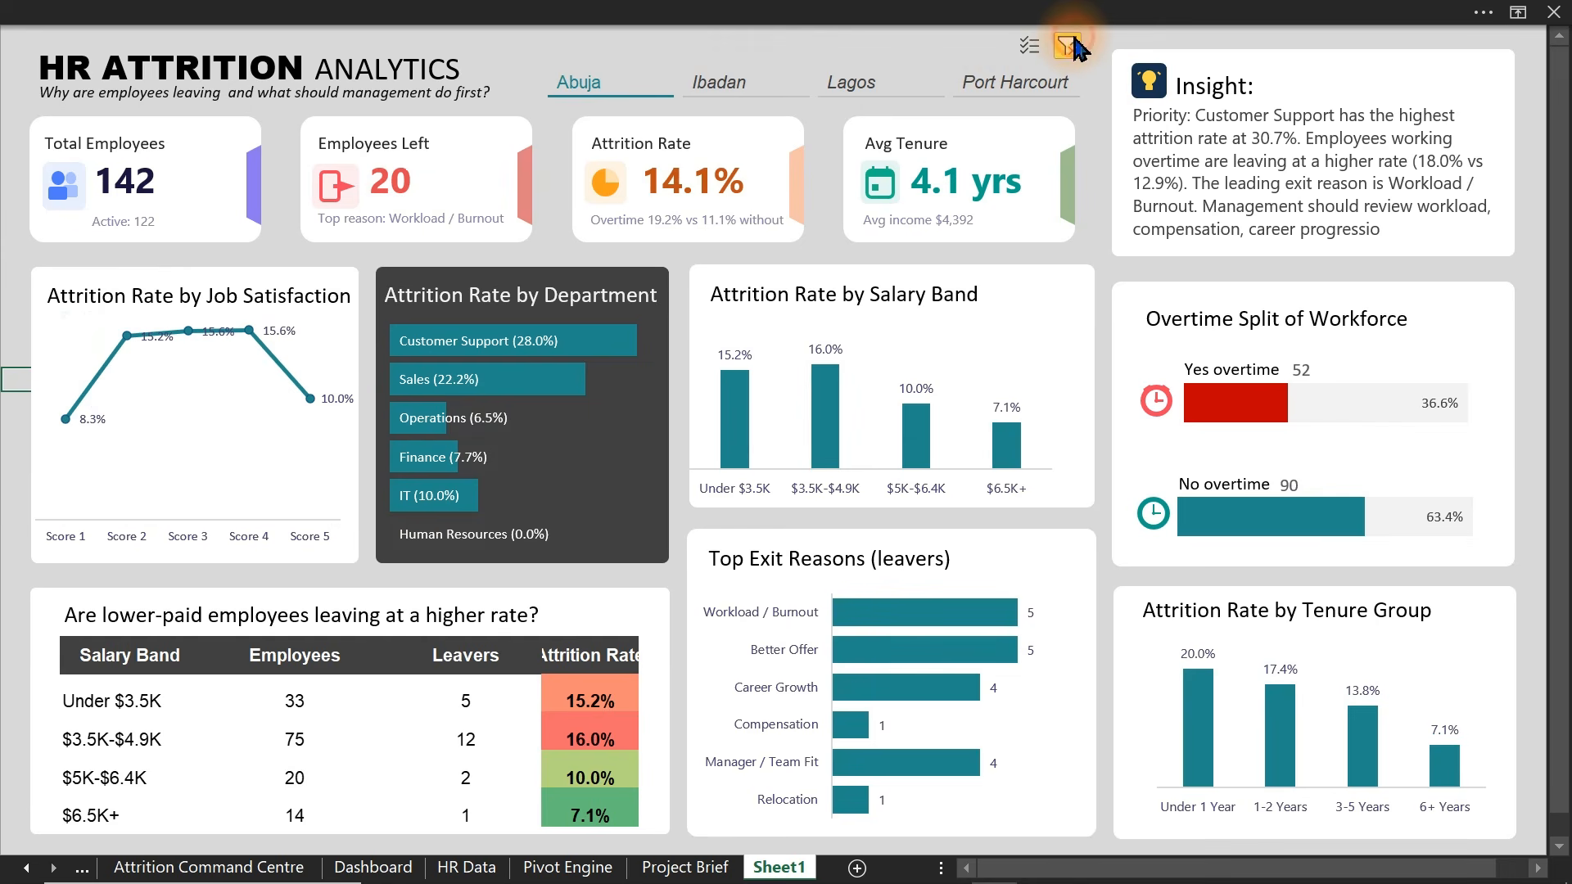
# - Clear the dashboard's location filter and review the business scenario, management questions and their reasons on the Project Brief sheet
pyautogui.click(1068, 47)
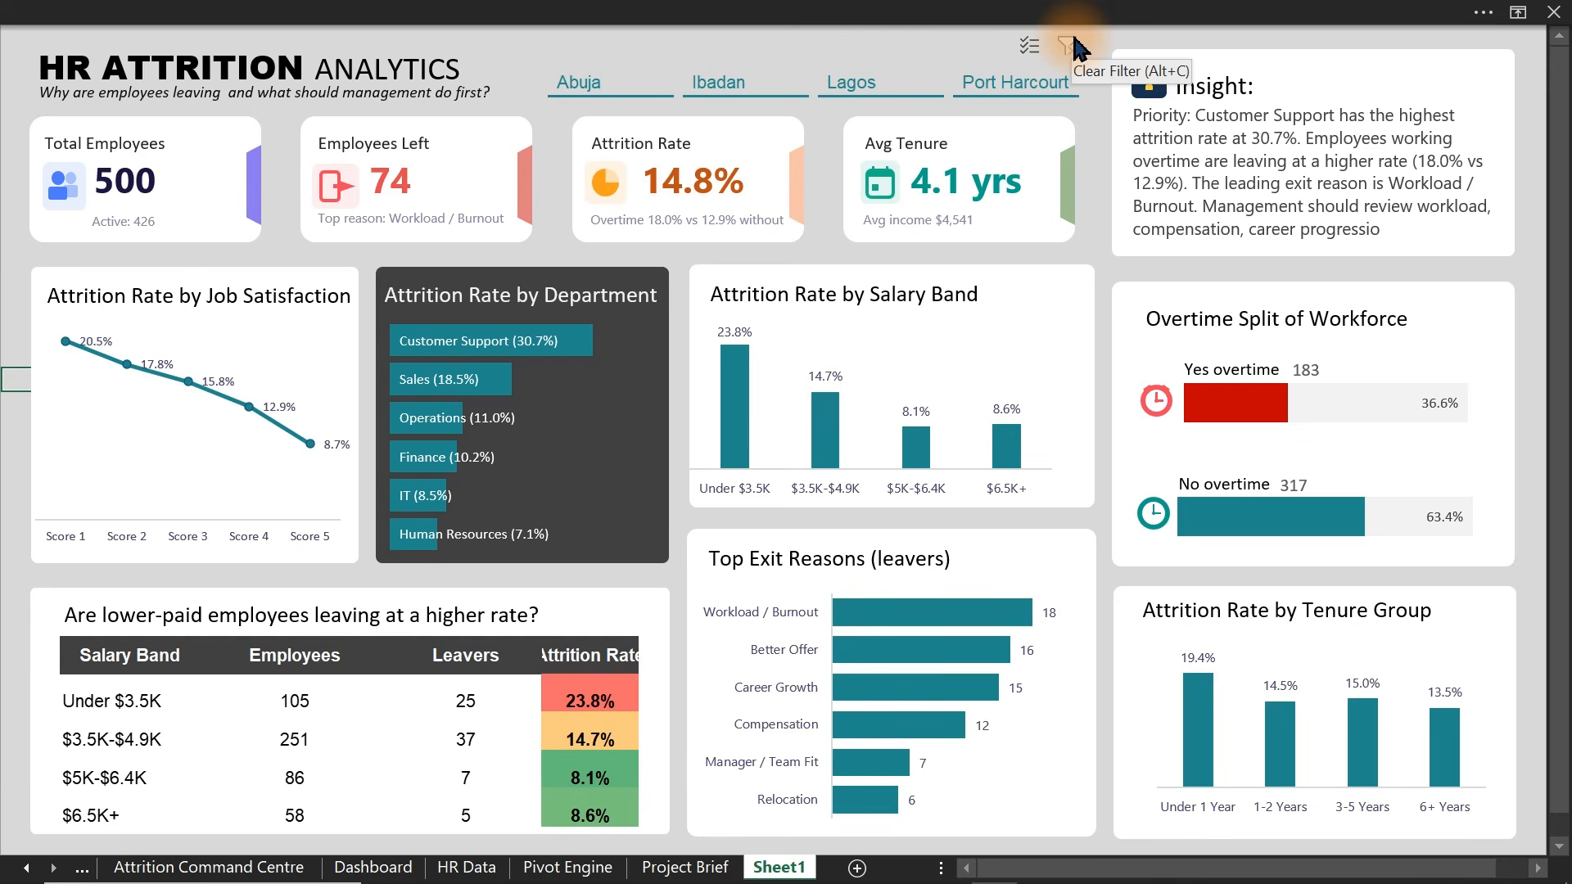
pyautogui.click(670, 869)
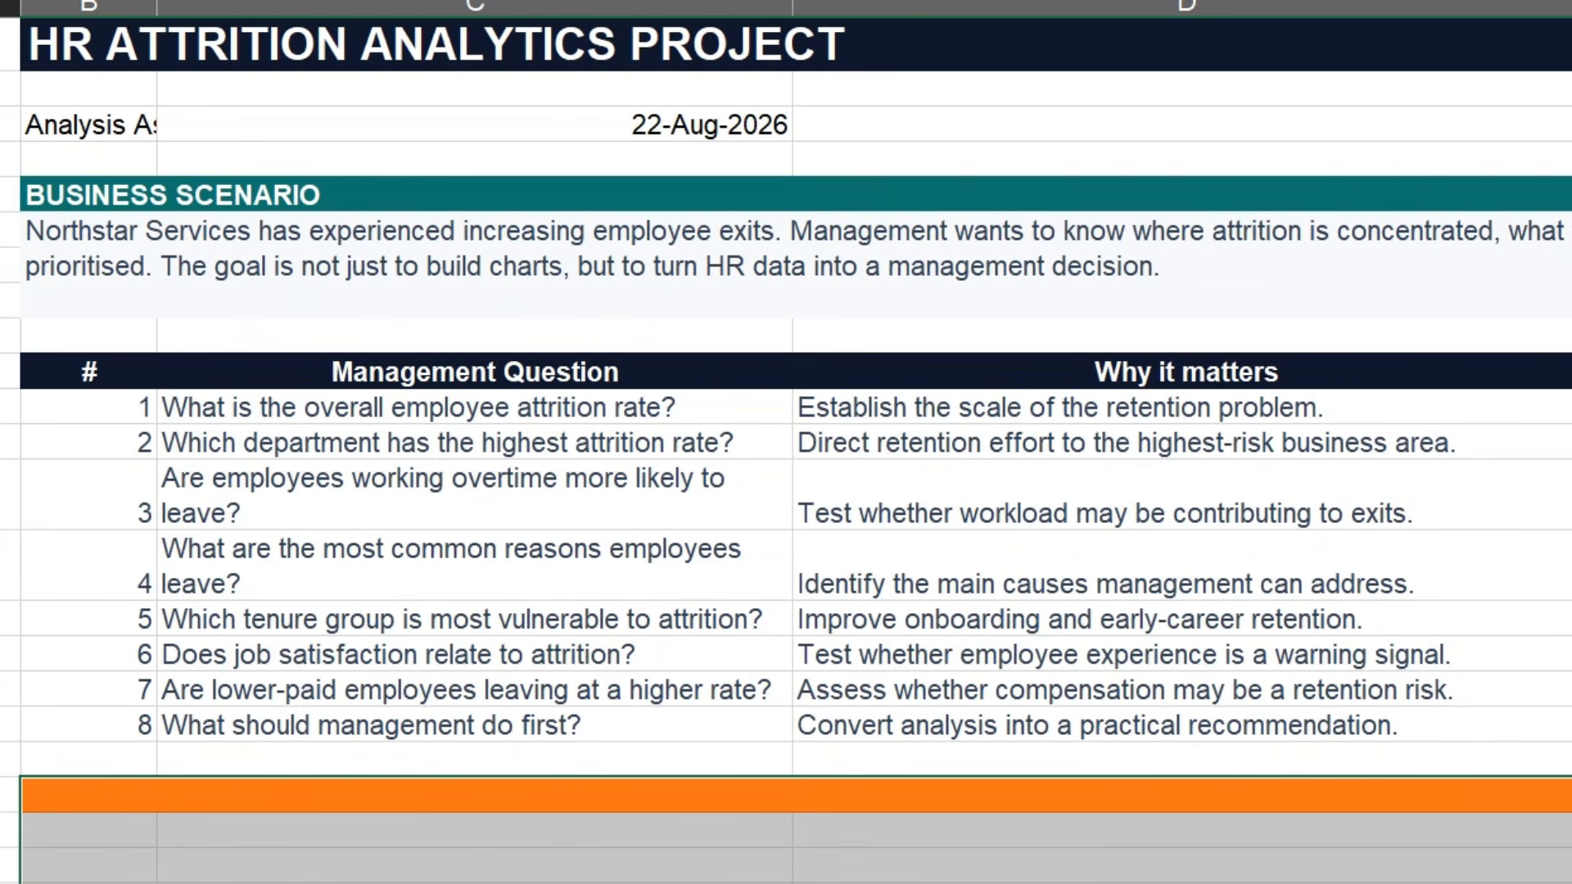
pyautogui.click(117, 233)
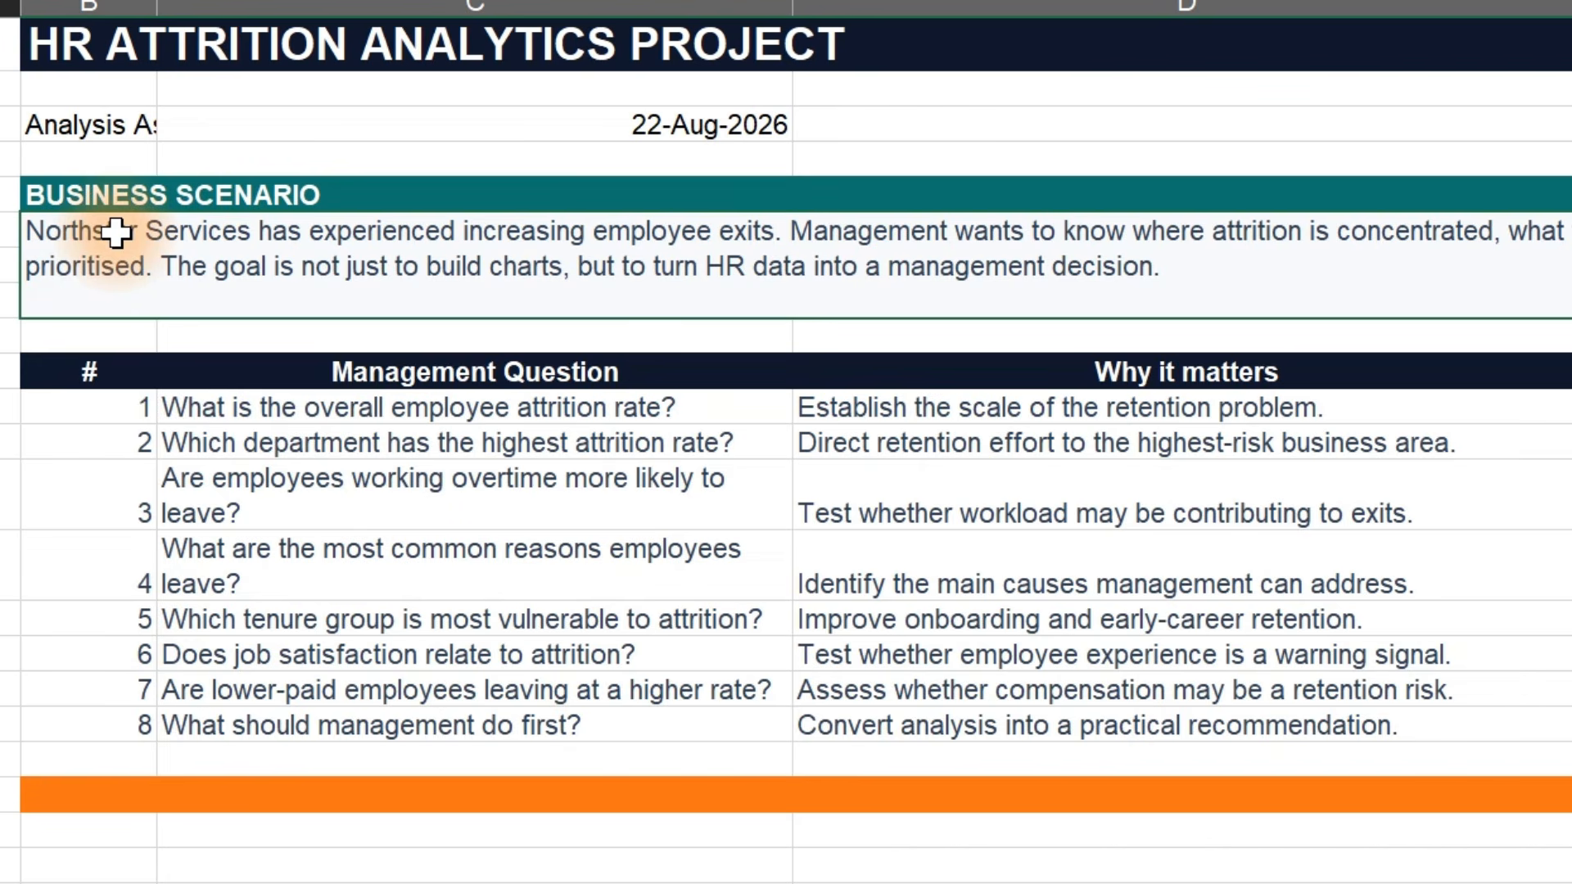
pyautogui.moveTo(246, 414); pyautogui.dragTo(358, 722)
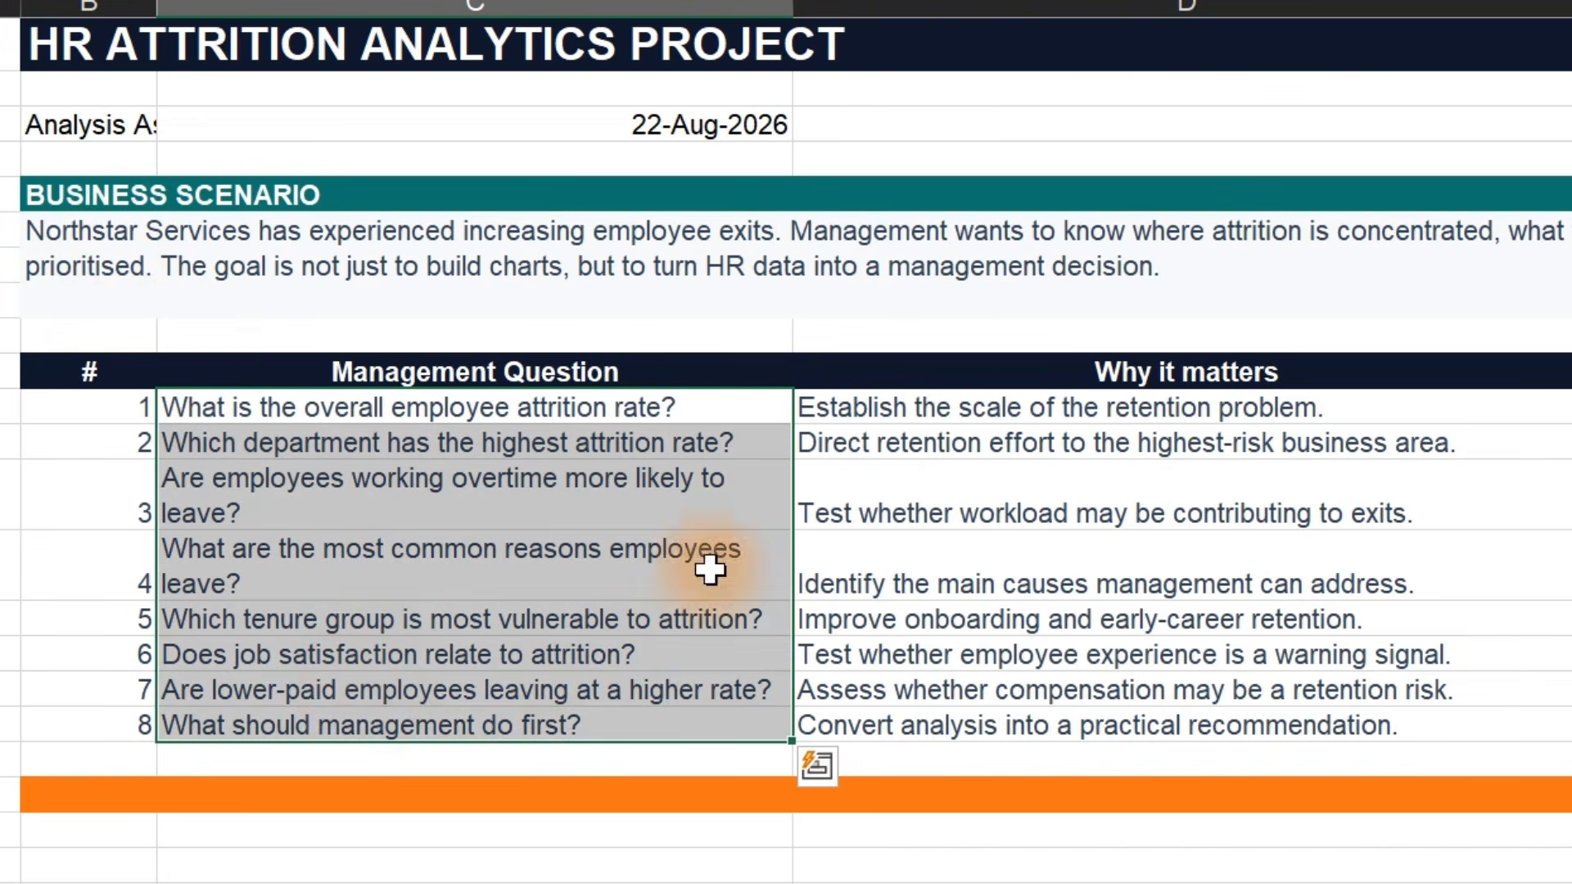
pyautogui.moveTo(930, 414); pyautogui.dragTo(975, 722)
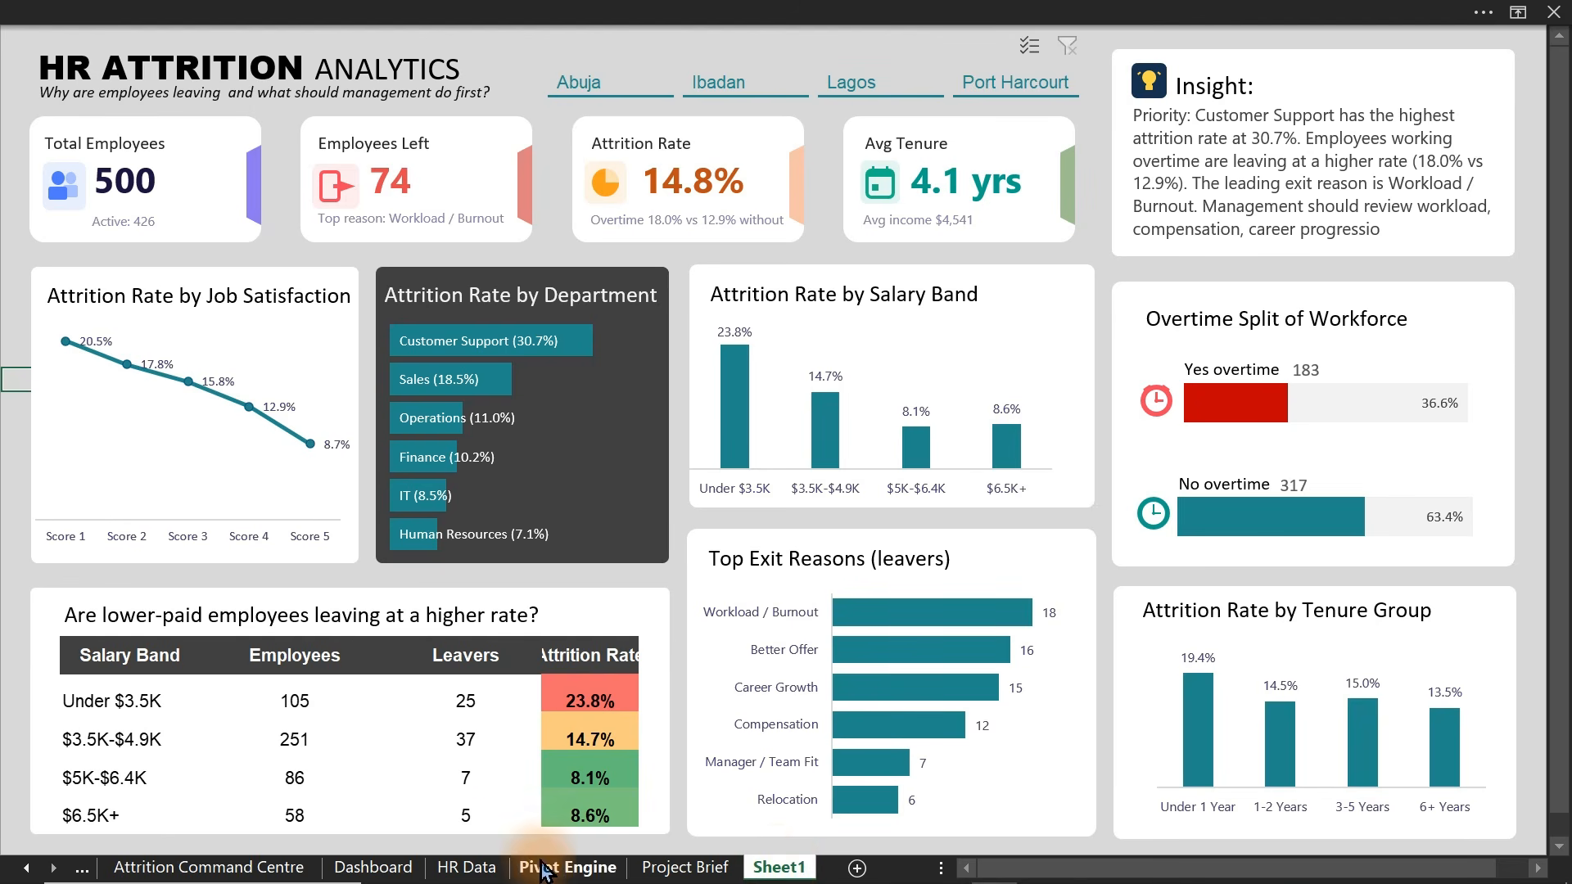
# - Examine the employee data columns on the HR Data sheet, from Employee ID through Exit Reason and Age Group
pyautogui.click(474, 870)
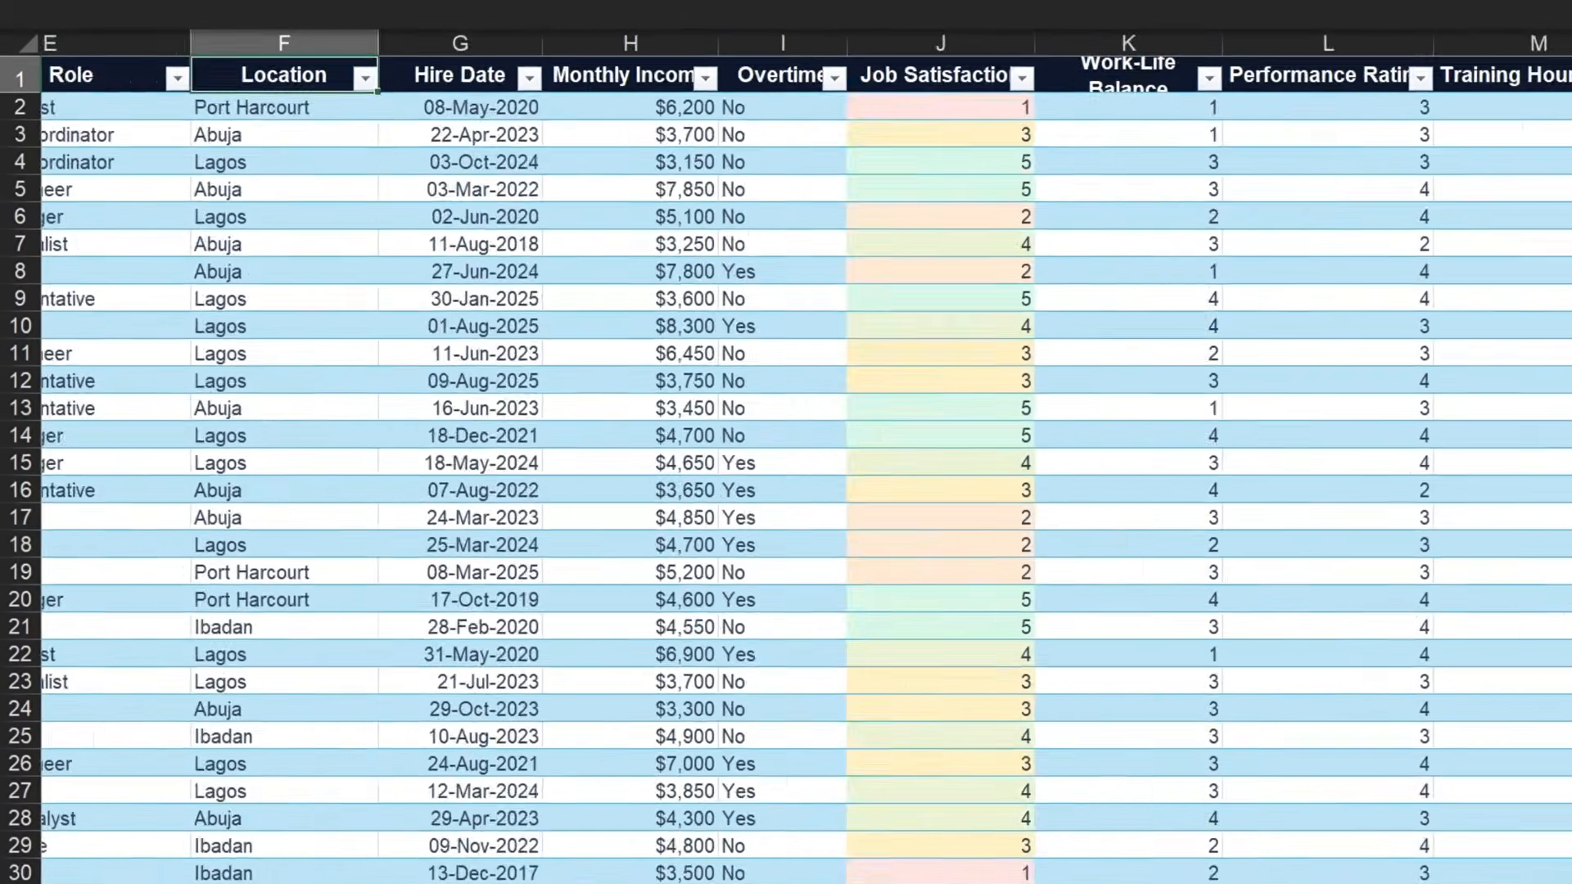
pyautogui.hscroll(10, 786, 458)
pyautogui.hscroll(-7, 786, 459)
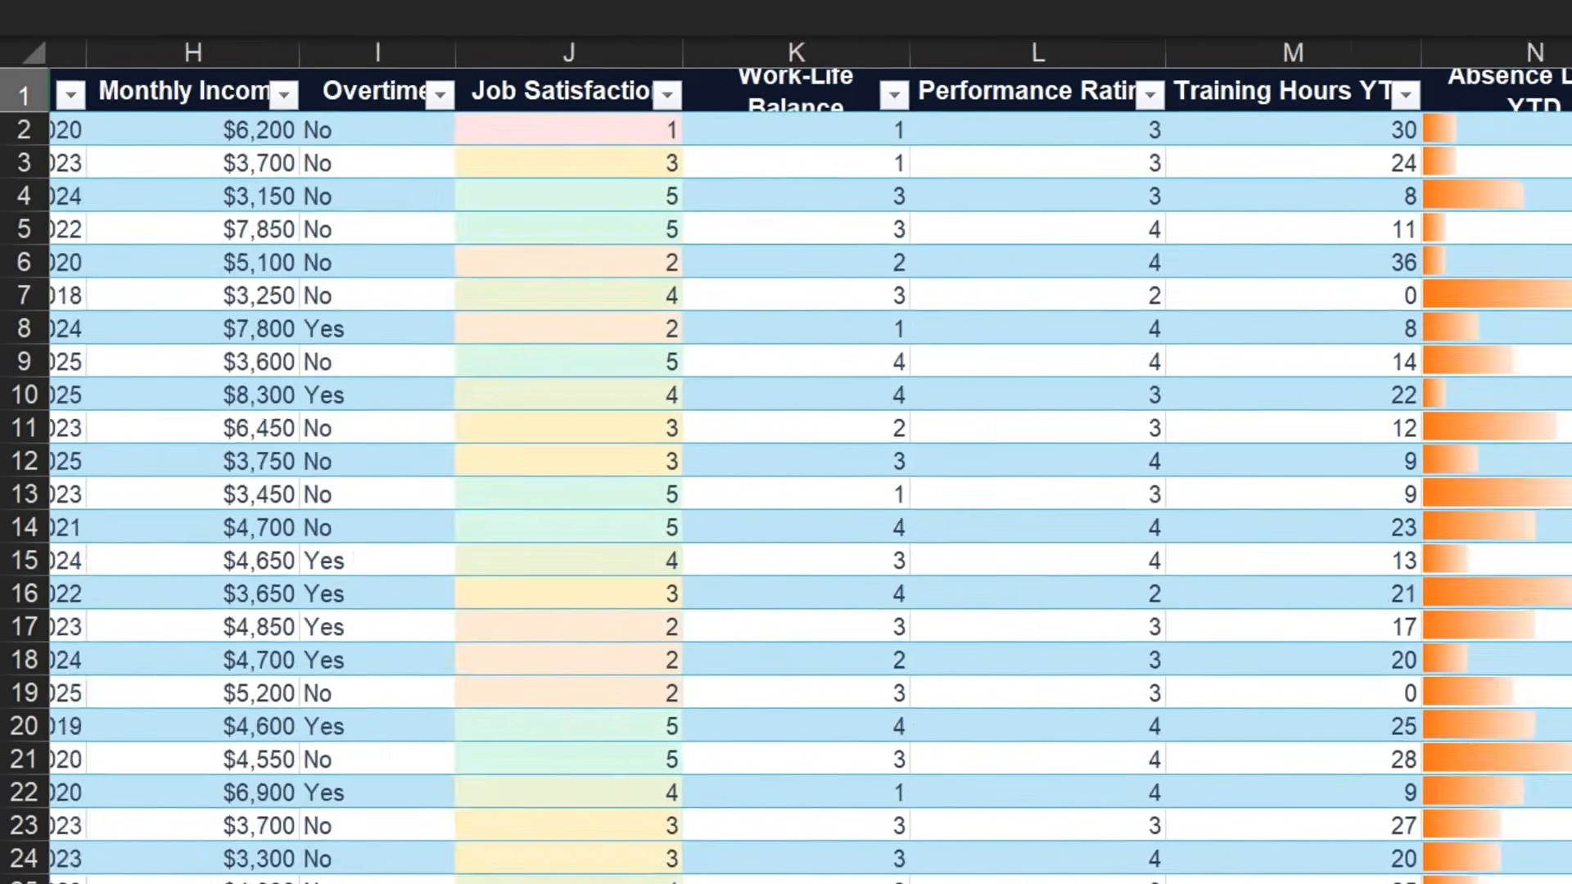
pyautogui.hscroll(-7, 785, 459)
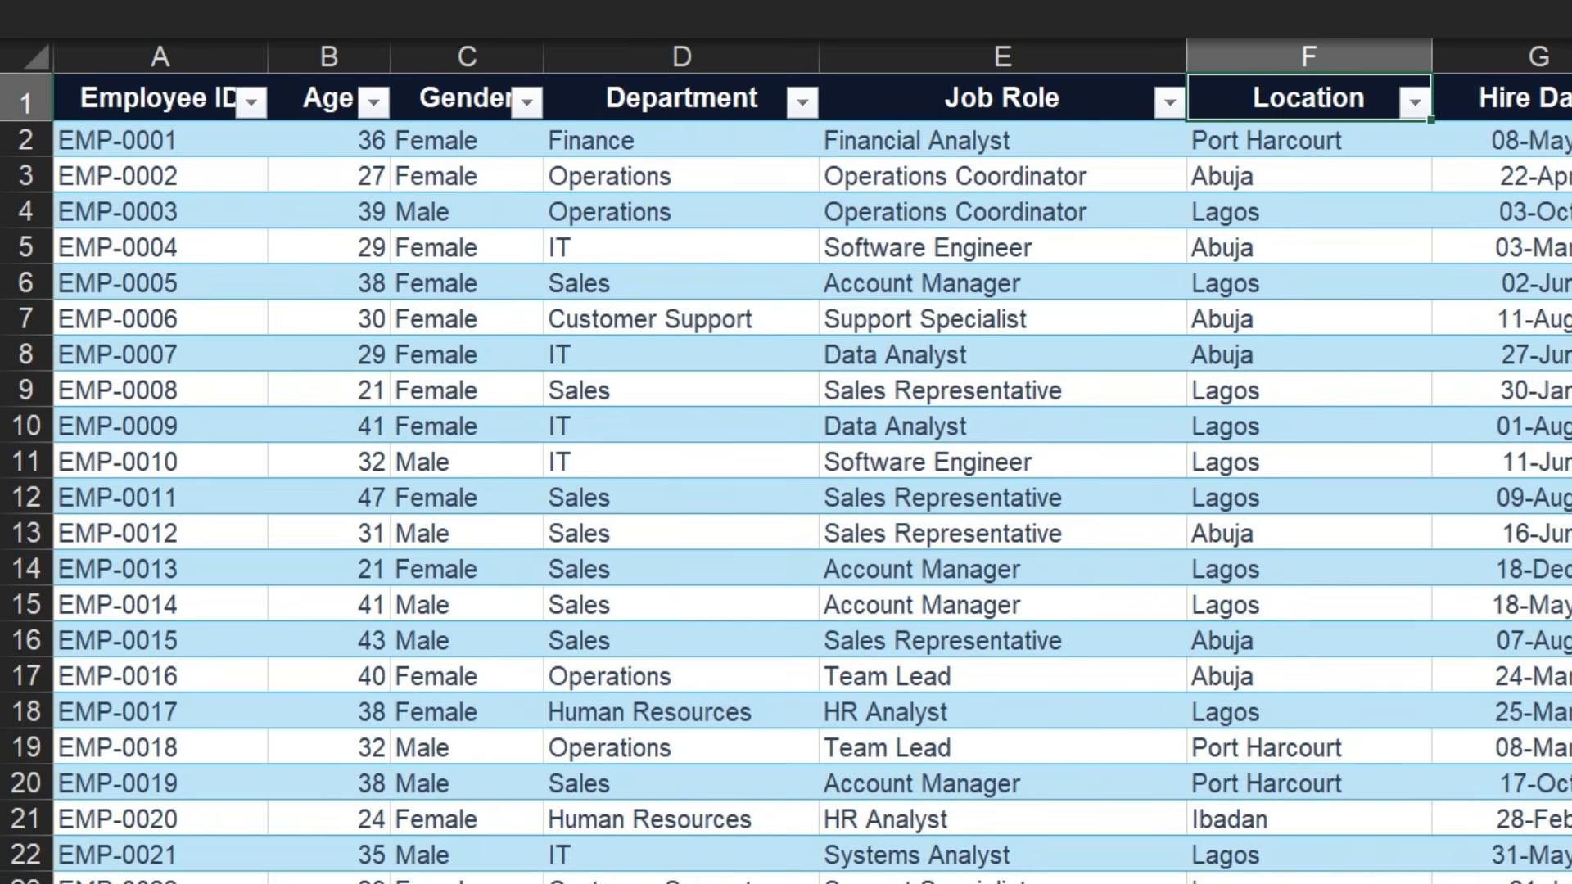
pyautogui.hscroll(12, 786, 458)
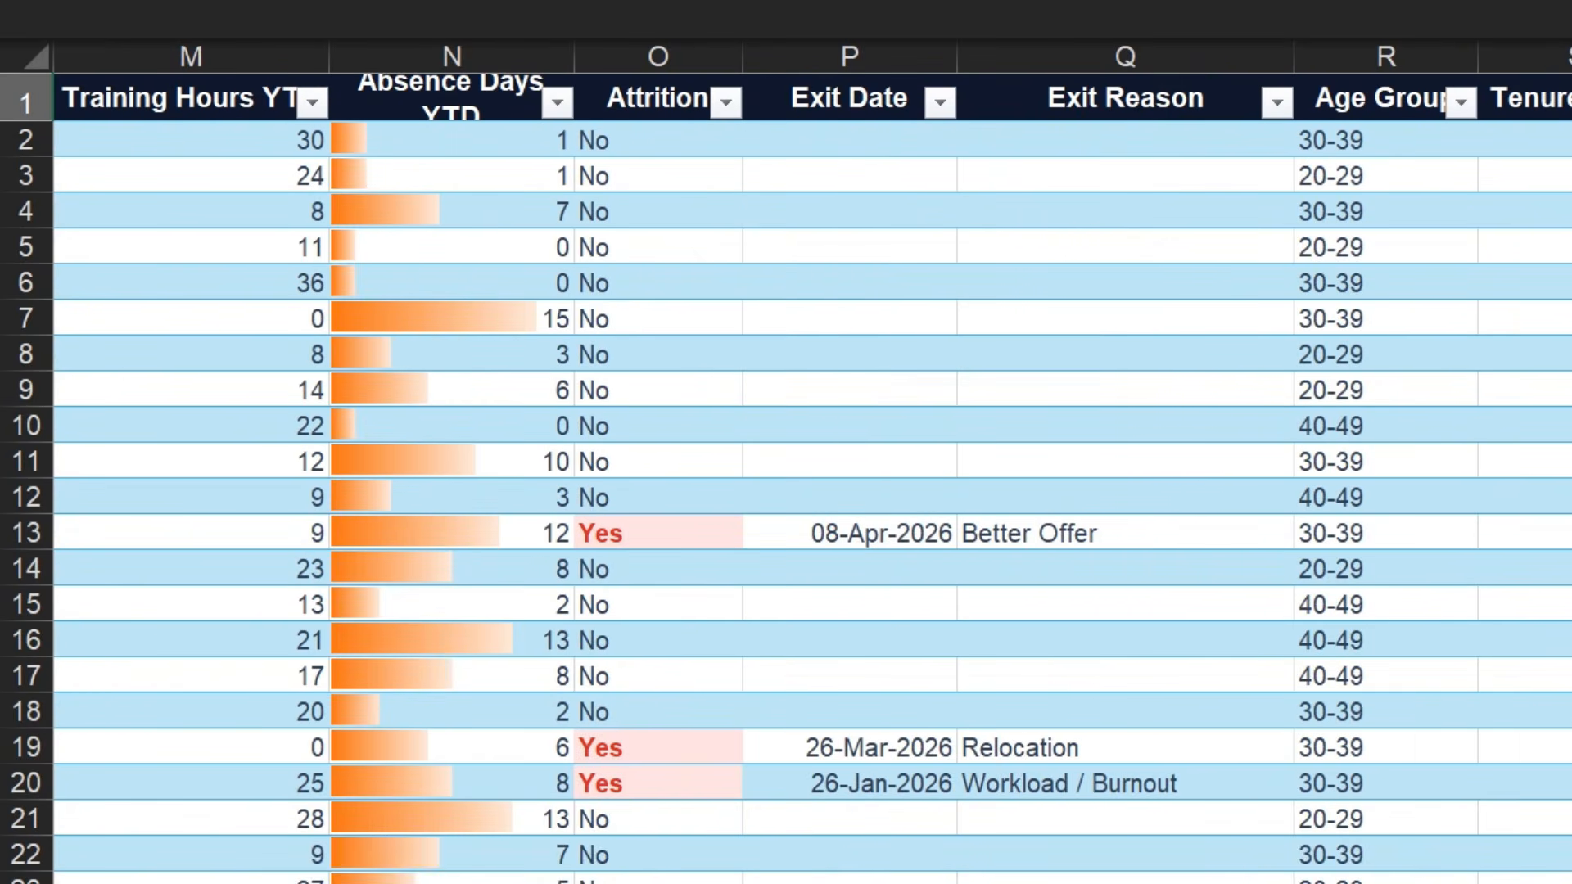
pyautogui.hscroll(-12, 786, 459)
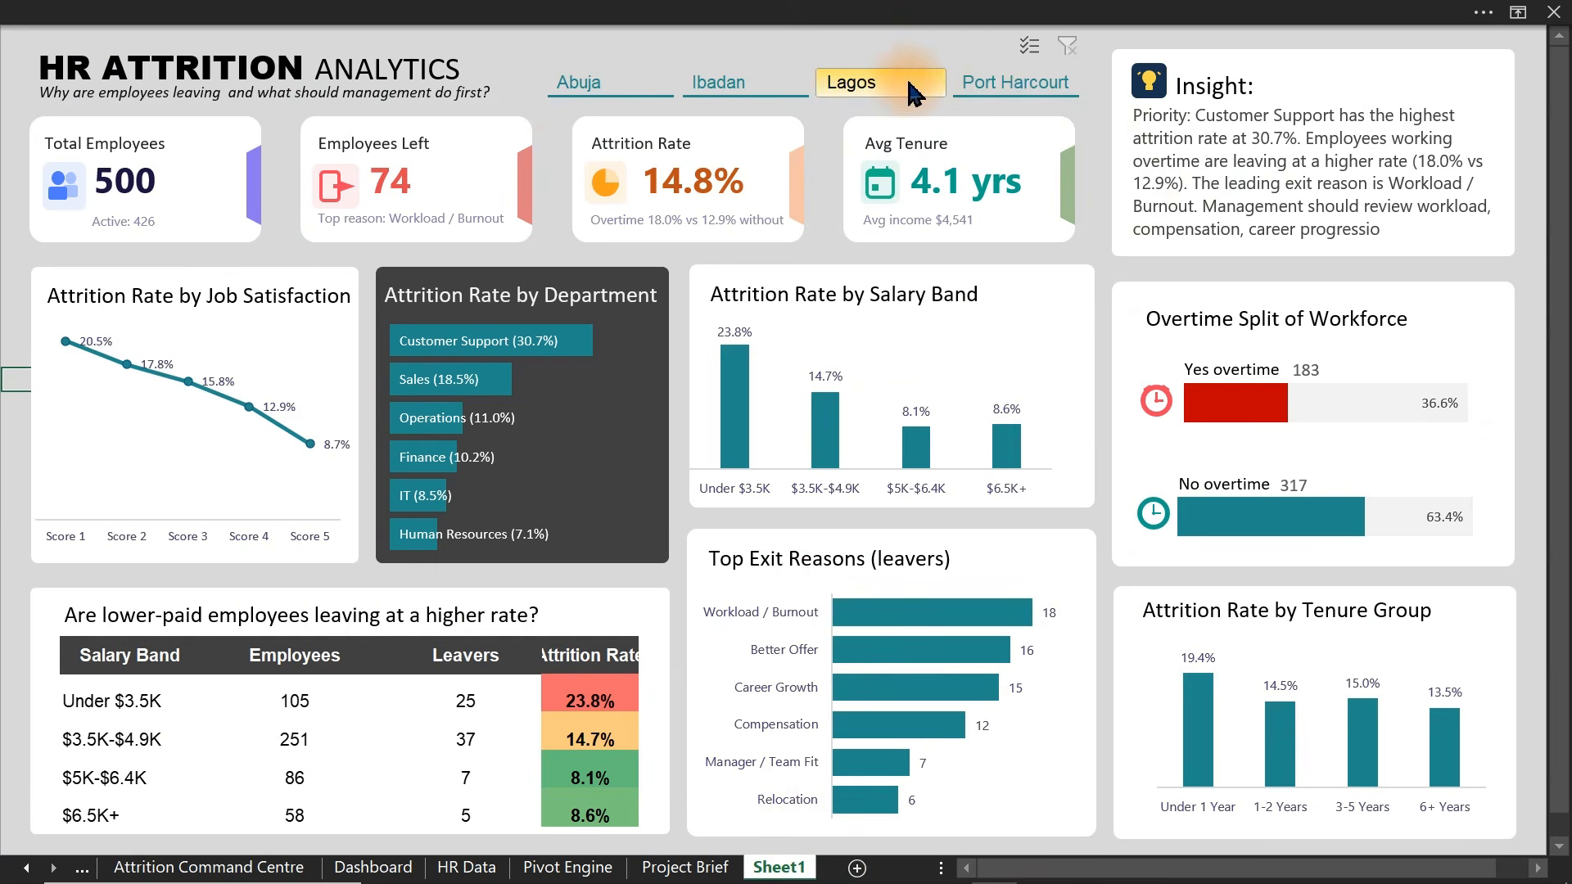
# - Filter the finished dashboard by location, switching between Lagos and Ibadan to view the KPIs and charts
pyautogui.click(835, 82)
pyautogui.click(719, 82)
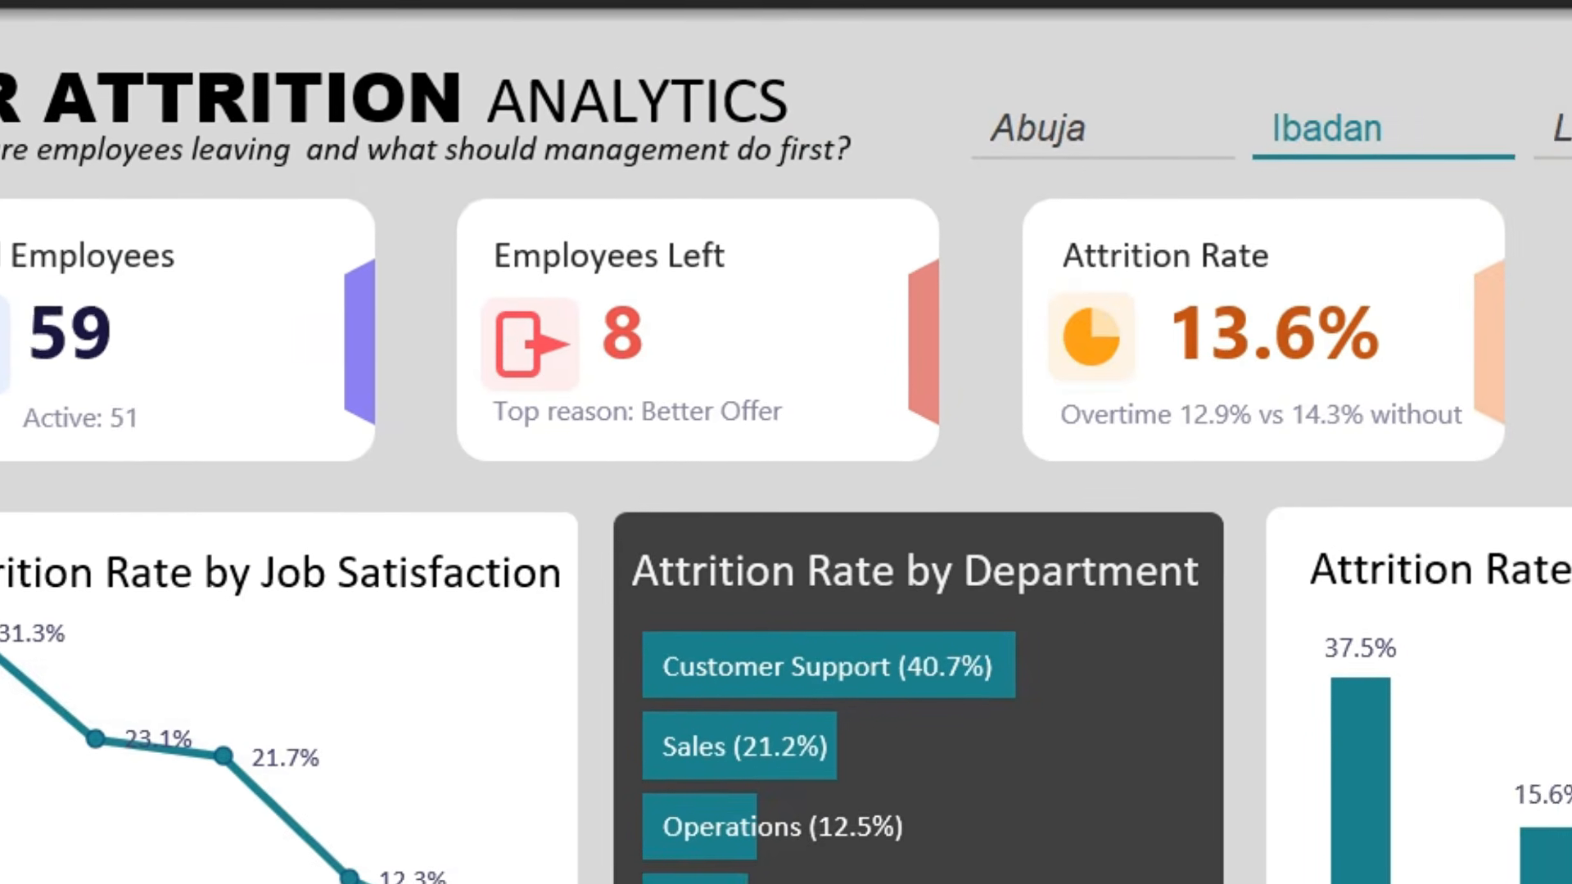
pyautogui.click(1555, 134)
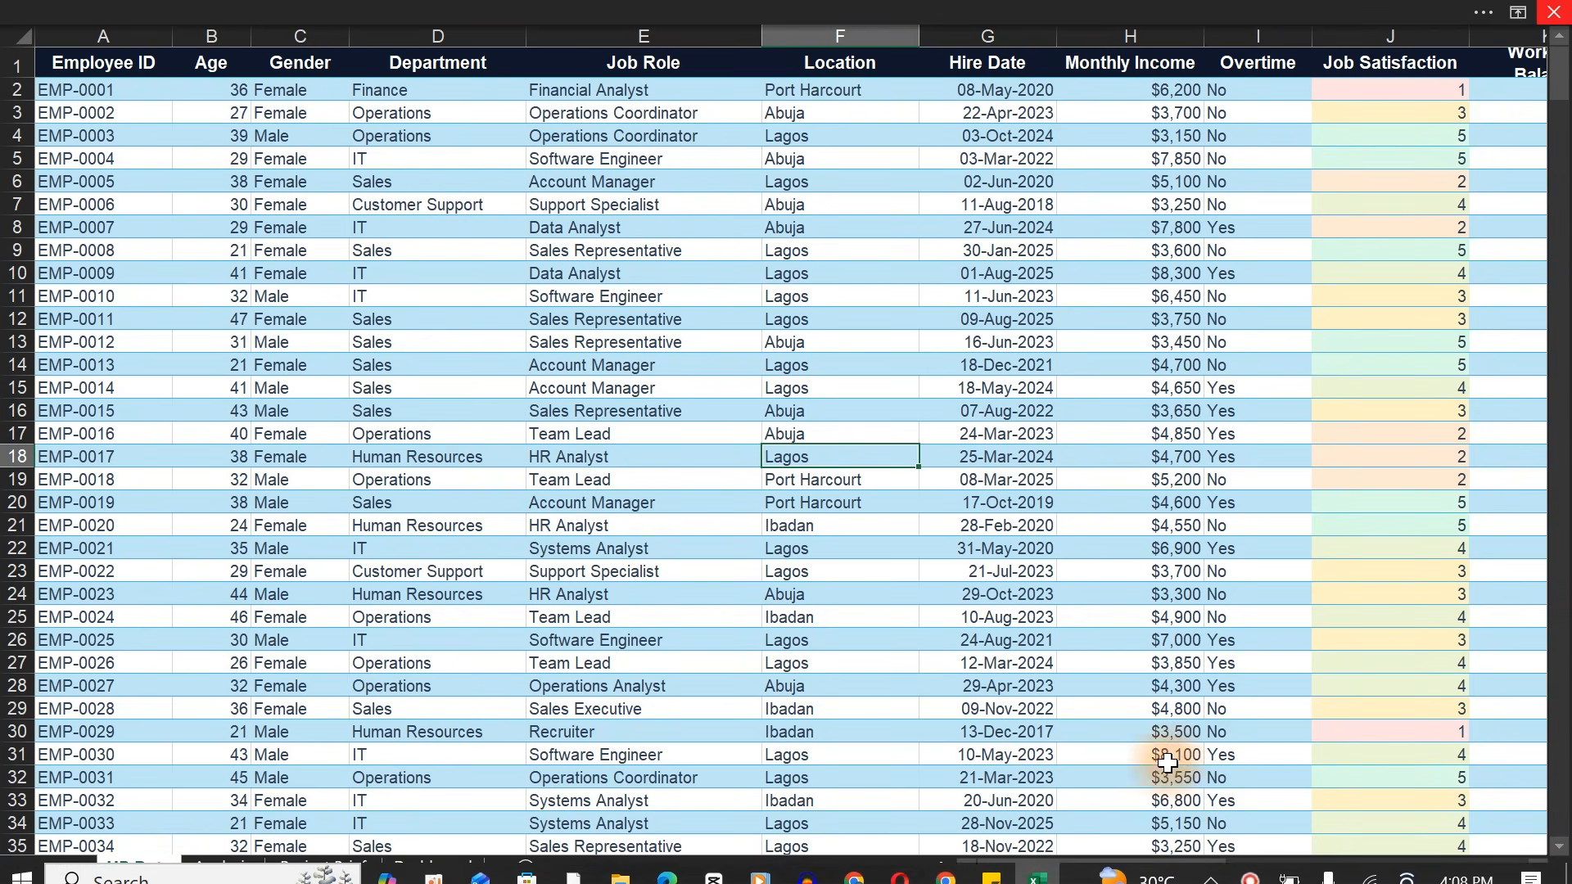
# - Open the Project Brief sheet of the starter workbook and go over the management questions in C11:C18
pyautogui.moveTo(1087, 868); pyautogui.dragTo(967, 851)
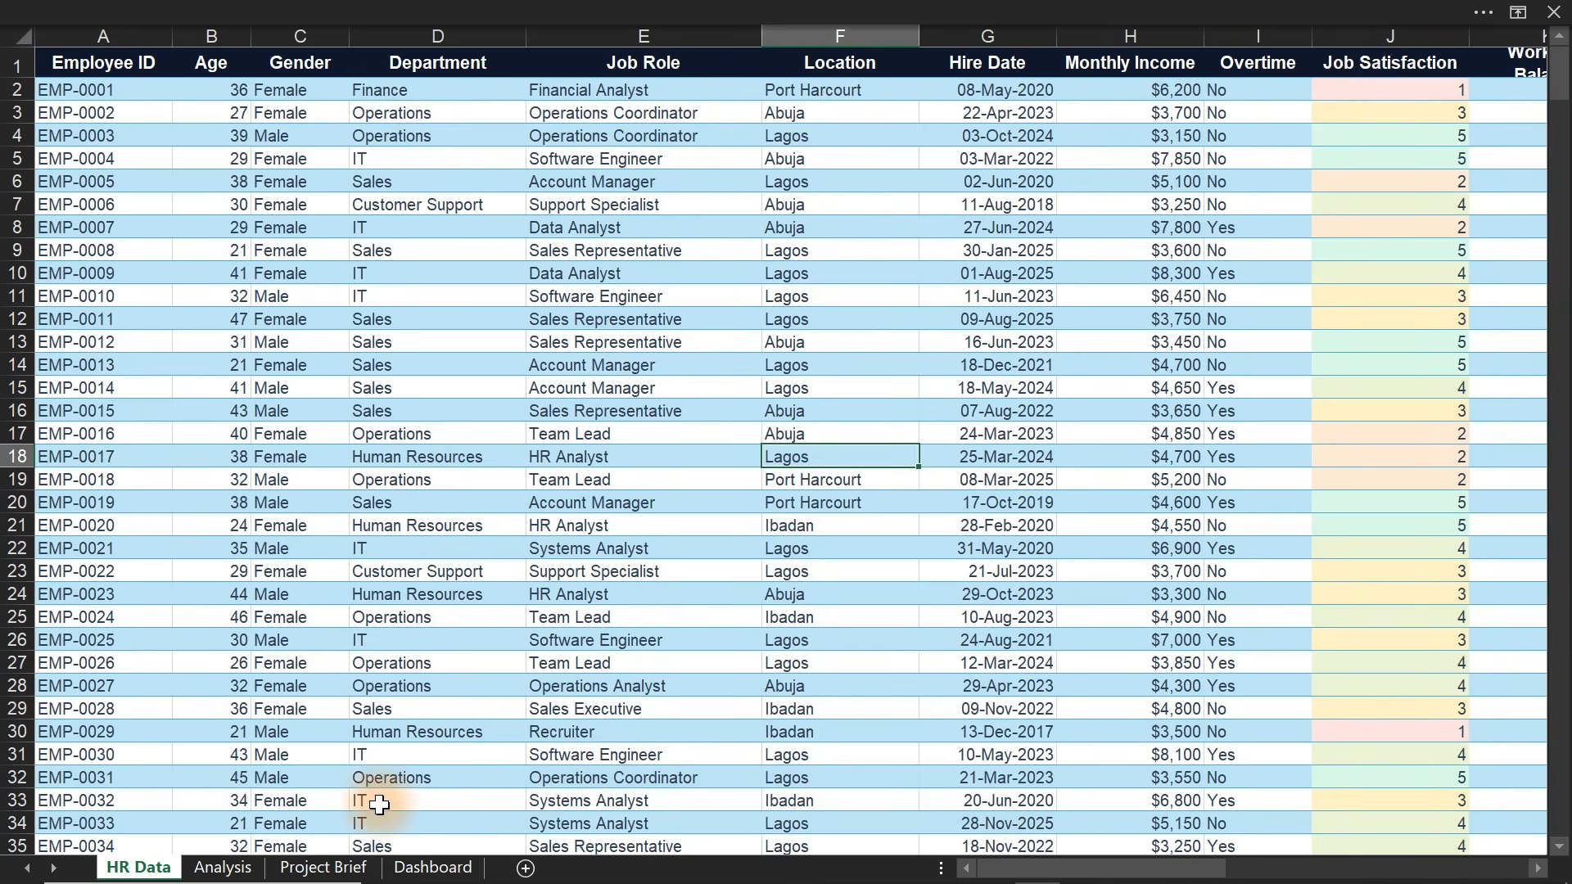
pyautogui.click(322, 869)
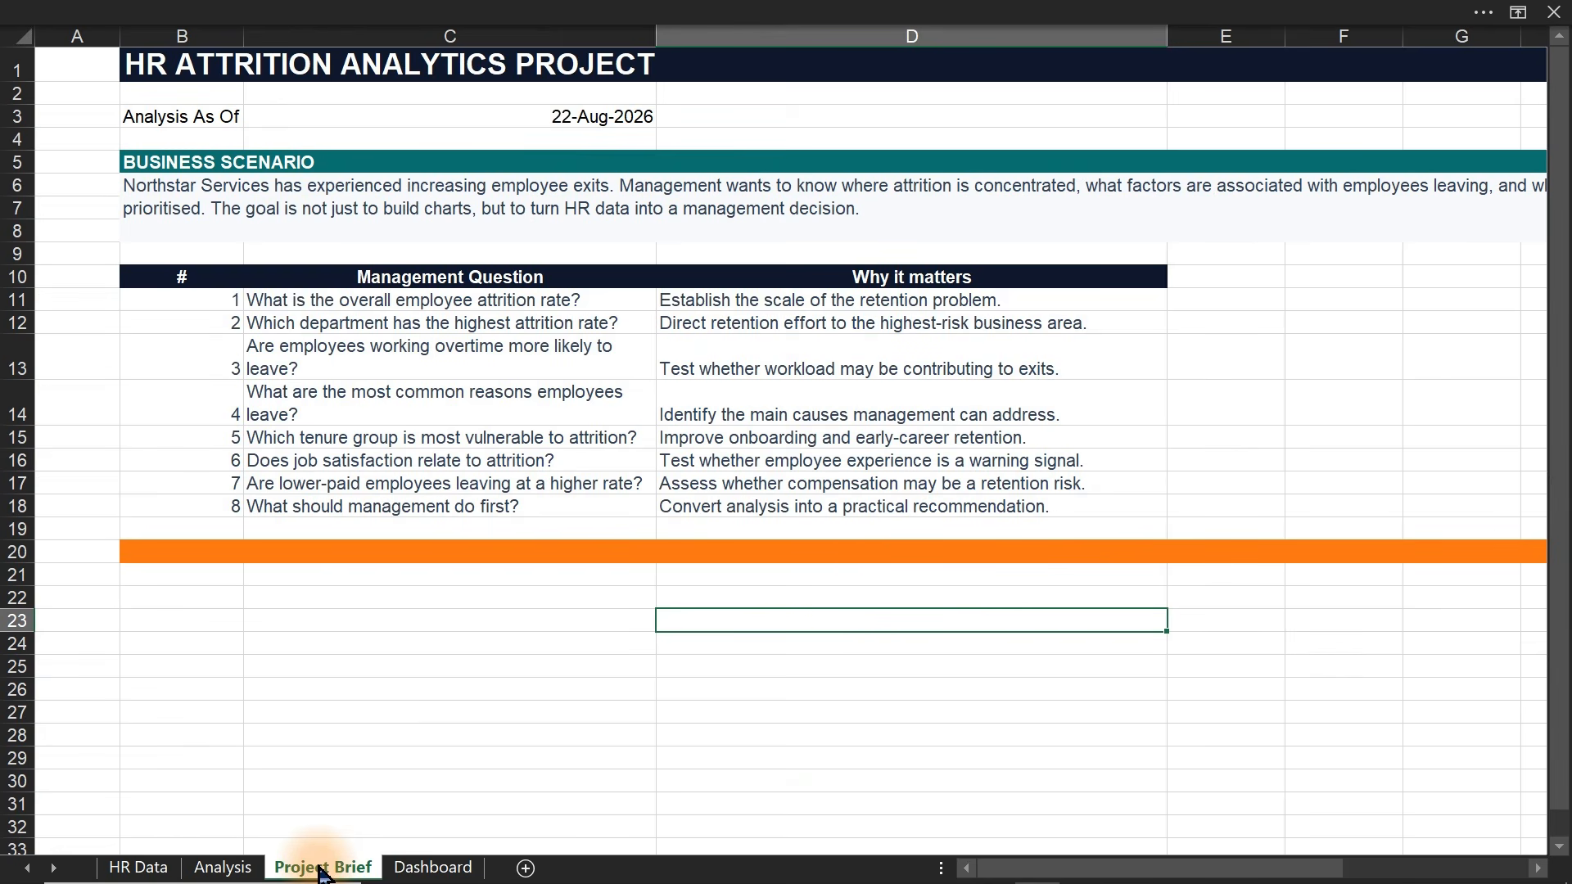
pyautogui.click(273, 296)
pyautogui.moveTo(273, 296); pyautogui.dragTo(321, 507)
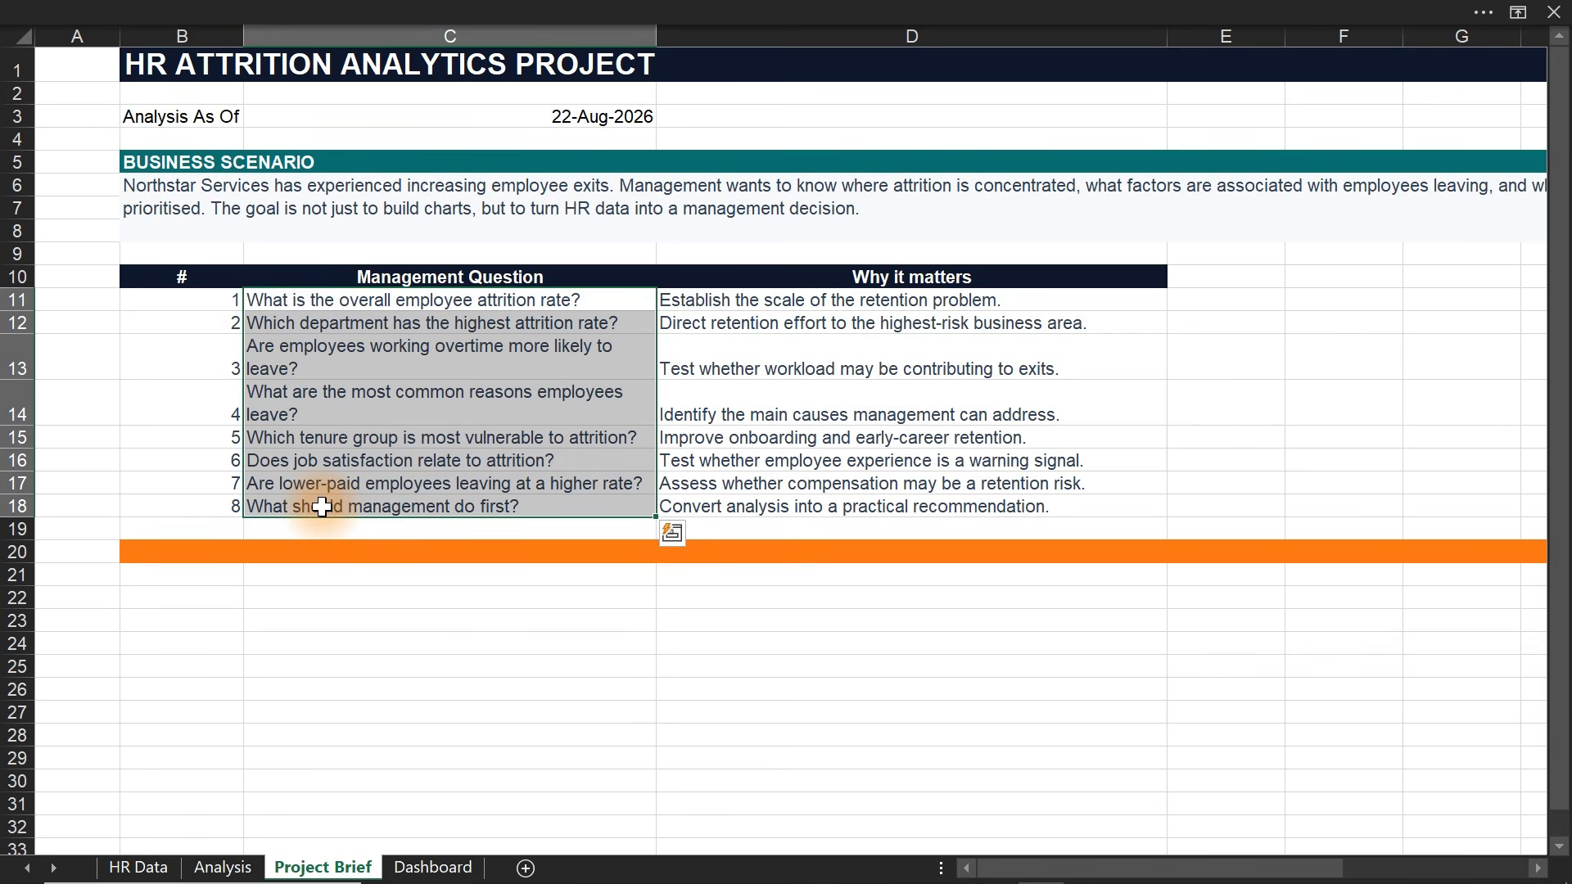
pyautogui.click(538, 504)
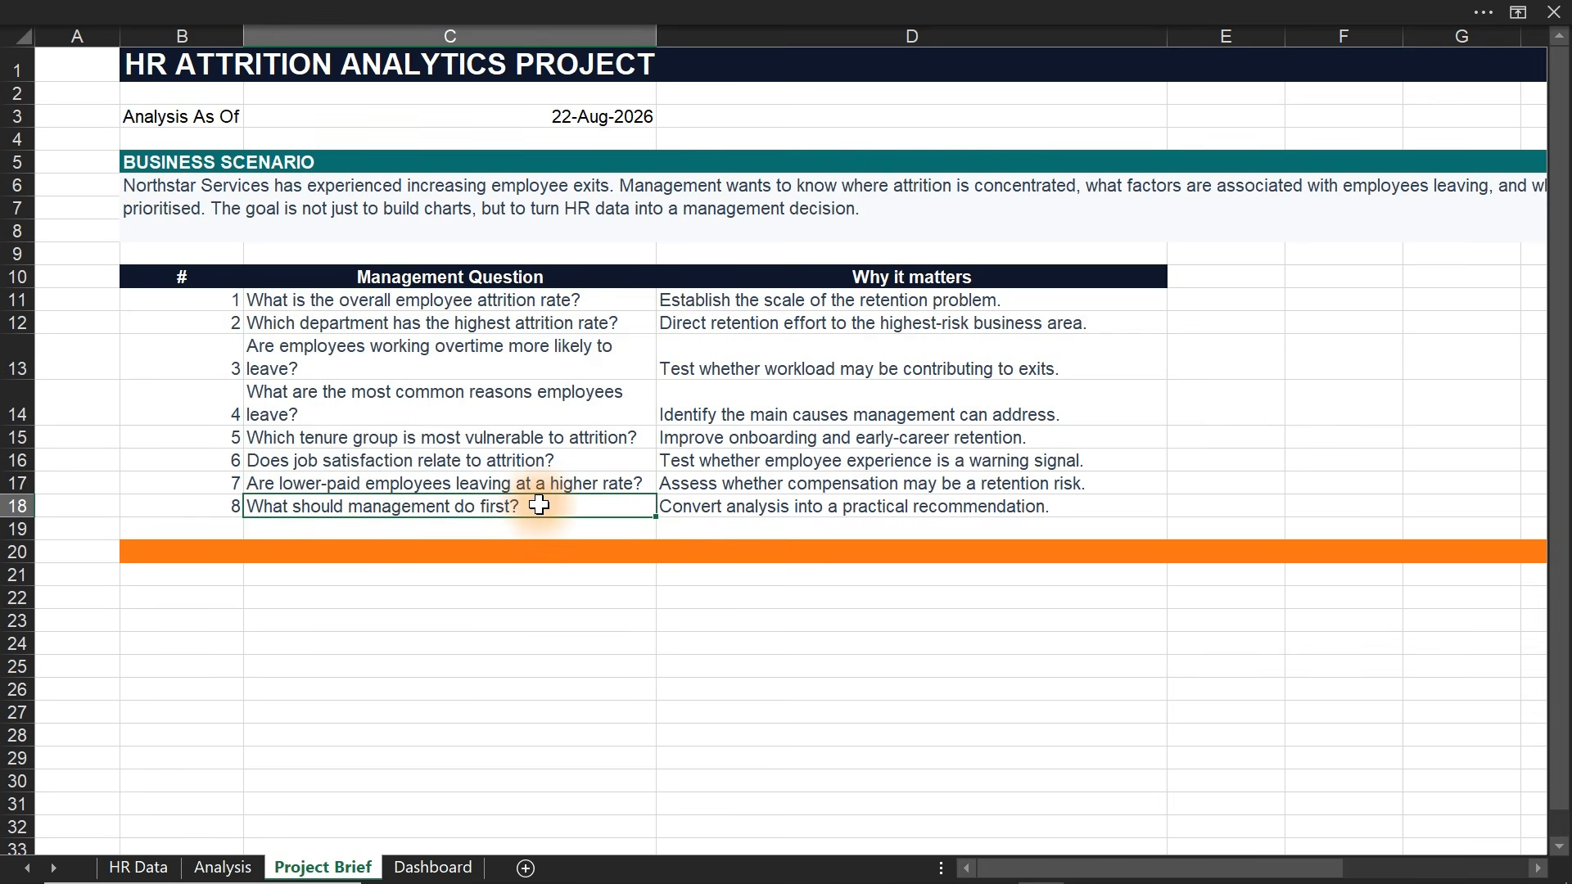
# - Open the Dashboard sheet and examine the Total Employees, Employees Left, Attrition Rate and Avg Tenure cards
pyautogui.click(426, 871)
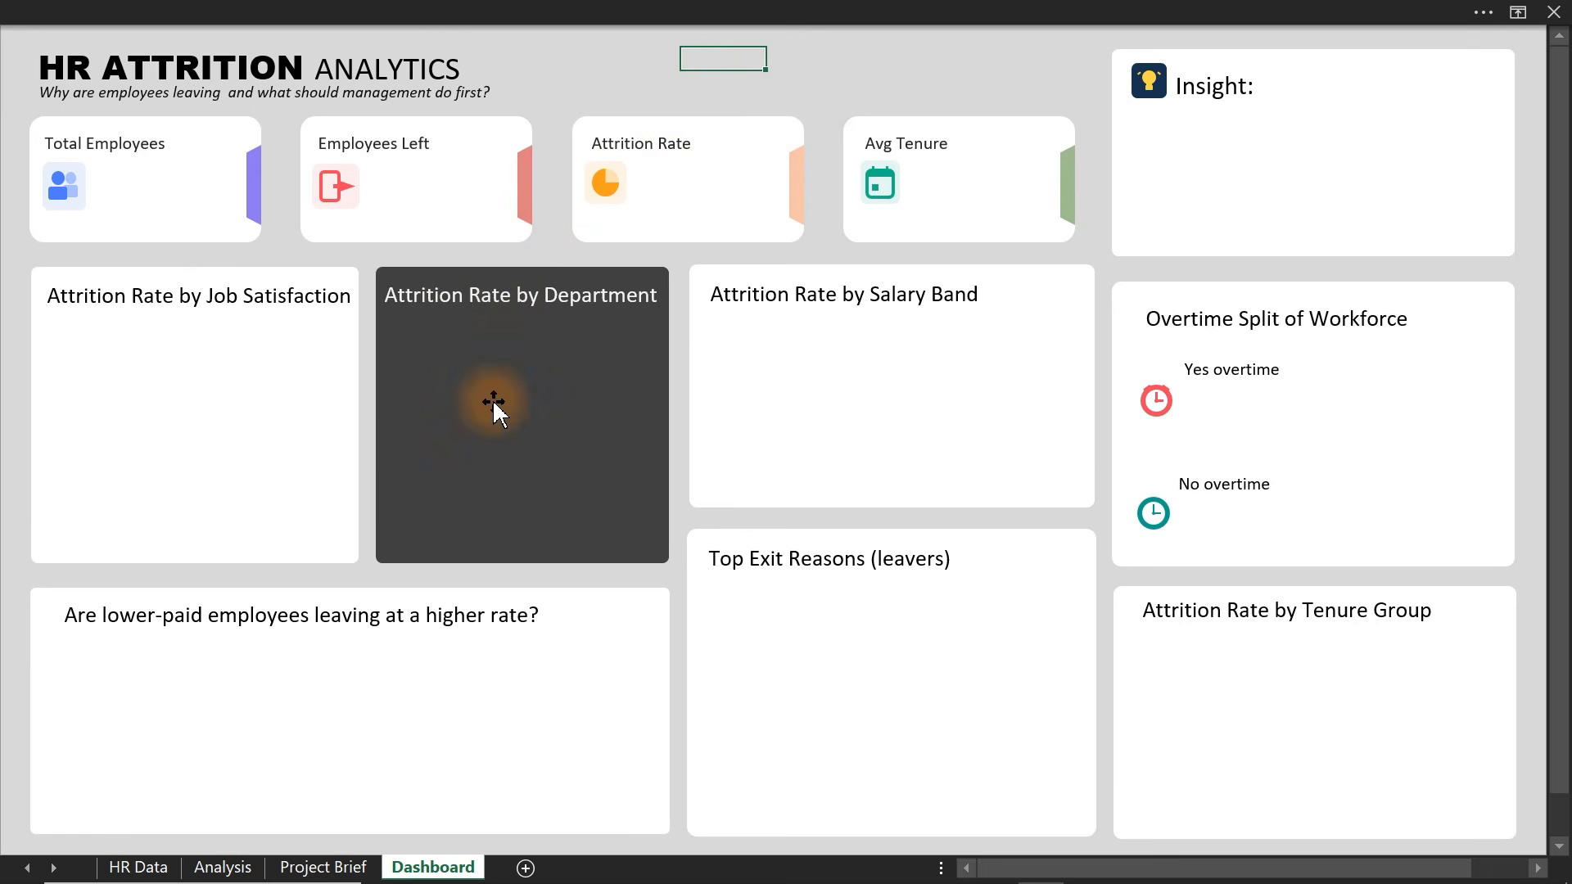
pyautogui.click(101, 152)
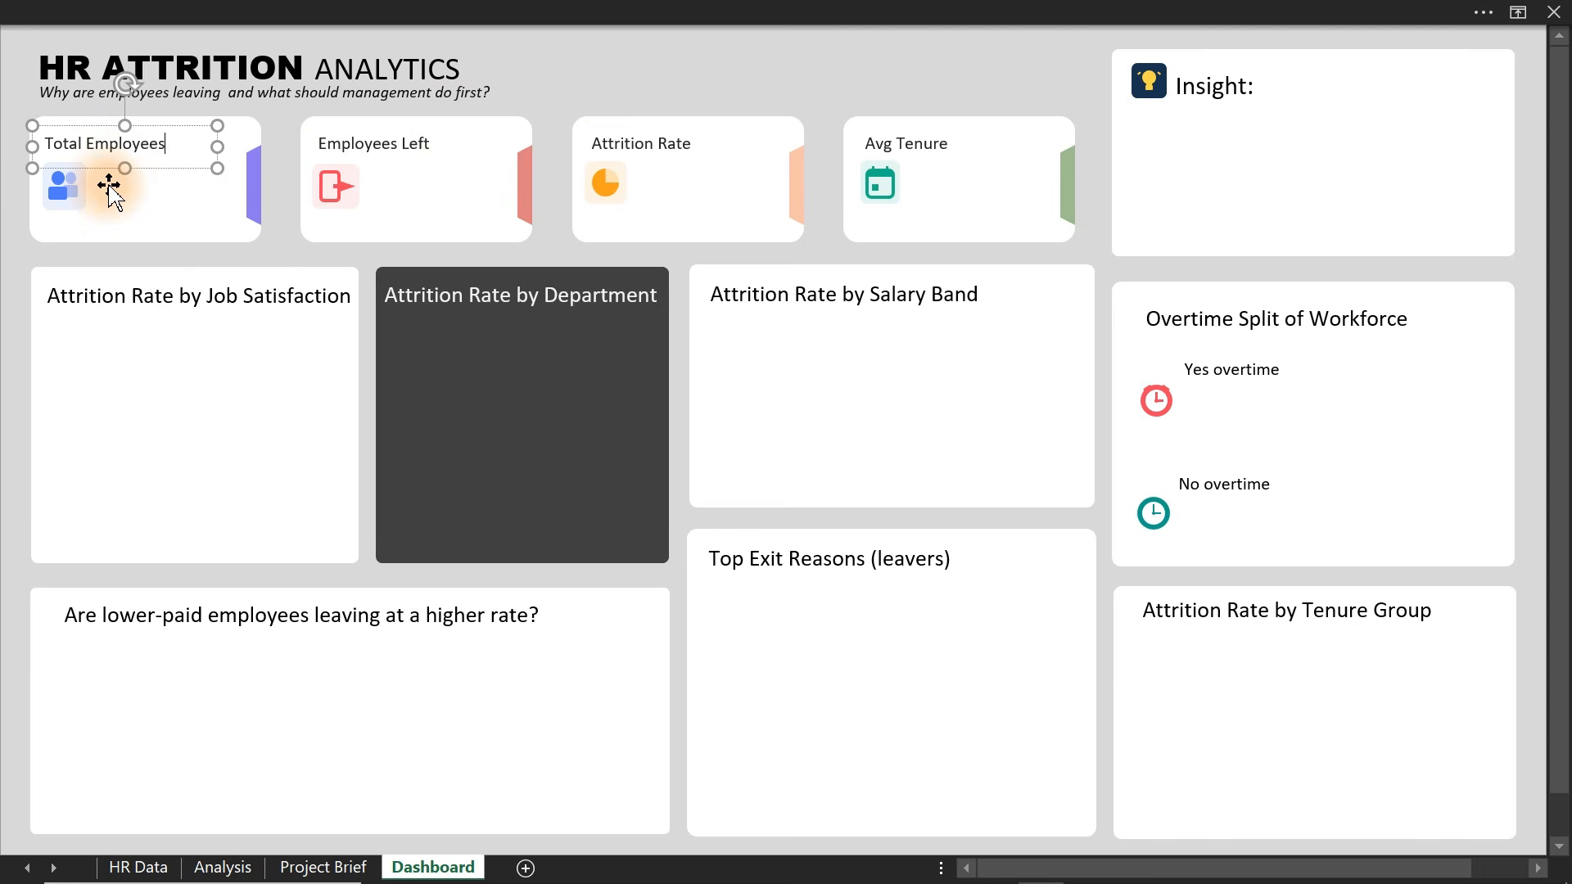
pyautogui.click(176, 173)
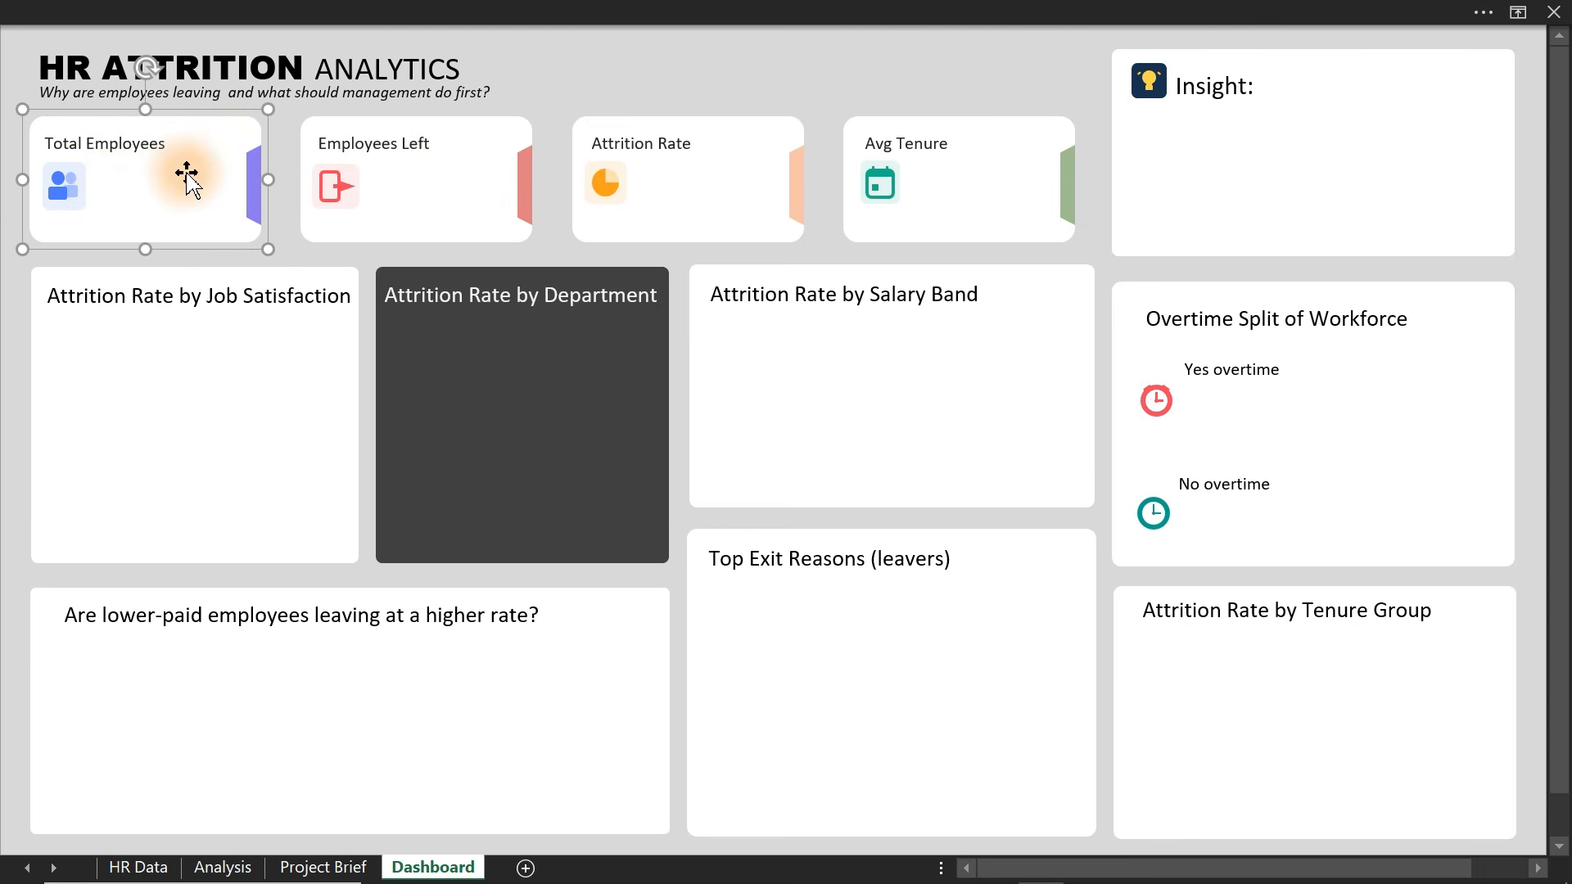
pyautogui.click(381, 184)
pyautogui.click(686, 195)
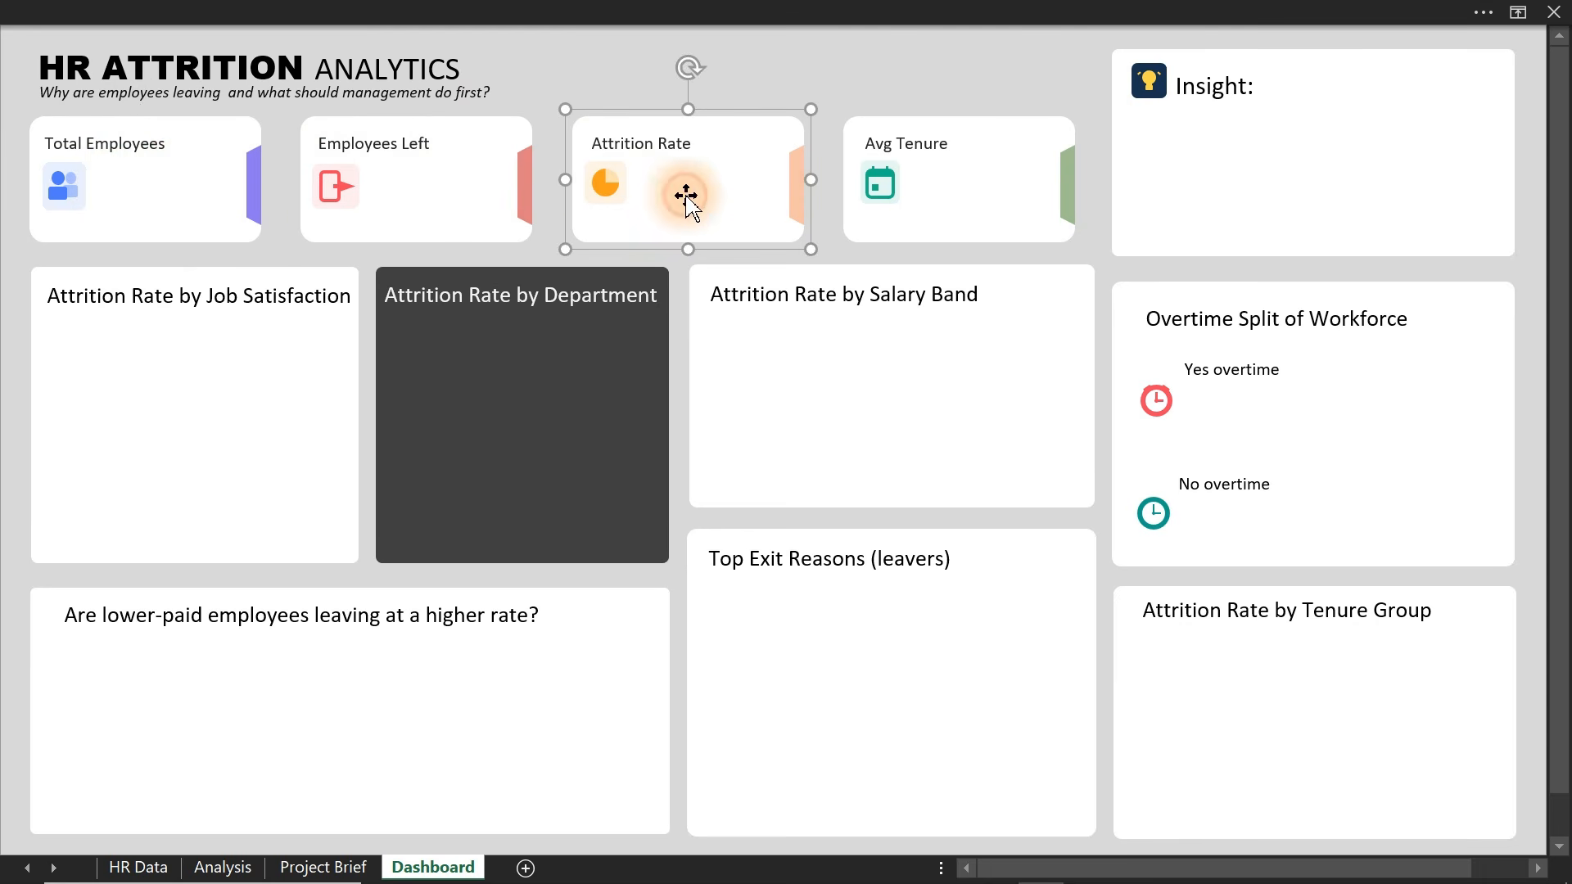
pyautogui.click(959, 196)
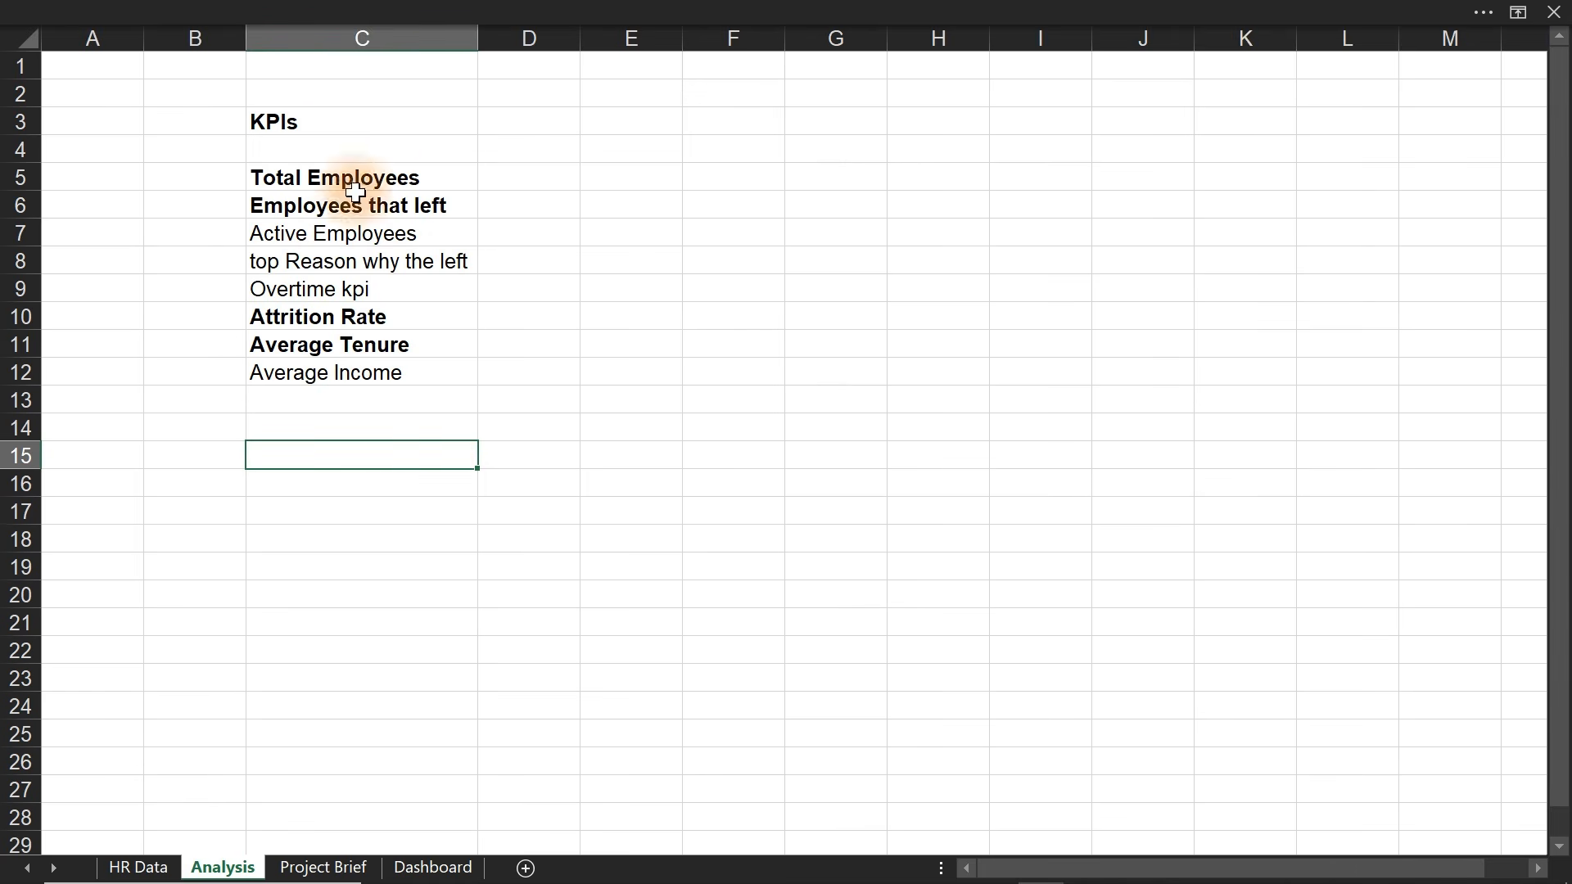
# - Review the bold main KPIs listed on the Analysis sheet against the KPI cards on the Dashboard sheet
pyautogui.moveTo(336, 123); pyautogui.dragTo(379, 435)
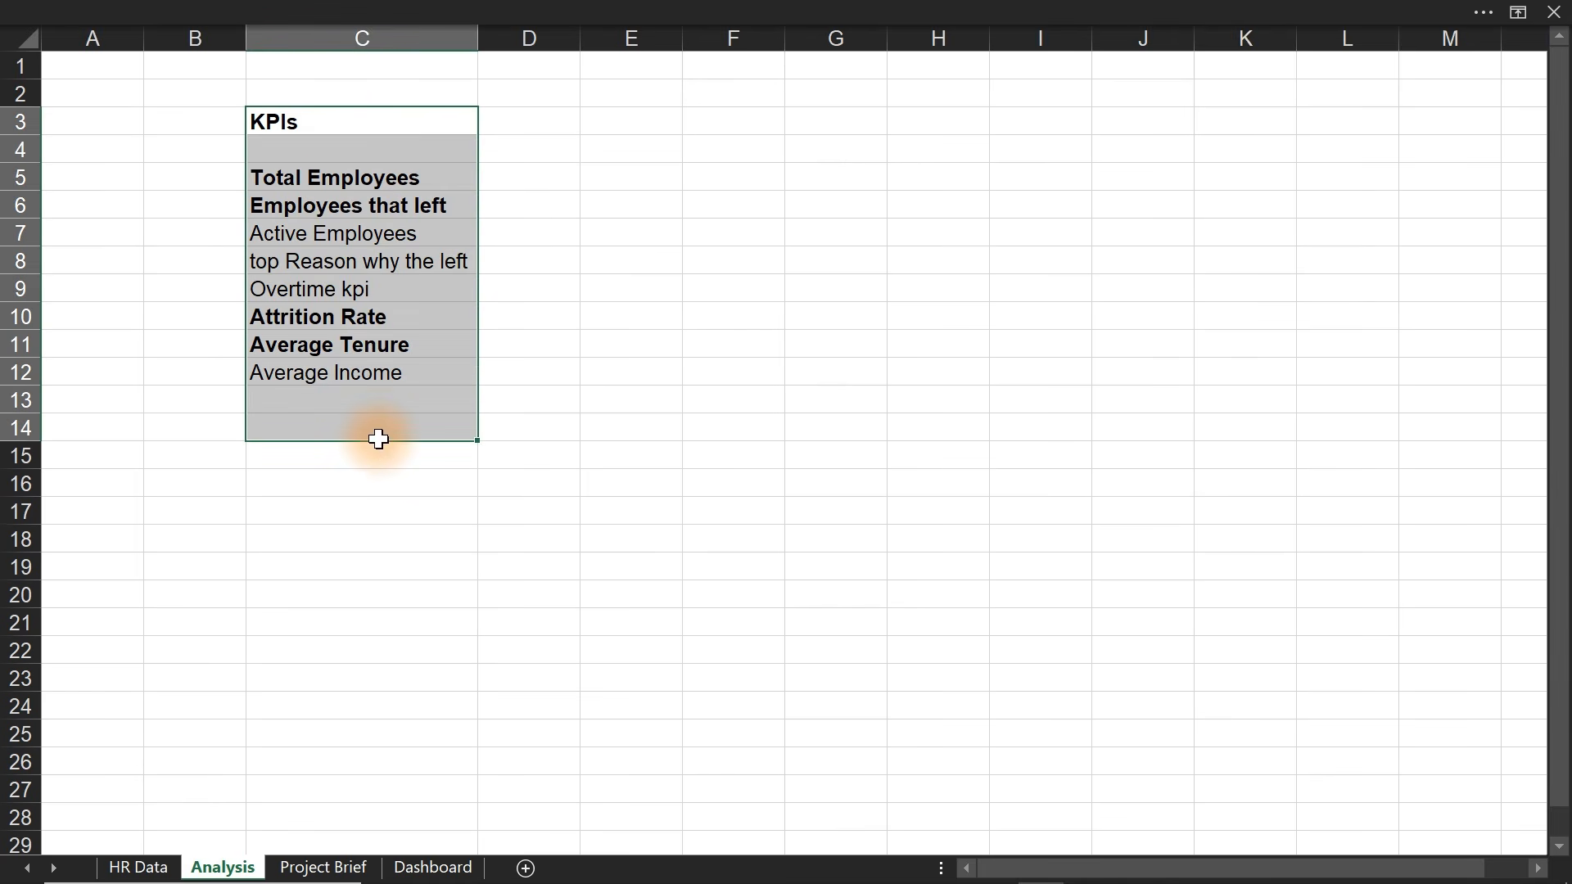
pyautogui.moveTo(368, 175); pyautogui.dragTo(373, 205)
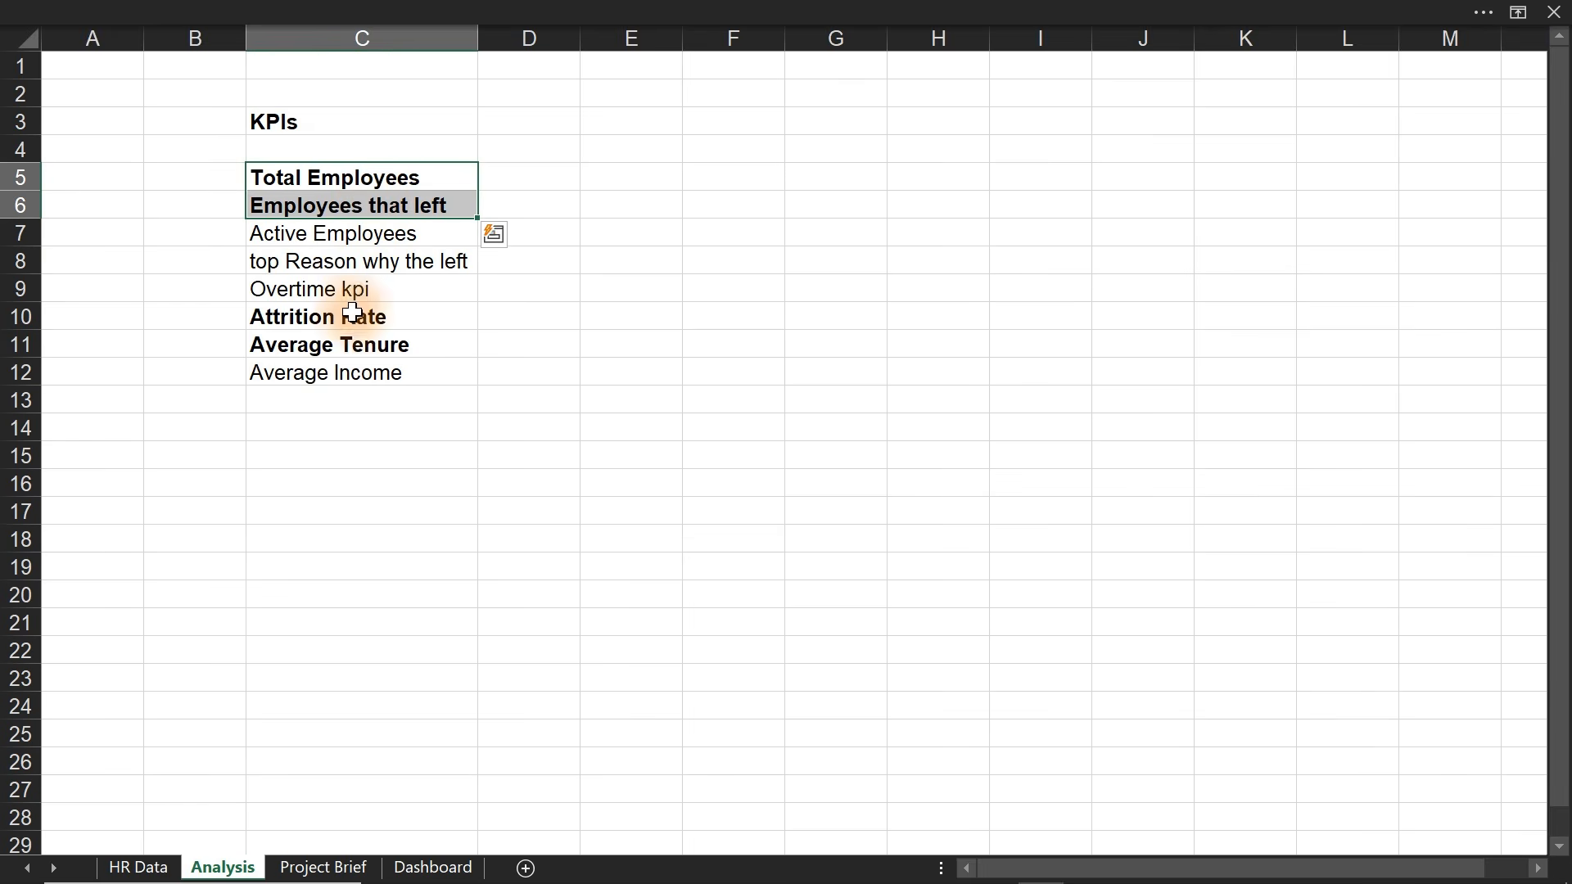
pyautogui.moveTo(351, 314); pyautogui.dragTo(350, 344)
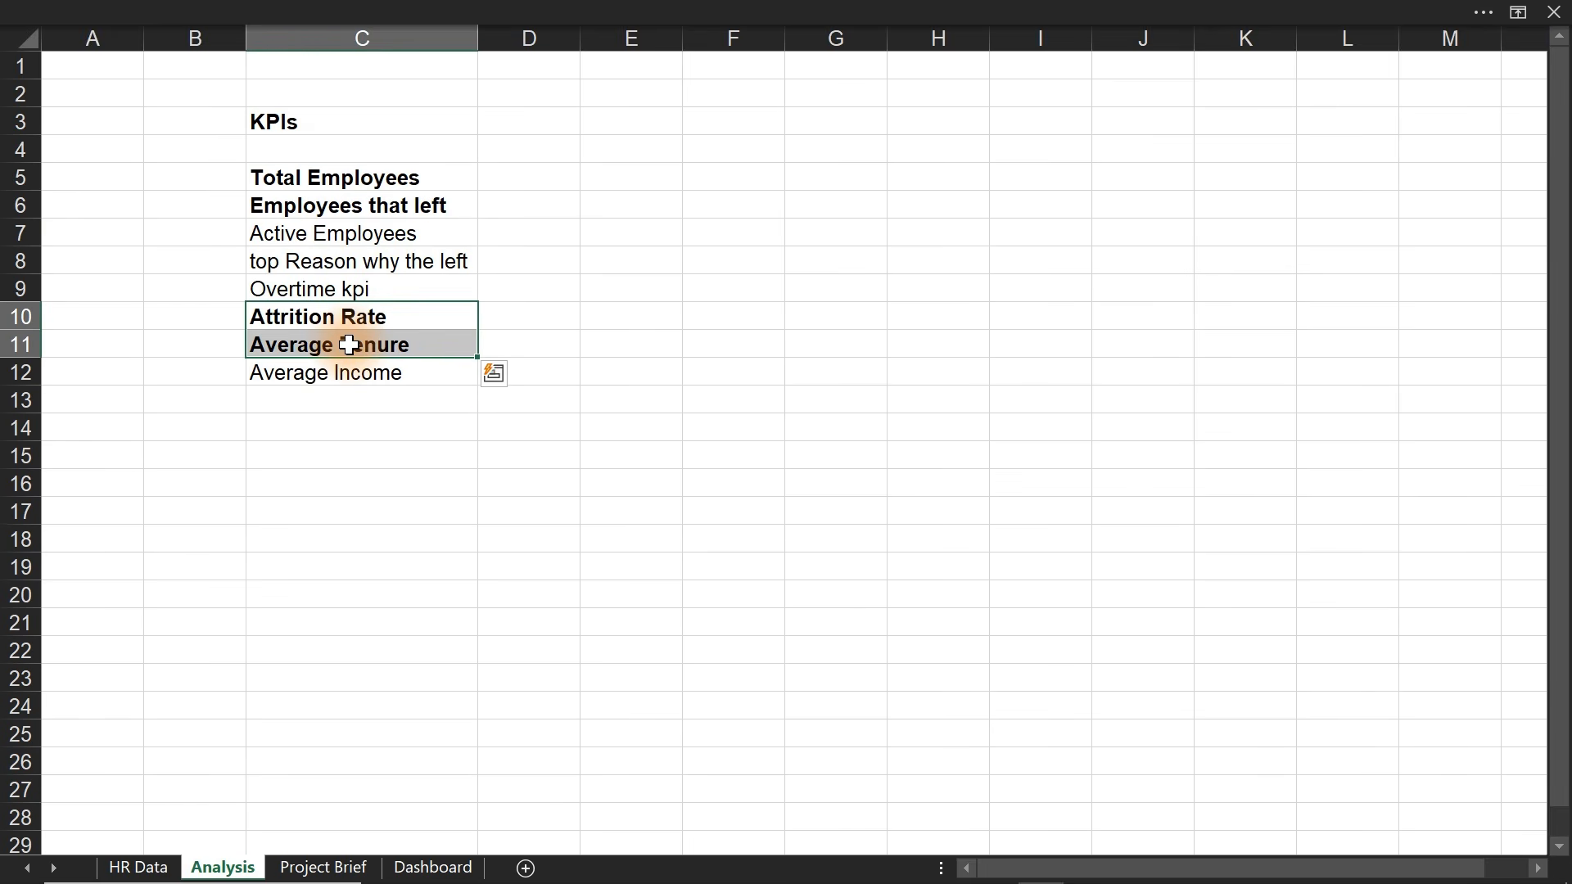
pyautogui.click(433, 867)
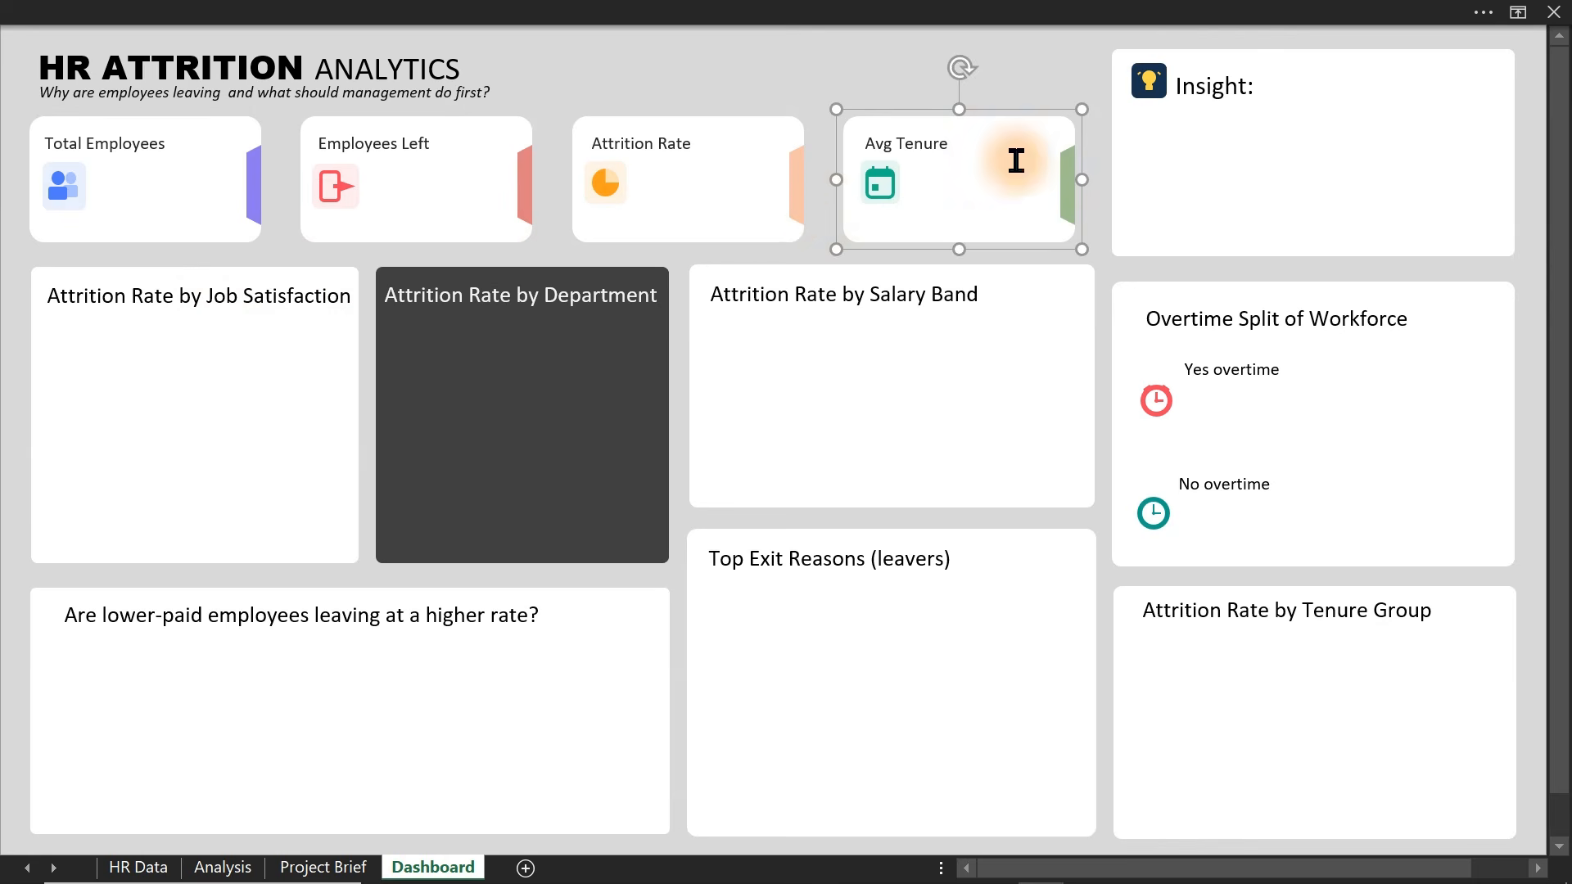
pyautogui.click(896, 79)
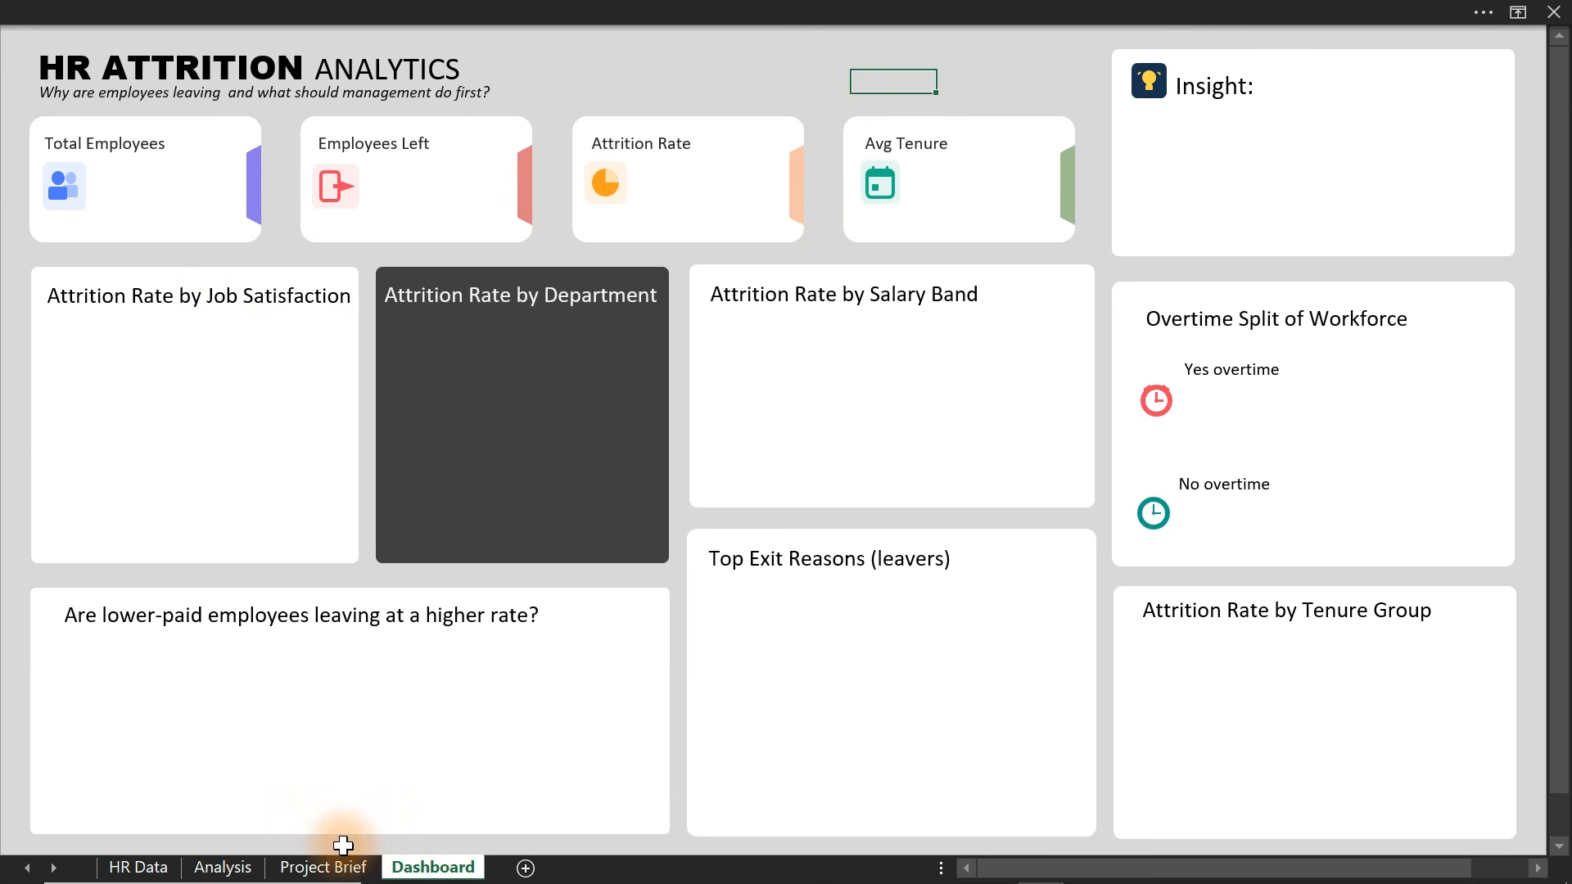
# - Italicize the Active Employees, top Reason why the left, Overtime kpi and Average Income labels on the Analysis sheet
pyautogui.click(221, 866)
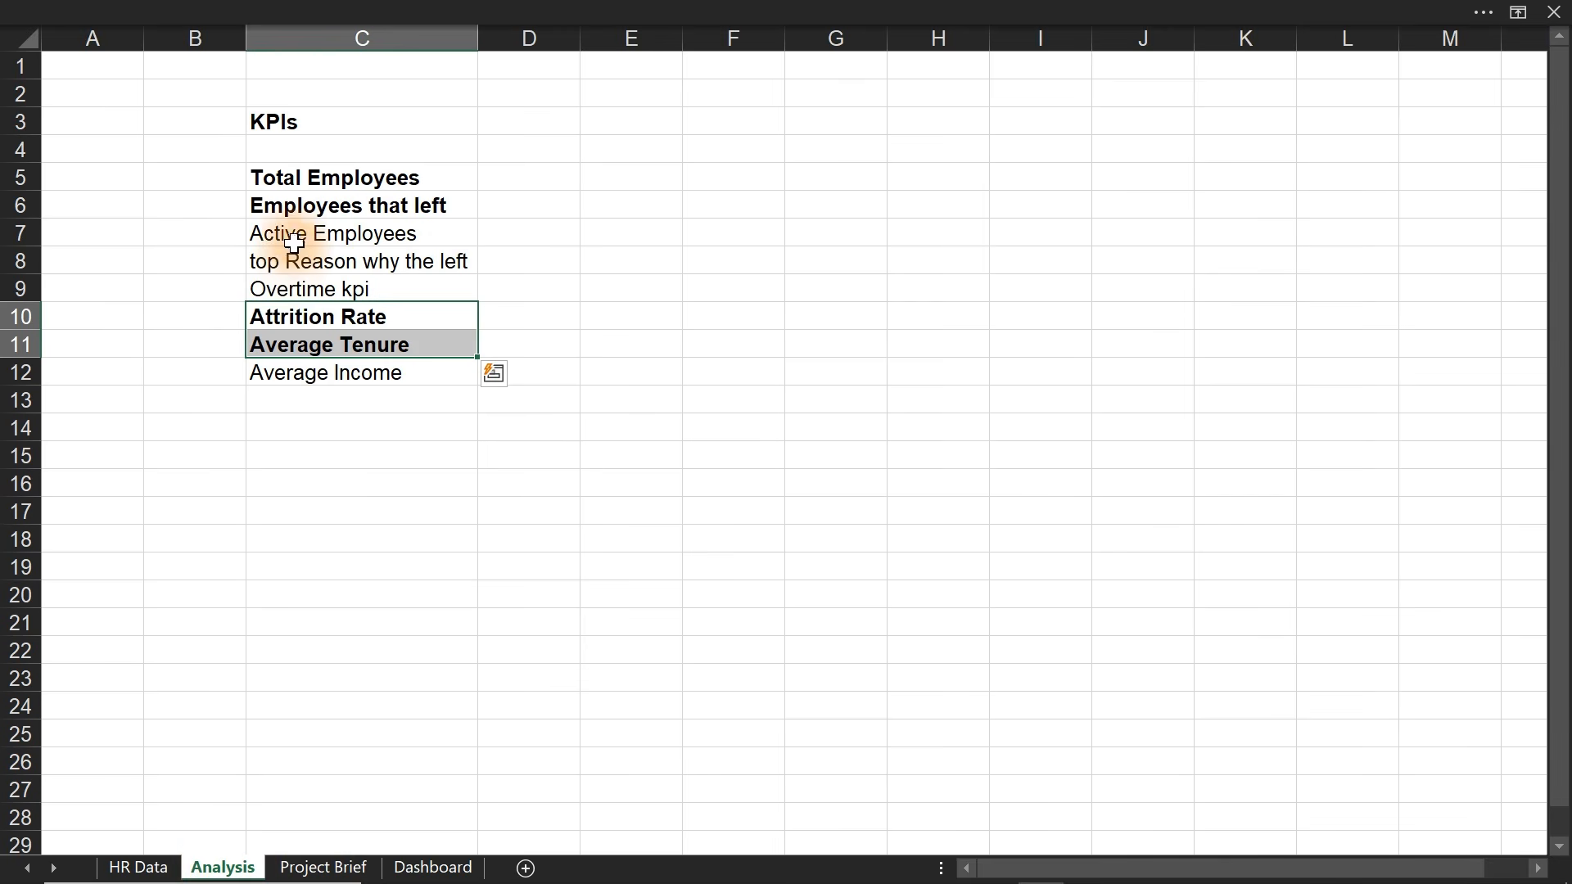
pyautogui.moveTo(294, 242); pyautogui.dragTo(289, 284)
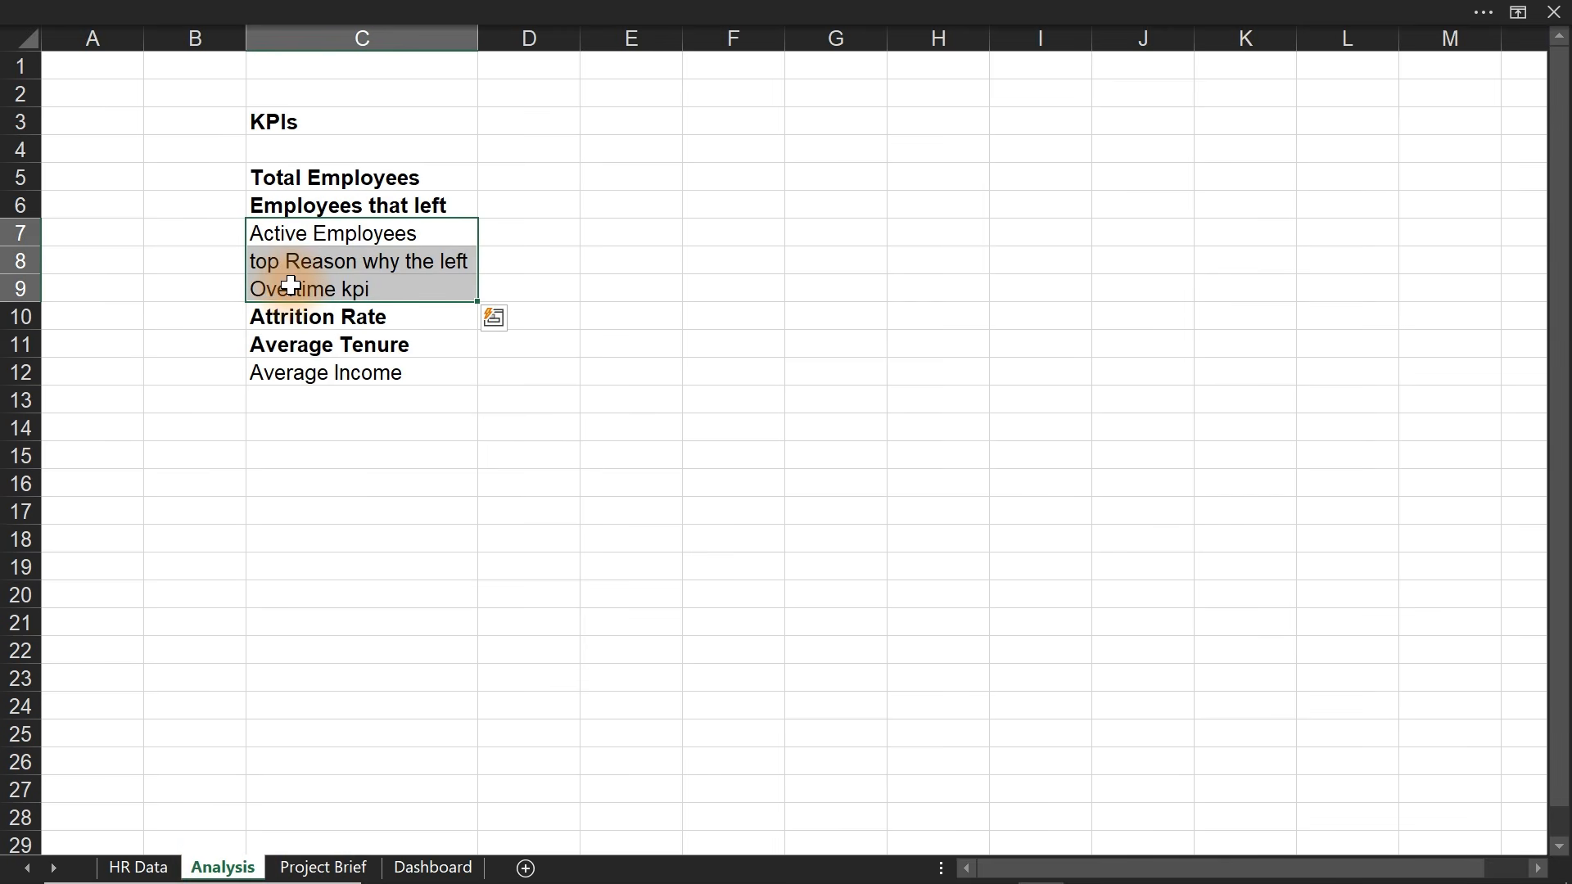
pyautogui.keyDown('ctrl'); pyautogui.click(294, 372); pyautogui.keyUp('ctrl')
pyautogui.hotkey('ctrl', 'i')
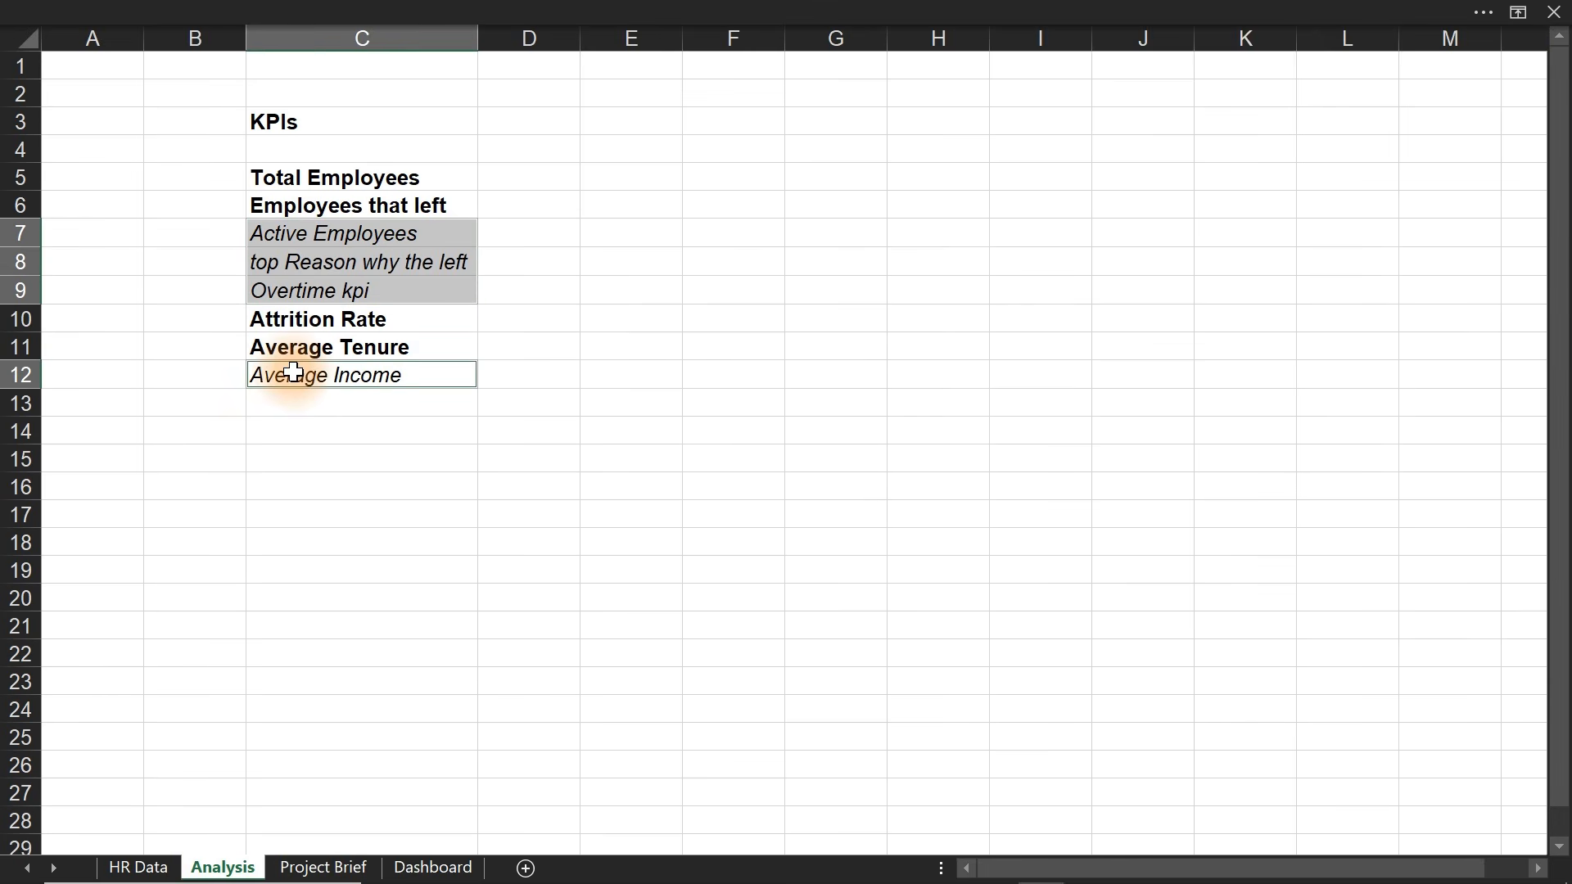
pyautogui.click(636, 346)
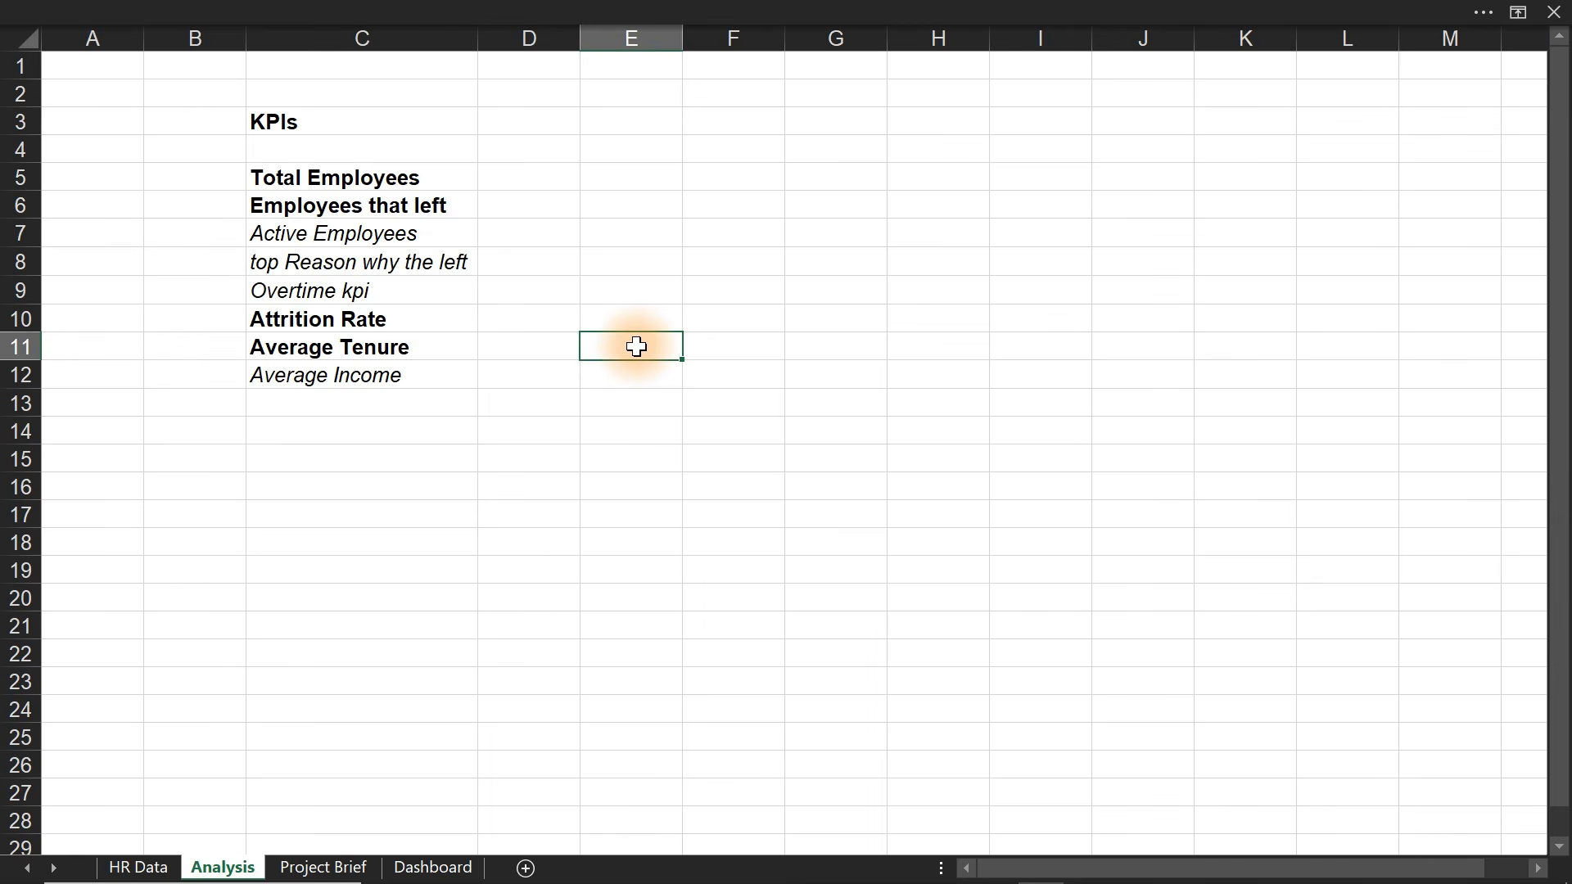
# - Open the HR Data sheet and look over the employee records in the Gender and Department columns
pyautogui.click(643, 206)
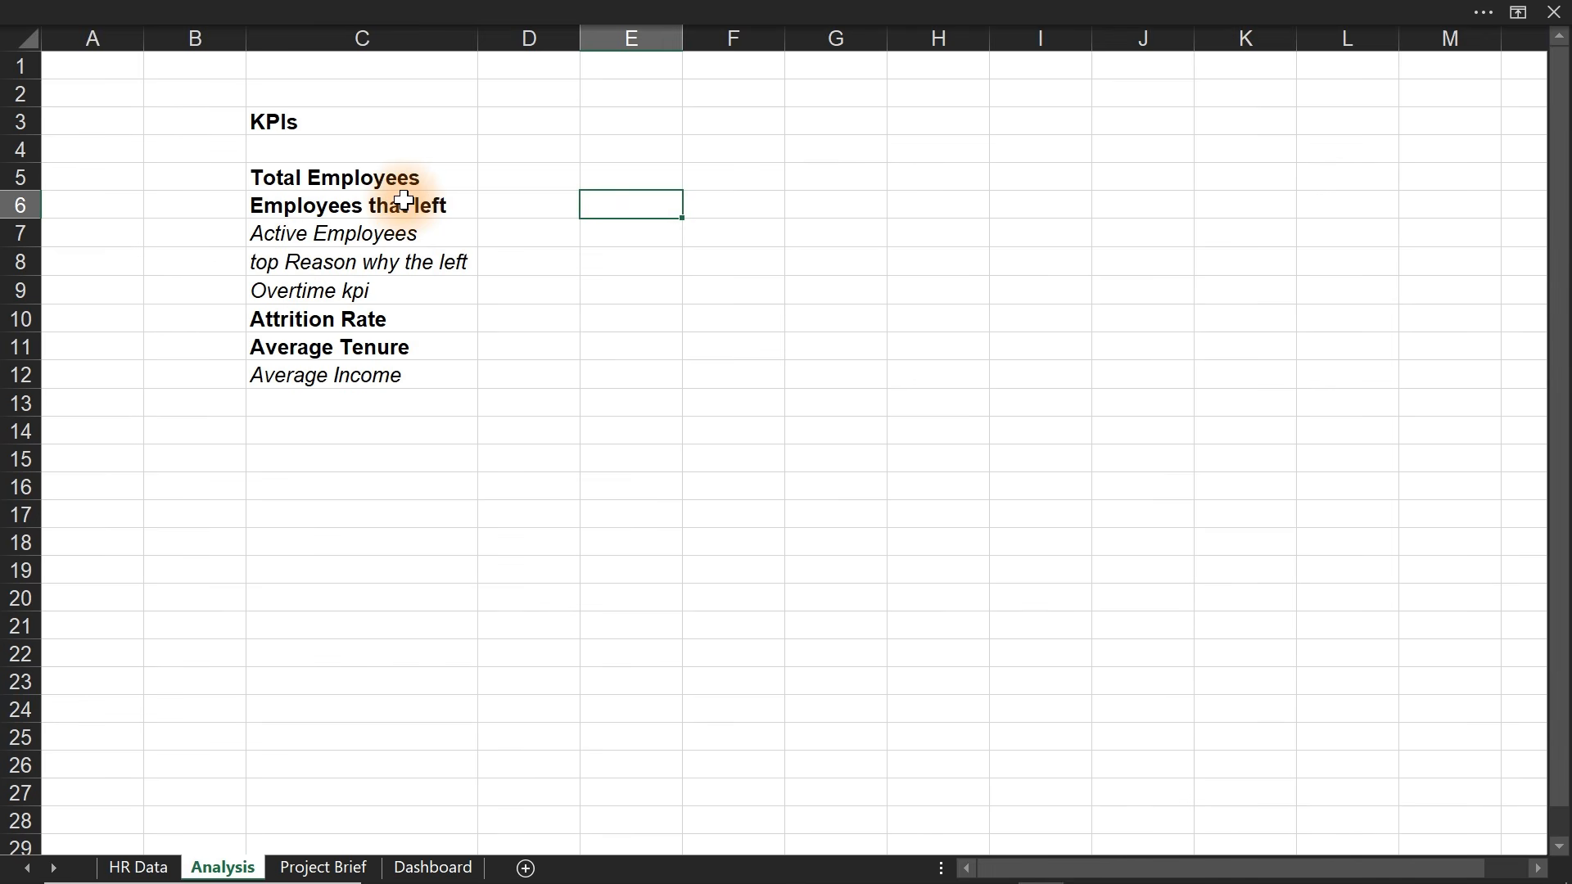
pyautogui.click(132, 869)
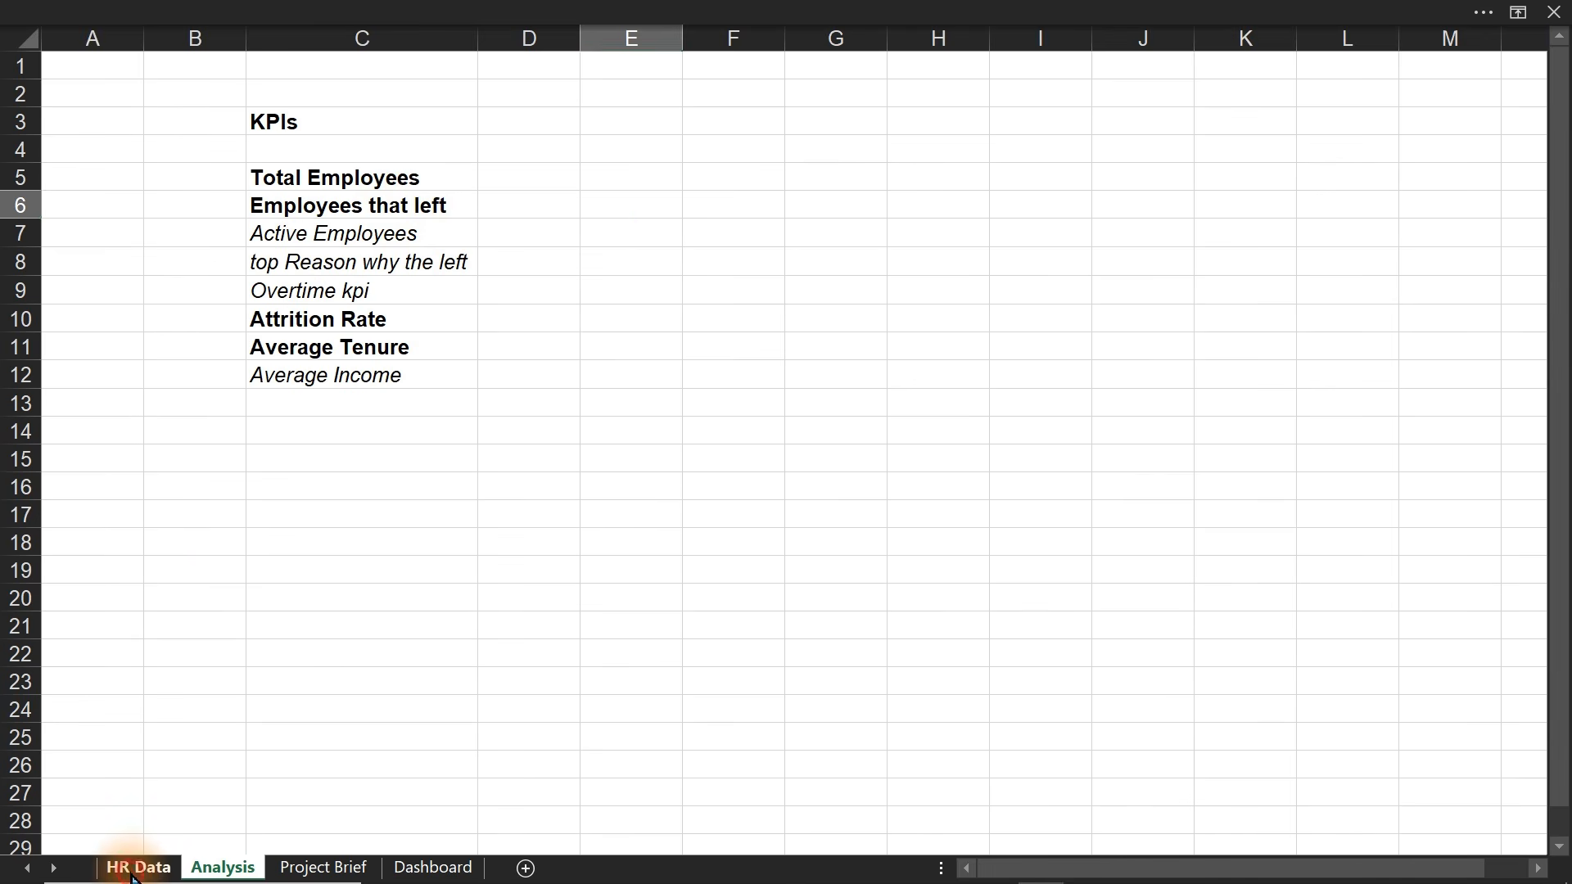
pyautogui.click(514, 411)
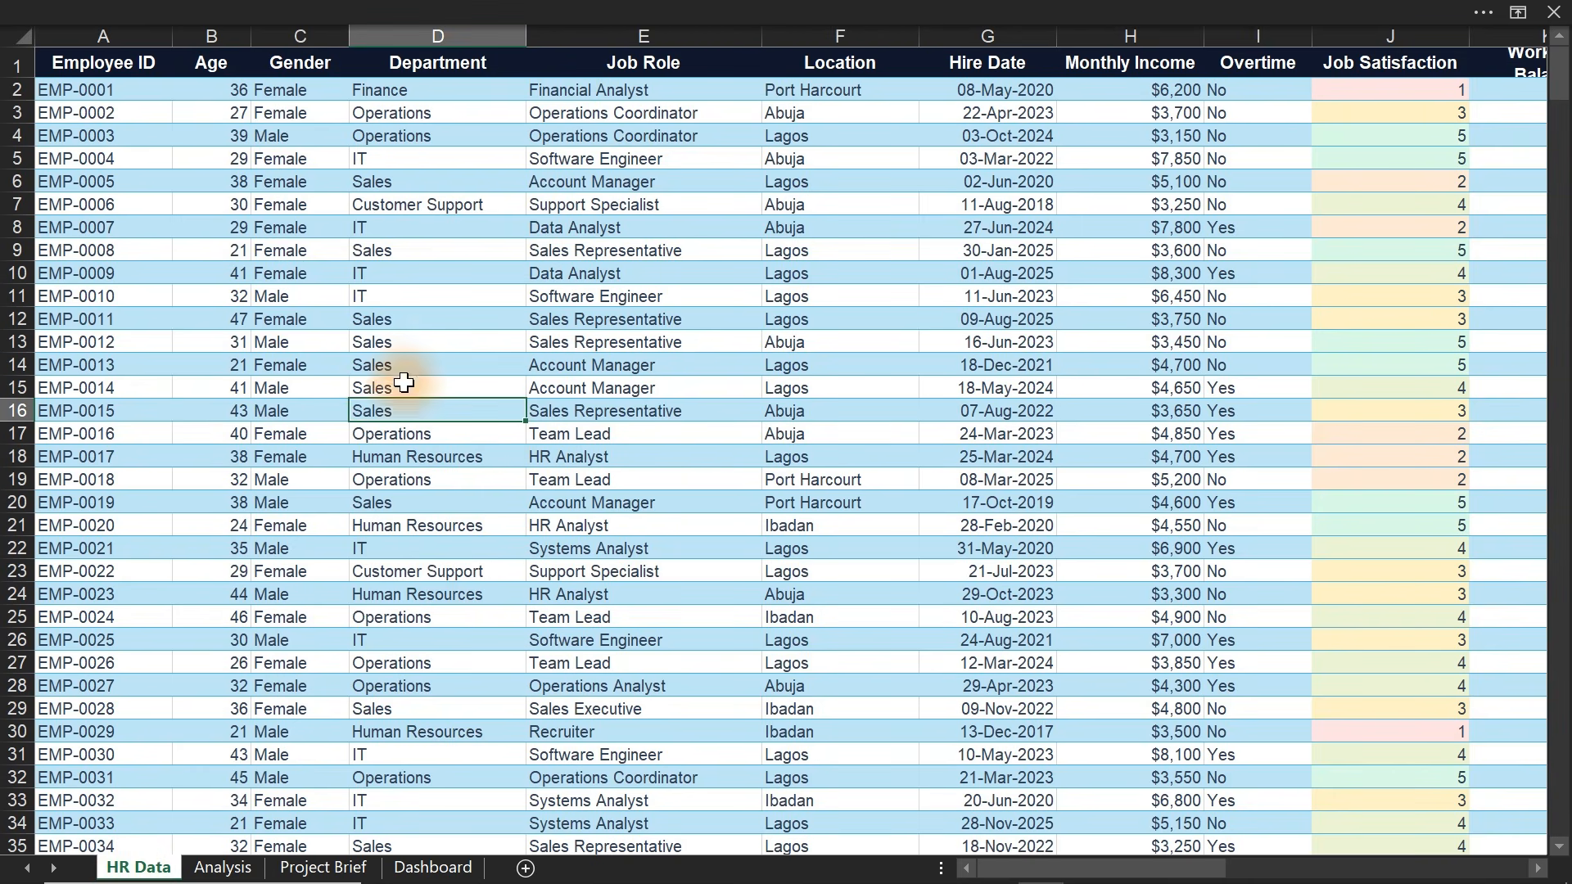
pyautogui.click(329, 344)
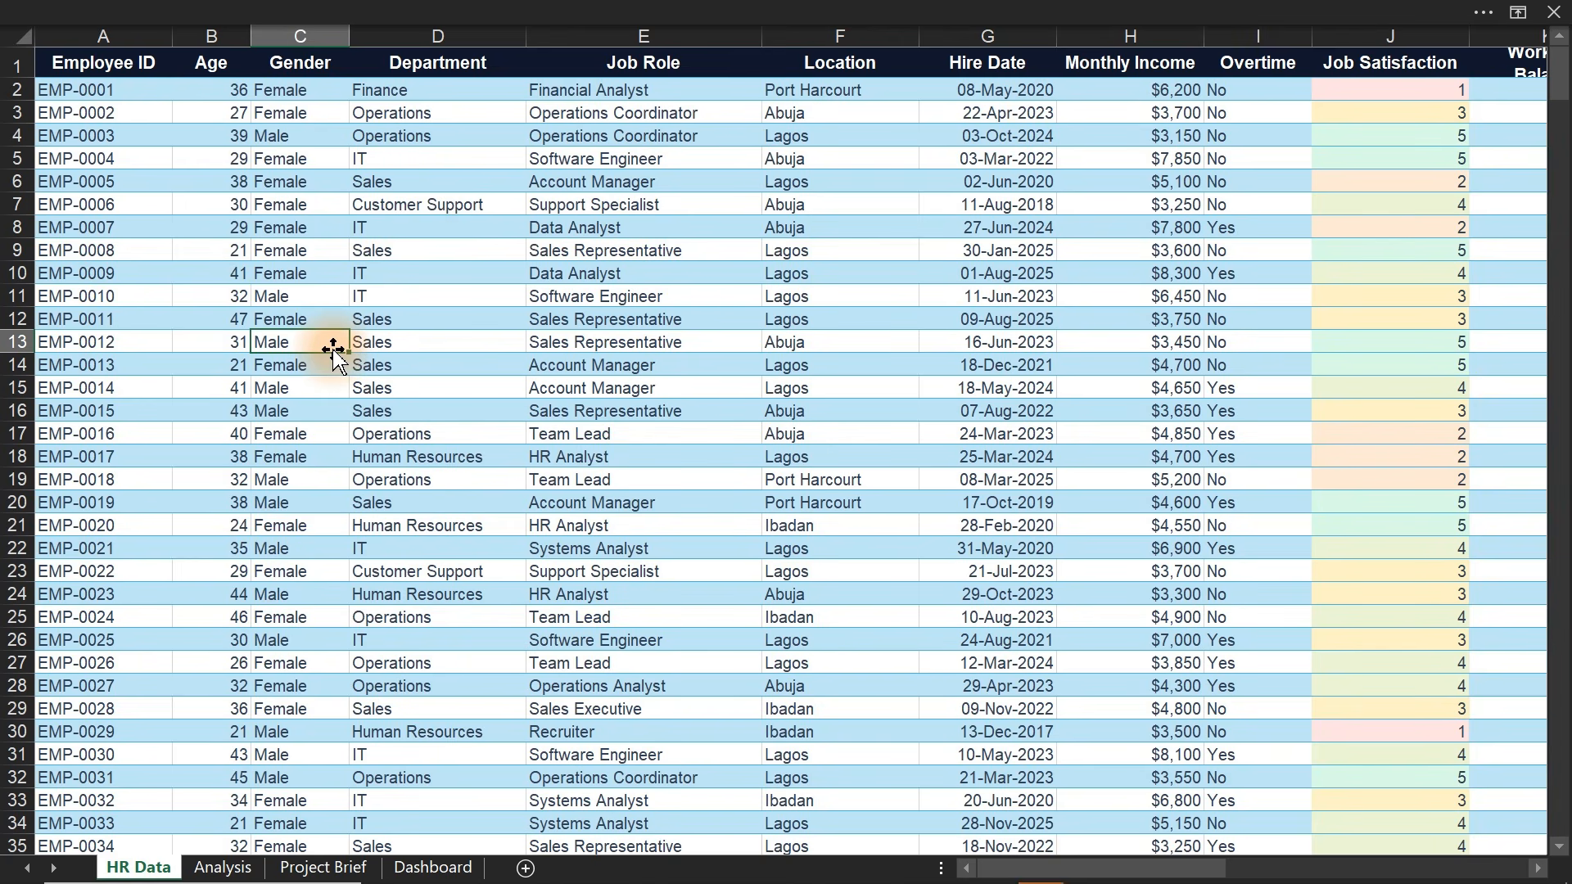
pyautogui.click(482, 391)
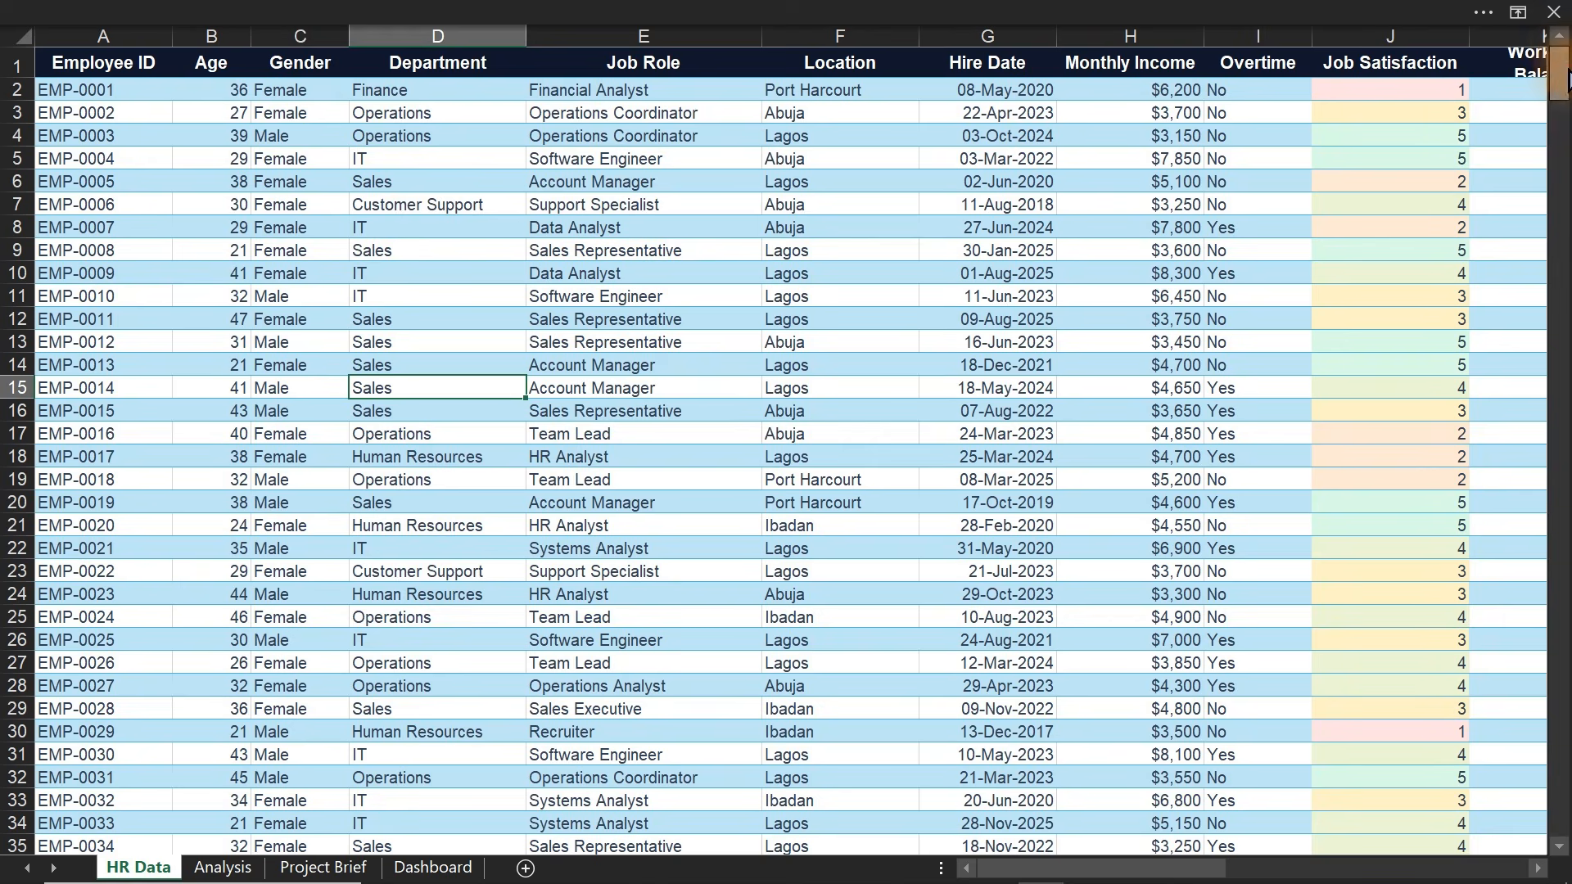
# - Create a PivotTable from the HRData table, placed on the existing Analysis sheet at cell F5
pyautogui.click(645, 274)
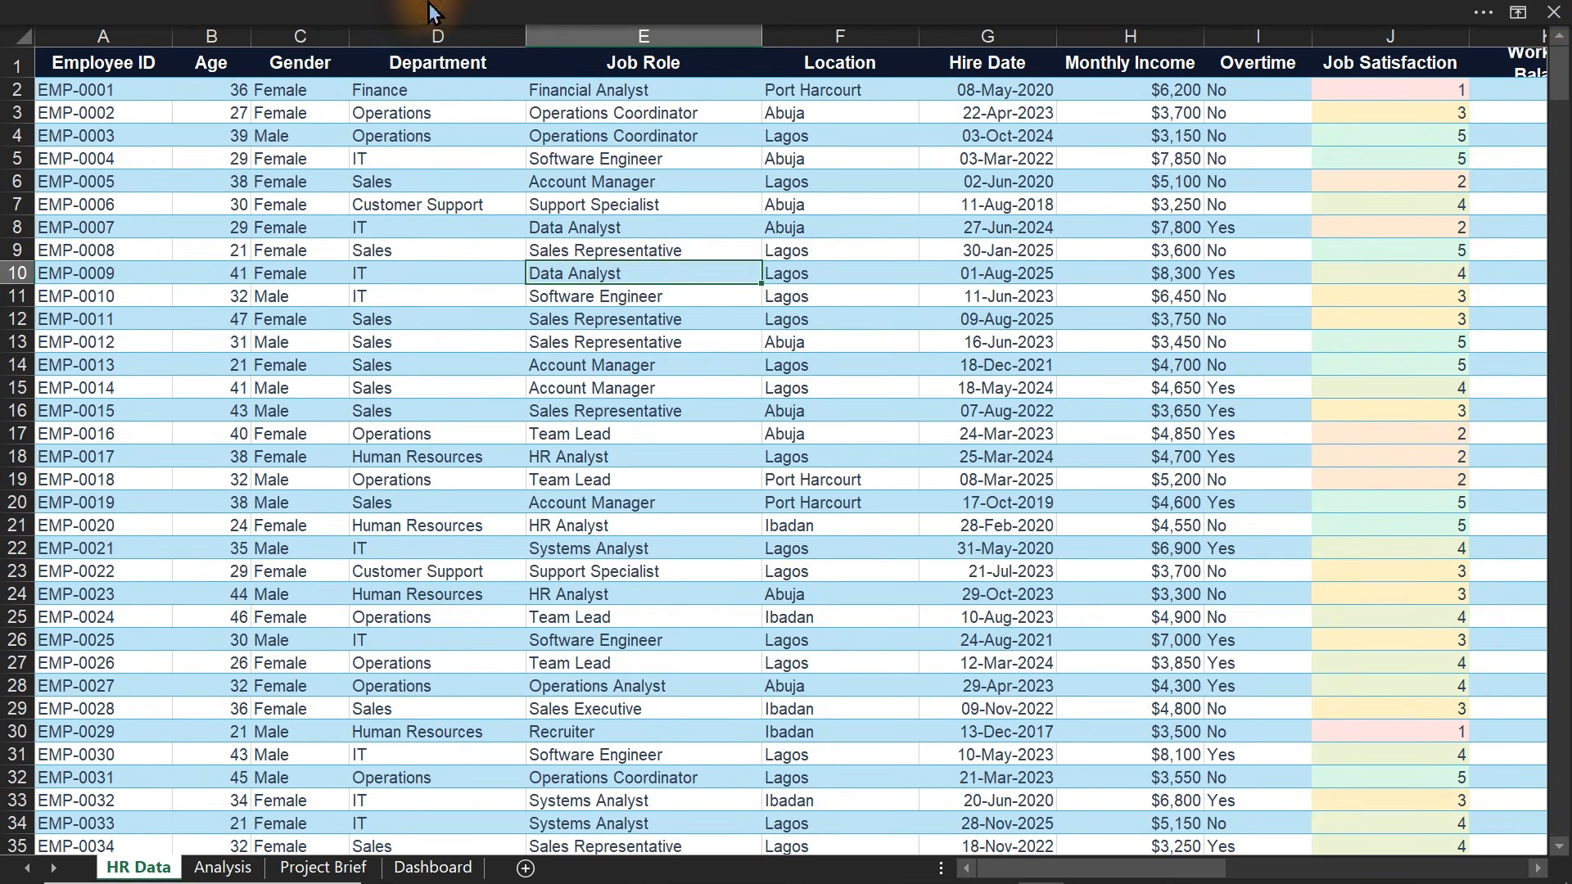
pyautogui.click(441, 12)
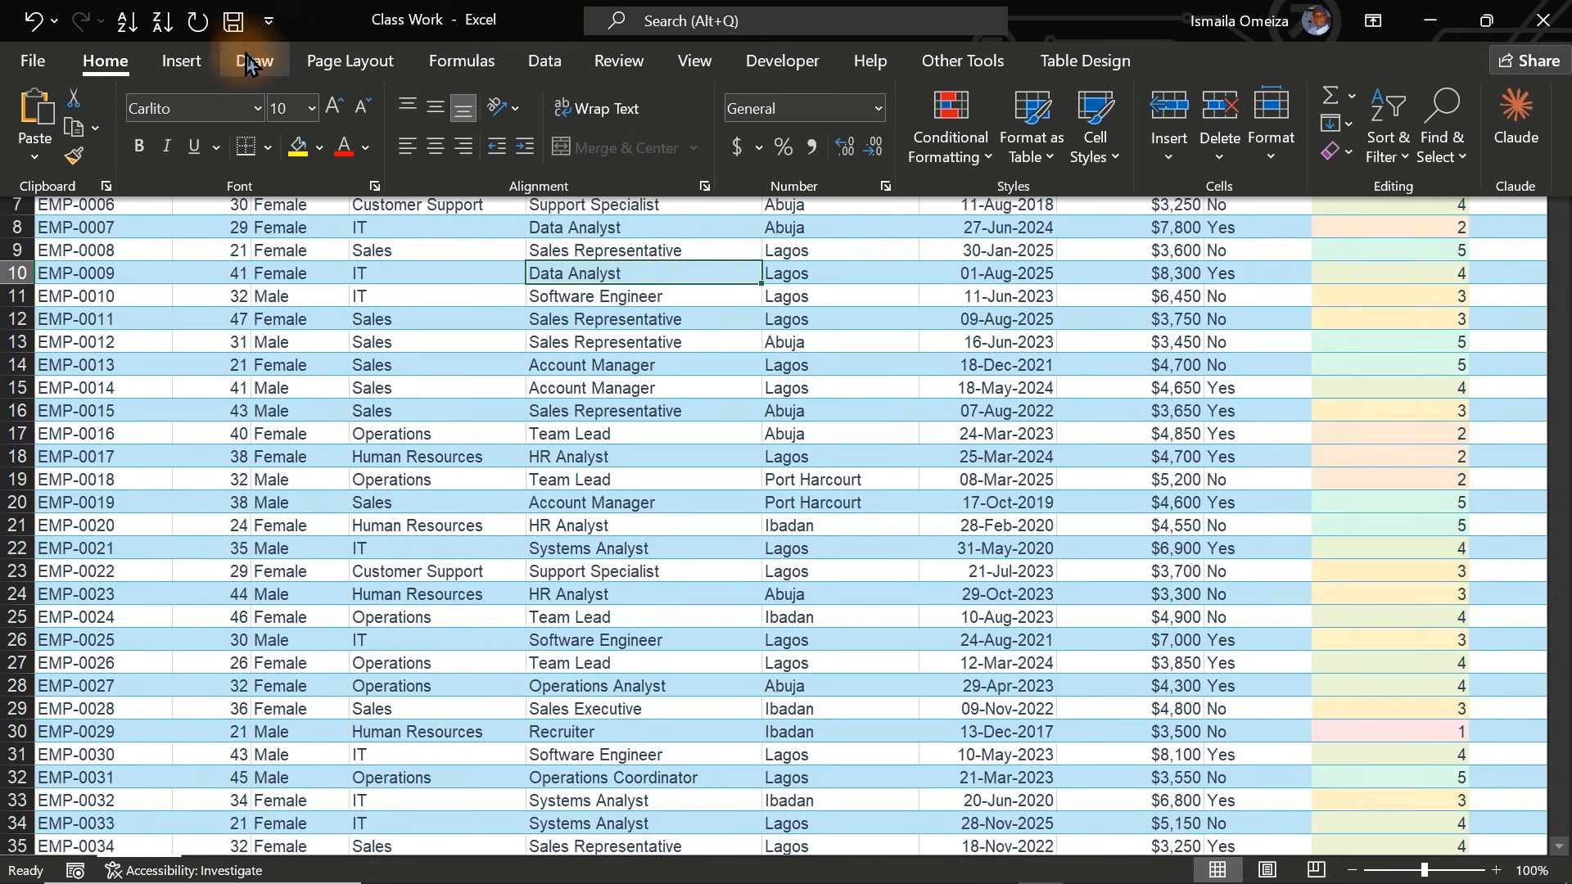
pyautogui.click(180, 62)
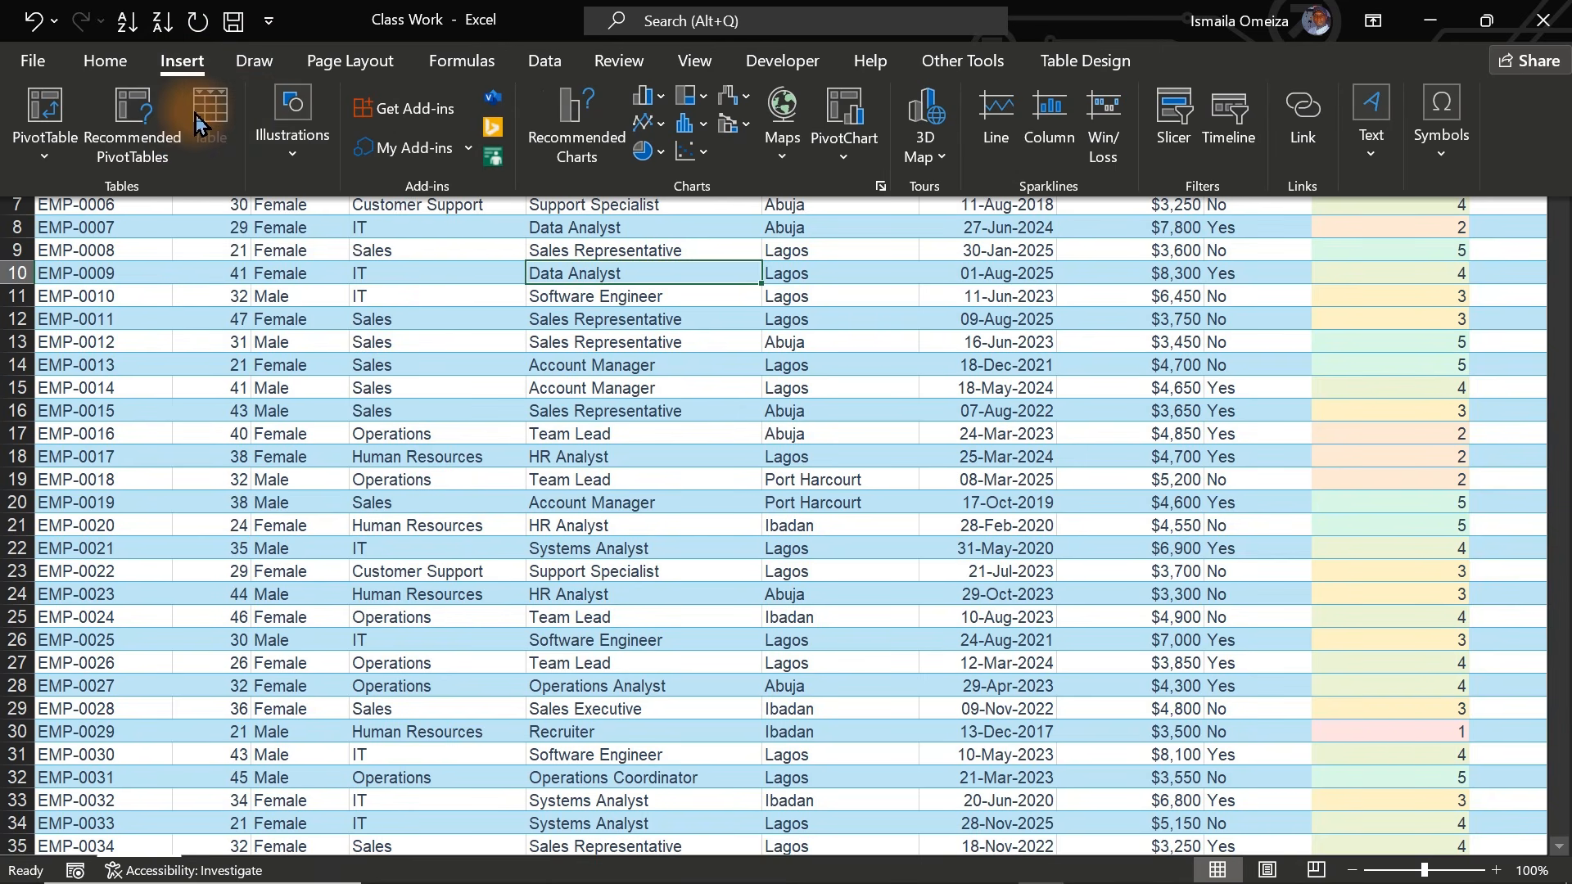
pyautogui.hotkey('ctrl', 'shift', 'F1')
pyautogui.click(516, 344)
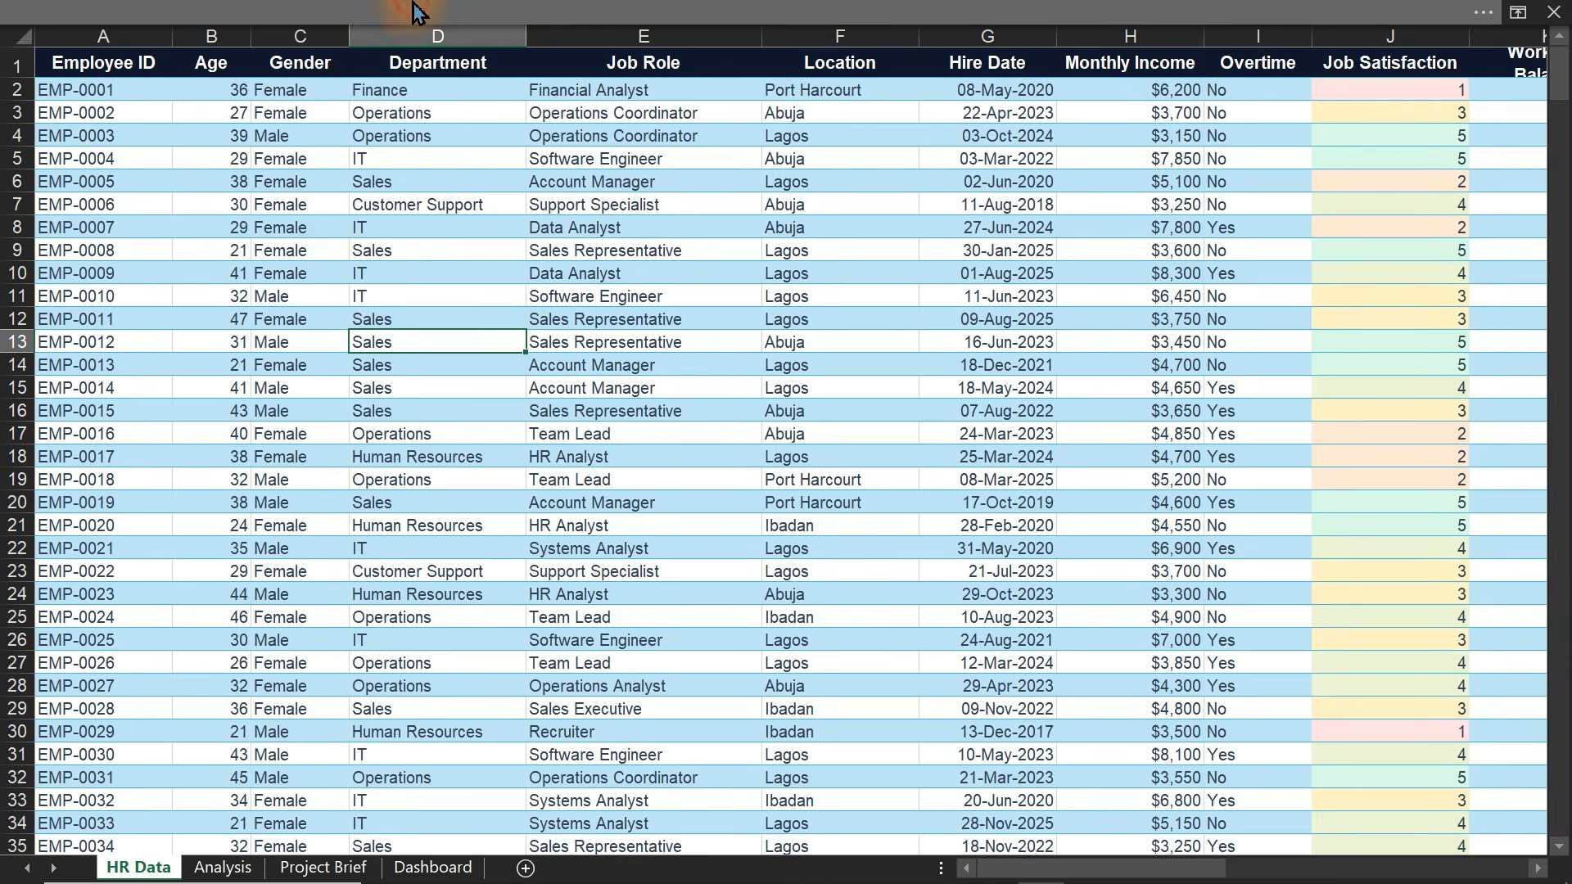
pyautogui.hotkey('ctrl', 'shift', 'F1')
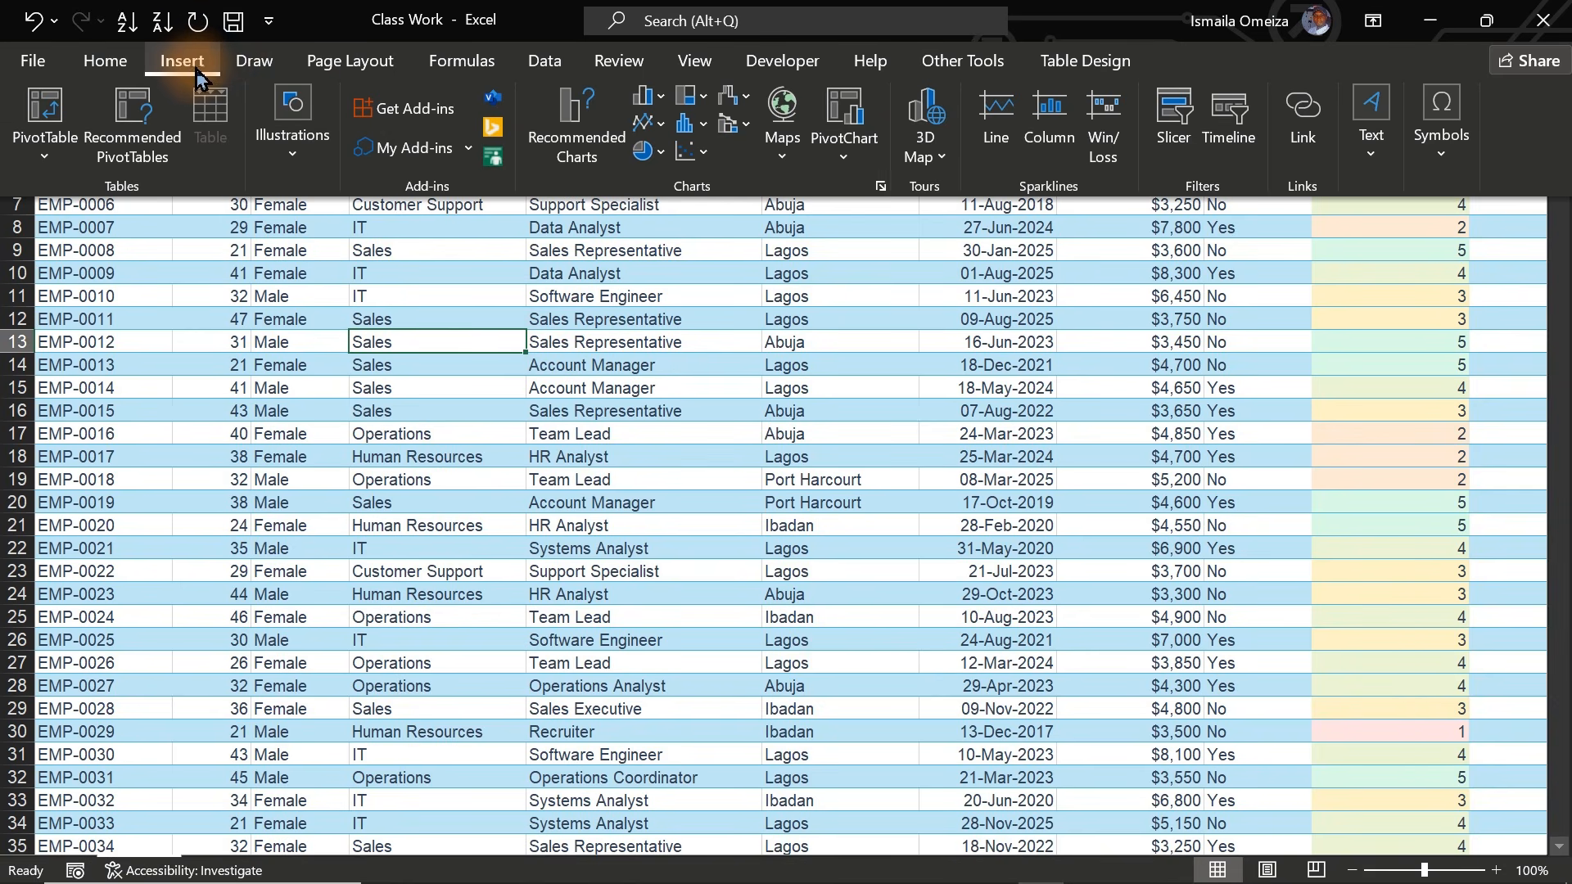
pyautogui.click(45, 111)
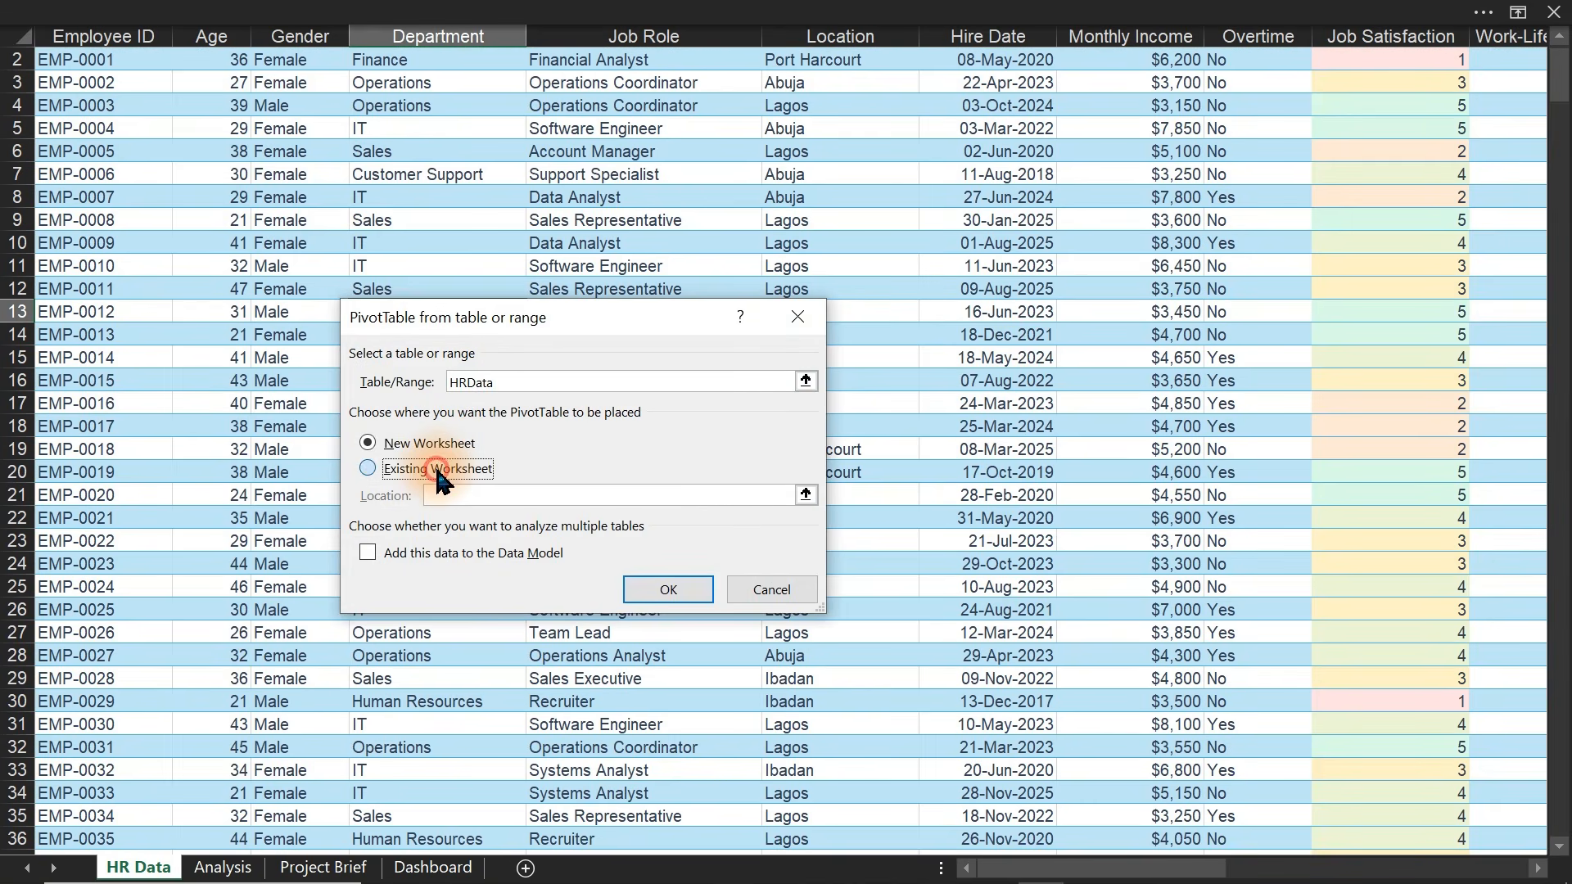
pyautogui.click(438, 471)
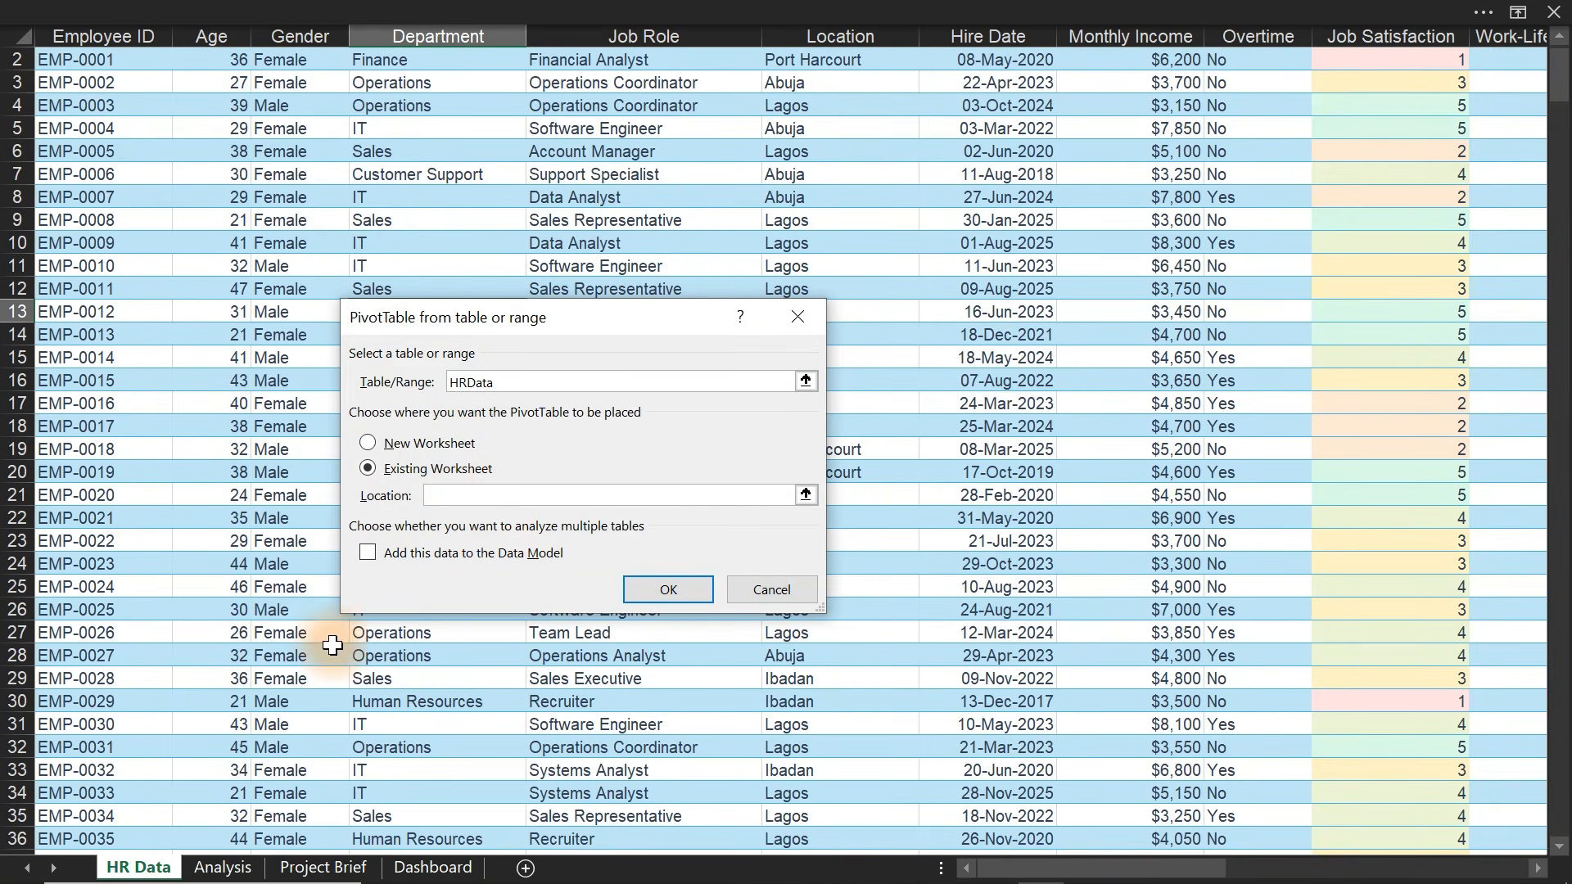
pyautogui.click(222, 866)
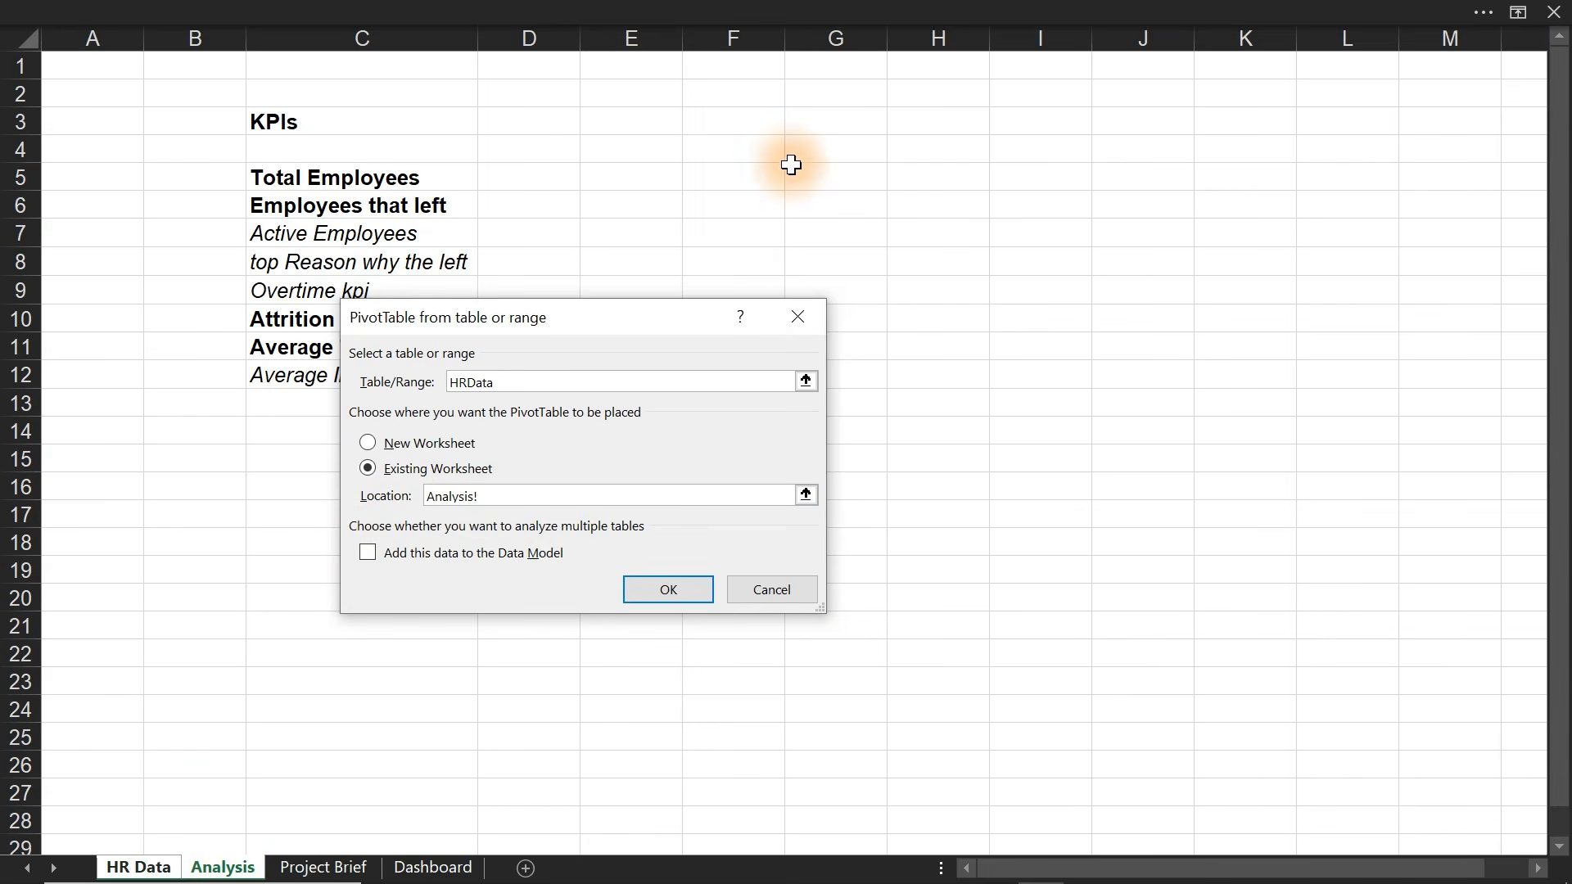
pyautogui.click(740, 174)
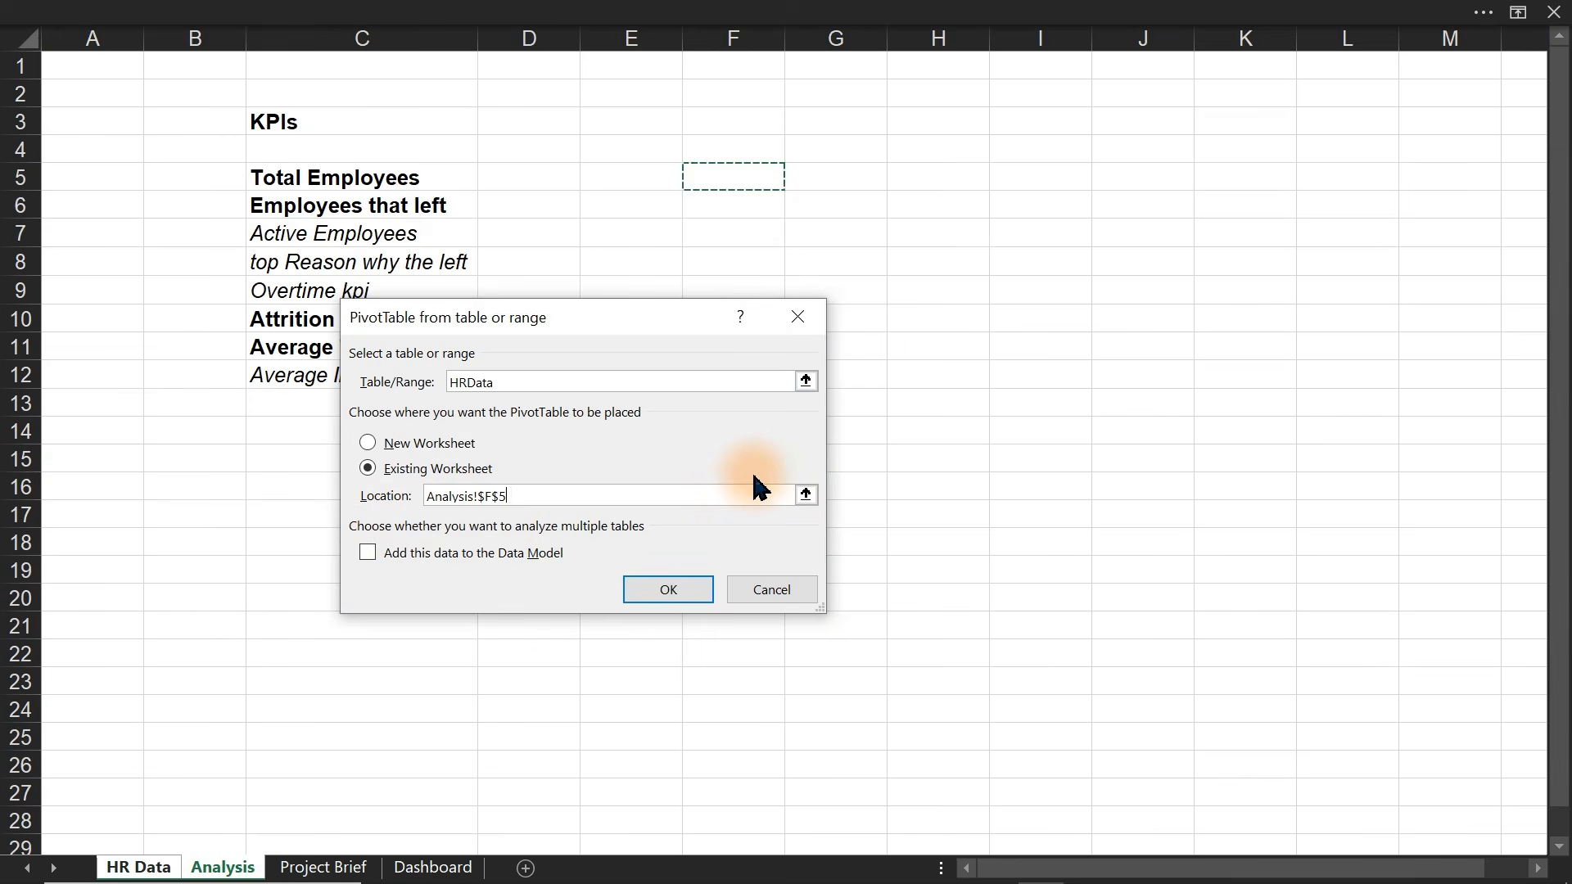
pyautogui.click(668, 589)
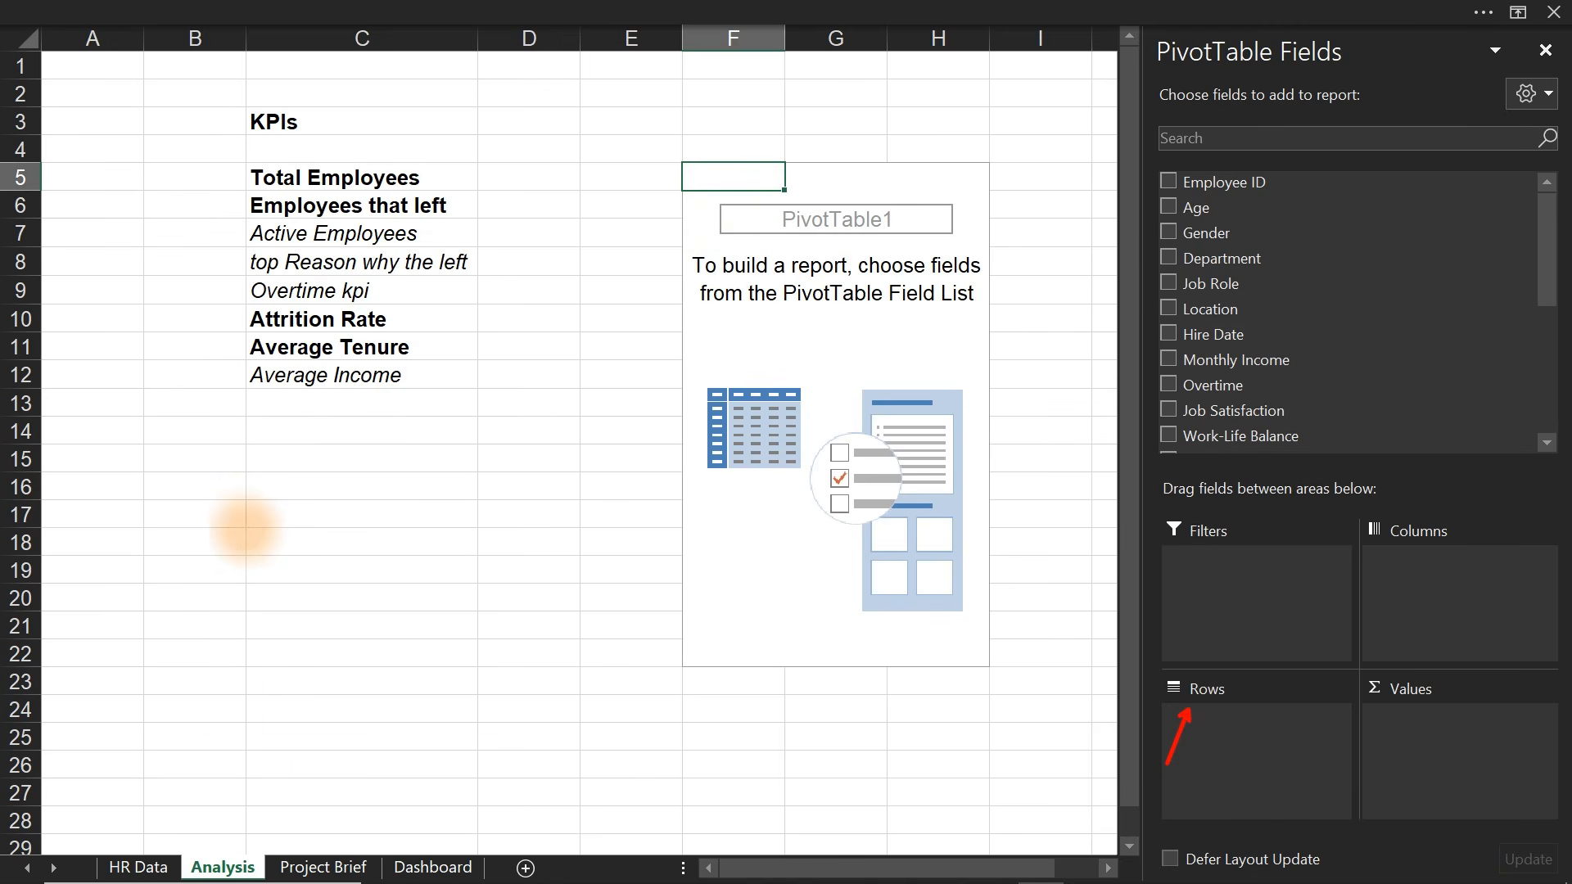
pyautogui.moveTo(252, 423); pyautogui.dragTo(351, 782)
pyautogui.moveTo(316, 486); pyautogui.dragTo(366, 494)
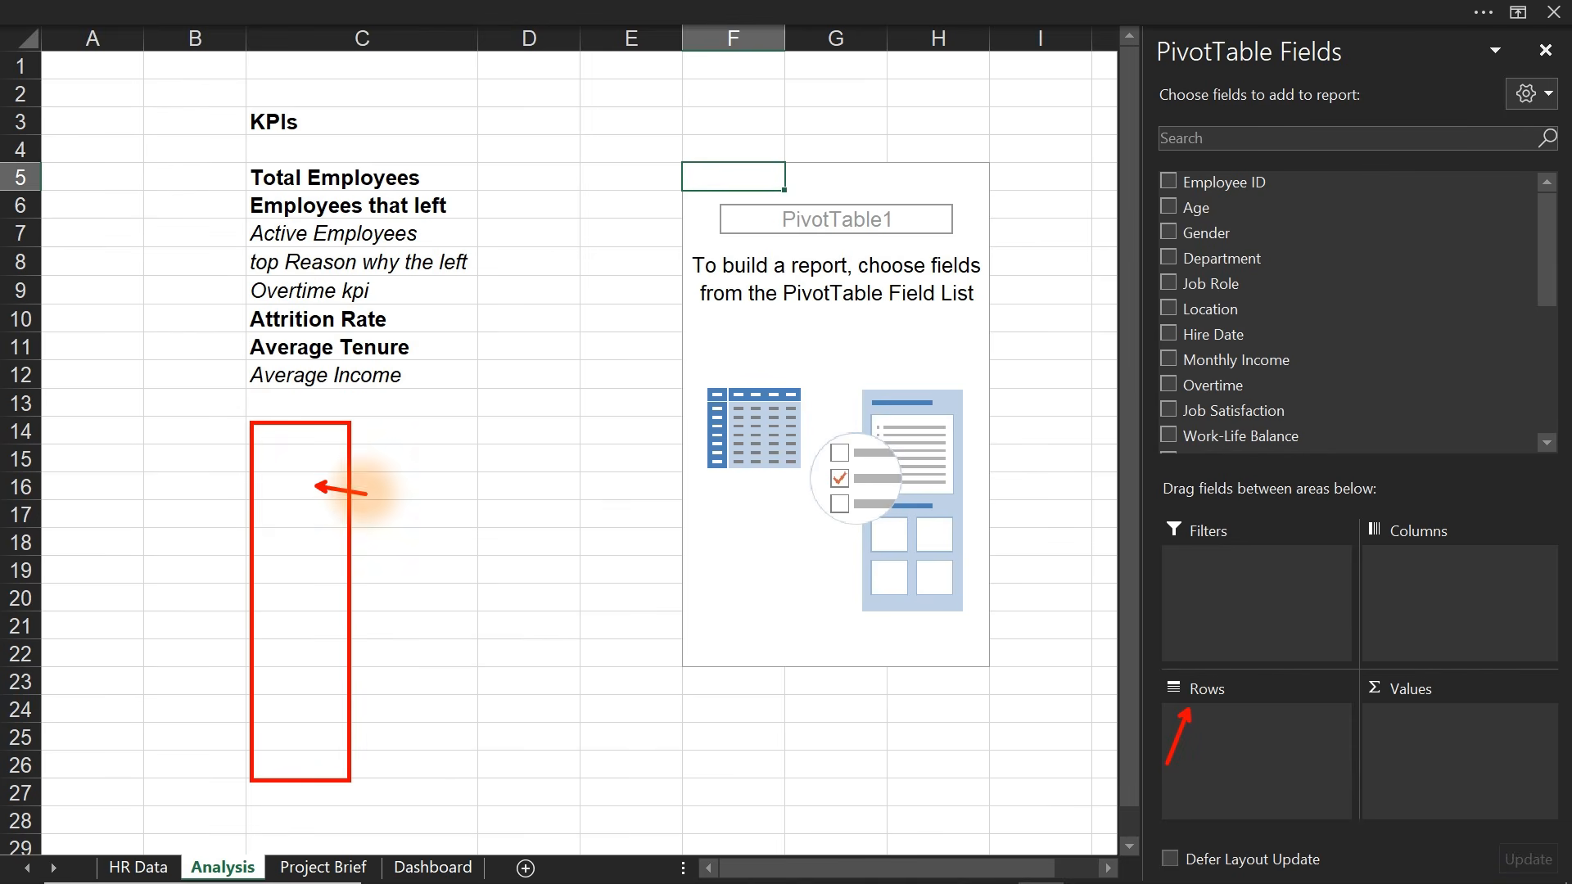
pyautogui.moveTo(309, 538); pyautogui.dragTo(362, 538)
pyautogui.moveTo(321, 604); pyautogui.dragTo(358, 606)
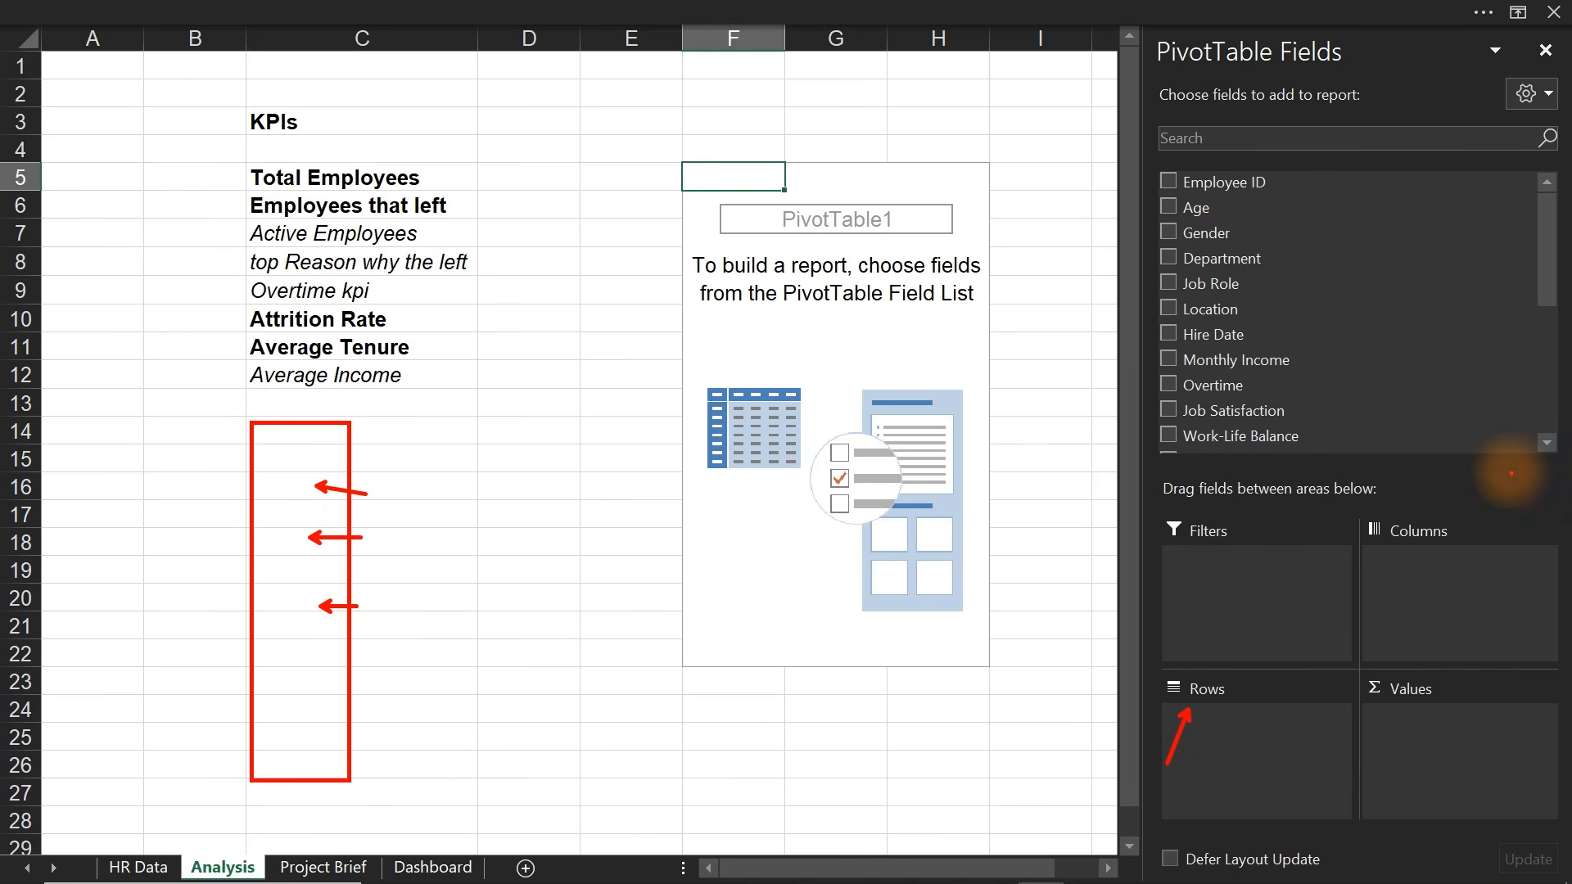
pyautogui.moveTo(1363, 524)
pyautogui.mouseDown()
pyautogui.moveTo(1501, 638)
pyautogui.moveTo(1550, 712)
pyautogui.moveTo(1195, 532)
pyautogui.moveTo(1265, 489)
pyautogui.mouseUp()
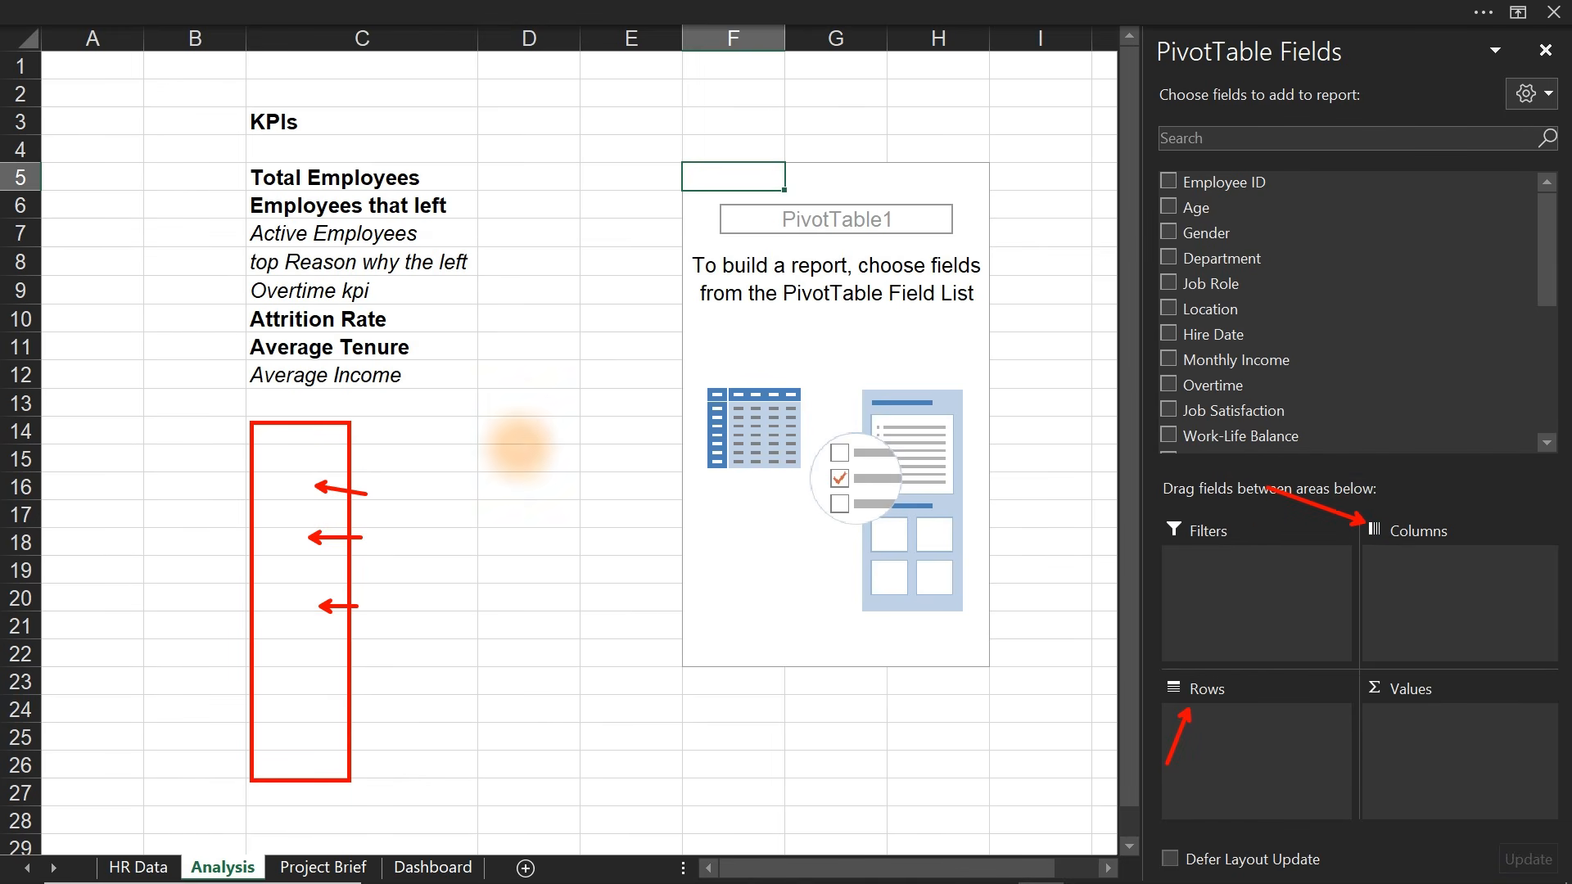
pyautogui.moveTo(358, 413)
pyautogui.mouseDown()
pyautogui.moveTo(606, 451)
pyautogui.moveTo(678, 414)
pyautogui.mouseUp()
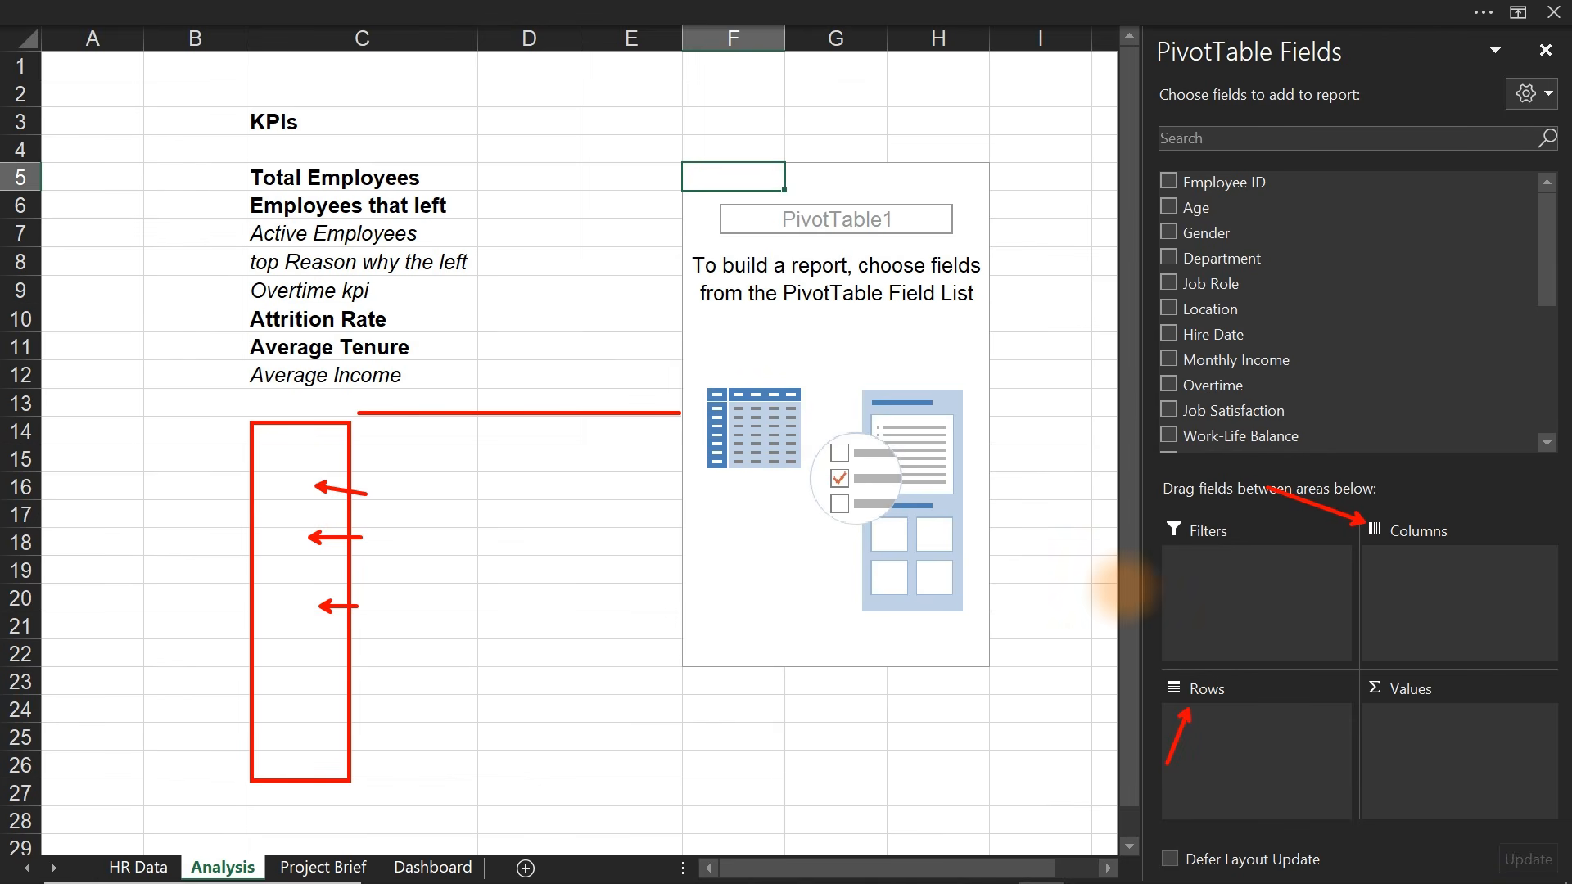
pyautogui.moveTo(1241, 600); pyautogui.dragTo(1182, 583)
pyautogui.moveTo(234, 490)
pyautogui.mouseDown()
pyautogui.moveTo(409, 384)
pyautogui.moveTo(537, 526)
pyautogui.moveTo(473, 606)
pyautogui.mouseUp()
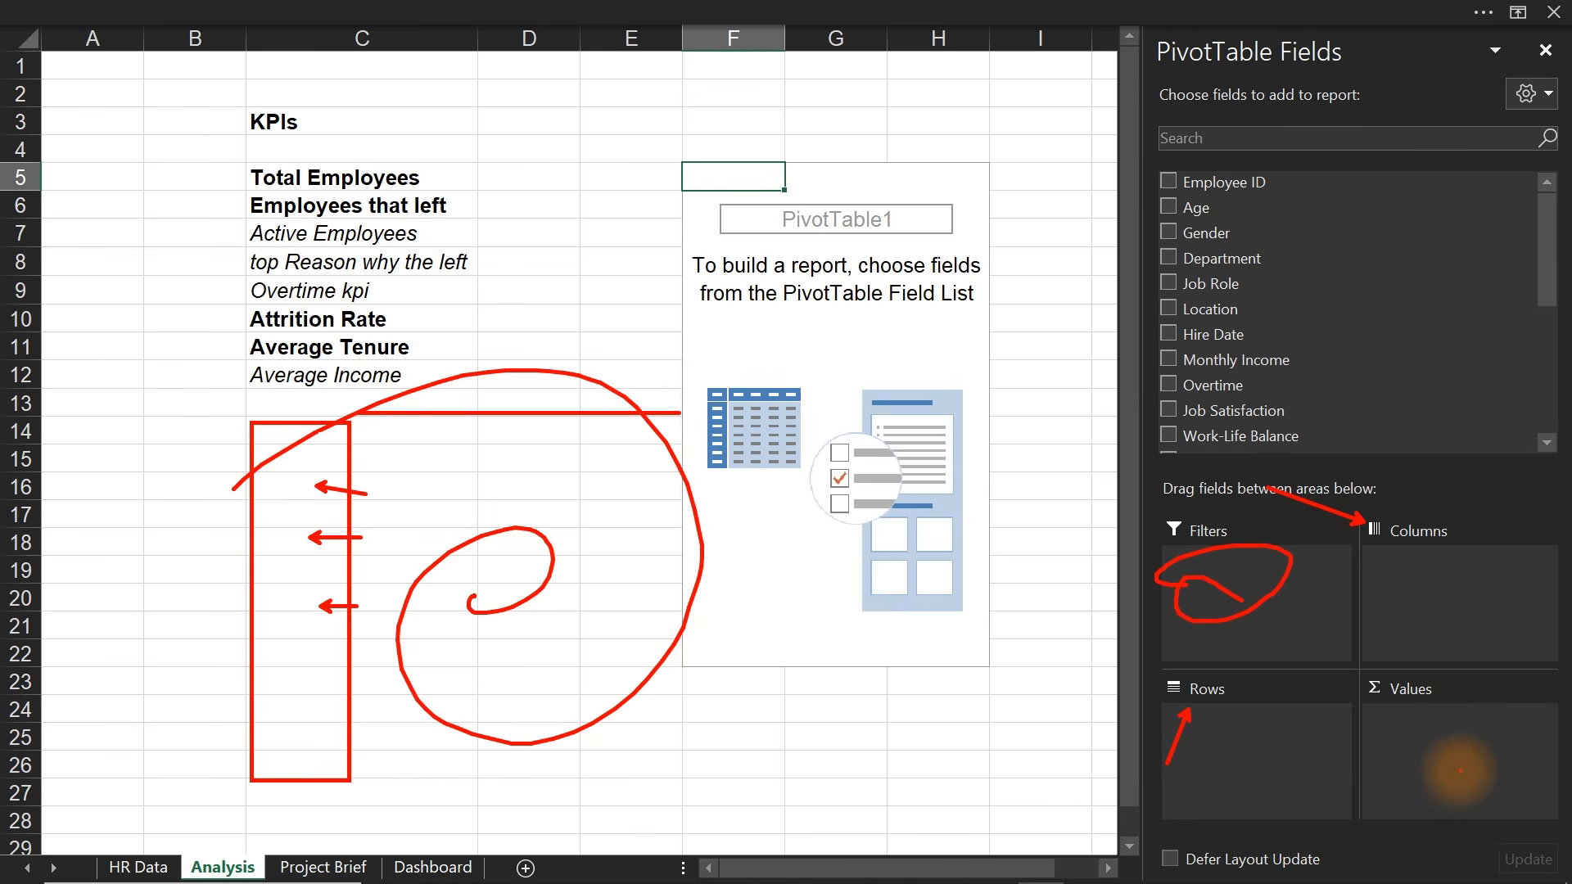
pyautogui.moveTo(1447, 772); pyautogui.dragTo(1467, 735)
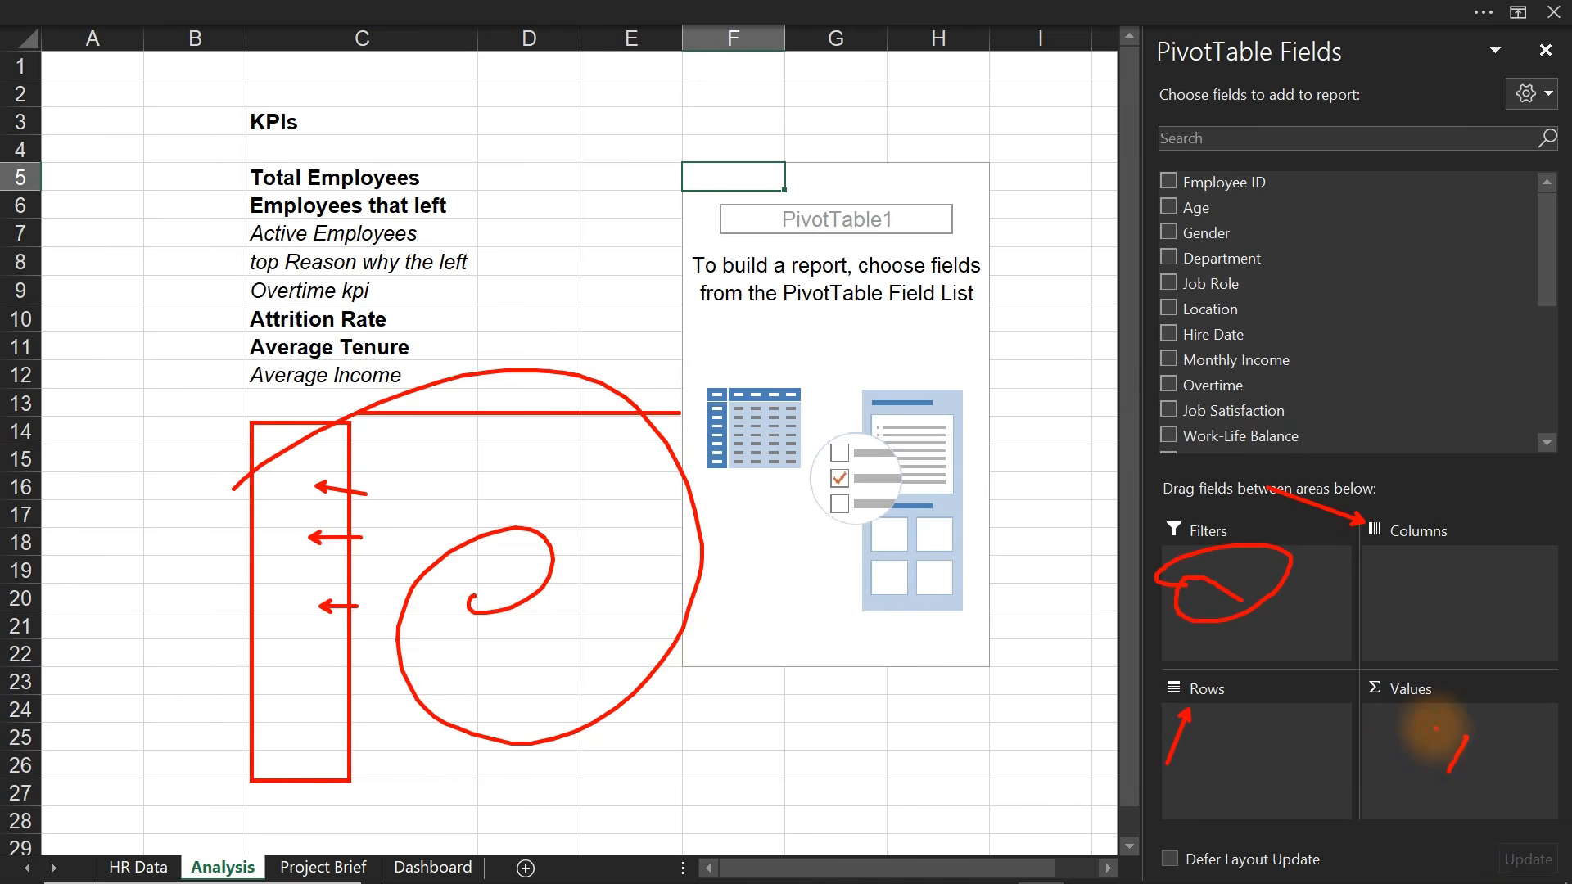
pyautogui.moveTo(518, 543); pyautogui.dragTo(528, 633)
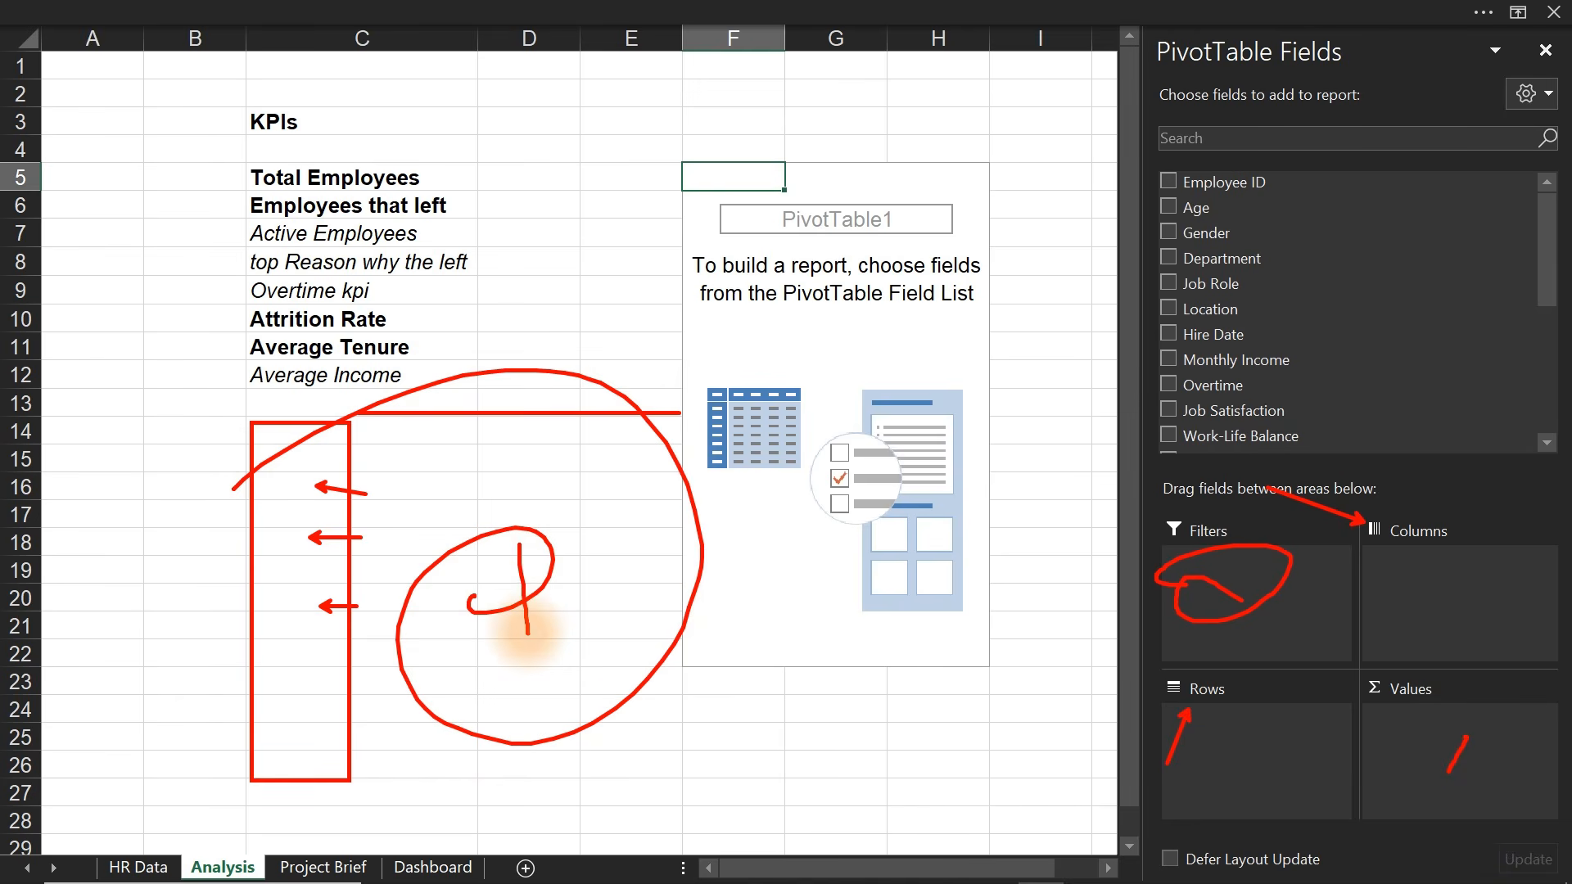
pyautogui.press('Escape')
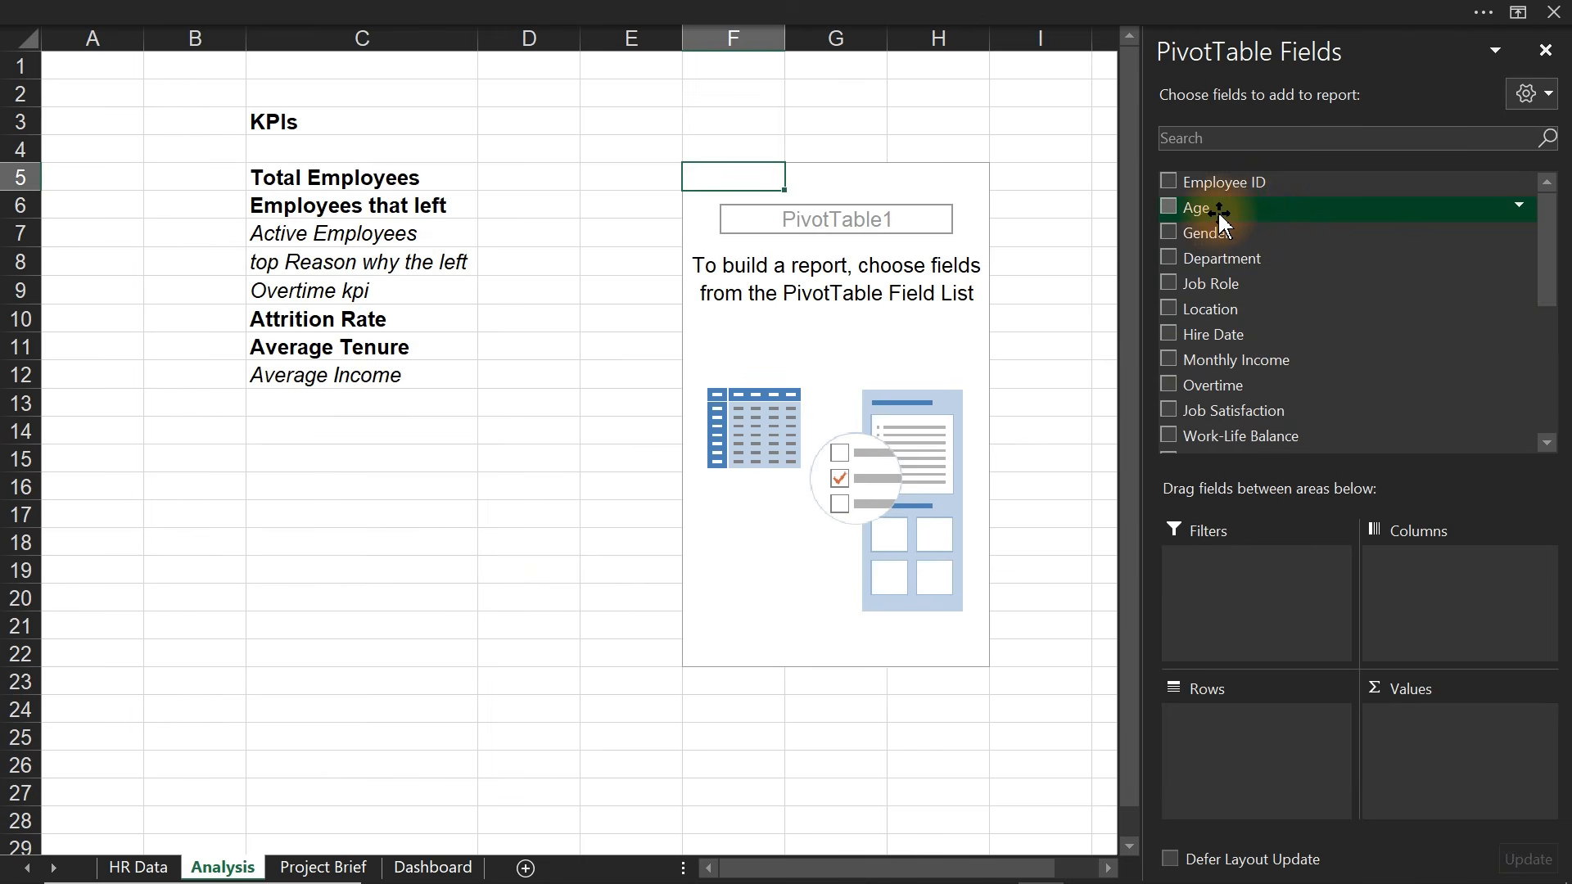
# - Add Employee ID as a count to the PivotTable's values and review the calculation types available for summarizing it
pyautogui.moveTo(1225, 181); pyautogui.dragTo(1449, 737)
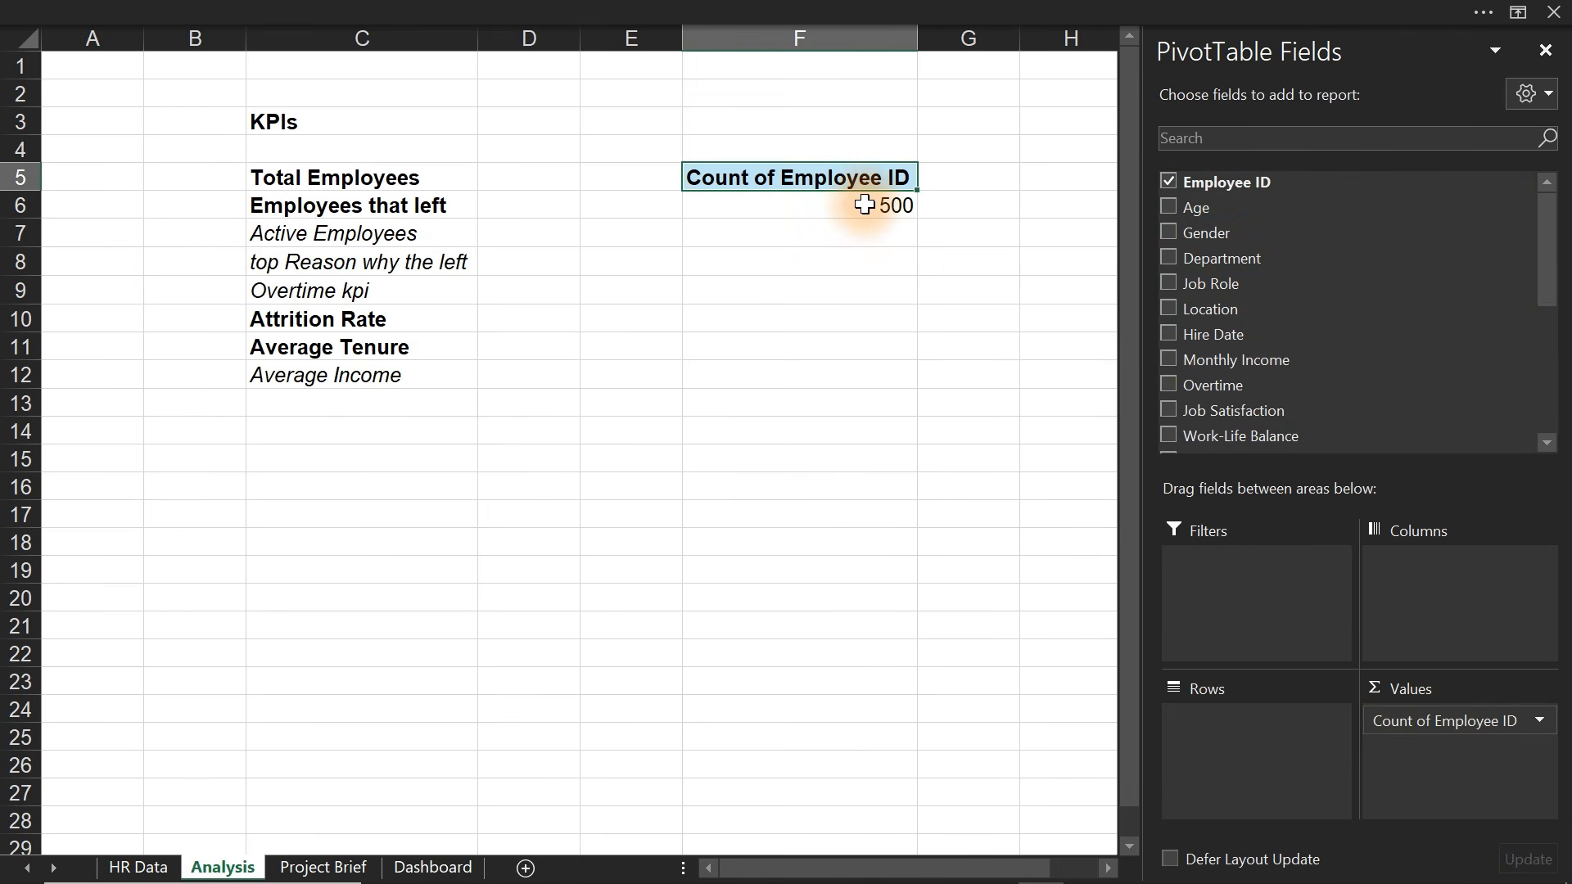
pyautogui.moveTo(863, 202)
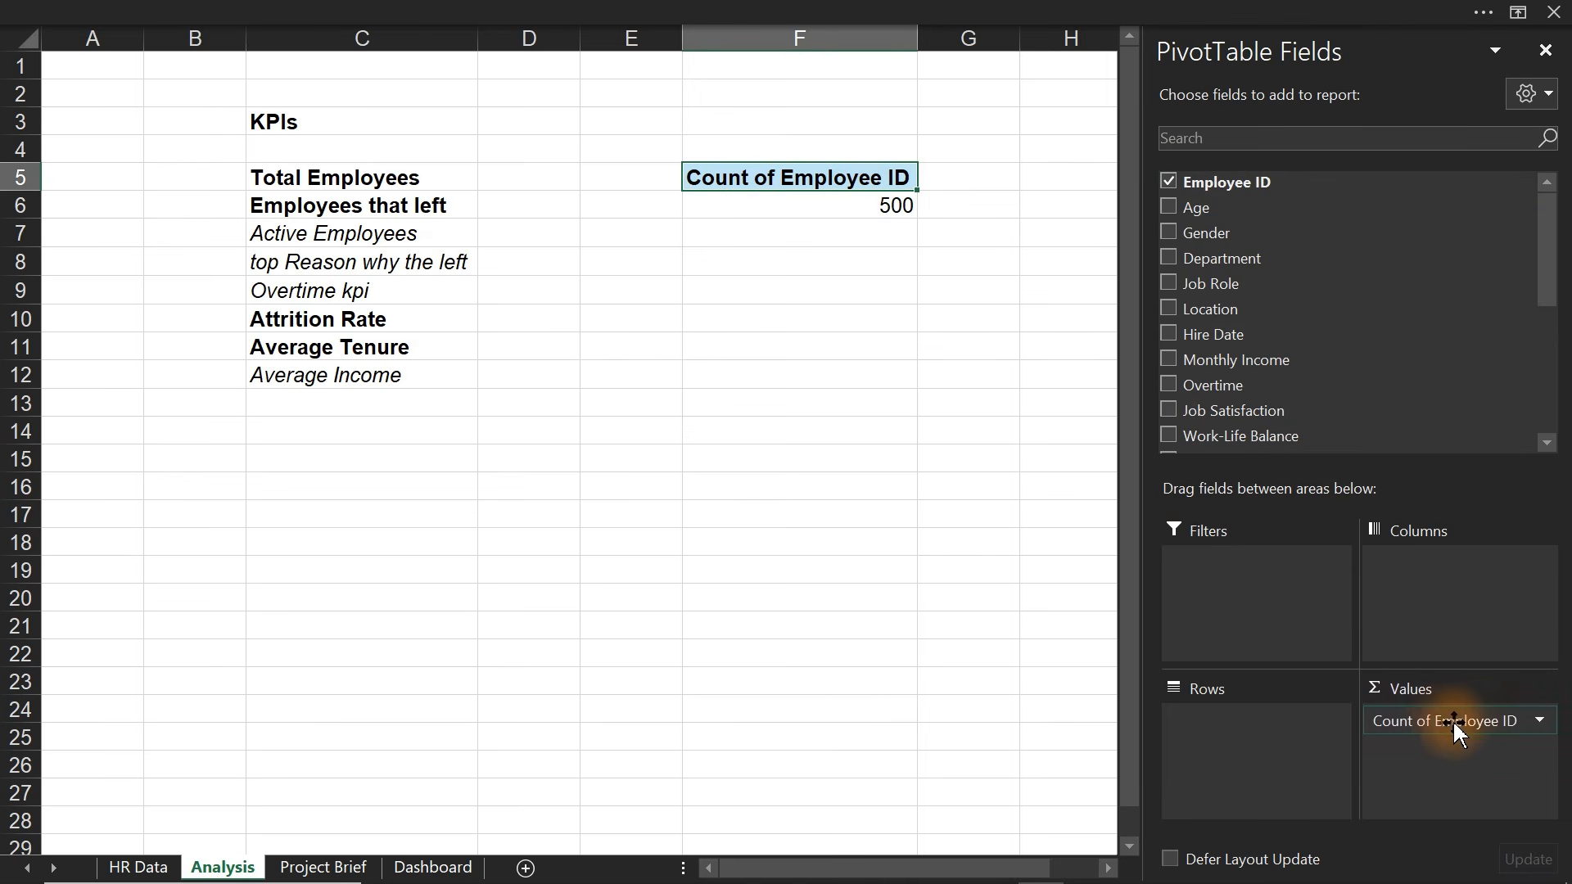
pyautogui.click(1479, 719)
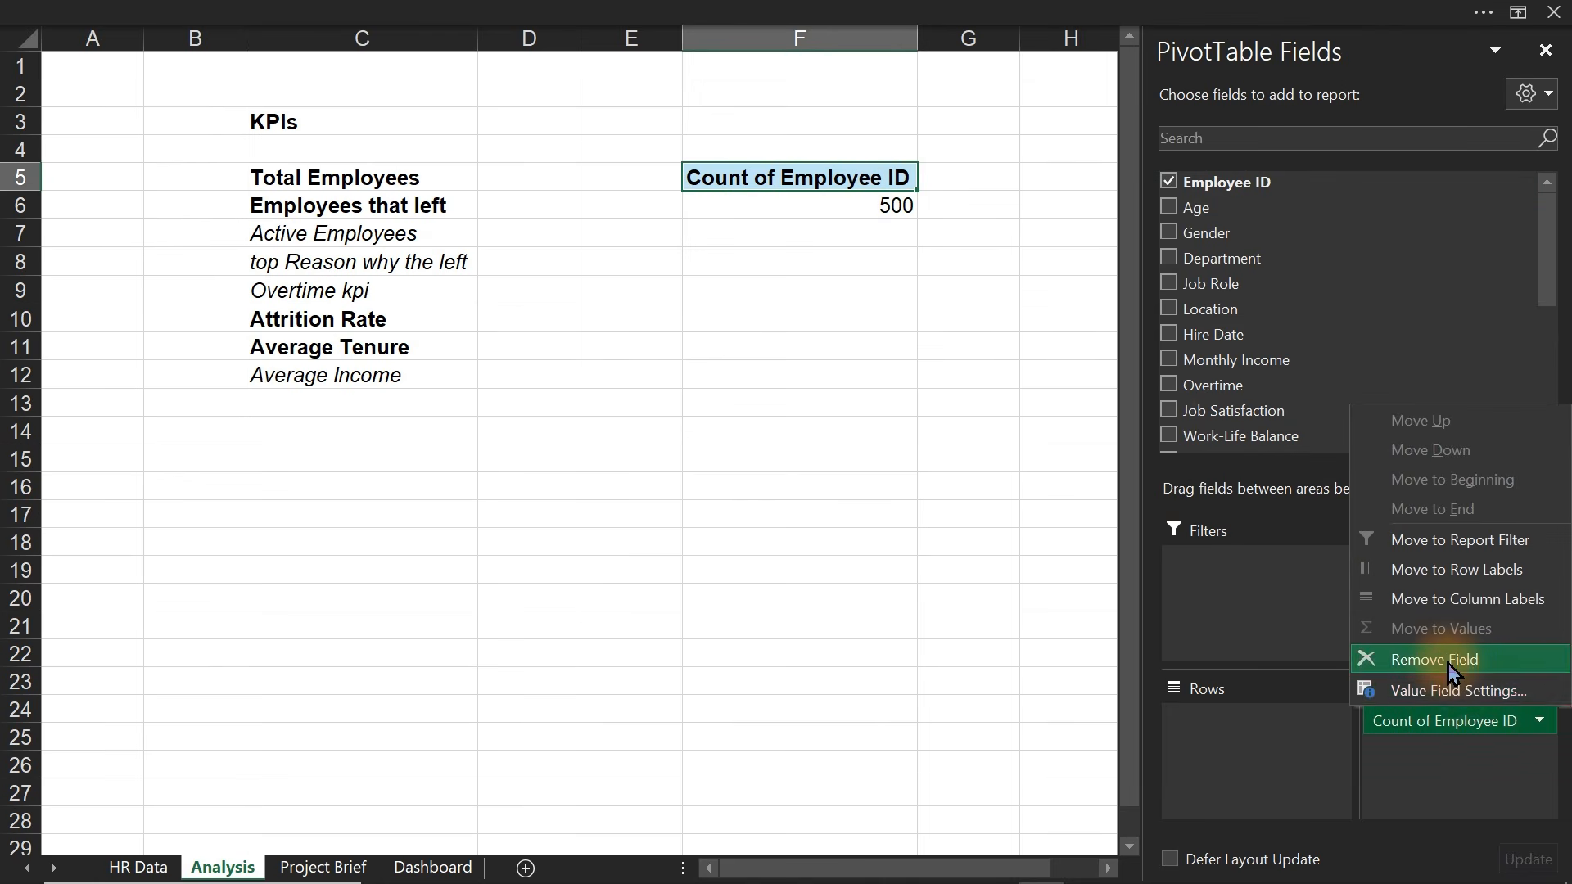
pyautogui.click(1458, 695)
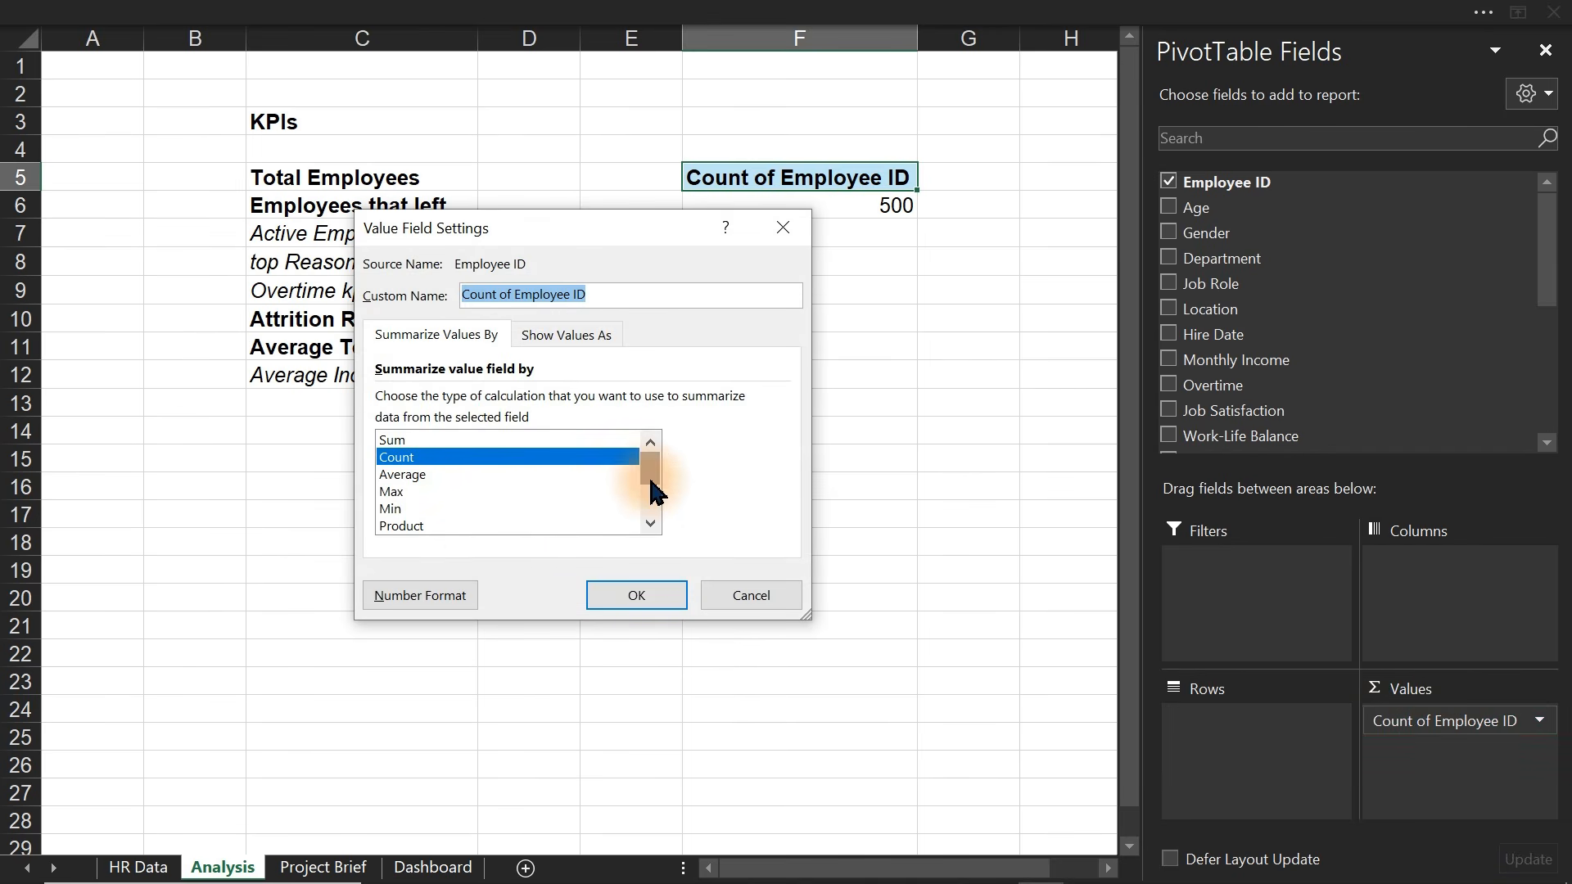
pyautogui.scroll(-2, 650, 495)
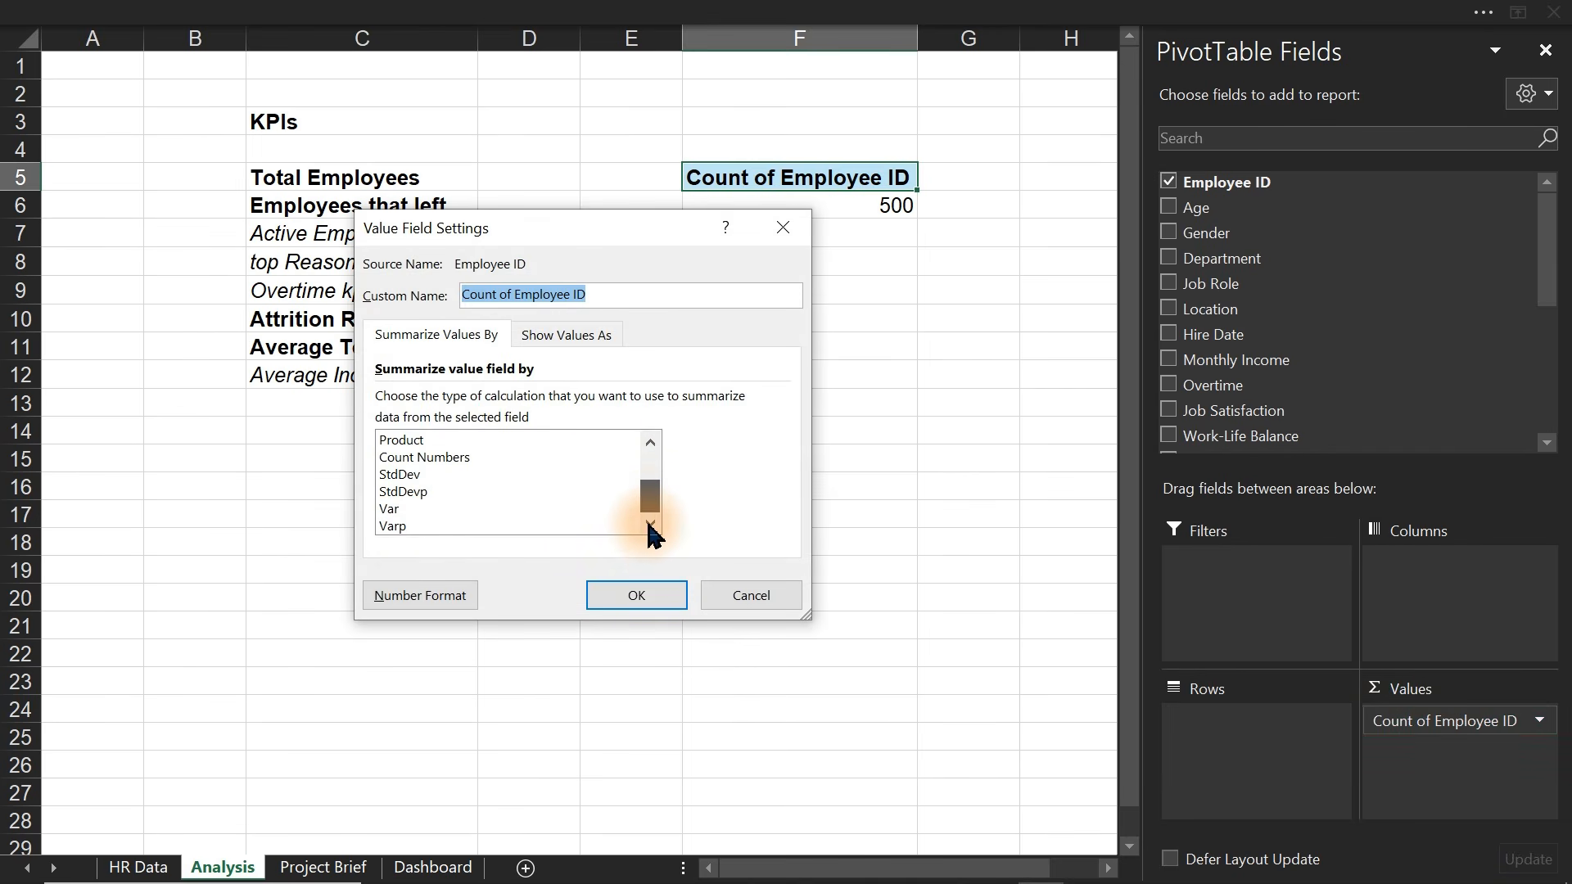
pyautogui.scroll(2, 655, 491)
pyautogui.click(749, 596)
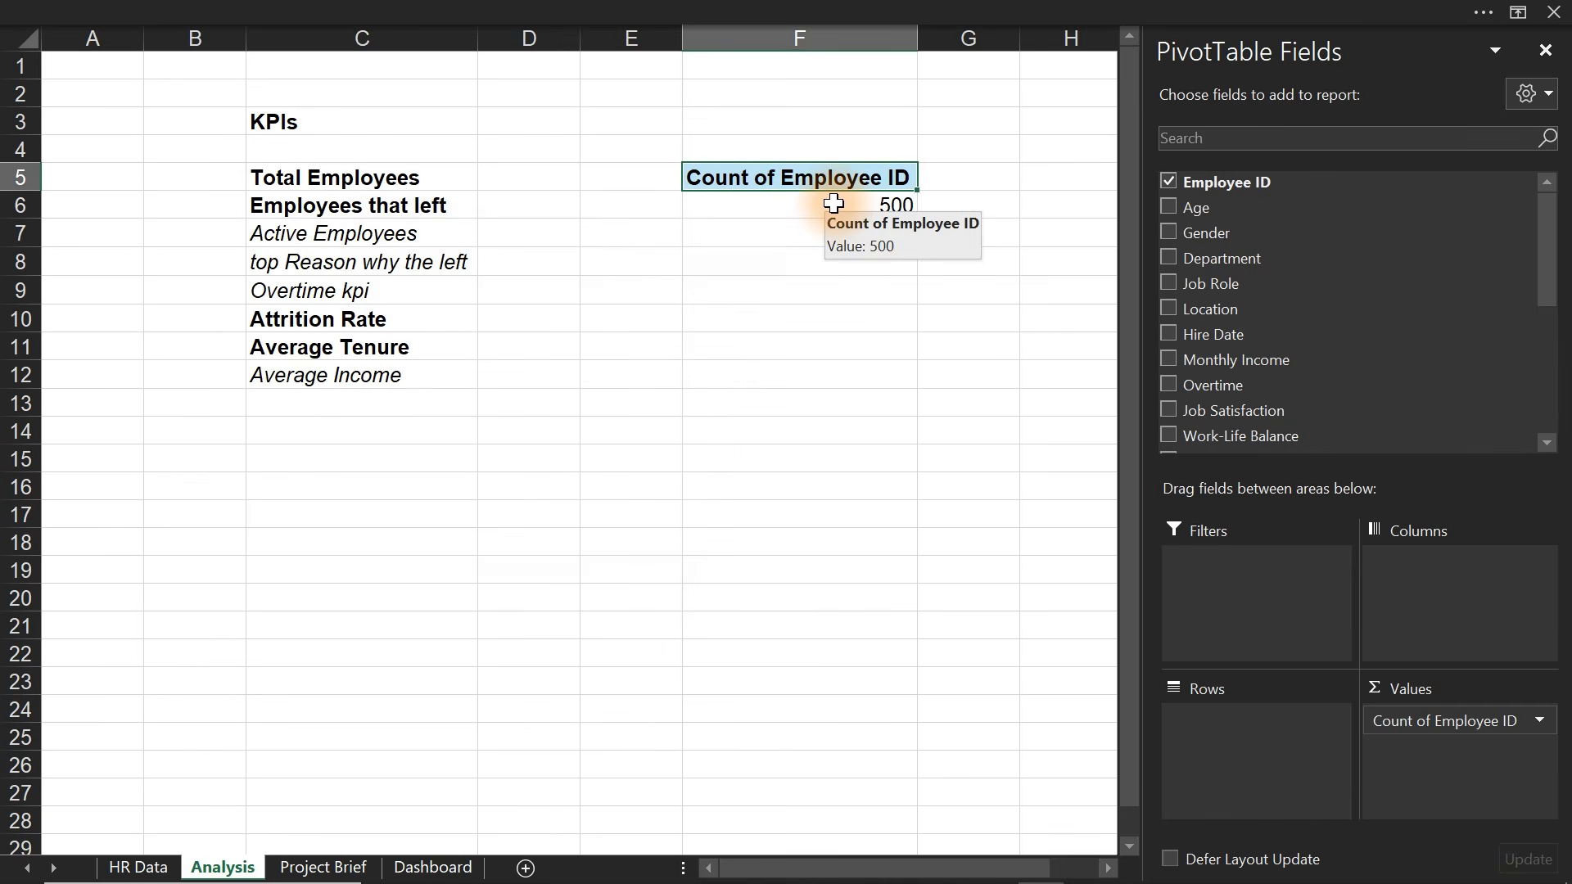
# - Look over the Employee ID column on the HR Data sheet and return to the Analysis sheet
pyautogui.click(131, 866)
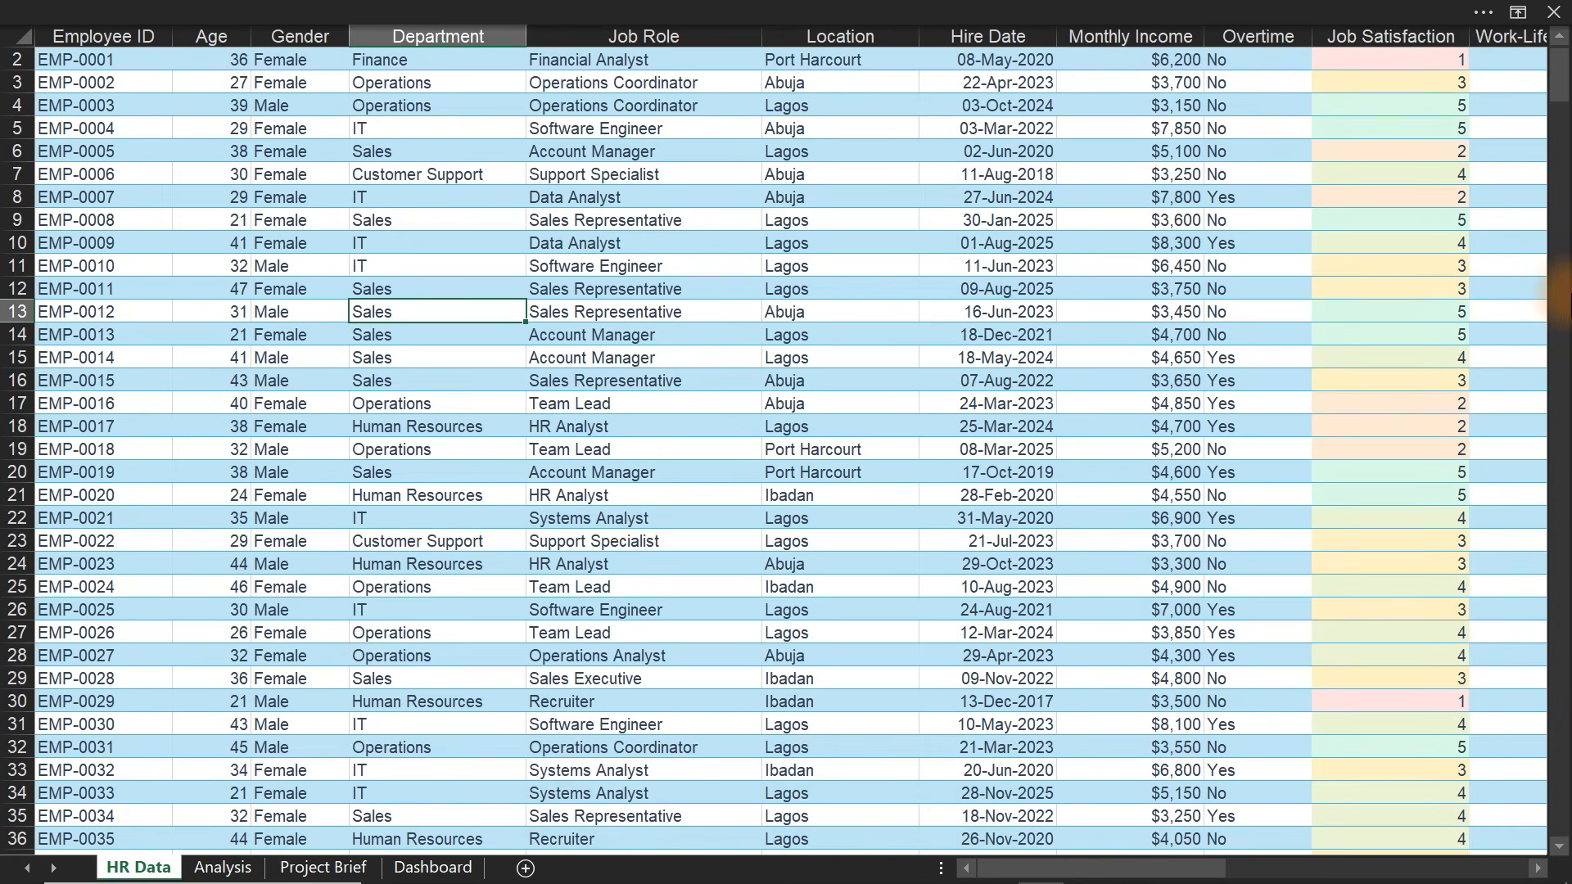
pyautogui.scroll(1, 1534, 74)
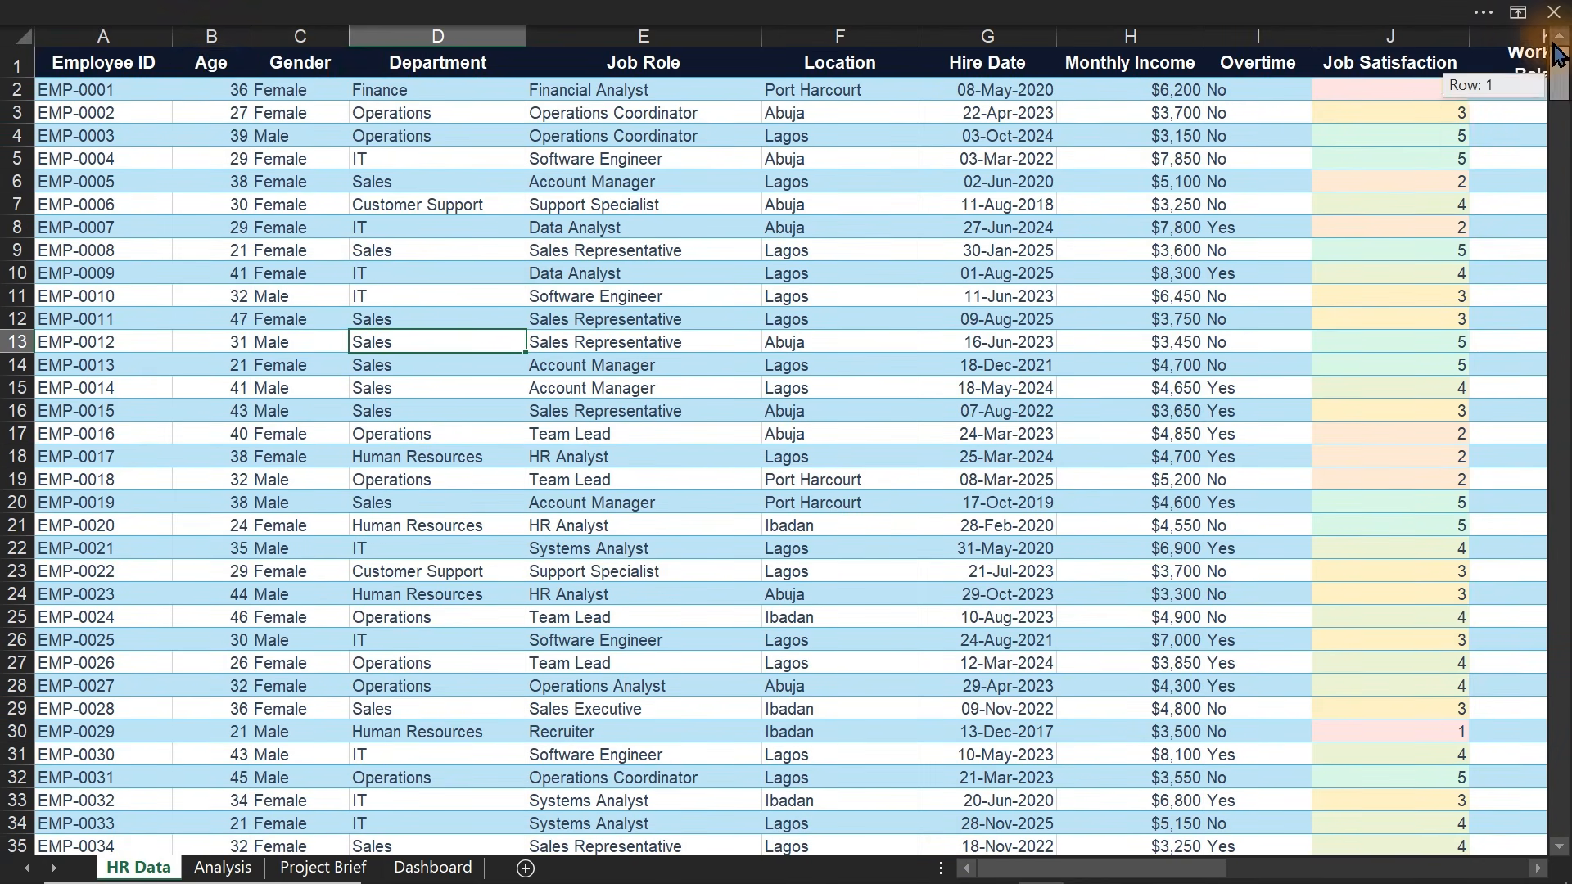
pyautogui.moveTo(170, 91); pyautogui.dragTo(127, 246)
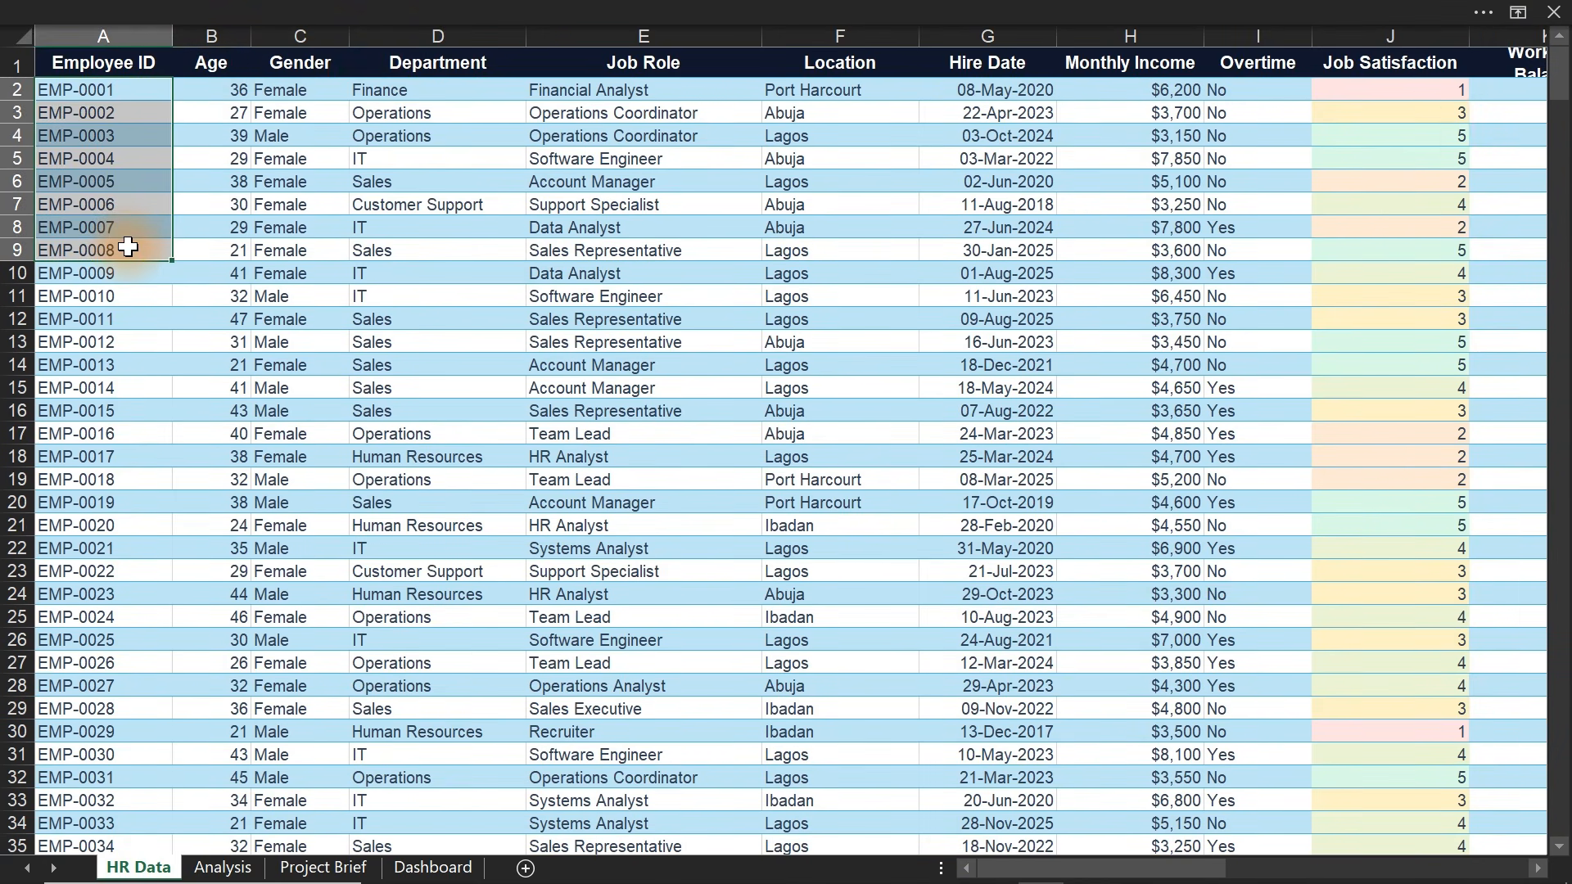
pyautogui.click(86, 92)
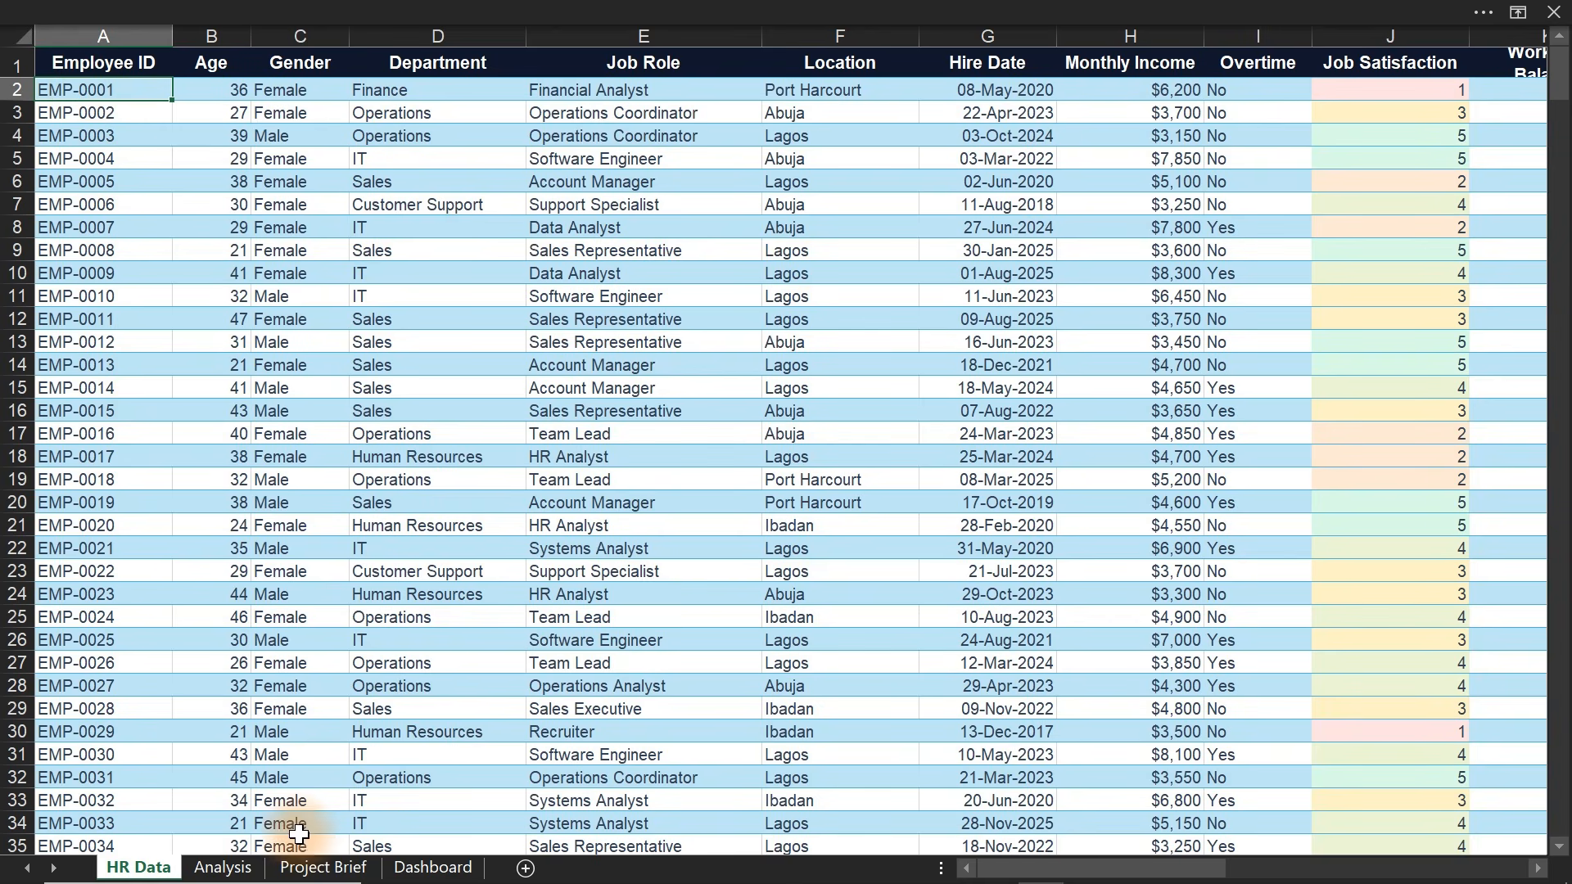
pyautogui.click(233, 870)
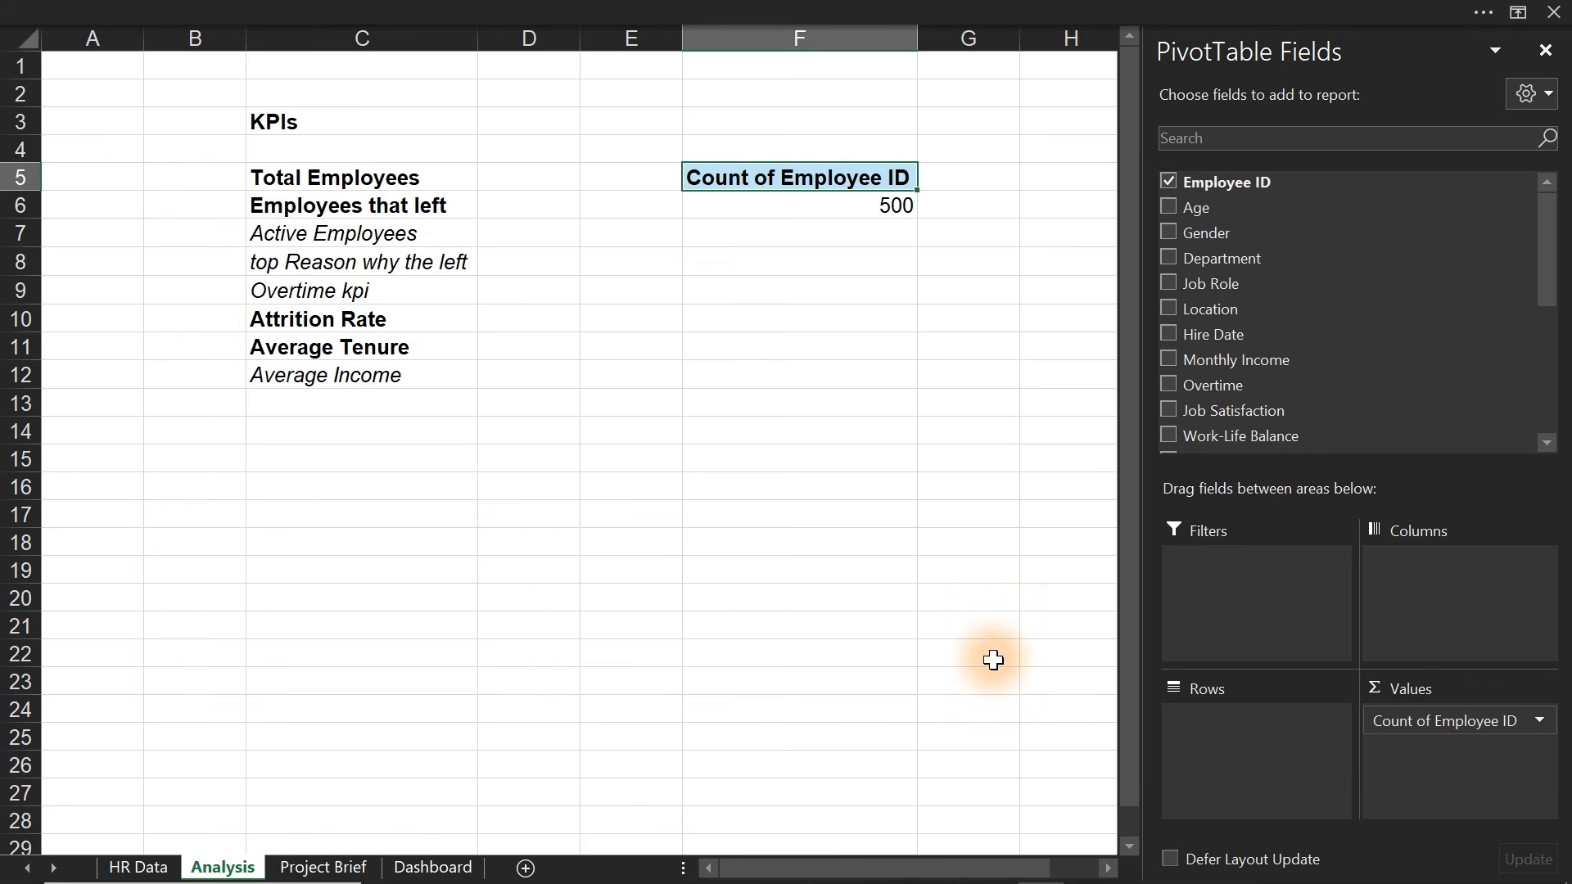
pyautogui.click(540, 179)
pyautogui.write('=')
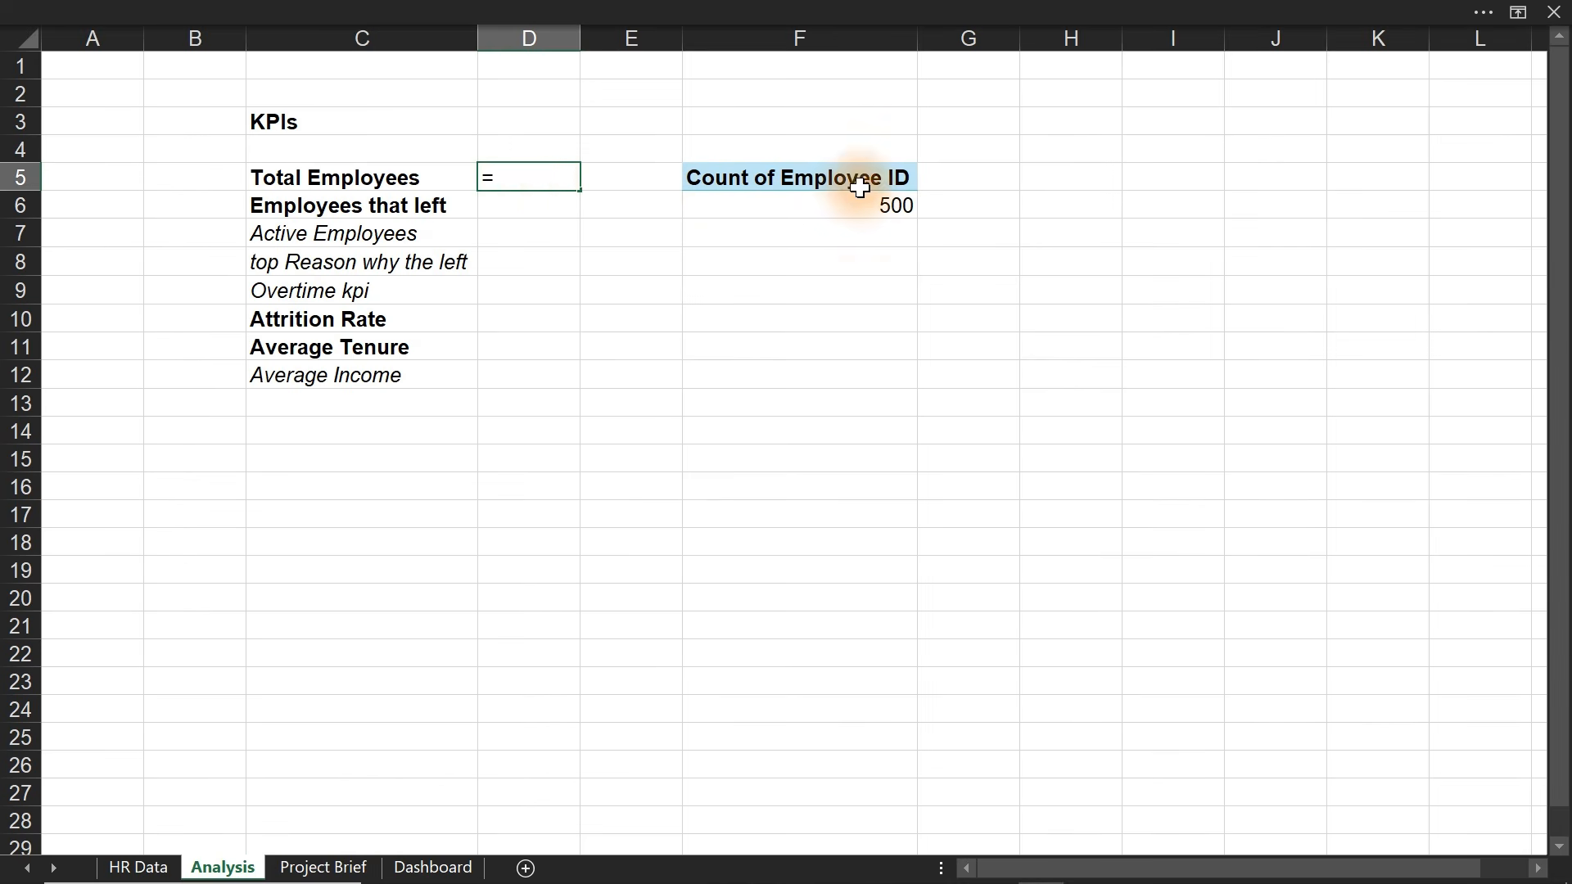
pyautogui.click(864, 198)
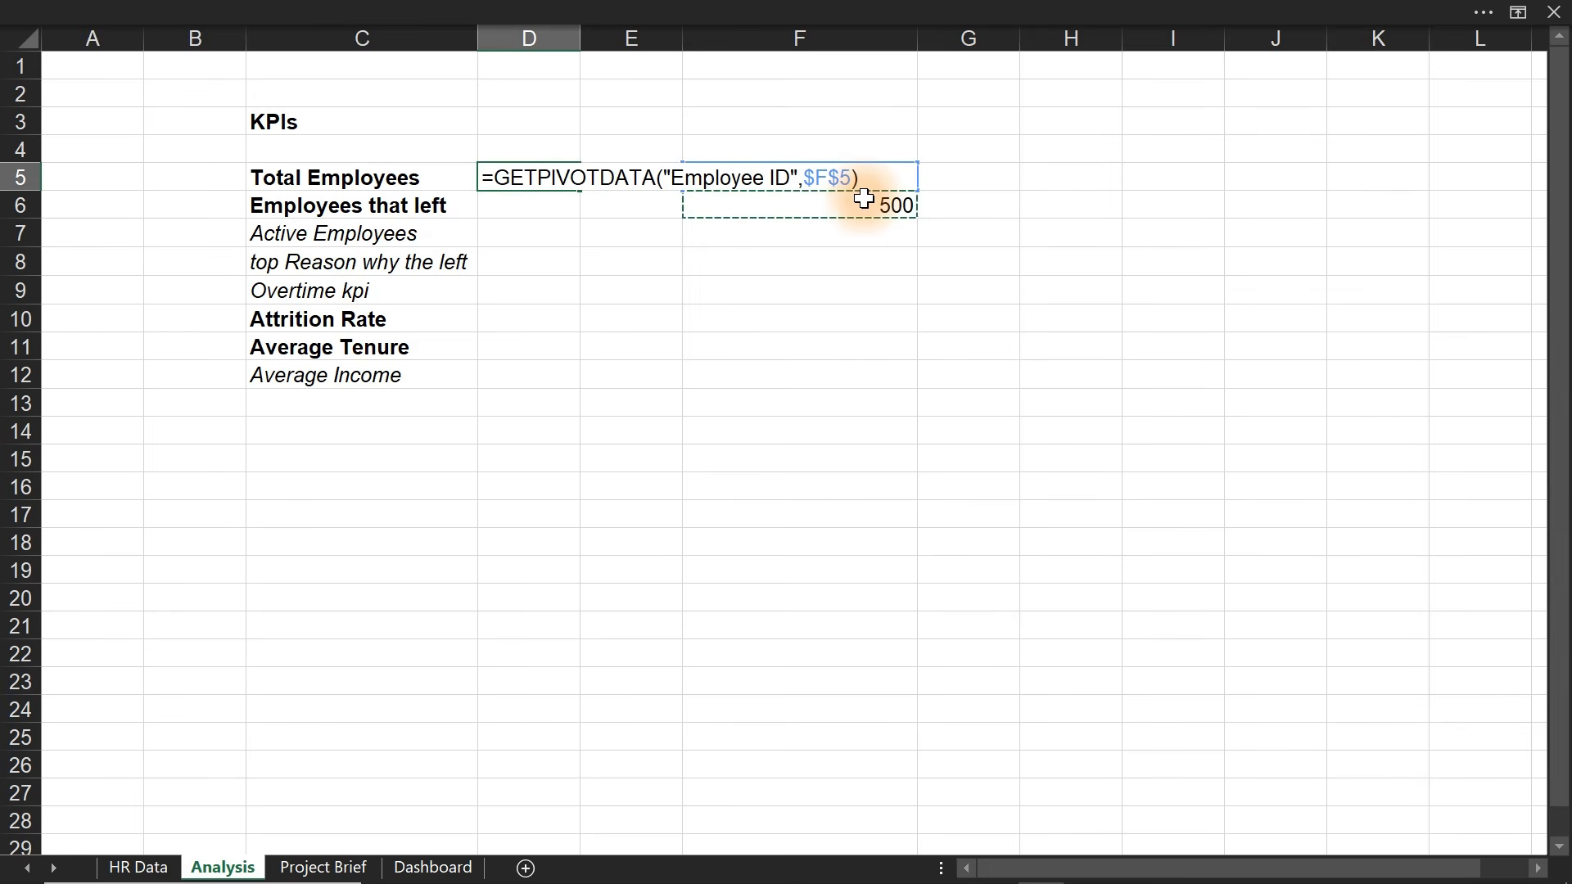
pyautogui.press('Escape')
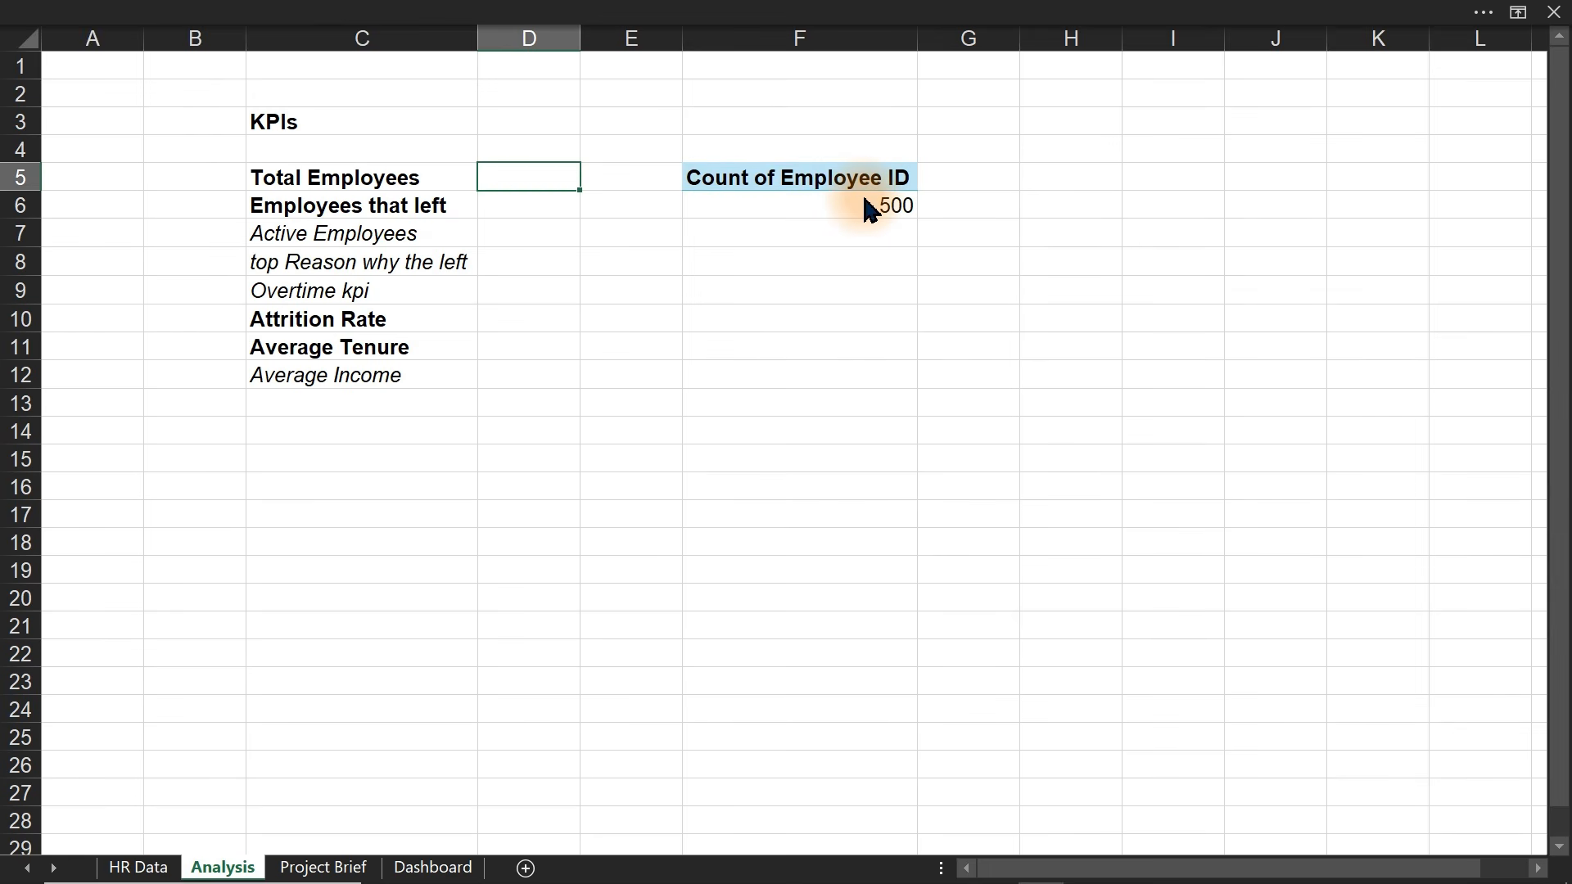
# - Add the Attrition field to the rows of the PivotTable on the Analysis sheet to split the employee count
pyautogui.click(858, 204)
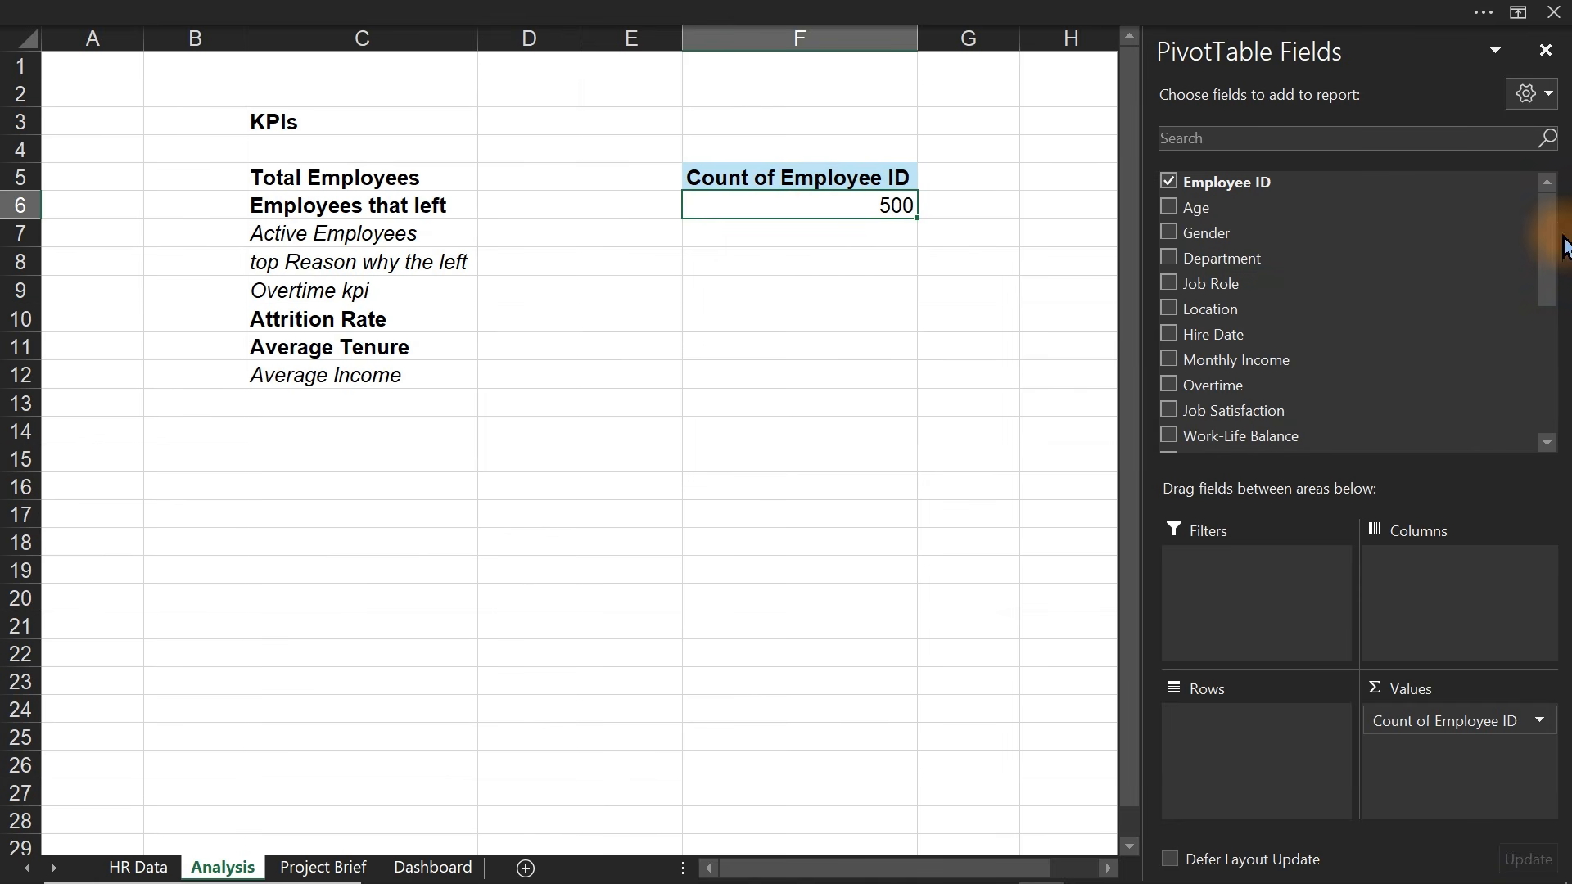
pyautogui.moveTo(1558, 245); pyautogui.dragTo(1543, 309)
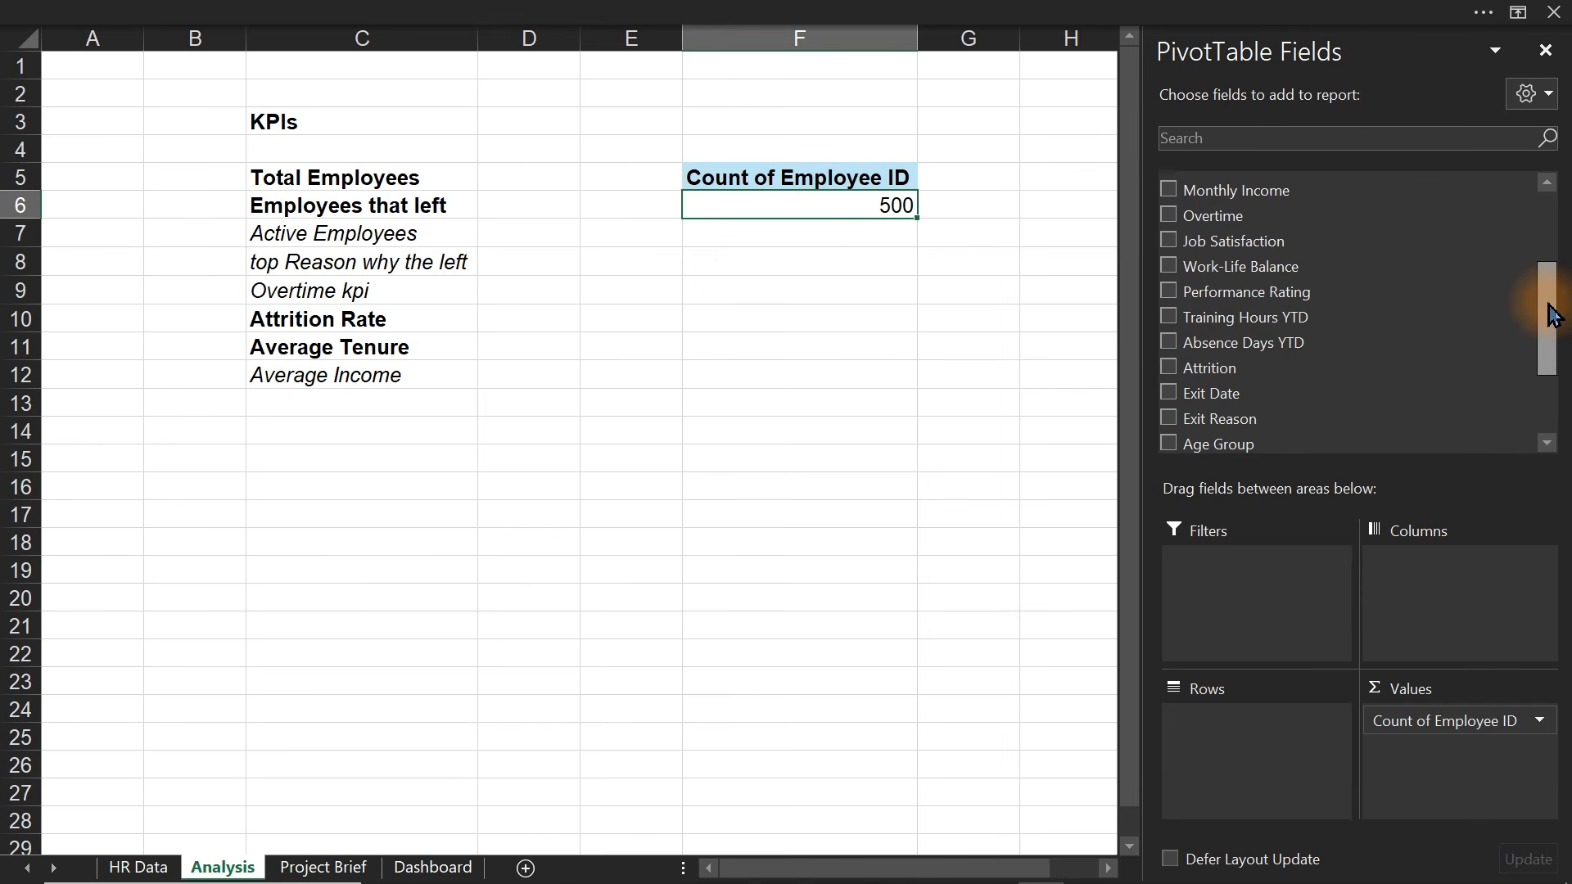
pyautogui.moveTo(1420, 366); pyautogui.dragTo(1231, 761)
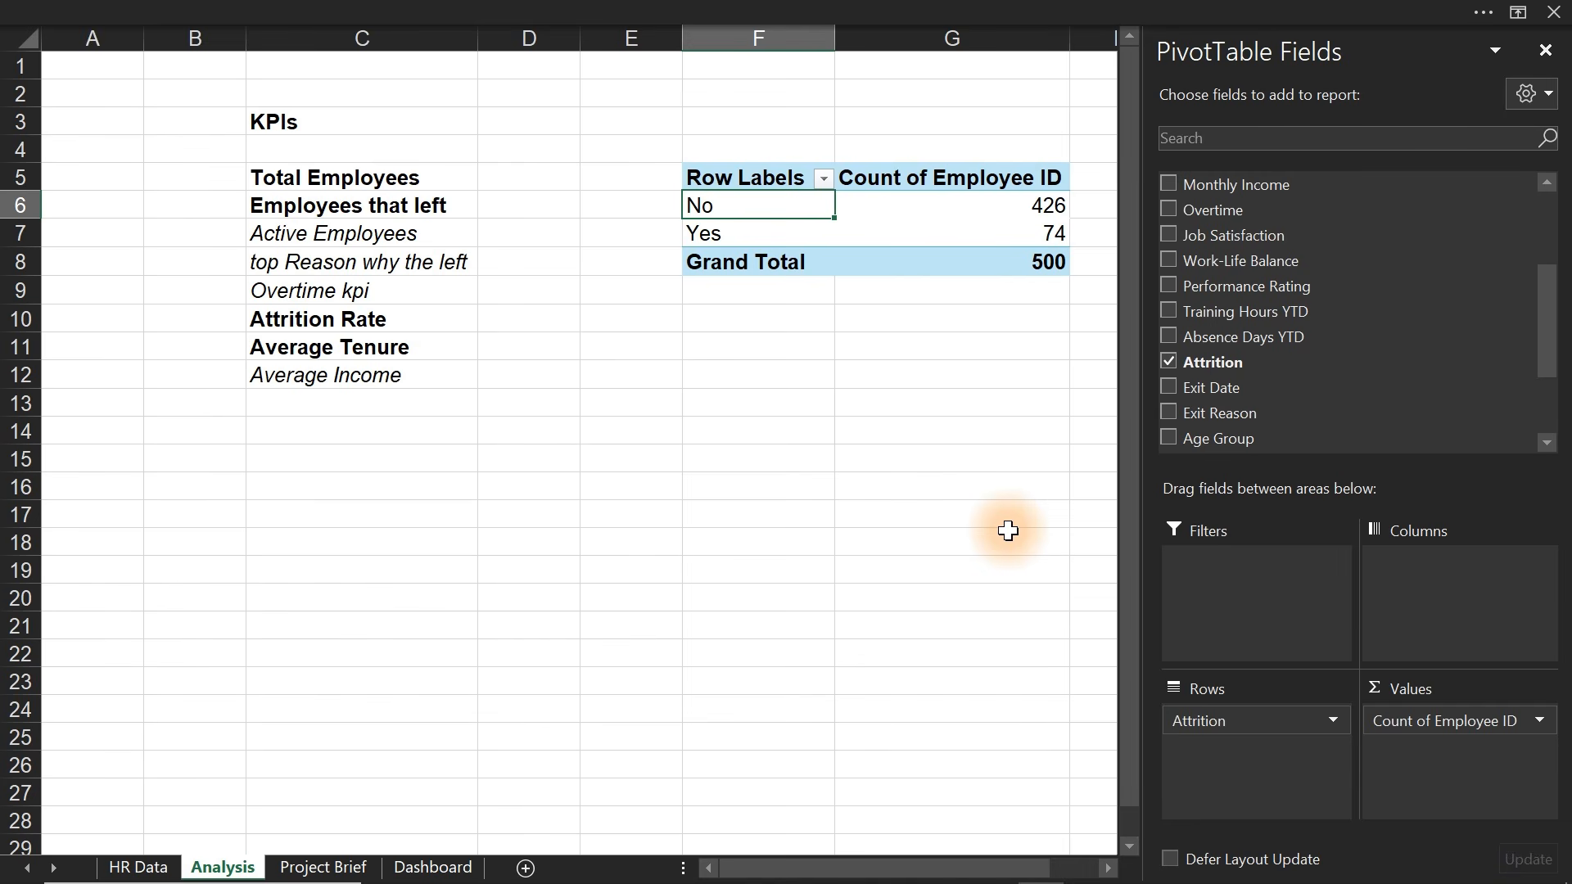
# - Find the Tenure Years field with a "ten" search and add it to the PivotTable's values
pyautogui.hscroll(1, 1008, 530)
pyautogui.click(1274, 139)
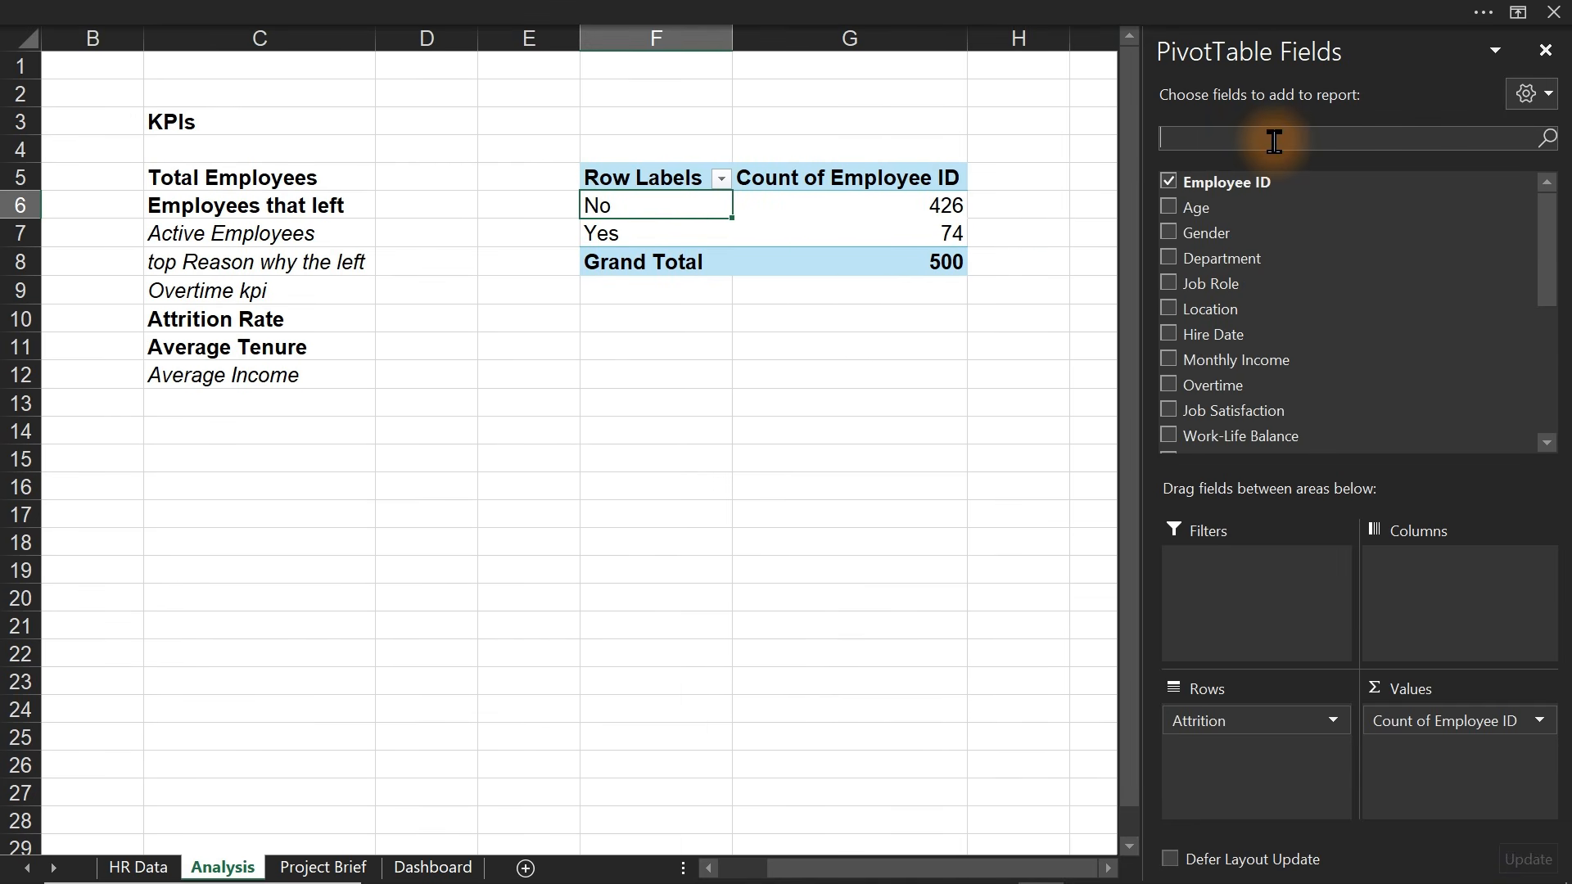
pyautogui.write('tur')
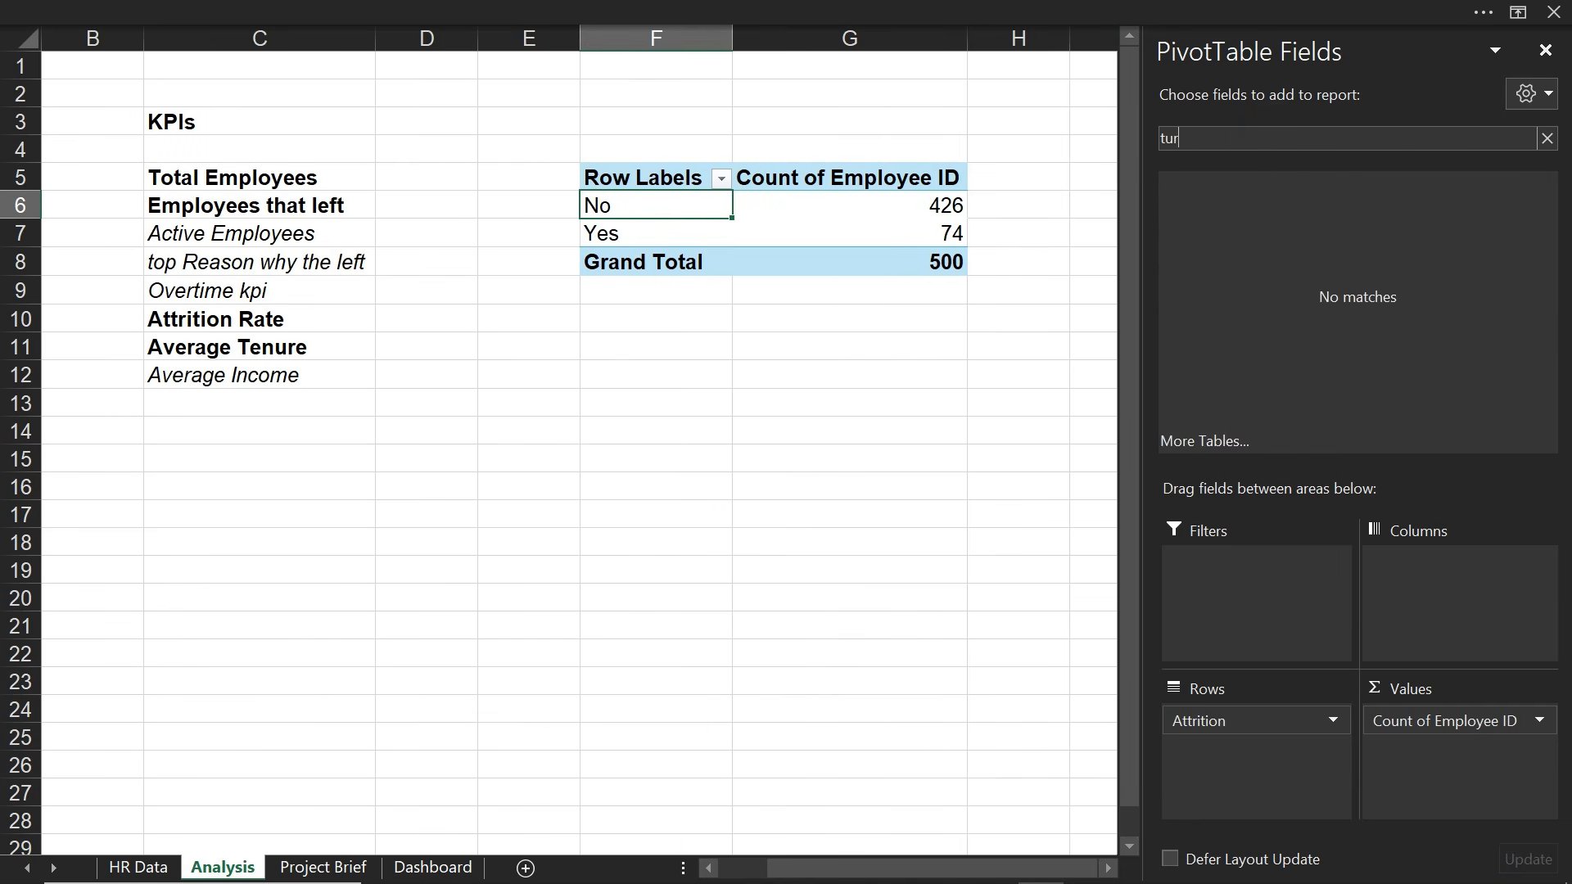
pyautogui.press('BackSpace')
pyautogui.press('BackSpace')
pyautogui.press('BackSpace')
pyautogui.write('ten')
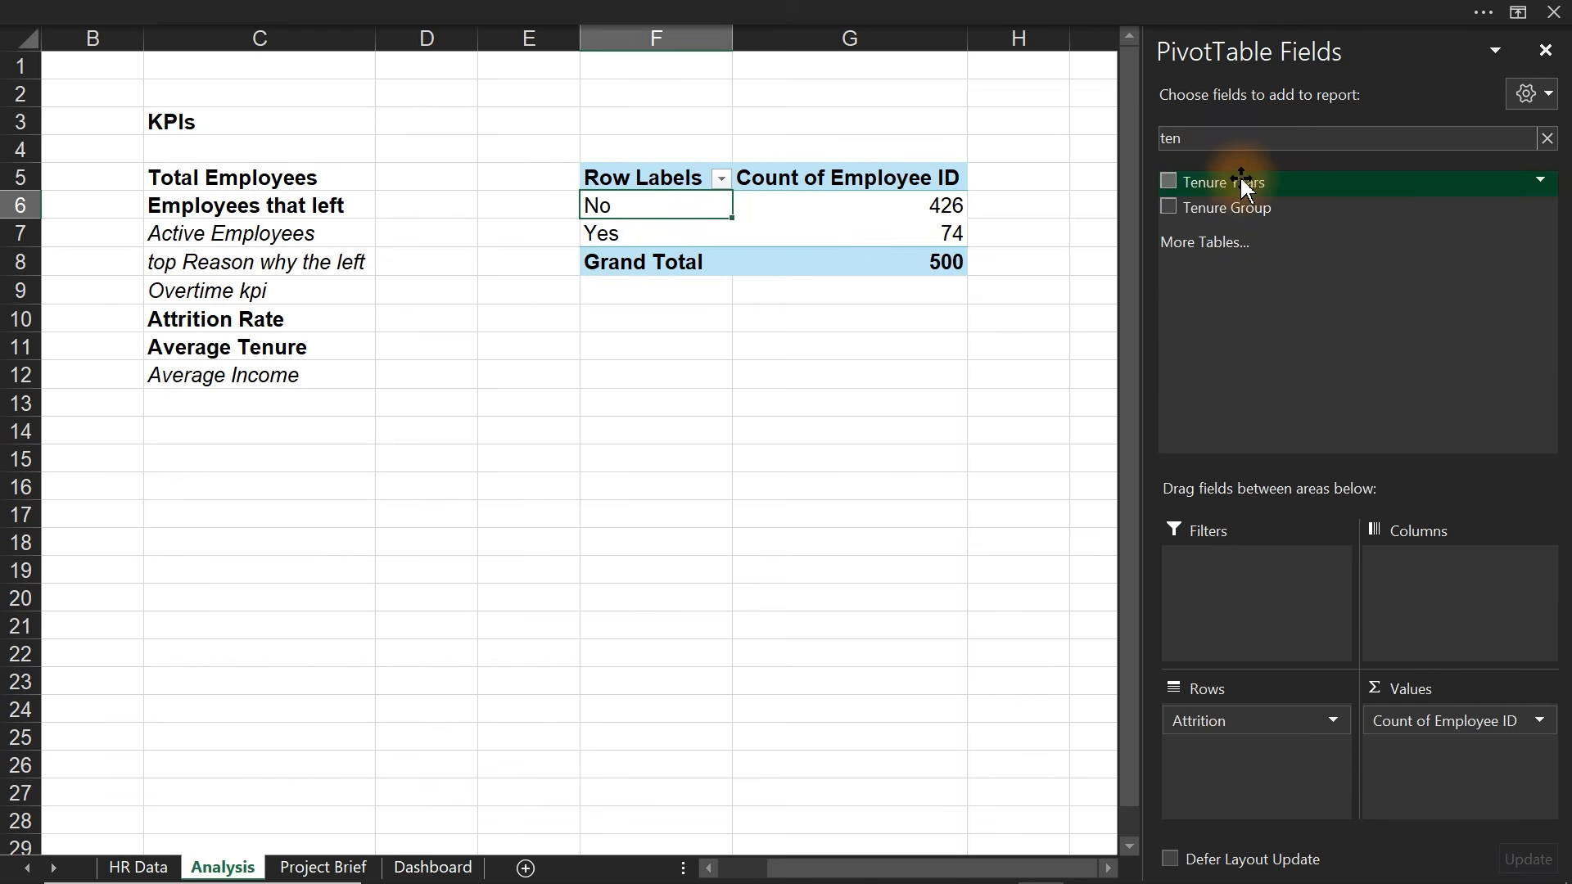
pyautogui.moveTo(1240, 180); pyautogui.dragTo(1430, 745)
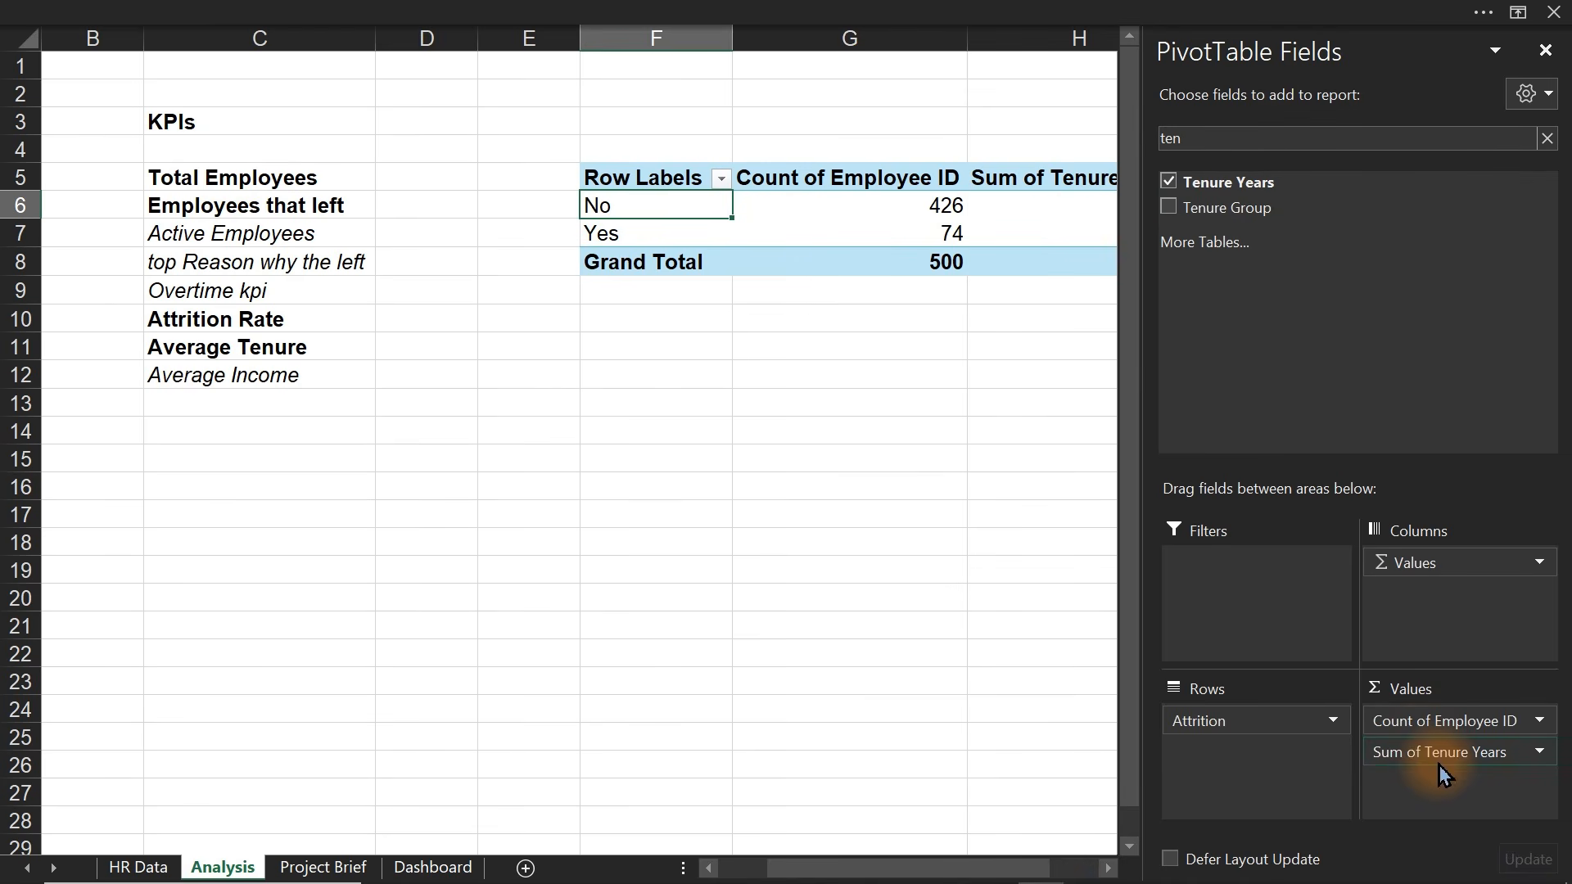
pyautogui.moveTo(1008, 874); pyautogui.dragTo(1133, 872)
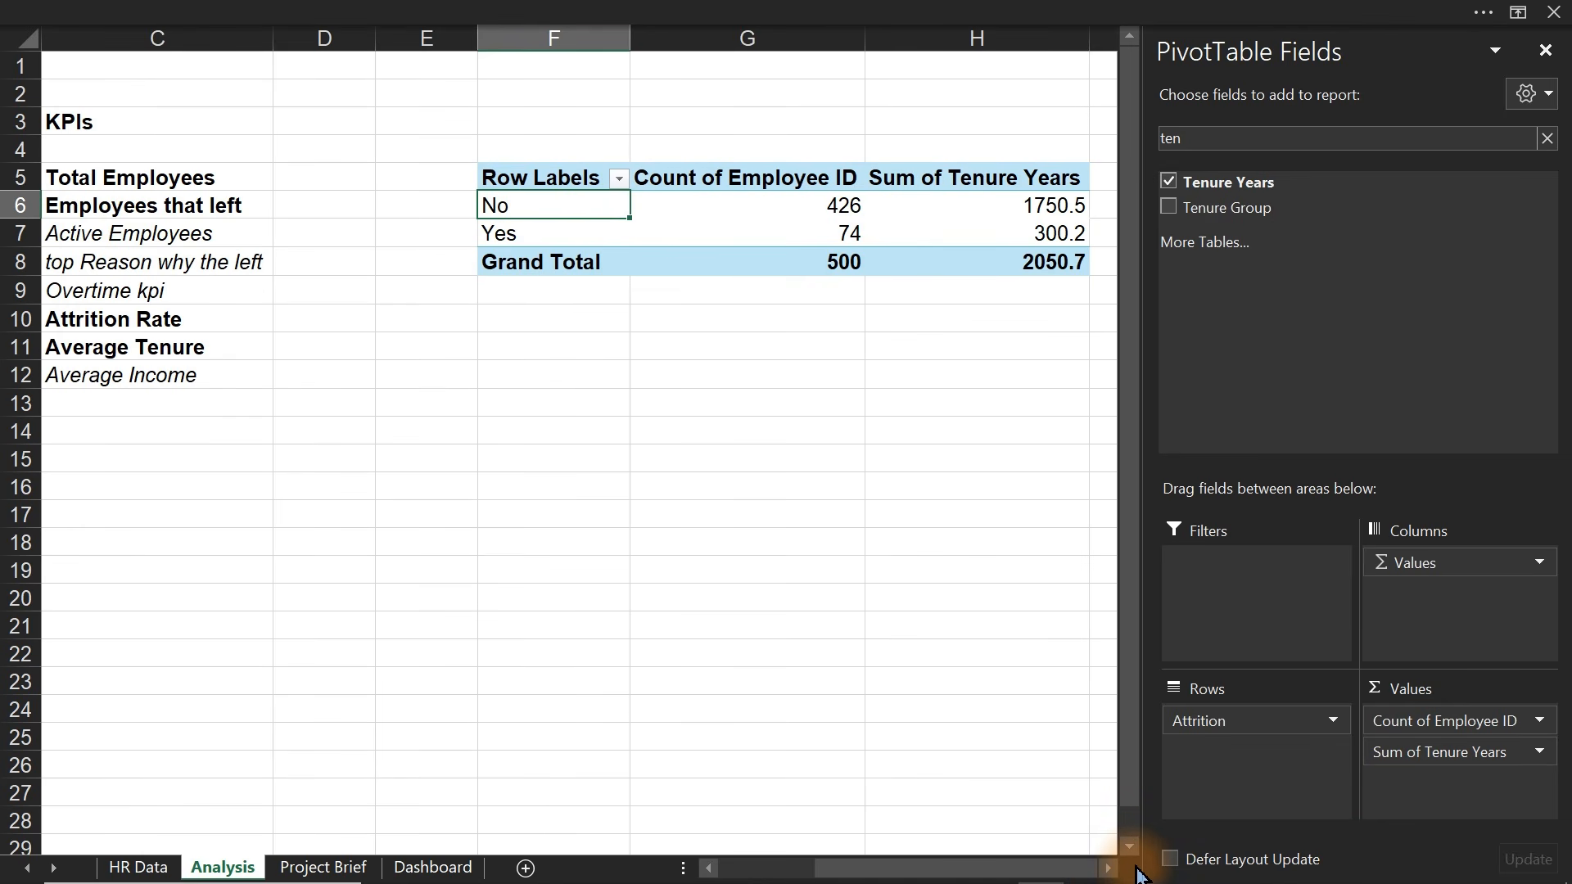
# - Clear the field search and add Monthly Income to the PivotTable's values below Tenure Years
pyautogui.click(1547, 138)
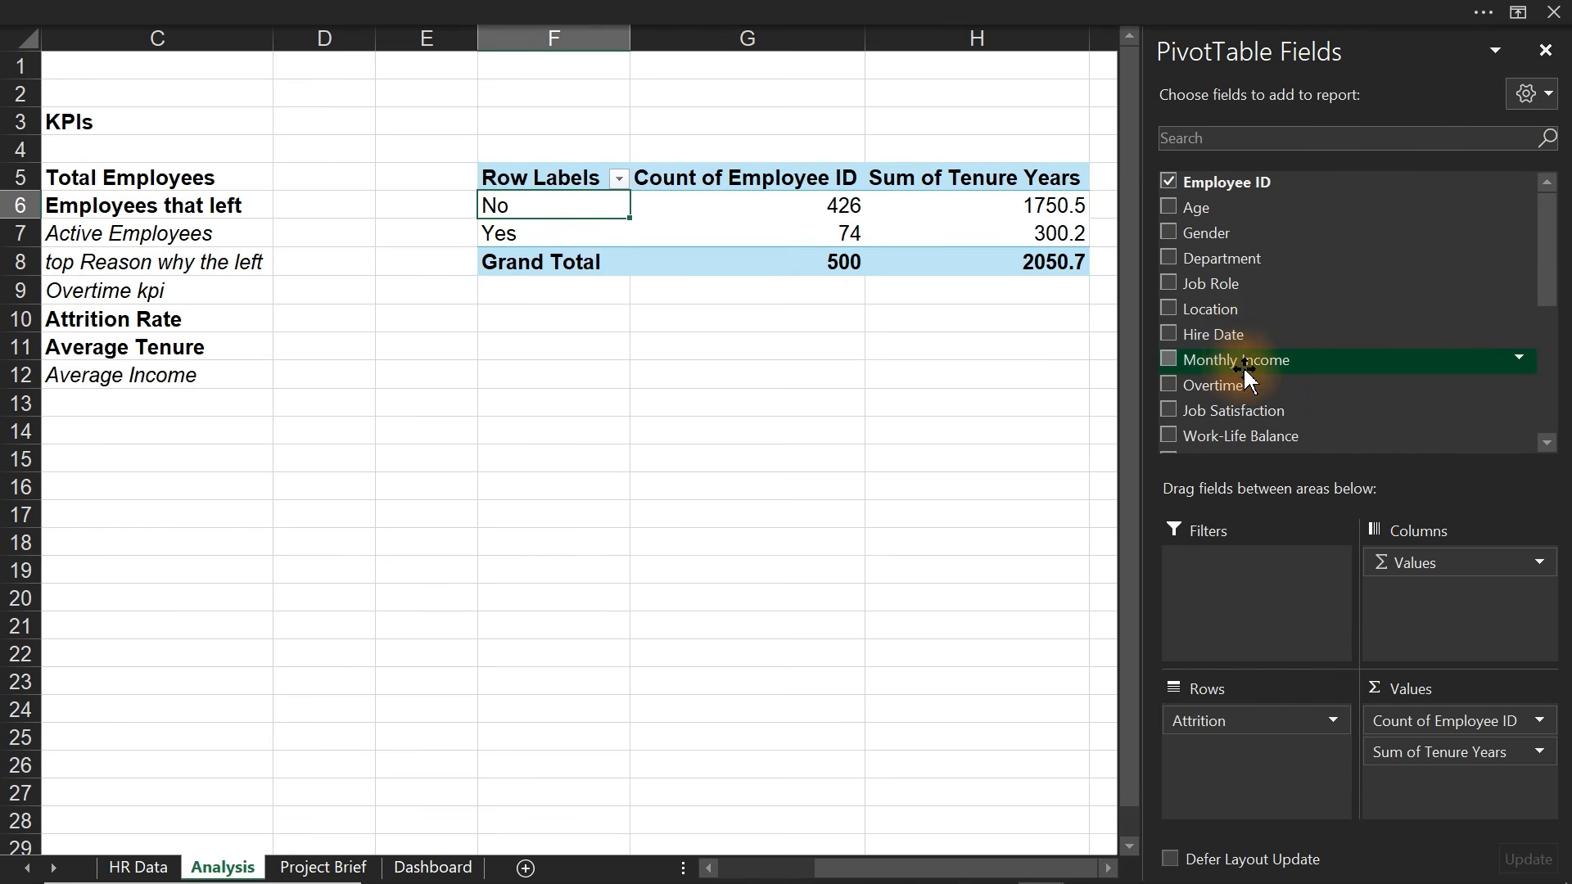
pyautogui.moveTo(1240, 368); pyautogui.dragTo(1449, 798)
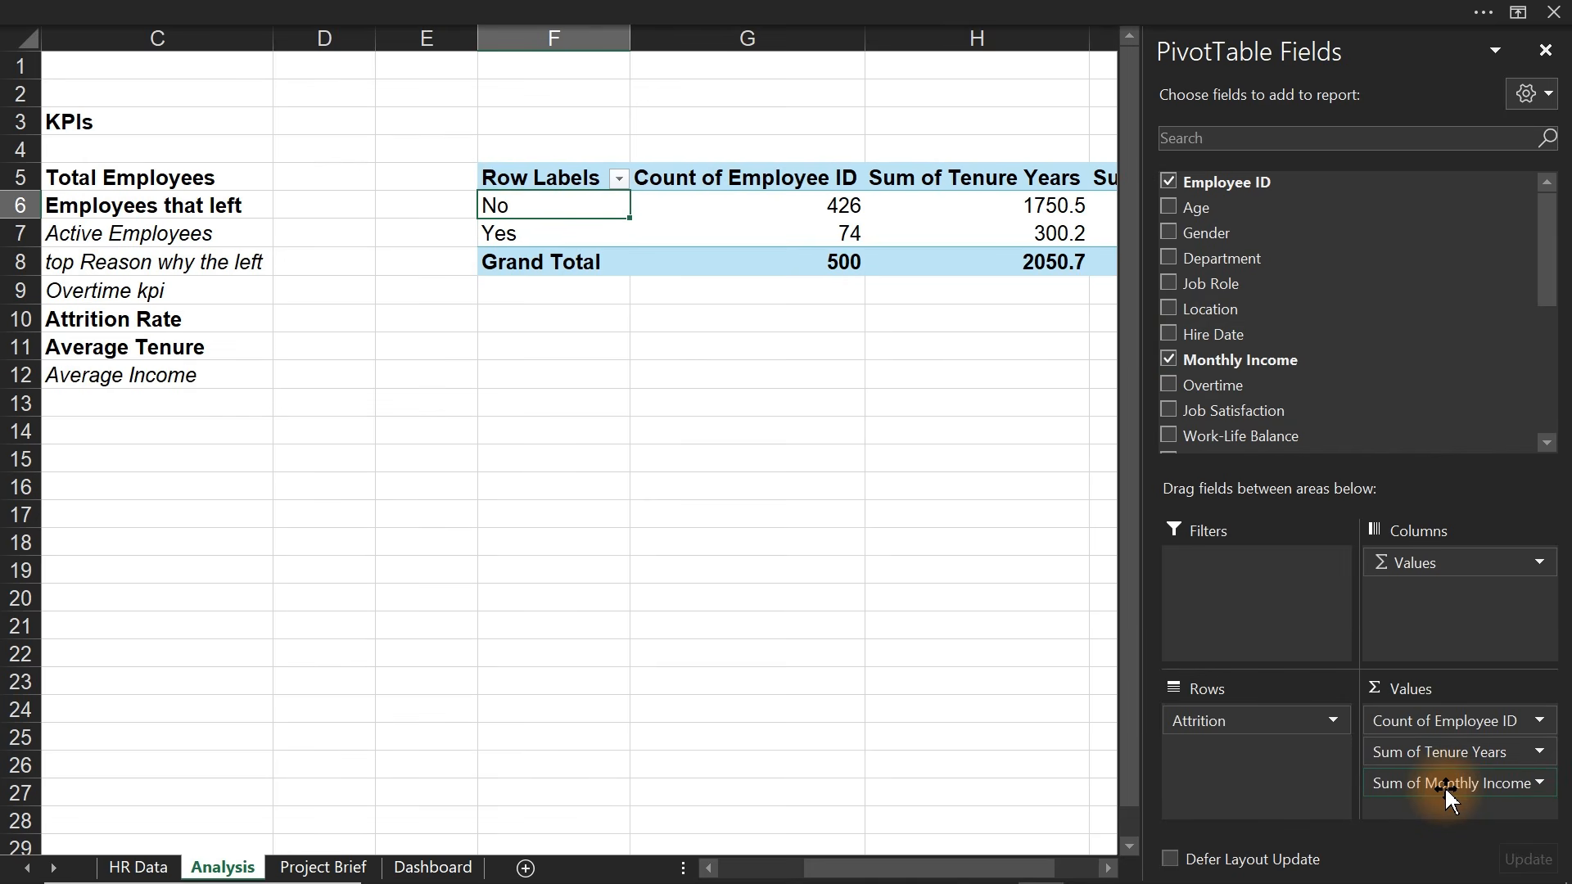
pyautogui.moveTo(1013, 867); pyautogui.dragTo(1115, 865)
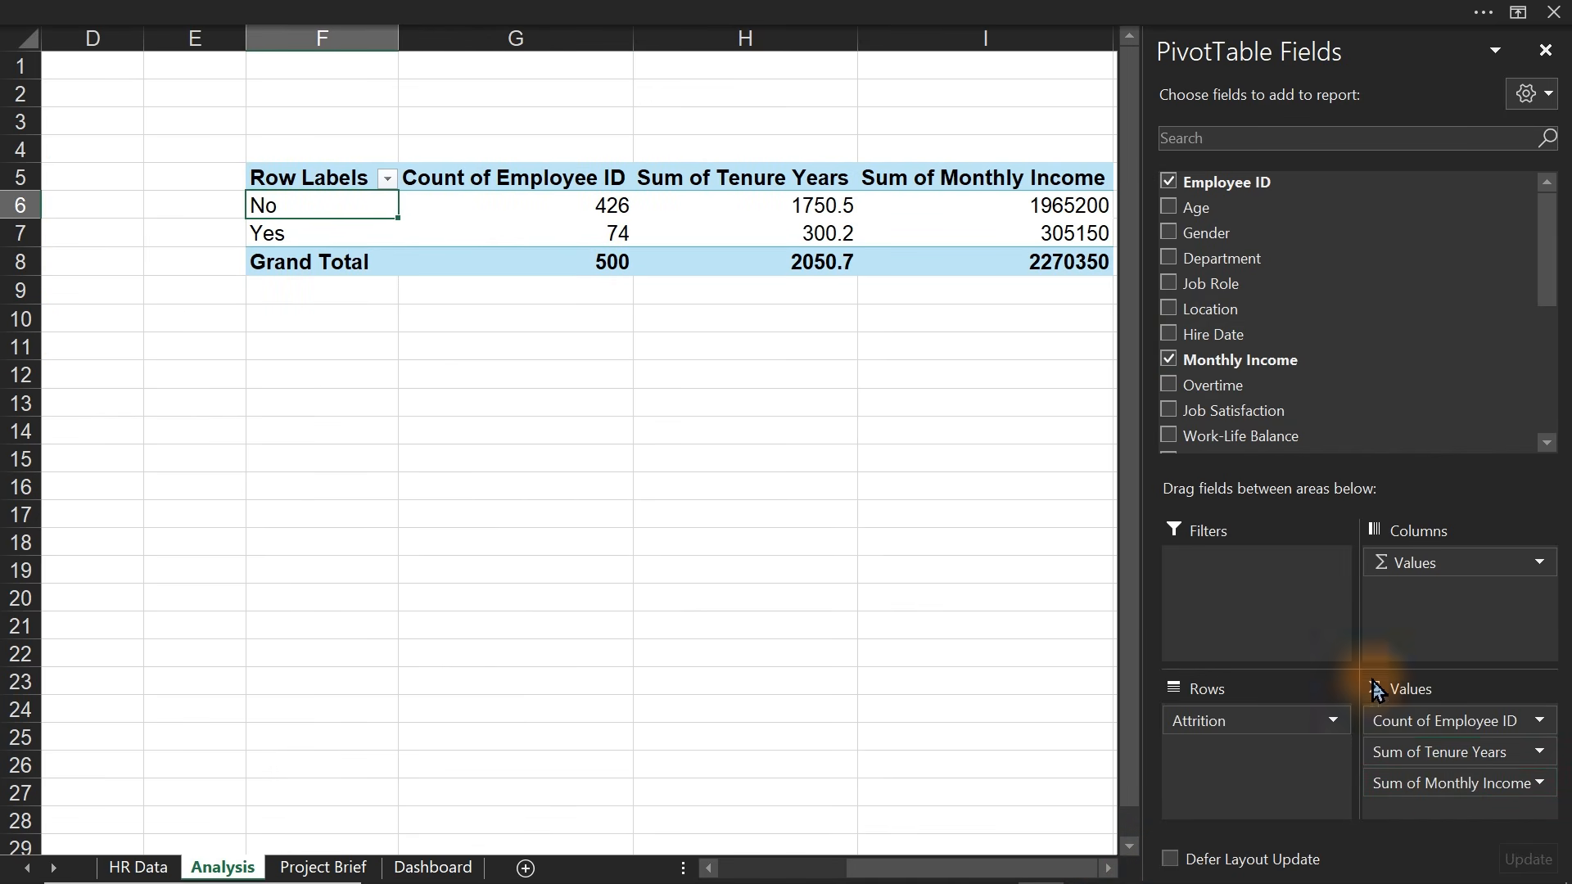
# - Change the calculation that summarizes the Tenure Years value field to Average
pyautogui.click(1429, 752)
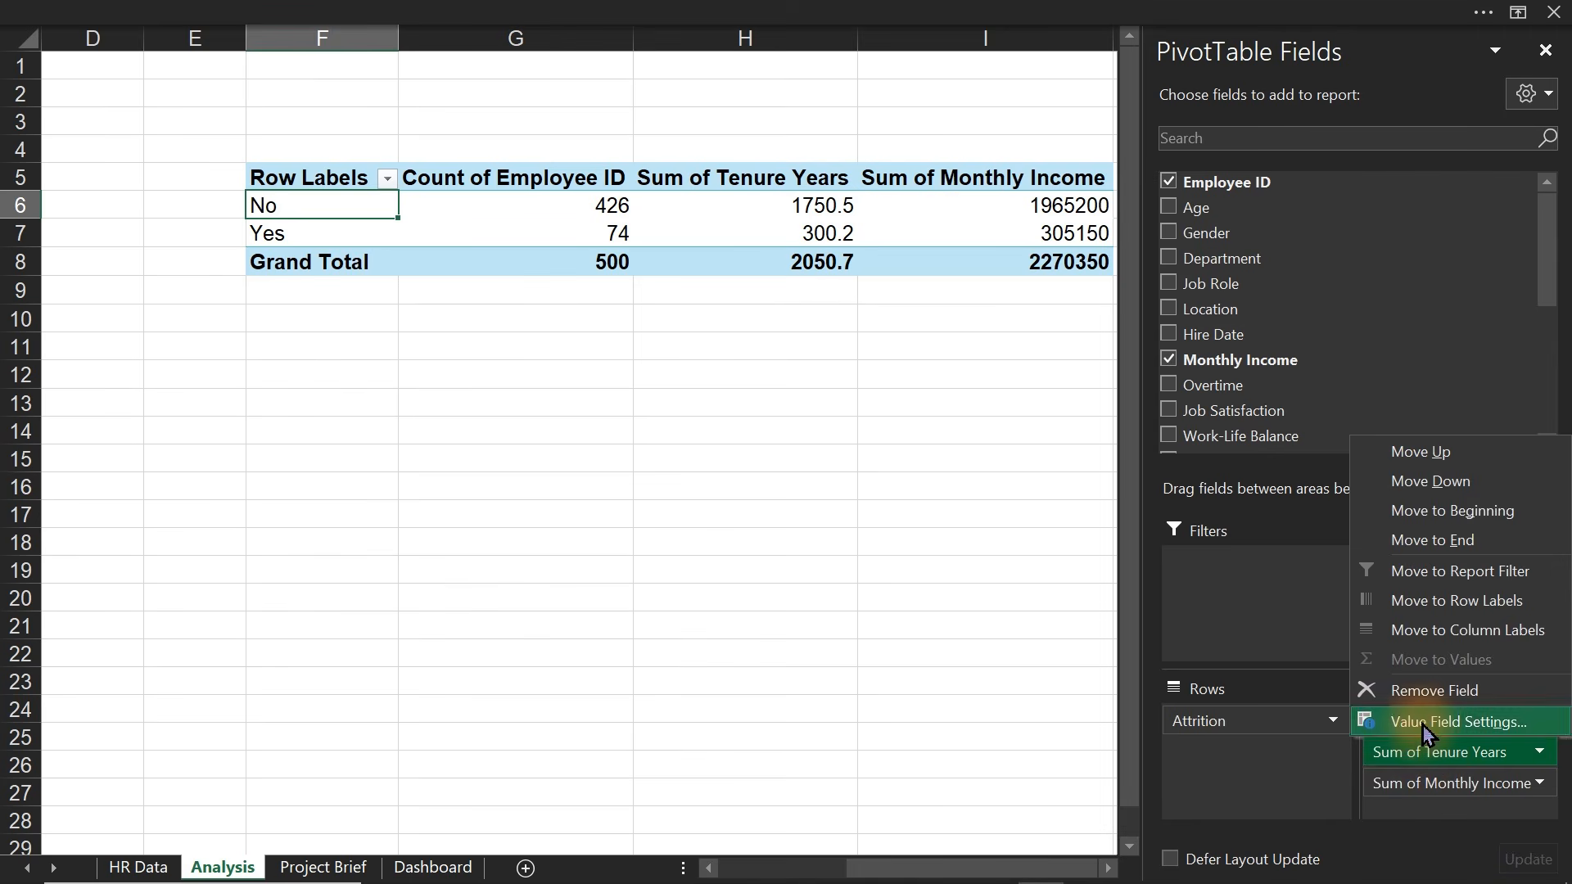
pyautogui.click(1424, 714)
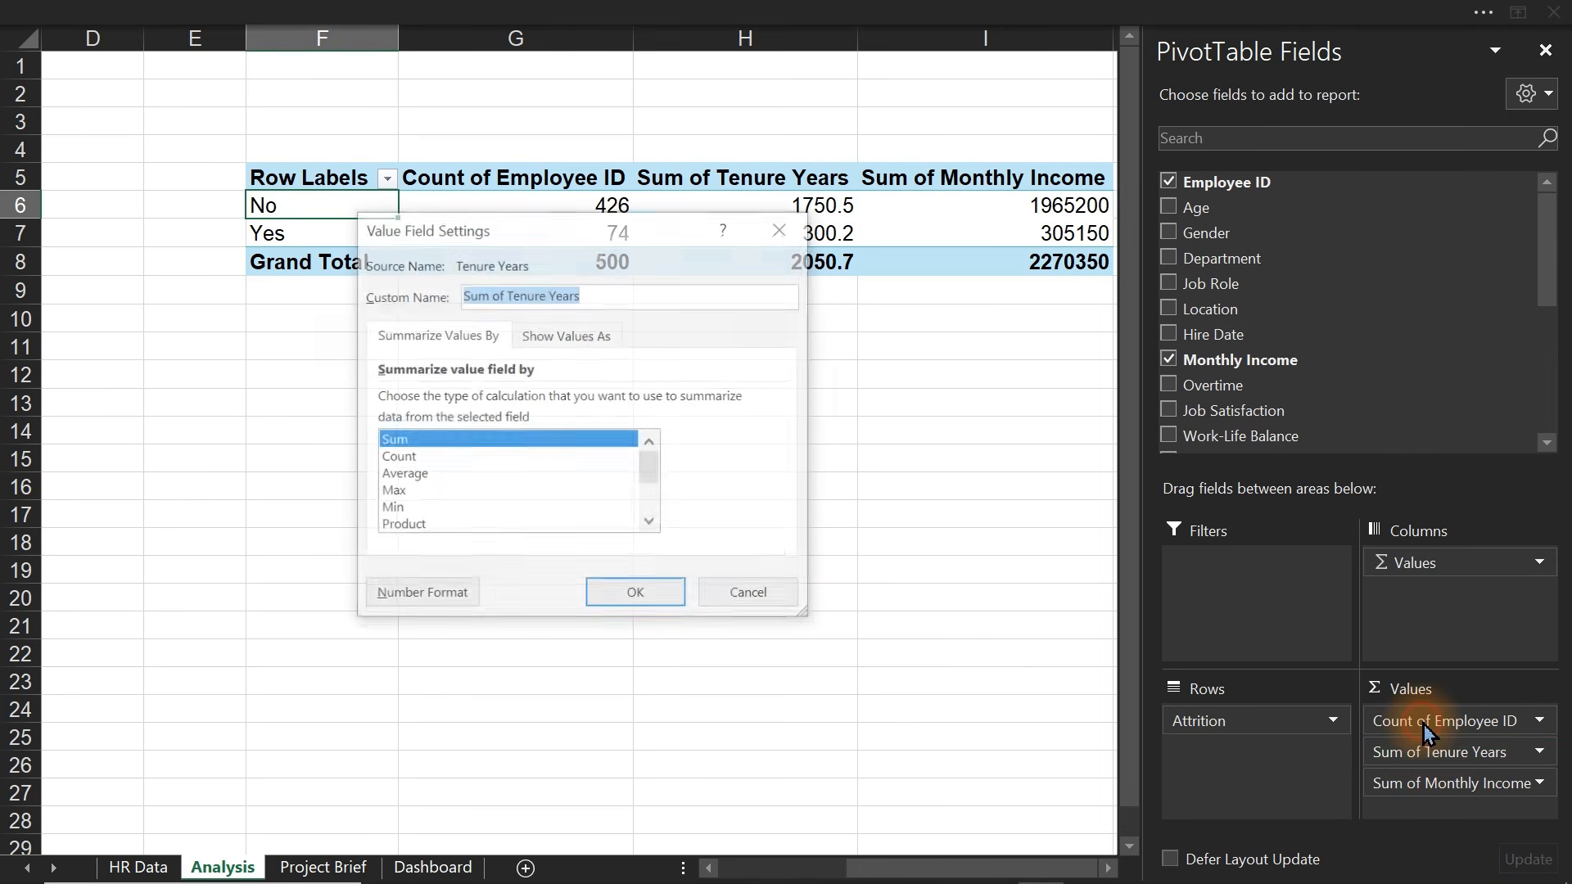
pyautogui.click(436, 477)
pyautogui.click(636, 595)
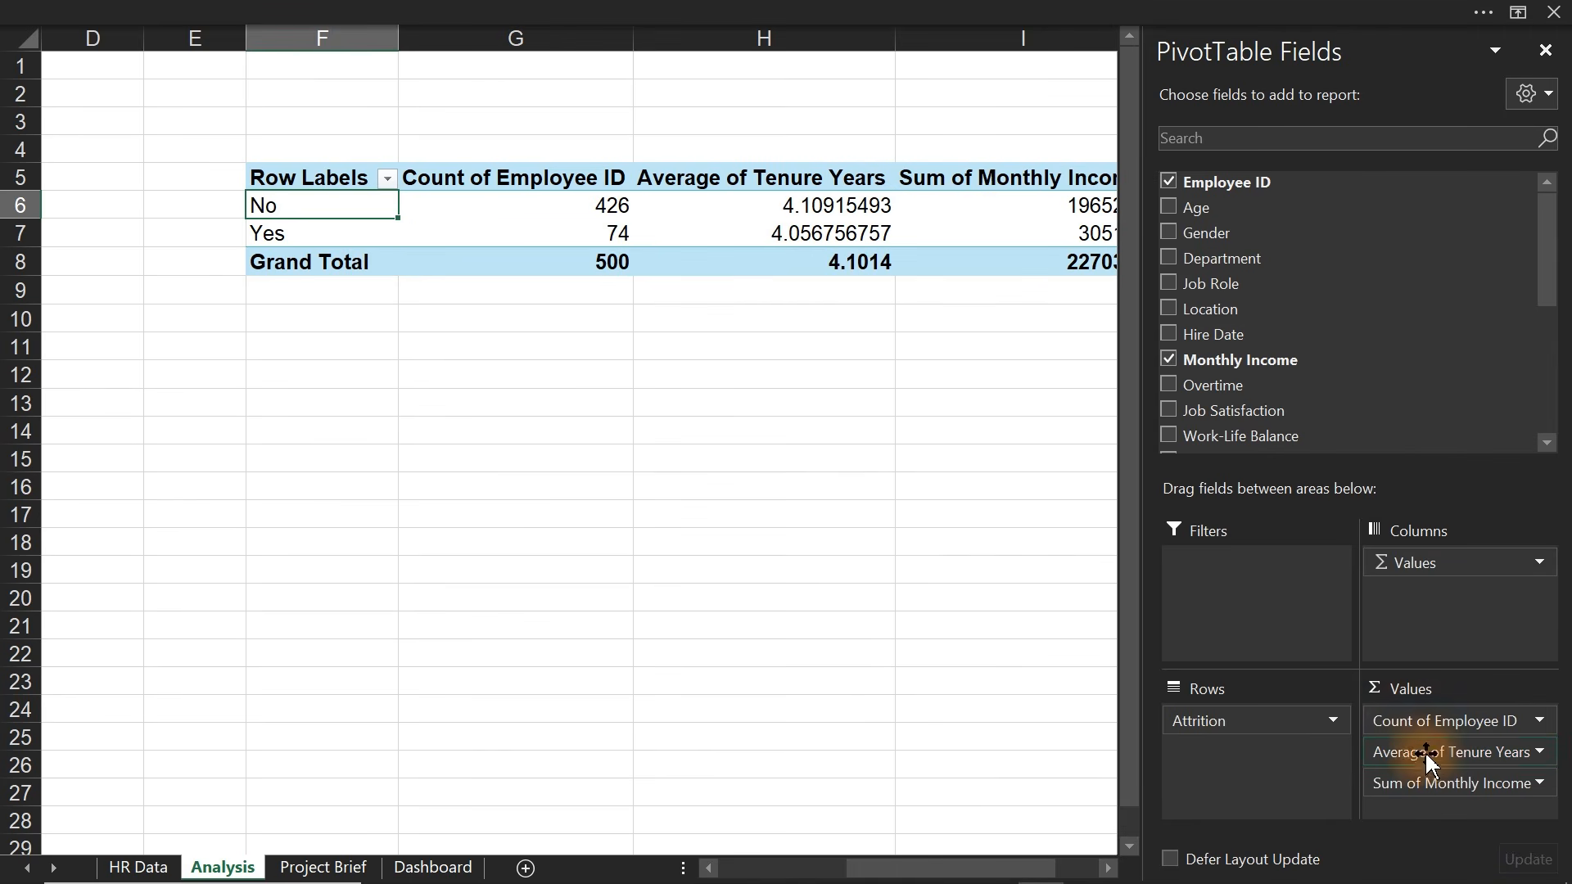
# - Summarize the Monthly Income value field by Average instead of Sum
pyautogui.click(1469, 780)
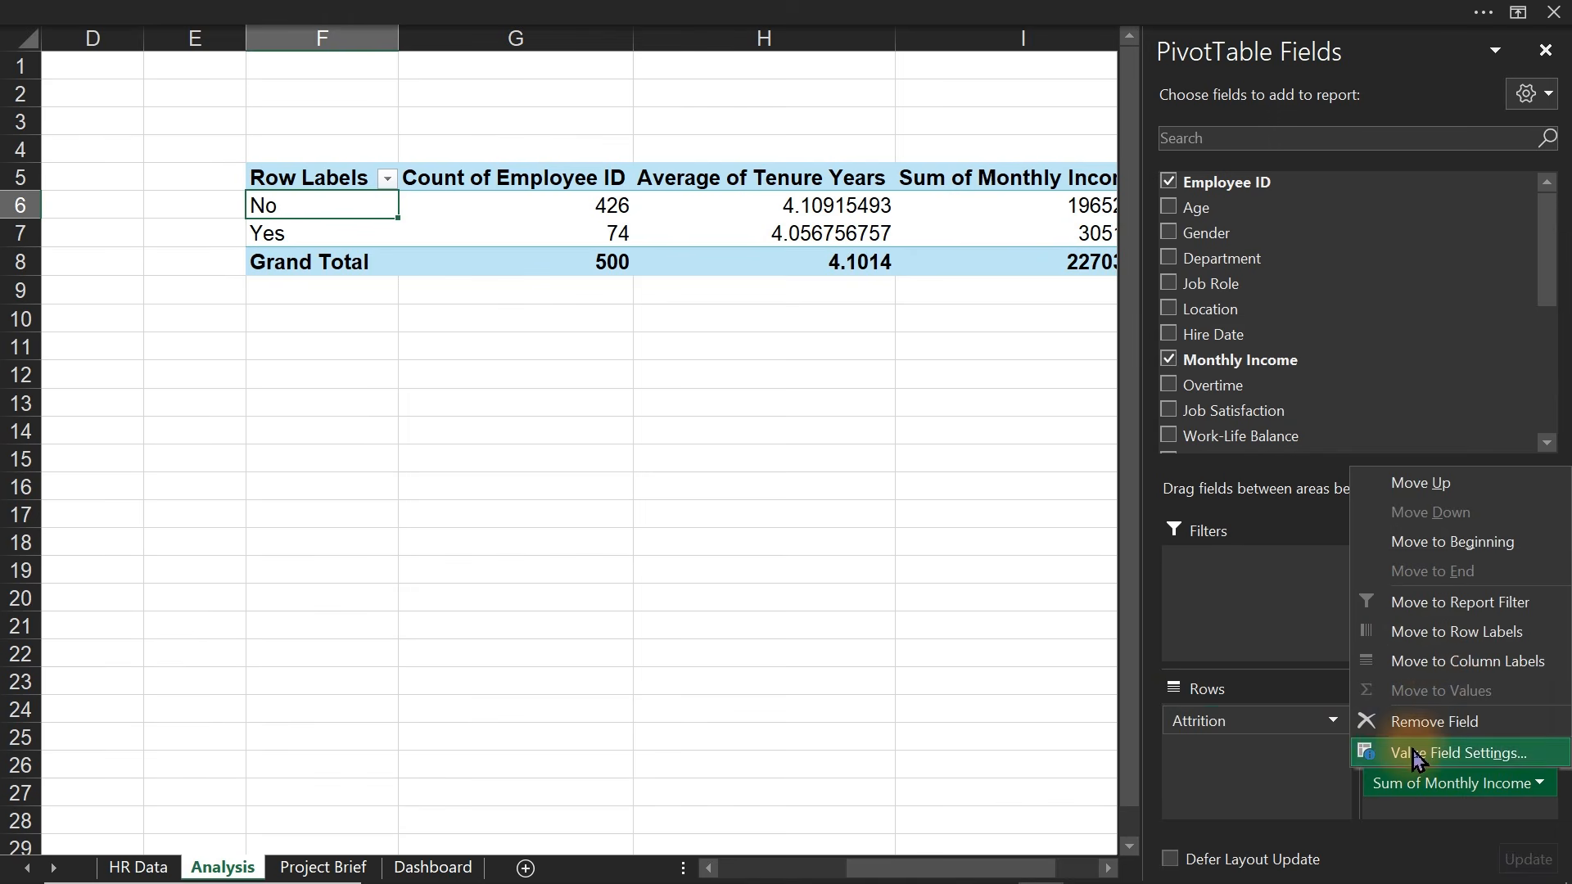
pyautogui.click(1444, 752)
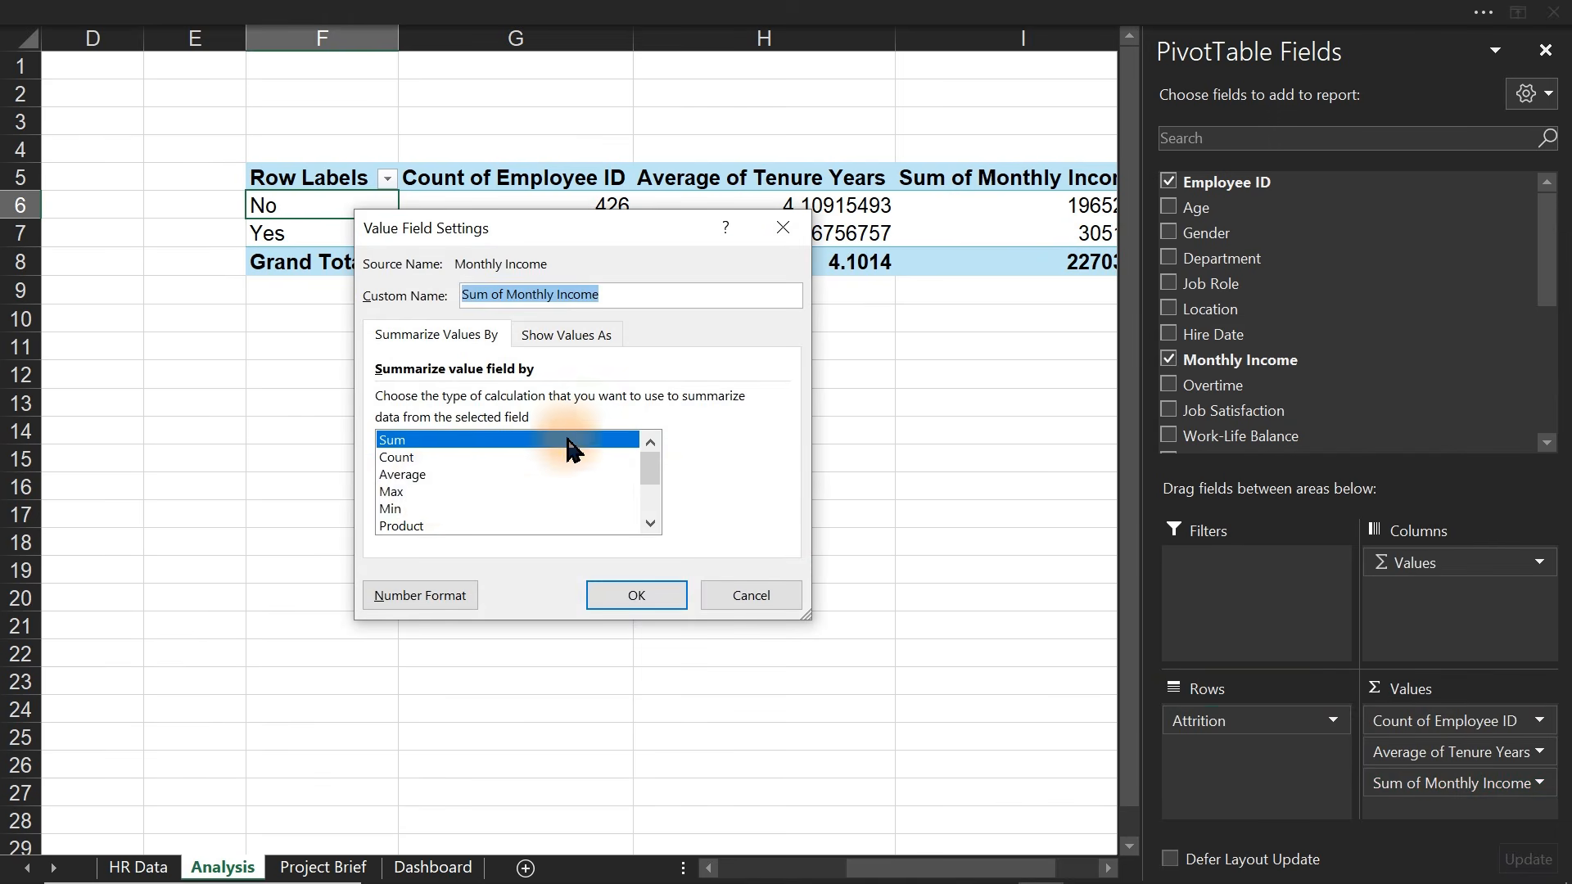
pyautogui.click(413, 480)
pyautogui.click(636, 595)
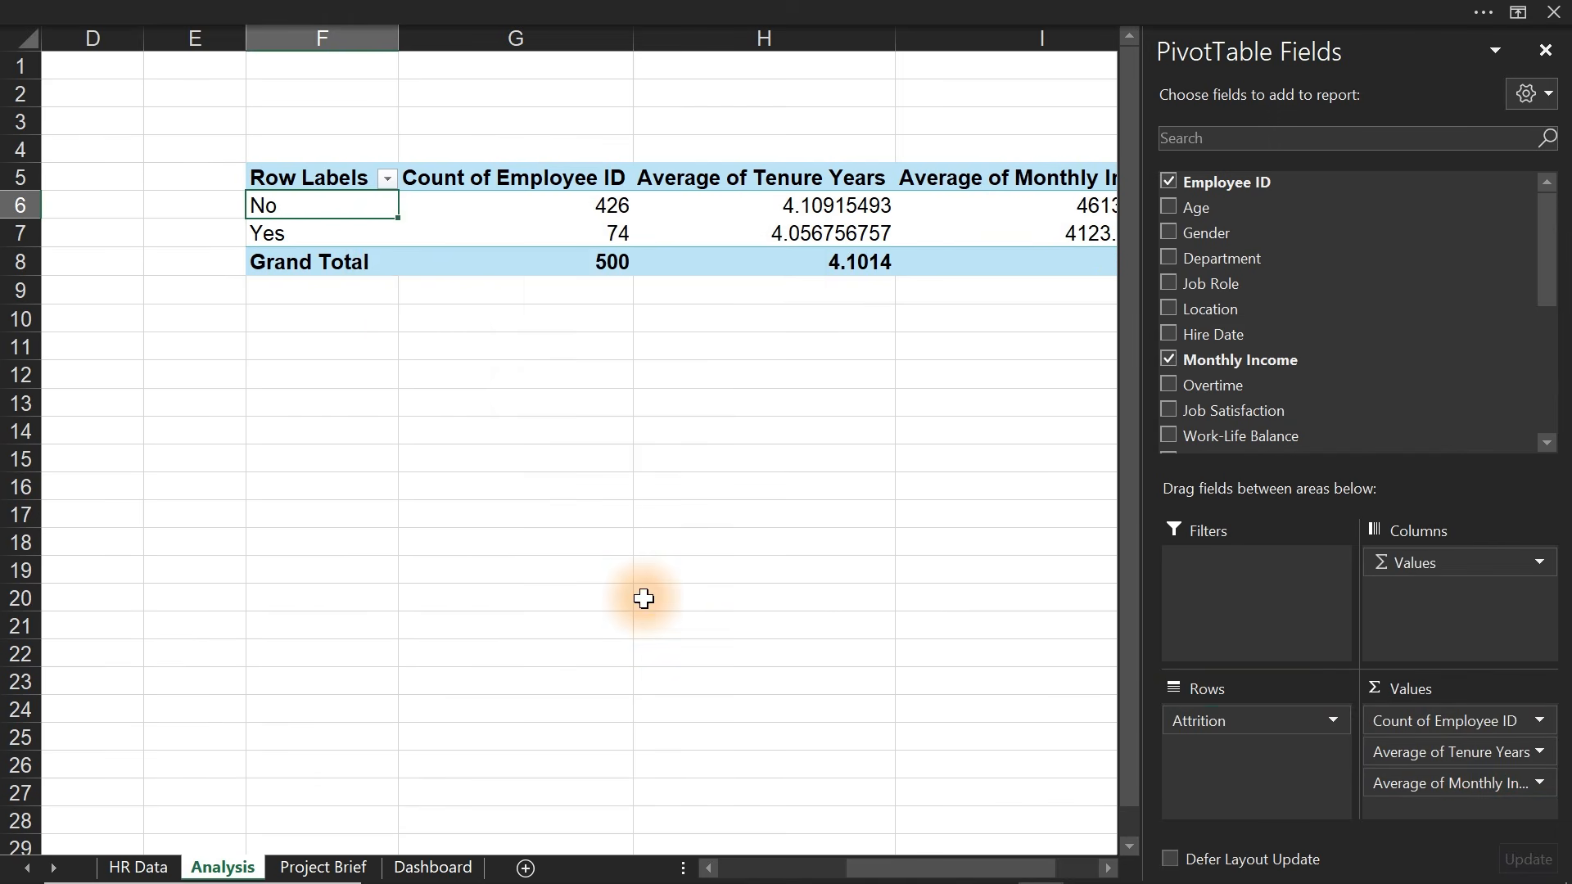
pyautogui.click(643, 598)
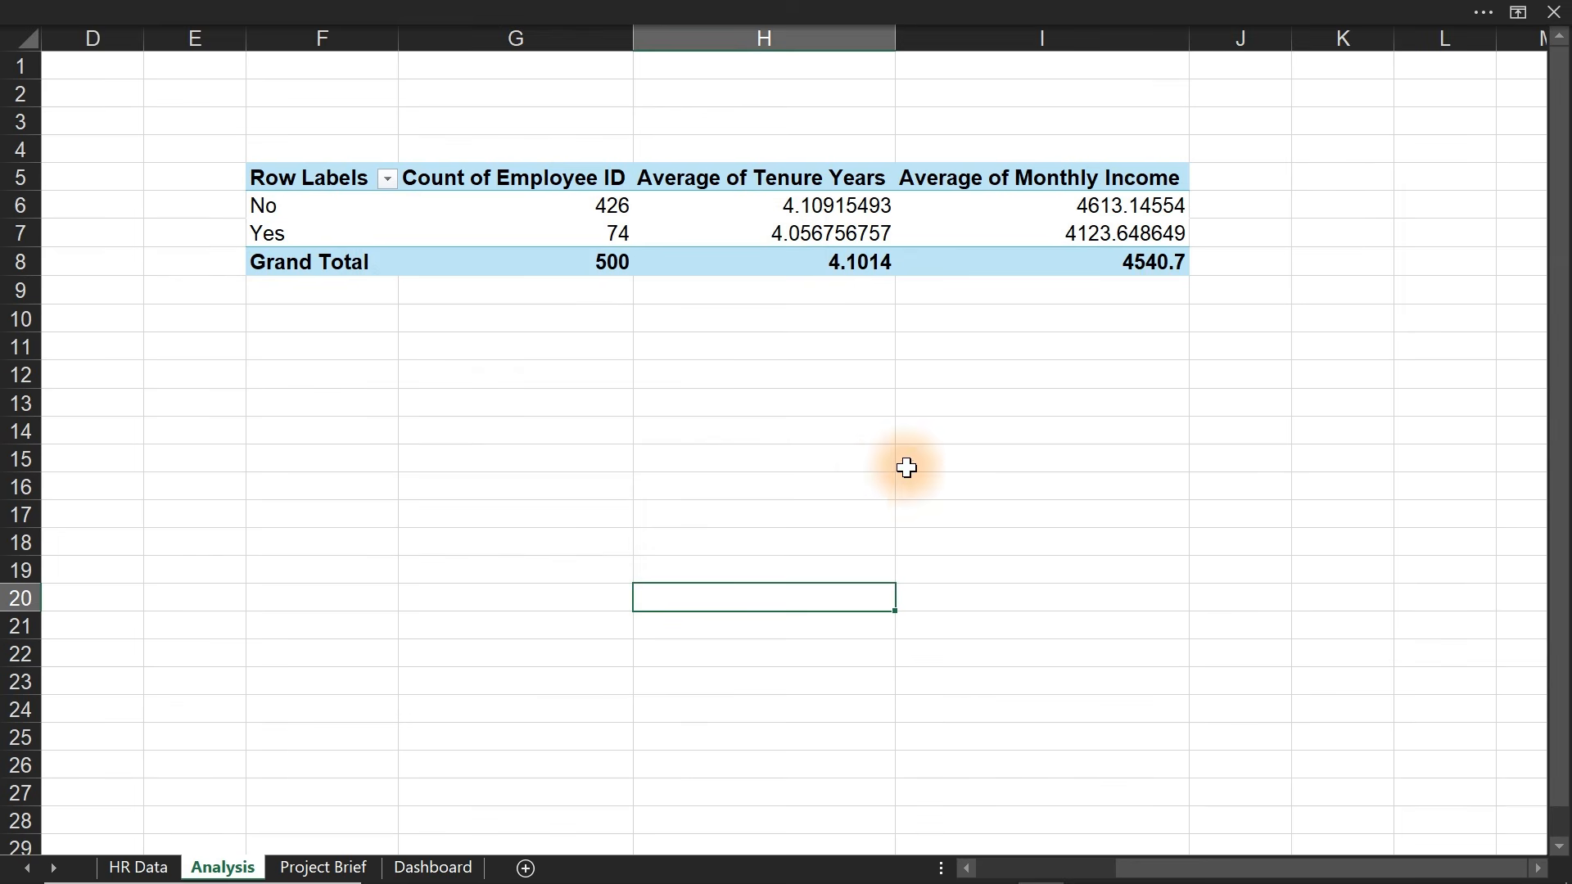
# - Hide the PivotTable field list so that the full sheet is in view
pyautogui.moveTo(444, 175); pyautogui.dragTo(770, 197)
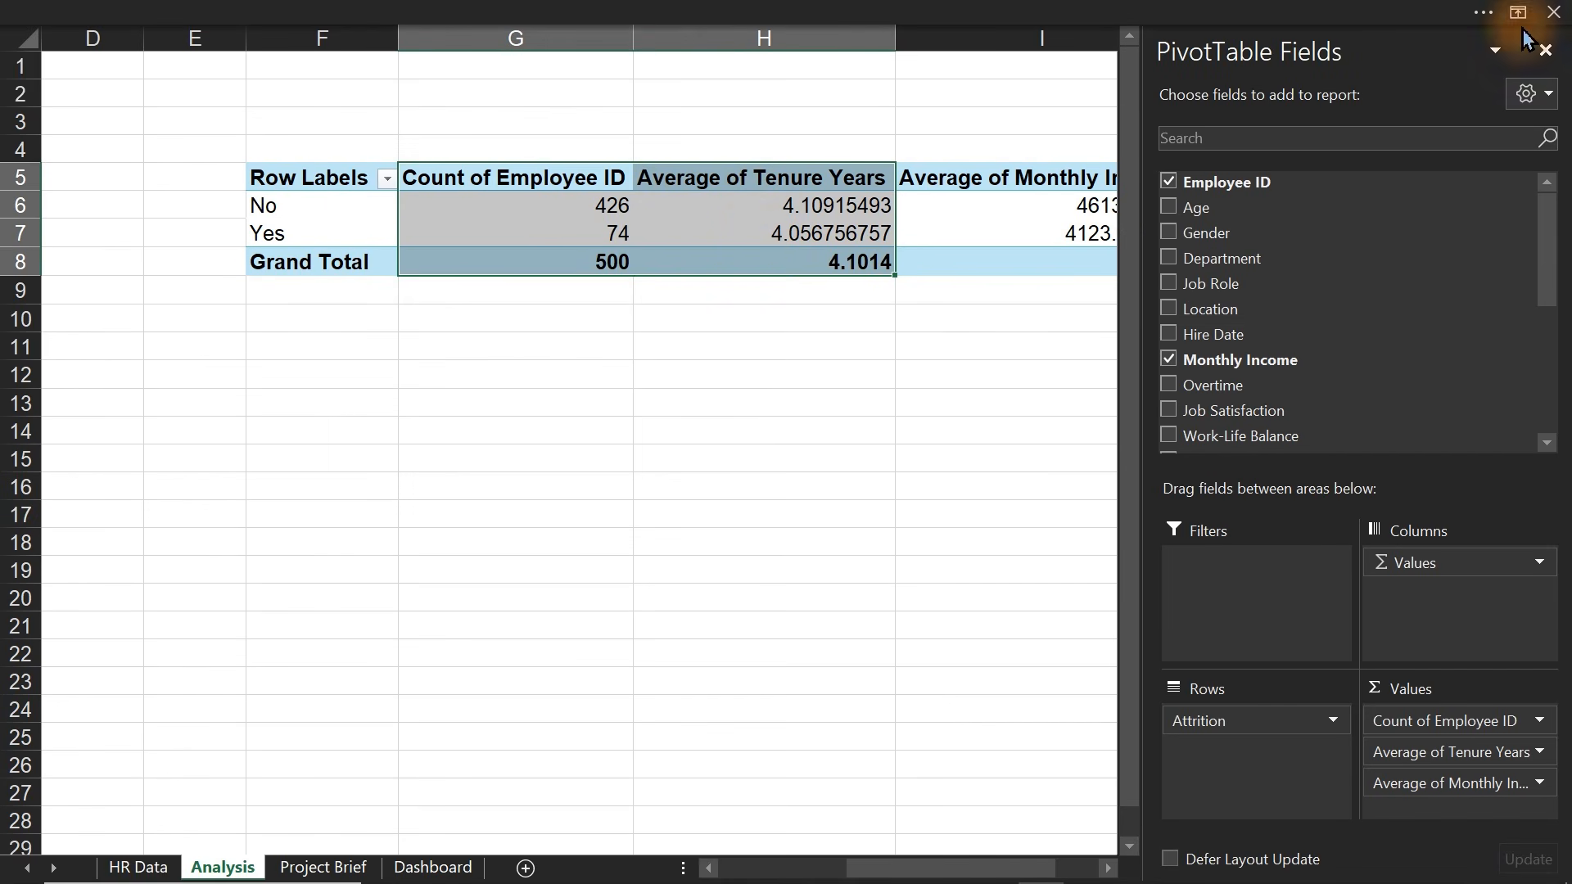
pyautogui.click(1544, 50)
pyautogui.click(840, 429)
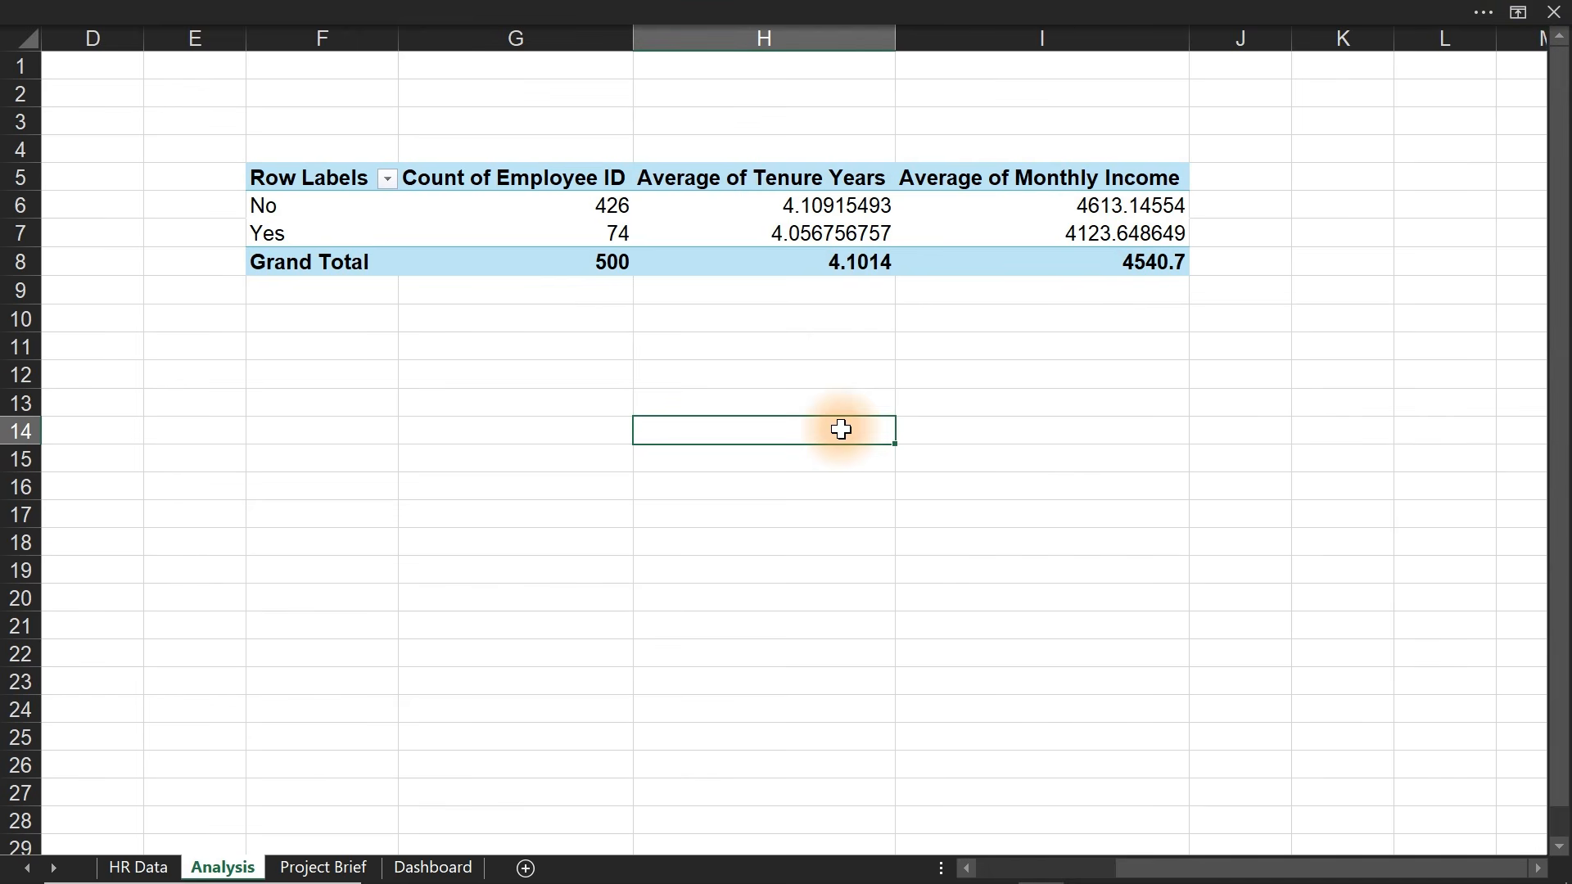
# - Switch the attrition PivotTable's report layout to Tabular Form and collapse the ribbon again
pyautogui.click(319, 202)
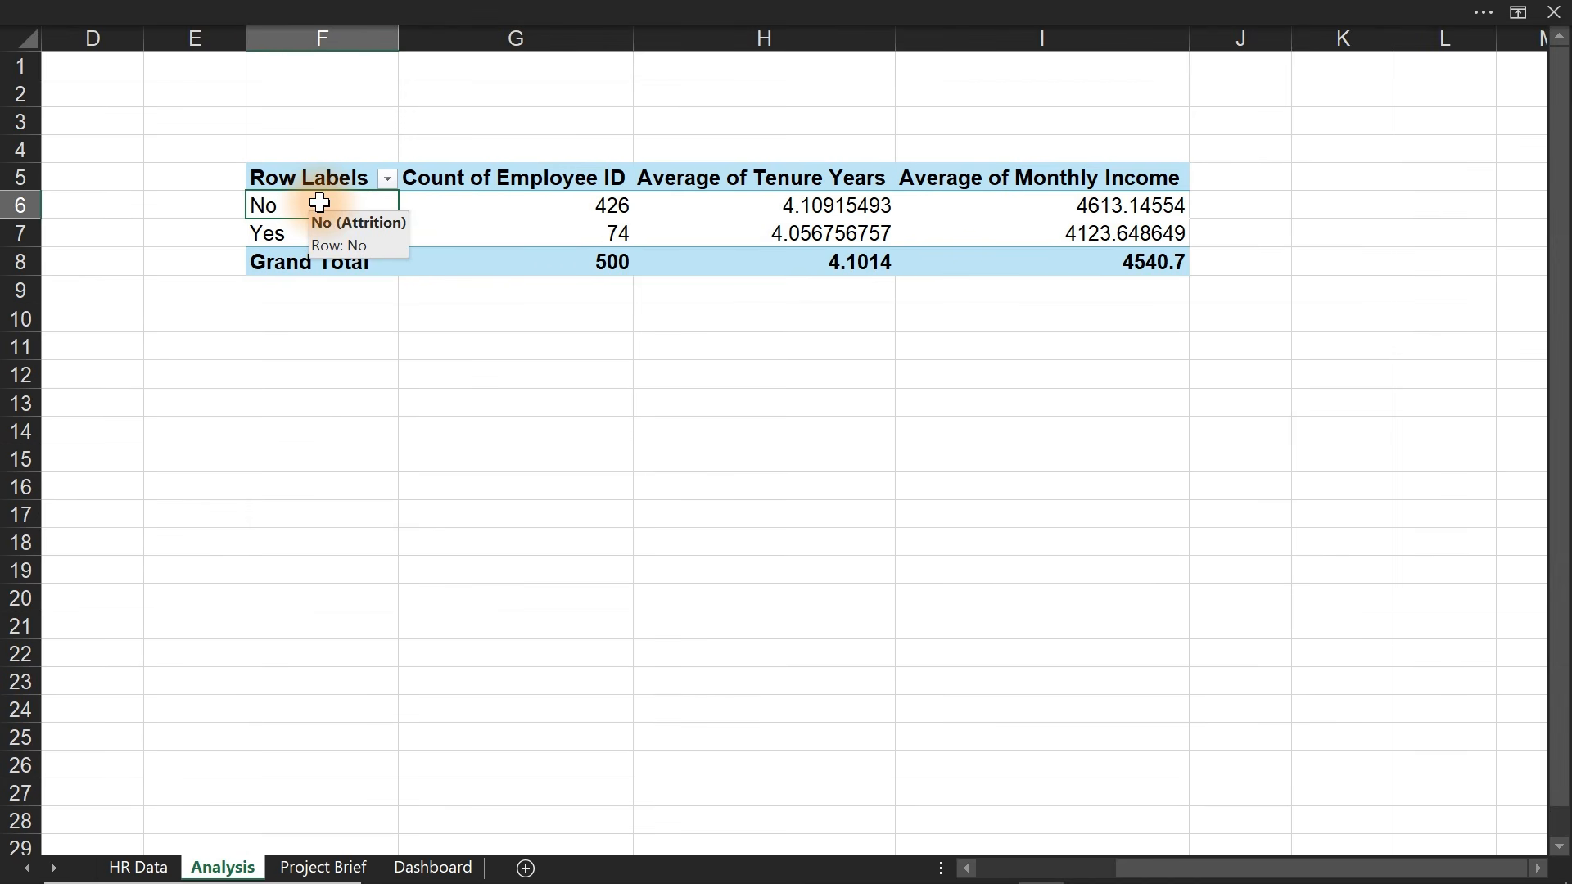
pyautogui.click(679, 13)
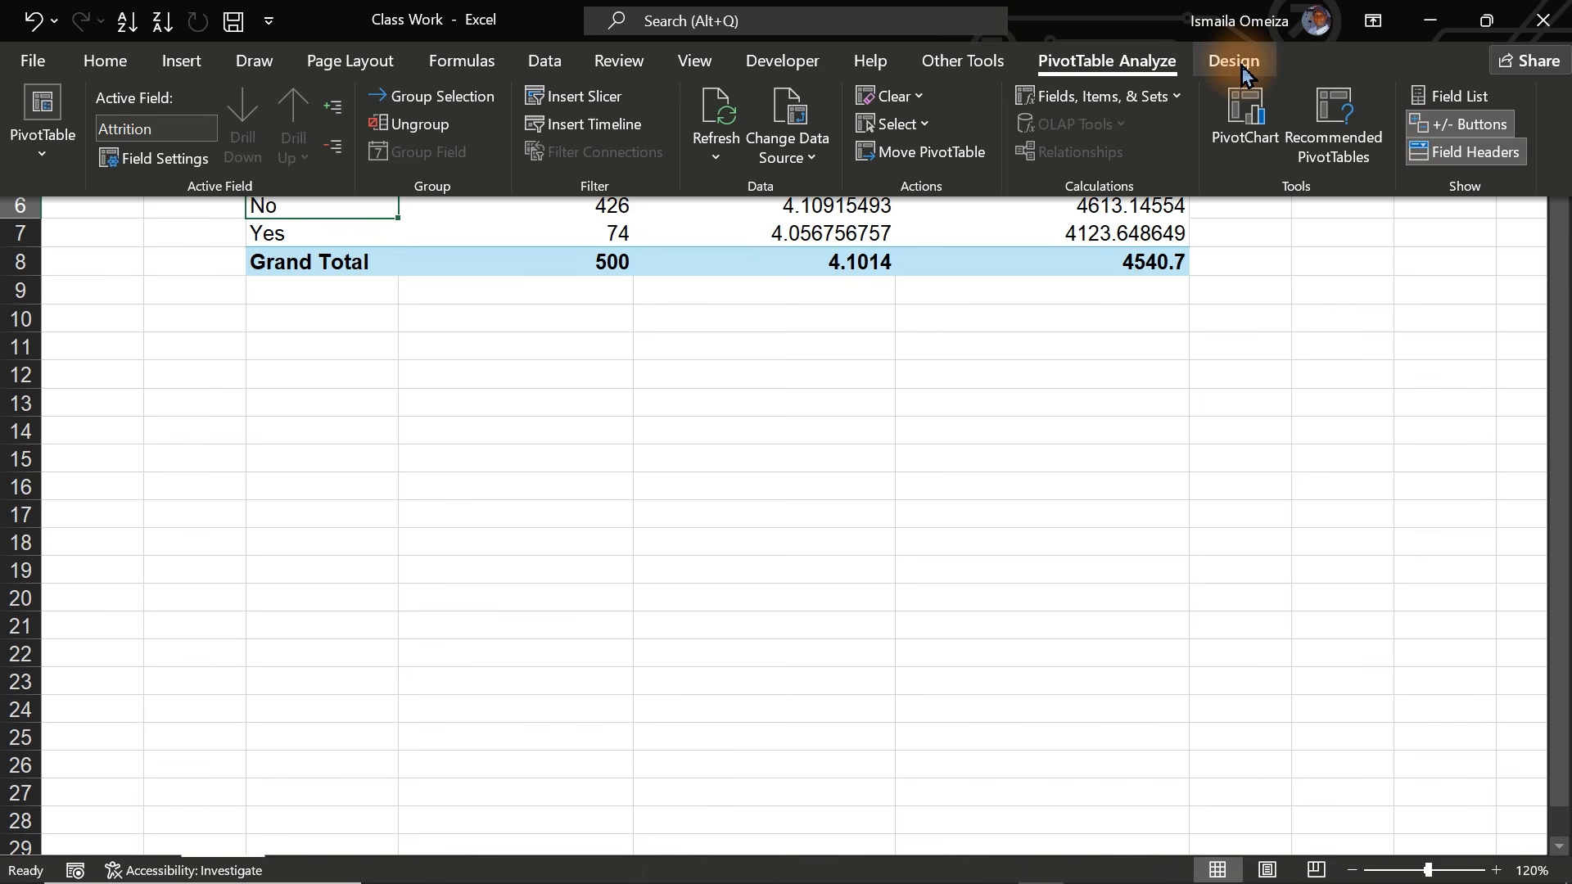
pyautogui.click(1234, 61)
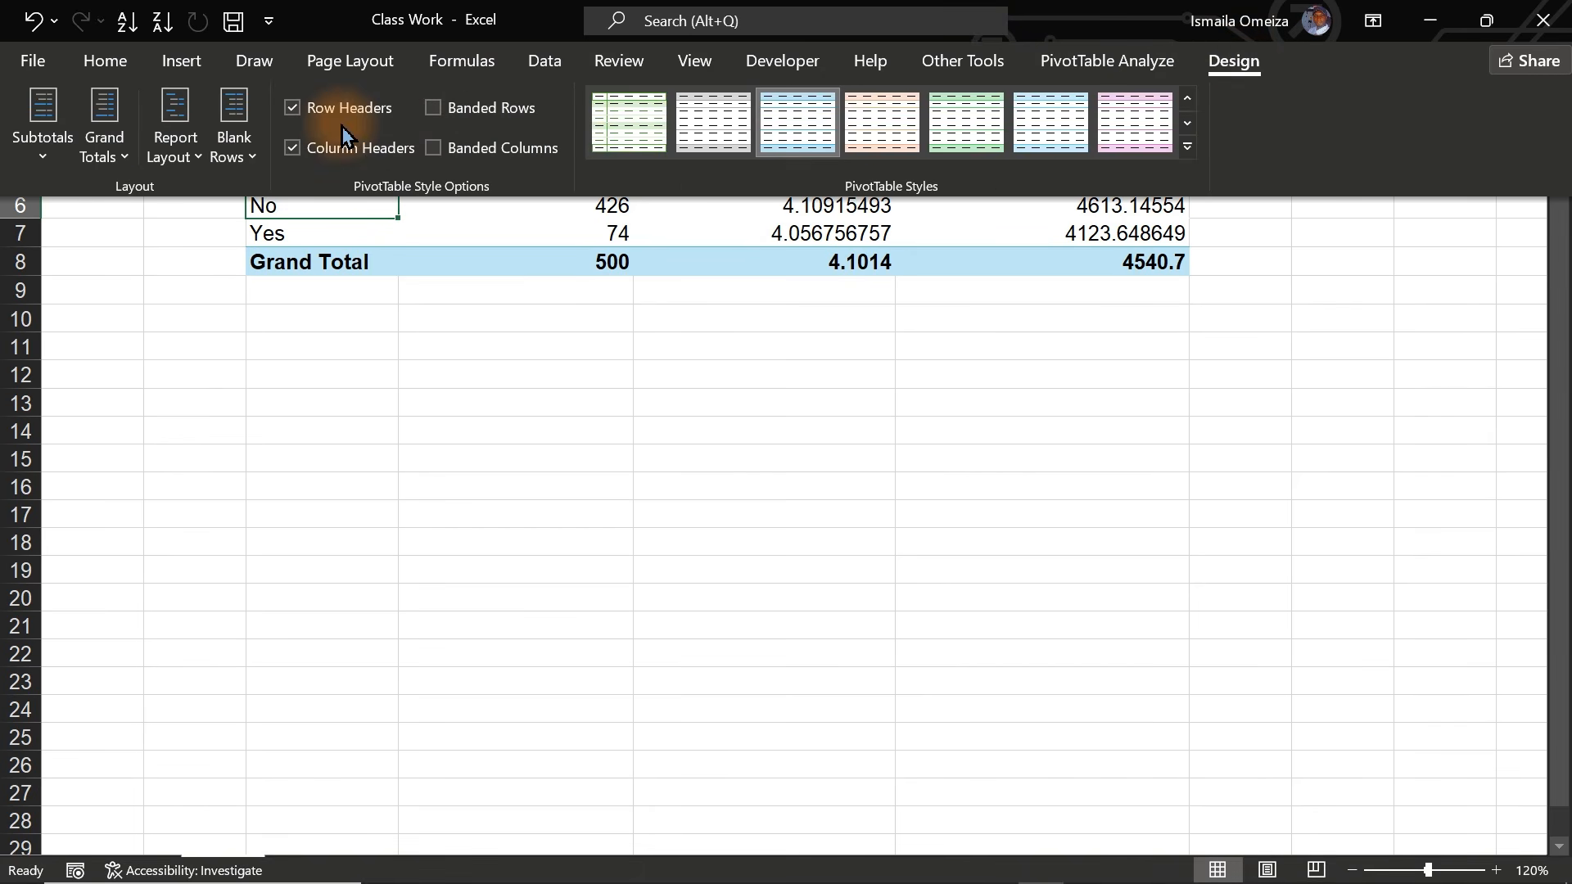
pyautogui.click(175, 155)
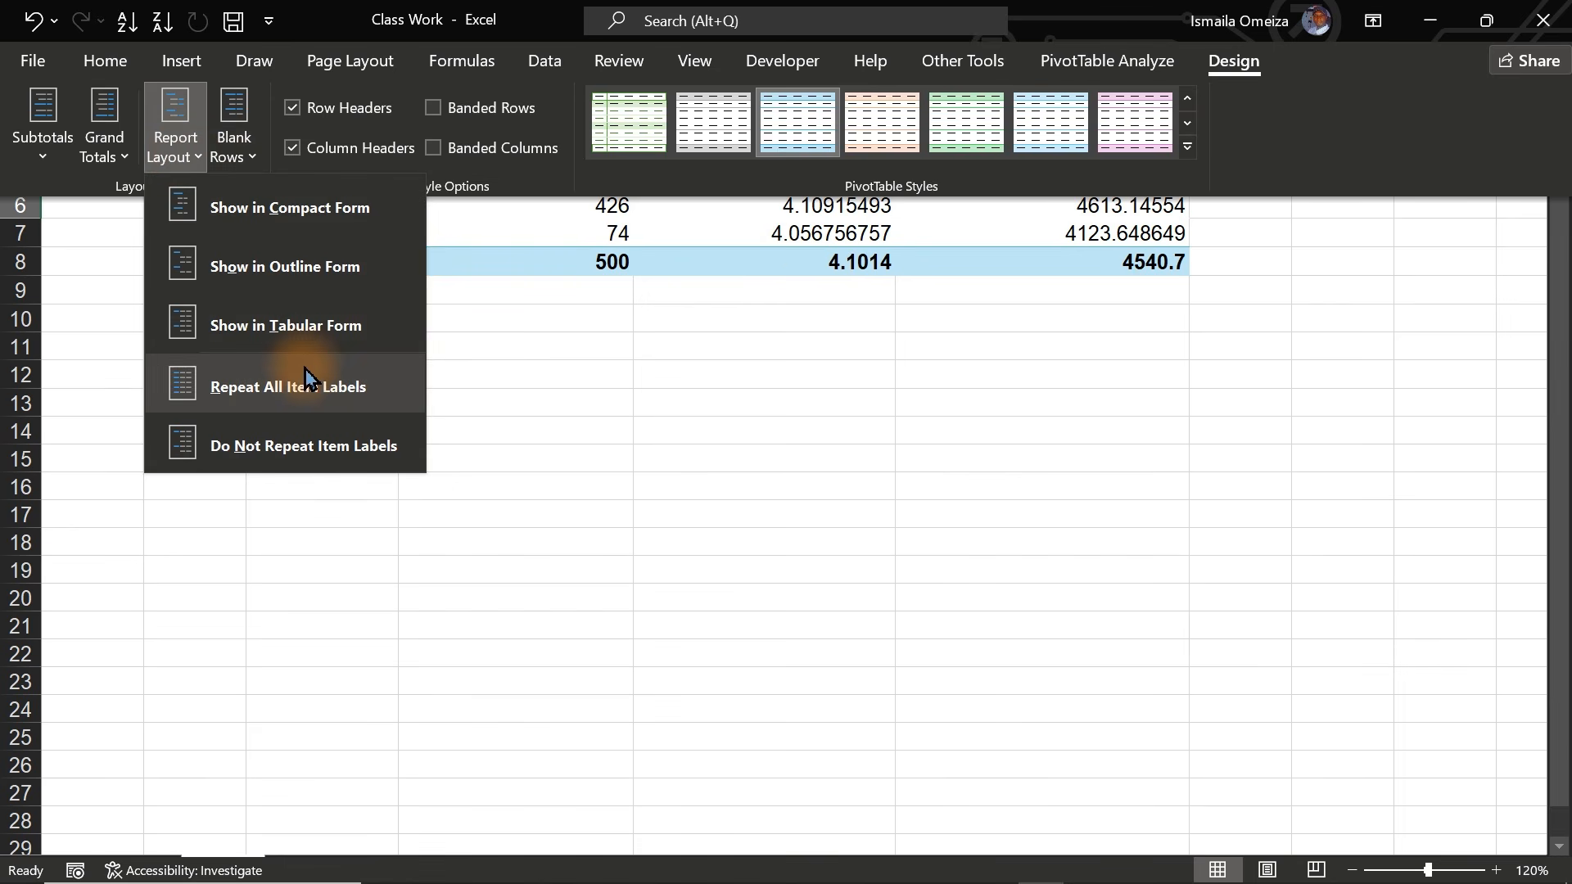
pyautogui.click(296, 327)
pyautogui.hotkey('ctrl', 'shift', 'F1')
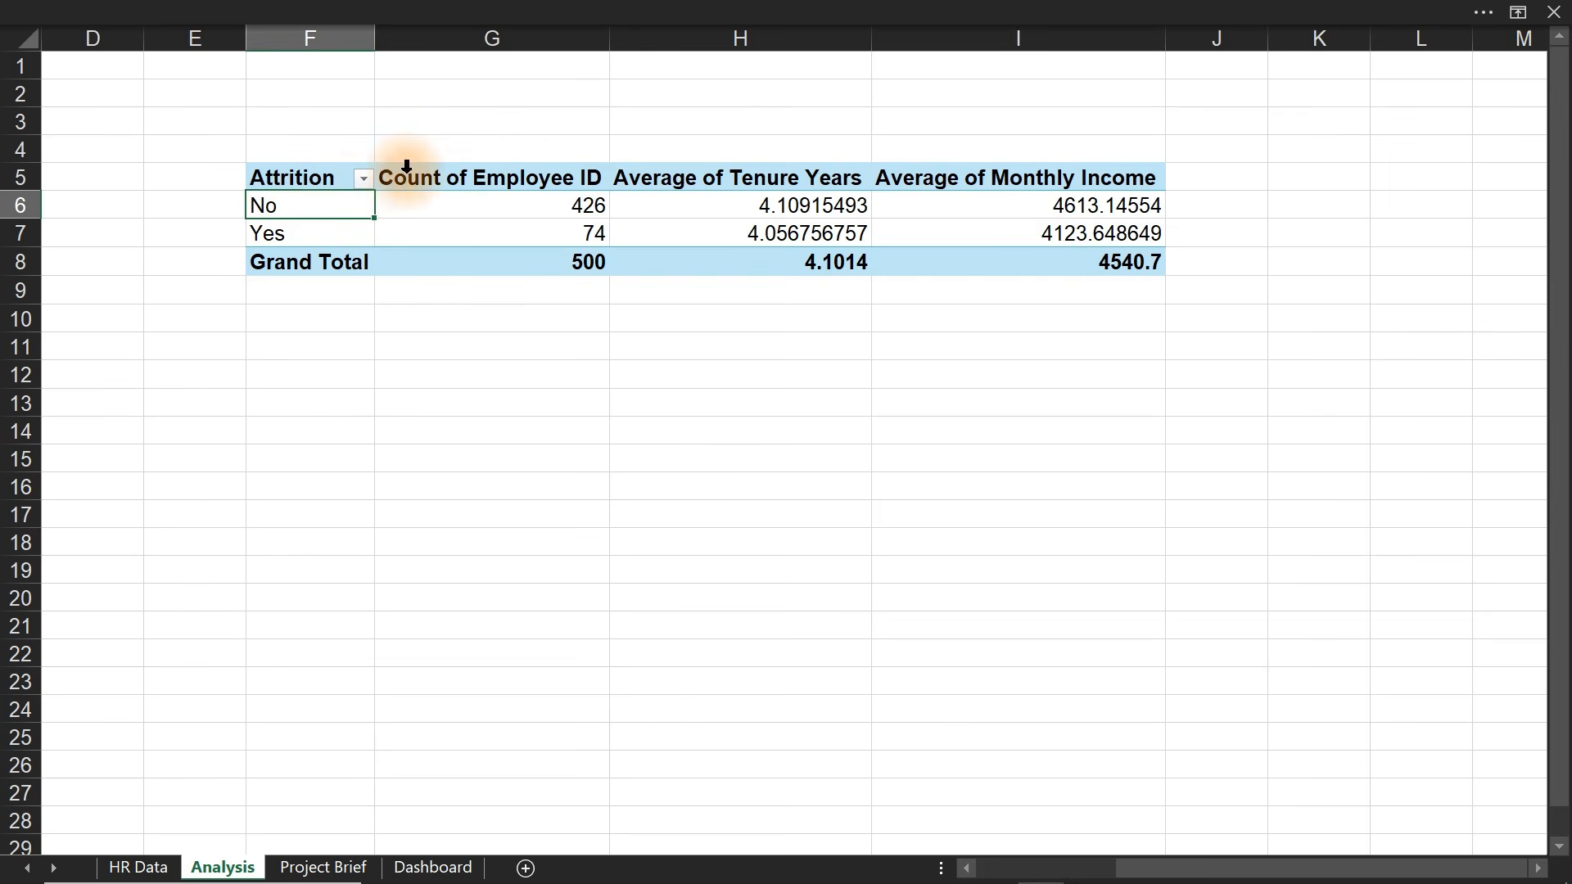
# - Remove the "Count of" prefix from the Employee ID header by replacing all its occurrences with nothing
pyautogui.click(437, 178)
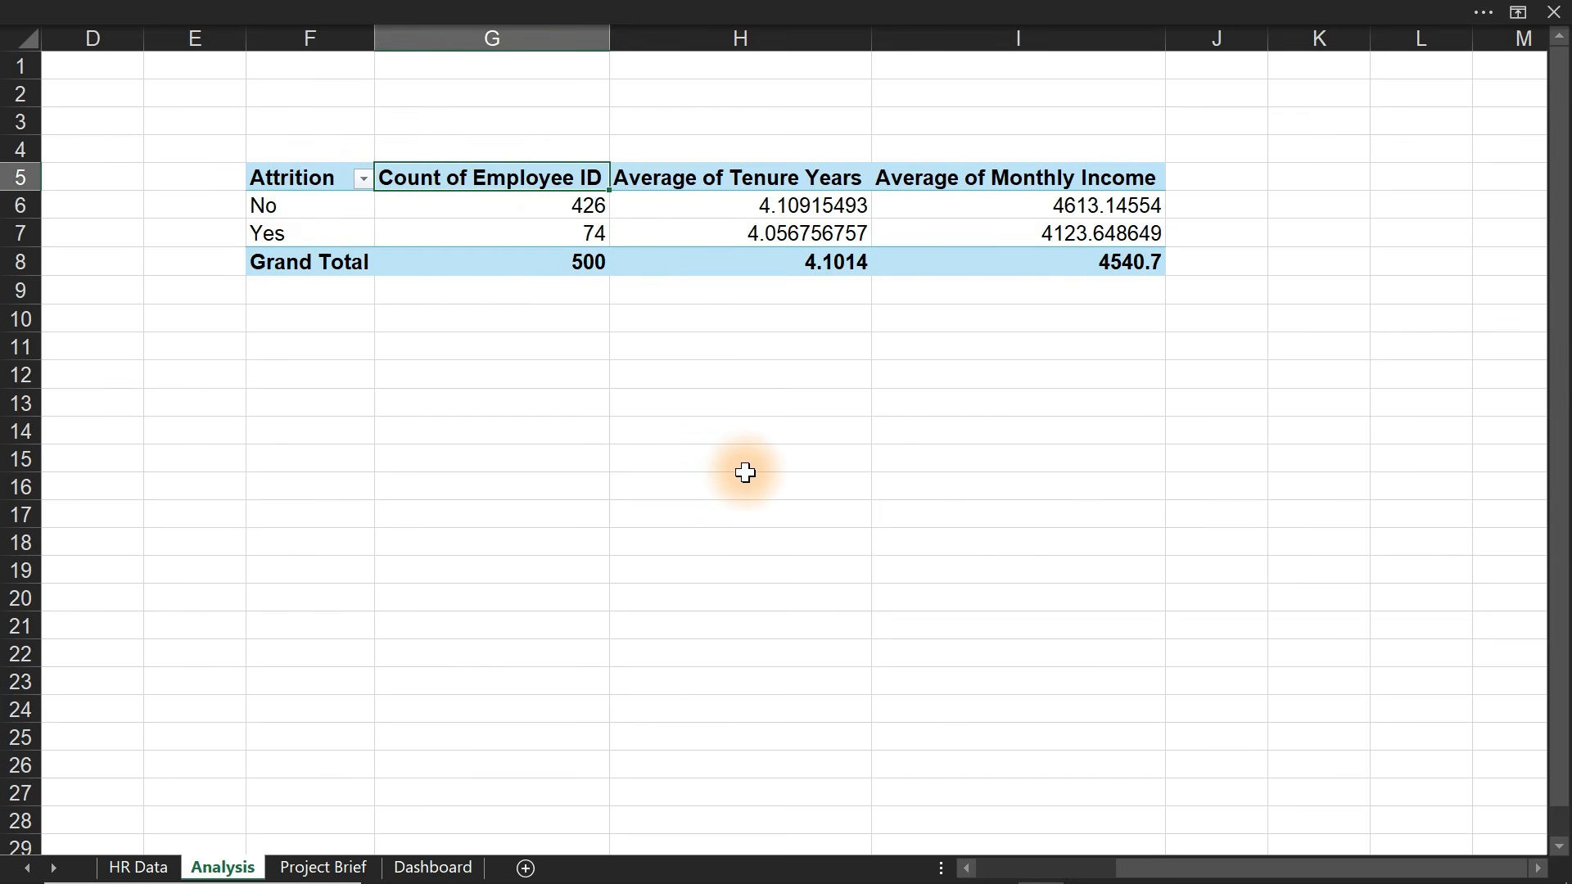
pyautogui.hotkey('ctrl', 'h')
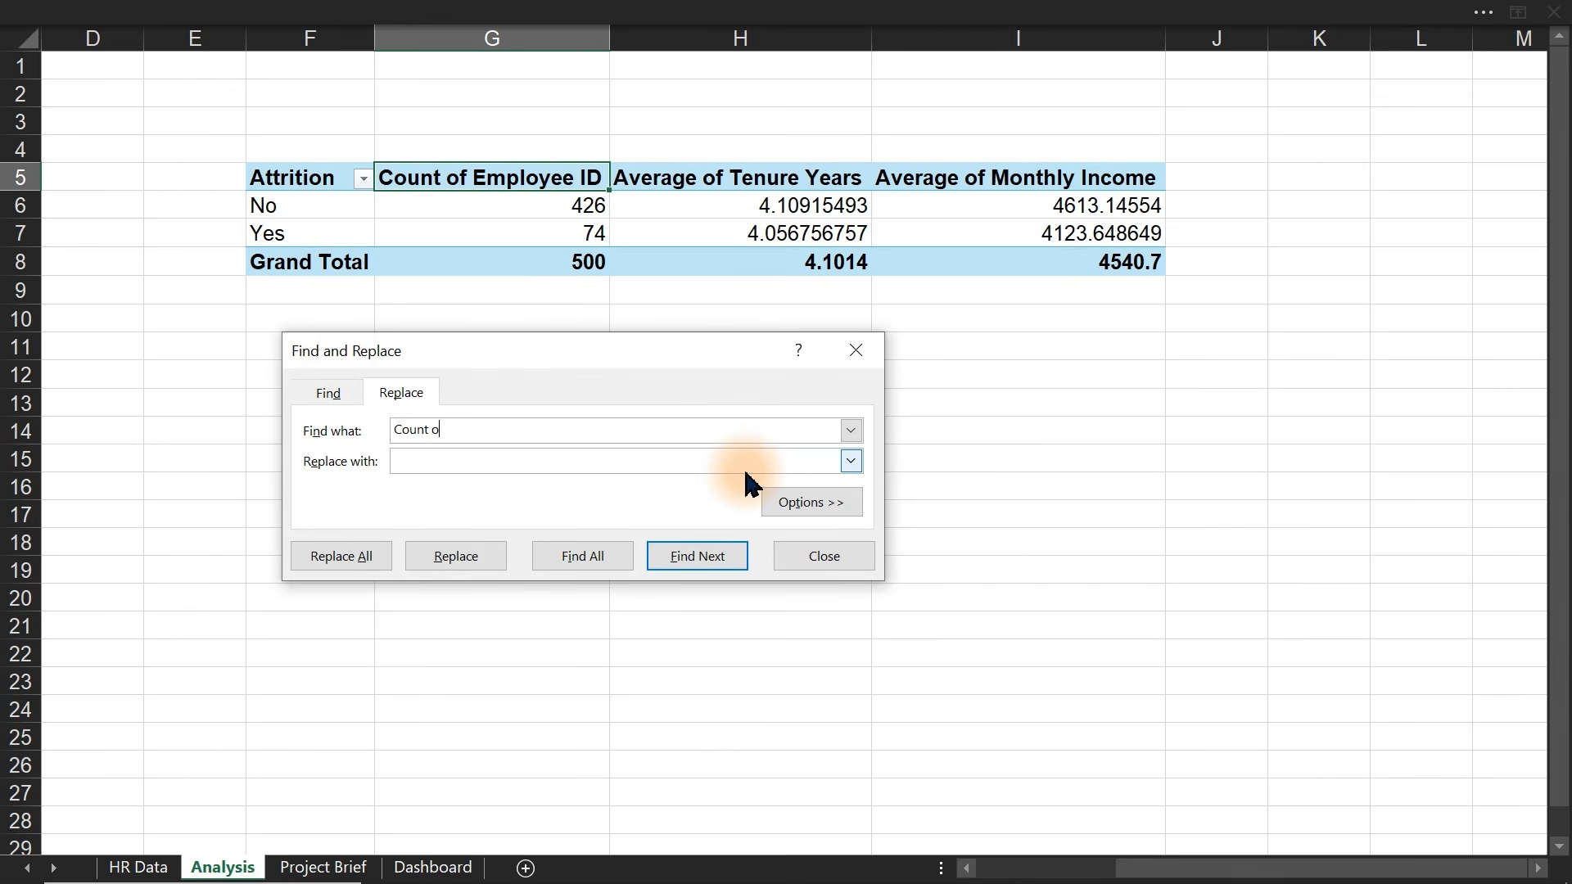
pyautogui.click(360, 559)
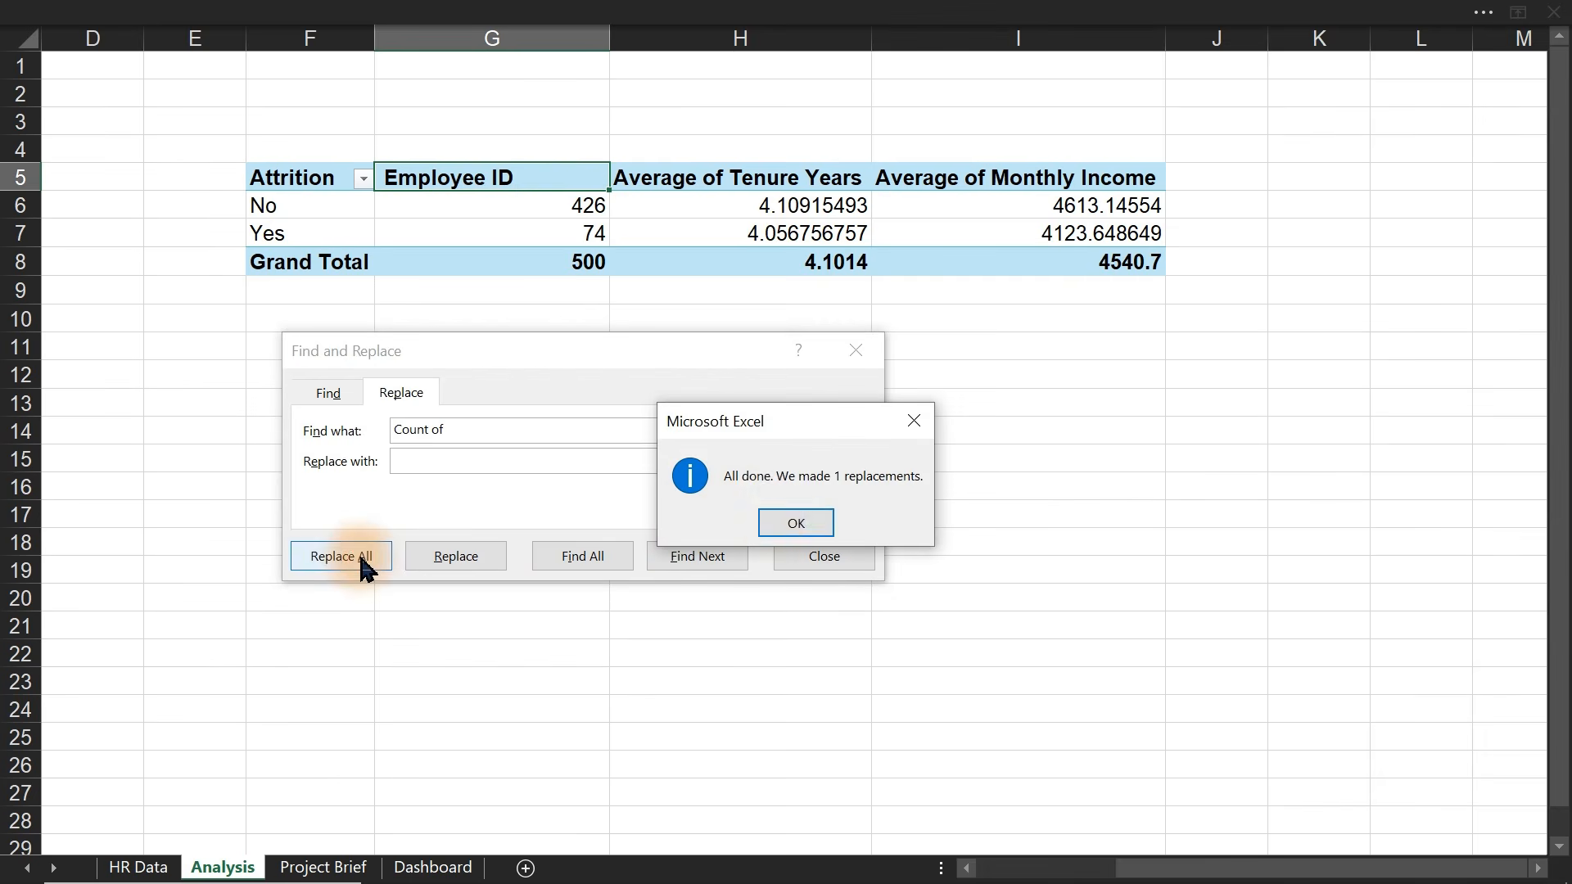
pyautogui.click(782, 524)
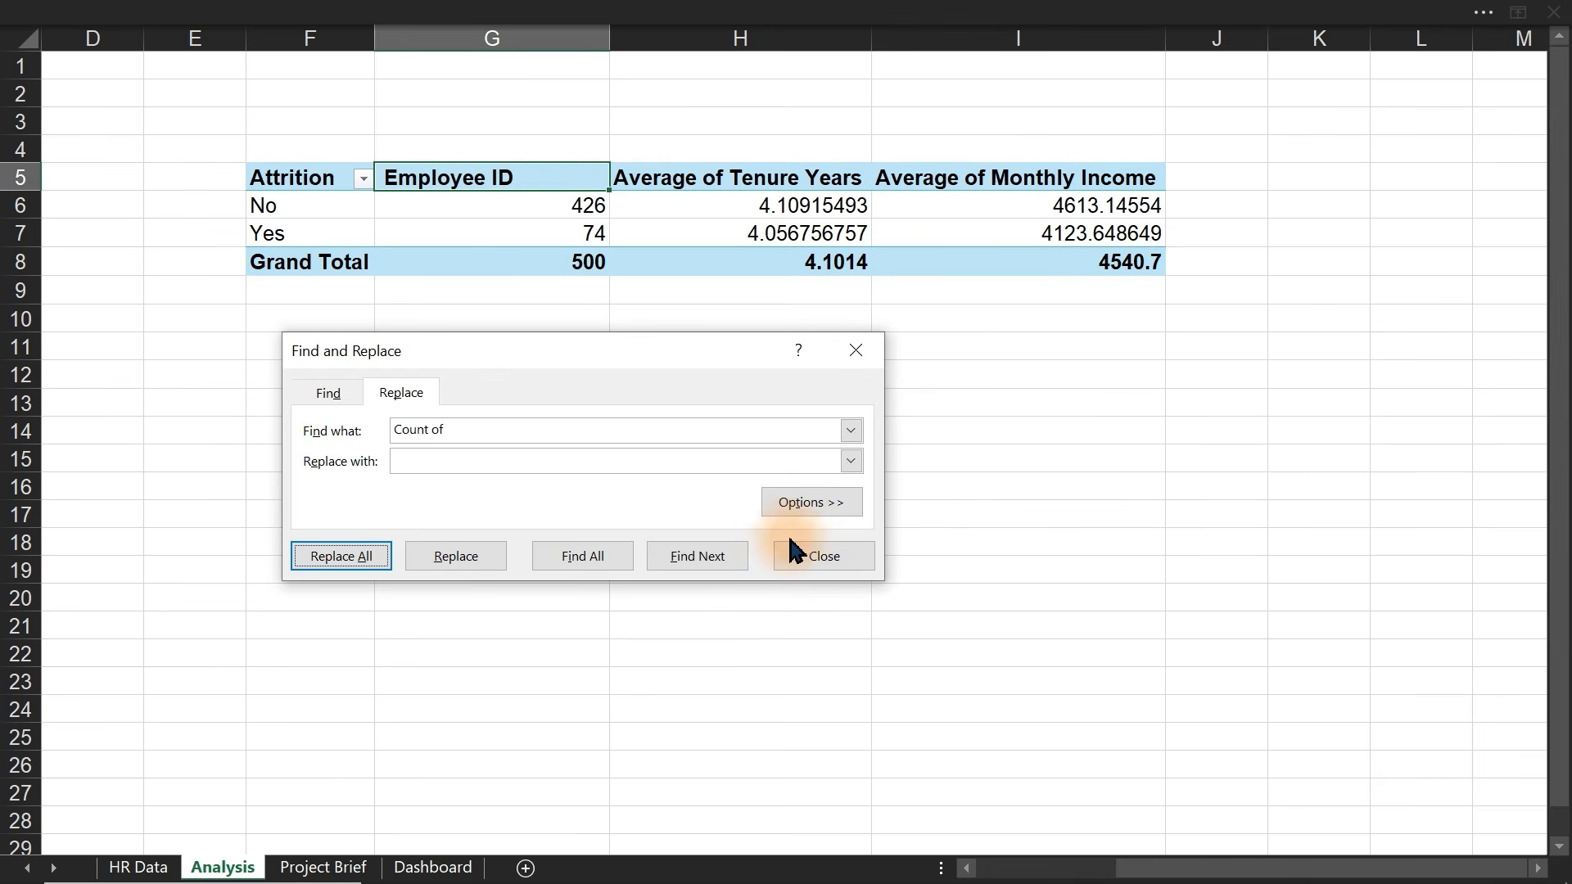
pyautogui.click(817, 560)
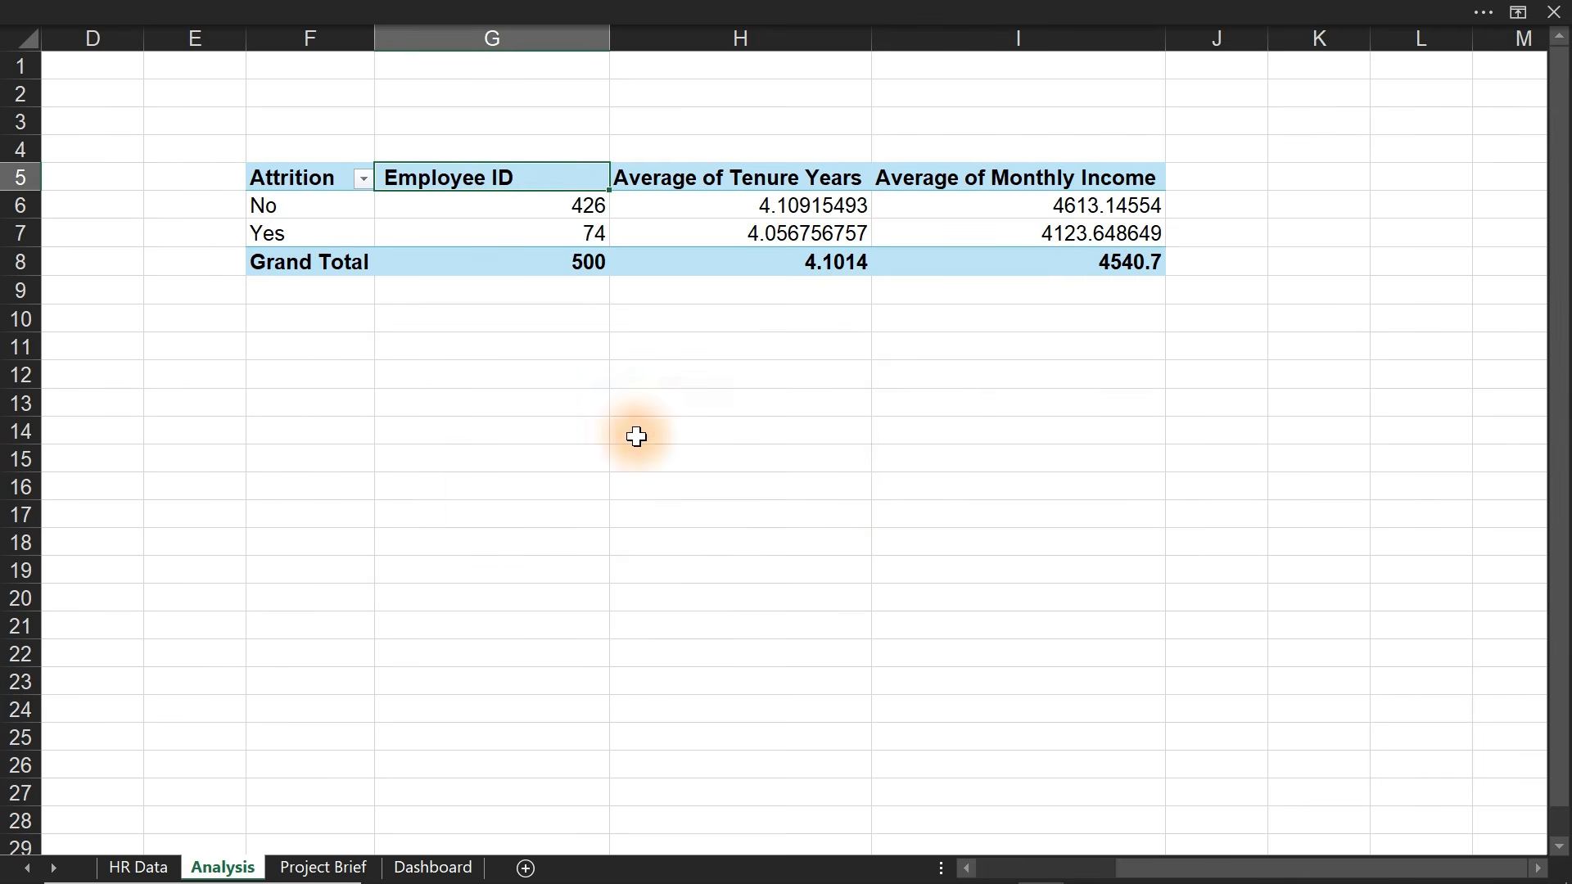
# - Shorten the custom name of the Employee ID value field to "Employee"
pyautogui.doubleClick(536, 175)
pyautogui.click(560, 295)
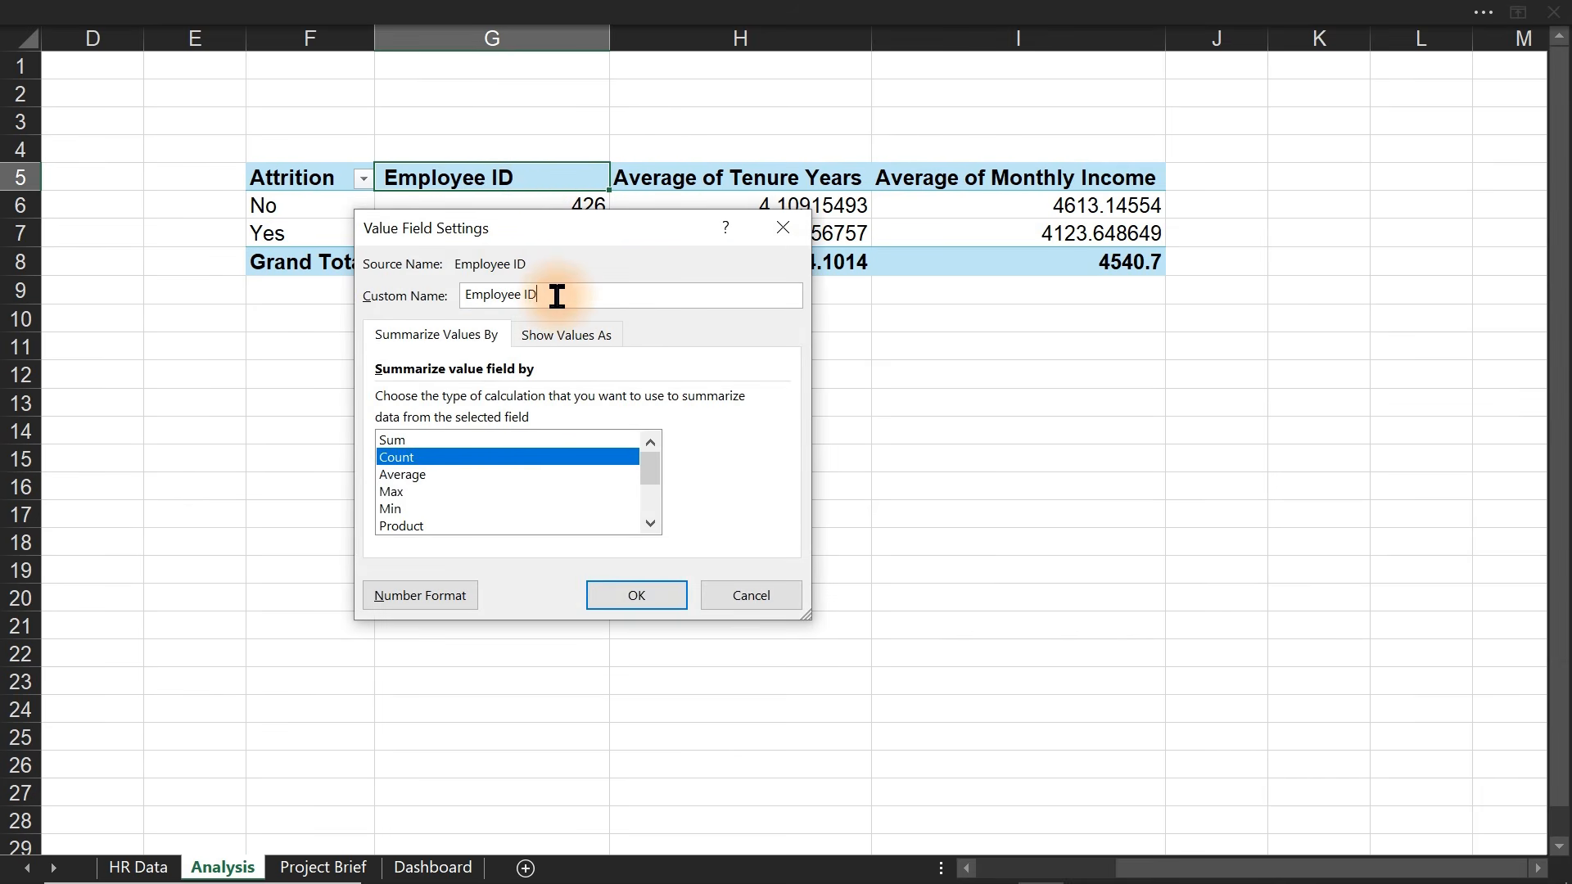
pyautogui.press('BackSpace')
pyautogui.press('BackSpace')
pyautogui.press('Return')
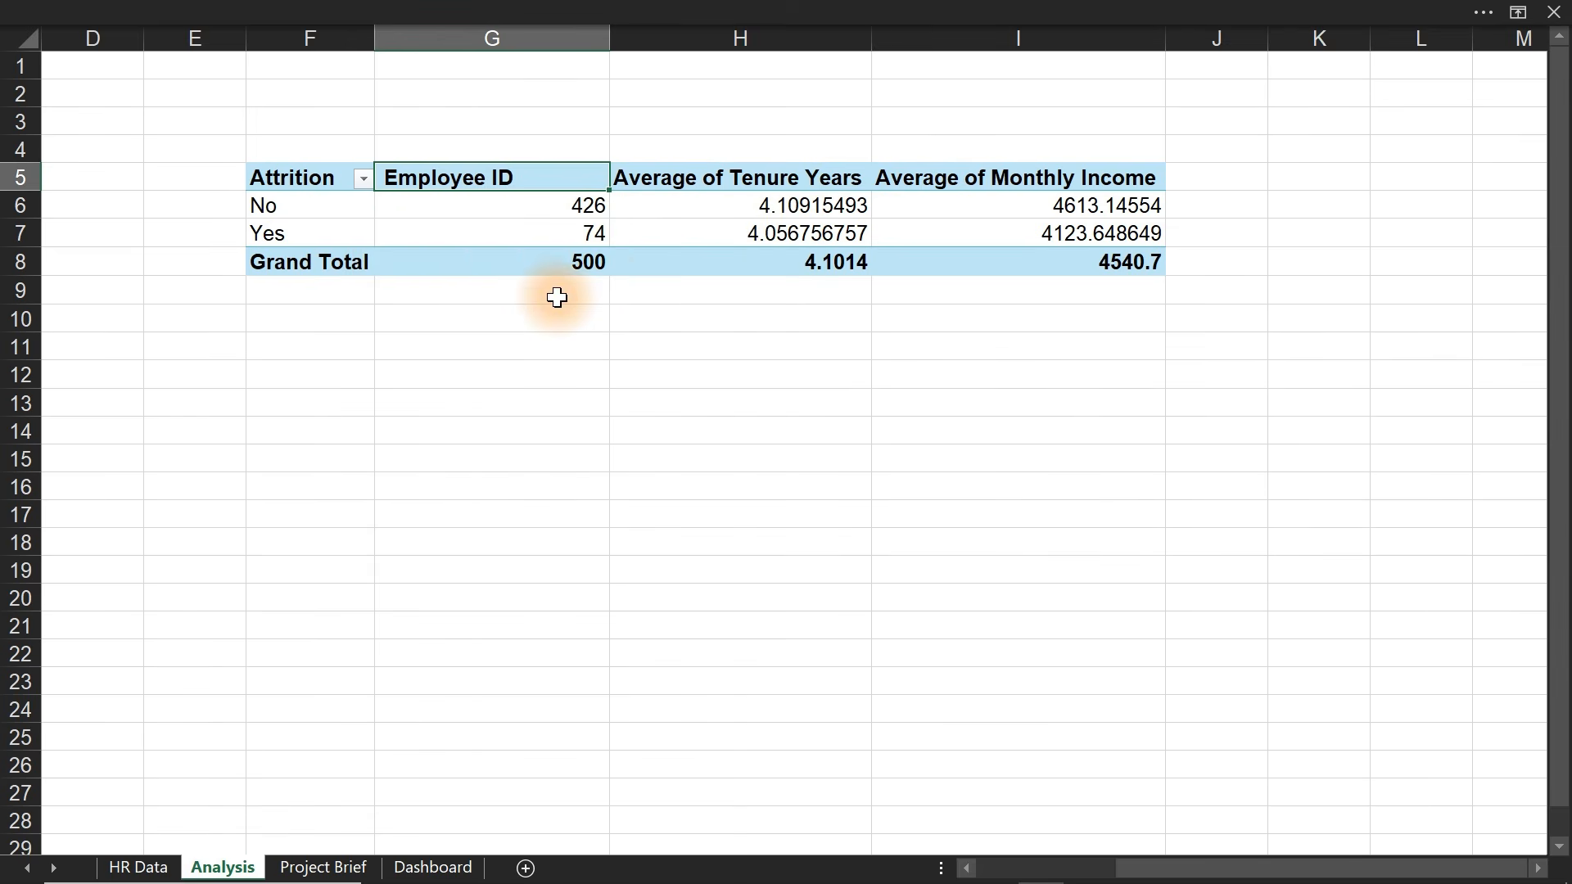
# - Strip the "Average of" prefix from the Tenure Years and Monthly Income headers by replacing all its occurrences with nothing
pyautogui.click(545, 167)
pyautogui.moveTo(545, 167); pyautogui.dragTo(842, 176)
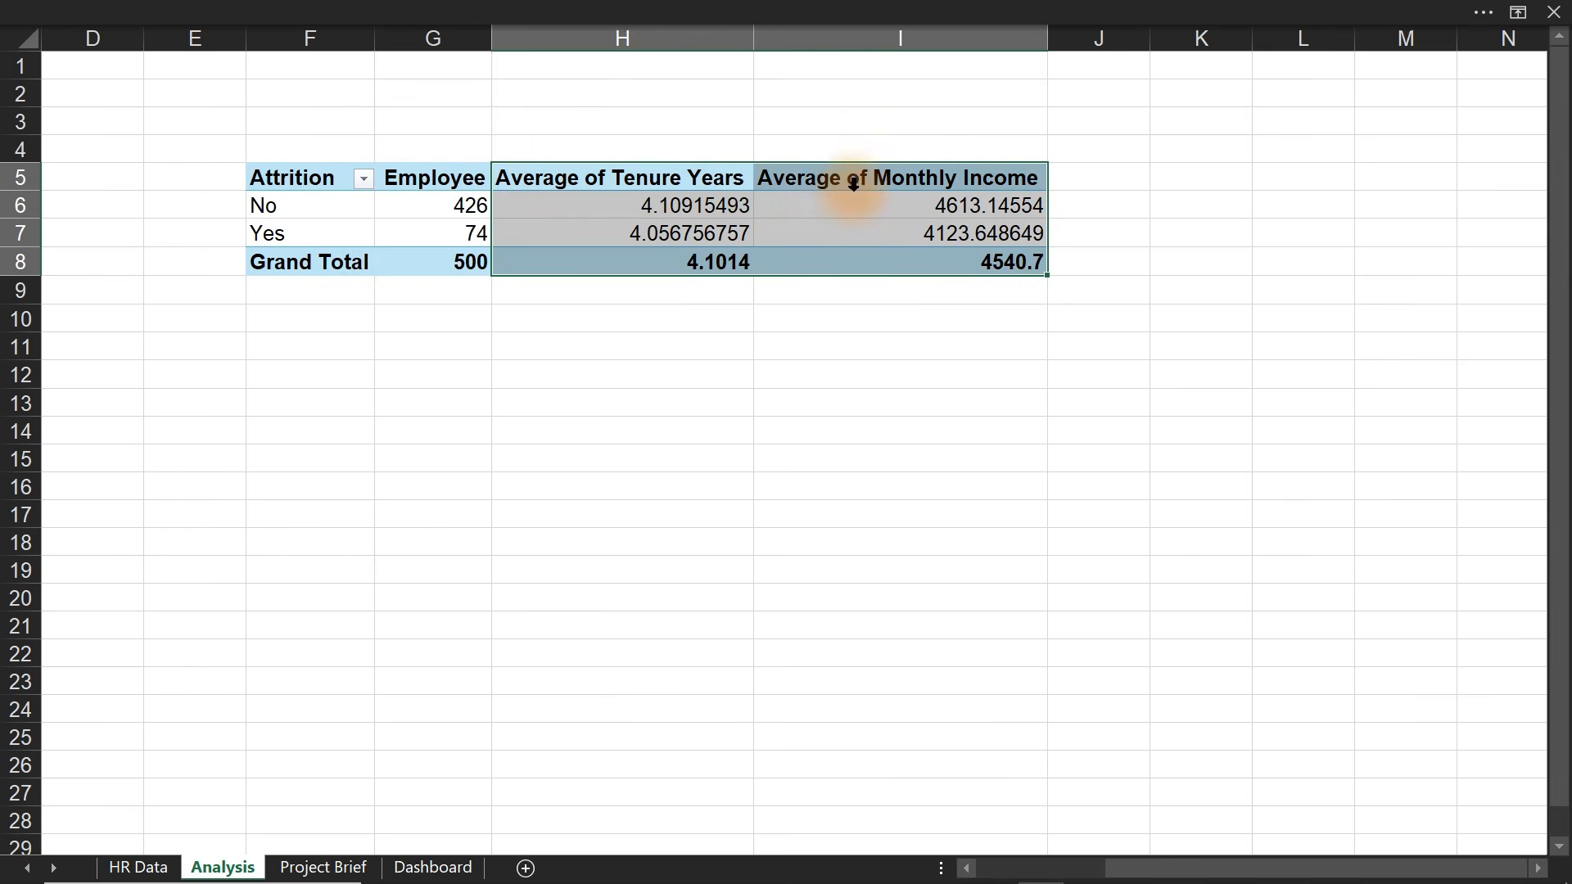
pyautogui.click(798, 185)
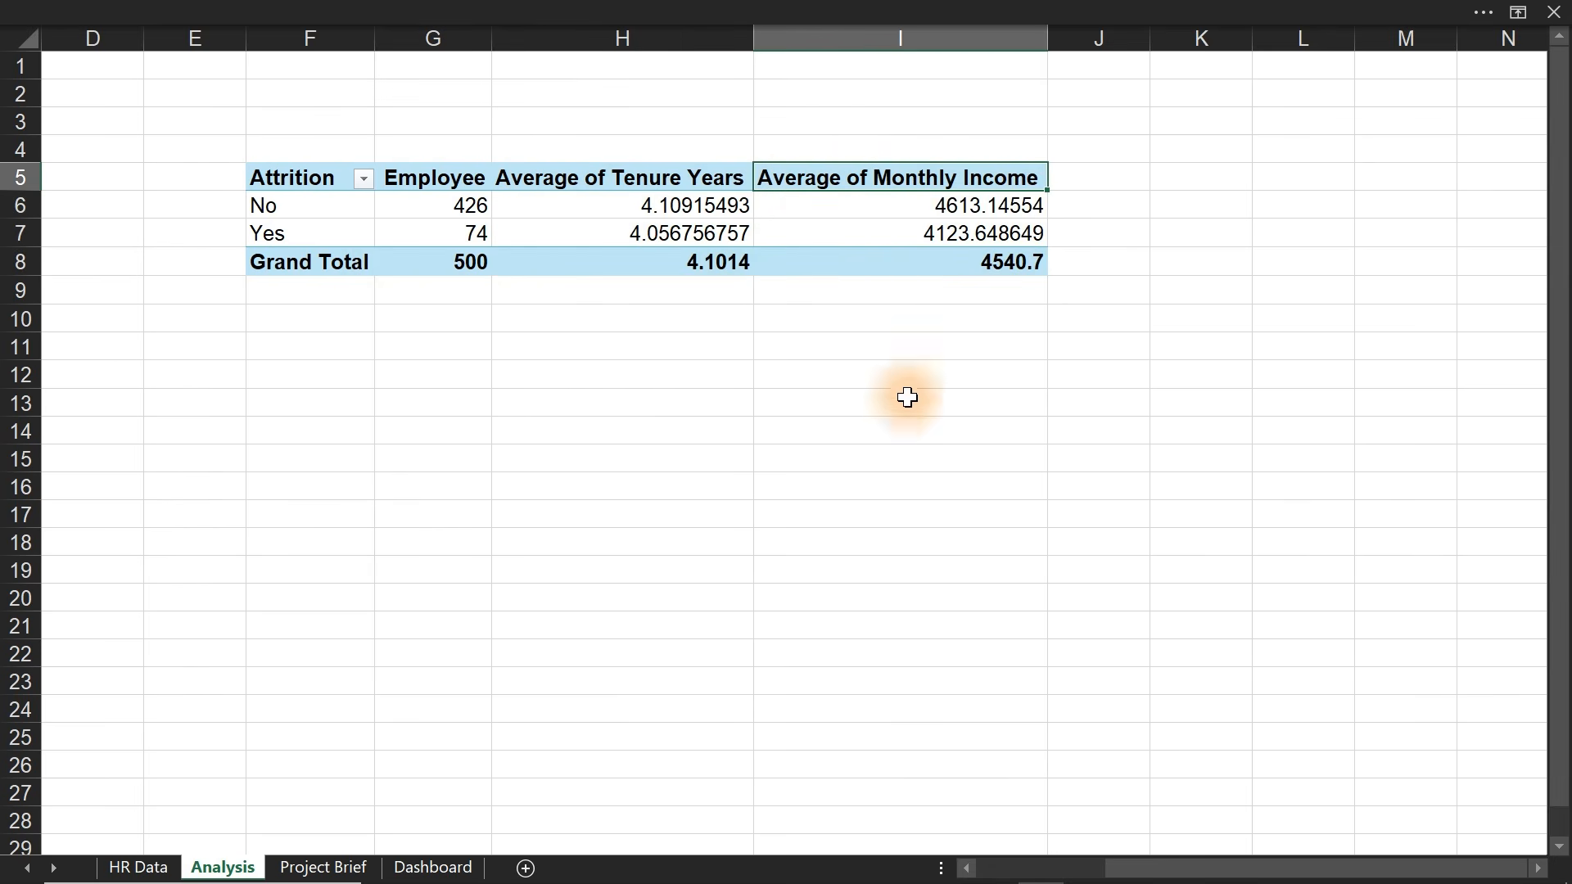
pyautogui.hotkey('ctrl', 'h')
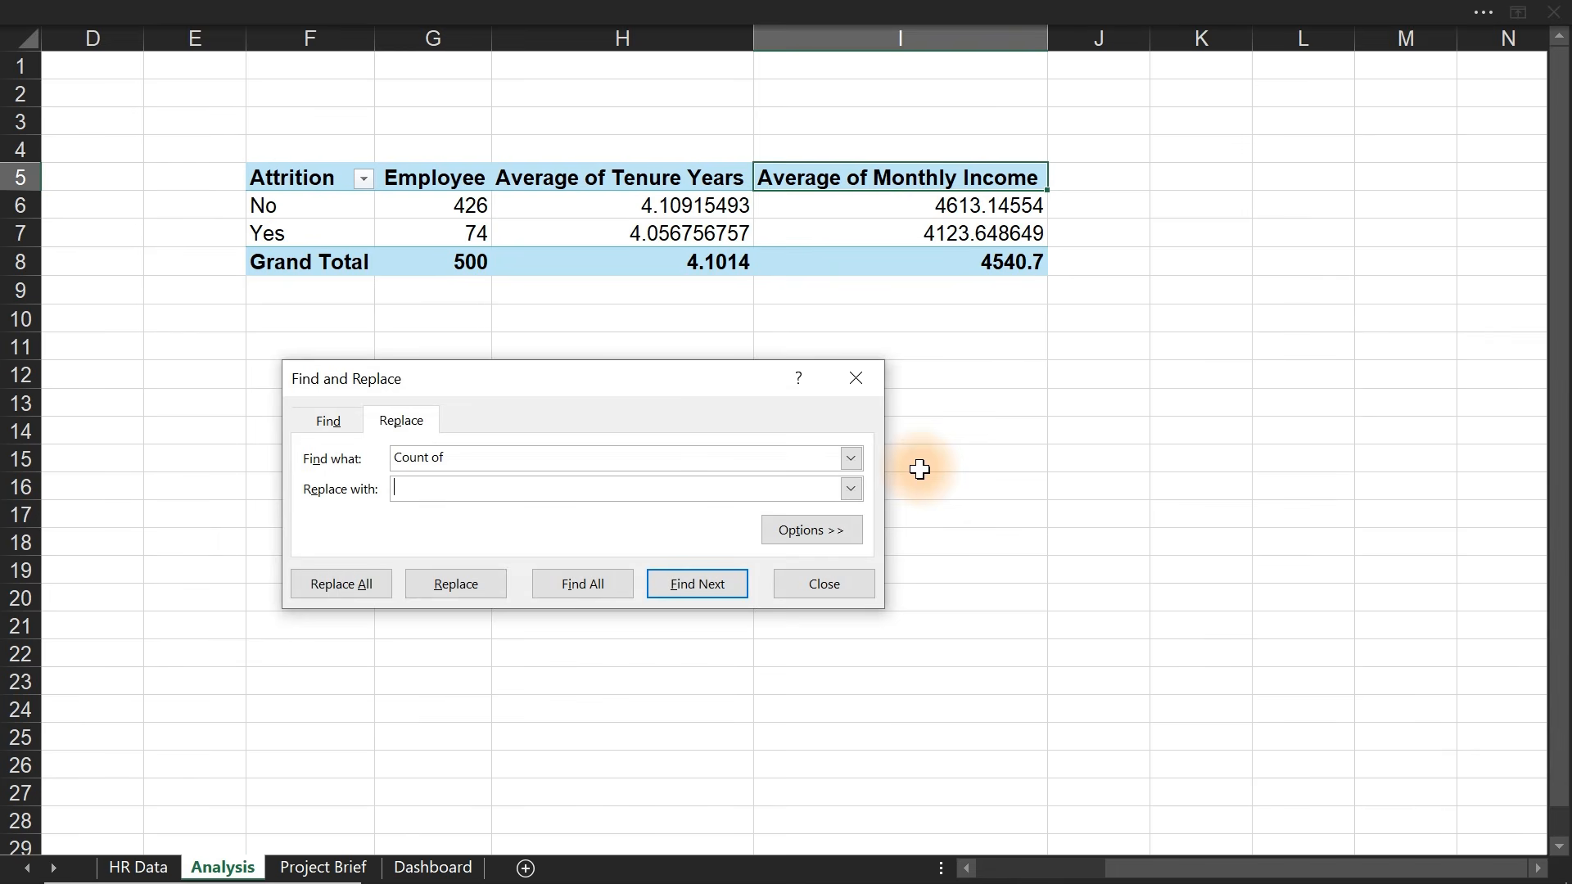
pyautogui.tripleClick(662, 460)
pyautogui.write('Average')
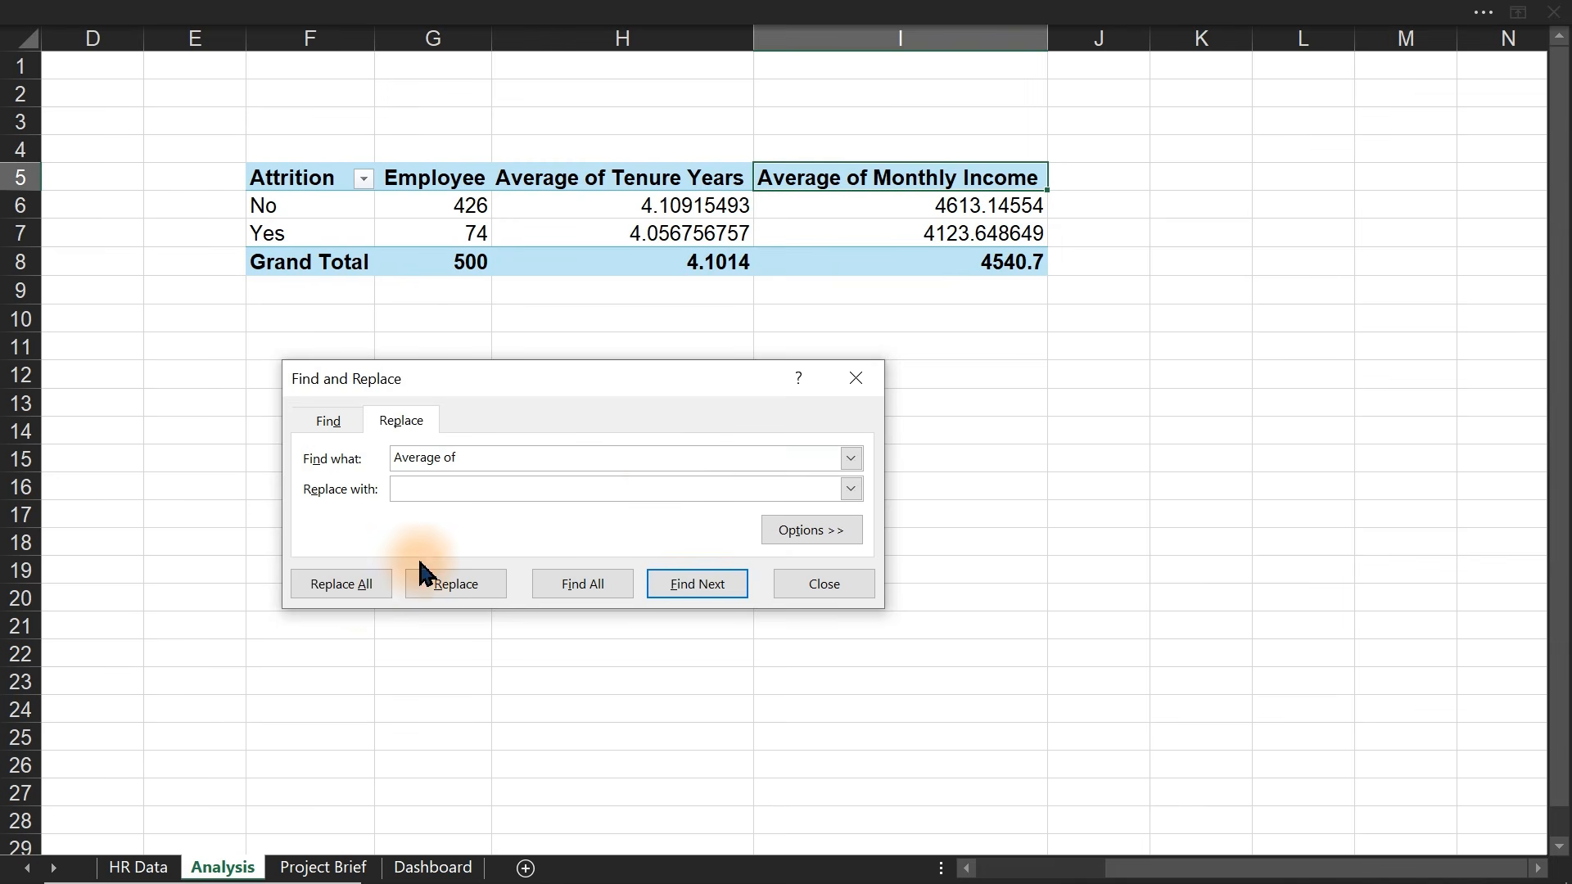
pyautogui.click(360, 586)
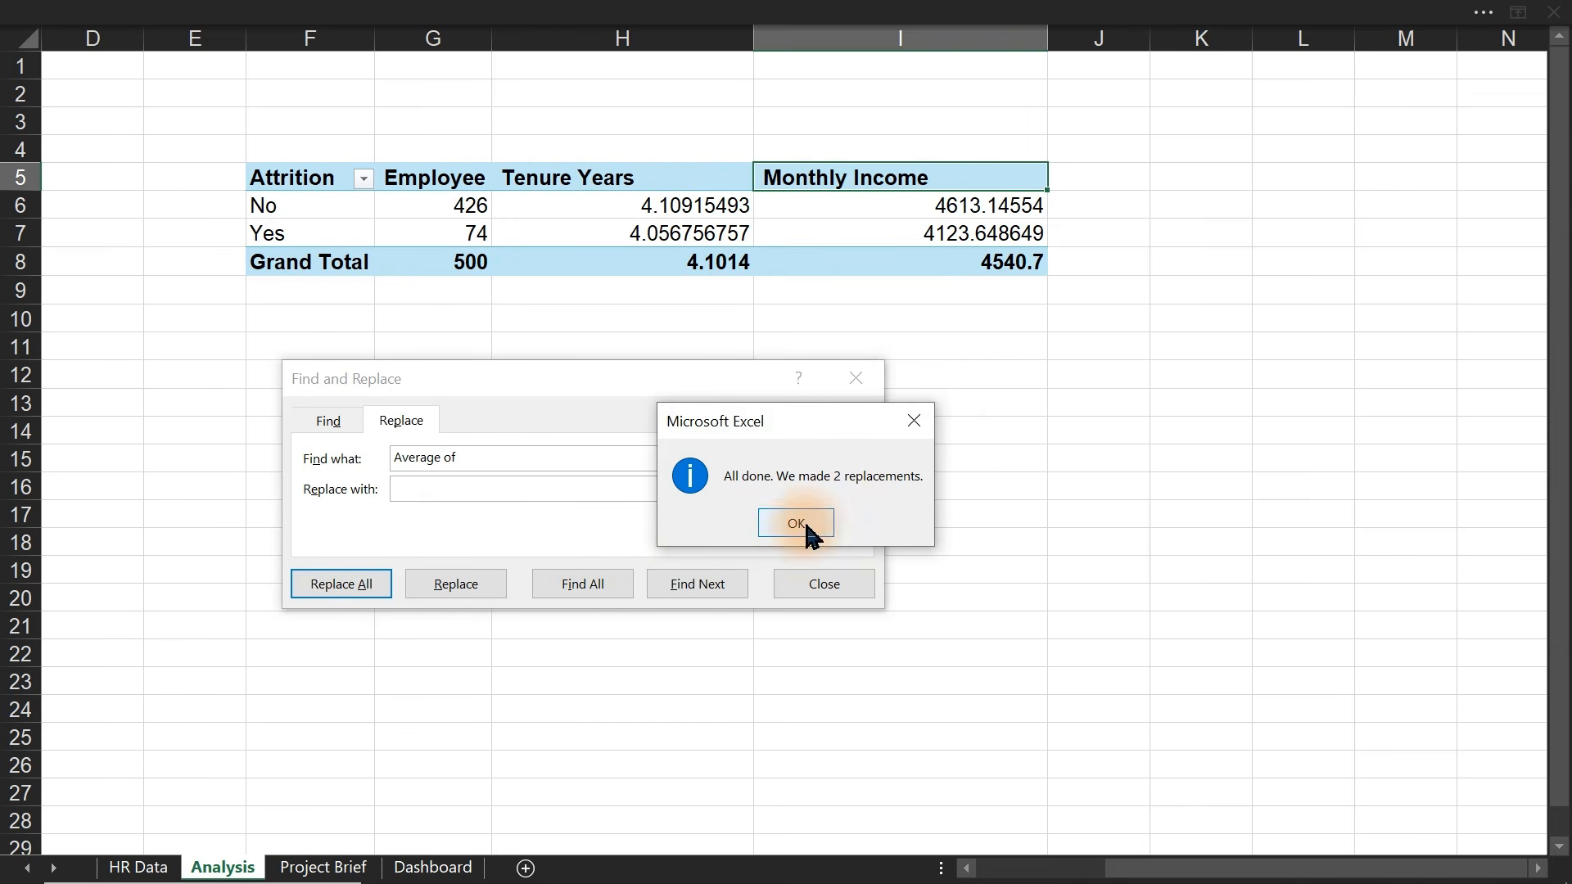
pyautogui.click(805, 527)
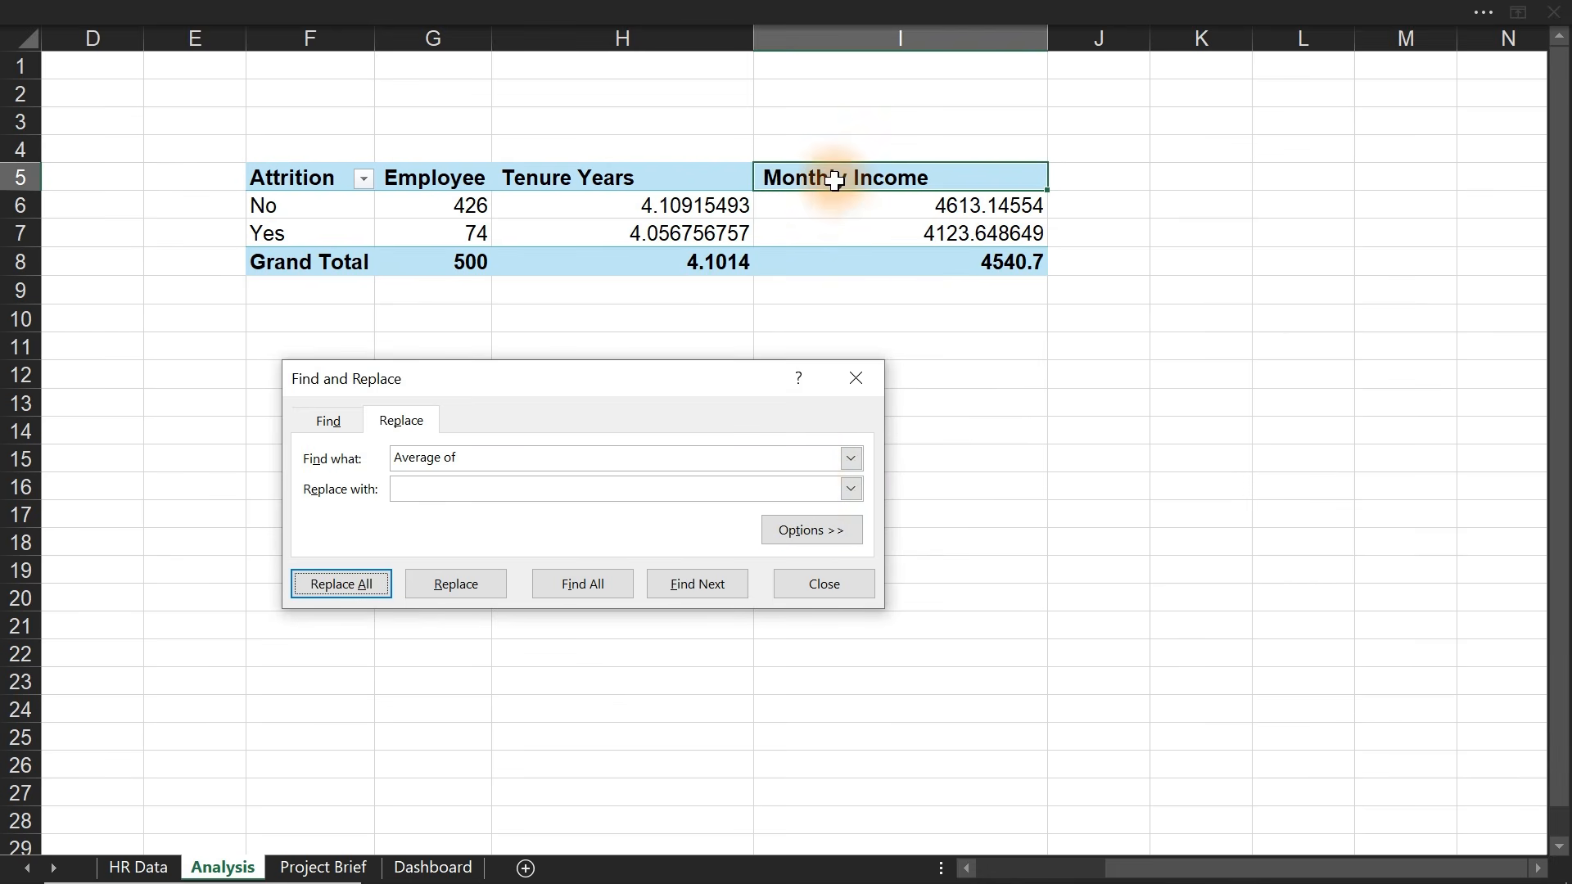
# - Close Find and Replace and undo the removal of the "Average of" prefix from the Tenure Years and Monthly Income headers
pyautogui.click(824, 583)
pyautogui.click(824, 589)
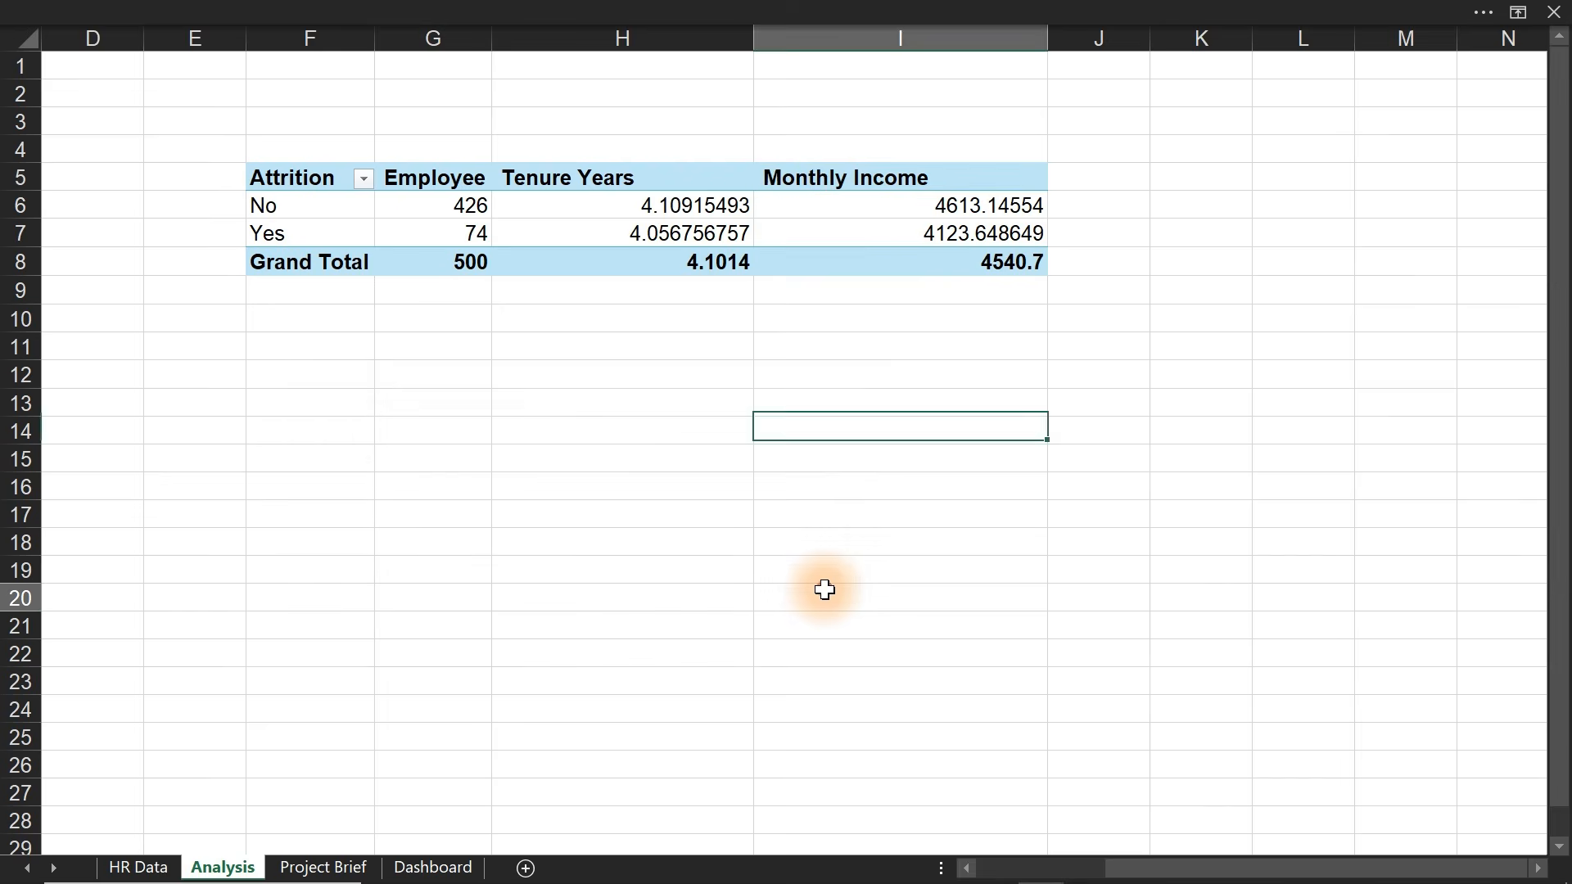
pyautogui.hotkey('ctrl', 'z')
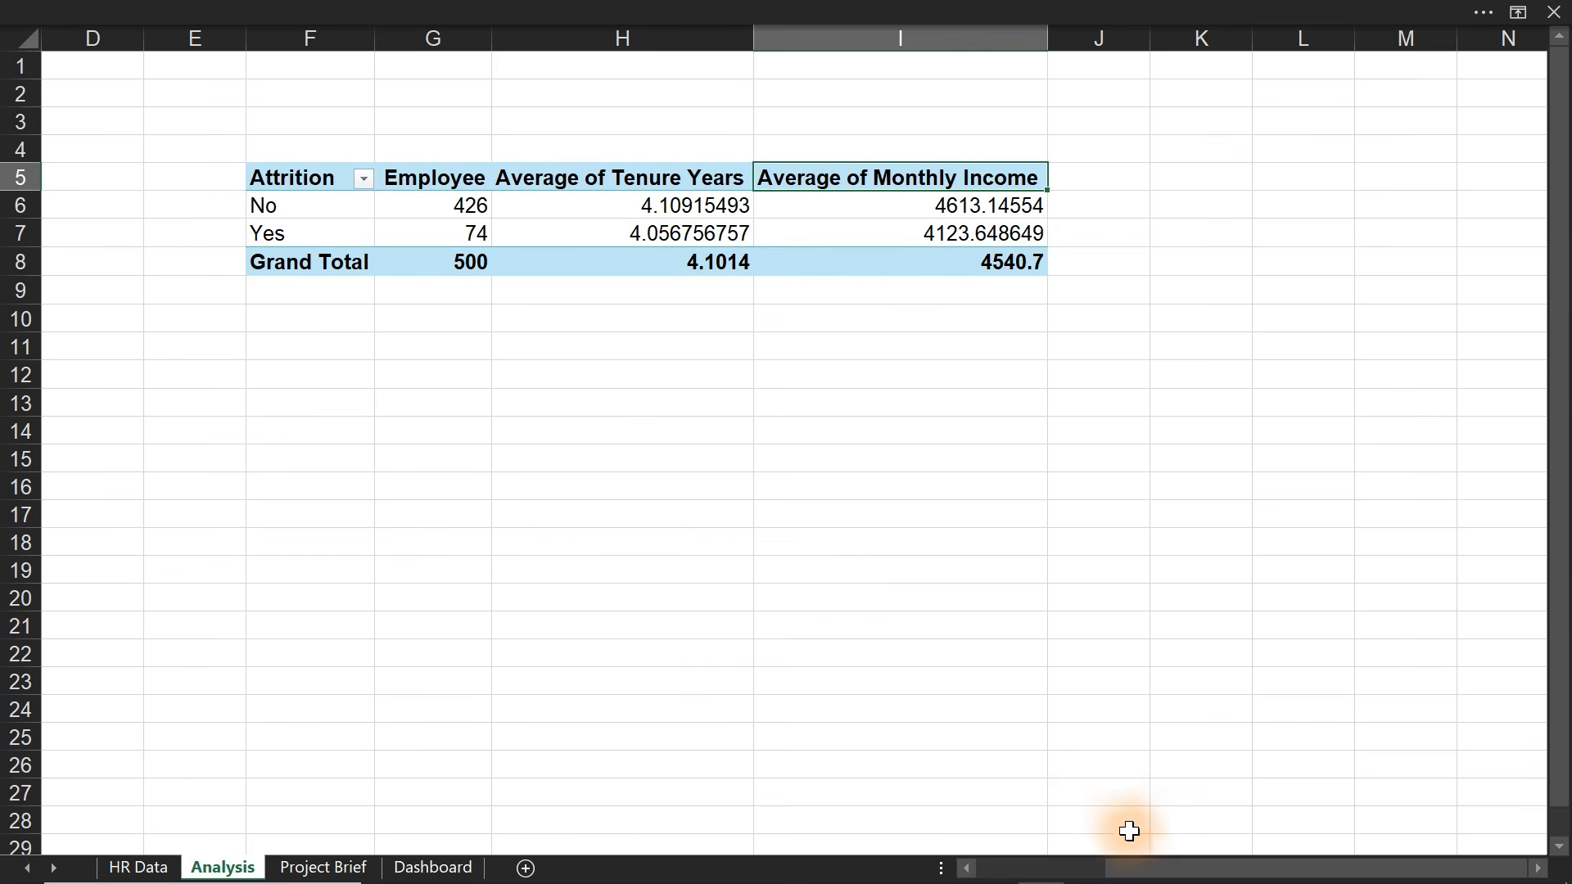
# - Link the Total Employees KPI in D5 to the PivotTable's Grand Total in the Employee column
pyautogui.moveTo(1135, 866); pyautogui.dragTo(1035, 856)
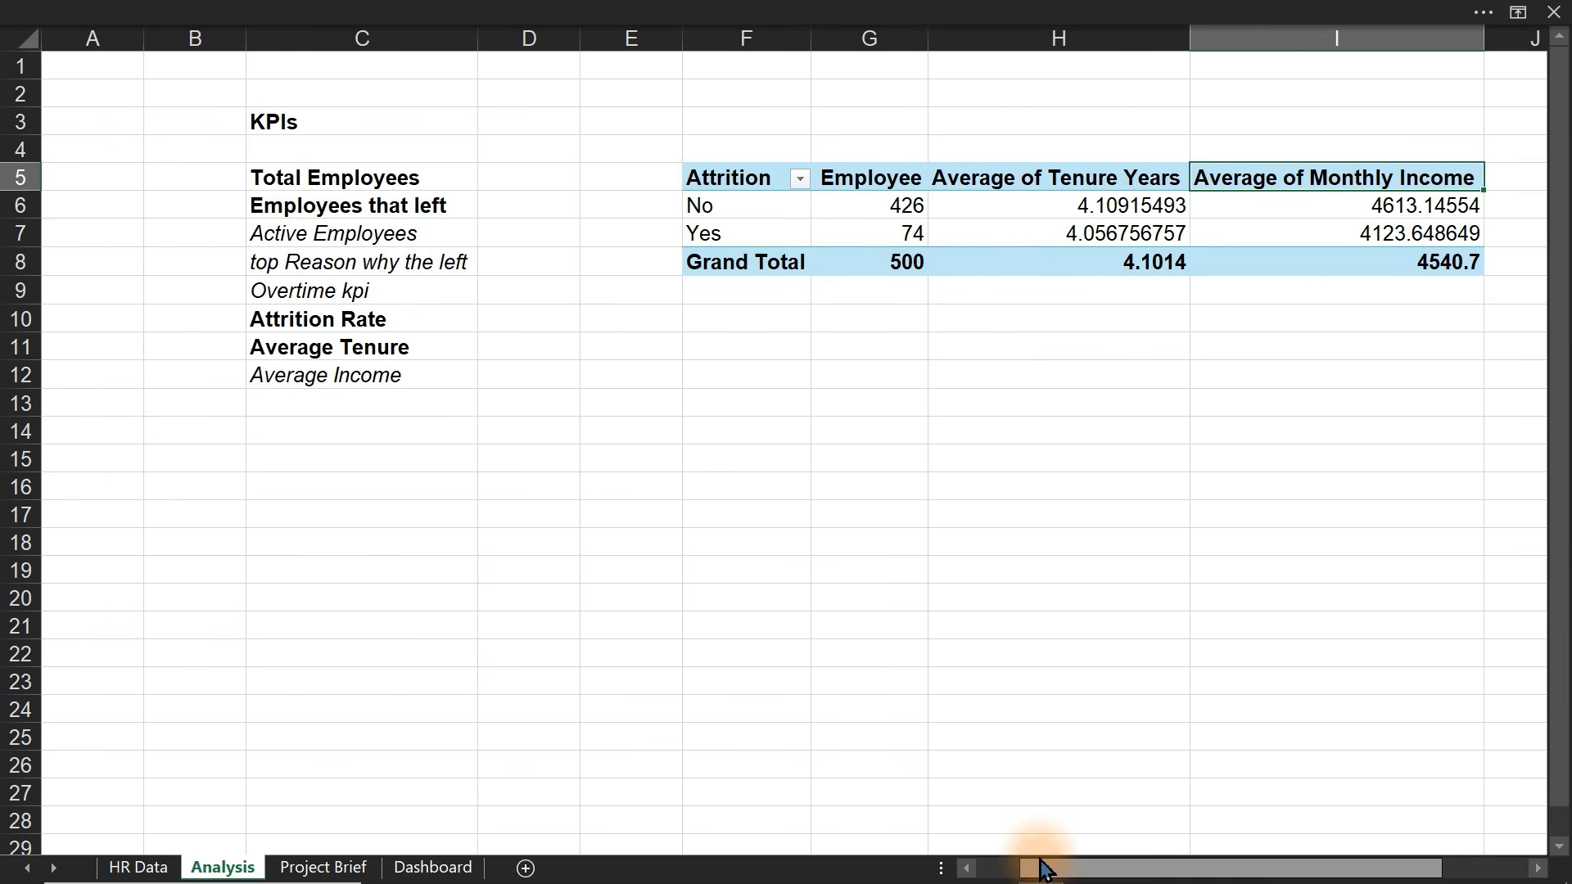
pyautogui.click(405, 176)
pyautogui.write('=')
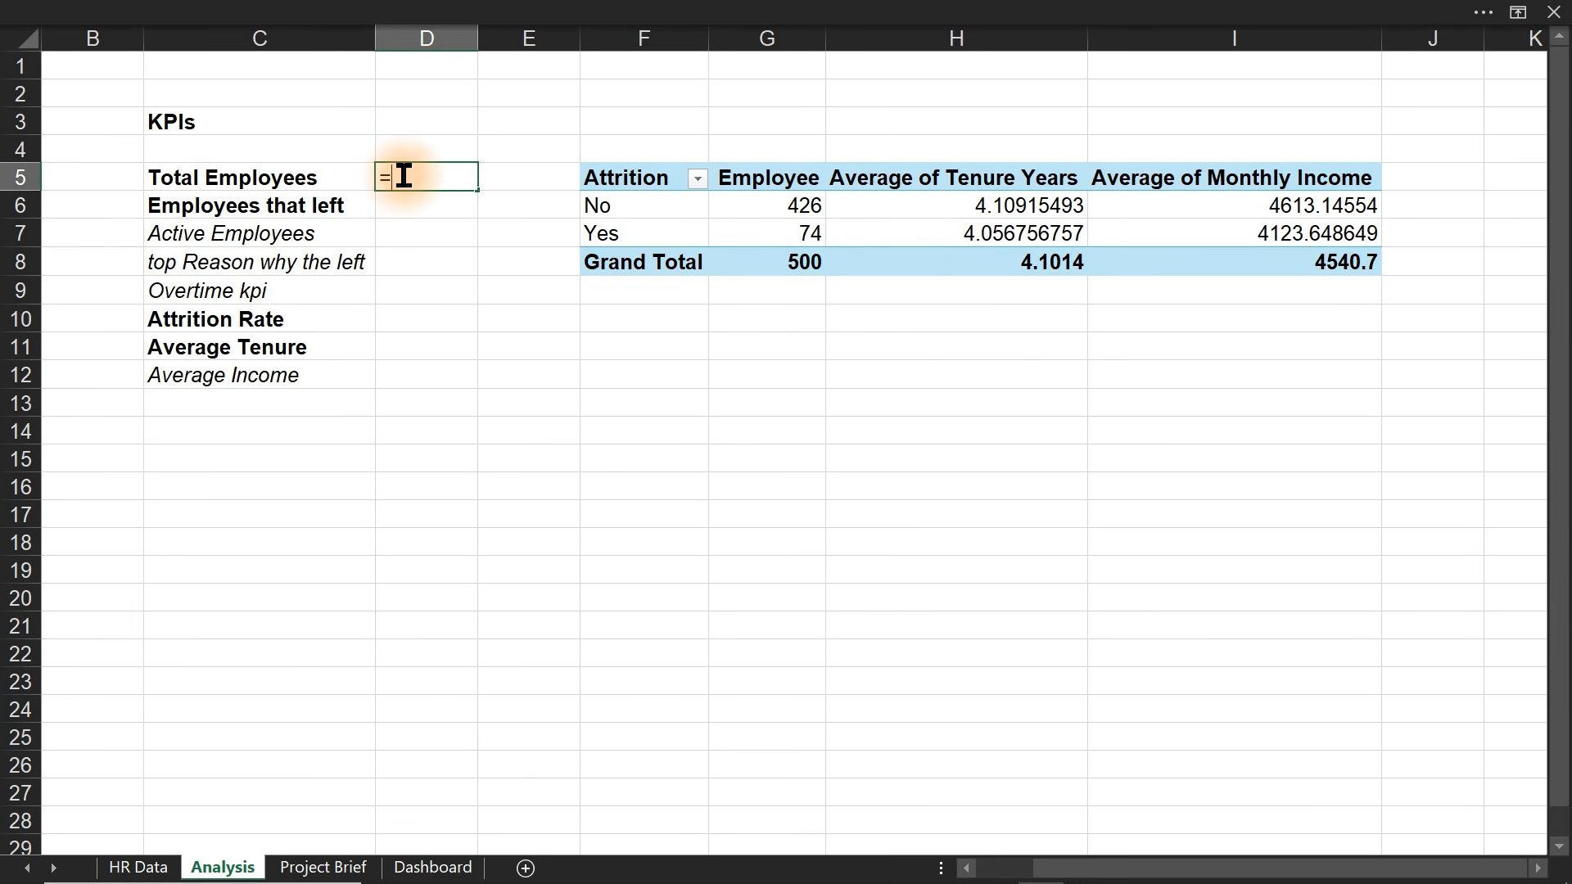
pyautogui.click(803, 262)
pyautogui.press('Return')
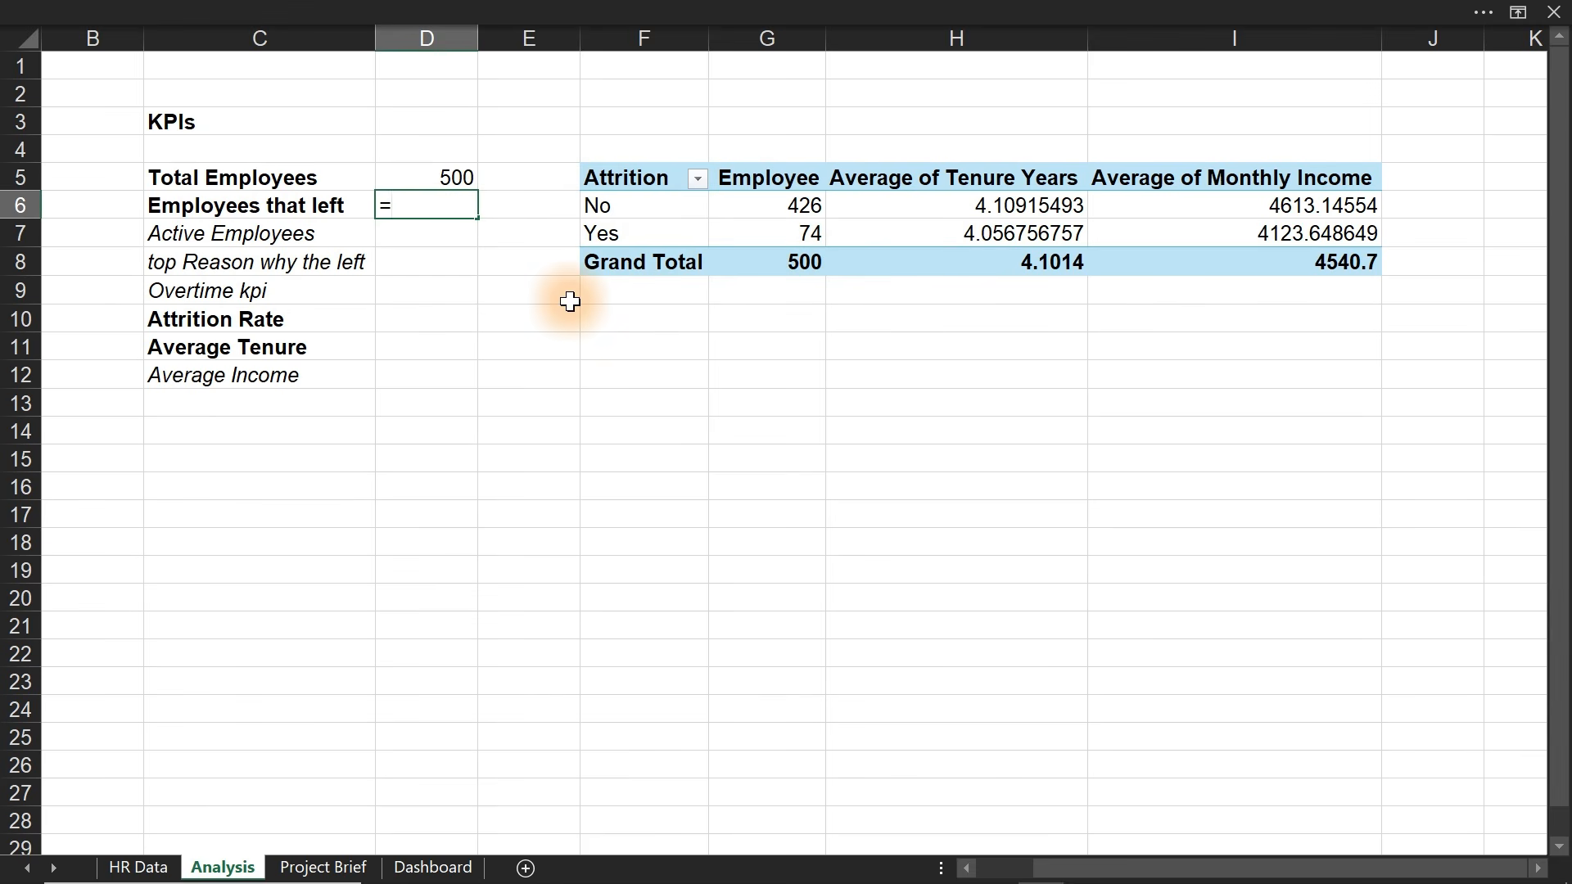
# - Link Employees that left in D6 to the Employee count for Yes, and Active Employees in D7 to the count for No
pyautogui.click(800, 233)
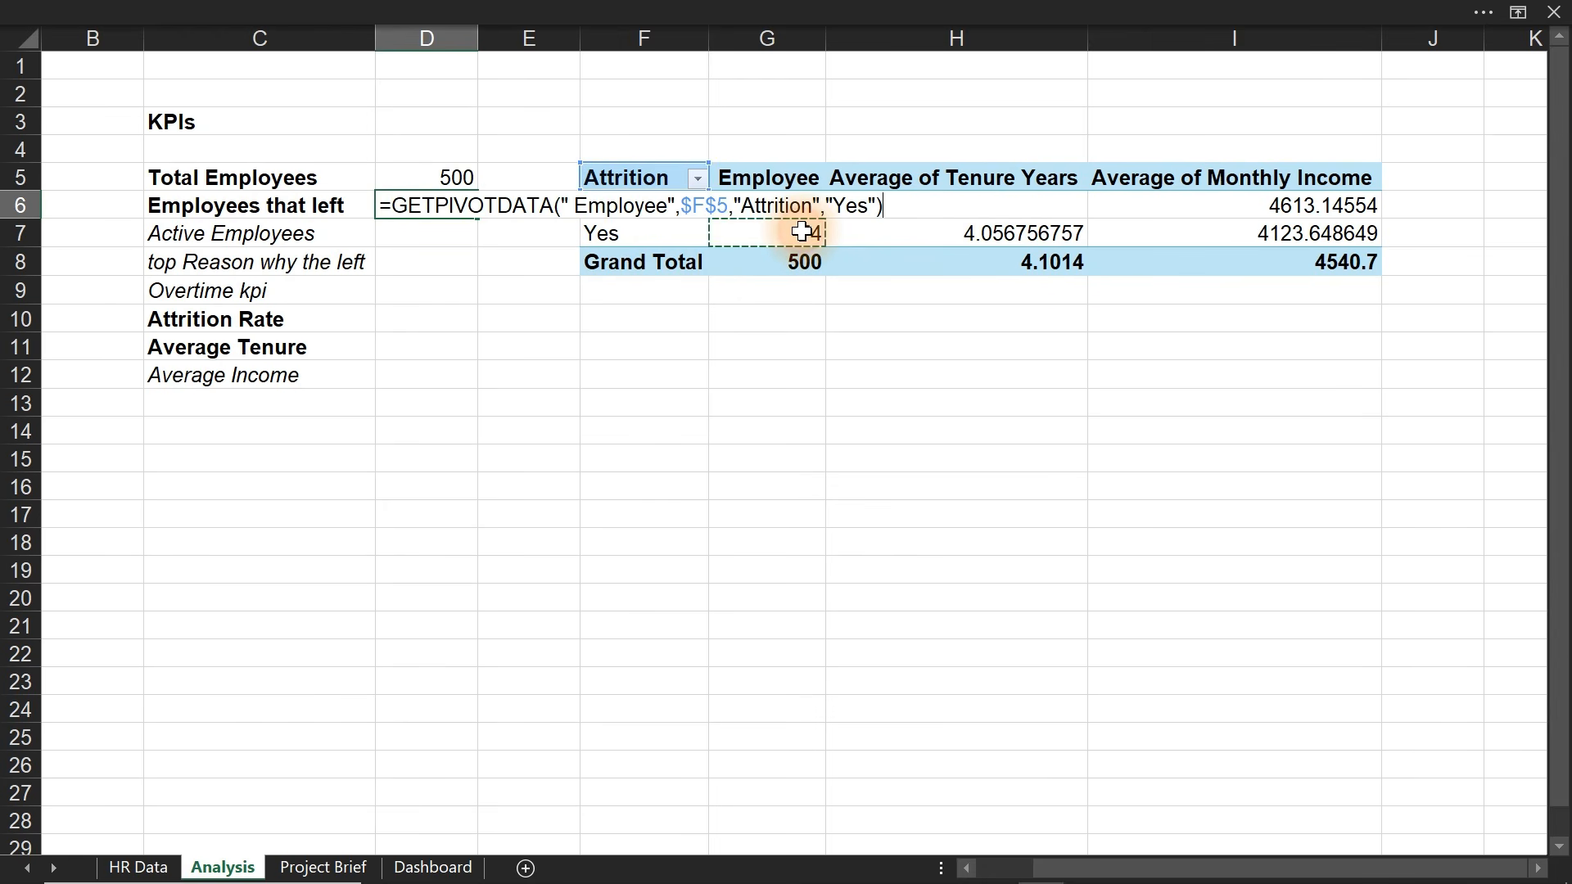
pyautogui.press('Return')
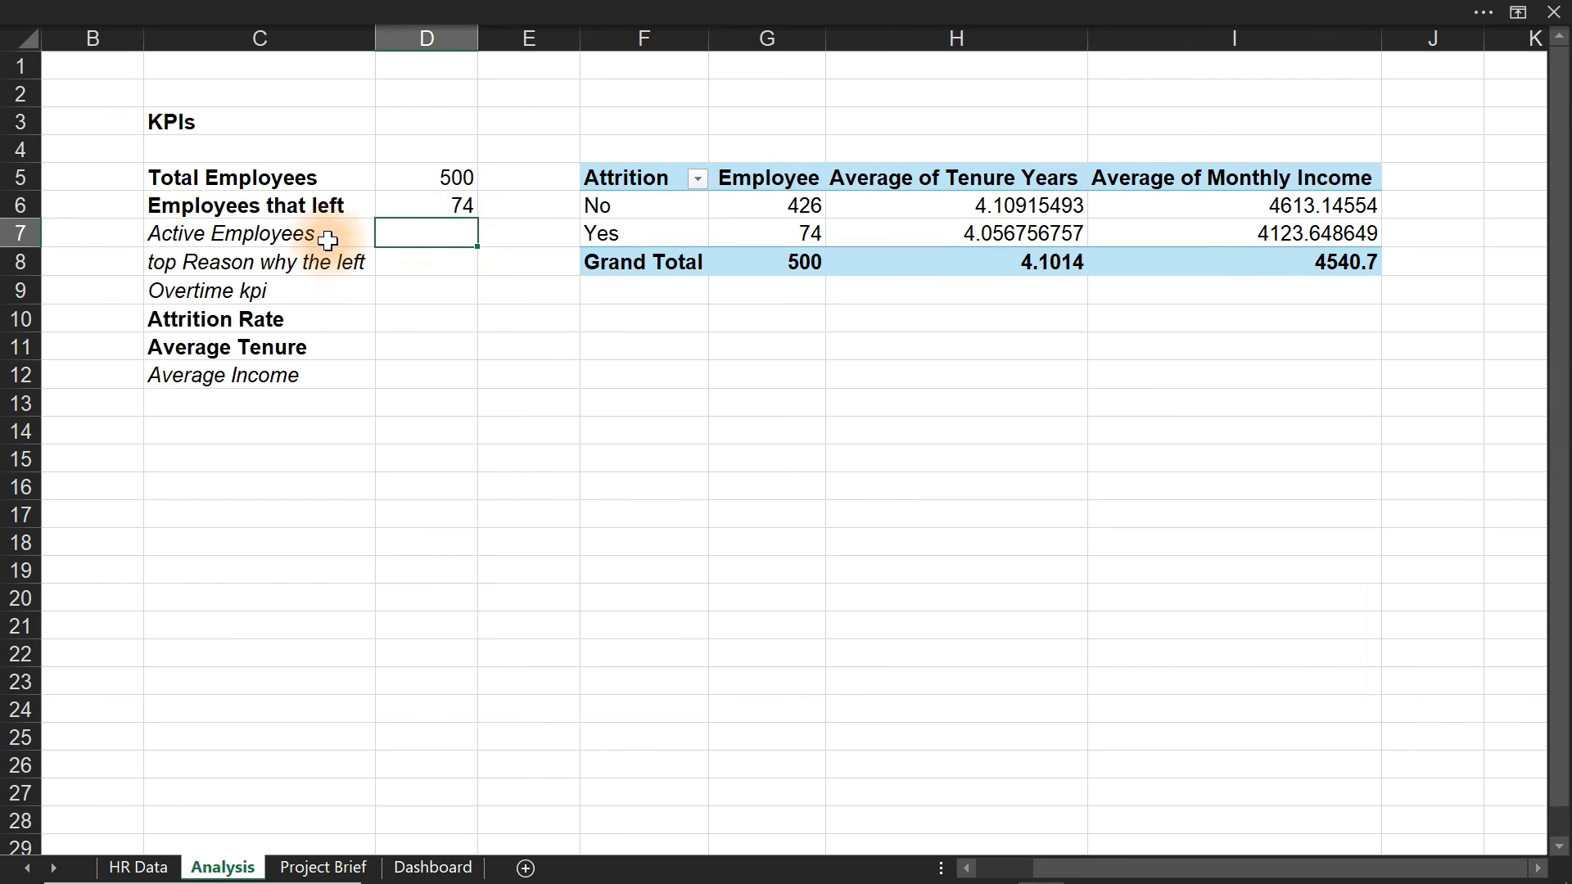
pyautogui.write('=')
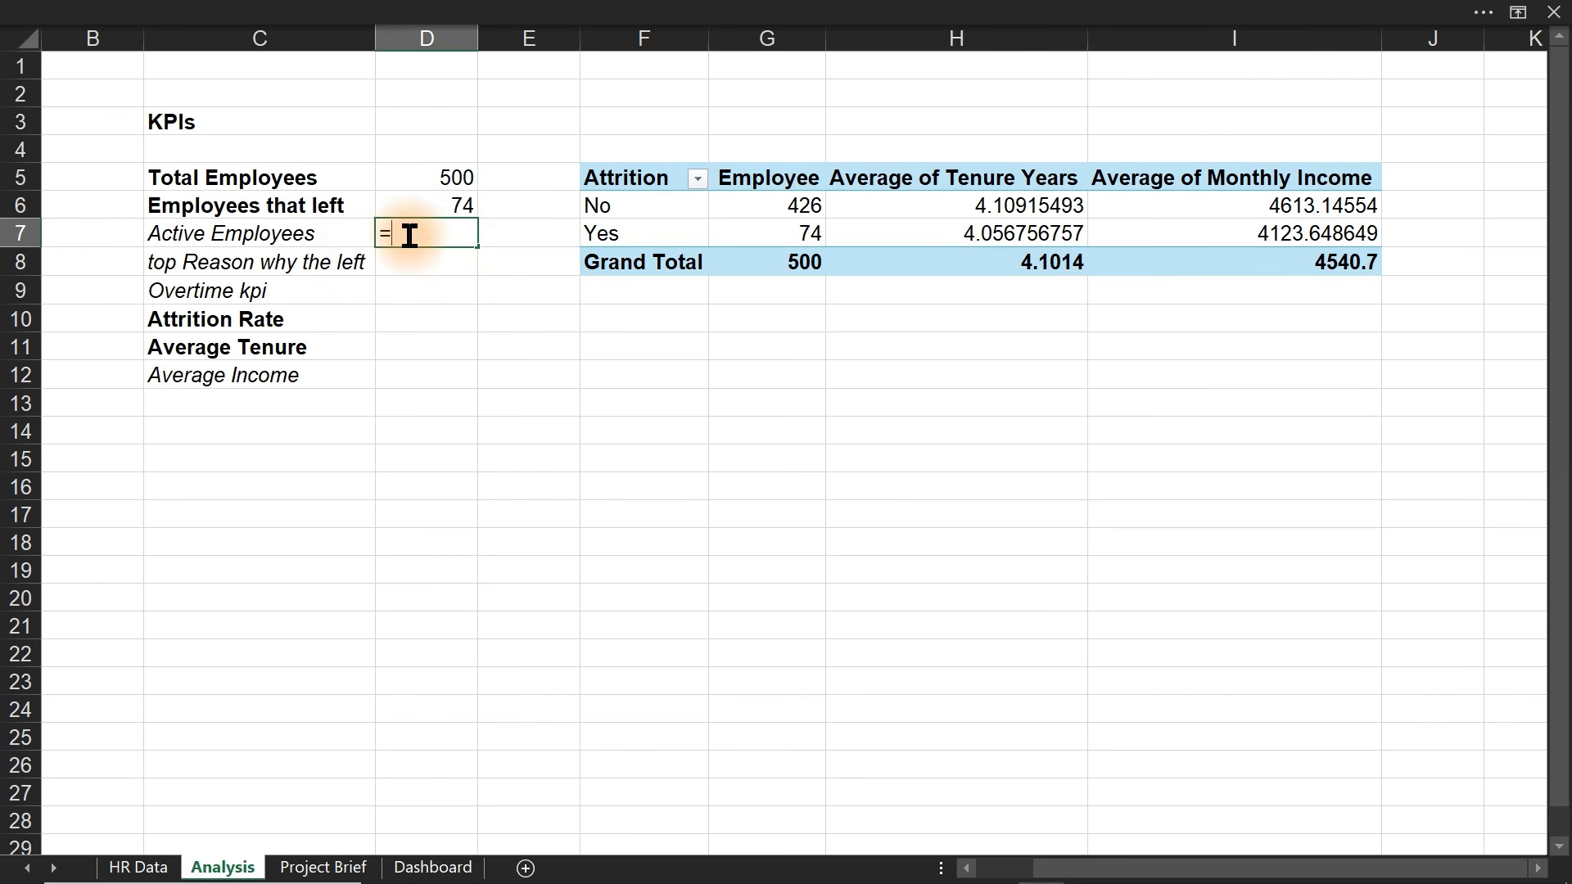
pyautogui.click(808, 203)
pyautogui.press('Return')
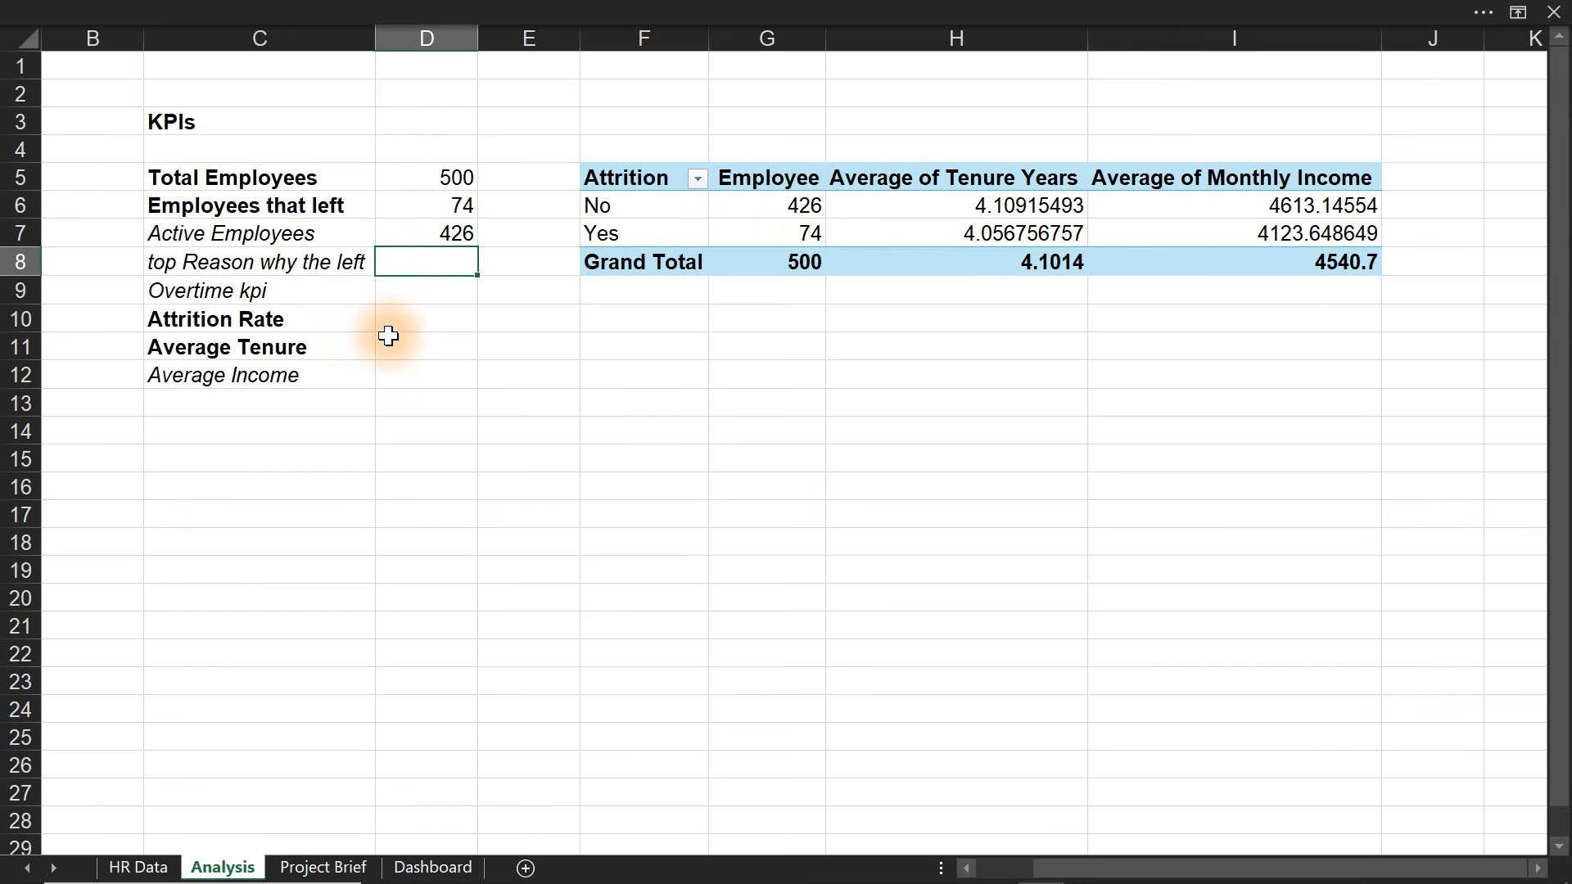
# - Try out an Attrition Rate formula in D10 that divides the Yes employee count by the Grand Total employee count
pyautogui.click(410, 318)
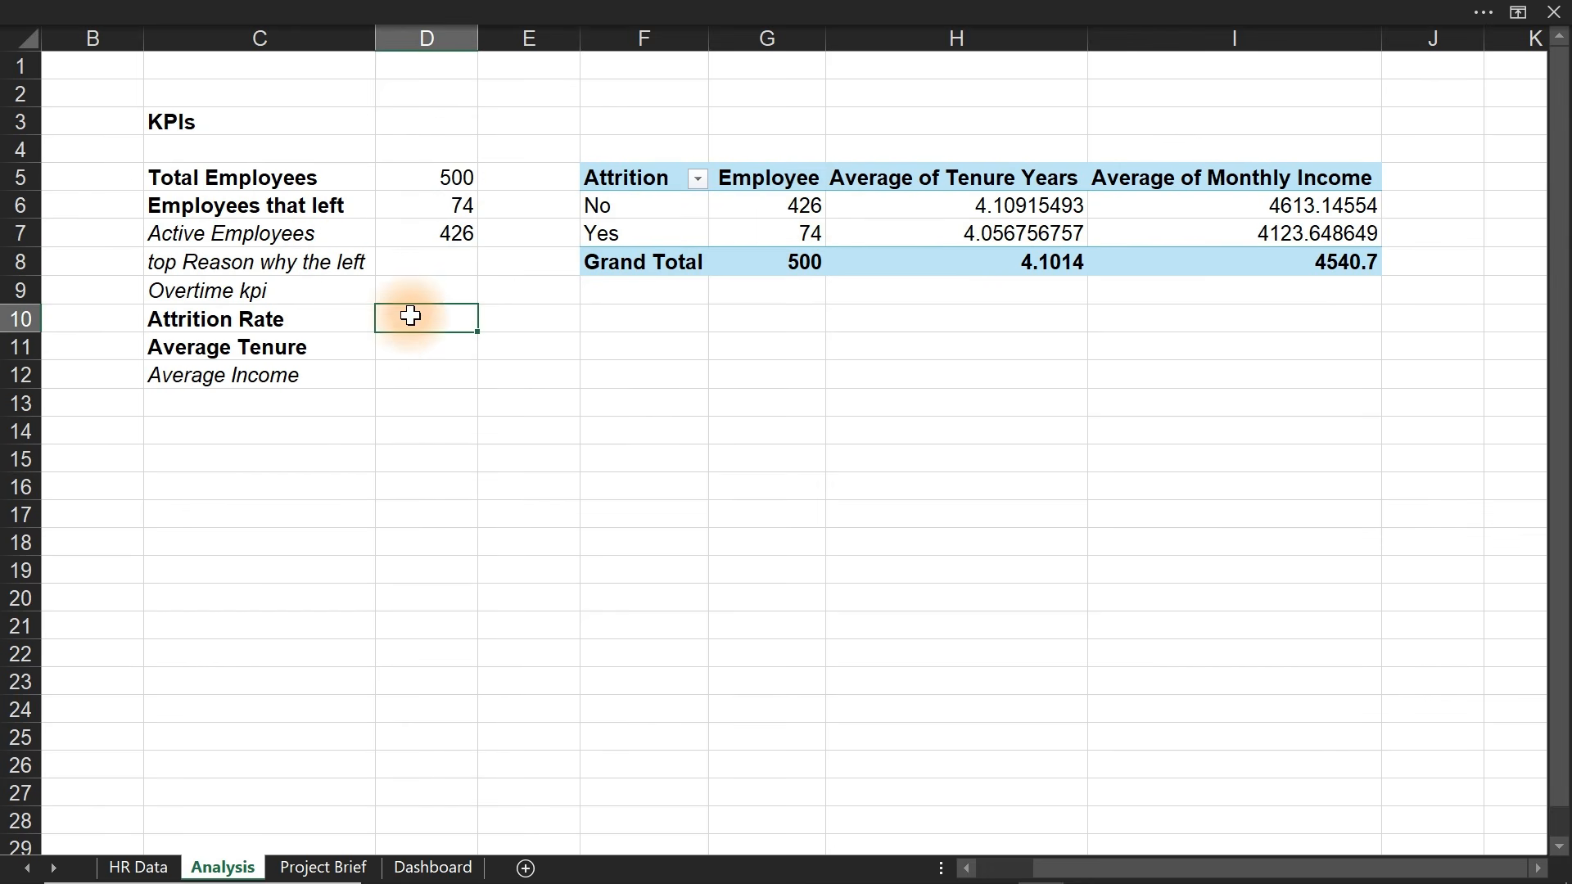
pyautogui.doubleClick(451, 322)
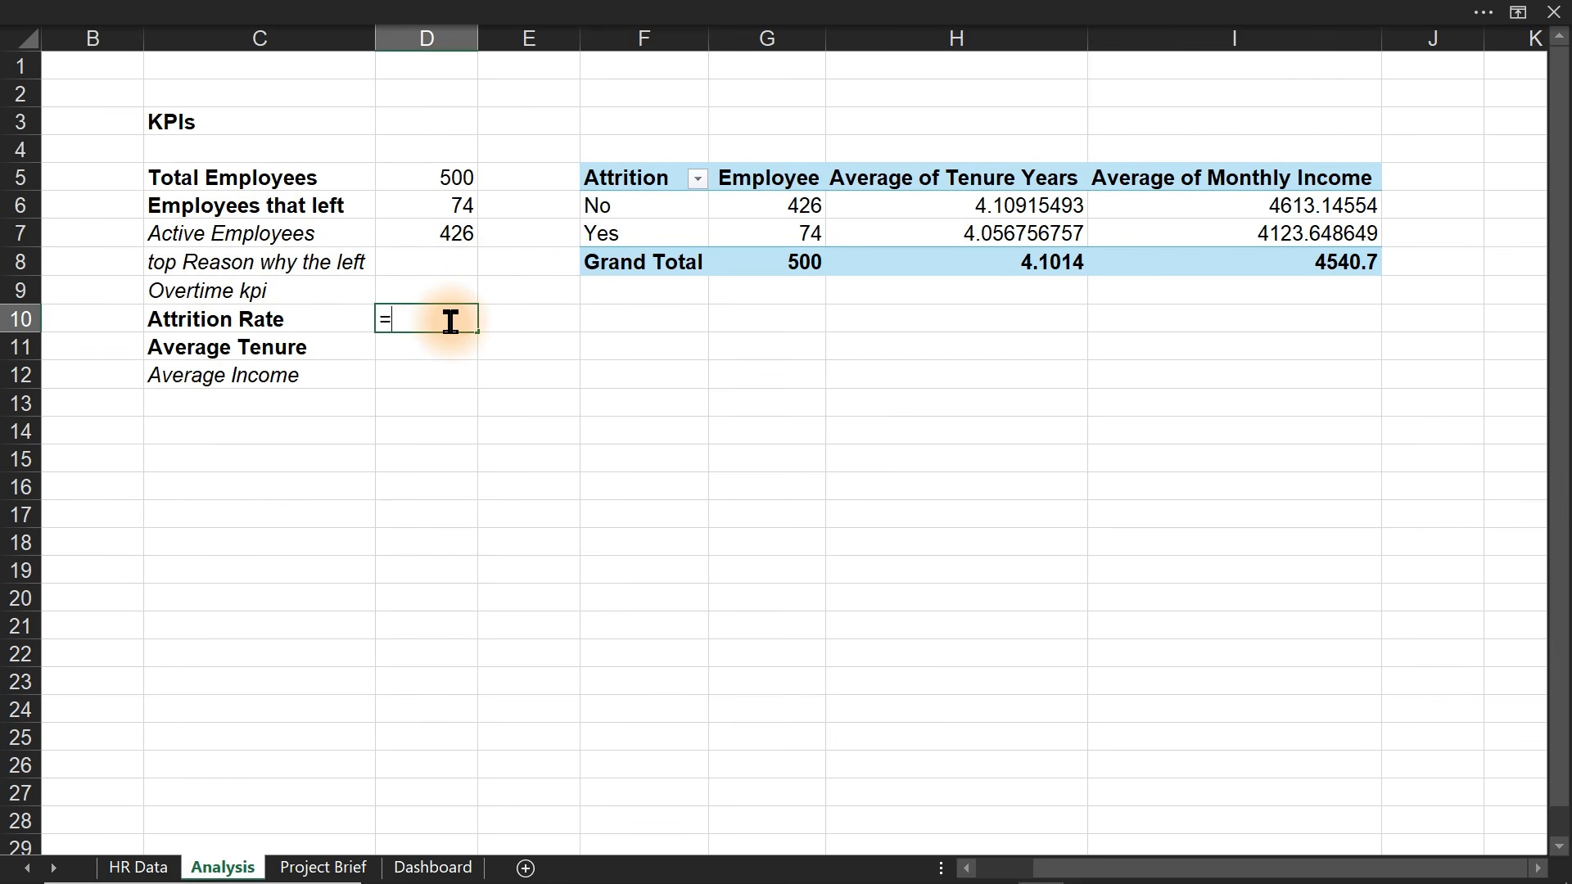
pyautogui.write('=')
pyautogui.click(809, 233)
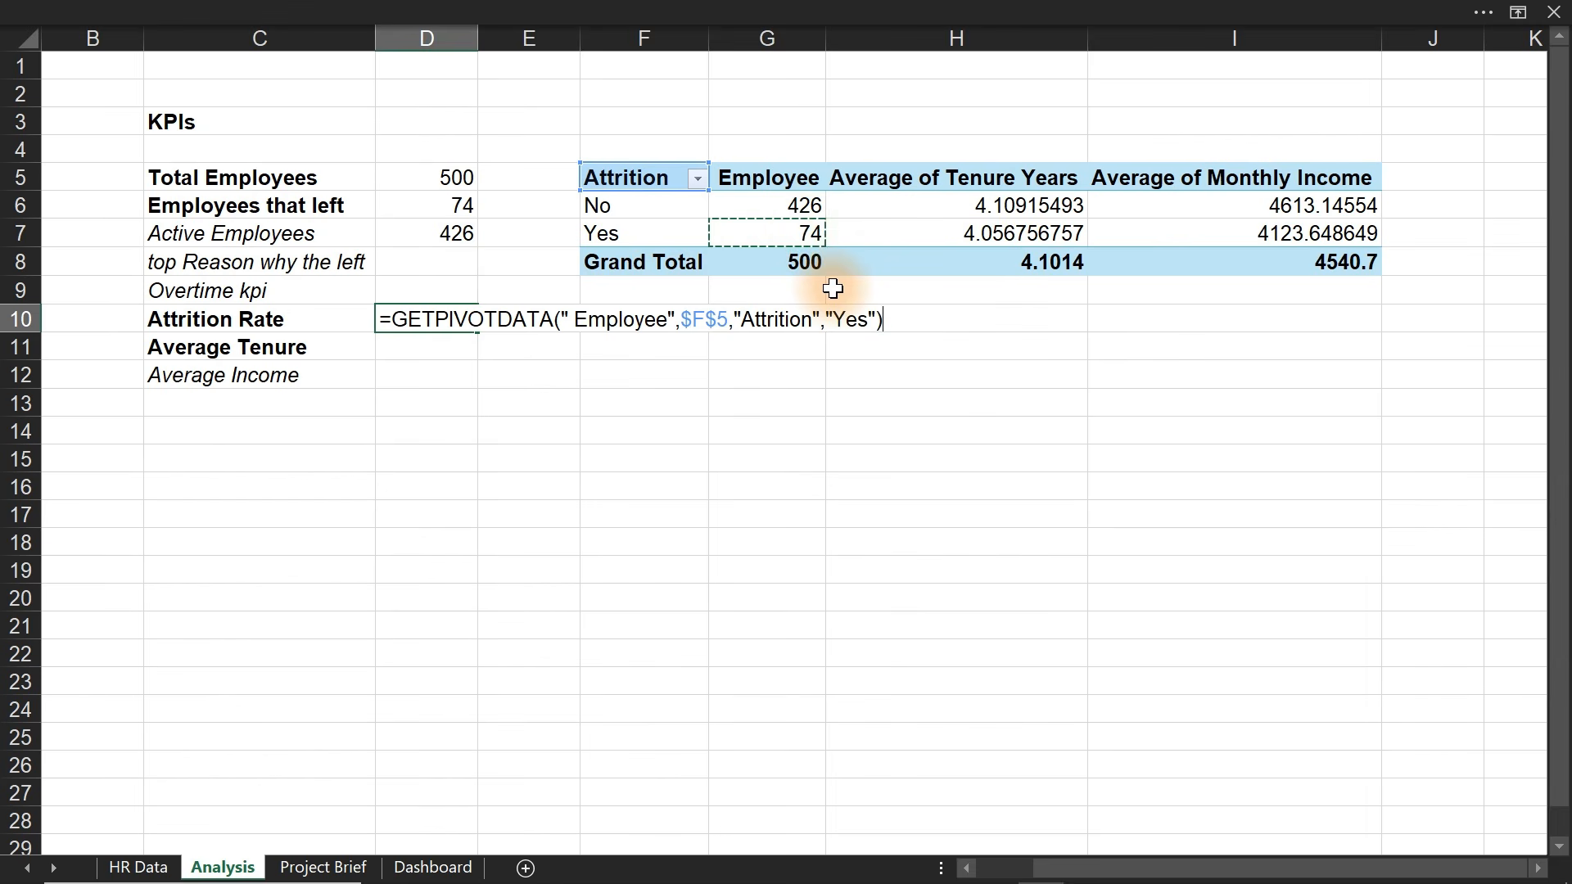
pyautogui.write('/')
pyautogui.click(789, 261)
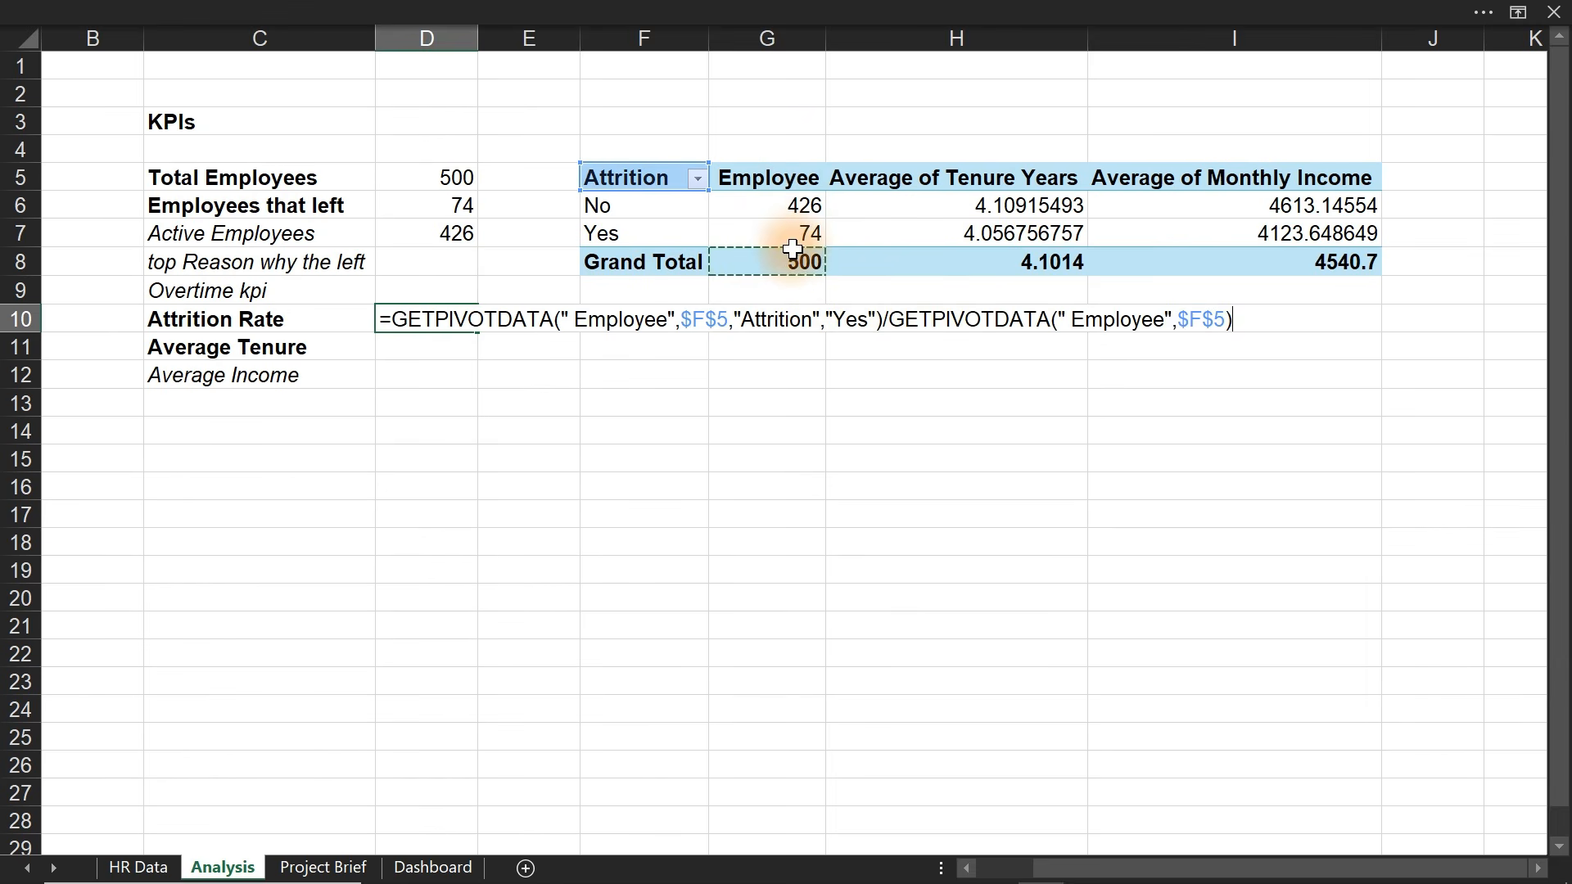
pyautogui.hotkey('ctrl', 'Return')
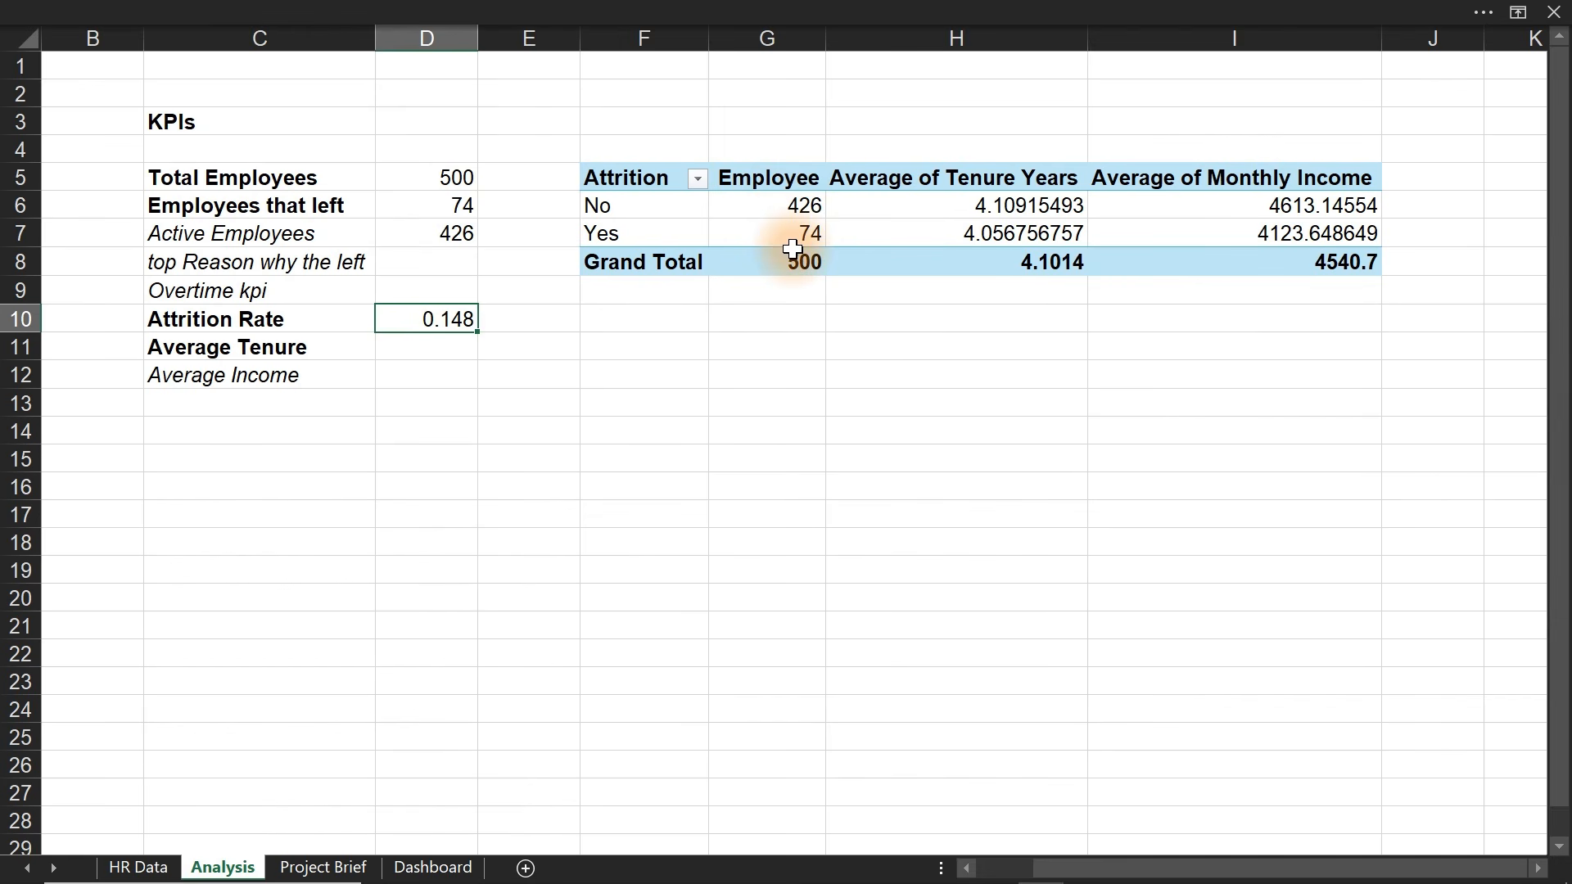
# - Format the trial Attrition Rate in D10 as a percentage with 1 decimal place
pyautogui.hotkey('ctrl', '1')
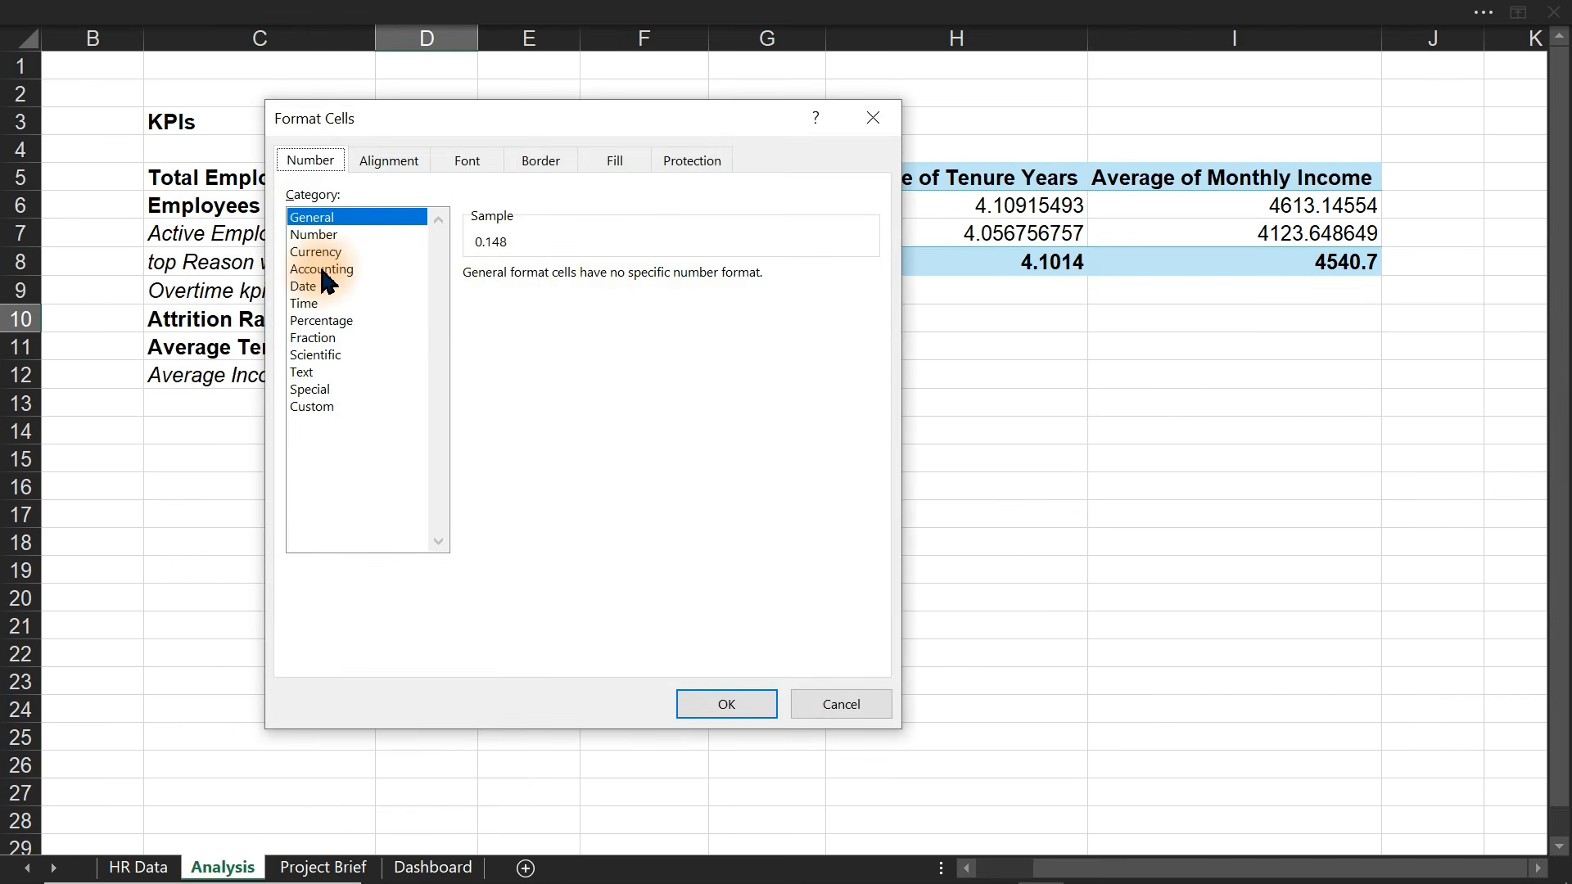
pyautogui.click(321, 320)
pyautogui.click(627, 280)
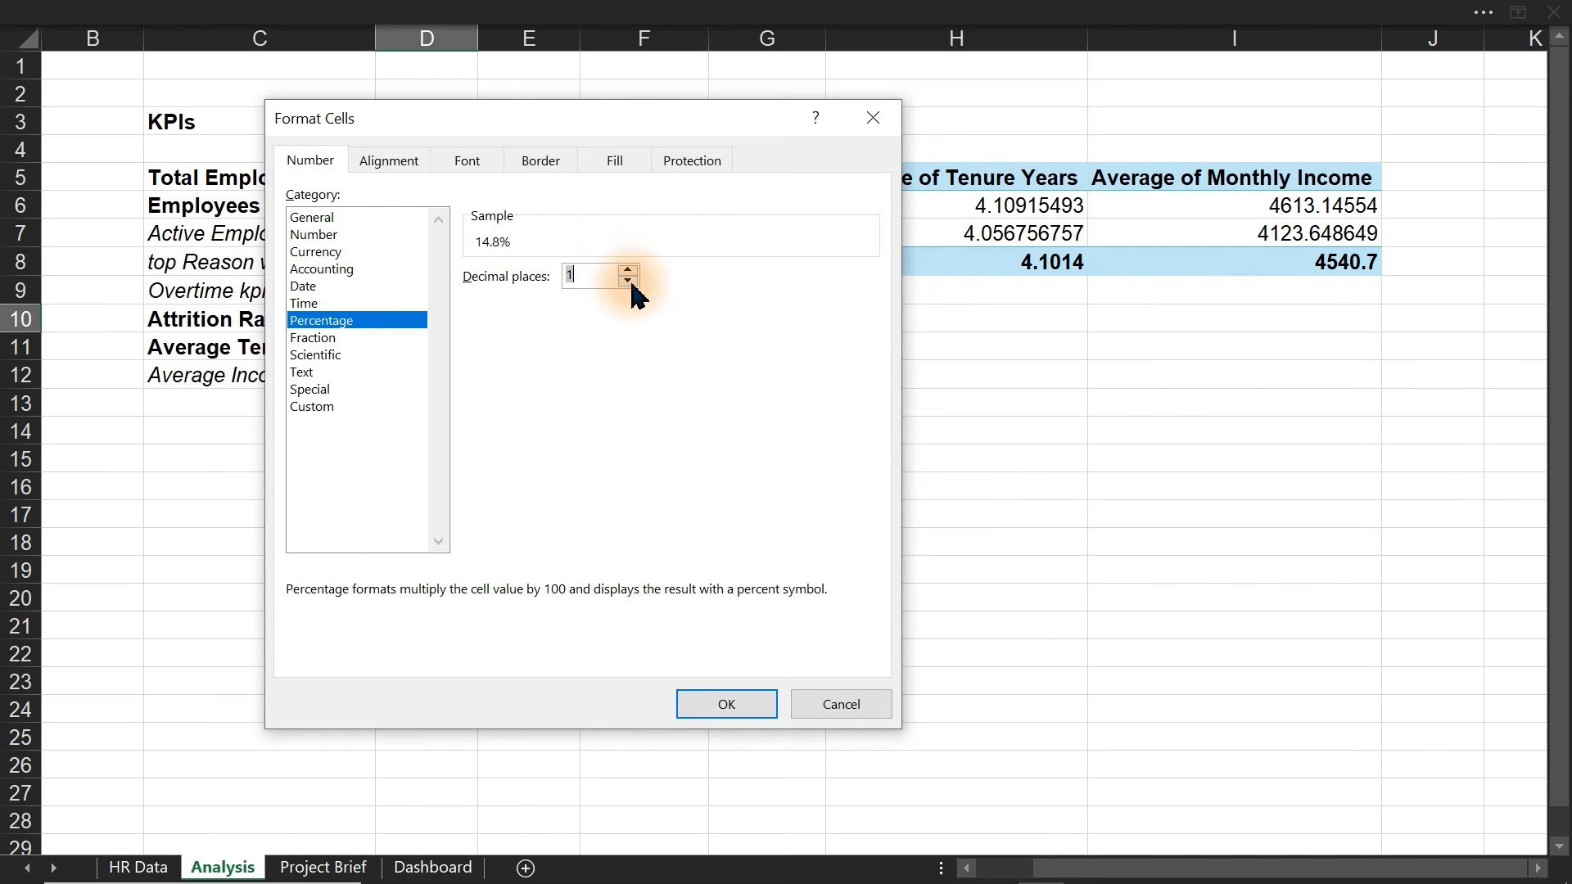
pyautogui.click(726, 703)
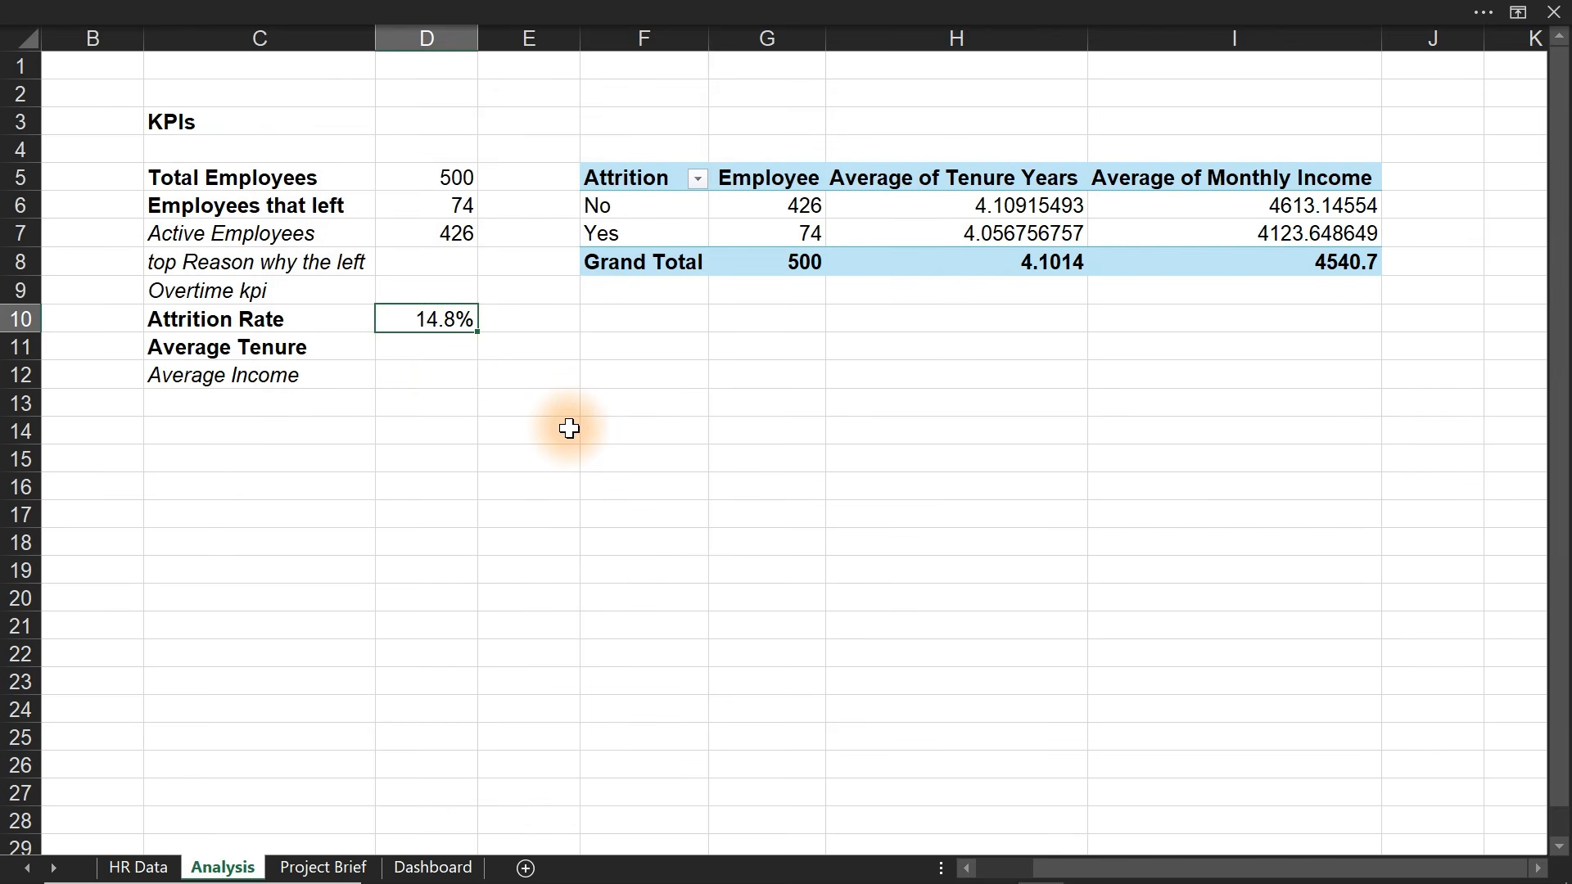
# - Clear the trial Attrition Rate formula from D10
pyautogui.press('Delete')
pyautogui.press('Up')
pyautogui.press('Up')
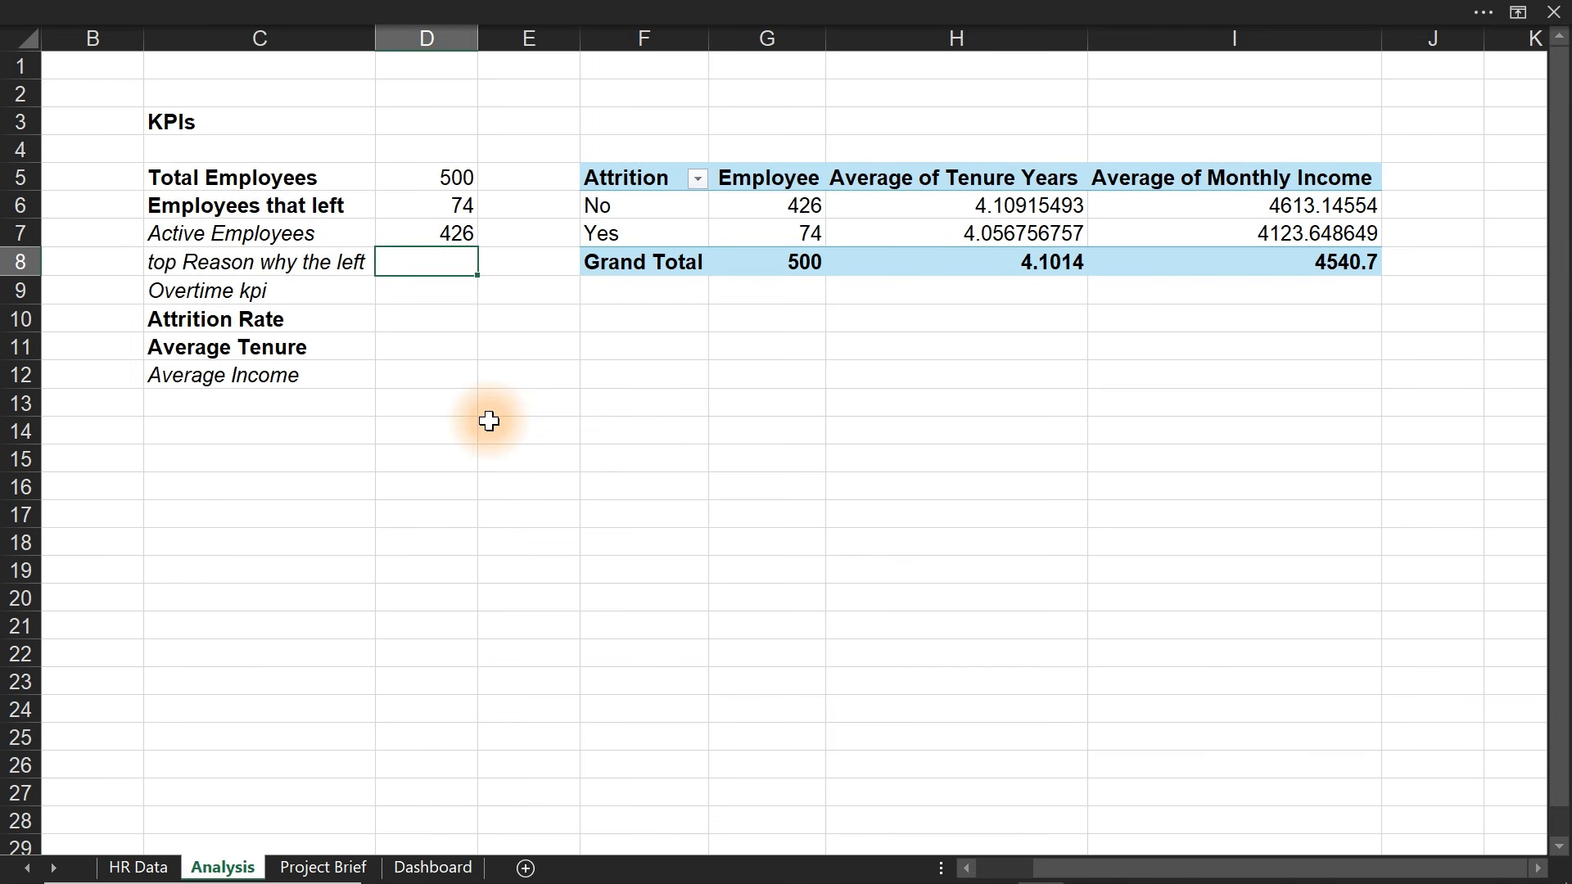
# - Calculate the Attrition Rate in D10 by dividing the PivotTable's Yes employee count by its Grand Total employee count
pyautogui.click(410, 313)
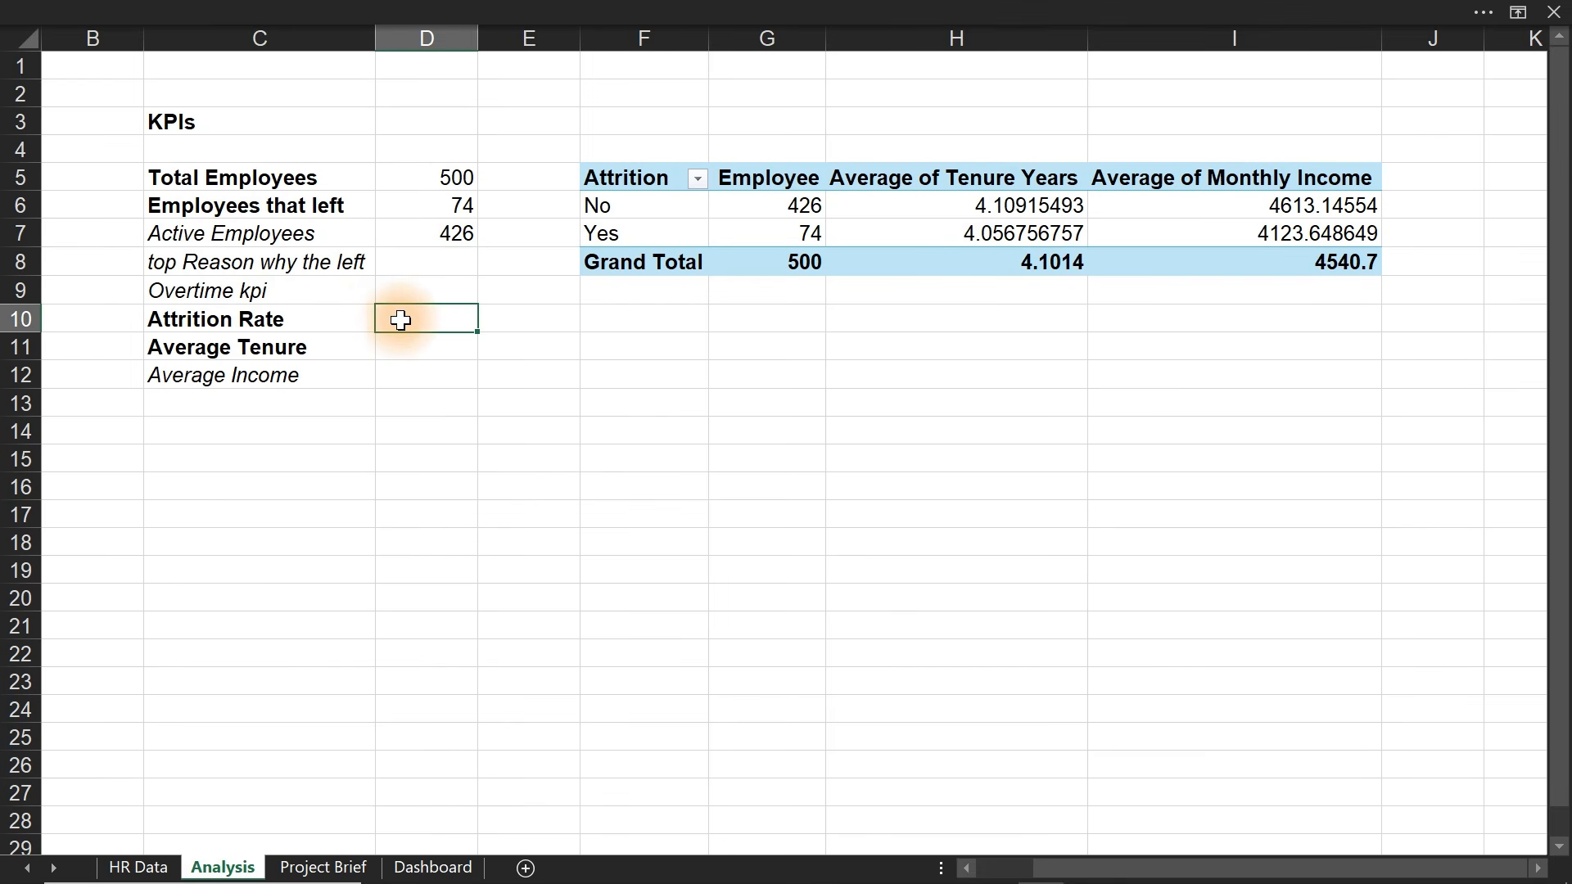
pyautogui.write('=')
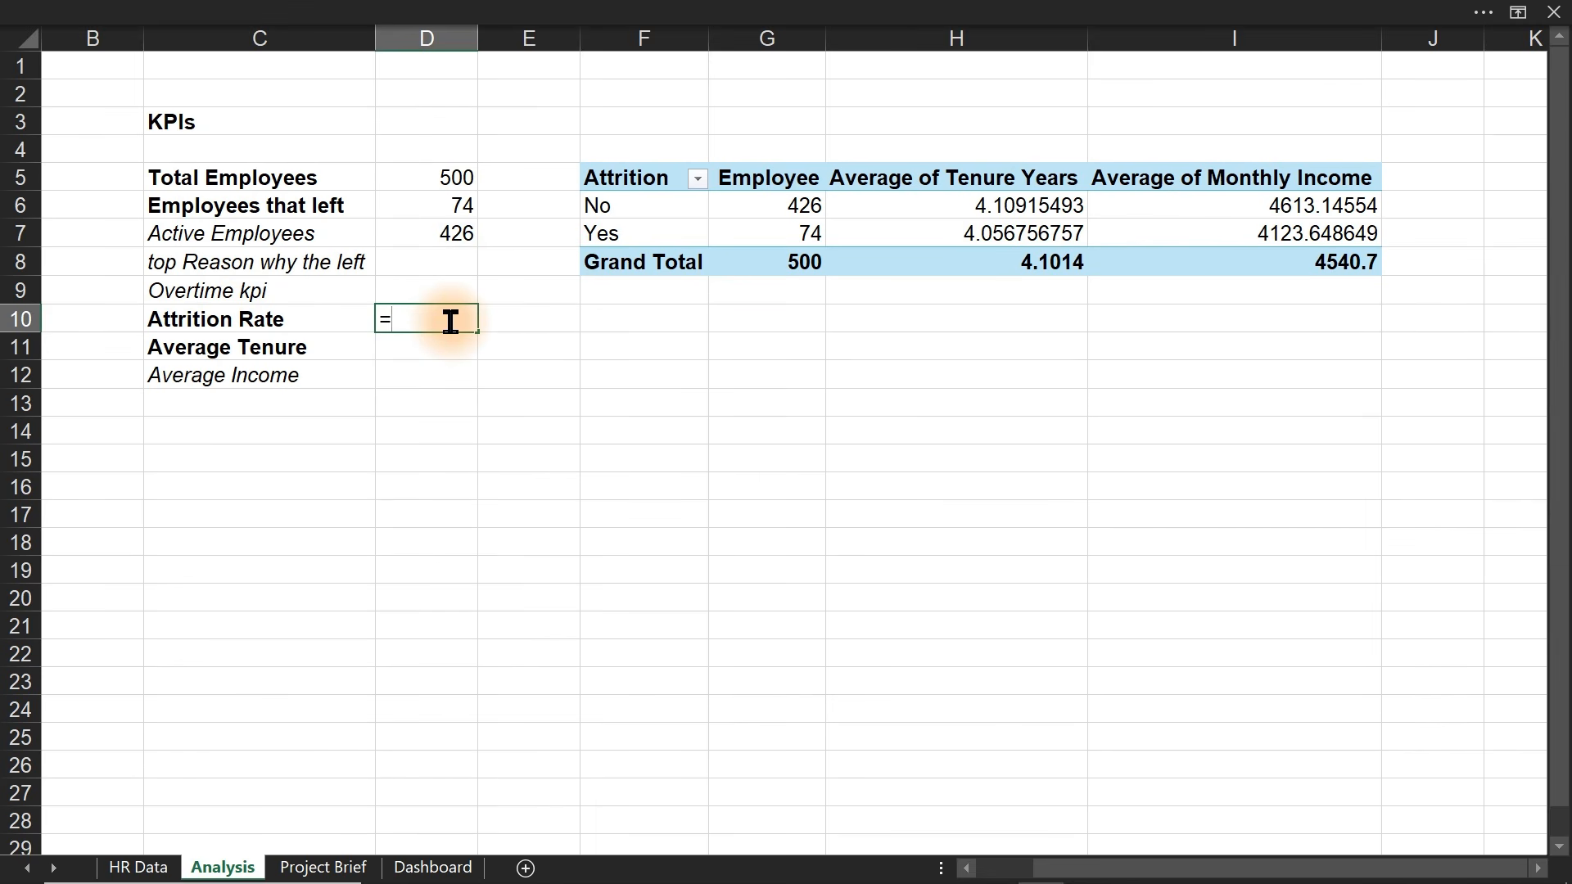
pyautogui.click(809, 235)
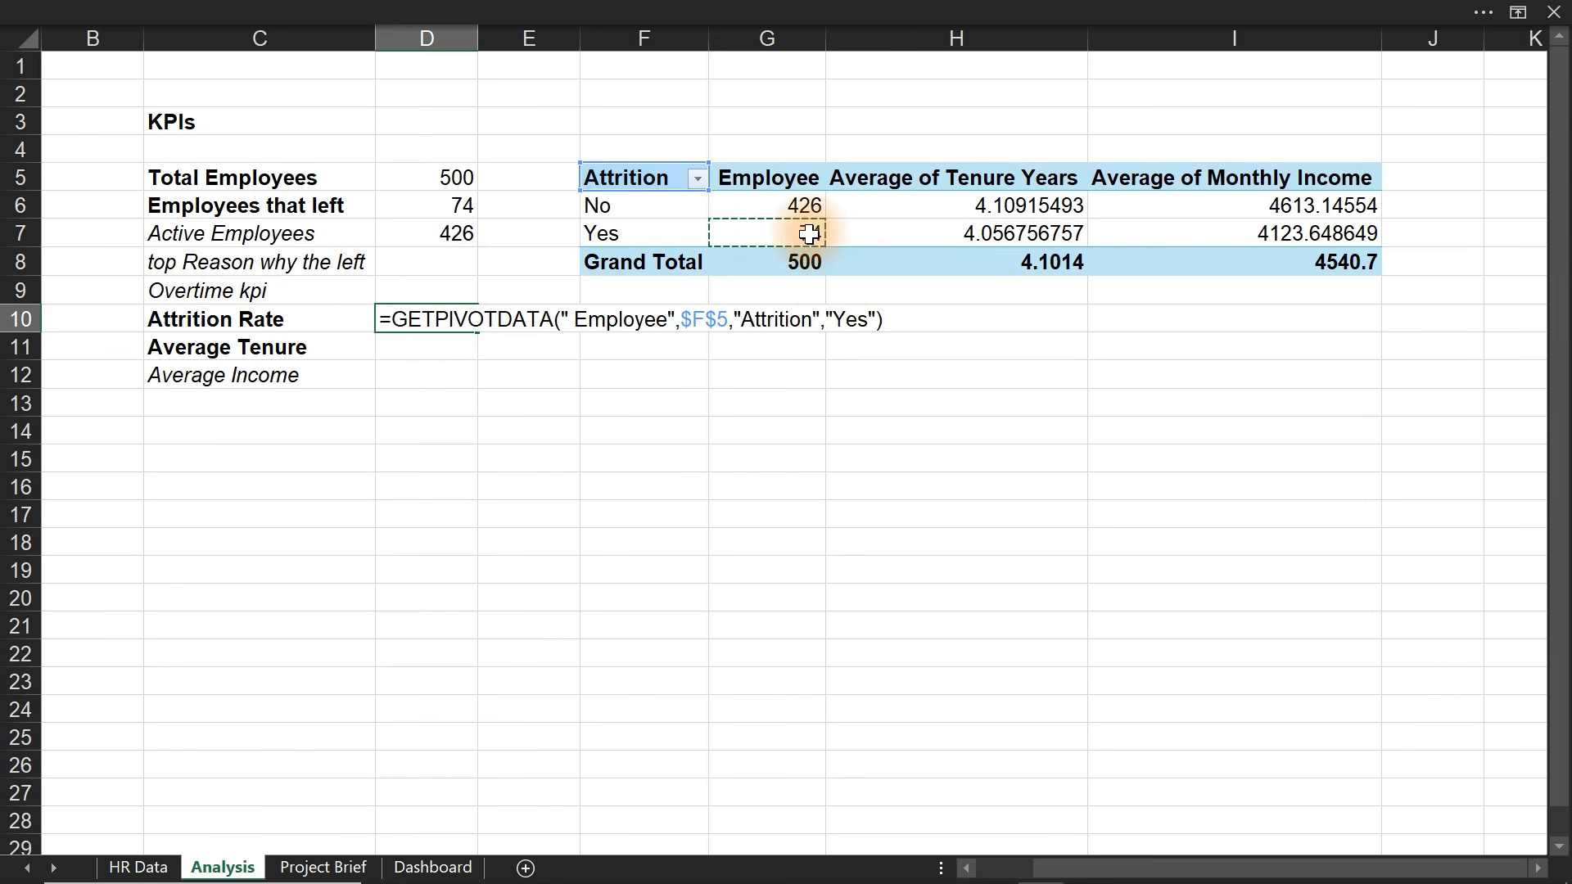
pyautogui.write('/')
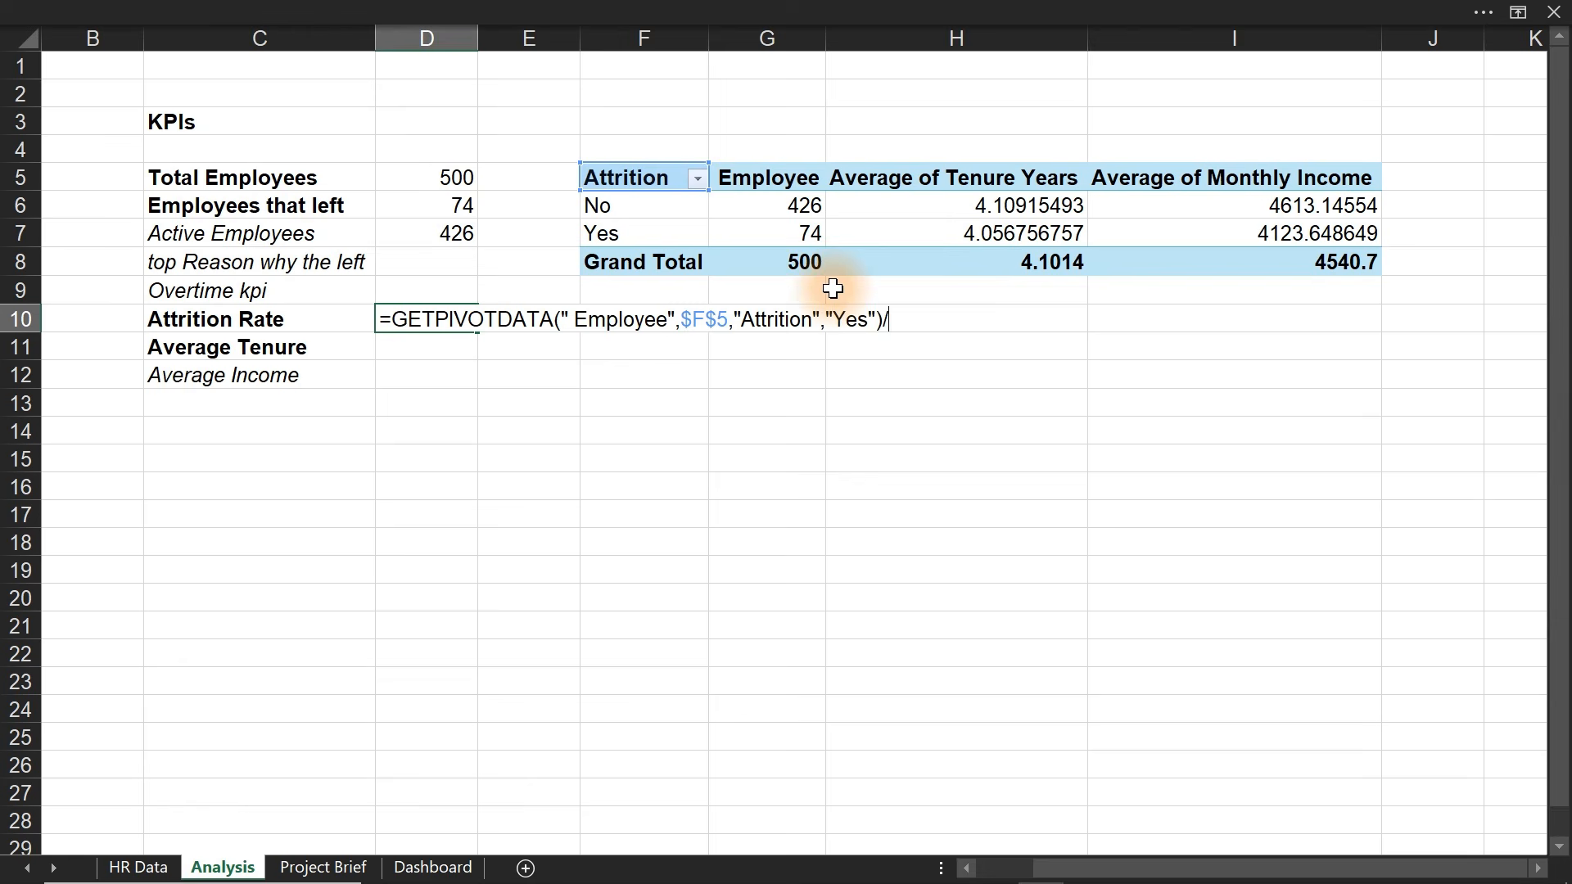
pyautogui.click(789, 261)
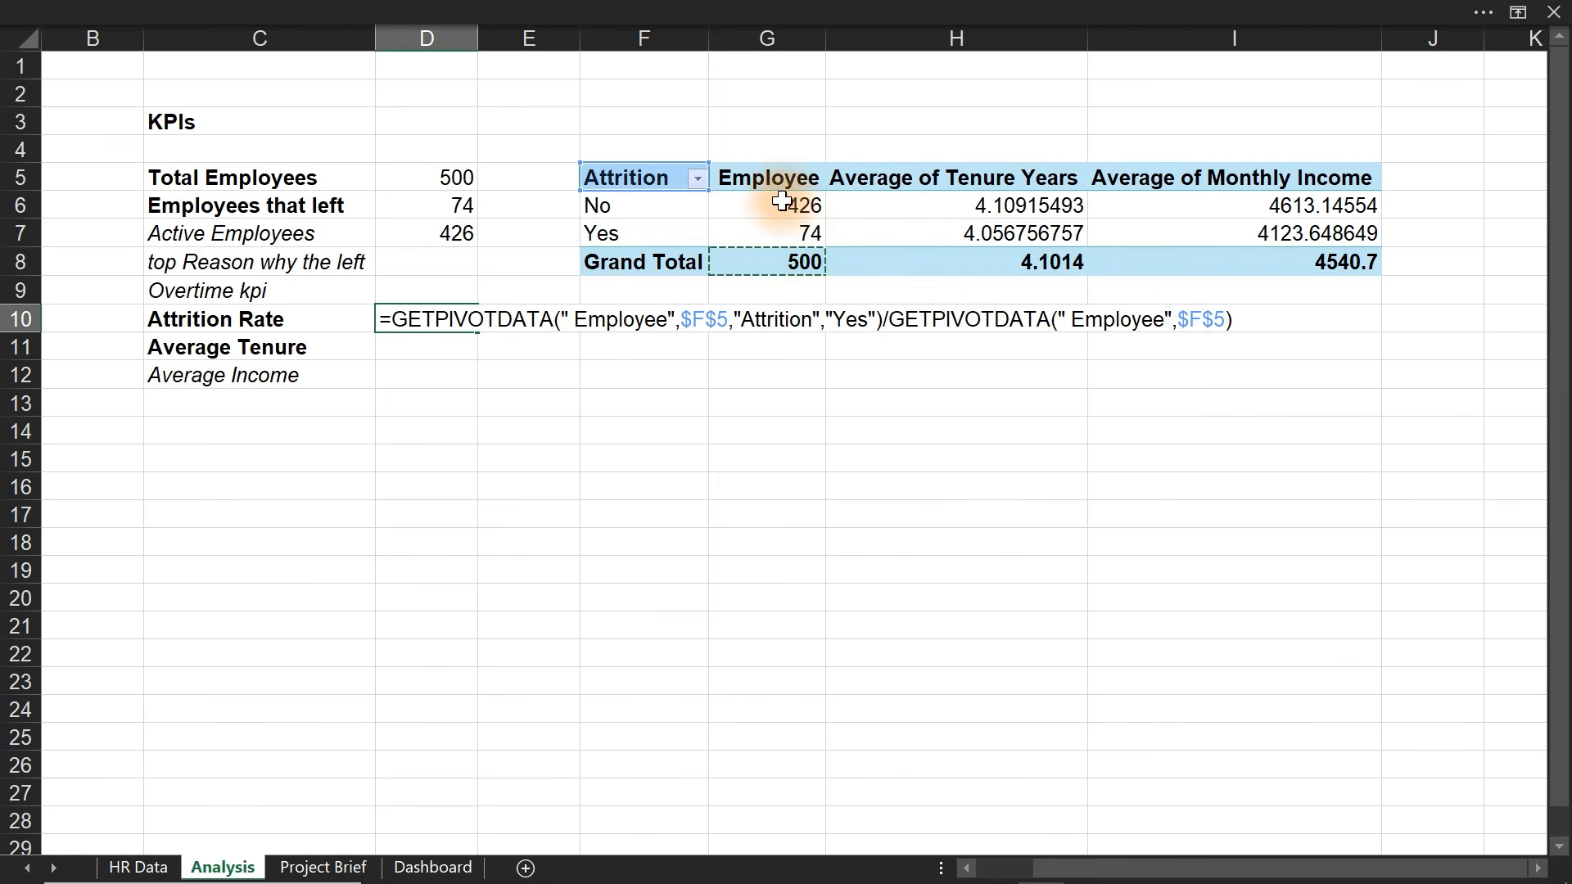
pyautogui.hotkey('ctrl', 'Return')
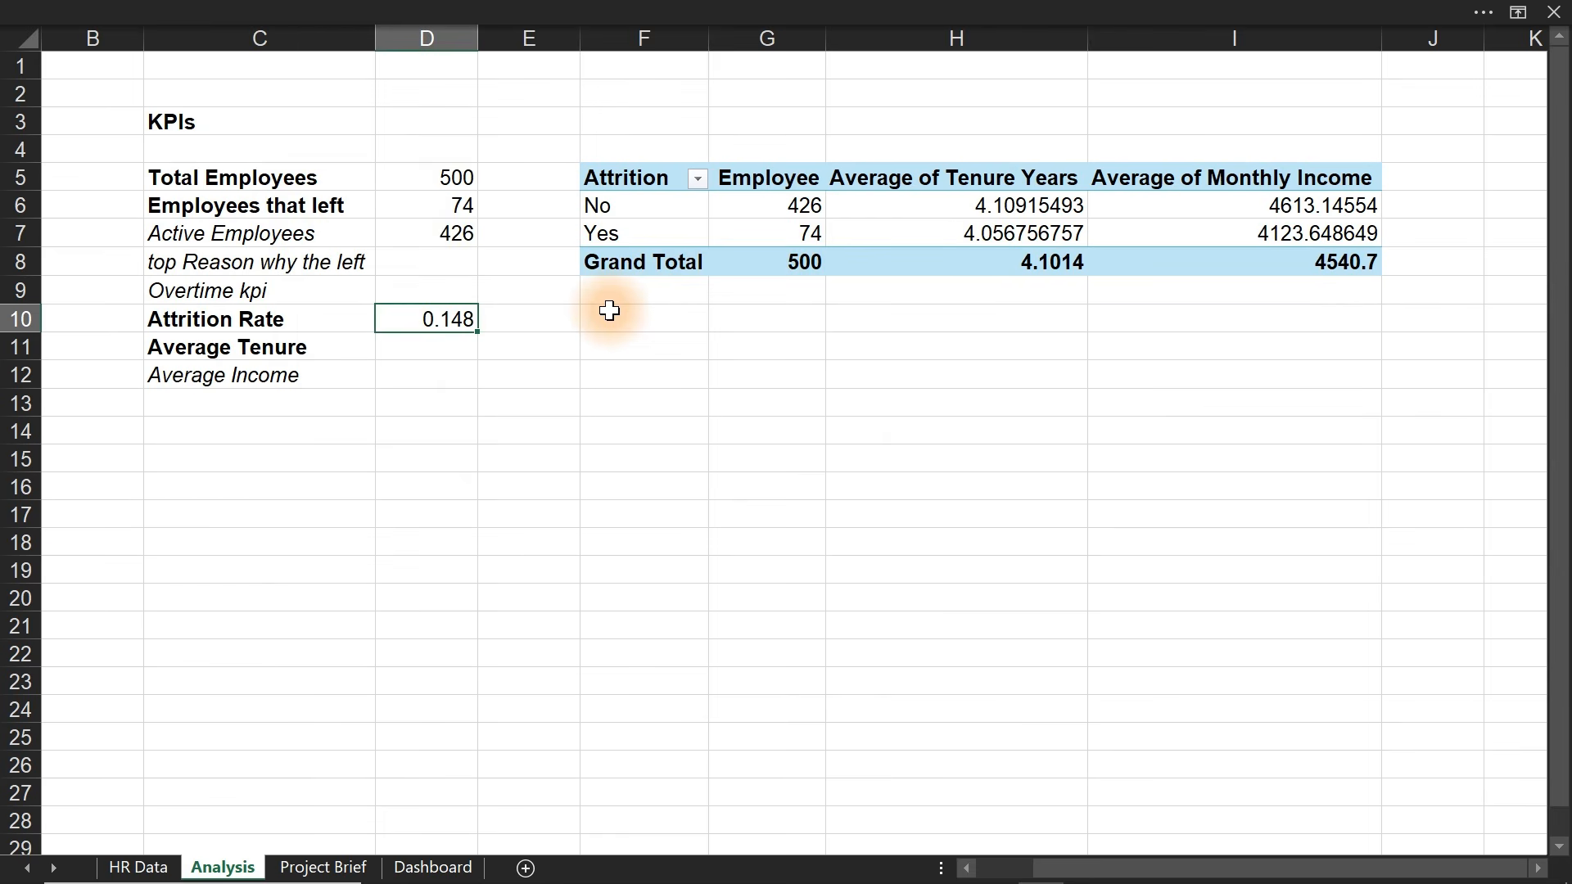
# - Format the Attrition Rate in D10 as a percentage with 1 decimal place
pyautogui.hotkey('ctrl', '1')
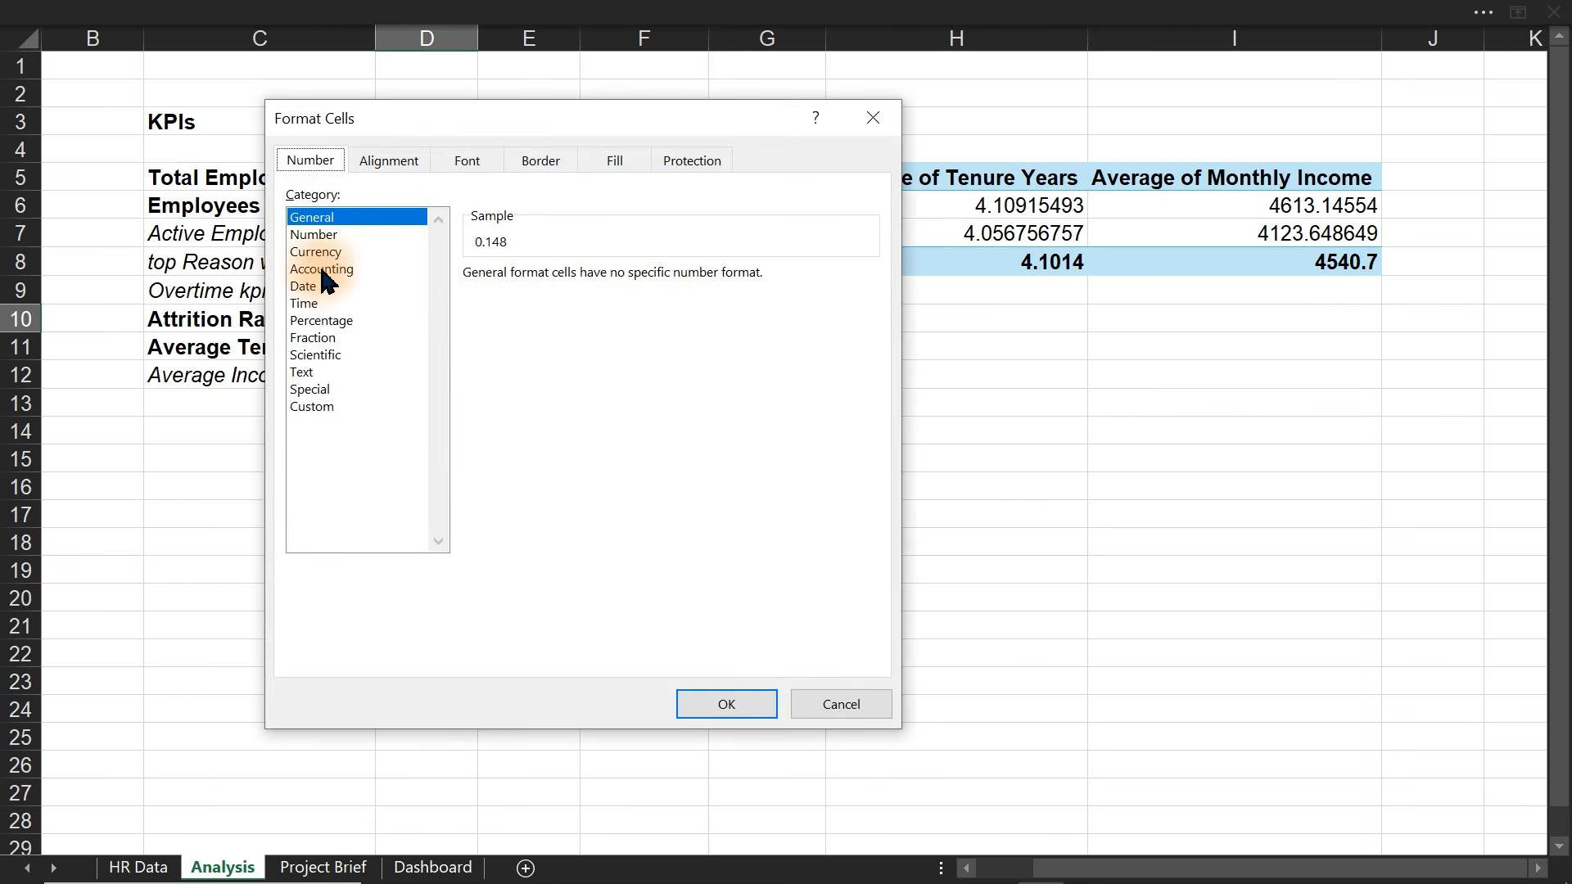
pyautogui.click(325, 321)
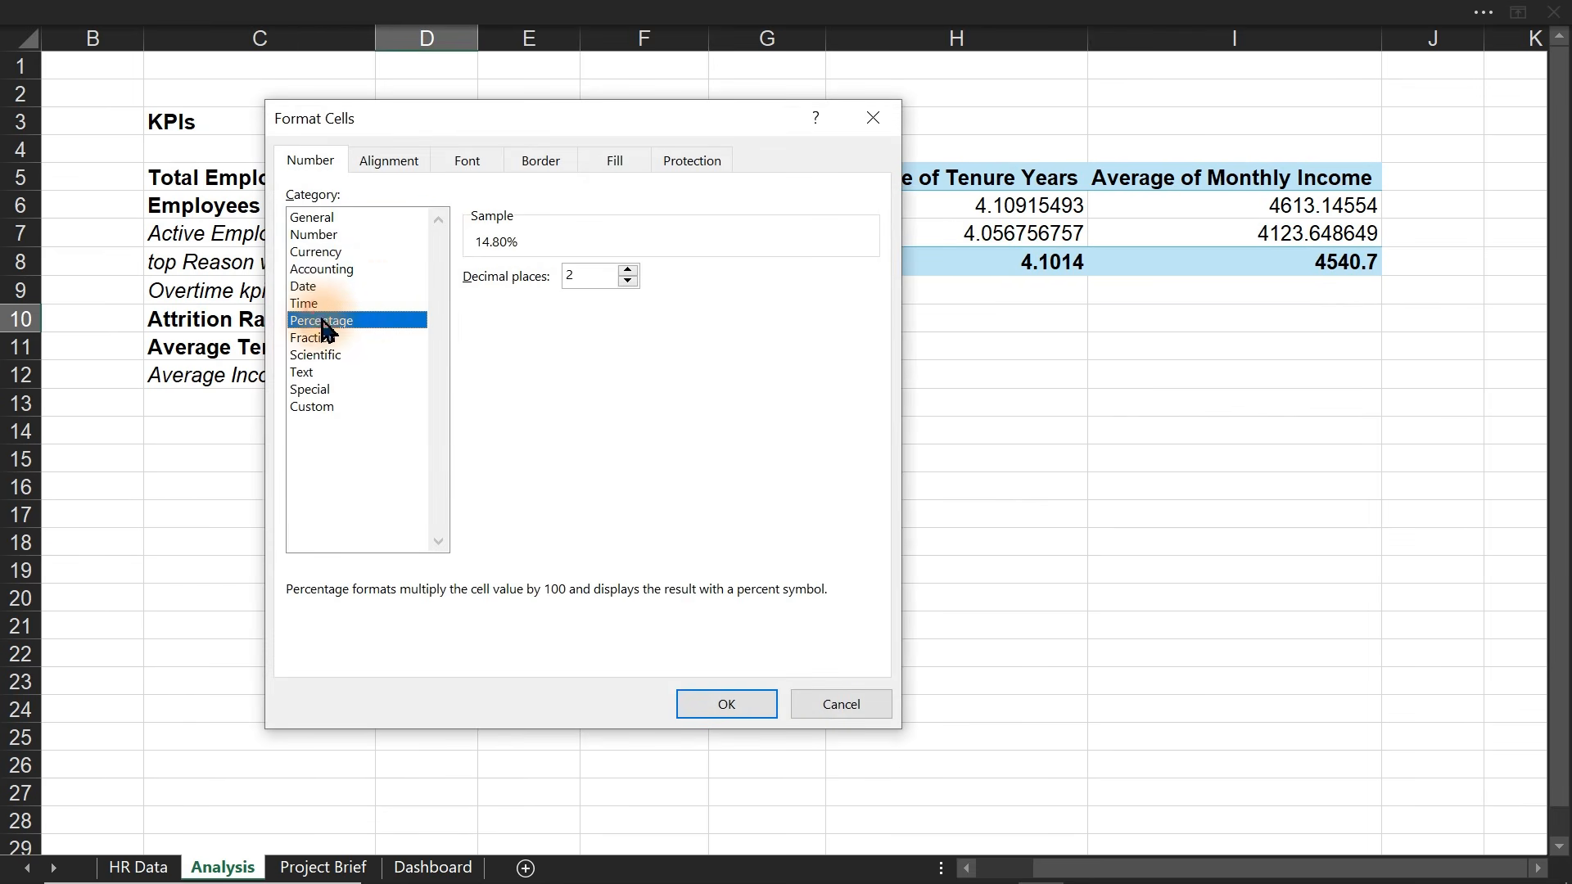
pyautogui.click(628, 280)
pyautogui.click(727, 704)
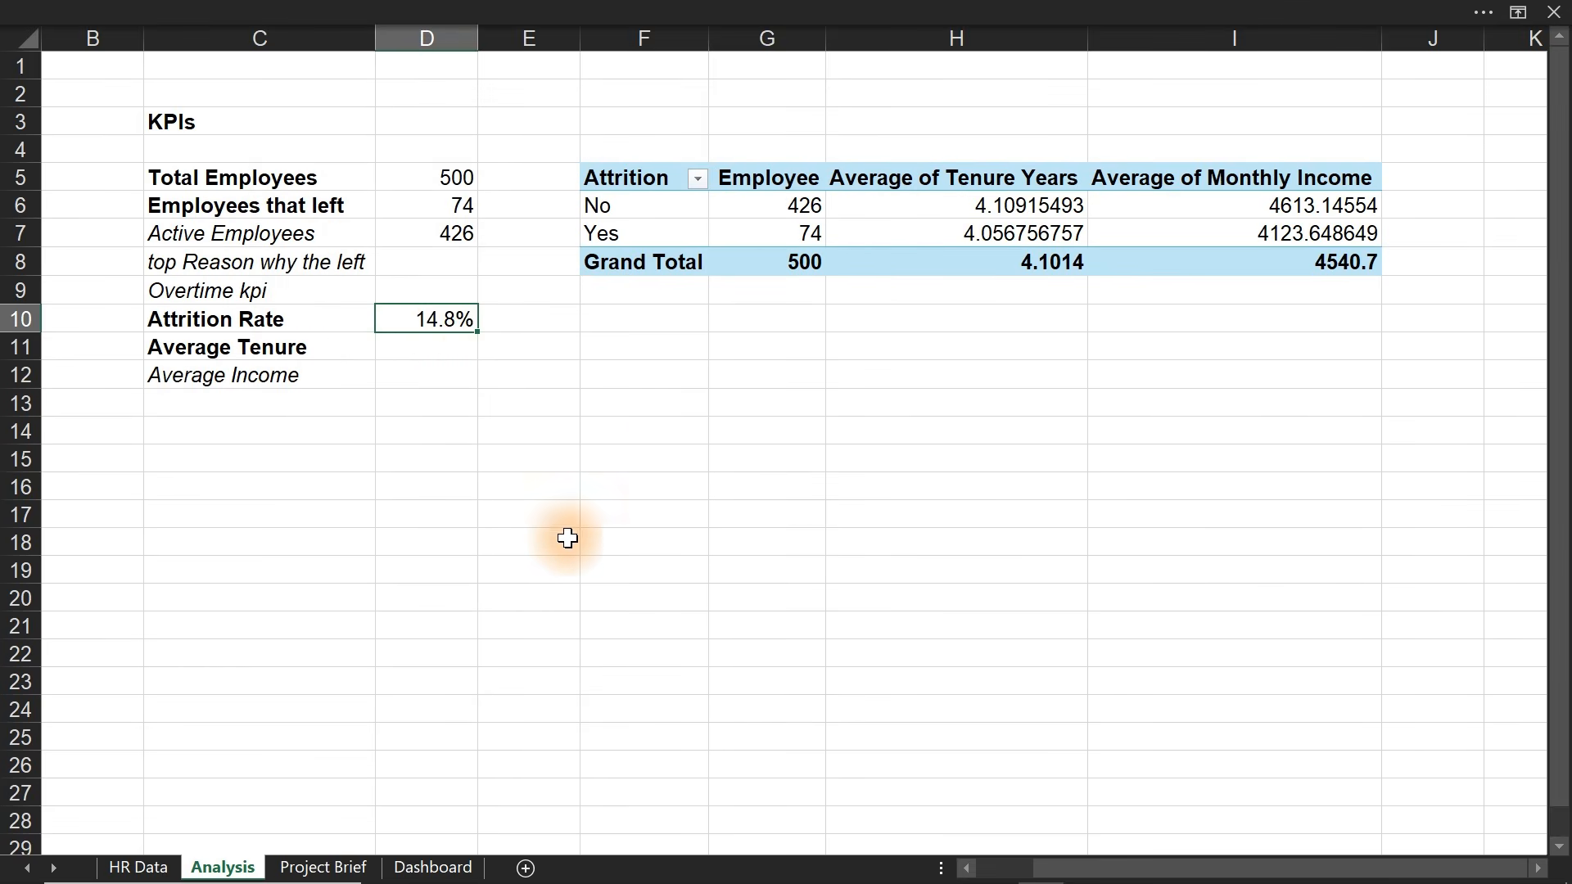
# - Link the Average Tenure KPI in D11 directly to the PivotTable's Grand Total for Average of Tenure Years
pyautogui.click(445, 339)
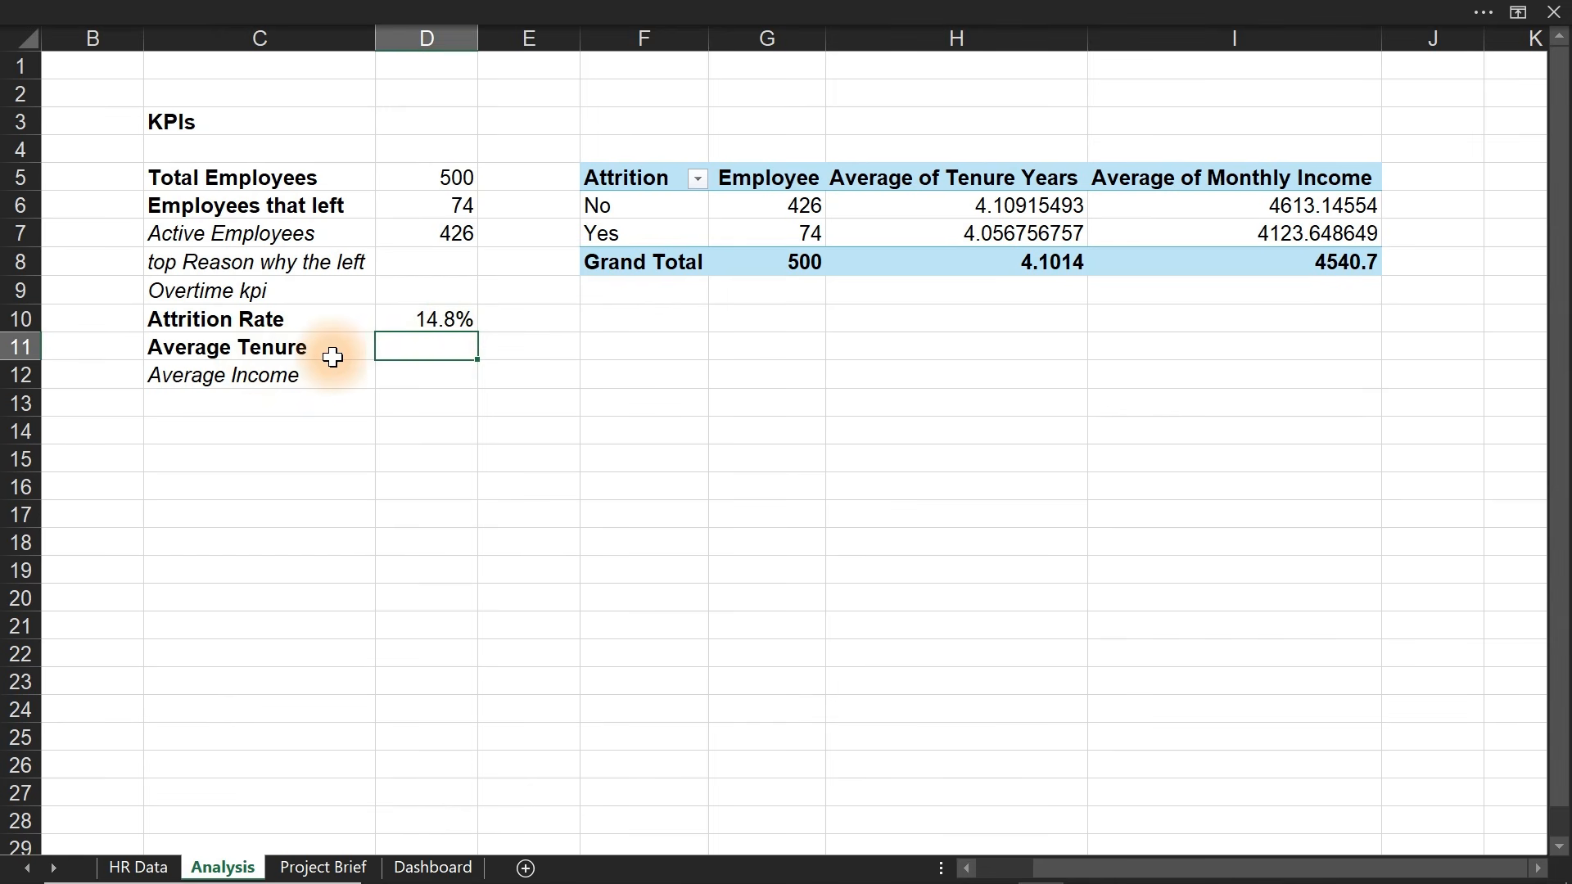
pyautogui.click(1019, 276)
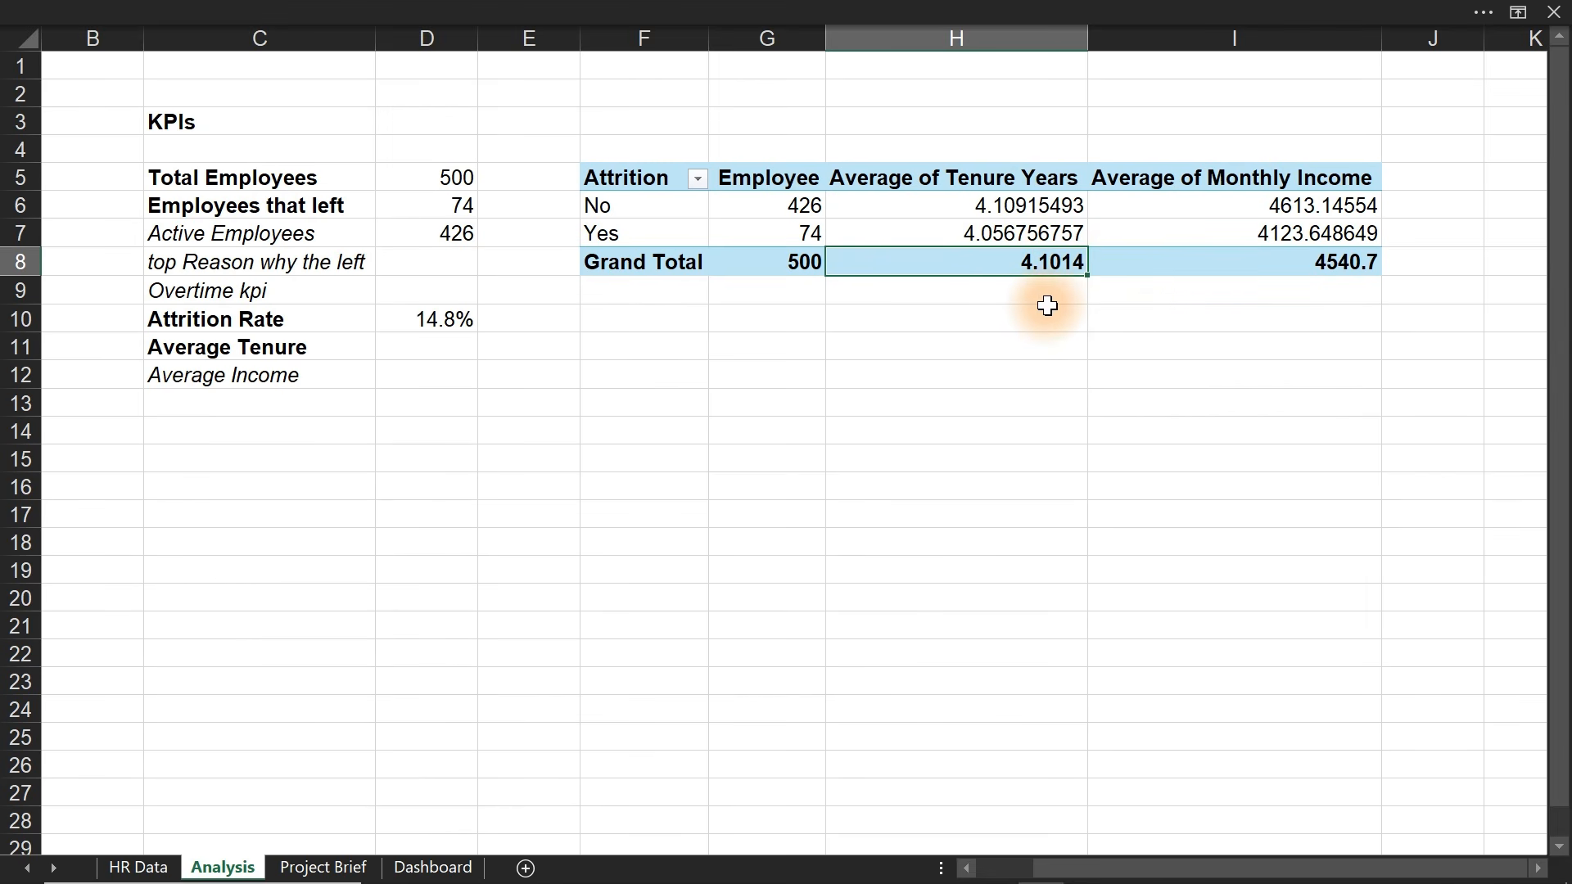
pyautogui.click(416, 350)
pyautogui.write('=')
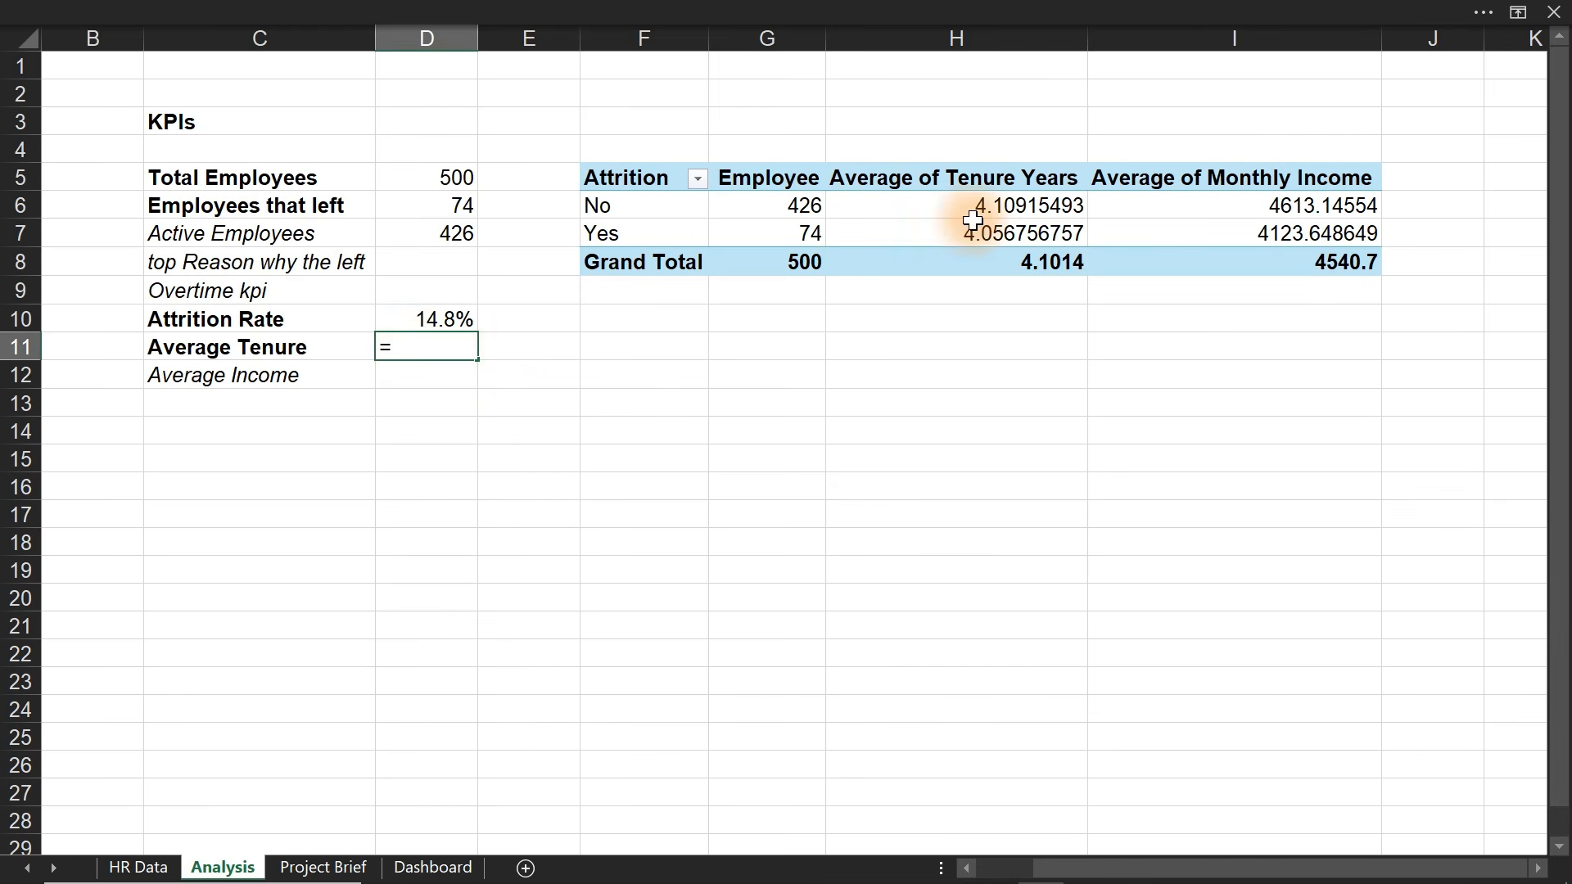
pyautogui.click(1035, 262)
pyautogui.press('Return')
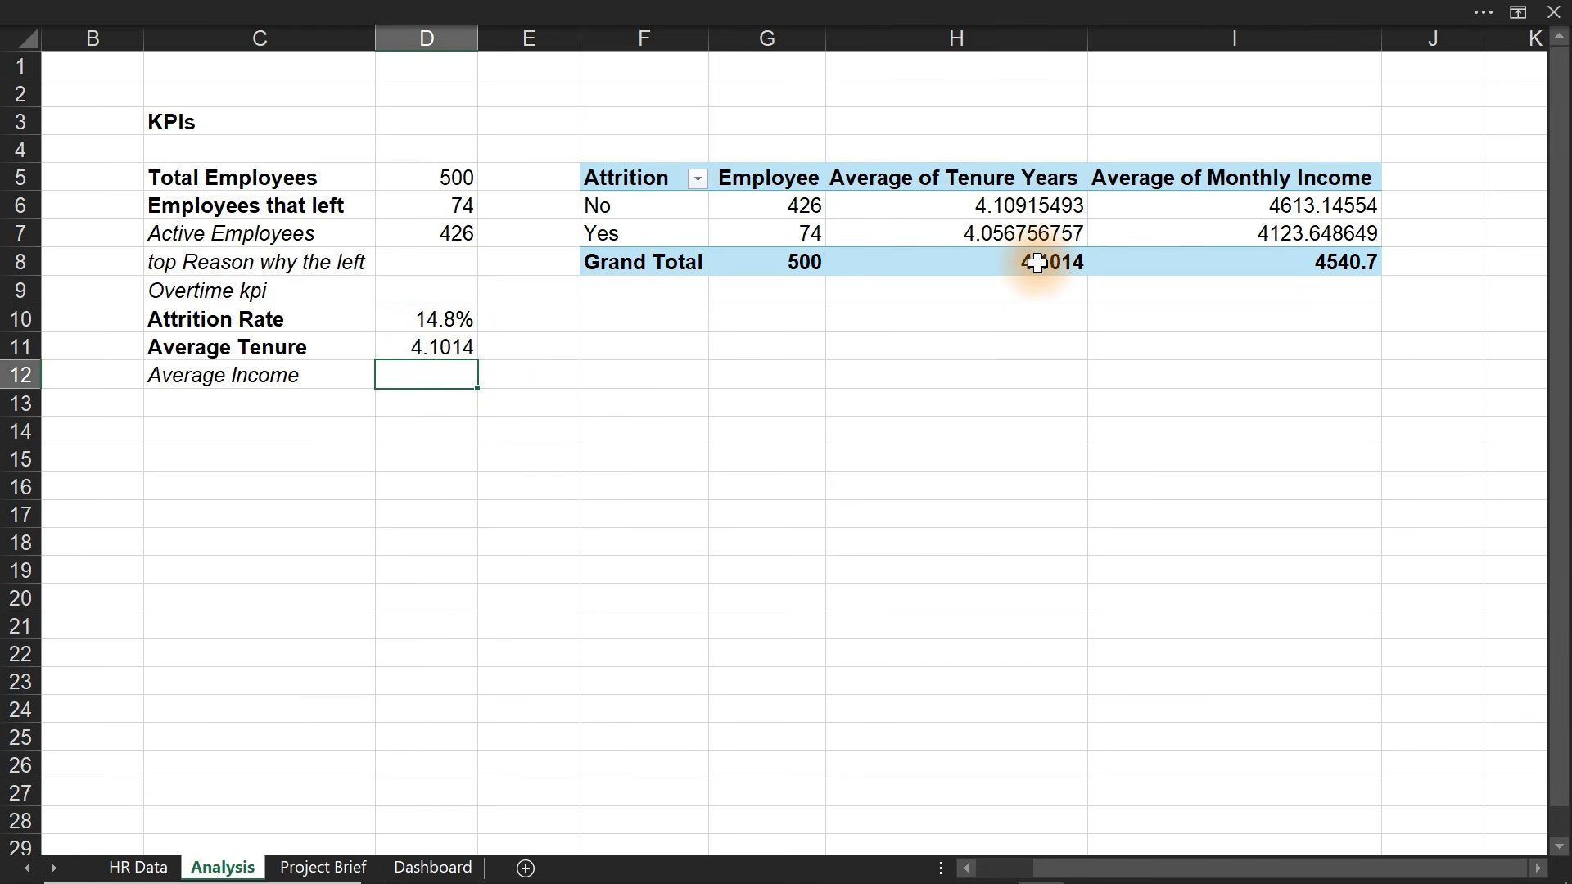
# - Rebuild the Average Tenure formula in D11 with TEXT around the PivotTable's Grand Total average tenure, using the format "0.0"
pyautogui.click(420, 347)
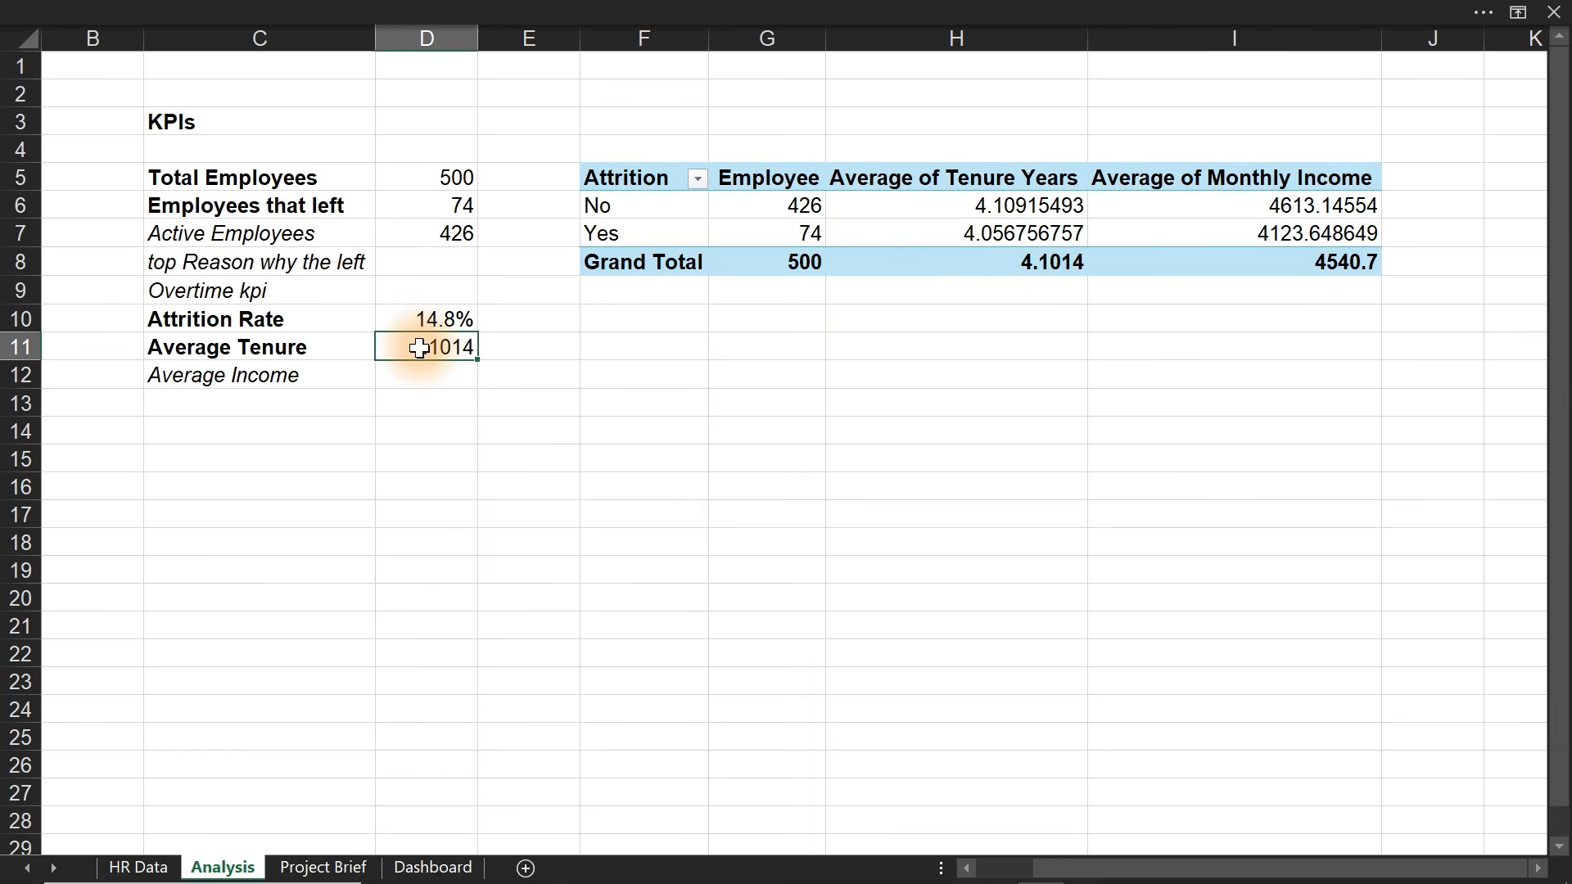
pyautogui.write('=')
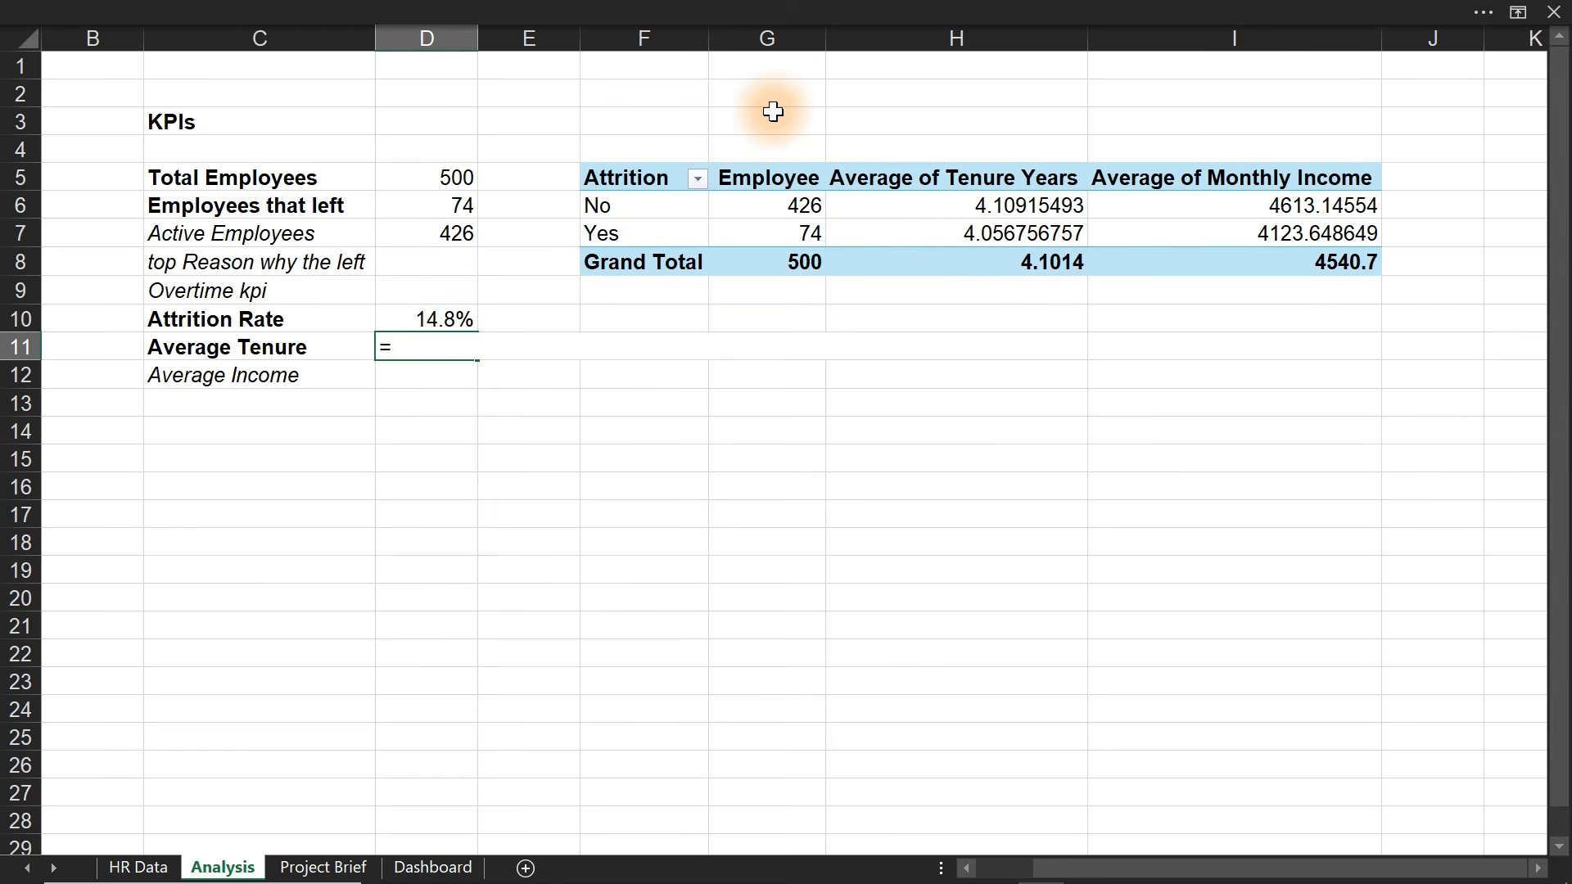
pyautogui.write('text')
pyautogui.press('Tab')
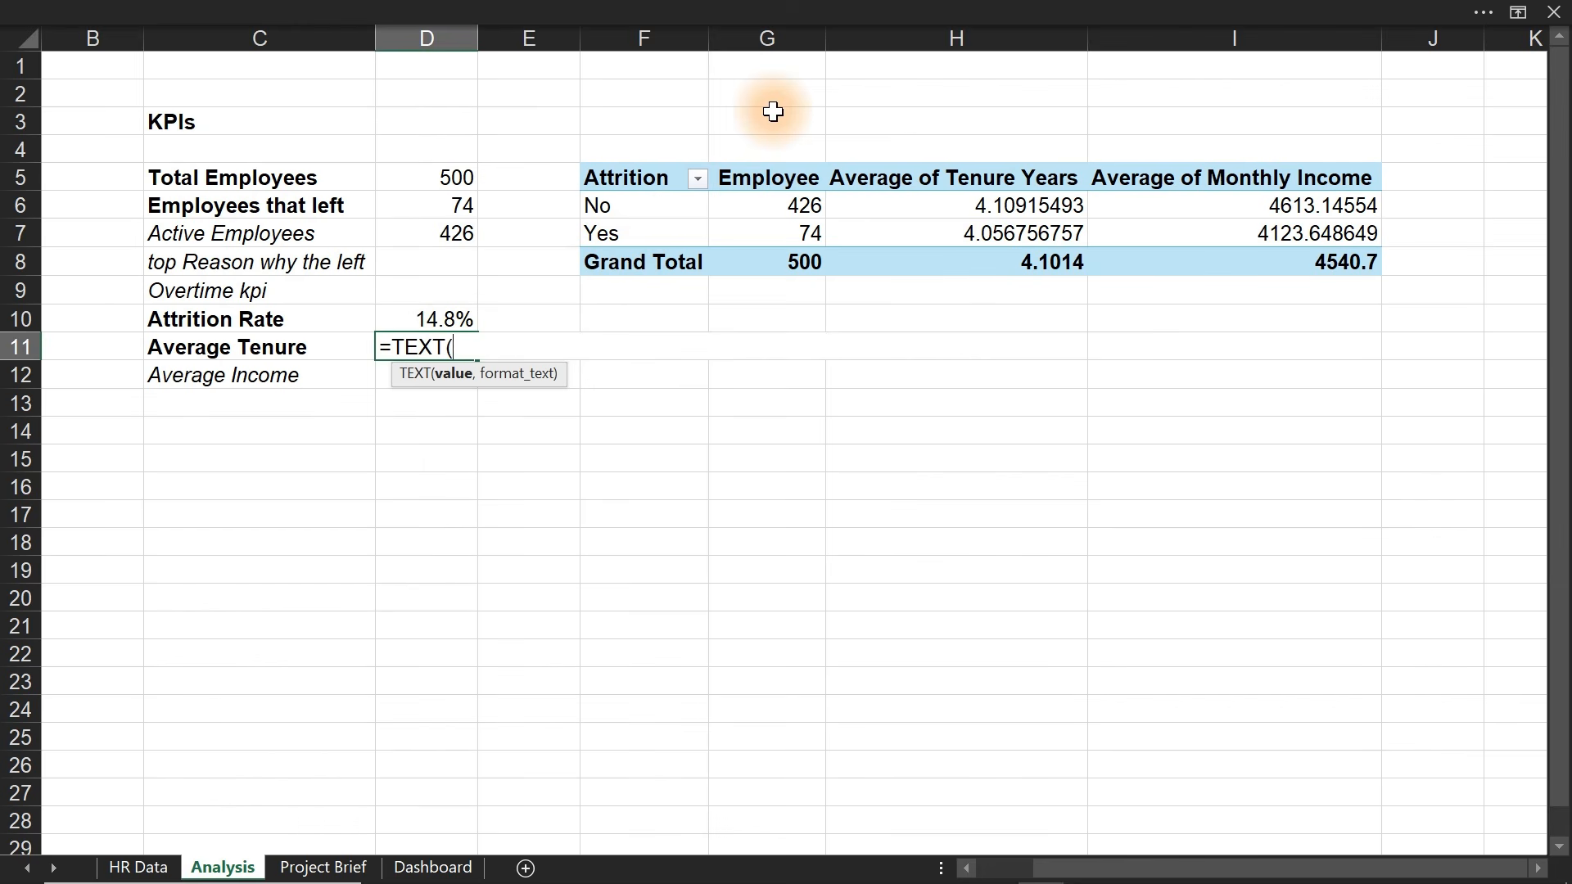
pyautogui.click(1015, 263)
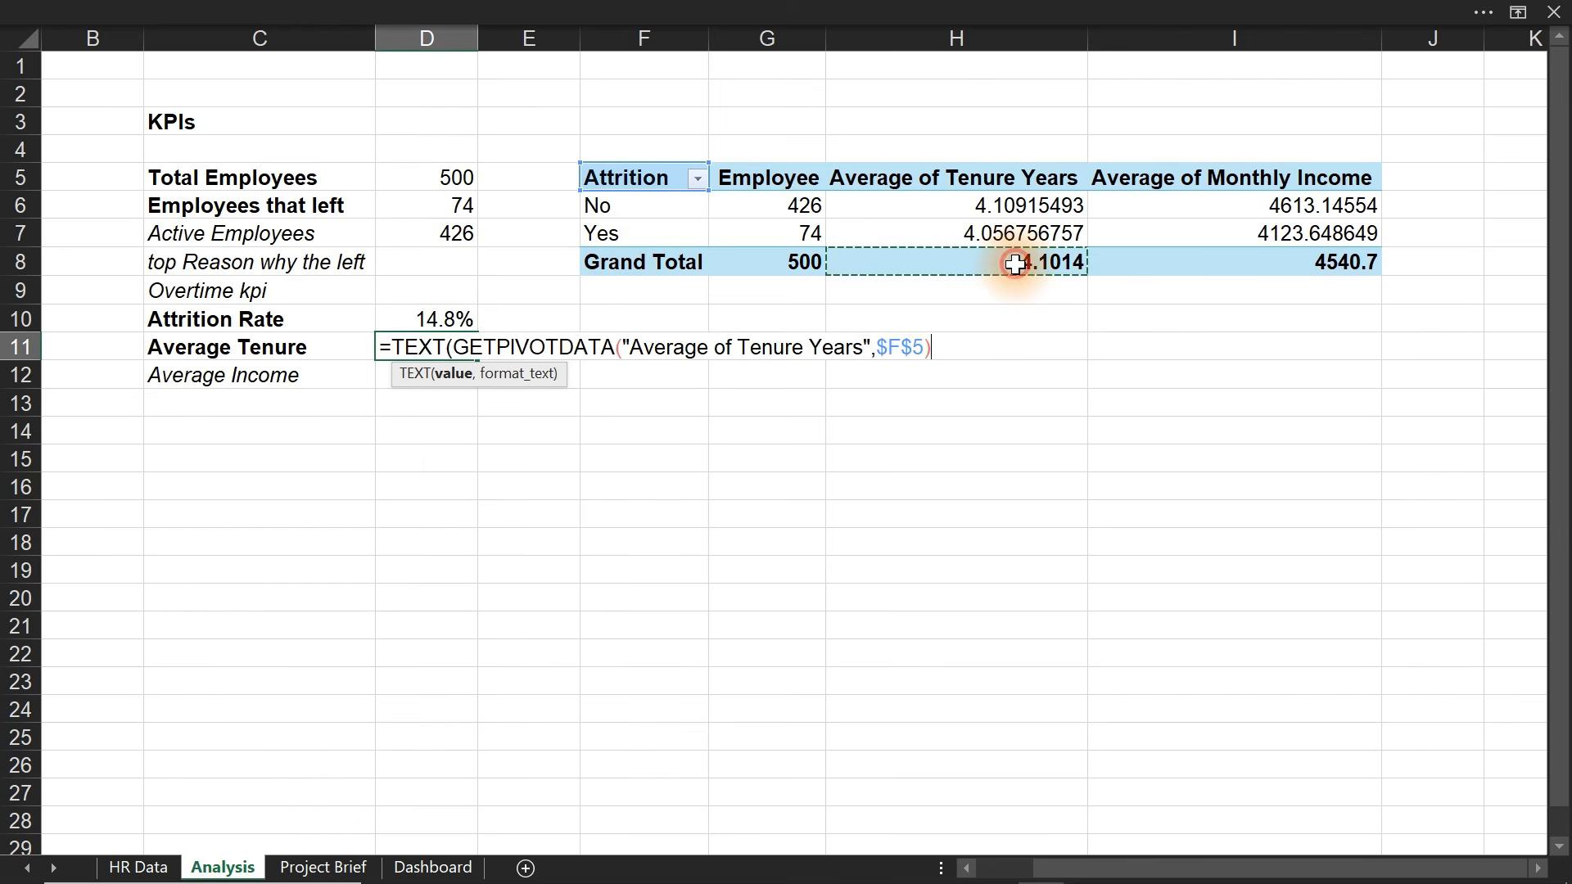
pyautogui.write(',')
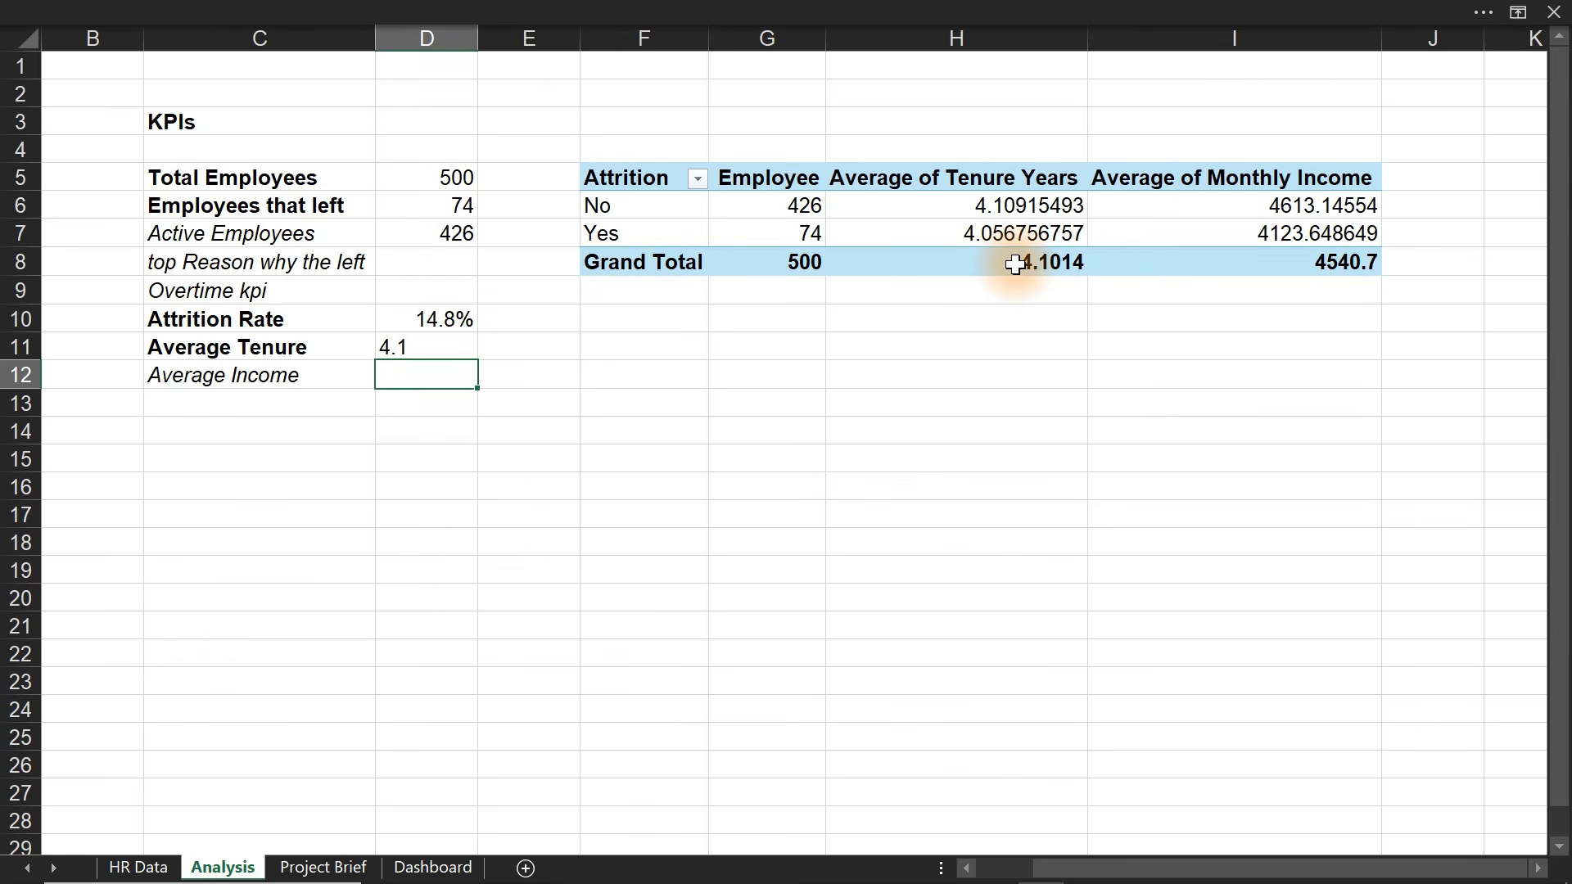
# - Append the unit text " Yrs" to the Average Tenure formula in D11
pyautogui.click(446, 346)
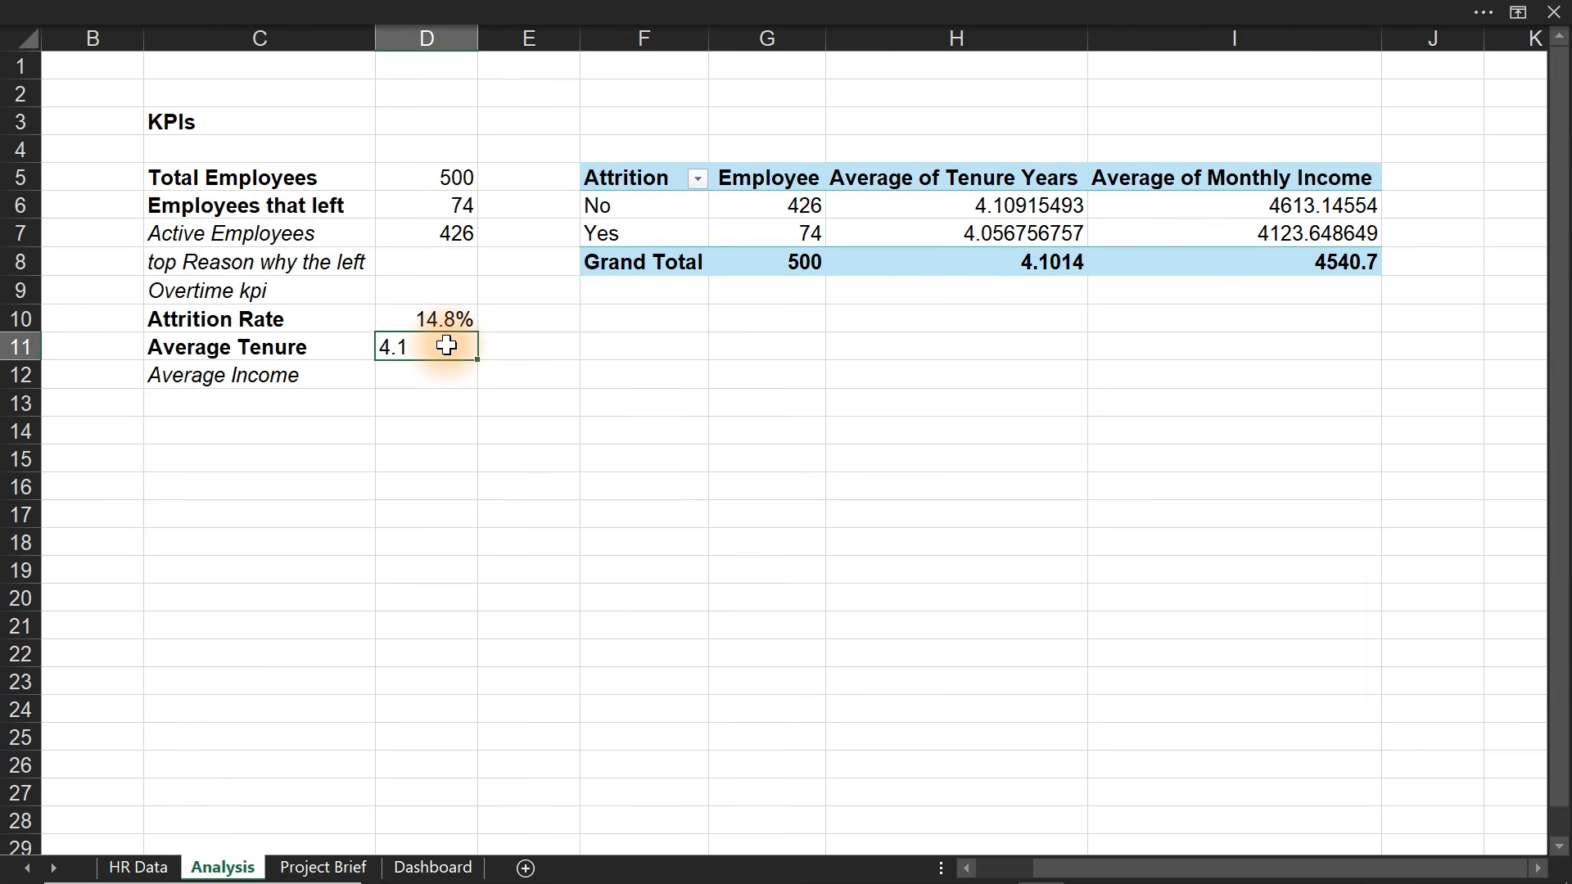
pyautogui.doubleClick(446, 345)
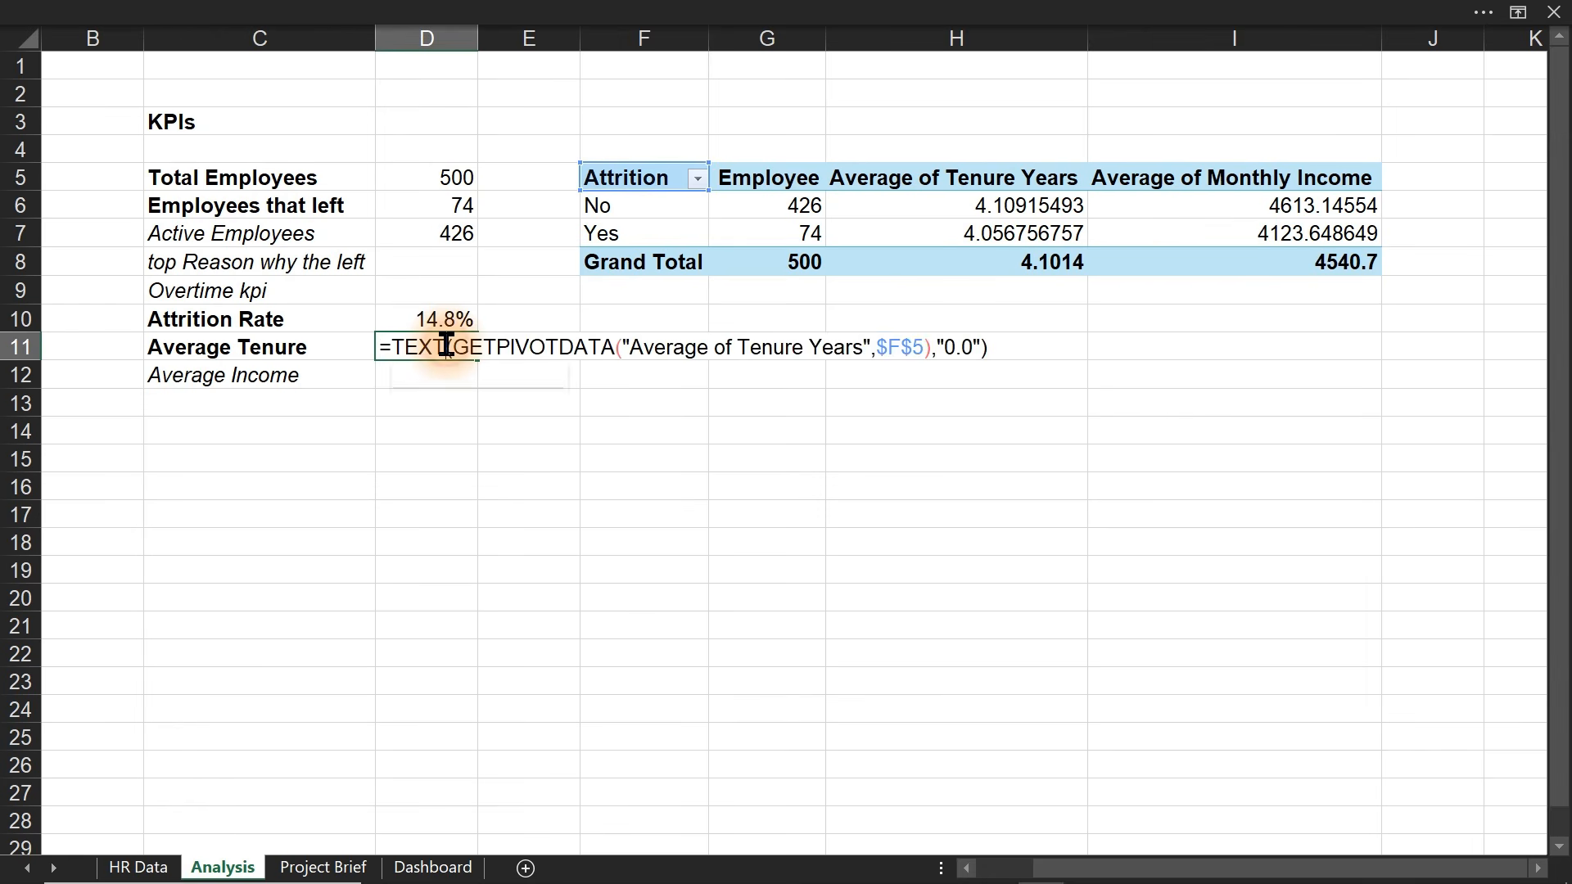
pyautogui.click(1000, 336)
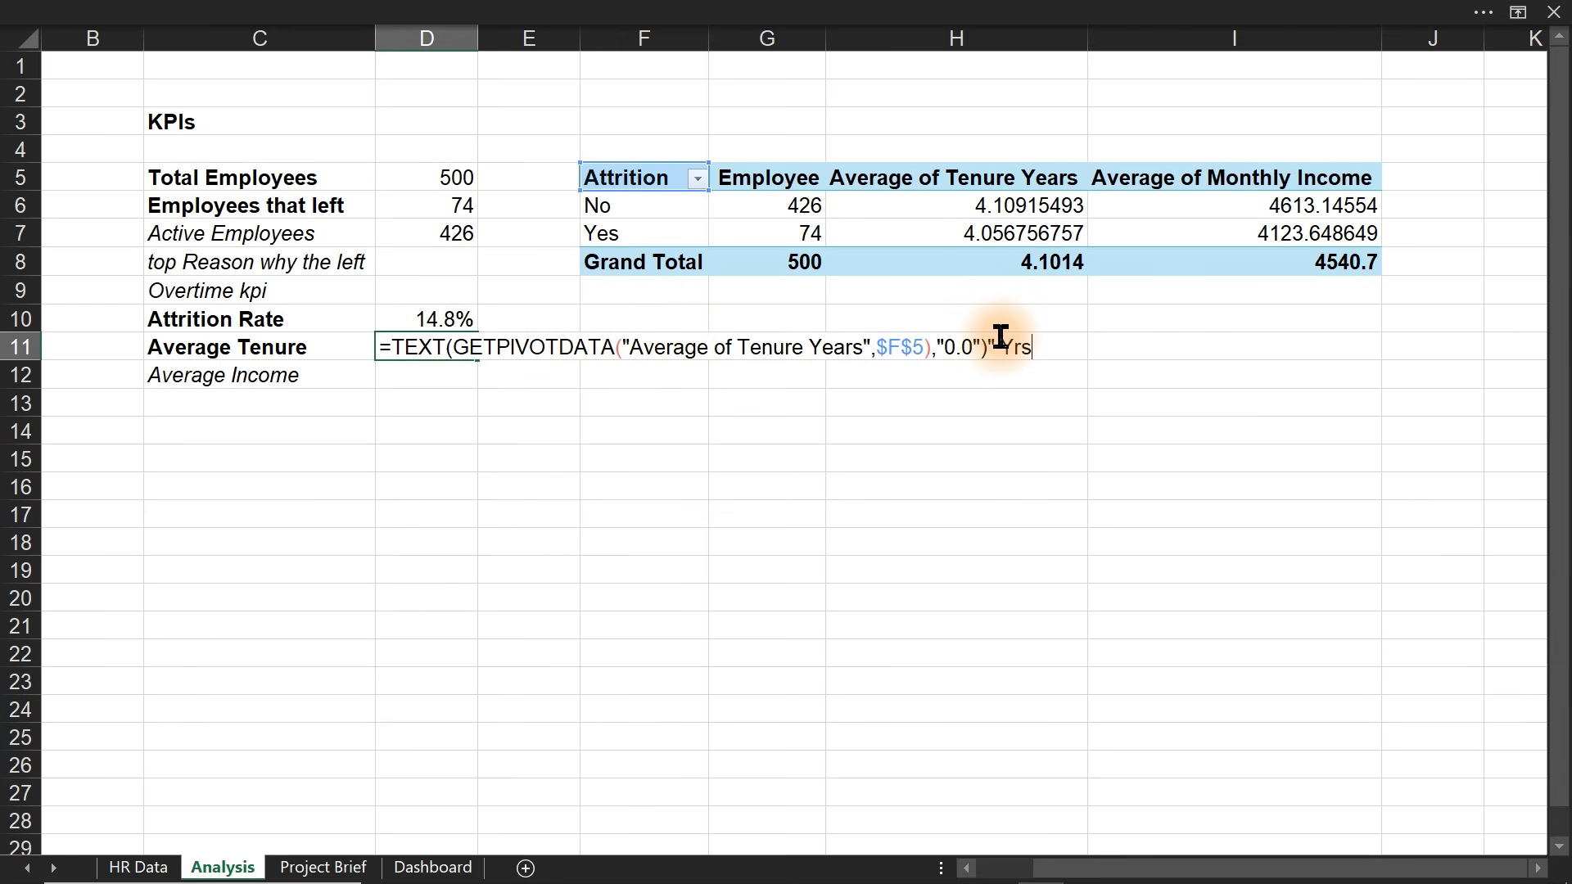
pyautogui.press('Return')
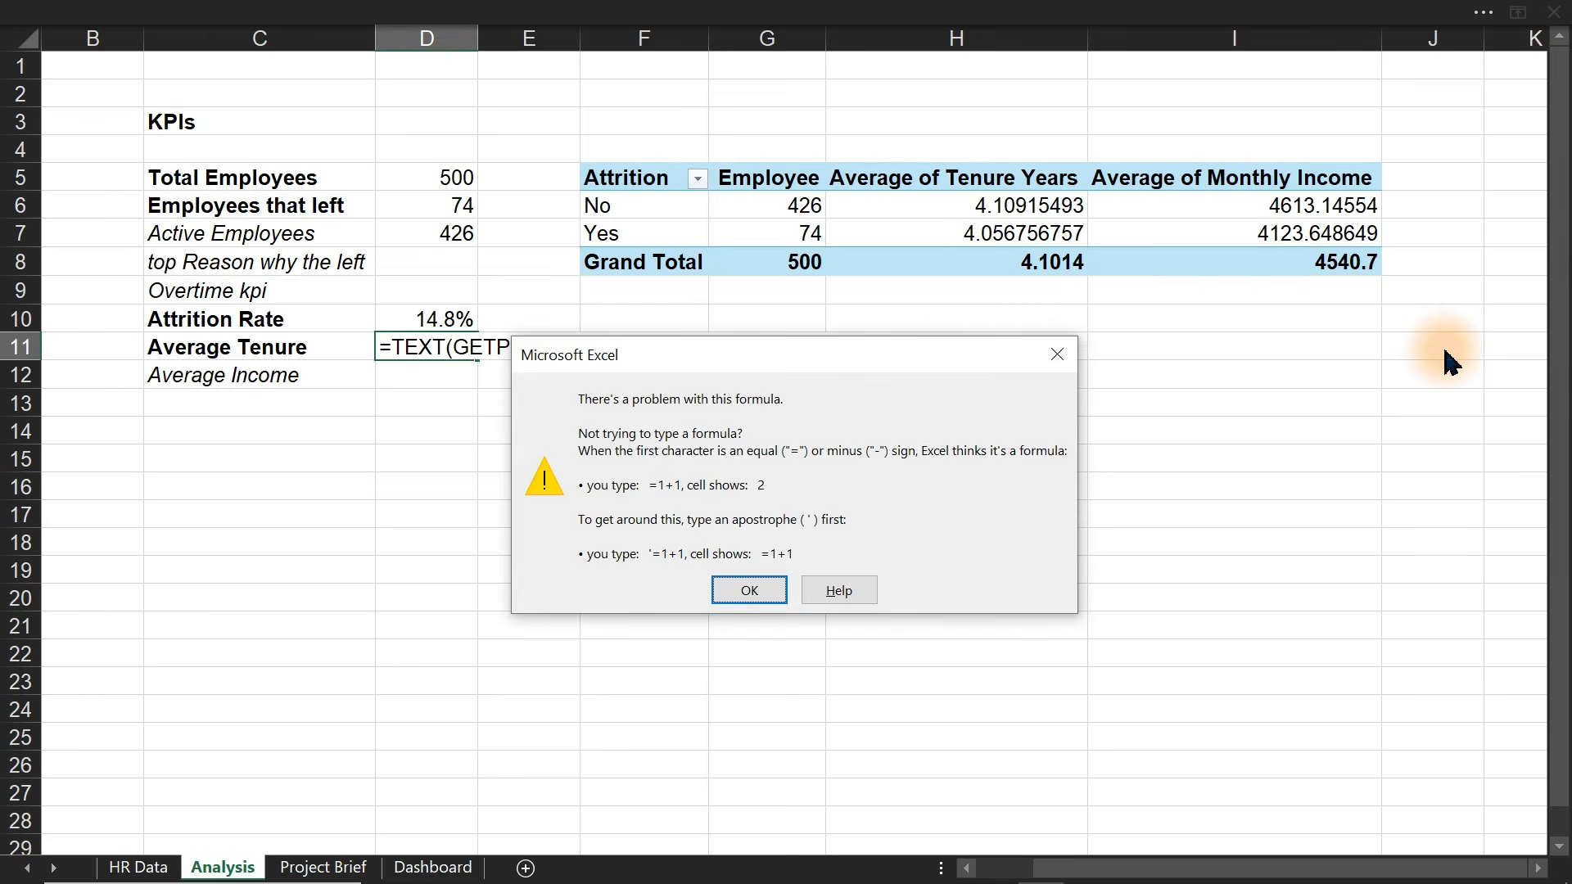
pyautogui.press('Return')
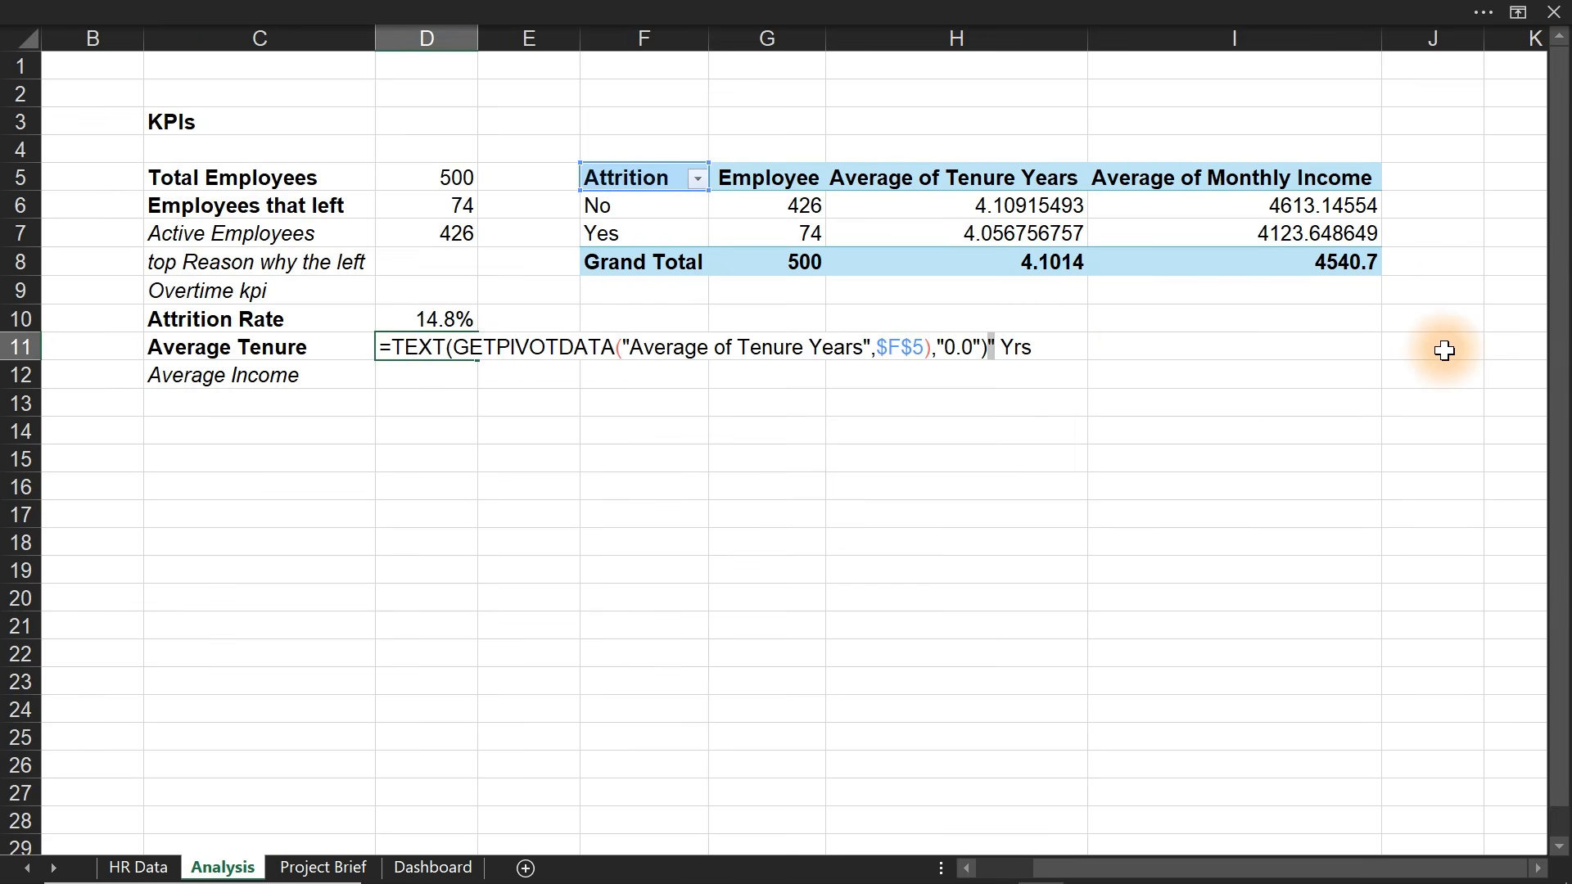
pyautogui.click(1025, 344)
pyautogui.press('Return')
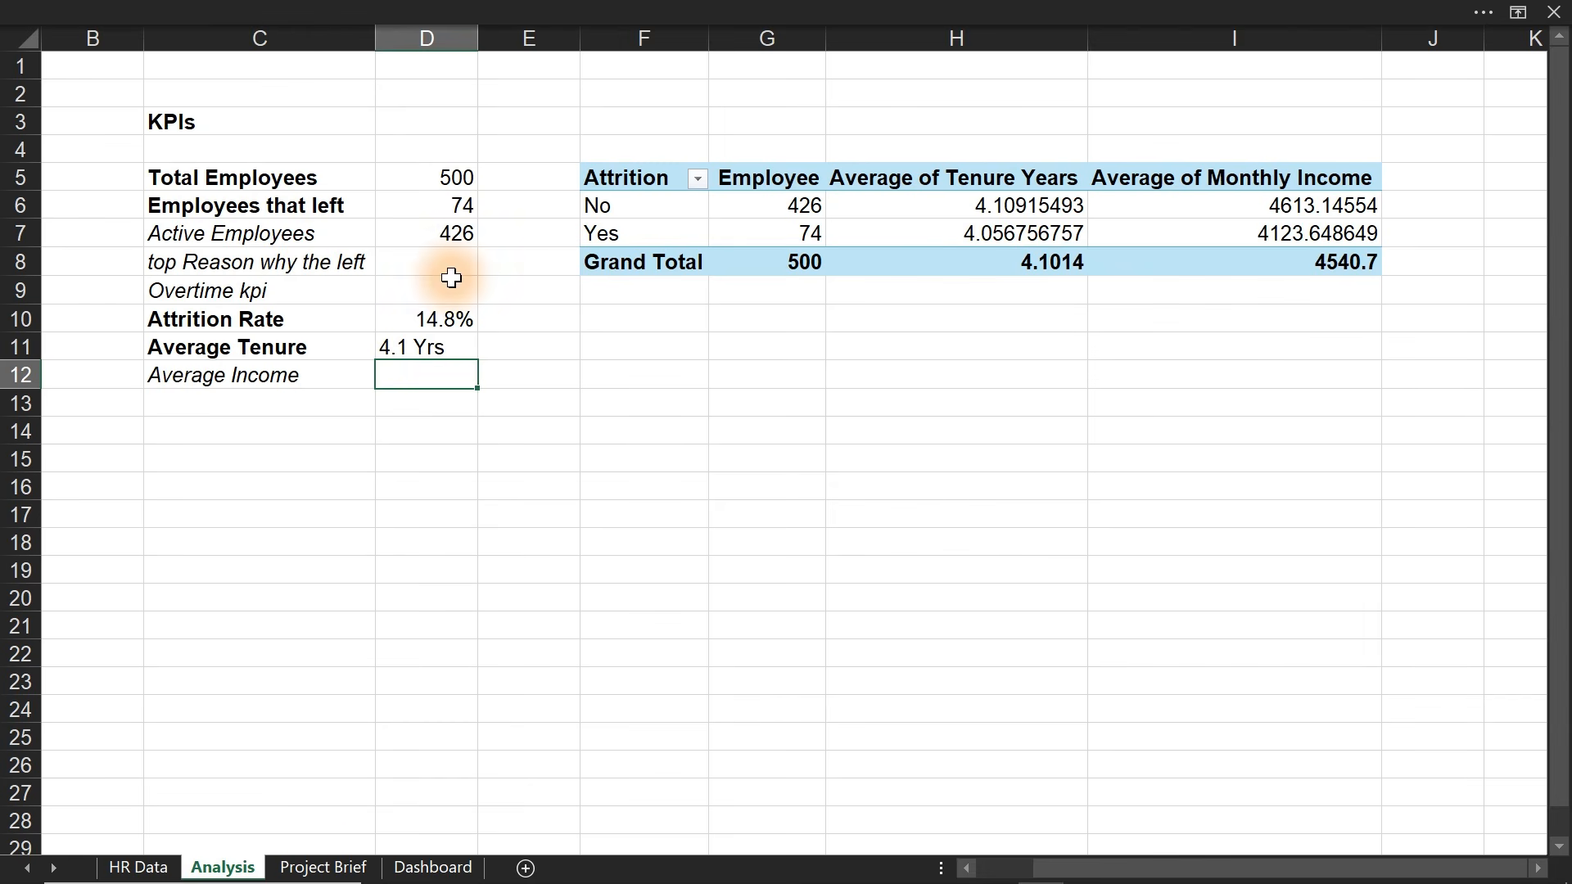
pyautogui.moveTo(283, 237); pyautogui.dragTo(281, 264)
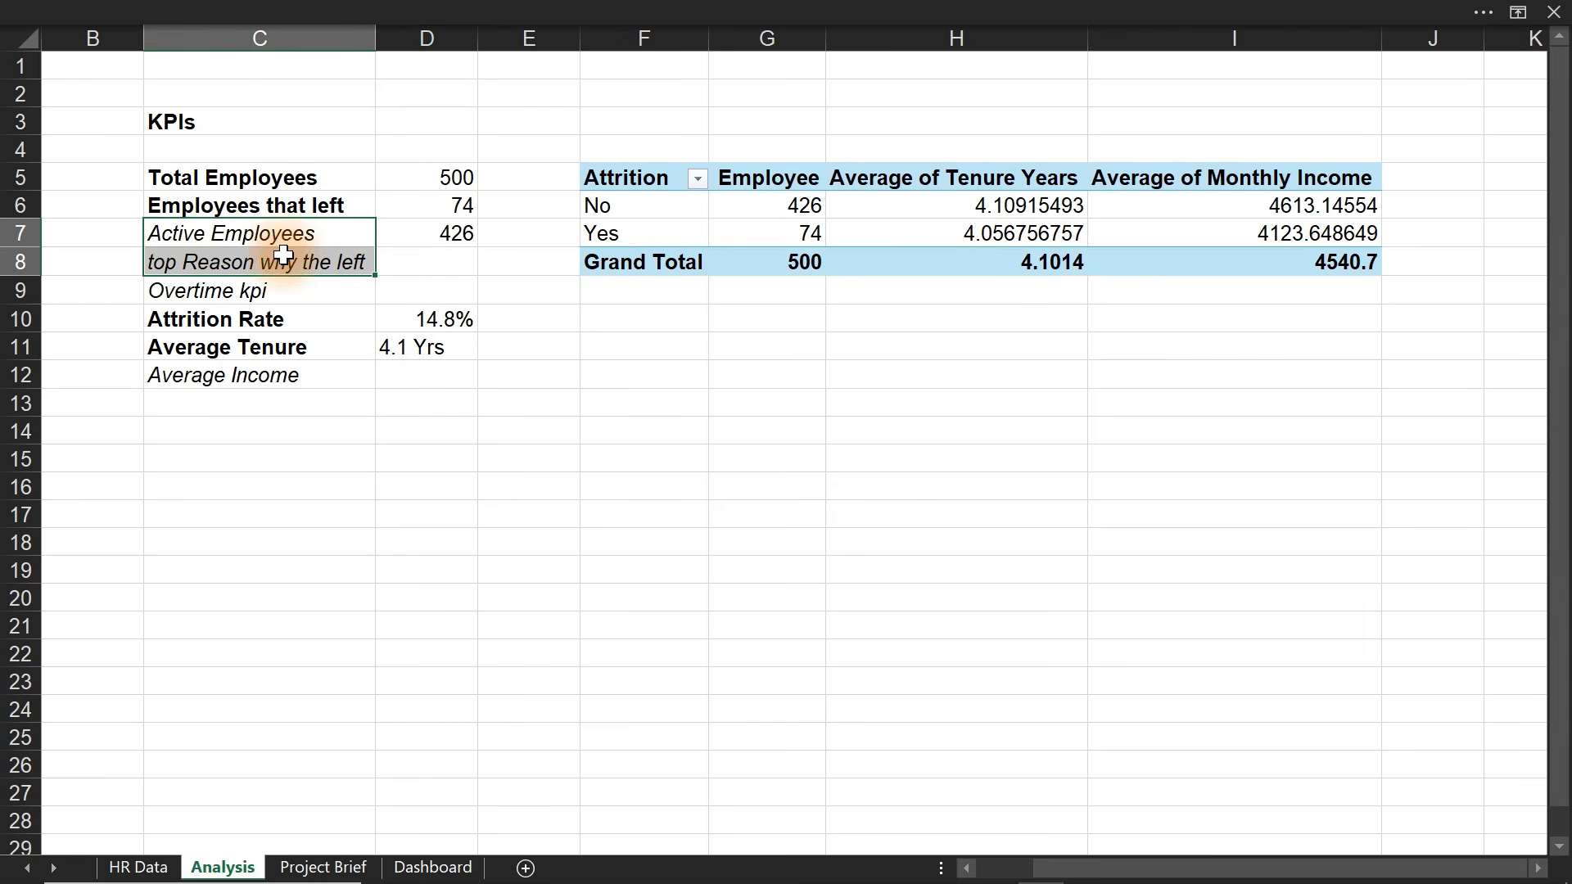
pyautogui.click(276, 297)
pyautogui.click(285, 376)
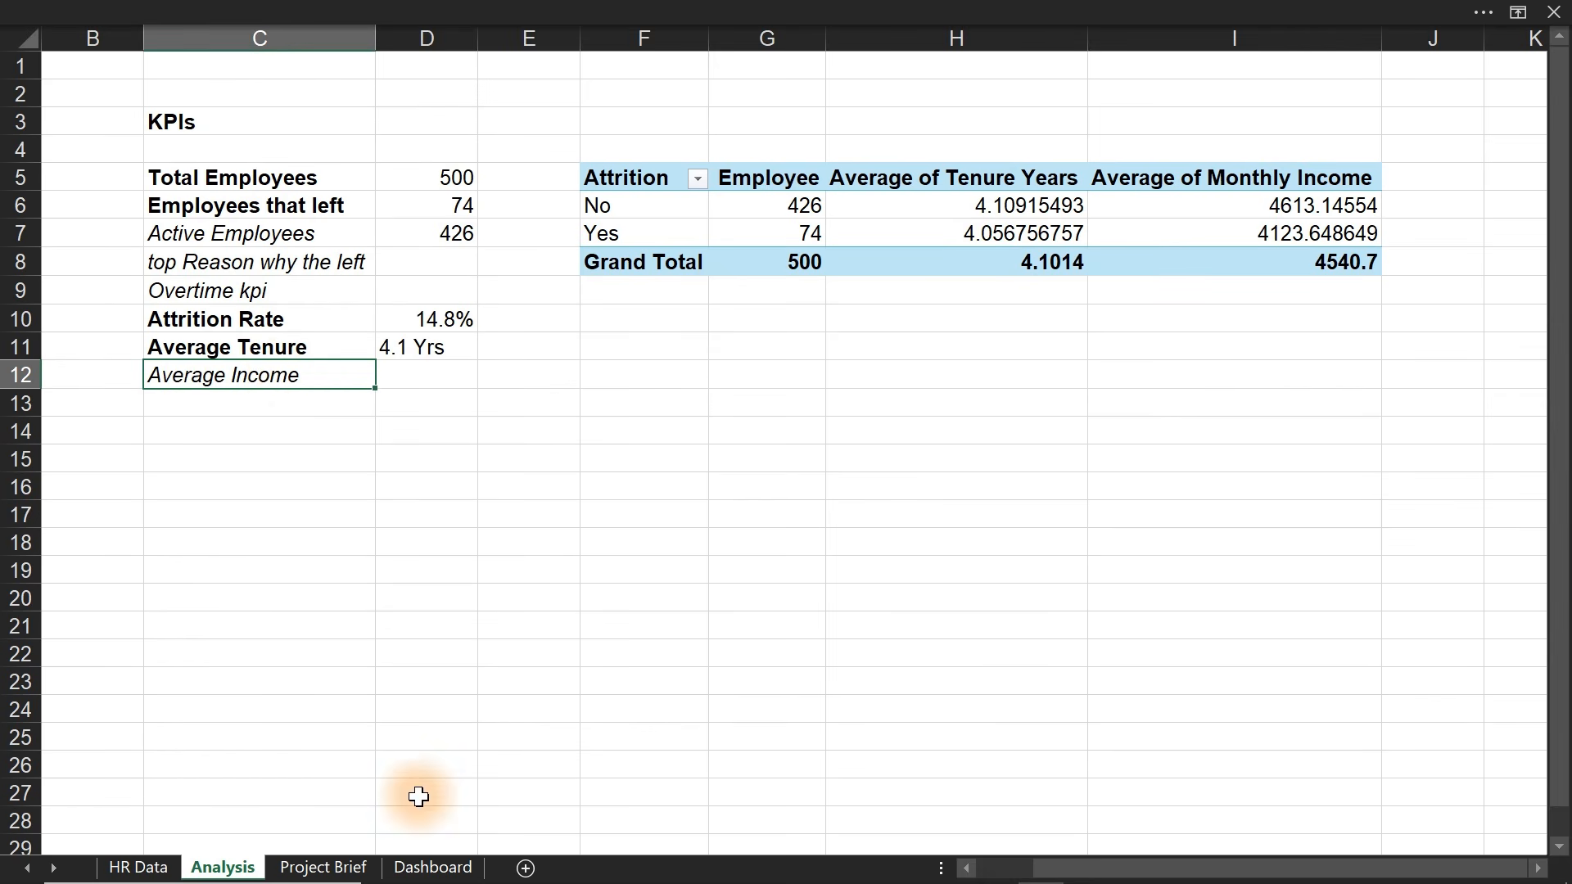
# - On the Dashboard sheet, duplicate the Total Employees label as a narrower text box beside that card's people icon, with the text shortened to "Total"
pyautogui.click(427, 867)
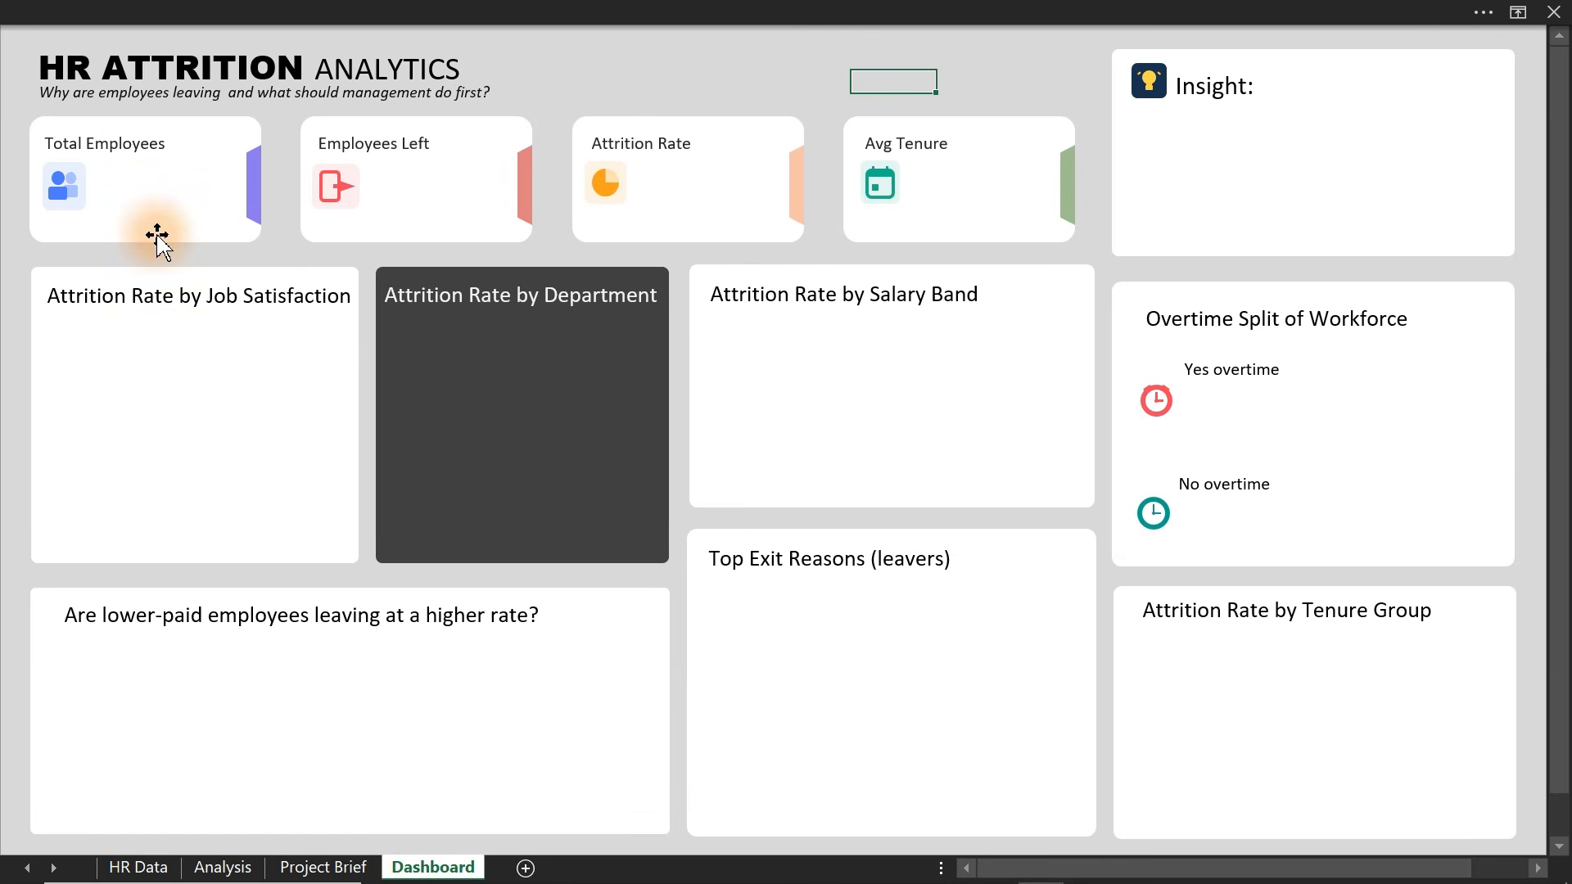
pyautogui.click(145, 145)
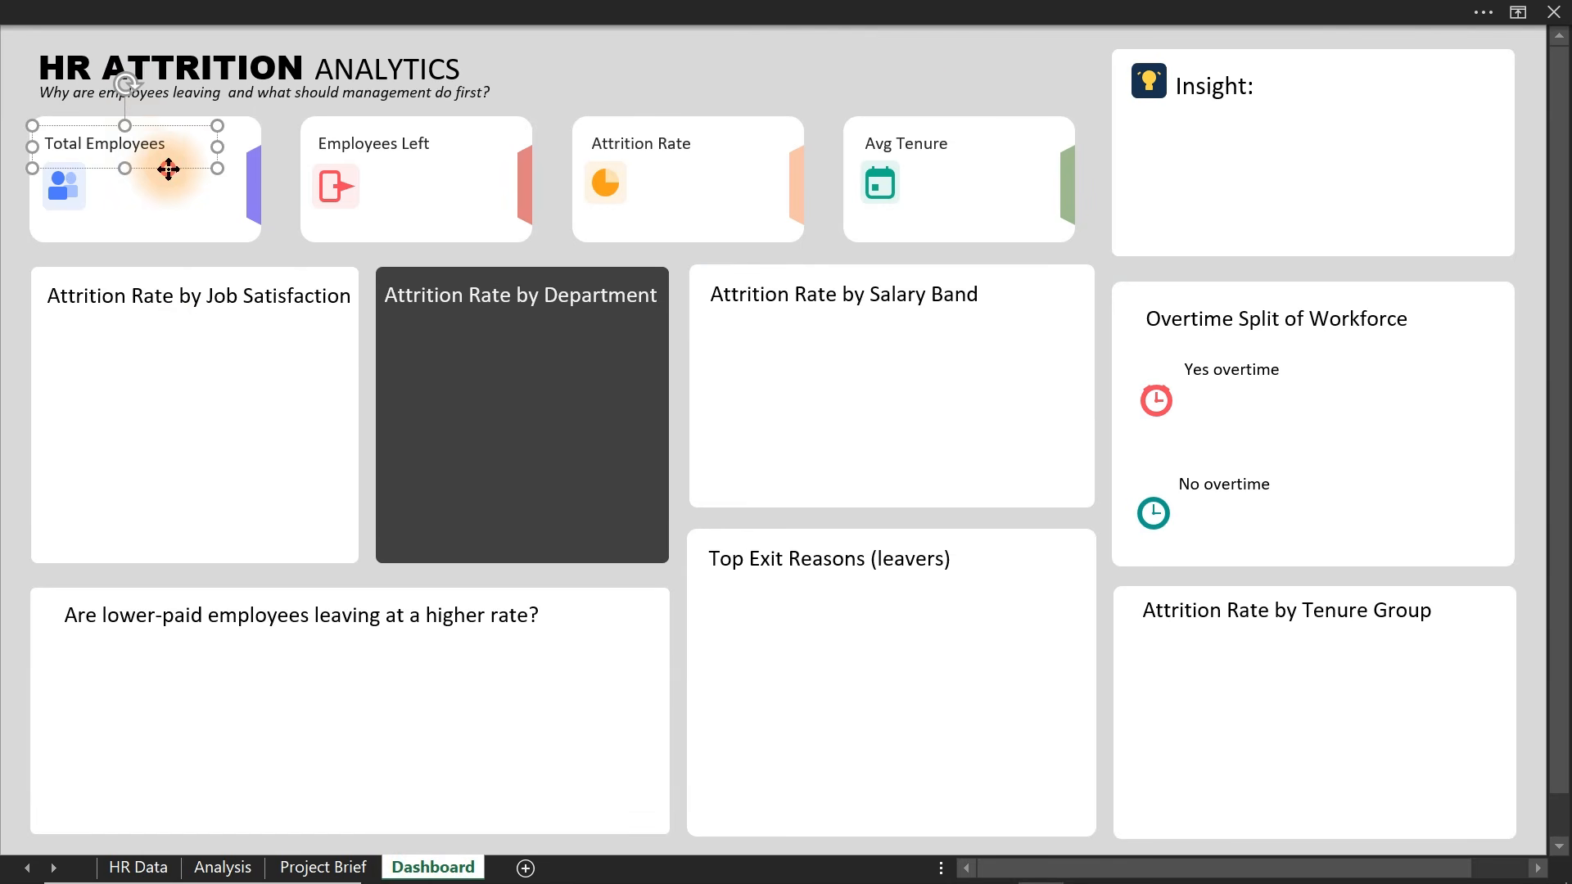
pyautogui.click(168, 168)
pyautogui.moveTo(175, 182); pyautogui.dragTo(235, 198)
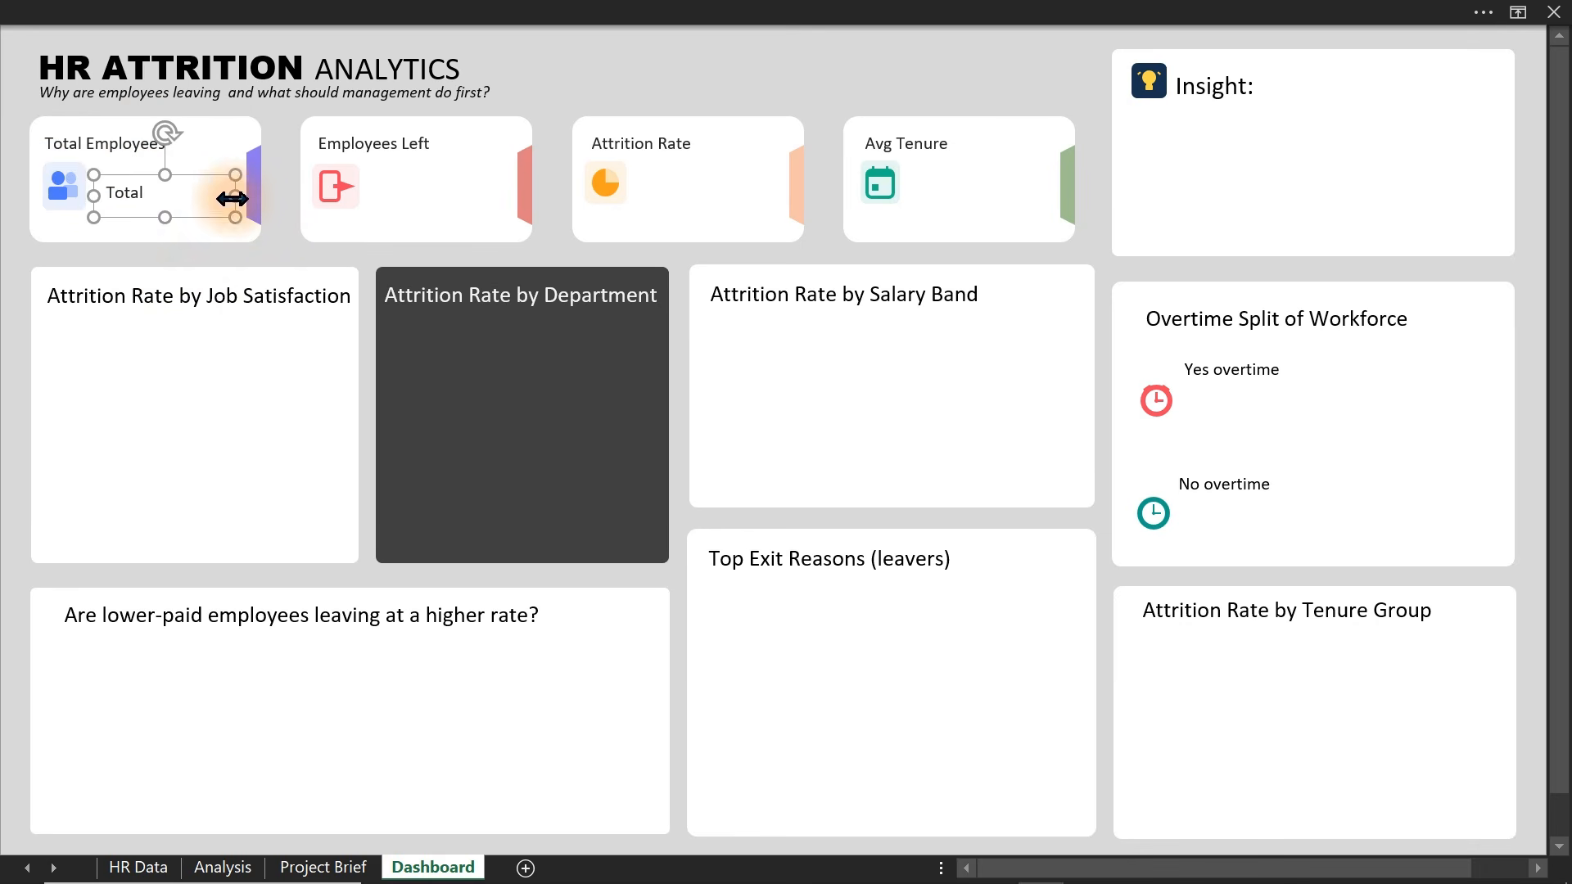
# - Turn on the Formula Bar display for the workbook window
pyautogui.click(733, 22)
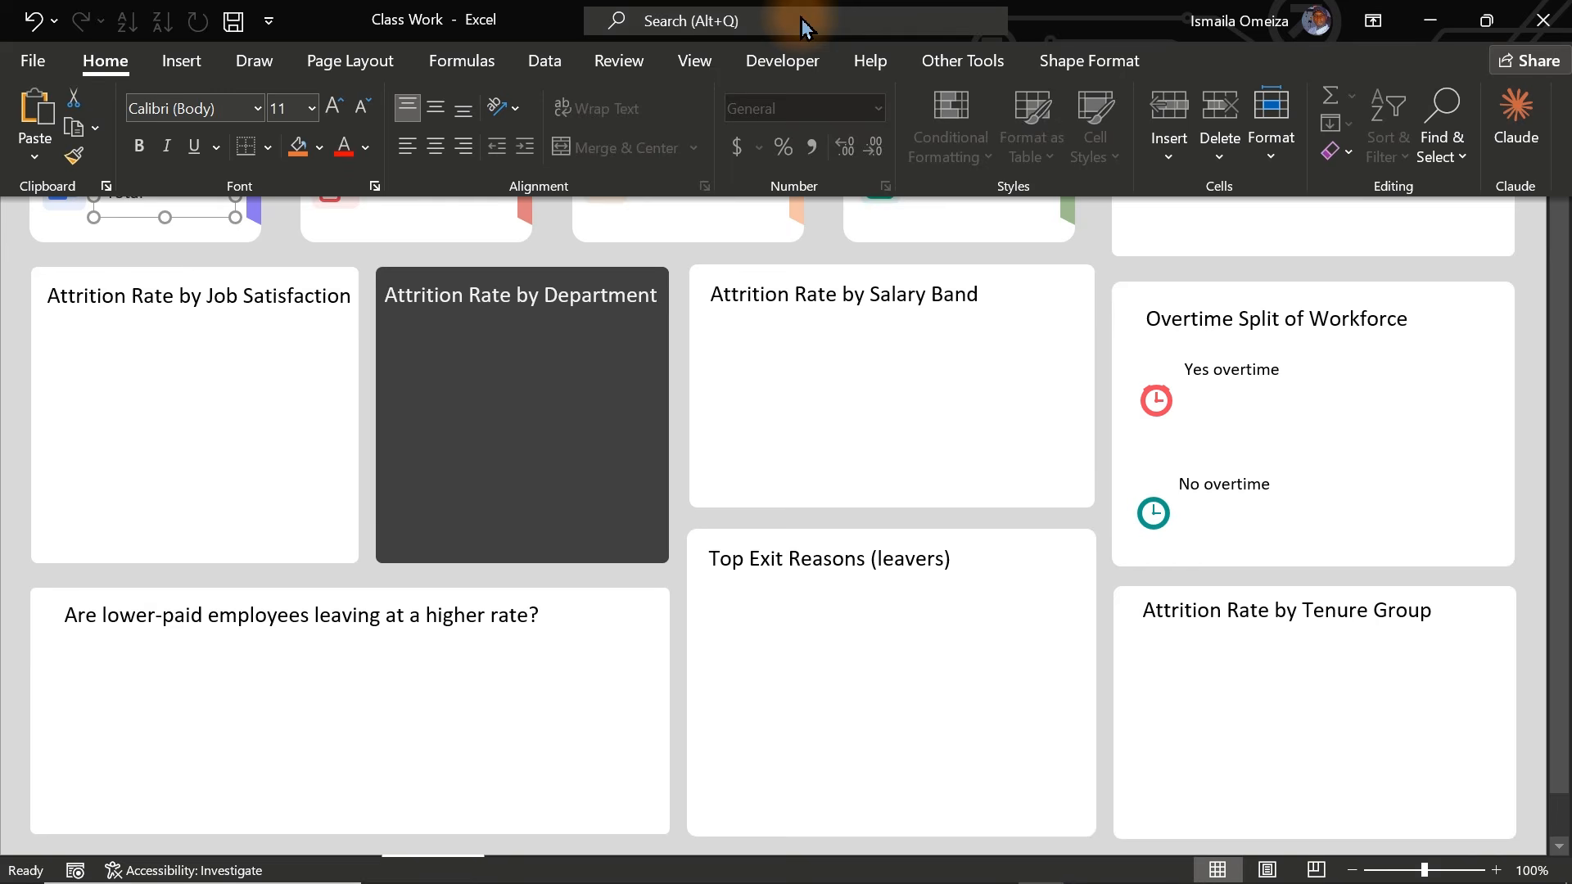
pyautogui.click(696, 66)
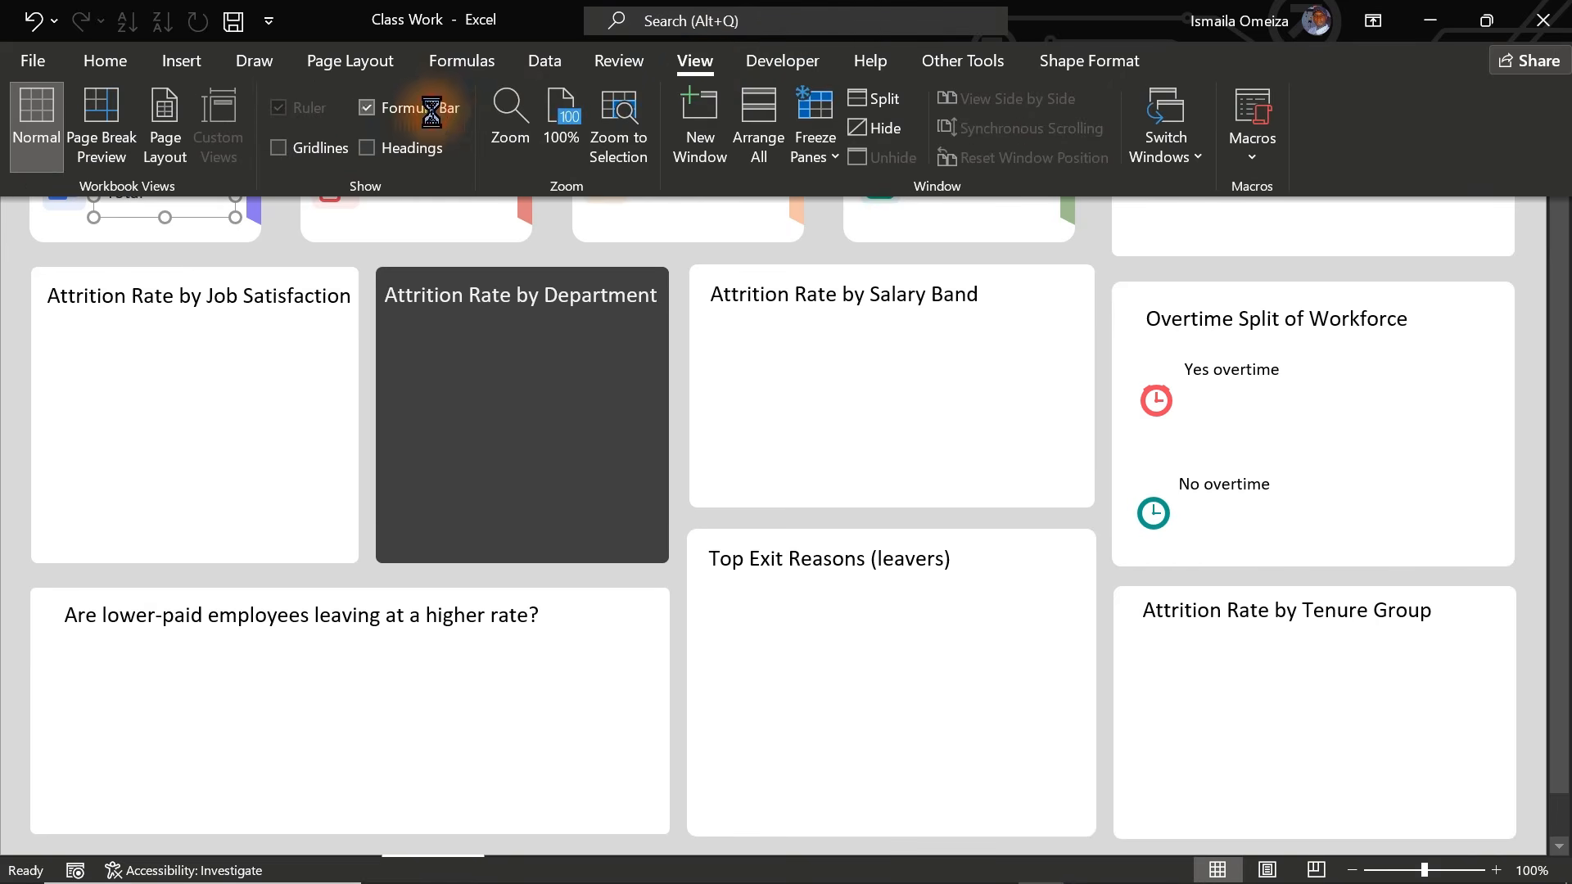
pyautogui.click(414, 106)
# - Link the Total Employees card's value text box to Analysis!D5
pyautogui.click(258, 238)
pyautogui.click(393, 54)
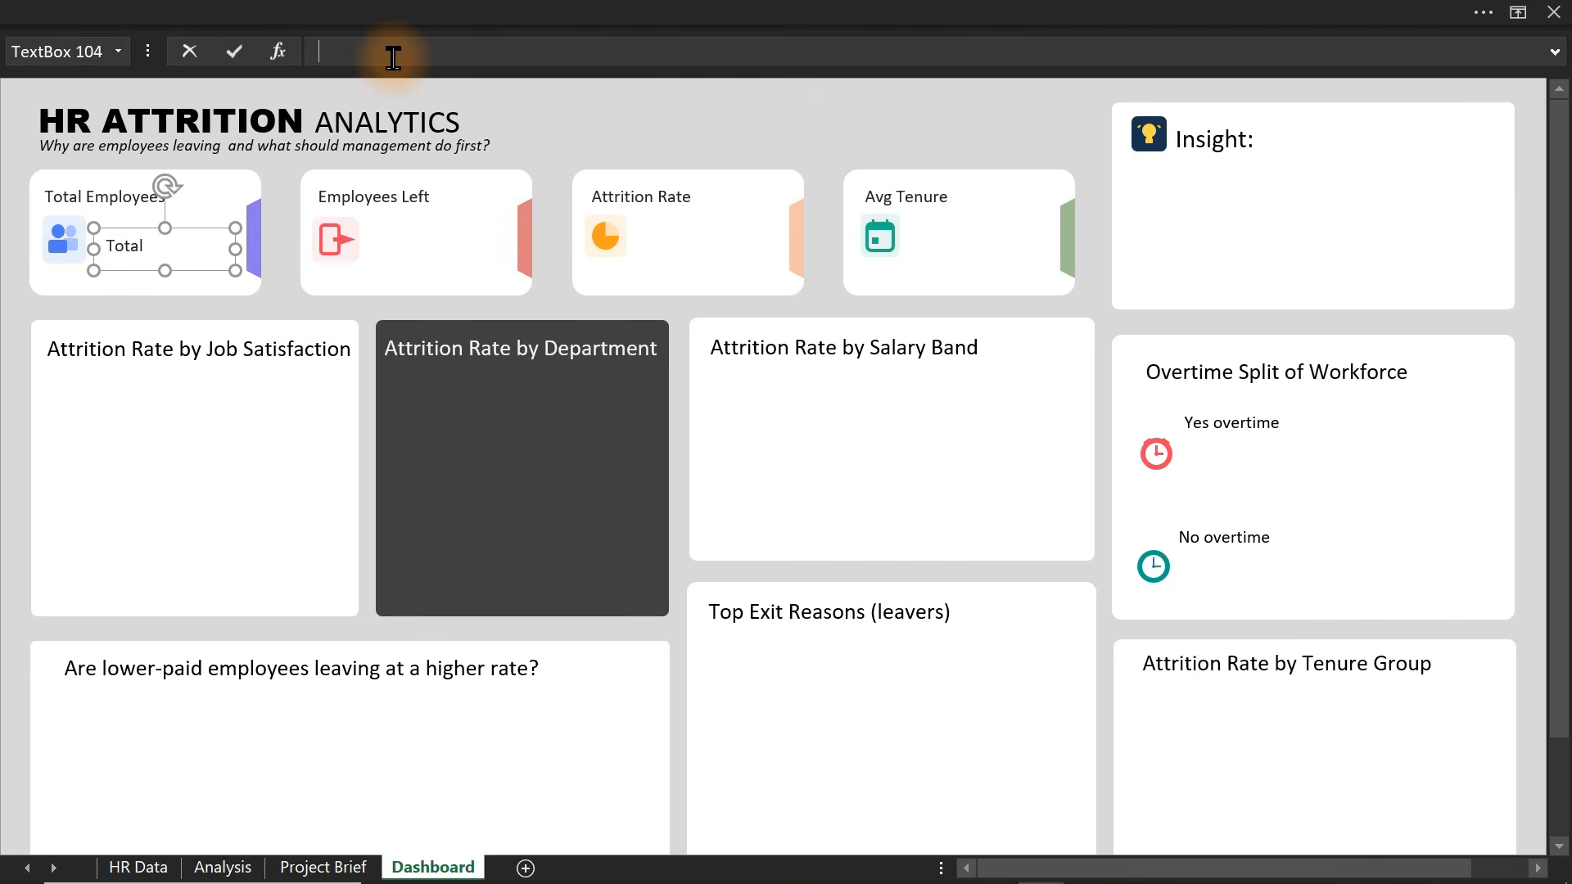
pyautogui.click(225, 866)
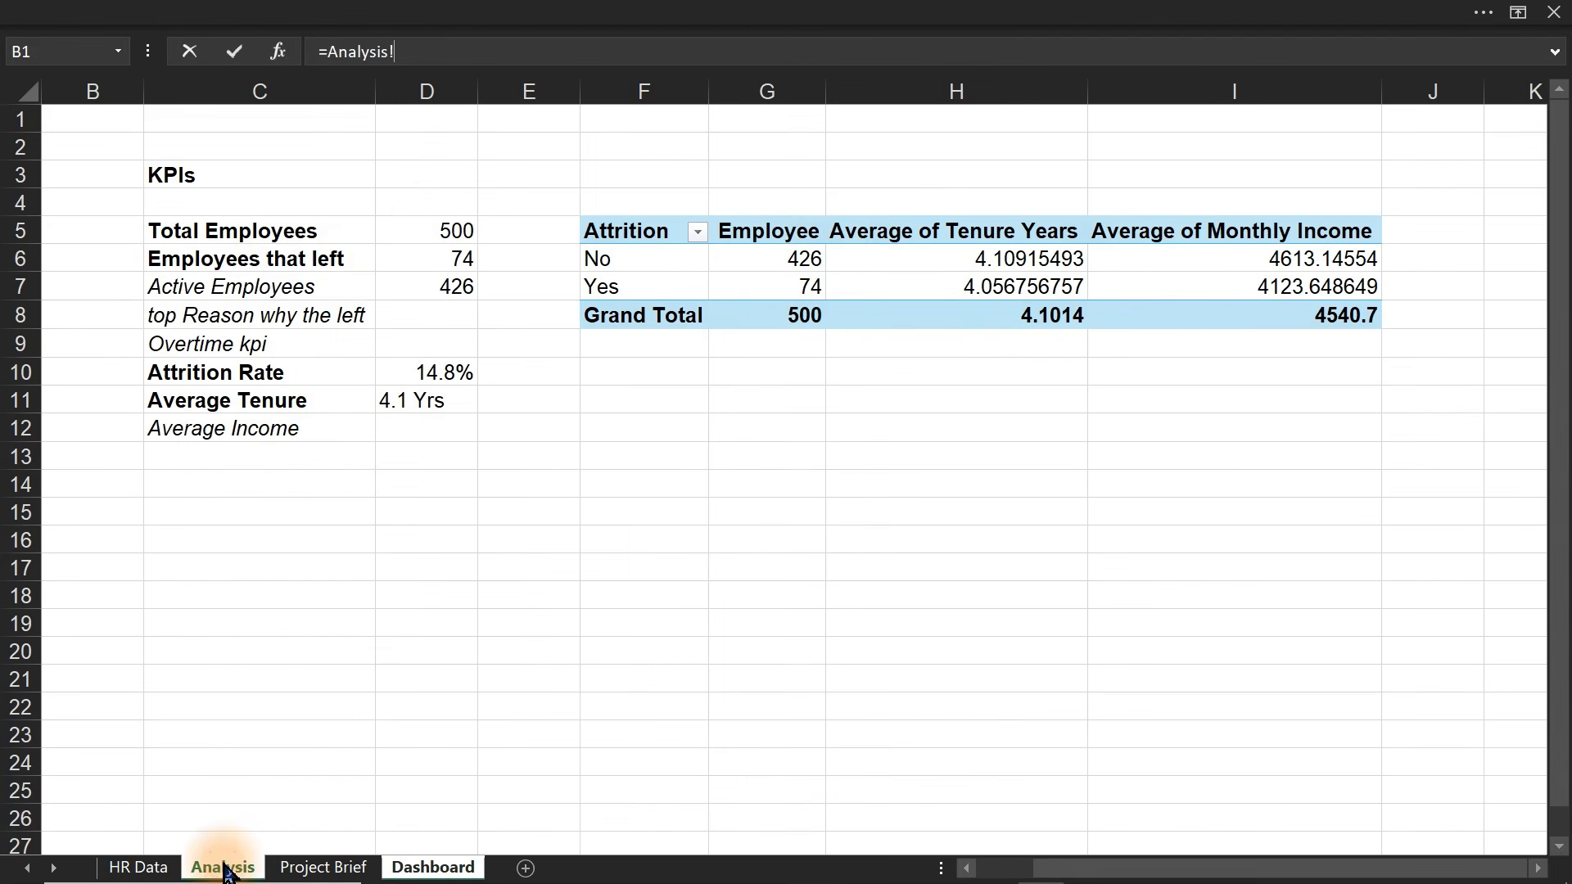
pyautogui.click(426, 232)
pyautogui.press('Return')
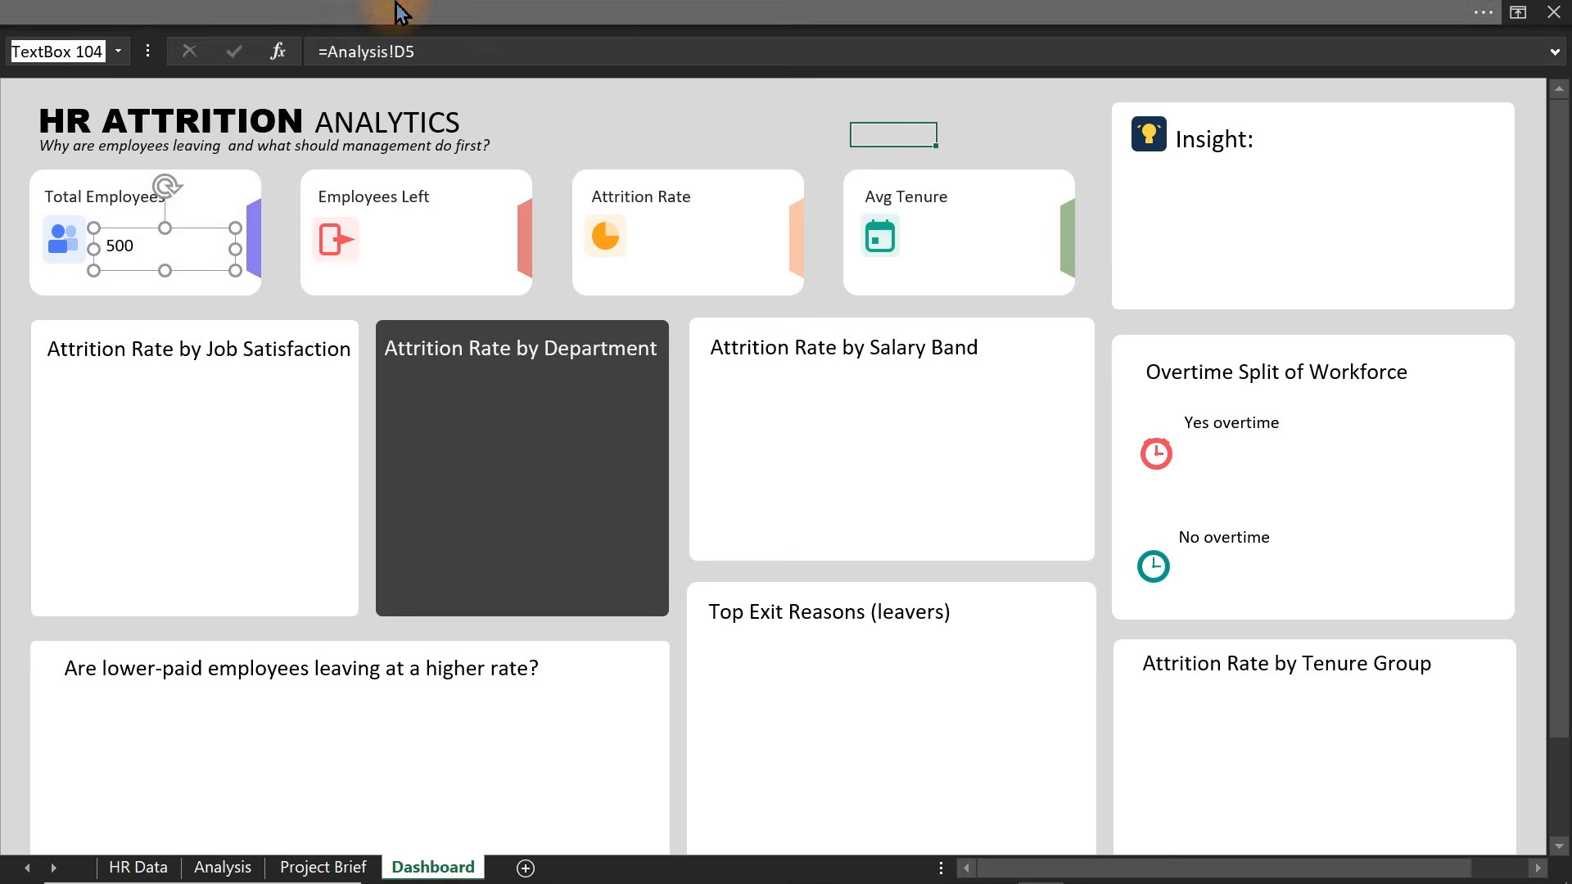
# - Increase the Total Employees value's font size to 32
pyautogui.click(456, 11)
pyautogui.click(123, 64)
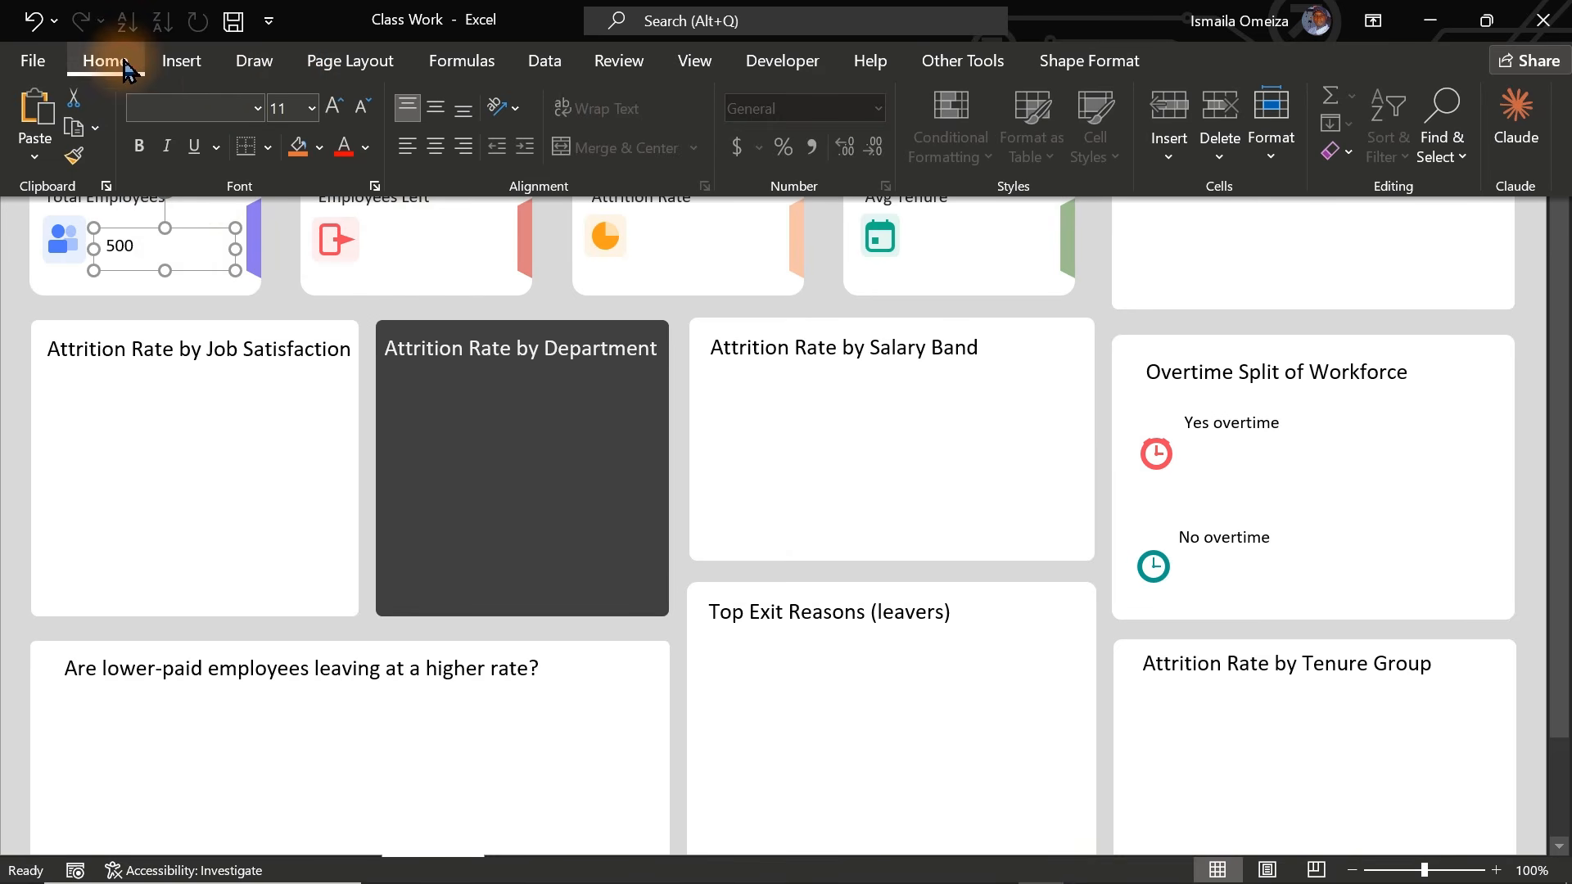
pyautogui.click(331, 108)
pyautogui.click(331, 108)
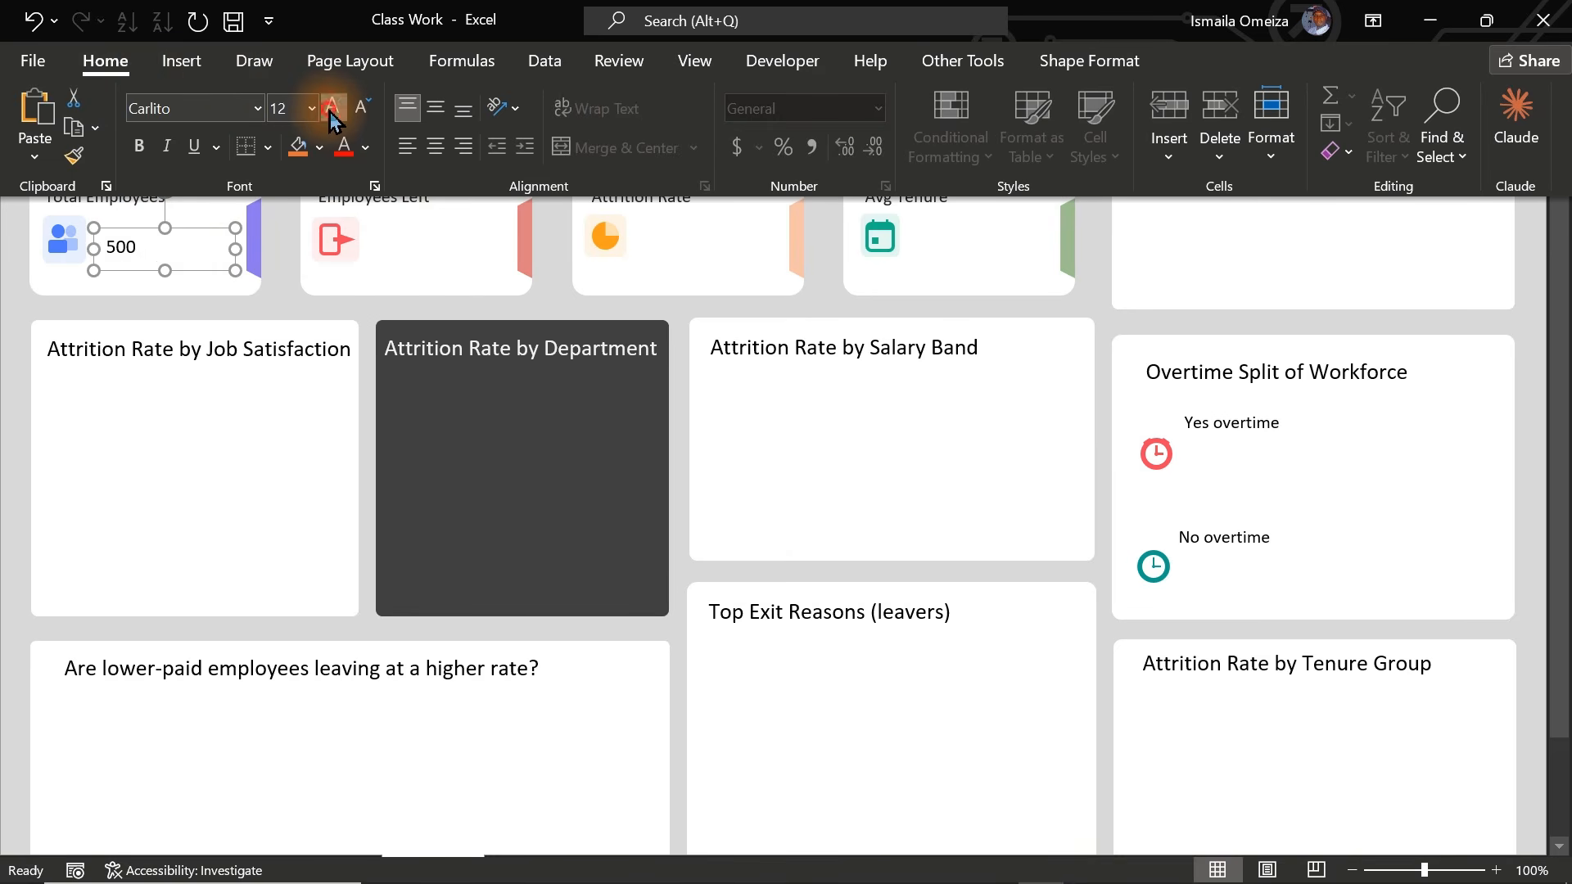
pyautogui.click(331, 108)
pyautogui.click(332, 108)
pyautogui.click(332, 108)
pyautogui.click(331, 108)
pyautogui.click(332, 108)
pyautogui.click(331, 108)
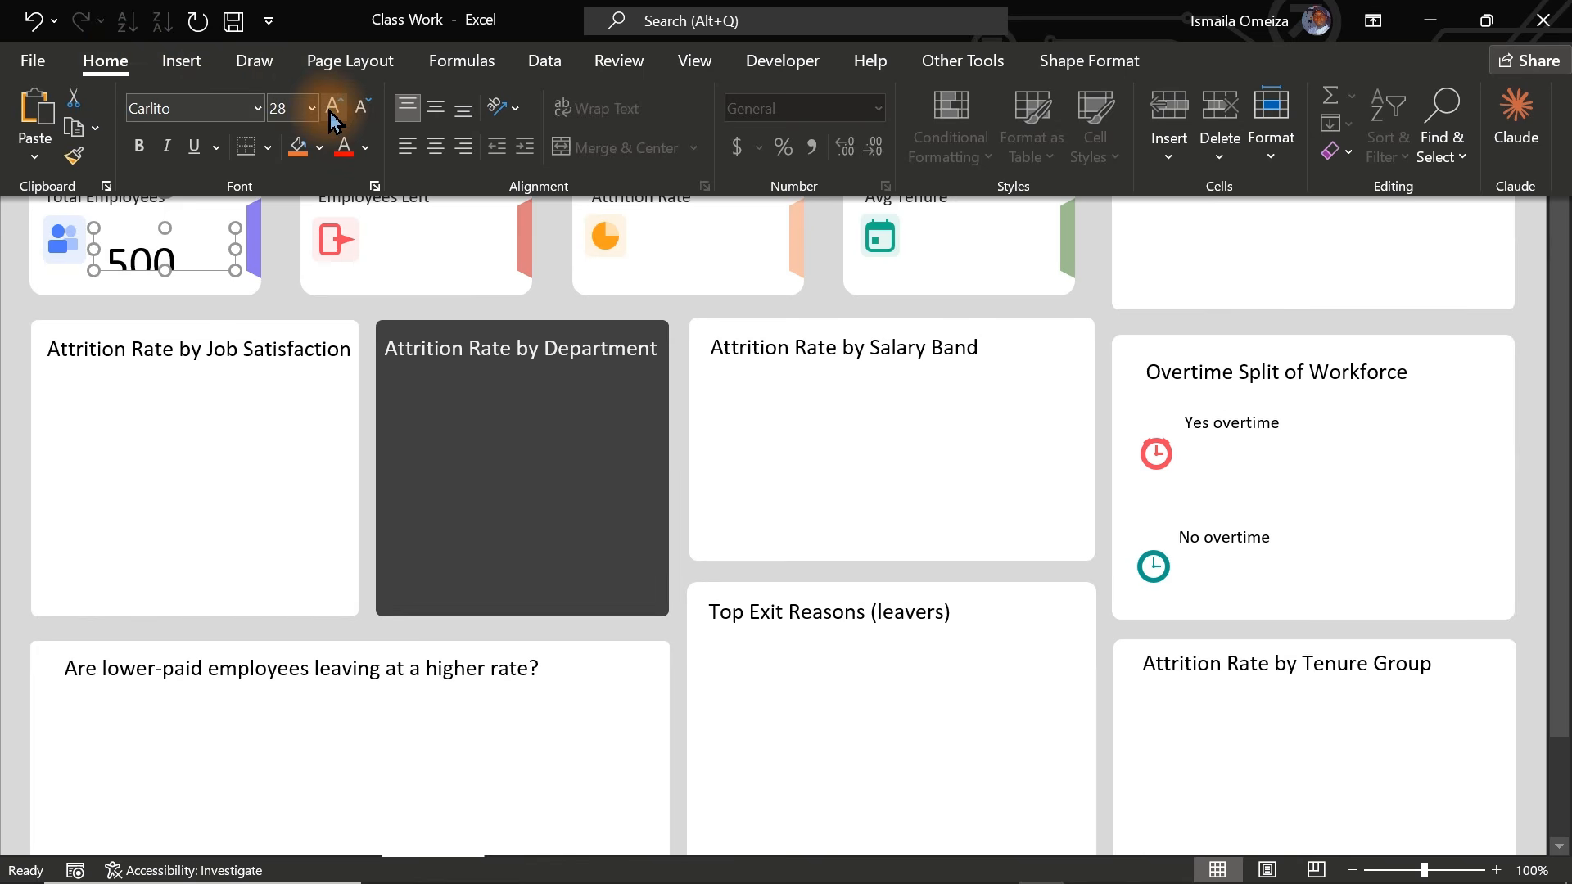
pyautogui.click(332, 108)
# - Make the Total Employees value box taller to fit the number and shift it slightly closer to the people icon
pyautogui.click(201, 218)
pyautogui.moveTo(163, 229); pyautogui.dragTo(165, 201)
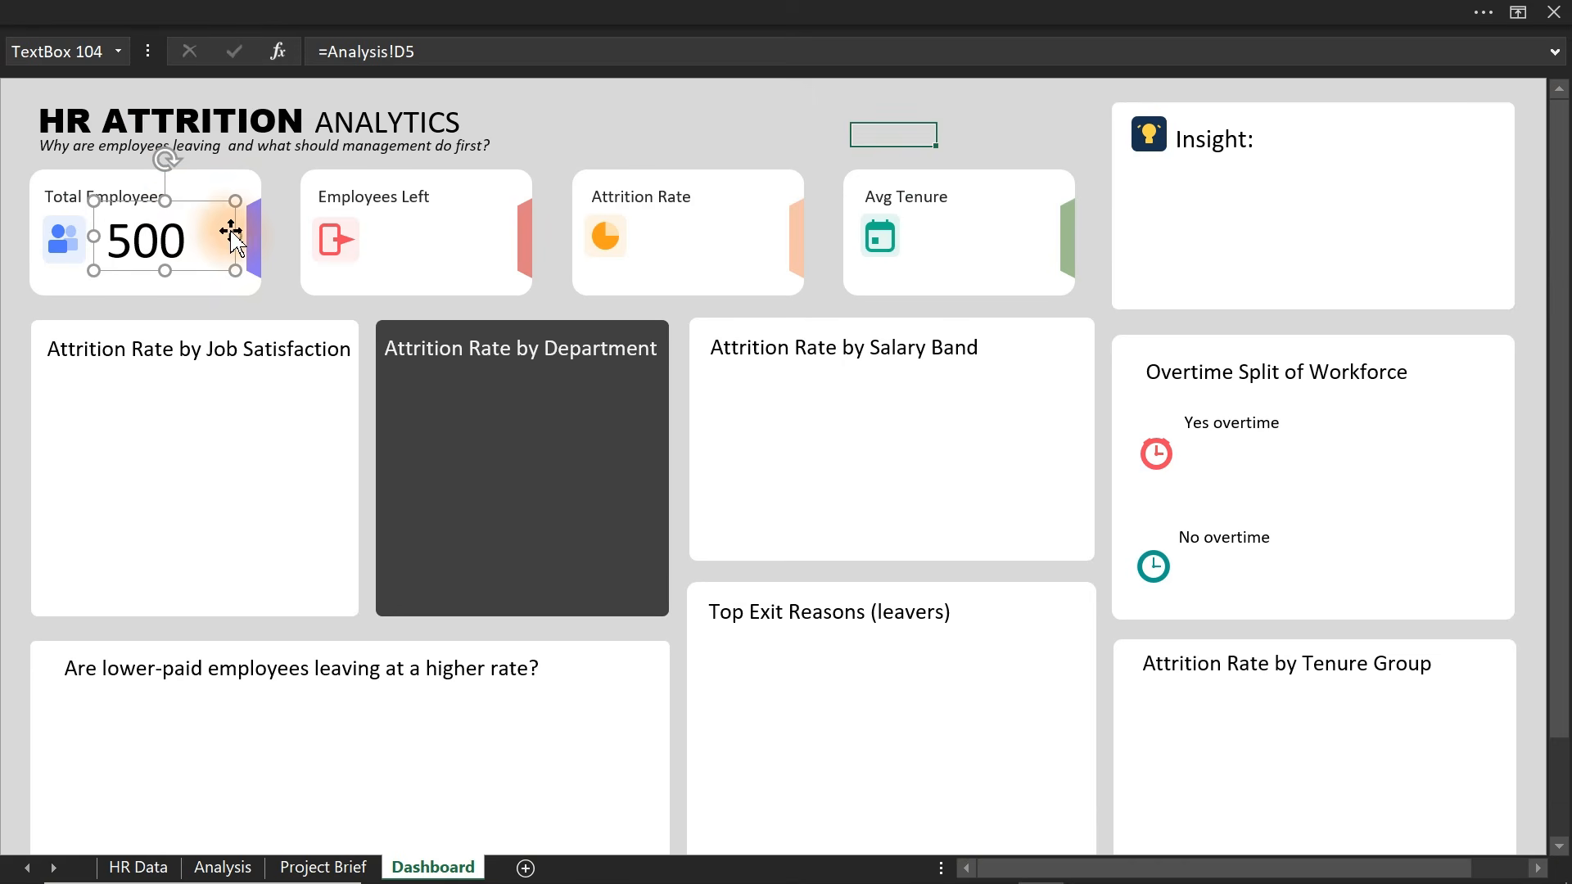
pyautogui.moveTo(223, 269); pyautogui.dragTo(216, 265)
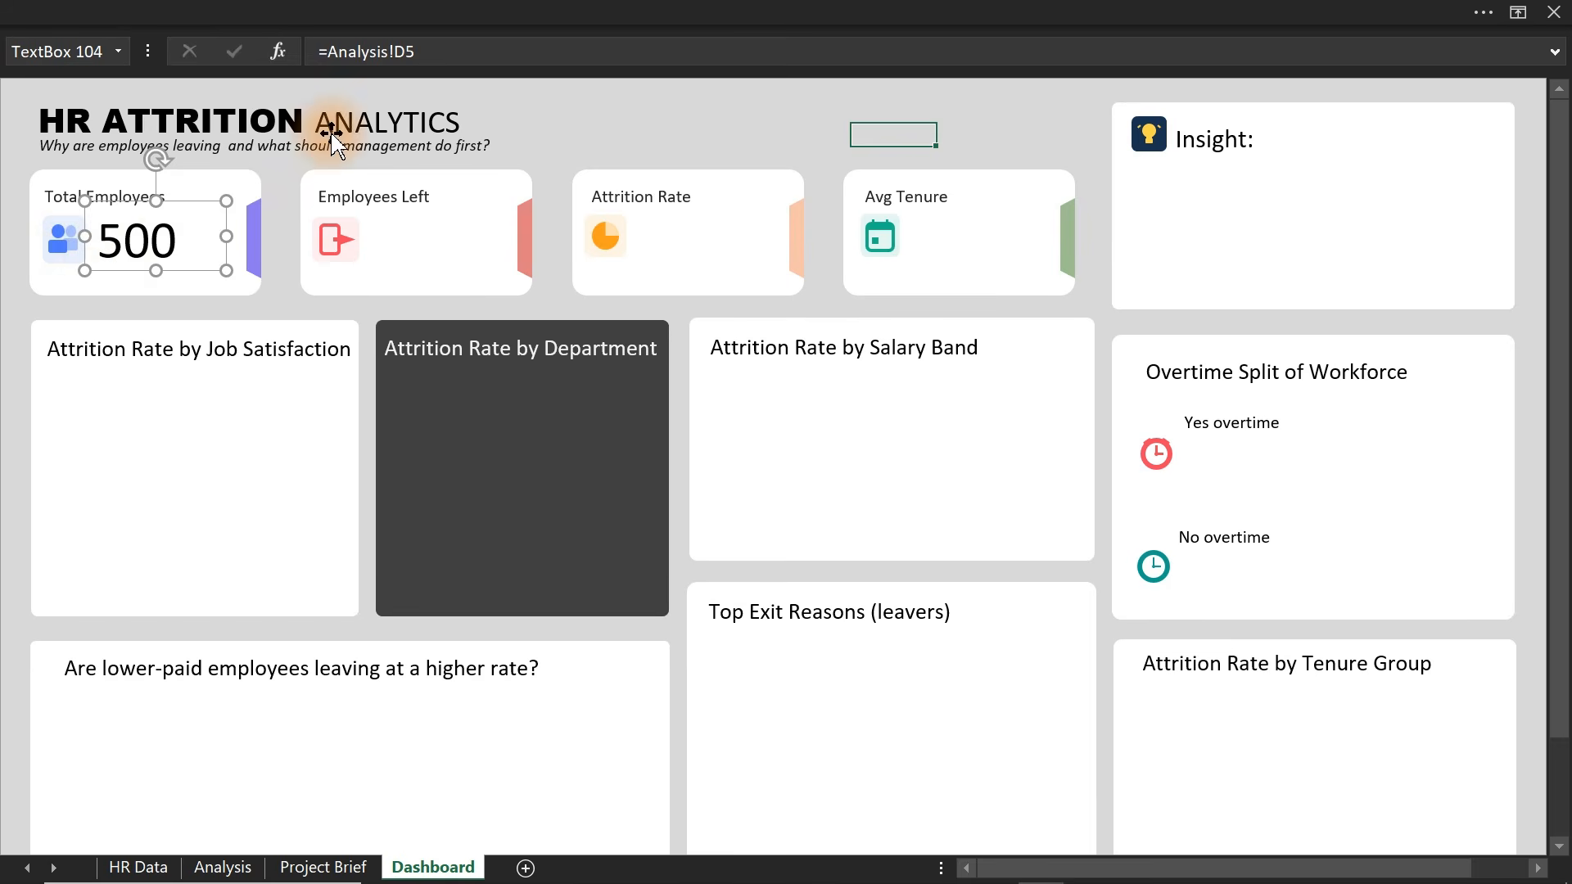
# - Change the Total Employees value's font color to dark gray
pyautogui.click(458, 10)
pyautogui.click(365, 148)
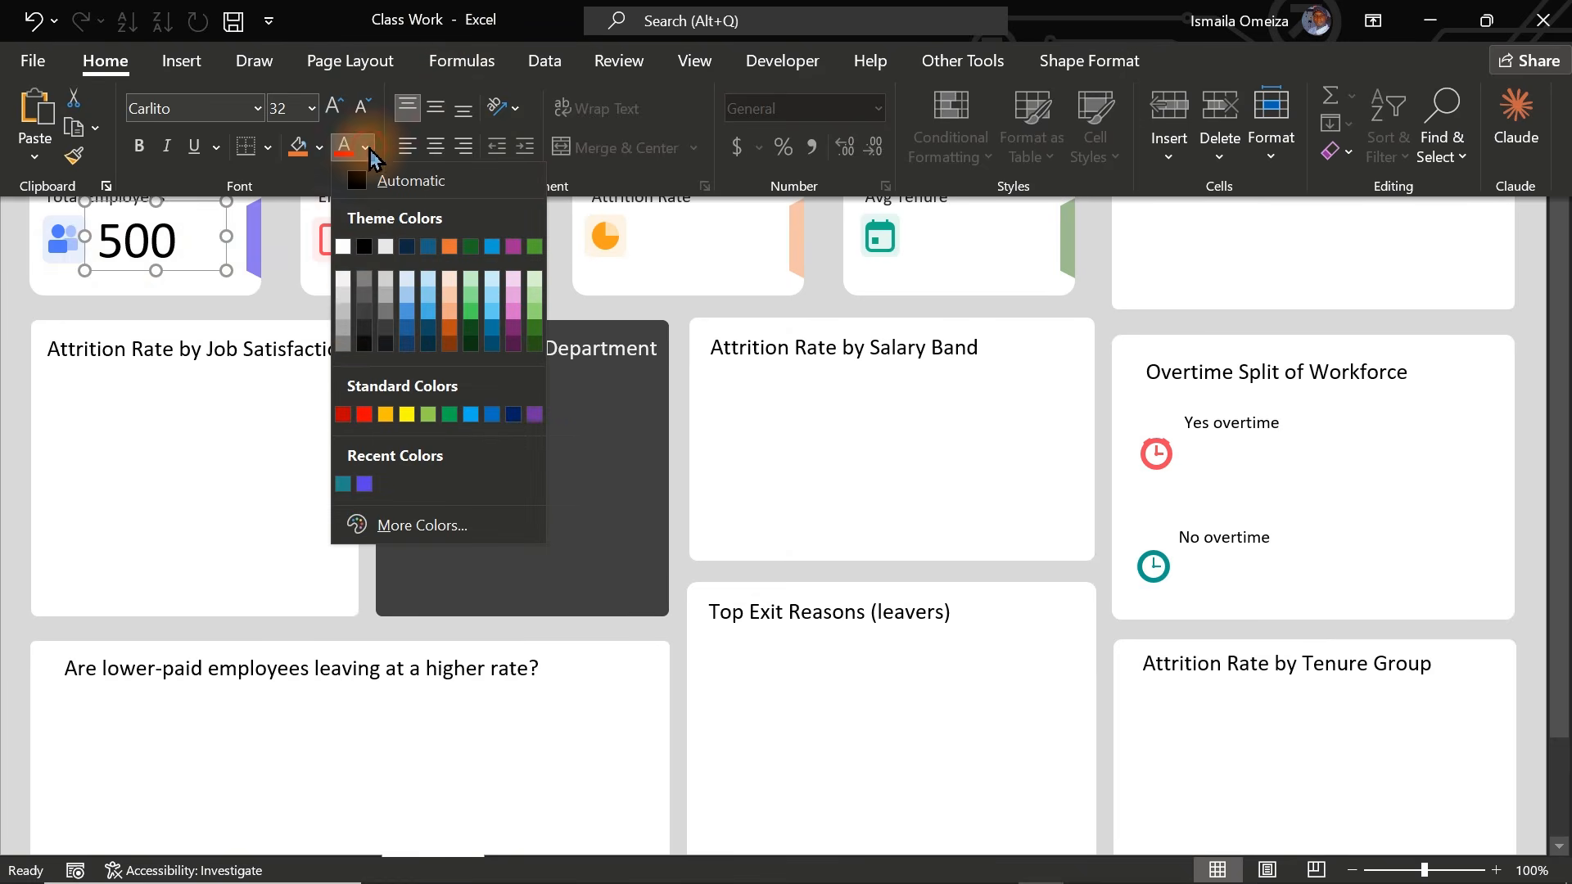
pyautogui.click(365, 315)
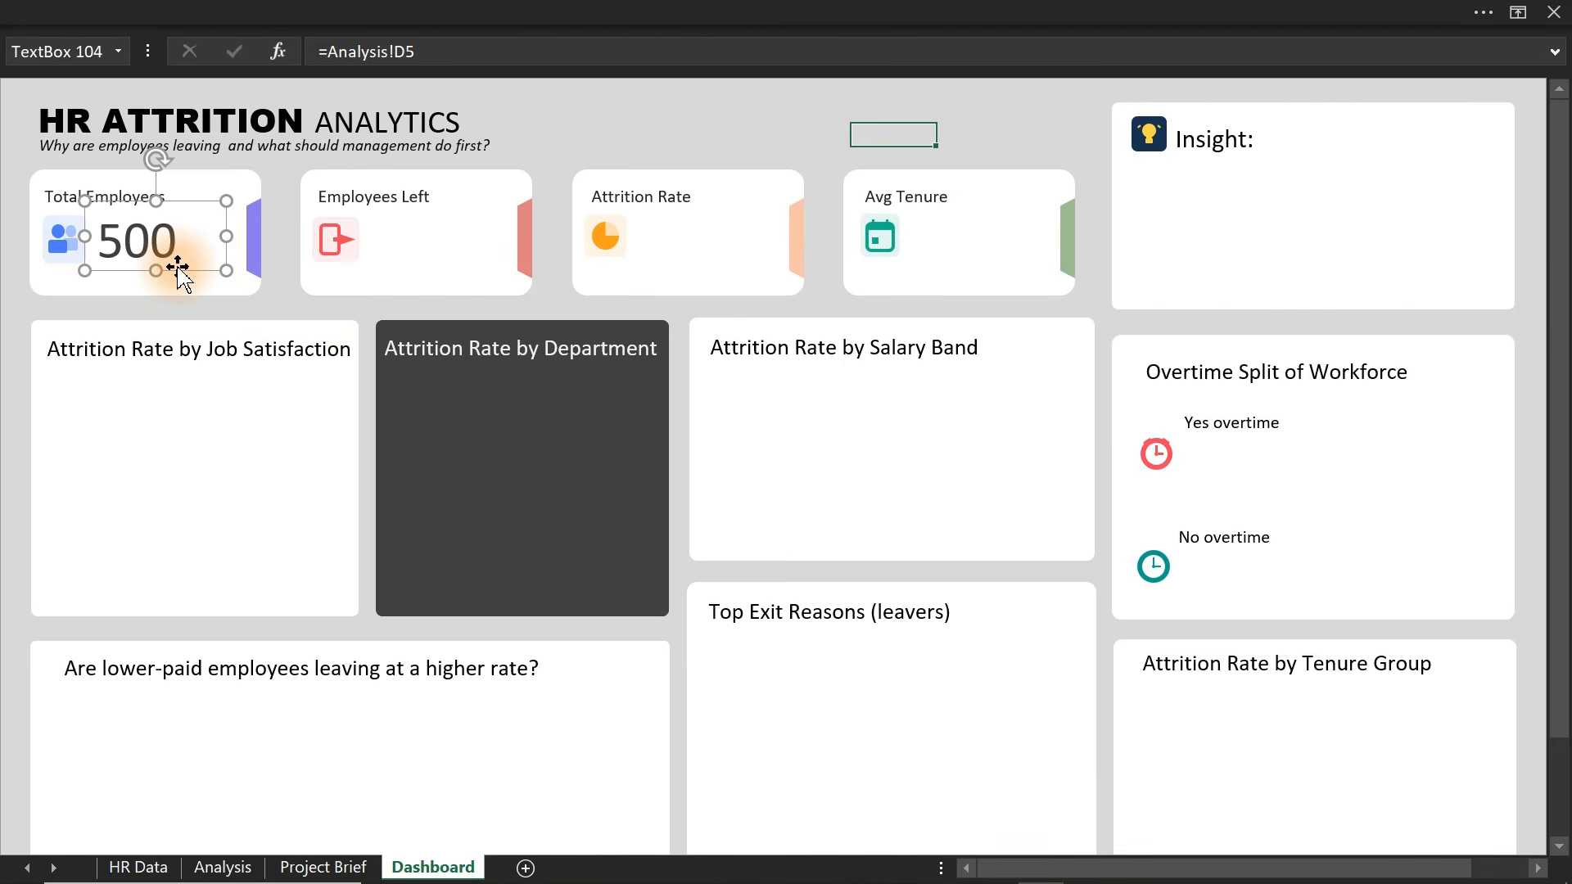
# - Copy the value text box into the Employees Left, Attrition Rate and Avg Tenure cards, positioning each copy beside its icon
pyautogui.moveTo(177, 268); pyautogui.dragTo(411, 253)
pyautogui.hotkey('ctrl', 'd')
pyautogui.hotkey('ctrl', 'd')
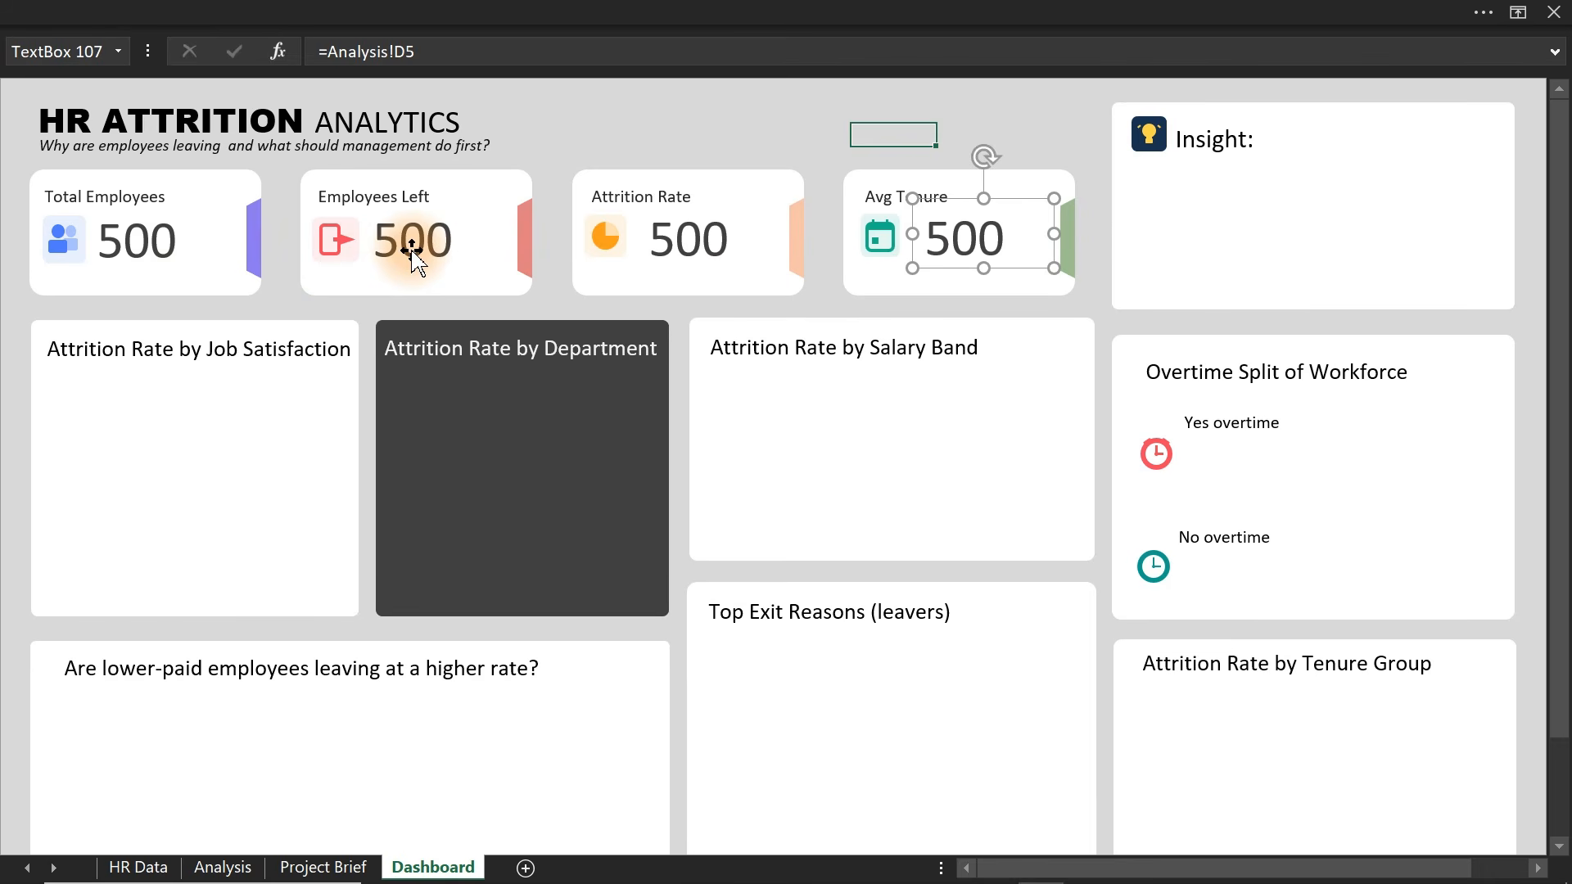
pyautogui.moveTo(974, 242); pyautogui.dragTo(958, 242)
pyautogui.click(692, 259)
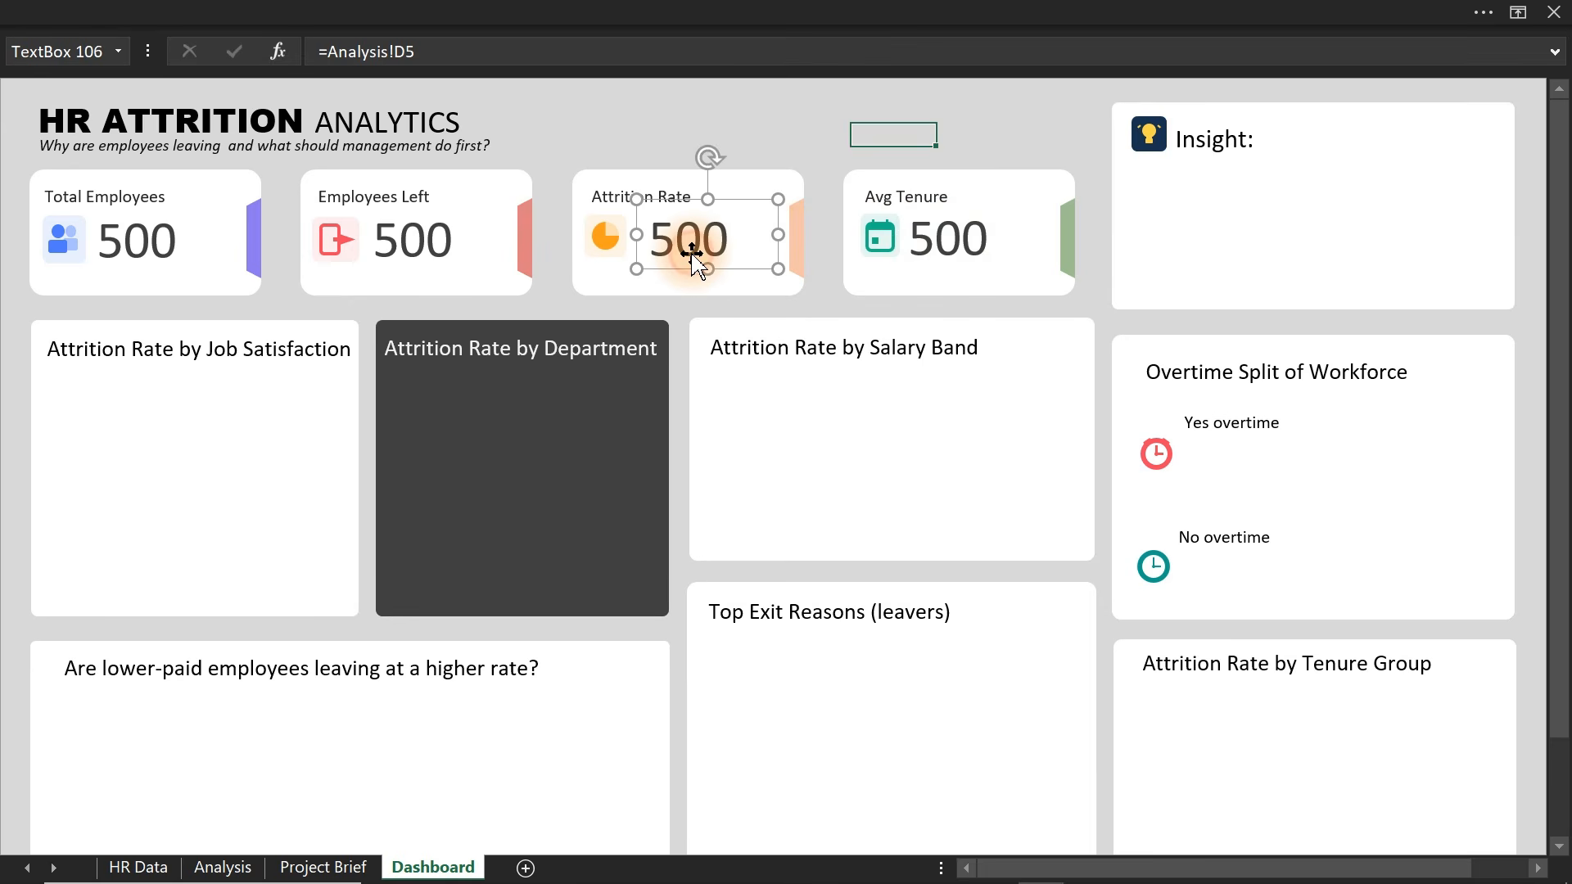
pyautogui.moveTo(692, 257); pyautogui.dragTo(677, 257)
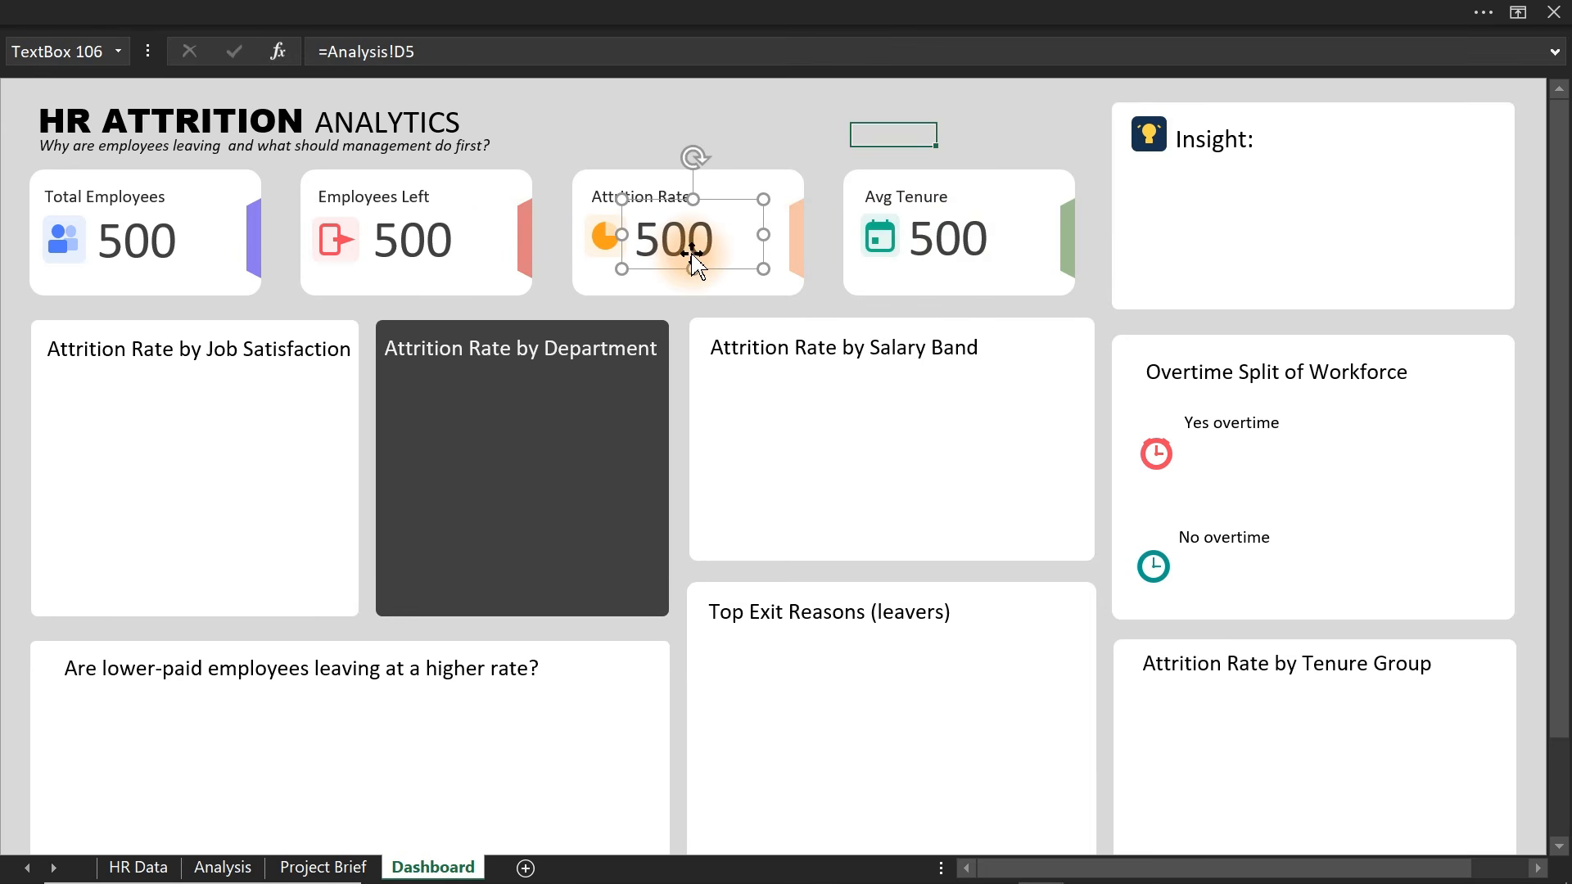
# - Link the Employees Left card's value text box to Analysis!D6
pyautogui.click(452, 241)
pyautogui.write('=')
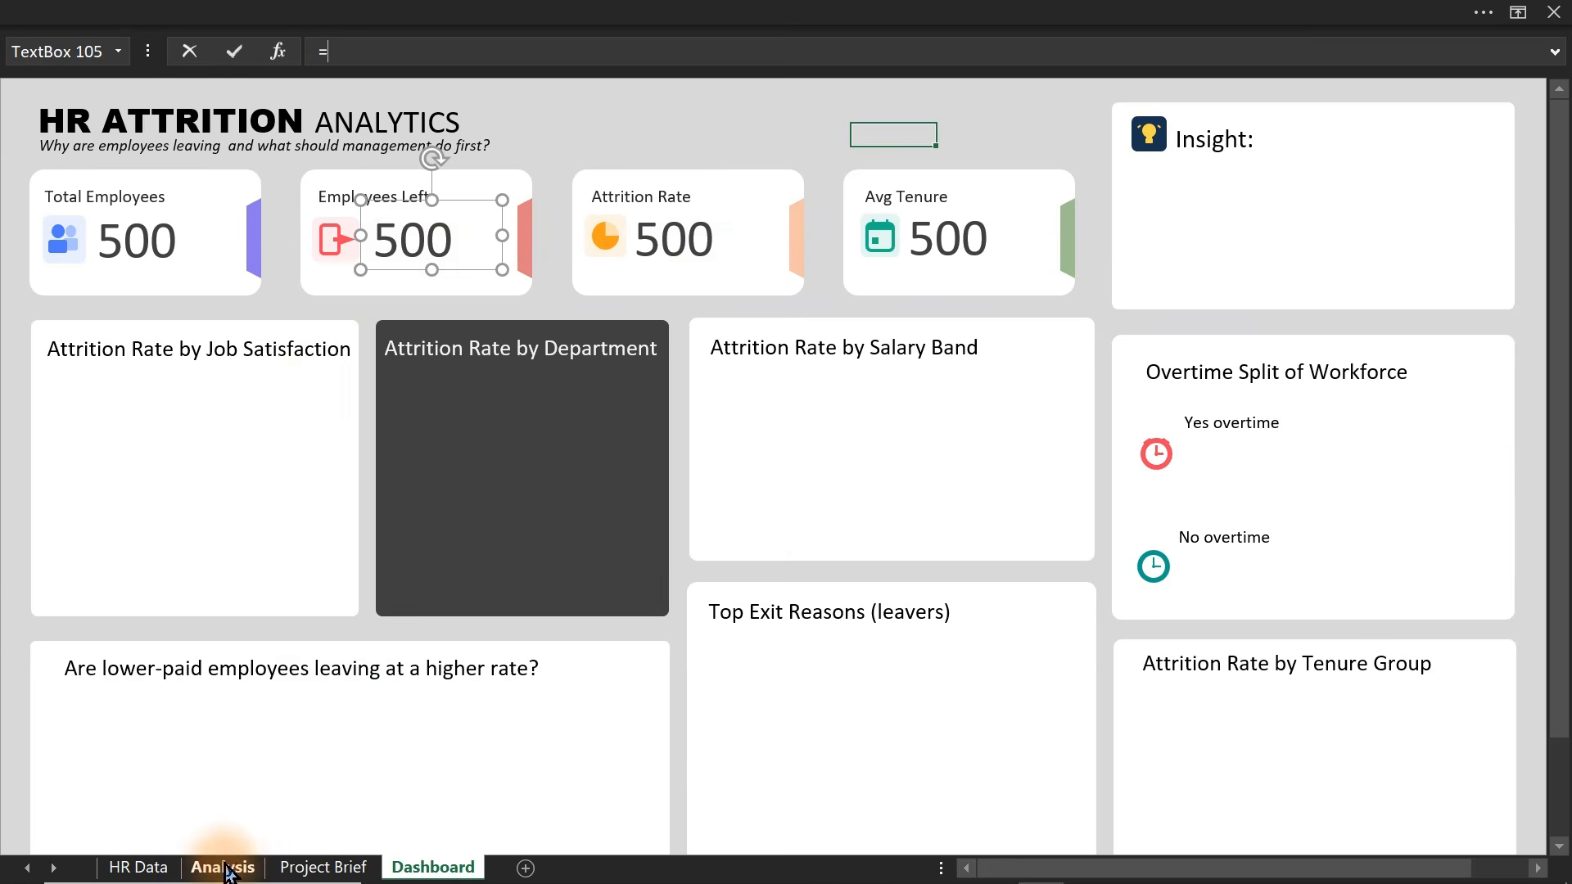
pyautogui.click(222, 868)
pyautogui.click(424, 261)
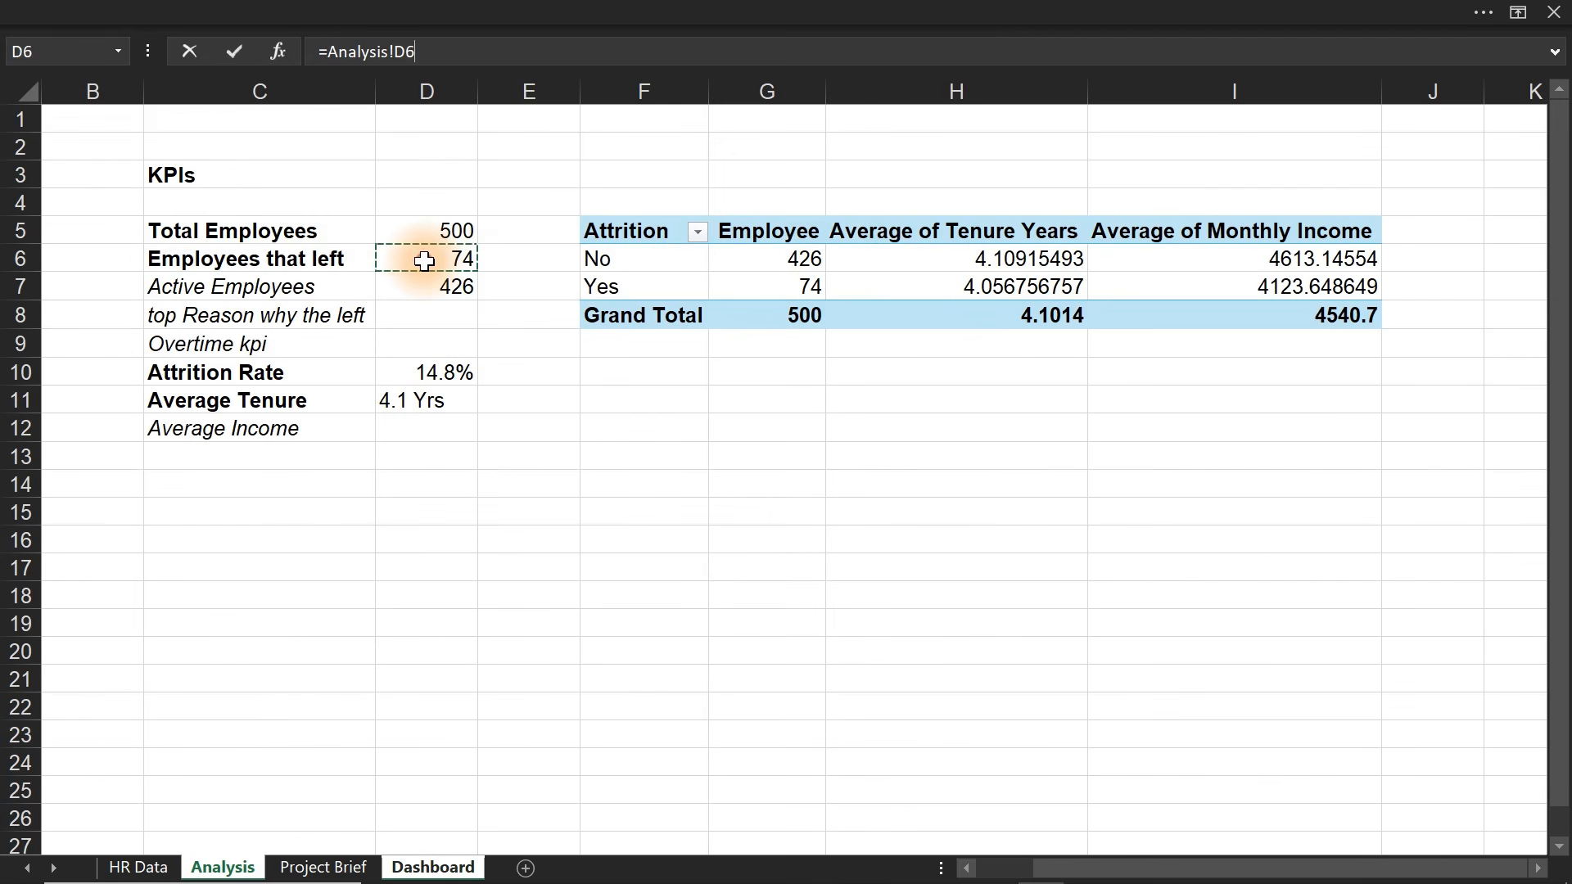
pyautogui.press('Return')
# - Link the Attrition Rate card's value text box to Analysis!D10
pyautogui.click(690, 238)
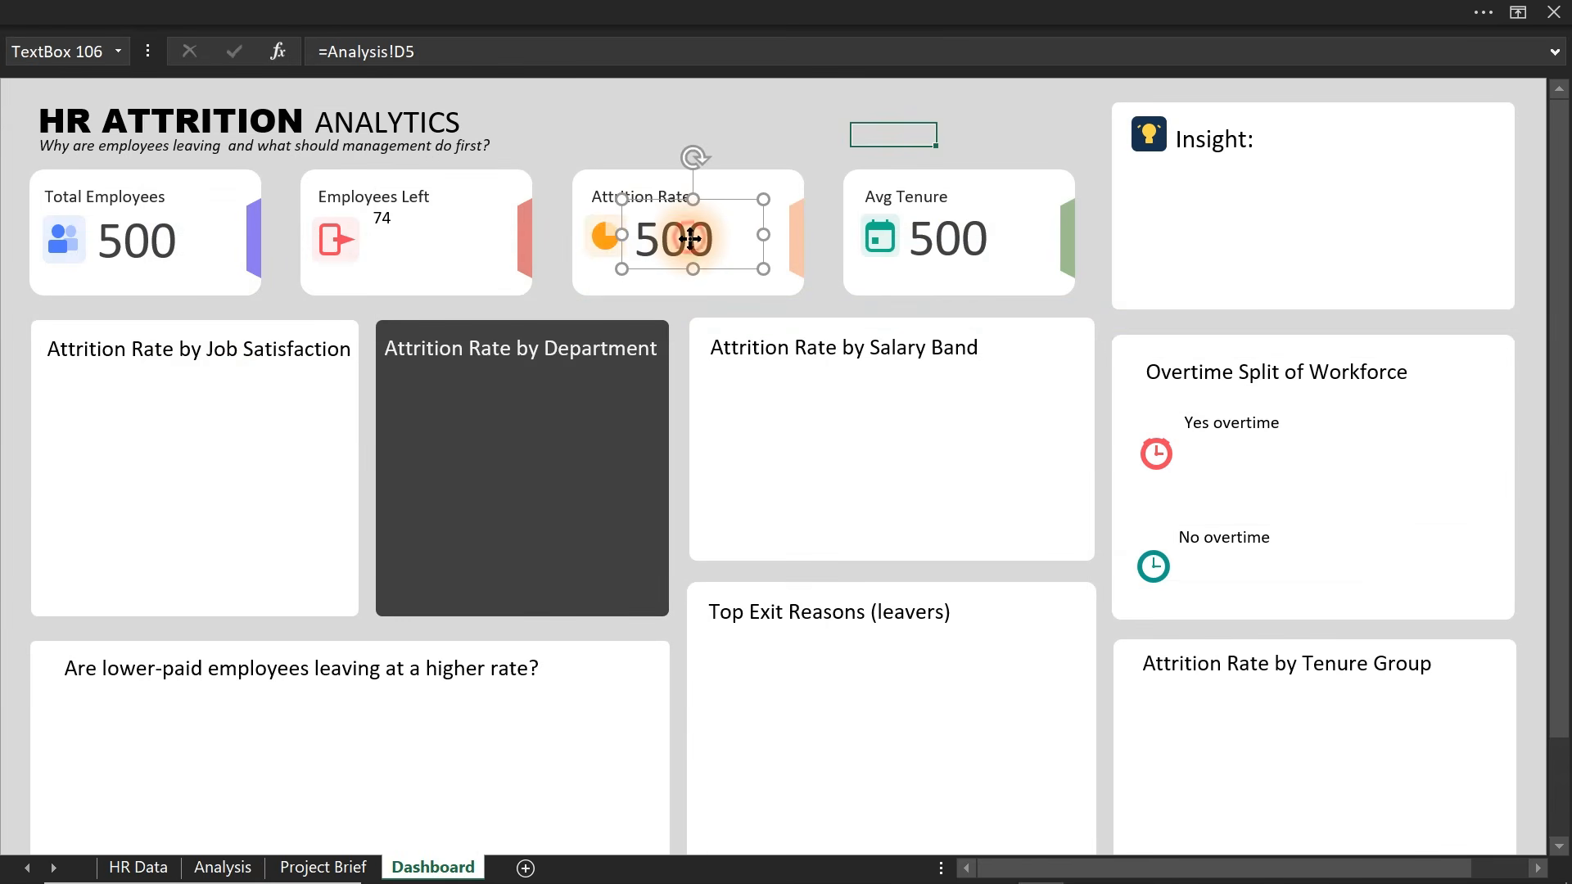
pyautogui.write('=')
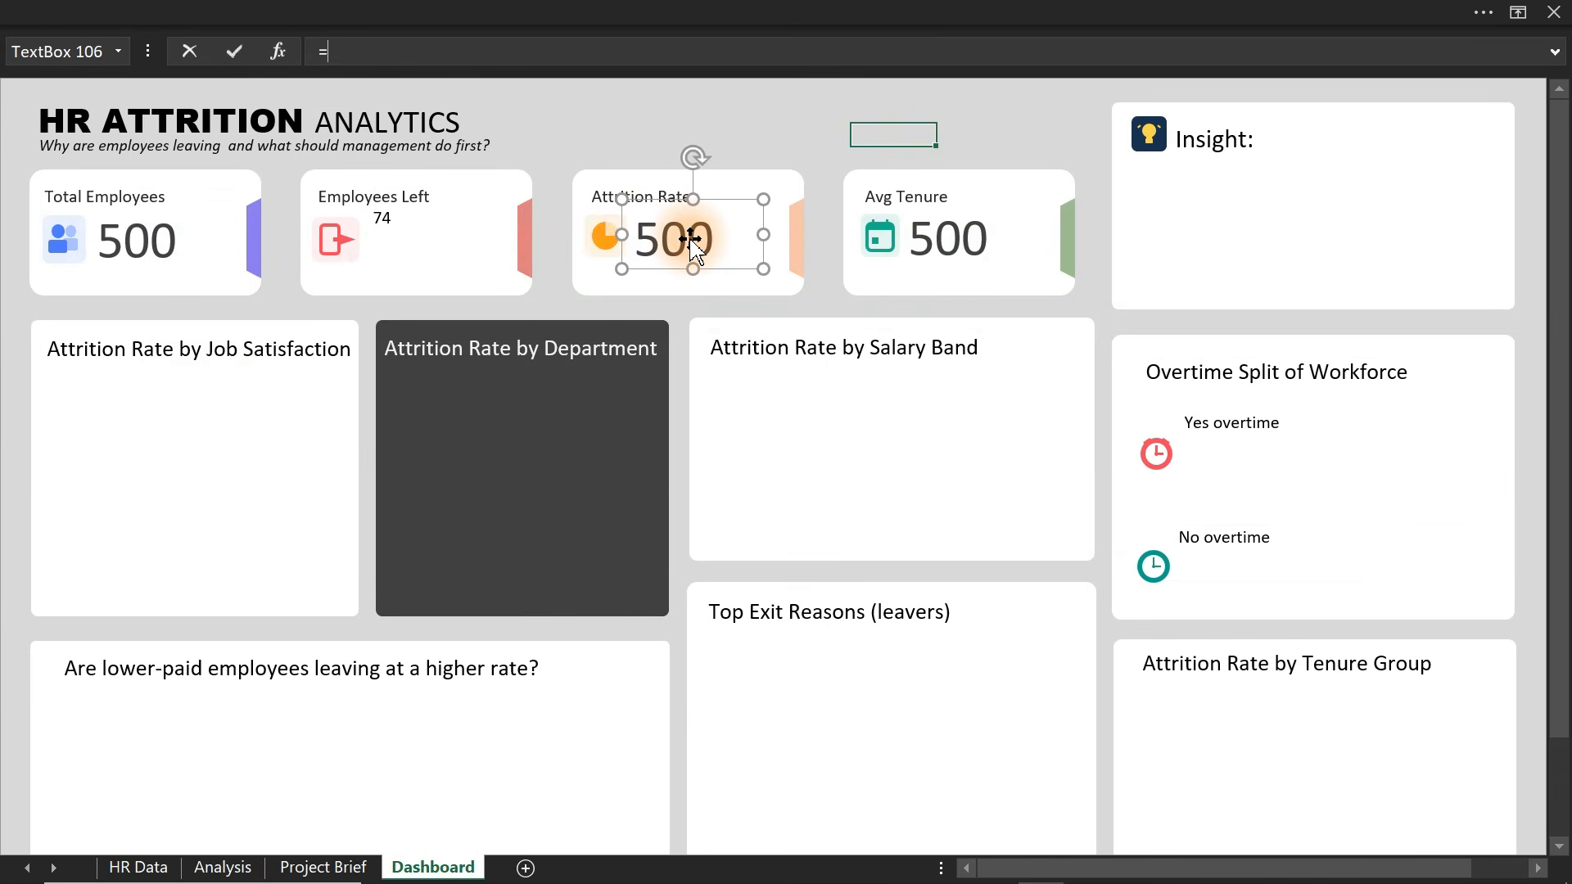
pyautogui.click(222, 868)
pyautogui.click(433, 371)
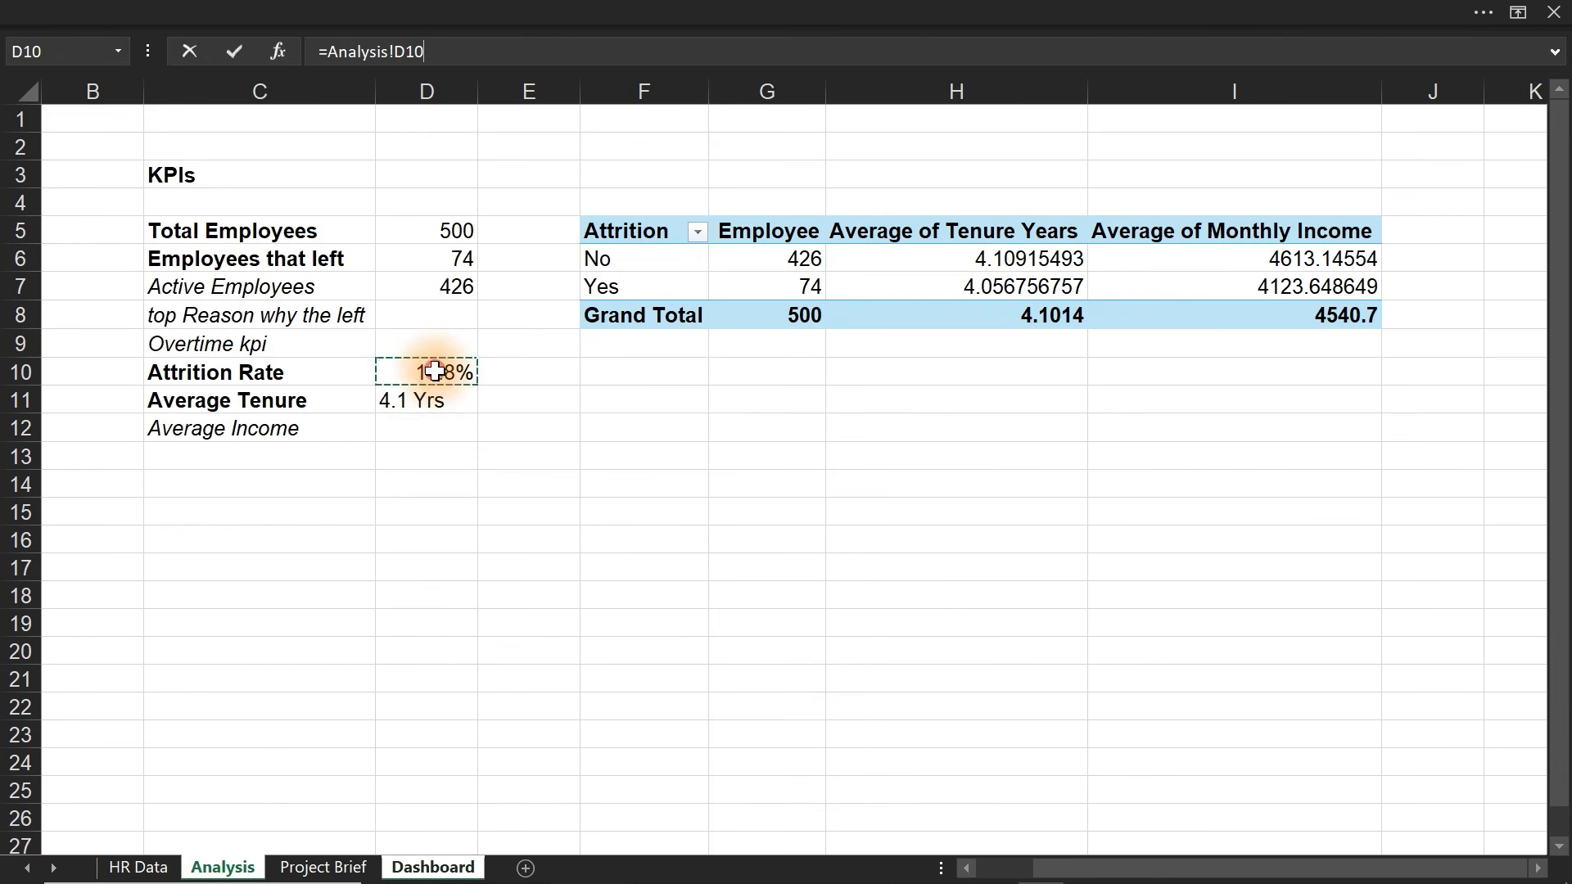
pyautogui.press('Return')
# - Link the Avg Tenure card's value text box to Analysis!D11
pyautogui.click(960, 229)
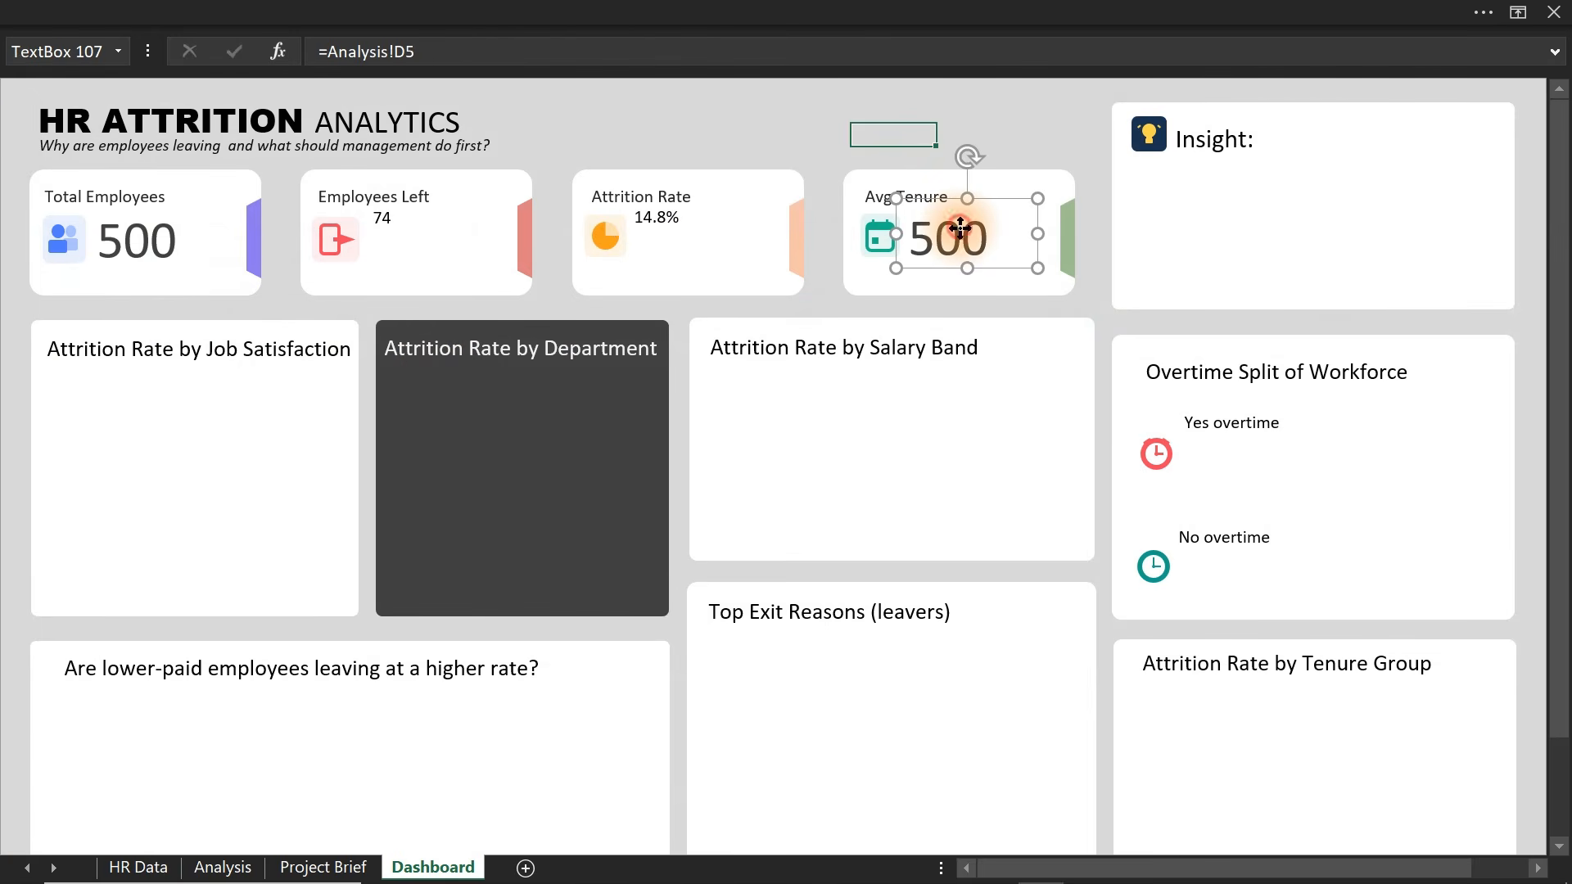
pyautogui.write('=')
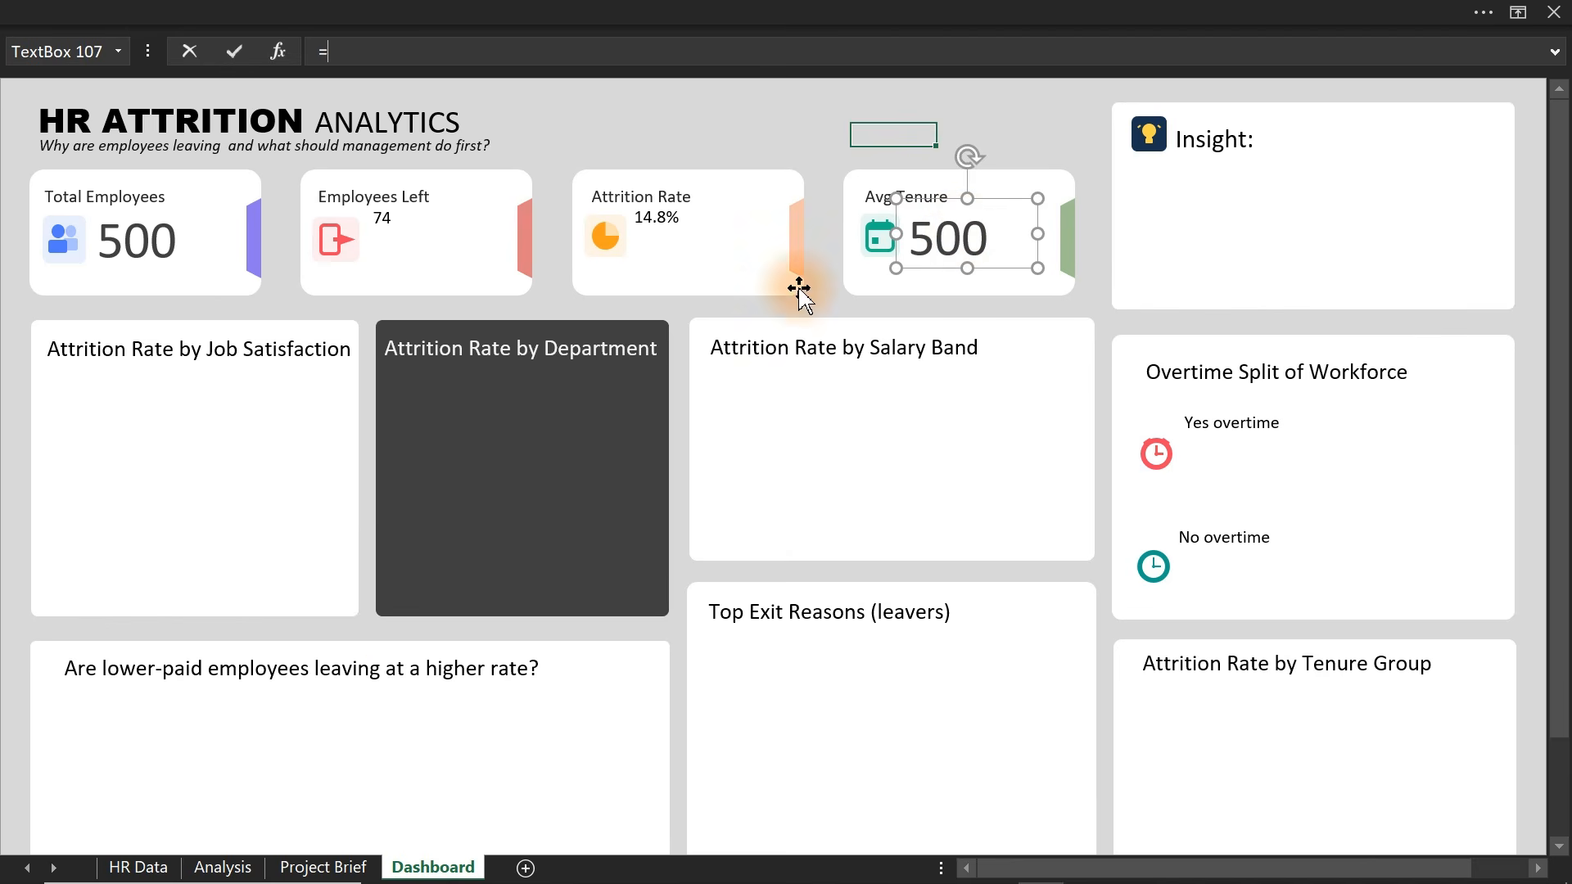
pyautogui.click(233, 869)
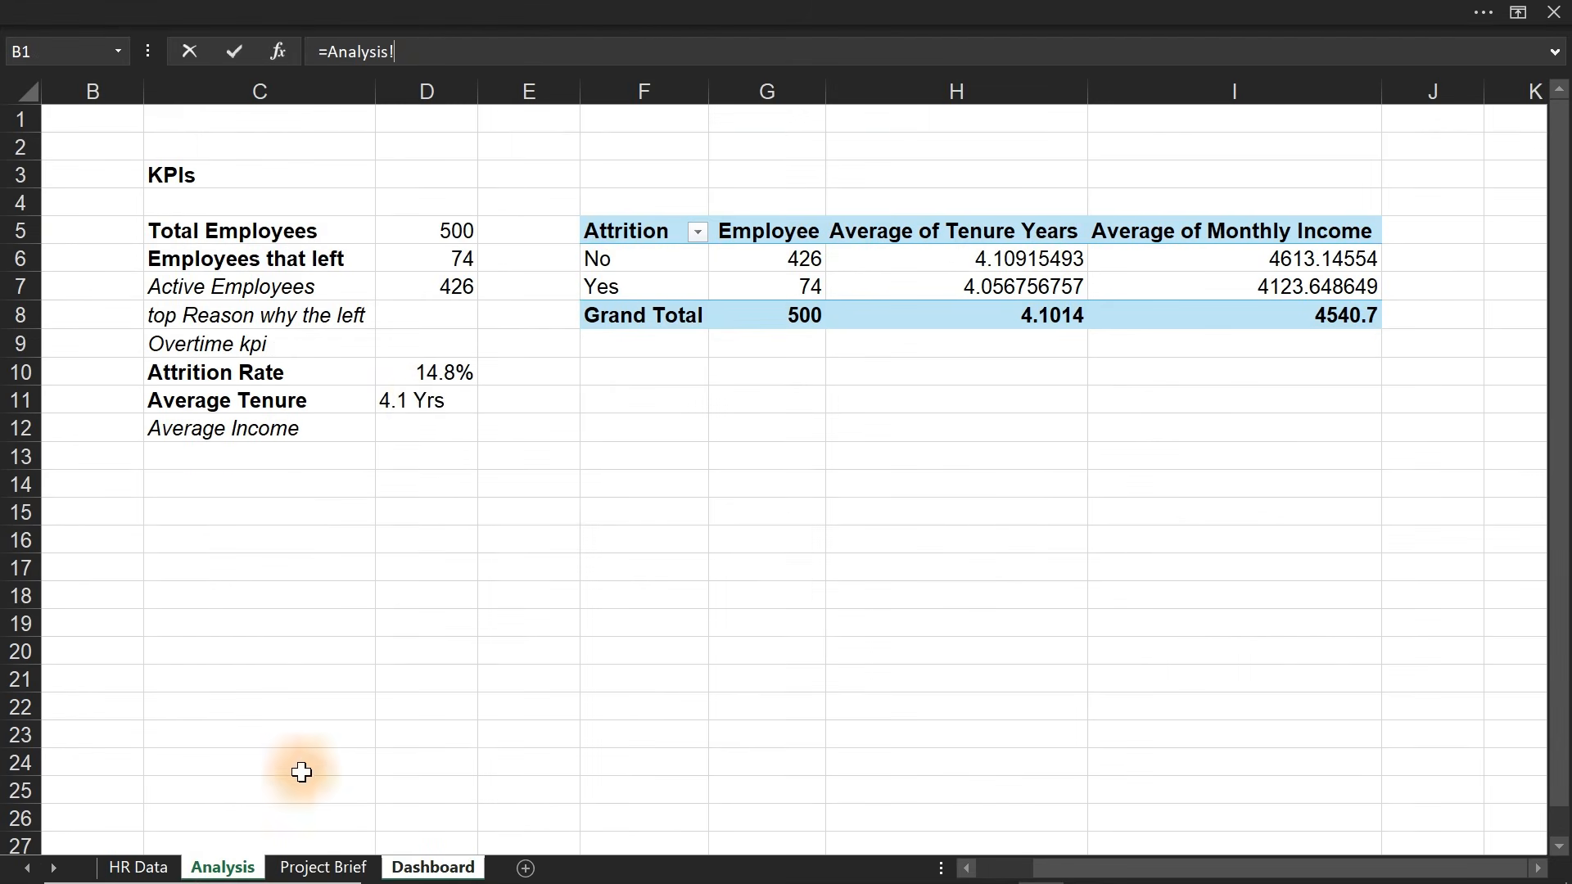
pyautogui.click(420, 407)
pyautogui.press('Return')
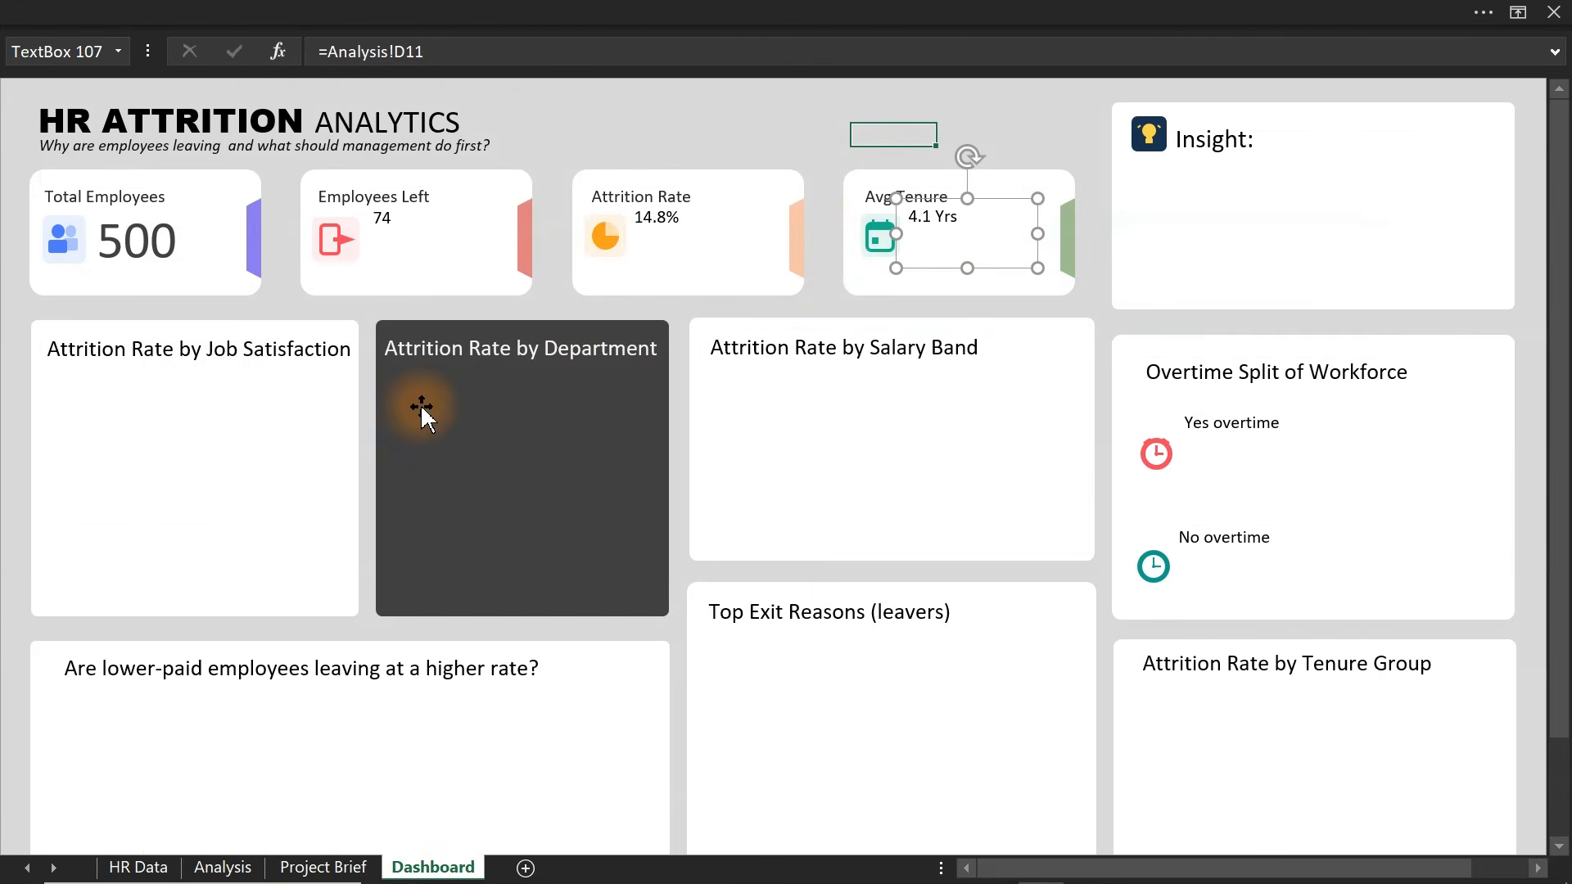
# - Copy the Total Employees value's formatting onto the Employees Left, Attrition Rate and Avg Tenure values with Format Painter
pyautogui.click(148, 241)
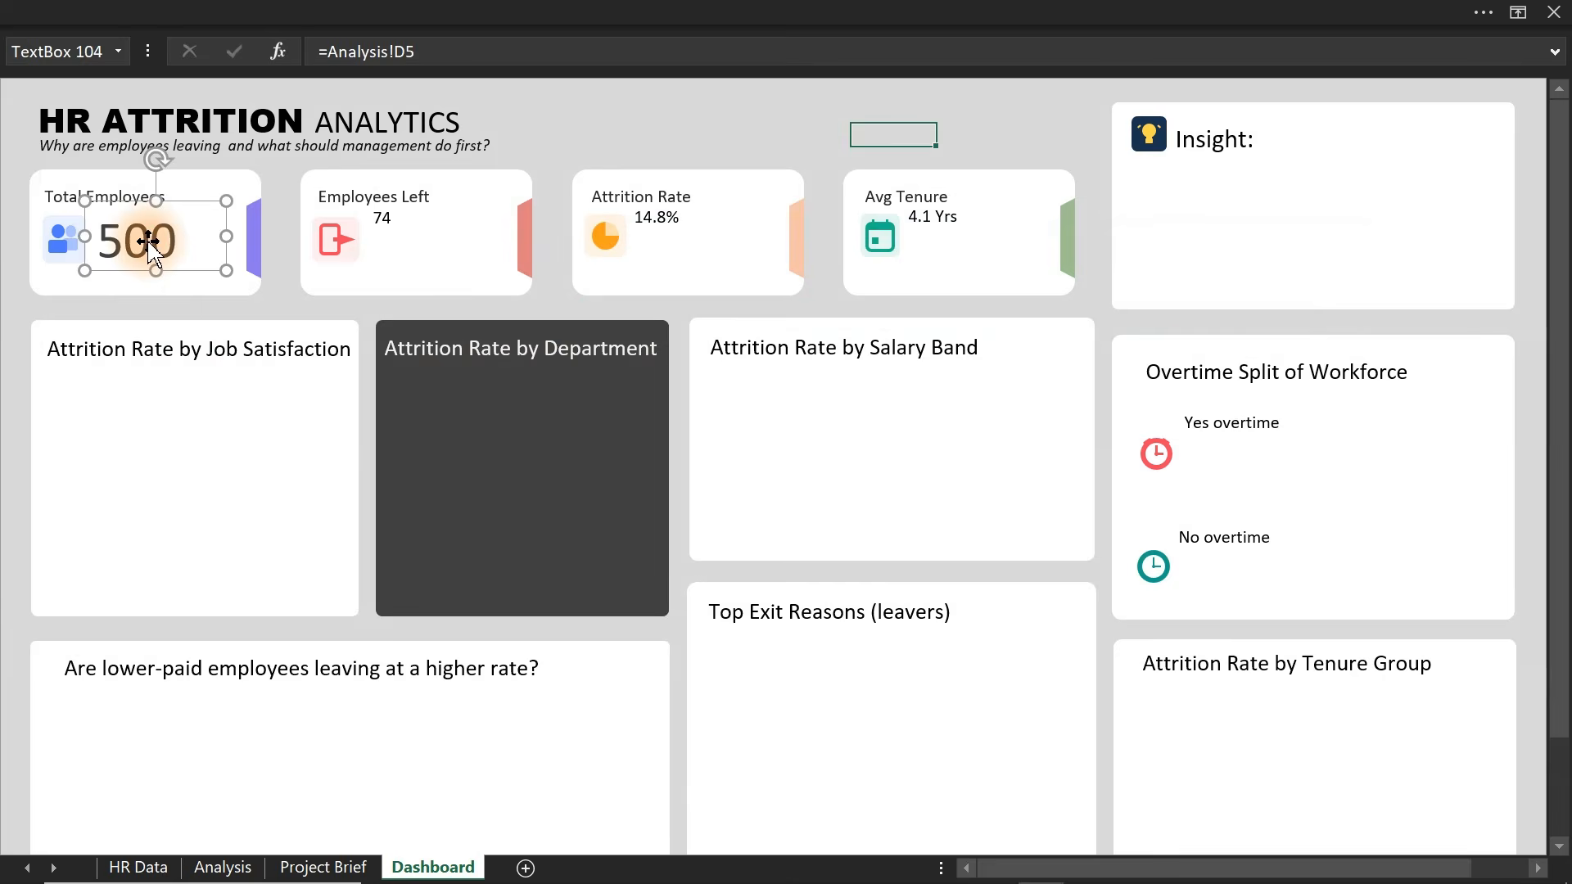
pyautogui.click(281, 6)
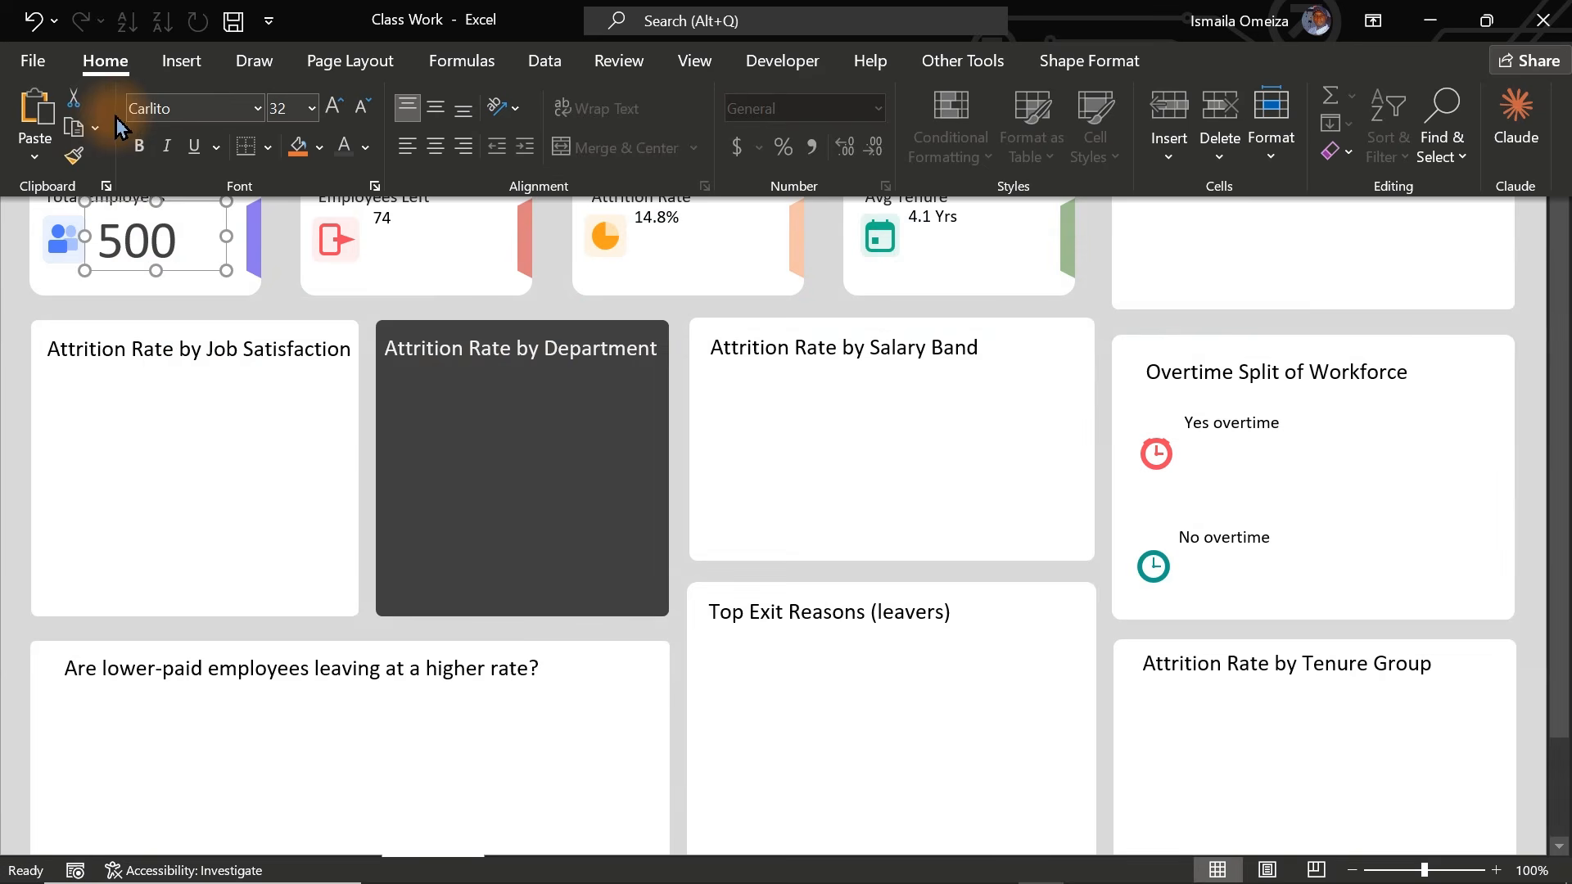
pyautogui.click(74, 154)
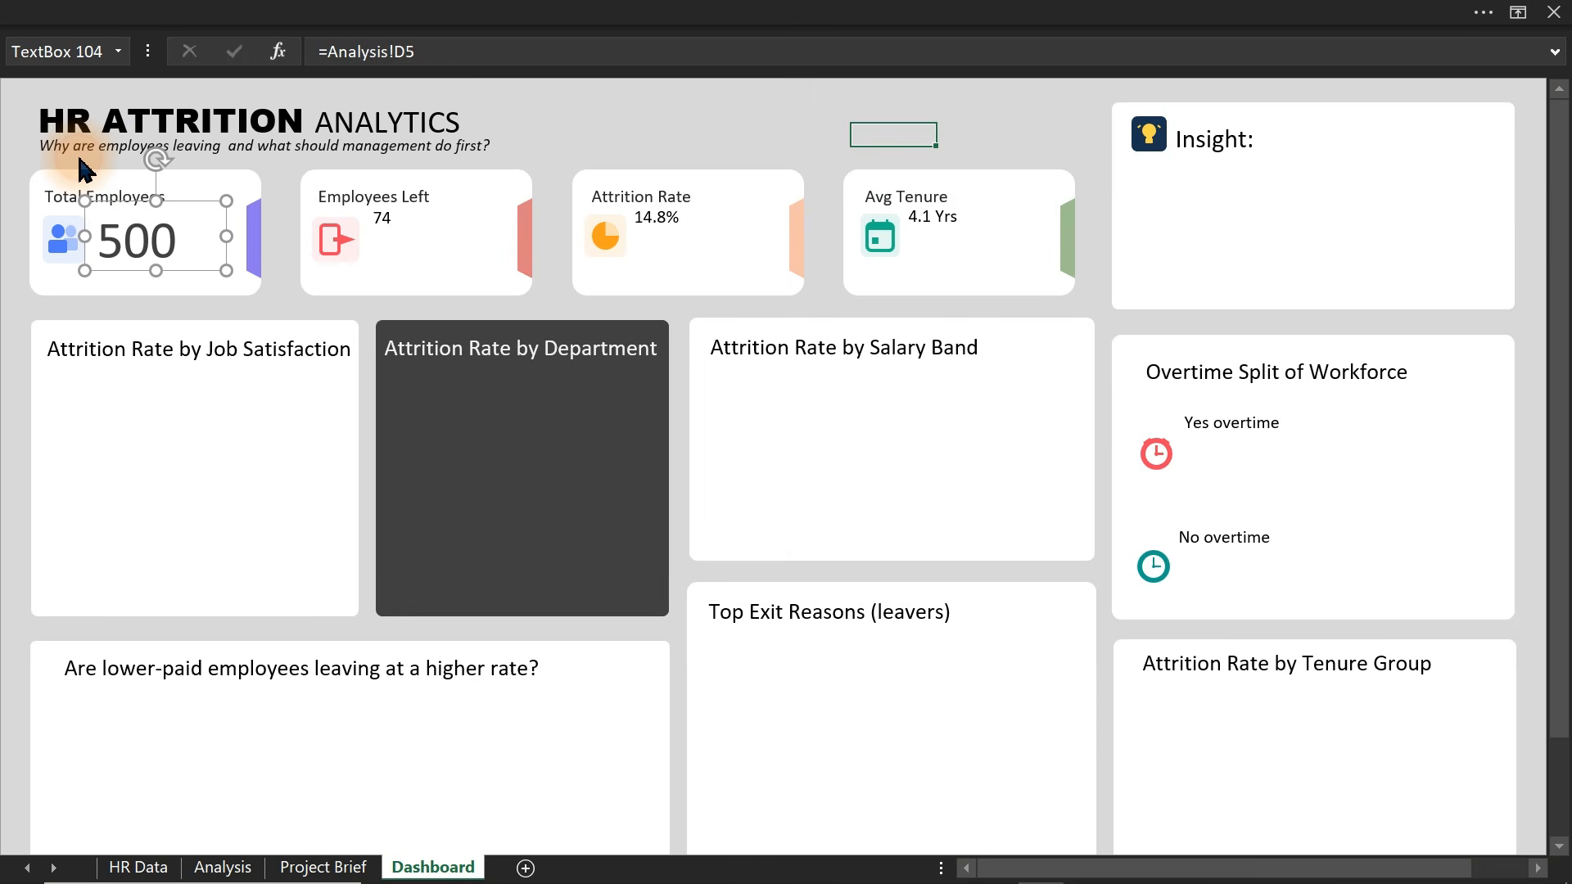
pyautogui.click(382, 237)
pyautogui.click(679, 233)
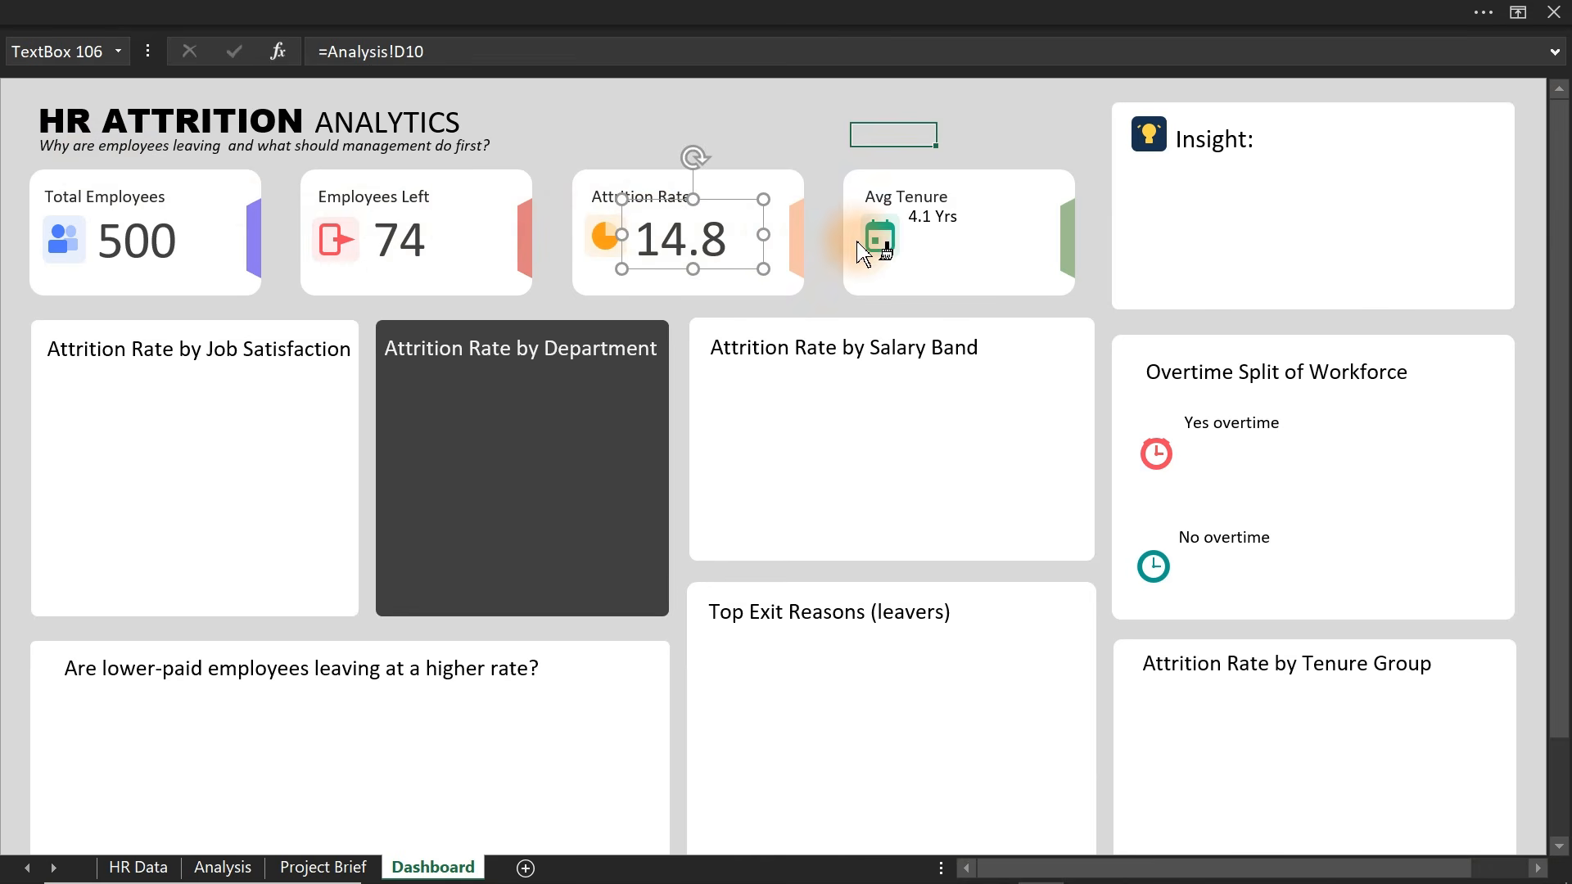
pyautogui.click(929, 221)
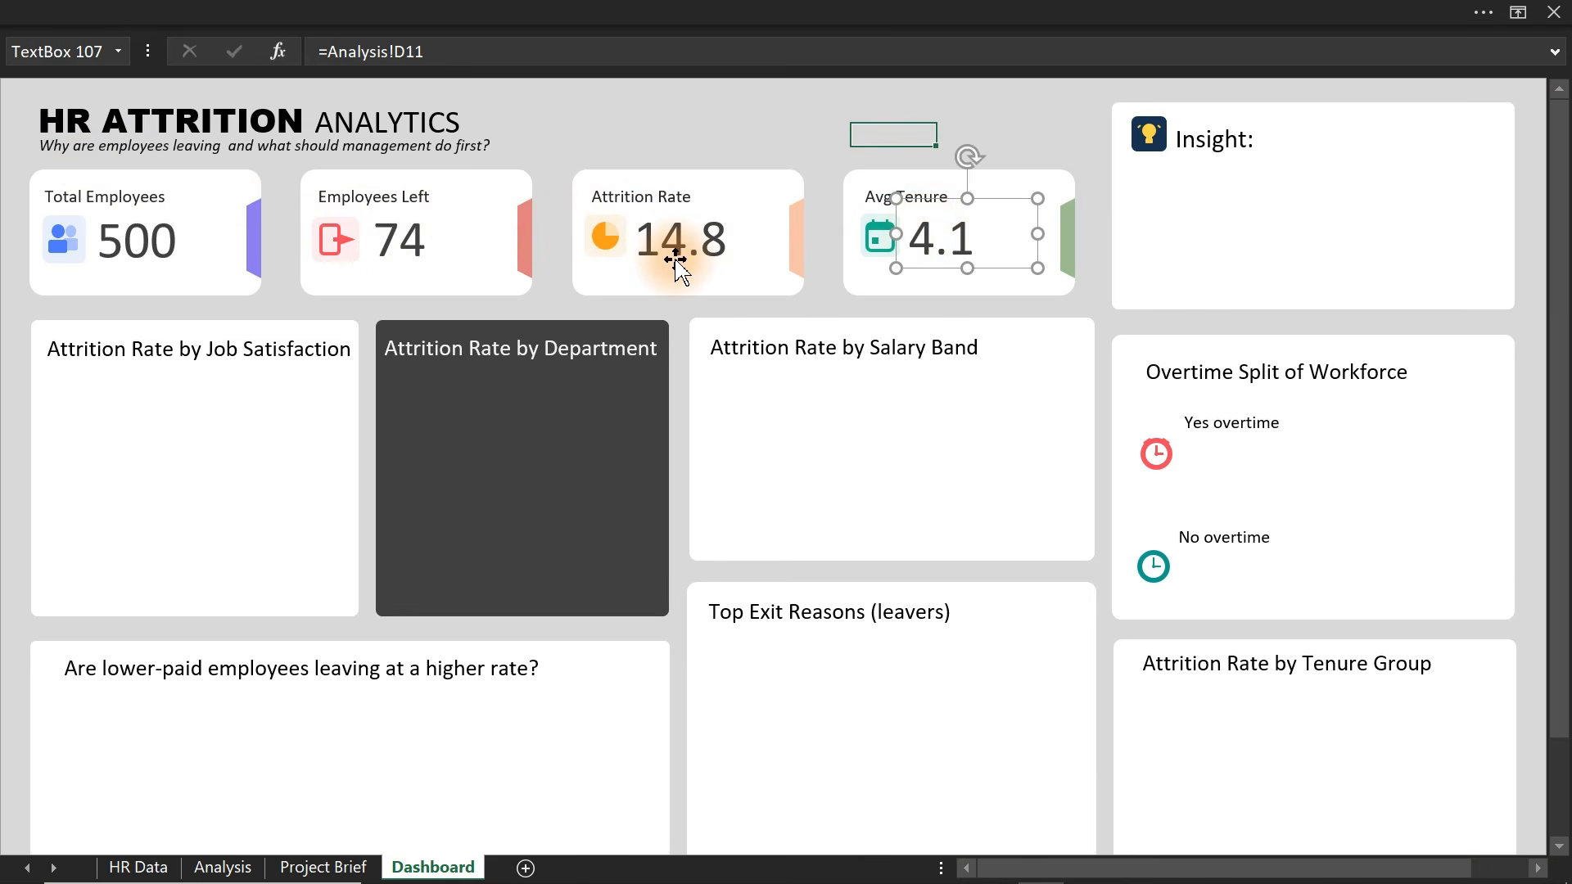
# - Set the Employees Left value's text fill to the standard dark red
pyautogui.click(396, 240)
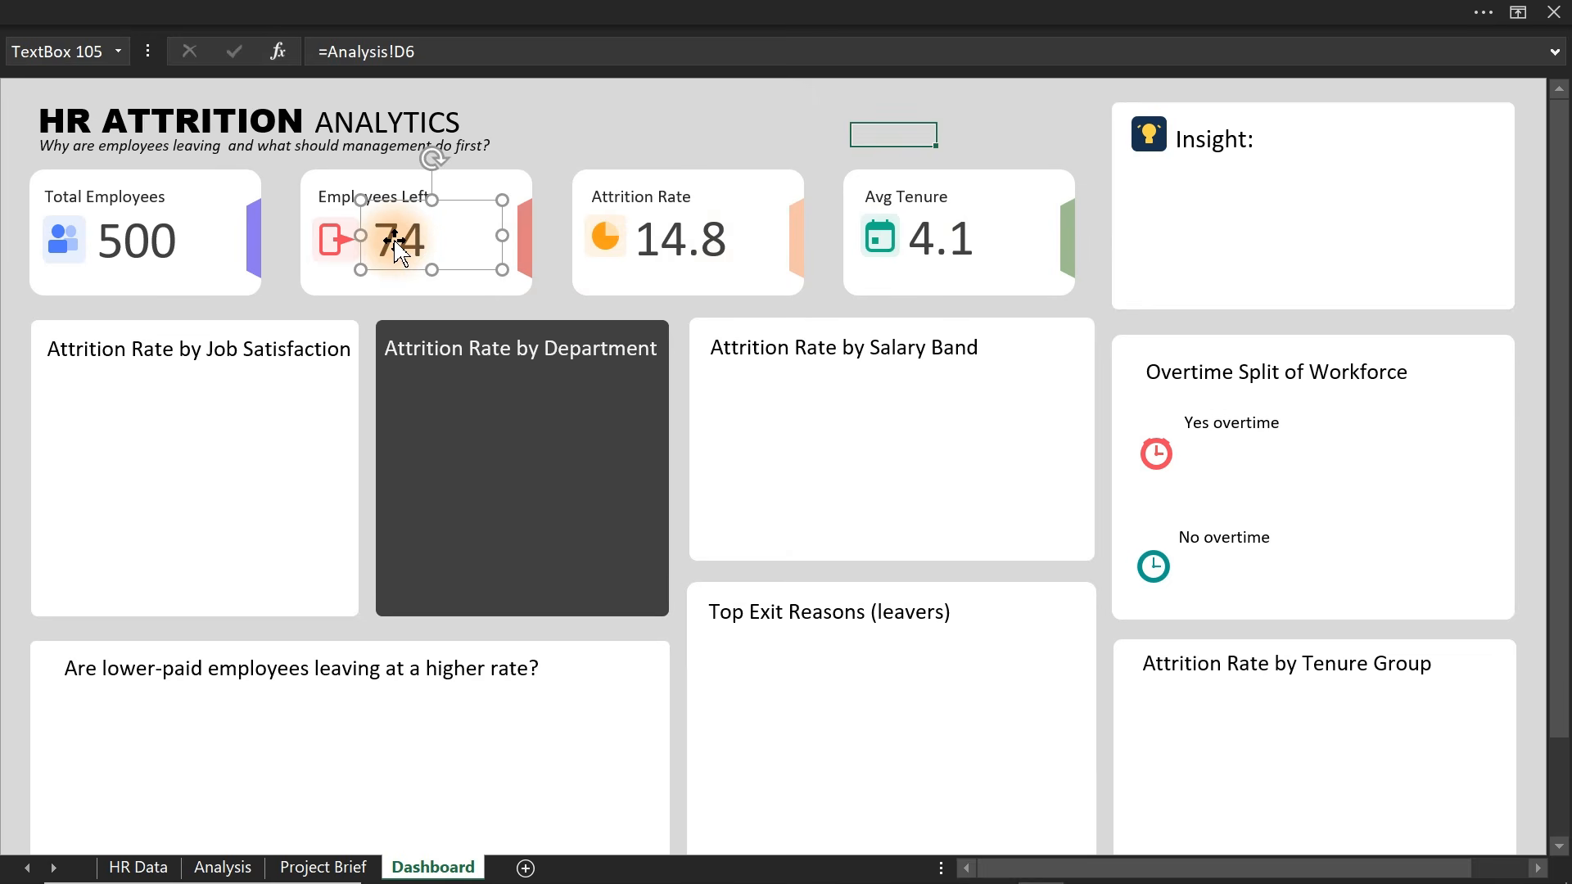
pyautogui.doubleClick(396, 240)
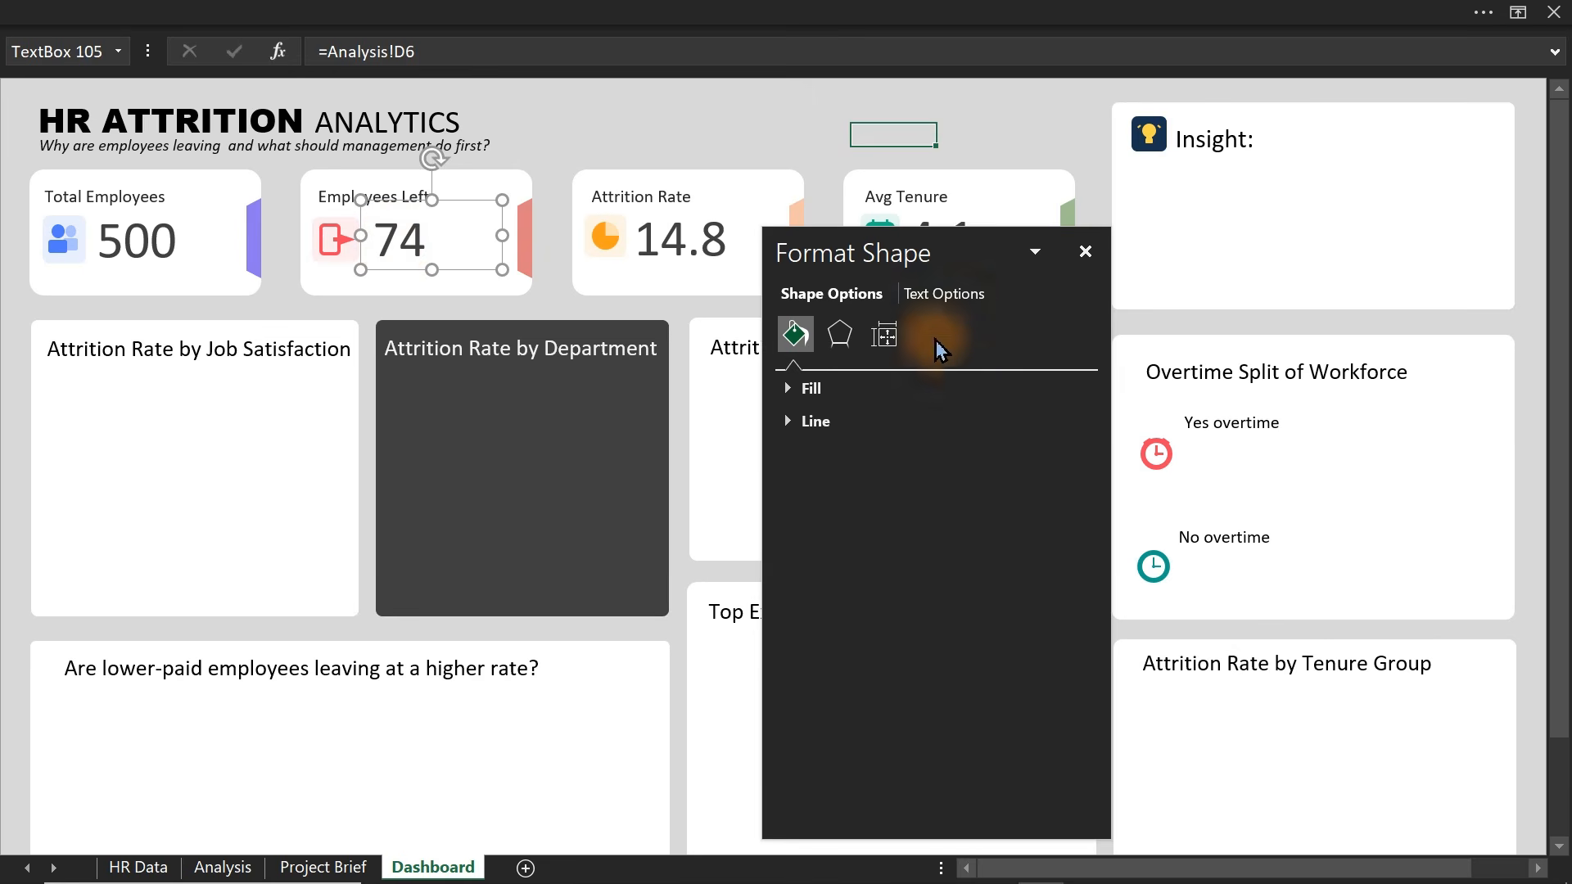
pyautogui.click(941, 294)
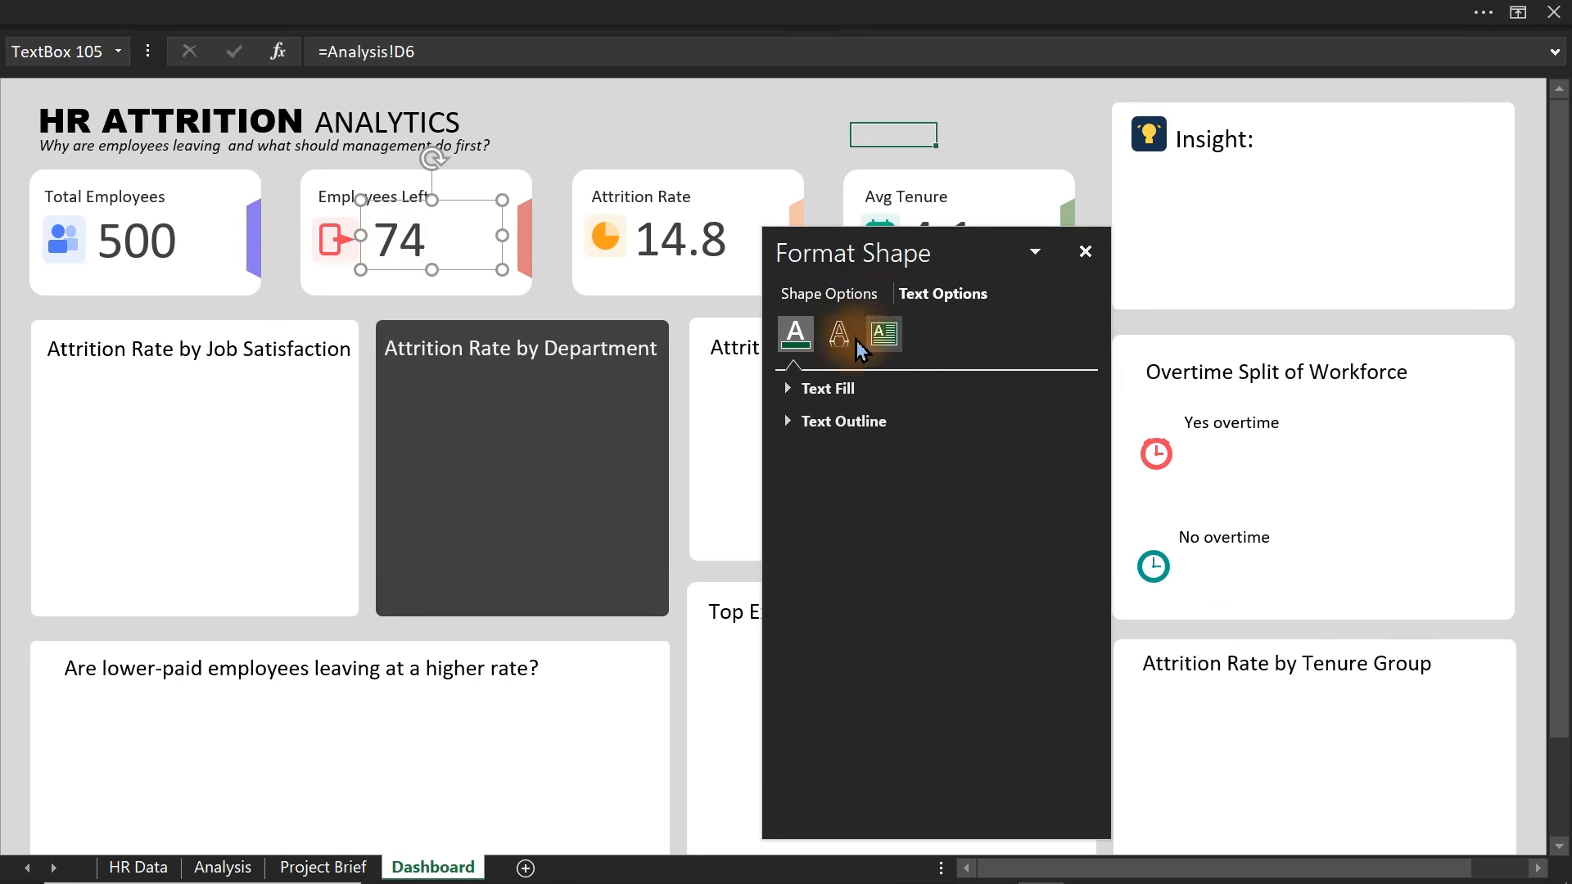
pyautogui.click(812, 391)
pyautogui.click(1052, 587)
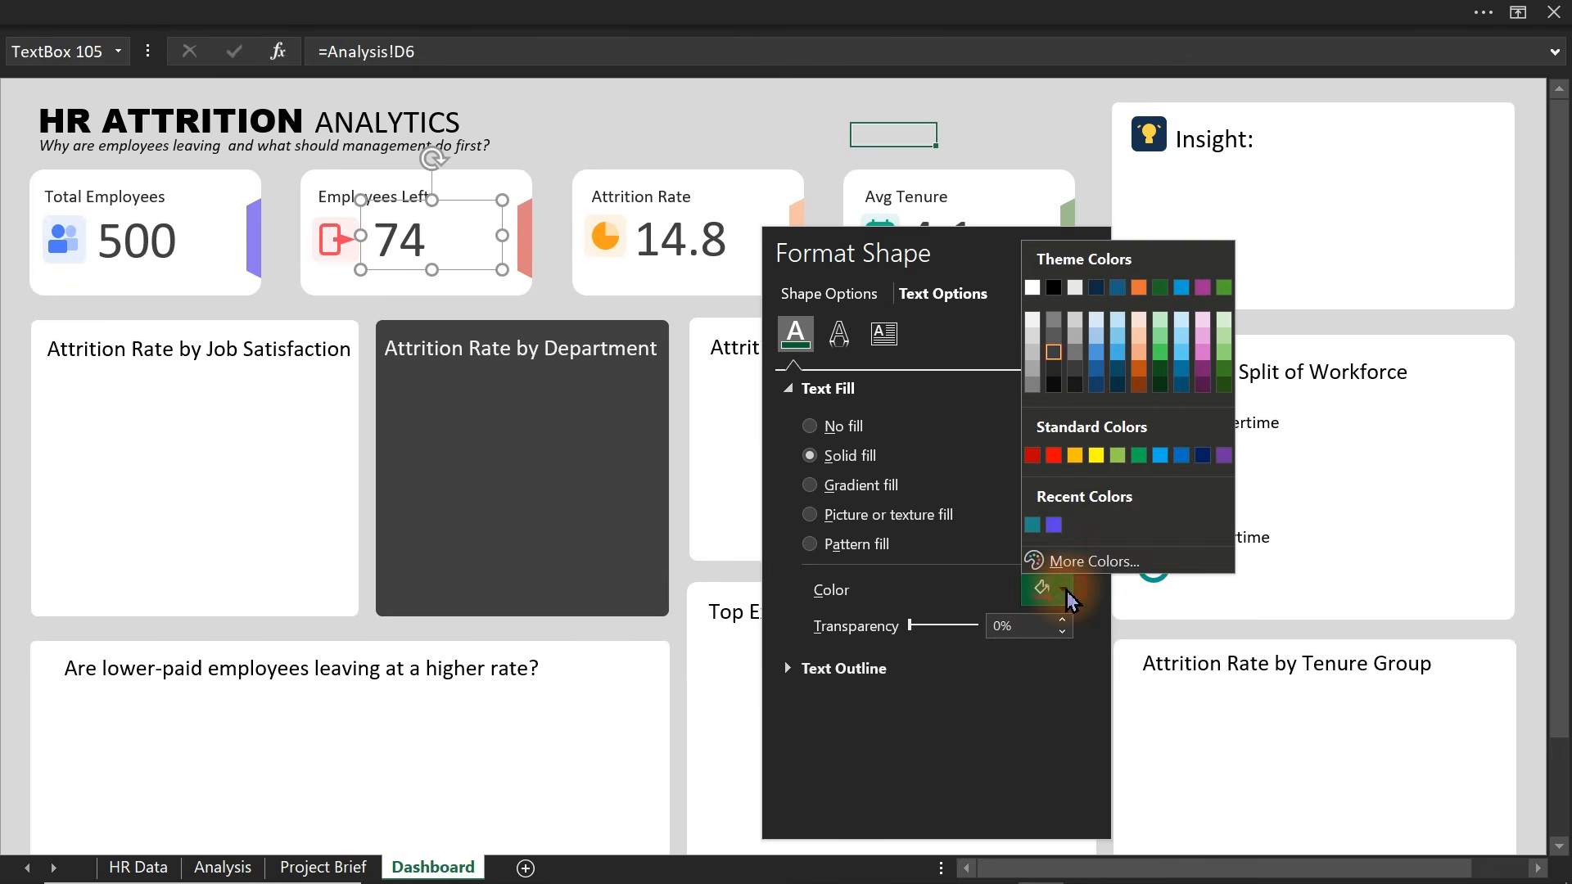
pyautogui.click(1033, 456)
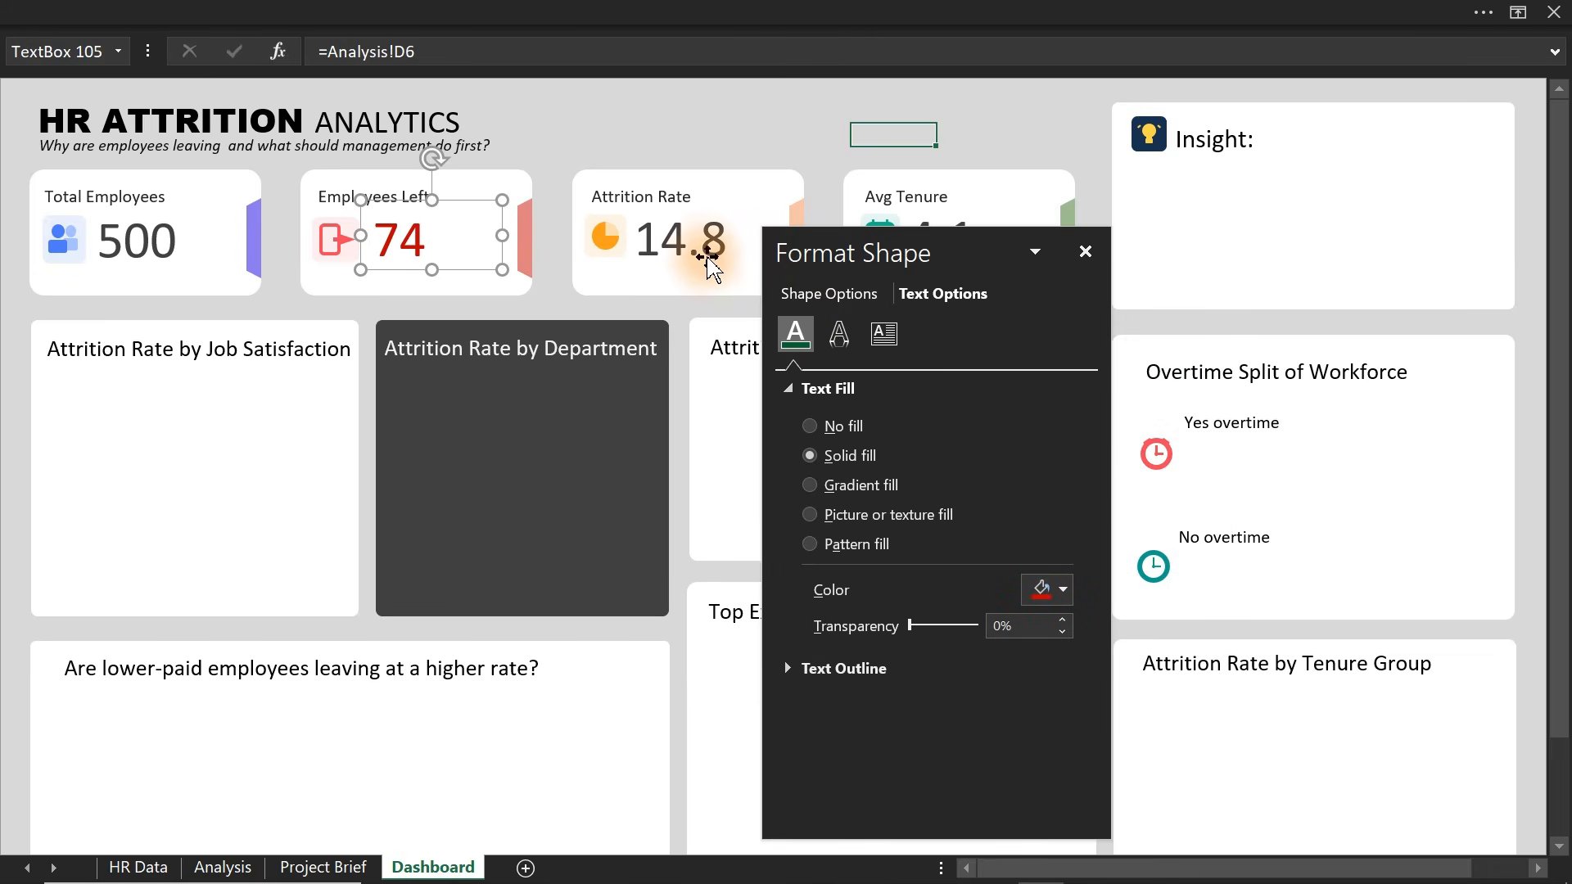
# - Set the Attrition Rate value's text fill to dark orange and move the formatting pane clear of the Avg Tenure card
pyautogui.click(703, 249)
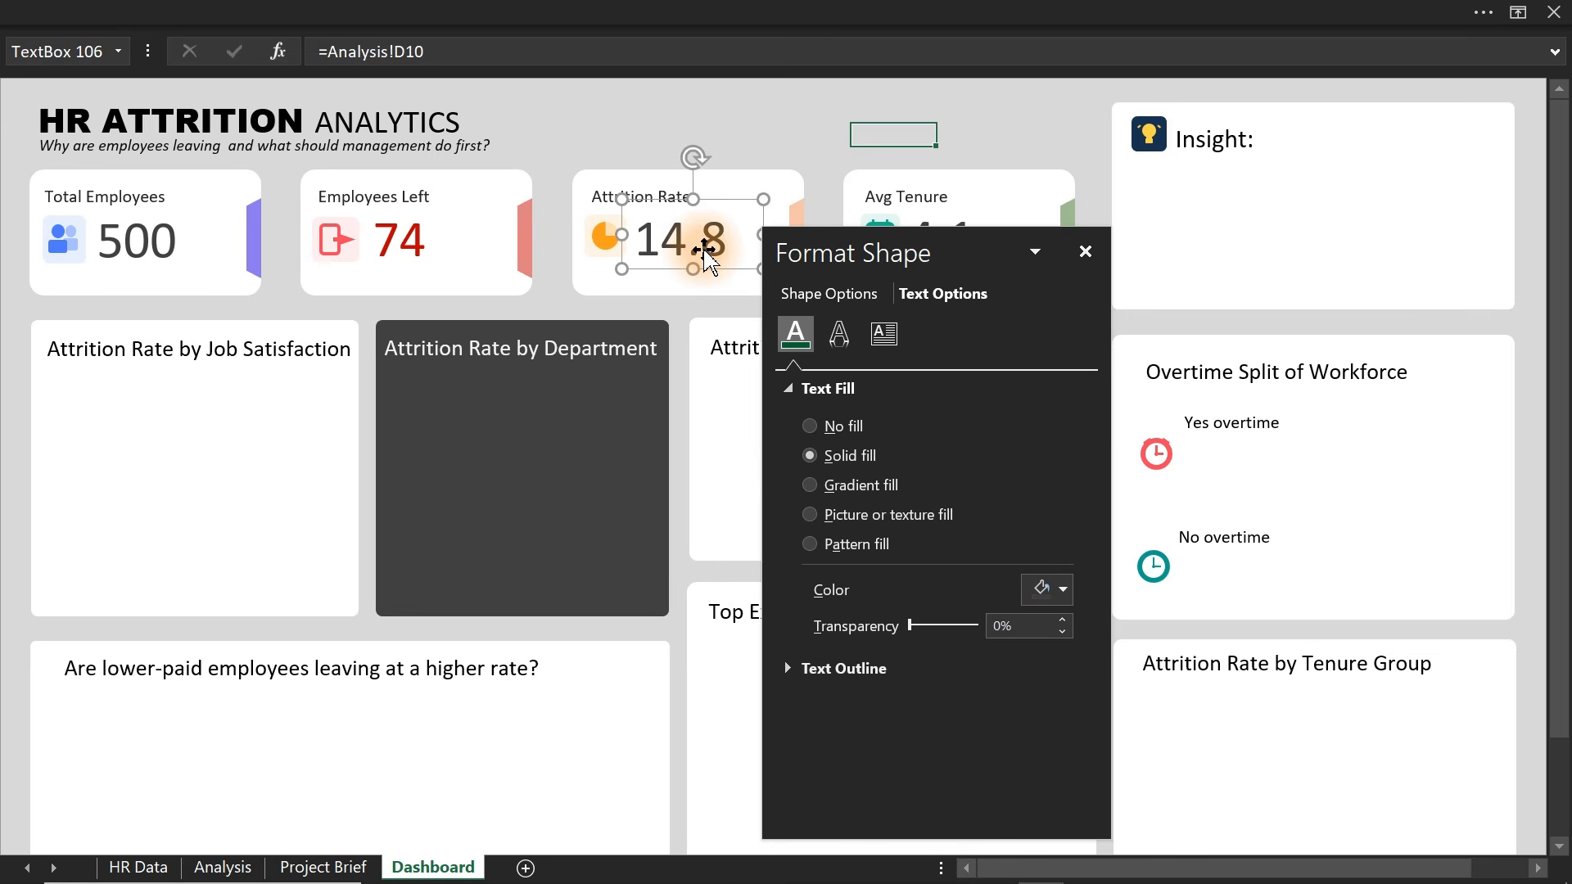
pyautogui.click(1043, 588)
pyautogui.click(1138, 373)
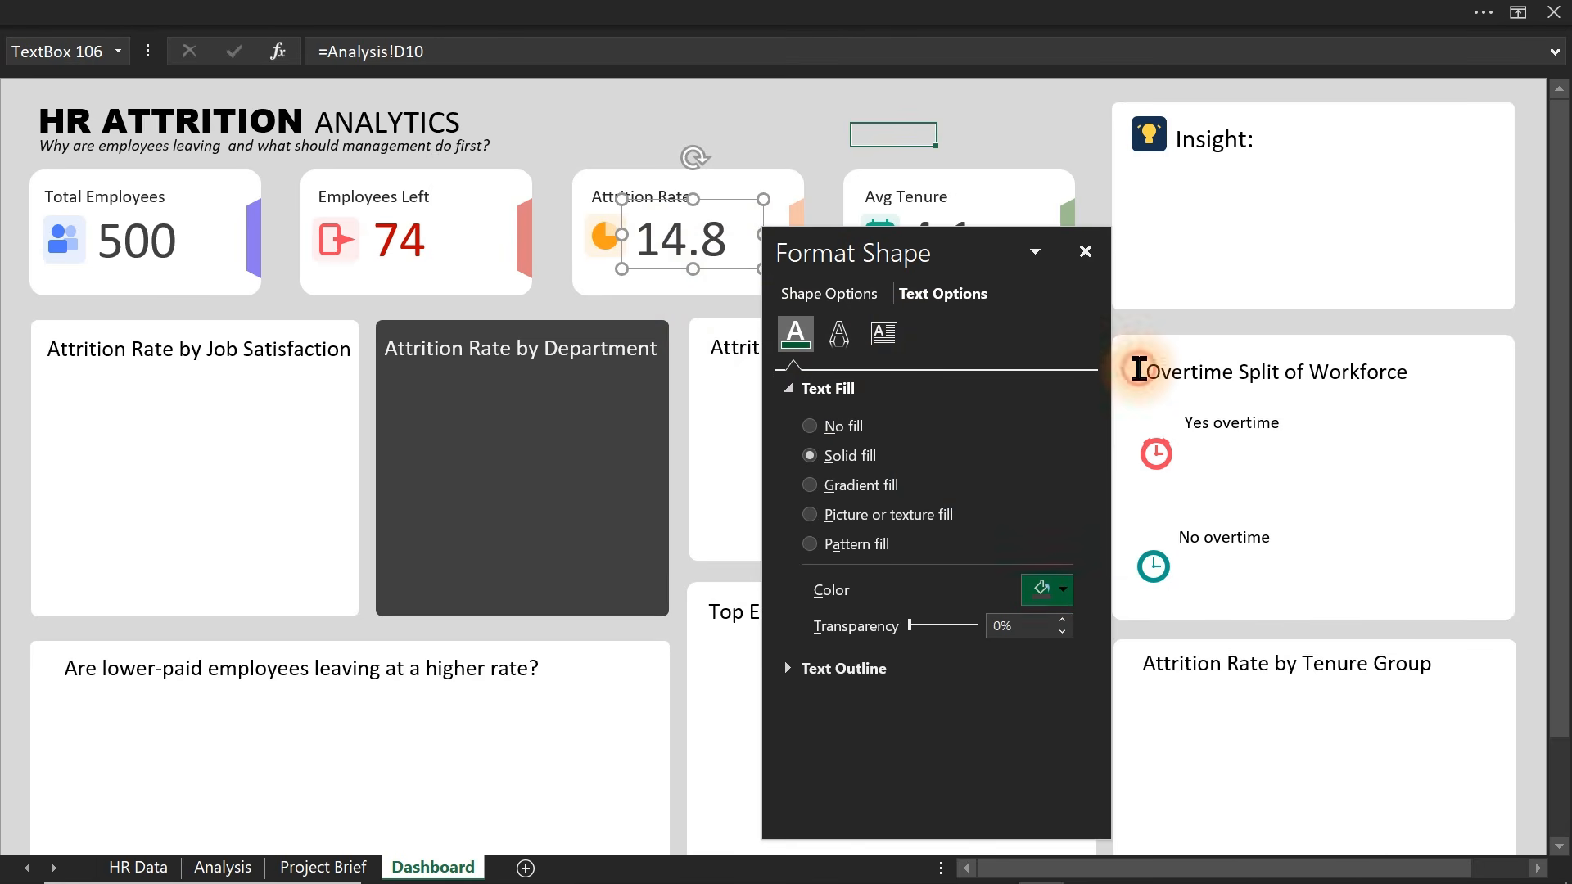
pyautogui.moveTo(974, 251); pyautogui.dragTo(673, 305)
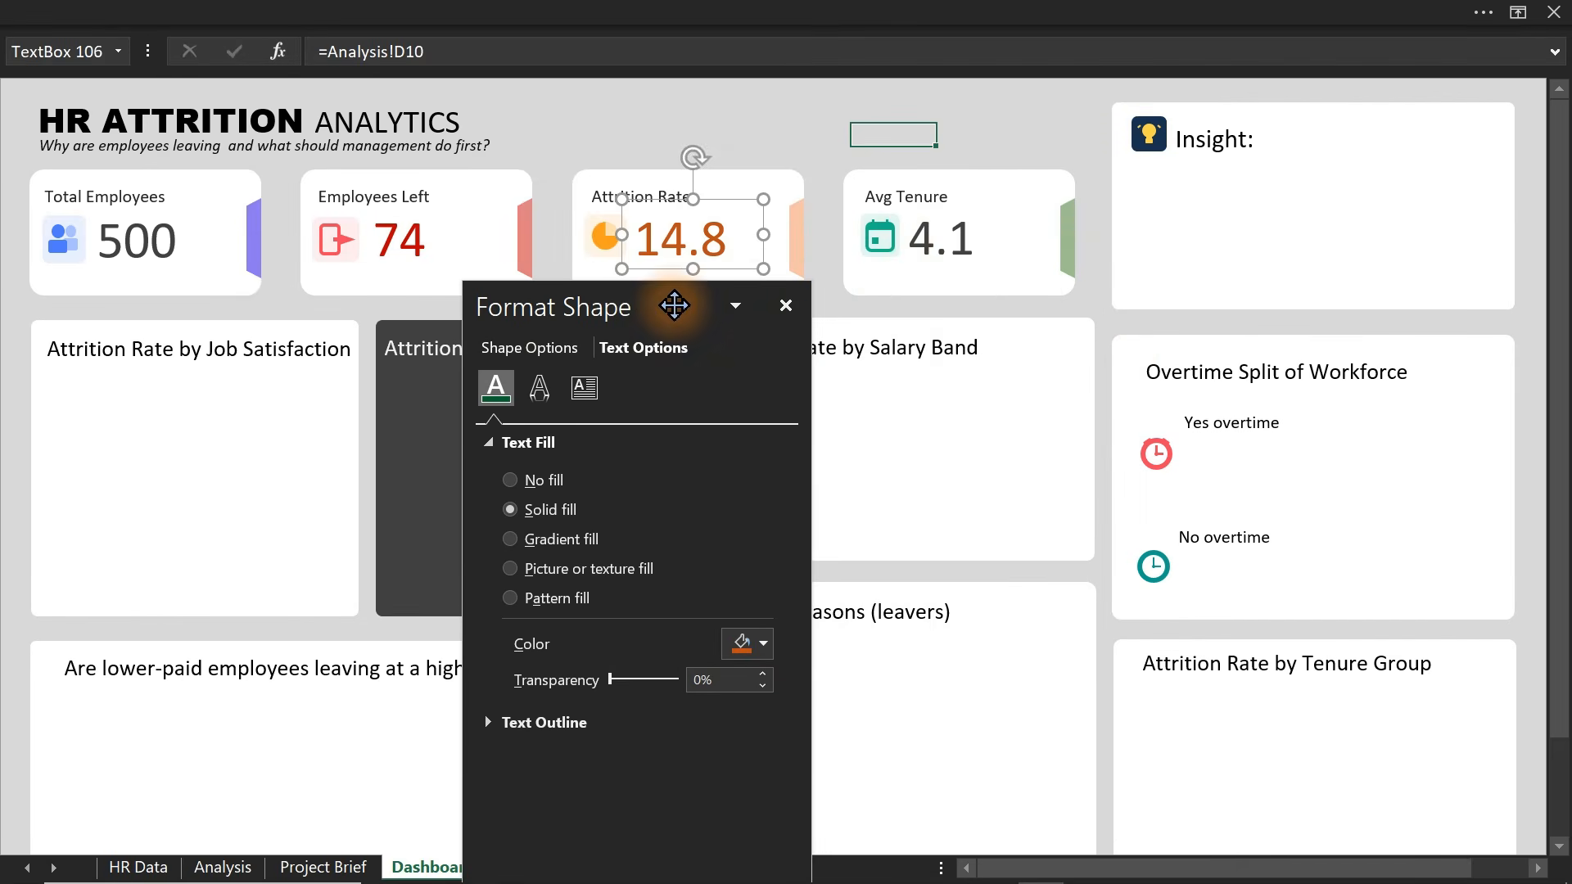
# - Set the Avg Tenure value's text fill to a dark green theme shade and close the shape formatting pane
pyautogui.click(966, 245)
pyautogui.click(763, 644)
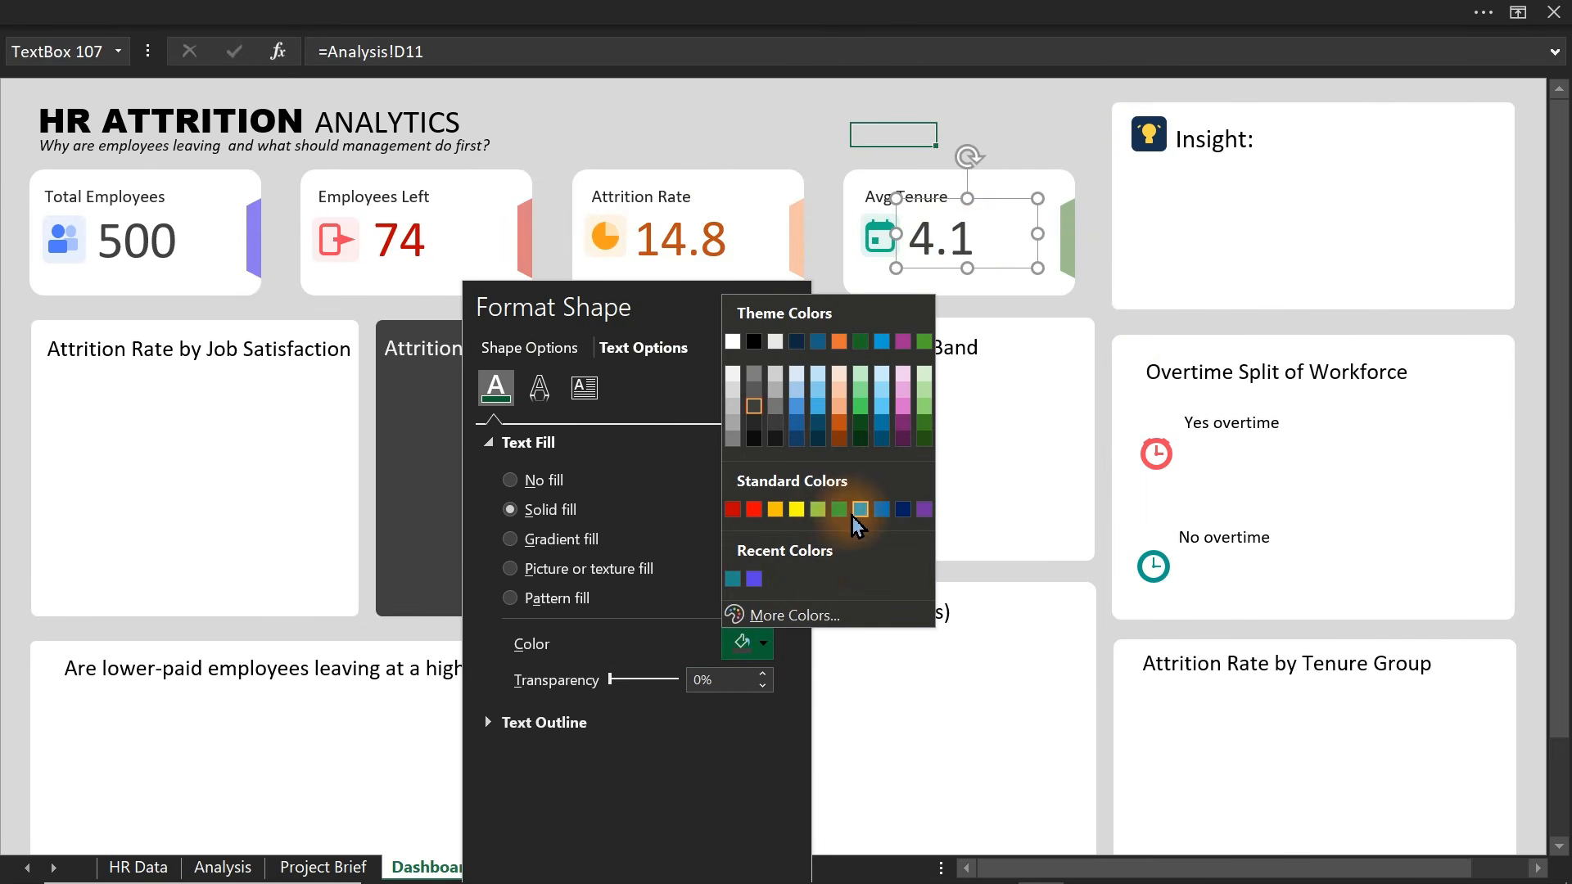
pyautogui.click(924, 424)
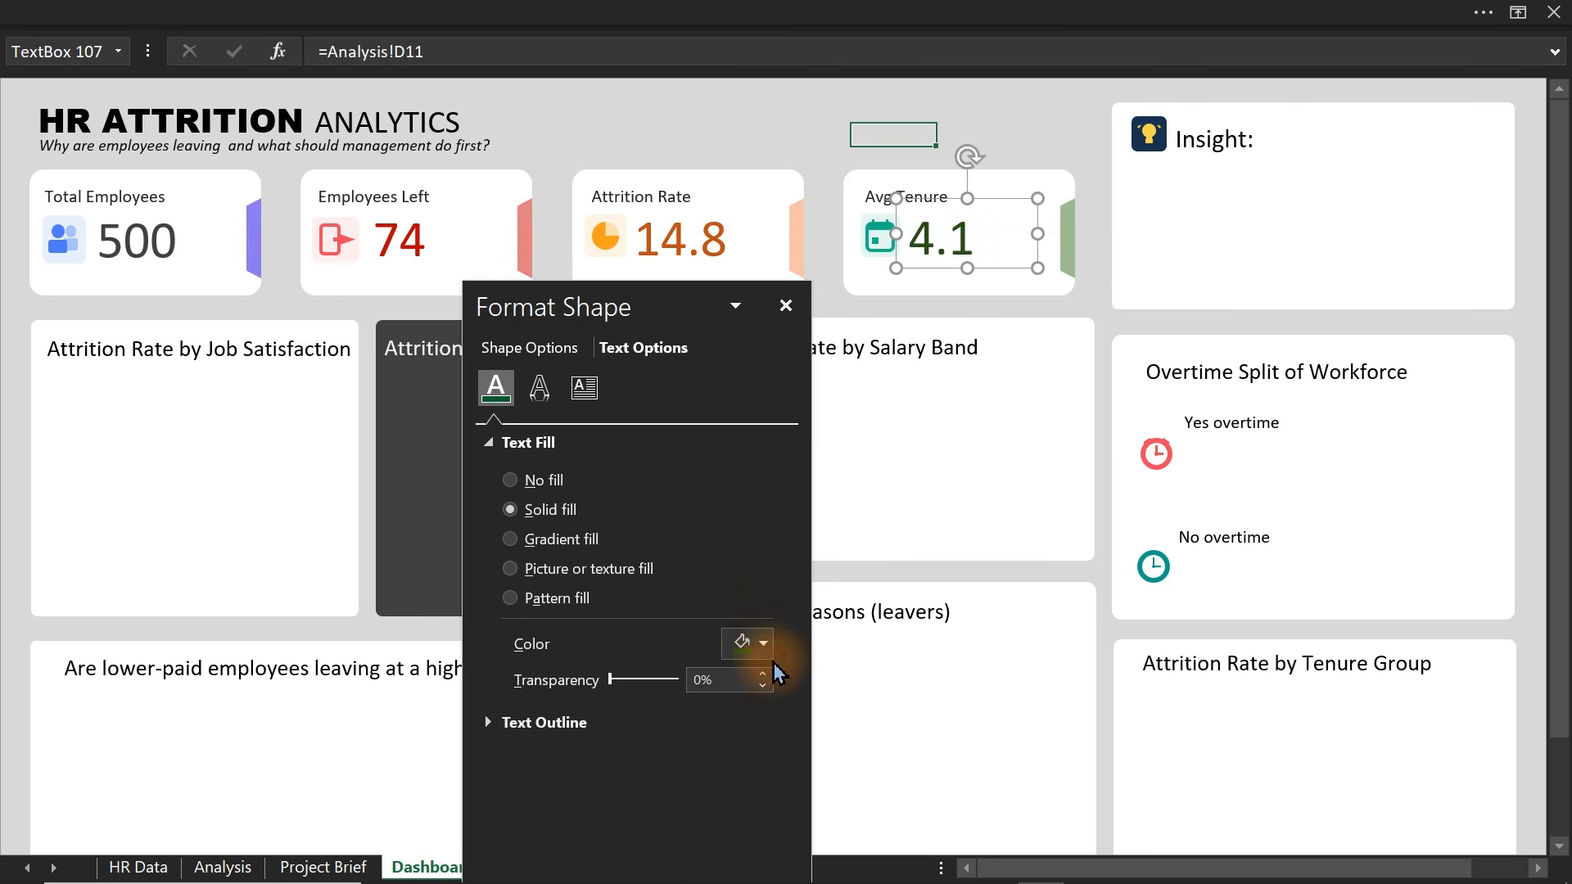
pyautogui.click(761, 644)
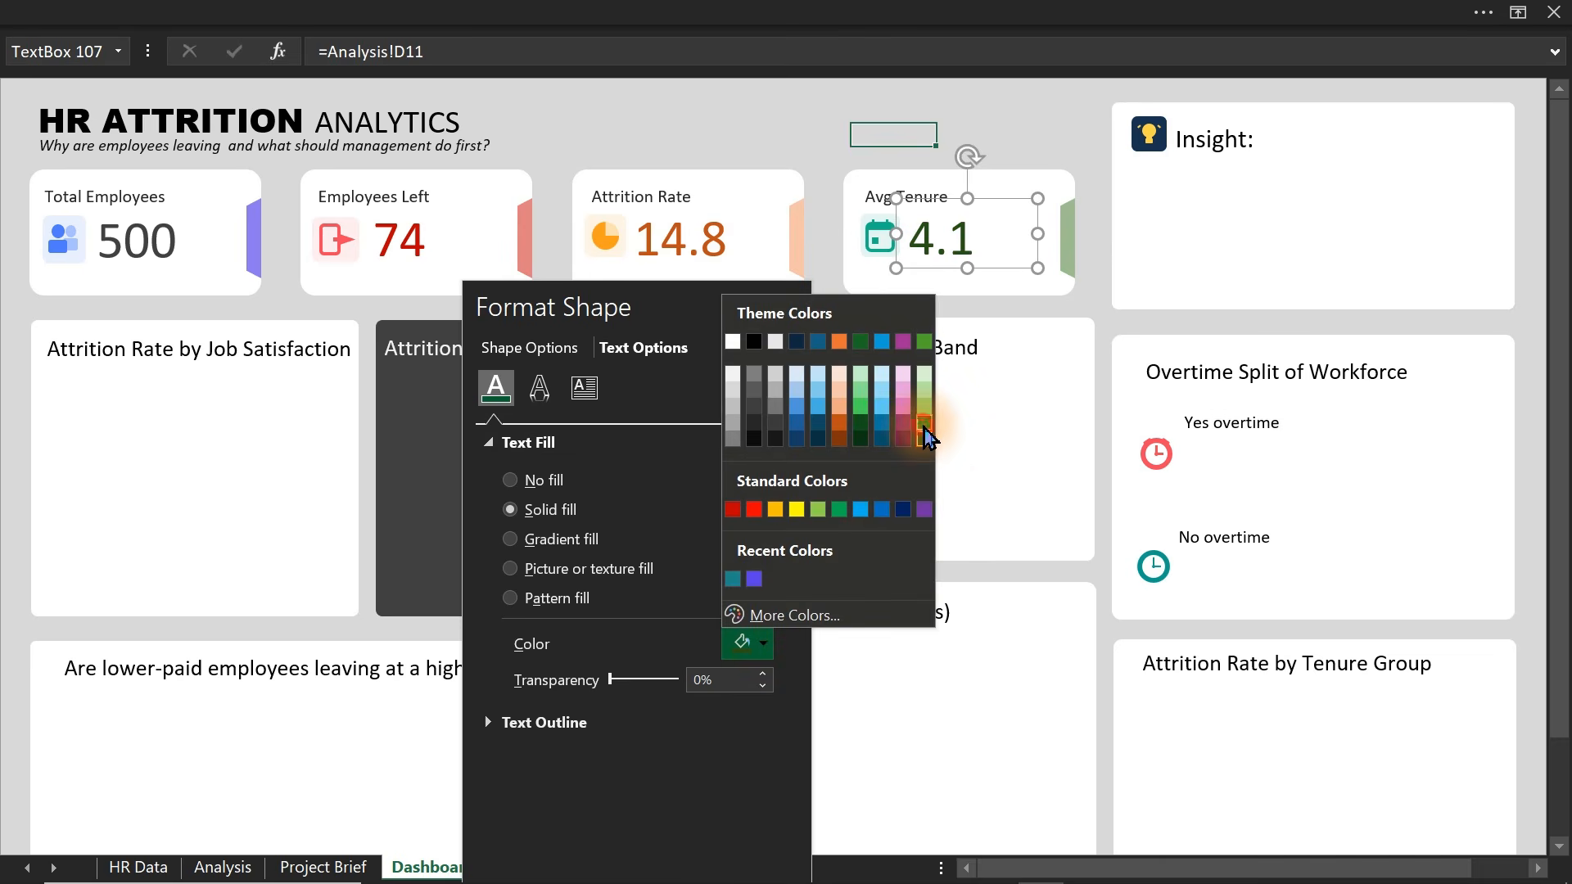
pyautogui.click(924, 426)
pyautogui.click(723, 135)
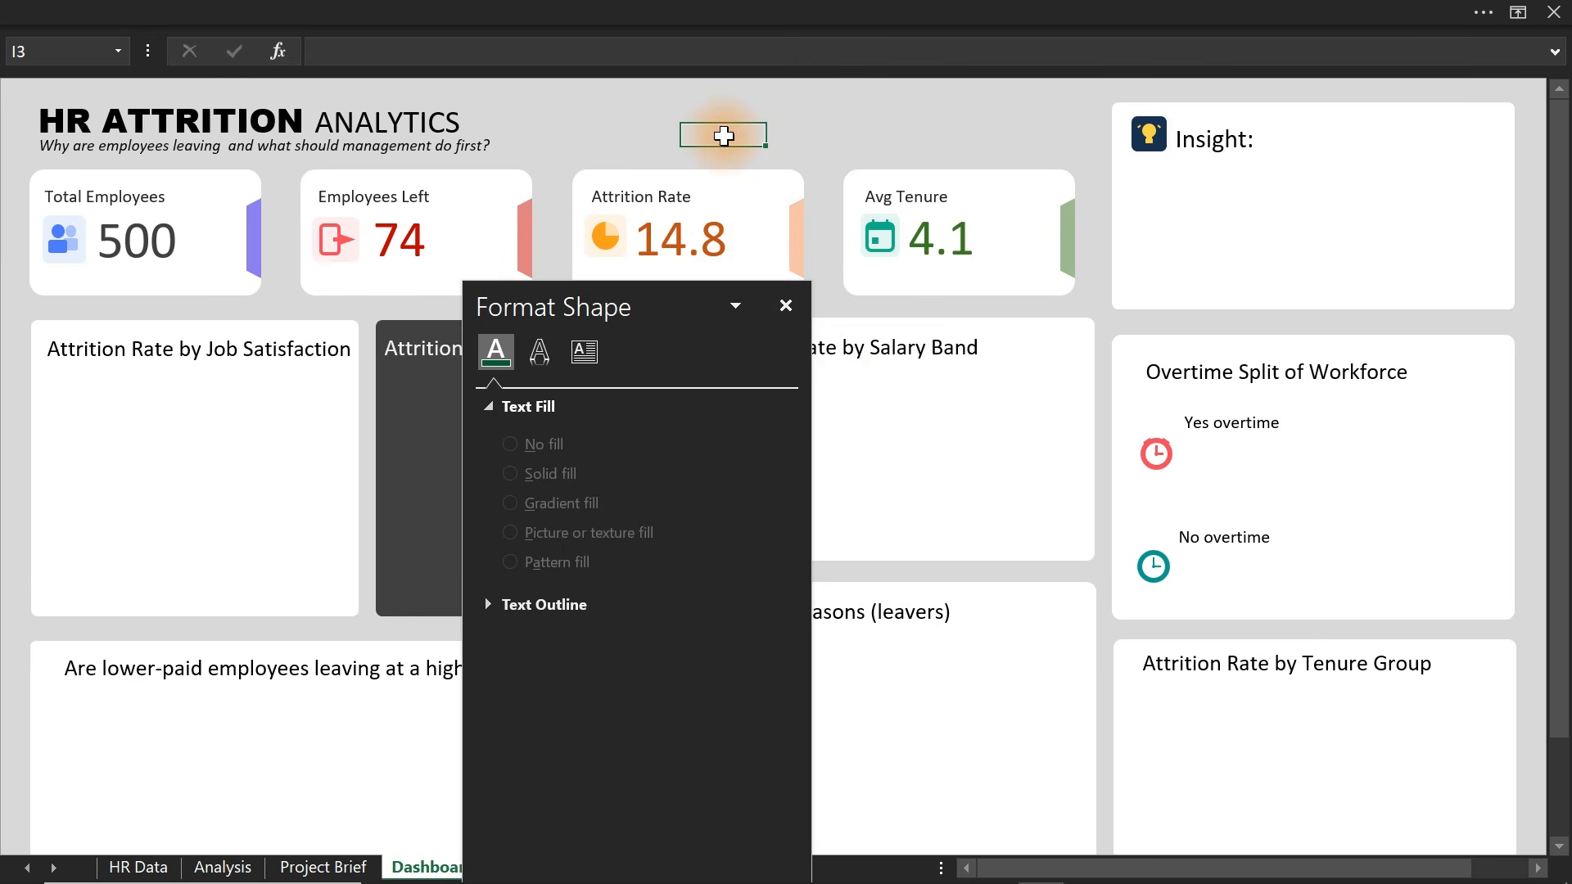
pyautogui.click(785, 305)
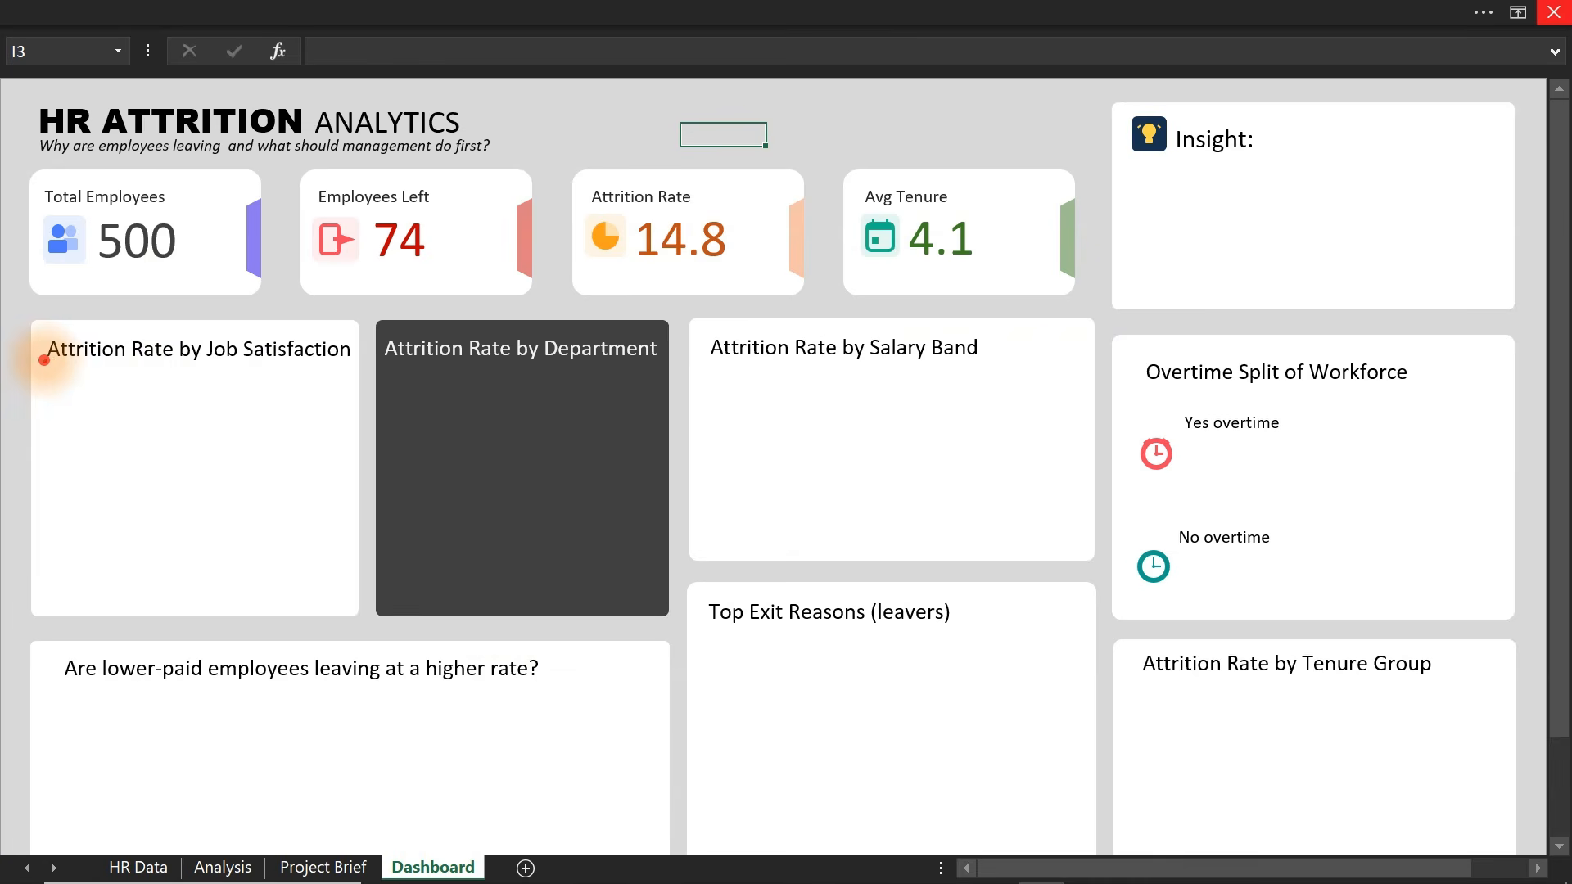
# - Review the Project Brief's question on job satisfaction and attrition against the Dashboard's Attrition Rate by Job Satisfaction card
pyautogui.moveTo(44, 360); pyautogui.dragTo(348, 611)
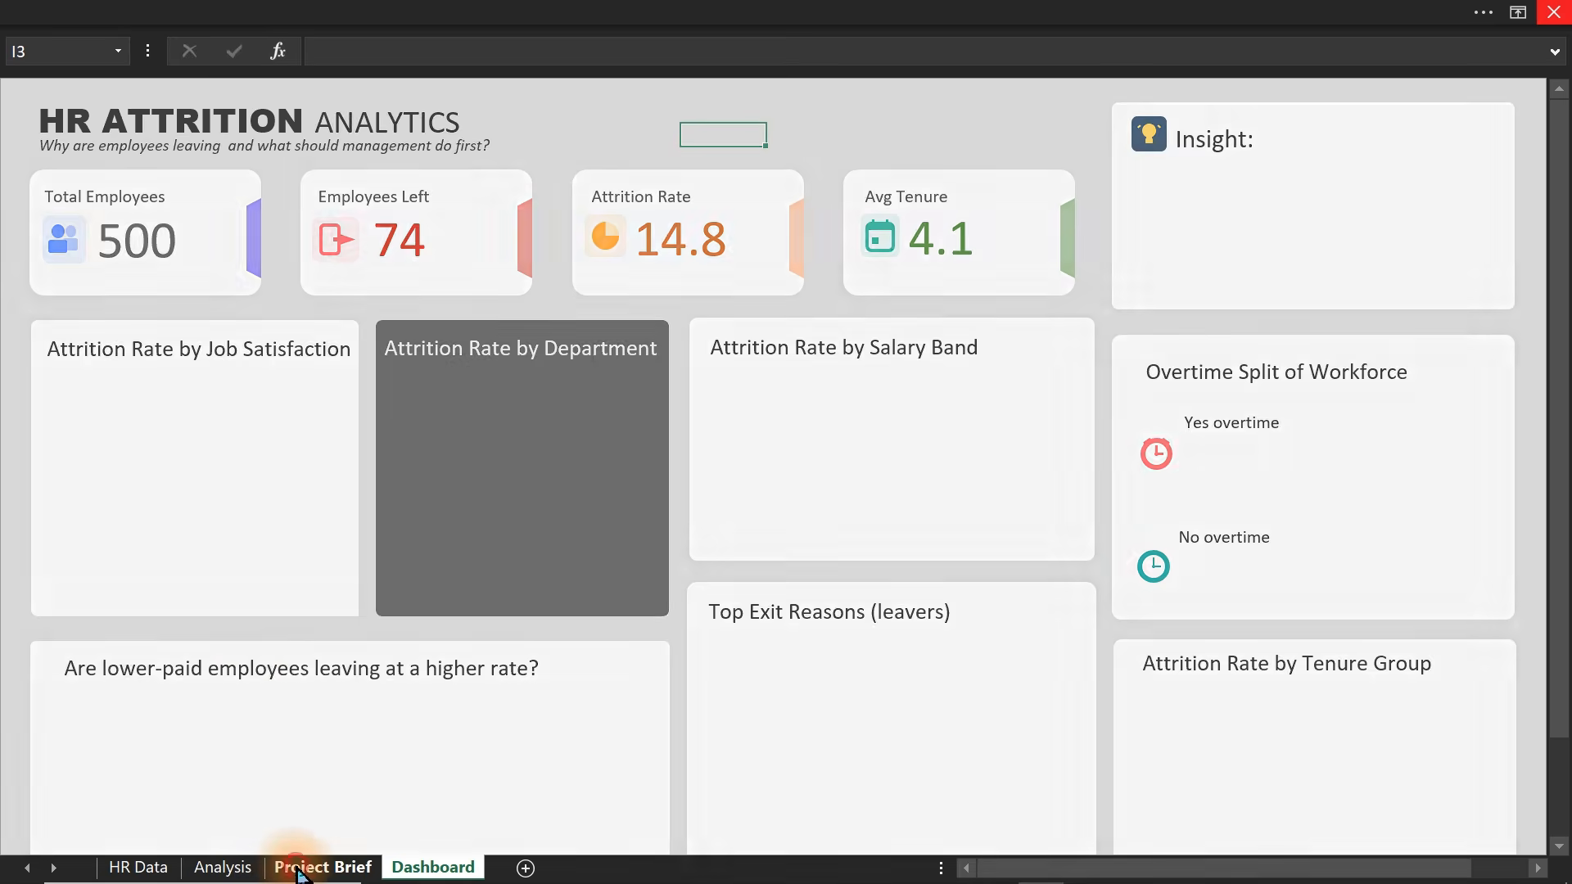
pyautogui.click(292, 869)
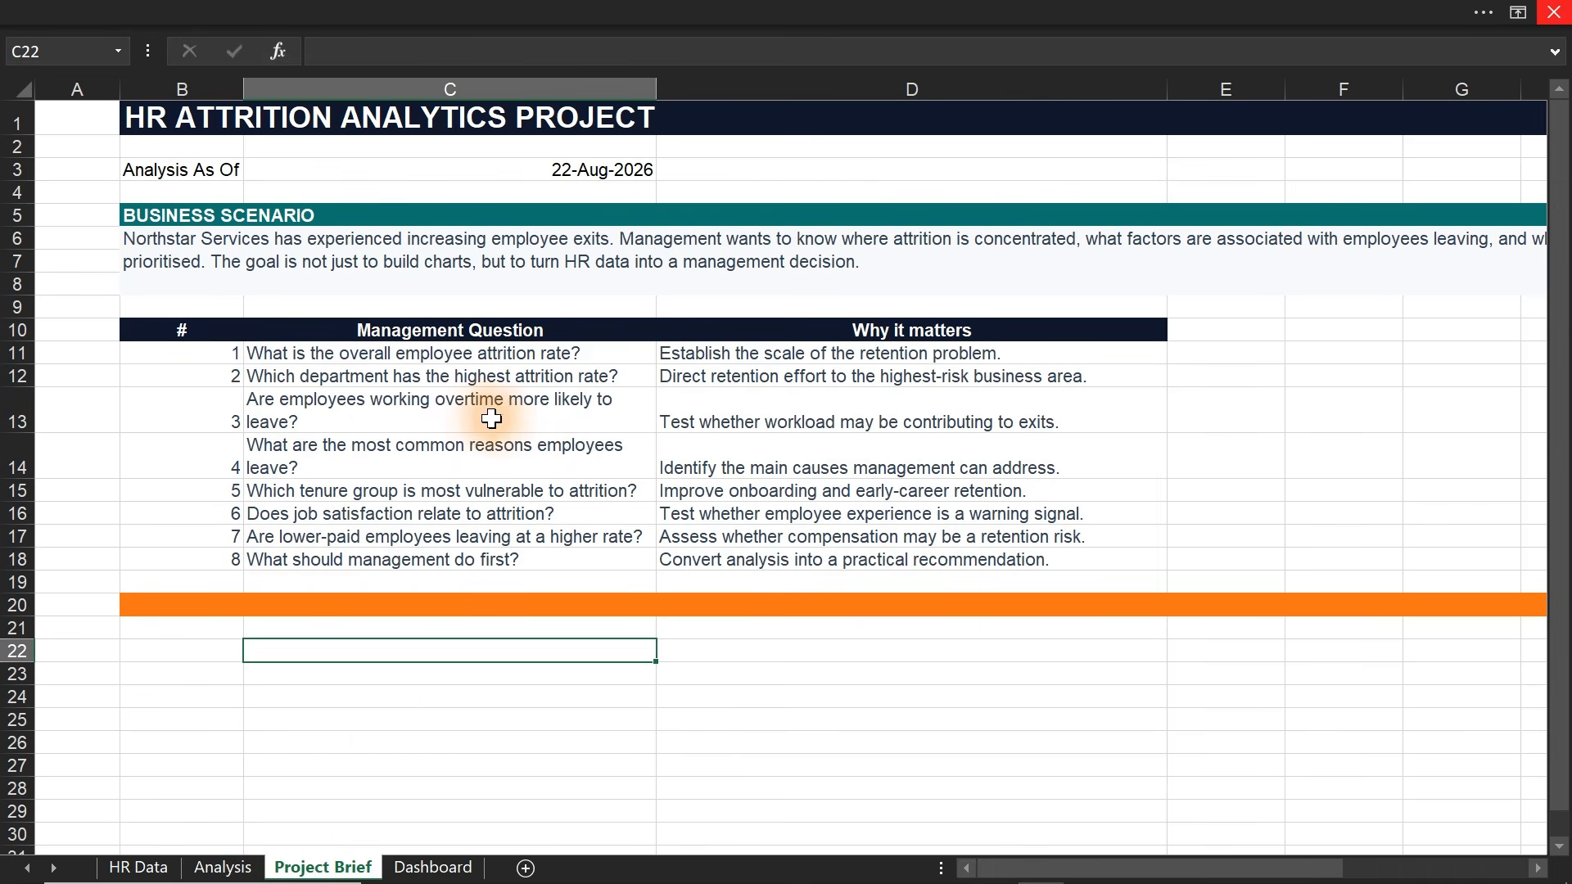
pyautogui.click(394, 519)
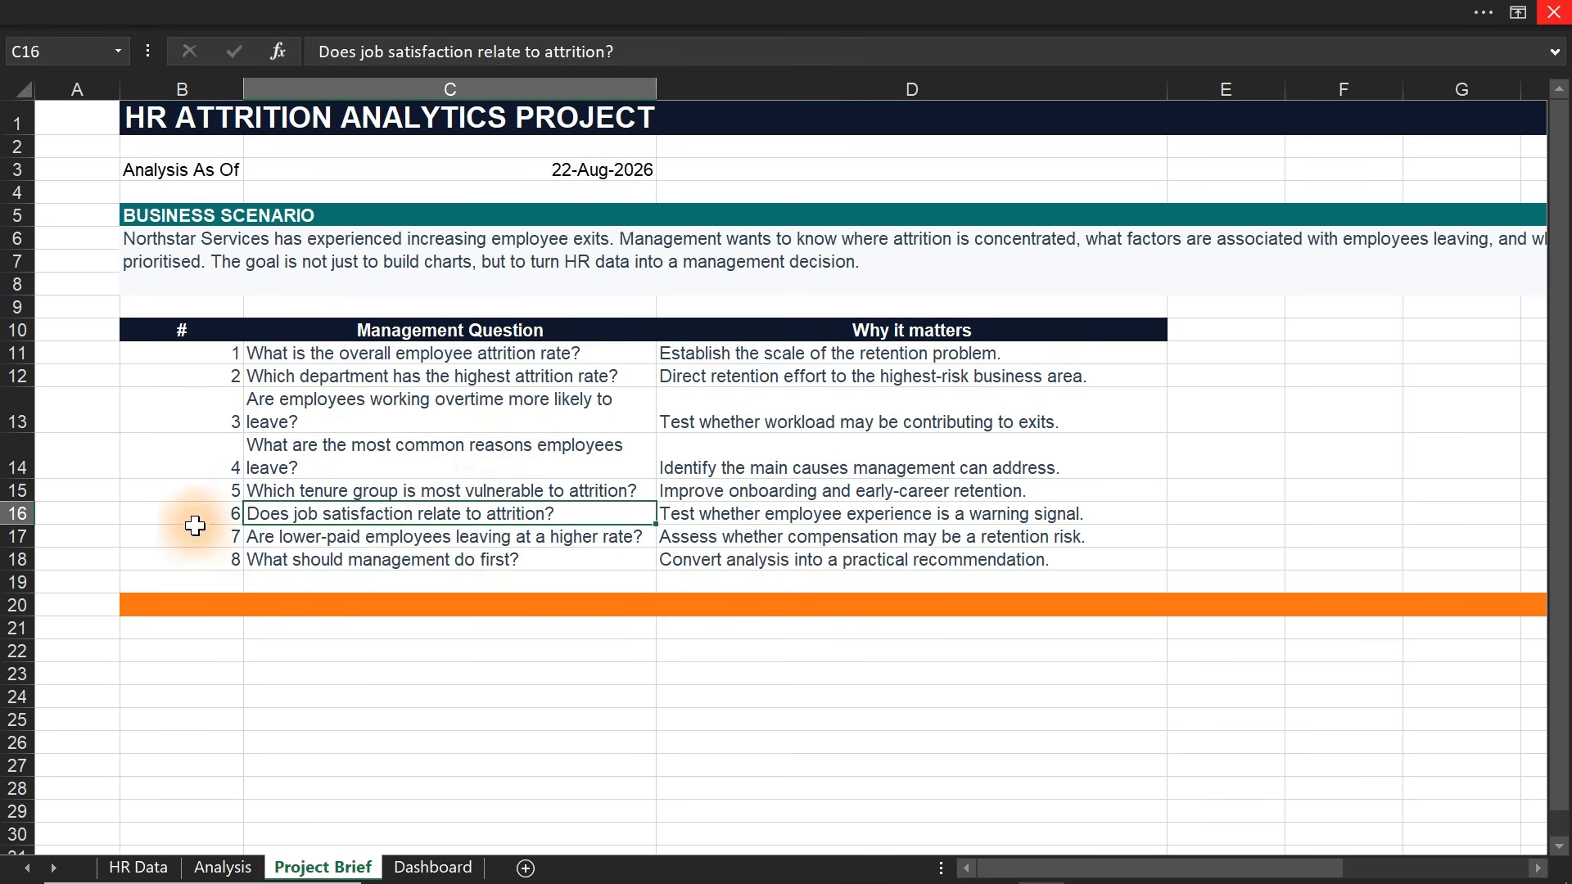
pyautogui.click(10, 514)
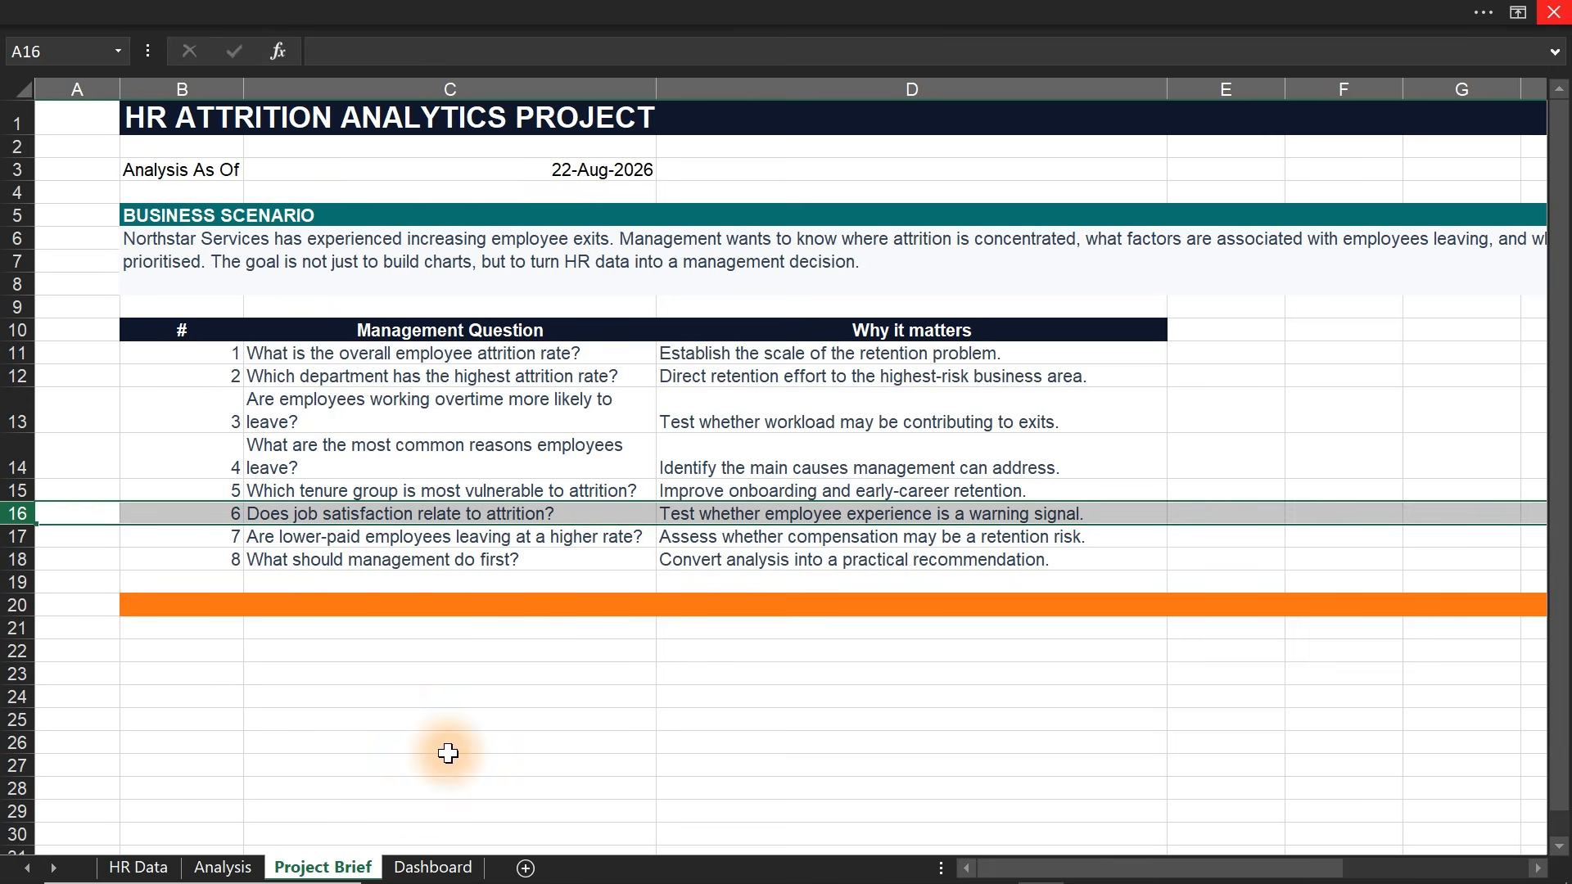
pyautogui.click(420, 866)
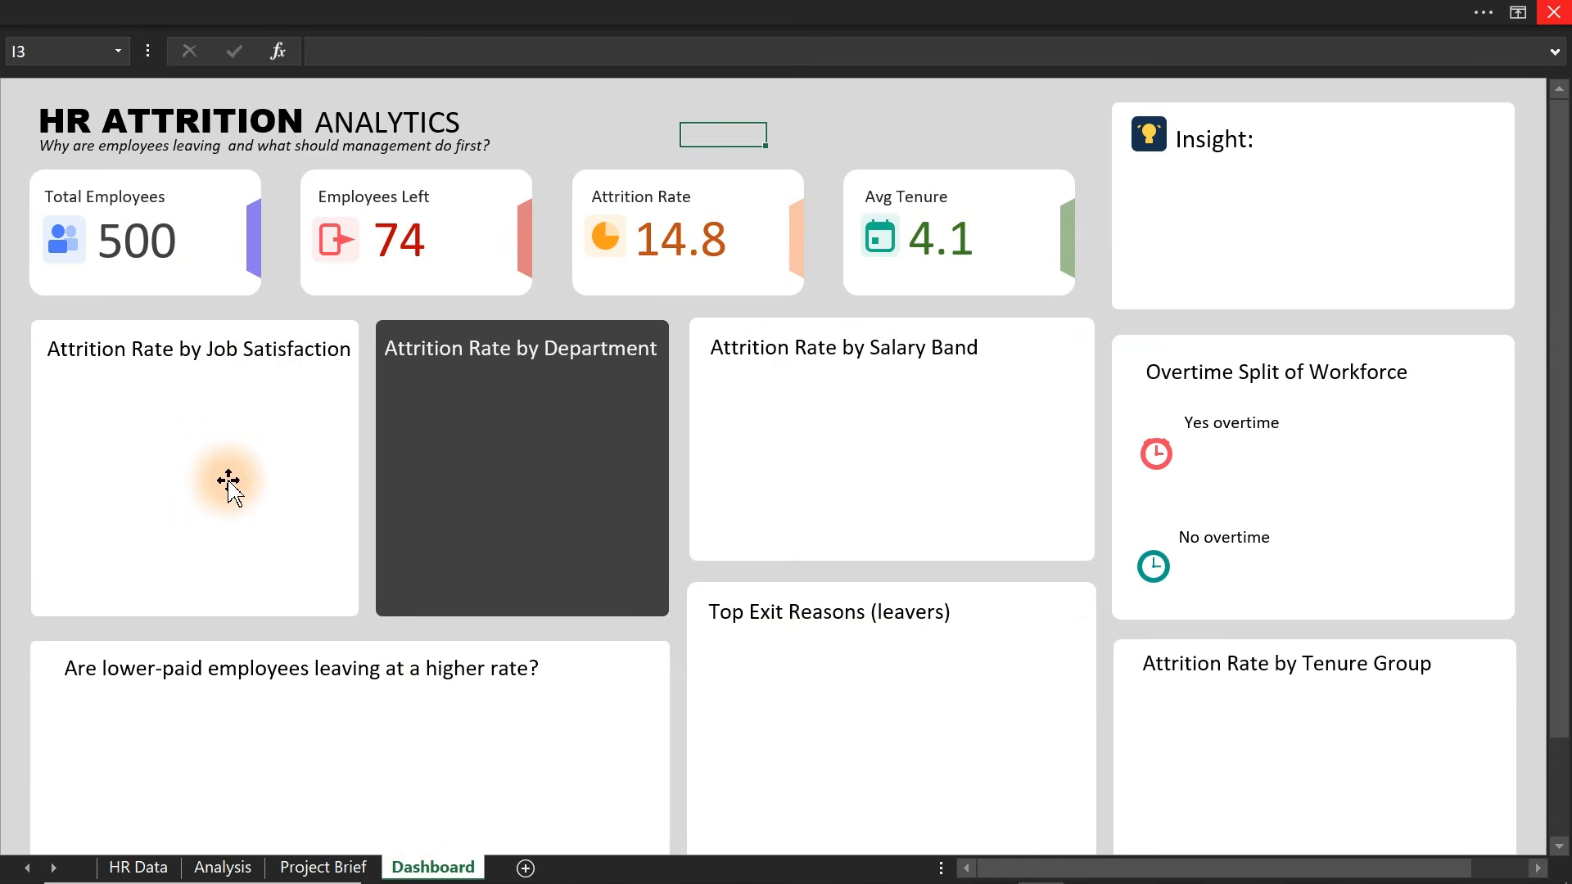
# - Turn on filtering for the HR Data table, inspect the Job Satisfaction column's filter values, and turn filtering off again
pyautogui.click(131, 869)
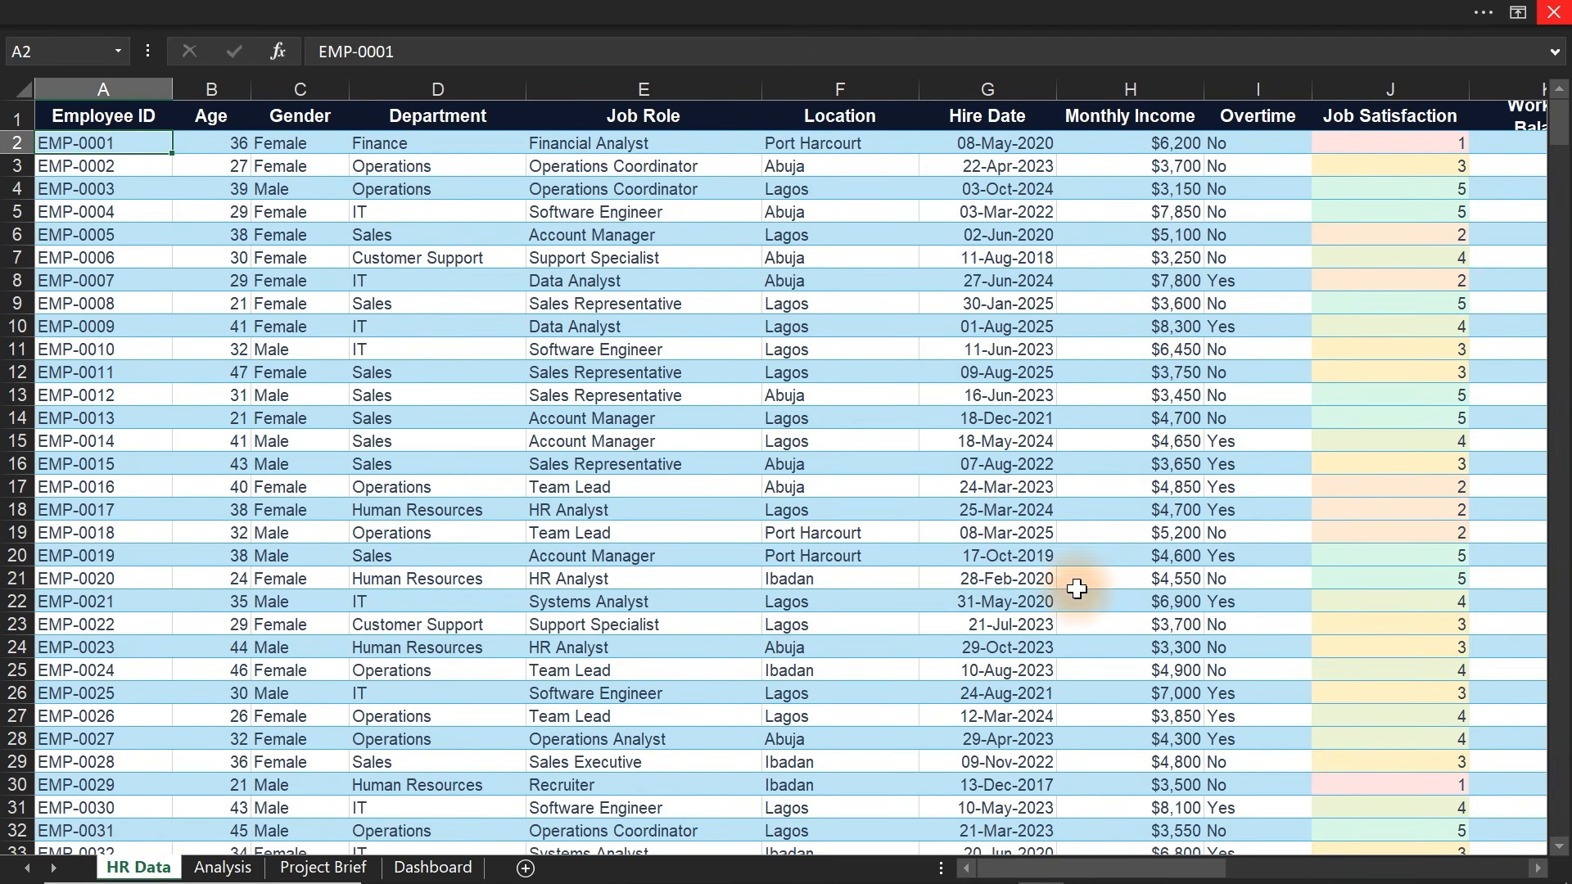
pyautogui.click(1405, 118)
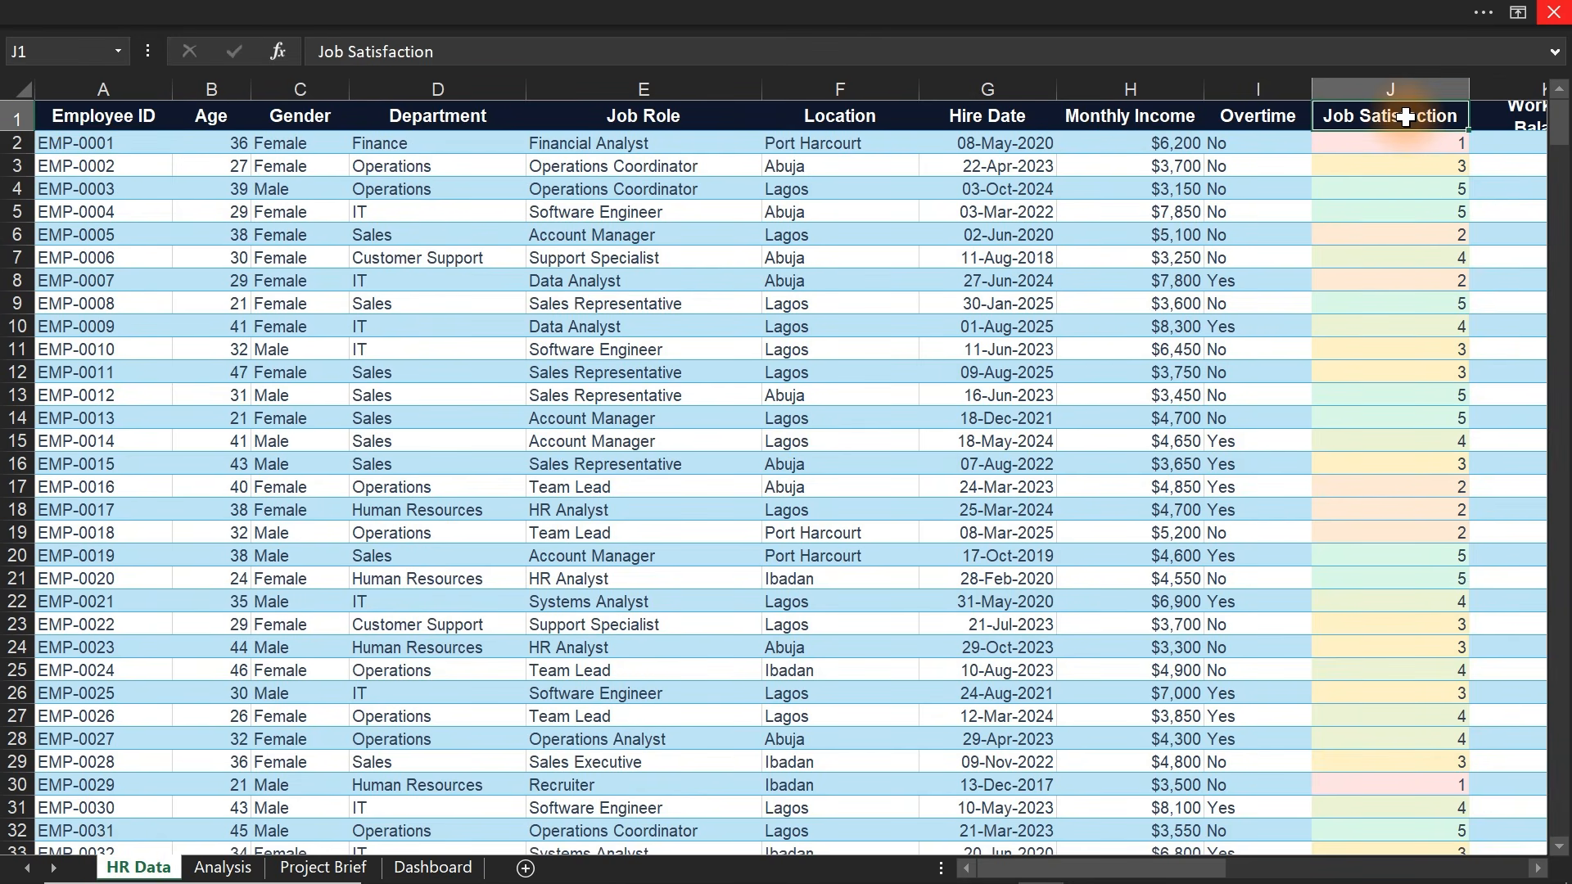
pyautogui.moveTo(793, 59)
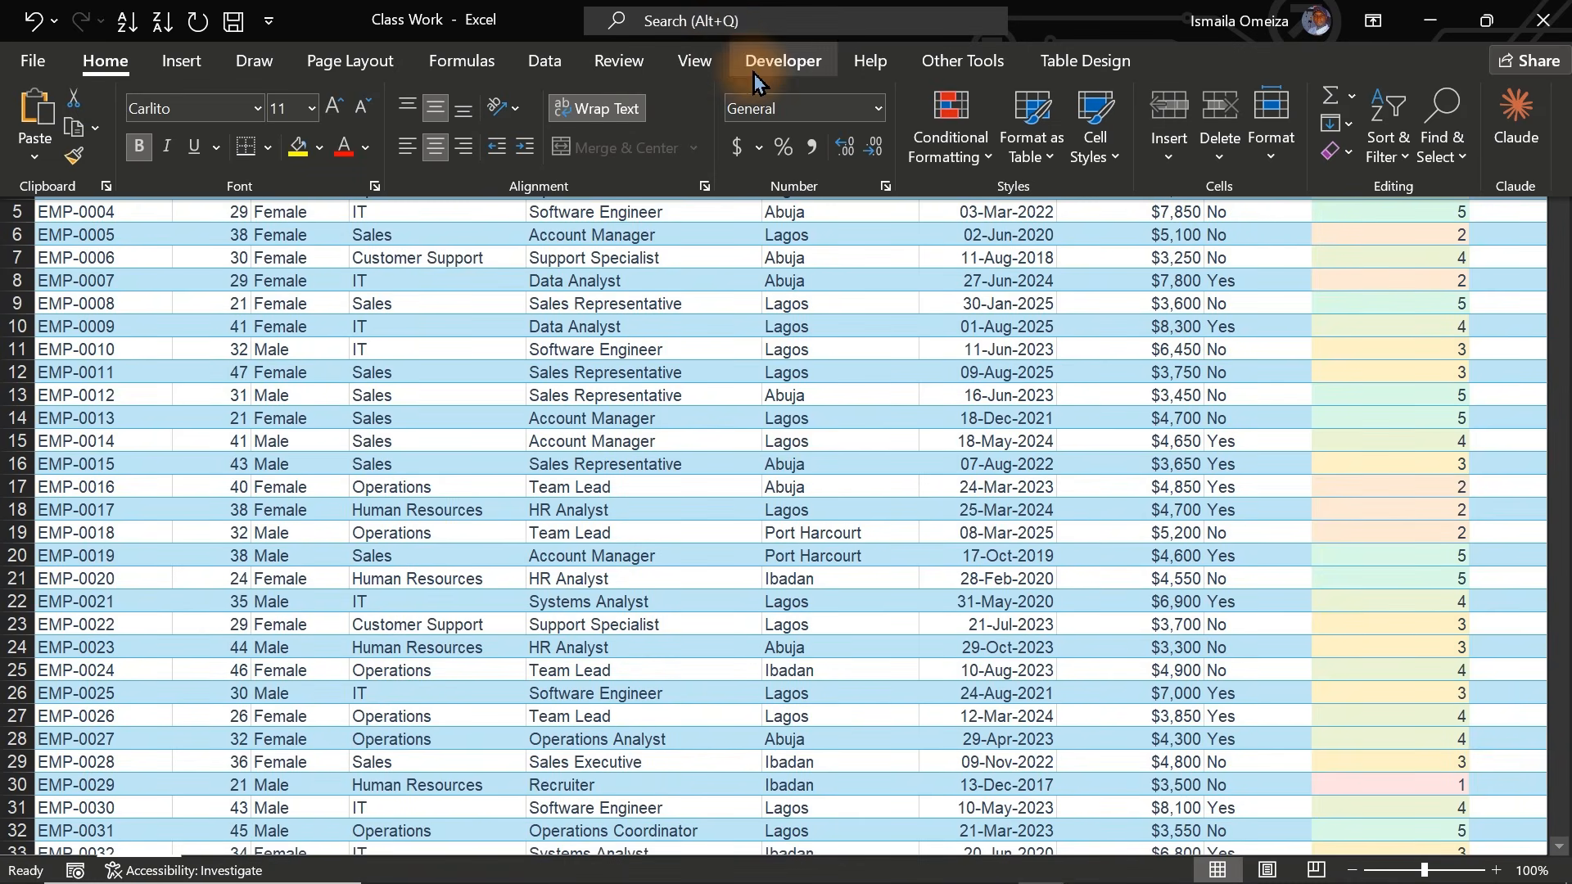
pyautogui.click(544, 61)
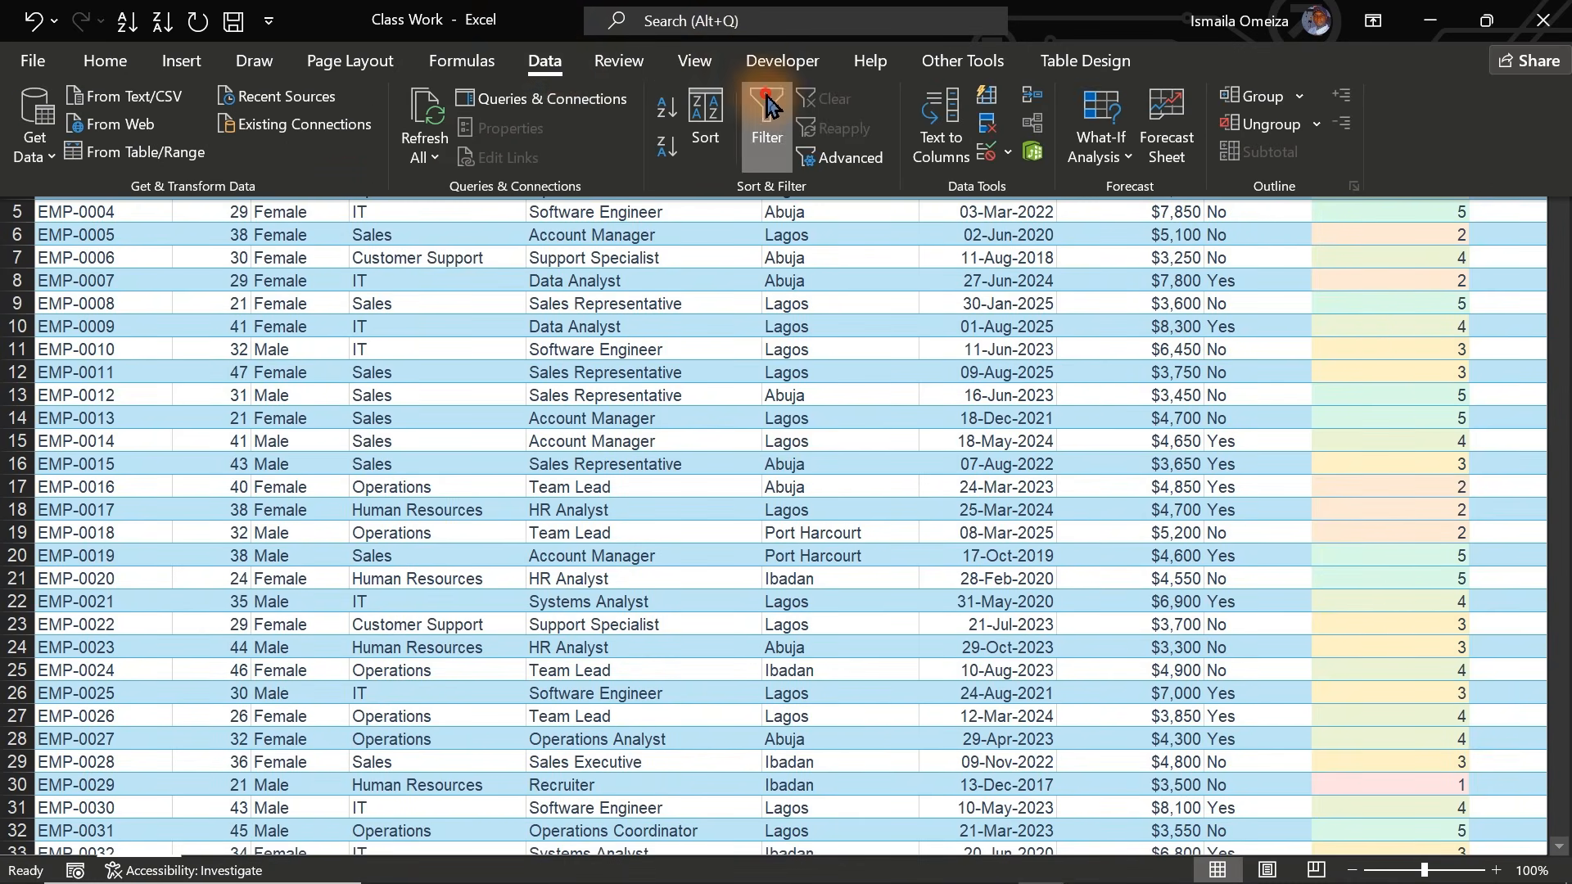
pyautogui.click(1458, 119)
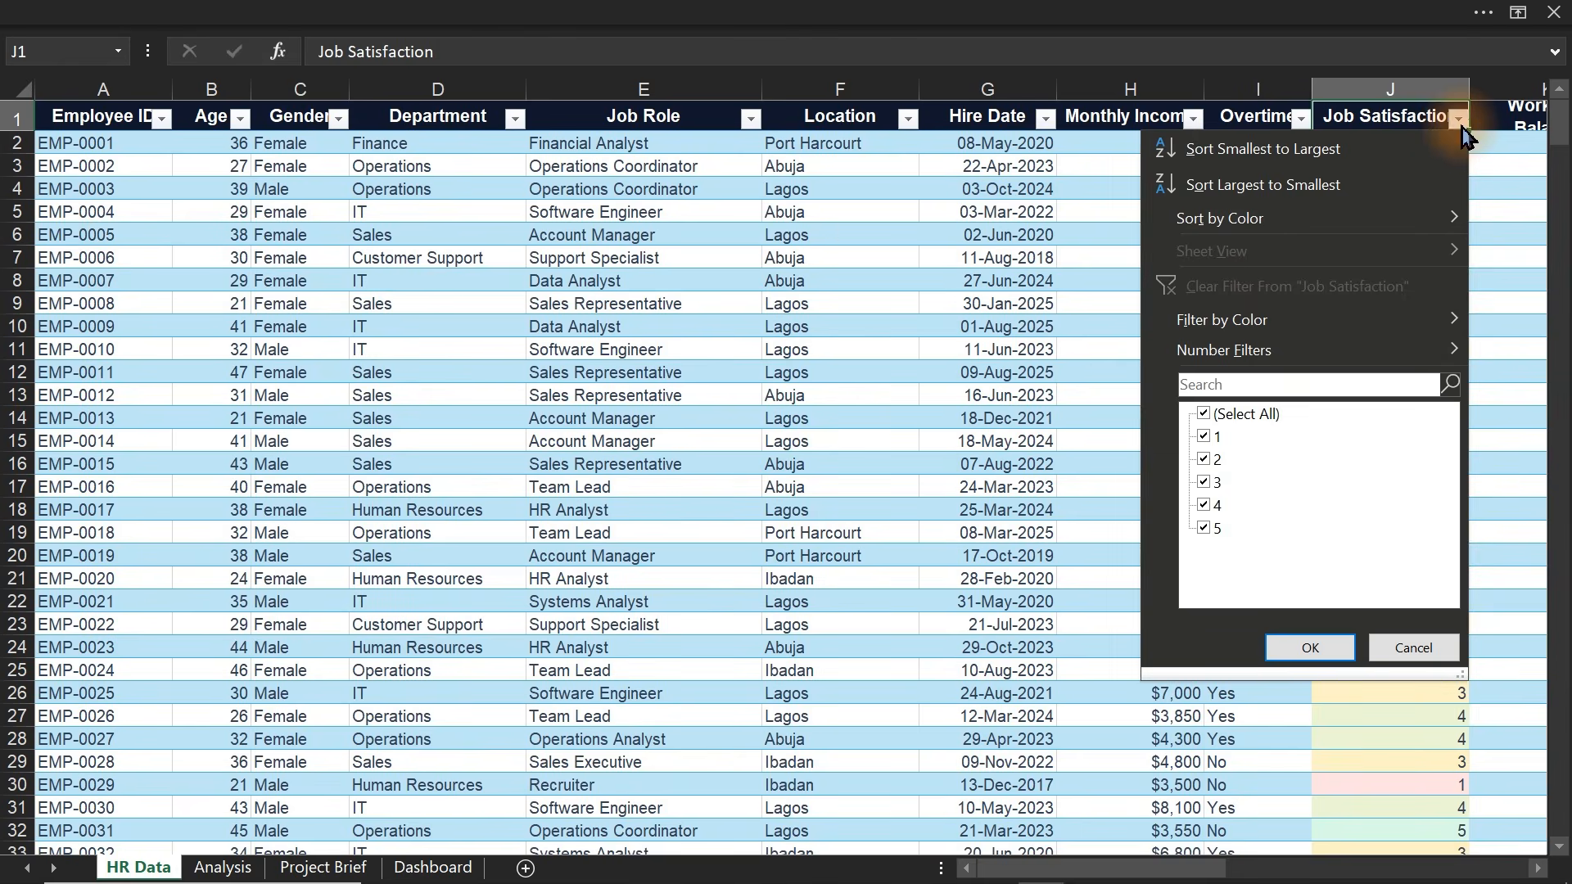
pyautogui.click(866, 235)
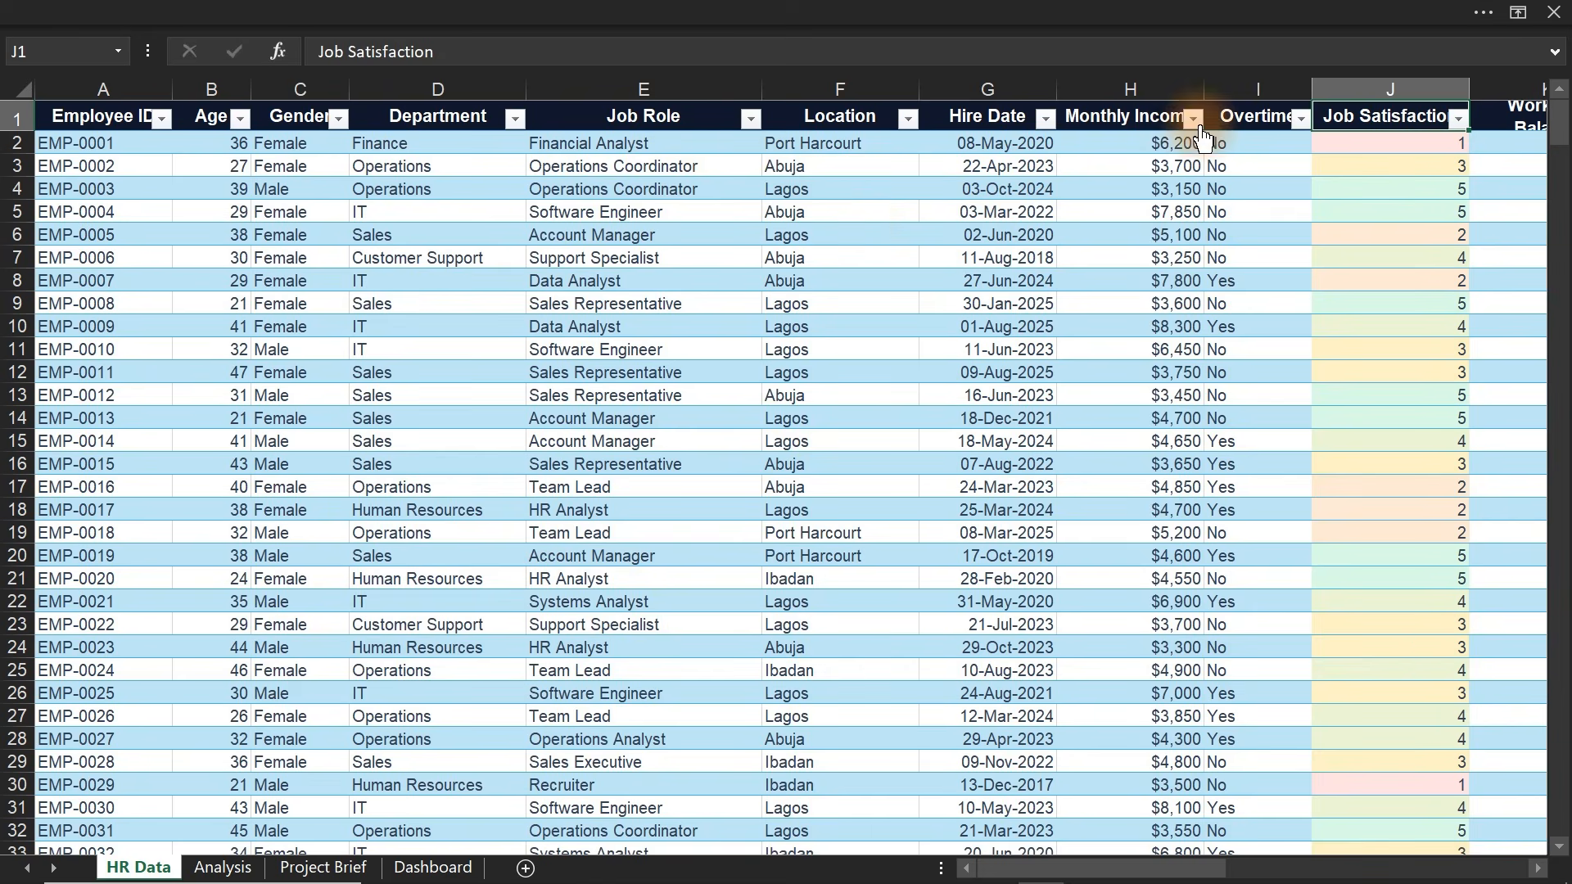
pyautogui.click(682, 7)
pyautogui.click(747, 109)
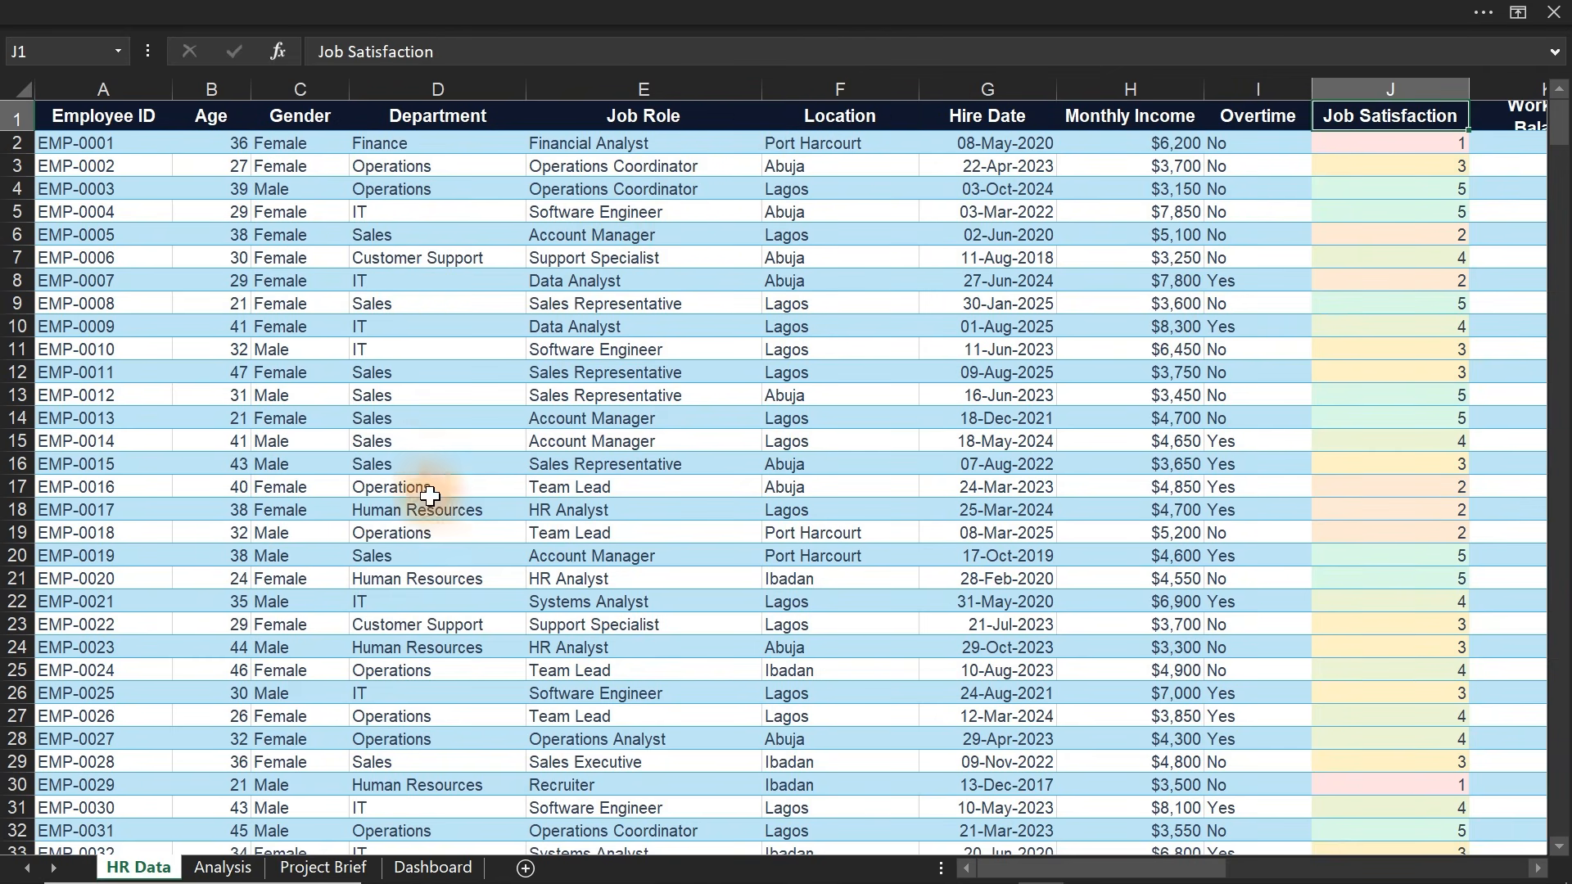
# - Turn filtering back on for the HR Data table and examine the rating scale in the Job Satisfaction filter list
pyautogui.click(733, 11)
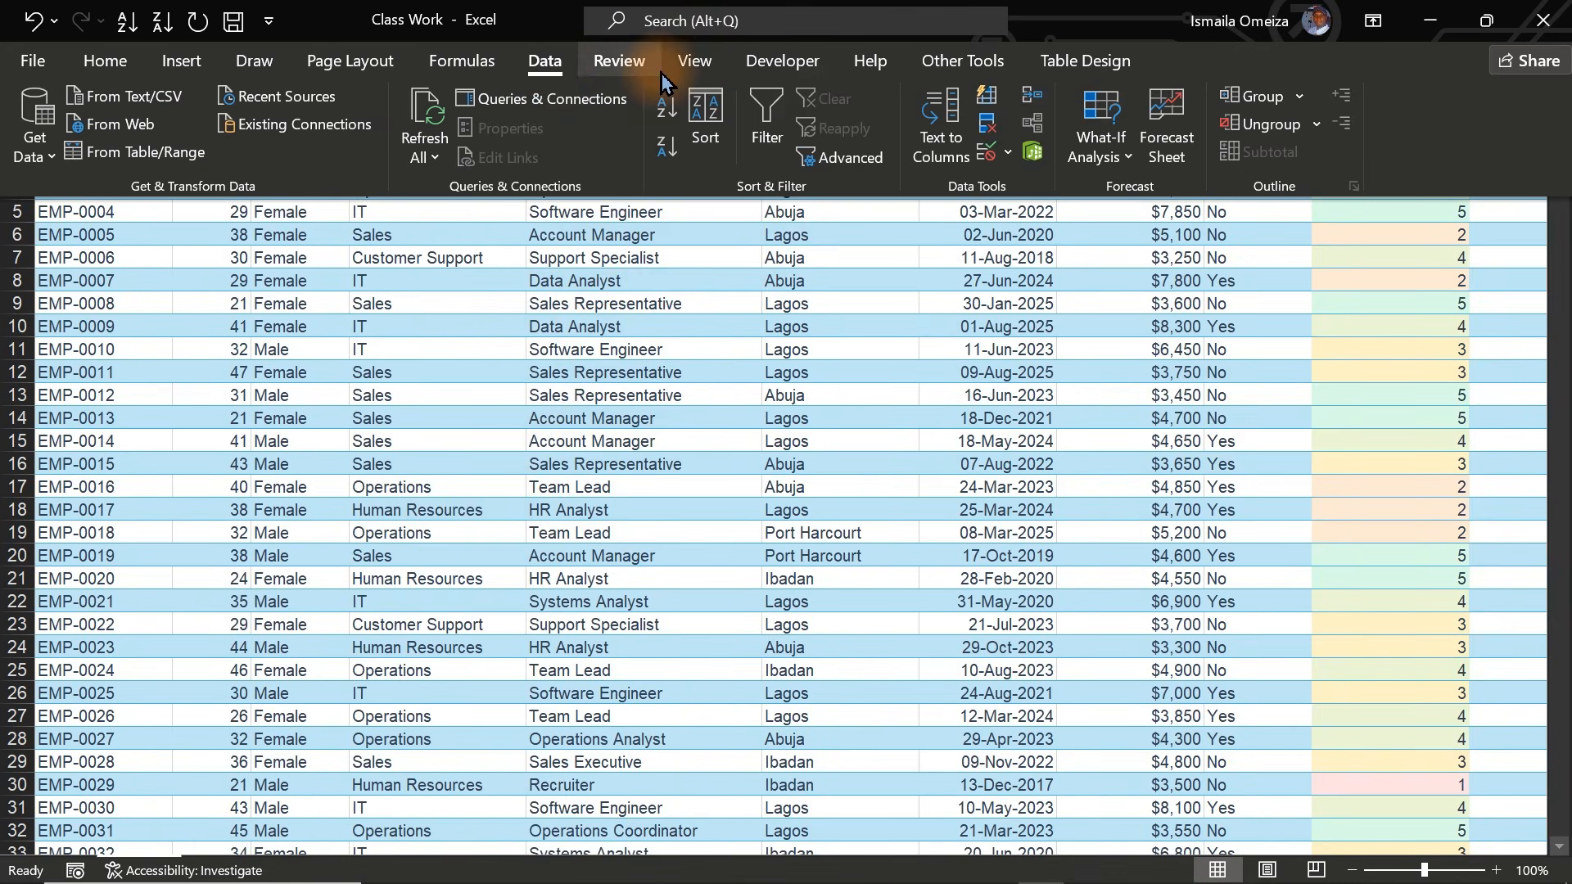
pyautogui.click(766, 121)
pyautogui.click(1458, 119)
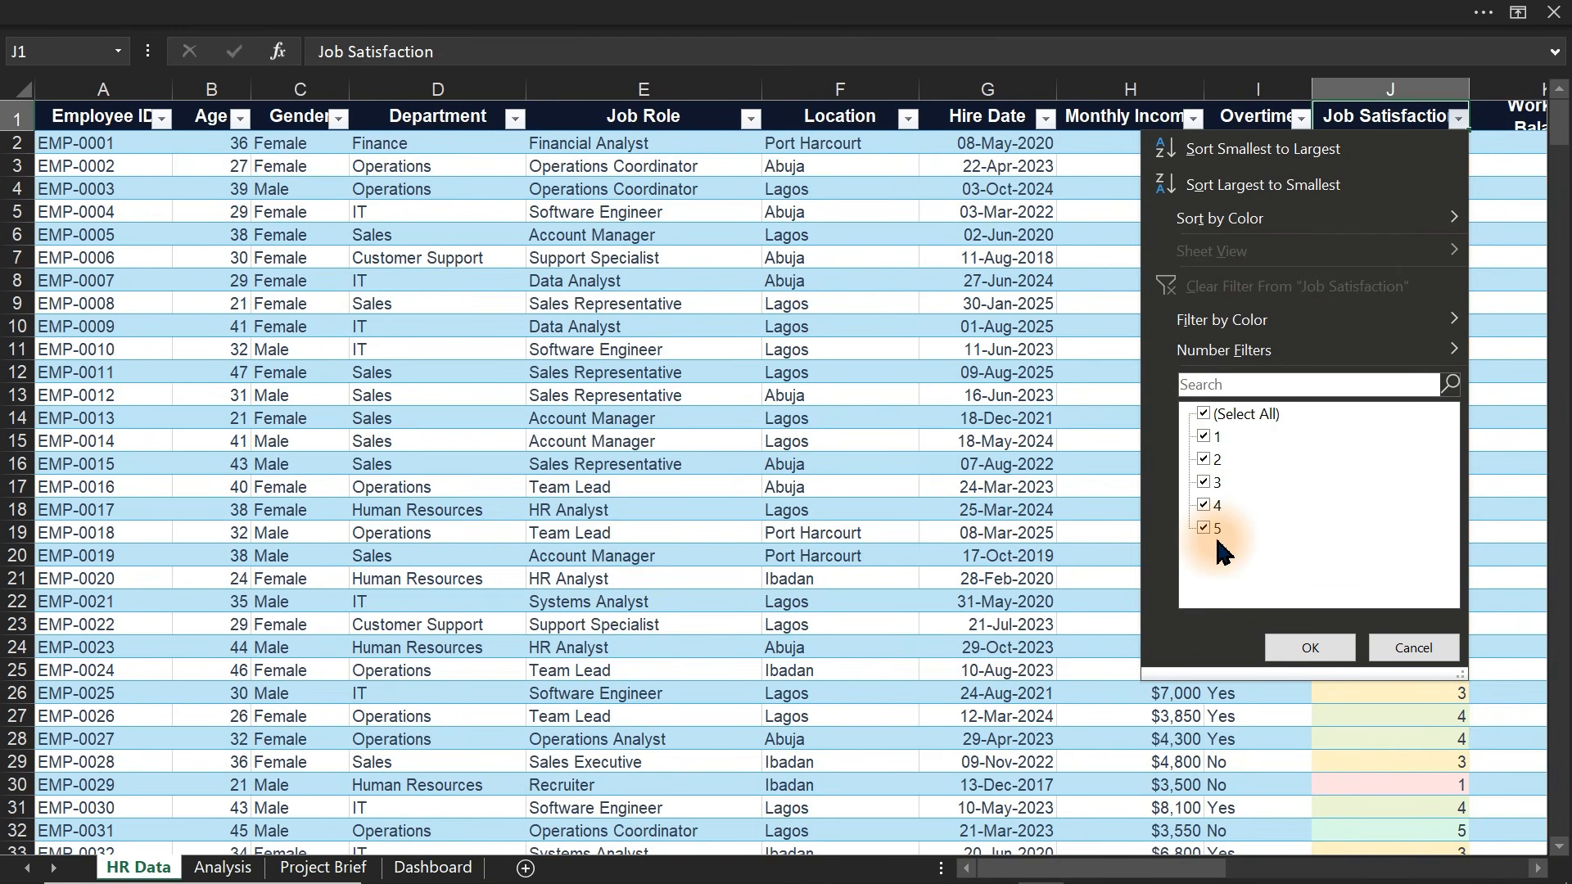
pyautogui.click(1045, 495)
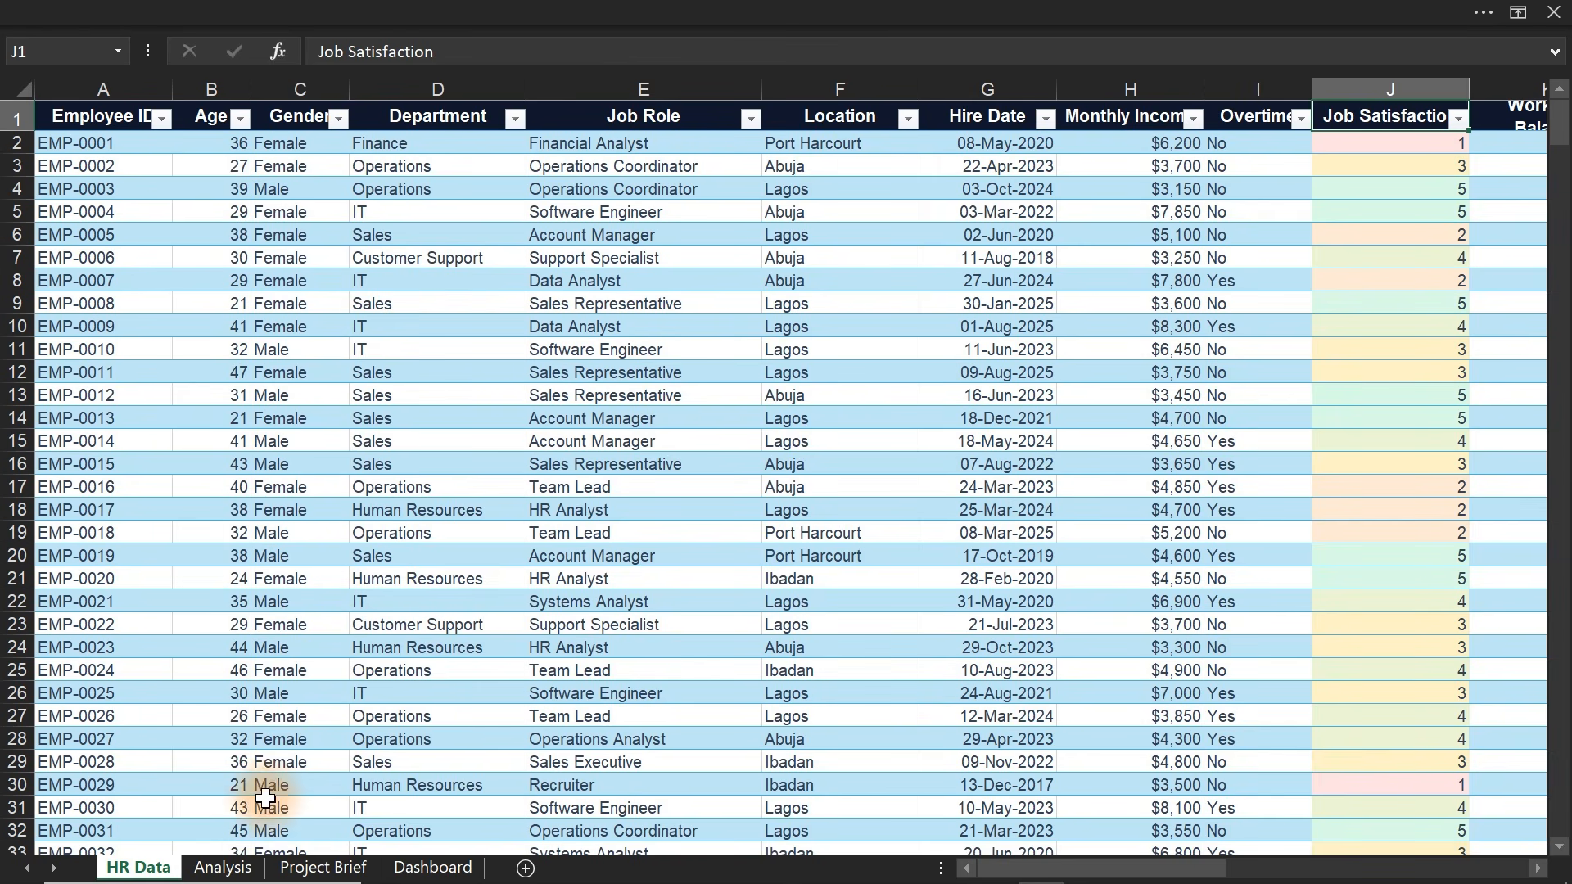
# - Copy the attrition pivot table in F5:I8 of the Analysis sheet and paste the copy at cell M5
pyautogui.click(222, 868)
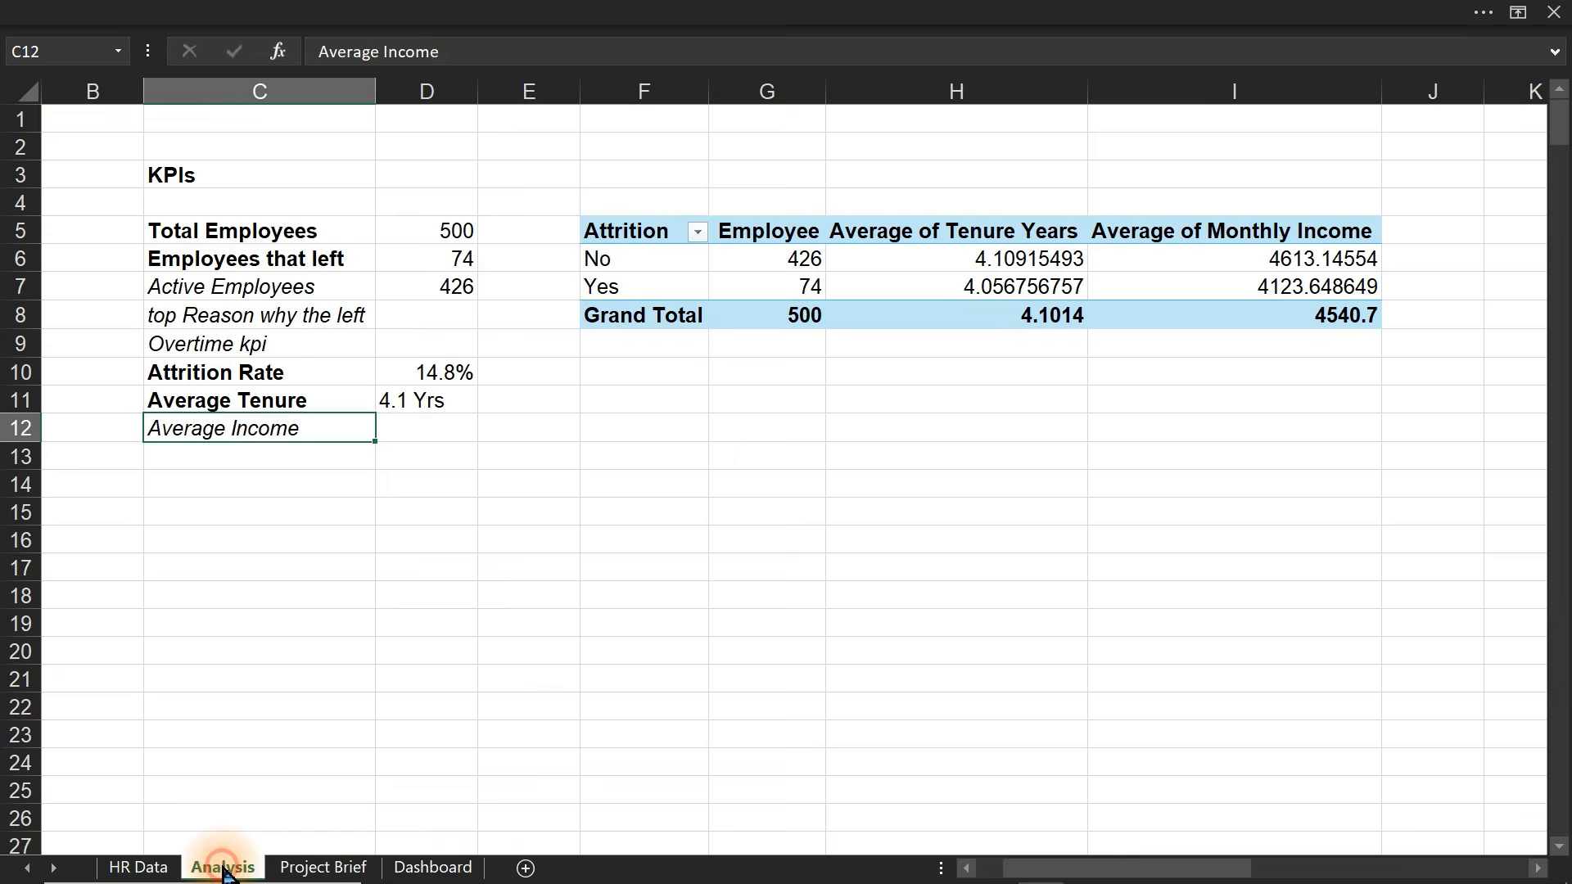
pyautogui.moveTo(612, 232); pyautogui.dragTo(769, 258)
pyautogui.moveTo(905, 285); pyautogui.dragTo(1245, 315)
pyautogui.hotkey('ctrl', 'c')
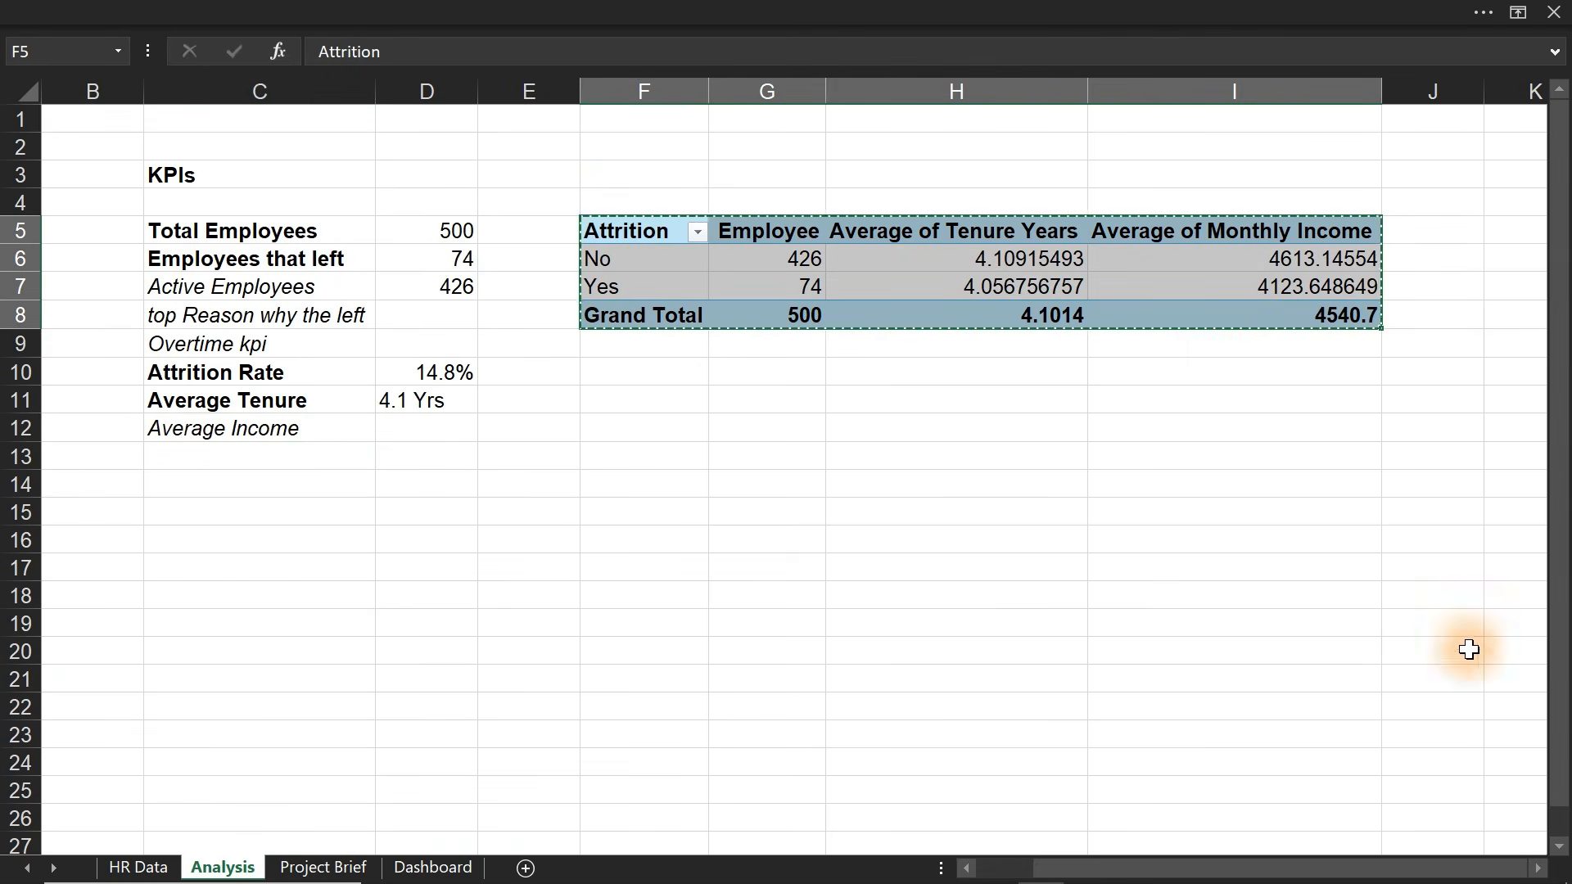
pyautogui.click(1539, 868)
pyautogui.click(1539, 869)
pyautogui.click(1539, 869)
pyautogui.click(1539, 868)
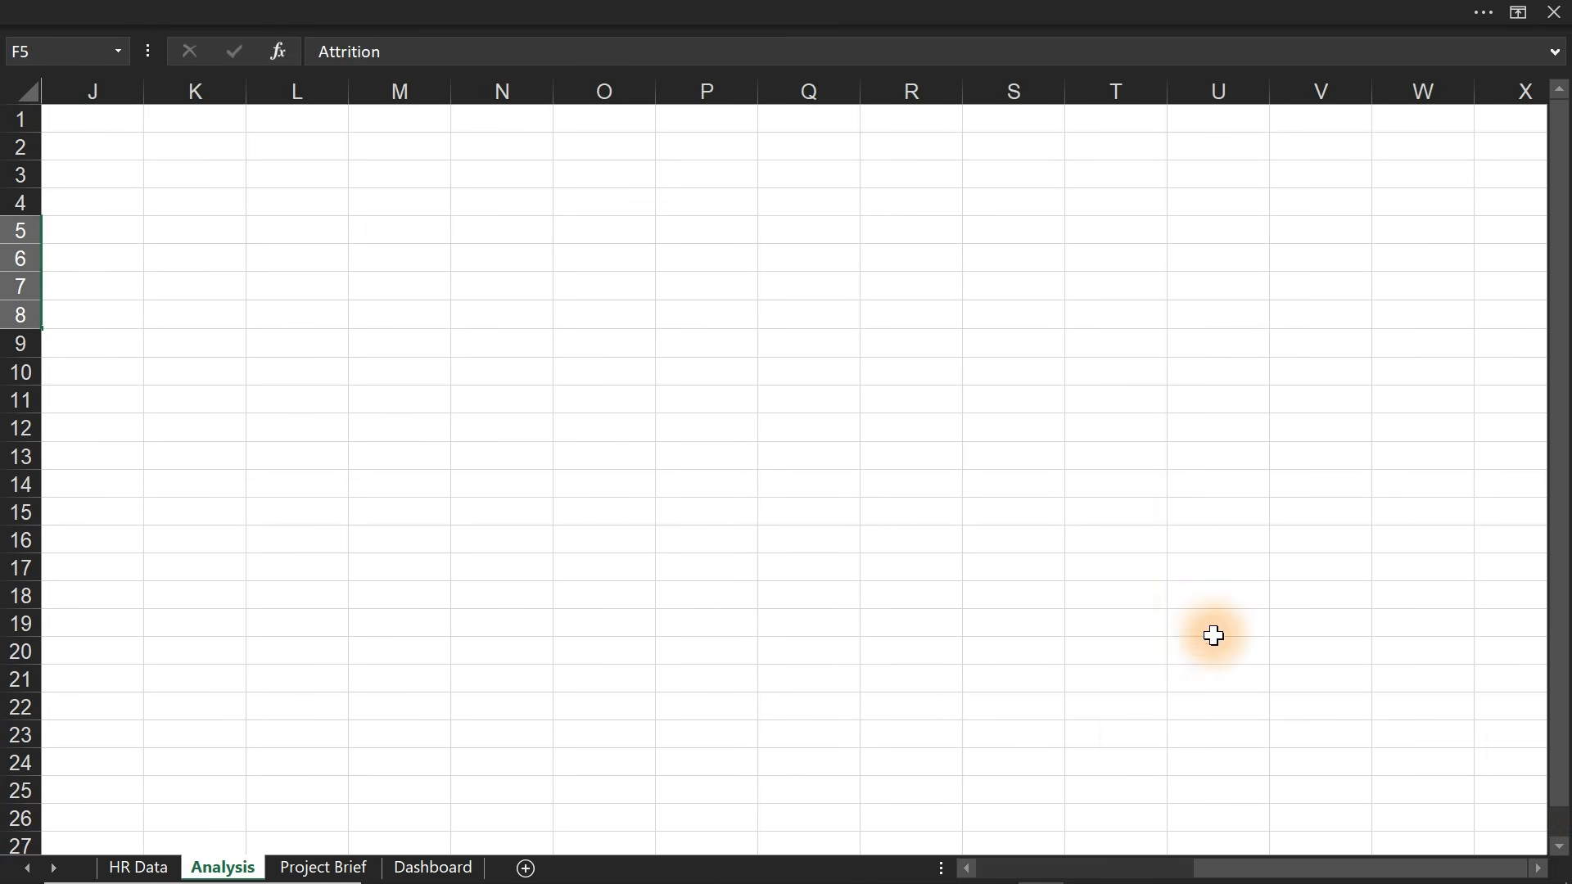
pyautogui.click(967, 868)
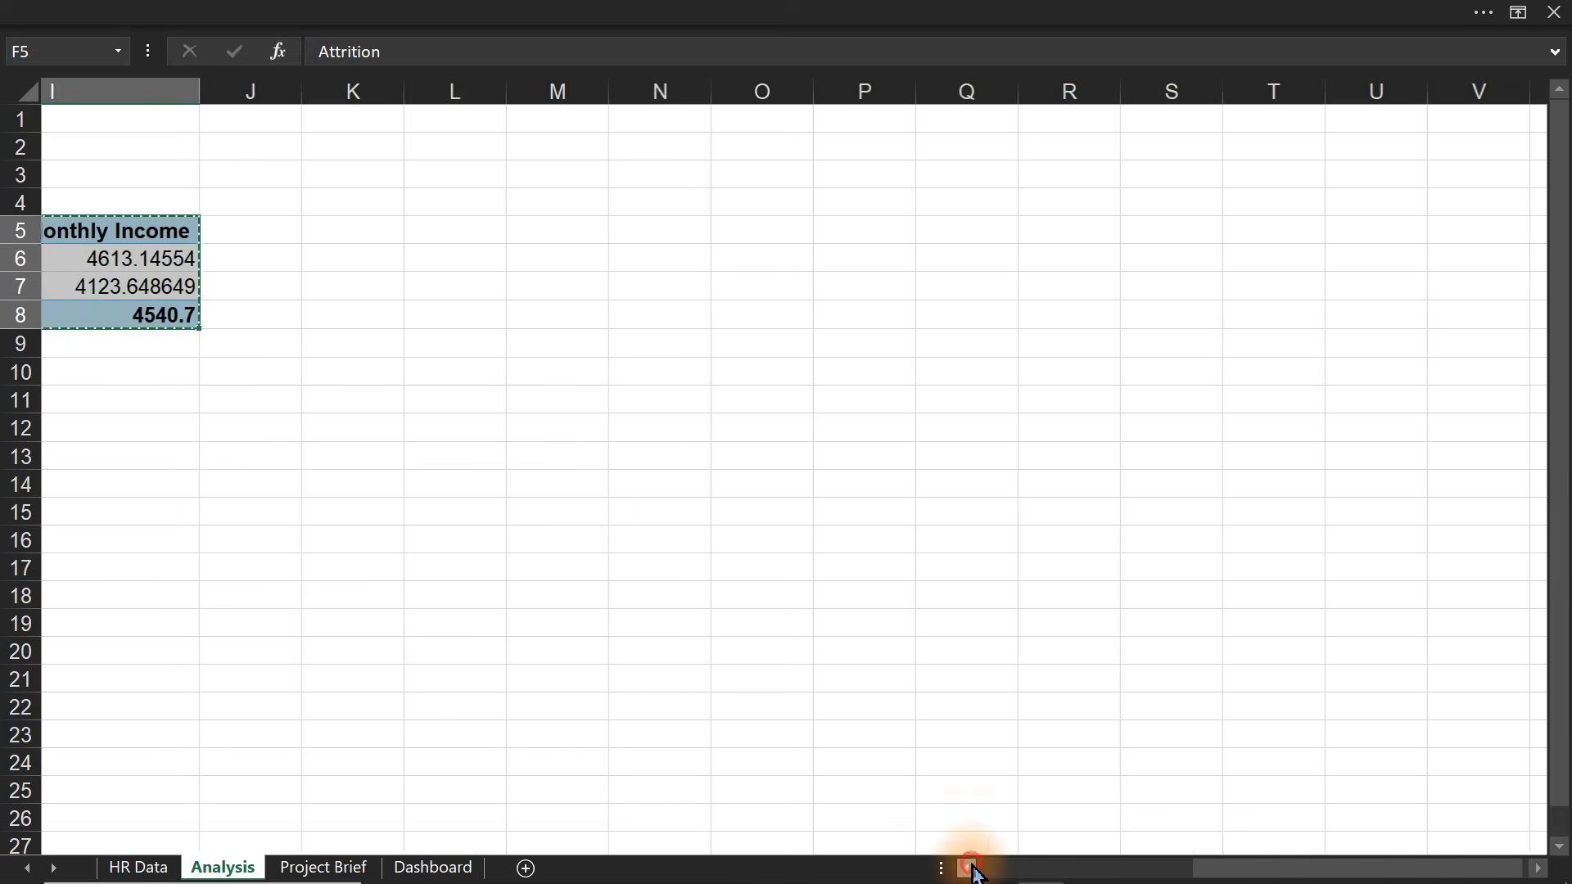
pyautogui.click(699, 240)
pyautogui.hotkey('ctrl', 'v')
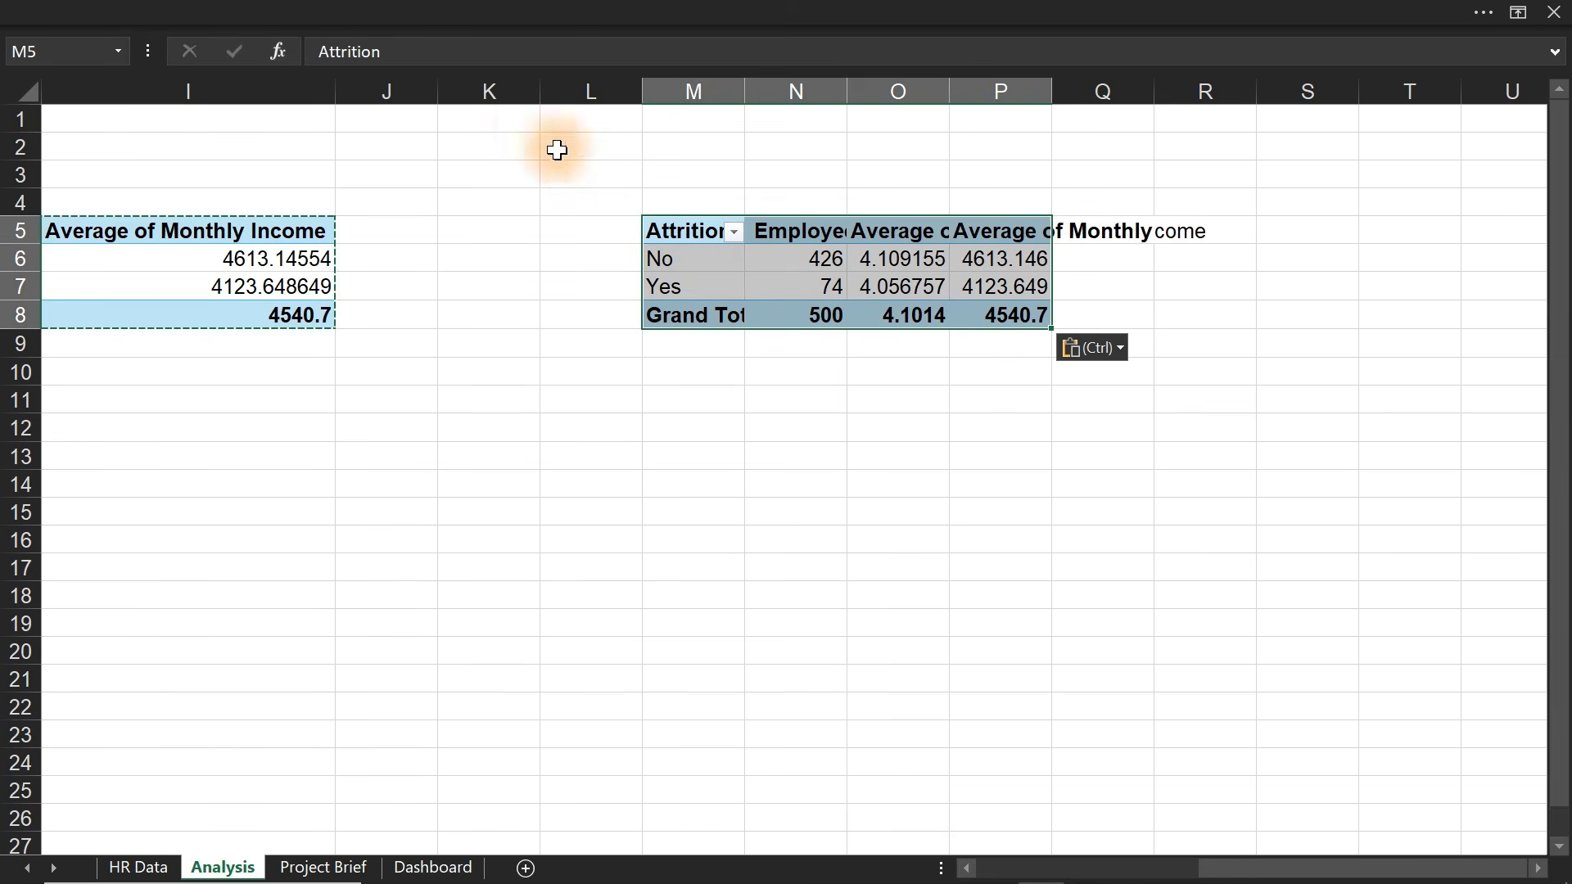
# - Fill all of column K with a dark blue shade as a divider between the original and copied pivot tables
pyautogui.click(491, 90)
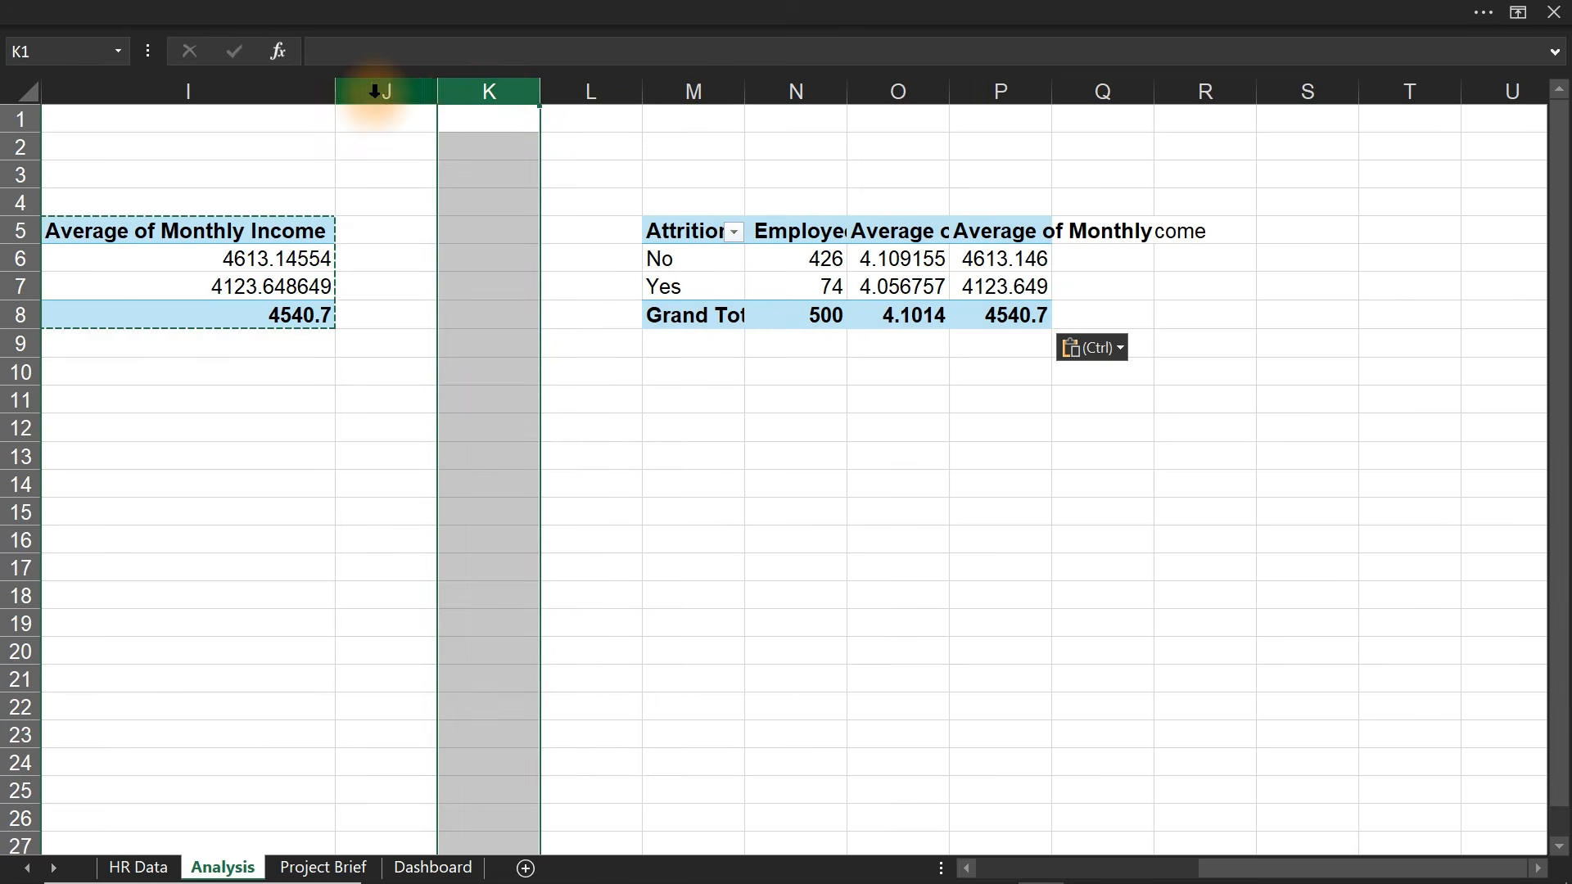
pyautogui.click(342, 11)
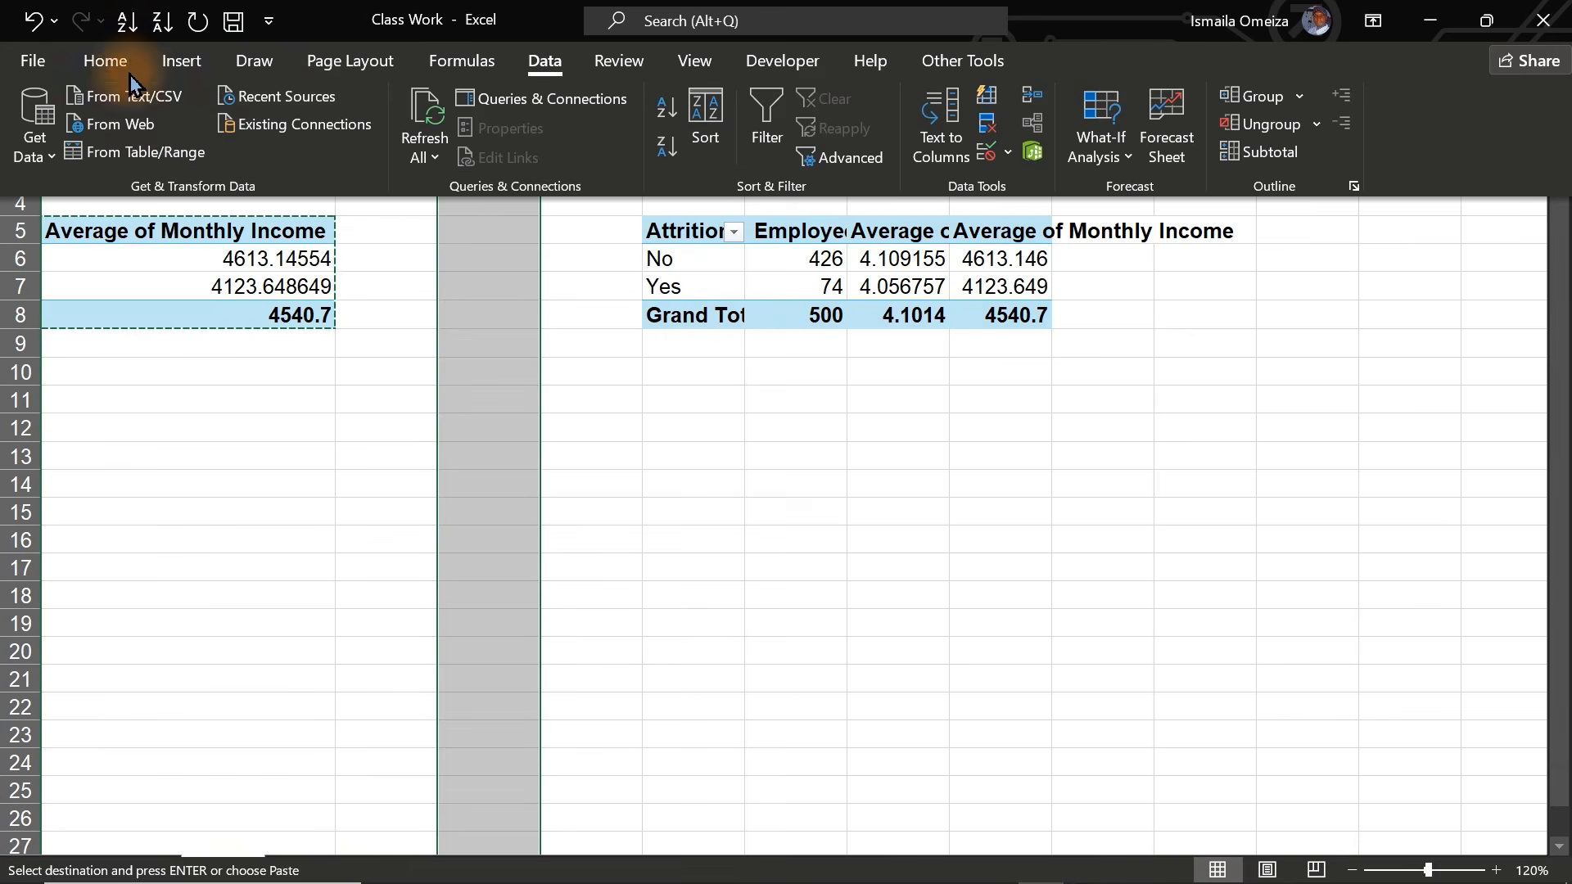
pyautogui.click(105, 60)
pyautogui.click(316, 153)
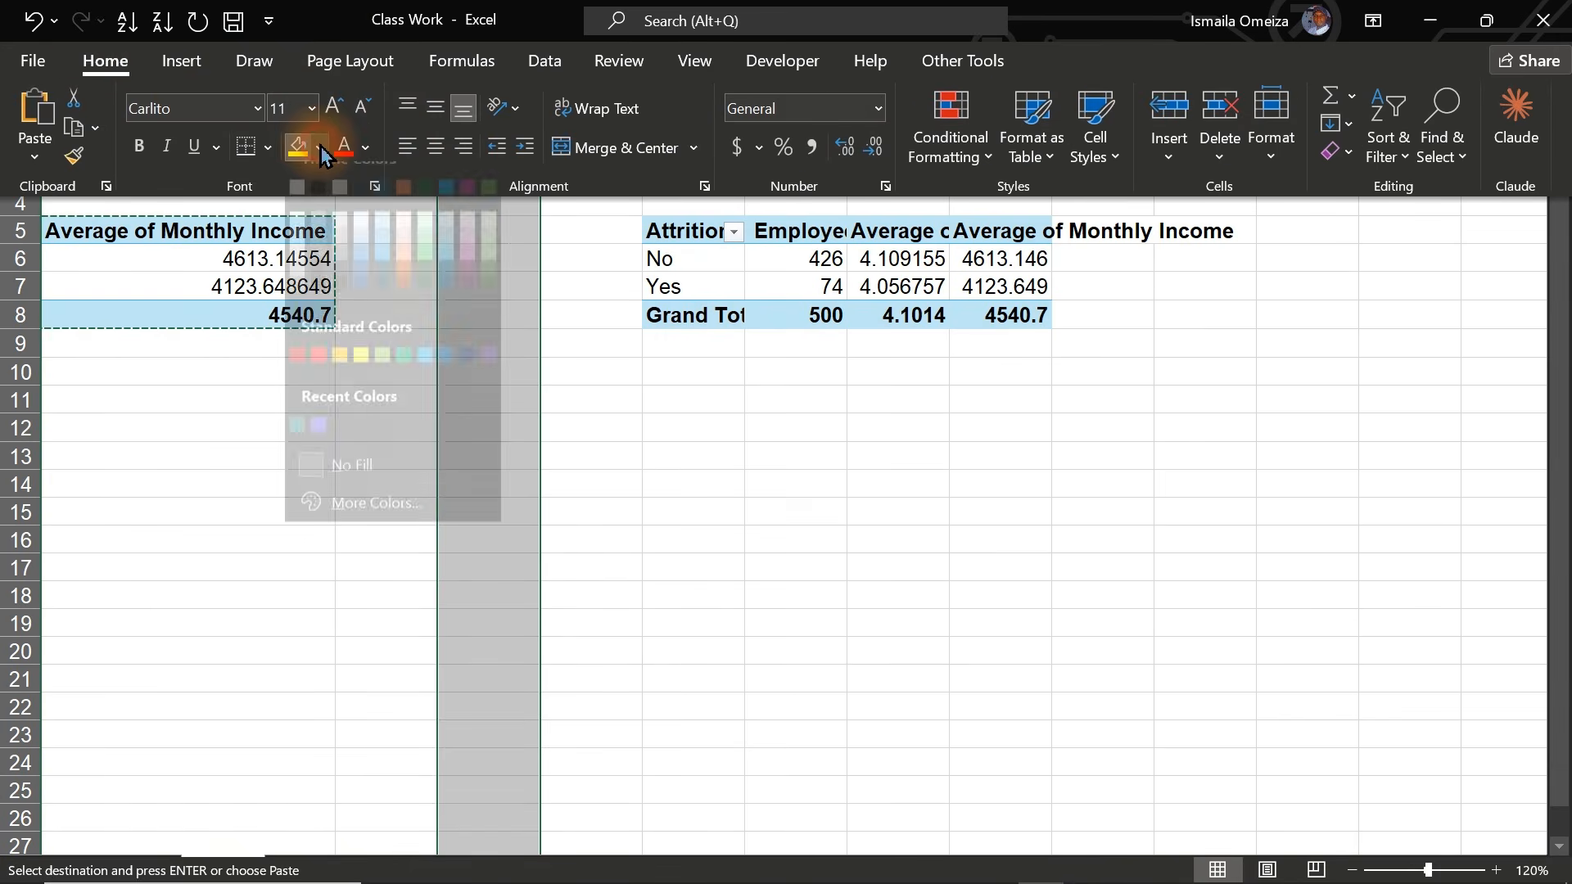
pyautogui.click(383, 313)
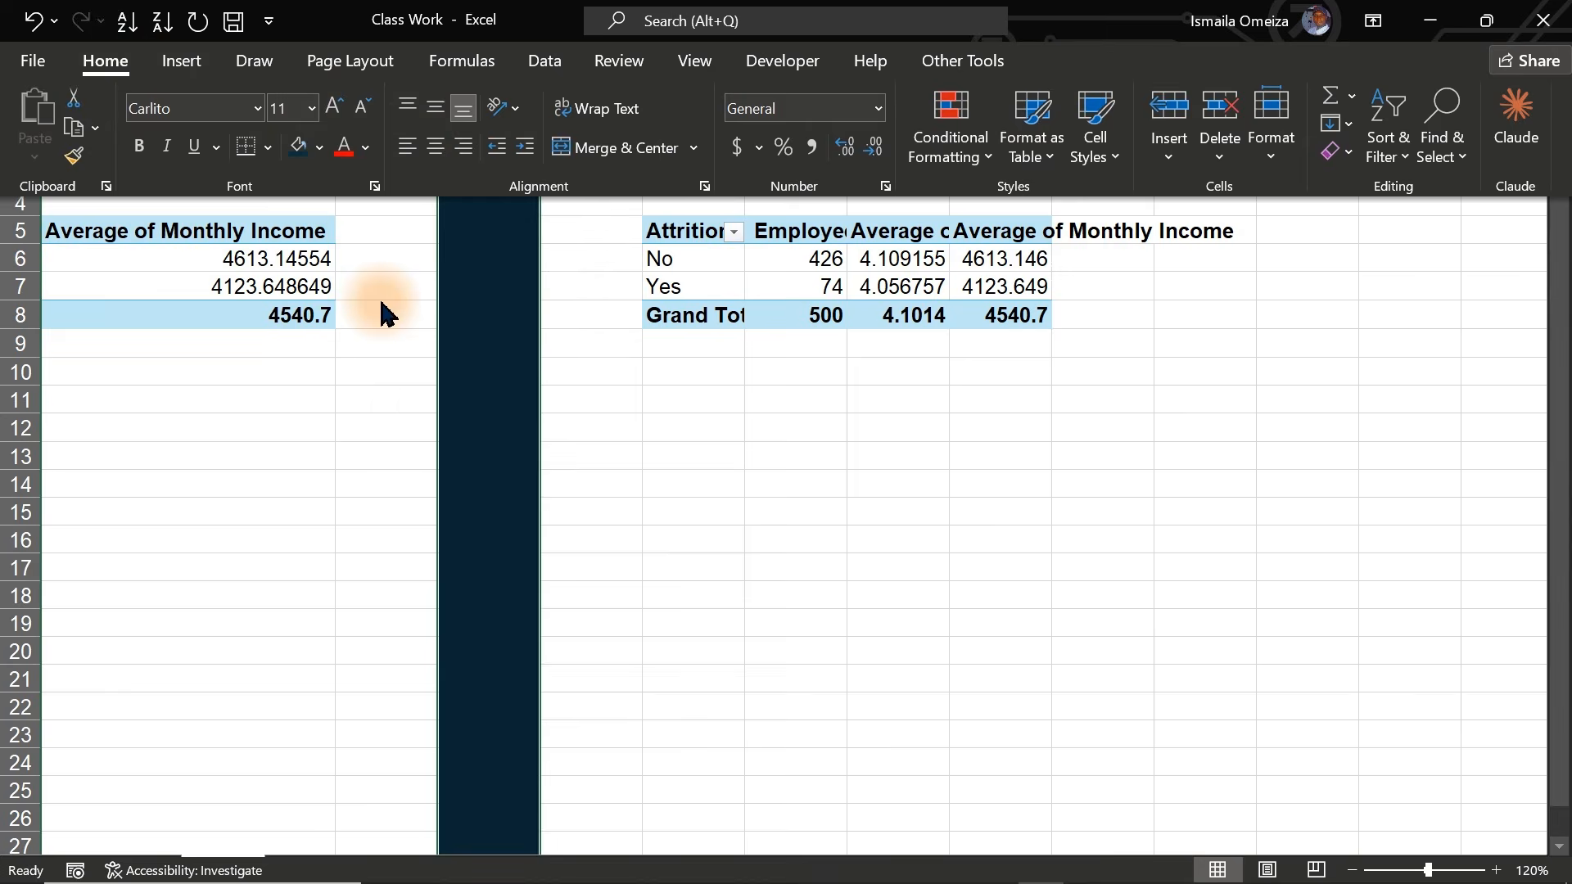
pyautogui.click(614, 400)
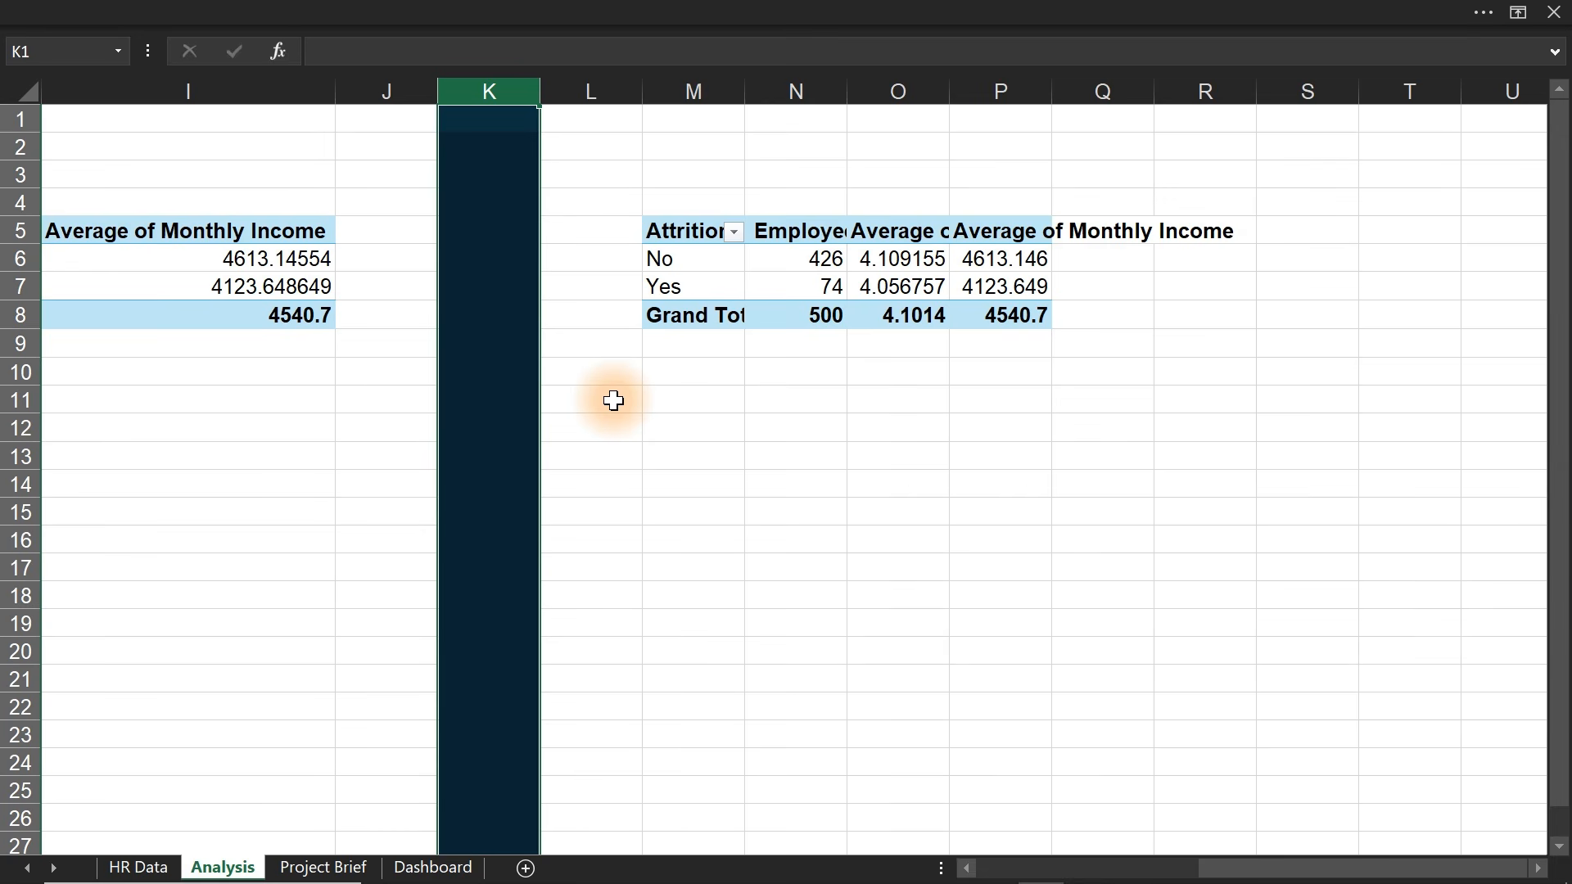
# - Show the copied pivot table's field list and remove Average of Monthly Income, Average of Tenure Years and Attrition from it
pyautogui.click(790, 285)
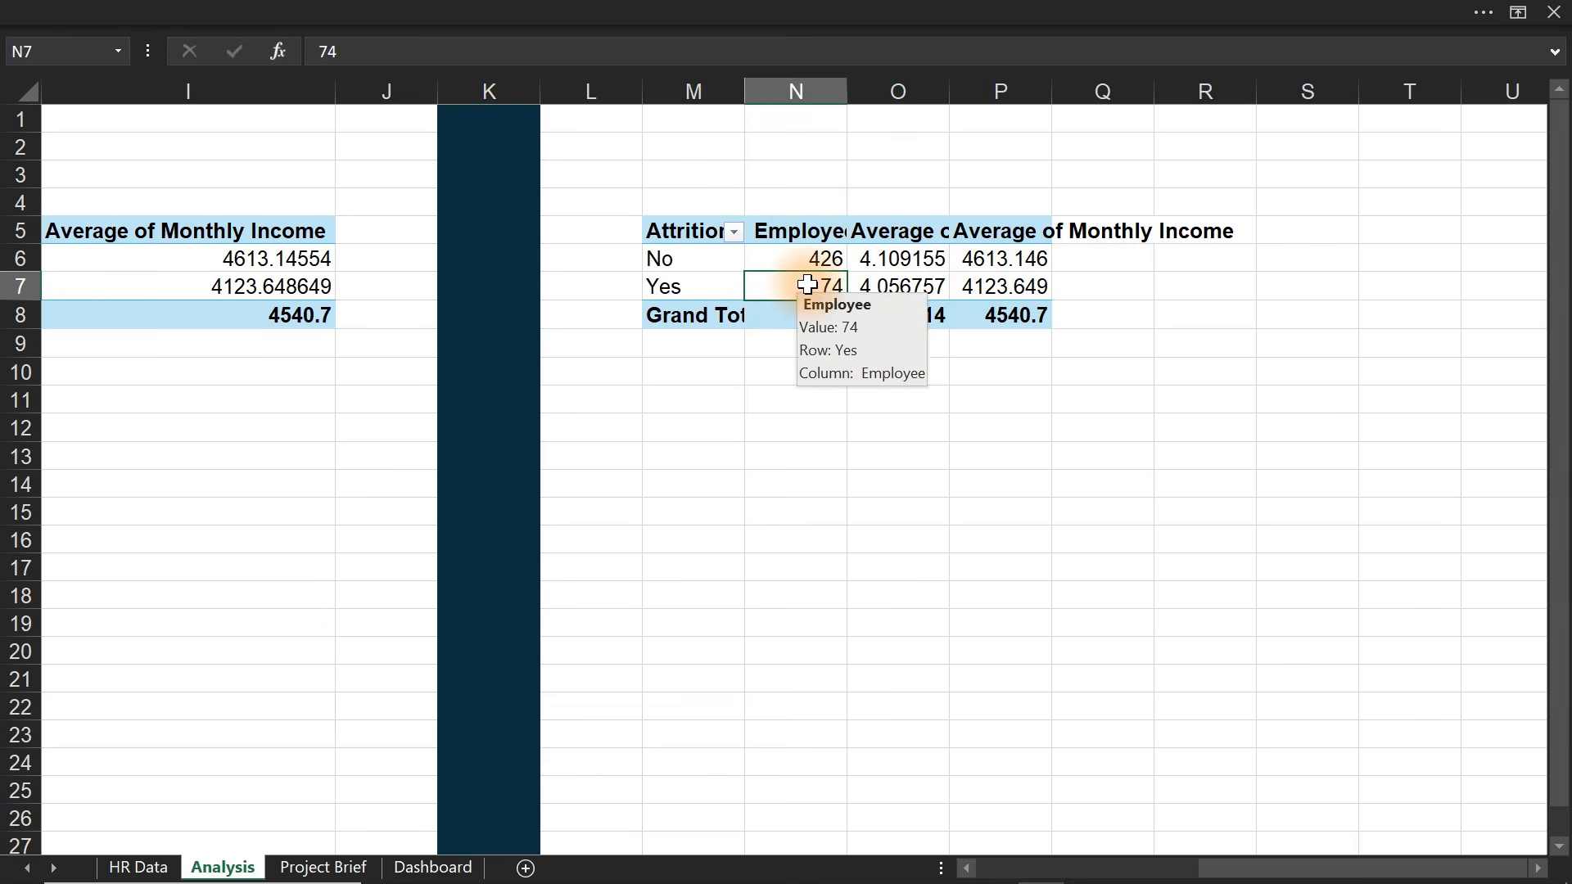
pyautogui.rightClick(809, 285)
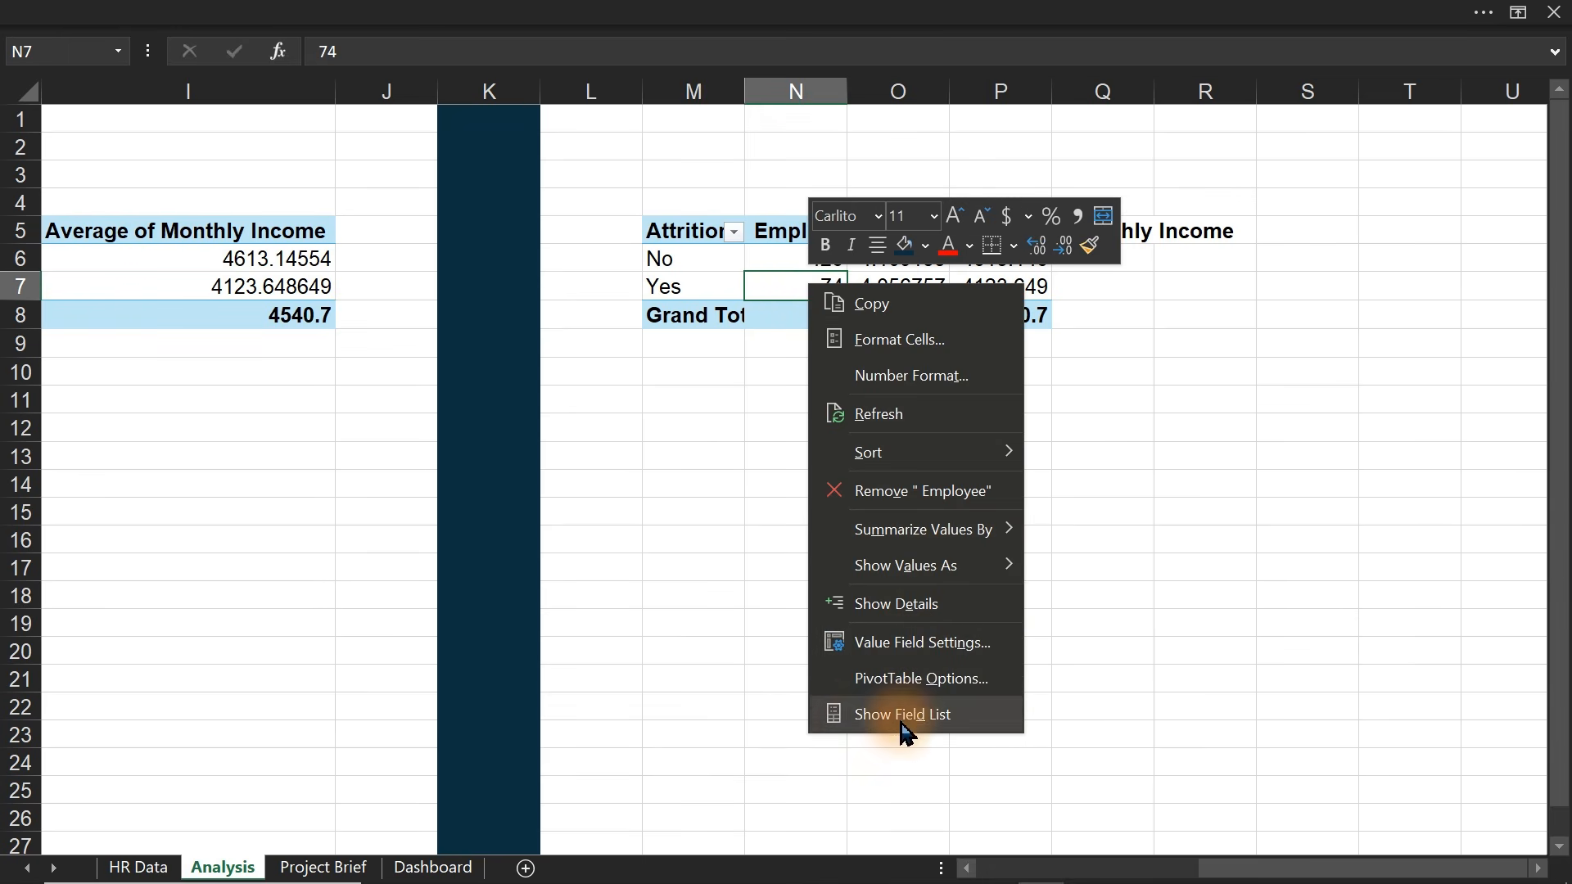
pyautogui.click(879, 715)
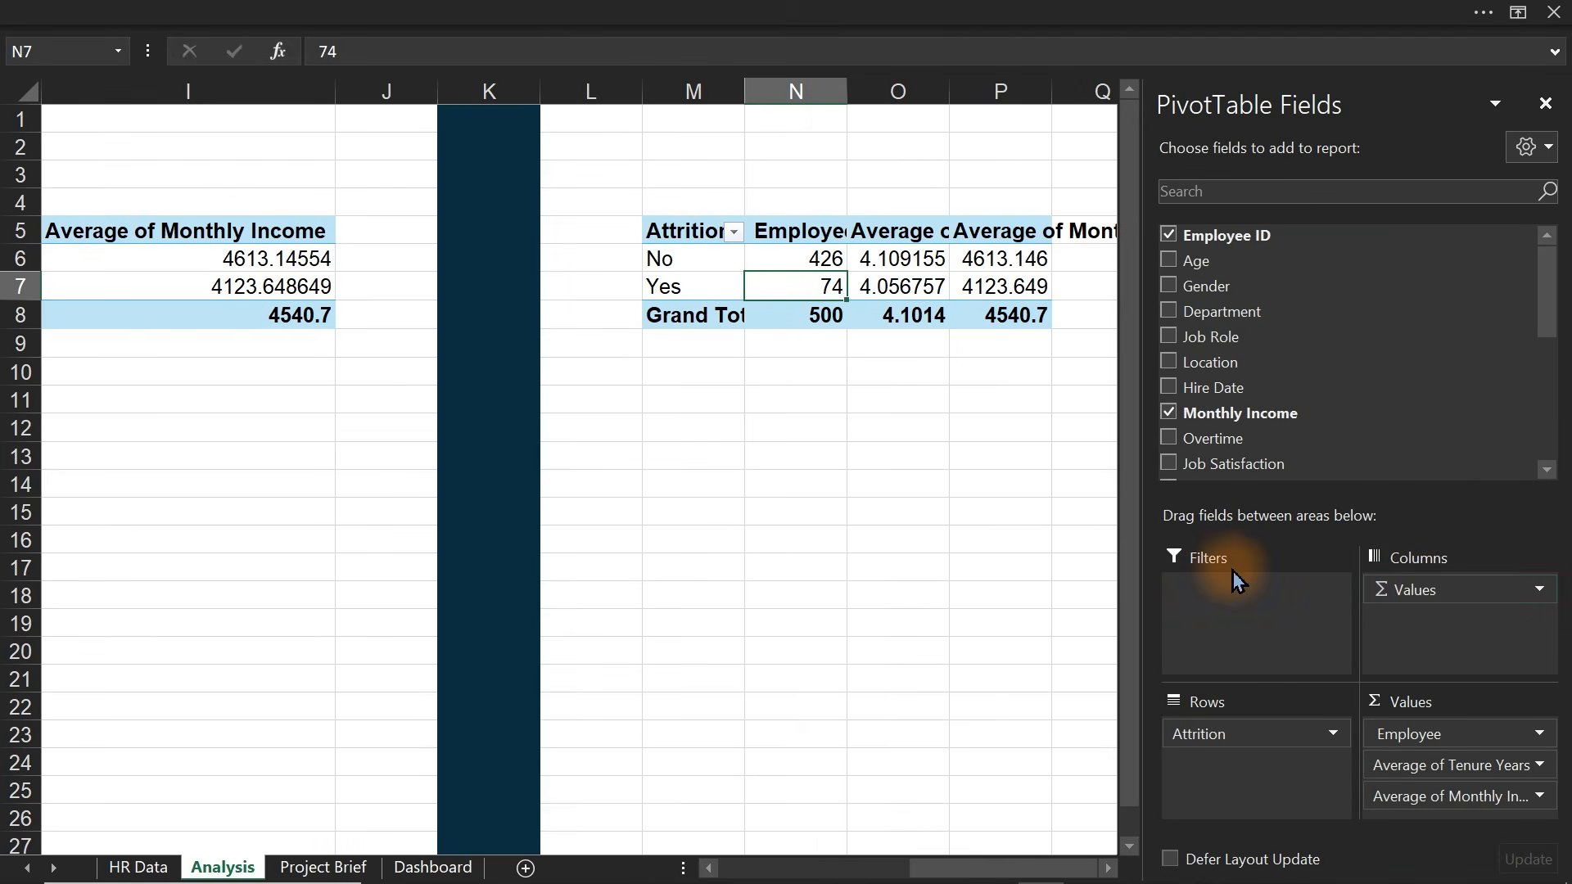
pyautogui.moveTo(1453, 796); pyautogui.dragTo(982, 789)
pyautogui.moveTo(1446, 753); pyautogui.dragTo(1024, 789)
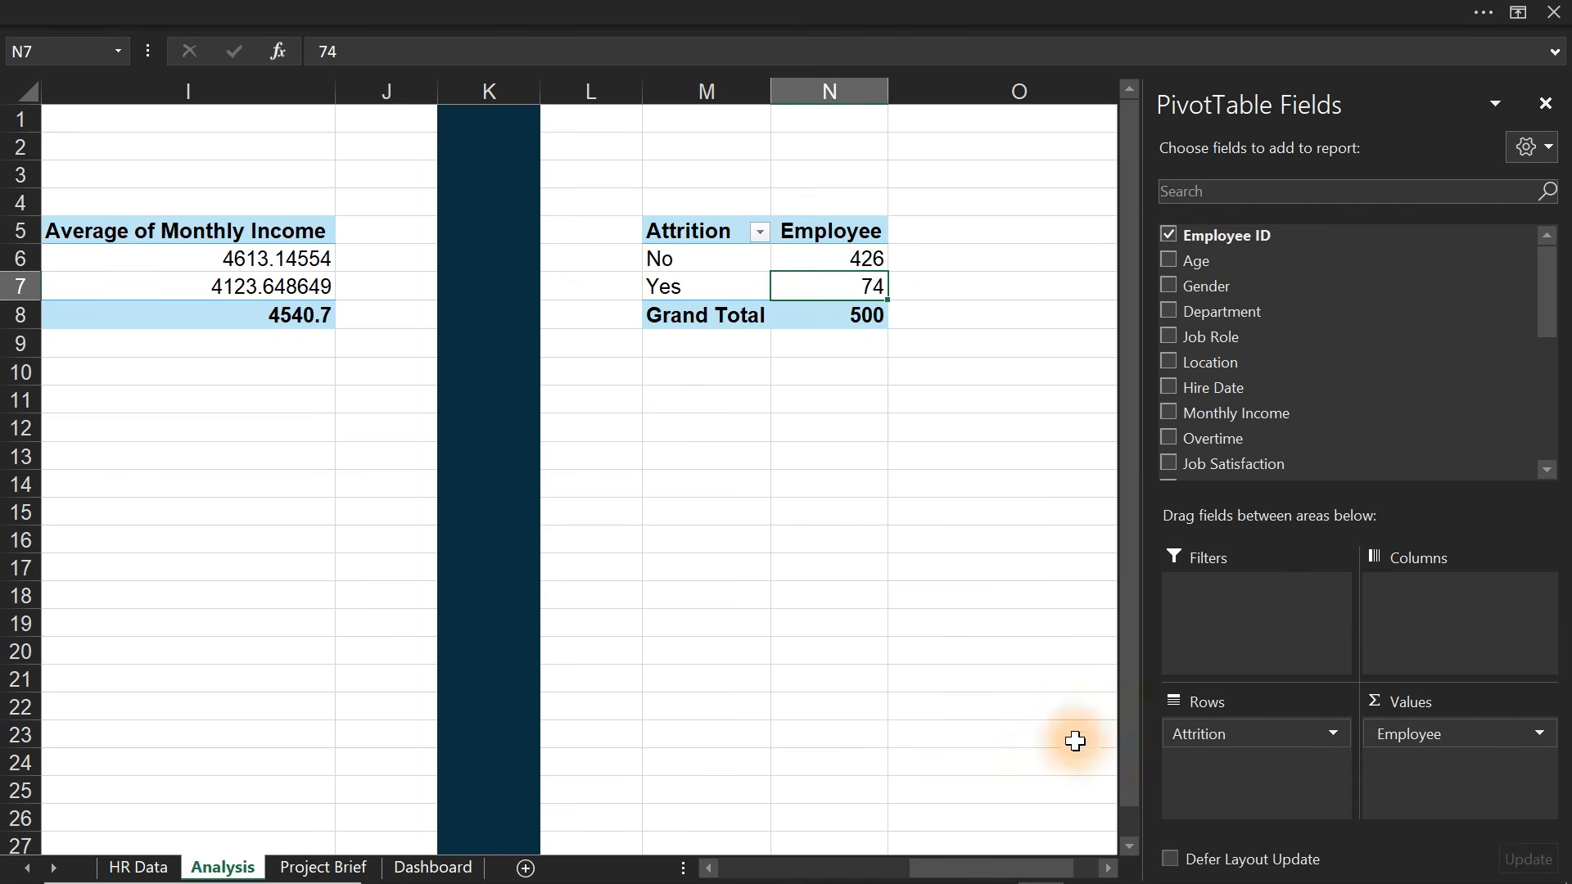
pyautogui.moveTo(1228, 735); pyautogui.dragTo(868, 728)
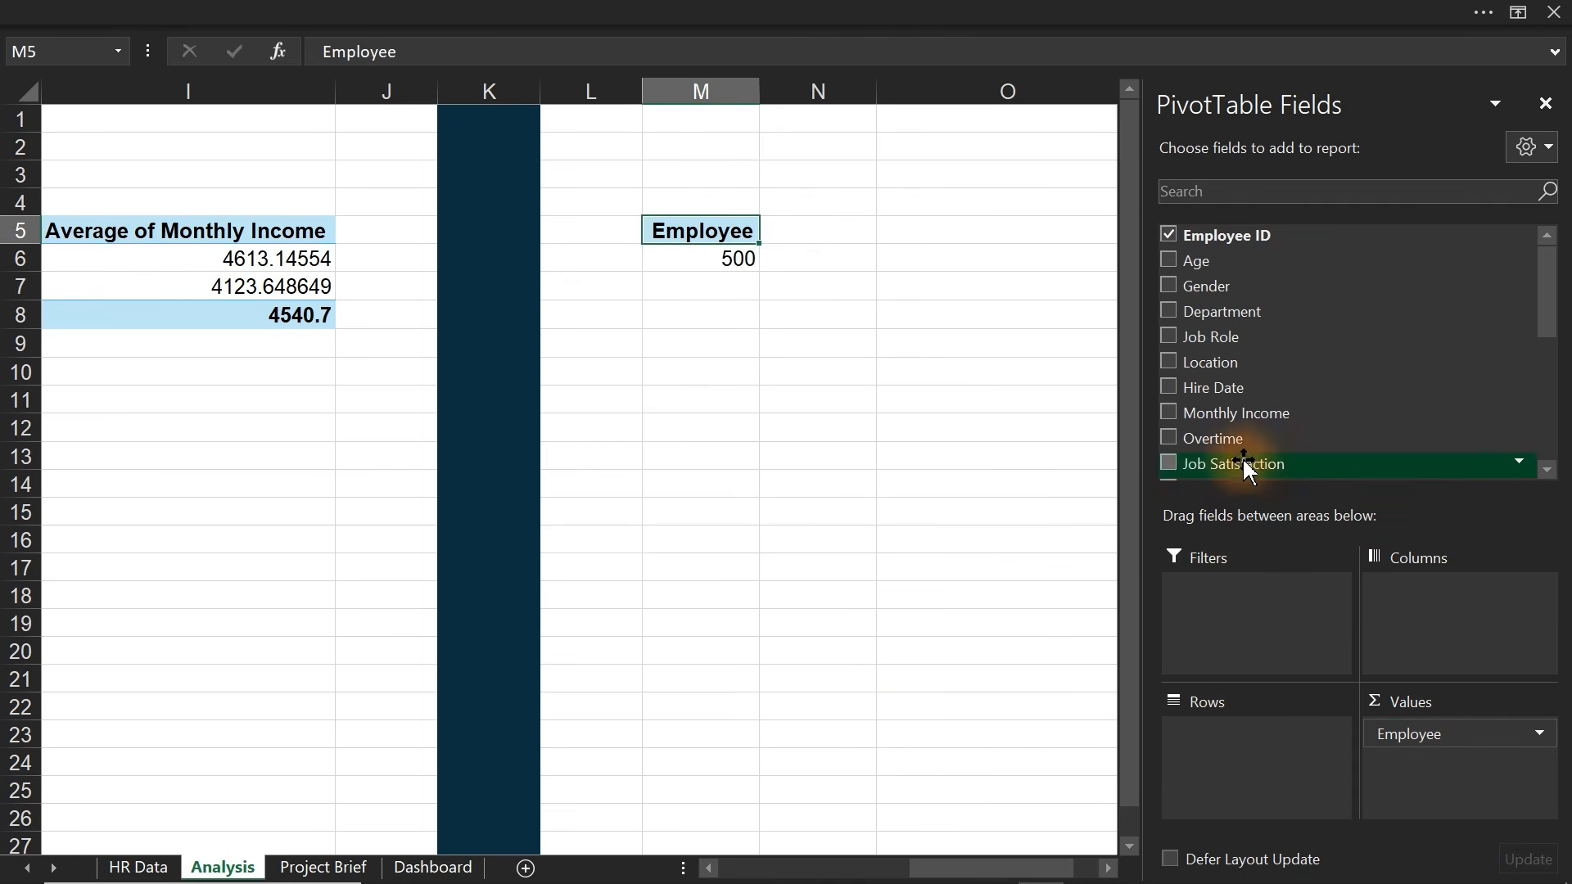
# - Add Job Satisfaction to the copied pivot table, check its ratings in HR Data, and move the field from Values to Rows
pyautogui.click(1168, 463)
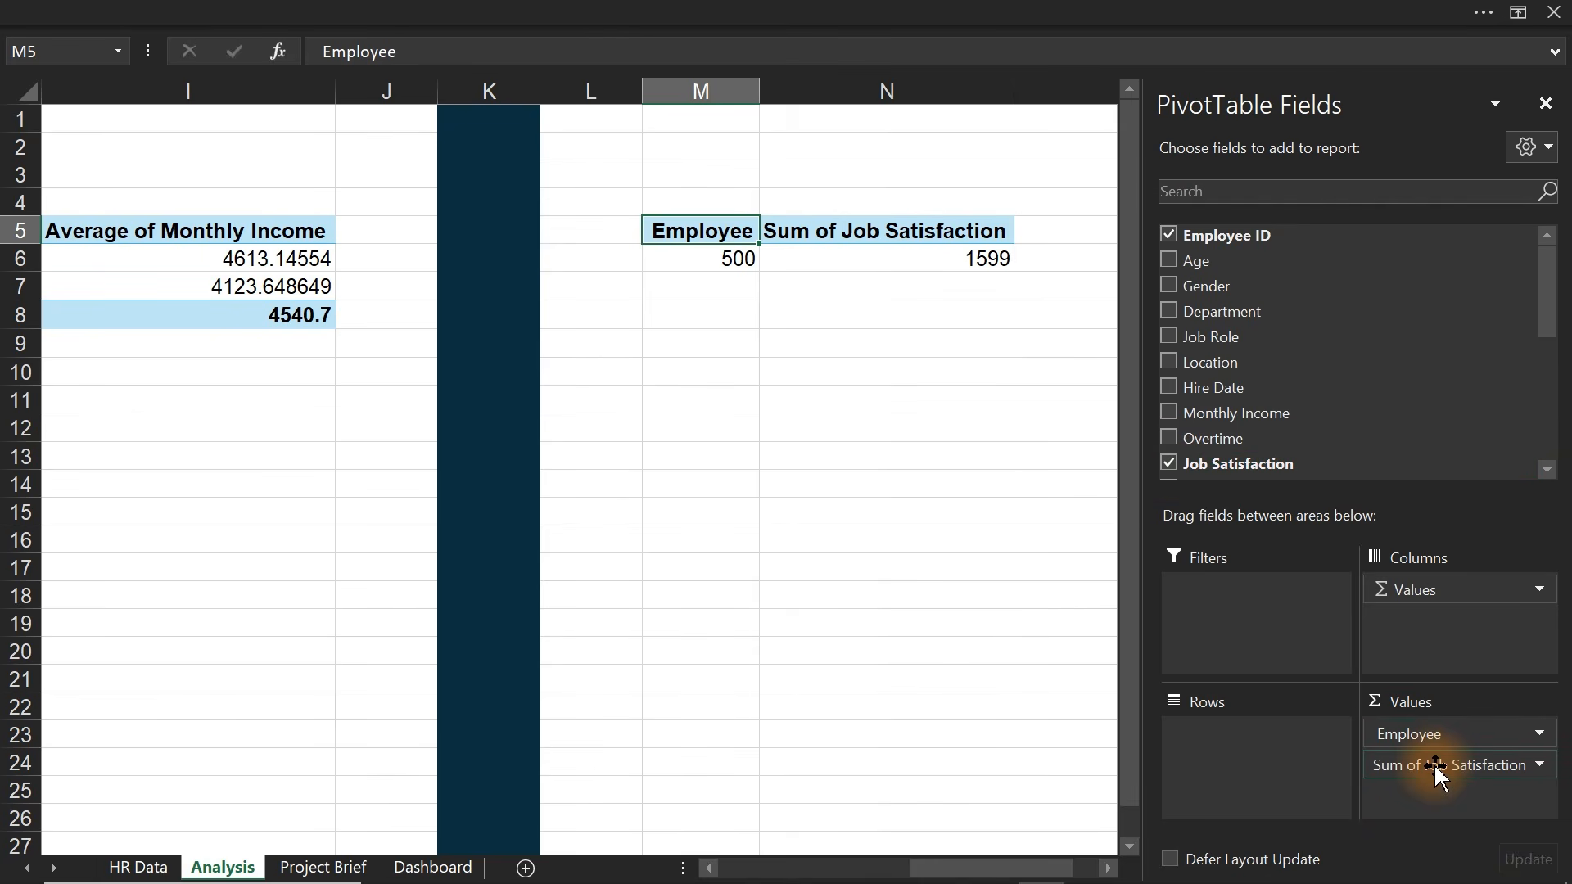
pyautogui.click(138, 867)
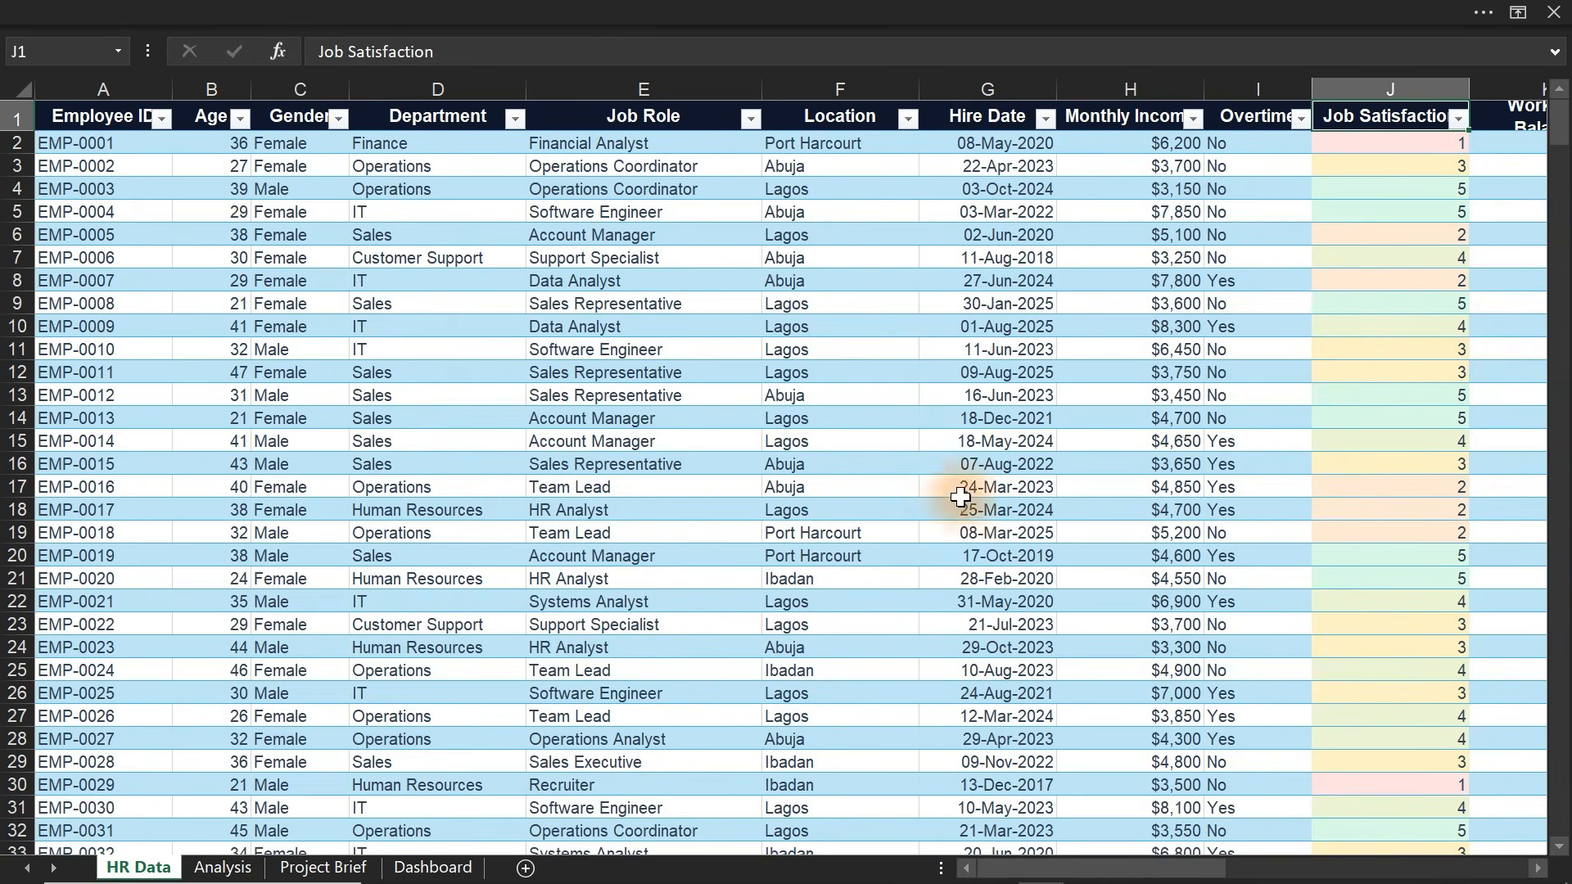
pyautogui.moveTo(1361, 147); pyautogui.dragTo(1367, 631)
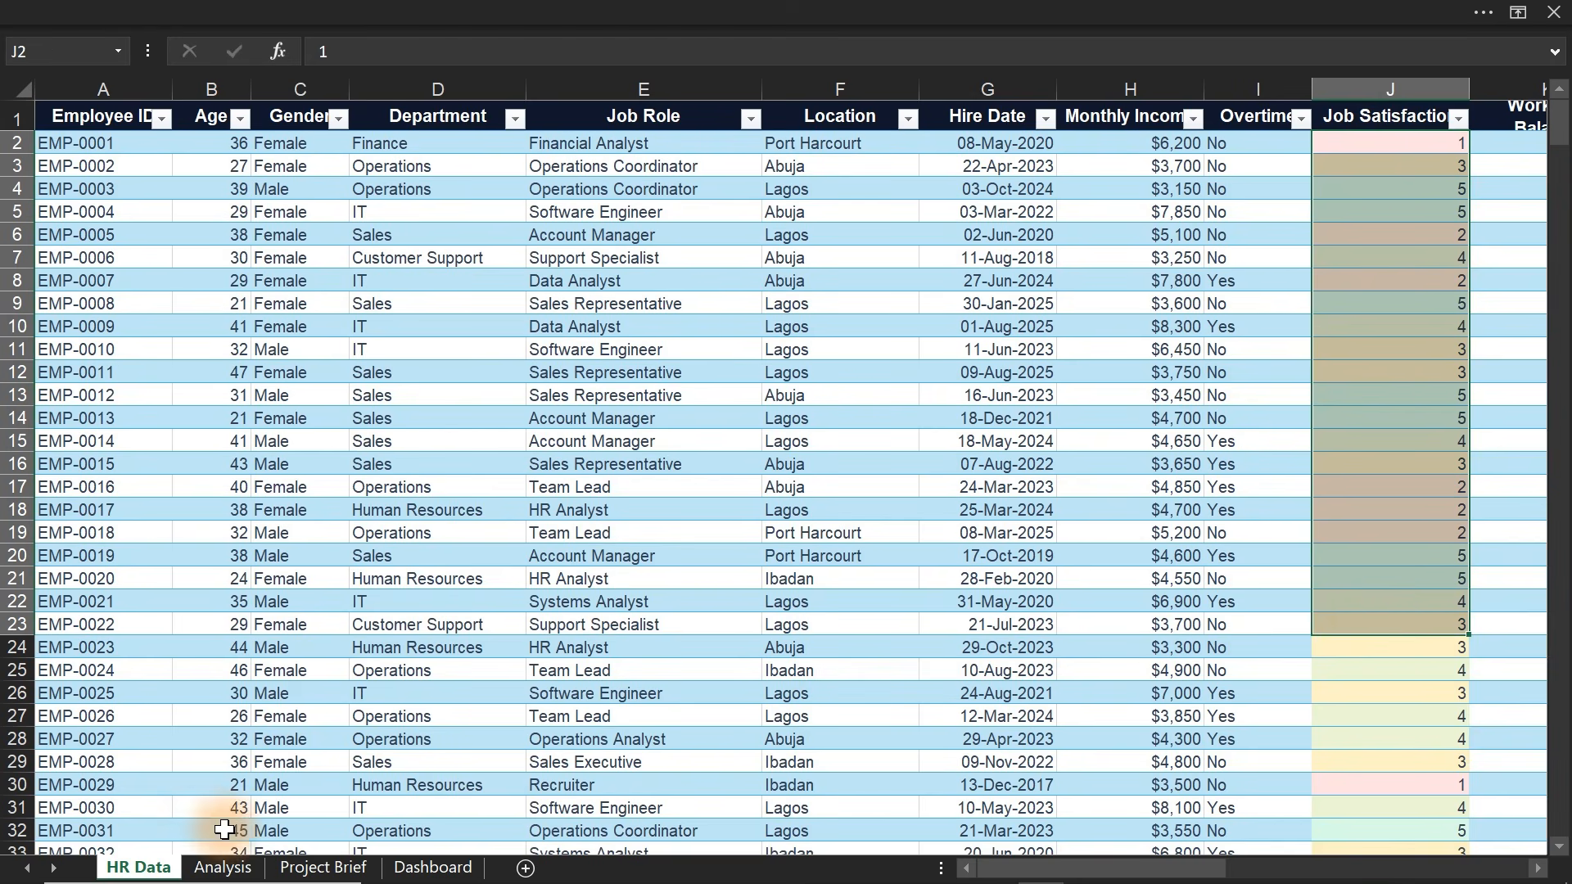
pyautogui.click(223, 867)
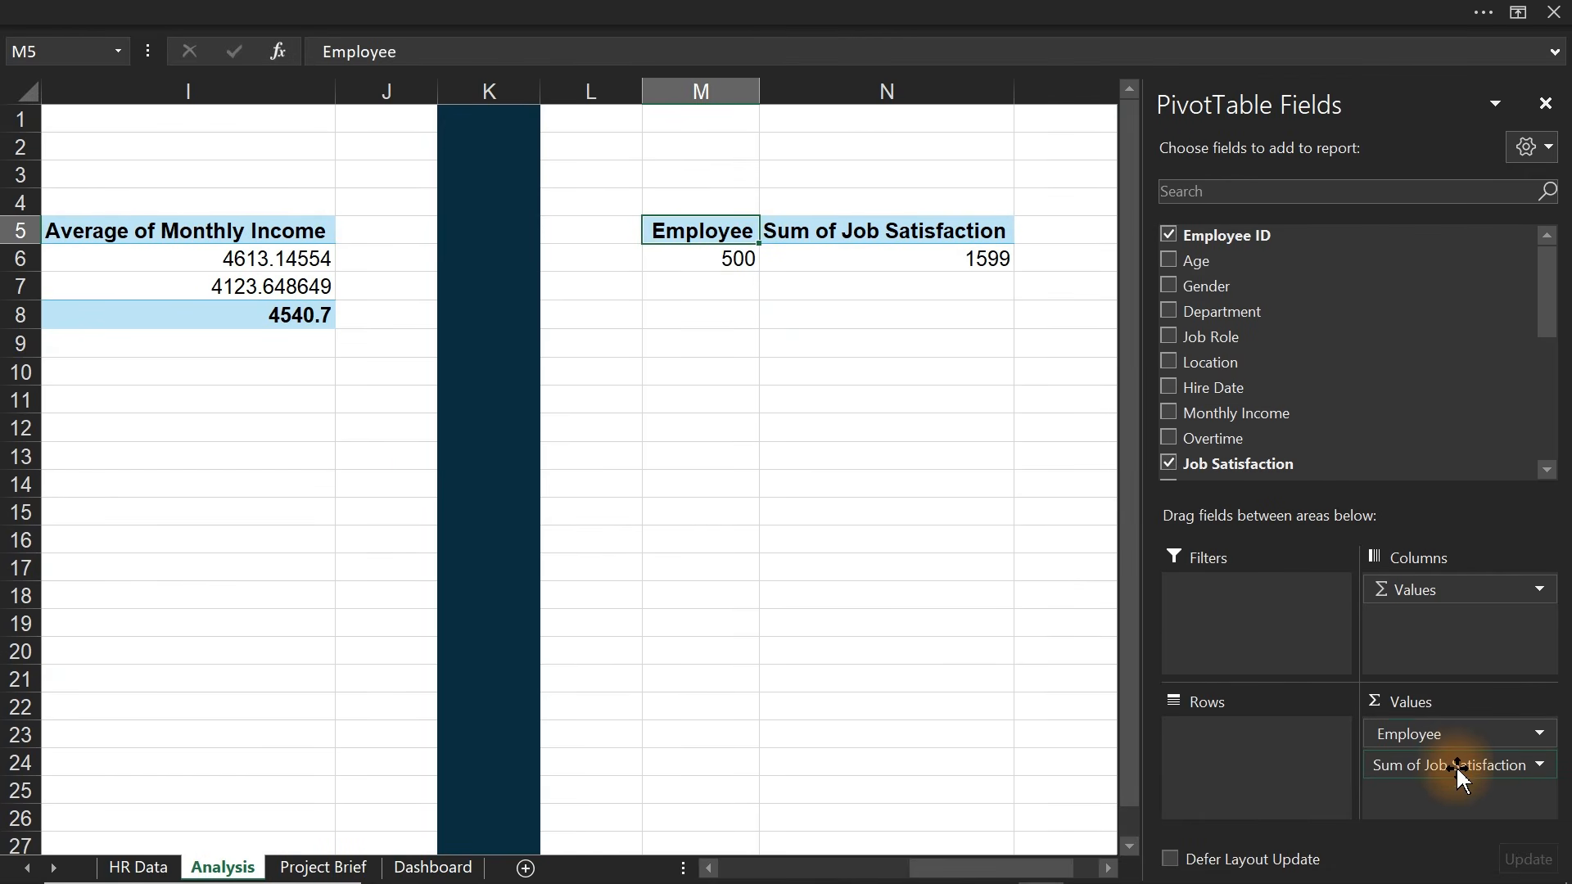
pyautogui.moveTo(1464, 764); pyautogui.dragTo(1248, 769)
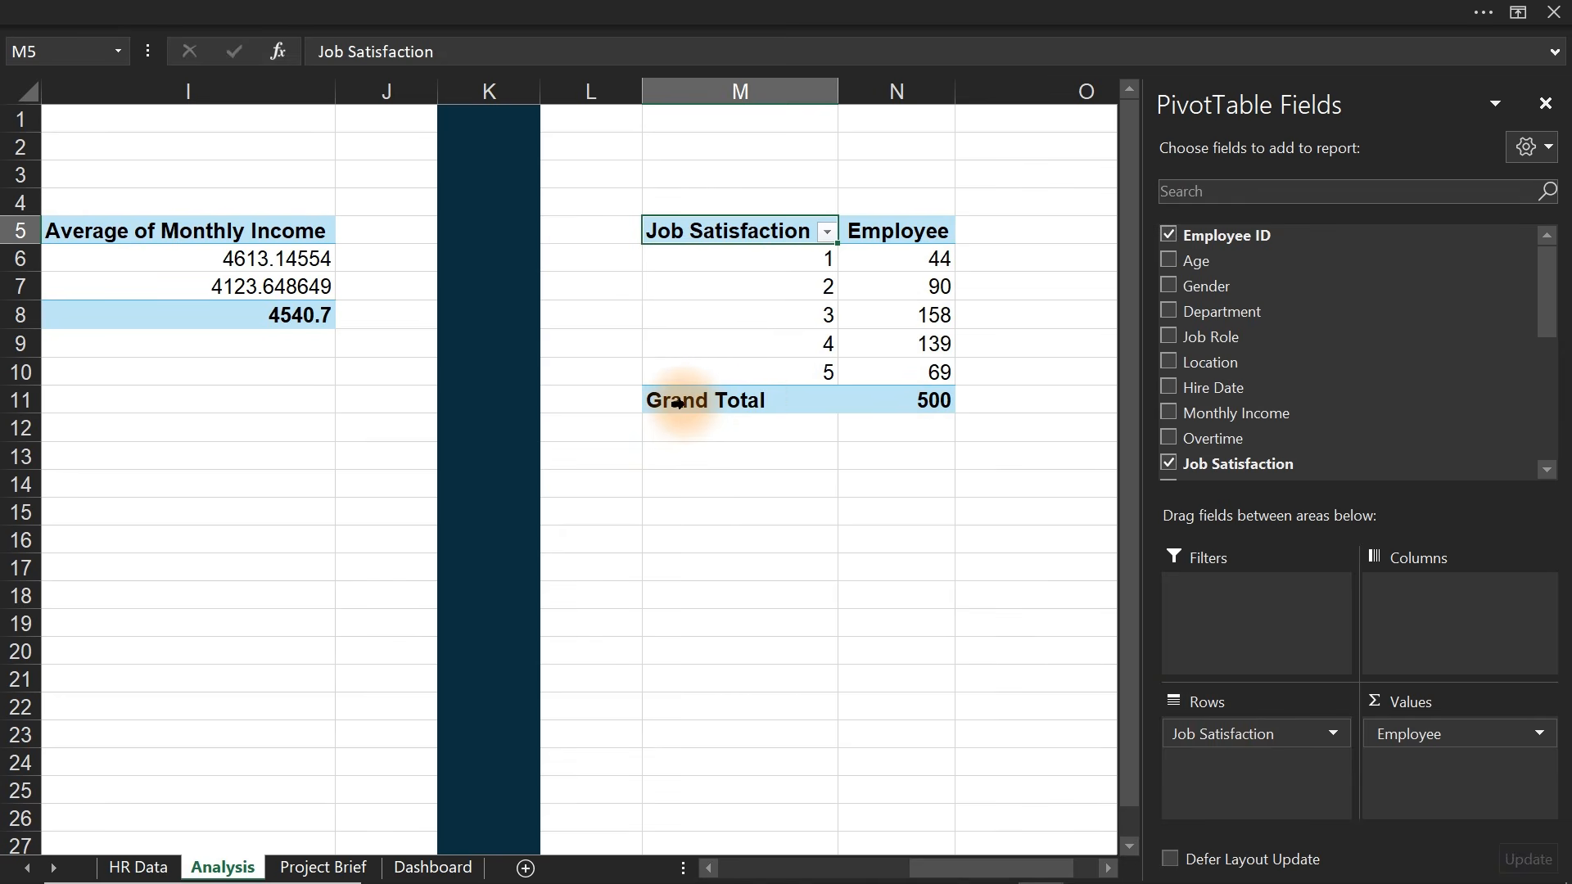
# - Turn off grand totals for rows and columns in the Job Satisfaction pivot table and select the employee count for rating 3
pyautogui.click(792, 323)
pyautogui.click(947, 8)
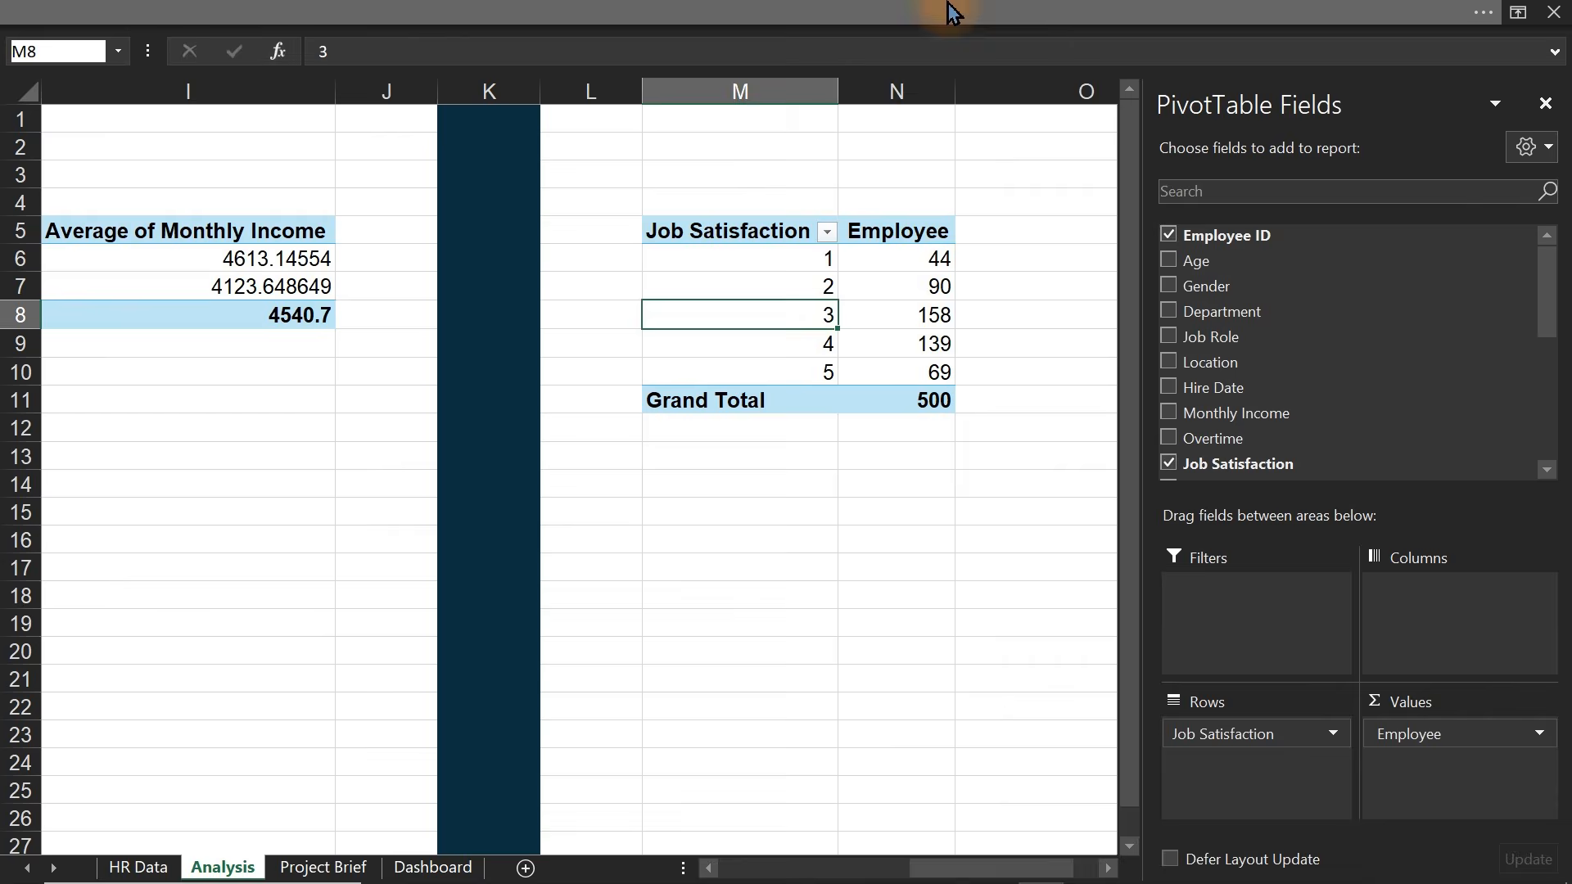
pyautogui.click(1234, 60)
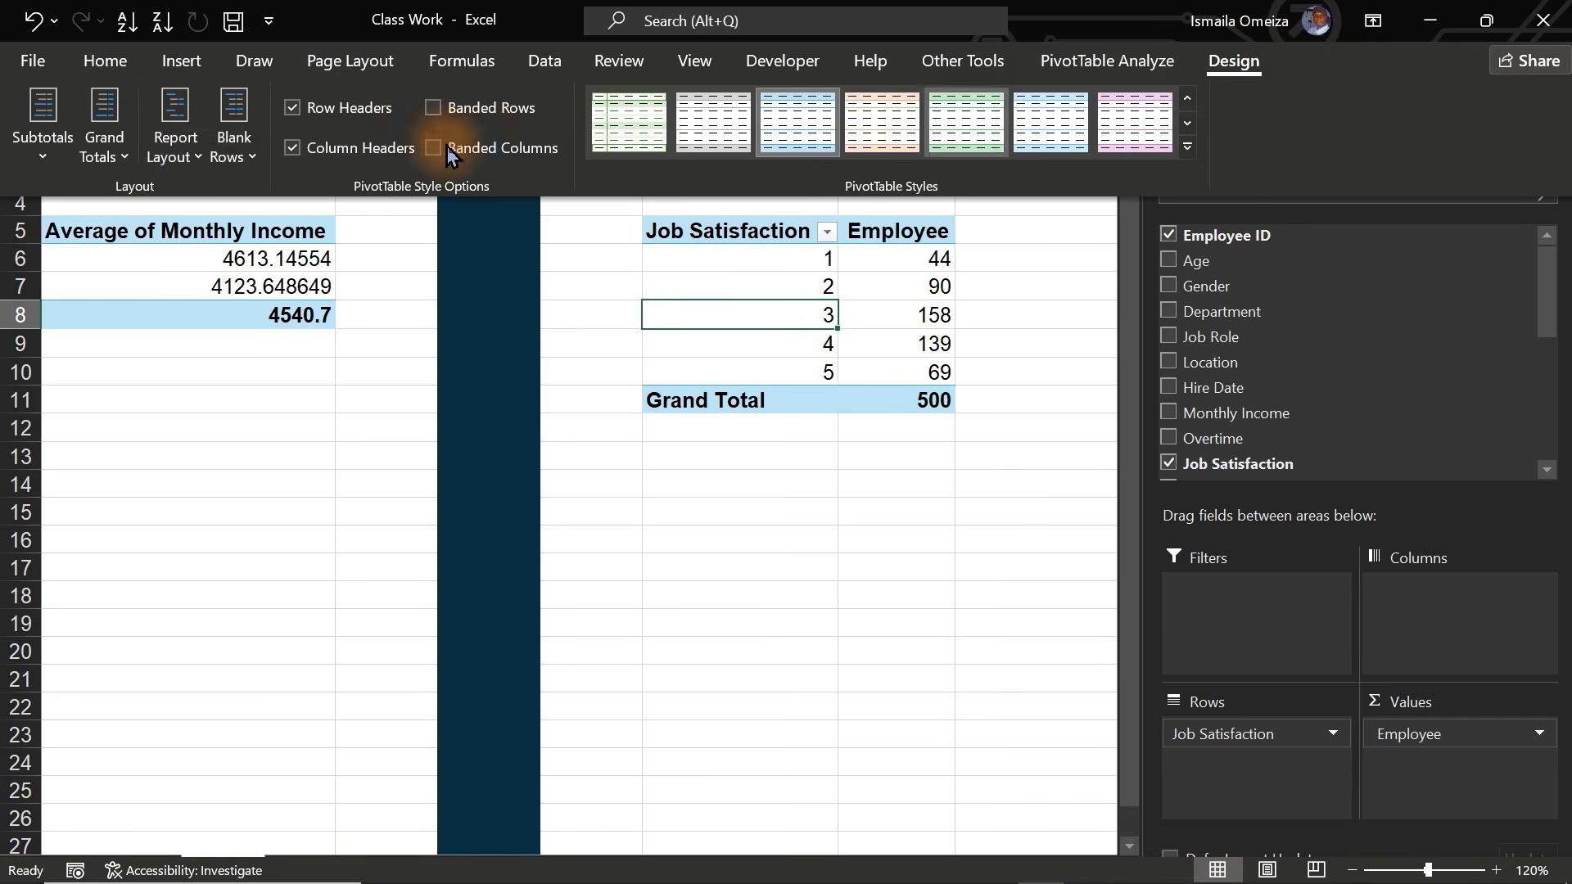
pyautogui.click(104, 139)
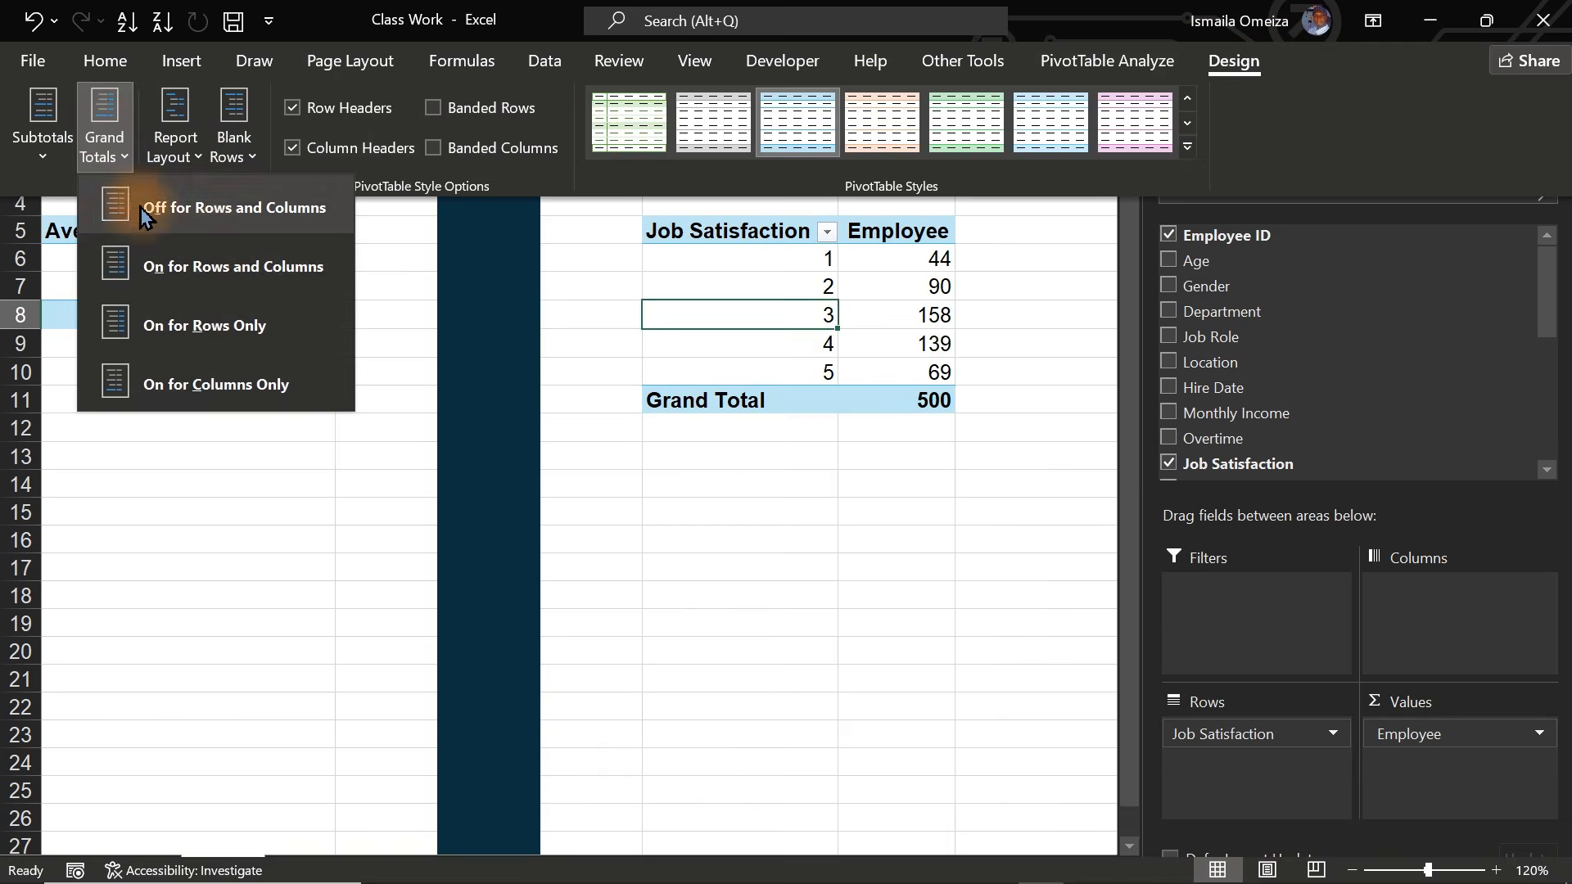
pyautogui.click(234, 213)
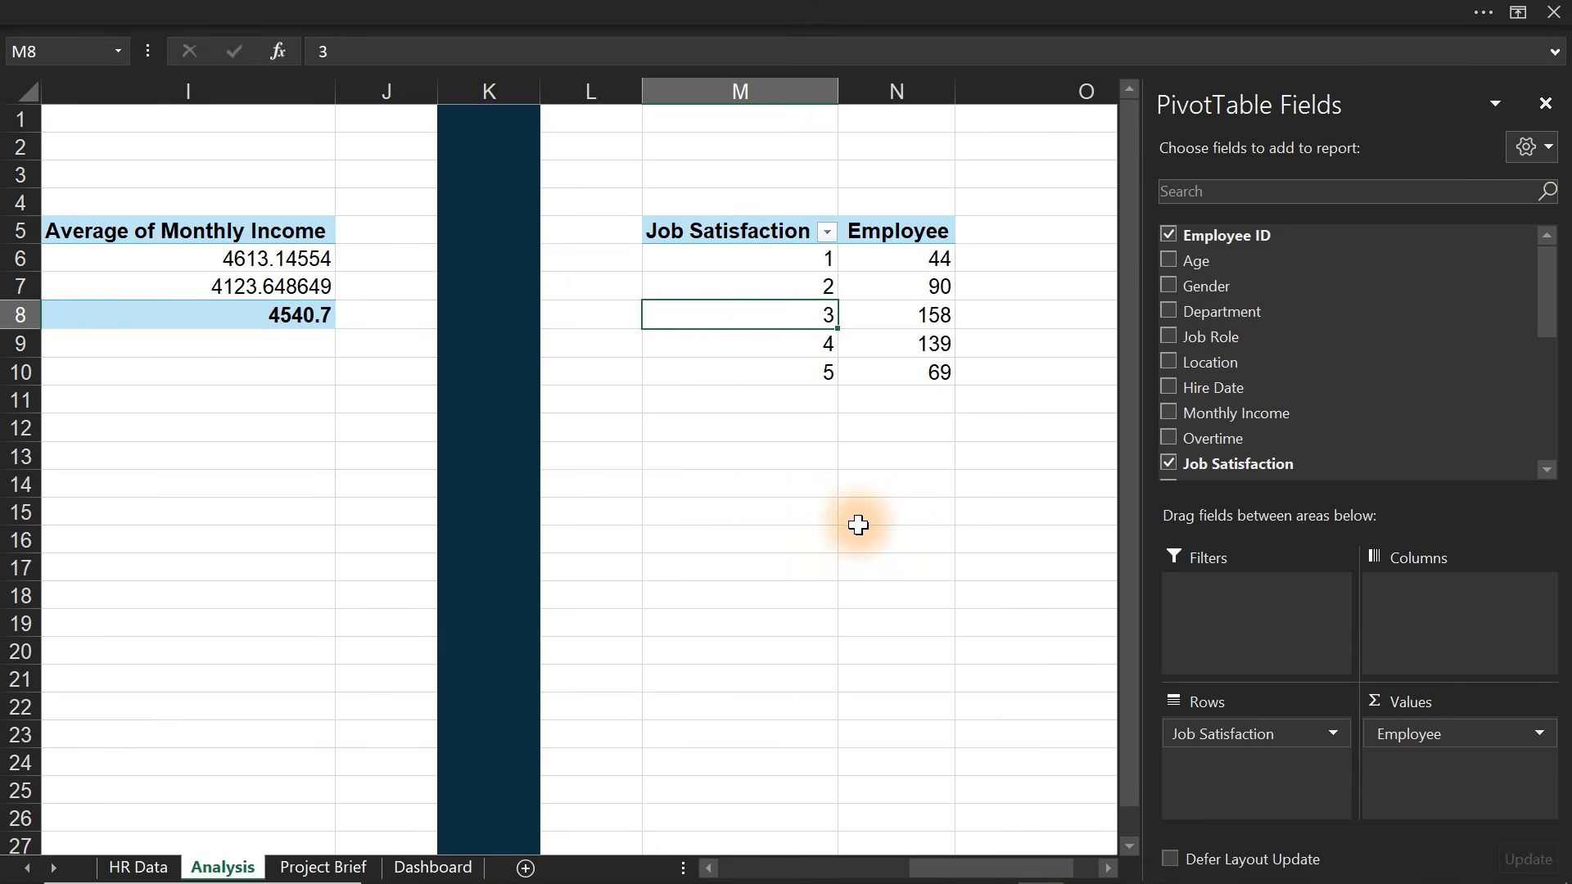
pyautogui.click(877, 327)
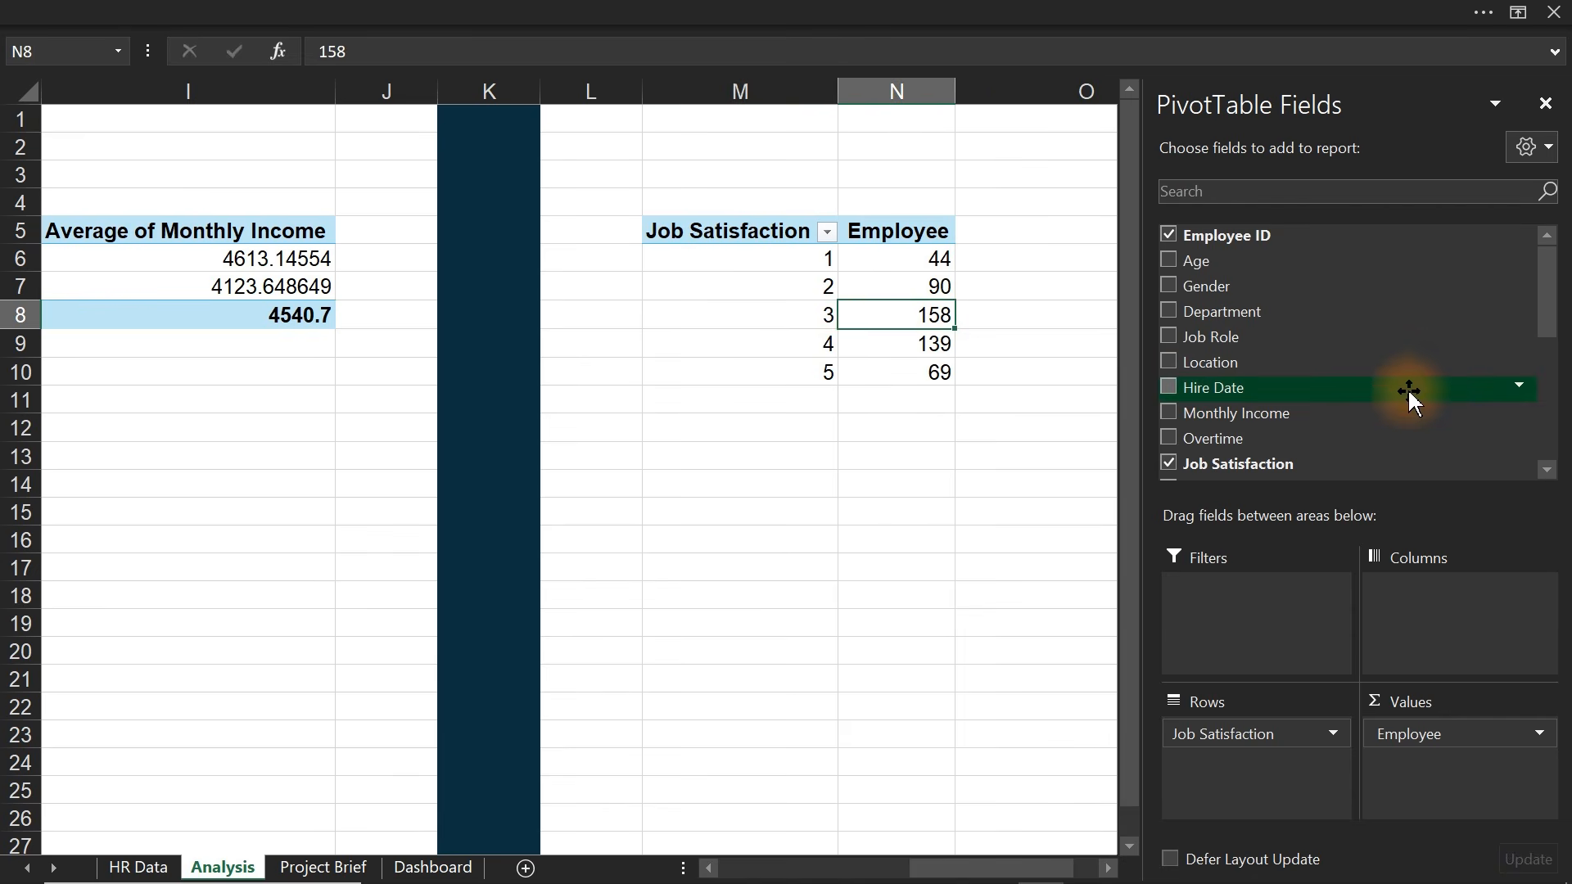
# - Add the Attrition field to the Columns area of the Job Satisfaction pivot table
pyautogui.moveTo(1545, 297)
pyautogui.mouseDown()
pyautogui.moveTo(1555, 334)
pyautogui.moveTo(1555, 258)
pyautogui.moveTo(1560, 301)
pyautogui.mouseUp()
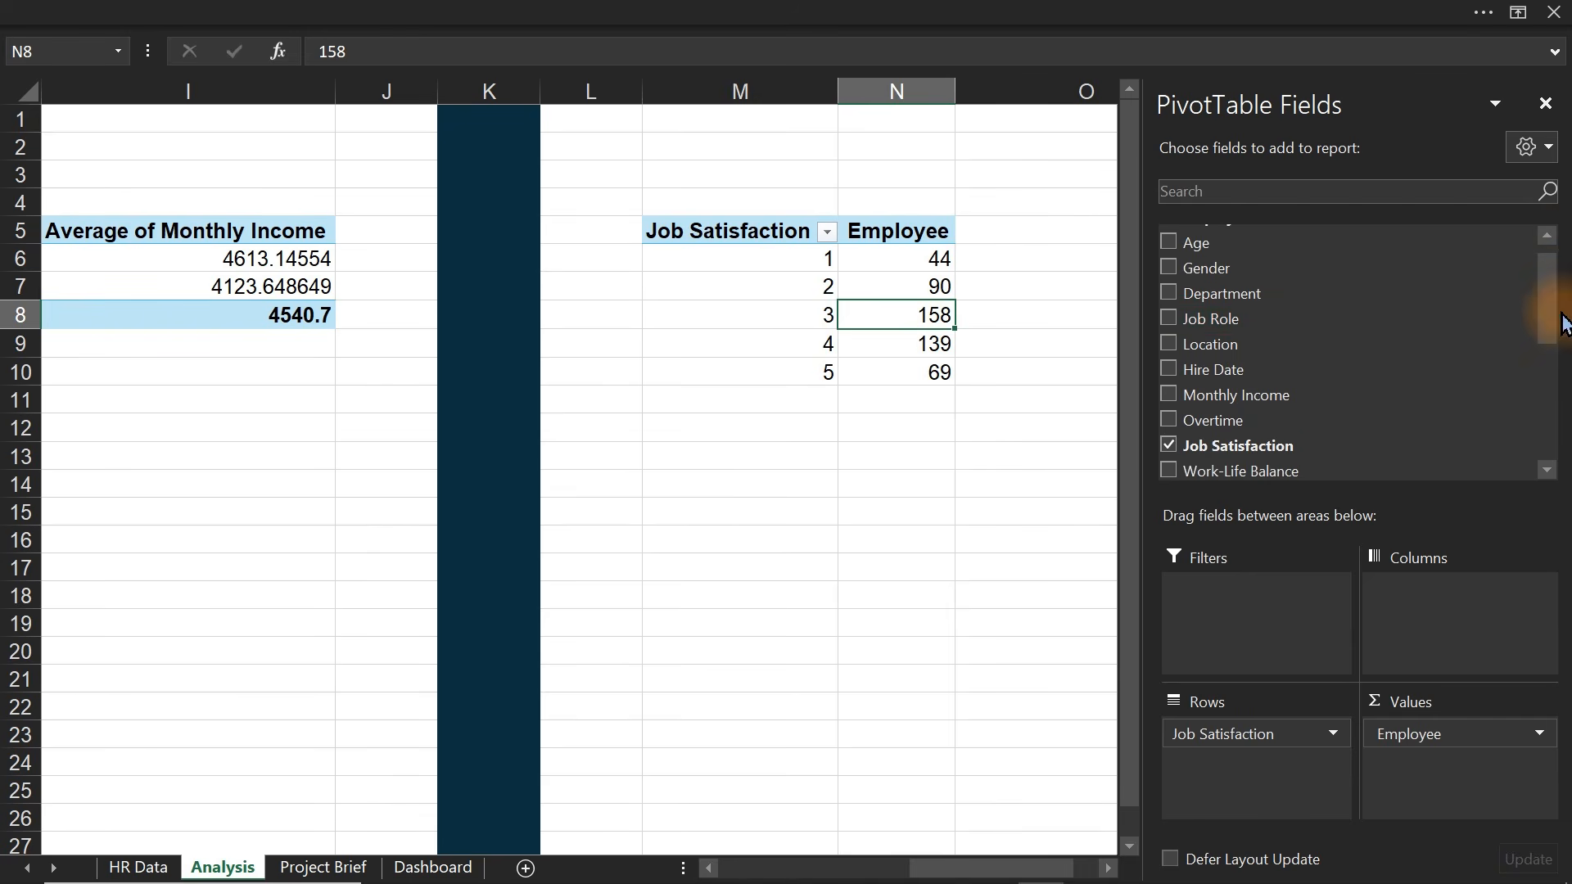
pyautogui.moveTo(1551, 318); pyautogui.dragTo(1514, 372)
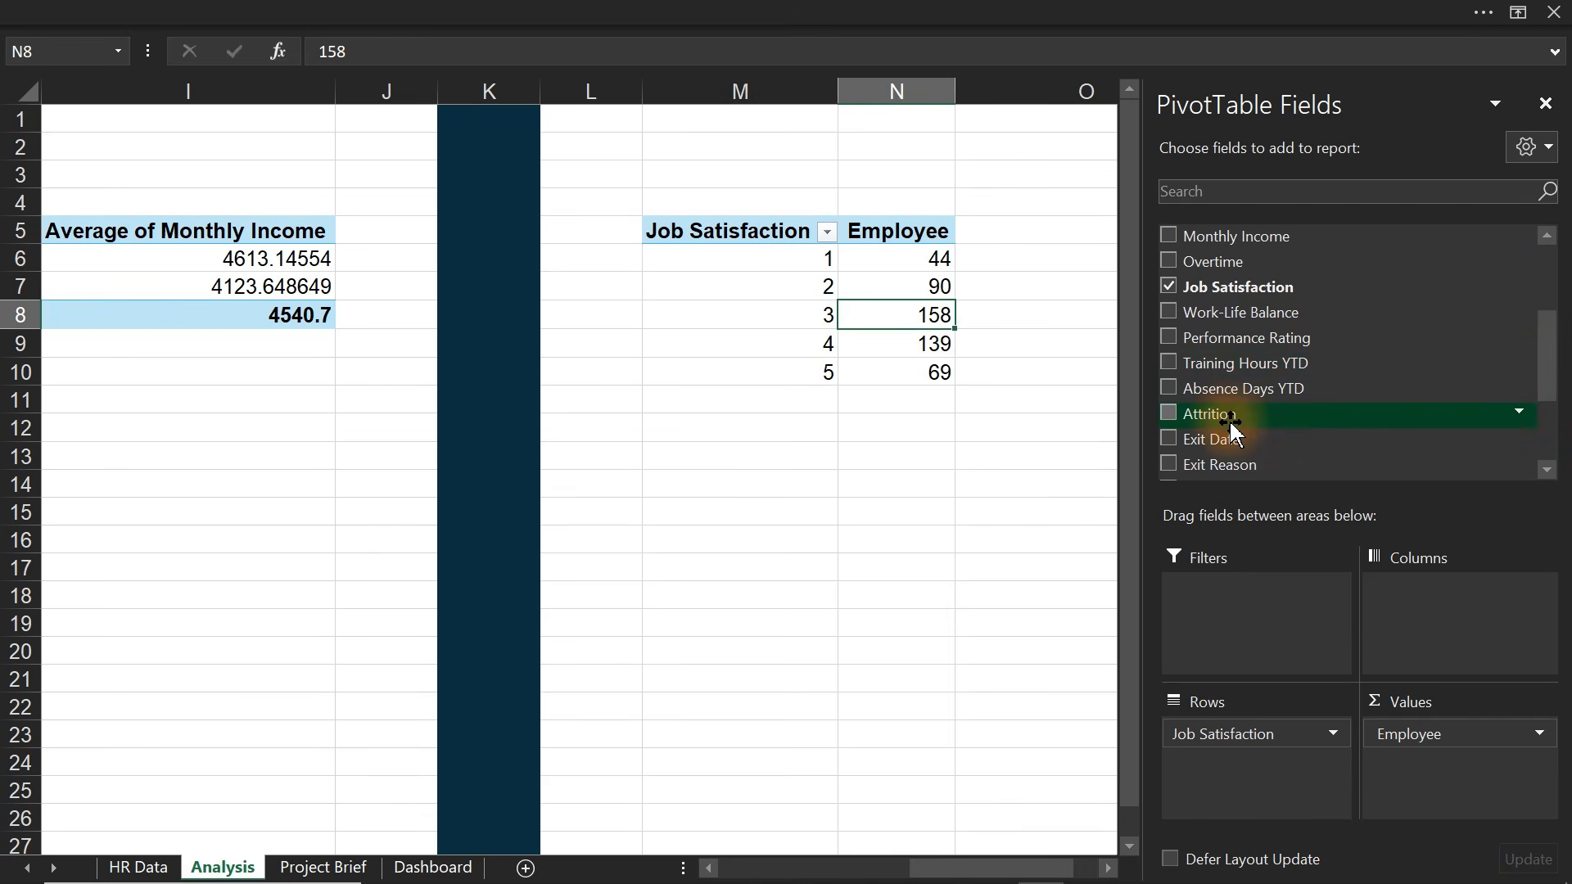
pyautogui.moveTo(1232, 422); pyautogui.dragTo(1455, 665)
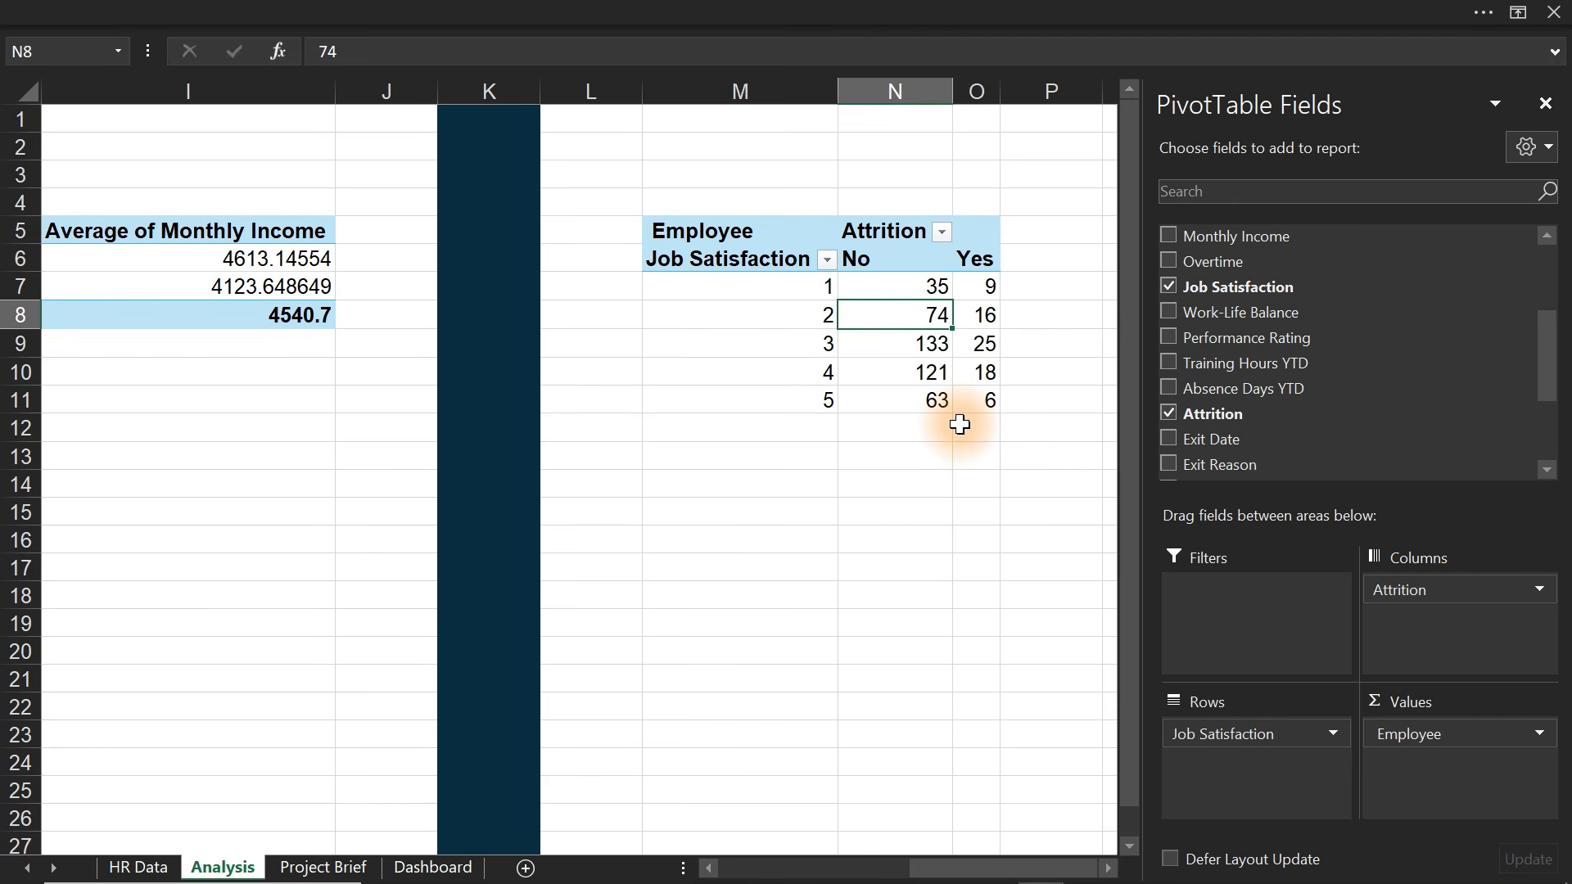
pyautogui.click(907, 370)
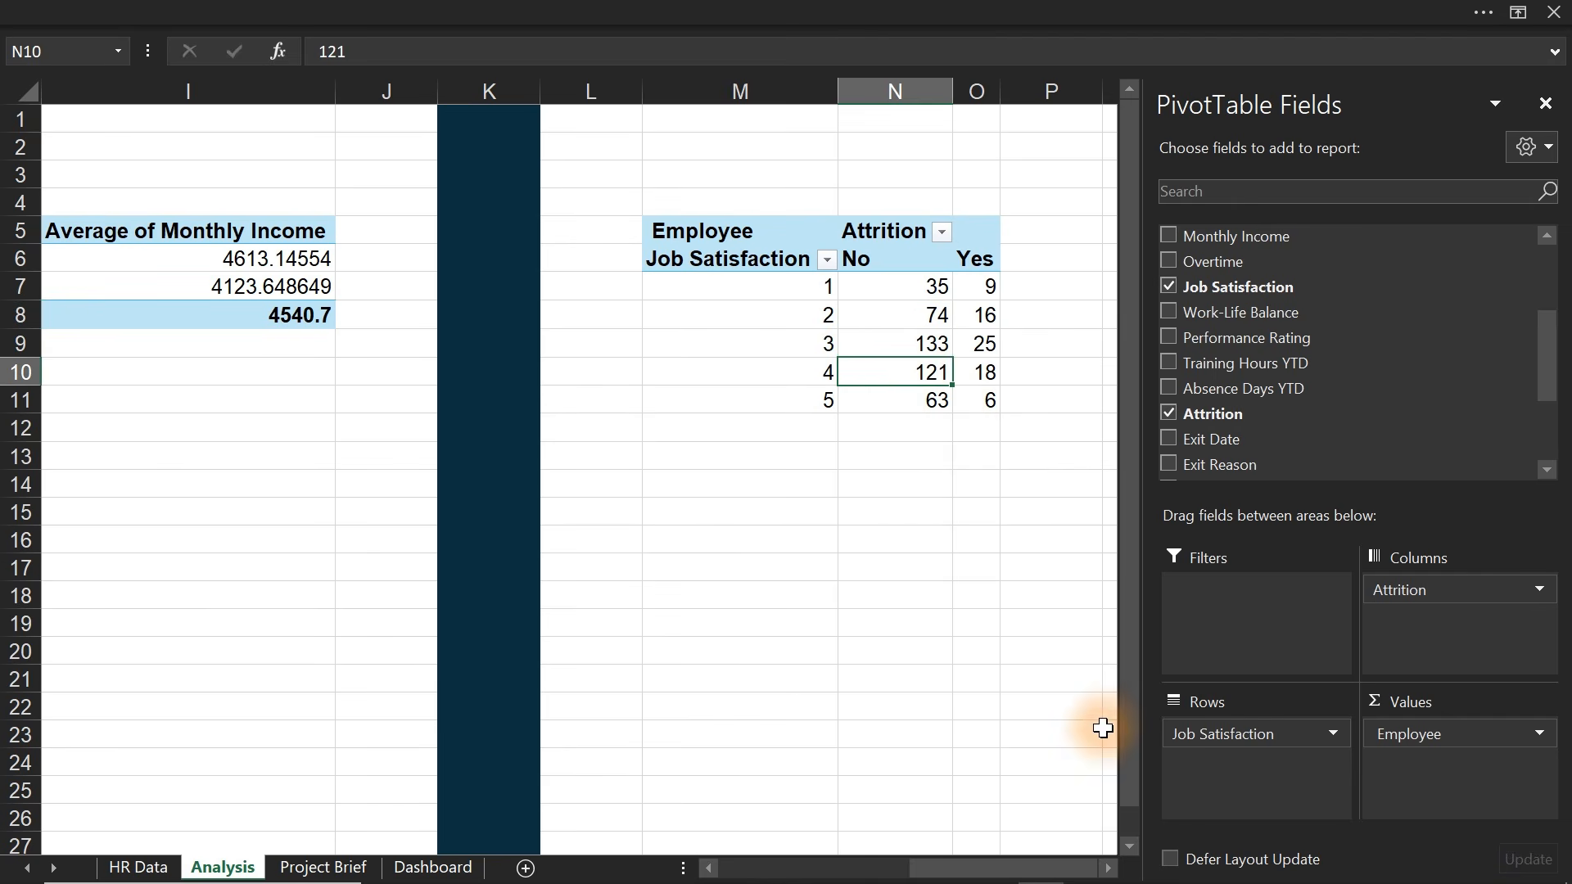
# - Turn on grand totals for both rows and columns in the Job Satisfaction pivot table
pyautogui.click(1107, 868)
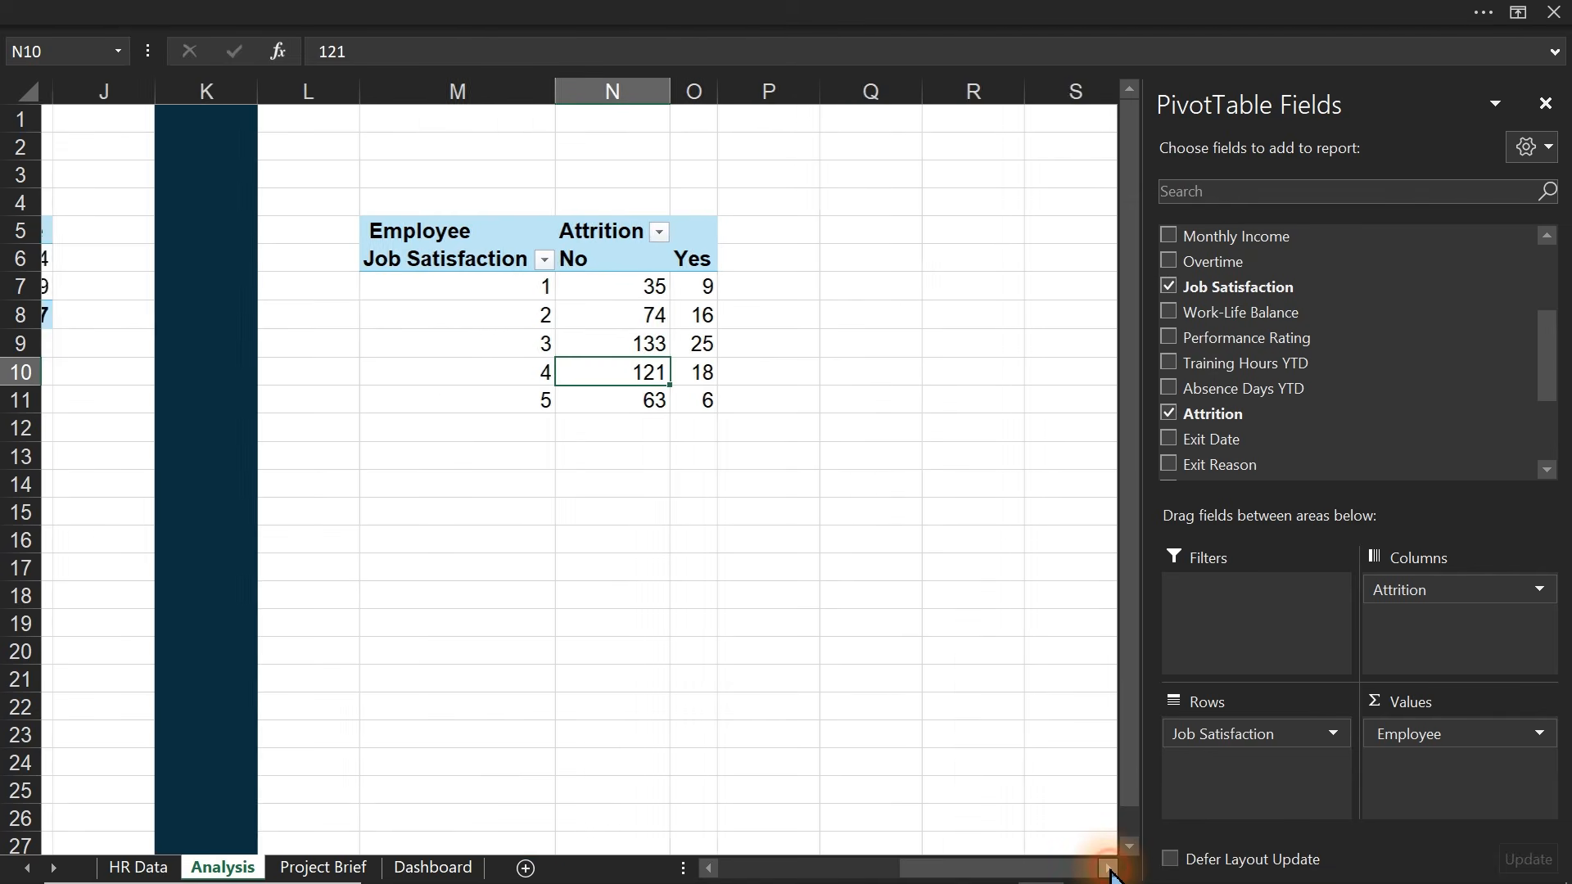
pyautogui.click(1109, 870)
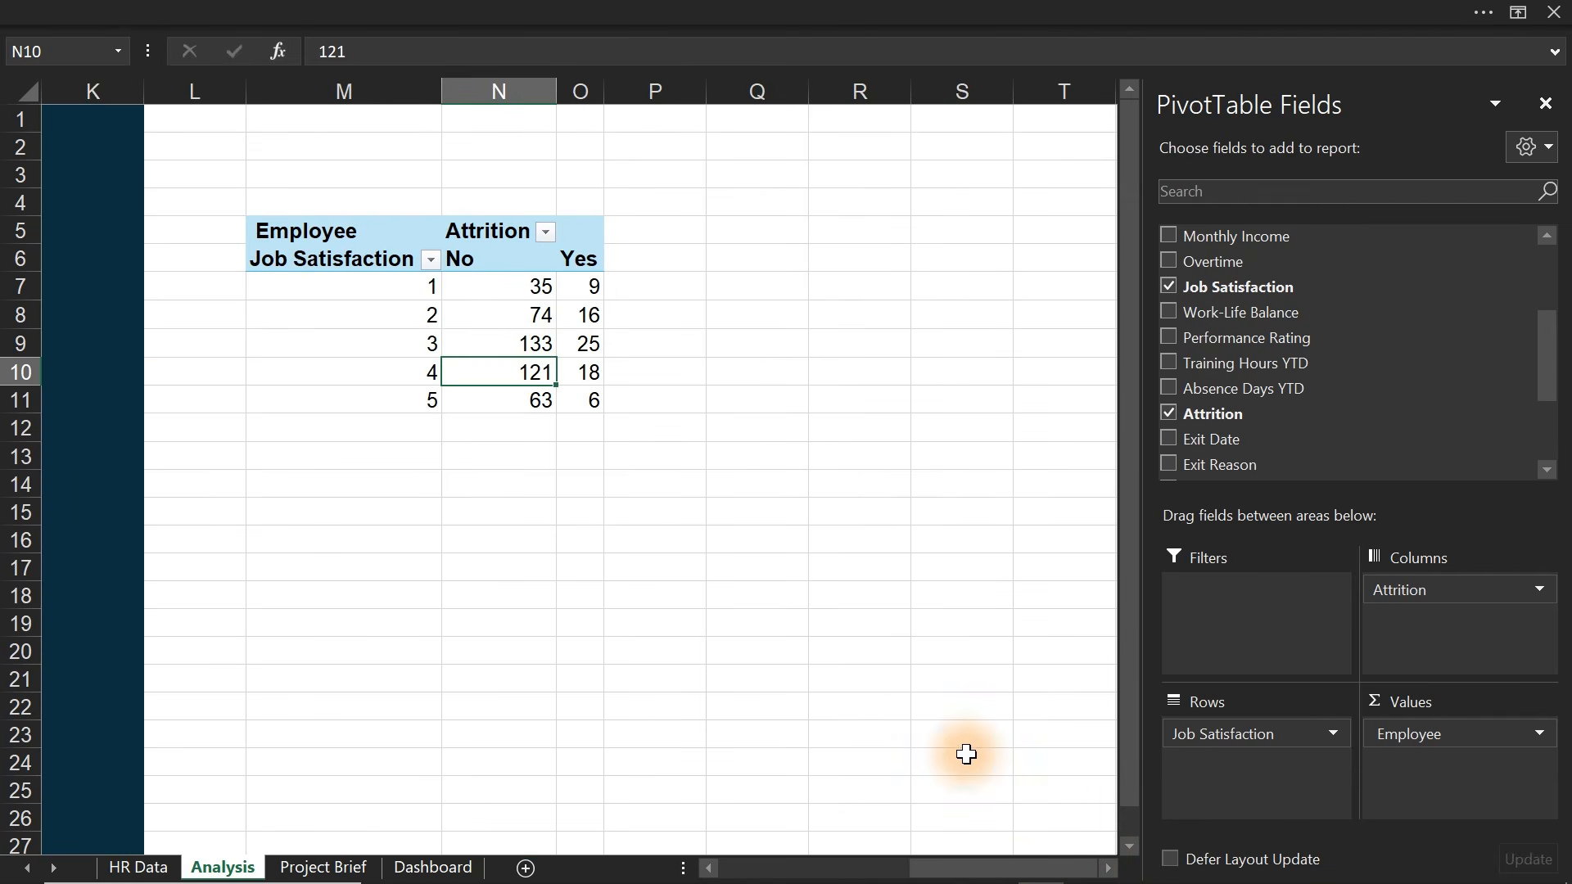
pyautogui.click(370, 8)
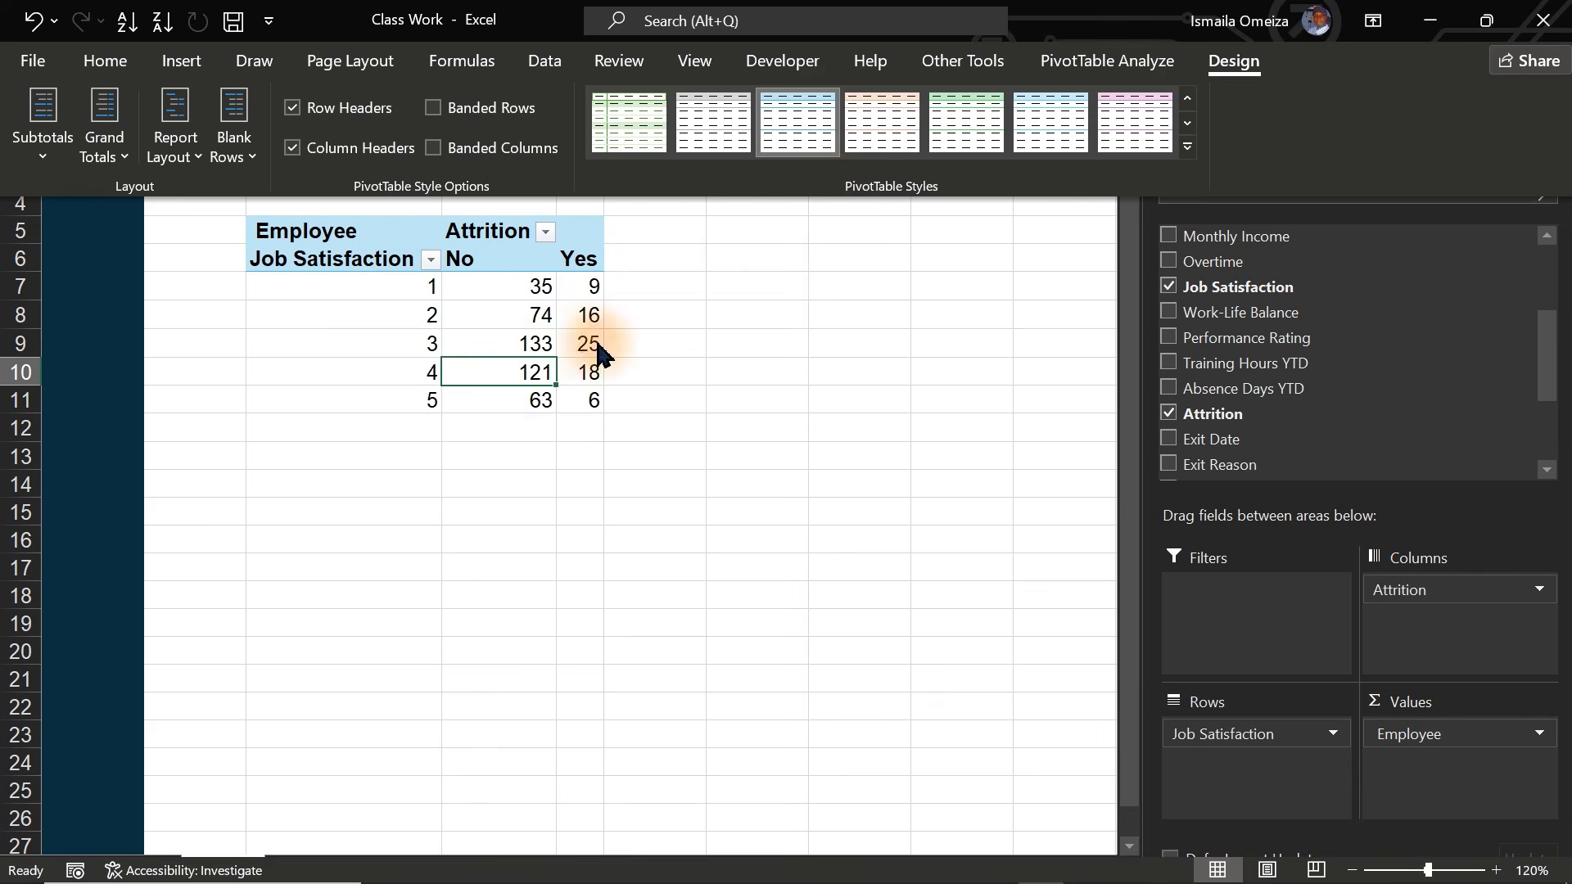
pyautogui.click(104, 131)
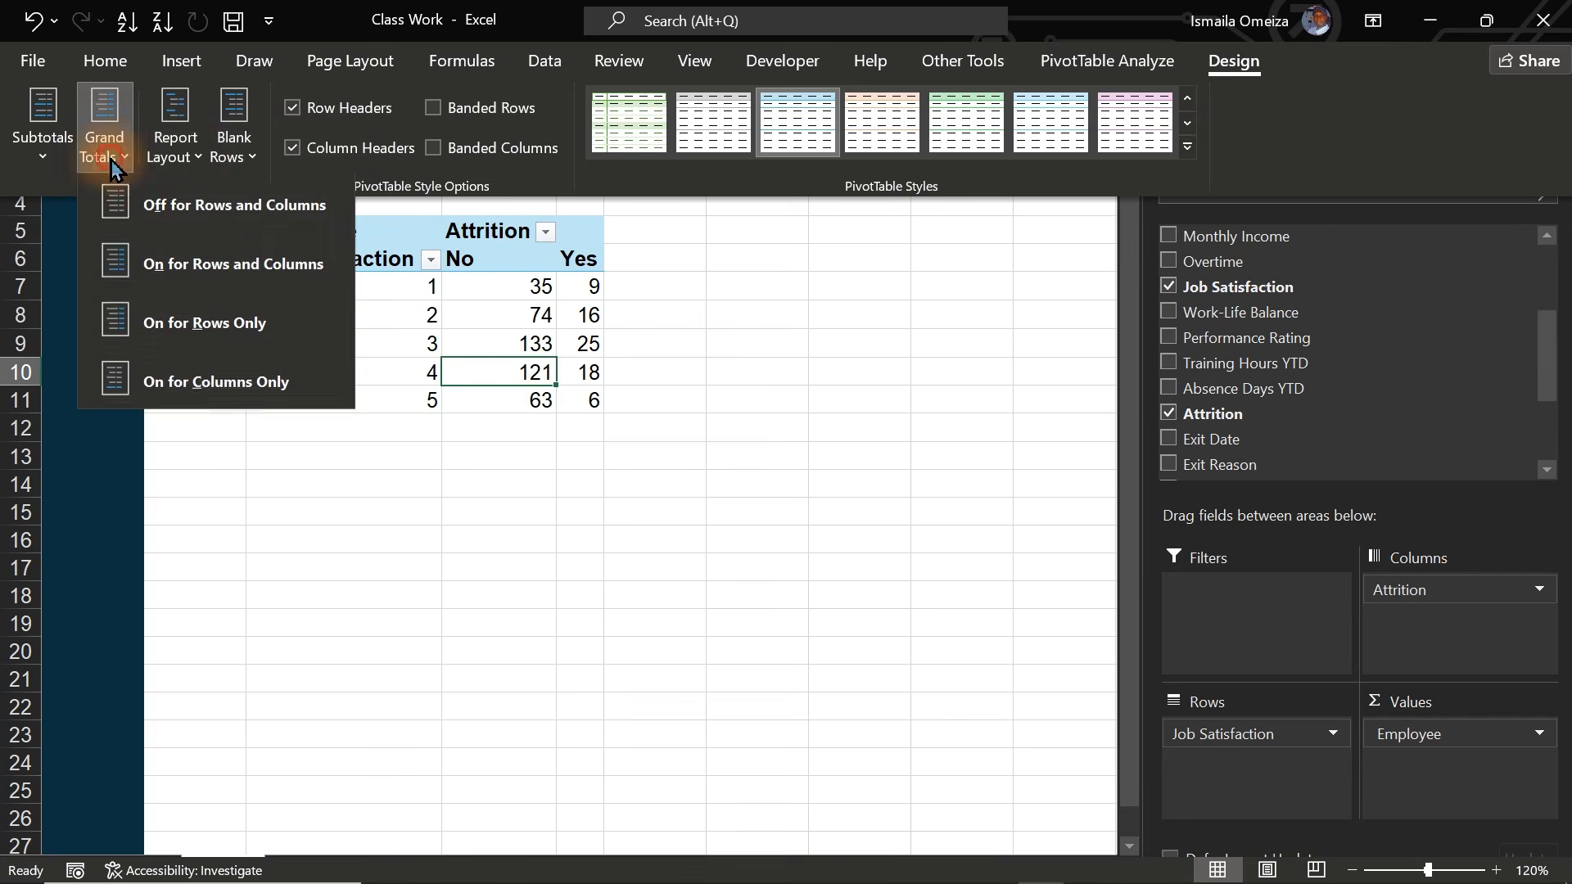
pyautogui.click(171, 266)
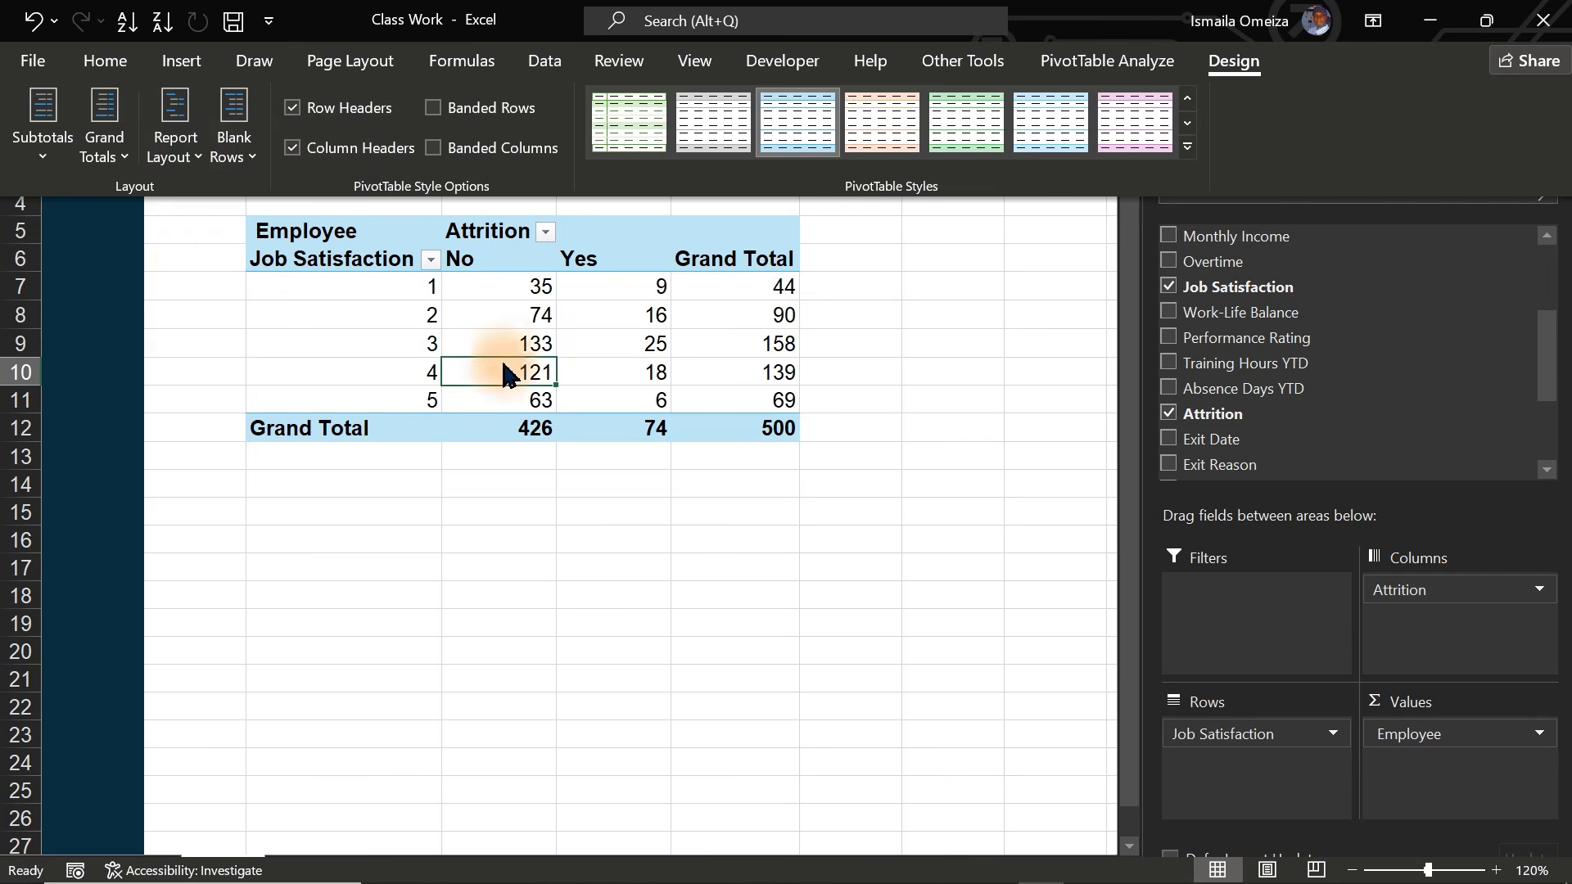
# - Remove the Grand Total row beneath rating 5 in the Job Satisfaction pivot table, keeping the Grand Total column
pyautogui.click(297, 432)
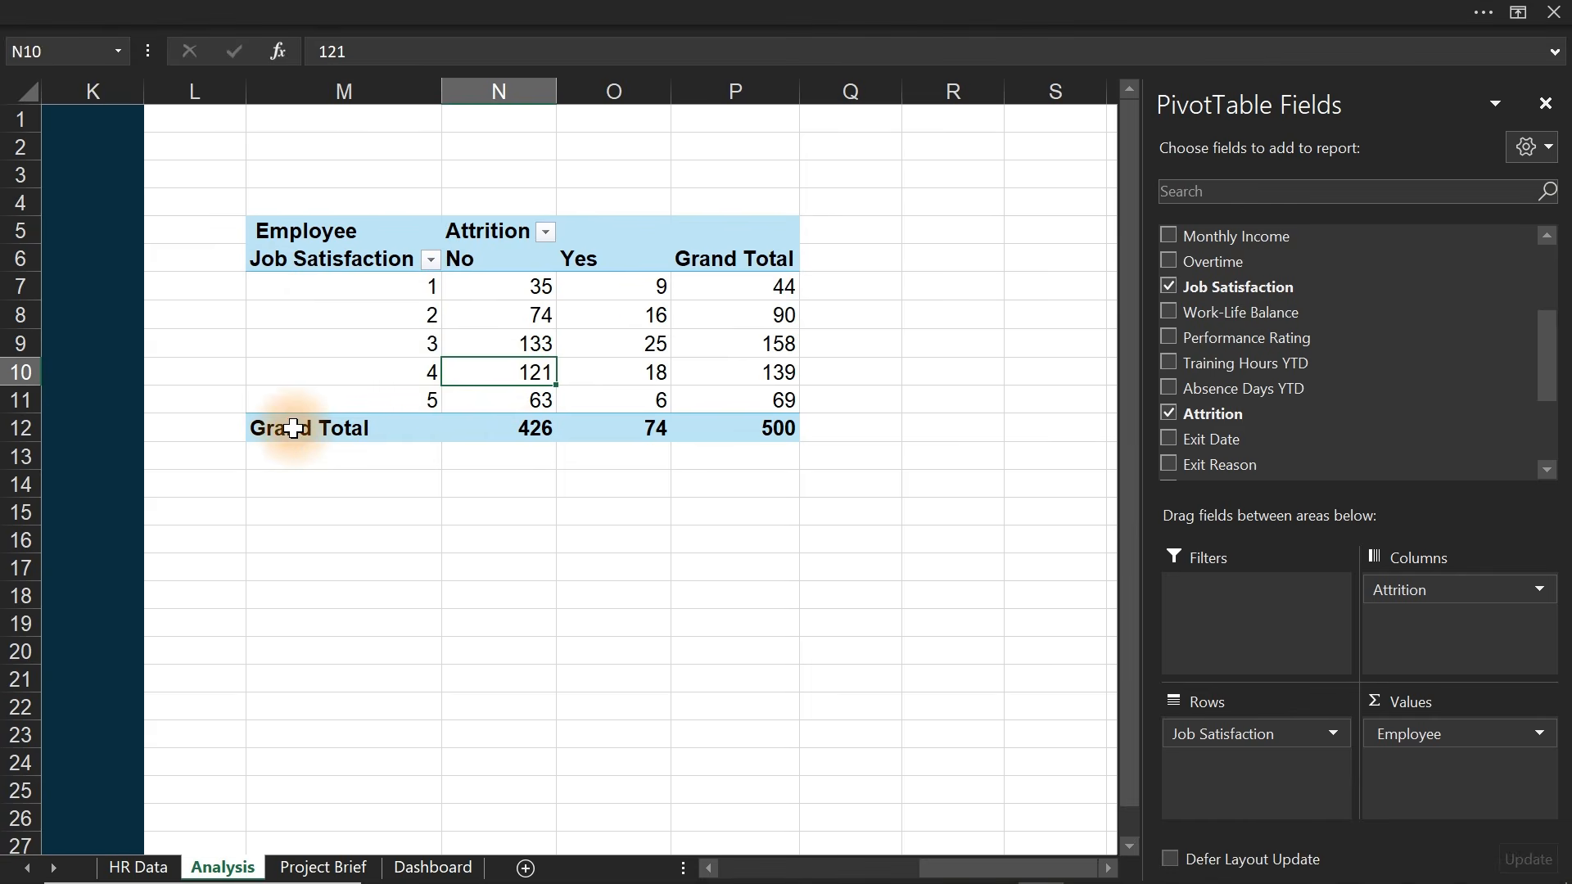
pyautogui.click(293, 428)
pyautogui.rightClick(293, 428)
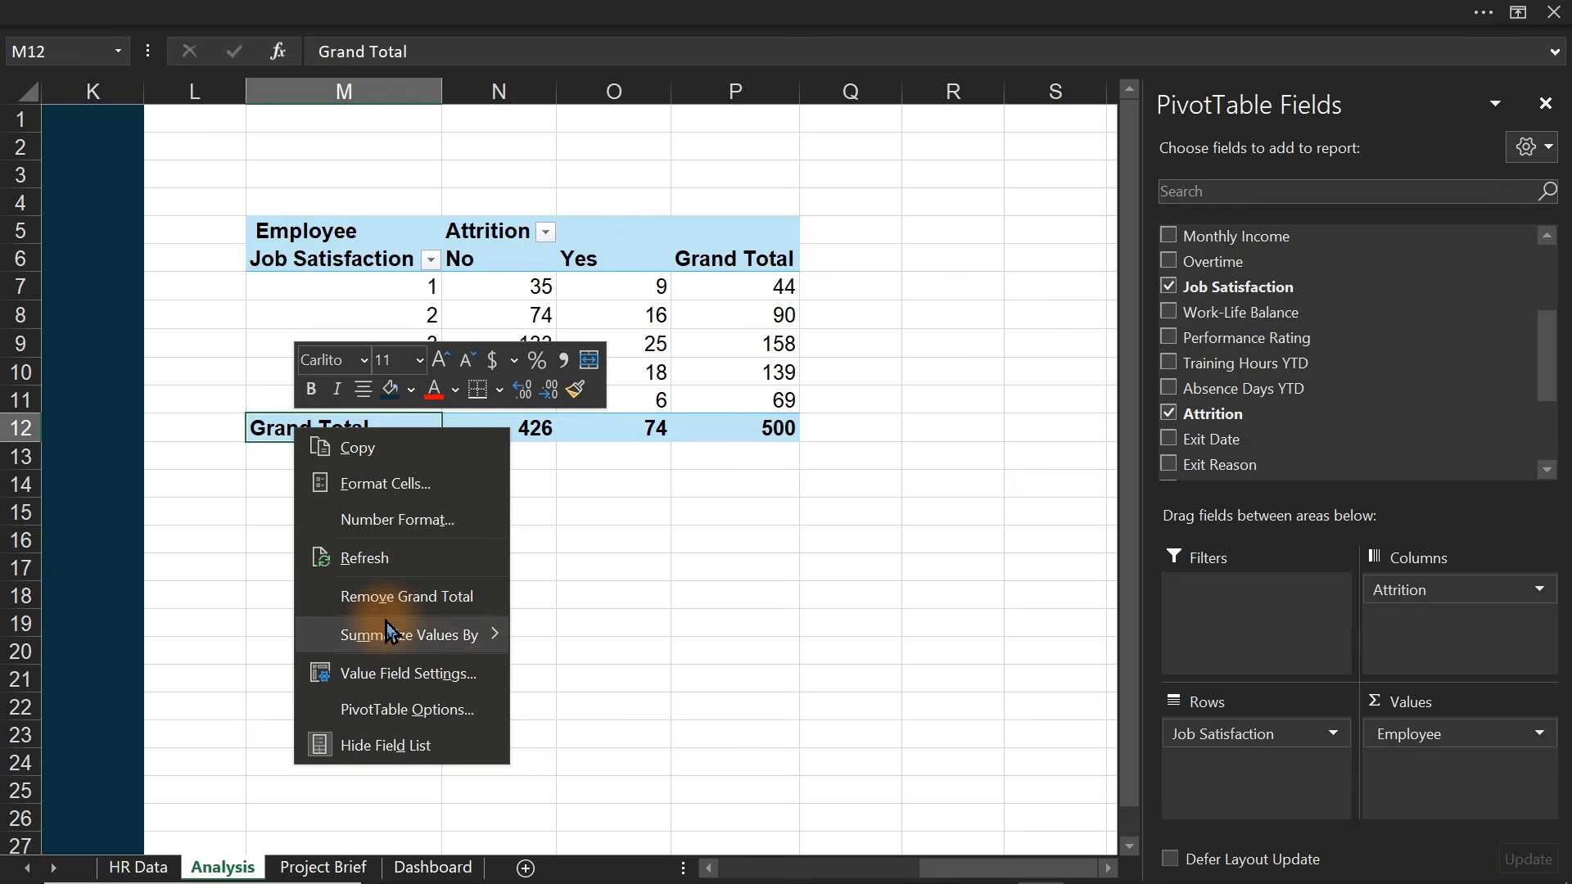
pyautogui.click(409, 599)
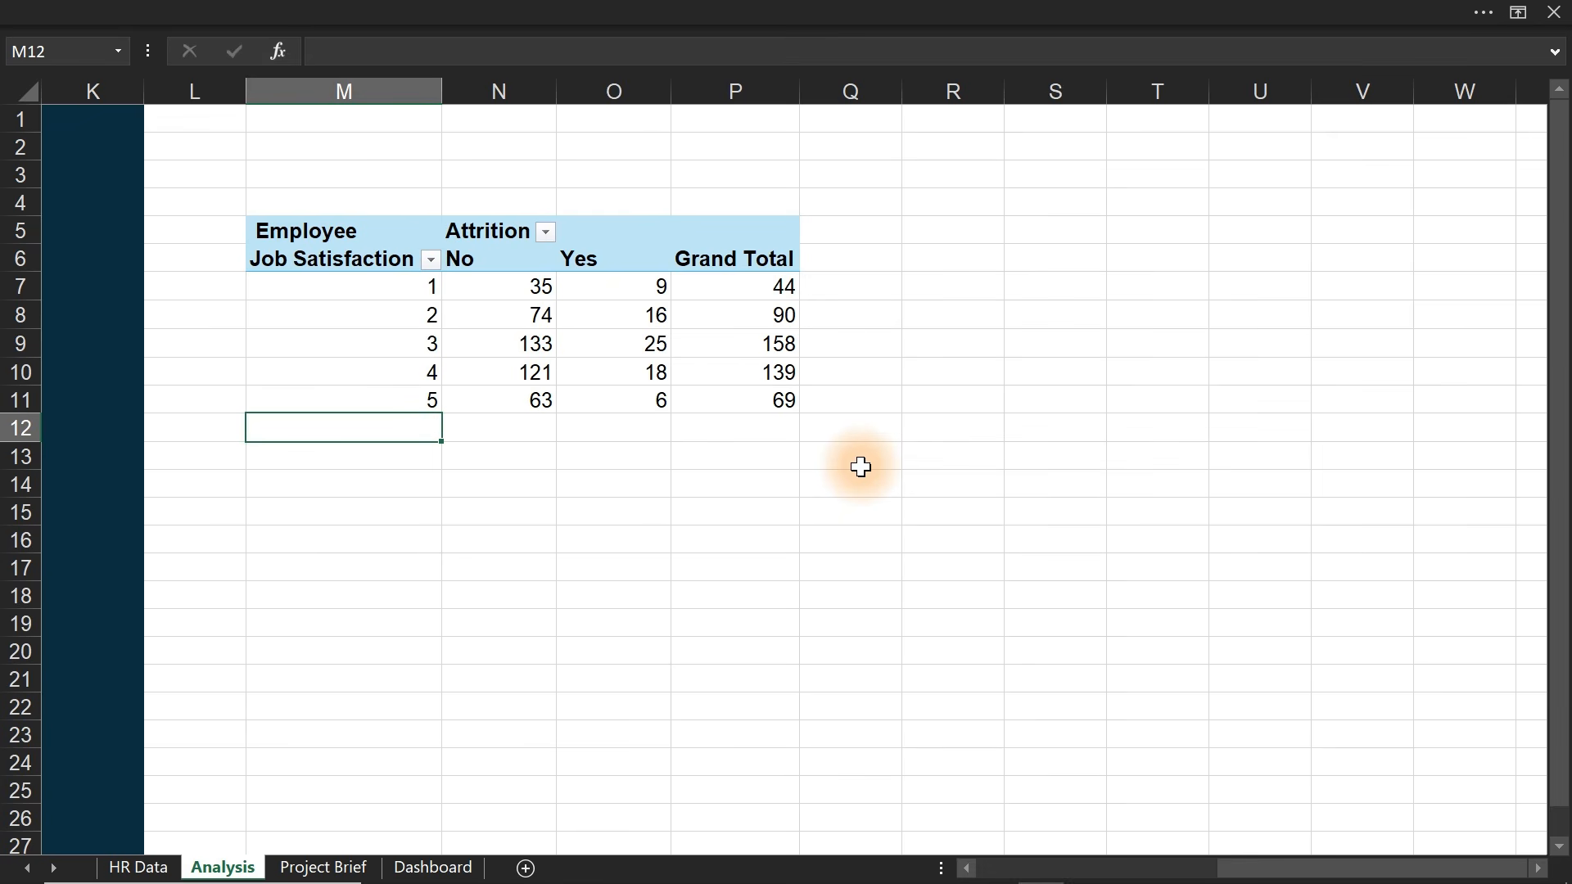
# - Color the attrition No counts for ratings 1 to 5 in N7:N11 with a red font
pyautogui.moveTo(622, 287); pyautogui.dragTo(761, 401)
pyautogui.moveTo(528, 284); pyautogui.dragTo(520, 388)
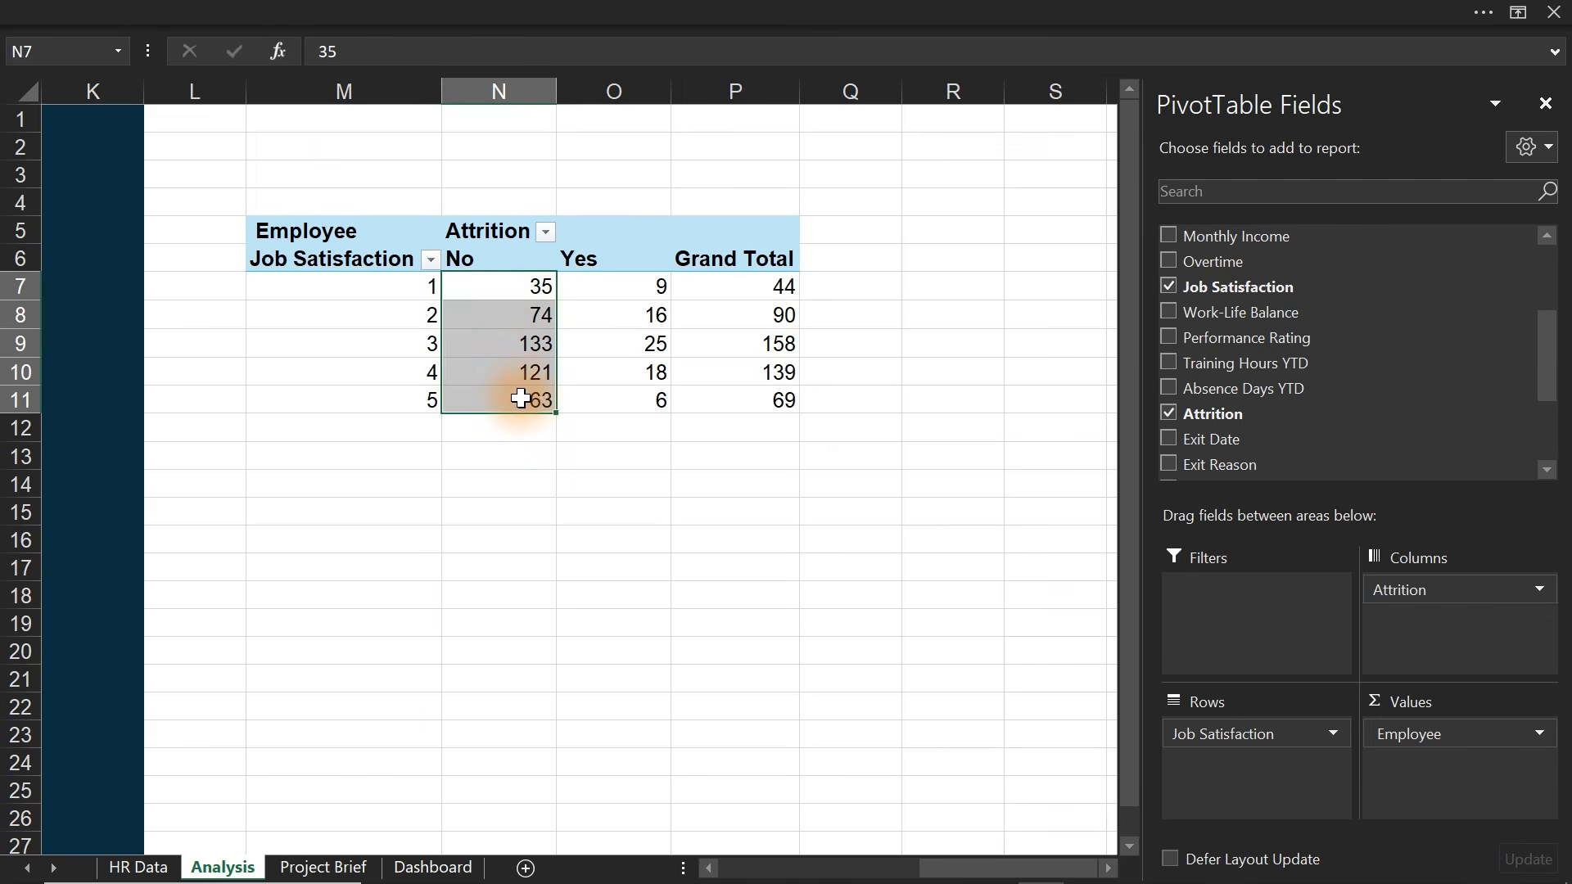
pyautogui.click(281, 8)
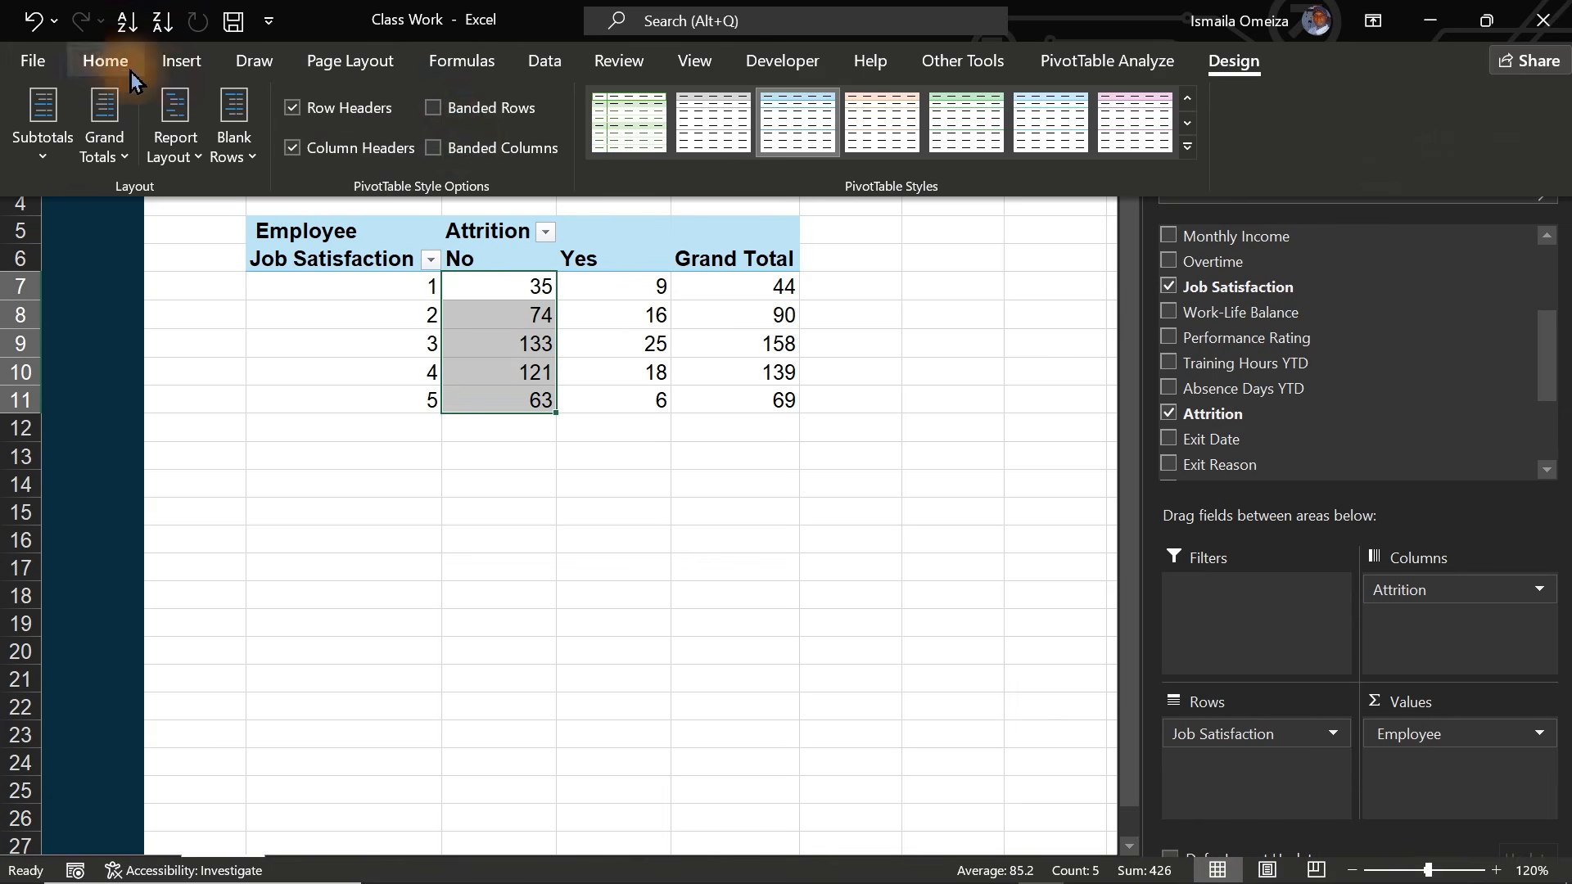
pyautogui.click(115, 64)
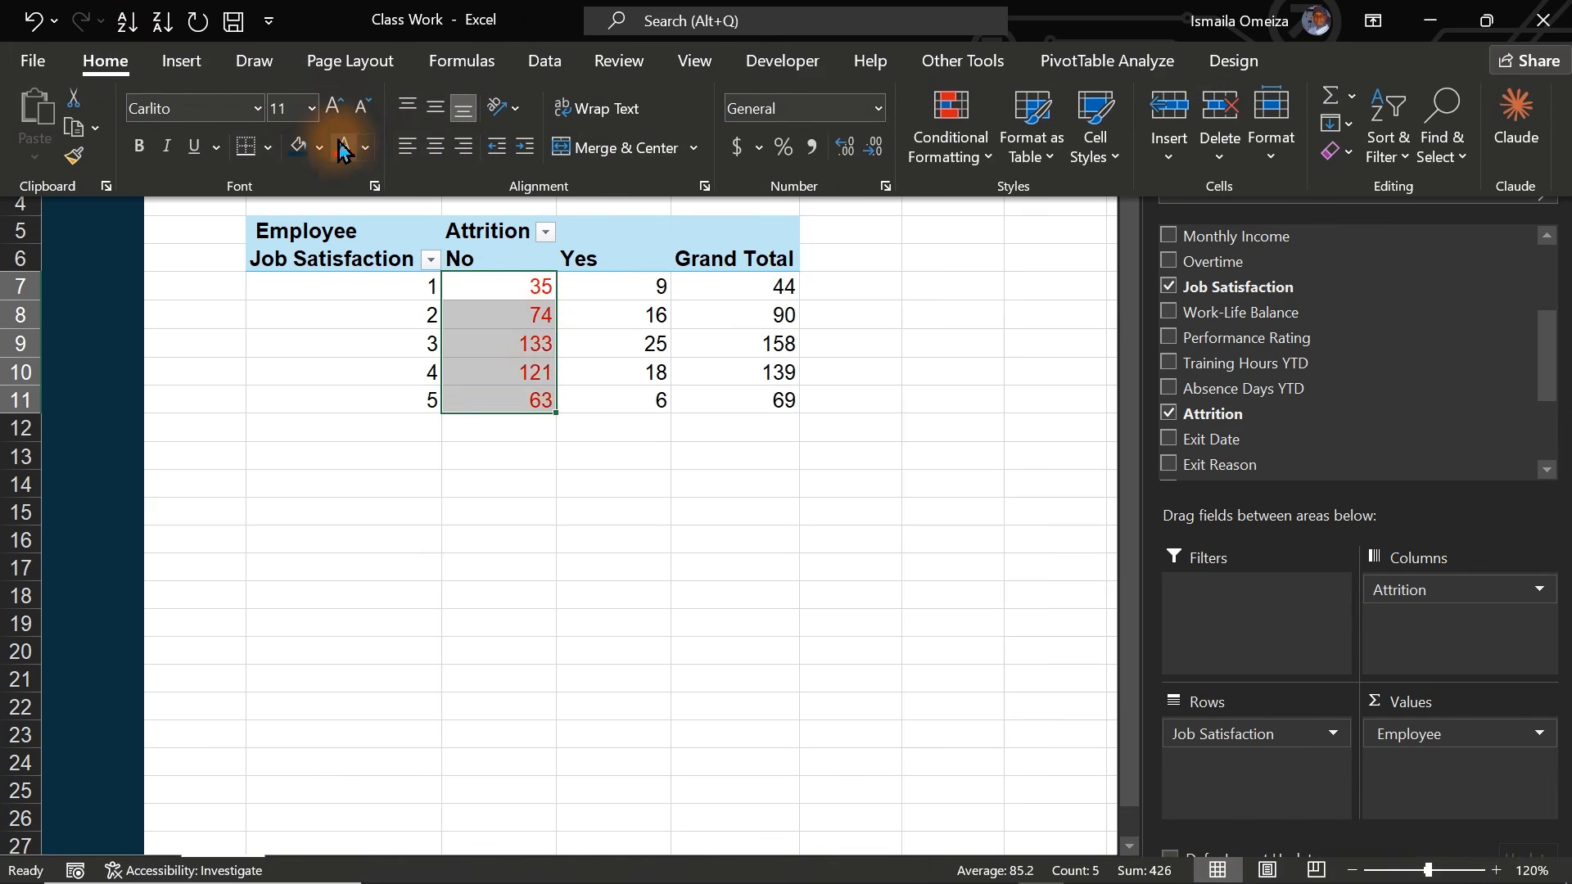
pyautogui.click(582, 424)
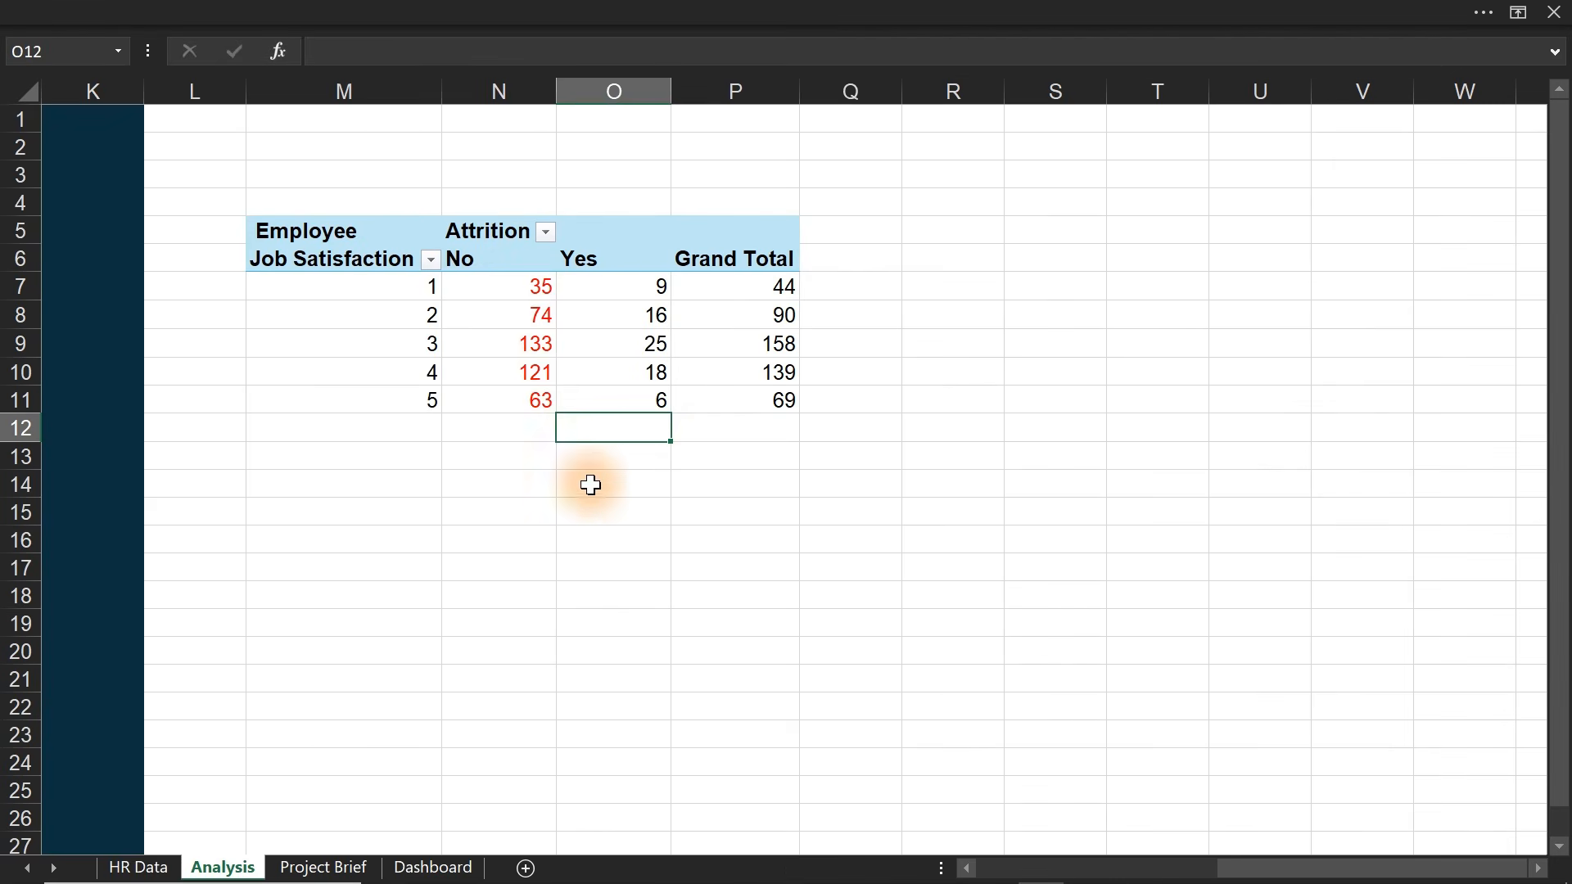
# - Enter the heading Satisfaction in cell M15 below the Job Satisfaction pivot table
pyautogui.moveTo(651, 286); pyautogui.dragTo(779, 396)
pyautogui.click(382, 517)
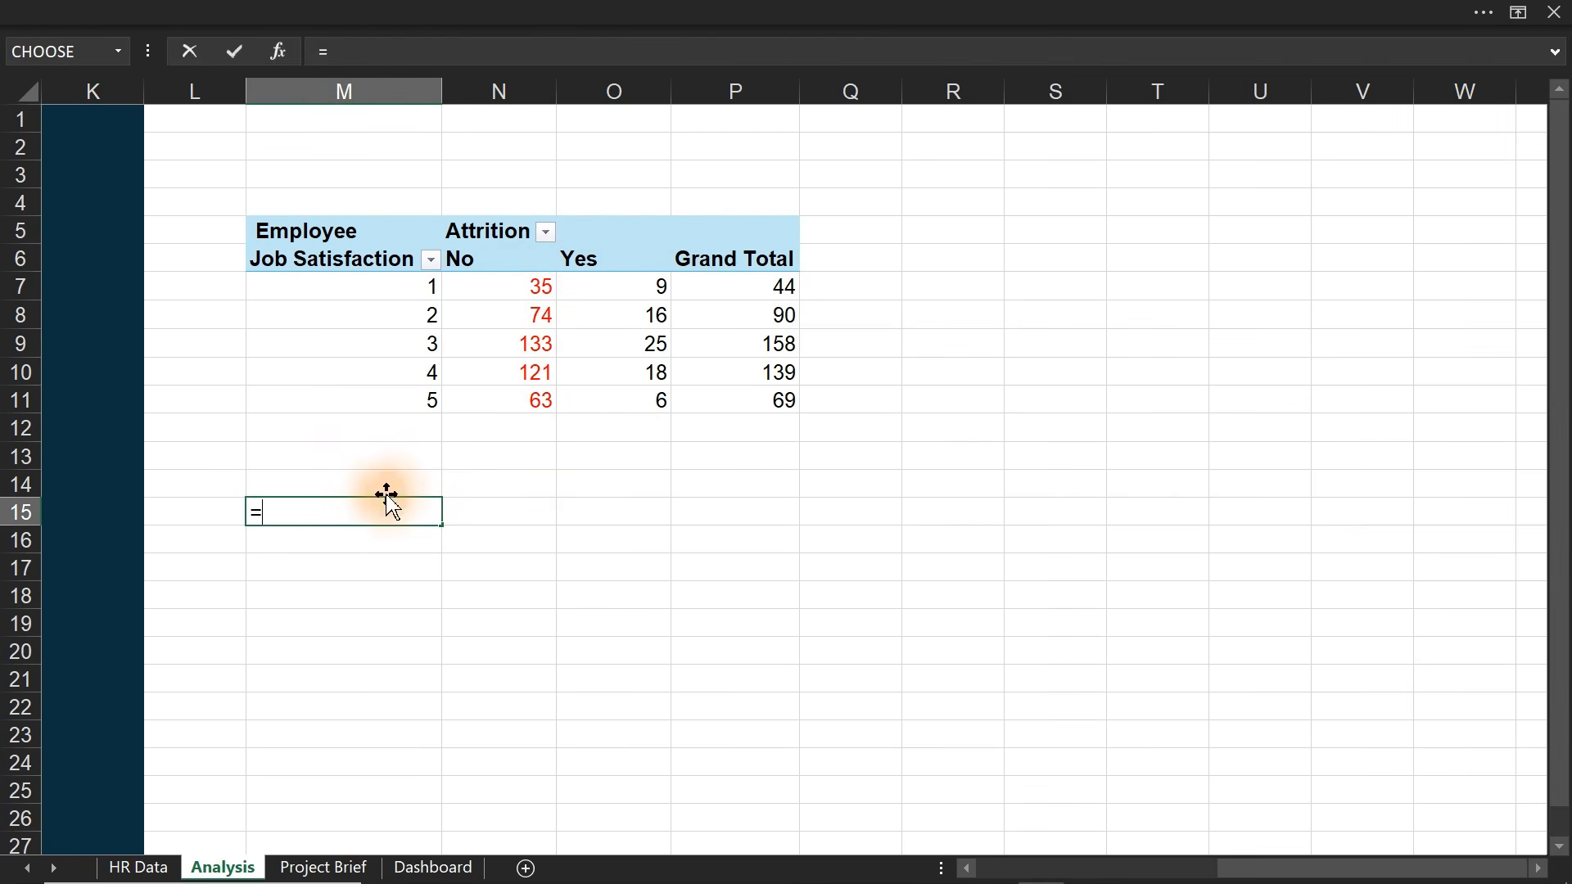
pyautogui.press('Escape')
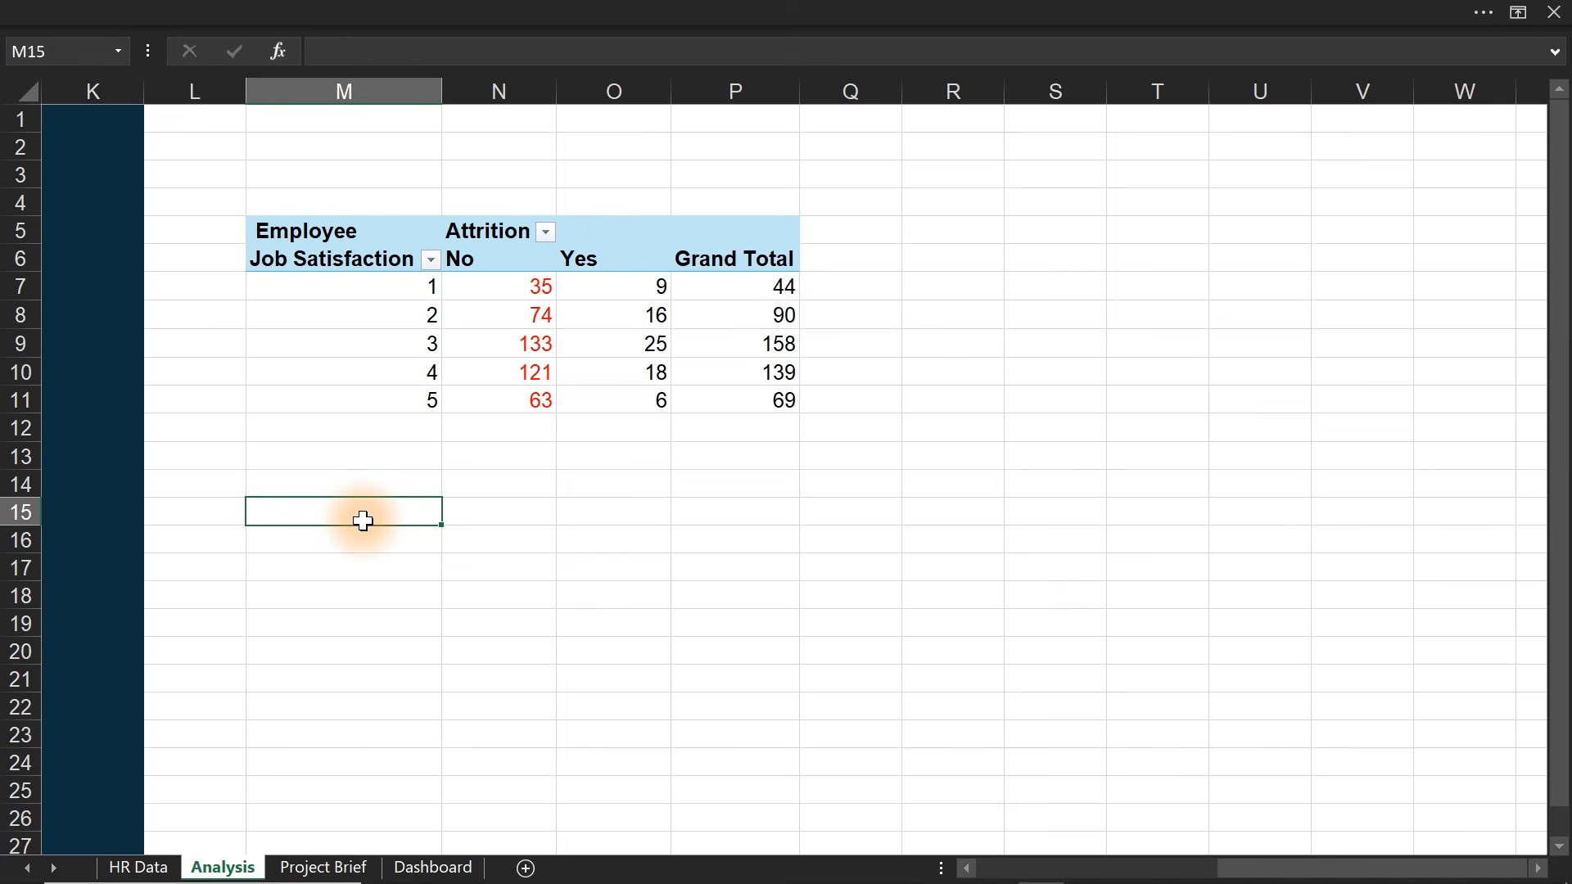
pyautogui.write('Satisfaction')
pyautogui.press('Return')
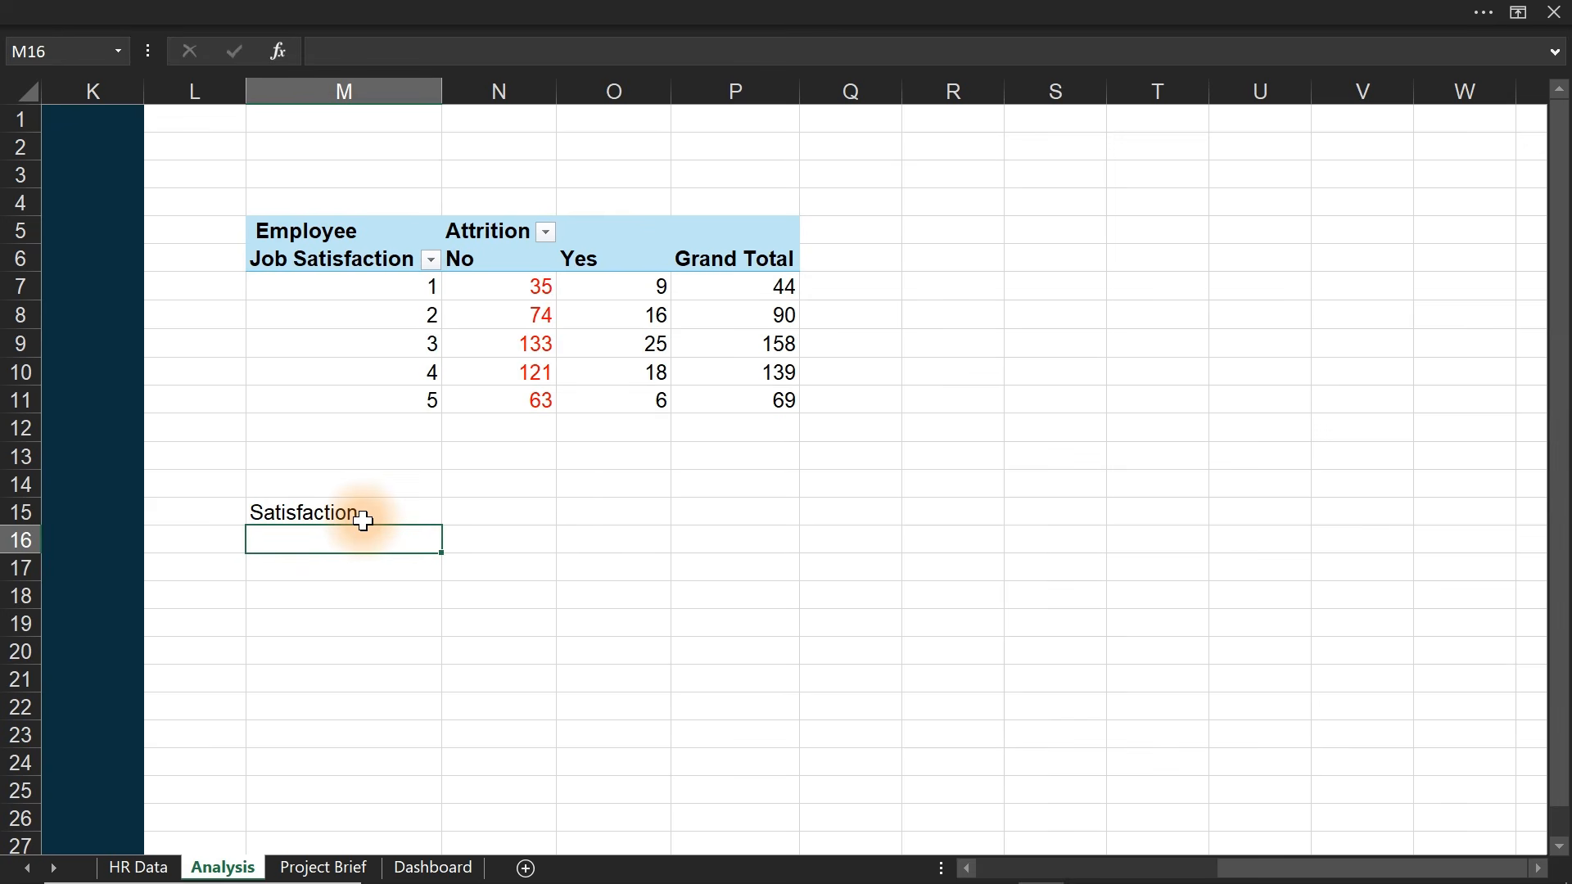
# - Enter the formula ="Score" &M7 in M16 to label the first satisfaction rating
pyautogui.write('="Score" &')
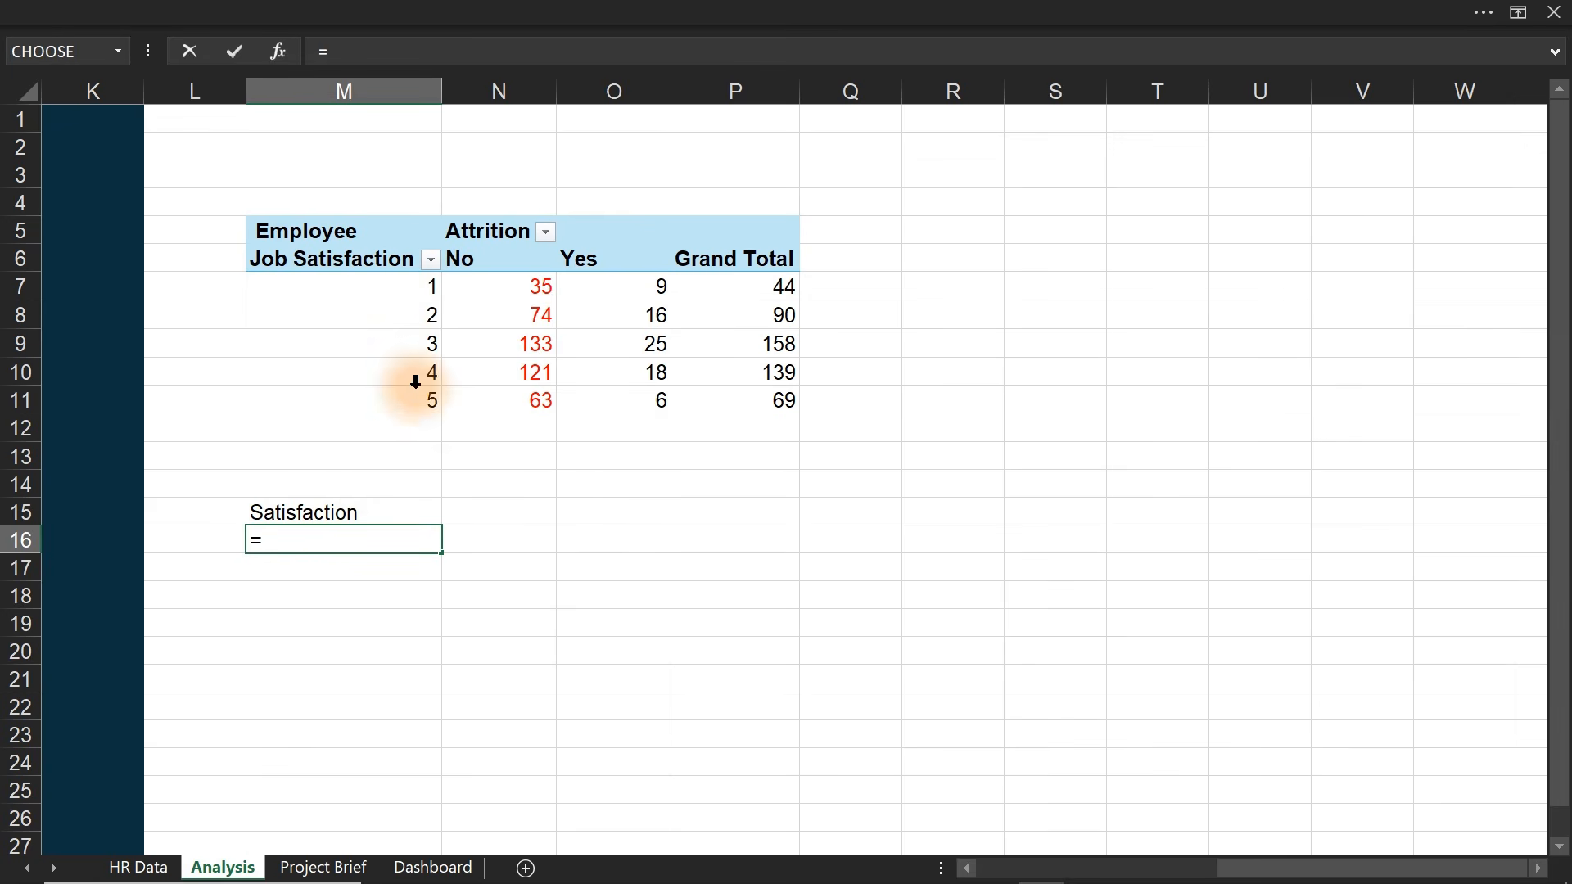
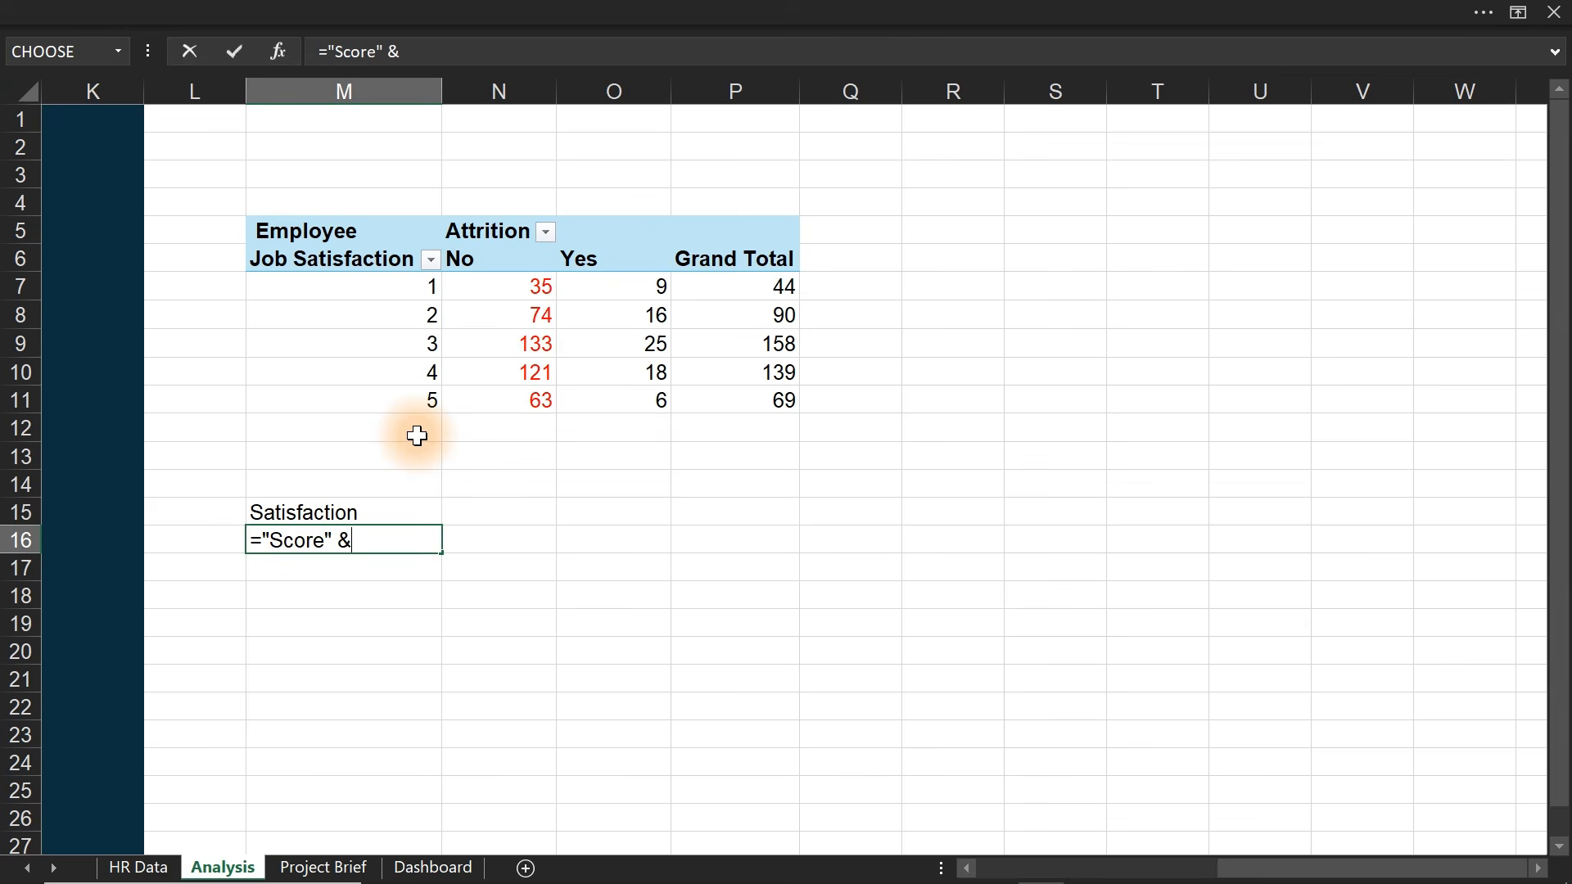
pyautogui.click(370, 293)
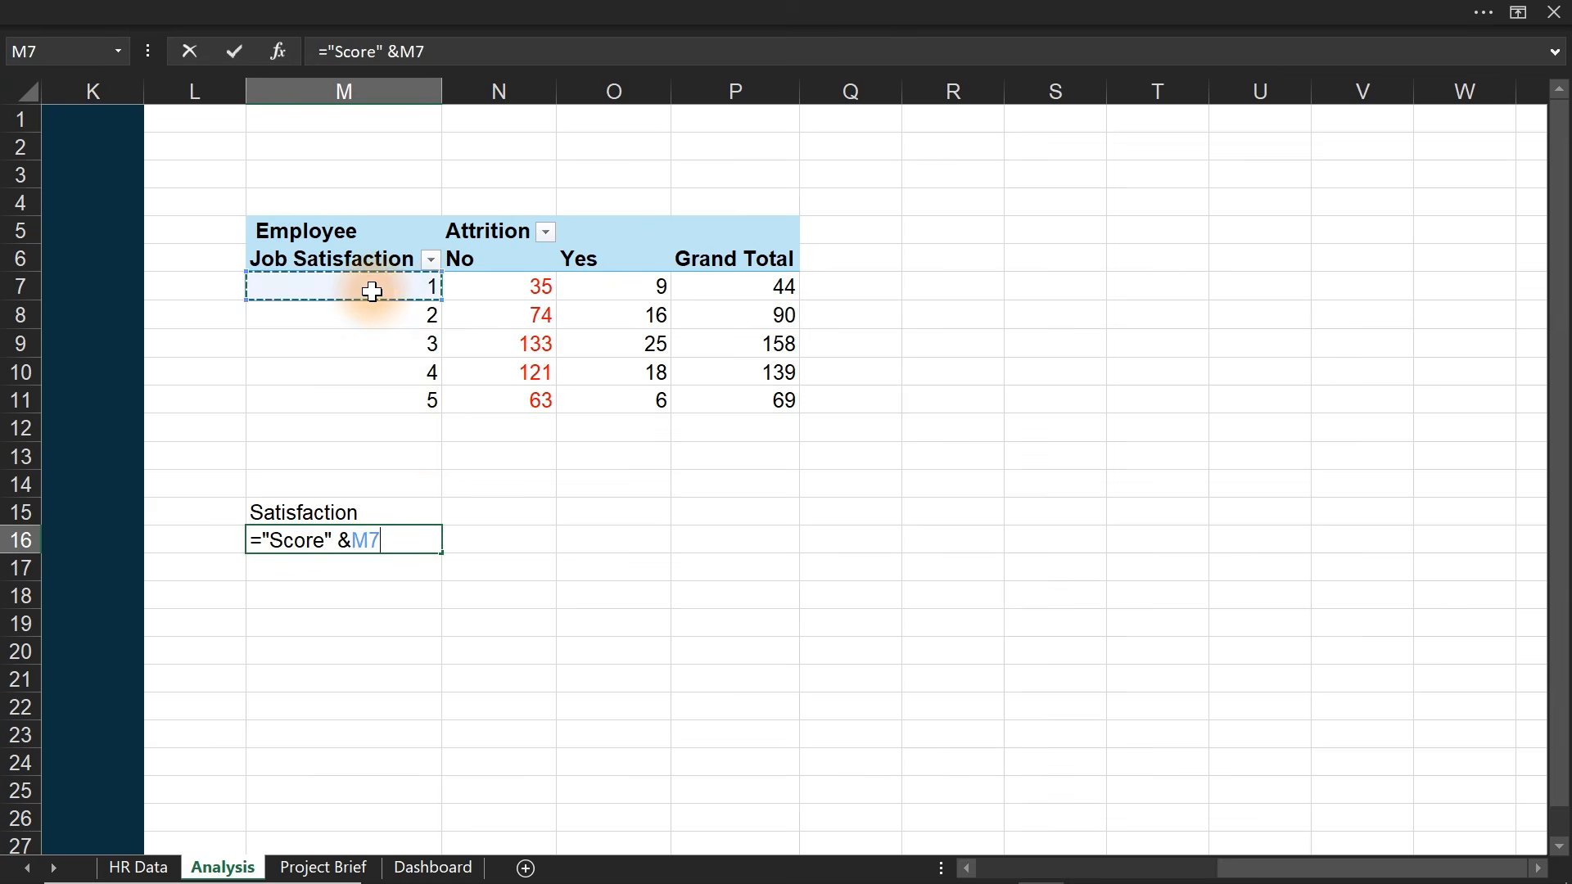
pyautogui.press('Return')
# - Fill the score label formula from M16 down to M22 and clear the surplus labels in M21:M22
pyautogui.click(352, 537)
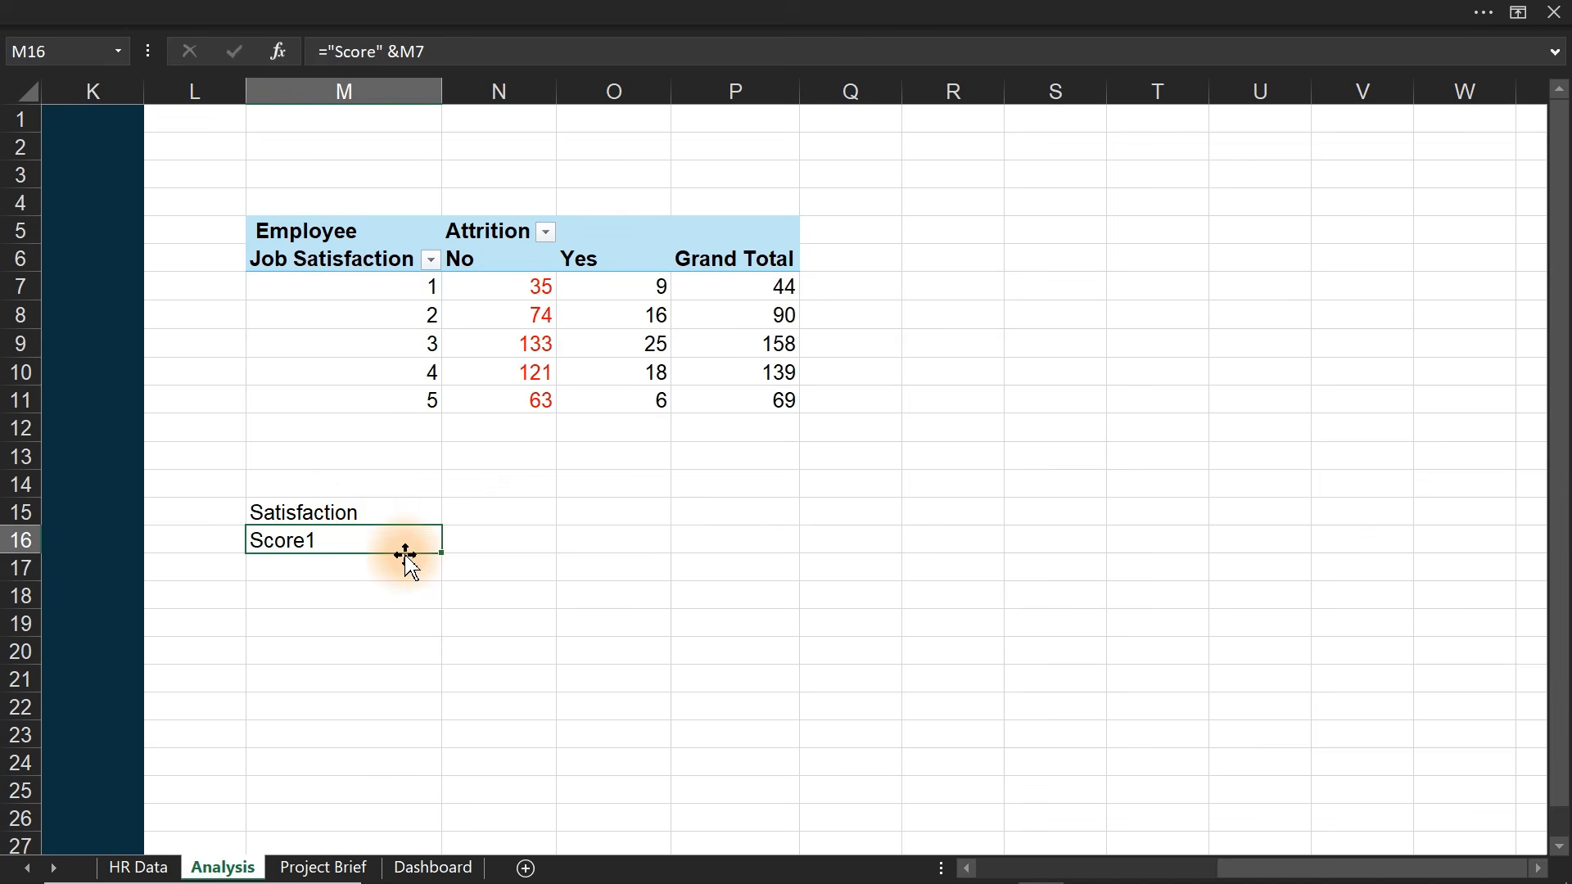
pyautogui.moveTo(442, 551); pyautogui.dragTo(425, 716)
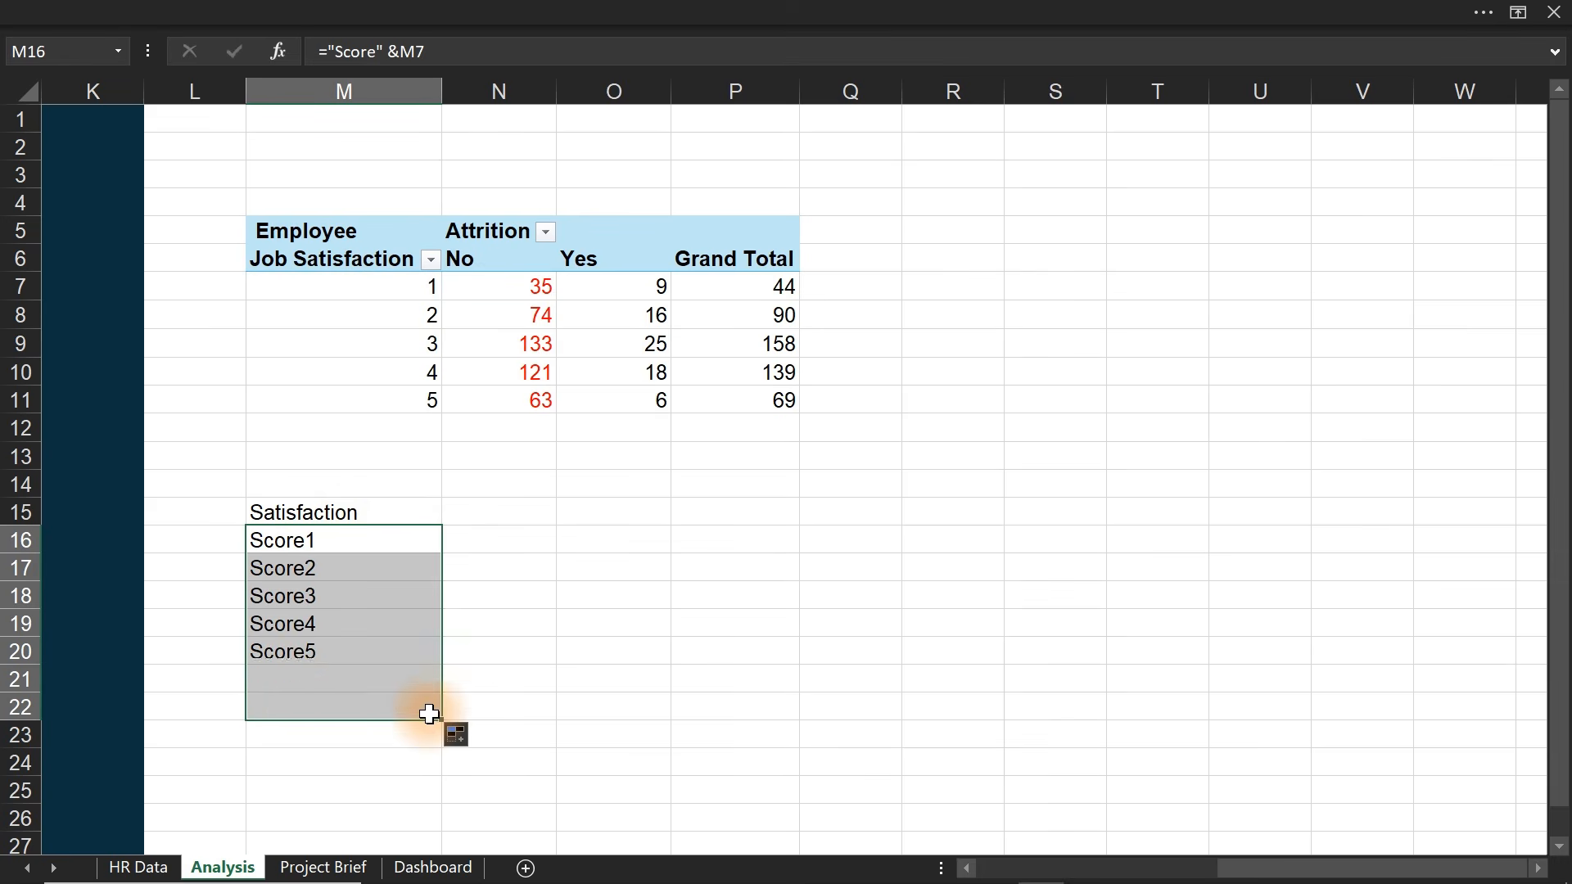
pyautogui.moveTo(303, 690); pyautogui.dragTo(302, 708)
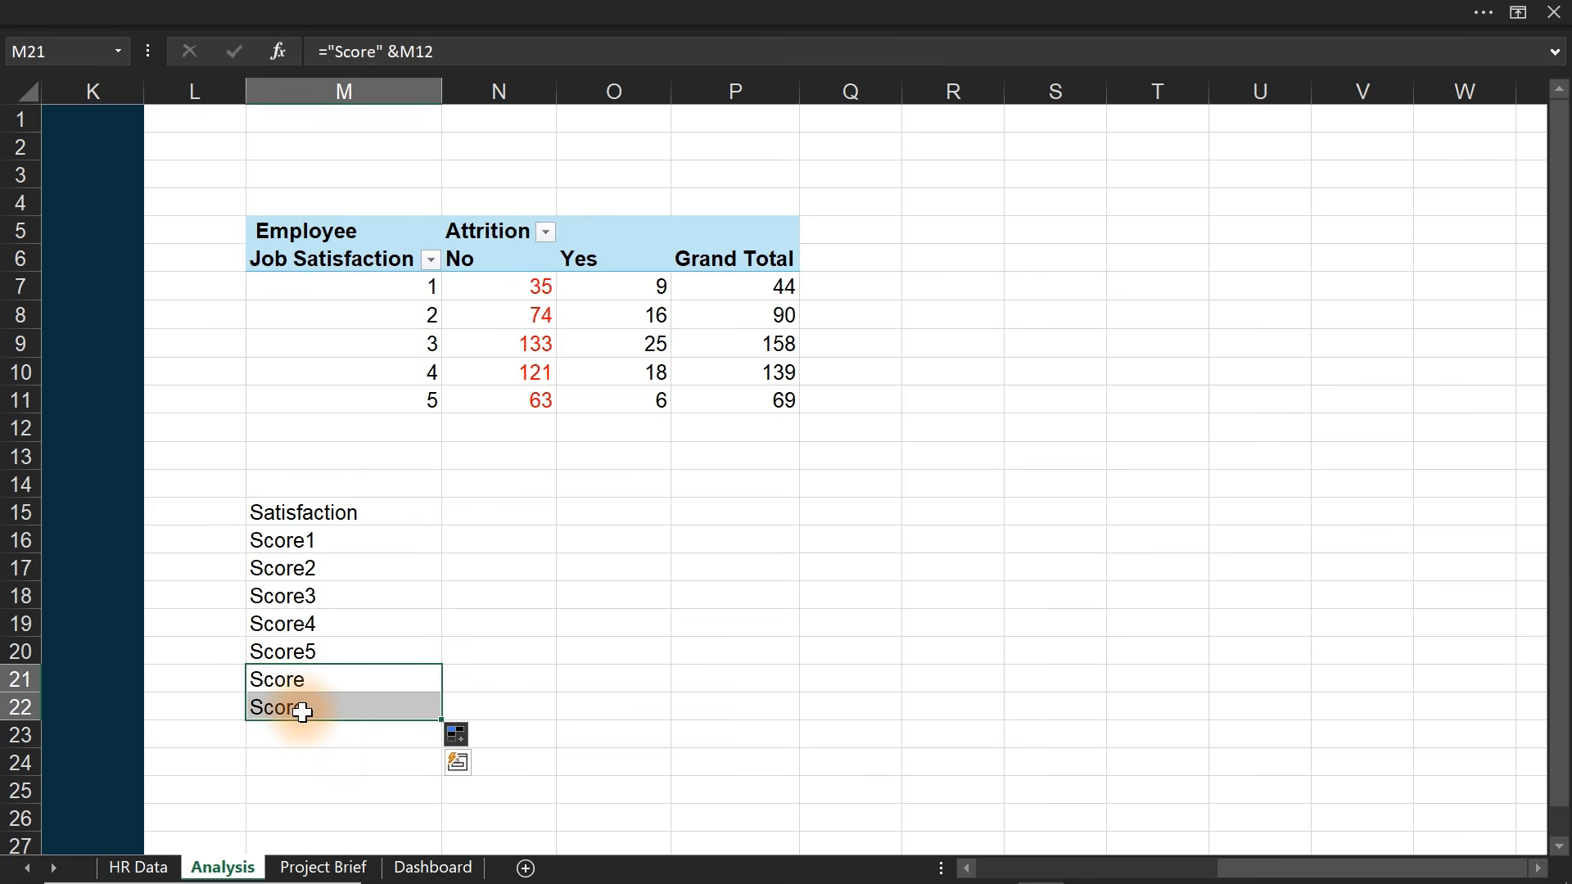
pyautogui.press('Delete')
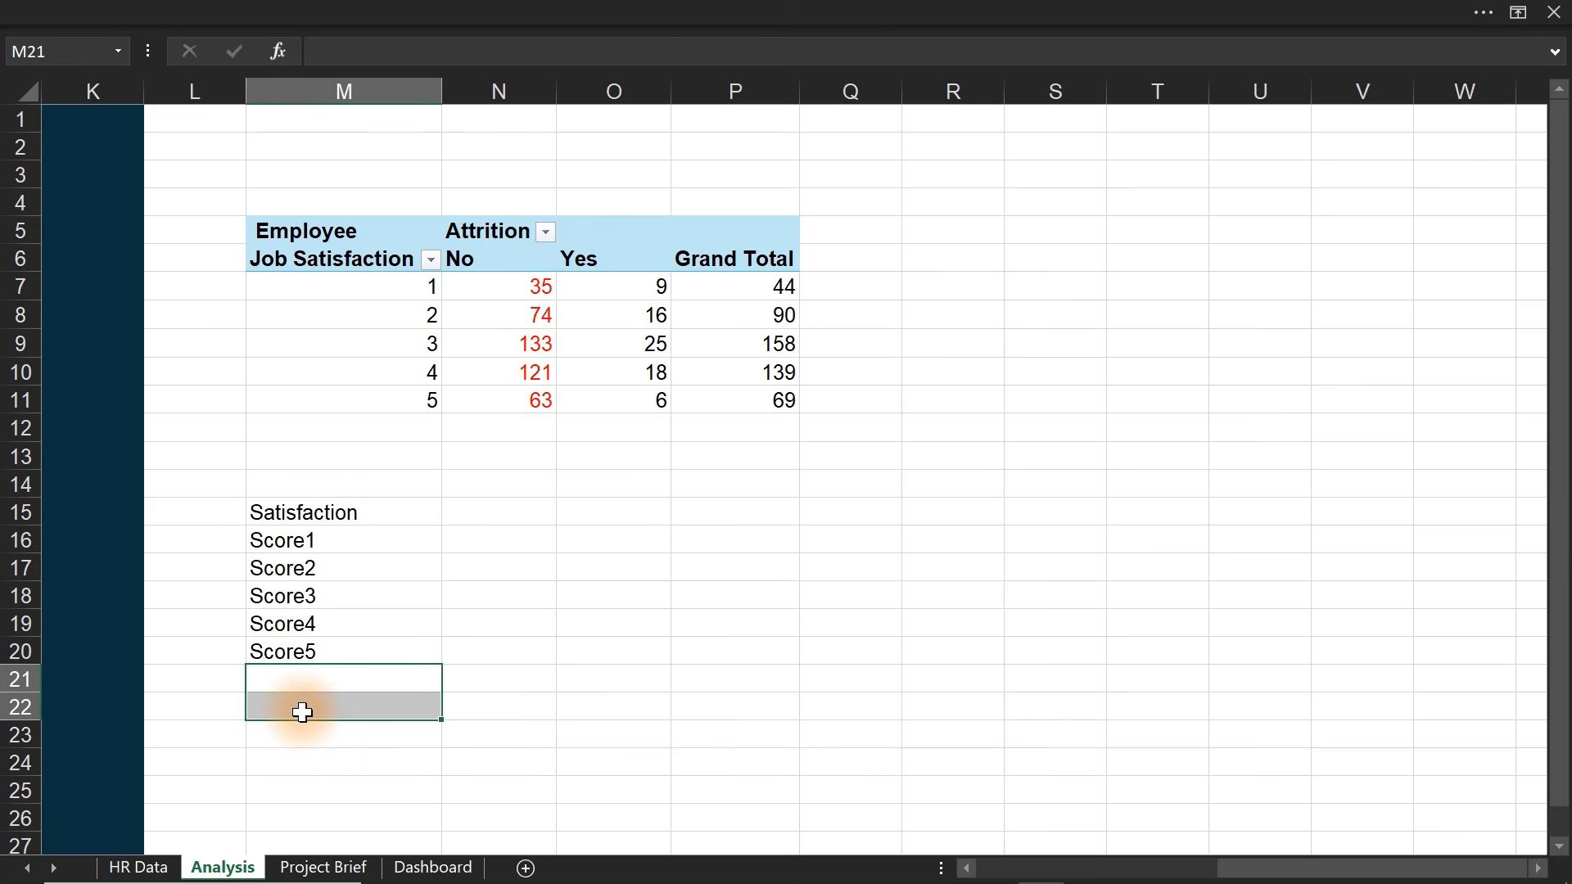
# - Check the job satisfaction question in Project Brief, and enter the heading Attrition Rate in N15 of the Analysis sheet
pyautogui.click(474, 533)
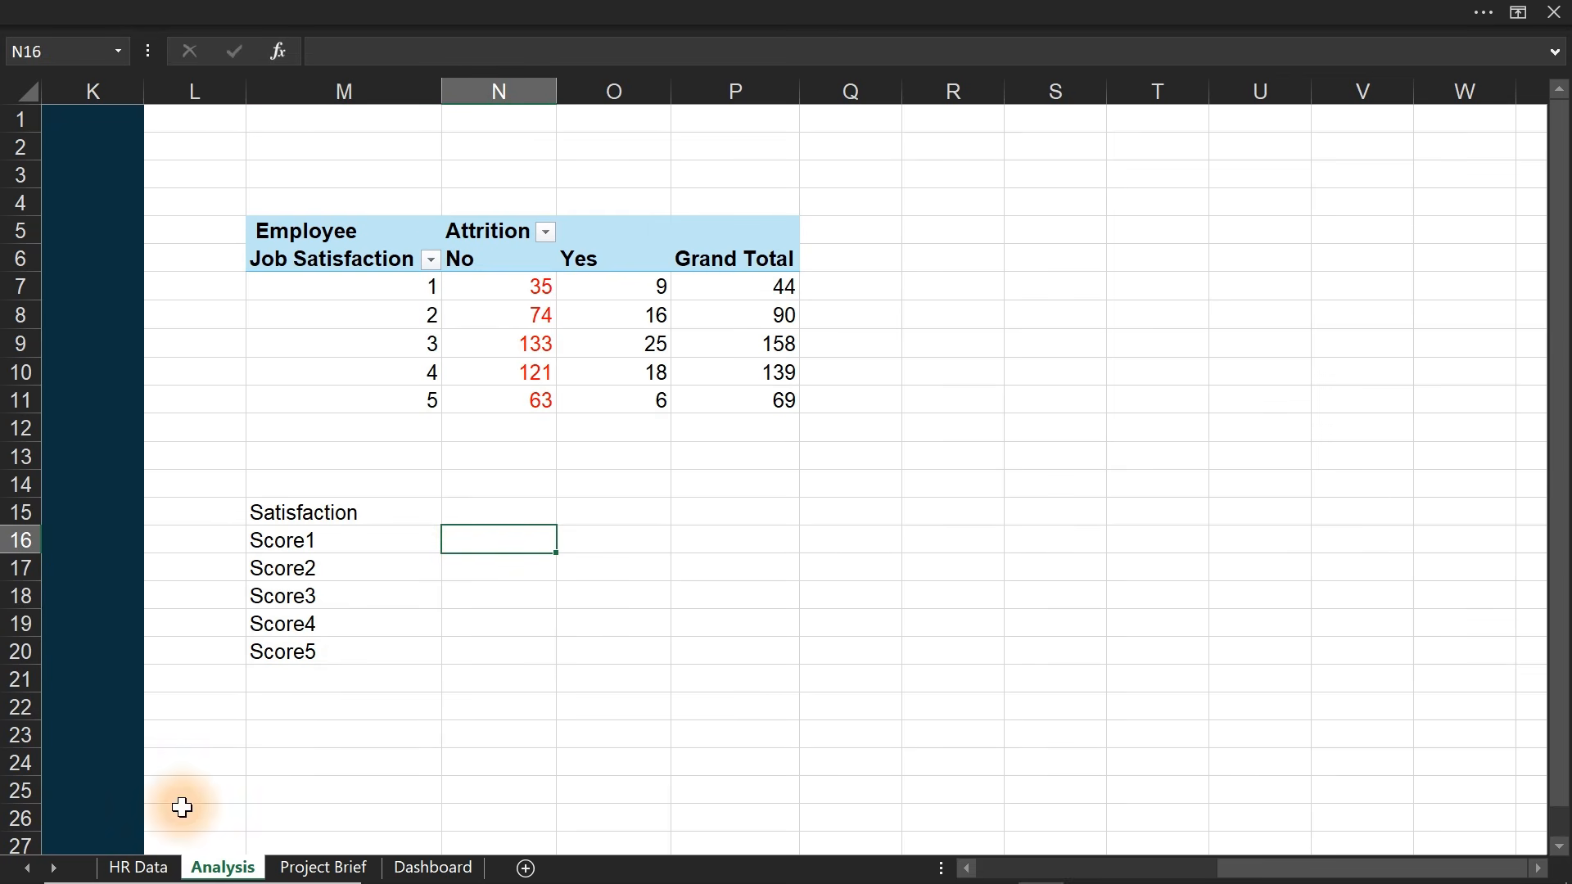
pyautogui.click(297, 869)
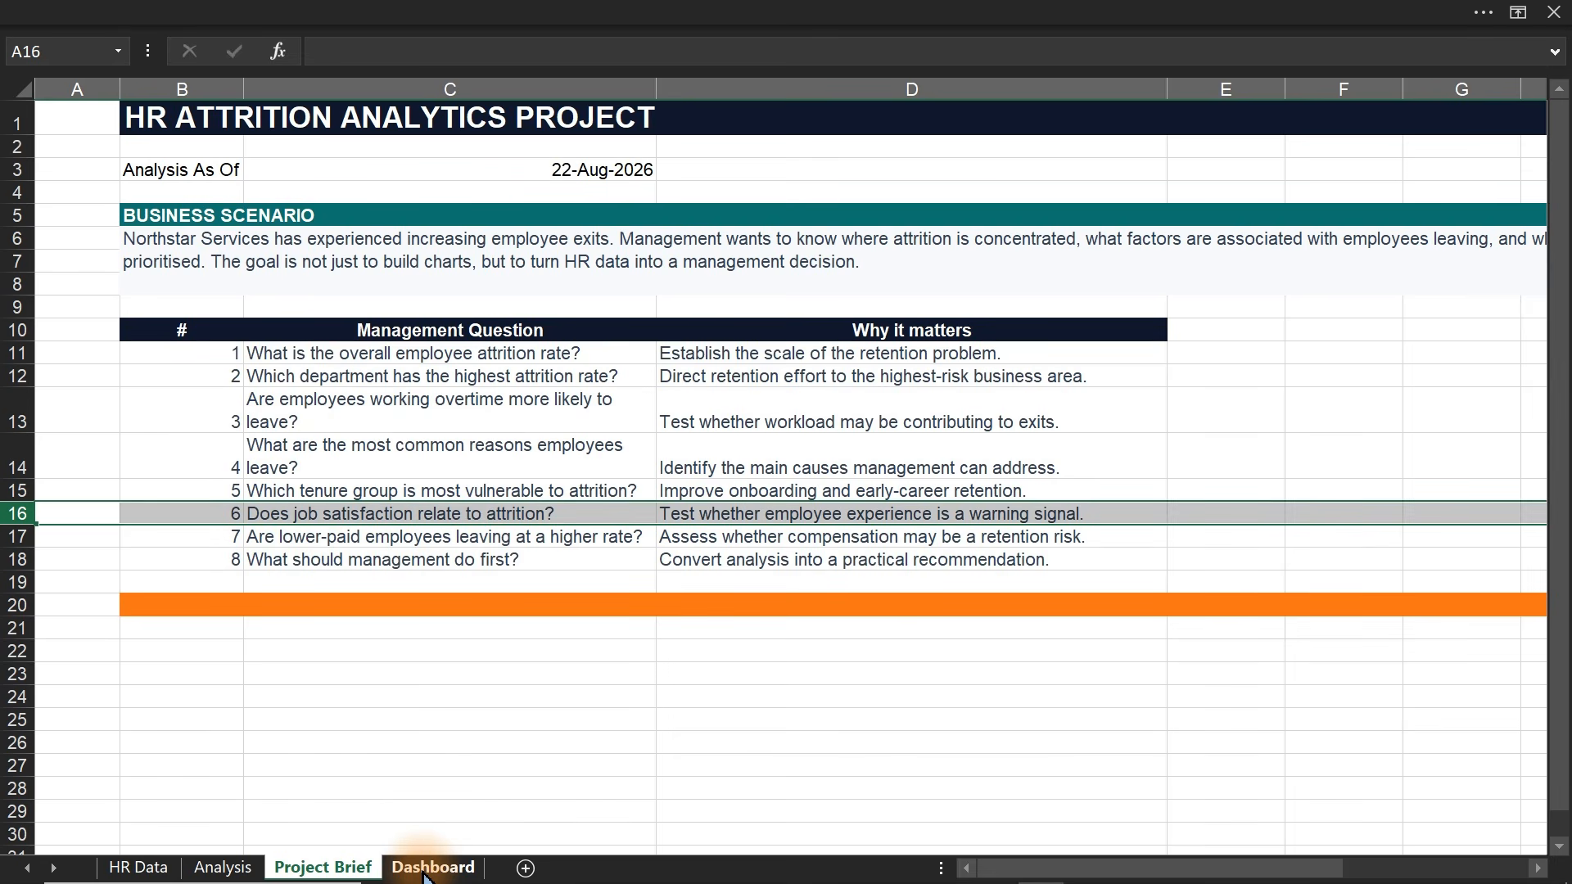
pyautogui.click(222, 867)
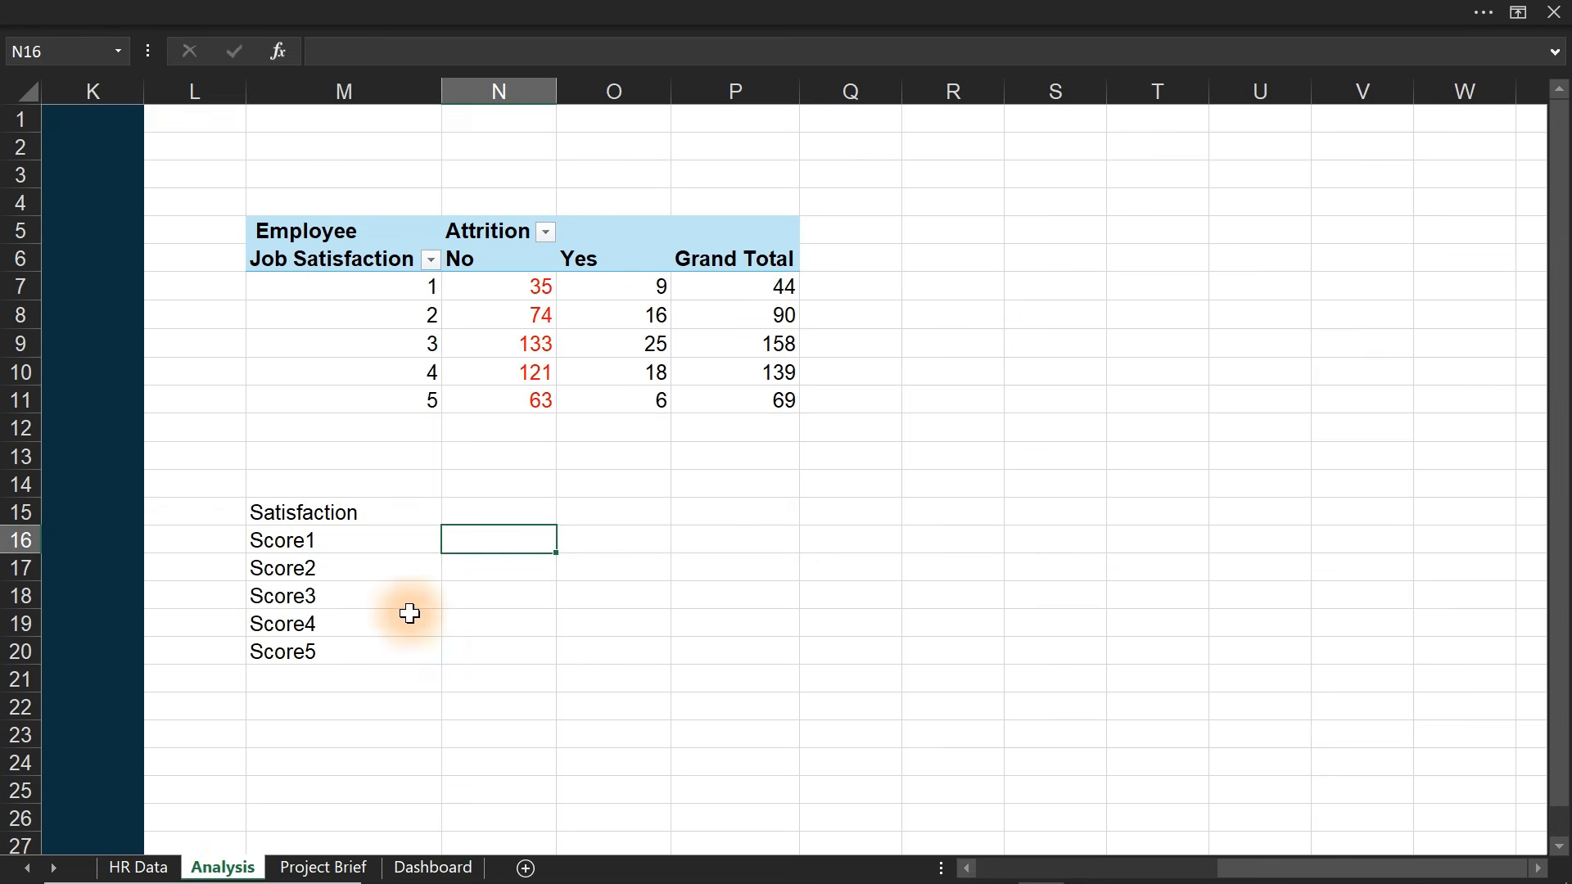
pyautogui.moveTo(653, 287); pyautogui.dragTo(644, 415)
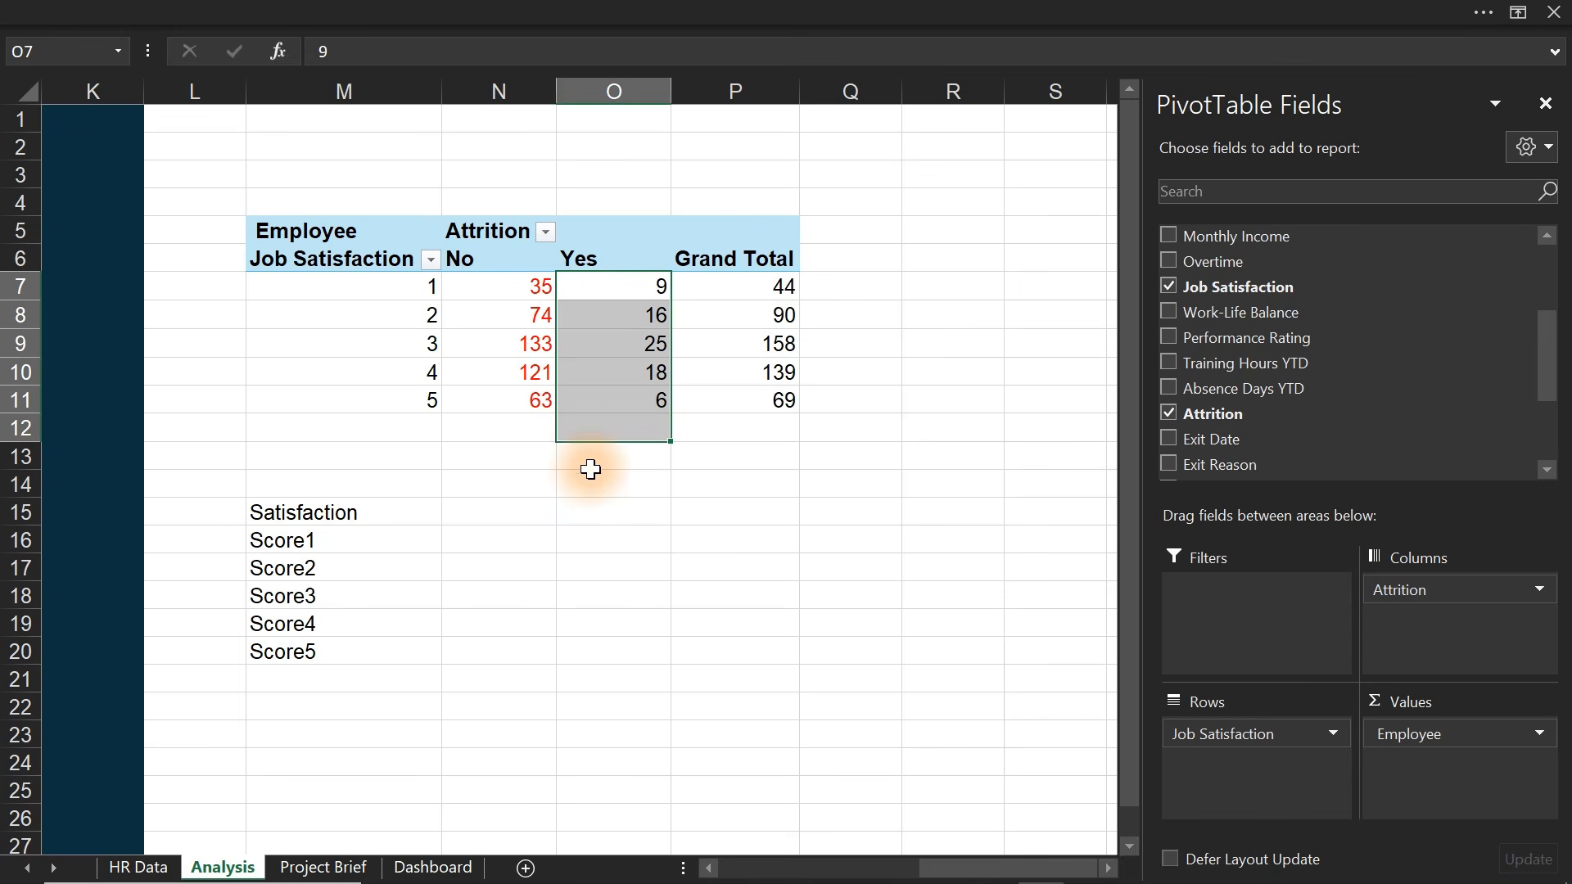
pyautogui.click(466, 514)
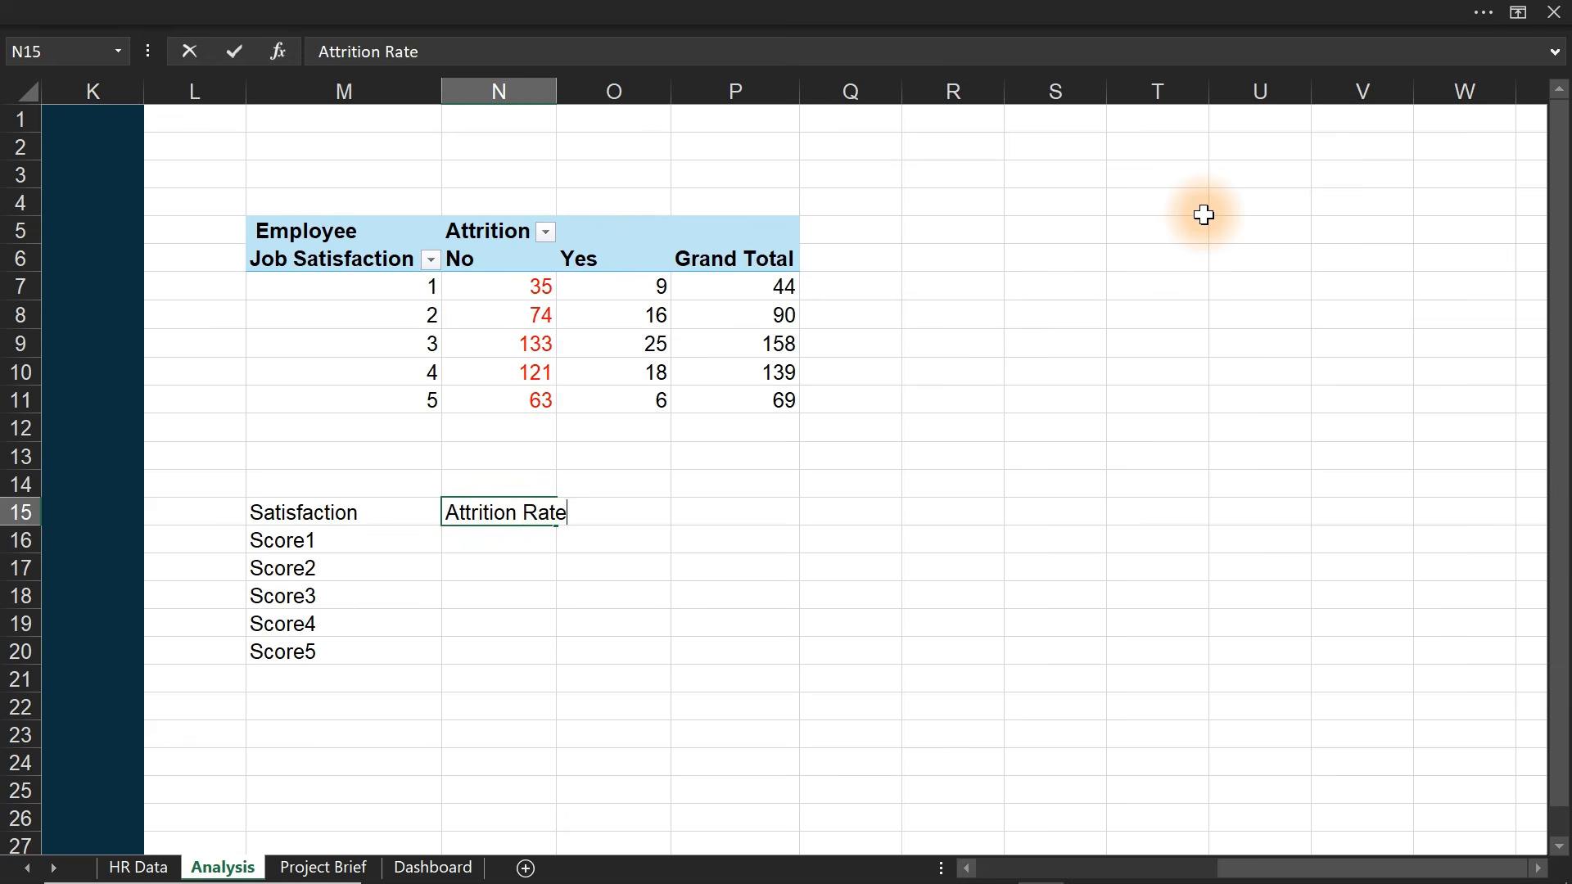
pyautogui.write('ttrition Rate')
pyautogui.press('Return')
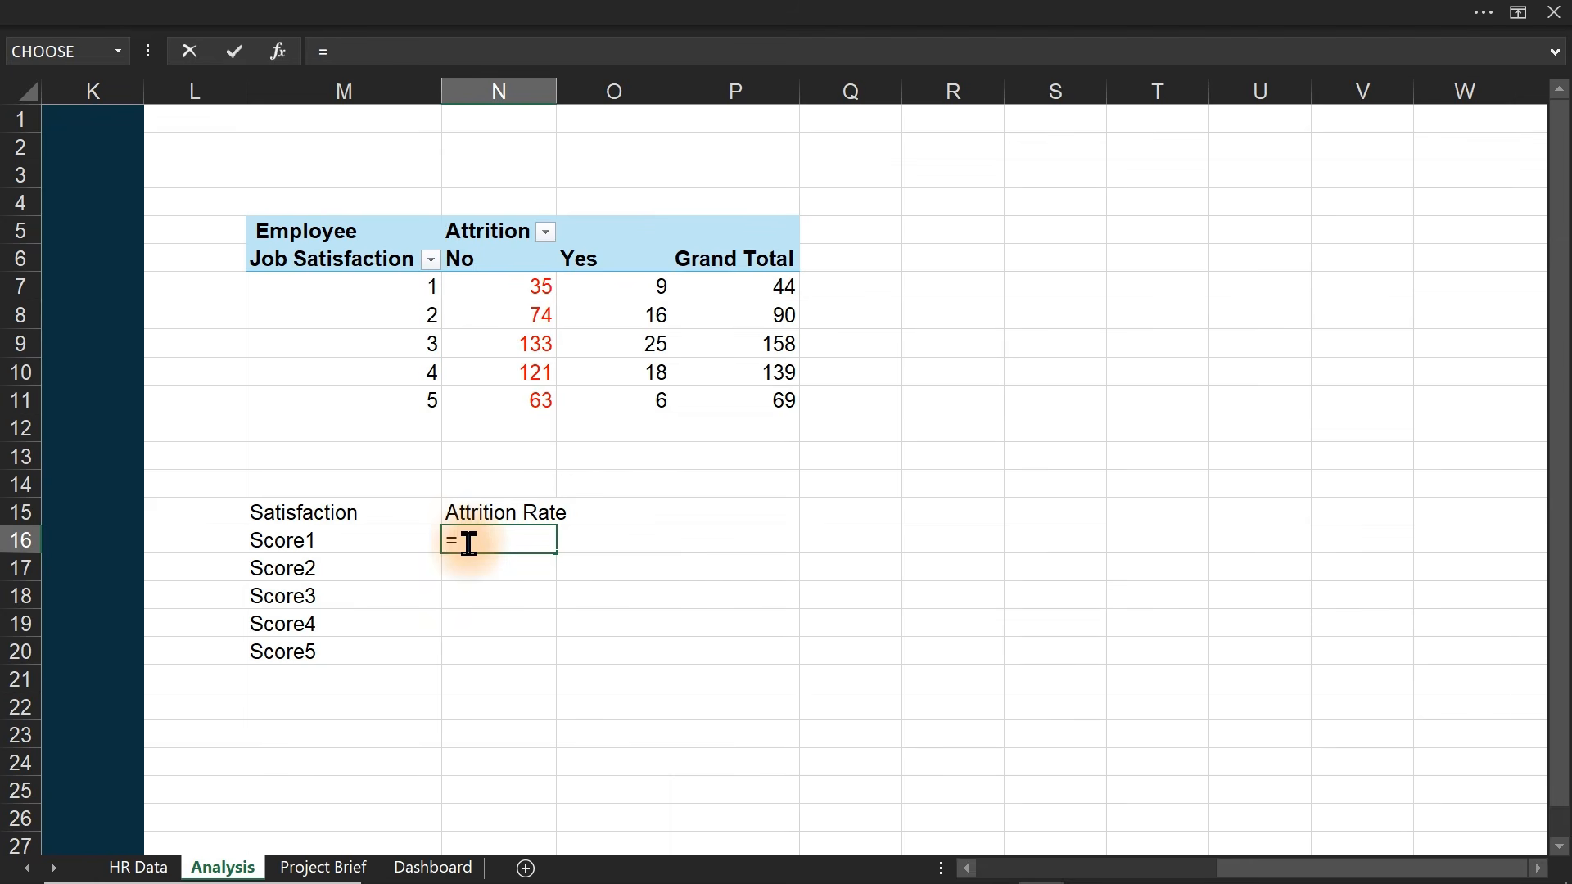
# - Calculate the Score1 attrition rate in N16 by dividing the pivot table's Yes count in O7 by the Grand Total in P7
pyautogui.click(648, 285)
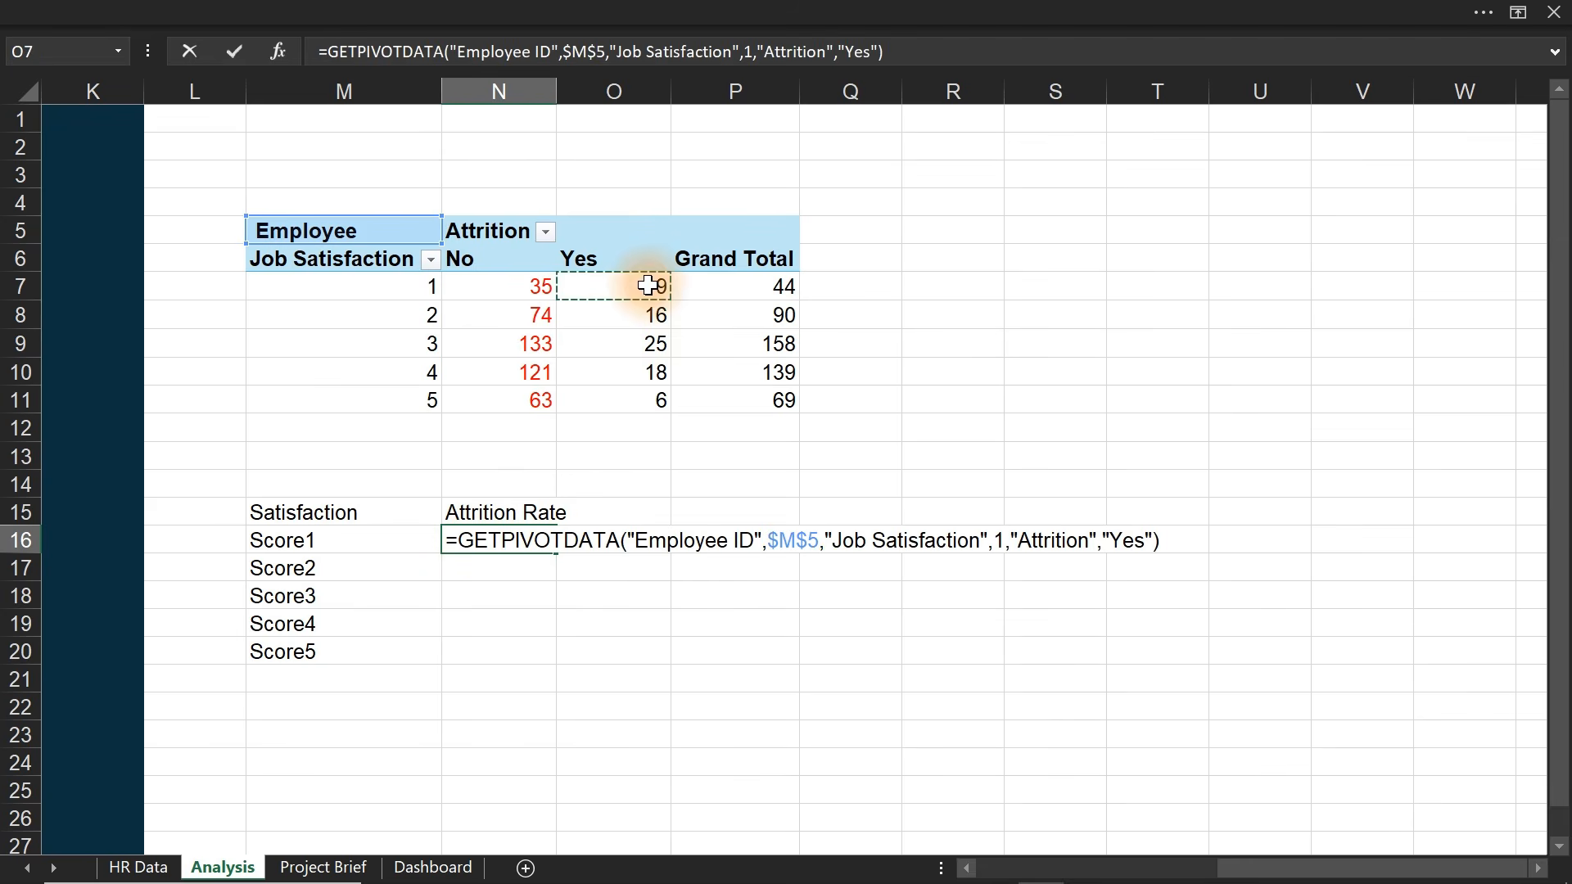
pyautogui.write('/')
pyautogui.click(718, 281)
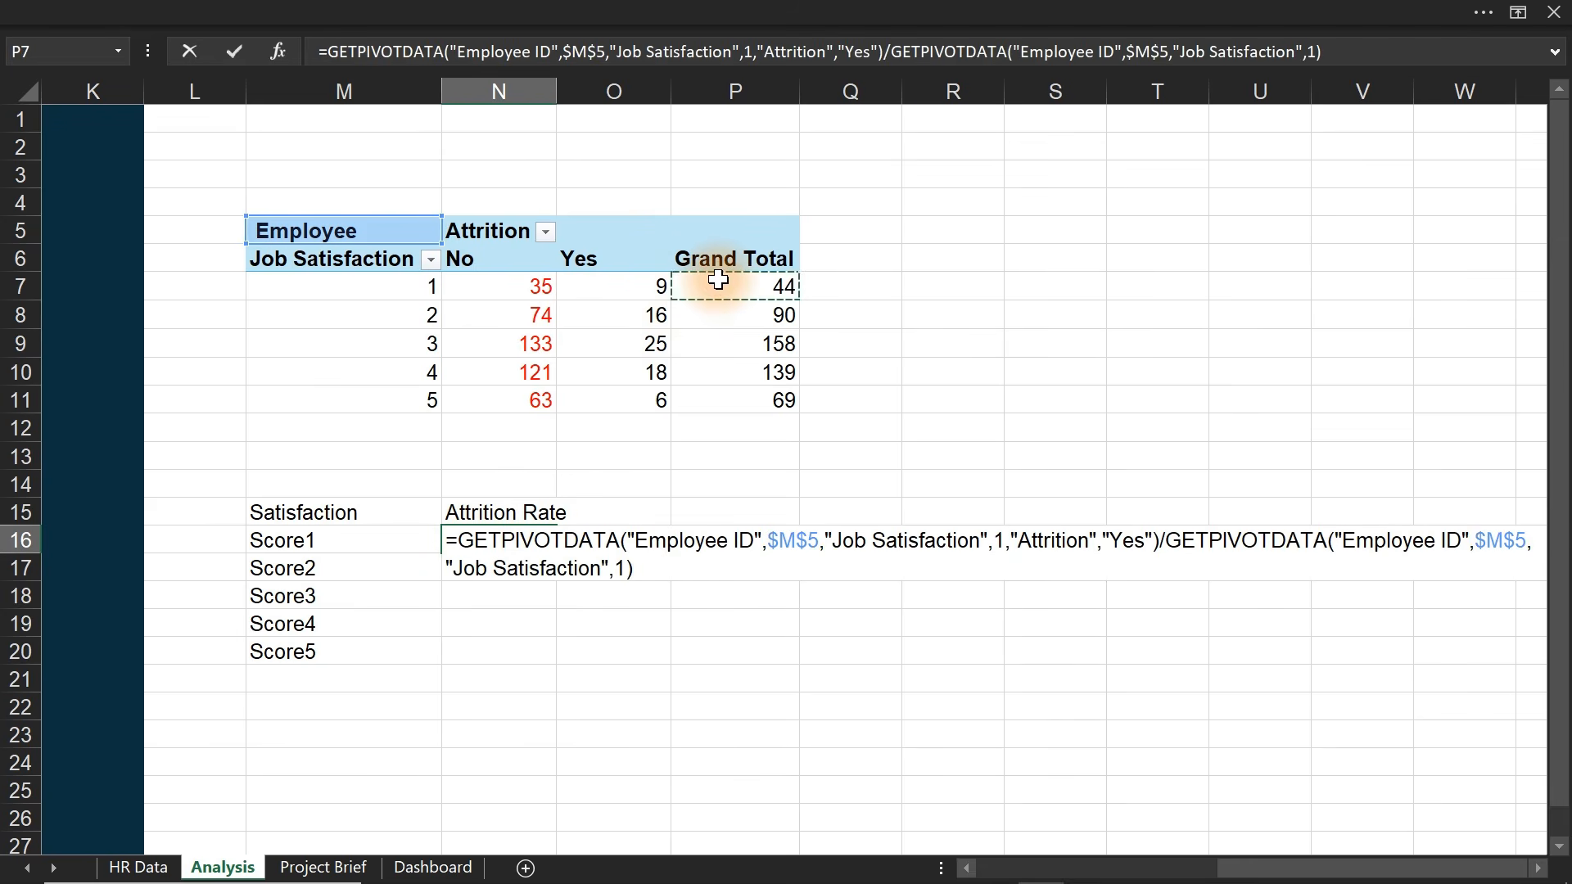
pyautogui.press('Return')
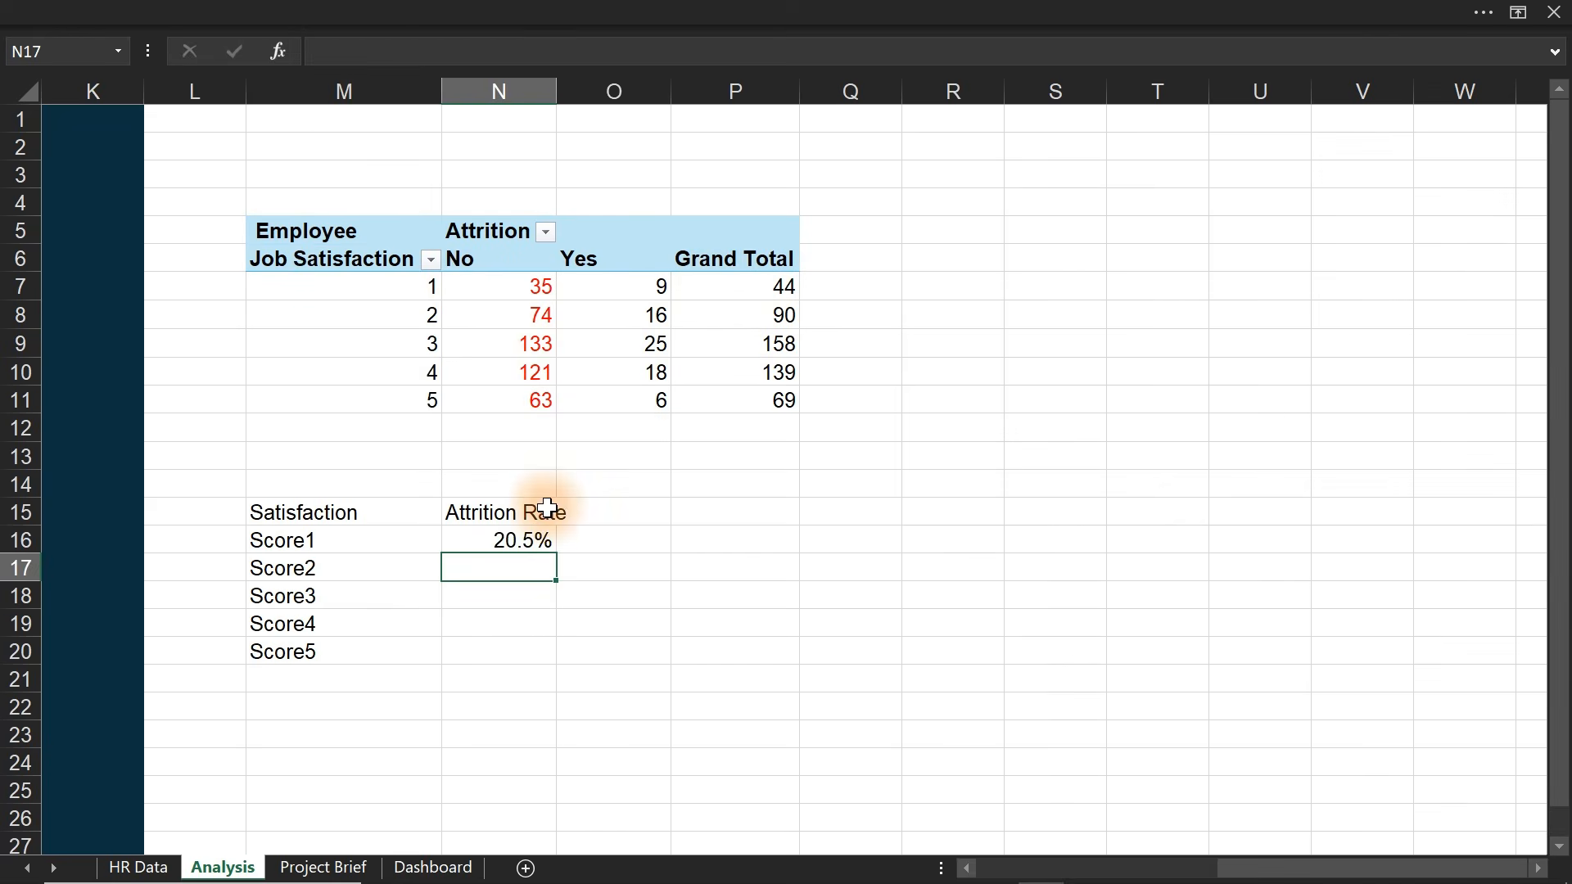
# - Fill the Score1 attrition rate formula from N16 down to N20 and inspect the copied formulas in N17 and N18
pyautogui.click(542, 543)
pyautogui.moveTo(555, 552); pyautogui.dragTo(547, 655)
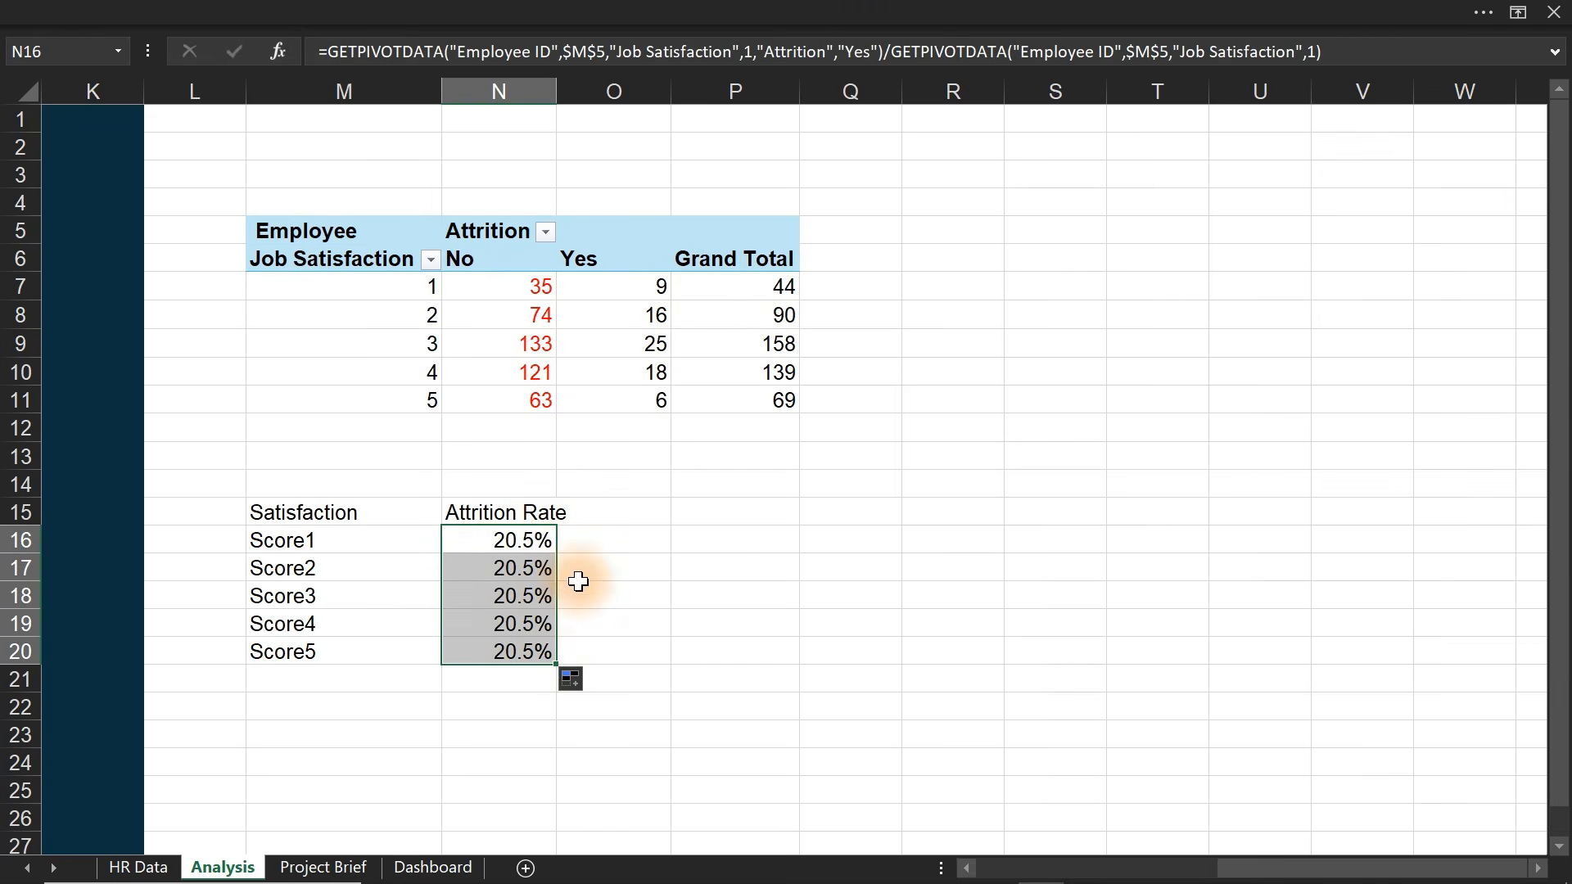
pyautogui.click(515, 570)
pyautogui.doubleClick(514, 571)
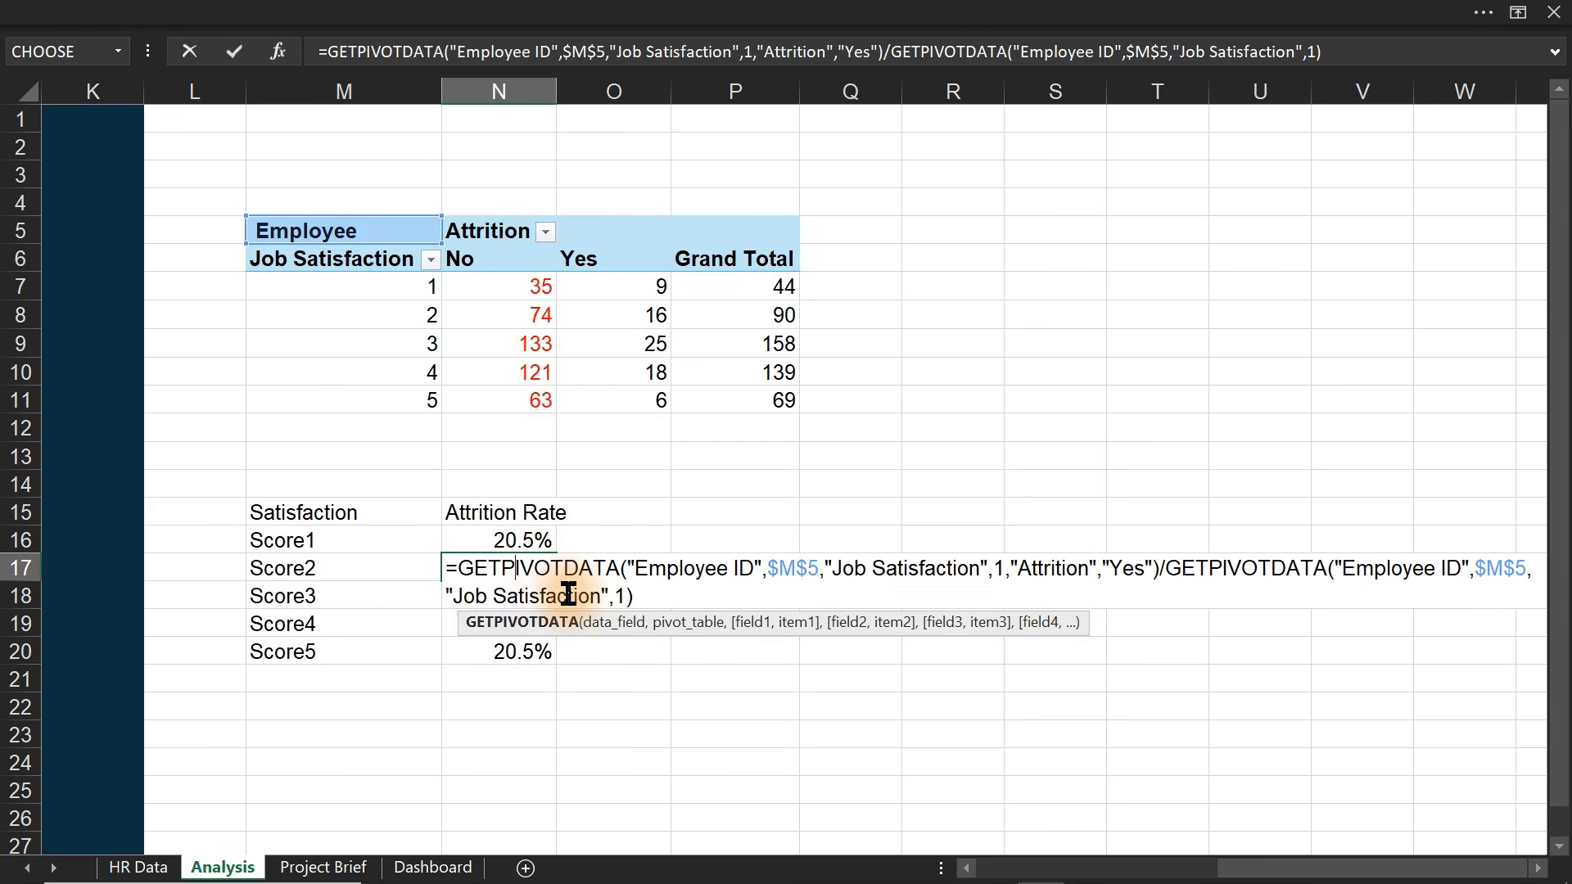
pyautogui.press('Escape')
pyautogui.click(522, 600)
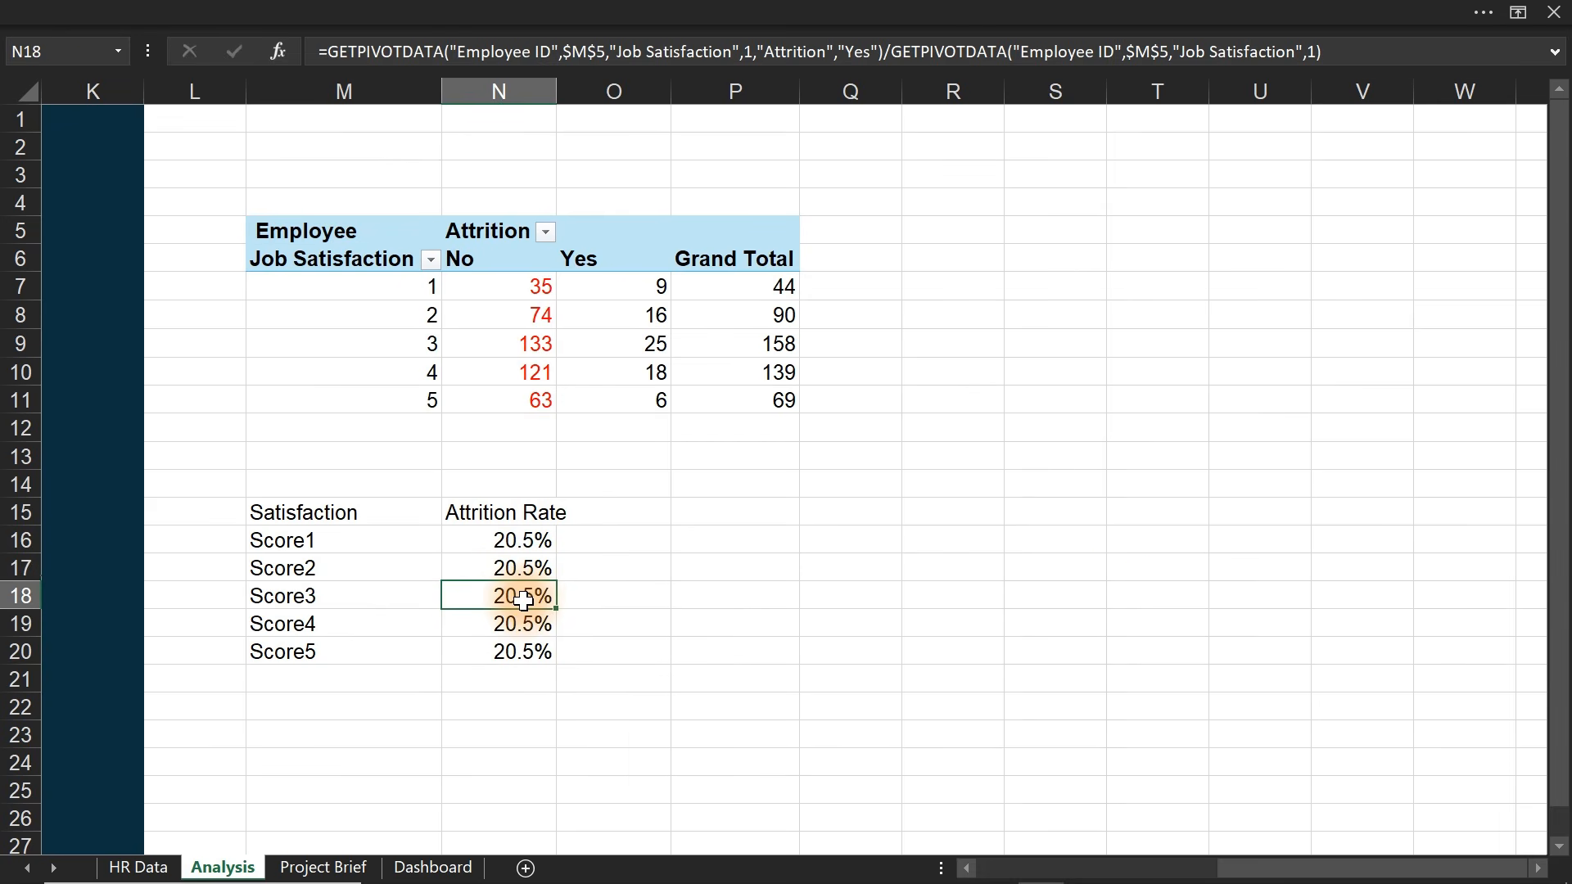
pyautogui.doubleClick(523, 600)
pyautogui.press('Escape')
pyautogui.doubleClick(499, 568)
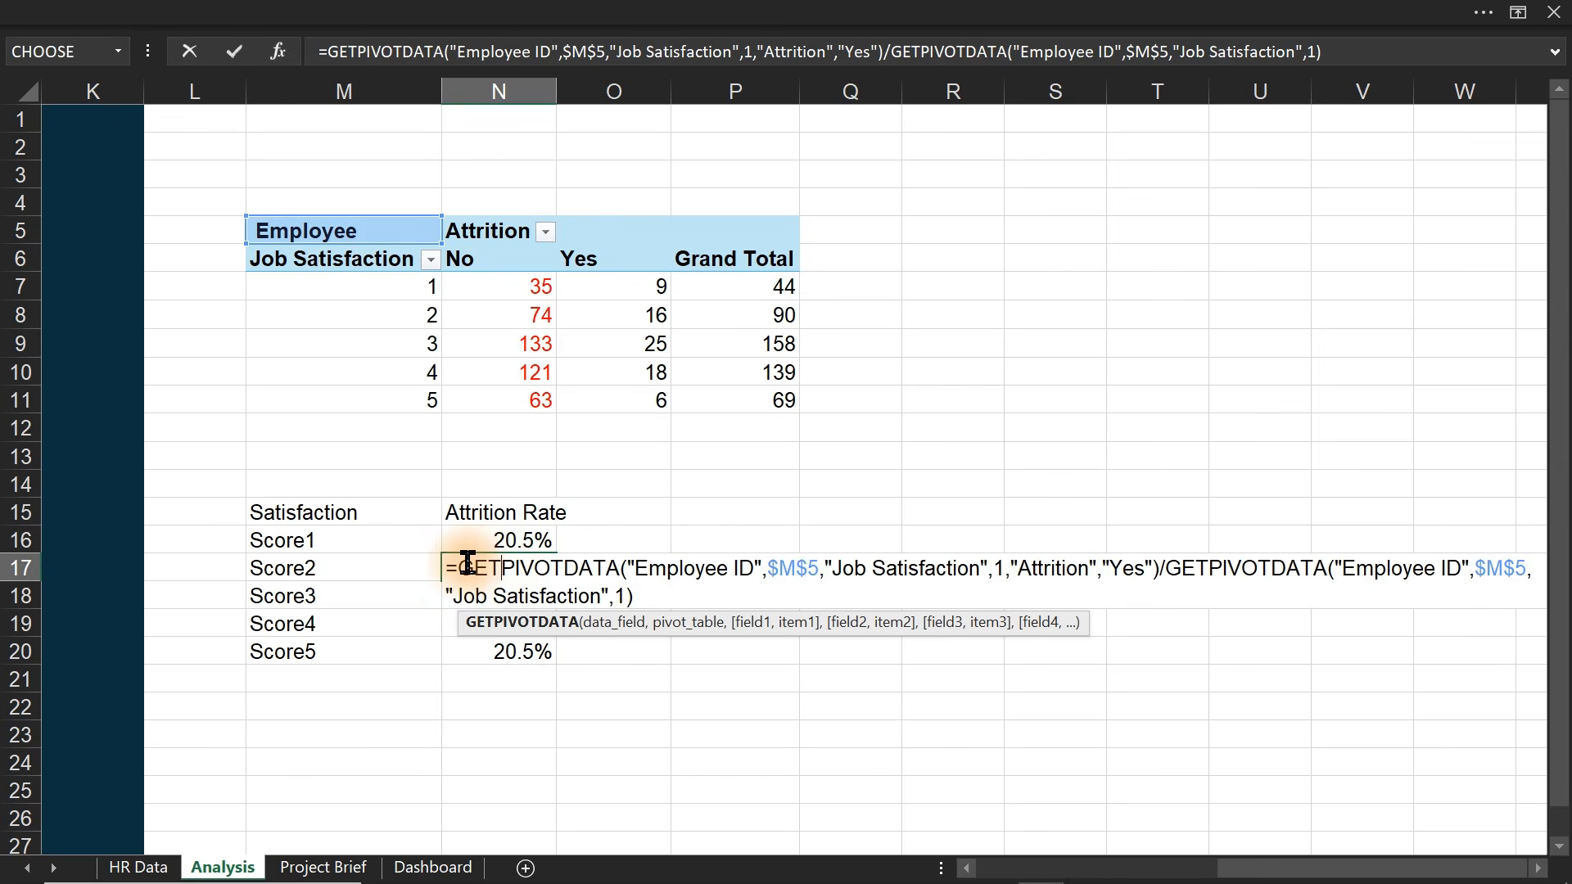
pyautogui.moveTo(455, 568); pyautogui.dragTo(676, 604)
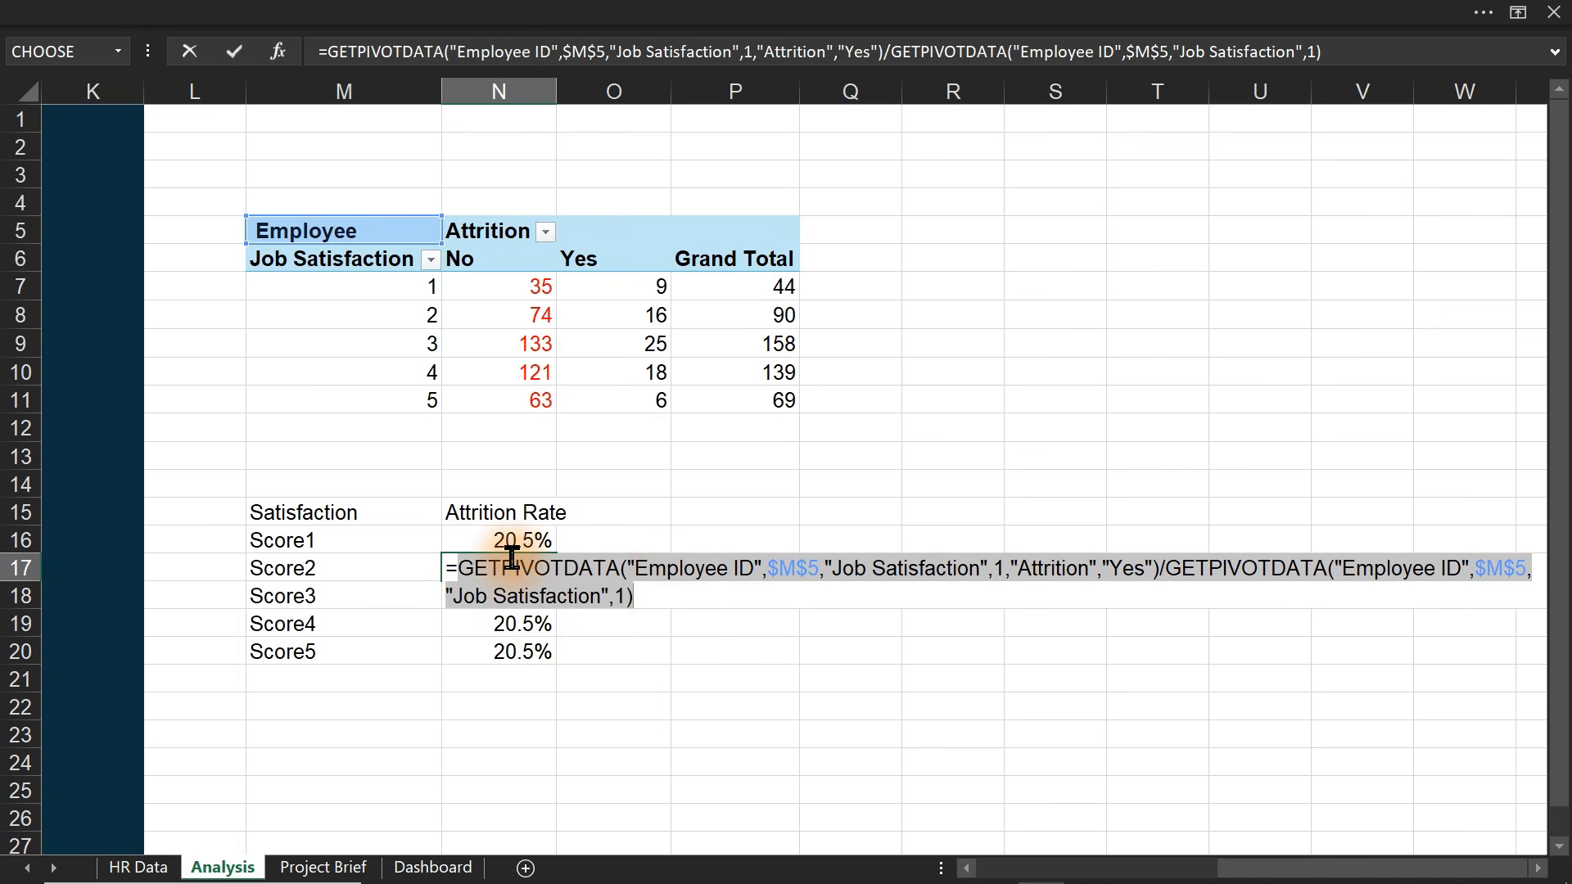
pyautogui.press('Escape')
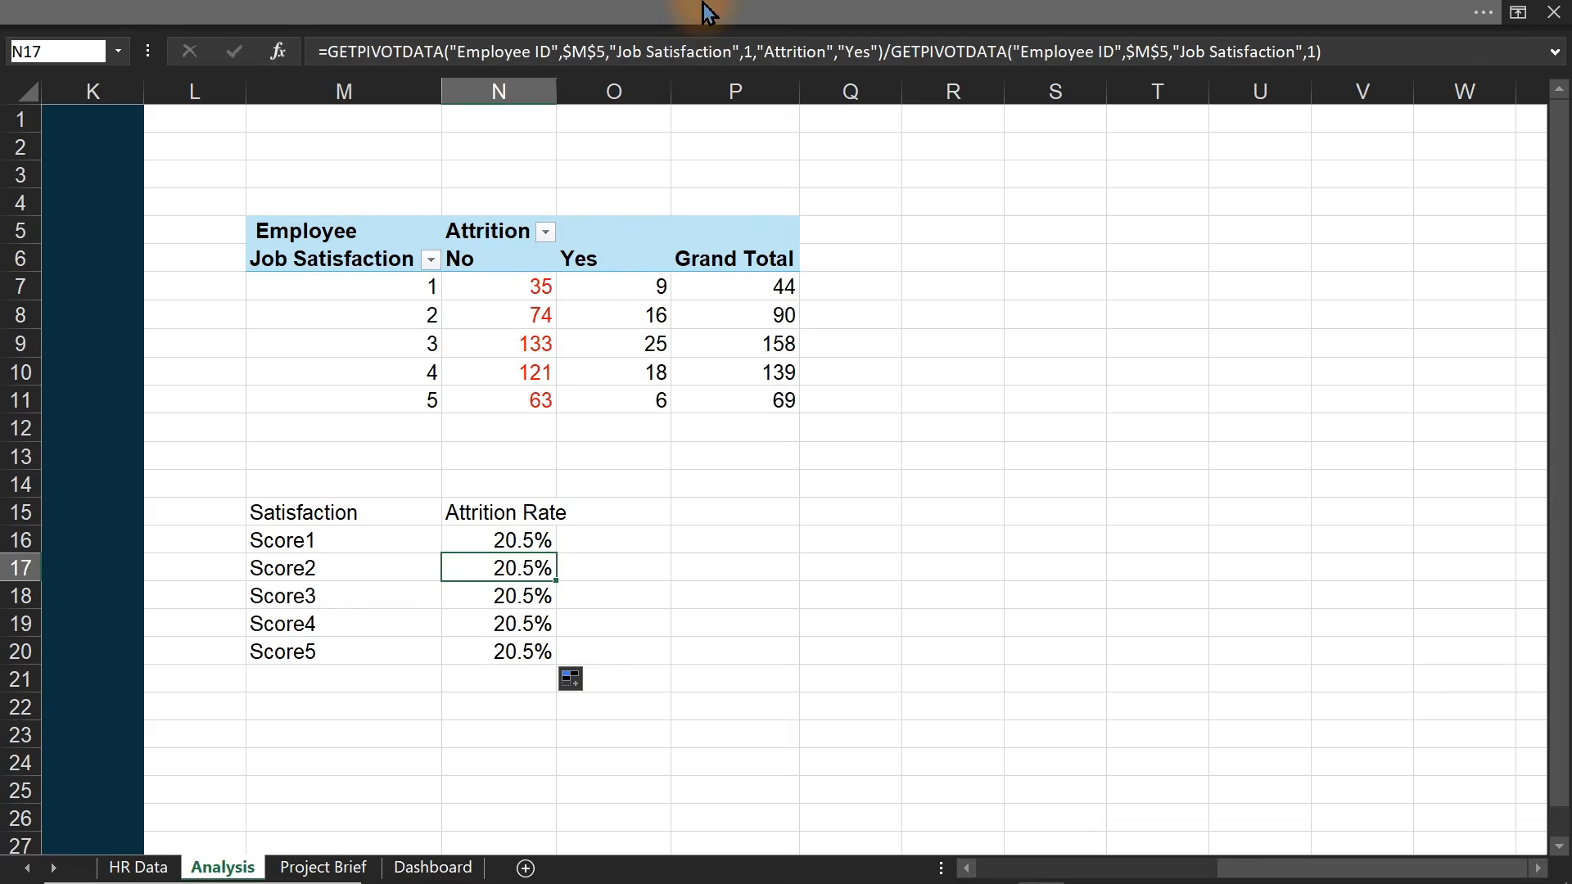
# - Turn off the Generate GetPivotData option for the job satisfaction pivot table
pyautogui.click(1006, 28)
pyautogui.click(658, 319)
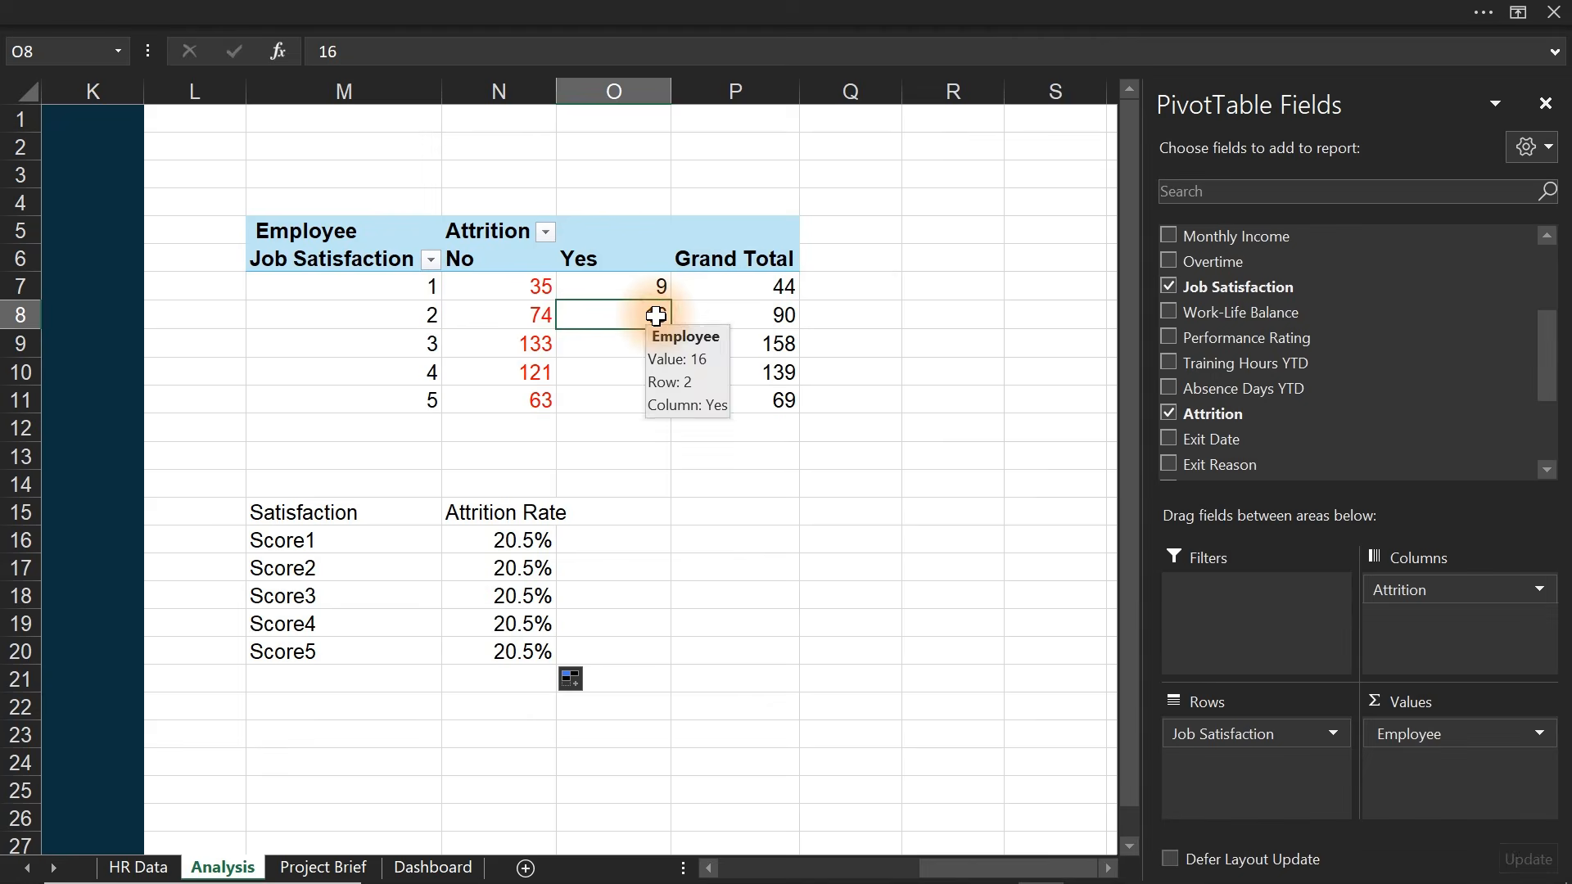
pyautogui.click(1193, 11)
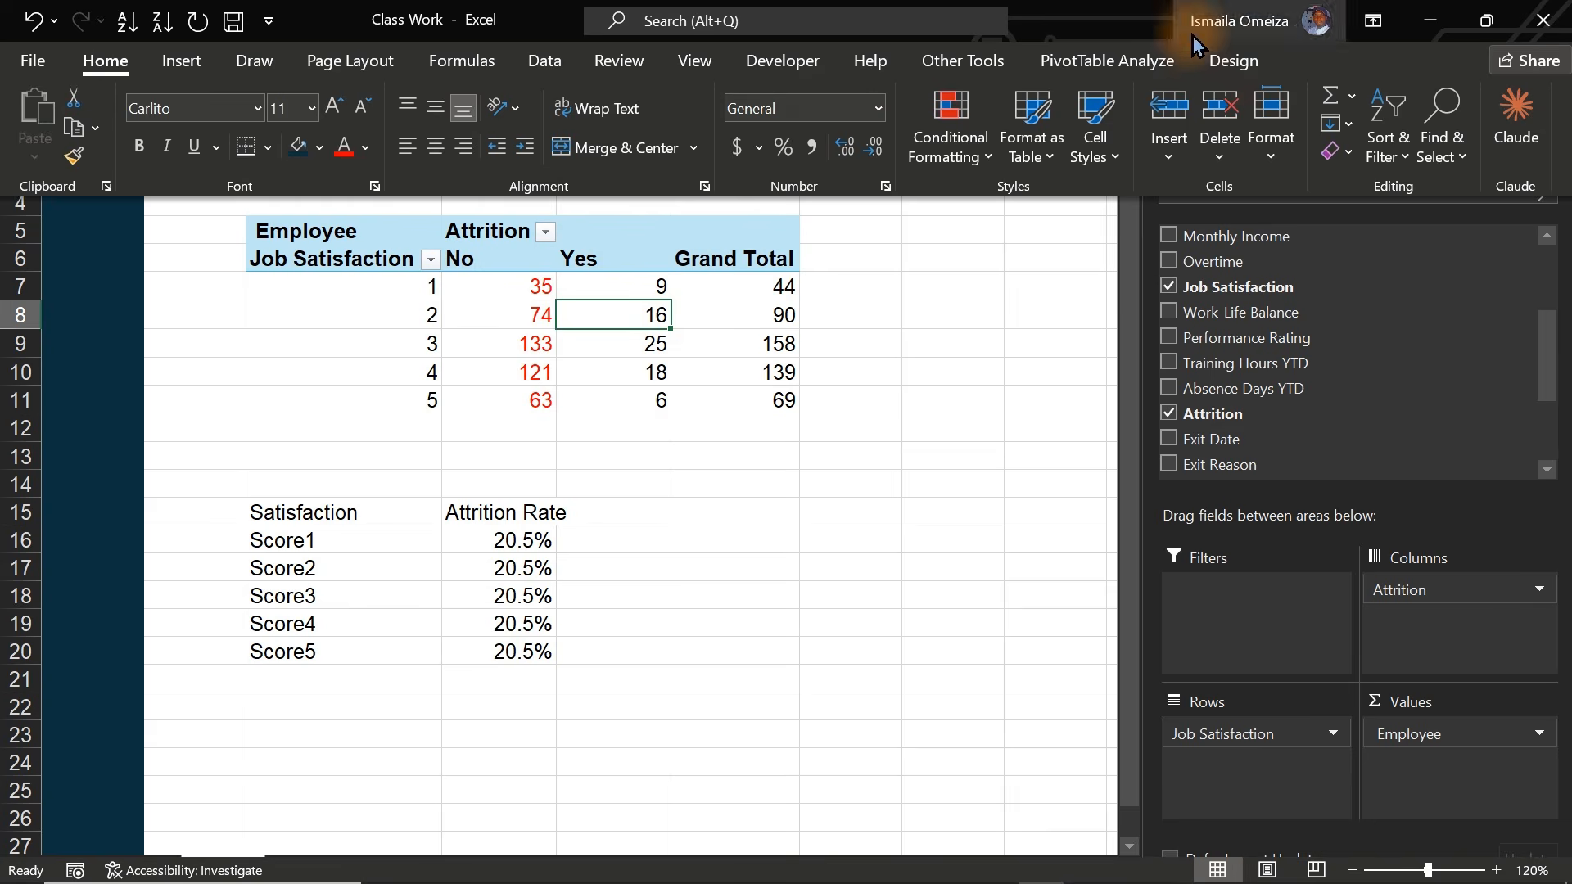
pyautogui.click(1232, 63)
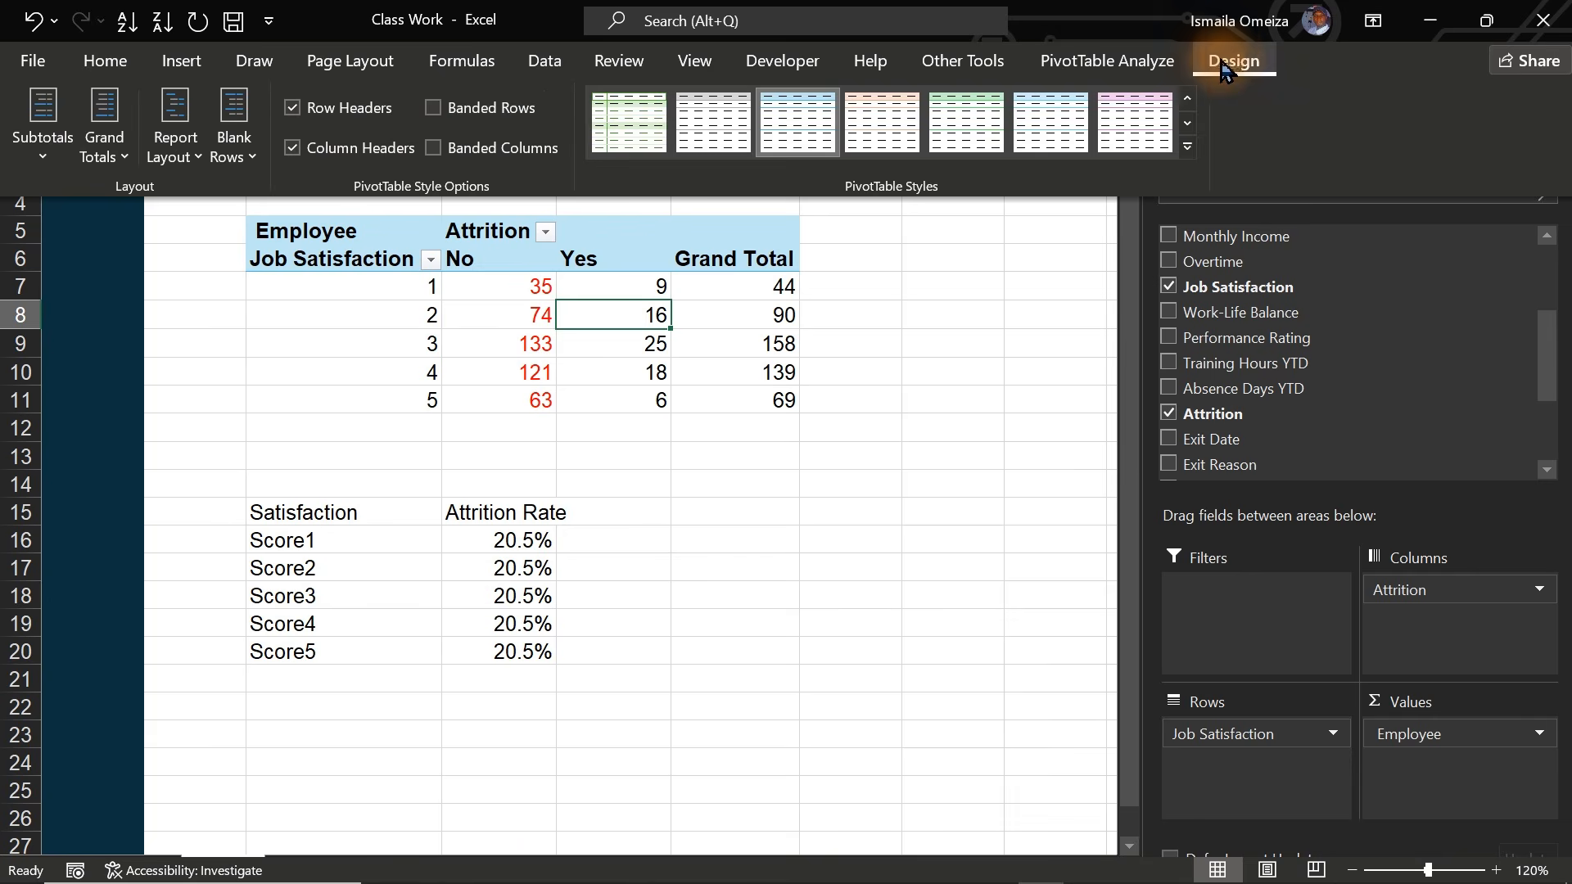
pyautogui.click(1120, 63)
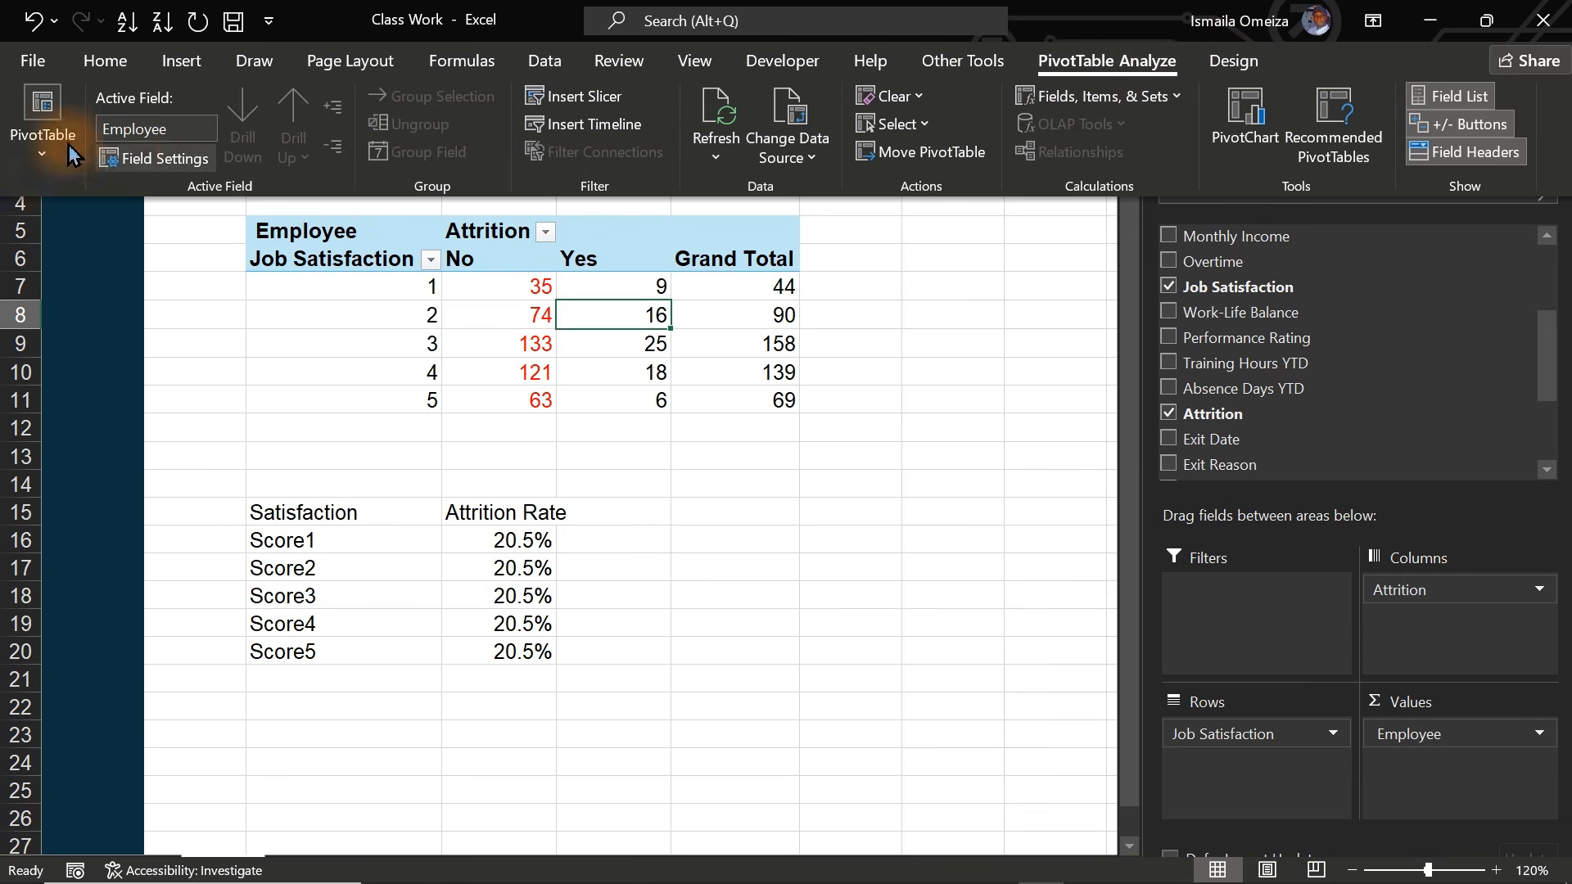
pyautogui.click(42, 139)
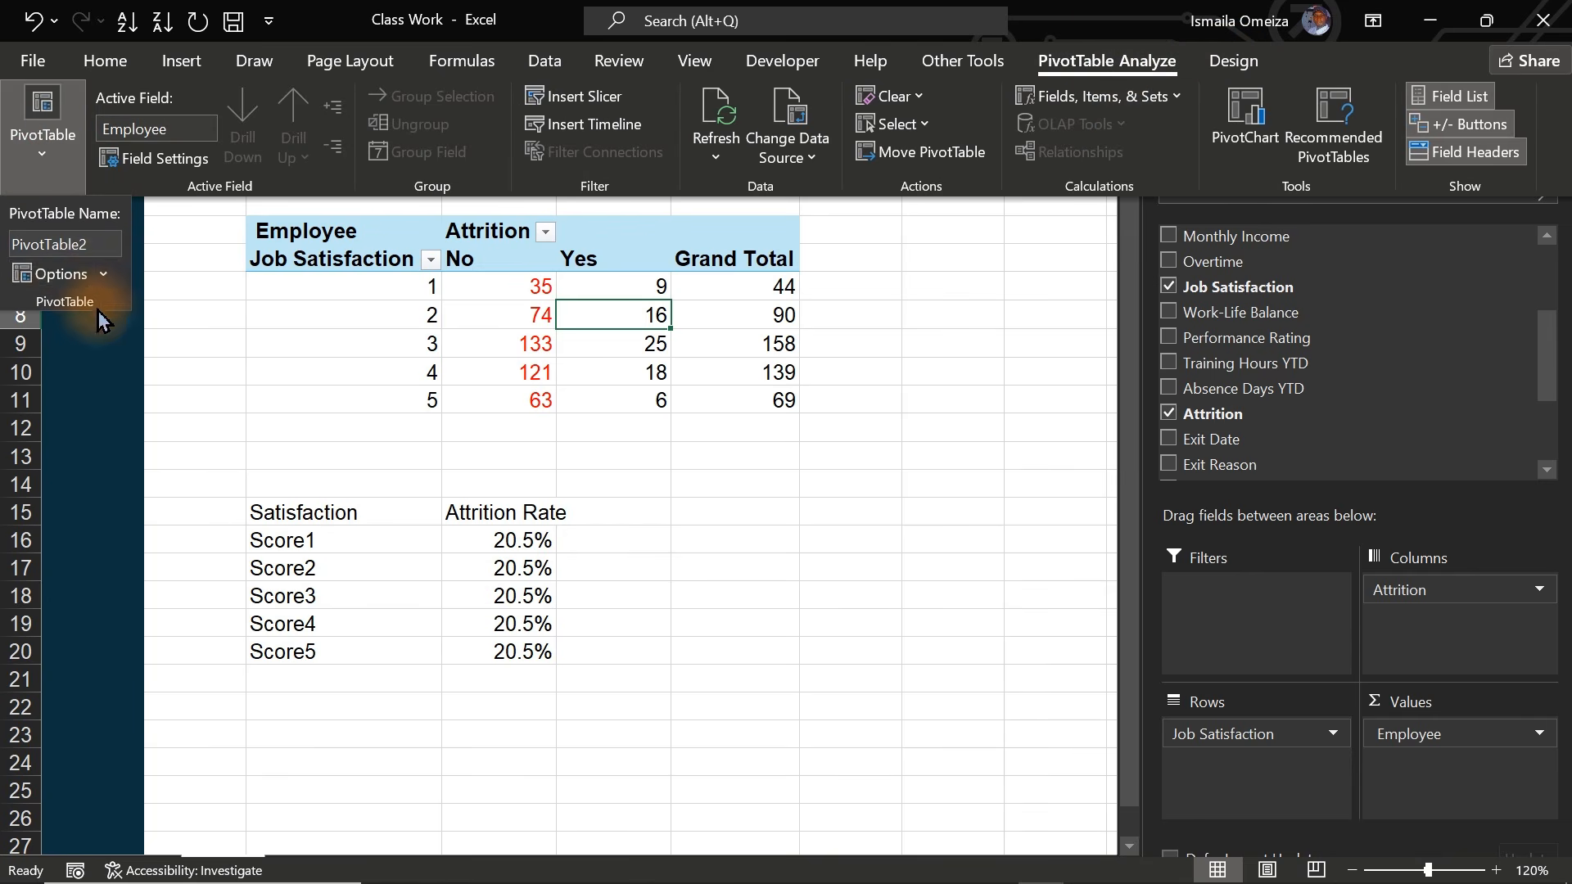
pyautogui.click(105, 277)
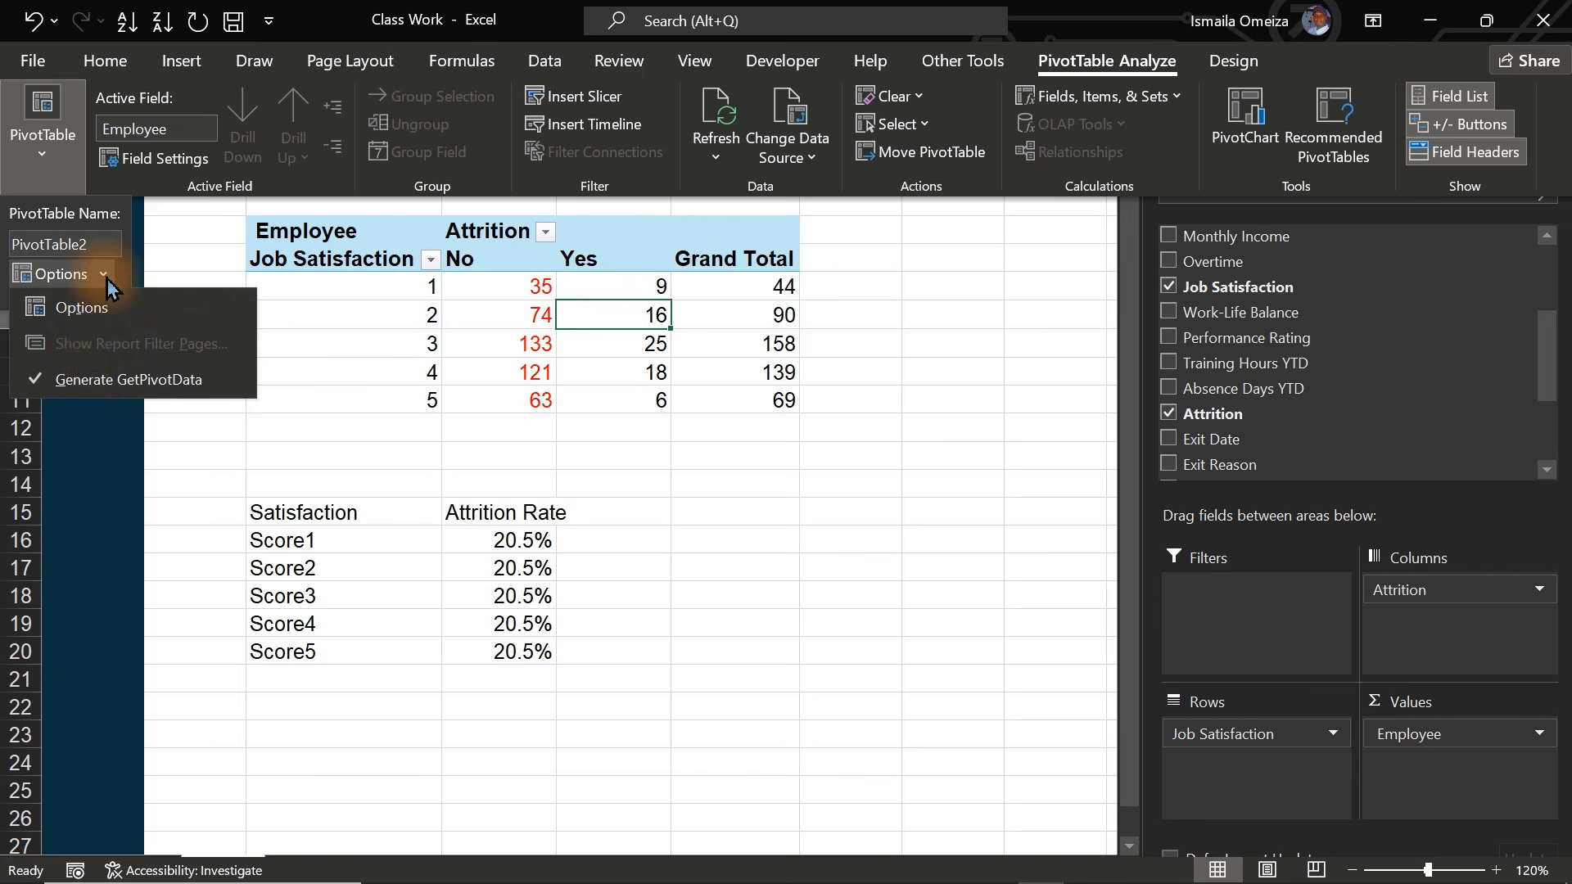
pyautogui.click(85, 381)
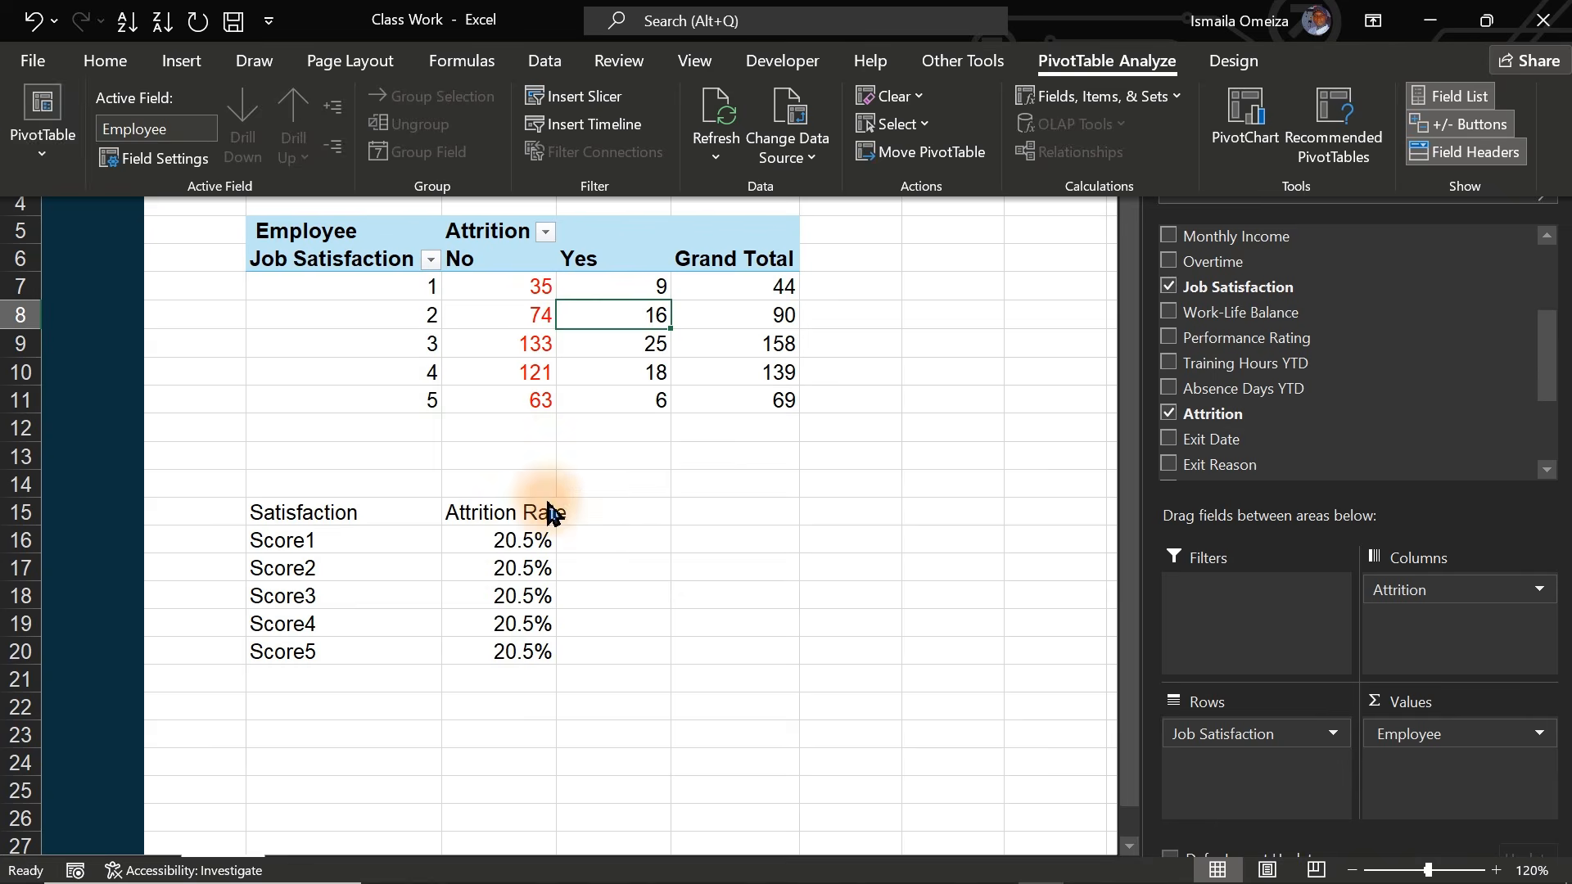
# - Clear the attrition rate formulas from N16:N20
pyautogui.hotkey('ctrl', 'shift', 'F1')
pyautogui.click(514, 538)
pyautogui.moveTo(512, 538); pyautogui.dragTo(528, 652)
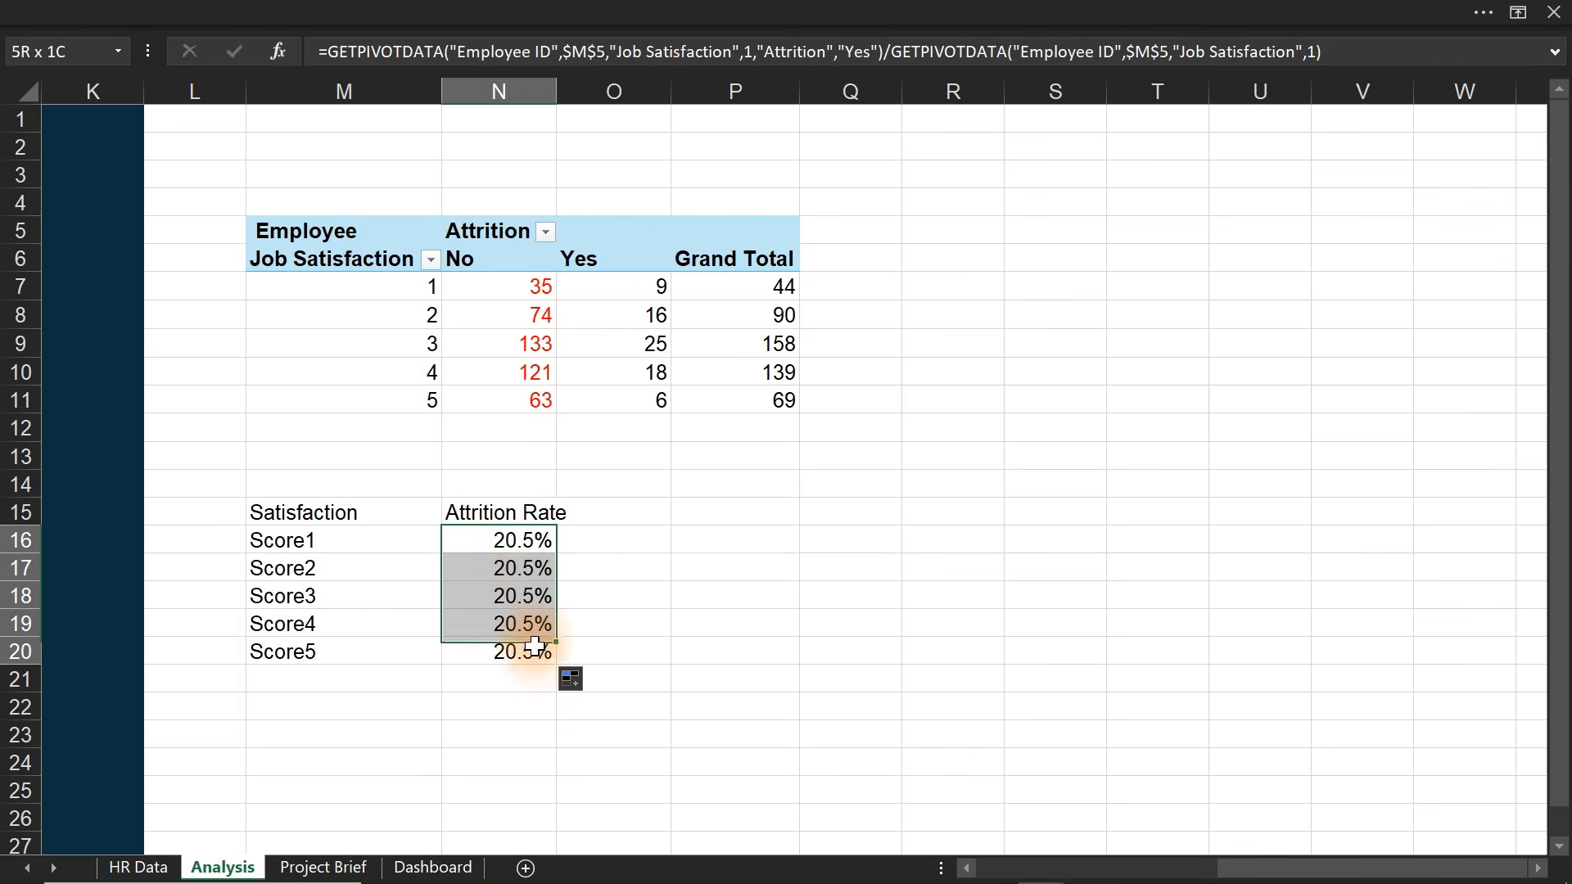
pyautogui.press('Delete')
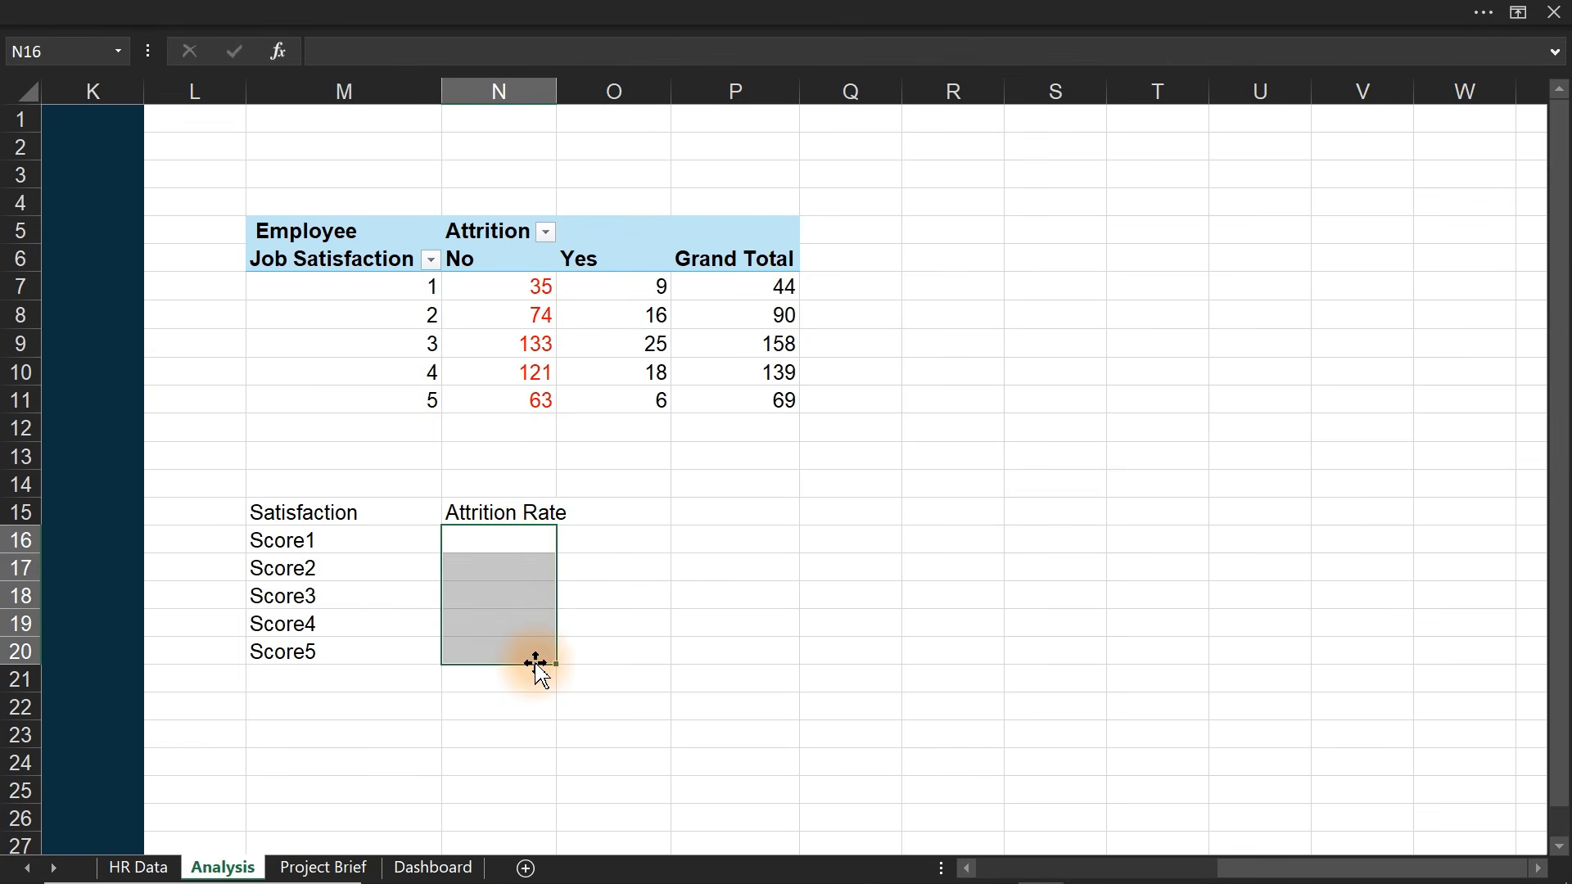
# - Enter the formula =O7/P7 in N16 for the Score1 attrition rate and fill it down to N20
pyautogui.click(508, 539)
pyautogui.write('=')
pyautogui.click(640, 289)
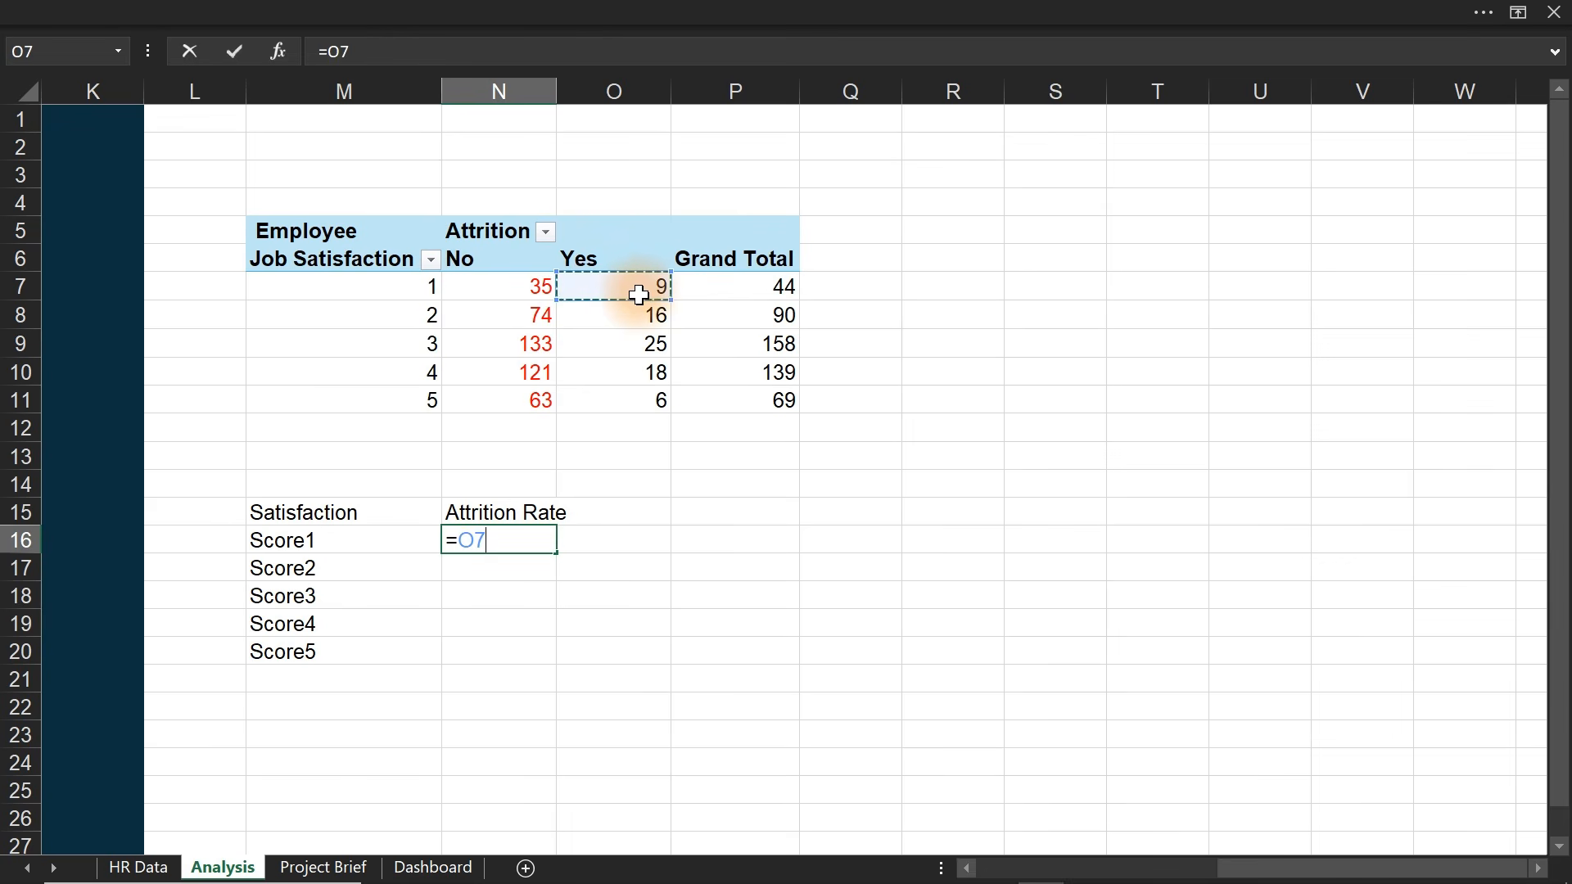
pyautogui.write('/')
pyautogui.click(716, 286)
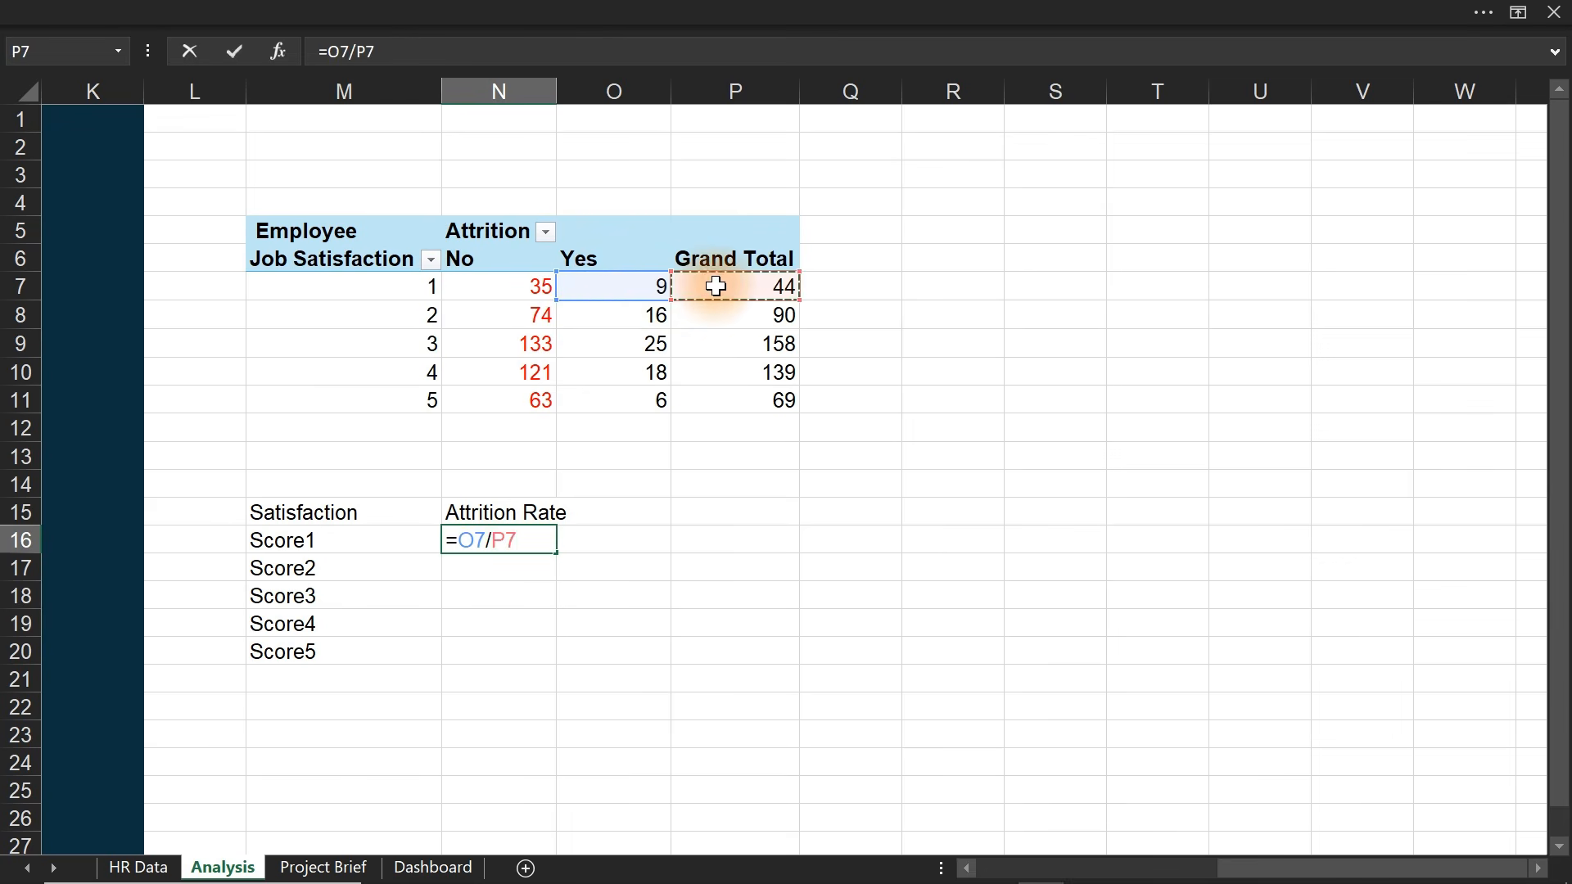
pyautogui.press('Return')
pyautogui.click(526, 537)
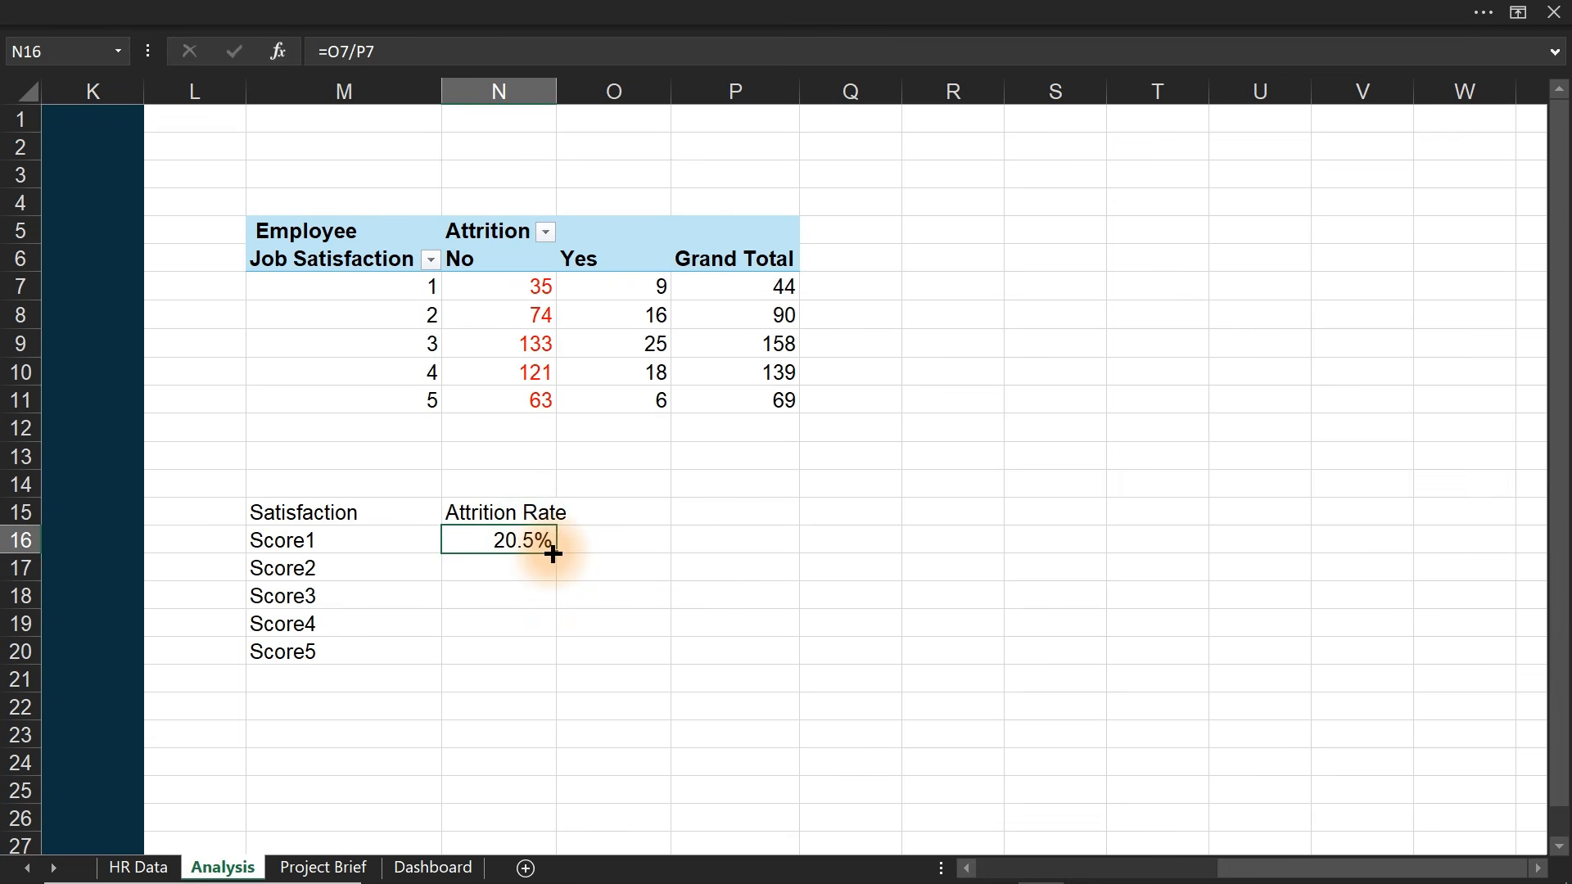
pyautogui.doubleClick(556, 554)
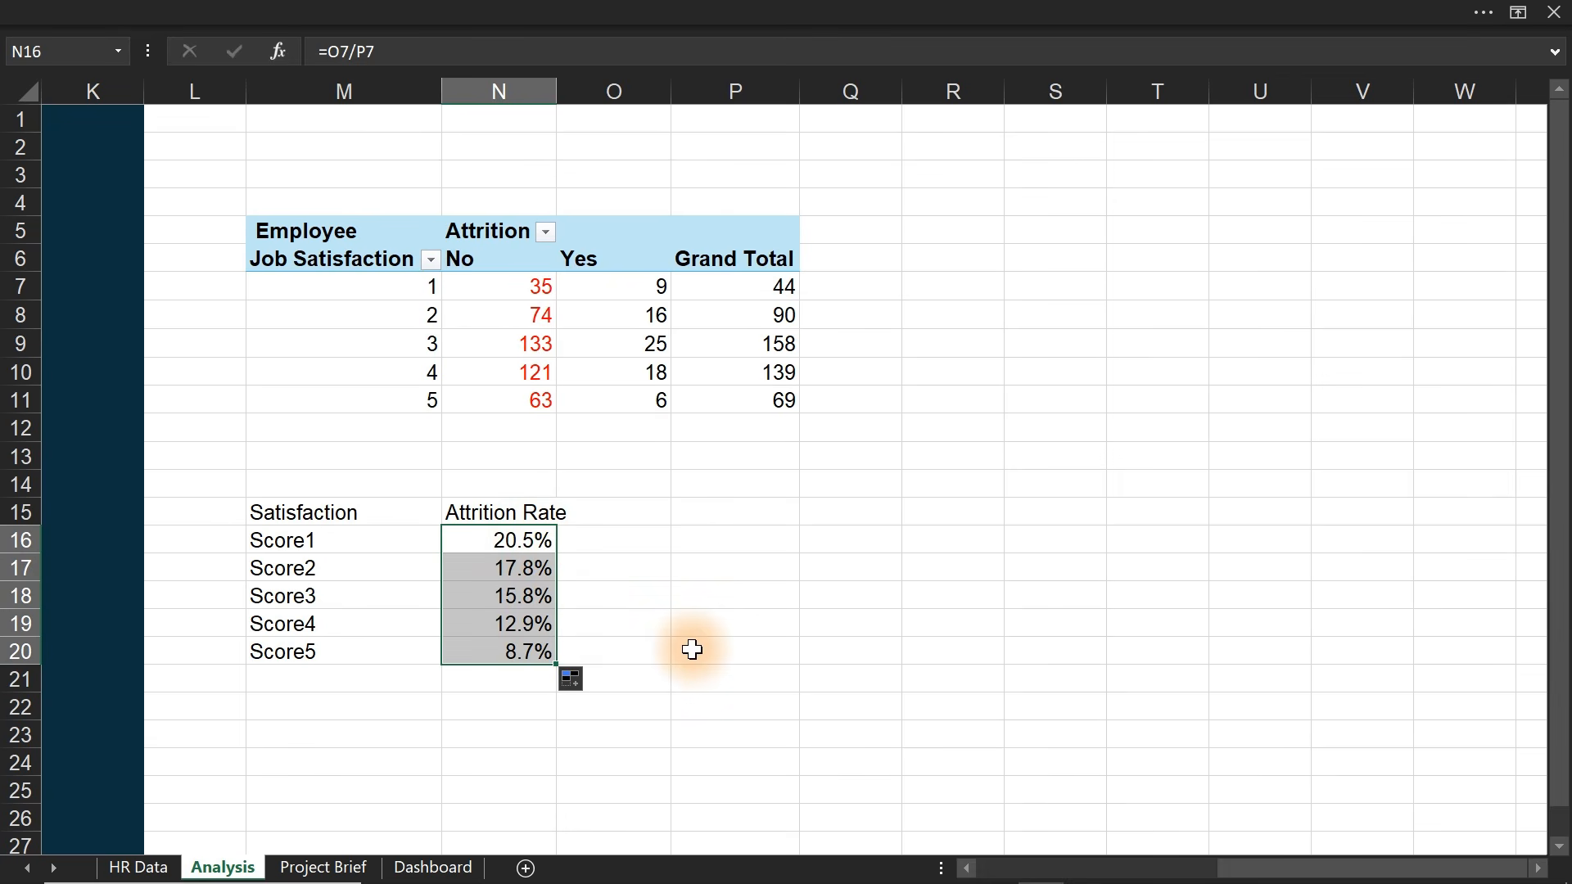
# - Review where the Generate GetPivotData option is set for the job satisfaction pivot table
pyautogui.click(1028, 10)
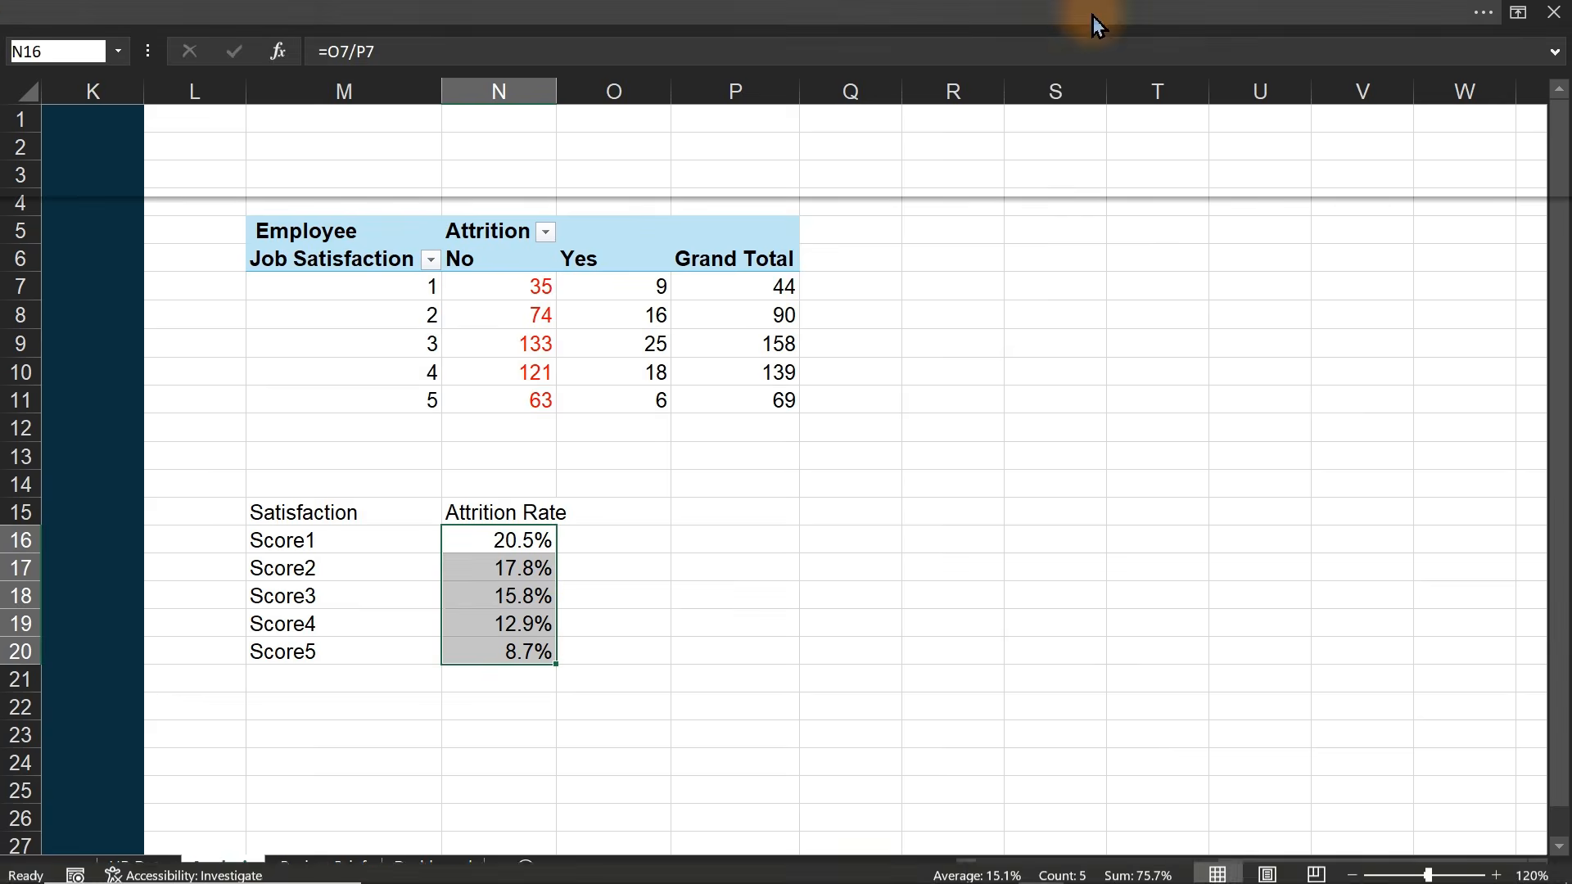
pyautogui.click(596, 321)
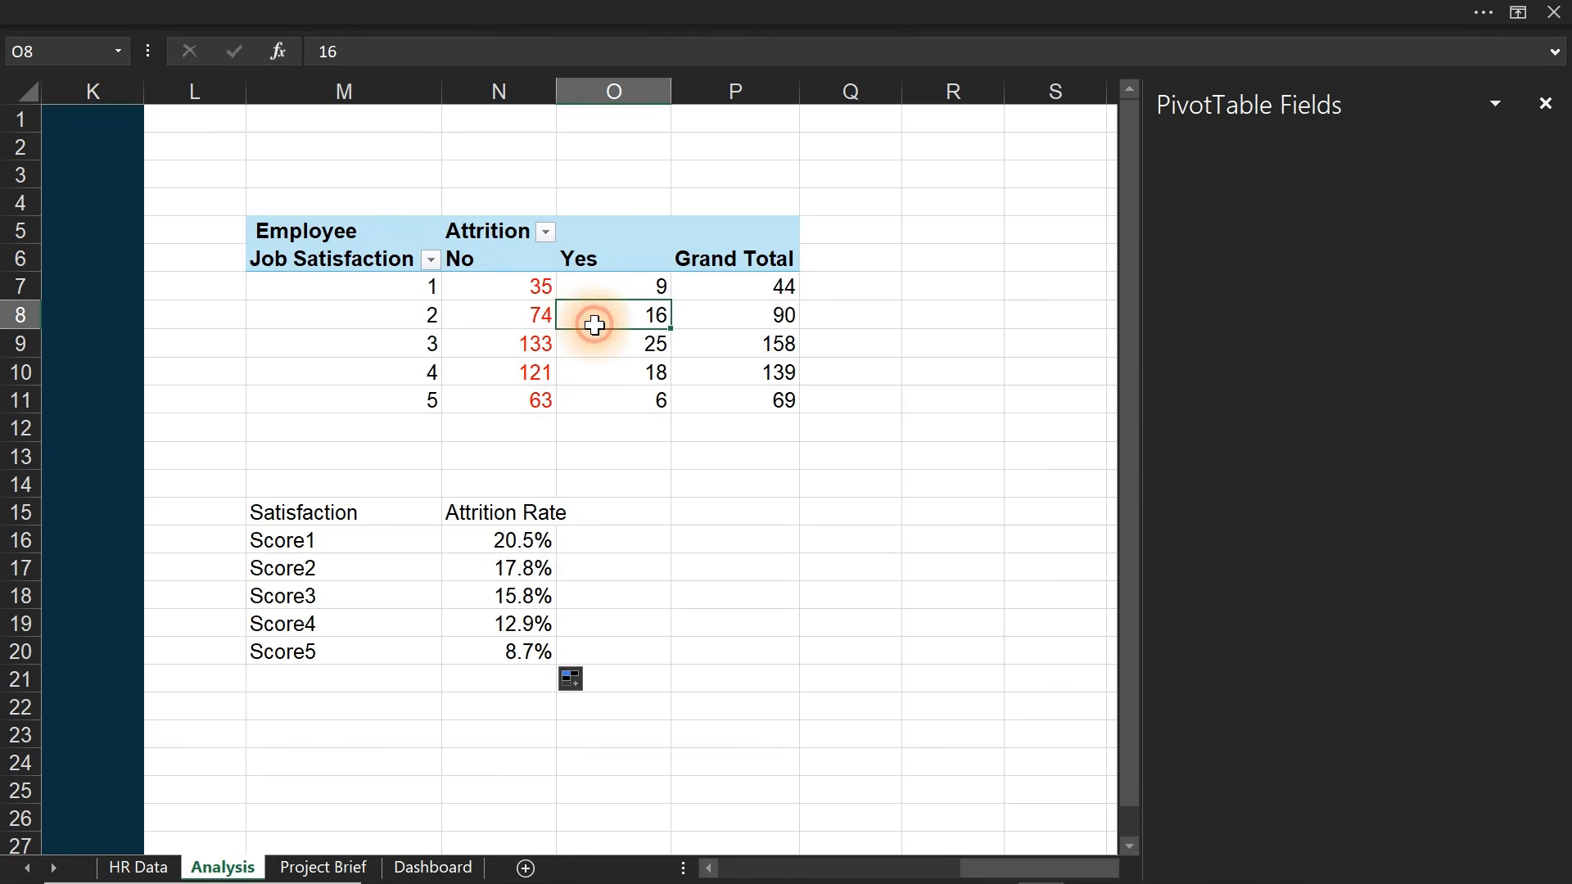
pyautogui.click(1113, 10)
pyautogui.click(1107, 61)
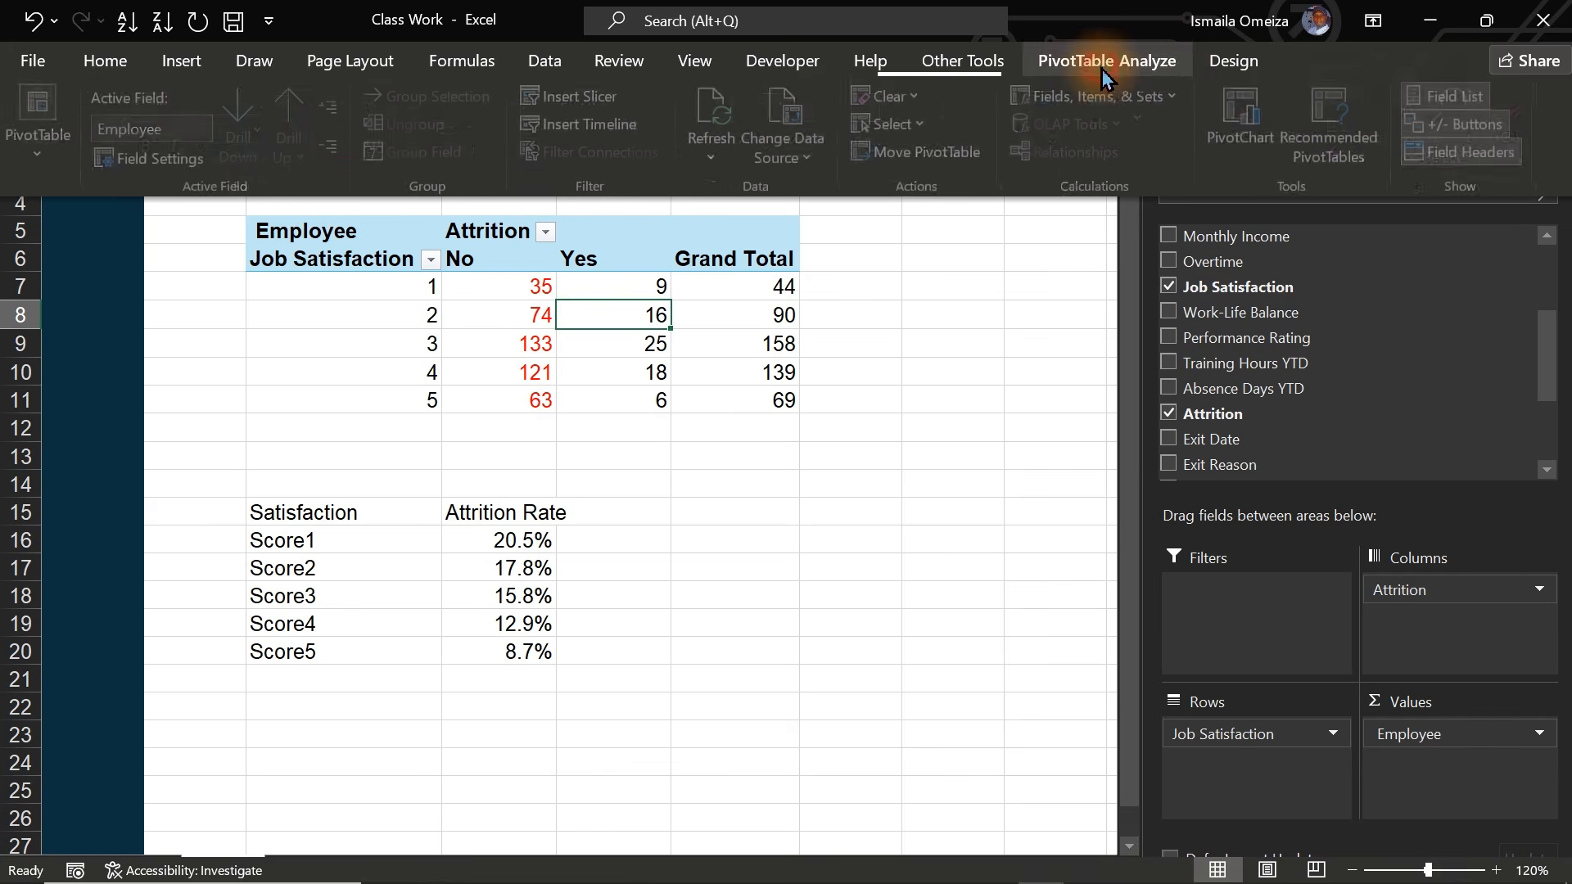
pyautogui.click(29, 157)
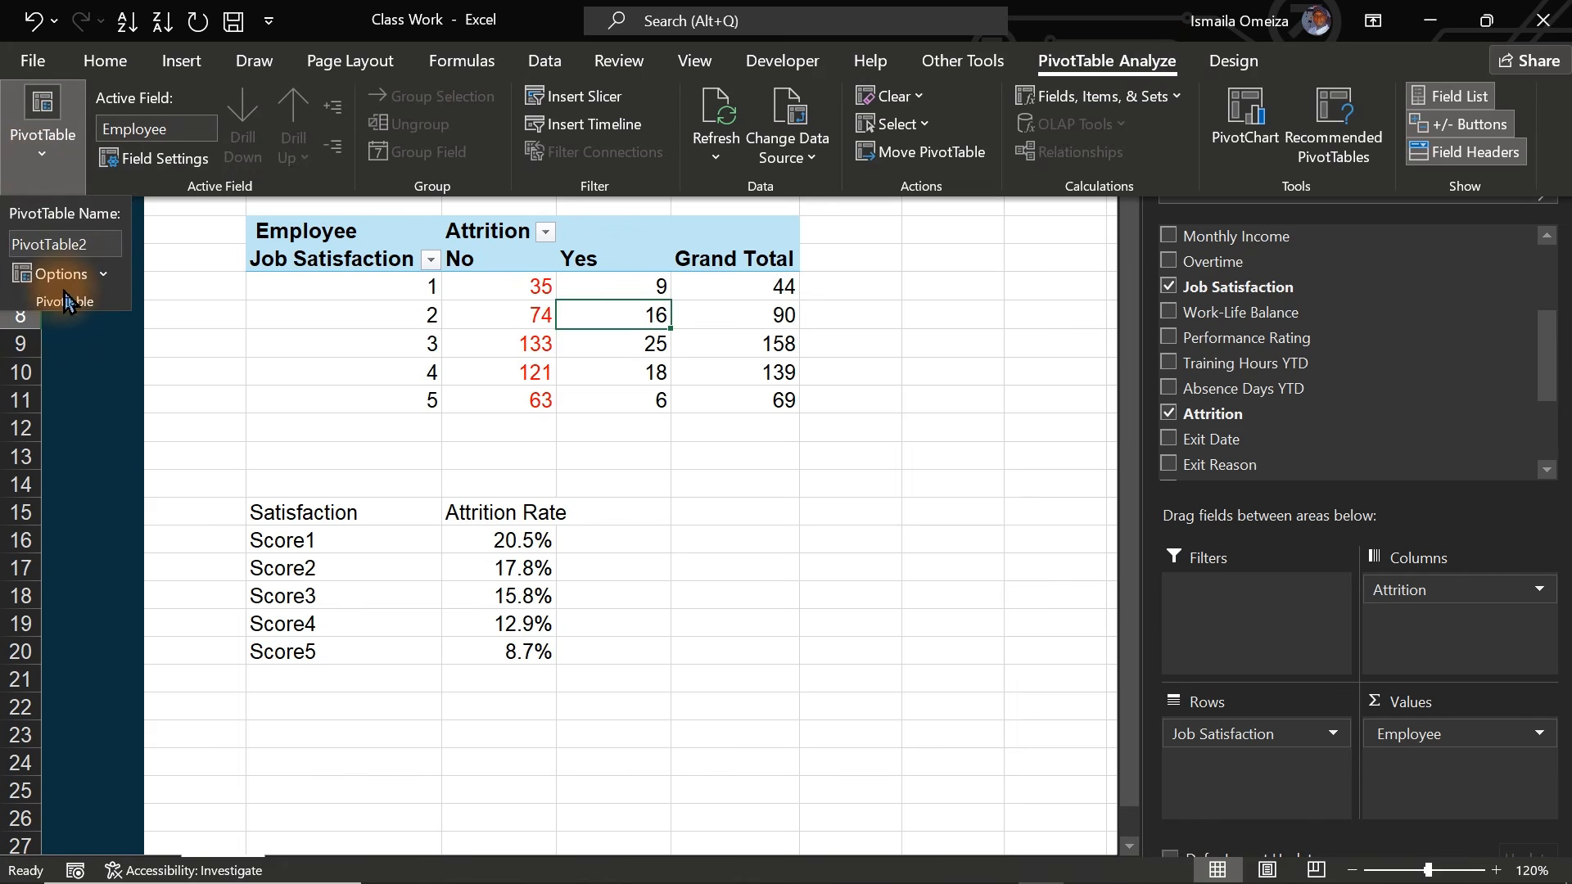
pyautogui.click(101, 275)
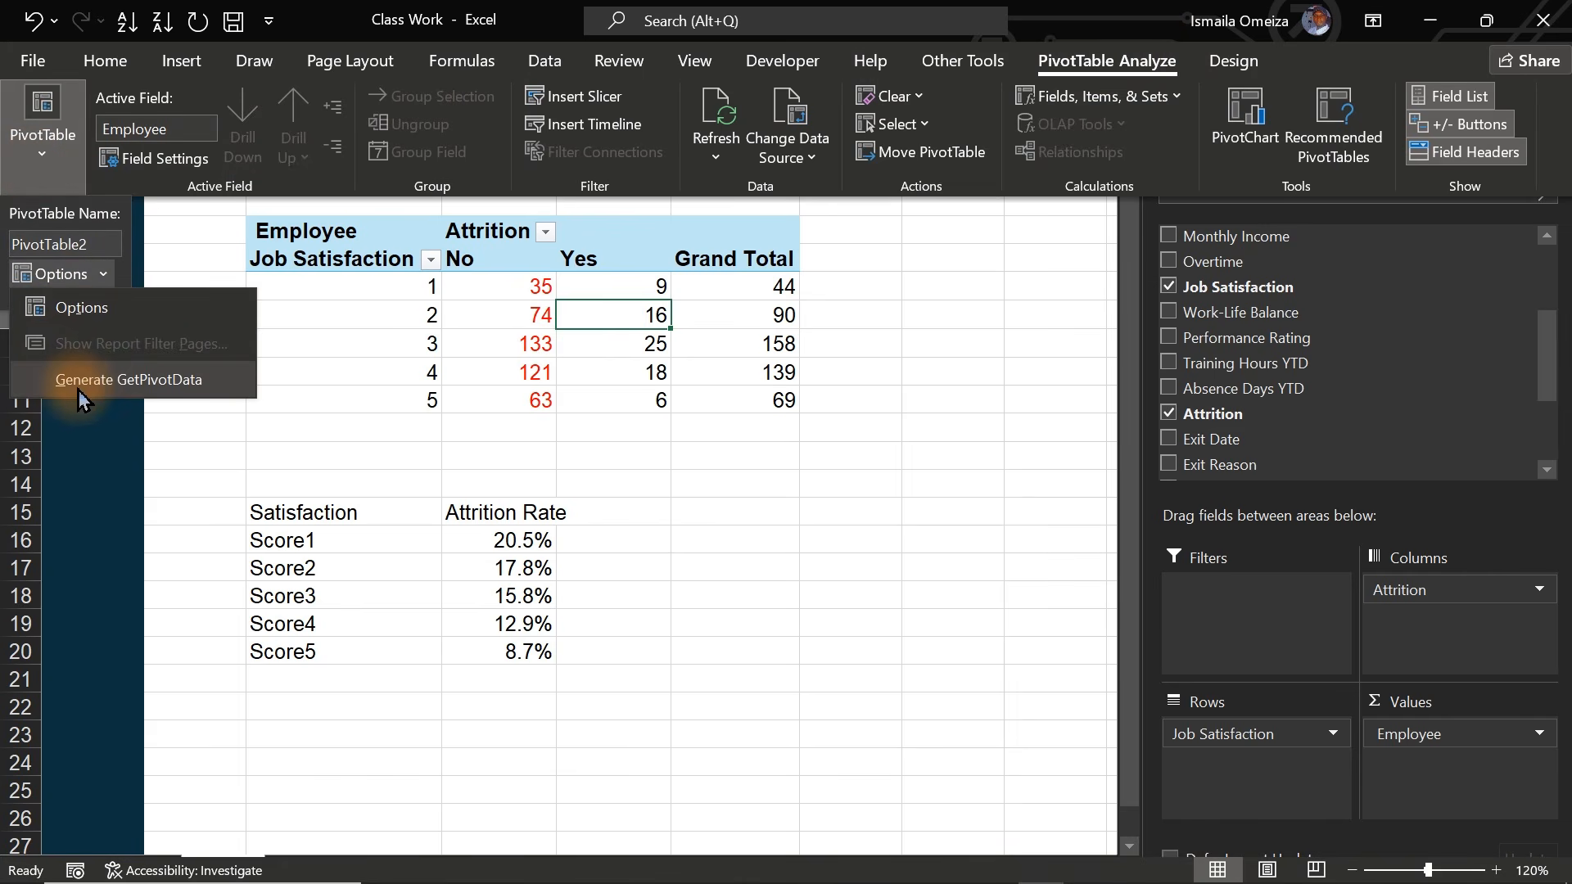
pyautogui.click(533, 587)
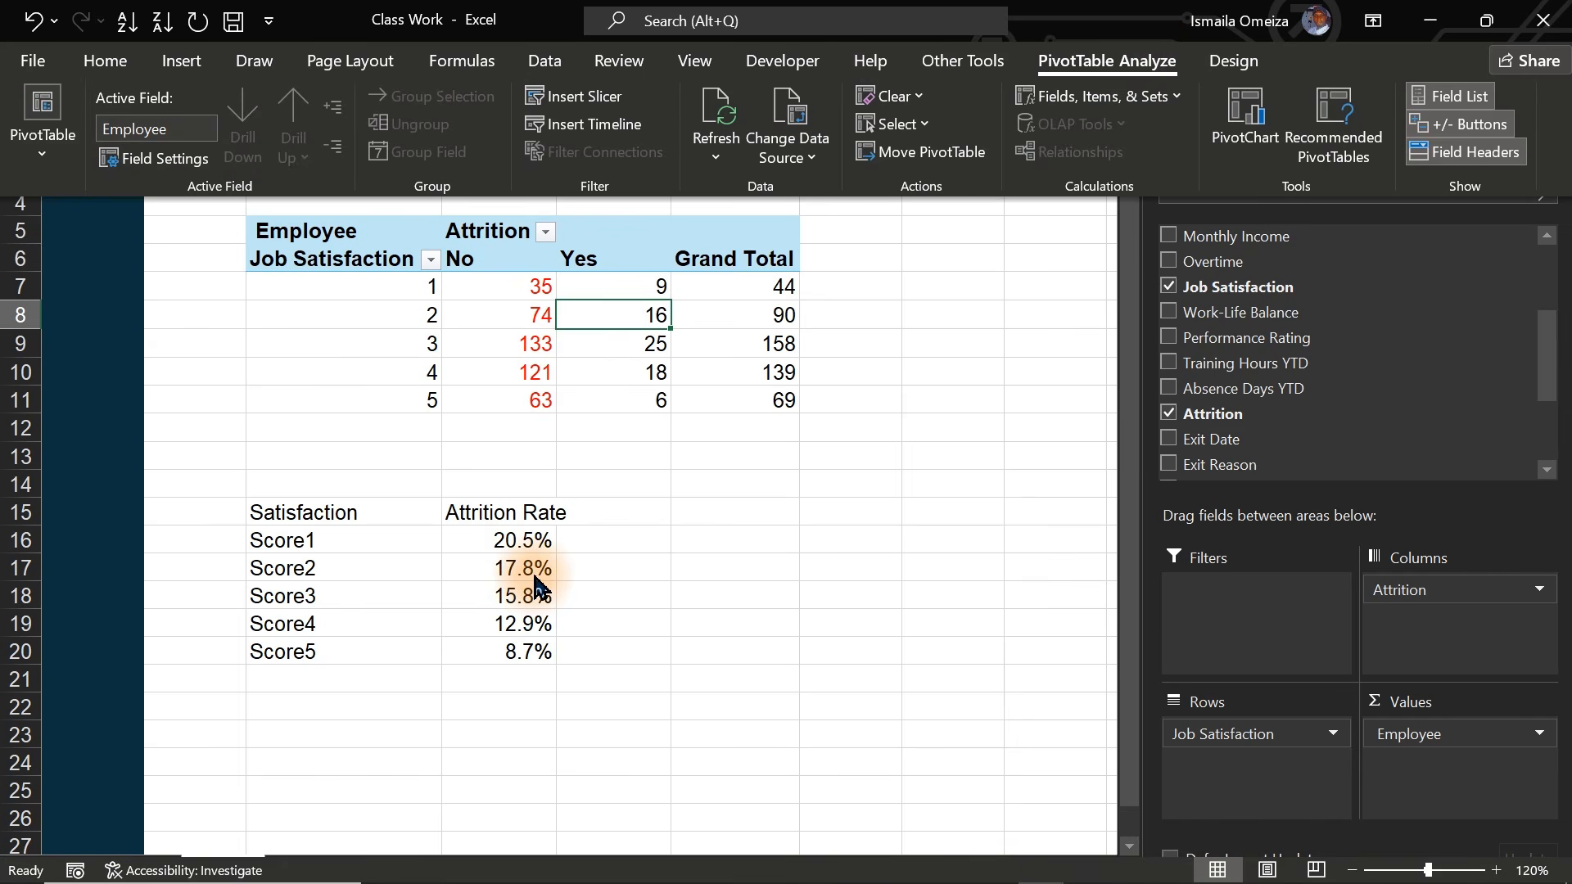
pyautogui.click(534, 576)
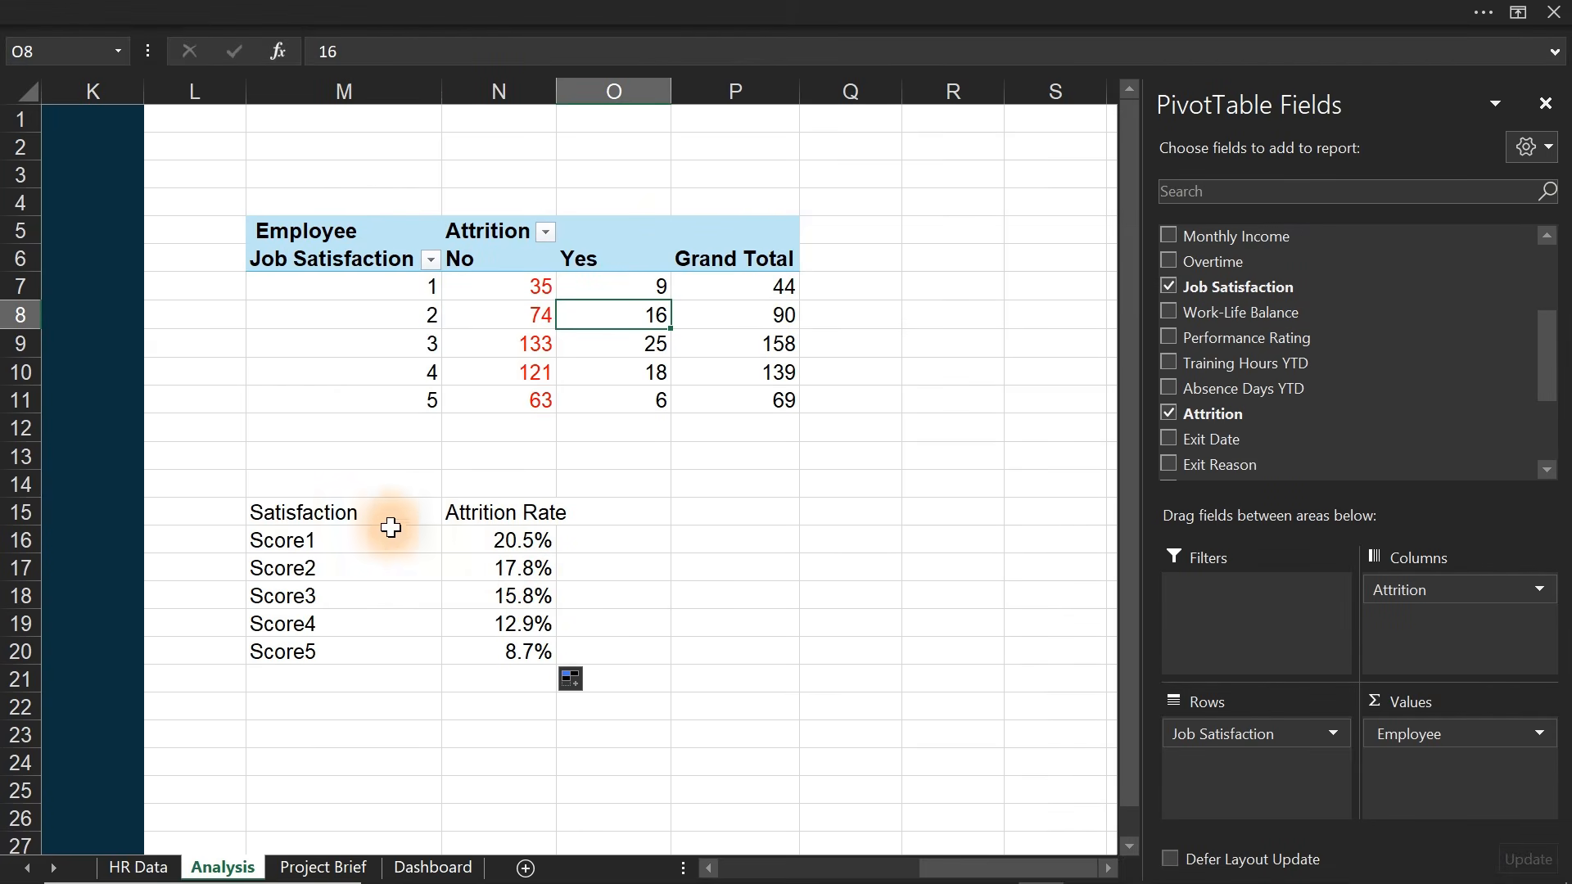
# - Insert a recommended Line chart from the satisfaction and attrition rate data in M15:N20
pyautogui.moveTo(270, 515); pyautogui.dragTo(507, 663)
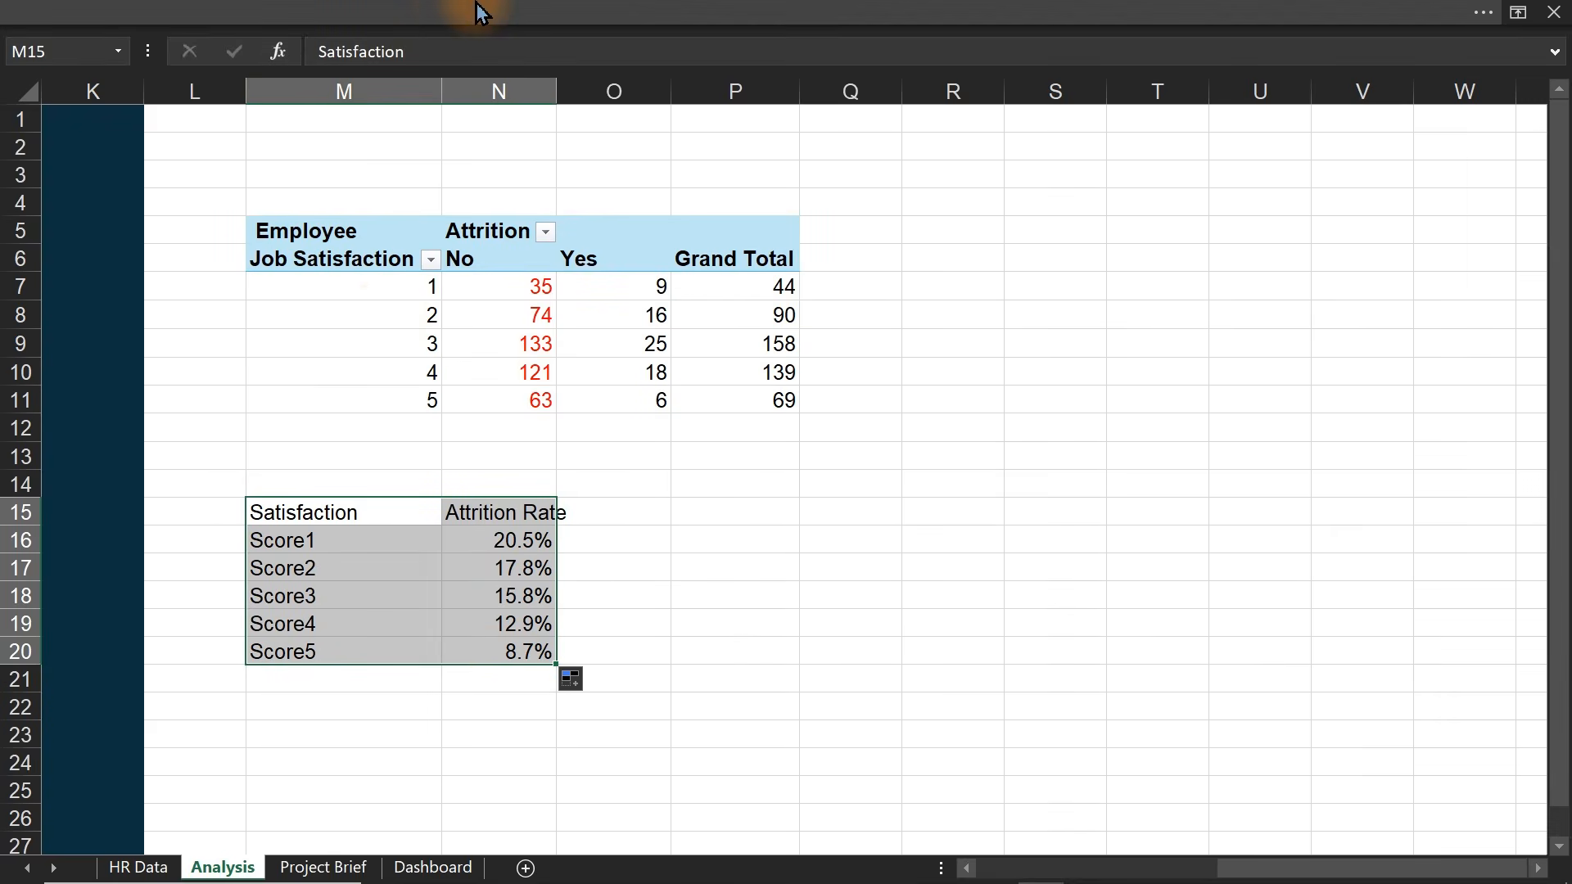
pyautogui.click(501, 14)
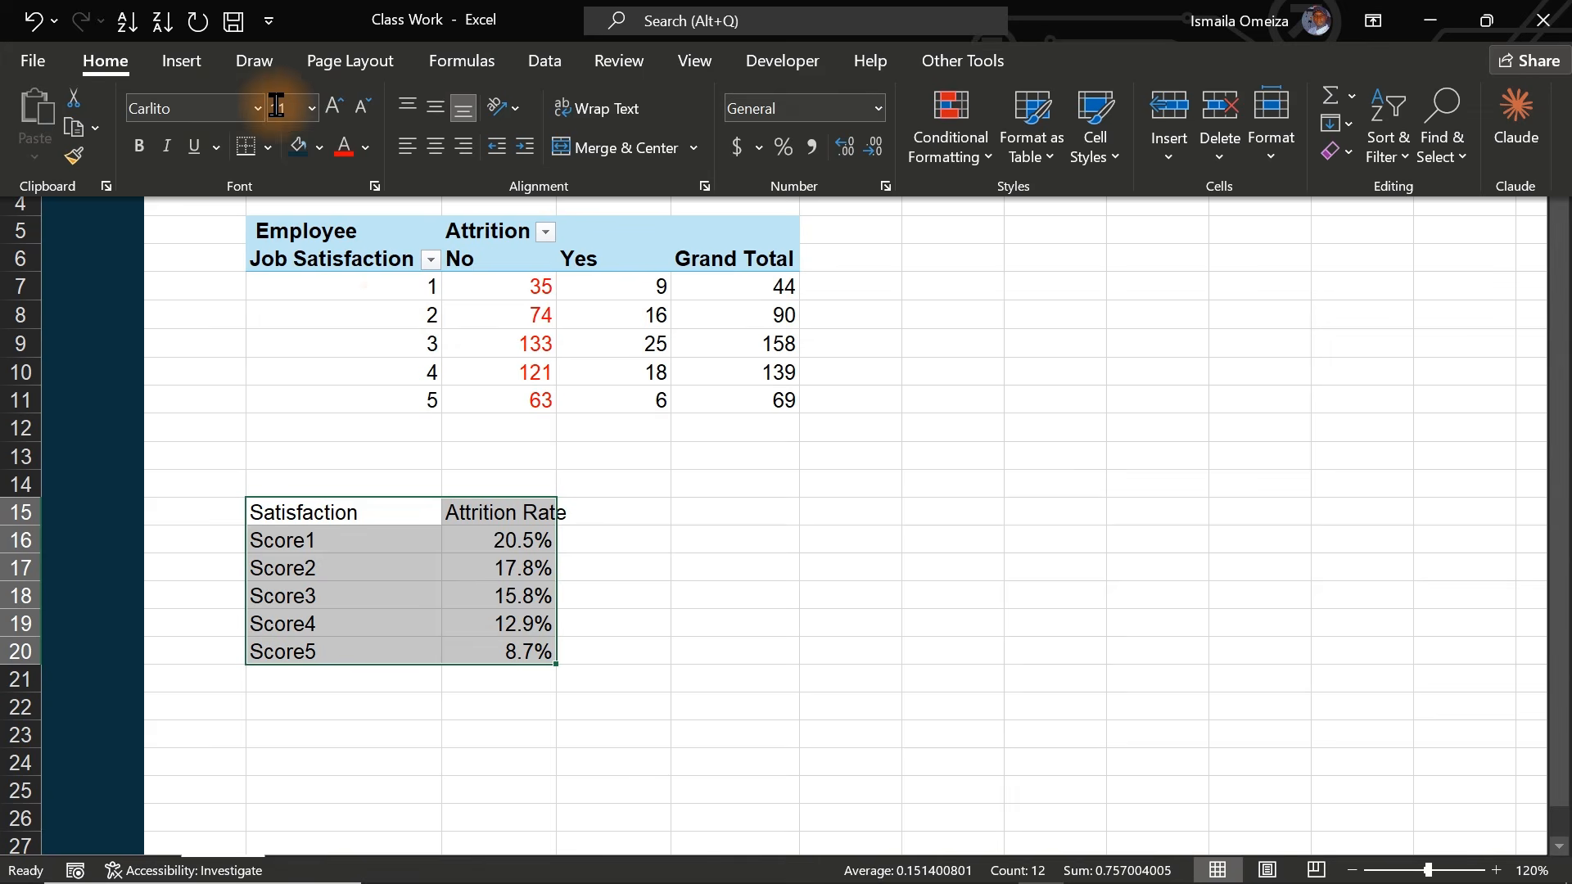
pyautogui.click(182, 74)
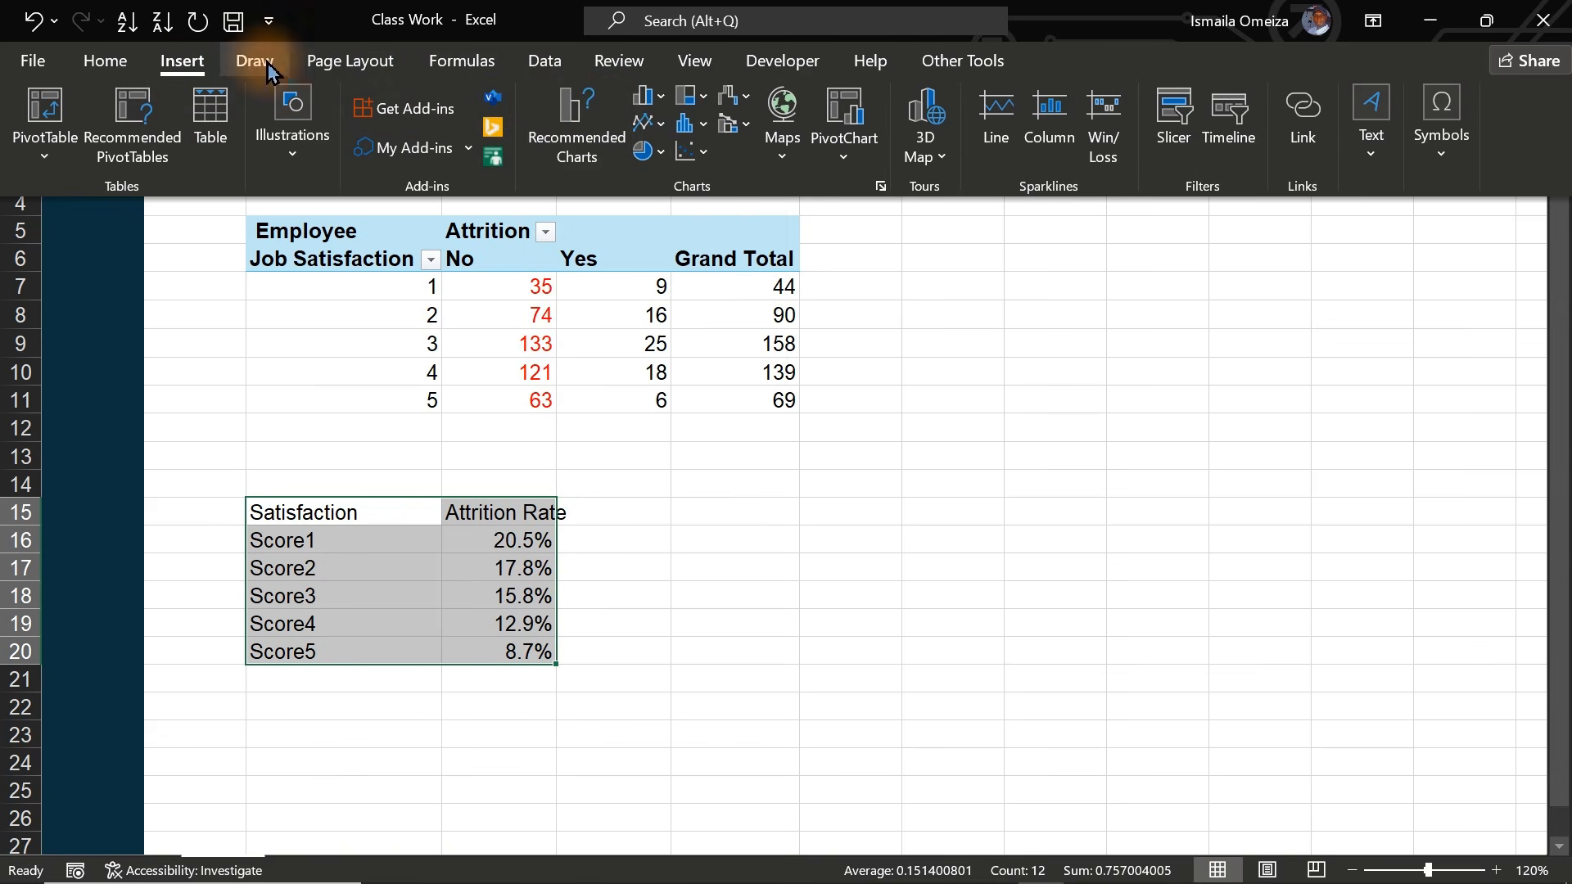
pyautogui.click(578, 123)
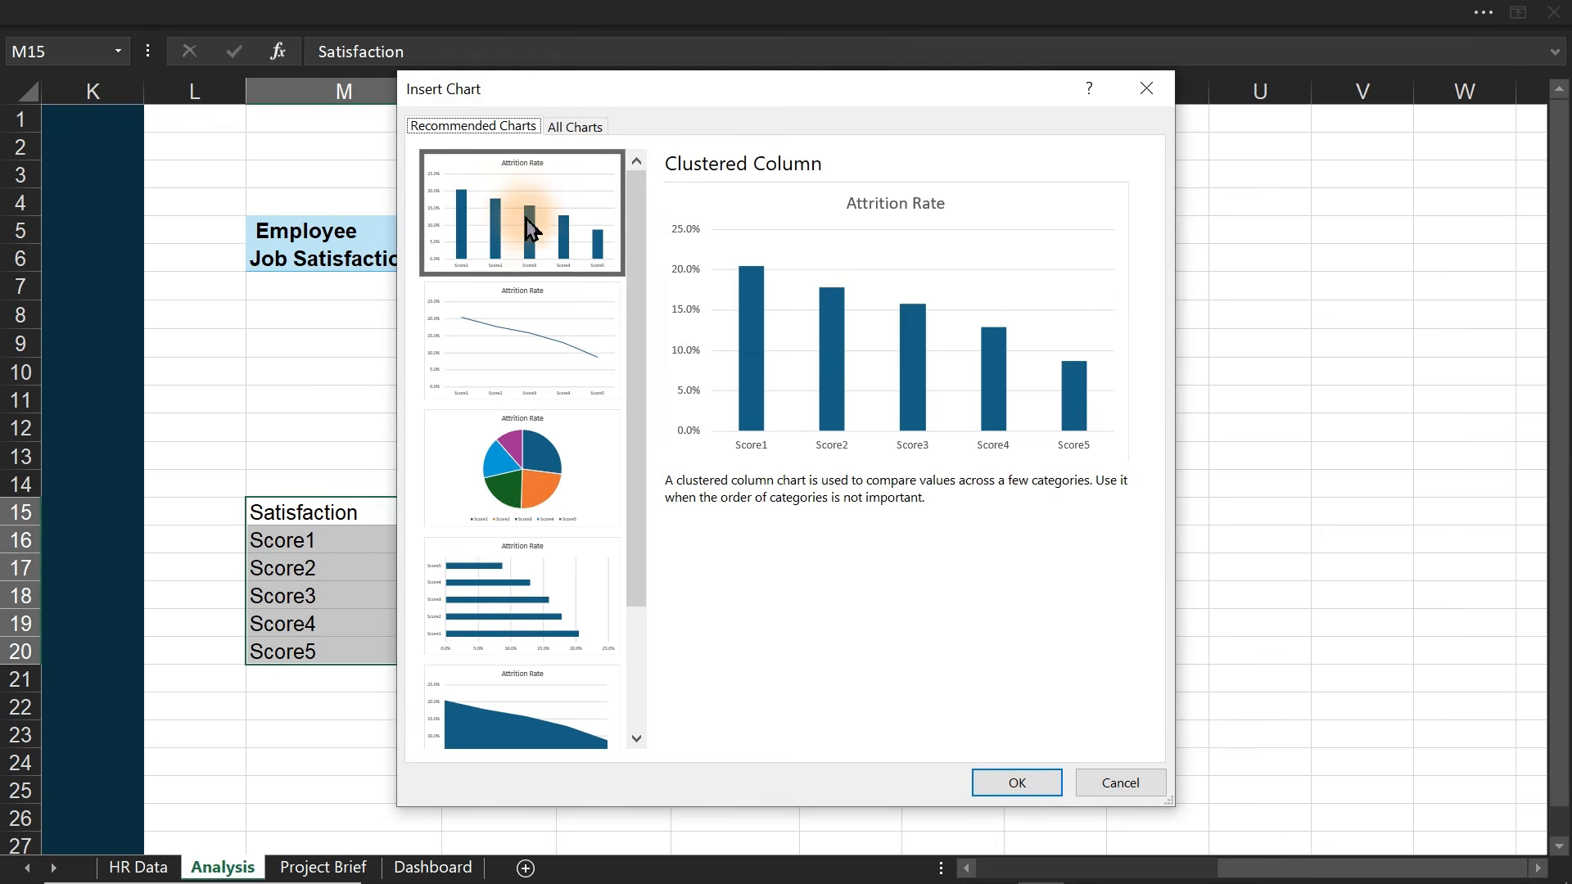
pyautogui.click(528, 350)
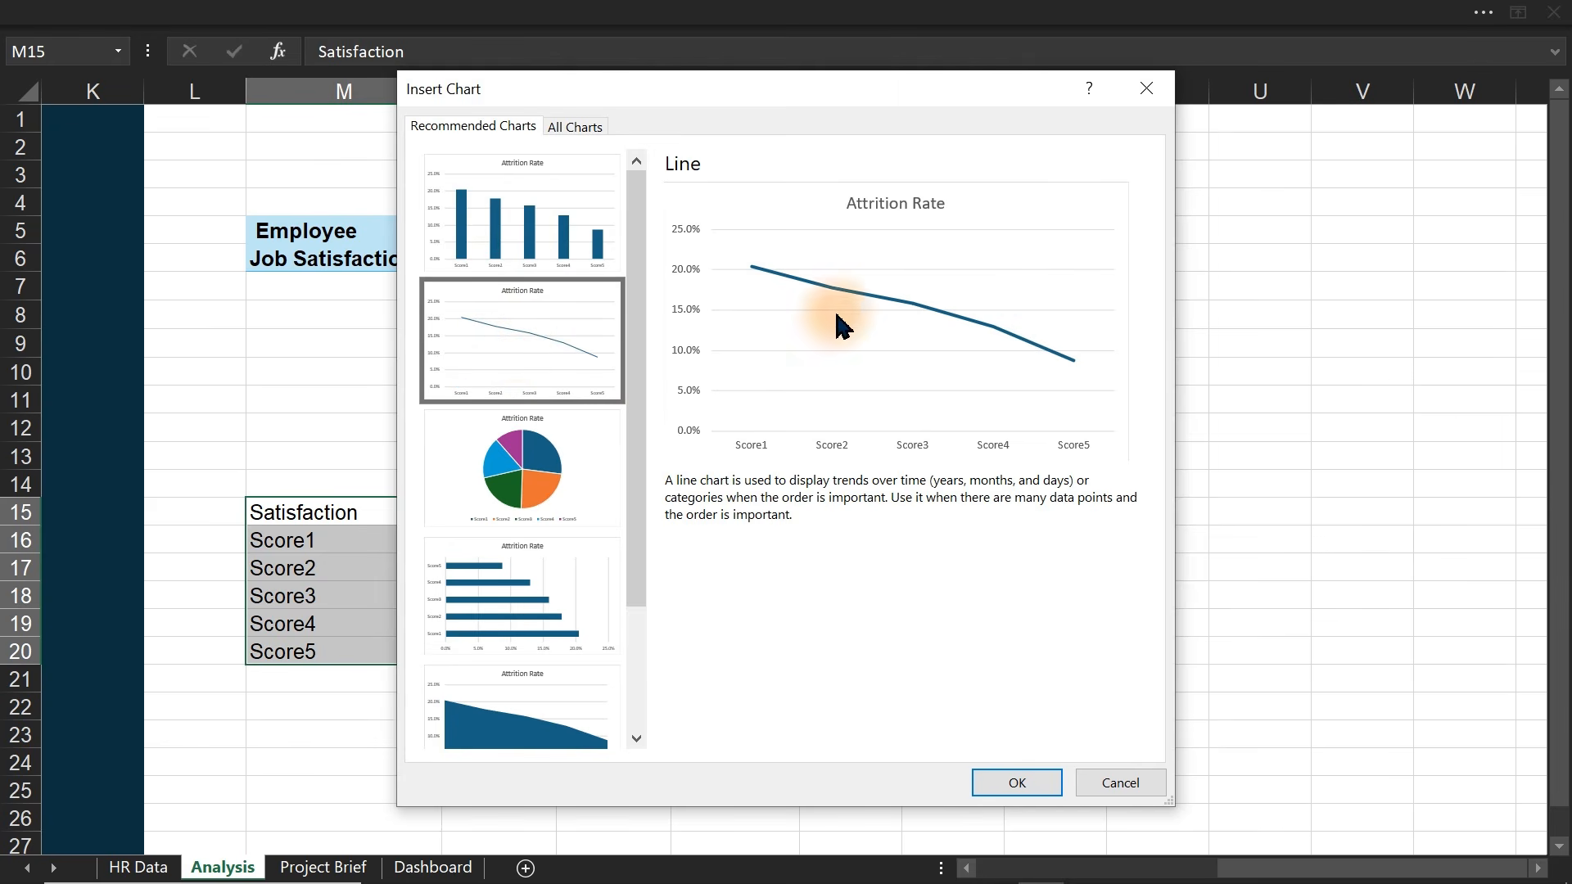
pyautogui.click(995, 782)
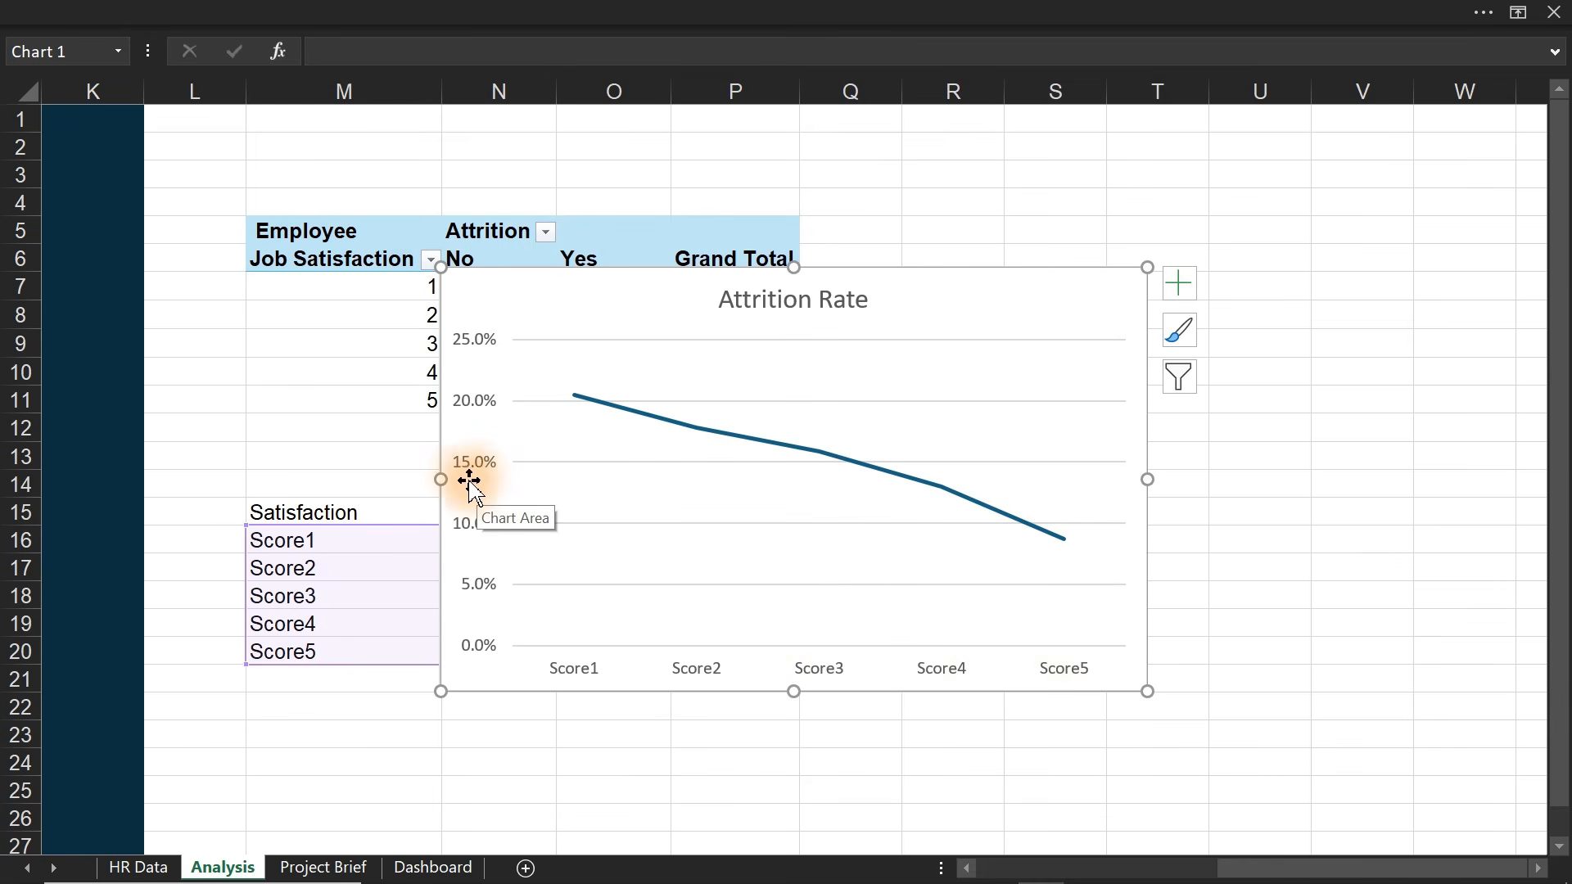
# - Delete the vertical axis labels and the Attrition Rate title from the line chart
pyautogui.click(470, 414)
pyautogui.press('Delete')
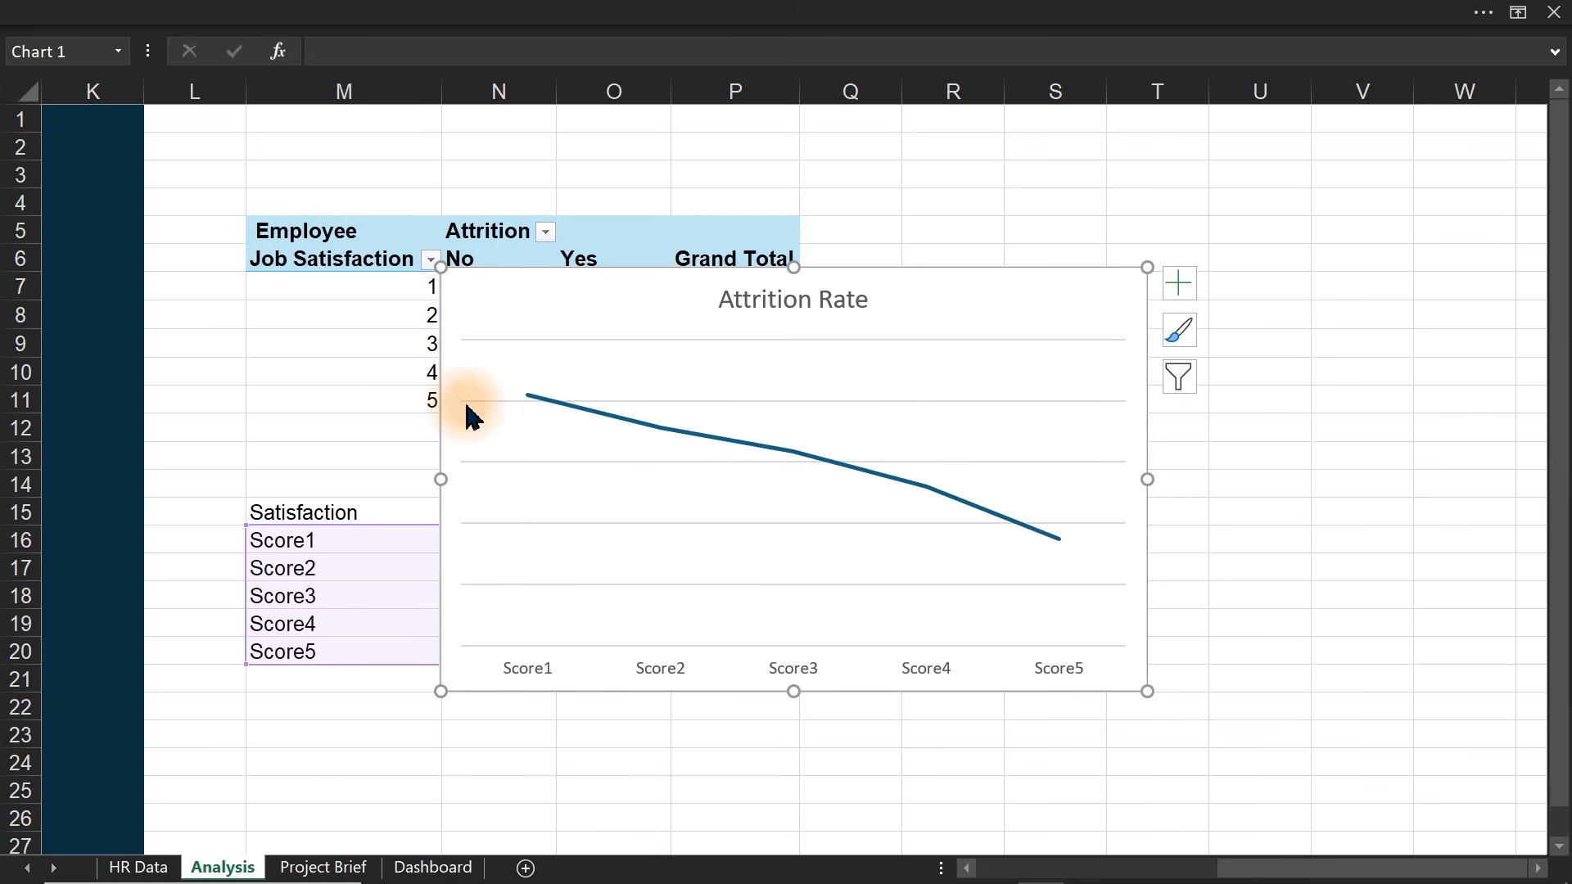
pyautogui.click(785, 307)
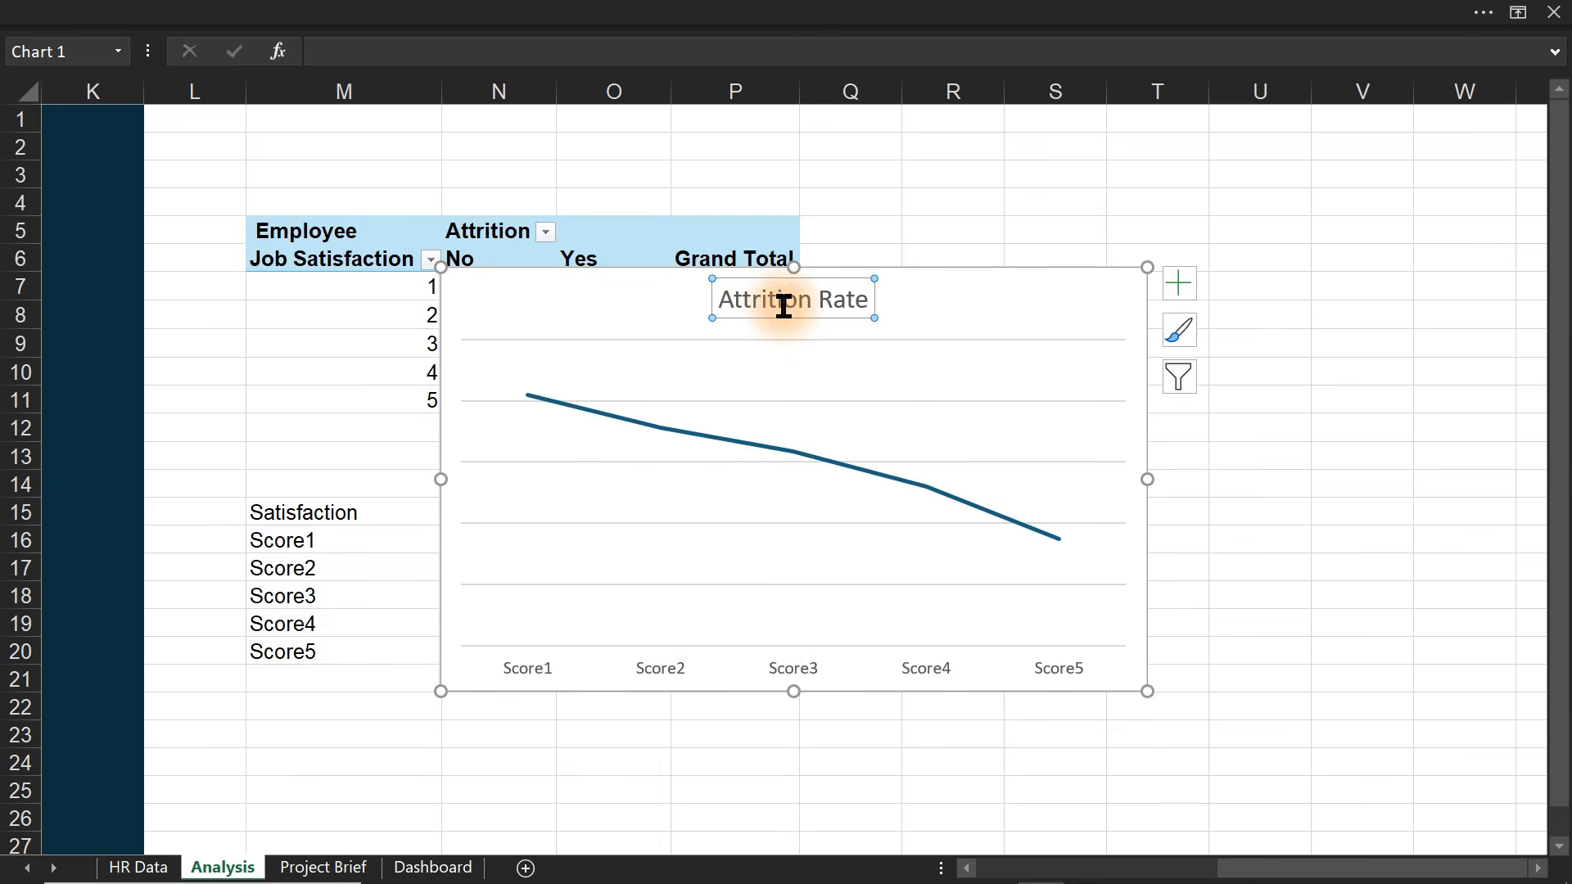
pyautogui.press('Delete')
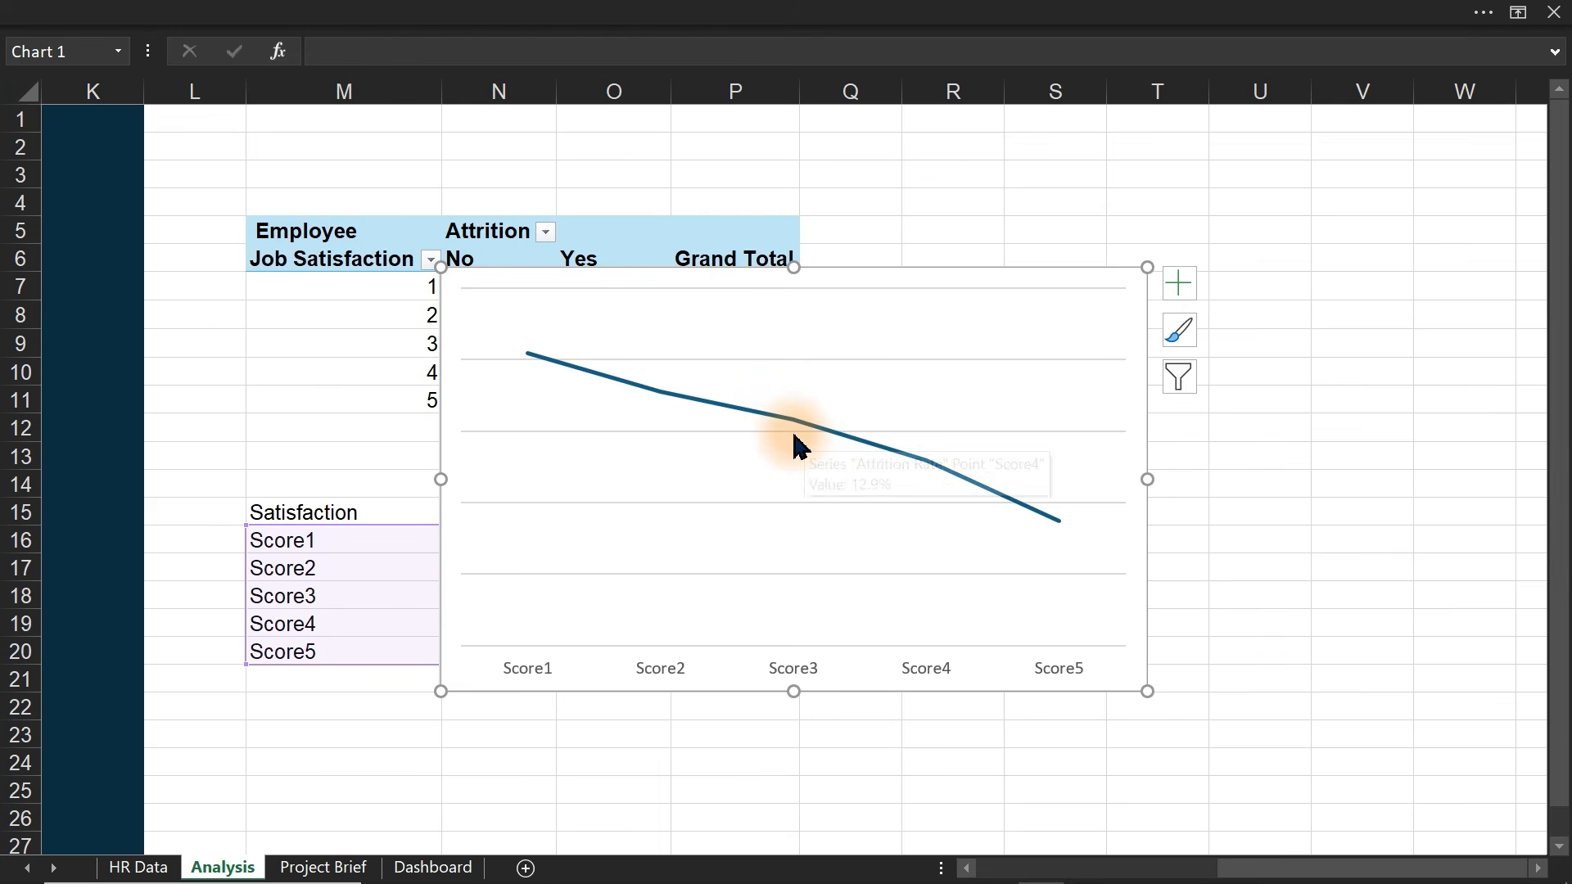
# - Delete the horizontal gridlines from the attrition rate line chart
pyautogui.click(778, 438)
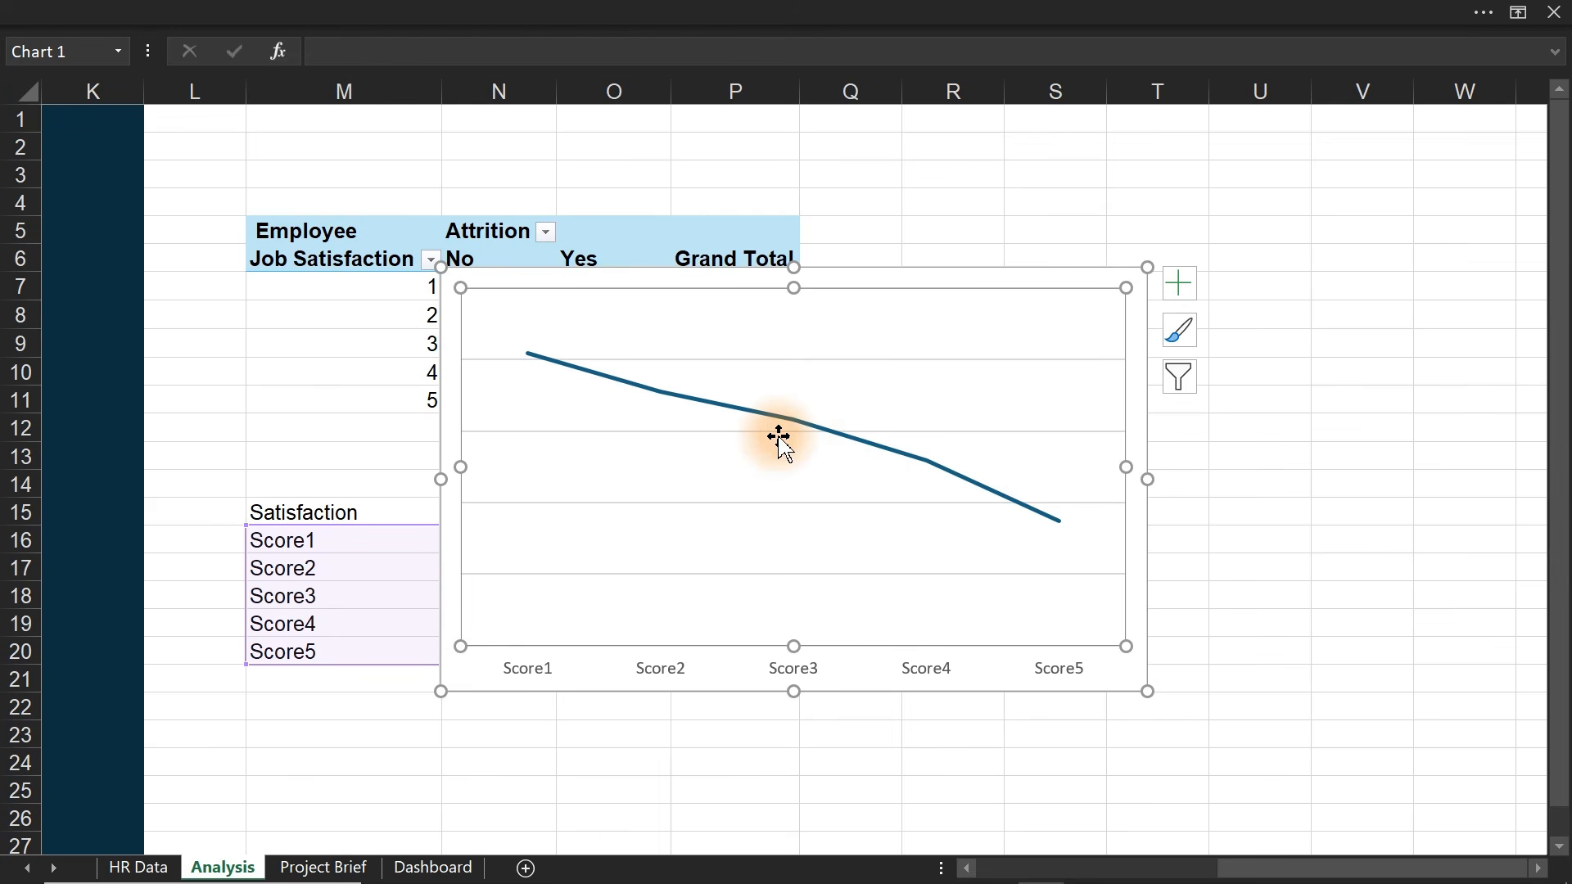
pyautogui.click(941, 358)
pyautogui.press('Delete')
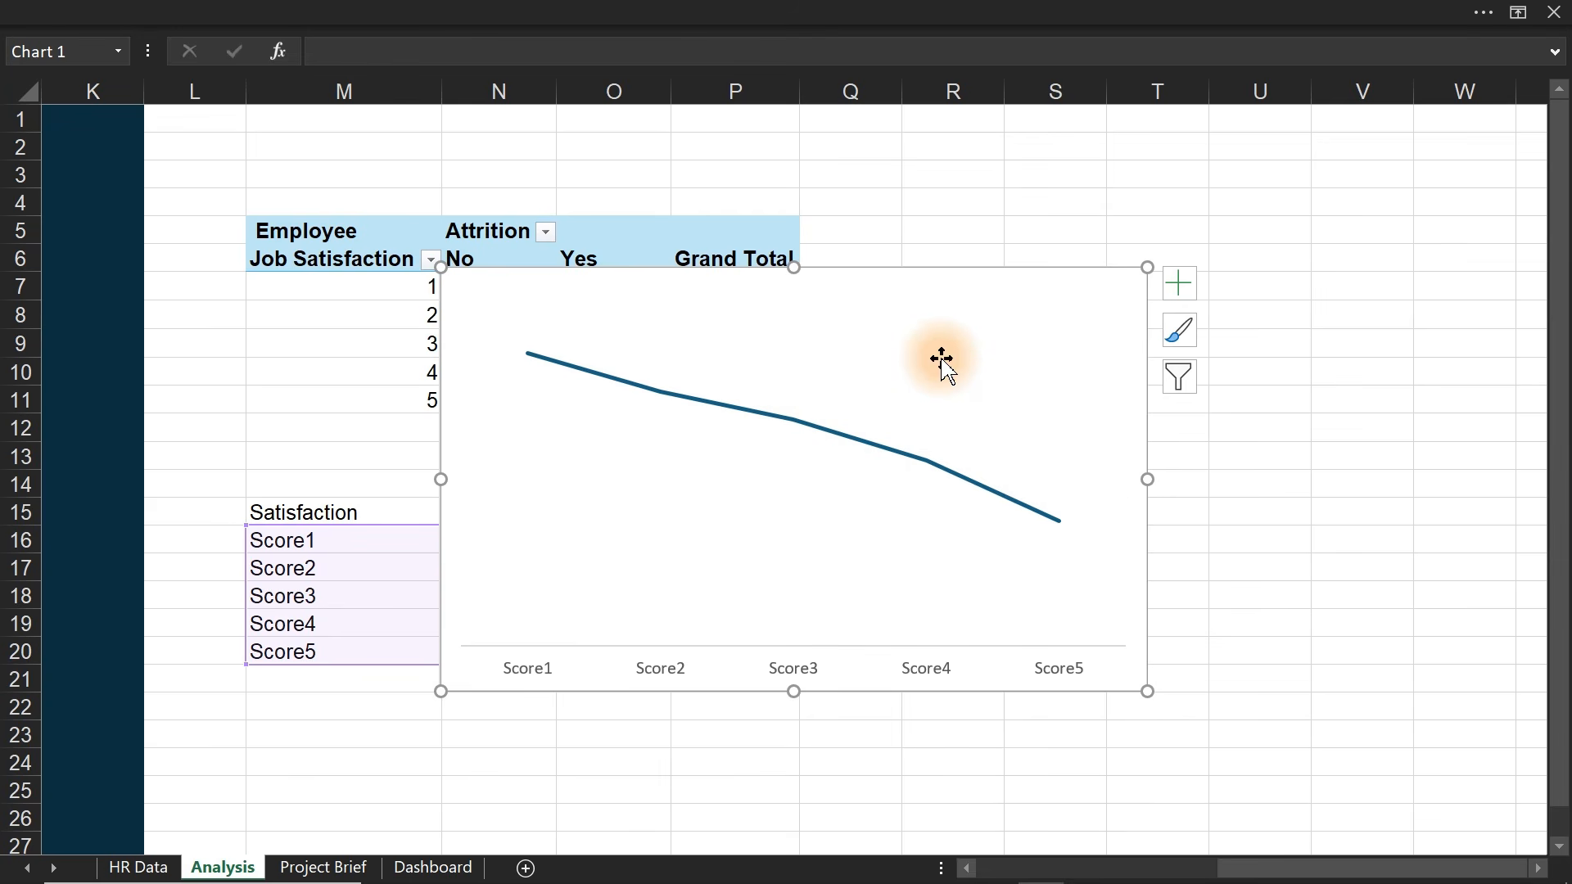
# - Add markers to the chart's attrition rate line using the Automatic marker option
pyautogui.click(815, 430)
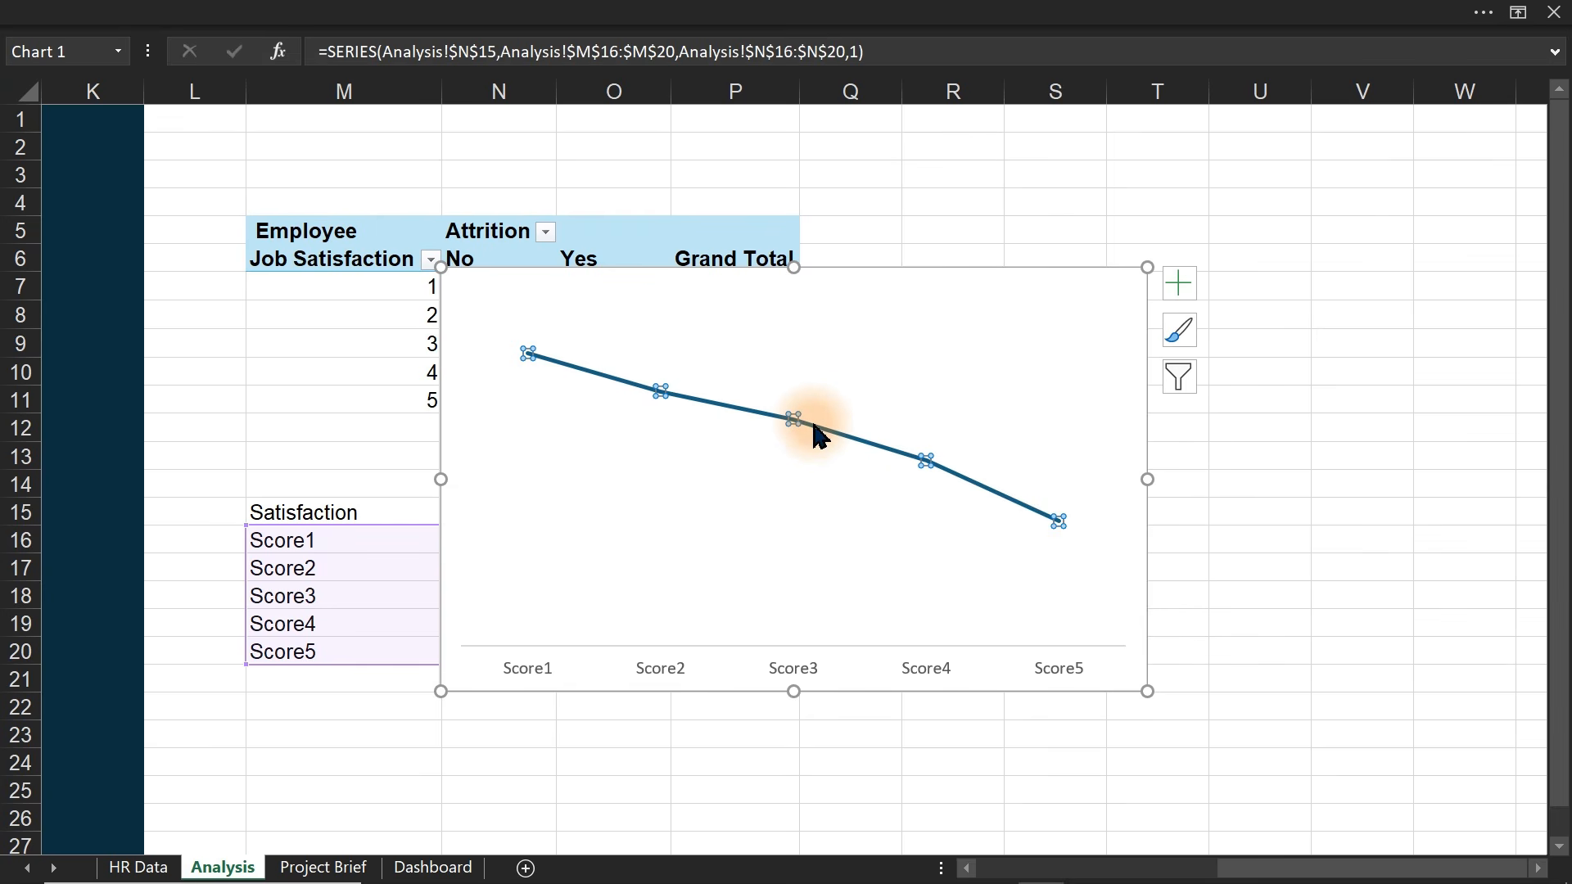
pyautogui.doubleClick(816, 432)
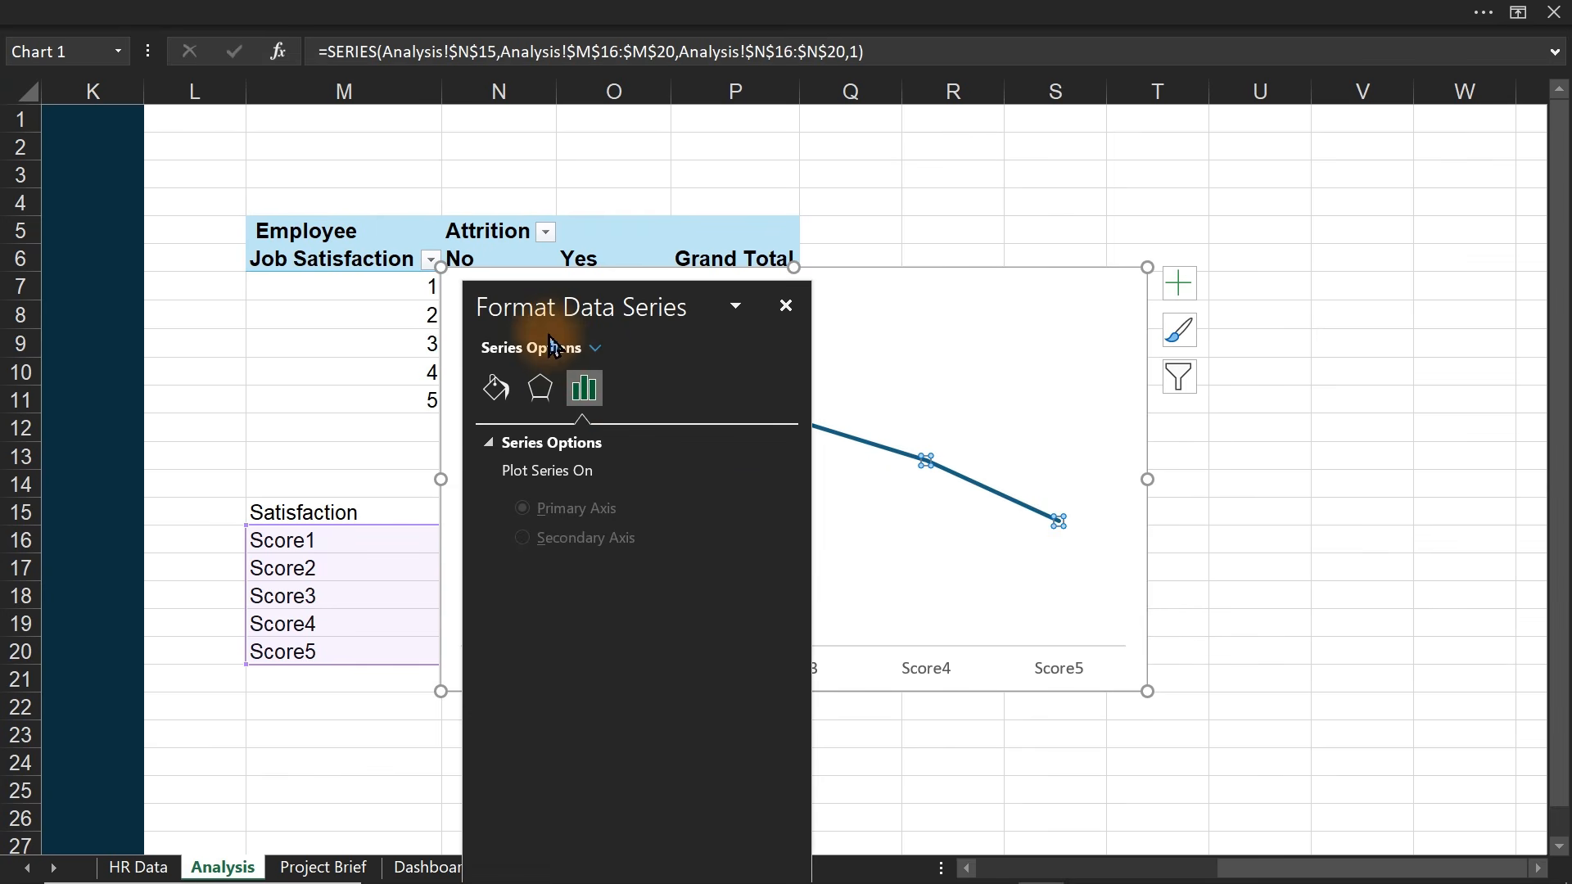
pyautogui.moveTo(535, 305); pyautogui.dragTo(1177, 227)
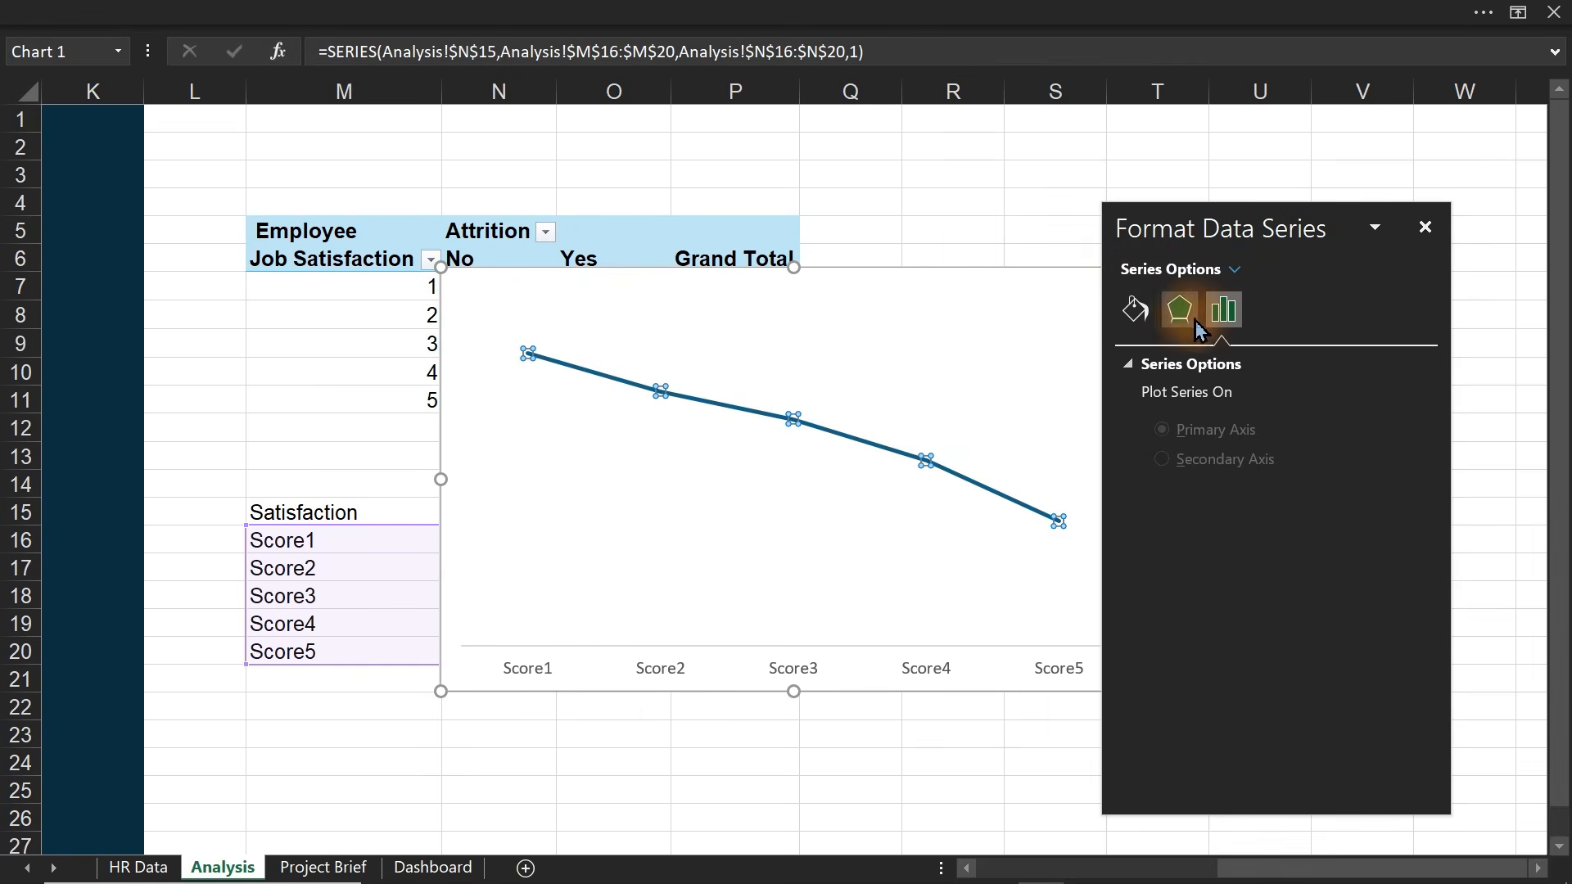
pyautogui.click(1135, 309)
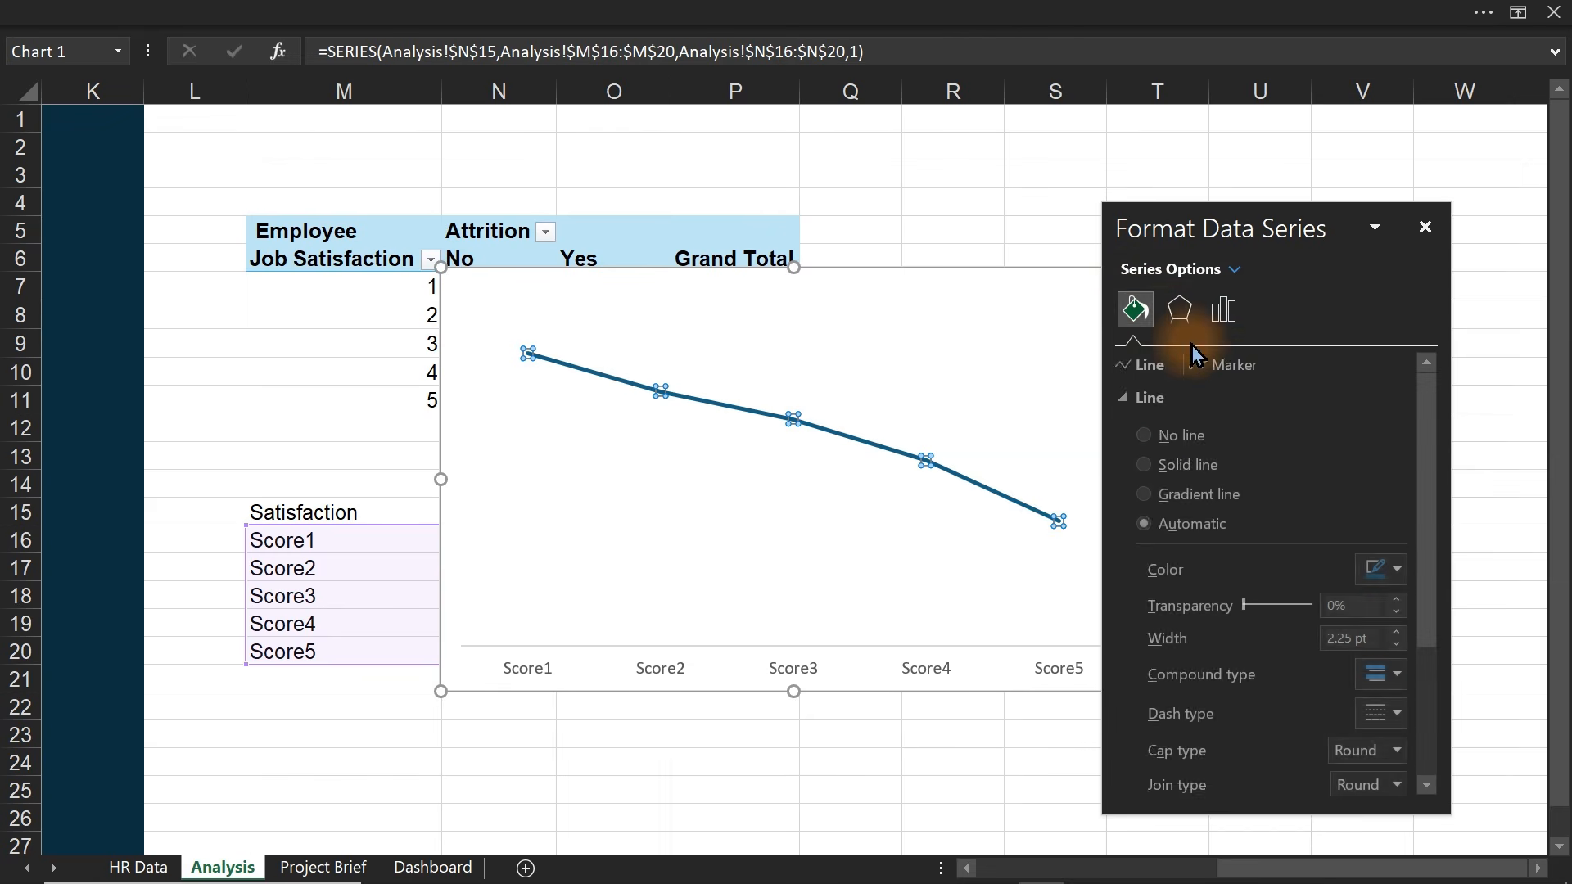
pyautogui.click(1237, 365)
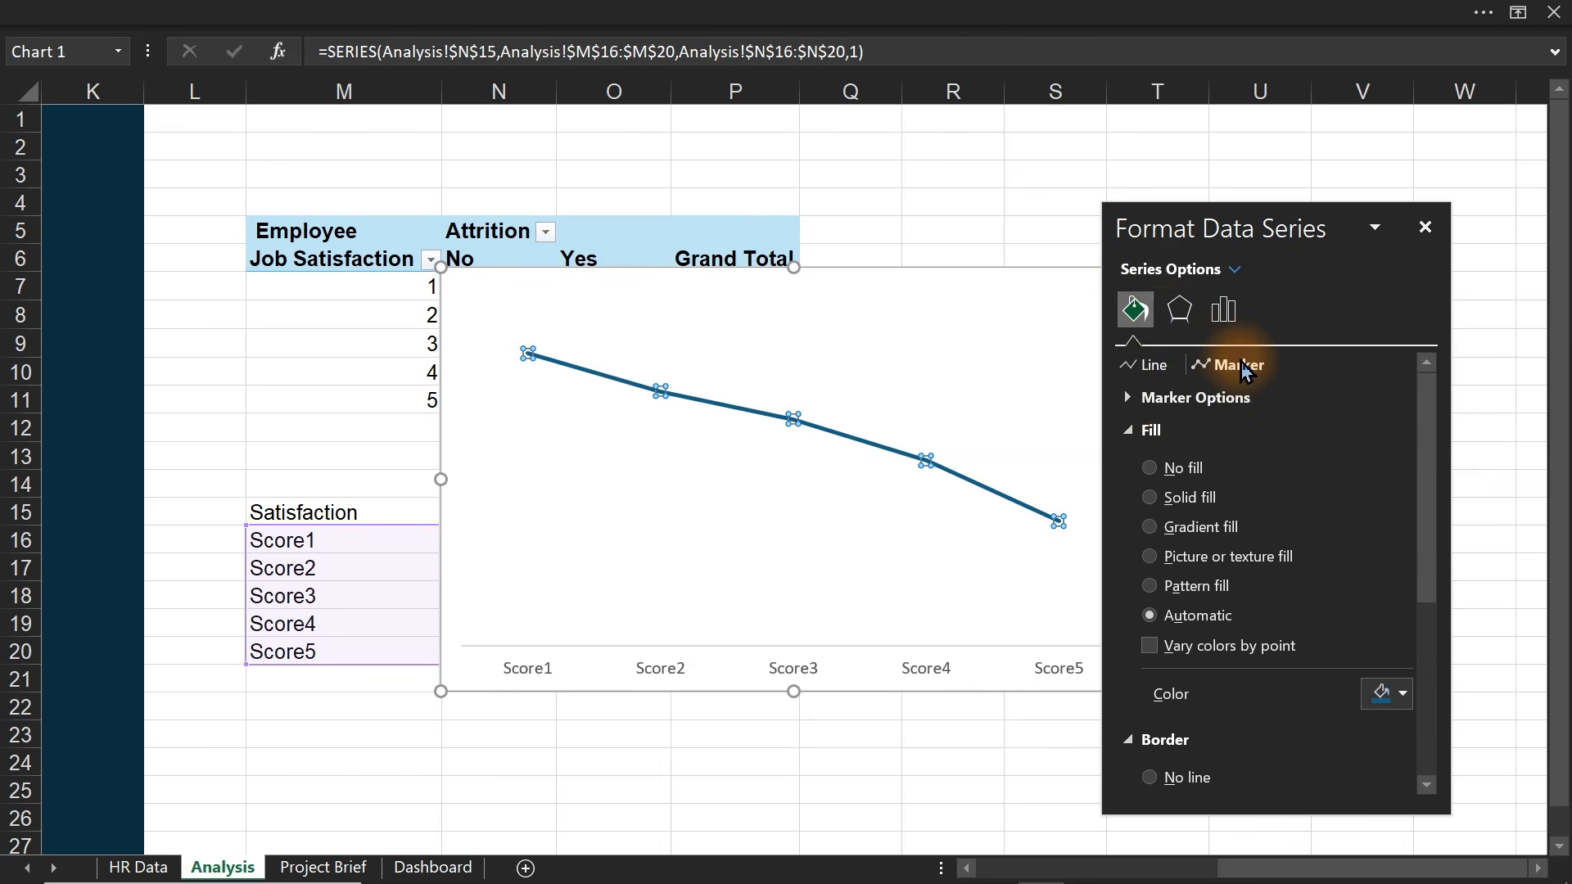
pyautogui.click(1141, 398)
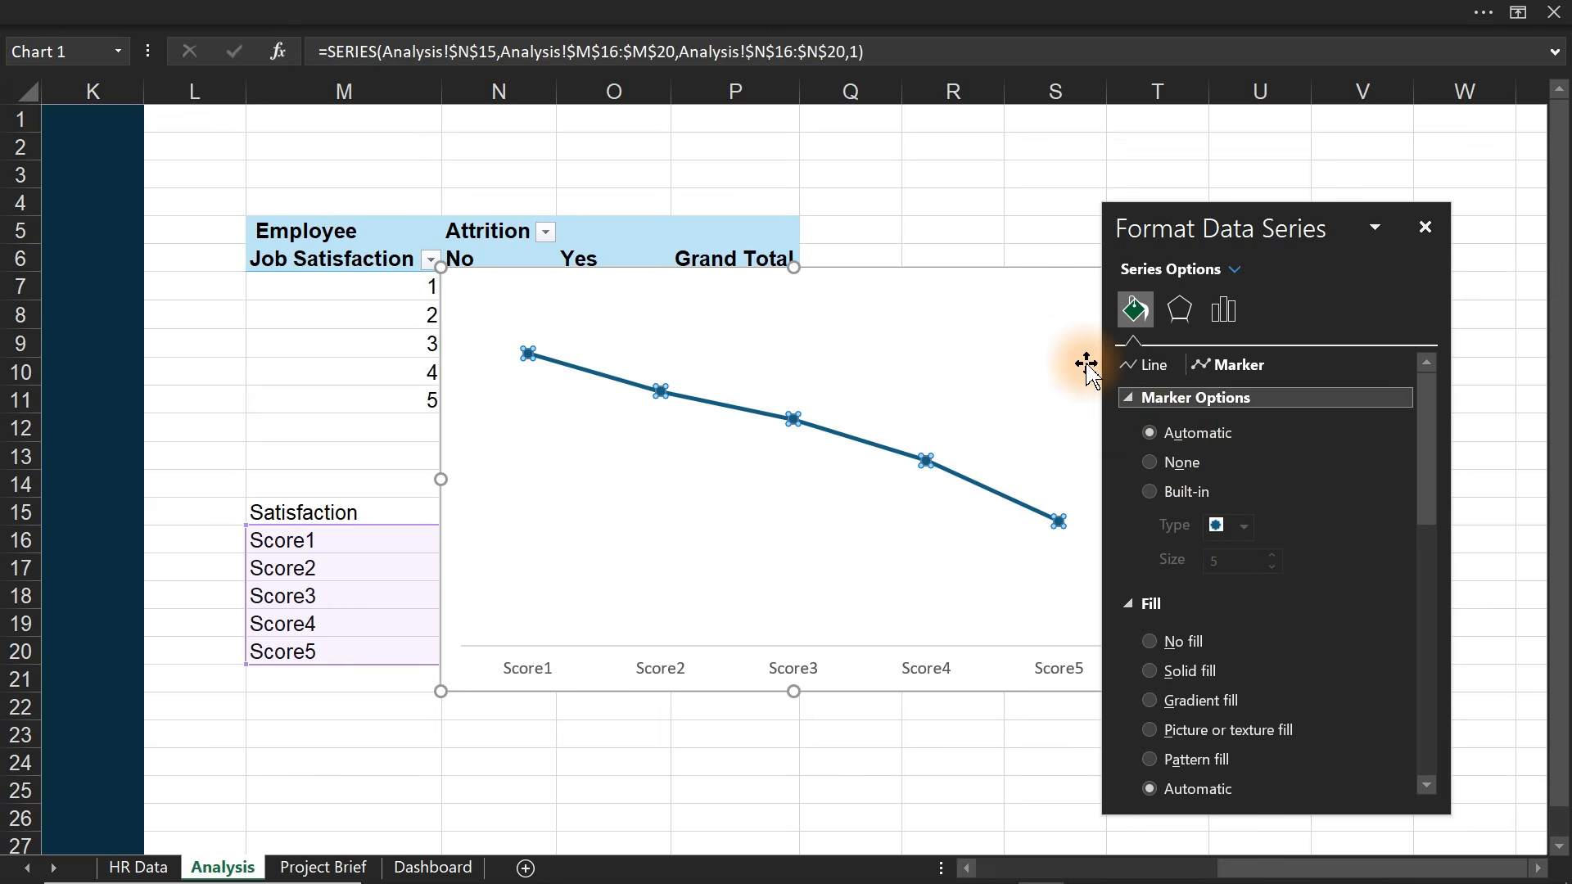
# - Shift the line chart over the satisfaction table and add data labels to its points
pyautogui.moveTo(971, 264); pyautogui.dragTo(754, 270)
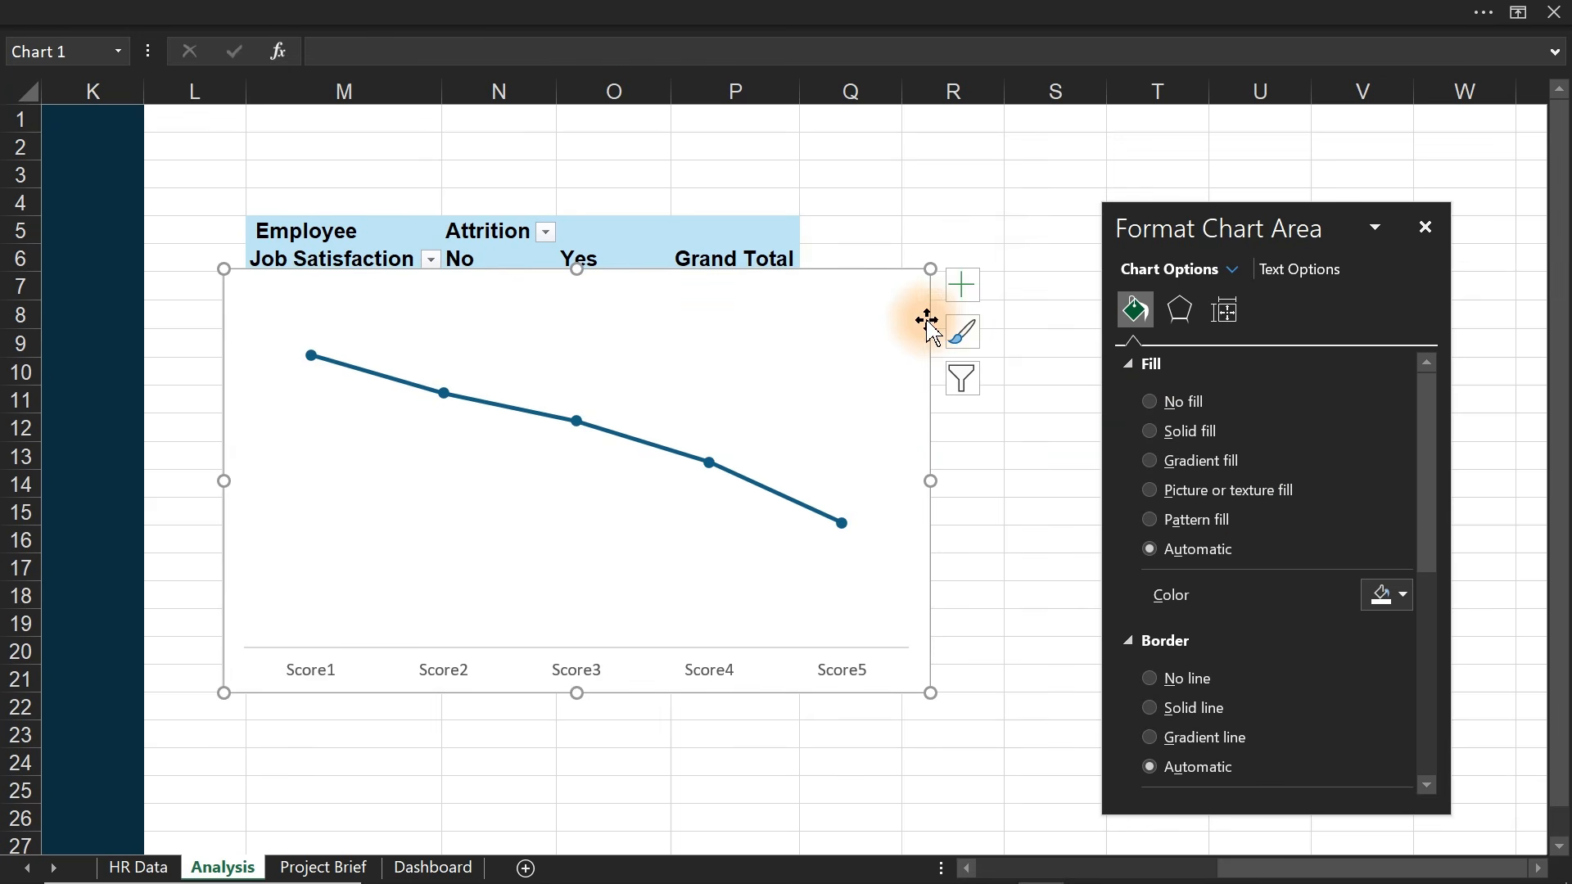
pyautogui.click(962, 285)
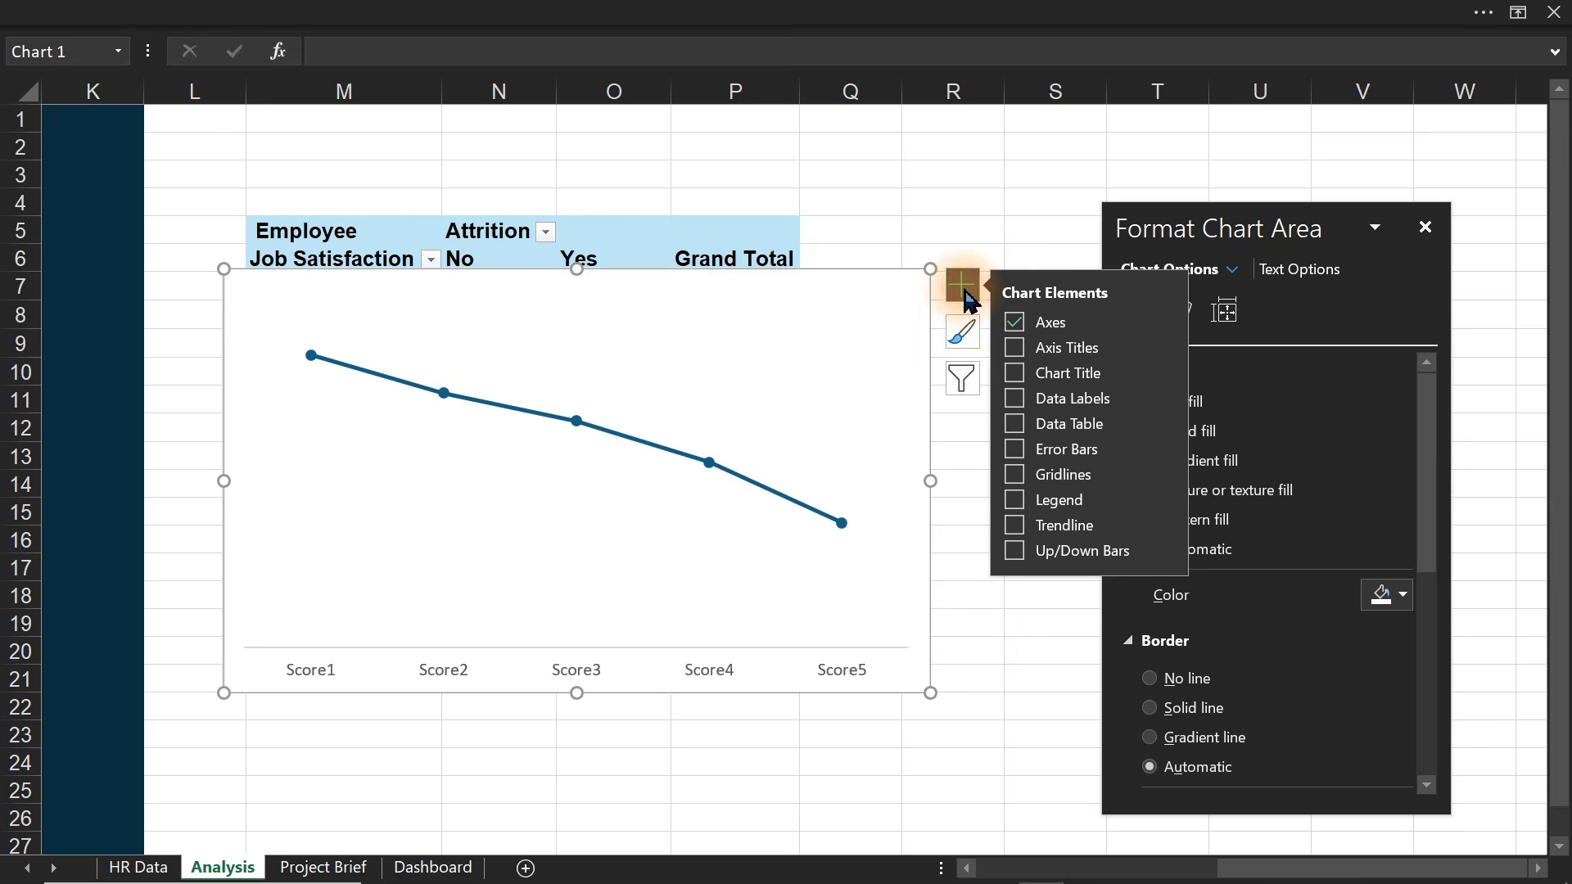
pyautogui.click(1016, 403)
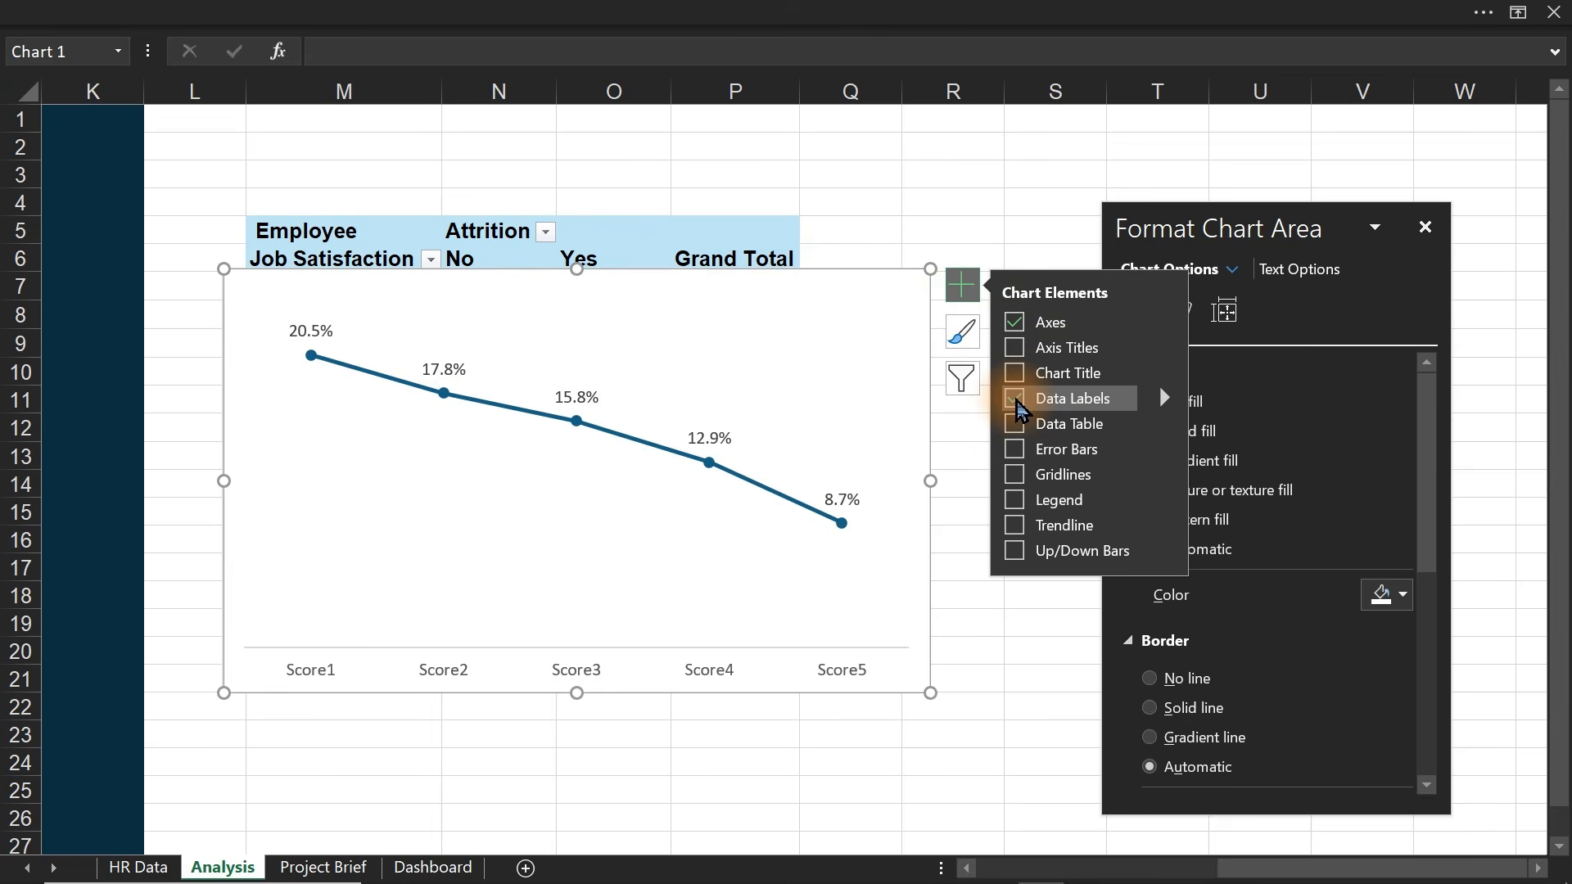
pyautogui.click(565, 761)
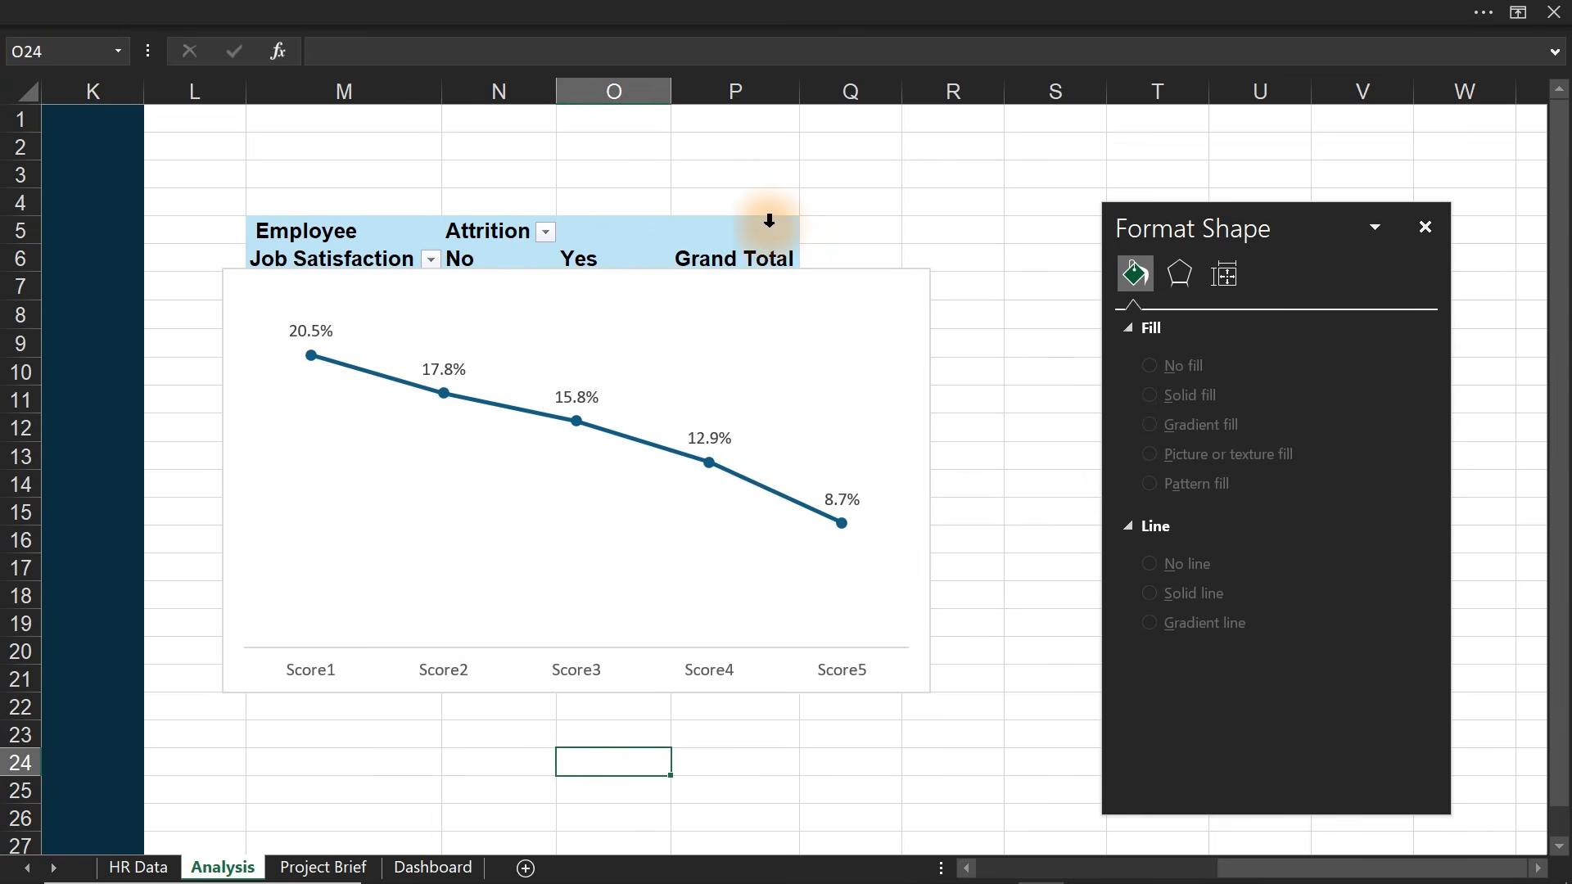
# - Move the chart clear of the satisfaction table and format the attrition rates in N16:N20 as percentages without decimals
pyautogui.click(657, 272)
pyautogui.moveTo(658, 272); pyautogui.dragTo(1038, 182)
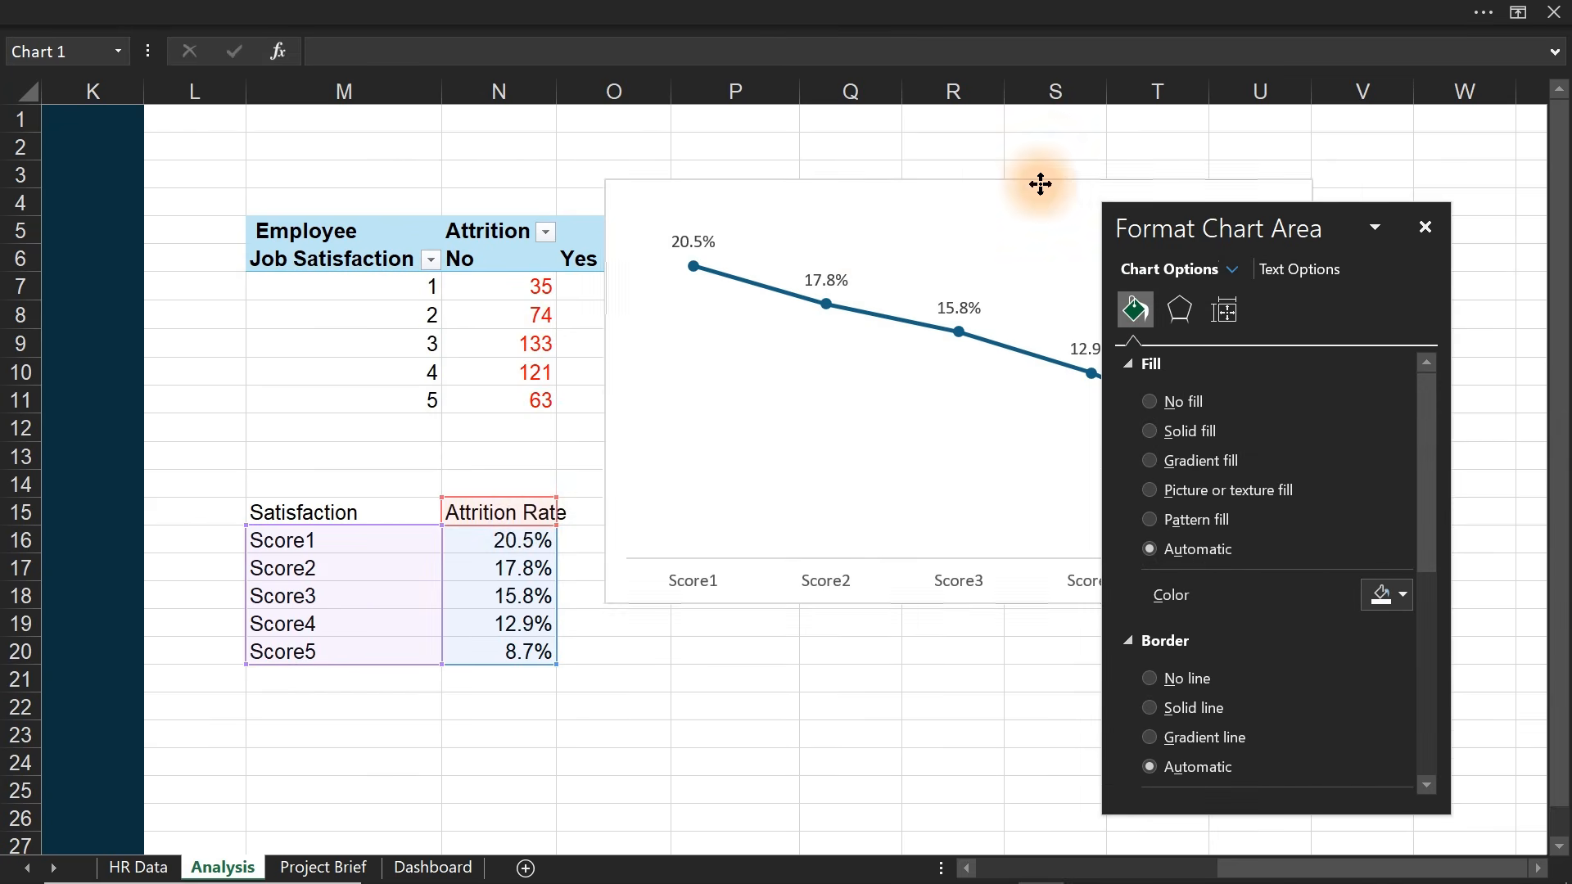
pyautogui.moveTo(509, 544); pyautogui.dragTo(494, 652)
pyautogui.click(731, 11)
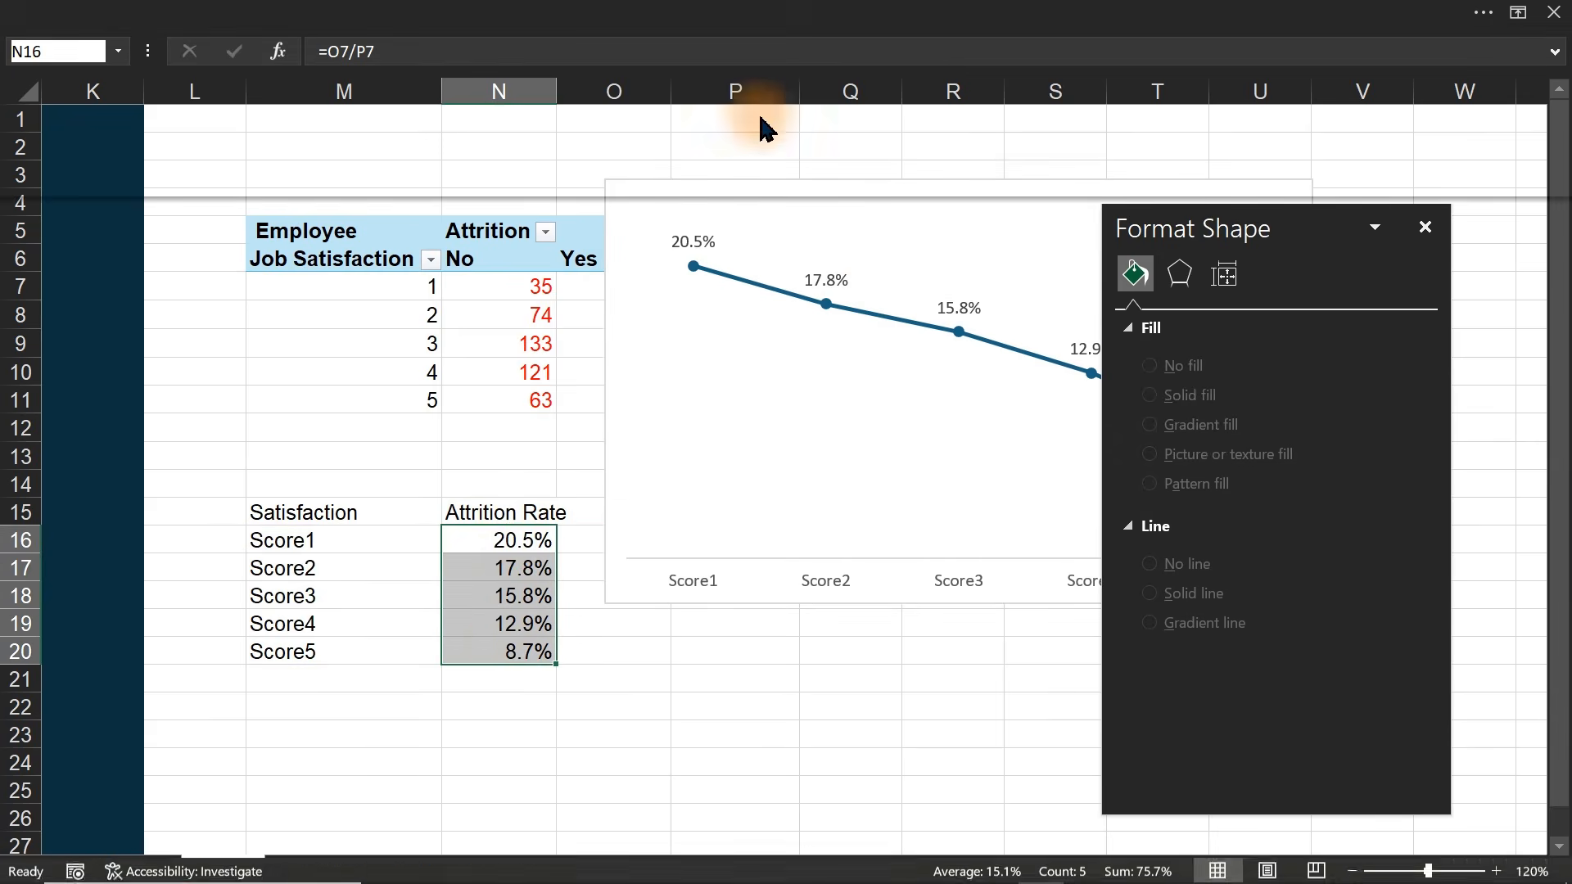
pyautogui.click(119, 72)
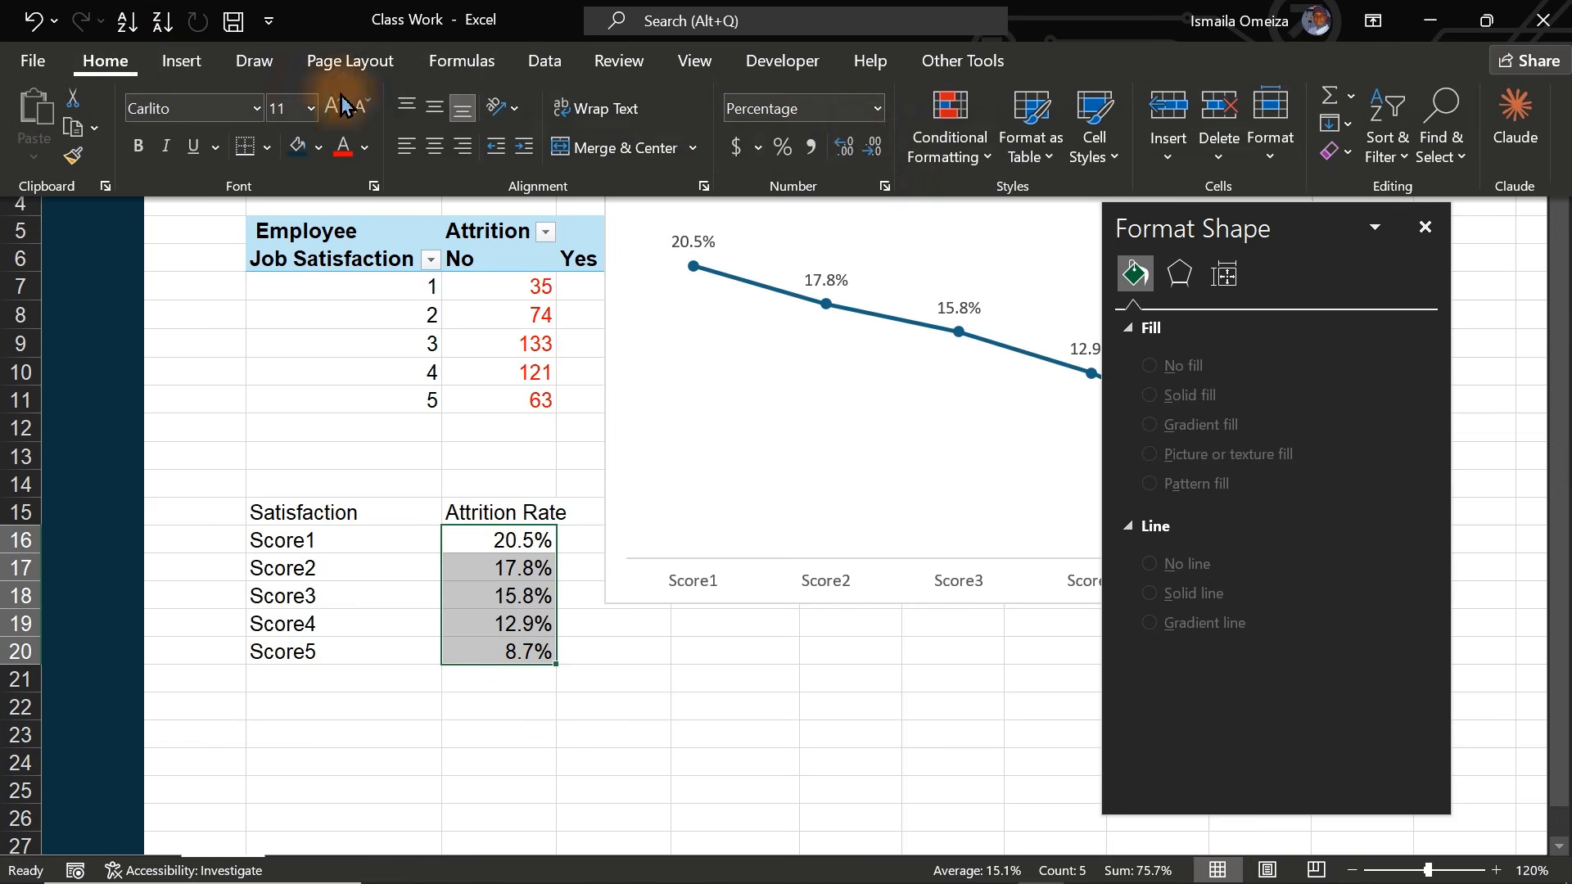
pyautogui.click(875, 150)
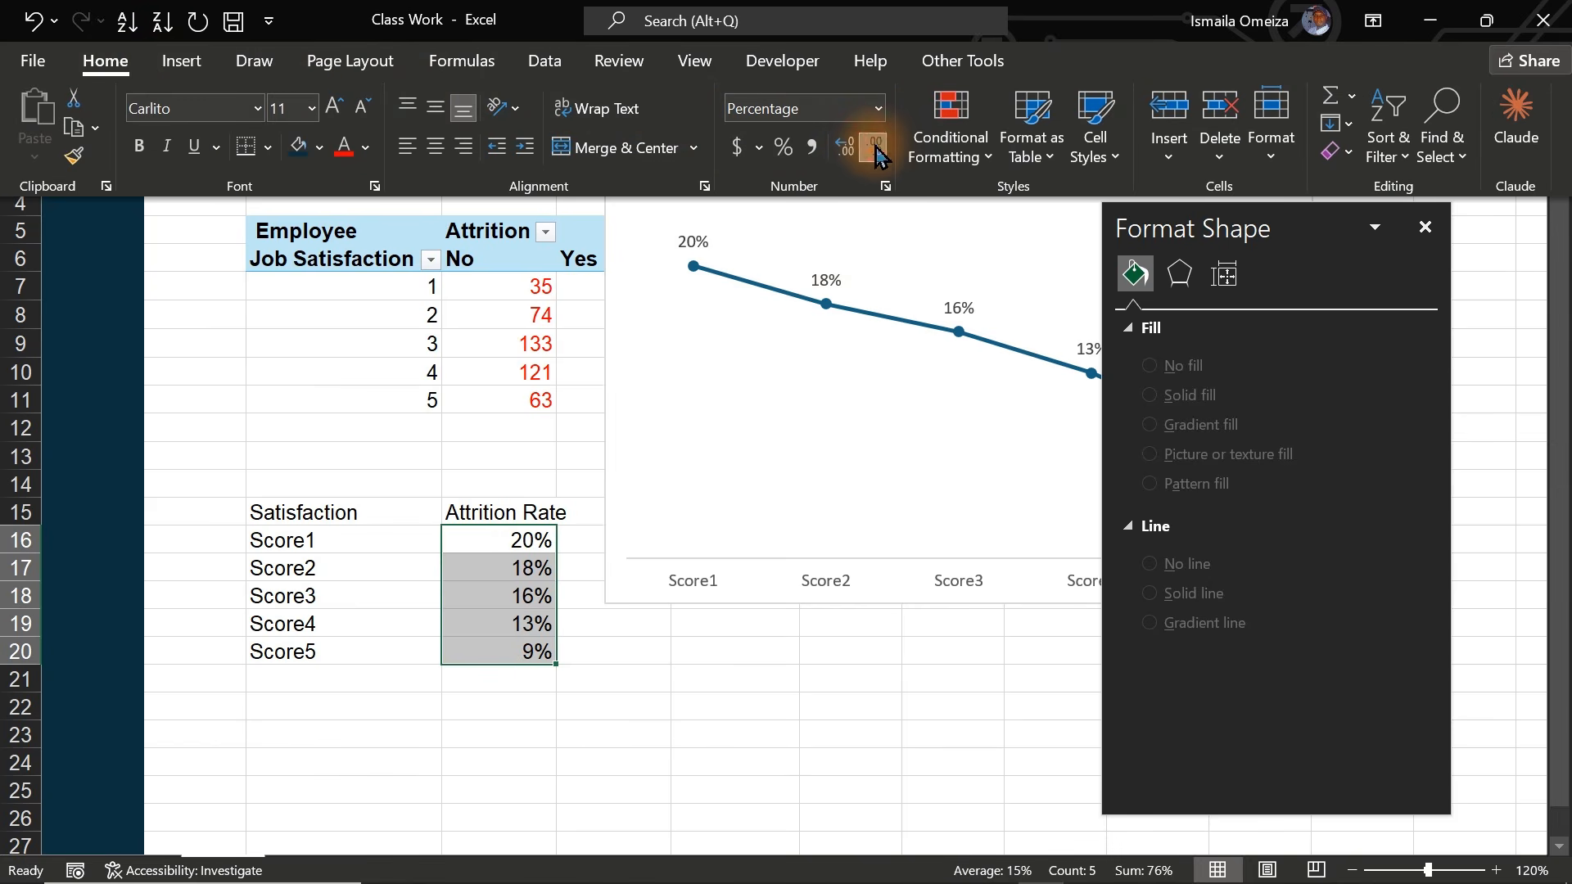
pyautogui.click(806, 712)
# - Move the line chart to the Dashboard sheet and resize it to fit under the Attrition Rate by Job Satisfaction heading
pyautogui.click(814, 186)
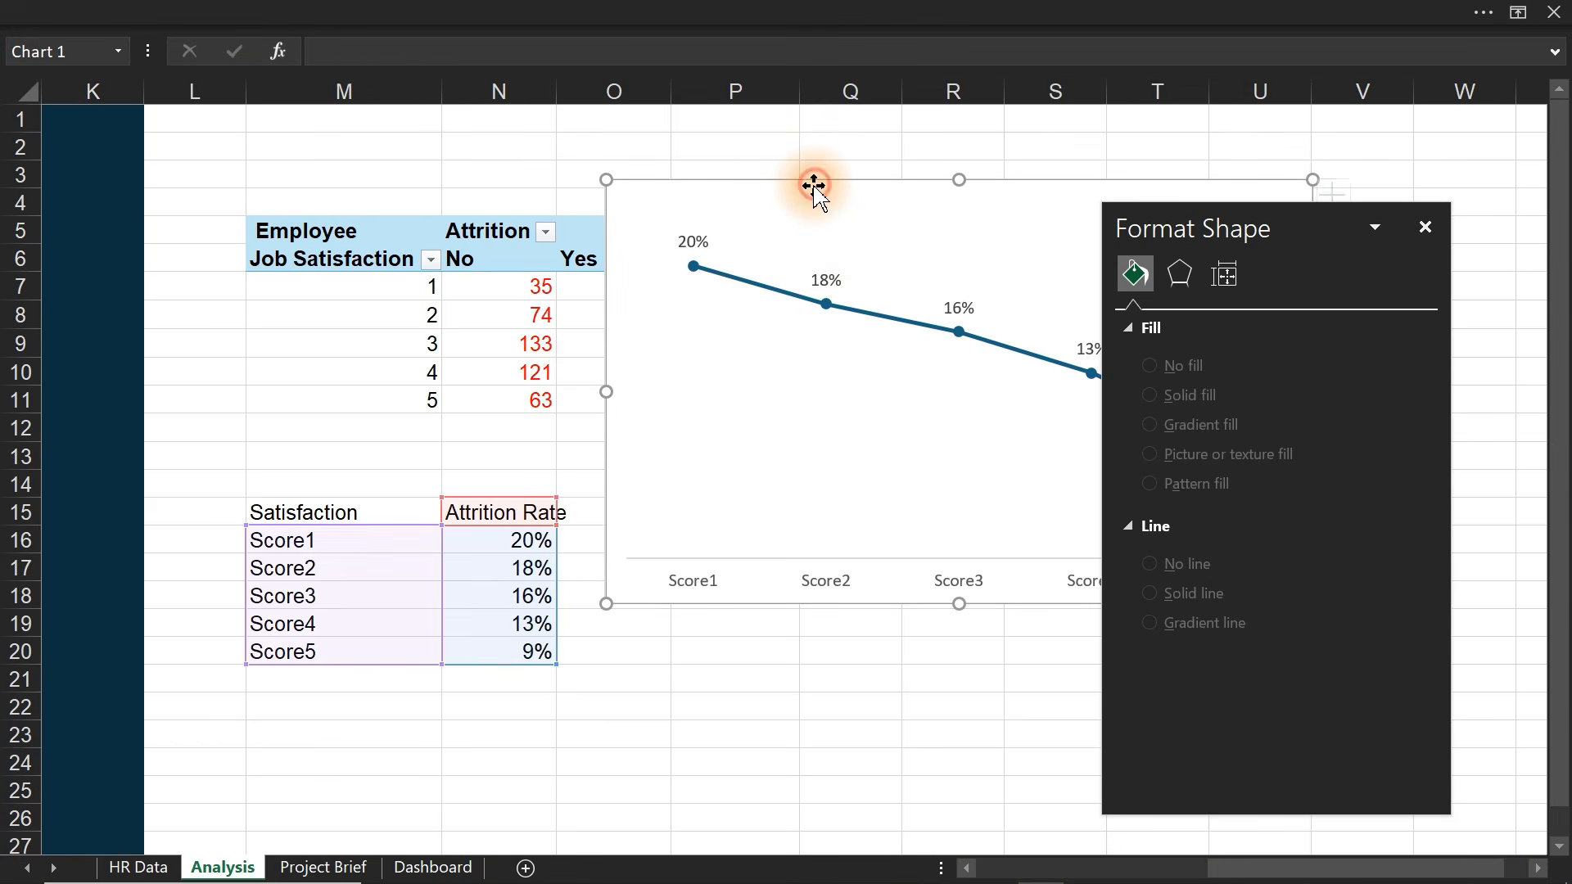
pyautogui.hotkey('ctrl', 'x')
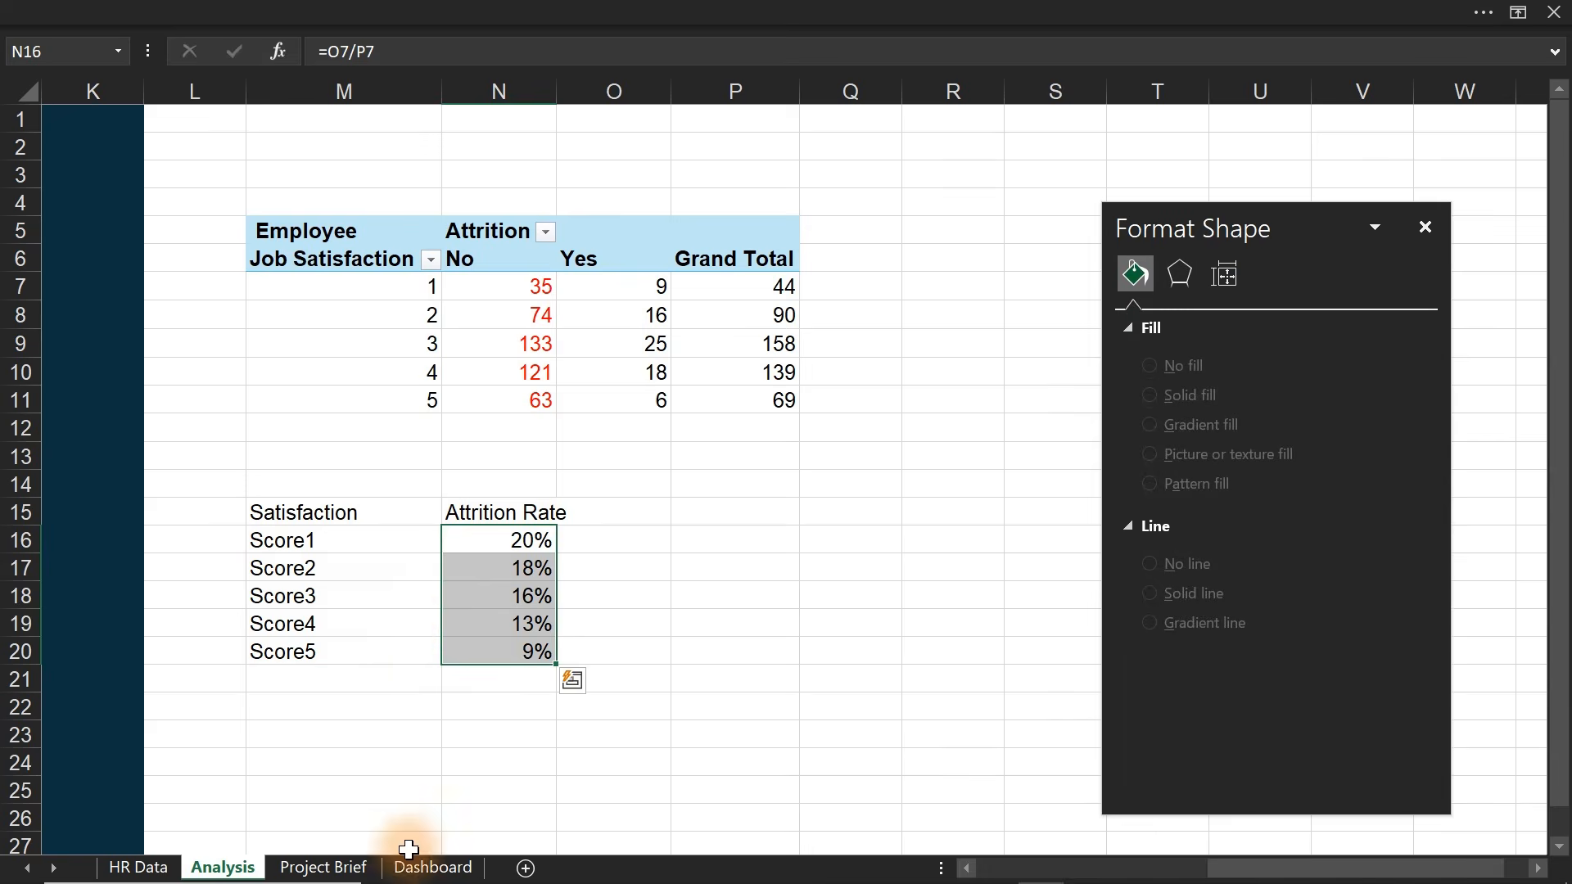
pyautogui.click(433, 866)
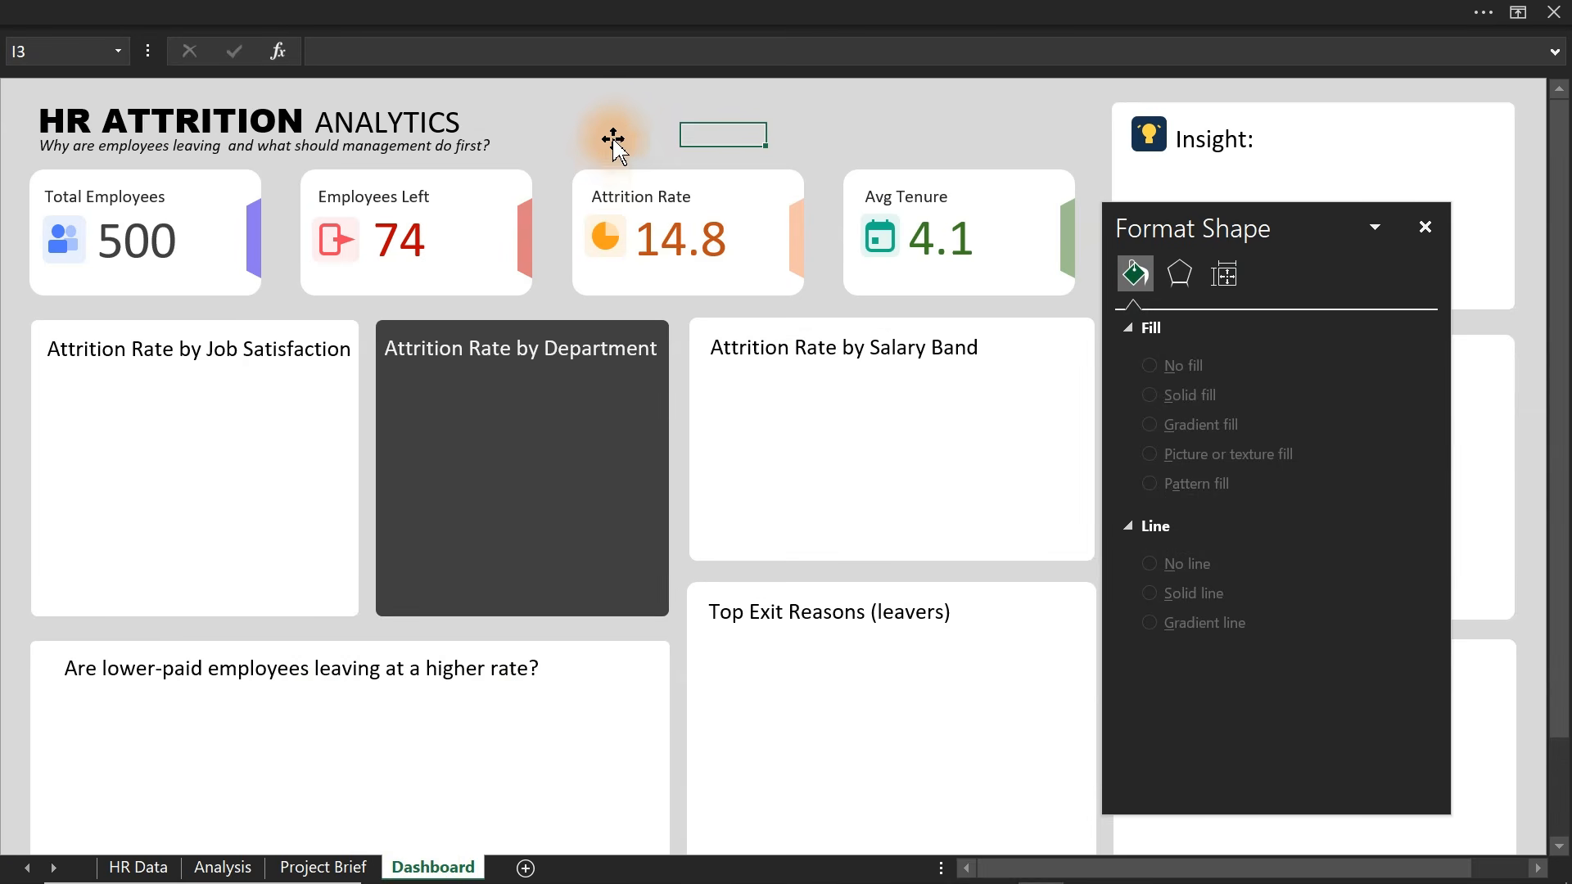
pyautogui.hotkey('ctrl', 'v')
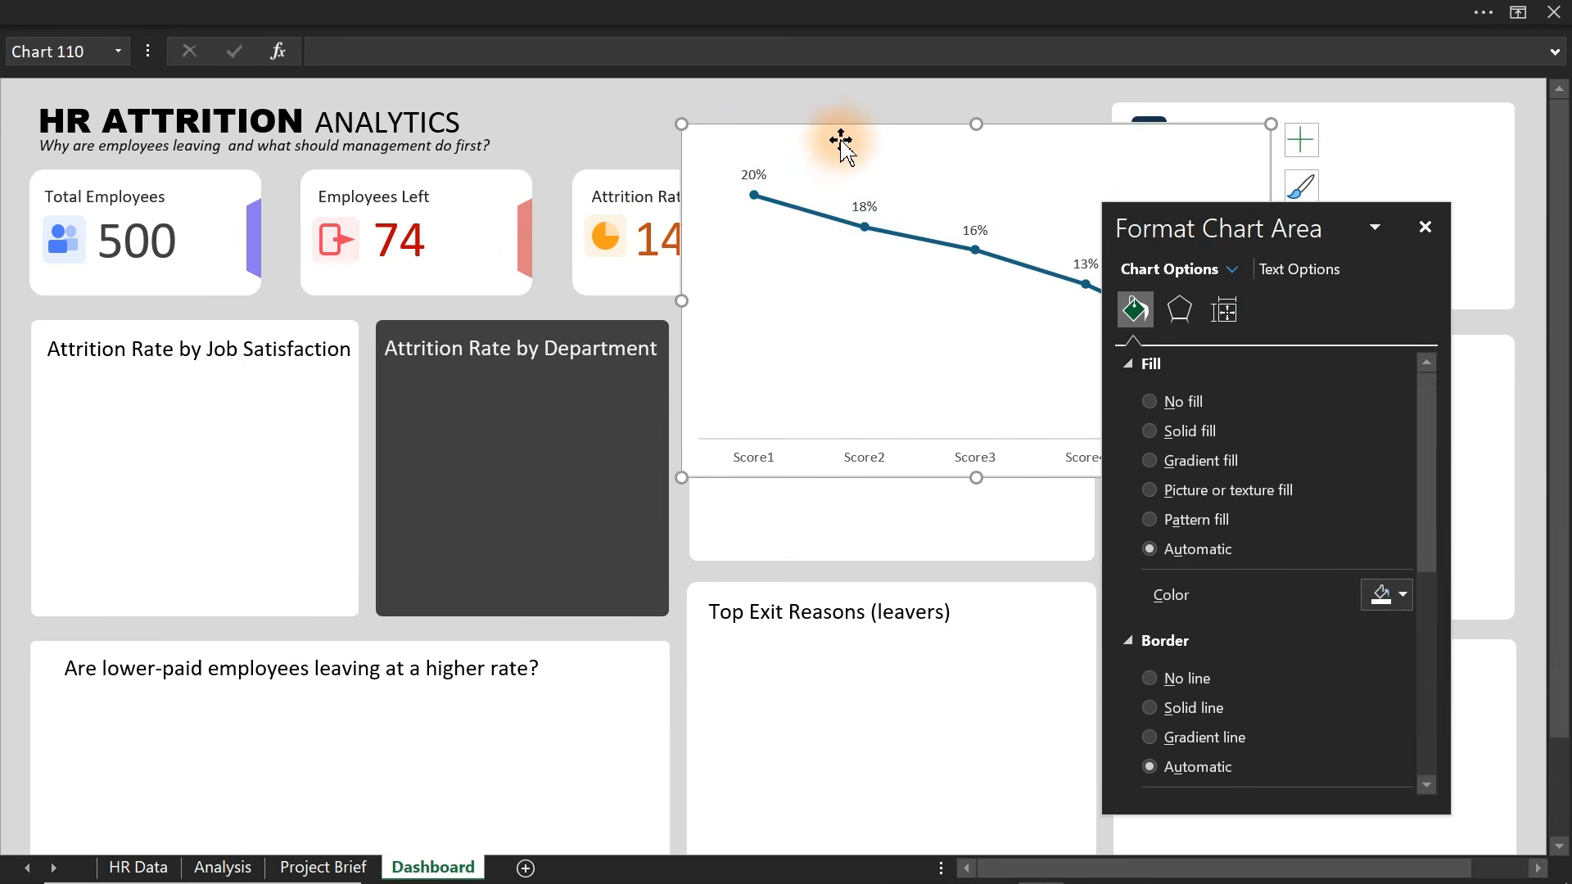
pyautogui.moveTo(841, 133); pyautogui.dragTo(207, 378)
pyautogui.moveTo(640, 723); pyautogui.dragTo(362, 617)
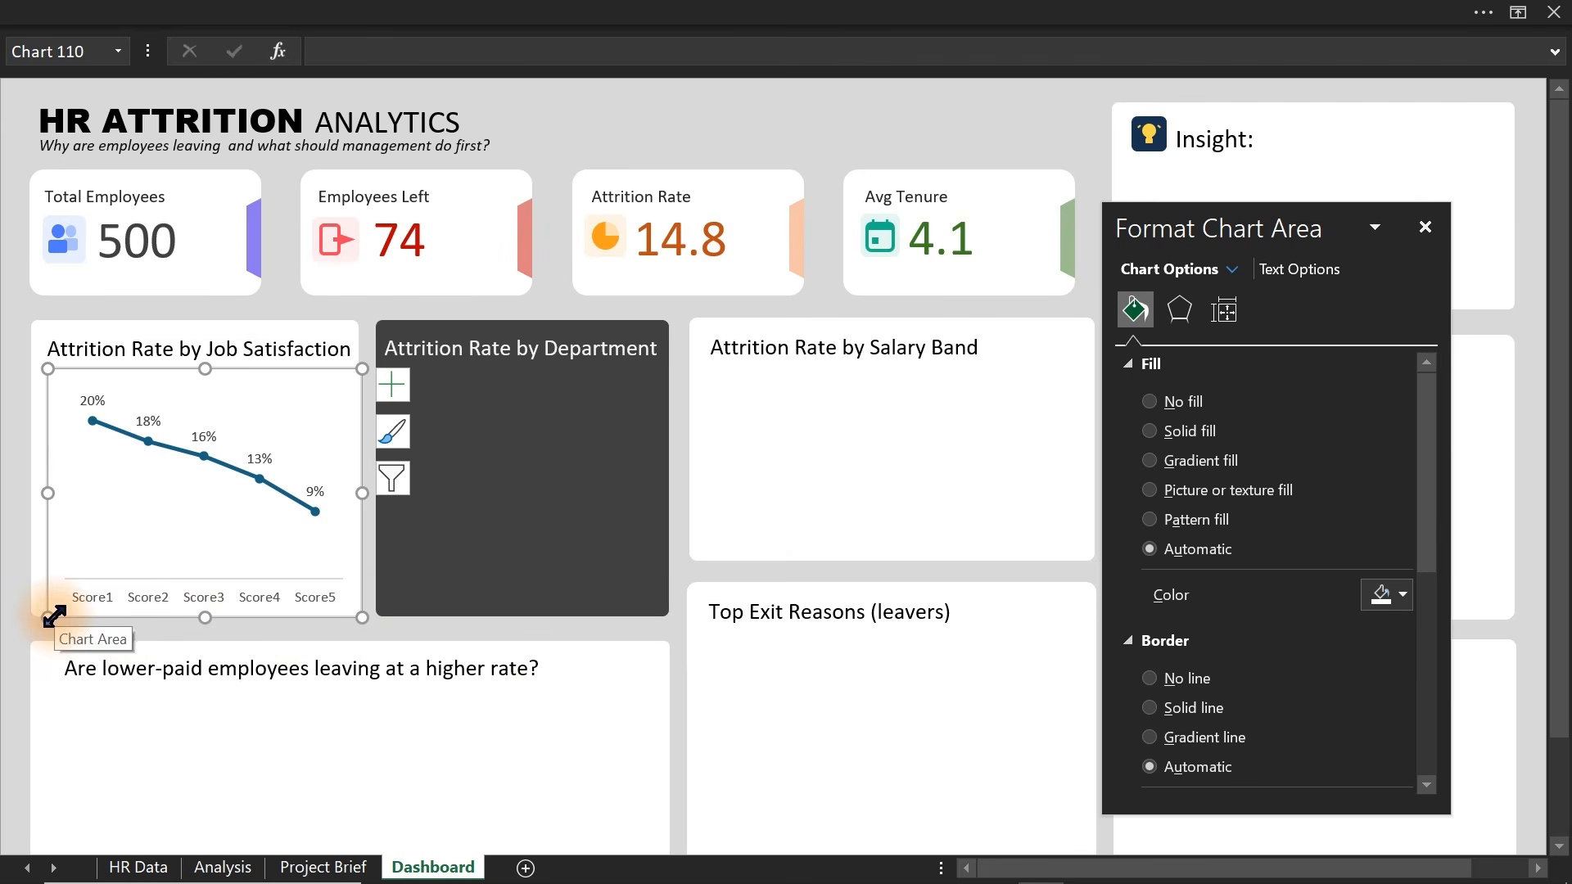
pyautogui.moveTo(54, 615); pyautogui.dragTo(40, 614)
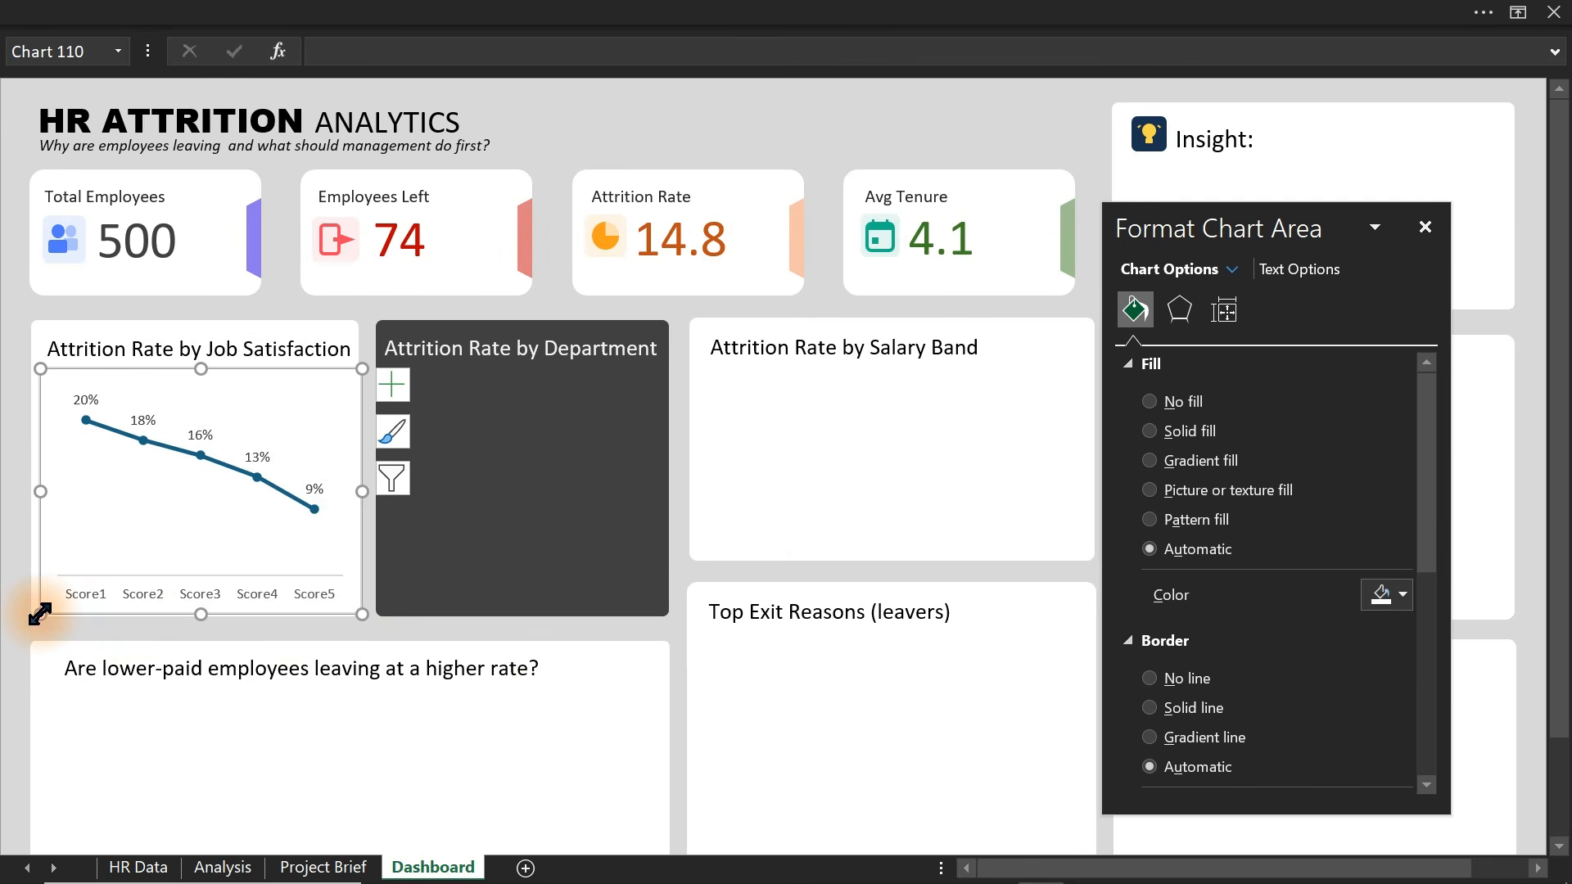
# - Set the dashboard line chart's area to No fill and its border to No line
pyautogui.click(1150, 401)
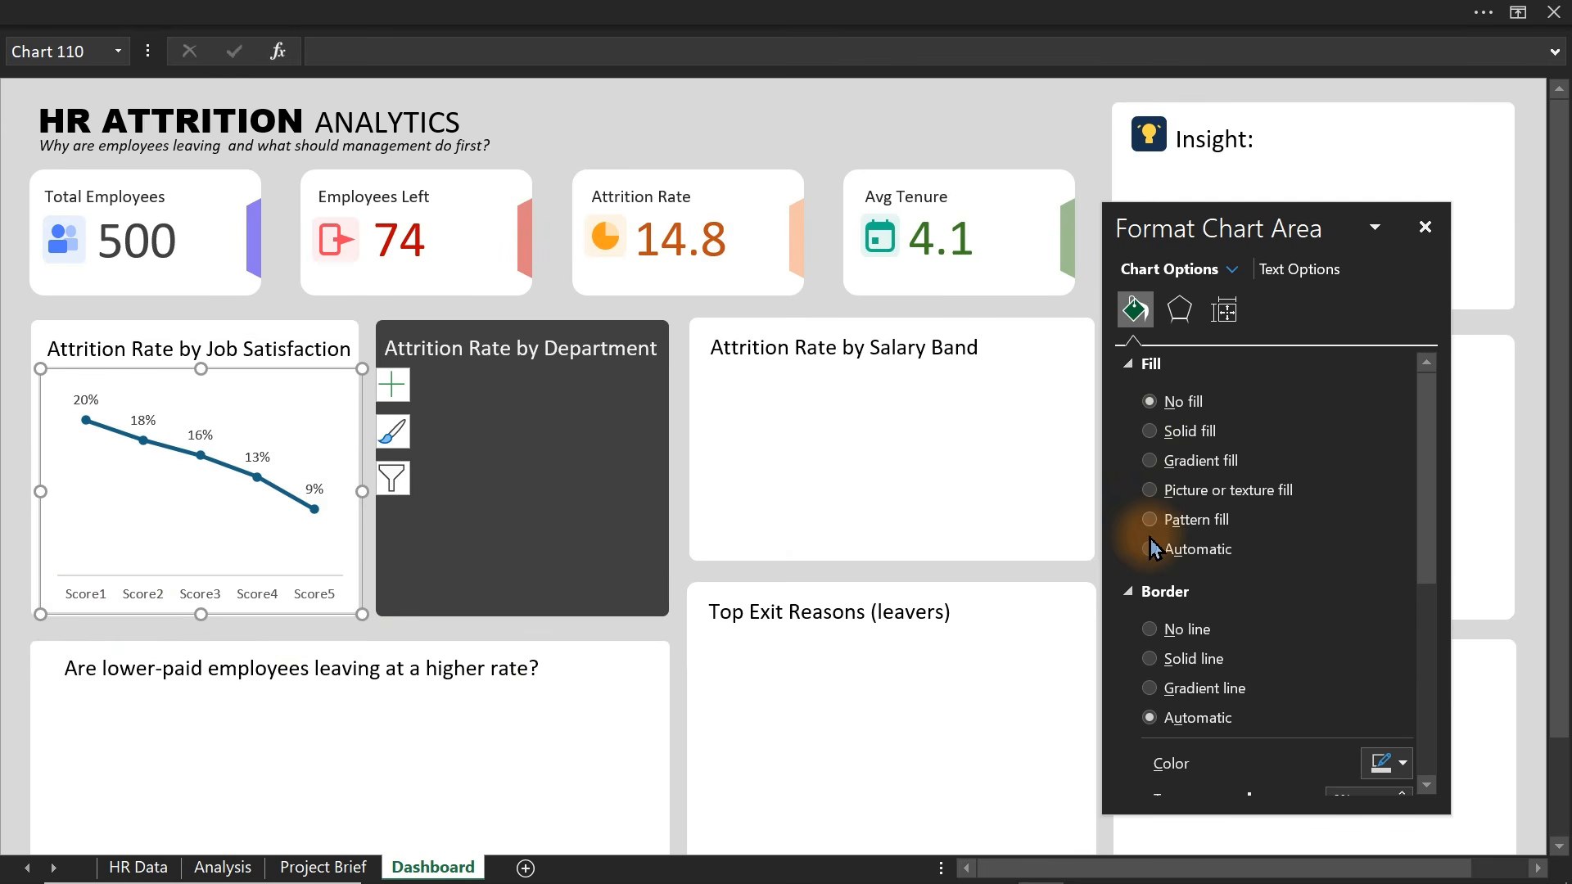
pyautogui.click(1150, 629)
pyautogui.click(753, 110)
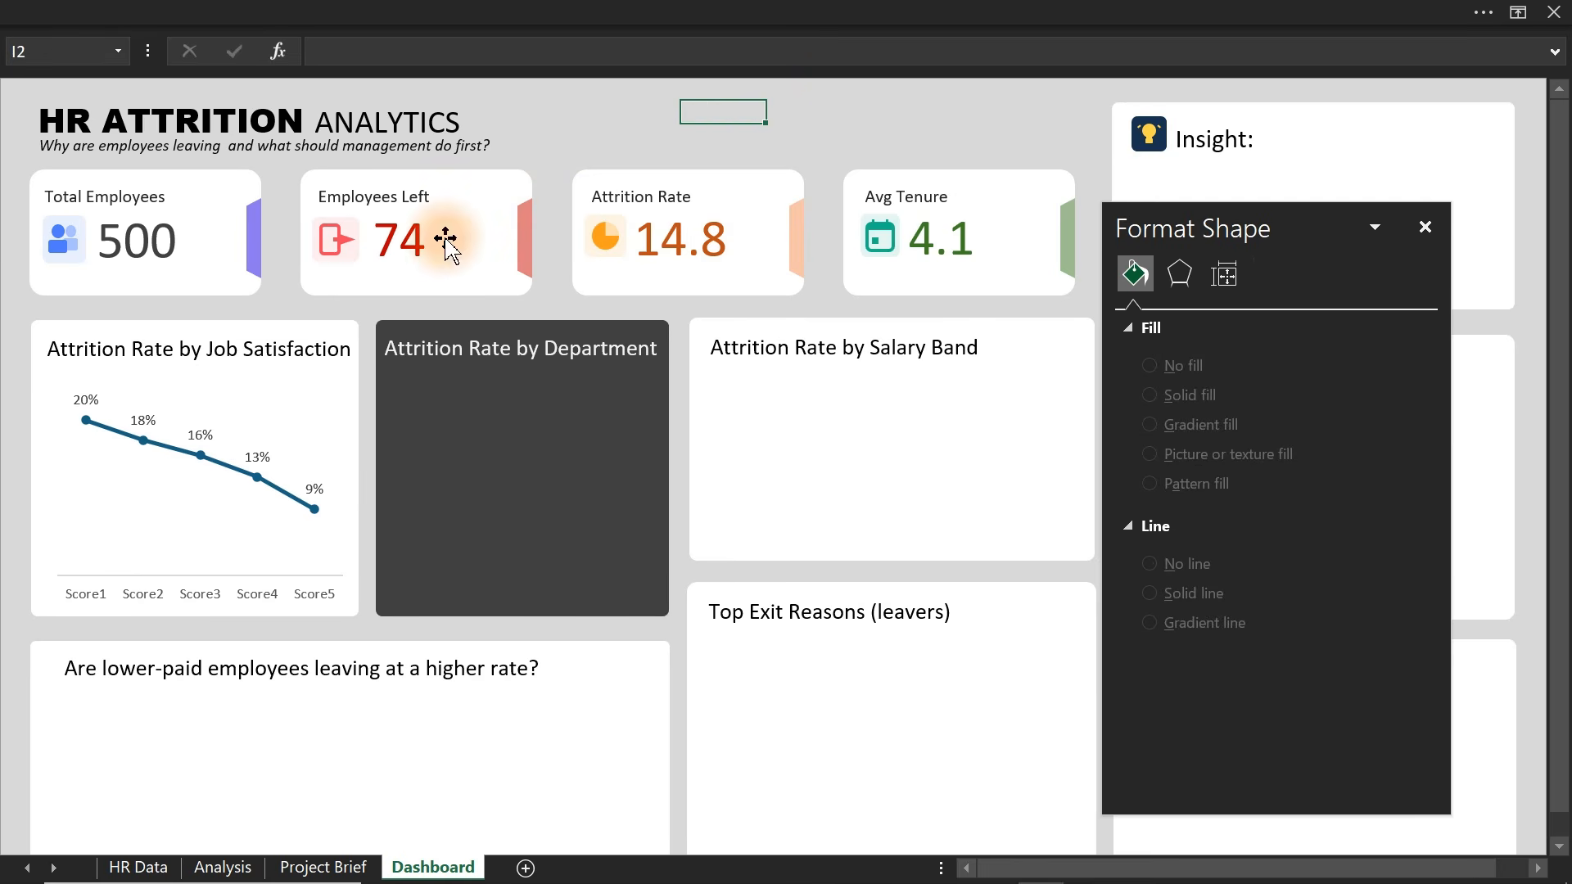
# - Review the Project Brief question on job satisfaction and attrition, and compare Score1, Score2 and Score5 in the dashboard chart
pyautogui.click(226, 870)
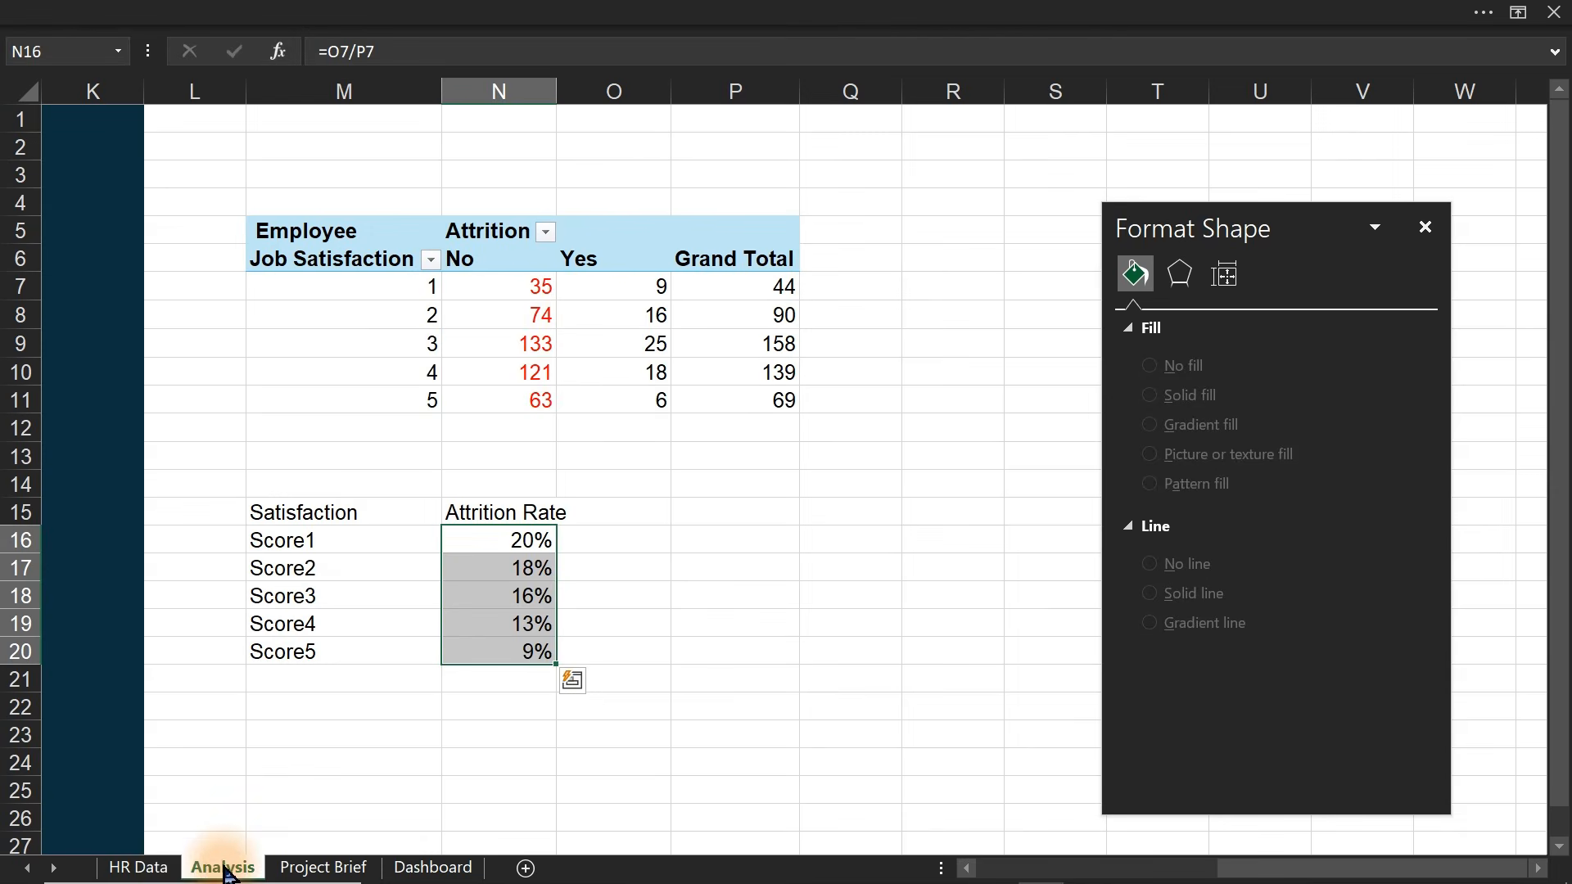
pyautogui.click(292, 869)
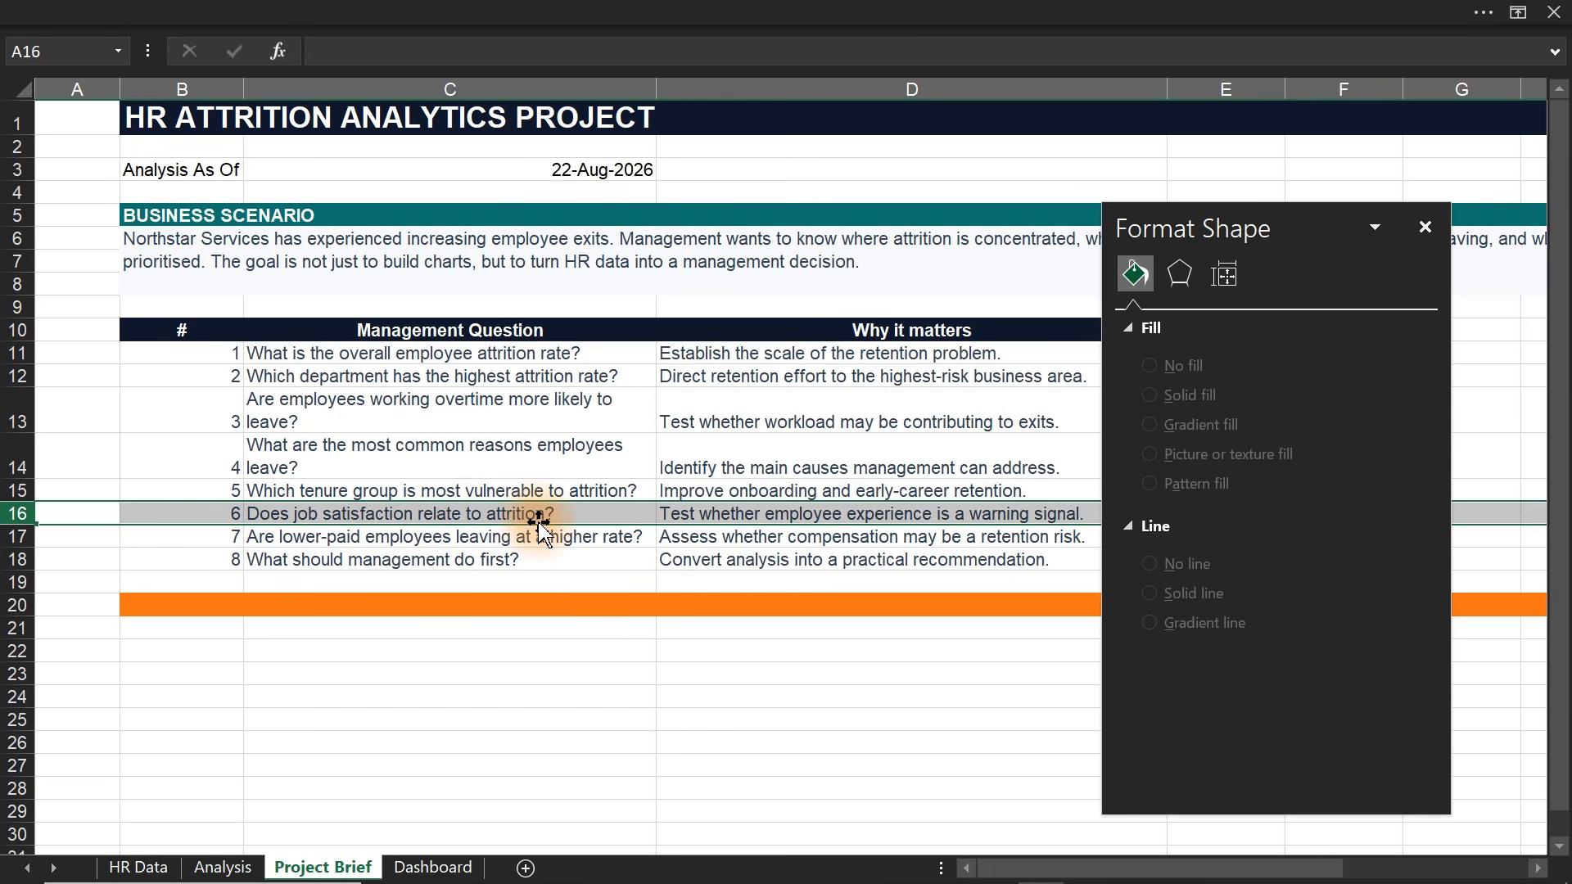
pyautogui.click(455, 866)
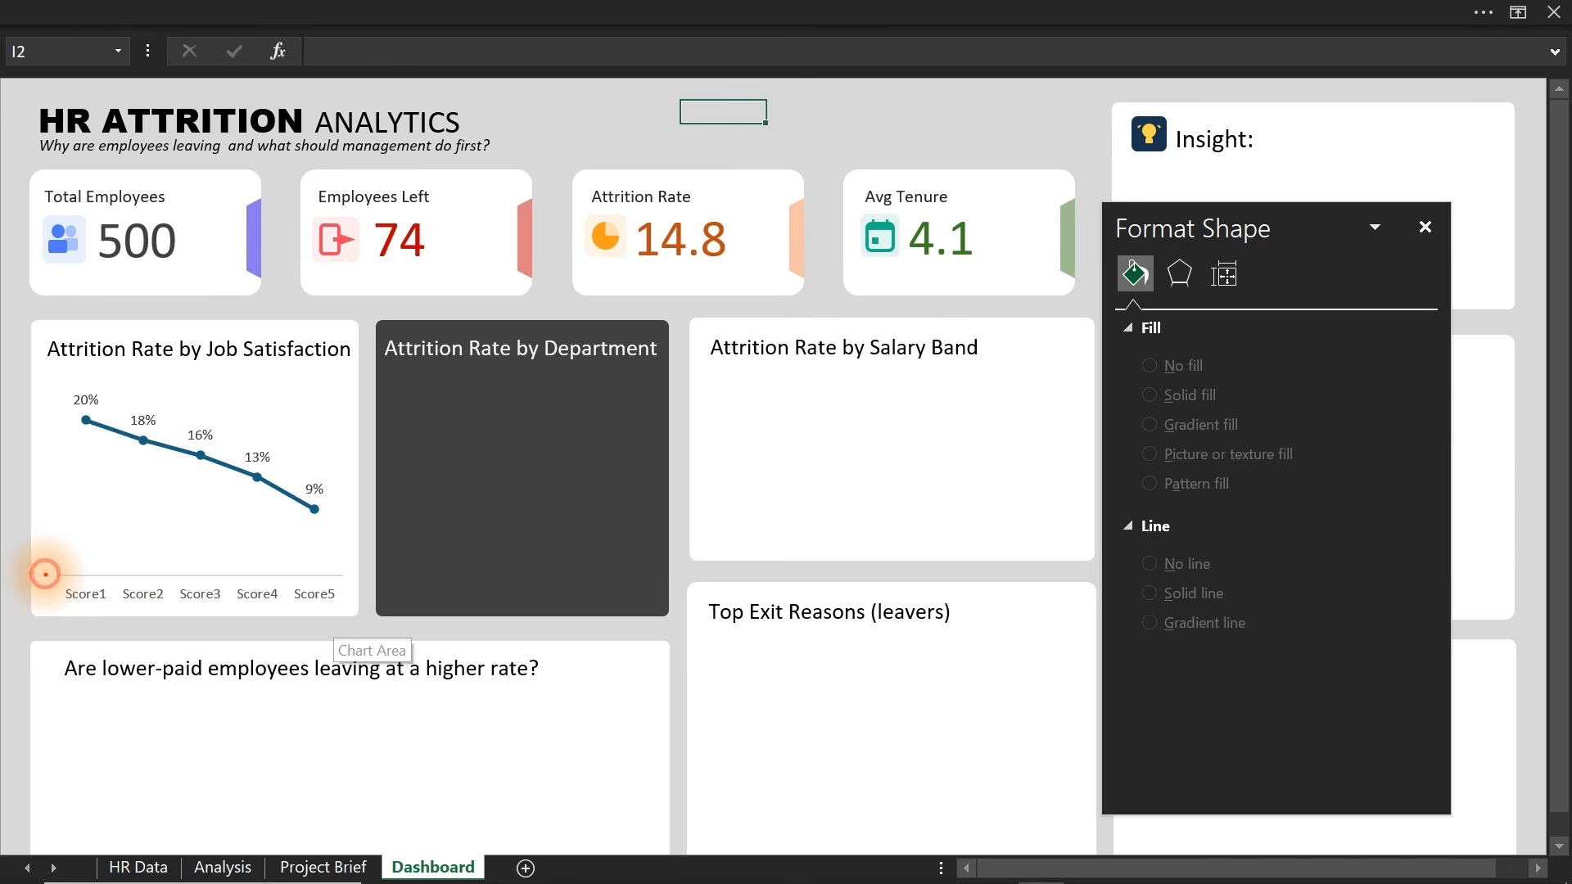
pyautogui.moveTo(45, 574); pyautogui.dragTo(174, 619)
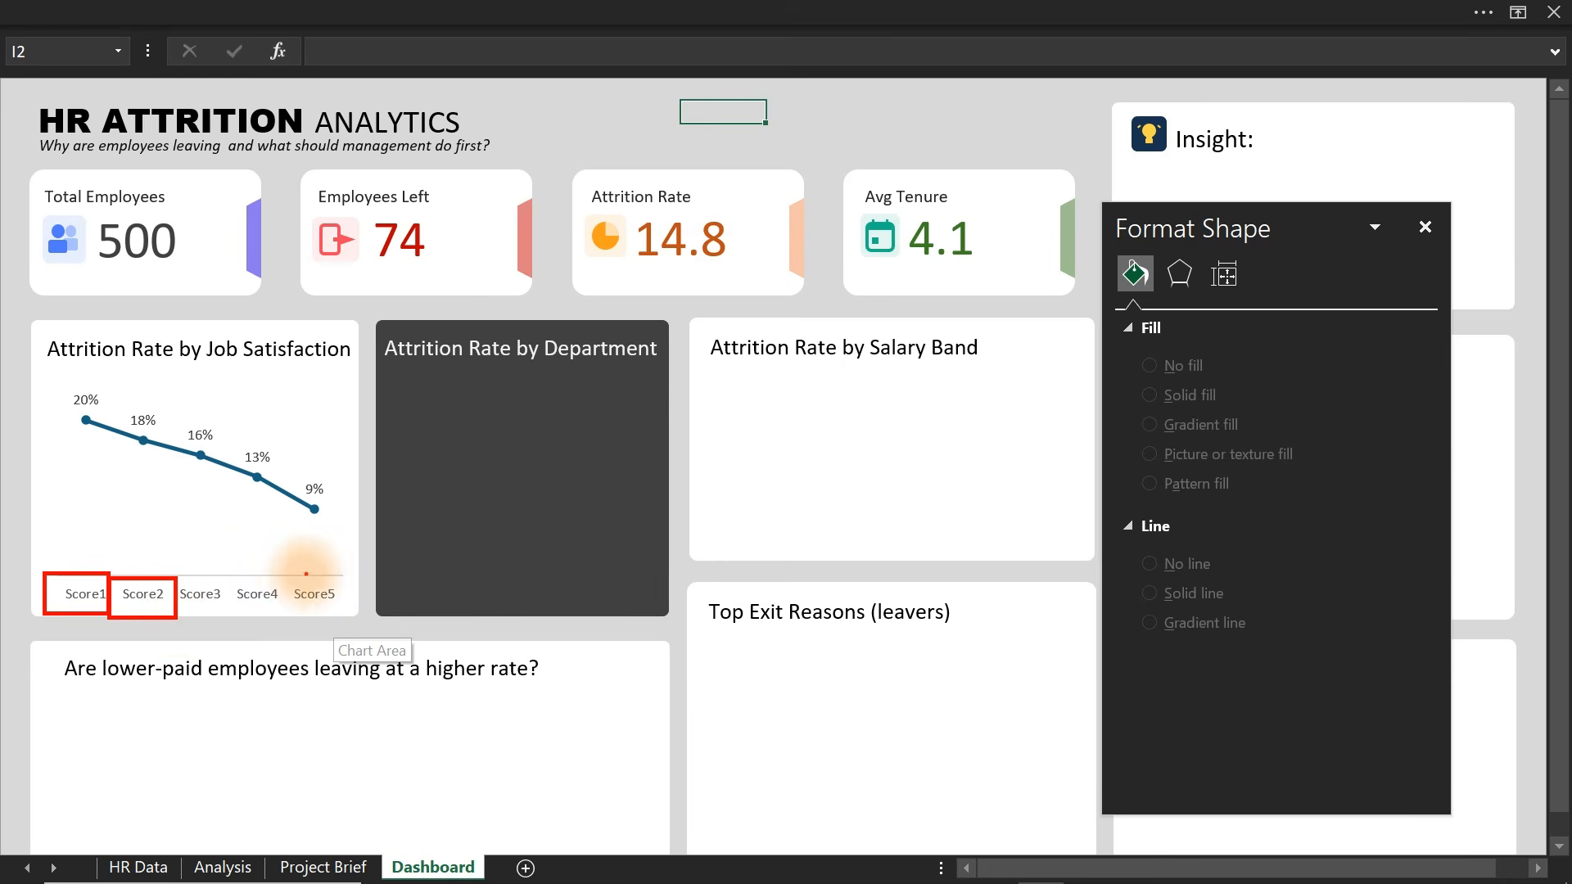
pyautogui.moveTo(275, 576); pyautogui.dragTo(352, 619)
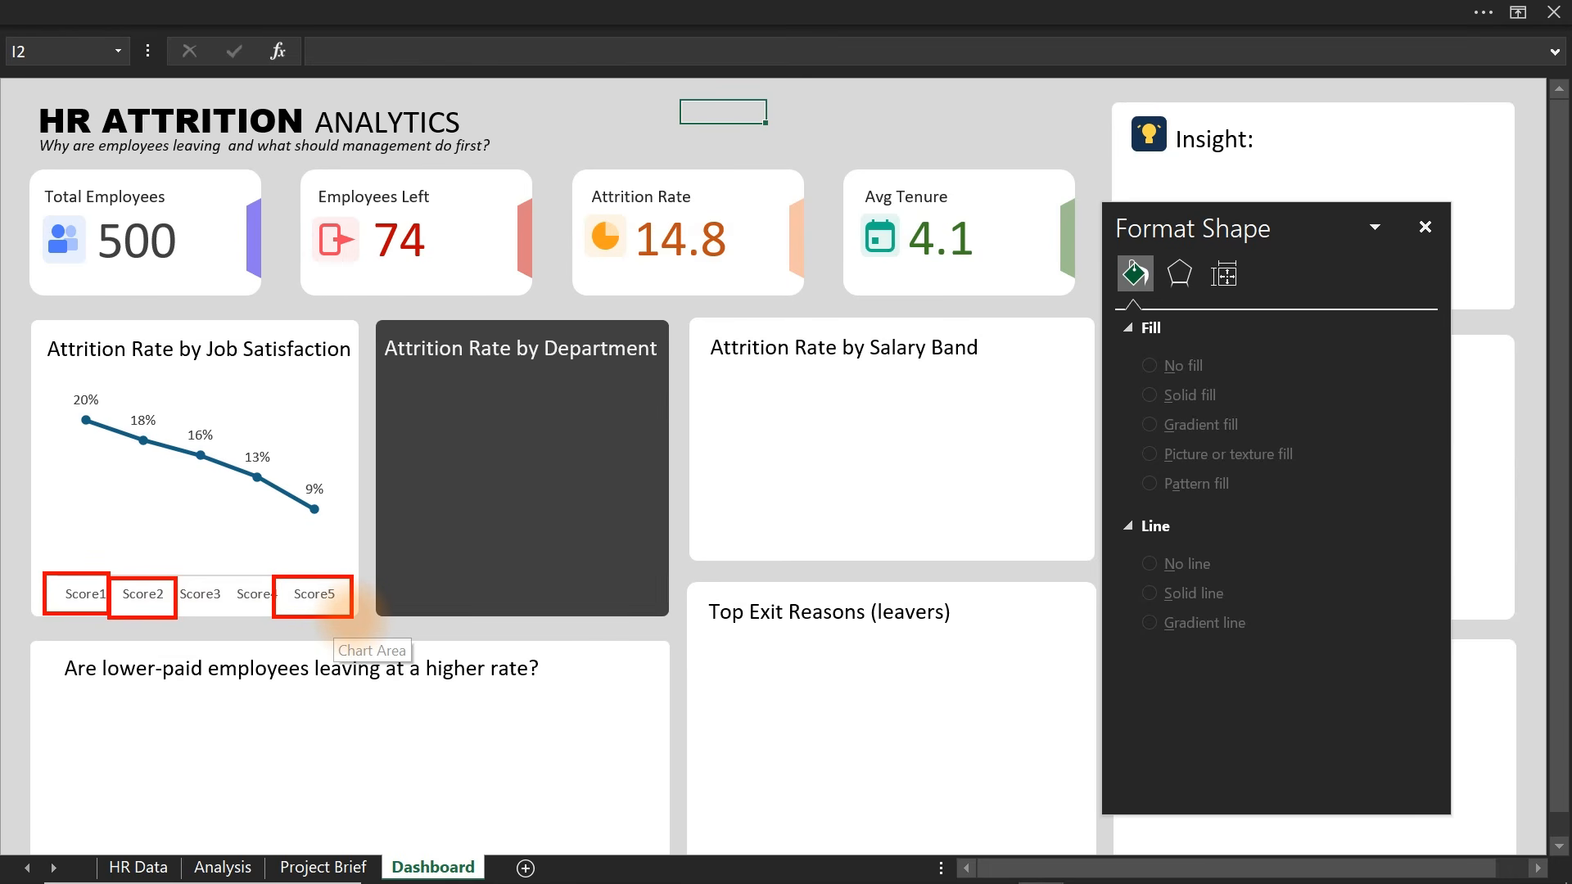
pyautogui.press('Escape')
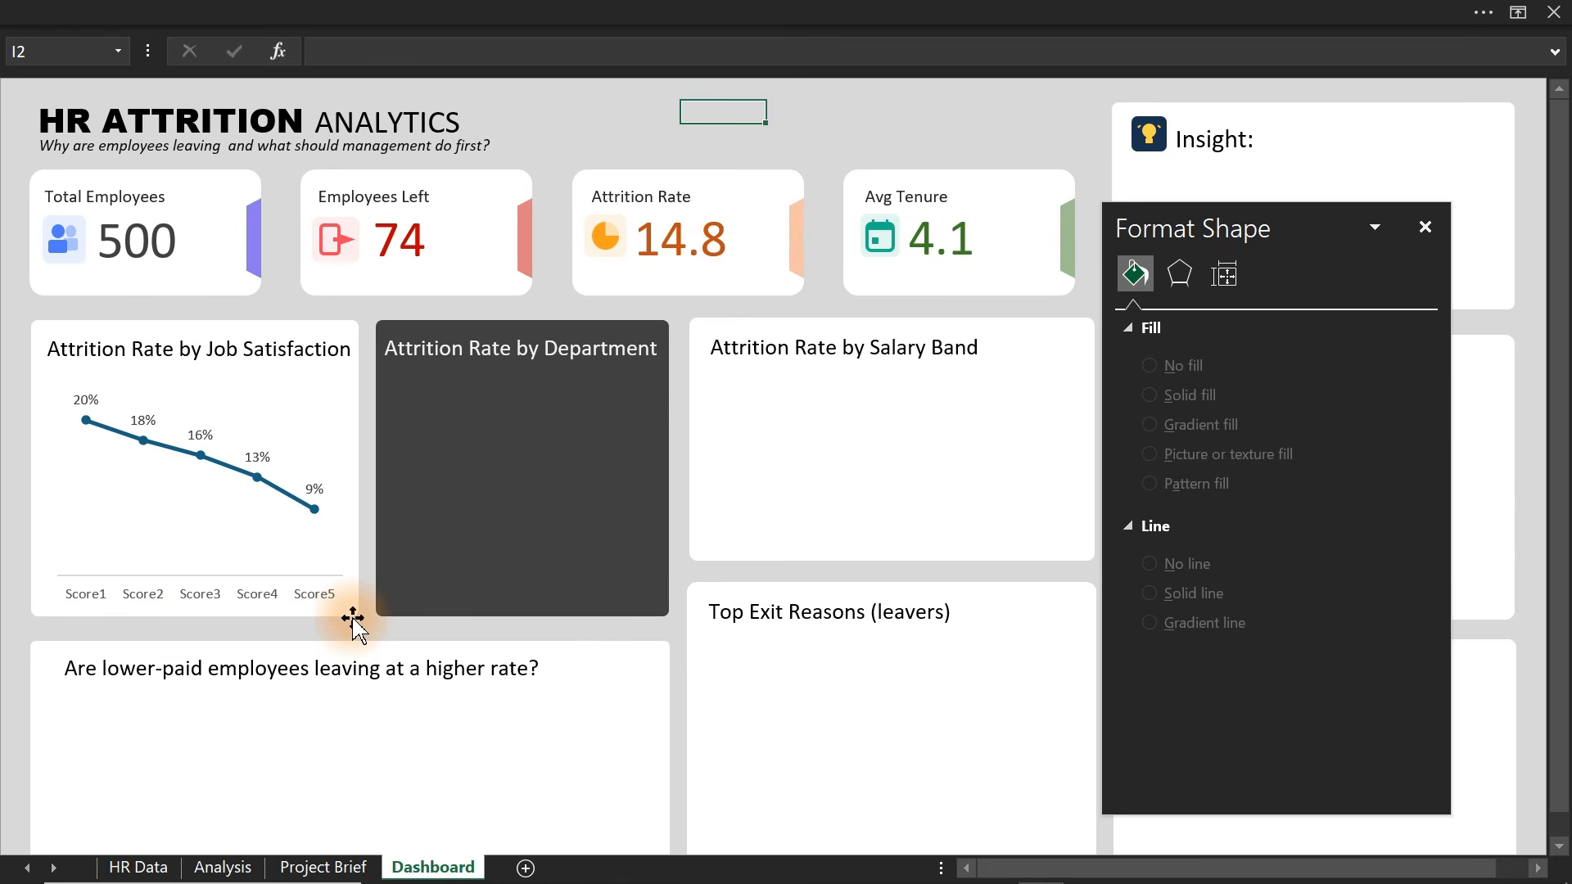
# - Close the Format Shape pane so the whole dashboard is in view
pyautogui.click(435, 867)
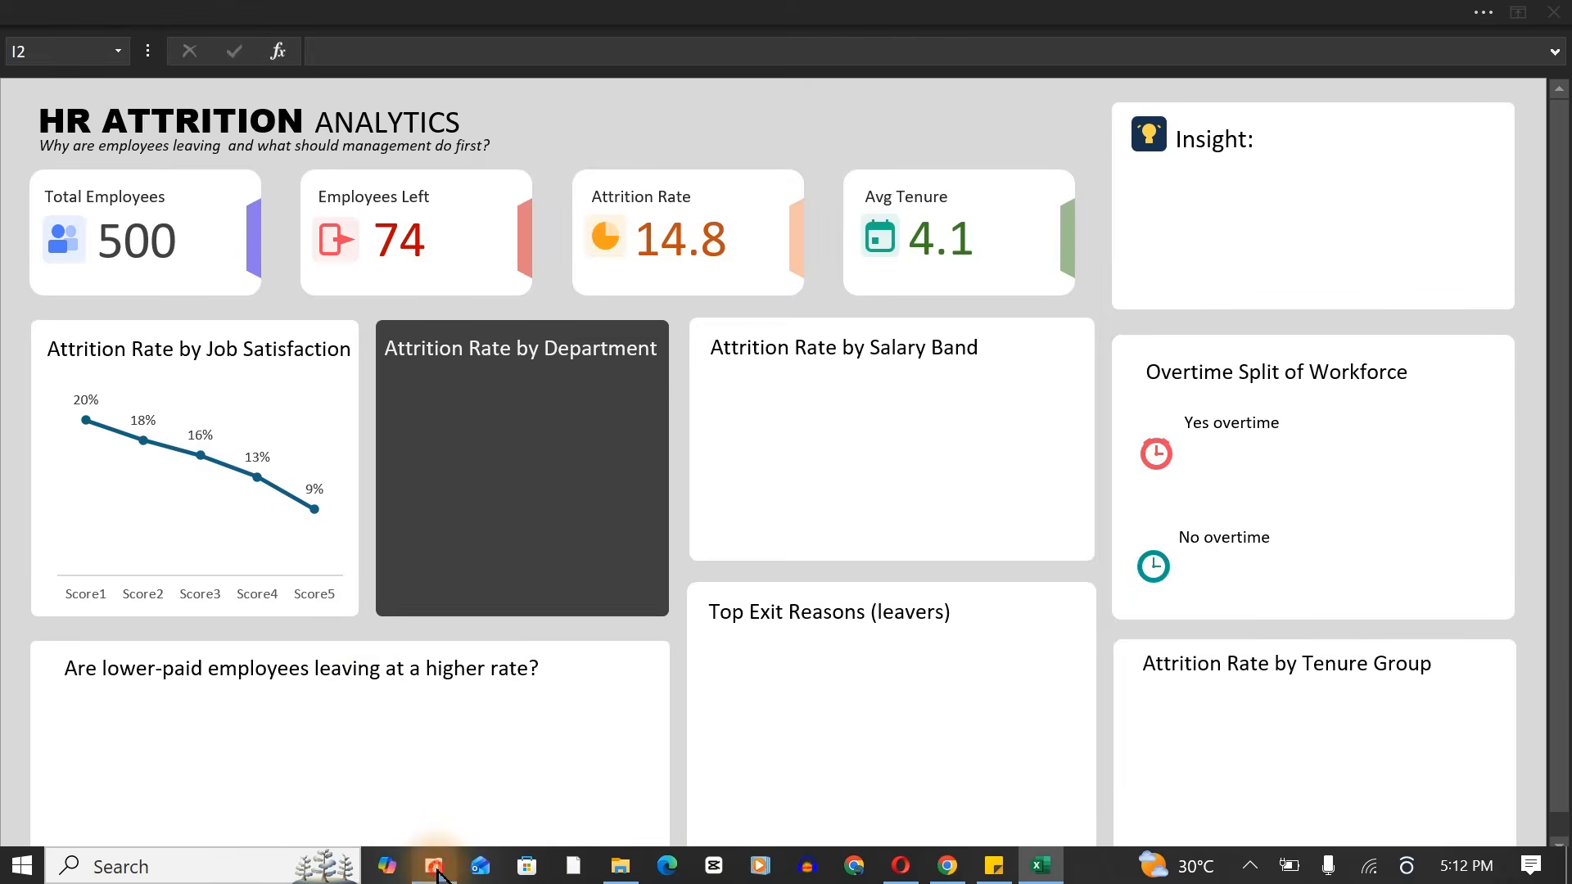
pyautogui.click(623, 447)
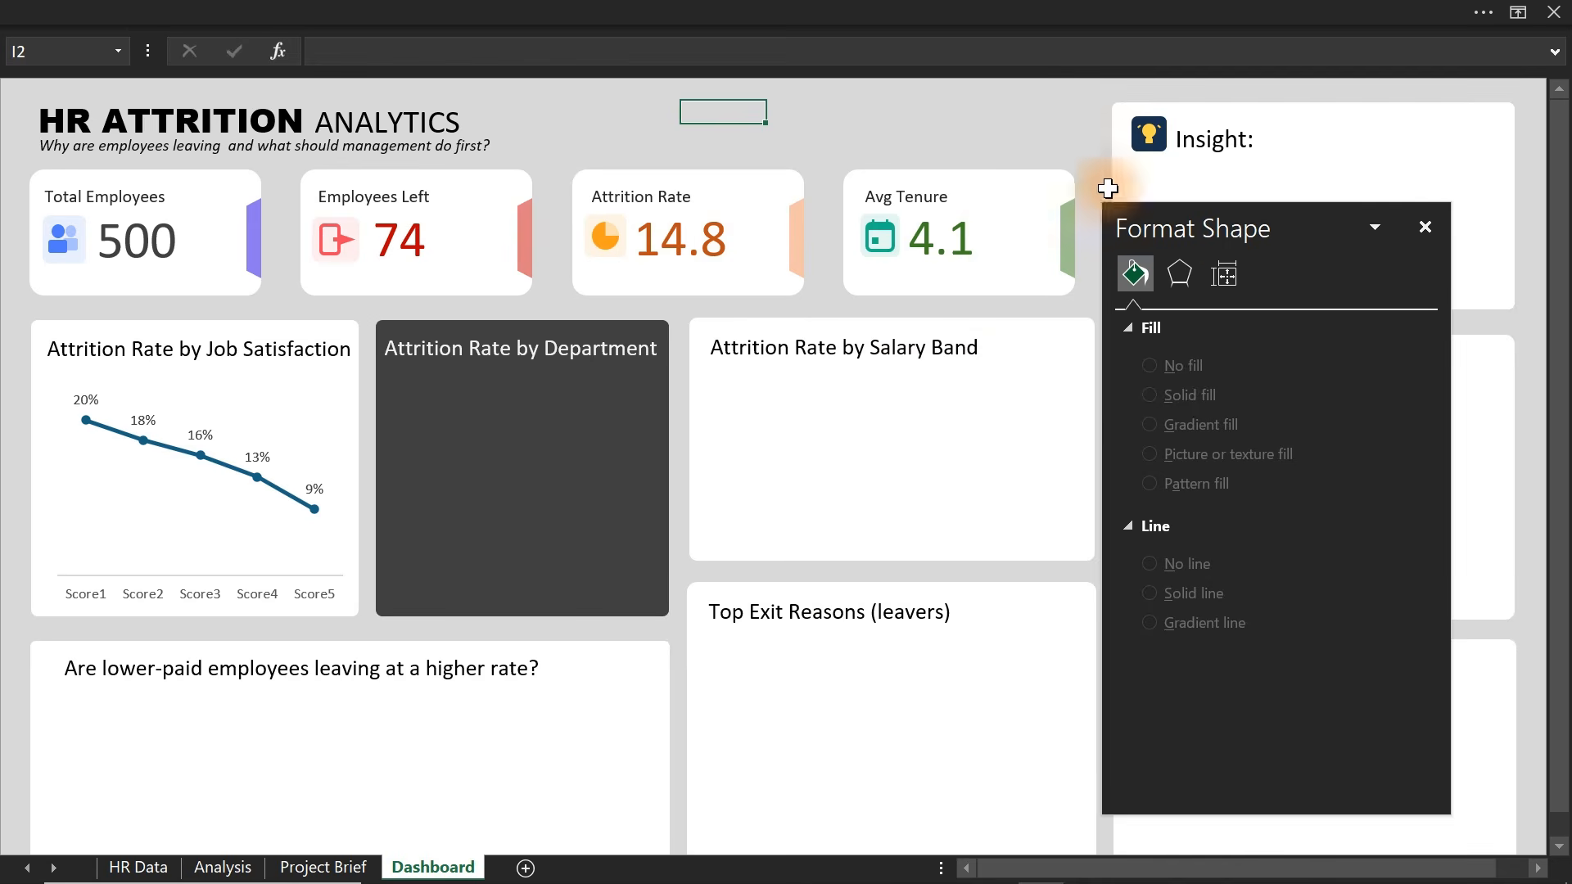
pyautogui.click(1425, 228)
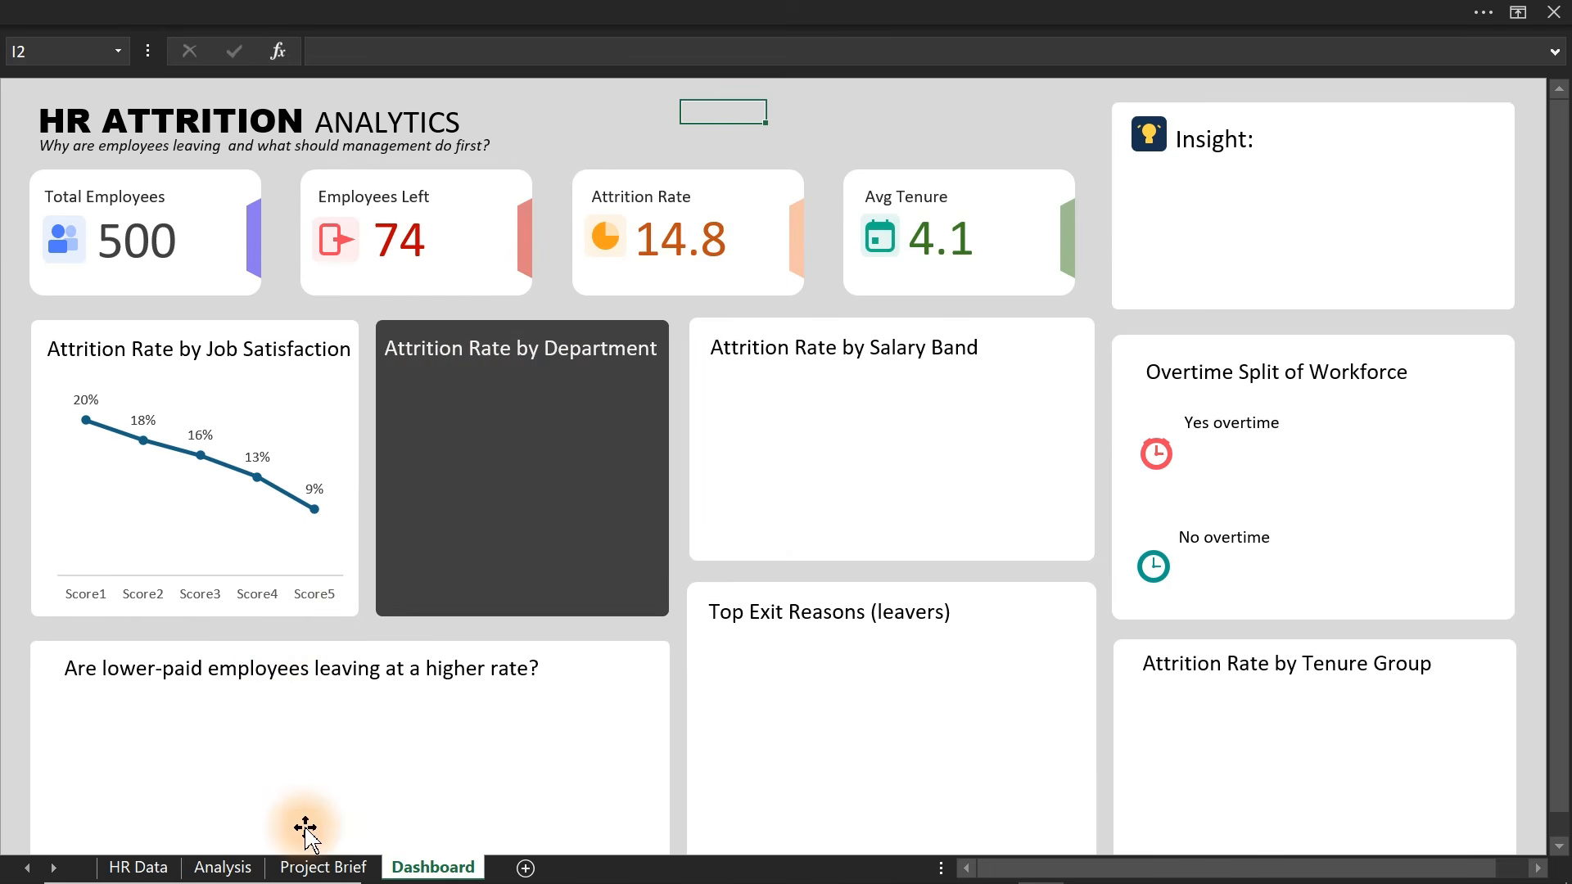
# - On the Project Brief sheet, colour the question about the department with the highest attrition rate red
pyautogui.click(314, 867)
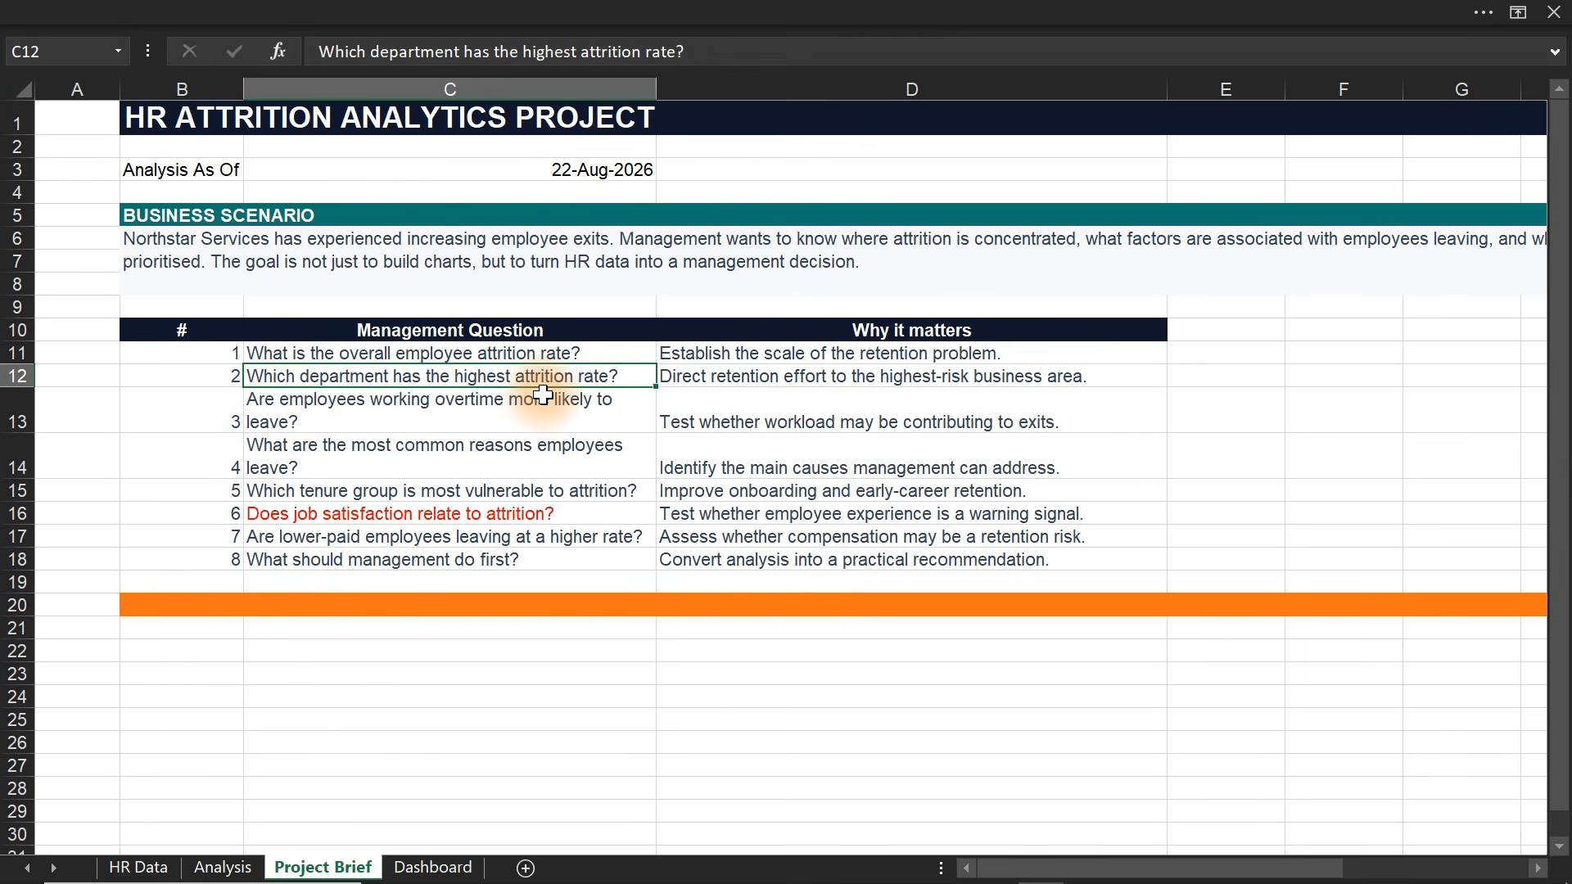
pyautogui.click(245, 10)
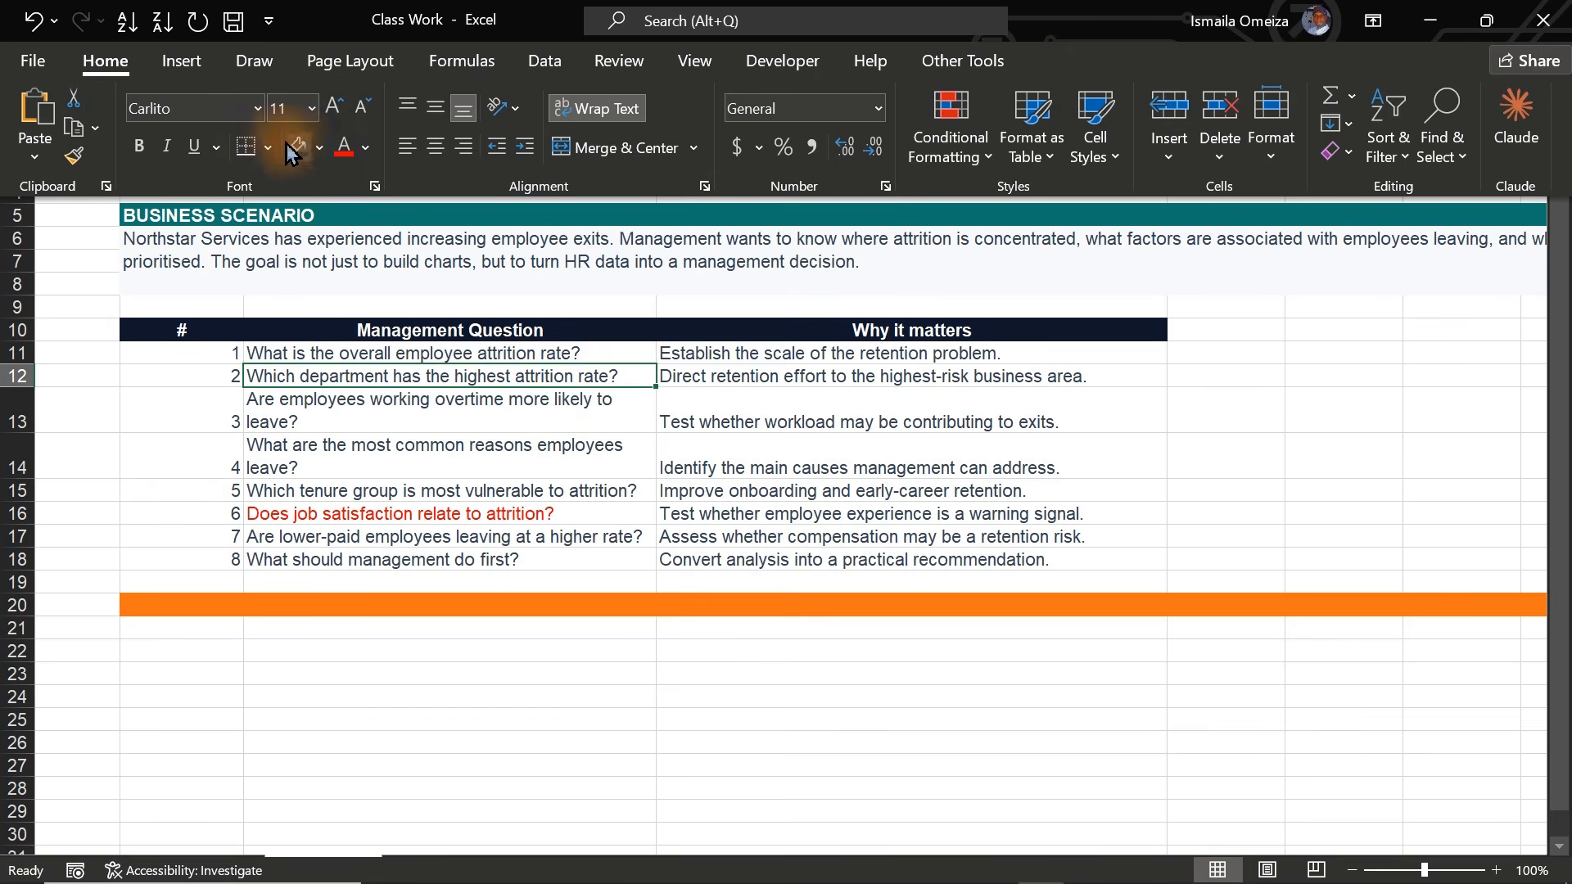
pyautogui.click(477, 691)
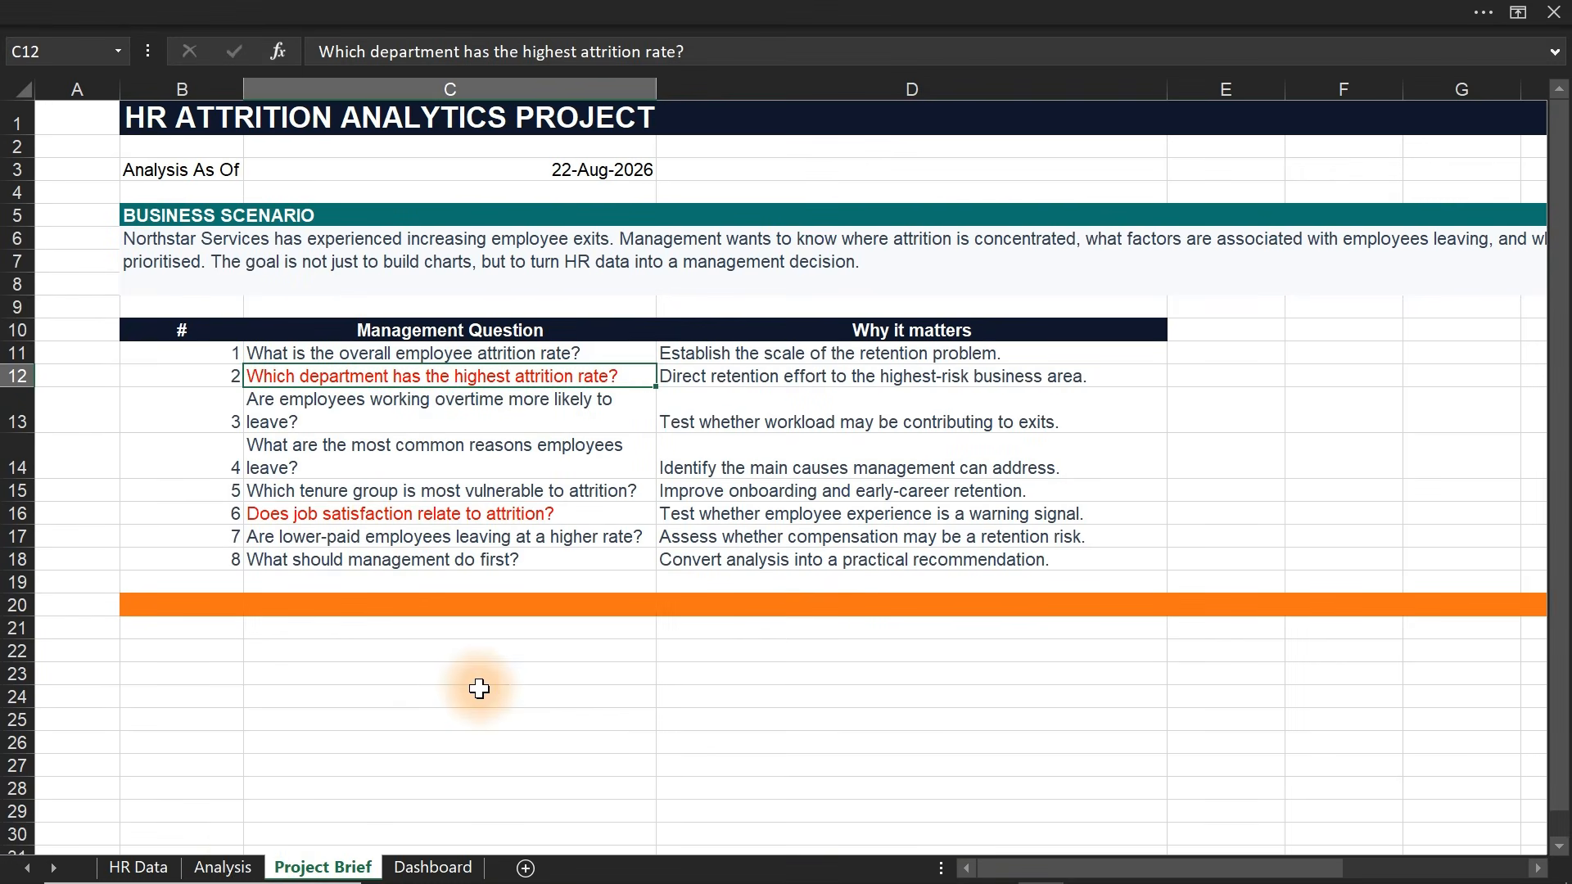
# - On the Analysis sheet, copy the job satisfaction pivot table and paste the copy at T5
pyautogui.click(227, 869)
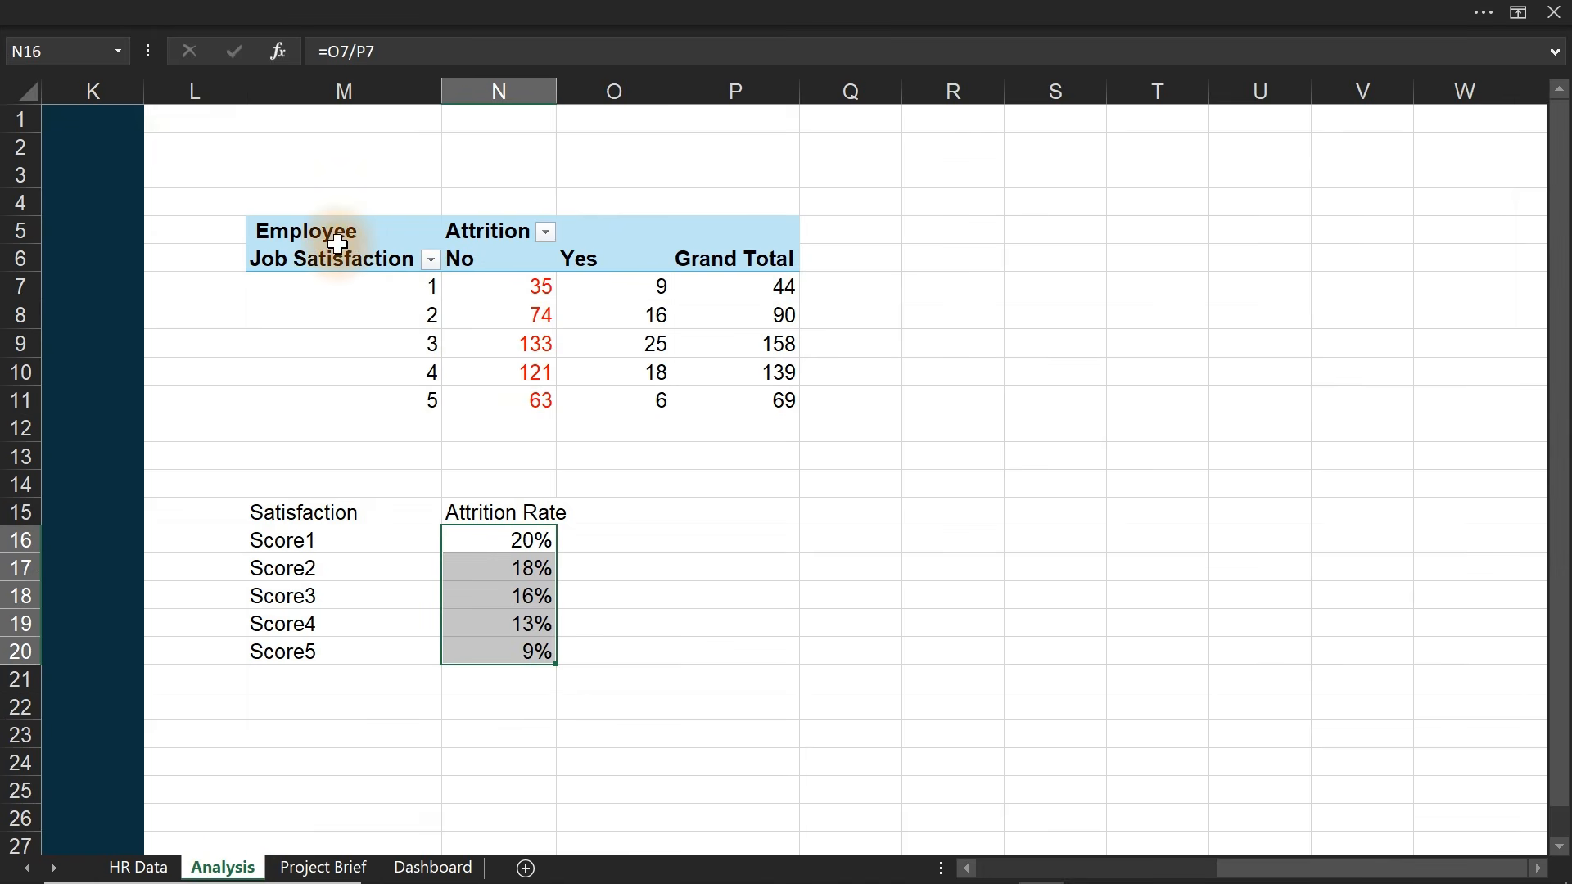
pyautogui.moveTo(324, 234); pyautogui.dragTo(739, 393)
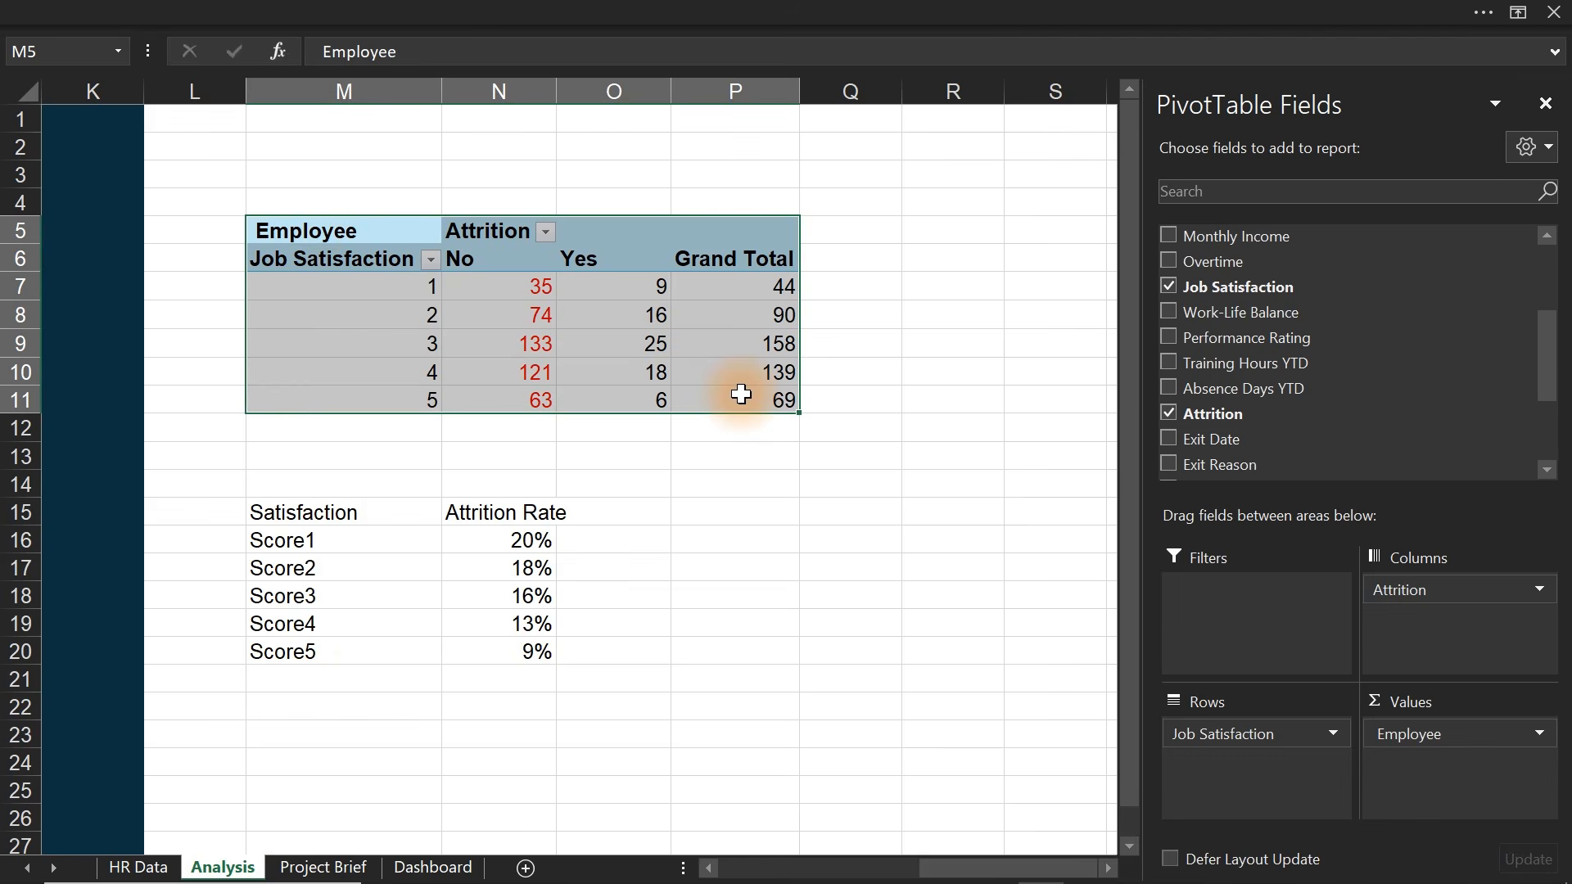
pyautogui.hotkey('ctrl', 'c')
pyautogui.click(1062, 250)
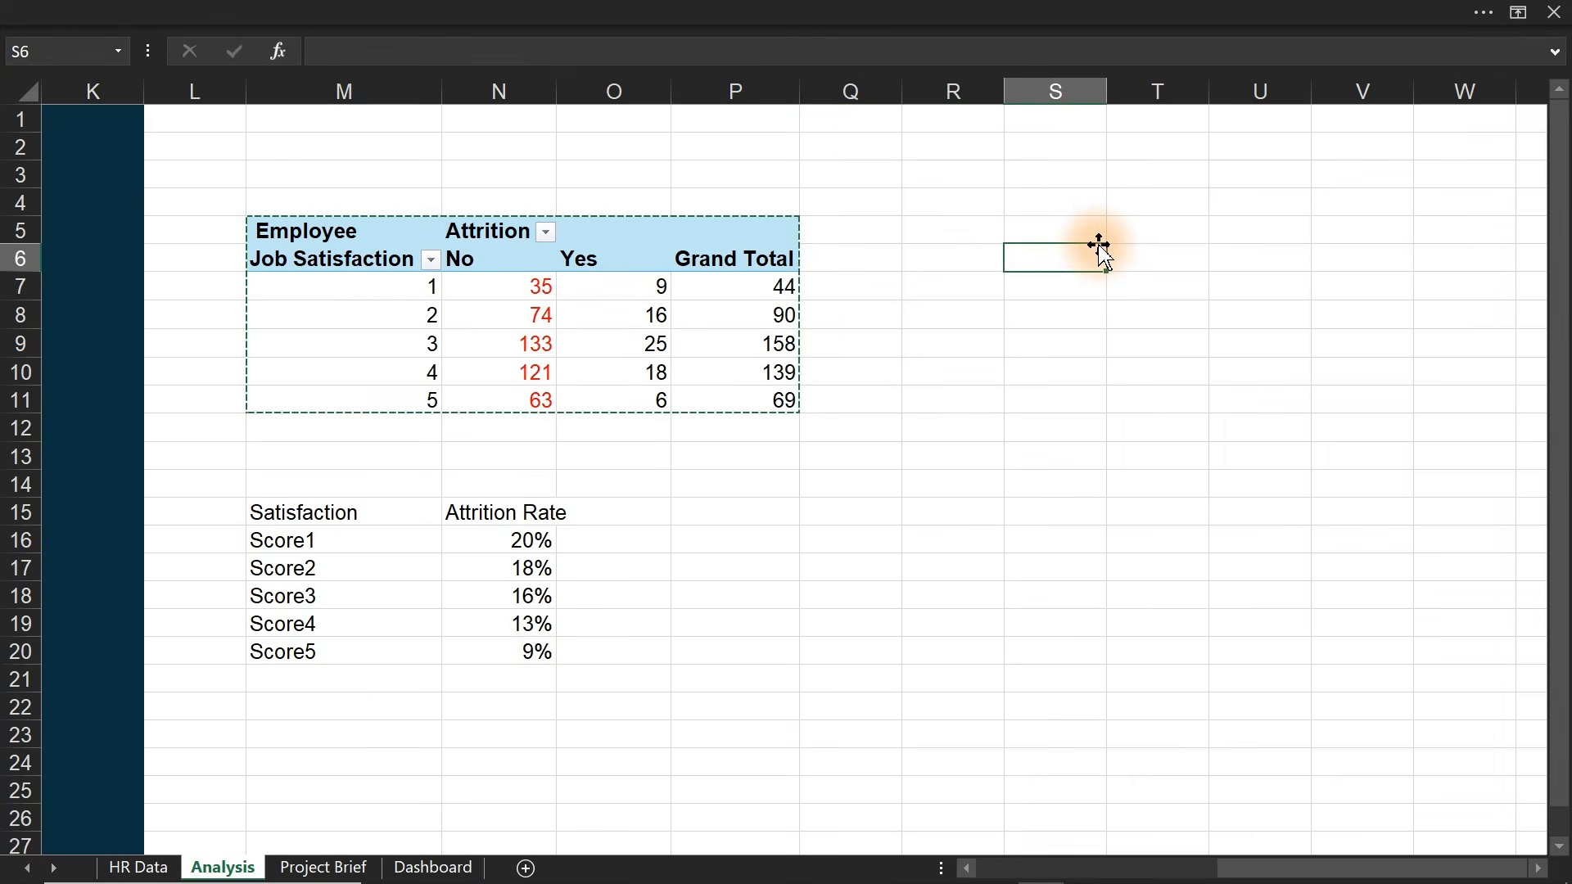
pyautogui.click(1122, 235)
pyautogui.hotkey('ctrl', 'v')
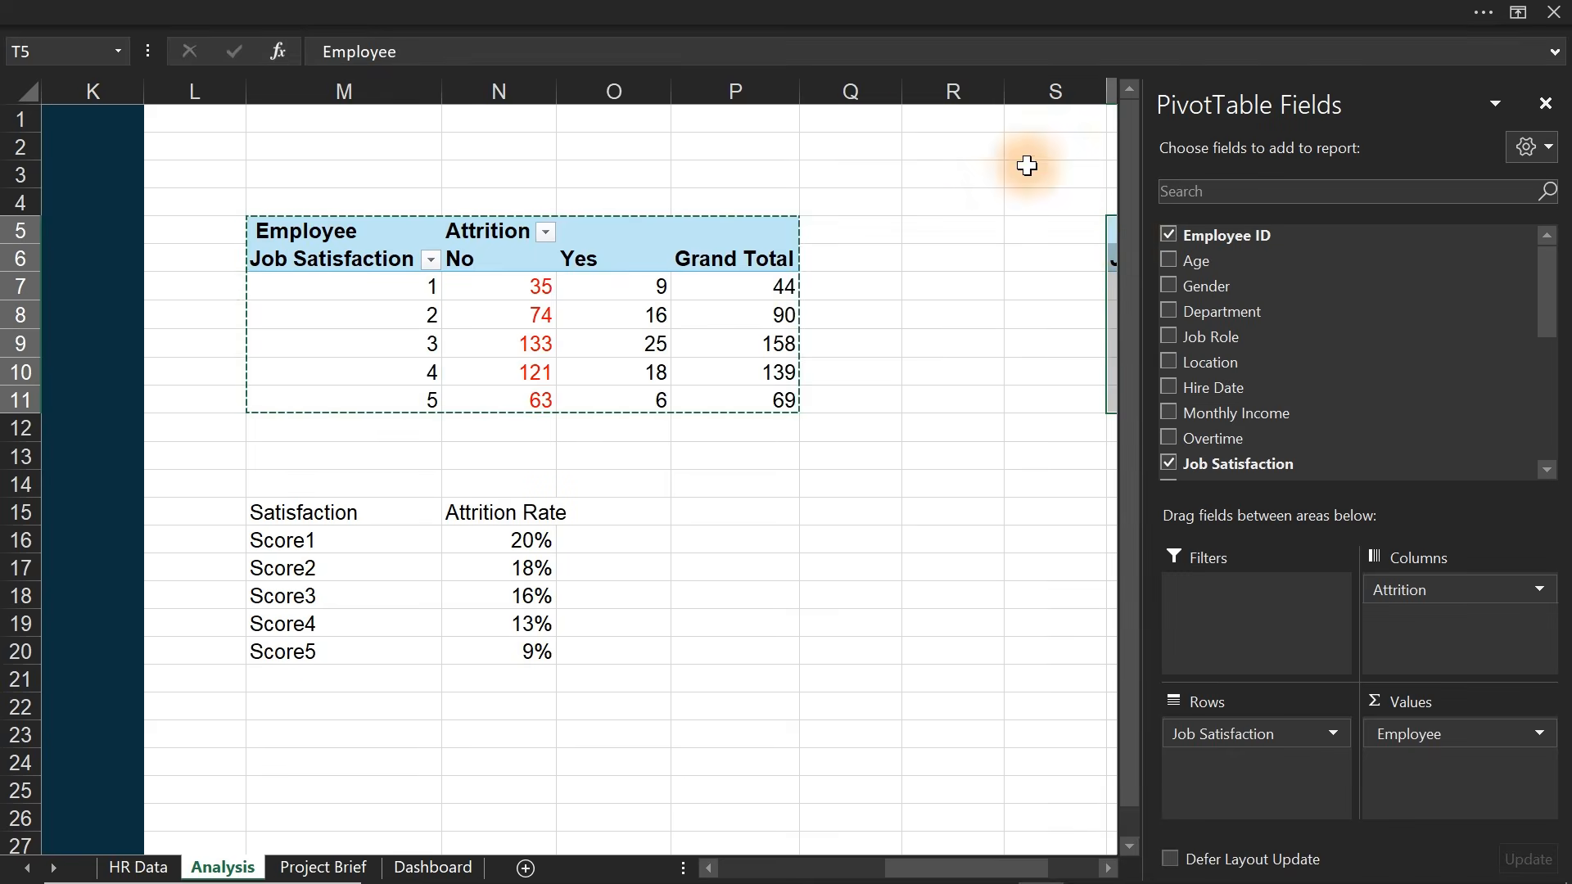
# - Fill column R with dark blue as a divider between the two pivot tables
pyautogui.click(949, 87)
pyautogui.click(561, 10)
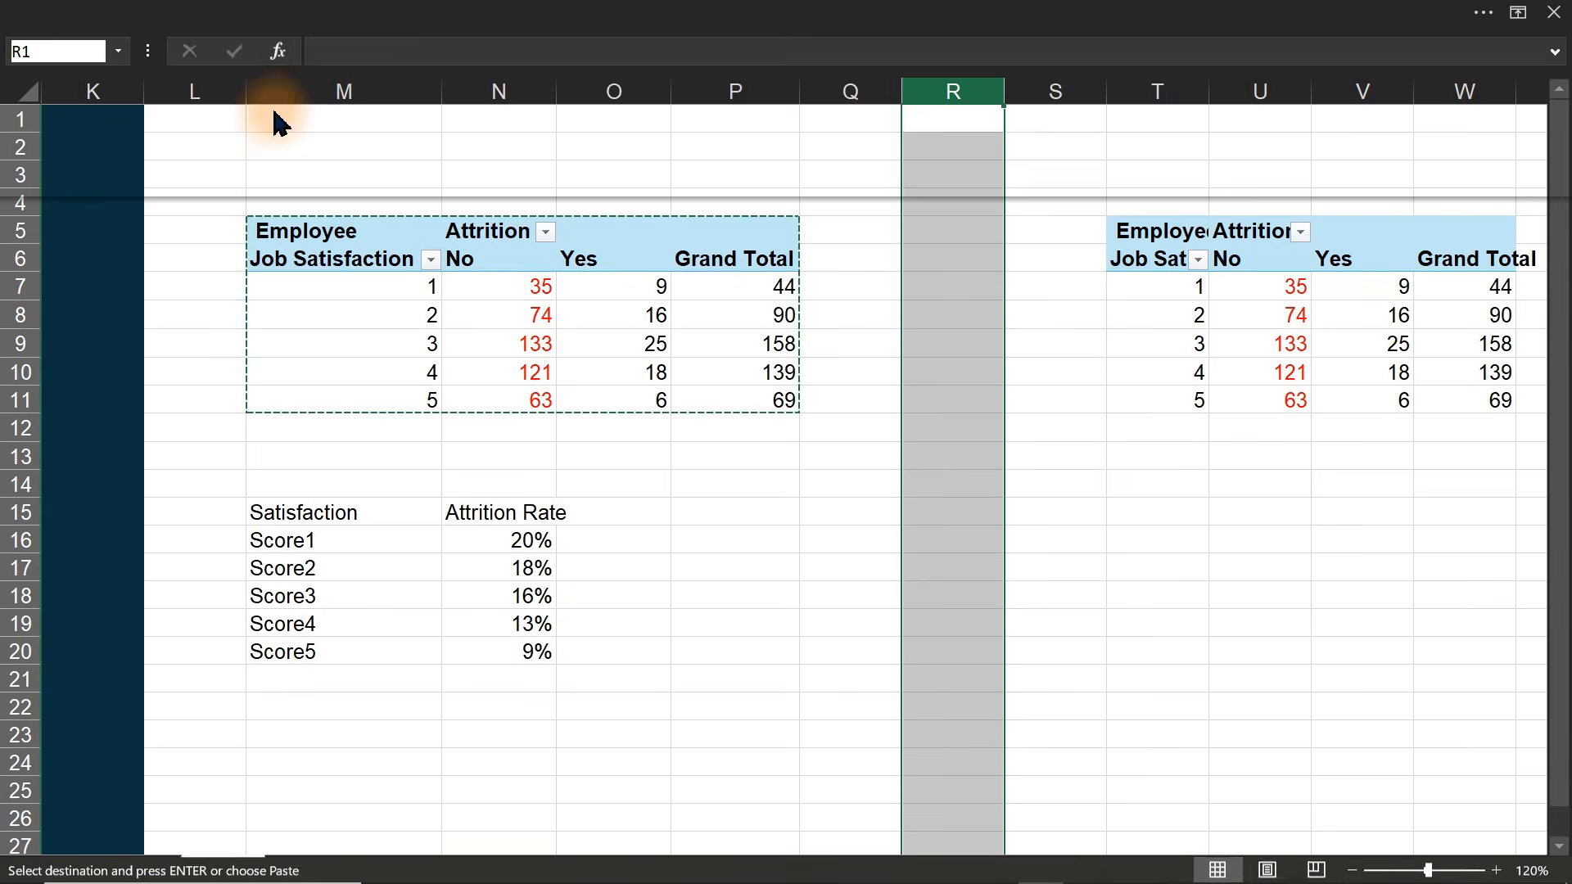
pyautogui.click(311, 150)
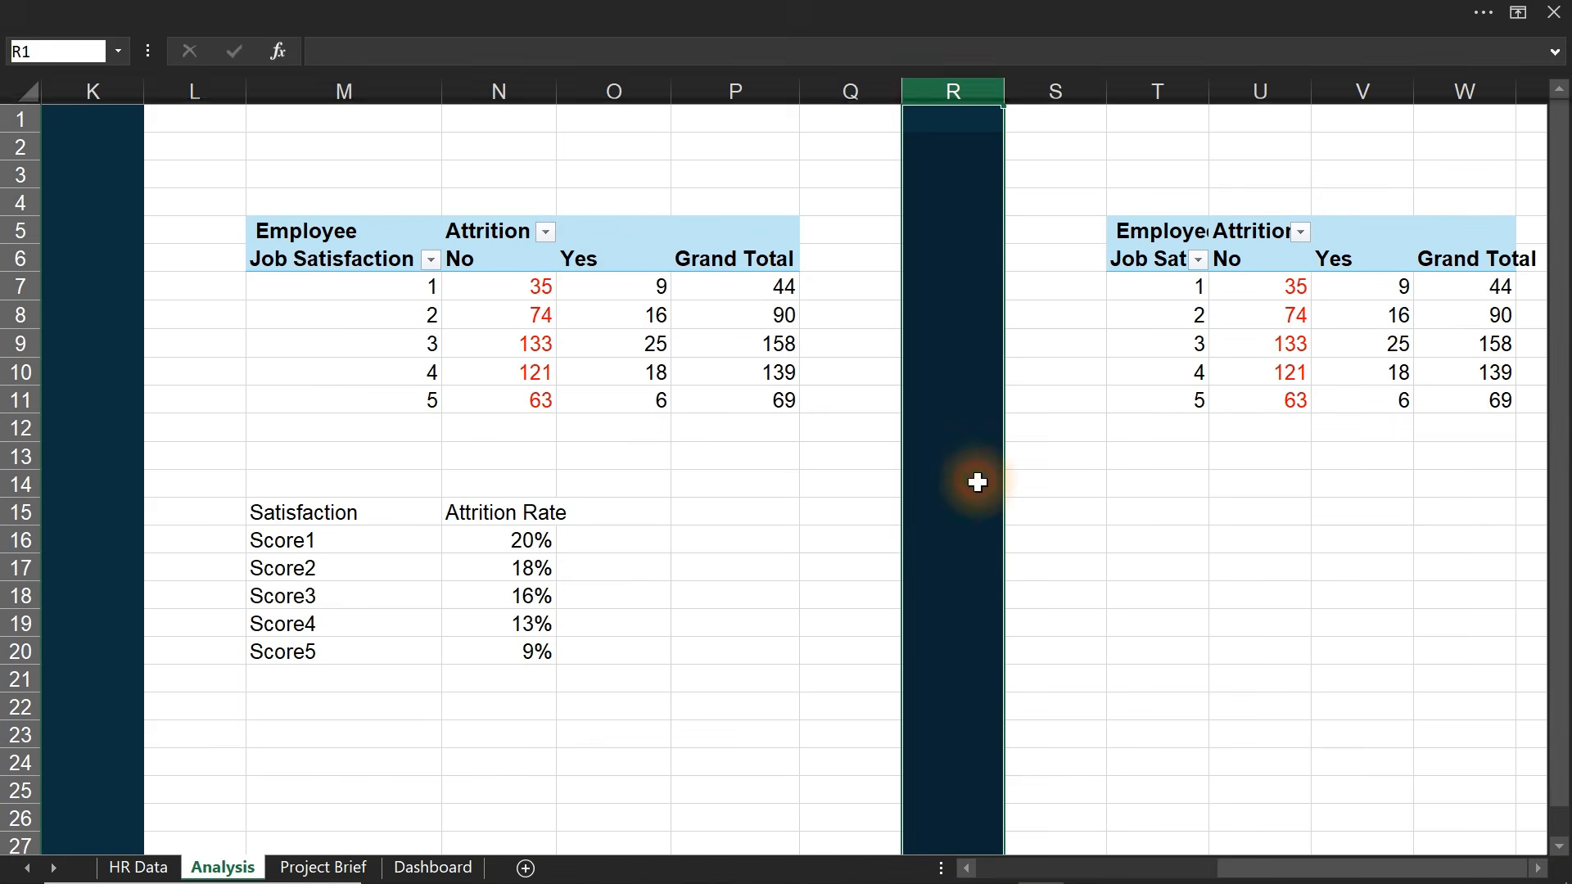
# - Replace Job Satisfaction with Department as the row field of the copied pivot table
pyautogui.click(1538, 867)
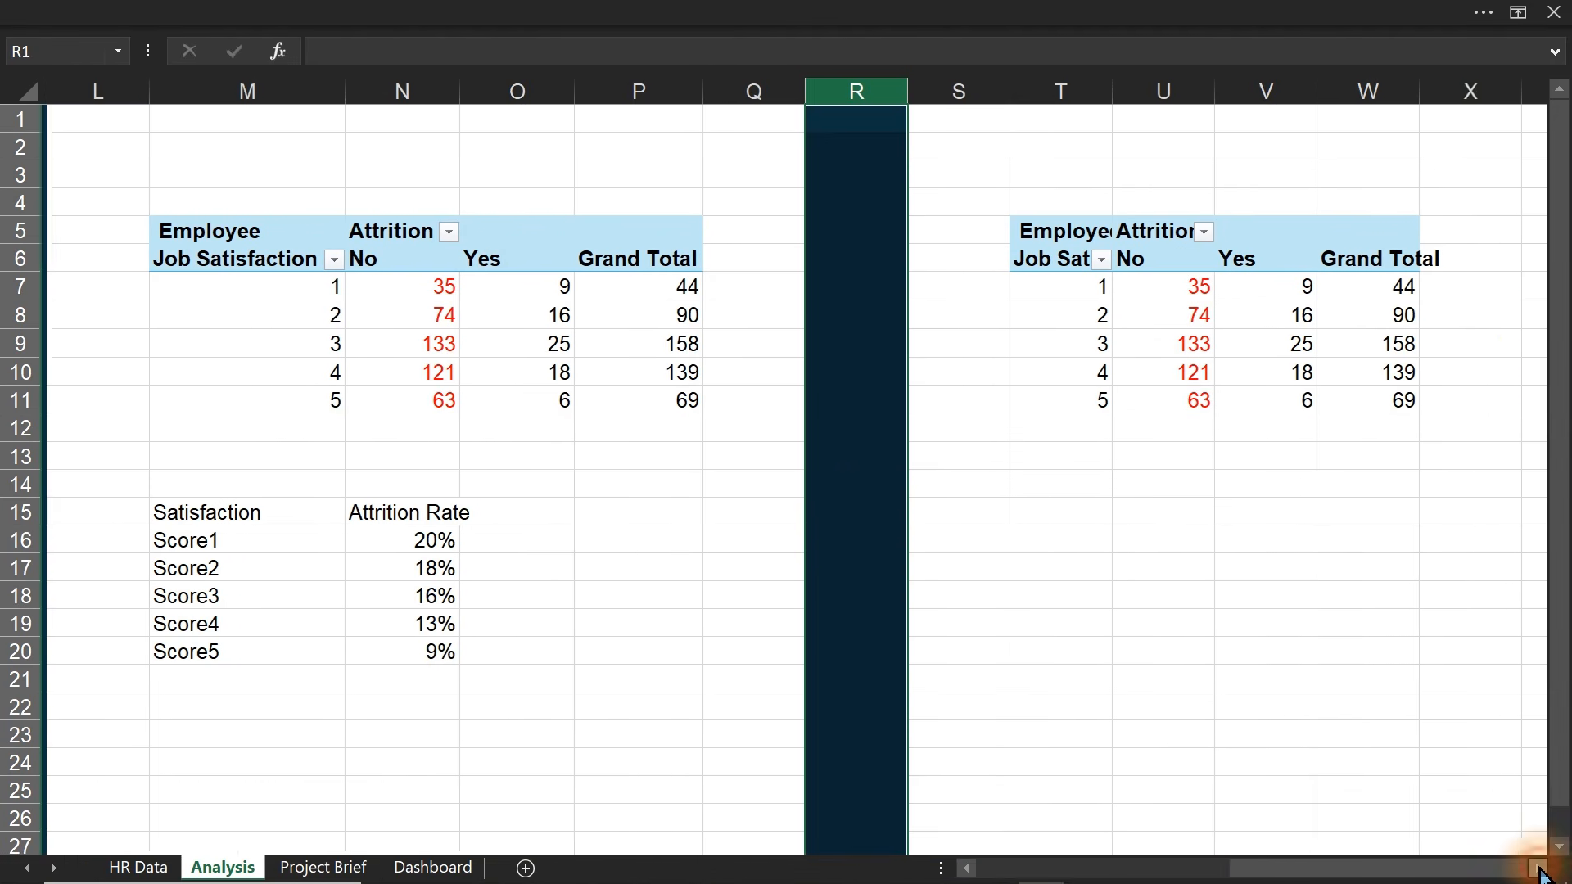
pyautogui.click(1537, 867)
pyautogui.click(1537, 868)
pyautogui.click(1537, 868)
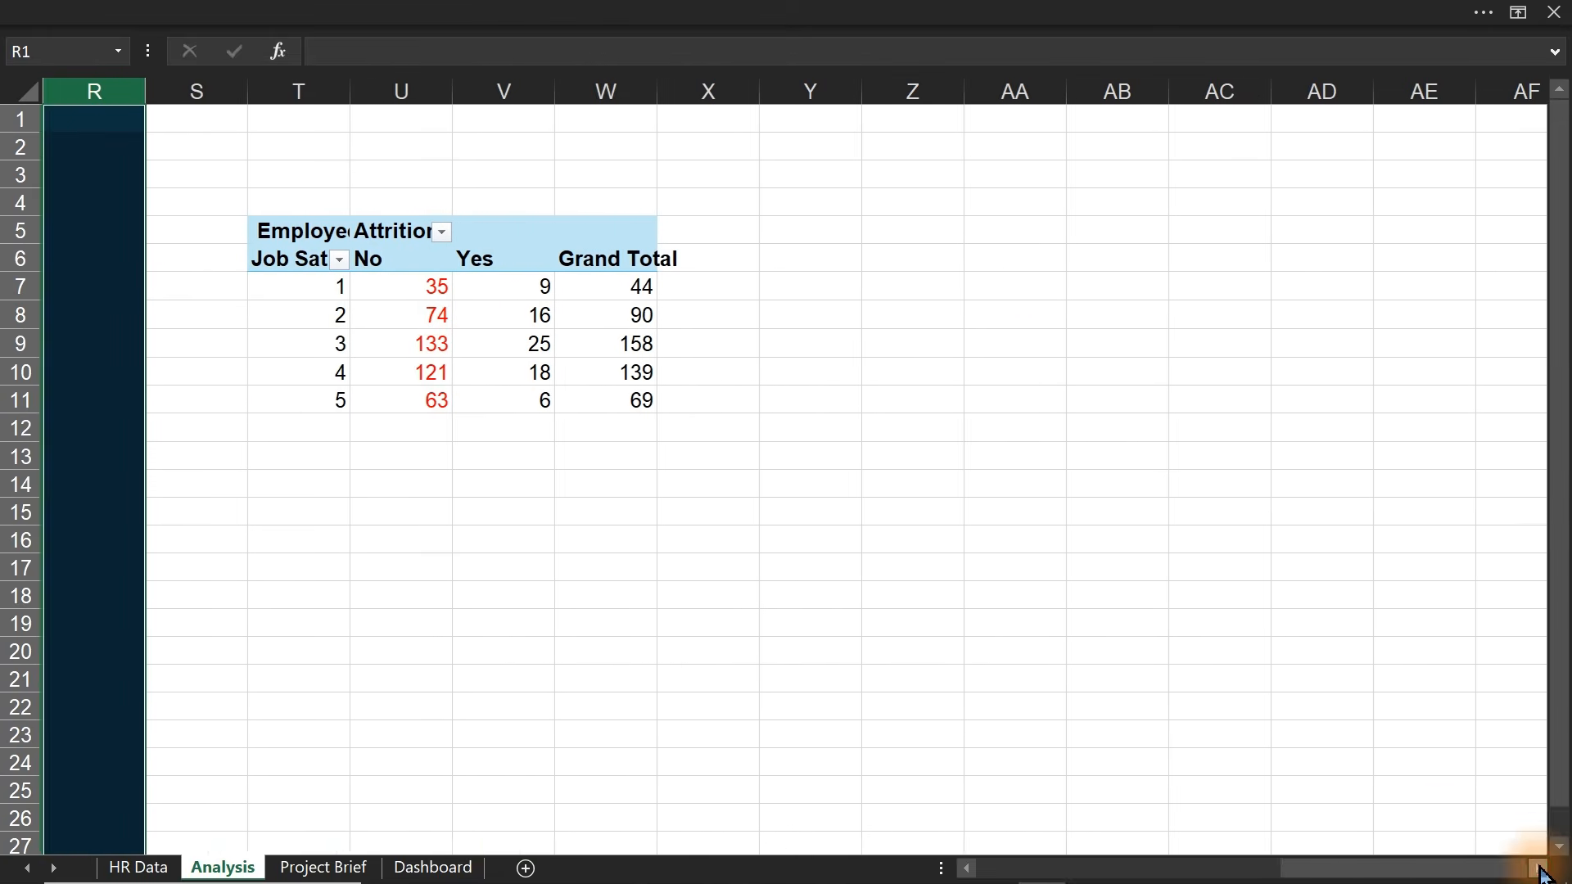
pyautogui.click(470, 353)
pyautogui.moveTo(1260, 737); pyautogui.dragTo(1036, 603)
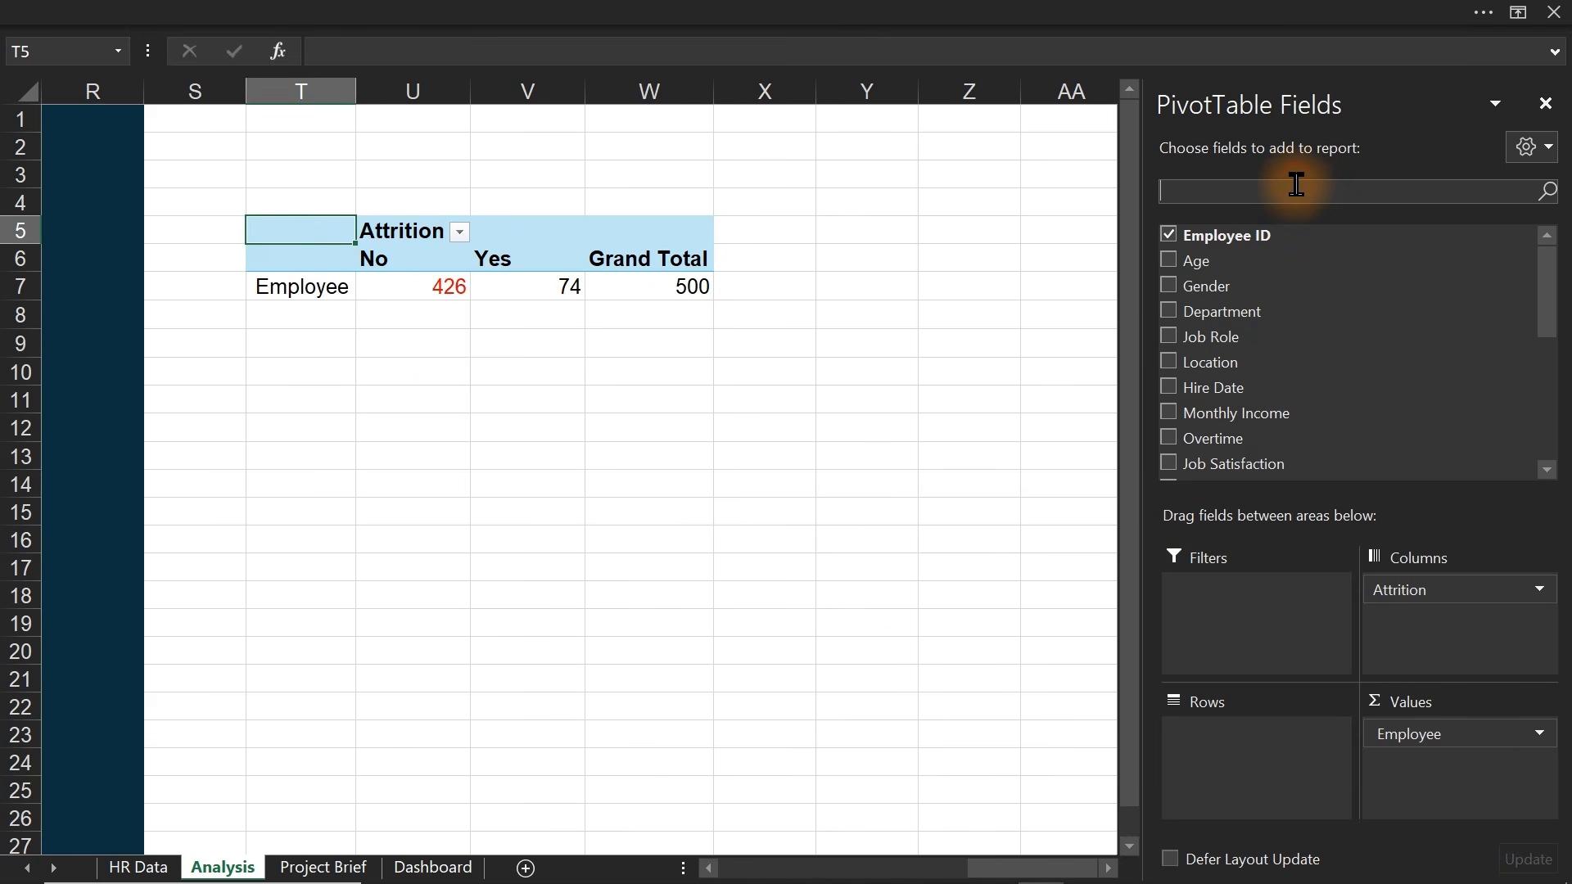
pyautogui.click(1168, 312)
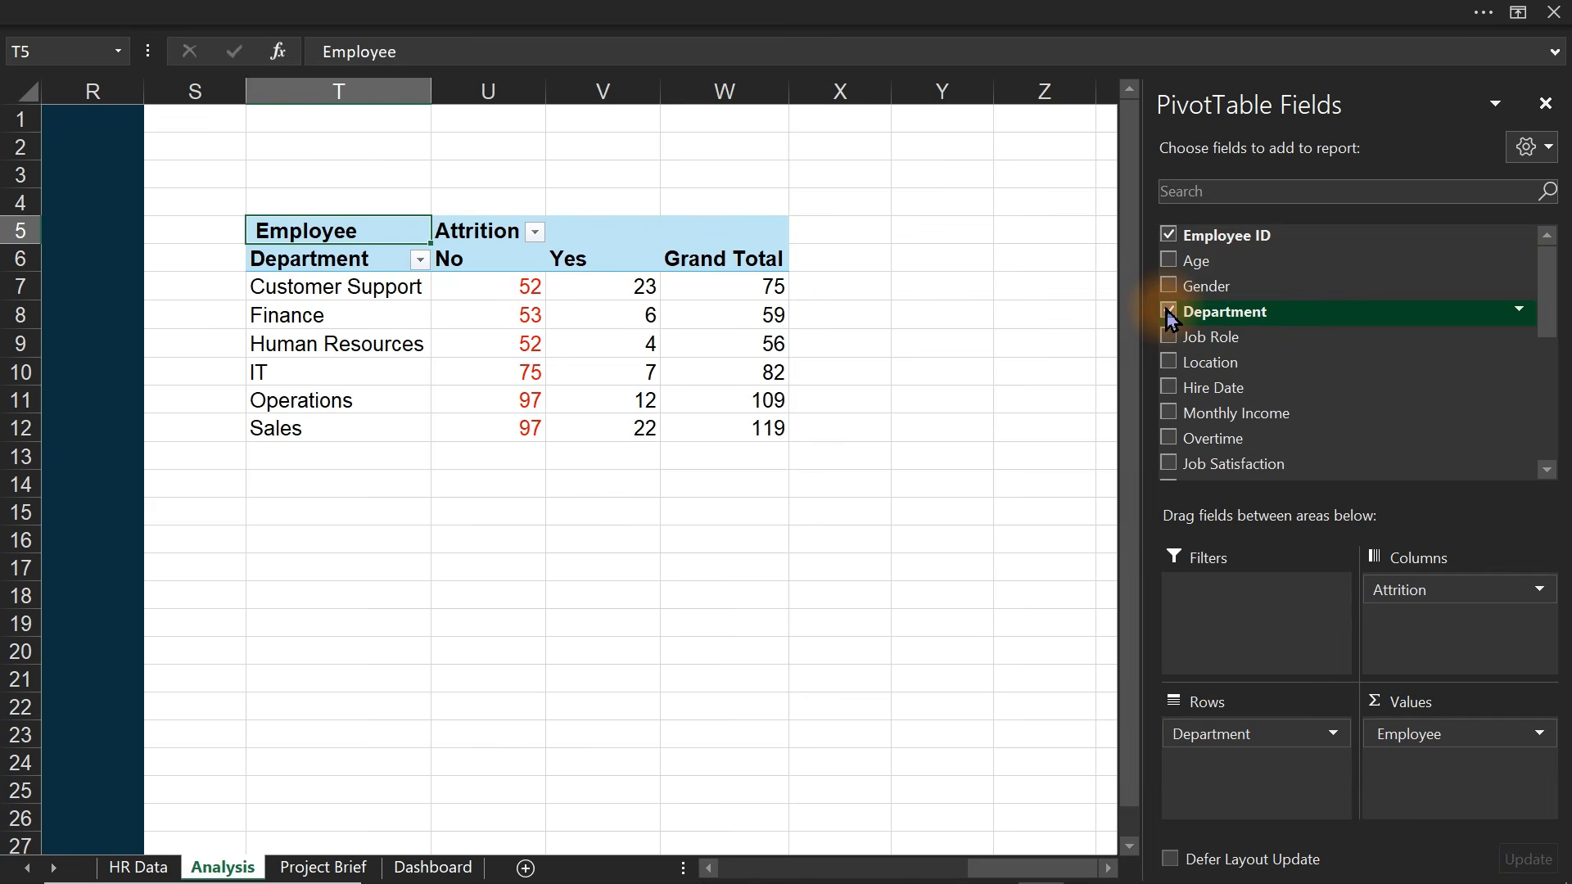
# - Change the font colour of the No counts in the department pivot table to black
pyautogui.moveTo(523, 290); pyautogui.dragTo(513, 435)
pyautogui.click(368, 8)
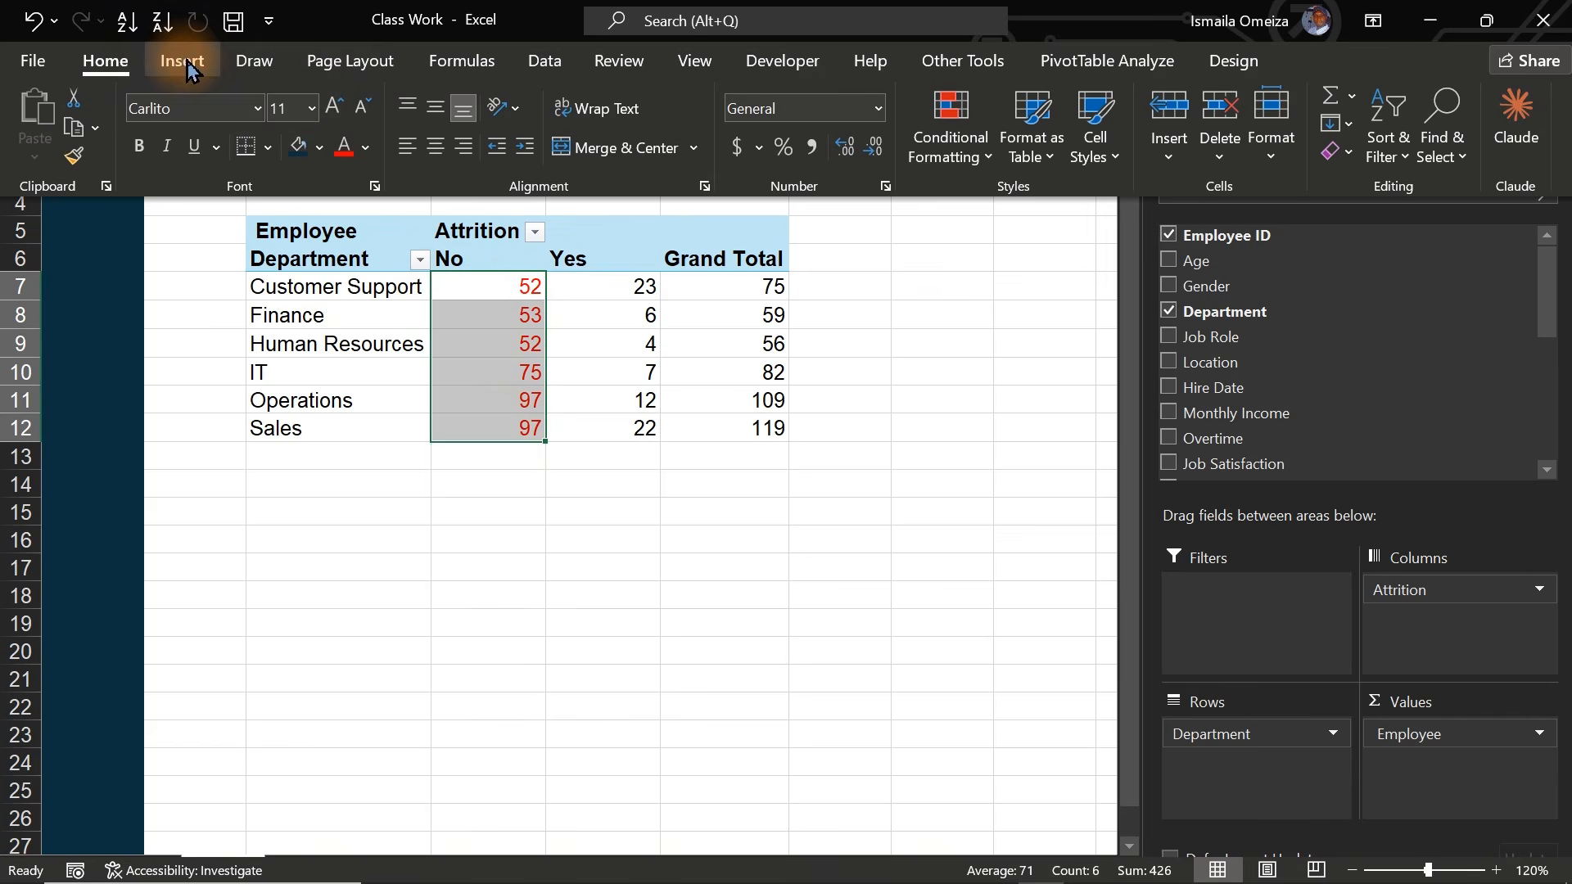
pyautogui.click(365, 148)
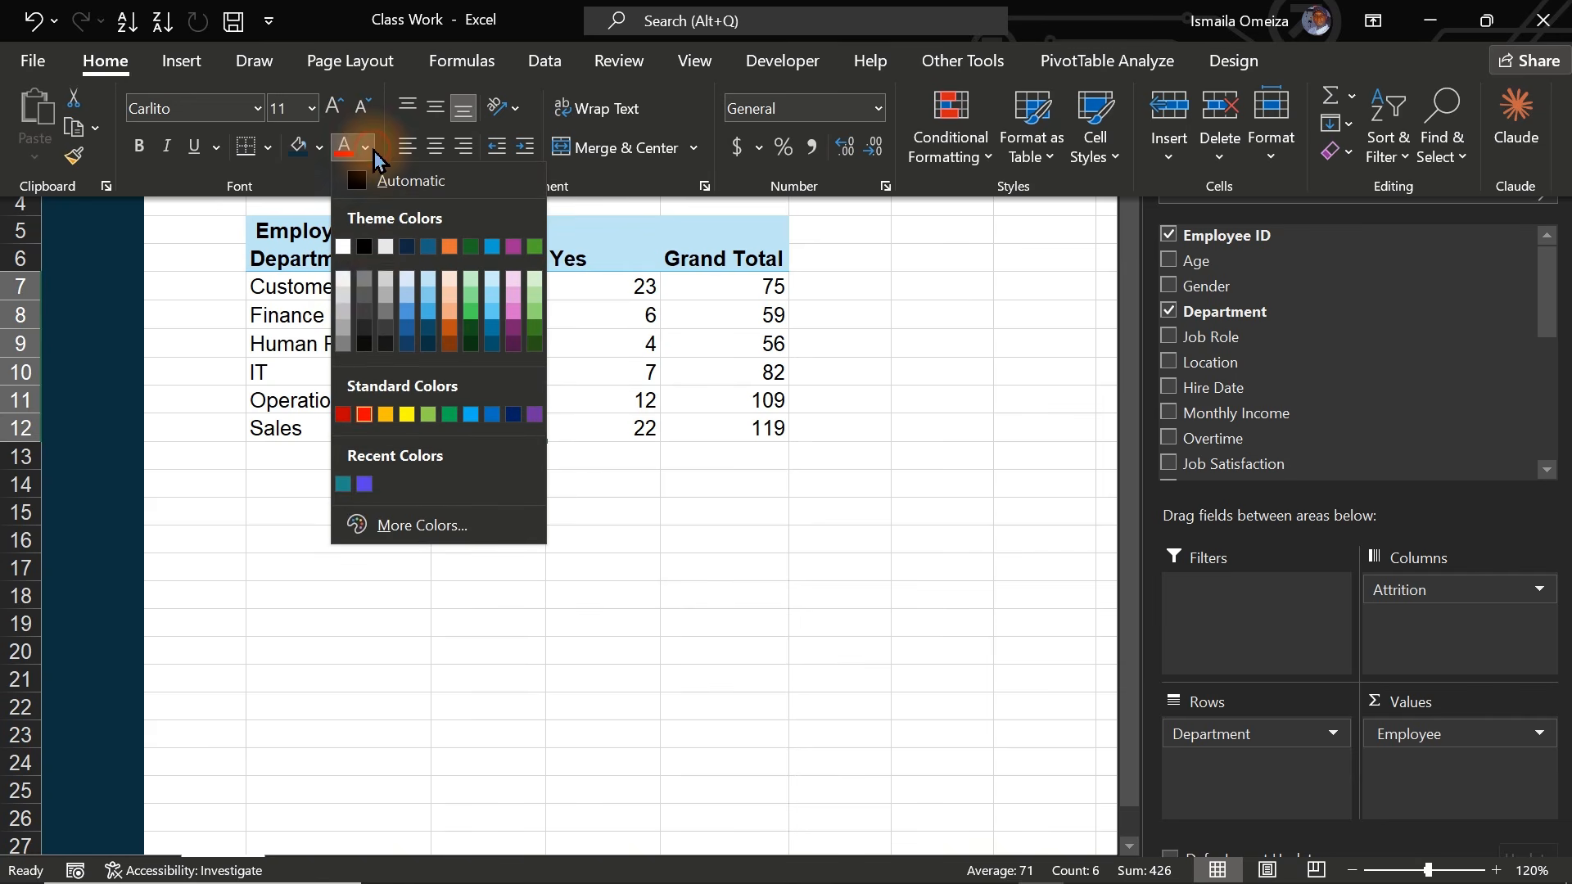
pyautogui.click(365, 347)
pyautogui.click(754, 342)
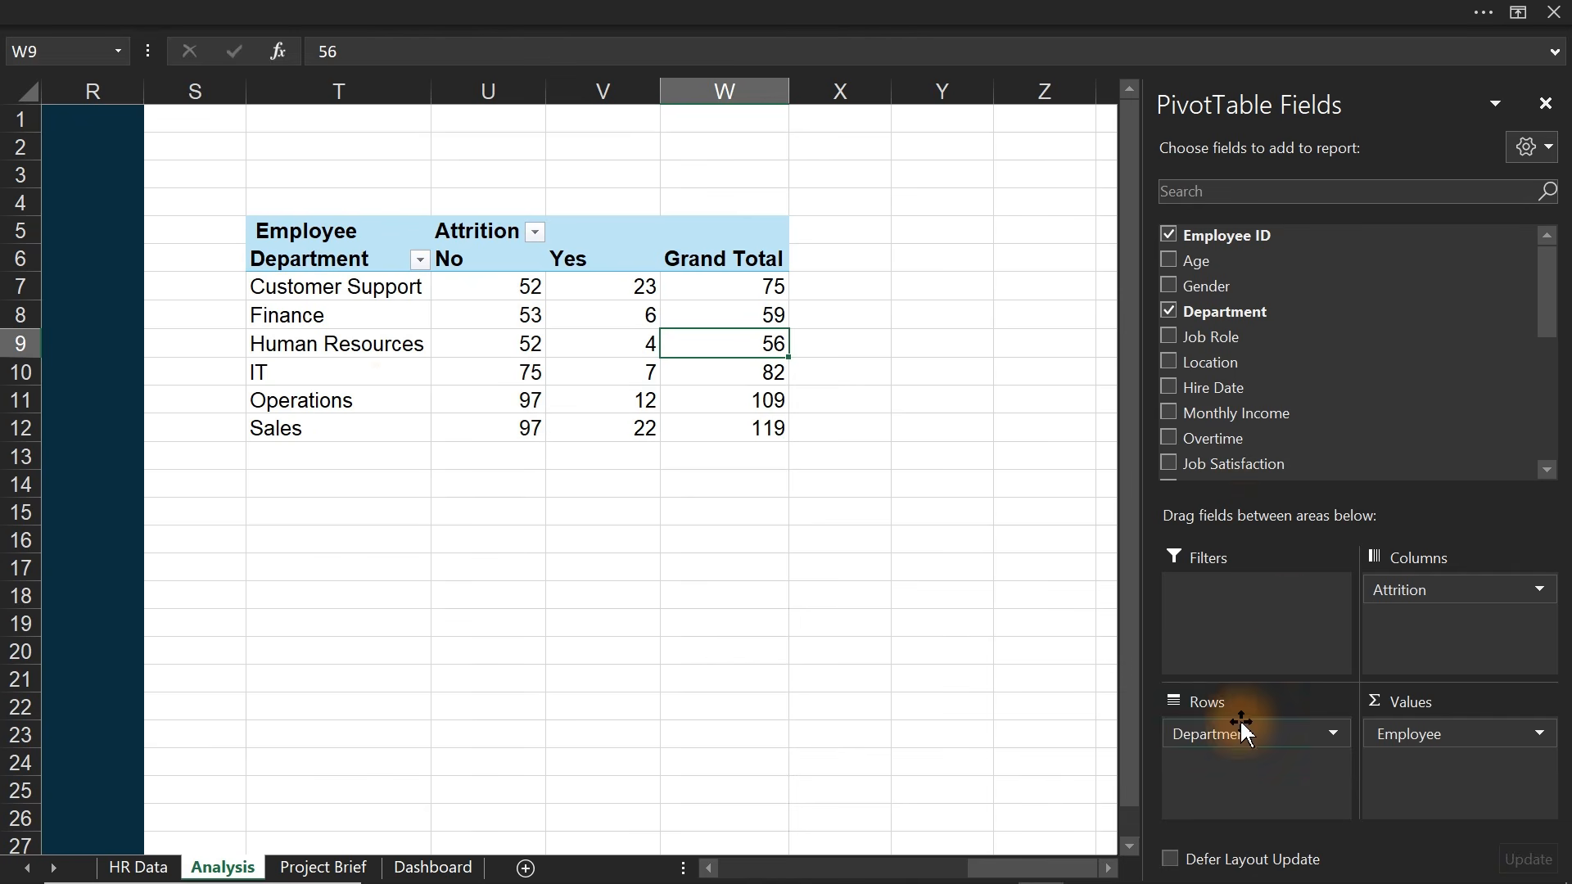
# - Remove Attrition from the department pivot table's columns and add it back as the column field
pyautogui.moveTo(1425, 591); pyautogui.dragTo(887, 631)
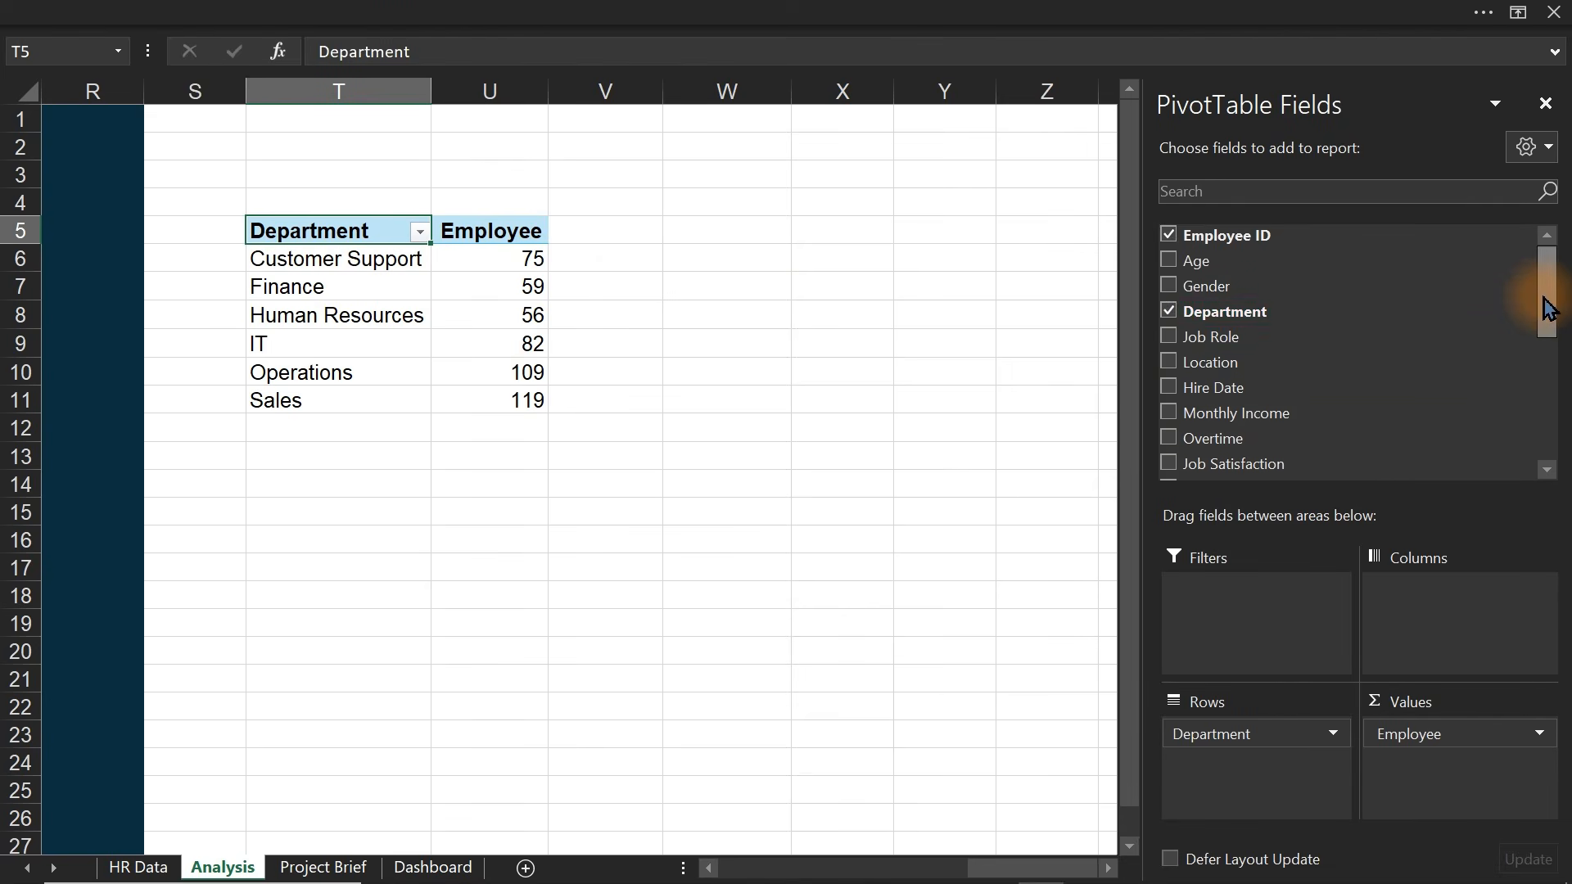
pyautogui.moveTo(1539, 303); pyautogui.dragTo(1543, 383)
pyautogui.click(1168, 362)
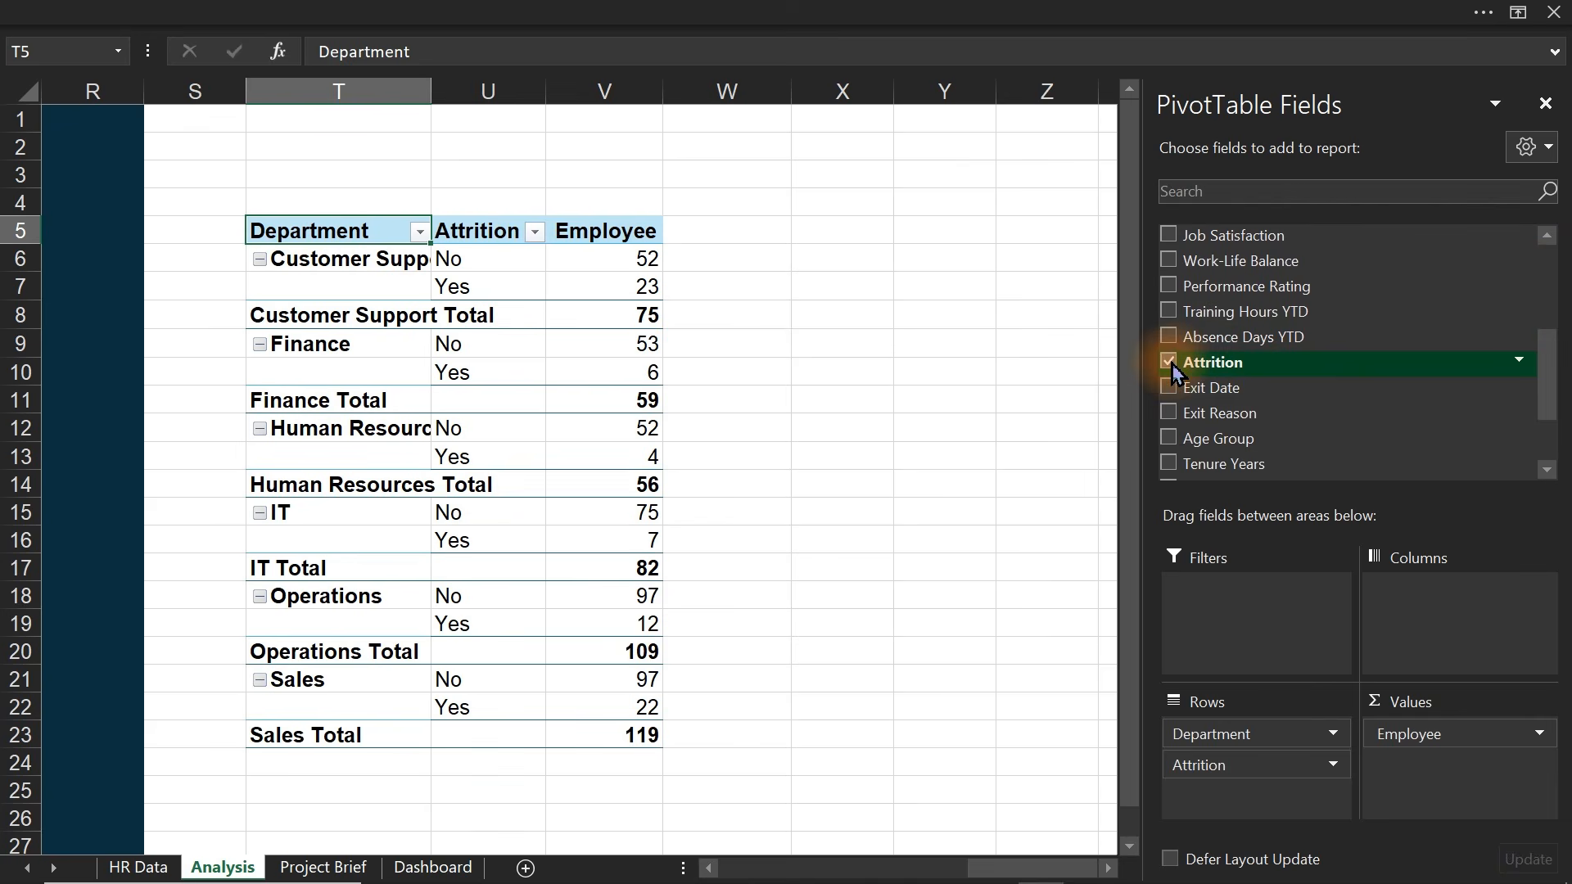
pyautogui.moveTo(1279, 774); pyautogui.dragTo(1503, 647)
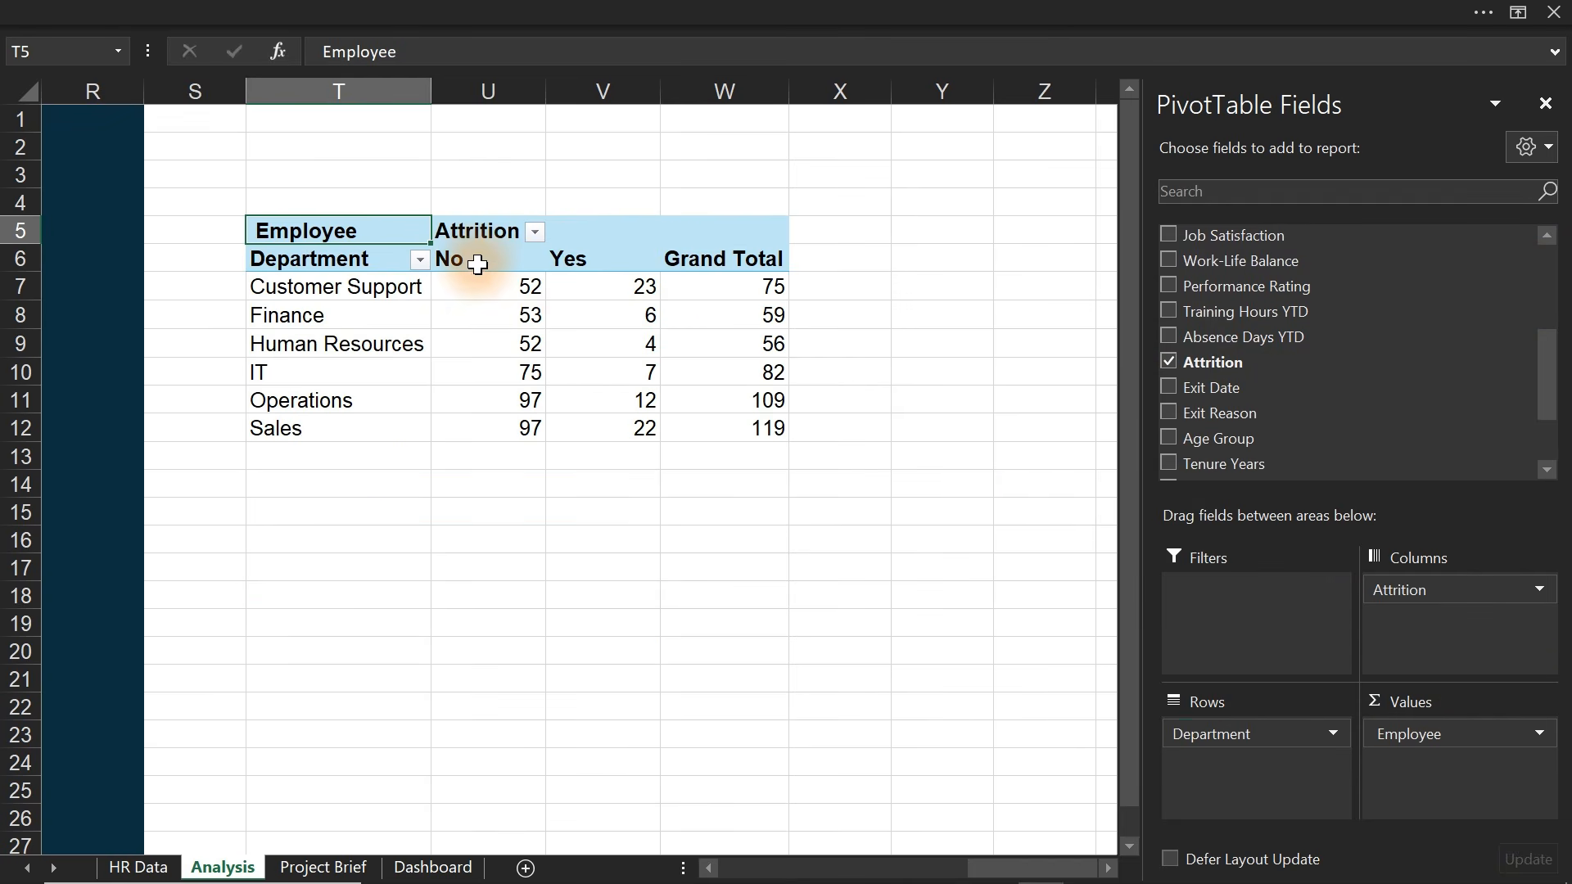
# - Remove the Grand Total column from the department pivot table
pyautogui.moveTo(479, 287); pyautogui.dragTo(497, 422)
pyautogui.moveTo(601, 286); pyautogui.dragTo(608, 433)
pyautogui.click(703, 320)
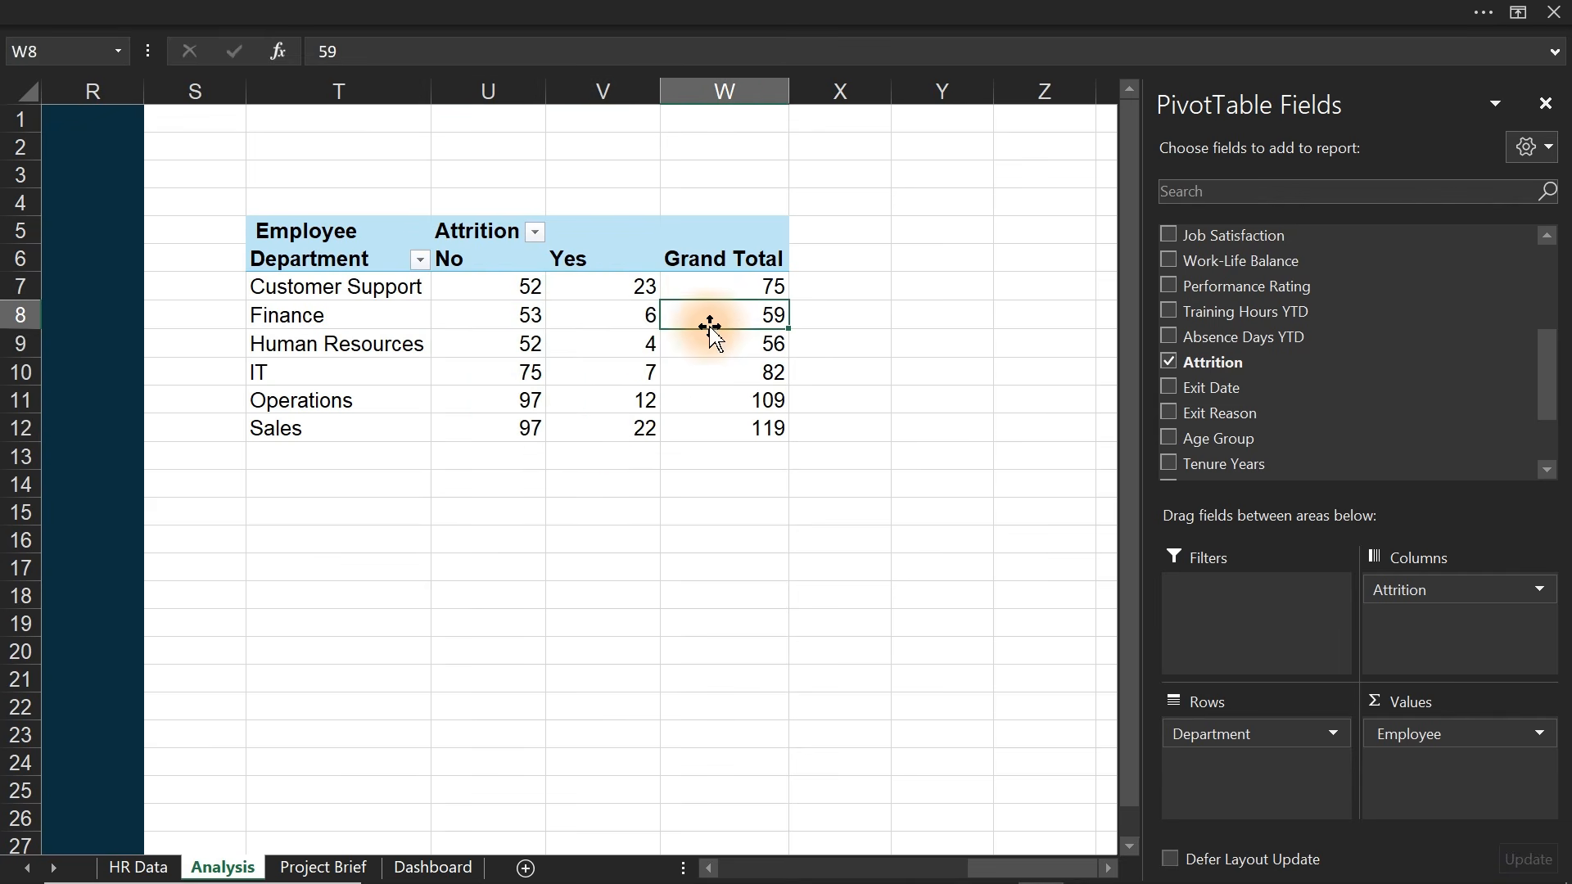
pyautogui.click(696, 248)
pyautogui.click(699, 259)
pyautogui.rightClick(700, 259)
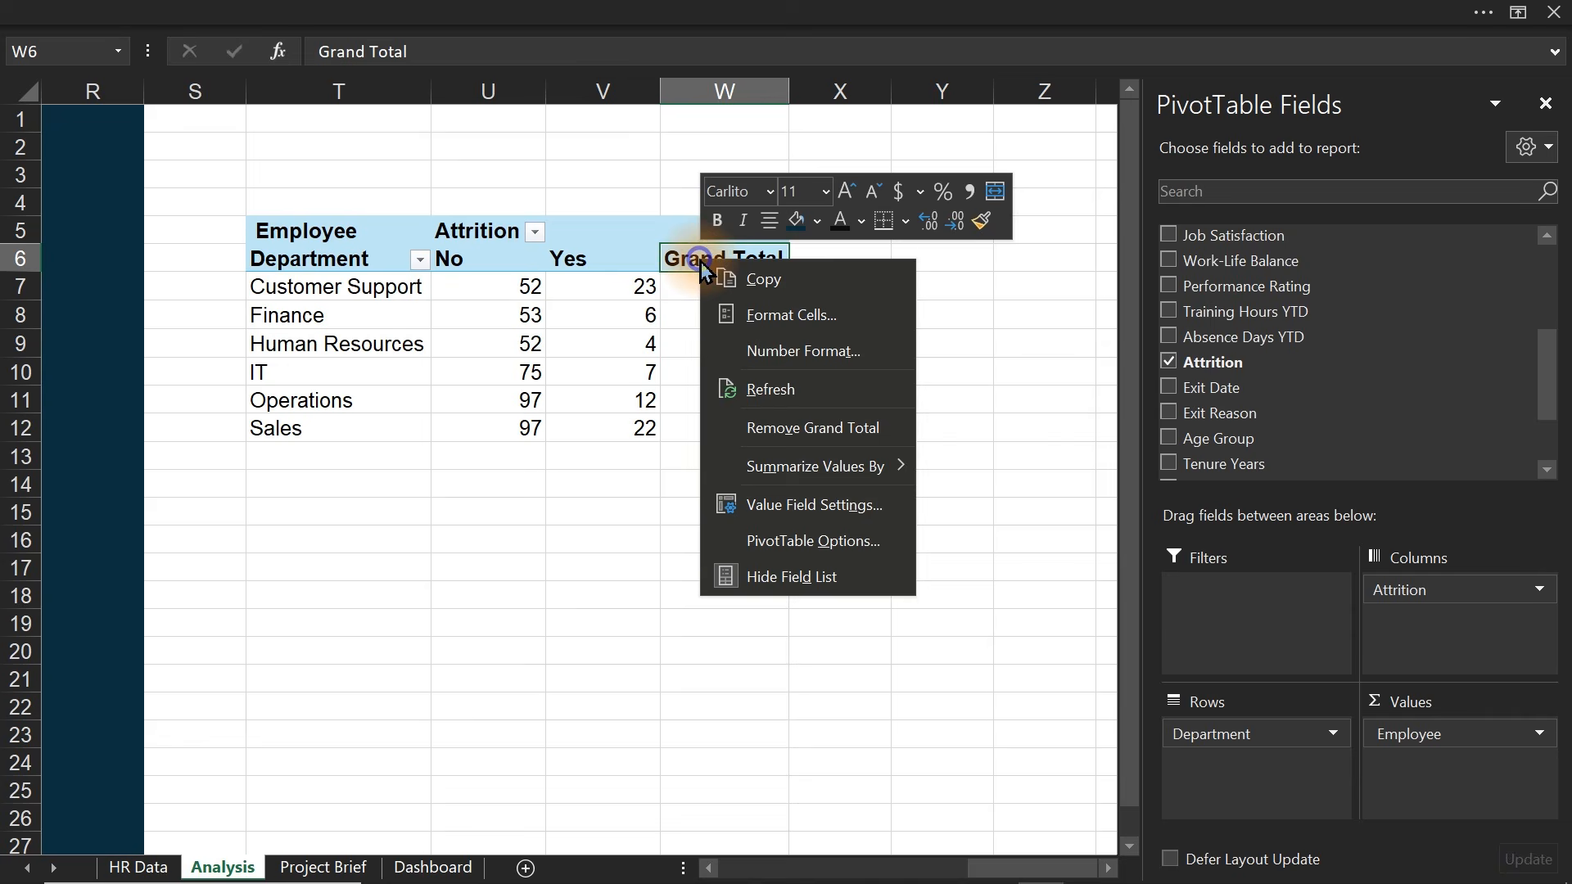
pyautogui.click(794, 430)
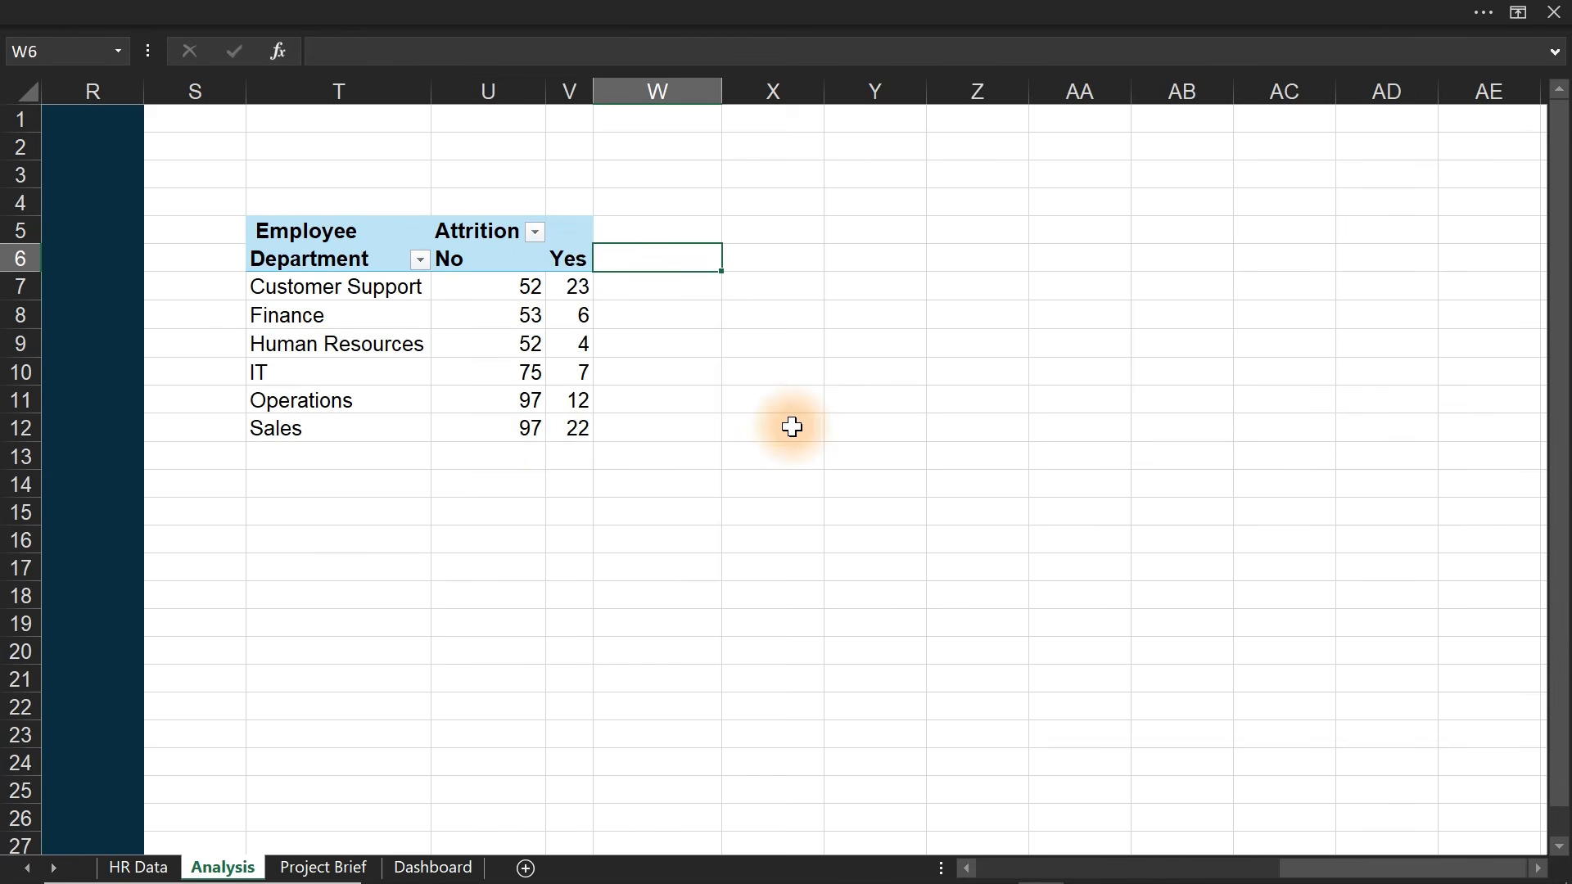
# - Start a summary table below the pivot table with =T6:T12 in T16 and the heading Attrition Rate in U16
pyautogui.click(316, 538)
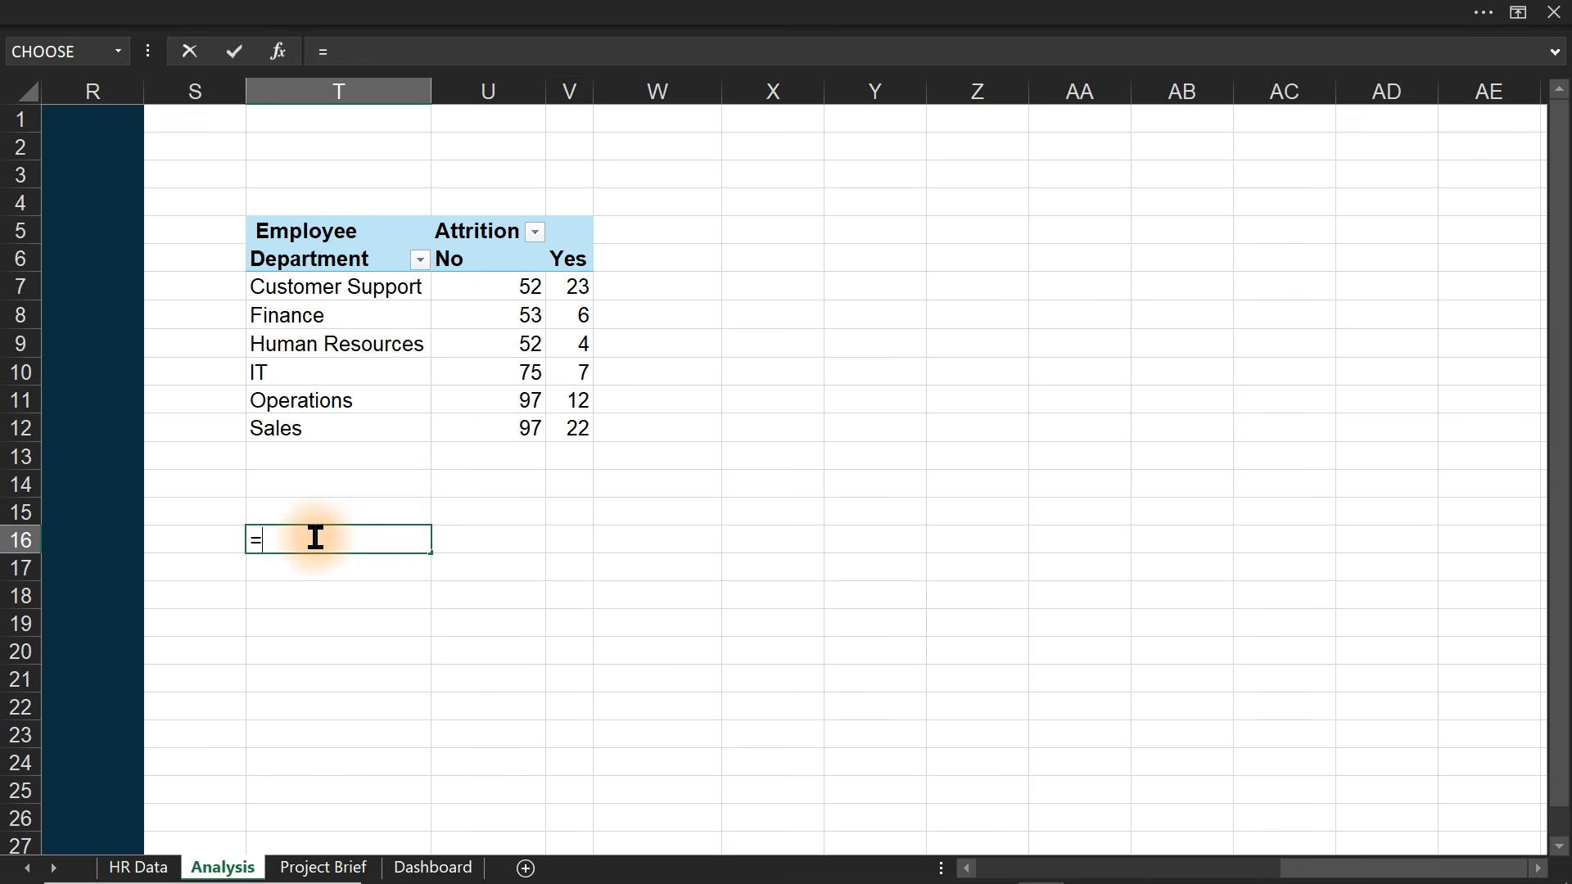
pyautogui.moveTo(343, 267); pyautogui.dragTo(328, 419)
pyautogui.press('Return')
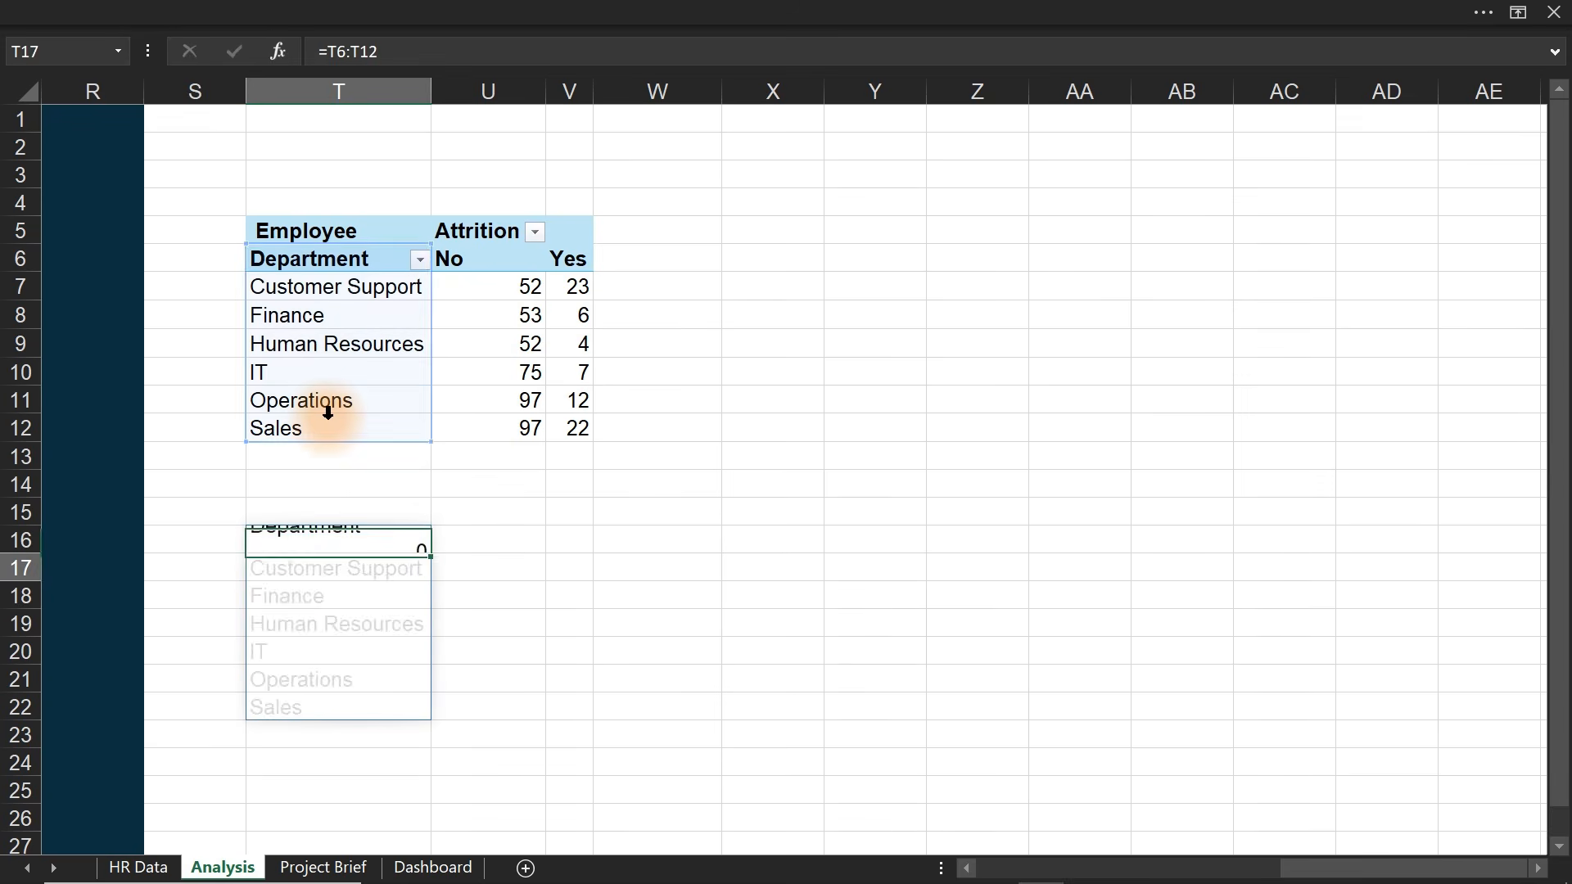
pyautogui.click(489, 541)
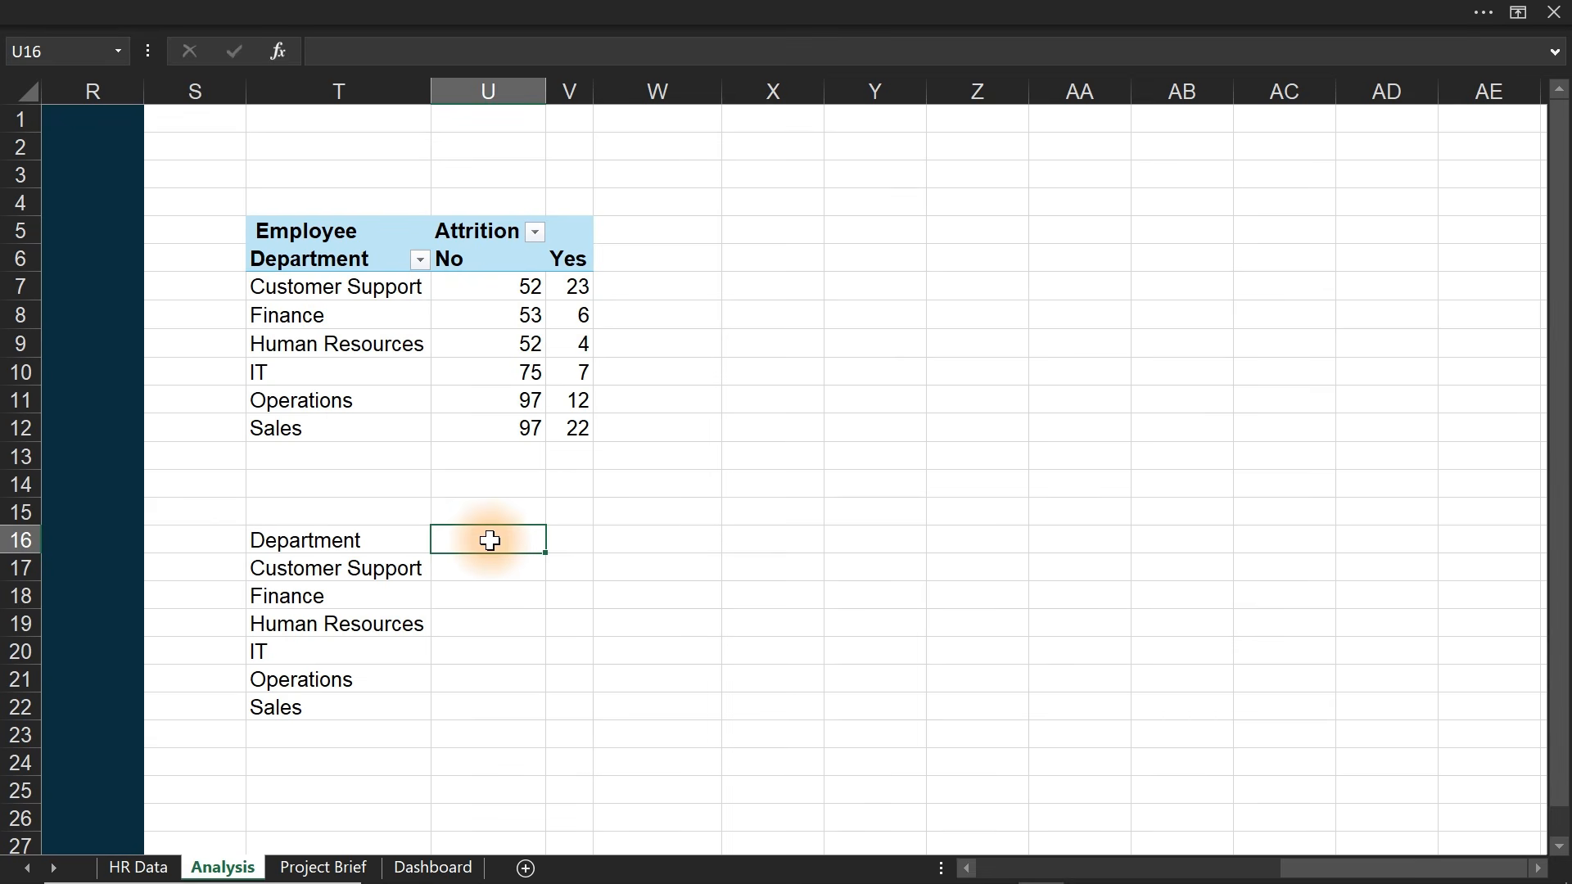
pyautogui.write('=')
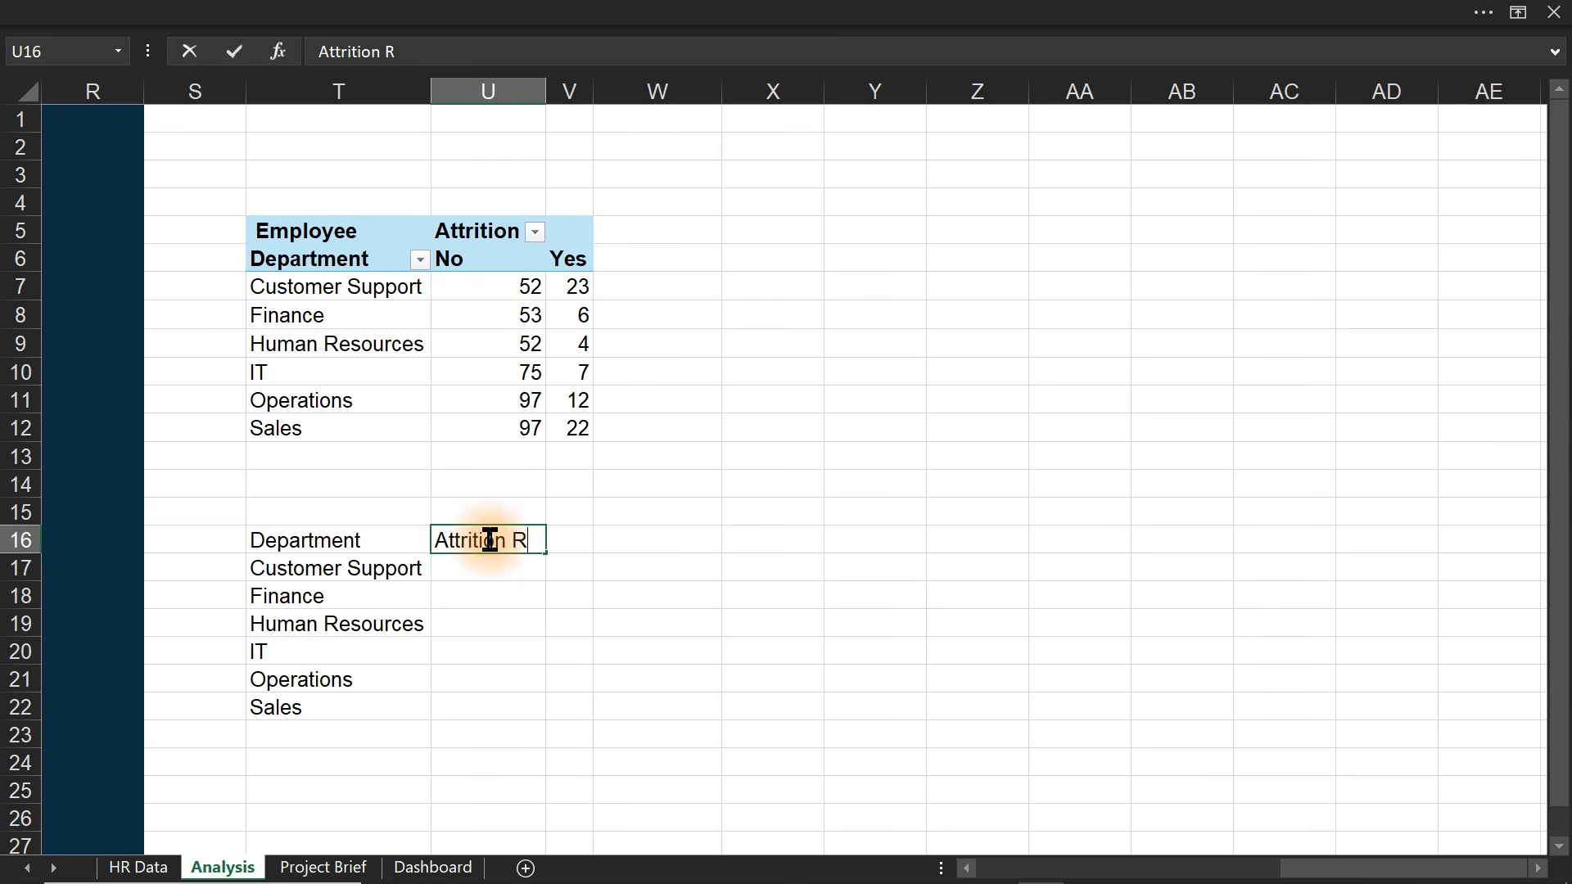
pyautogui.press('Return')
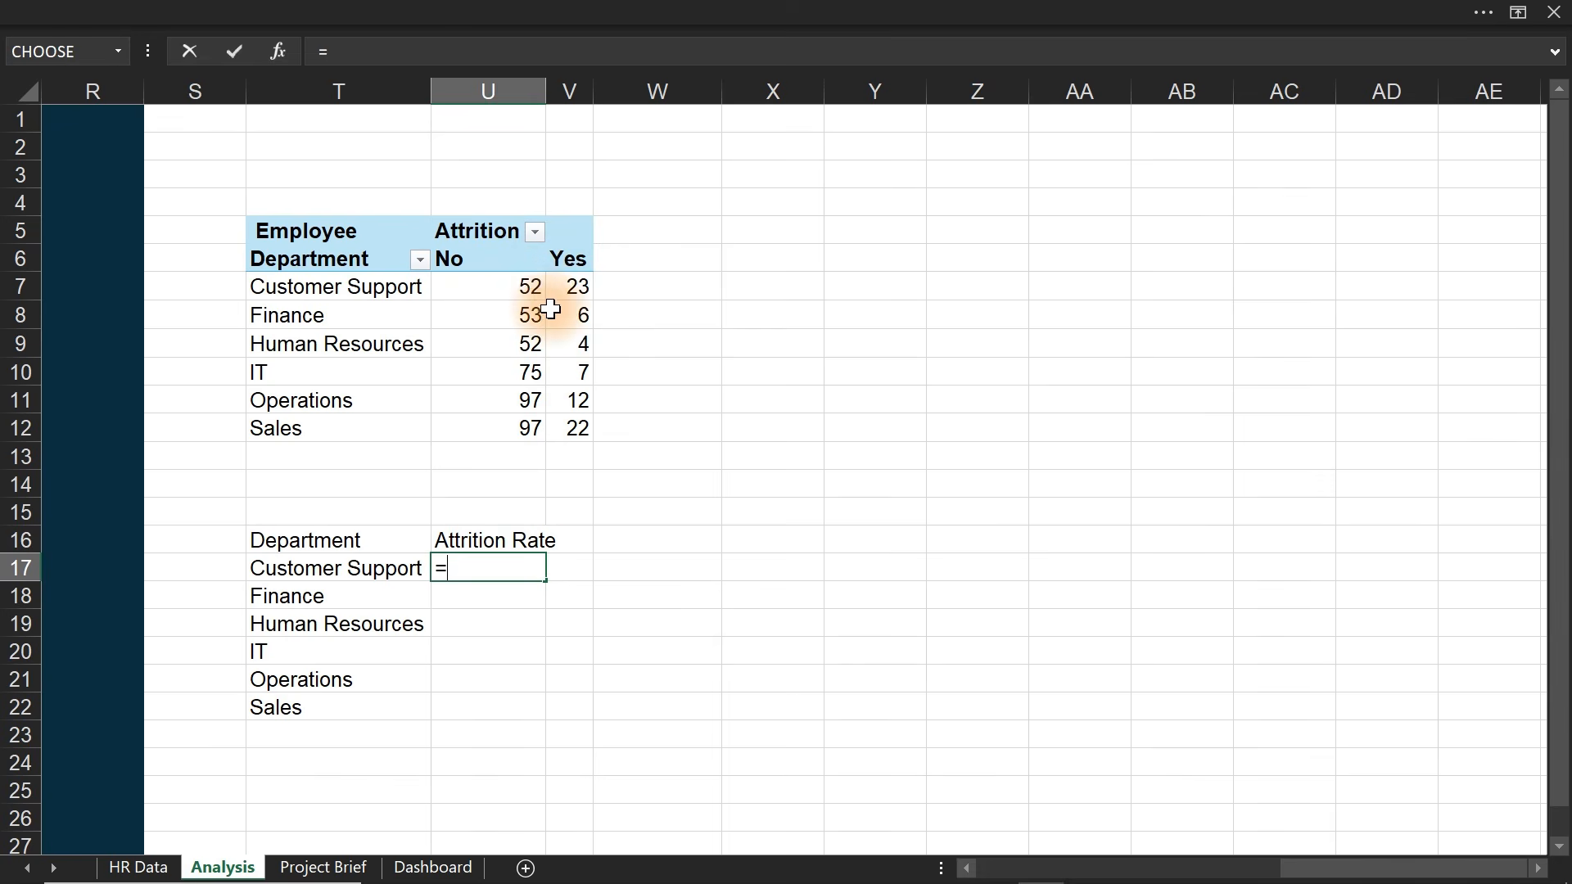
# - Enter =V7/U7 in U17 and fill the formula down for all departments through U22
pyautogui.write('=')
pyautogui.click(578, 288)
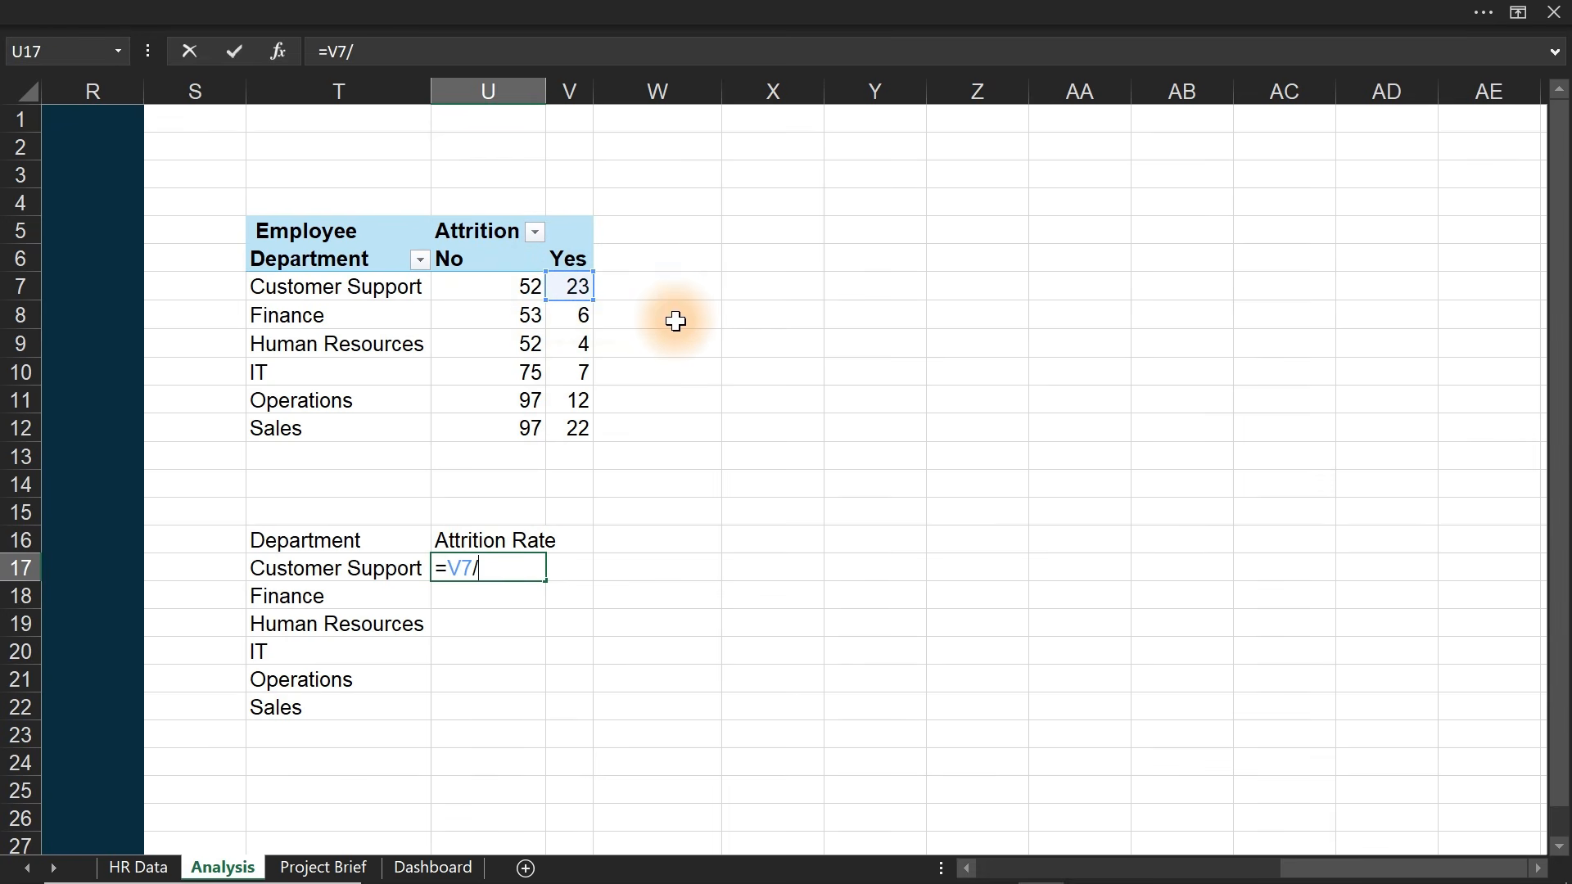
pyautogui.click(517, 290)
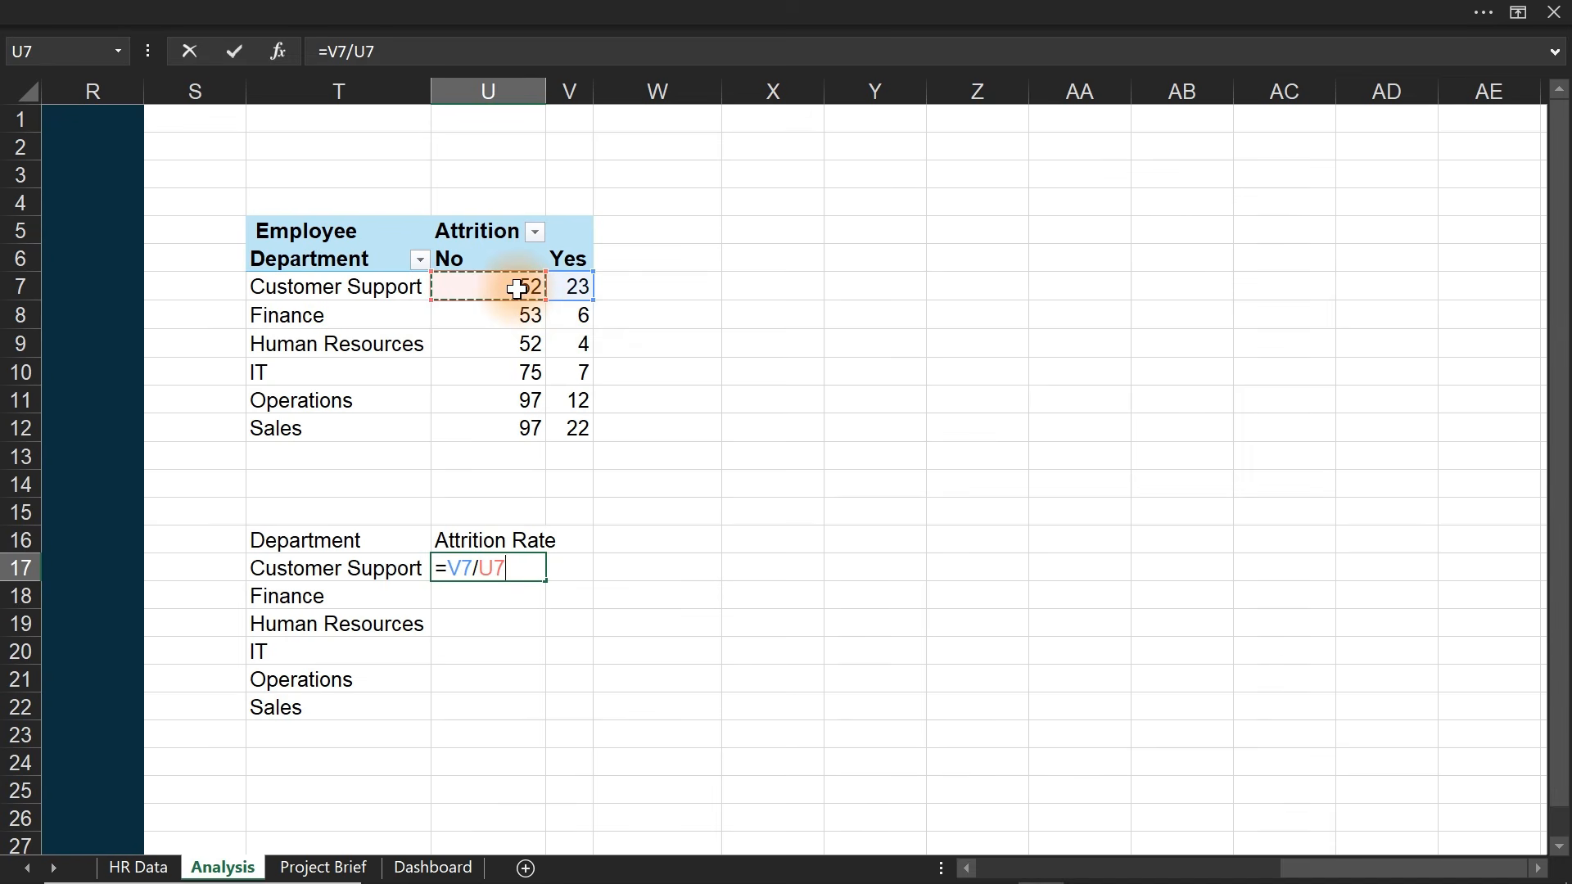
pyautogui.hotkey('ctrl', 'Return')
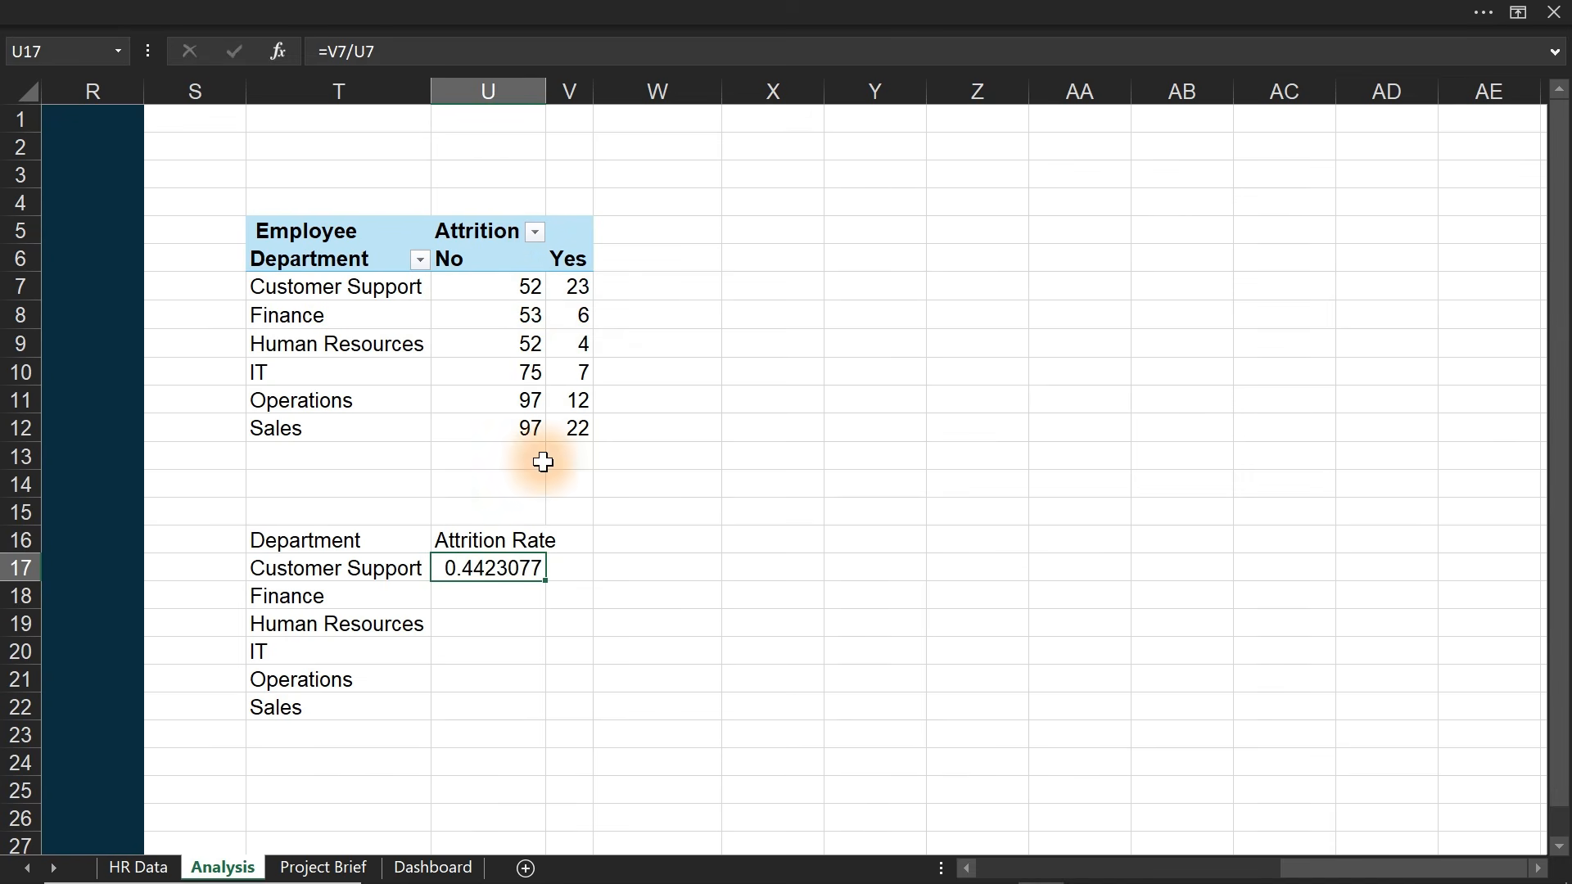
pyautogui.doubleClick(546, 580)
# - Format the department attrition rates as percentages with 0 decimal places
pyautogui.hotkey('ctrl', '1')
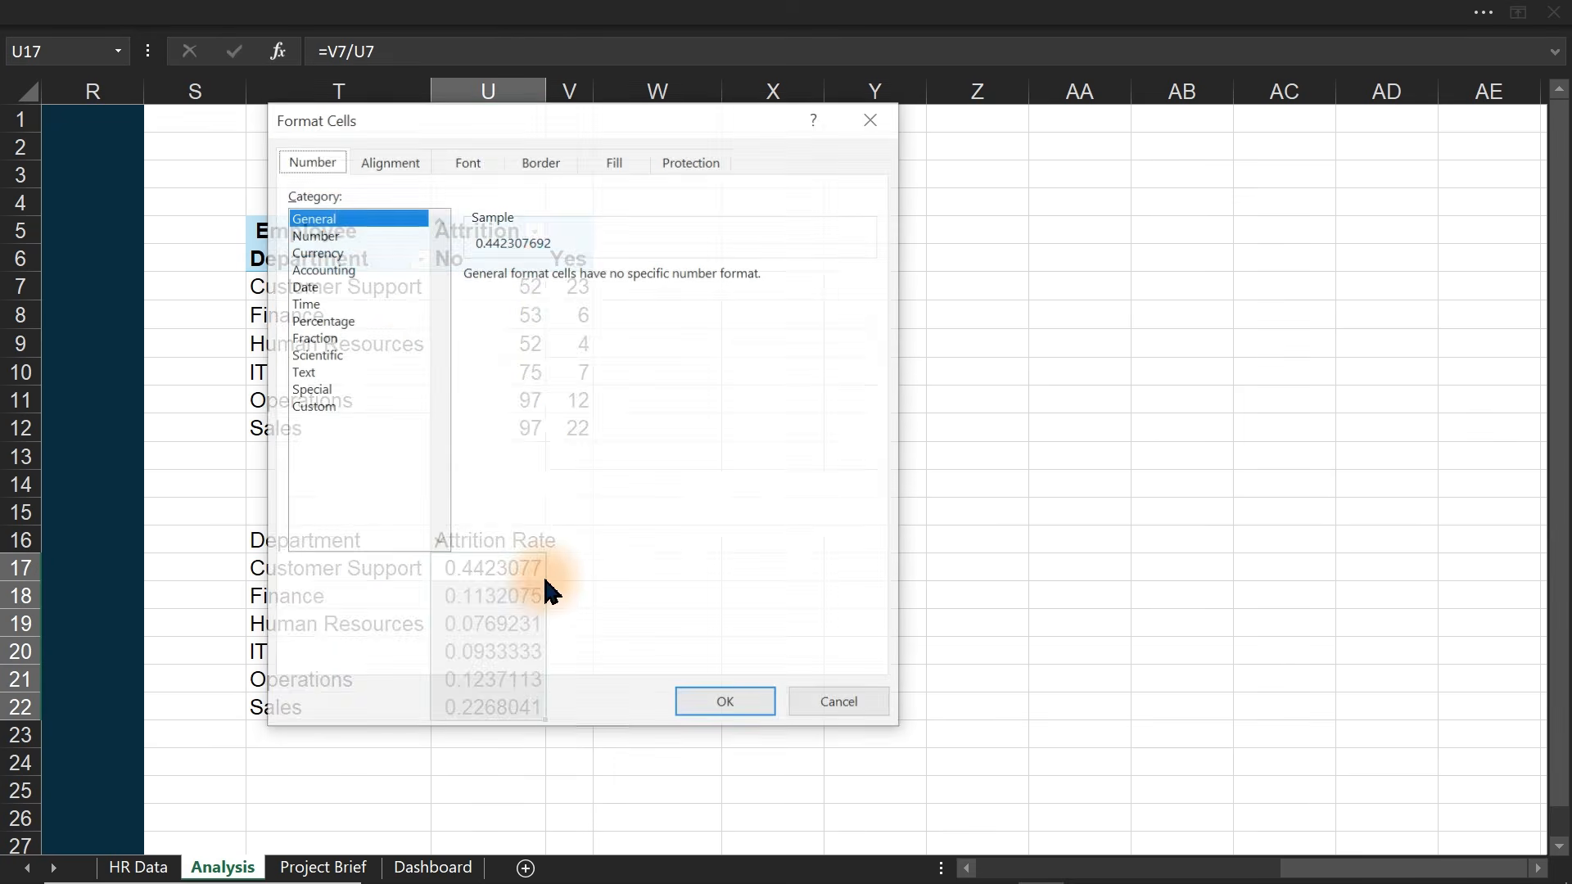
pyautogui.click(323, 322)
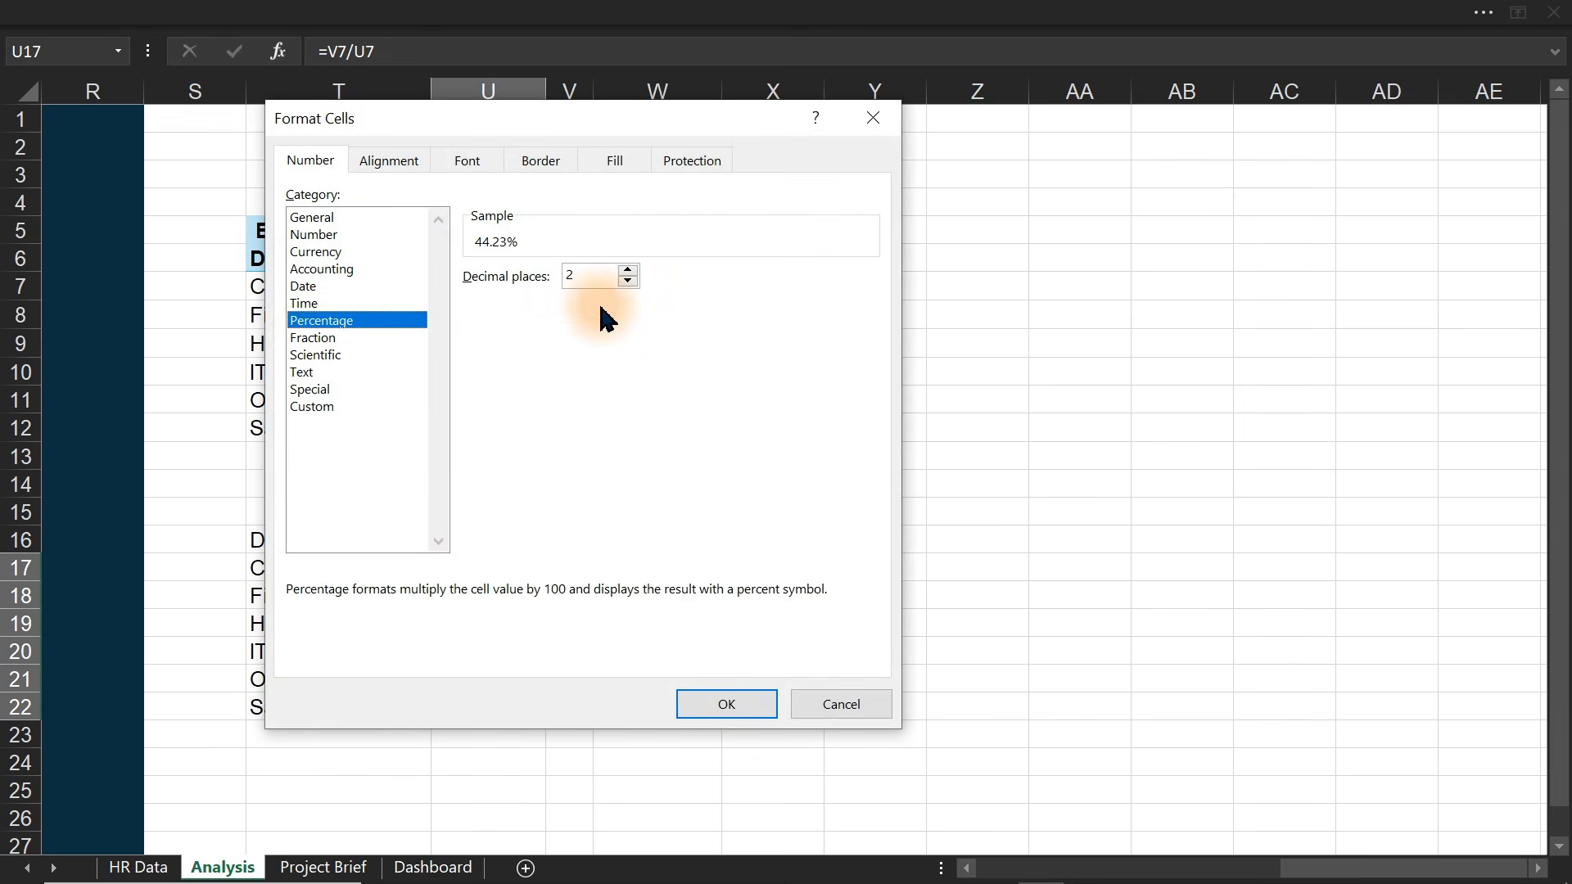
pyautogui.click(628, 281)
pyautogui.click(628, 281)
pyautogui.click(726, 706)
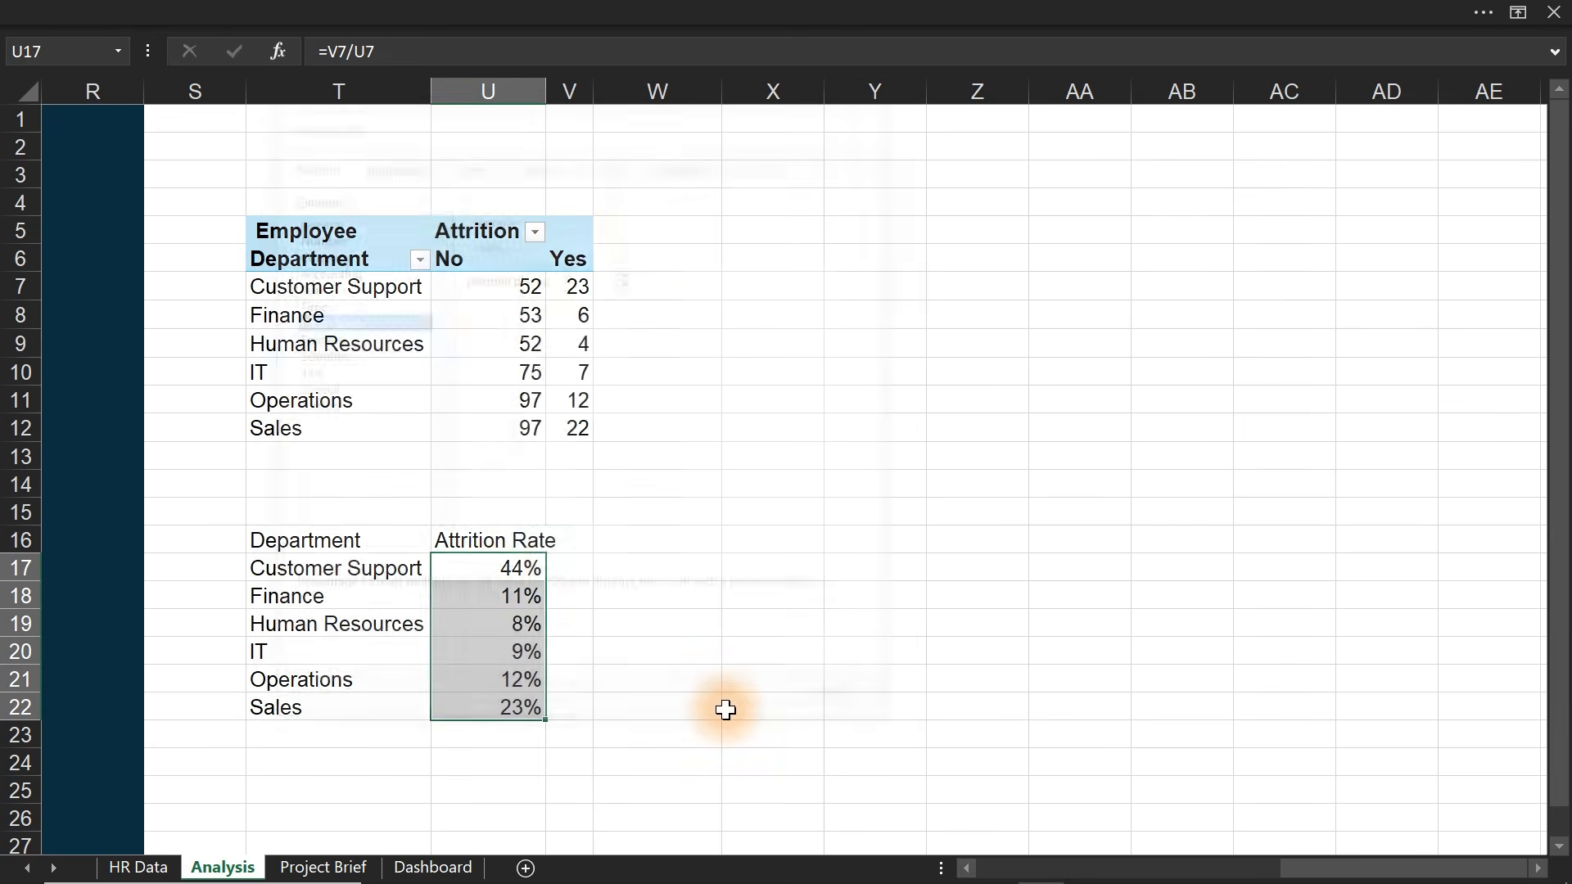
# - Wrap the attrition rate formula in U17 as =IFERROR(V7/U7,0) and fill it down through U22
pyautogui.doubleClick(490, 567)
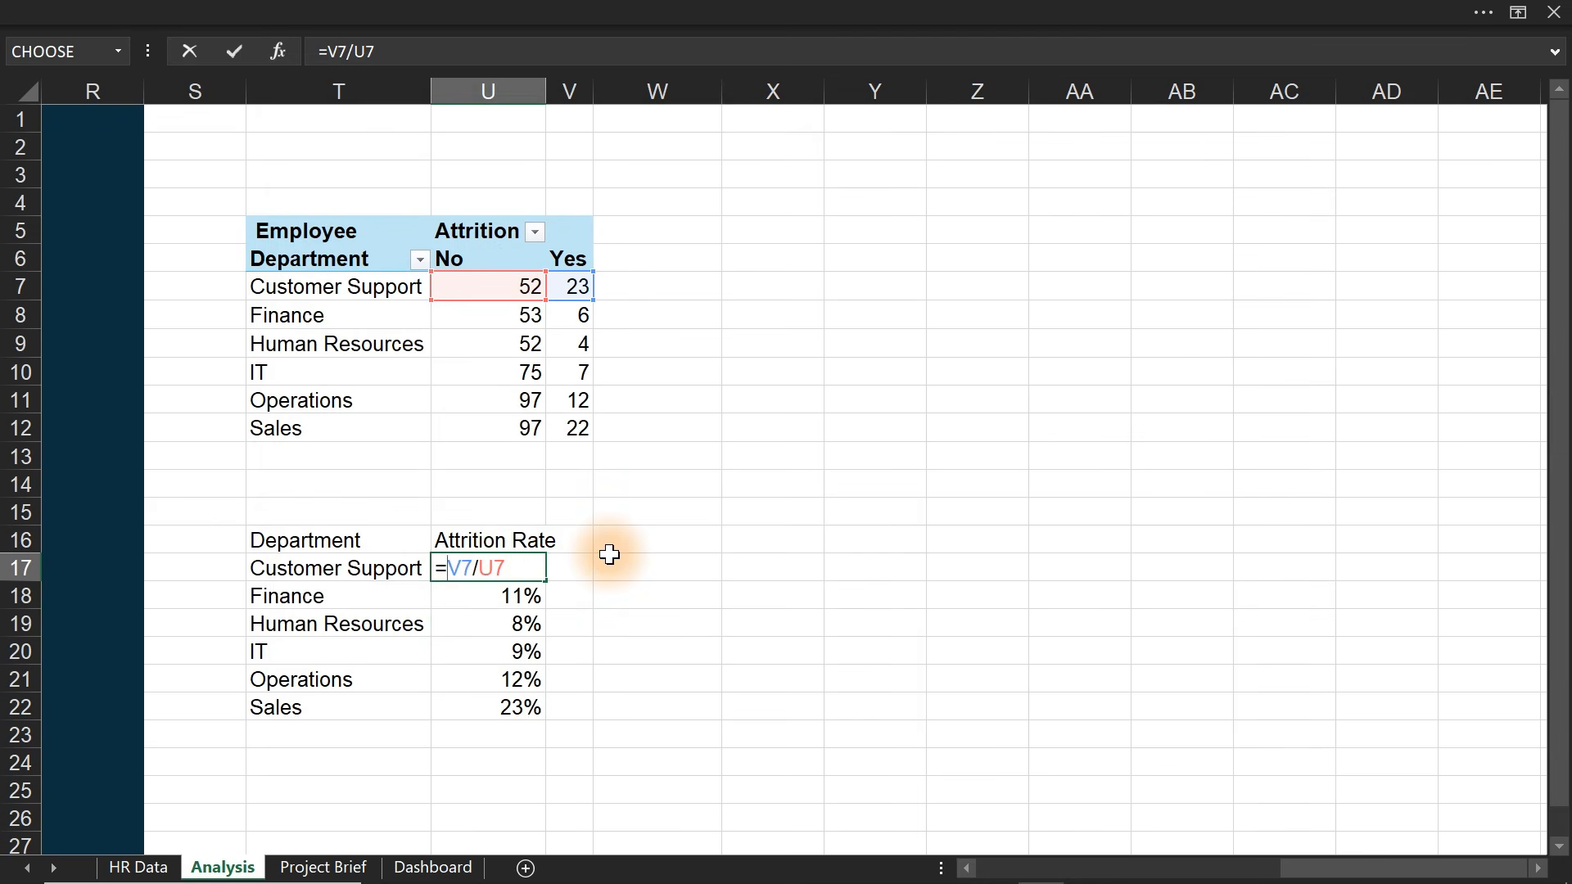
pyautogui.write('if')
pyautogui.press('Down')
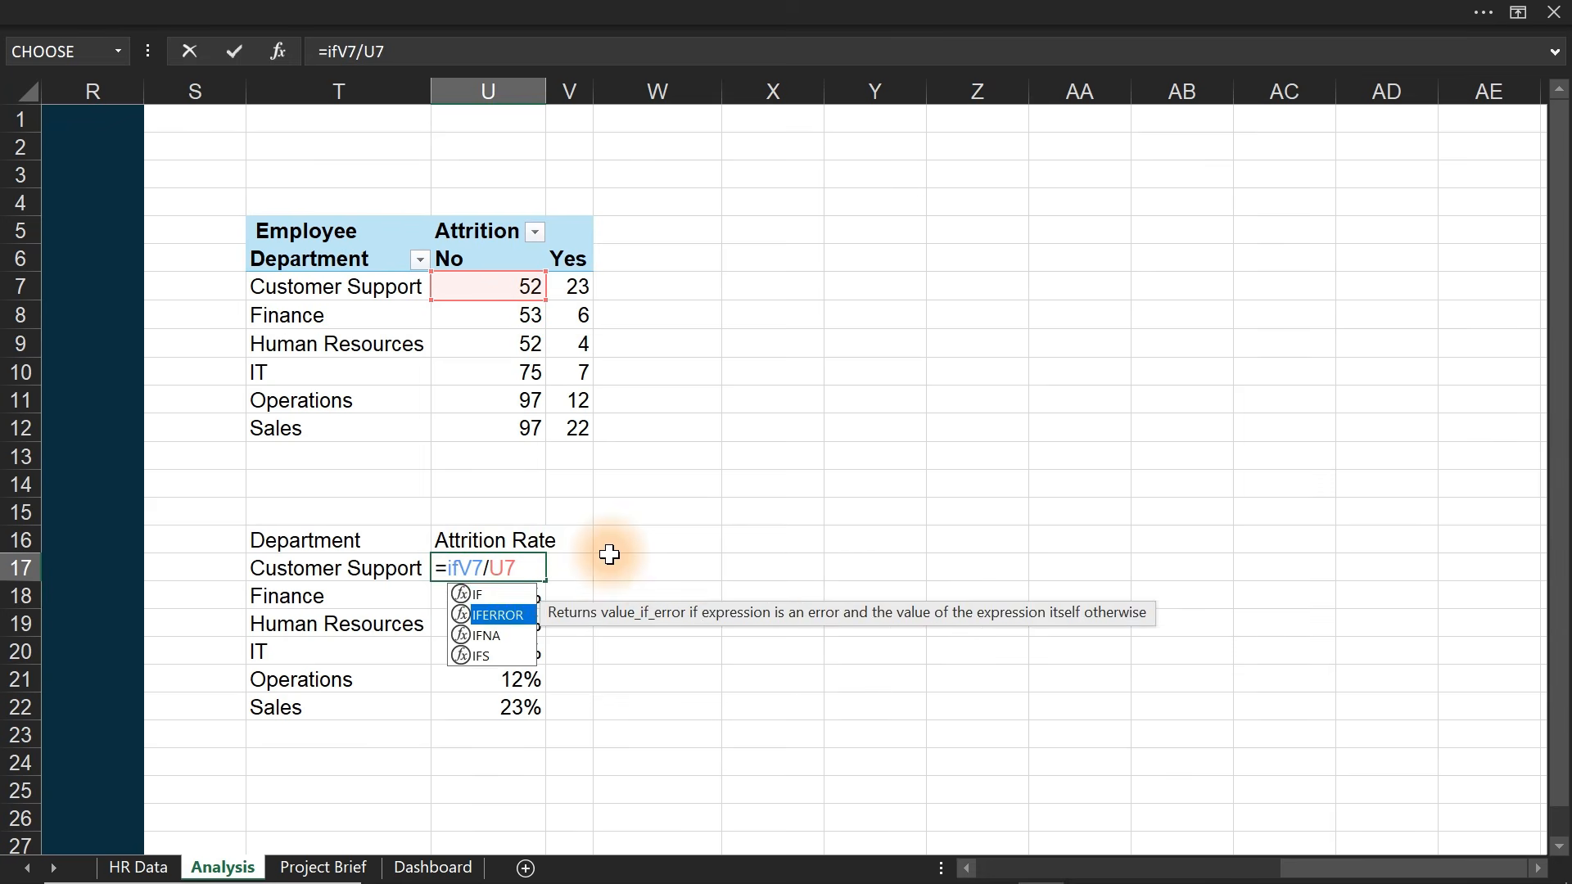
pyautogui.press('Tab')
pyautogui.moveTo(622, 563); pyautogui.dragTo(549, 565)
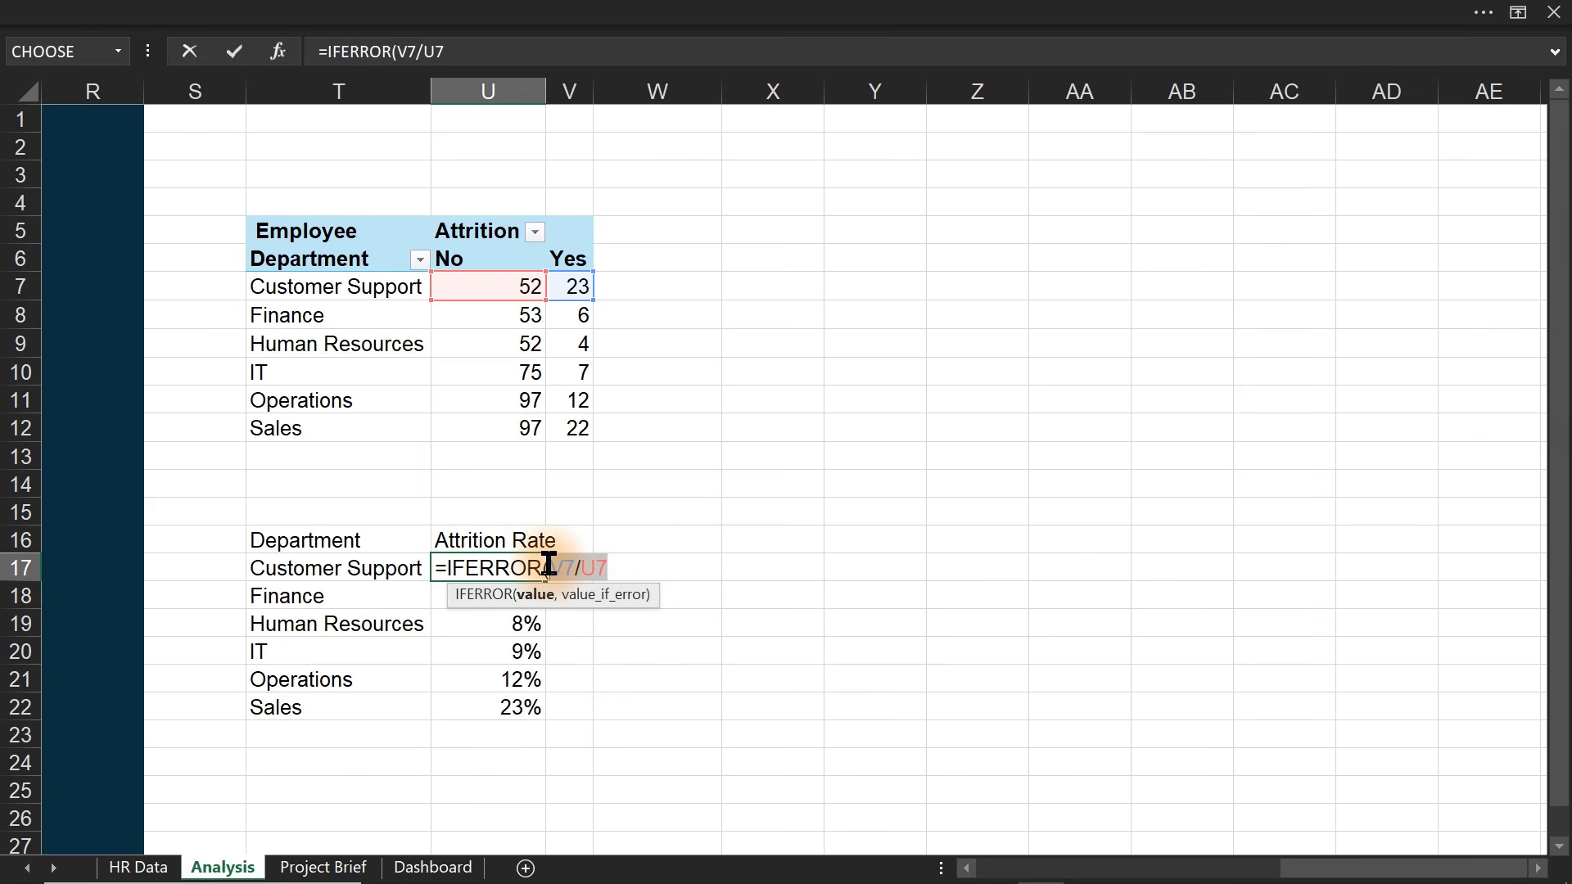
pyautogui.click(622, 573)
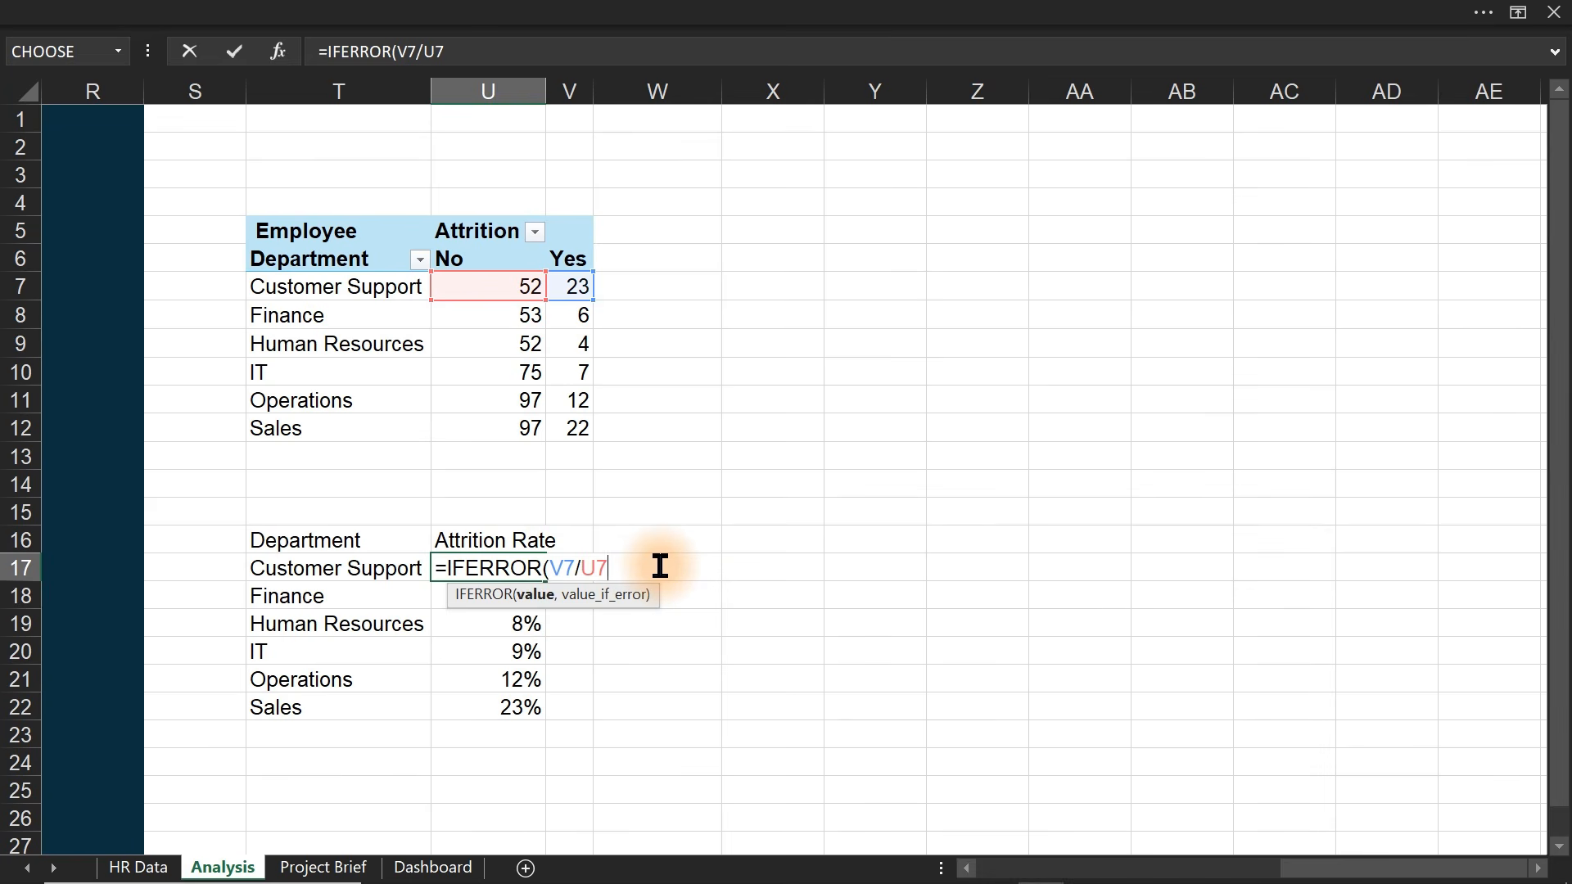
pyautogui.write(',0)')
pyautogui.press('Return')
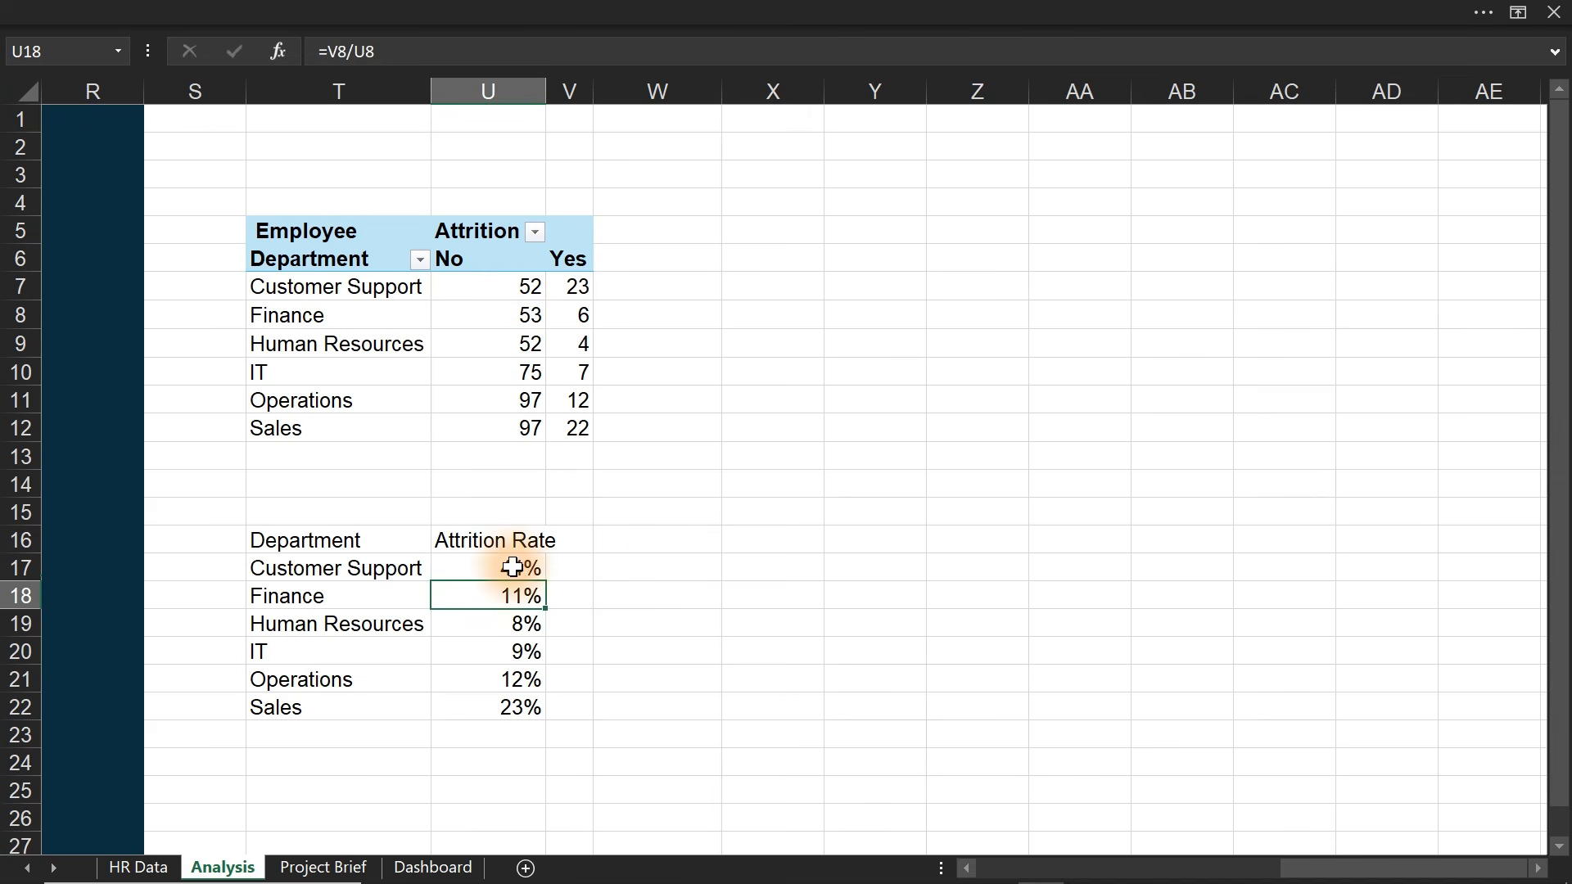
pyautogui.click(524, 567)
pyautogui.doubleClick(547, 578)
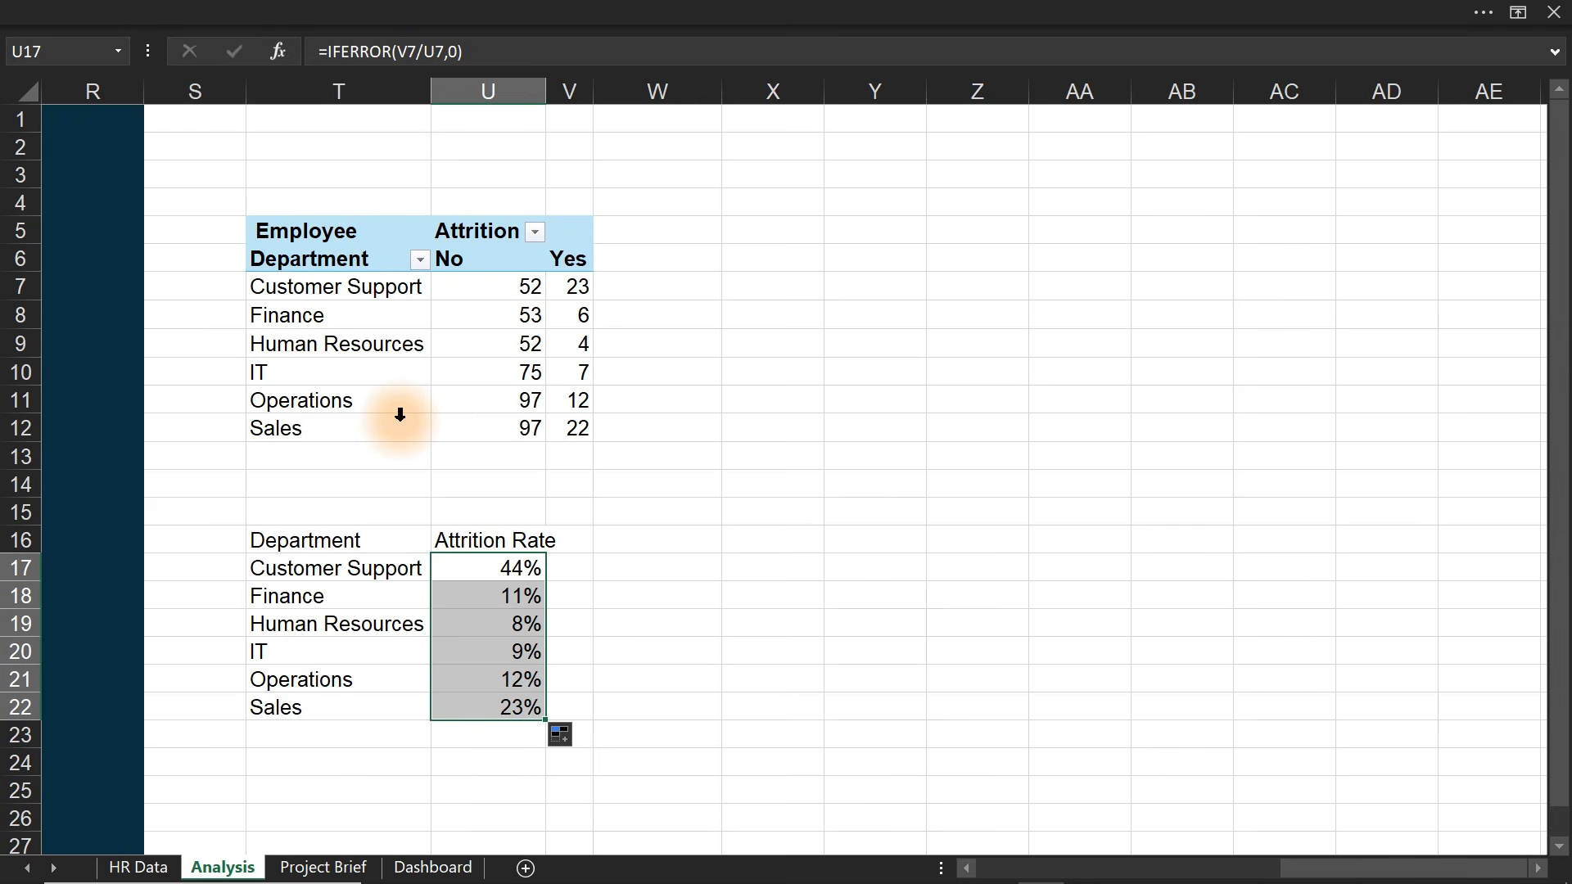
# - Set the pivot table's Department field to show items with no data
pyautogui.click(304, 418)
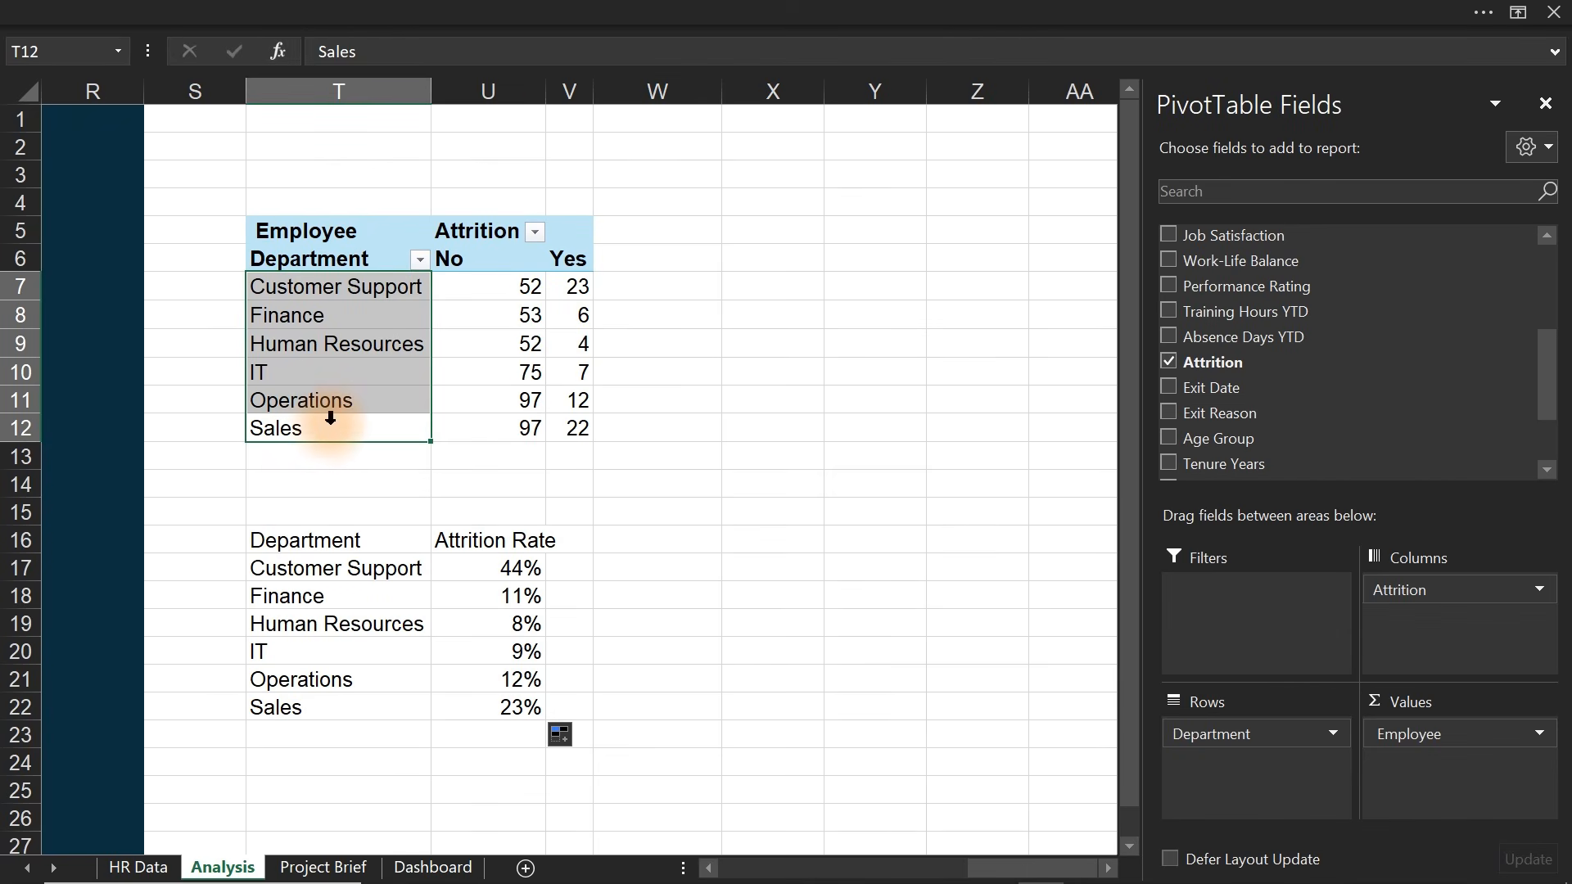
pyautogui.click(330, 417)
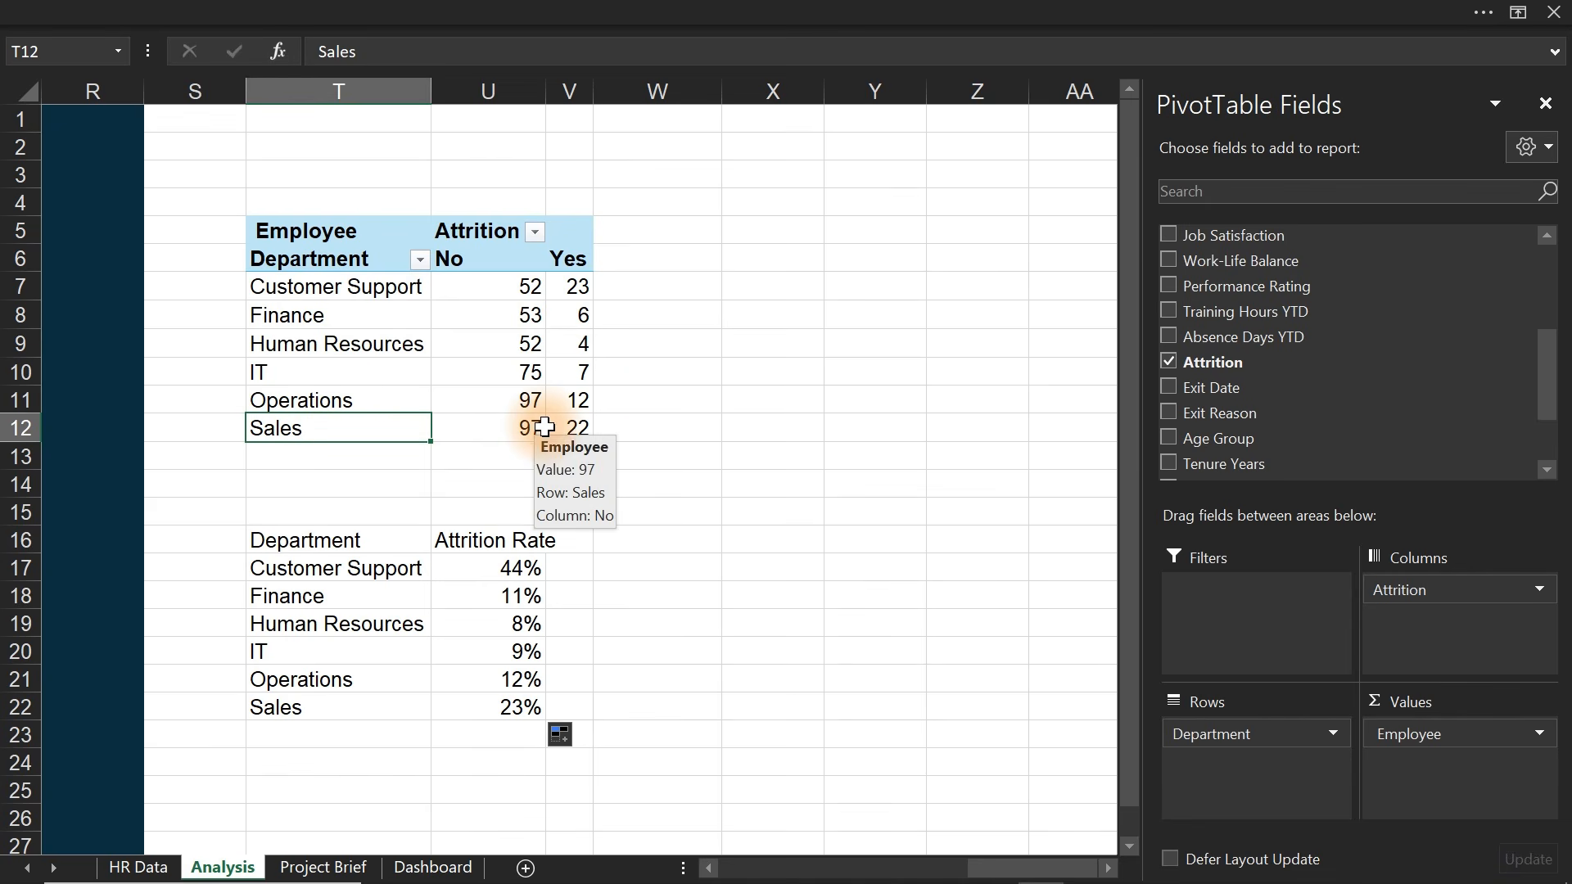
pyautogui.rightClick(387, 428)
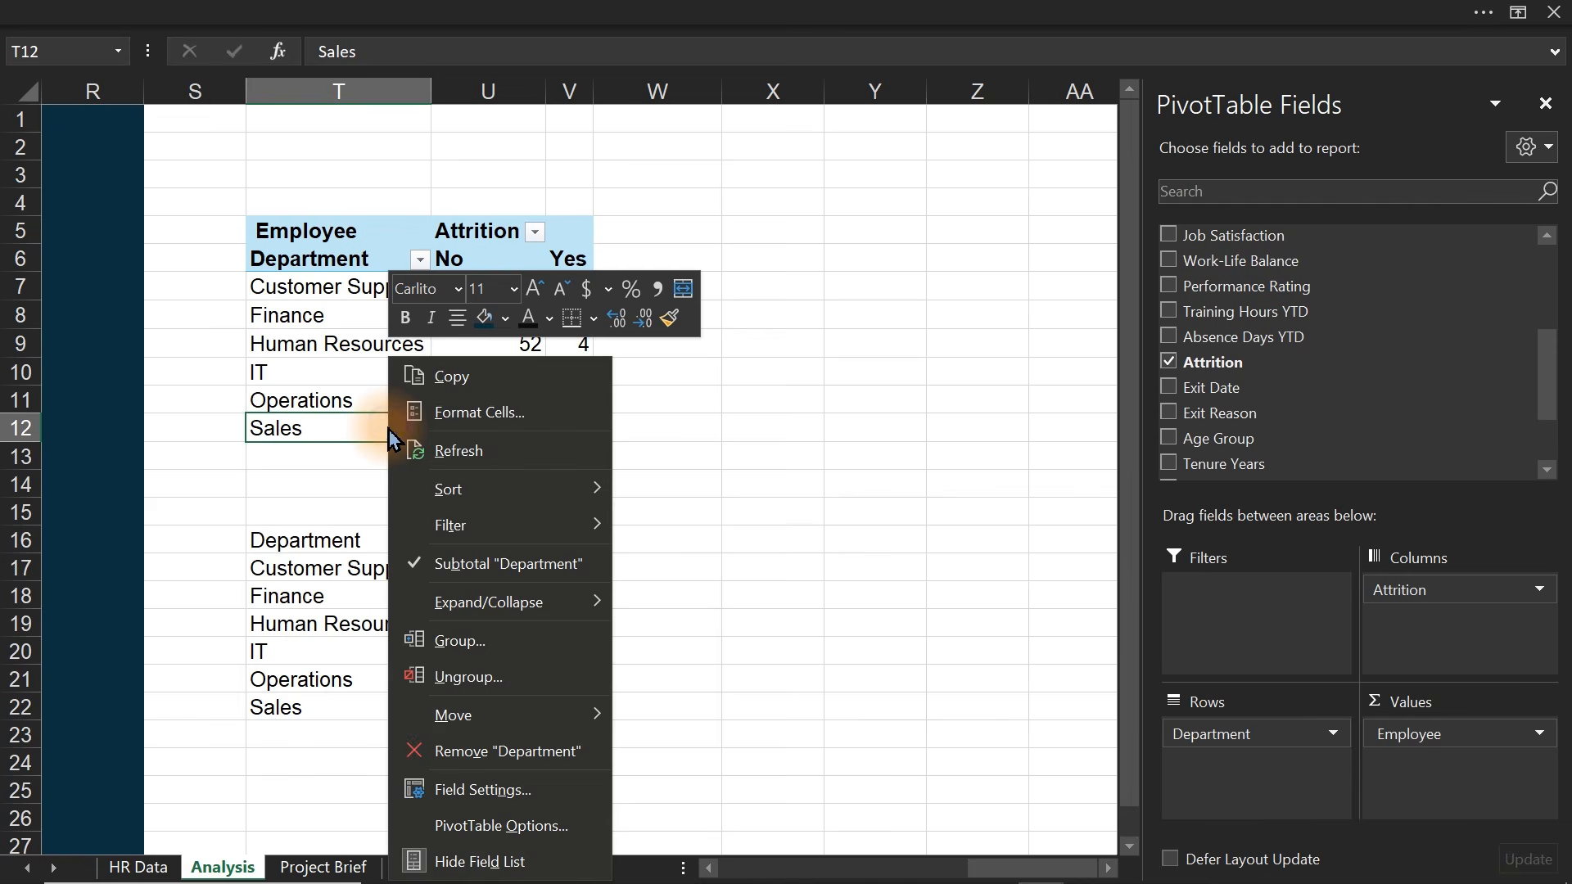
pyautogui.click(488, 797)
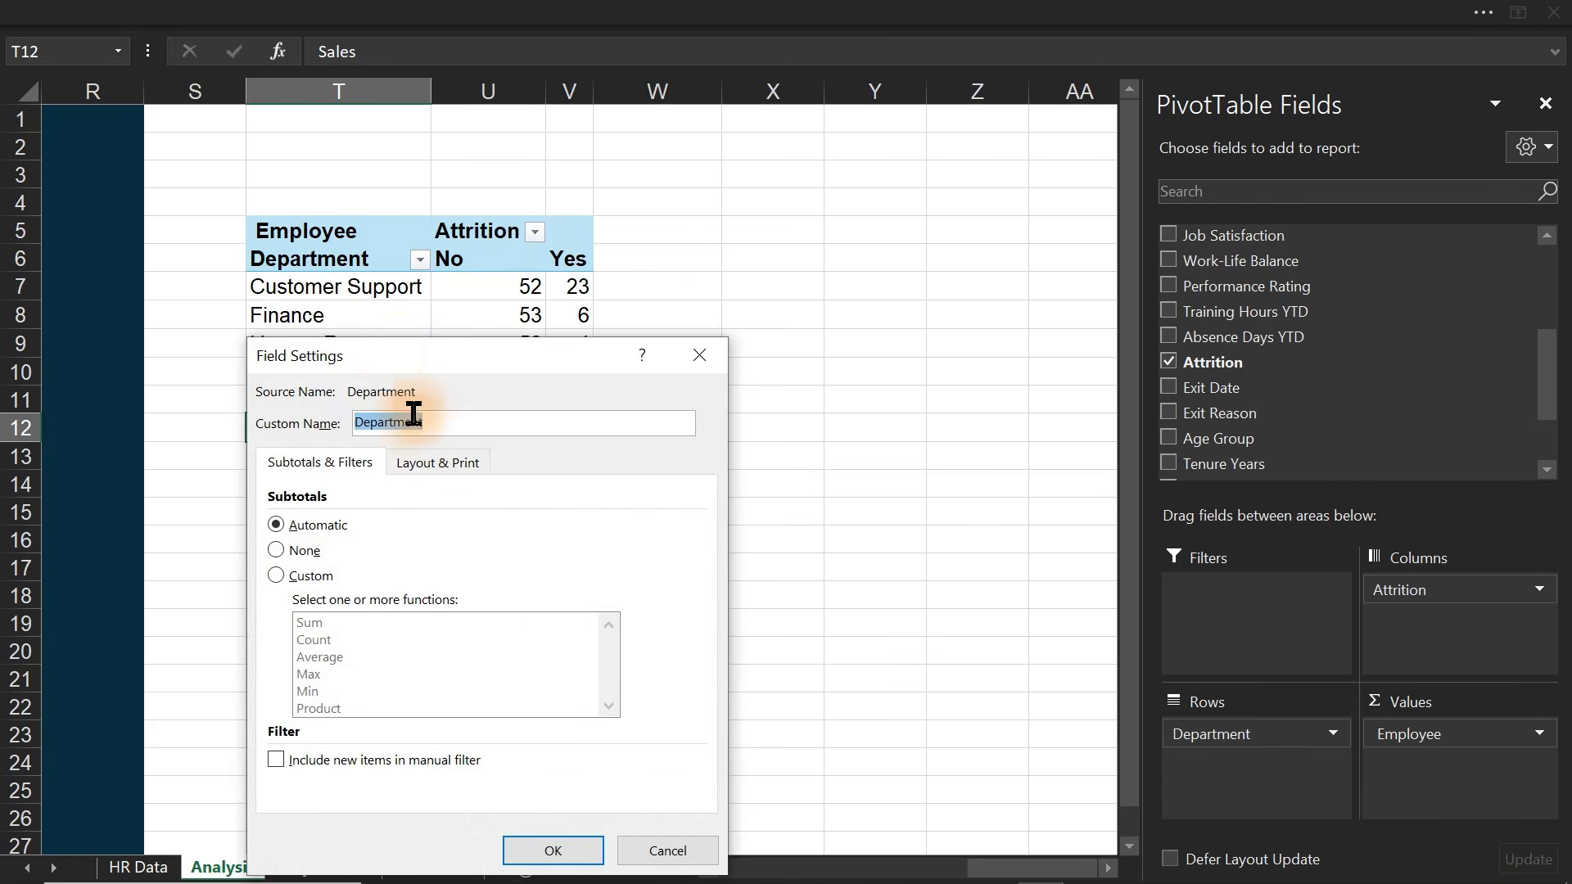
pyautogui.moveTo(400, 361); pyautogui.dragTo(734, 126)
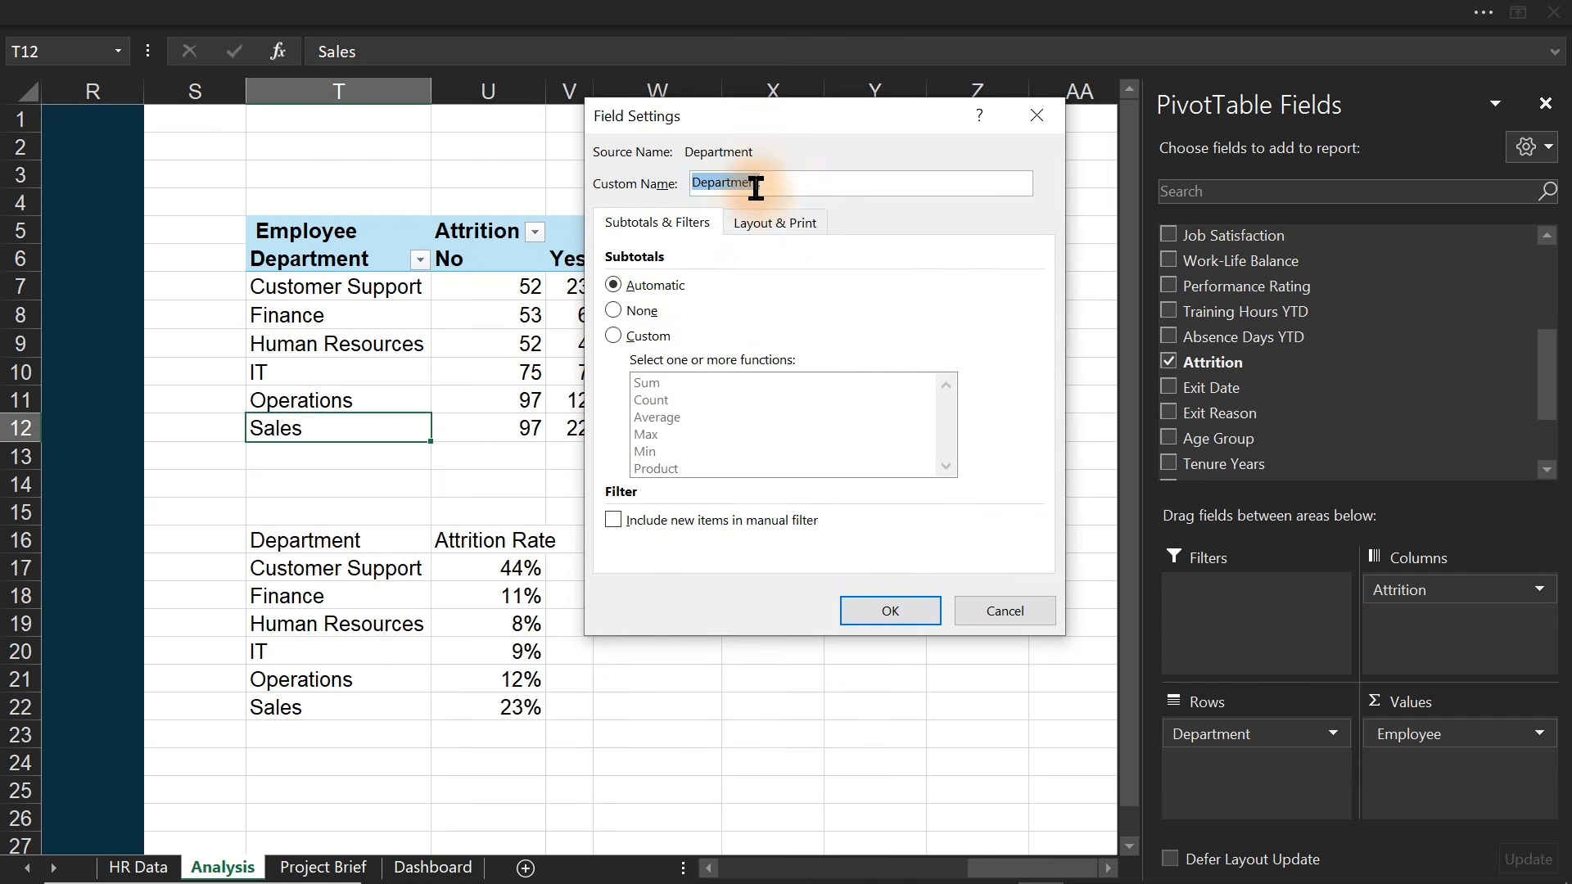
pyautogui.click(770, 229)
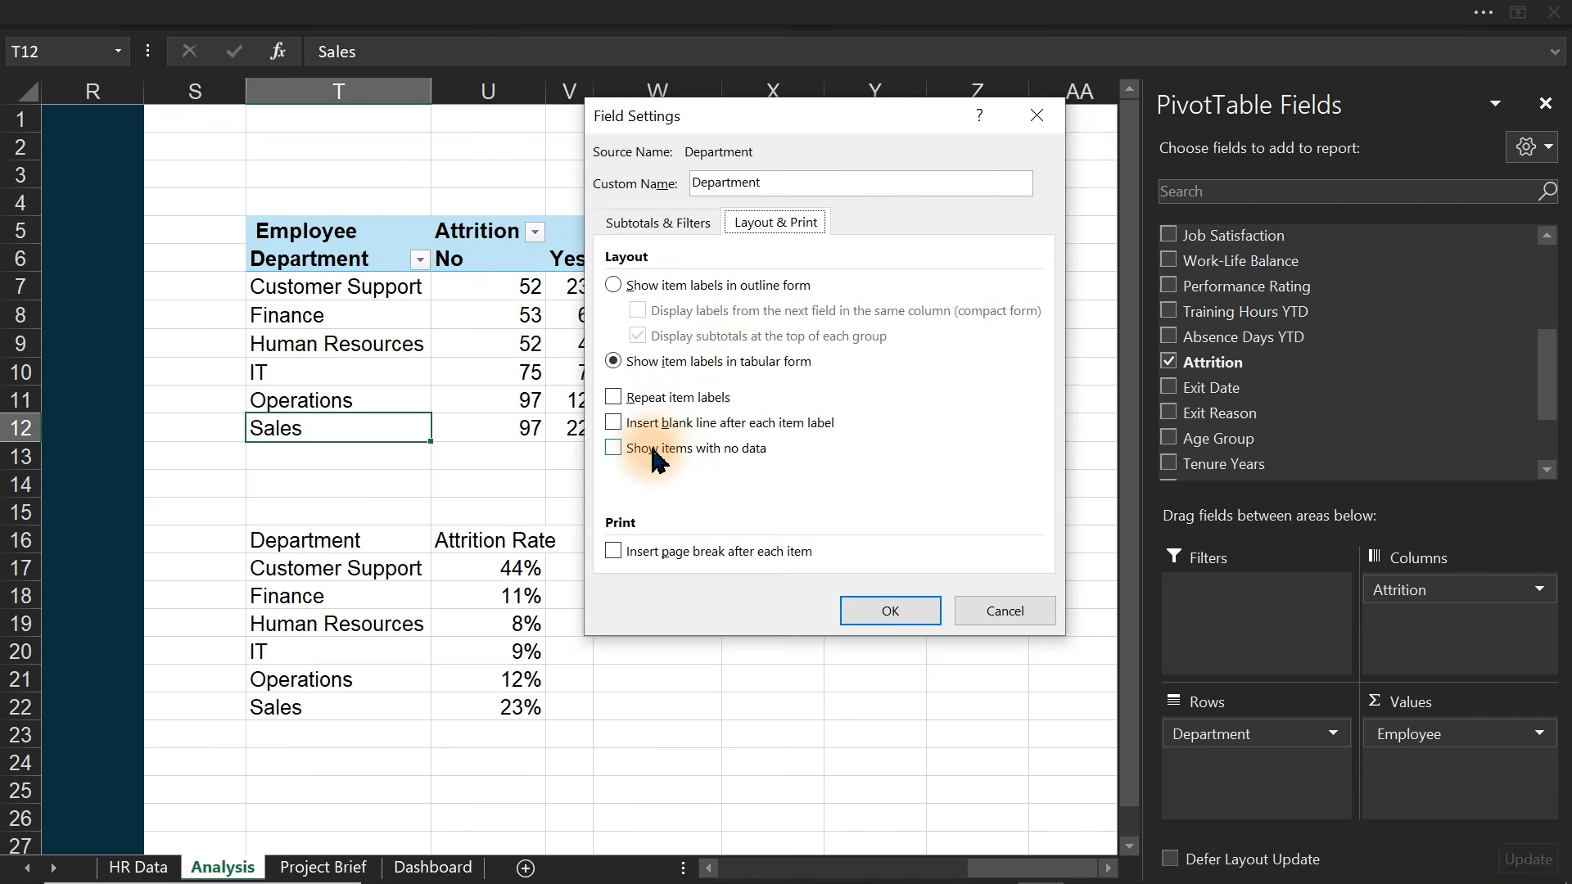
pyautogui.click(612, 449)
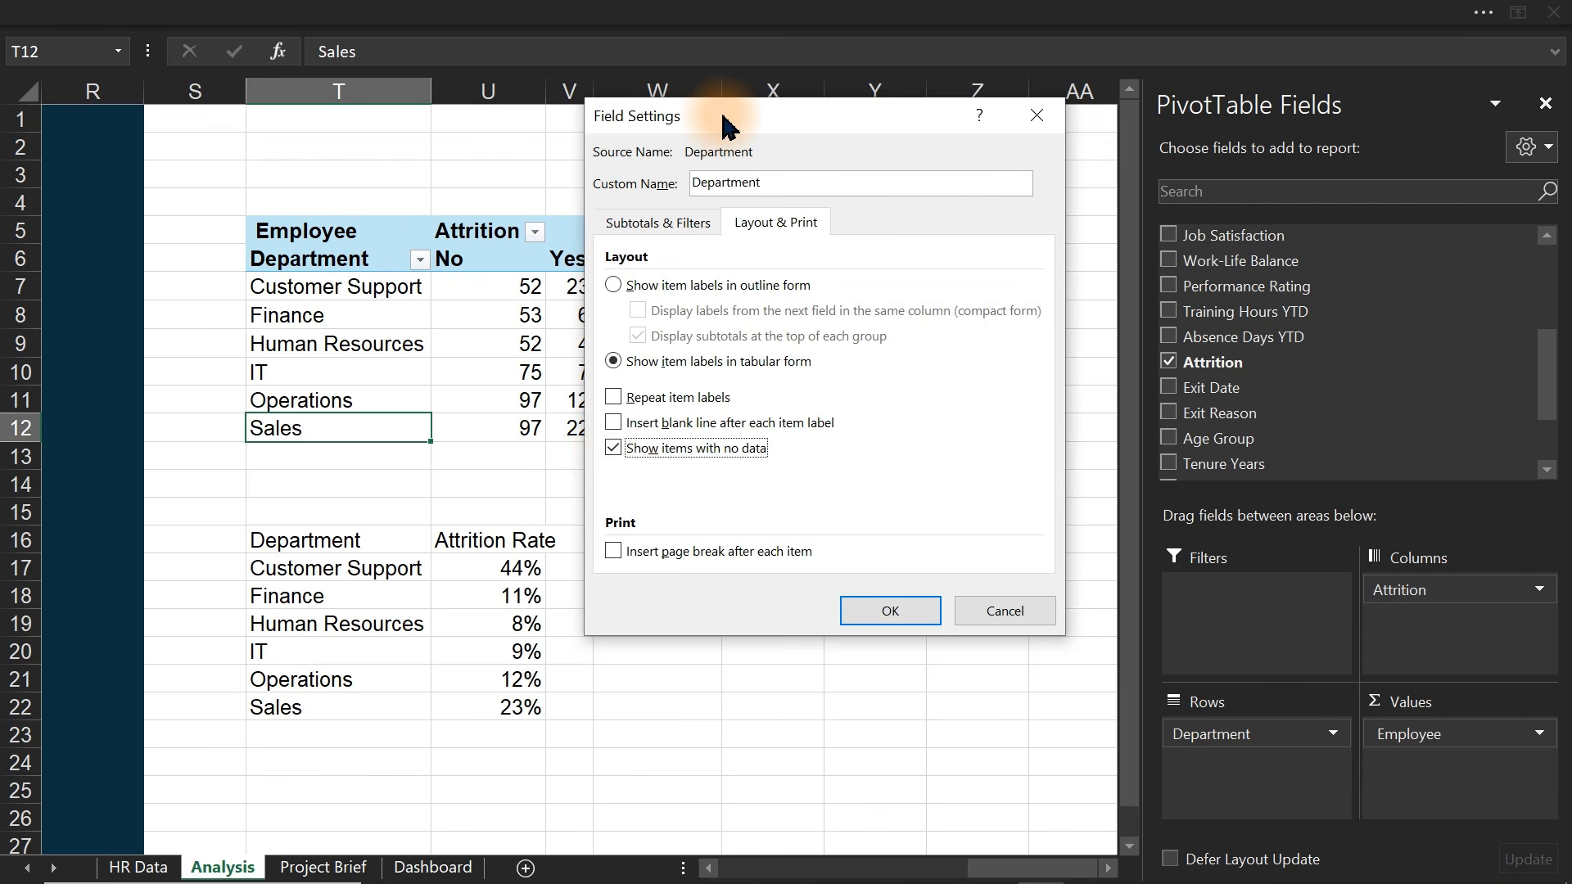
pyautogui.moveTo(723, 125); pyautogui.dragTo(953, 131)
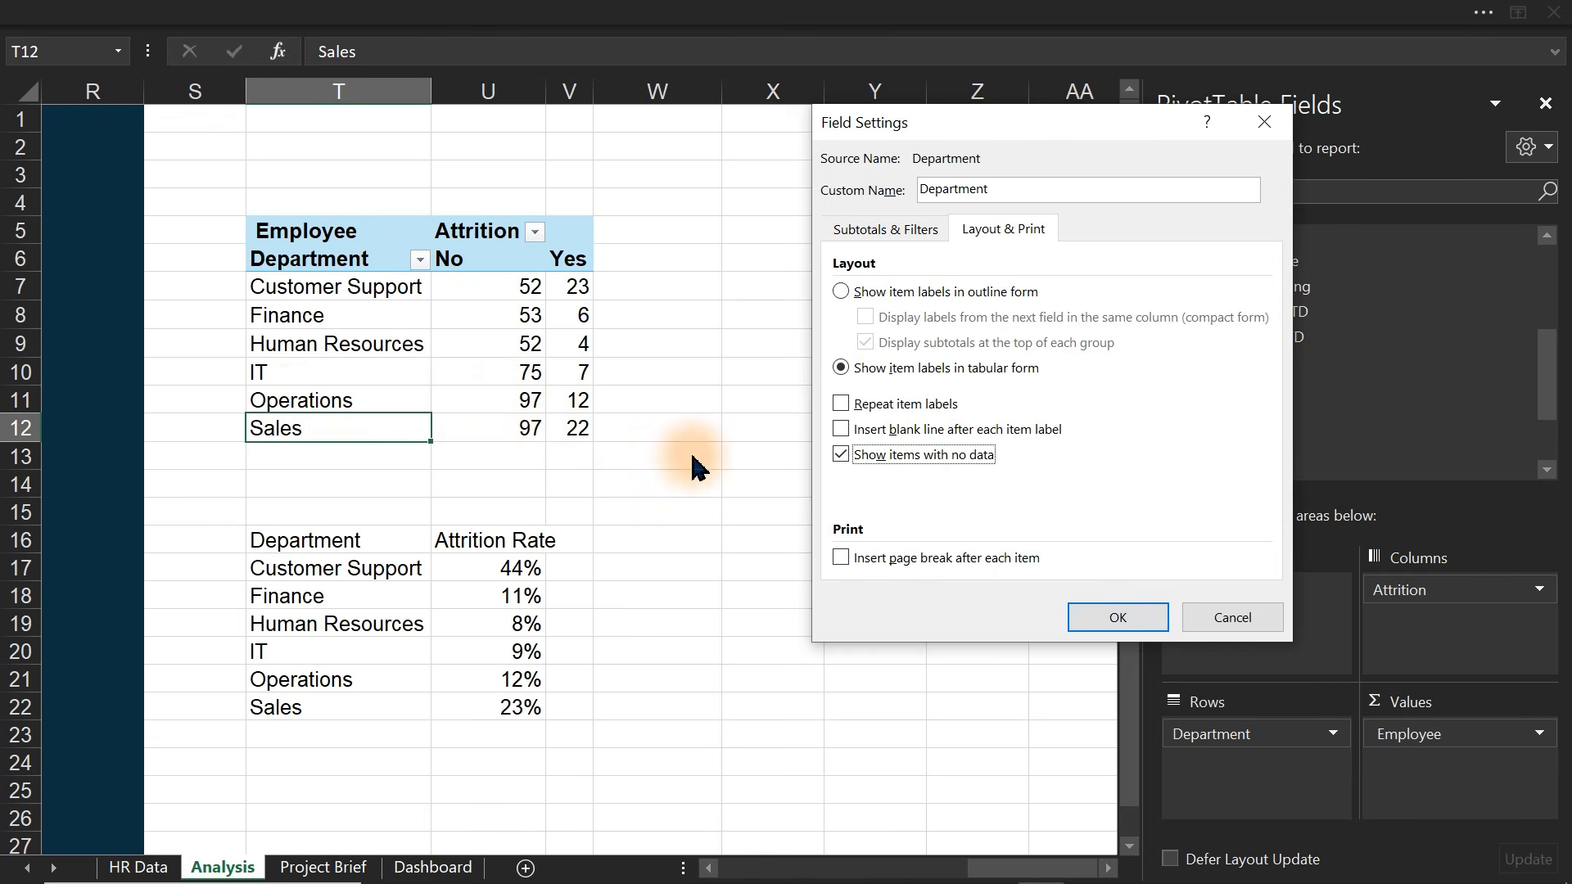
pyautogui.click(1107, 616)
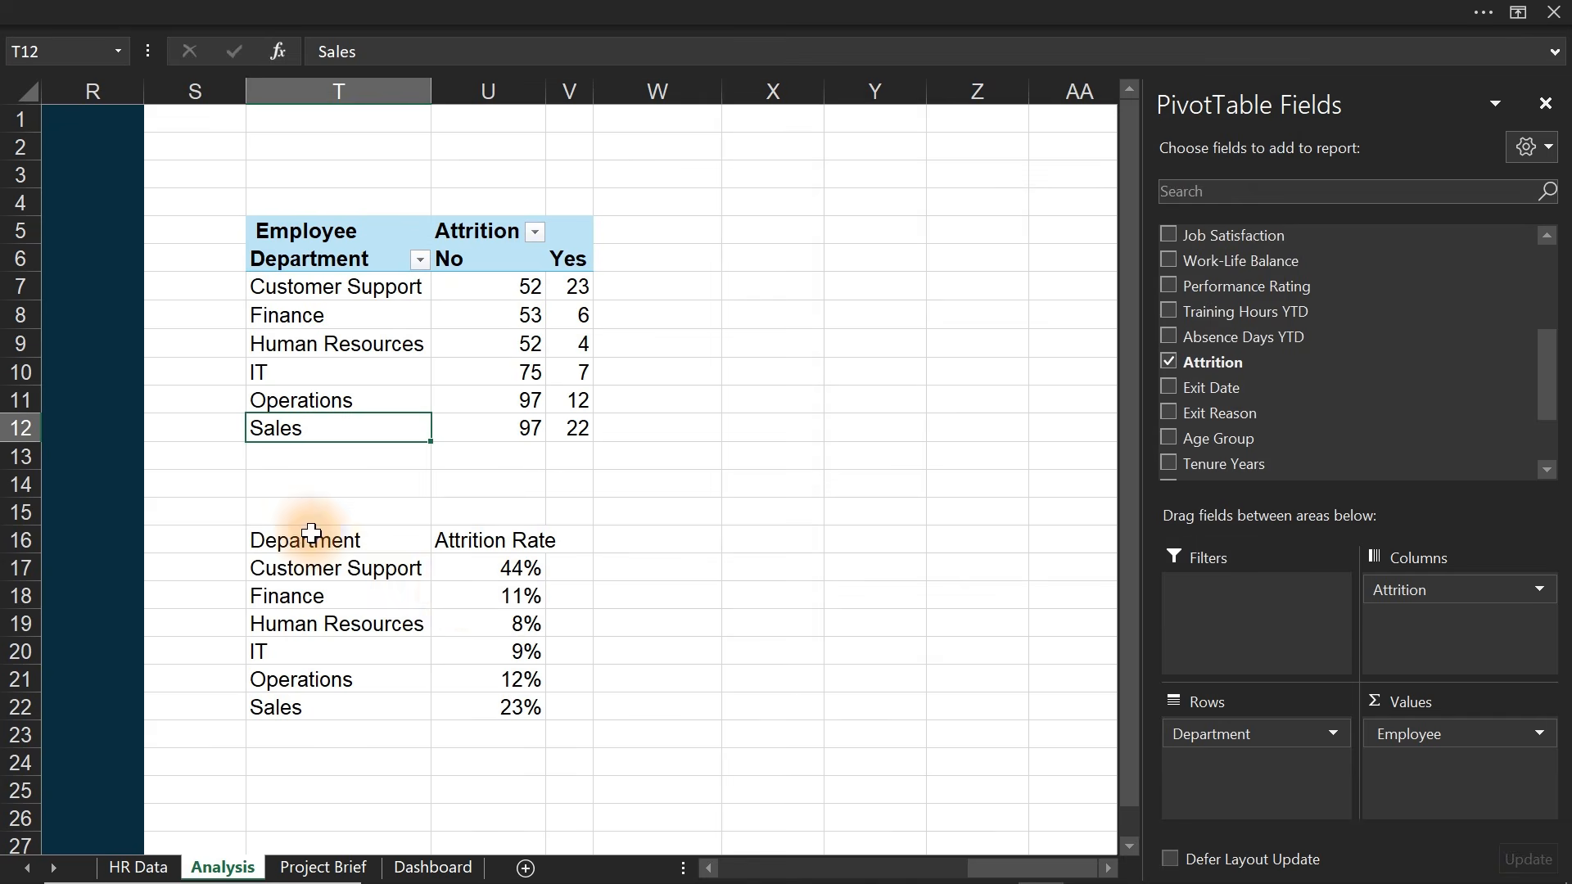
# - Insert a clustered bar chart from the department attrition rate summary in T16:U22
pyautogui.moveTo(308, 533); pyautogui.dragTo(495, 714)
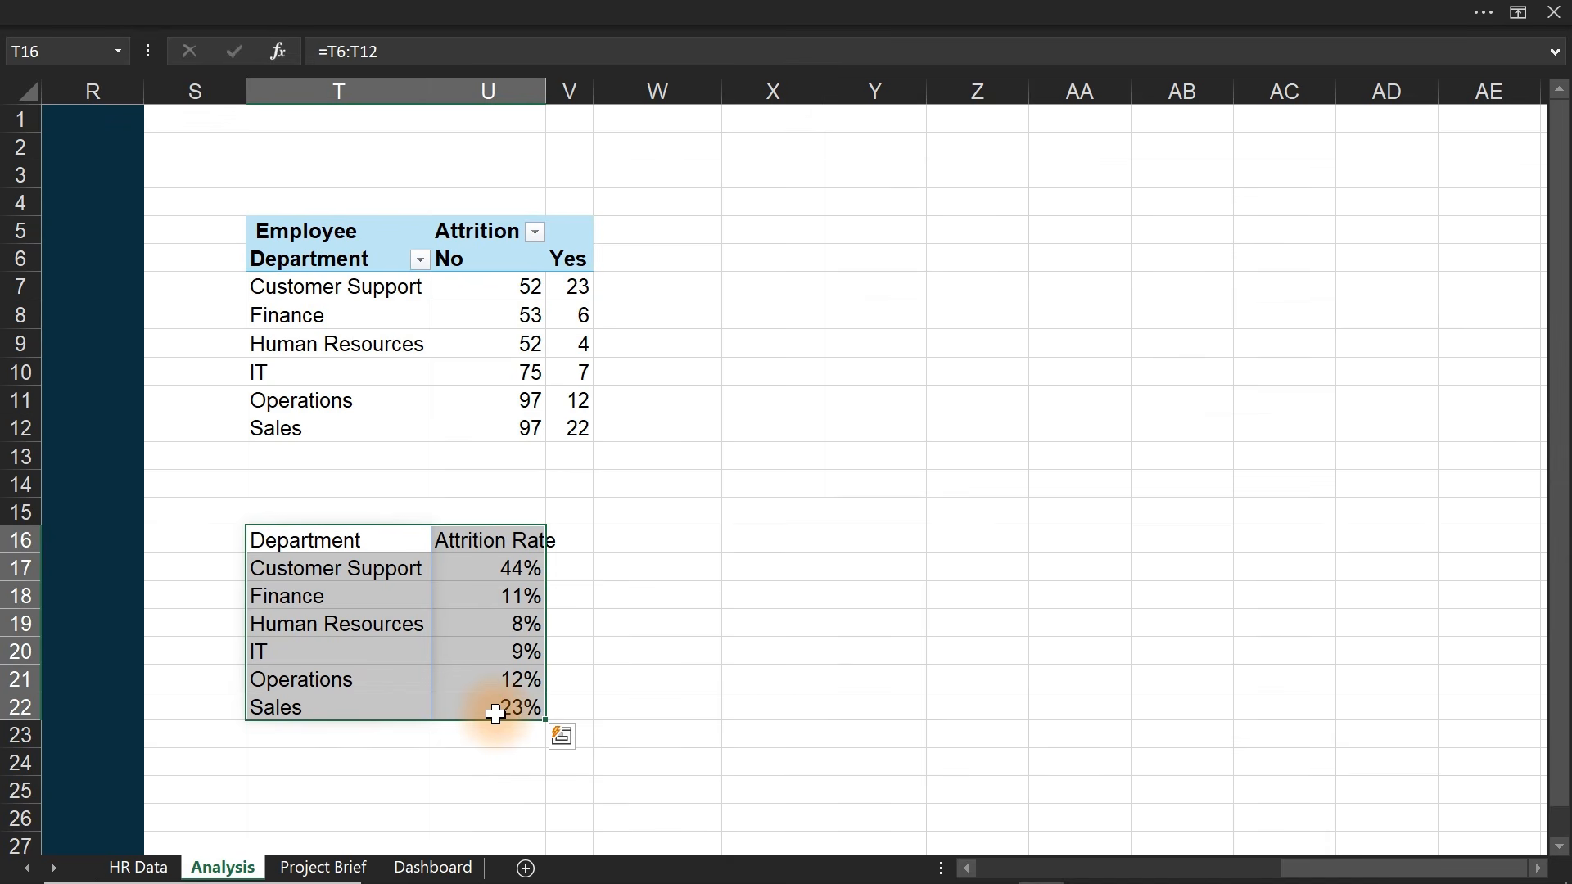
pyautogui.click(652, 11)
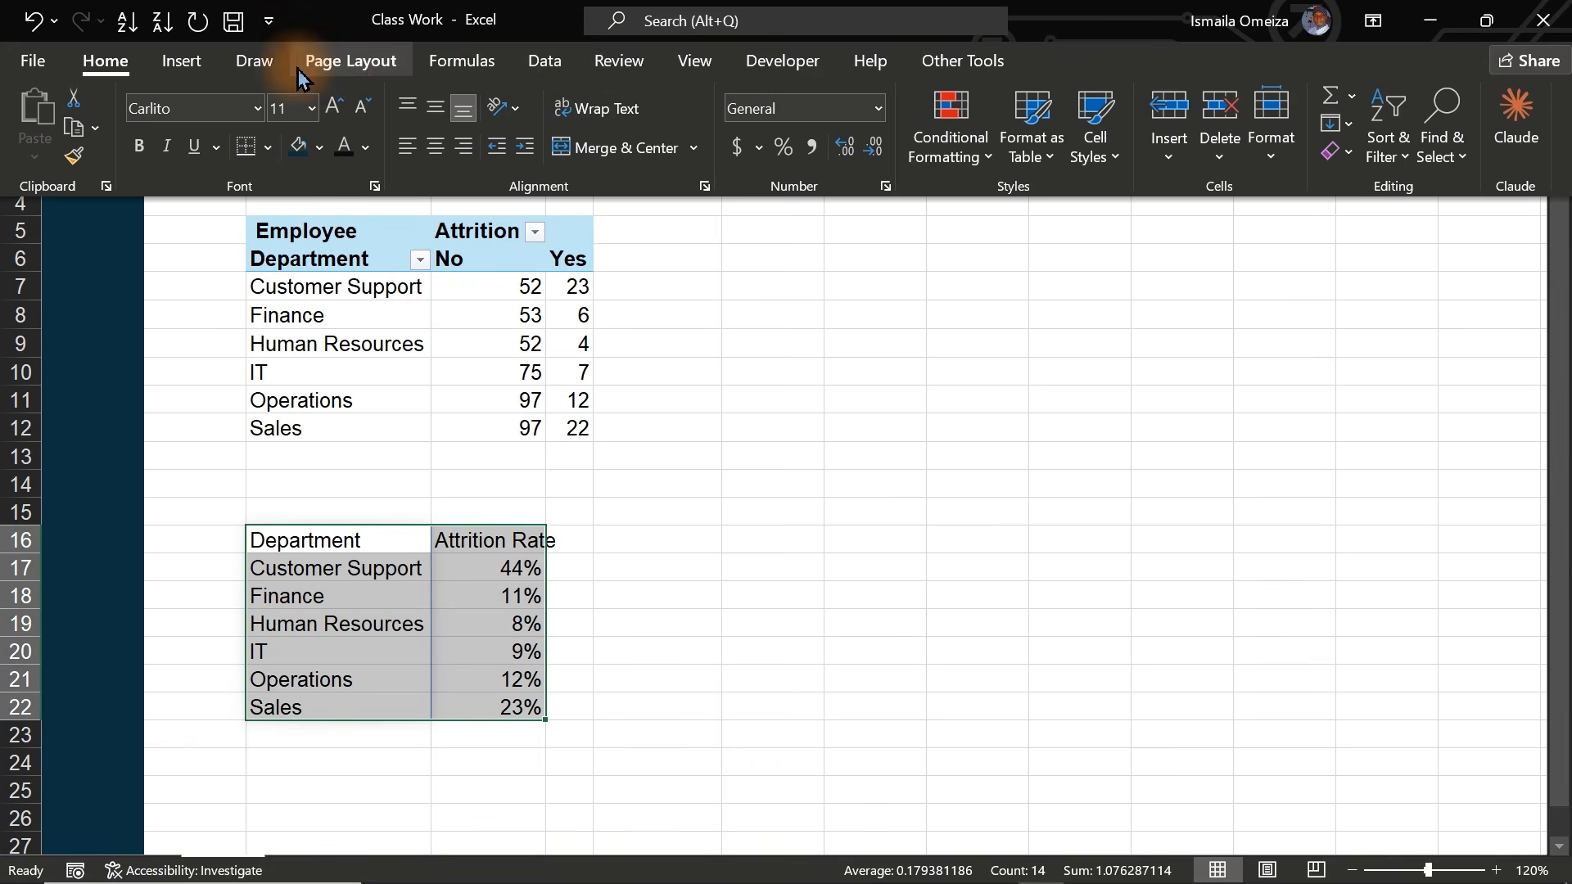
pyautogui.click(190, 61)
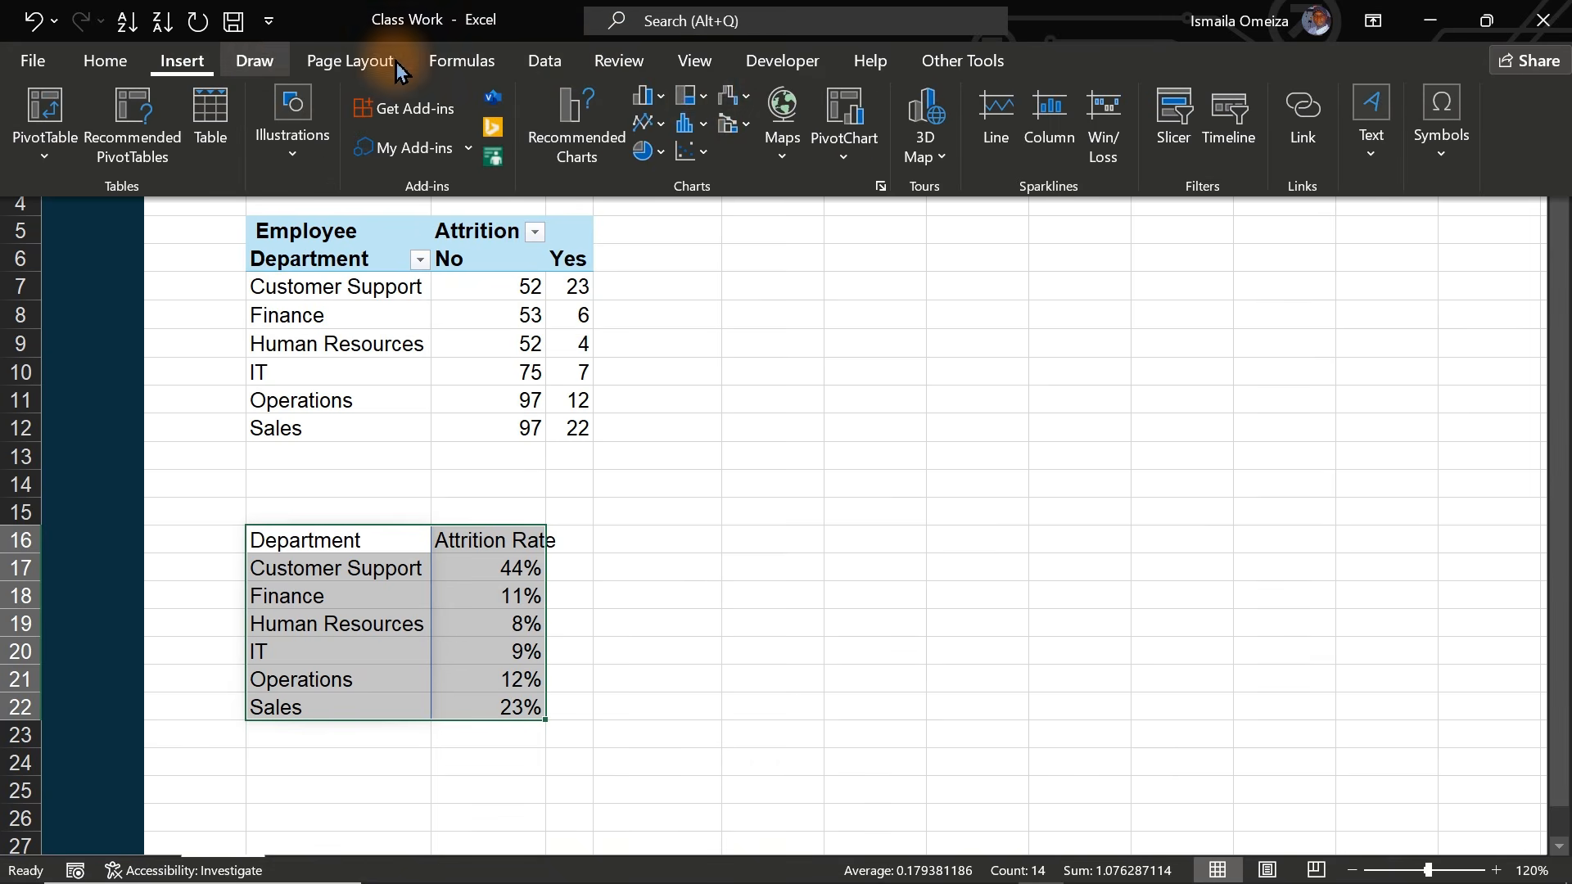
pyautogui.click(647, 96)
pyautogui.click(668, 394)
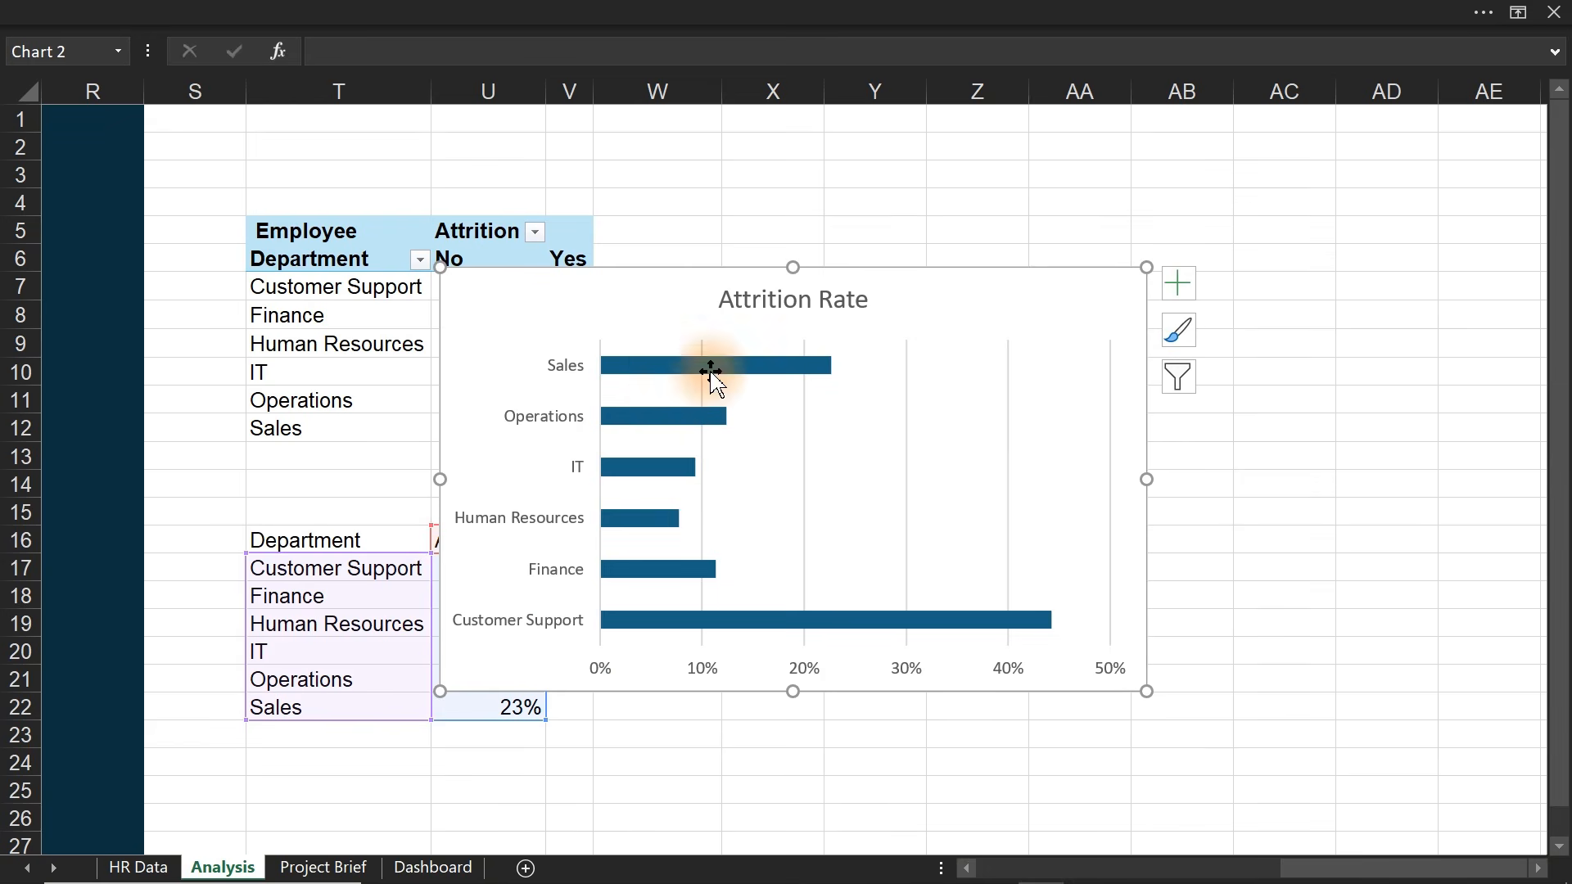
# - Delete the title and the horizontal percentage axis from the department attrition bar chart
pyautogui.click(564, 419)
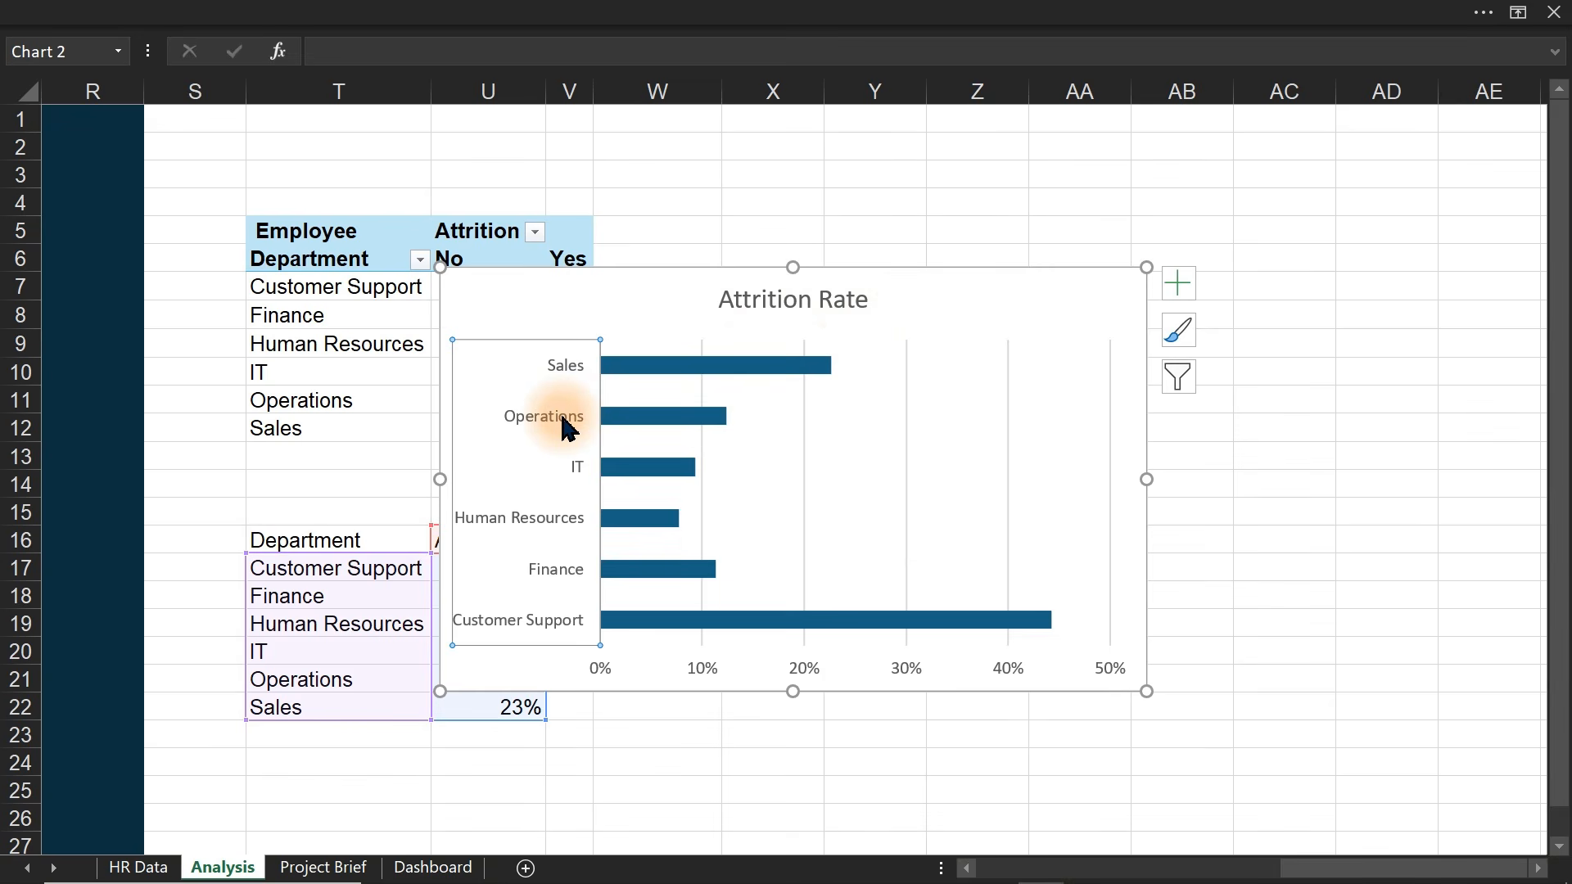
pyautogui.click(820, 311)
pyautogui.press('Delete')
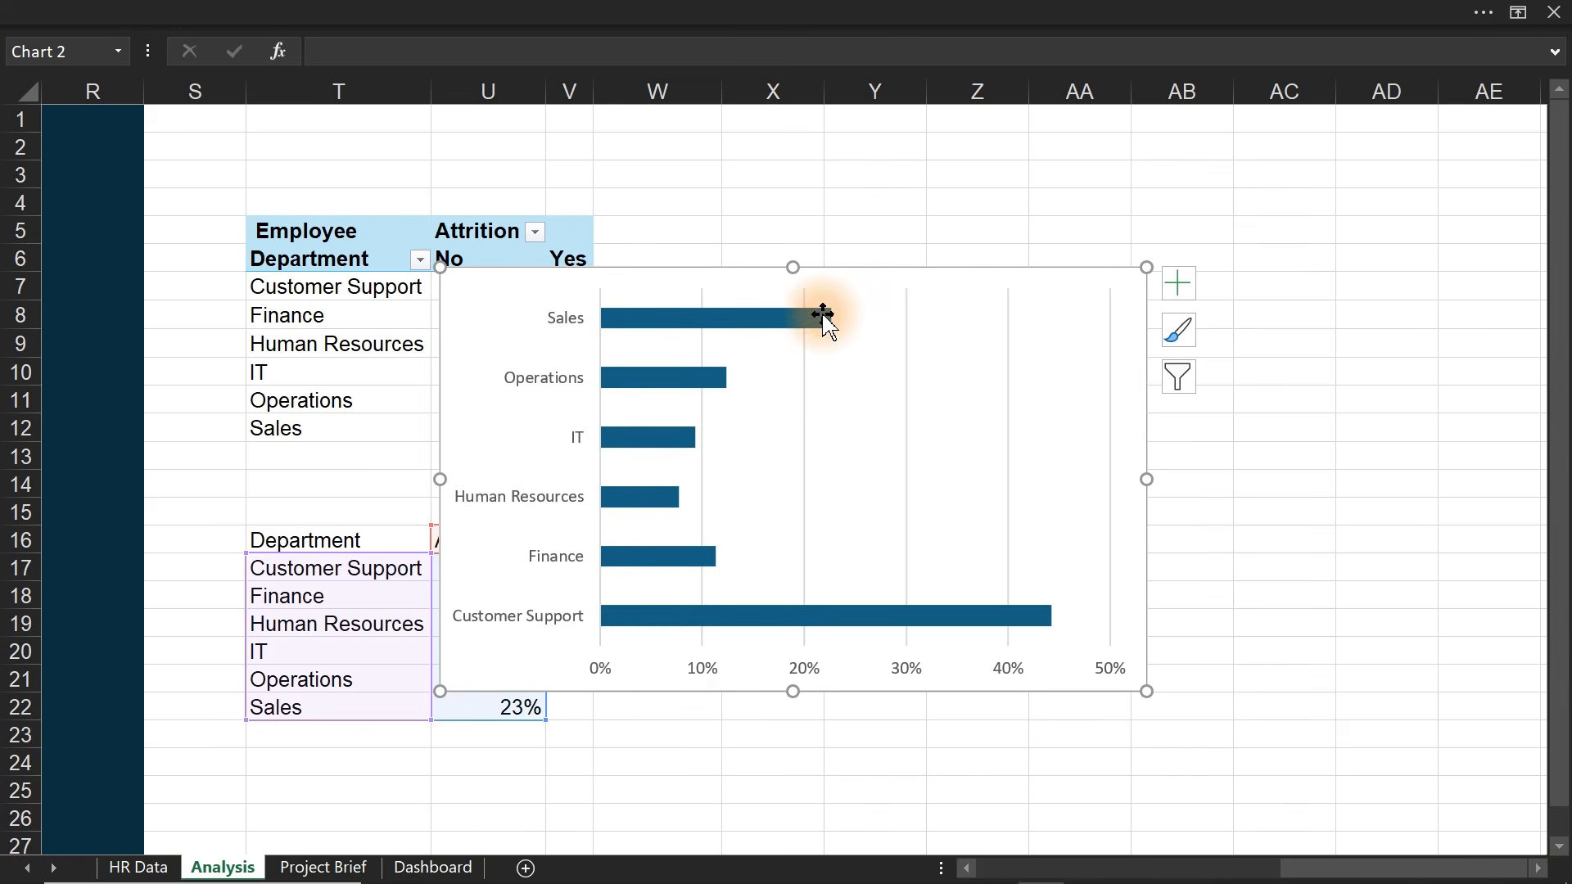
pyautogui.click(692, 676)
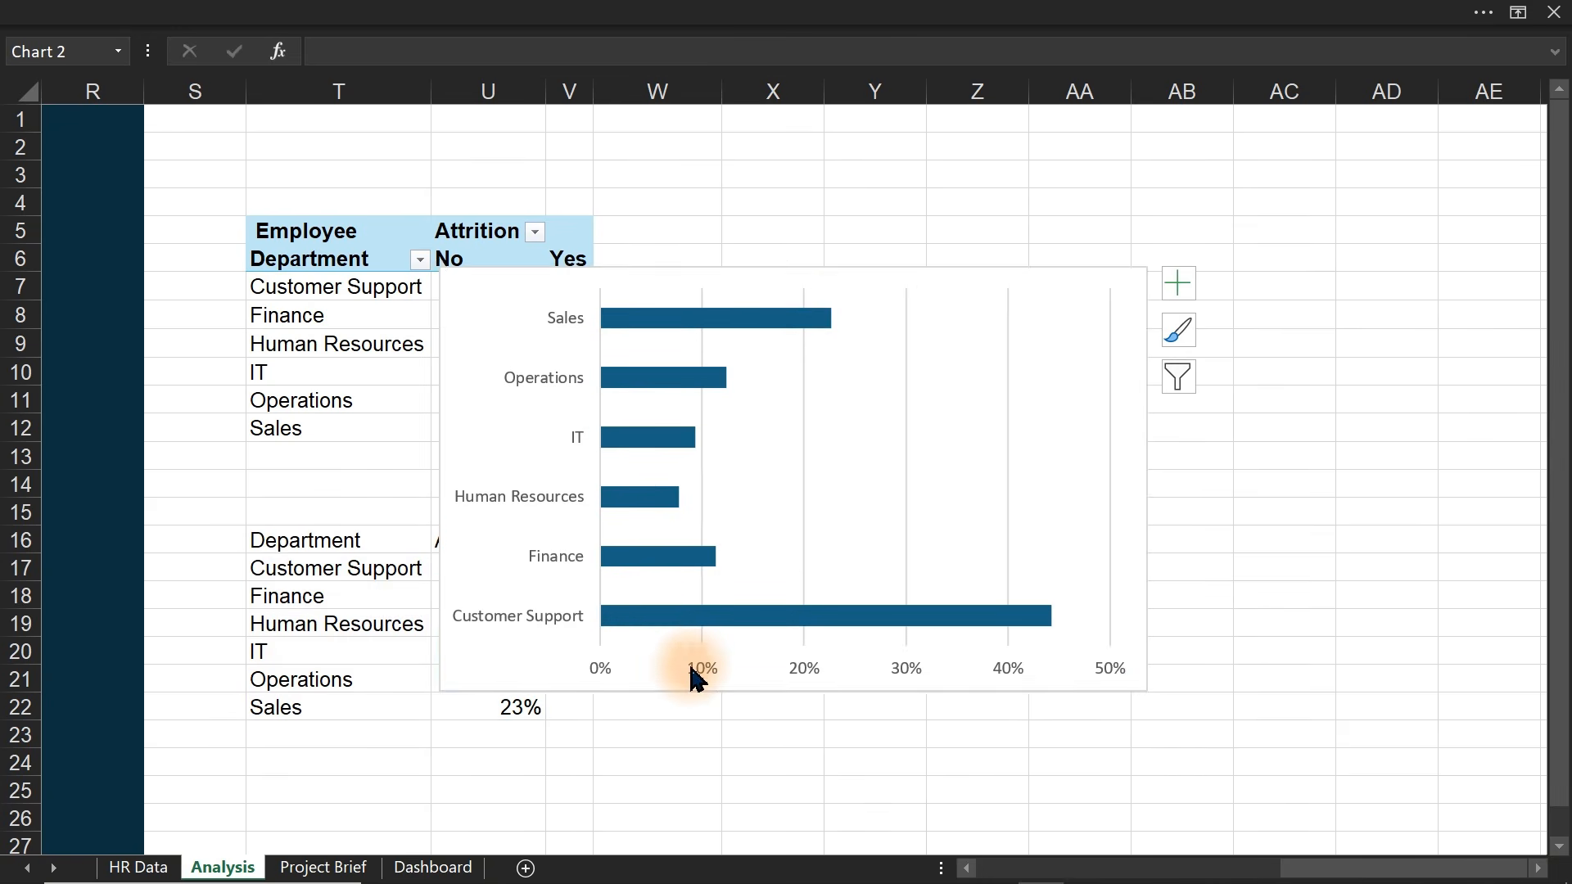
pyautogui.press('Delete')
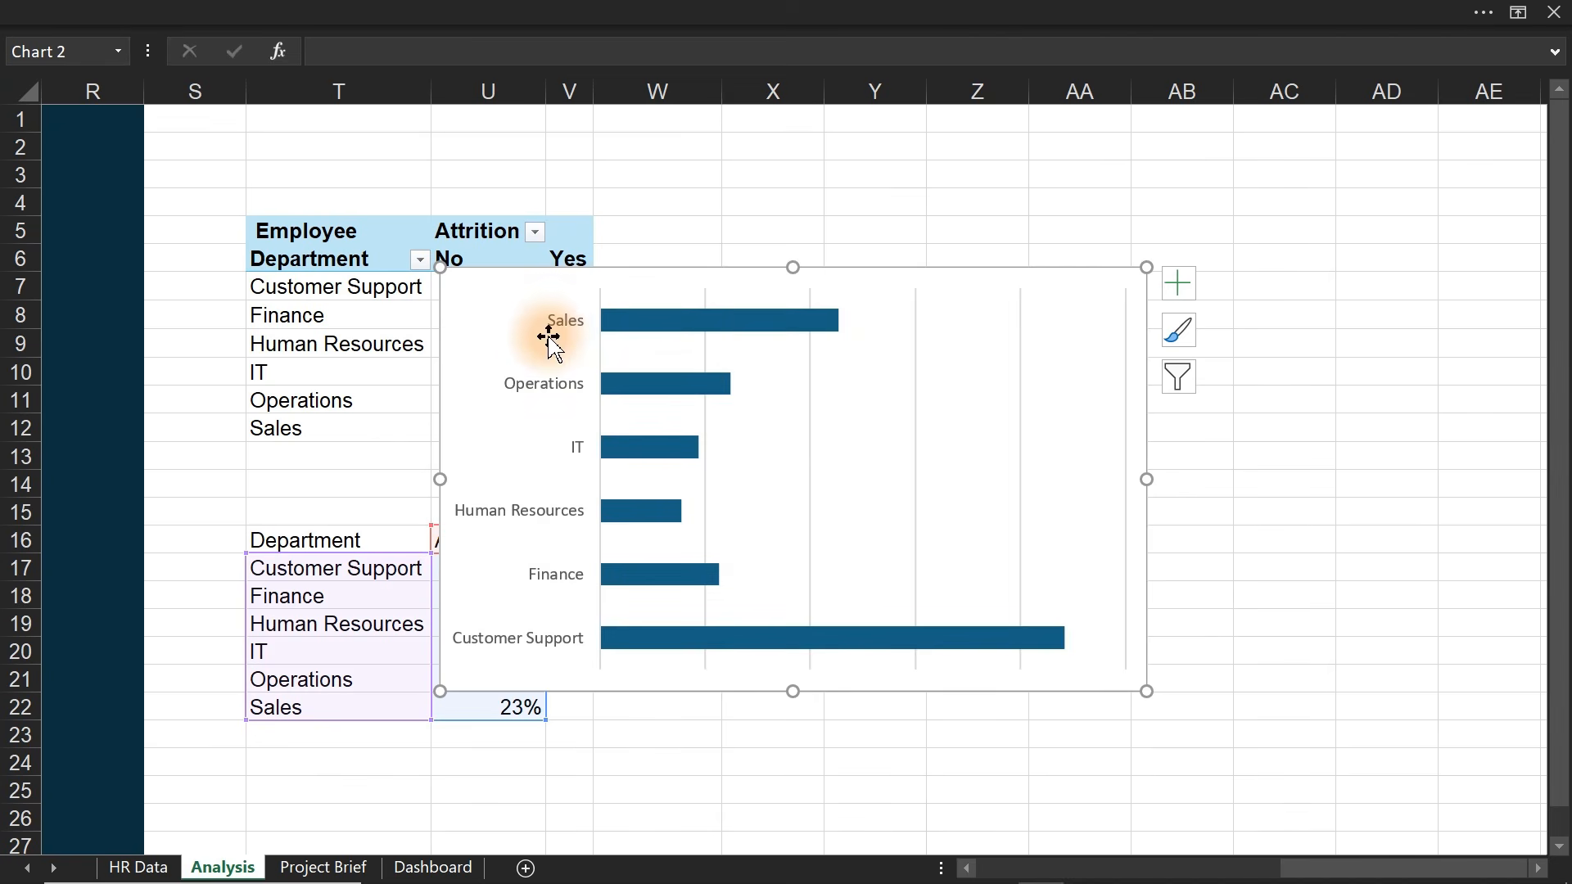
# - Shrink the bar chart and move it from the Analysis sheet to the Attrition Rate by Department card on the Dashboard sheet
pyautogui.moveTo(648, 276); pyautogui.dragTo(940, 261)
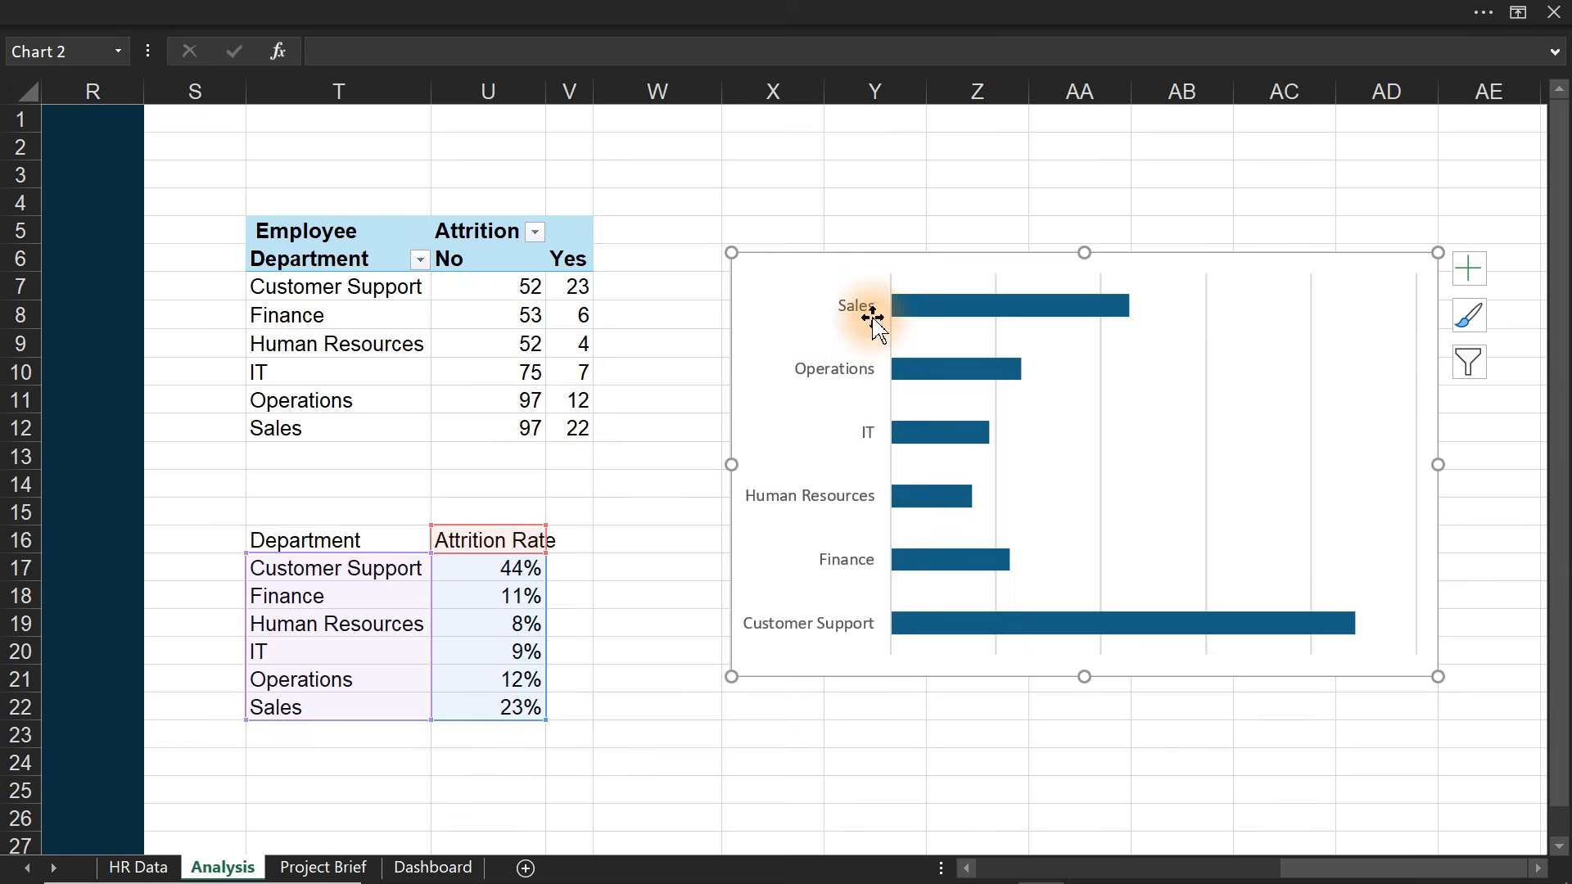
pyautogui.moveTo(731, 253); pyautogui.dragTo(957, 392)
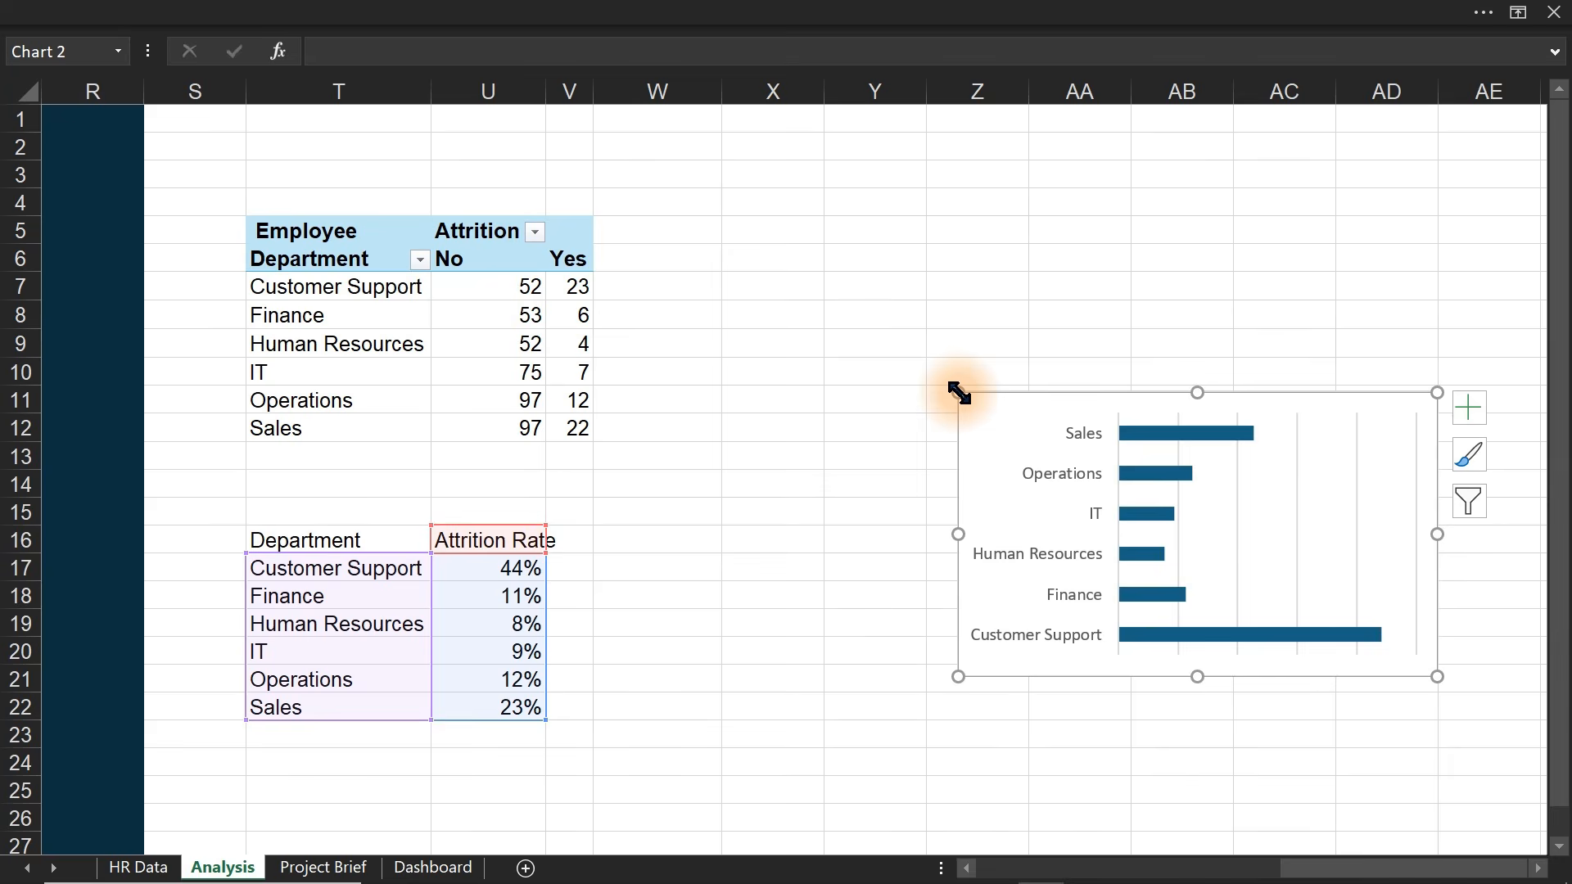
pyautogui.hotkey('ctrl', 'x')
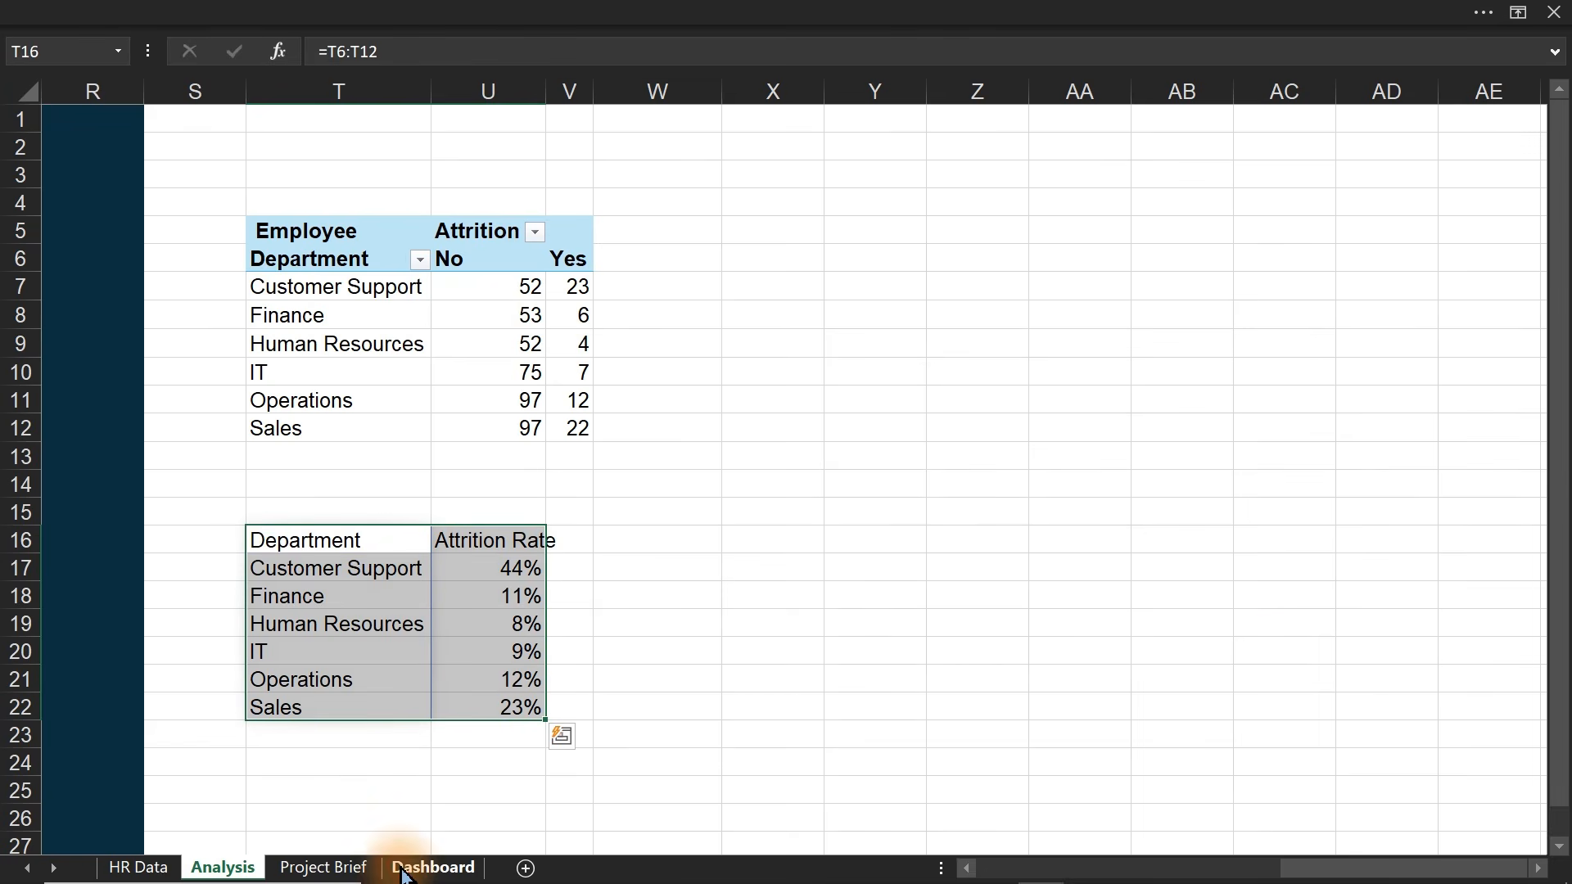
pyautogui.click(405, 873)
pyautogui.click(514, 440)
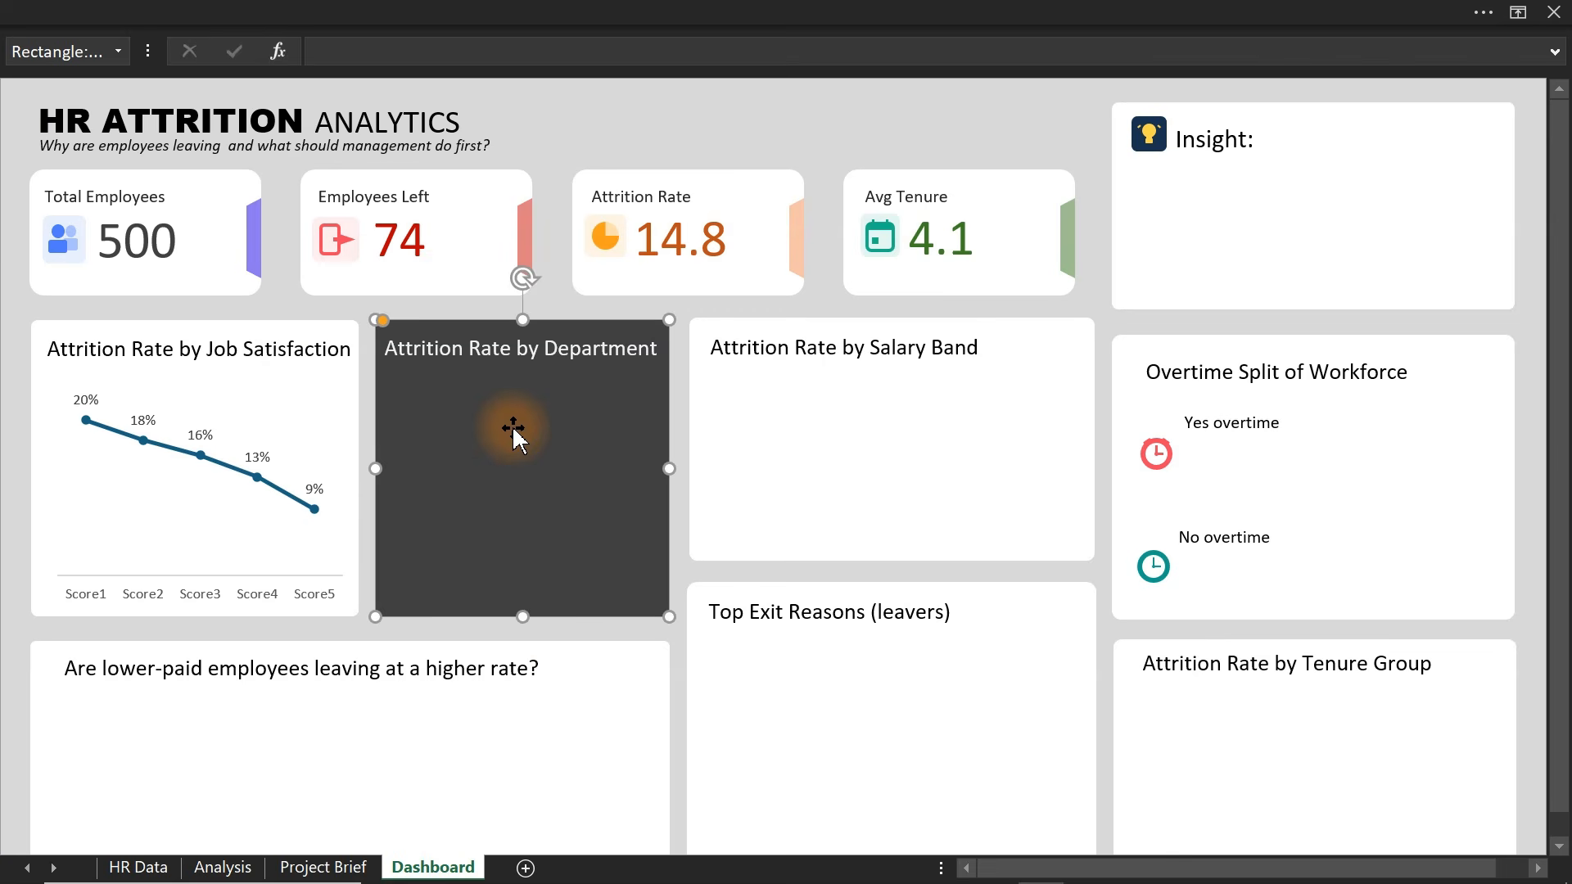
pyautogui.hotkey('ctrl', 'v')
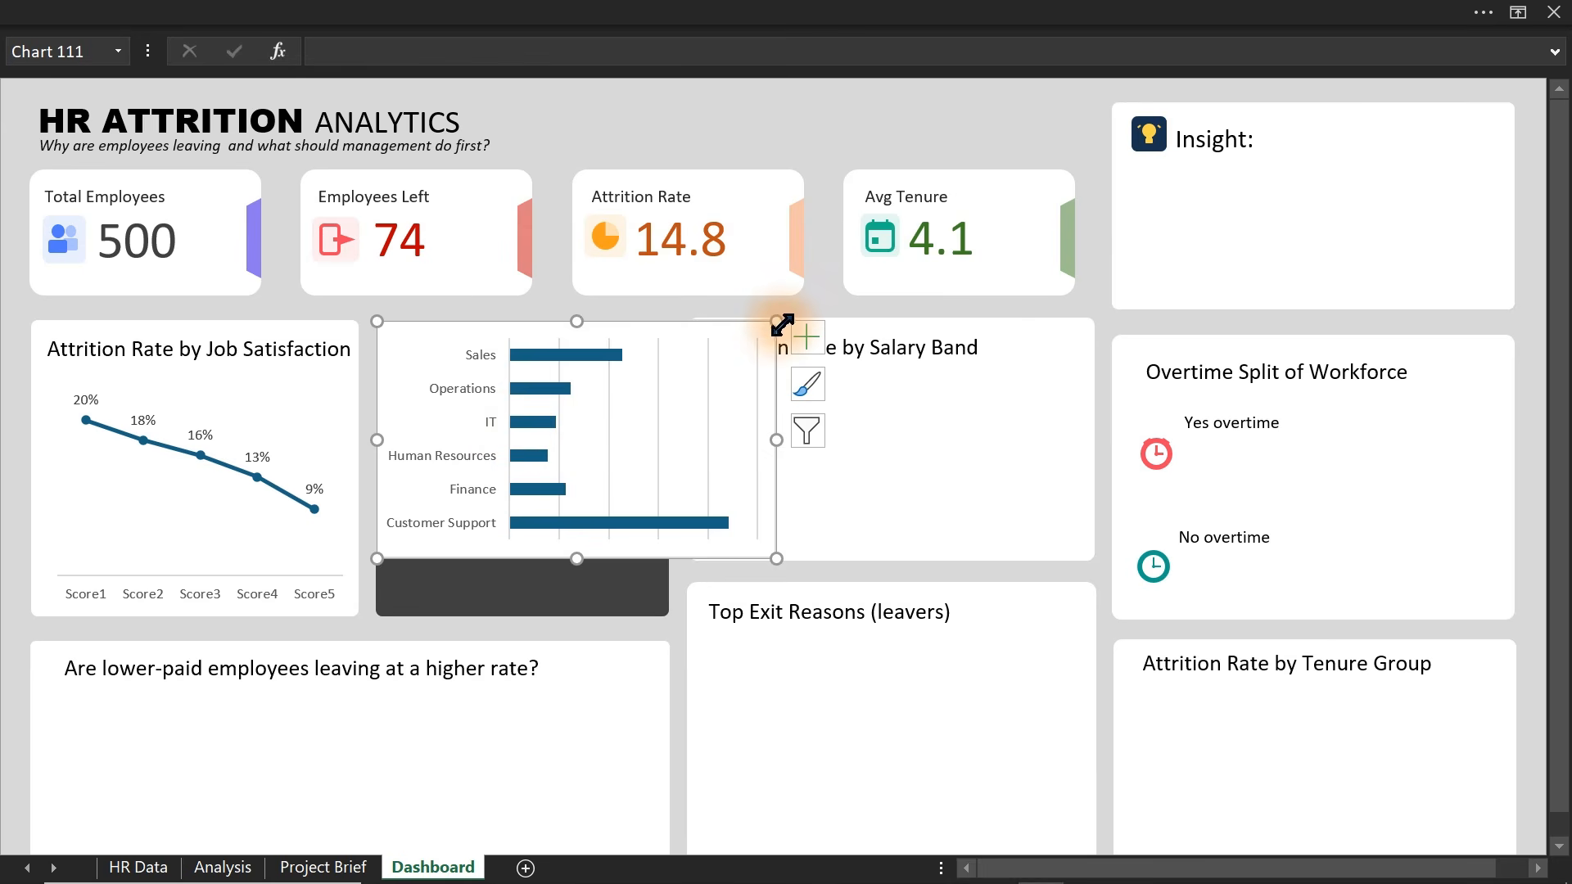
# - Resize the bar chart to fit inside the Attrition Rate by Department card, below its heading
pyautogui.moveTo(778, 320); pyautogui.dragTo(726, 340)
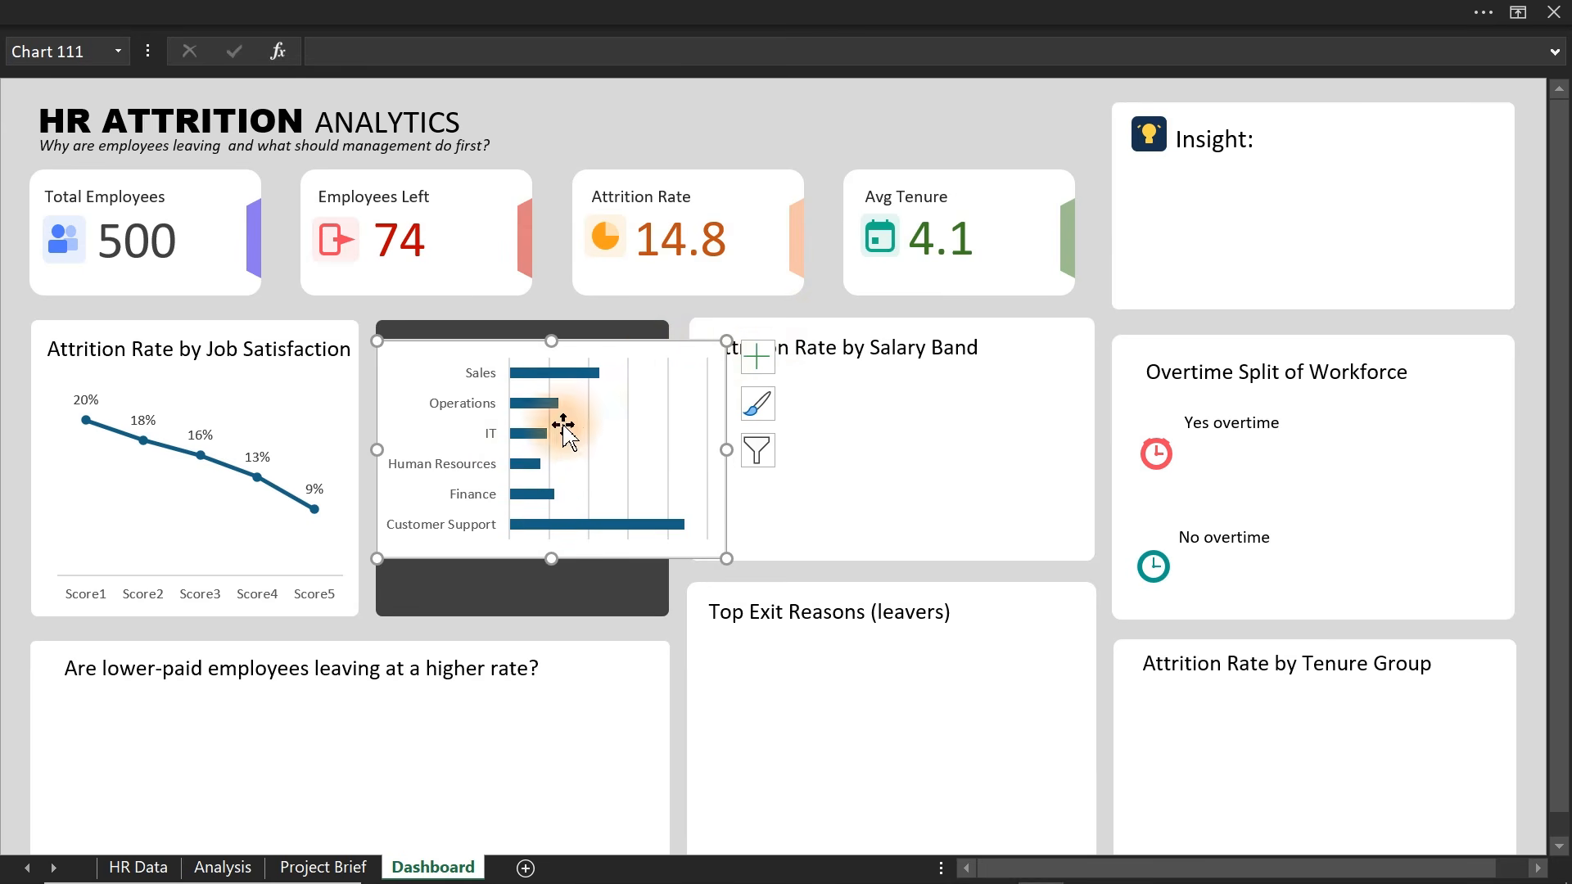
pyautogui.moveTo(551, 557); pyautogui.dragTo(548, 604)
pyautogui.moveTo(726, 472); pyautogui.dragTo(667, 474)
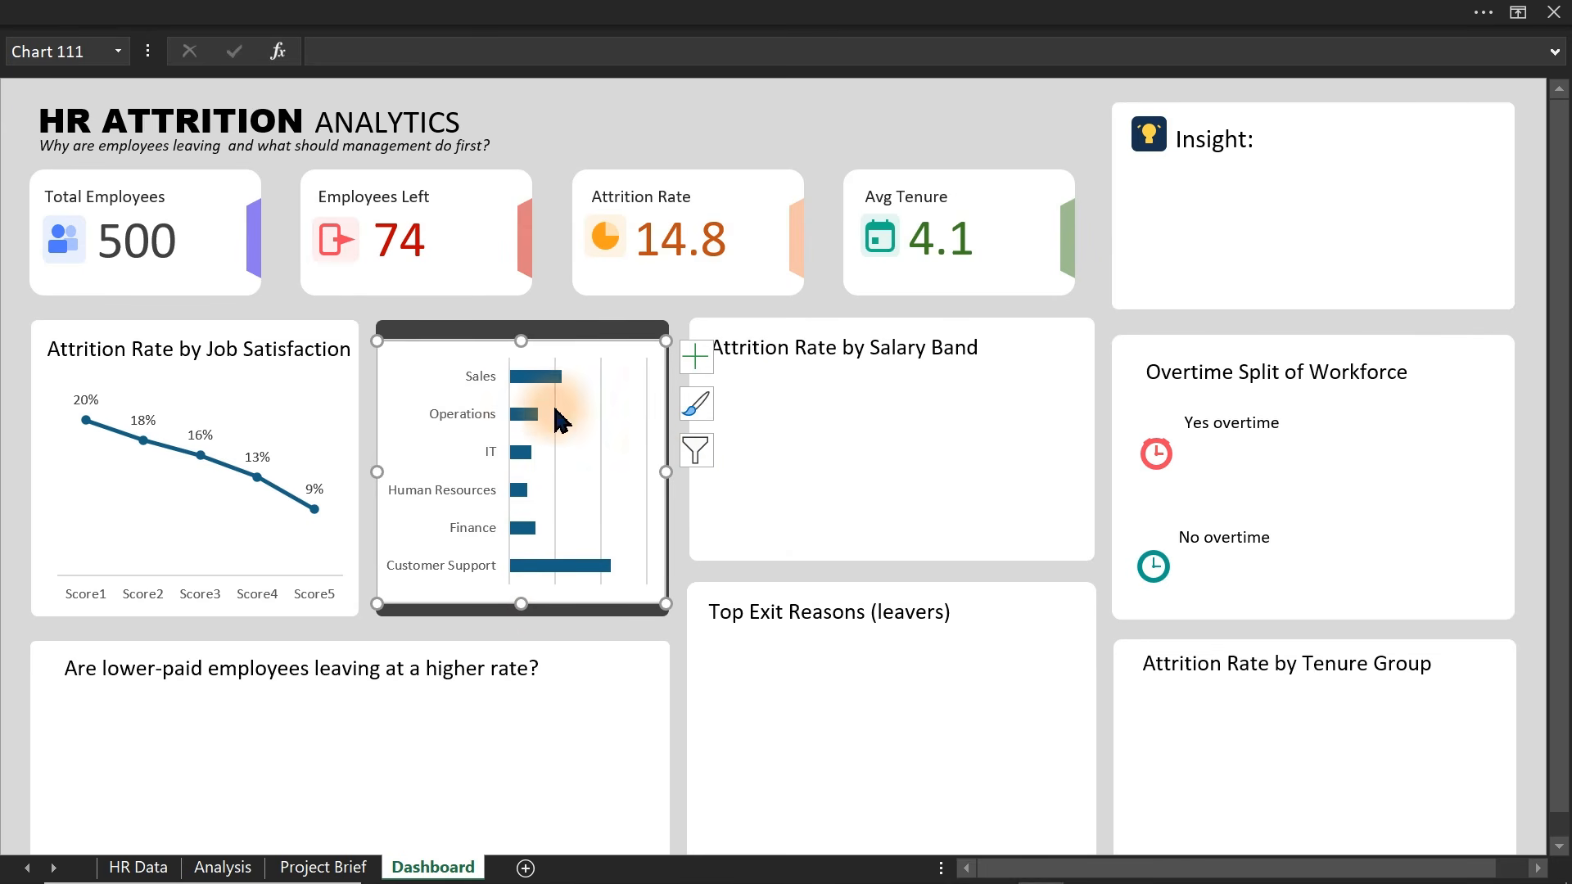
pyautogui.moveTo(524, 341); pyautogui.dragTo(526, 376)
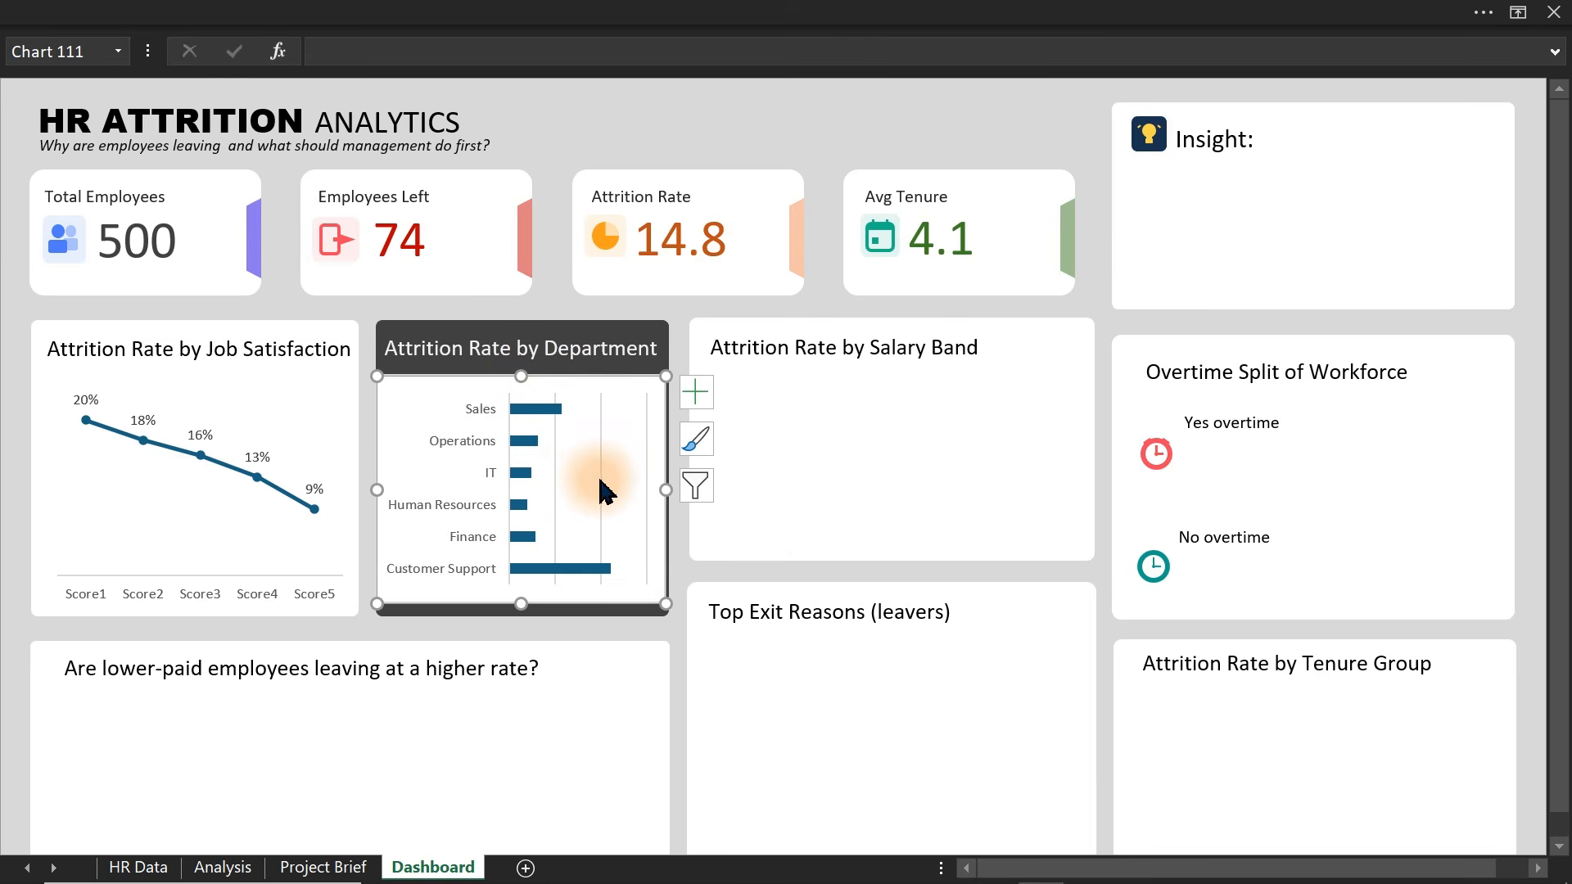
# - Remove the department chart's vertical gridlines and set its chart area to no fill and no border line
pyautogui.press('Delete')
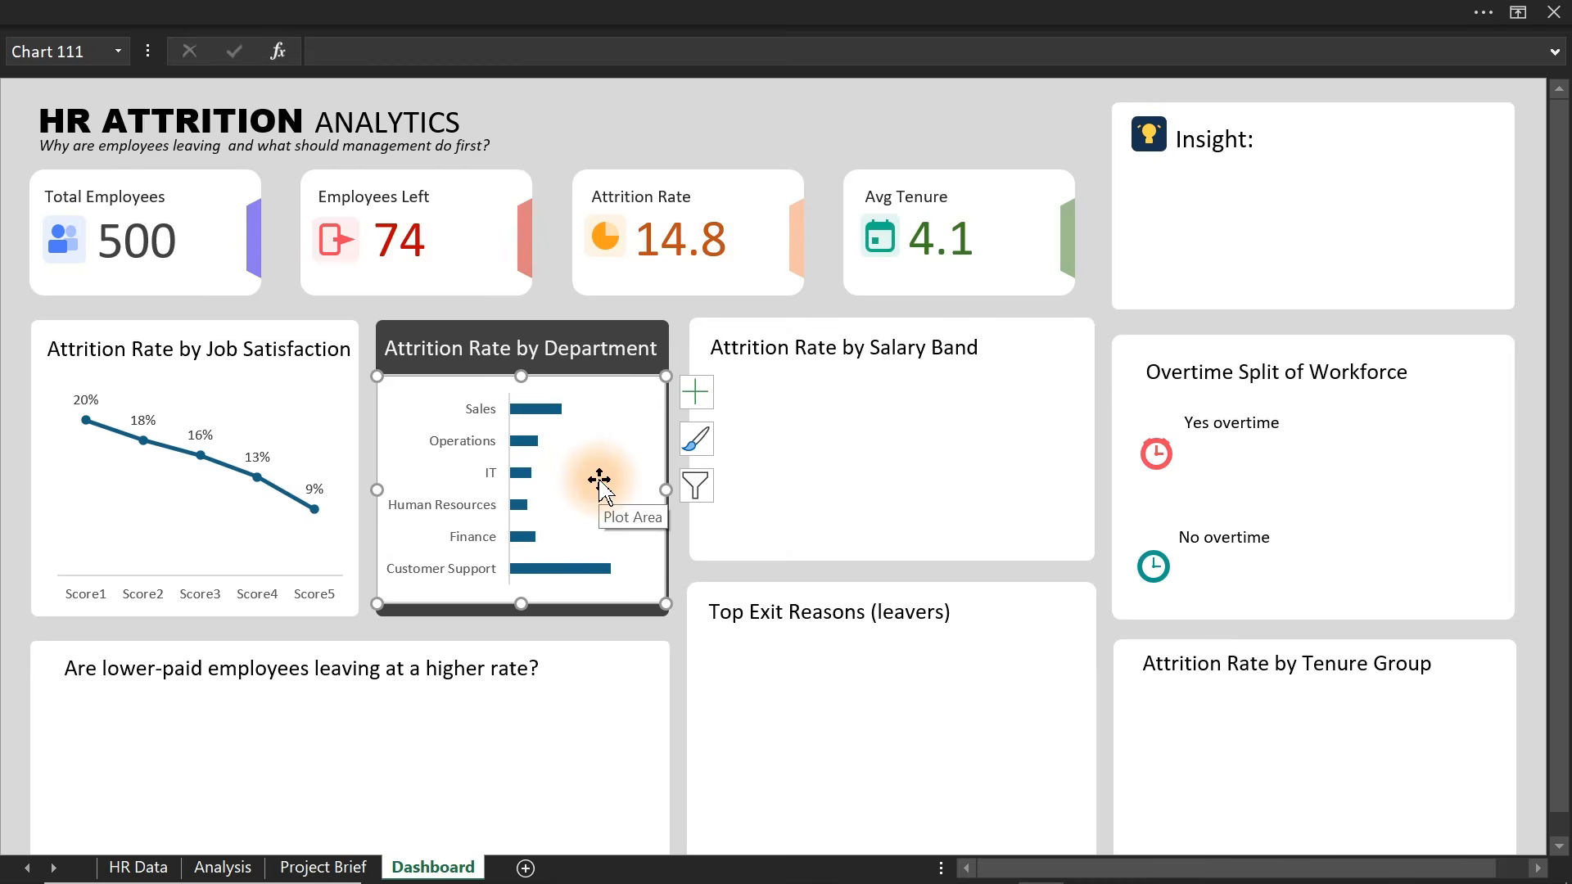
pyautogui.doubleClick(599, 481)
pyautogui.click(1154, 401)
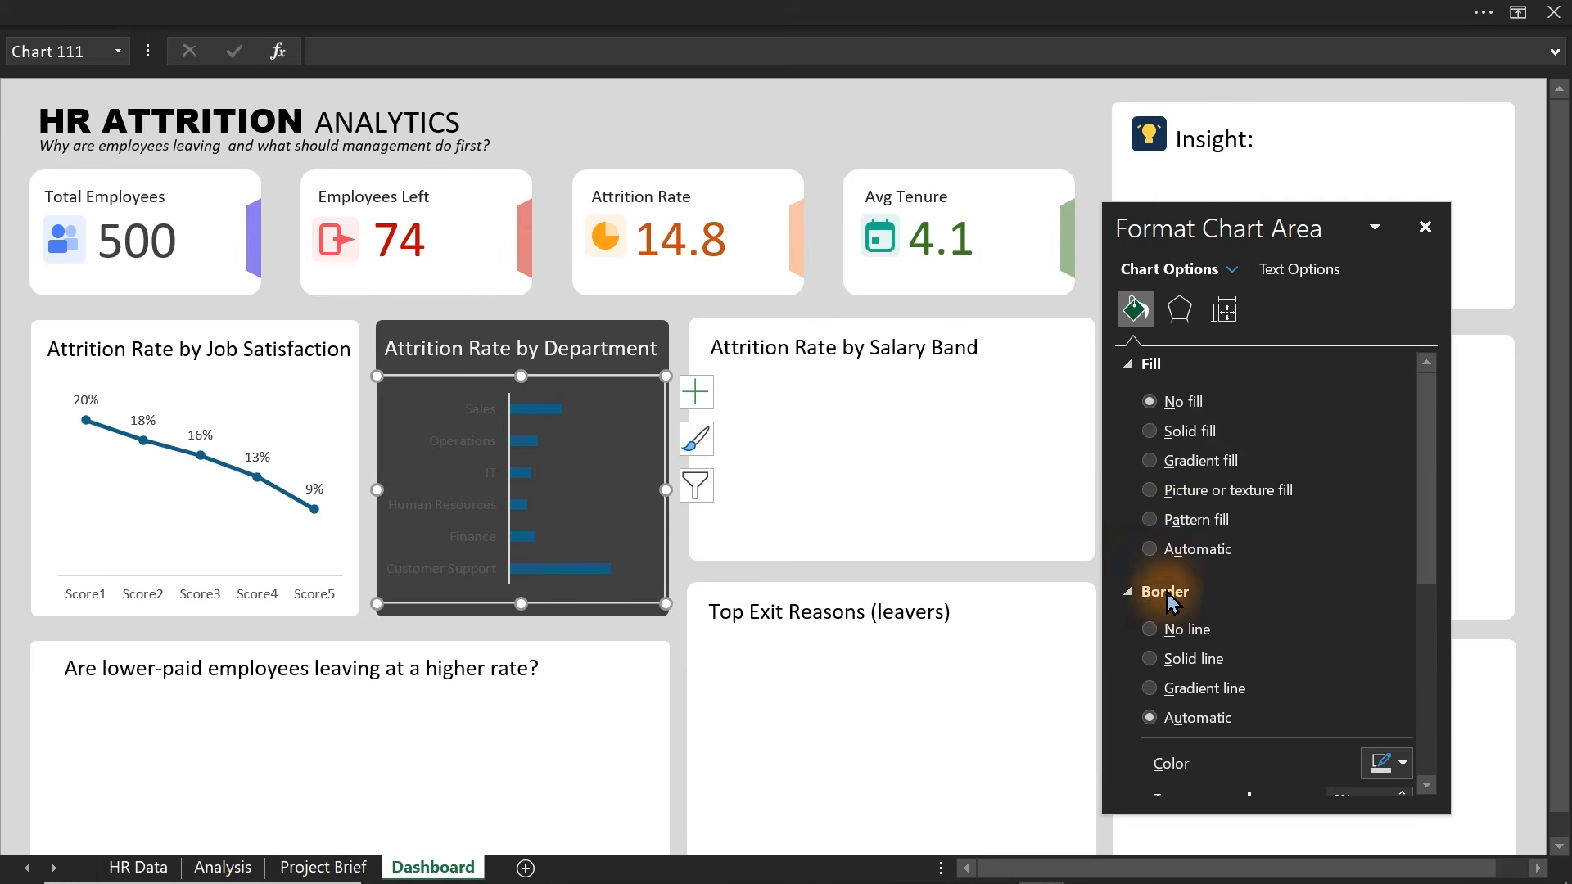
pyautogui.click(1163, 628)
# - Fill the department chart's bars with solid medium blue and set their gap width to 42%
pyautogui.click(522, 415)
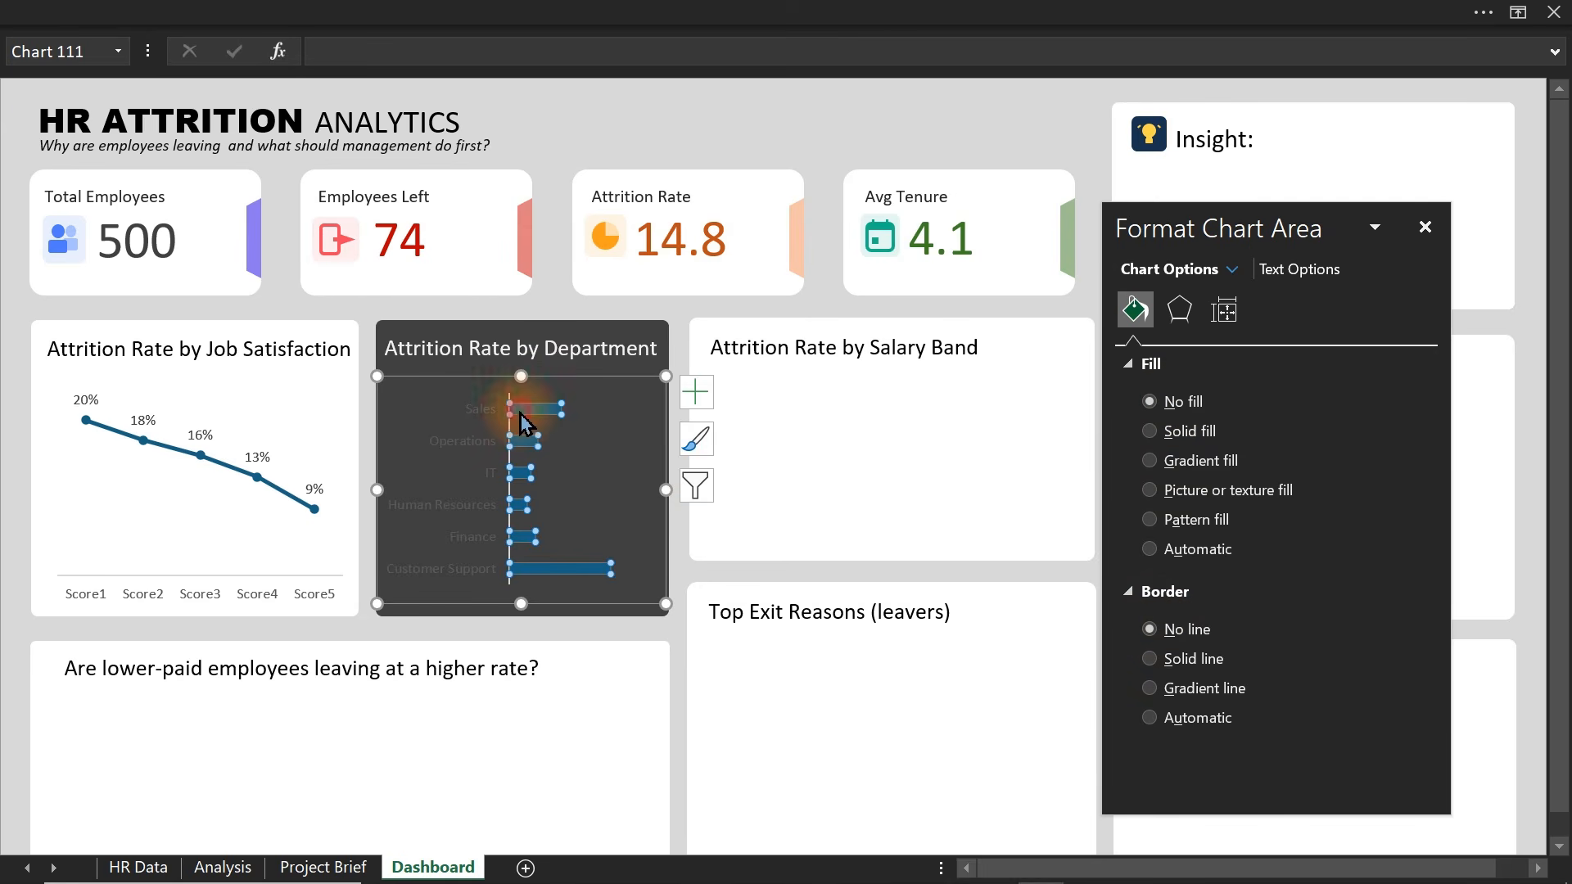
pyautogui.click(1394, 657)
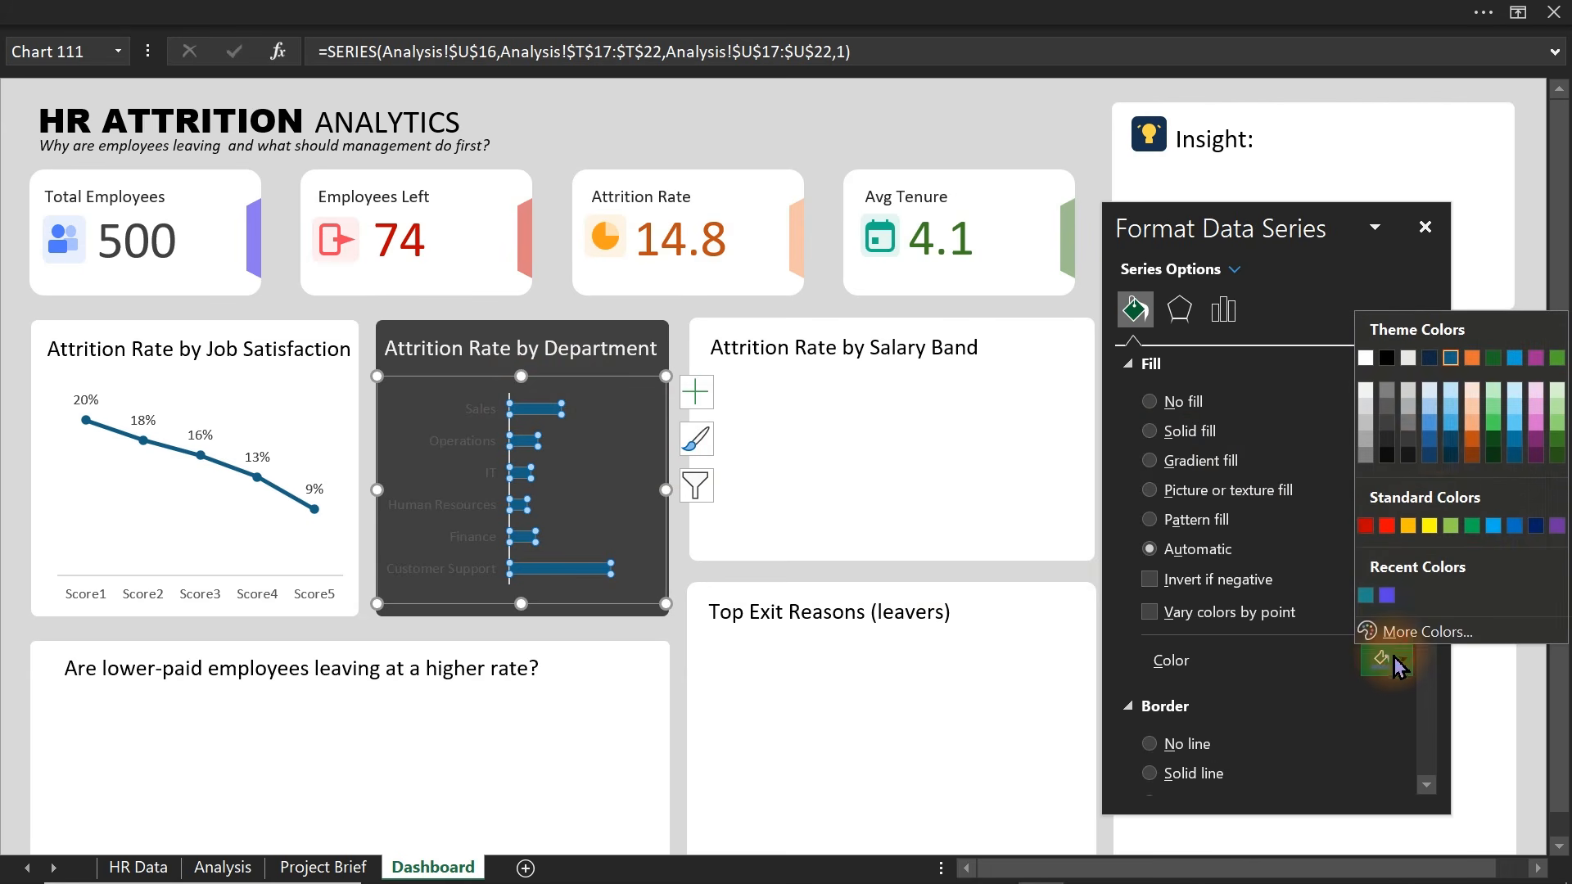
pyautogui.click(1434, 434)
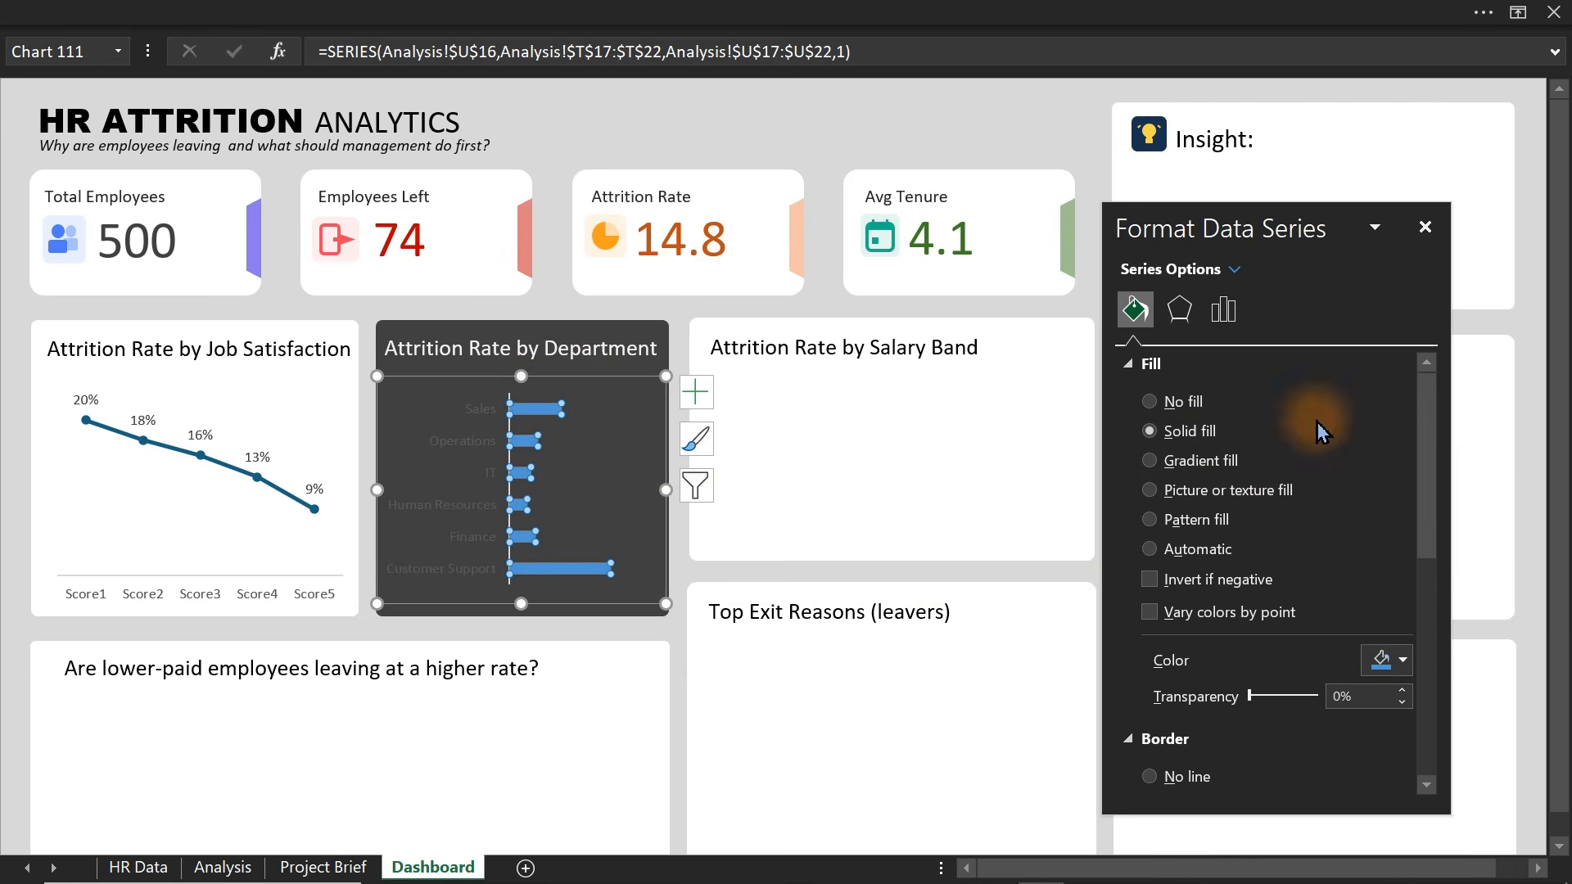
pyautogui.click(1222, 310)
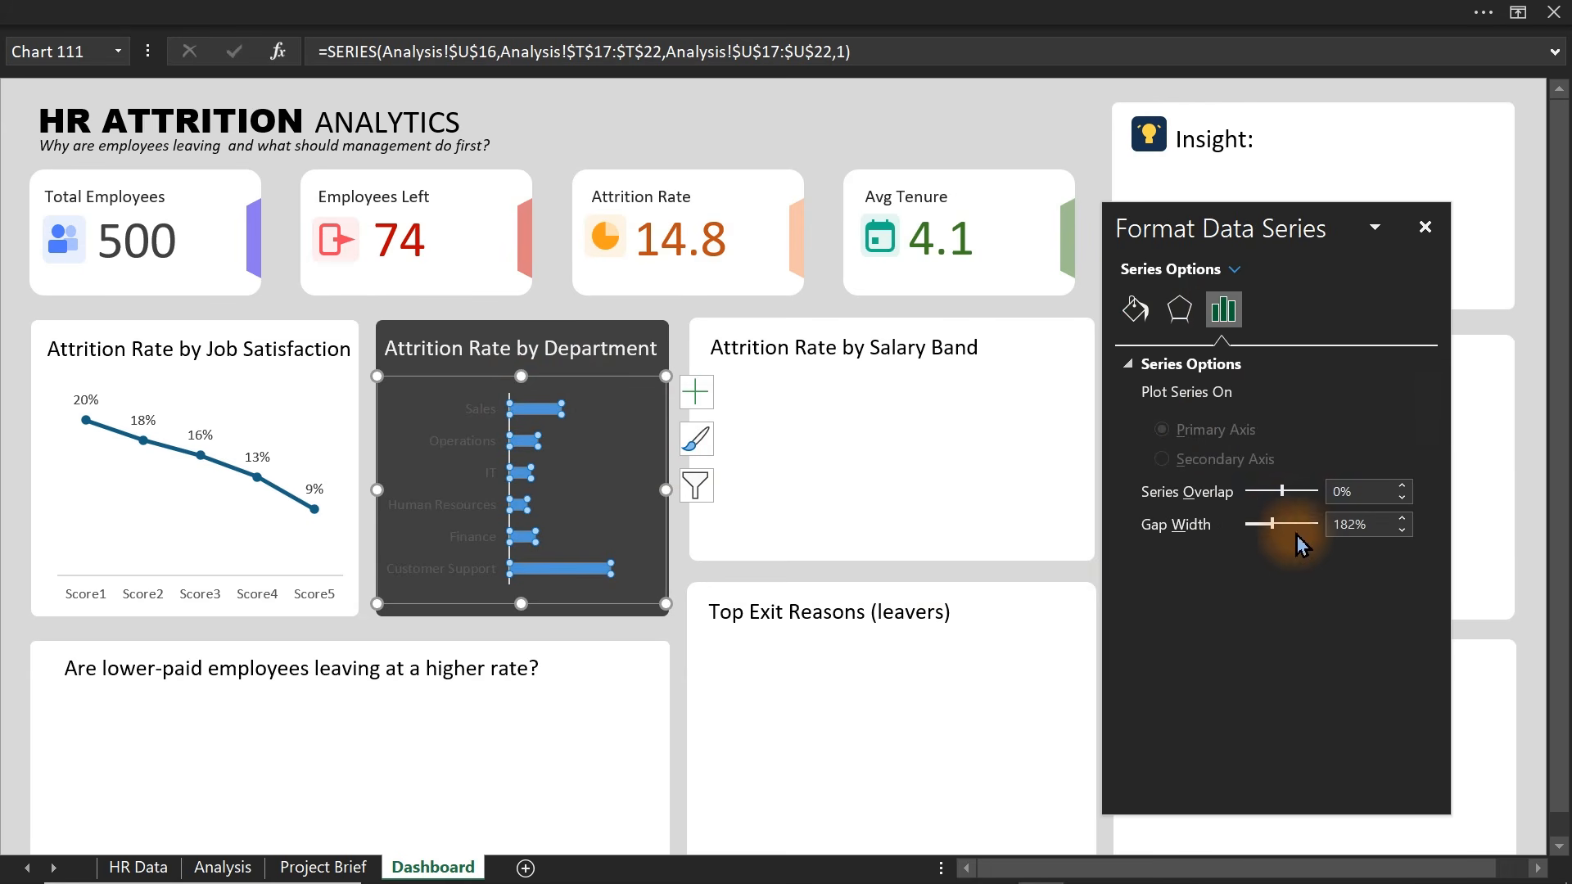
pyautogui.moveTo(1263, 533); pyautogui.dragTo(1250, 532)
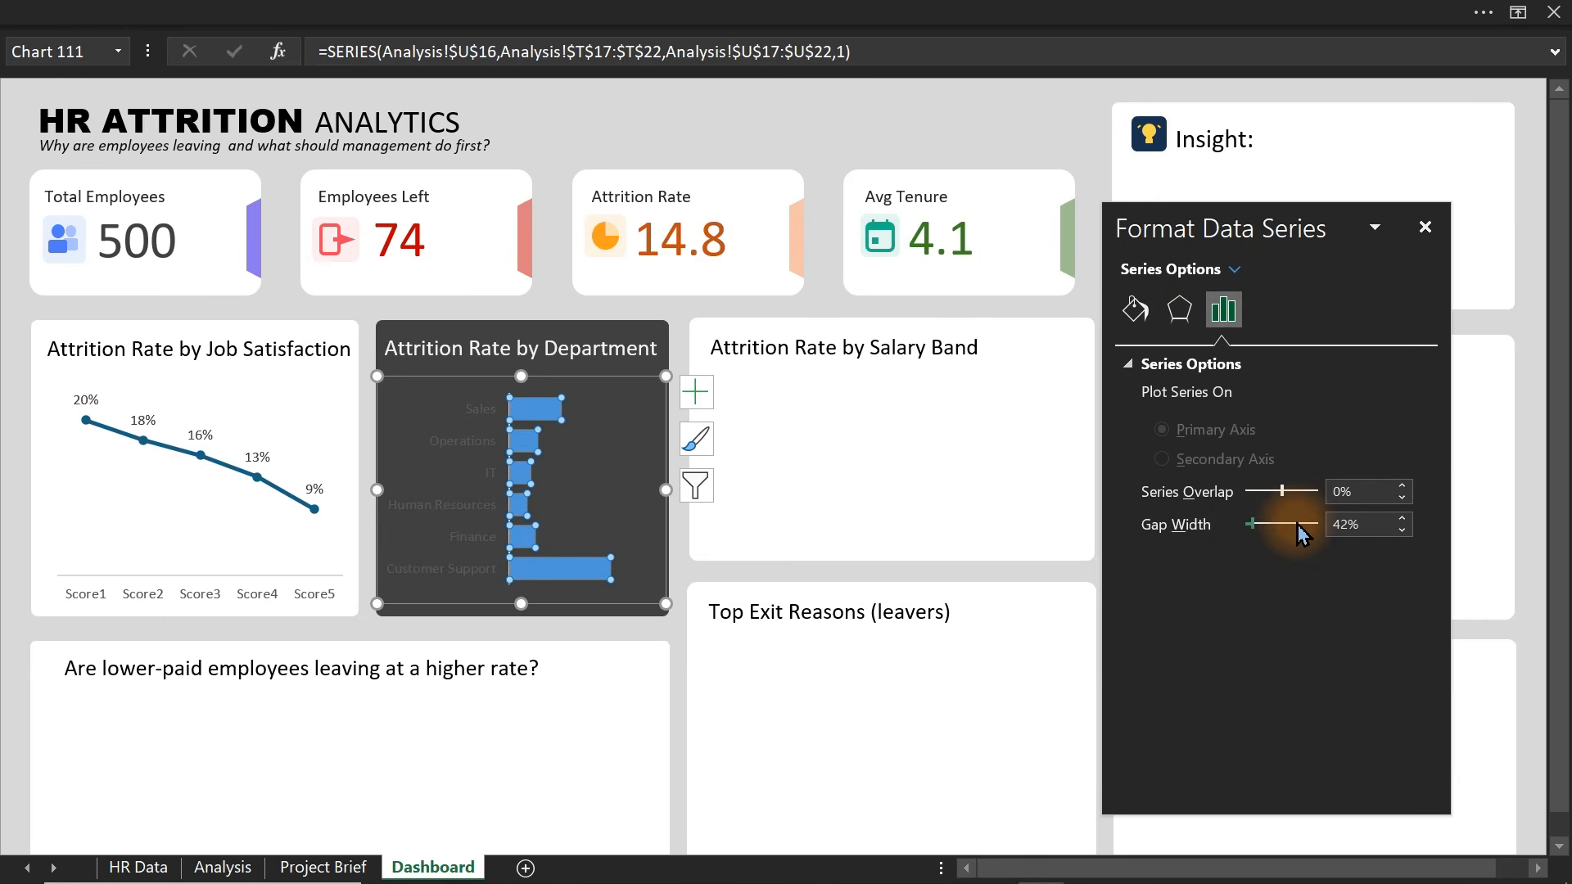
# - Change the font color of the department chart's category labels to white so they stand out on the dark card
pyautogui.click(483, 455)
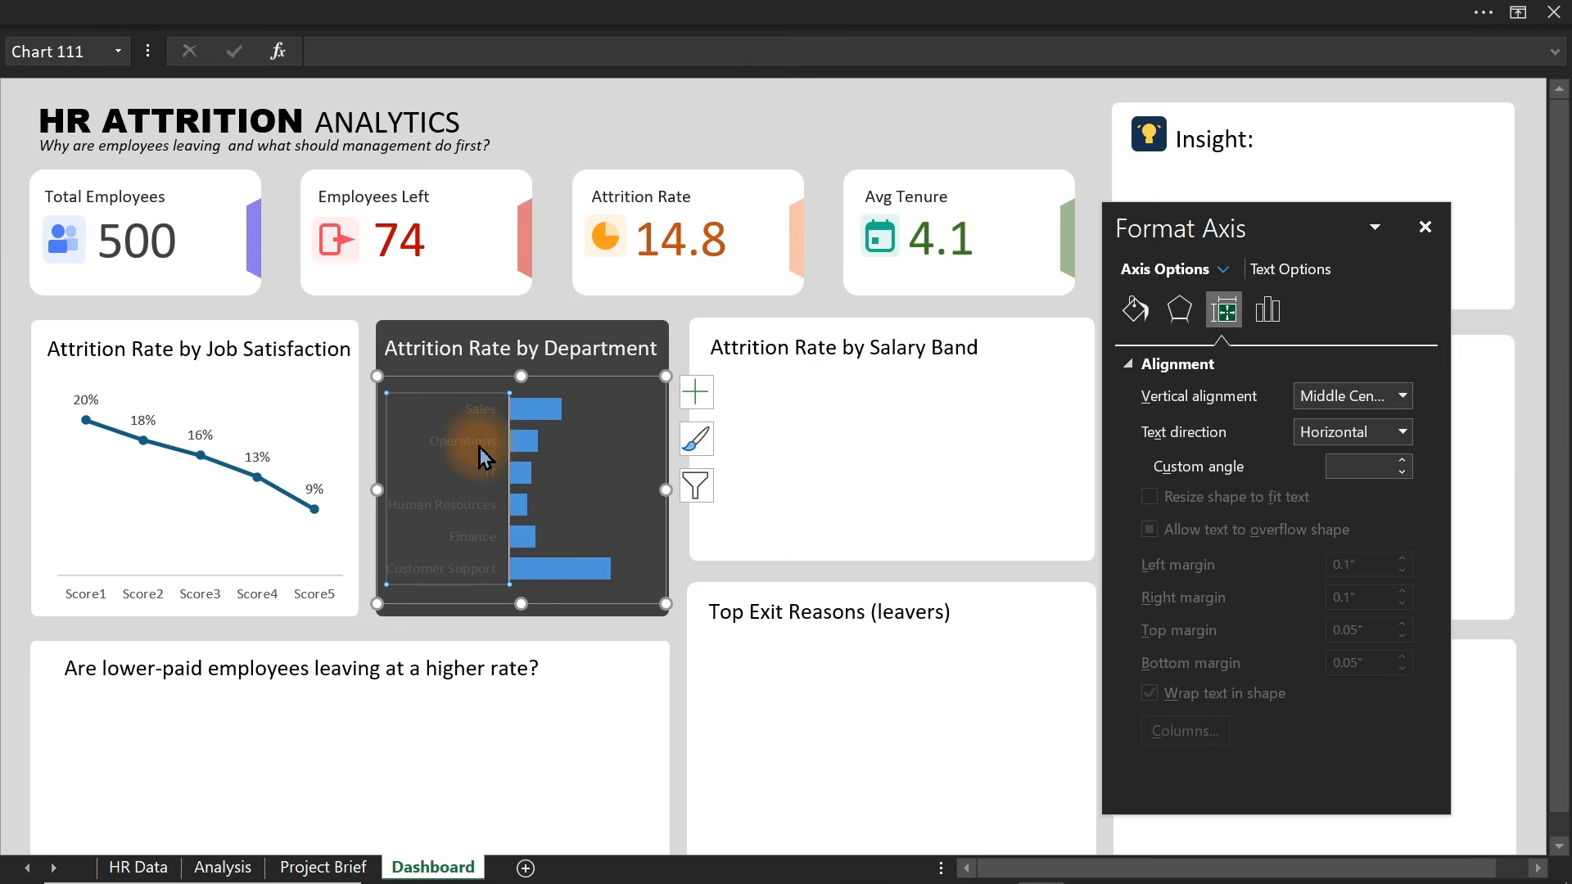
pyautogui.click(347, 12)
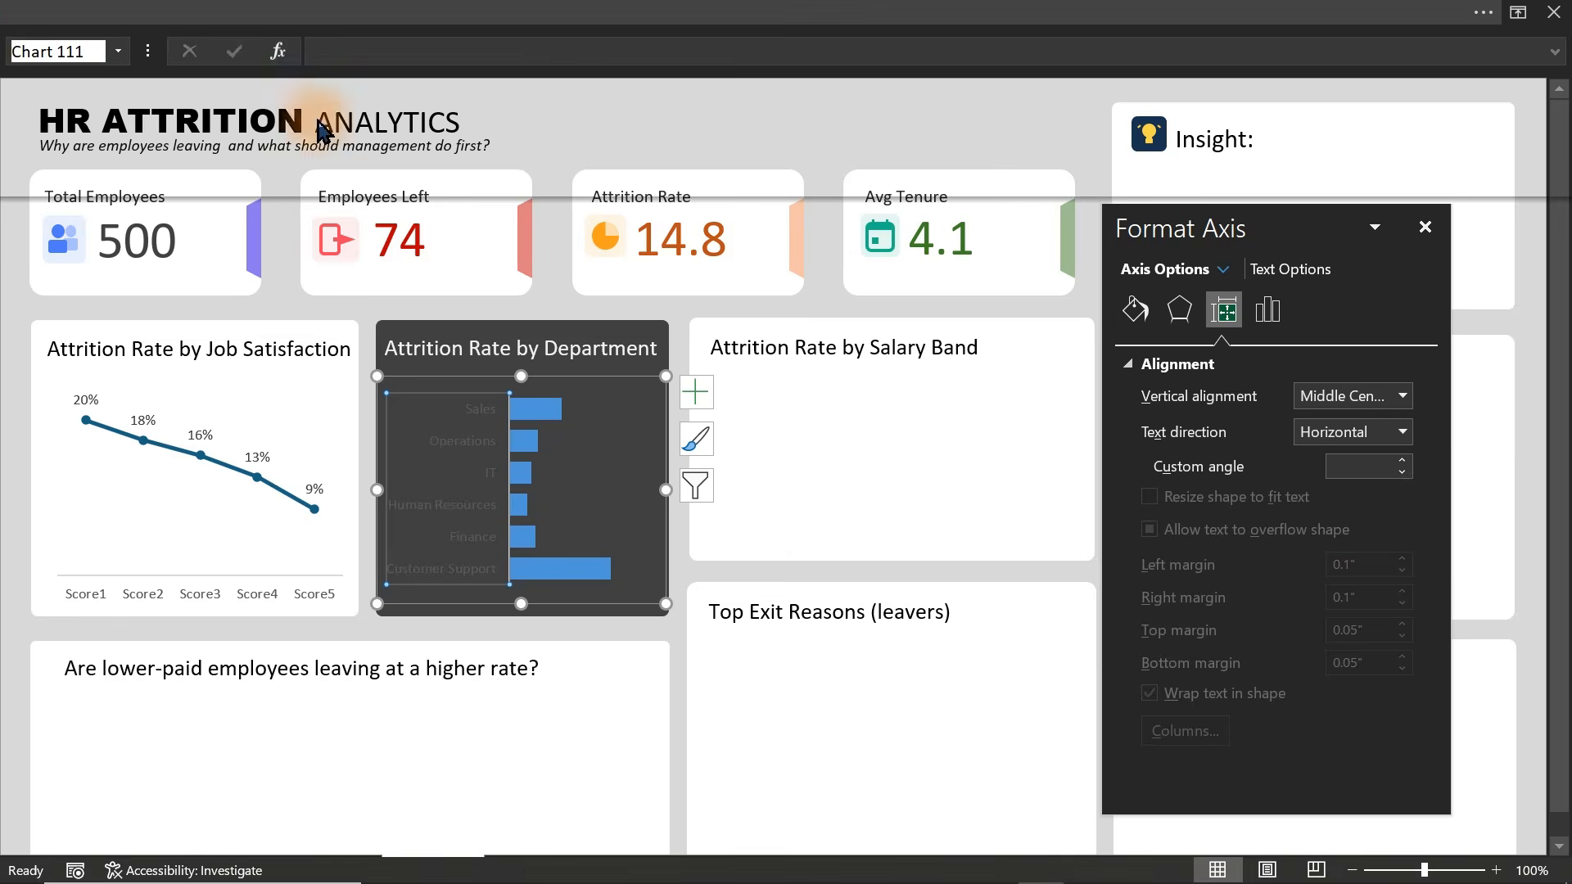
pyautogui.click(115, 66)
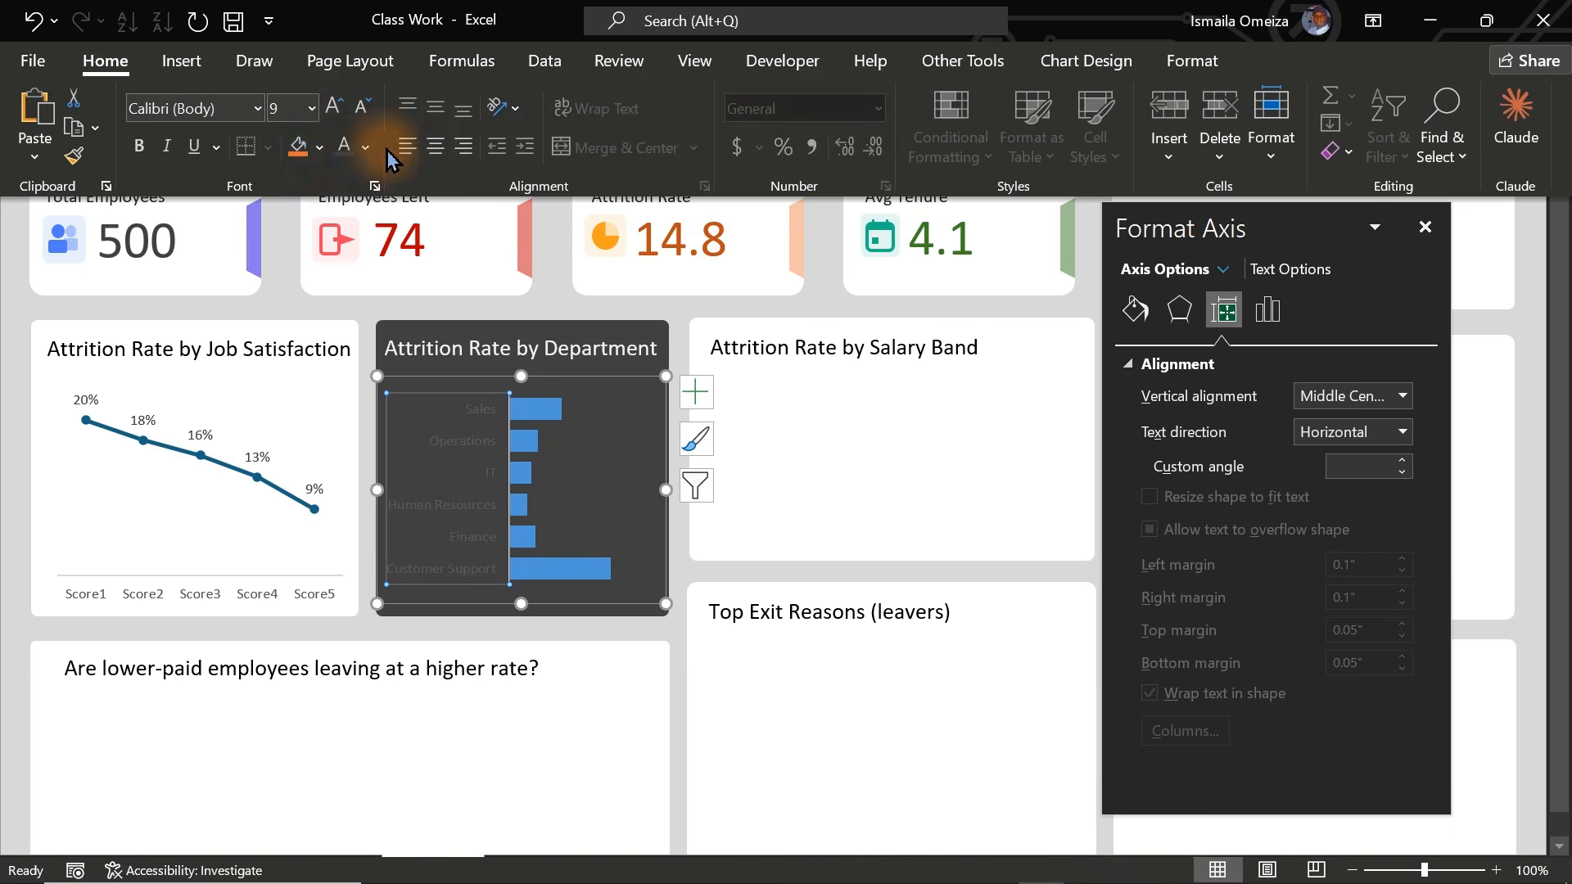
pyautogui.click(375, 155)
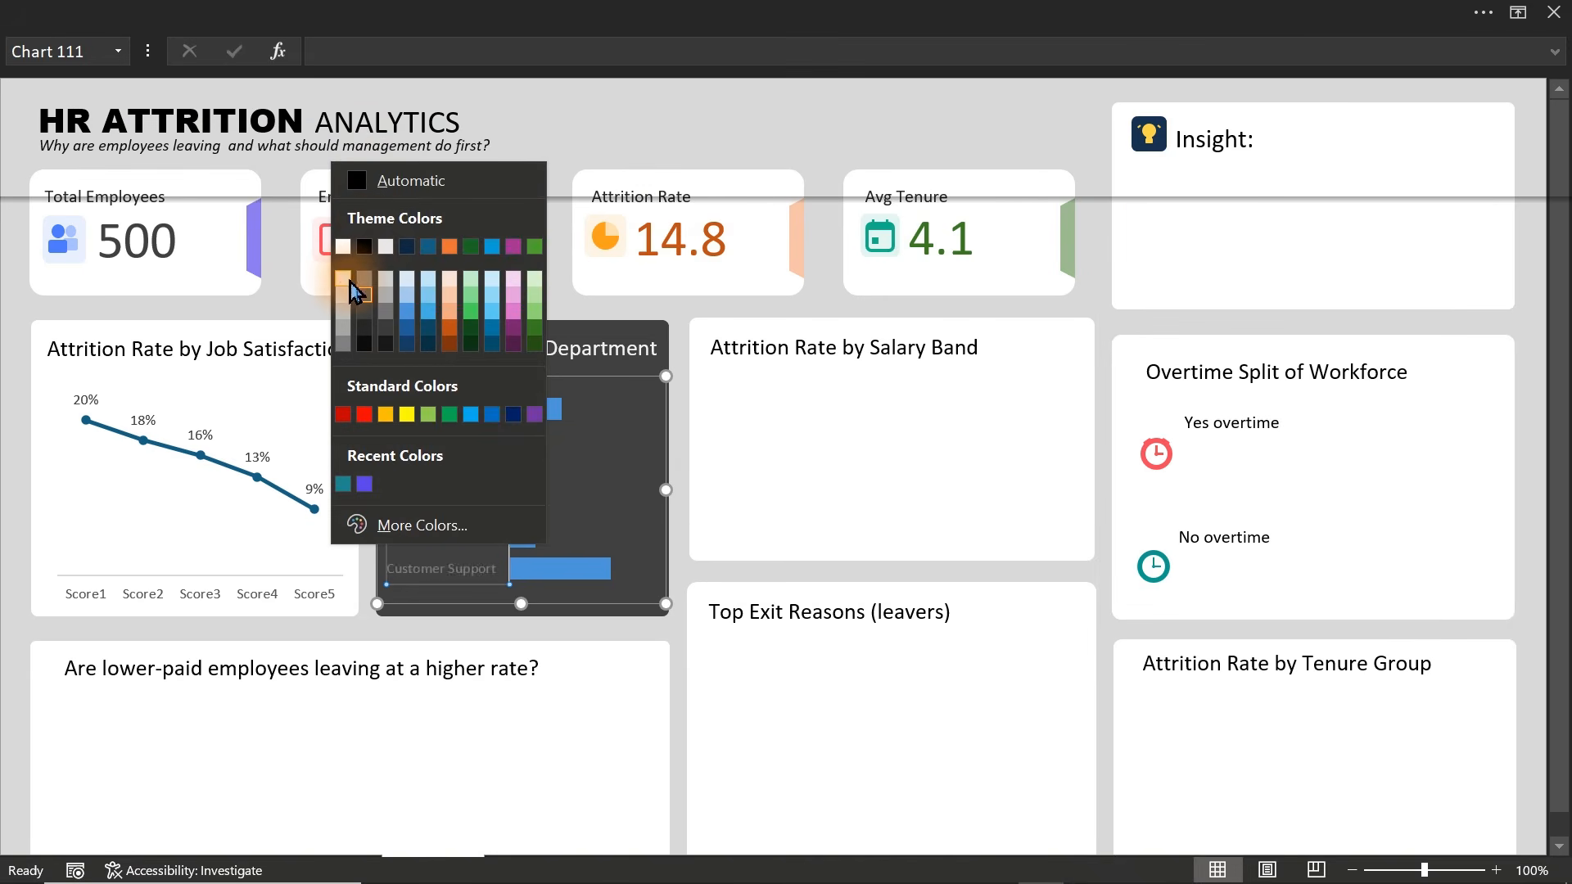
pyautogui.click(343, 278)
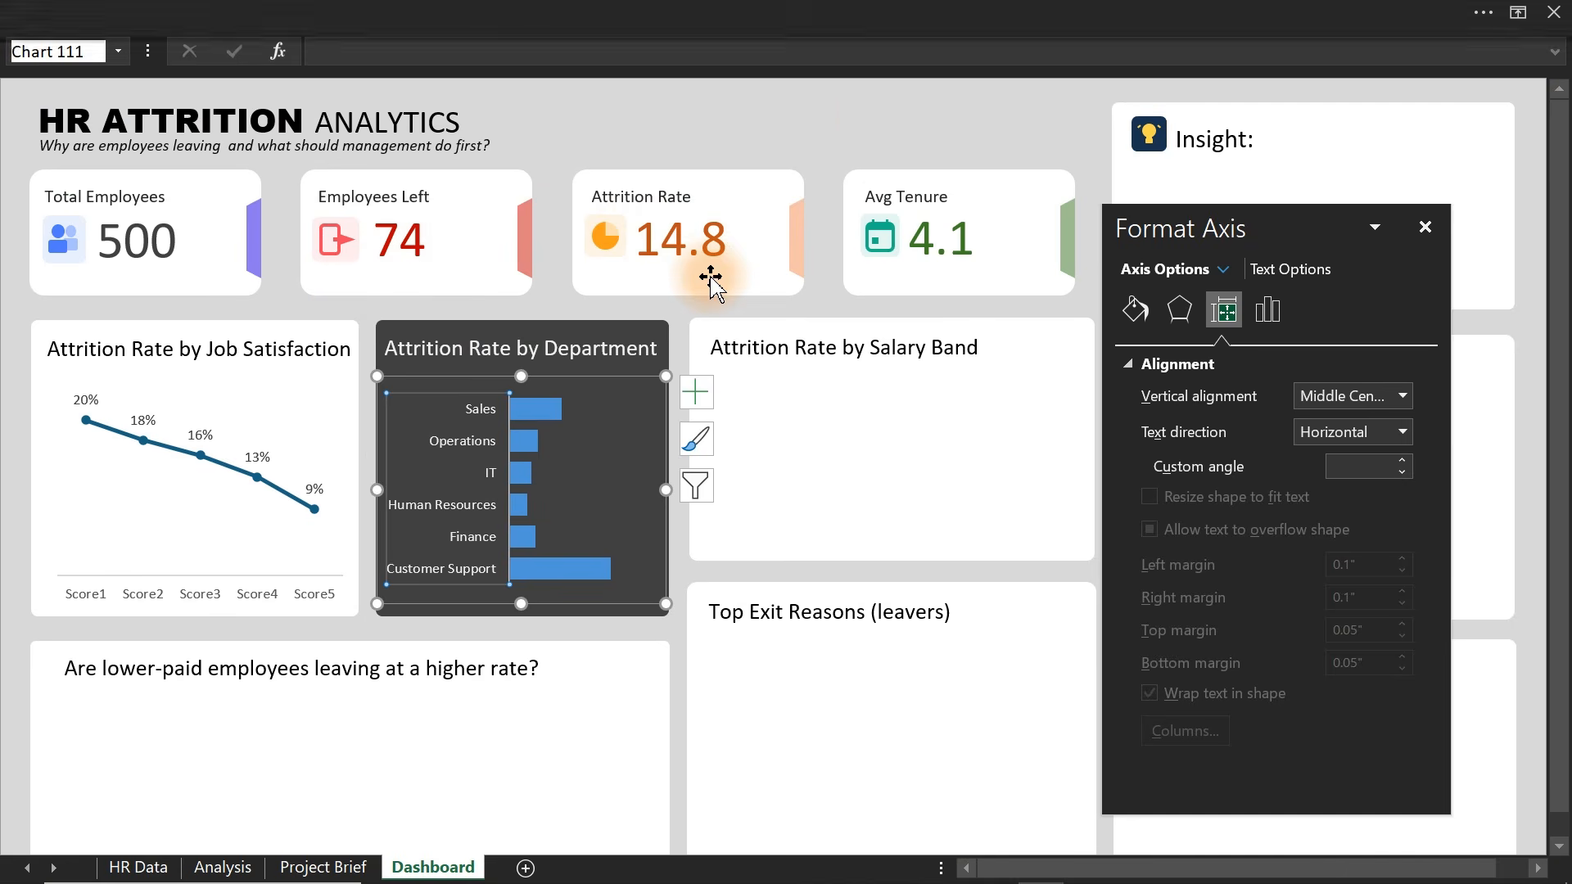
pyautogui.click(876, 115)
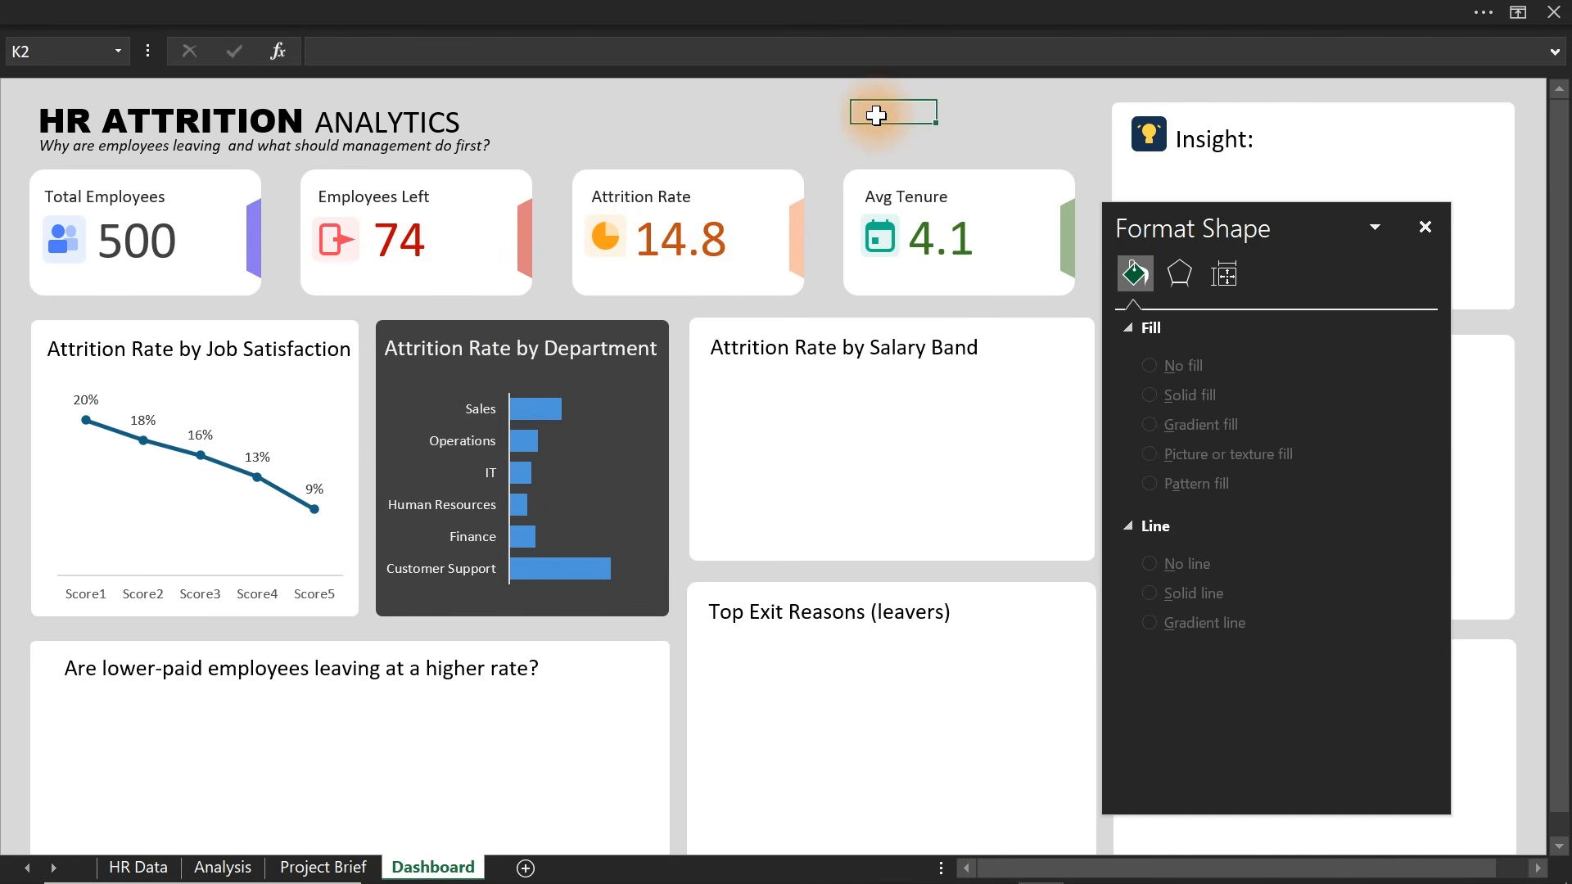
# - Sort the department pivot table on the Analysis sheet by its No counts from largest to smallest
pyautogui.moveTo(544, 591)
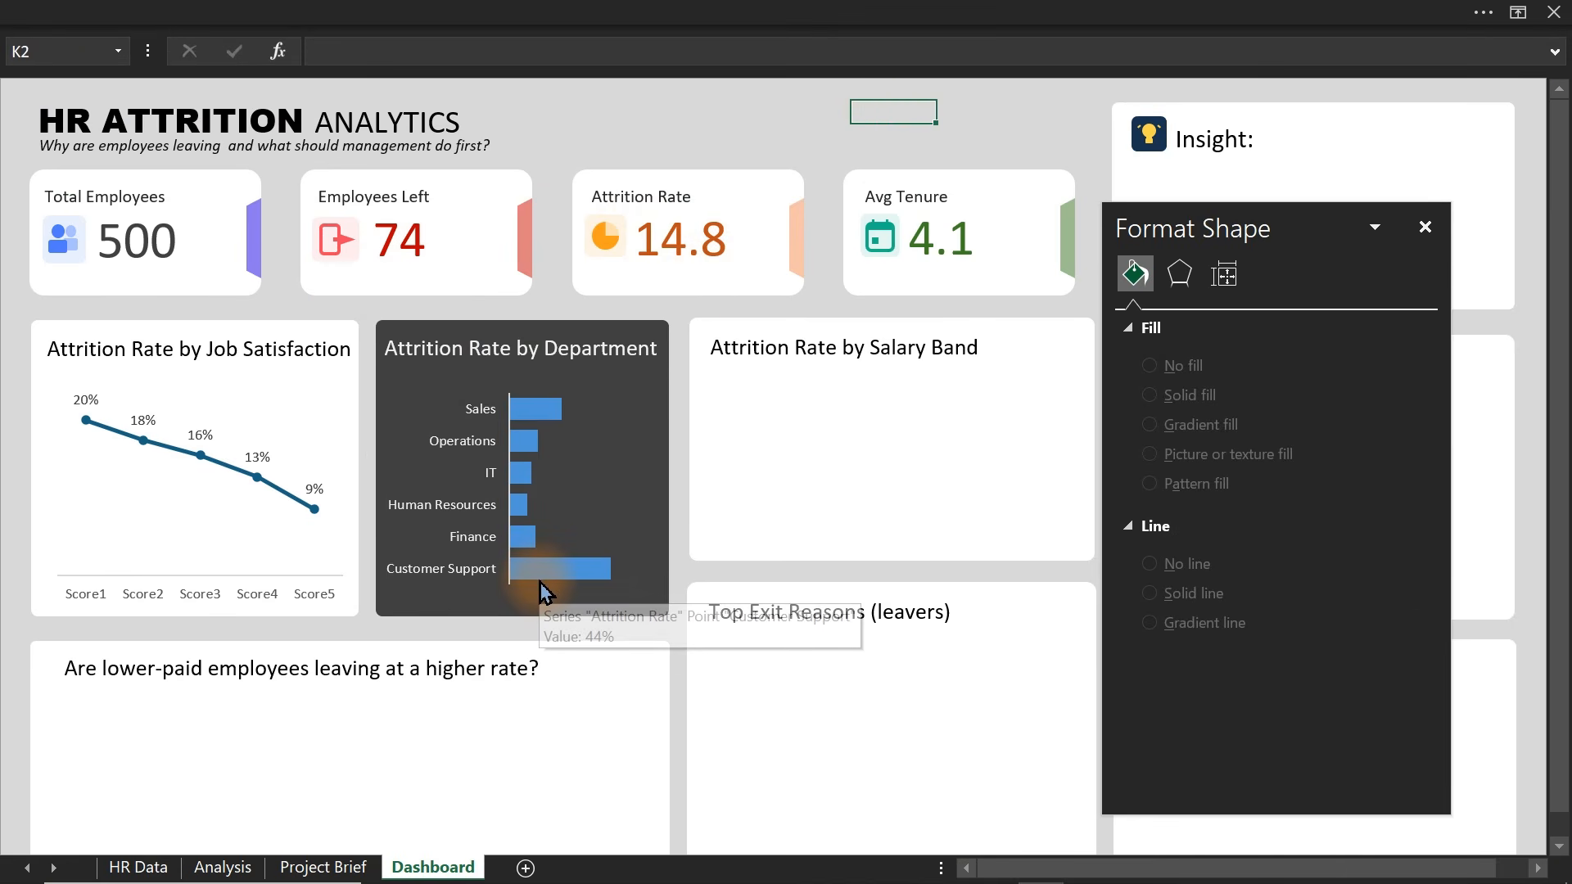
pyautogui.moveTo(544, 441)
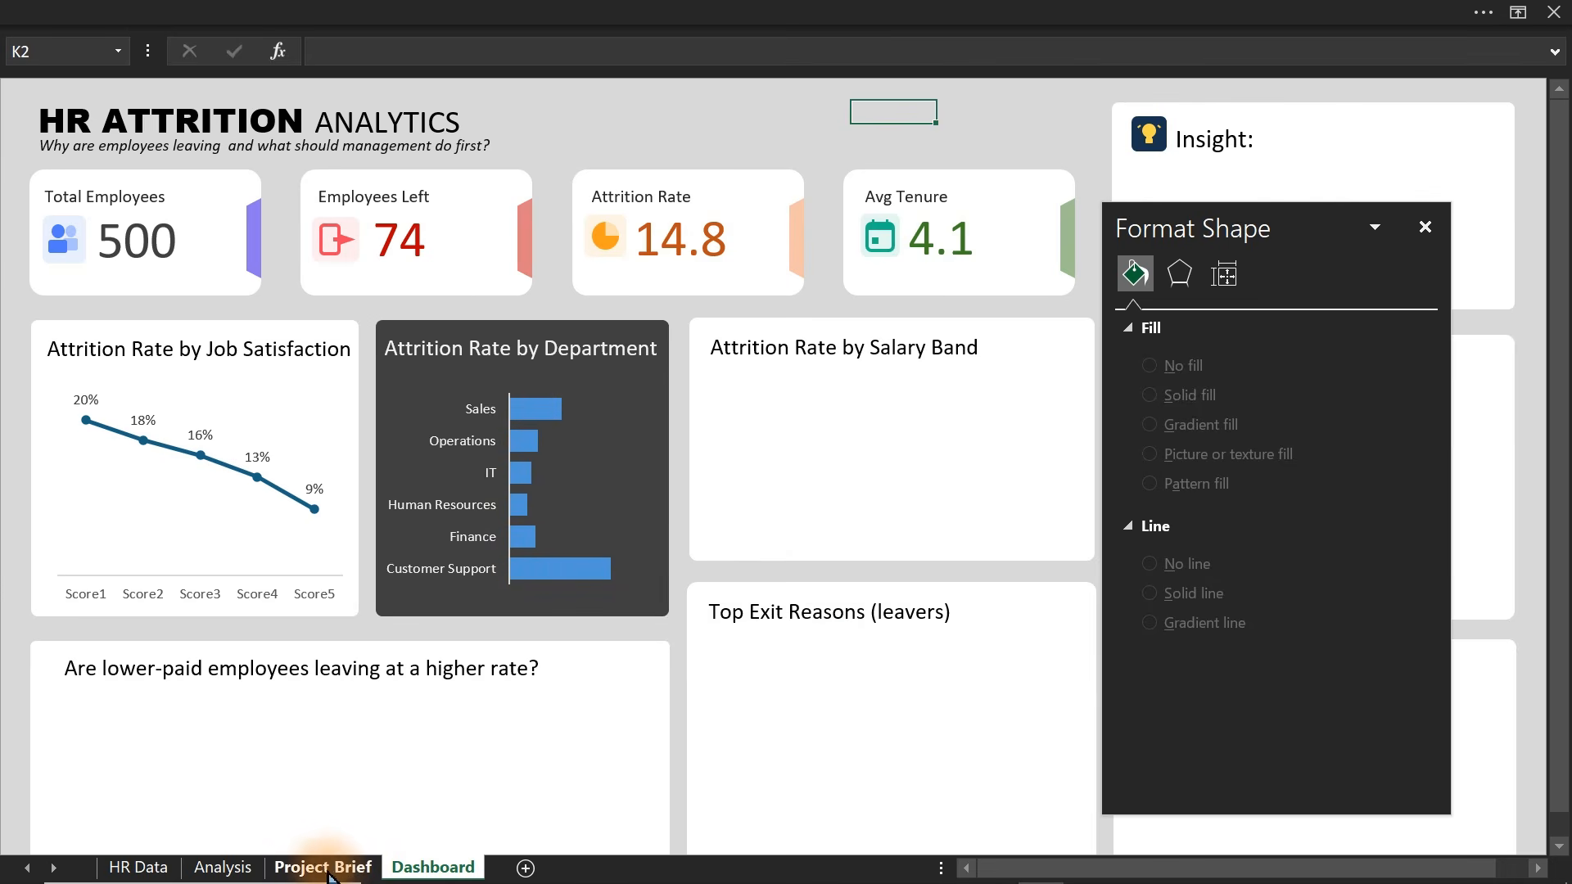
pyautogui.click(235, 872)
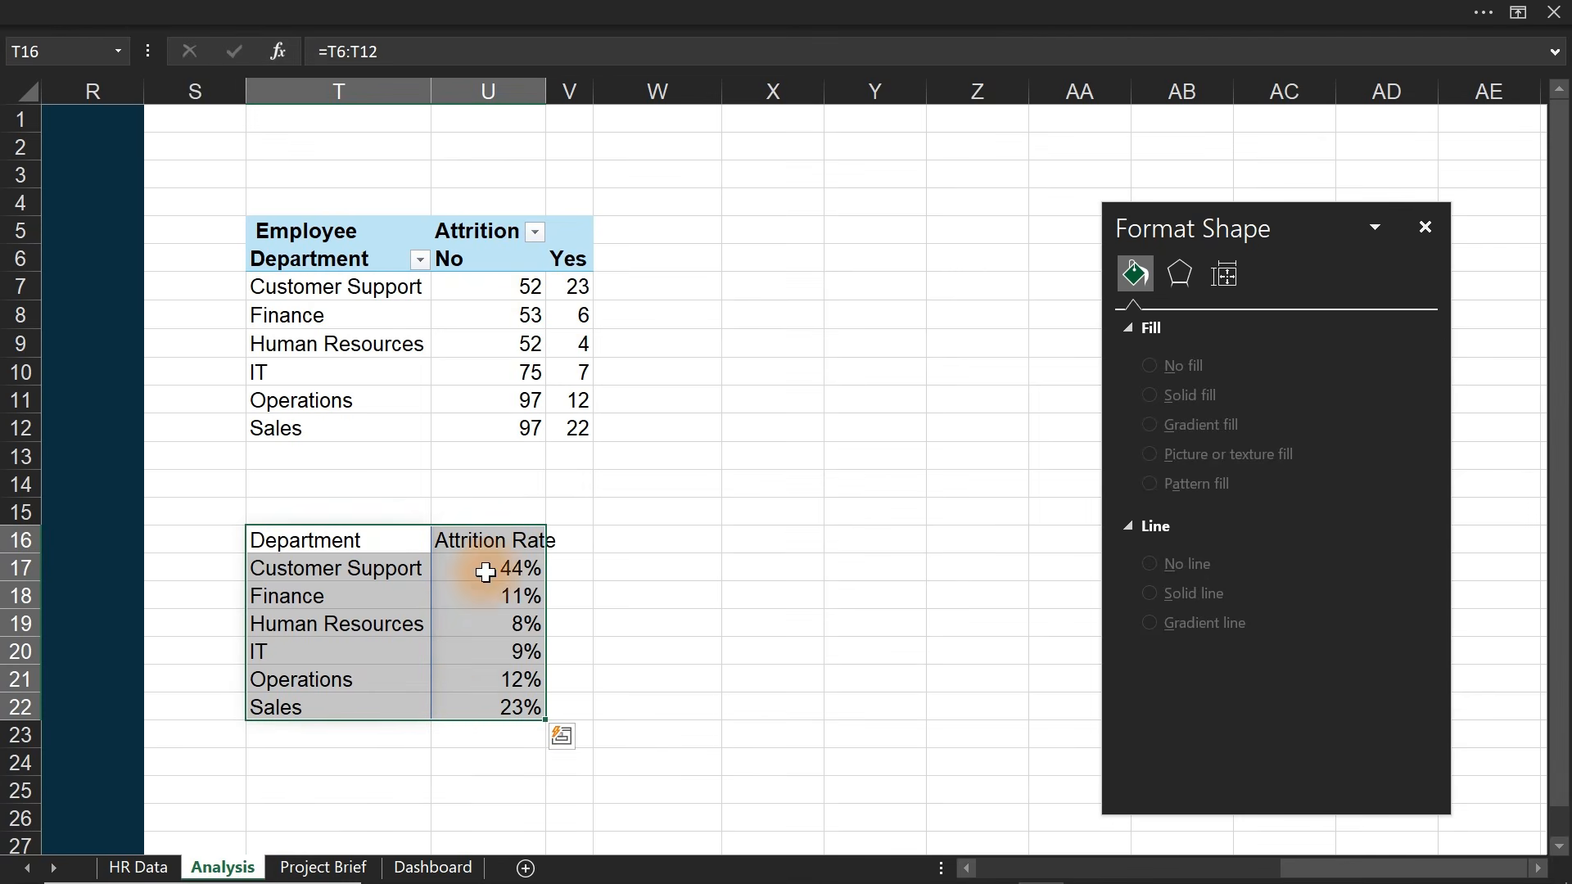
pyautogui.click(684, 285)
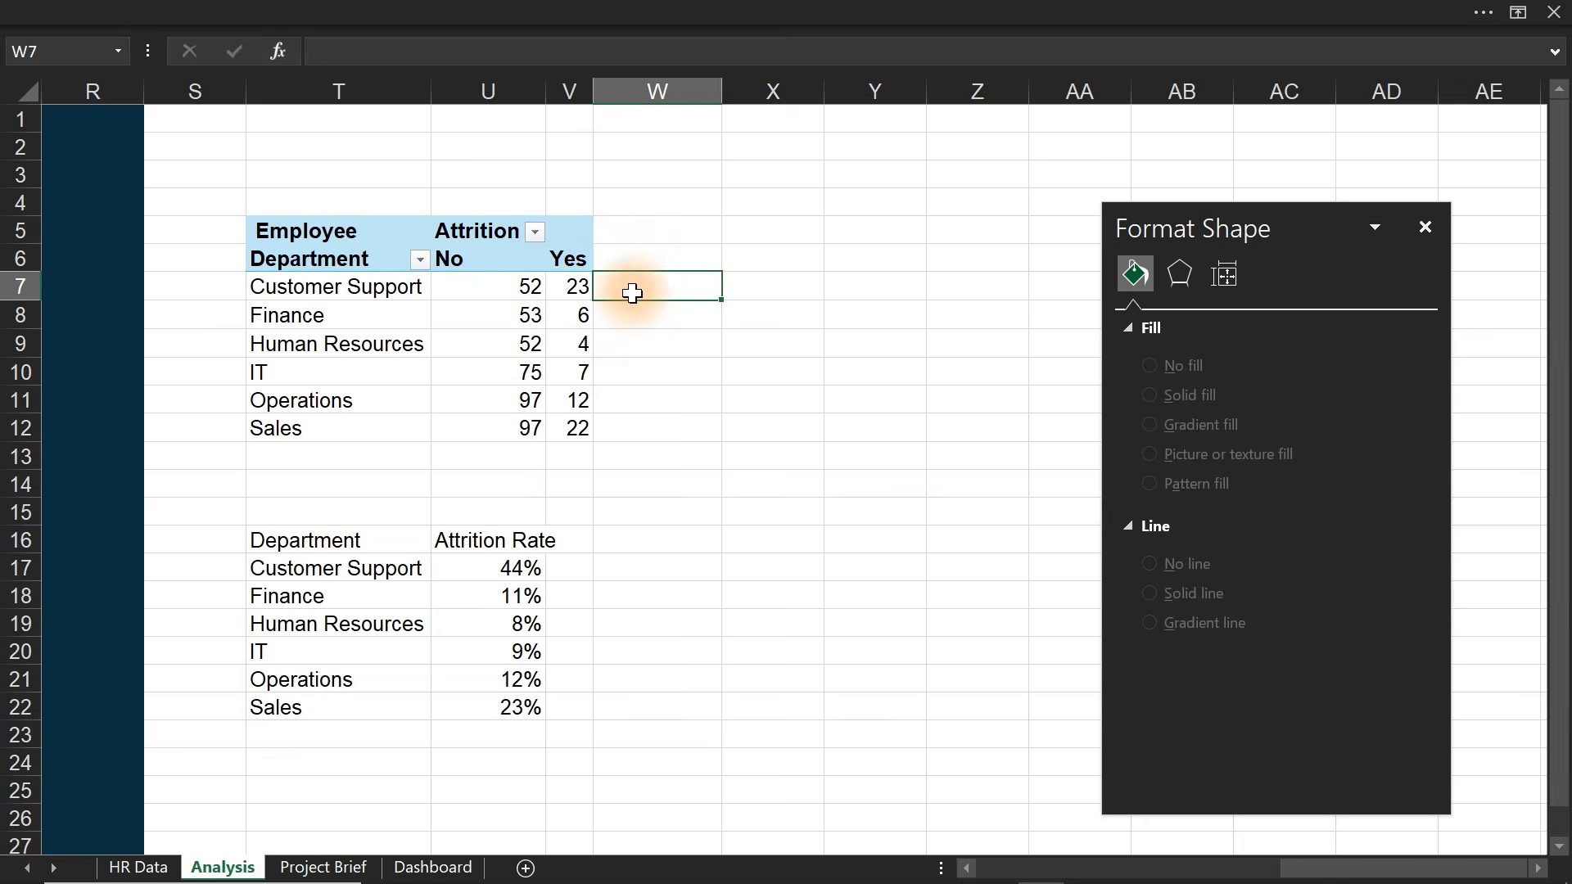
pyautogui.click(519, 286)
pyautogui.rightClick(519, 287)
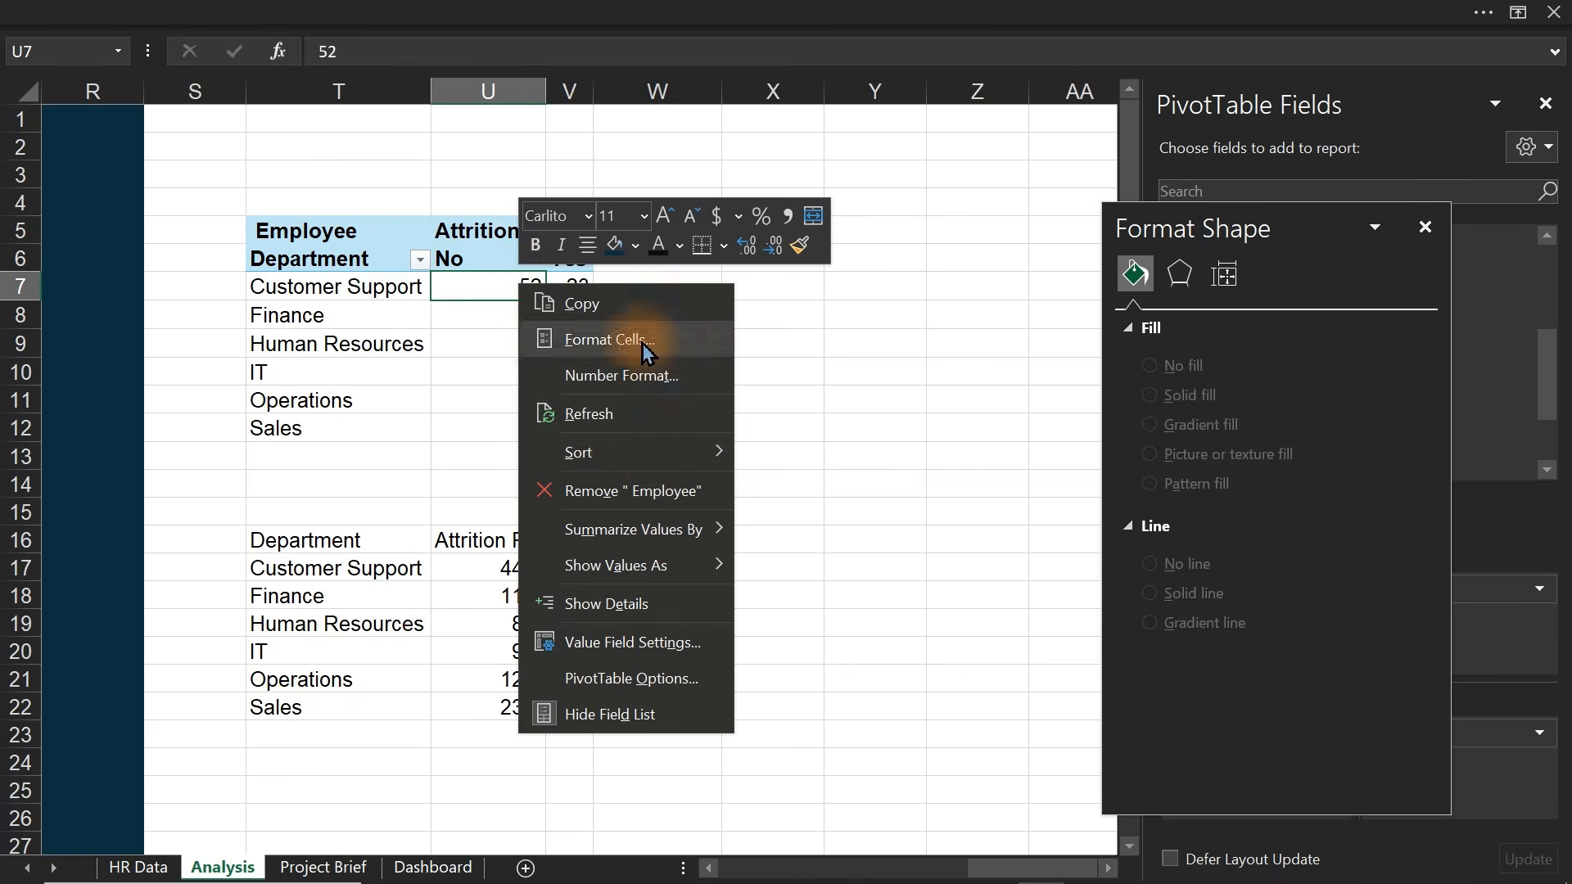
pyautogui.moveTo(667, 451)
pyautogui.click(833, 491)
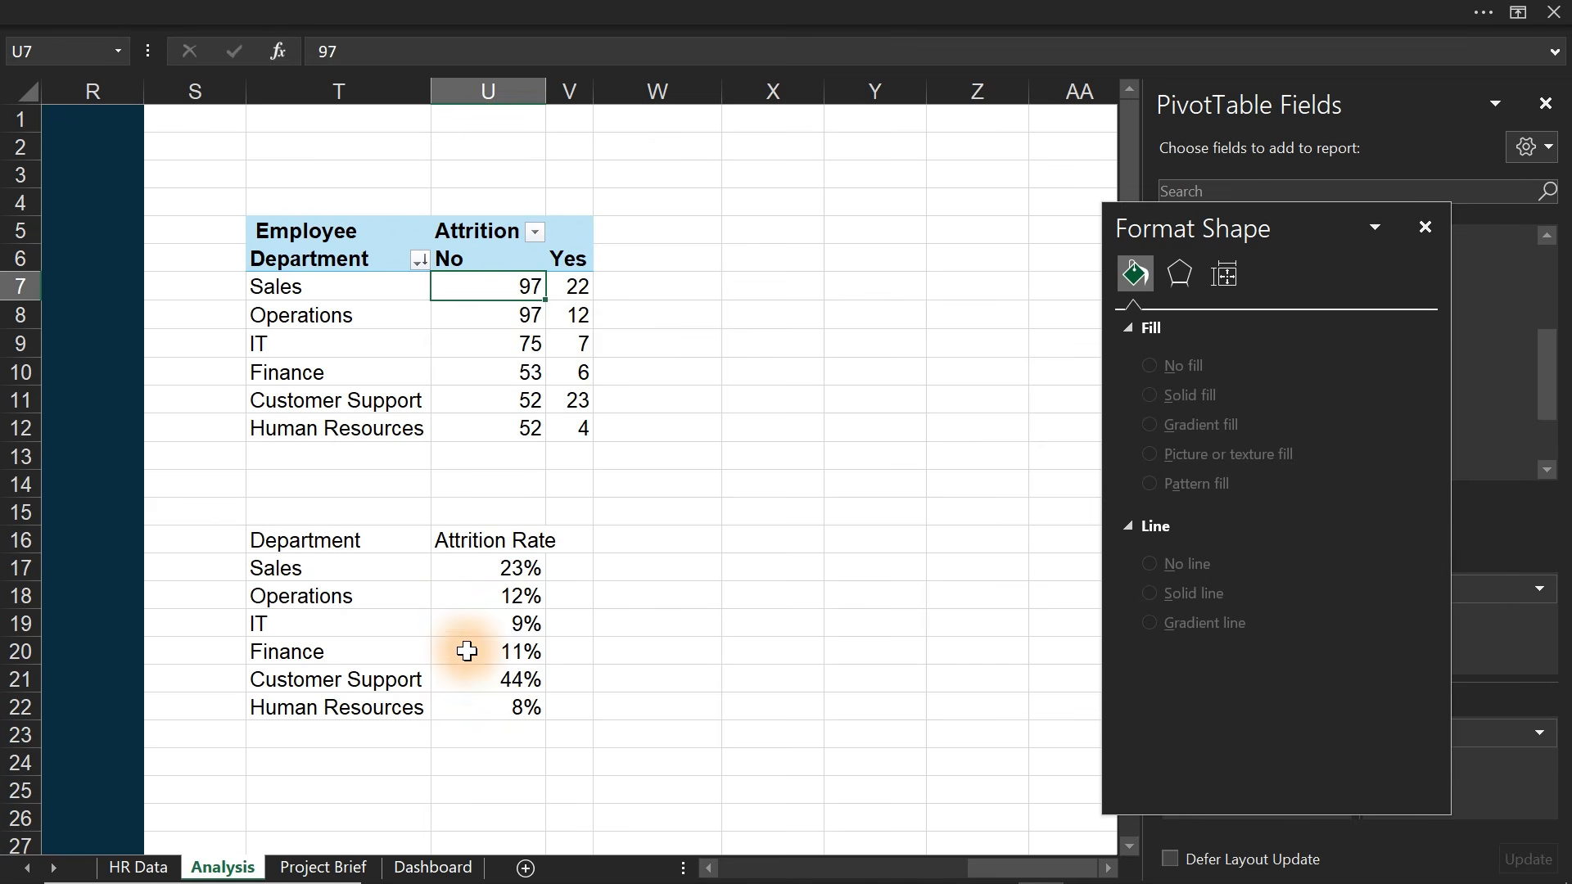
# - Check the department bar order on the Dashboard against the highest attrition rate question in the Project Brief
pyautogui.click(424, 869)
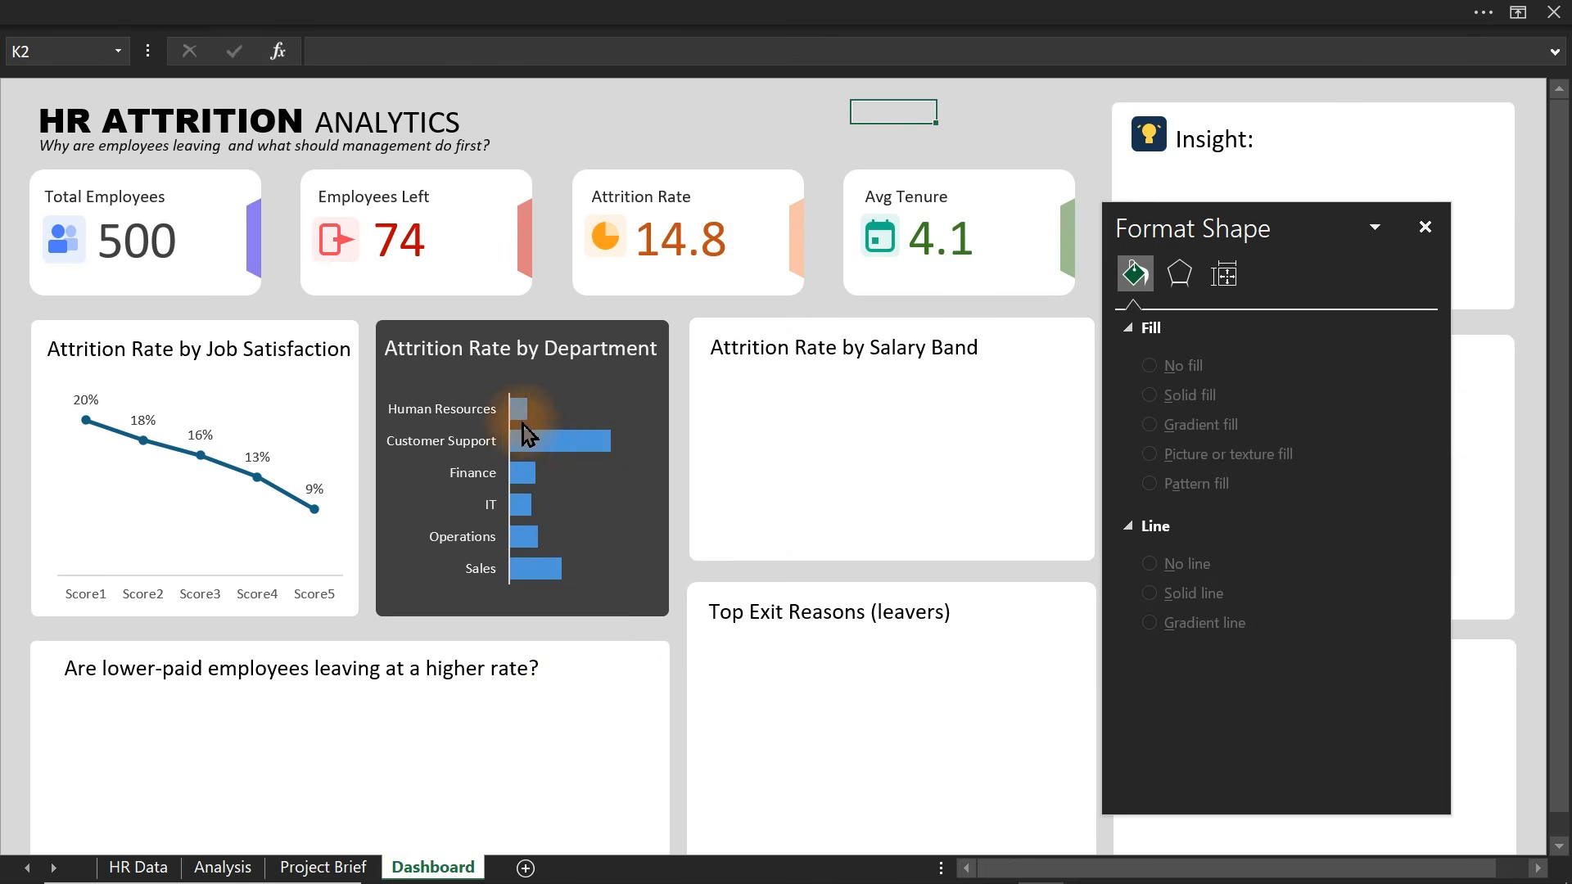
pyautogui.moveTo(590, 447)
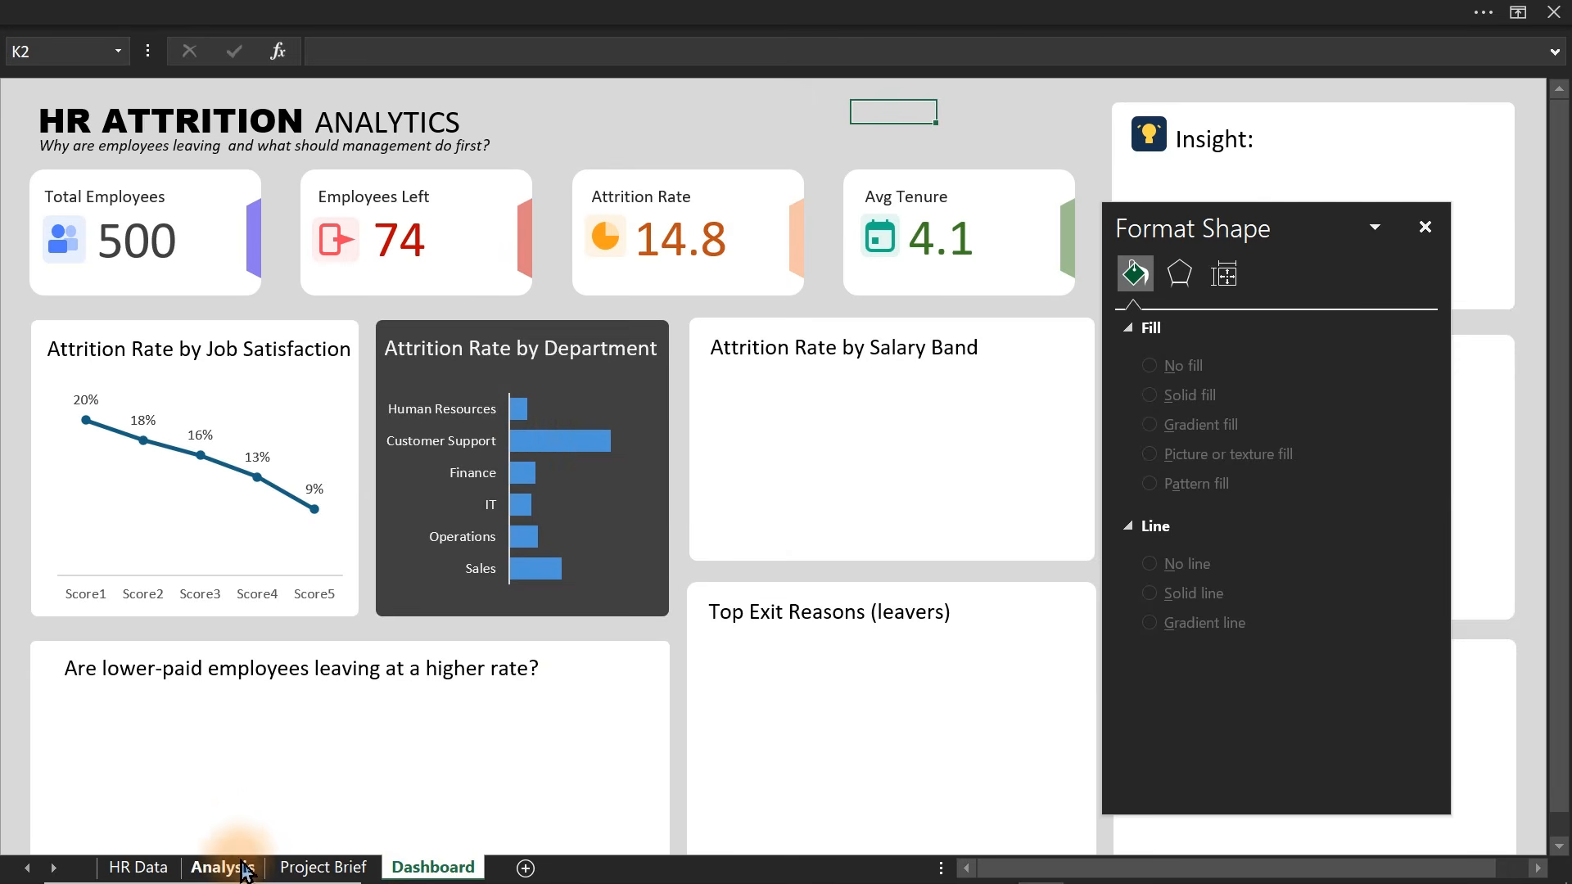
pyautogui.click(293, 870)
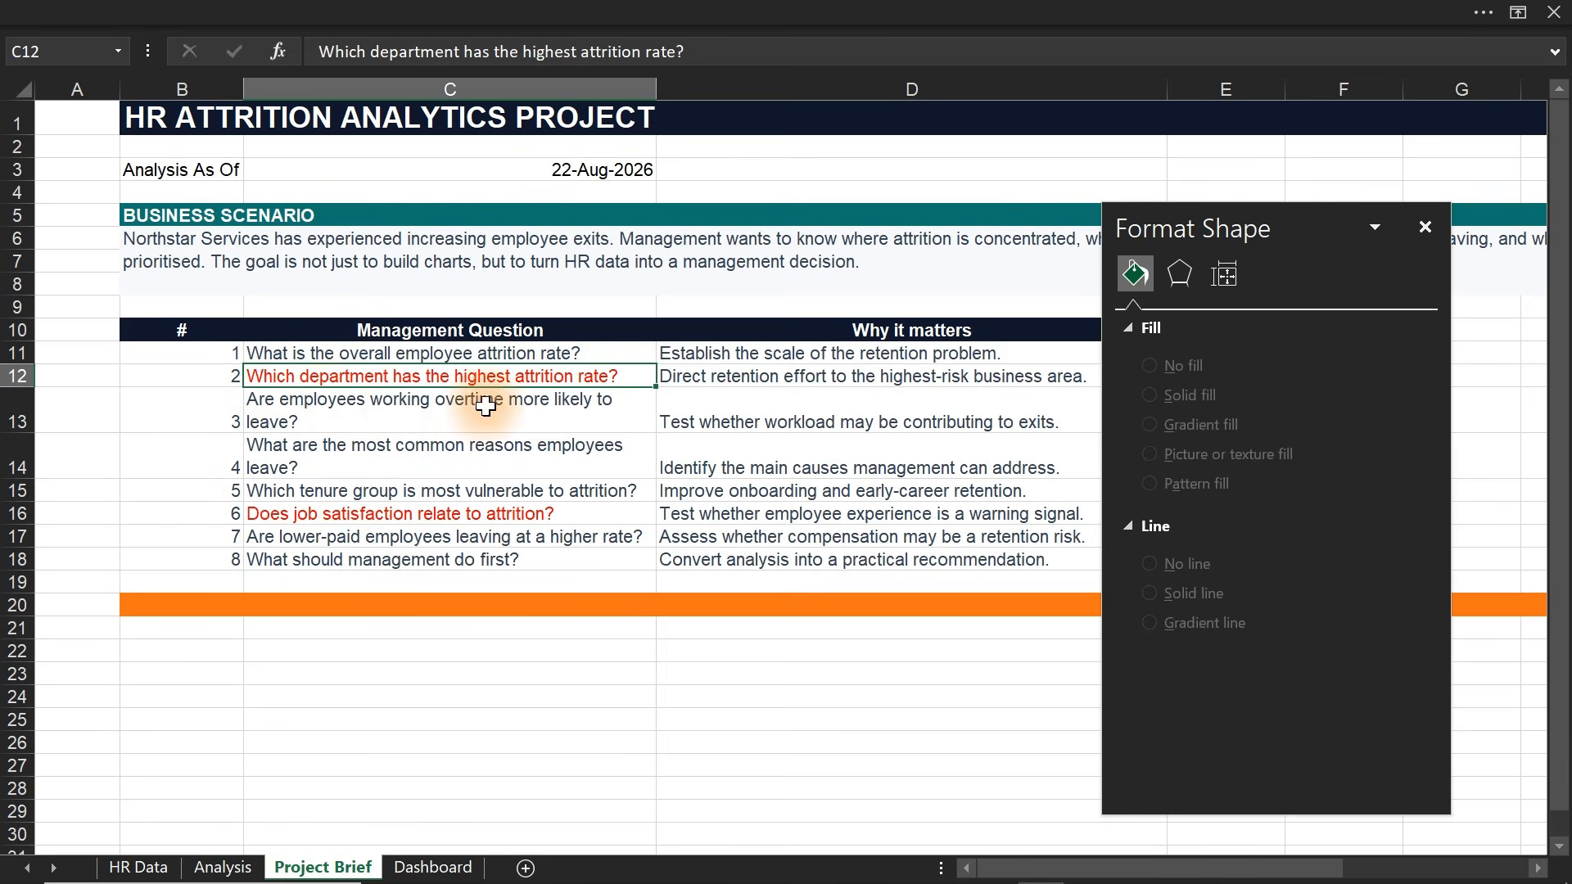
pyautogui.click(427, 868)
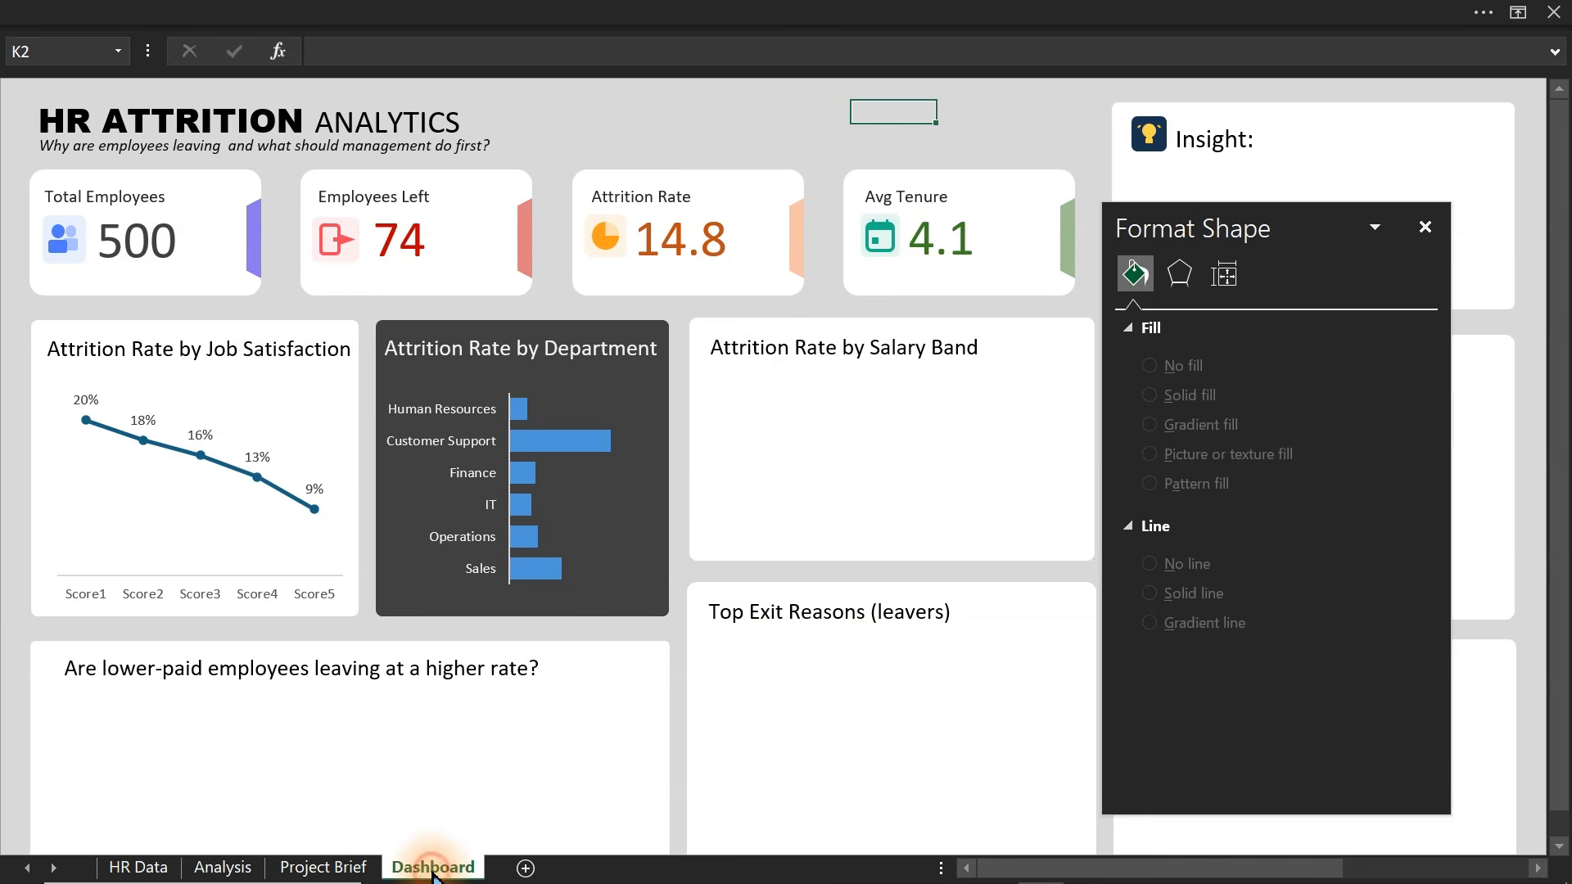
# - Add data labels to the department chart's bars on the Dashboard and color the label text white
pyautogui.click(587, 455)
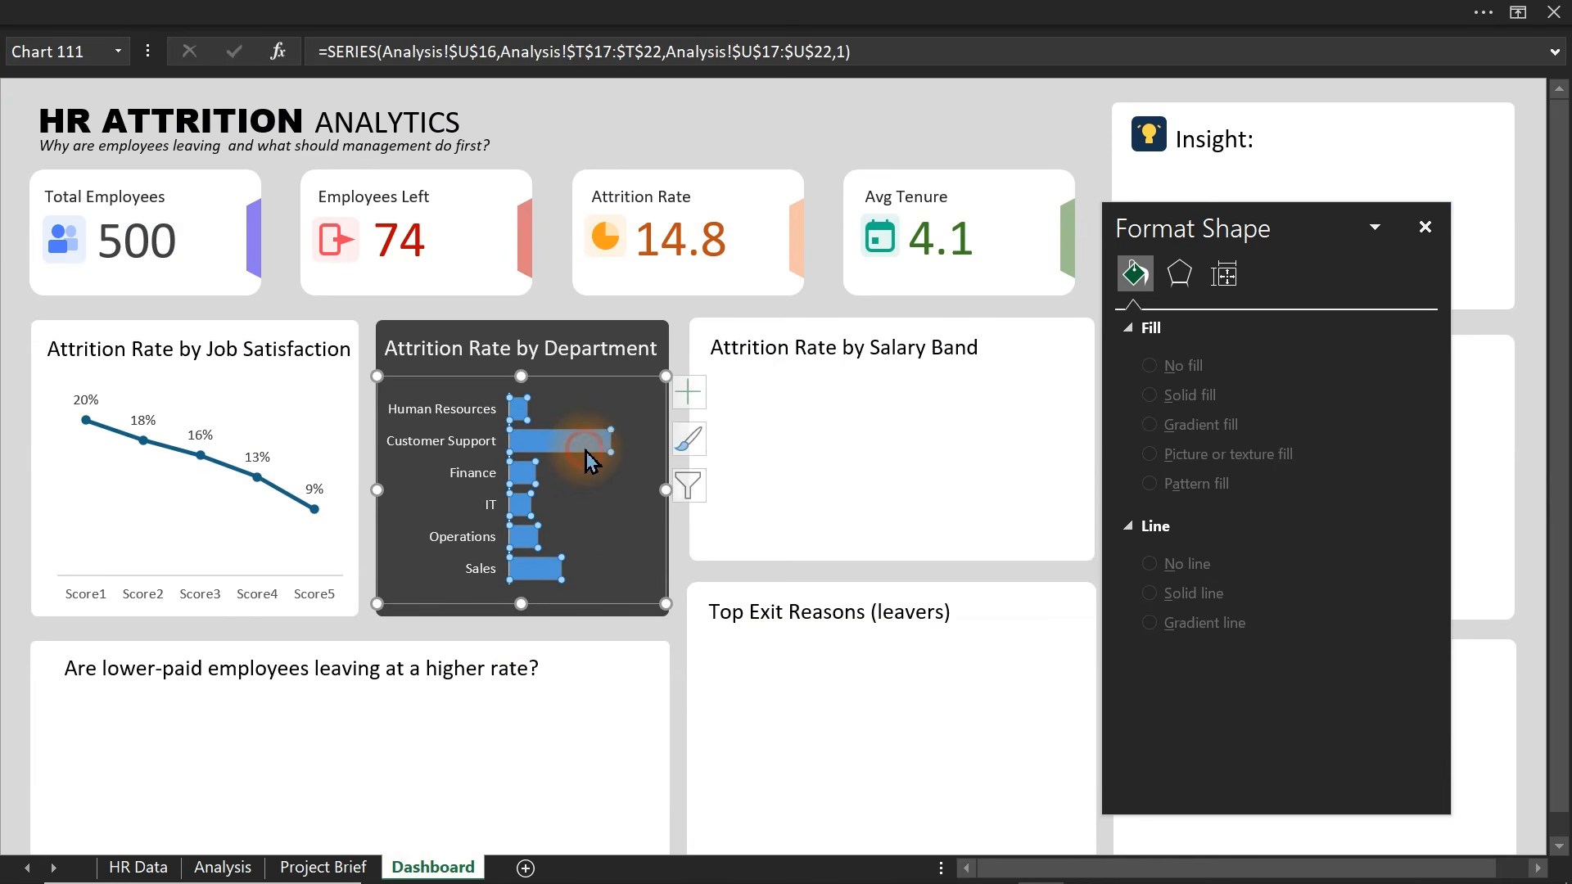
pyautogui.click(703, 398)
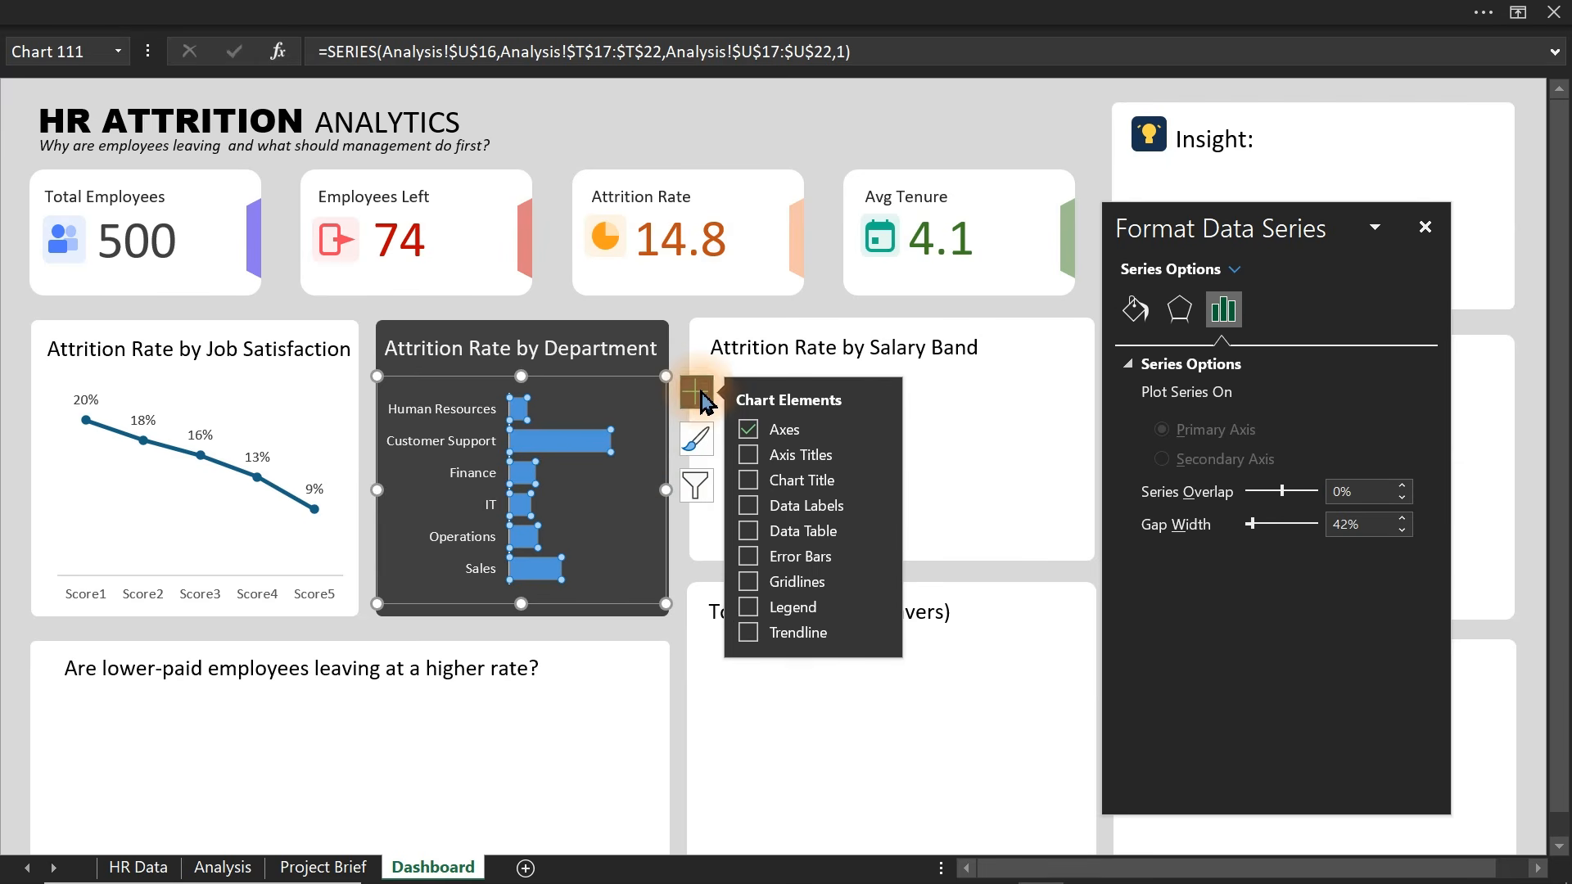
pyautogui.click(751, 504)
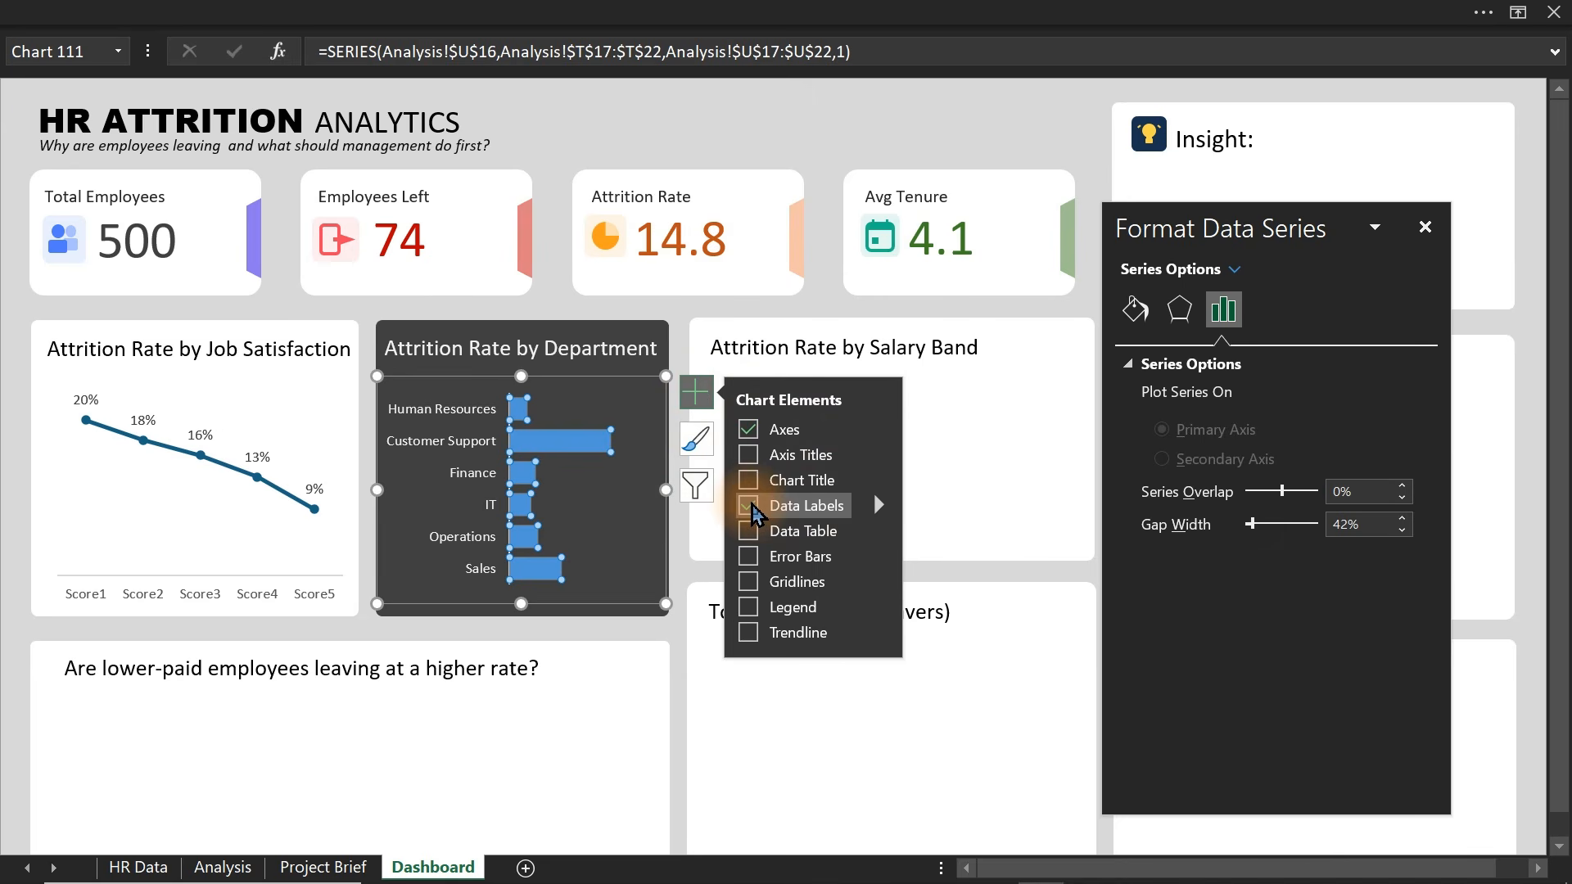
pyautogui.click(632, 442)
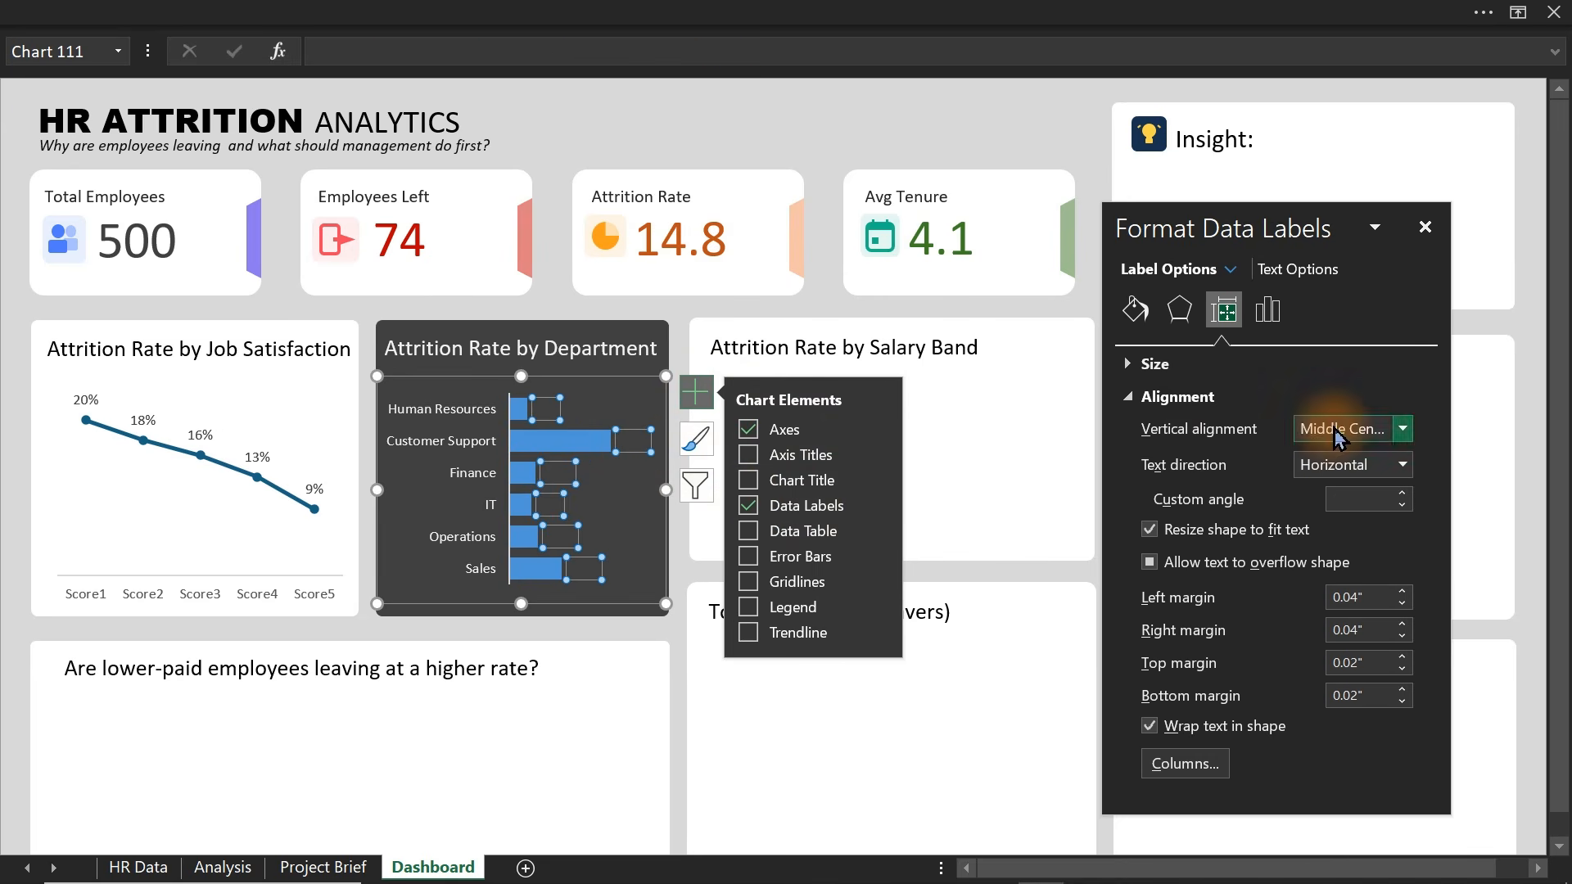
pyautogui.click(326, 11)
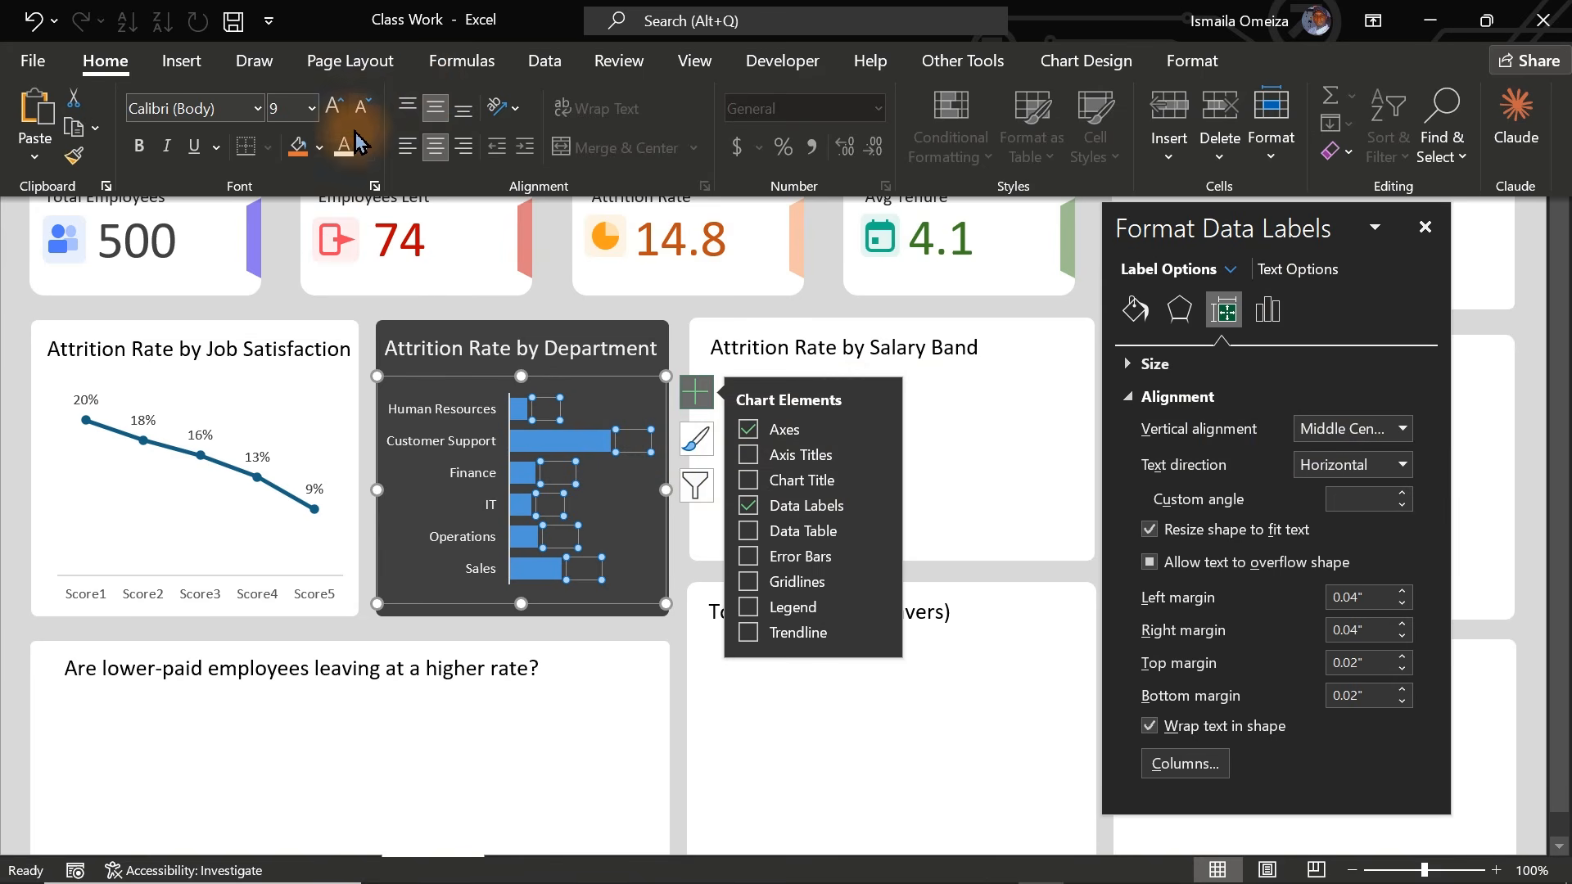
pyautogui.click(8, 478)
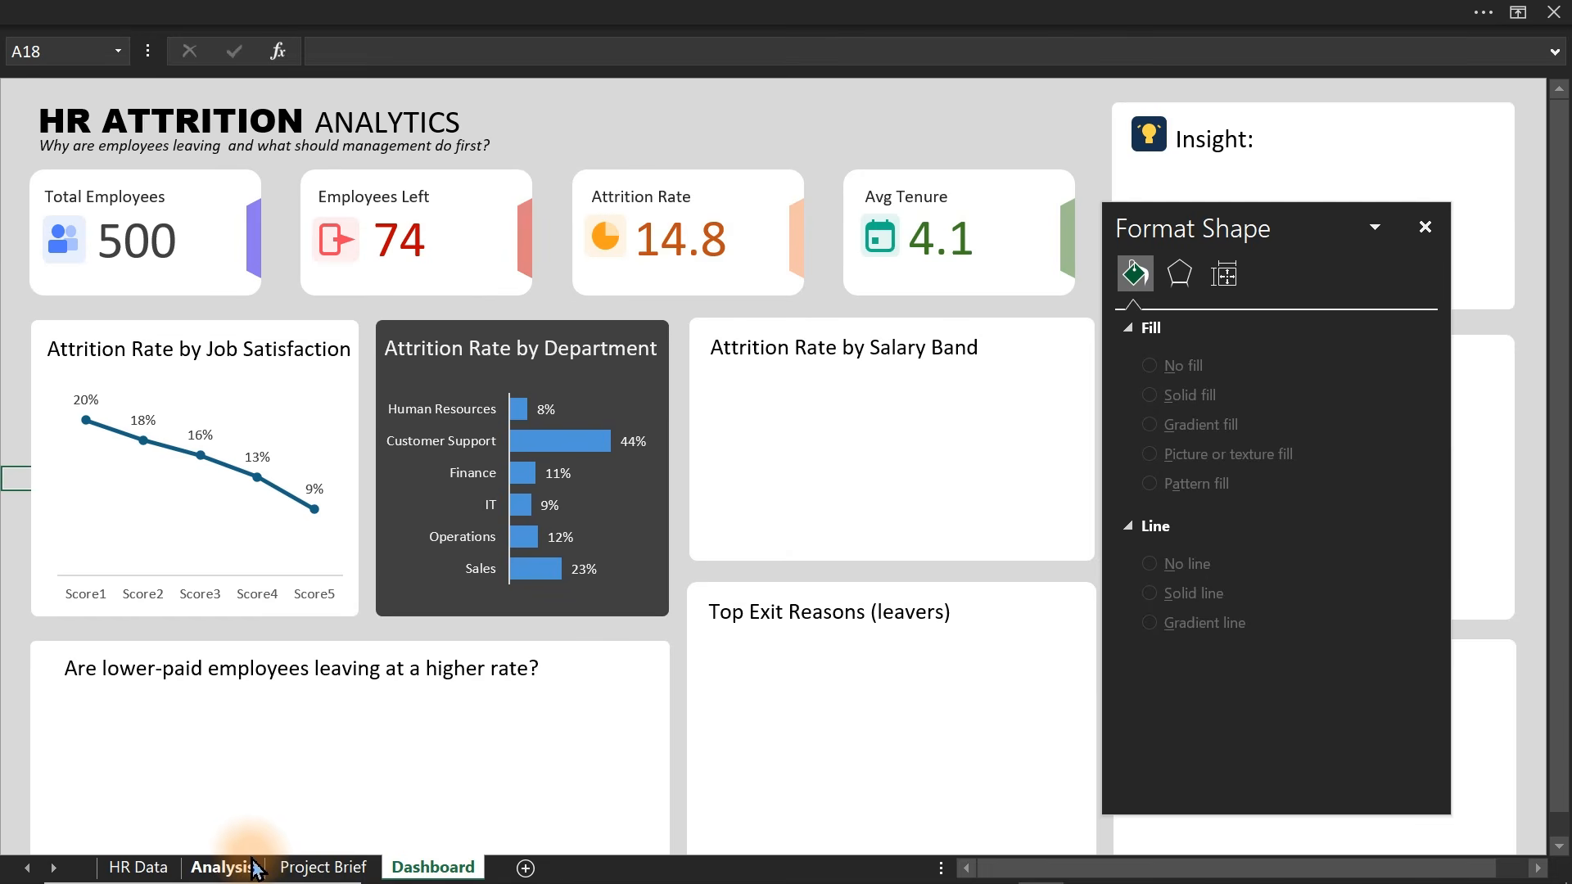
# - Add an AR column beside Attrition Rate on the Analysis sheet, with =U17 in V17 filled down to V22
pyautogui.click(226, 867)
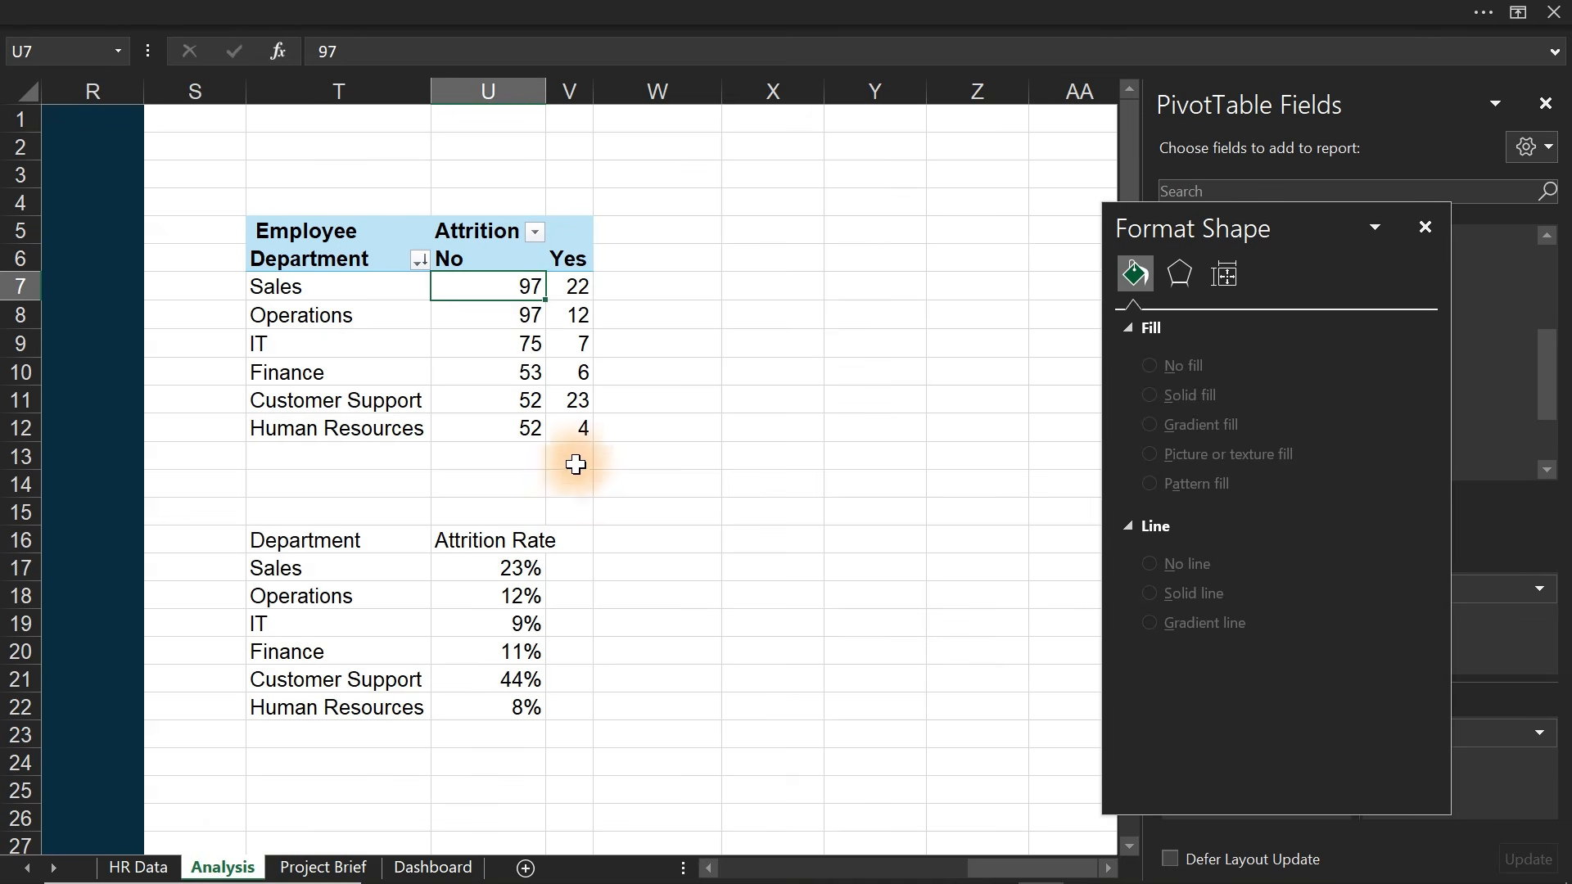
pyautogui.click(591, 543)
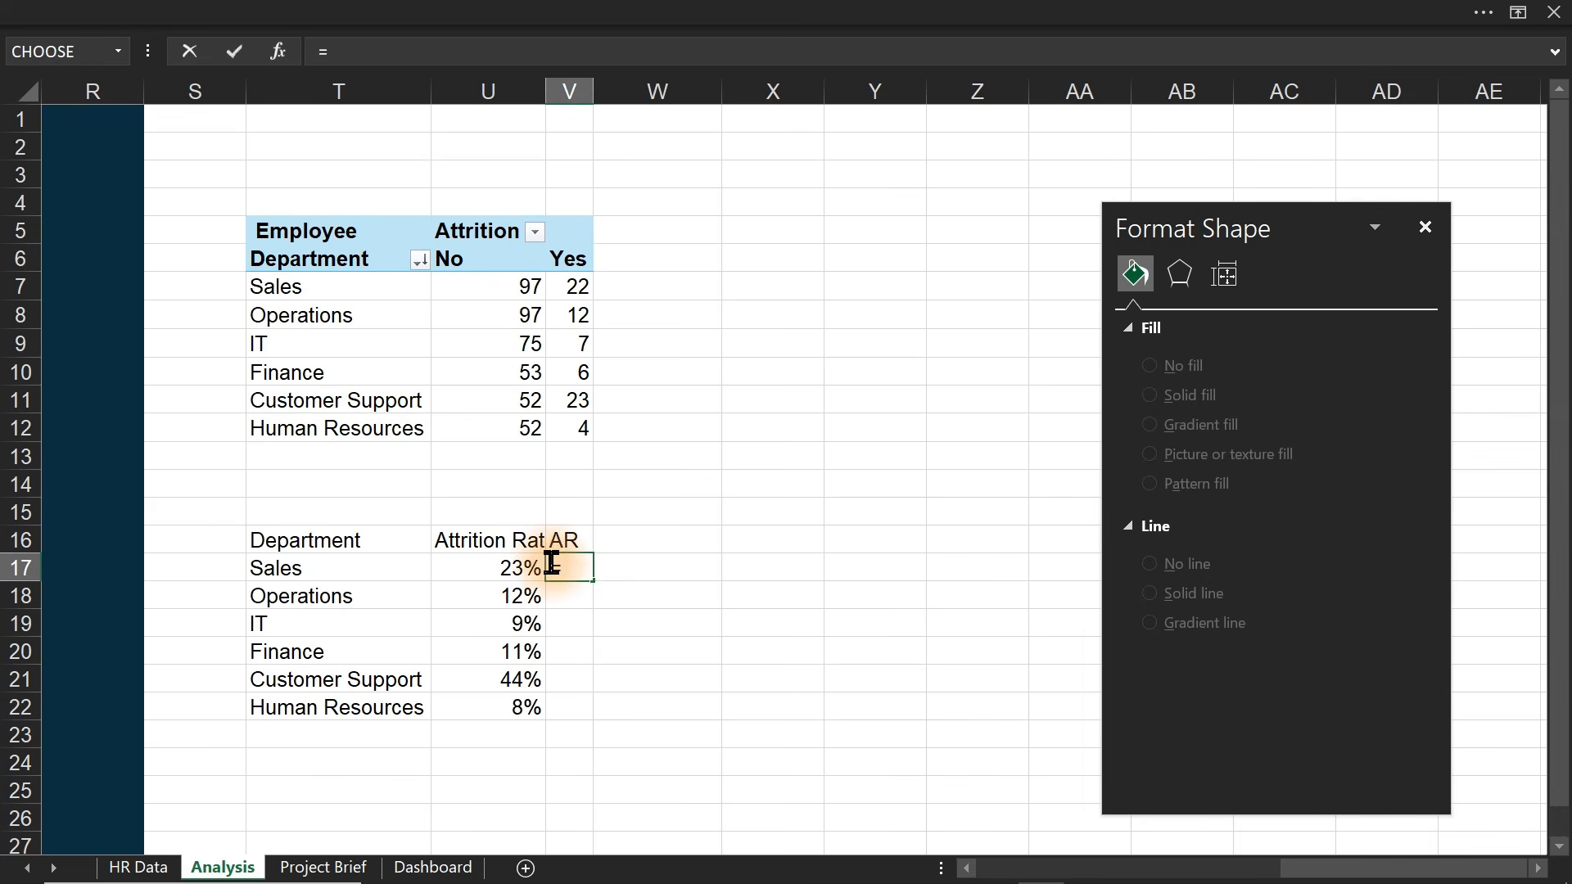
pyautogui.press('Return')
pyautogui.click(570, 567)
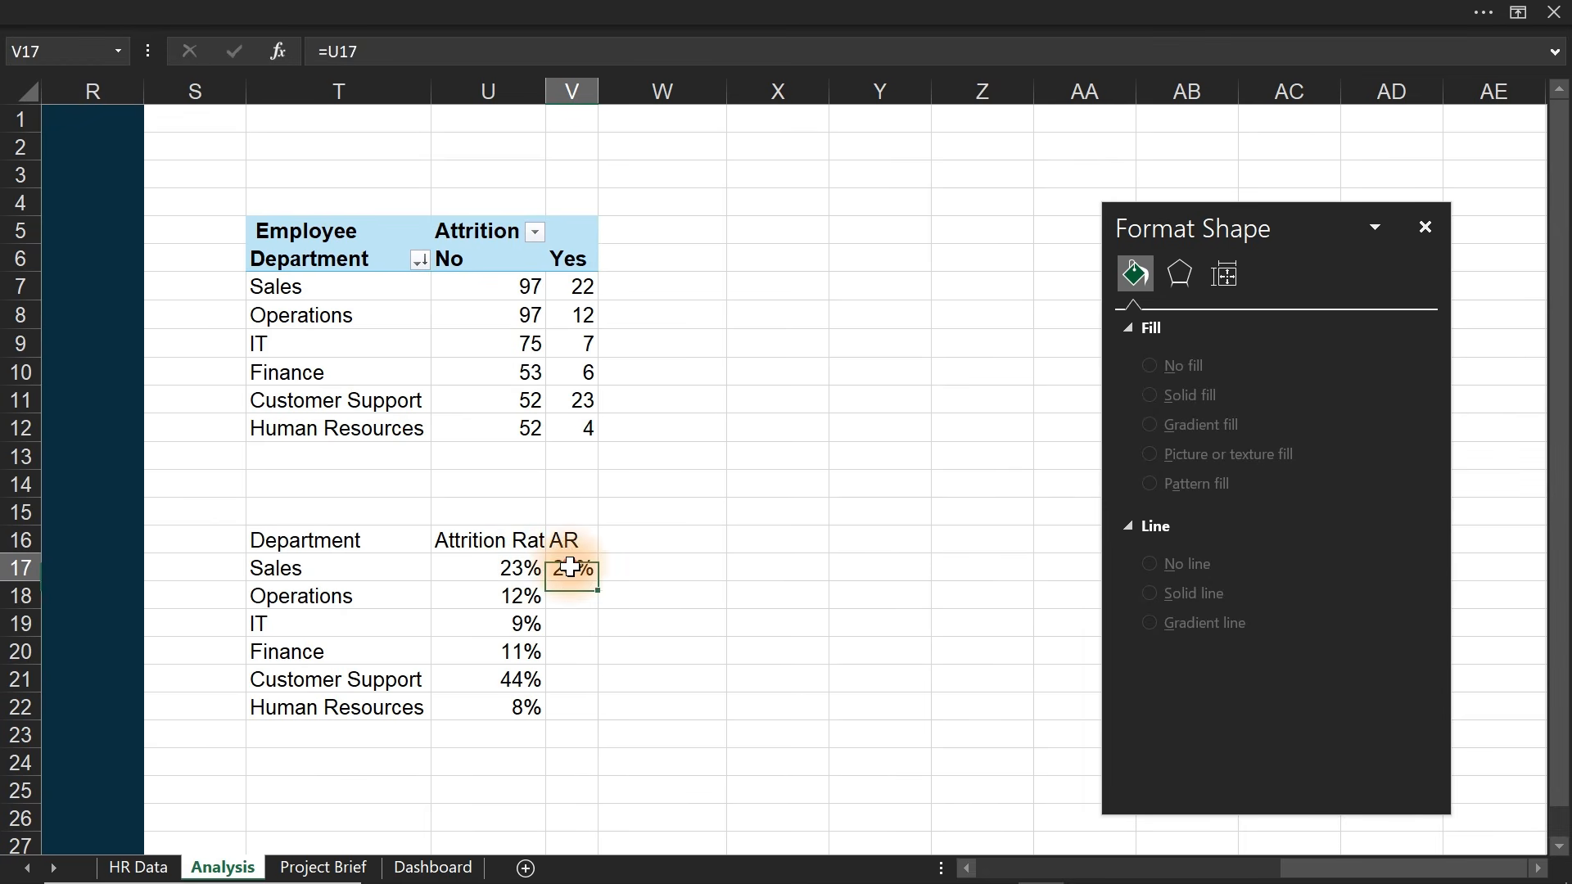
pyautogui.moveTo(598, 580); pyautogui.dragTo(587, 710)
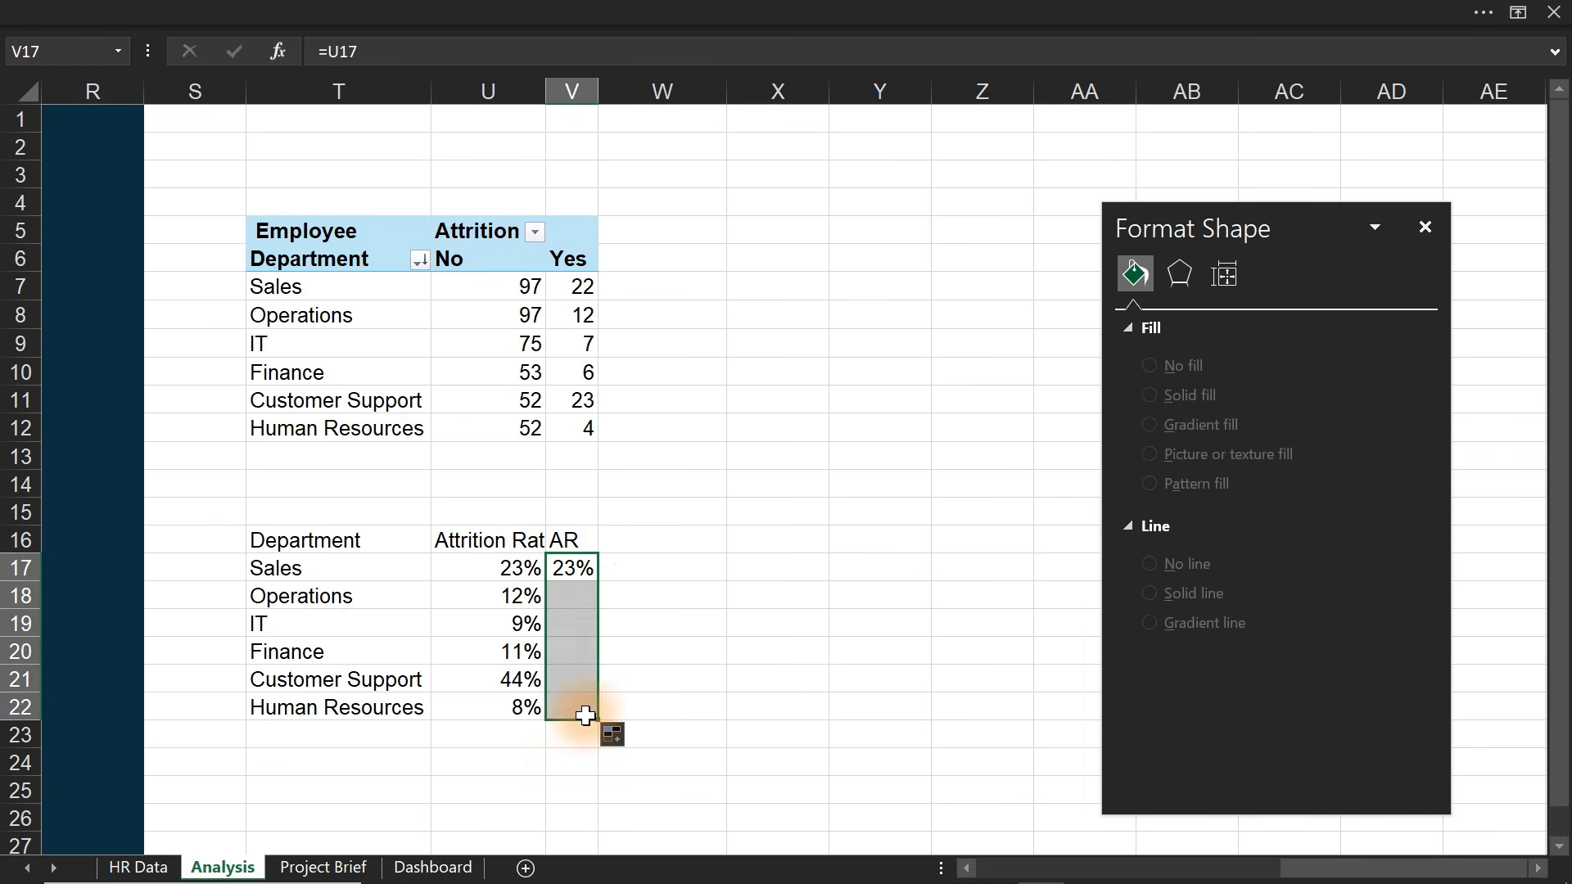
# - Insert a clustered bar chart from T16:V22 and move the formatting pane clear of it
pyautogui.moveTo(295, 537); pyautogui.dragTo(577, 708)
pyautogui.click(707, 11)
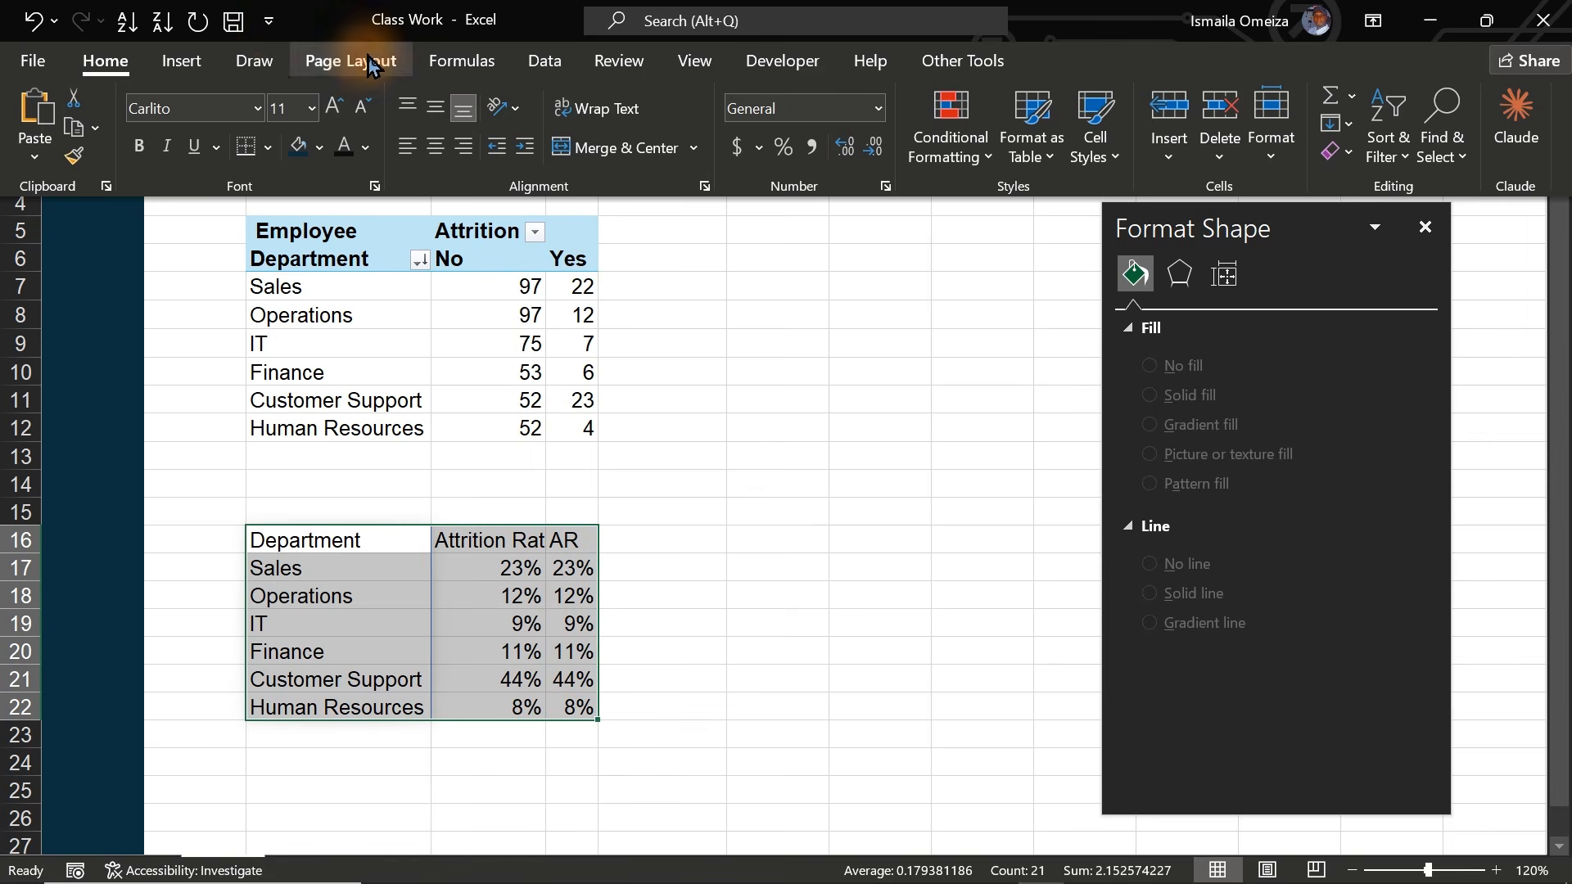
pyautogui.click(180, 60)
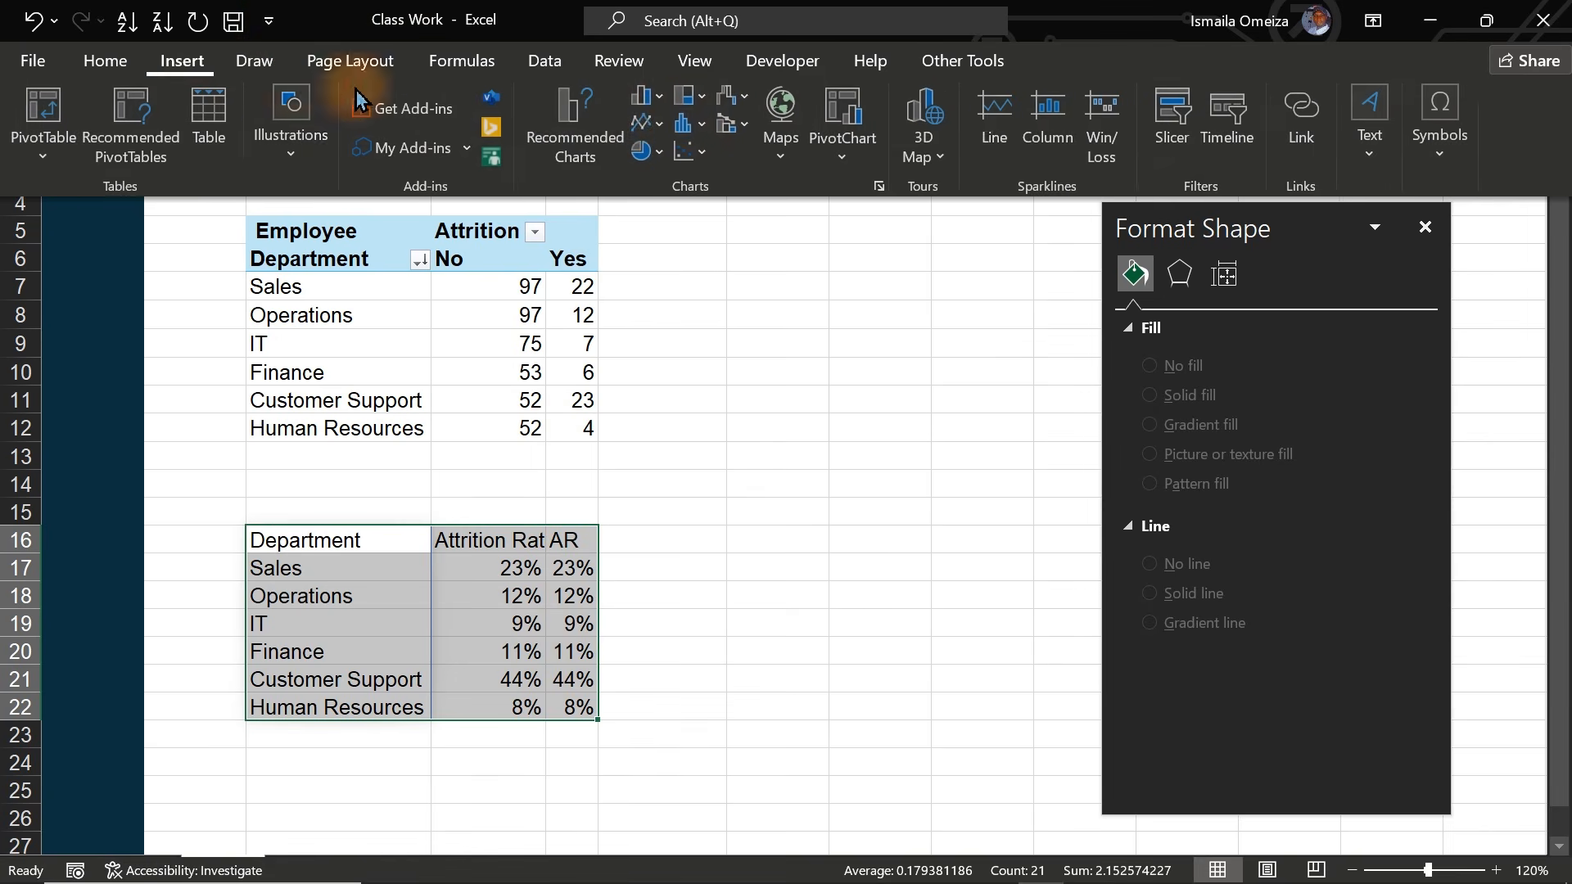
pyautogui.click(651, 99)
pyautogui.click(664, 413)
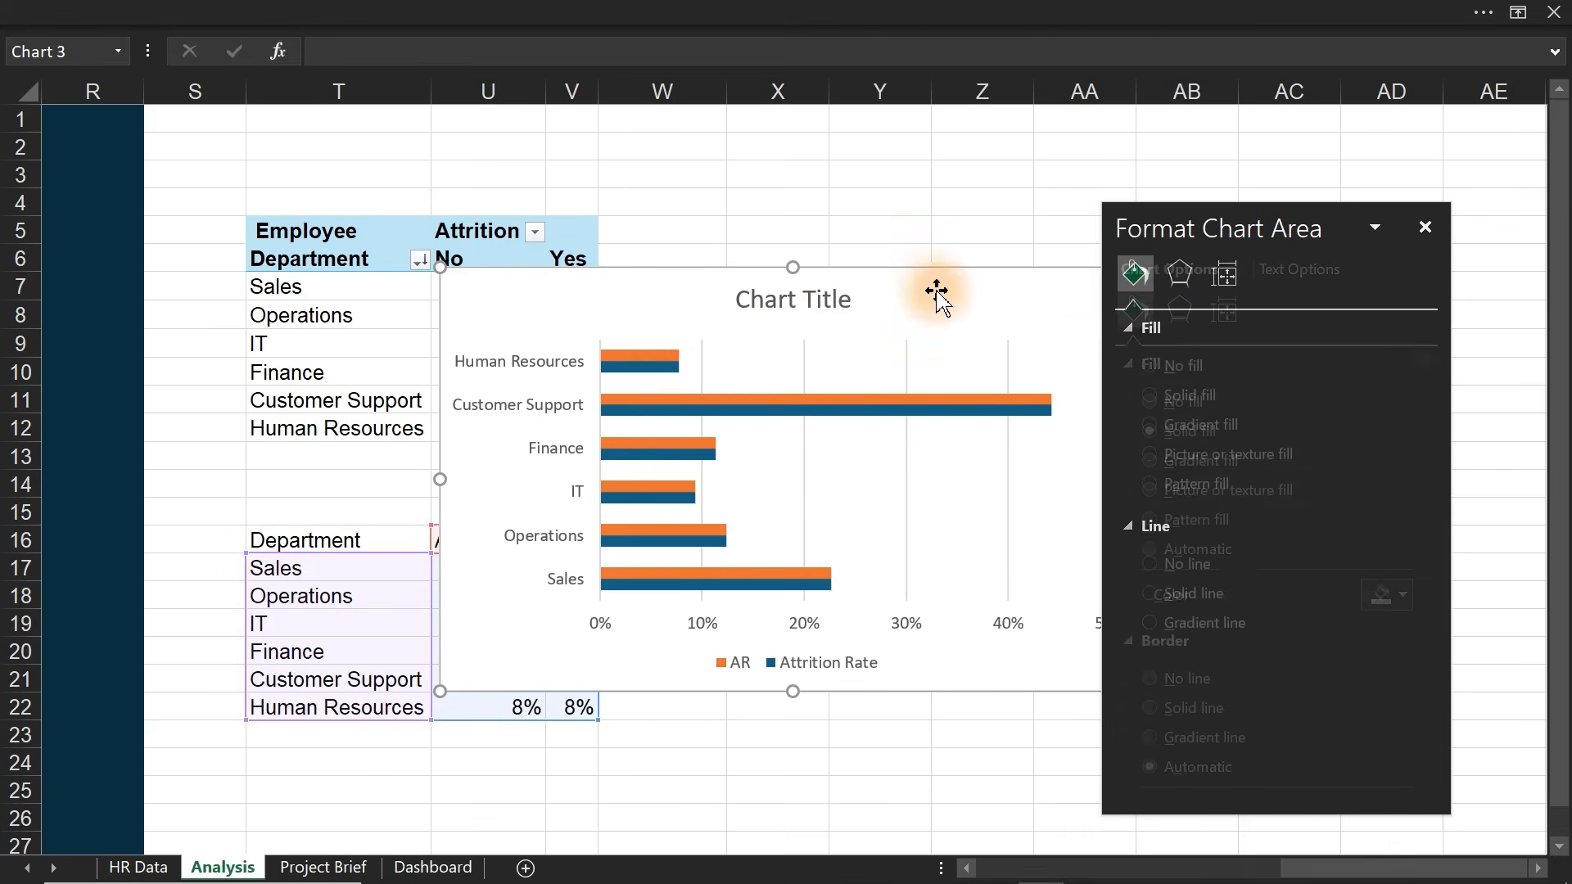
pyautogui.moveTo(1280, 199); pyautogui.dragTo(1503, 195)
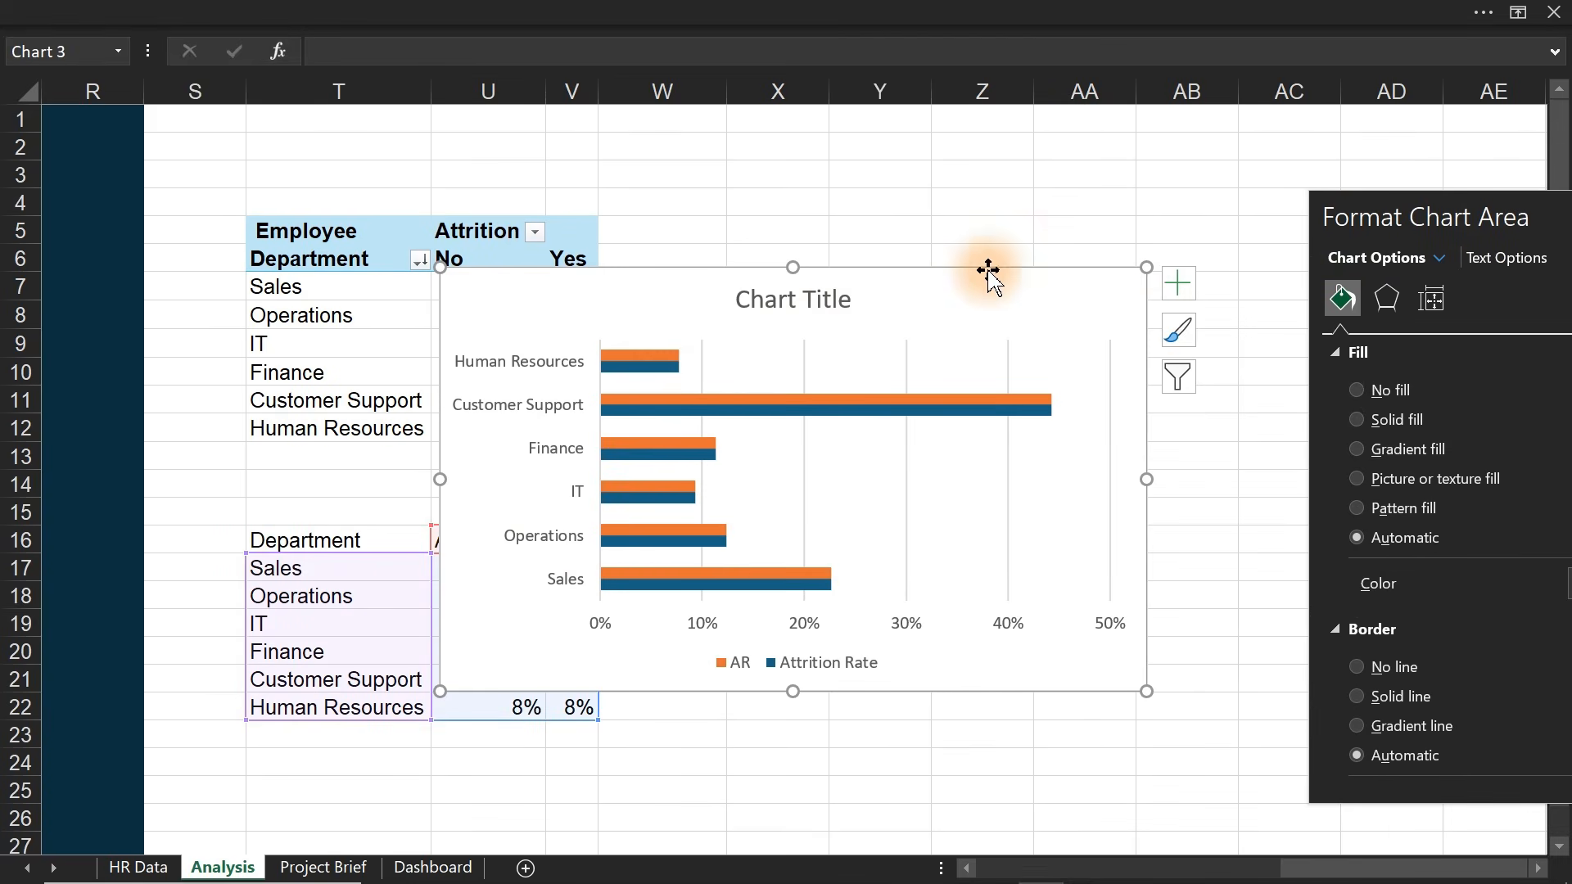
# - Reposition the new chart on the Analysis sheet and strip out its title, legend and percentage axis
pyautogui.moveTo(942, 276); pyautogui.dragTo(845, 246)
pyautogui.click(736, 264)
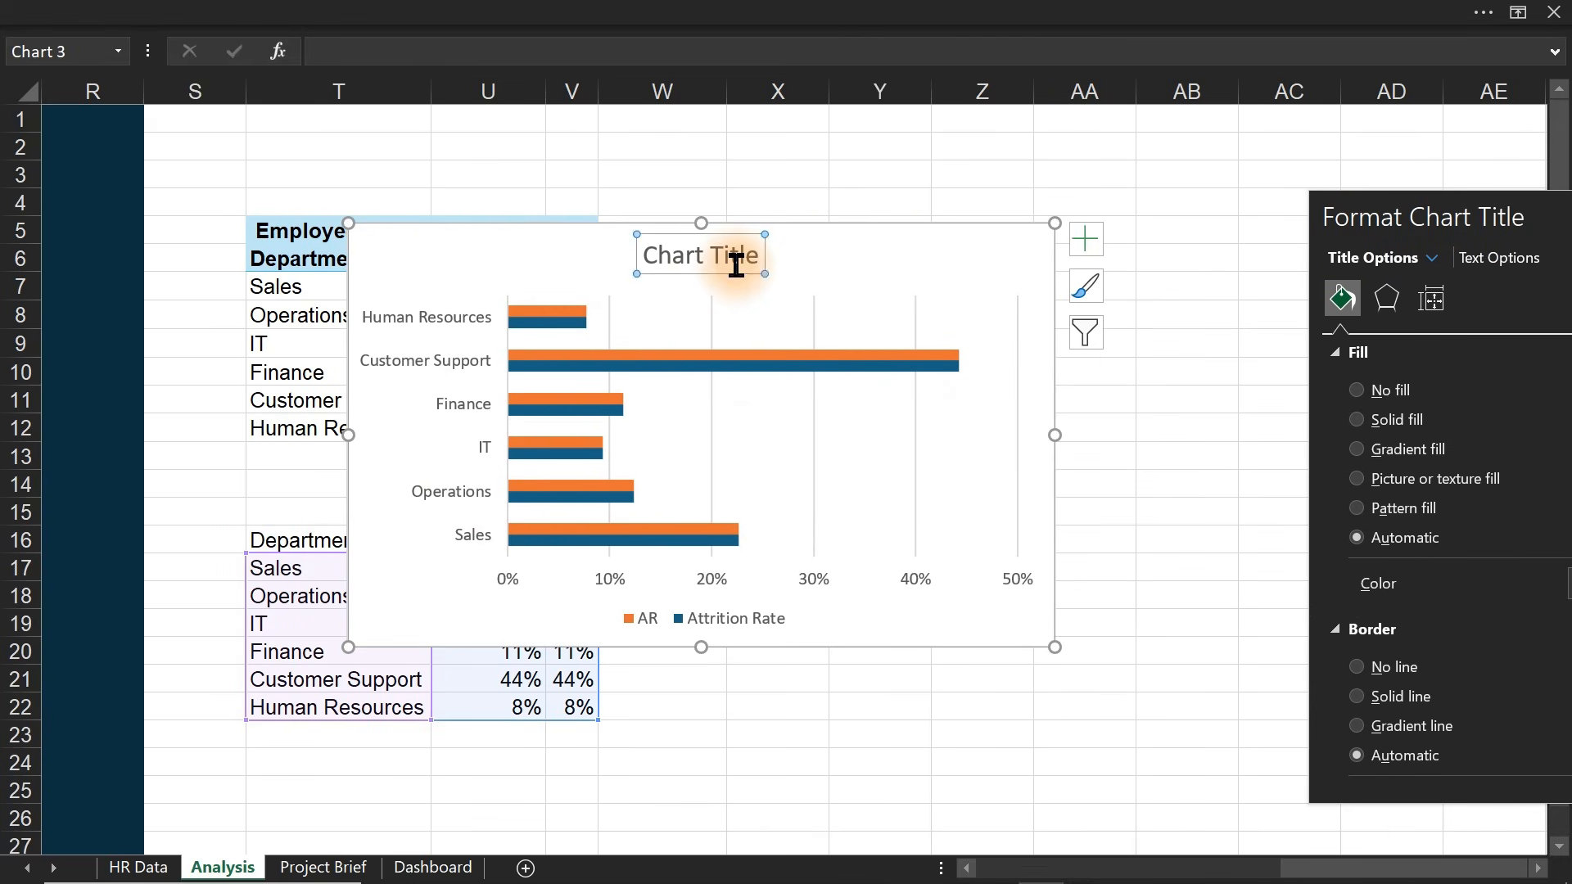
pyautogui.press('Delete')
pyautogui.click(699, 612)
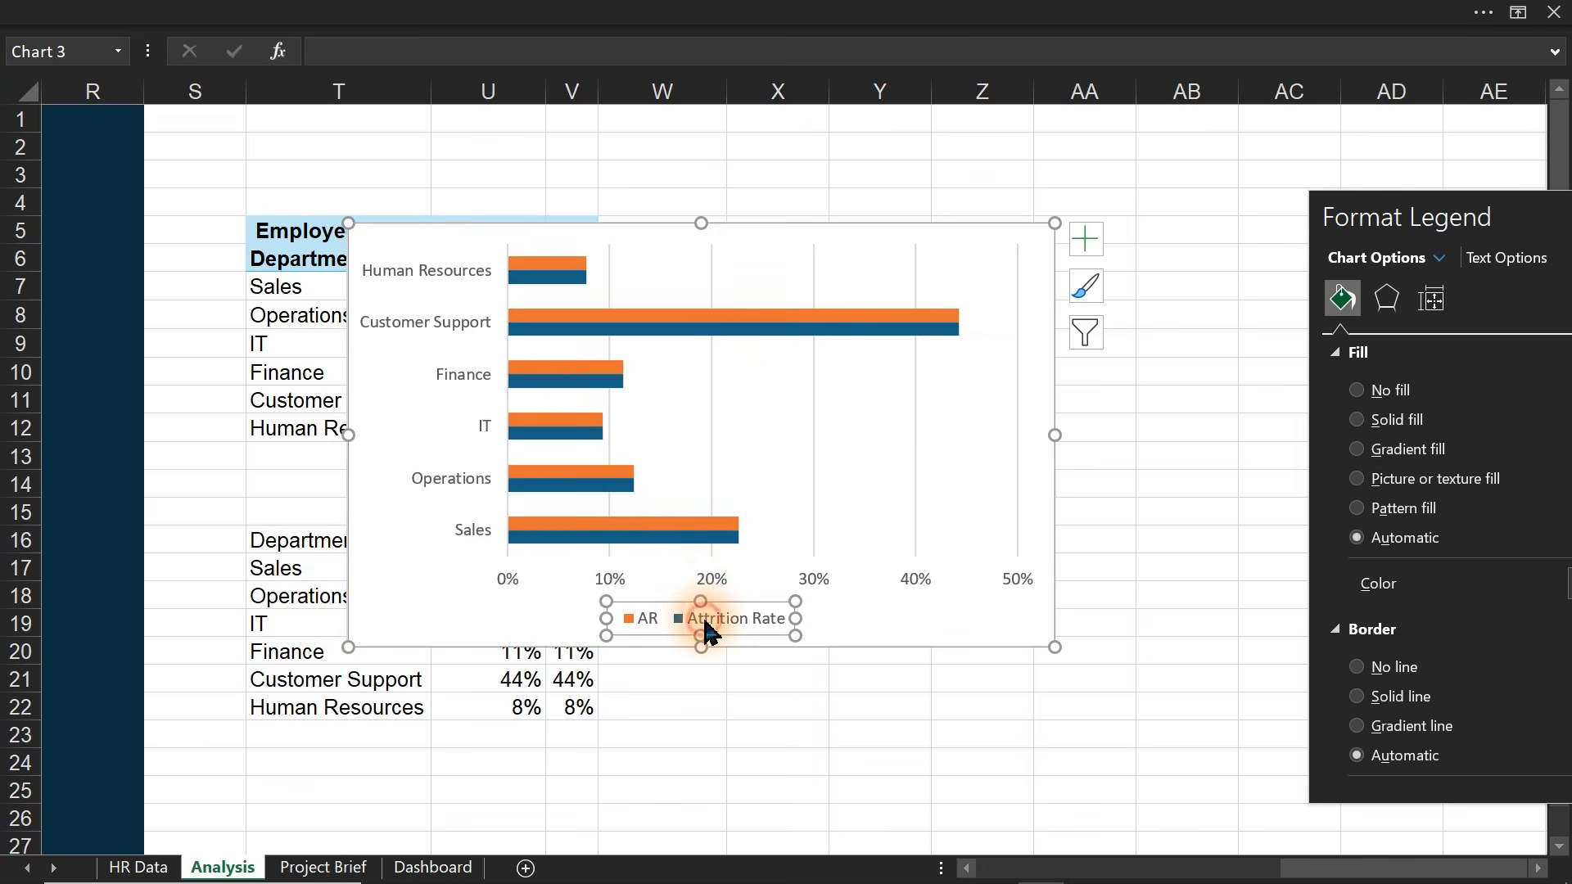
pyautogui.press('Delete')
pyautogui.click(705, 633)
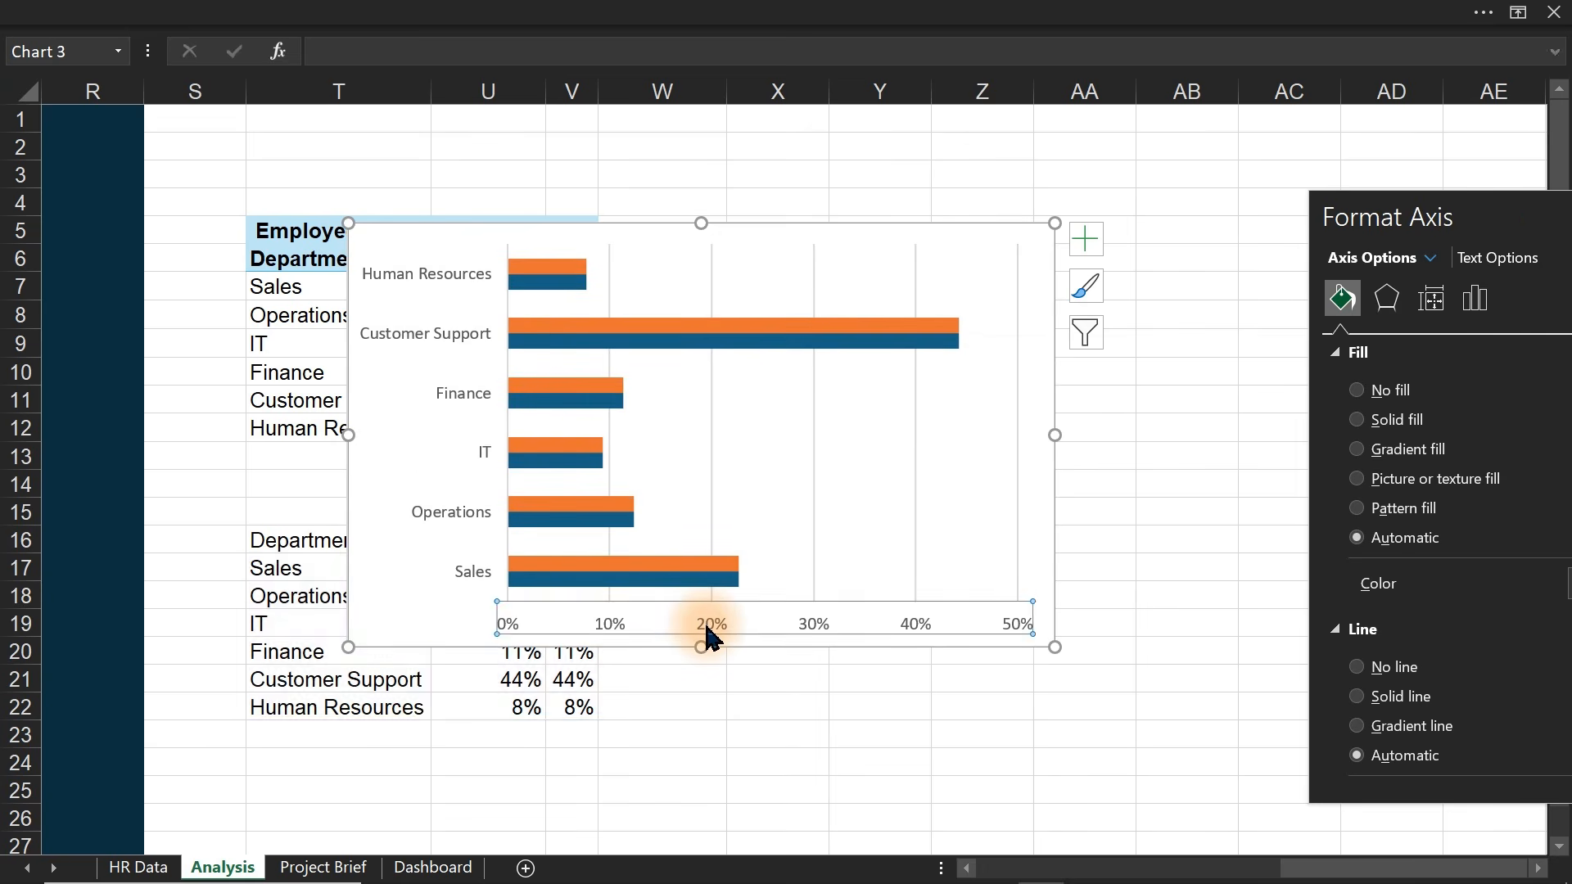
pyautogui.press('Delete')
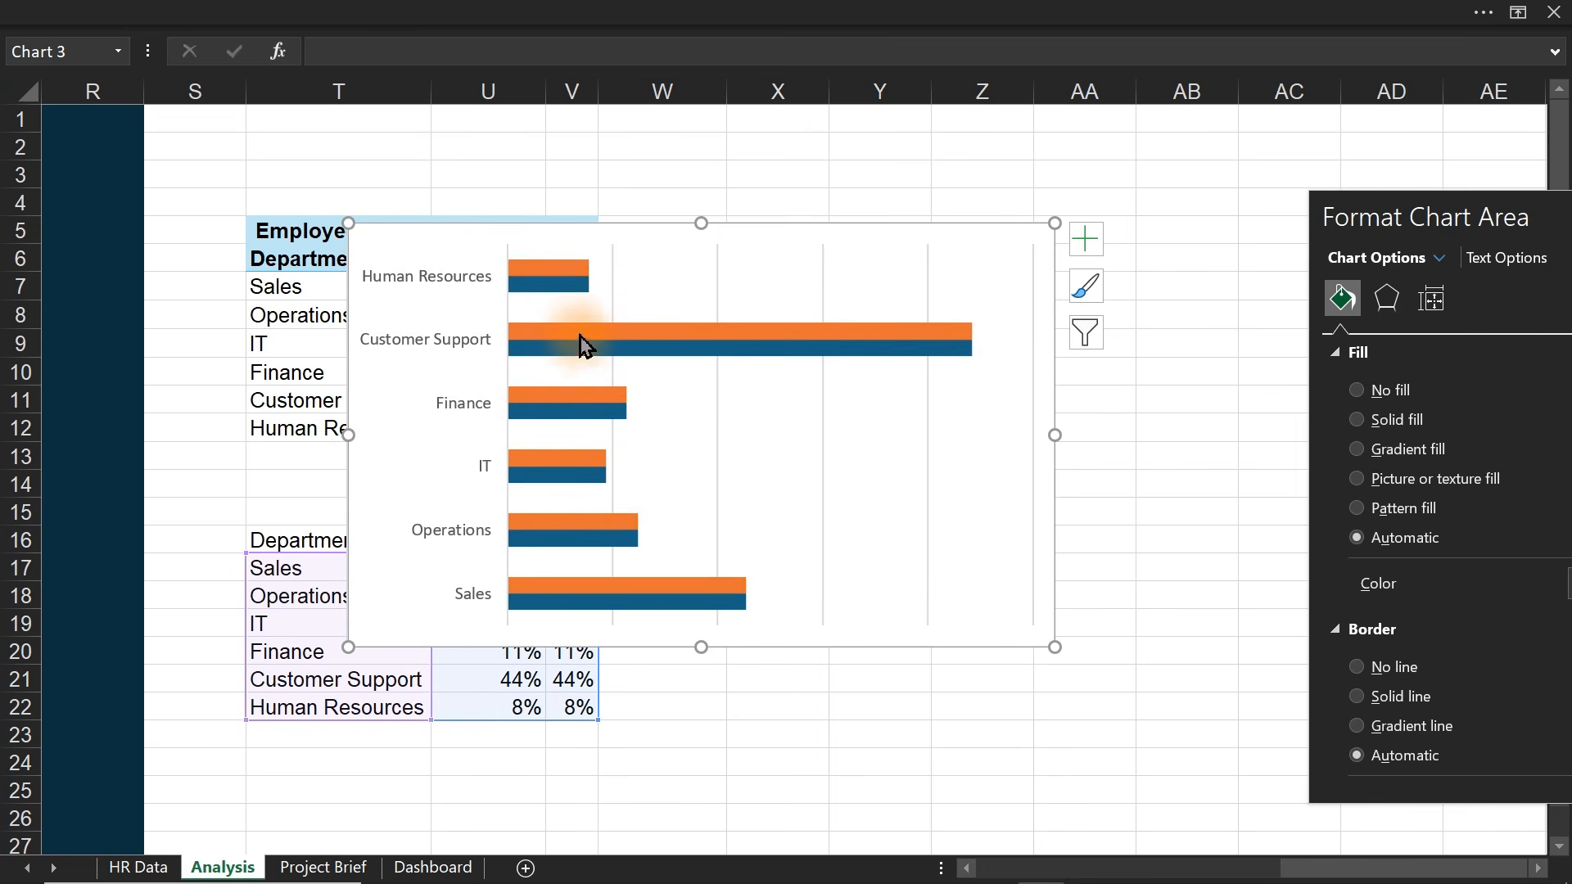
# - Add data labels to the orange AR bars and include the department names from cells T17:T22 in them
pyautogui.click(581, 335)
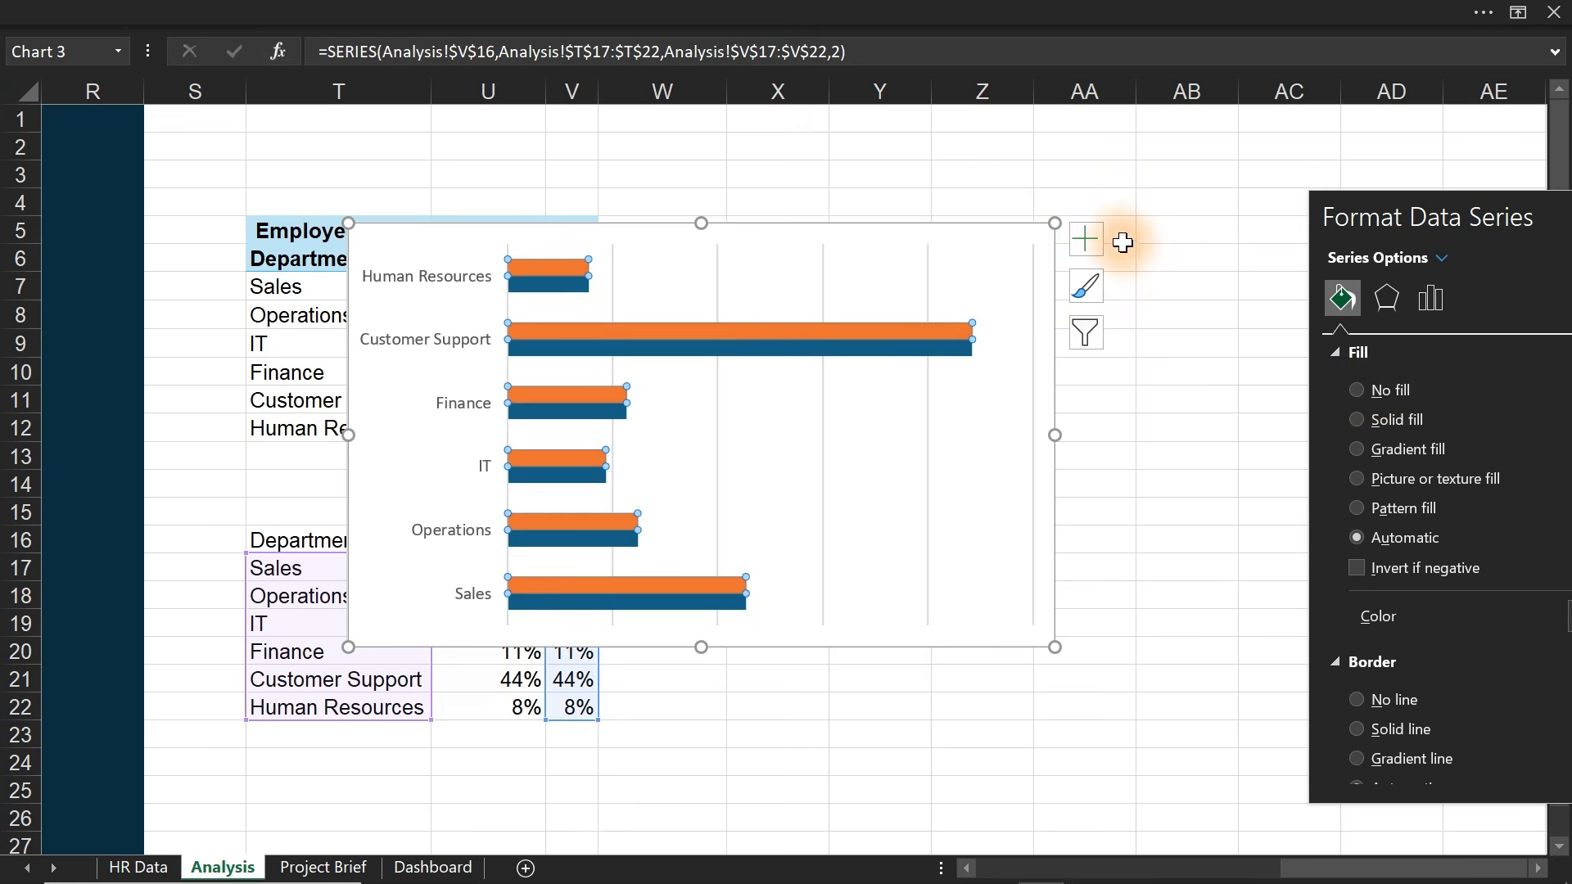
pyautogui.click(1093, 242)
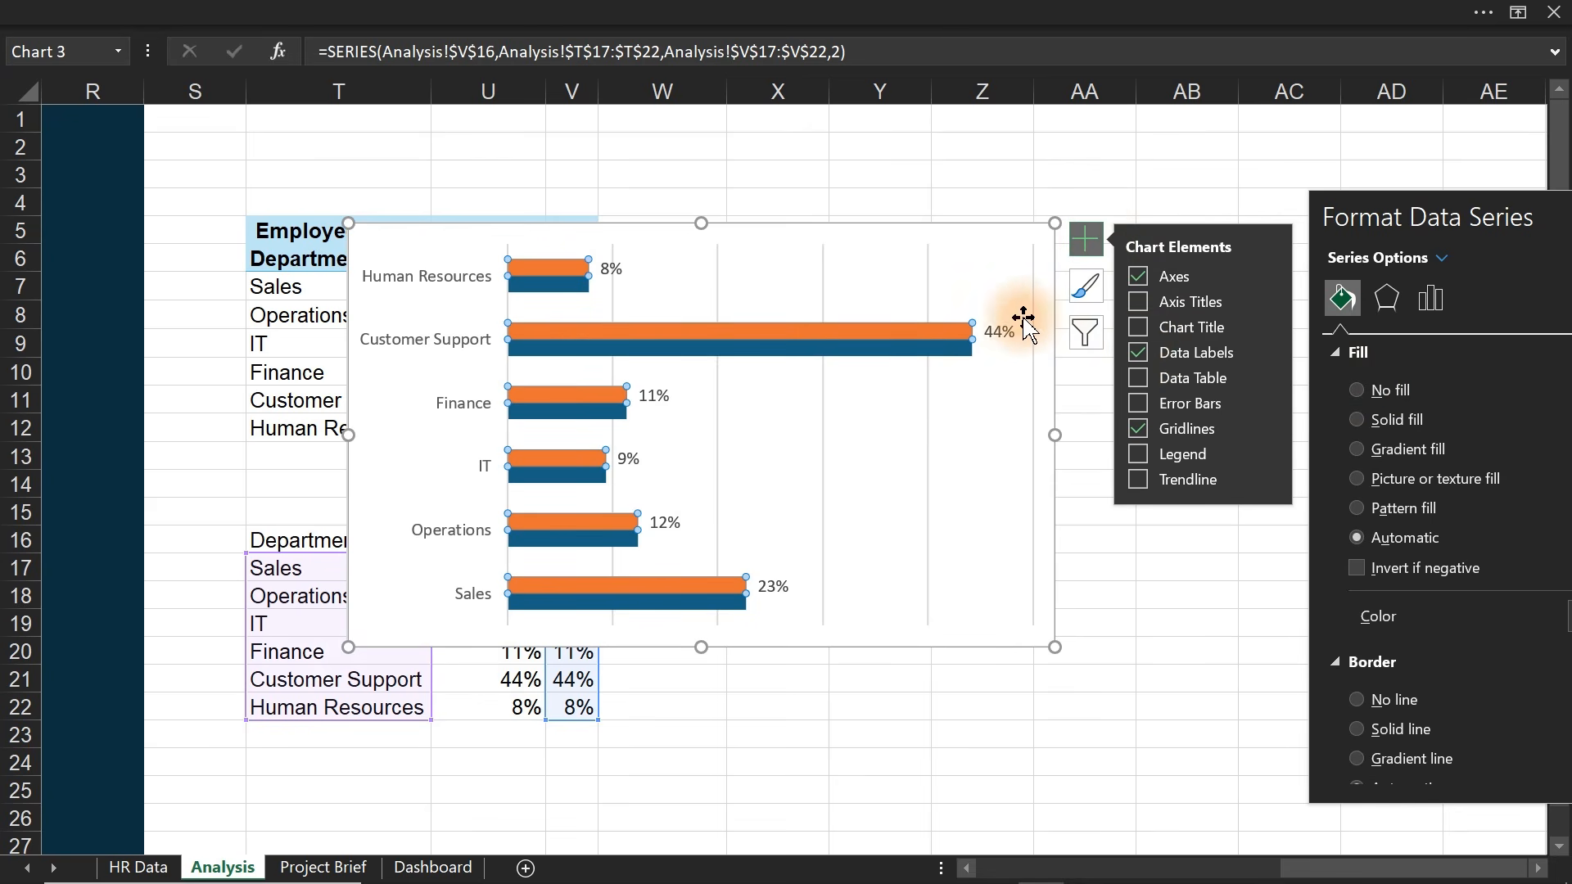
pyautogui.click(1005, 333)
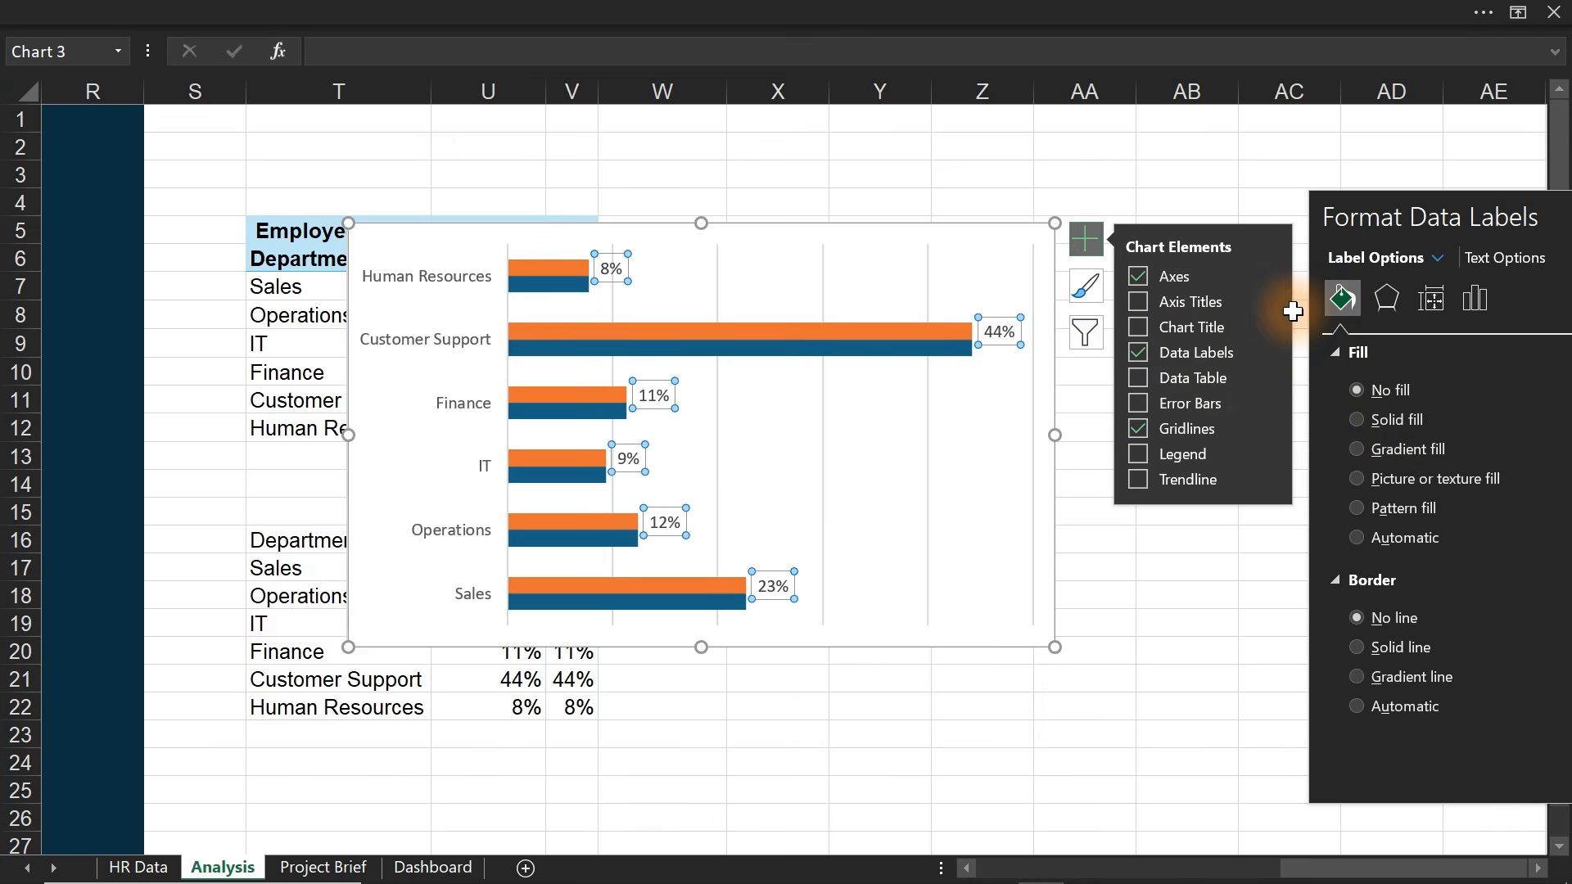
pyautogui.click(1474, 299)
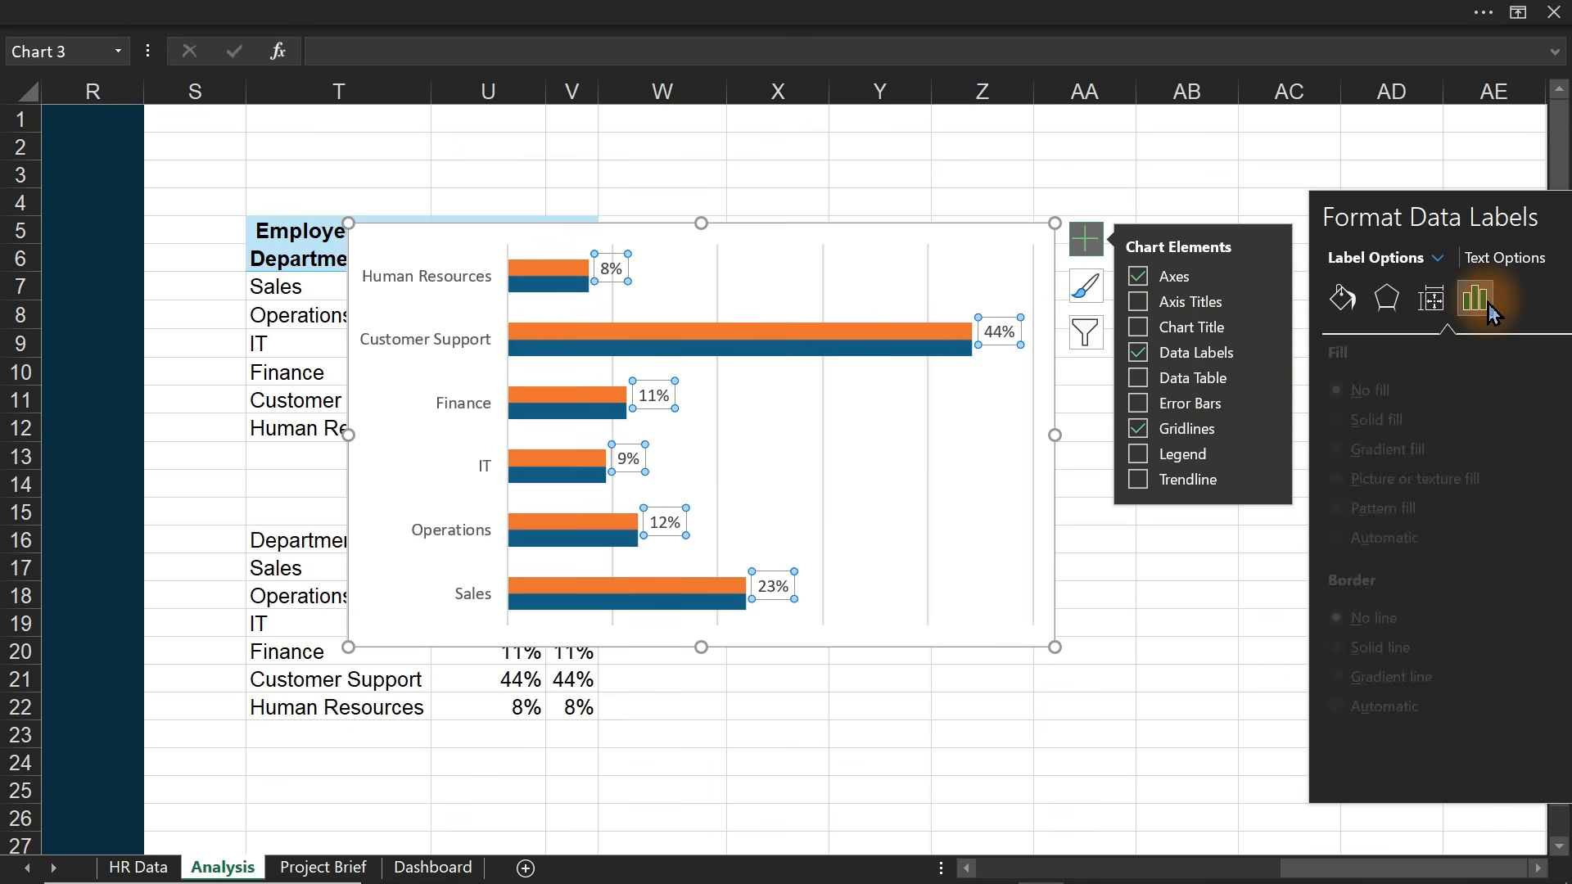
pyautogui.click(1339, 358)
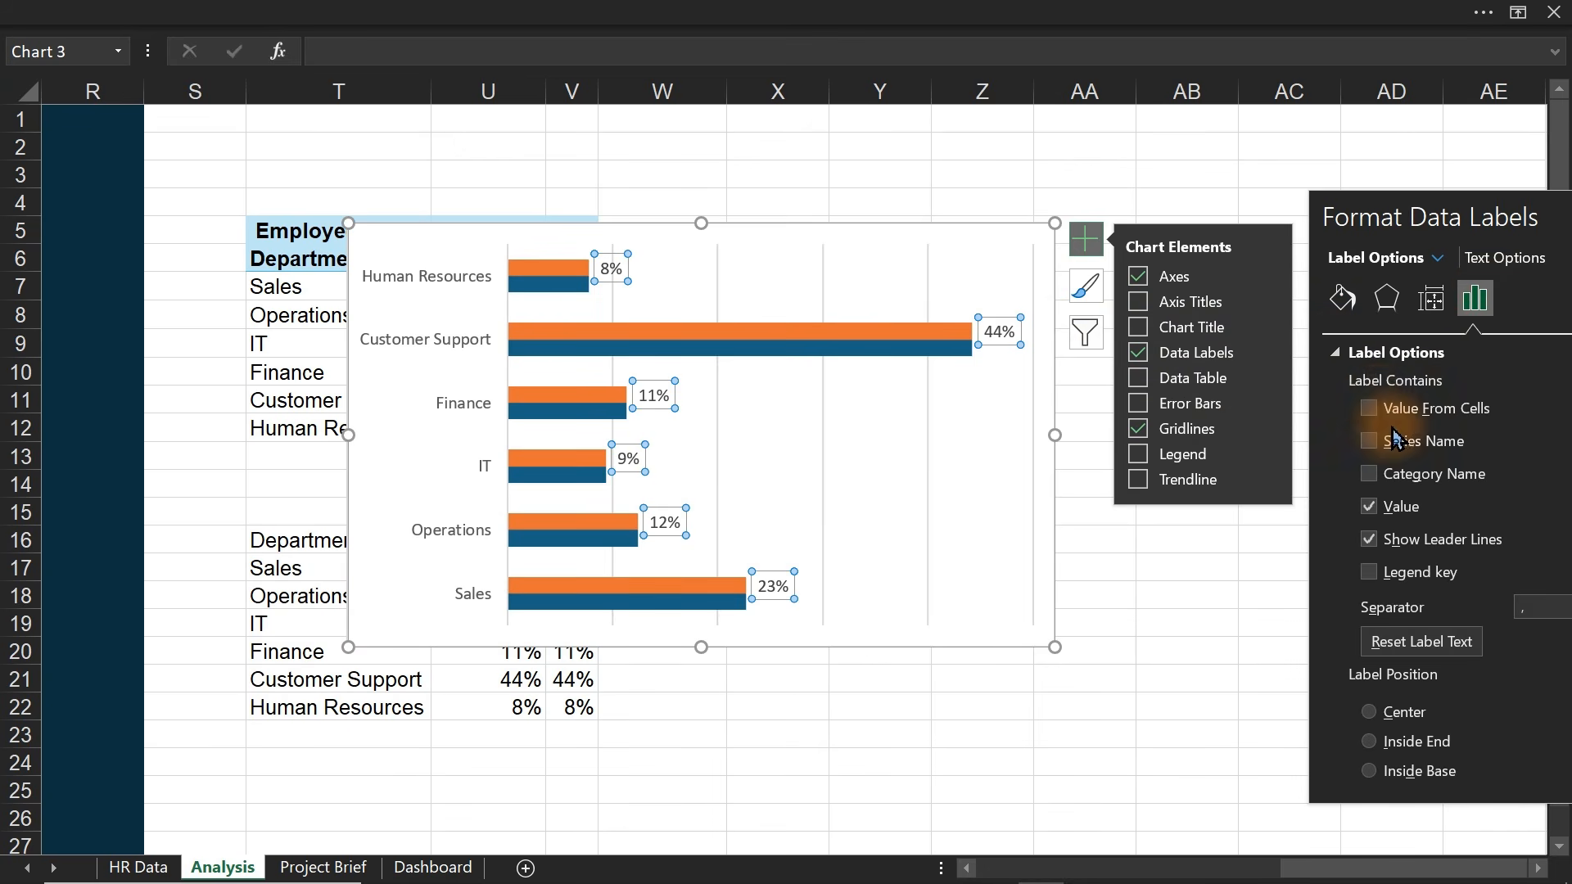
pyautogui.click(1380, 409)
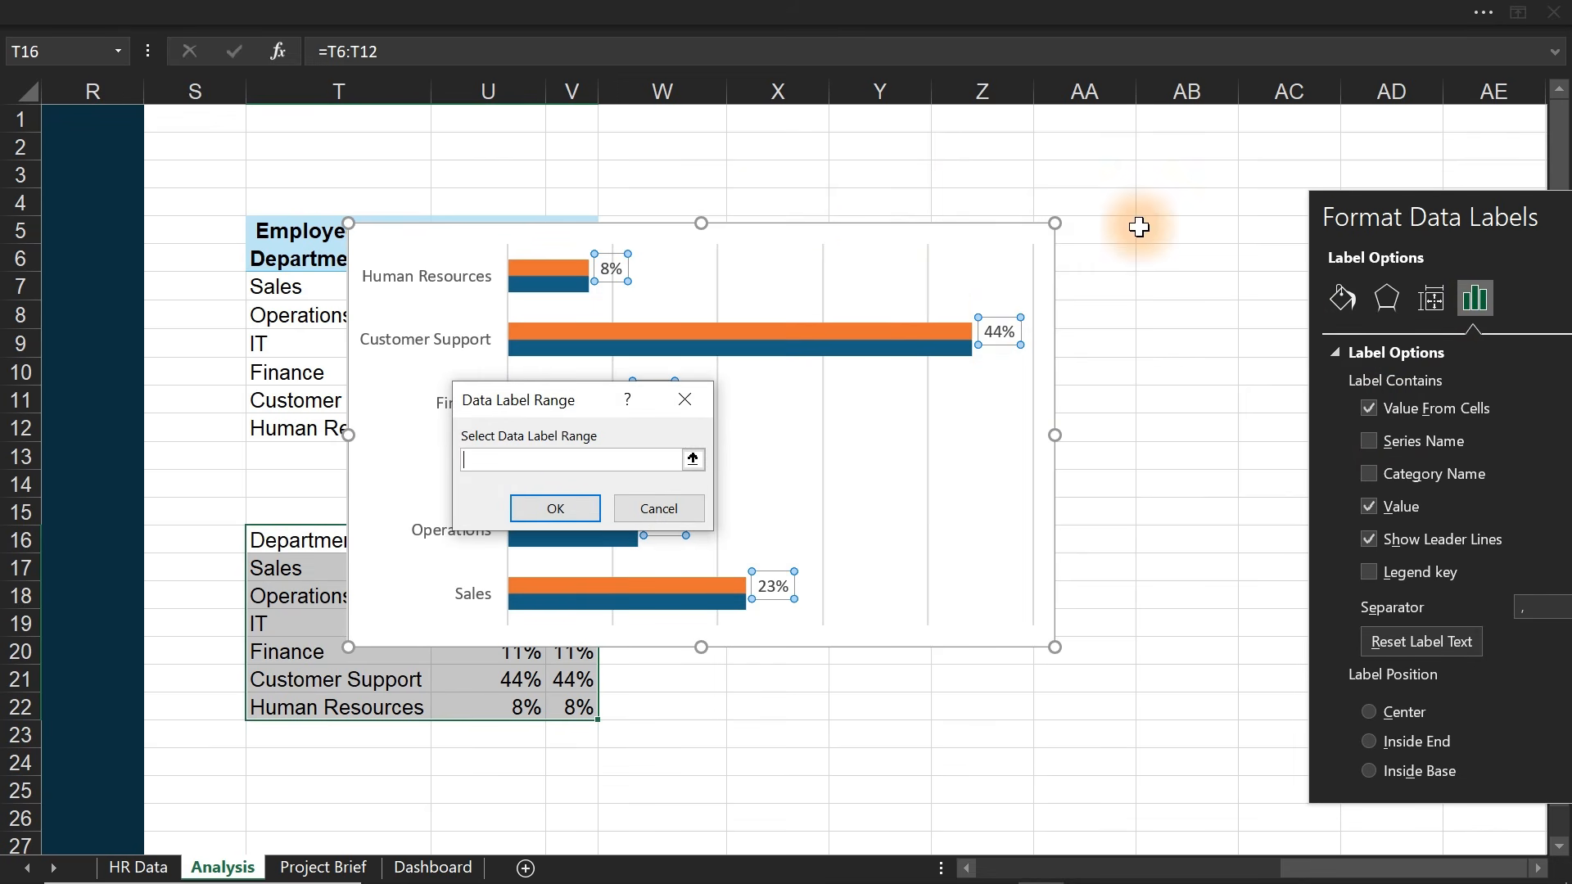
pyautogui.moveTo(303, 561); pyautogui.dragTo(309, 705)
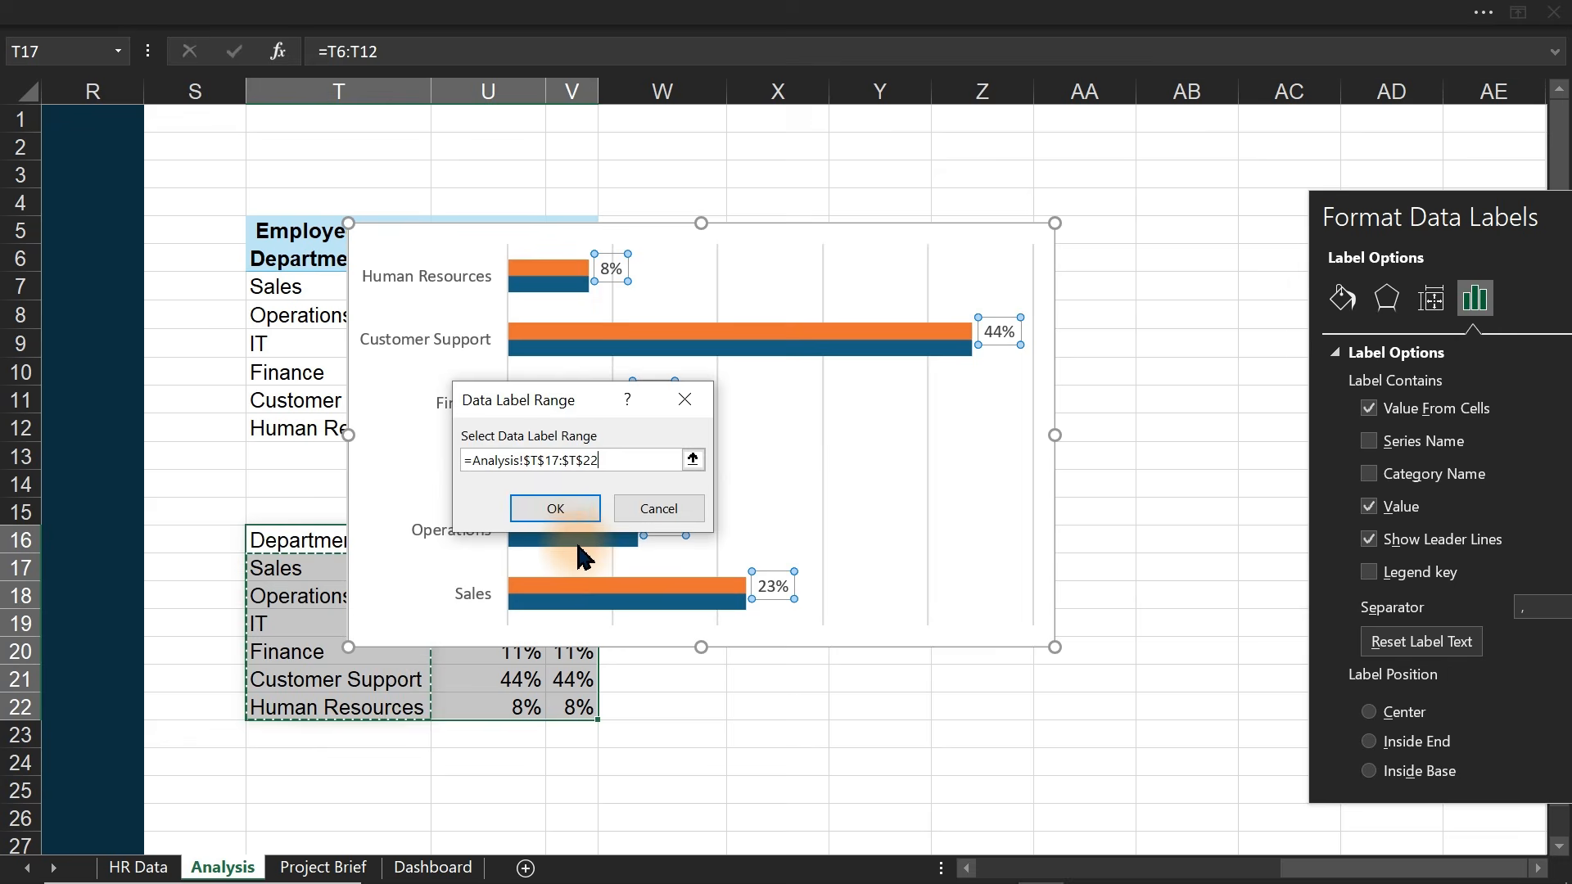
pyautogui.click(558, 508)
# - Delete the chart's department axis and widen the chart to about column AC, moving the formatting pane out of the way
pyautogui.click(455, 299)
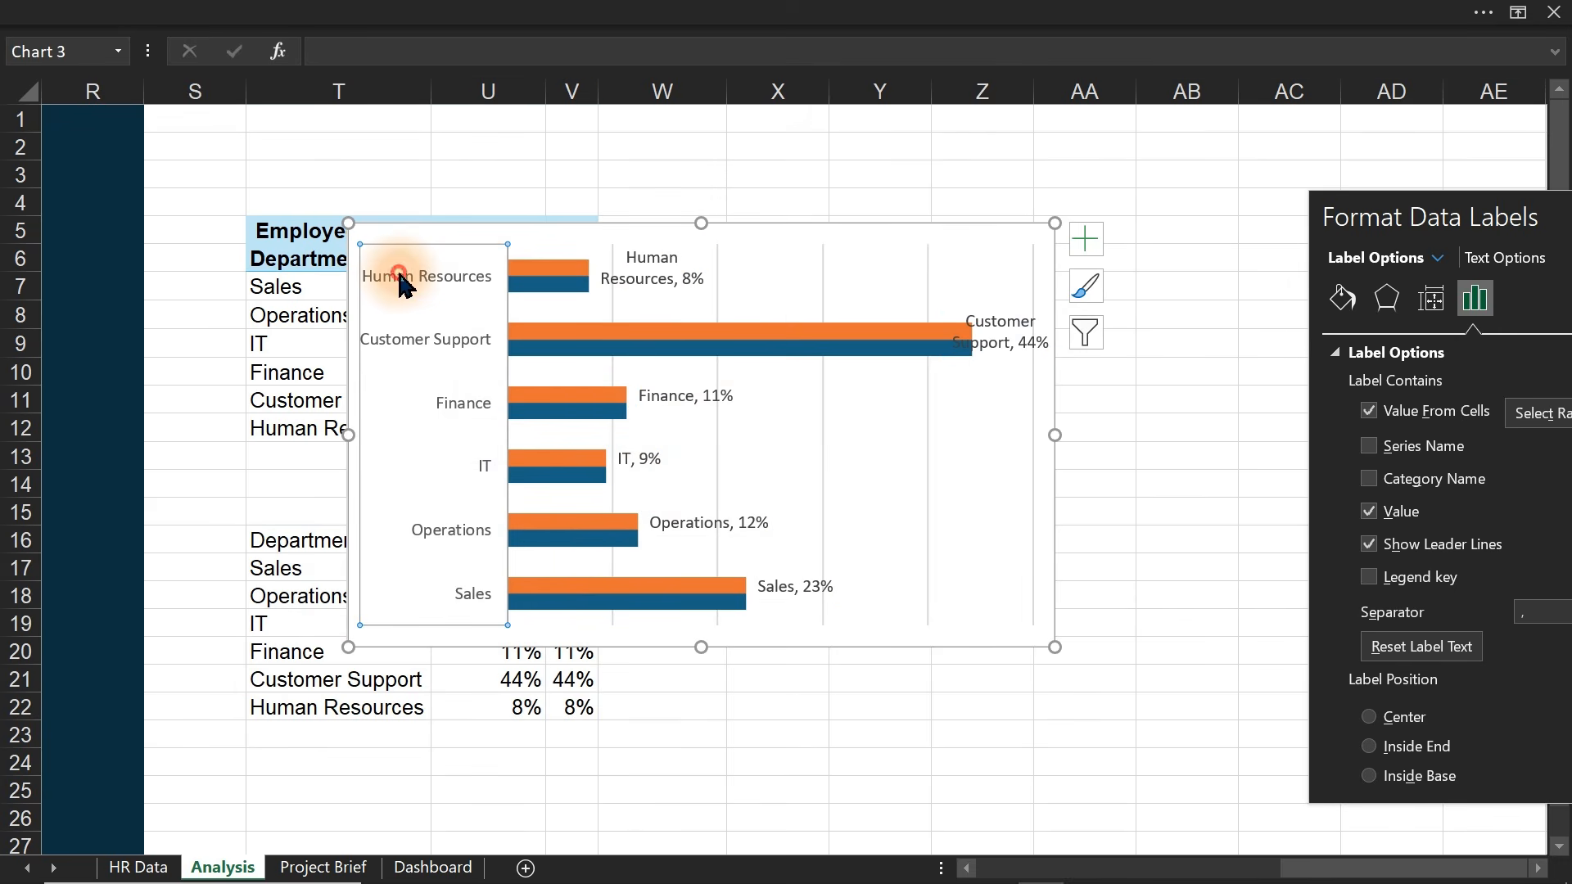
pyautogui.press('Delete')
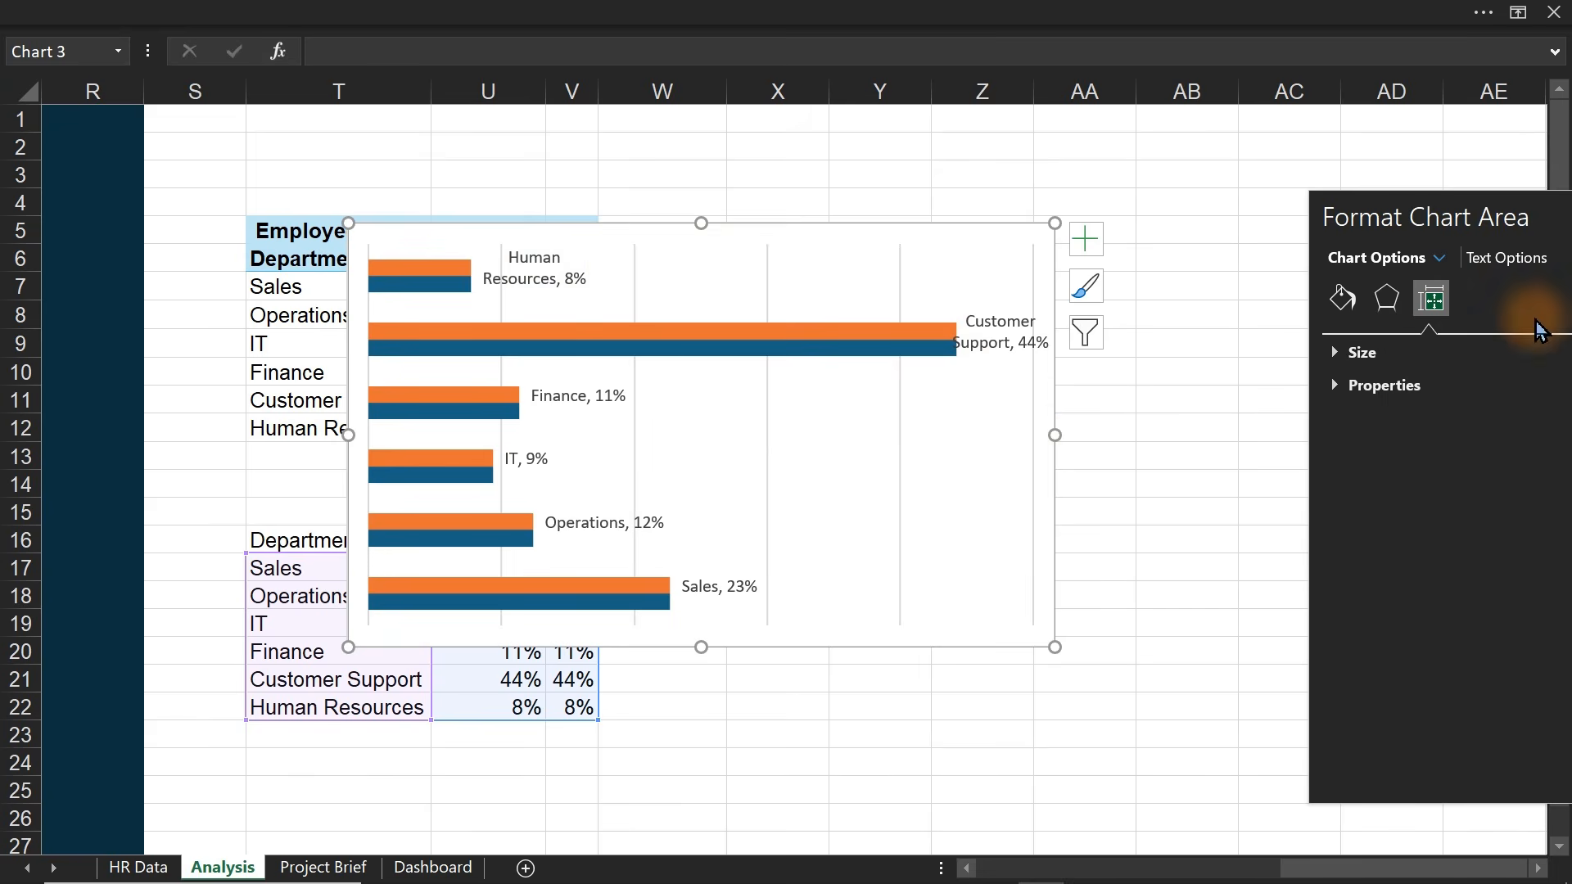
pyautogui.moveTo(1510, 217); pyautogui.dragTo(730, 681)
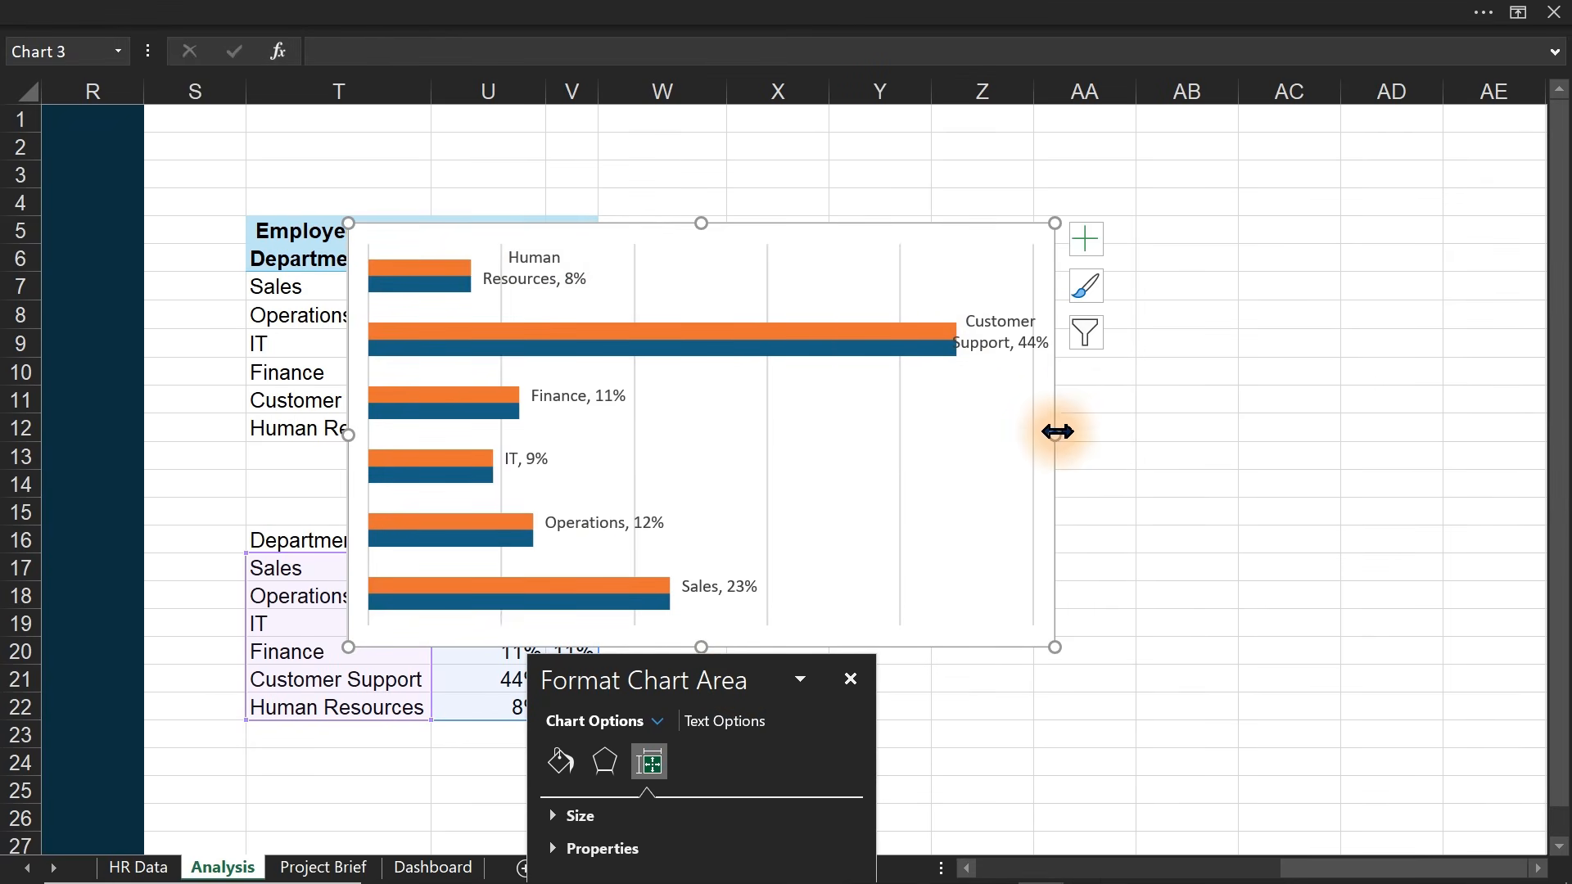
pyautogui.moveTo(1056, 431); pyautogui.dragTo(1297, 442)
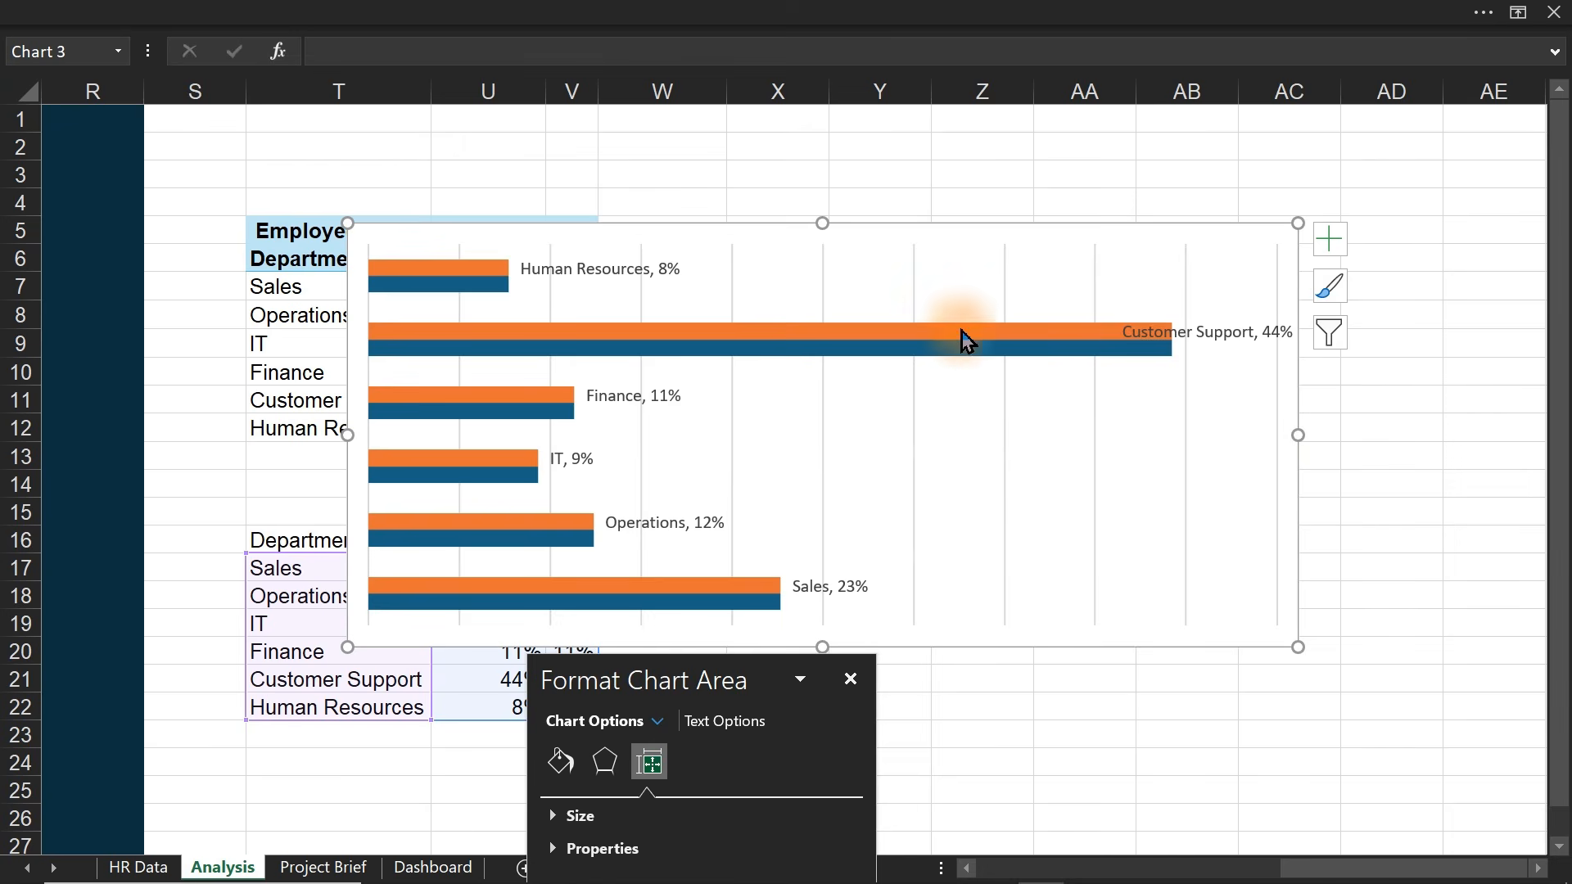
# - Set the AR data labels' position to Inside Base and close the formatting pane
pyautogui.click(1224, 336)
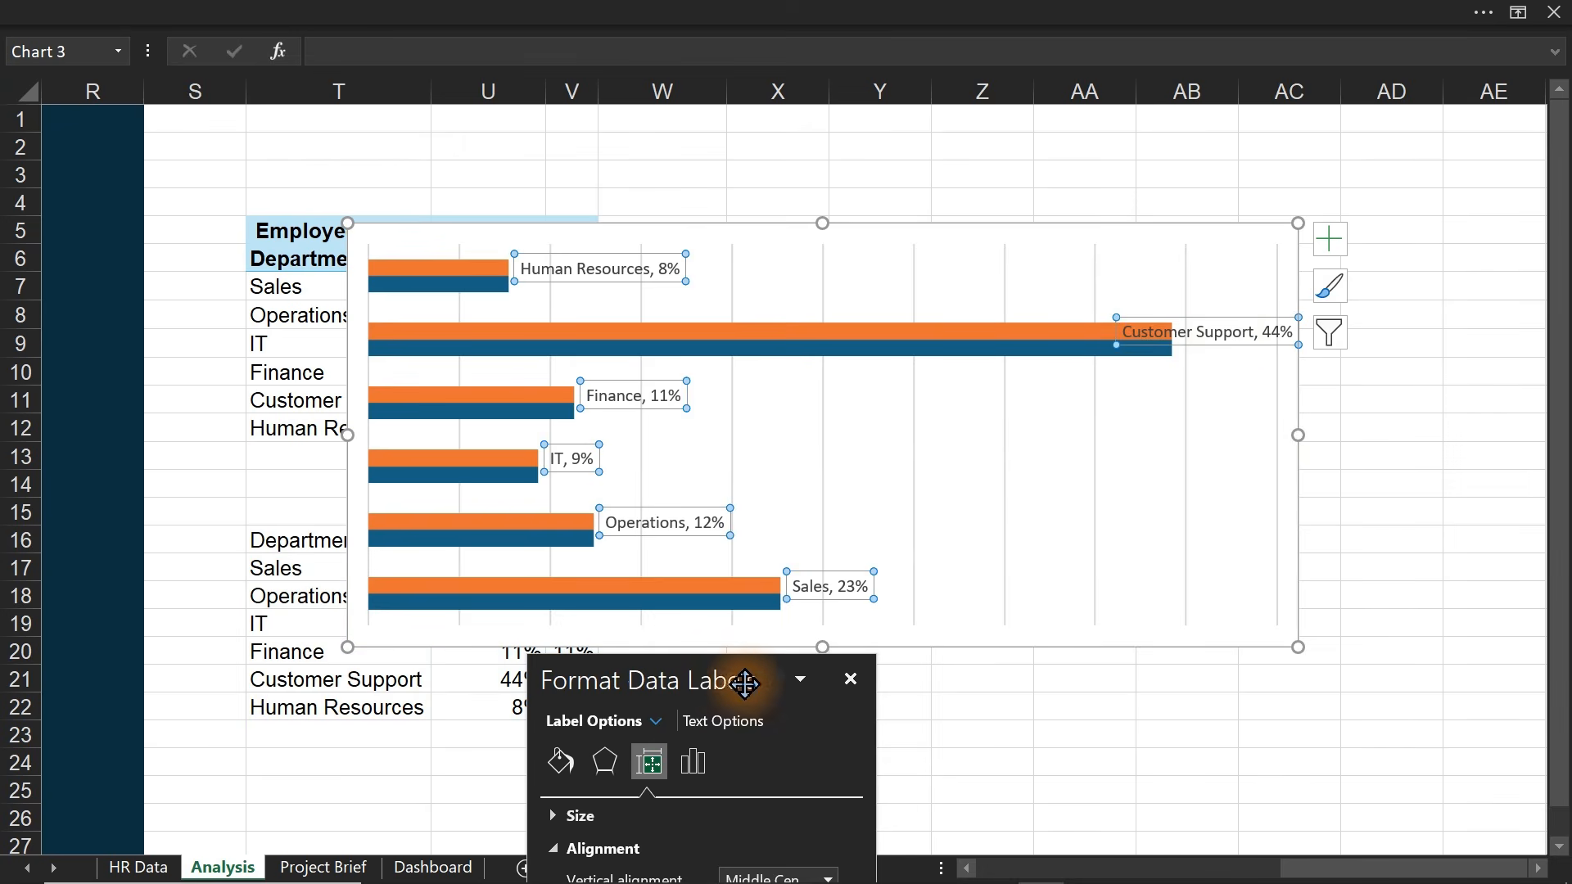
pyautogui.moveTo(745, 683); pyautogui.dragTo(1344, 235)
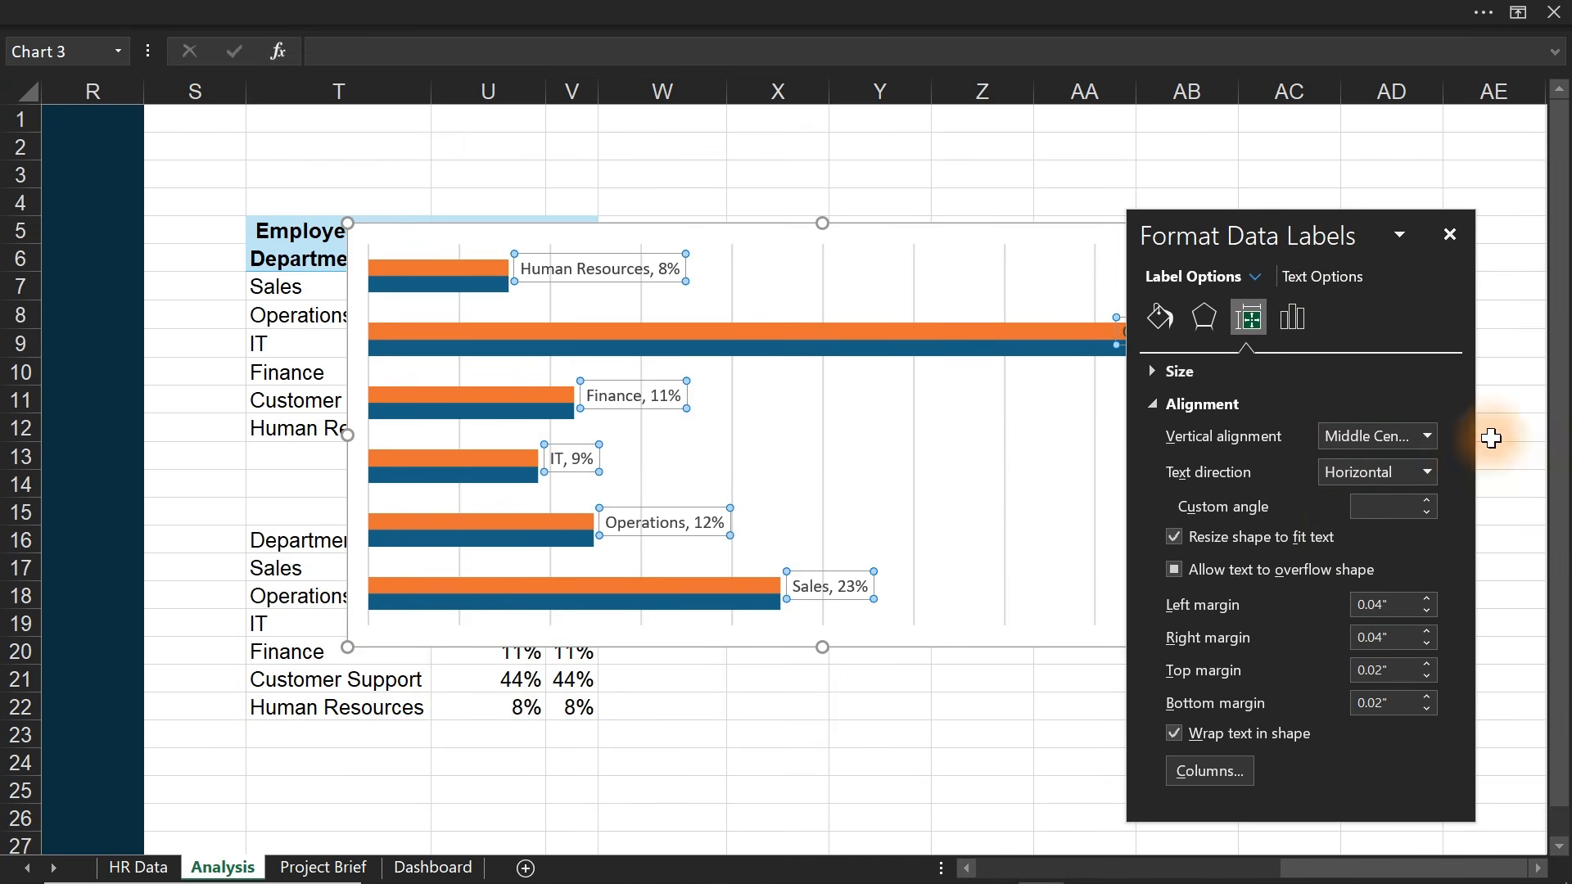
pyautogui.click(1152, 404)
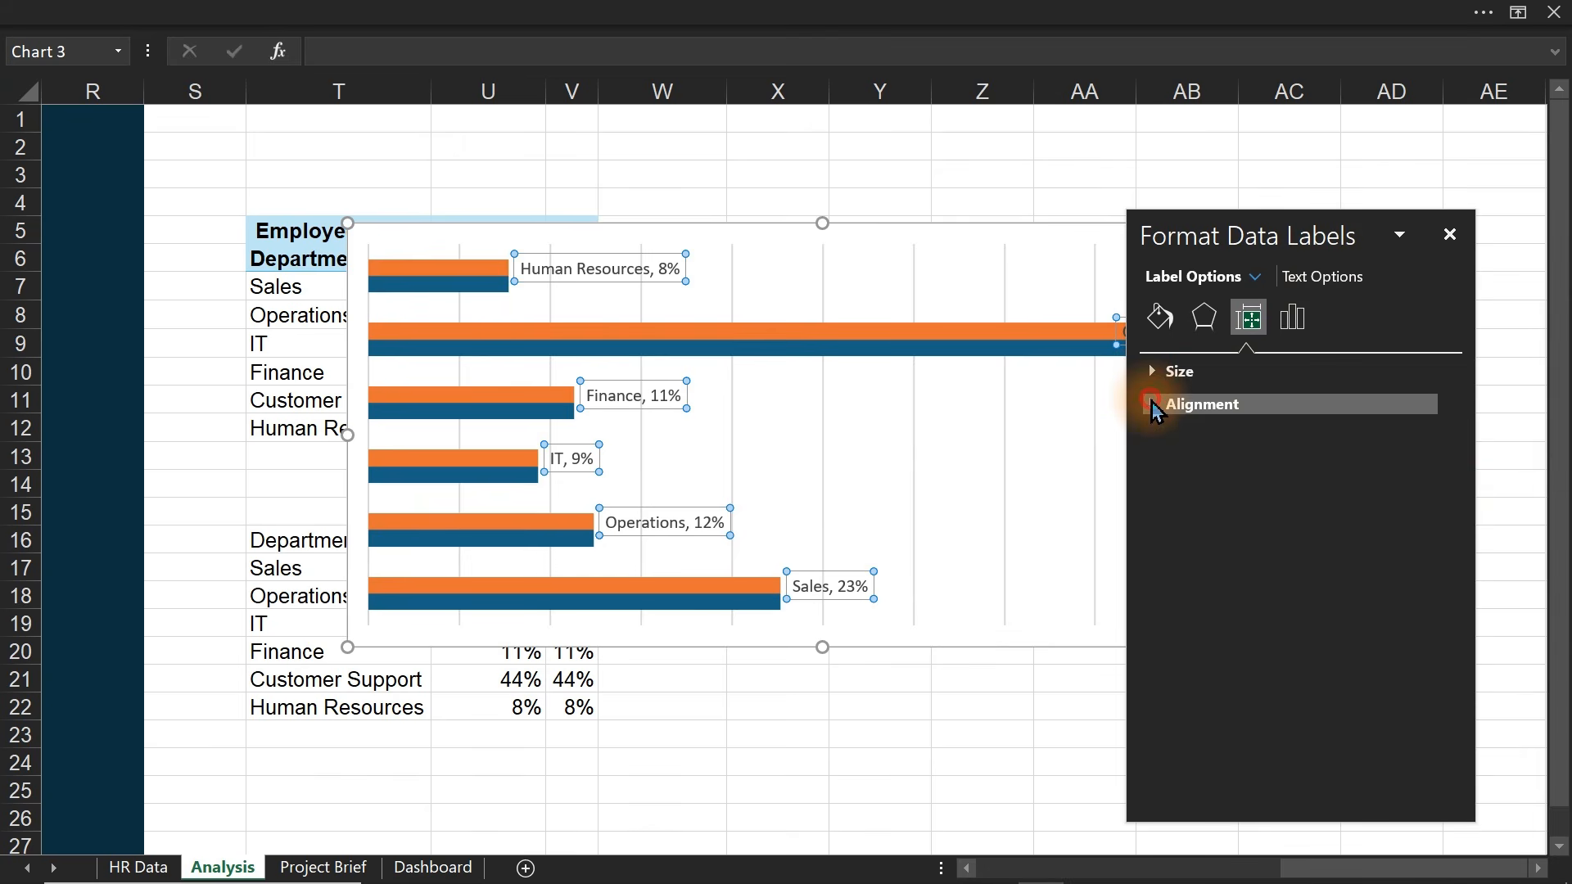
pyautogui.click(1152, 404)
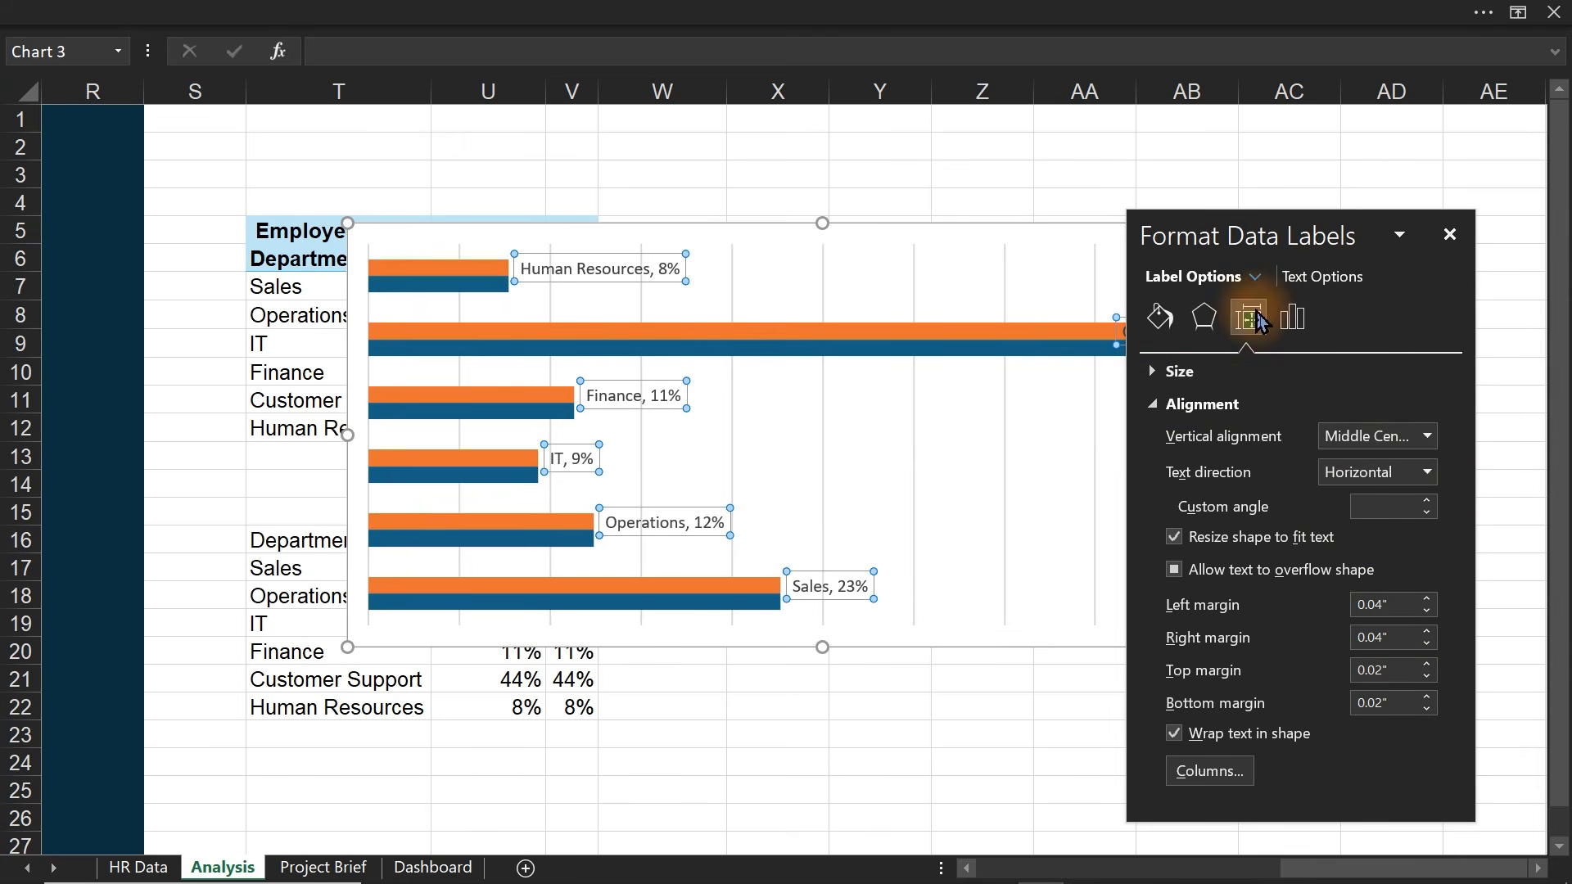
pyautogui.click(1290, 325)
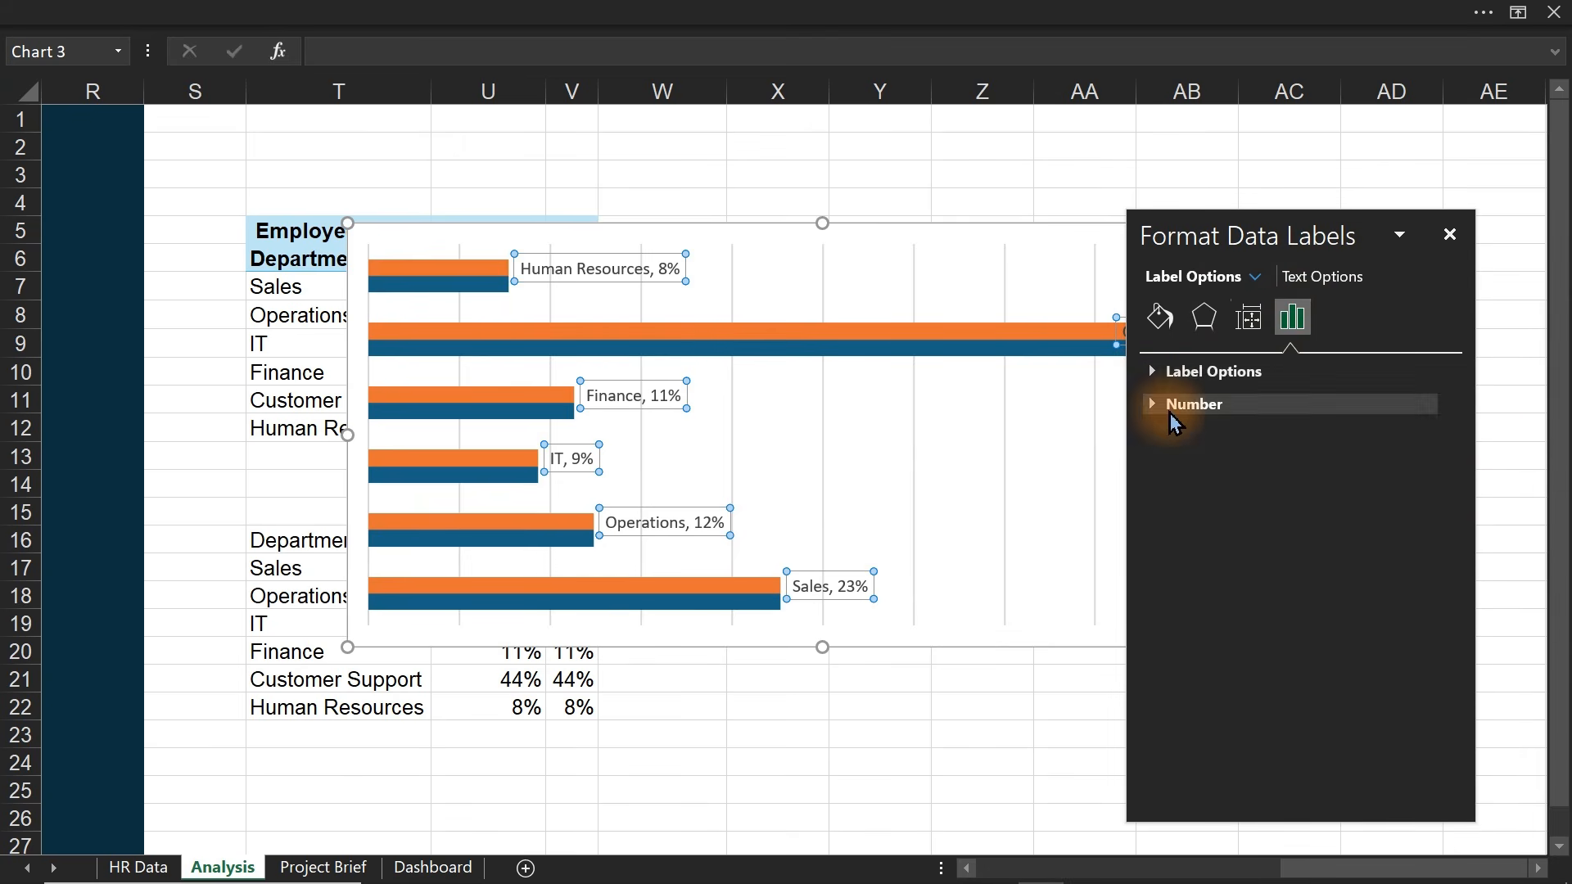
pyautogui.click(1156, 373)
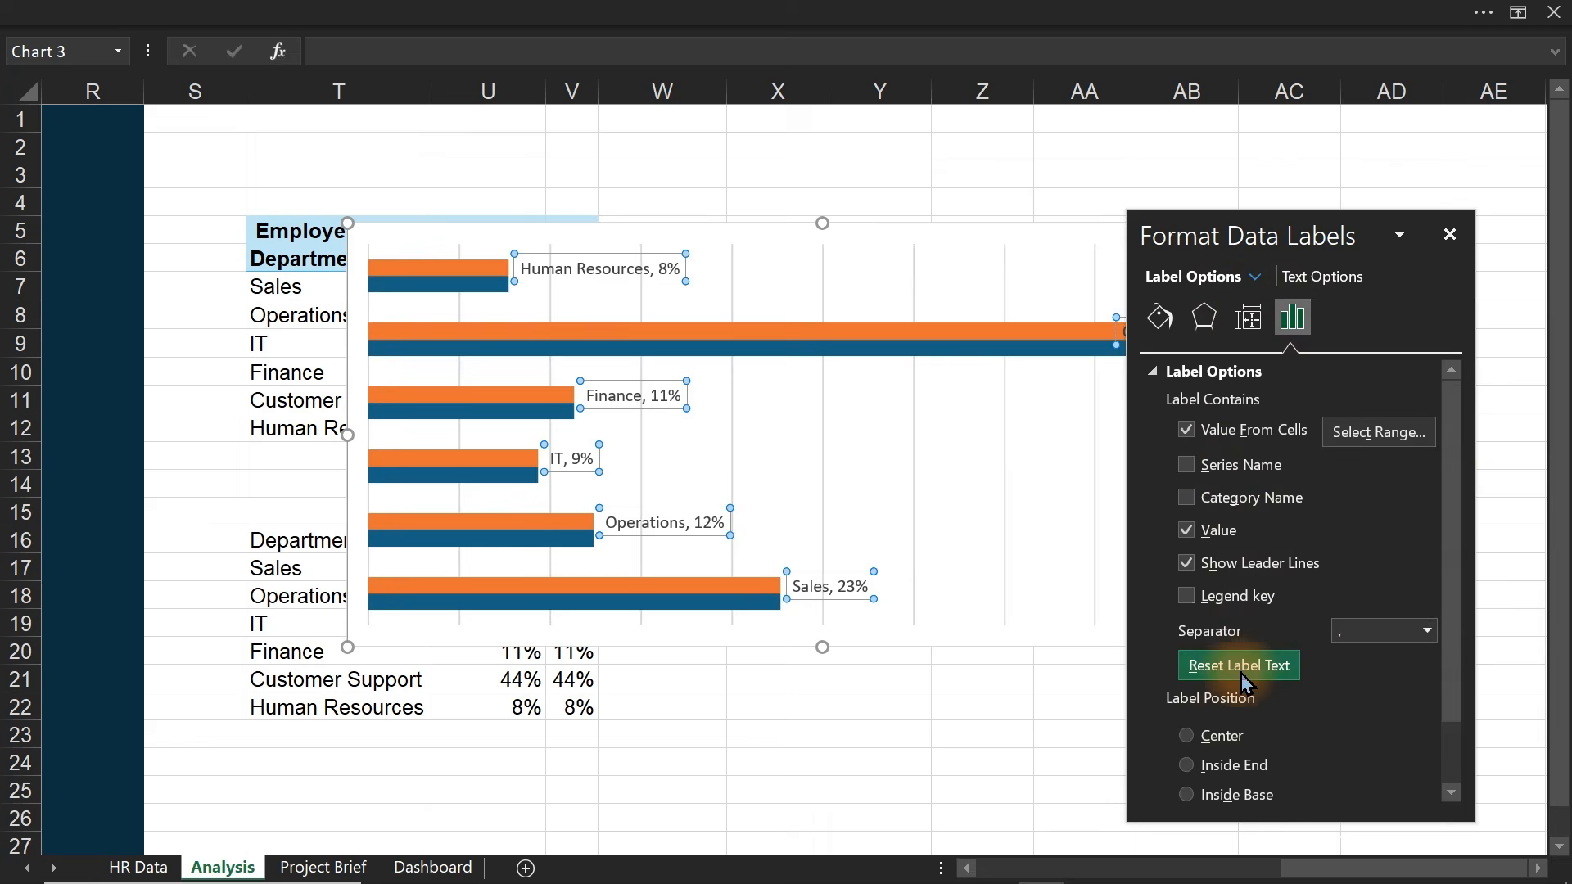
pyautogui.click(1210, 768)
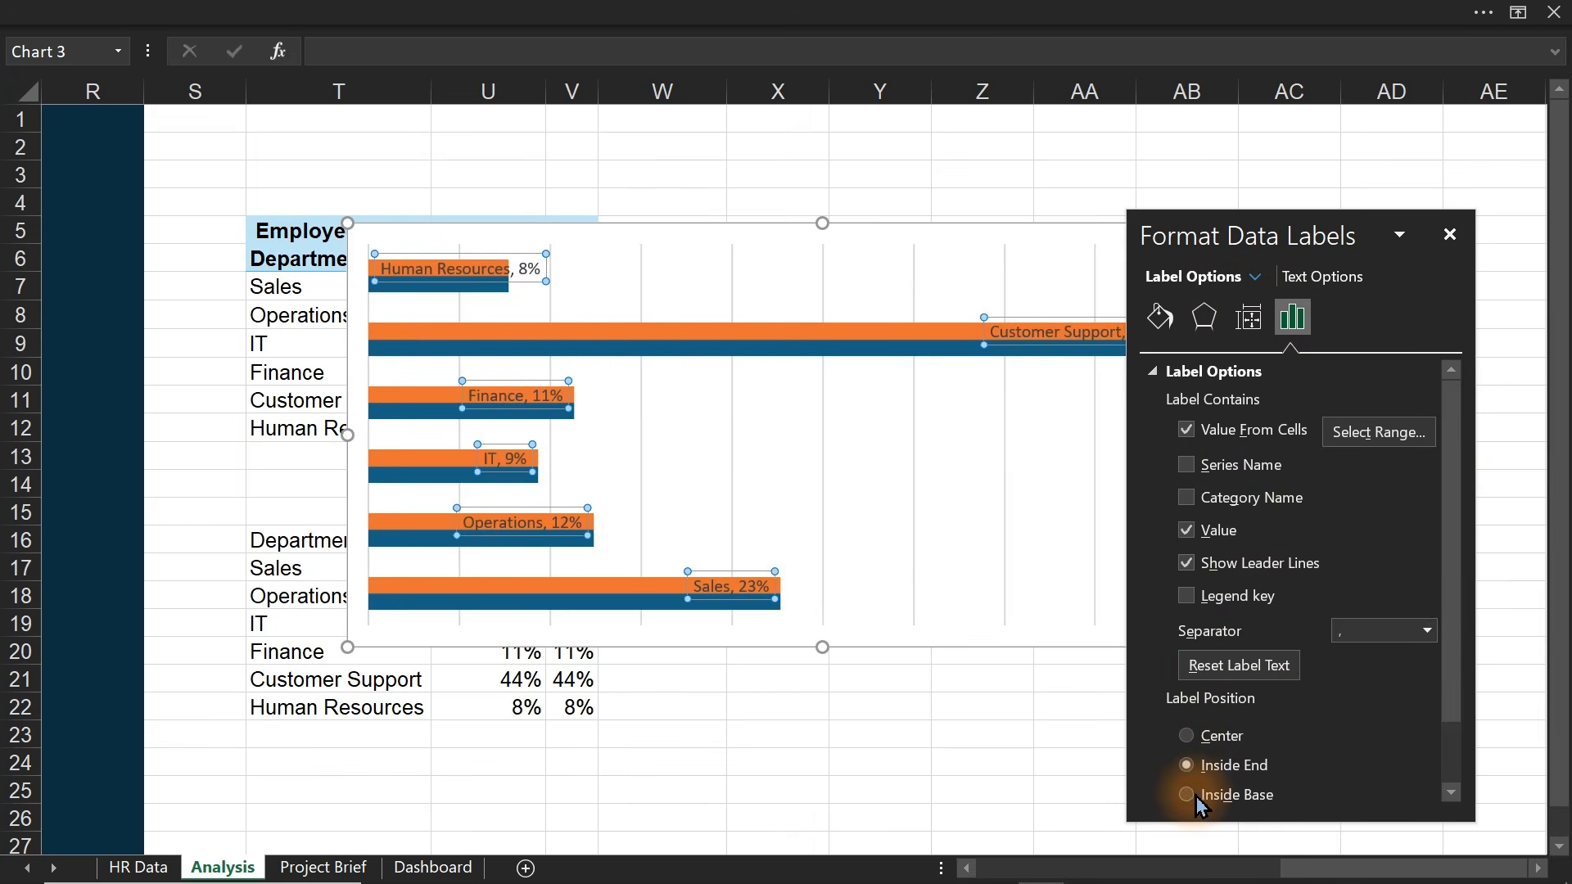
pyautogui.click(1449, 234)
# - Set the bar series' gap width to 57% and series overlap to 100%
pyautogui.click(1085, 358)
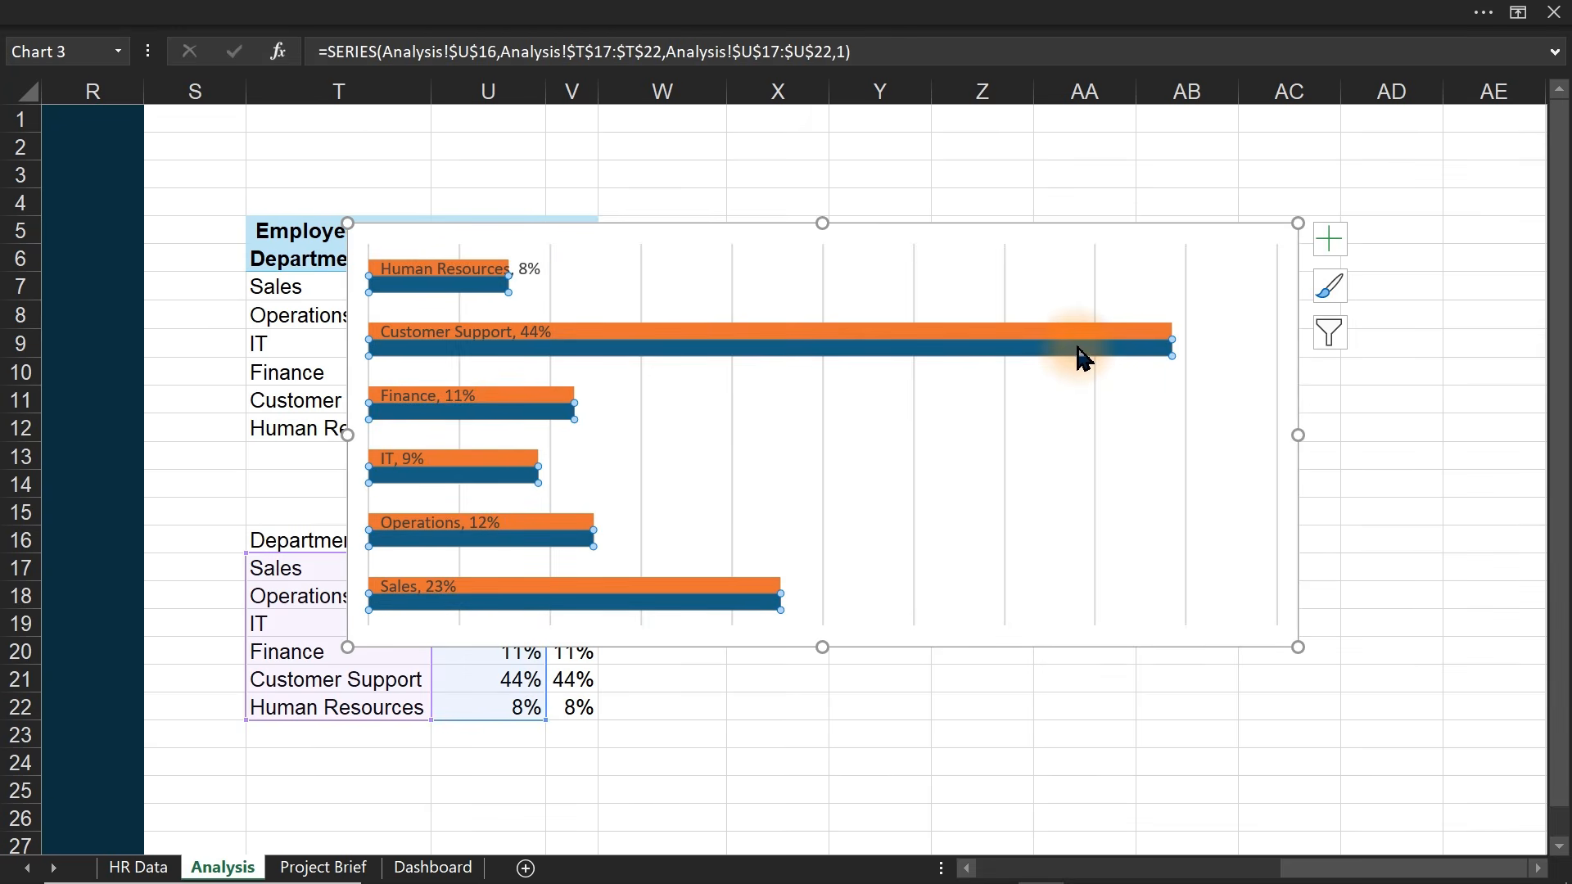
pyautogui.doubleClick(1078, 366)
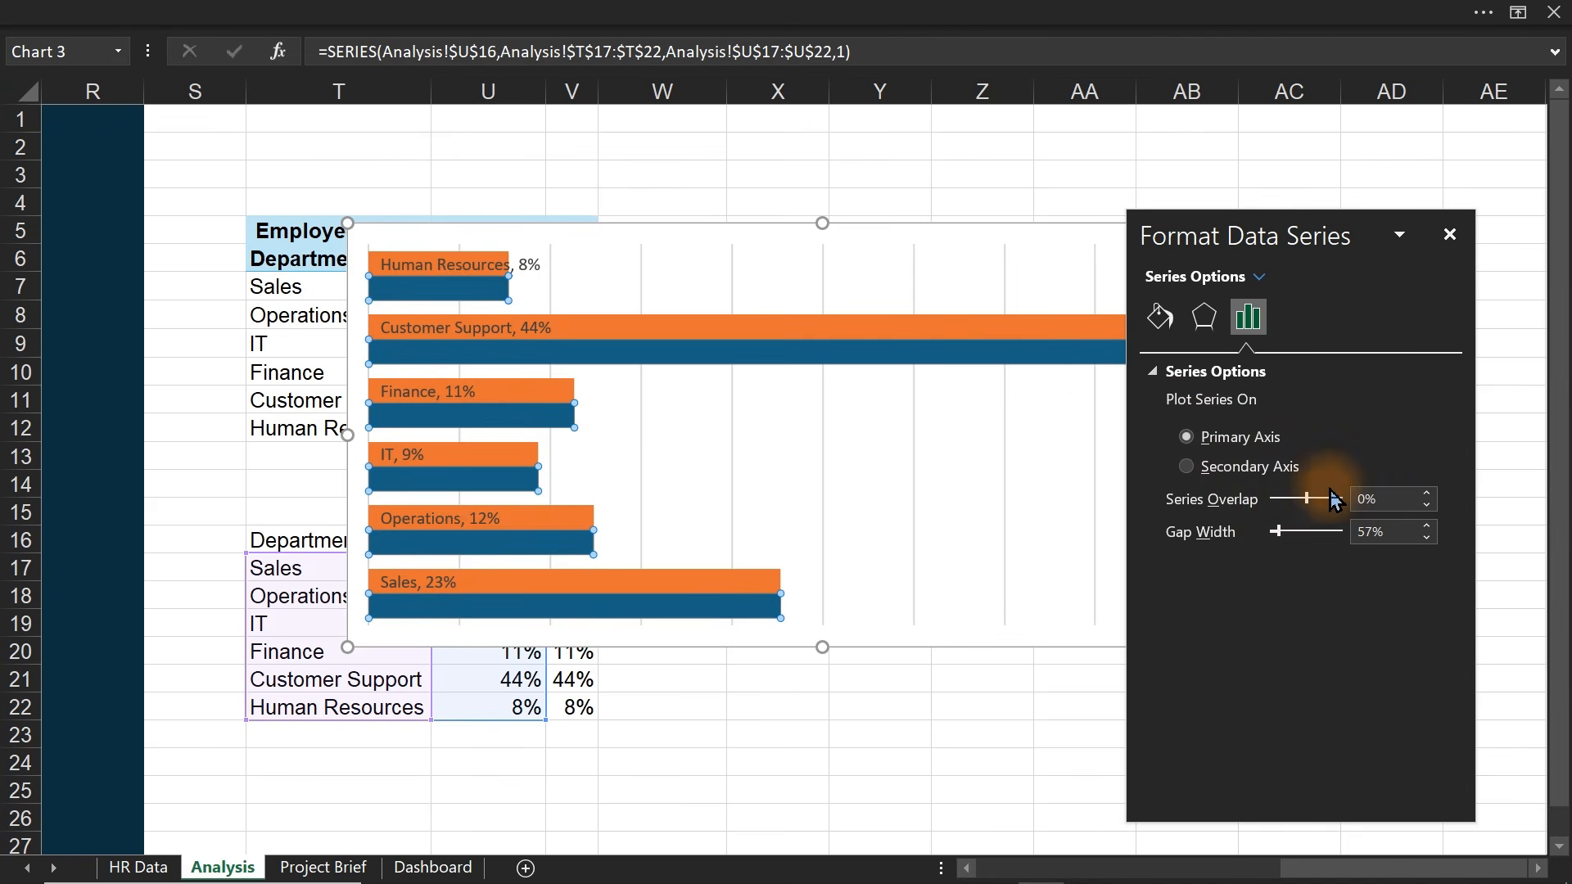
pyautogui.moveTo(1307, 501); pyautogui.dragTo(1408, 496)
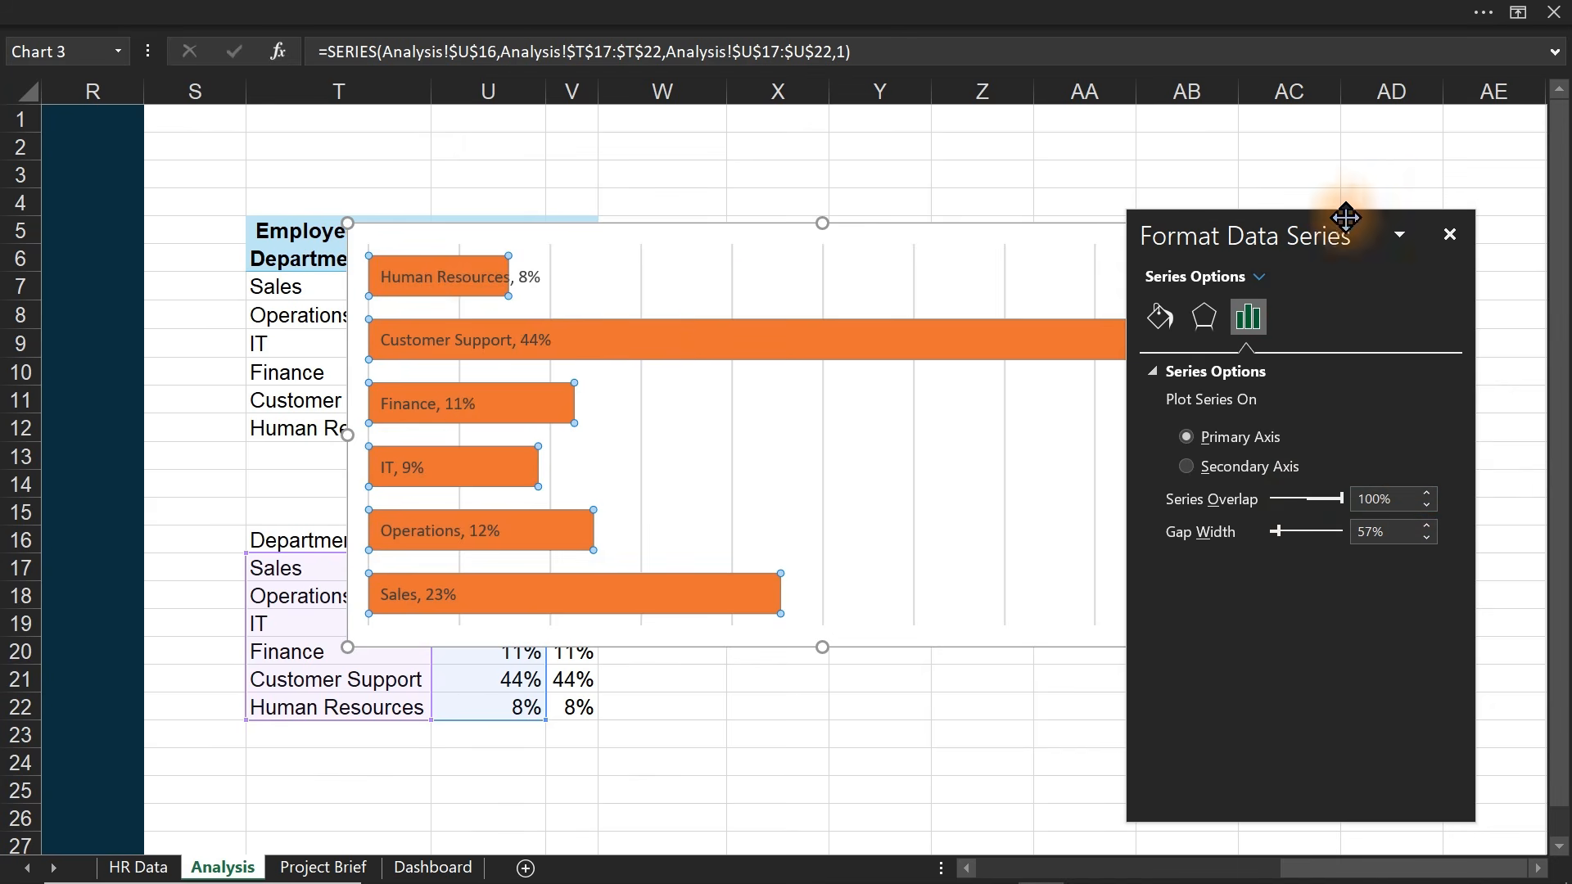
pyautogui.click(1450, 234)
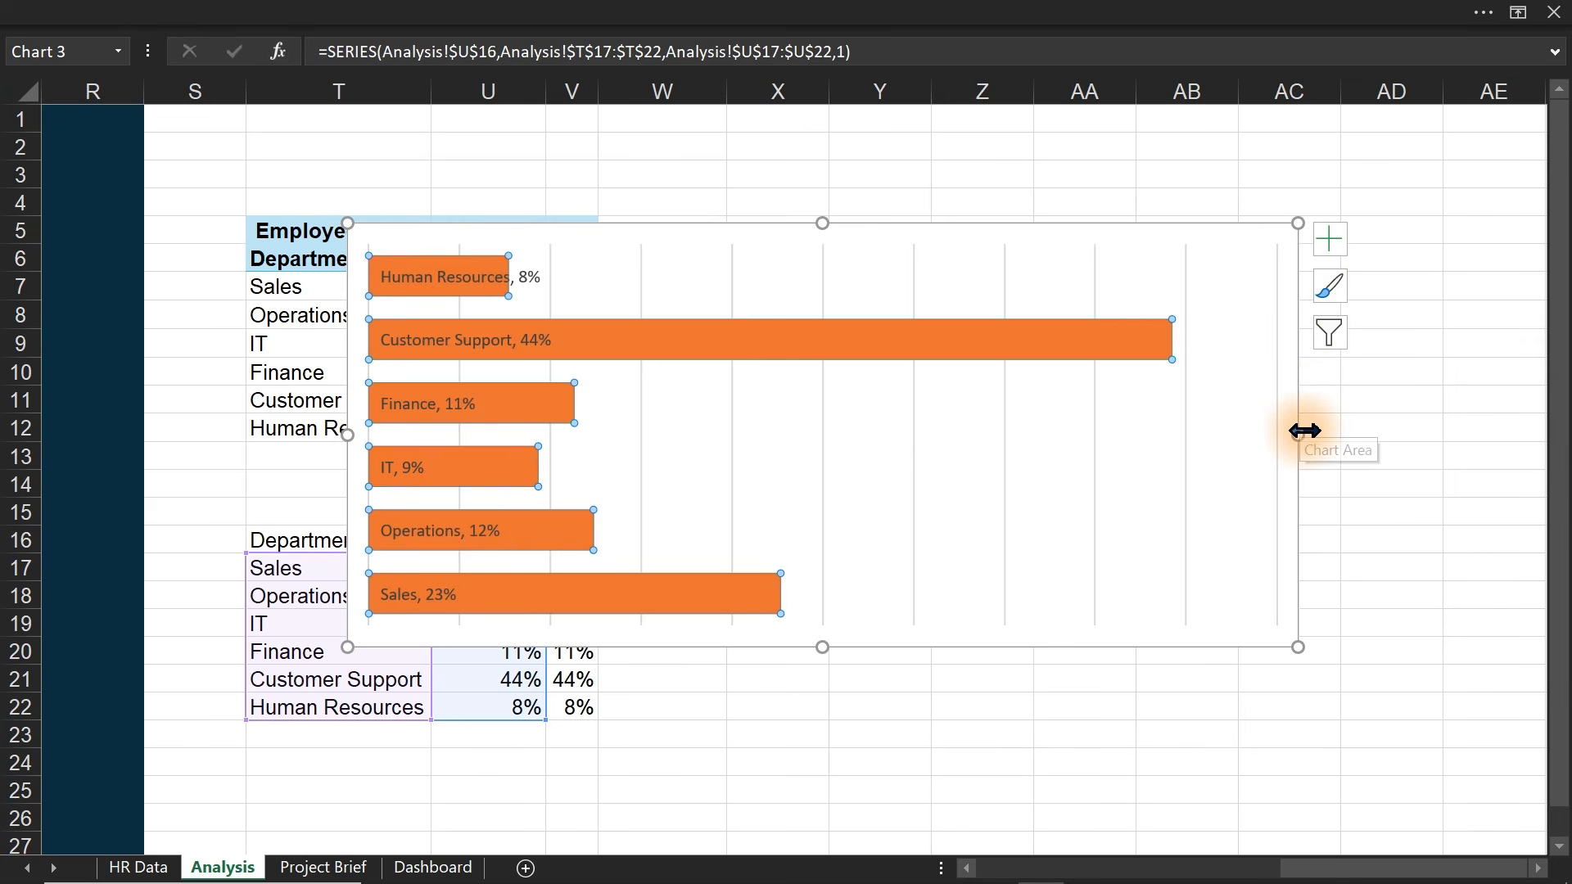
# - Delete the chart's vertical gridlines, then move and resize the chart to span about columns T to AC
pyautogui.click(1097, 463)
pyautogui.press('Delete')
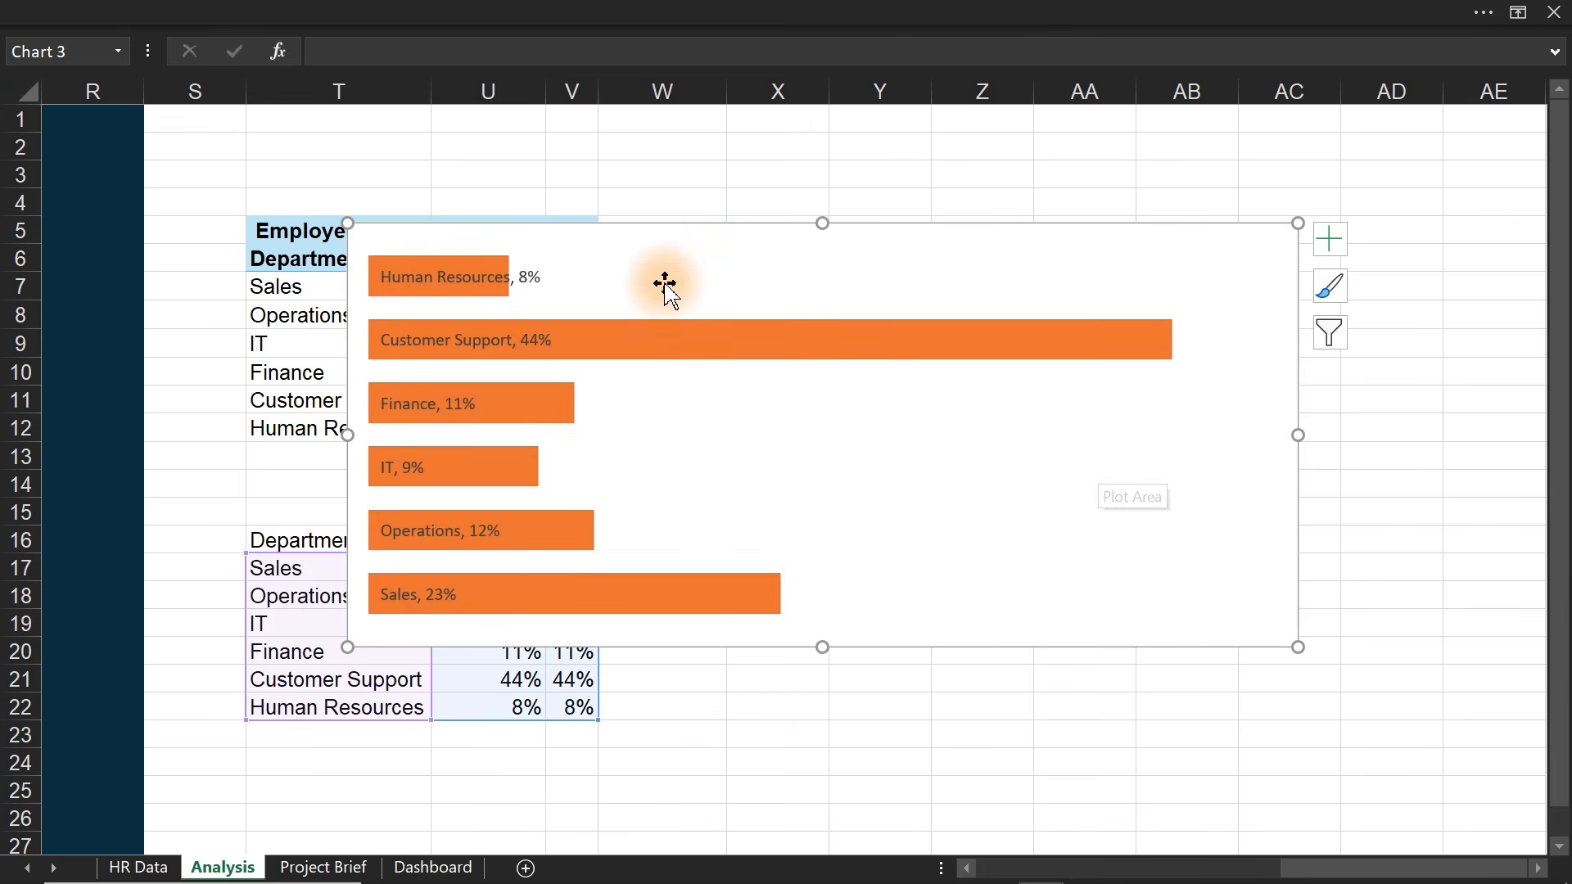
pyautogui.moveTo(642, 238); pyautogui.dragTo(933, 220)
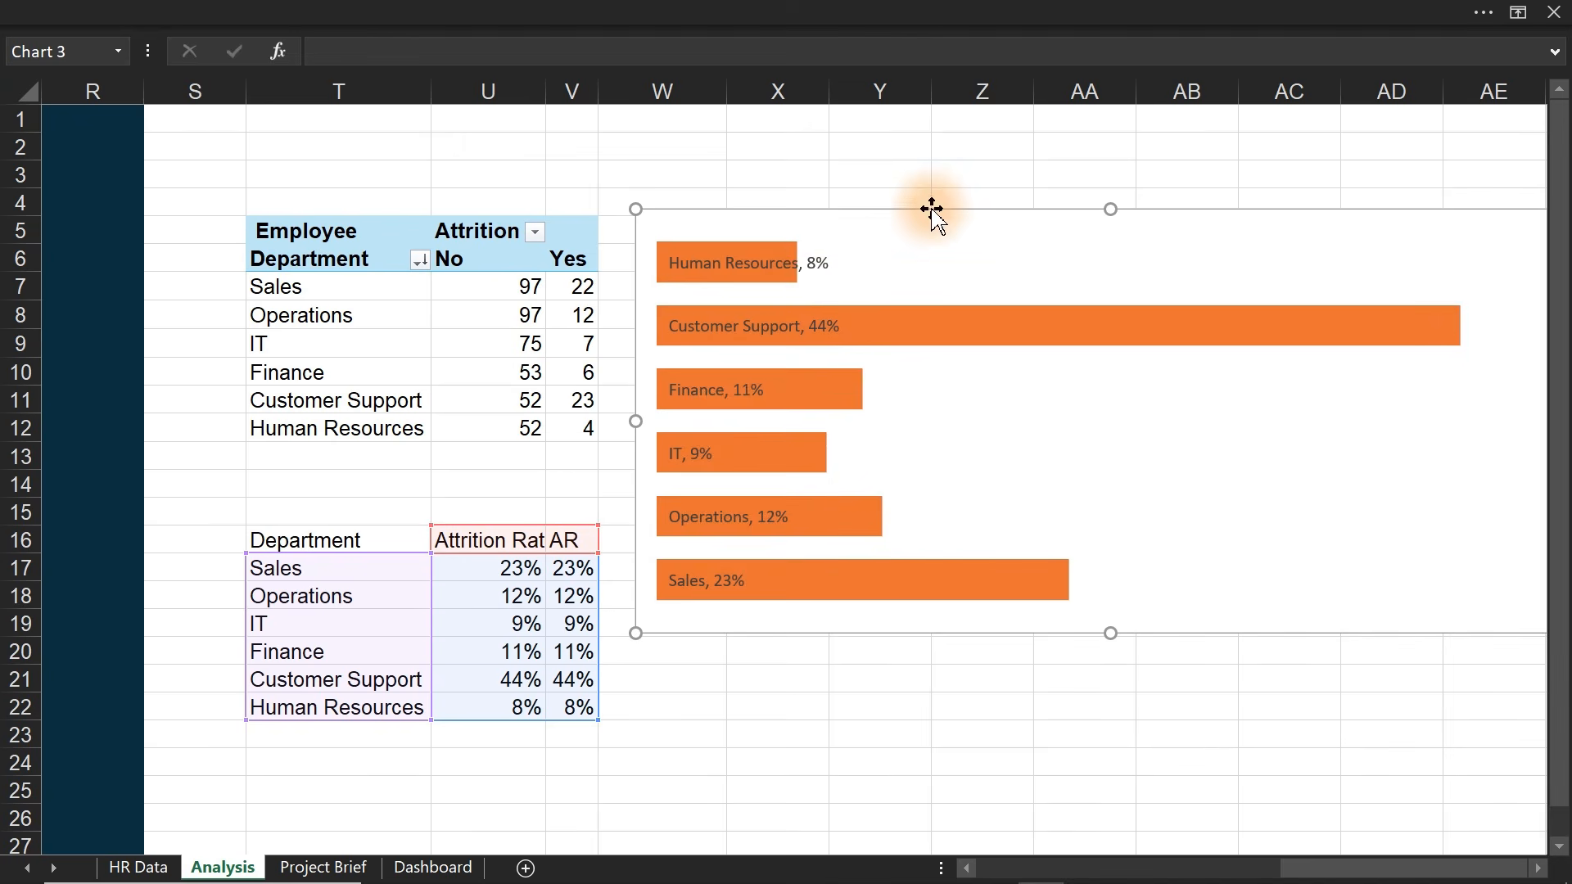
pyautogui.moveTo(931, 209); pyautogui.dragTo(708, 183)
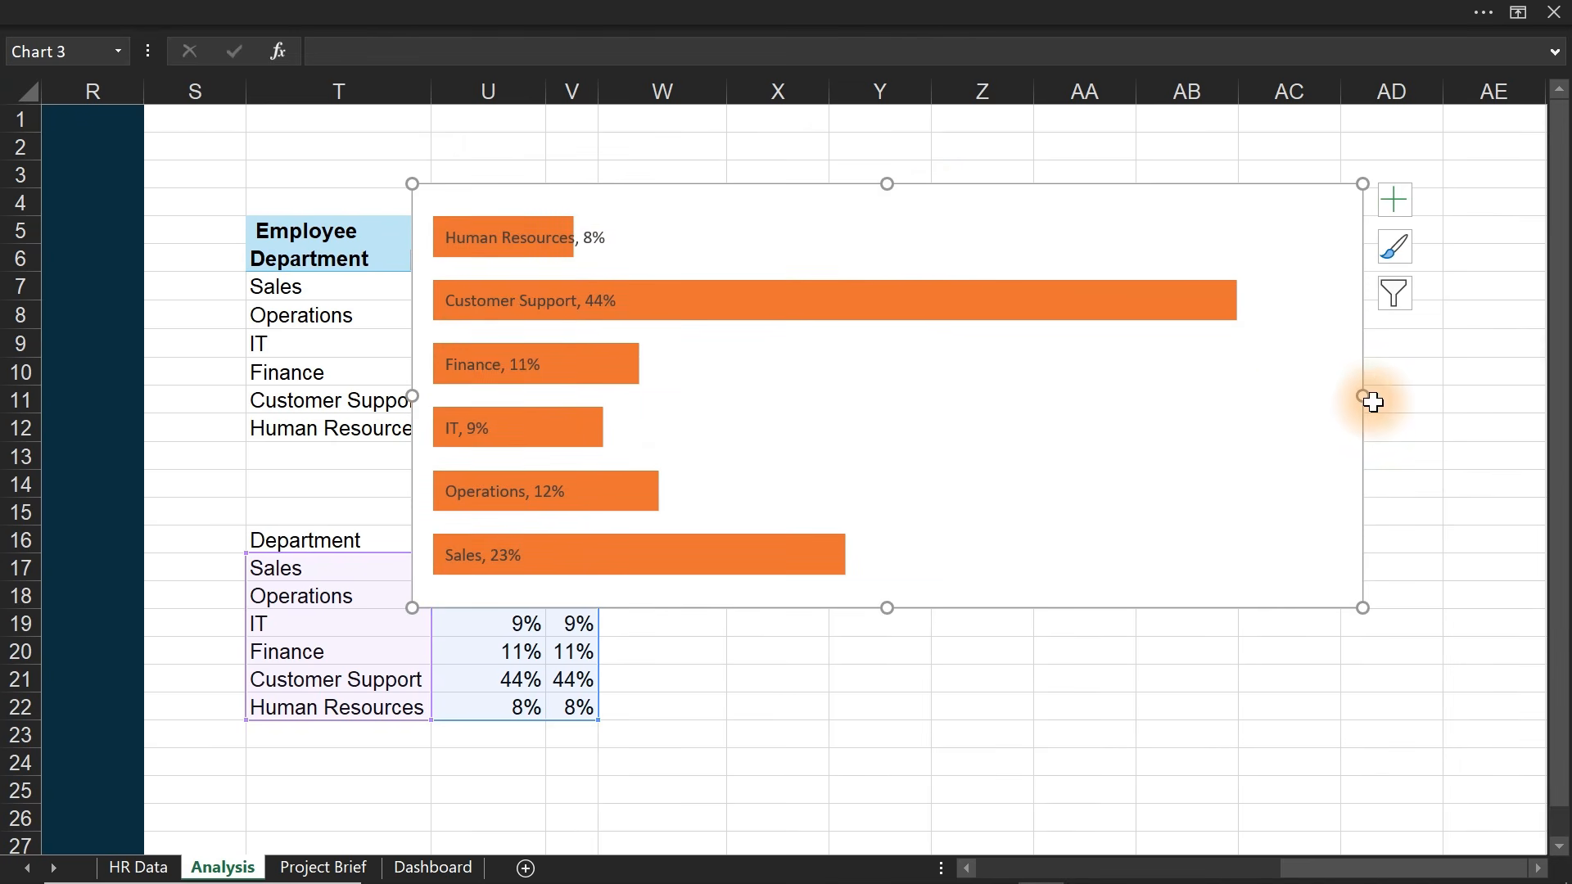
pyautogui.moveTo(1362, 396); pyautogui.dragTo(1089, 396)
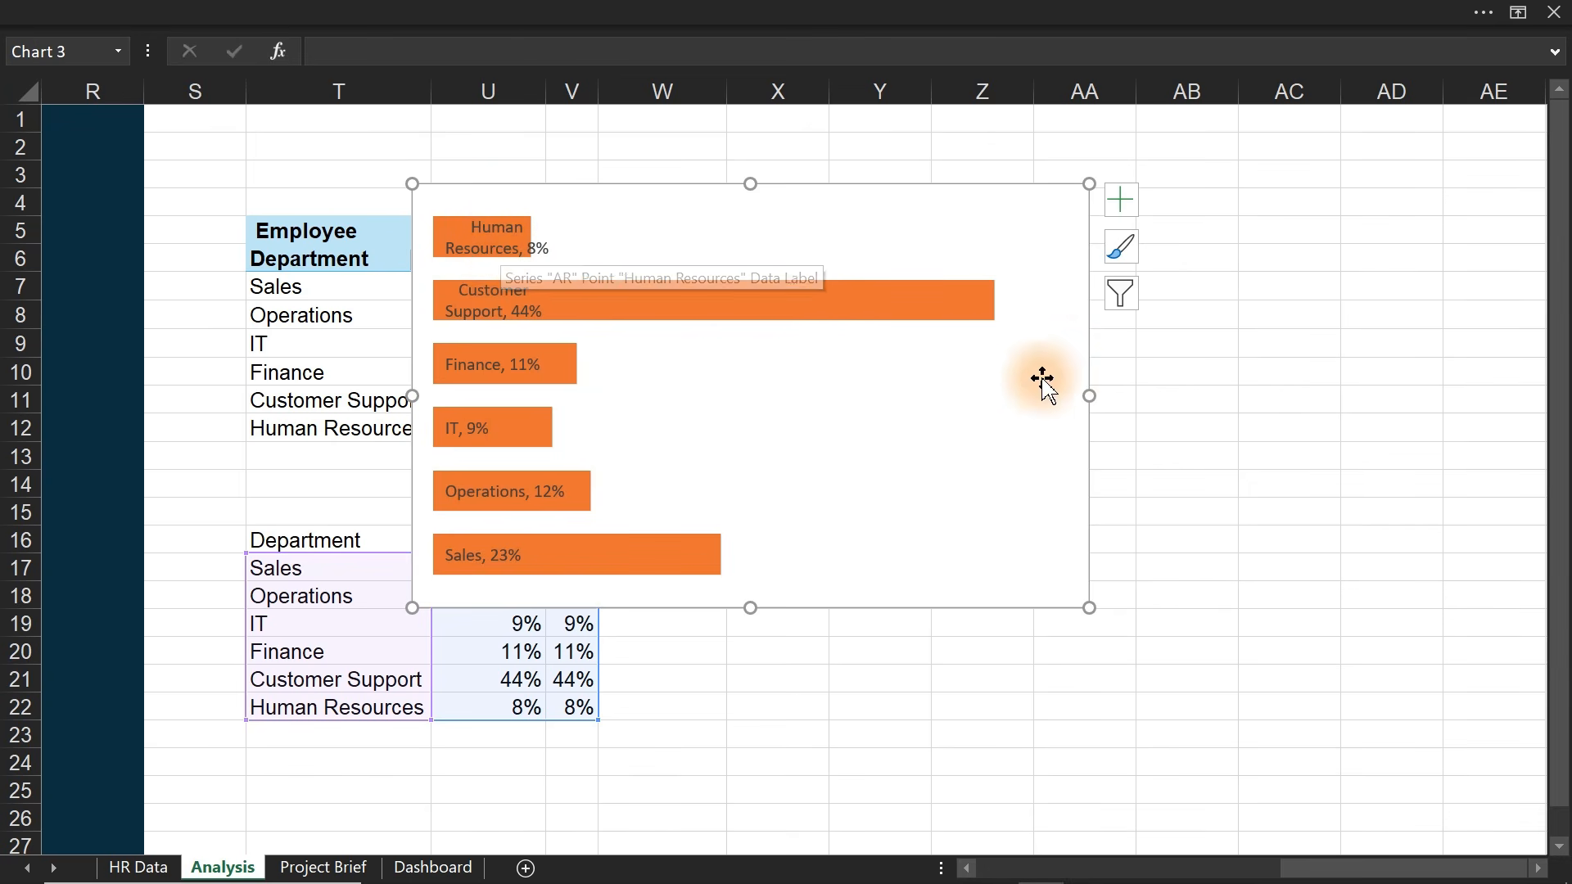
pyautogui.moveTo(1087, 393); pyautogui.dragTo(1335, 435)
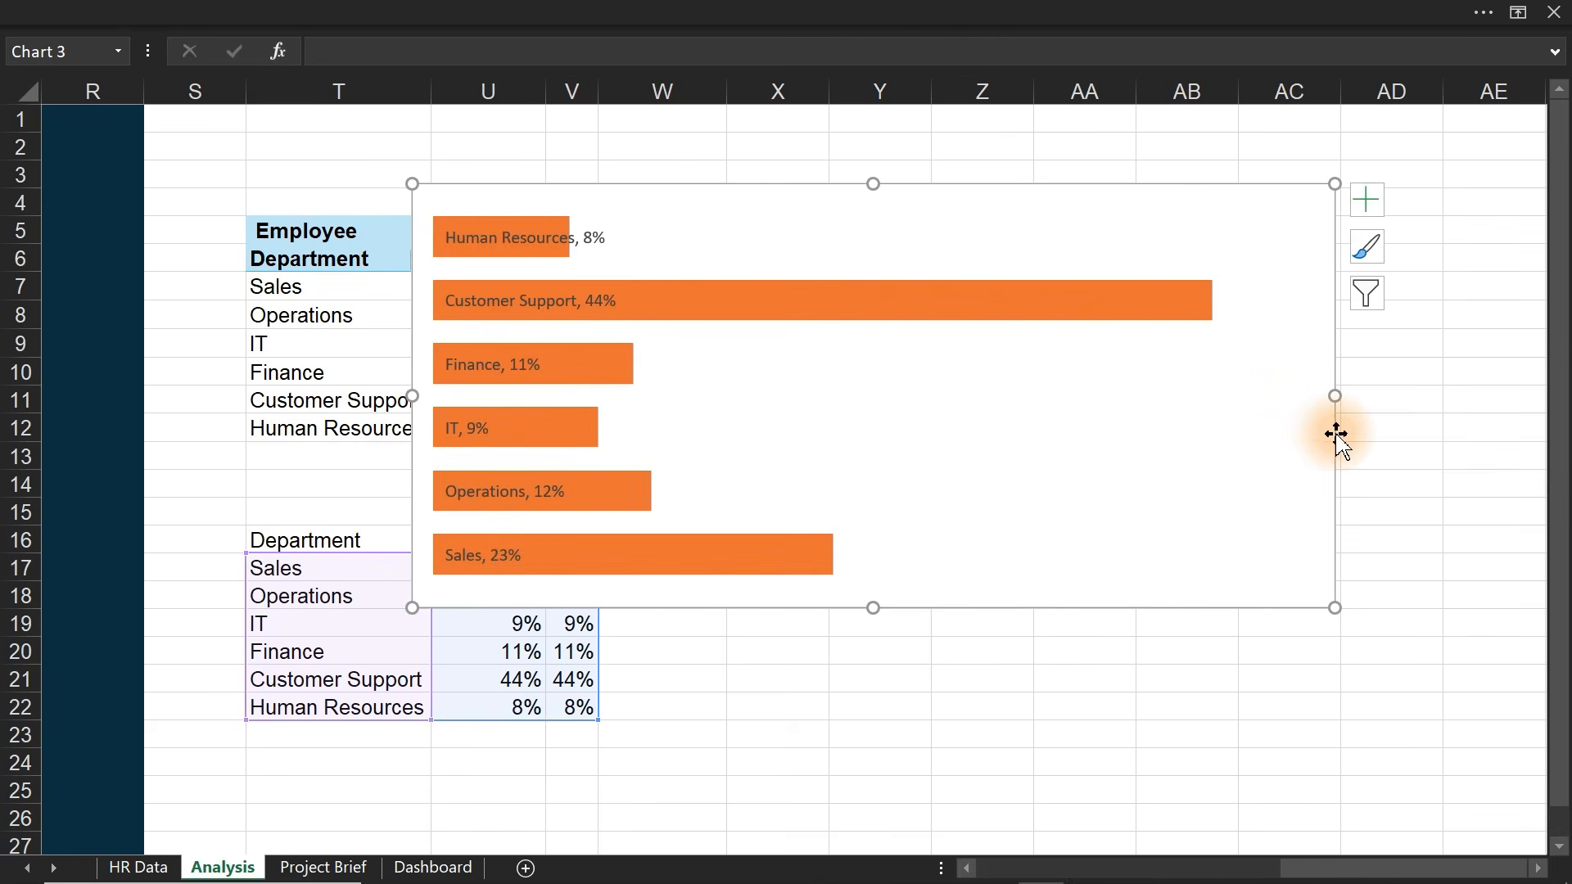
# - Narrow the plot area inside the chart from its right side to about the start of column Y
pyautogui.click(1001, 411)
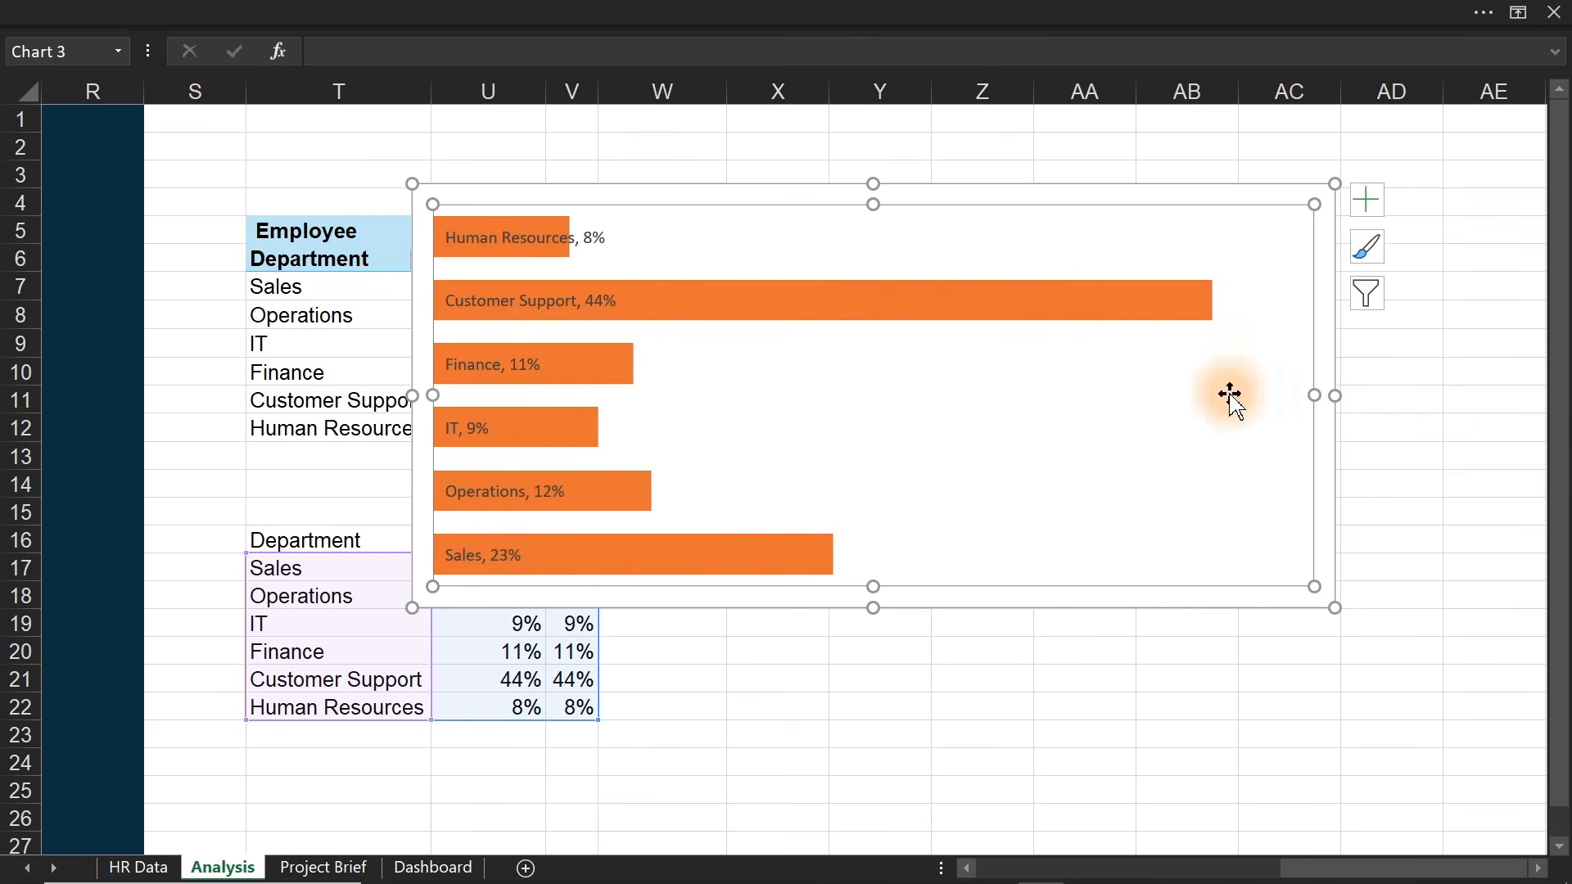
pyautogui.moveTo(979, 400); pyautogui.dragTo(859, 400)
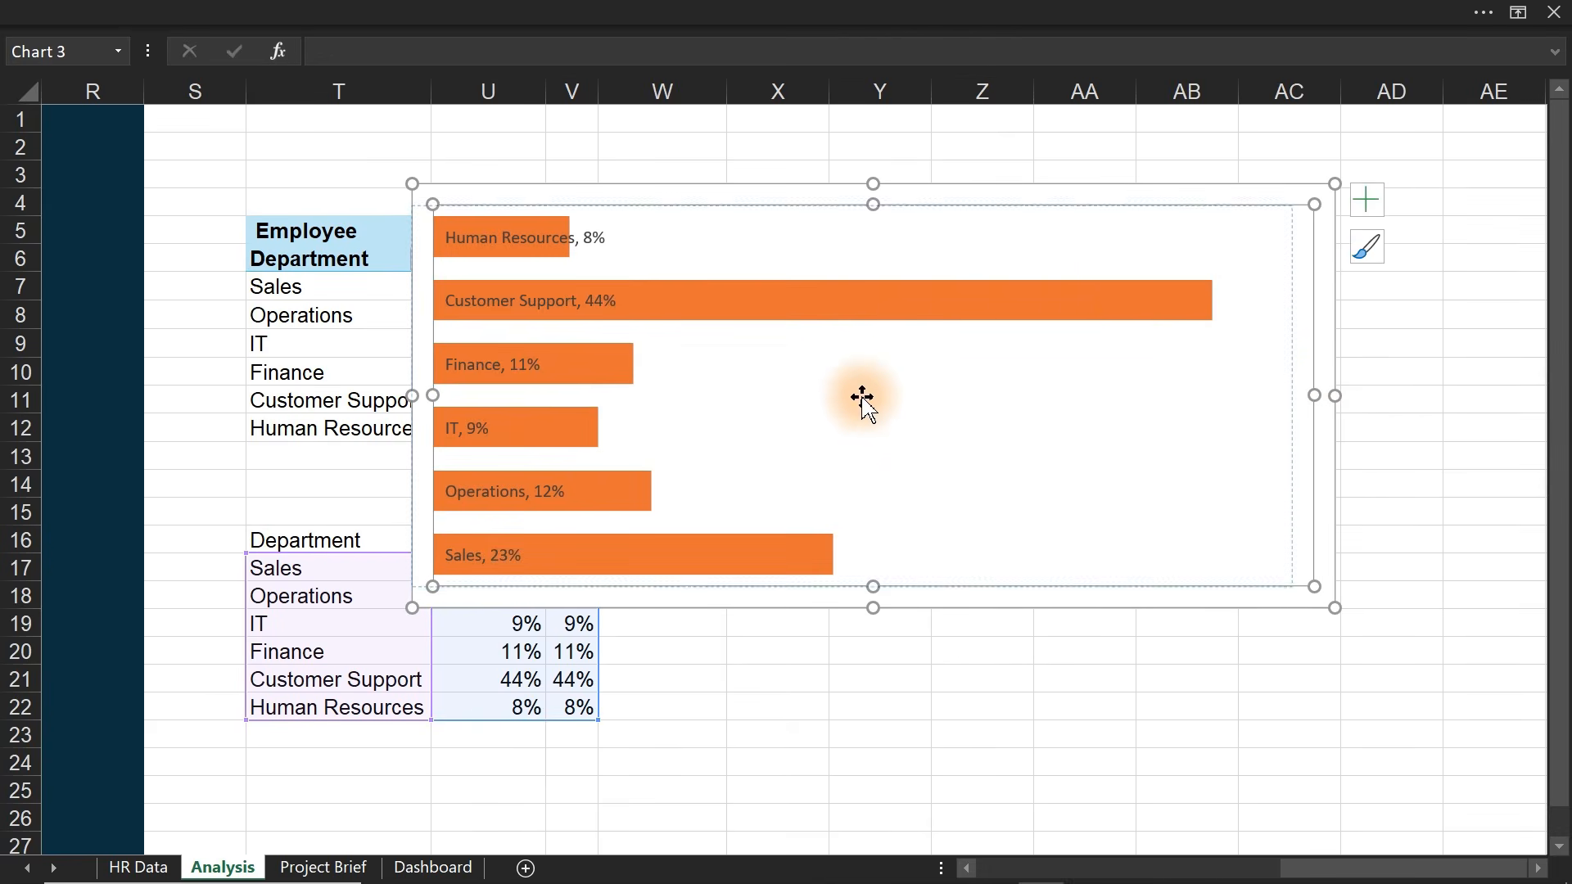
pyautogui.hotkey('ctrl', 'z')
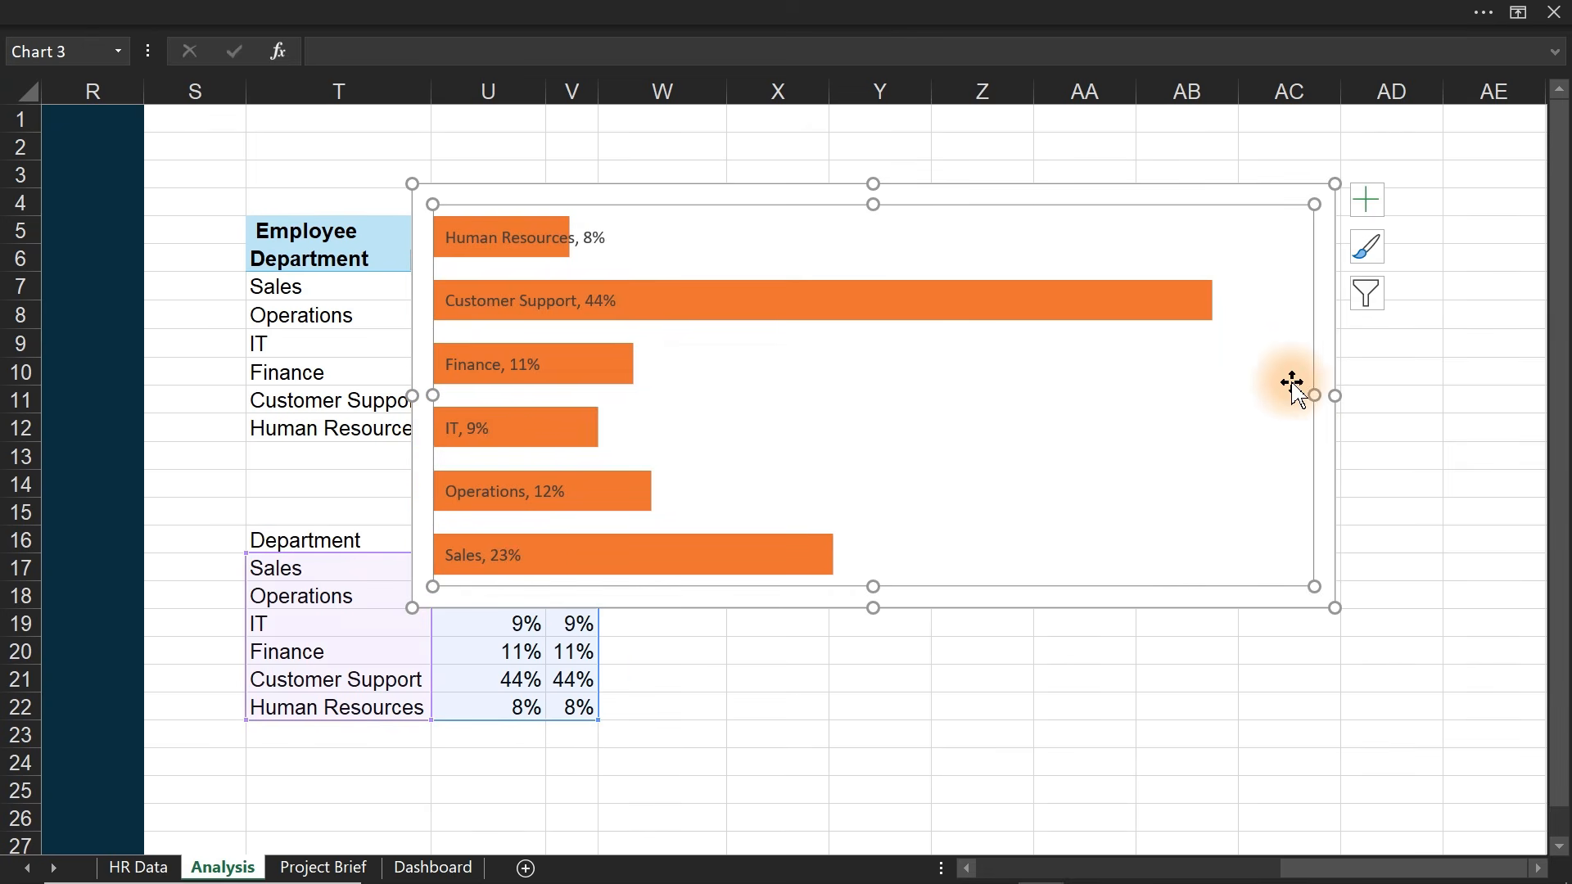
pyautogui.moveTo(1307, 394); pyautogui.dragTo(825, 401)
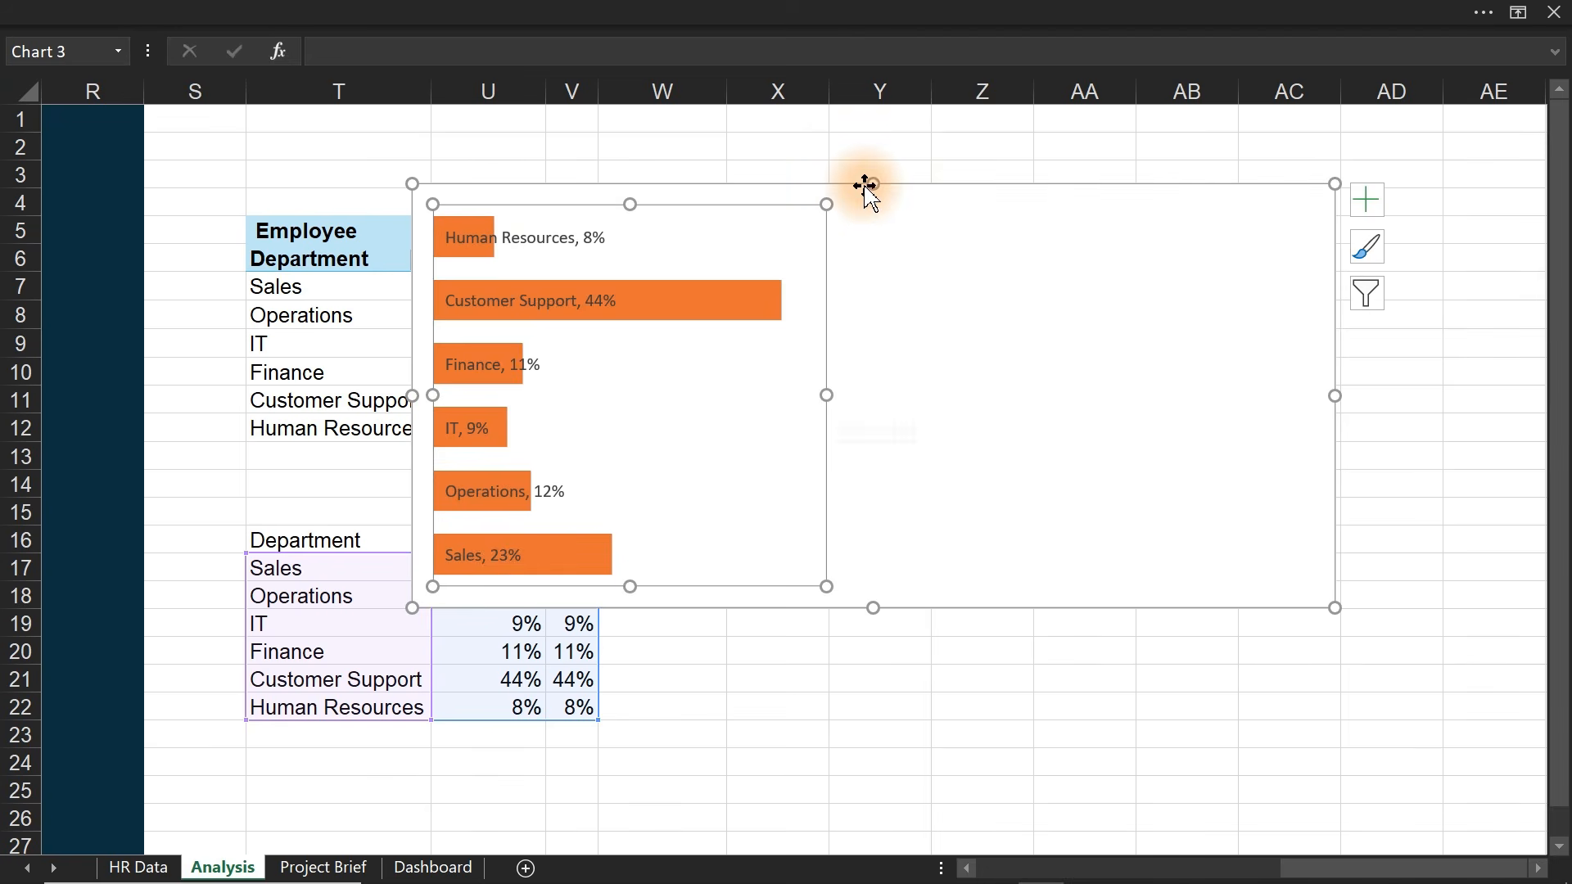
# - Shorten the chart by lowering its upper edge to about row 6, then cut it from the Analysis sheet
pyautogui.moveTo(868, 184); pyautogui.dragTo(868, 250)
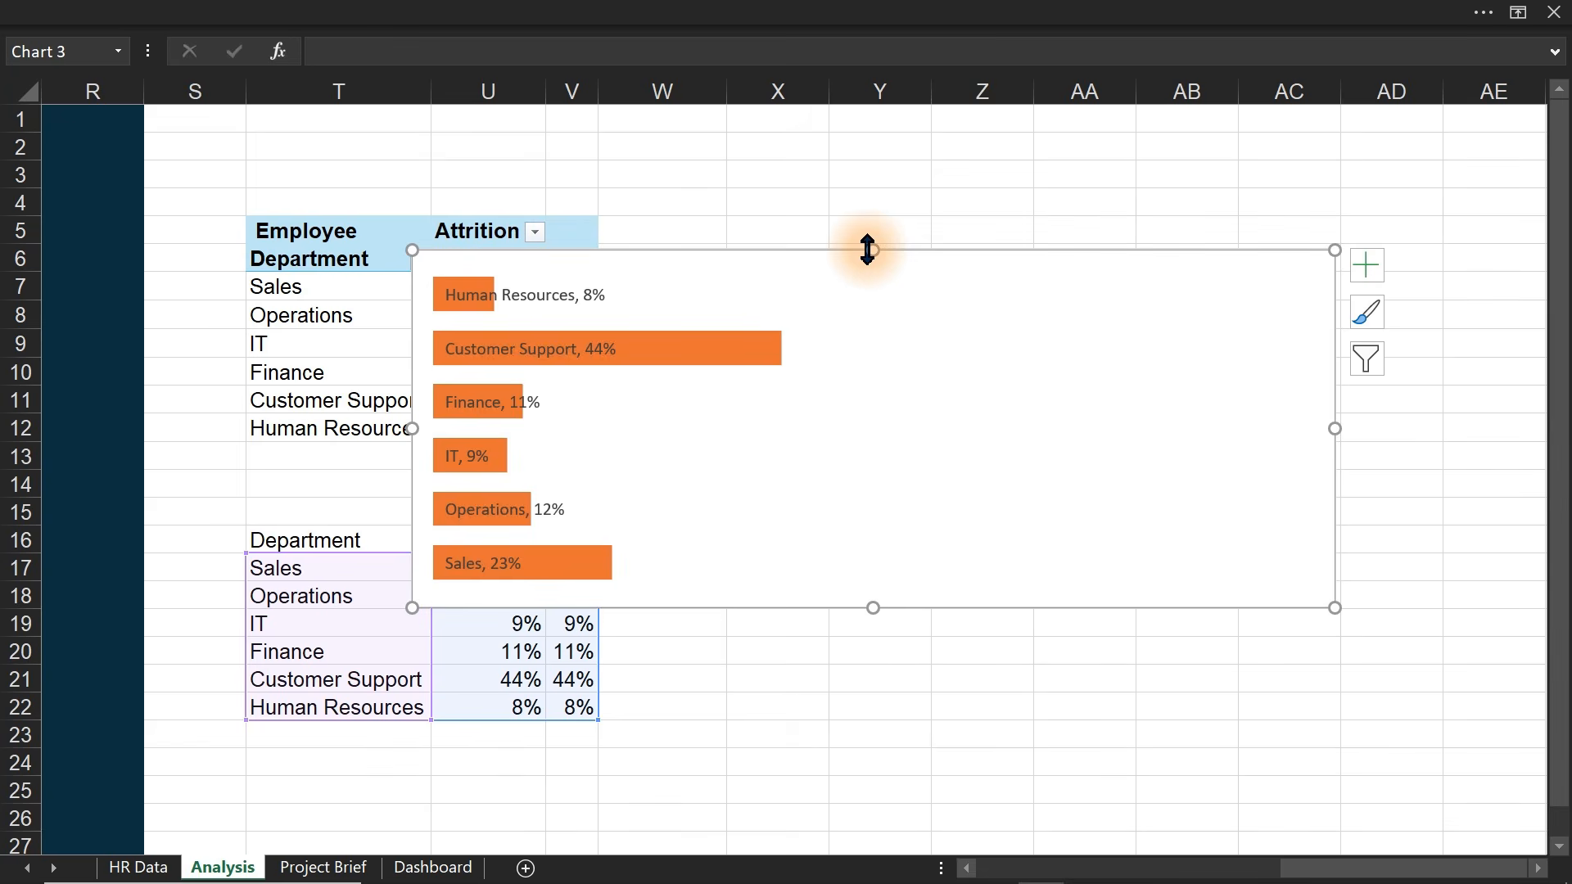
pyautogui.press('Delete')
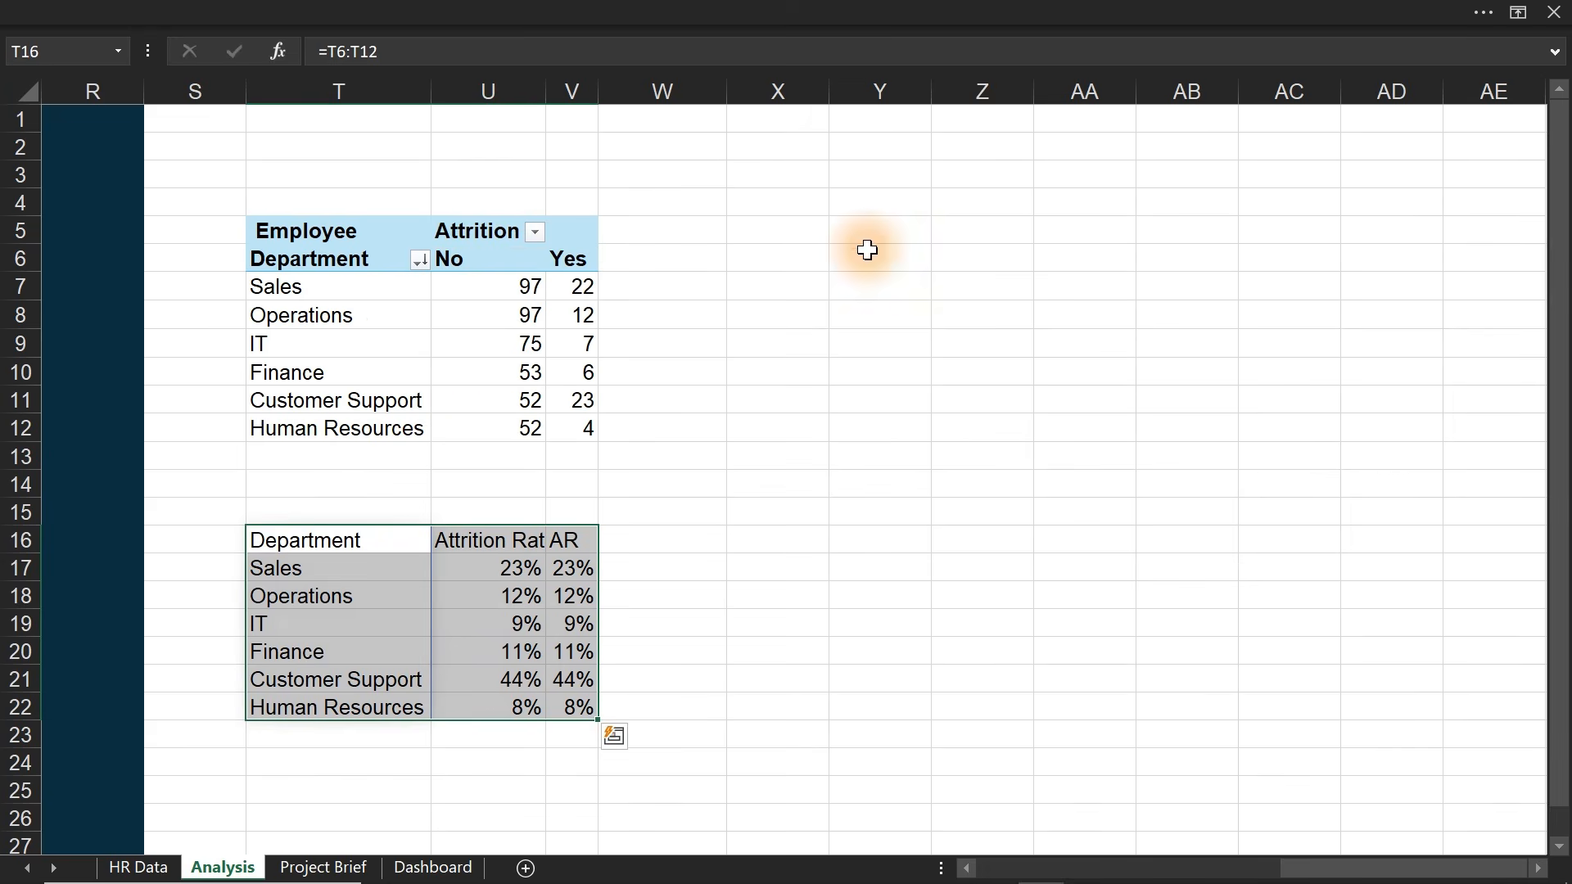
# - On the Dashboard sheet, move the existing blue department bar chart out of its card, up over the Avg Tenure card
pyautogui.click(434, 864)
pyautogui.click(591, 606)
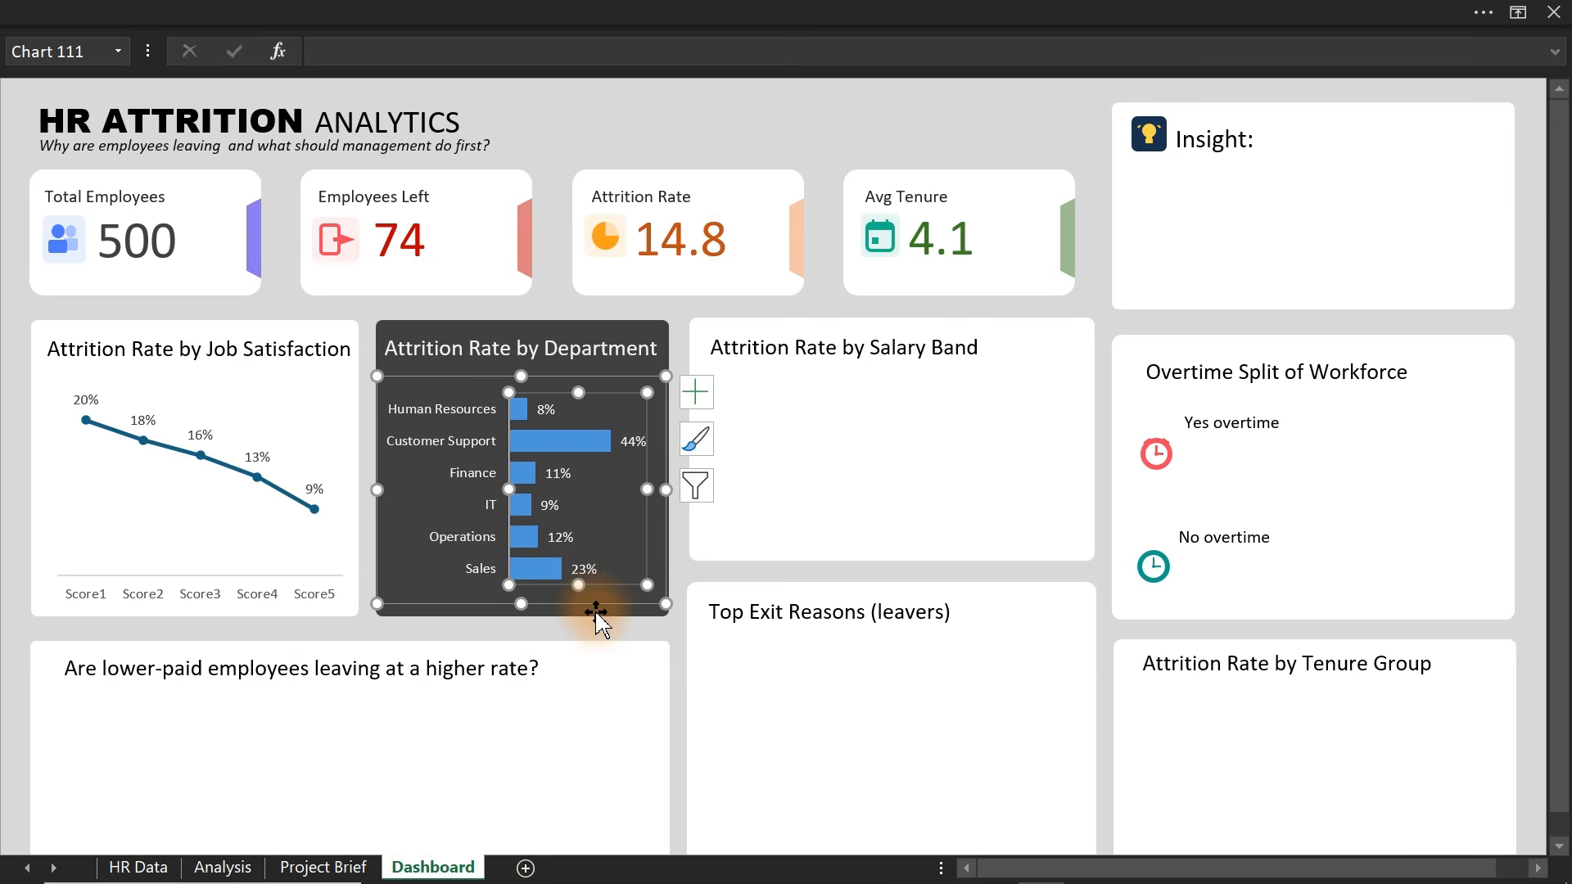
pyautogui.click(596, 609)
pyautogui.click(593, 610)
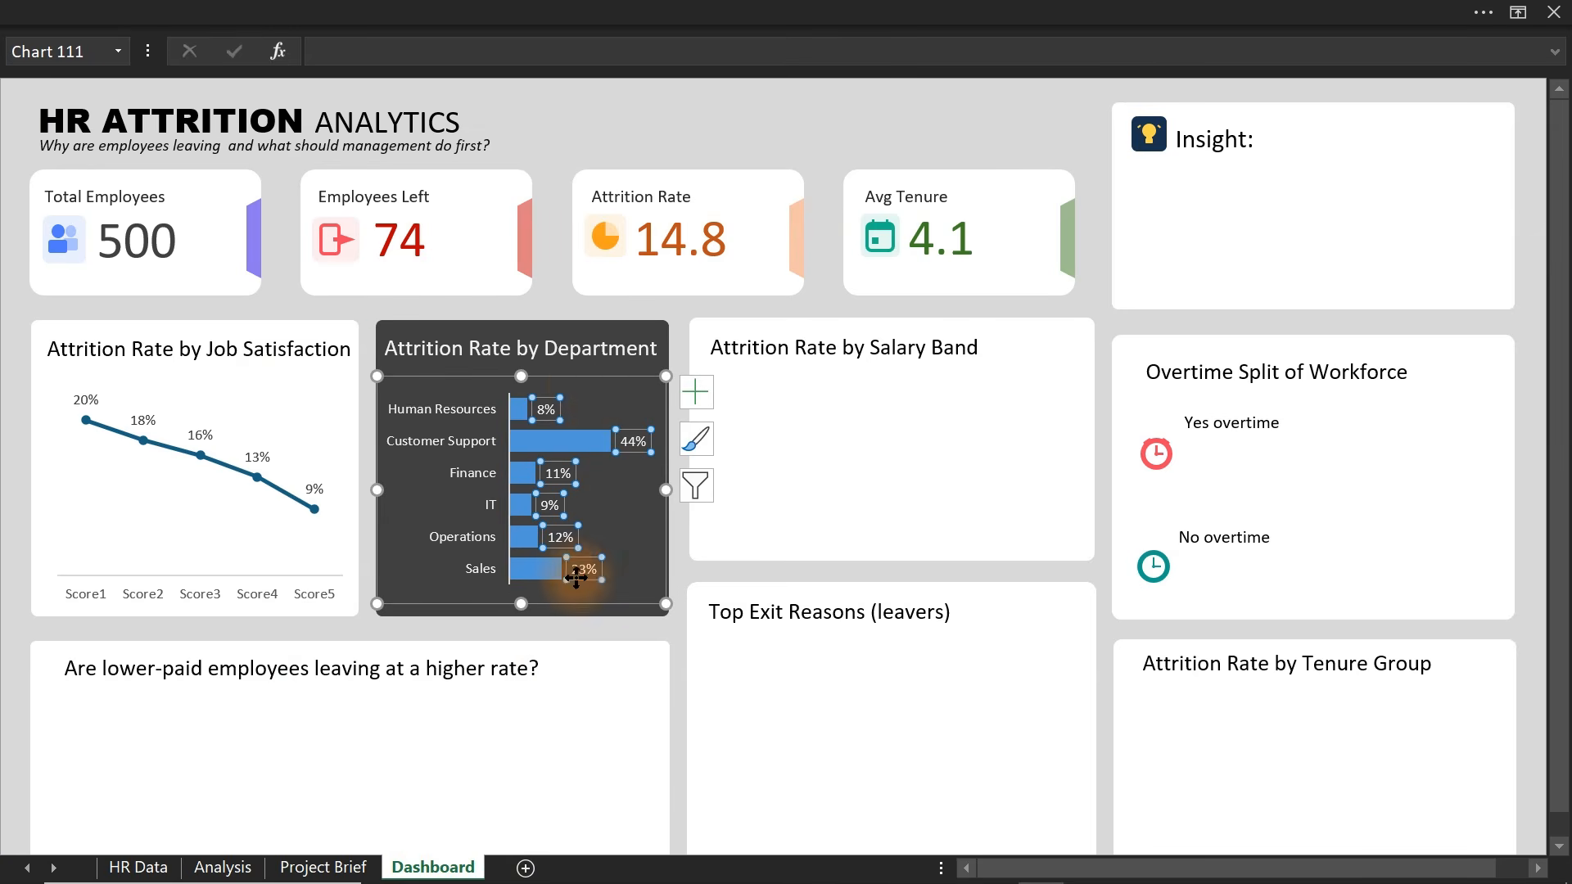
pyautogui.click(600, 406)
pyautogui.moveTo(586, 378); pyautogui.dragTo(1000, 175)
# - Paste the orange bar chart onto the Attrition Rate by Department card and set its chart area to no fill and no line
pyautogui.click(507, 451)
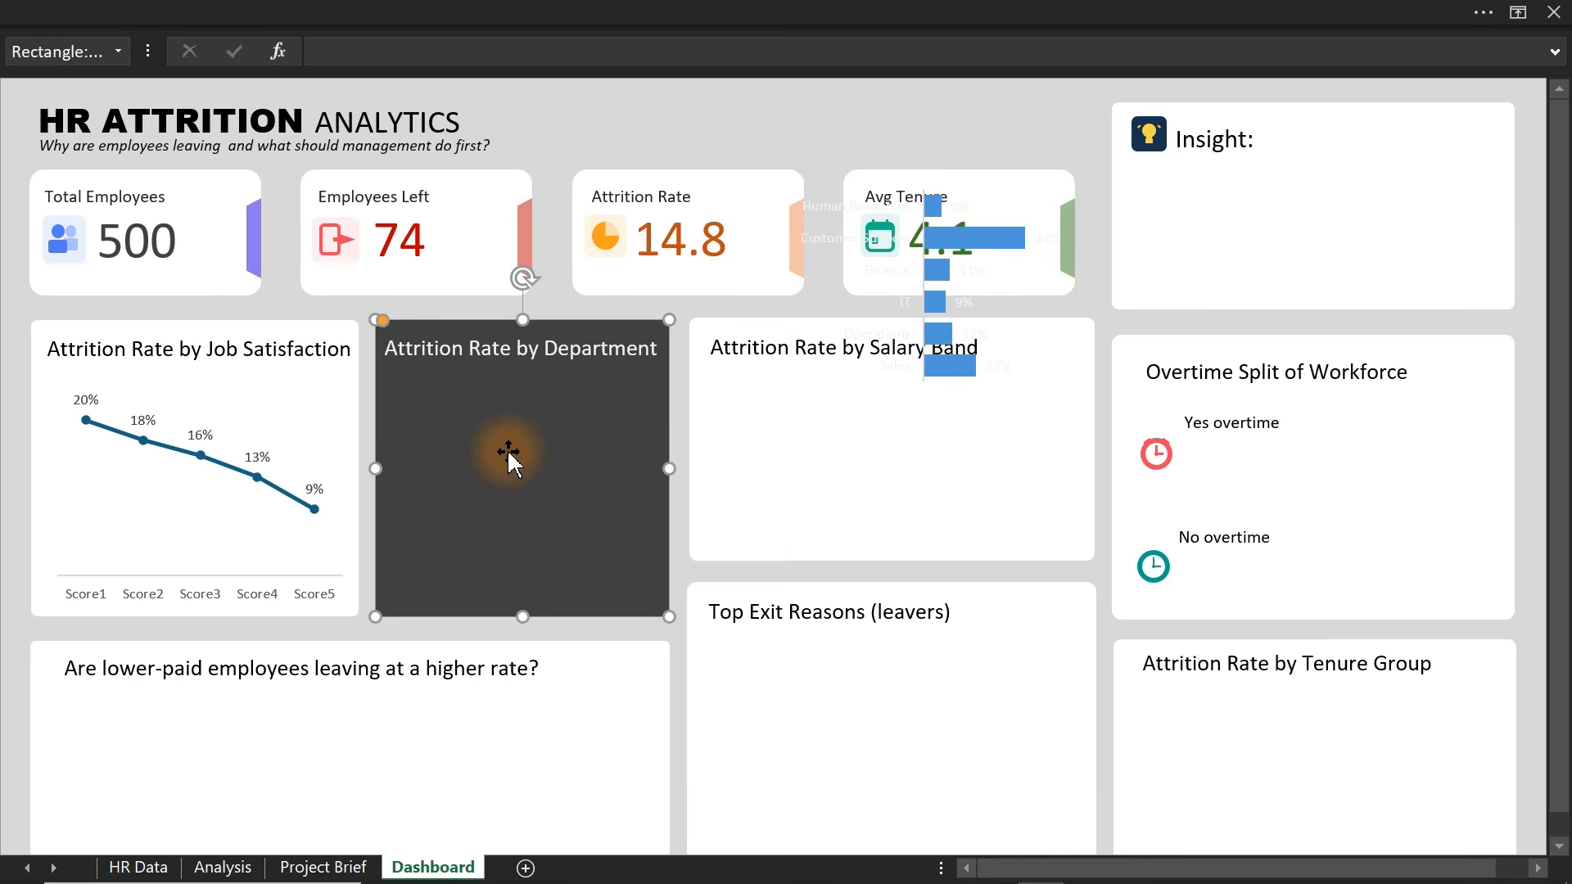
pyautogui.hotkey('ctrl', 'v')
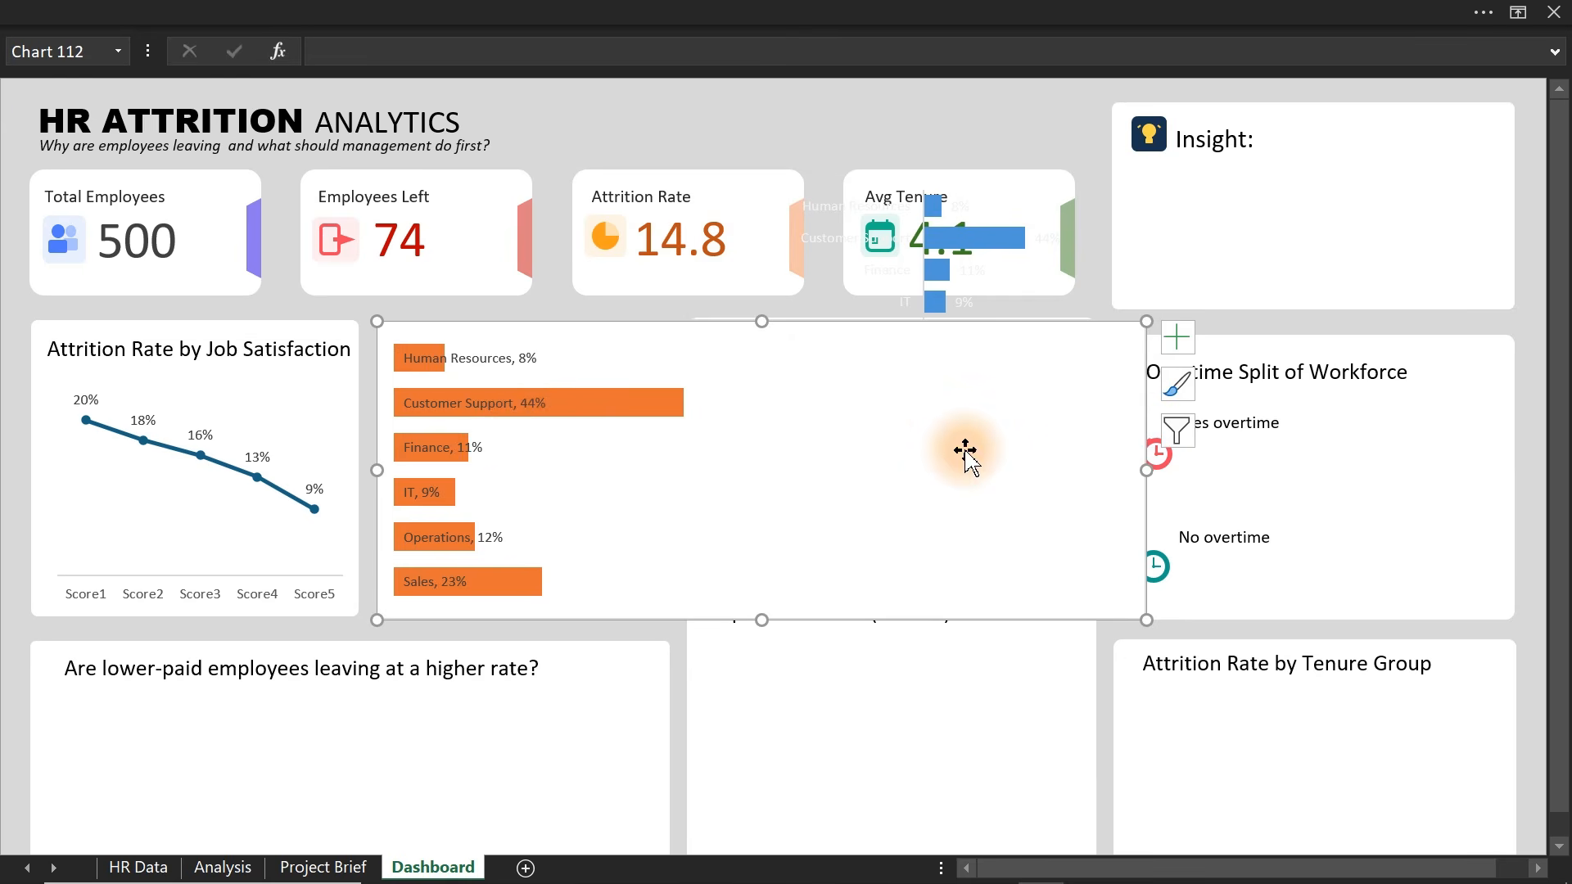
pyautogui.doubleClick(966, 452)
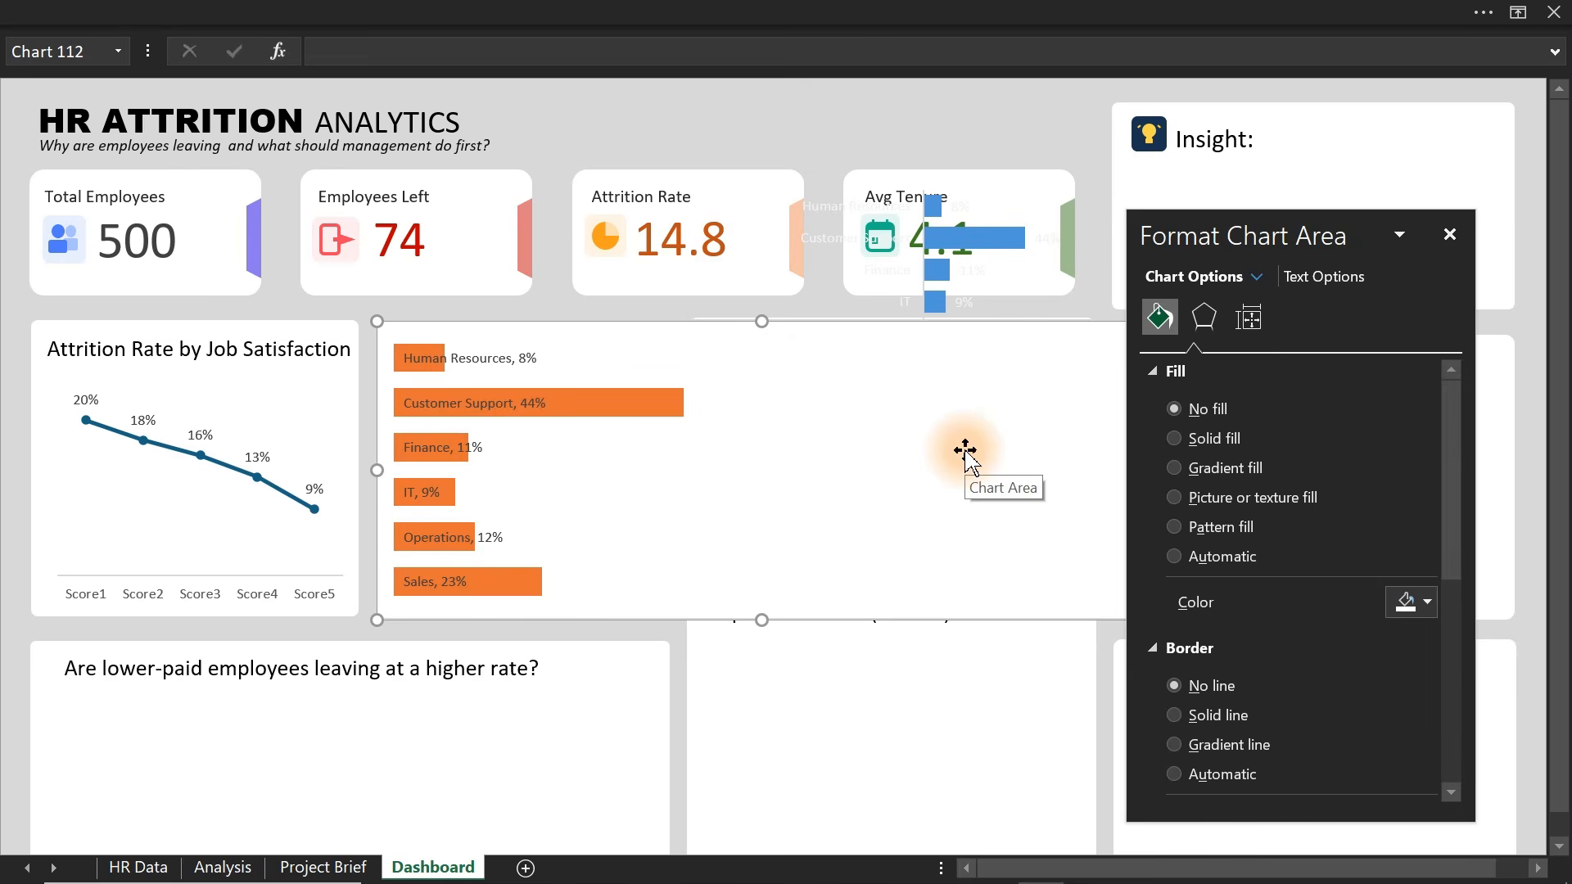
pyautogui.click(1173, 409)
pyautogui.click(1174, 636)
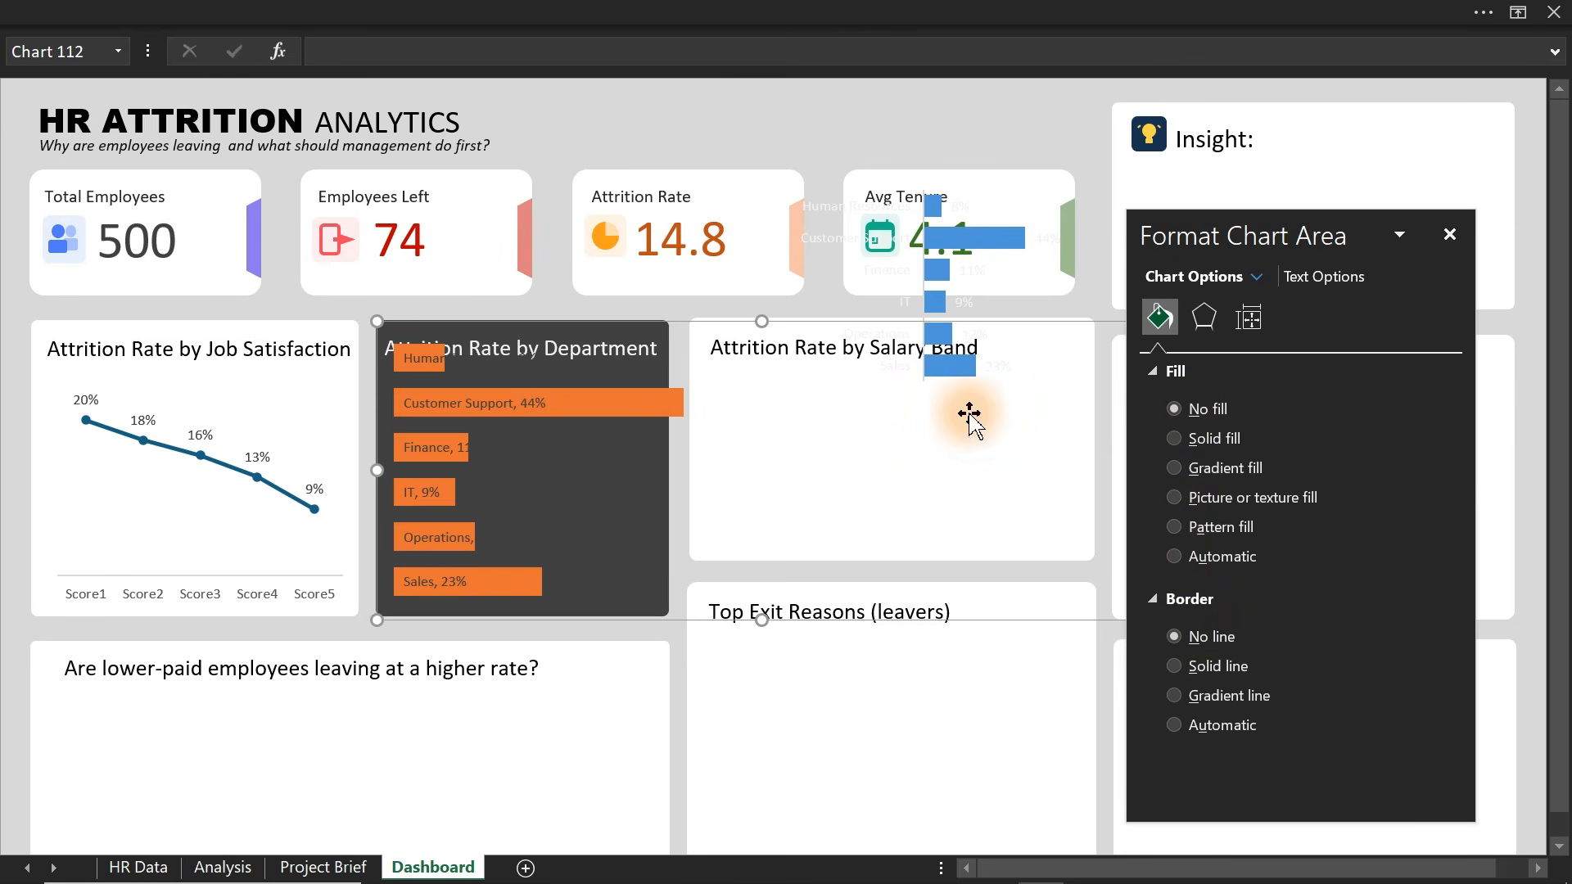
# - Try shrinking the pasted chart's plot area to fit beneath the card's title, then delete the pasted chart
pyautogui.click(647, 486)
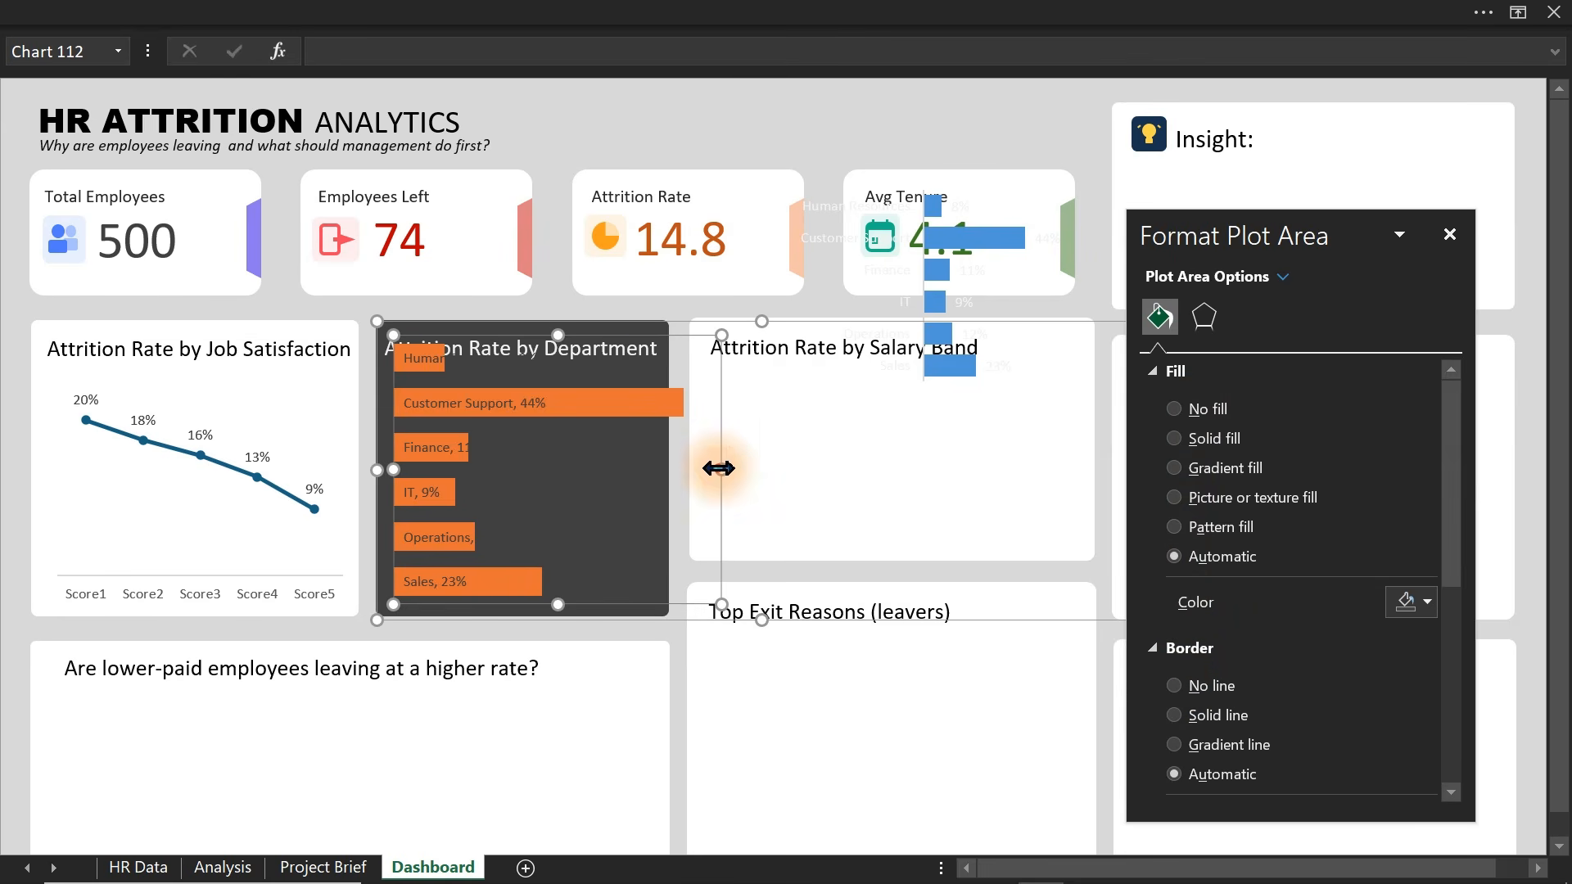
pyautogui.moveTo(677, 470); pyautogui.dragTo(677, 469)
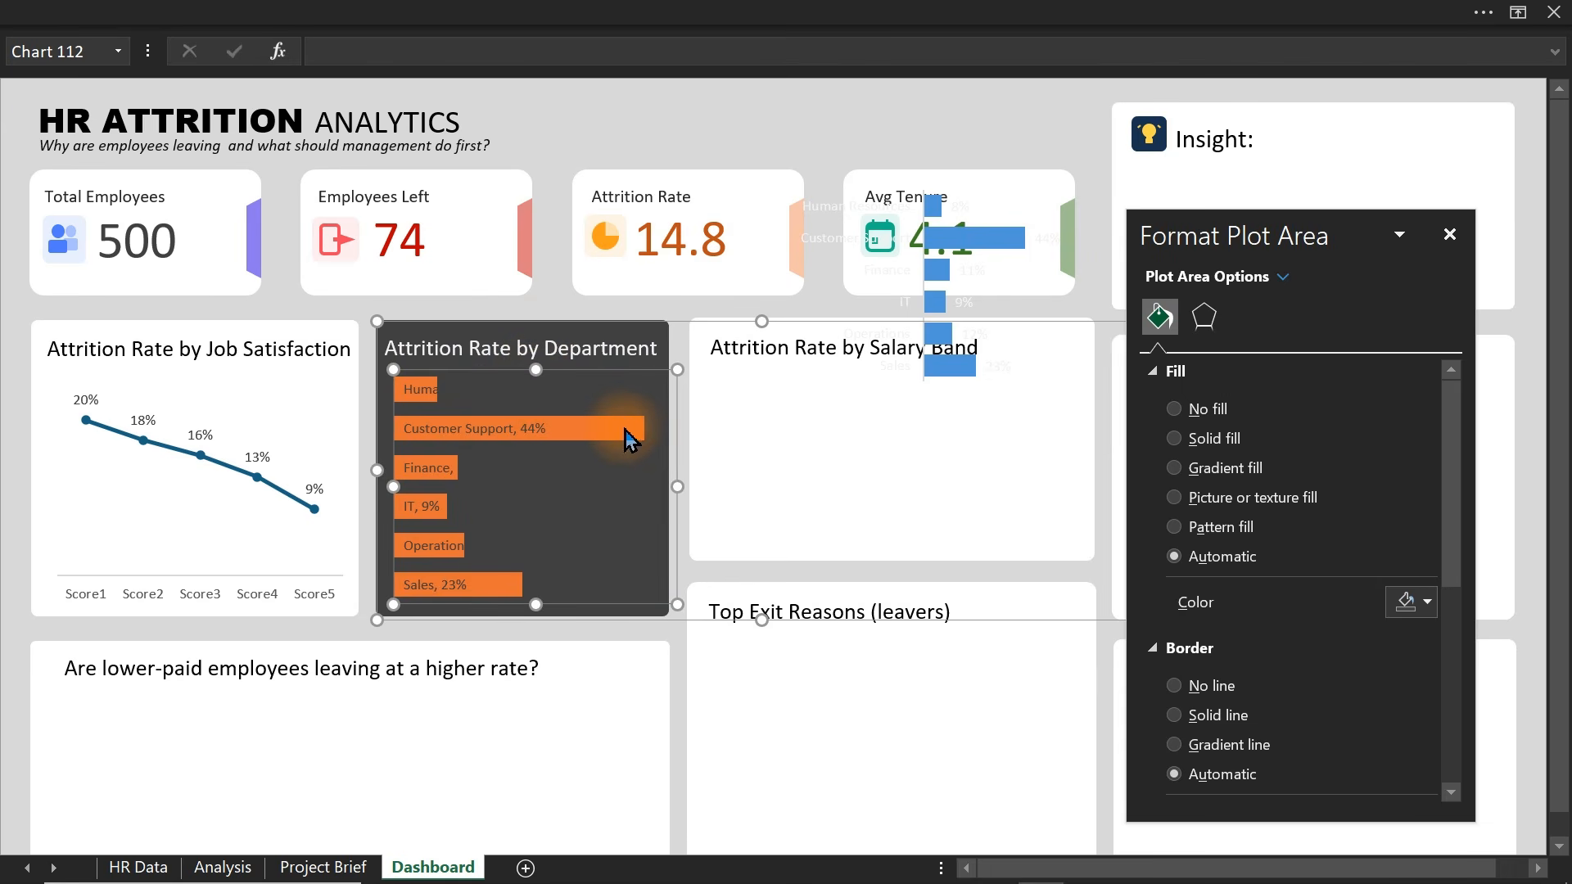
pyautogui.moveTo(634, 440)
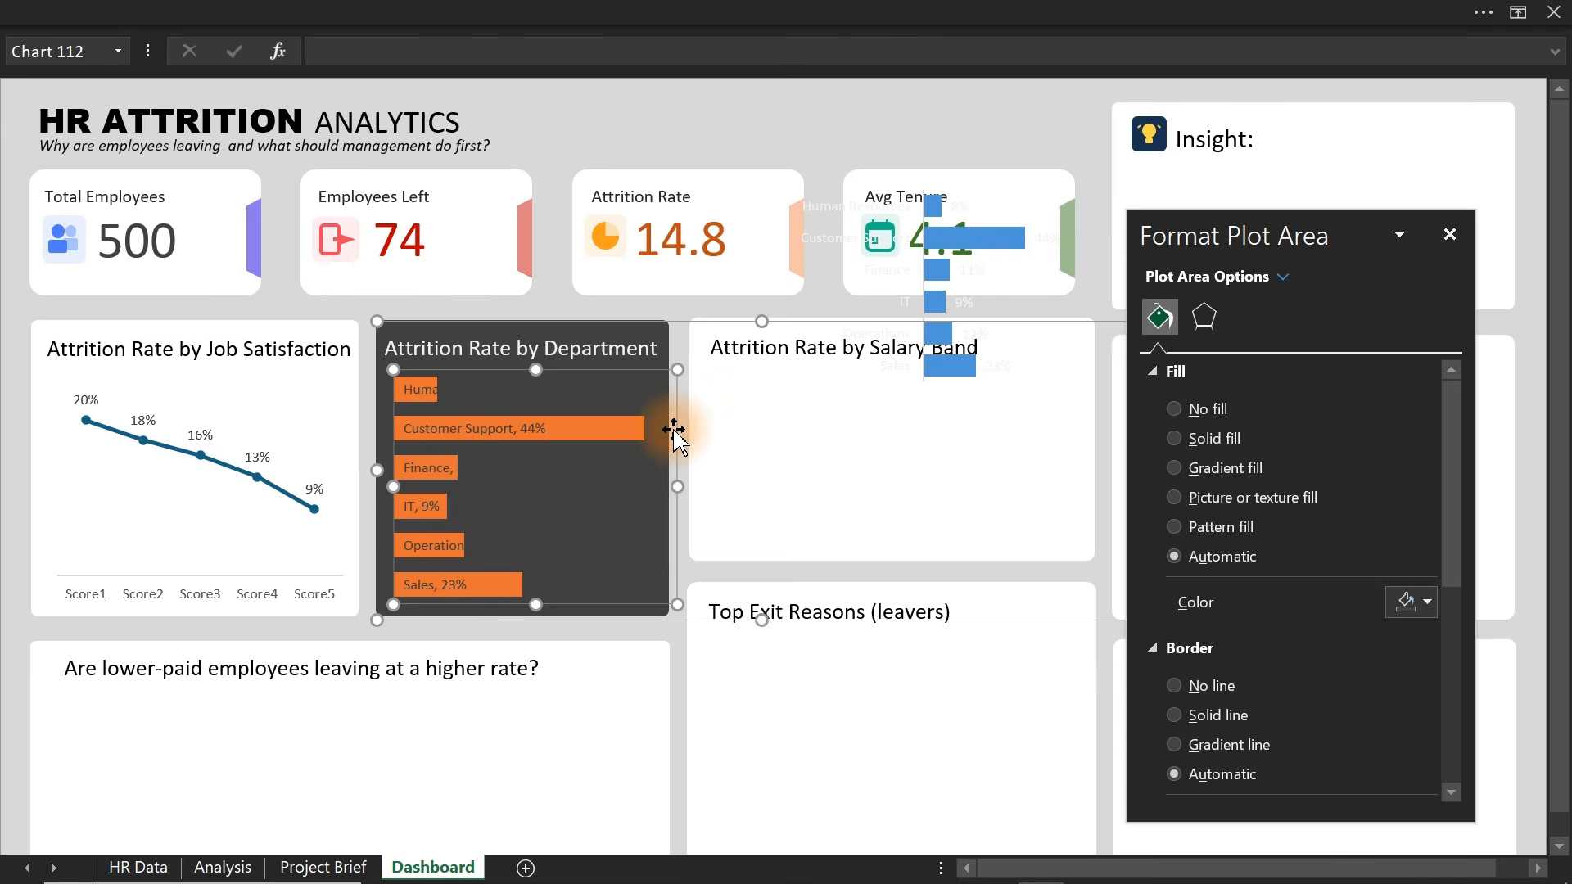
pyautogui.click(688, 324)
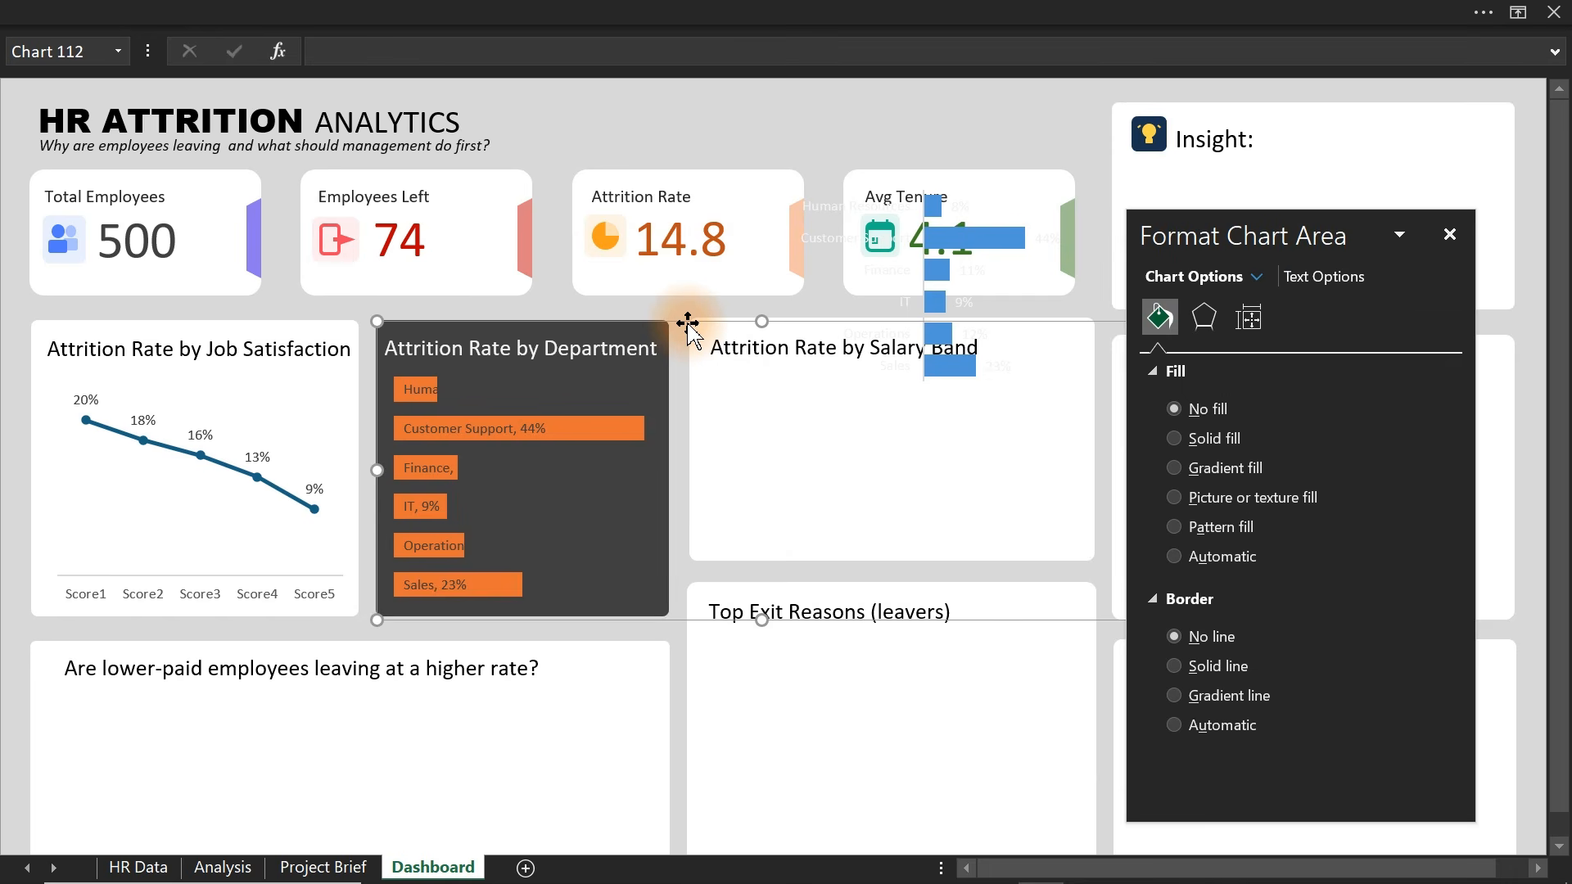
pyautogui.press('Delete')
# - Move the blue department bar chart back into the Attrition Rate by Department card and close the formatting pane
pyautogui.click(1029, 237)
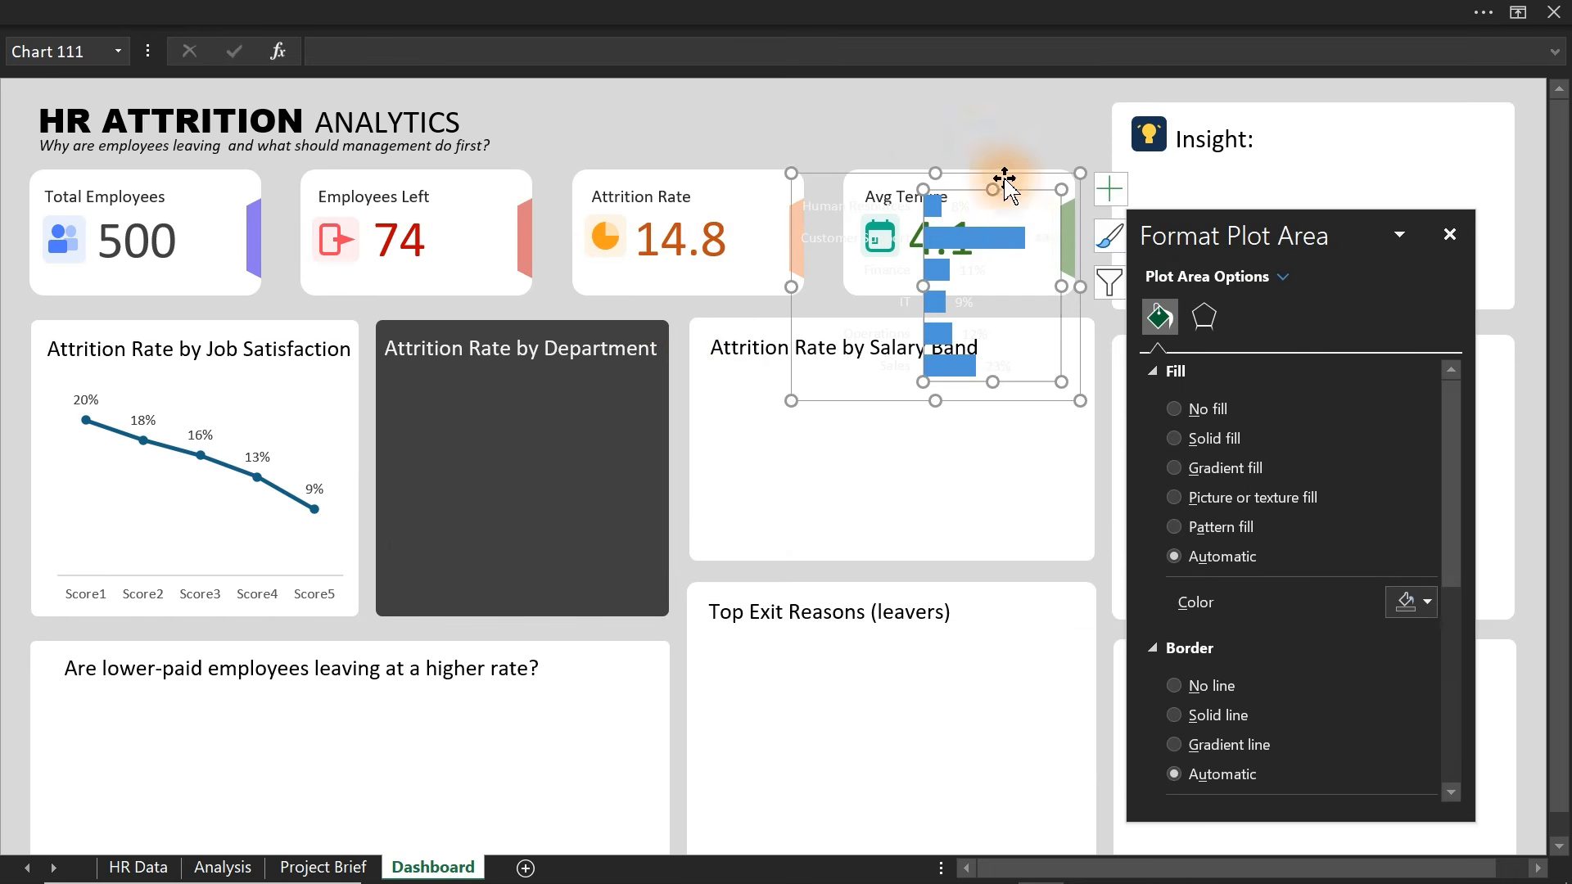
pyautogui.moveTo(860, 176); pyautogui.dragTo(444, 389)
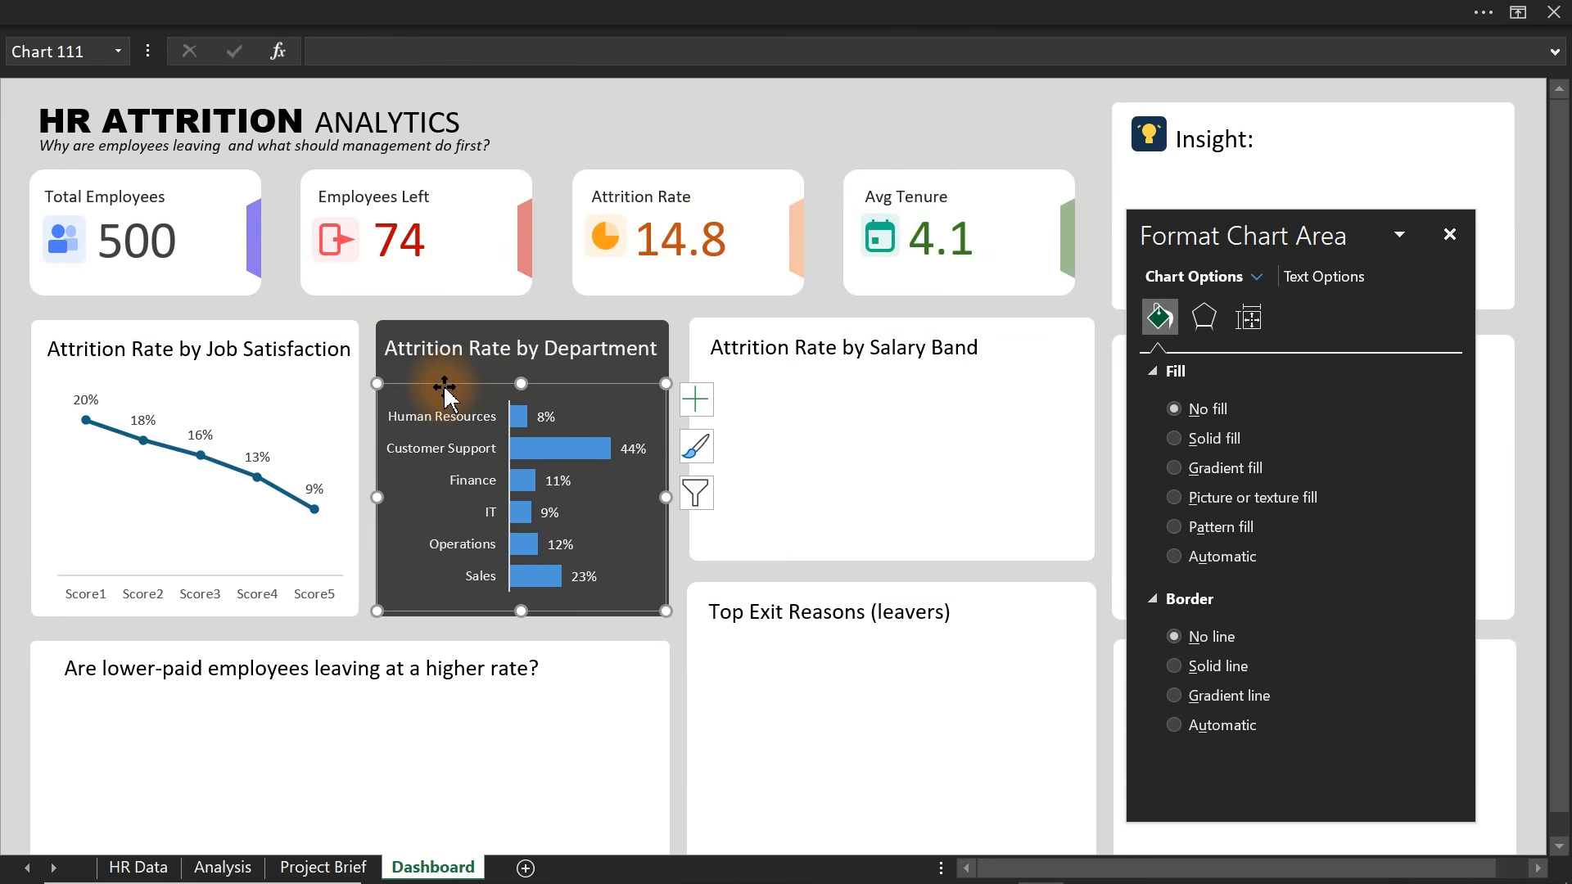
pyautogui.click(1449, 234)
pyautogui.click(874, 125)
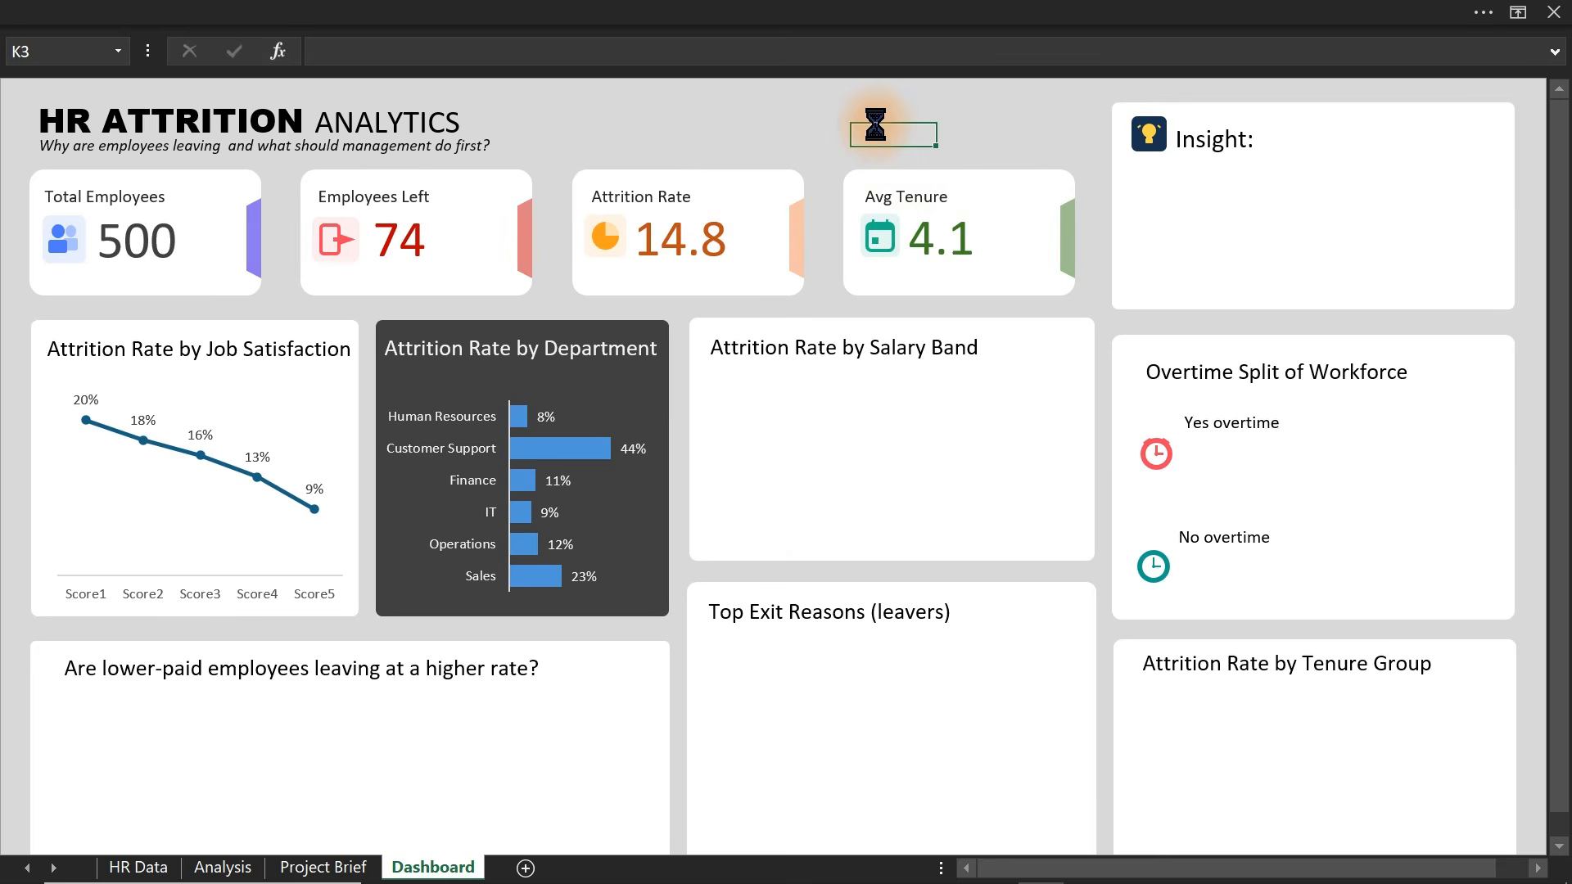
# - Examine the Salary Band column on the HR Data sheet, including the distinct bands in its filter list
pyautogui.click(817, 436)
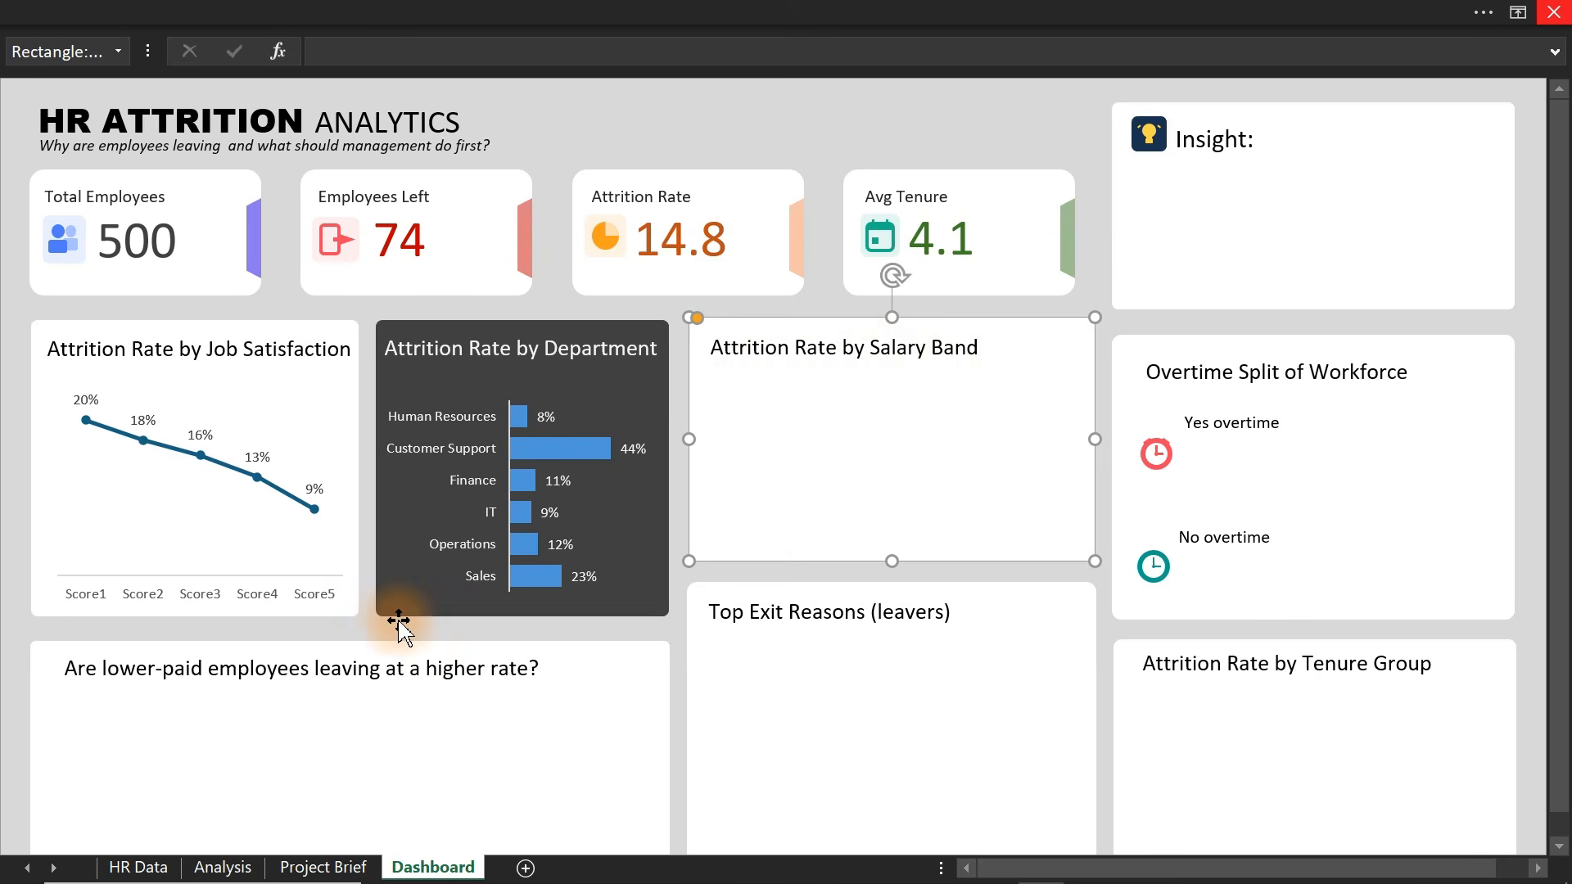
pyautogui.click(153, 871)
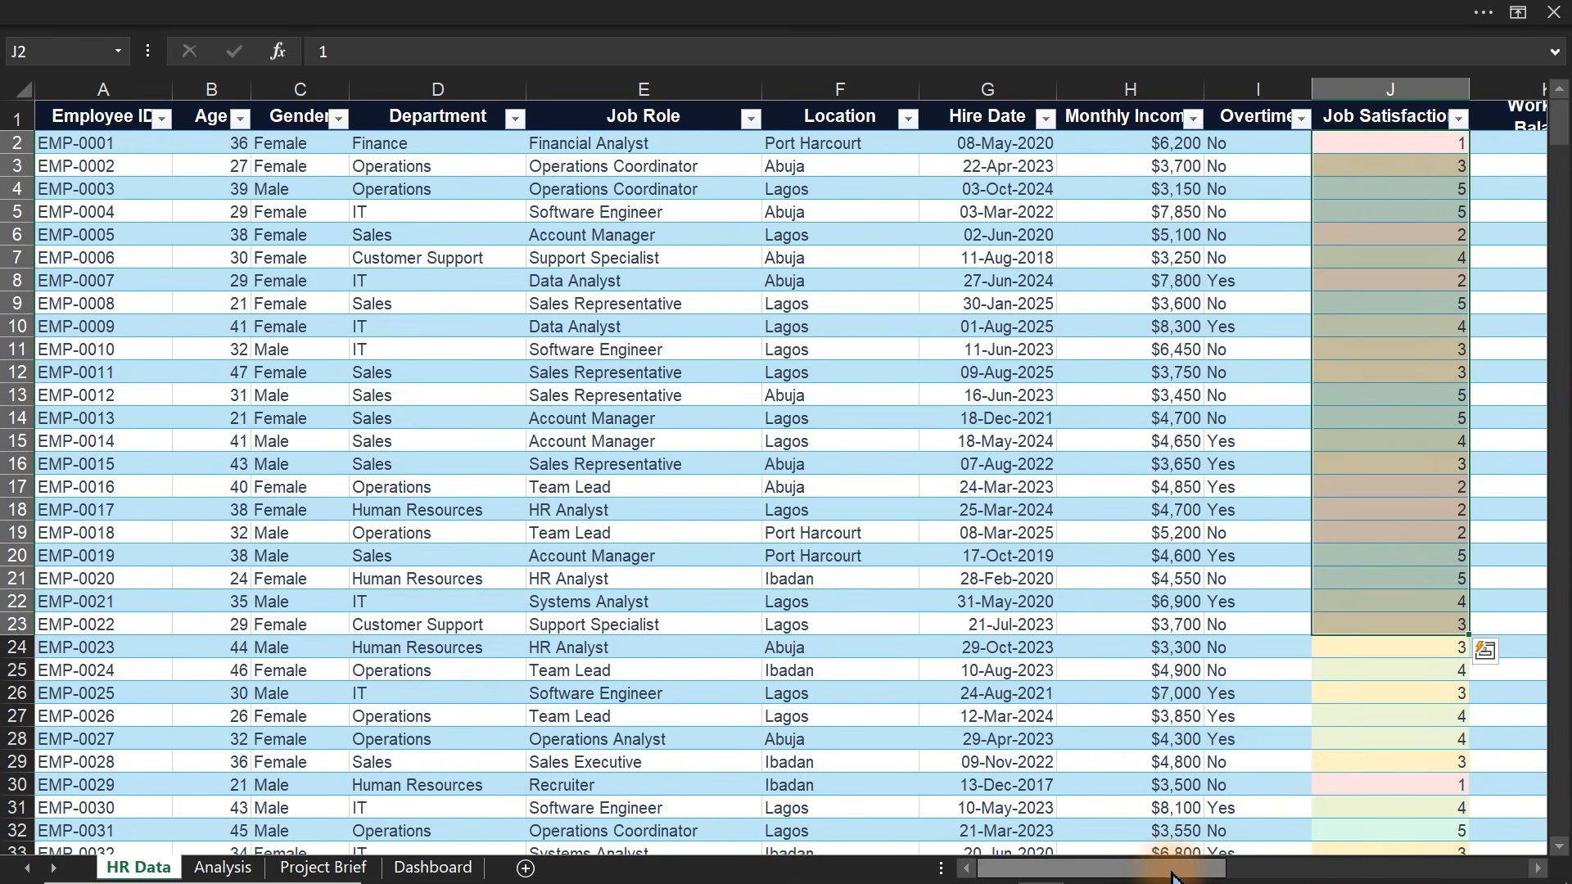
pyautogui.moveTo(1156, 874); pyautogui.dragTo(1469, 866)
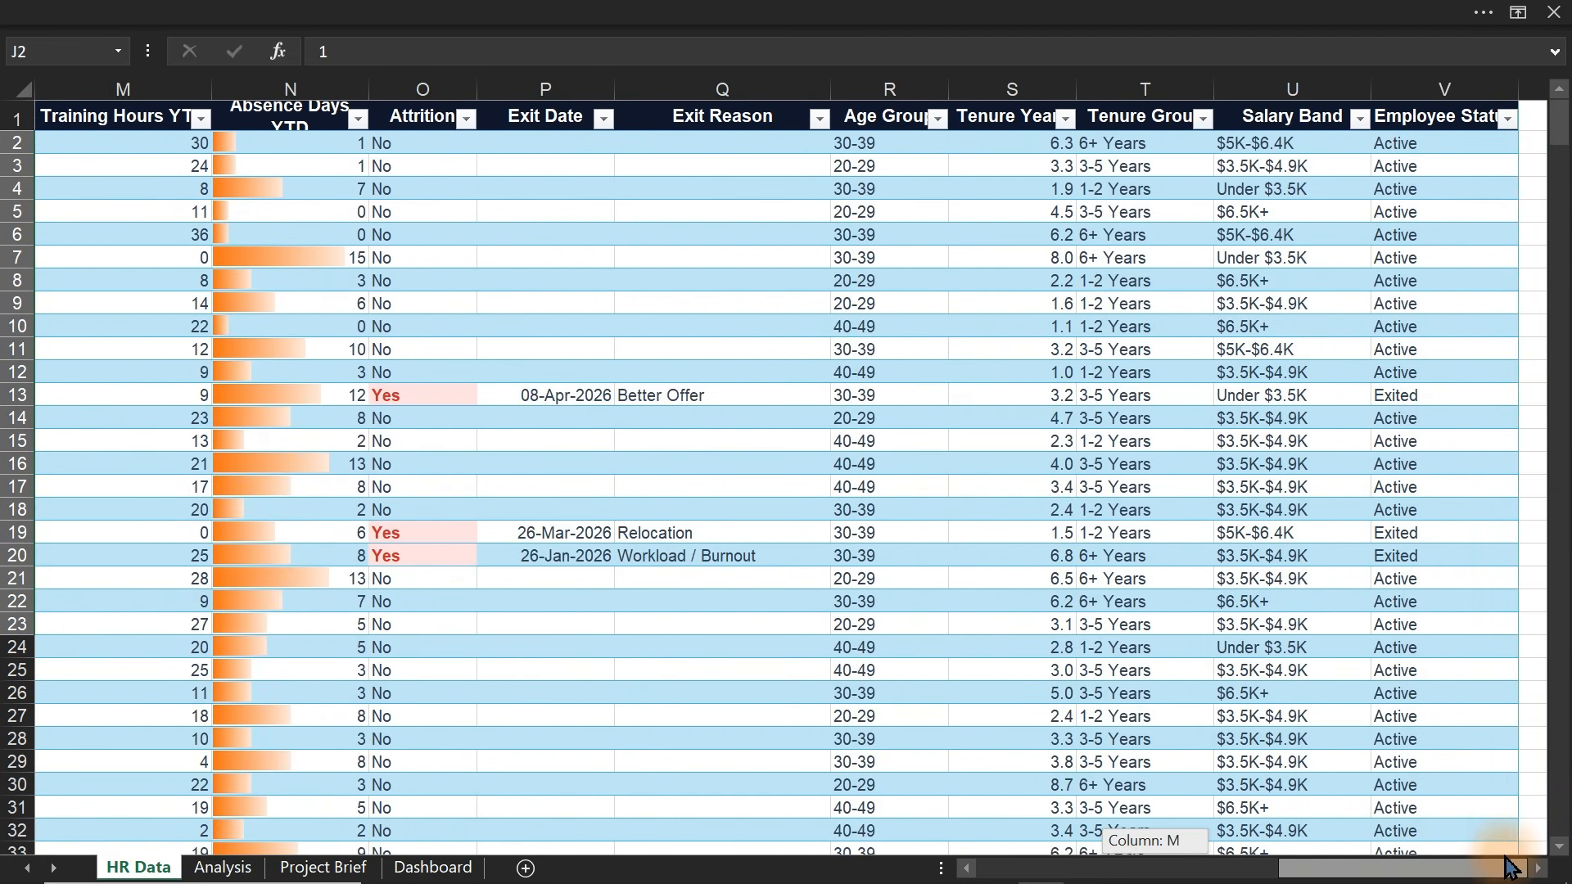
pyautogui.moveTo(1311, 142); pyautogui.dragTo(1309, 716)
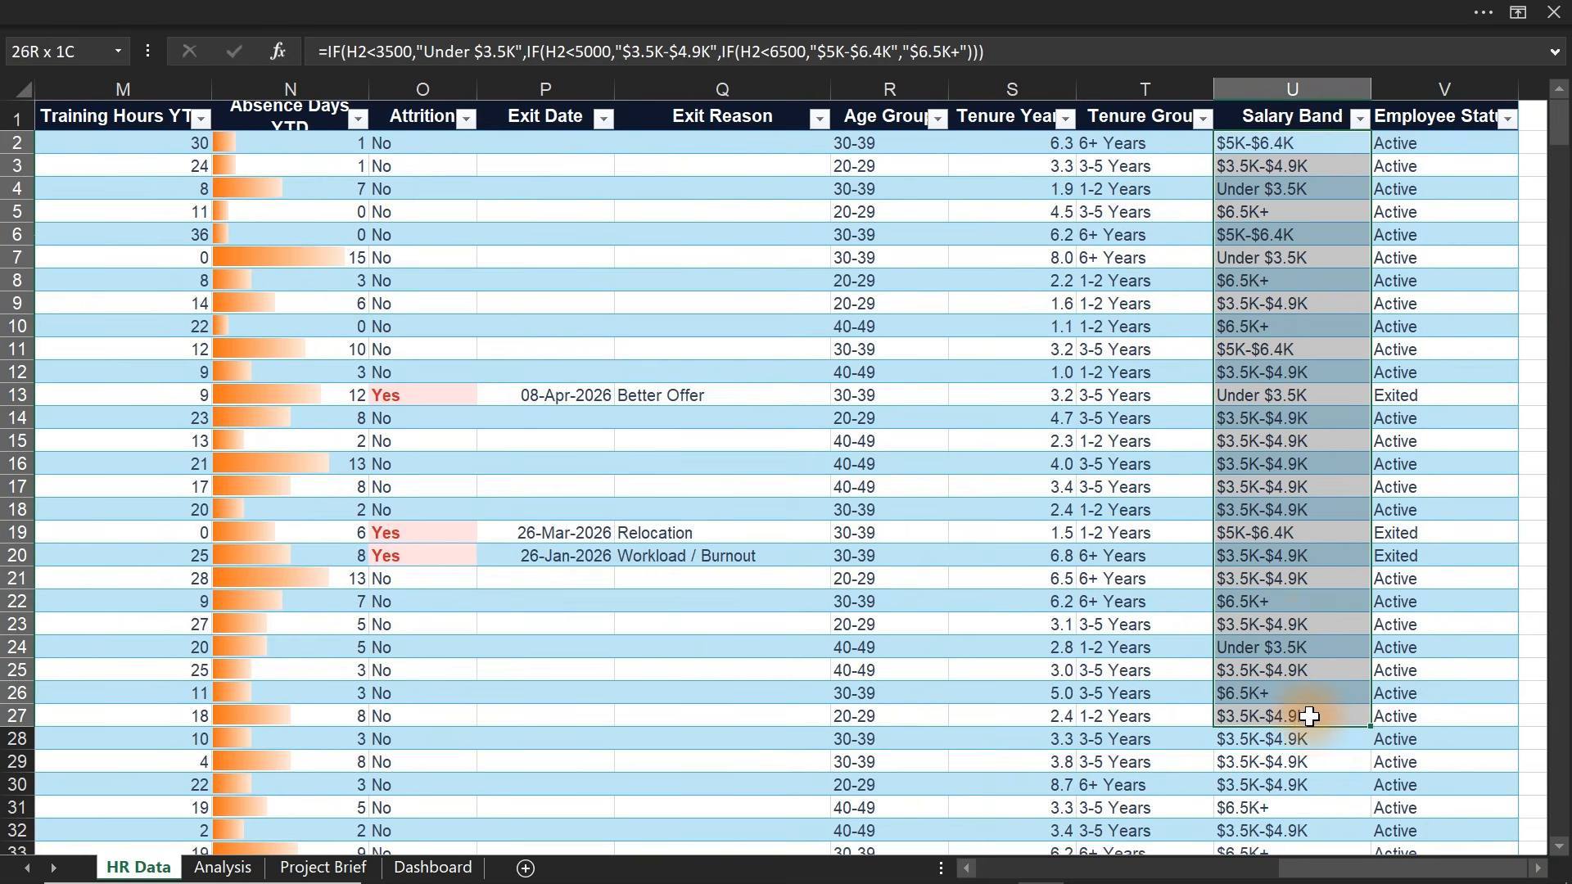
pyautogui.click(1358, 118)
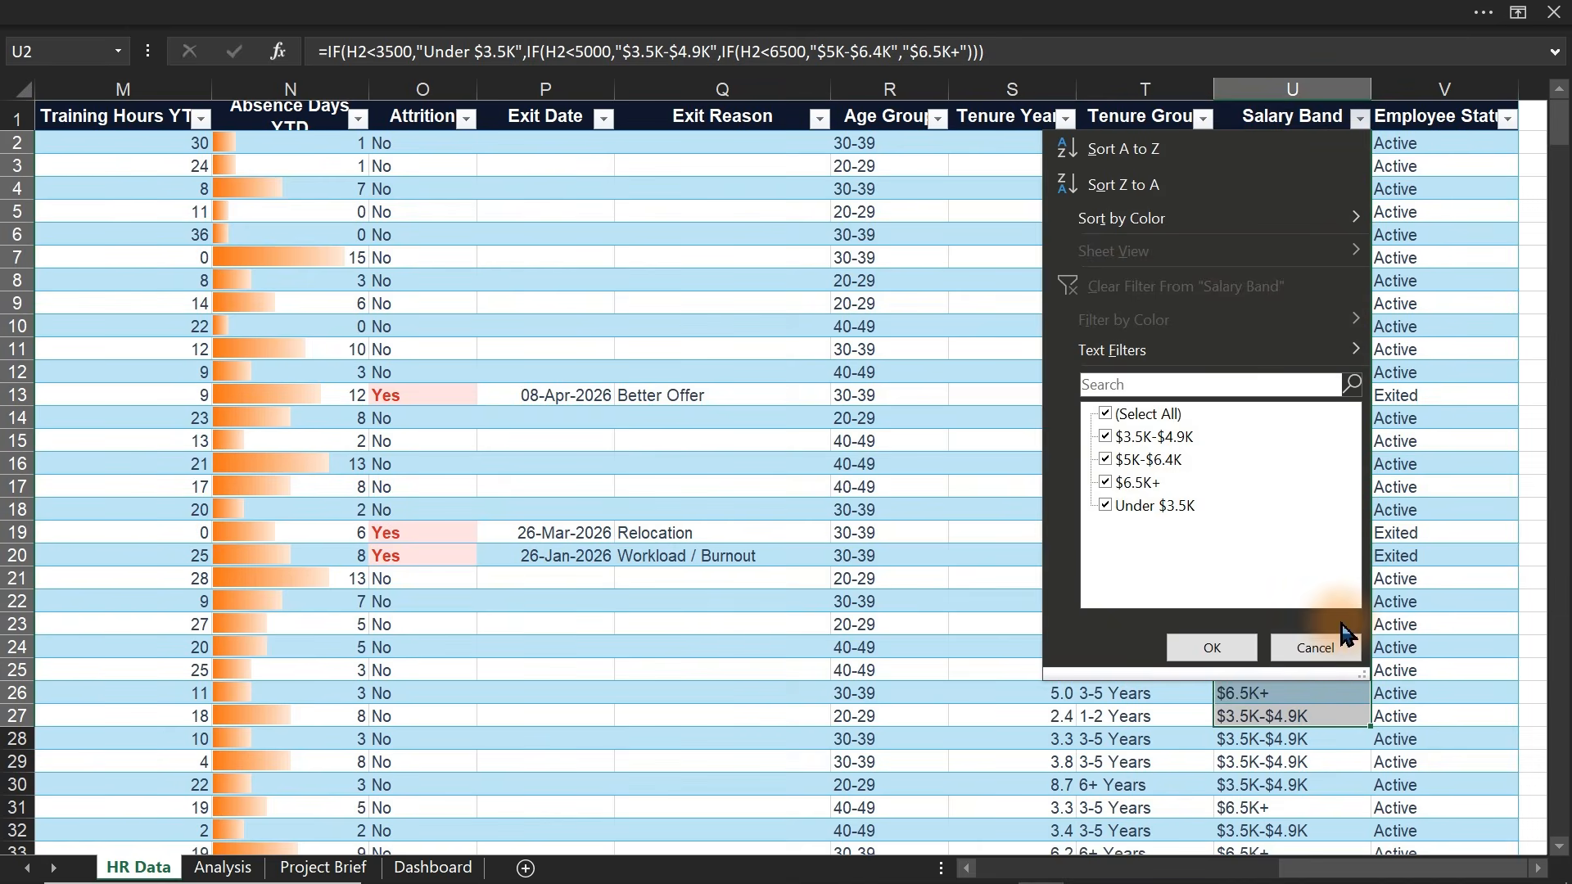
pyautogui.click(1316, 647)
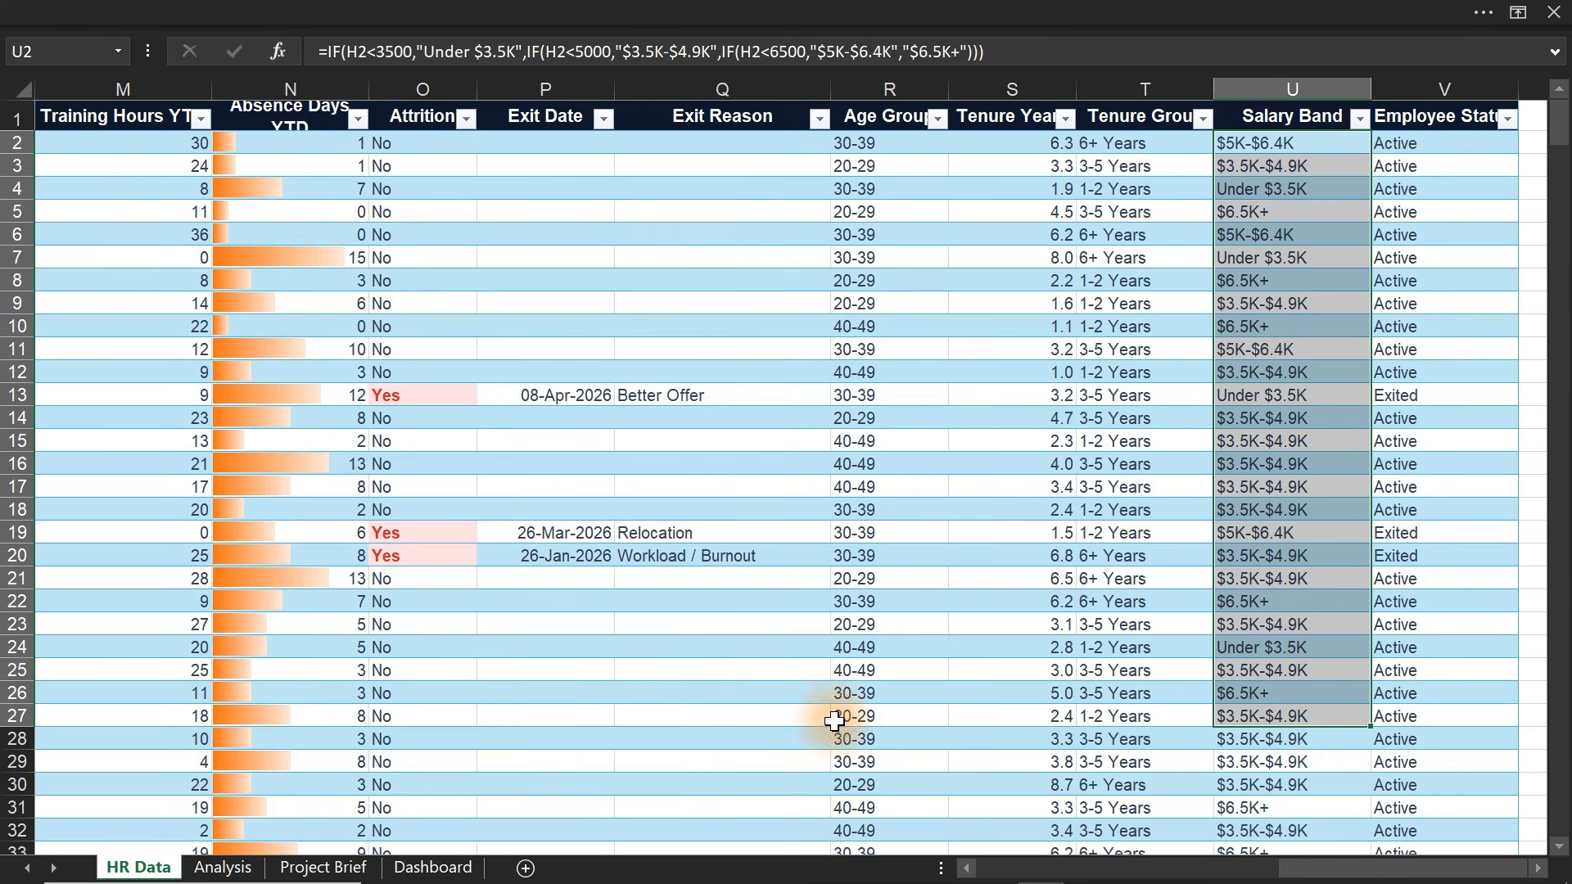
# - On the Analysis sheet, copy the department pivot table and attrition rate table in T5:W22 and paste them at AA5
pyautogui.click(245, 868)
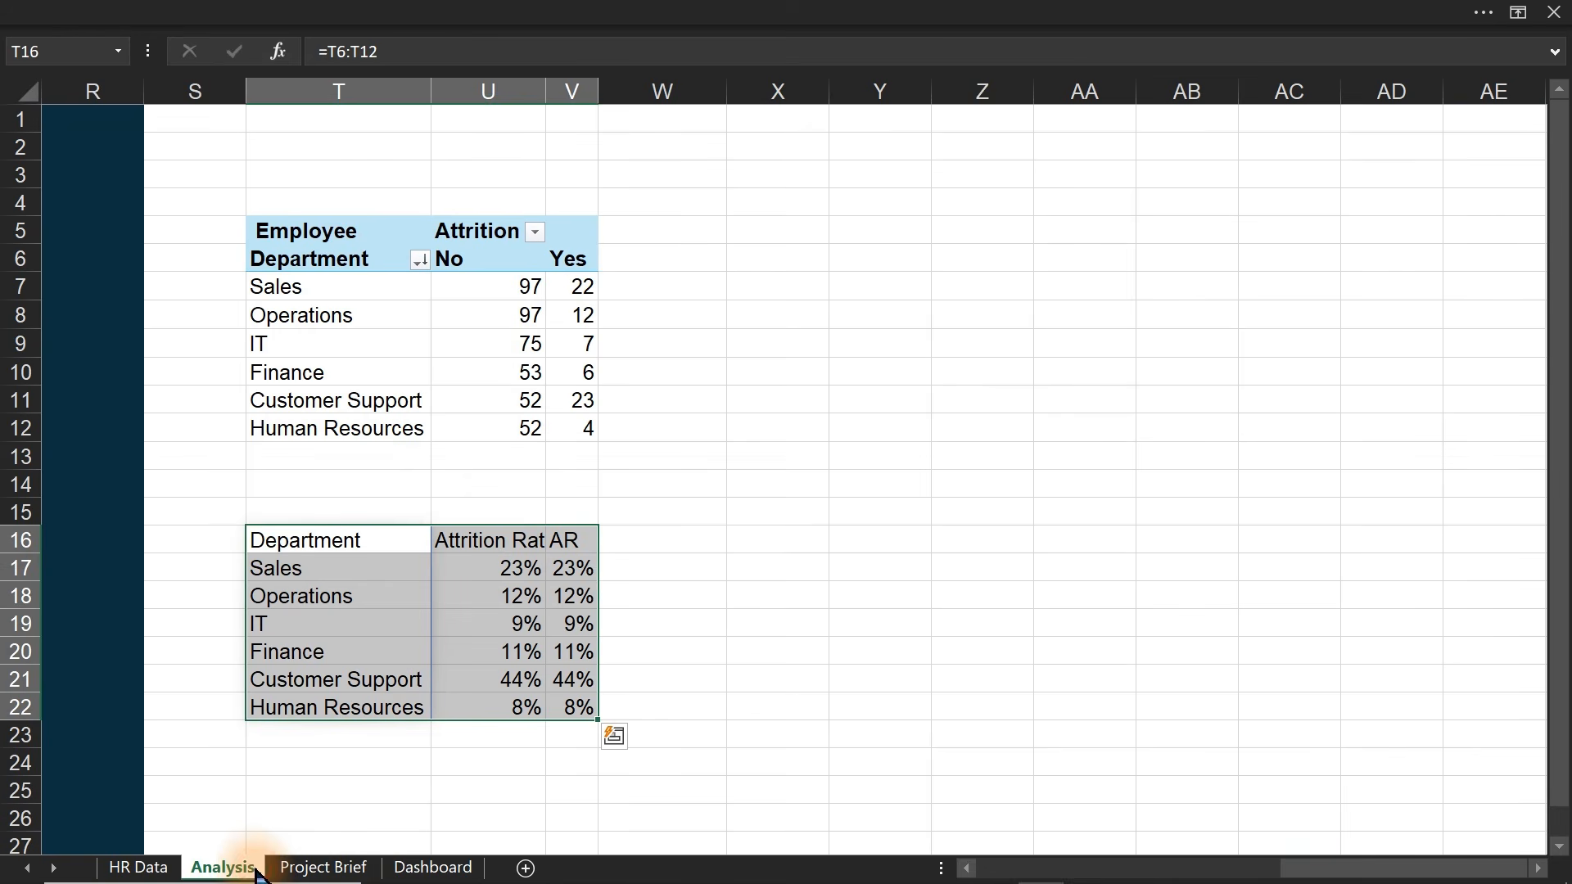
pyautogui.click(279, 230)
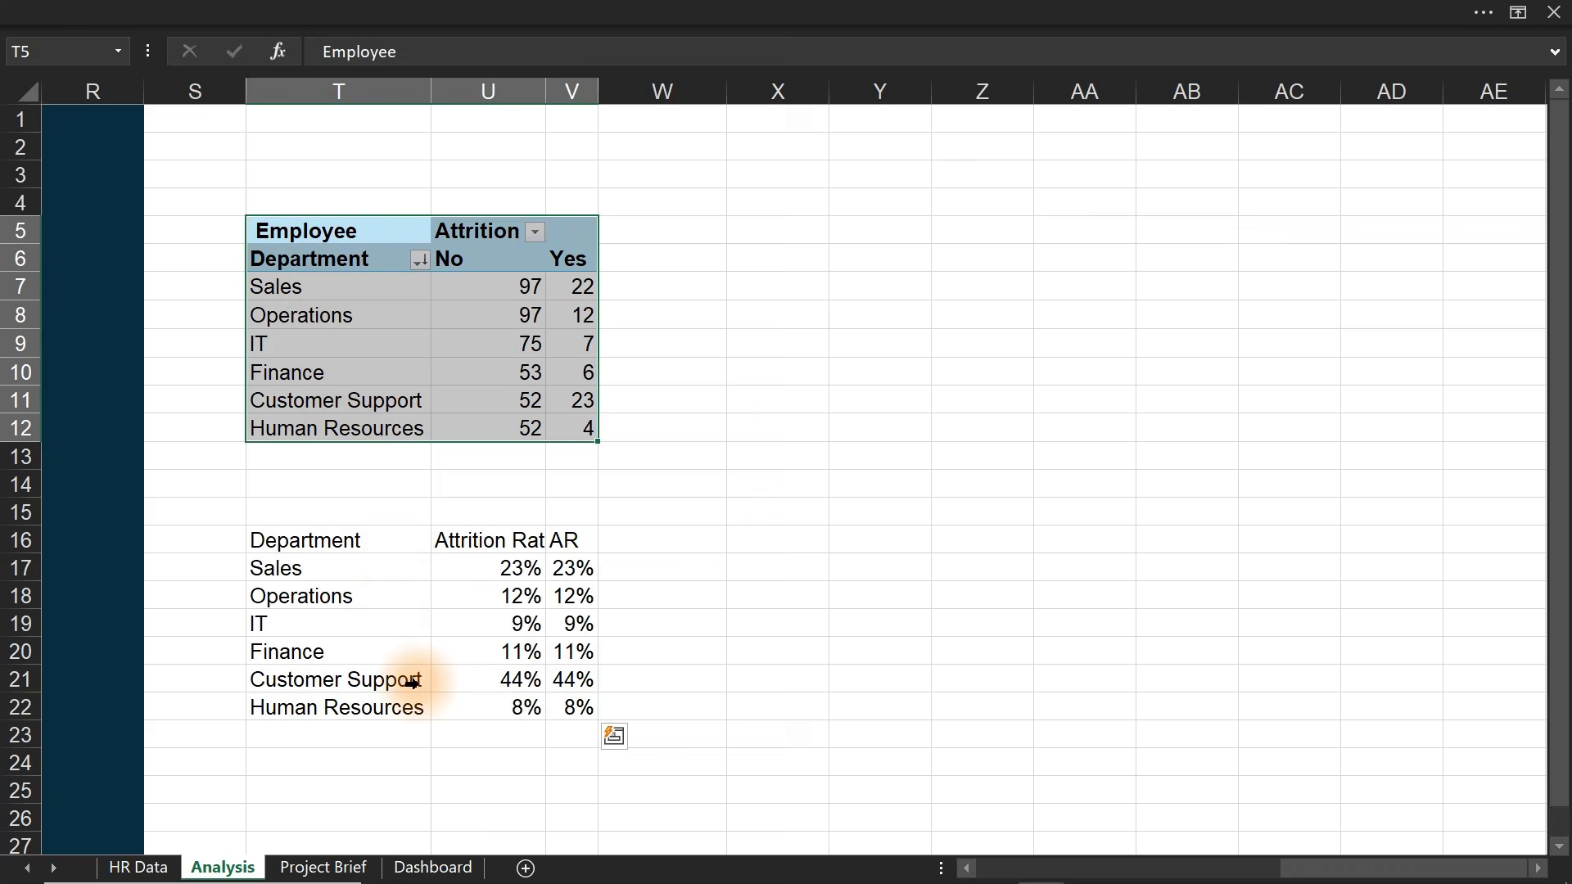
pyautogui.click(618, 340)
pyautogui.moveTo(614, 219); pyautogui.dragTo(262, 720)
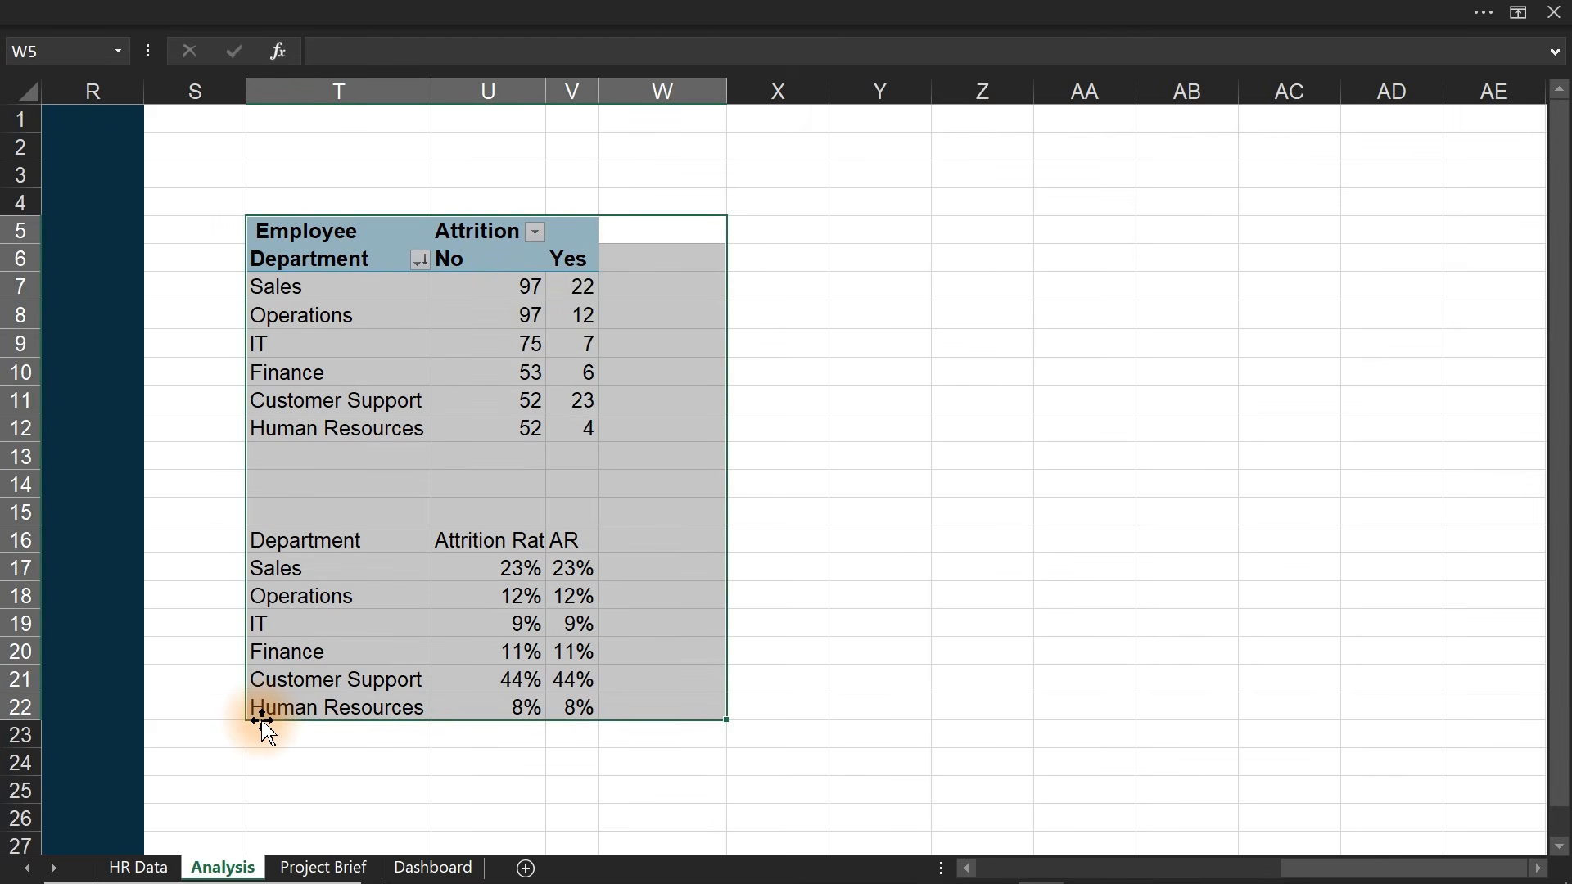
pyautogui.click(1087, 229)
pyautogui.hotkey('ctrl', 'v')
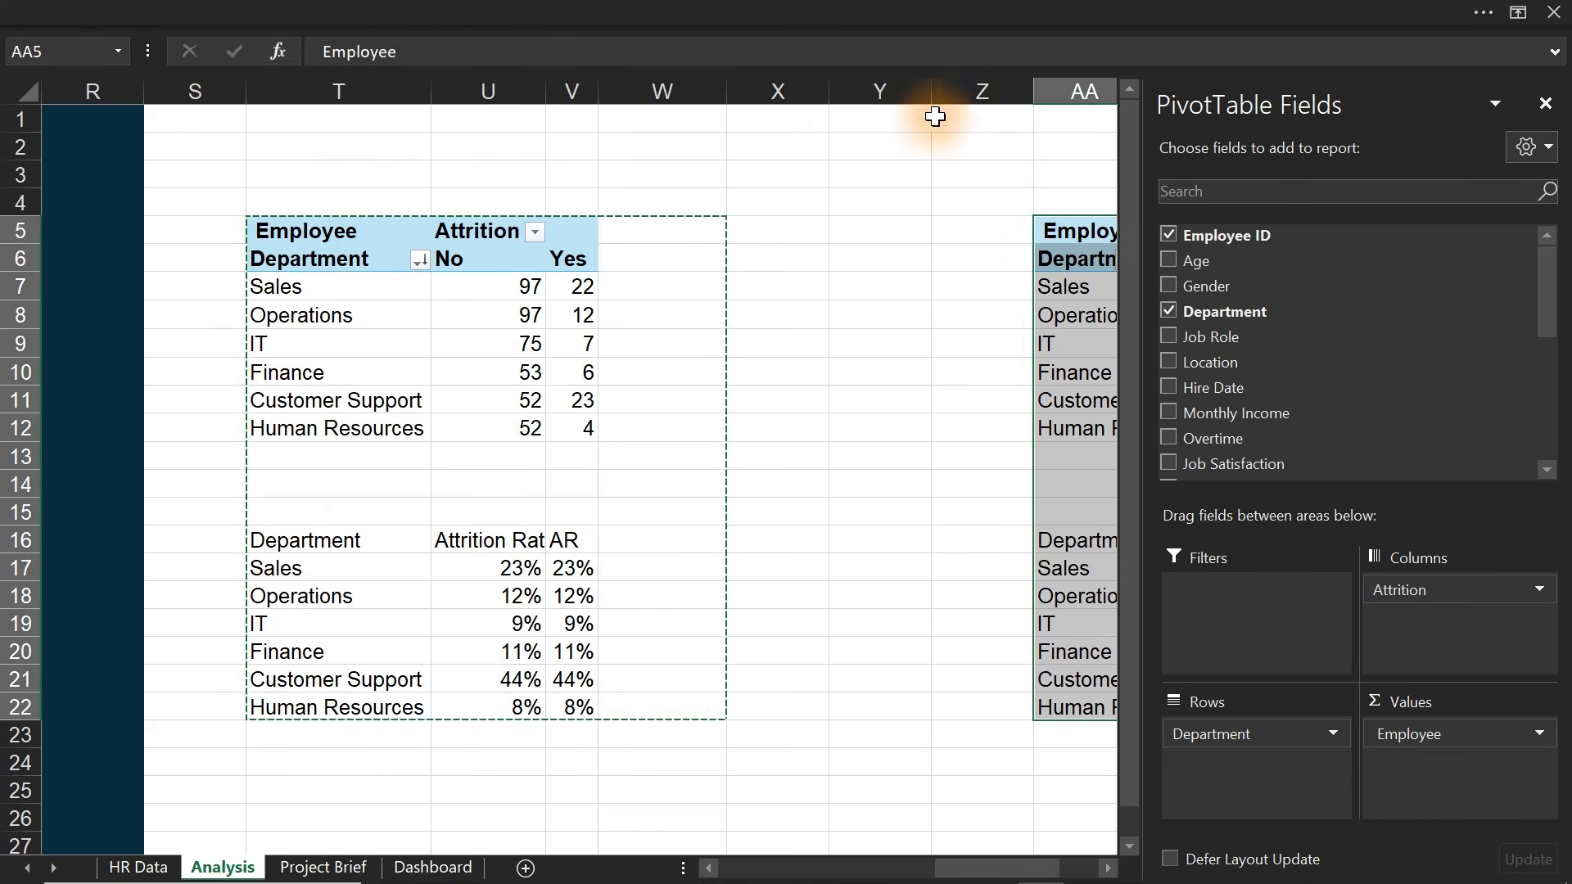
# - Fill column Y with dark blue as a divider and autofit the width of column AA
pyautogui.click(879, 91)
pyautogui.click(539, 10)
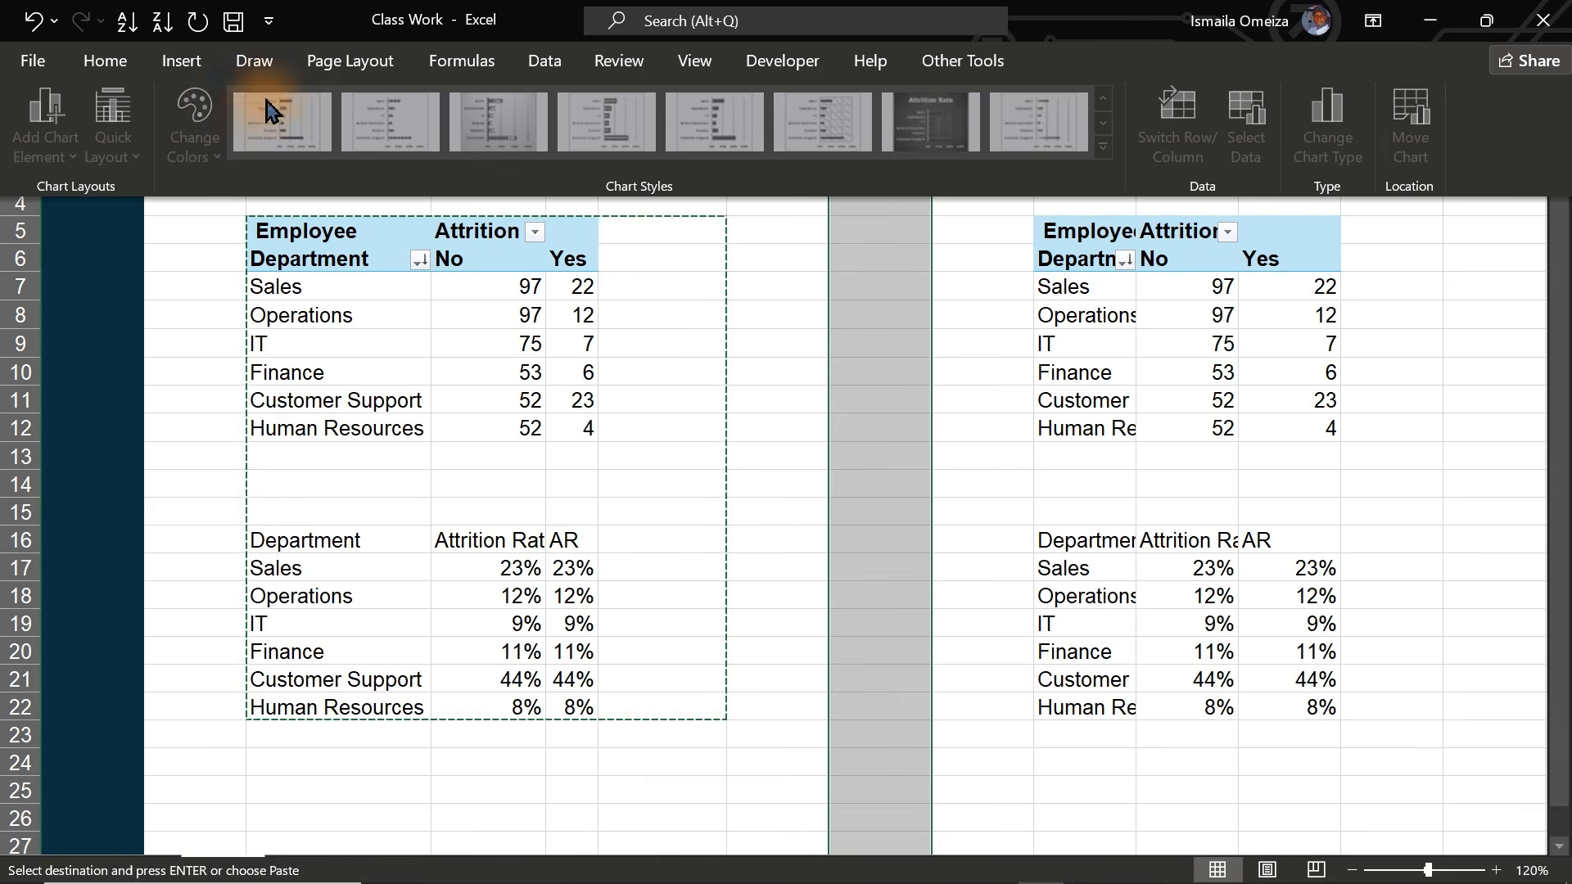
pyautogui.click(115, 65)
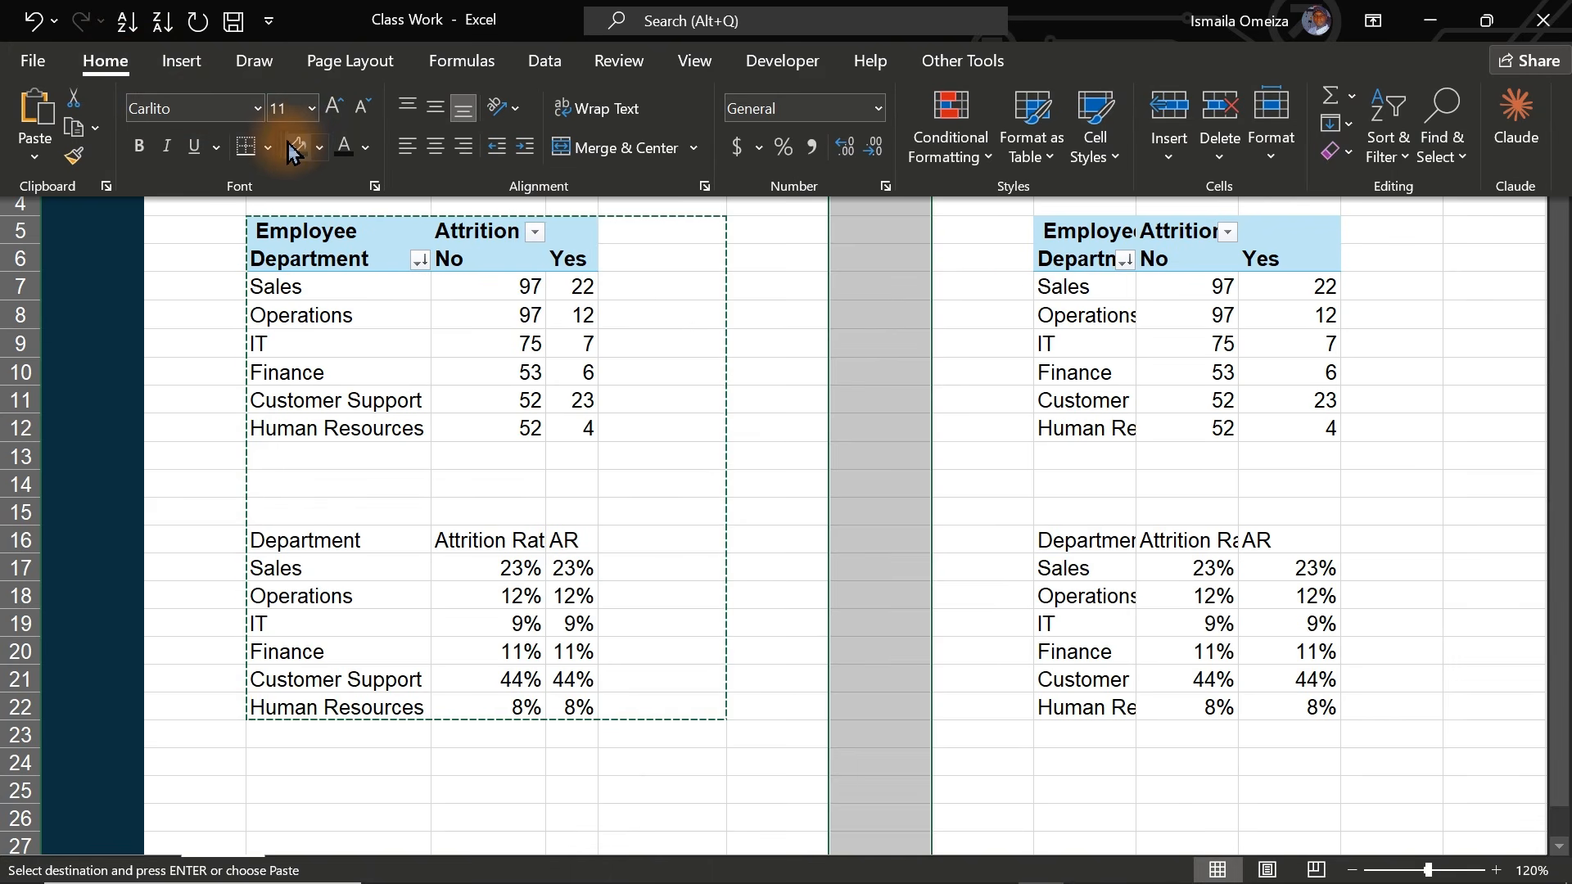
pyautogui.click(297, 152)
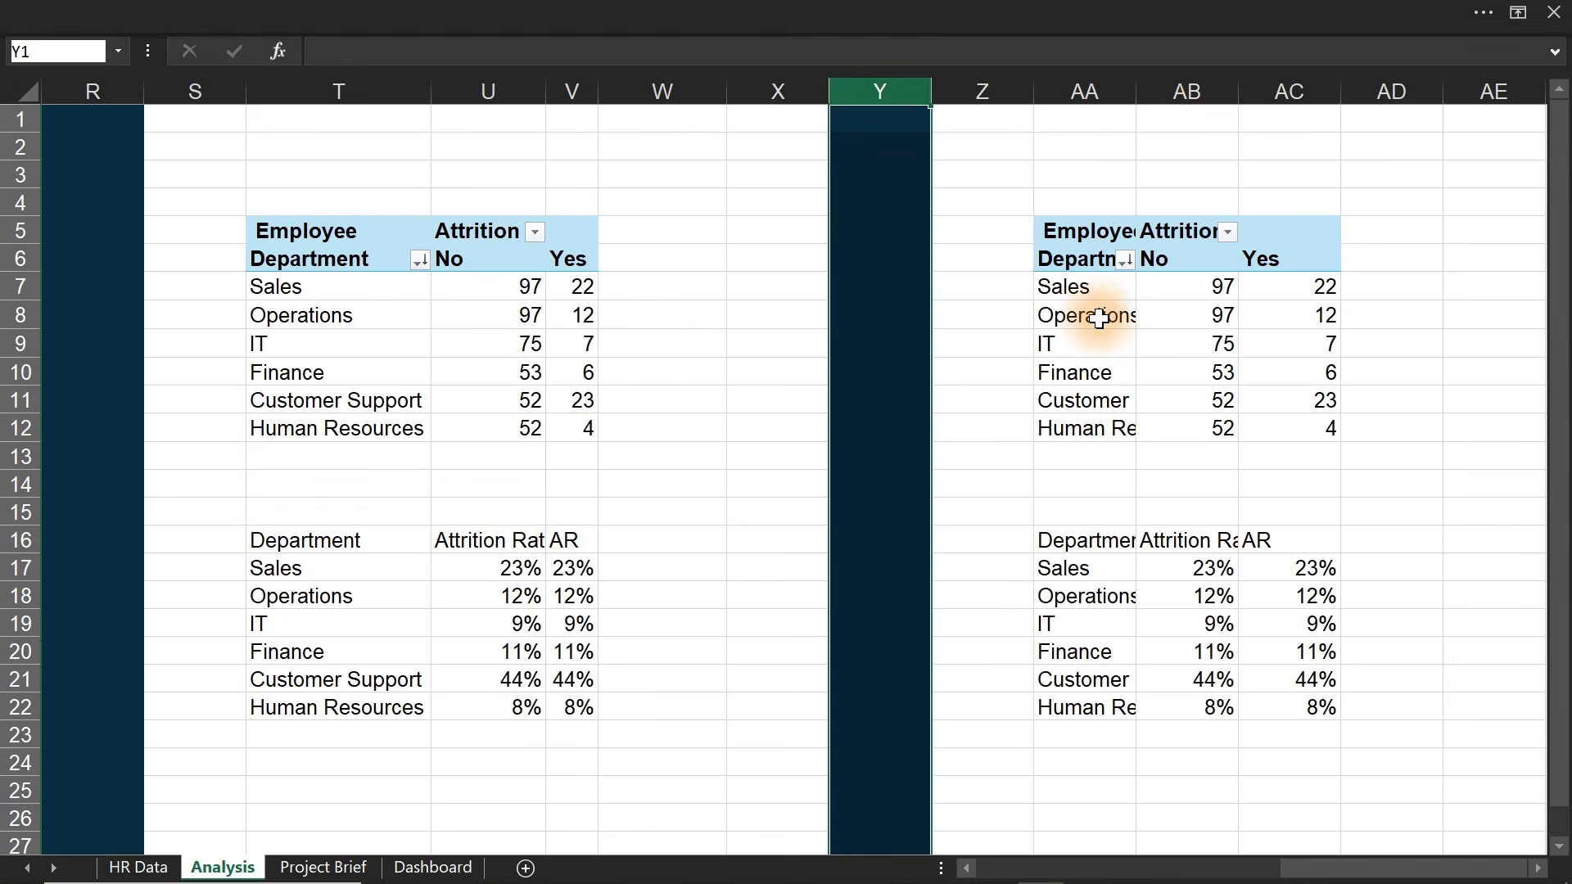
pyautogui.doubleClick(1140, 99)
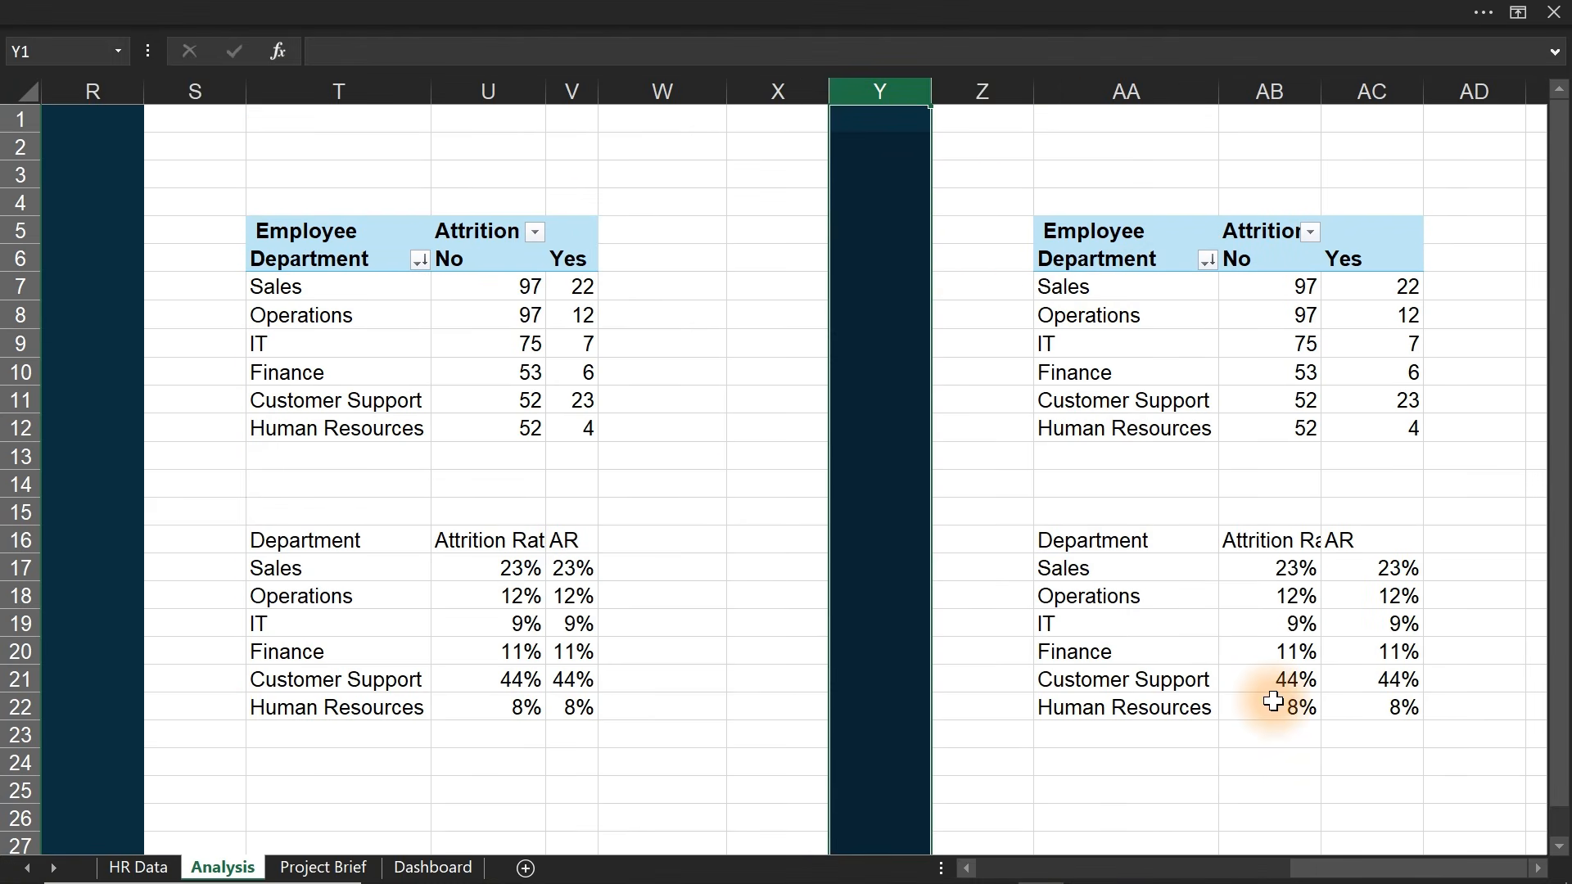
# - Remove the Department field from the rows of the copied pivot table at AA5
pyautogui.click(1541, 873)
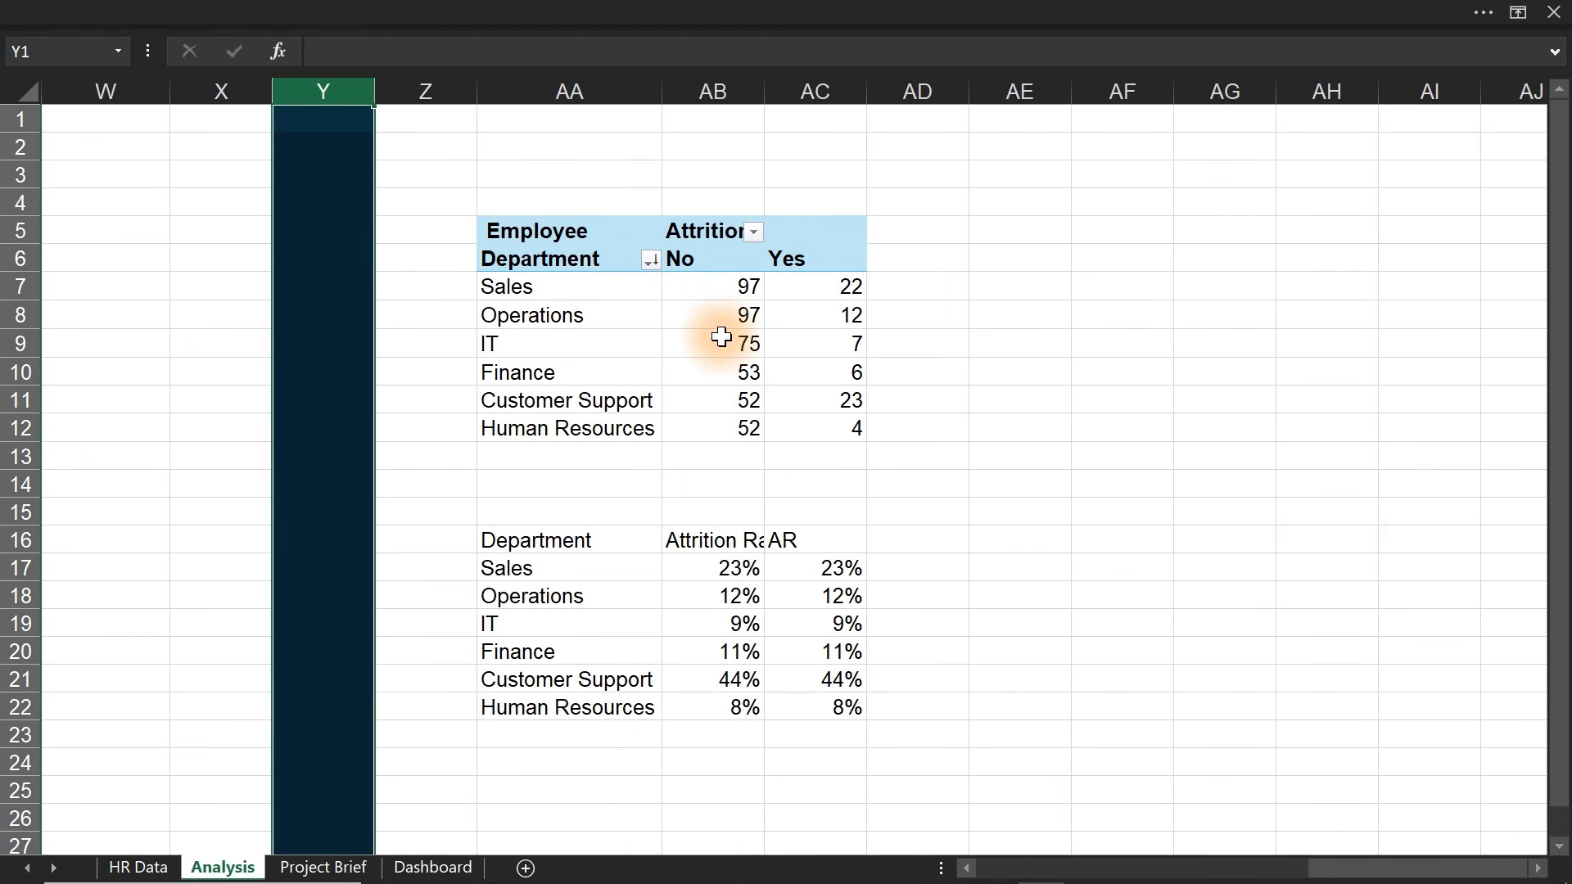
pyautogui.moveTo(721, 337)
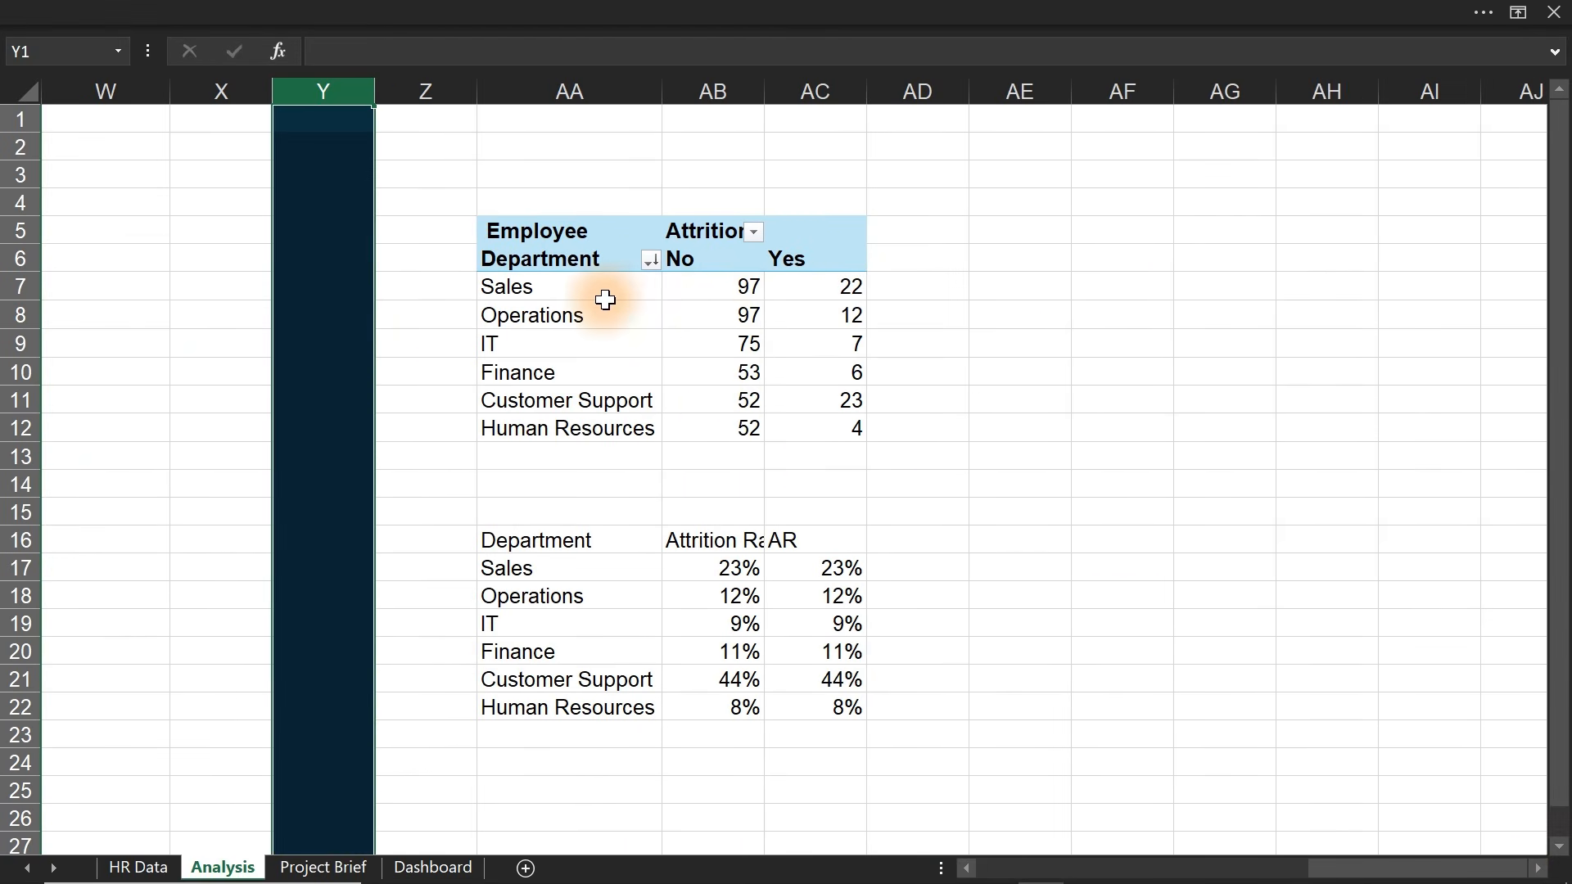
pyautogui.moveTo(603, 296); pyautogui.dragTo(605, 312)
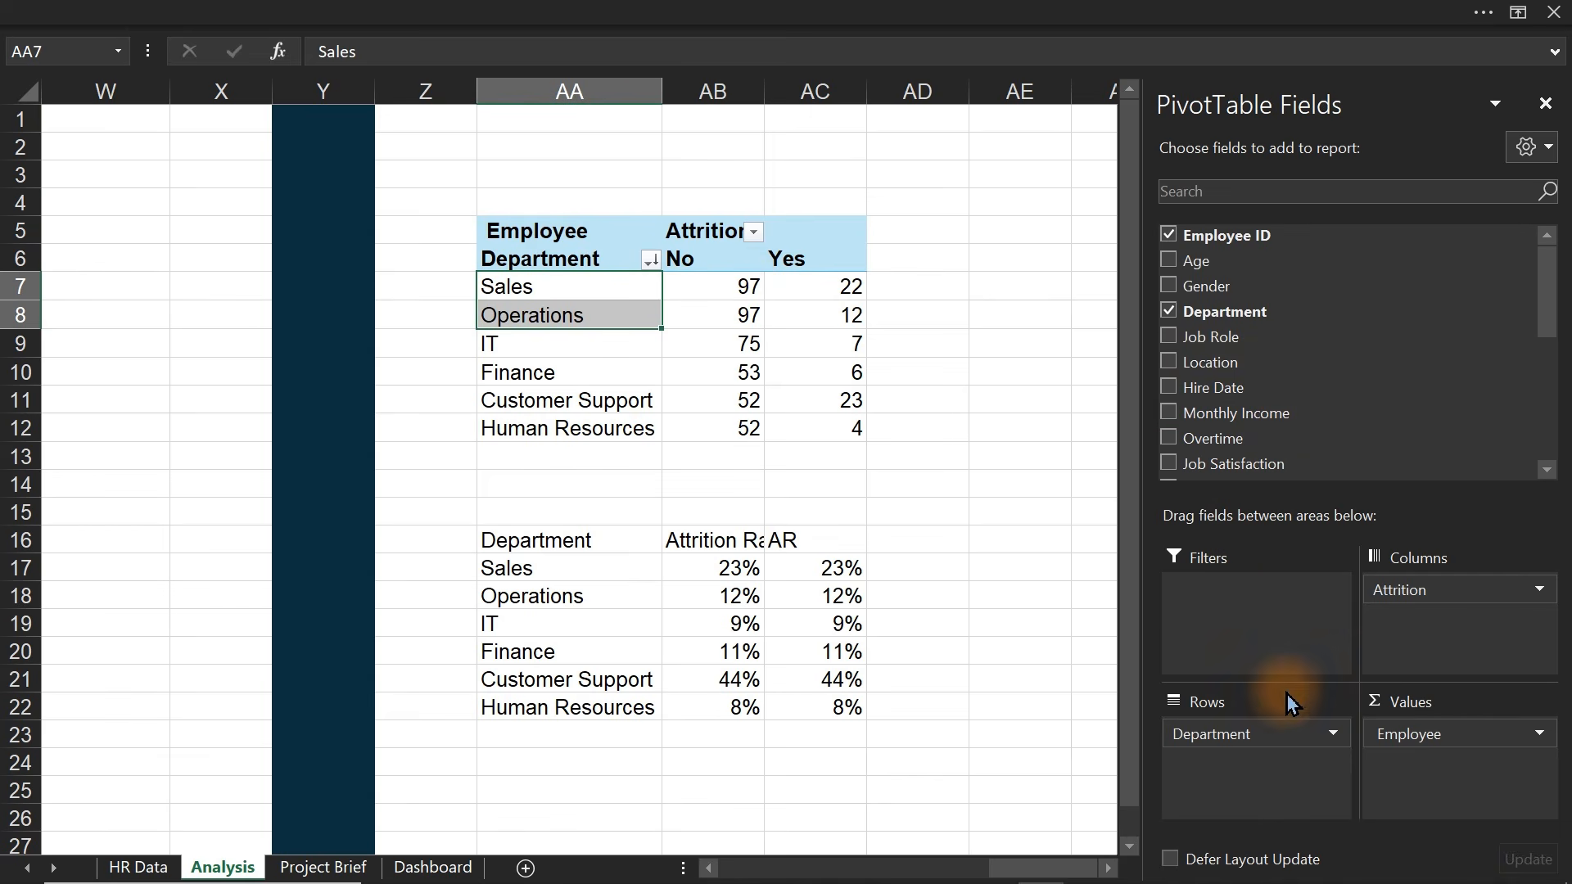
pyautogui.moveTo(1256, 735); pyautogui.dragTo(990, 652)
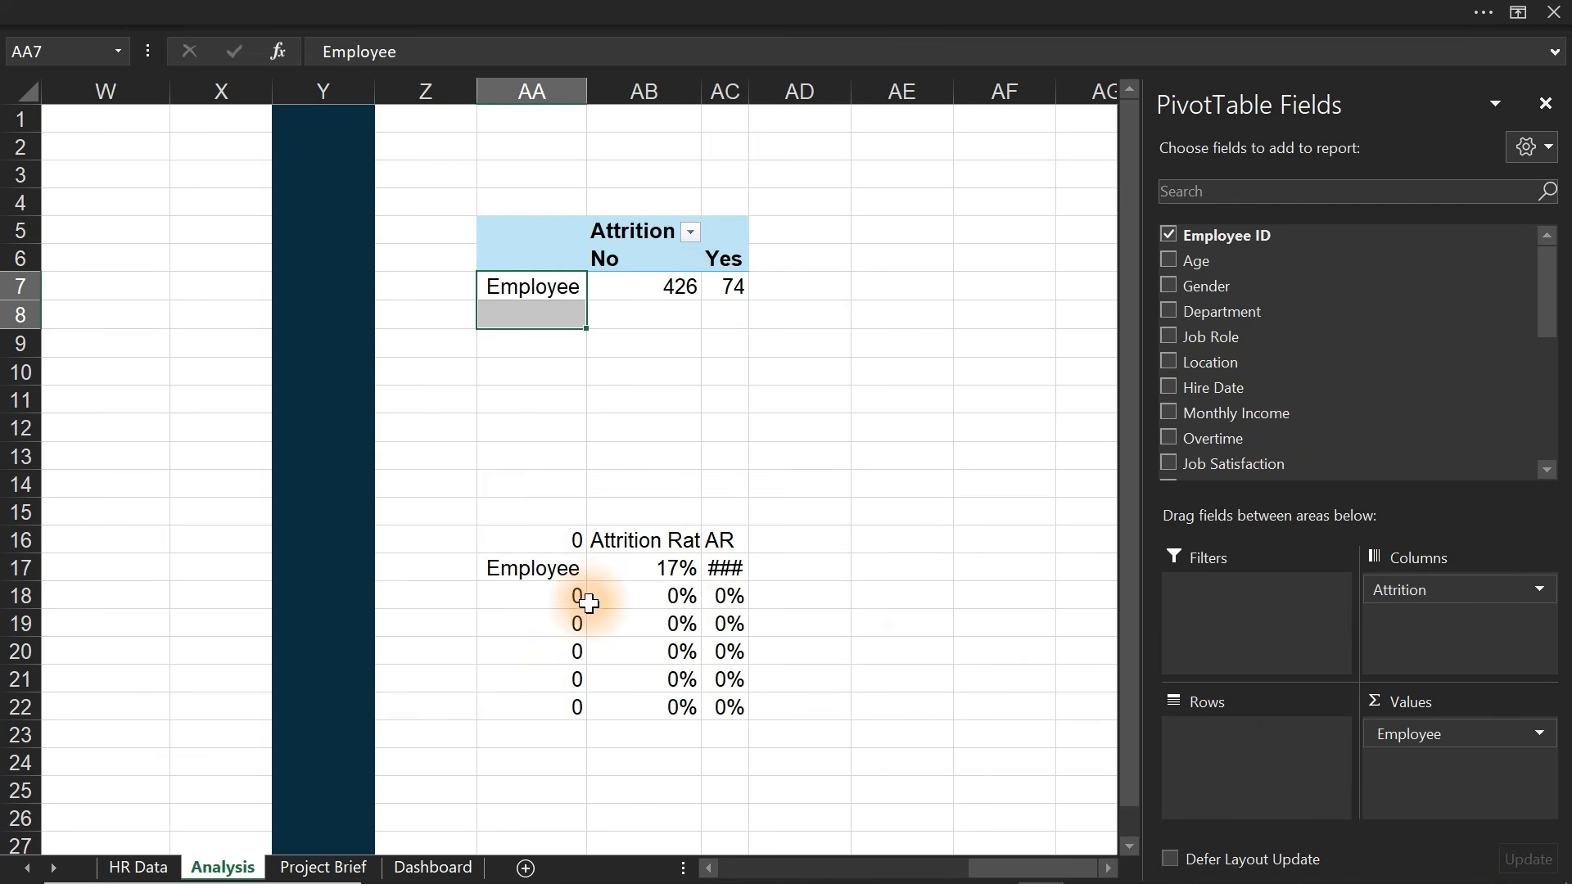
# - Replace the IFERROR formula in AB21 with the plain division =AC11/AB11
pyautogui.click(677, 679)
pyautogui.doubleClick(677, 679)
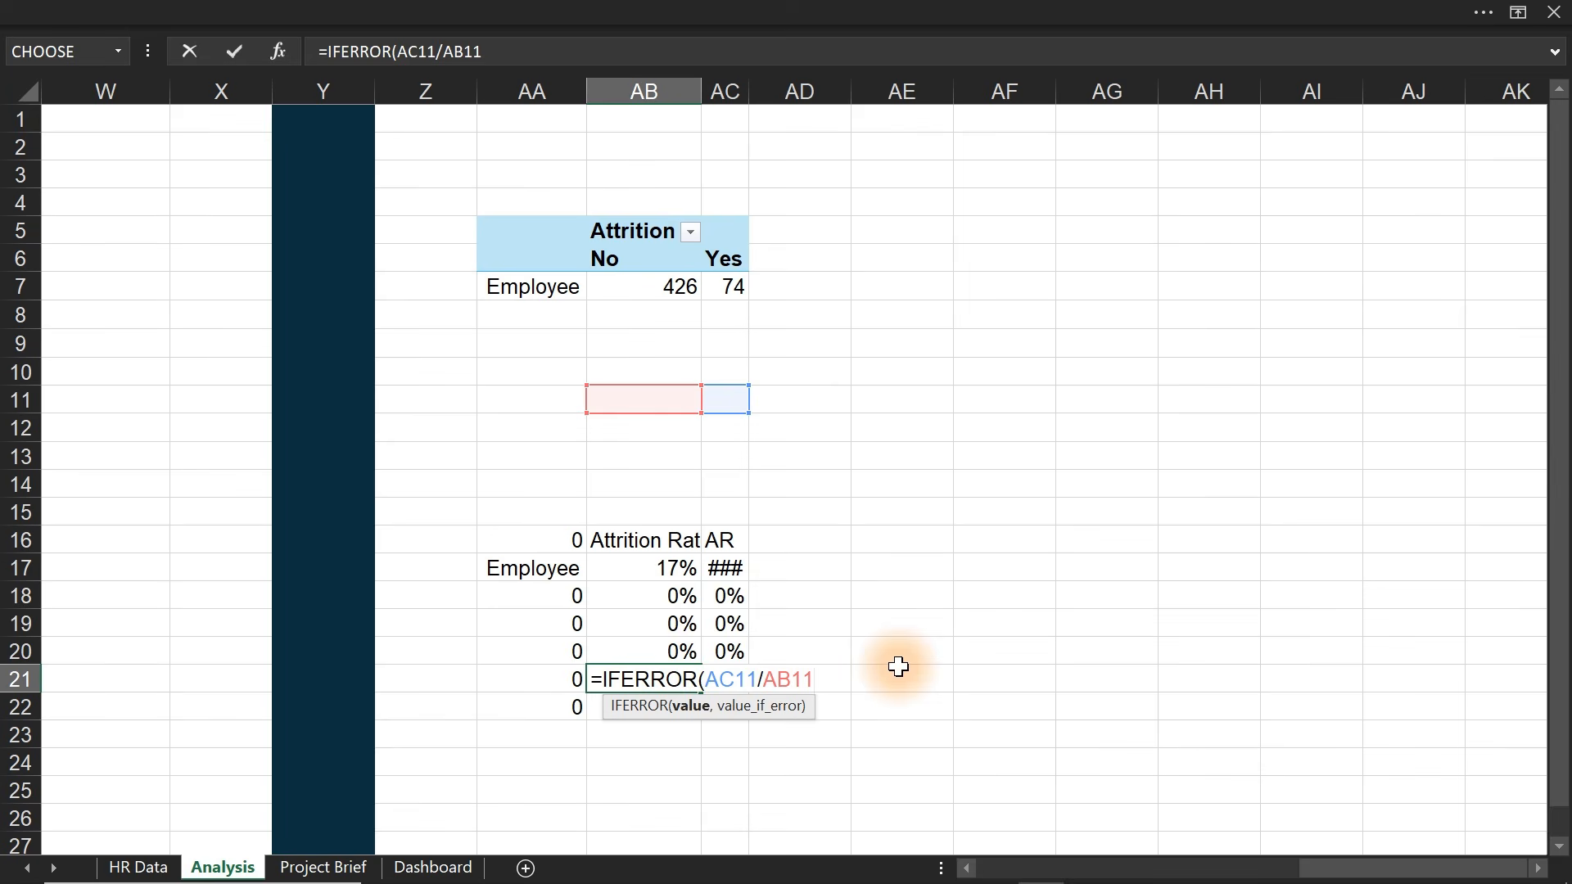
pyautogui.moveTo(707, 680); pyautogui.dragTo(595, 665)
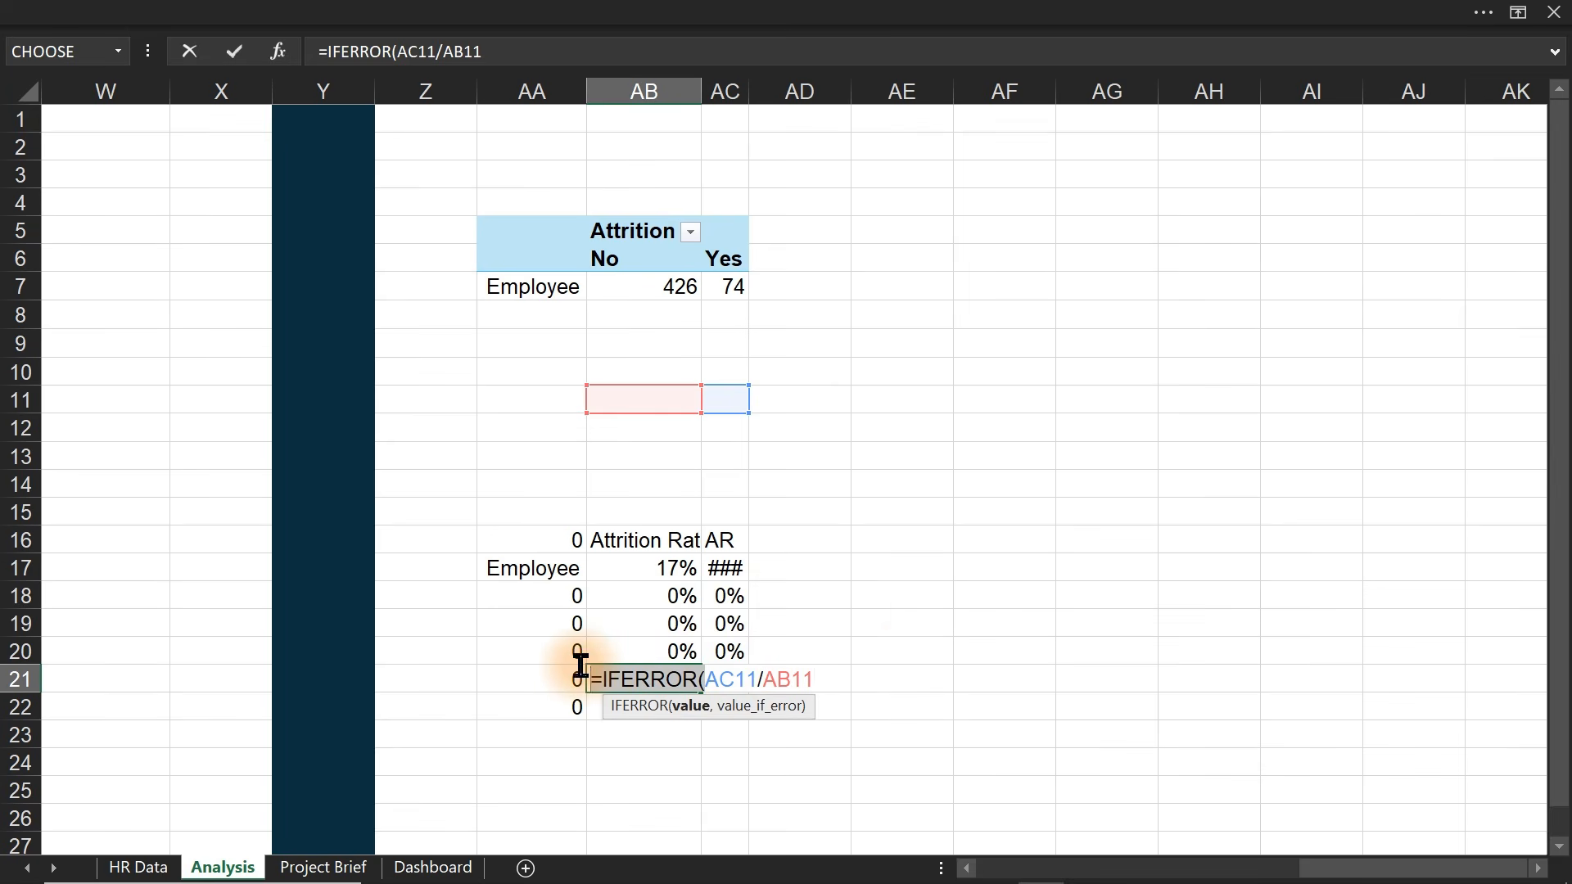
pyautogui.press('BackSpace')
pyautogui.write('=')
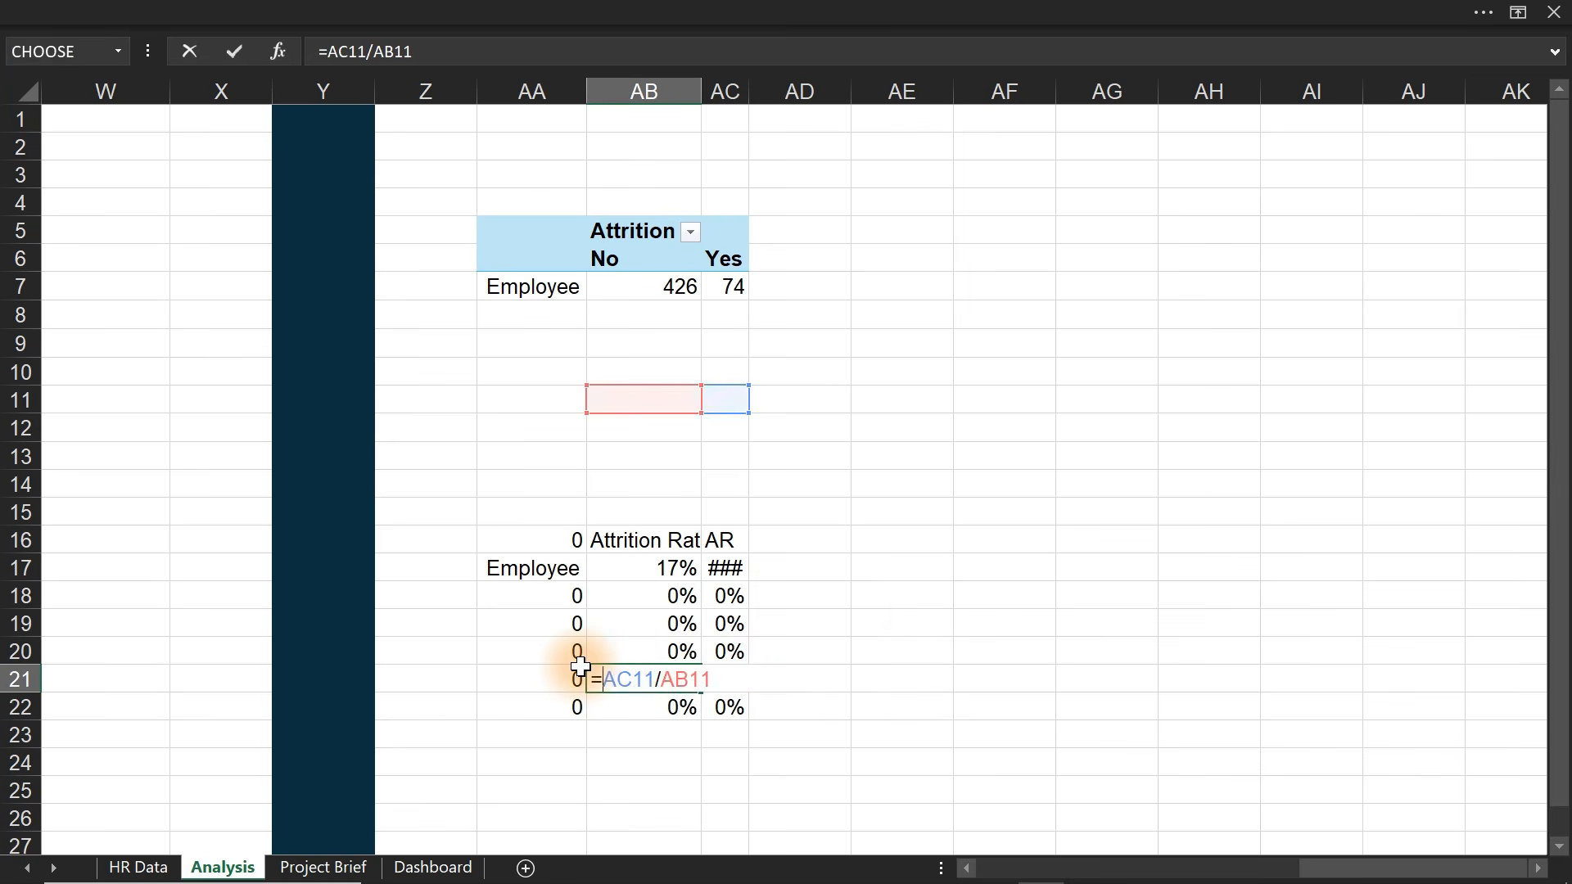
pyautogui.press('Return')
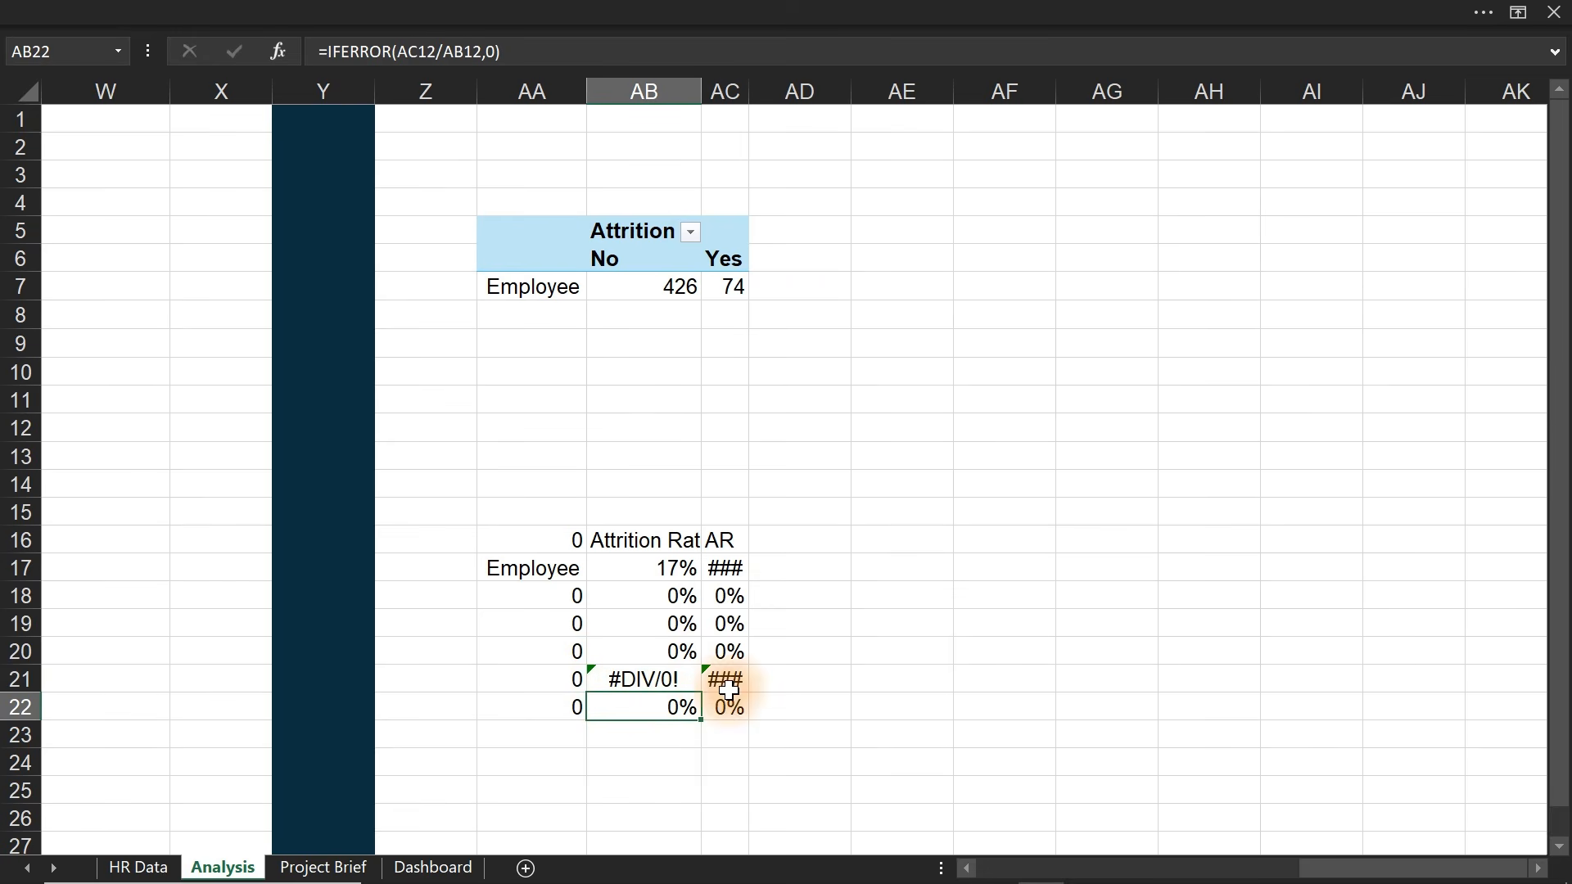
pyautogui.click(659, 620)
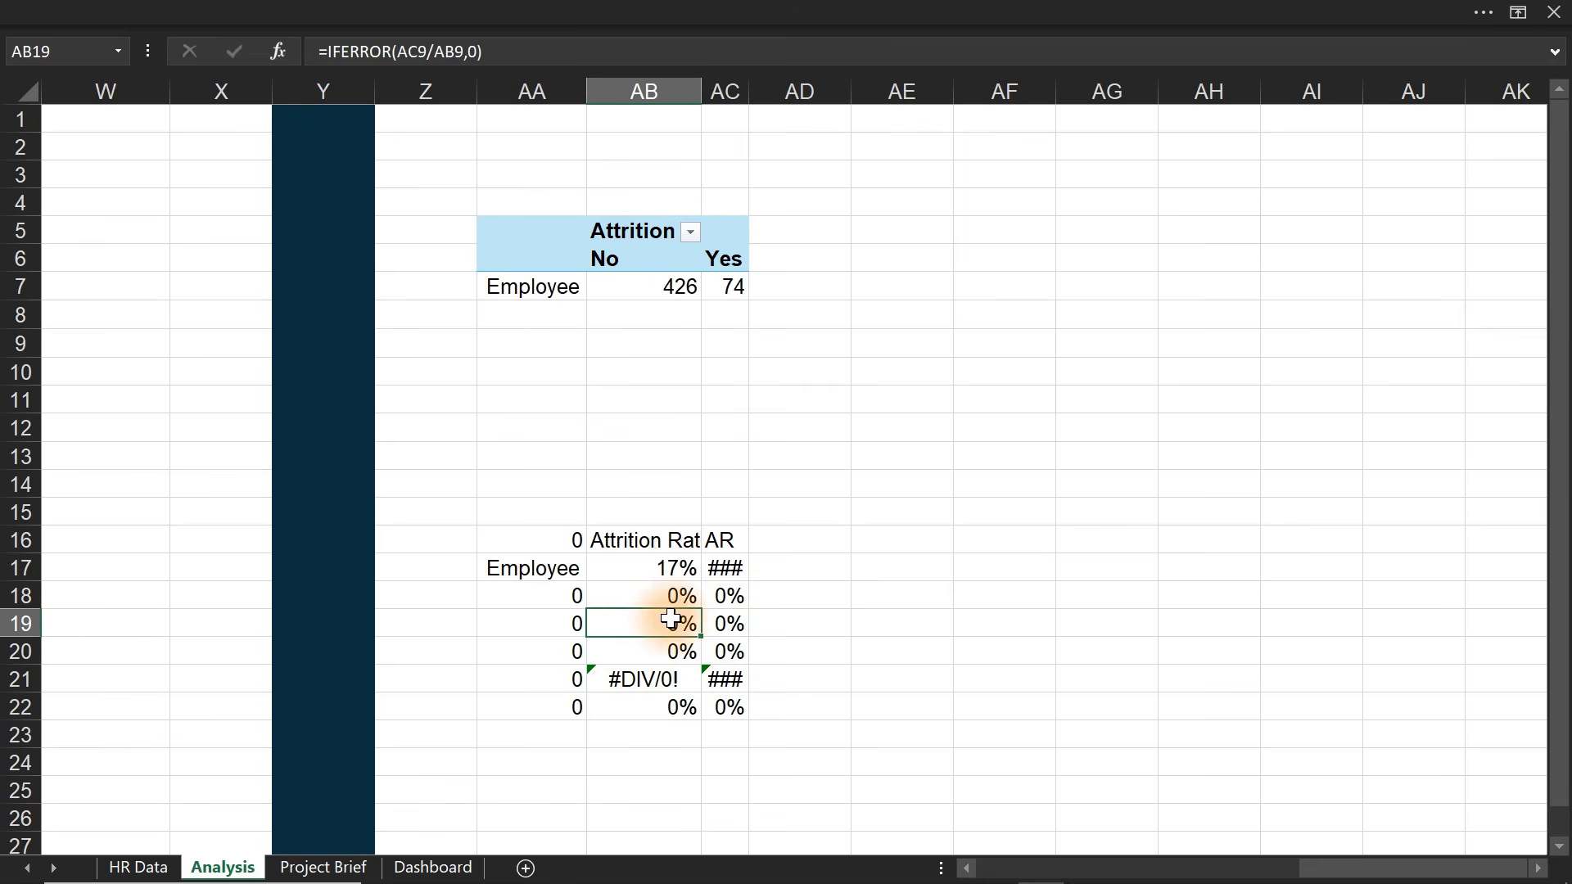
# - Add the Salary Band field to the rows of the pivot table at AA5
pyautogui.click(605, 288)
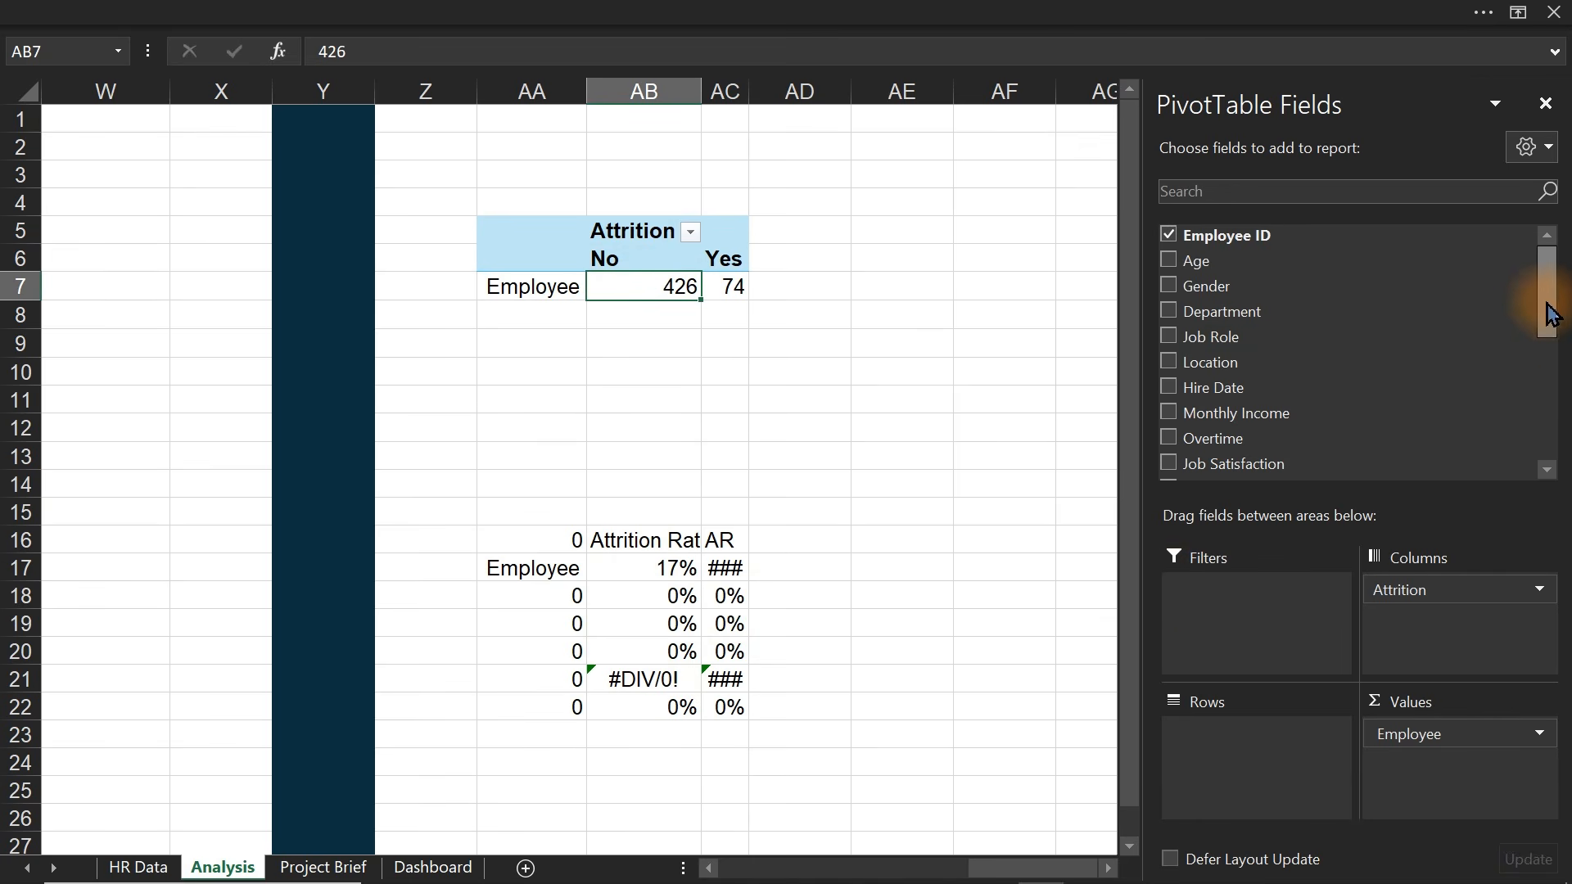
pyautogui.moveTo(1551, 315); pyautogui.dragTo(1554, 439)
pyautogui.click(1168, 409)
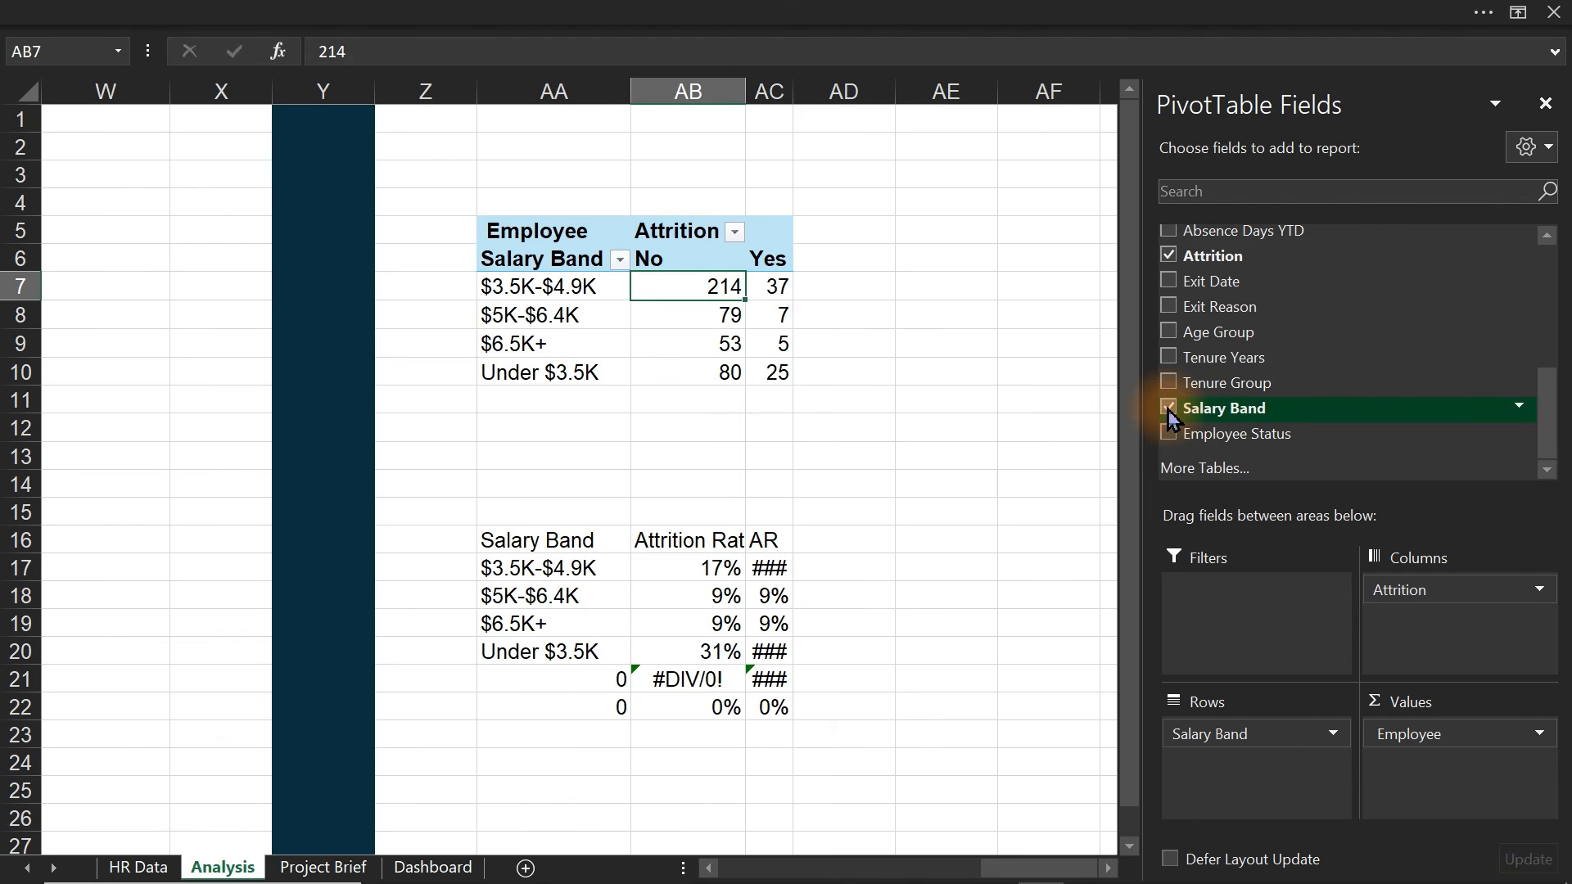
# - Clear the surplus rate formulas in AB21:AC22 and set the label formula in AA16 to =AA6:AA10
pyautogui.moveTo(593, 684); pyautogui.dragTo(790, 720)
pyautogui.press('Delete')
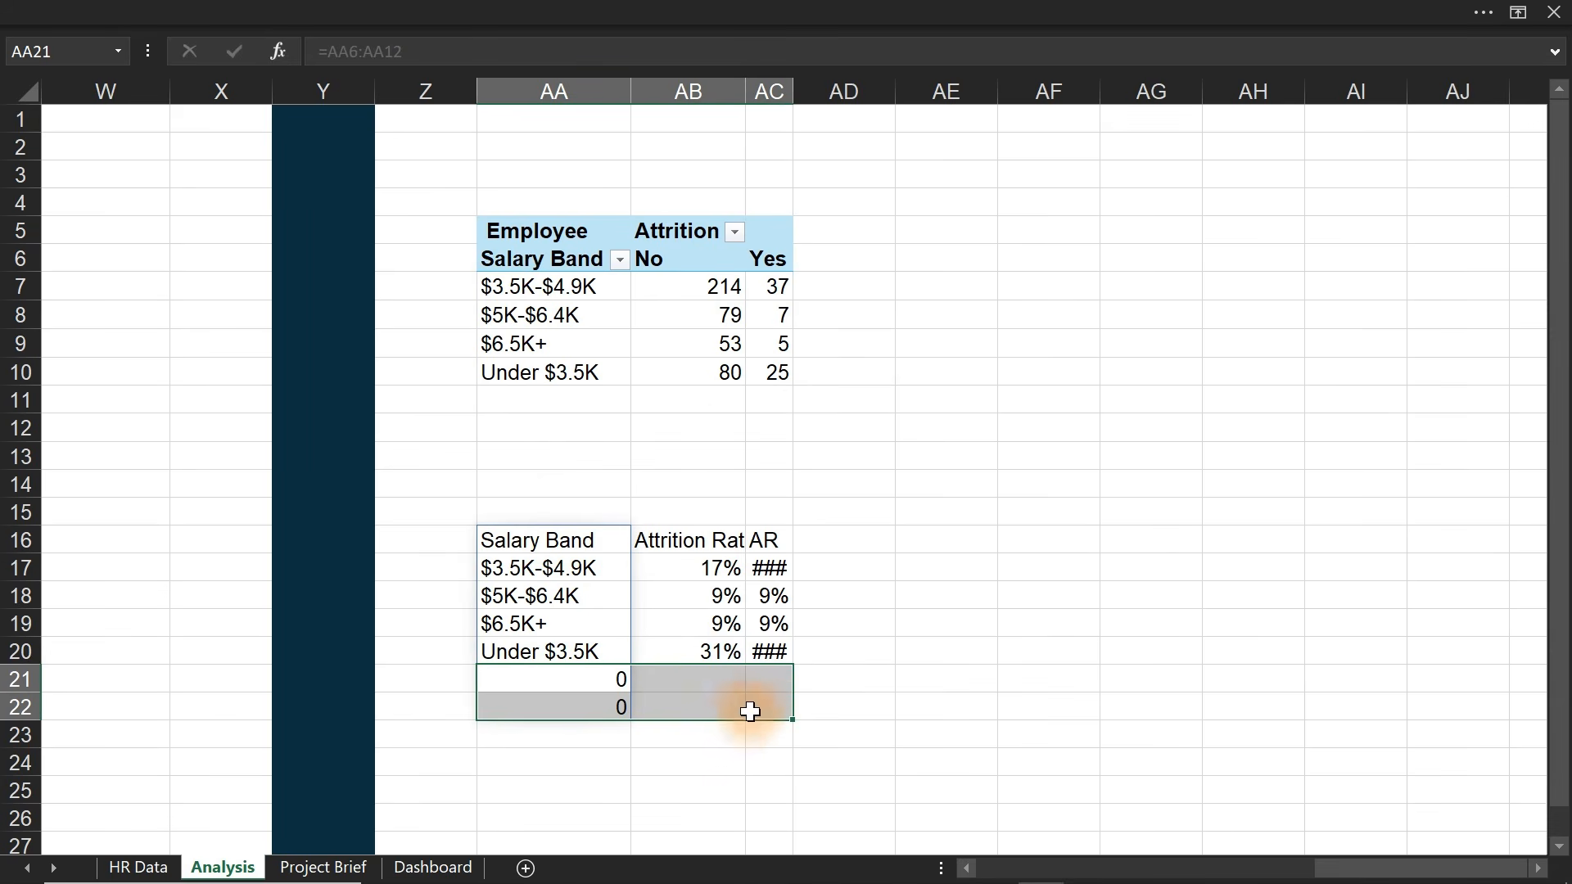
pyautogui.click(562, 677)
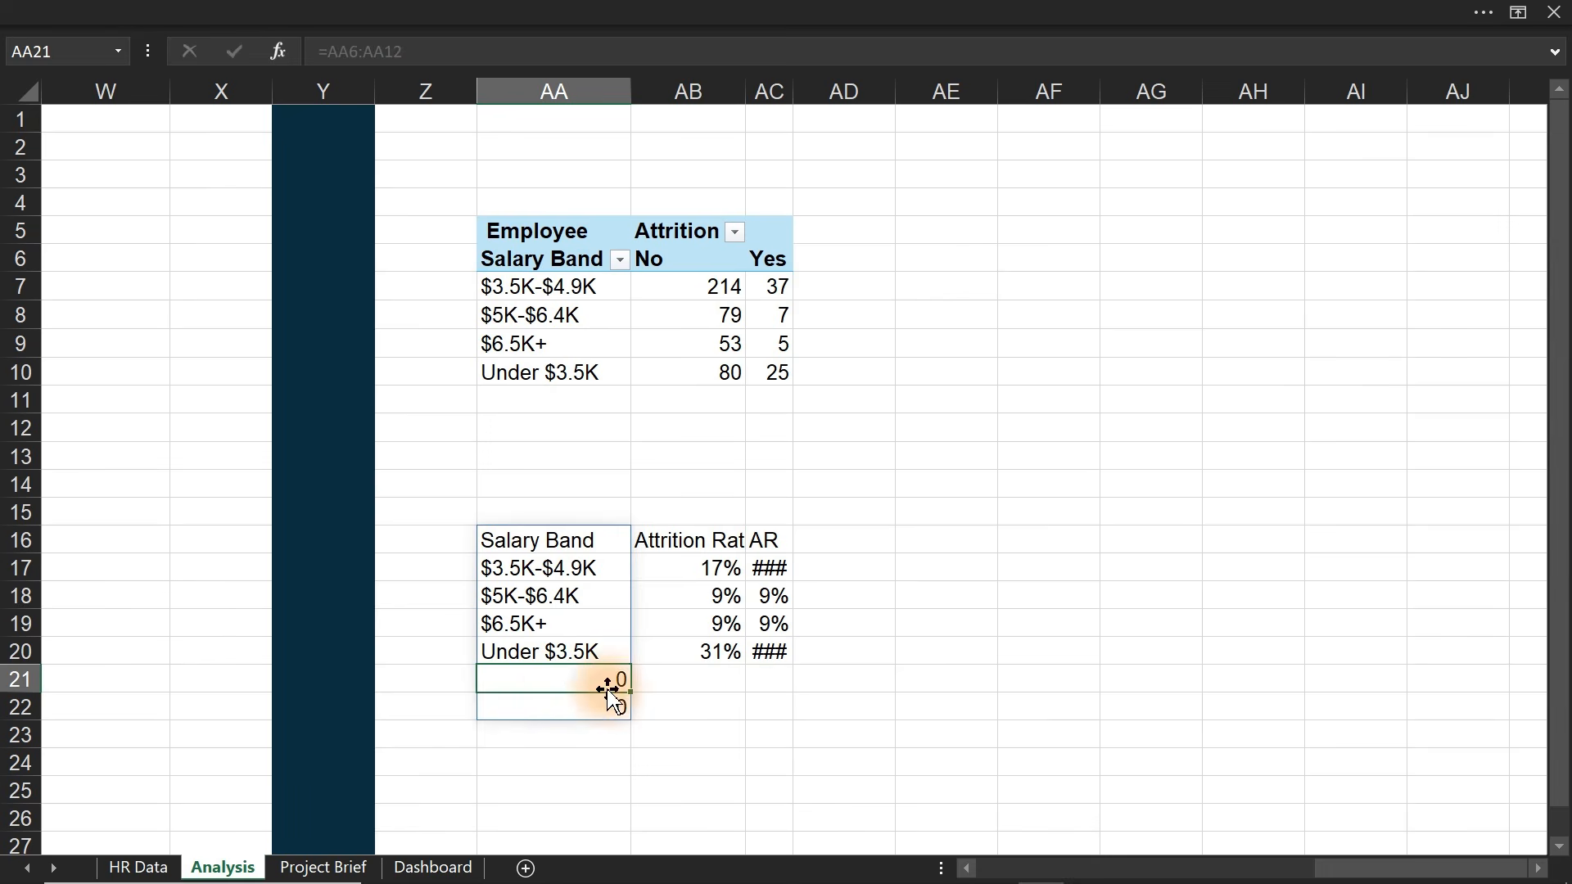
pyautogui.click(544, 542)
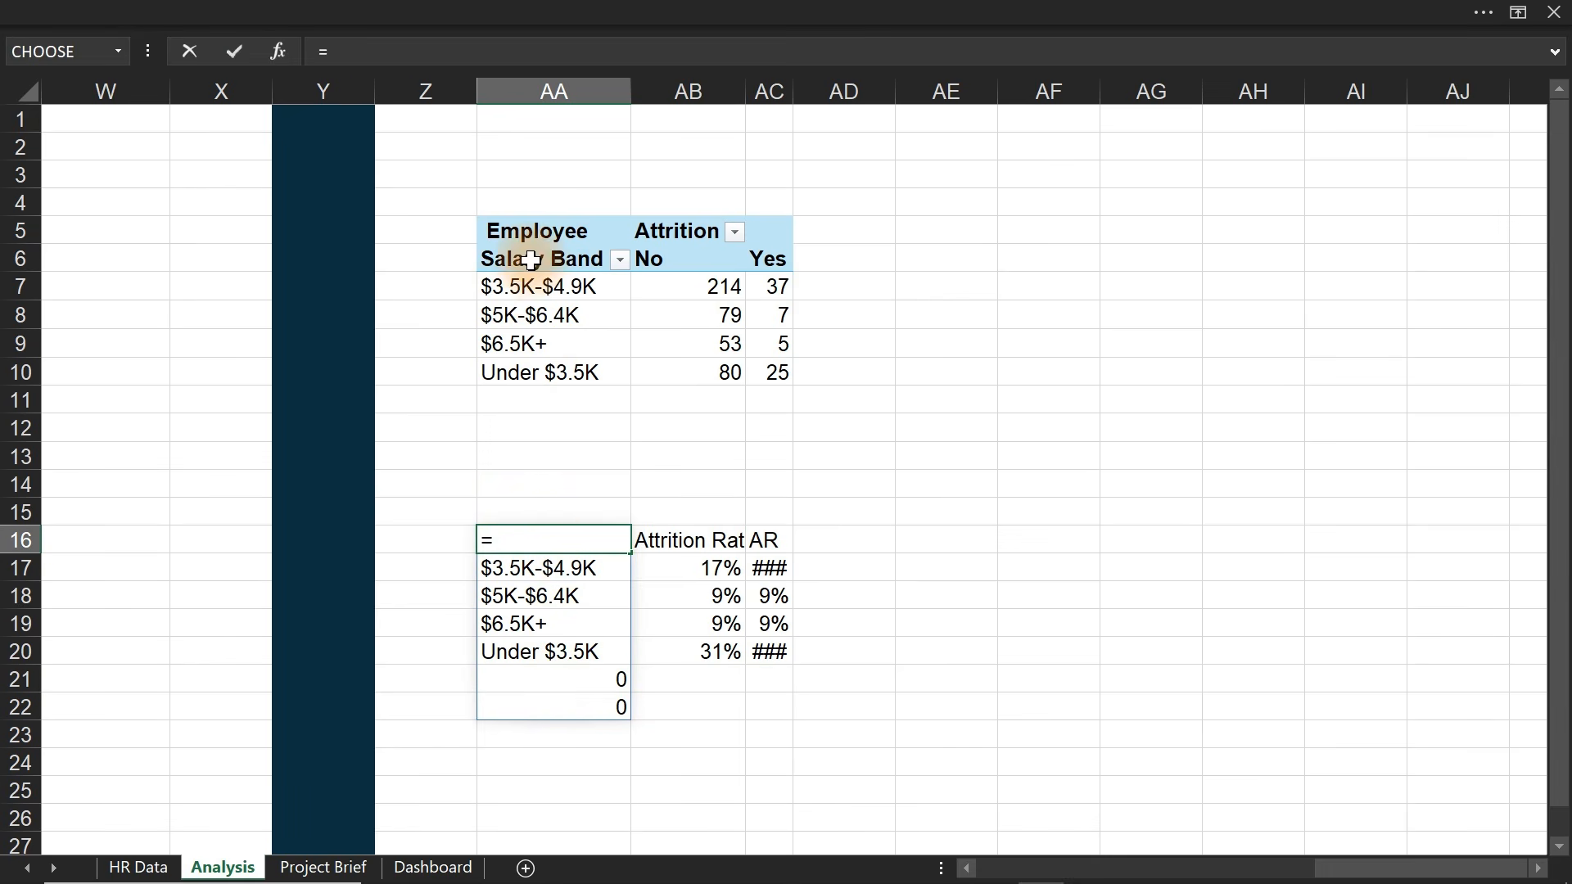
pyautogui.moveTo(531, 260); pyautogui.dragTo(538, 372)
pyautogui.press('Return')
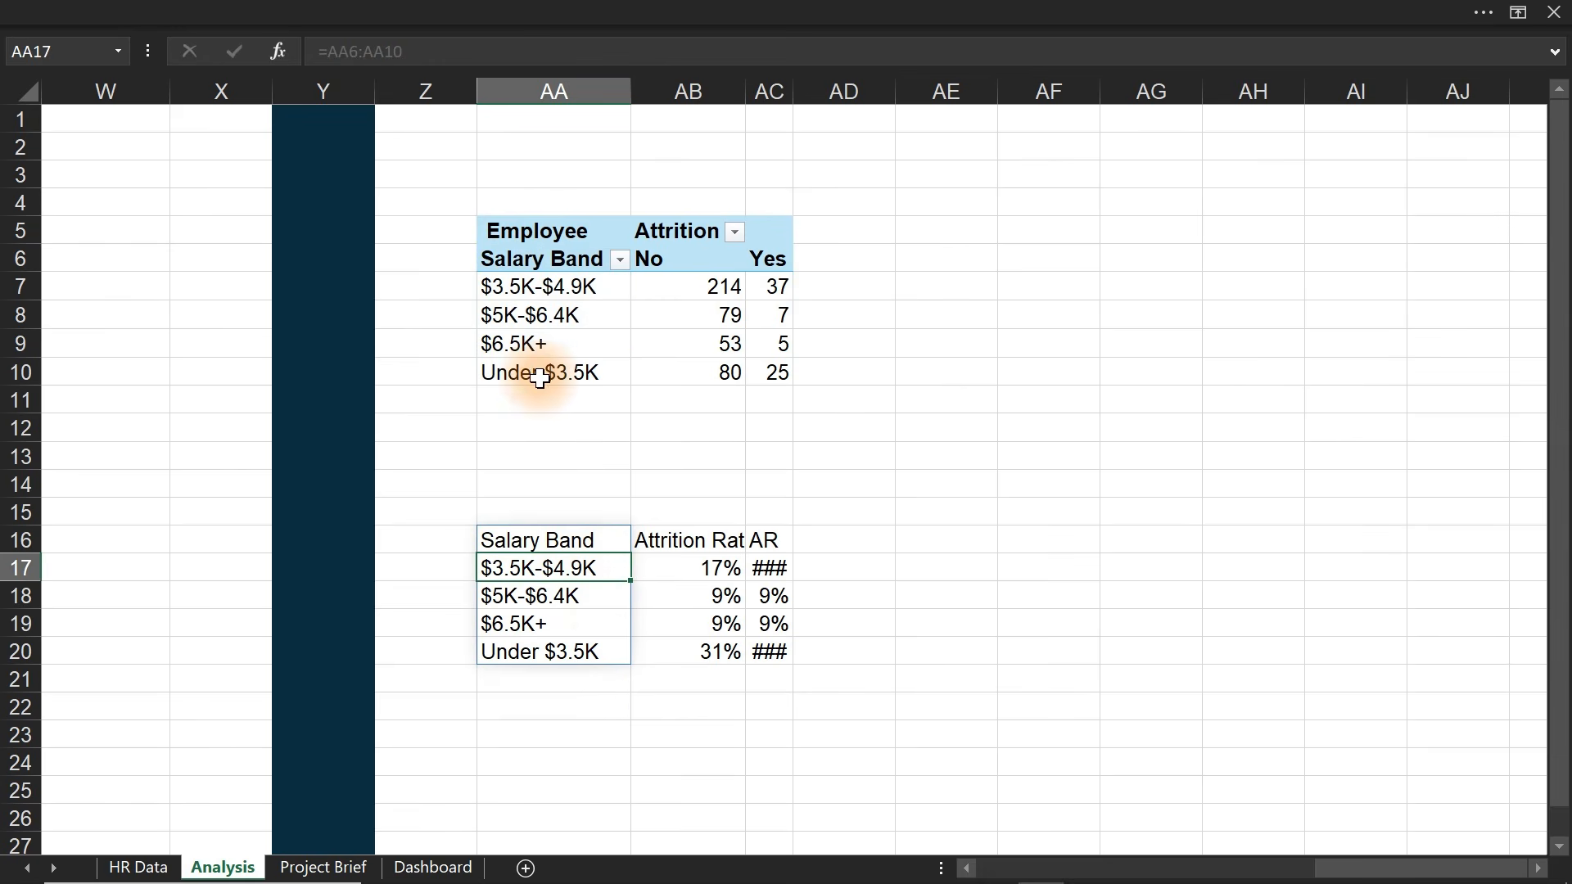
# - Clear the AR column in AC16:AC22 and insert a clustered column chart from AA16:AB20
pyautogui.moveTo(776, 539); pyautogui.dragTo(781, 705)
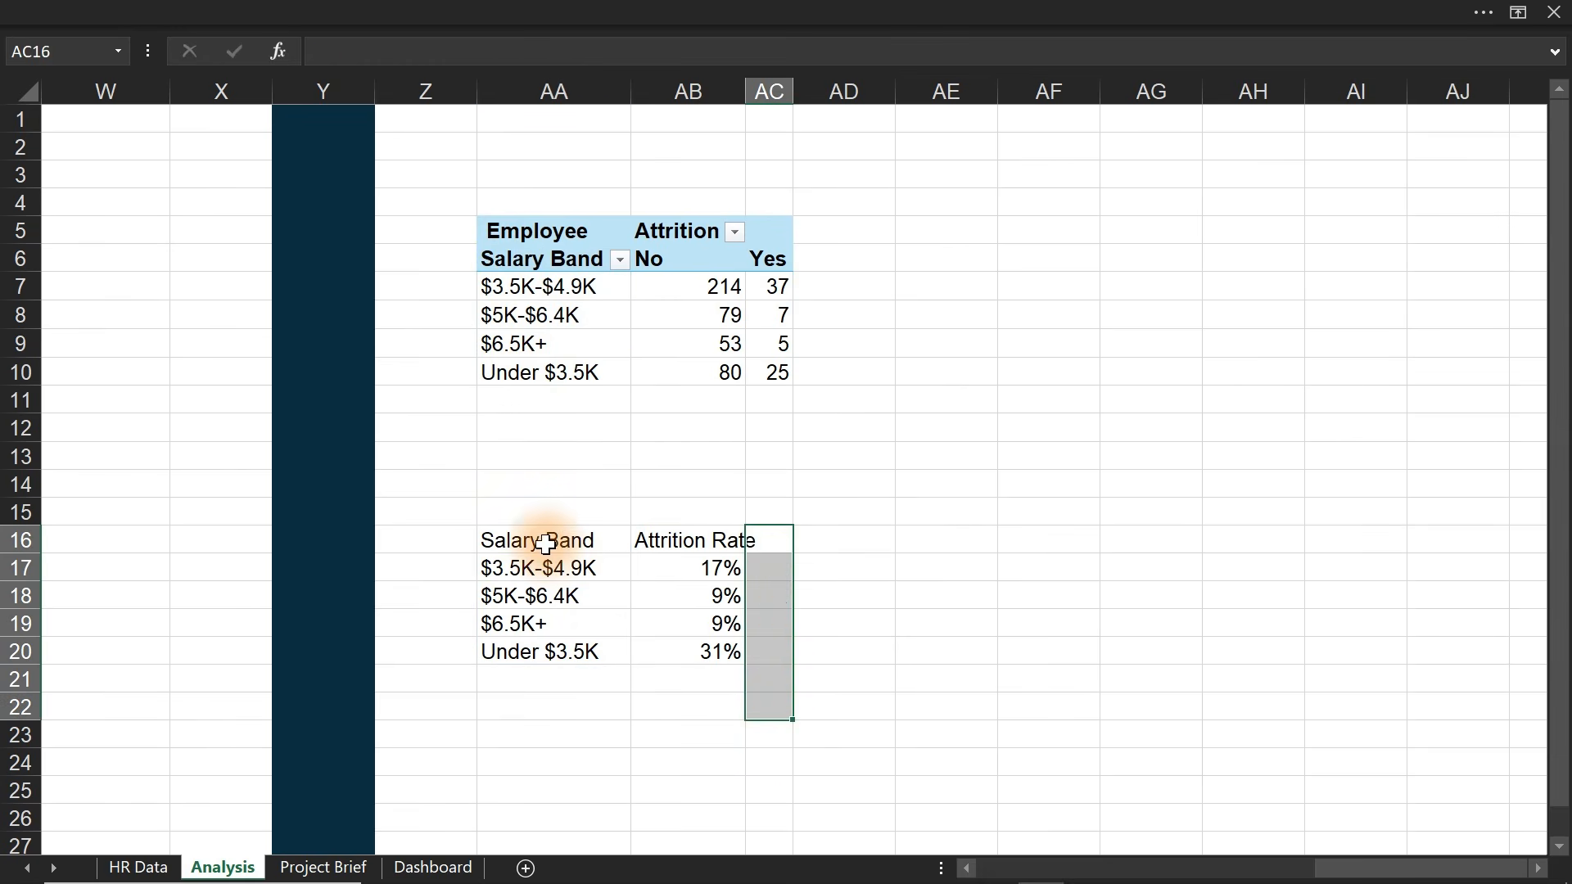
pyautogui.moveTo(549, 538); pyautogui.dragTo(731, 646)
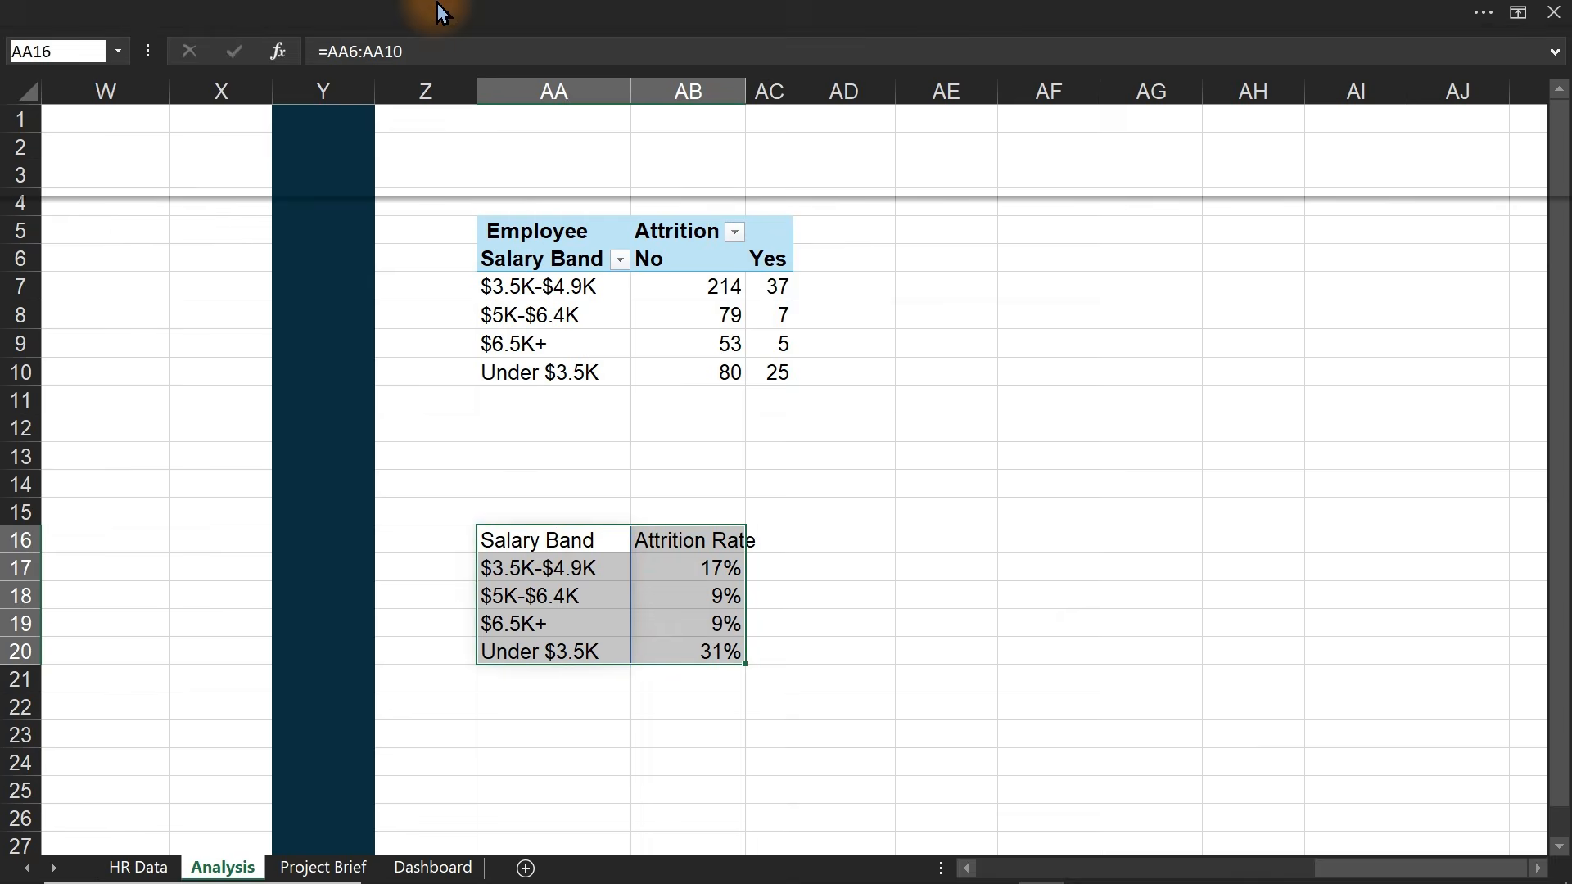
pyautogui.click(1054, 16)
pyautogui.click(197, 64)
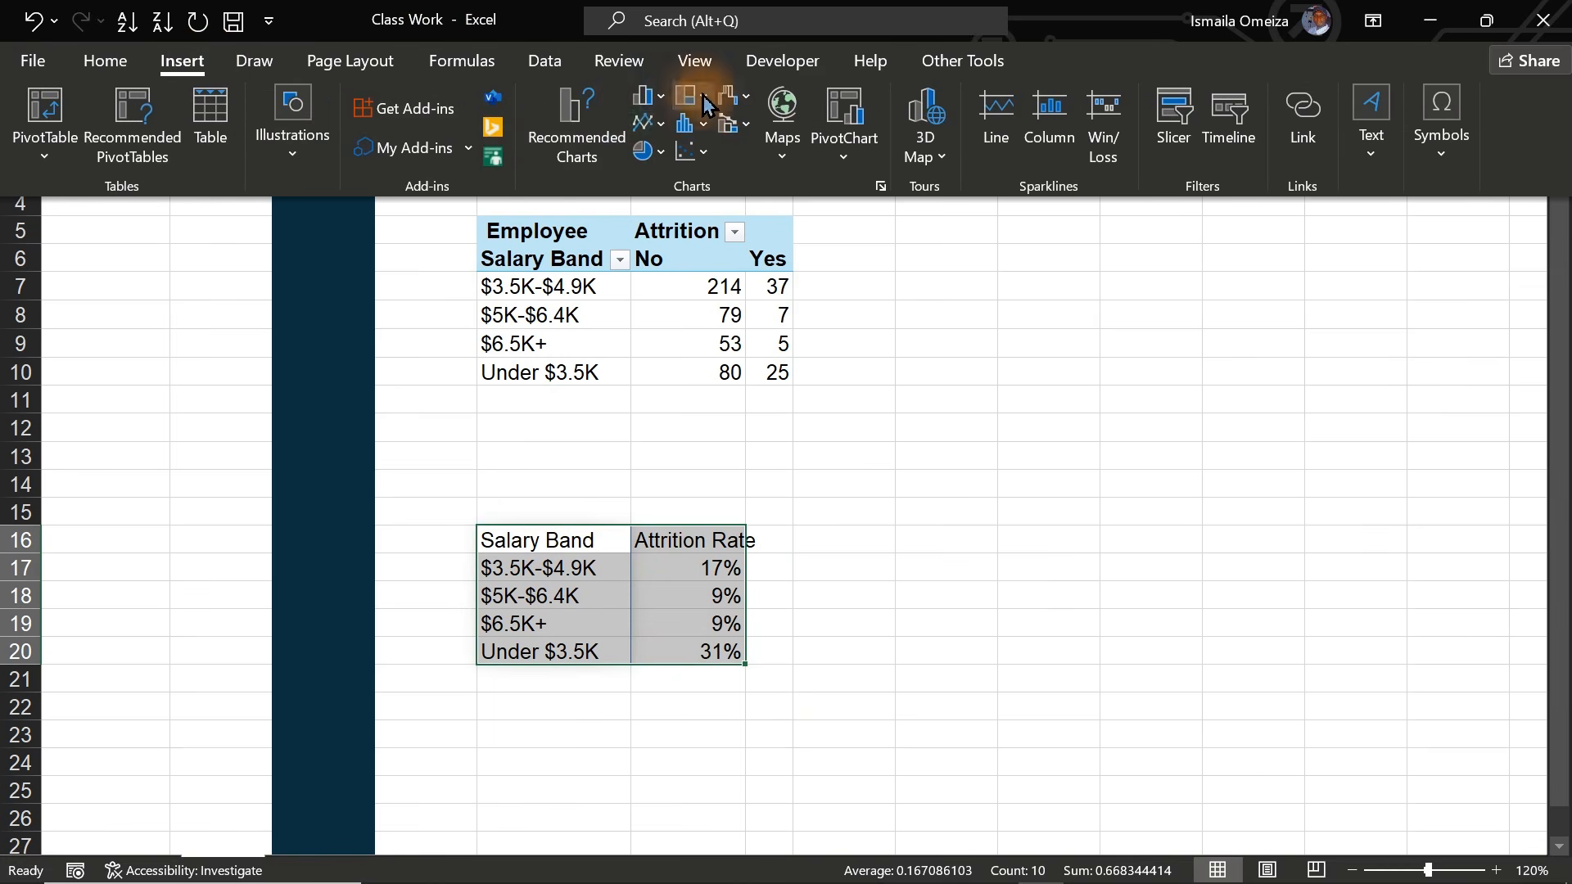
pyautogui.click(663, 100)
pyautogui.click(664, 182)
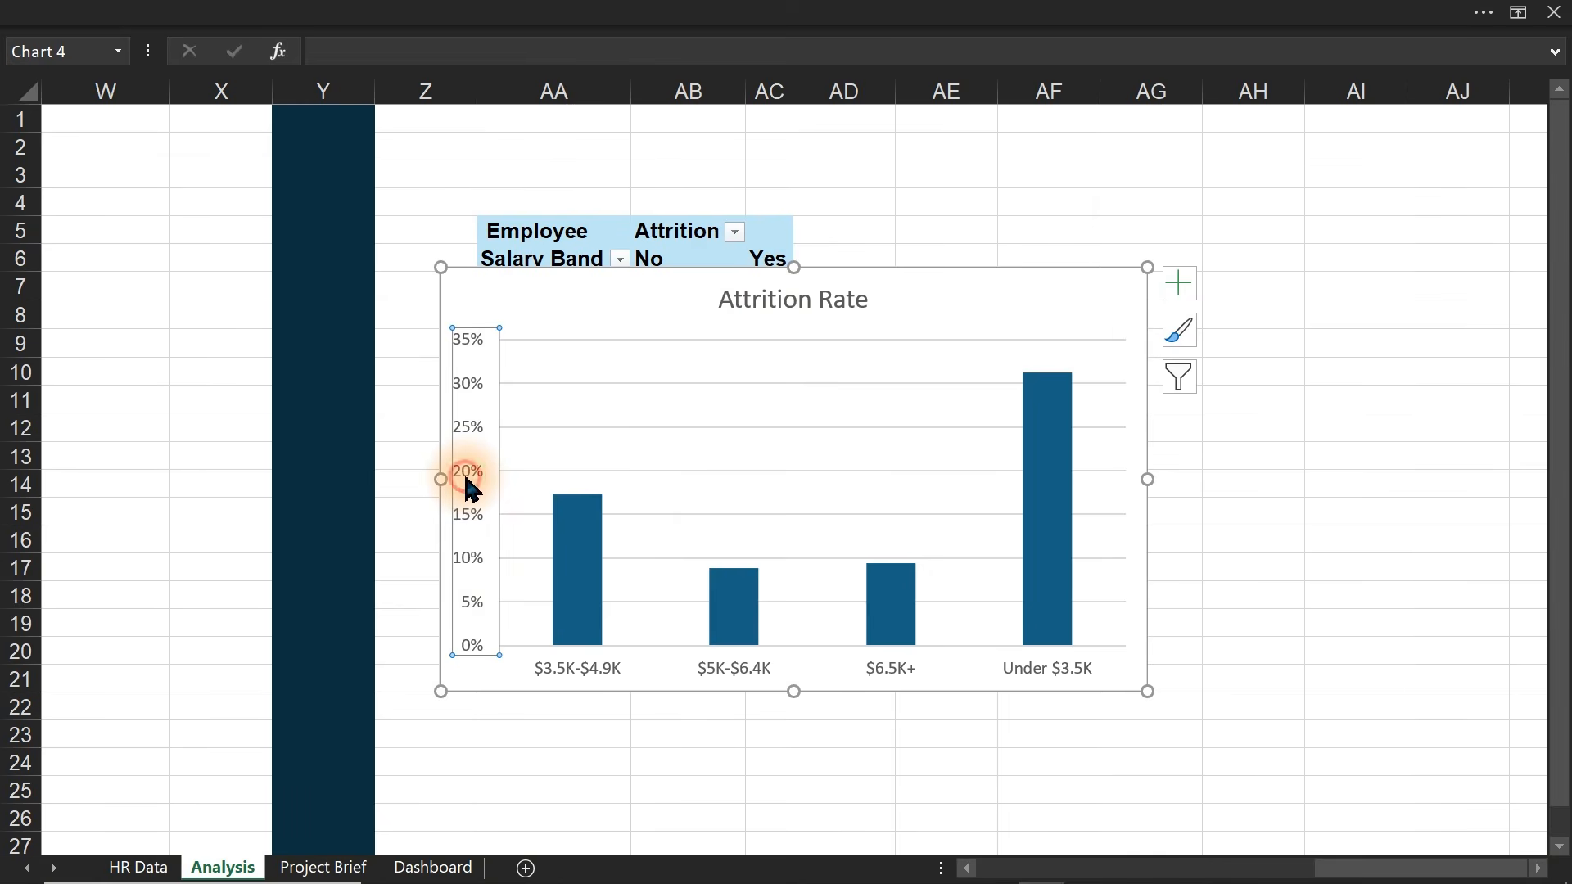
# - Show data labels on the column chart, turn off its gridlines and all axes, and make the chart slightly smaller
pyautogui.press('Delete')
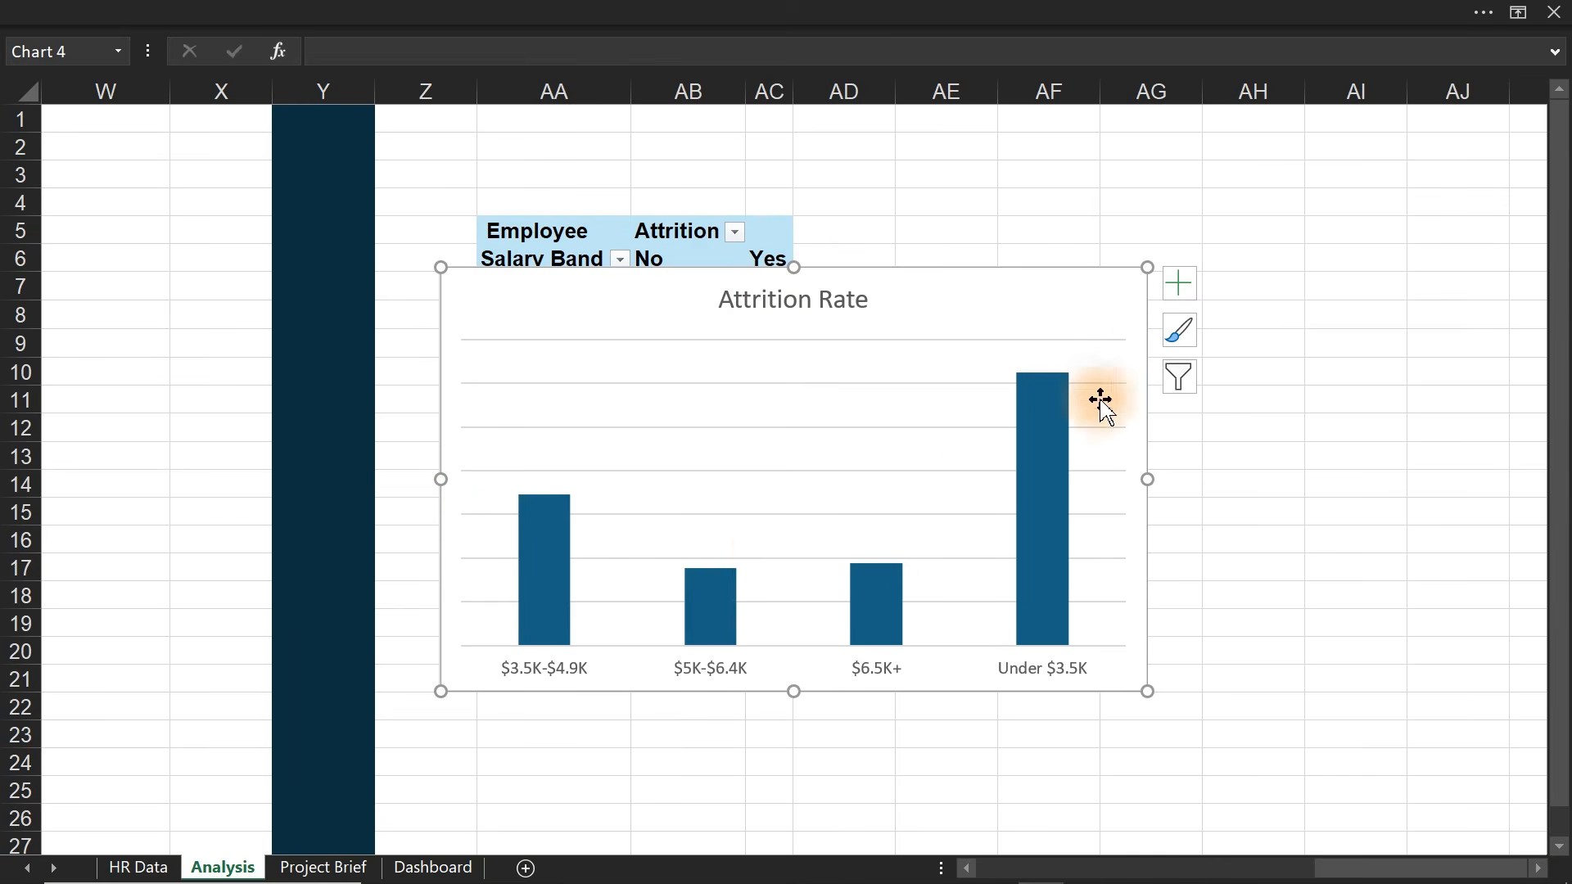
pyautogui.click(1180, 284)
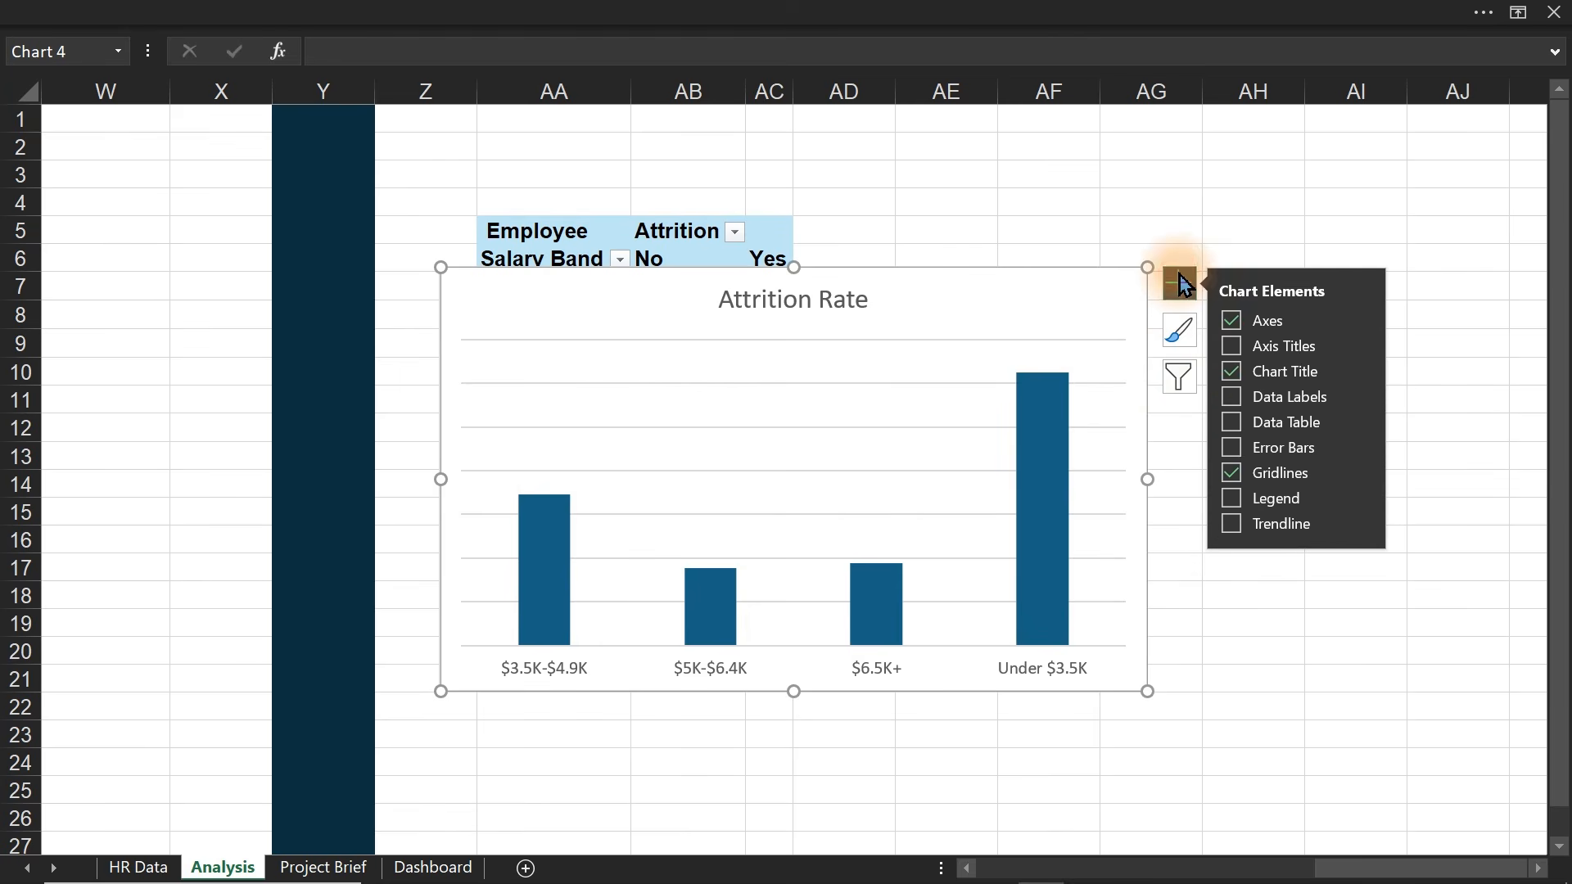
pyautogui.click(1233, 398)
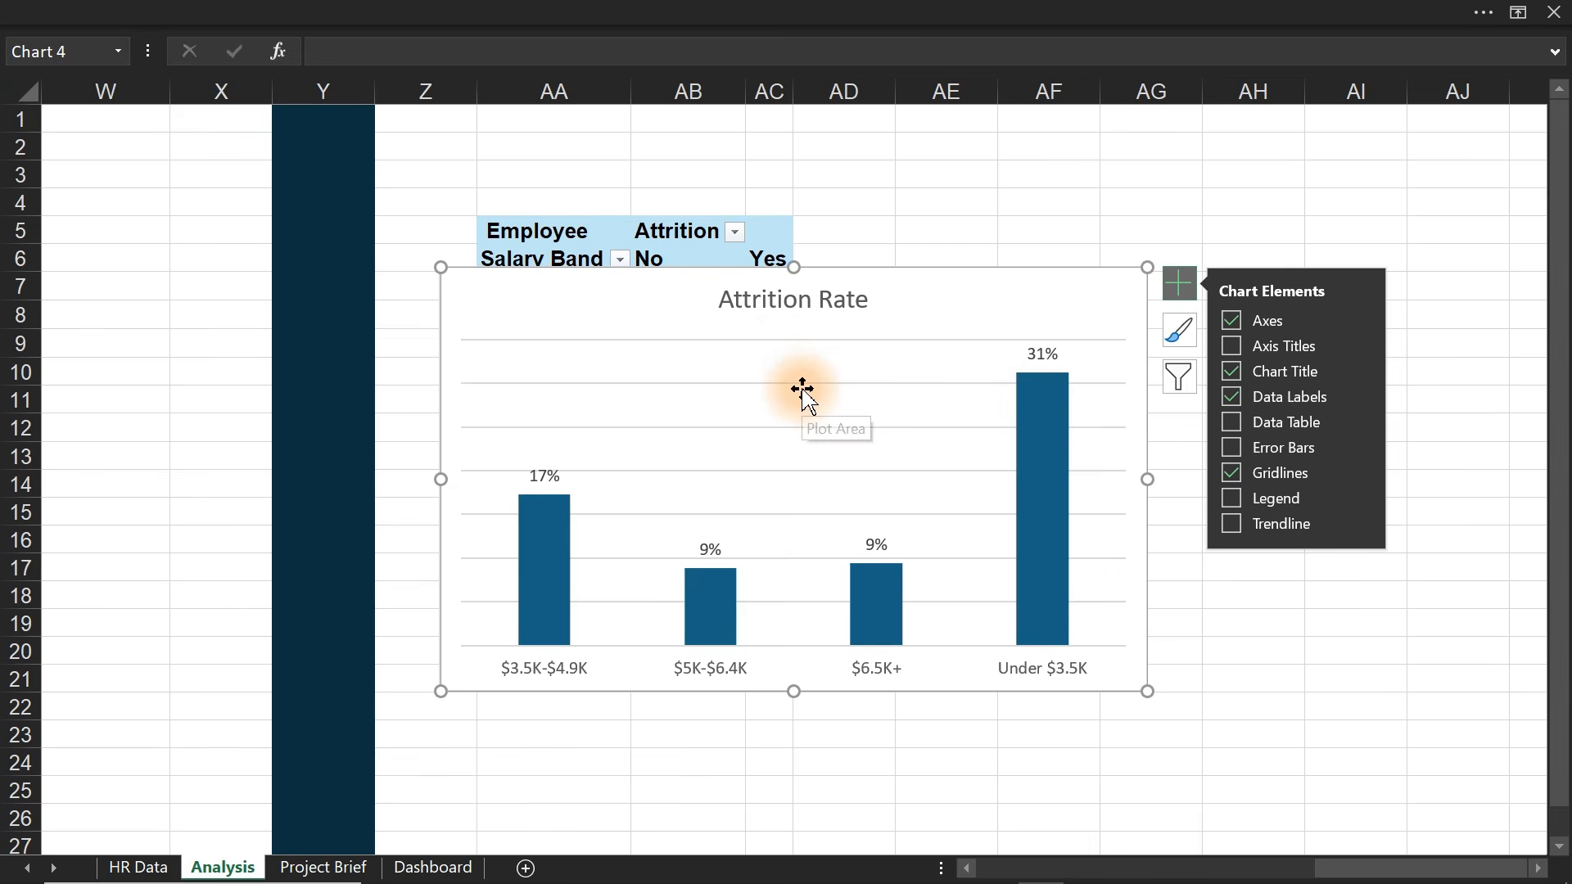
pyautogui.click(1232, 473)
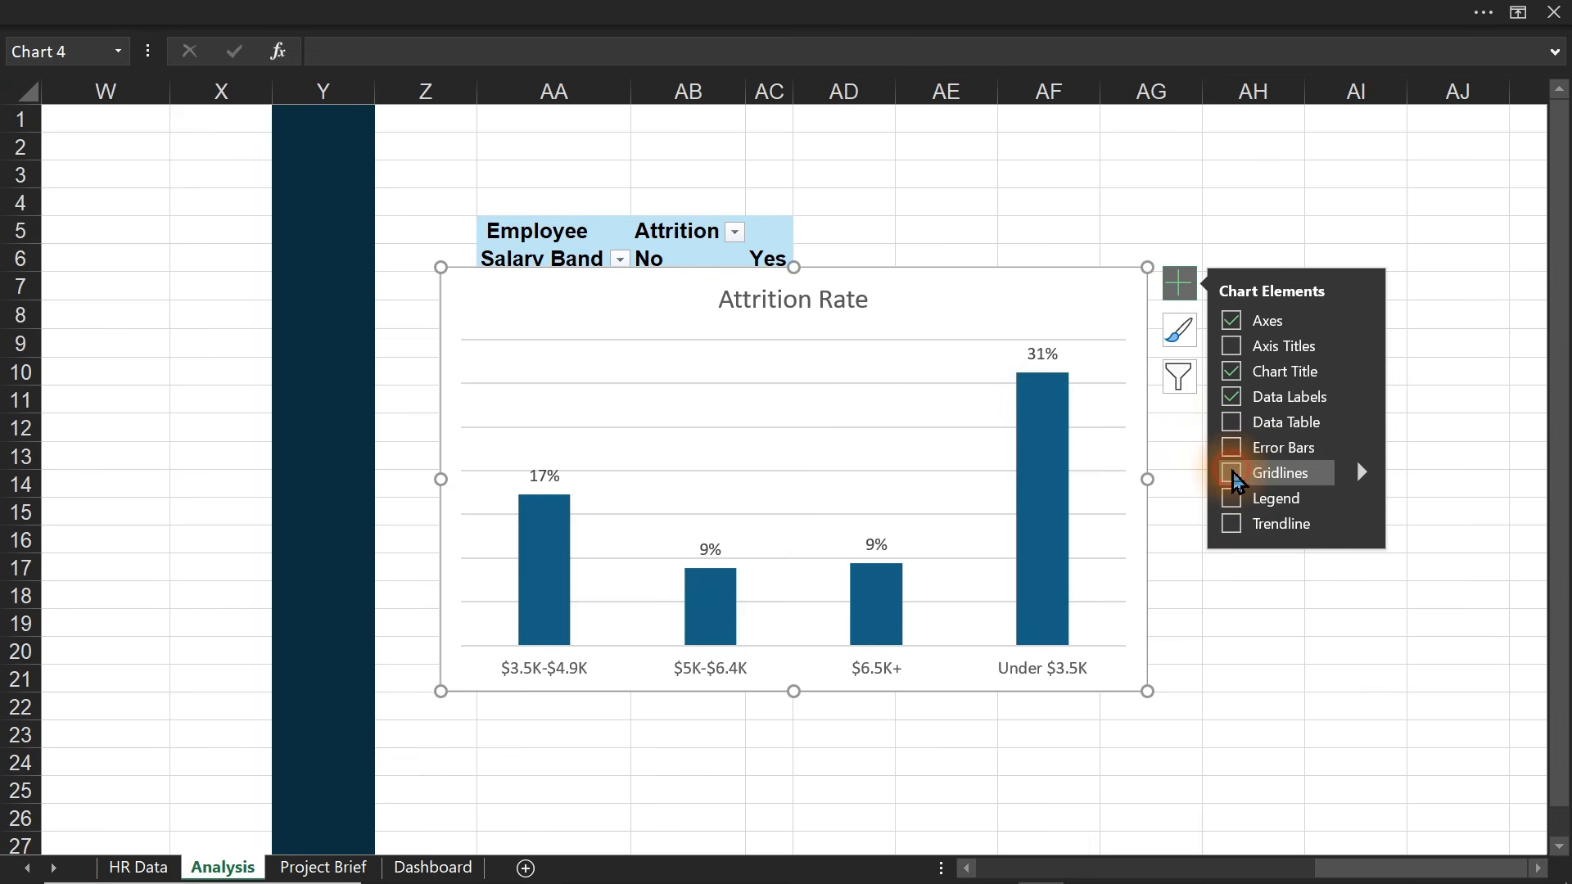
pyautogui.click(1232, 320)
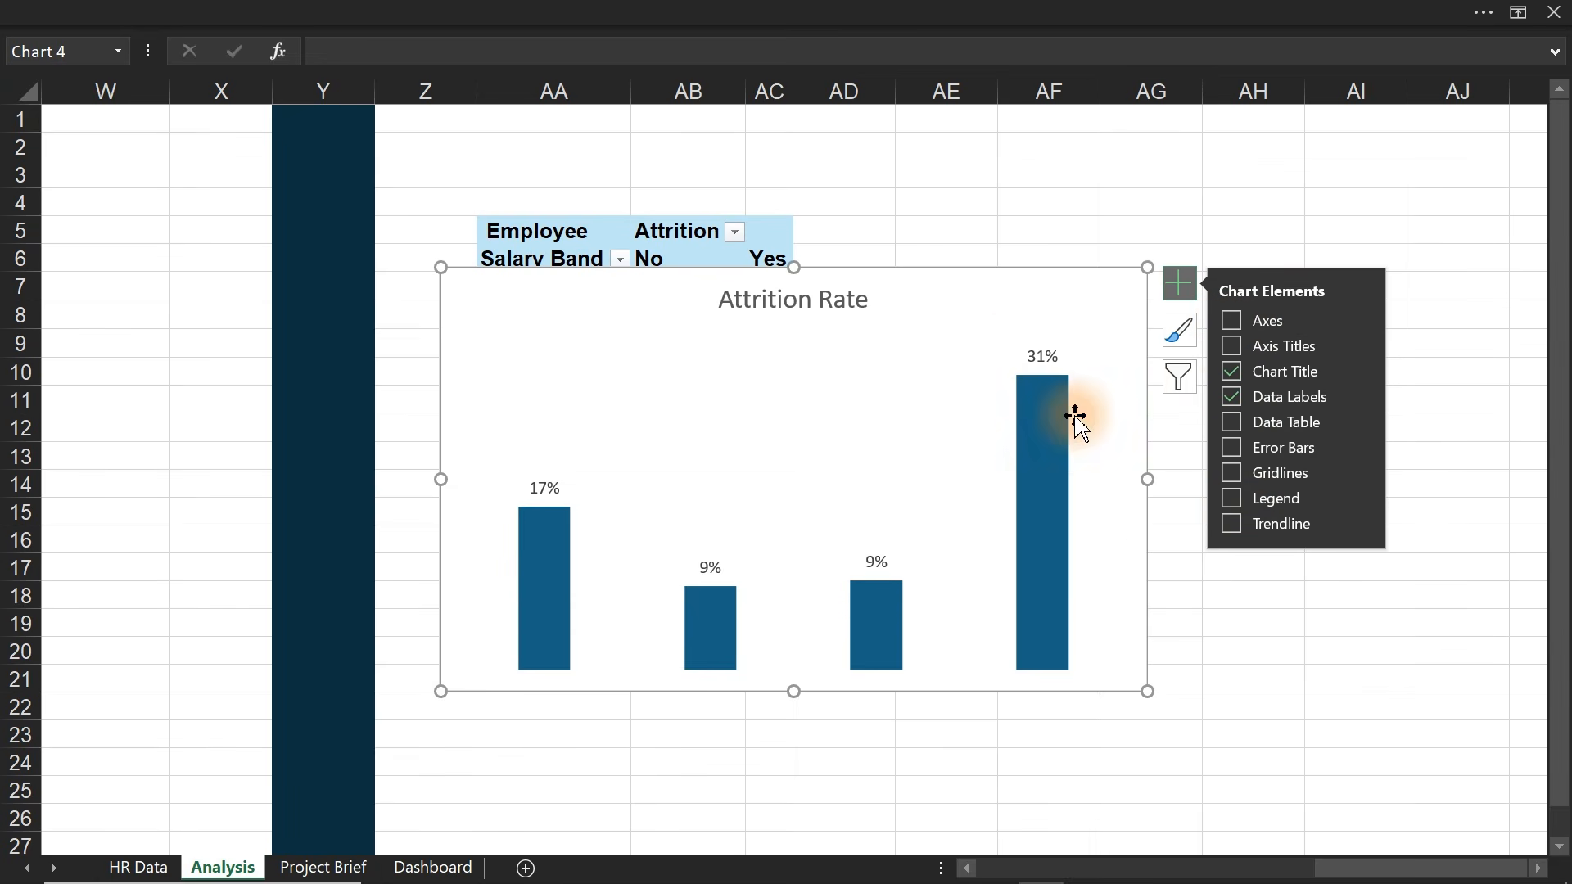
pyautogui.moveTo(1010, 267); pyautogui.dragTo(1004, 302)
pyautogui.moveTo(1143, 303); pyautogui.dragTo(1101, 361)
# - Turn the chart's axes back on, and remove its chart title and vertical percentage axis
pyautogui.click(817, 400)
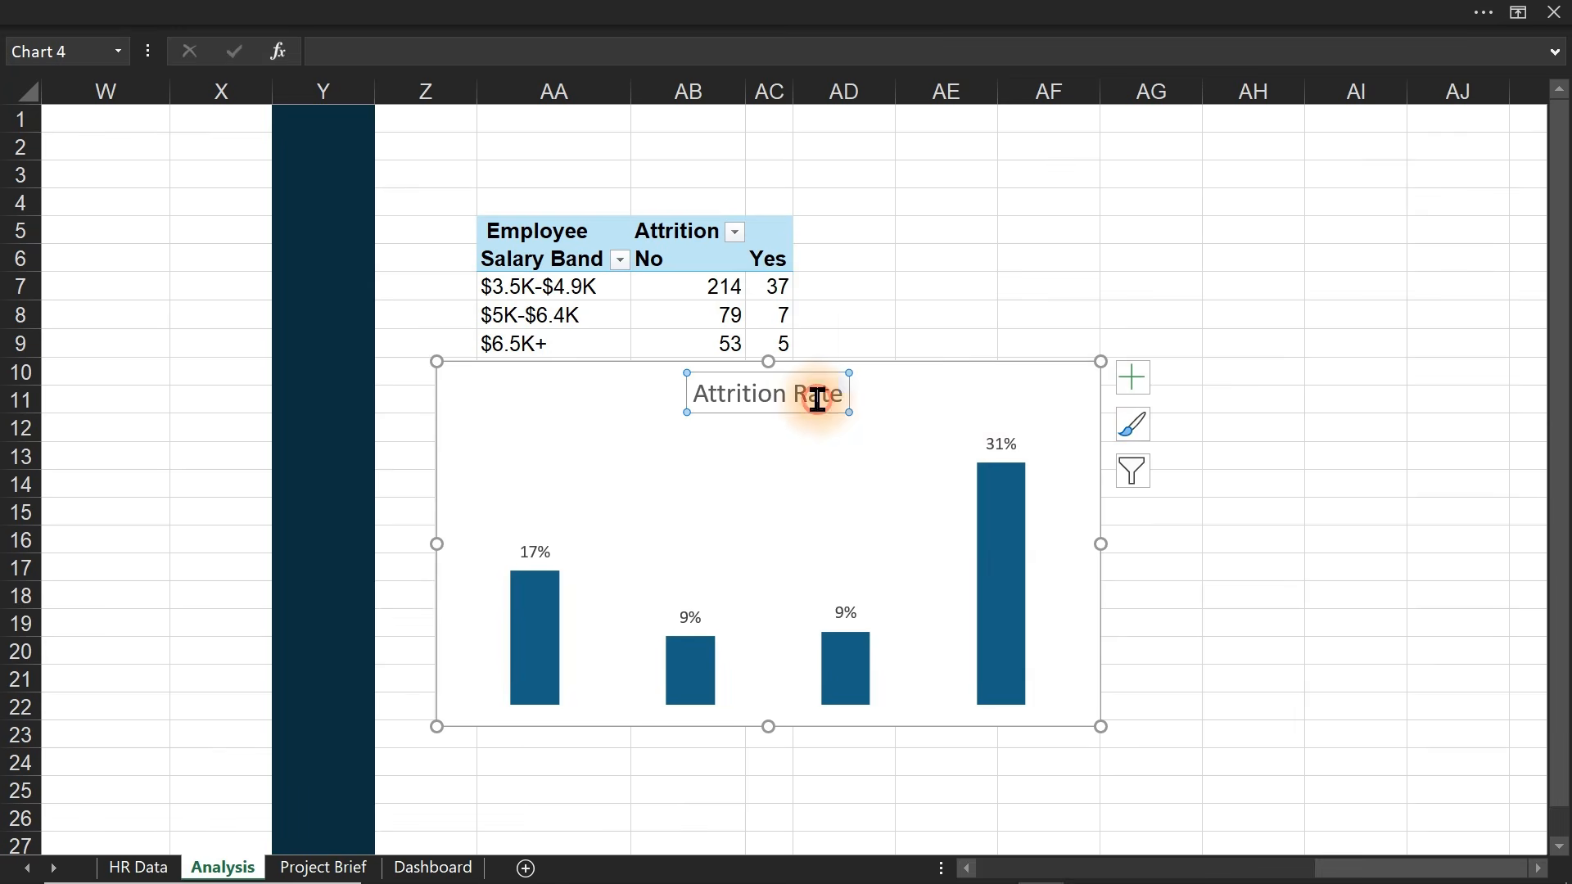
pyautogui.click(1132, 378)
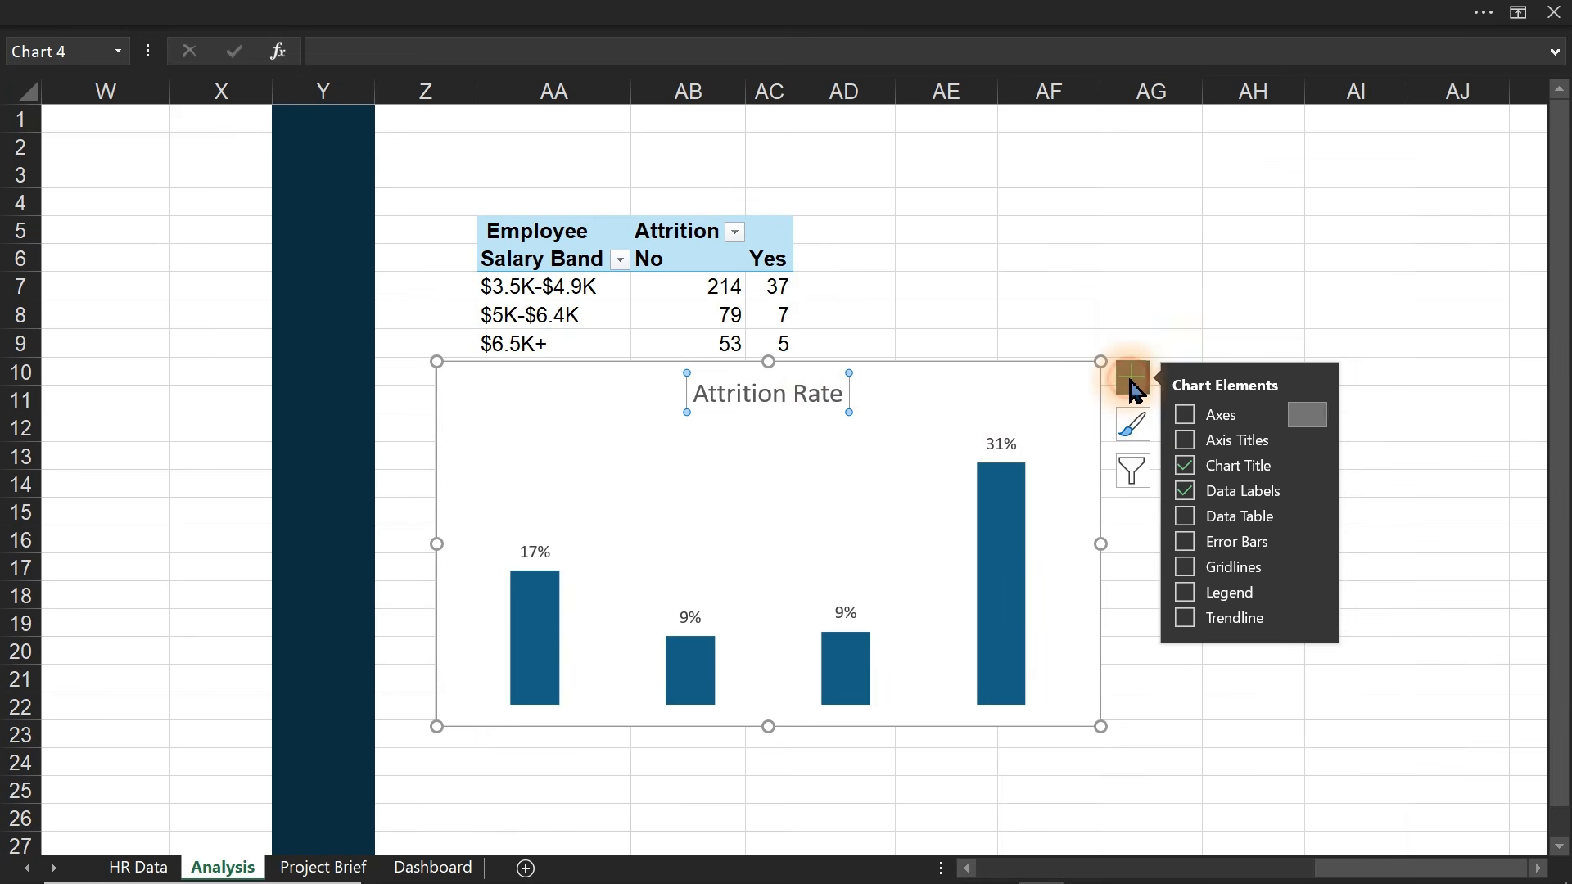
pyautogui.click(1189, 417)
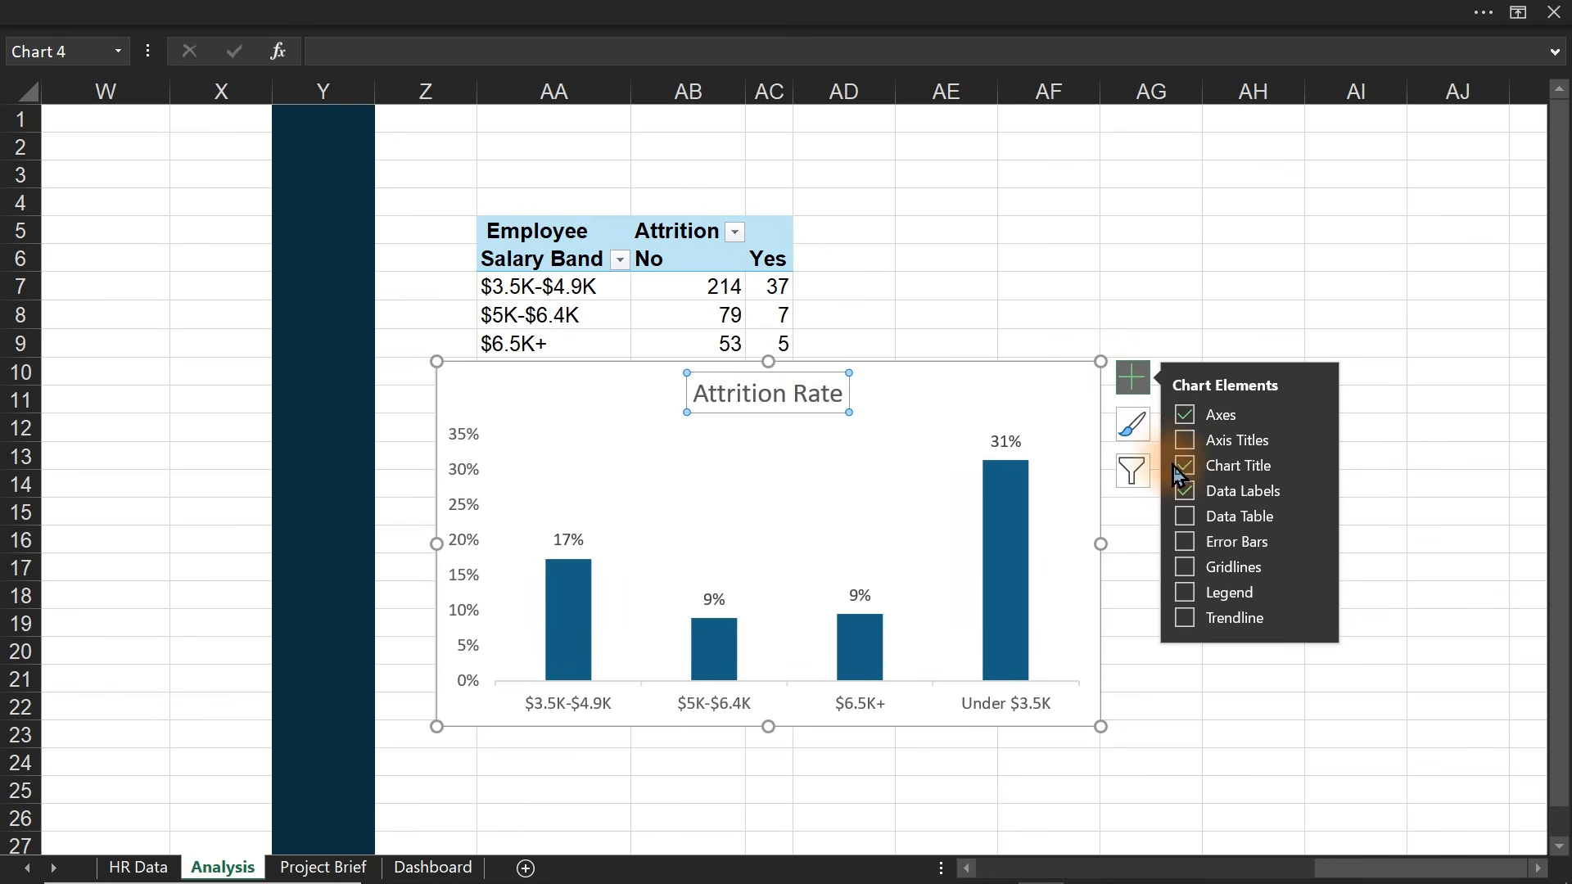
pyautogui.click(1183, 467)
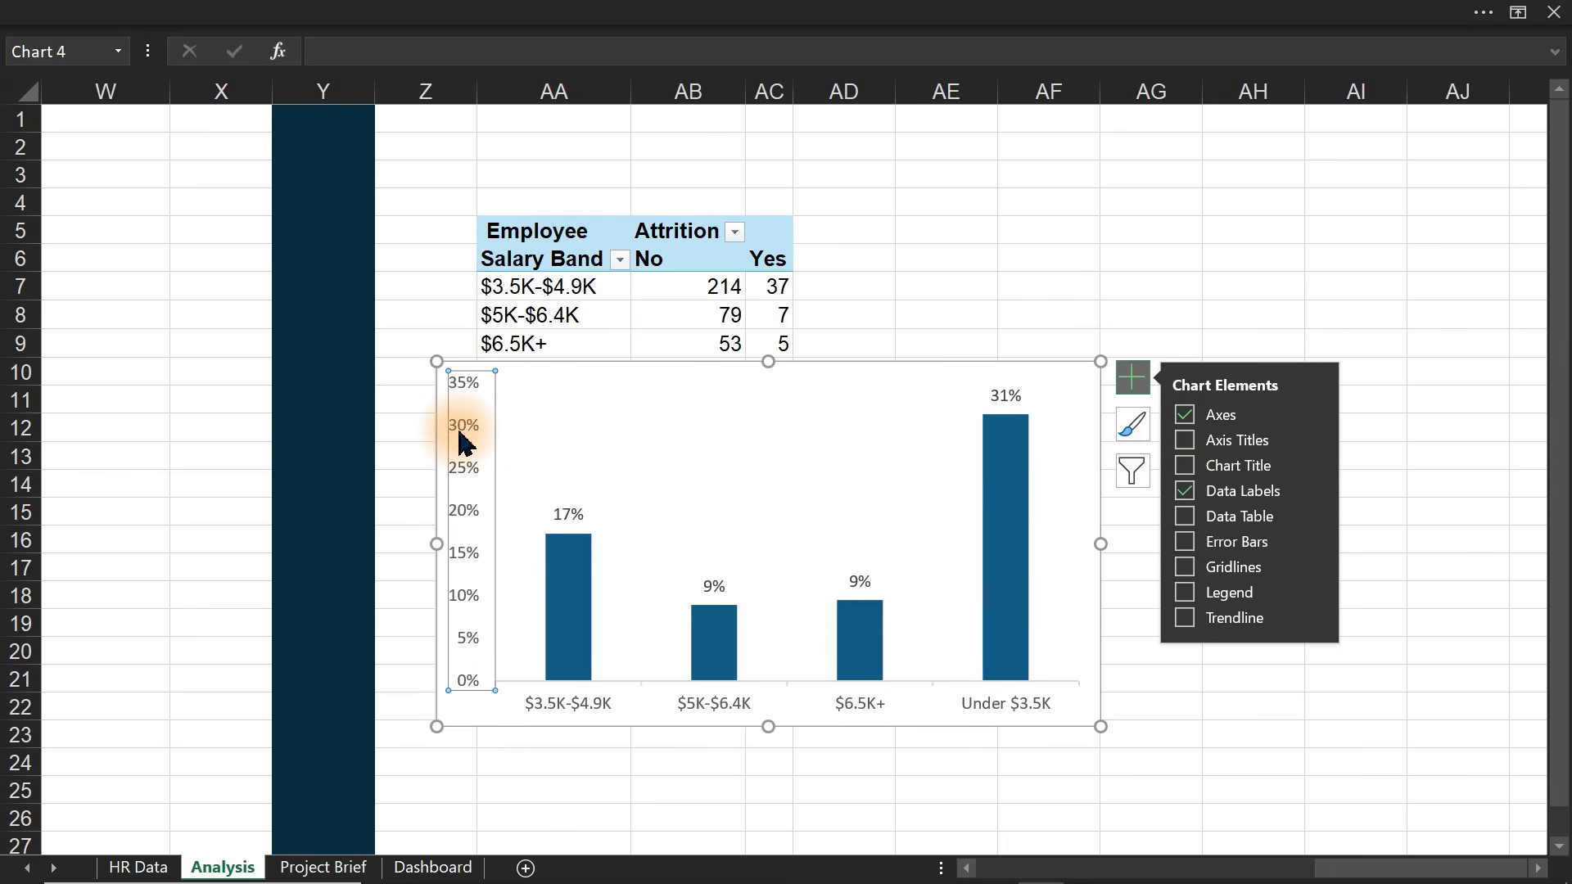
pyautogui.click(607, 434)
pyautogui.press('Delete')
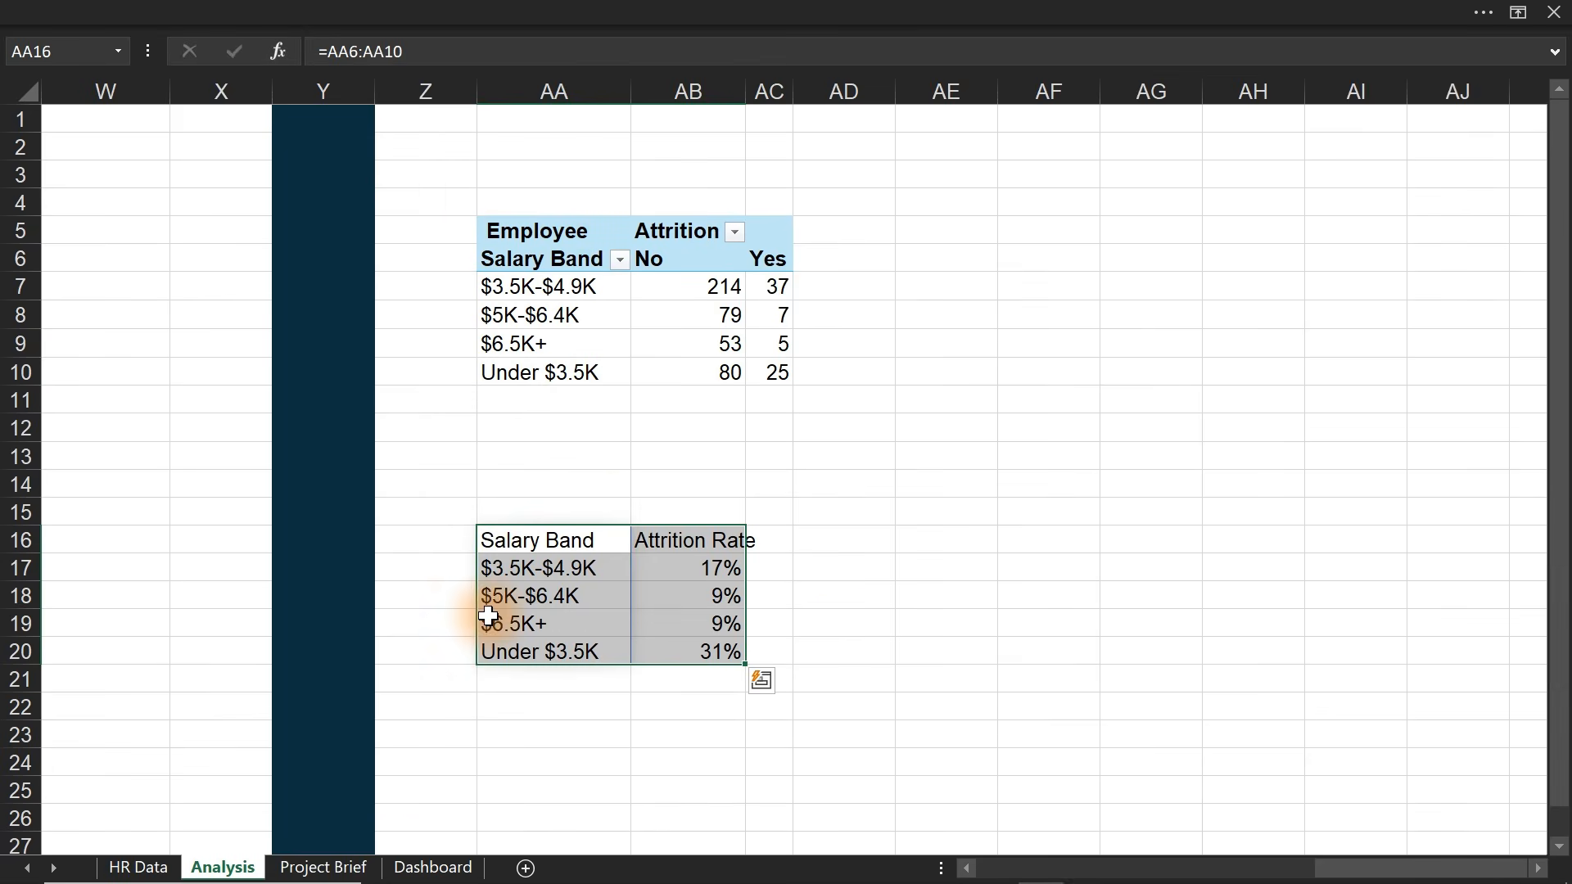
# - Move the column chart onto the Dashboard sheet and fit it inside the Attrition Rate by Salary Band card
pyautogui.click(430, 866)
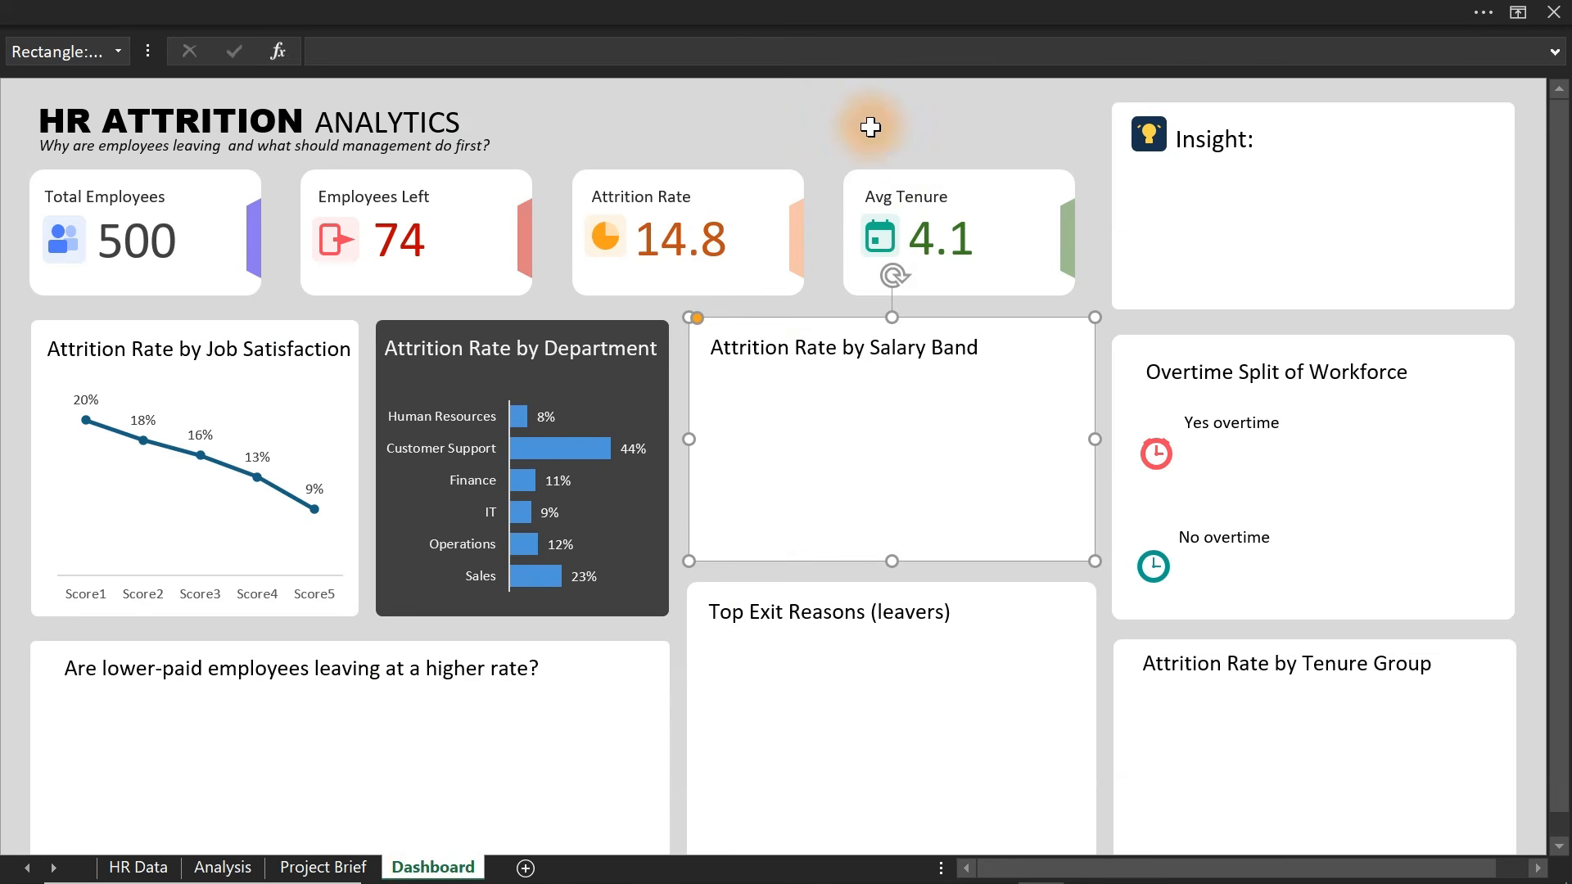
pyautogui.click(871, 129)
pyautogui.hotkey('ctrl', 'v')
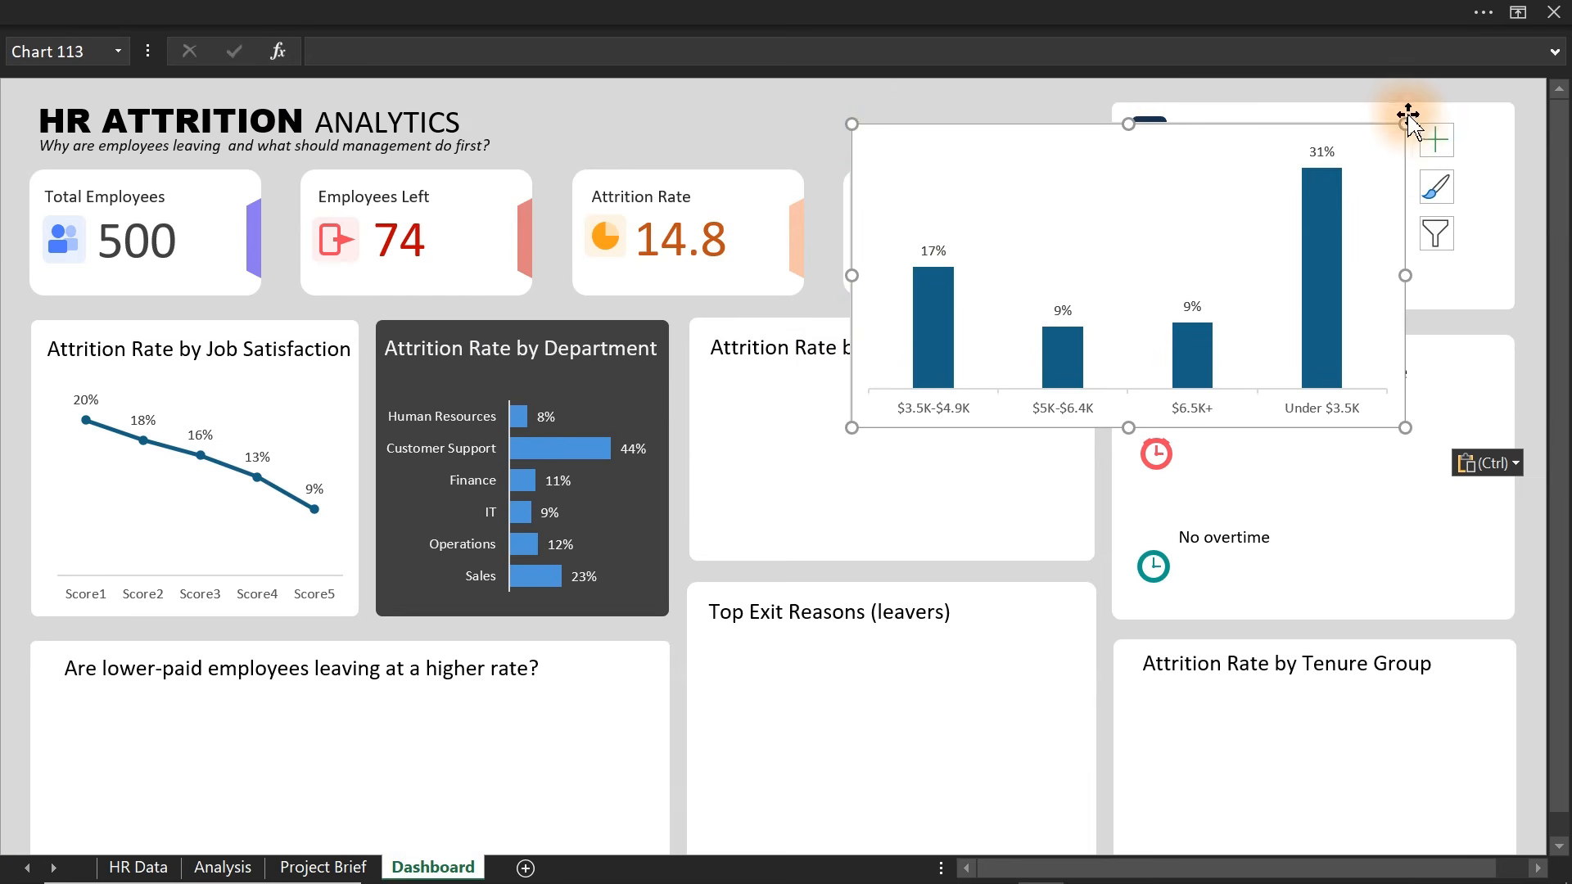
pyautogui.moveTo(1411, 124); pyautogui.dragTo(1308, 160)
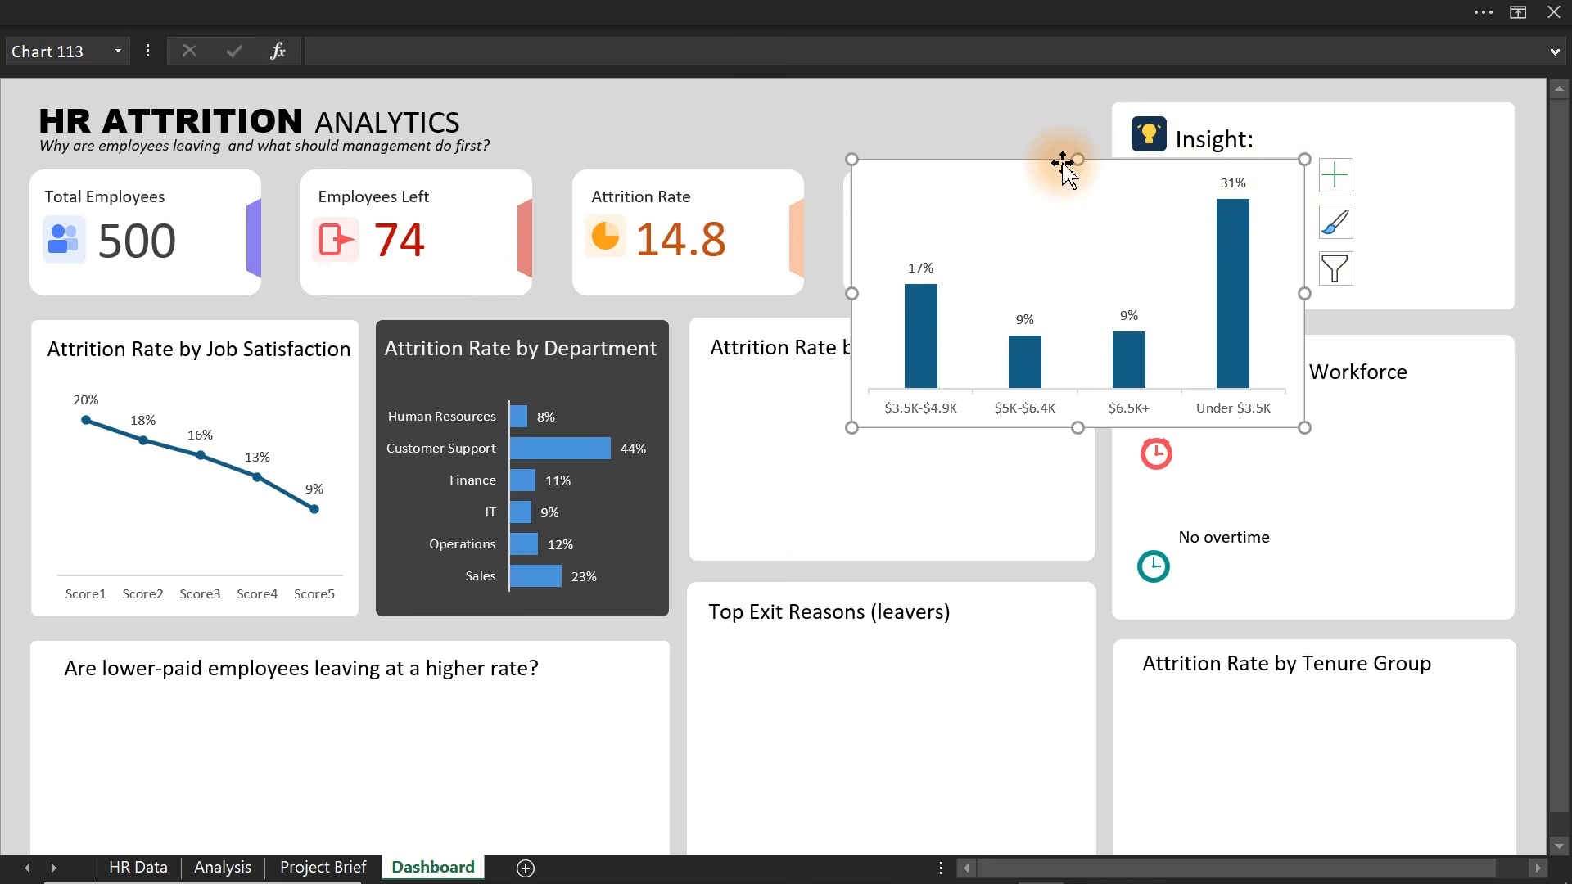
pyautogui.moveTo(1047, 161); pyautogui.dragTo(903, 369)
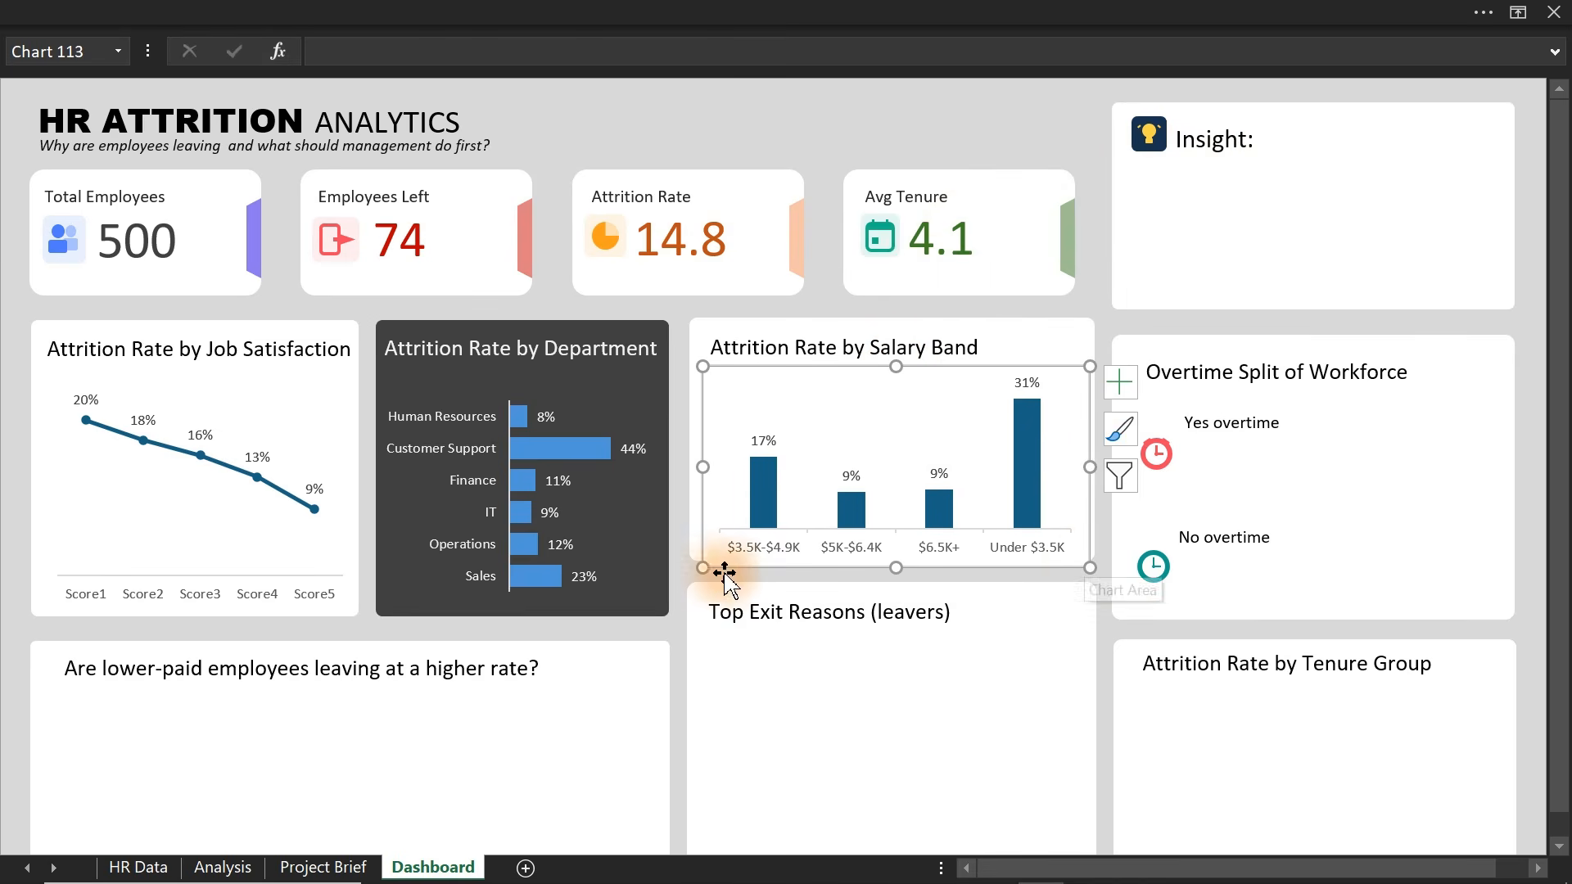
pyautogui.moveTo(703, 568); pyautogui.dragTo(700, 559)
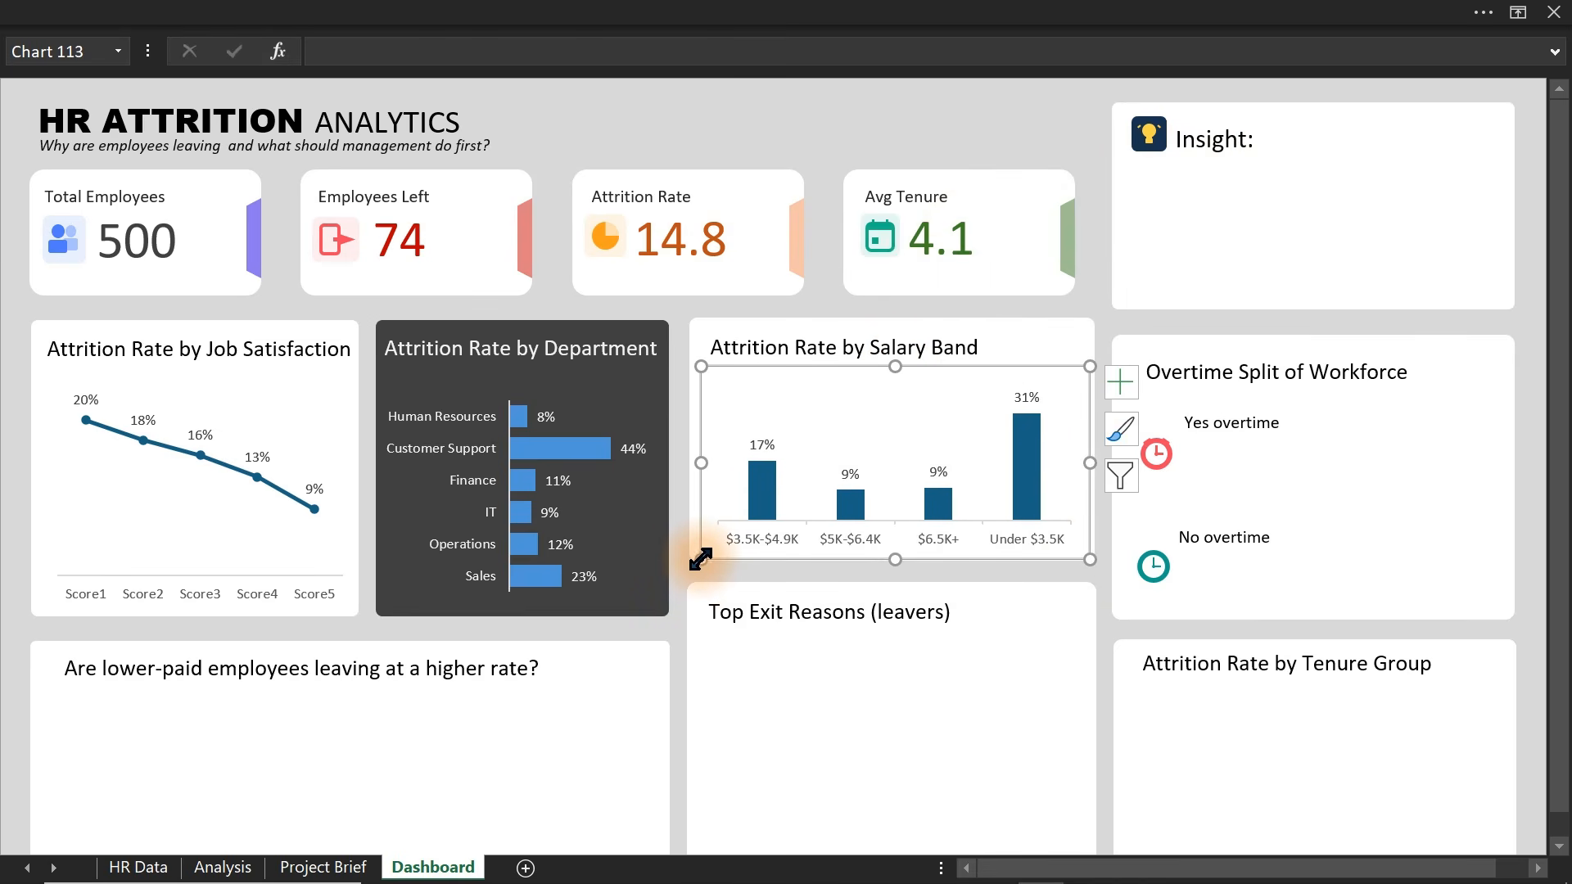
pyautogui.click(1005, 112)
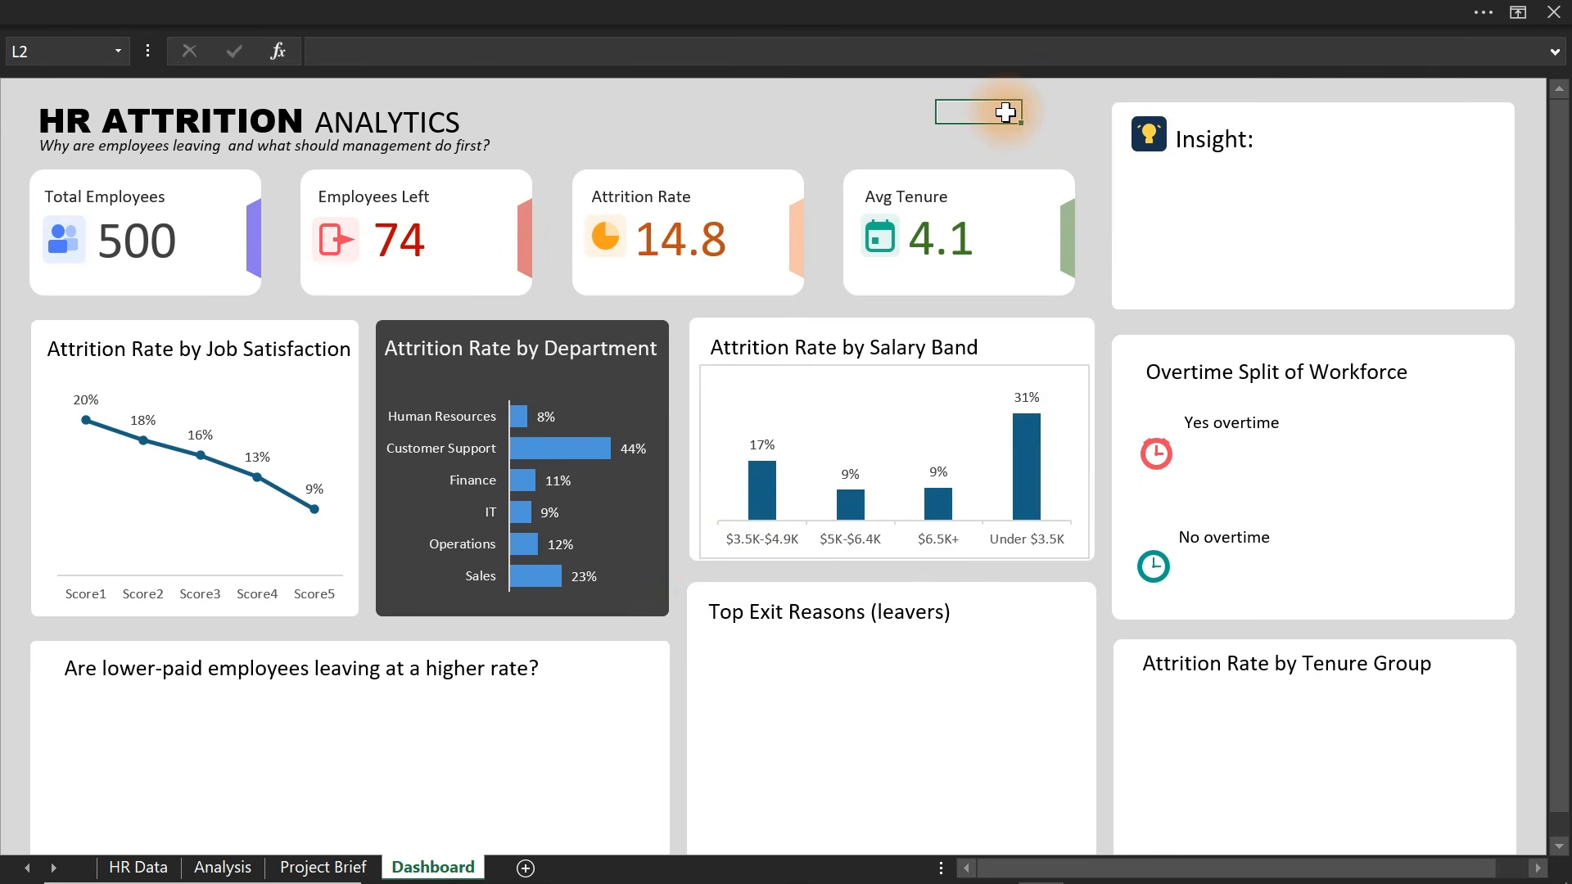
# - Format the salary band chart's area with no fill and no border line
pyautogui.click(913, 375)
pyautogui.doubleClick(913, 375)
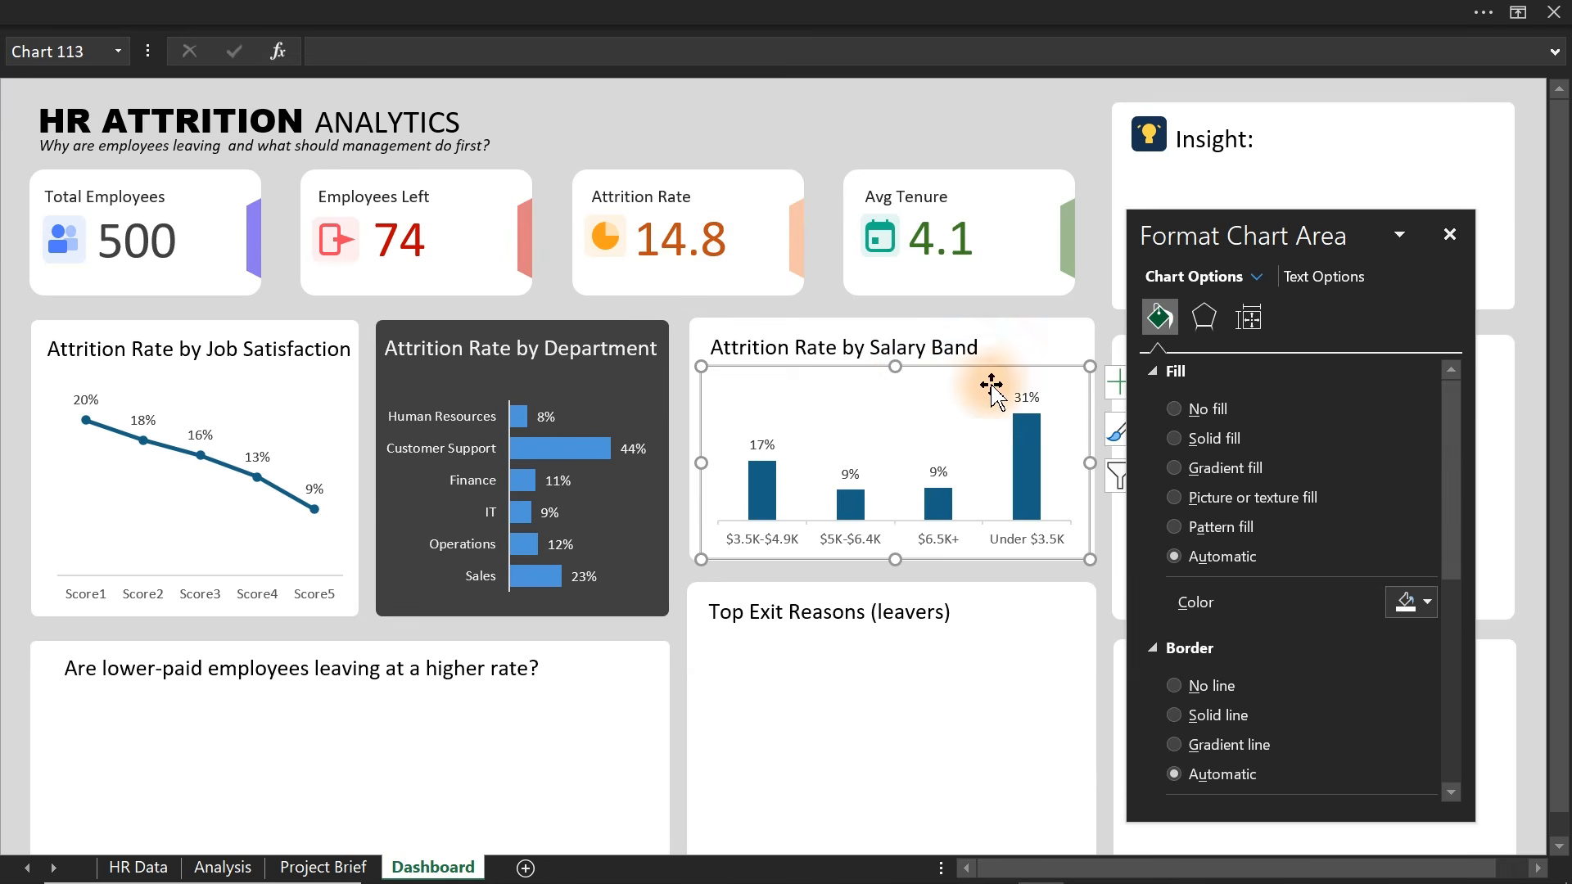
pyautogui.click(1173, 408)
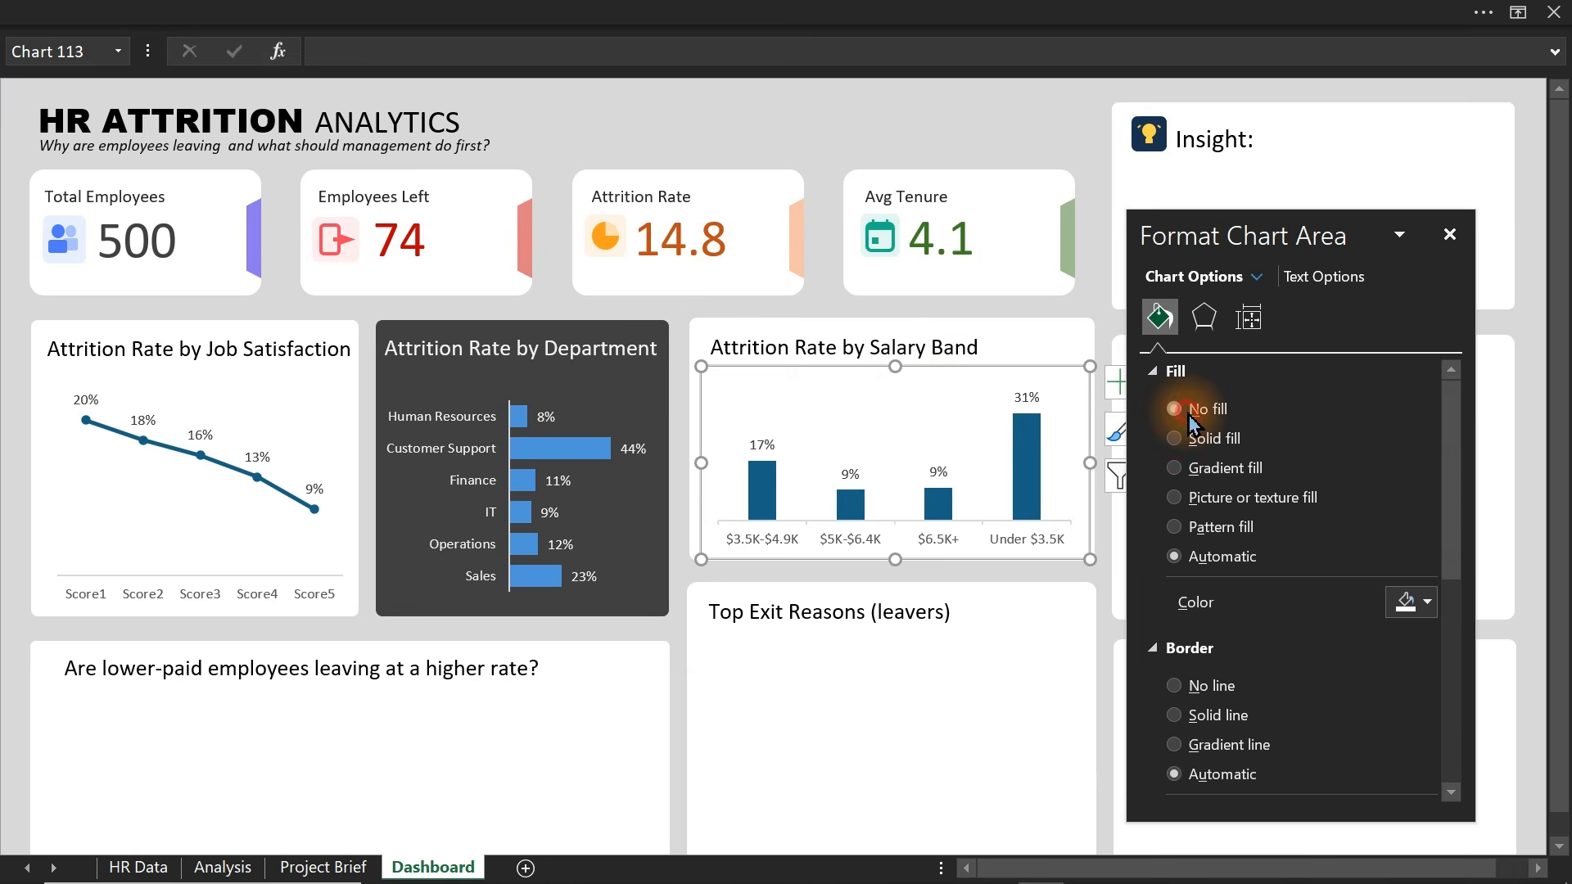
pyautogui.click(906, 115)
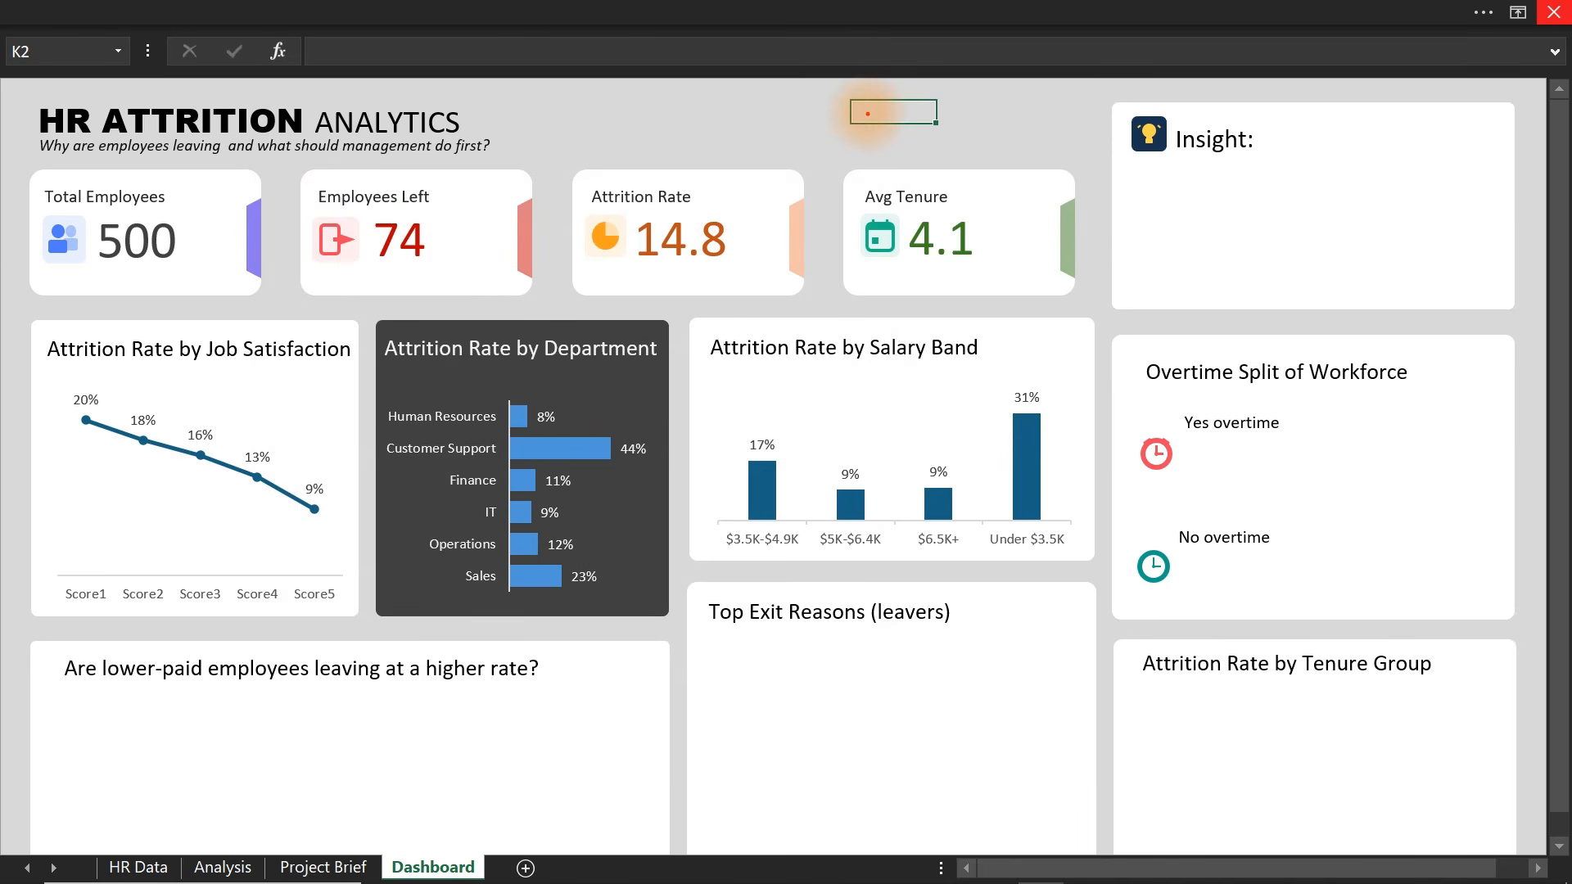
pyautogui.moveTo(725, 634); pyautogui.dragTo(1065, 833)
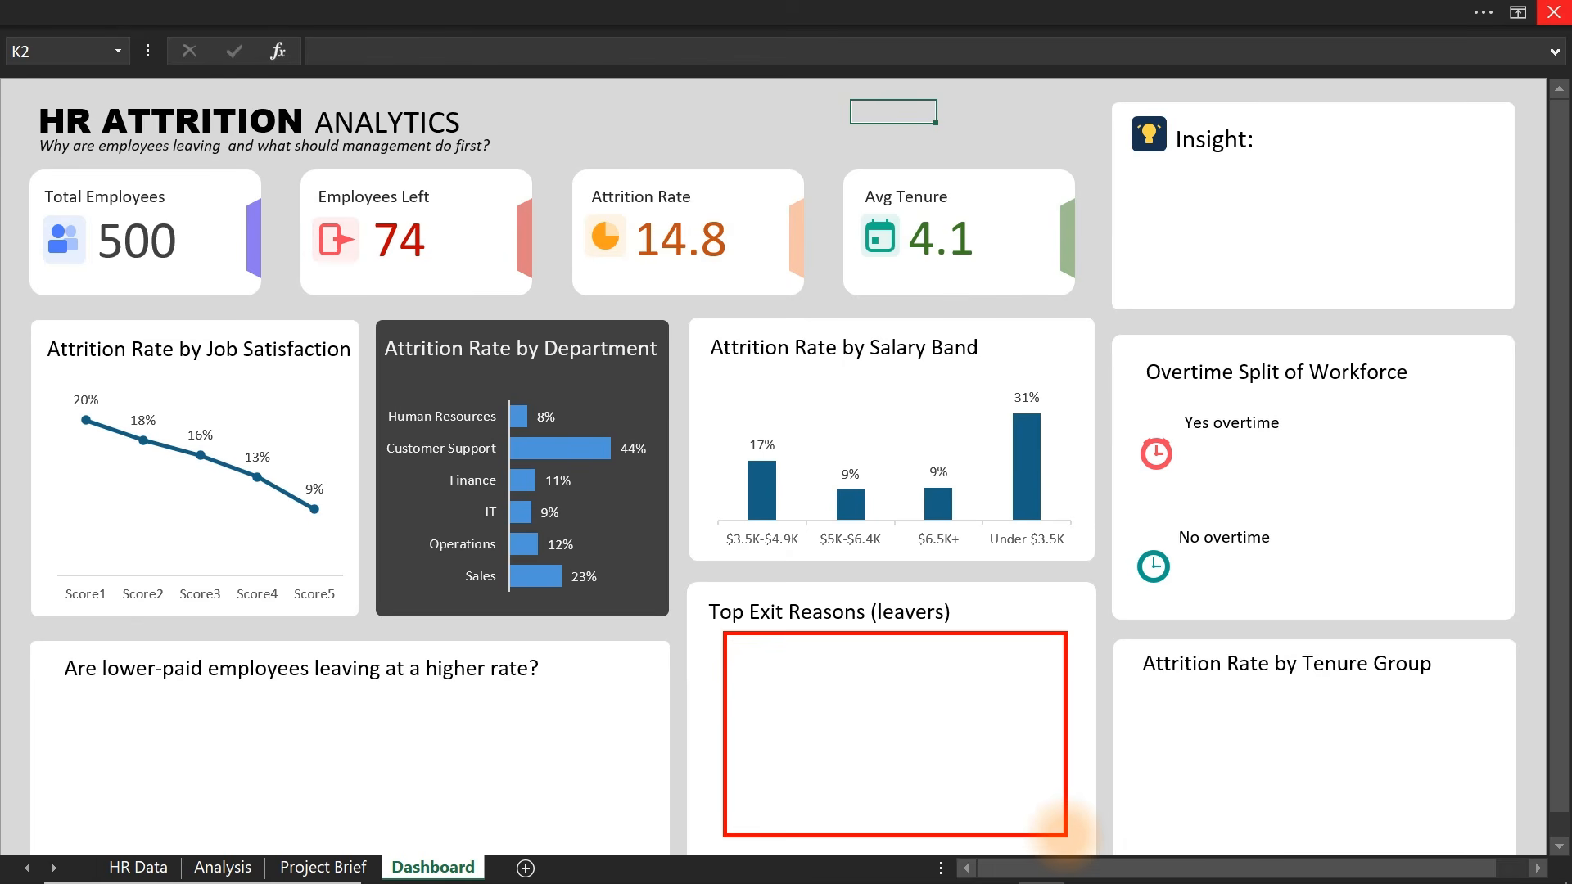
# - Examine the Exit Reason column on the HR Data sheet, including its distinct filter values and blank entries
pyautogui.press('Escape')
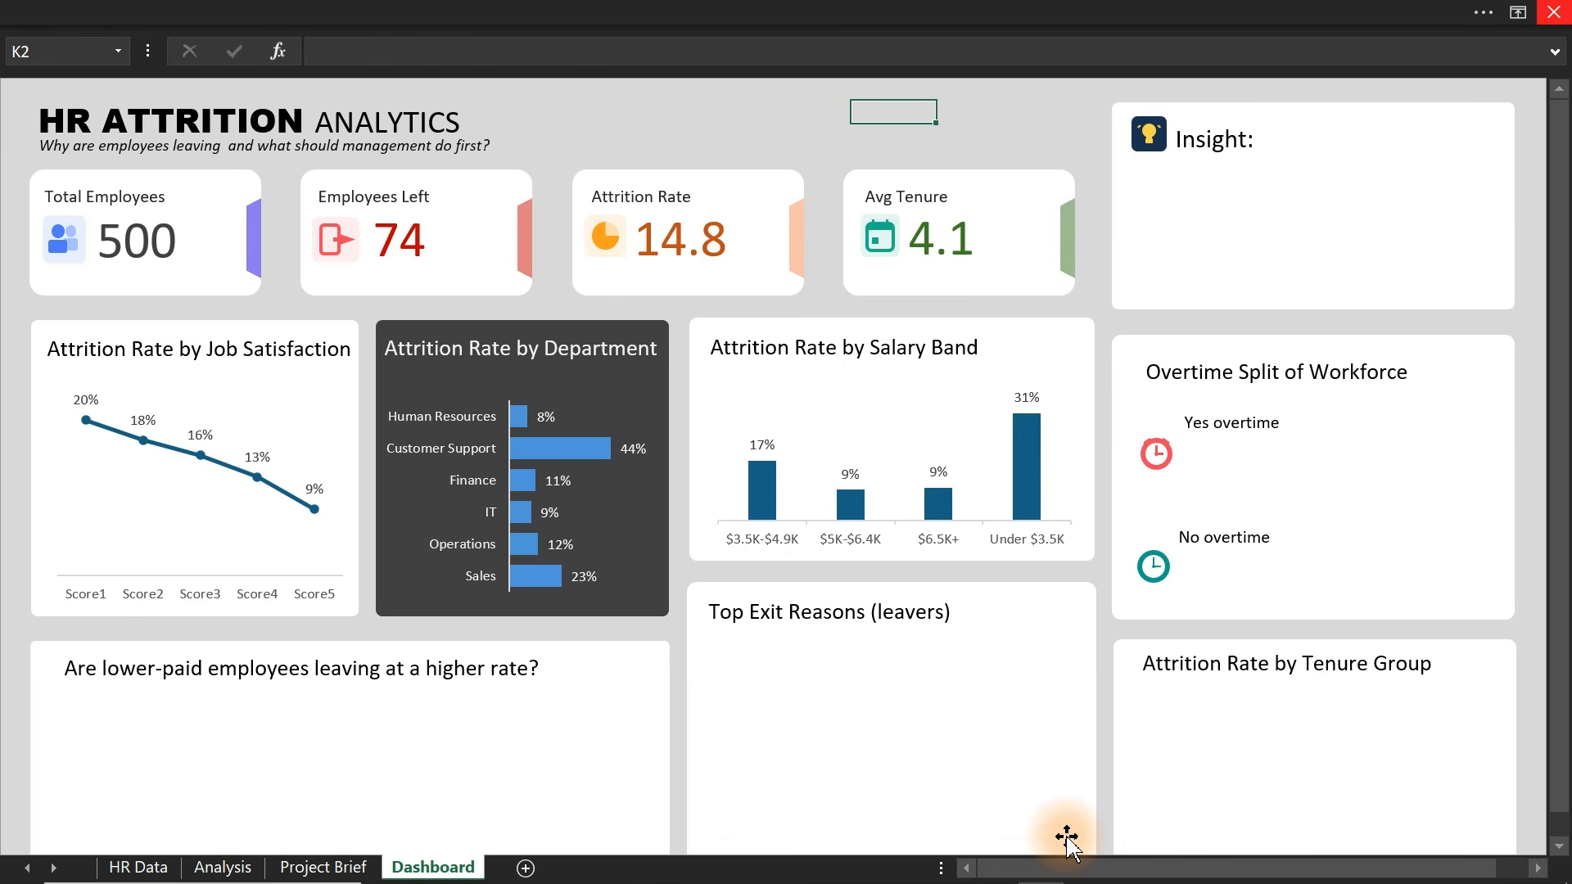
pyautogui.click(135, 866)
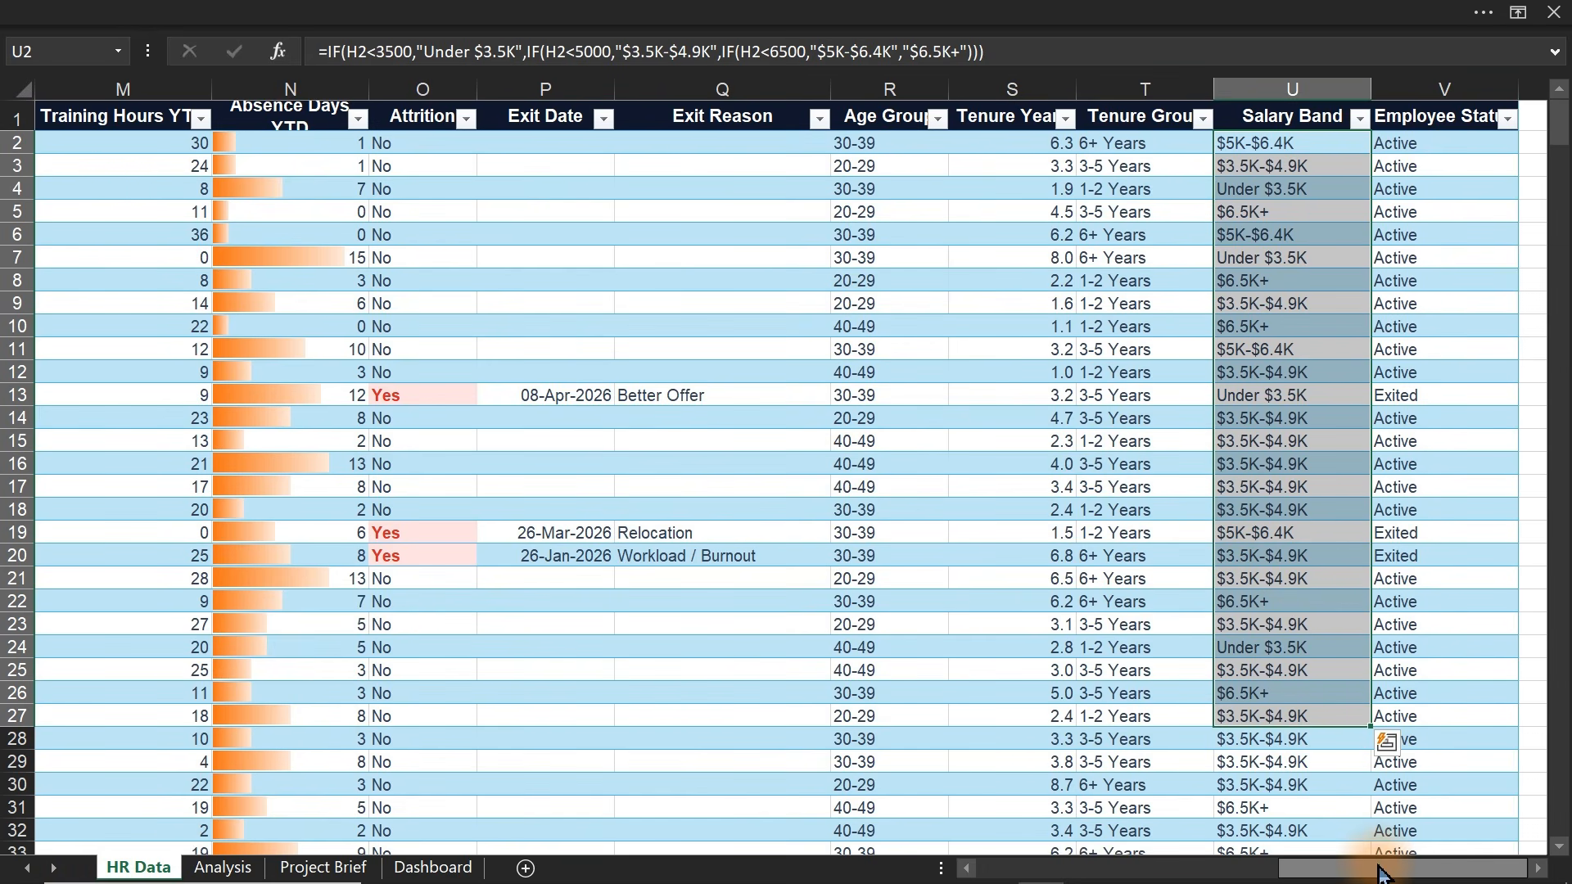
pyautogui.moveTo(1380, 873); pyautogui.dragTo(1330, 874)
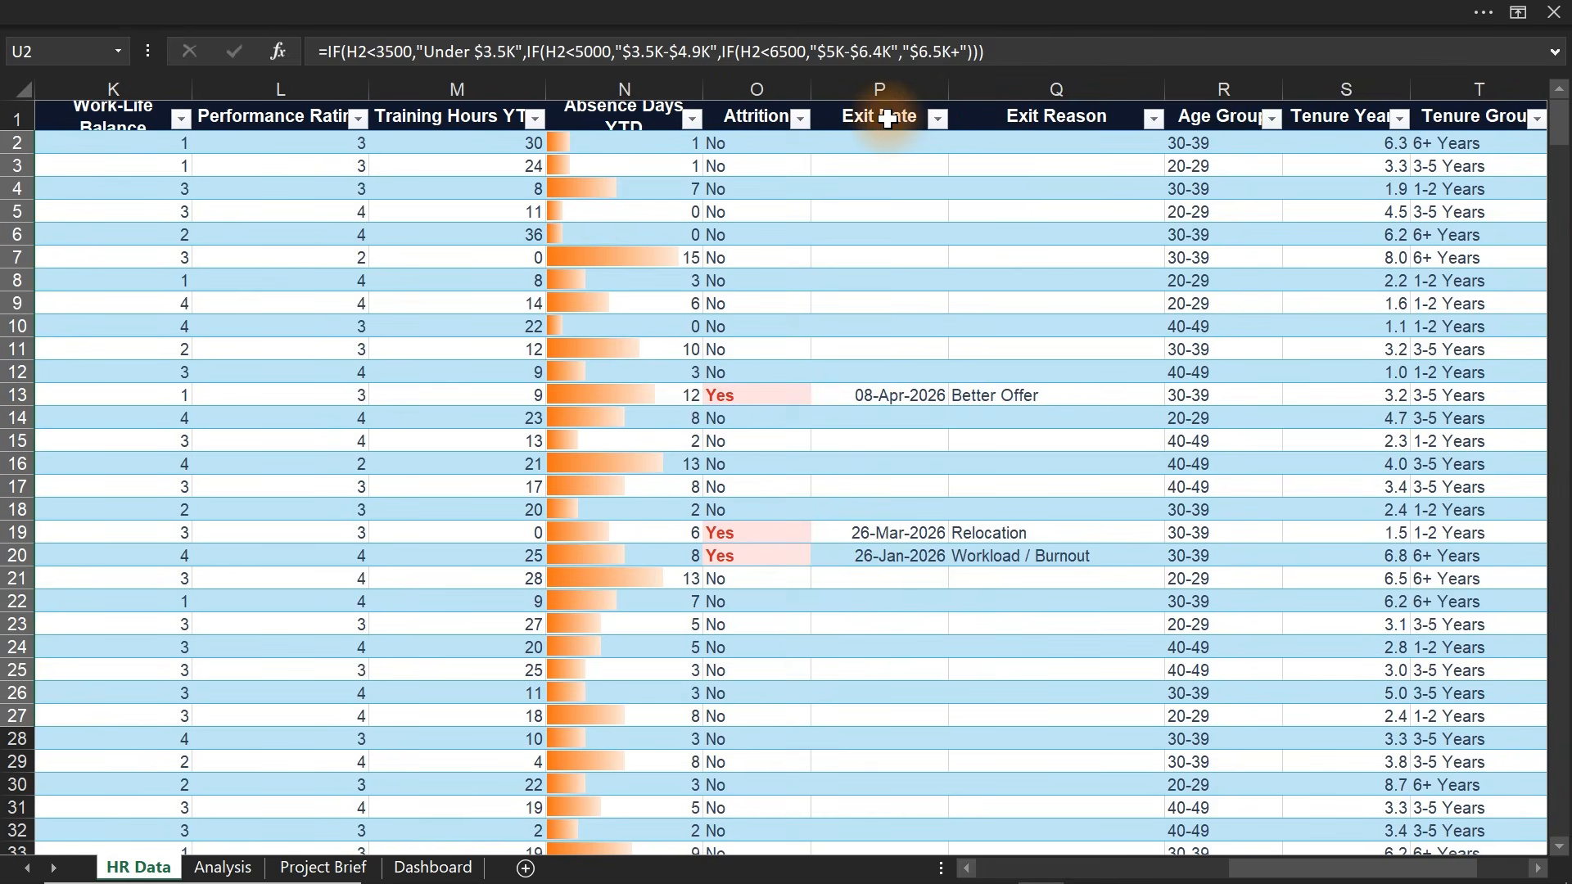
pyautogui.click(887, 119)
pyautogui.click(1047, 98)
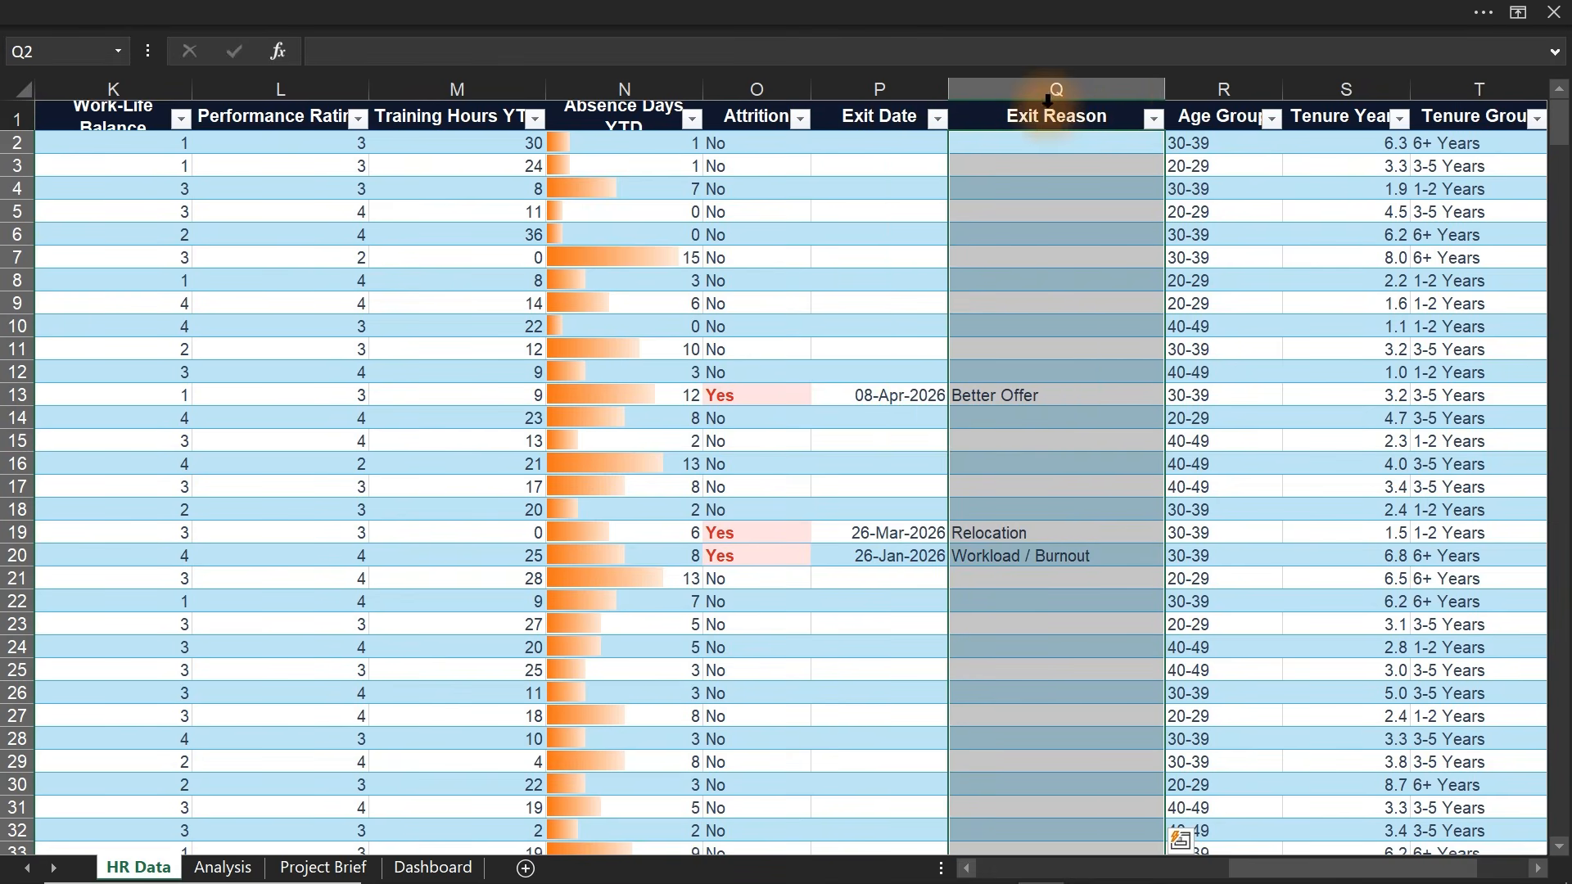
pyautogui.click(1154, 119)
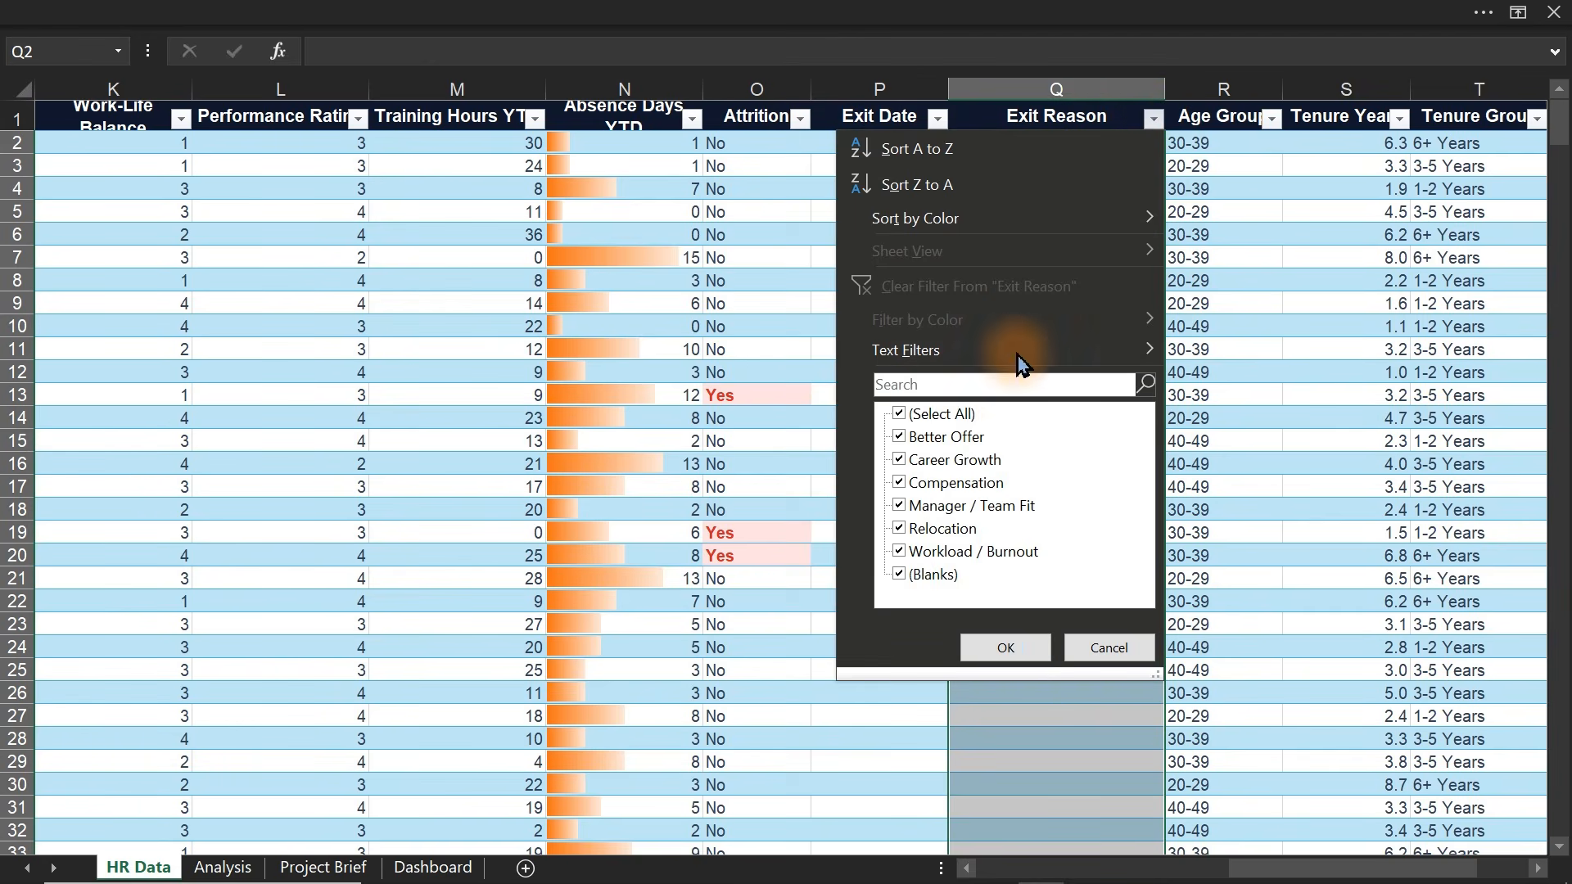
pyautogui.click(771, 466)
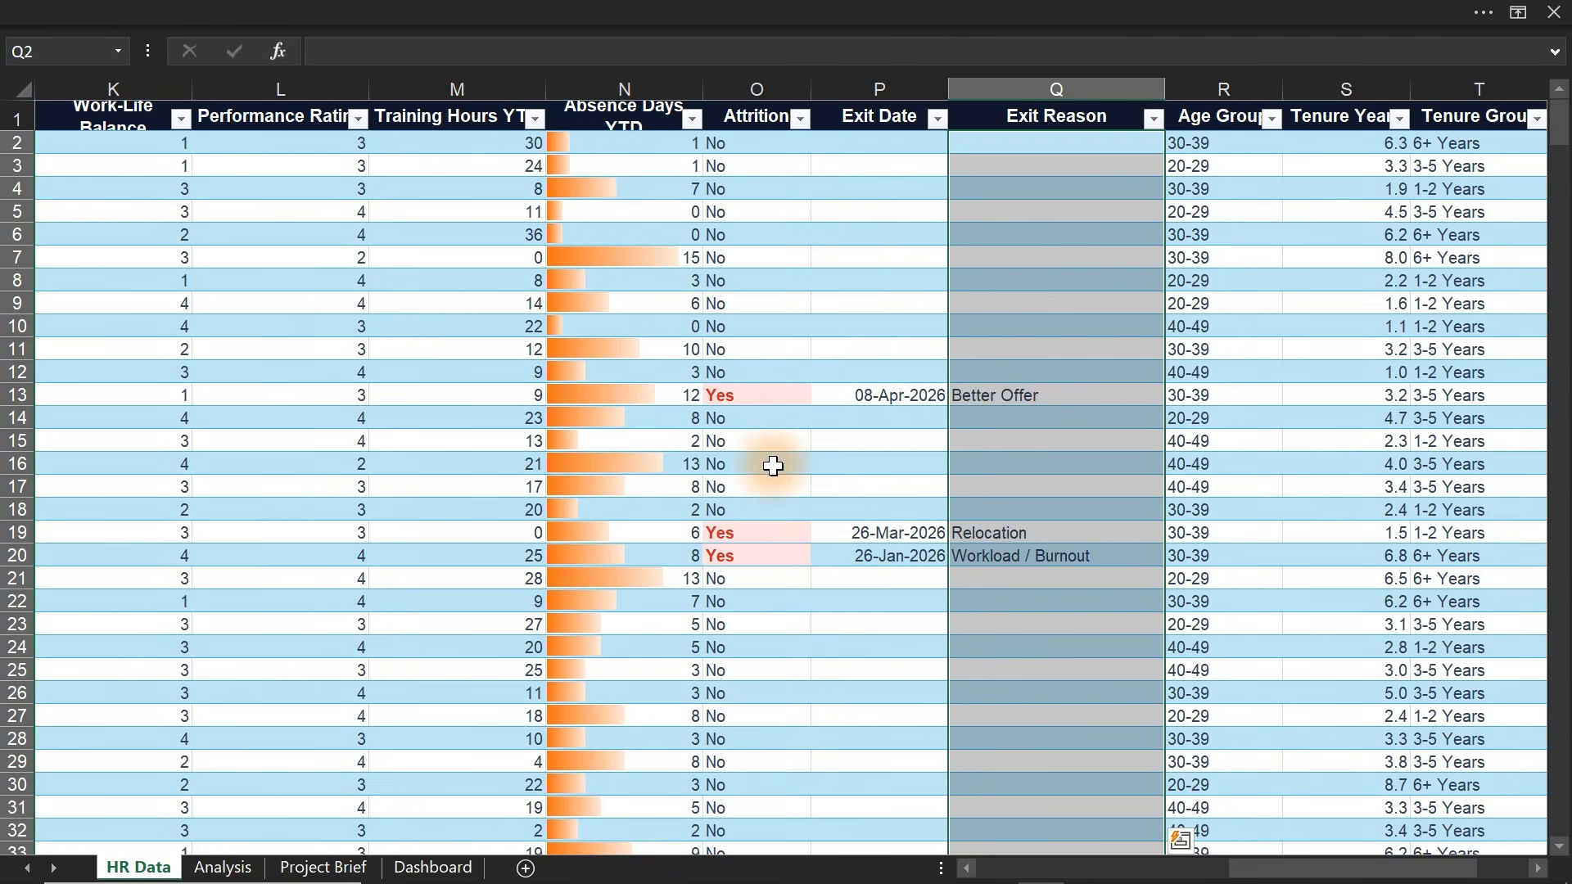
pyautogui.moveTo(1018, 200); pyautogui.dragTo(1007, 312)
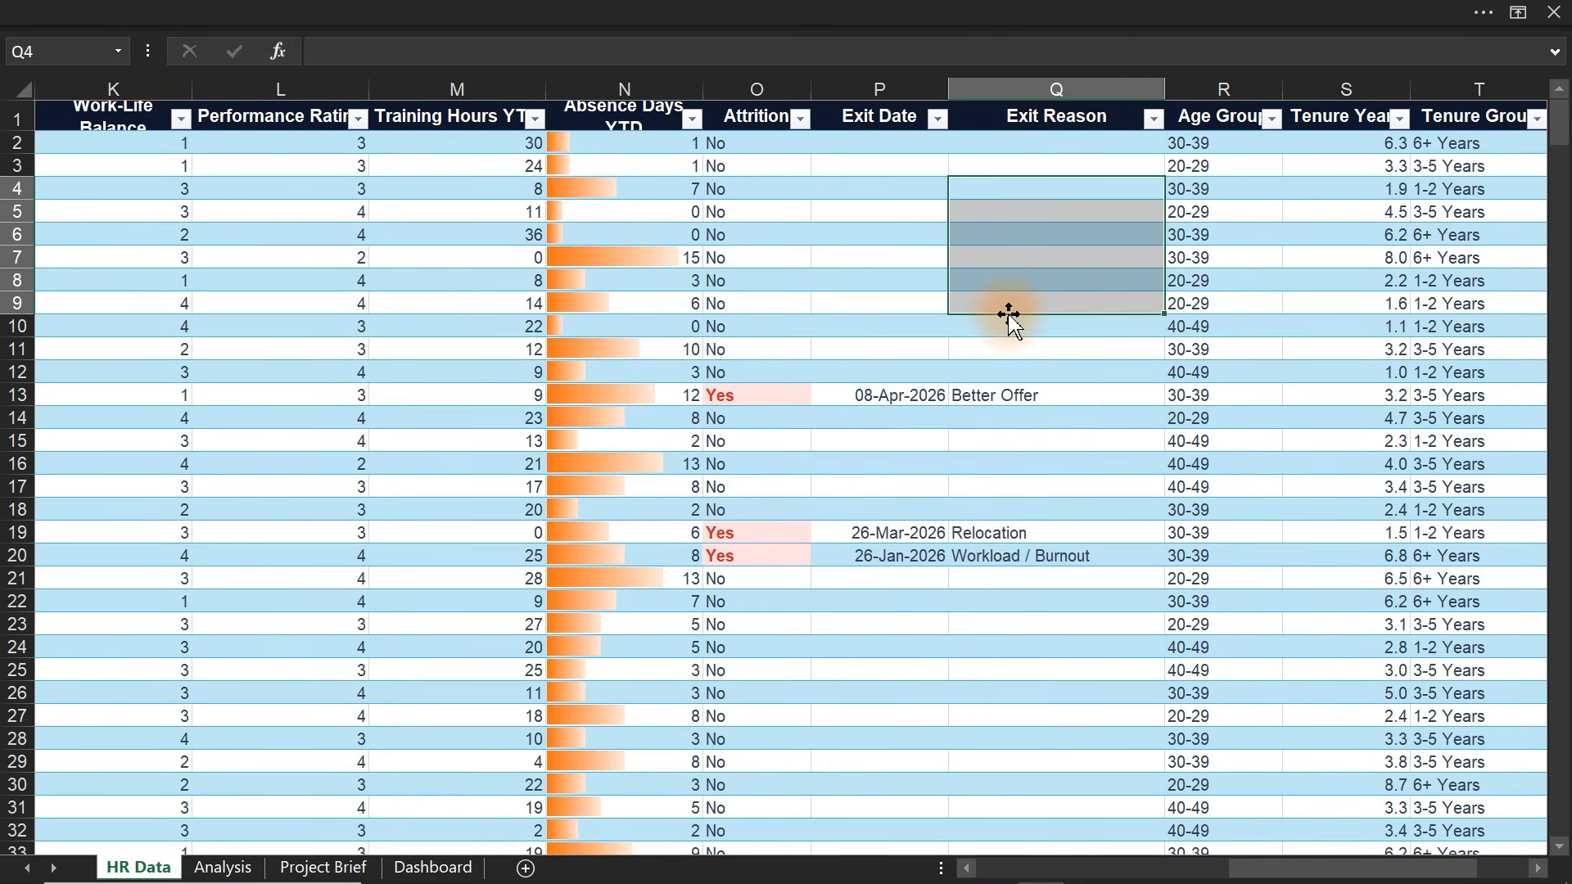
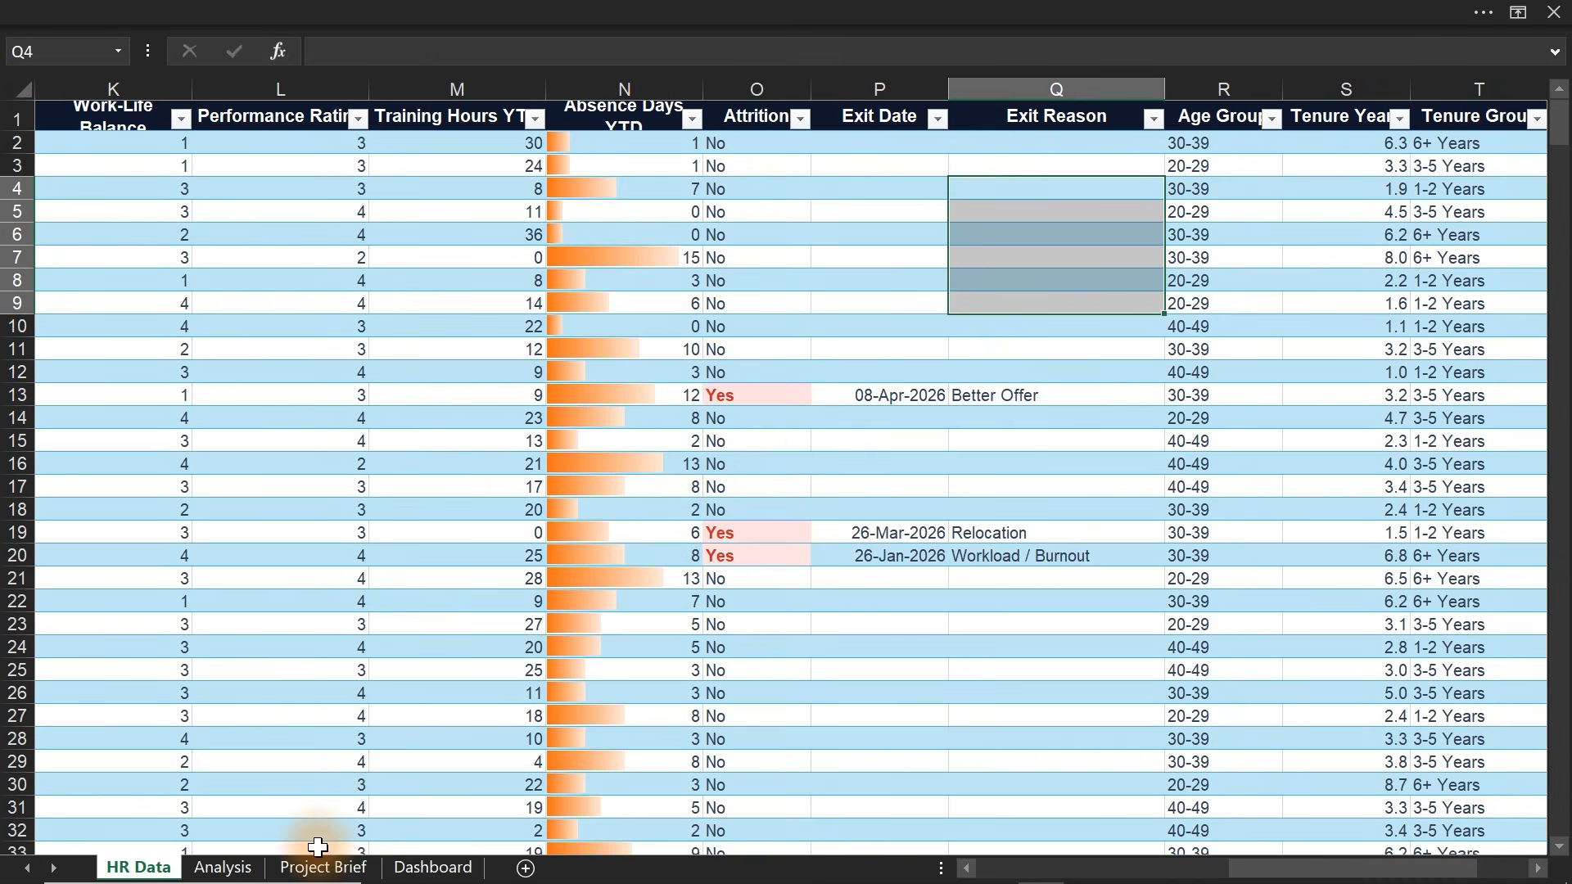
# - Fill column AE on the Analysis sheet with dark blue as a divider after the salary band tables
pyautogui.click(222, 867)
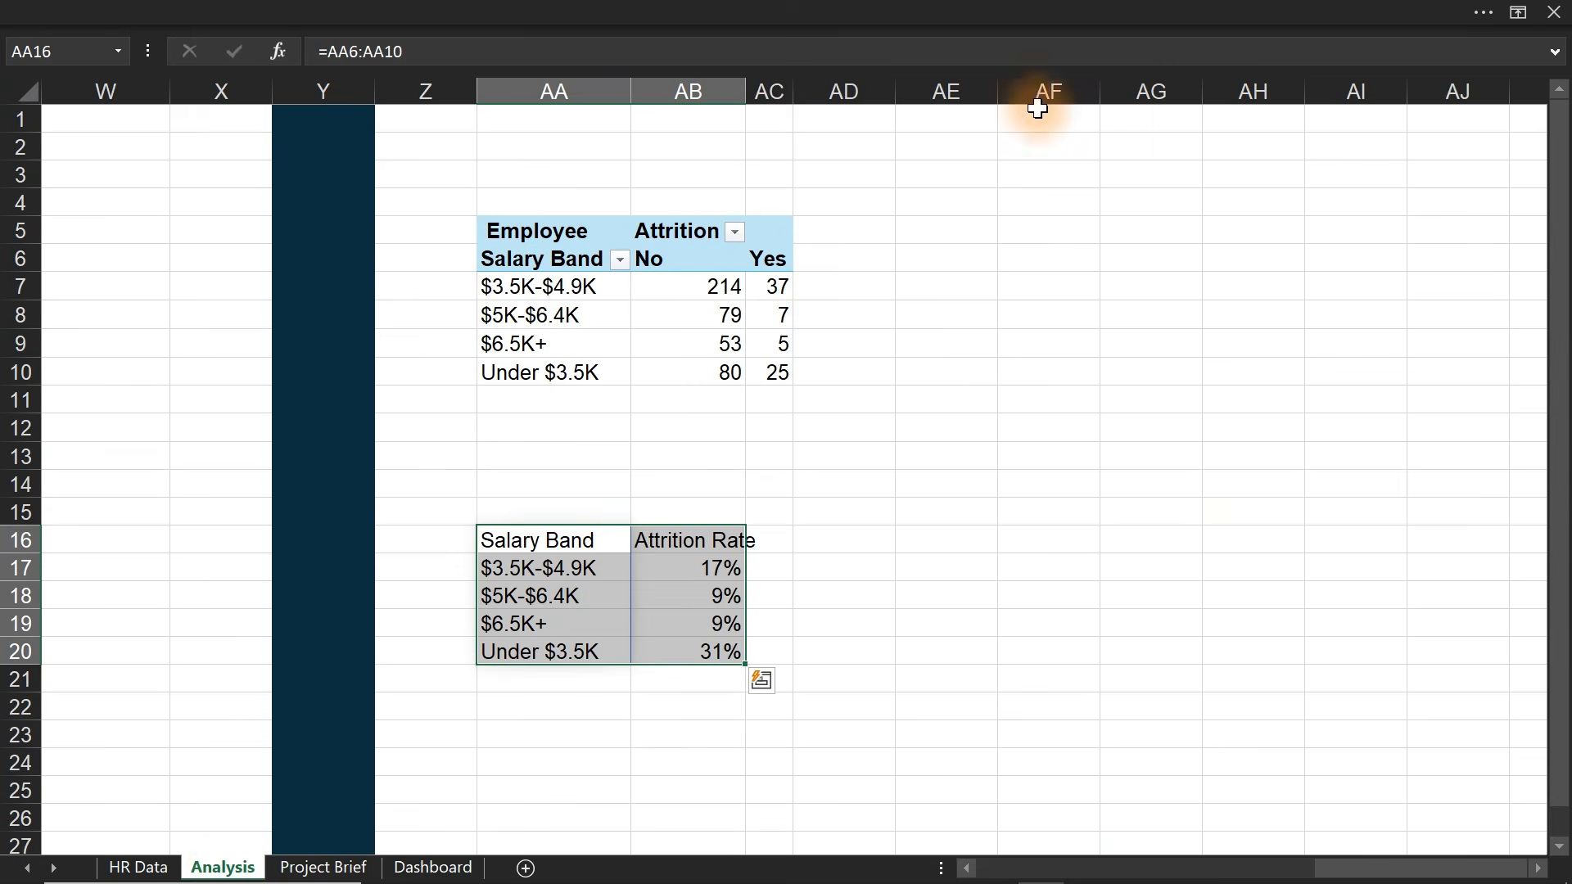
pyautogui.click(972, 97)
pyautogui.click(556, 11)
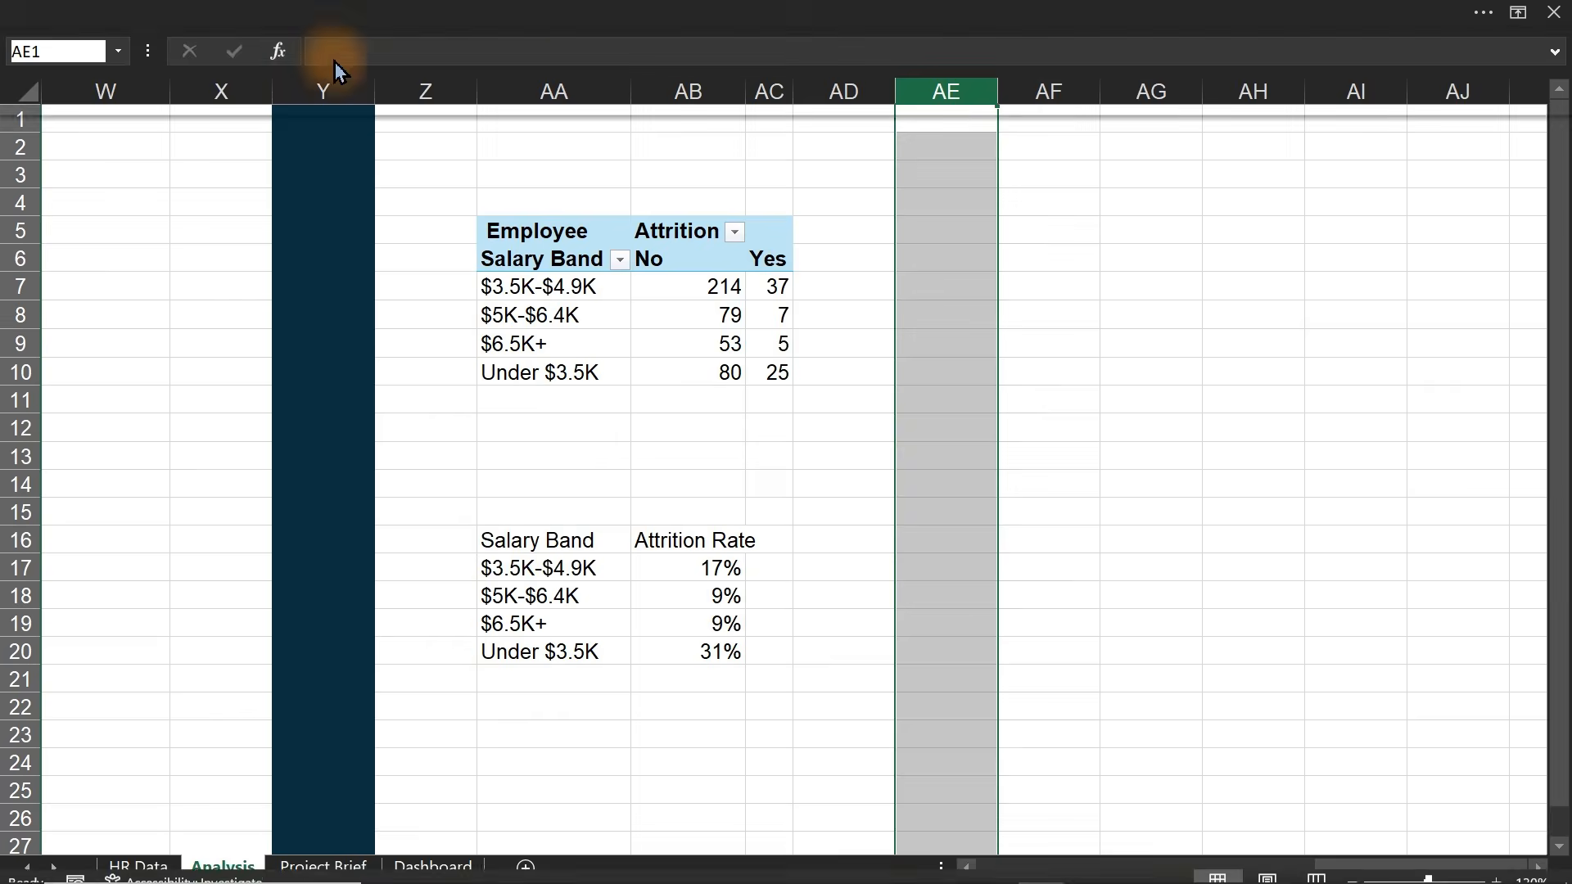
pyautogui.click(98, 61)
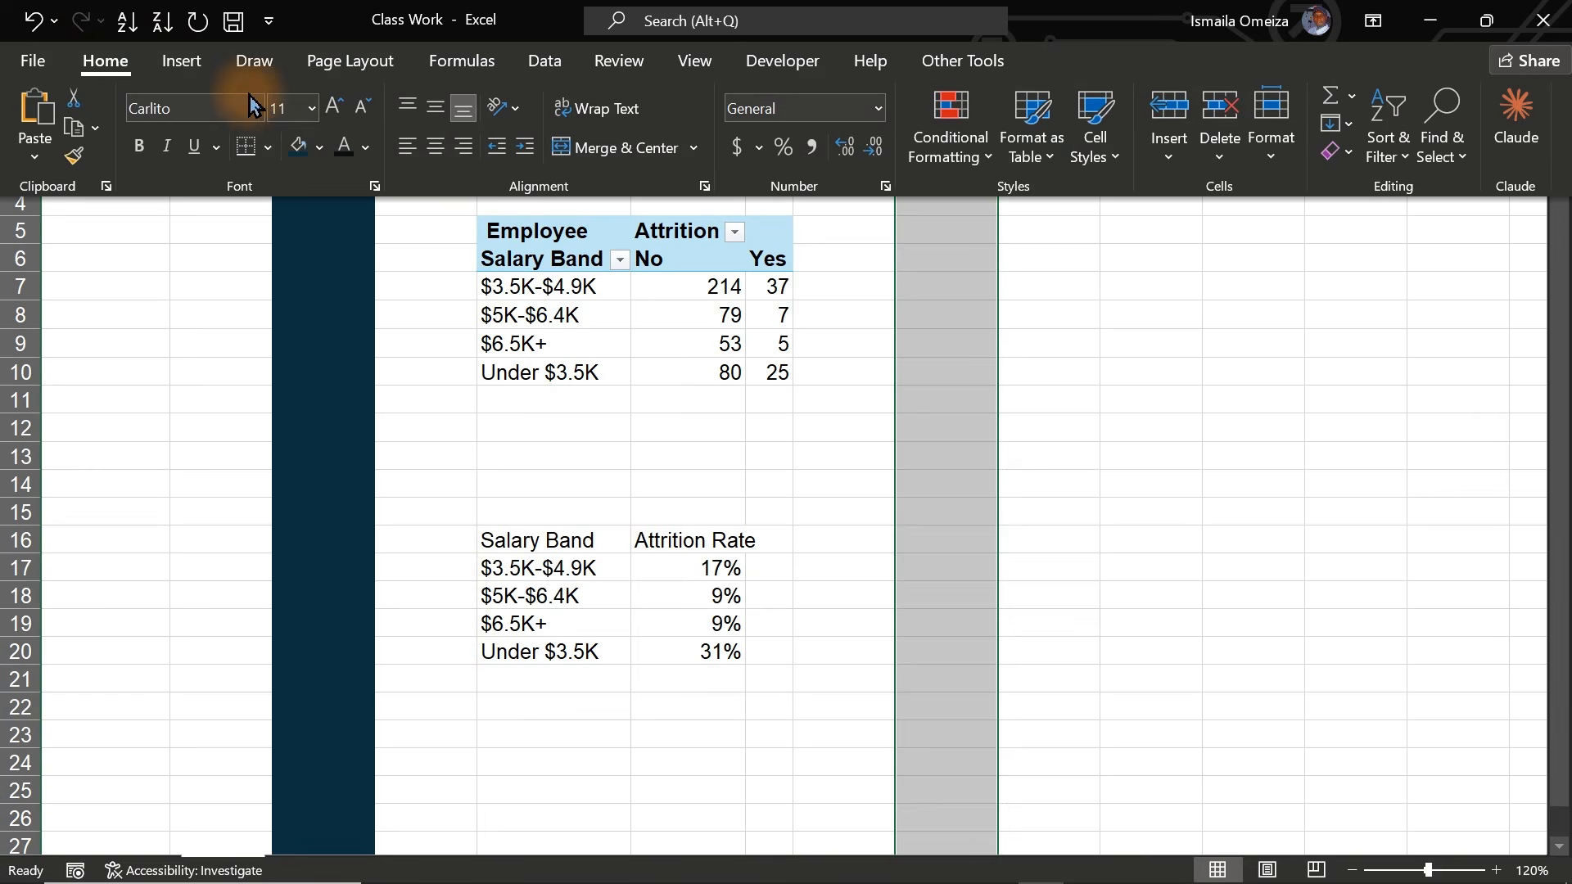
pyautogui.click(296, 149)
# - Copy the salary band PivotTable and its attrition rate summary in AA4:AD20 and paste them at AH5
pyautogui.click(491, 200)
pyautogui.moveTo(491, 201); pyautogui.dragTo(751, 644)
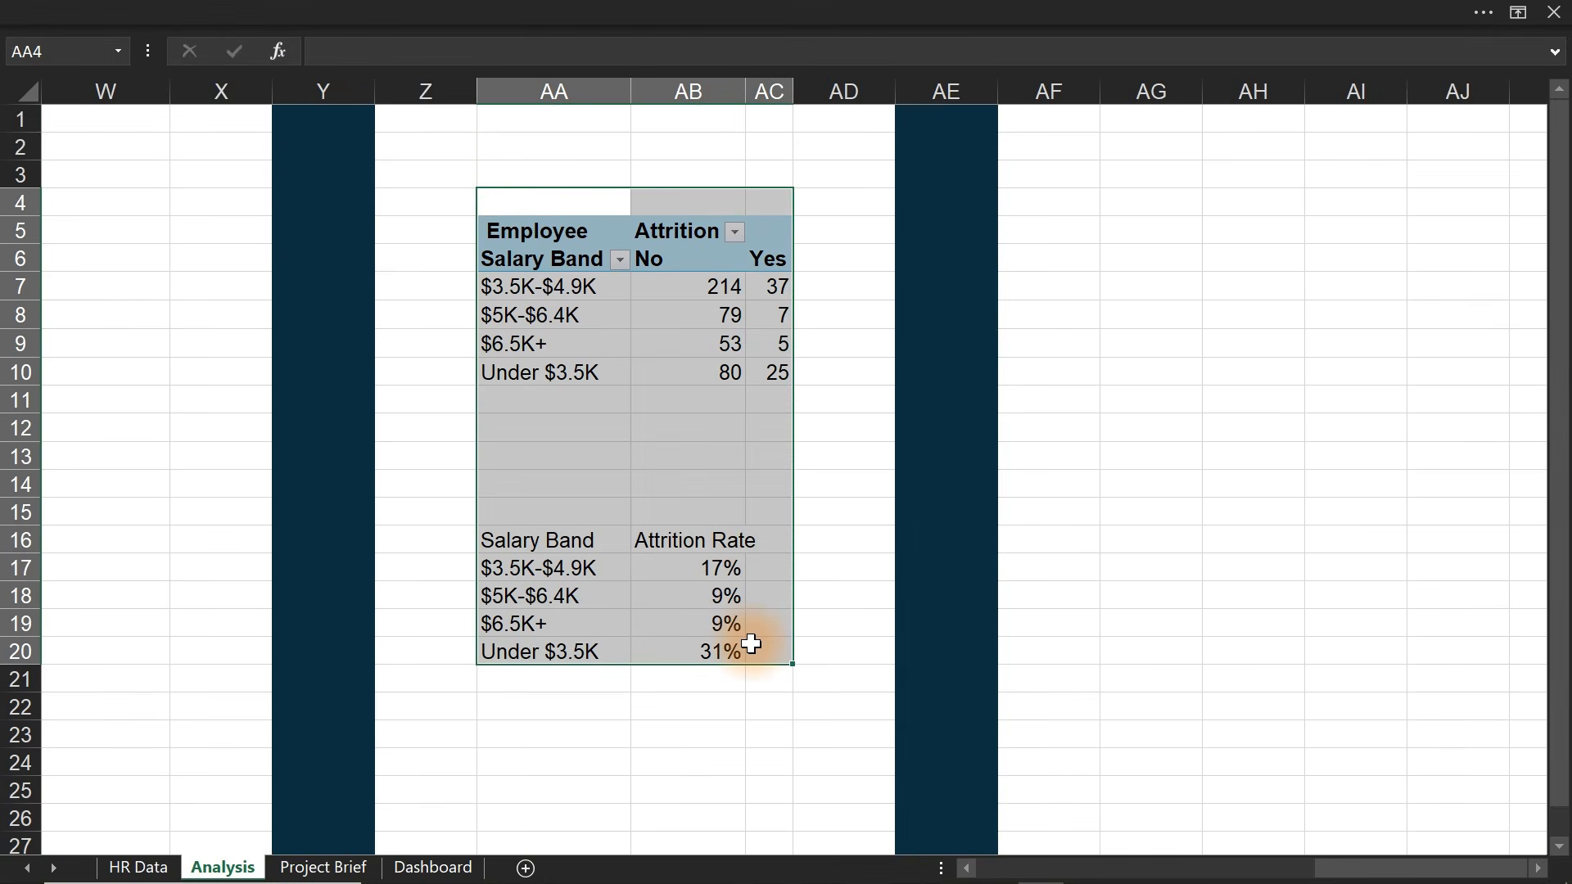
pyautogui.click(622, 302)
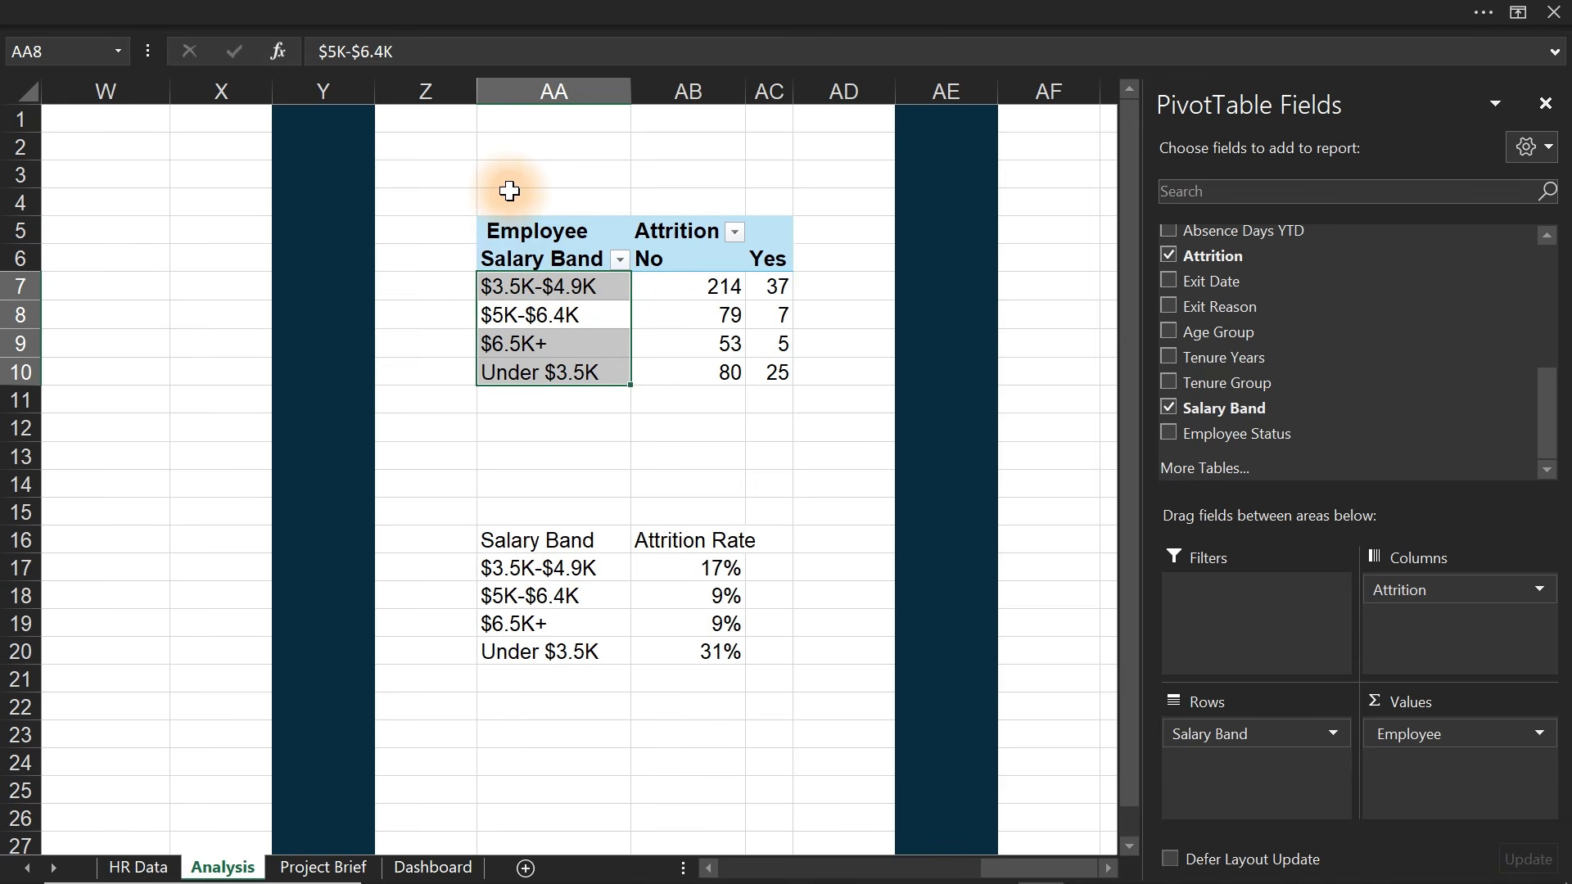
pyautogui.moveTo(512, 193); pyautogui.dragTo(801, 663)
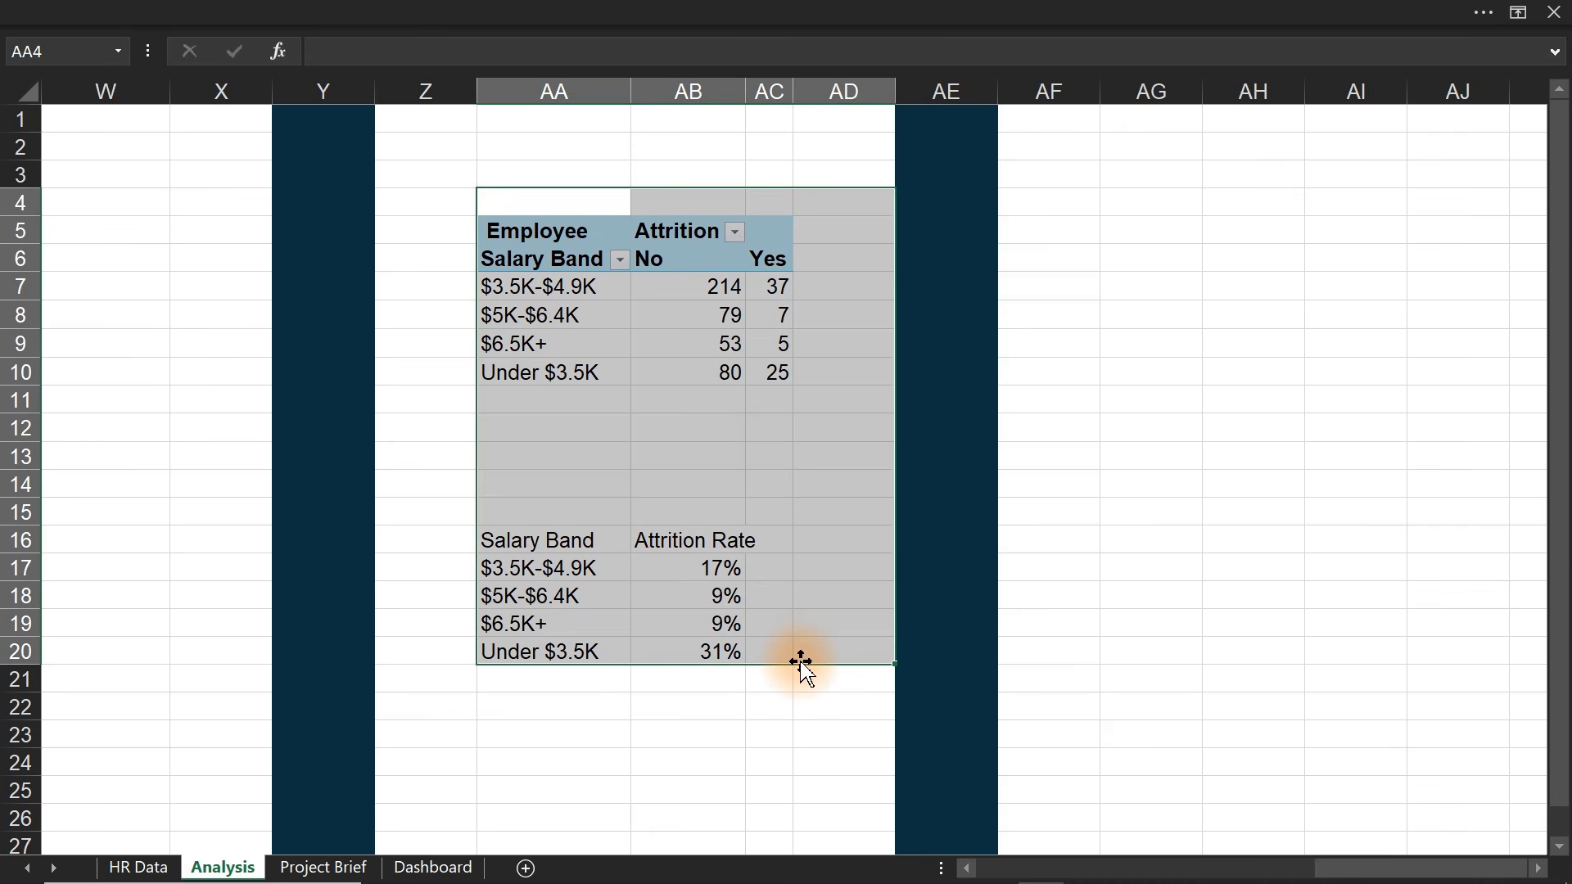
pyautogui.click(1237, 228)
pyautogui.hotkey('ctrl', 'v')
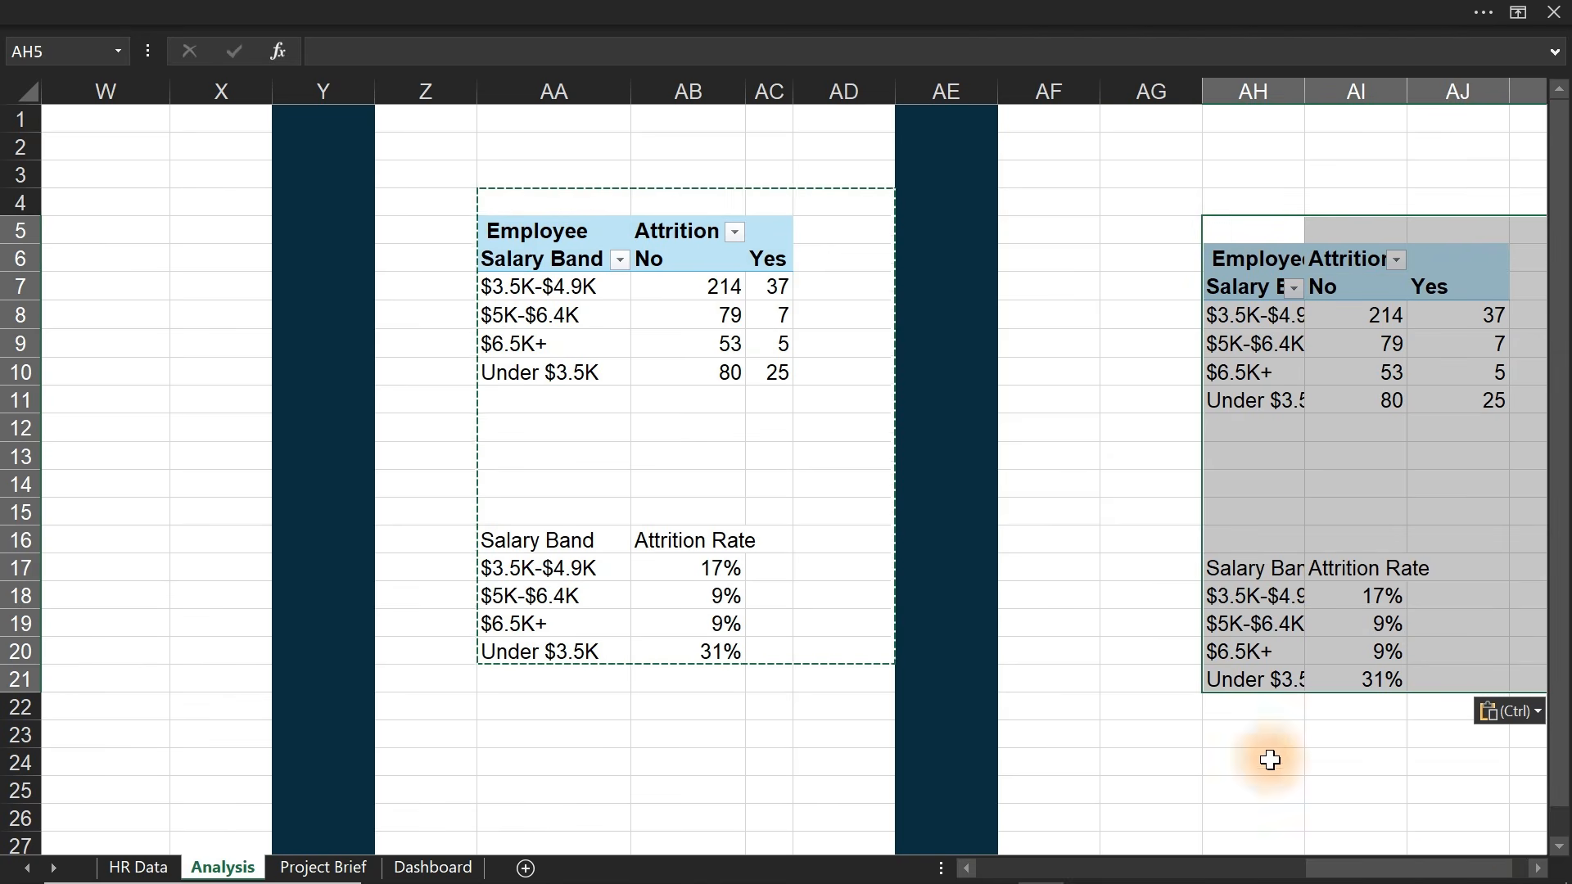
# - Replace Salary Band with Exit Reason as the row field of the pasted PivotTable
pyautogui.moveTo(1538, 869); pyautogui.dragTo(1542, 872)
pyautogui.click(654, 370)
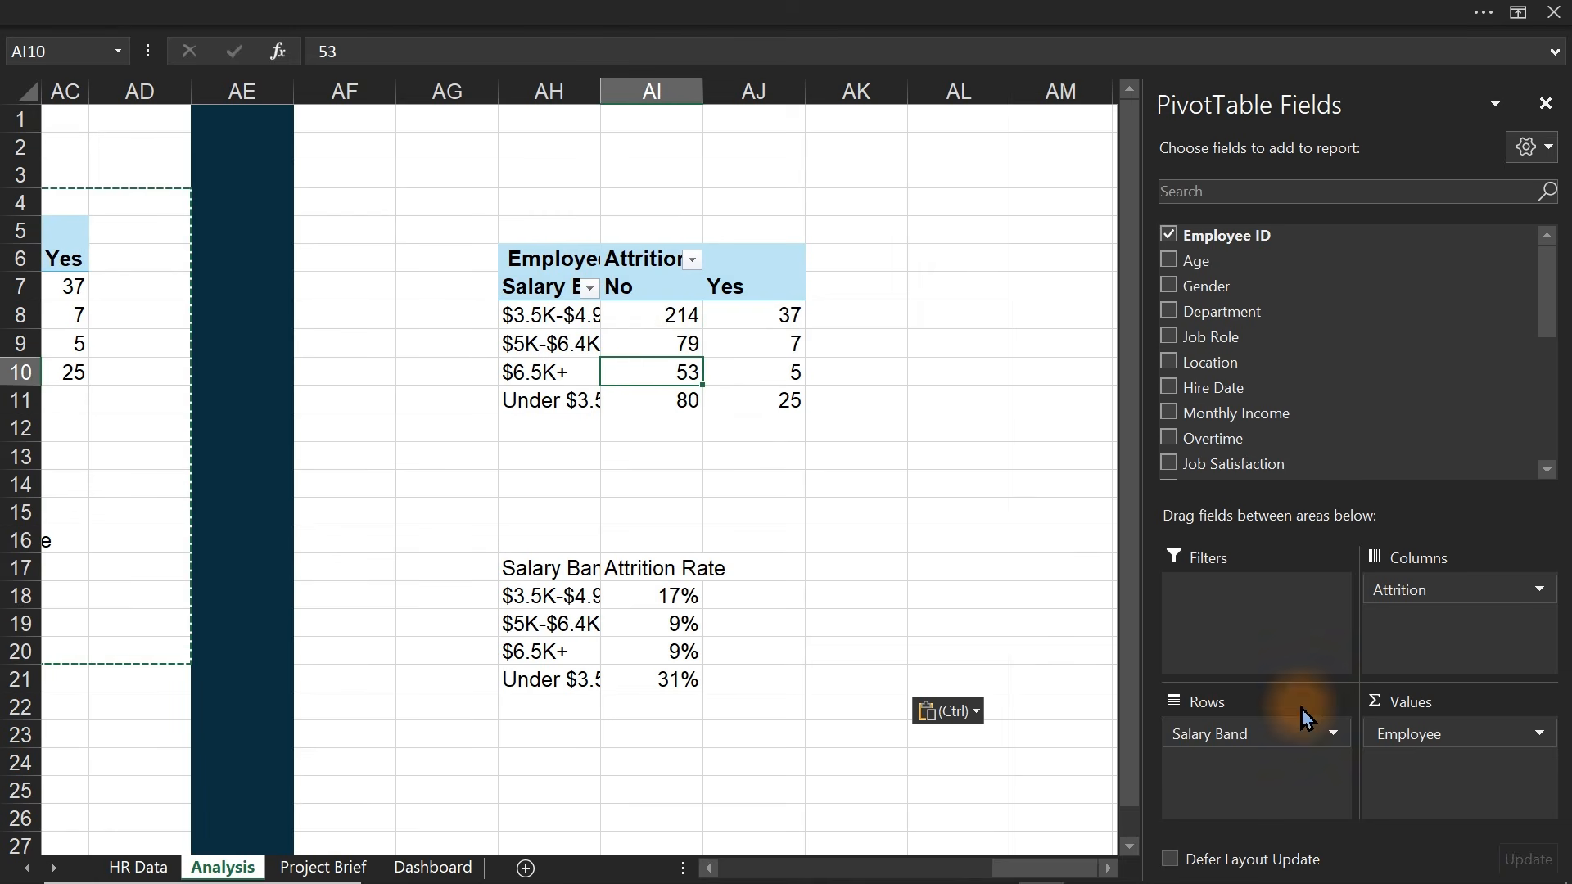
pyautogui.moveTo(1269, 753); pyautogui.dragTo(941, 579)
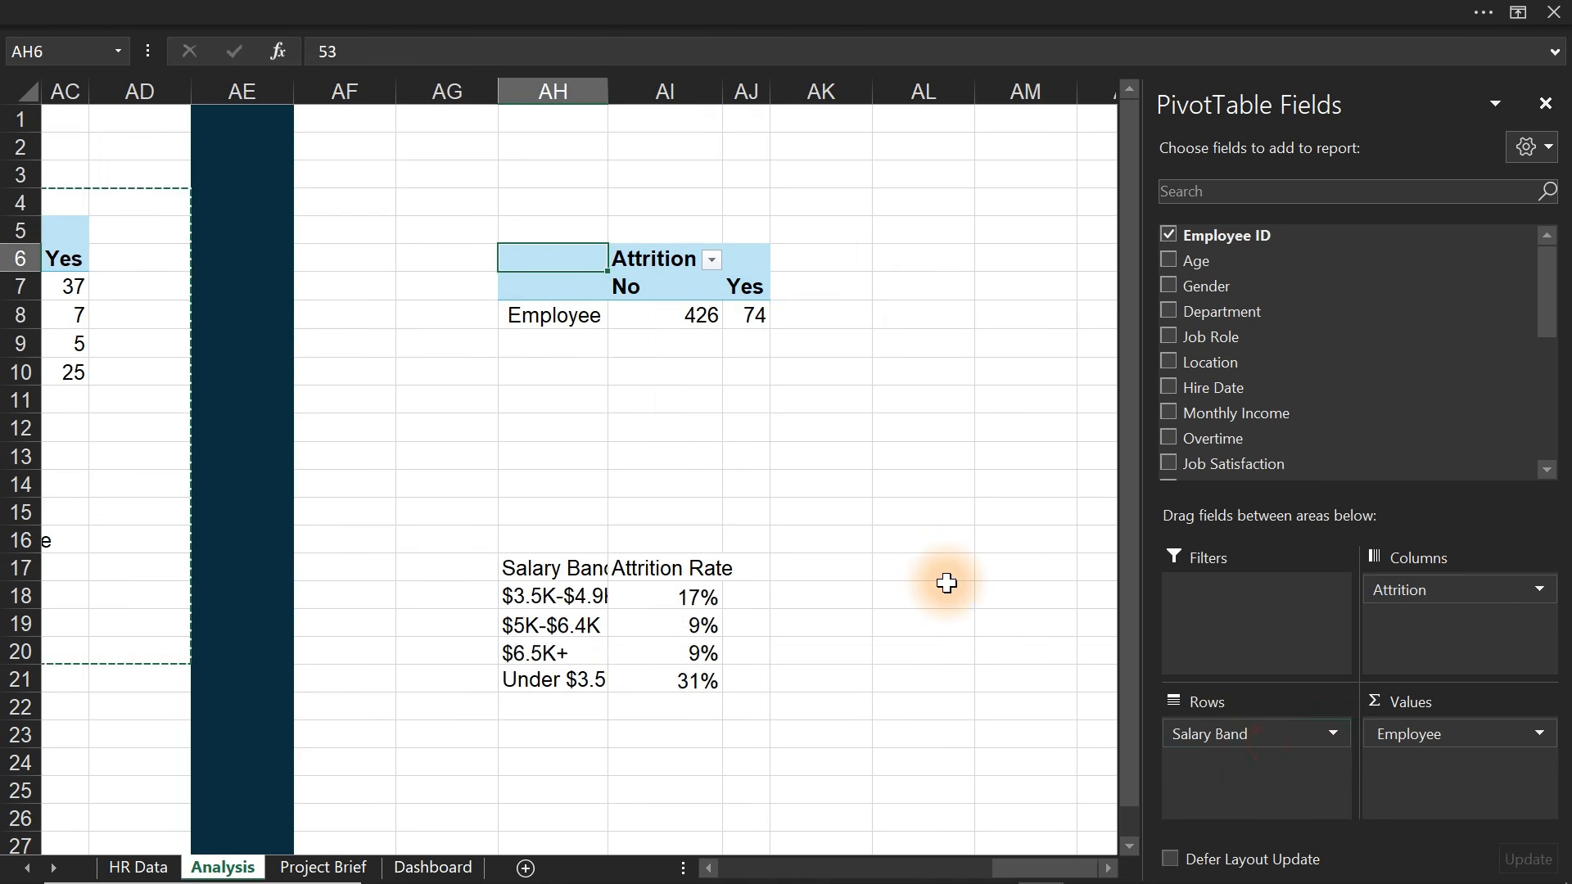
pyautogui.click(1196, 183)
pyautogui.write('ex')
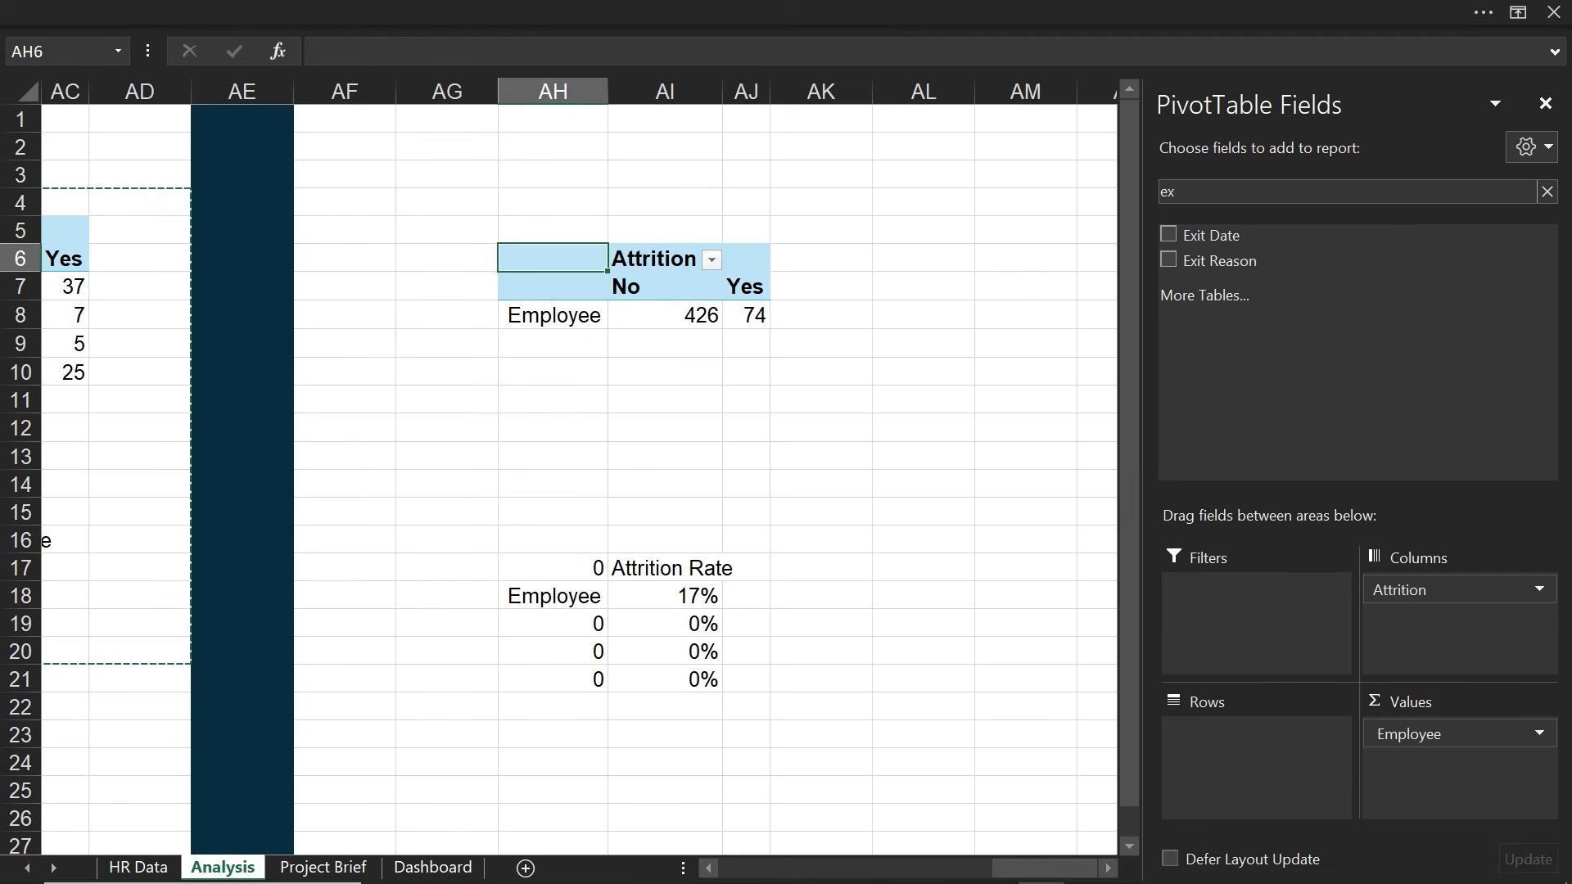
pyautogui.click(1167, 262)
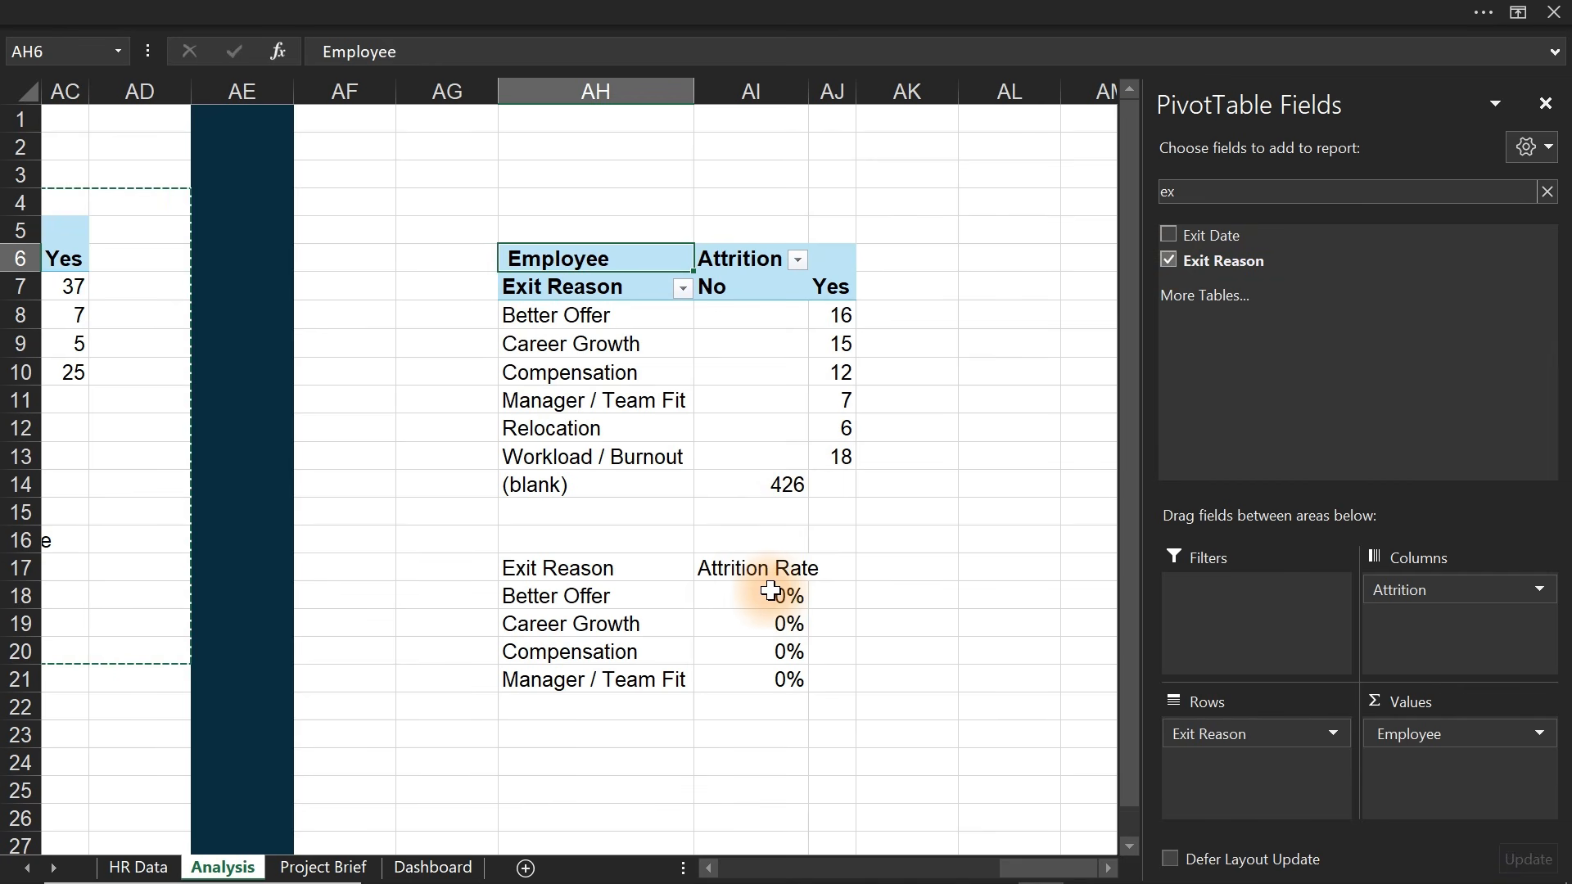
# - Clear the copied attrition rate values and make AH17 reference the exit reasons with =AH7:AH13
pyautogui.moveTo(762, 586); pyautogui.dragTo(775, 712)
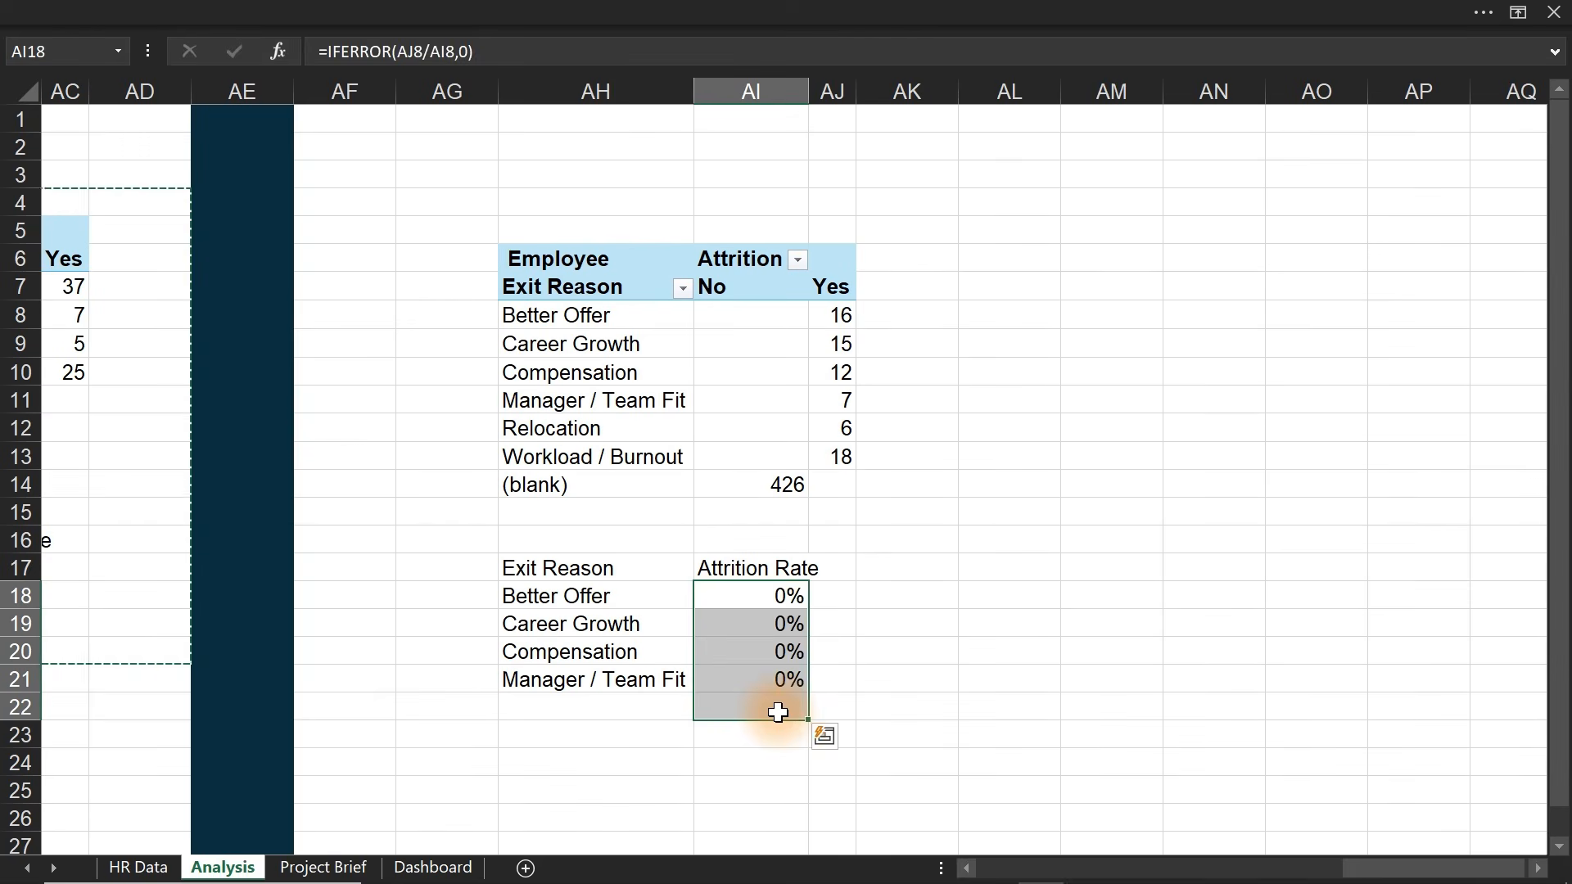
pyautogui.press('Delete')
pyautogui.click(562, 568)
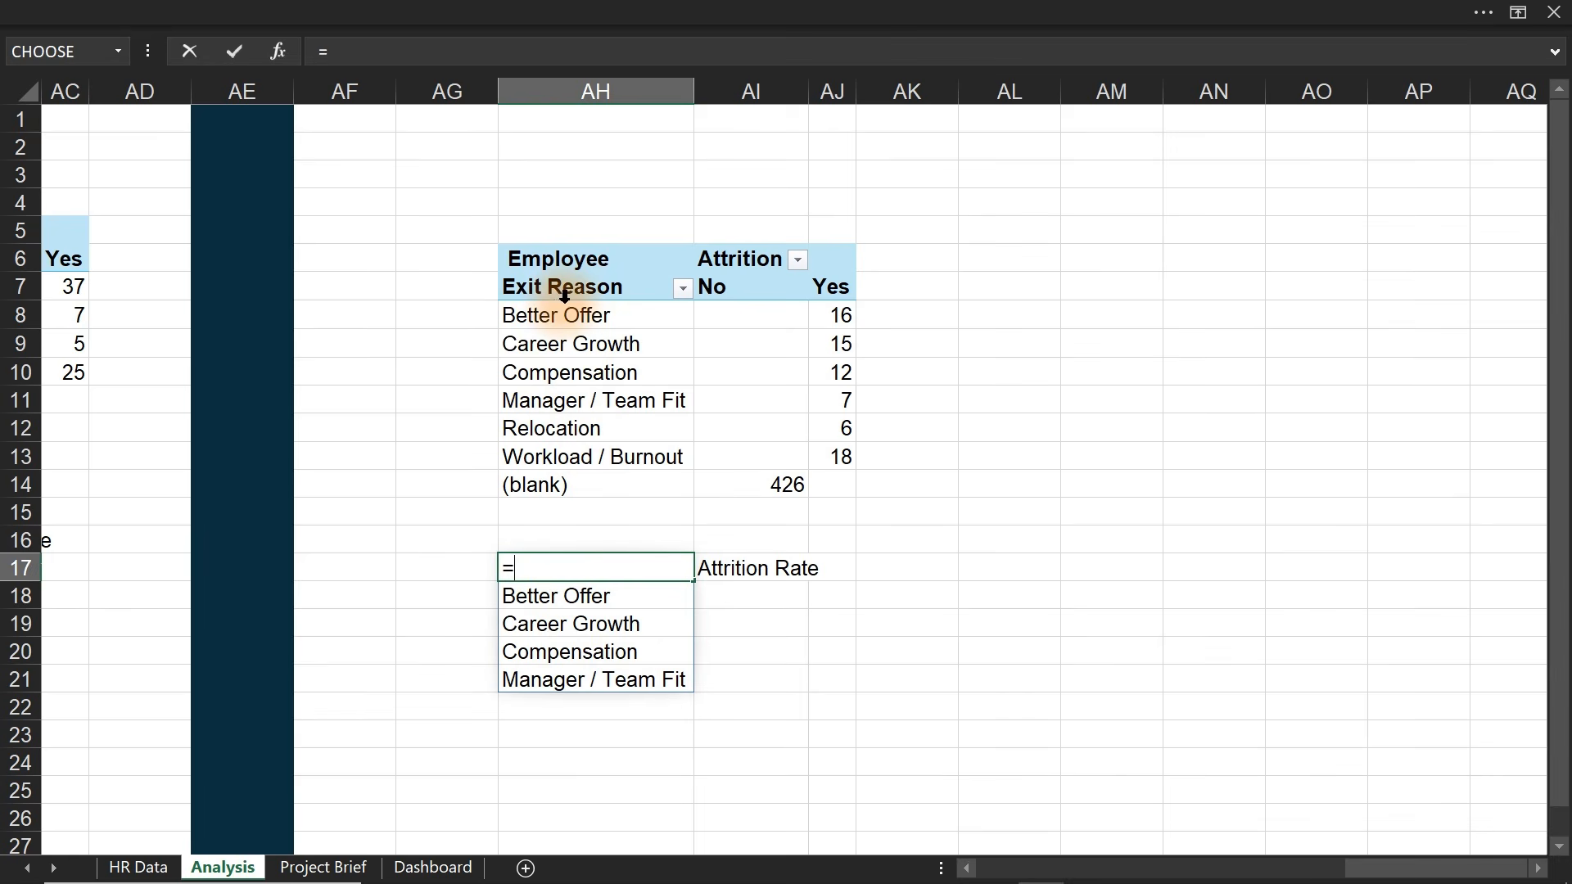
pyautogui.moveTo(561, 292); pyautogui.dragTo(577, 452)
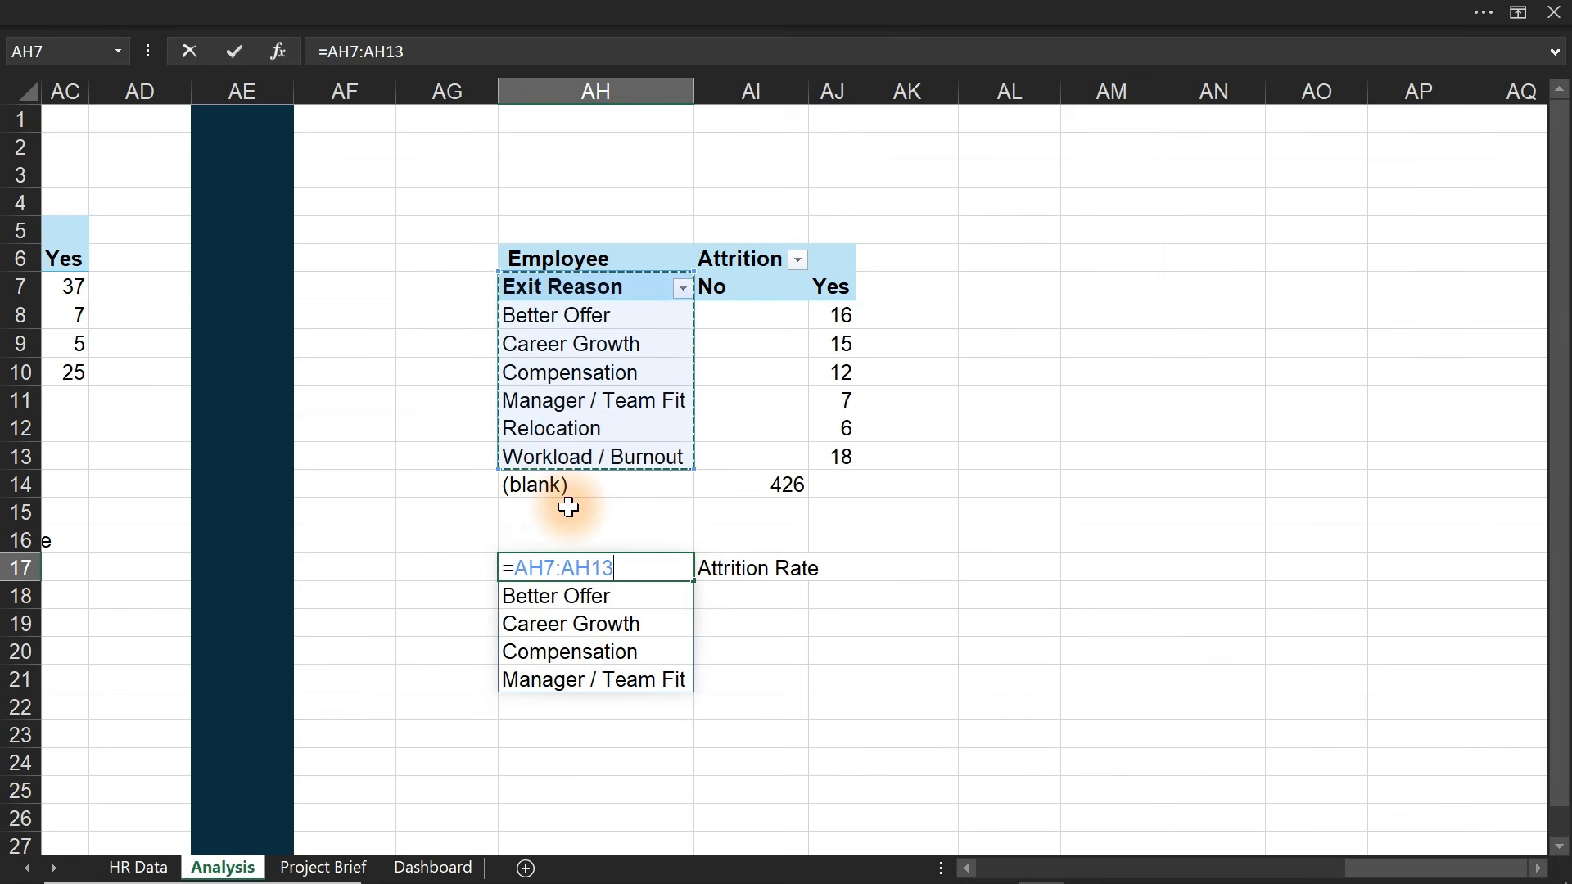
pyautogui.press('Return')
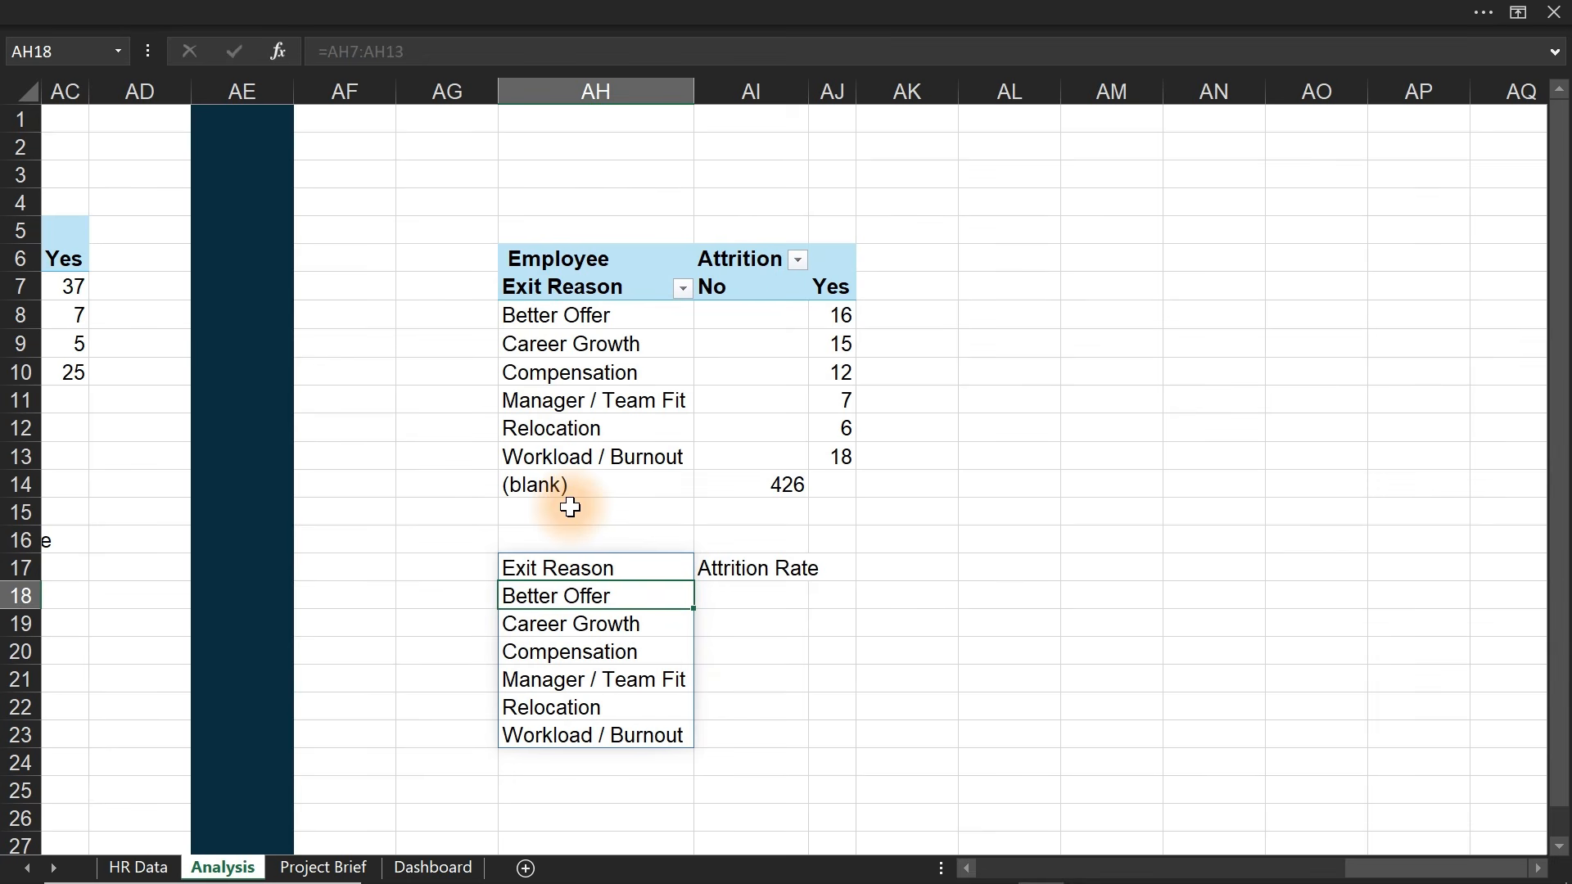
# - Change the header in AI17 to Exit and link AI18 to the Better Offer count in AJ8
pyautogui.click(784, 568)
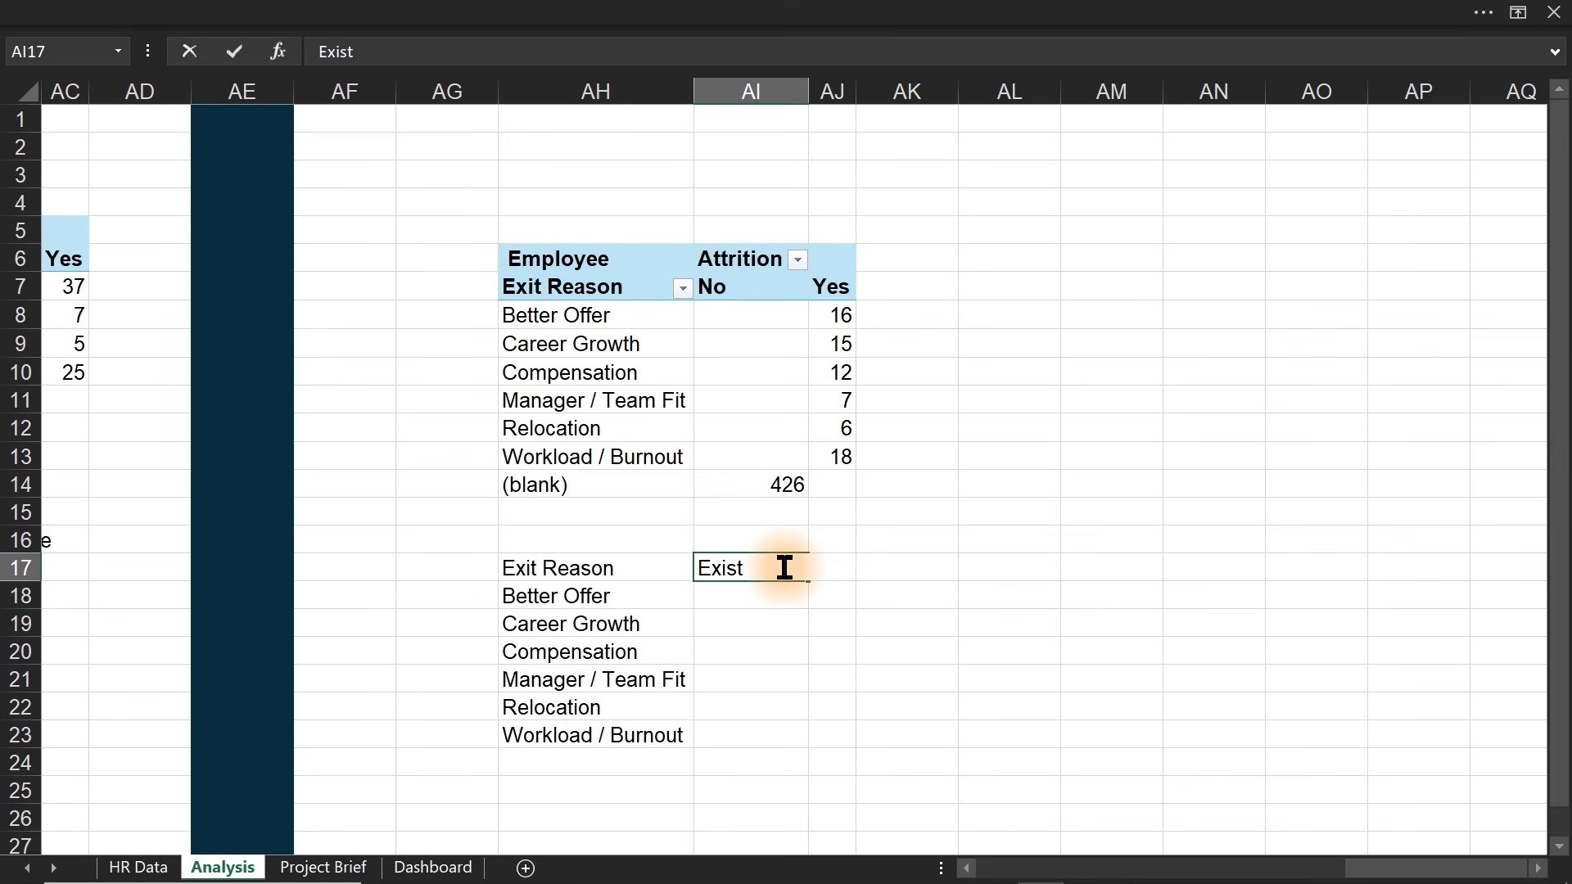
pyautogui.press('Return')
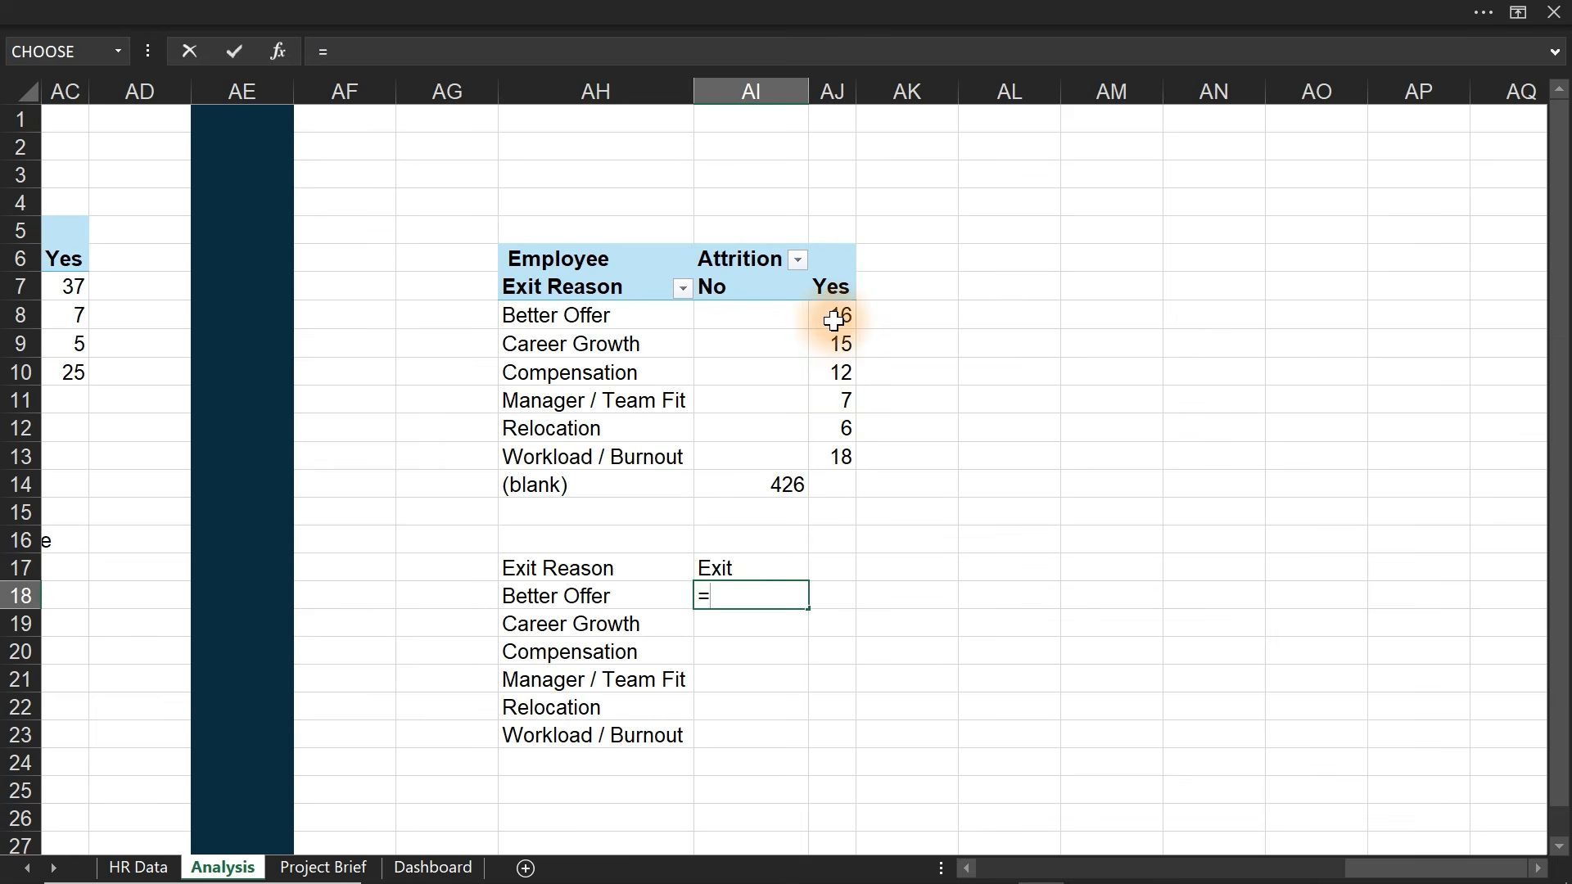
pyautogui.press('Return')
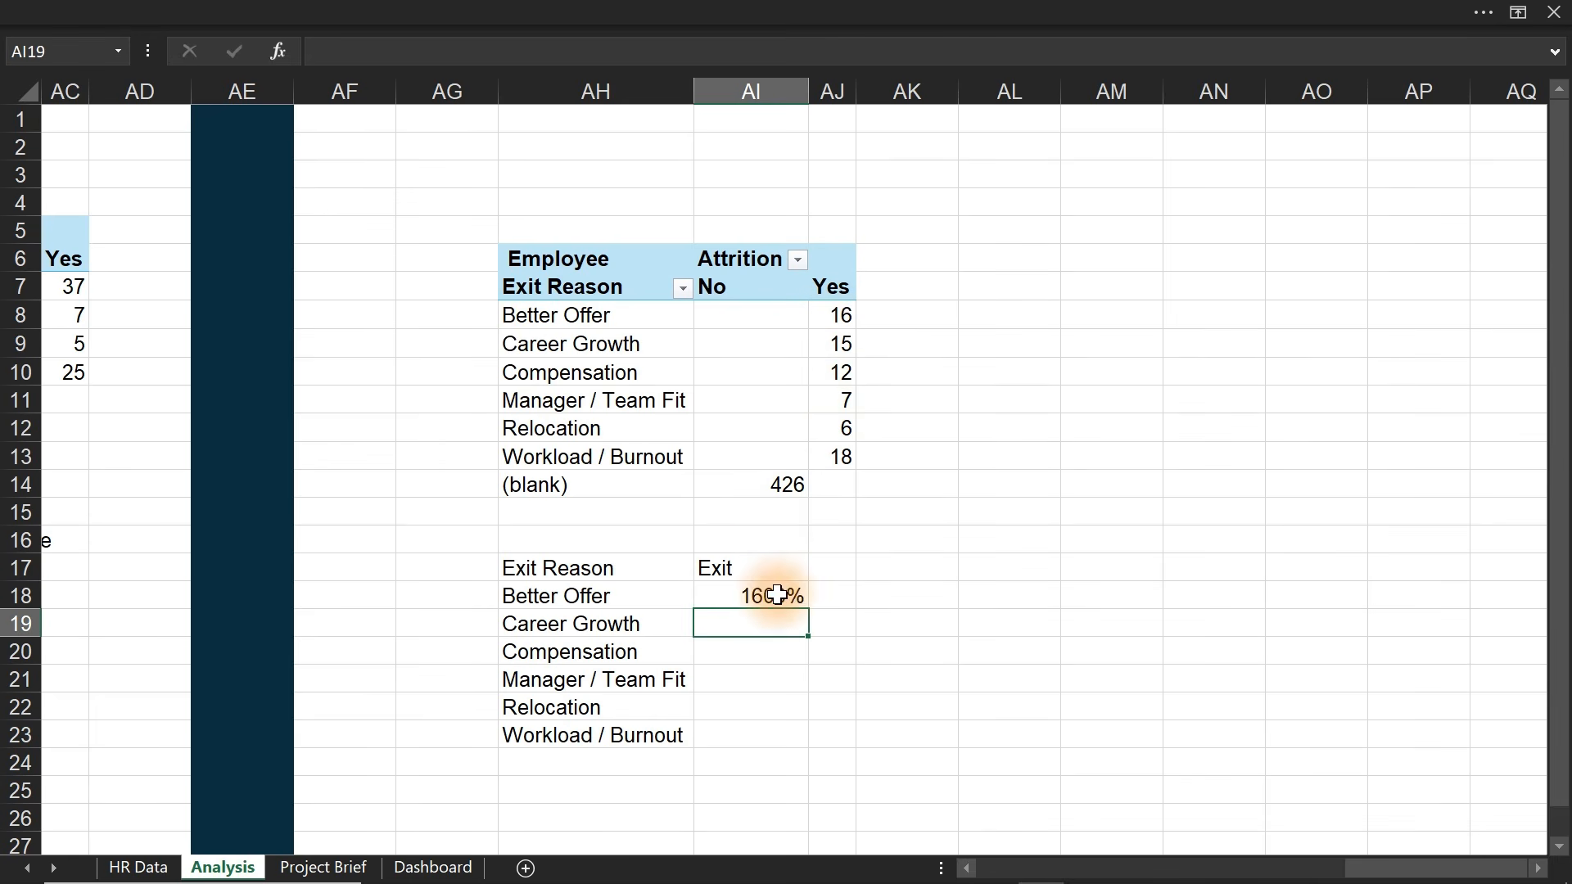
# - Fill the AI18 formula down to AI23 and set the number format of these exit counts to General
pyautogui.click(802, 602)
pyautogui.moveTo(809, 602); pyautogui.dragTo(807, 675)
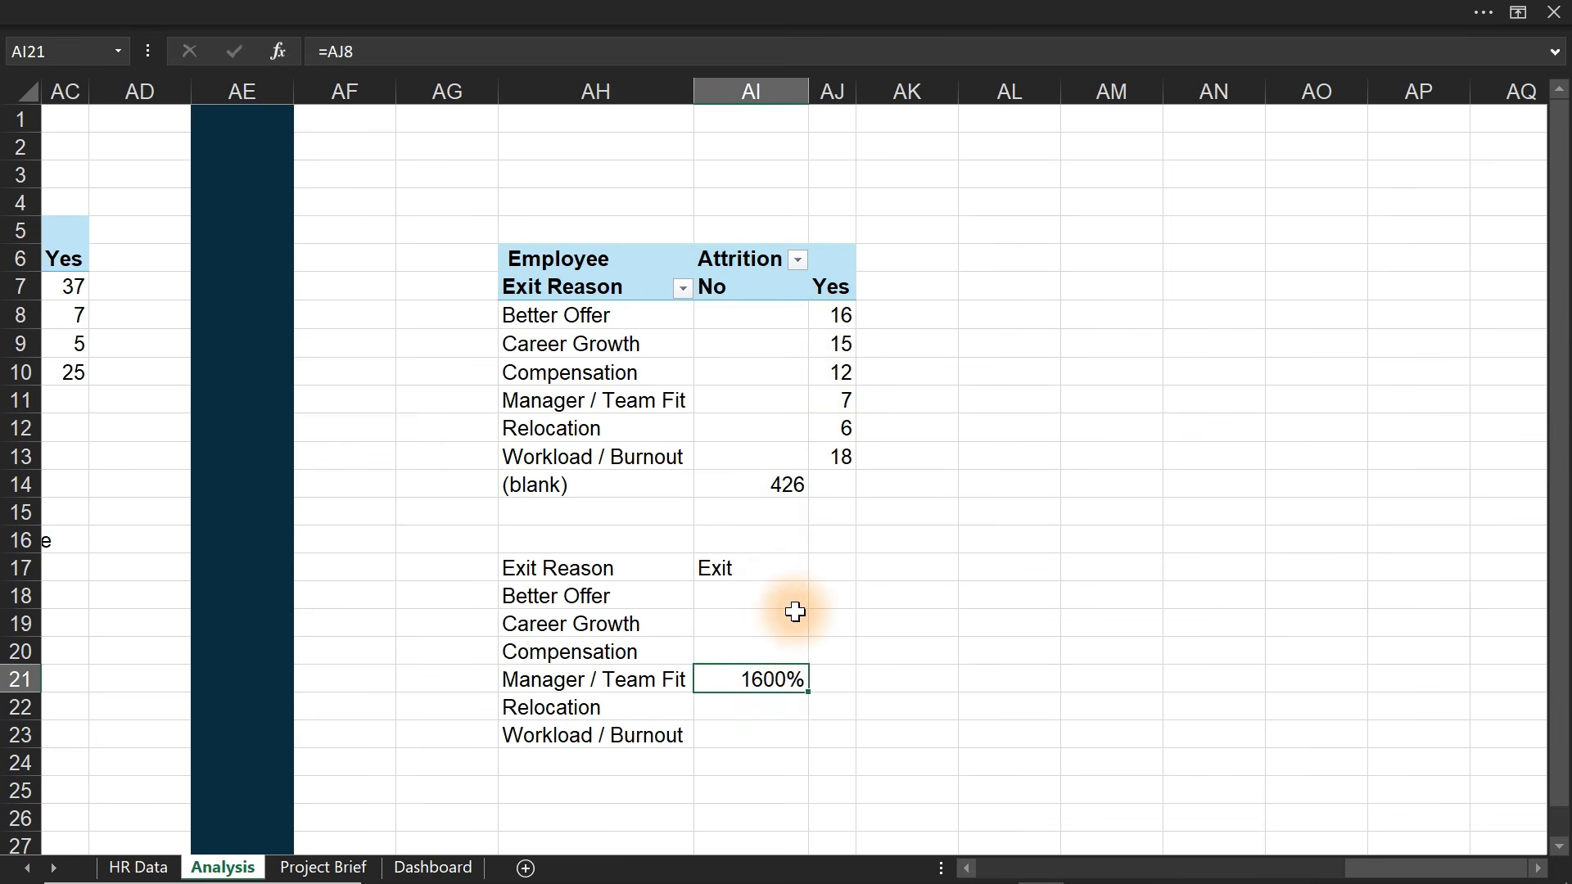
pyautogui.hotkey('ctrl', 'z')
pyautogui.moveTo(806, 613); pyautogui.dragTo(802, 747)
pyautogui.click(751, 3)
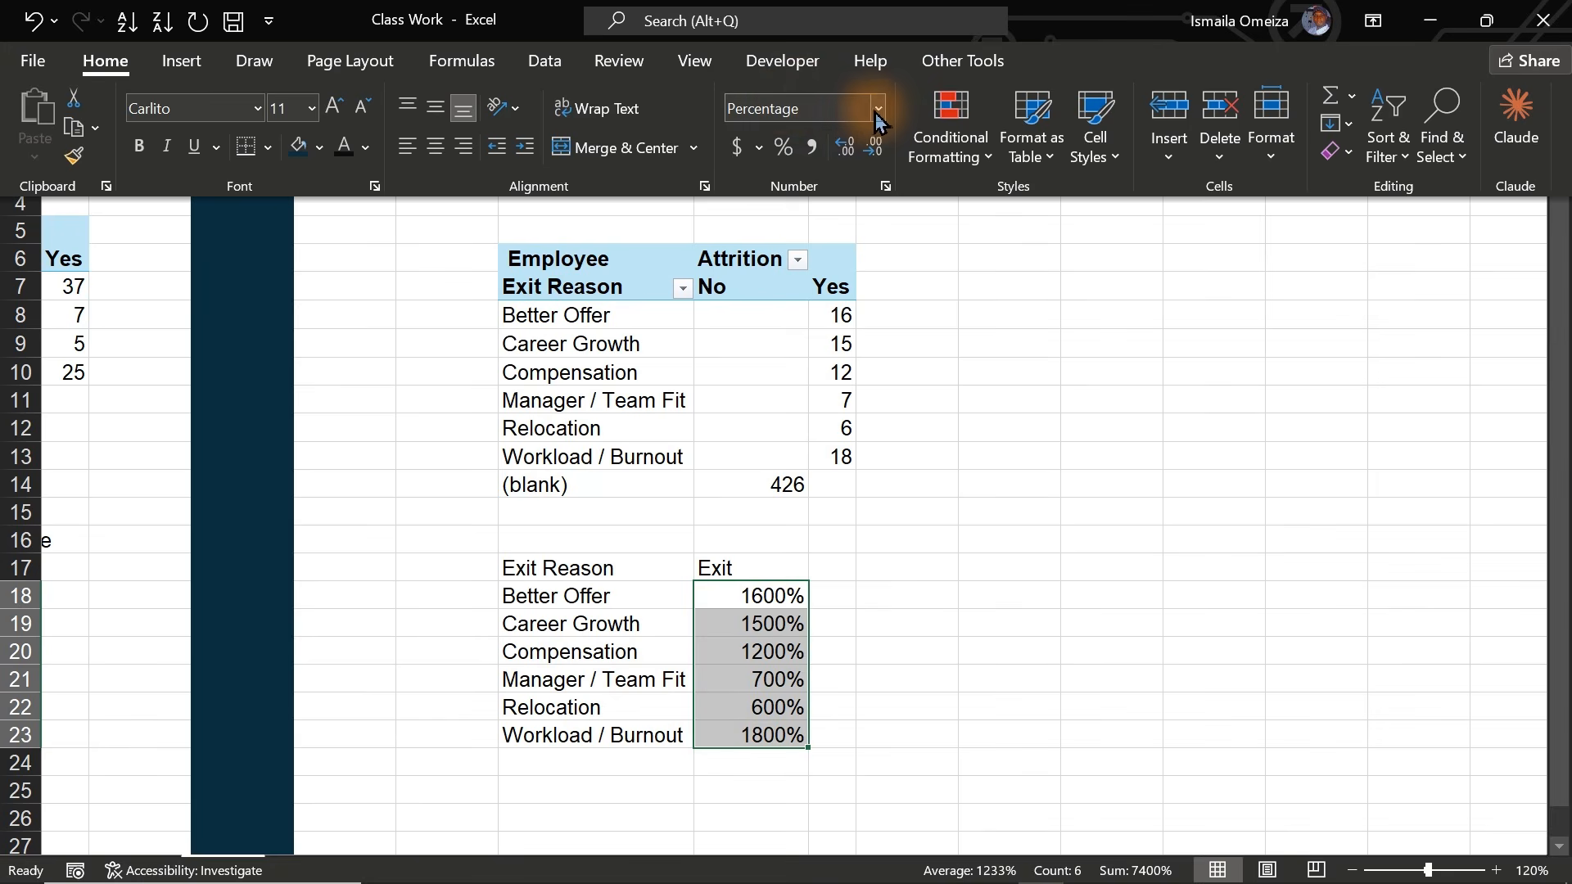
pyautogui.click(876, 111)
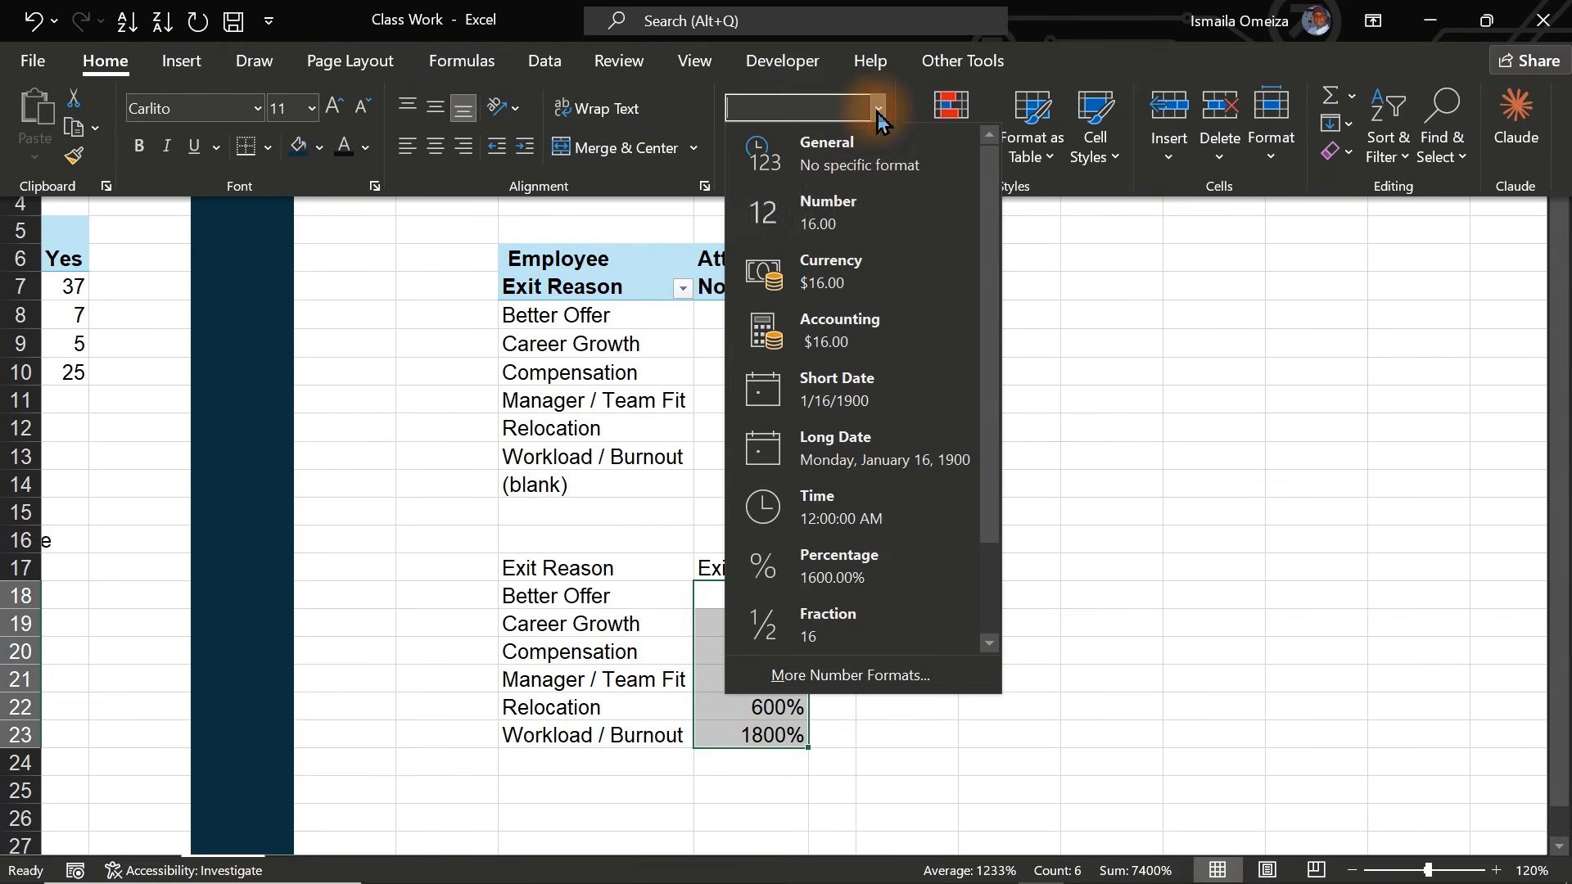
pyautogui.click(848, 170)
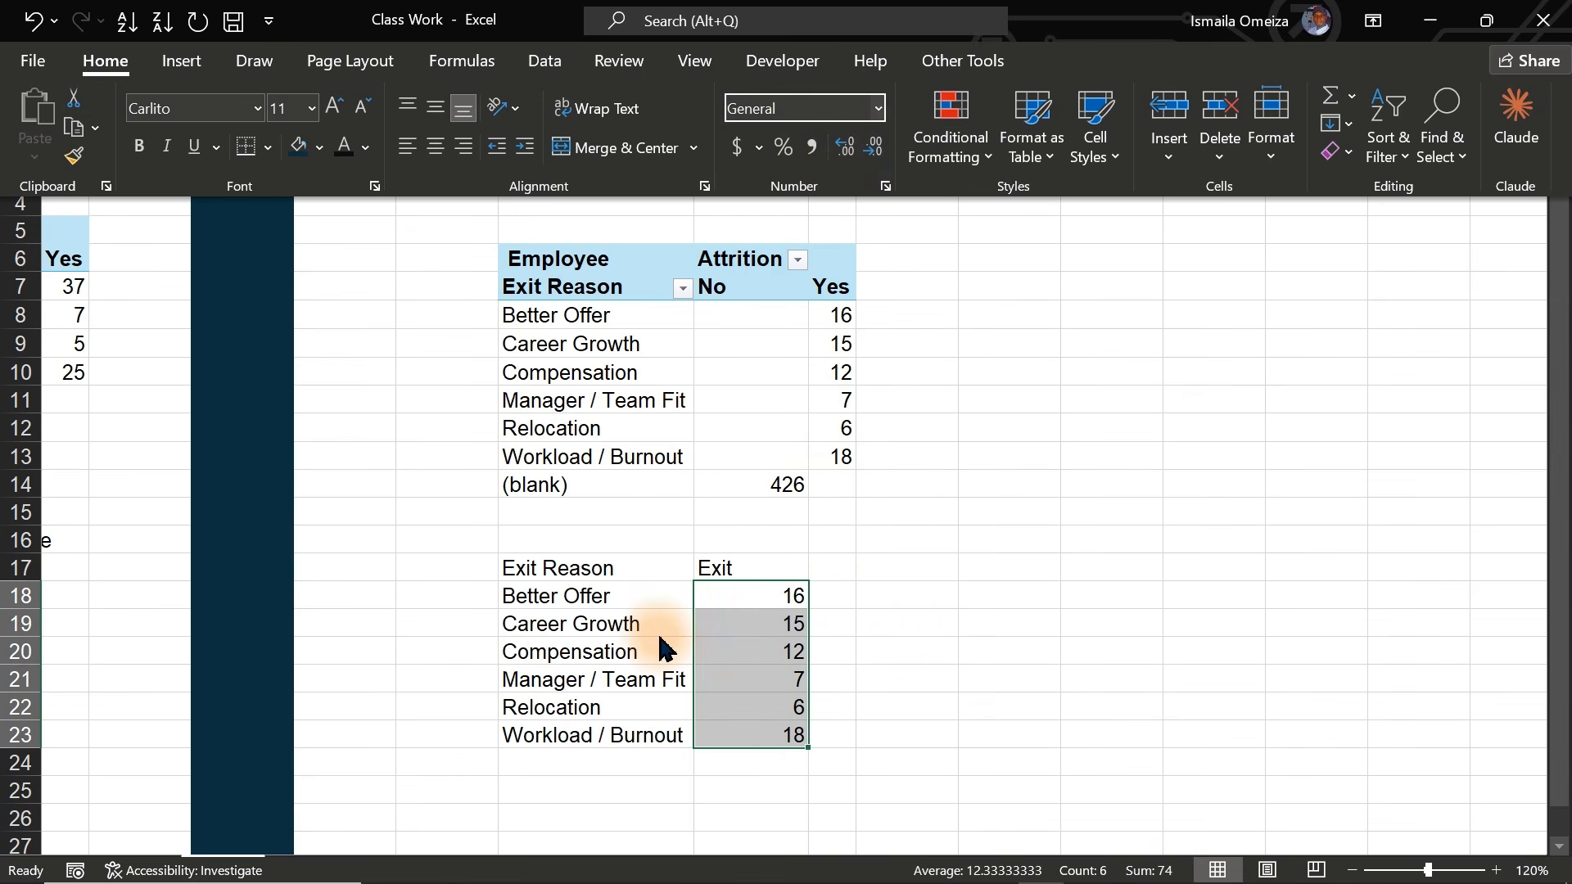
# - Sort the exit reason PivotTable by its Yes counts from largest to smallest
pyautogui.click(546, 568)
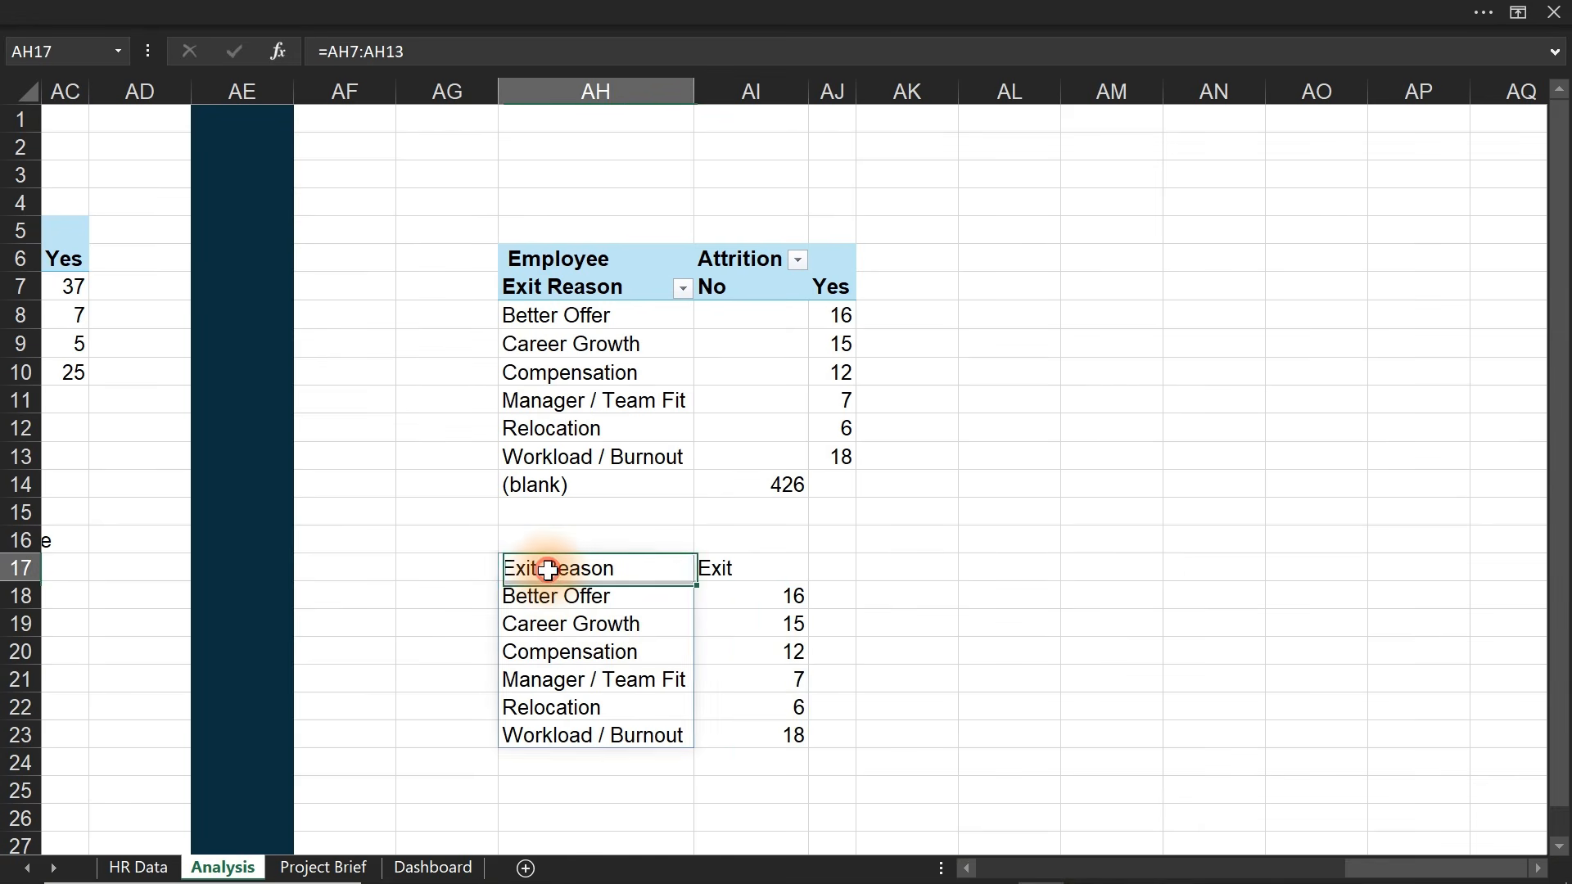
pyautogui.moveTo(546, 568); pyautogui.dragTo(757, 737)
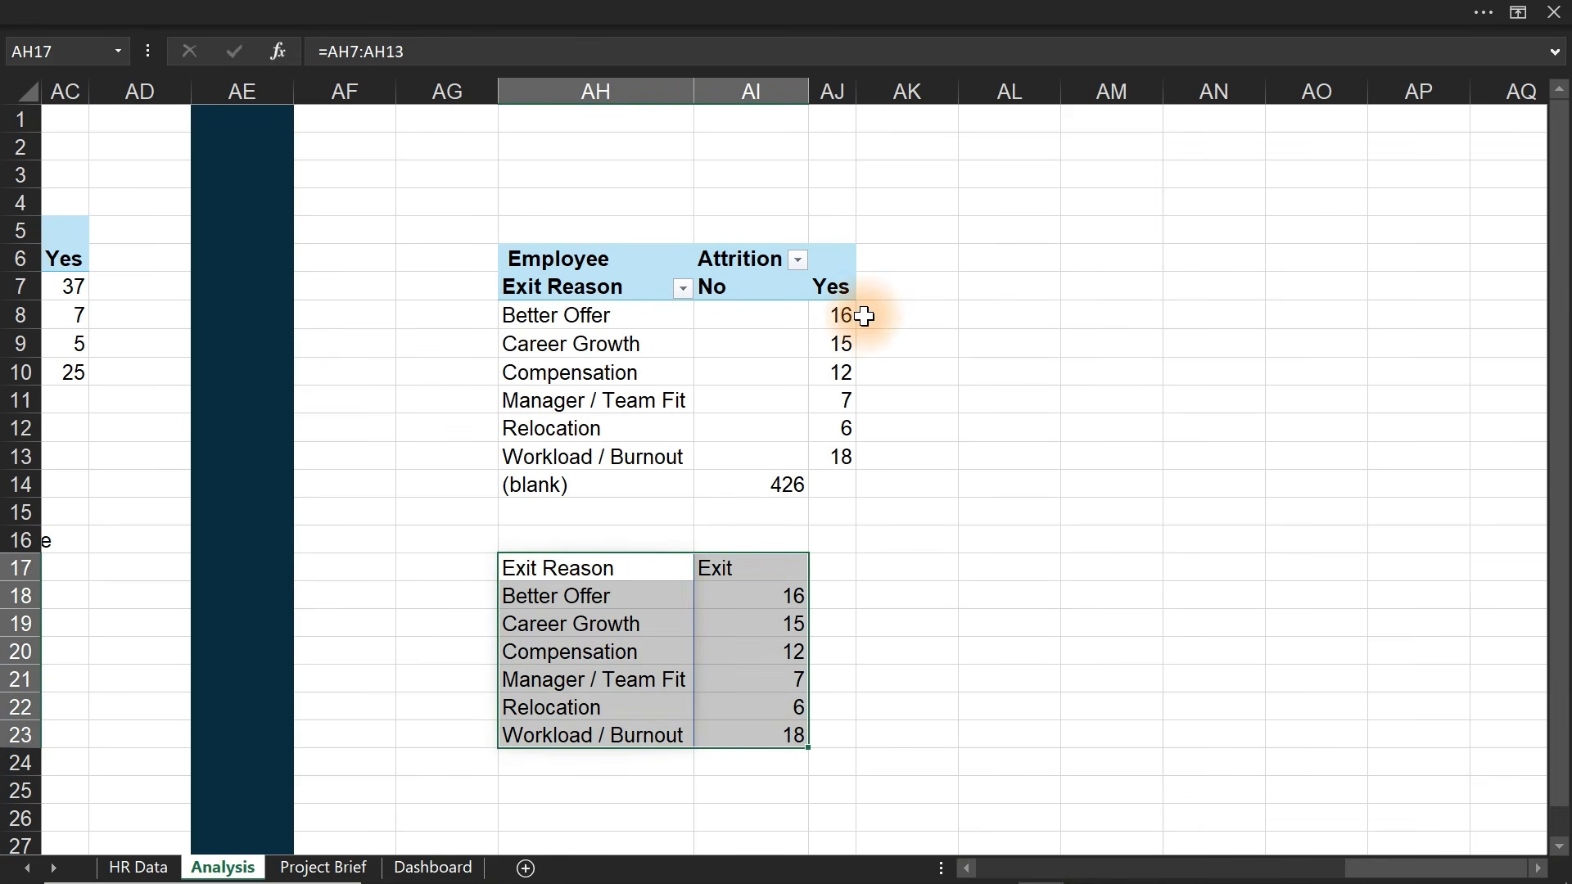
pyautogui.click(834, 312)
pyautogui.rightClick(834, 315)
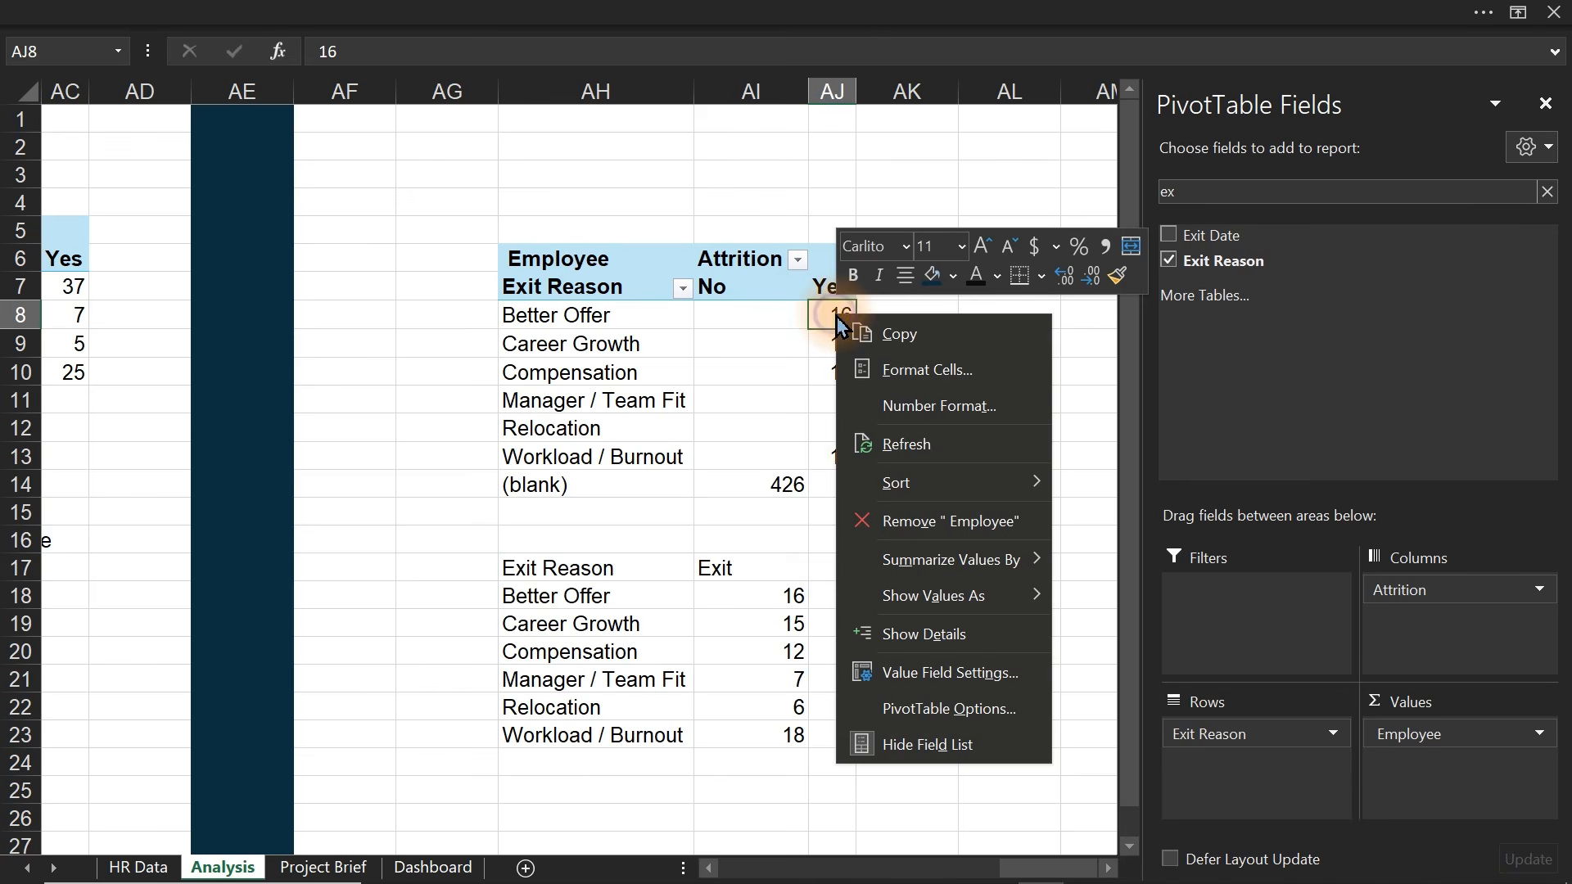
pyautogui.moveTo(959, 489)
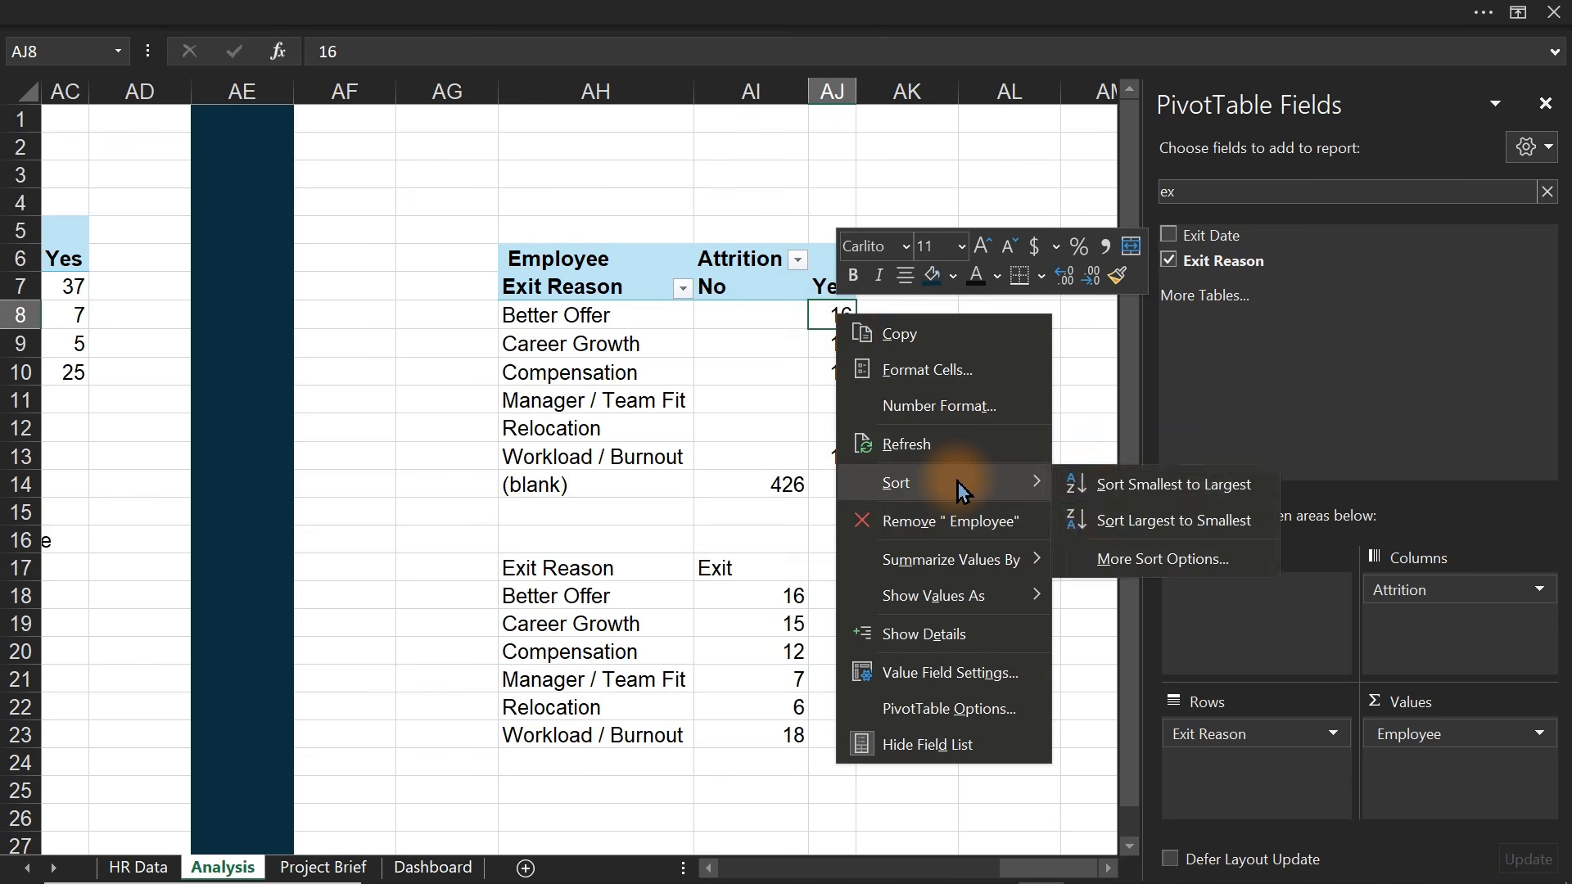
pyautogui.click(1127, 520)
# - Insert a 2-D clustered column chart from the exit reason counts in AH17:AI23
pyautogui.moveTo(533, 569); pyautogui.dragTo(775, 740)
pyautogui.click(471, 10)
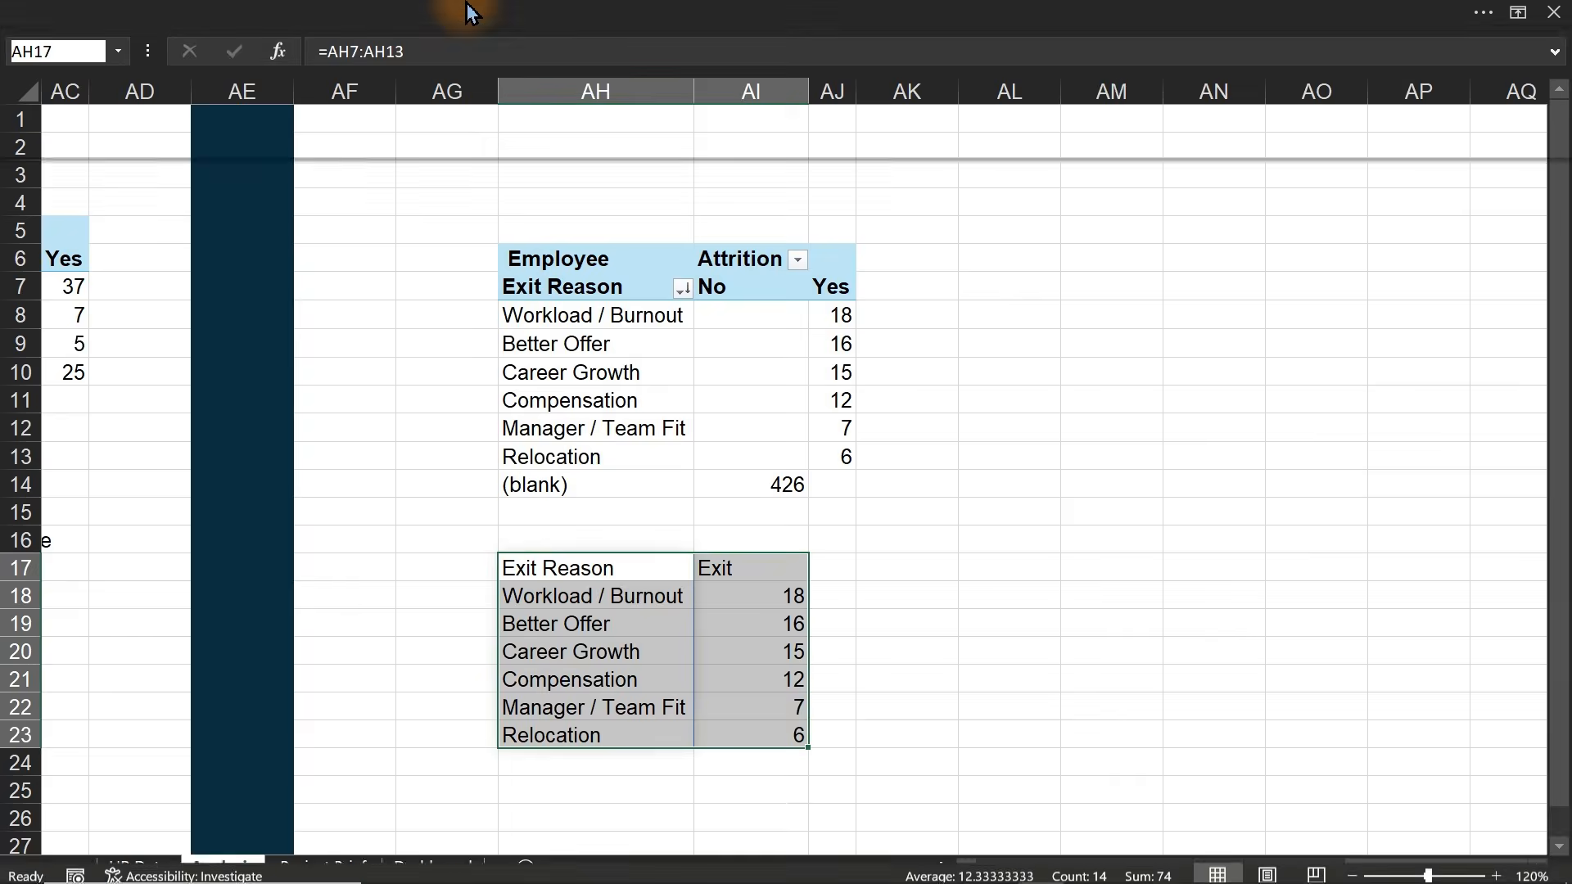
pyautogui.click(178, 72)
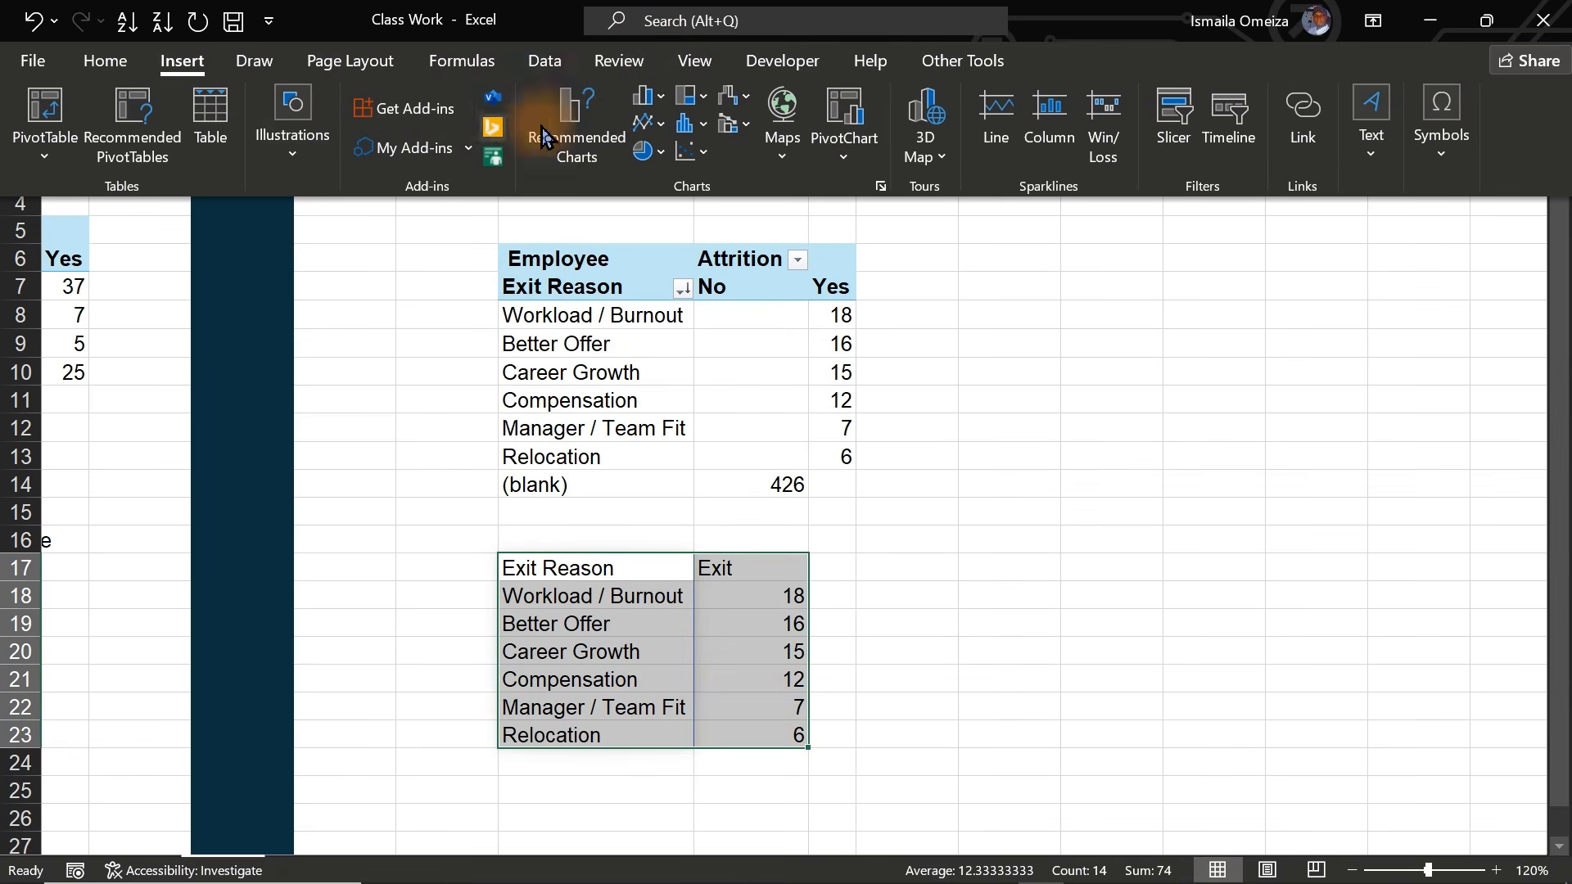
pyautogui.click(664, 97)
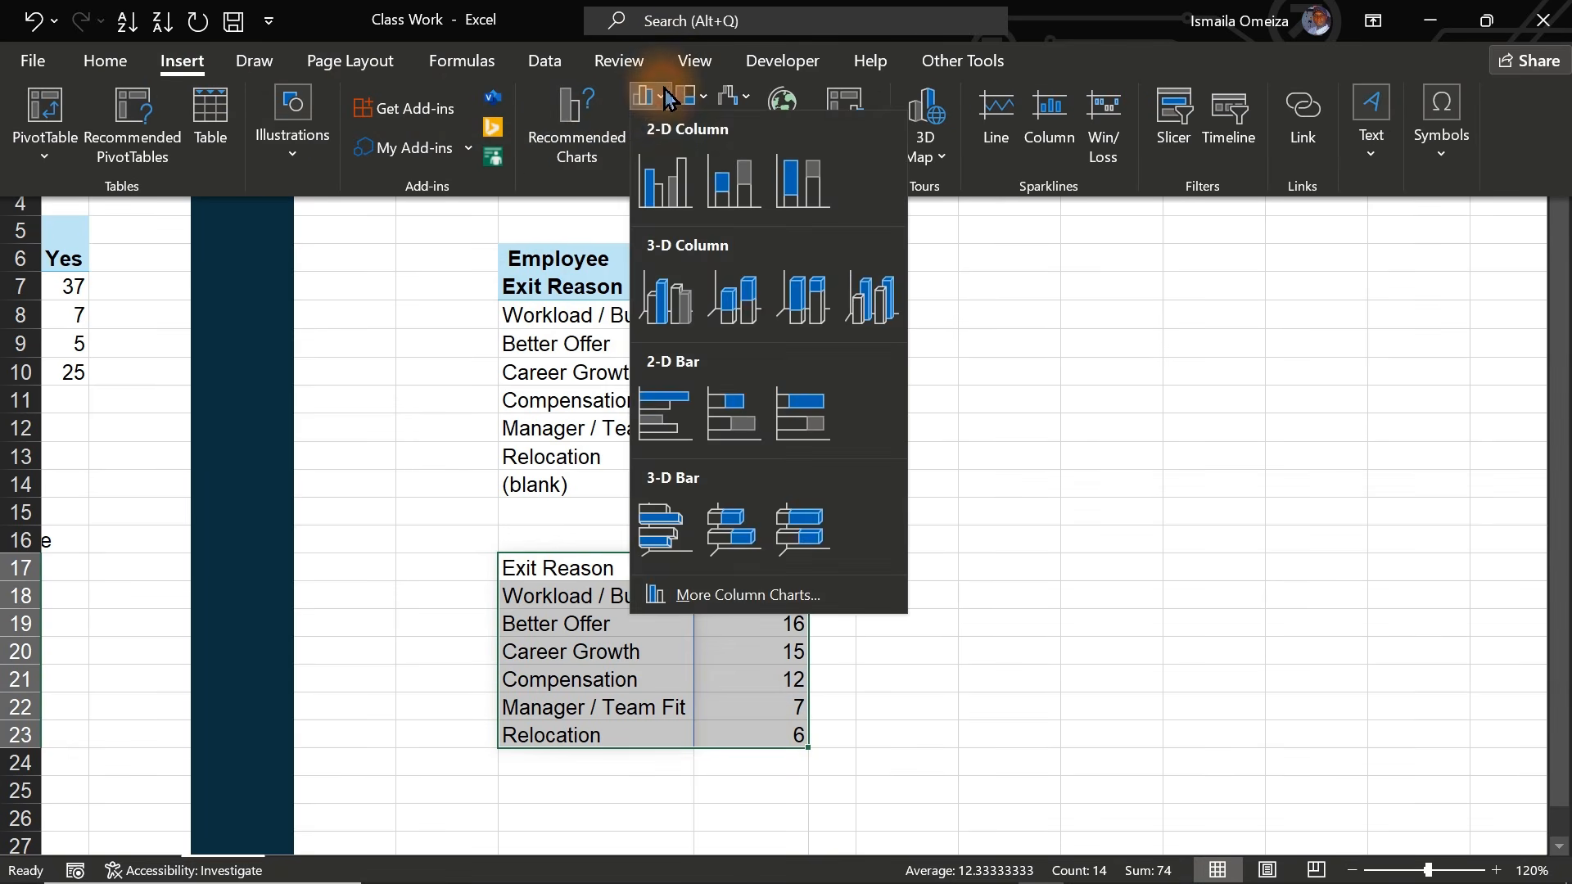
pyautogui.click(665, 182)
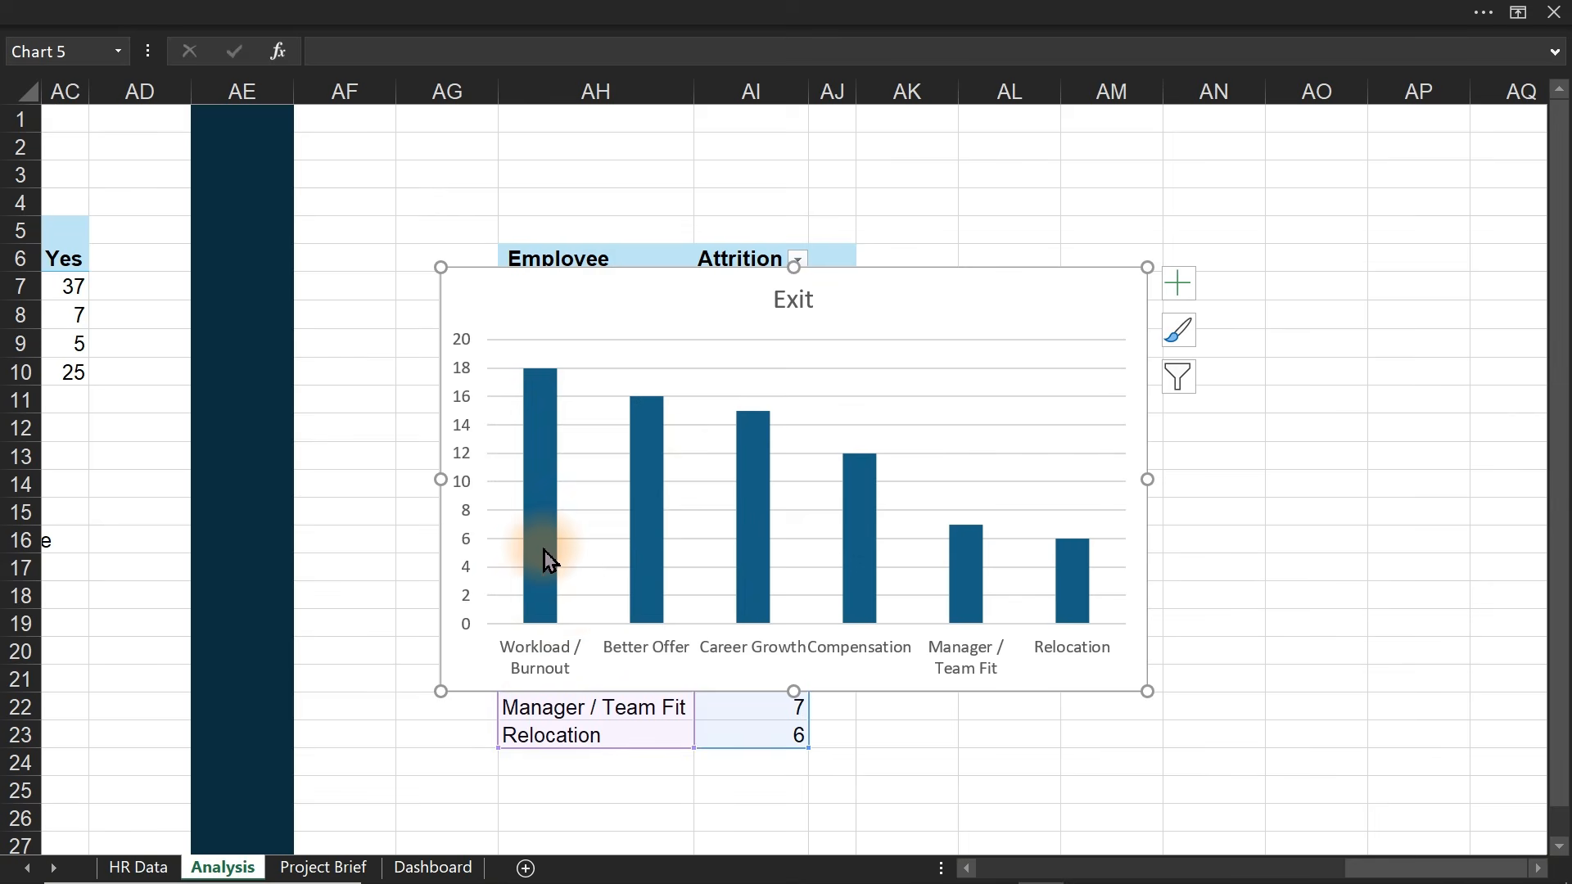
# - Change the exit reasons chart type to Clustered Bar
pyautogui.moveTo(547, 556)
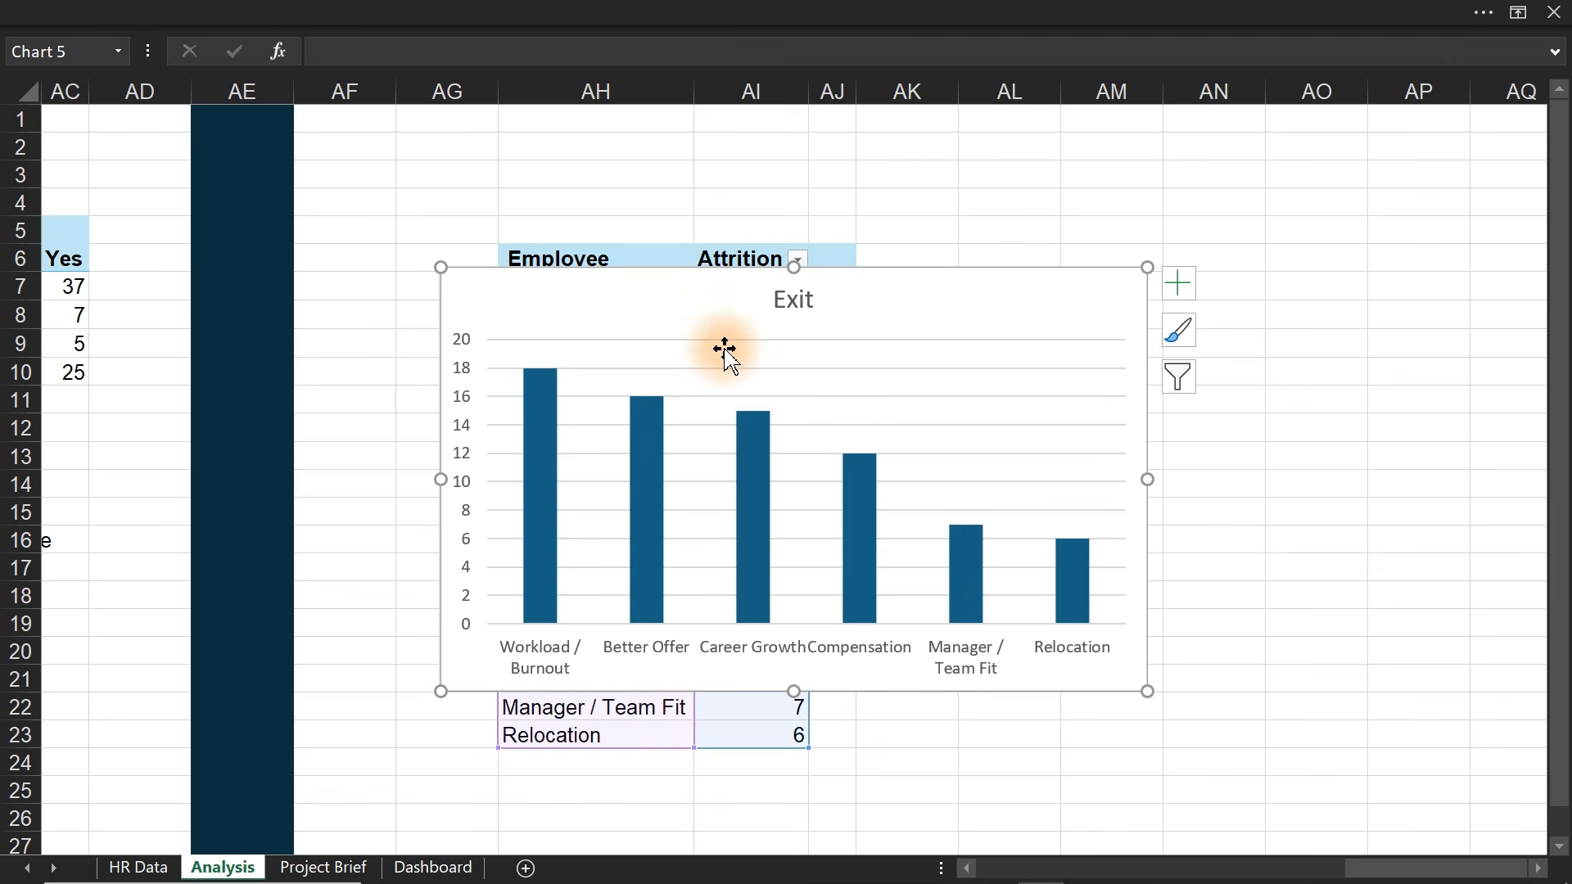
pyautogui.rightClick(768, 339)
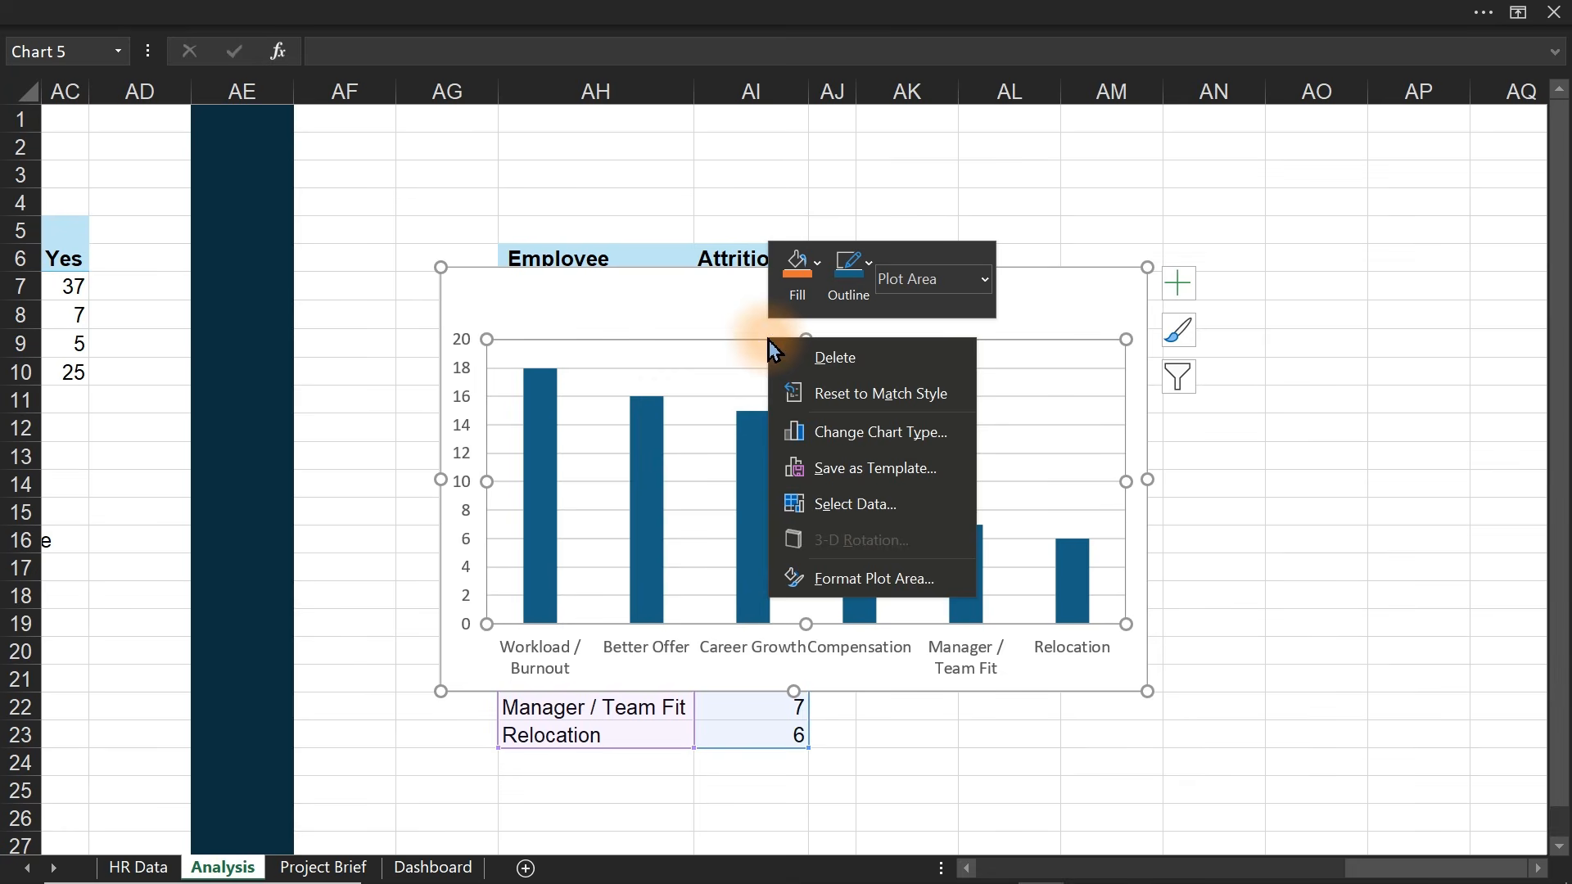
pyautogui.click(843, 434)
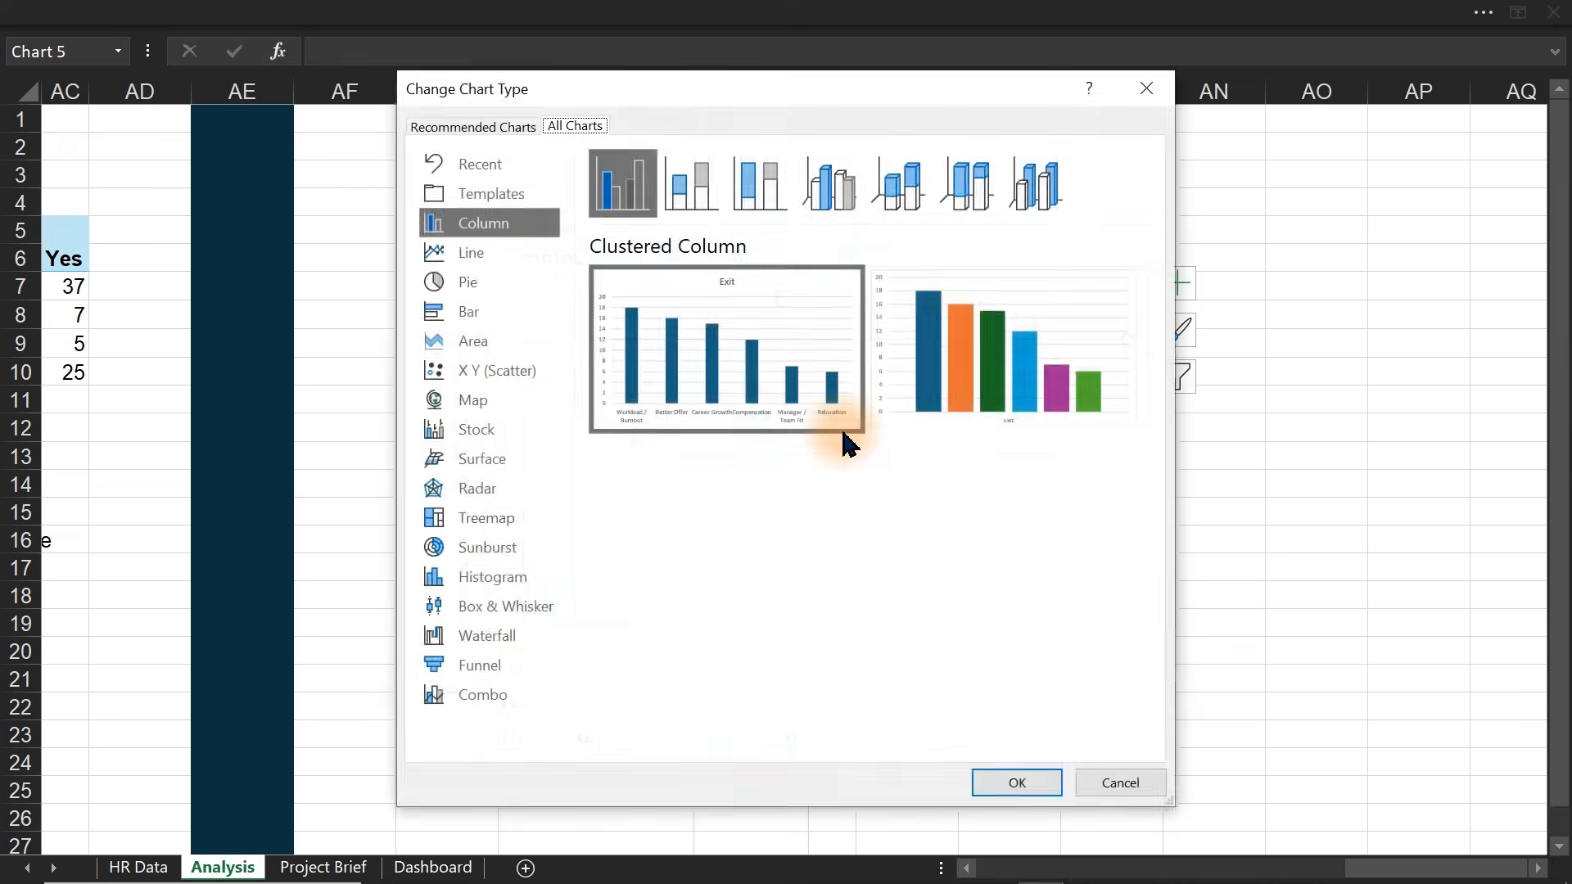
pyautogui.click(481, 314)
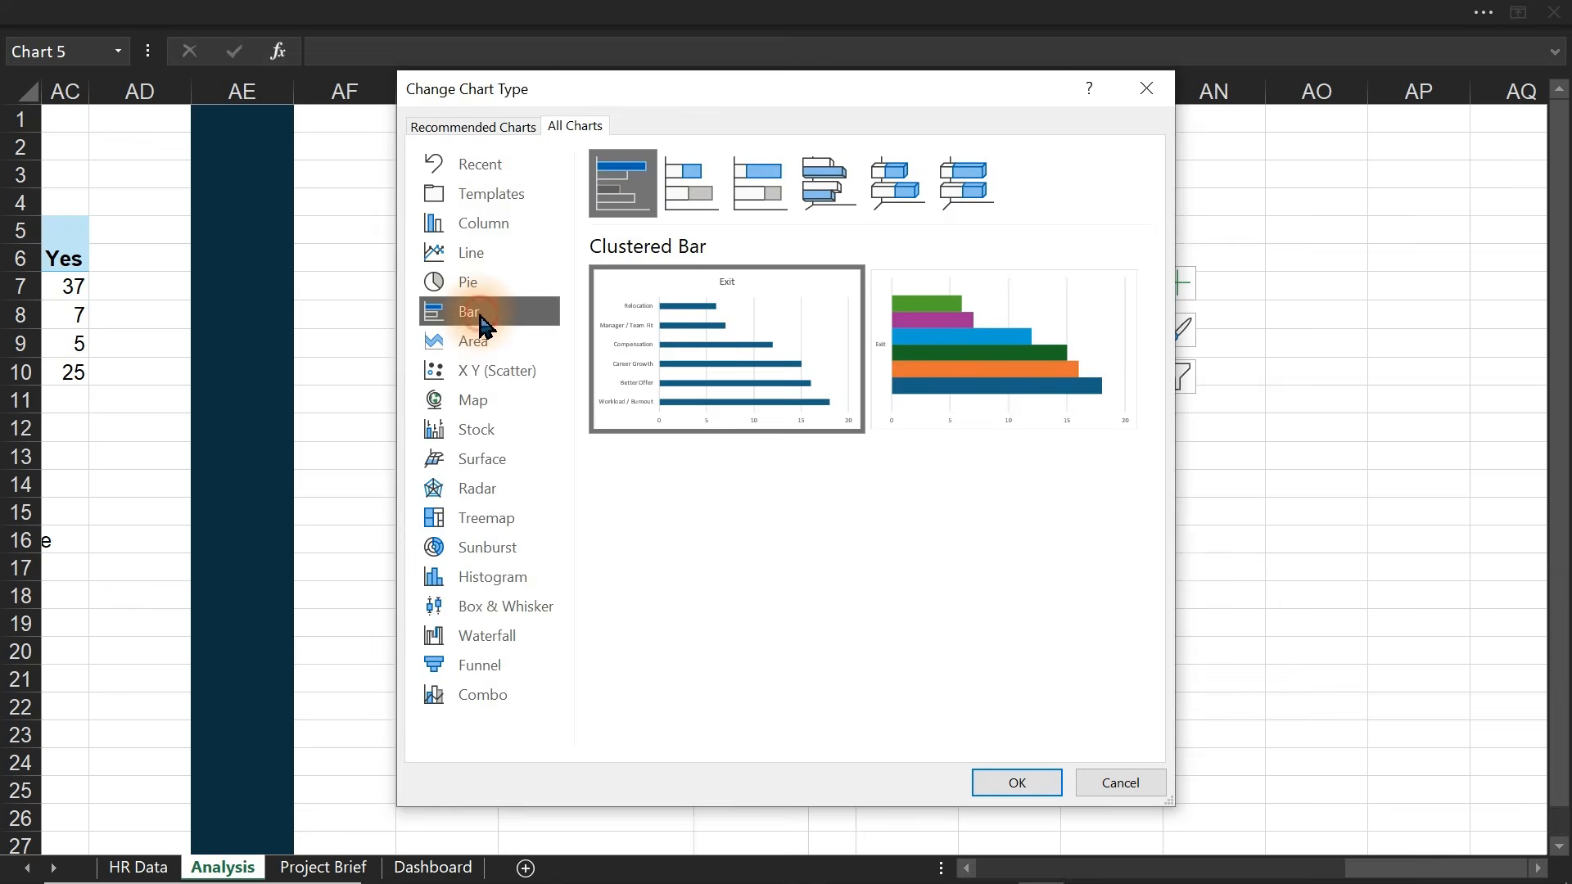
pyautogui.click(1001, 788)
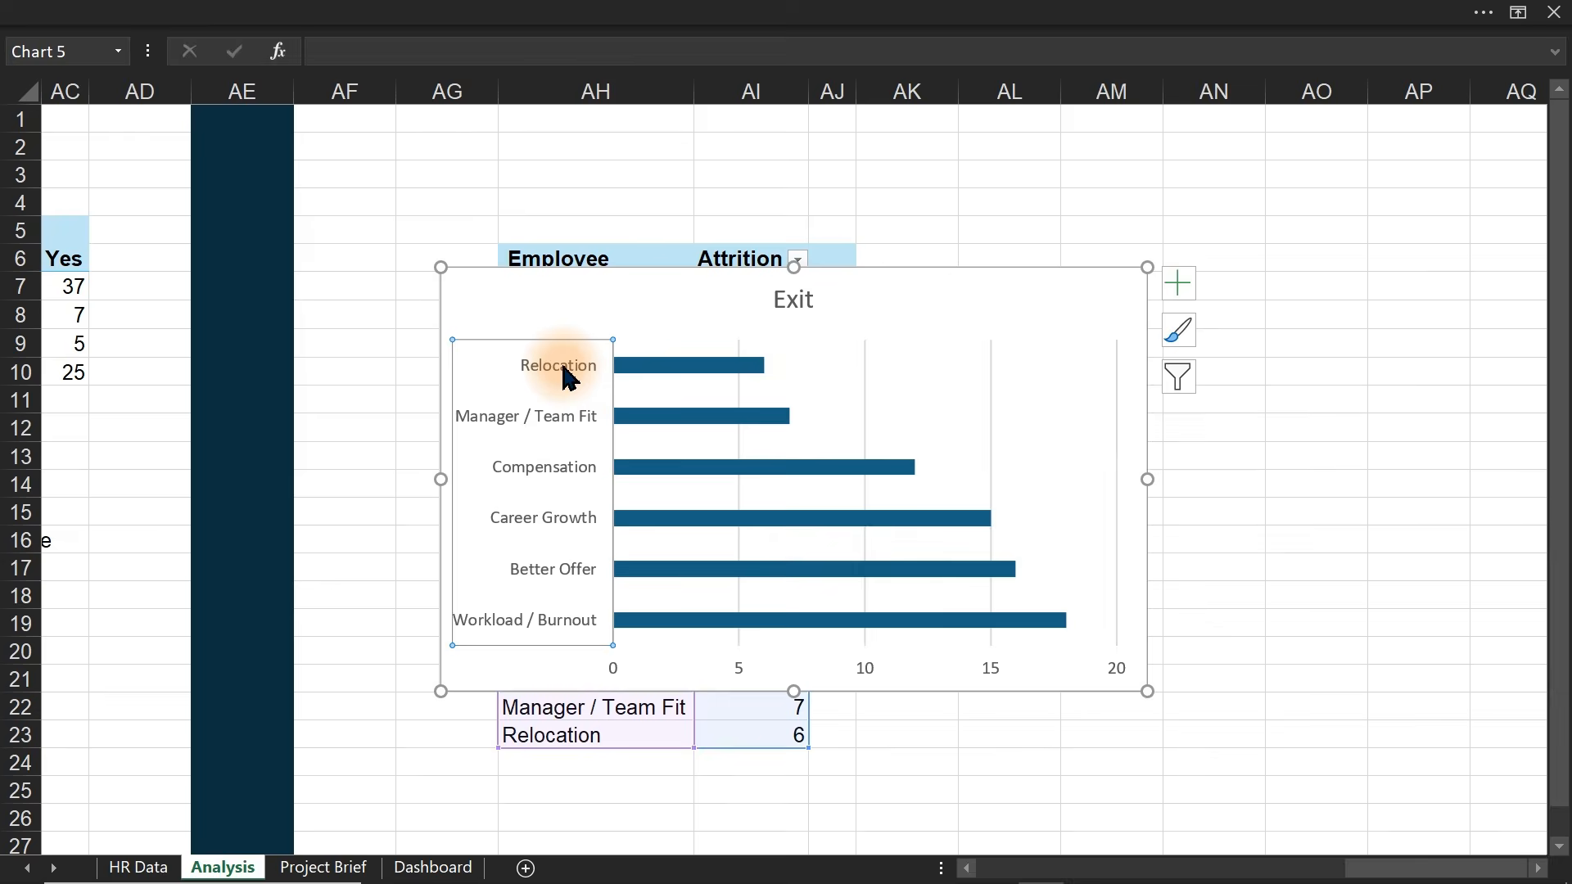
# - Set the bar chart's exit reason axis to list its categories in reverse order
pyautogui.doubleClick(564, 377)
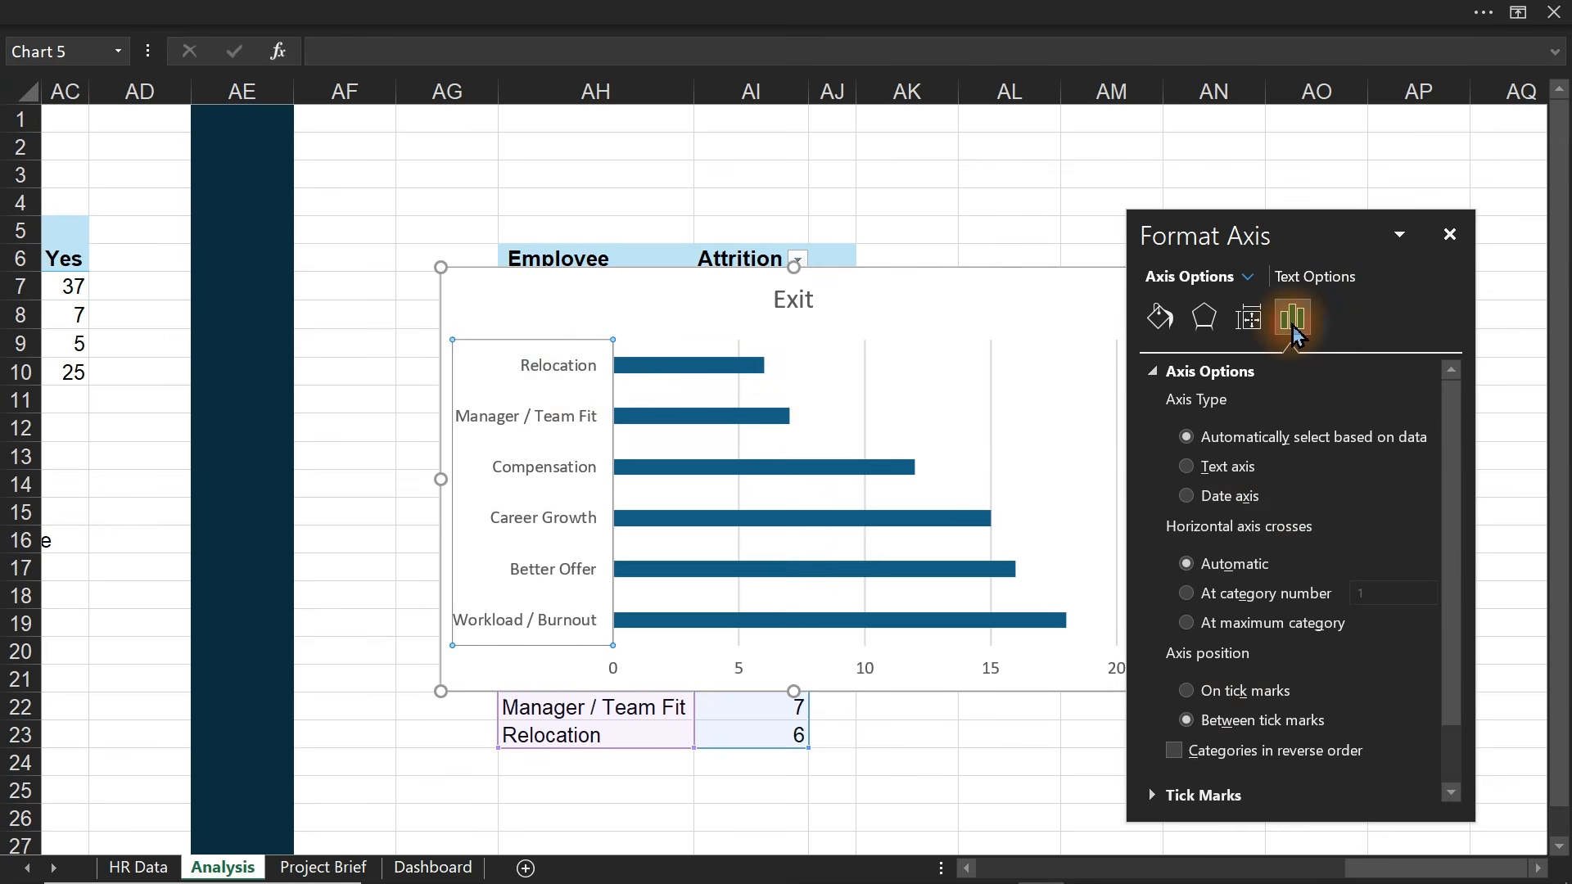
pyautogui.click(1174, 750)
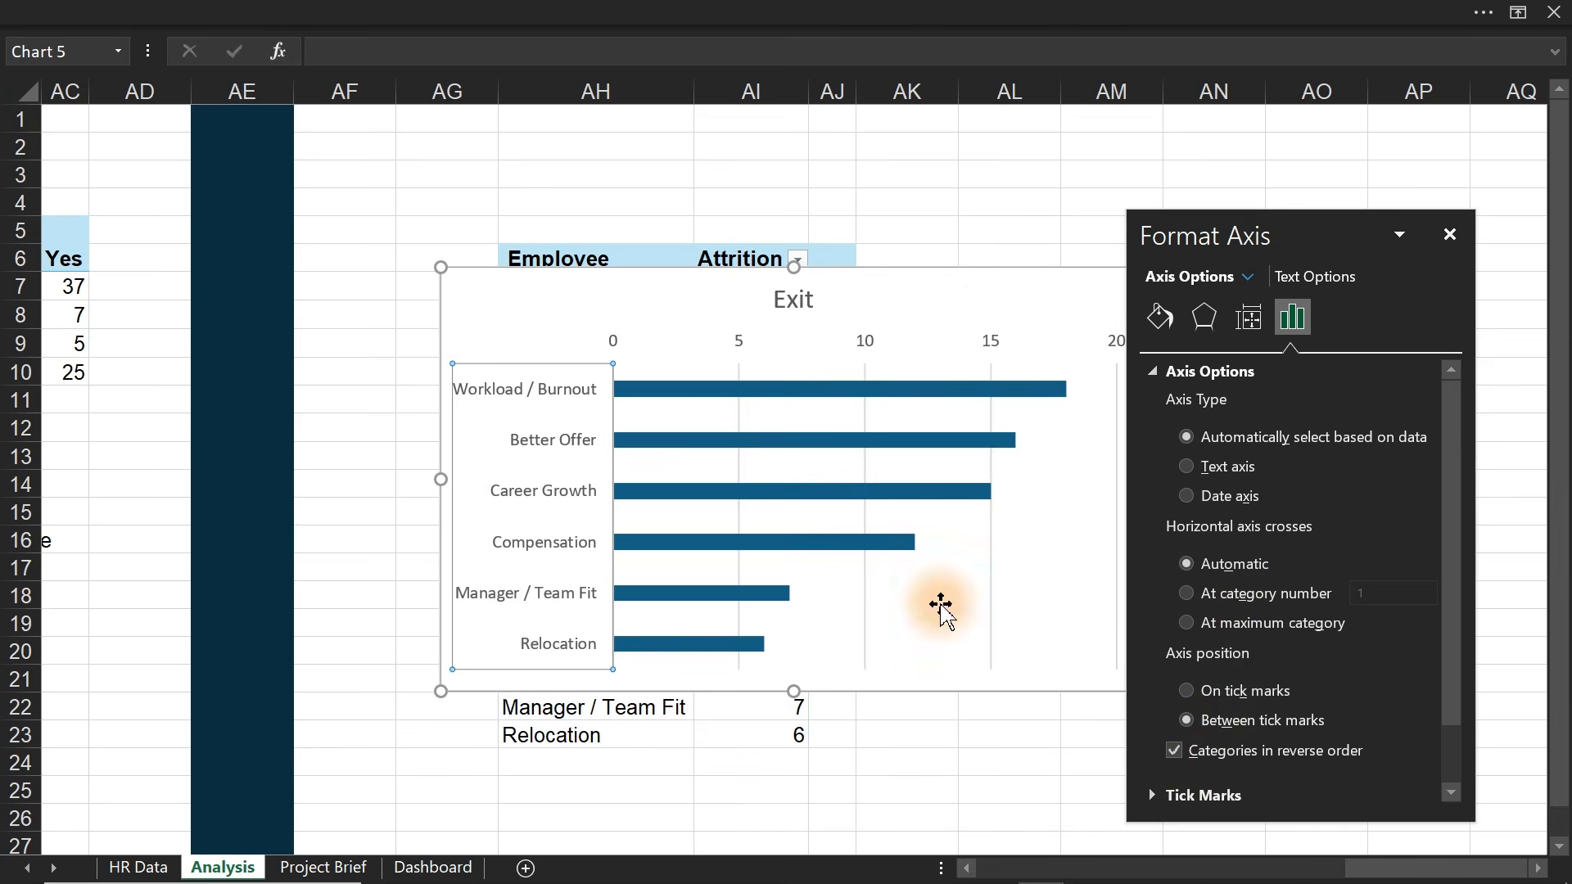
pyautogui.click(1449, 235)
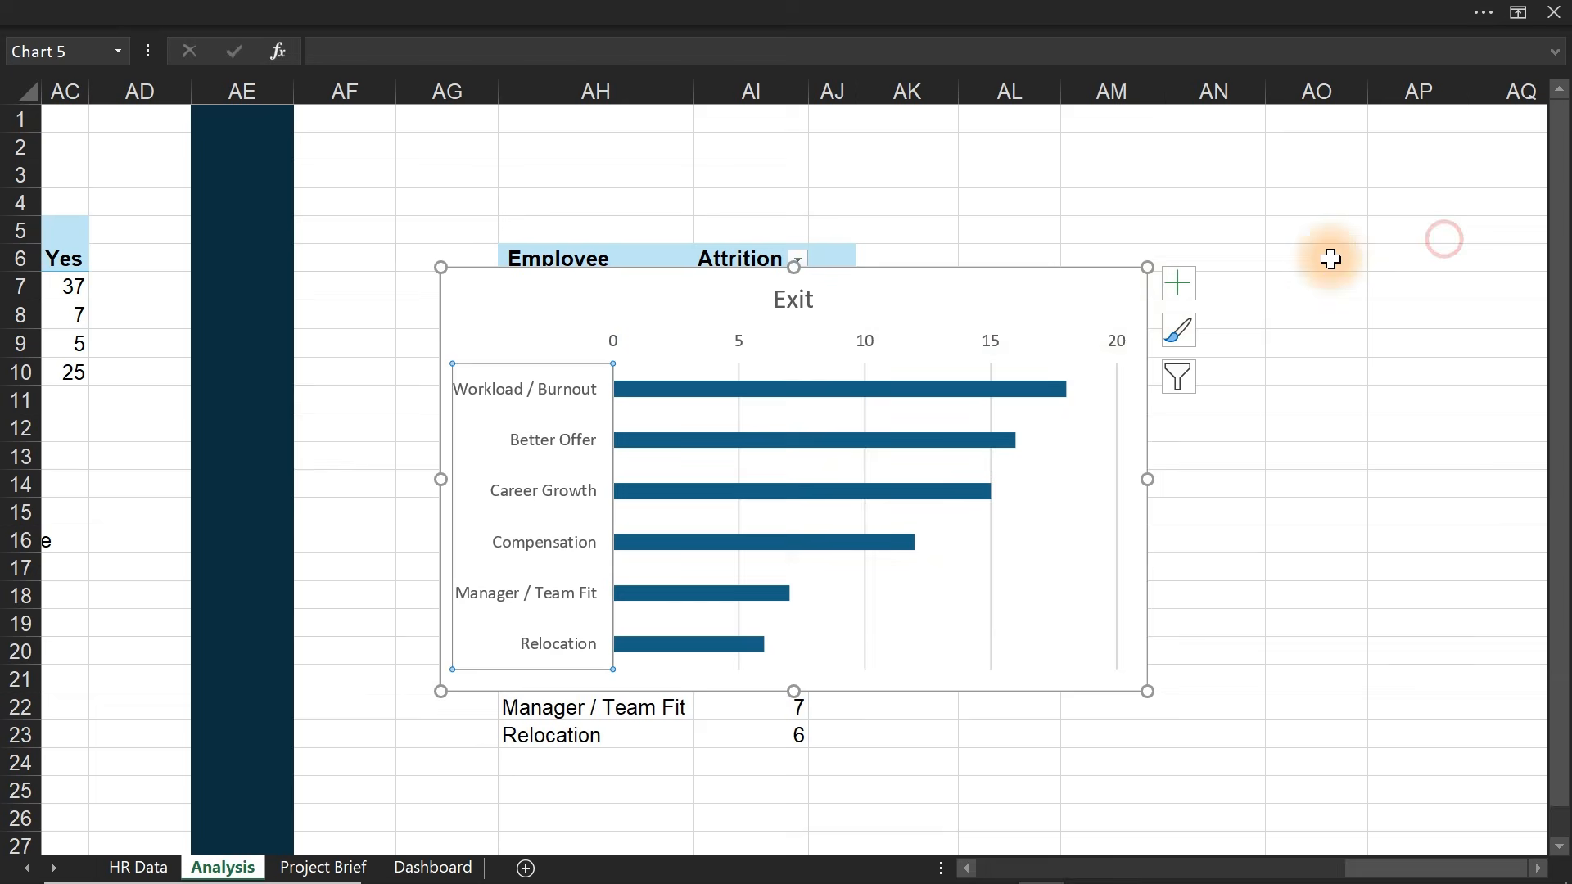
# - Remove the value axis, the chart title and the gridlines from the exit reasons chart
pyautogui.click(992, 350)
pyautogui.press('Delete')
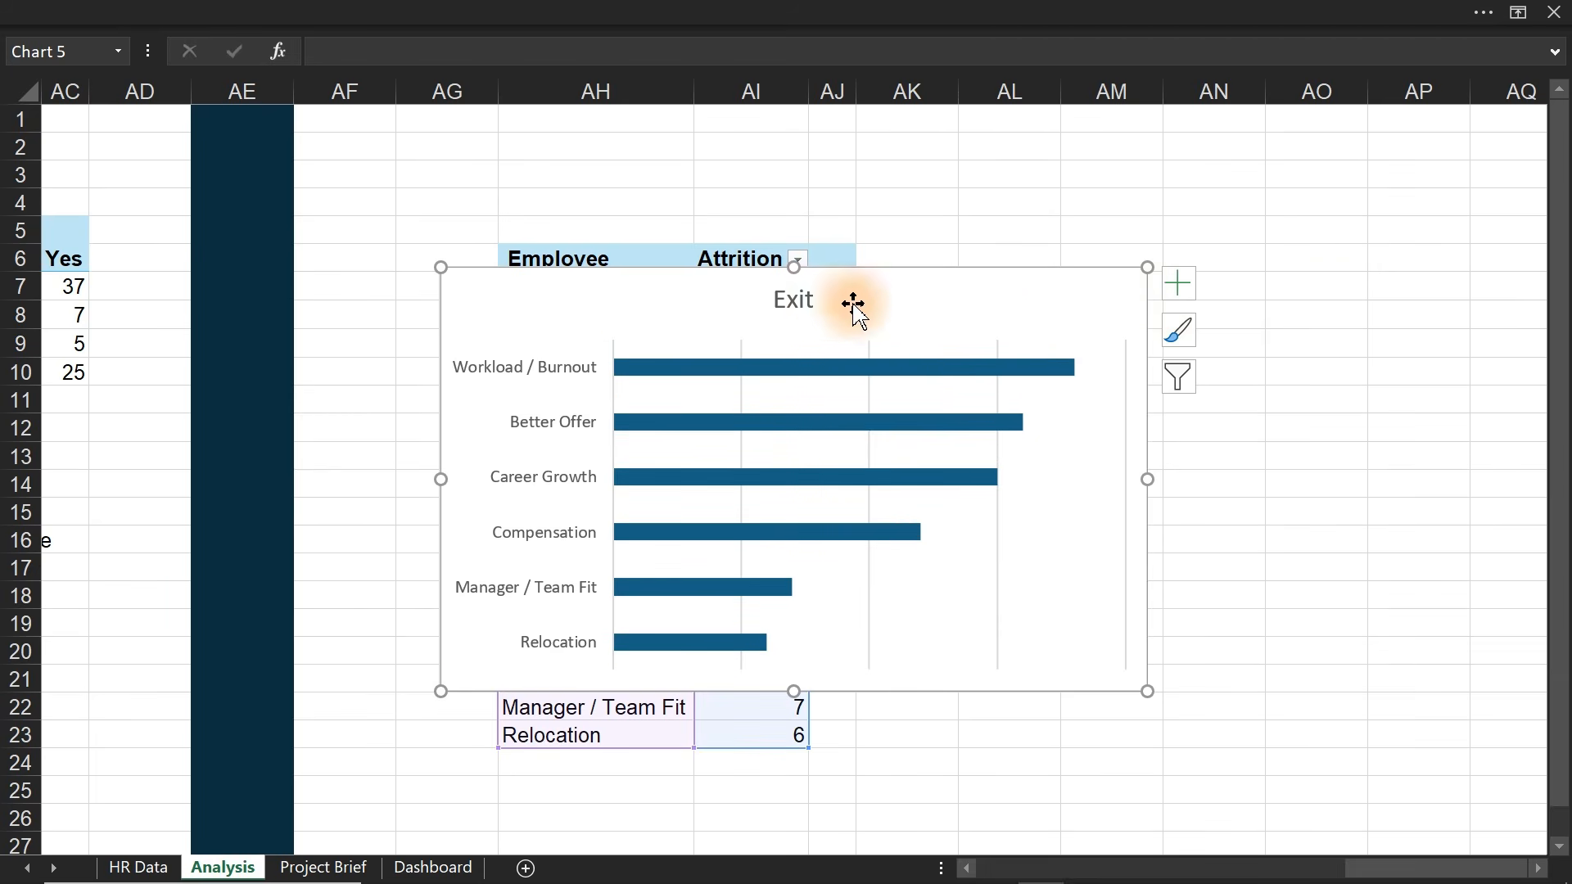
pyautogui.click(800, 296)
pyautogui.press('Delete')
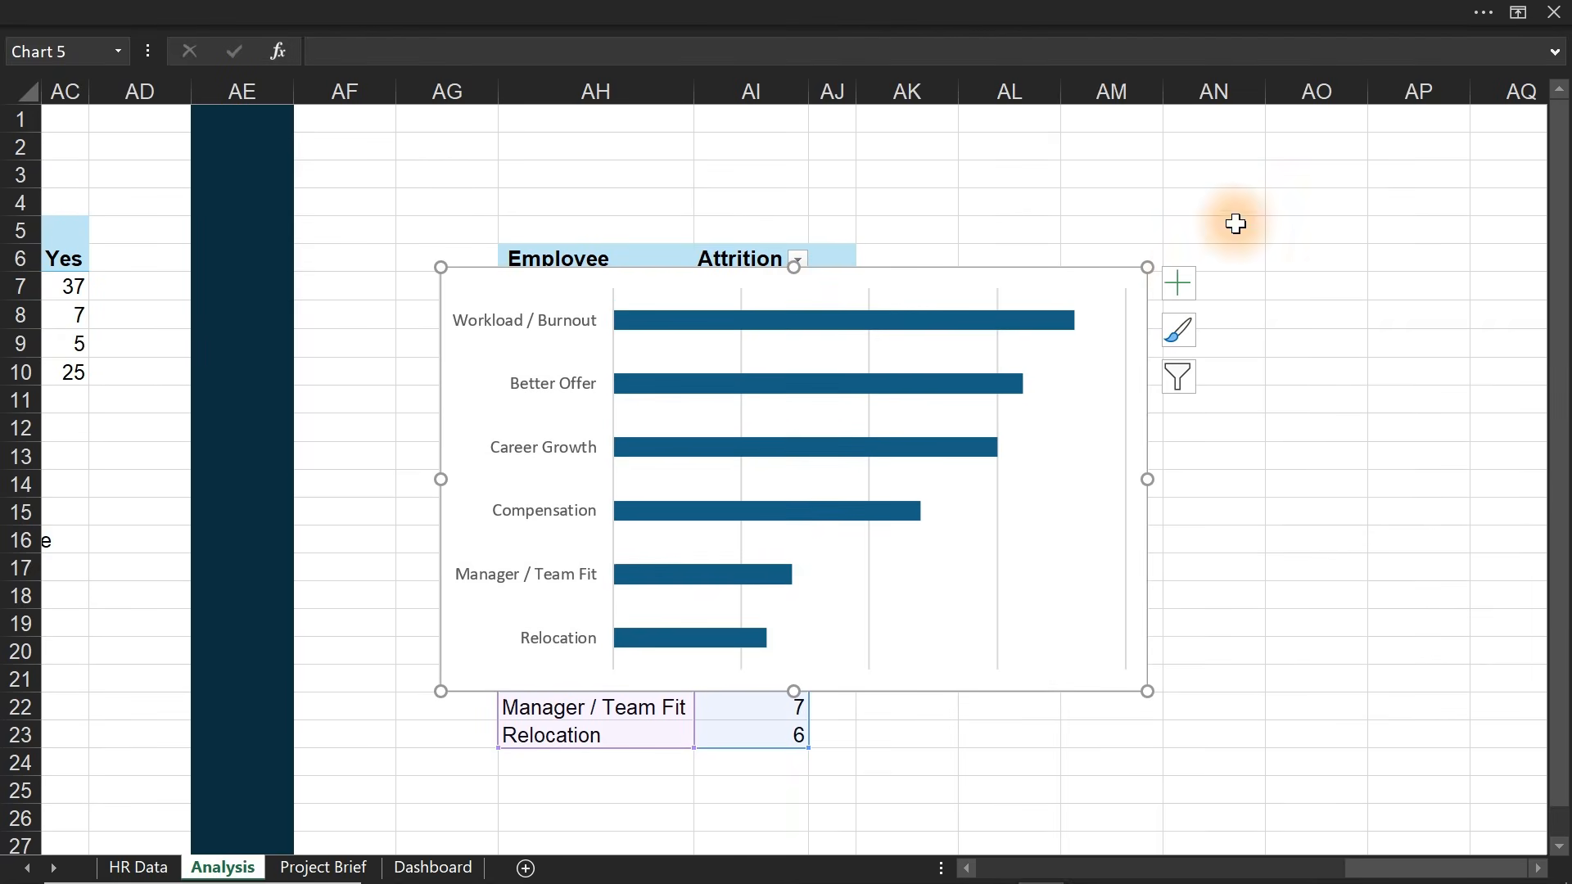
pyautogui.click(1178, 284)
pyautogui.click(1230, 473)
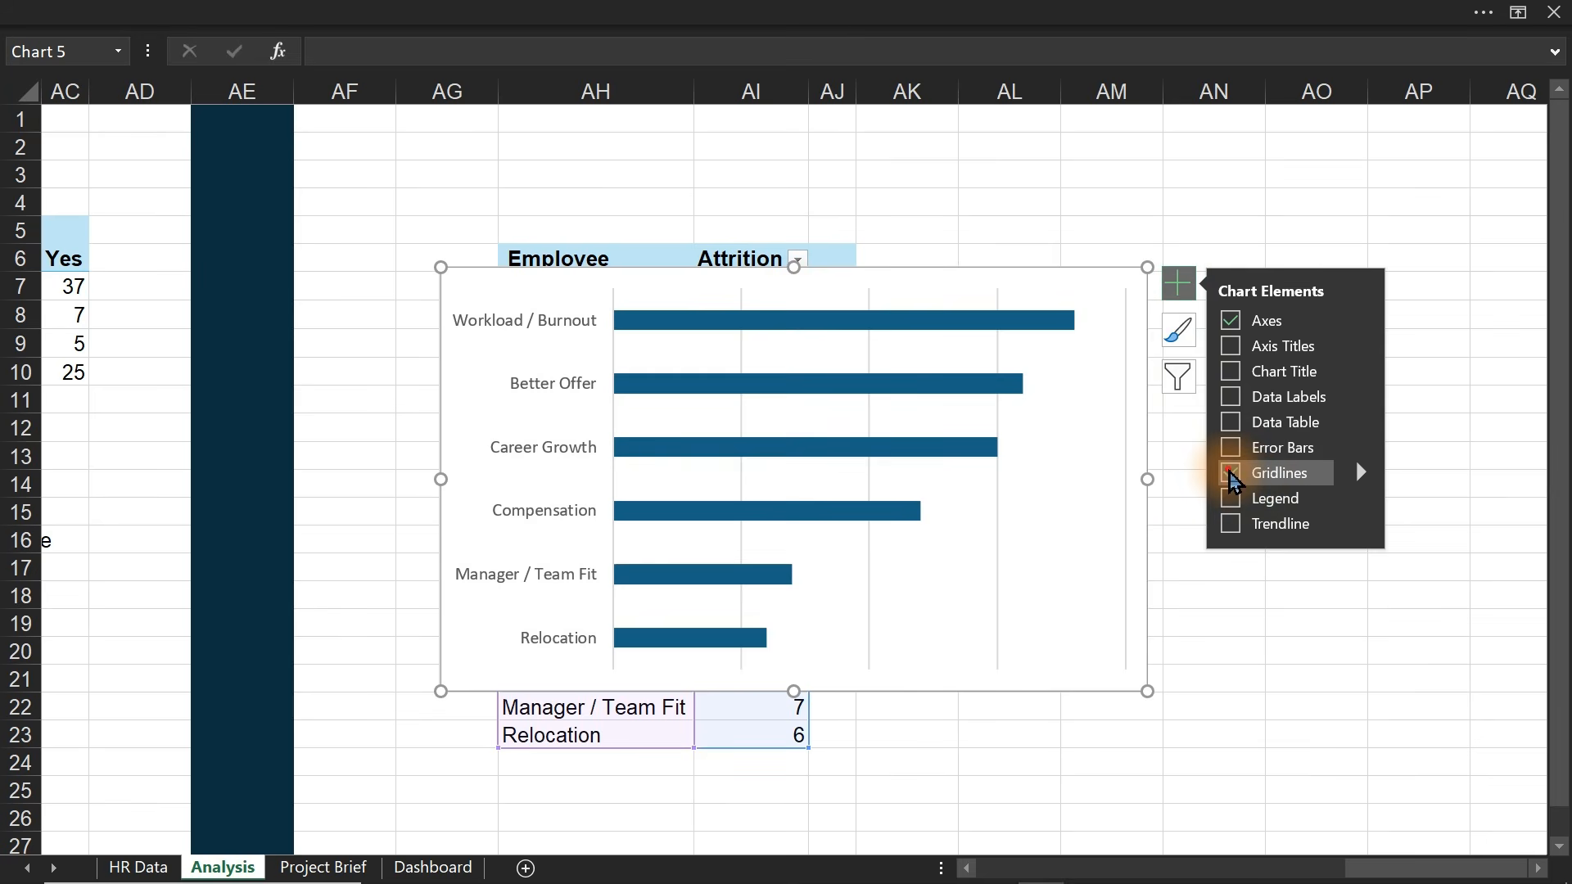
# - Narrow the exit reasons chart and move it from the Analysis sheet to the Dashboard, over the Top Exit Reasons card
pyautogui.moveTo(1146, 479); pyautogui.dragTo(999, 505)
pyautogui.hotkey('ctrl', 'x')
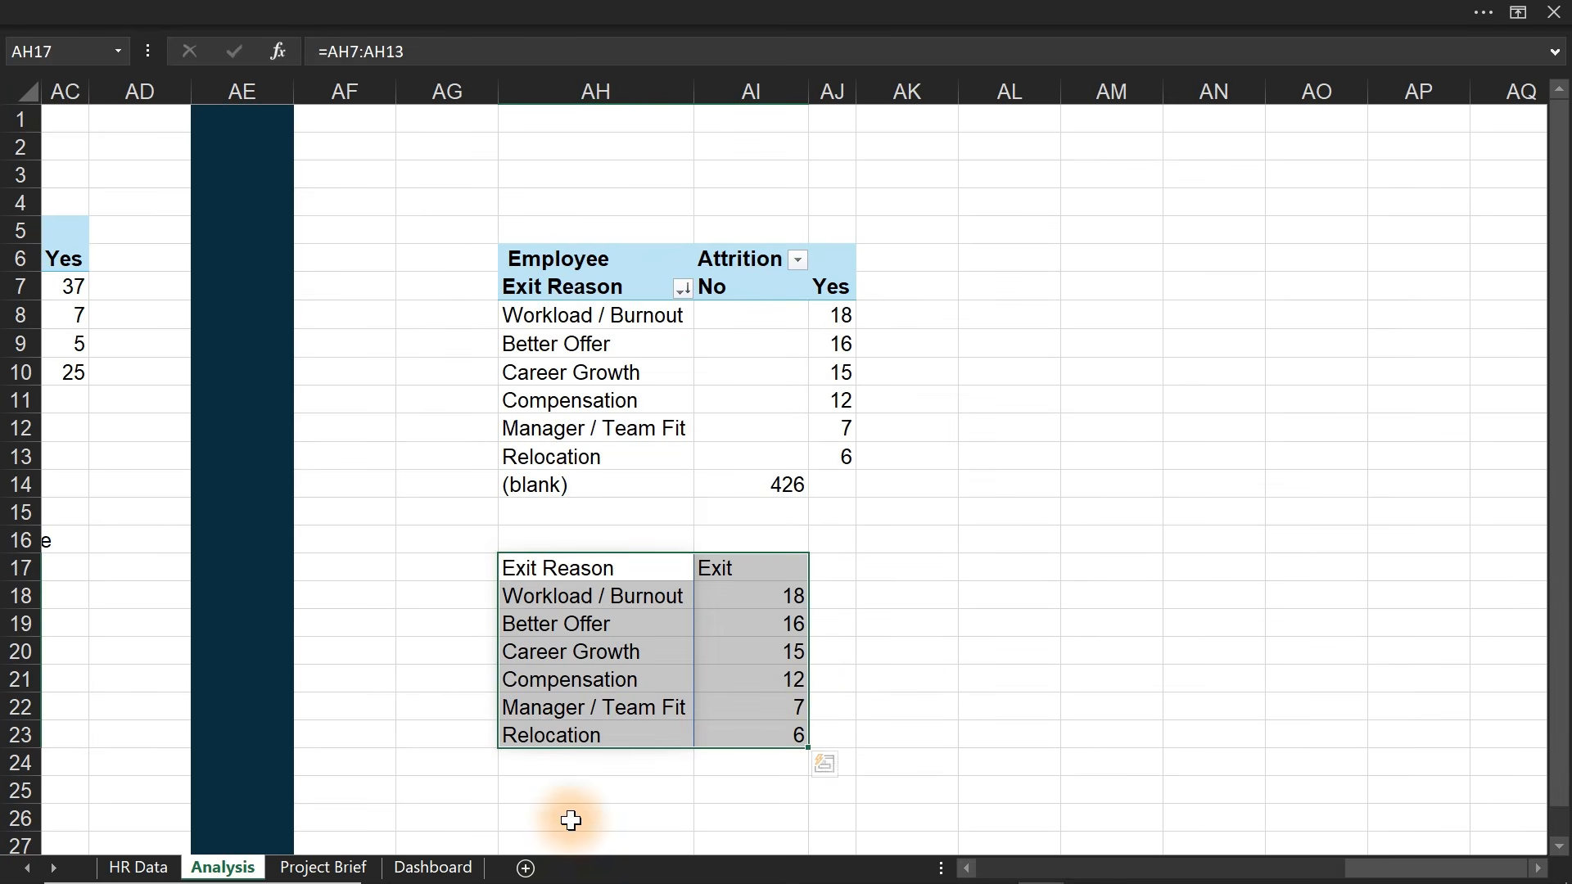
pyautogui.click(432, 866)
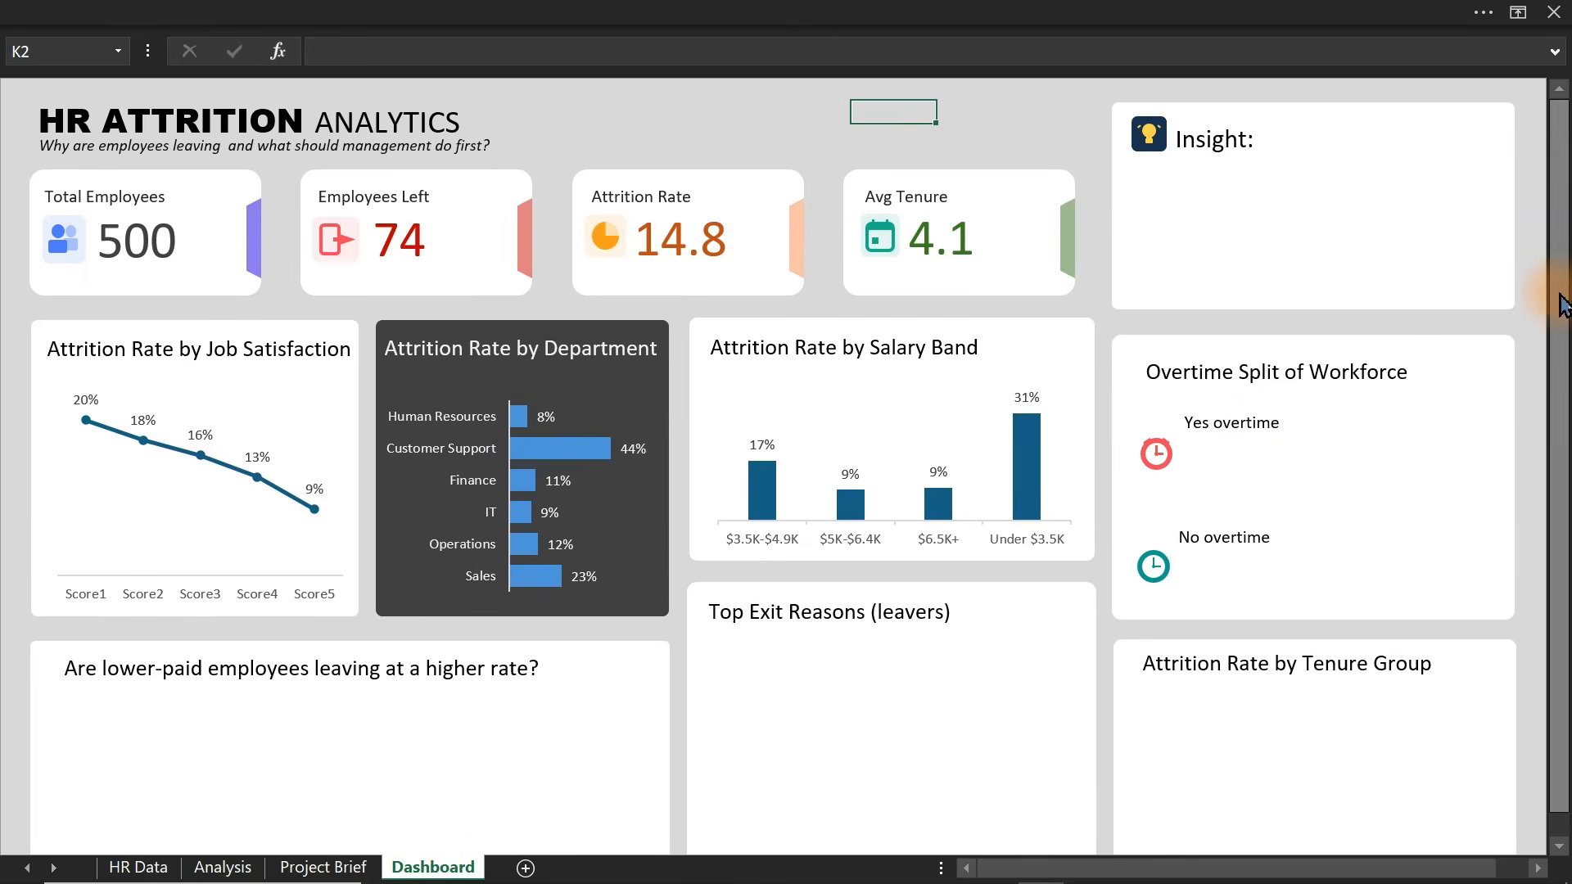
pyautogui.moveTo(1560, 309); pyautogui.dragTo(1558, 385)
pyautogui.hotkey('ctrl', 'v')
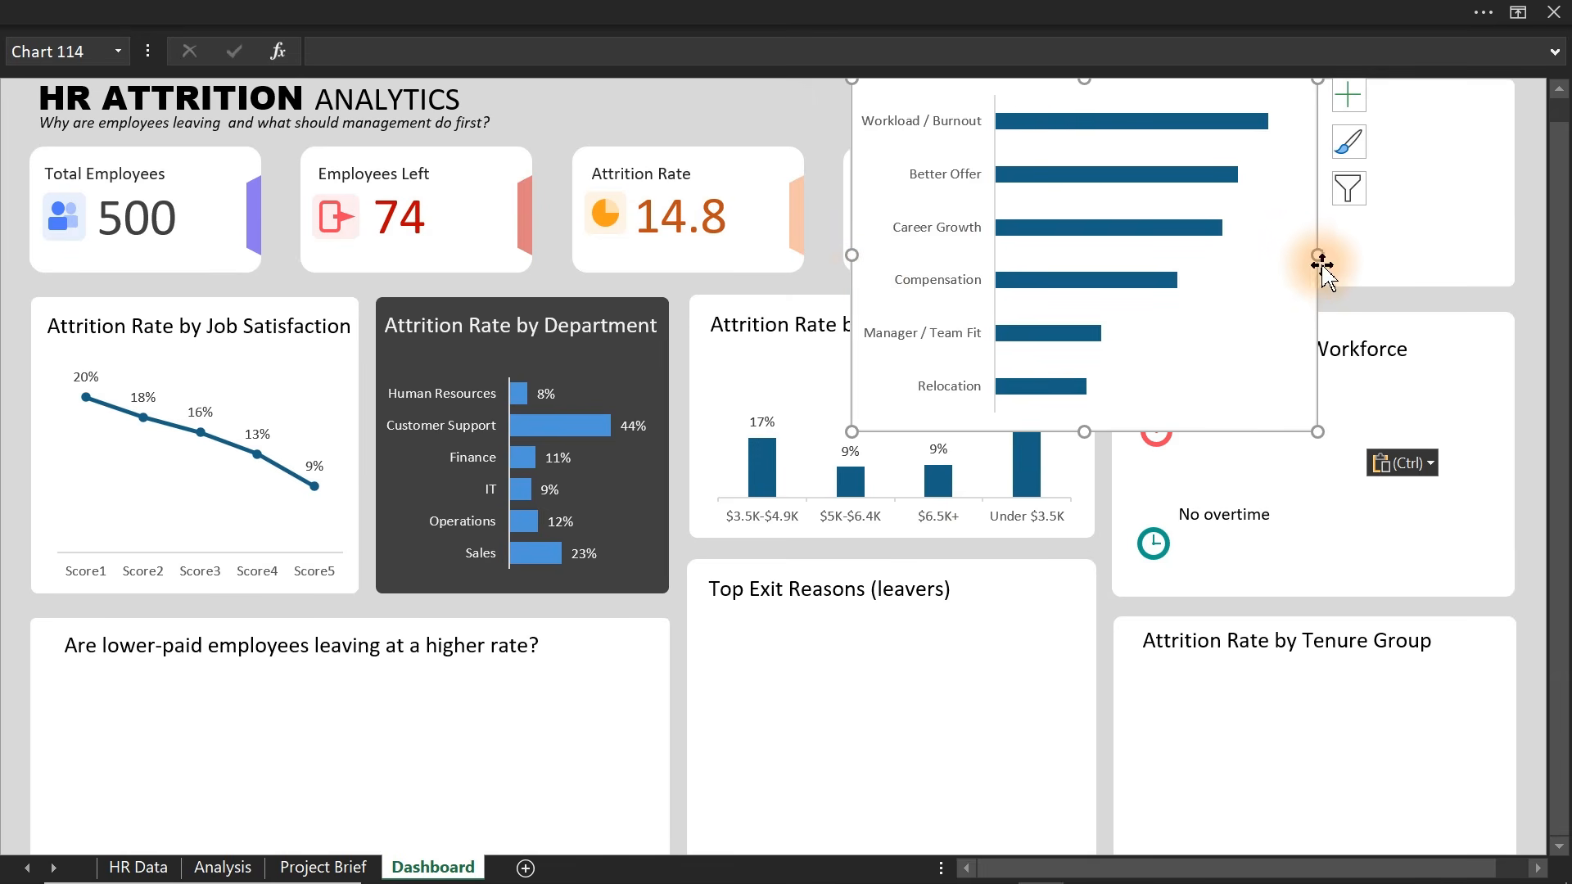
pyautogui.moveTo(1312, 284); pyautogui.dragTo(1170, 715)
# - Hide the formula bar to show more of the dashboard
pyautogui.click(765, 10)
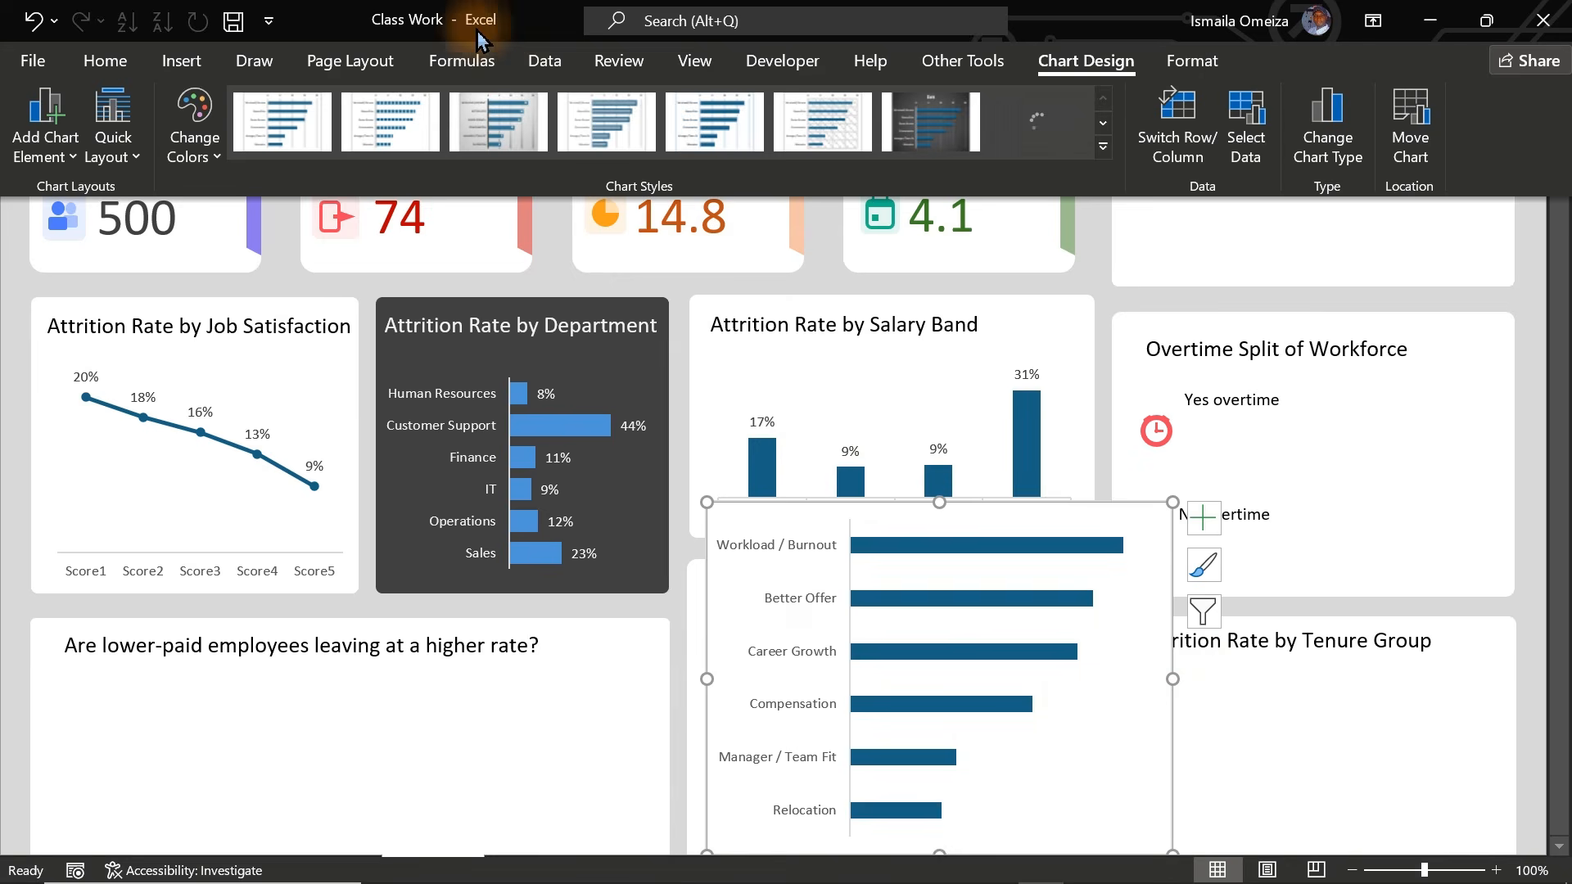
pyautogui.click(694, 61)
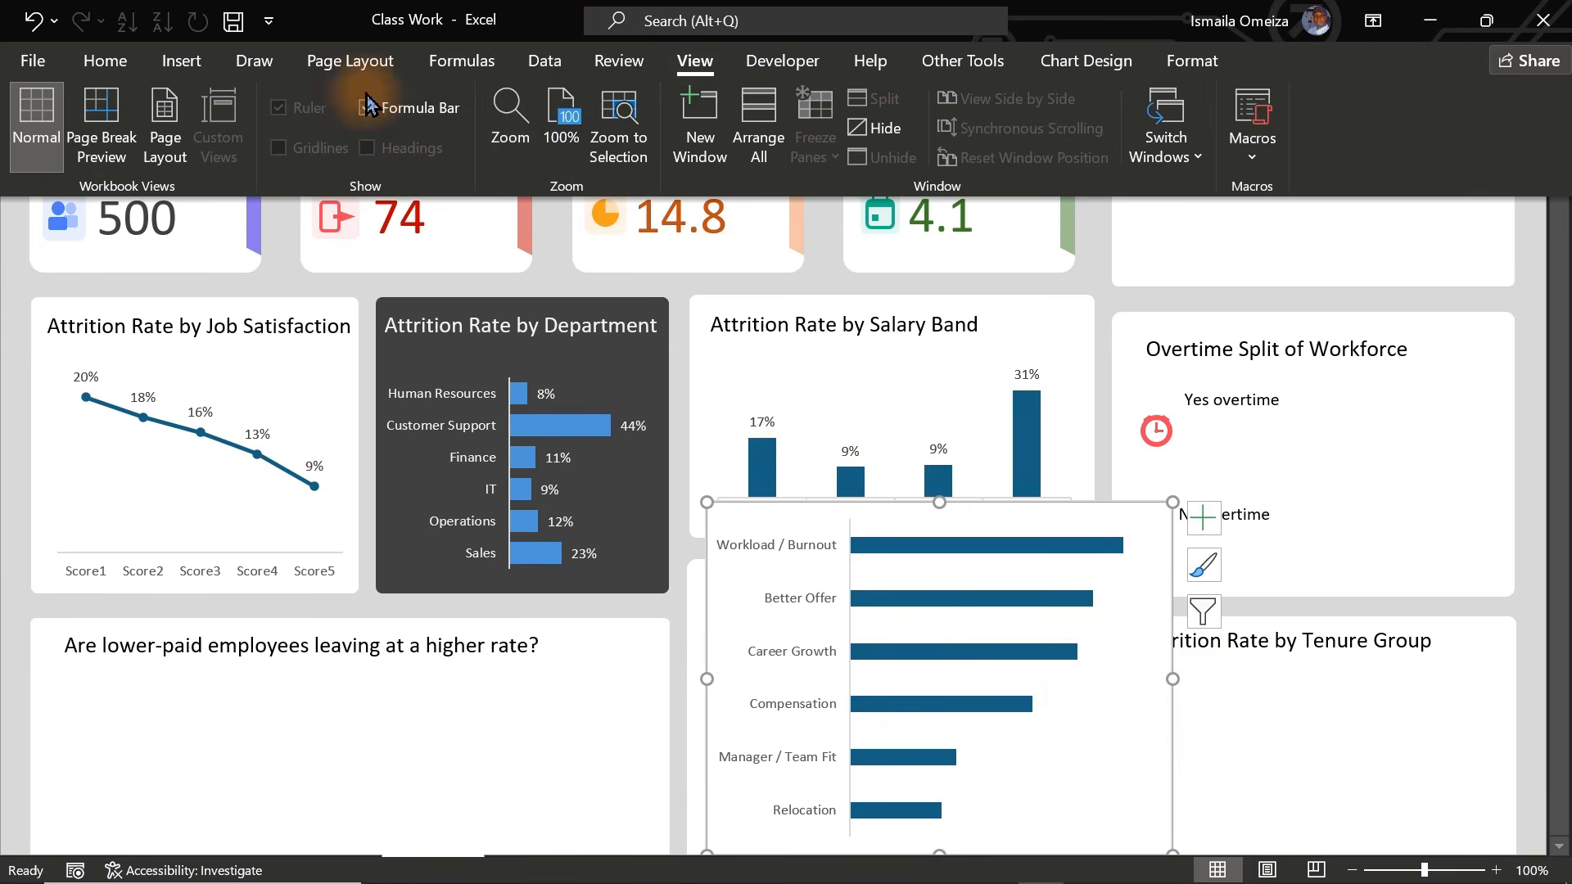
pyautogui.click(367, 107)
pyautogui.click(1172, 450)
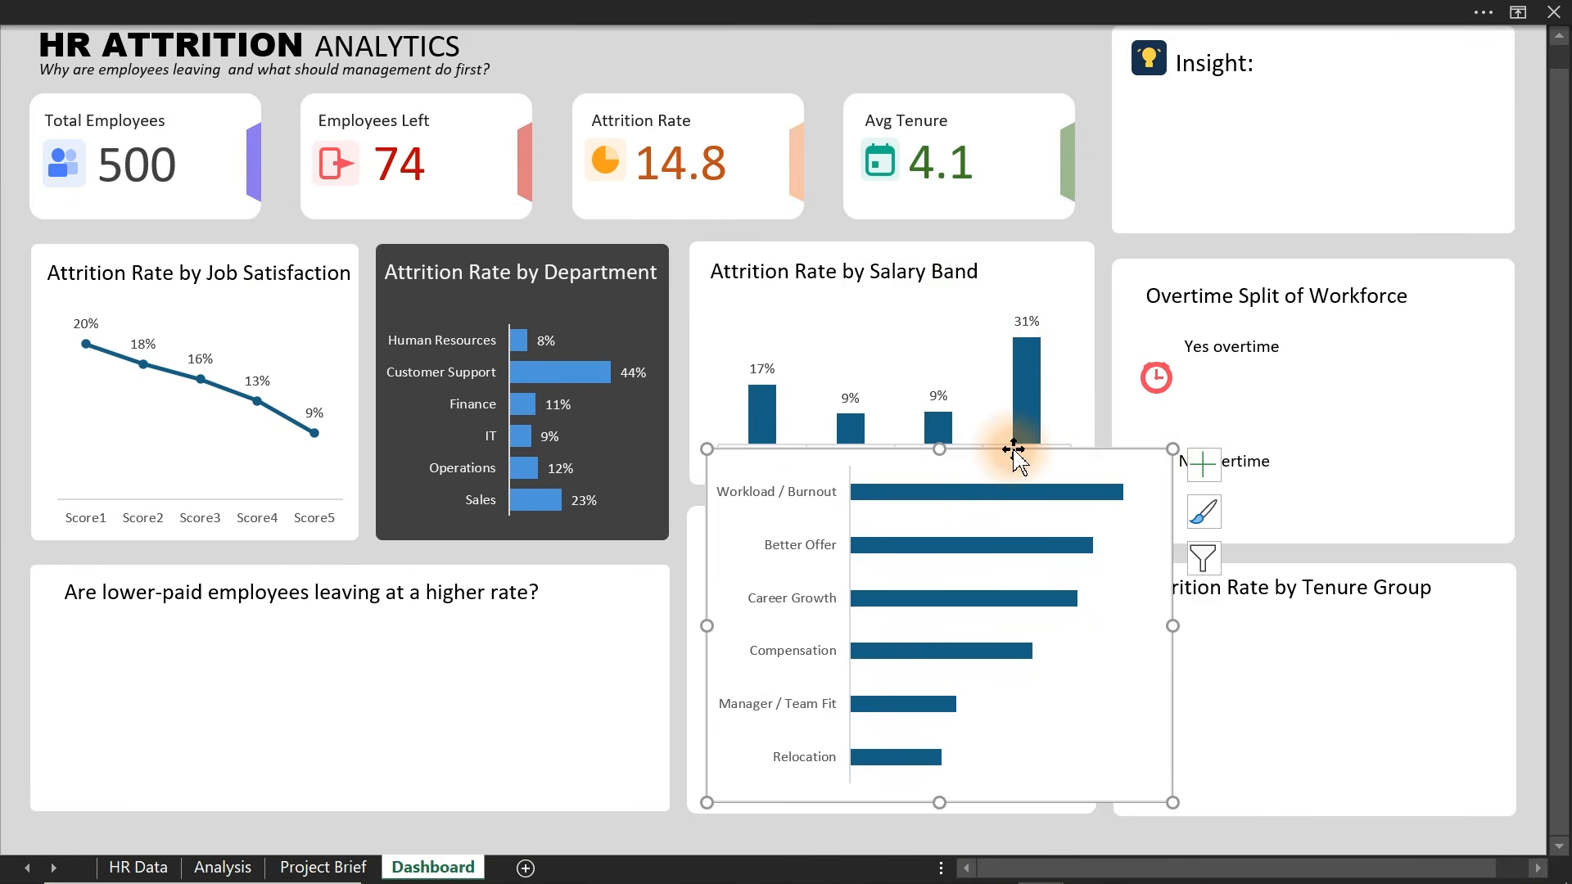
# - Resize the exit reasons chart to fit inside its card beneath the Top Exit Reasons (leavers) title
pyautogui.moveTo(1014, 450); pyautogui.dragTo(1010, 458)
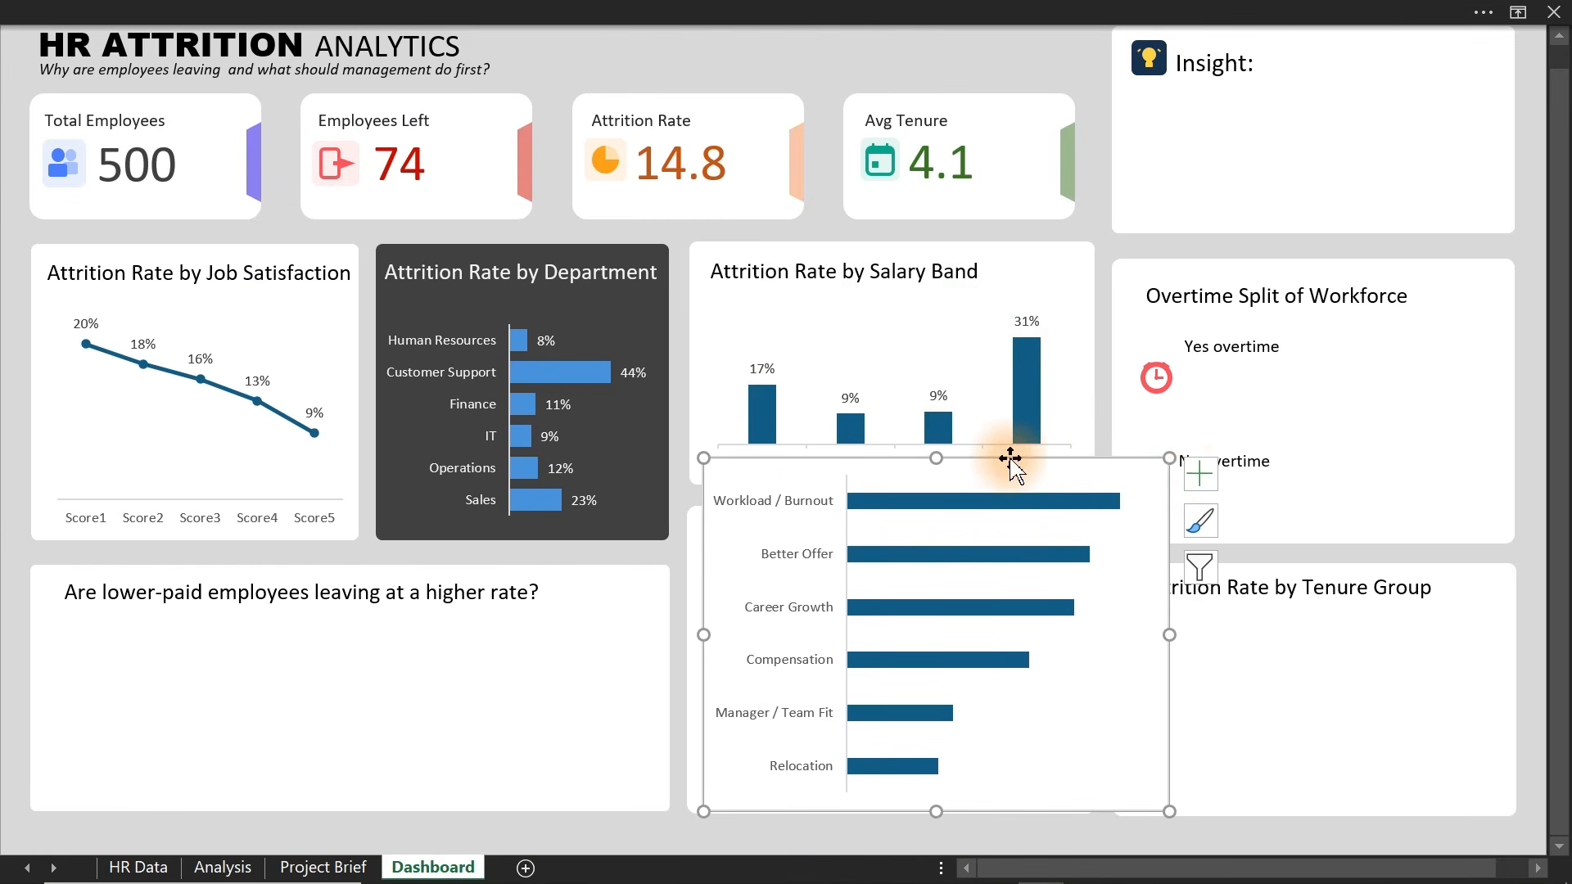
pyautogui.moveTo(1168, 463); pyautogui.dragTo(1083, 557)
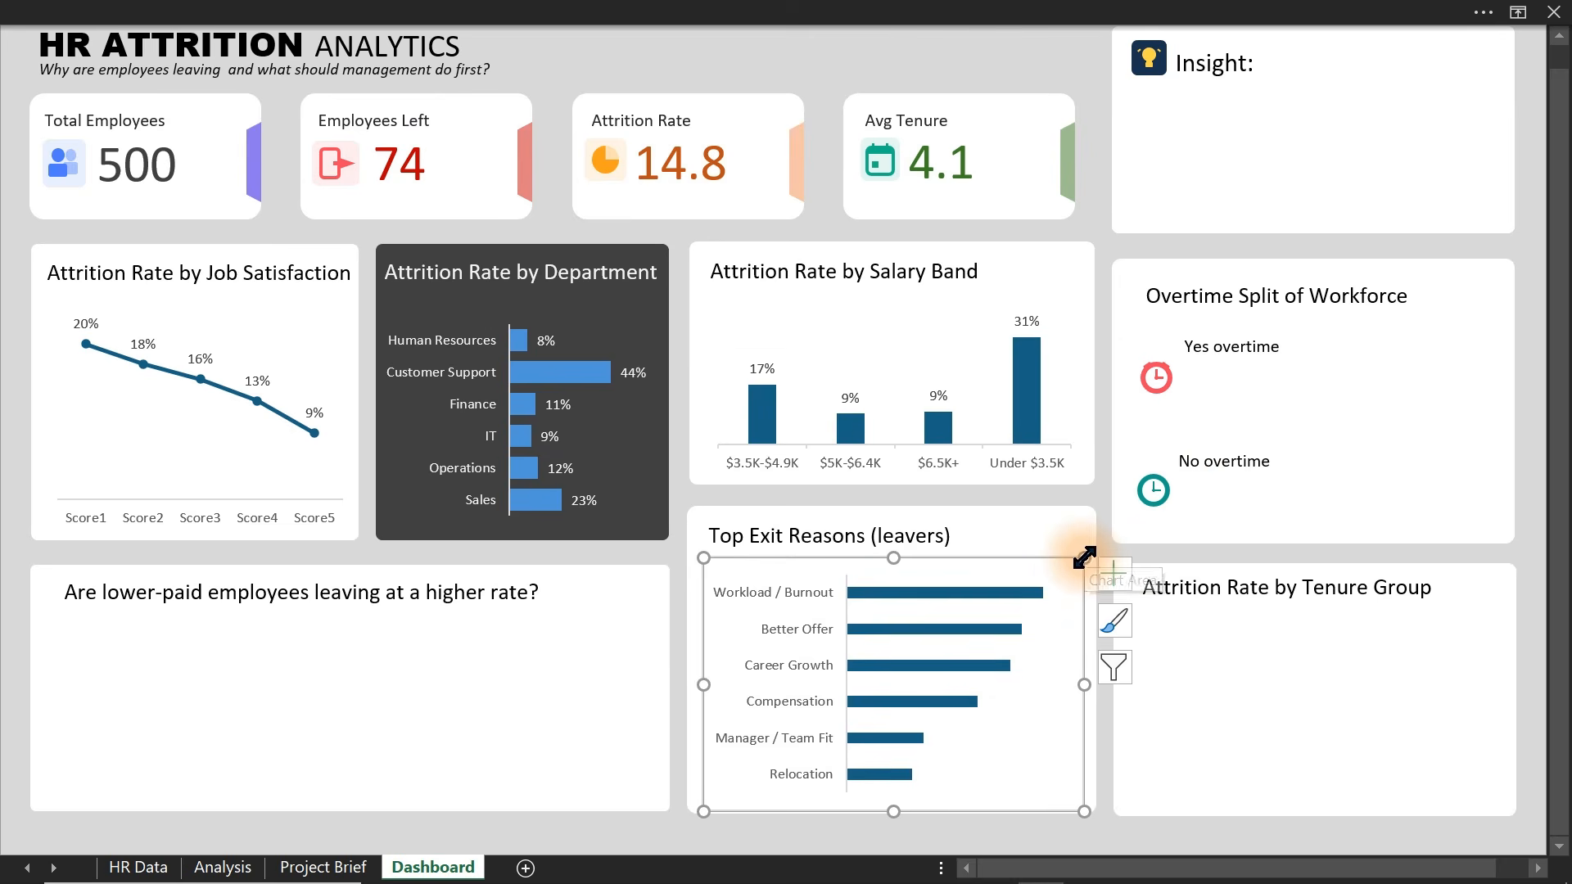
# - Thicken the exit reason bars by setting the series gap width to 94%
pyautogui.click(932, 596)
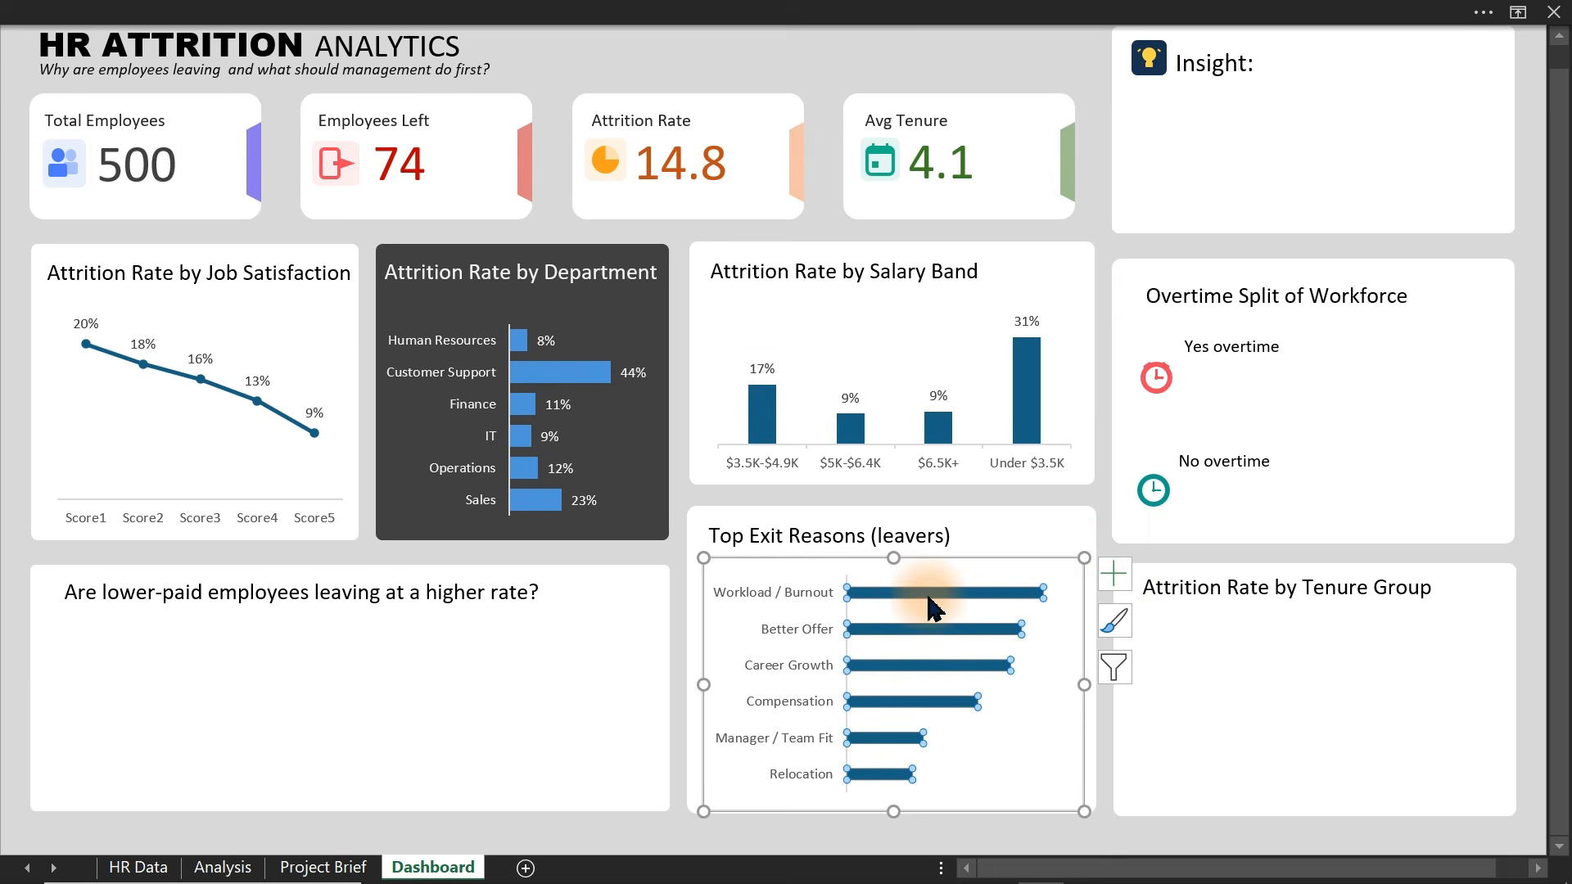
pyautogui.doubleClick(956, 630)
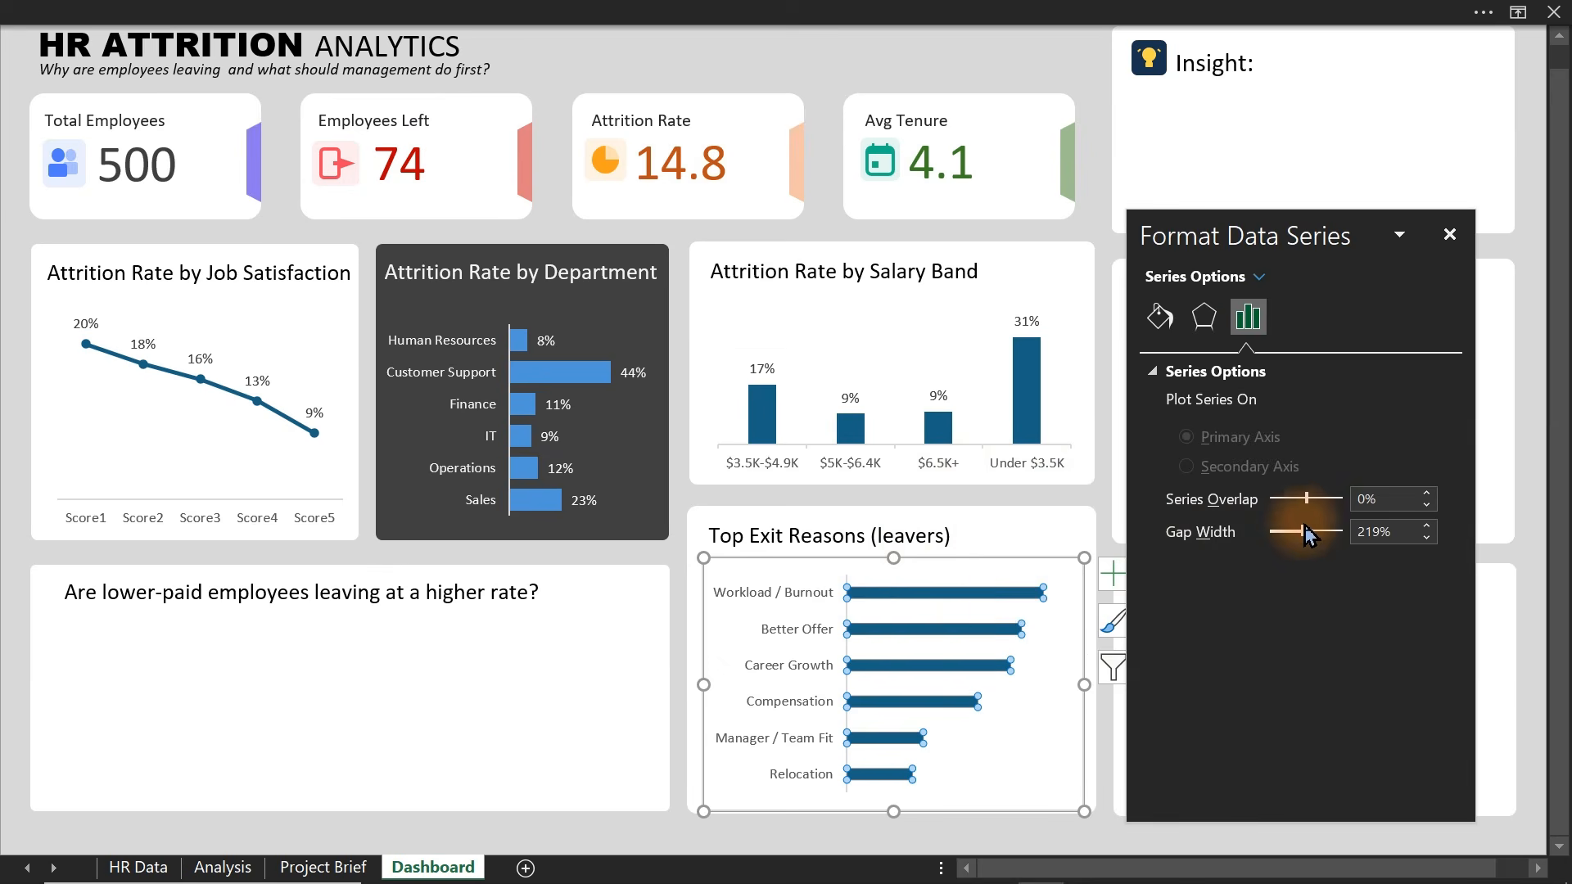
pyautogui.moveTo(1295, 542); pyautogui.dragTo(1285, 542)
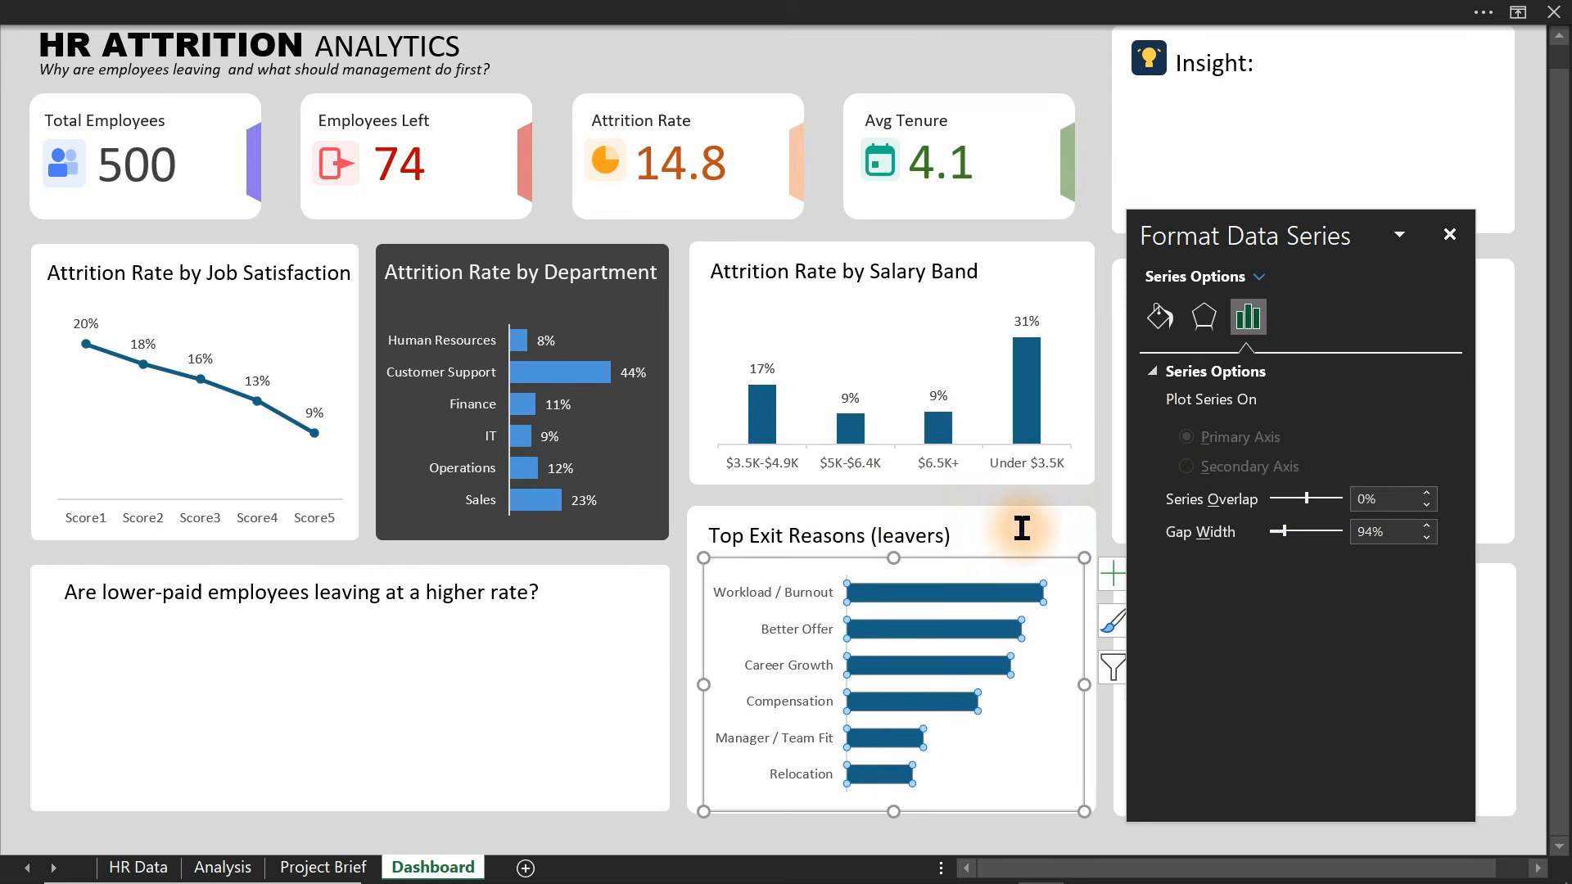
pyautogui.click(1449, 235)
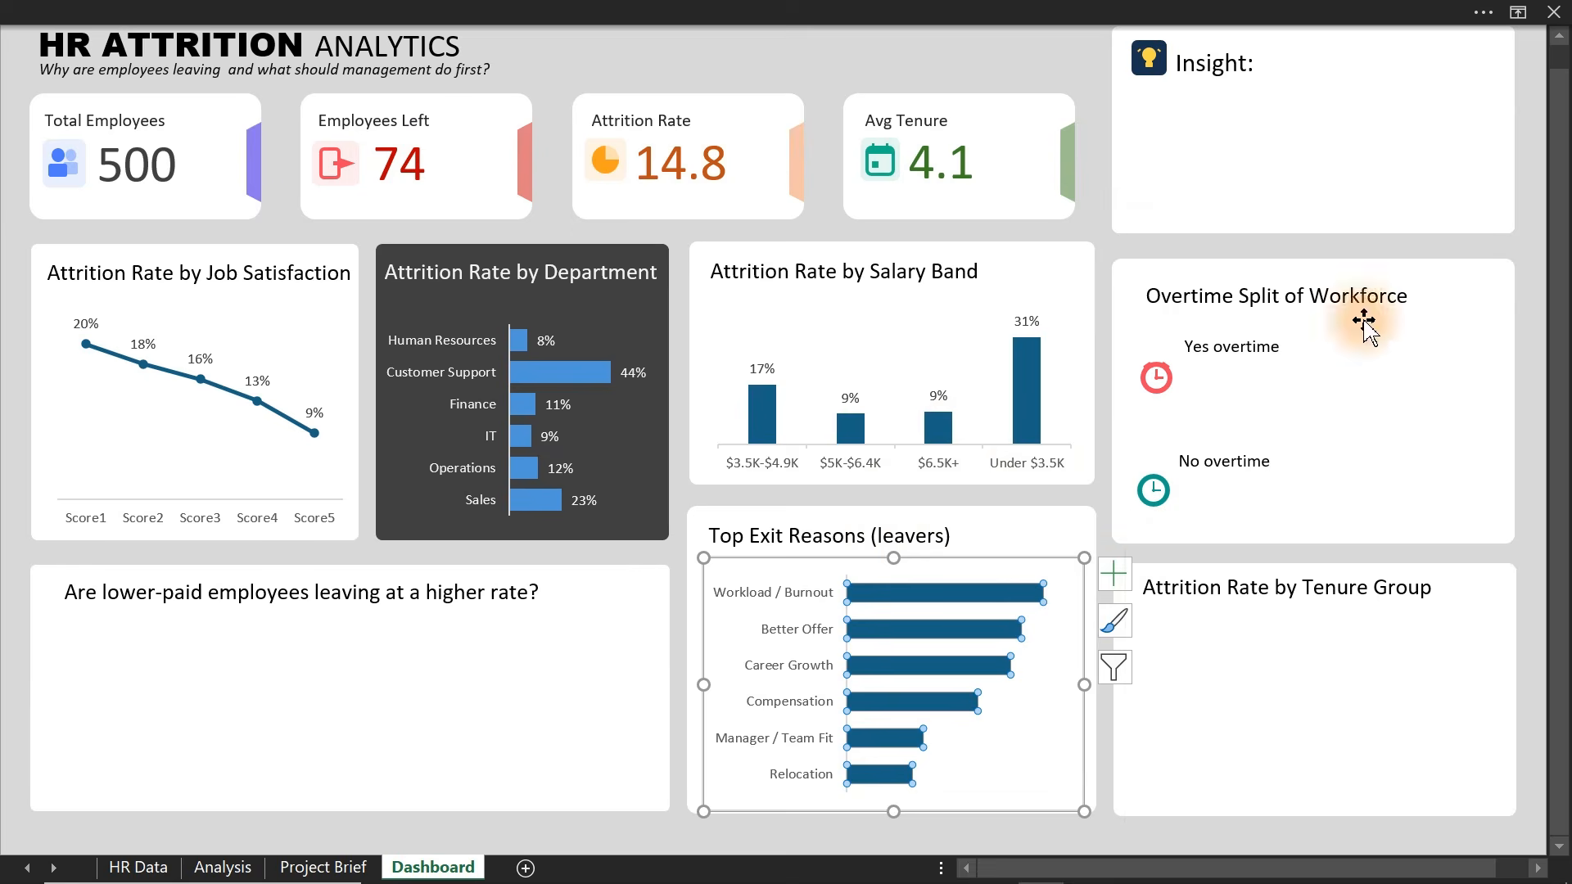
# - Add data labels to the exit reason bars and deselect the chart
pyautogui.click(1113, 575)
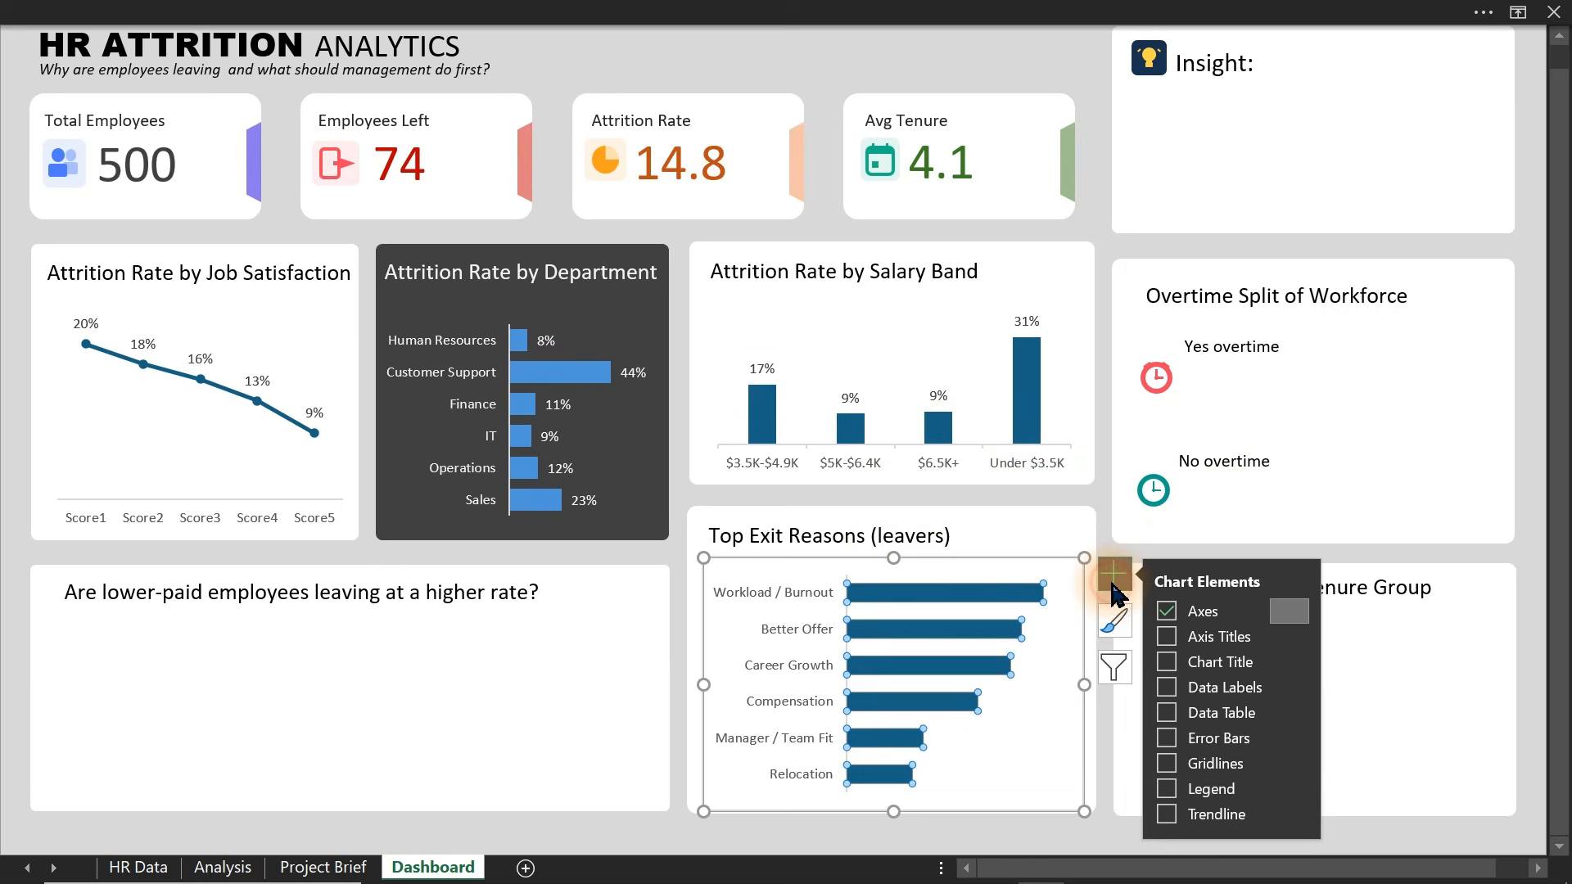
pyautogui.click(1166, 689)
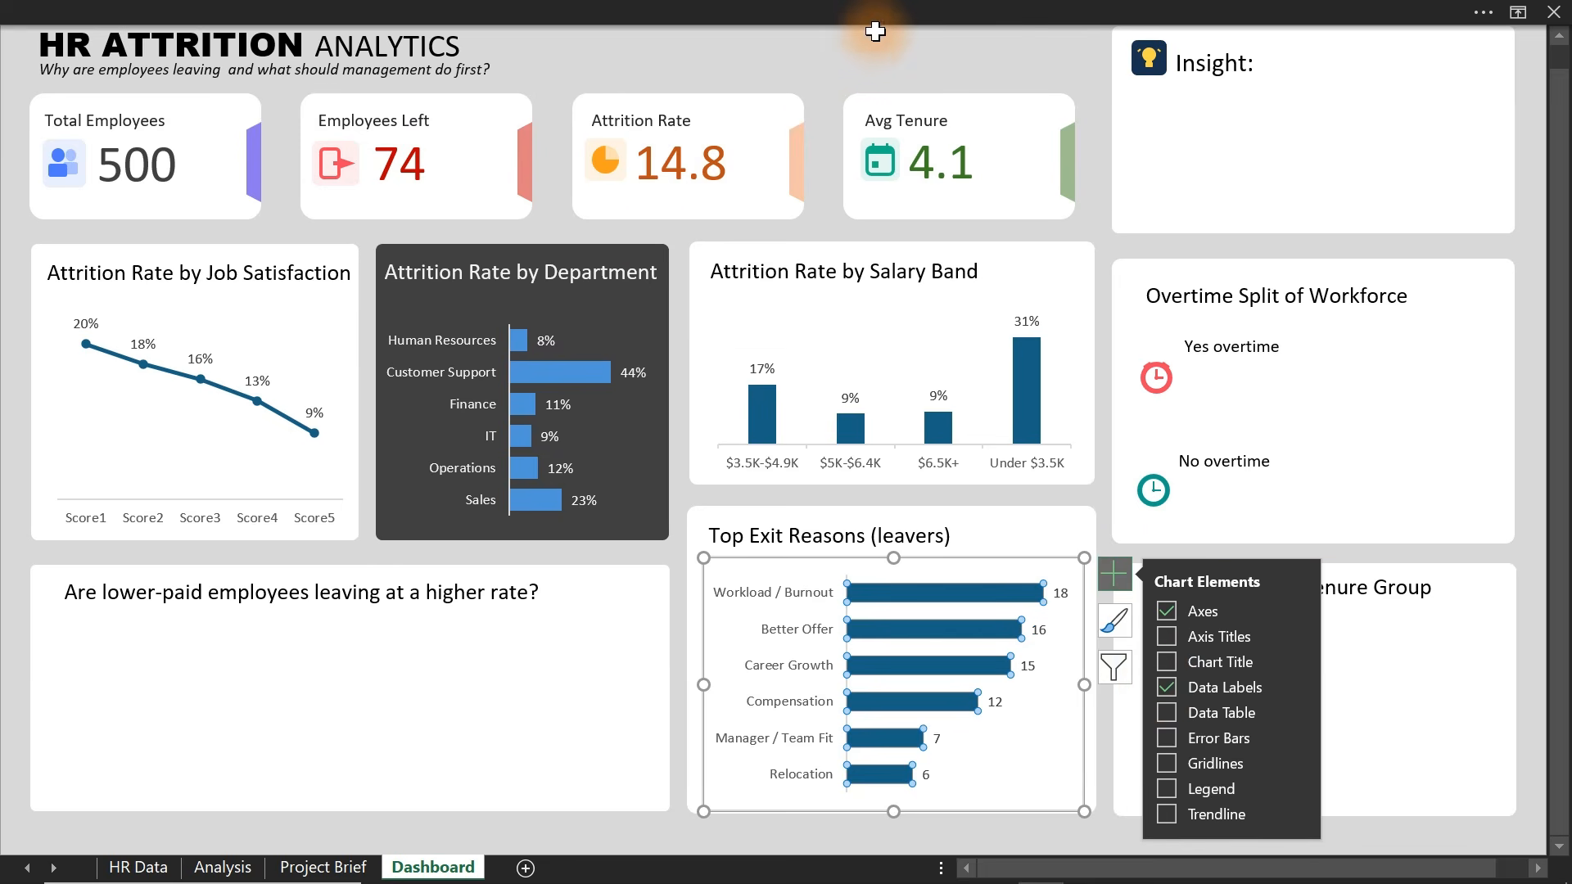
pyautogui.click(876, 55)
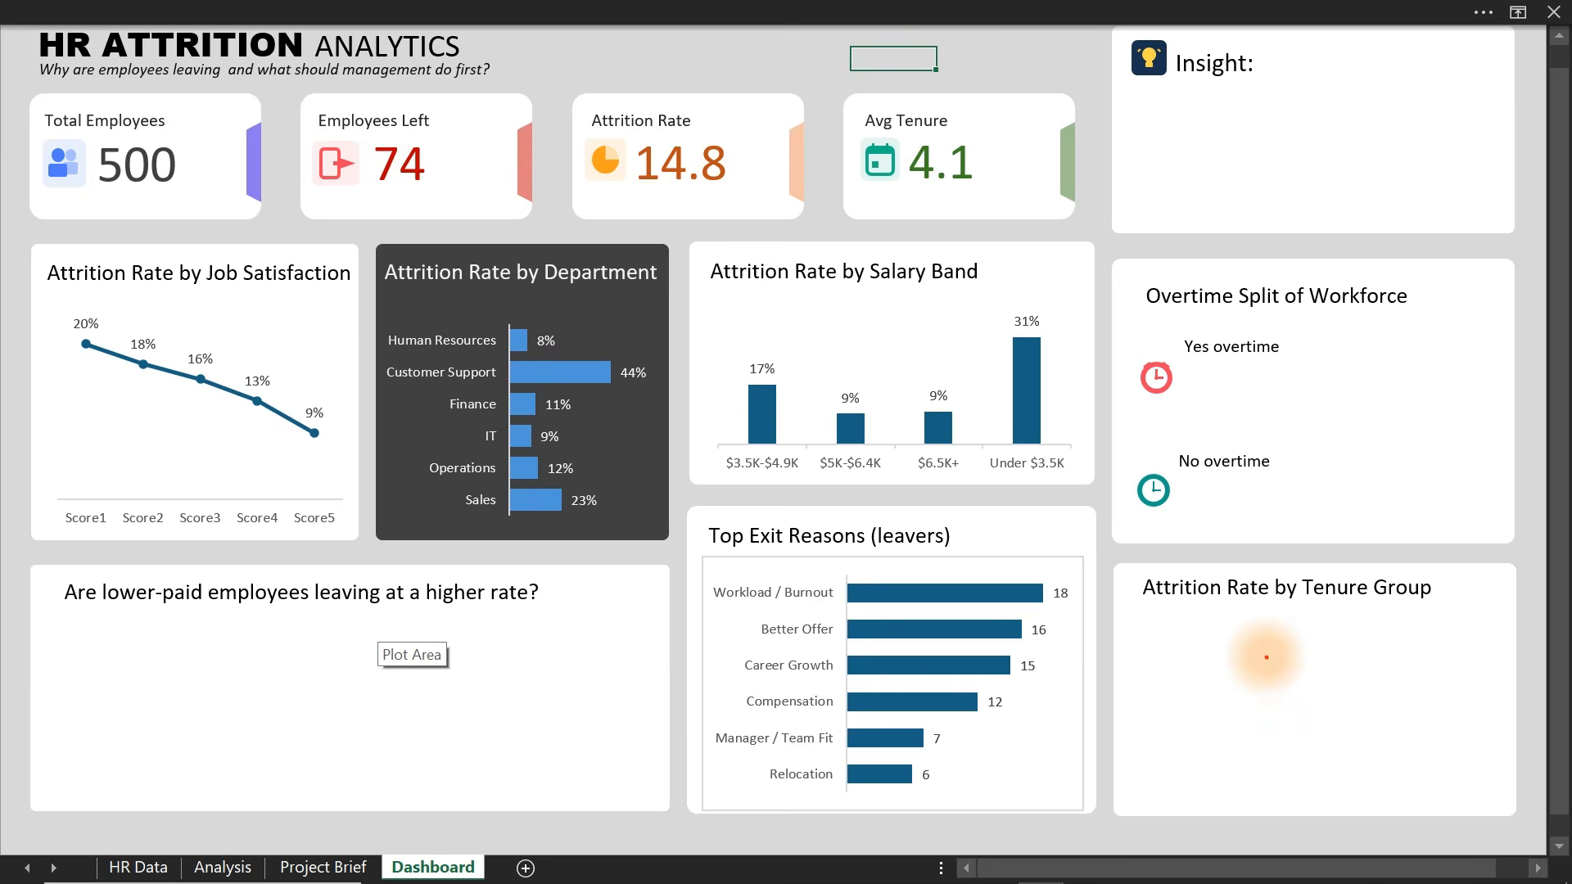
pyautogui.moveTo(1134, 567); pyautogui.dragTo(1499, 810)
pyautogui.moveTo(1283, 634); pyautogui.dragTo(1271, 708)
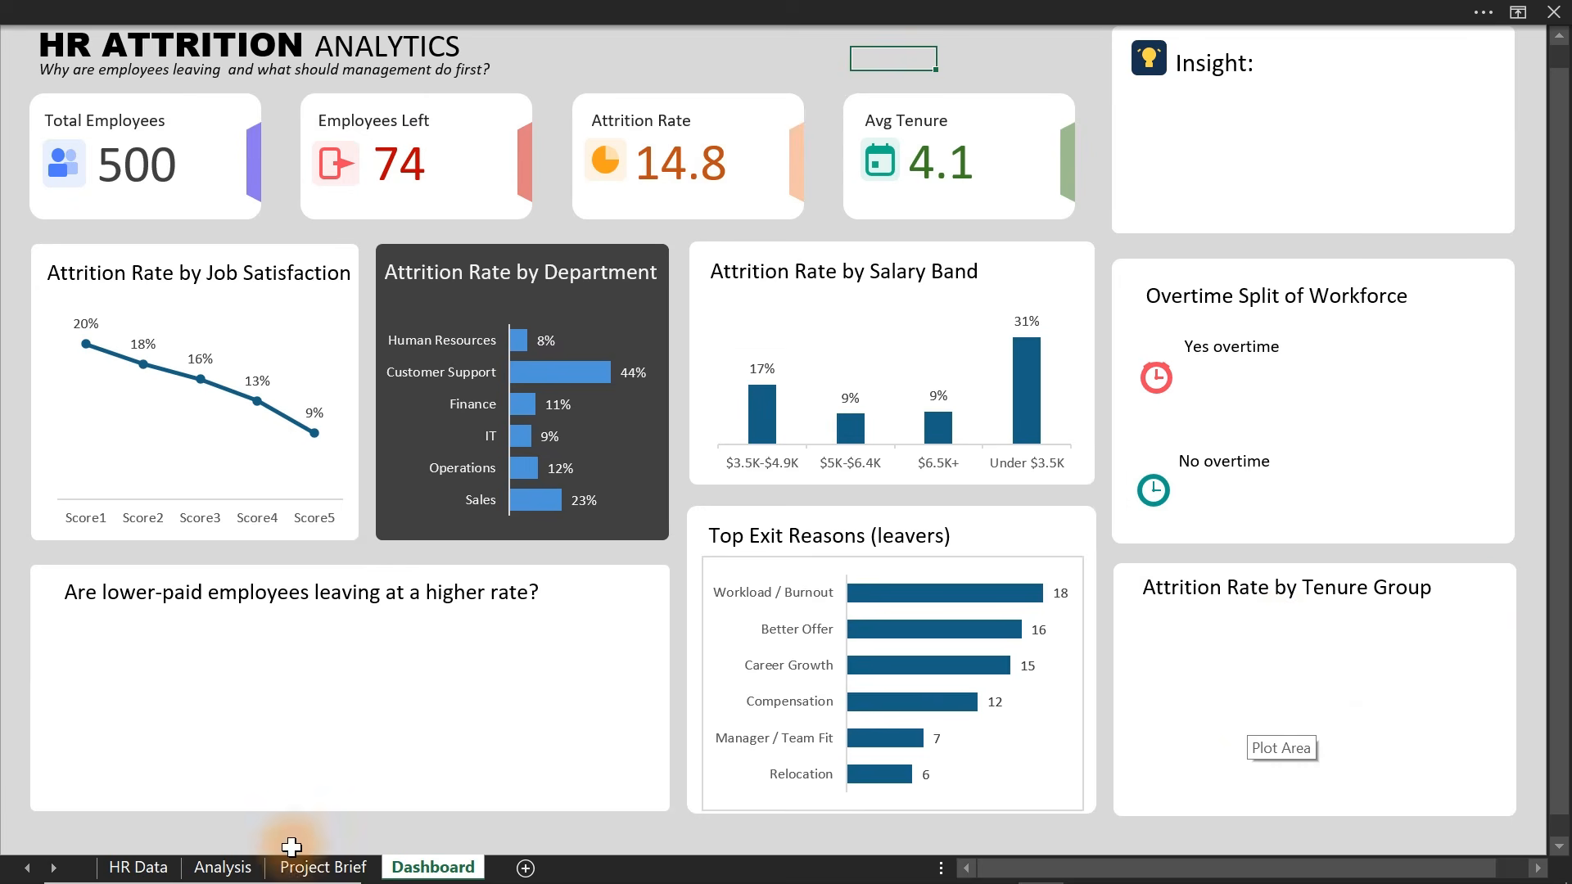
# - On the Analysis sheet, copy the Department pivot table and its attrition rate table (T4:V23) to cell AN6
pyautogui.click(237, 866)
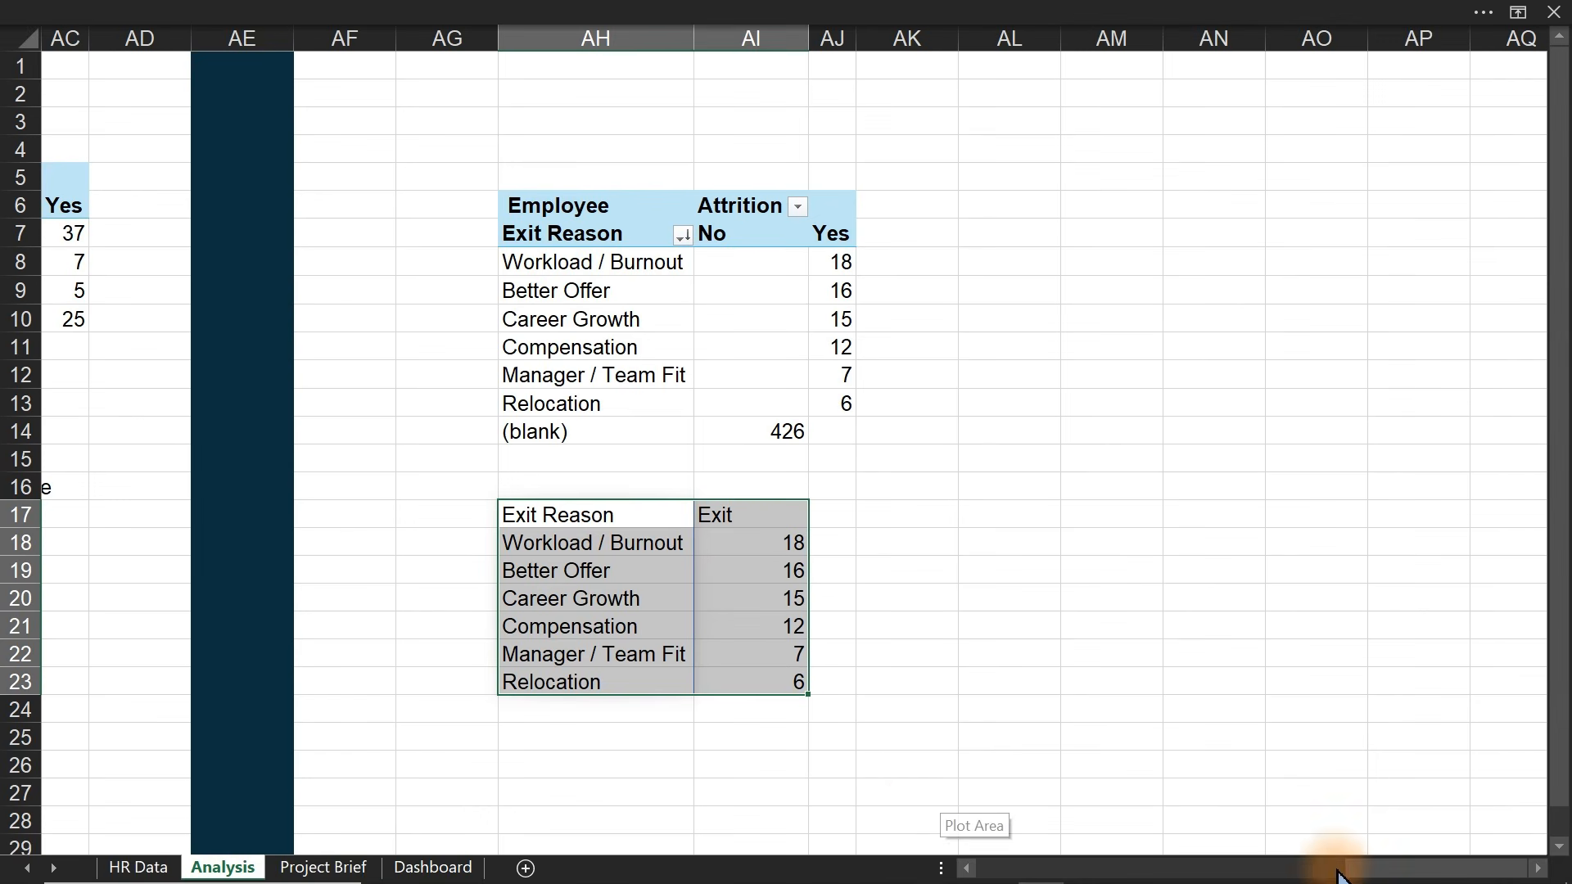
pyautogui.moveTo(1383, 867); pyautogui.dragTo(1251, 877)
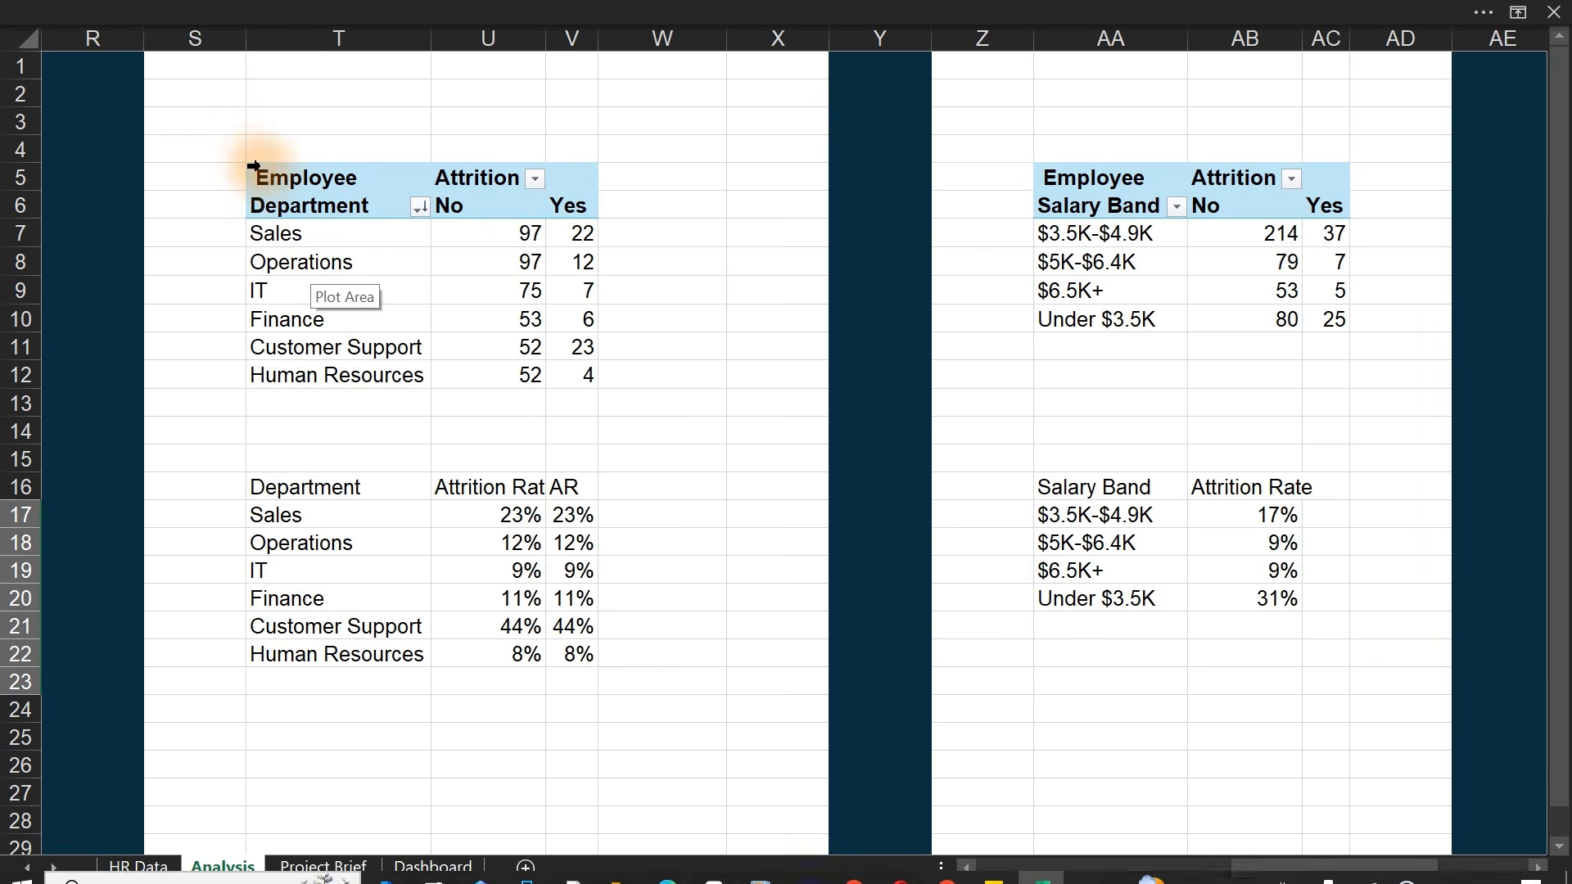
pyautogui.moveTo(253, 140); pyautogui.dragTo(571, 685)
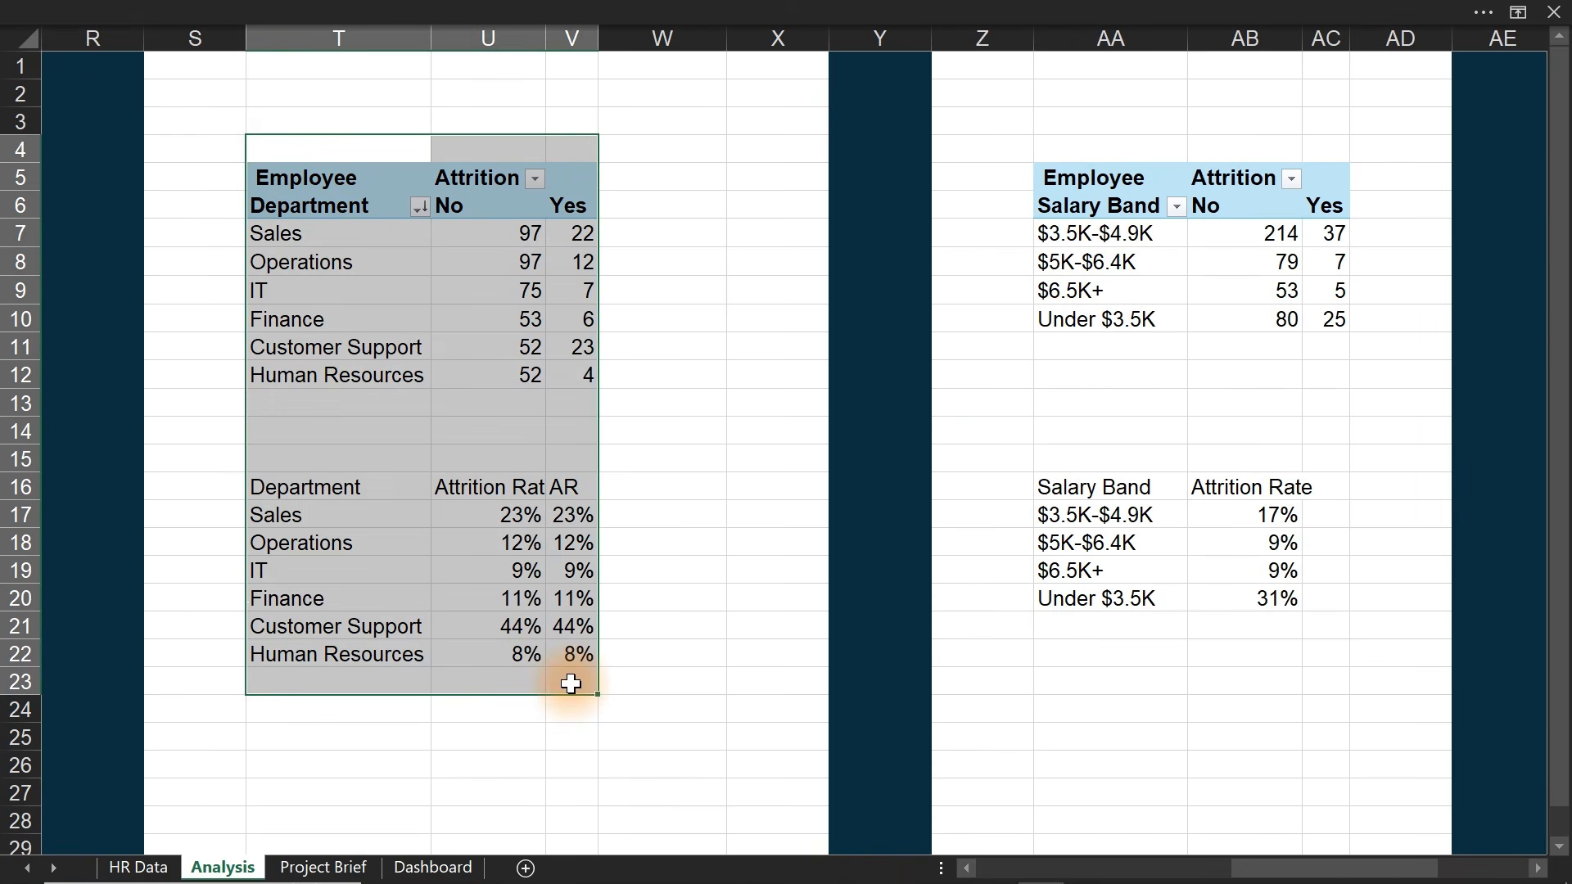
pyautogui.click(1535, 871)
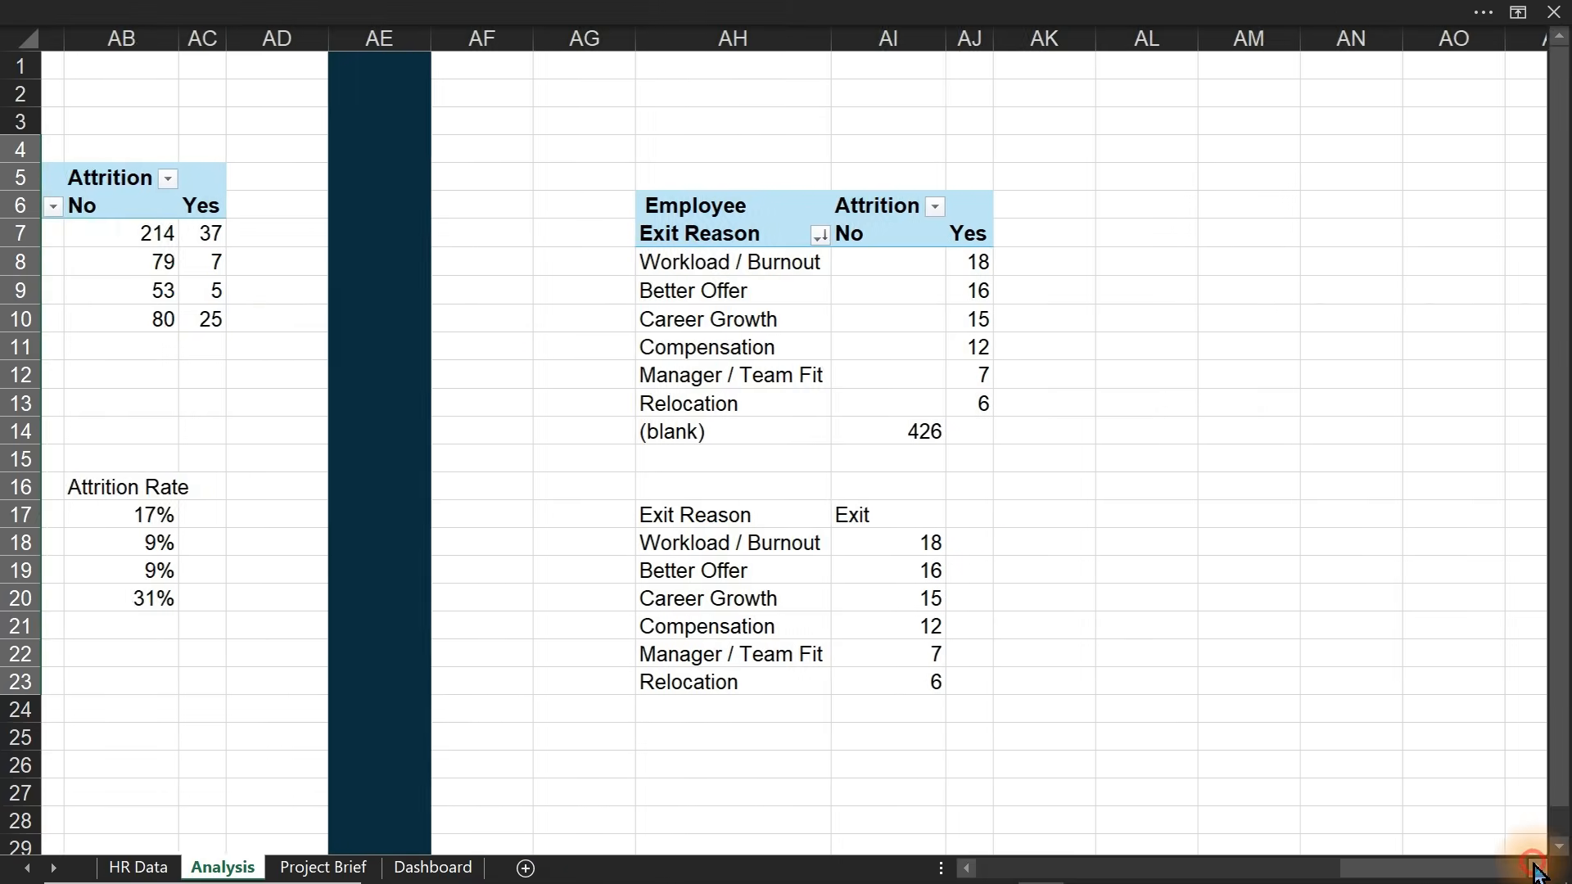
pyautogui.click(1535, 871)
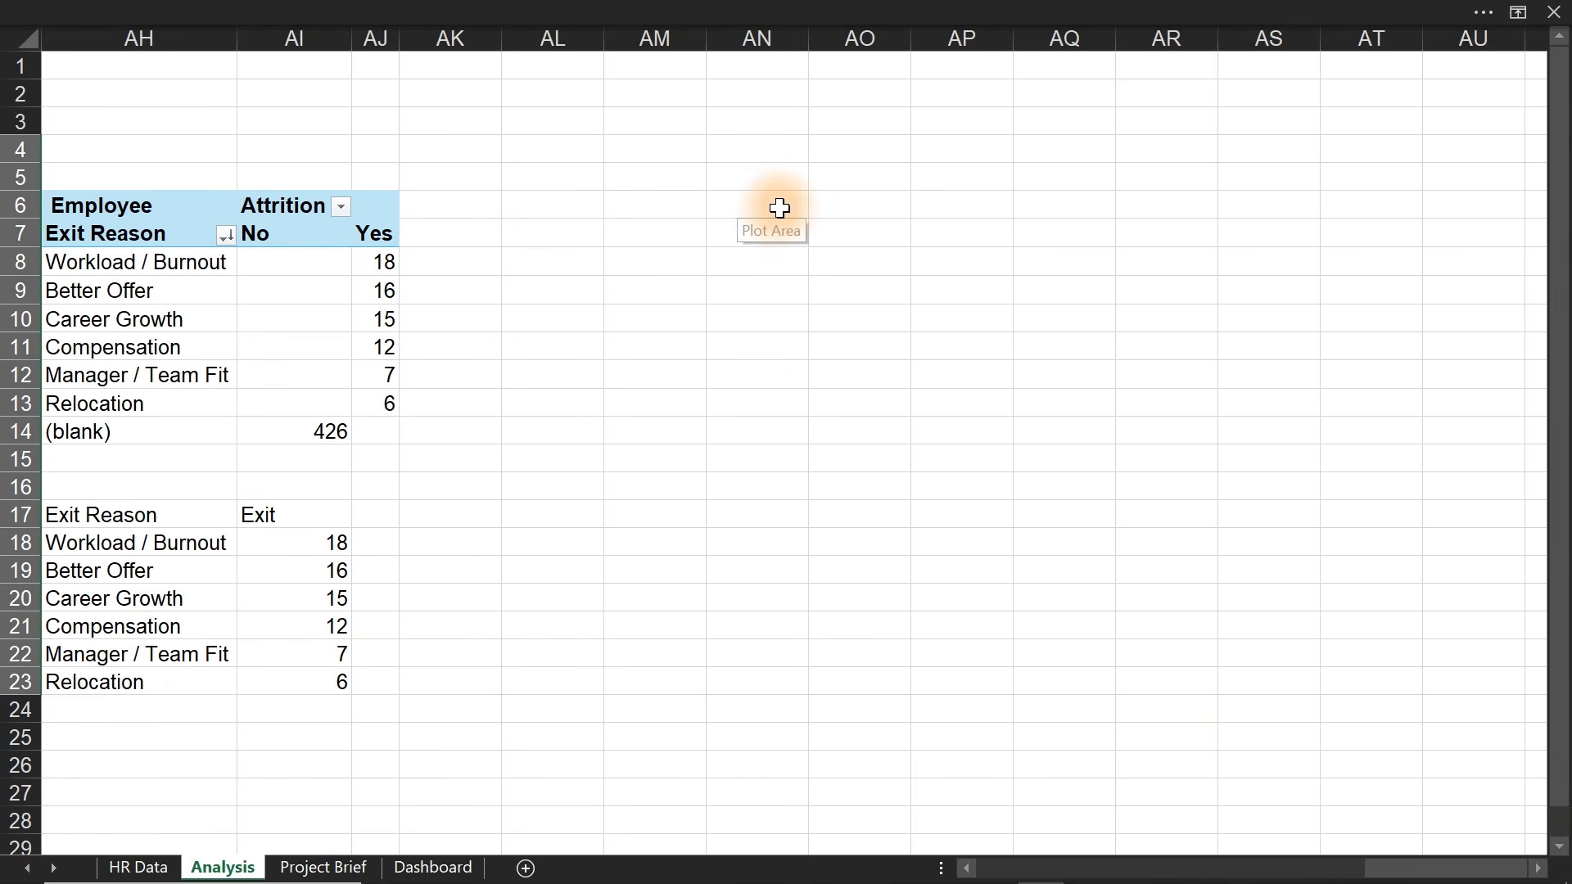
pyautogui.click(780, 206)
pyautogui.hotkey('ctrl', 'v')
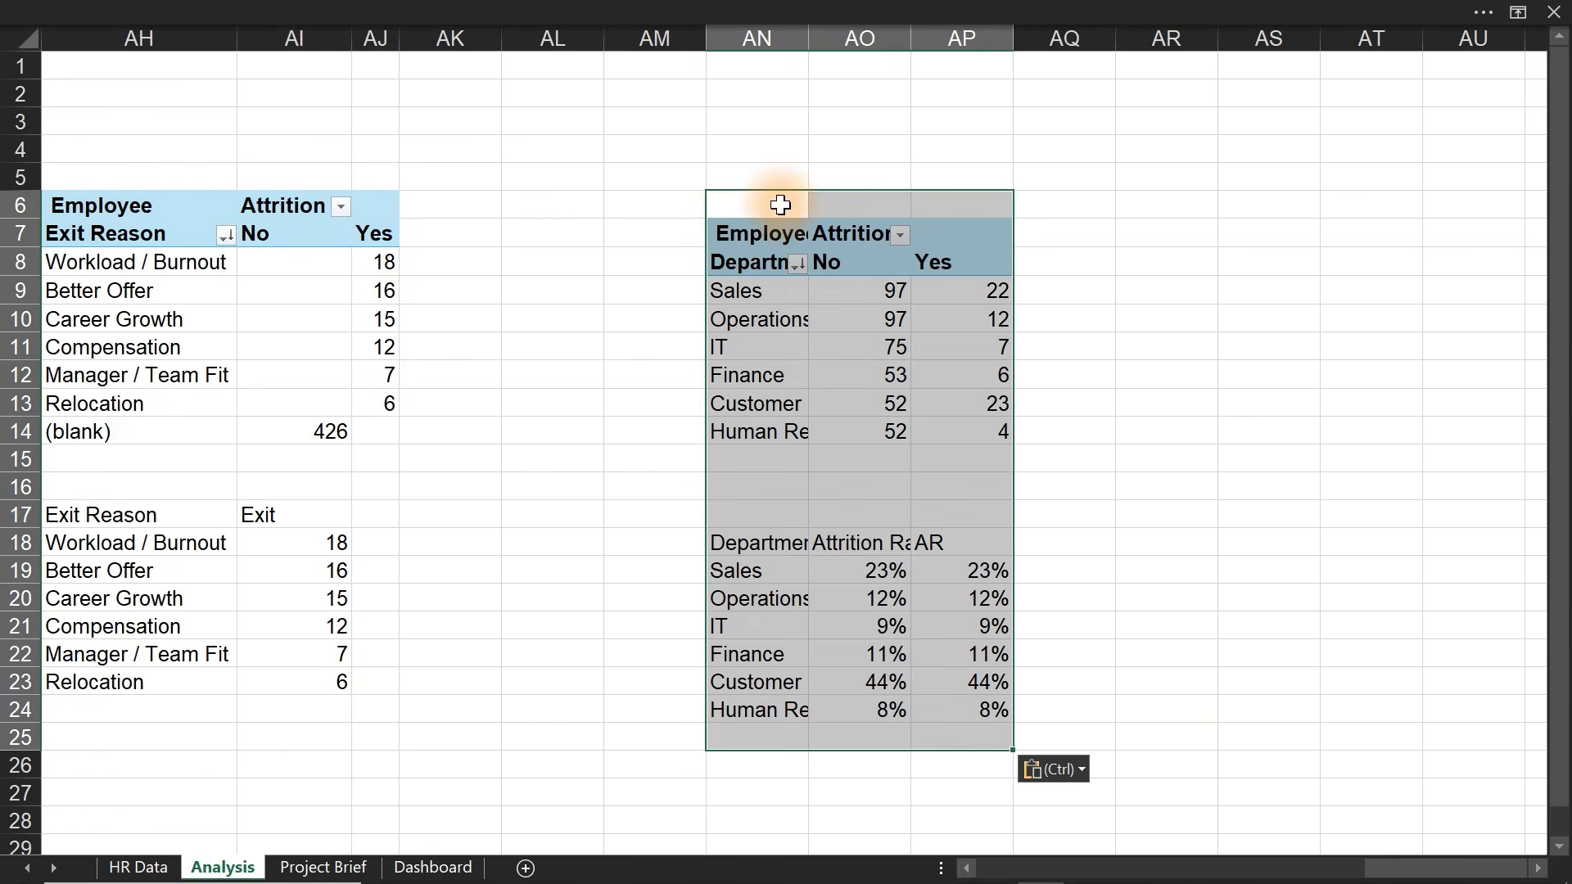
# - Fill column AL with the dark navy separator colour
pyautogui.click(528, 33)
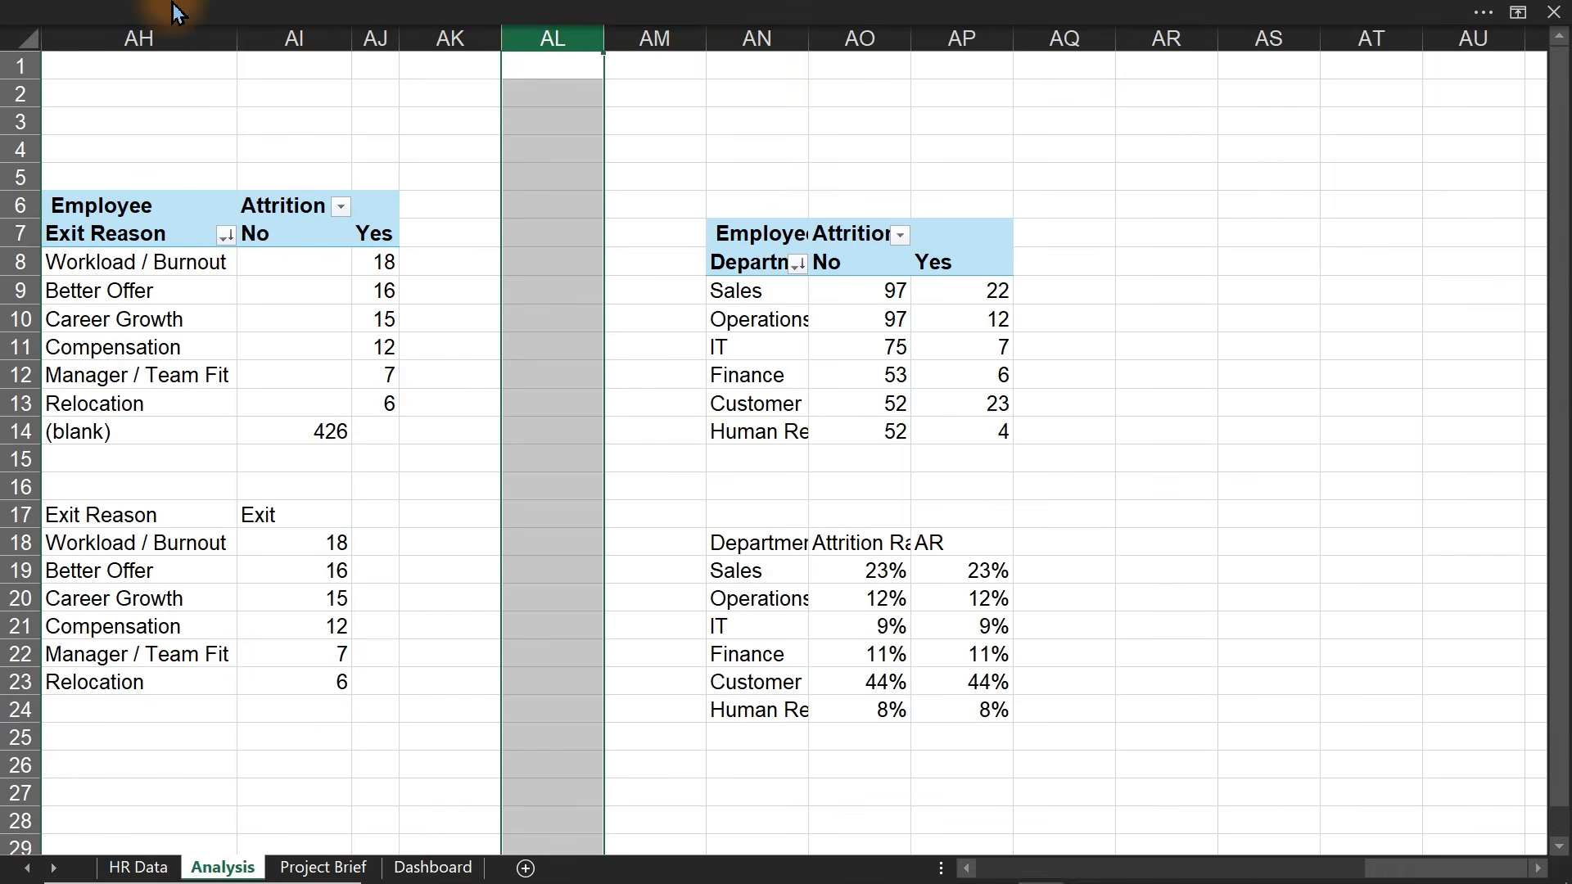
pyautogui.click(211, 10)
pyautogui.click(129, 68)
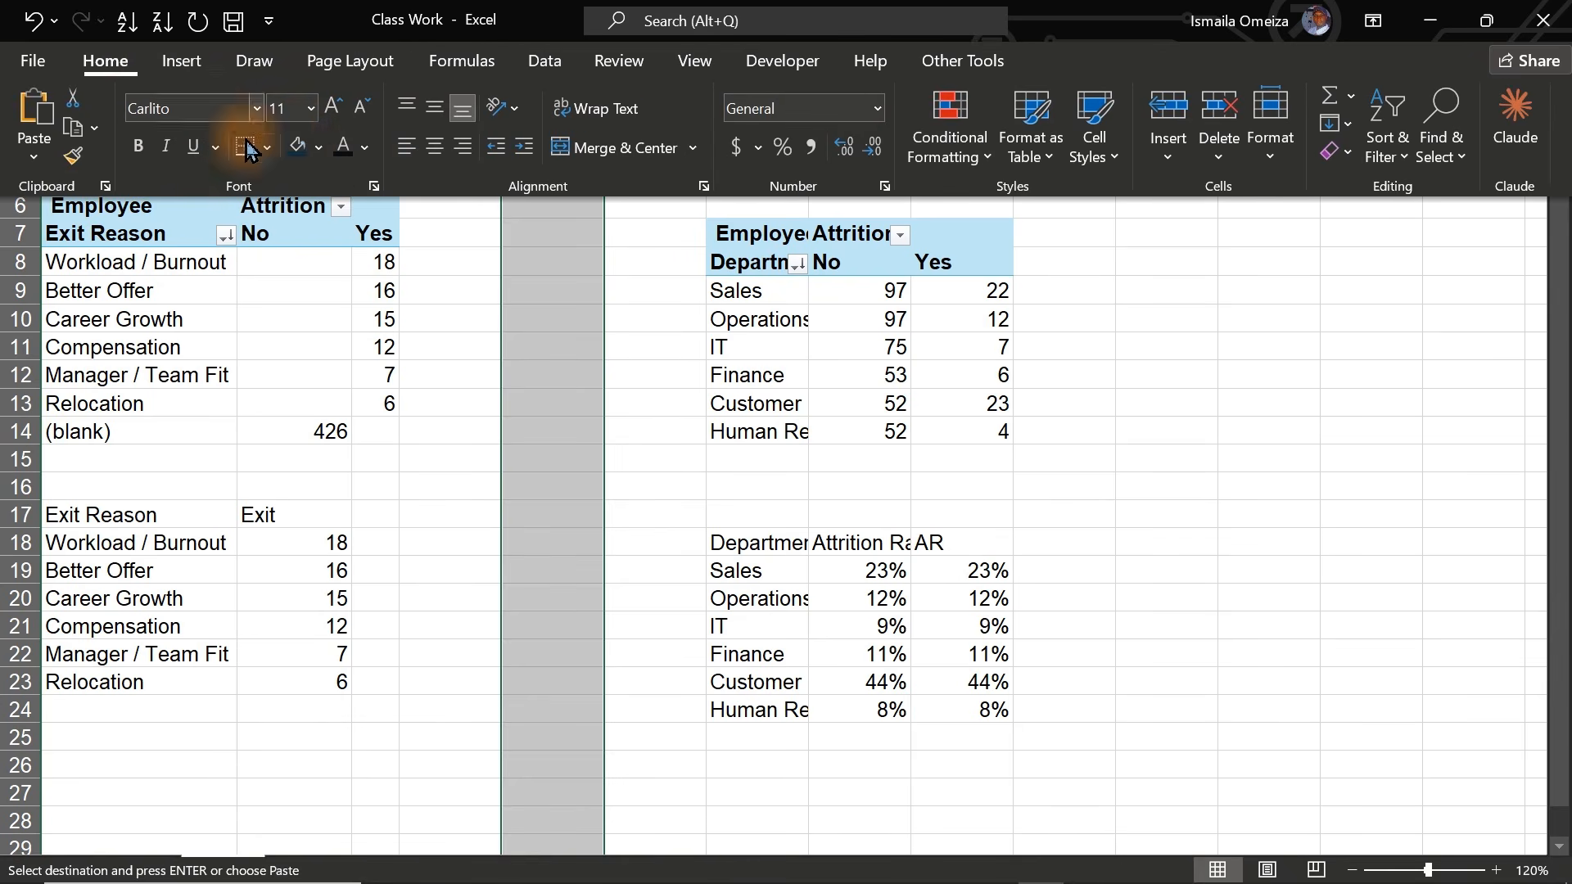
pyautogui.click(298, 147)
# - Check the Tenure Group column in HR Data and replace Department with Tenure Group as the row field of the copied pivot table
pyautogui.click(956, 350)
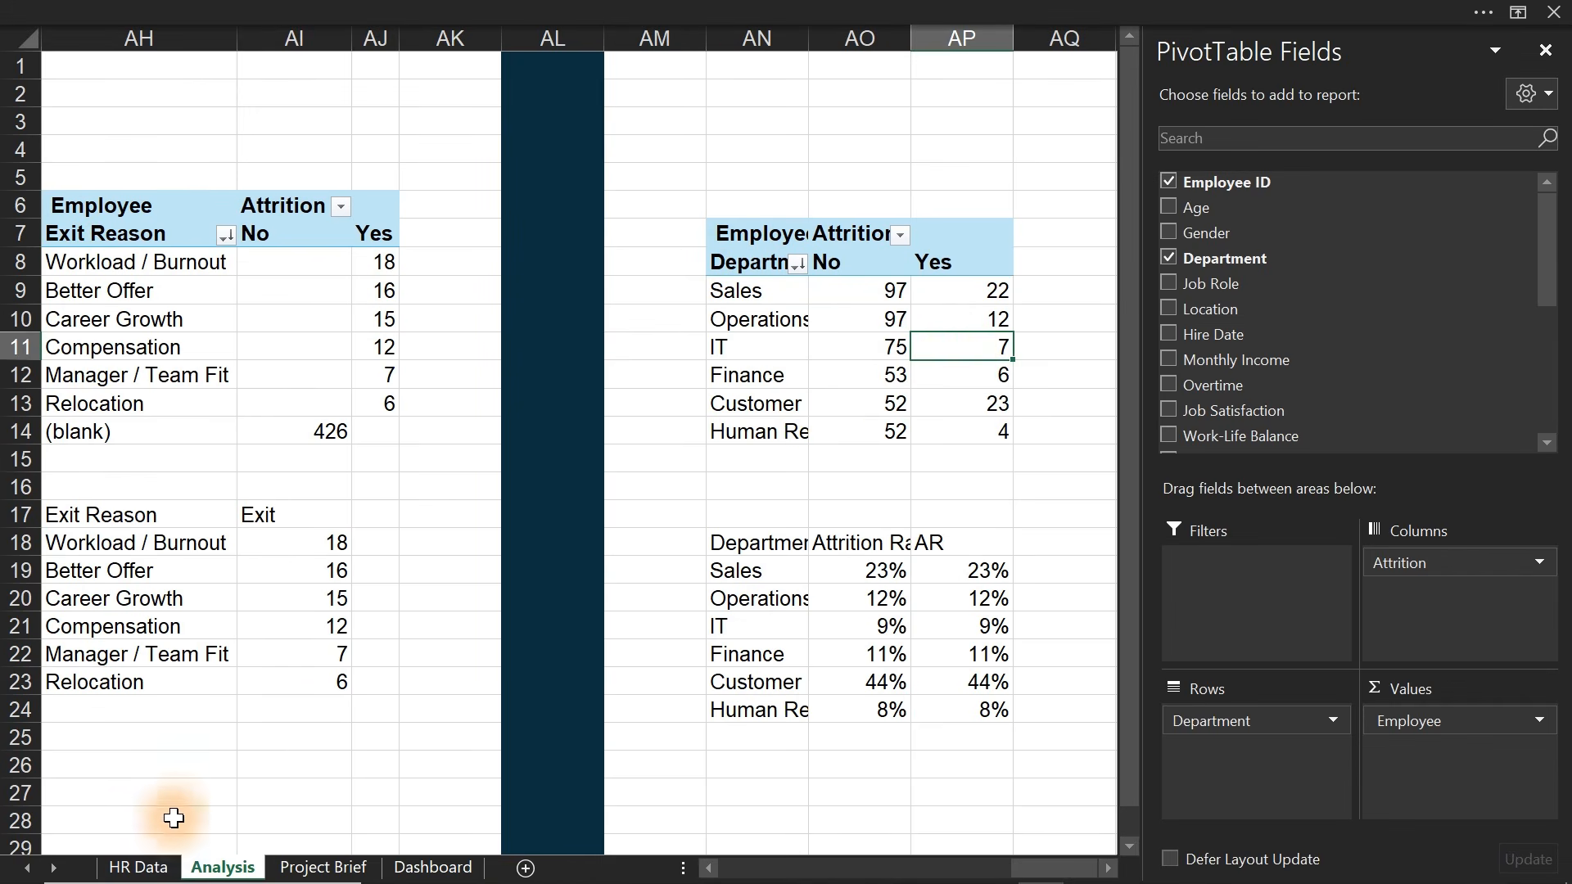
pyautogui.click(139, 868)
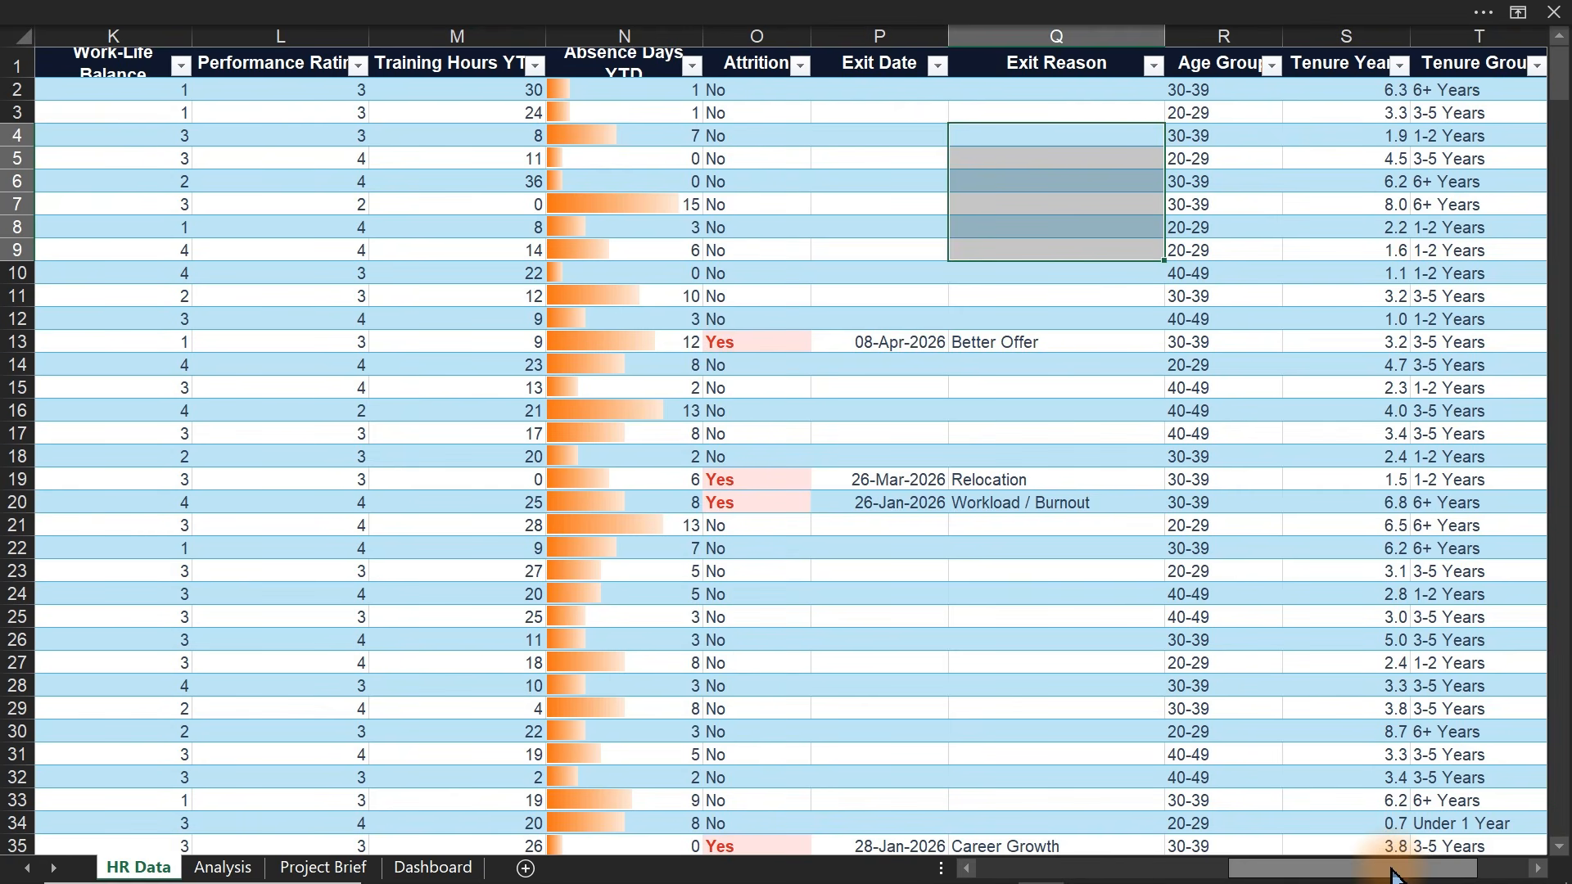
pyautogui.click(1483, 137)
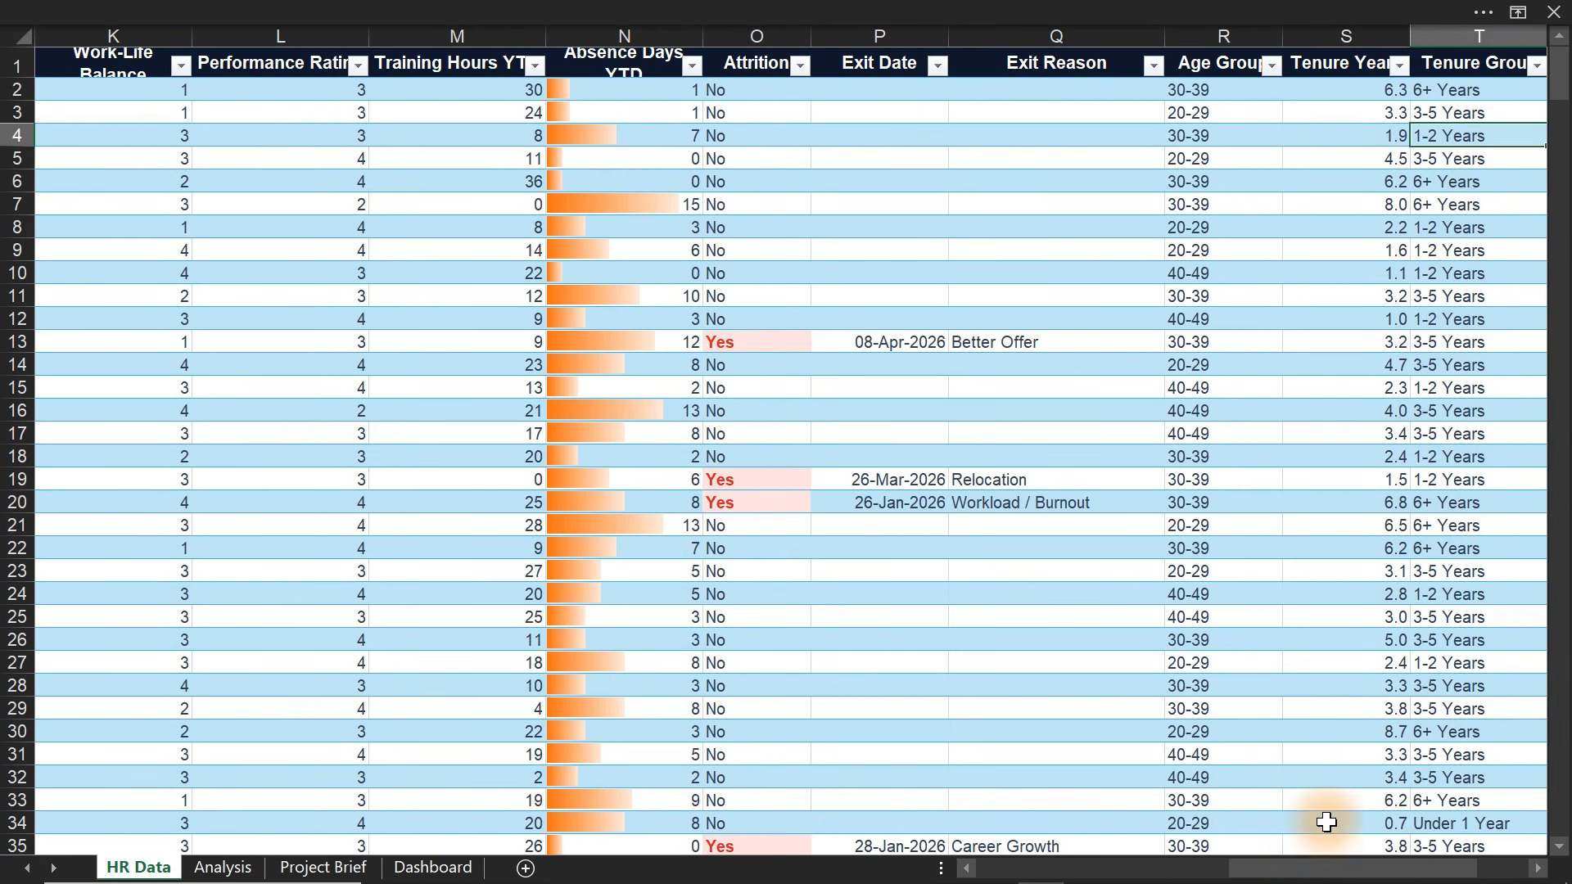
pyautogui.moveTo(1424, 867); pyautogui.dragTo(1473, 867)
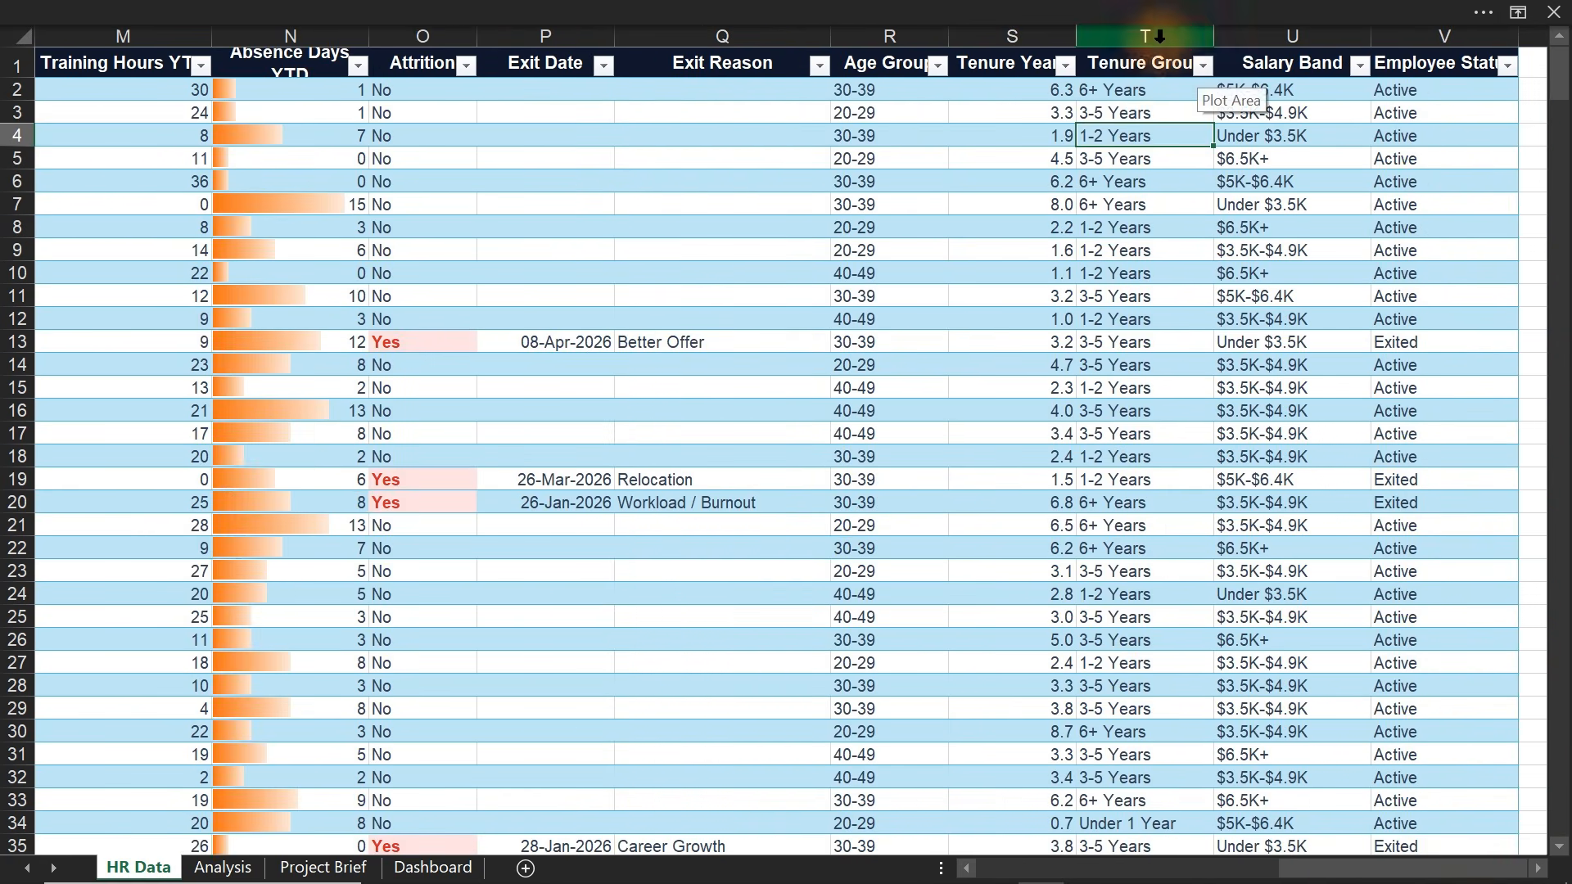
pyautogui.click(1159, 36)
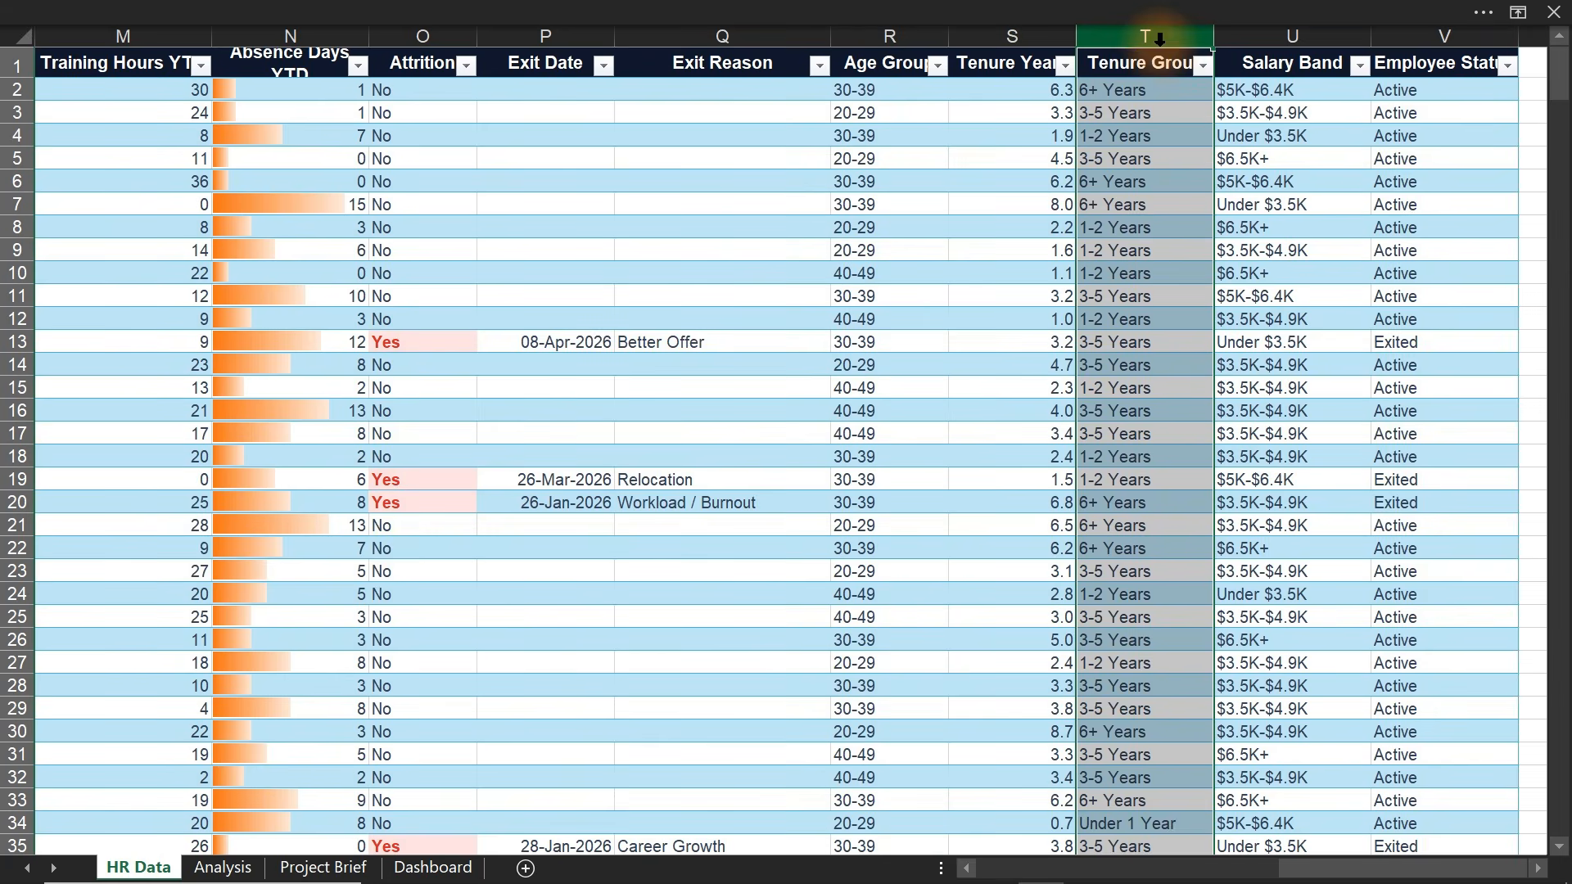
pyautogui.click(246, 869)
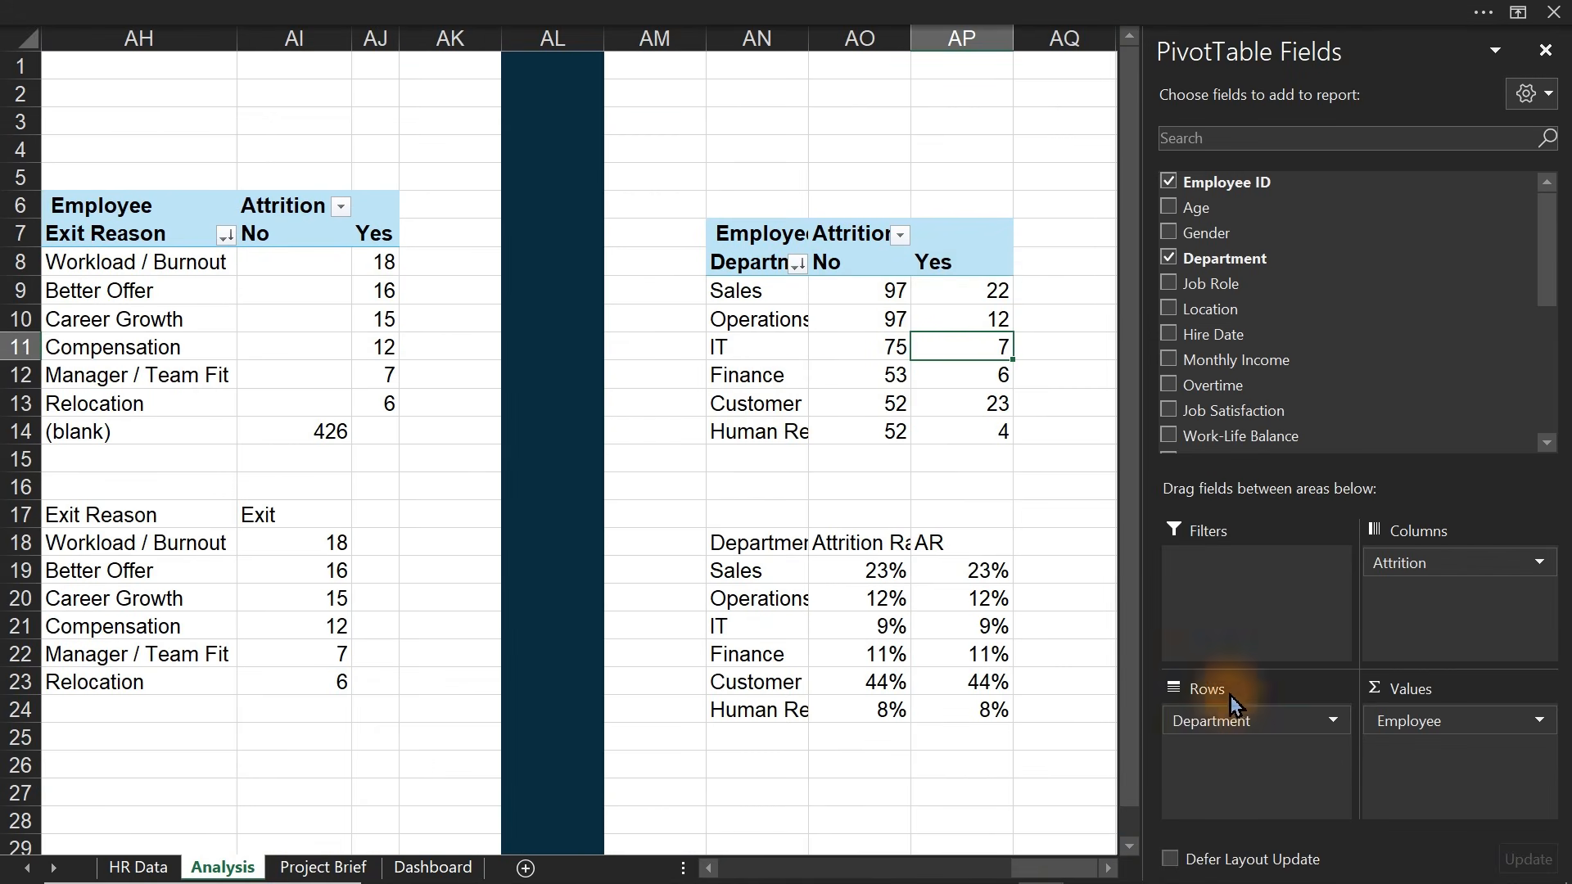
pyautogui.moveTo(1228, 719); pyautogui.dragTo(884, 483)
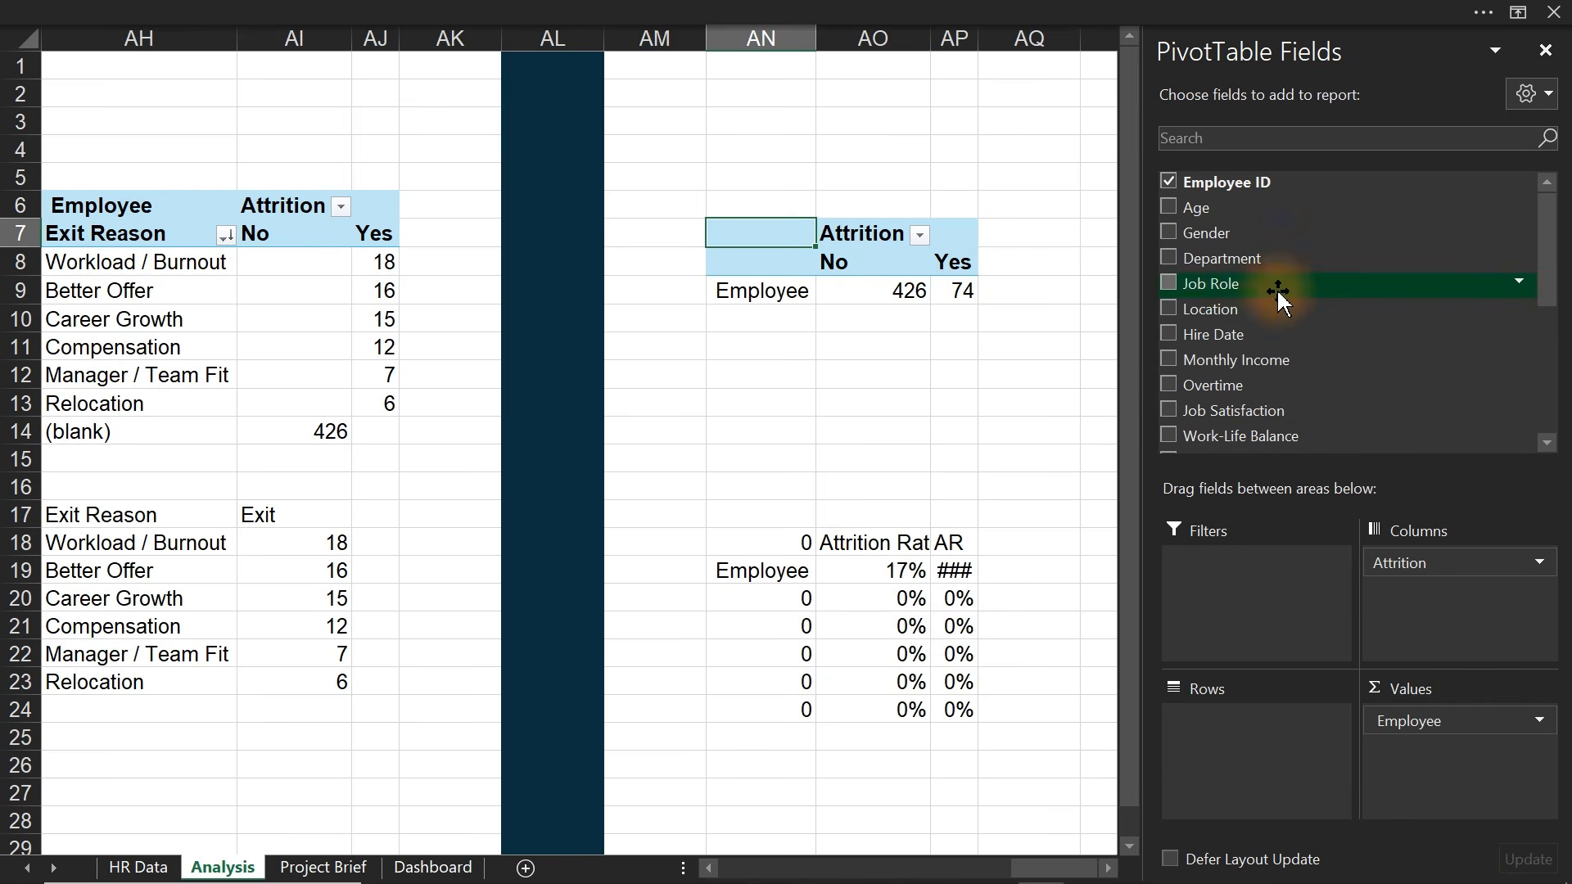
pyautogui.moveTo(1543, 247); pyautogui.dragTo(1546, 380)
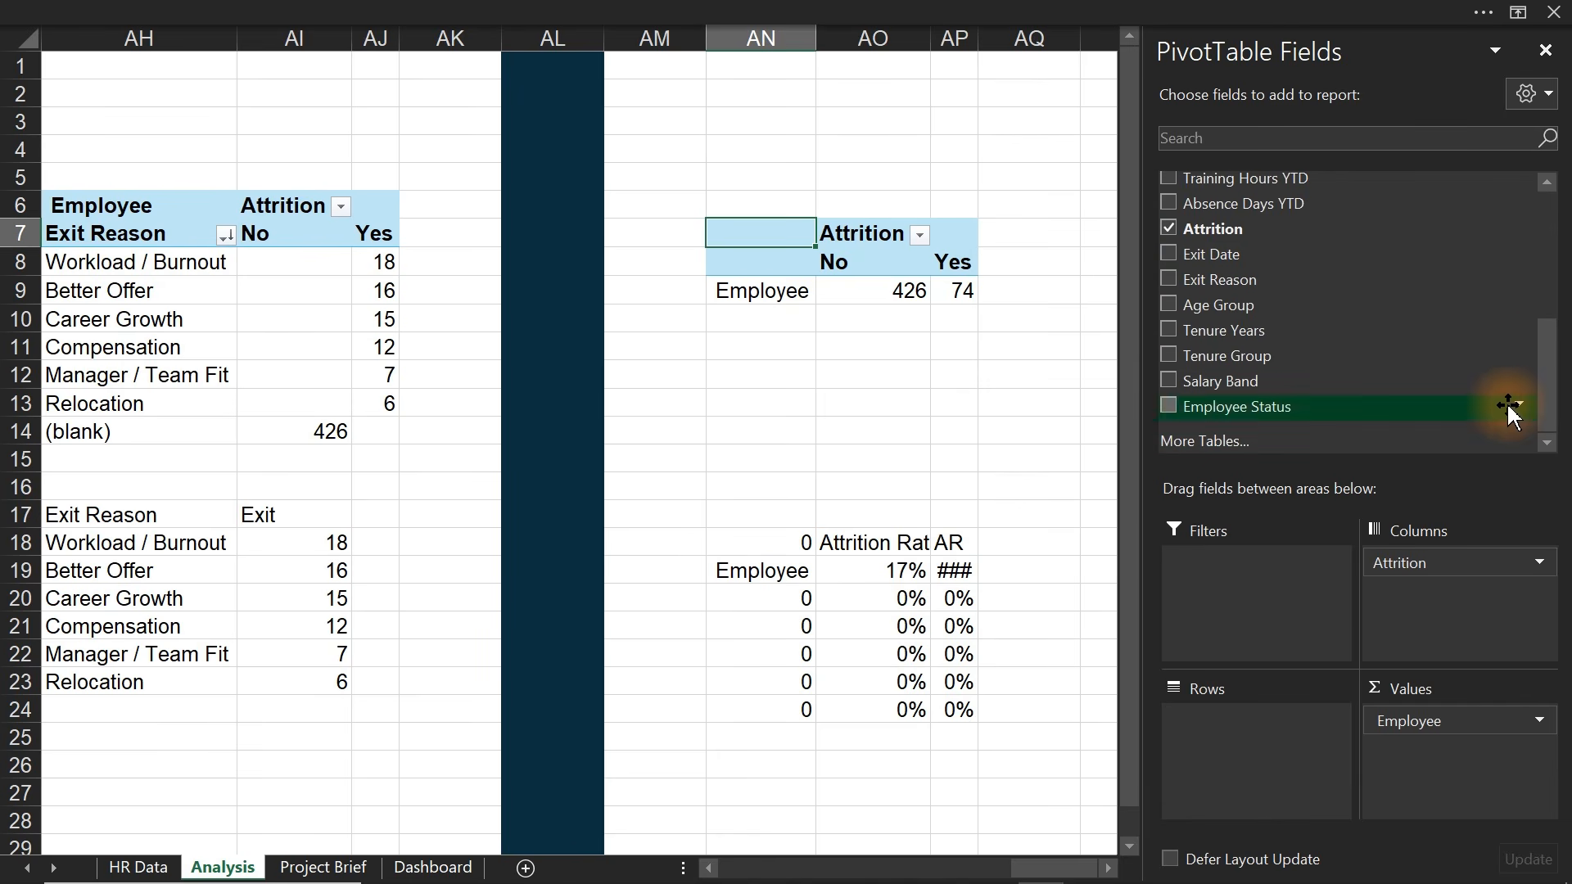
pyautogui.moveTo(1200, 355); pyautogui.dragTo(1264, 759)
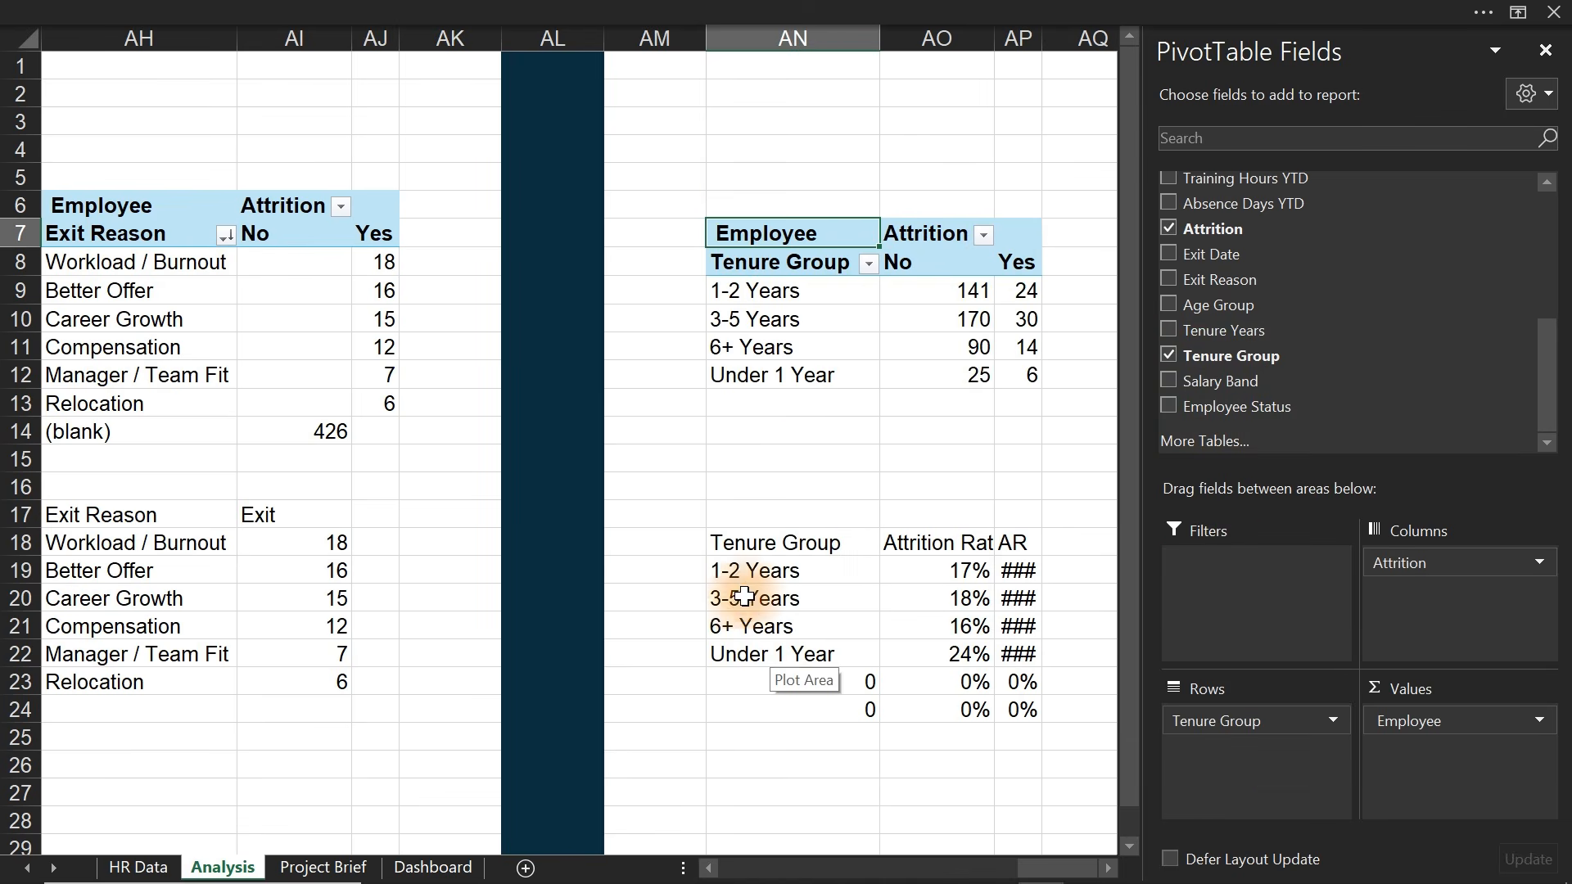
# - Re-enter the label formula in AN18 so it references only the pivot's Tenure Group labels in AN8:AN12
pyautogui.click(740, 546)
pyautogui.hotkey('ctrl', 'shift', 'Down')
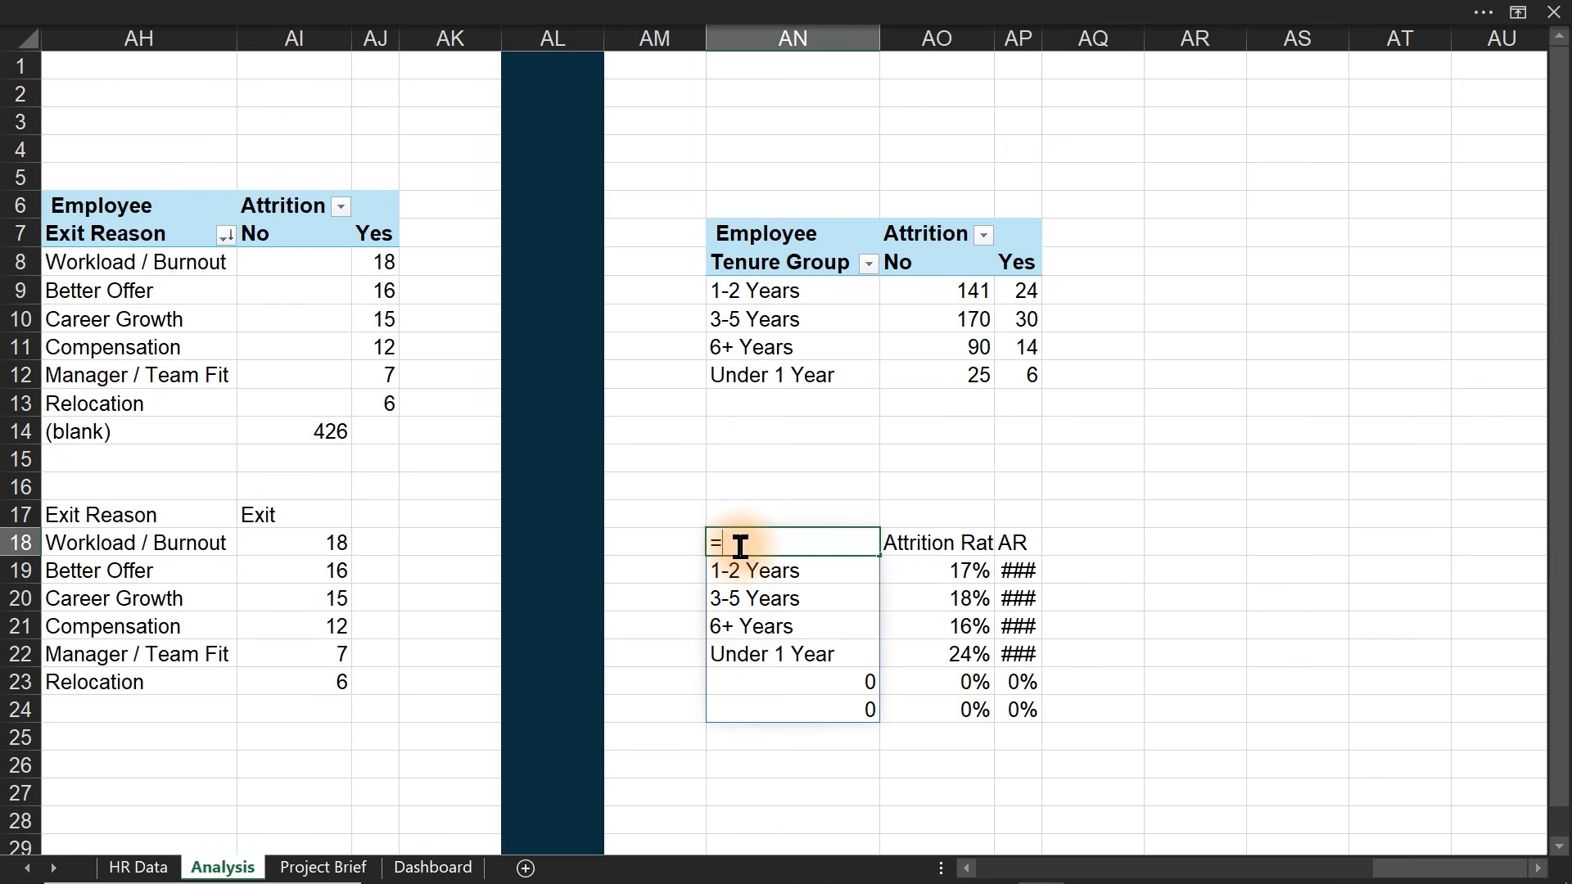
pyautogui.moveTo(753, 264); pyautogui.dragTo(752, 375)
pyautogui.press('Return')
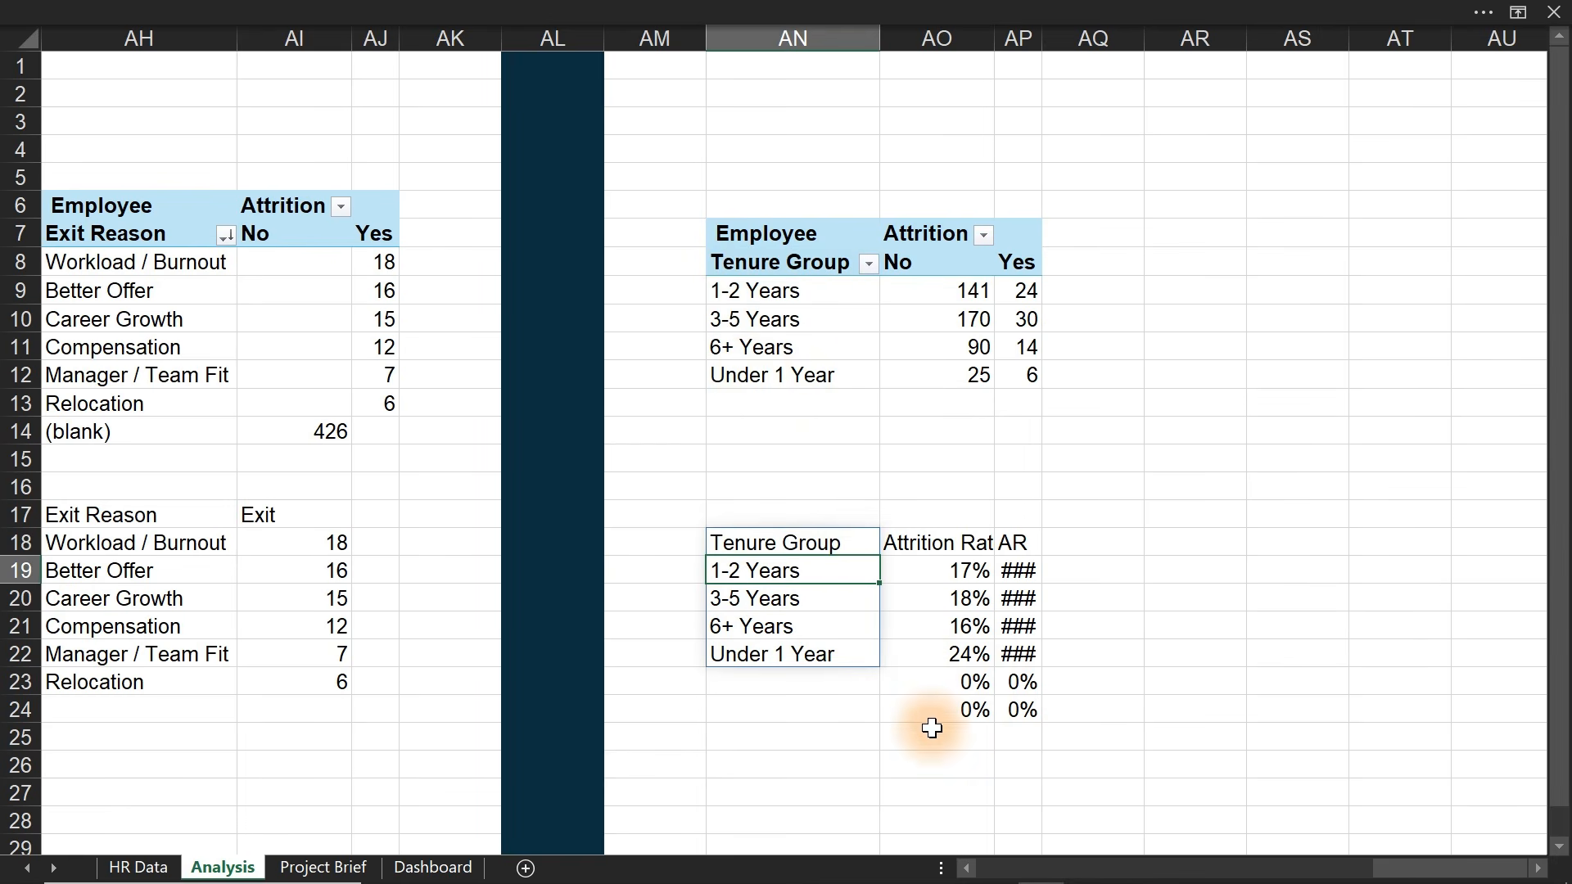
# - Clear the surplus rate cells AO23:AP24 and the duplicate AR column in AP18:AP22
pyautogui.moveTo(930, 685); pyautogui.dragTo(1031, 709)
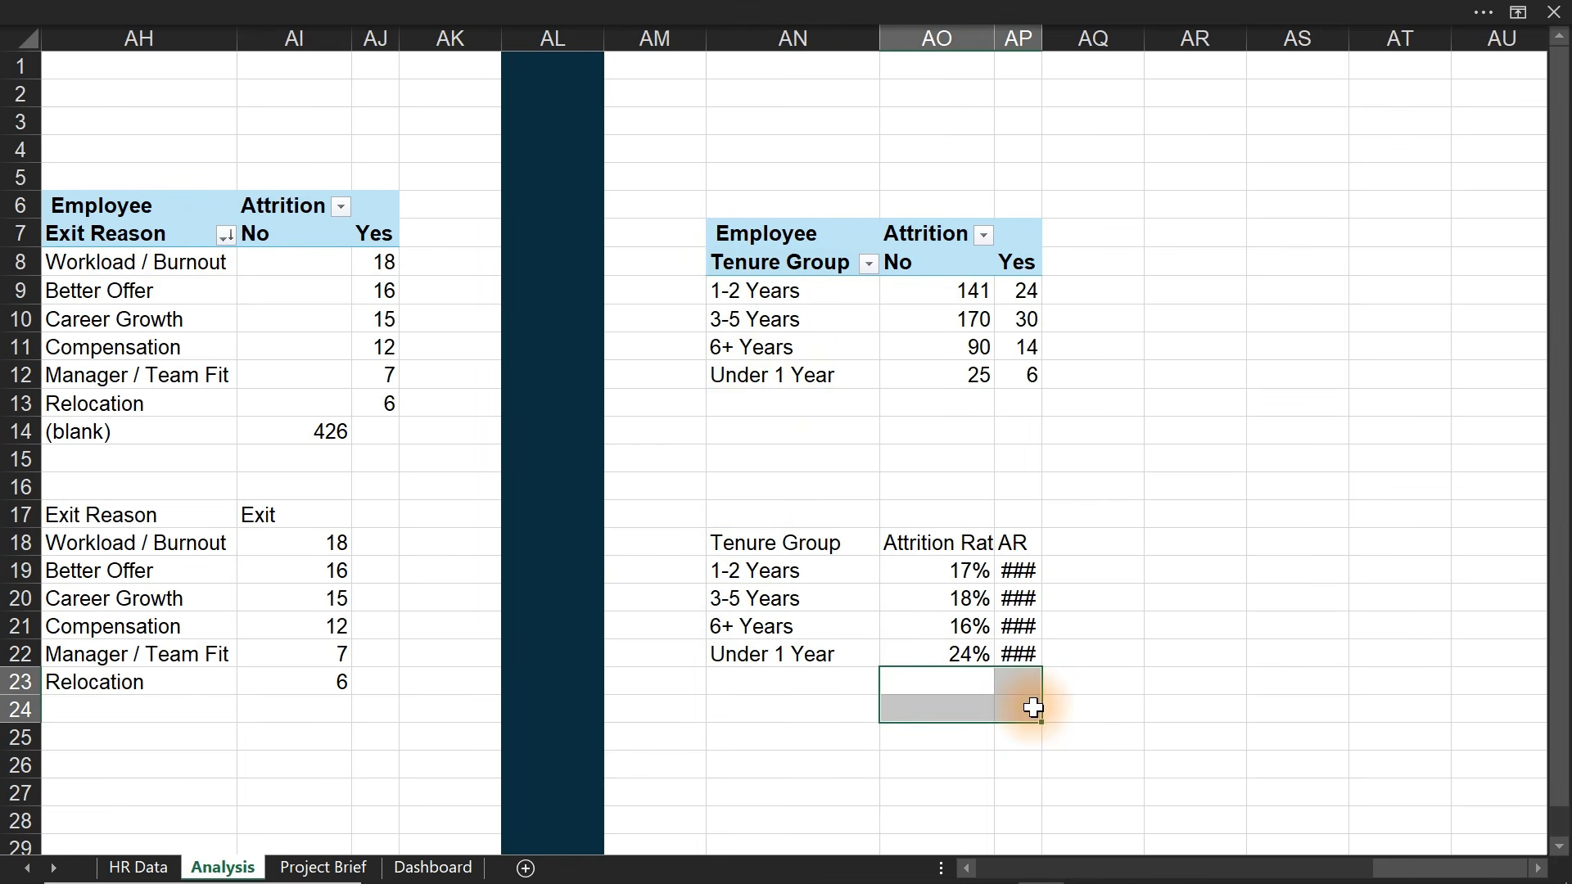
pyautogui.moveTo(1028, 533); pyautogui.dragTo(1030, 656)
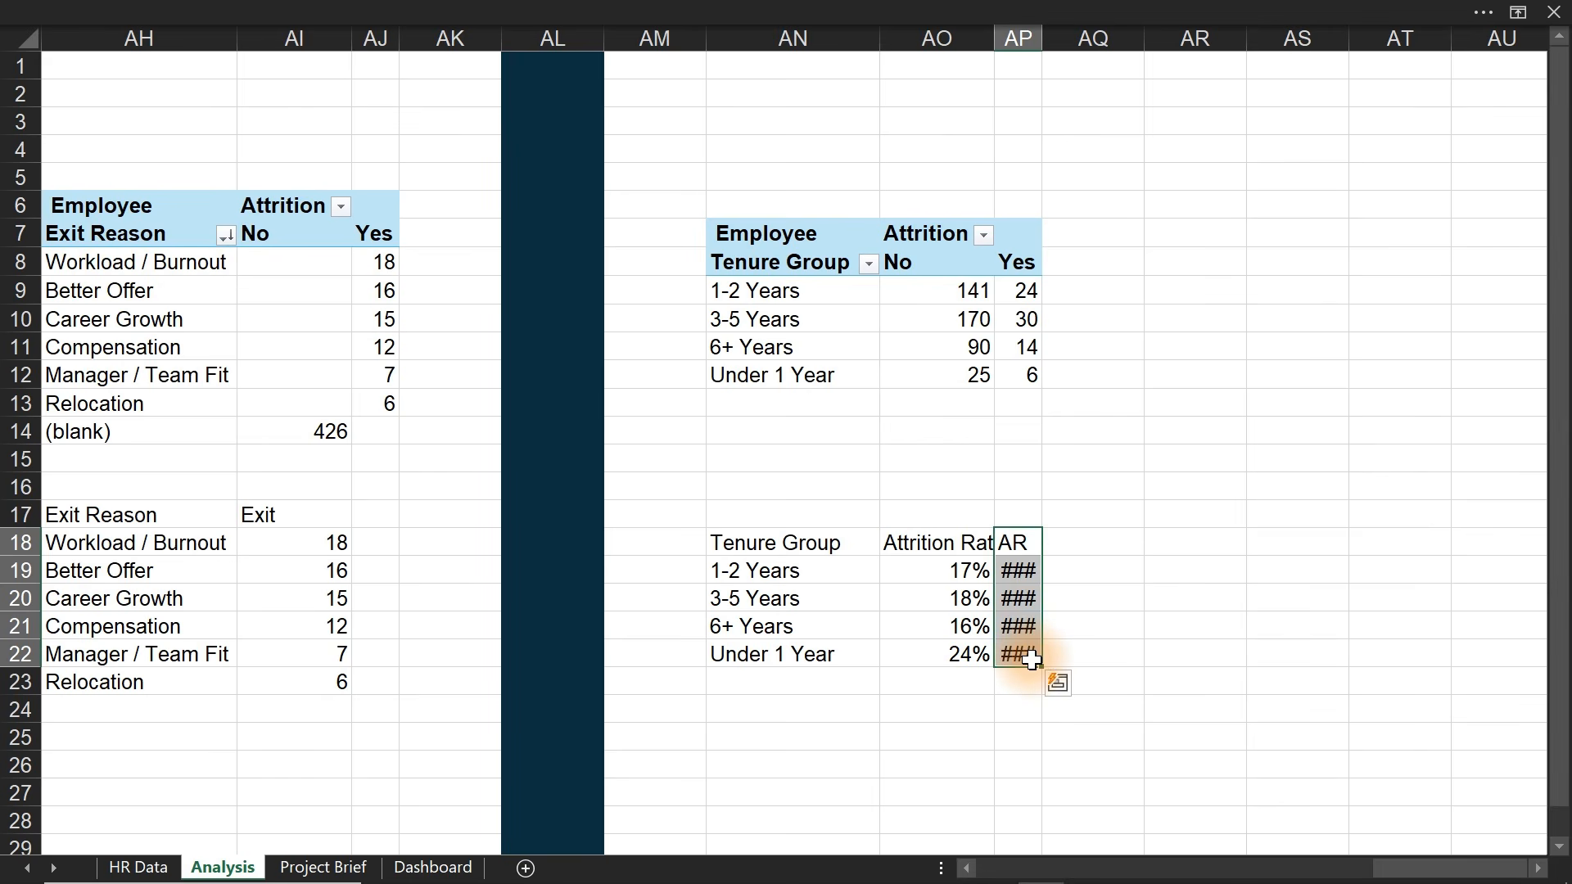
pyautogui.press('Delete')
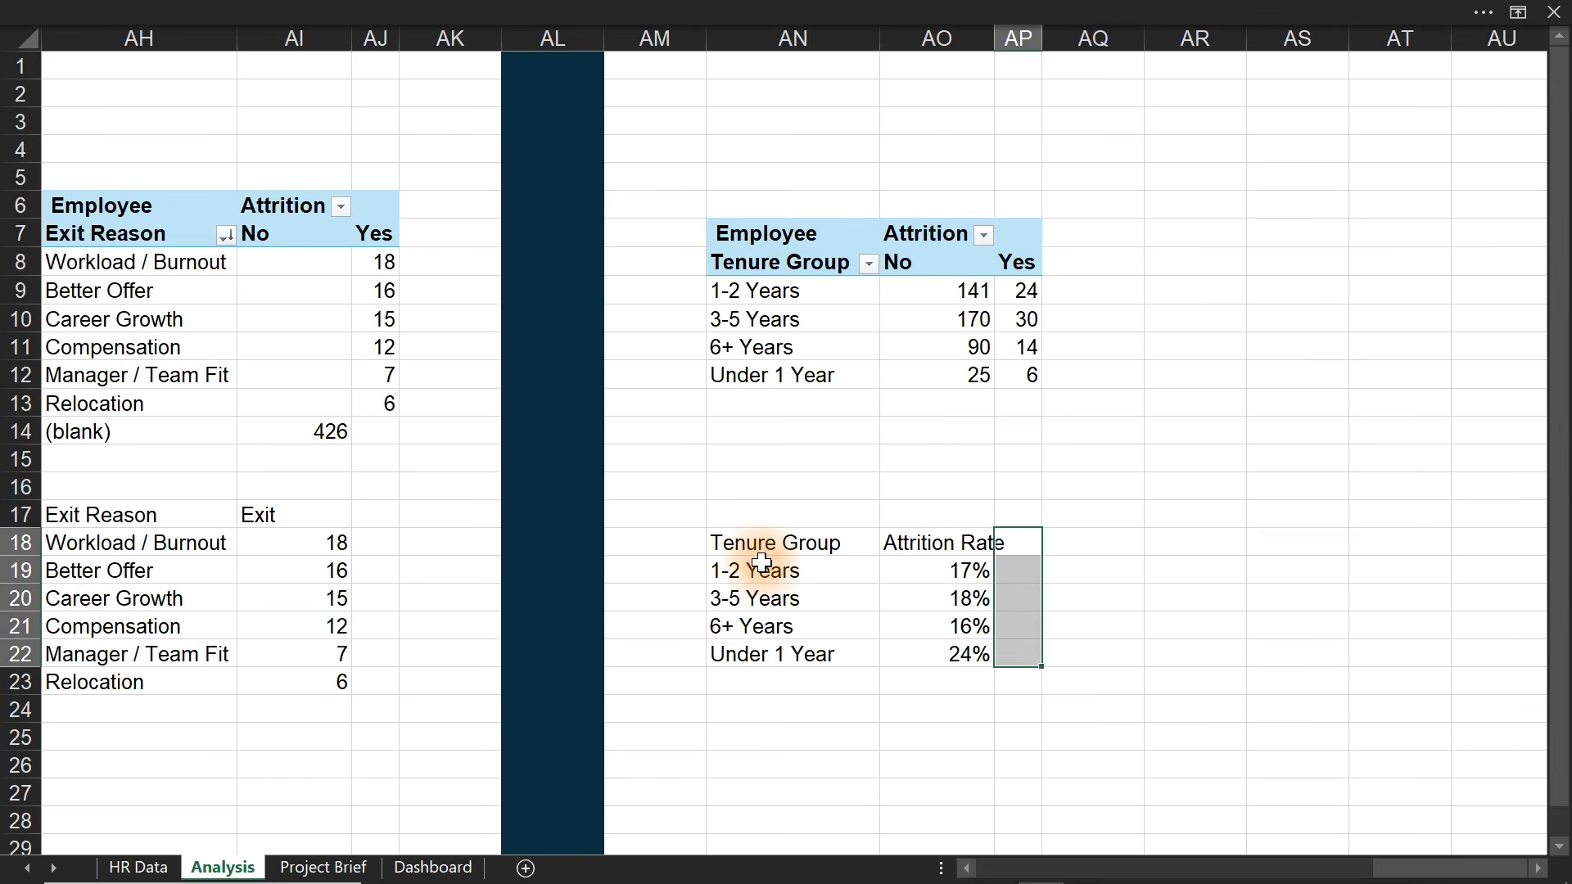
# - Insert a clustered column chart from the Tenure Group attrition rate table (AN18:AO22) and cut it from the Analysis sheet
pyautogui.moveTo(725, 544); pyautogui.dragTo(979, 668)
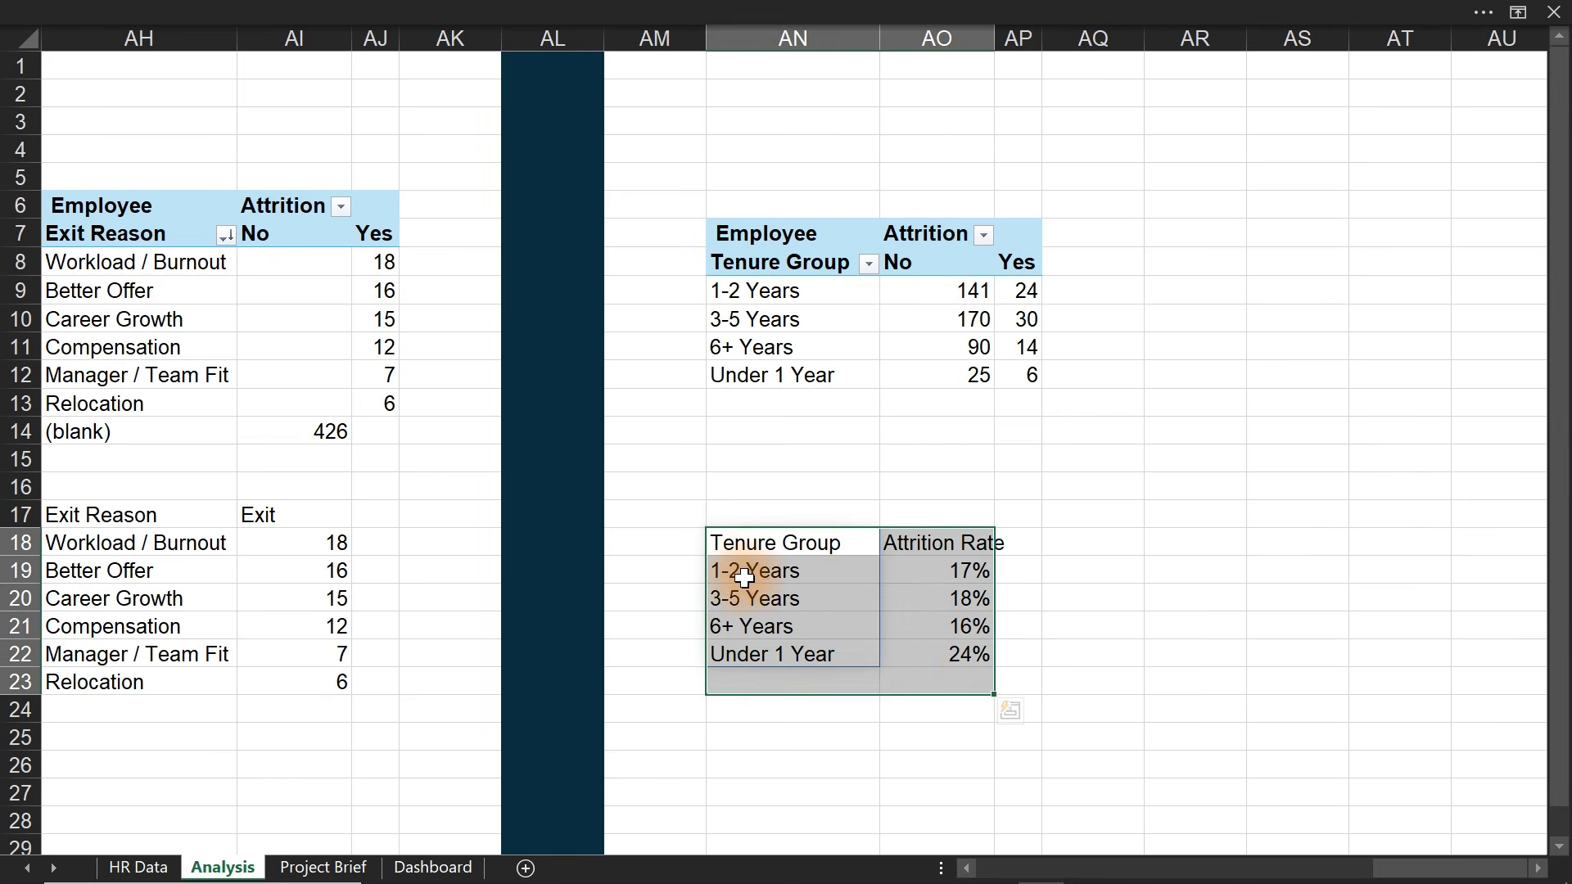
pyautogui.moveTo(741, 542); pyautogui.dragTo(936, 649)
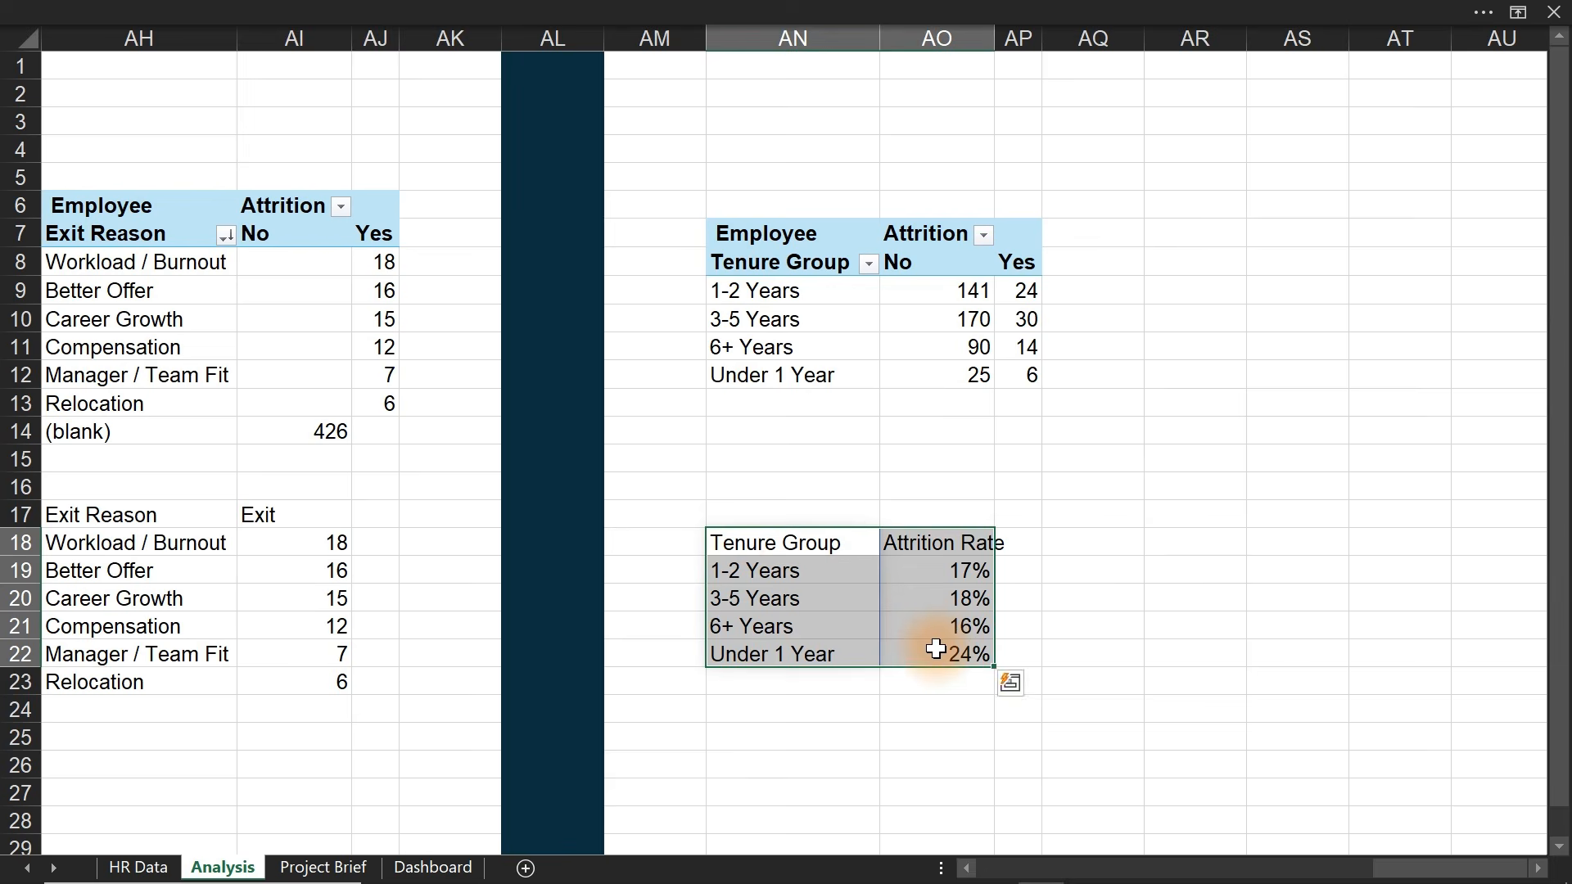
pyautogui.click(719, 7)
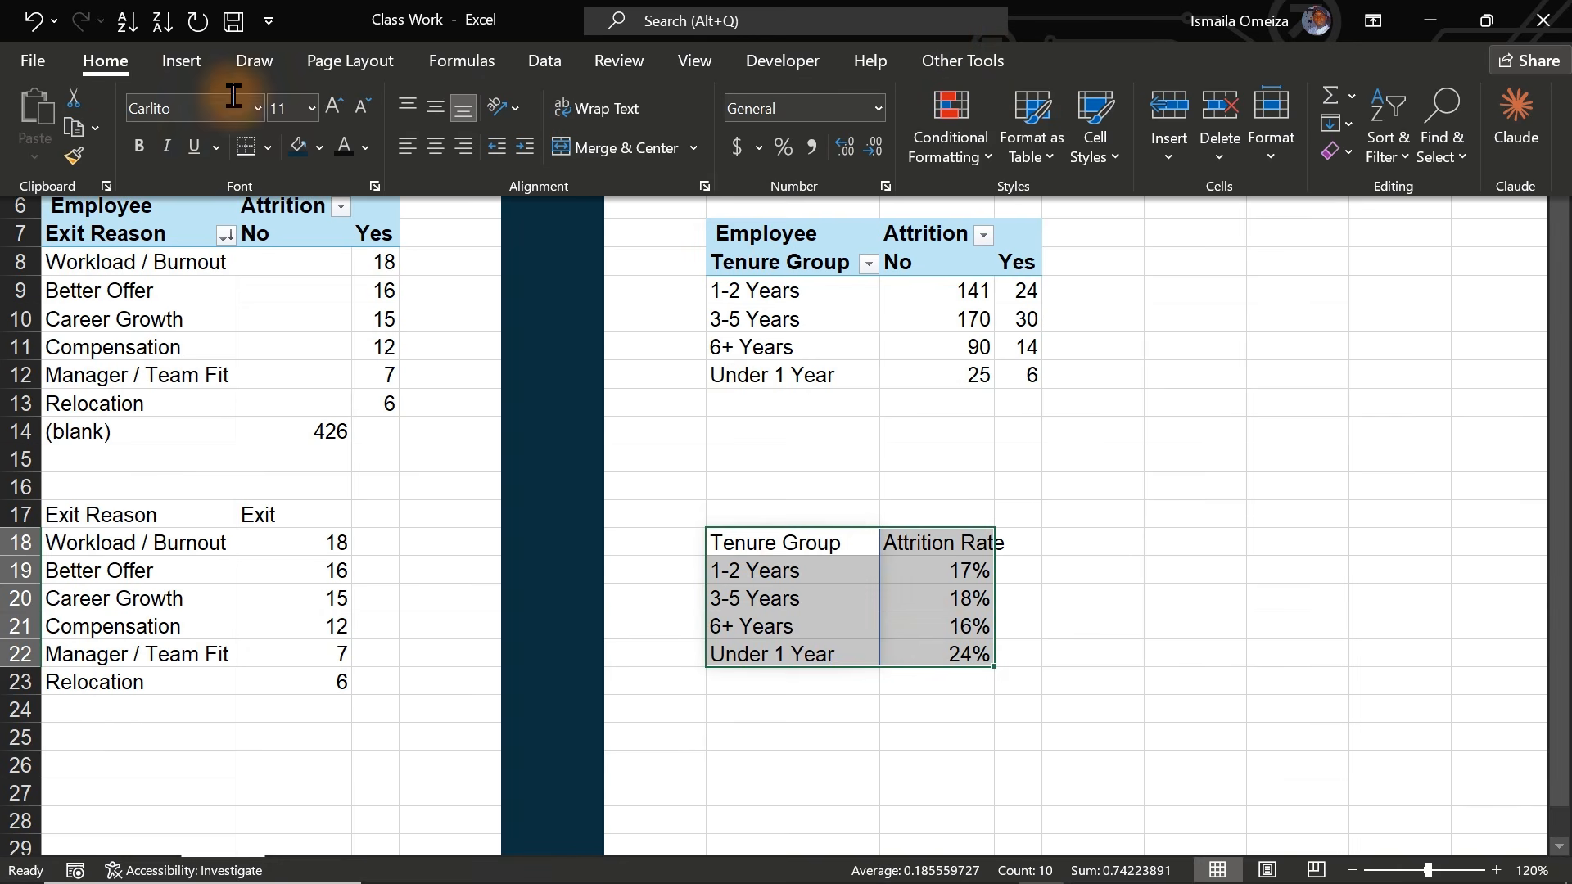
pyautogui.click(176, 75)
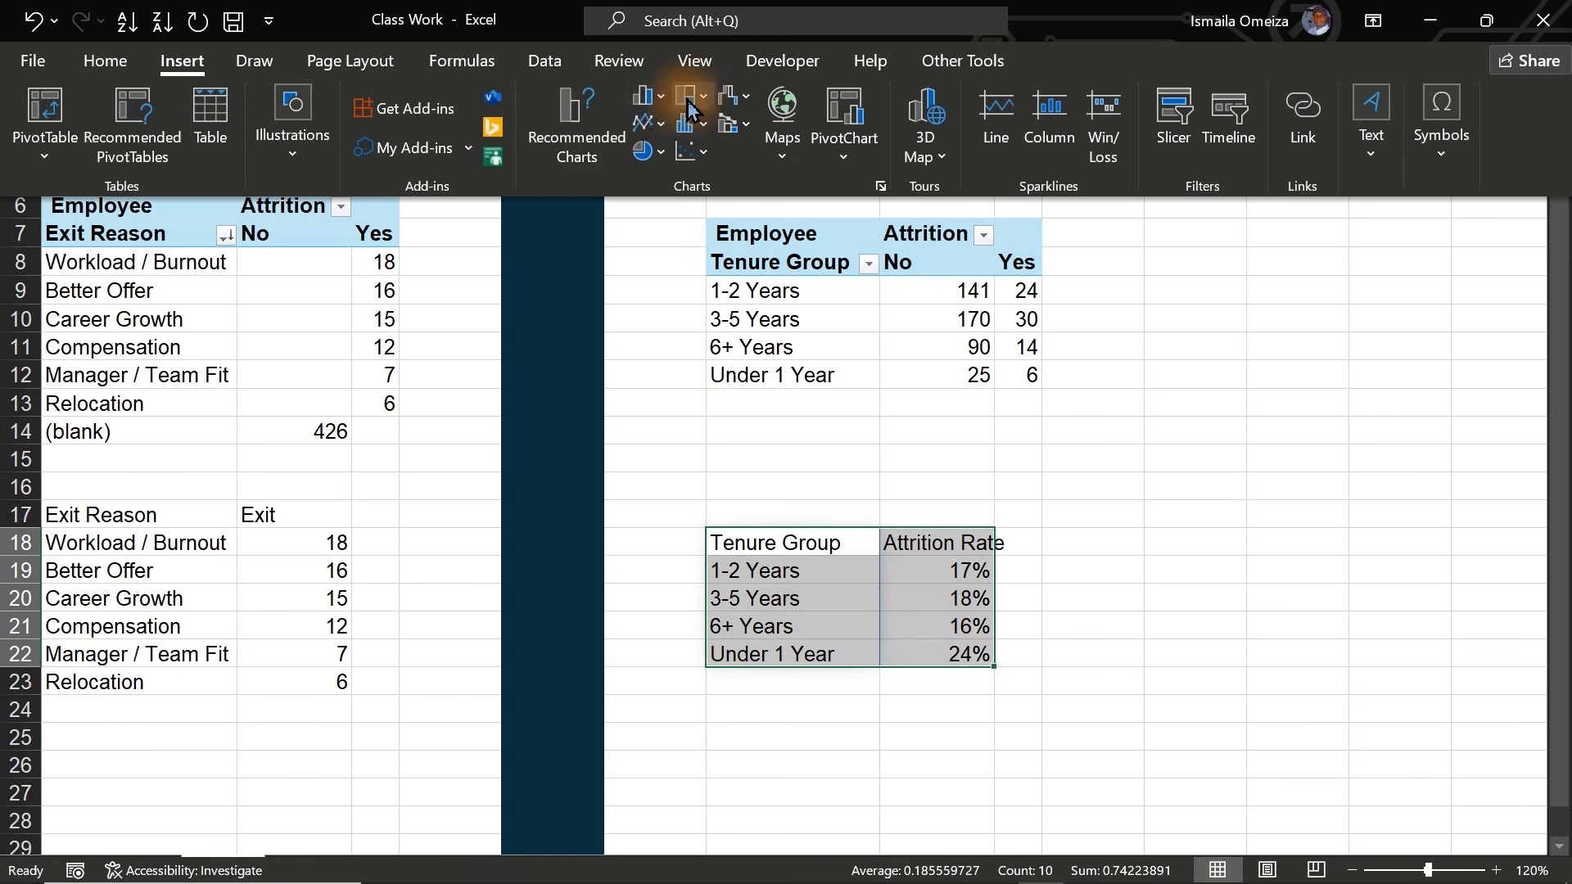
pyautogui.click(647, 95)
pyautogui.click(686, 182)
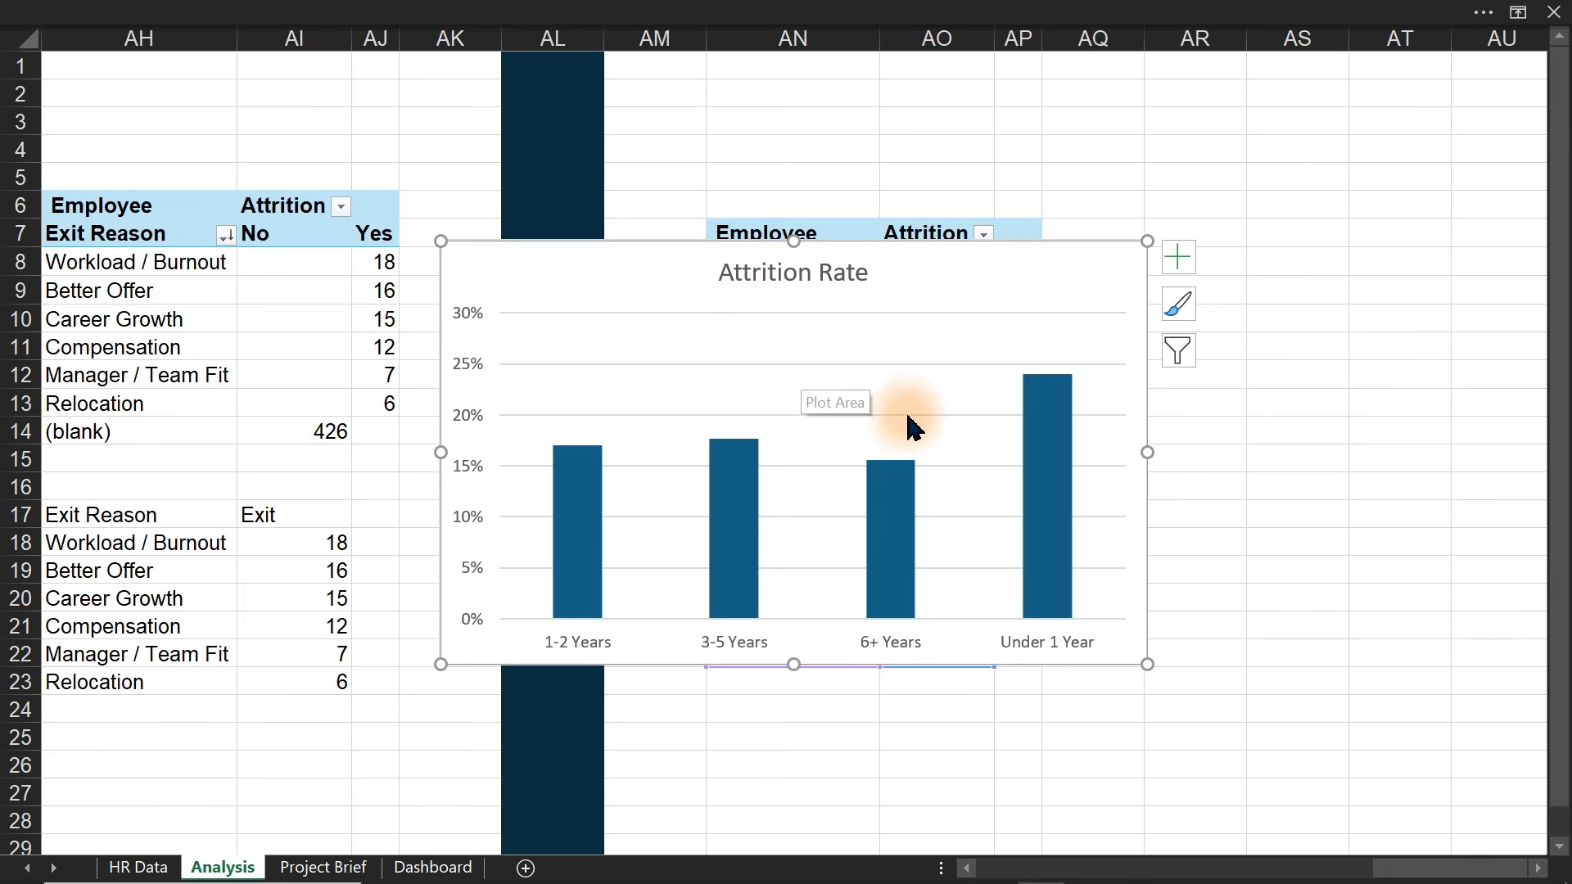
pyautogui.press('Delete')
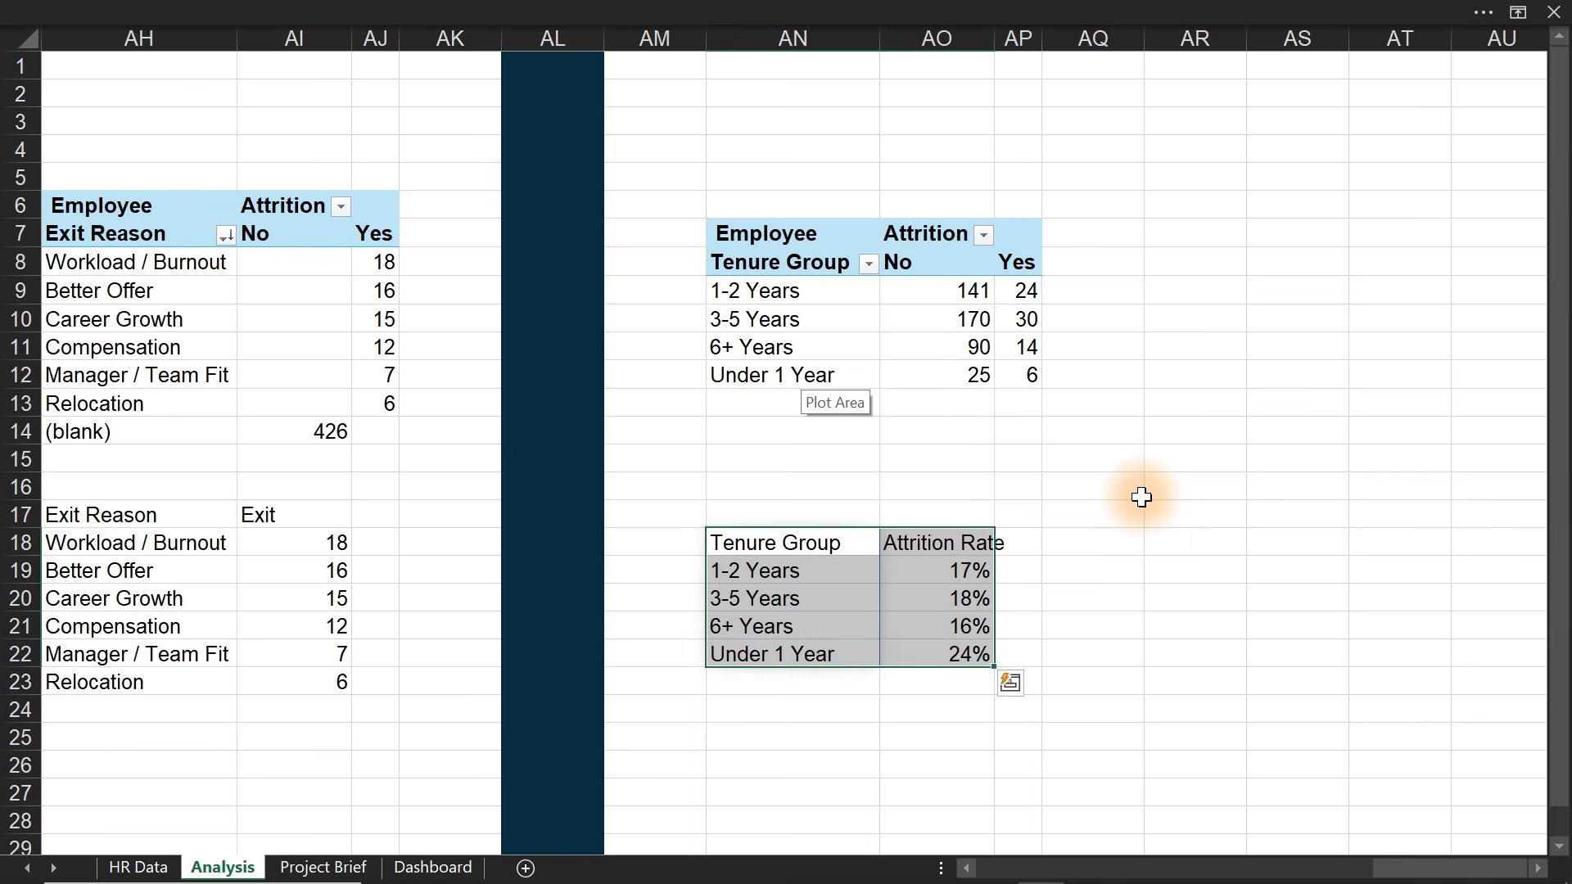
# - Paste the chart on the Dashboard sheet and resize it to fit its card beneath the Attrition Rate by Tenure Group title
pyautogui.click(438, 866)
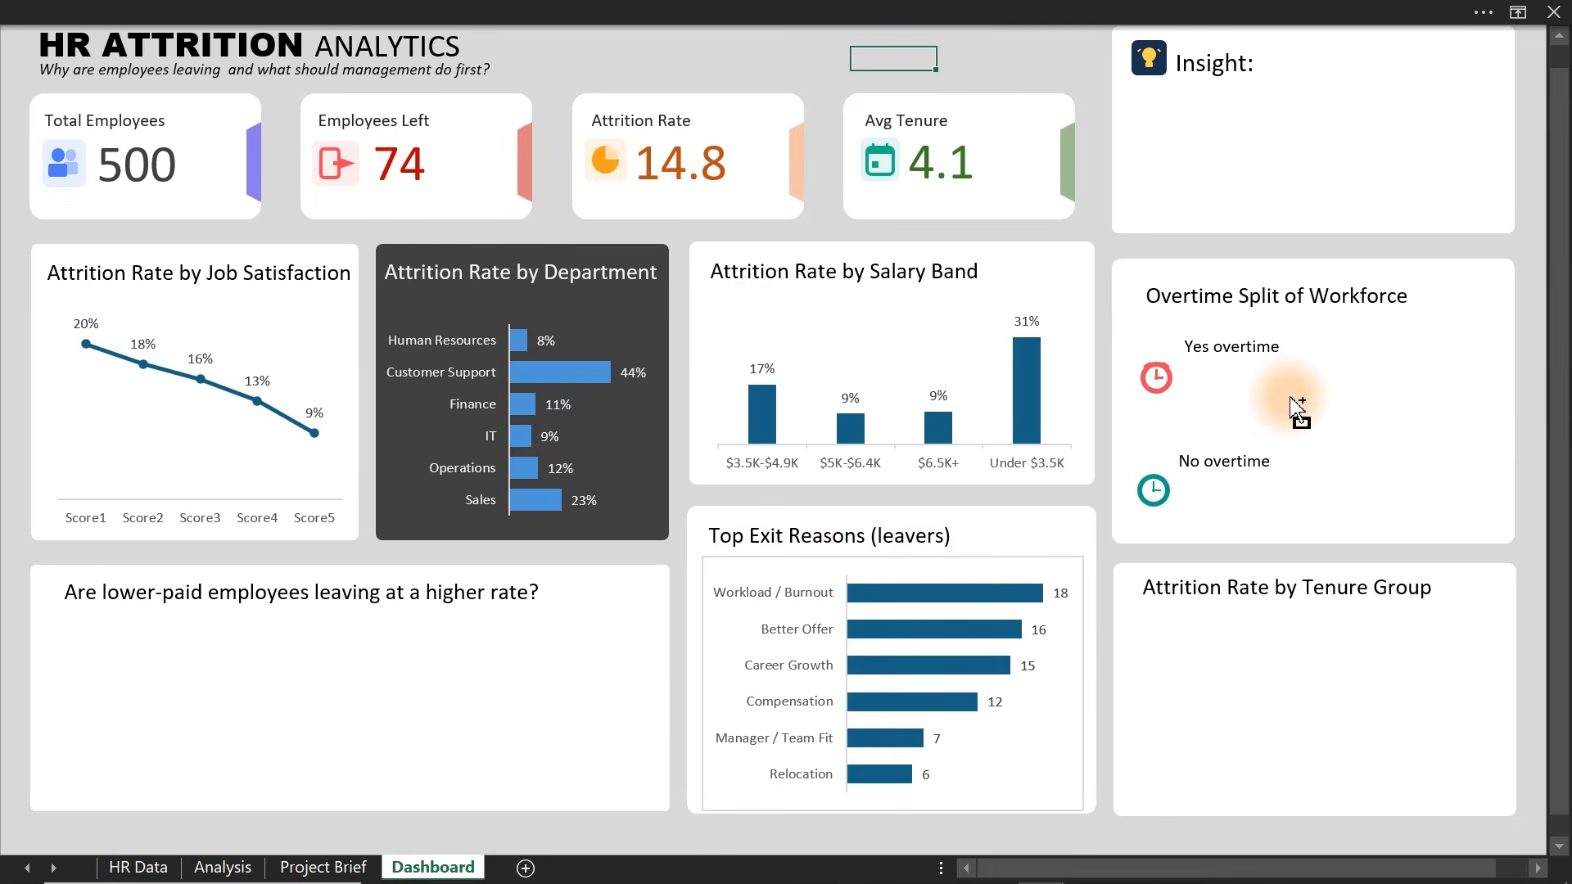
pyautogui.hotkey('ctrl', 'v')
pyautogui.moveTo(859, 51); pyautogui.dragTo(1074, 145)
pyautogui.moveTo(1176, 147); pyautogui.dragTo(1221, 559)
pyautogui.moveTo(1488, 687); pyautogui.dragTo(1512, 688)
pyautogui.moveTo(1316, 560); pyautogui.dragTo(1315, 612)
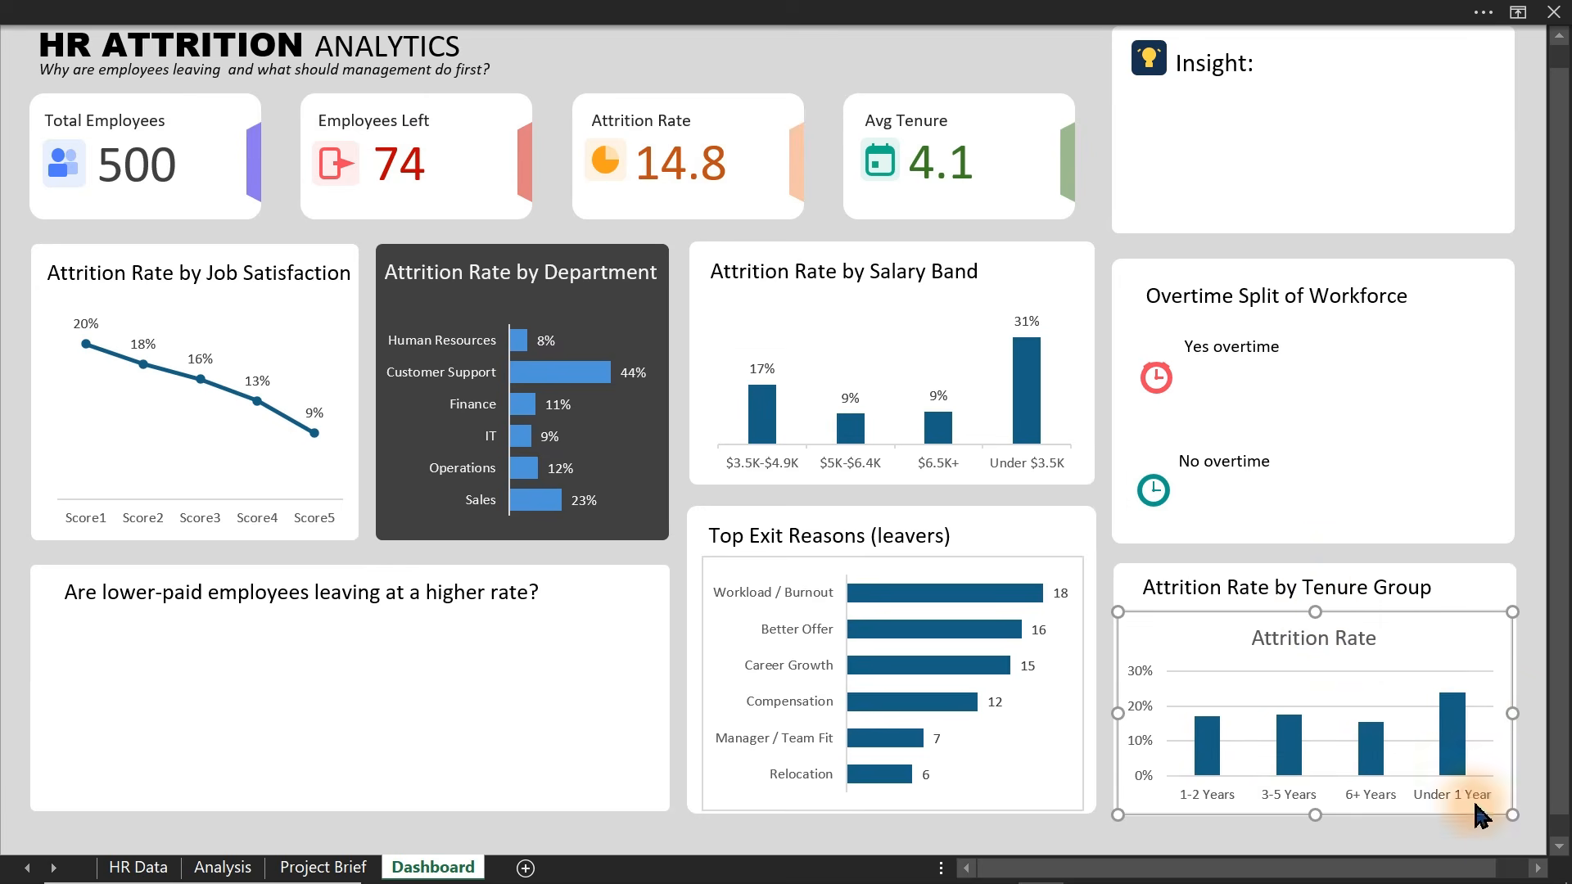
# - Remove the chart title, gridlines and vertical axis from the tenure group chart
pyautogui.click(1537, 869)
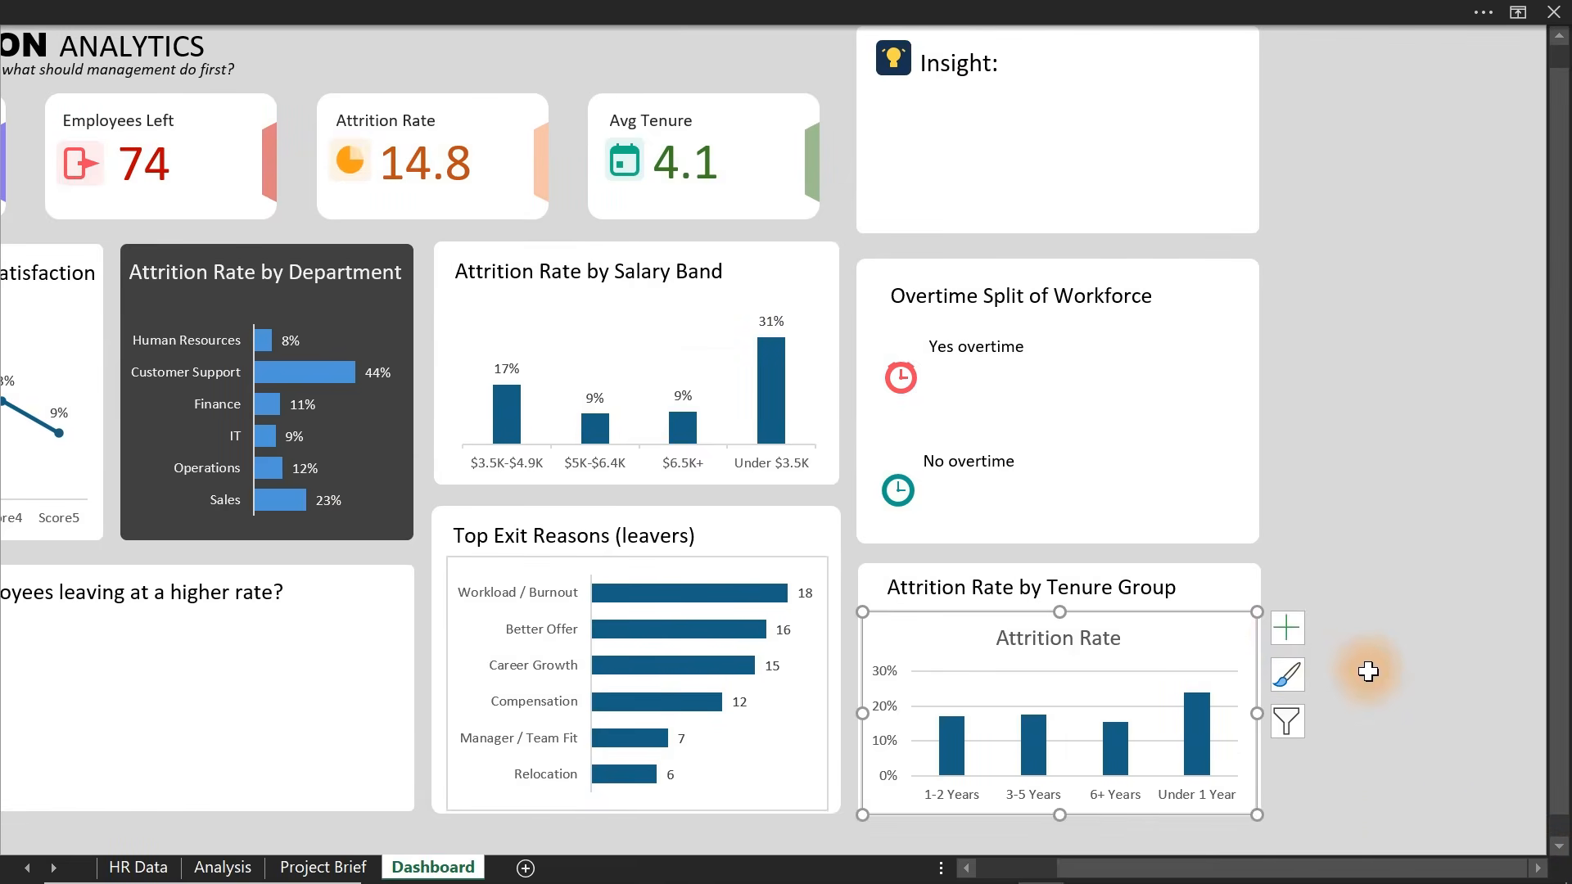
pyautogui.click(1286, 627)
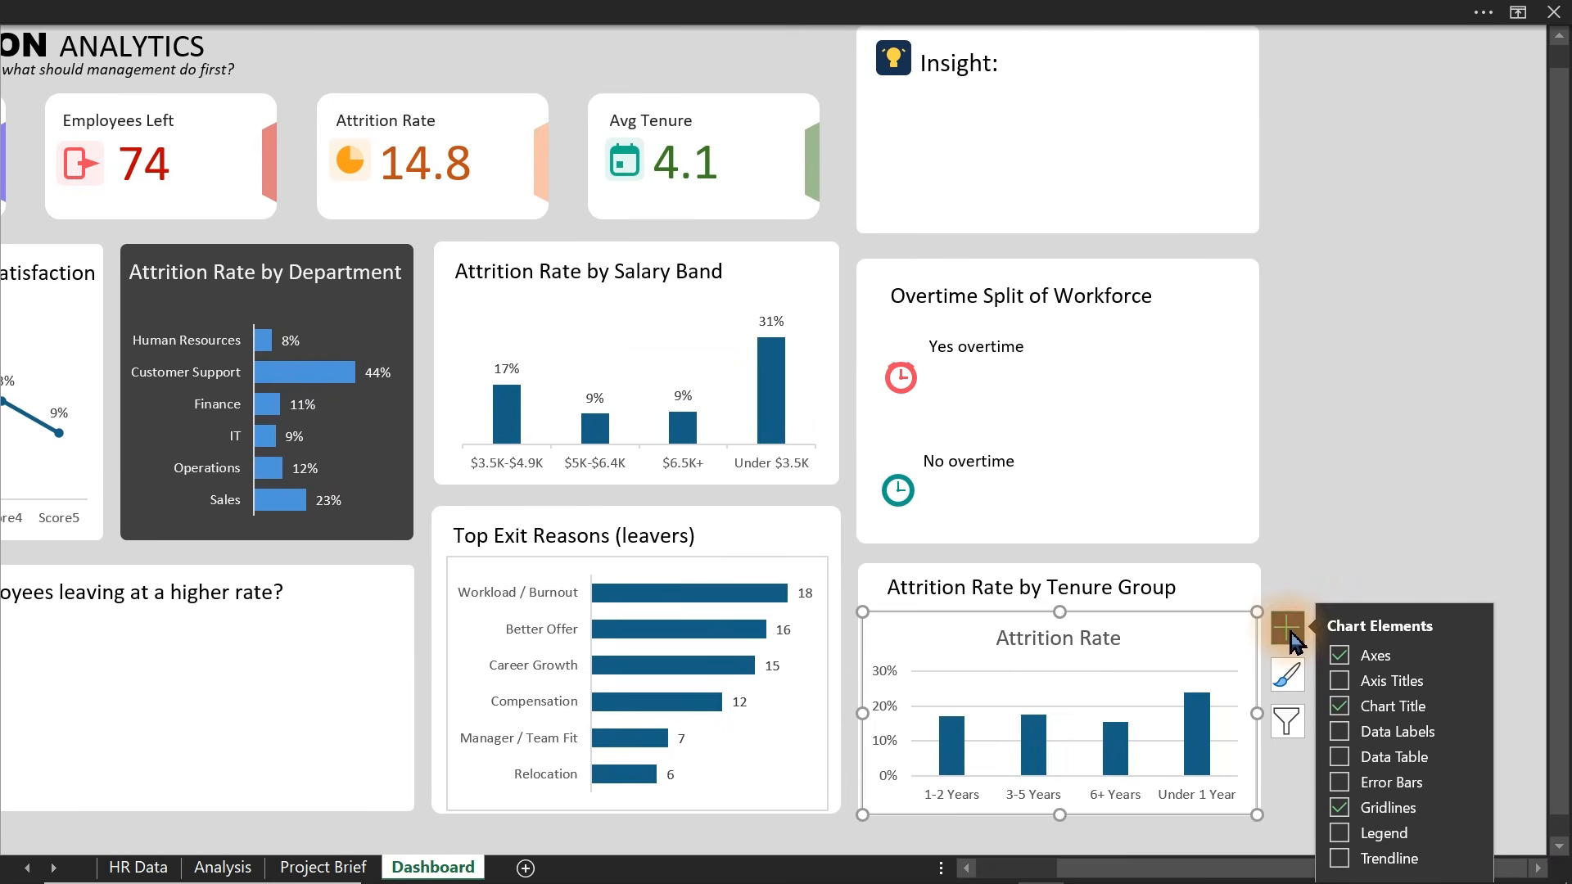
pyautogui.click(1340, 706)
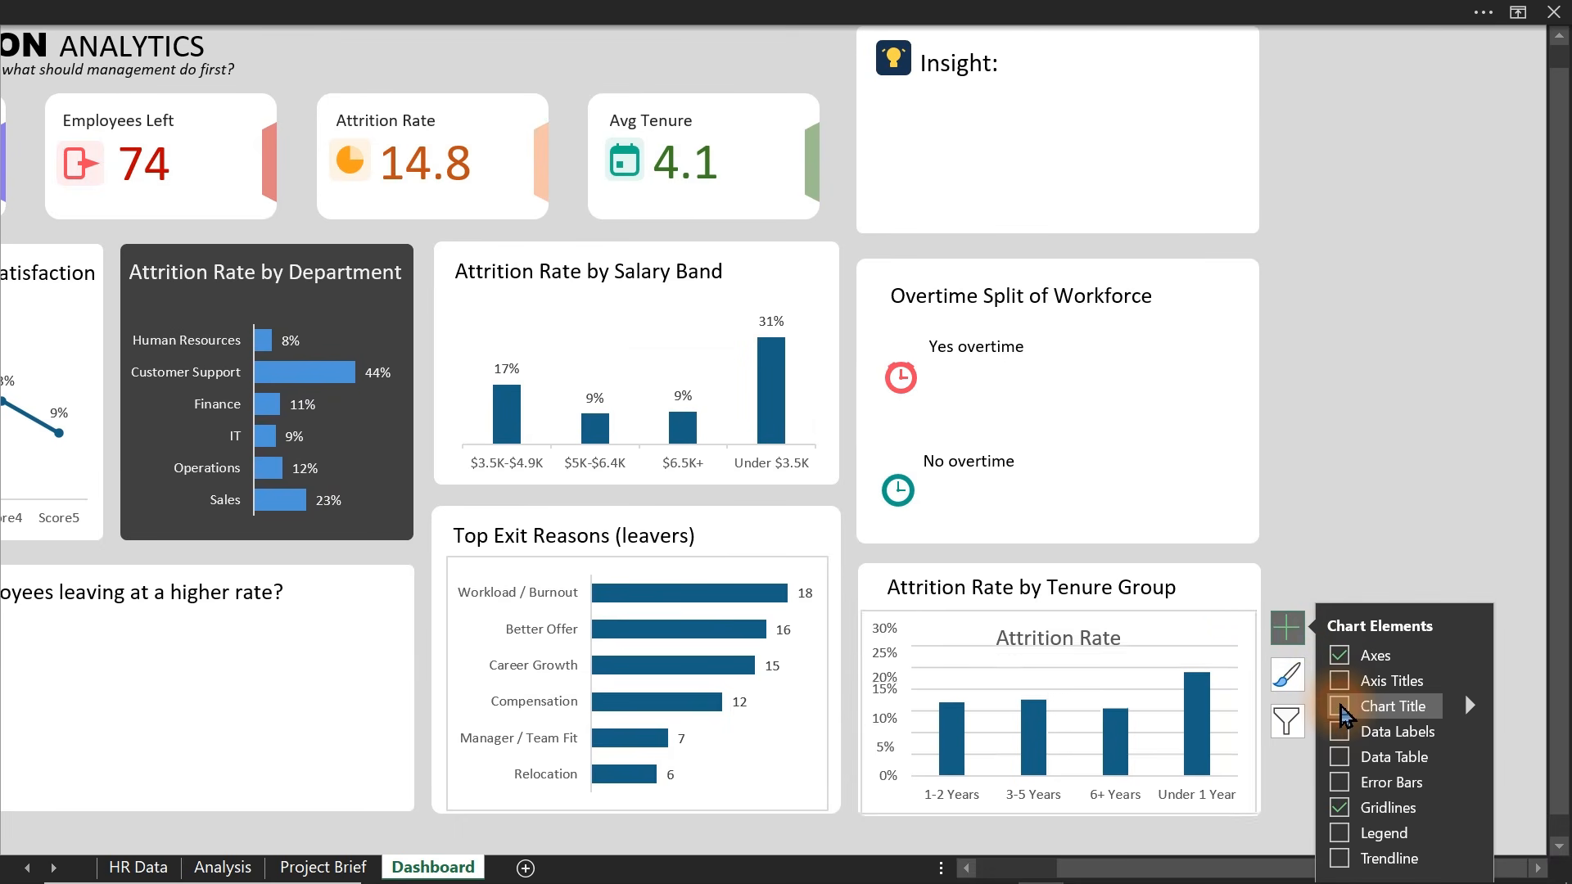
pyautogui.click(1343, 809)
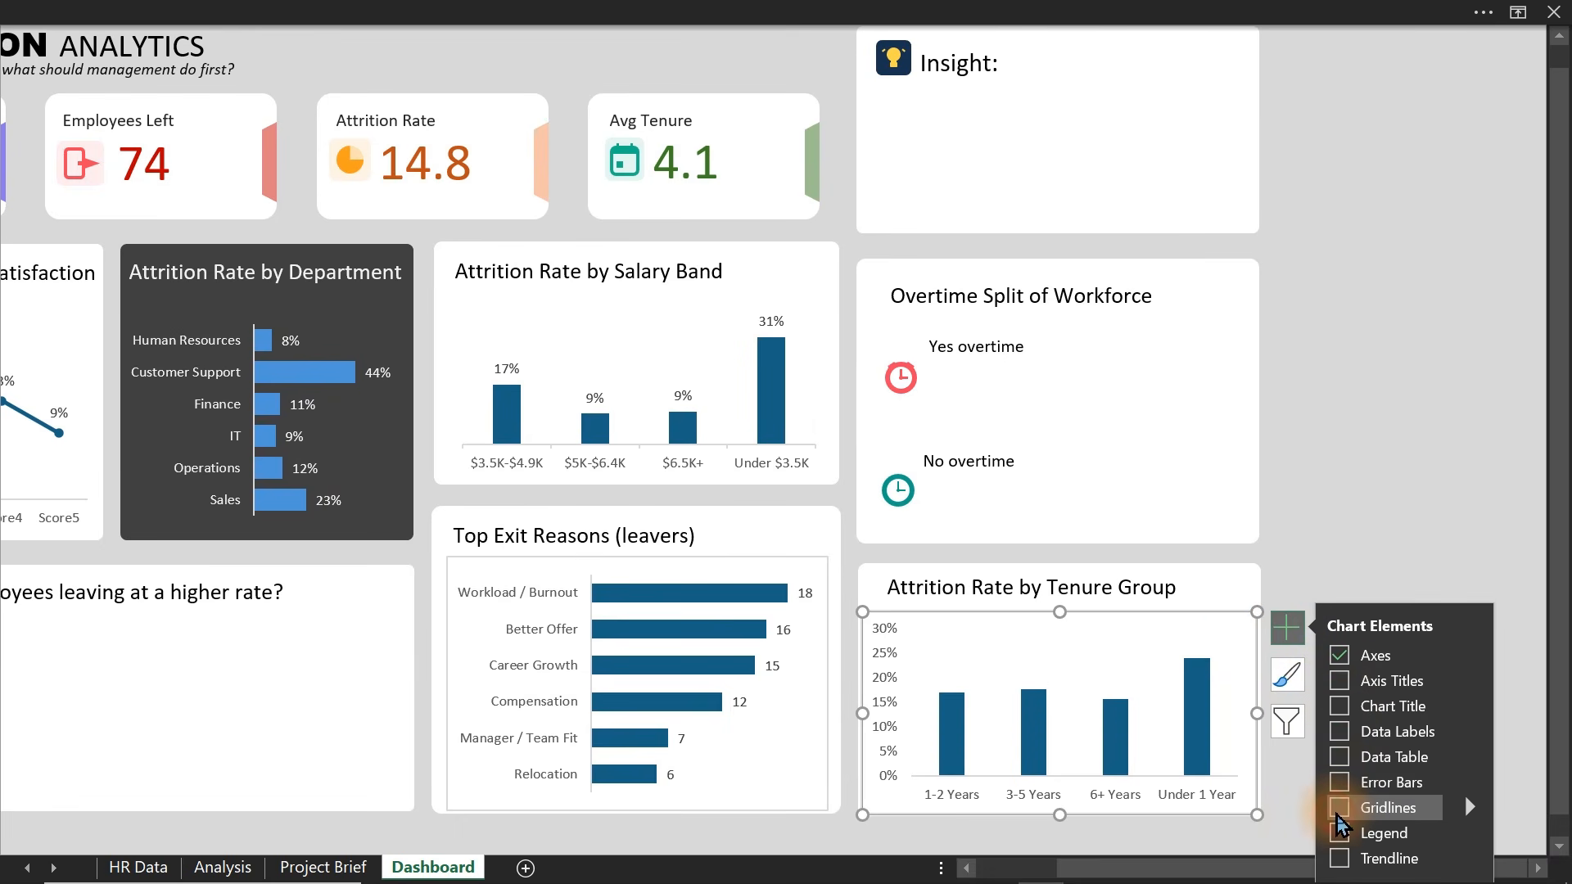
pyautogui.click(888, 682)
pyautogui.press('Delete')
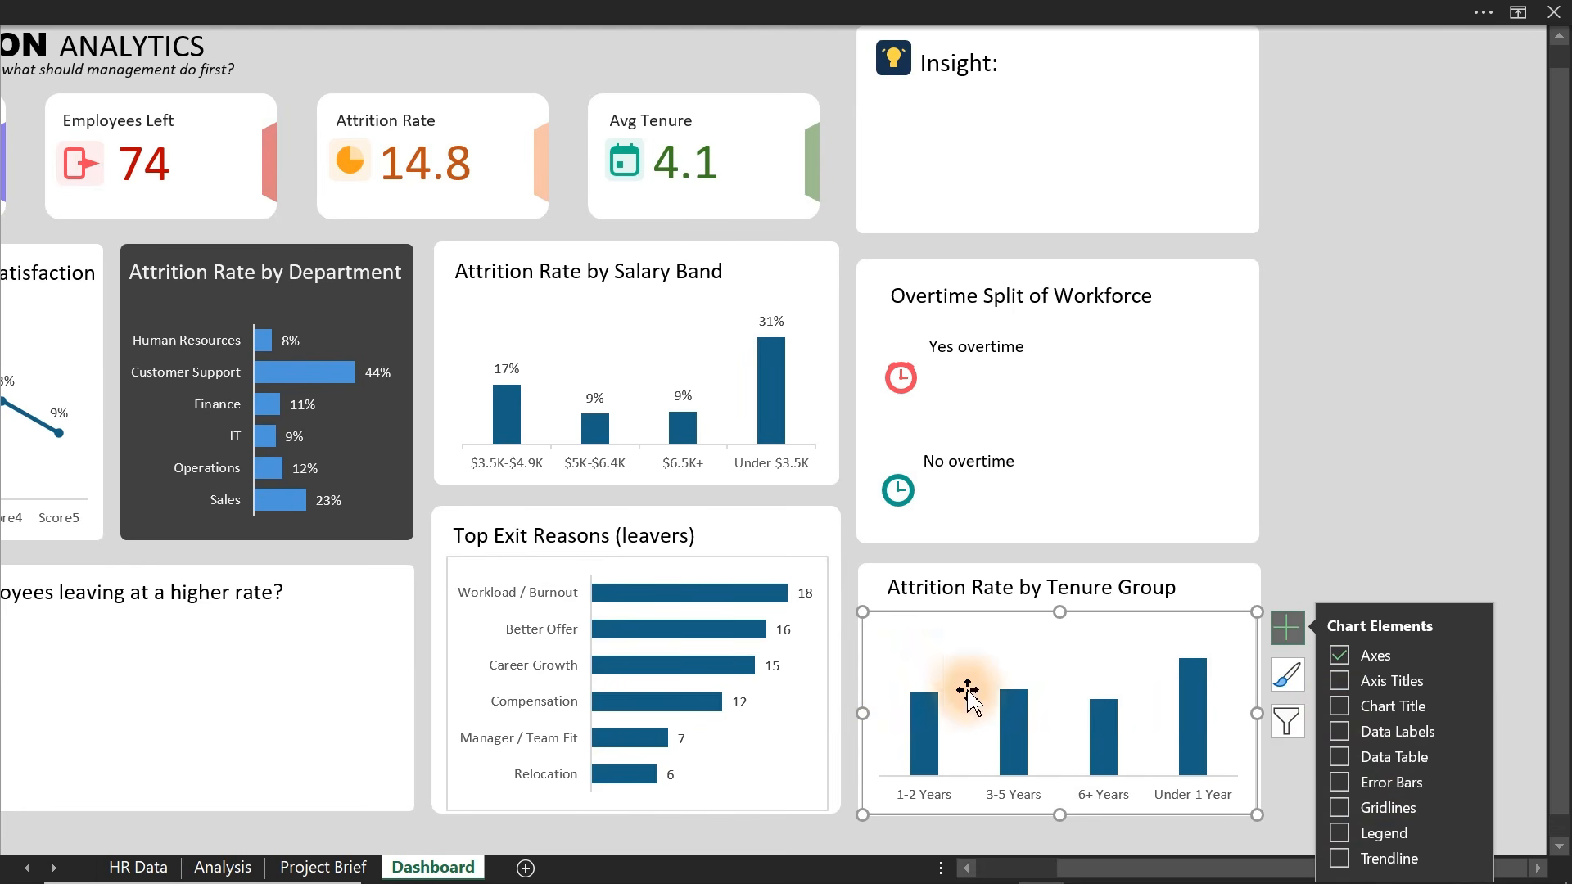
# - Add data labels to the columns of the Attrition Rate by Tenure Group chart
pyautogui.click(1019, 706)
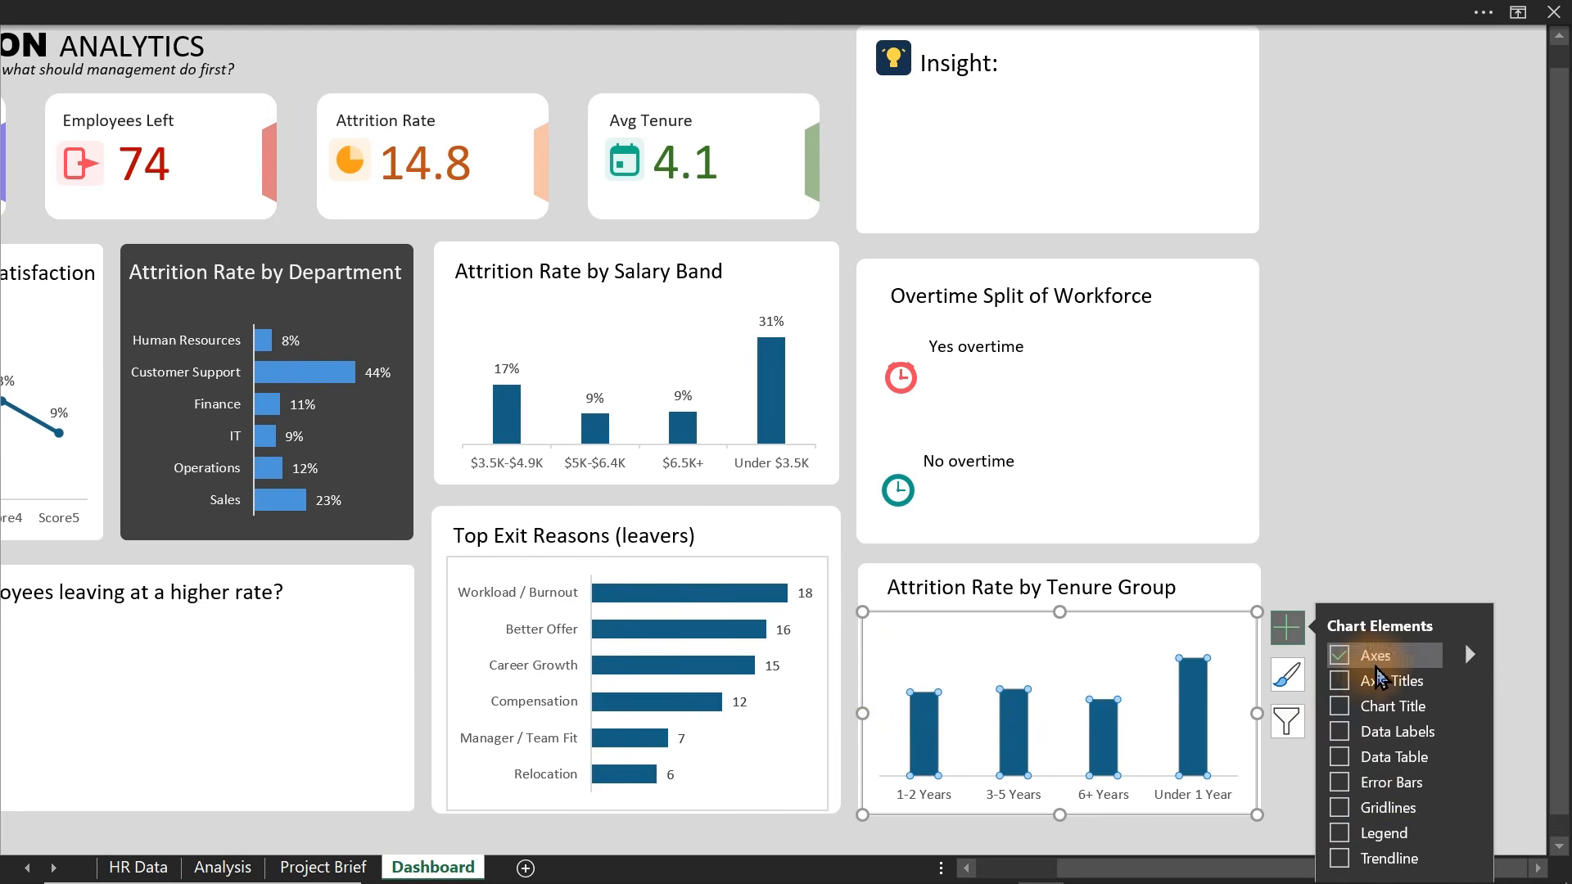
pyautogui.click(1359, 730)
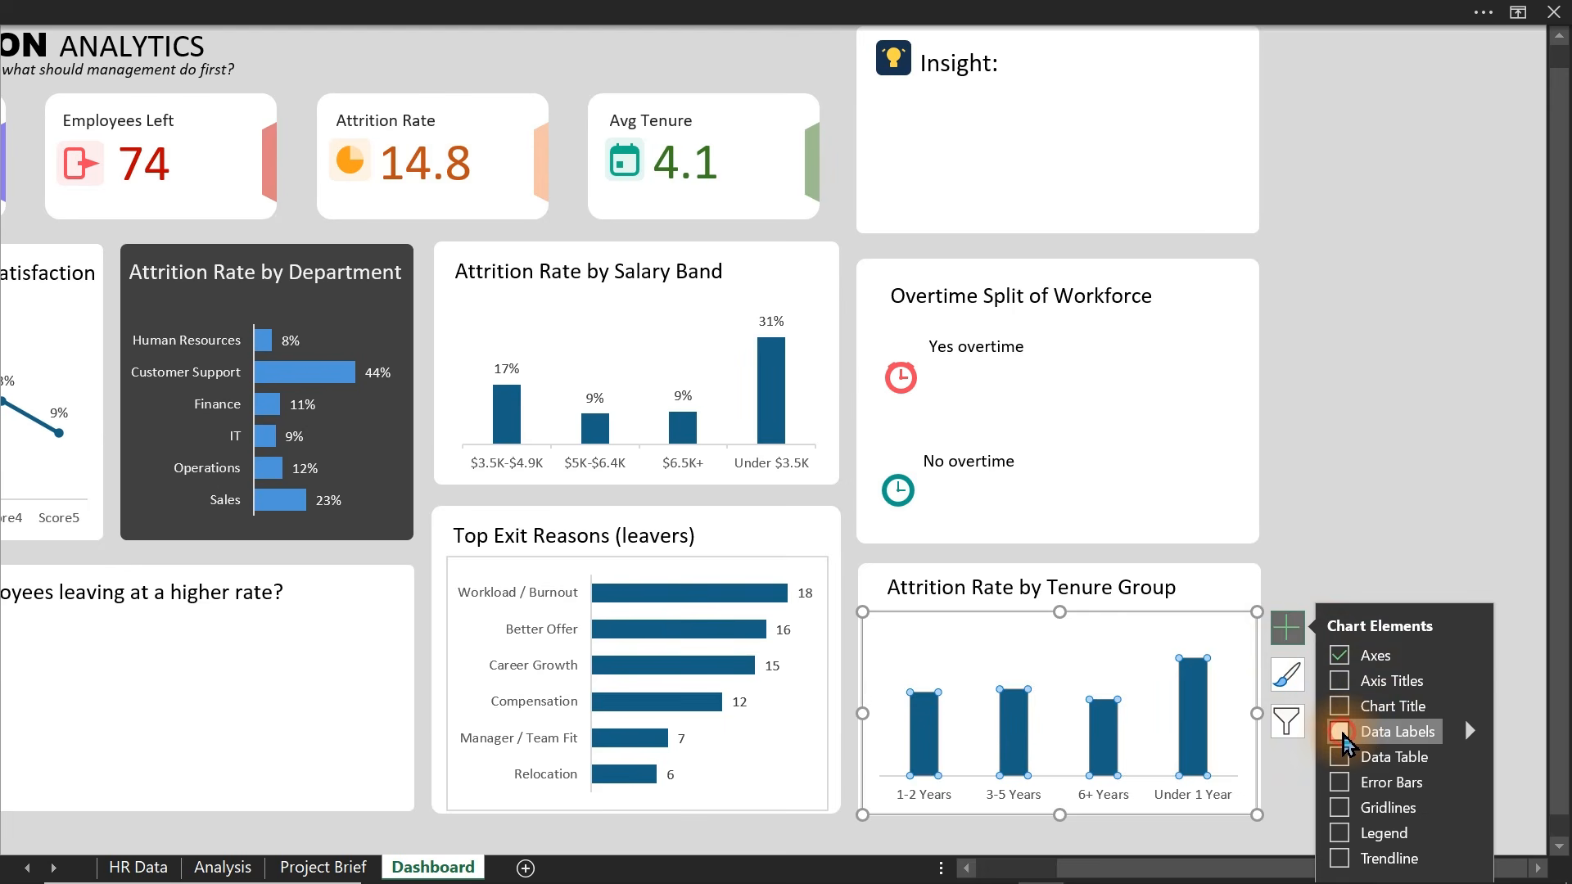
pyautogui.click(1383, 426)
# - Set the tenure group chart area to No fill with a No line border
pyautogui.click(1234, 625)
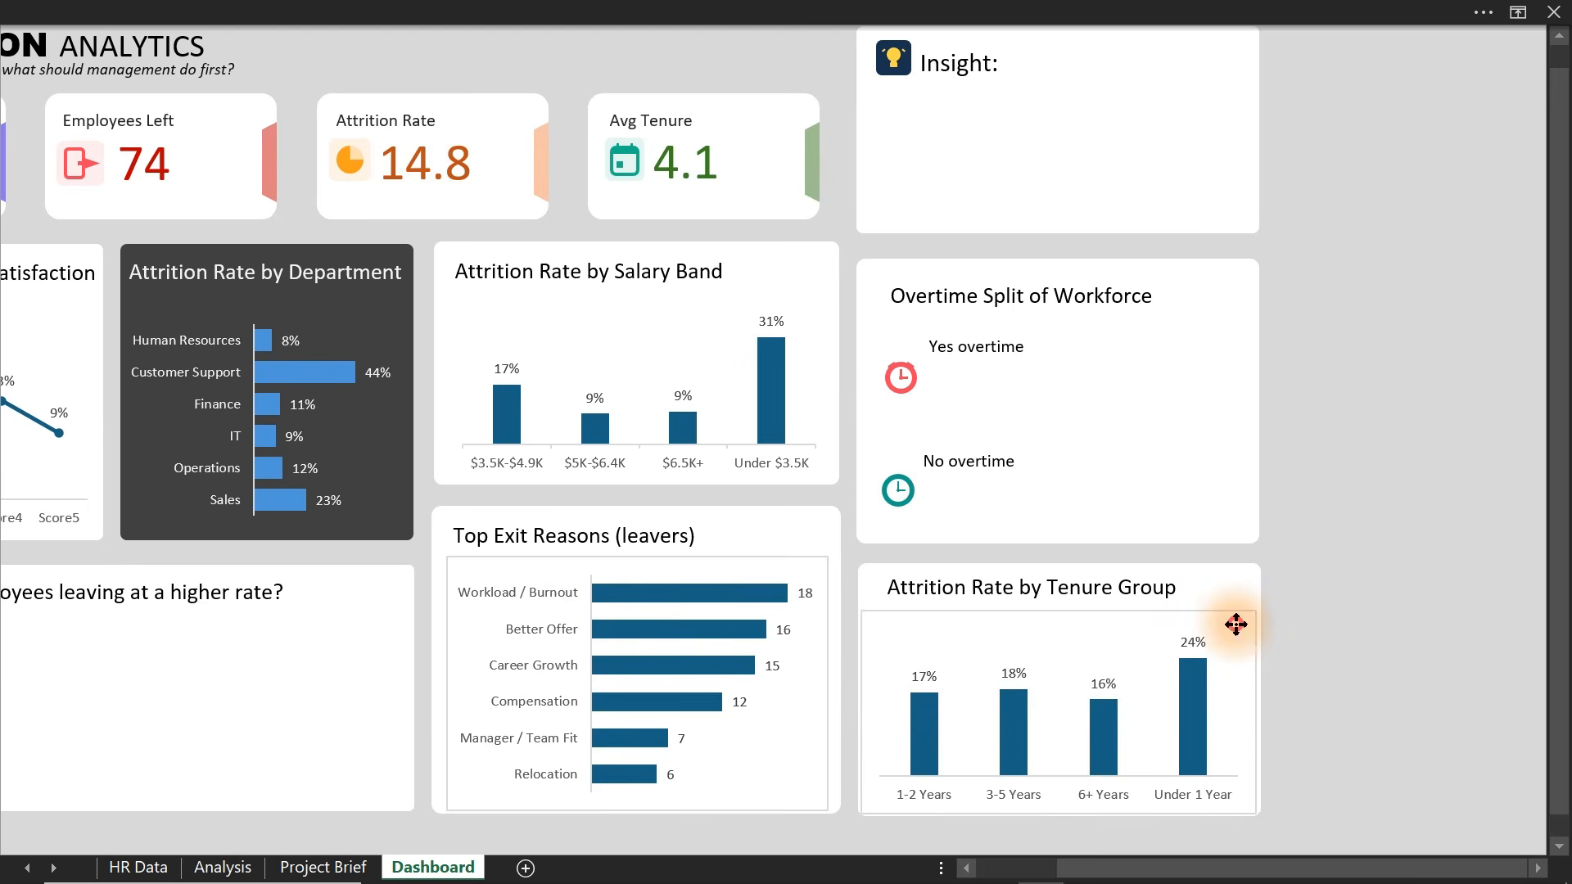
pyautogui.doubleClick(1236, 624)
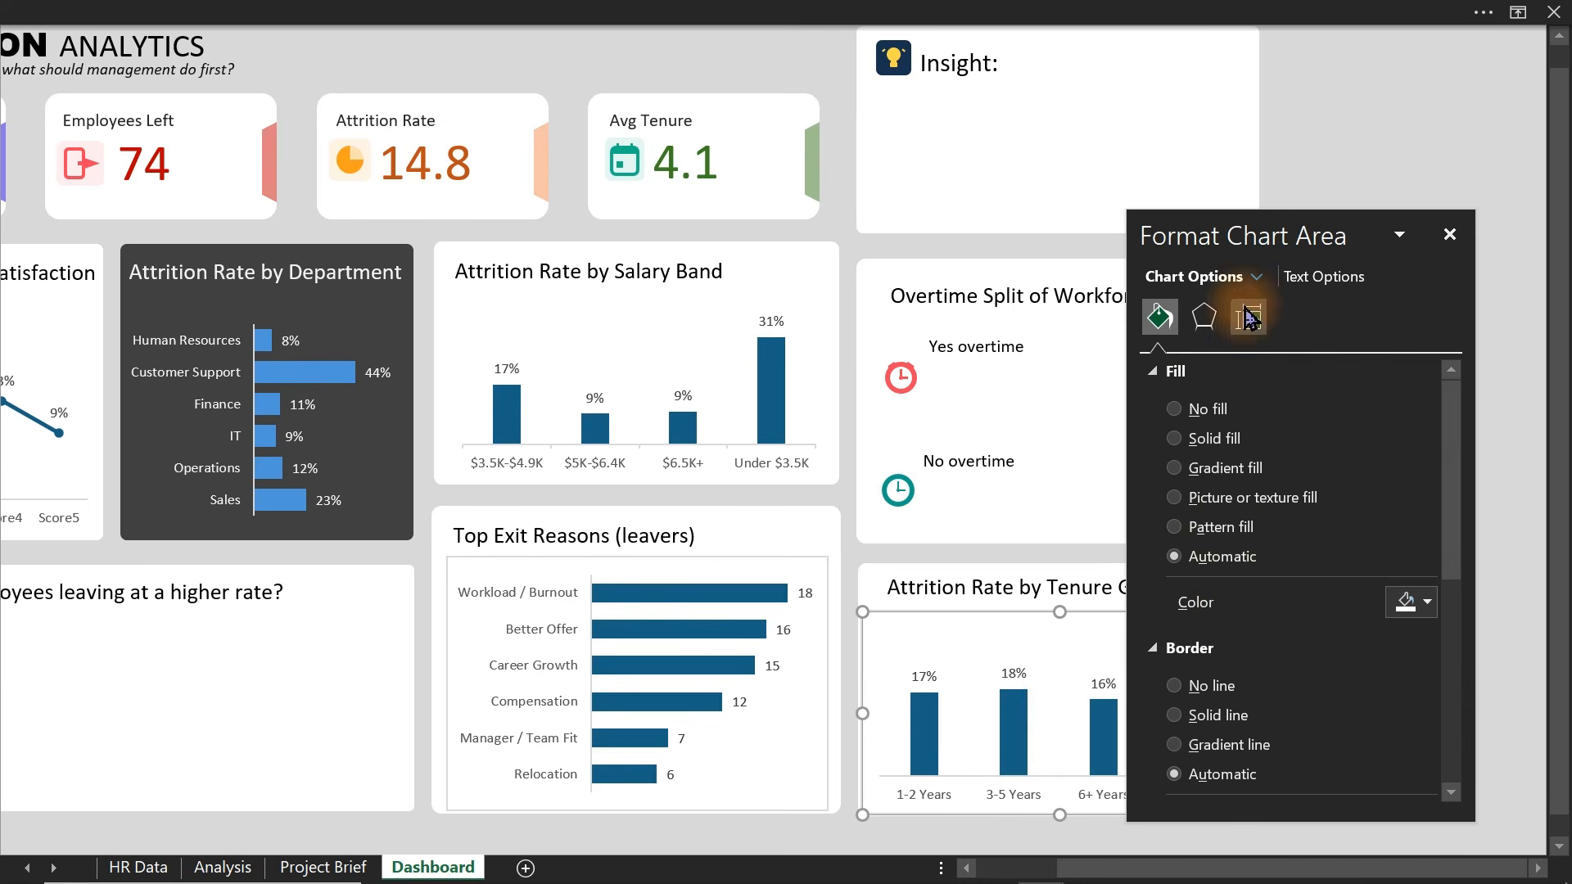
pyautogui.click(1173, 408)
pyautogui.click(1173, 636)
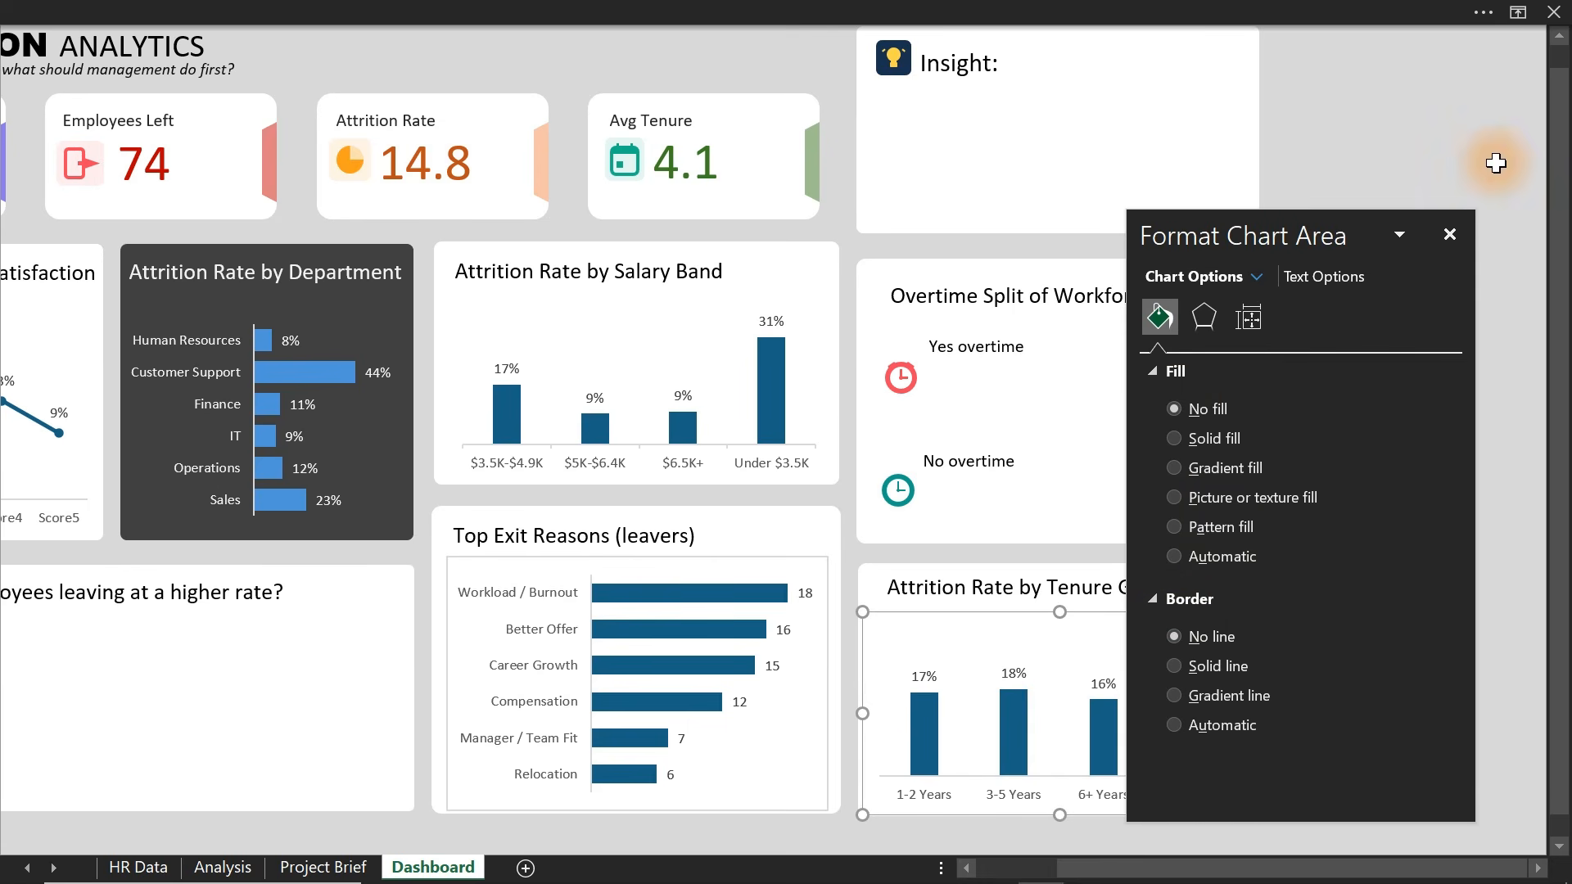
pyautogui.click(1449, 235)
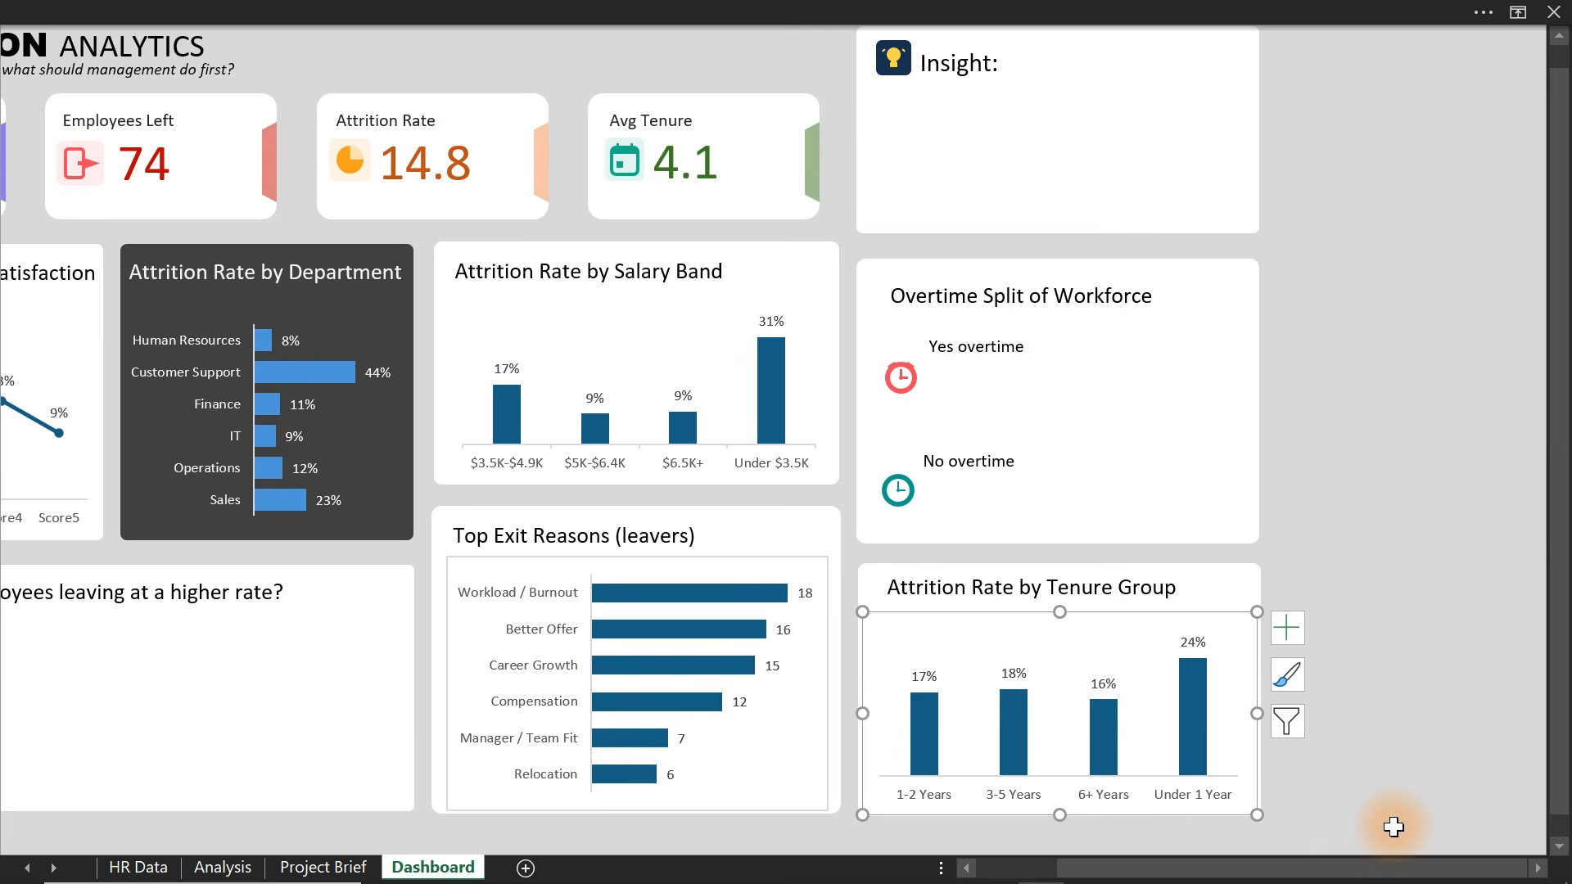
# - Examine the Overtime column on the HR Data sheet as the source for the overtime analysis
pyautogui.moveTo(1393, 870); pyautogui.dragTo(1136, 882)
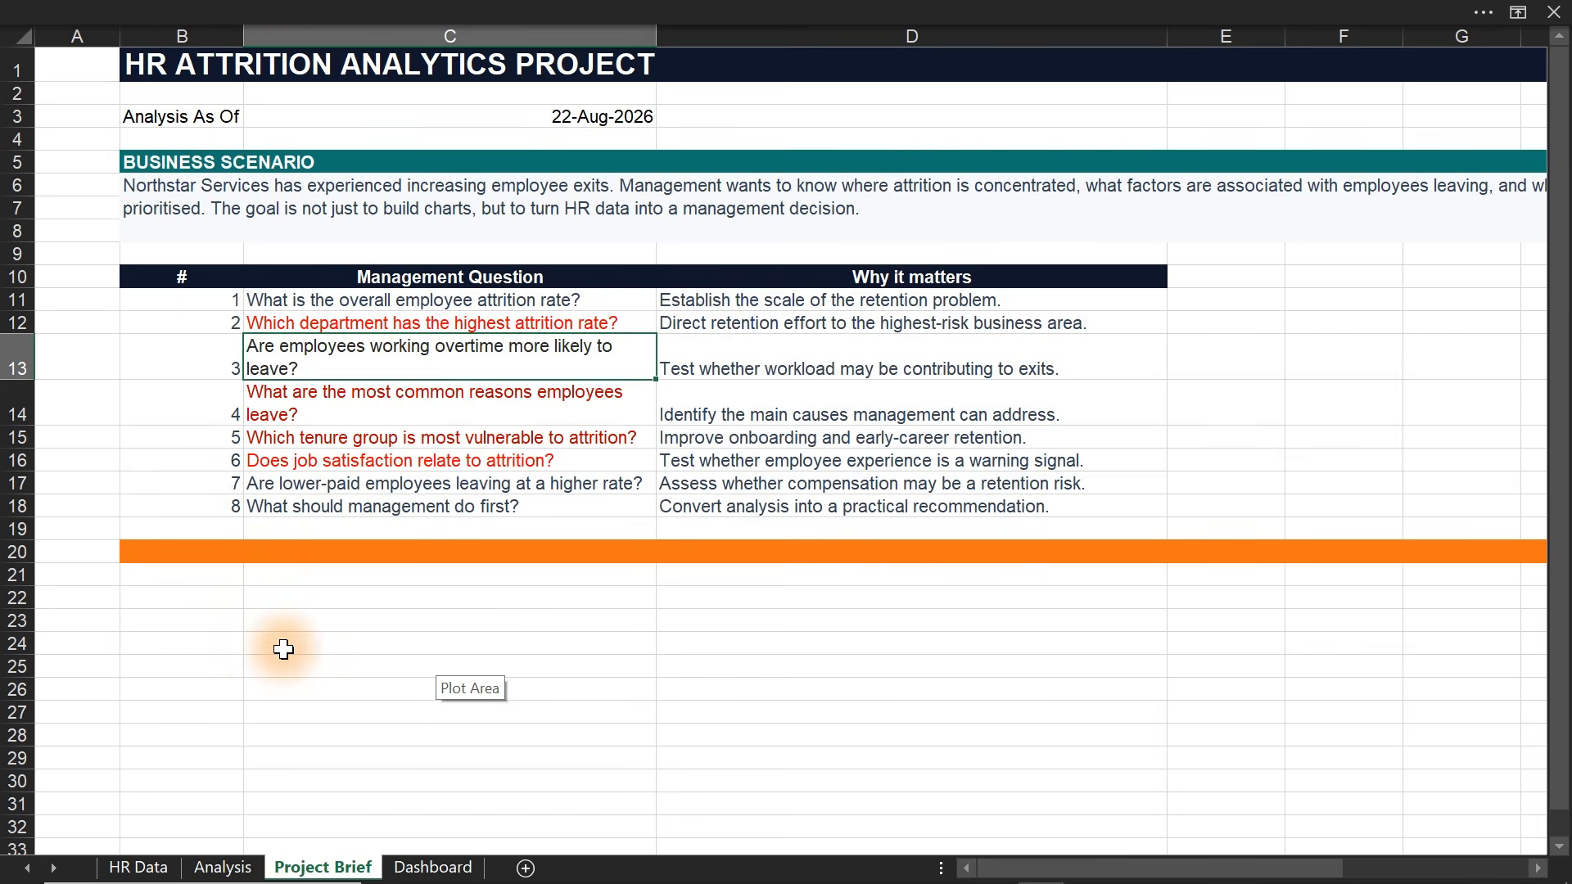
pyautogui.click(154, 869)
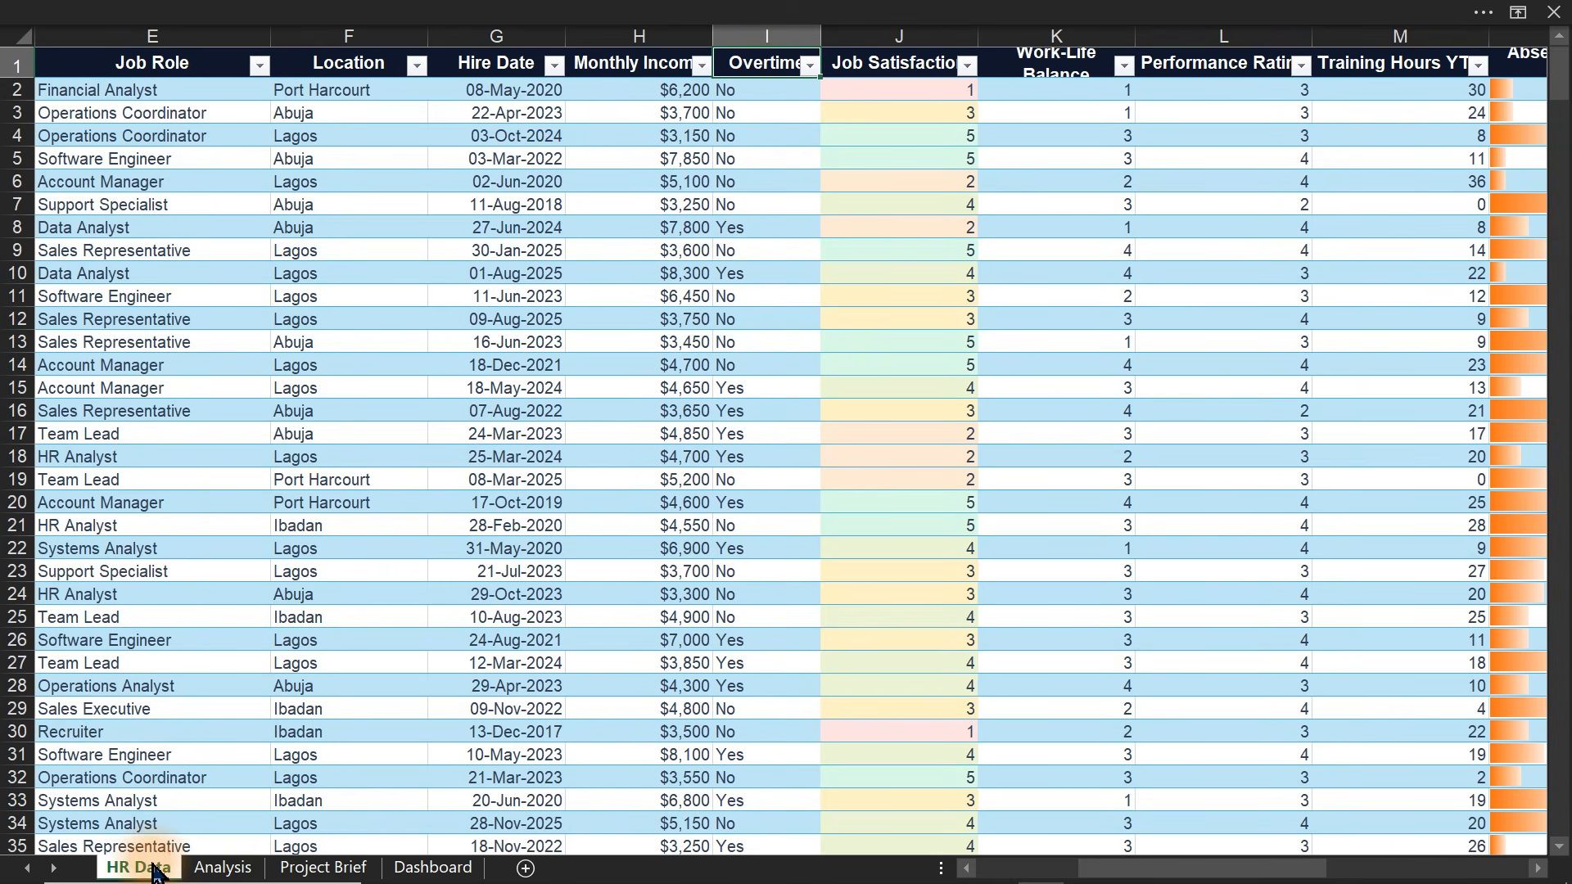
pyautogui.click(760, 51)
pyautogui.click(783, 28)
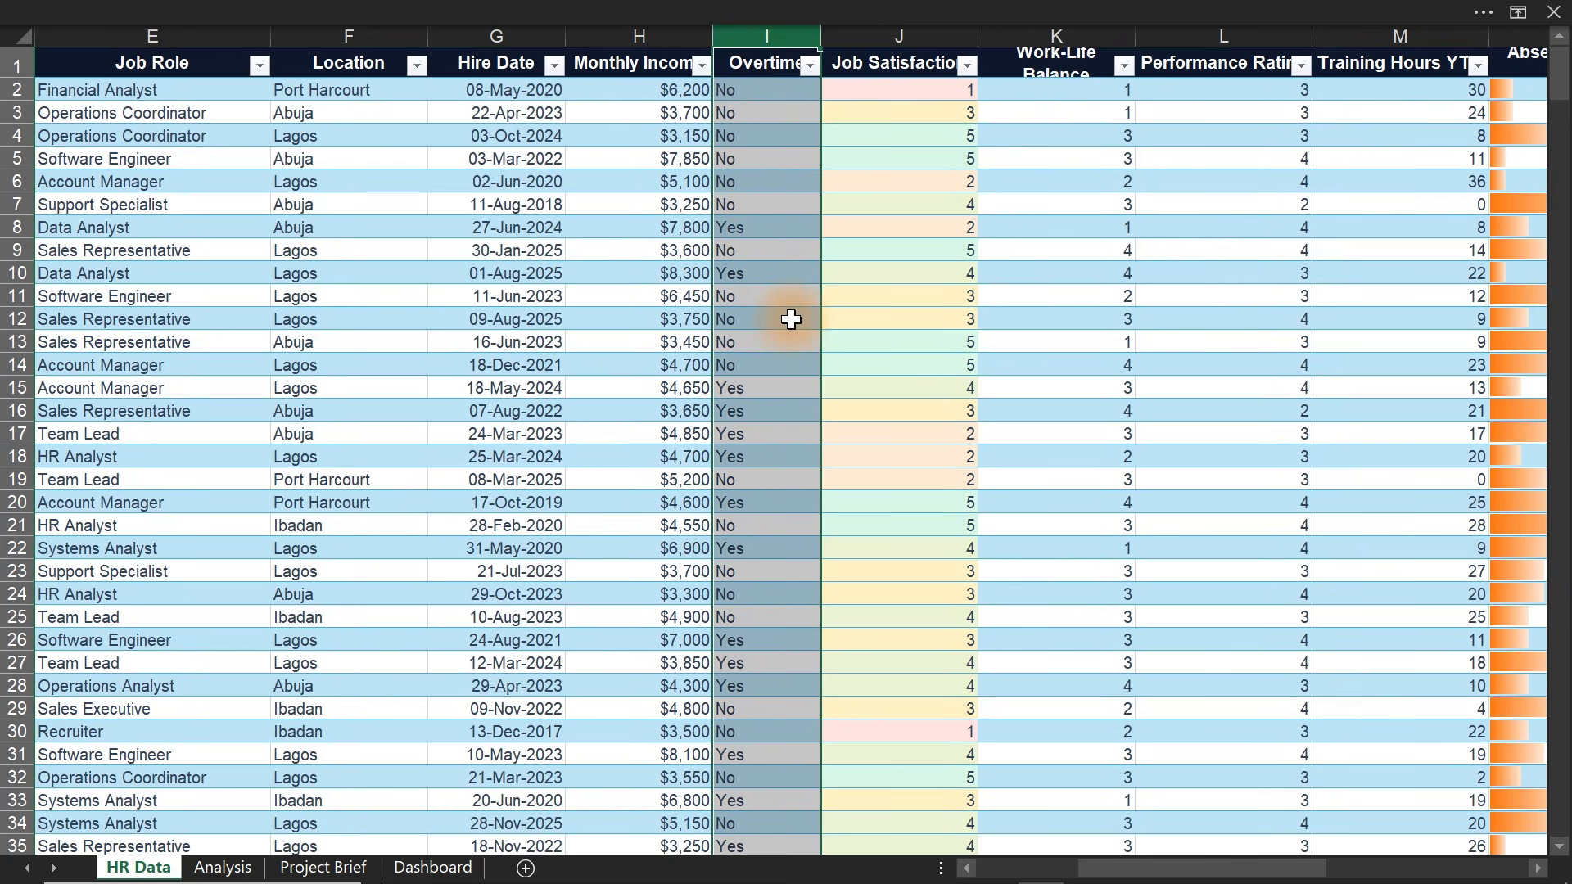
# - Copy the Tenure Group pivot table on the Analysis sheet and paste the copy at AU7
pyautogui.click(232, 873)
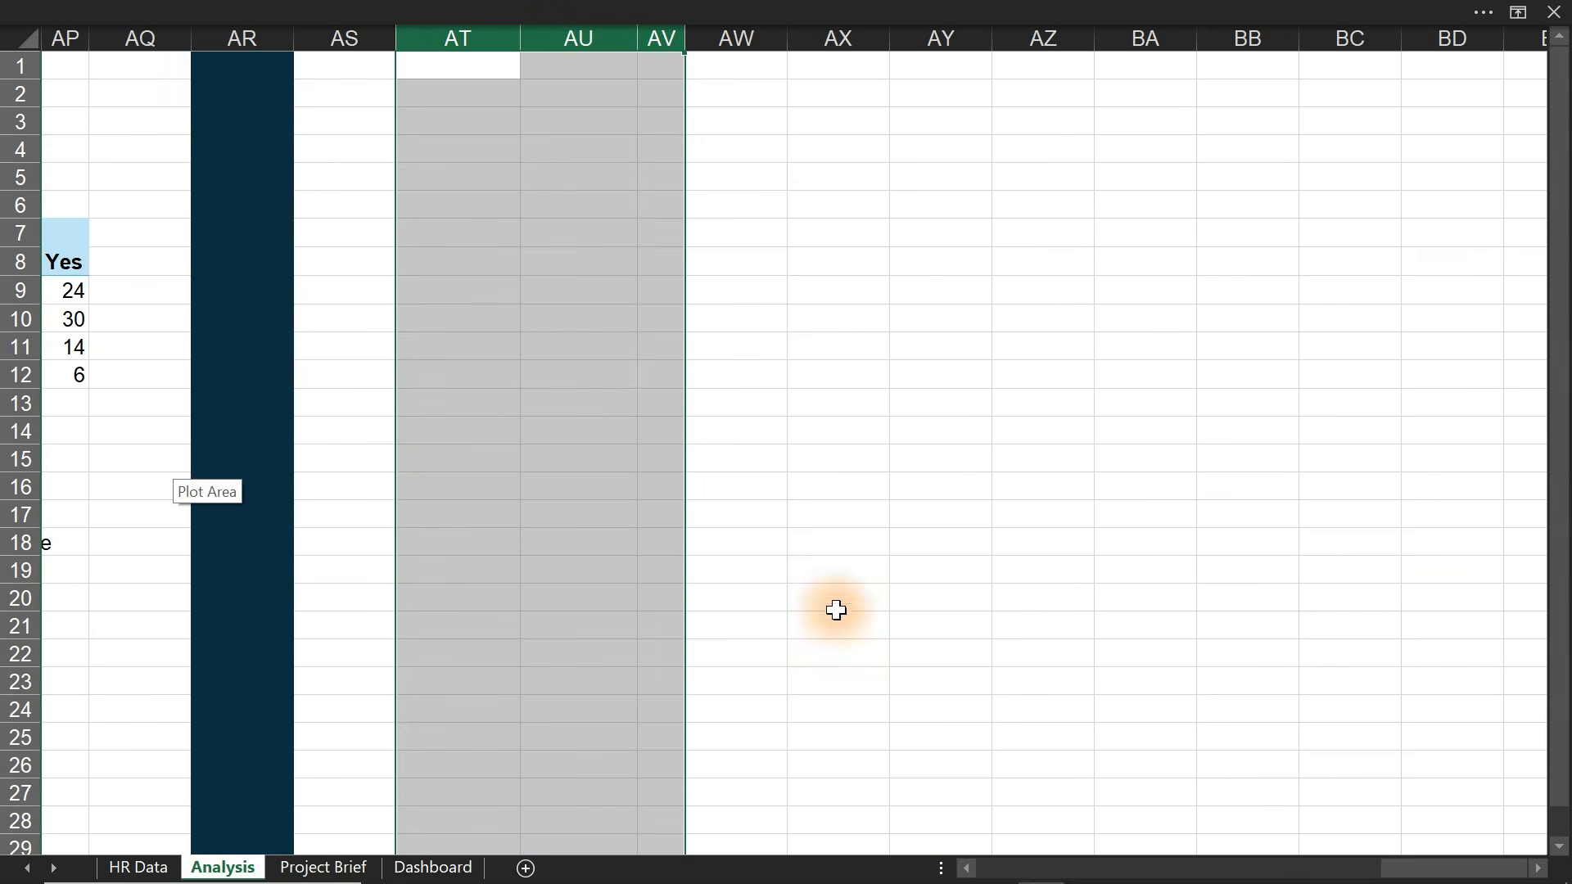
pyautogui.moveTo(1408, 868); pyautogui.dragTo(1375, 868)
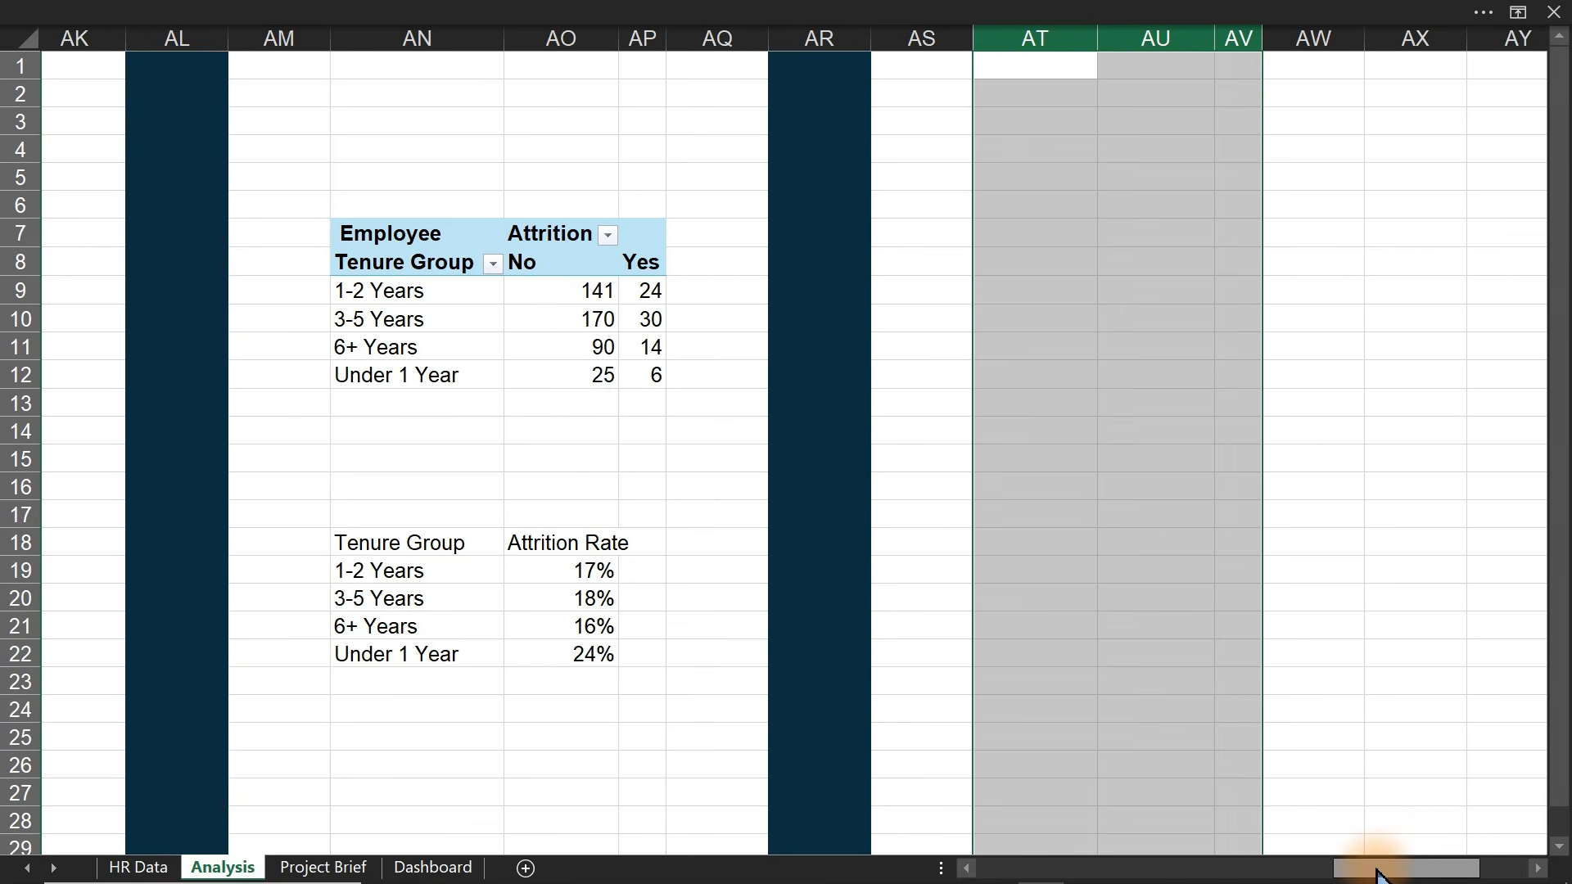
pyautogui.click(378, 233)
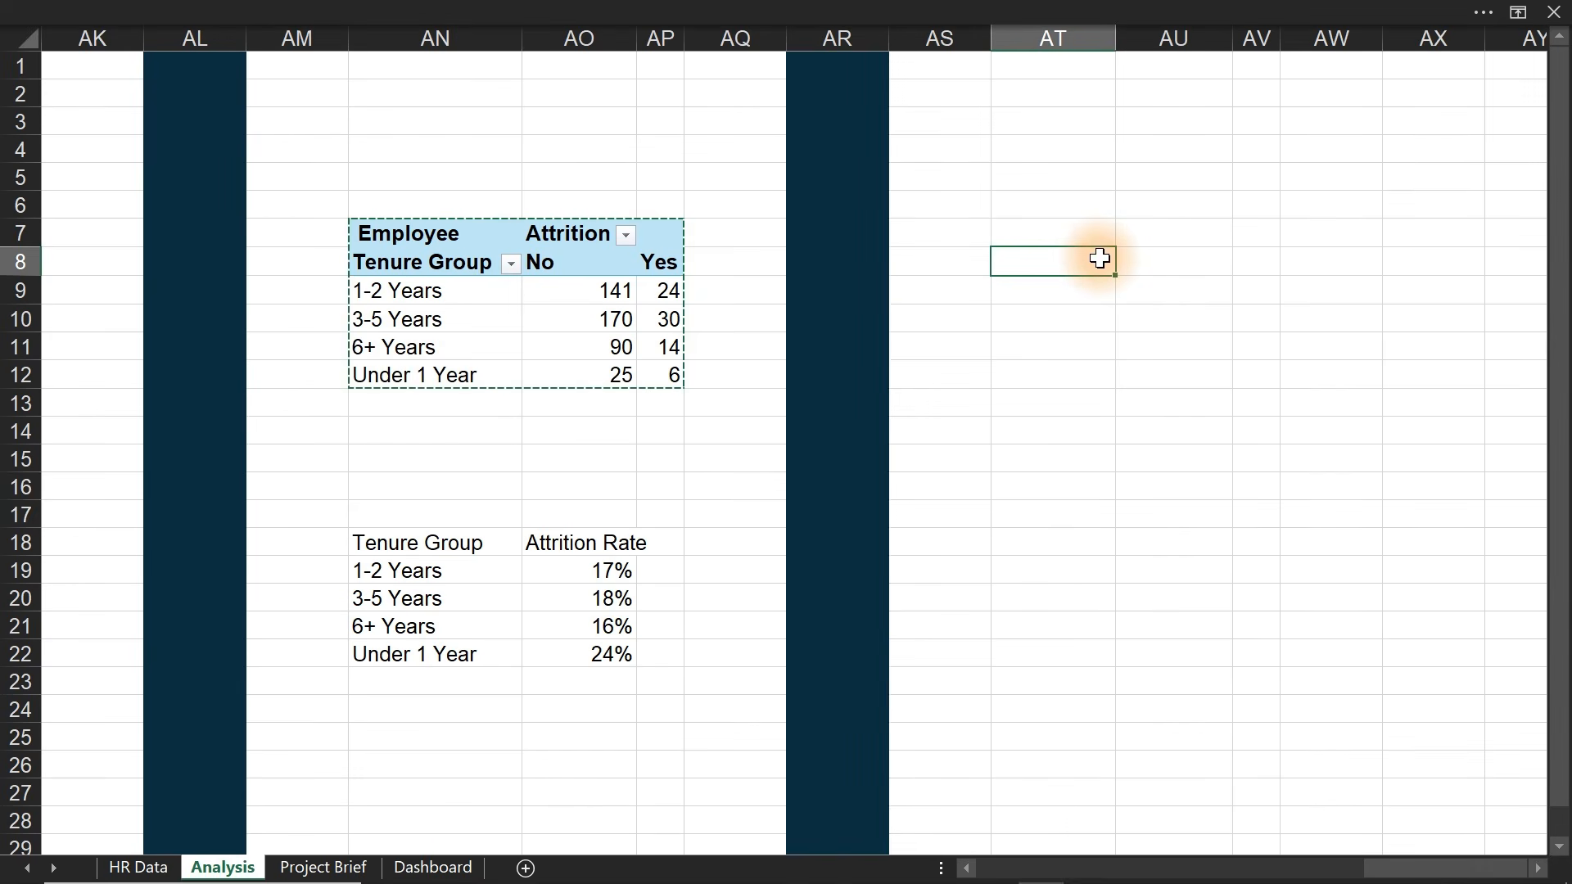
pyautogui.click(1145, 242)
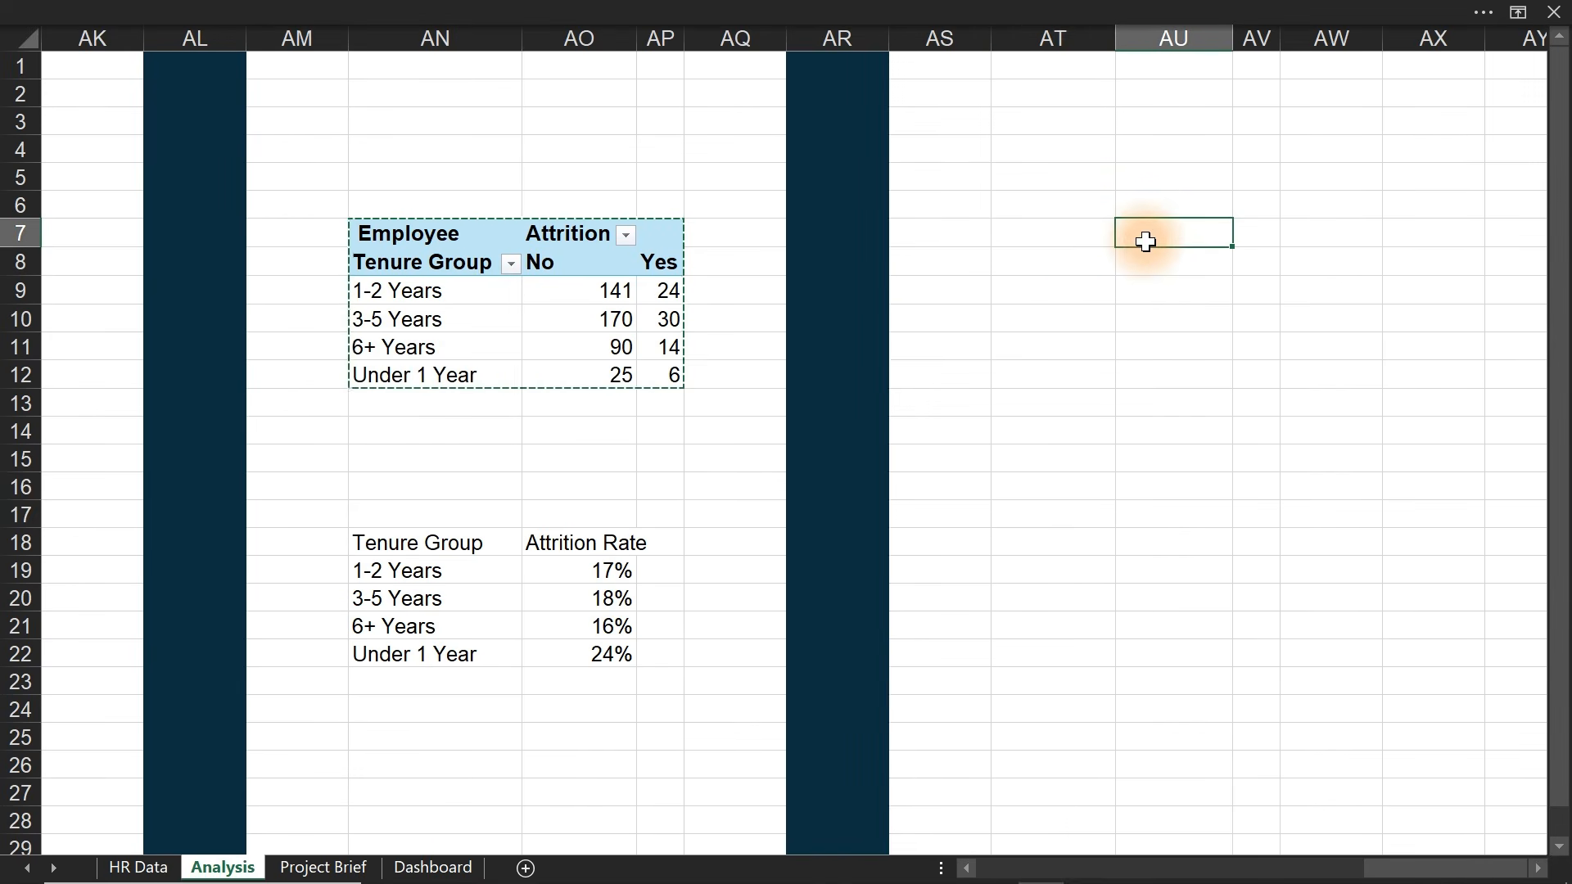
pyautogui.hotkey('ctrl', 'v')
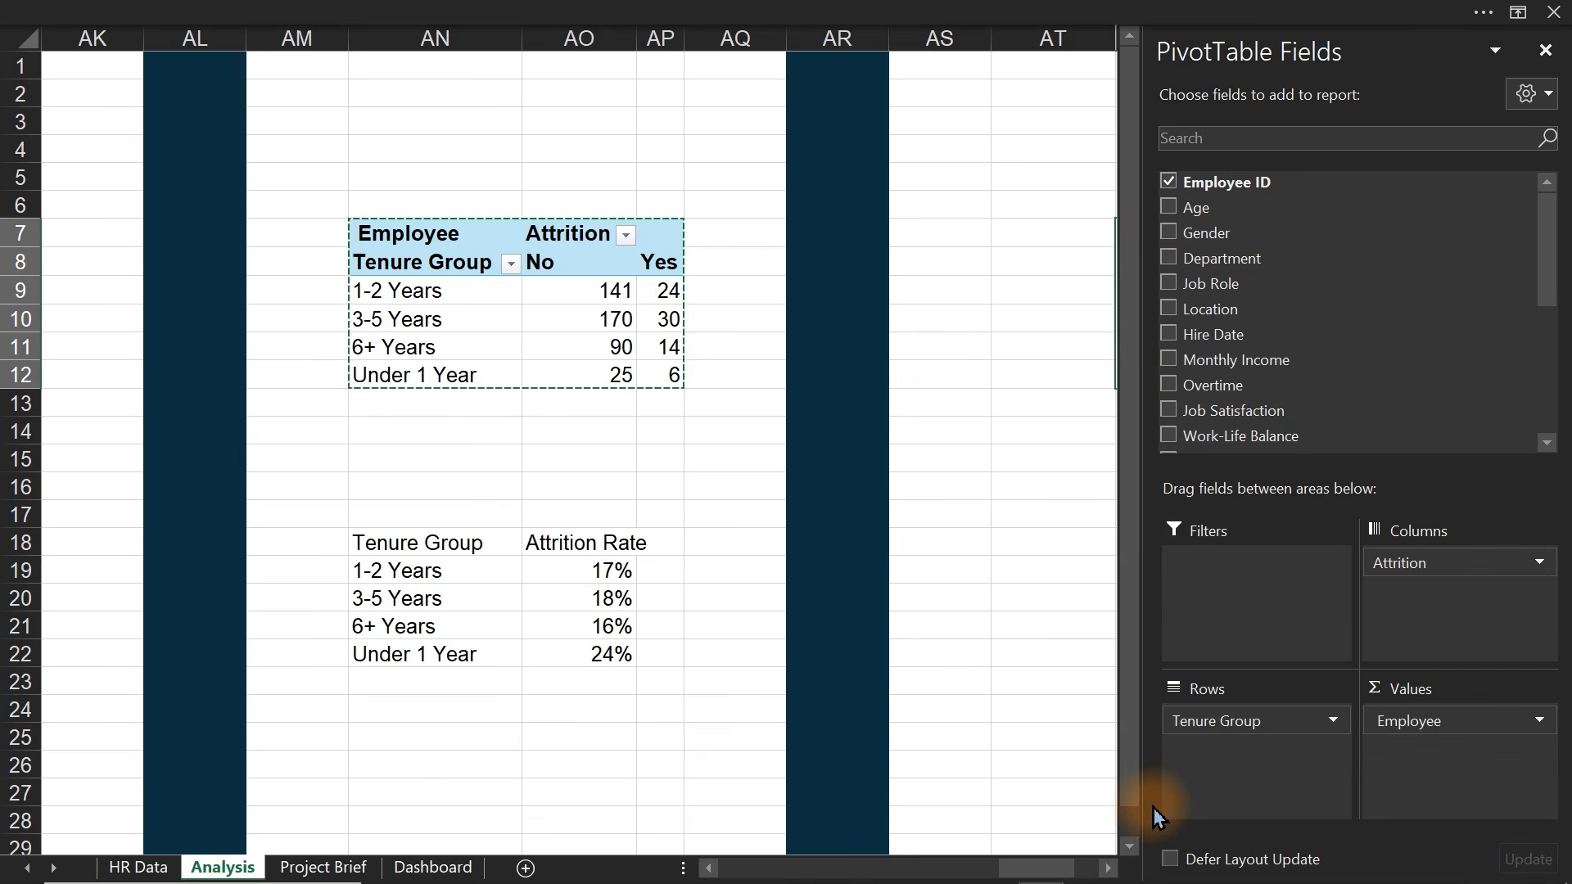
# - Remove Tenure Group and Attrition from the pasted pivot table and put Overtime in its rows to count employees by overtime status
pyautogui.click(1106, 868)
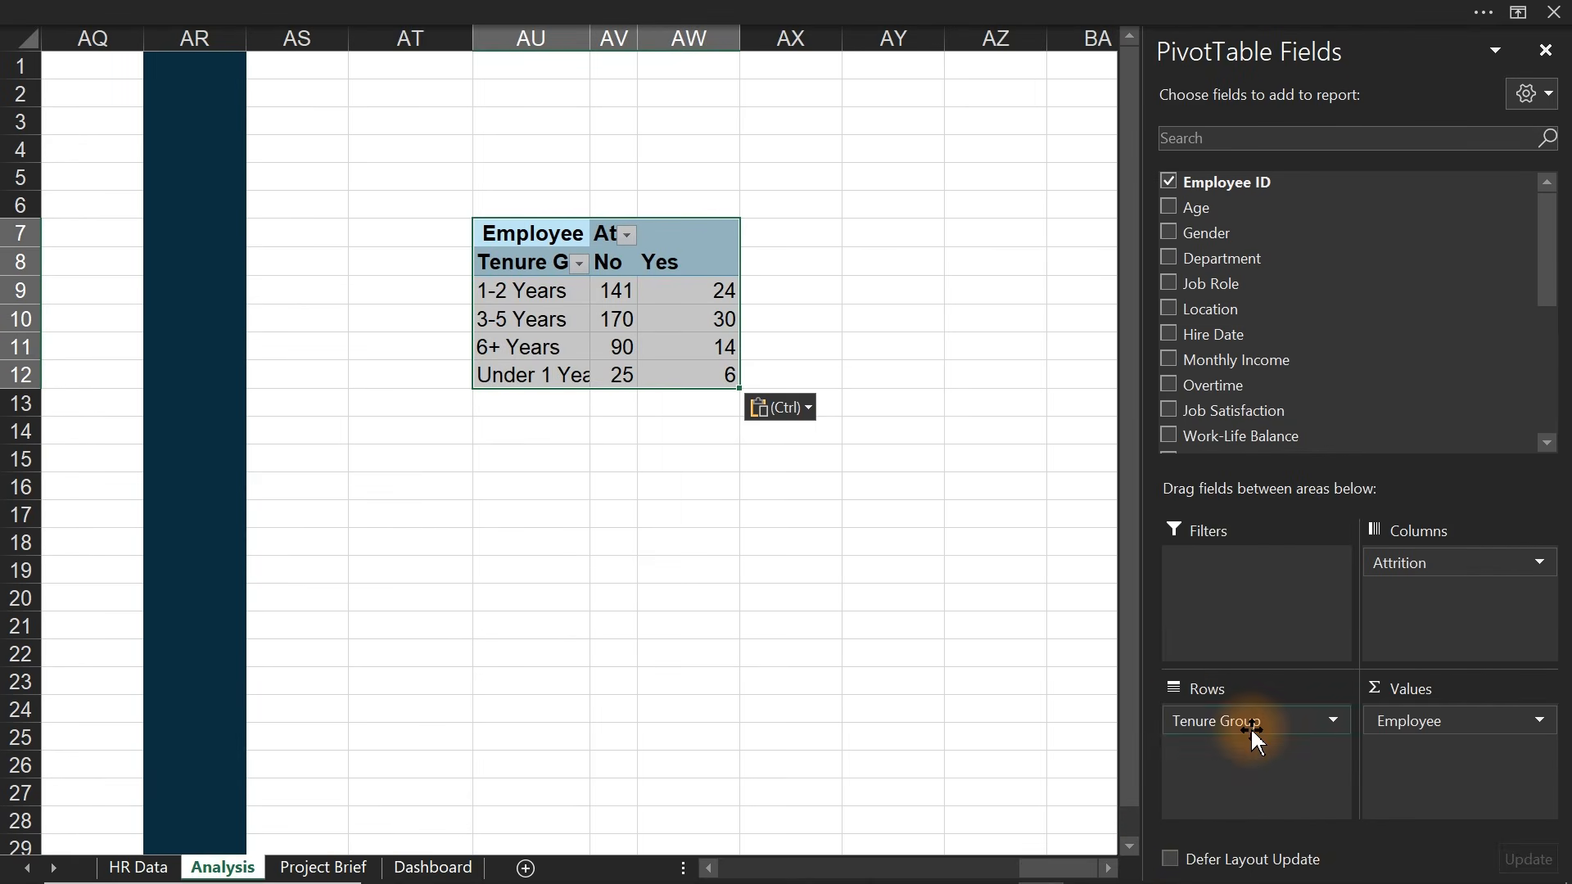
pyautogui.moveTo(1252, 722); pyautogui.dragTo(965, 691)
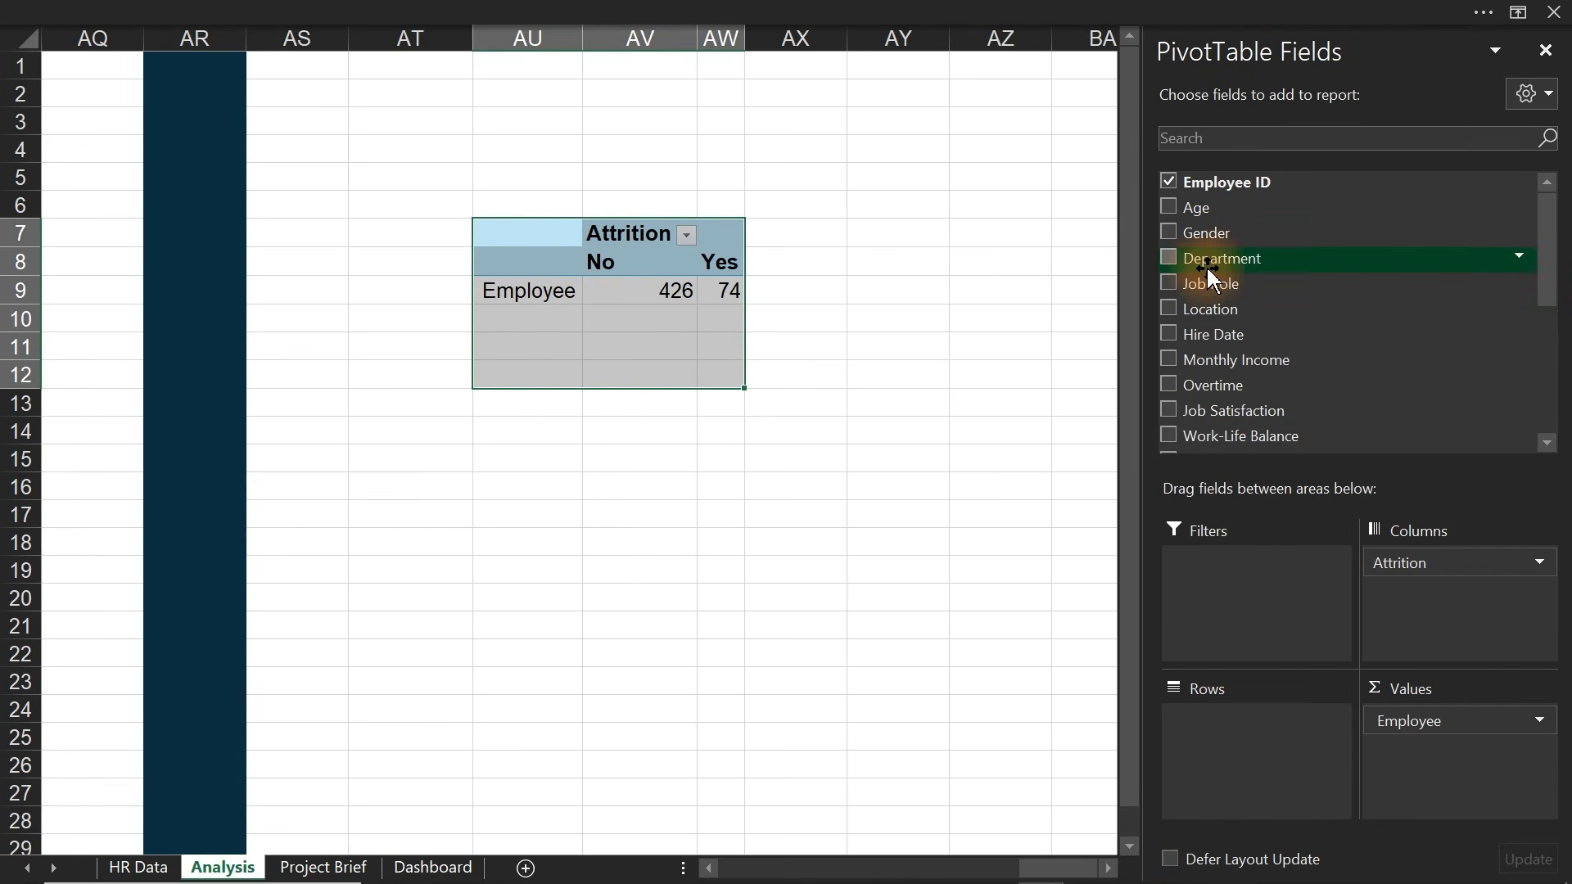
pyautogui.moveTo(1543, 254); pyautogui.dragTo(1543, 350)
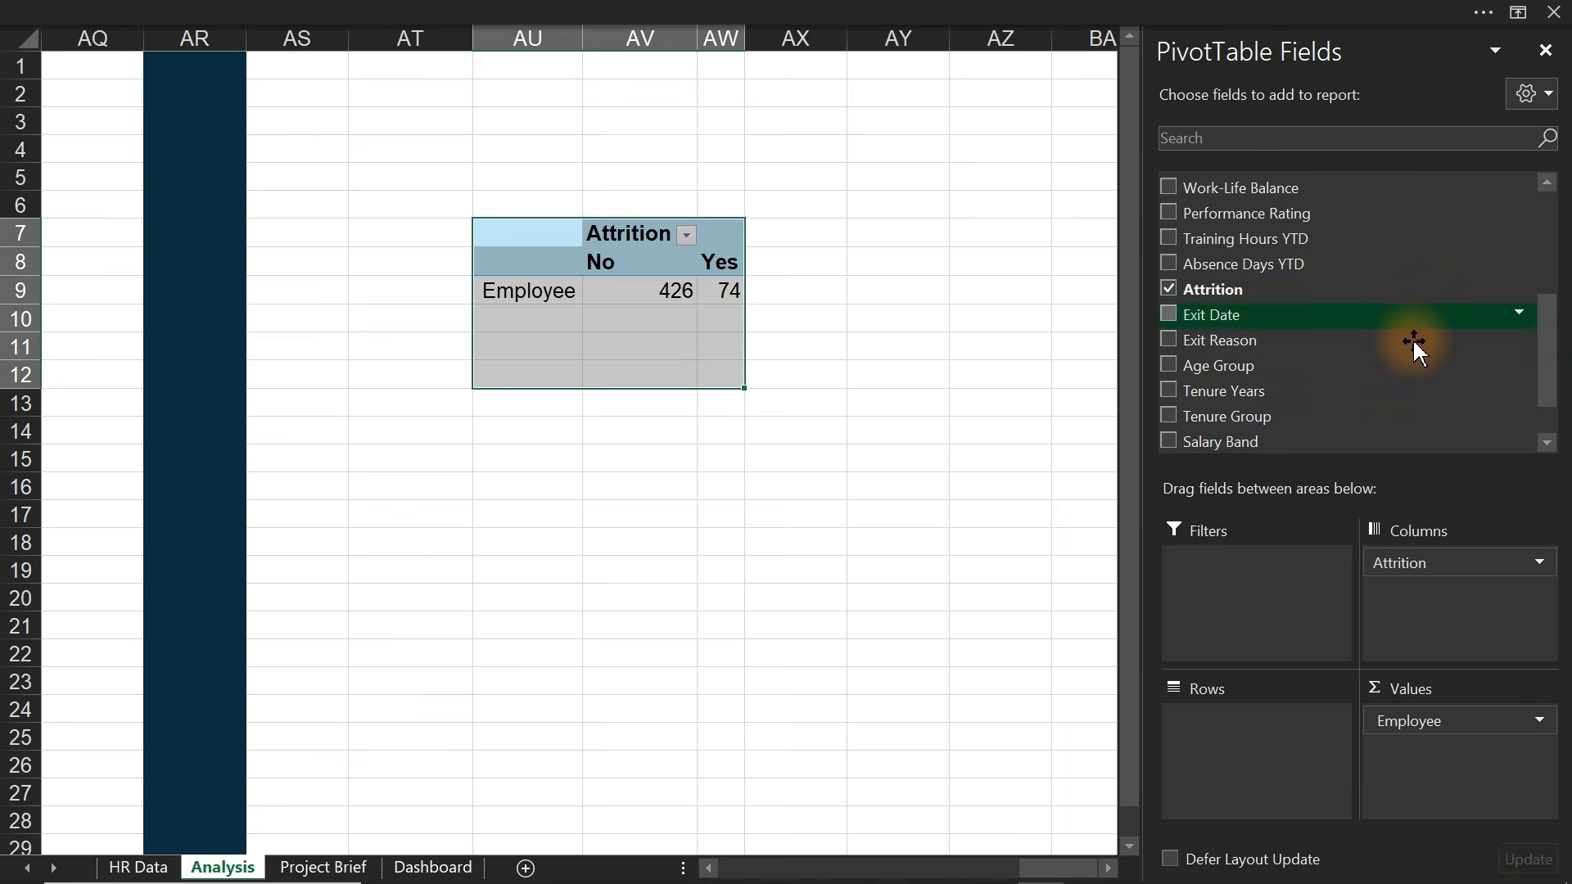
pyautogui.moveTo(1431, 566); pyautogui.dragTo(965, 544)
pyautogui.moveTo(1552, 397); pyautogui.dragTo(1544, 333)
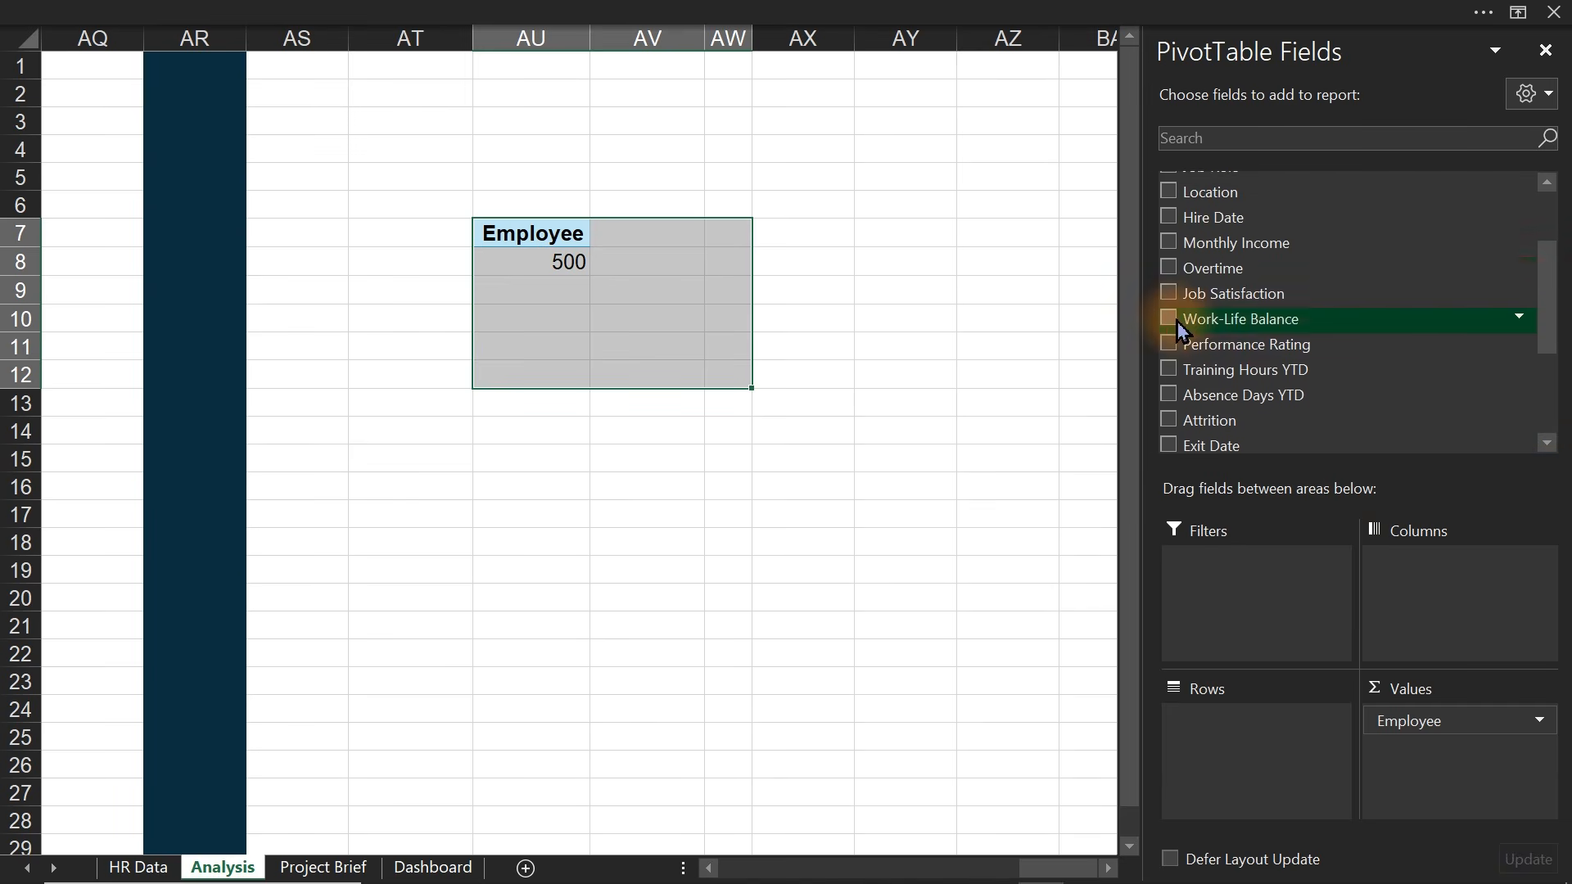
pyautogui.click(1169, 269)
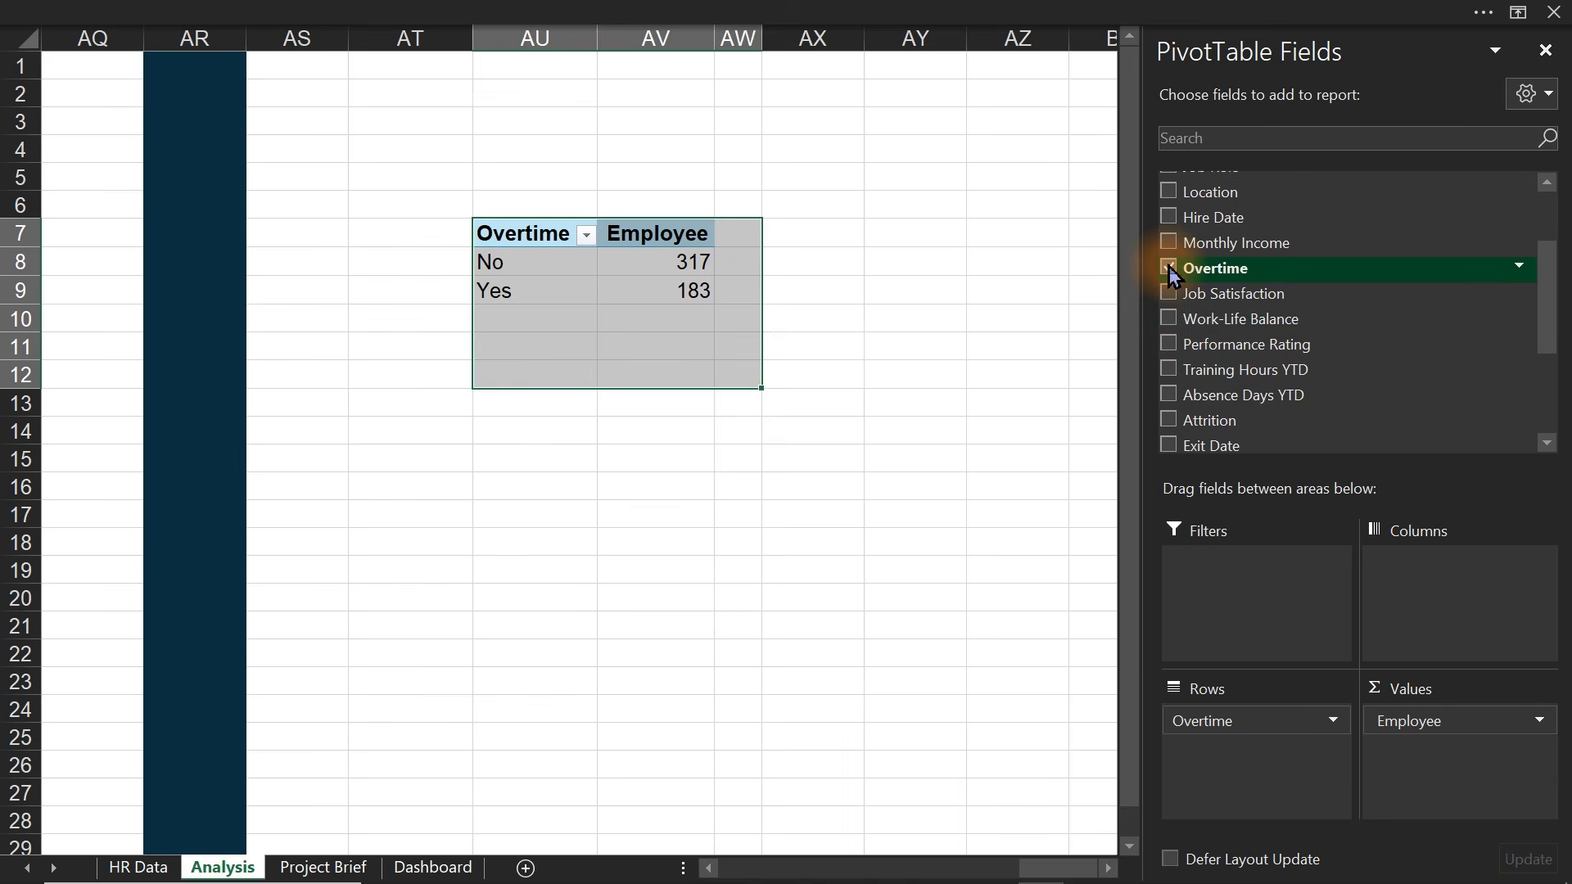
pyautogui.moveTo(626, 257)
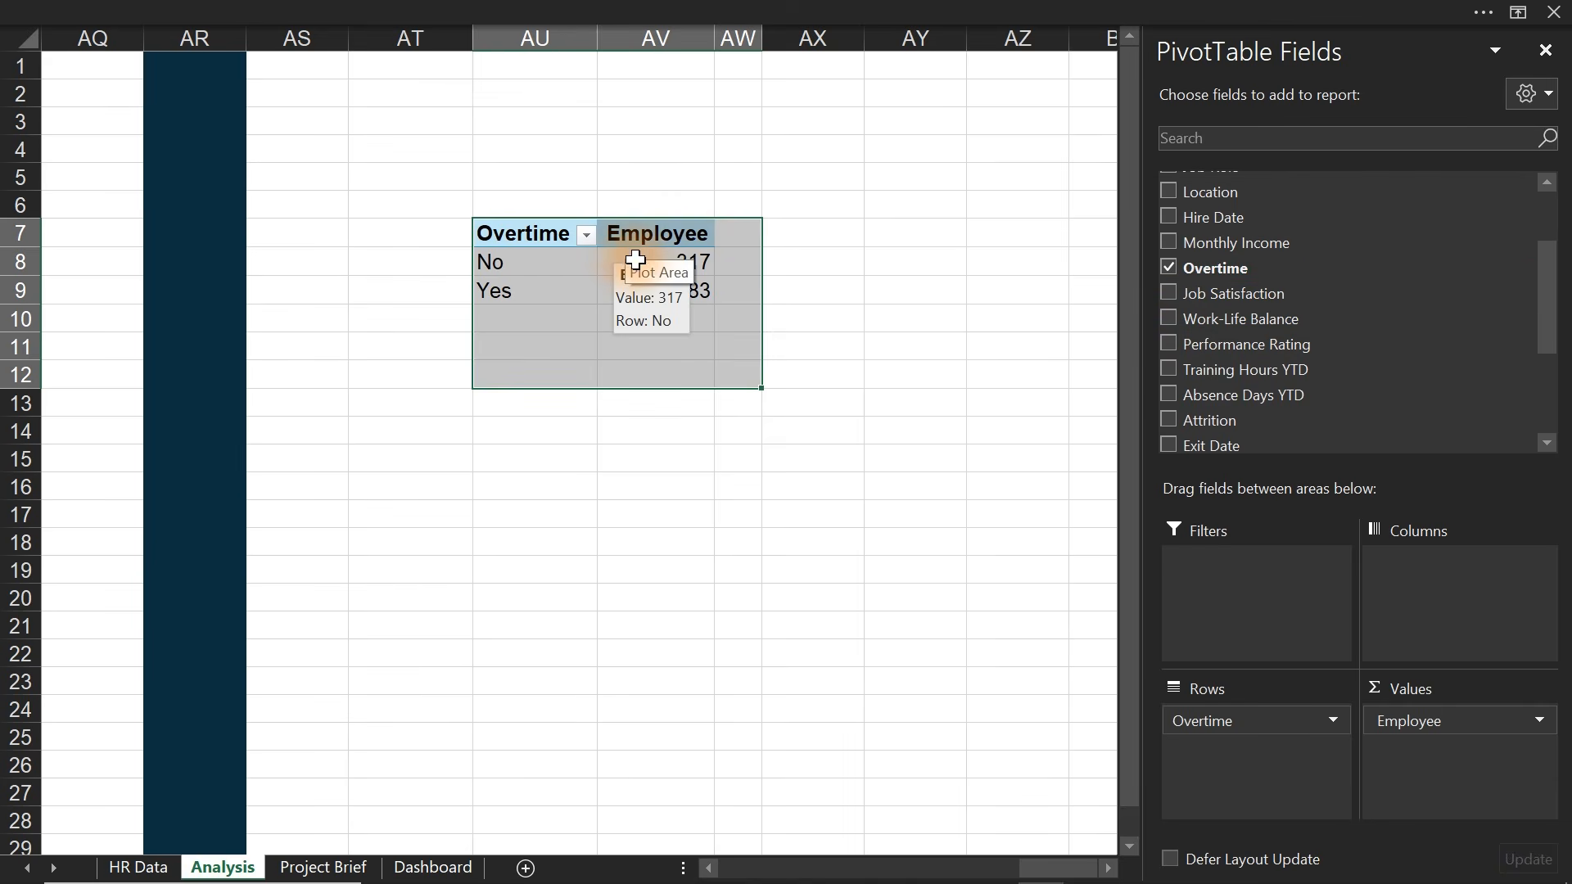
pyautogui.click(687, 262)
pyautogui.click(689, 284)
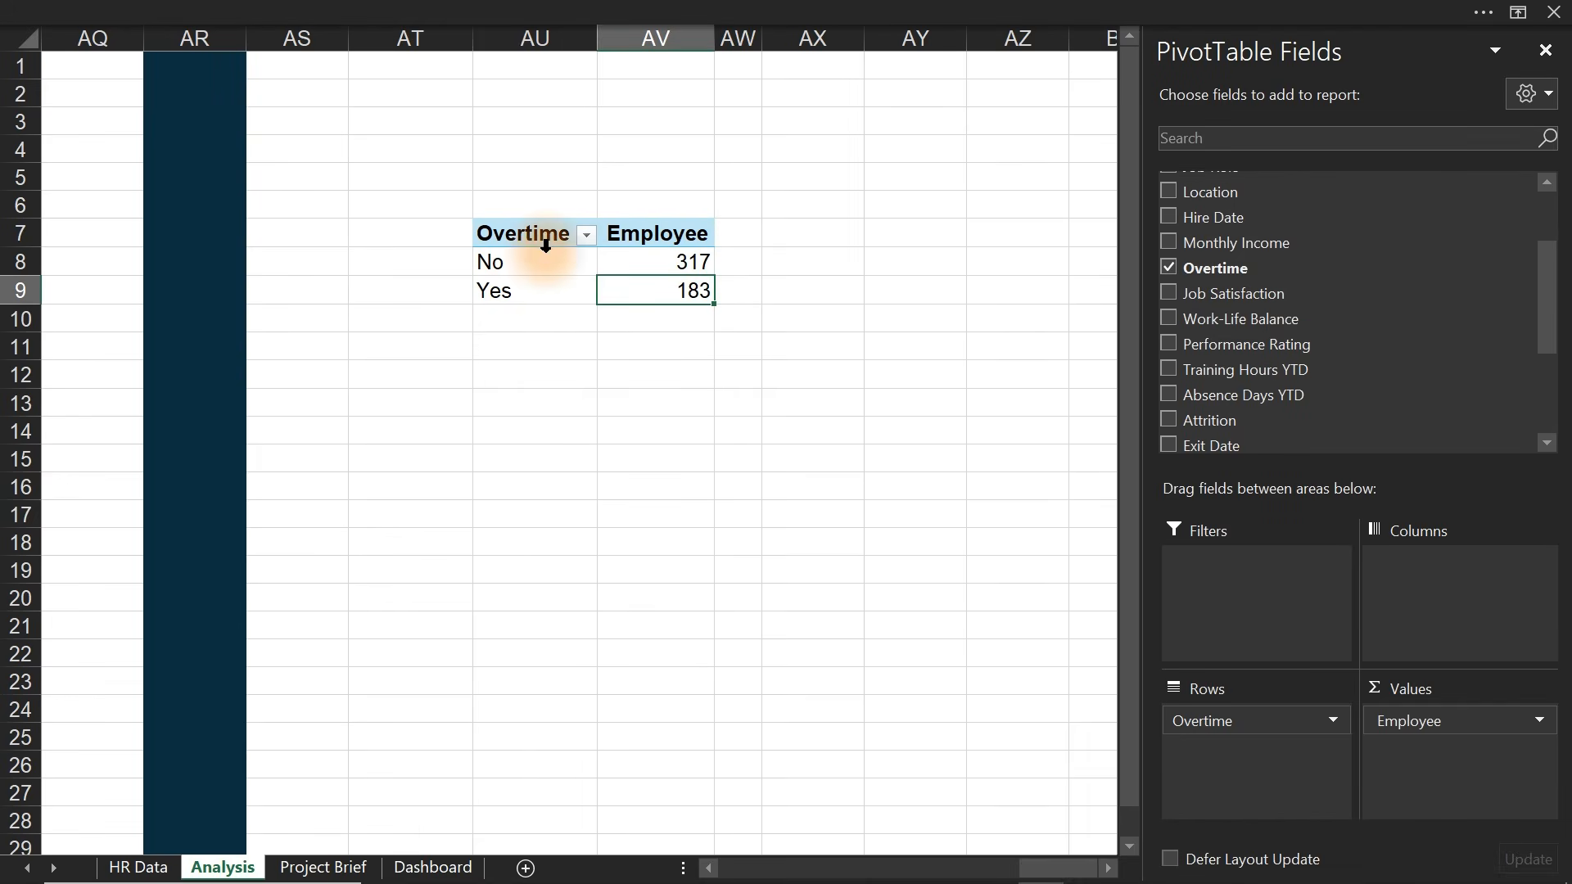
# - Enter the headings Overtime and Employees in AU13:AV13 and the row labels Yes Overtime and No Overtime in AU14:AU15
pyautogui.click(532, 392)
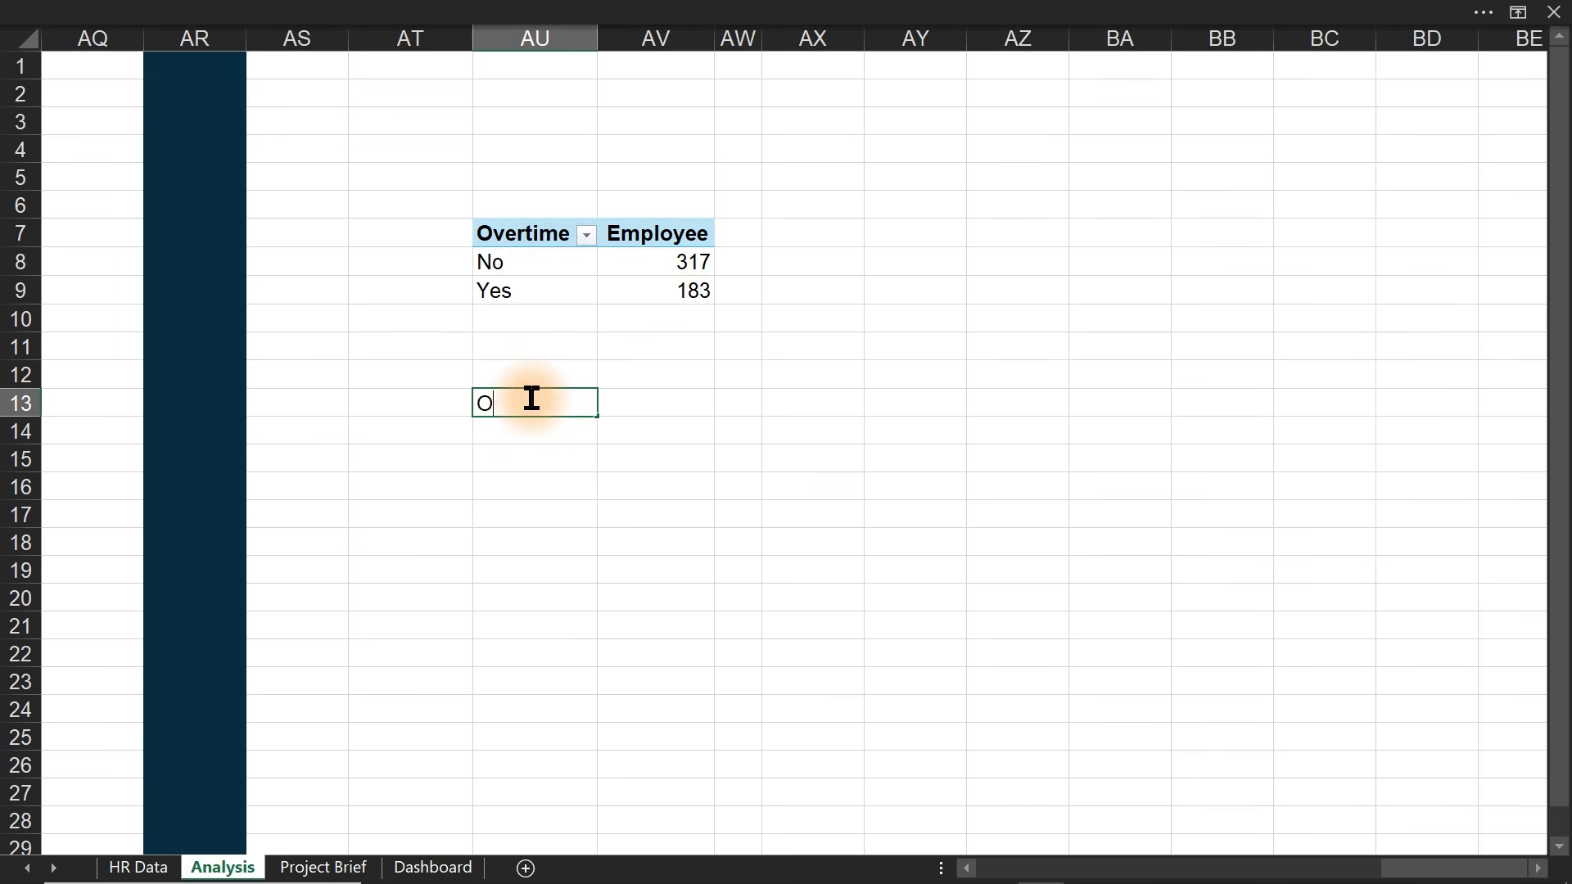
pyautogui.press('Tab')
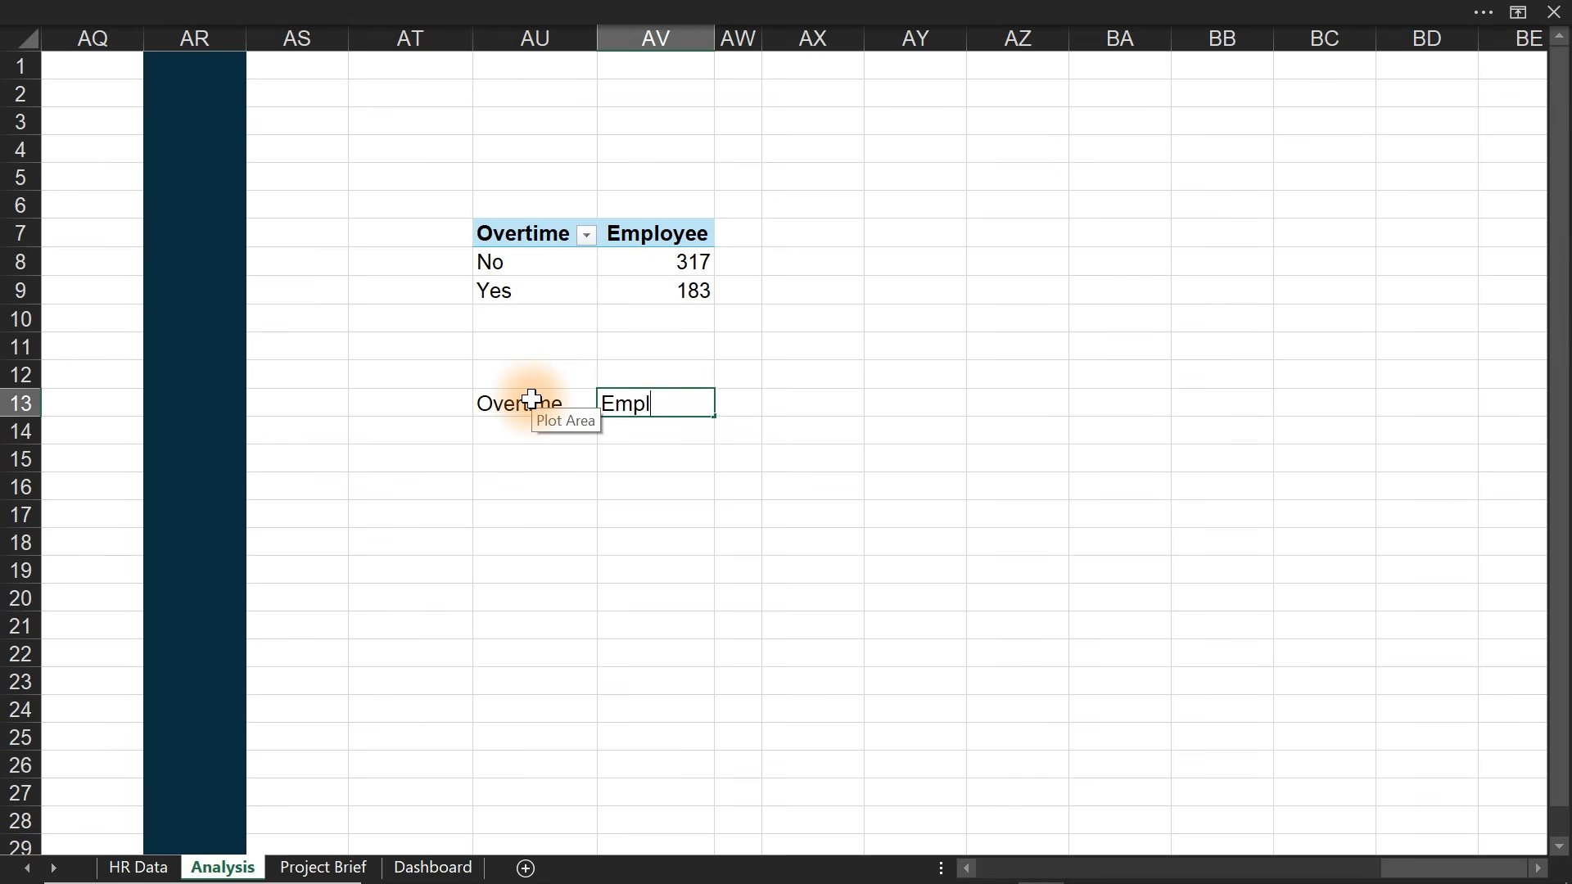
pyautogui.press('Return')
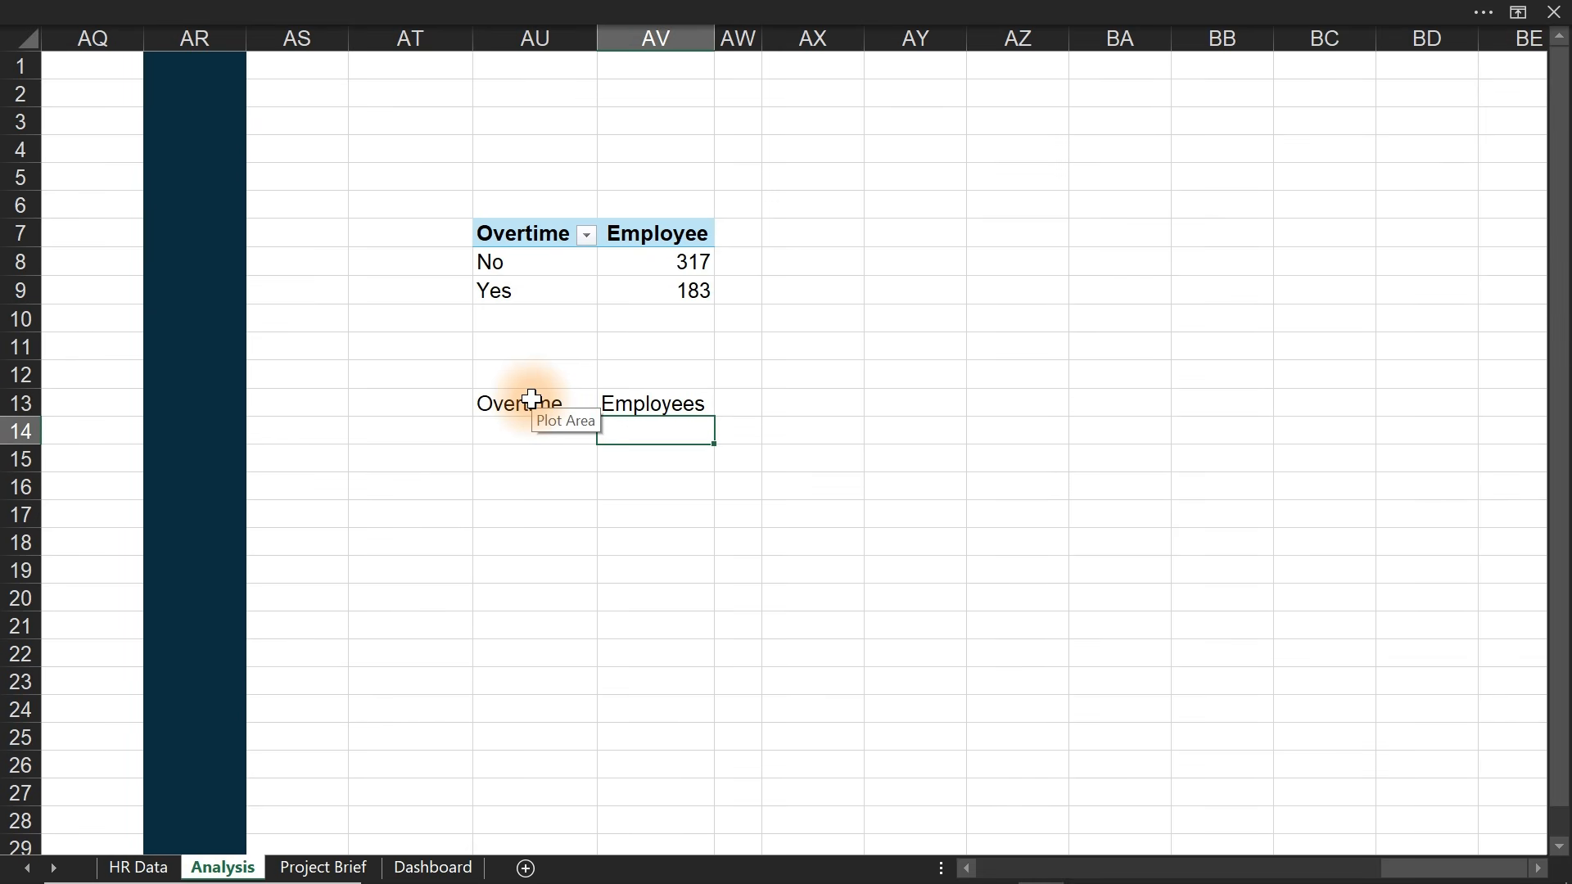
pyautogui.press('Left')
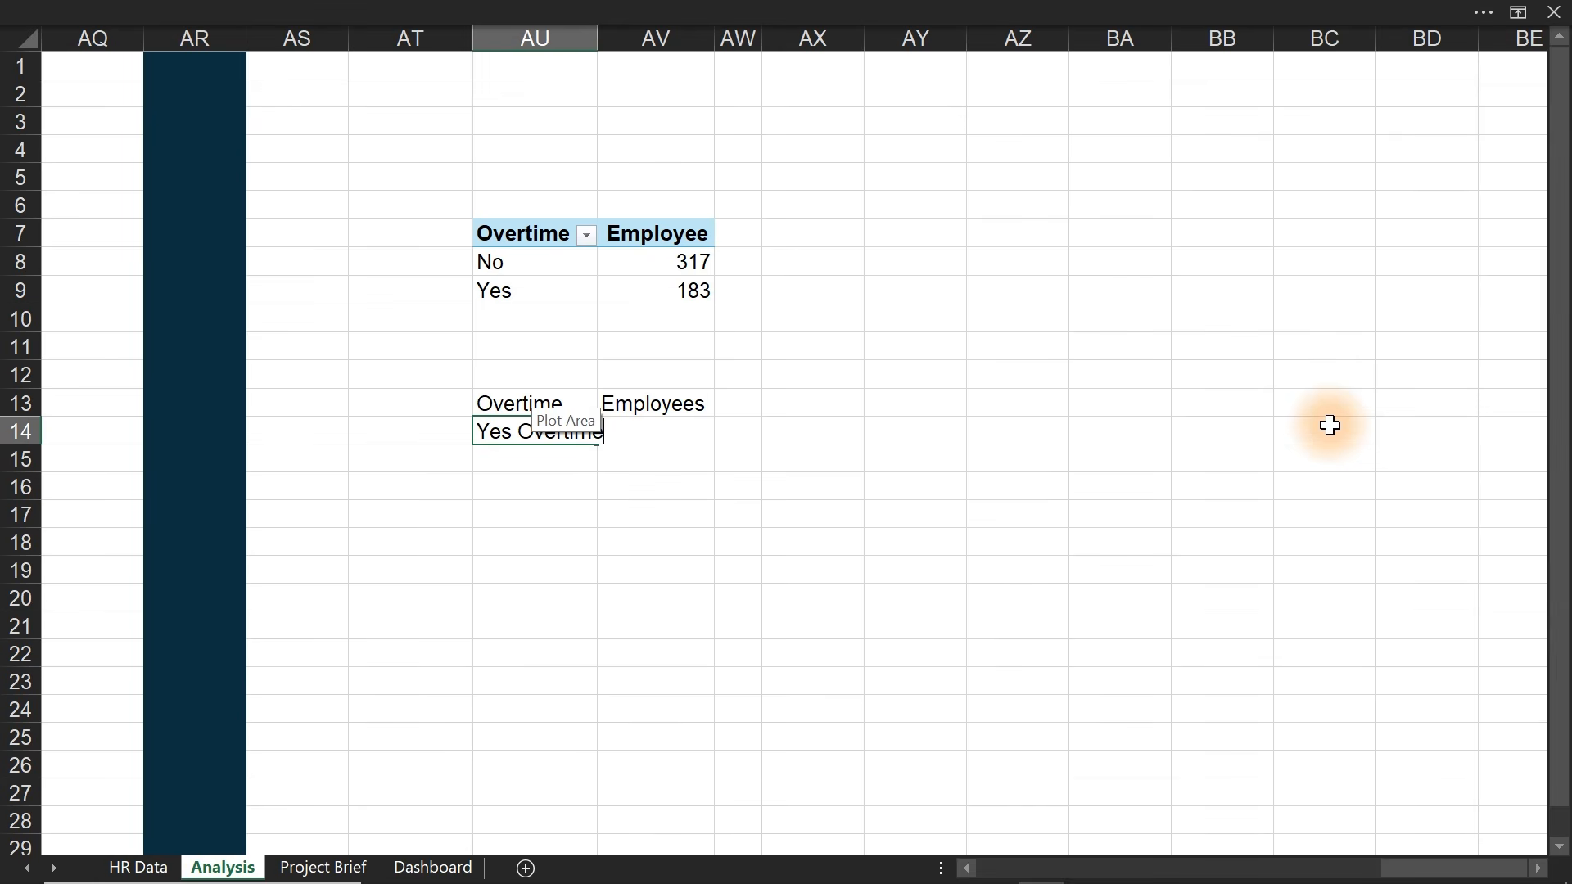
pyautogui.press('Return')
pyautogui.click(722, 482)
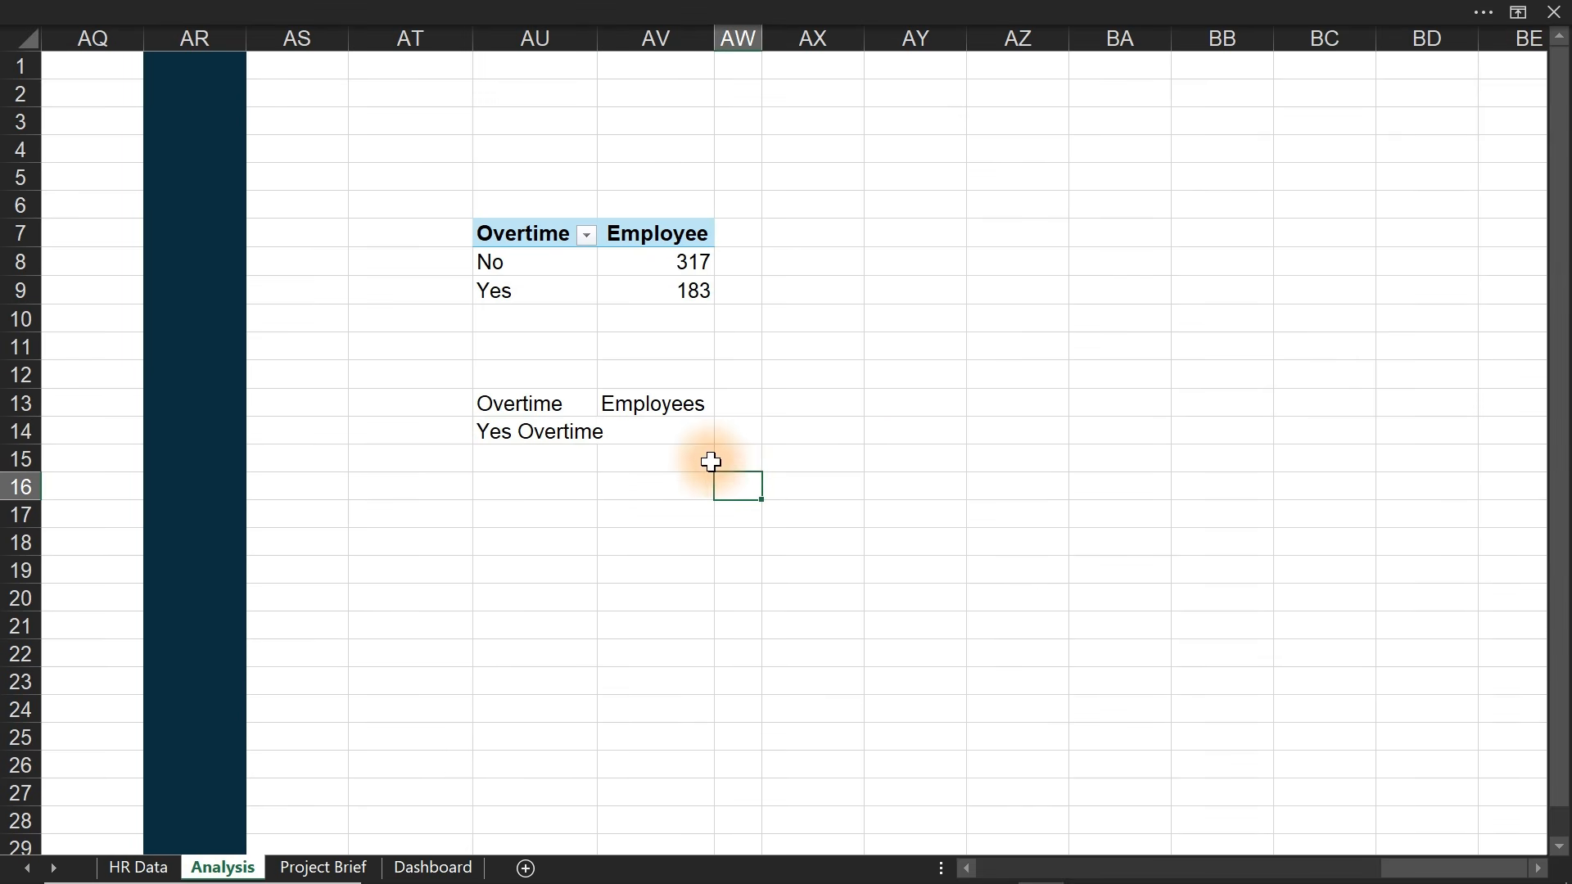
pyautogui.click(550, 456)
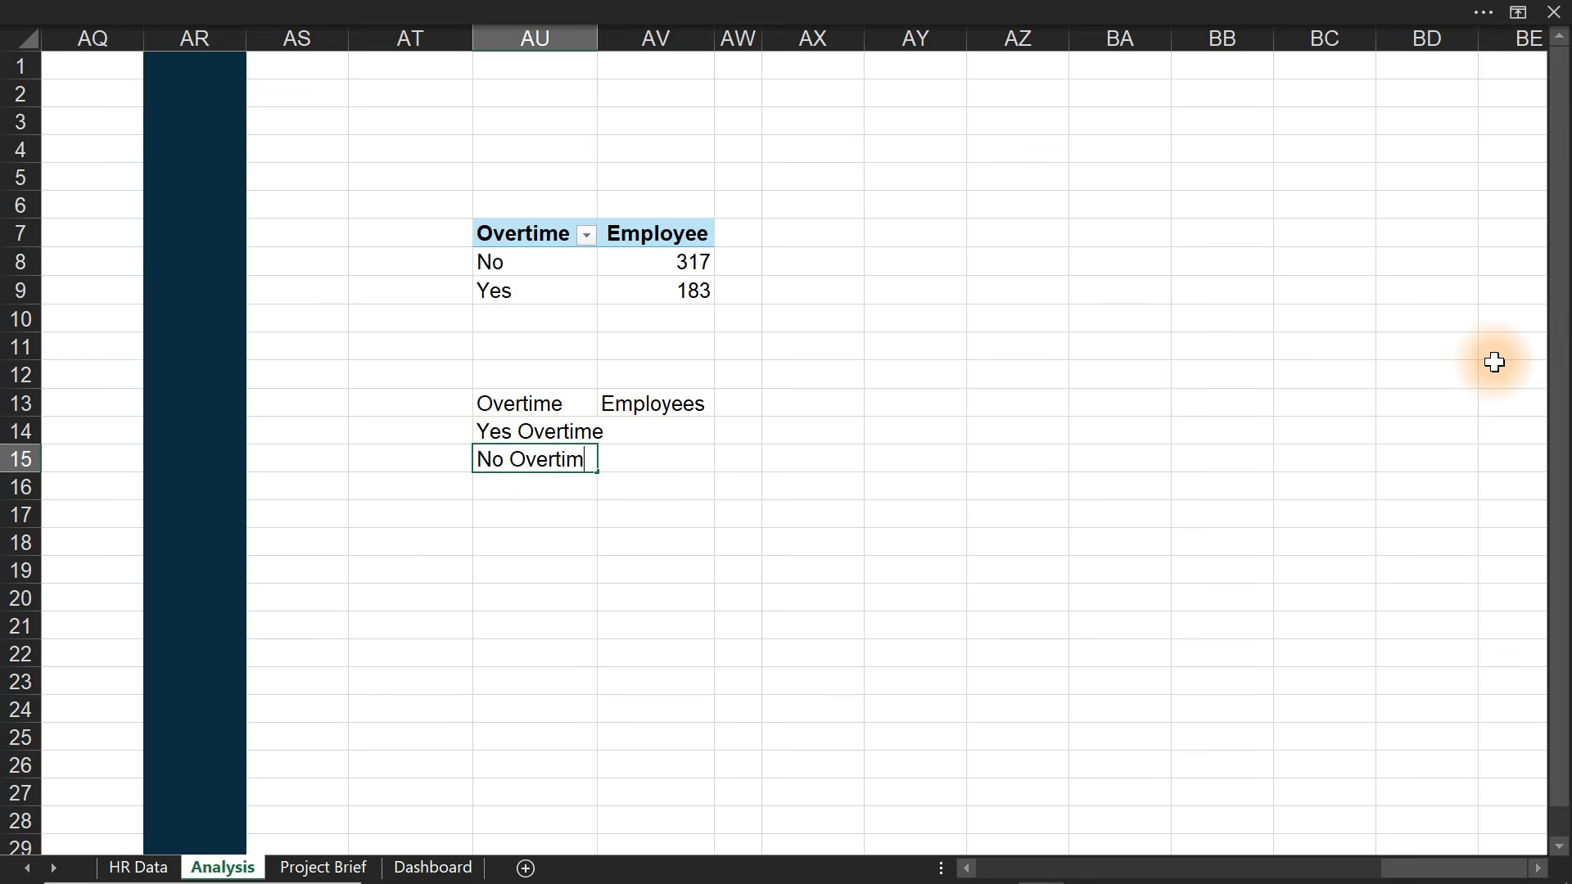
pyautogui.write('No Overtime')
pyautogui.press('Return')
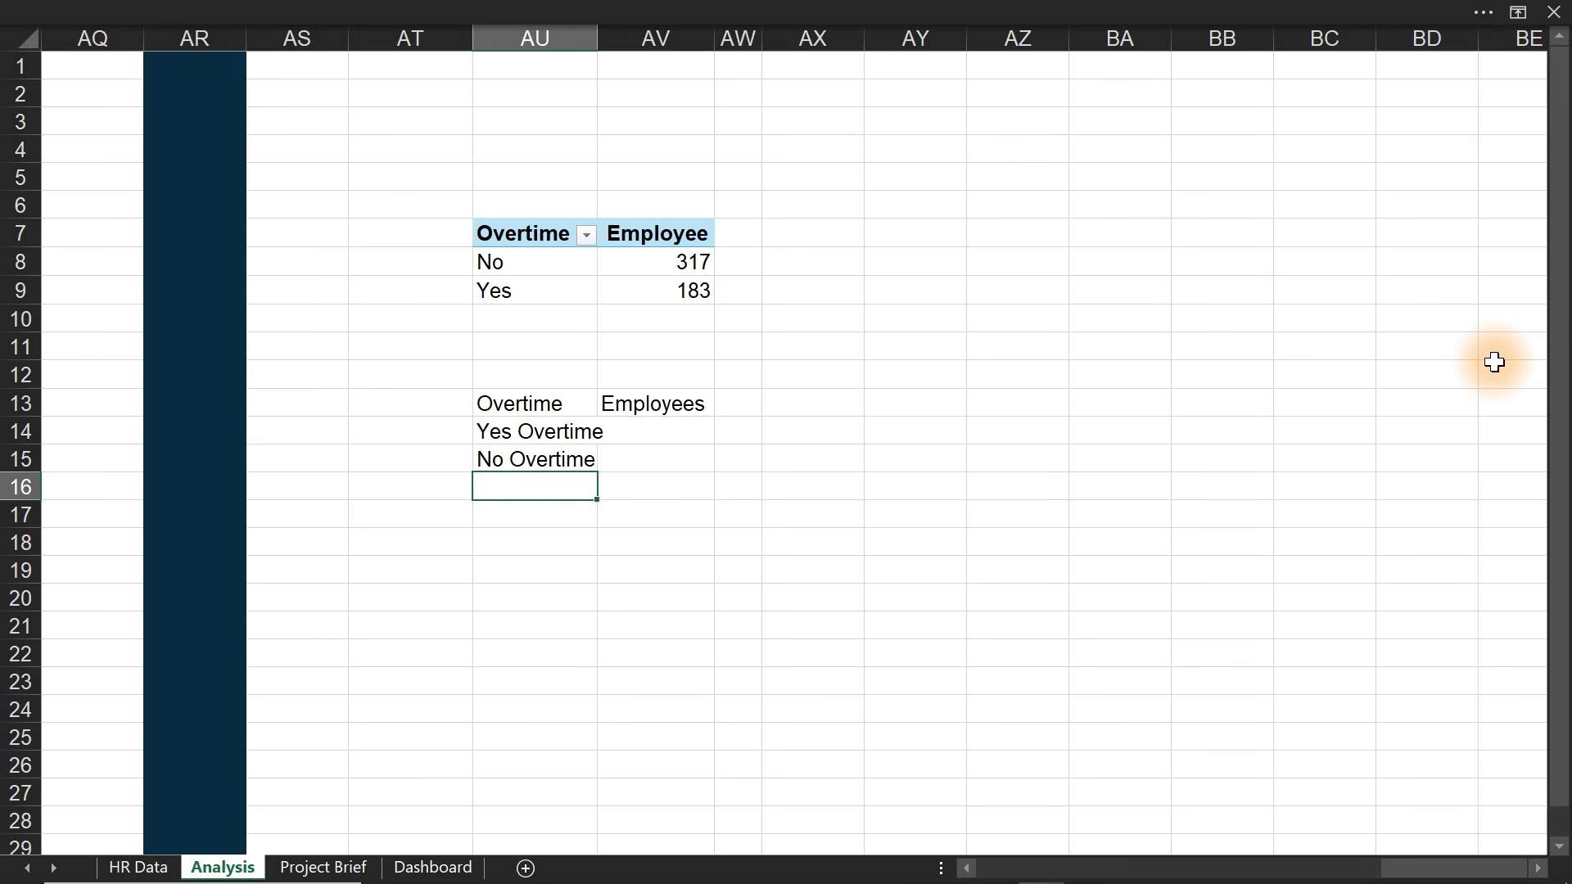
# - Fill AV14:AV15 with a formula in AV14 that references the pivot table's employee counts in AV8:AV9
pyautogui.click(683, 430)
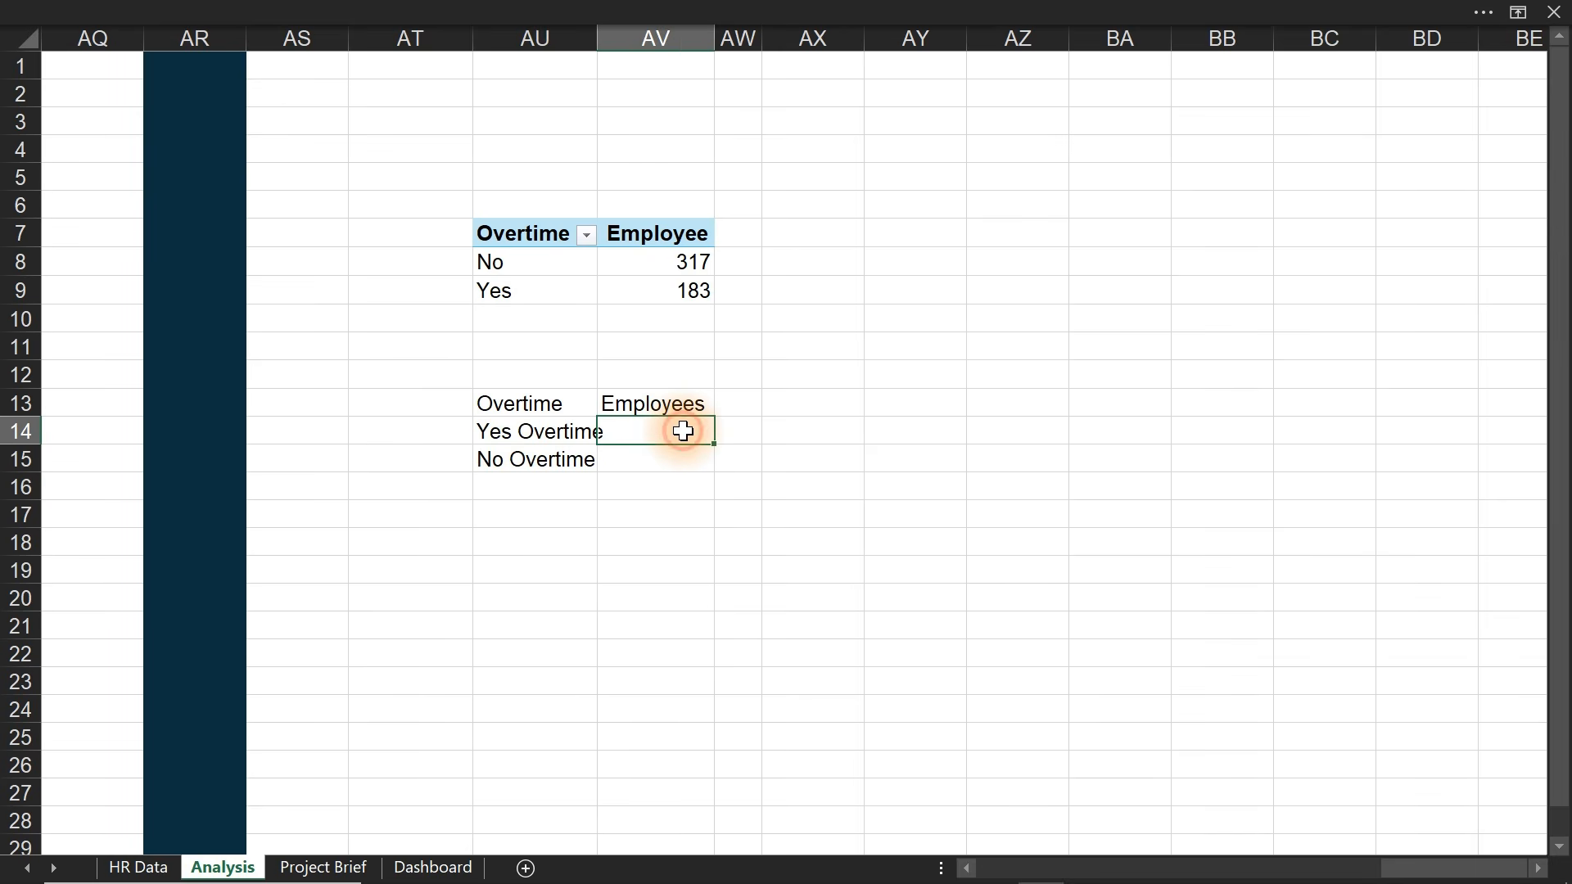
pyautogui.write('=')
pyautogui.moveTo(697, 261); pyautogui.dragTo(700, 285)
pyautogui.press('Return')
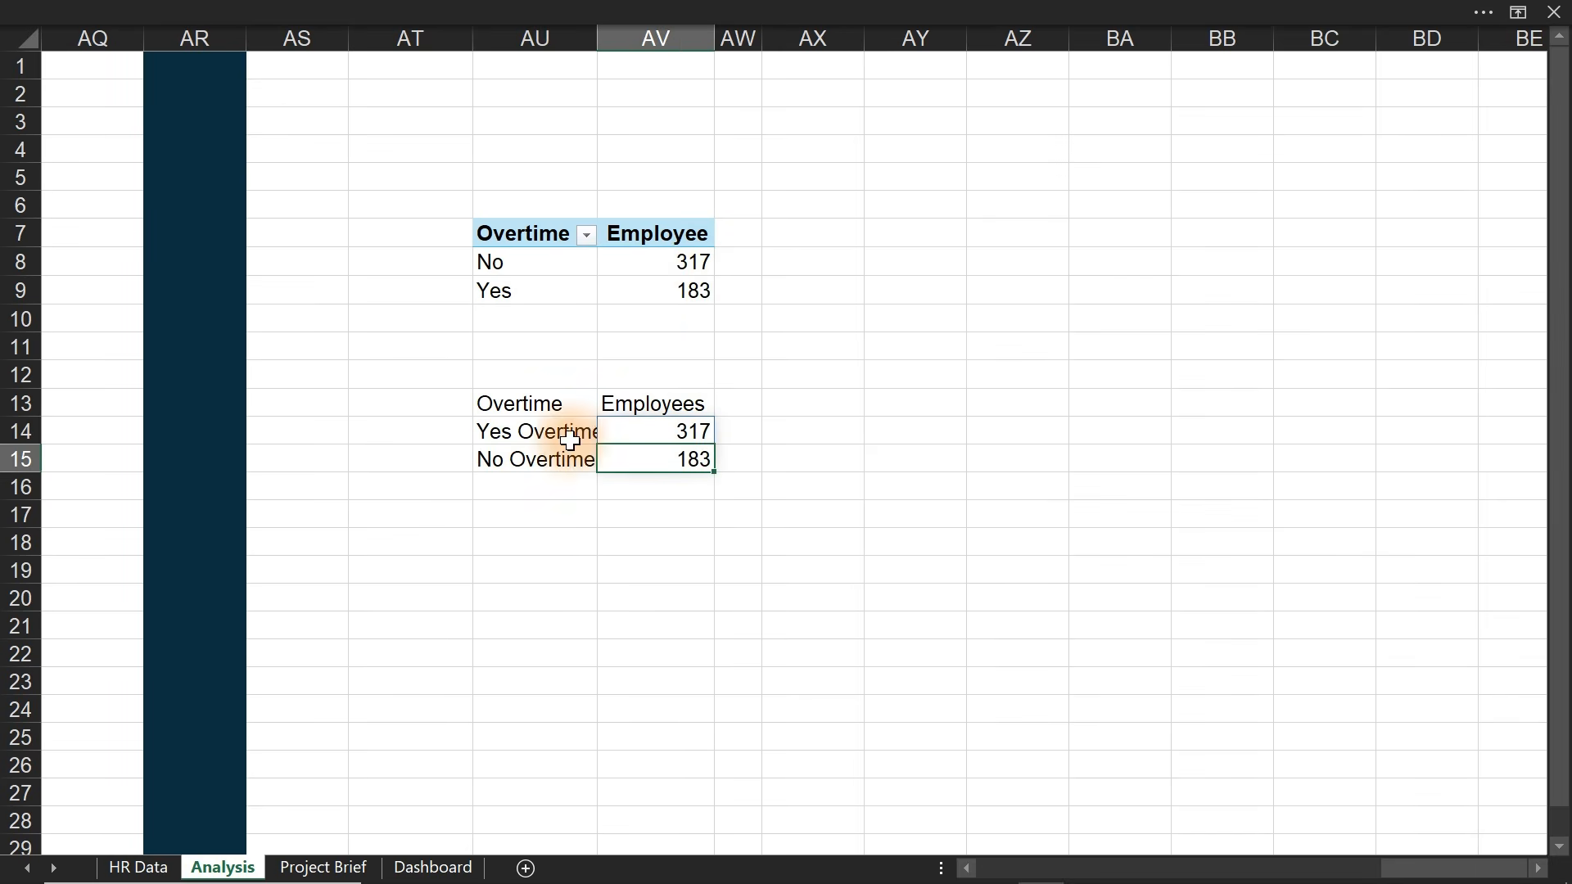
# - Review the Yes Overtime and No Overtime labels and open the Project Brief sheet to reread the overtime question
pyautogui.click(526, 434)
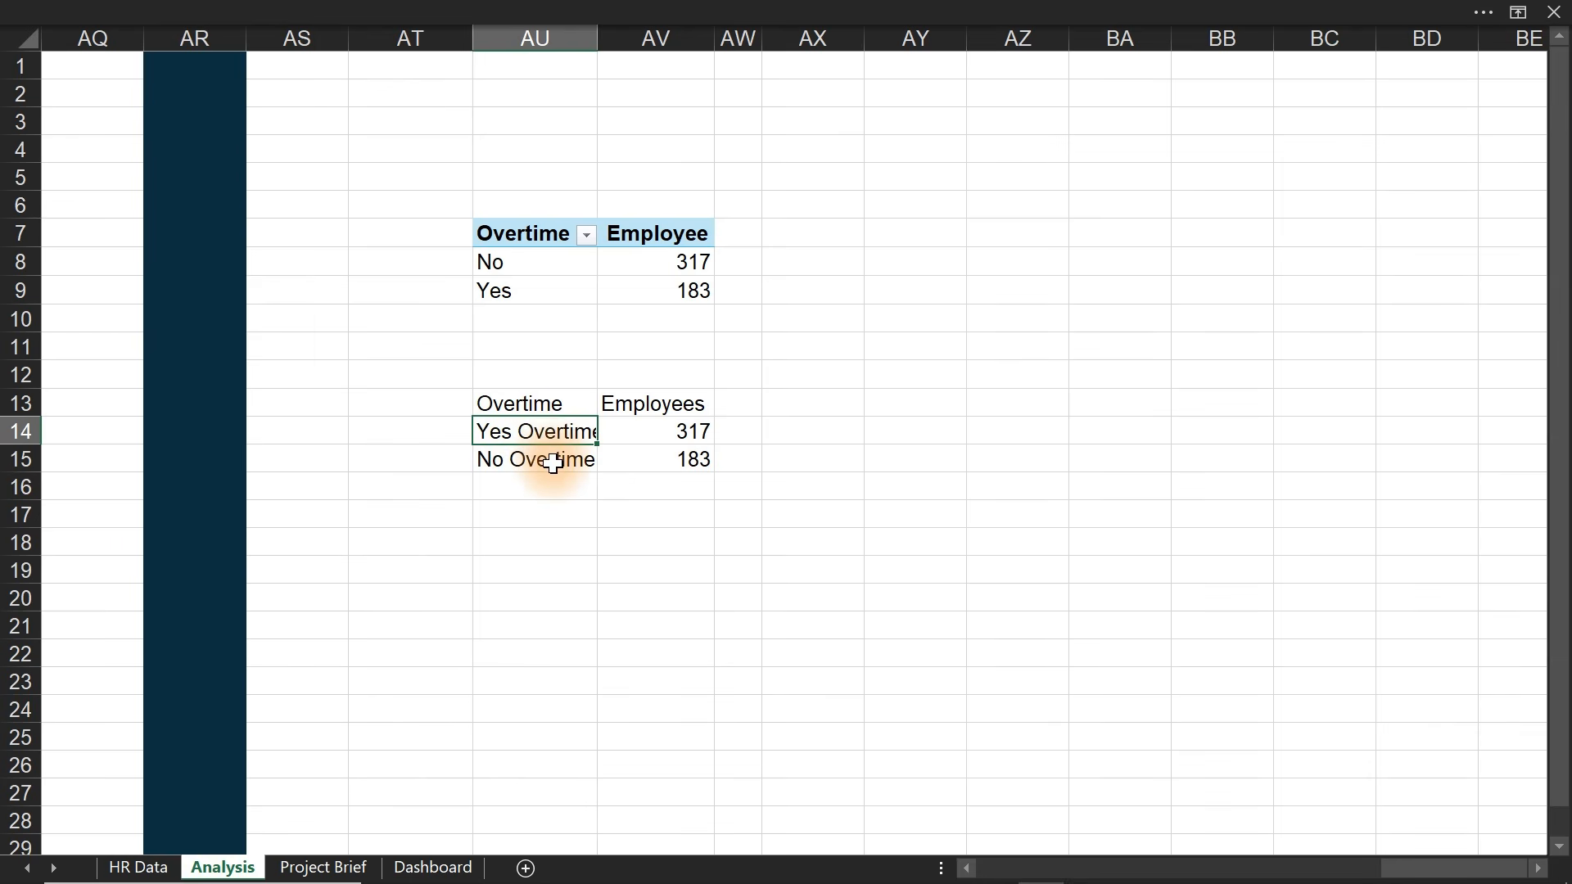
pyautogui.click(552, 462)
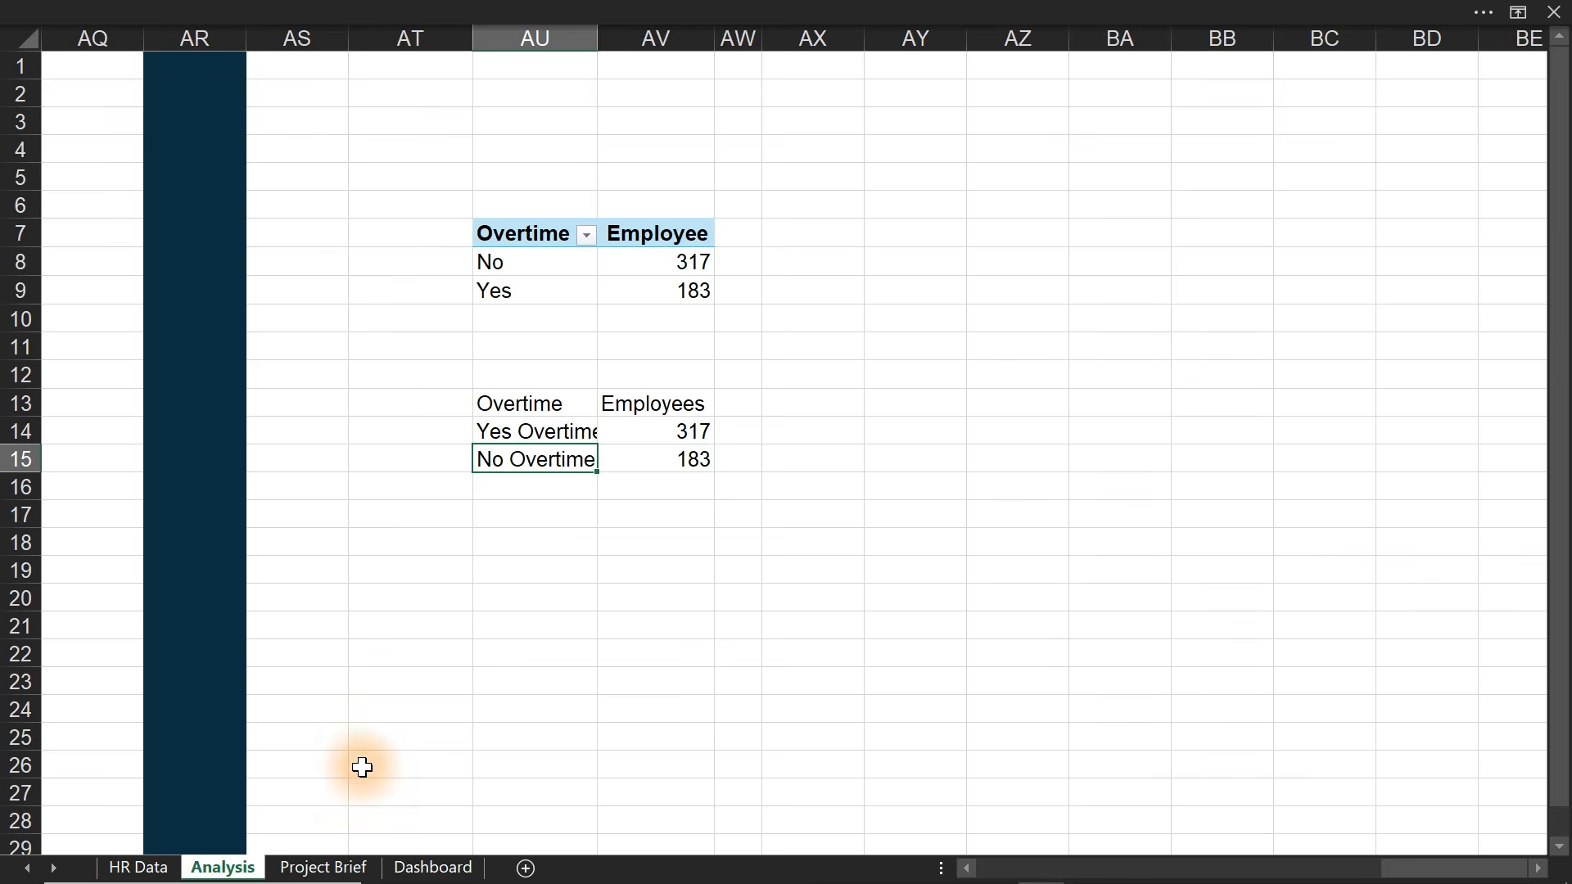
pyautogui.click(321, 867)
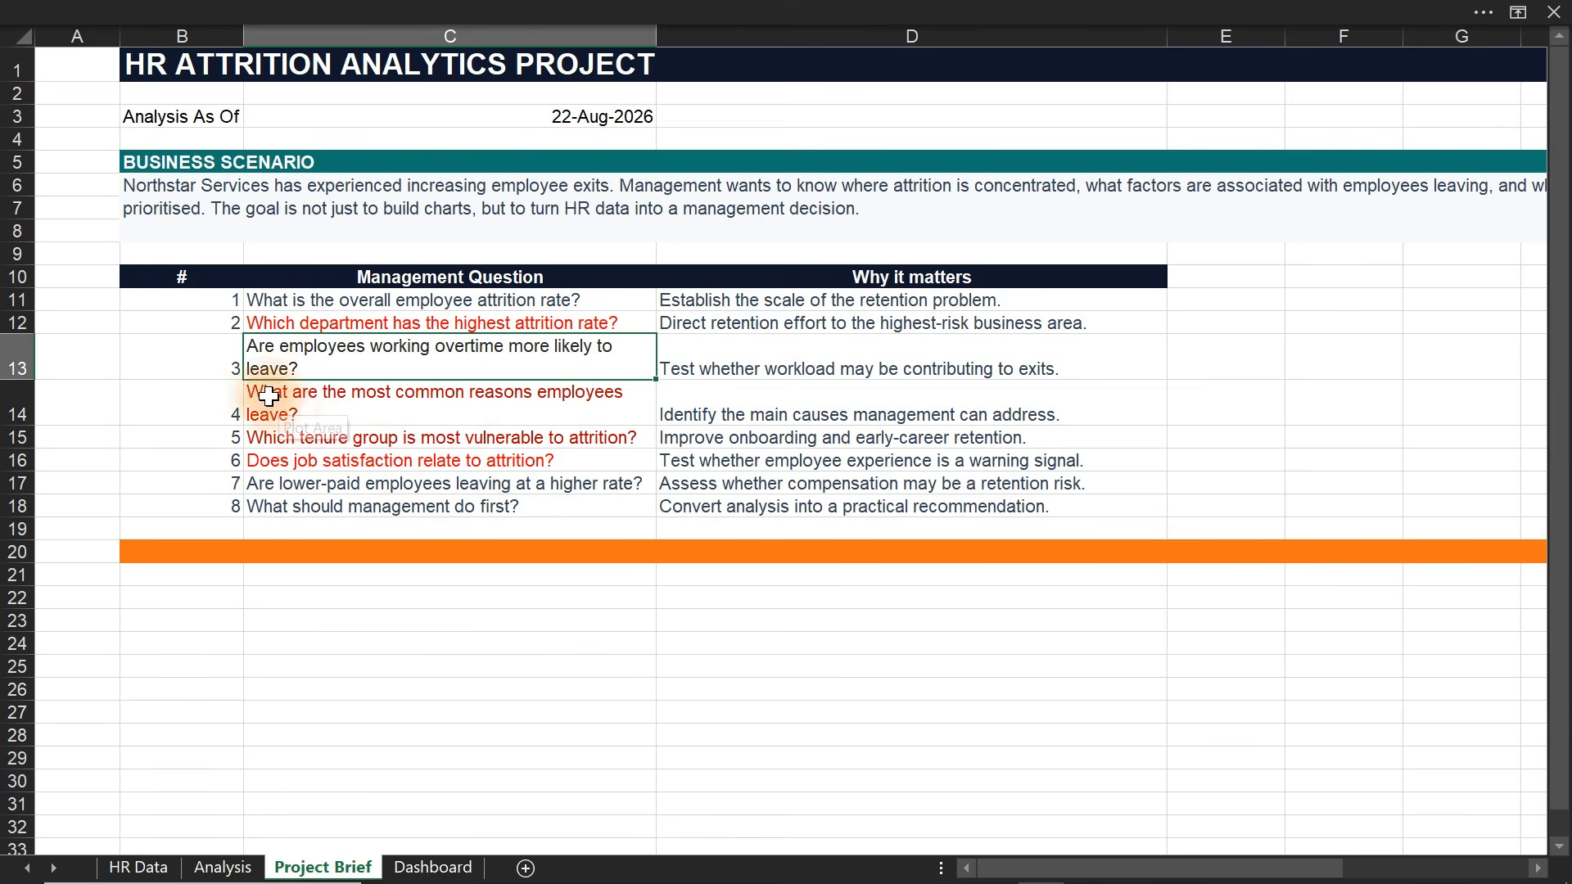
# - Make the overtime question in C13 of the management questions table red and bold
pyautogui.click(554, 9)
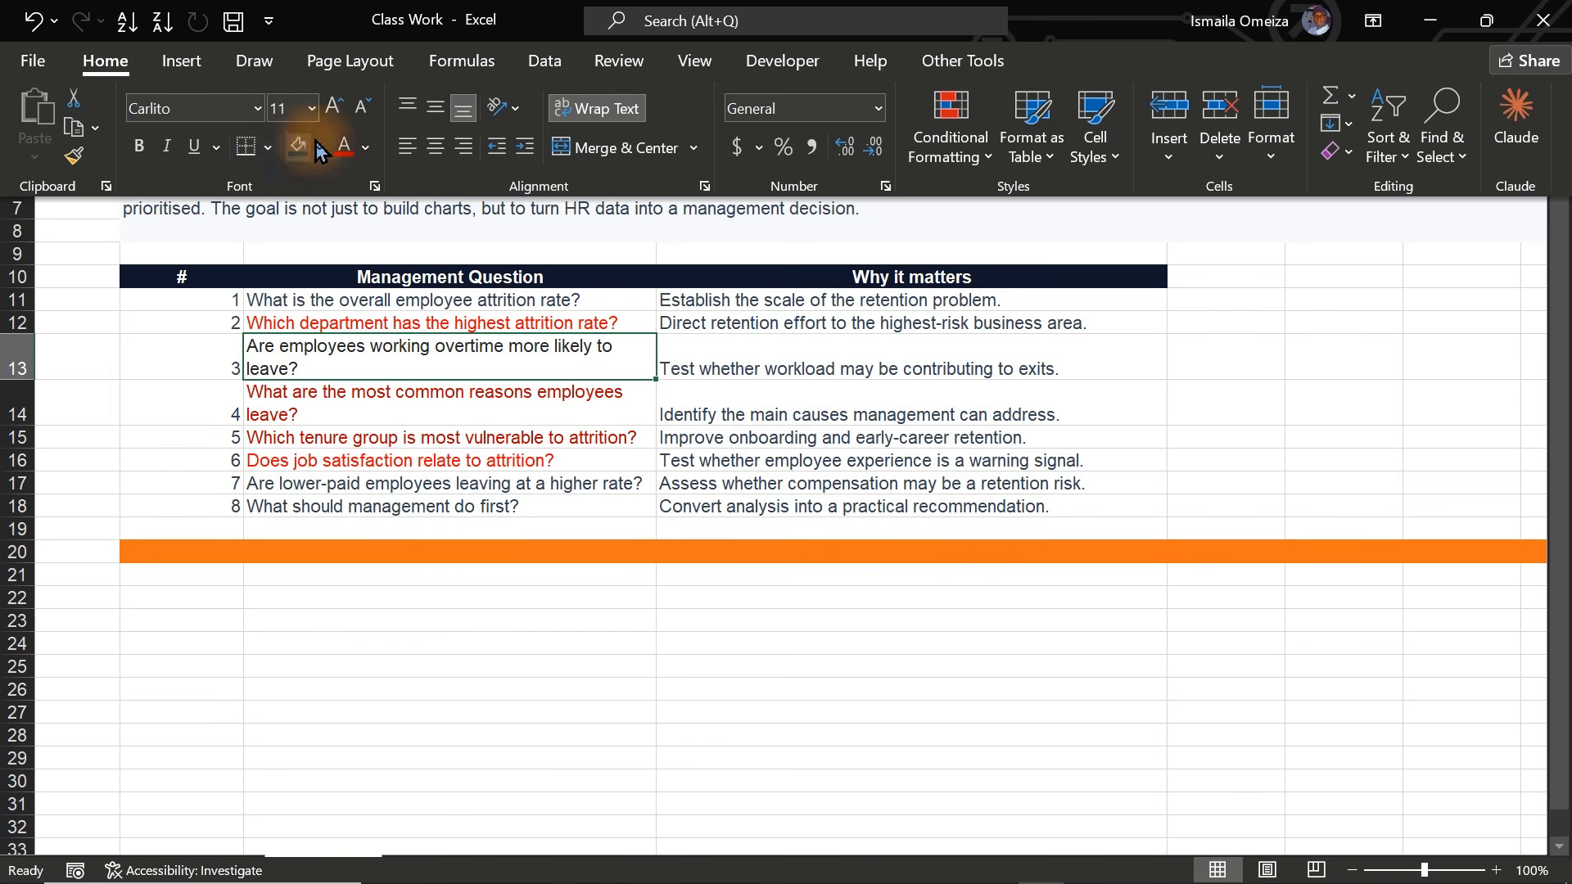
pyautogui.click(343, 147)
pyautogui.hotkey('ctrl', 'b')
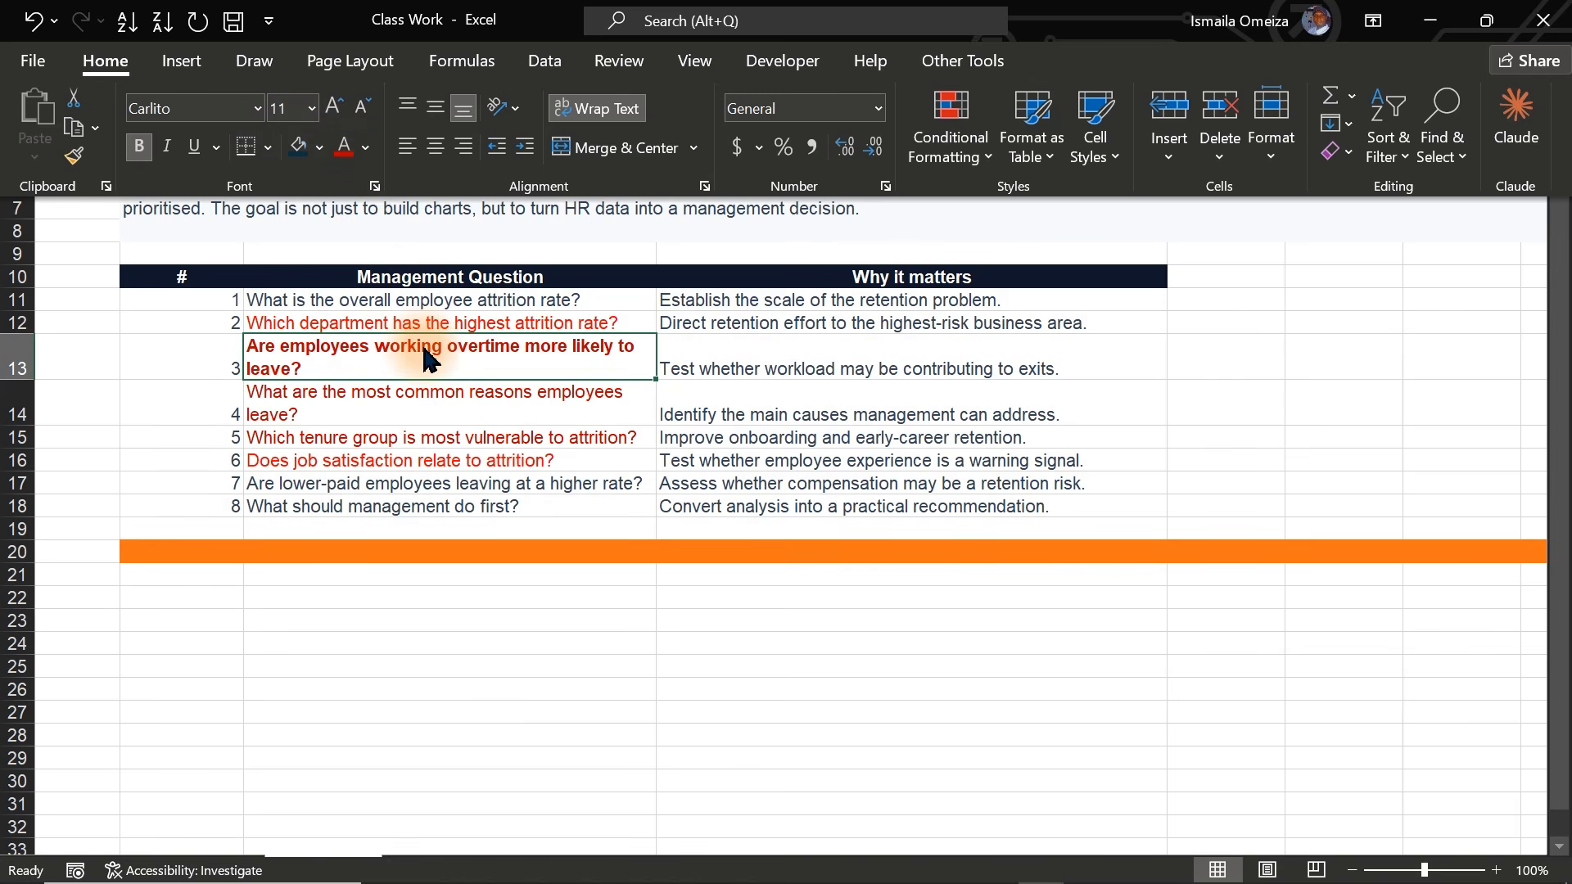
pyautogui.click(351, 385)
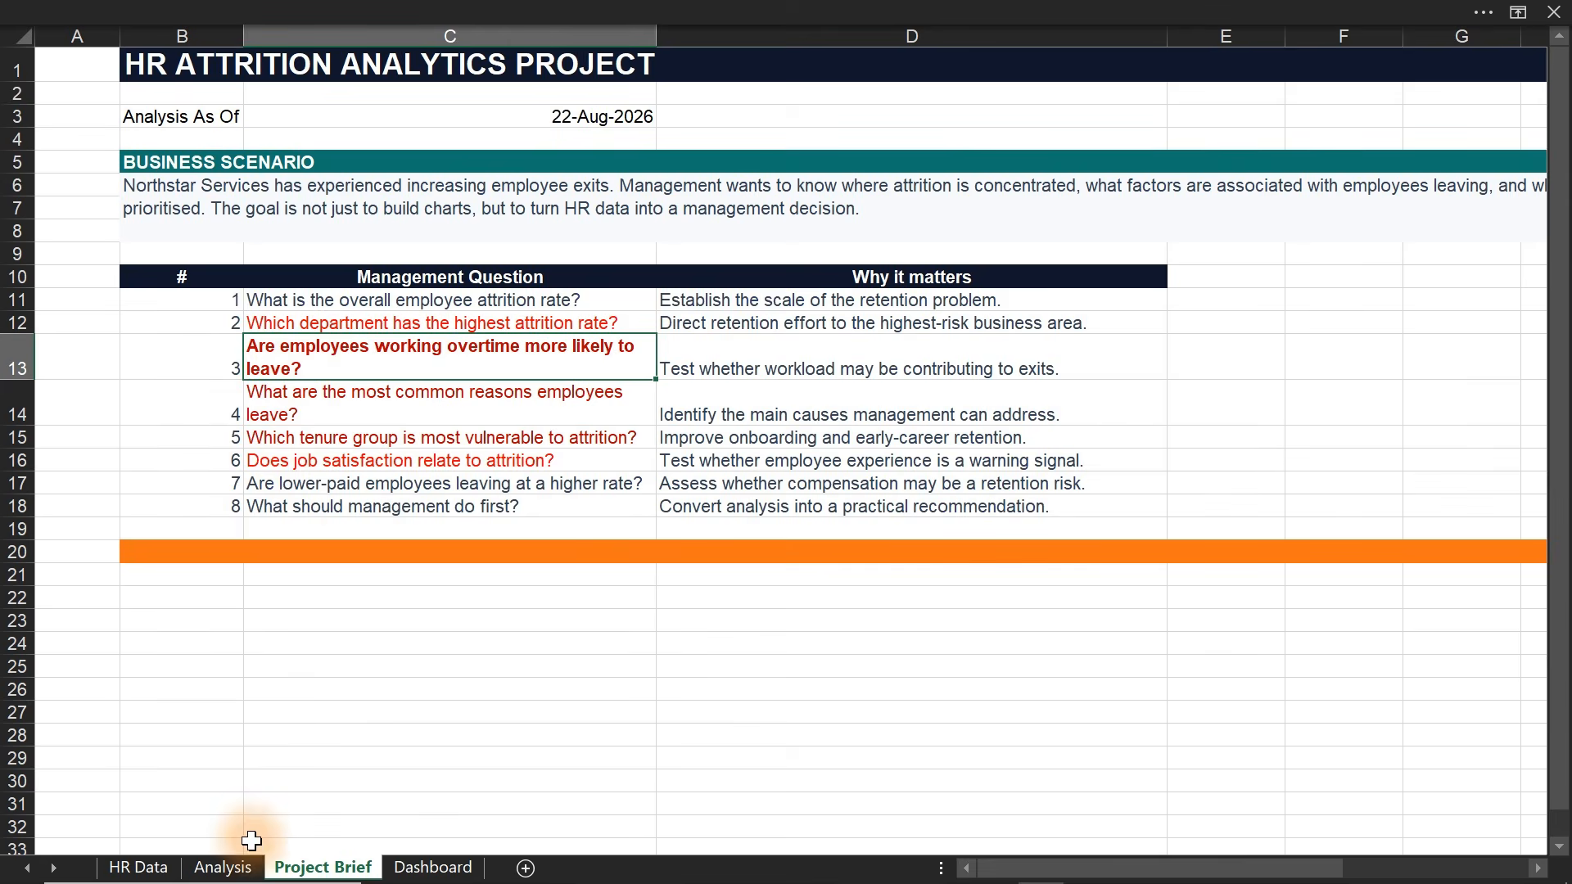
# - Clear the Employees values for the two overtime rows, AV14:AV15, on the Analysis sheet
pyautogui.click(222, 869)
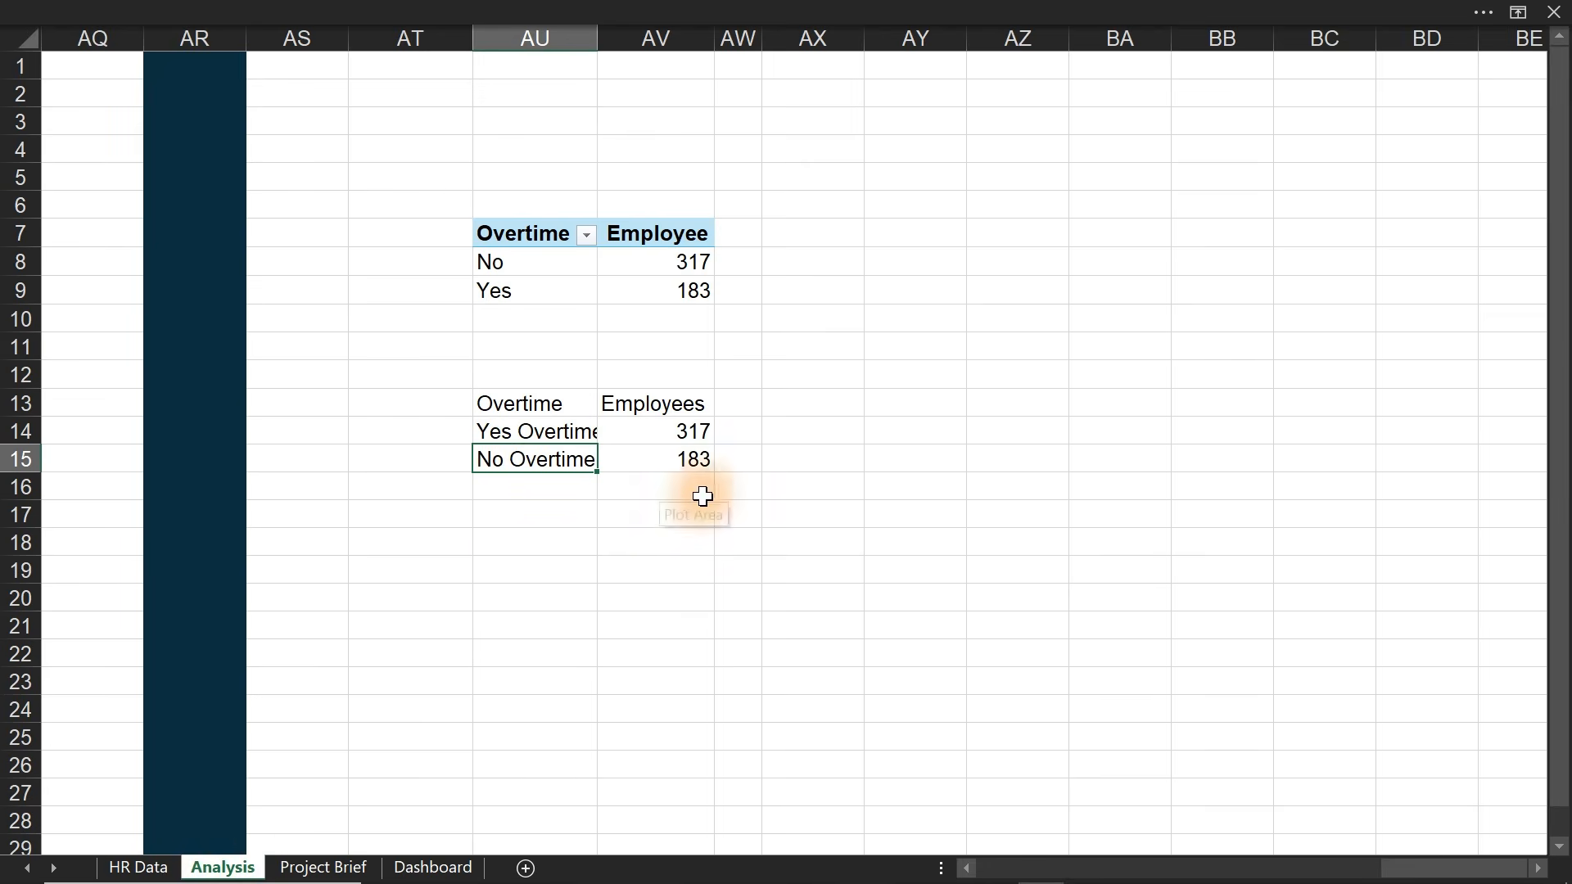
pyautogui.click(510, 550)
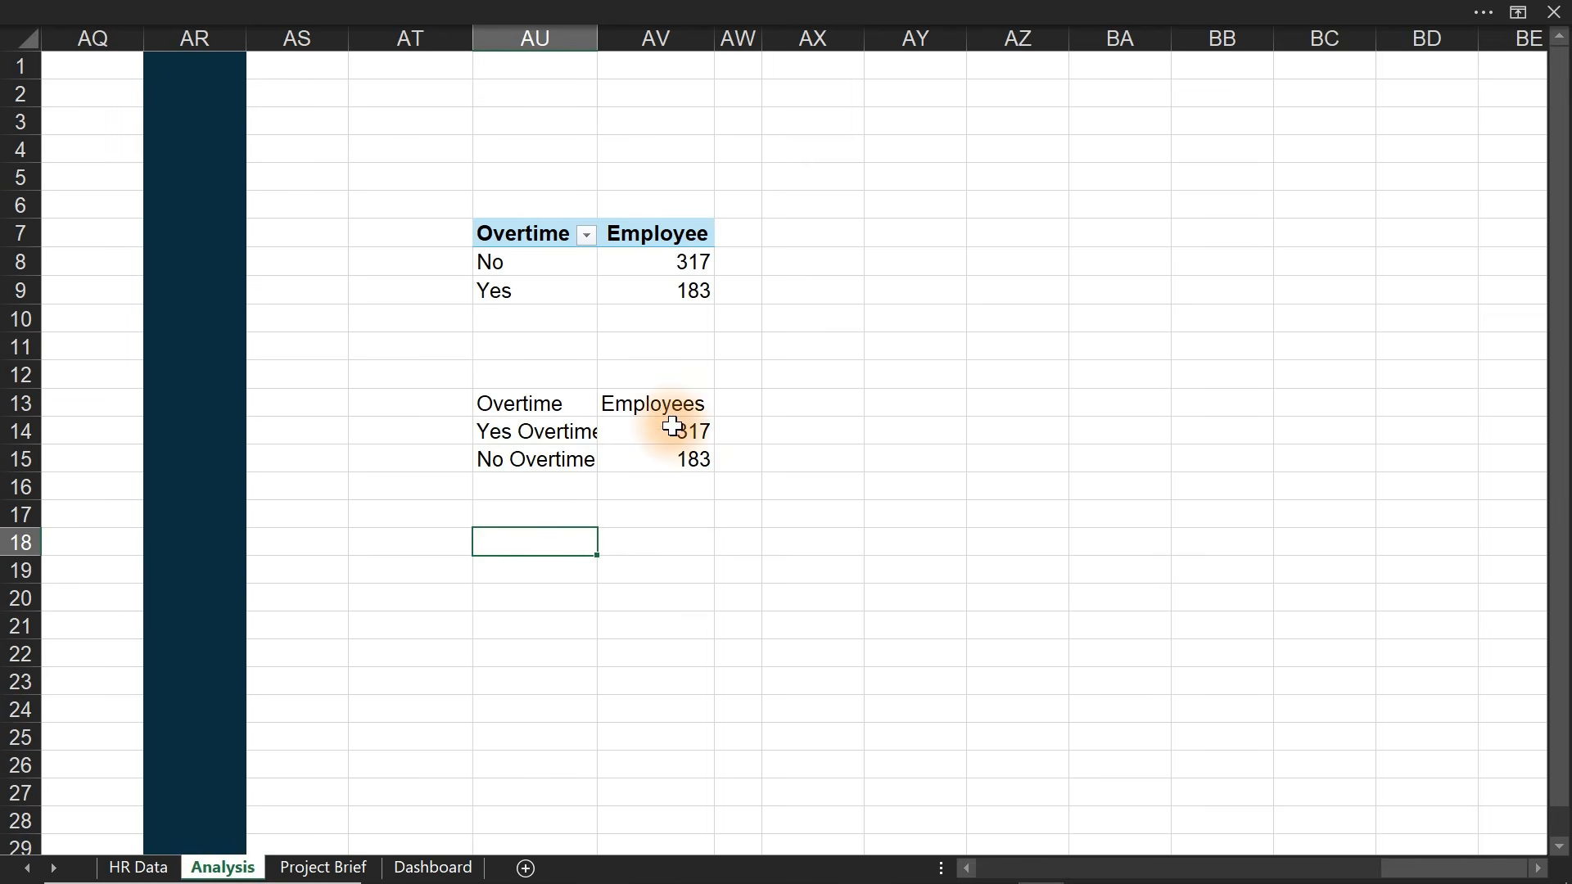
pyautogui.moveTo(671, 426); pyautogui.dragTo(678, 459)
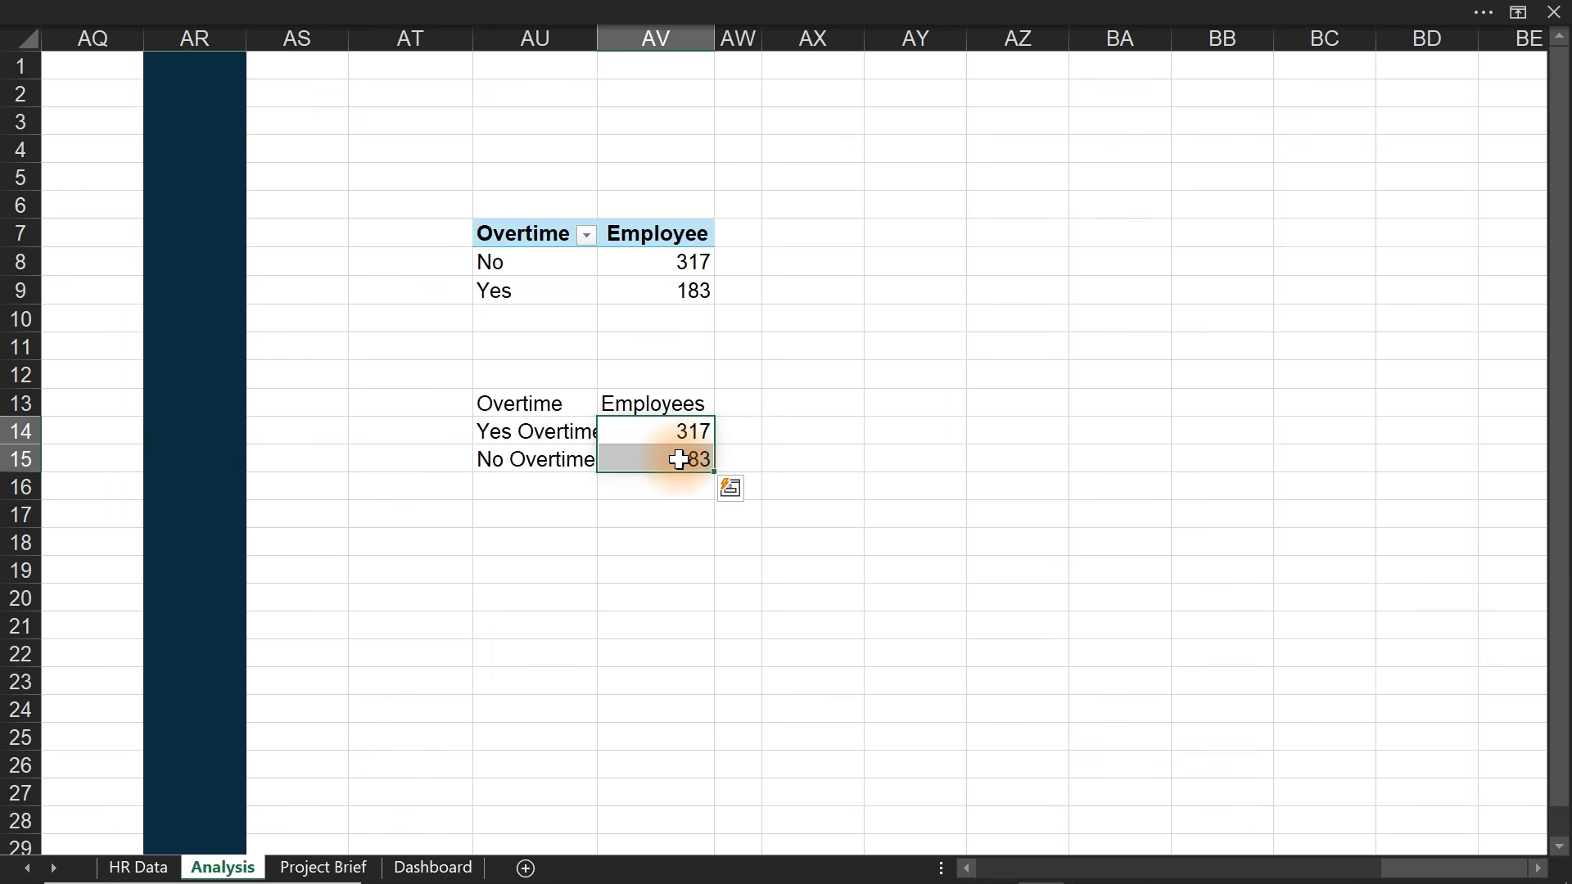
pyautogui.press('Delete')
# - Enter the formula =AV8/SUM($AV$8:$AV$9) in AV14 to compute the first overtime row's employee share
pyautogui.click(670, 434)
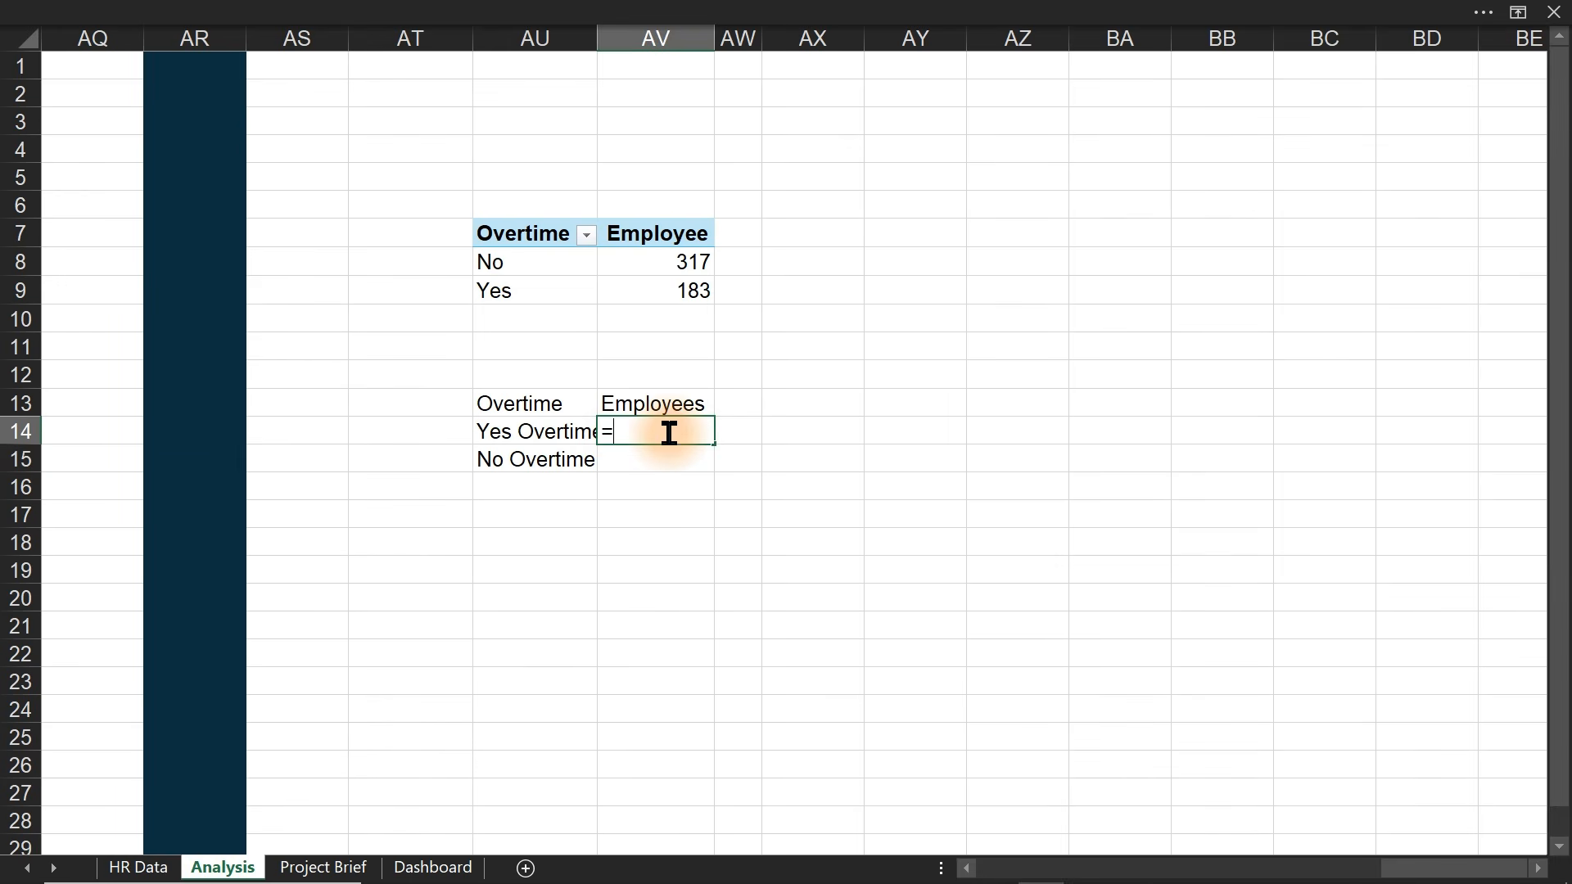
pyautogui.write('=')
pyautogui.click(665, 261)
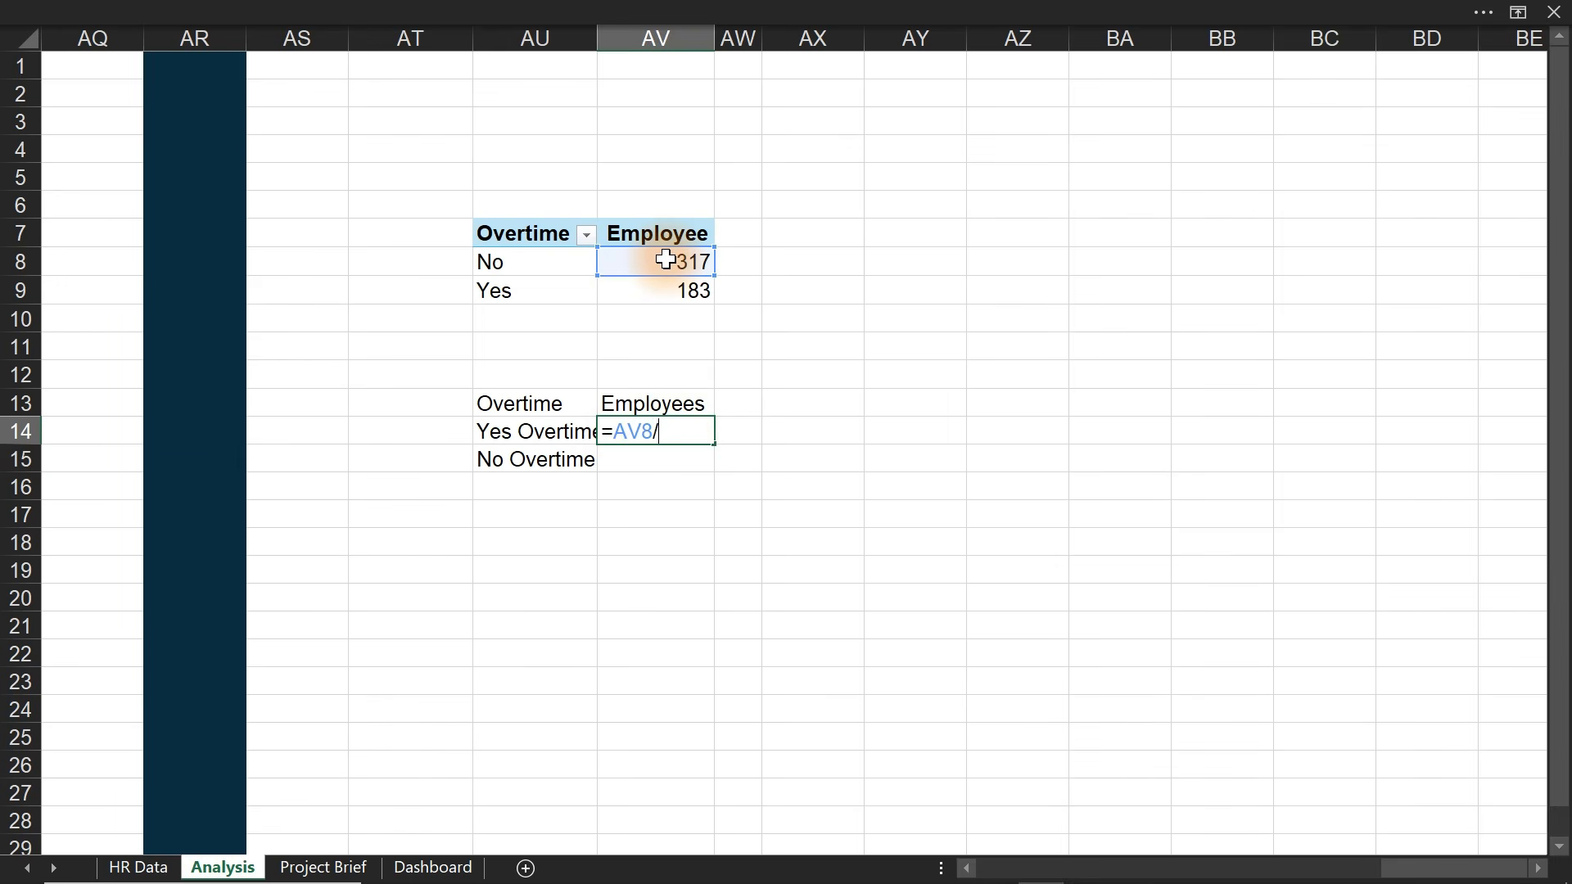
pyautogui.write('/sum')
pyautogui.press('Tab')
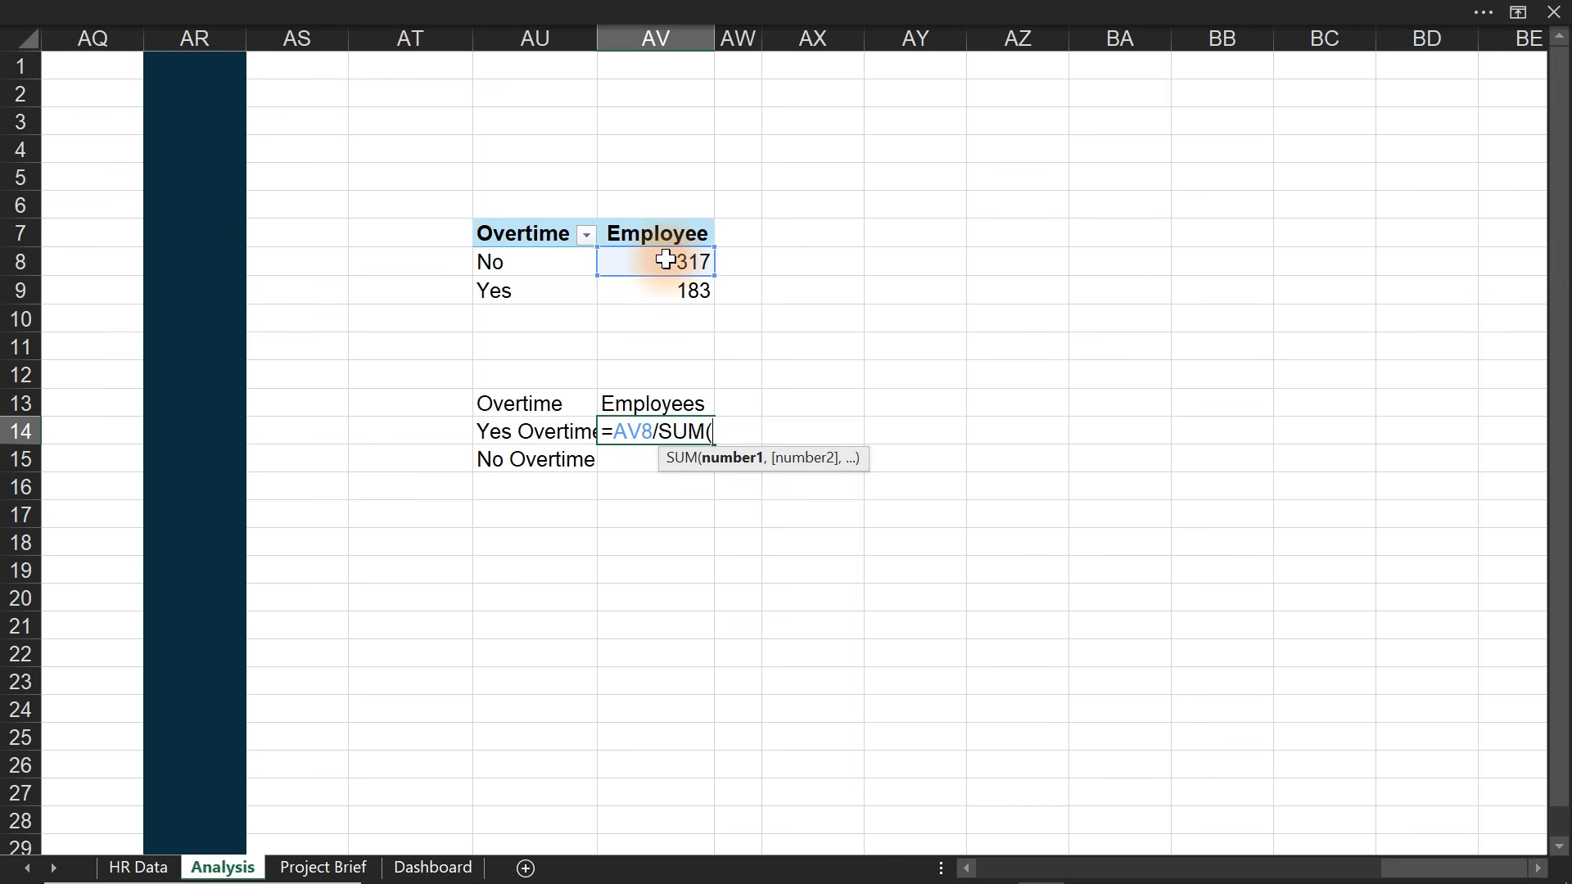
pyautogui.moveTo(670, 257); pyautogui.dragTo(671, 292)
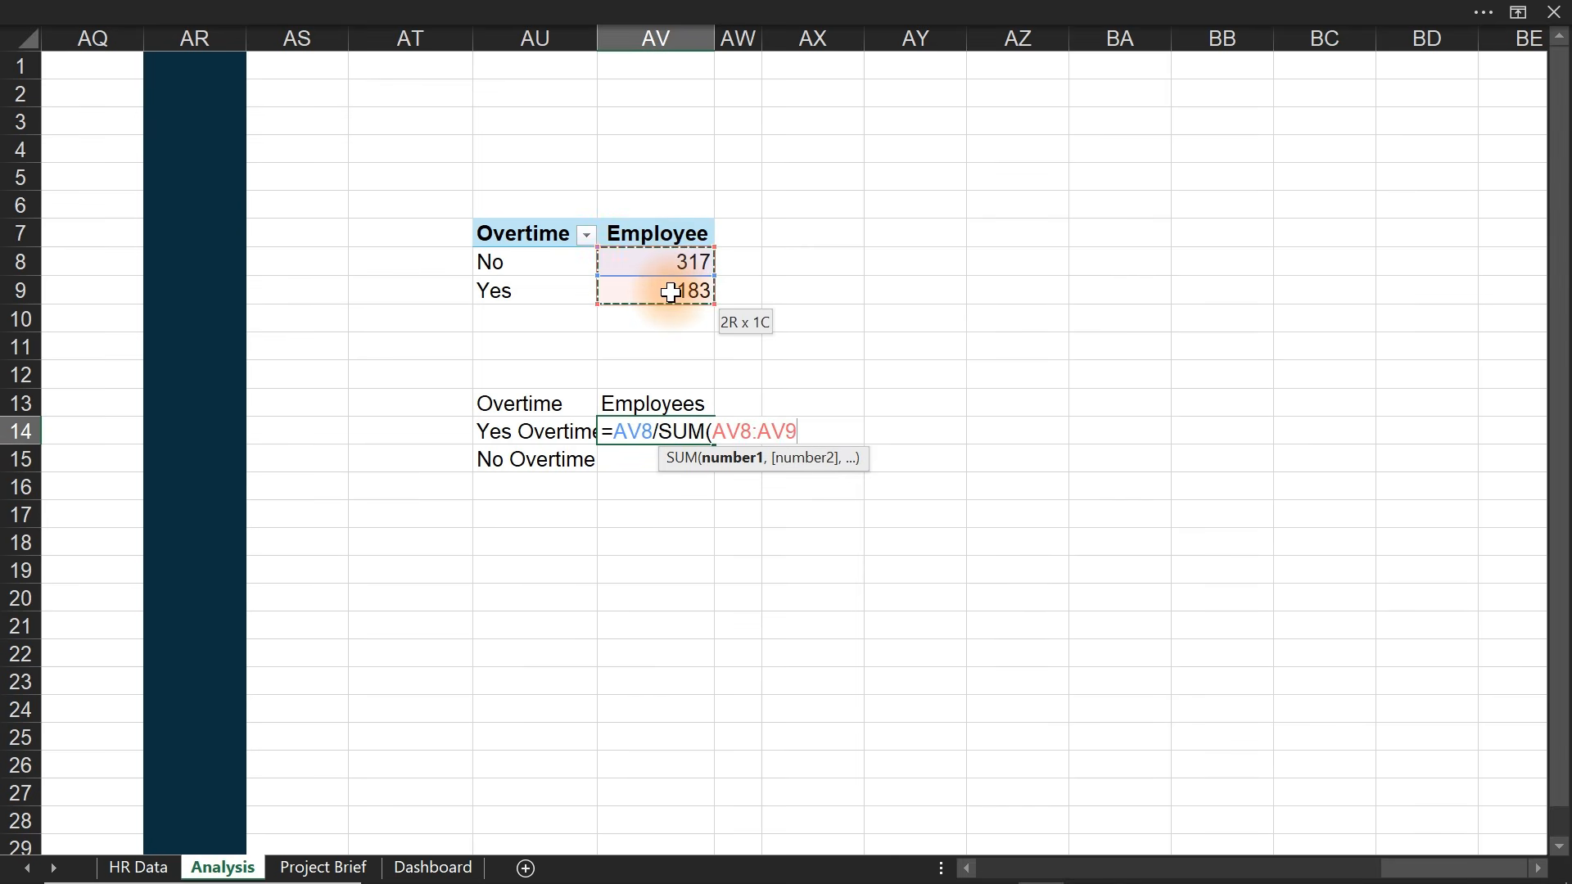
pyautogui.press('F4')
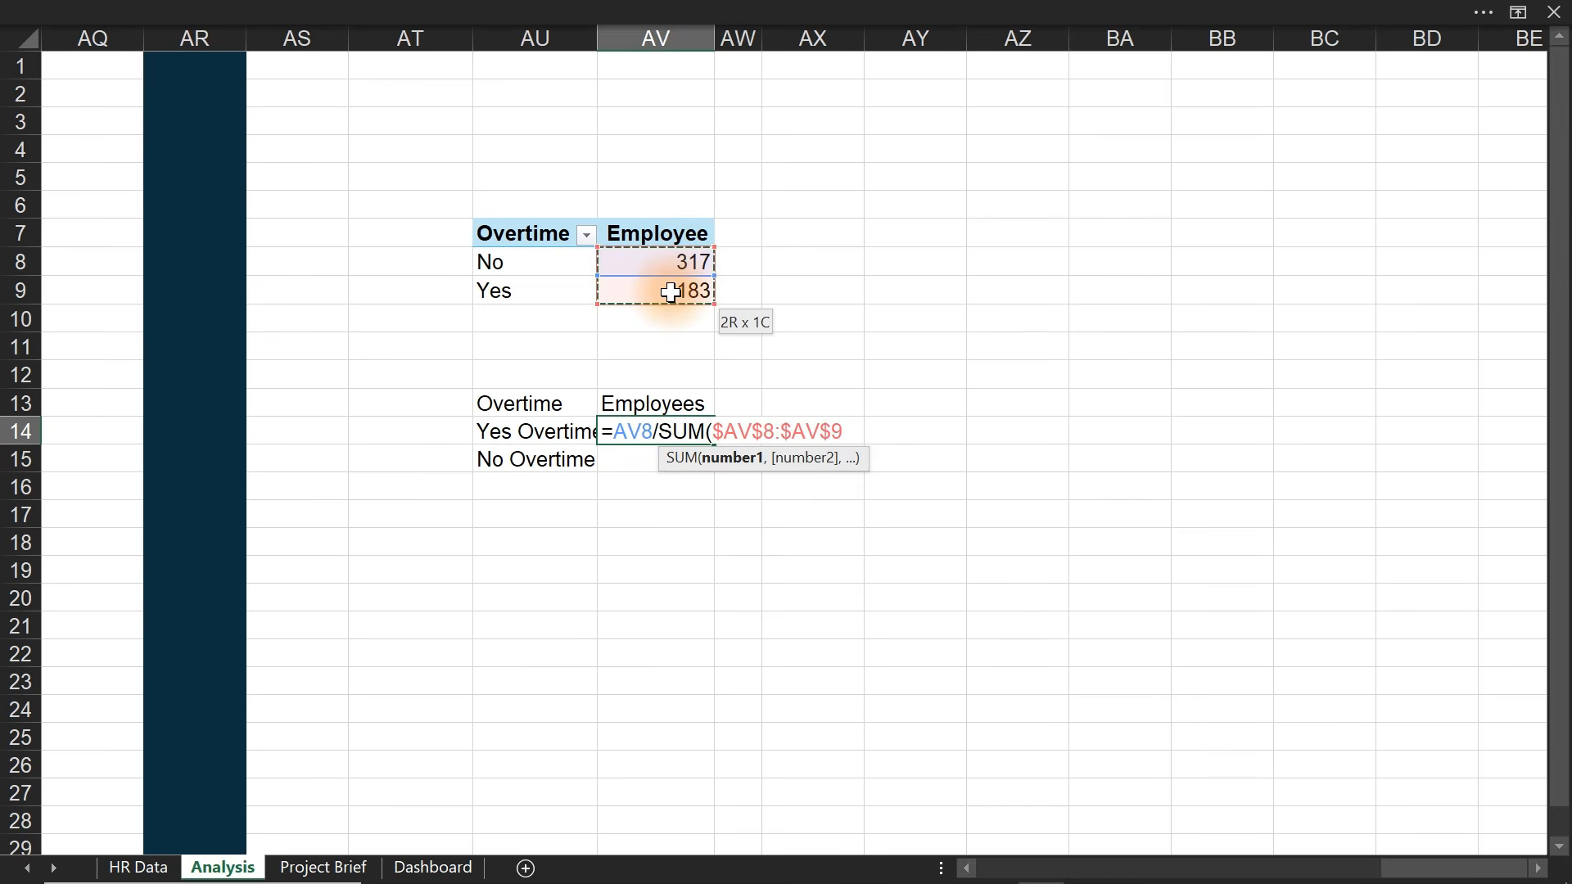
pyautogui.write(')')
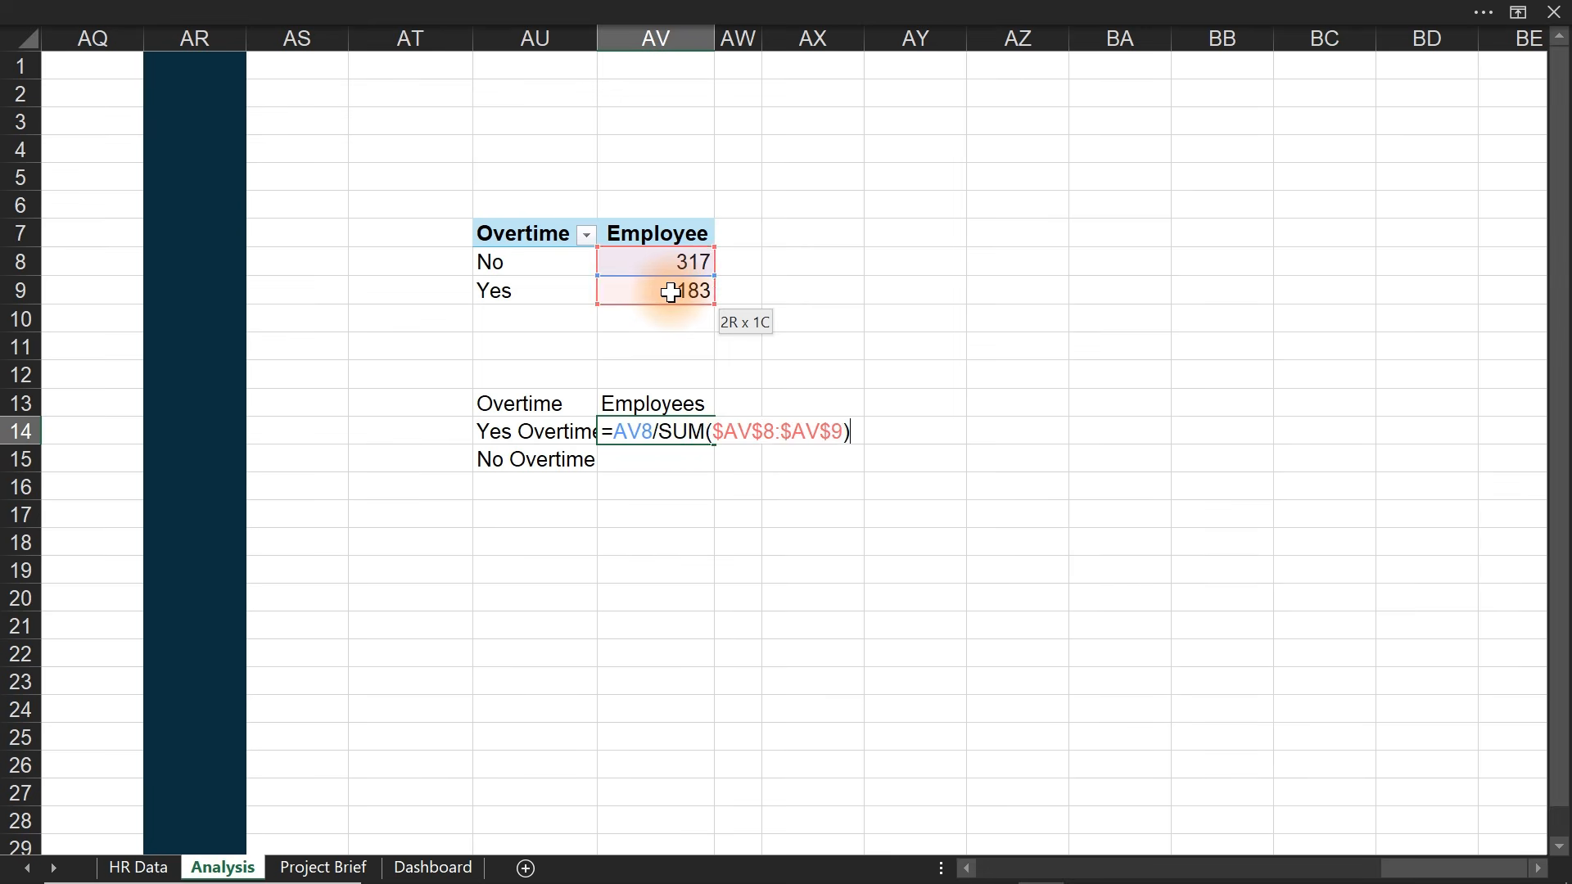
pyautogui.hotkey('ctrl', 'Return')
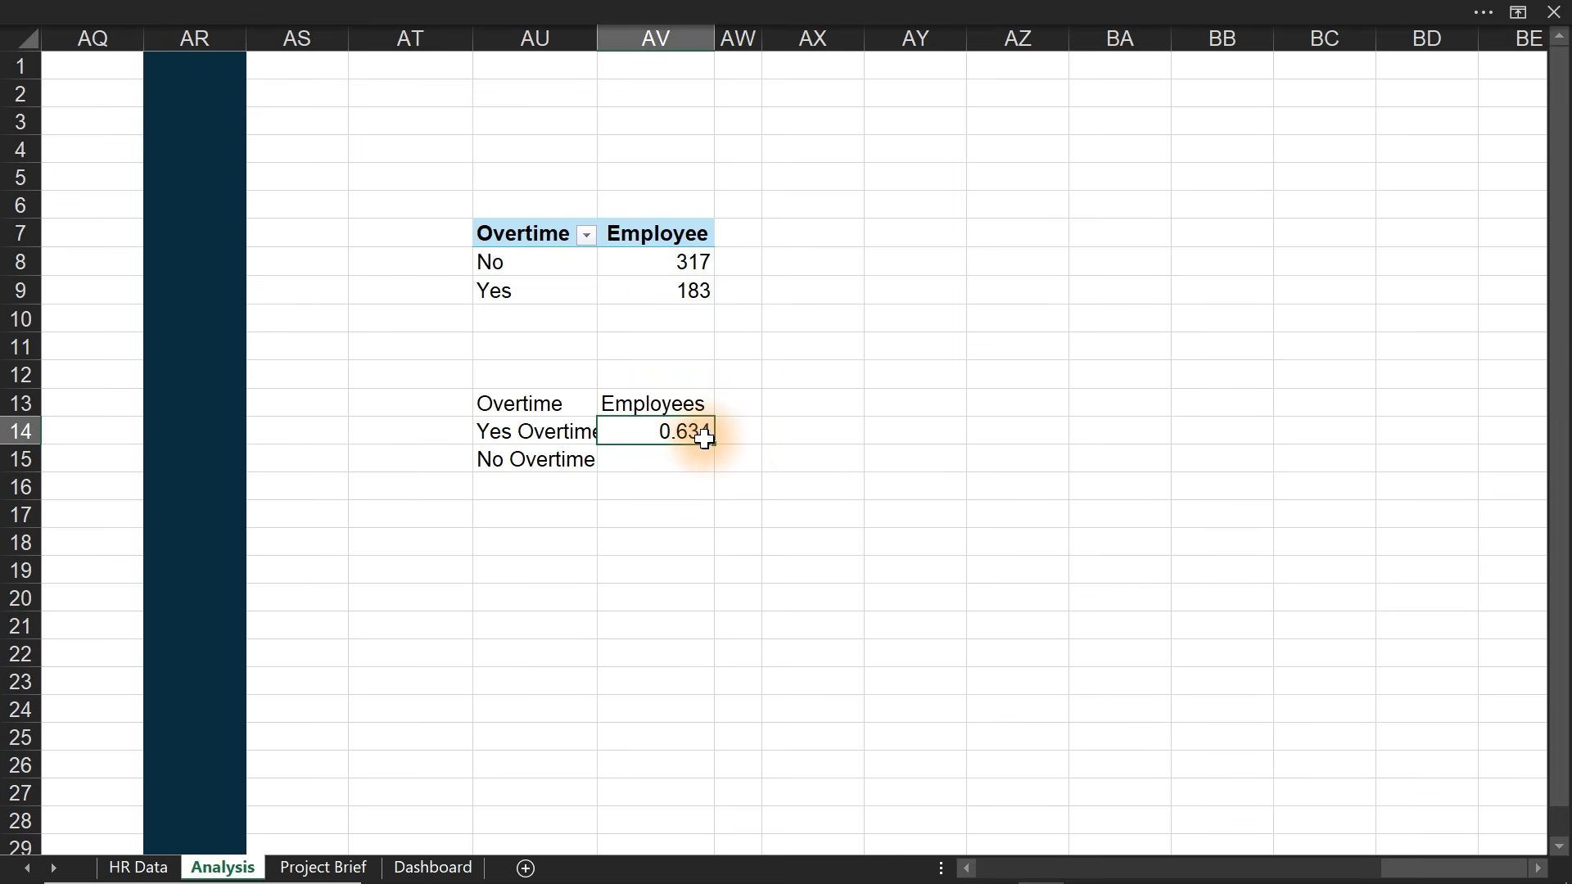
# - Fill the share formula down to AV15 and format the Employees values as percentages
pyautogui.moveTo(713, 444)
pyautogui.mouseDown()
pyautogui.moveTo(705, 468)
pyautogui.moveTo(733, 450)
pyautogui.mouseUp()
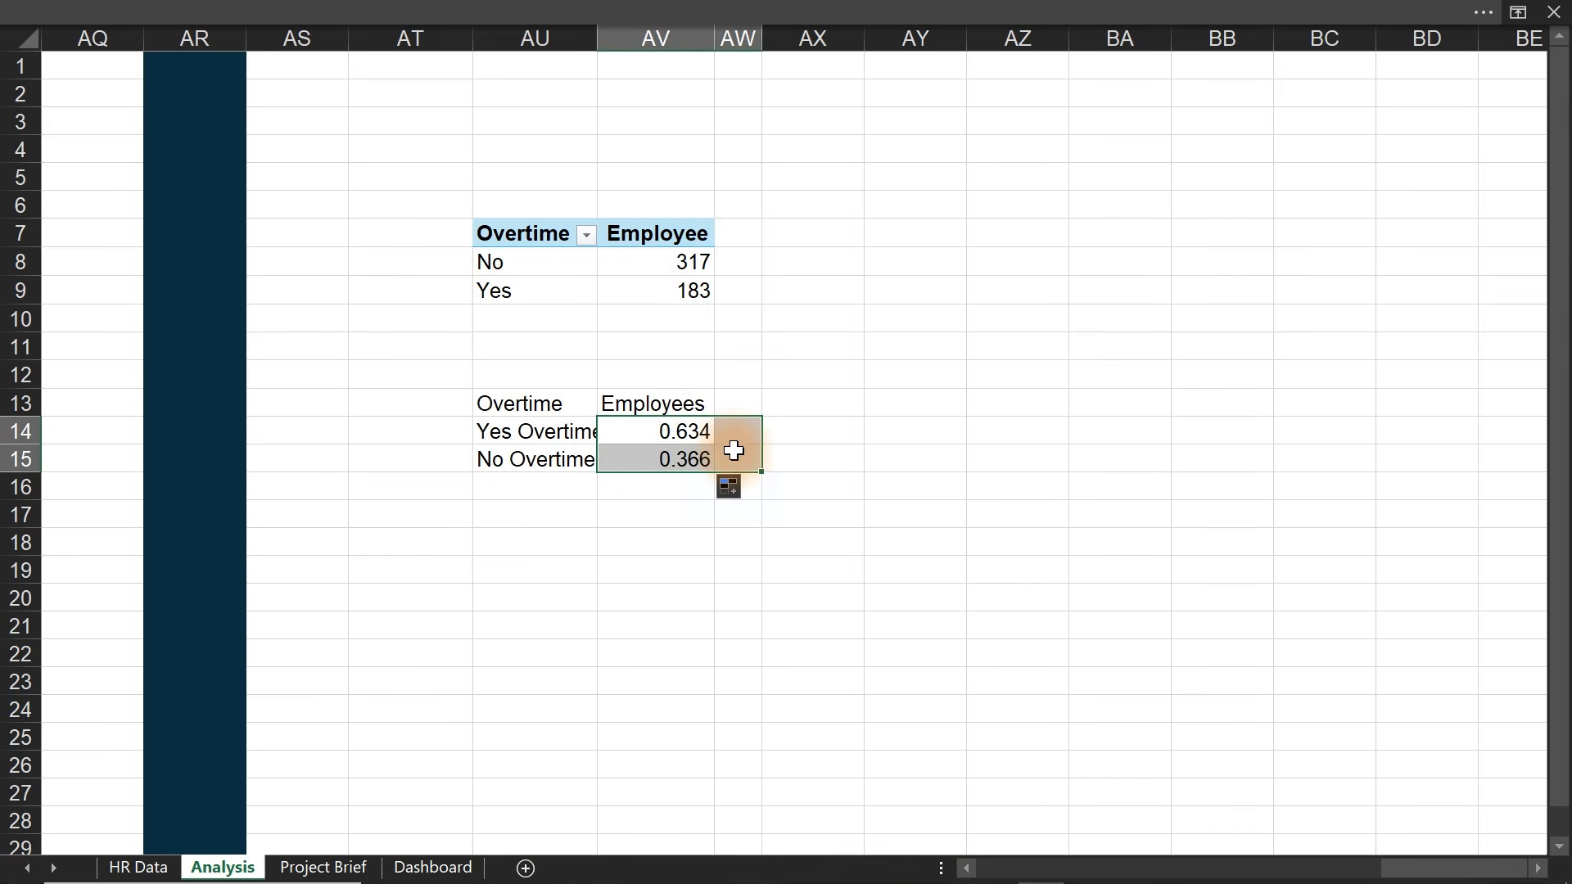
pyautogui.click(572, 7)
pyautogui.click(777, 146)
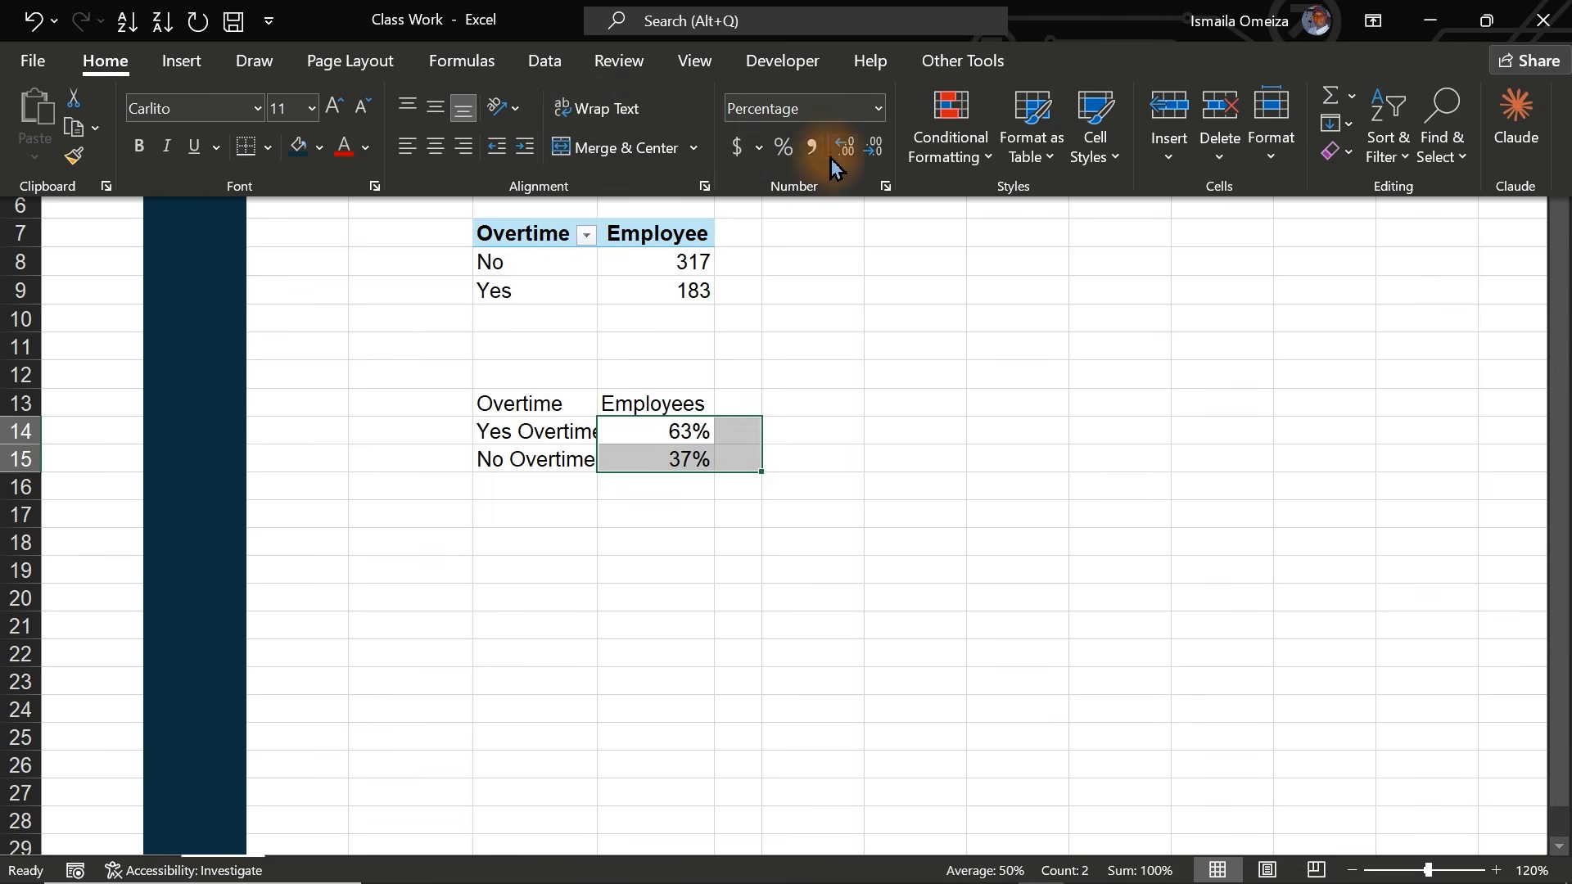
# - Enter 100% in AW14 and AW15 beside the two overtime shares
pyautogui.click(733, 436)
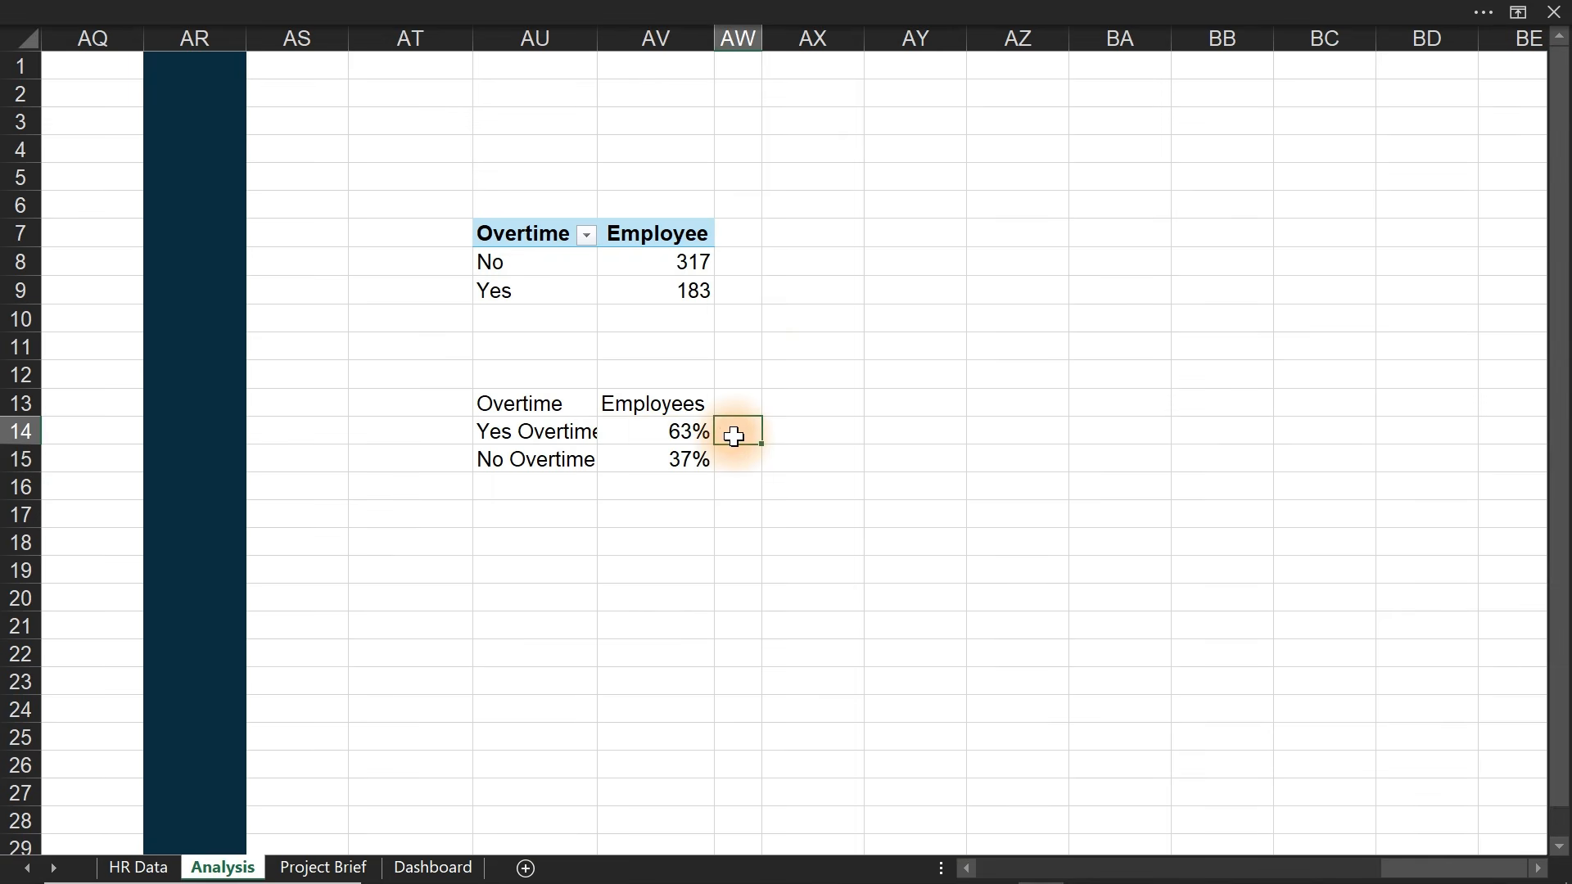
pyautogui.press('Return')
pyautogui.write('1')
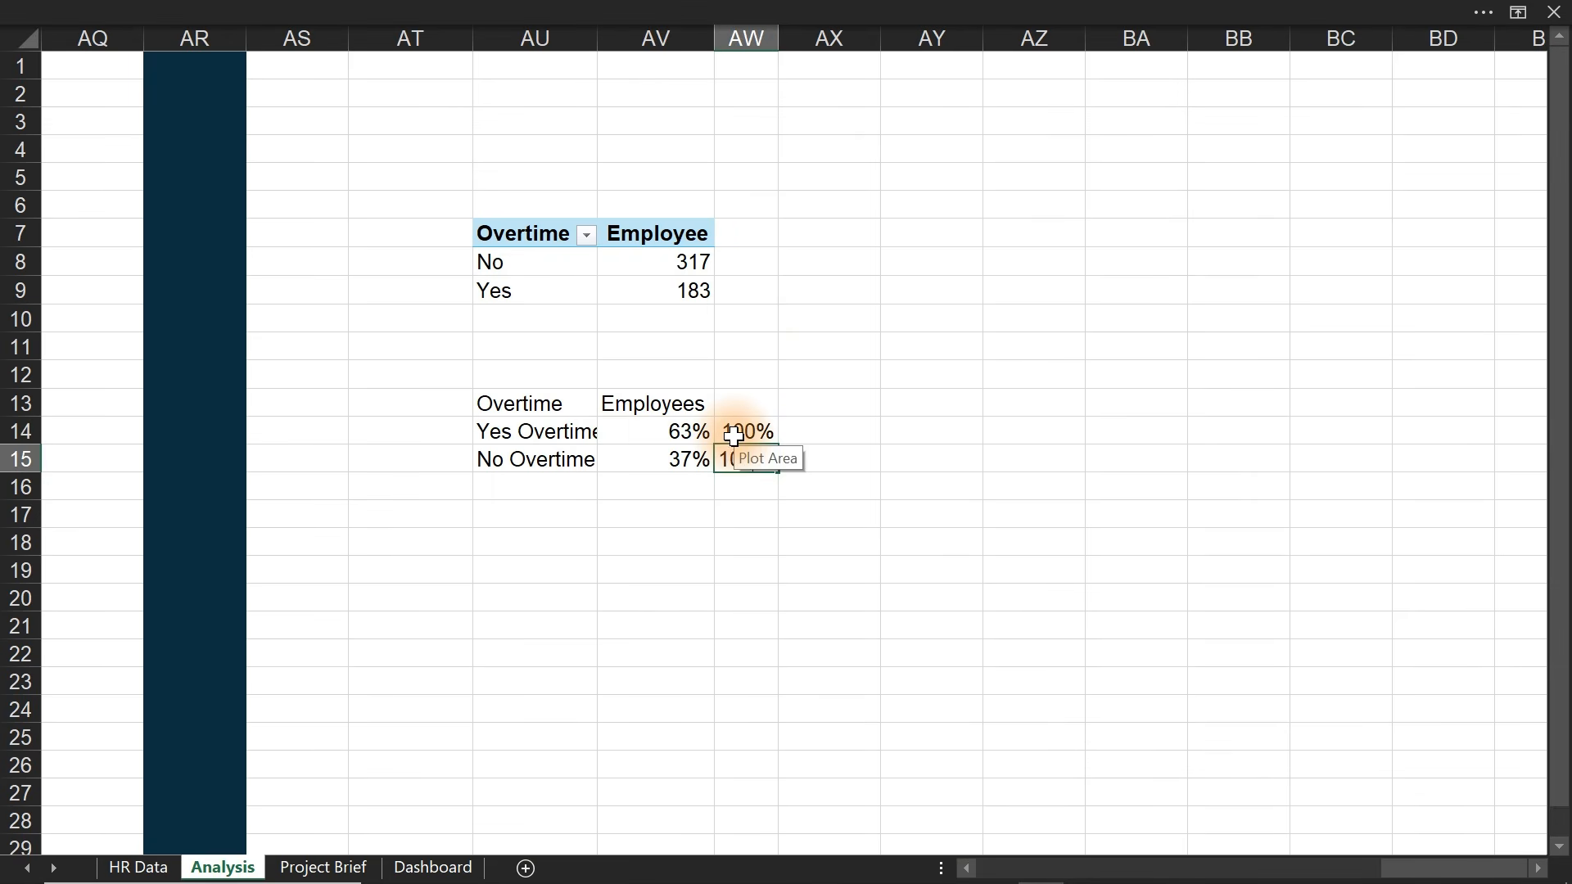
pyautogui.write('00')
pyautogui.press('Return')
# - Label the new column in AW13 as "Full %"
pyautogui.click(755, 400)
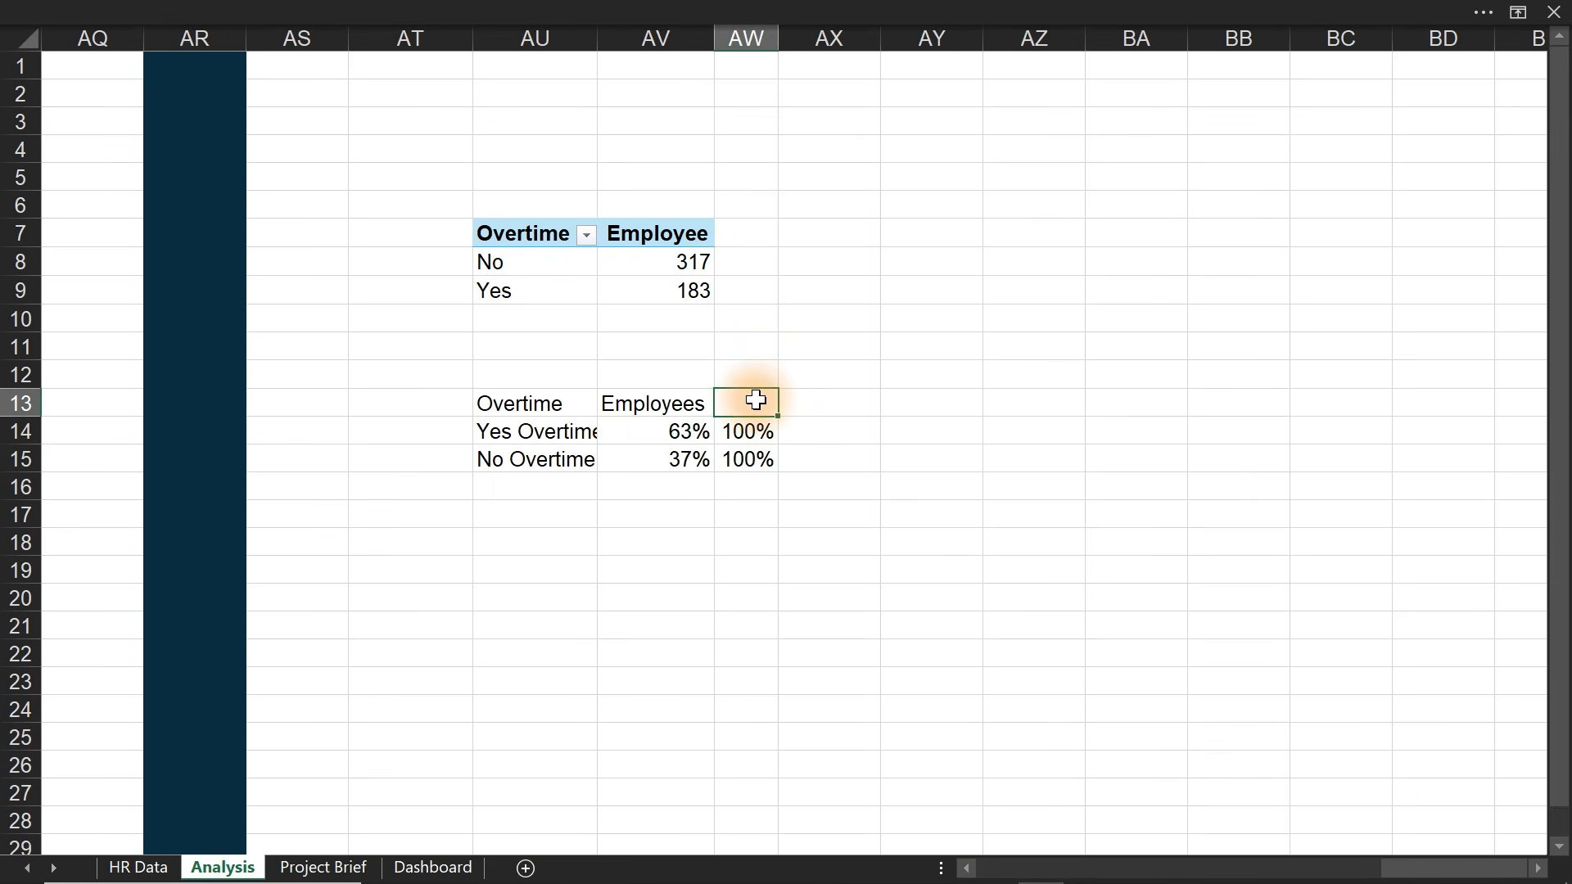
pyautogui.write('Full %')
pyautogui.press('Return')
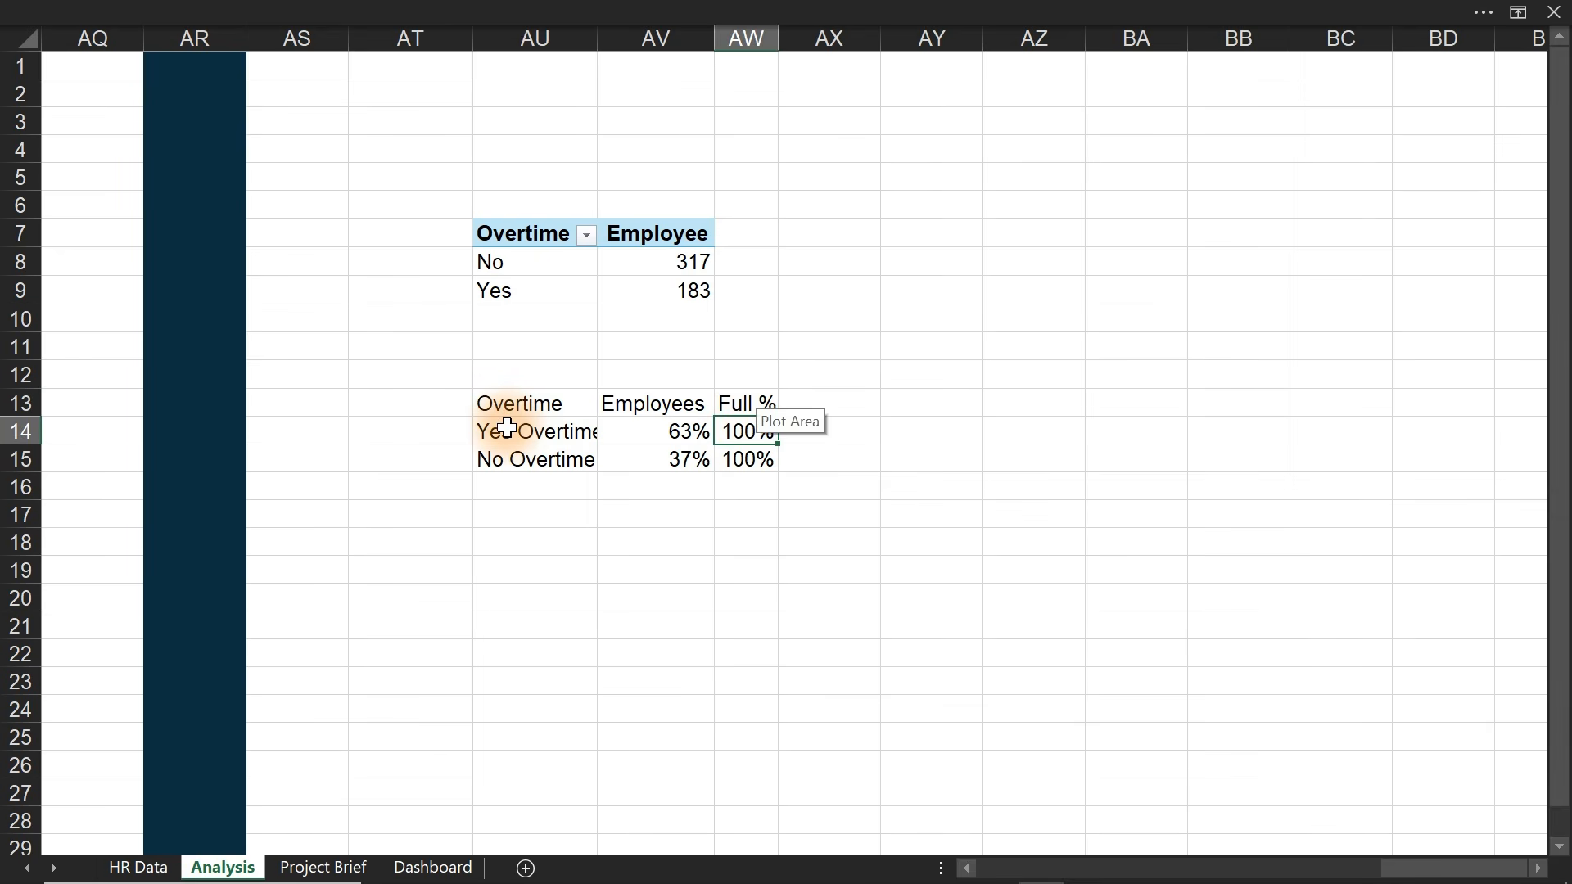
pyautogui.click(1039, 541)
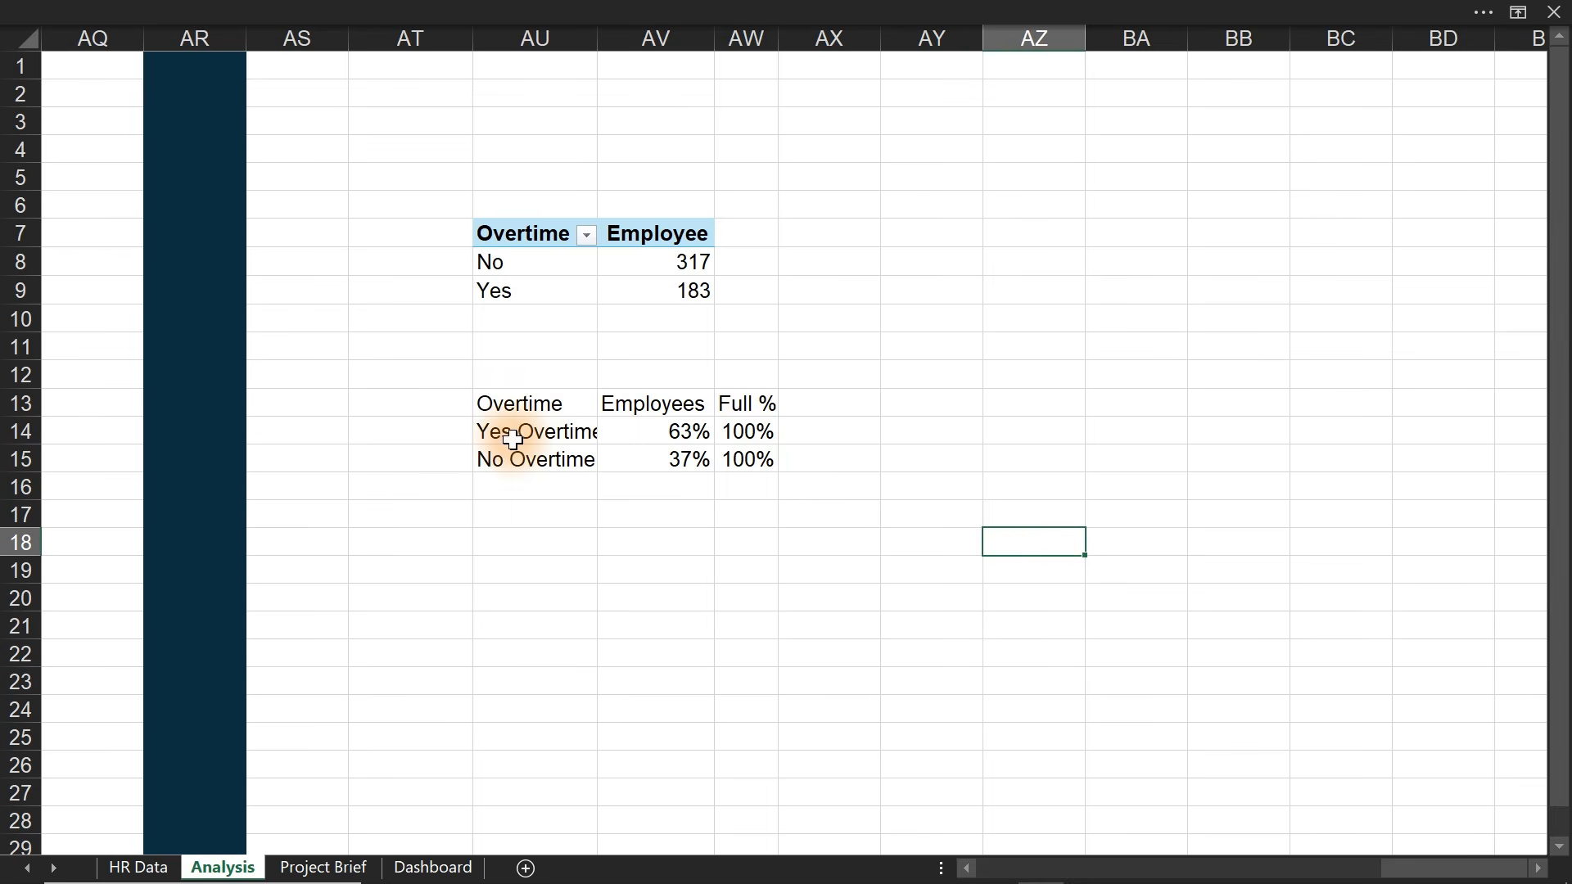
# - Insert a clustered bar chart from AU13:AW14 that plots Employees and Full % as separate series for Yes Overtime
pyautogui.moveTo(501, 434); pyautogui.dragTo(723, 436)
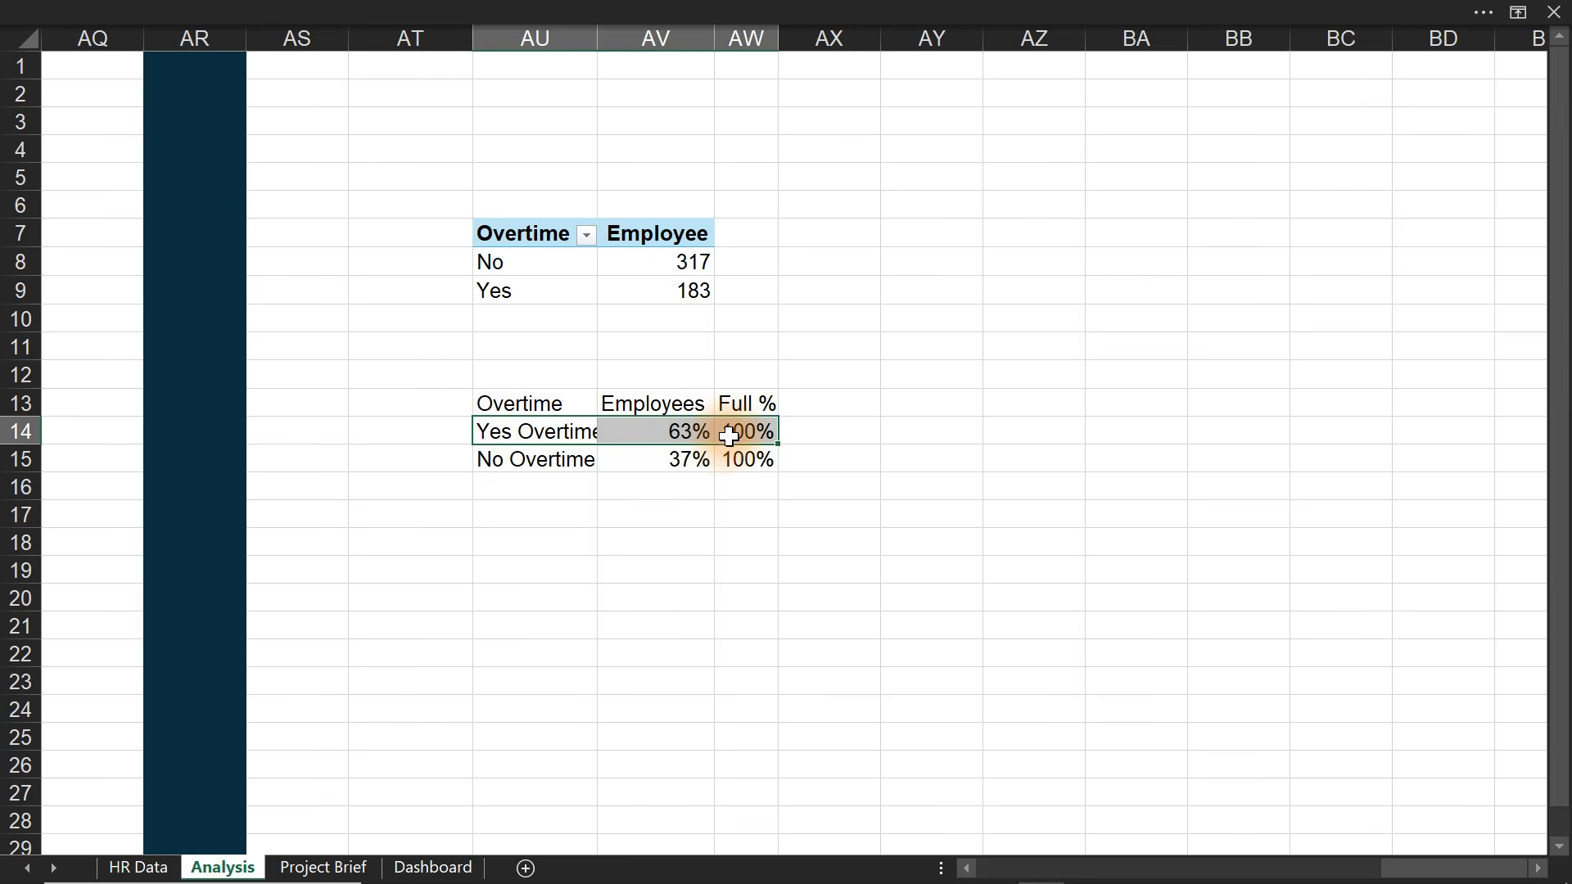
pyautogui.moveTo(513, 403); pyautogui.dragTo(735, 429)
pyautogui.click(456, 9)
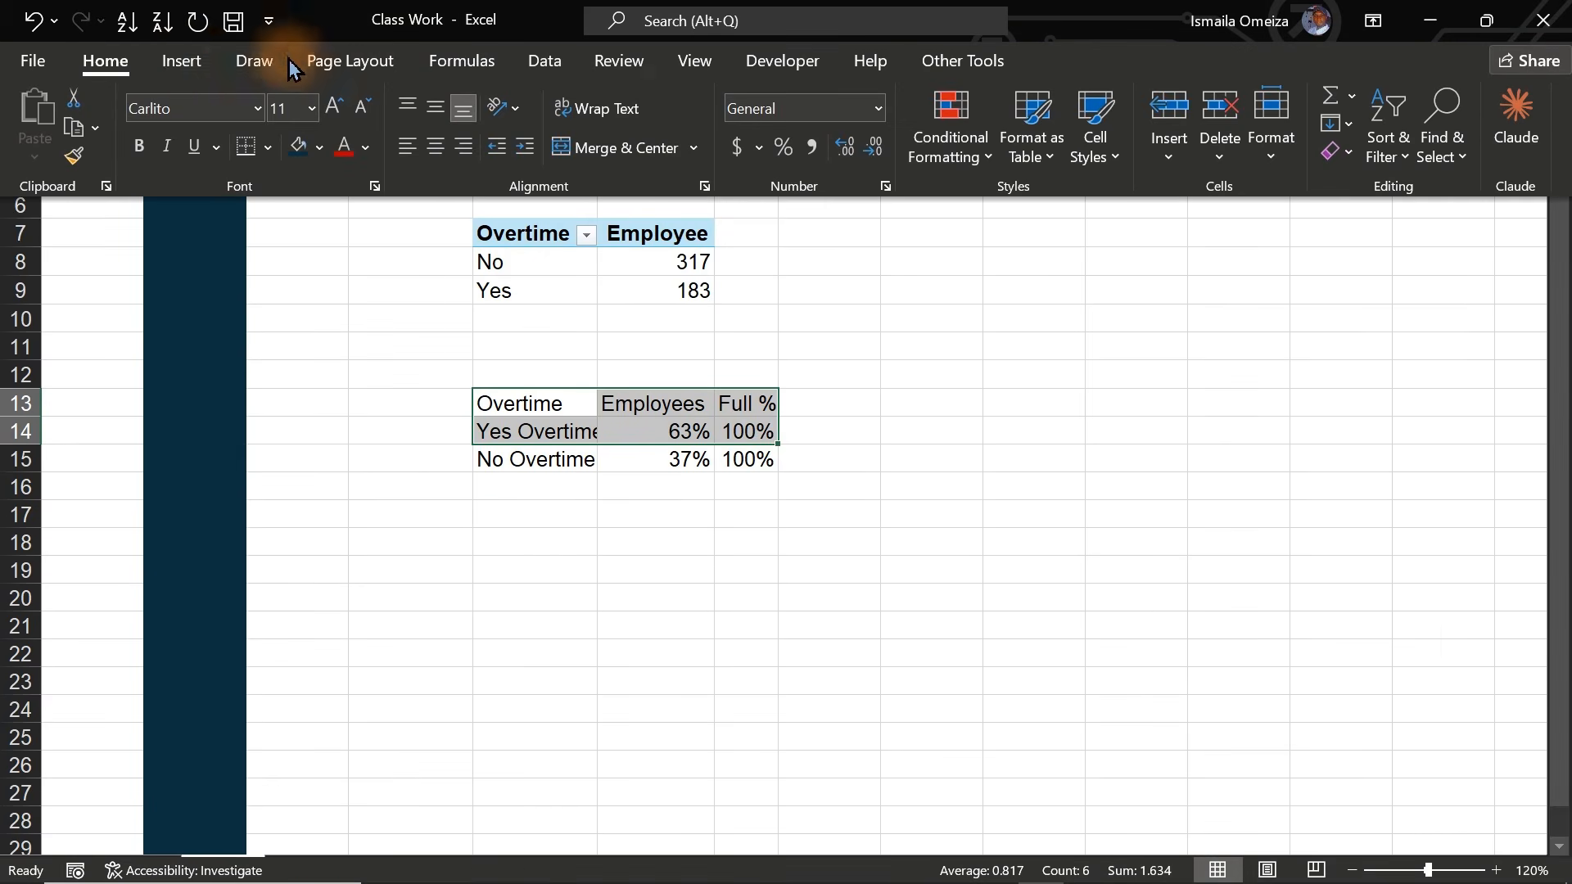
pyautogui.click(197, 66)
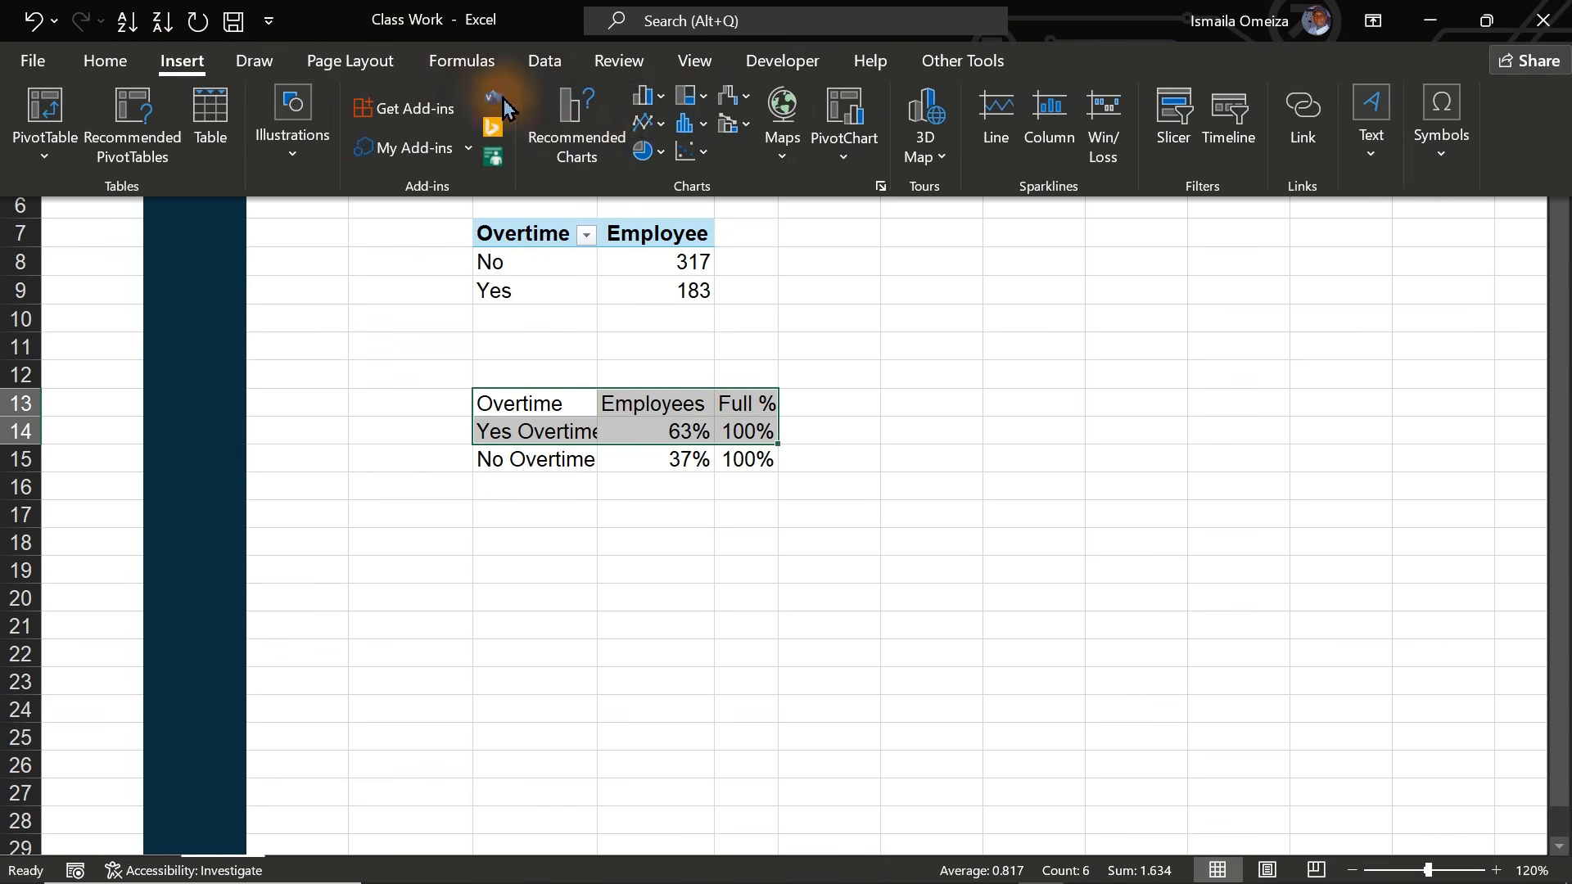
pyautogui.click(663, 105)
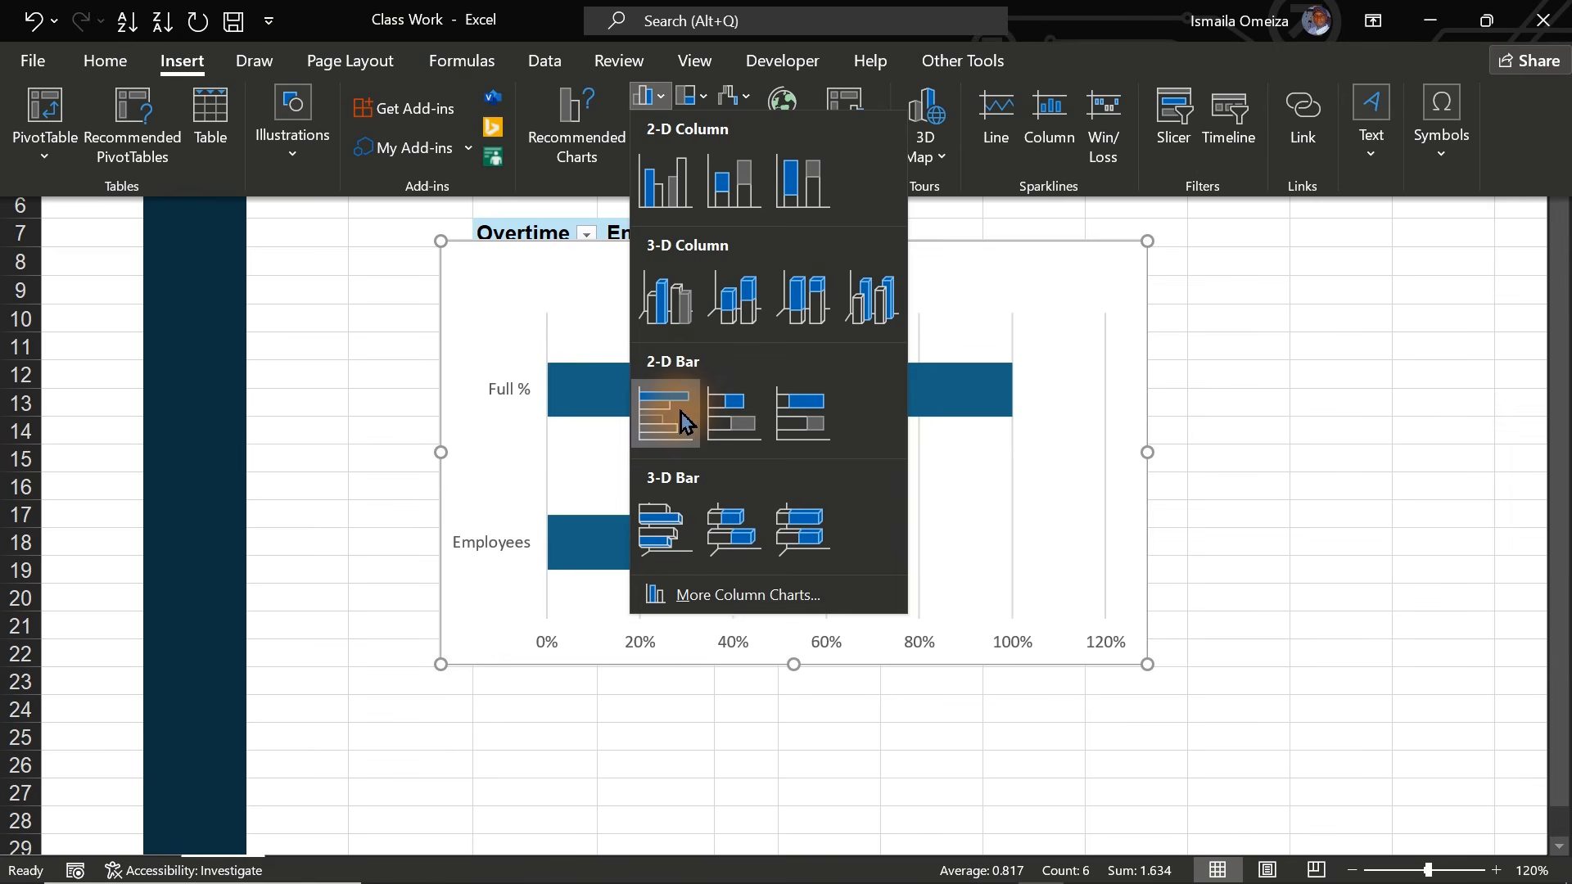
pyautogui.click(575, 124)
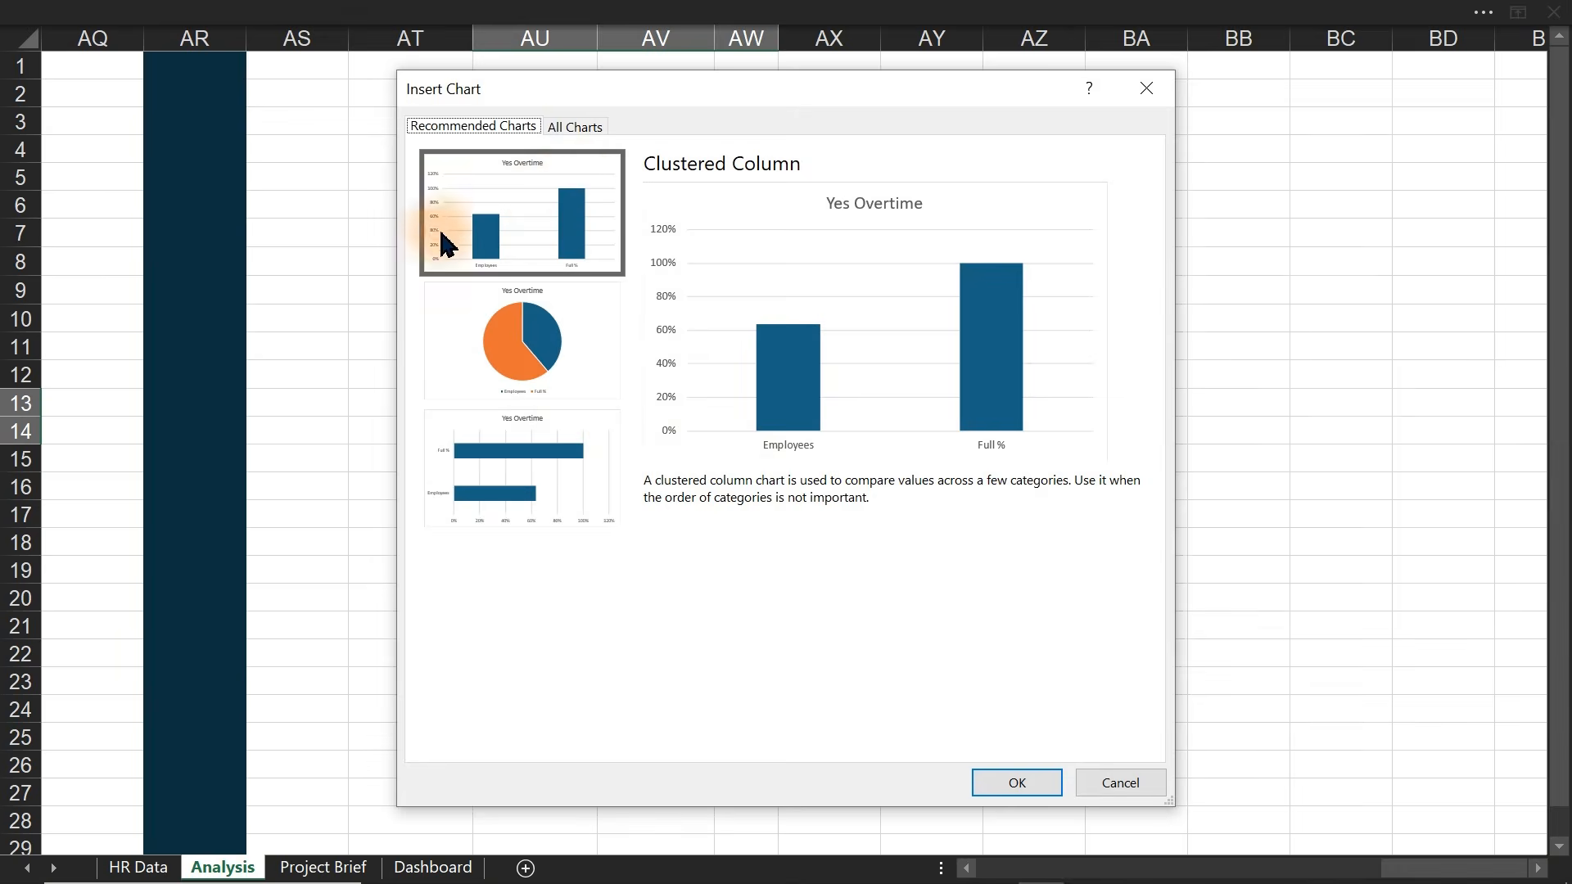
pyautogui.click(565, 129)
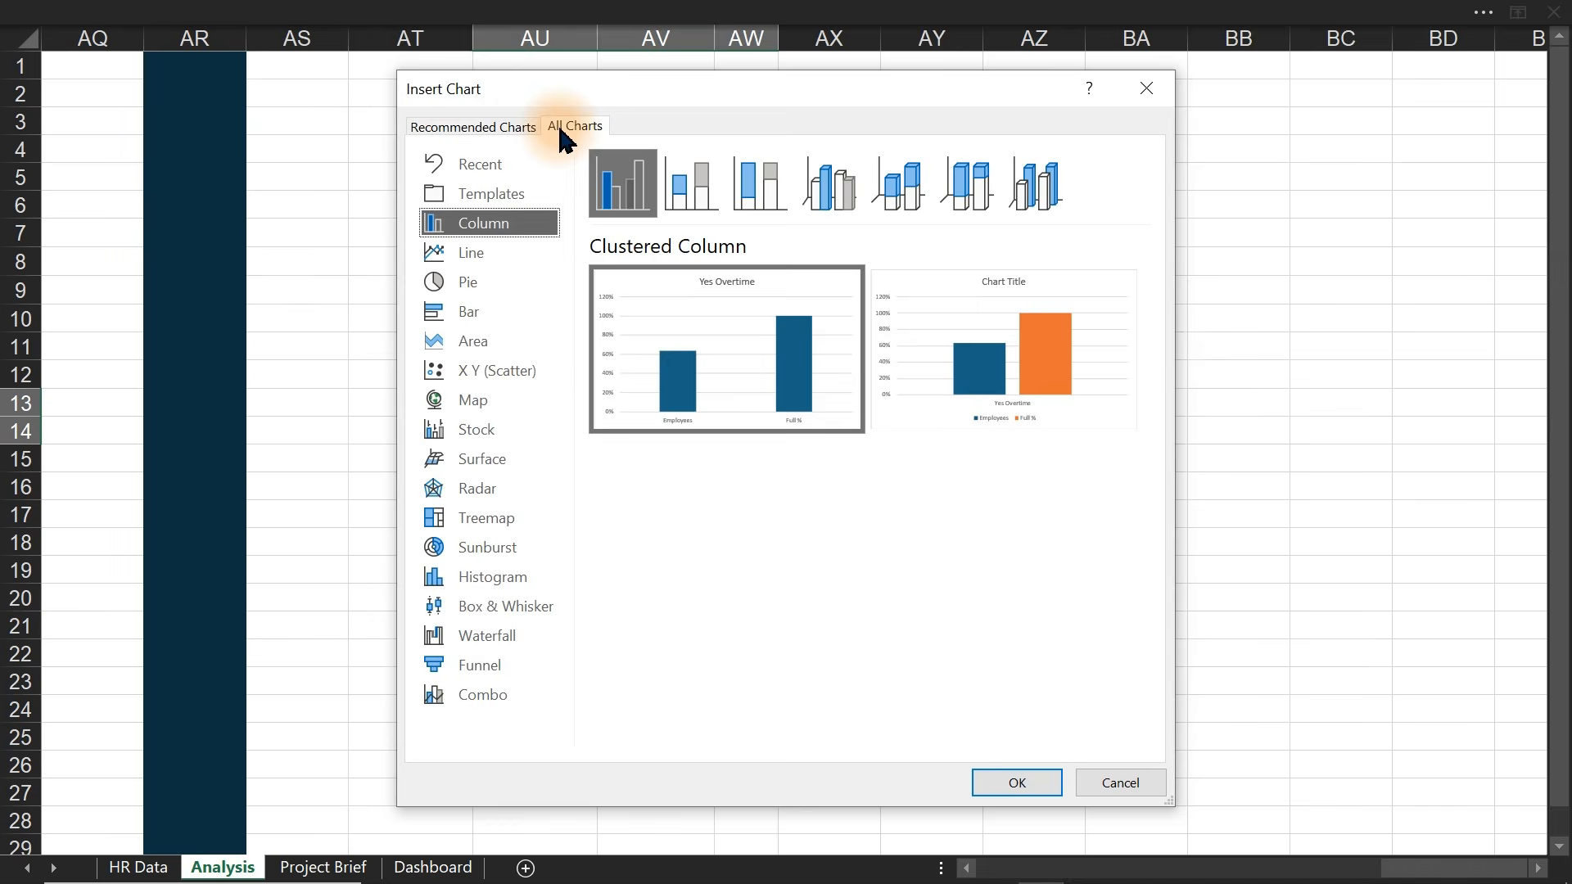
pyautogui.click(472, 315)
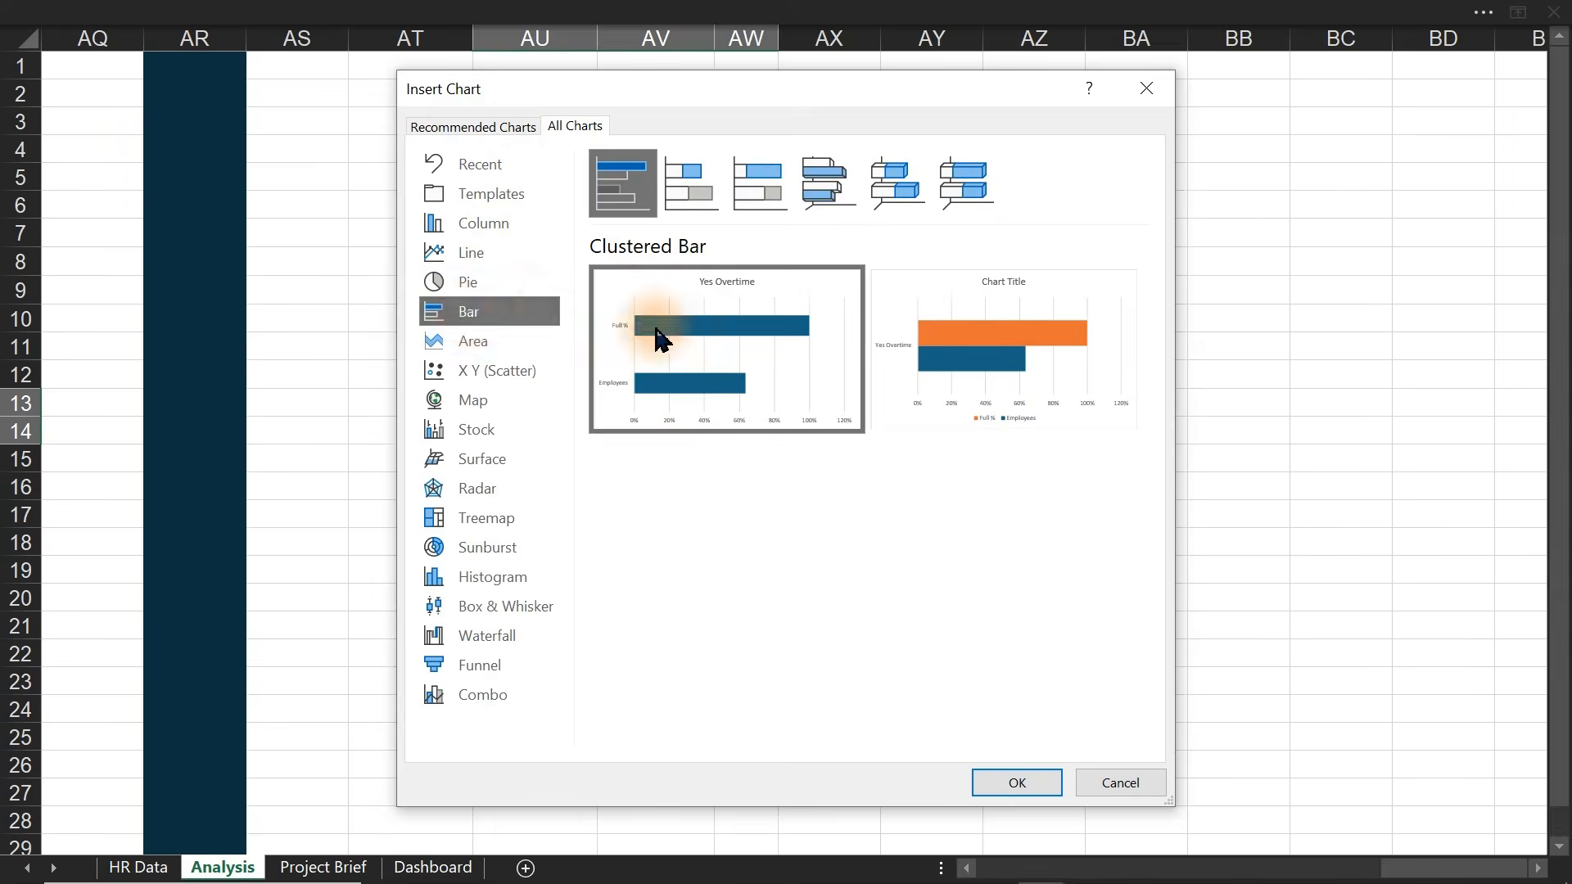
pyautogui.moveTo(1028, 376)
pyautogui.click(1034, 421)
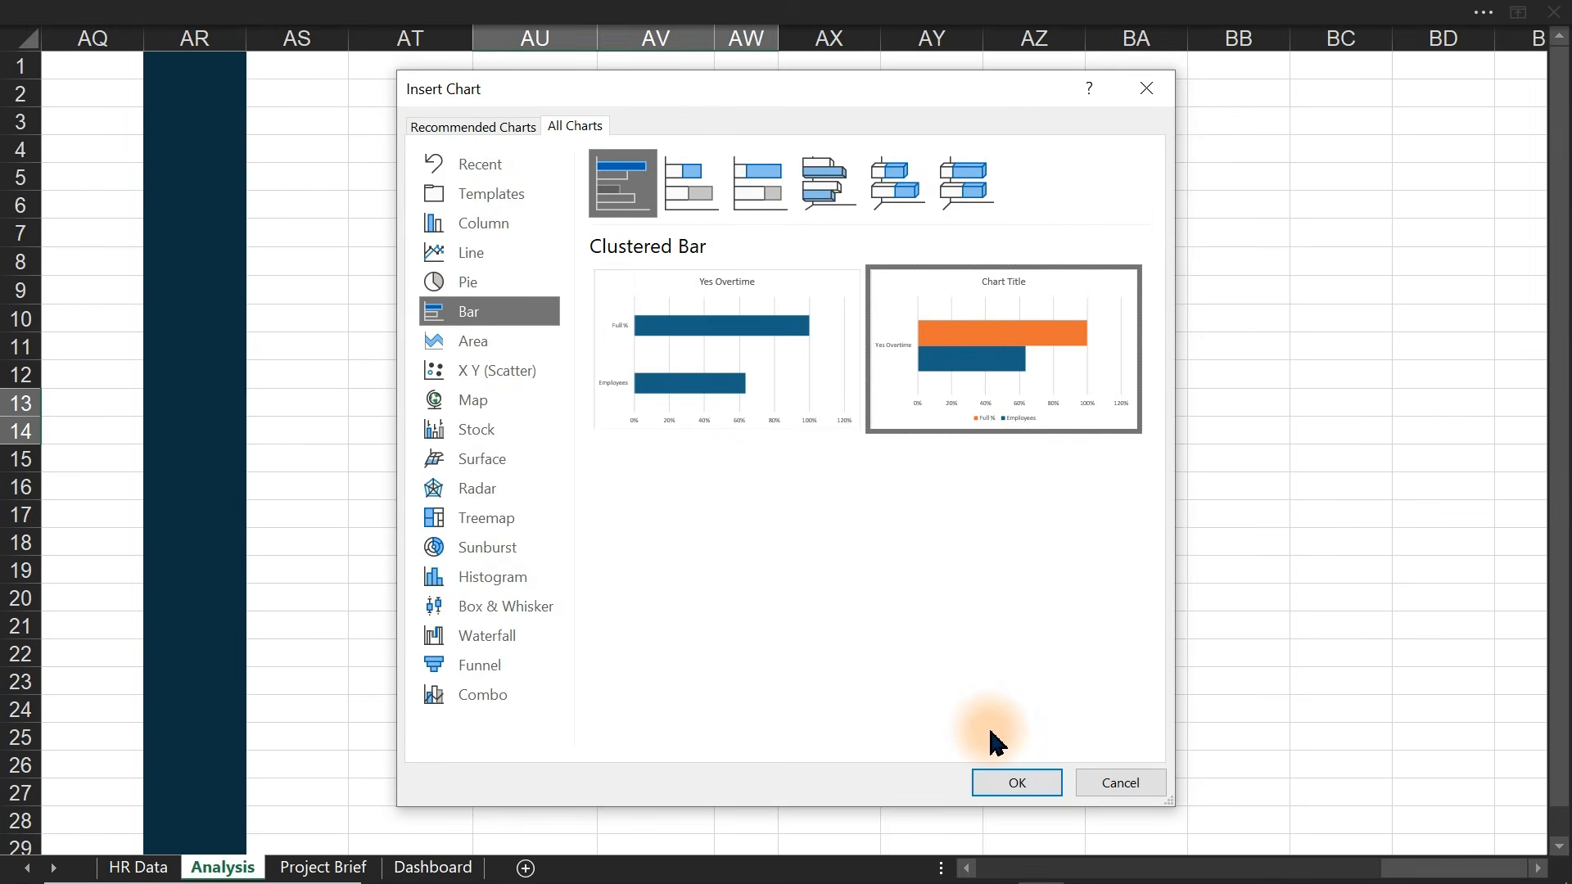
pyautogui.click(1000, 787)
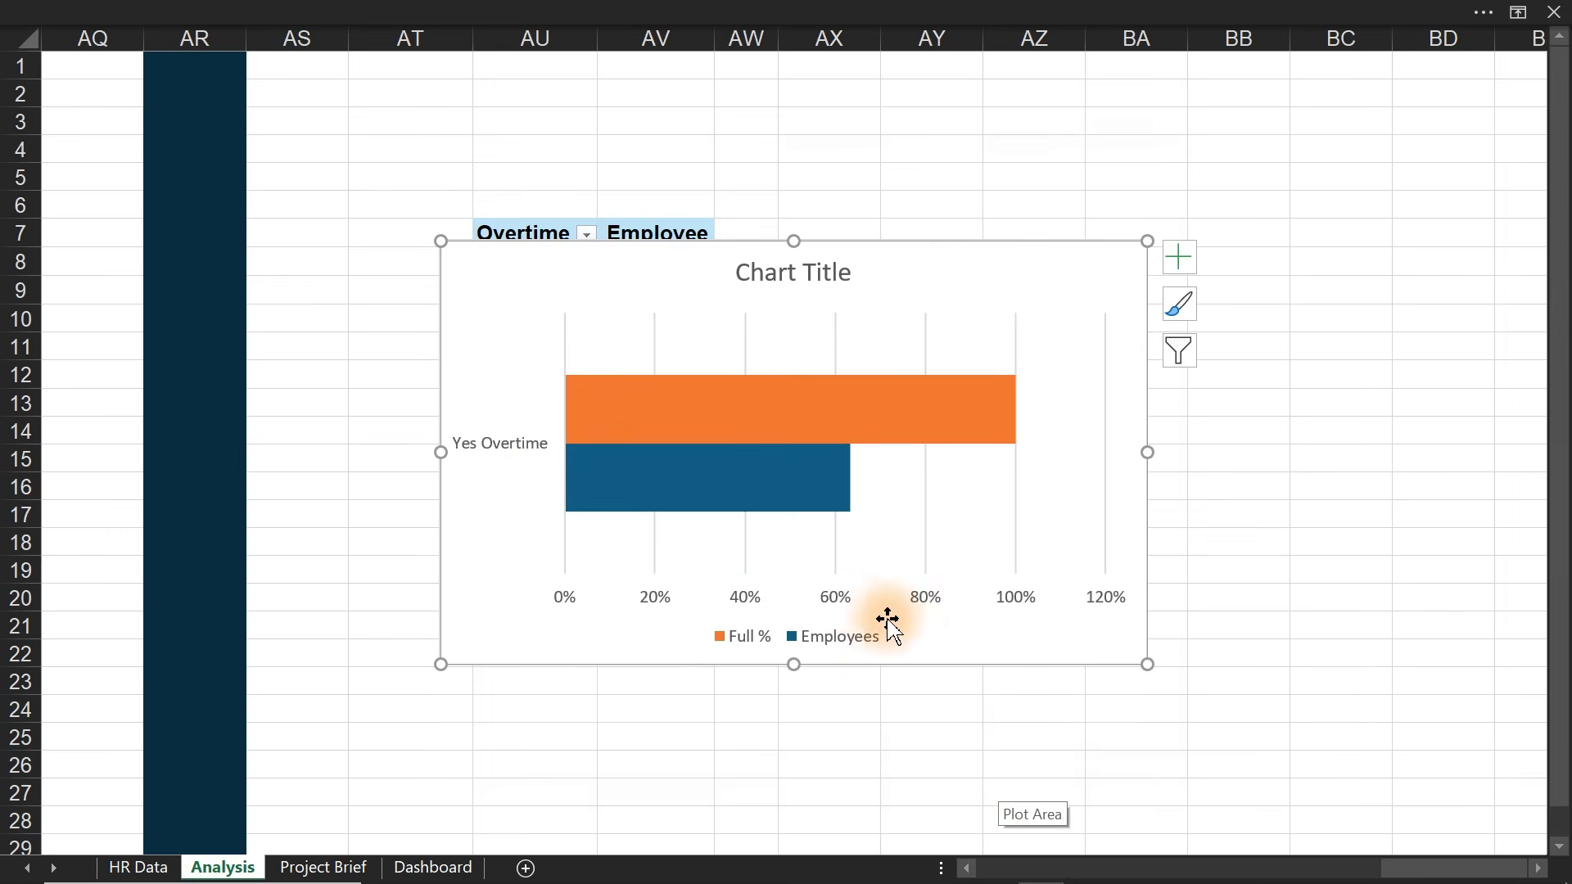
# - Set the chart's horizontal axis bounds to a minimum of 0 and a maximum of 1
pyautogui.click(837, 608)
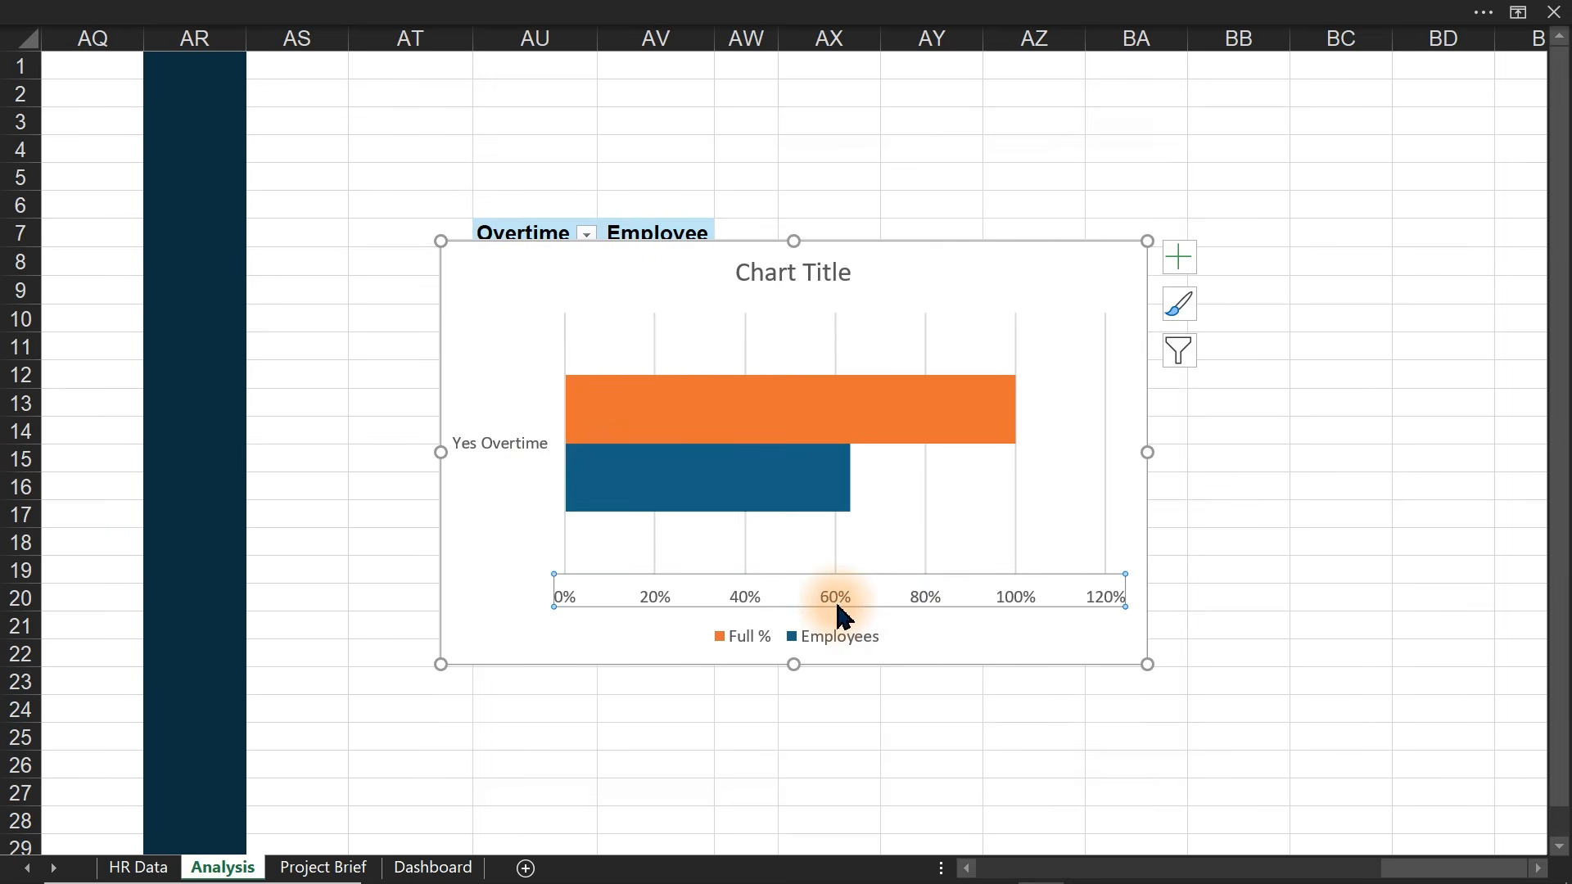
pyautogui.doubleClick(843, 616)
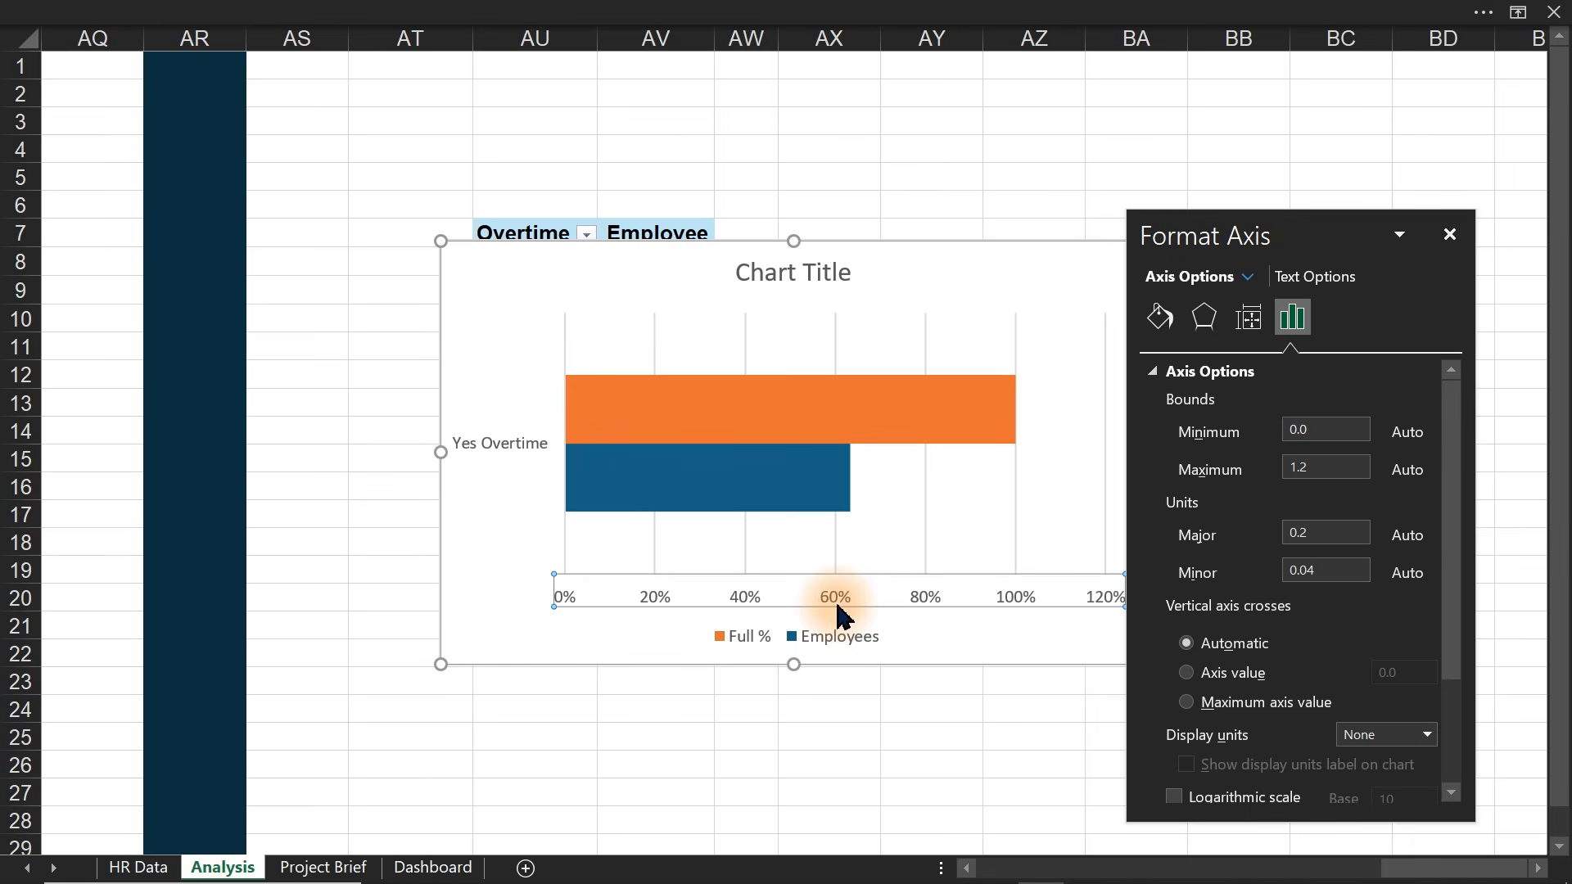
pyautogui.click(1318, 432)
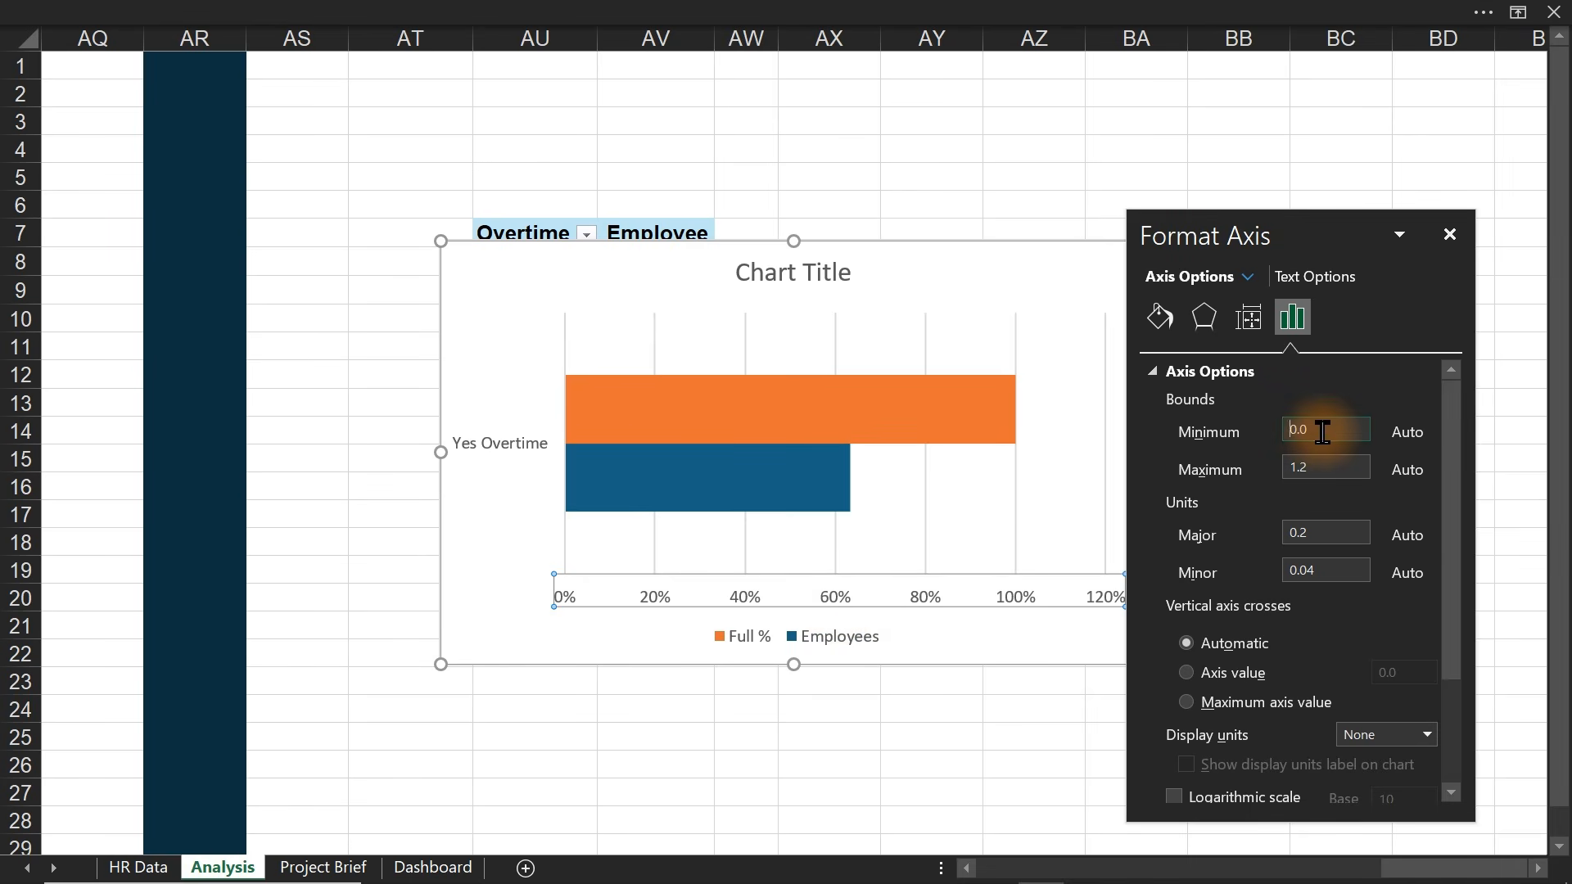
pyautogui.moveTo(1322, 432); pyautogui.dragTo(1241, 442)
pyautogui.write('0')
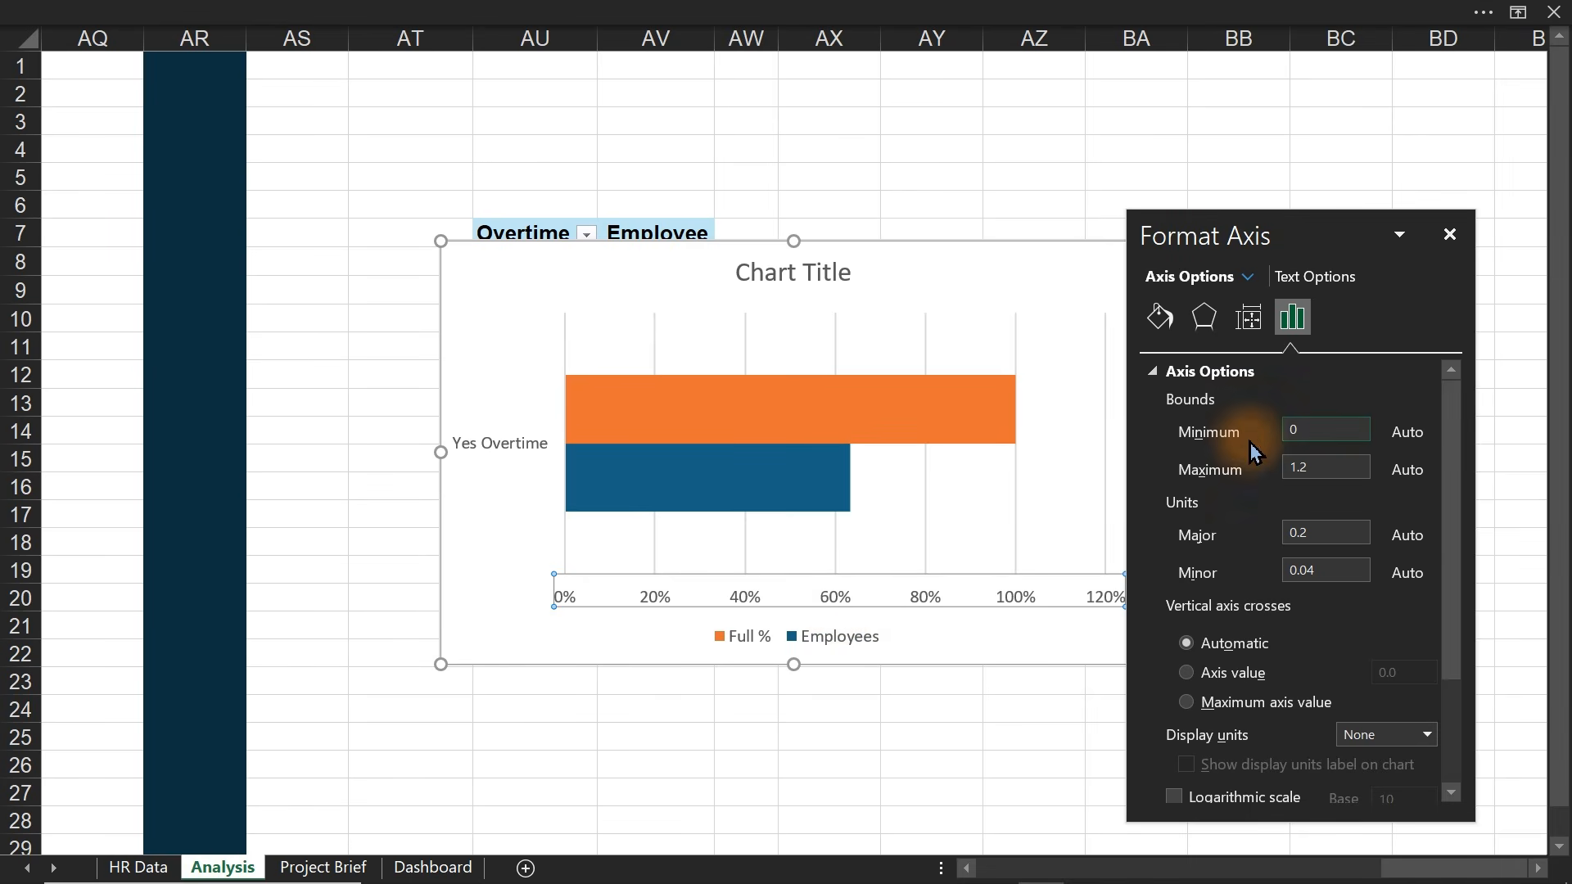
pyautogui.click(1320, 470)
pyautogui.moveTo(1320, 470); pyautogui.dragTo(1247, 474)
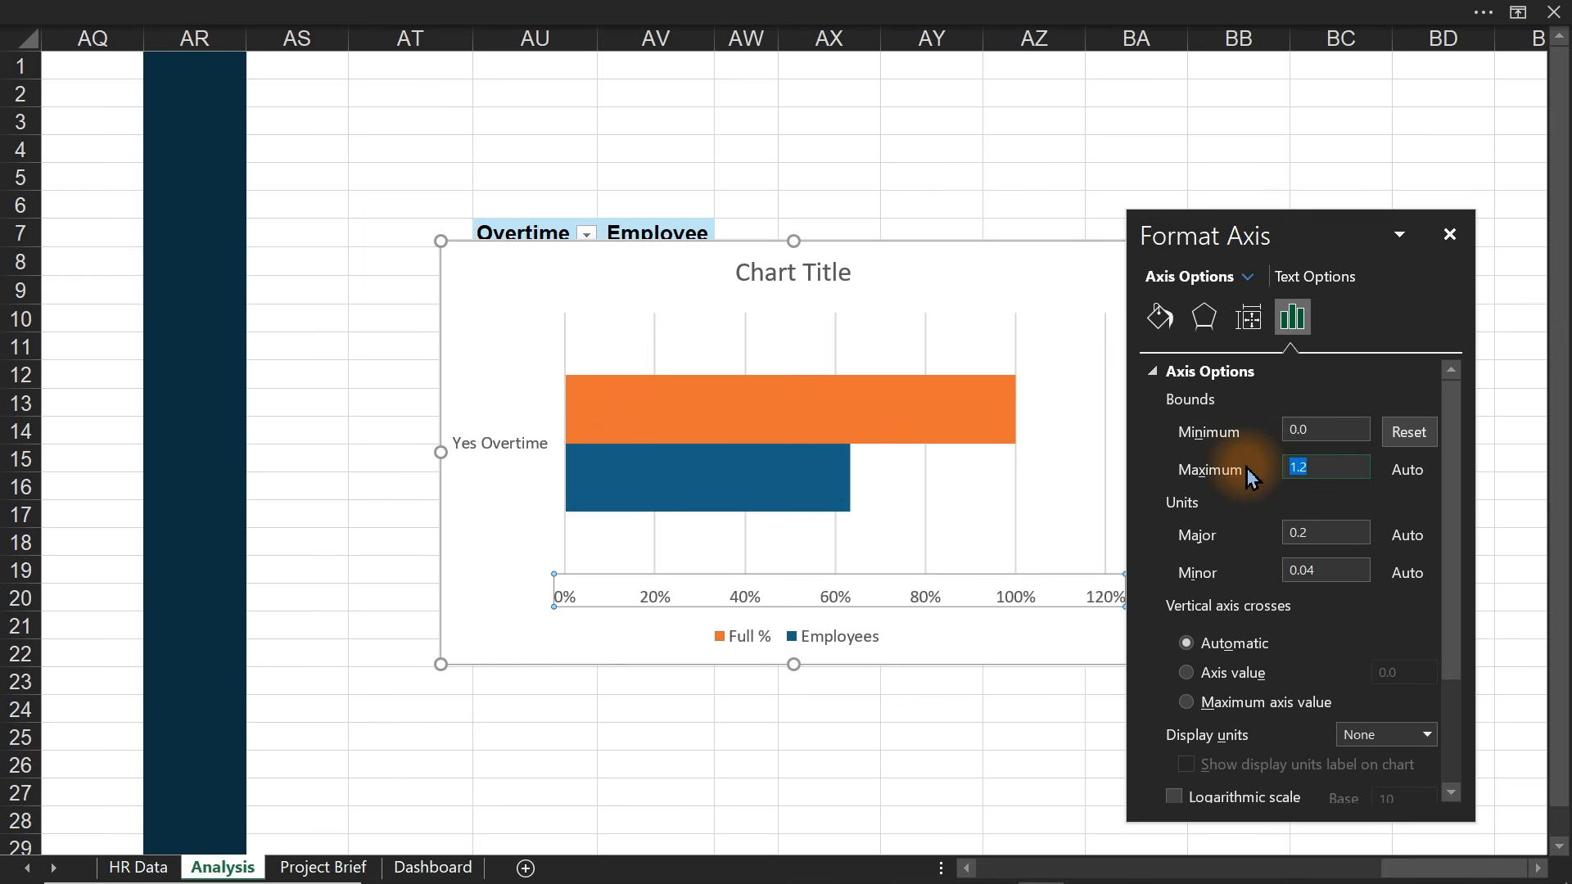
pyautogui.write('1')
pyautogui.press('Return')
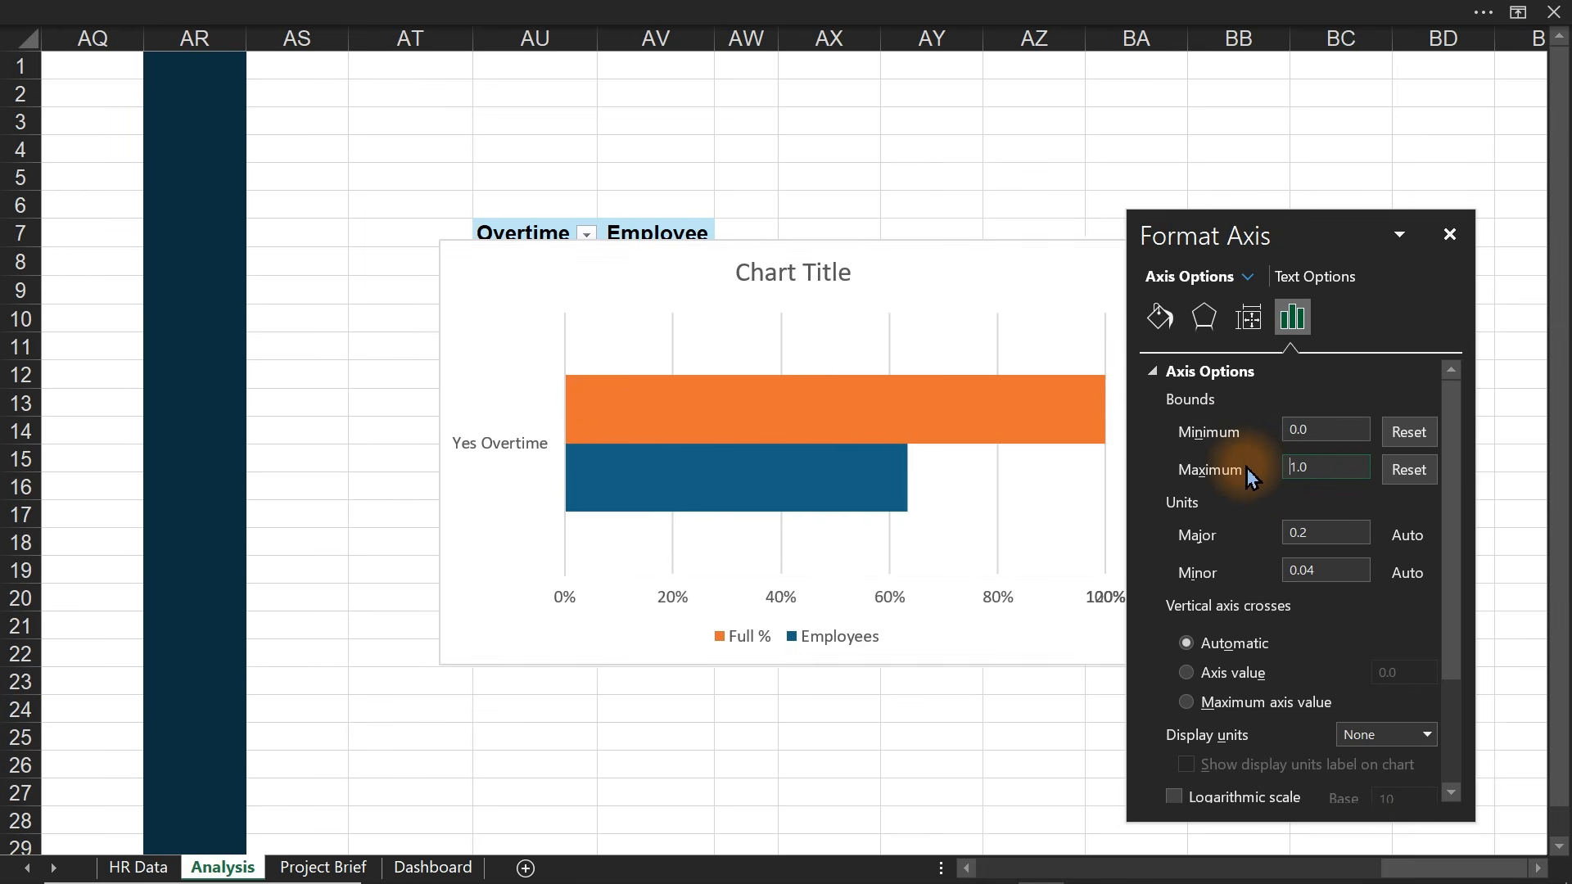
# - Delete the chart's horizontal axis, legend, vertical axis label, title and gridlines so only the two bars remain
pyautogui.click(1447, 237)
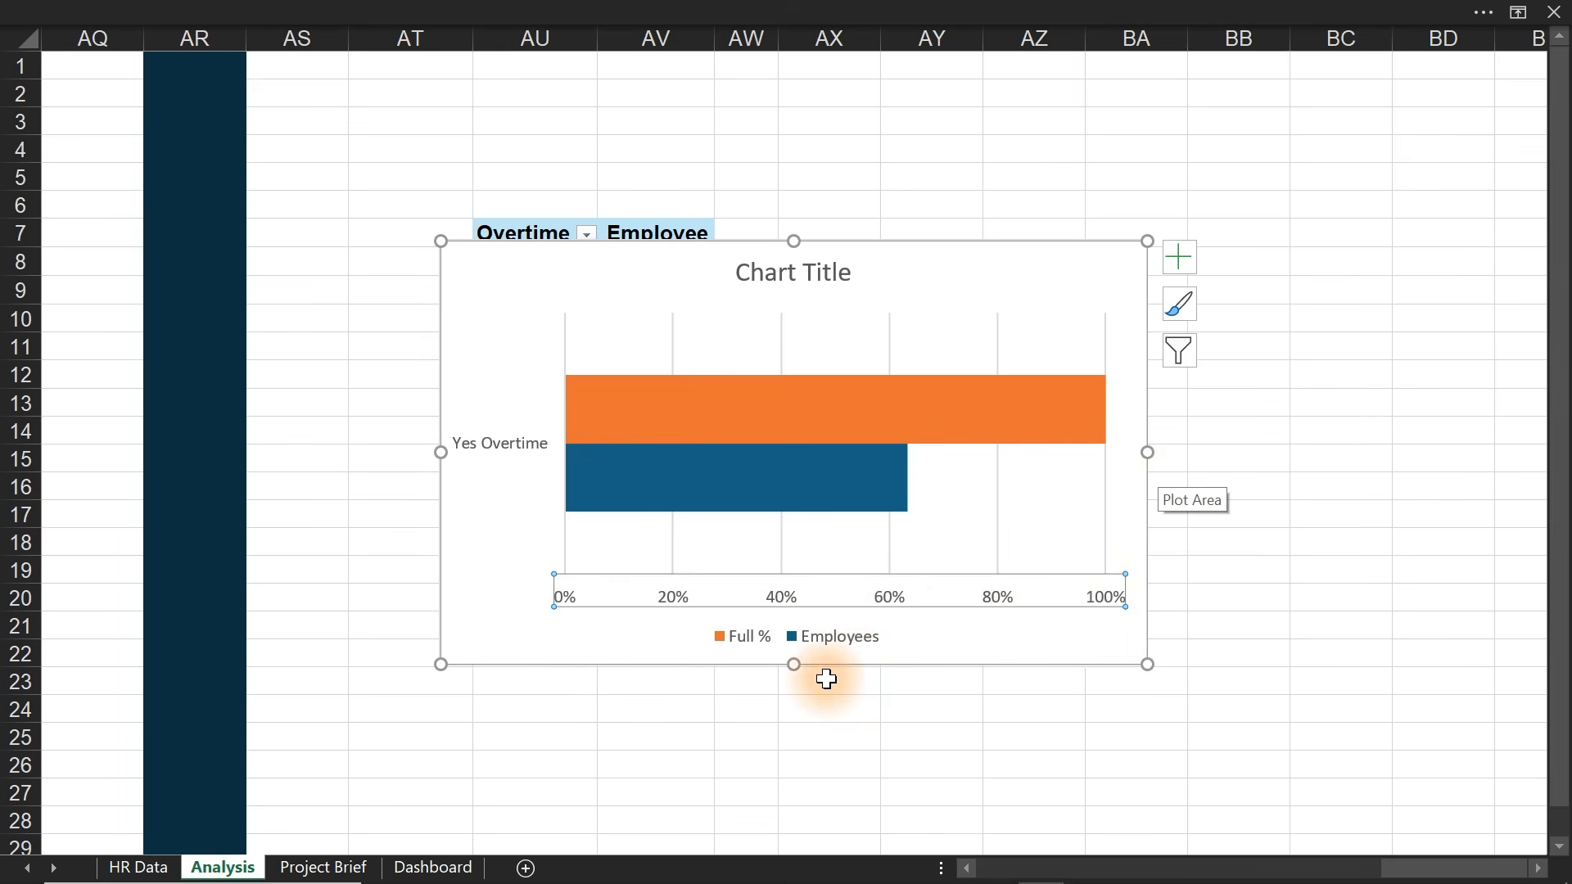
pyautogui.press('Delete')
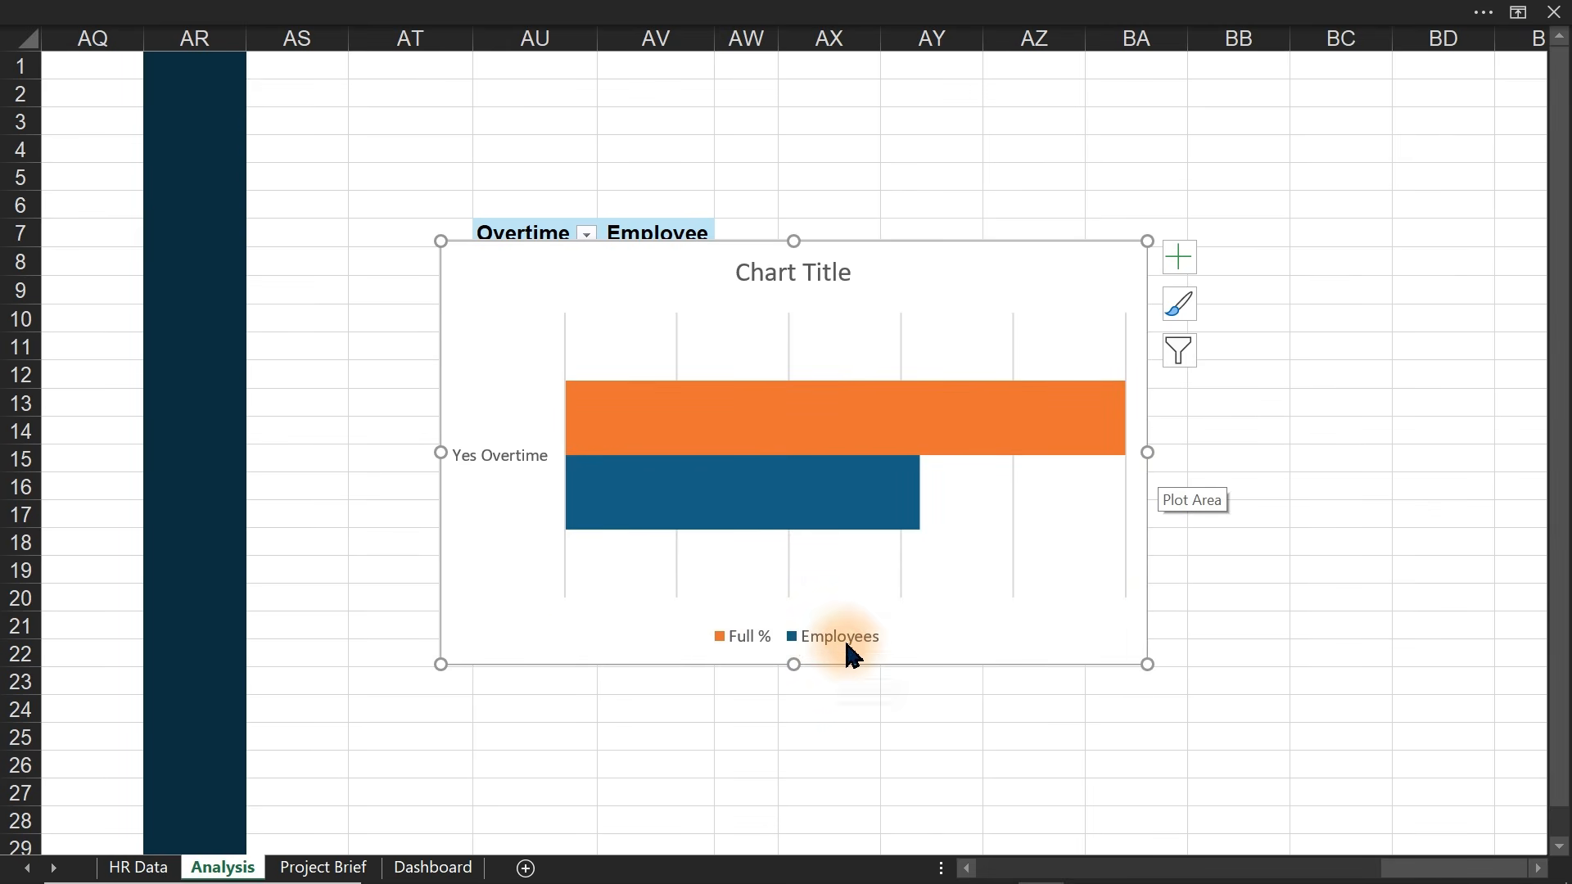
pyautogui.click(847, 648)
pyautogui.press('Delete')
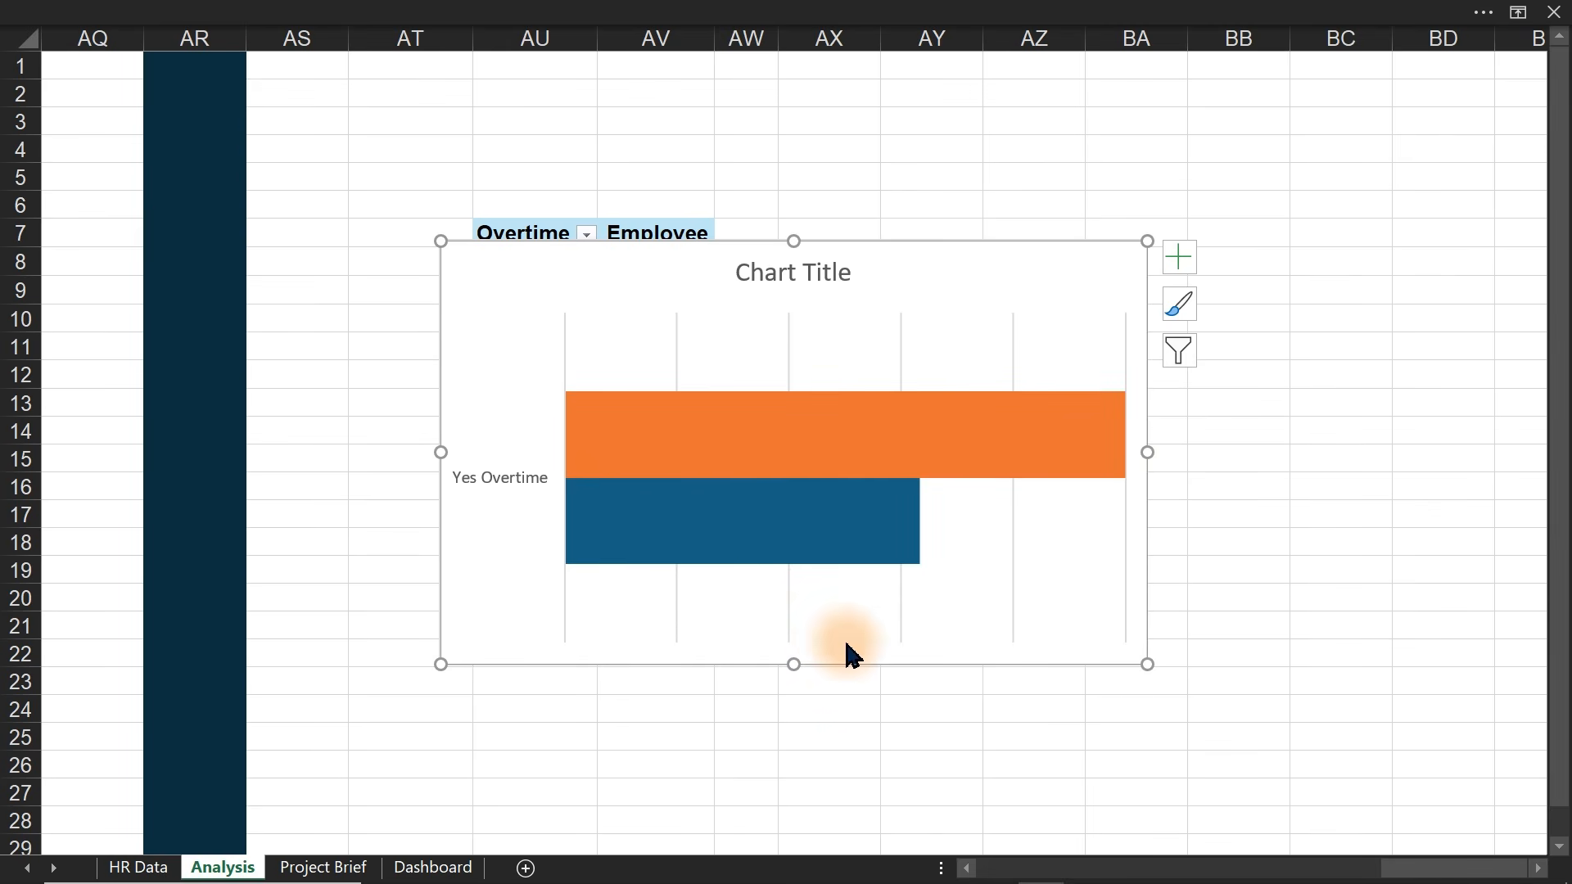
pyautogui.click(524, 483)
pyautogui.press('Delete')
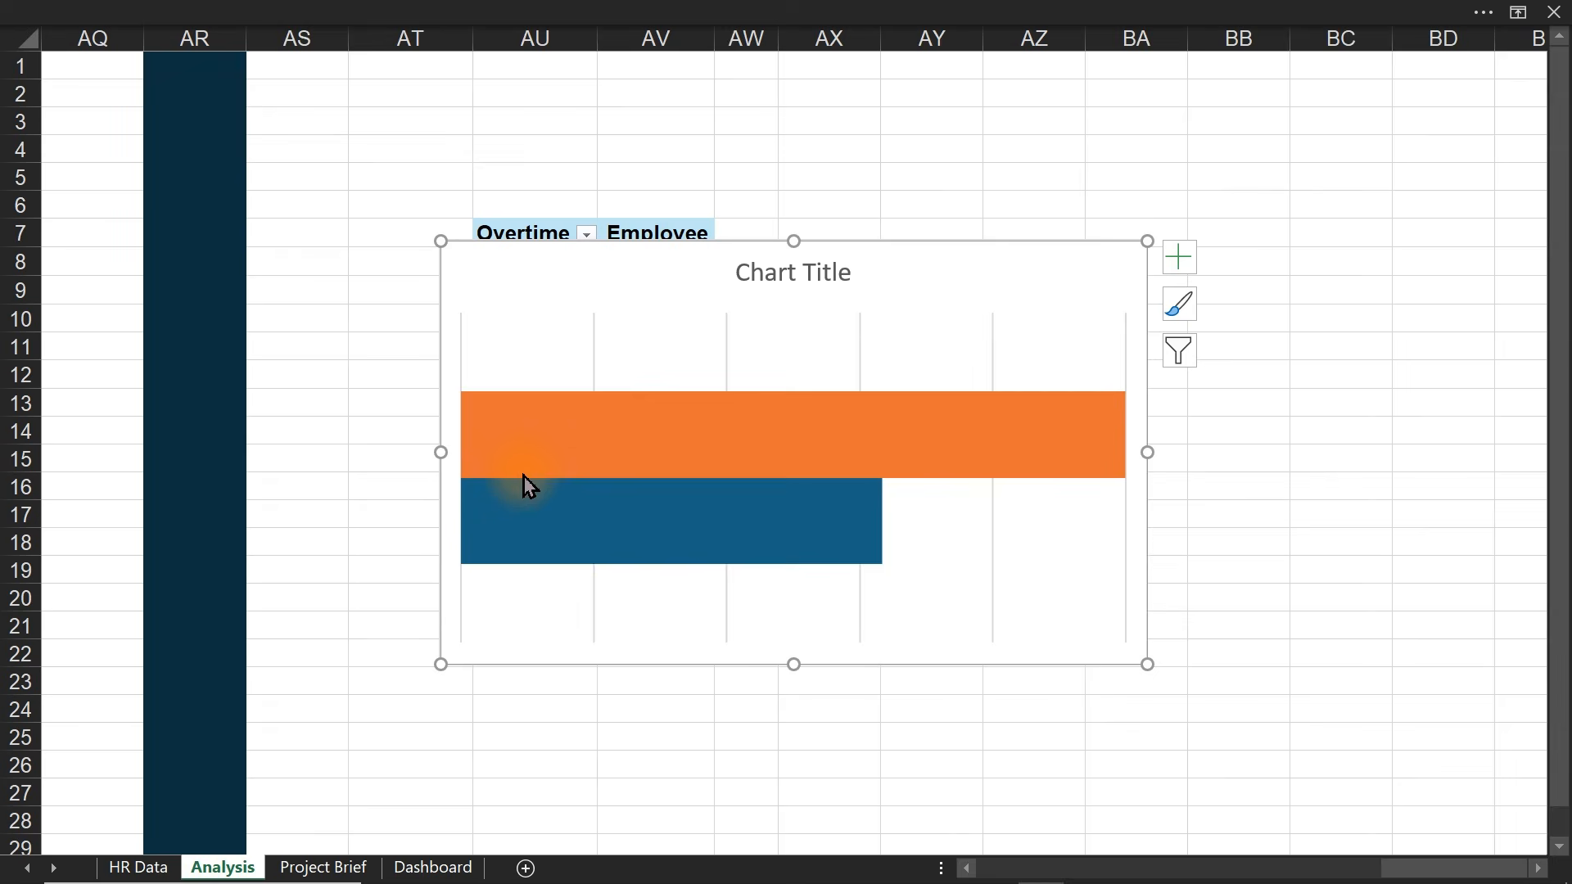
pyautogui.click(794, 287)
pyautogui.press('Delete')
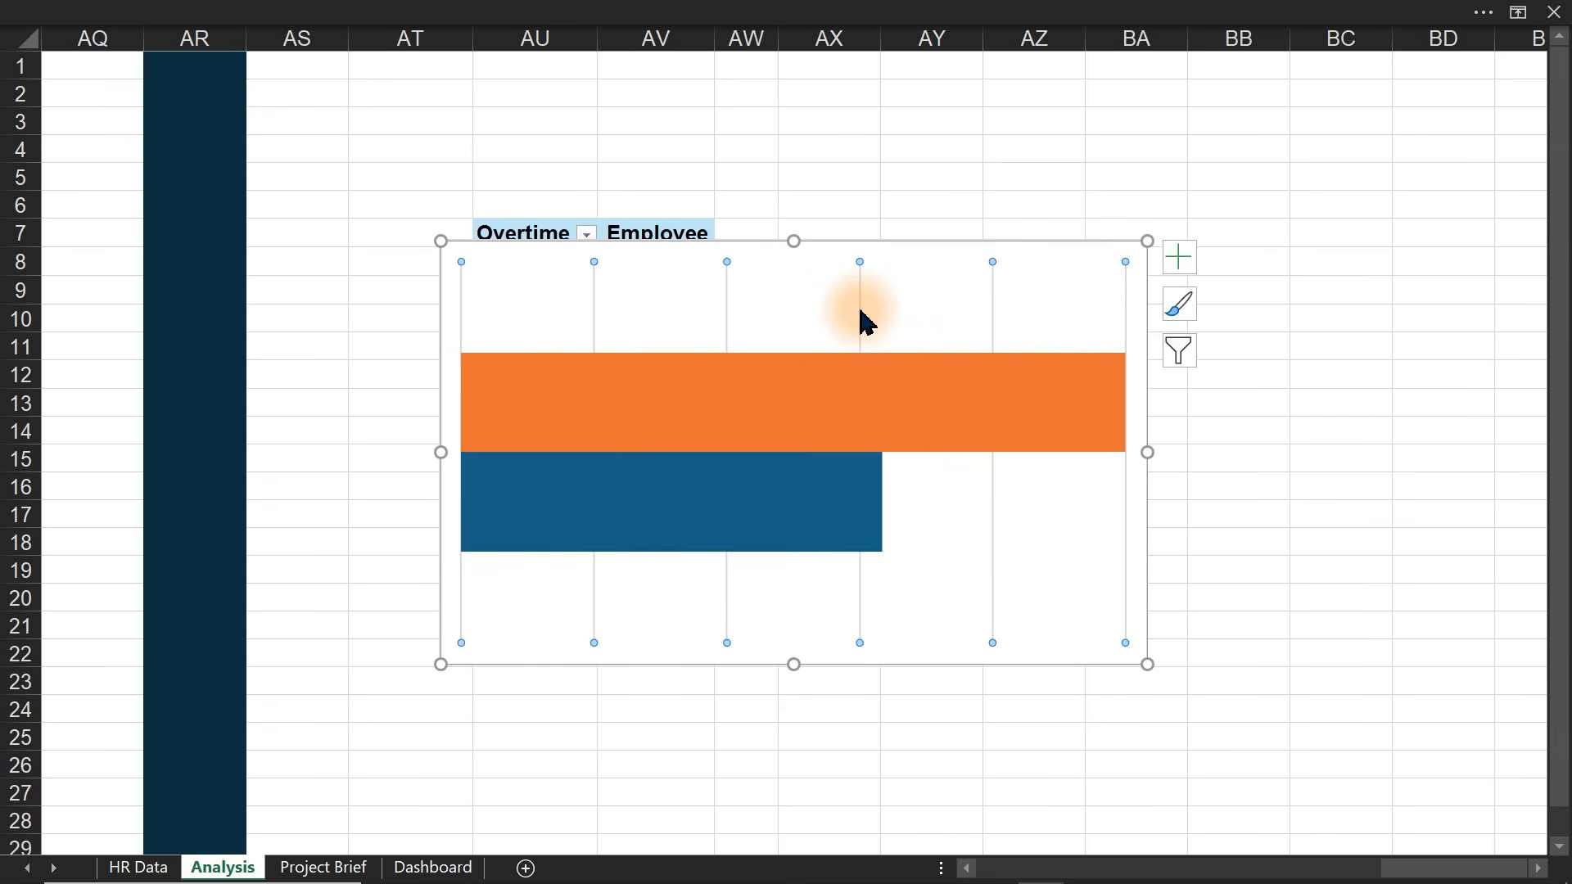
pyautogui.press('Delete')
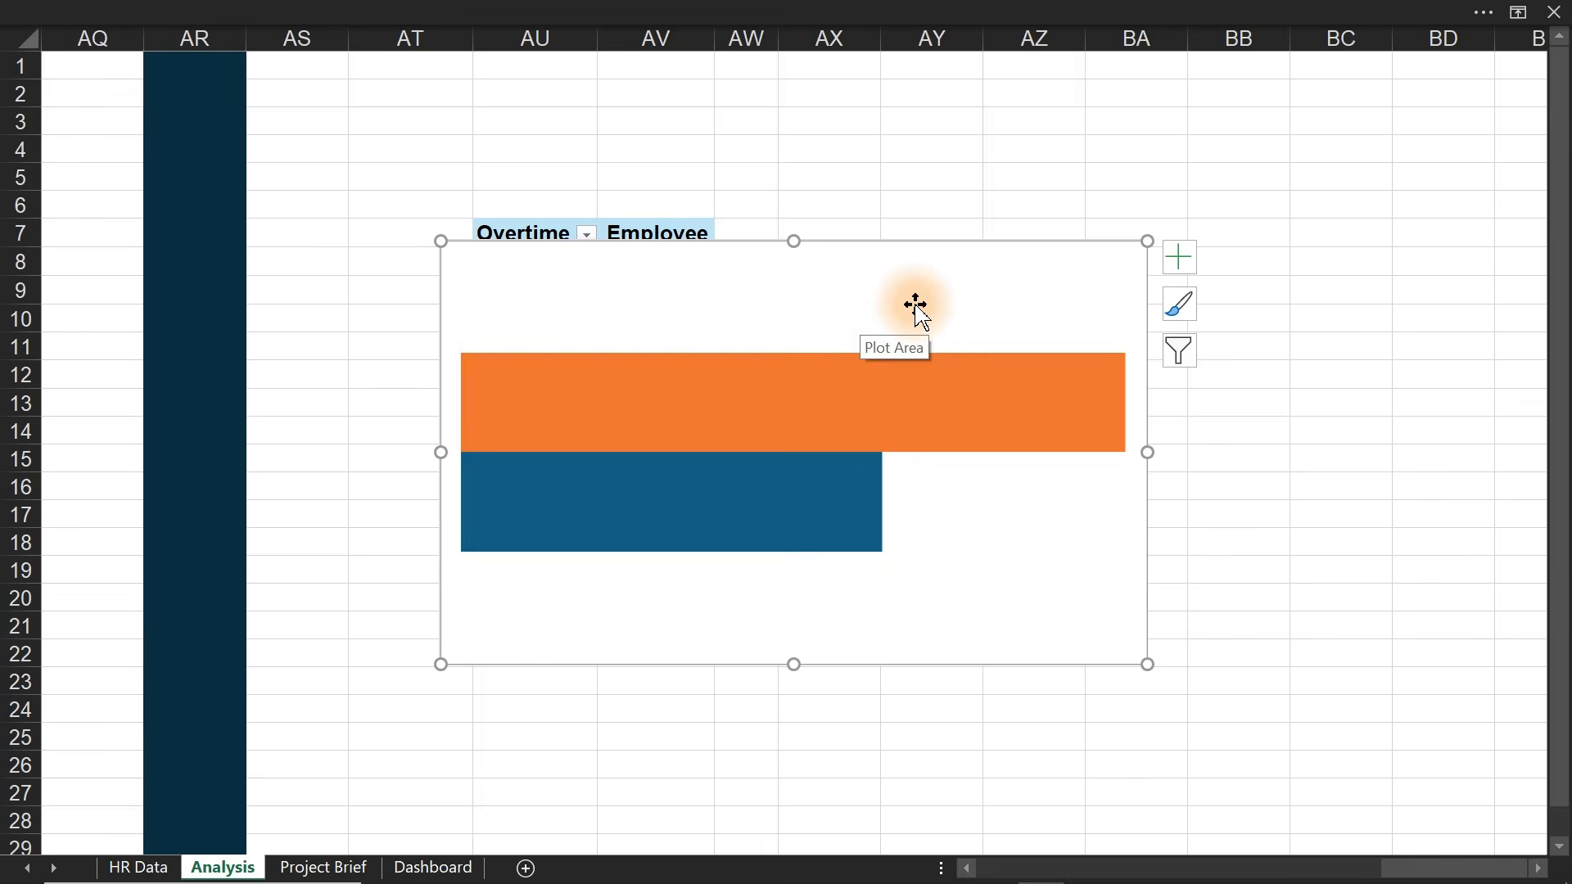
# - Move the chart toward column AQ and format the Full % series with 0% gap width and 100% overlap
pyautogui.hotkey('ctrl', '1')
pyautogui.moveTo(988, 249); pyautogui.dragTo(670, 241)
pyautogui.click(648, 405)
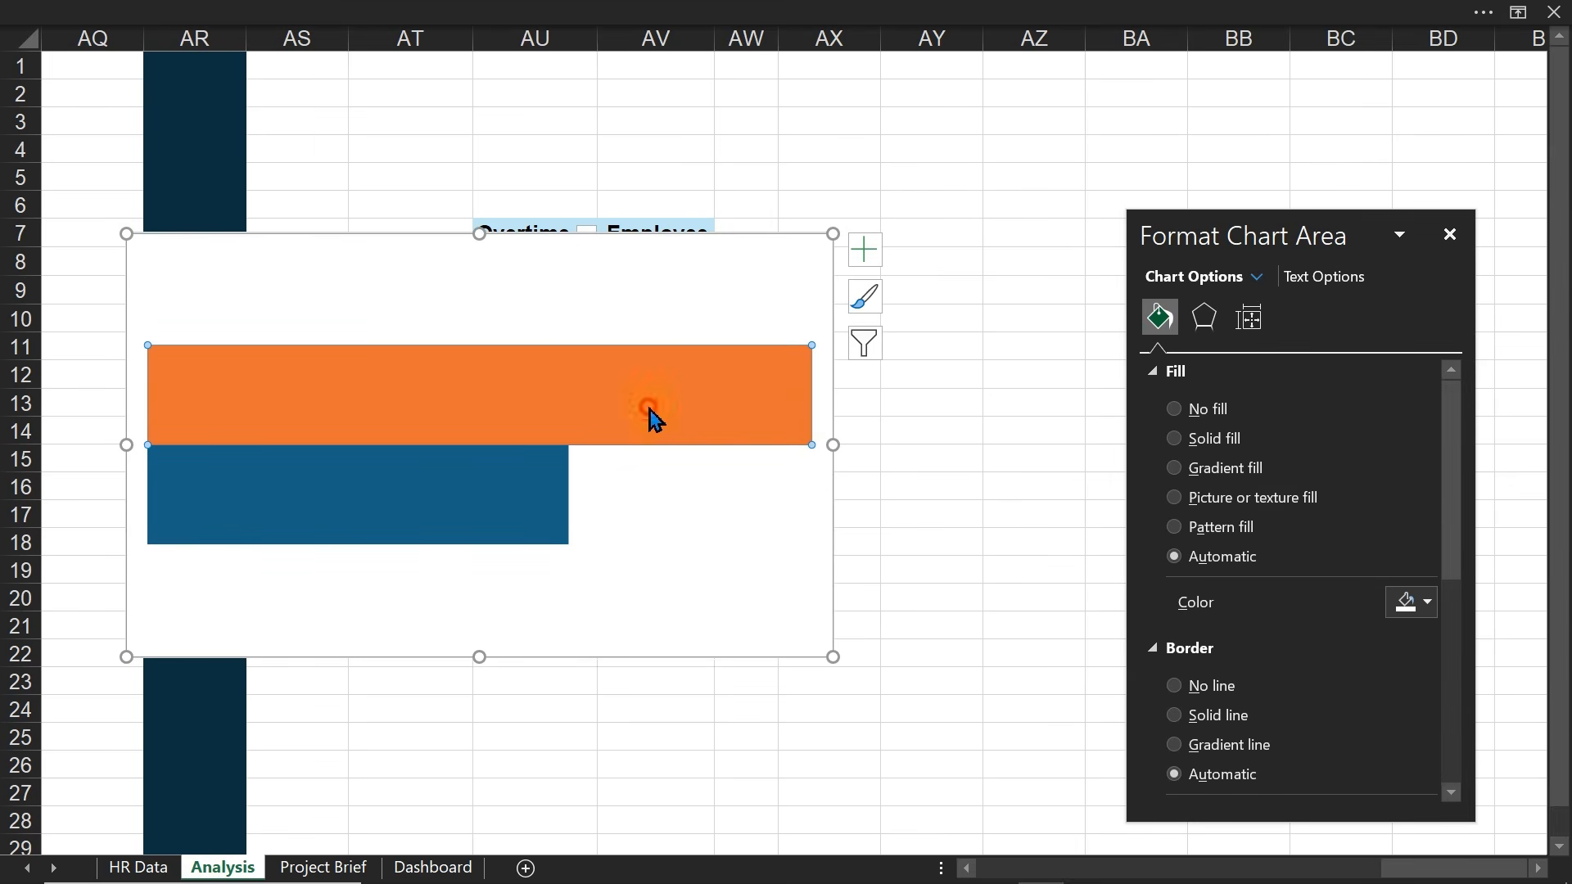
pyautogui.click(1248, 317)
pyautogui.click(1372, 532)
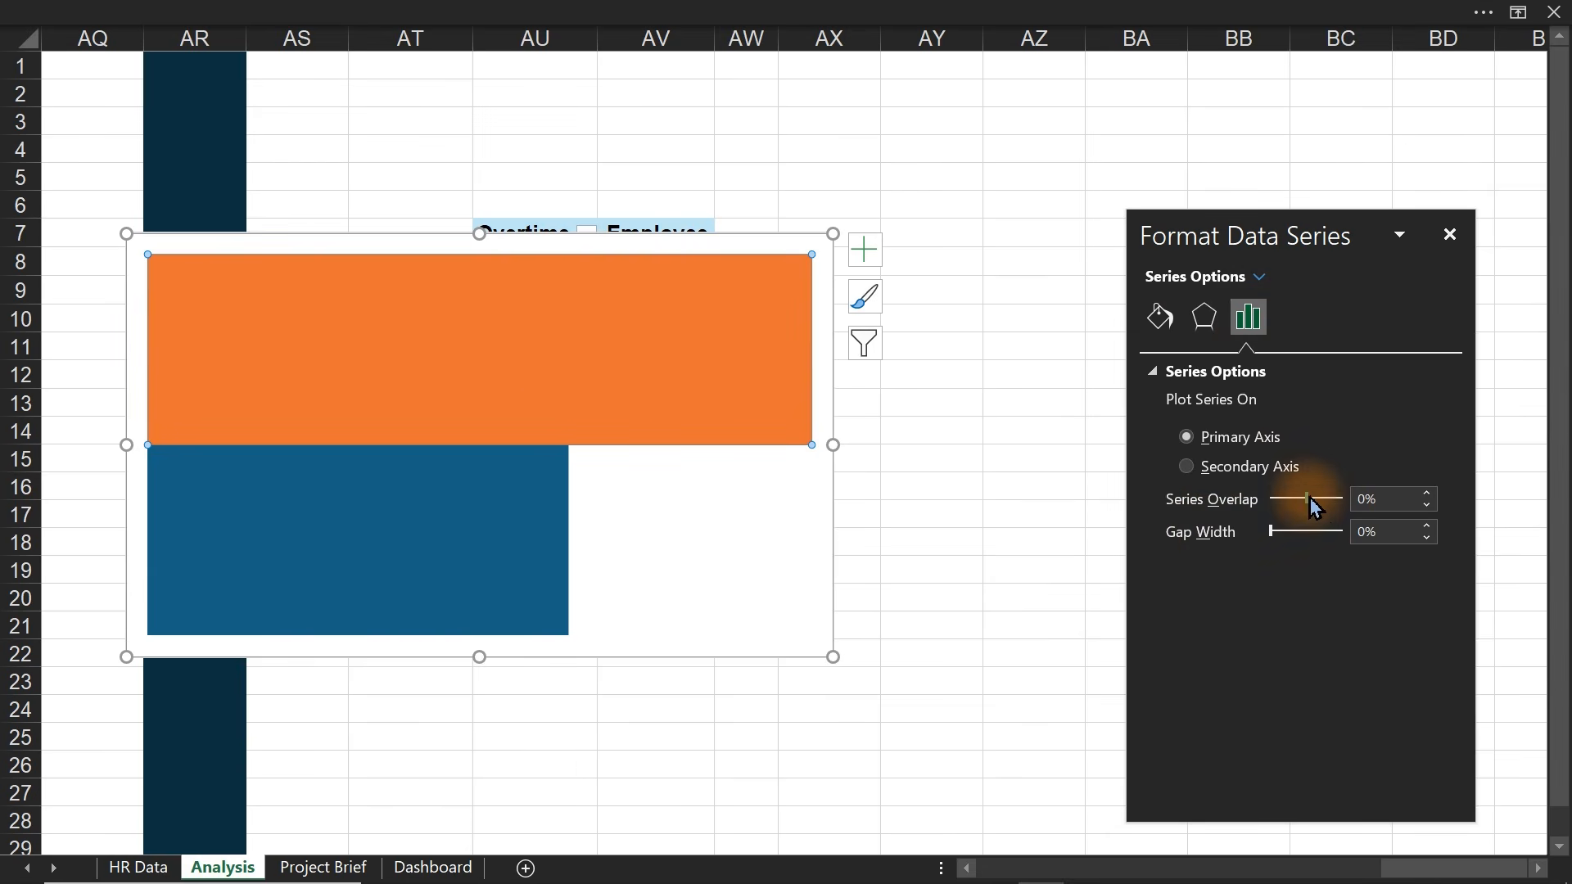
pyautogui.moveTo(1308, 499); pyautogui.dragTo(1375, 506)
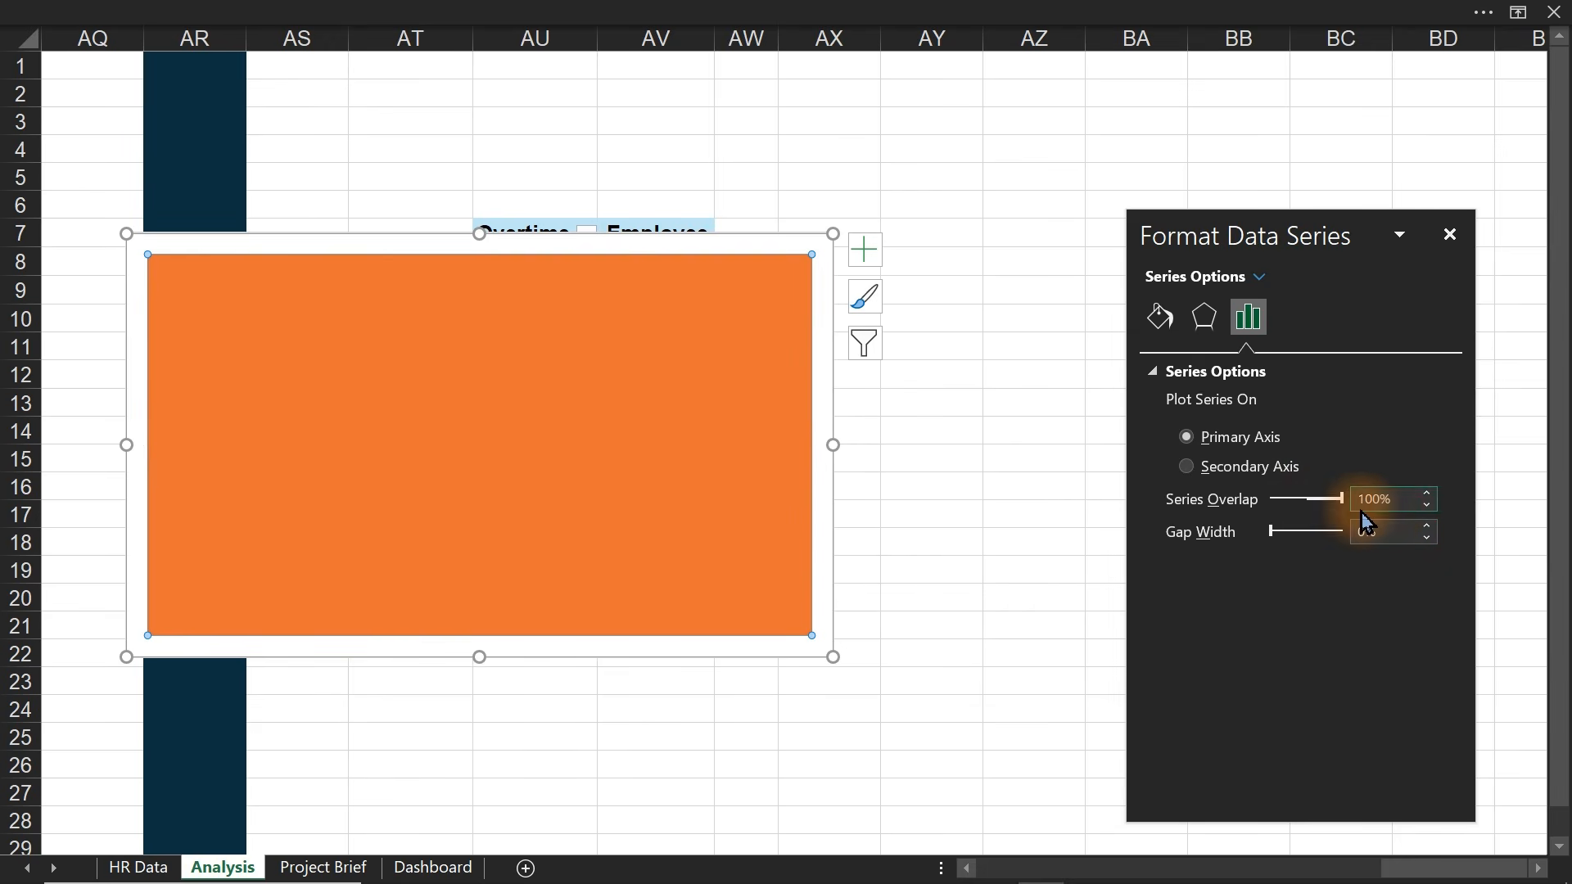
# - Order the chart's series with Employees after Full %, and reduce the chart's height so it starts below row 16
pyautogui.rightClick(653, 528)
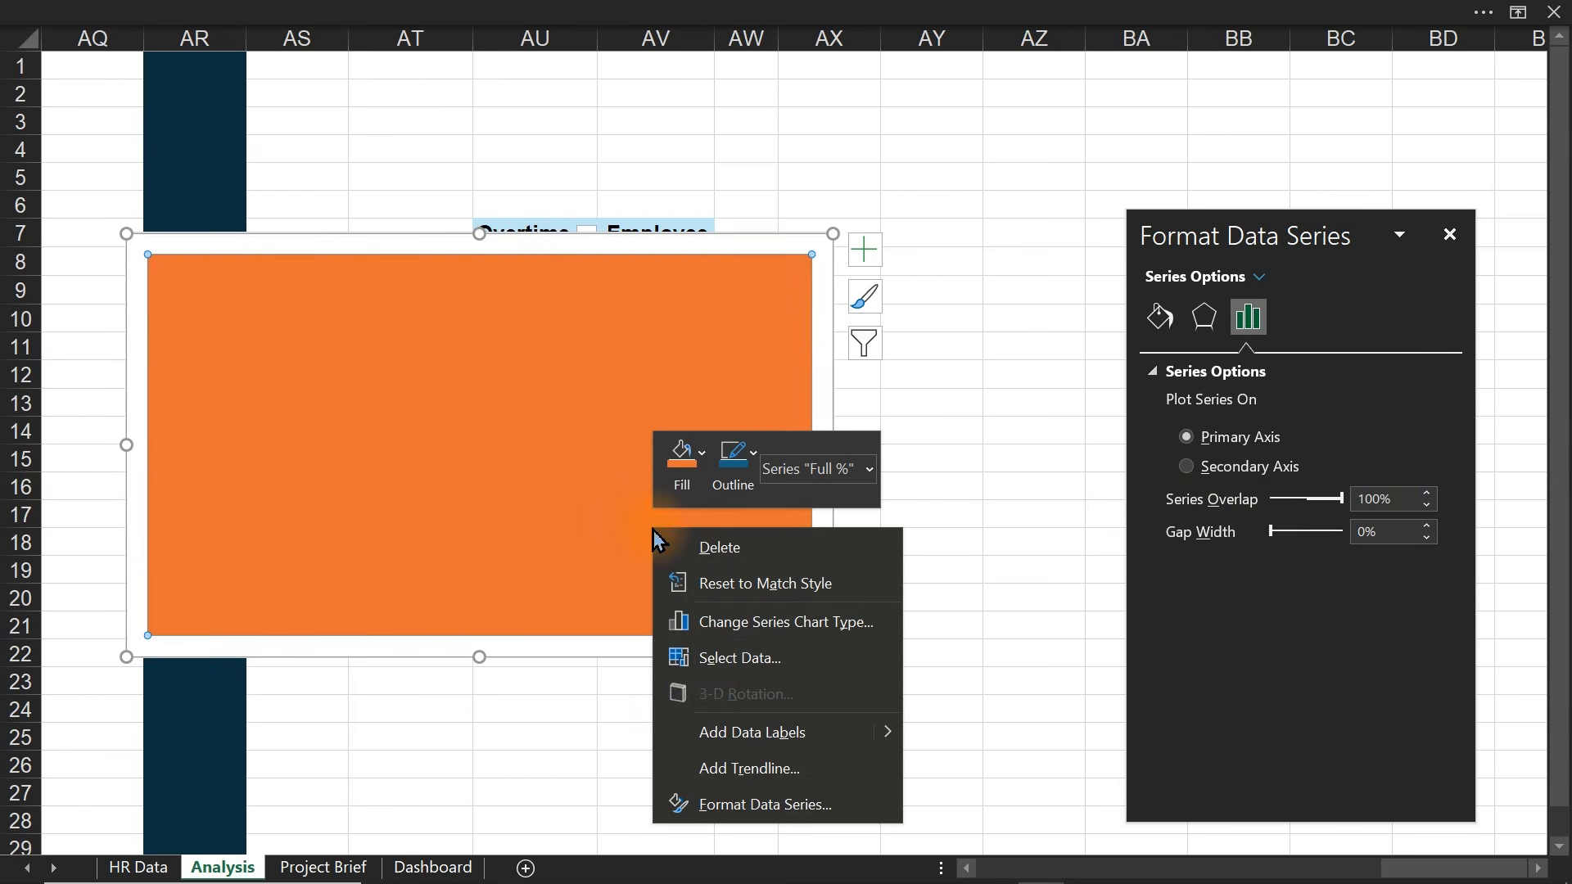
pyautogui.click(717, 665)
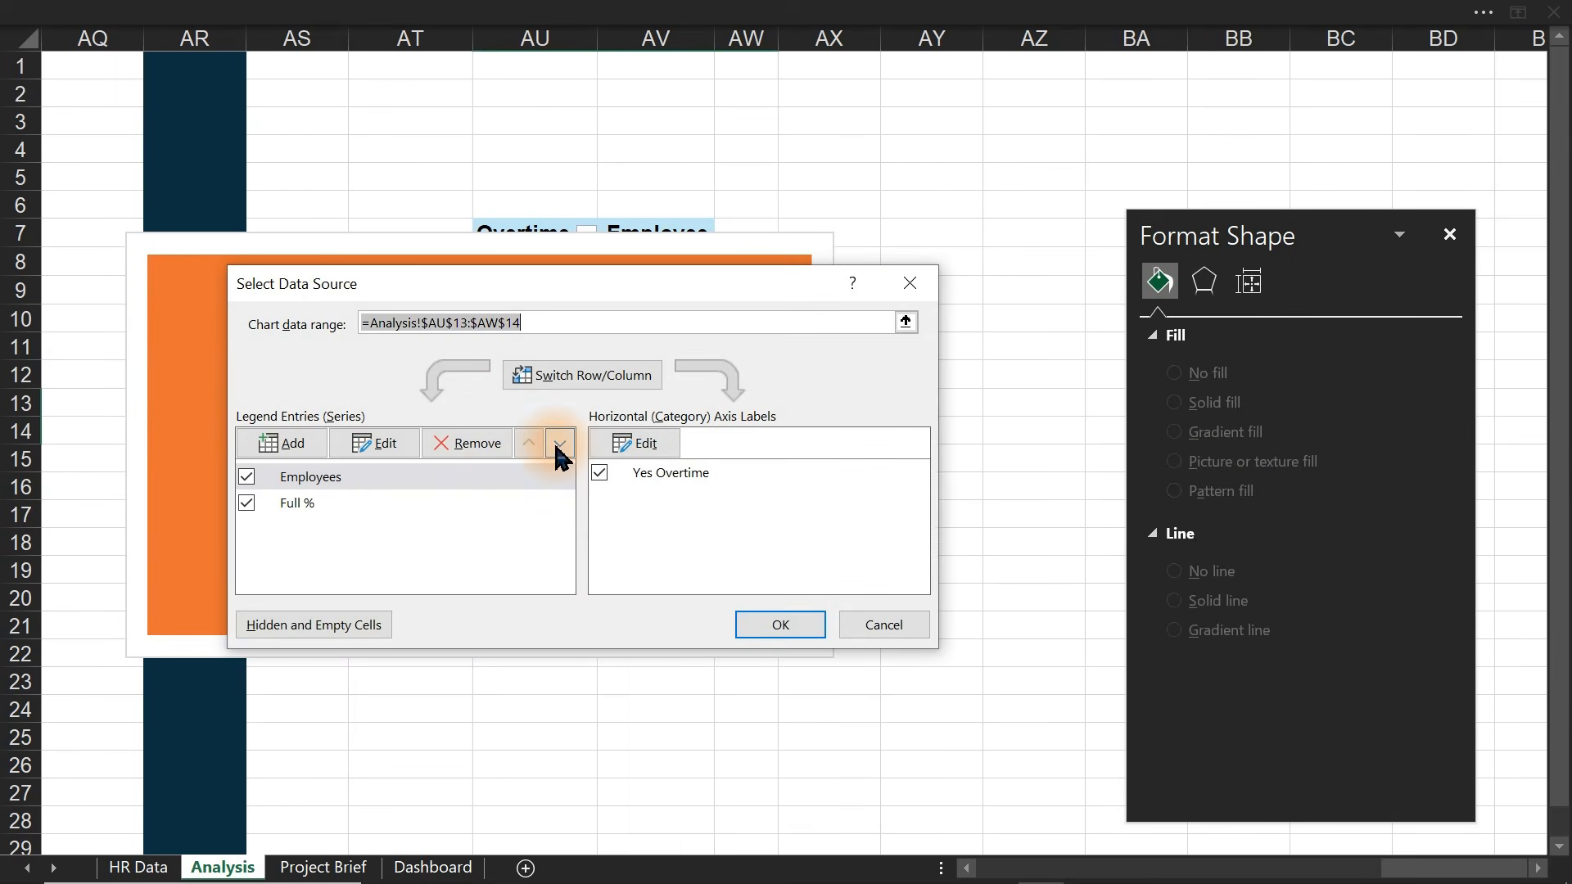
pyautogui.click(560, 443)
pyautogui.moveTo(469, 283); pyautogui.dragTo(974, 254)
pyautogui.click(1309, 596)
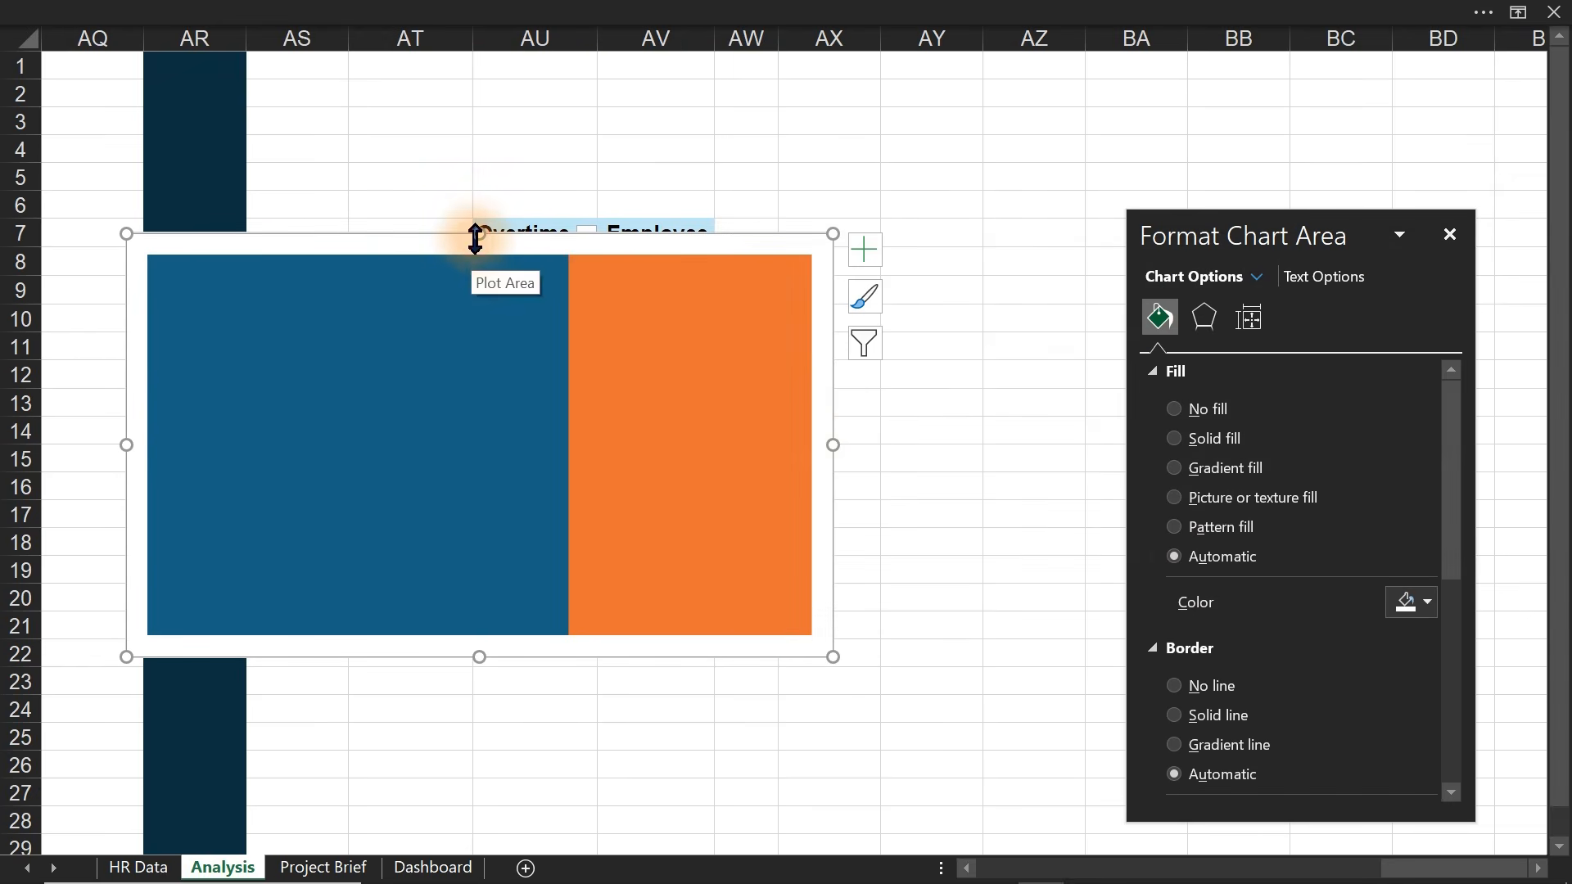
pyautogui.moveTo(475, 236); pyautogui.dragTo(474, 492)
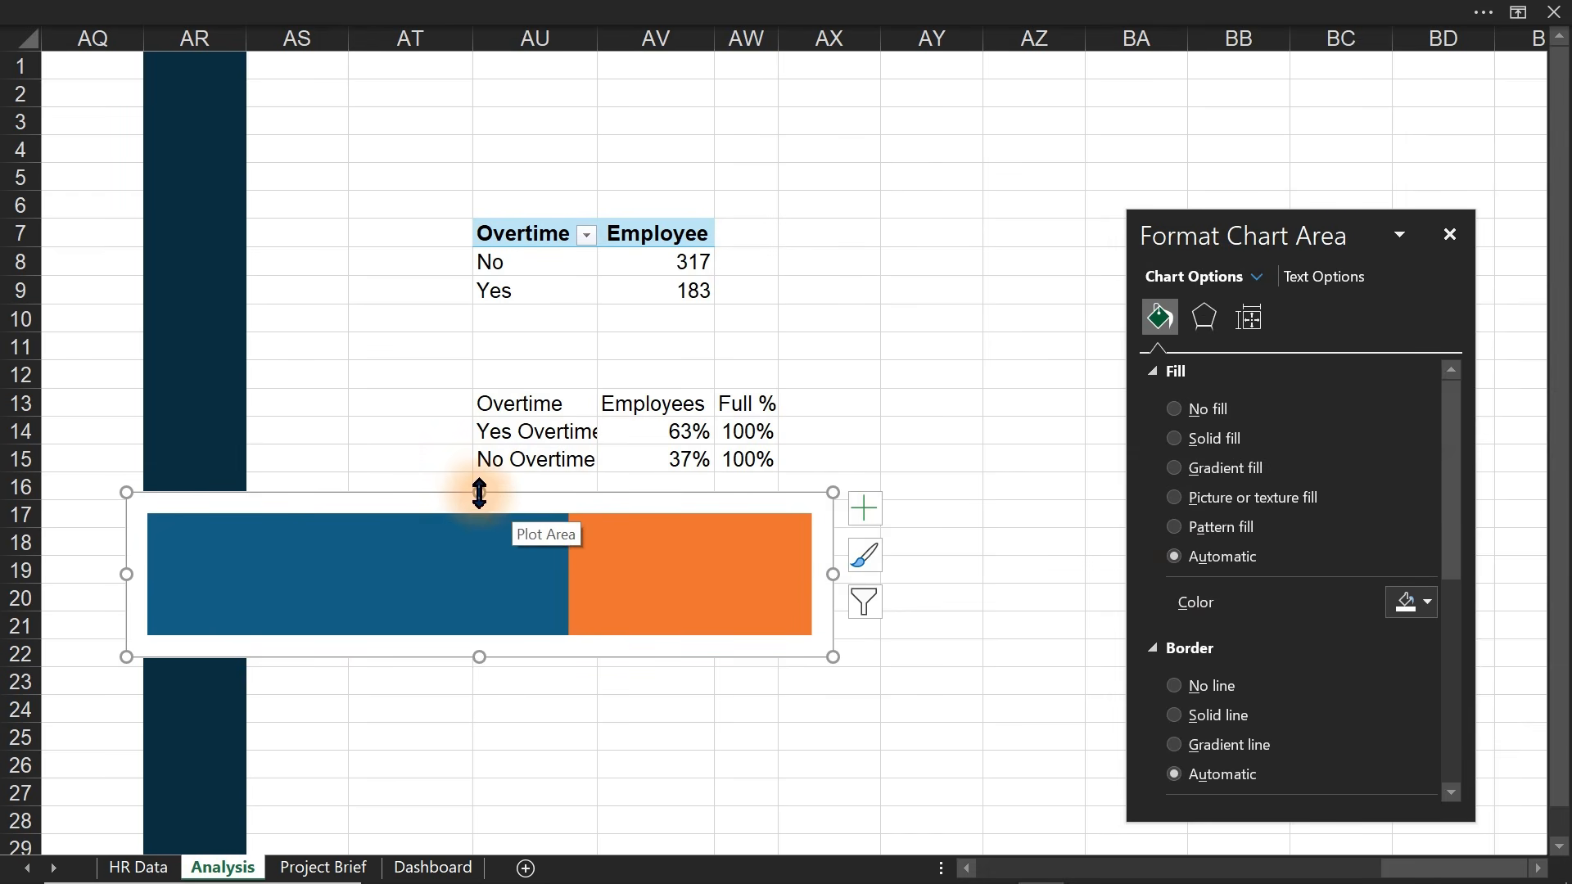
# - Check which bar belongs to each series, turning the chart's legend on and off again
pyautogui.click(484, 573)
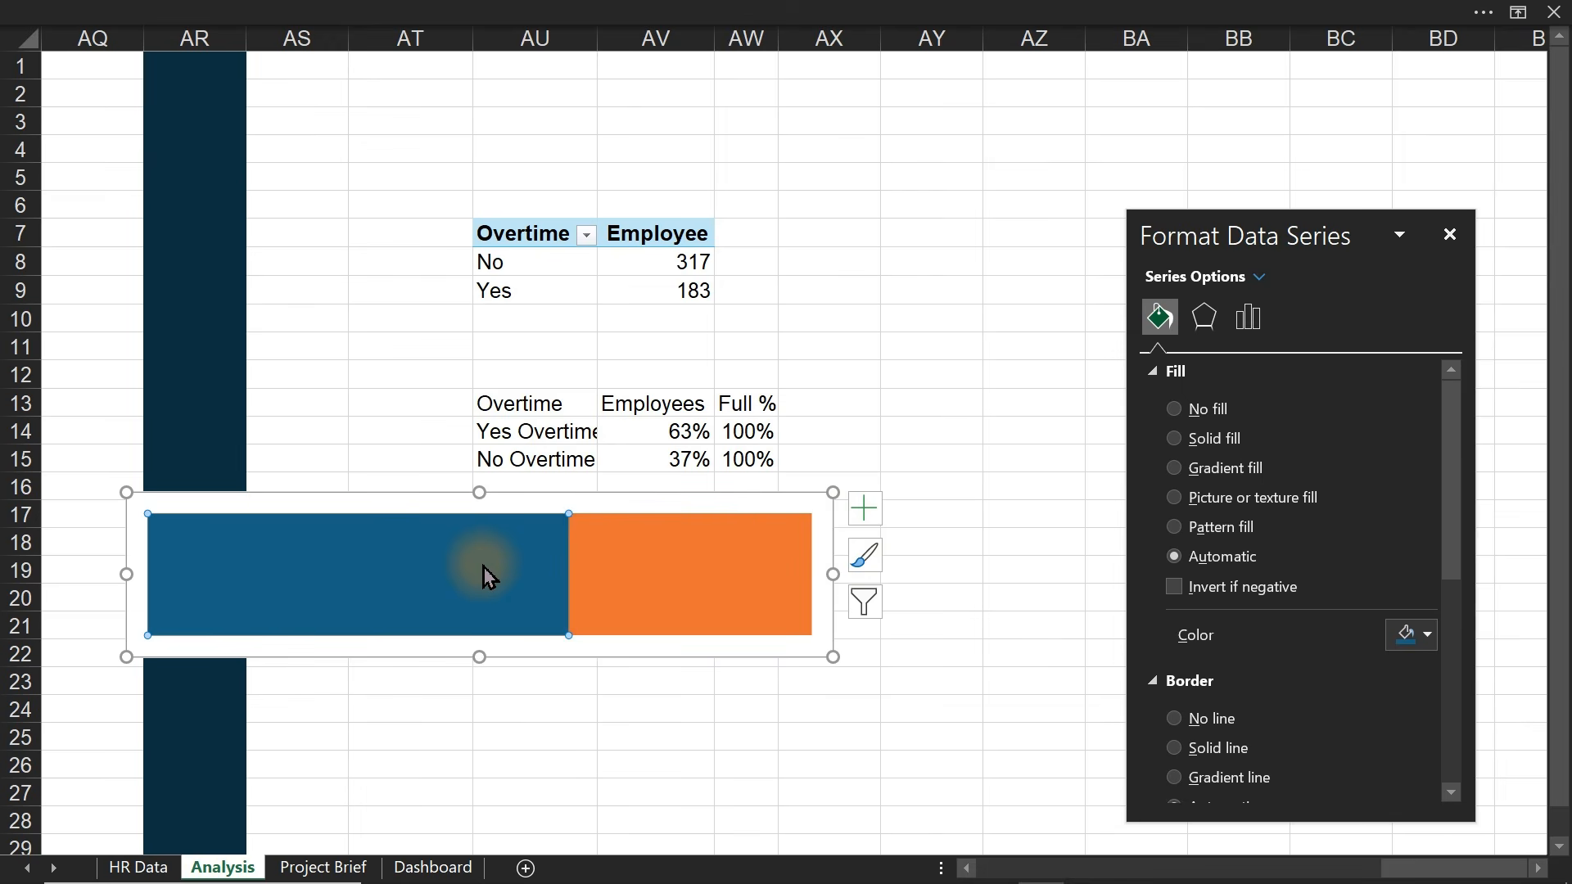
pyautogui.moveTo(662, 584)
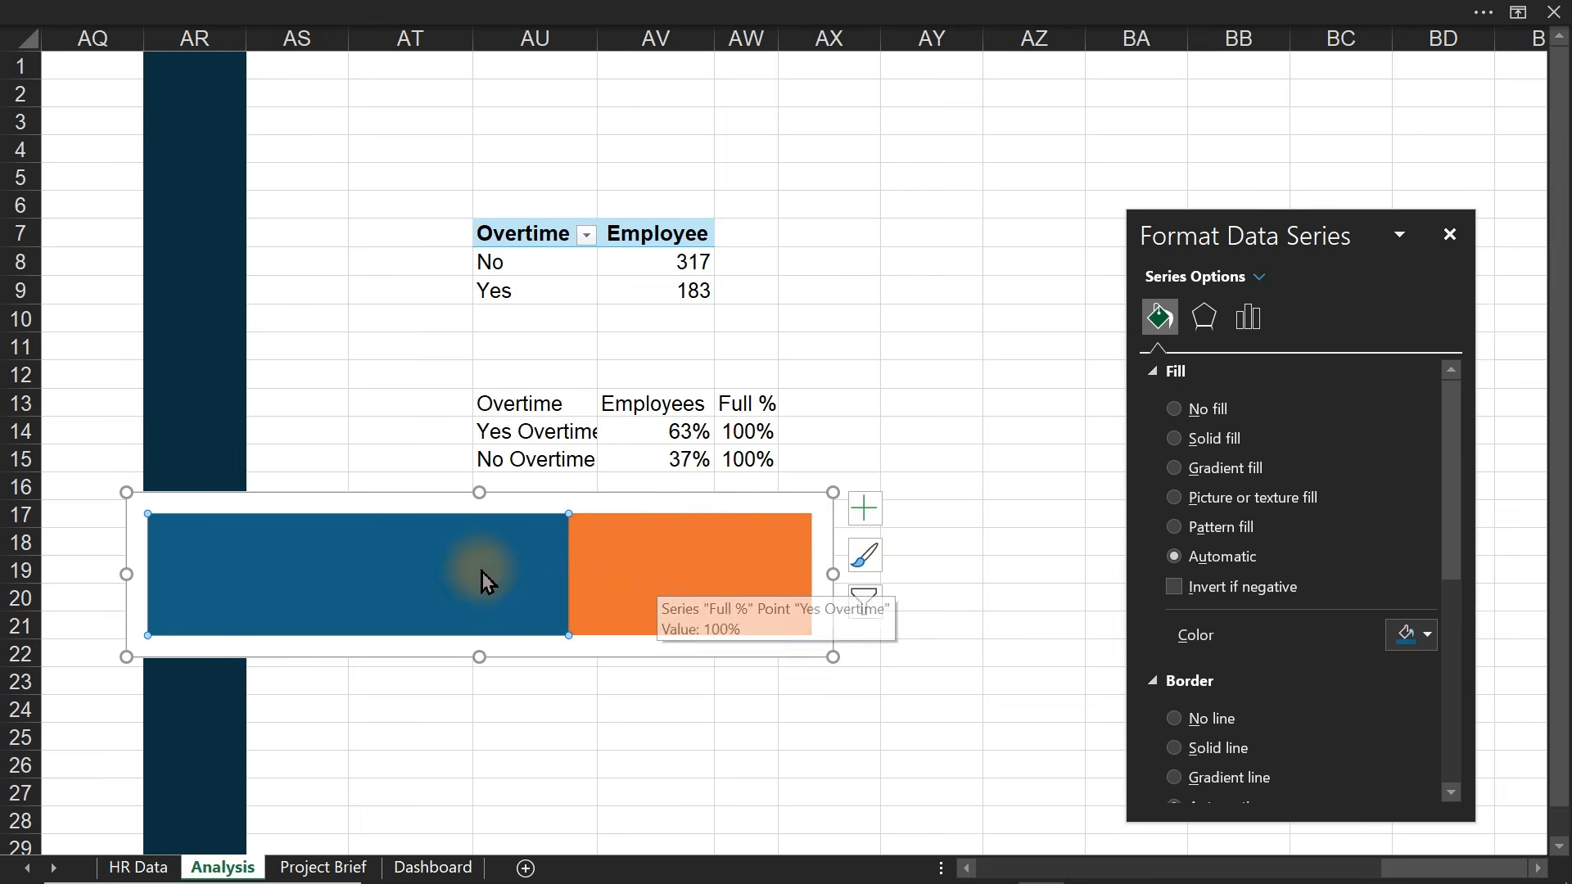
pyautogui.moveTo(469, 573)
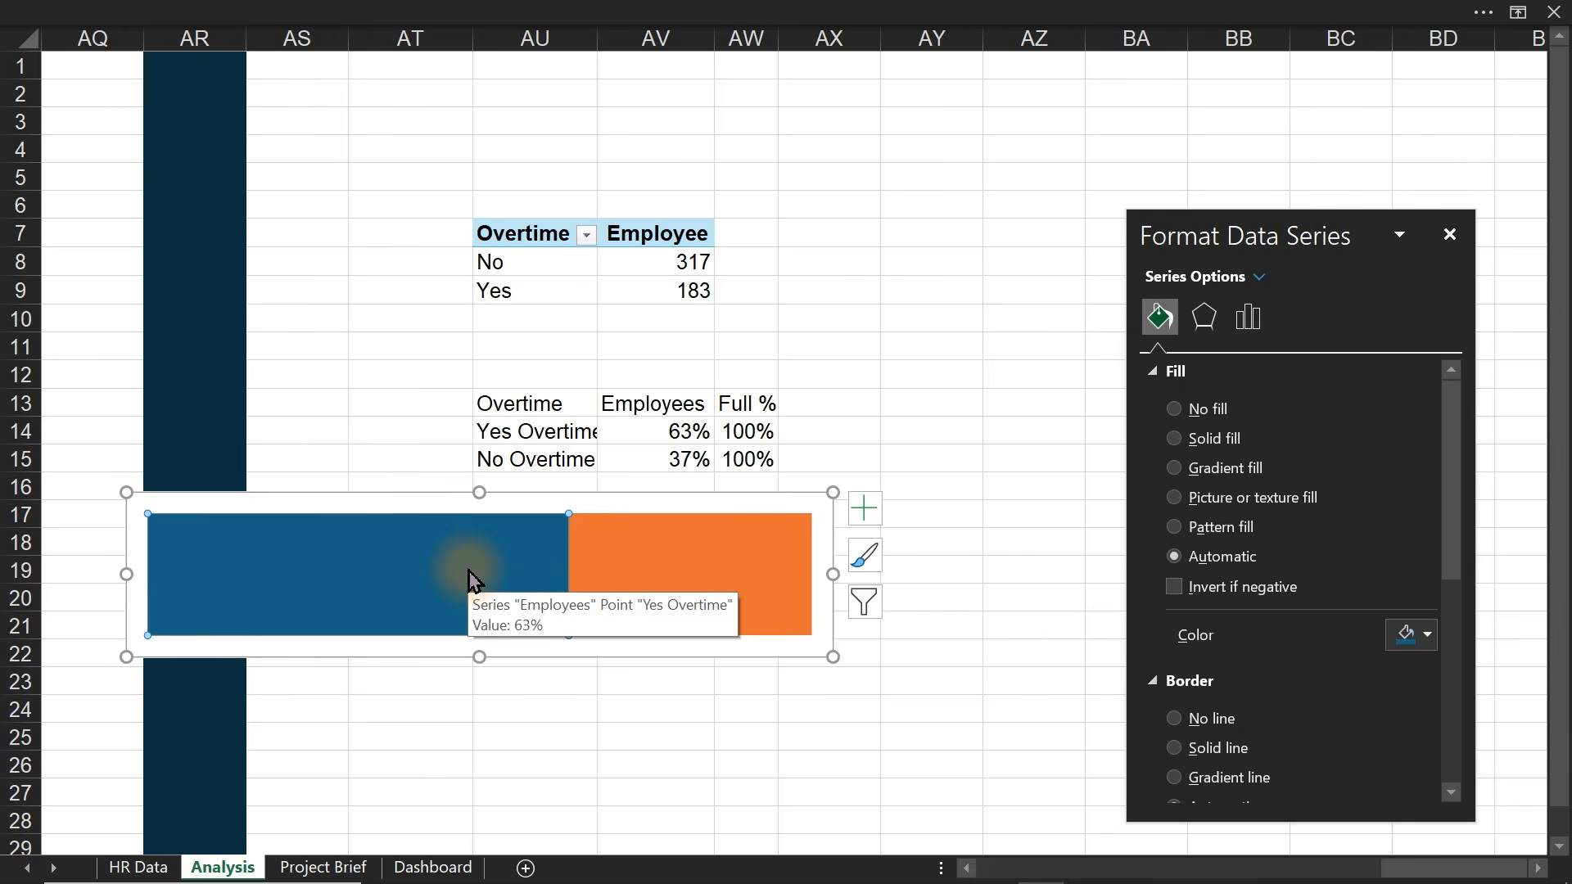
pyautogui.moveTo(728, 578)
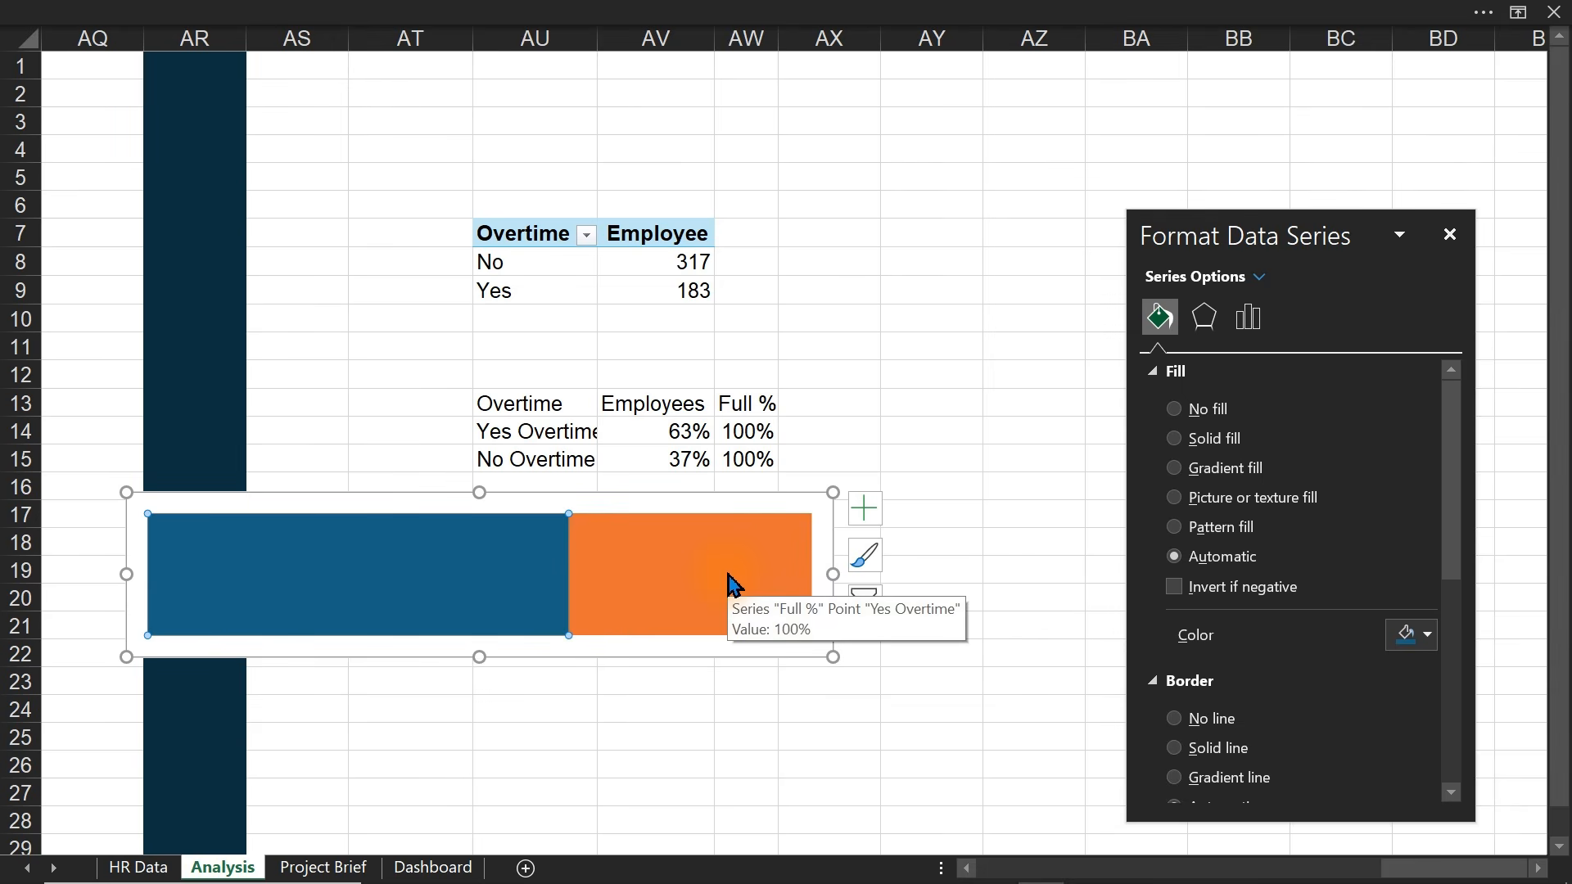
pyautogui.click(865, 512)
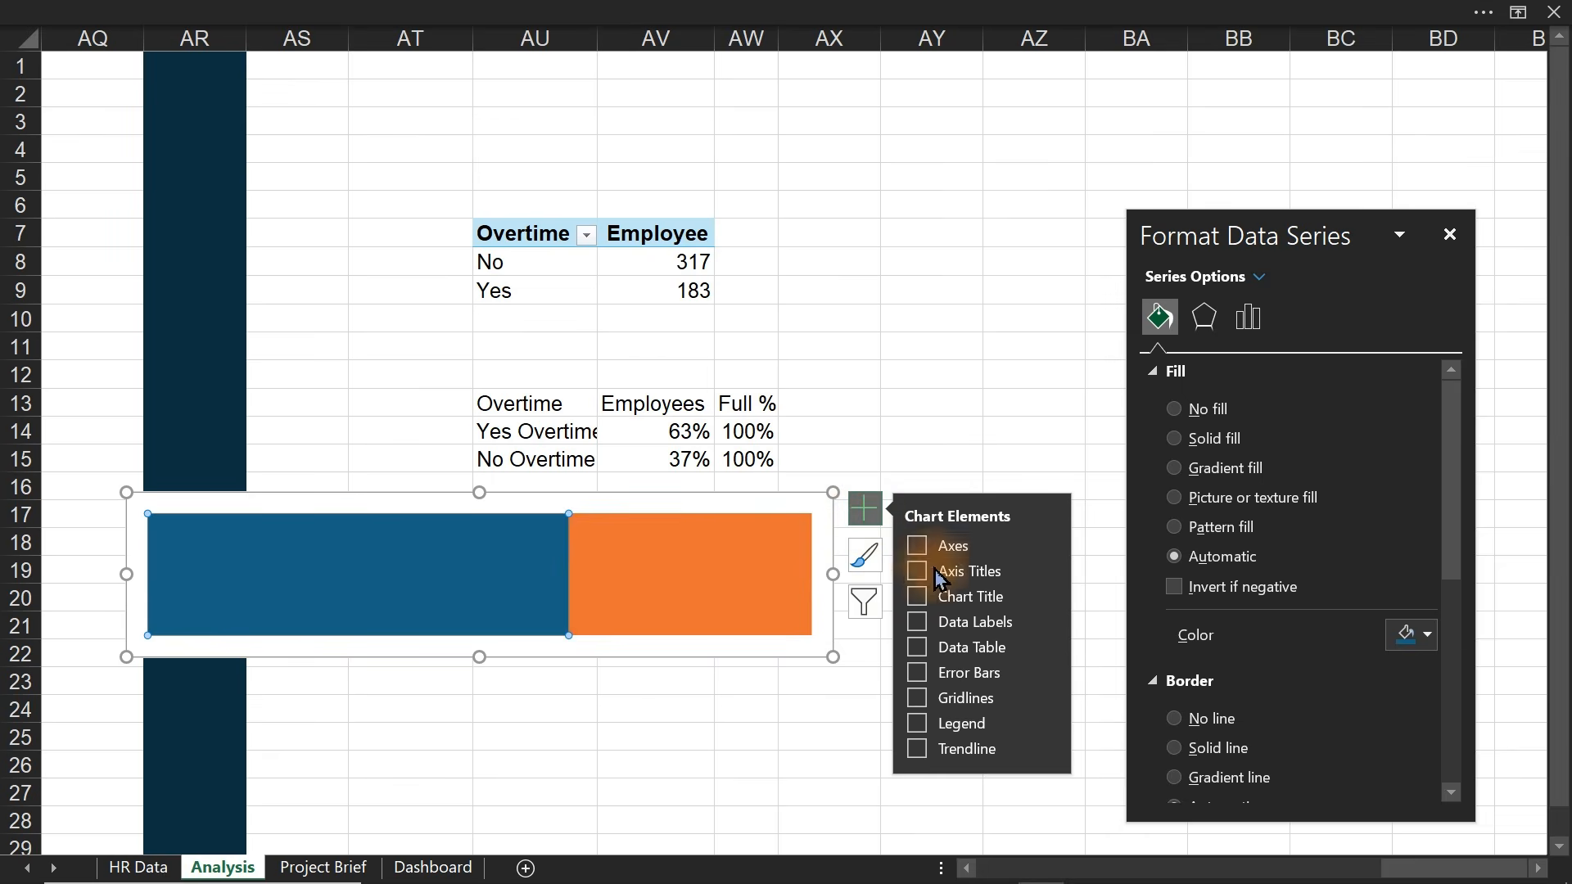
pyautogui.click(918, 725)
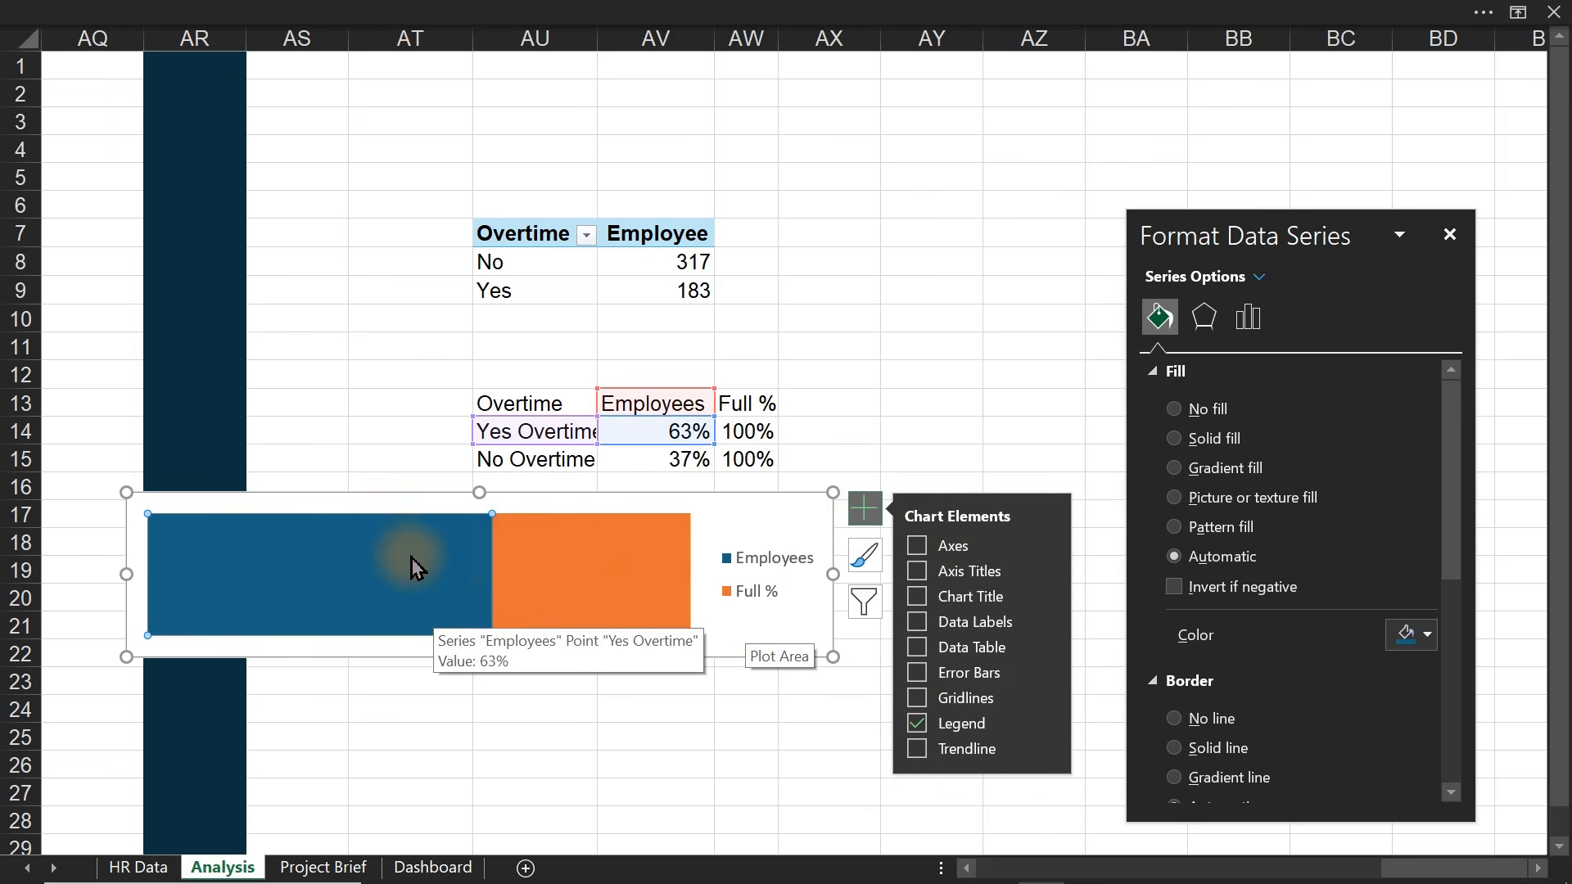
pyautogui.click(918, 724)
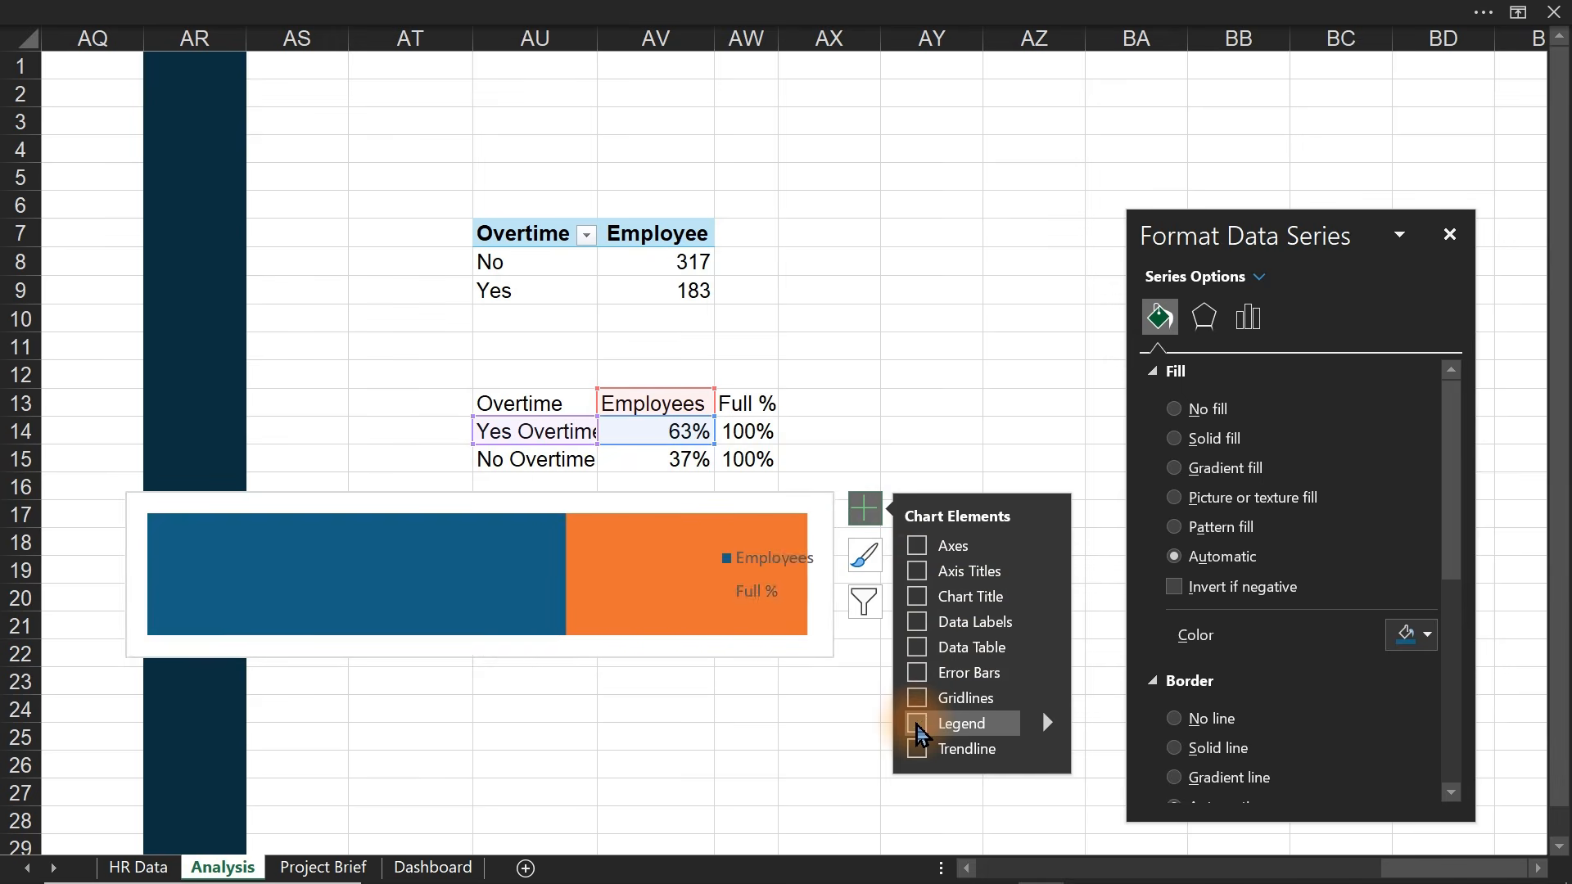
# - Fill the Employees bar with standard dark red and the Full % bar with light grey
pyautogui.click(507, 589)
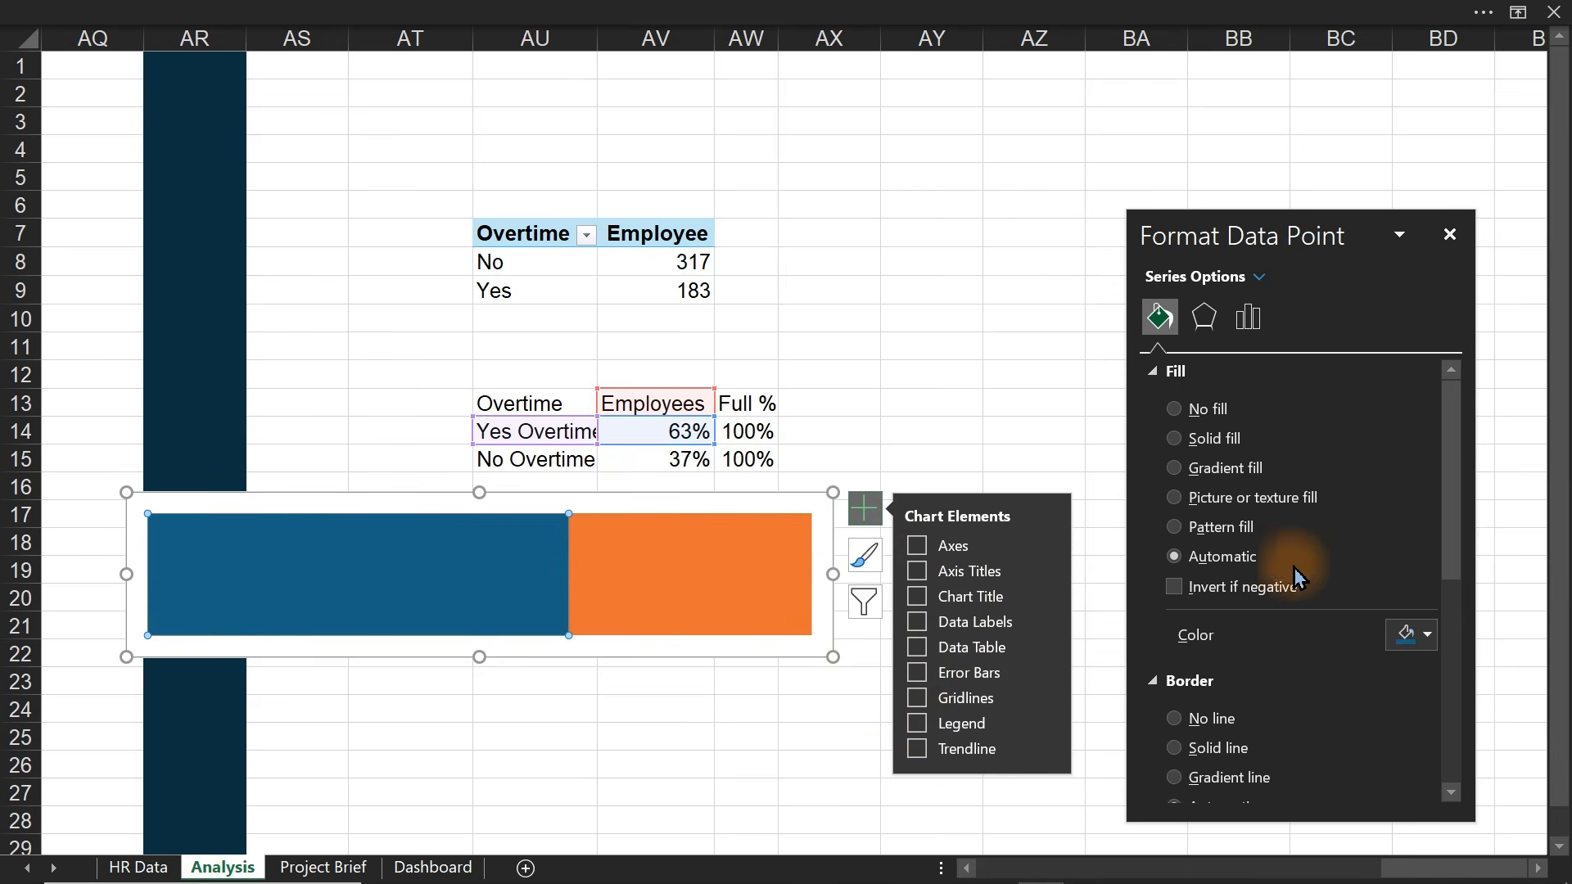
pyautogui.click(1410, 634)
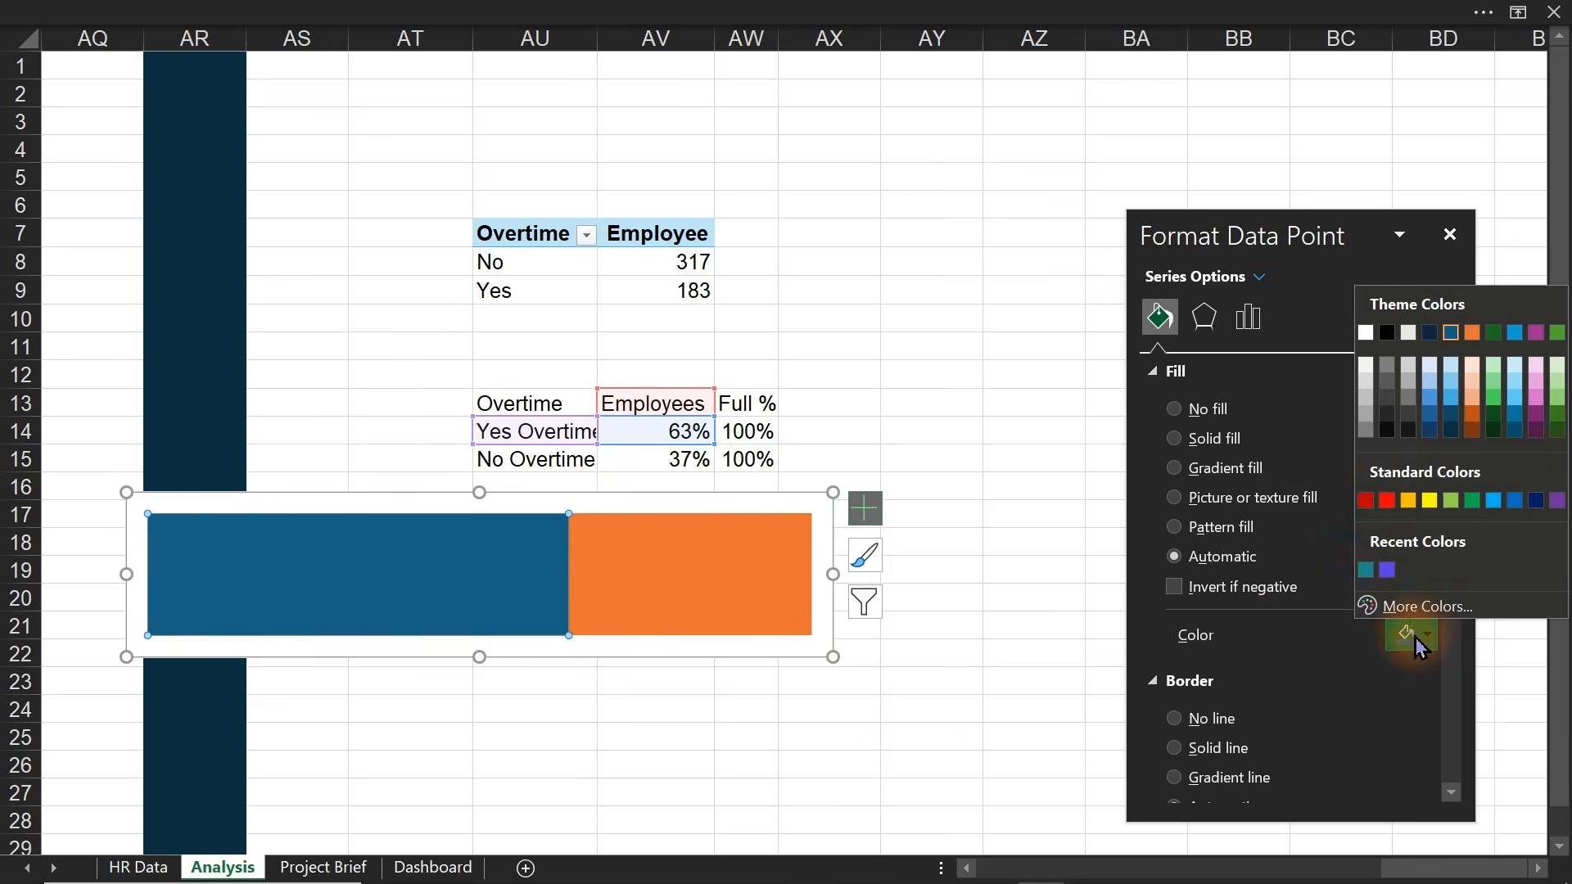
pyautogui.click(1366, 501)
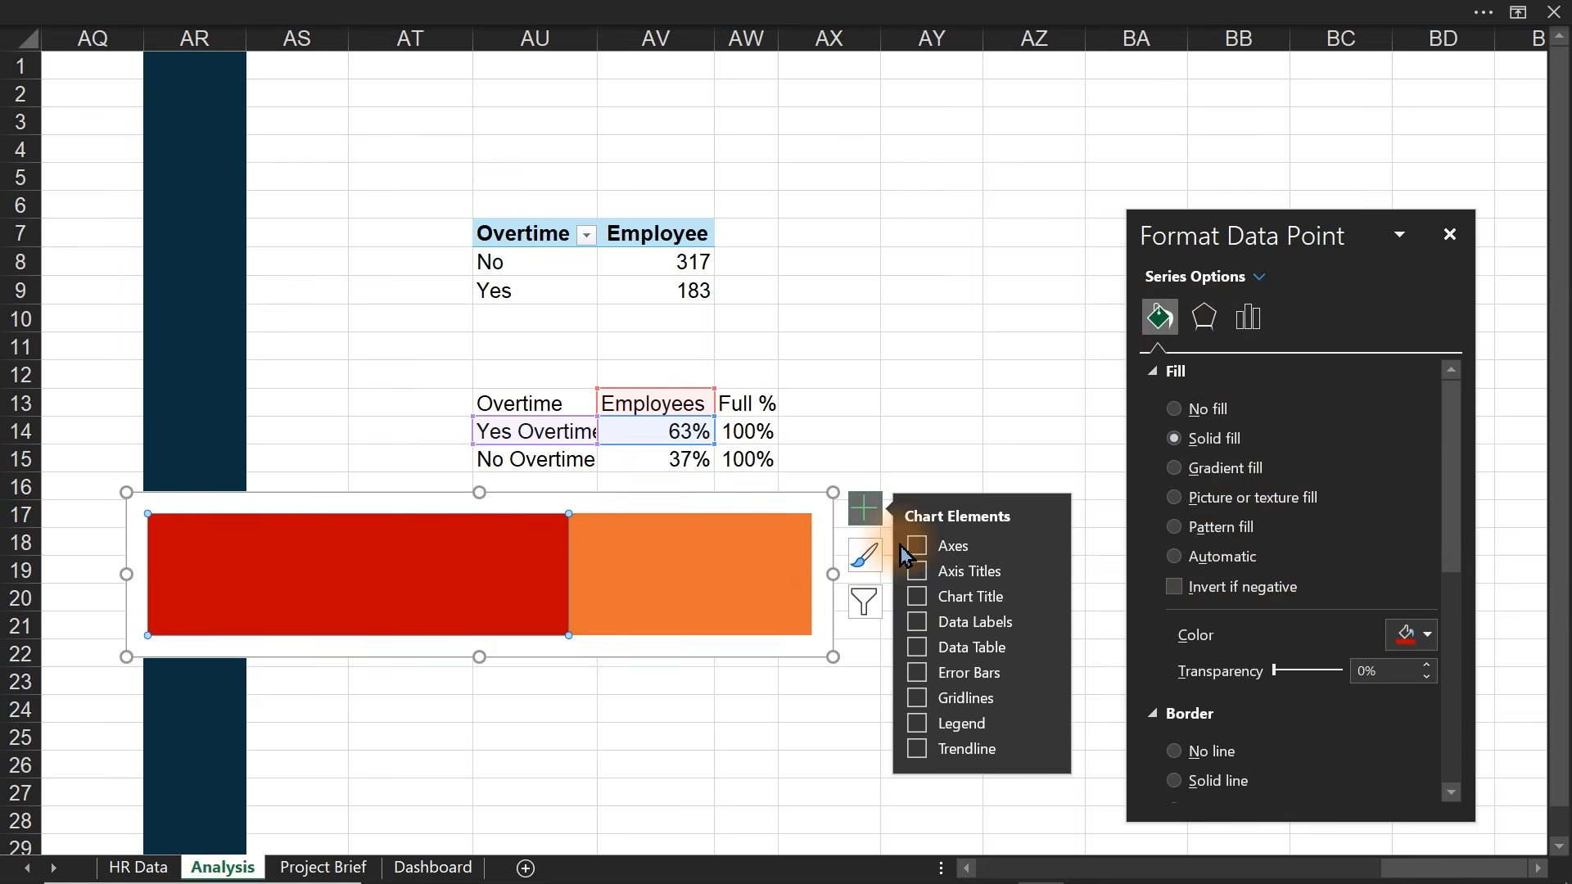
pyautogui.click(1406, 634)
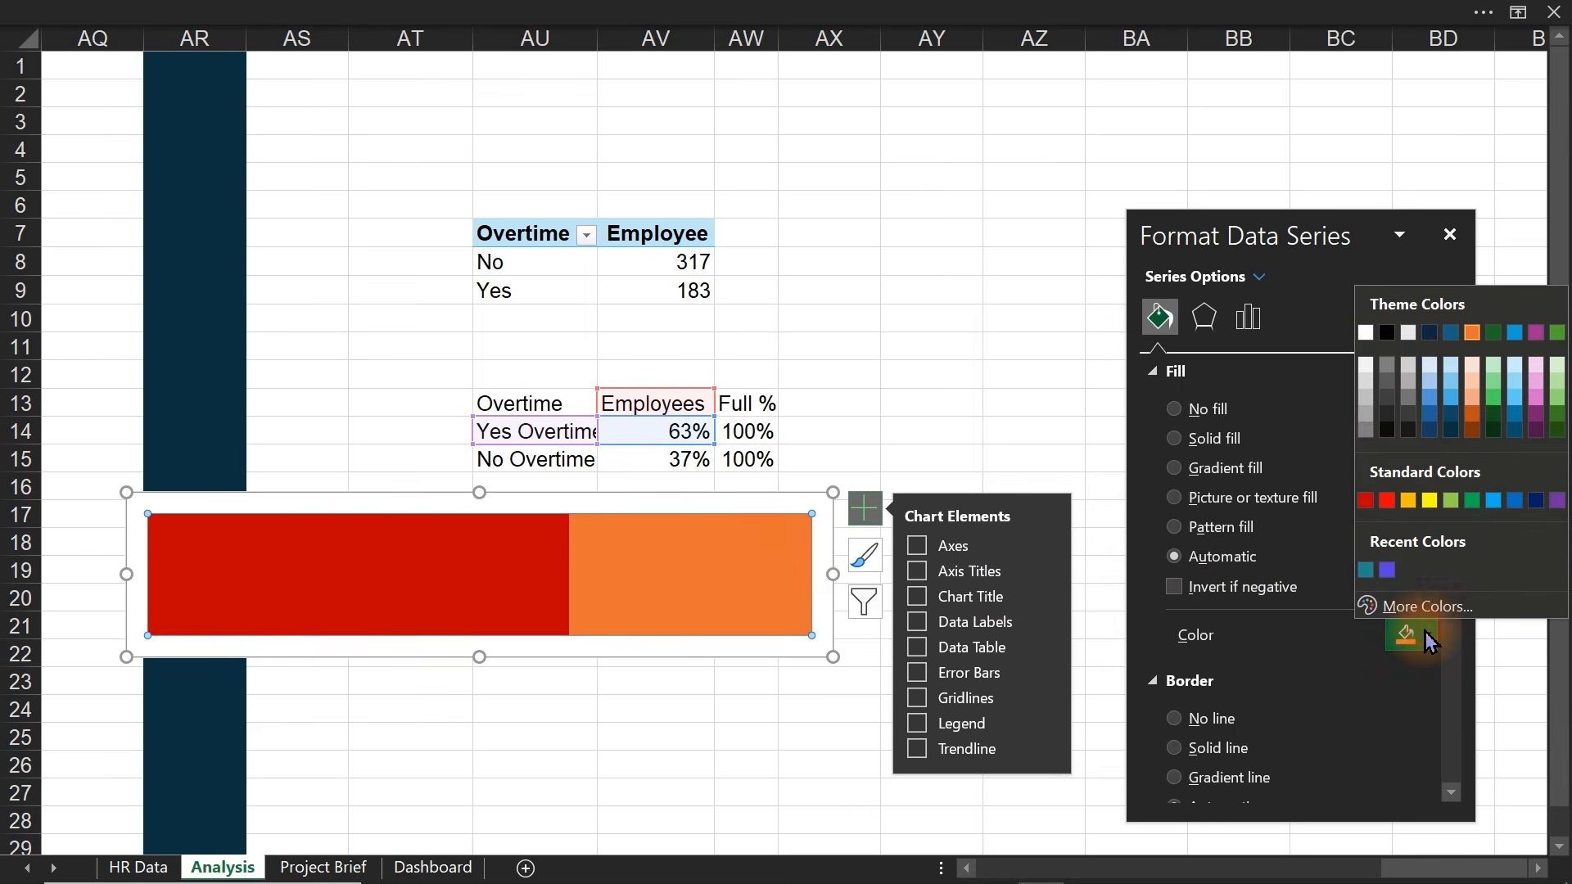
pyautogui.click(1366, 366)
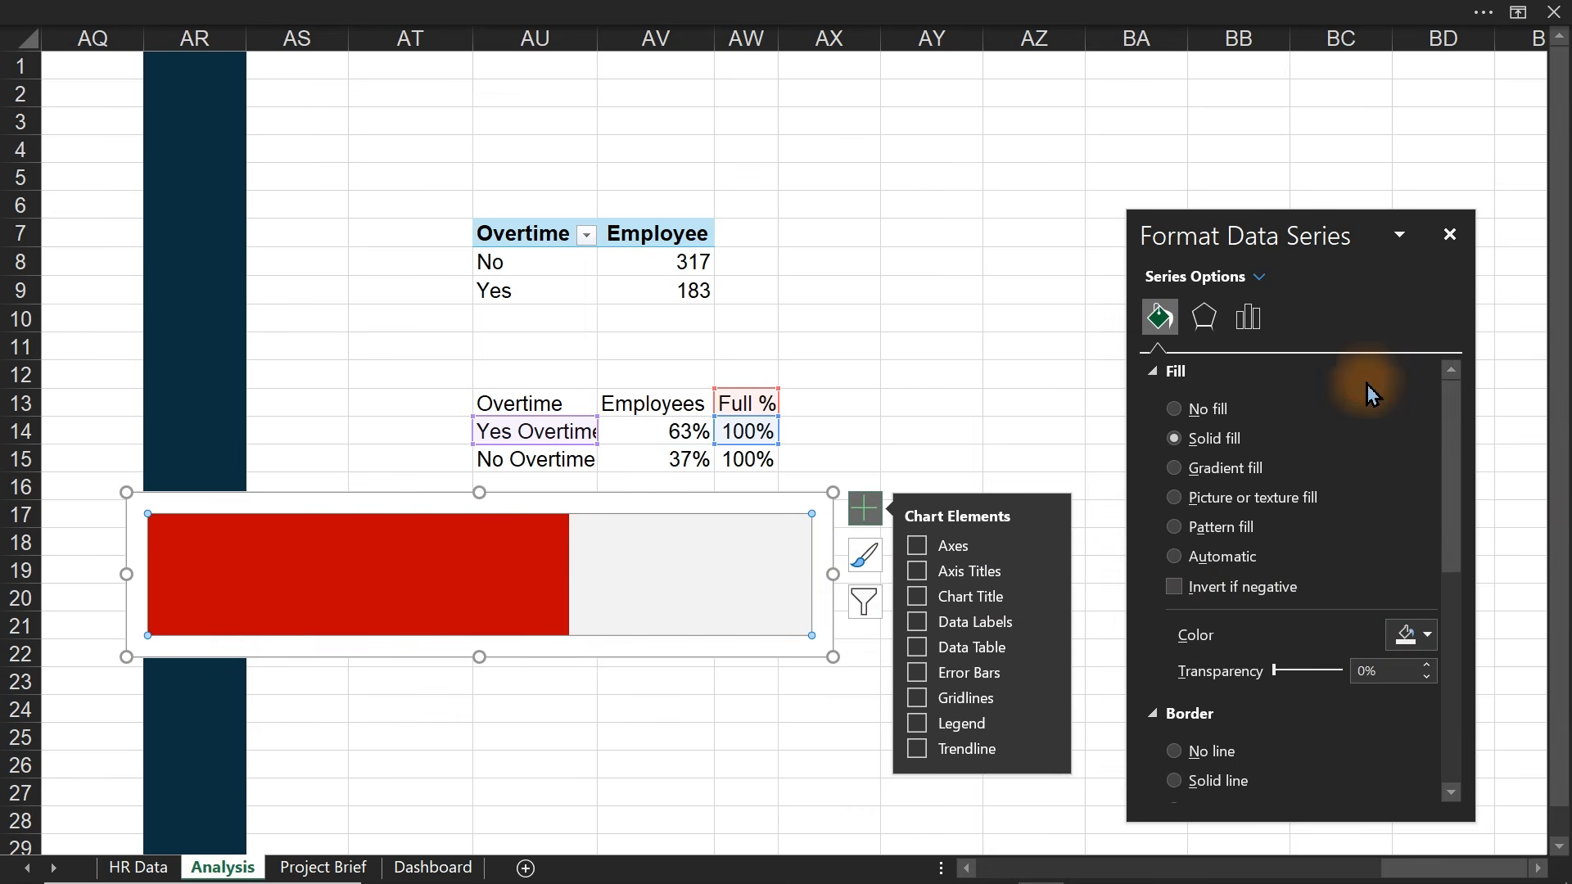
pyautogui.click(1412, 635)
pyautogui.click(1365, 386)
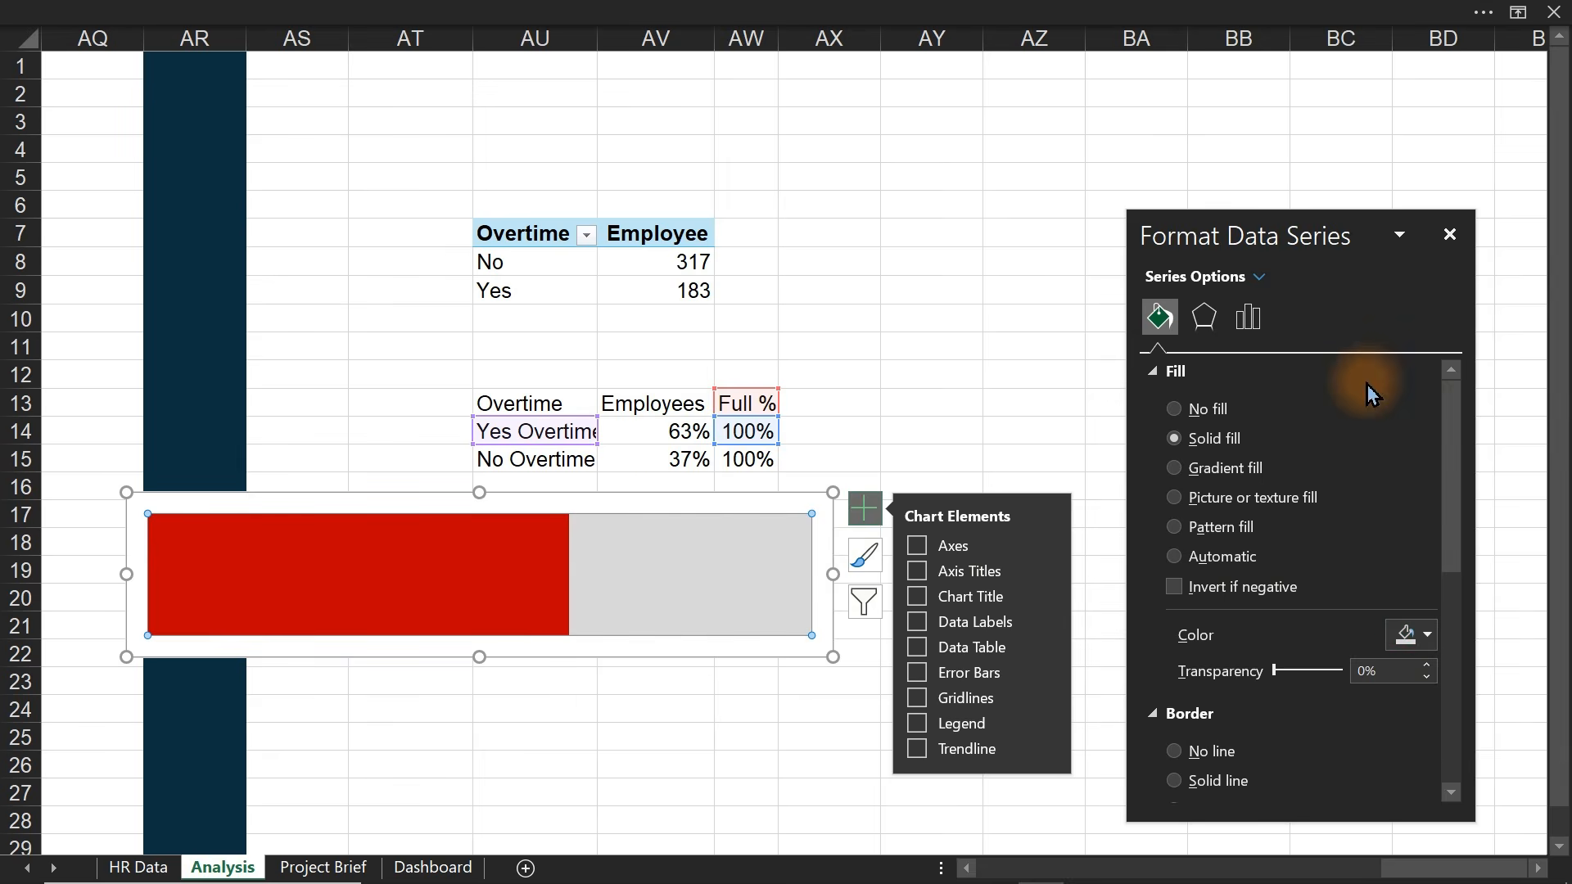
# - Shrink the chart to a compact bar spanning about columns AQ to AU and rows 18 to 22
pyautogui.click(475, 494)
pyautogui.moveTo(474, 494); pyautogui.dragTo(474, 539)
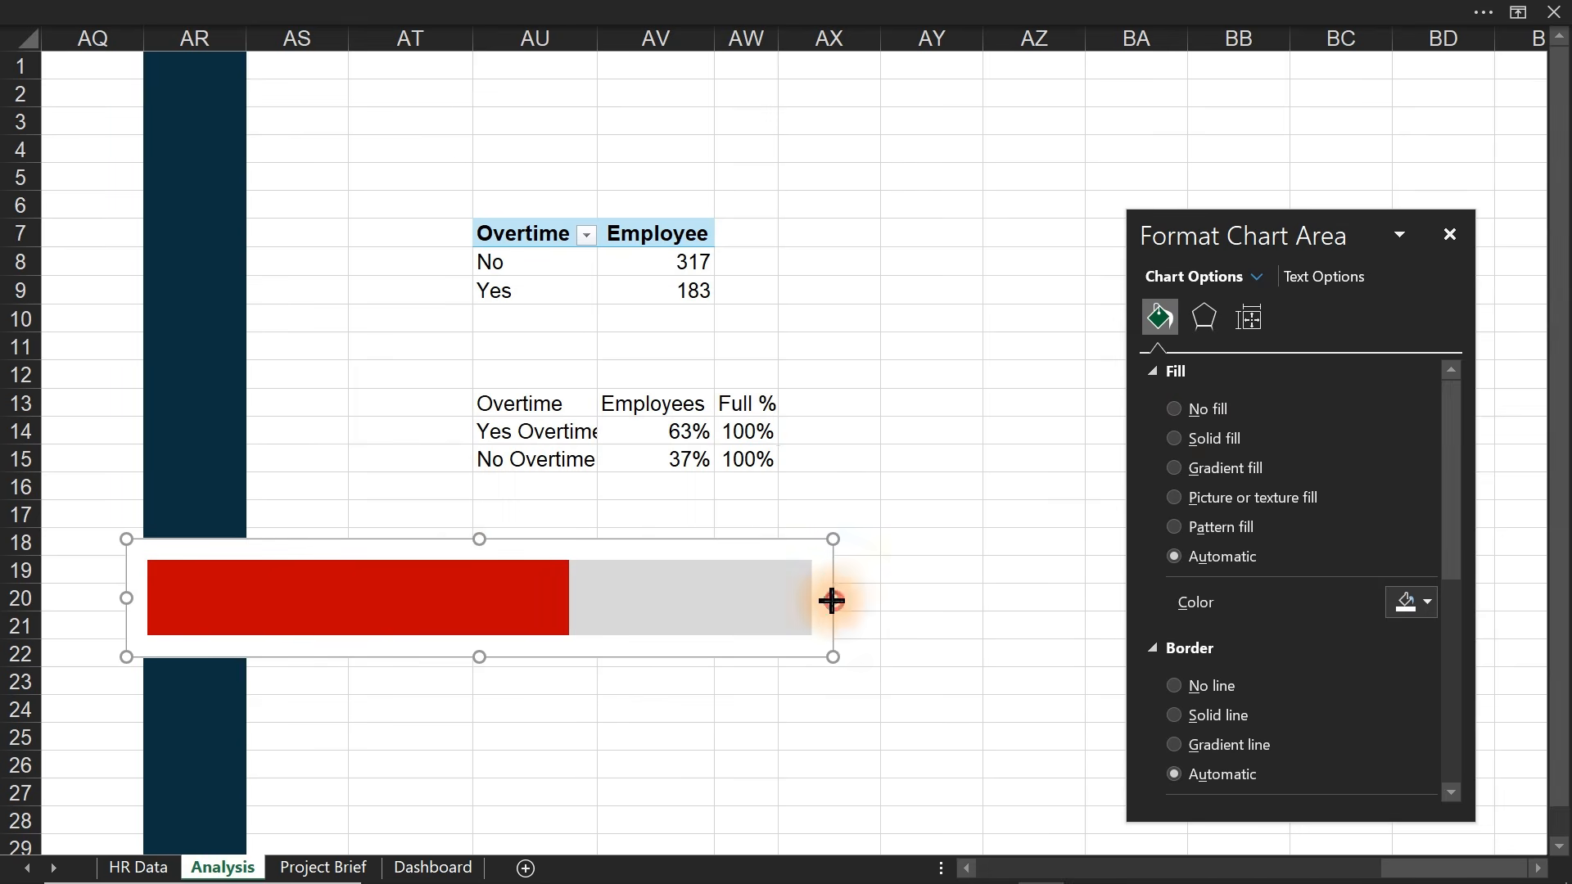
pyautogui.moveTo(831, 600); pyautogui.dragTo(582, 600)
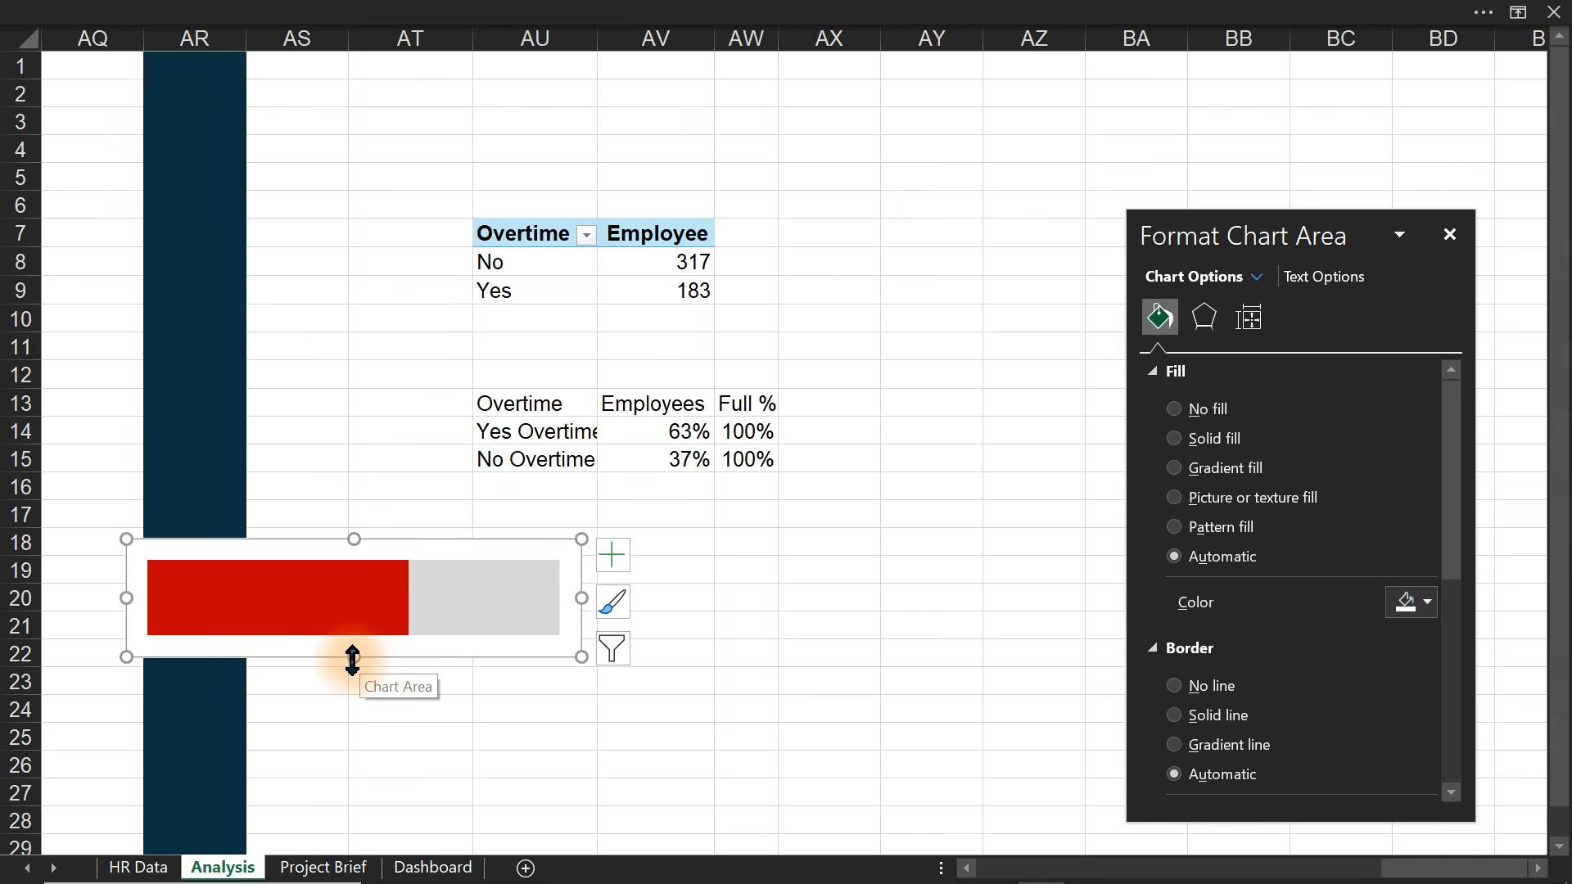
# - Shift the chart slightly further into column AQ and paste a copy of it at AU24
pyautogui.moveTo(364, 659); pyautogui.dragTo(306, 655)
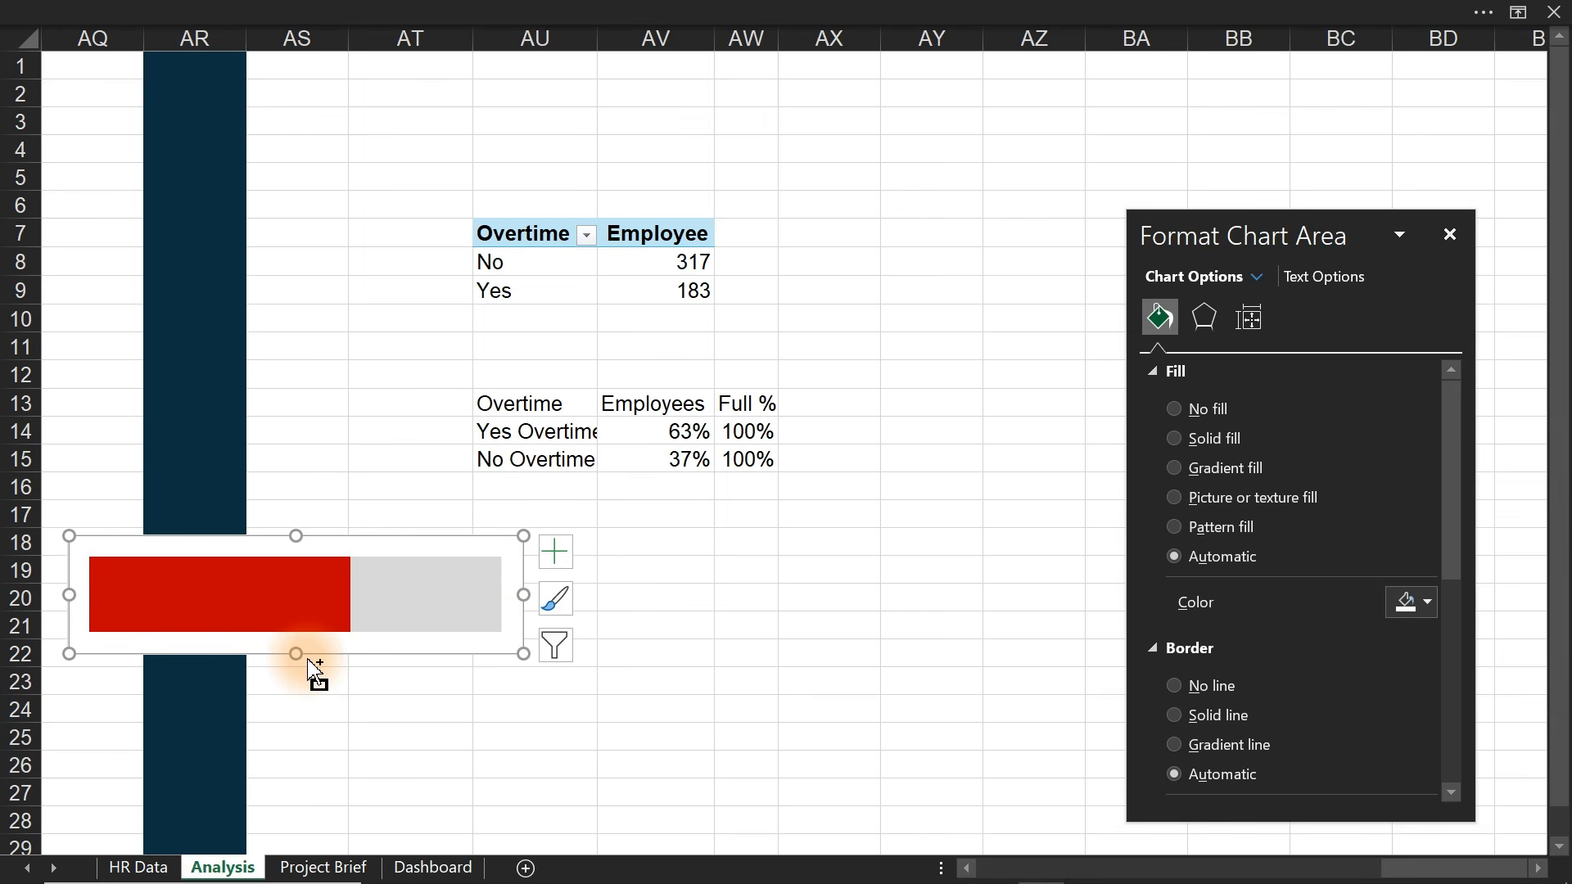
pyautogui.click(540, 717)
pyautogui.hotkey('ctrl', 'v')
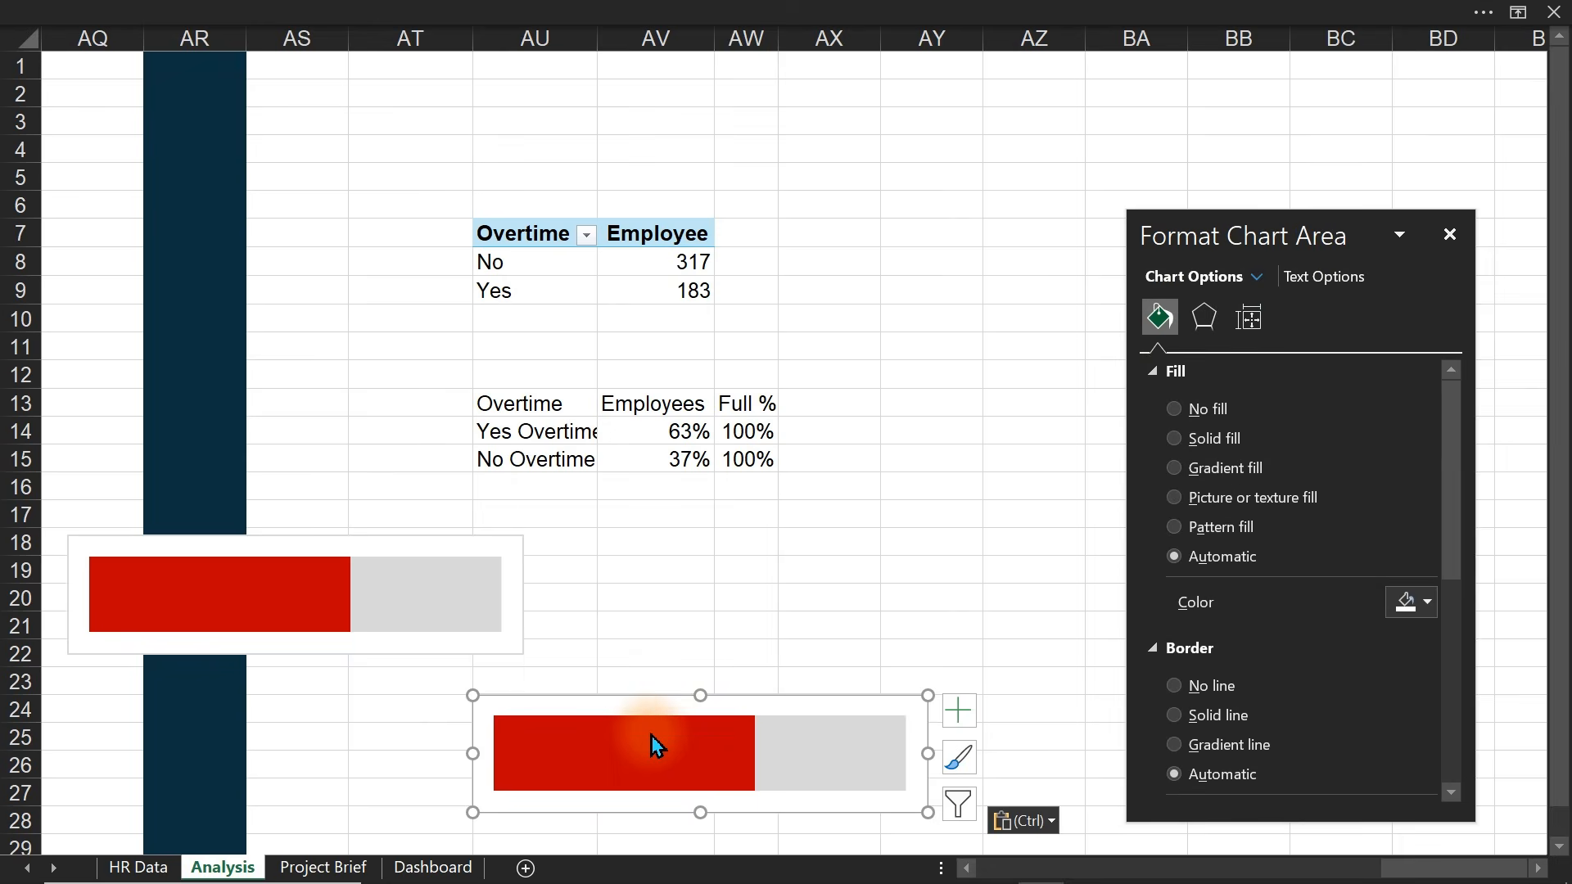
# - Examine the copied chart's data source, checking the ranges behind the Full % and Employees series and the axis label
pyautogui.rightClick(650, 735)
pyautogui.click(769, 568)
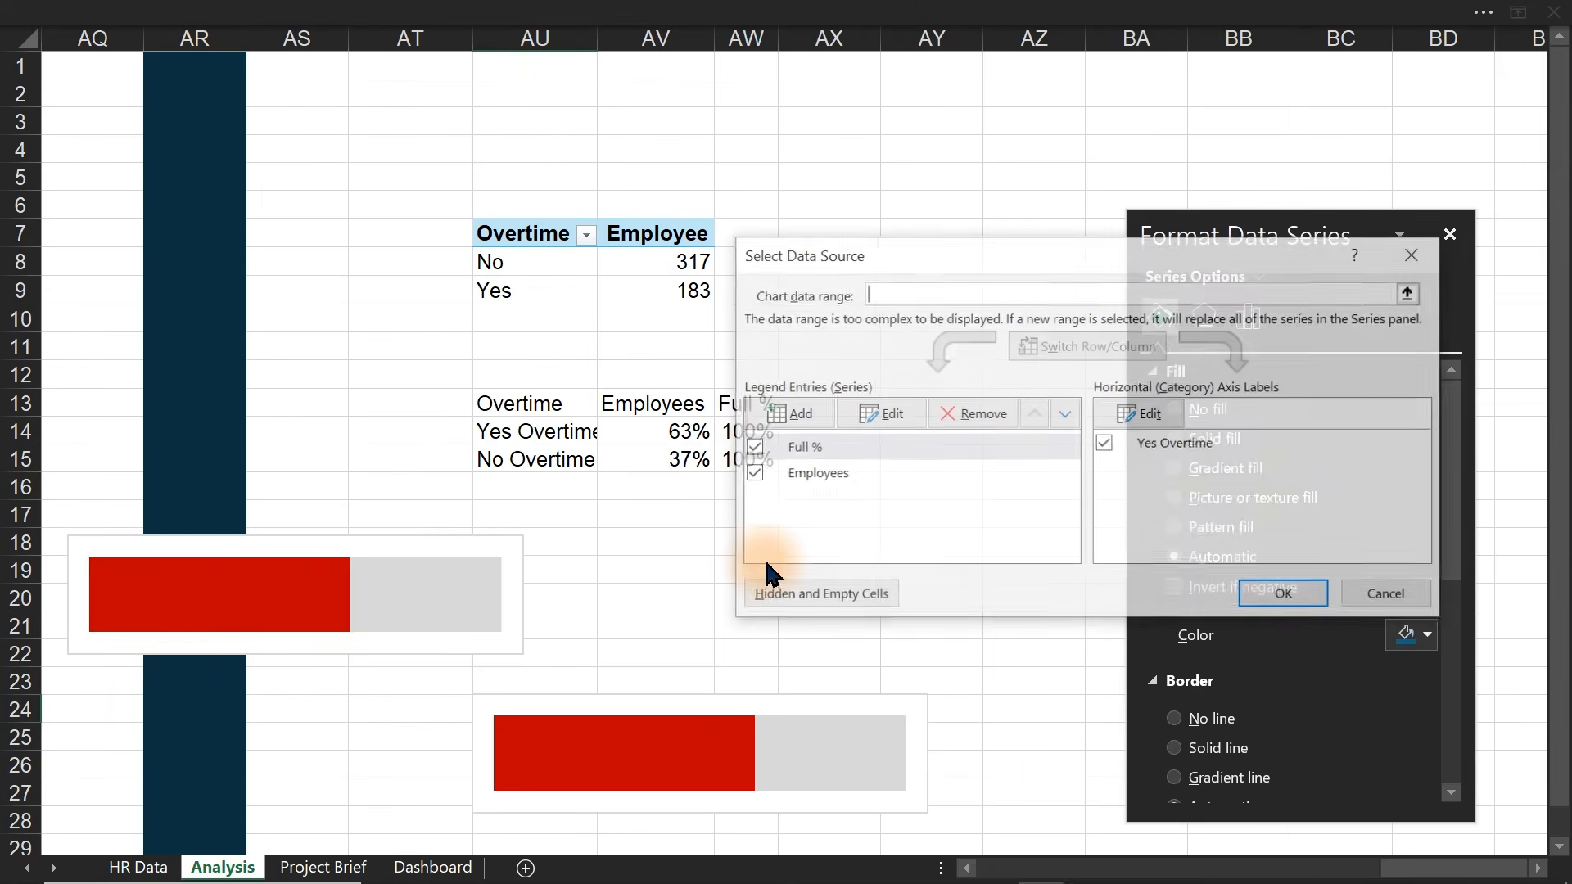
pyautogui.click(808, 450)
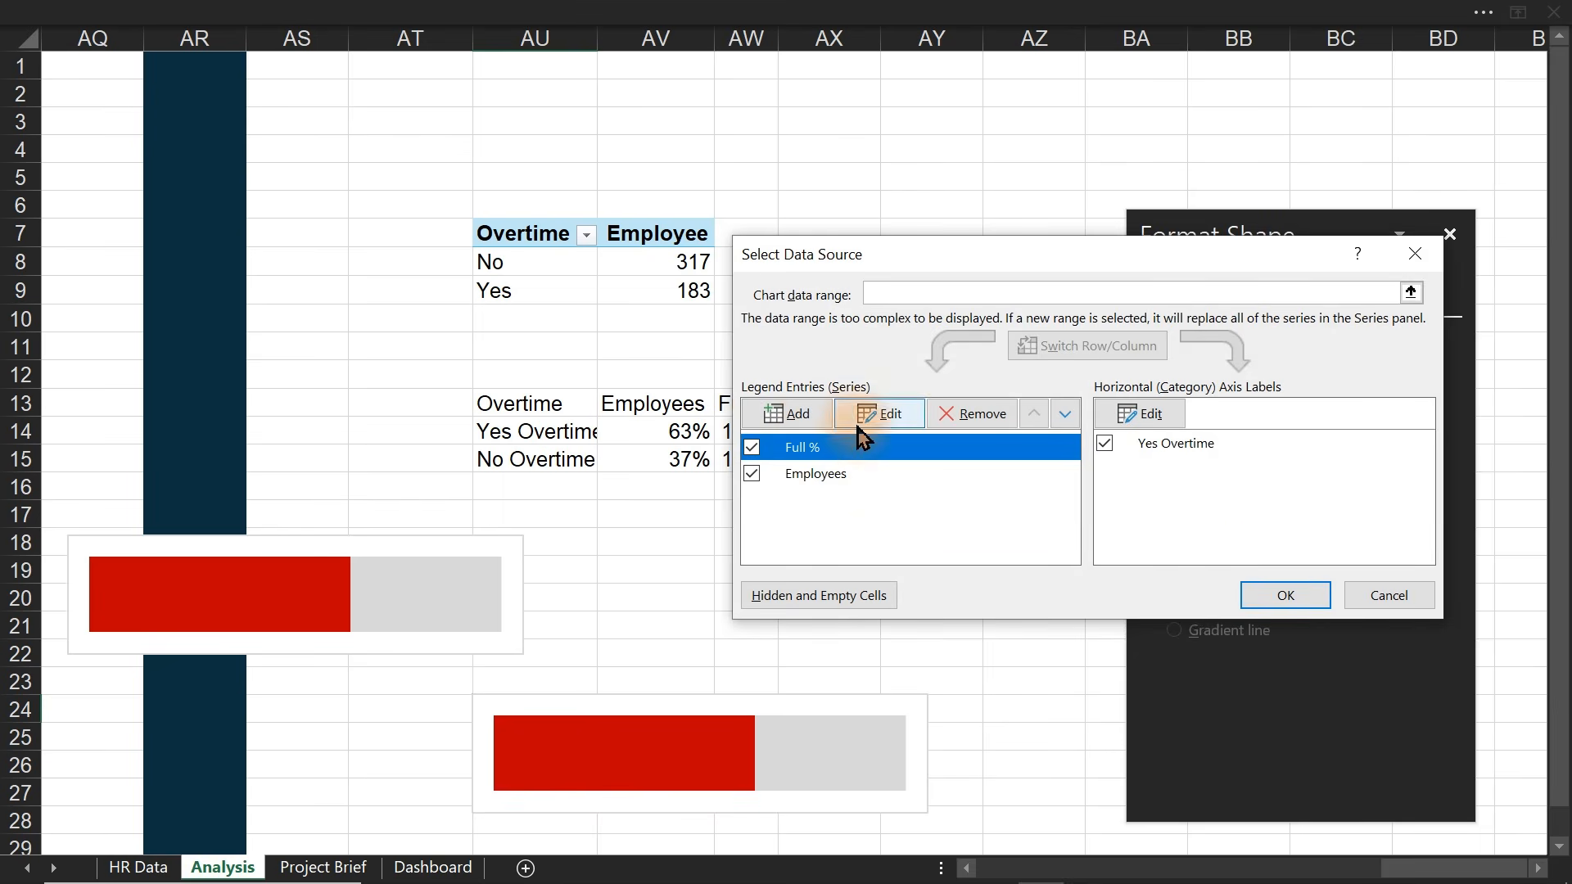
pyautogui.click(878, 415)
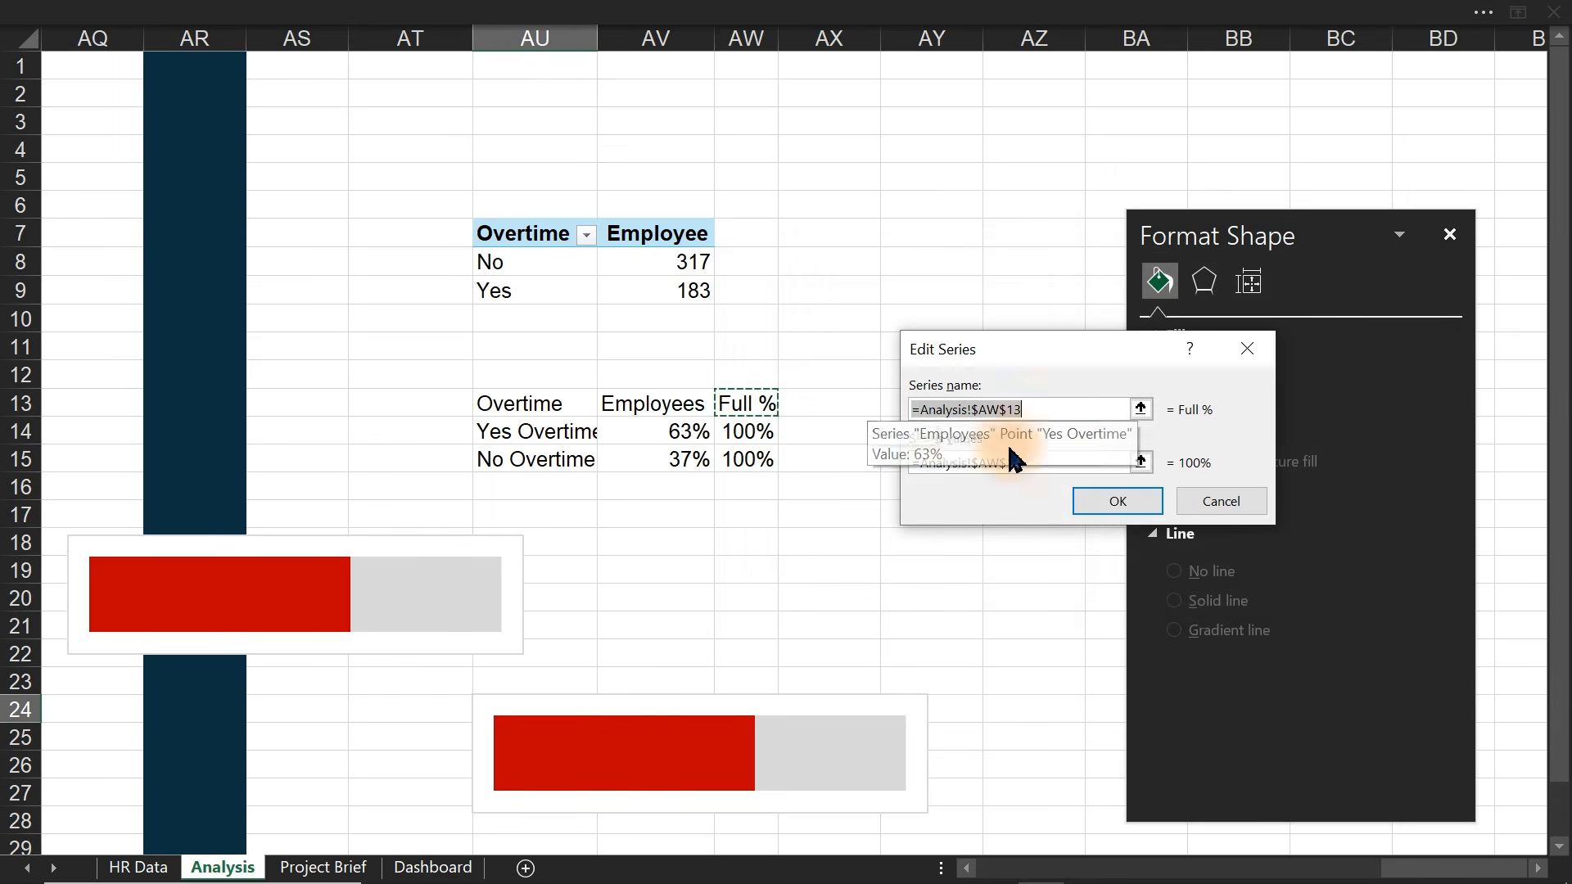
pyautogui.click(1218, 504)
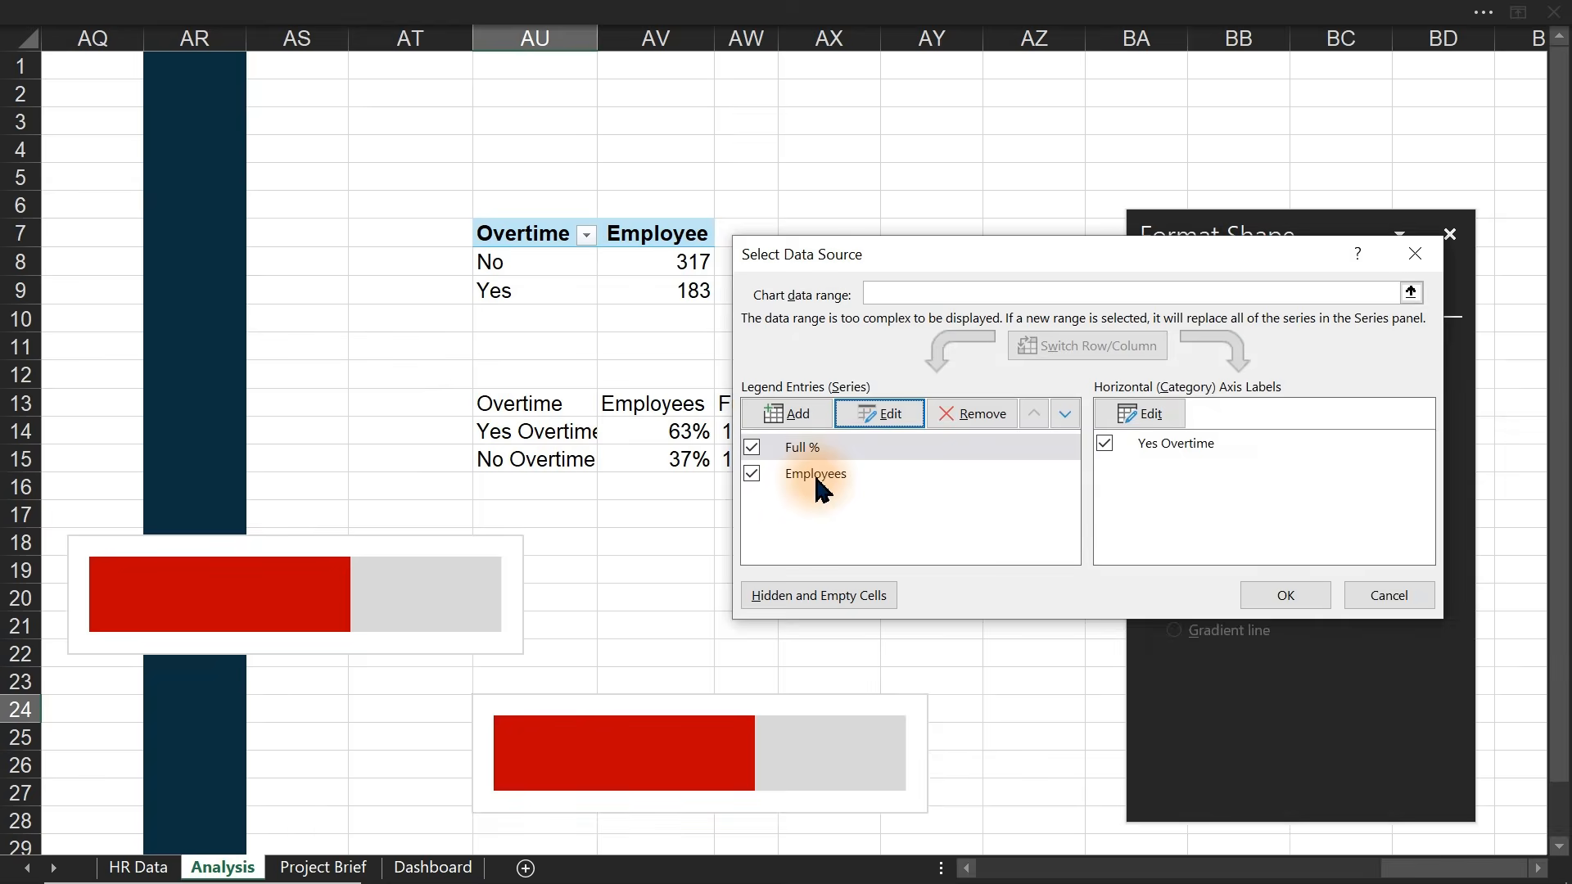
pyautogui.click(843, 474)
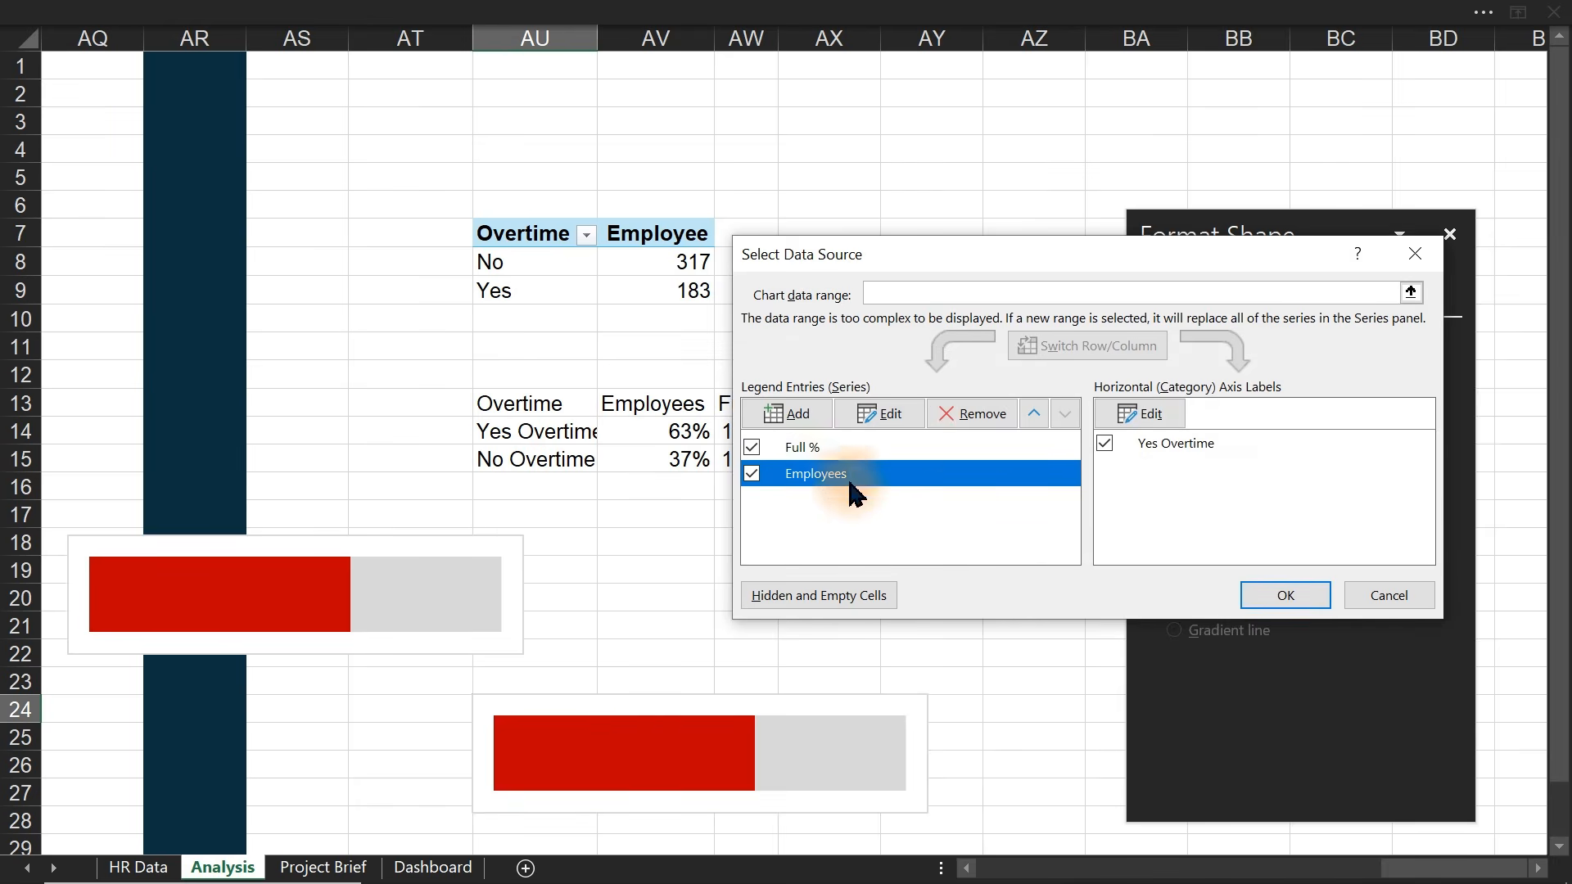
pyautogui.click(881, 415)
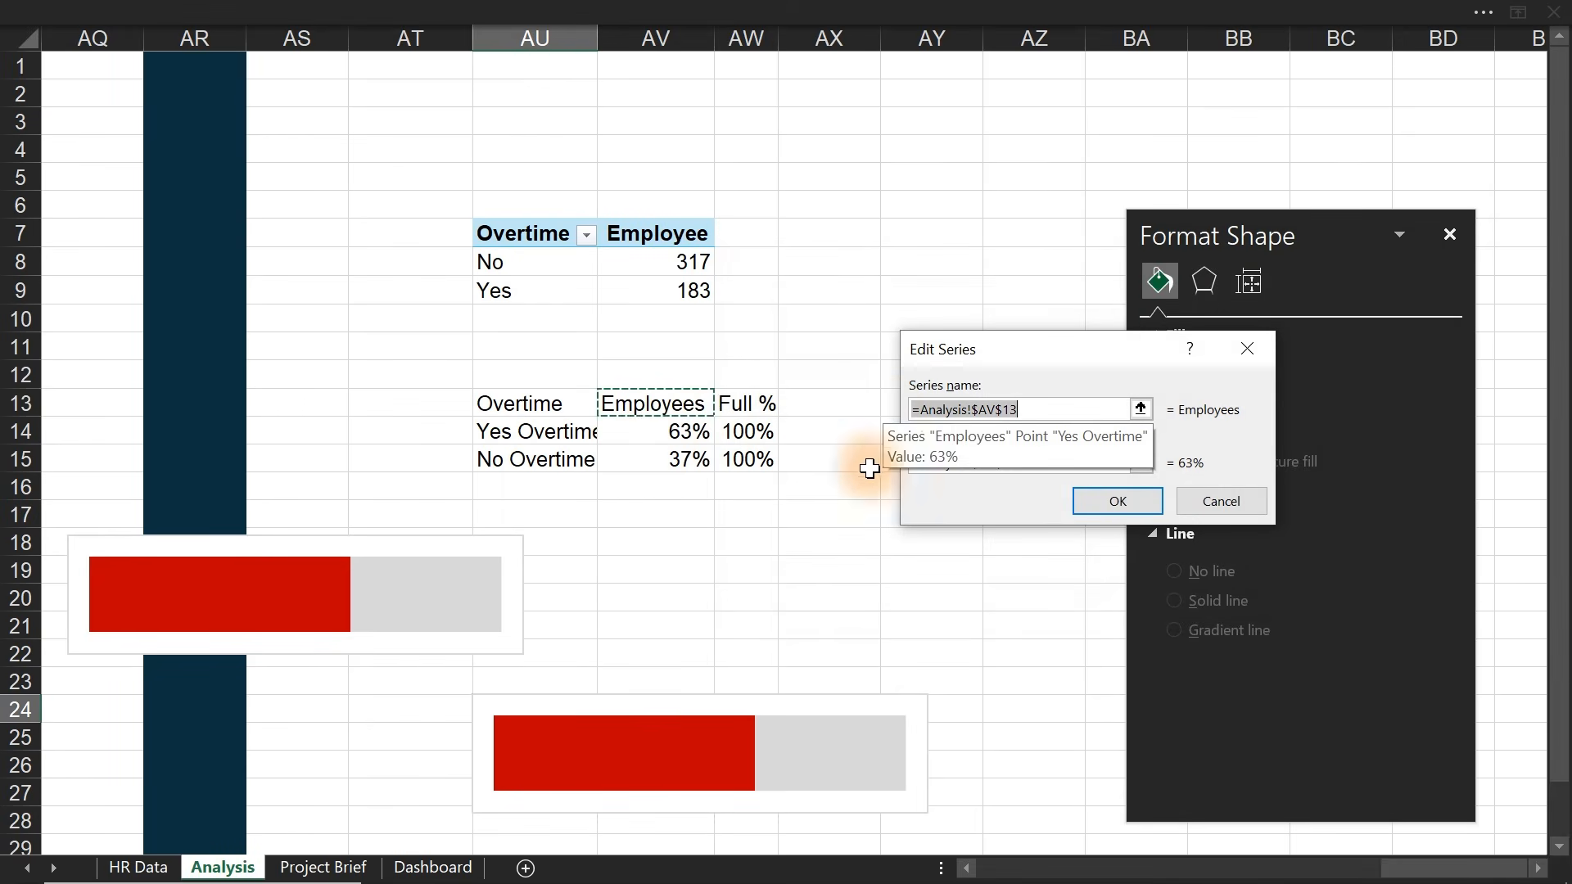
pyautogui.click(1120, 505)
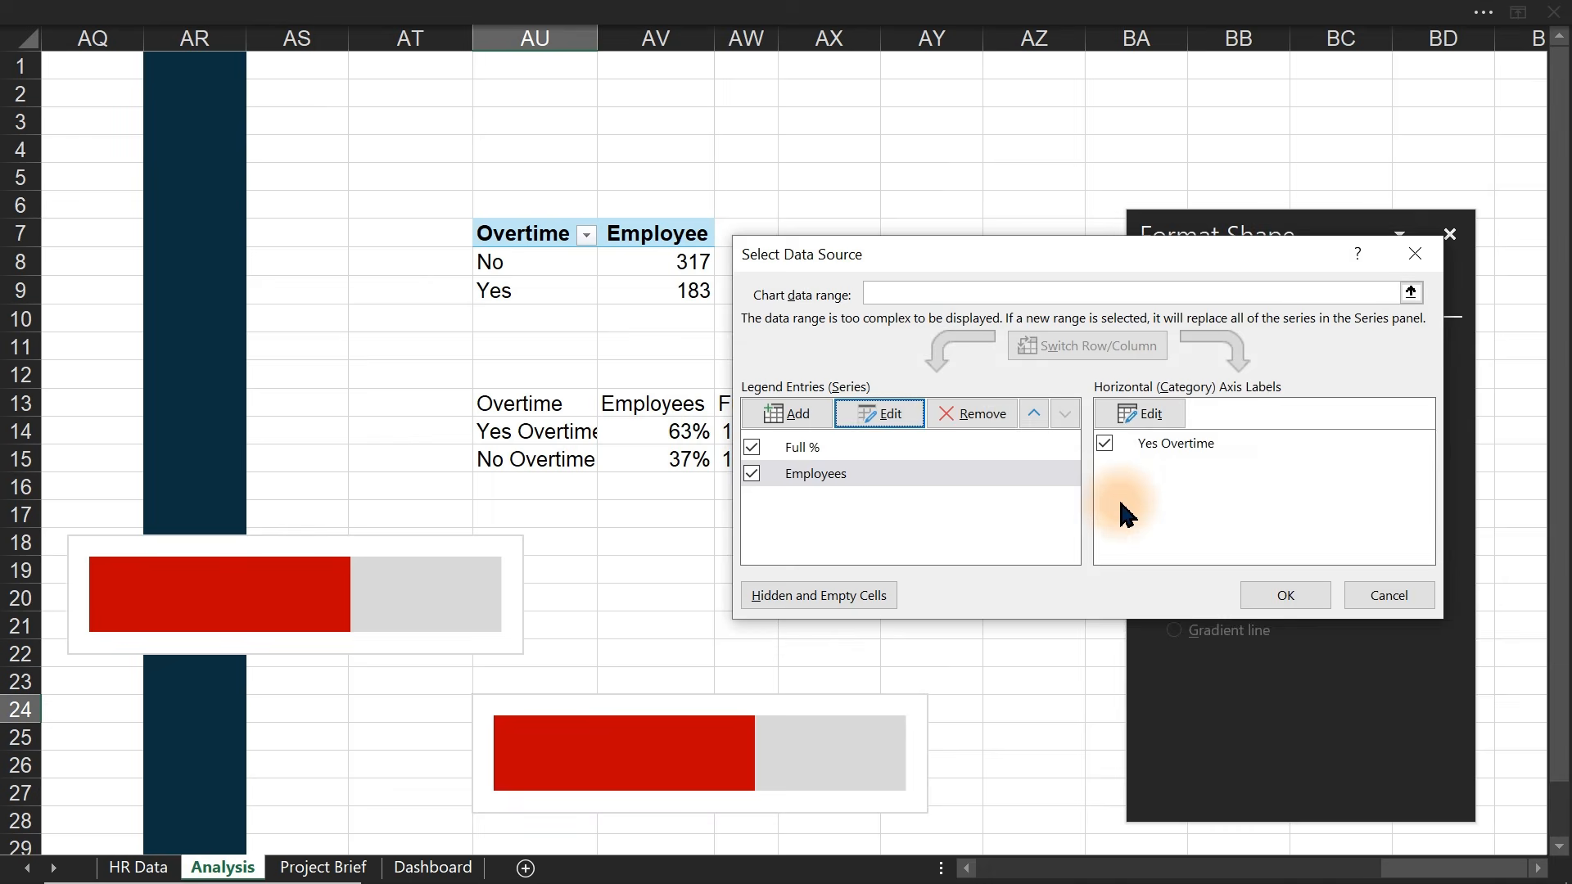
pyautogui.click(1142, 448)
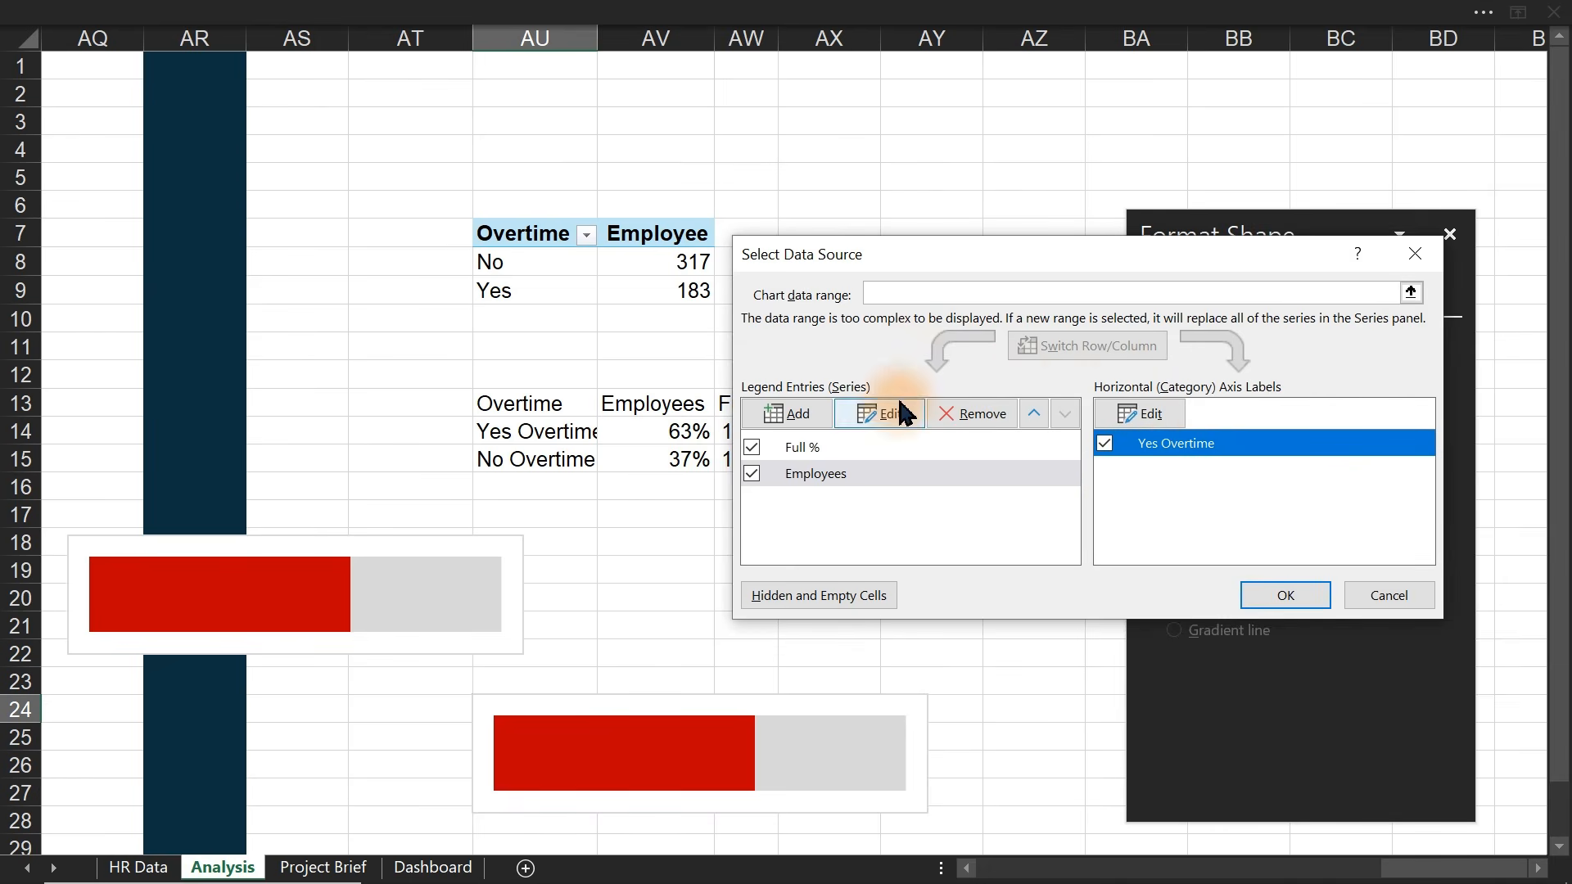
pyautogui.click(1142, 413)
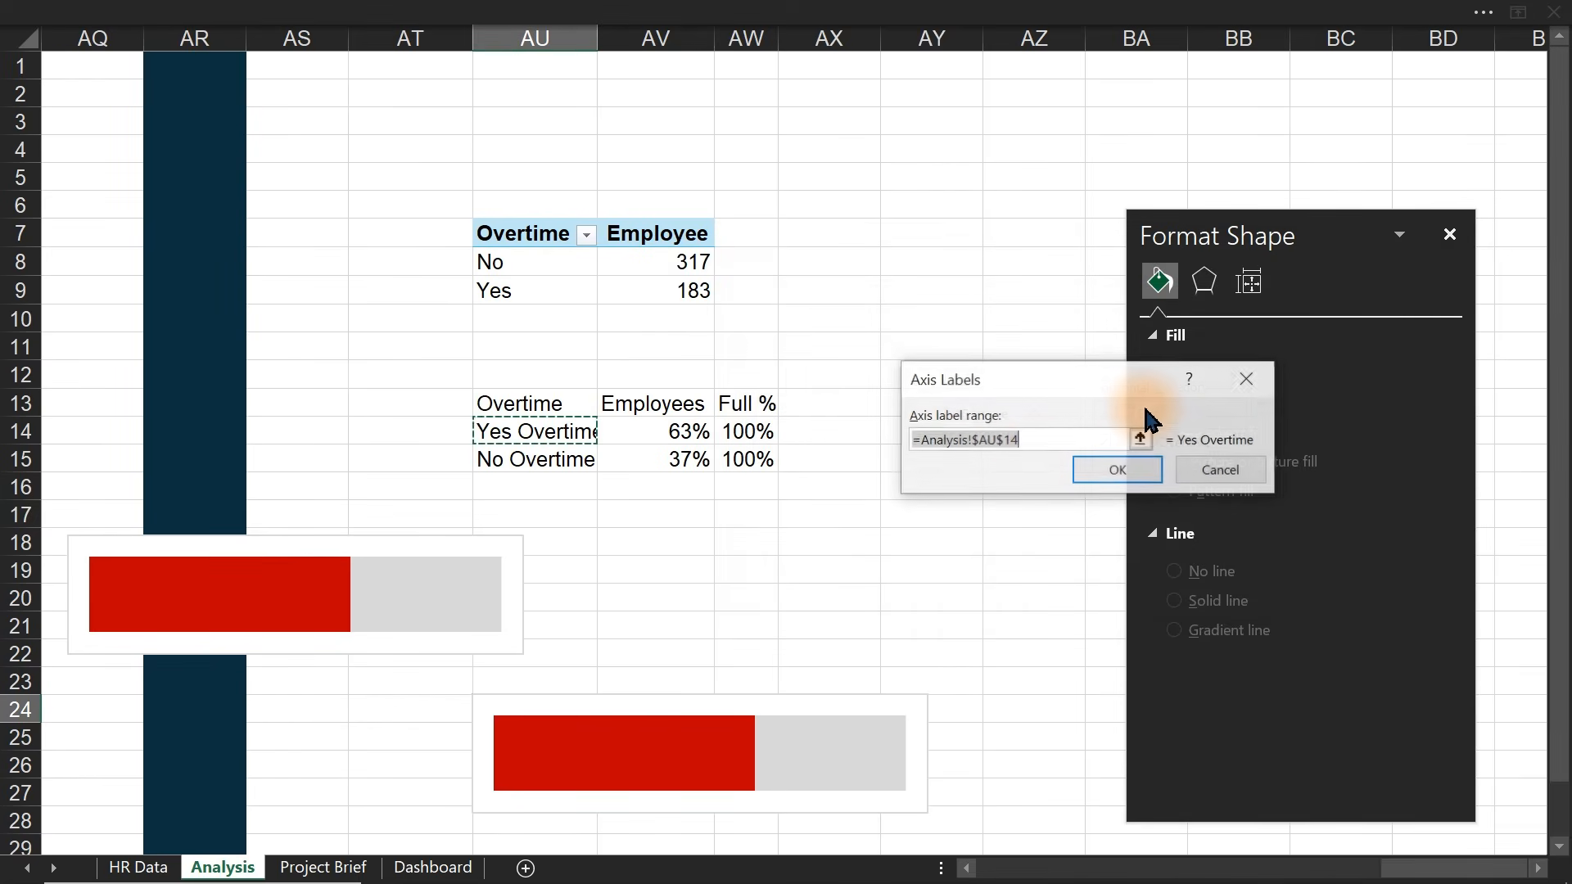
pyautogui.click(1104, 467)
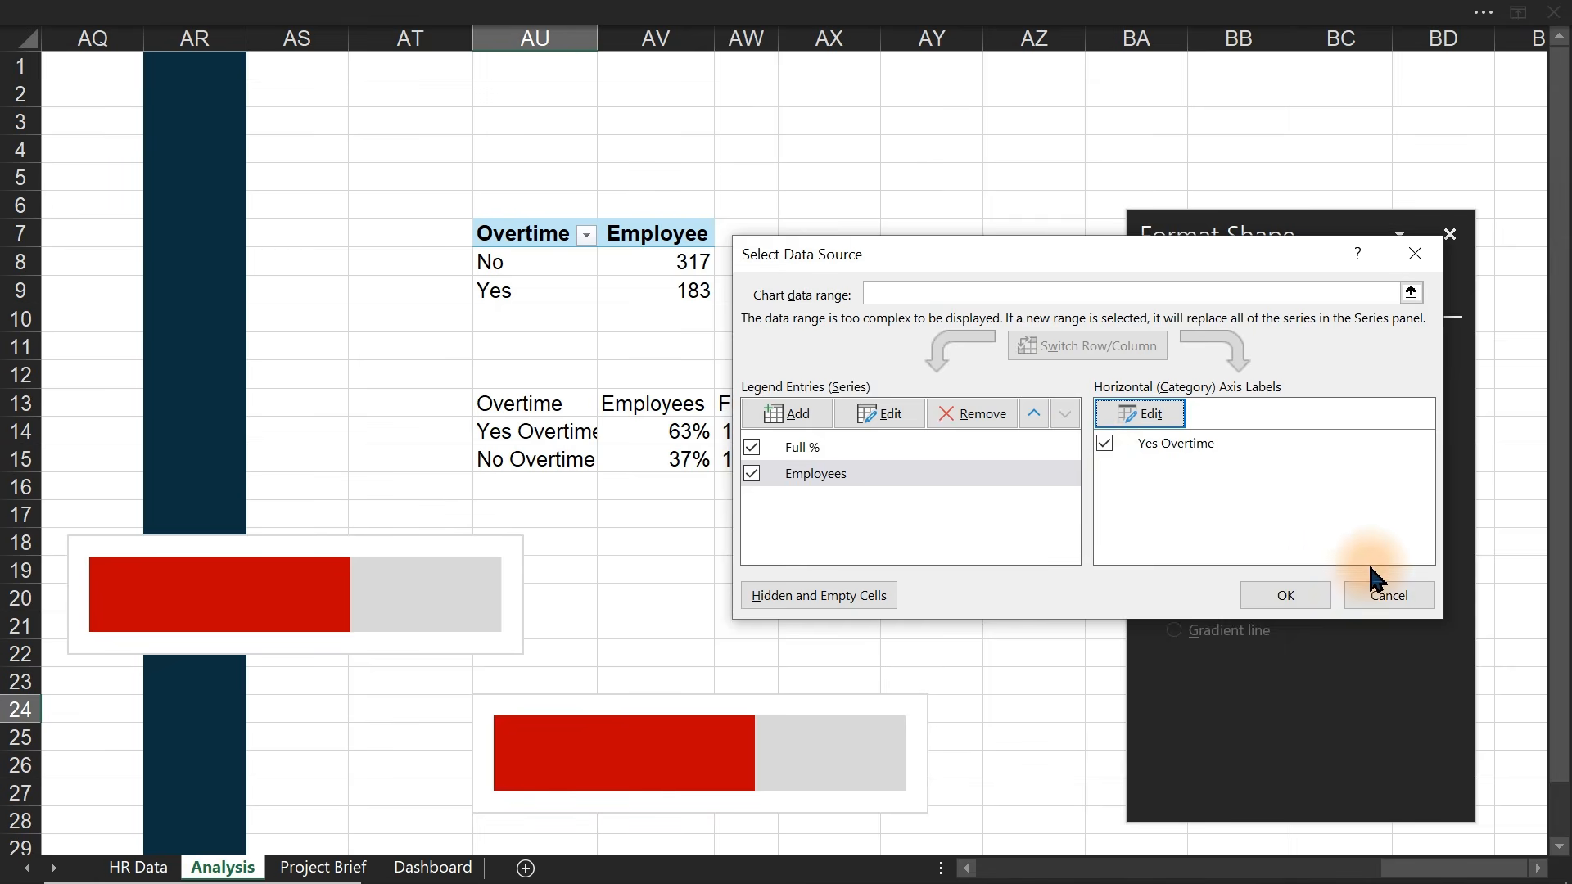
pyautogui.click(1381, 597)
pyautogui.click(763, 745)
pyautogui.click(724, 763)
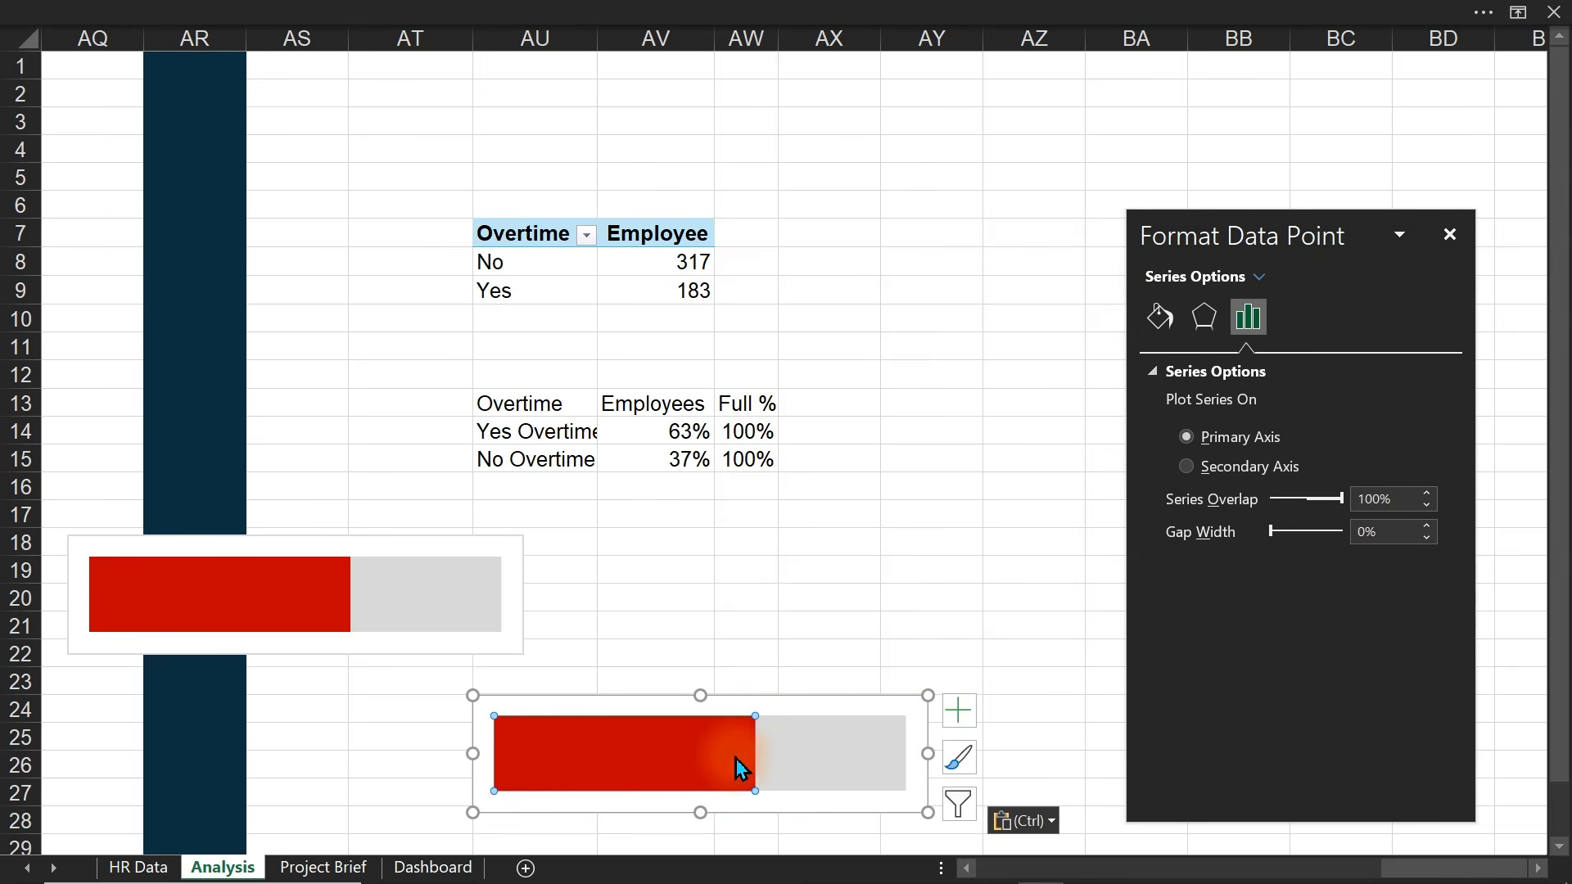
pyautogui.click(763, 750)
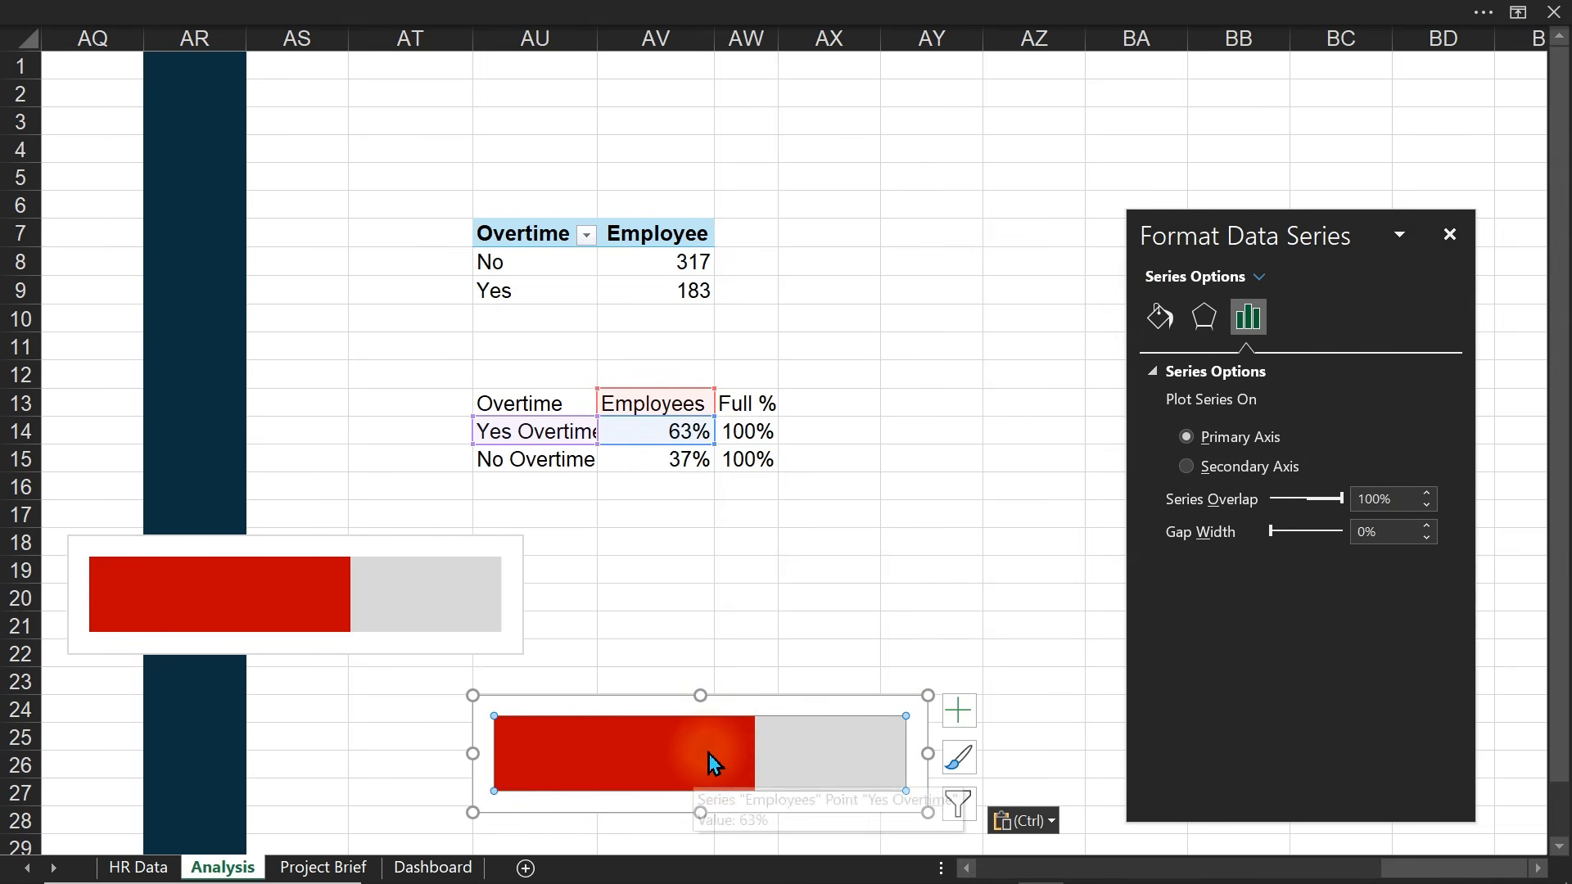
pyautogui.rightClick(769, 731)
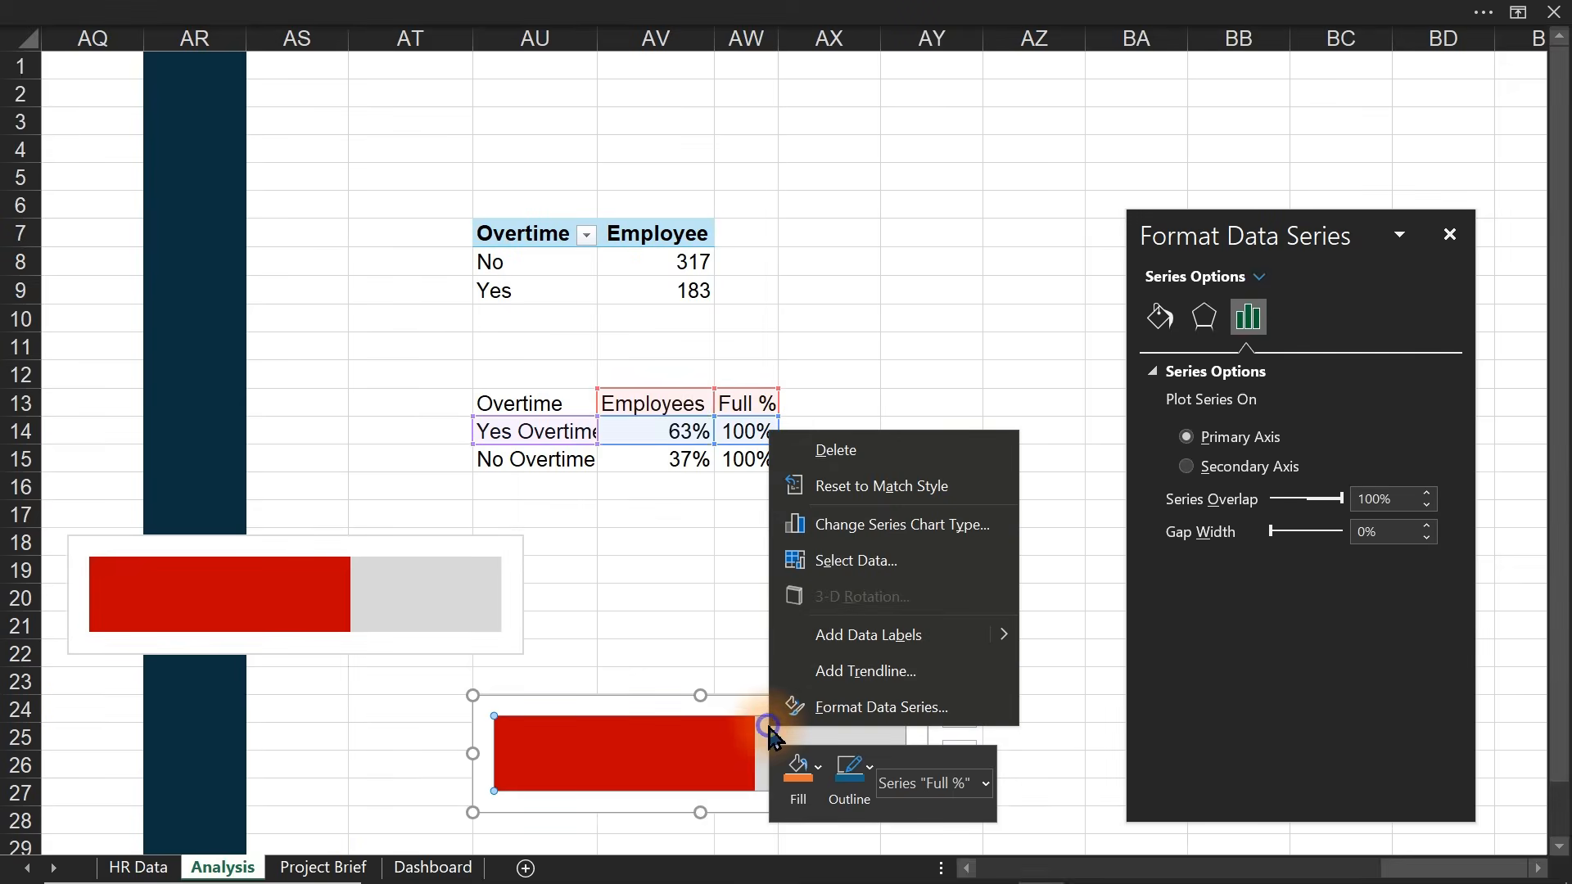
pyautogui.click(857, 562)
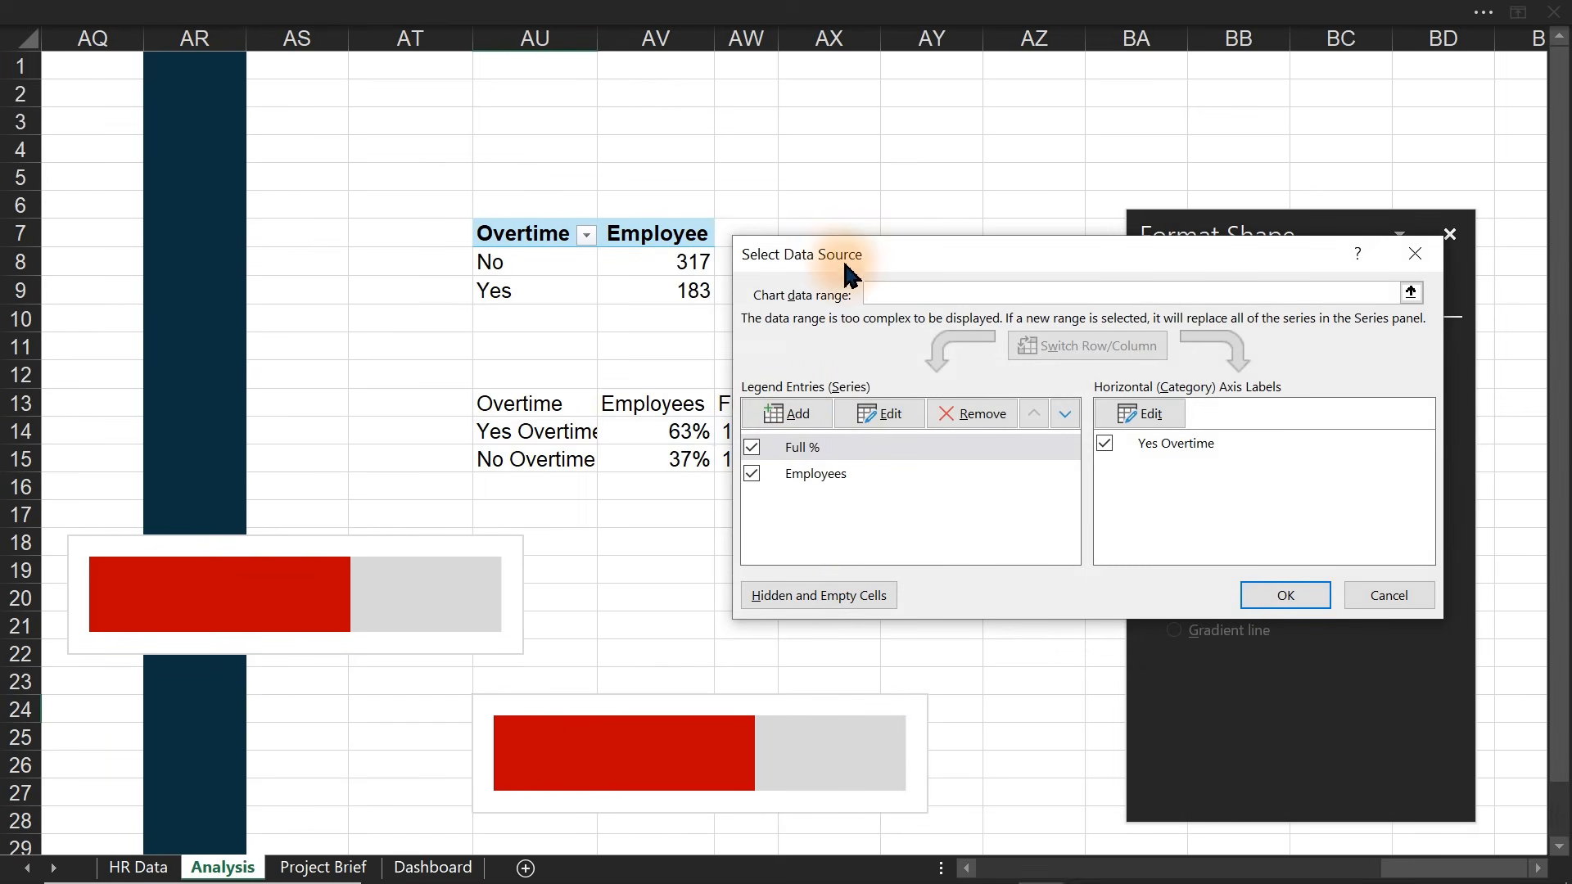
pyautogui.moveTo(842, 254); pyautogui.dragTo(1006, 229)
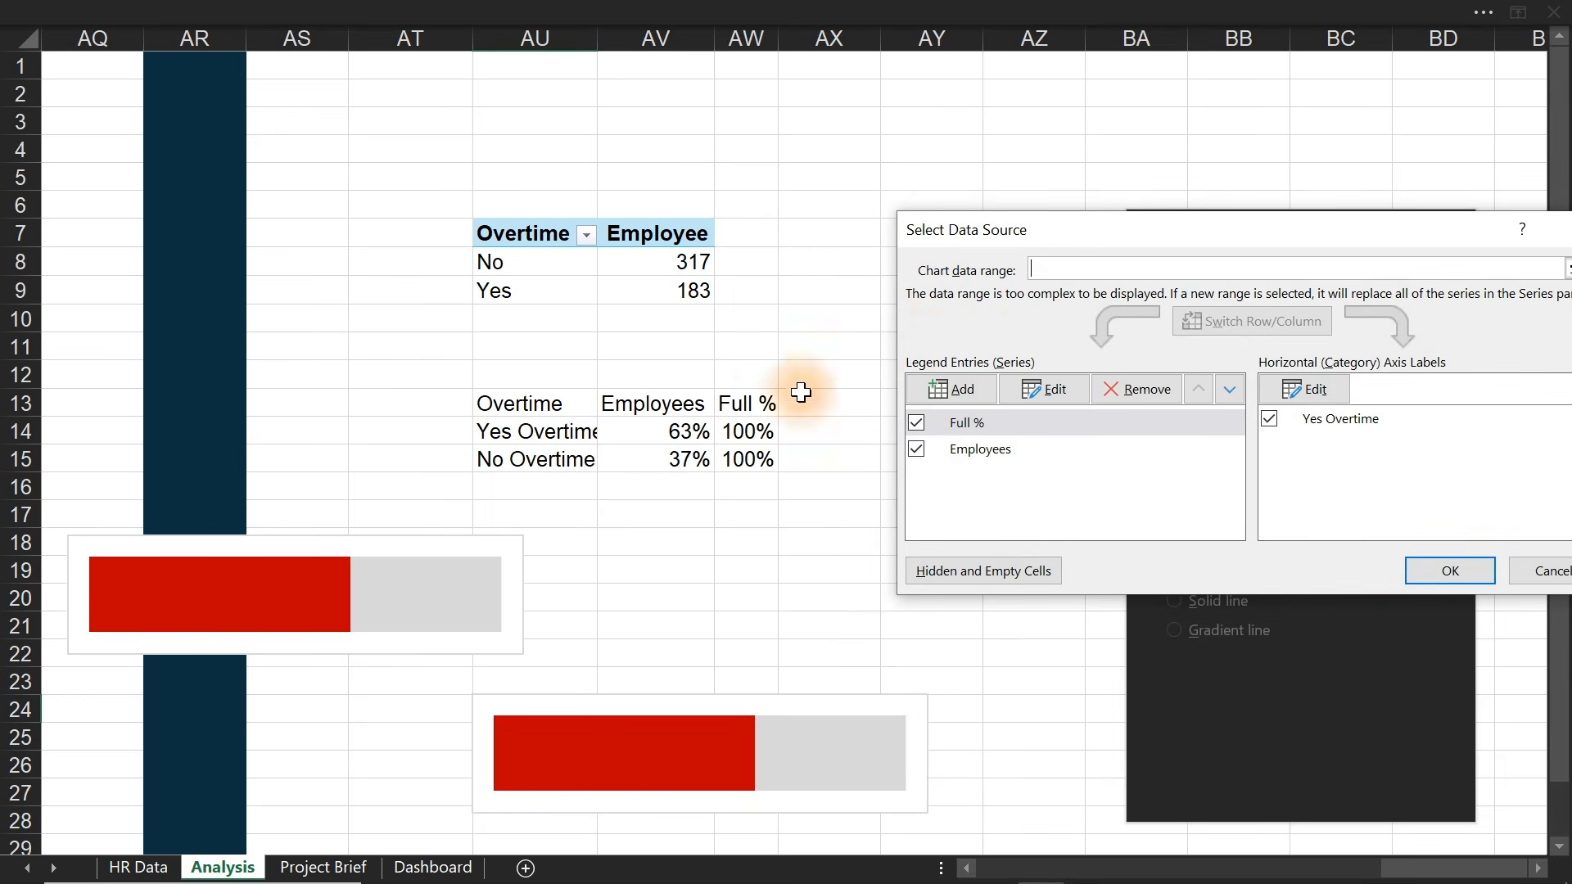
pyautogui.moveTo(514, 456); pyautogui.dragTo(743, 450)
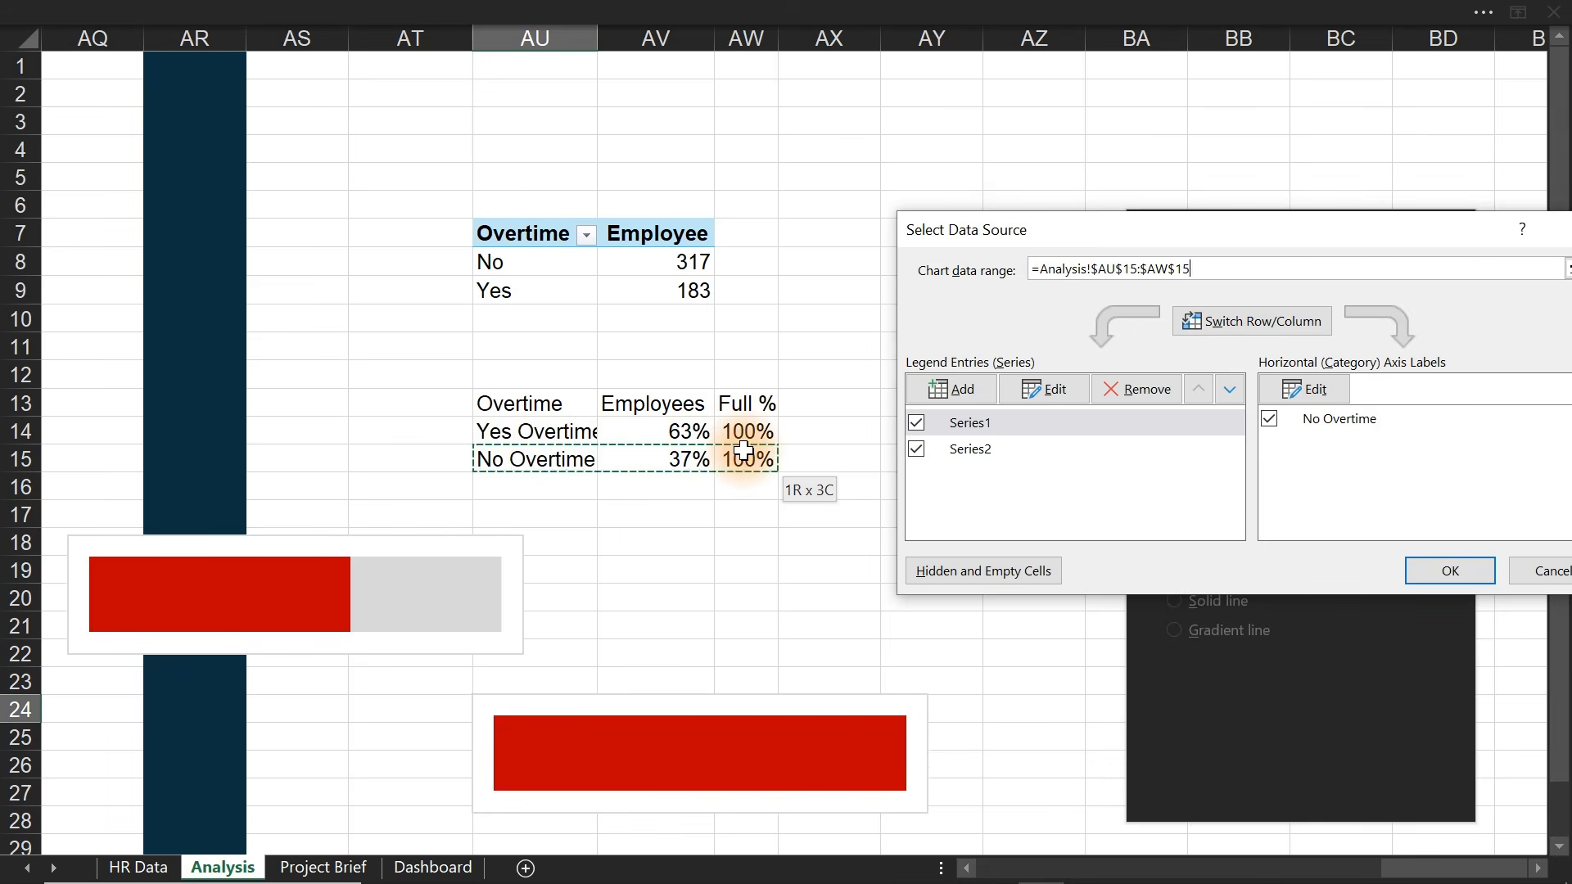
pyautogui.click(1533, 571)
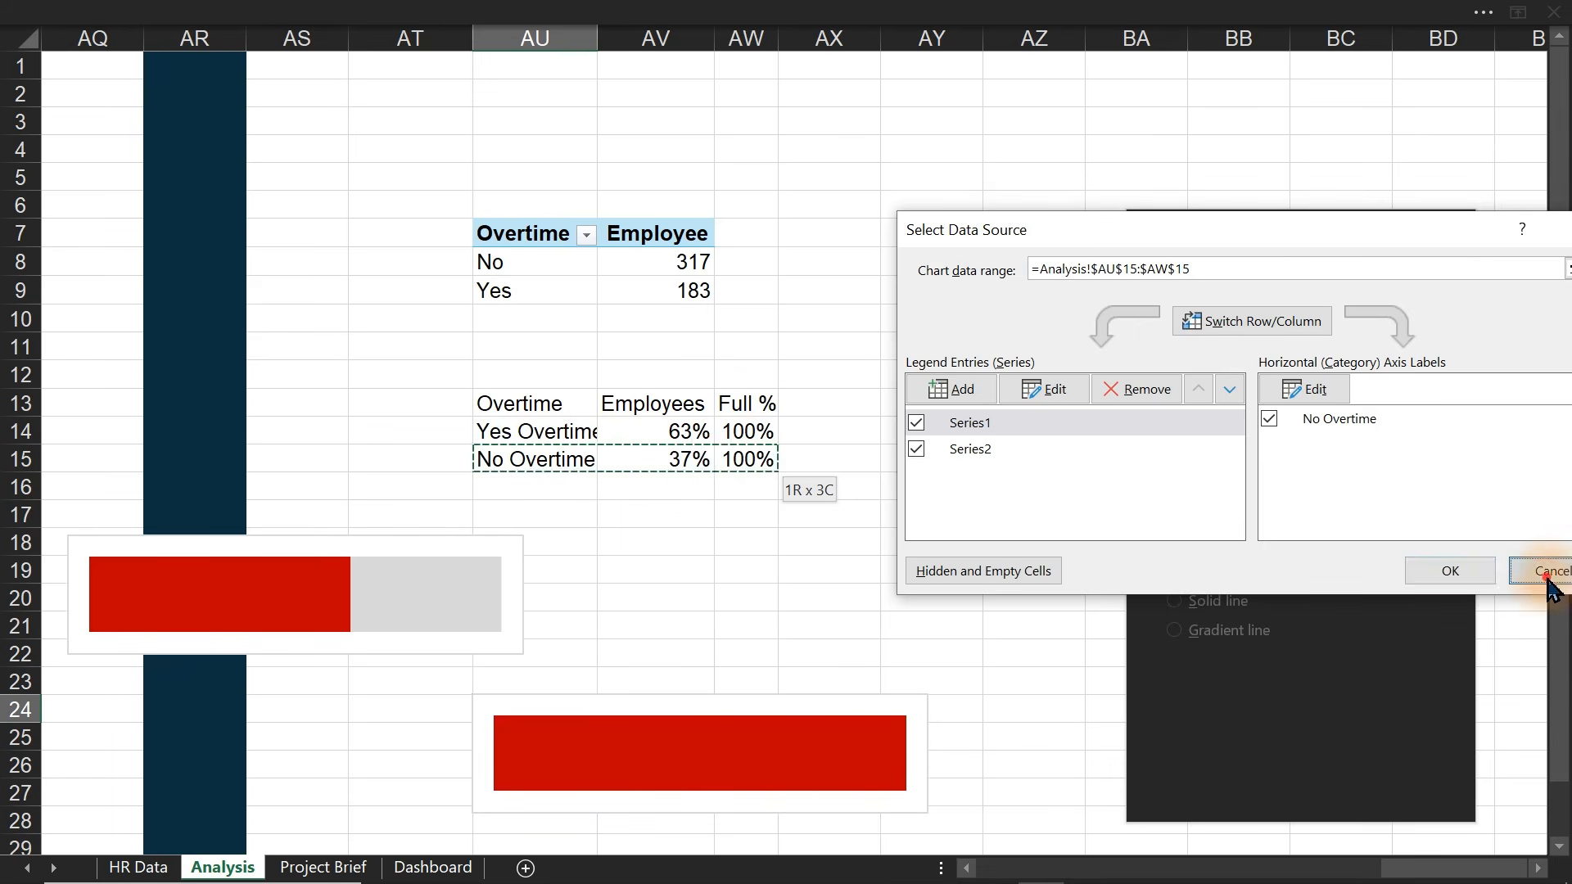
# - Point the copied chart's Employees series values to the No Overtime percentage in Analysis!$AV$15
pyautogui.click(757, 749)
pyautogui.rightClick(744, 758)
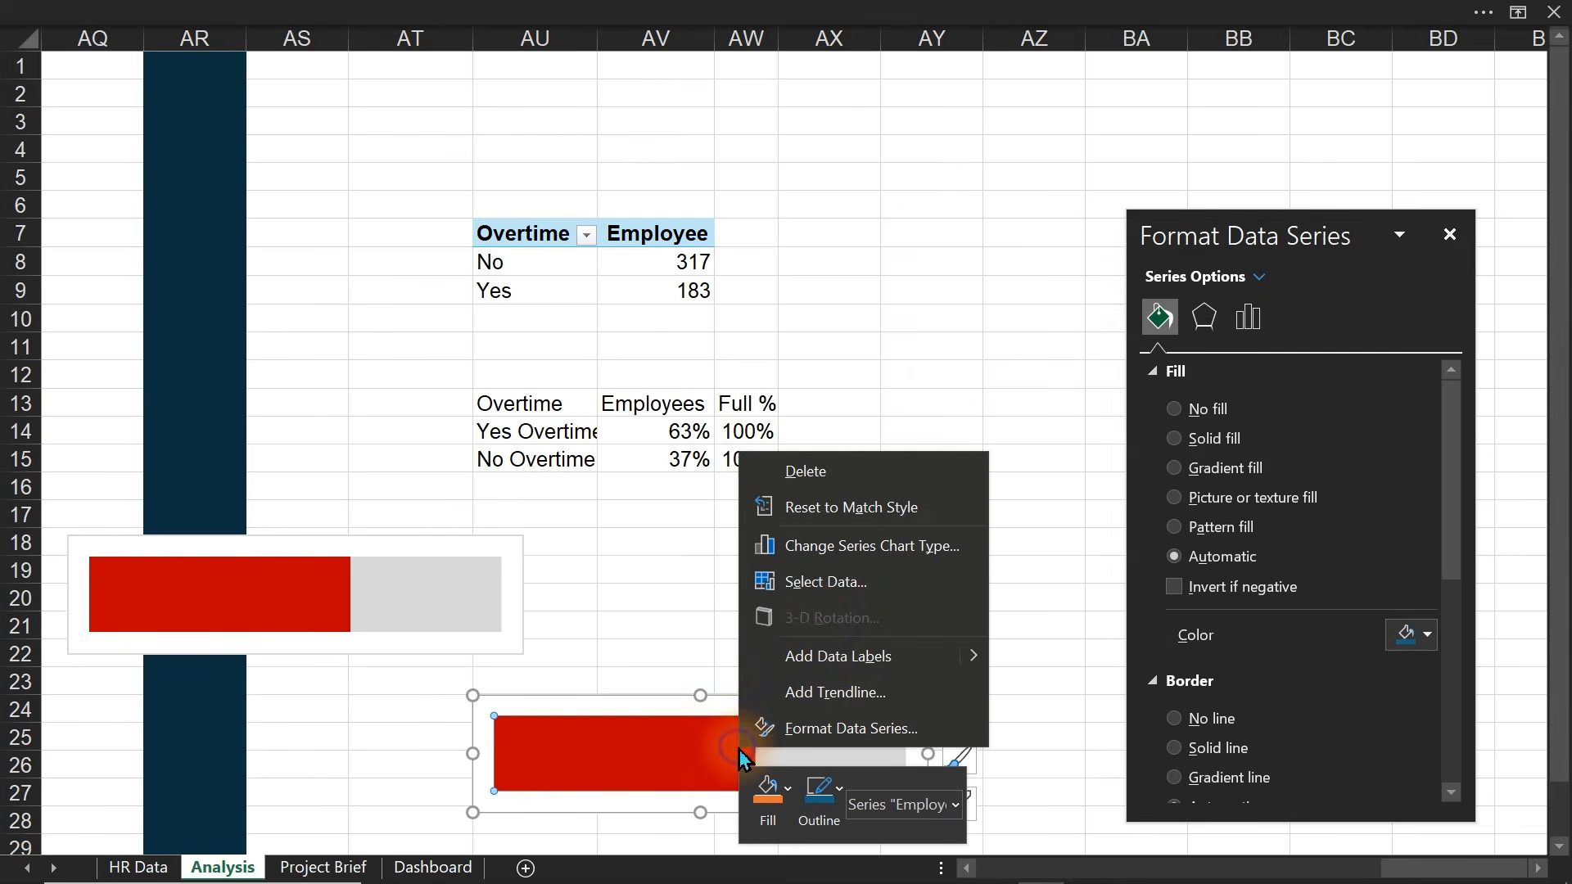
pyautogui.click(802, 581)
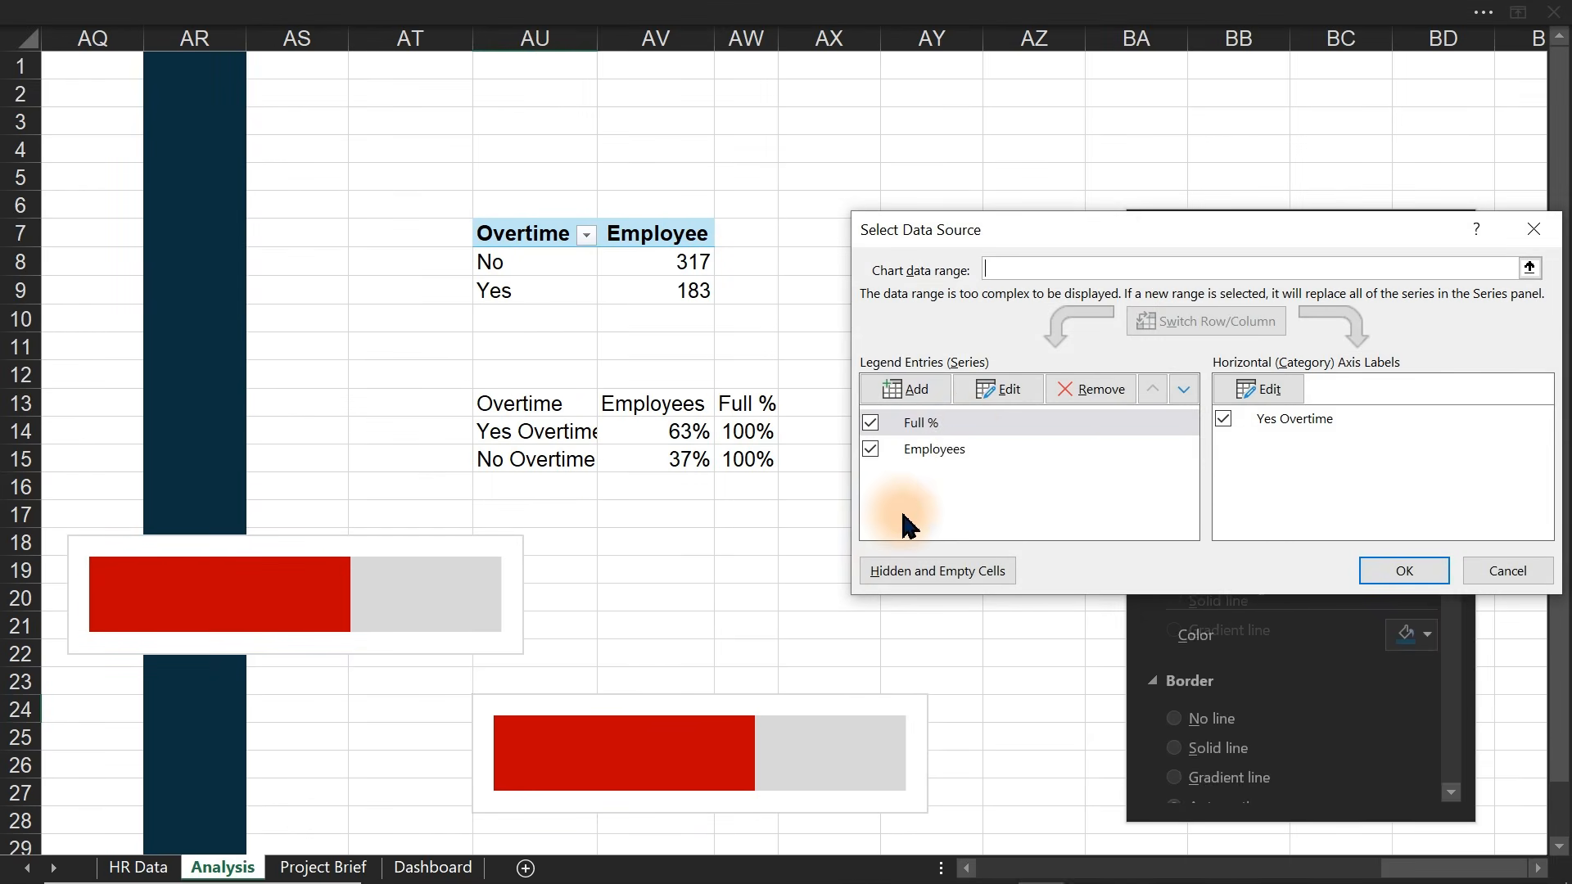
pyautogui.click(954, 464)
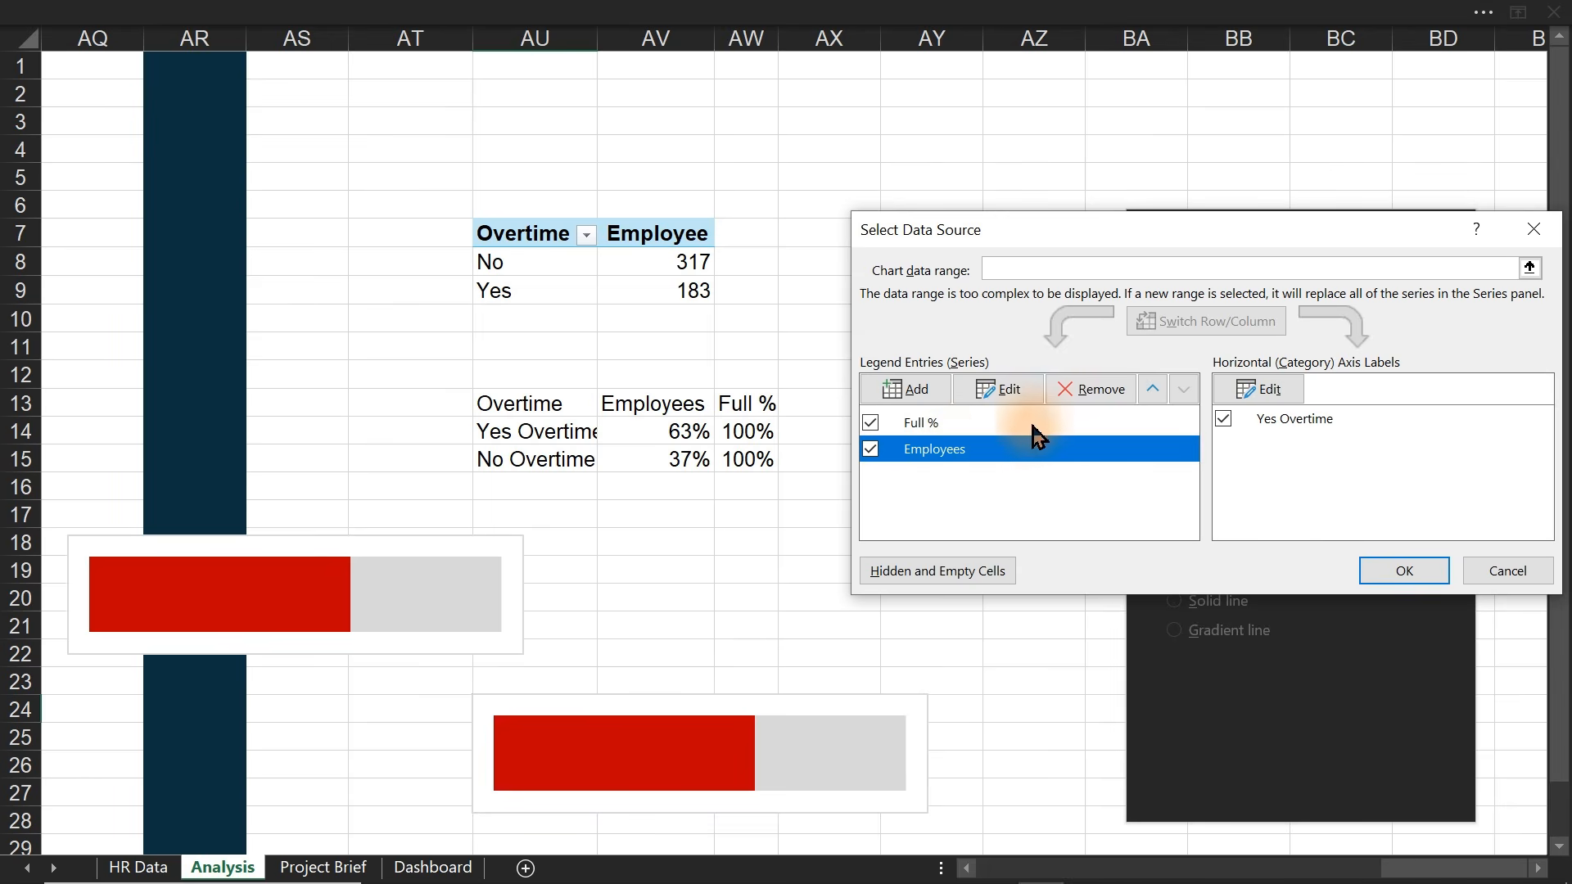
pyautogui.click(1016, 390)
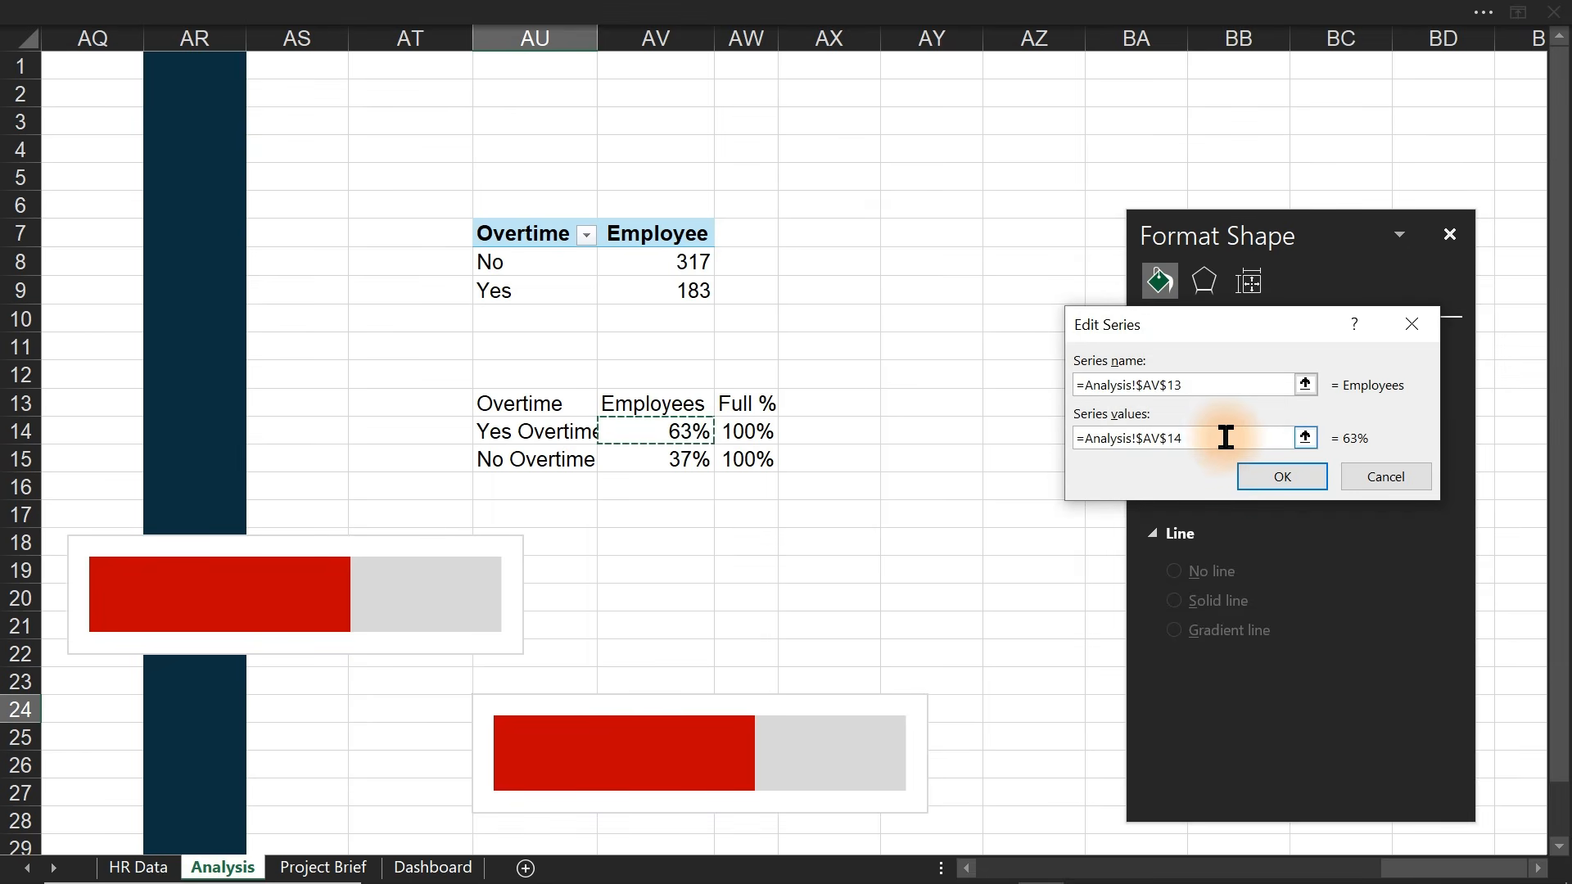
pyautogui.moveTo(1225, 438); pyautogui.dragTo(1065, 438)
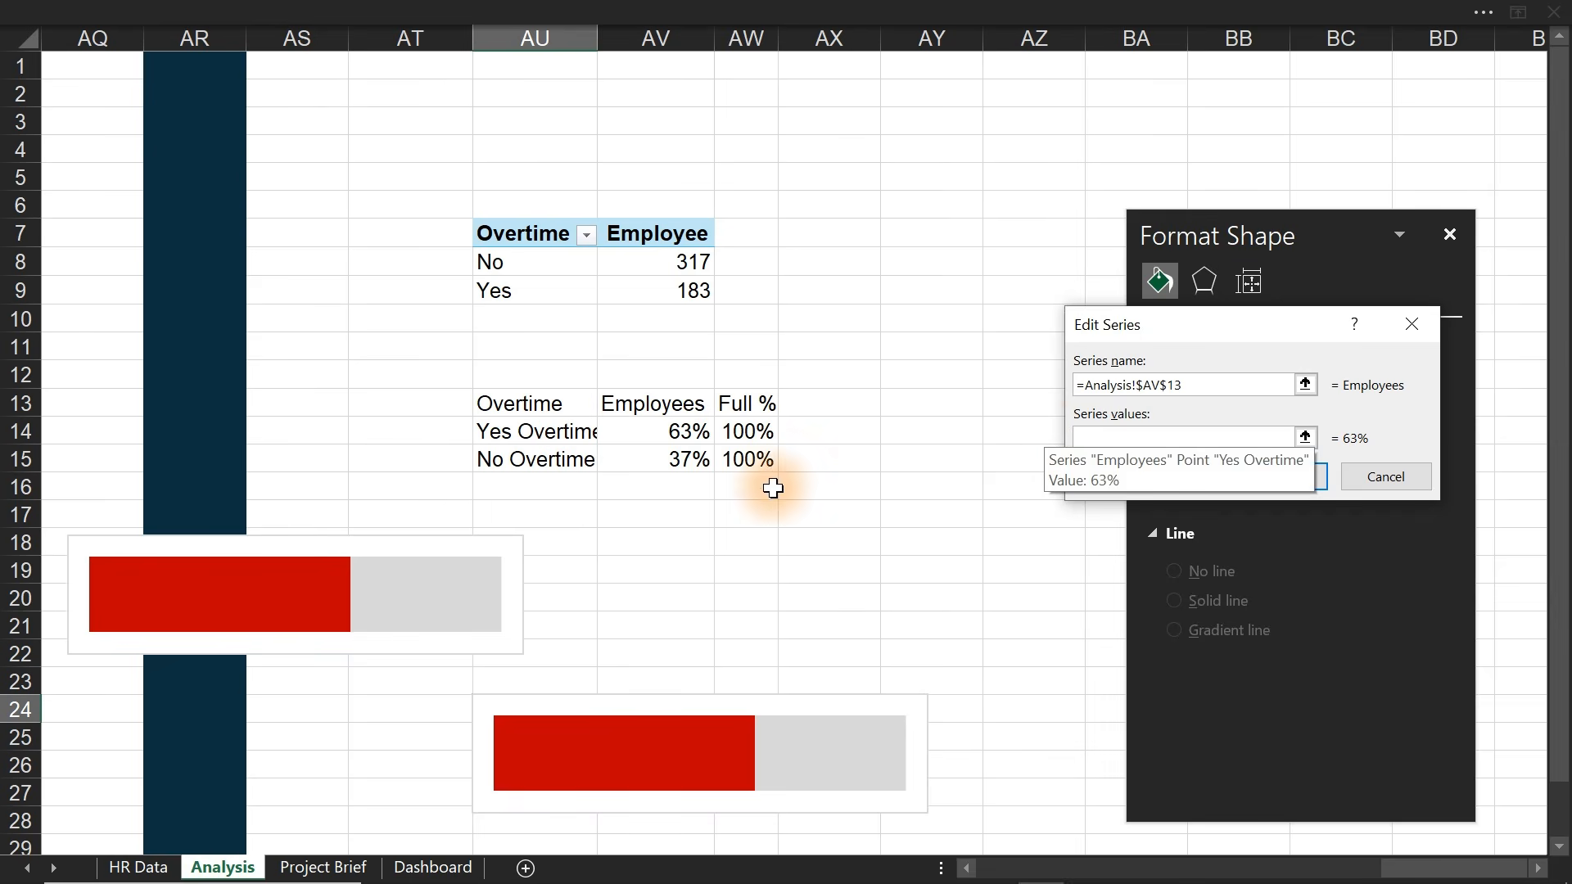
pyautogui.click(669, 464)
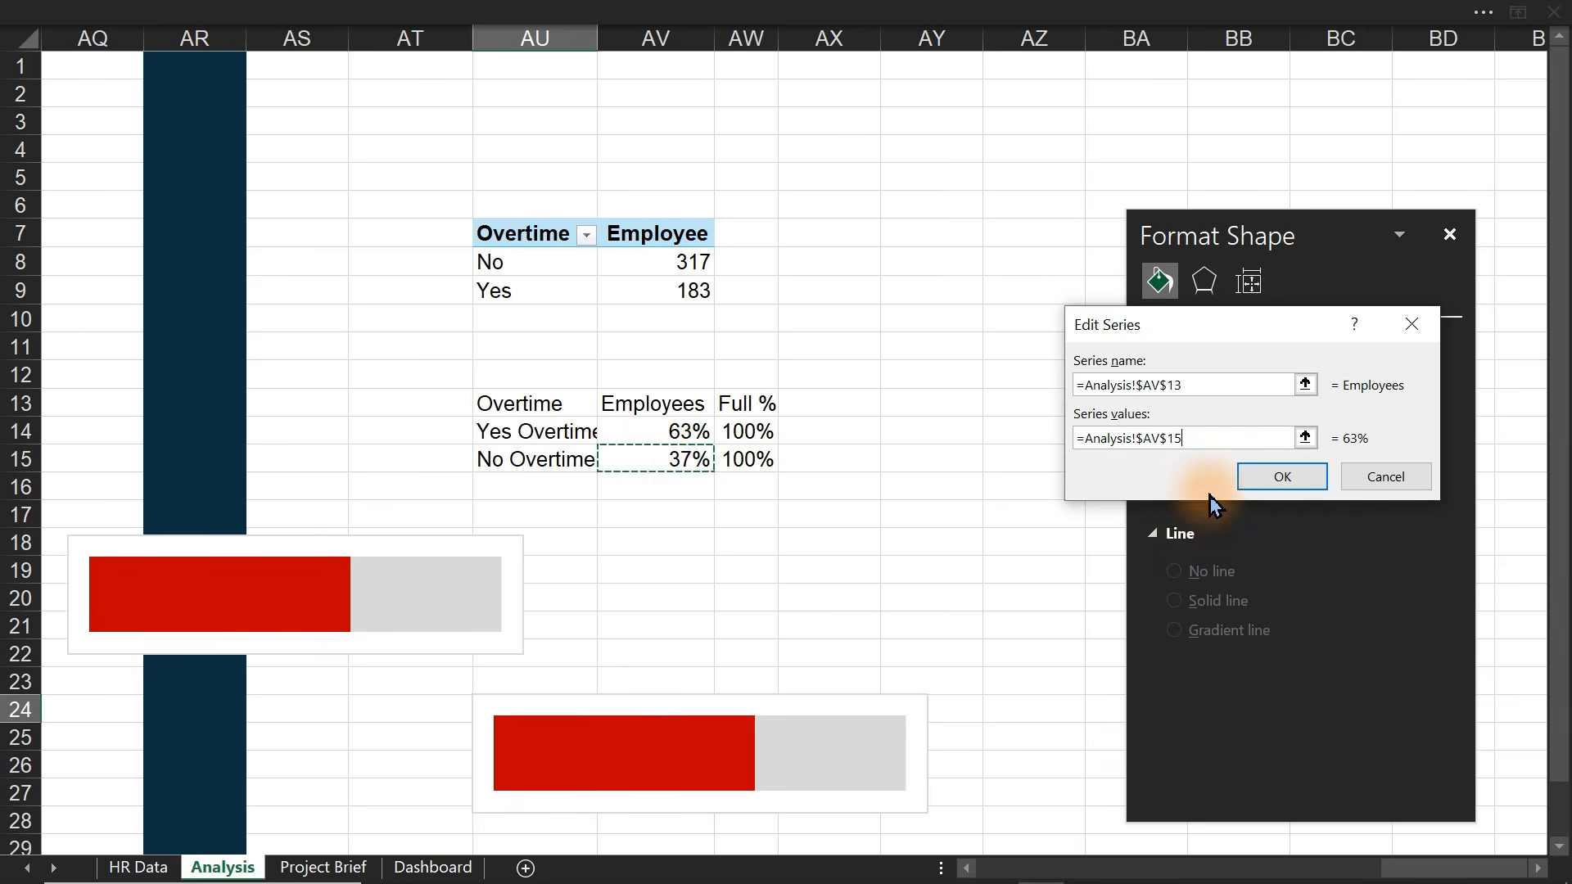
pyautogui.click(1292, 481)
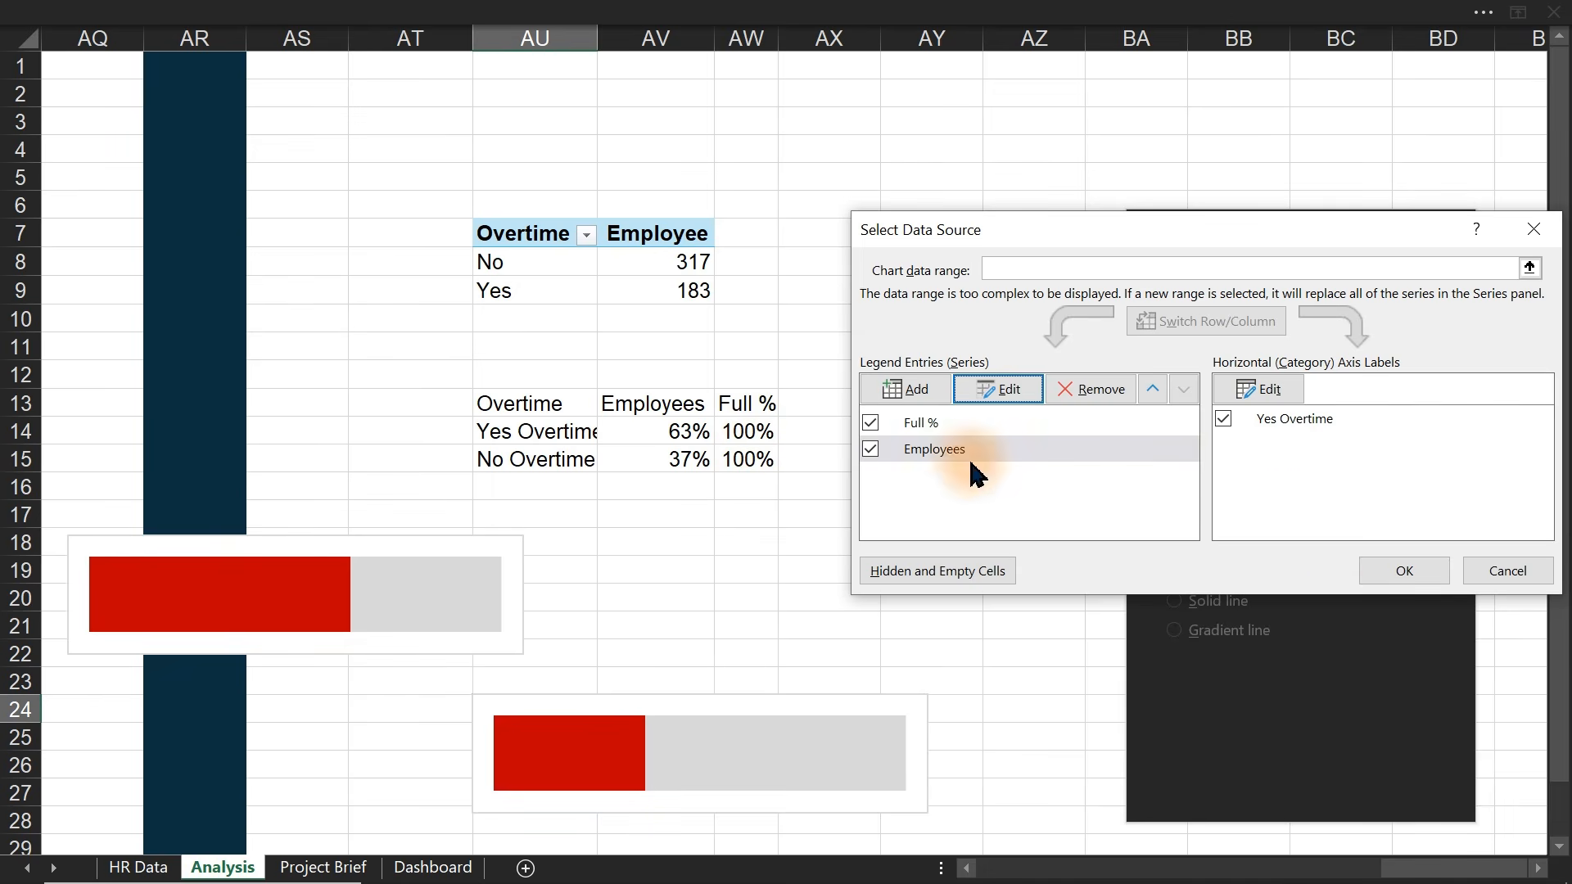
# - Set the copied chart's category axis label range to the No Overtime cell, Analysis!$AU$15, and apply the data source changes
pyautogui.click(937, 424)
pyautogui.click(1303, 420)
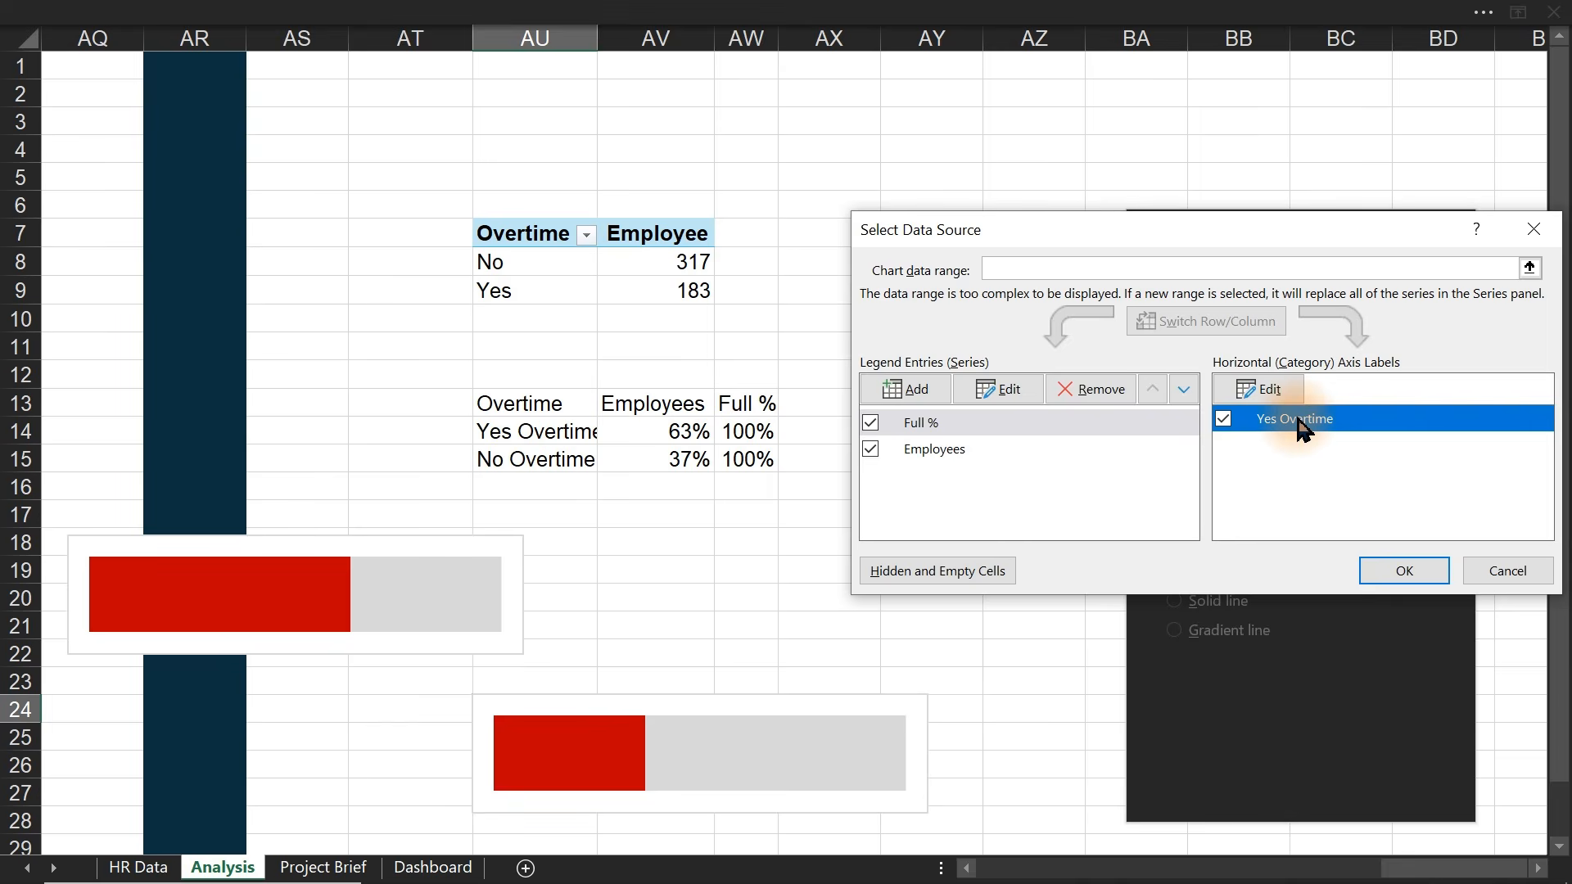
pyautogui.click(1261, 389)
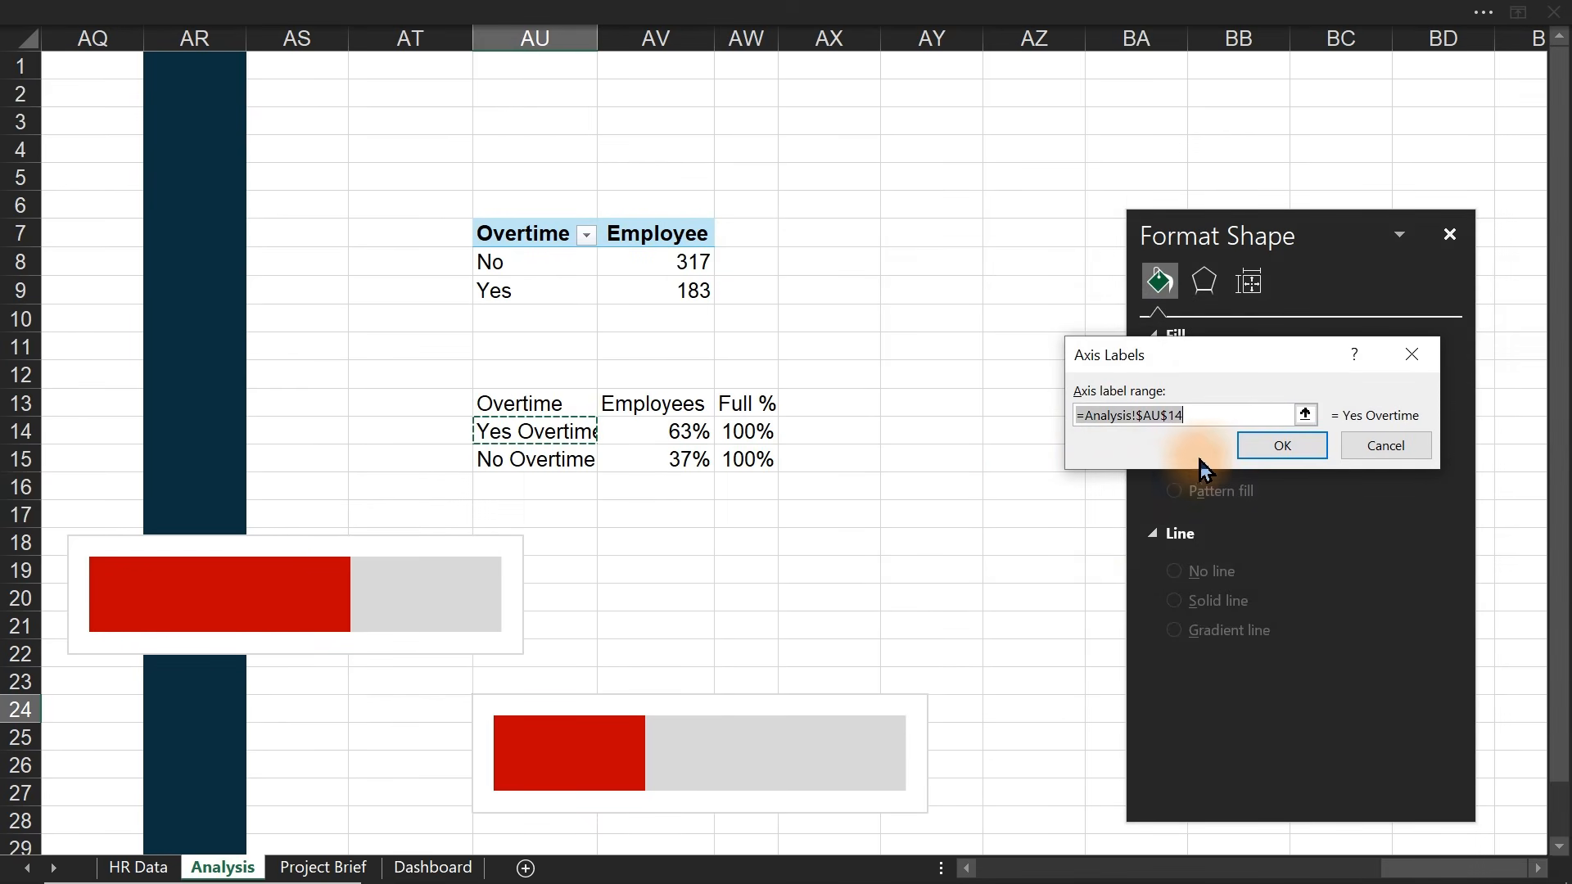
pyautogui.click(513, 465)
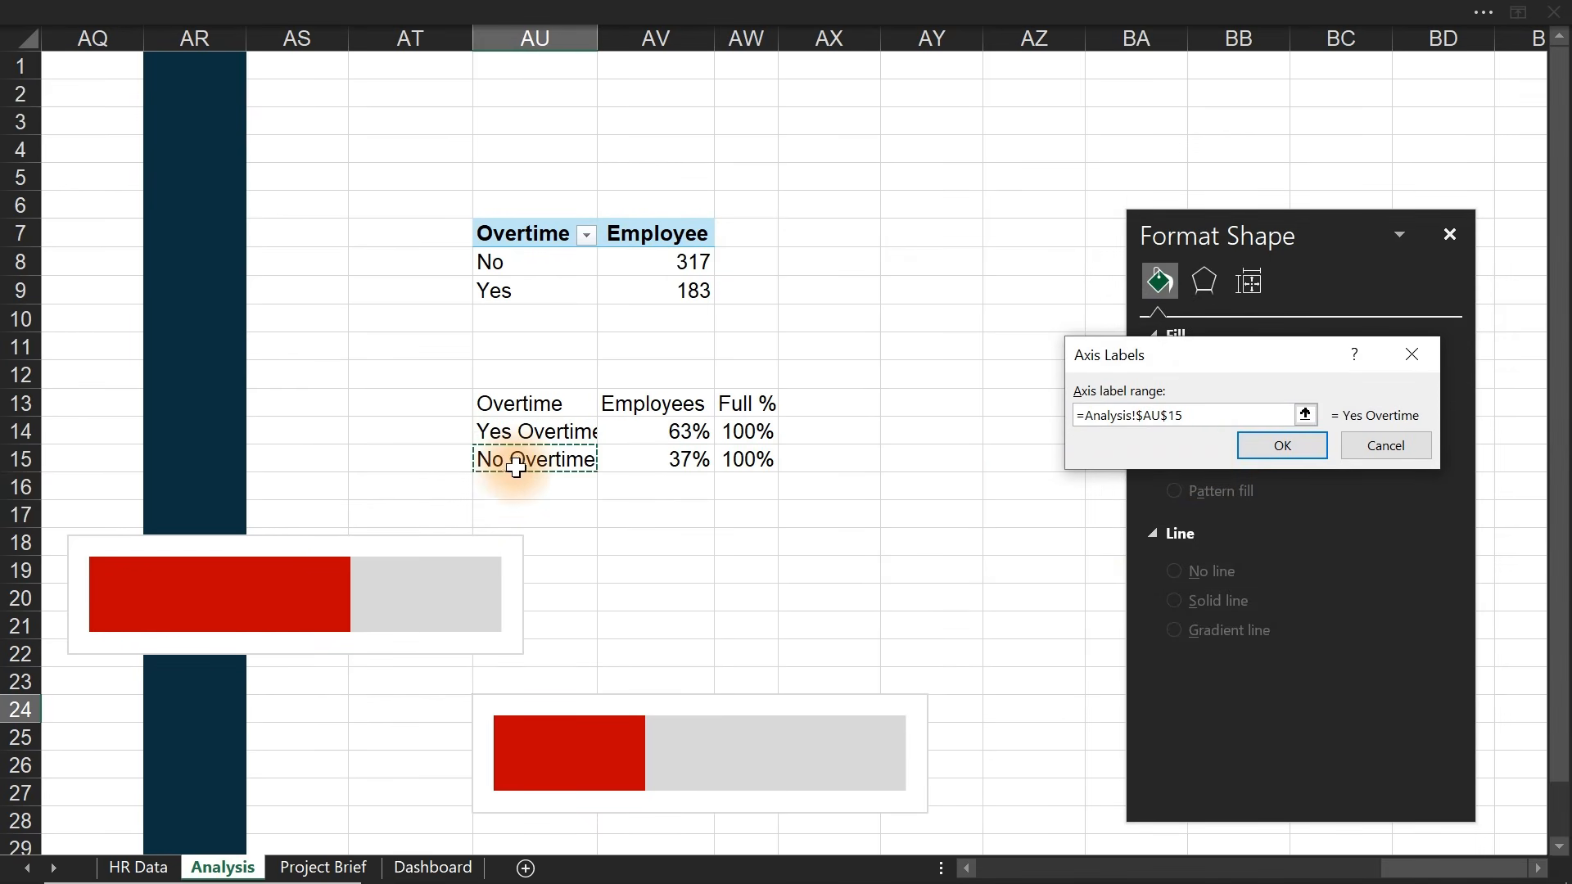
pyautogui.click(1267, 445)
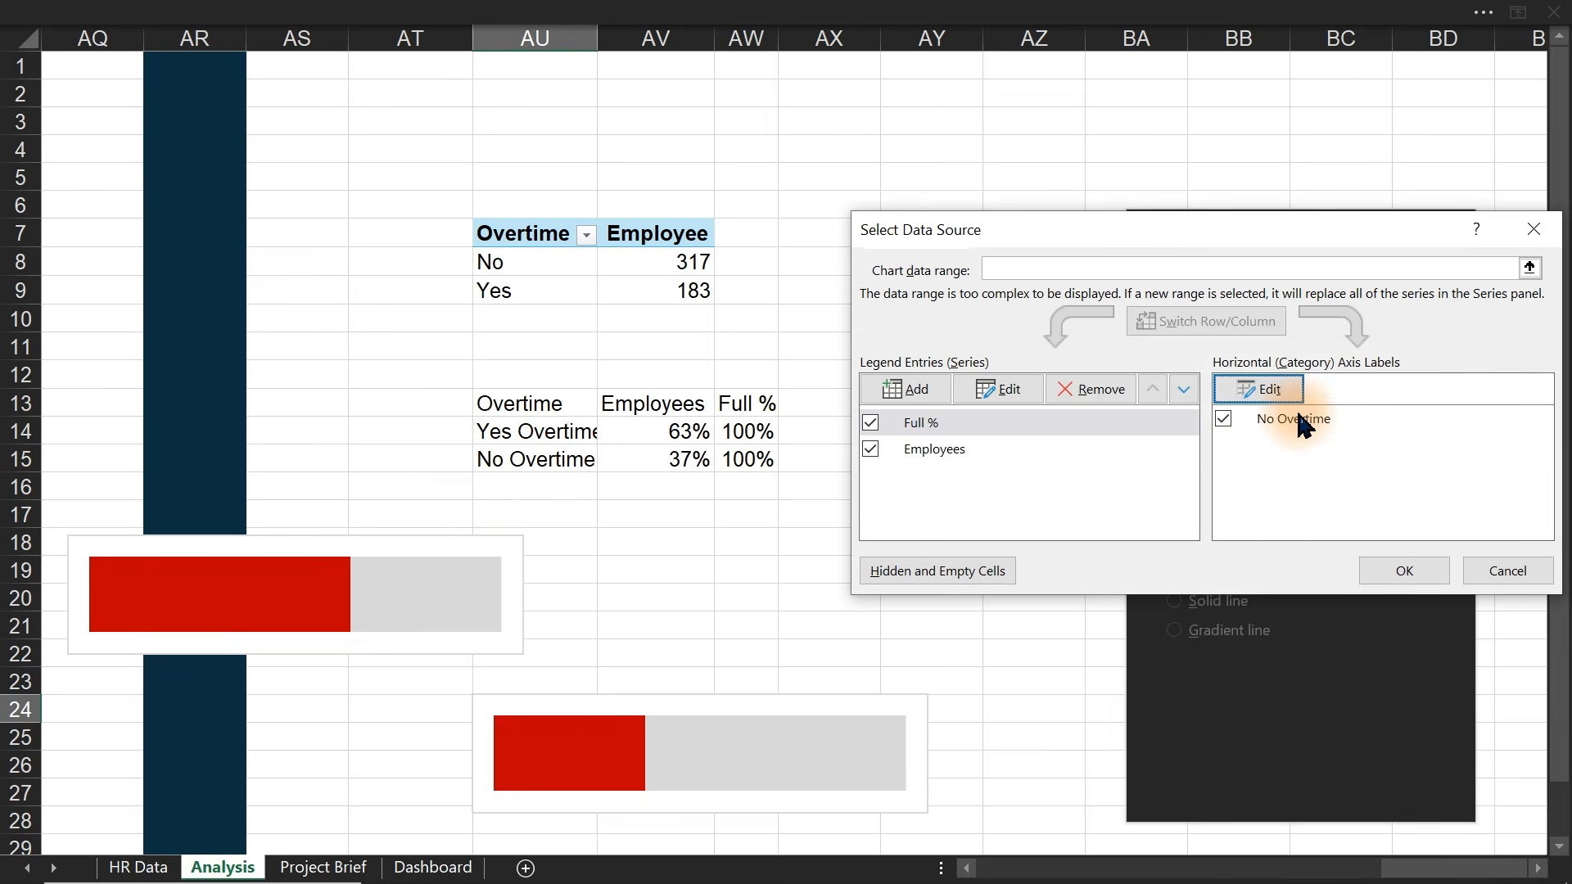
pyautogui.click(1402, 574)
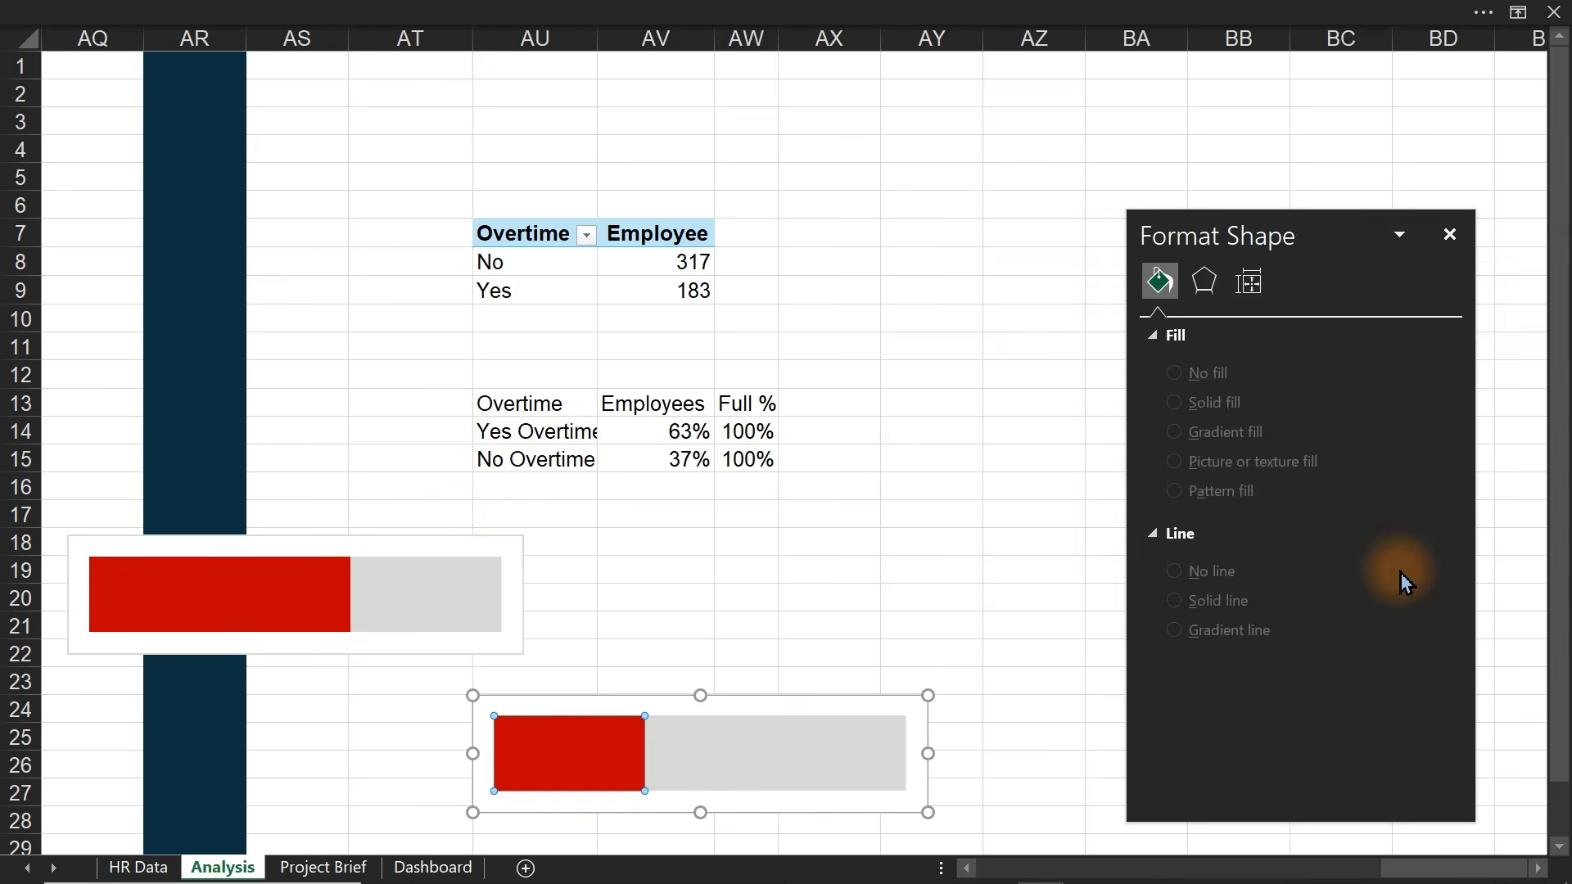
# - Change the solid fill of the No Overtime chart's Employees bar to teal
pyautogui.click(569, 780)
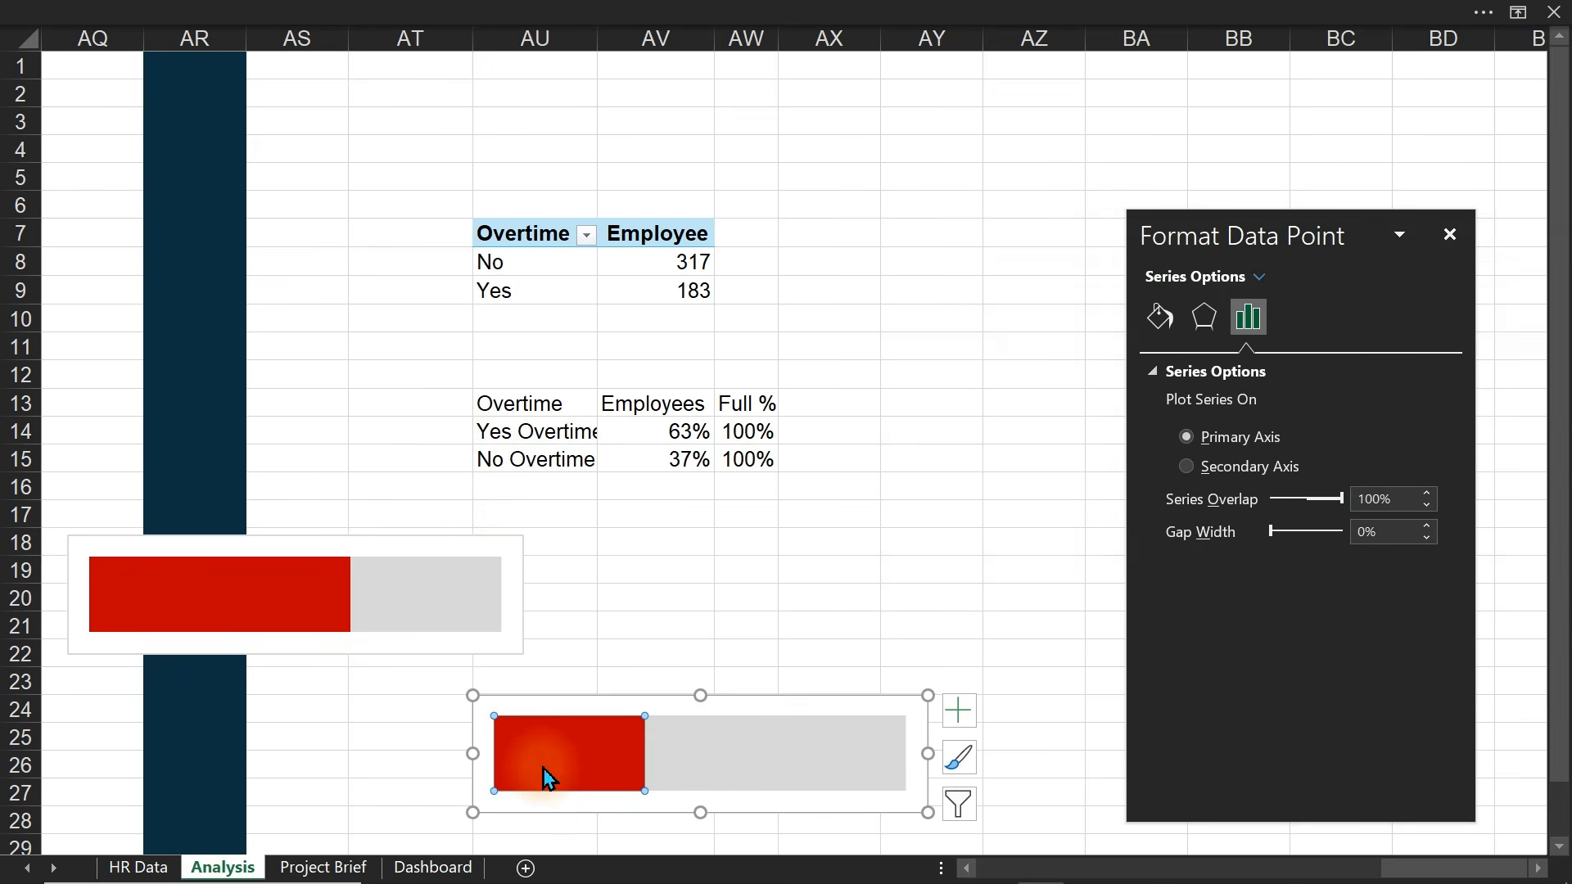
pyautogui.click(1160, 316)
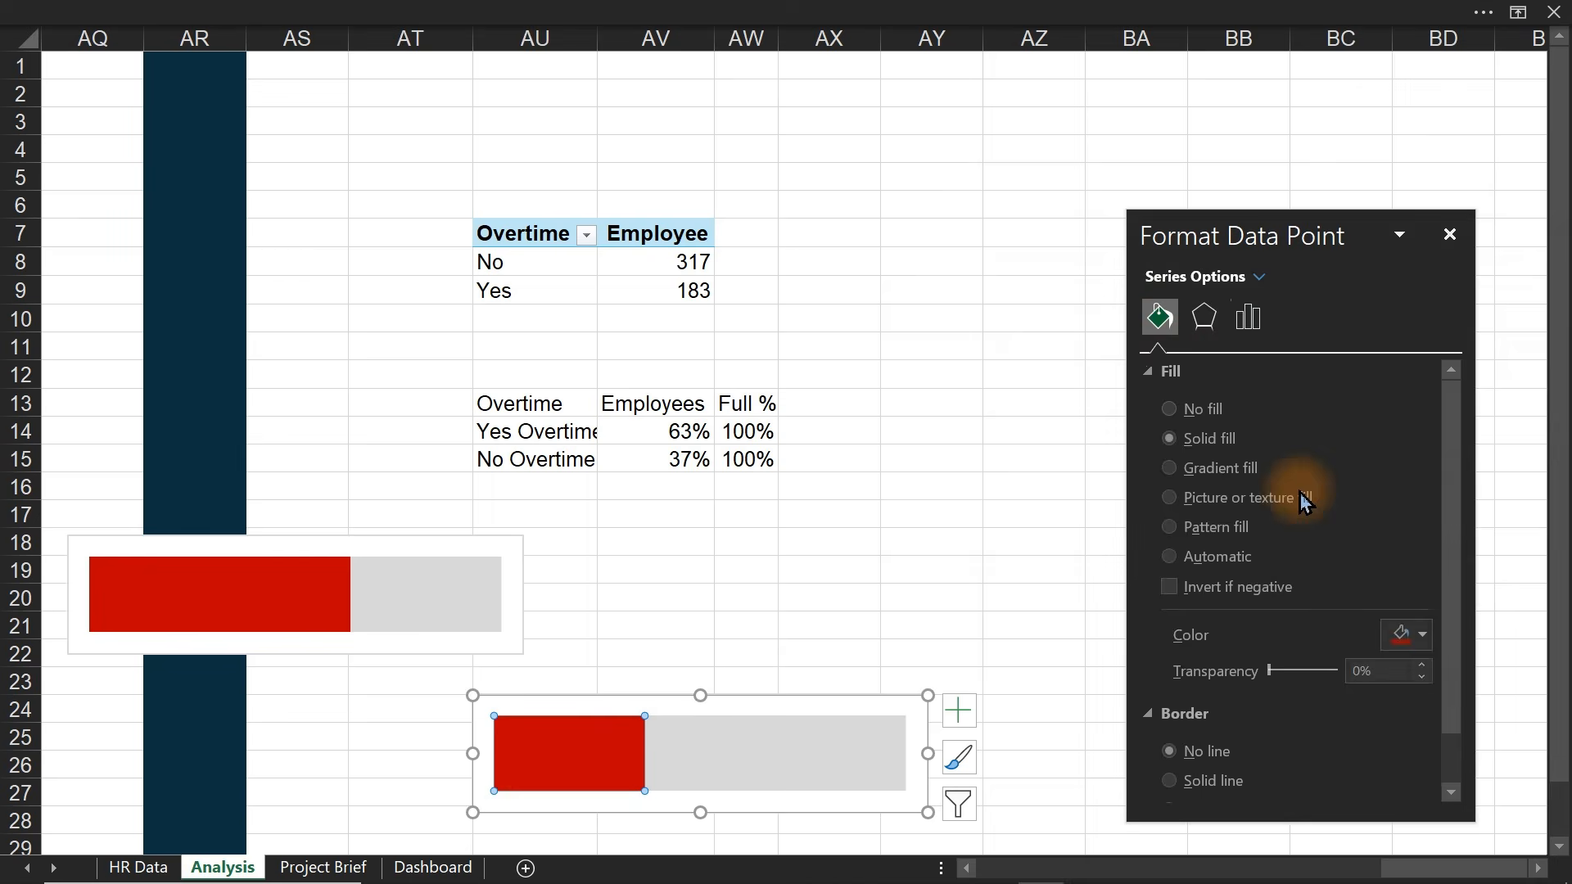
pyautogui.click(1402, 623)
pyautogui.click(1369, 575)
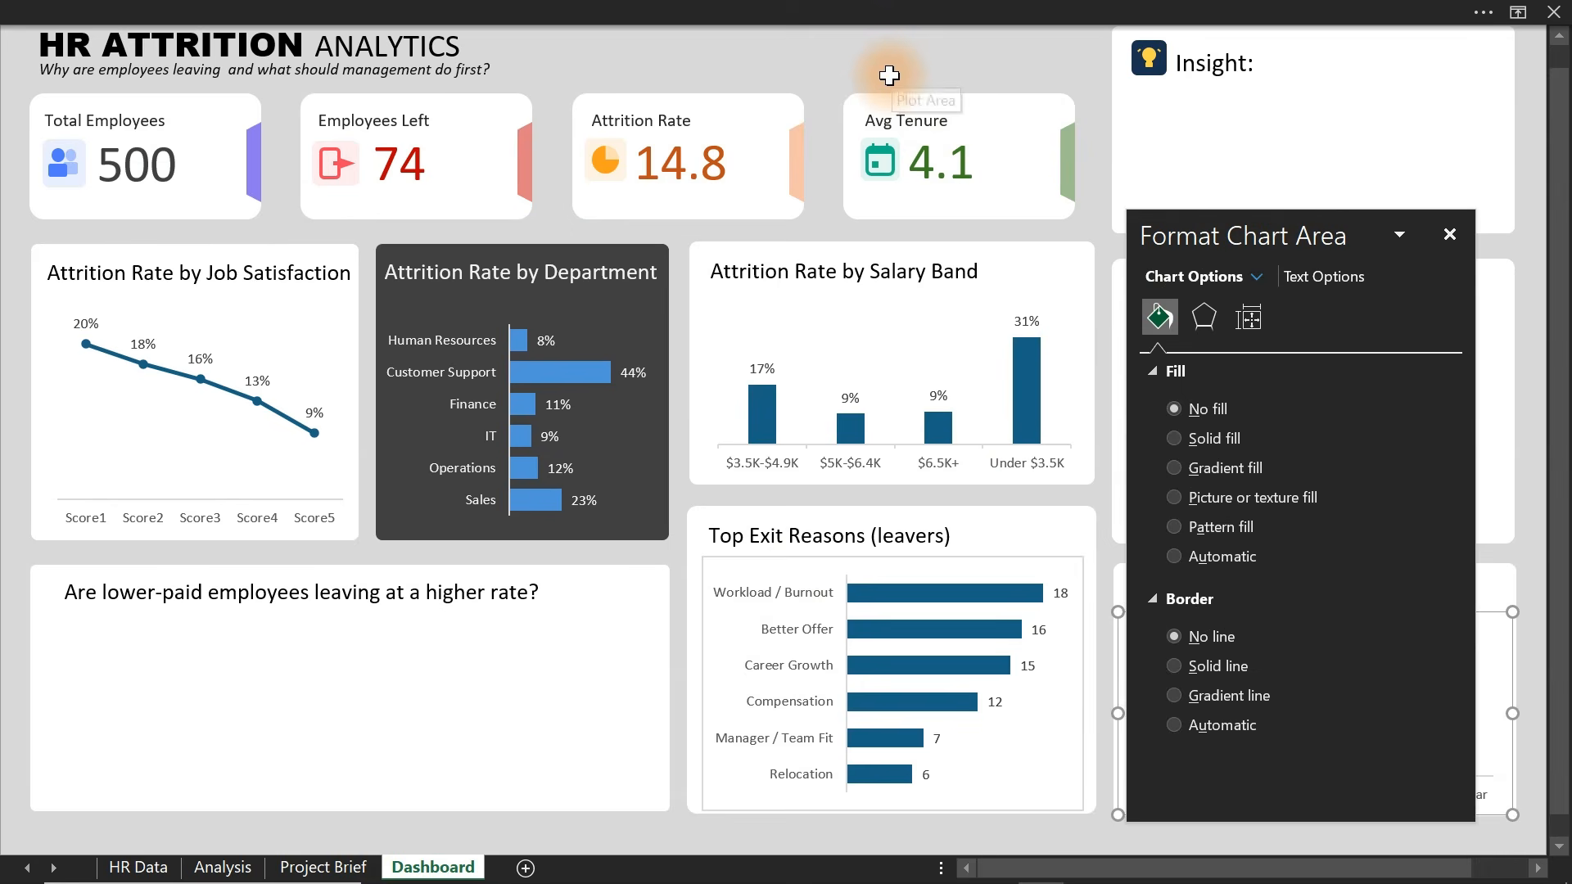
# - Paste both overtime bar charts onto the Dashboard sheet near the Avg Tenure card, close the formatting pane and deselect the charts
pyautogui.click(889, 71)
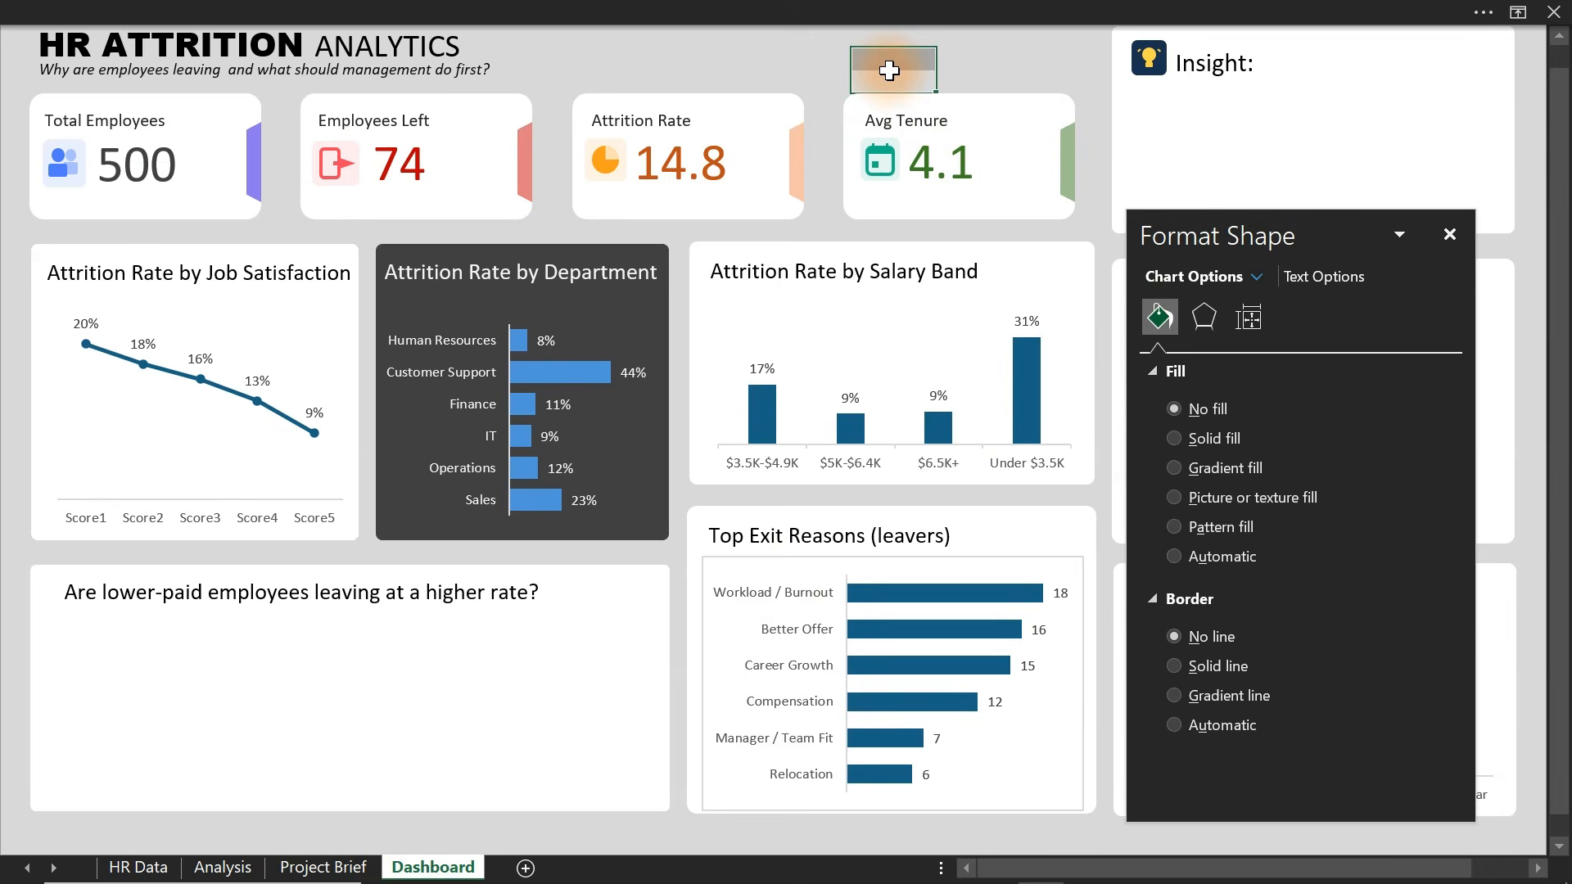
pyautogui.click(1449, 234)
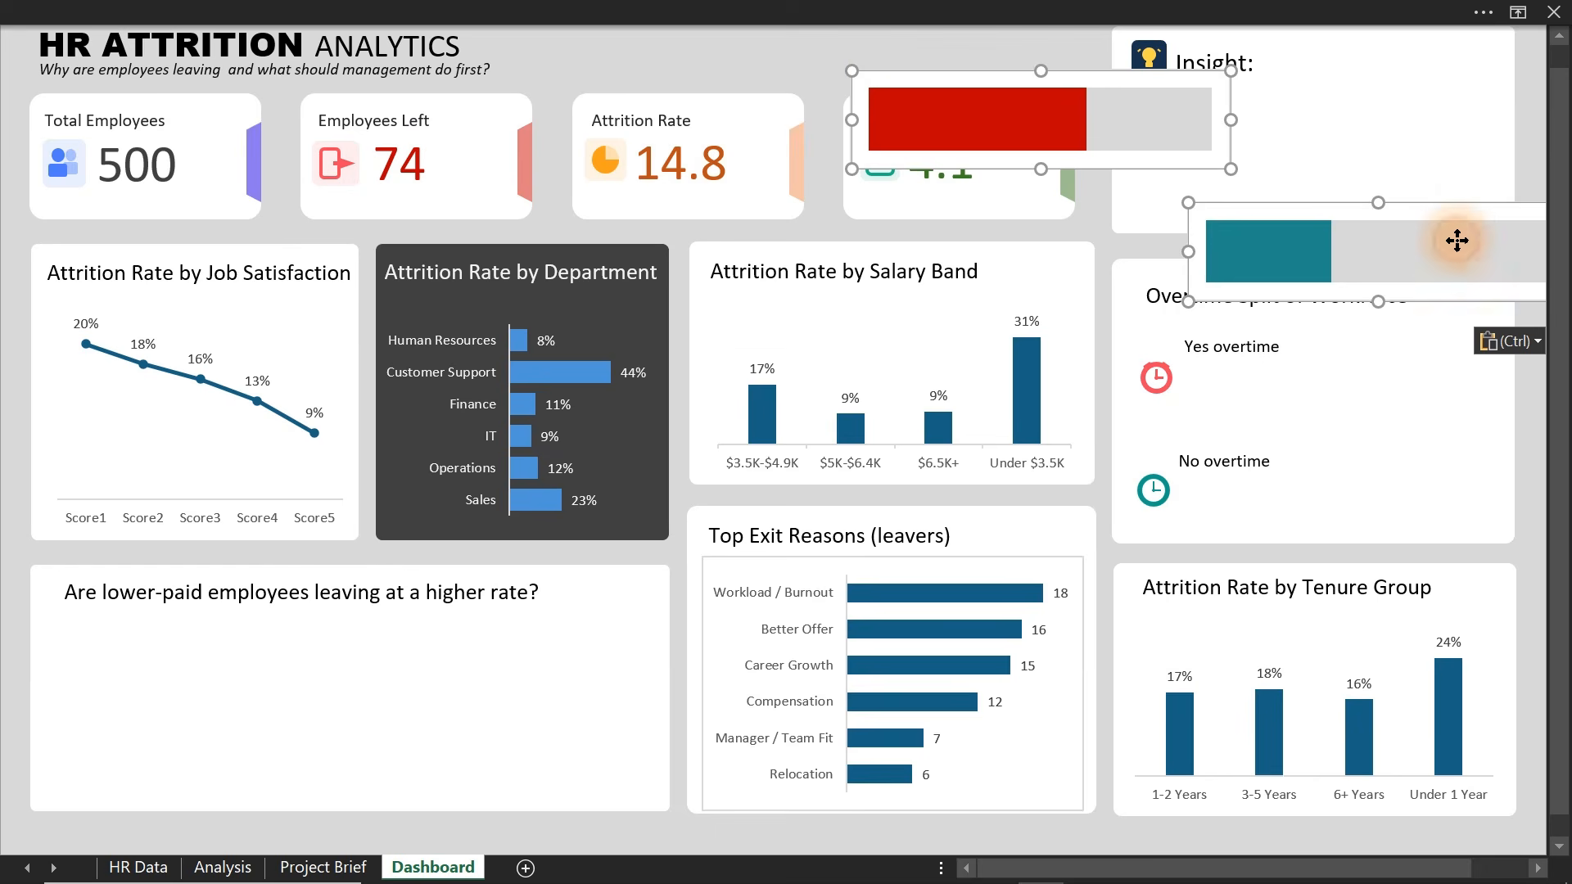
pyautogui.click(803, 67)
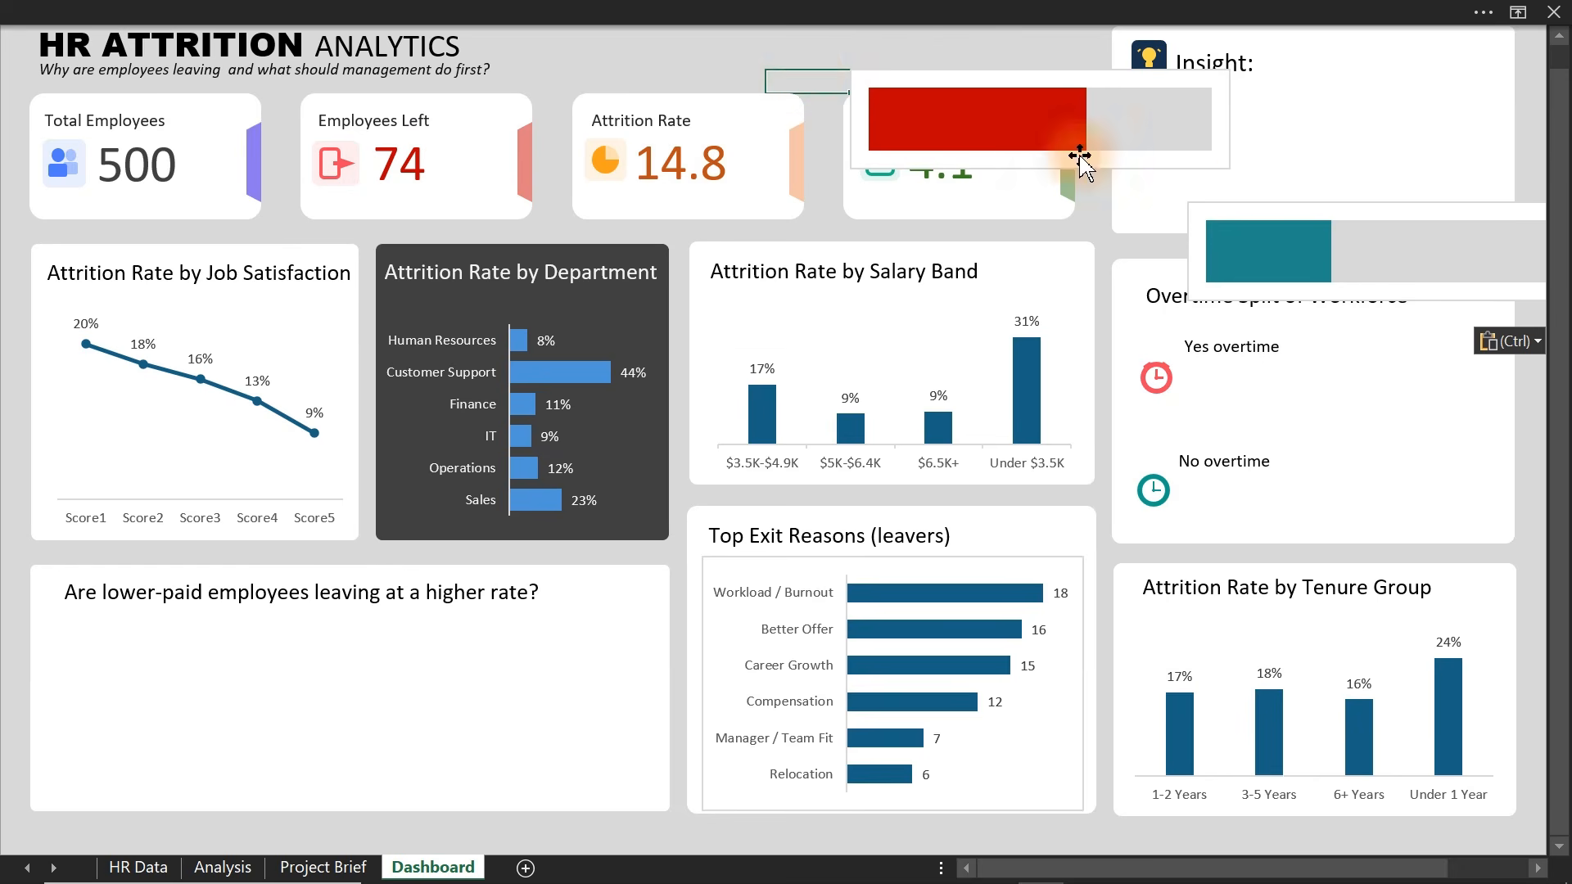
# - Move the teal No Overtime chart under the No overtime label in the Overtime Split card and shrink it to about 0.59" by 2.75"
pyautogui.click(1308, 248)
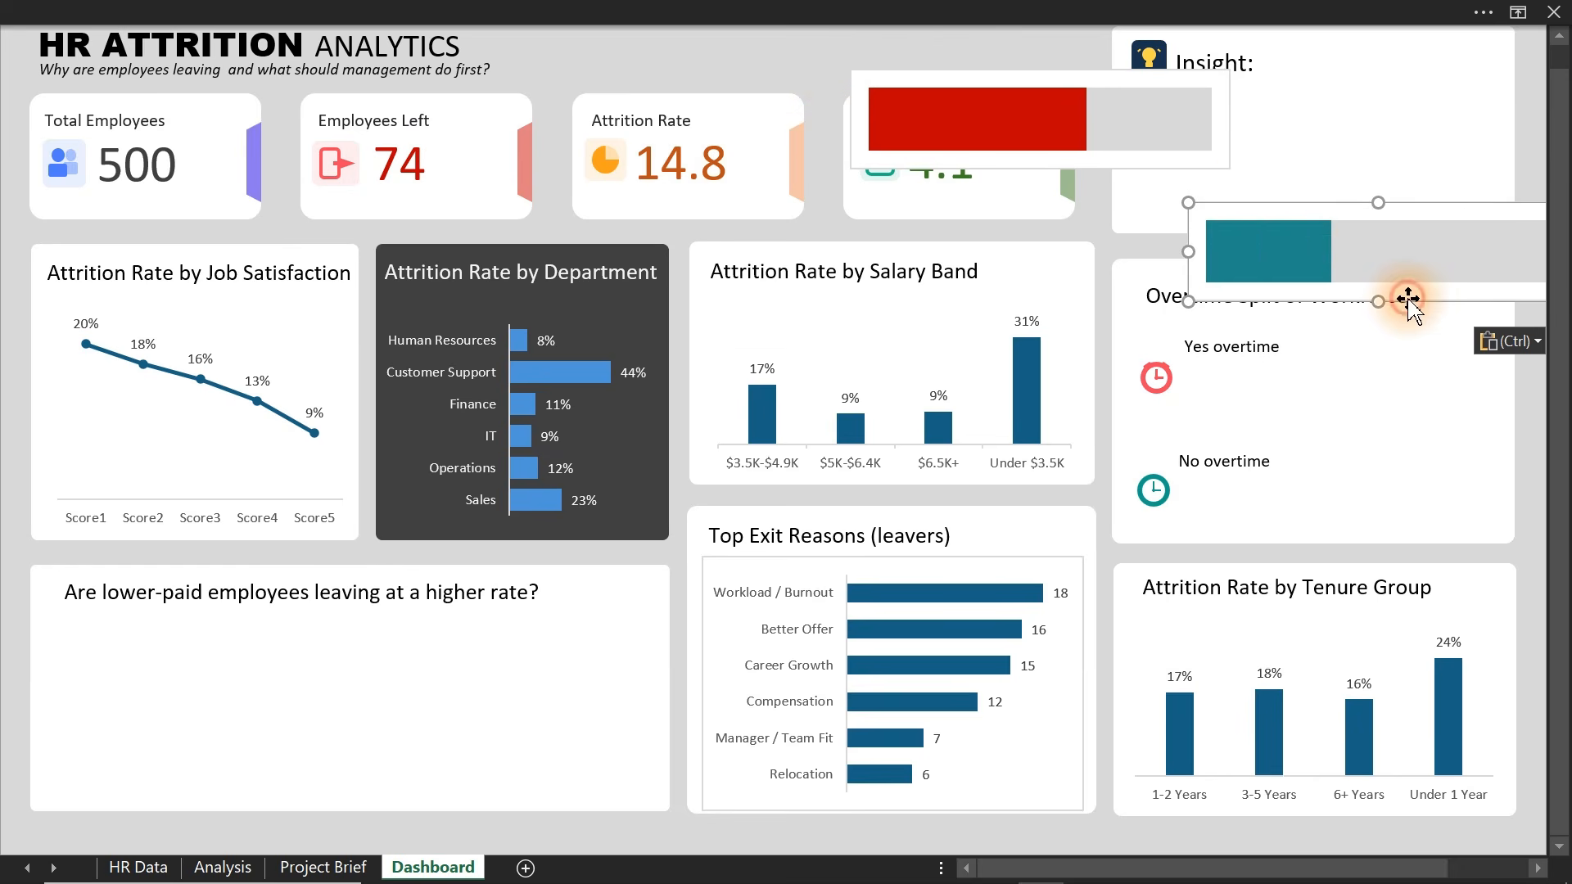
pyautogui.doubleClick(1407, 299)
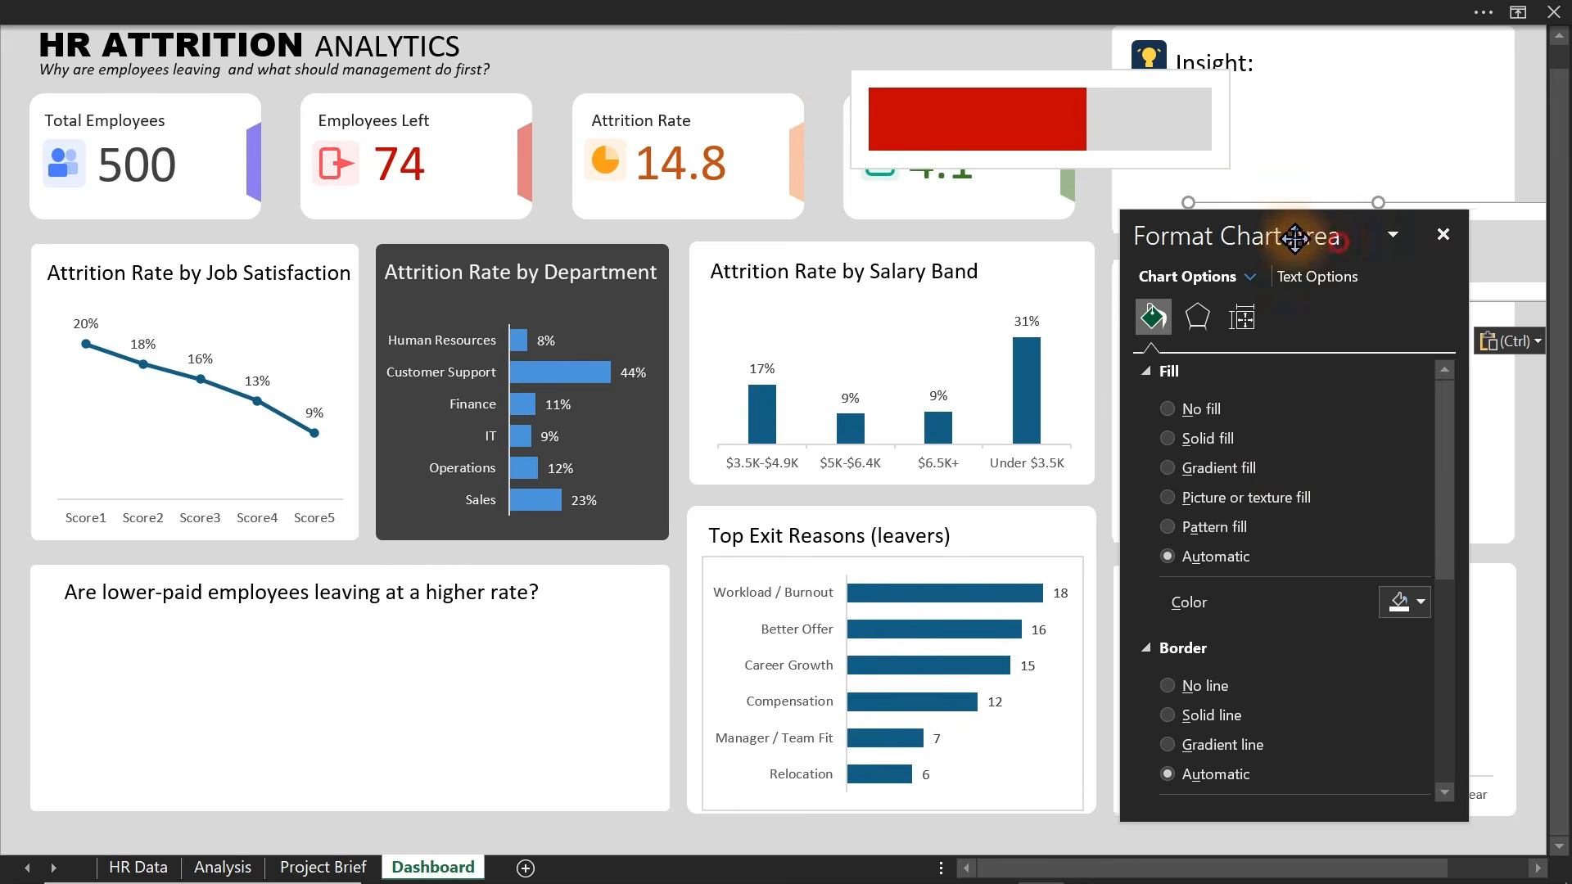
pyautogui.moveTo(1294, 239); pyautogui.dragTo(571, 284)
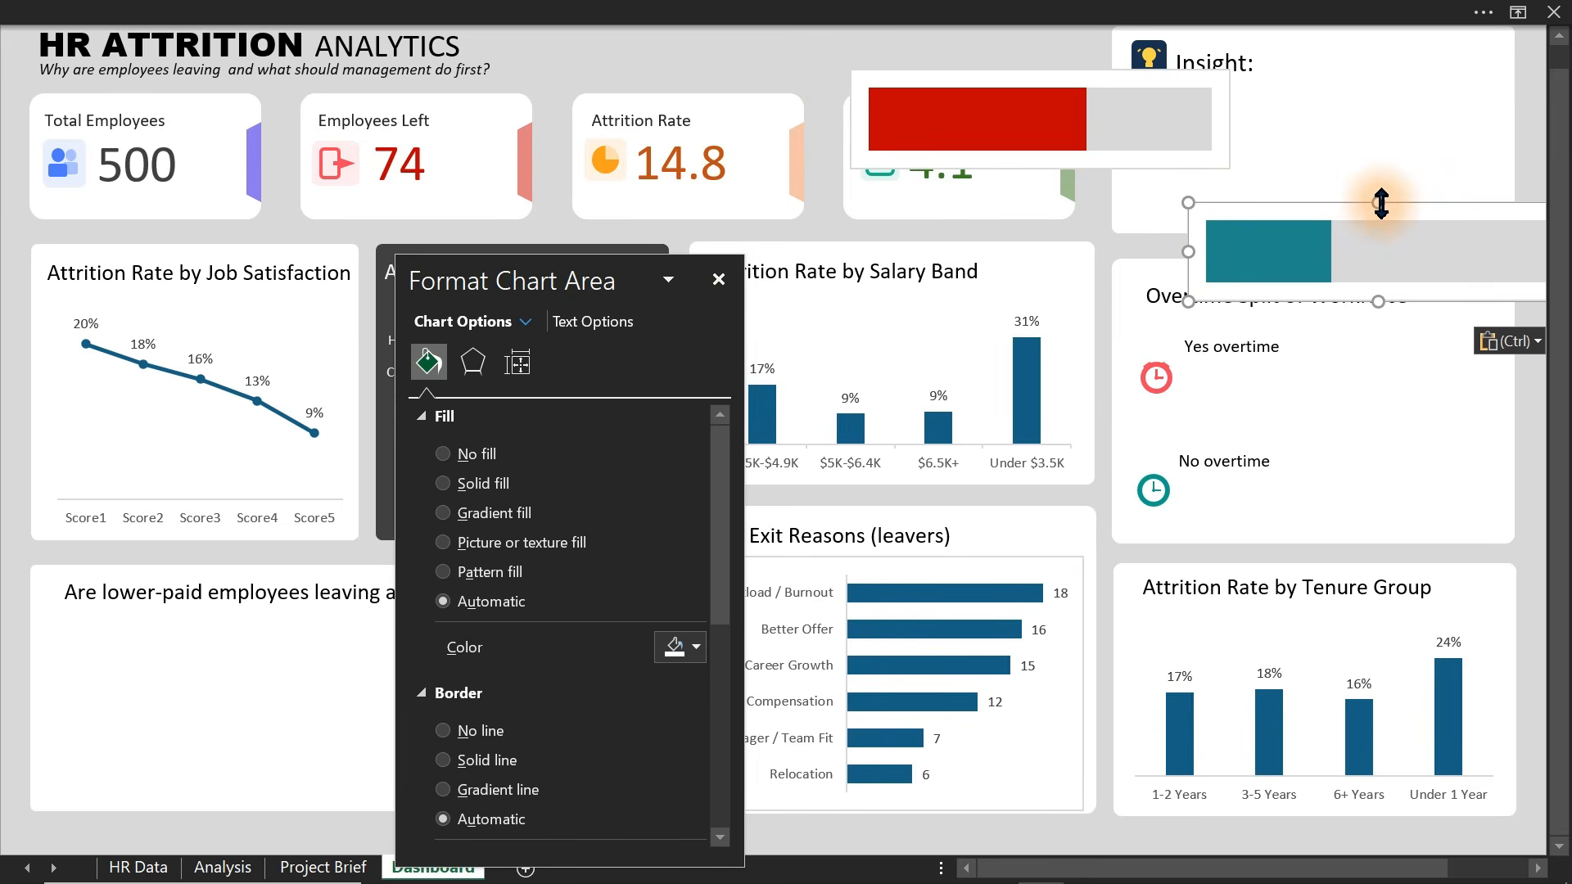
pyautogui.moveTo(1407, 217); pyautogui.dragTo(1407, 211)
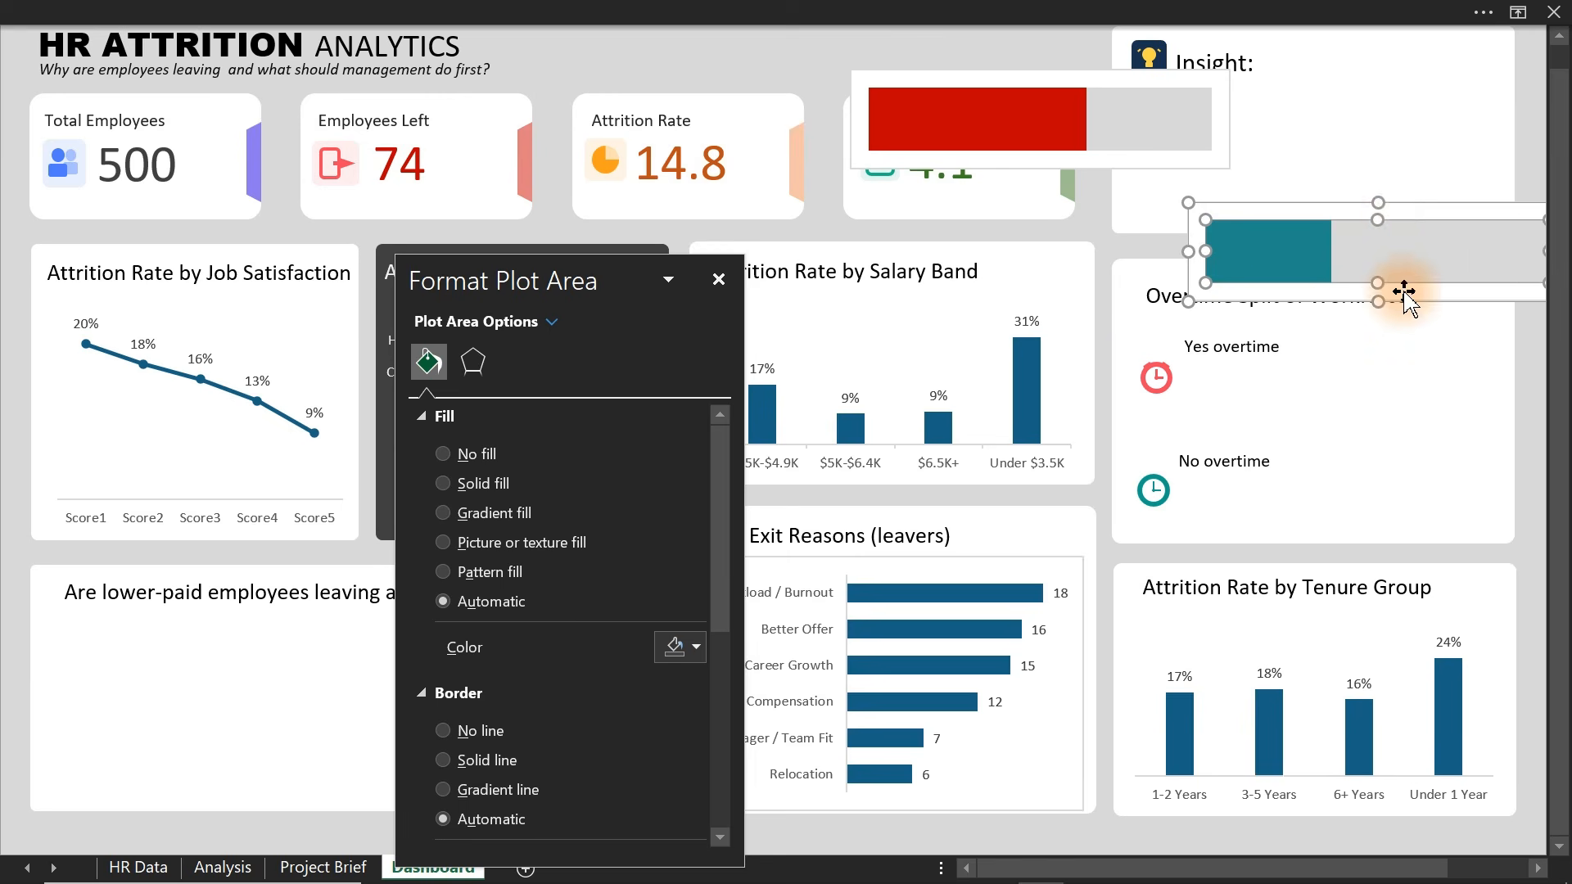
pyautogui.moveTo(1403, 294); pyautogui.dragTo(1304, 534)
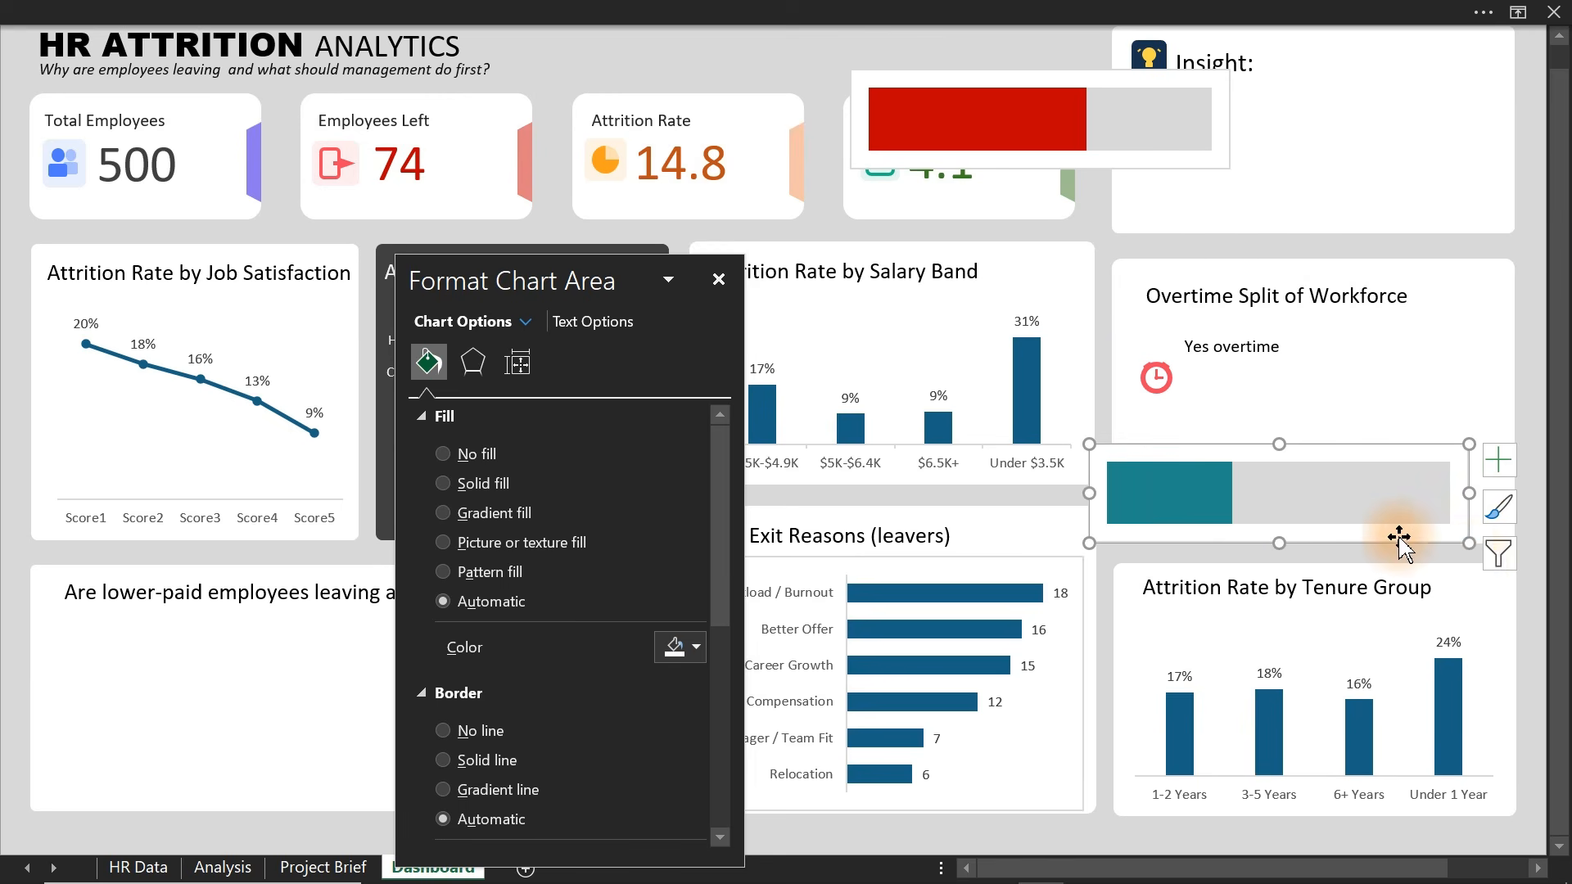
pyautogui.moveTo(1470, 547); pyautogui.dragTo(1418, 508)
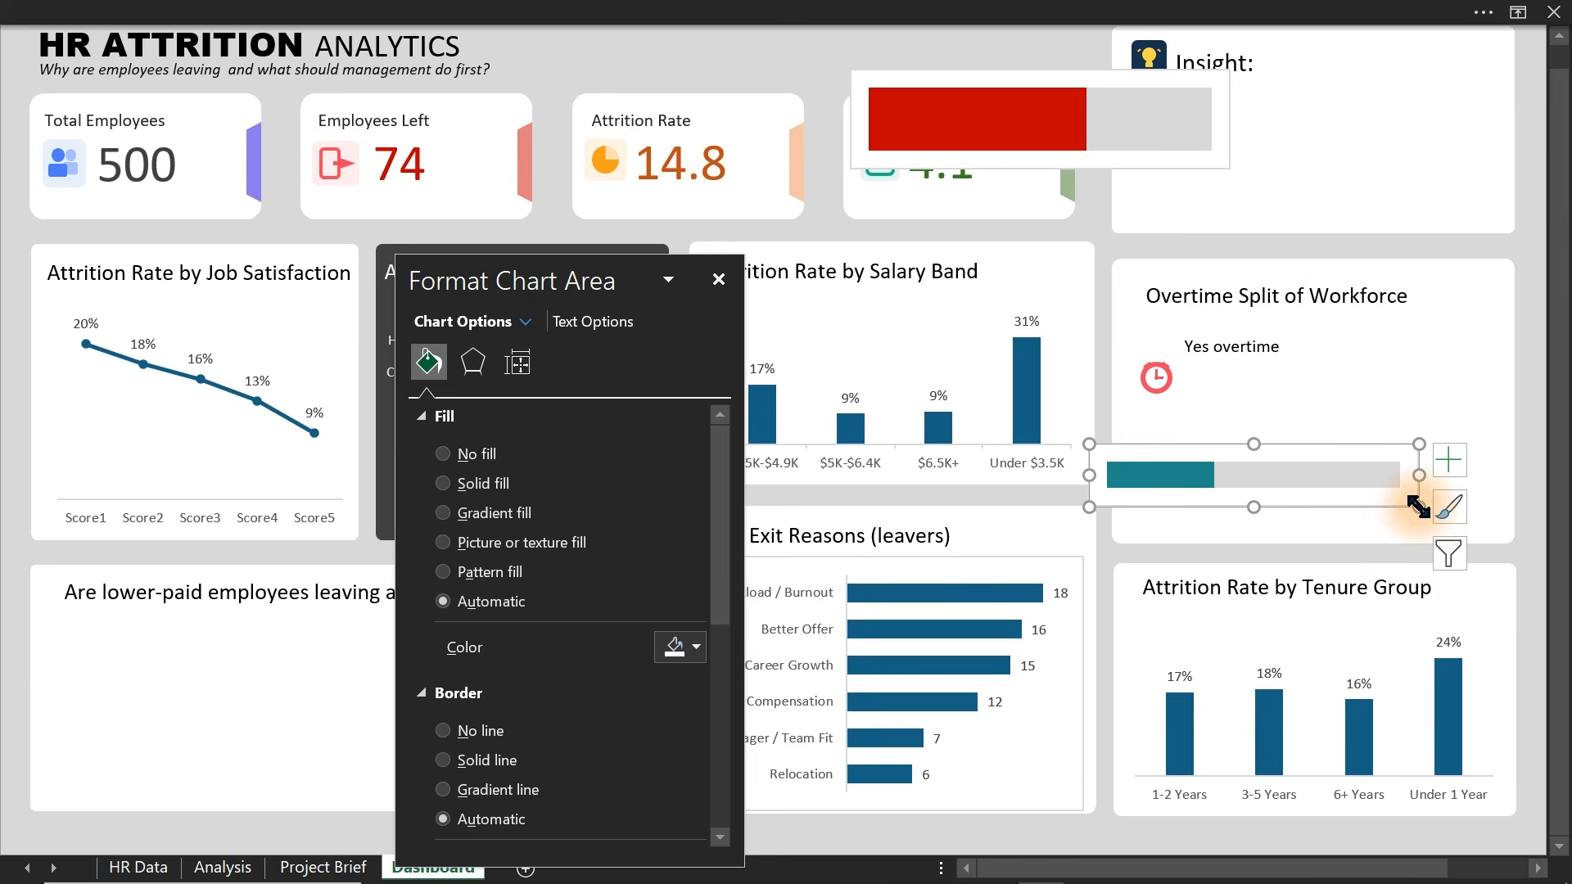
pyautogui.moveTo(1298, 502); pyautogui.dragTo(1401, 530)
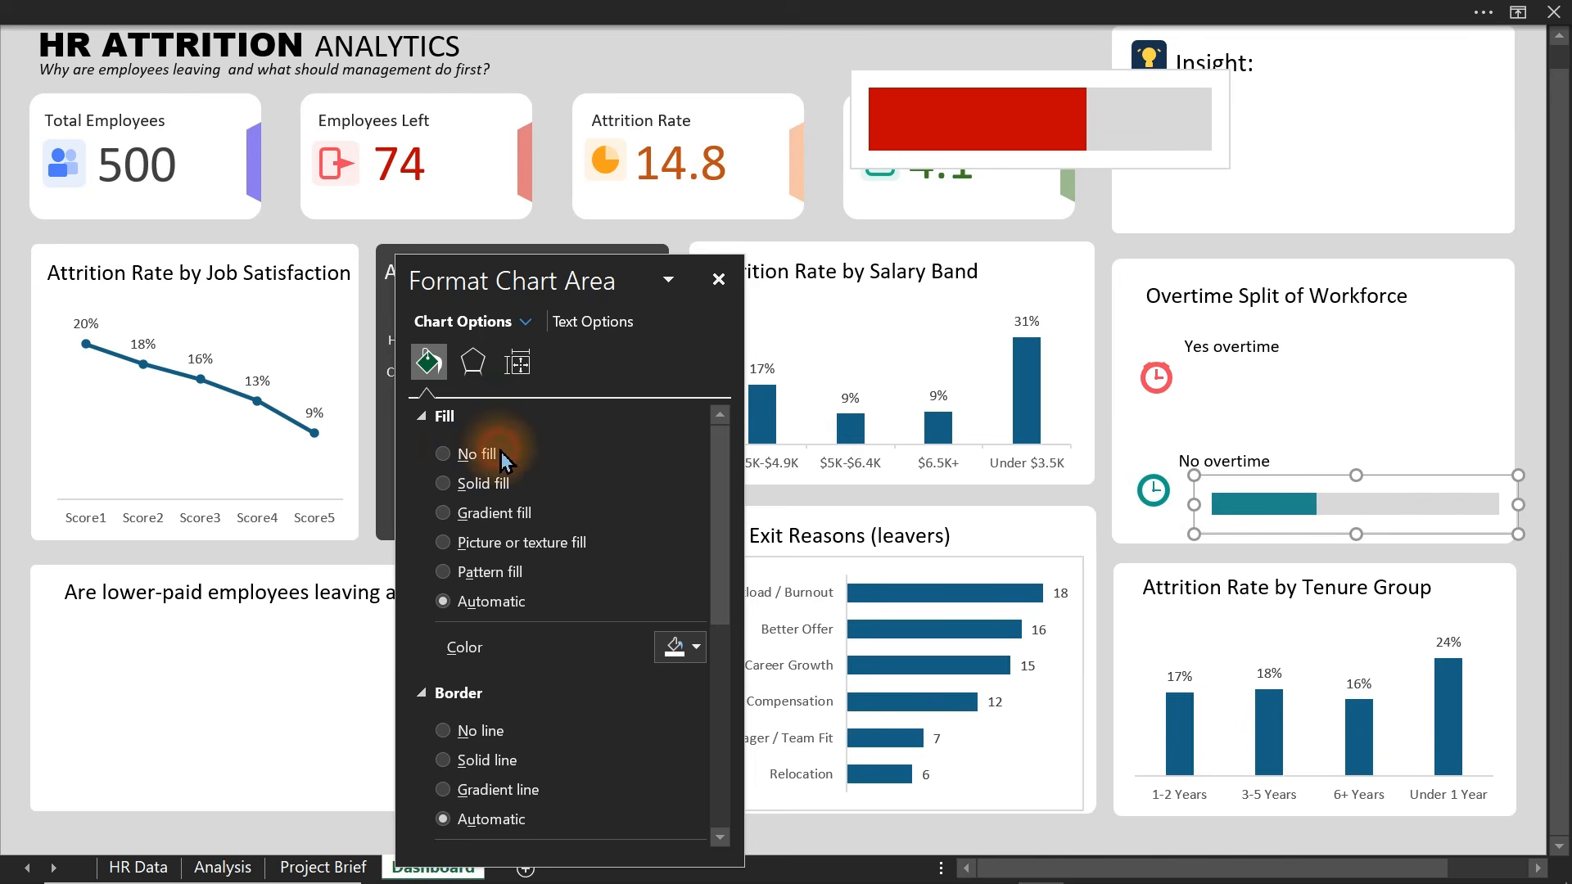
# - Remove the No Overtime chart's area fill and border, and align its bar with the No overtime label beside the teal clock icon
pyautogui.click(468, 454)
pyautogui.click(446, 683)
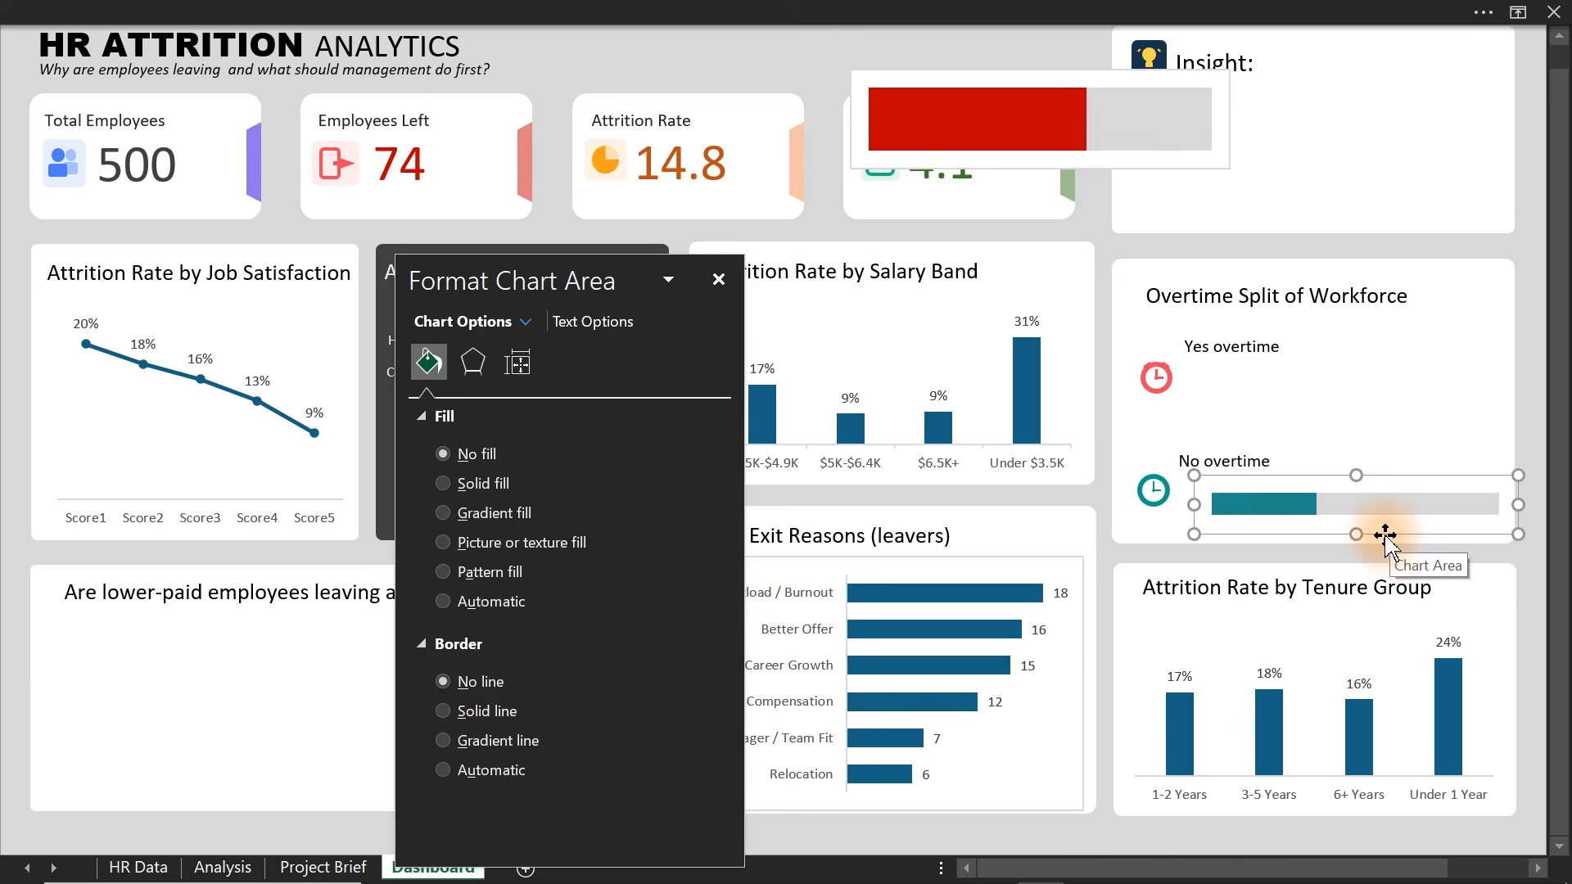
pyautogui.moveTo(1385, 537); pyautogui.dragTo(1372, 529)
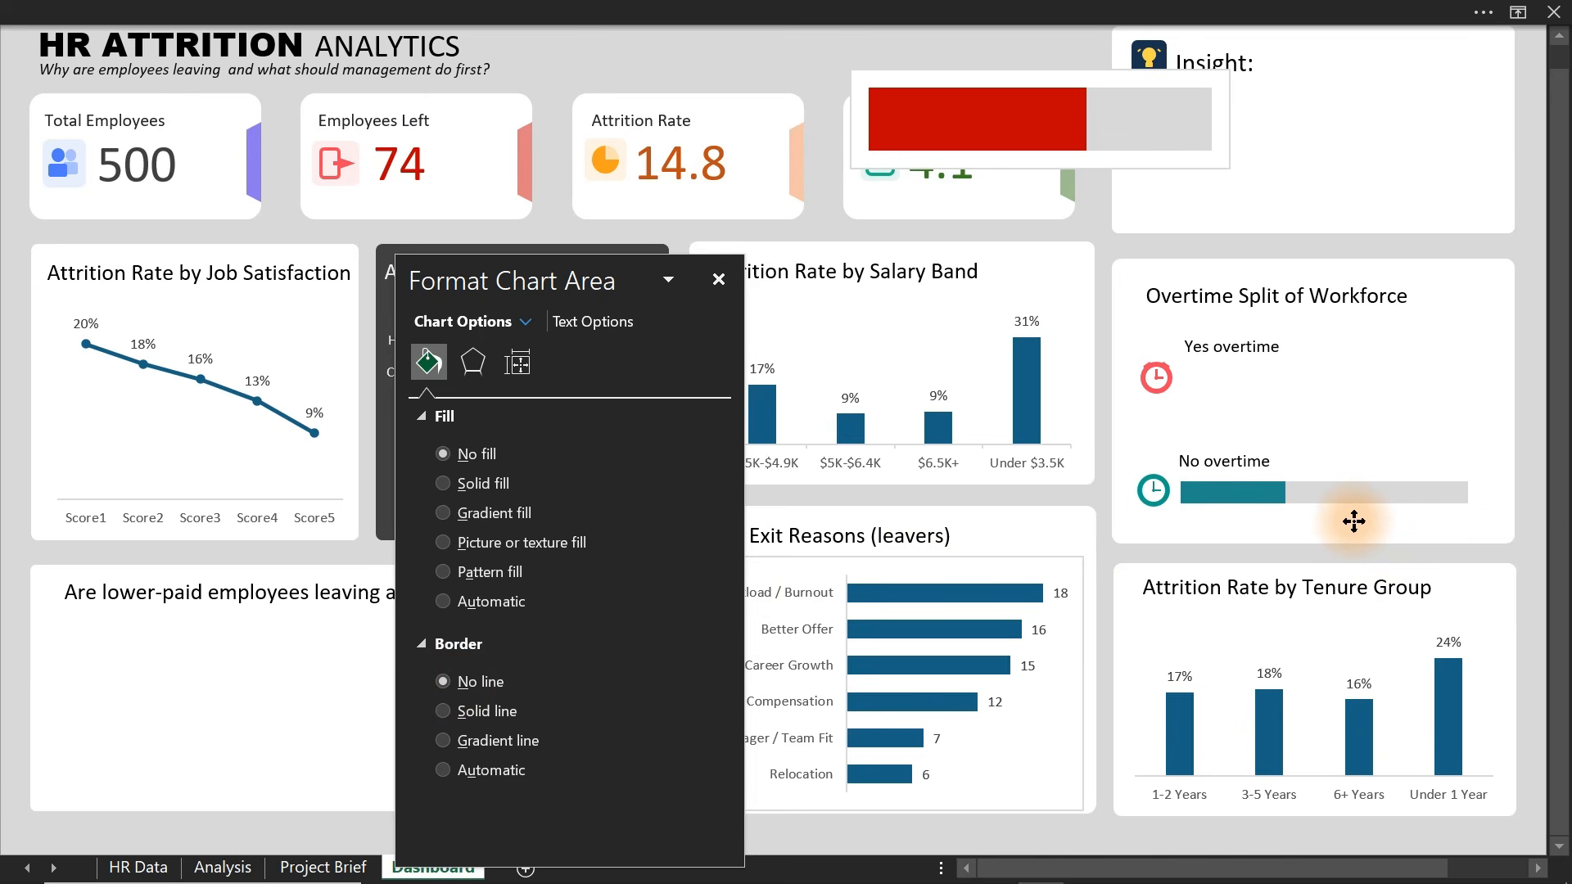
pyautogui.moveTo(1323, 521); pyautogui.dragTo(1352, 527)
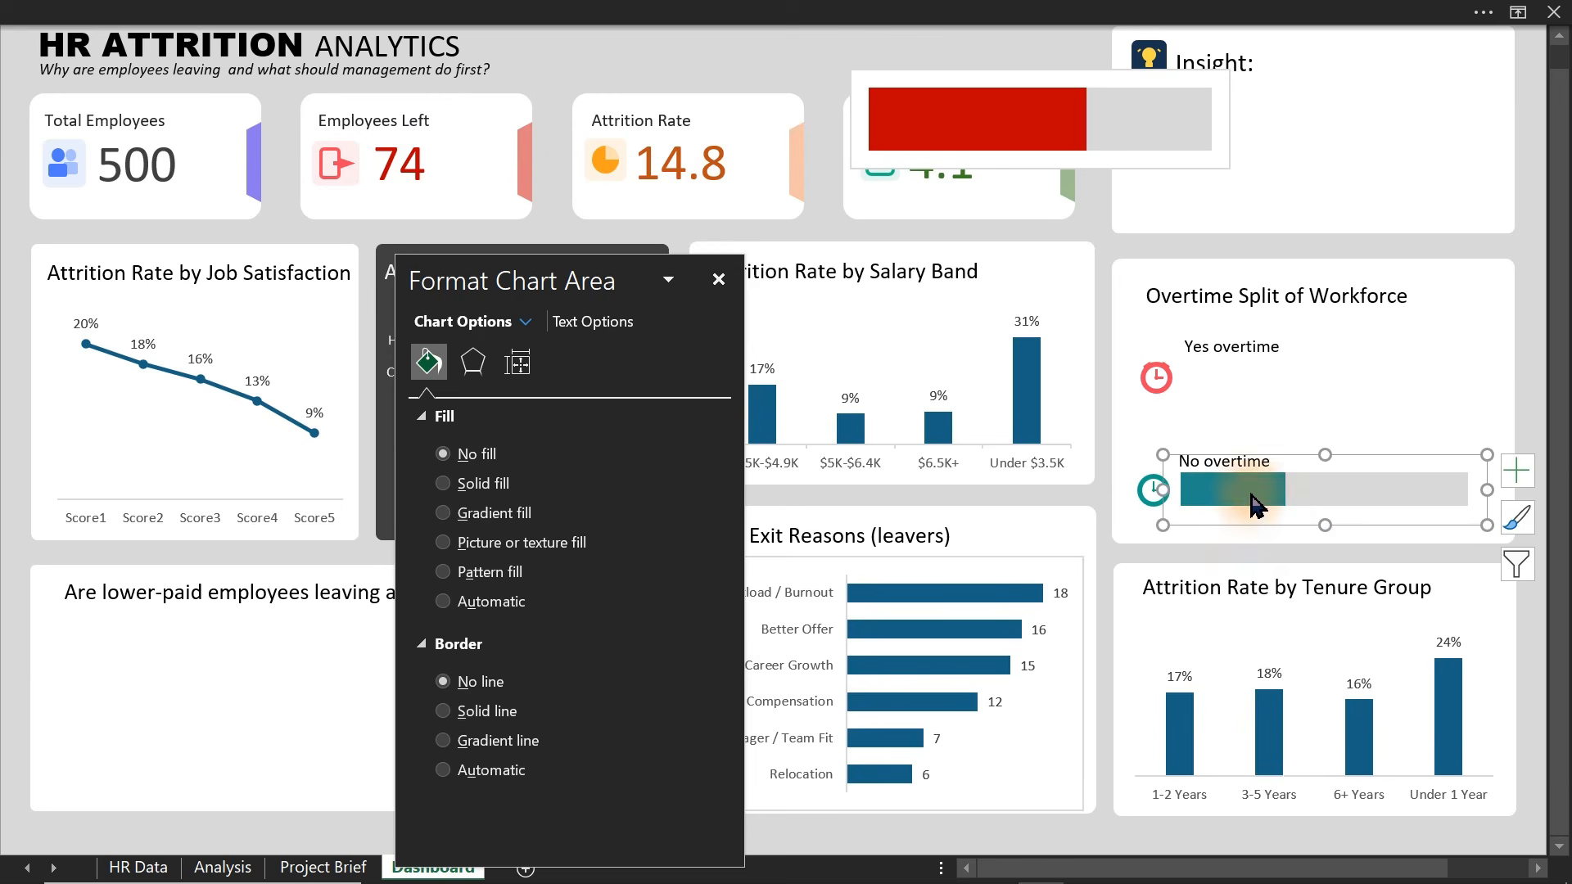
# - Check the No Overtime chart's height and width, and move the red Yes Overtime chart into the Overtime Split card
pyautogui.click(797, 10)
pyautogui.click(1191, 62)
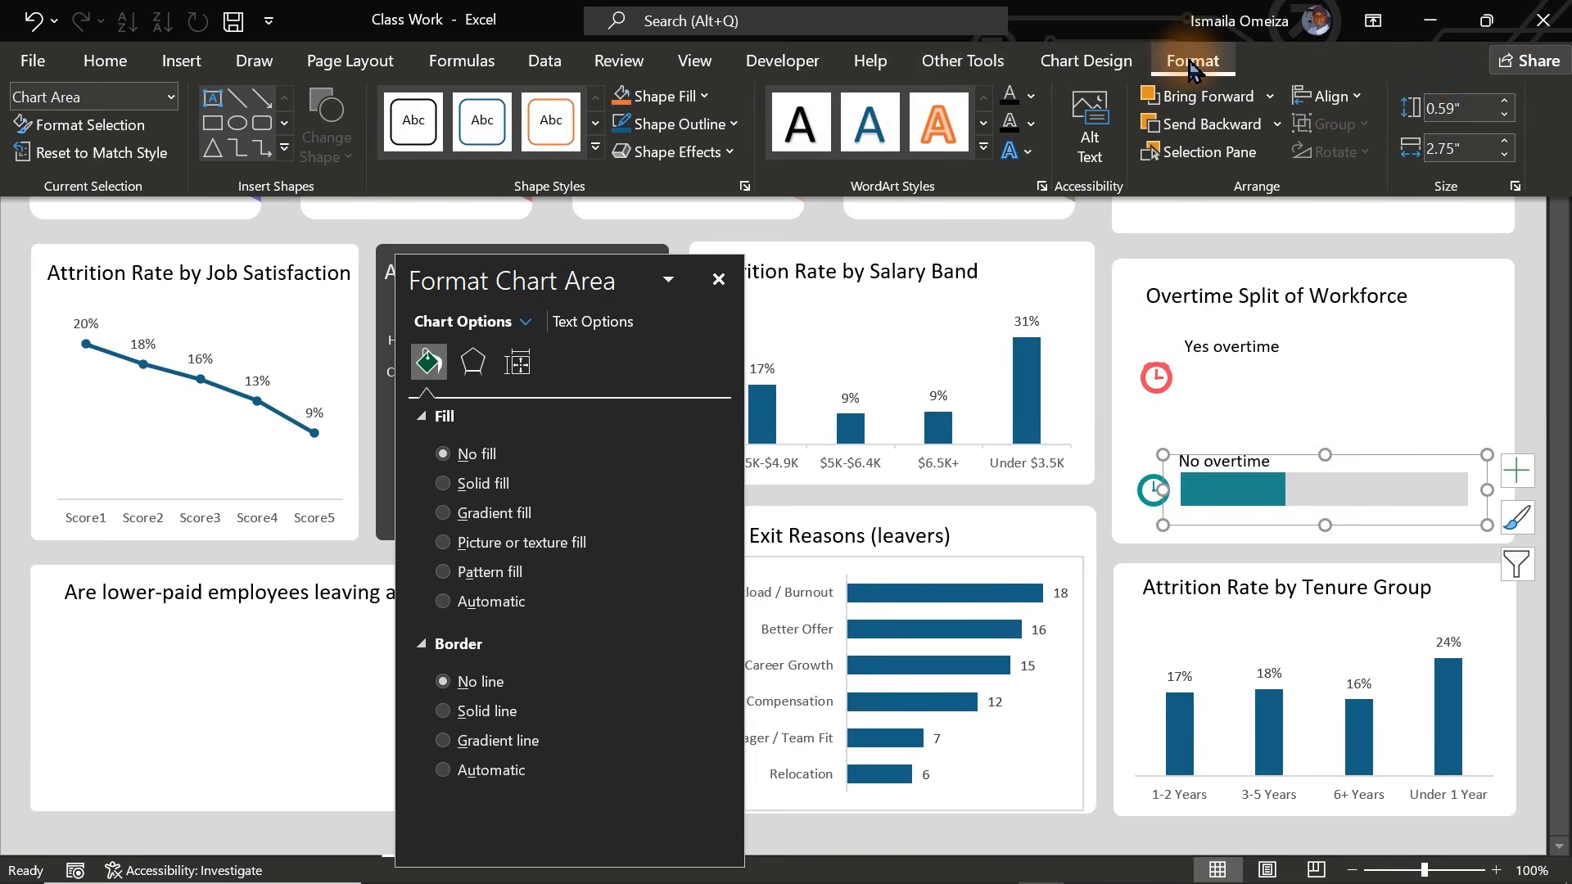
pyautogui.click(1480, 113)
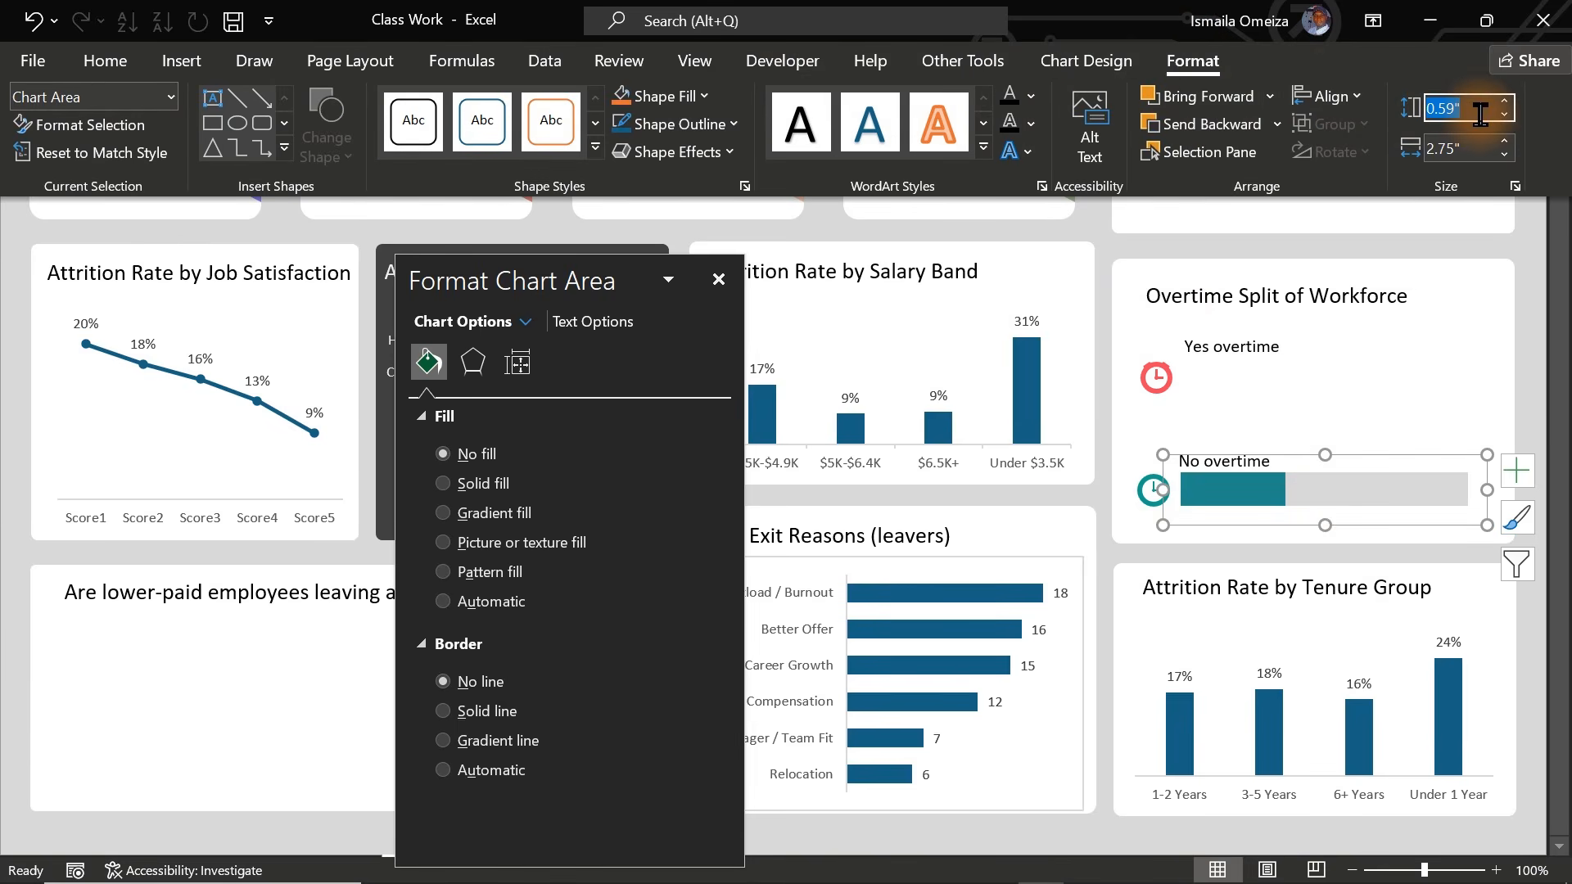
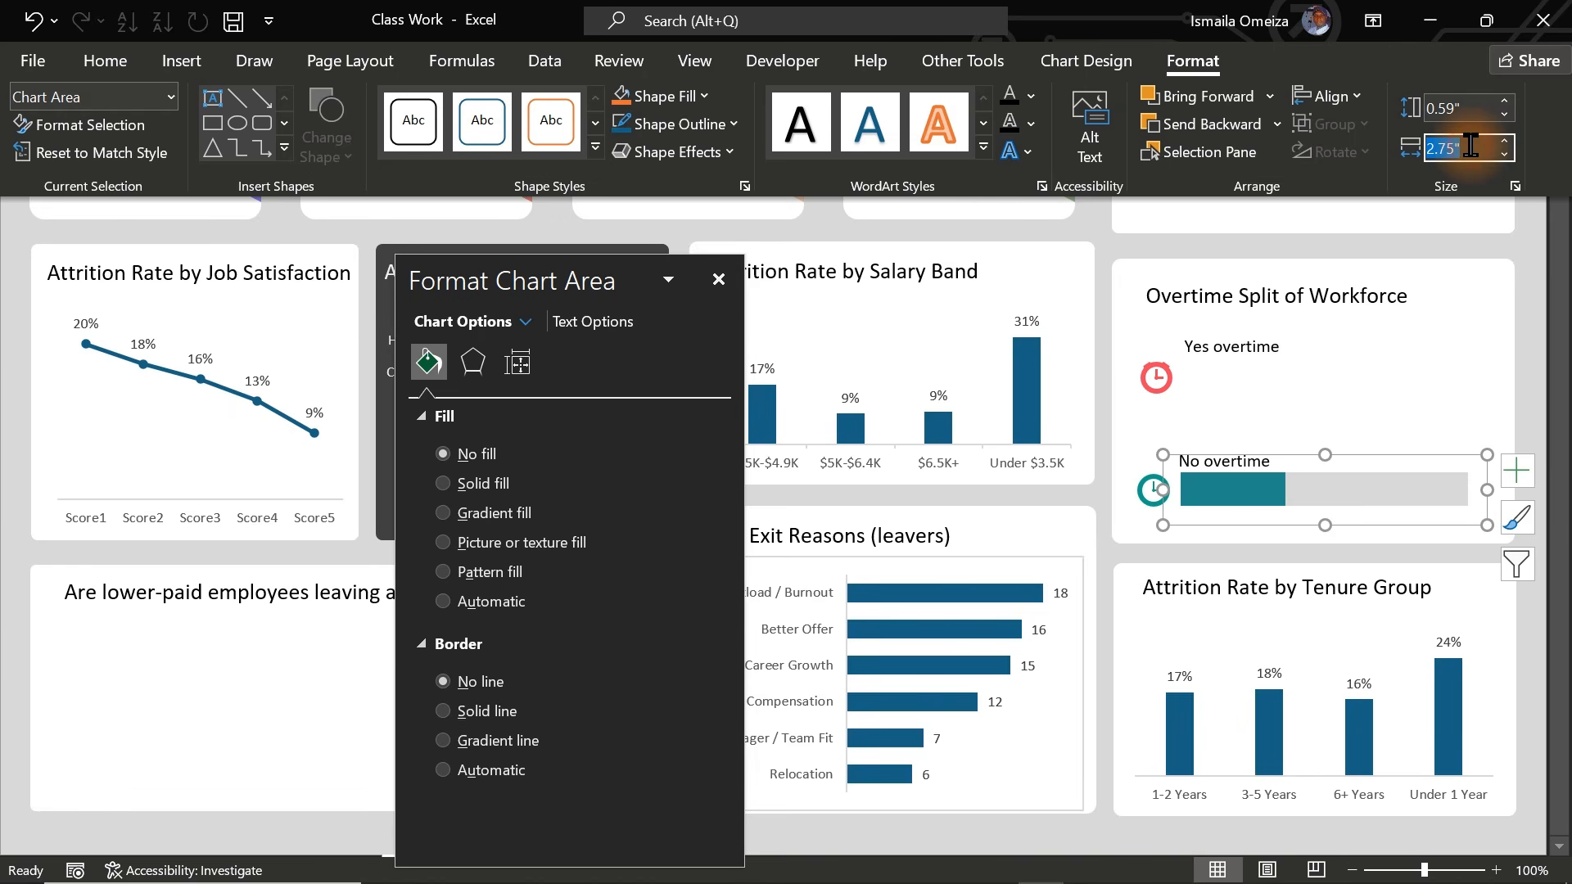
pyautogui.click(1242, 221)
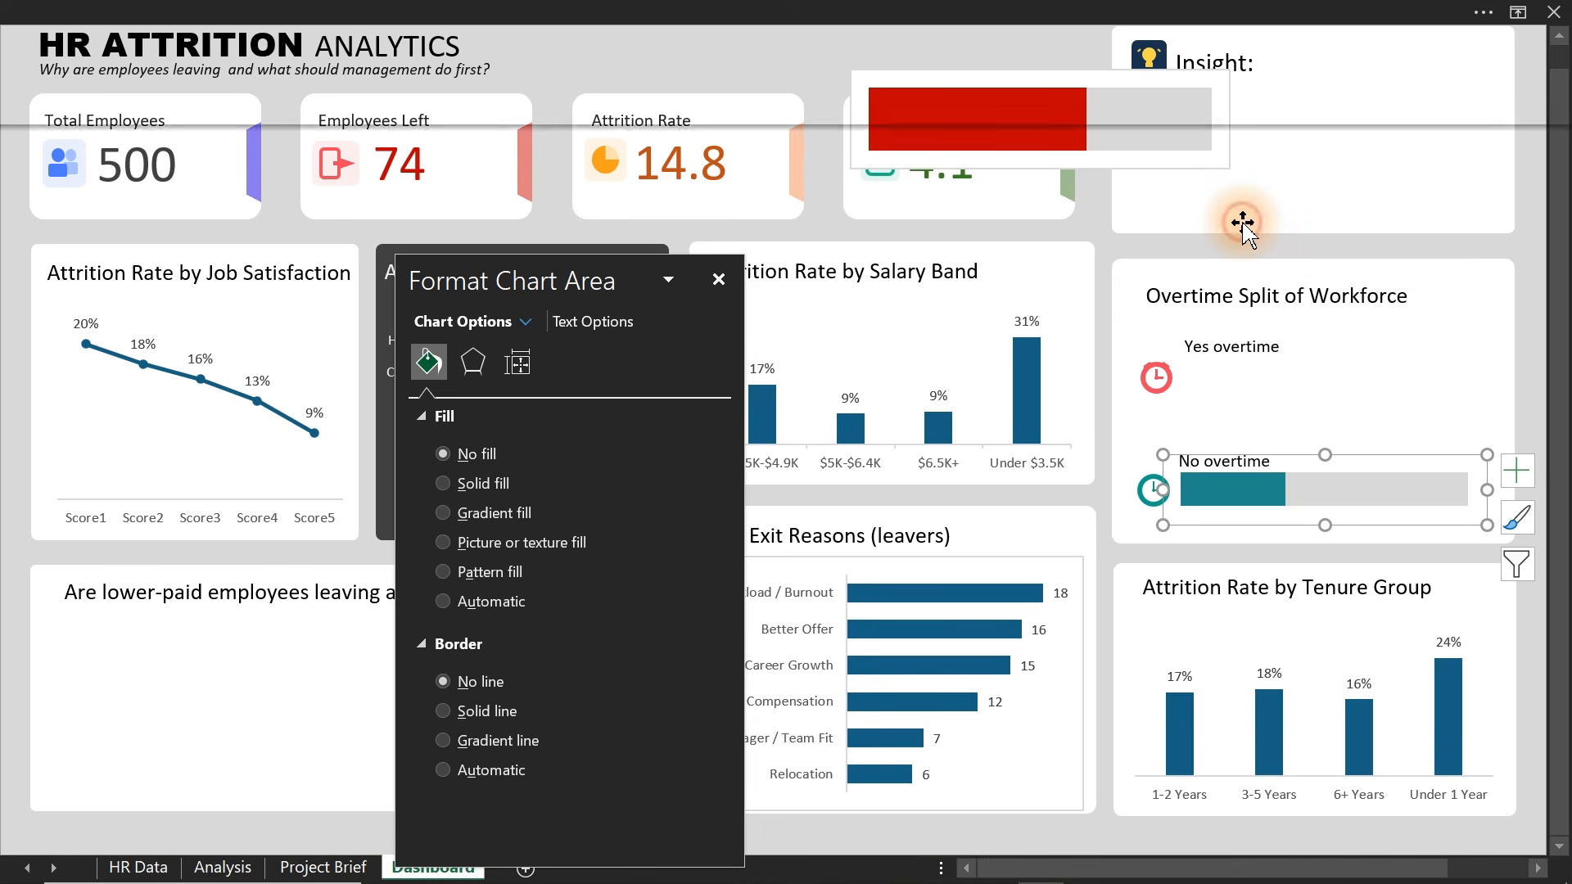
pyautogui.click(1073, 147)
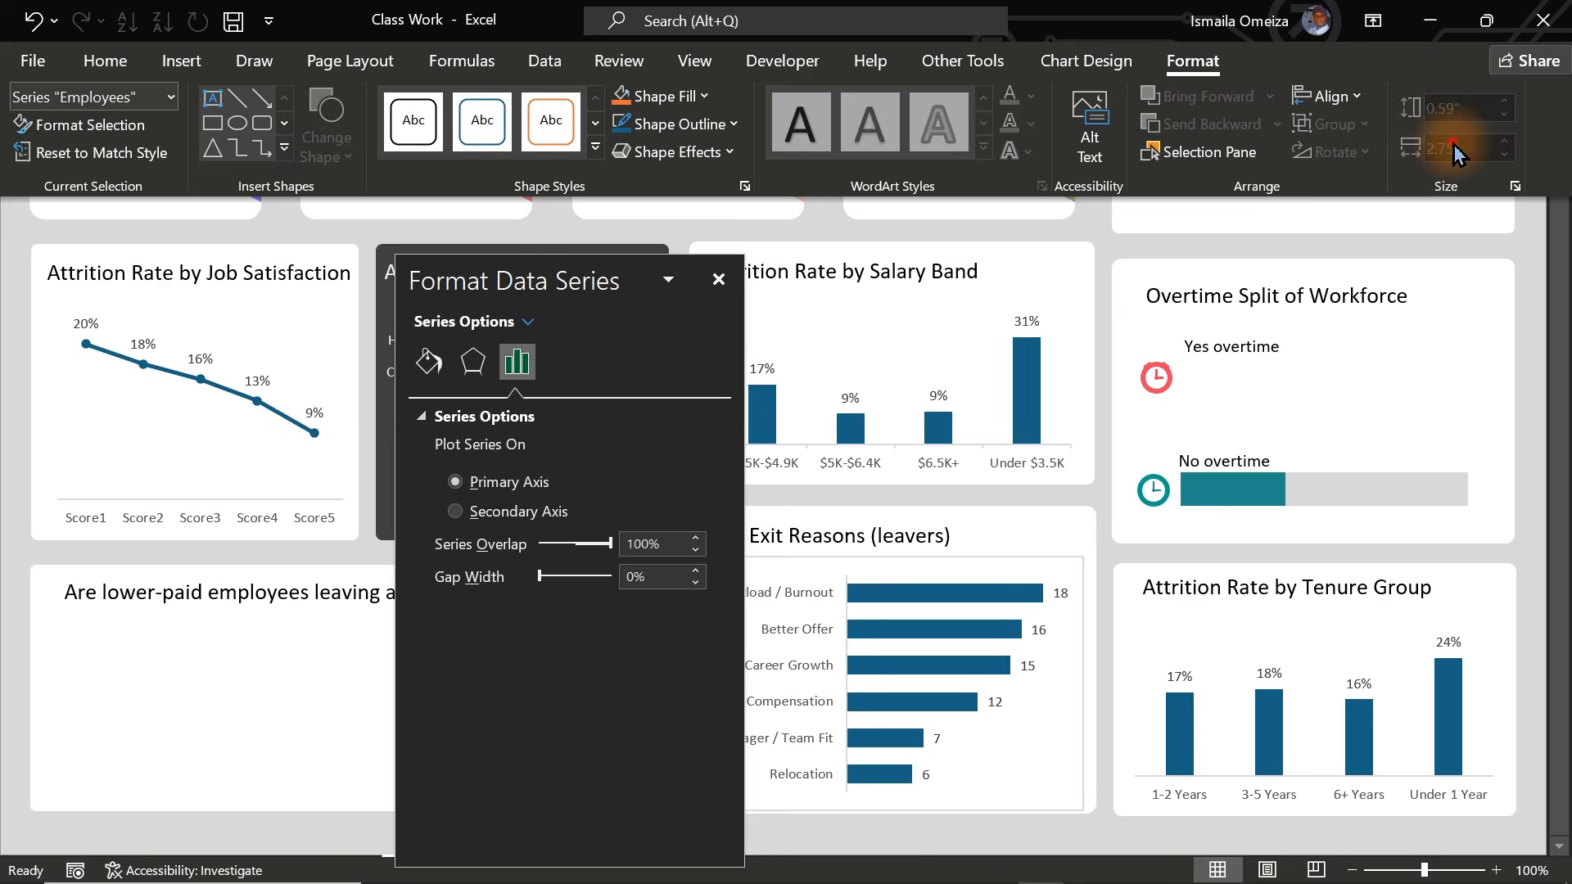
pyautogui.click(1242, 206)
pyautogui.click(1159, 168)
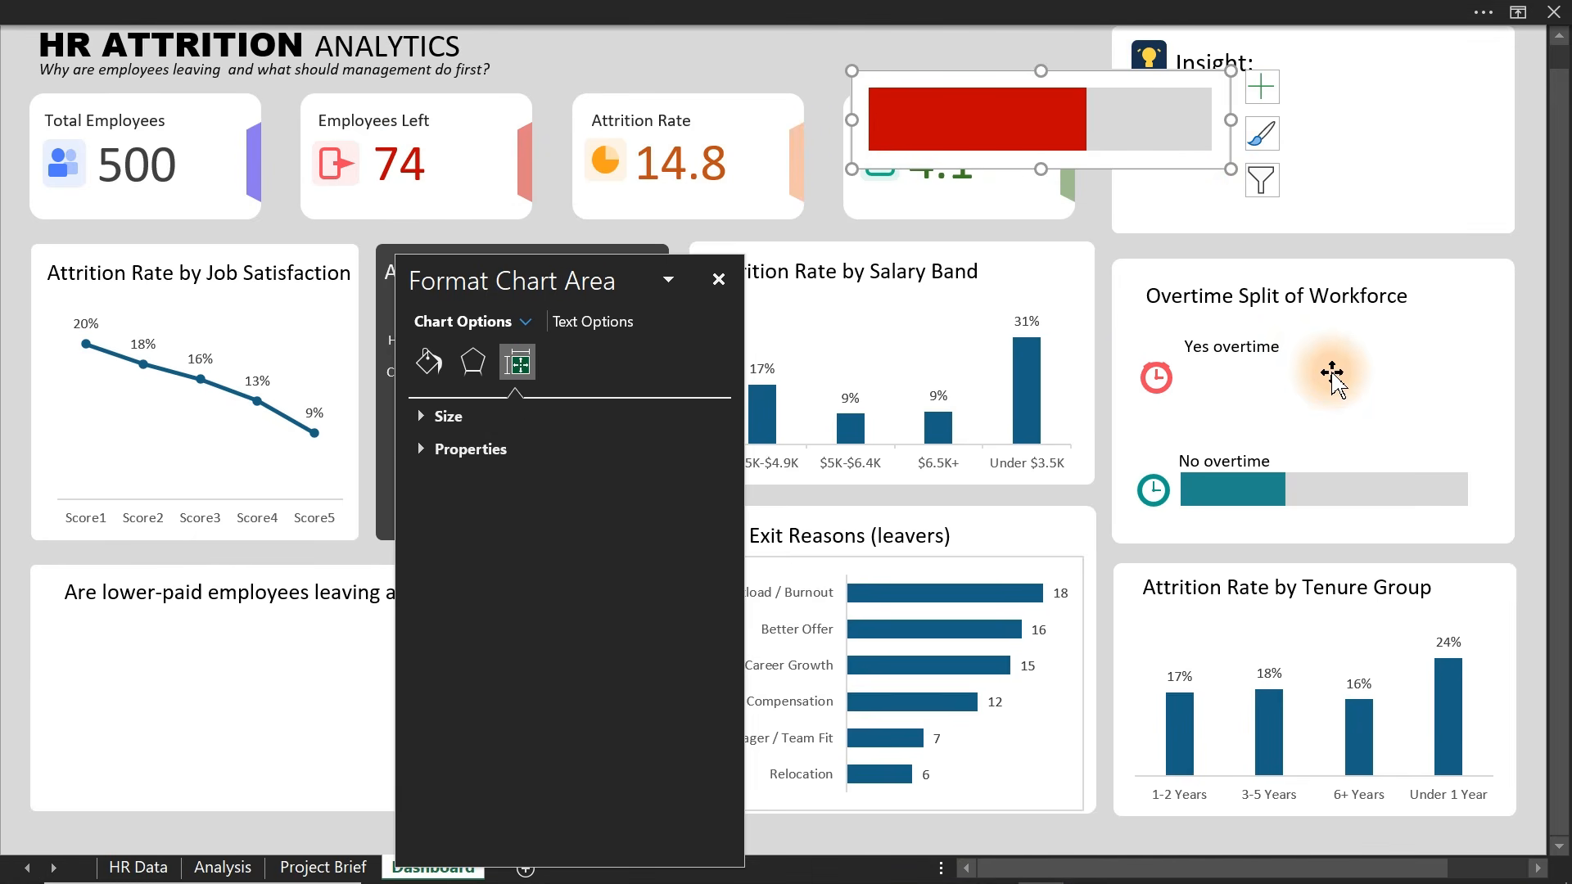
pyautogui.moveTo(1126, 164); pyautogui.dragTo(1366, 437)
# - Set the Yes Overtime chart's width to 2.75" and height to 0.59"
pyautogui.click(1303, 15)
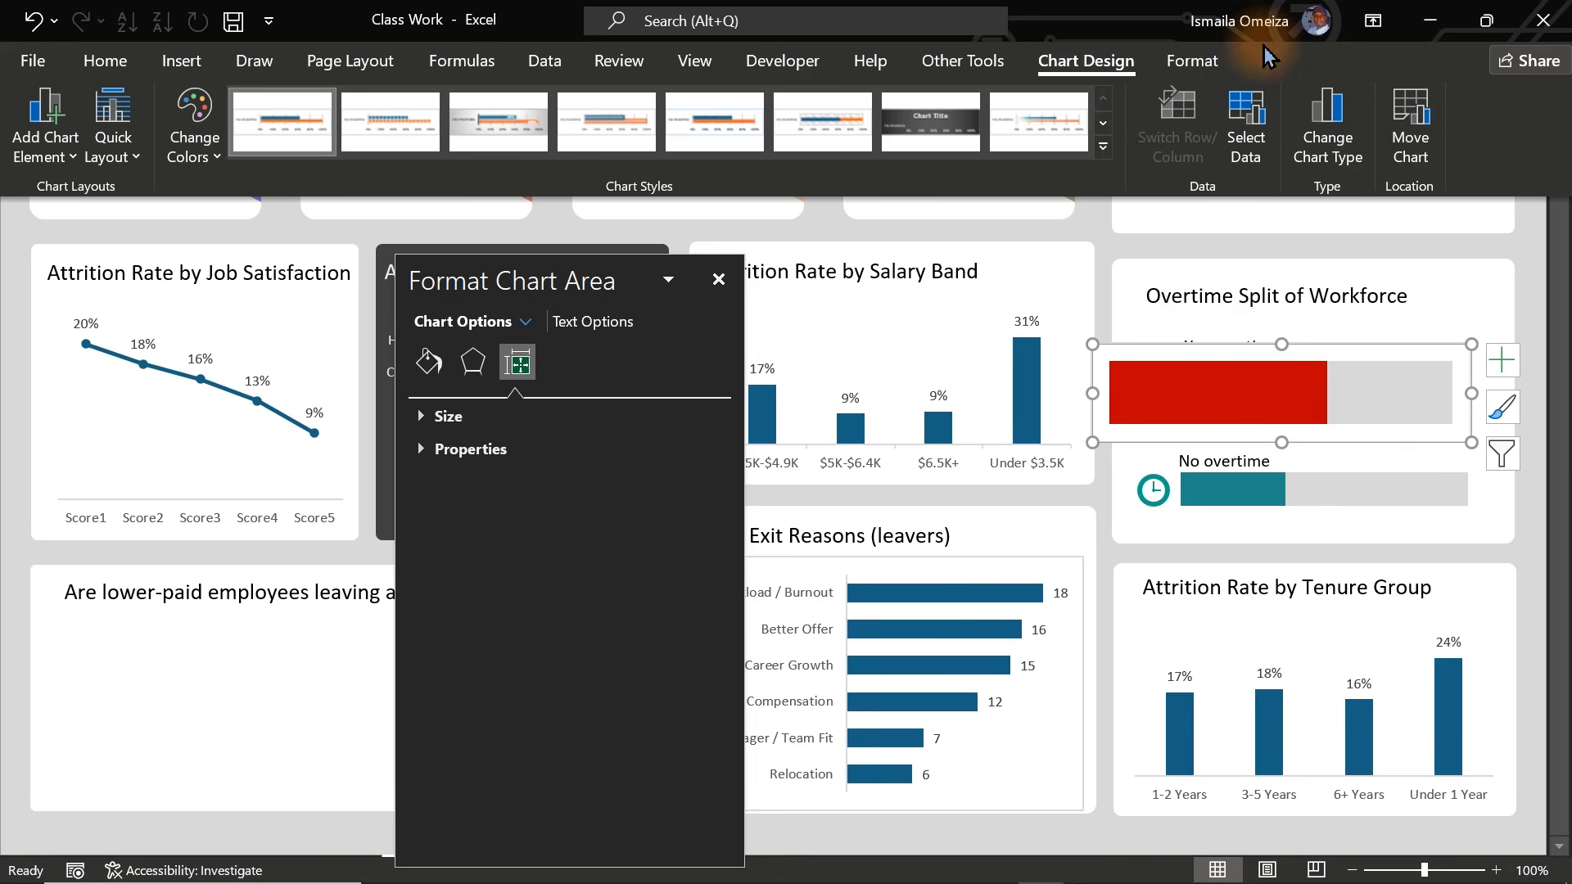
pyautogui.click(1179, 70)
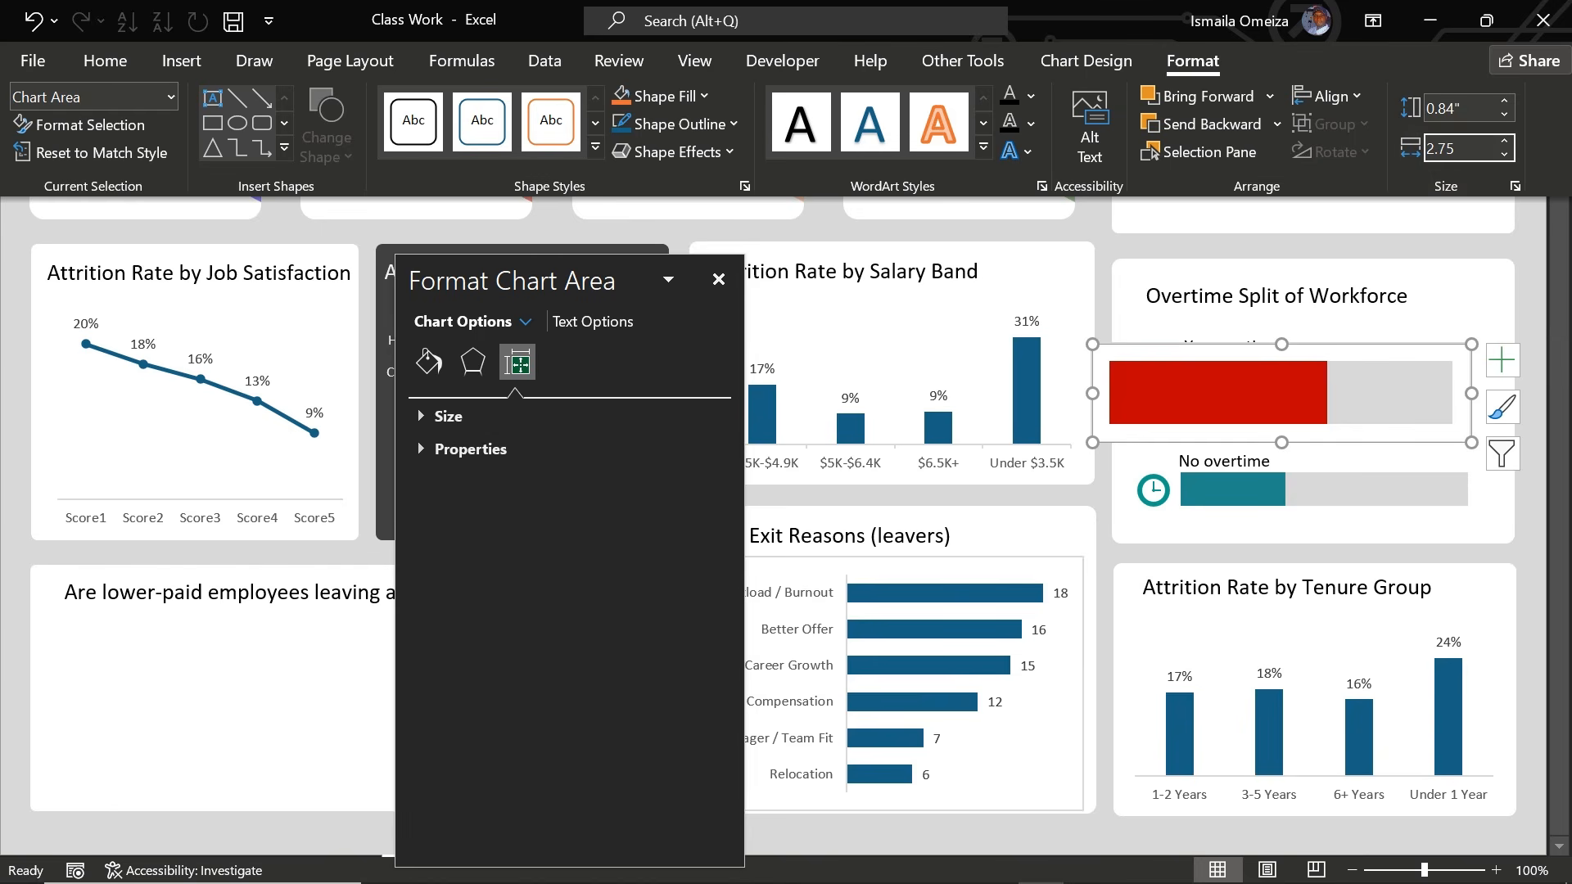
pyautogui.click(1465, 100)
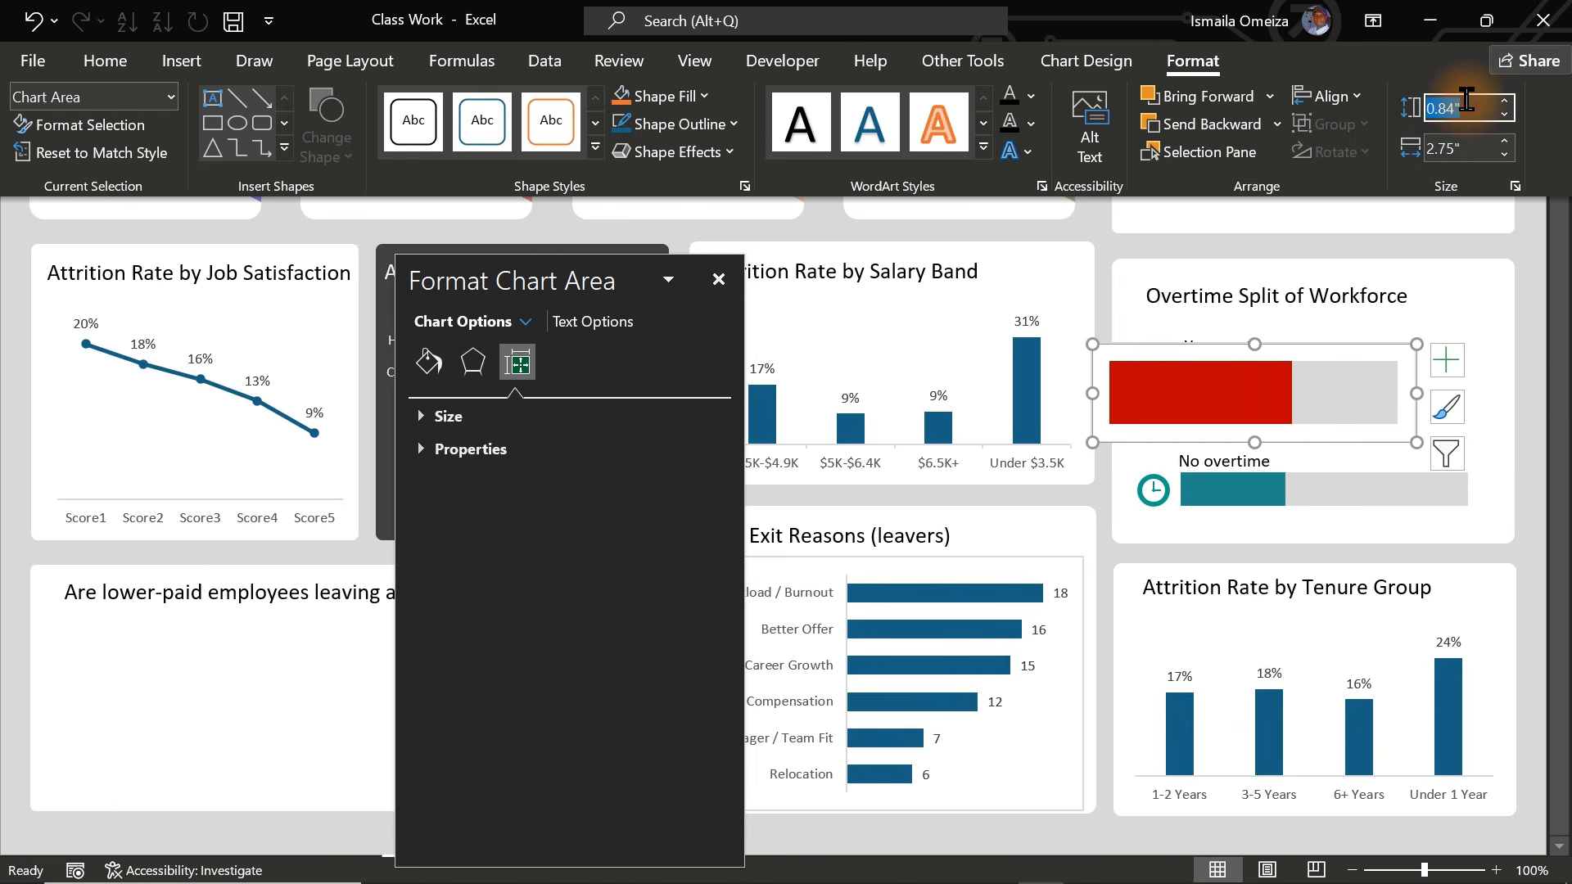
pyautogui.press('Return')
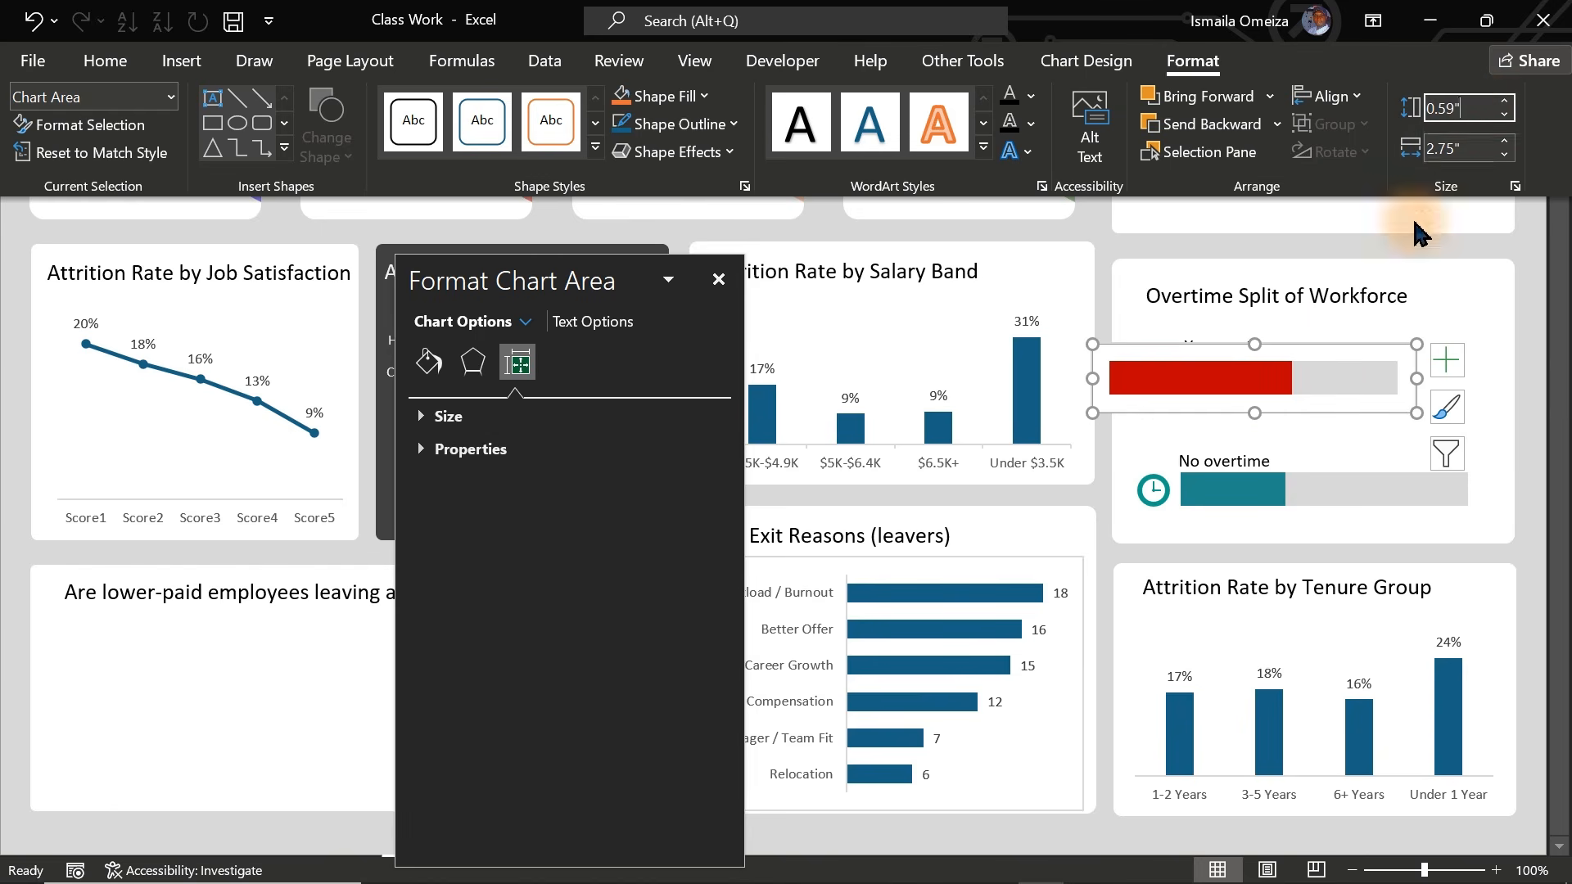
# - Remove the Yes Overtime chart's area fill and border, and align its bar under the Yes overtime label beside the red clock icon
pyautogui.click(1318, 385)
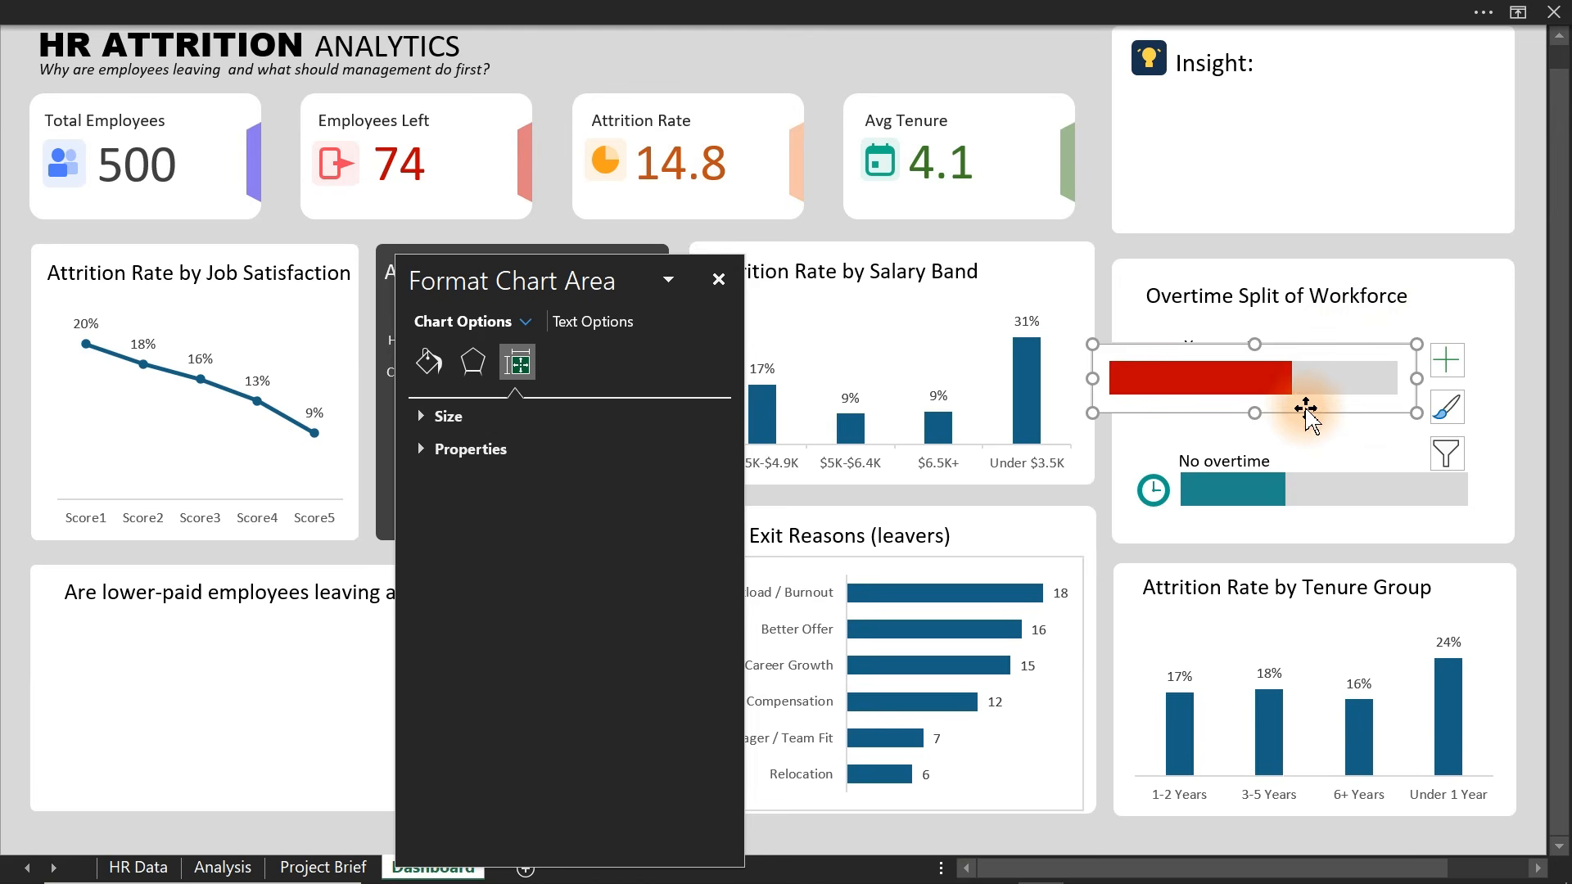
pyautogui.moveTo(1308, 417); pyautogui.dragTo(1311, 419)
pyautogui.click(429, 361)
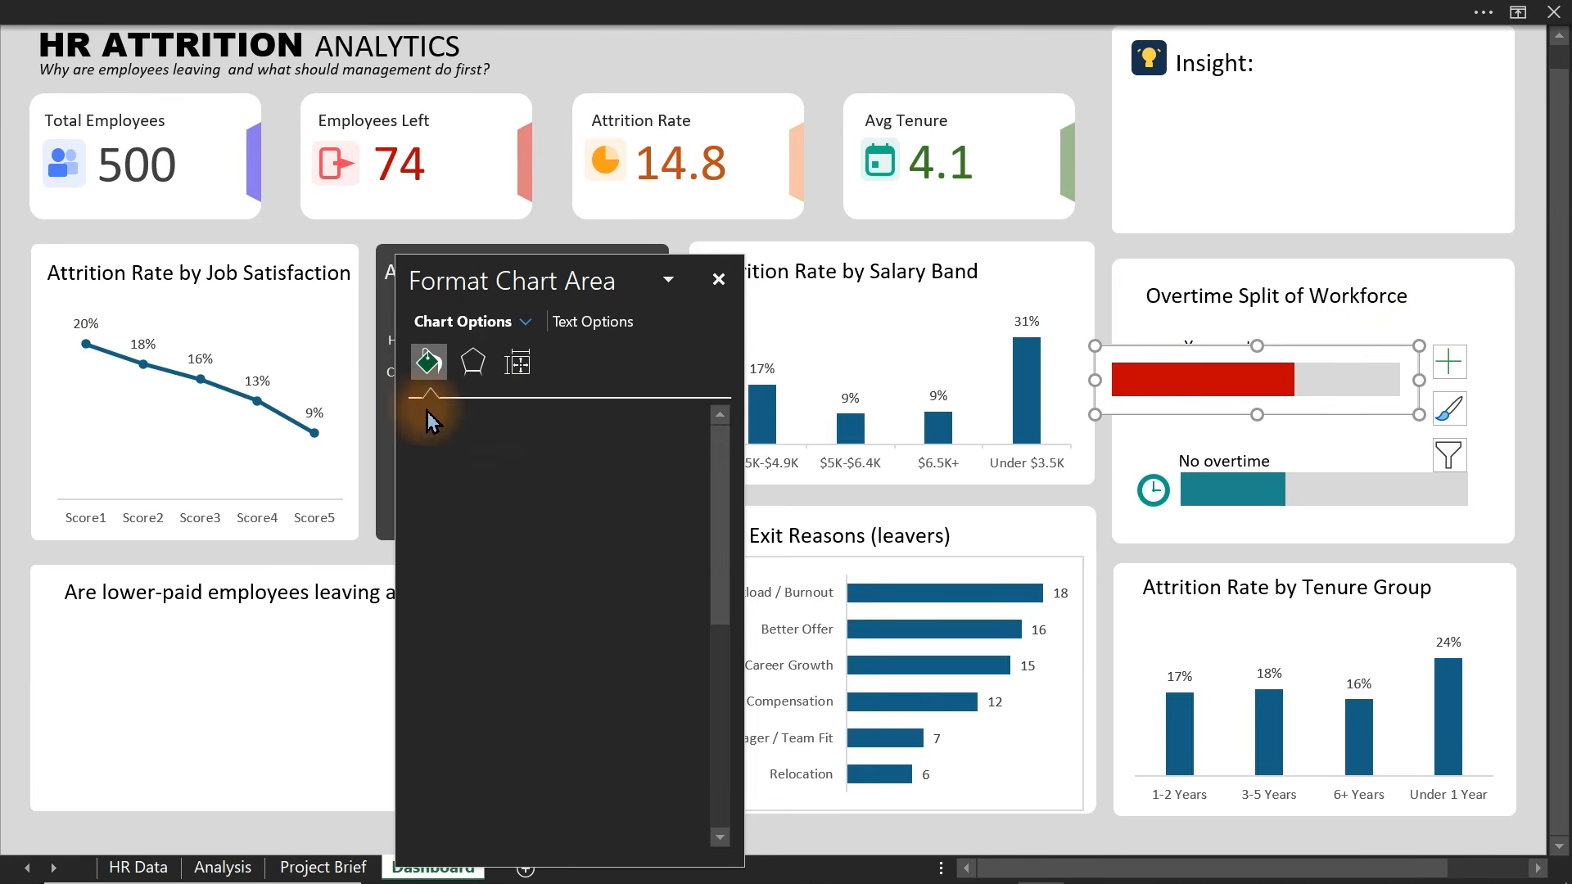
pyautogui.click(443, 453)
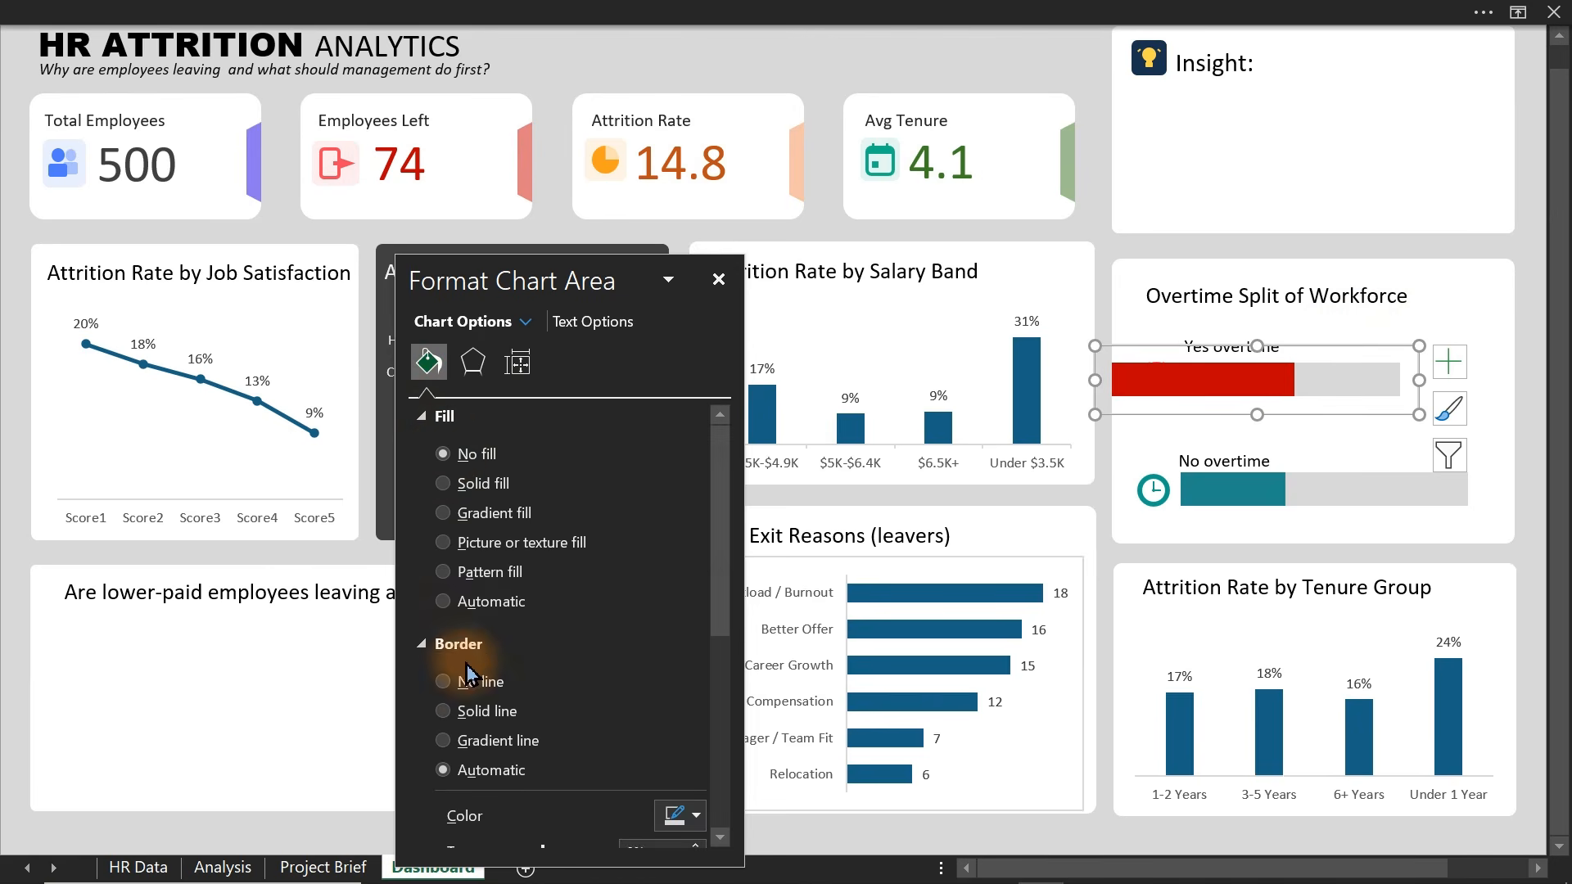
pyautogui.click(1204, 405)
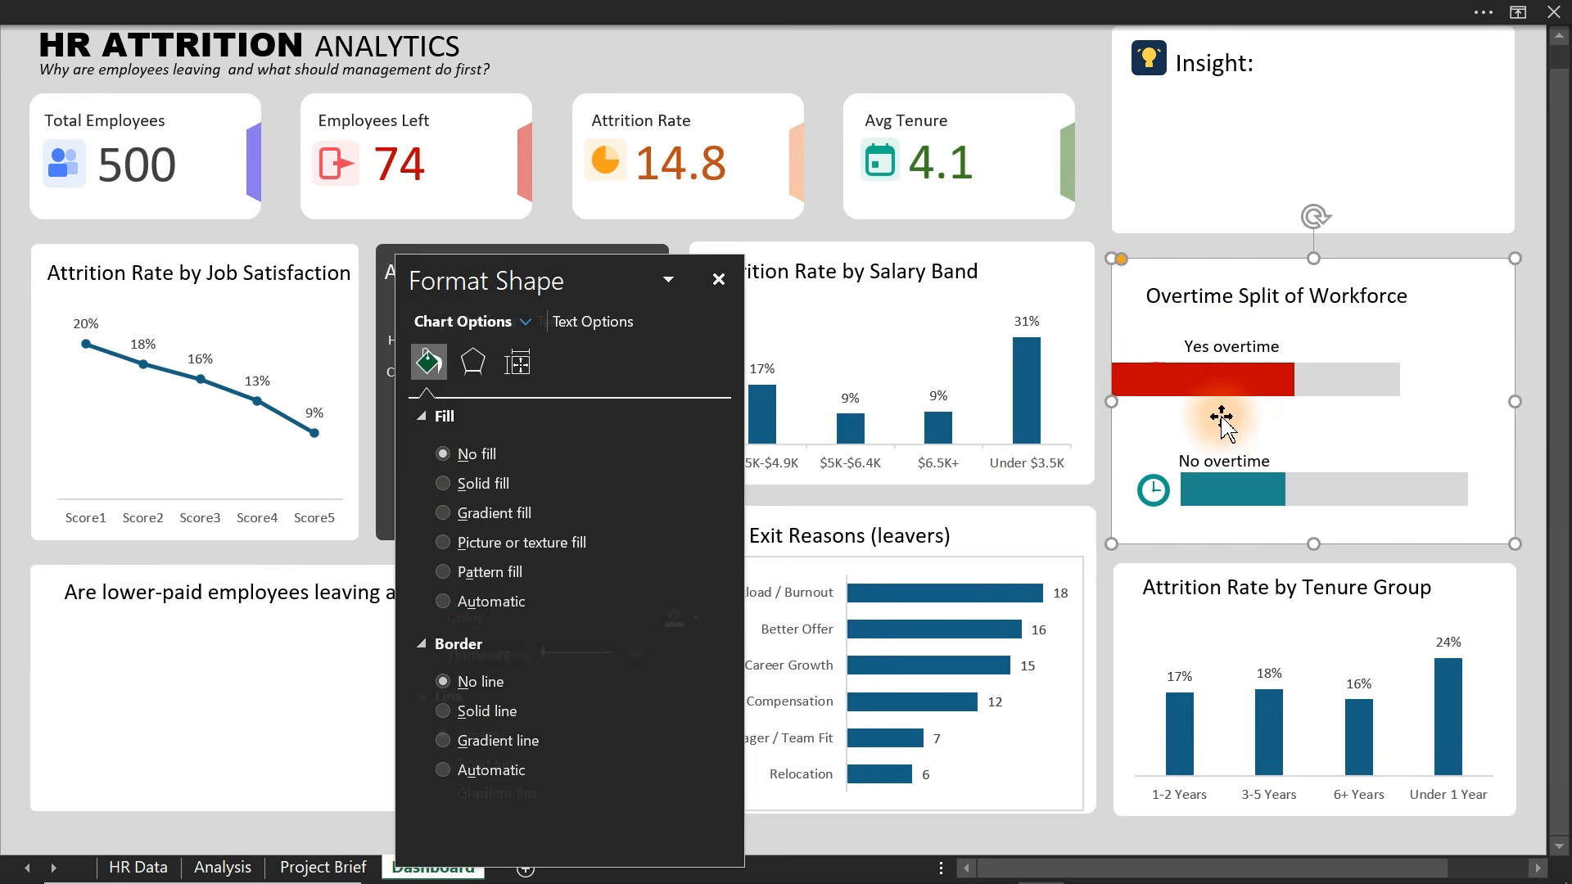
pyautogui.click(1203, 419)
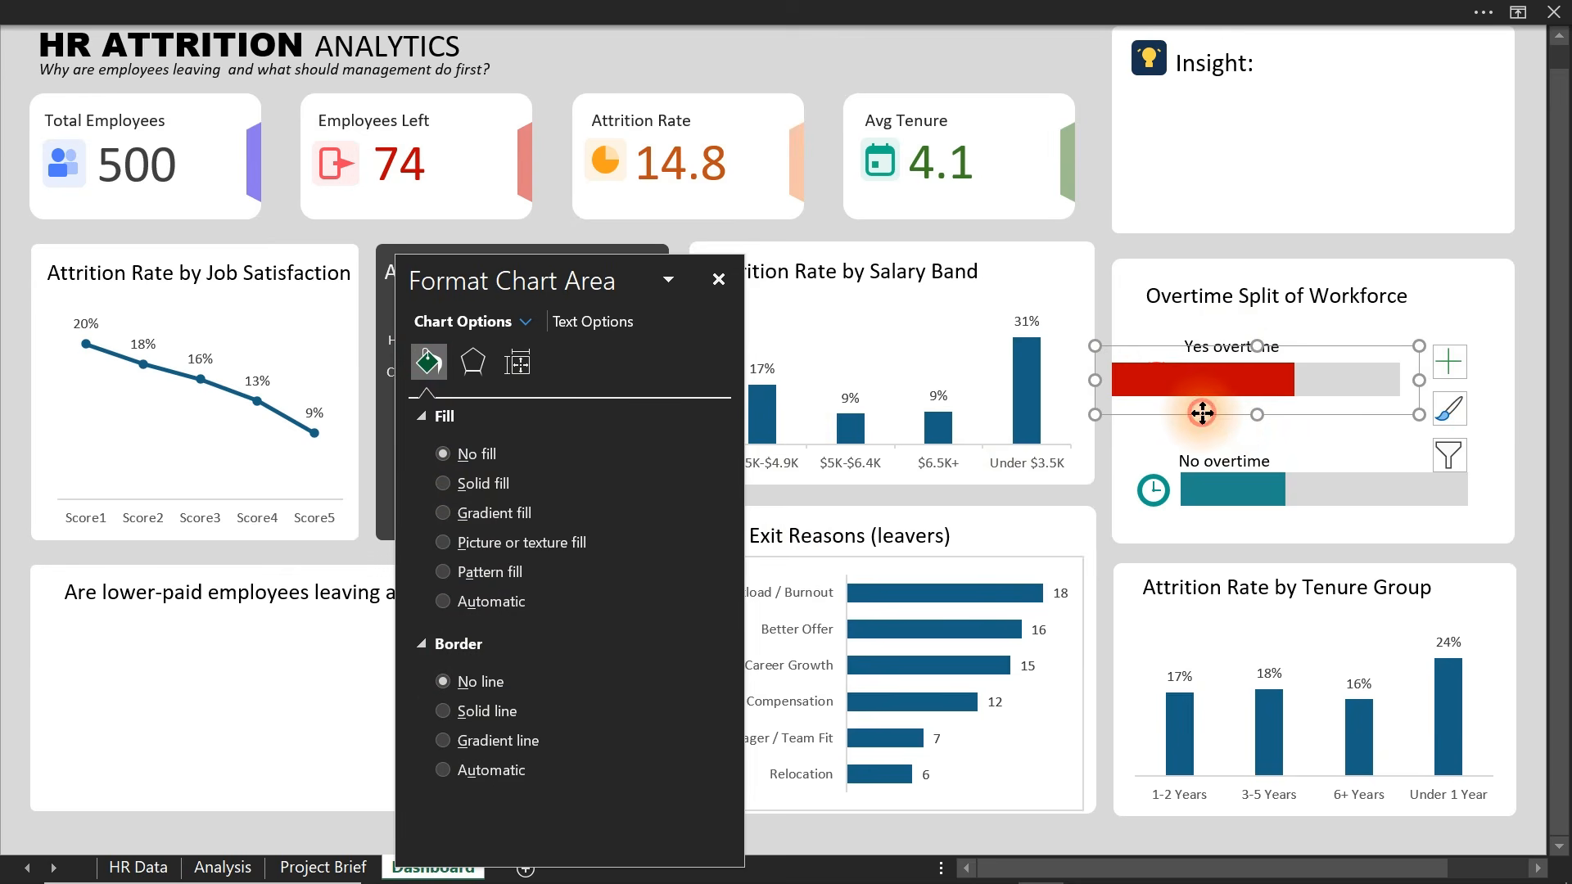
pyautogui.moveTo(1201, 413); pyautogui.dragTo(1273, 412)
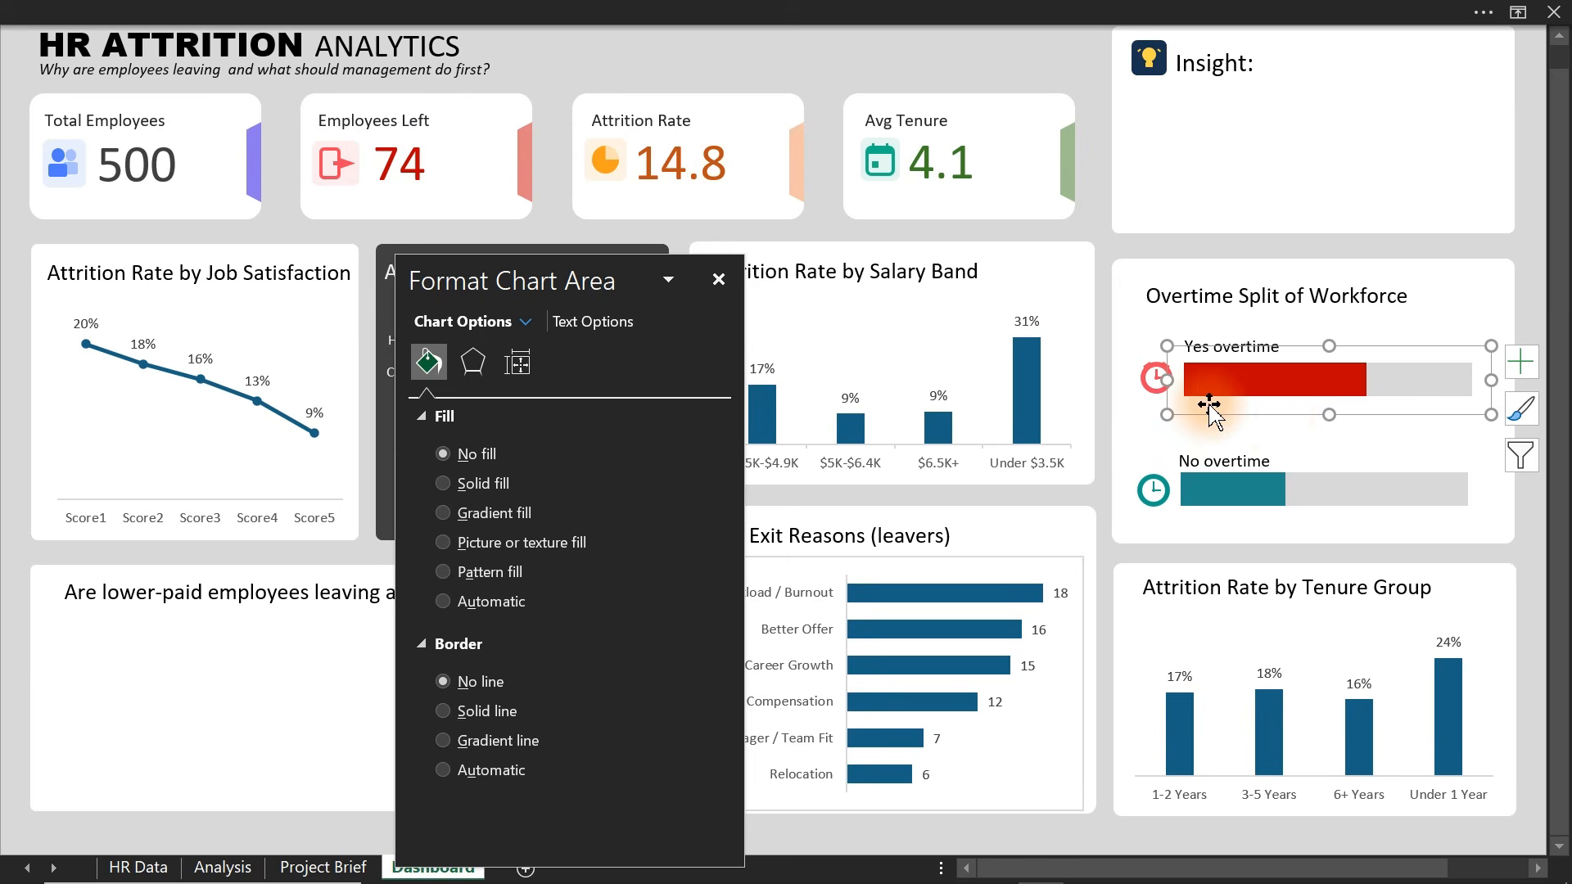
pyautogui.click(800, 60)
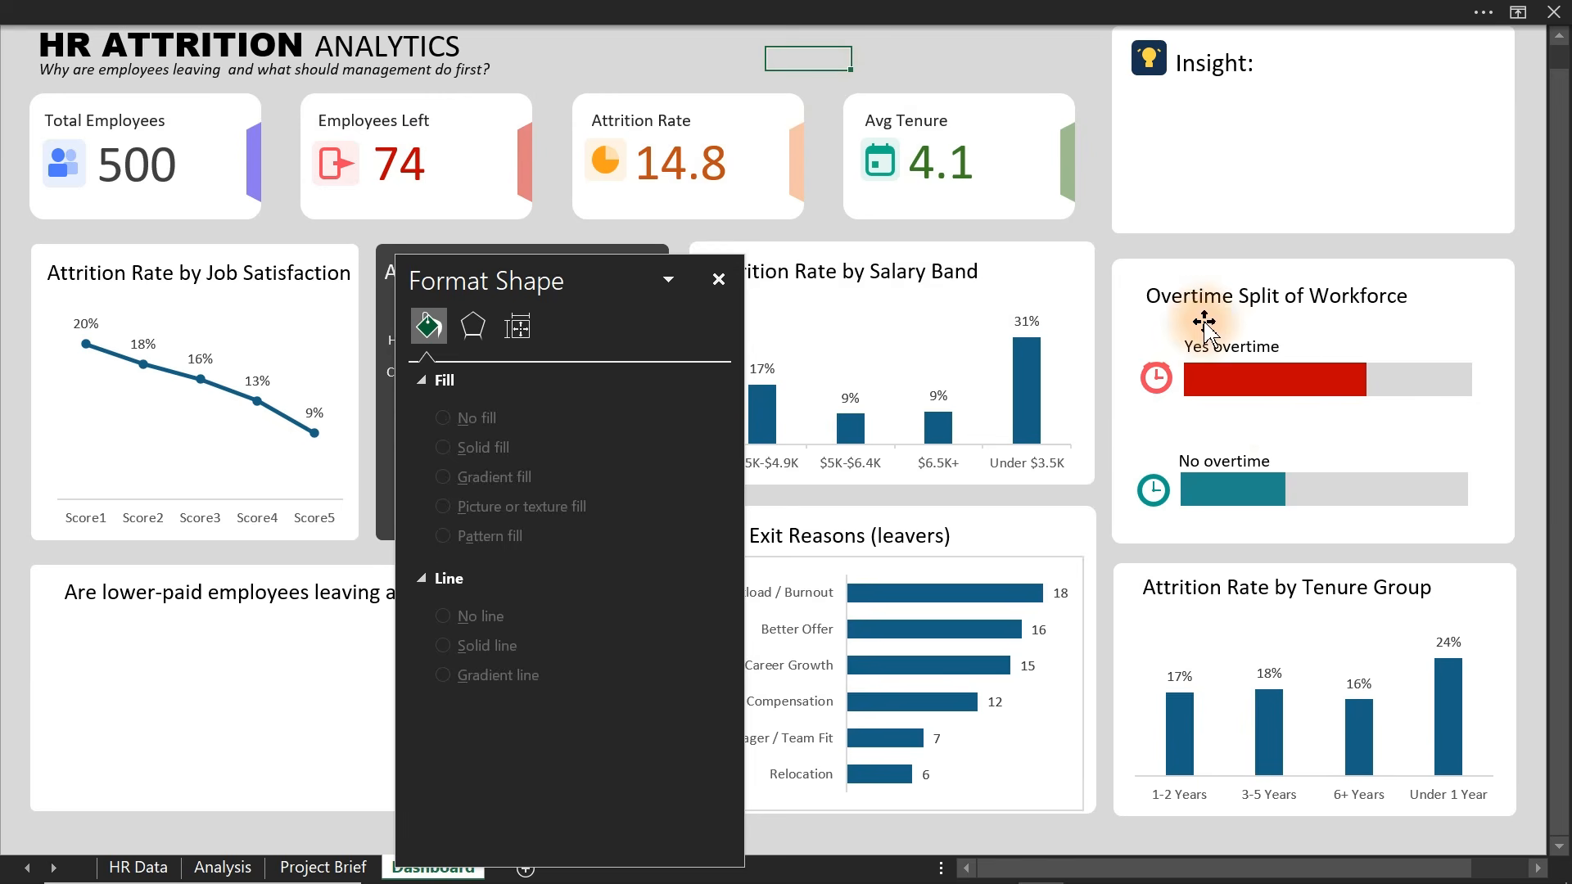
pyautogui.click(1219, 351)
pyautogui.click(1219, 344)
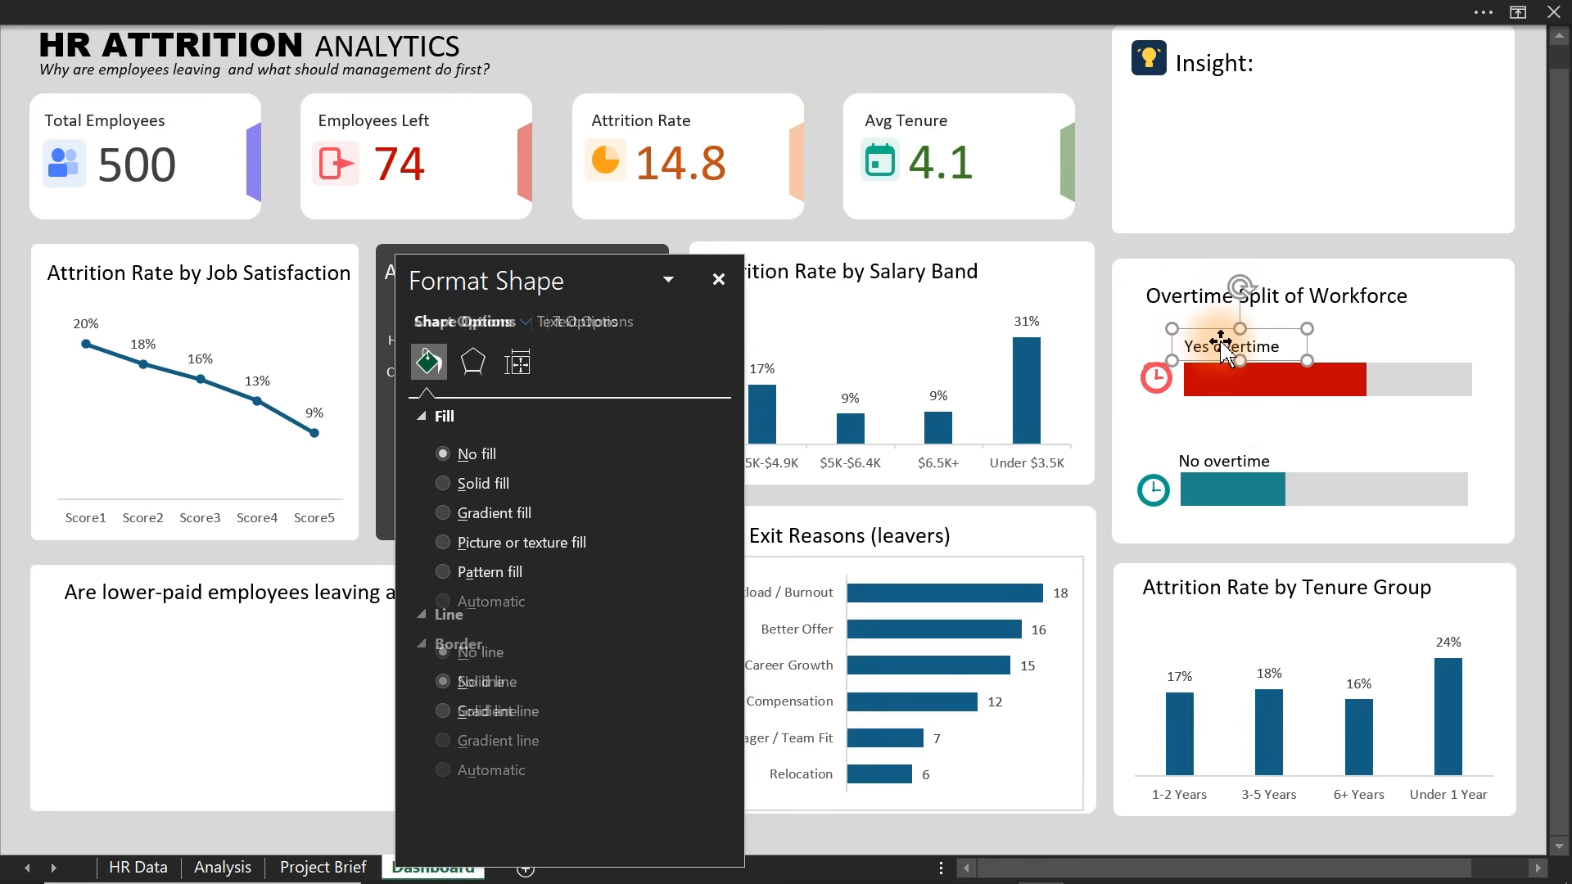
pyautogui.moveTo(1235, 363); pyautogui.dragTo(1273, 326)
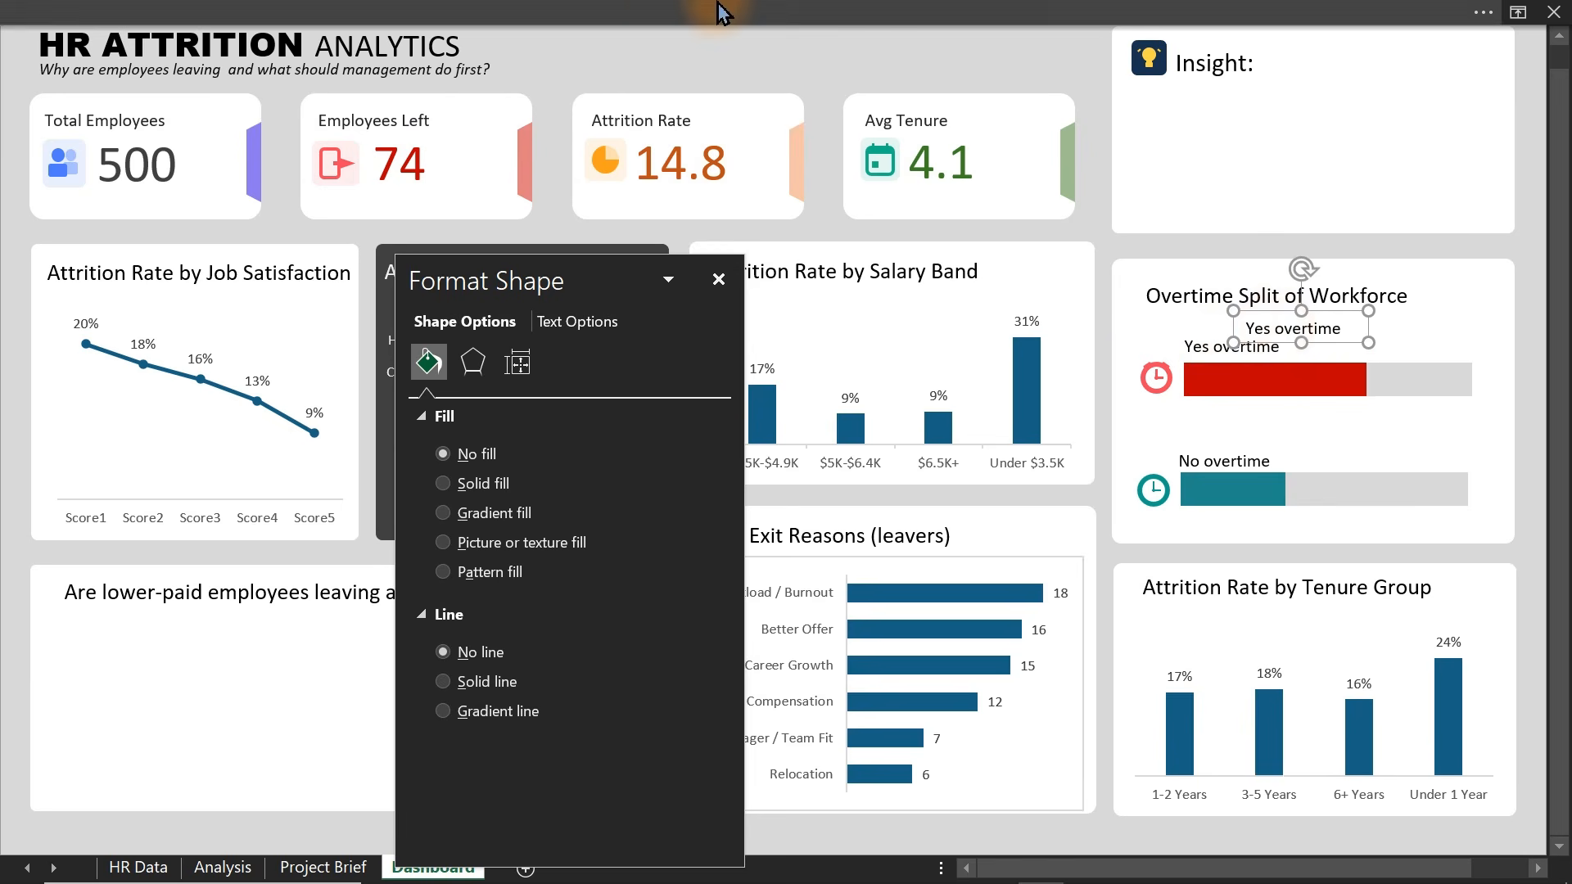
pyautogui.click(658, 5)
pyautogui.click(1259, 357)
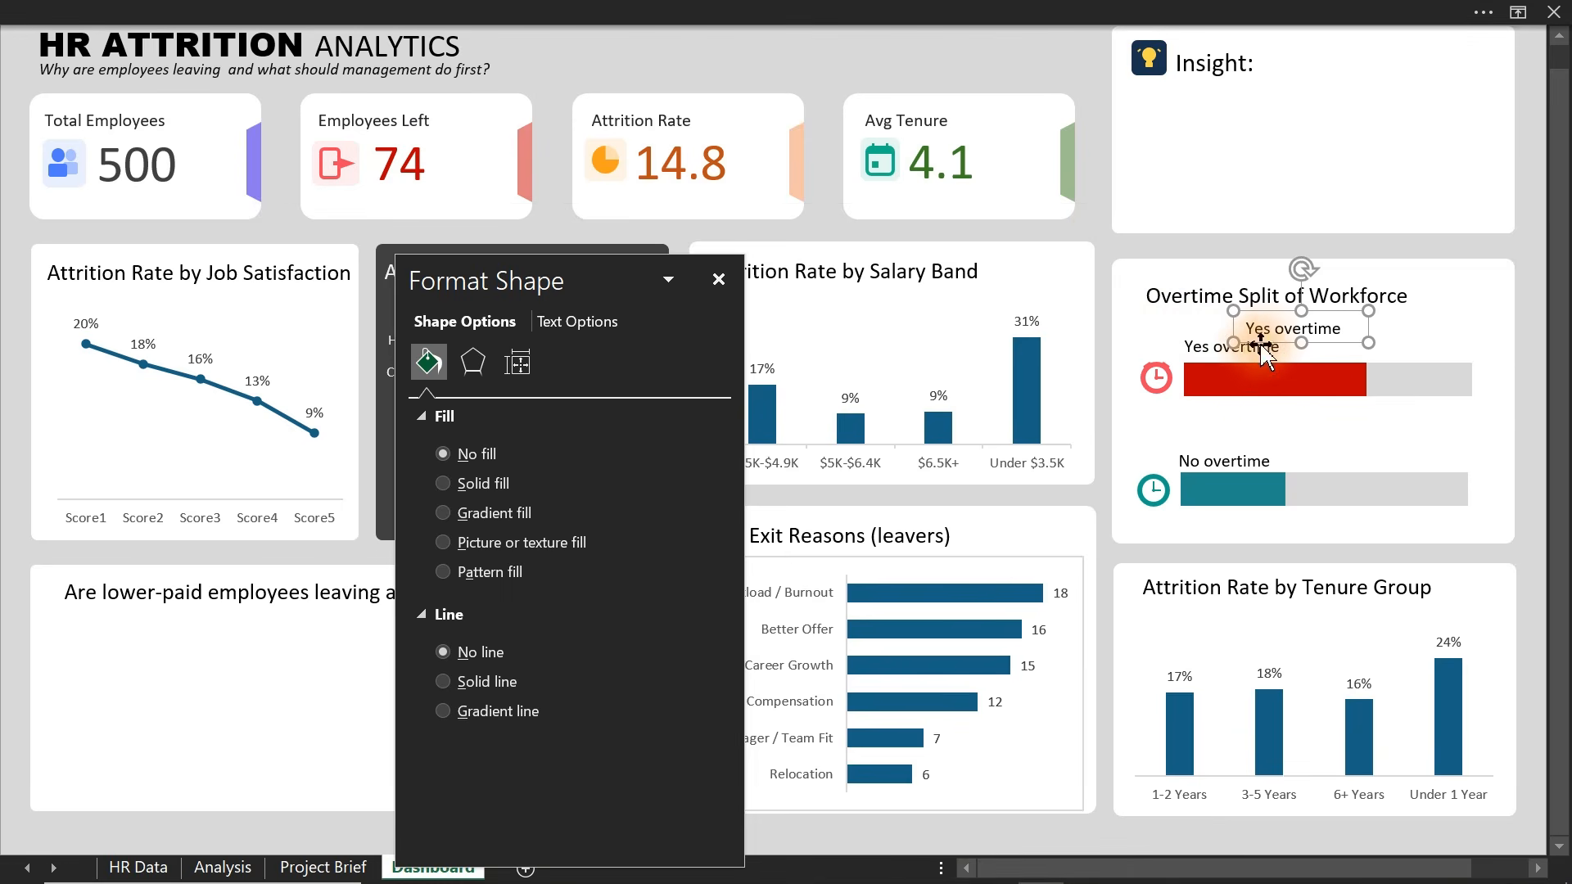
pyautogui.click(1271, 345)
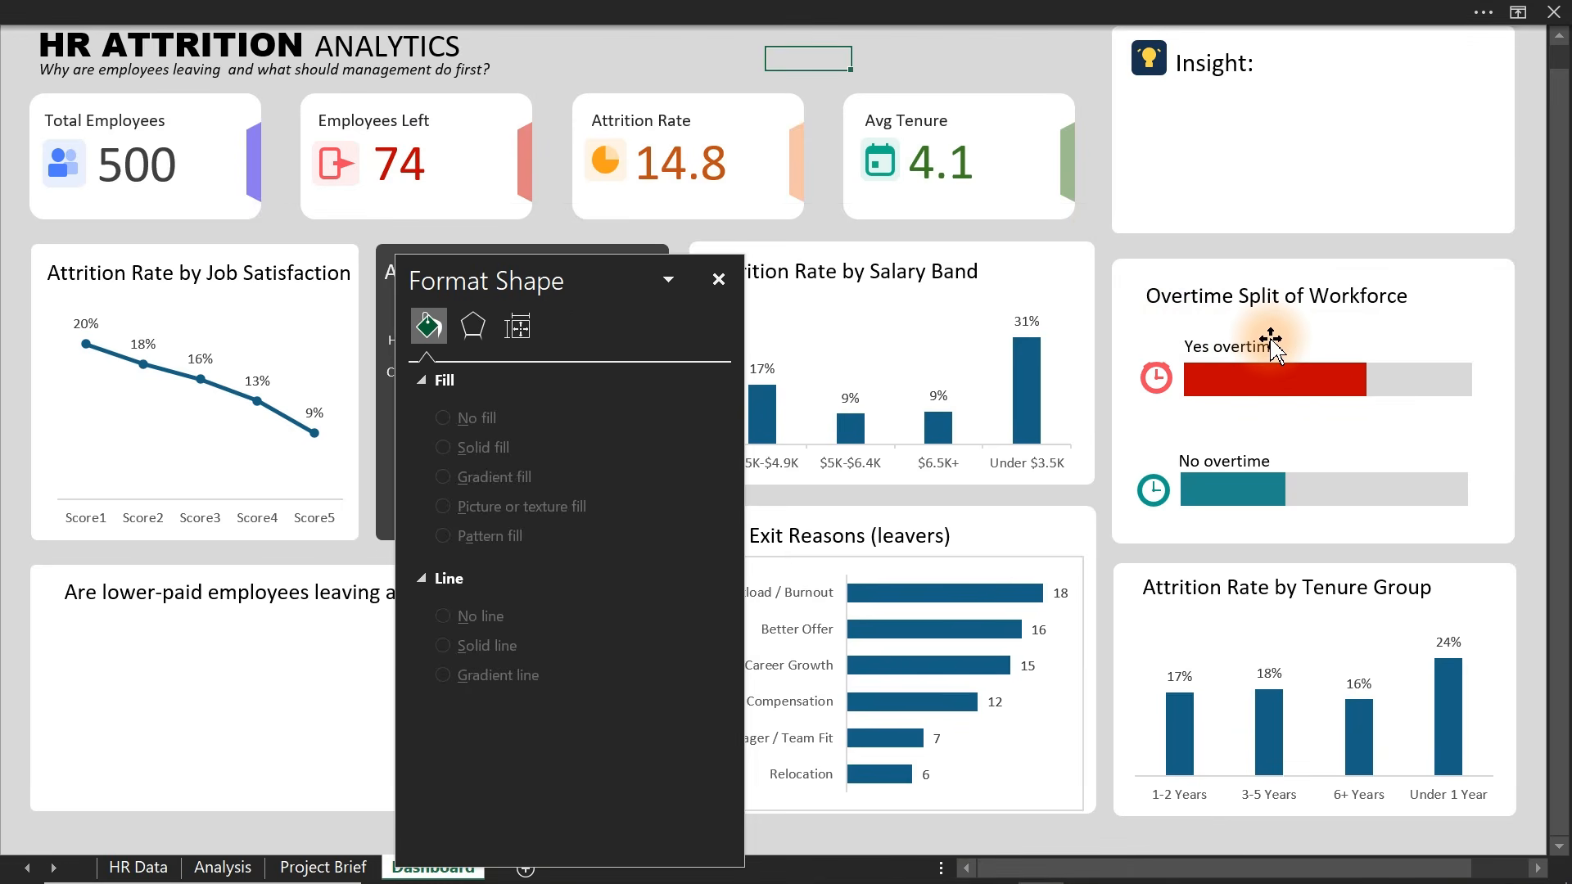
# - Duplicate the Avg Tenure value text box next to the Yes overtime label and close the formatting pane
pyautogui.click(941, 168)
pyautogui.moveTo(941, 170); pyautogui.dragTo(1292, 341)
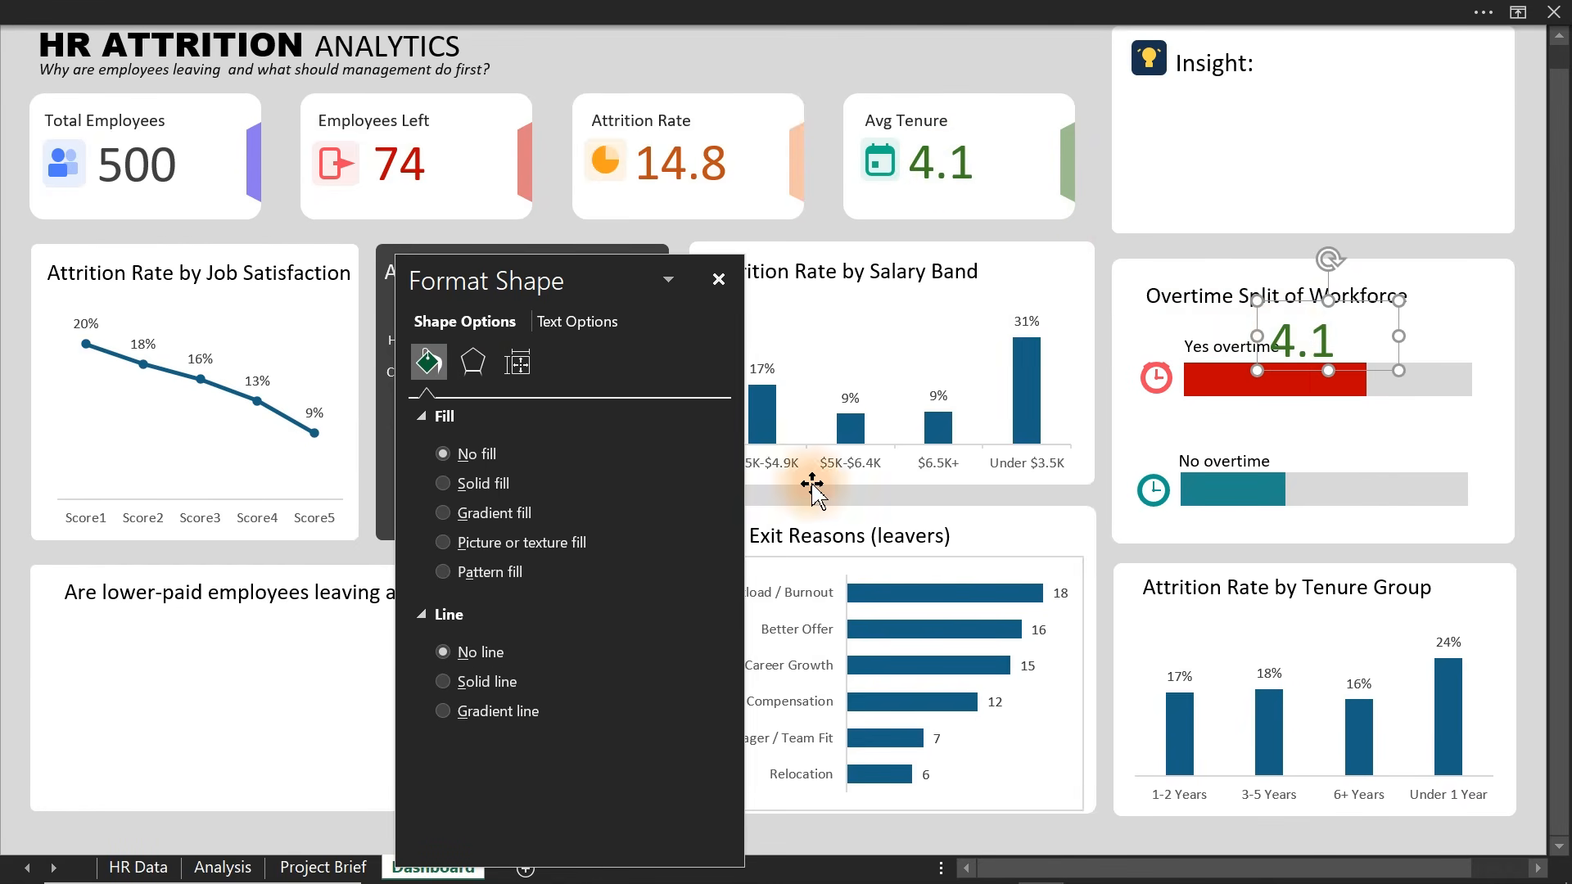
pyautogui.click(719, 279)
# - Link the copied text box to the Yes employee count in Analysis!AV9, then shrink it and place it beside the Yes overtime label
pyautogui.click(223, 867)
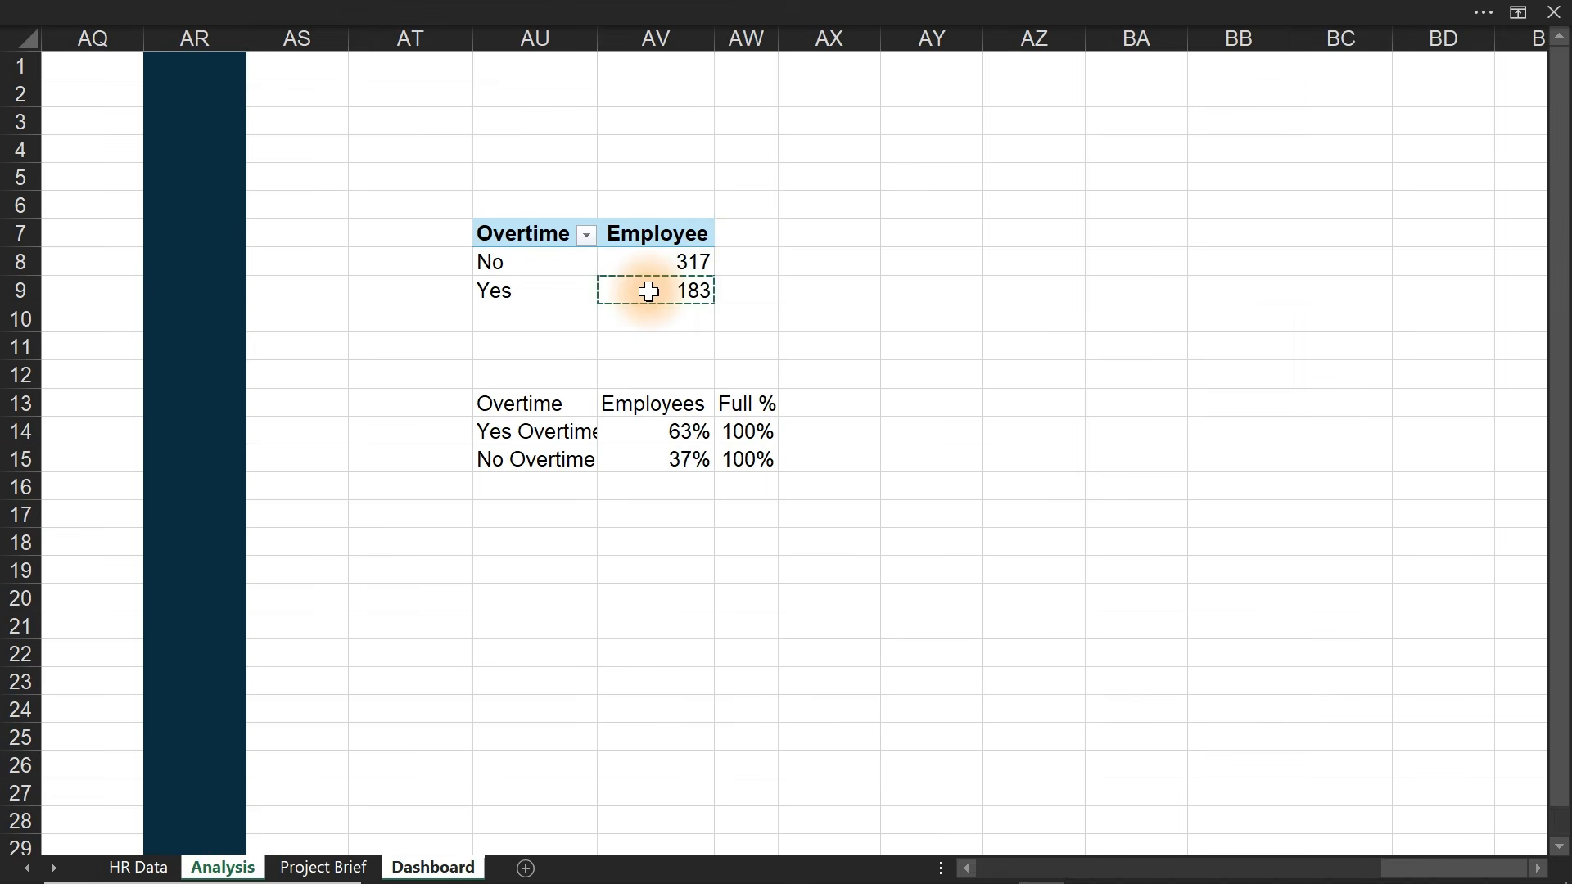
pyautogui.hotkey('ctrl', 'pagedown')
pyautogui.hotkey('ctrl', 'pagedown')
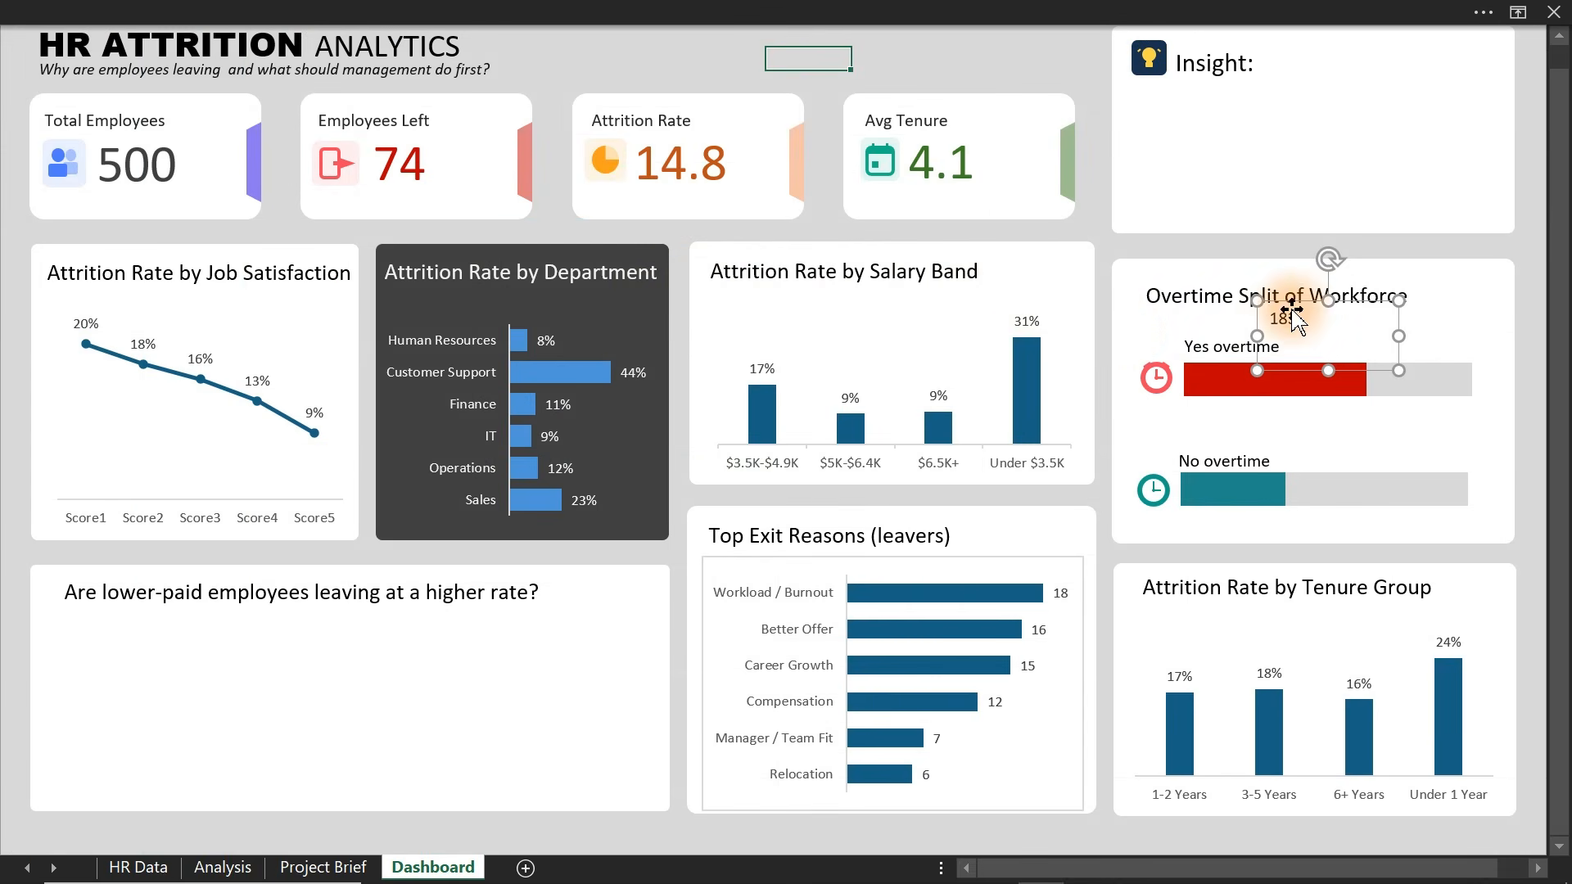
pyautogui.moveTo(1398, 370); pyautogui.dragTo(1329, 361)
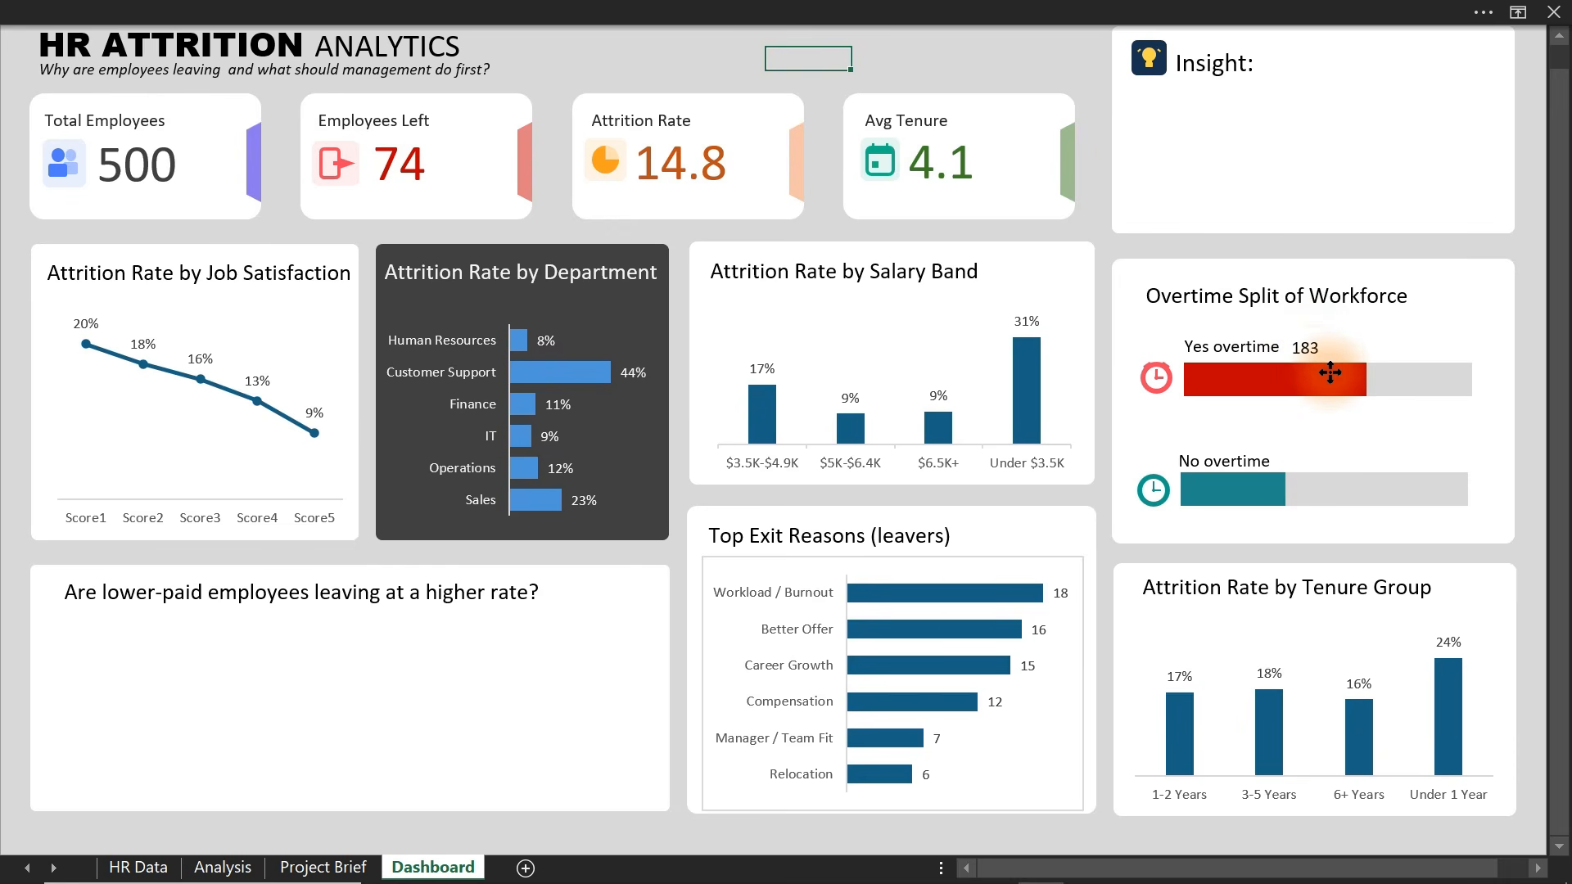
# - Nudge the Yes overtime count upward and place a copy of its text box beside the No overtime label
pyautogui.press('Up')
pyautogui.press('Up')
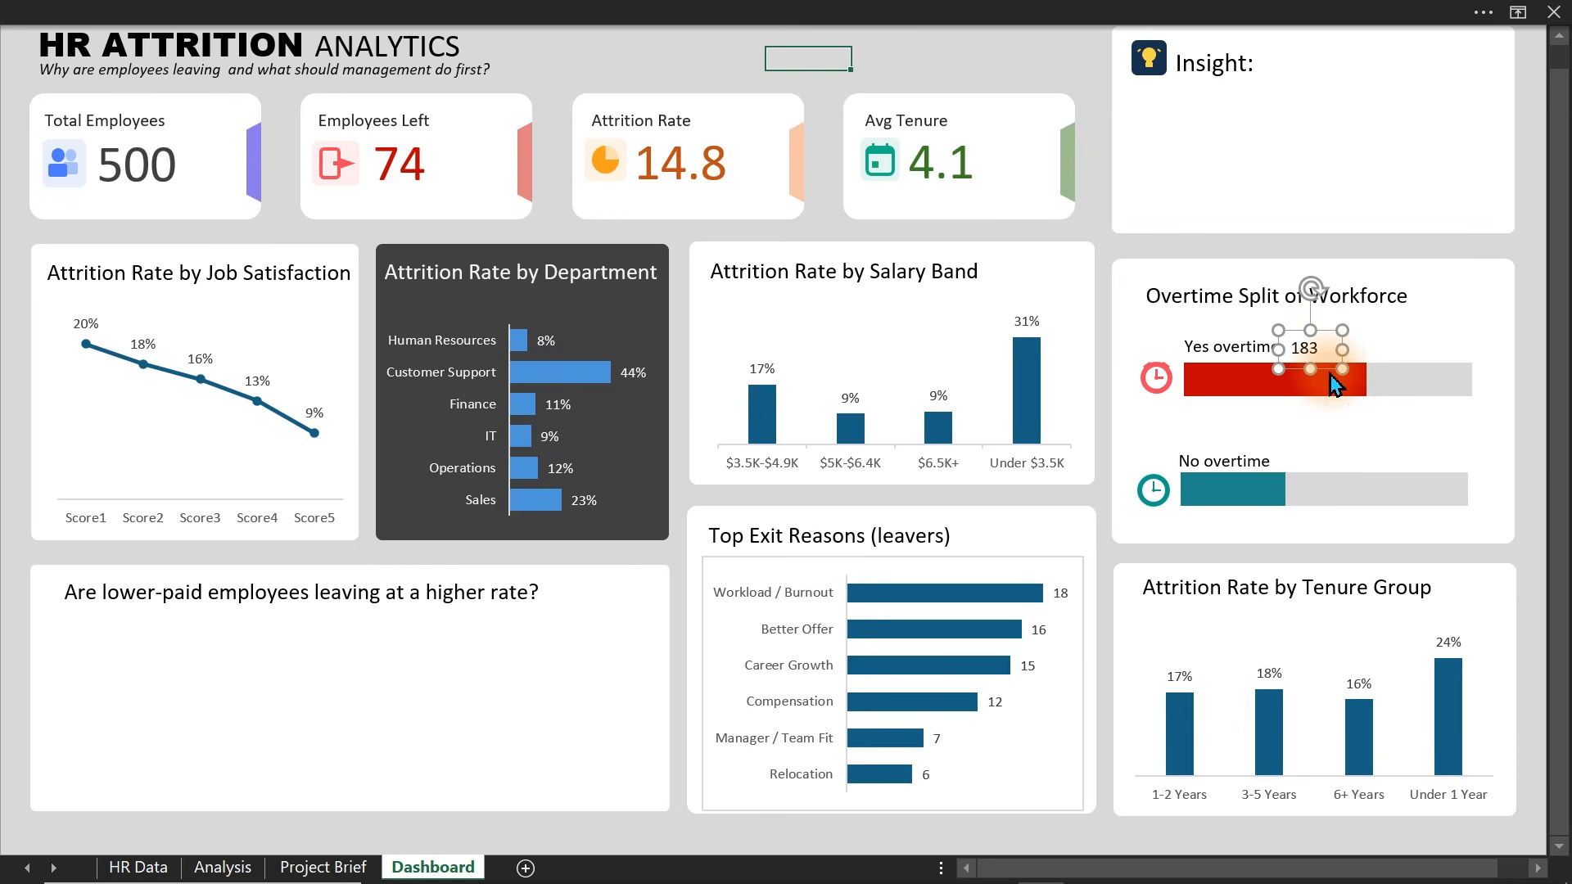
pyautogui.press('Escape')
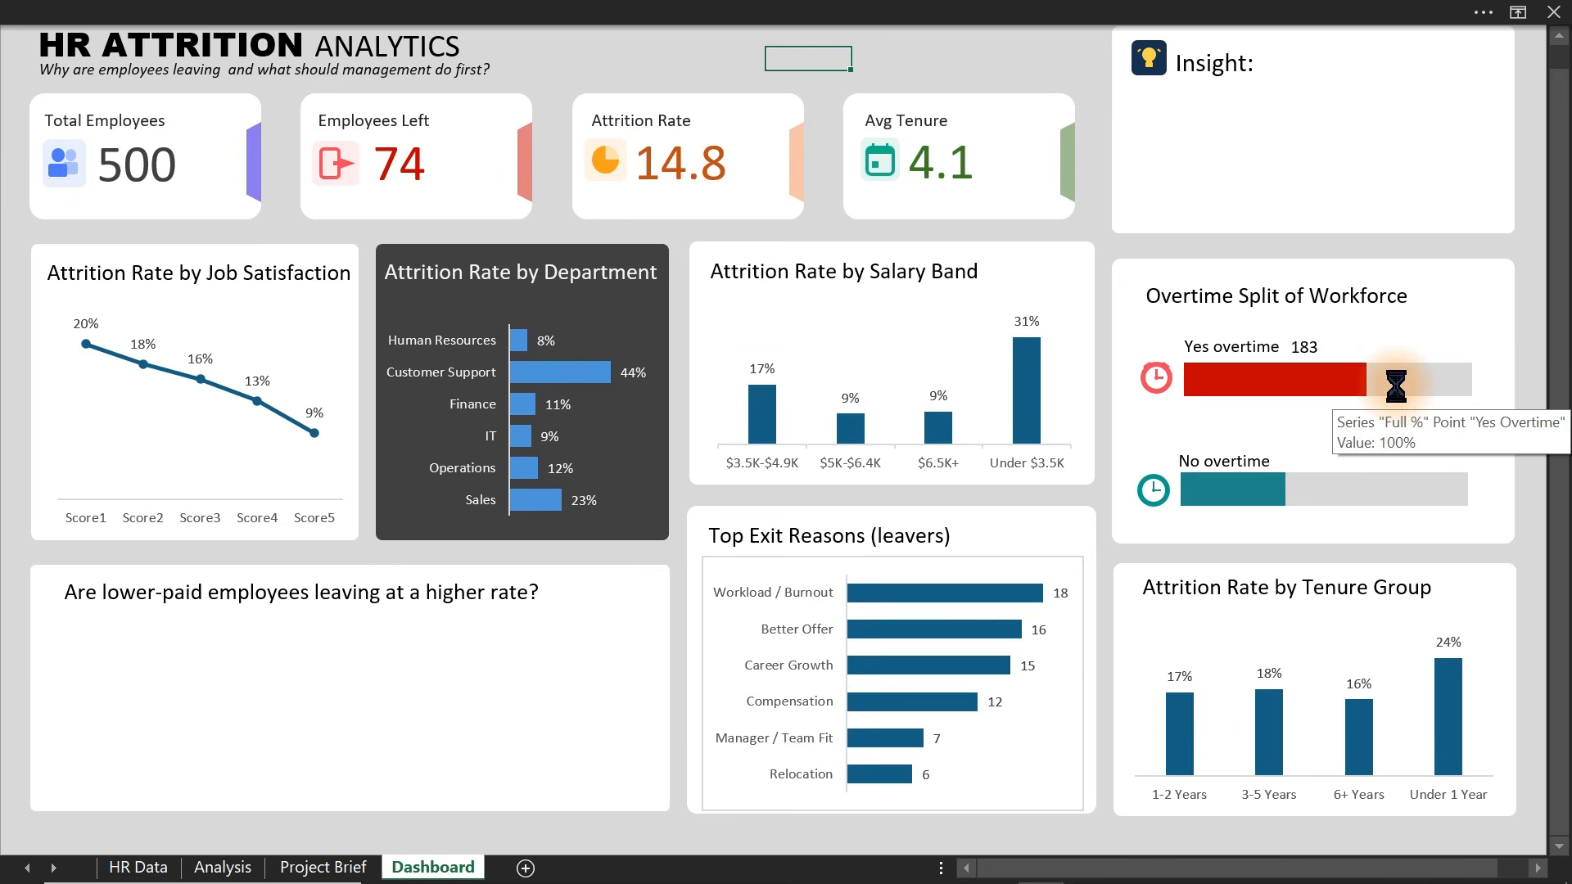
pyautogui.hotkey('ctrl', 'v')
pyautogui.moveTo(1333, 366); pyautogui.dragTo(1319, 472)
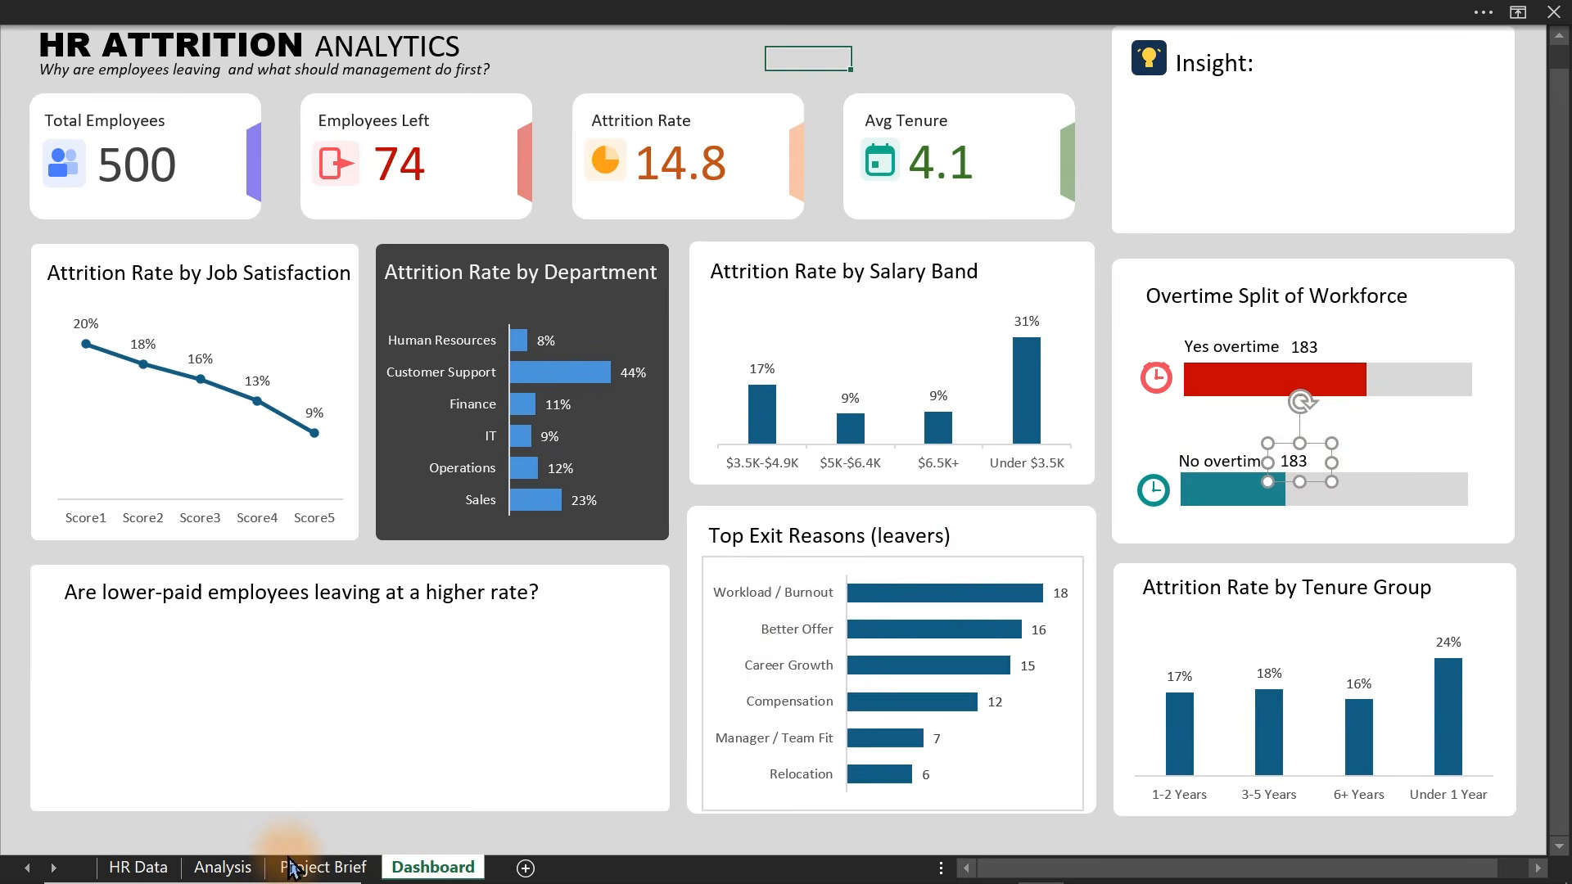
pyautogui.click(253, 871)
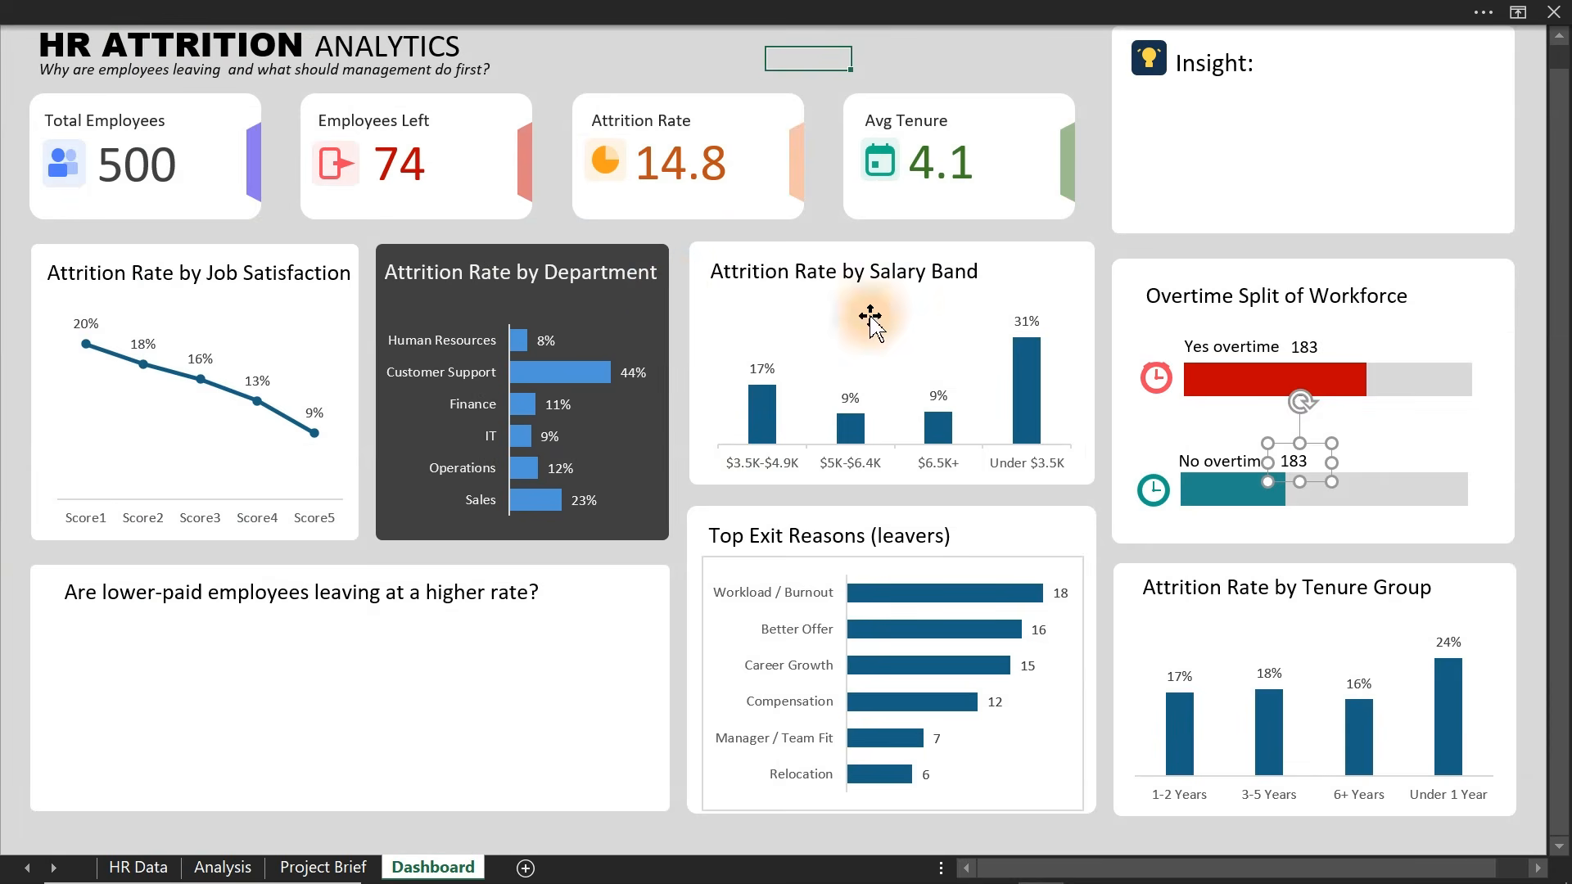
# - Add data labels to the grey full-length series of the No Overtime chart
pyautogui.click(1389, 495)
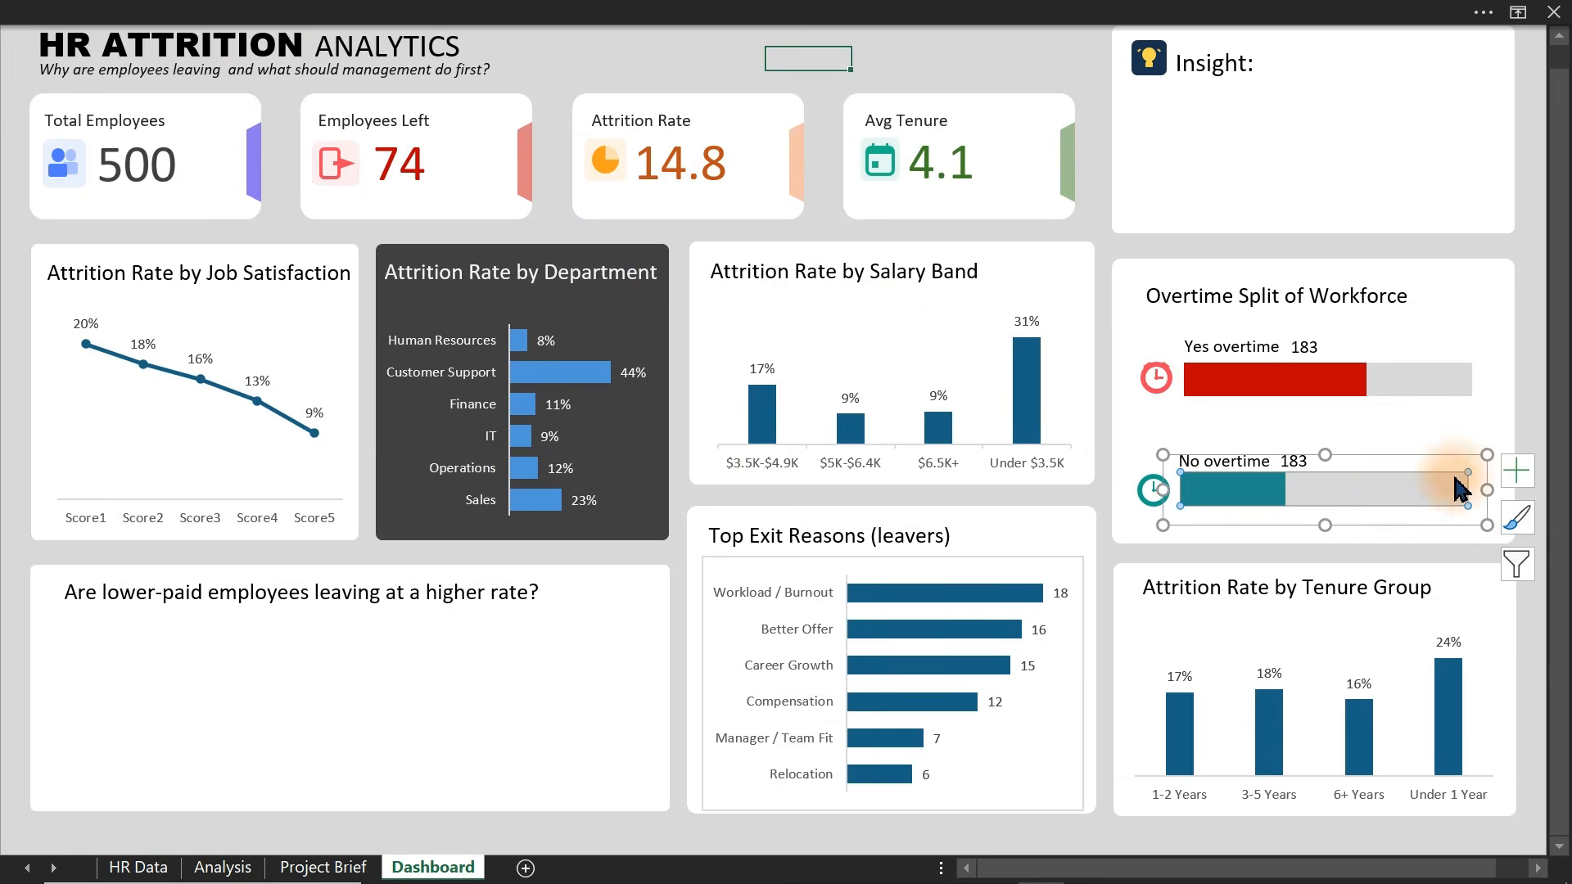
pyautogui.click(1519, 473)
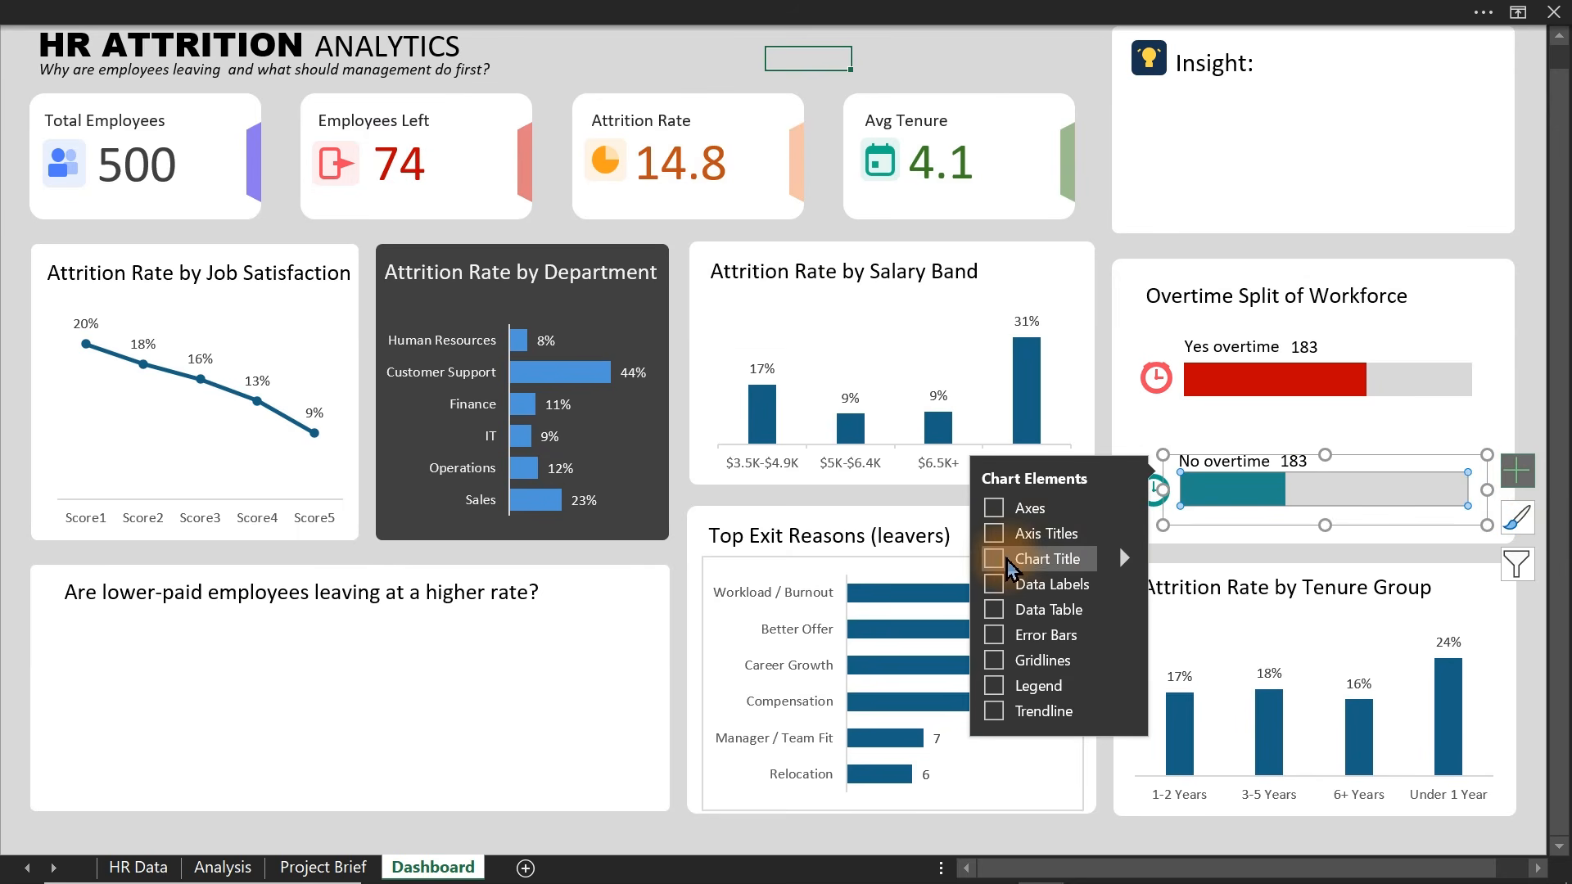
pyautogui.click(1002, 560)
pyautogui.click(993, 585)
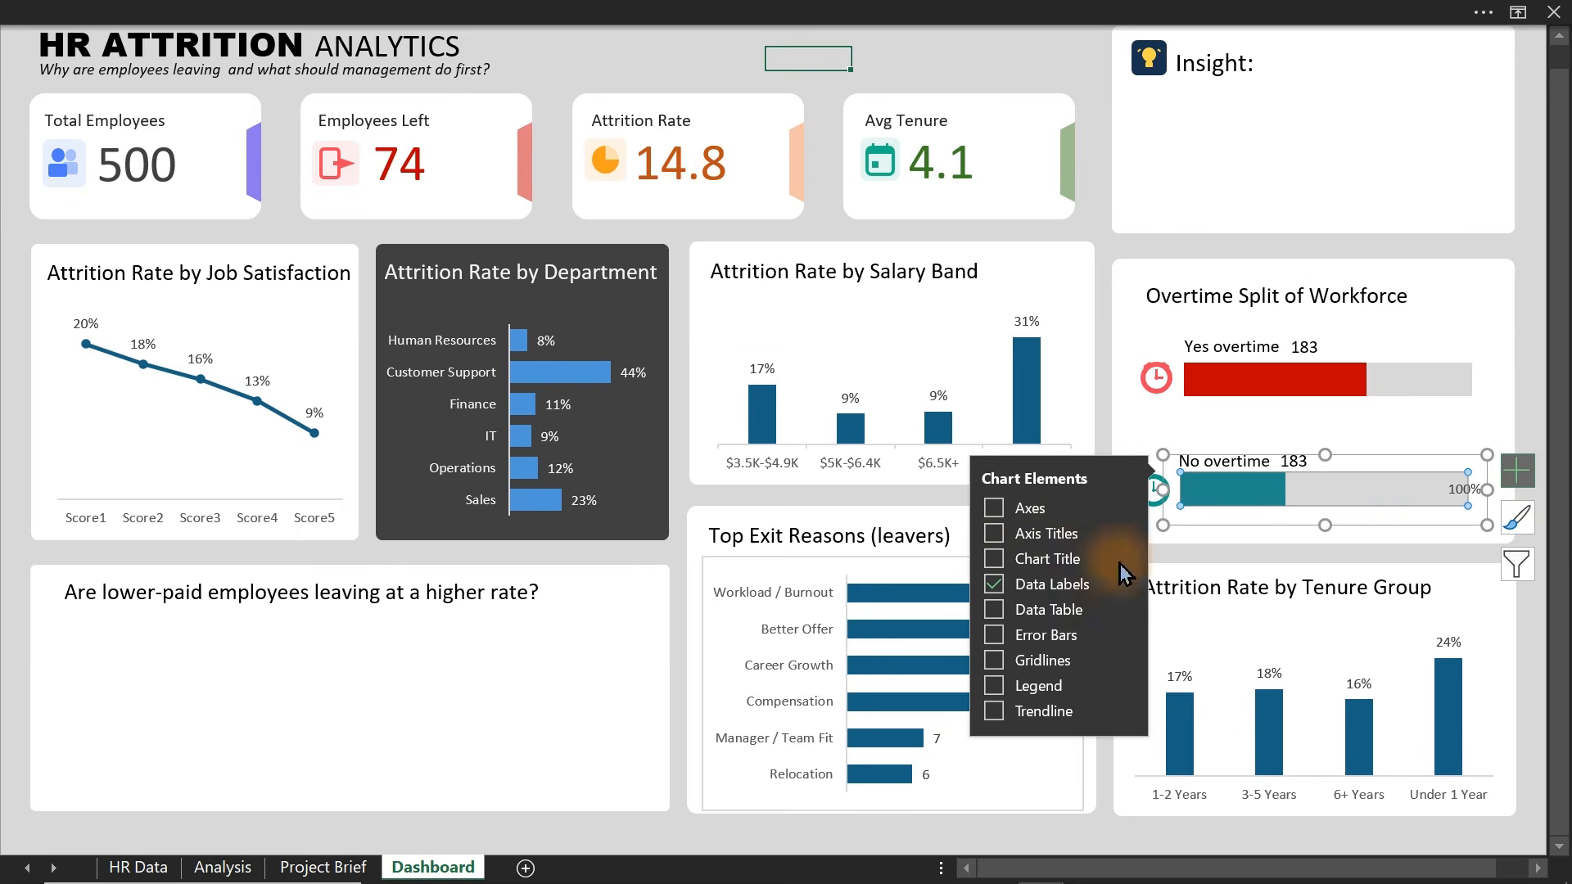
# - Make the No Overtime chart's data labels take their value from cell Analysis!AV15
pyautogui.doubleClick(1463, 490)
pyautogui.click(493, 473)
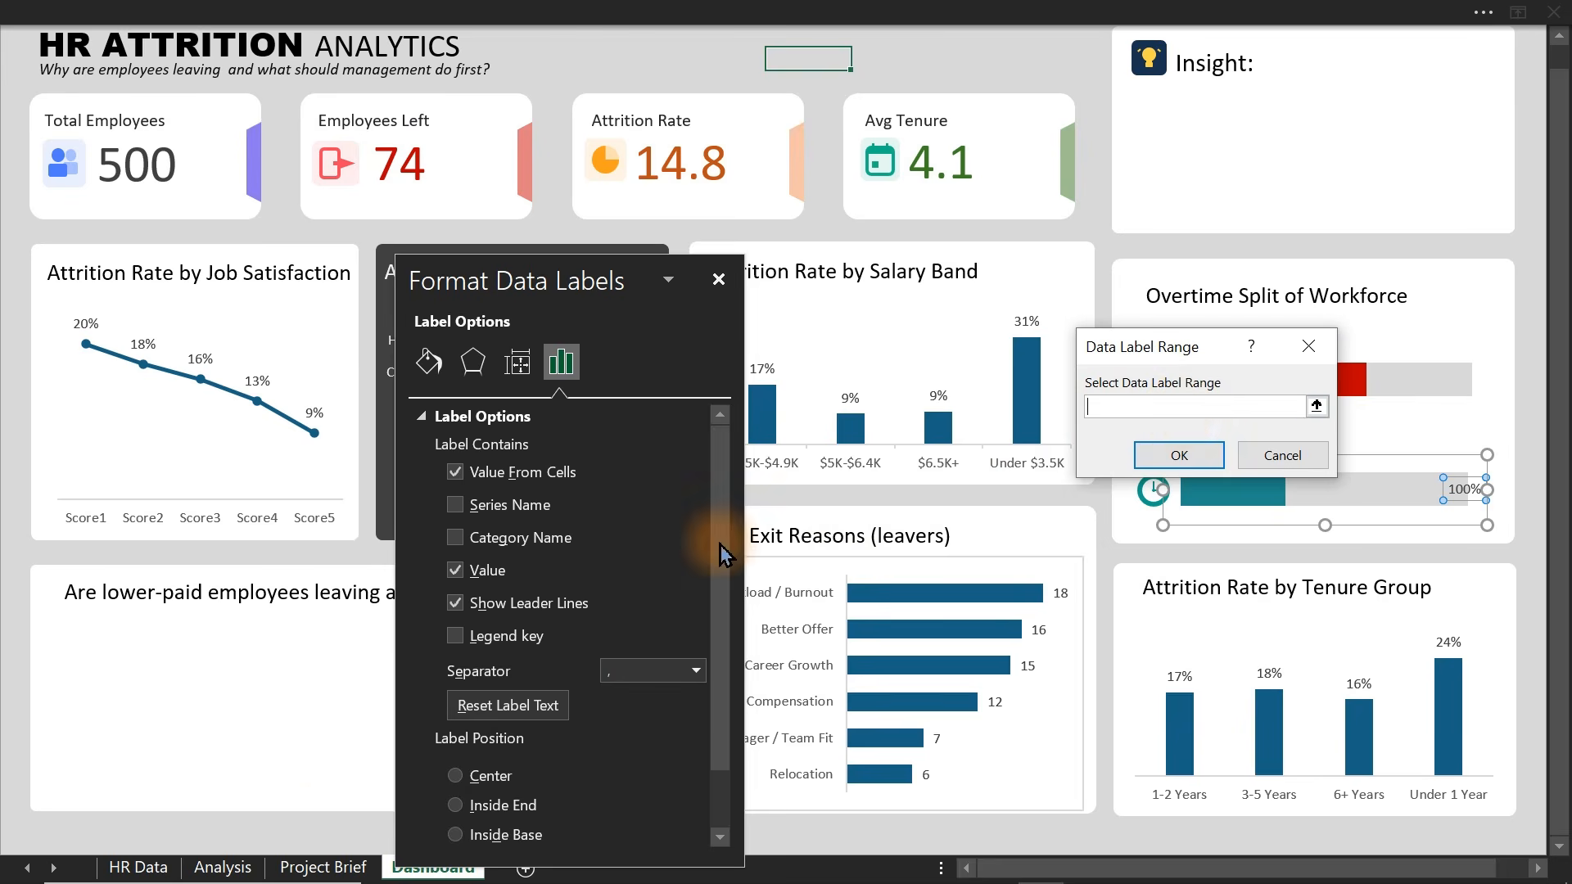
pyautogui.click(222, 868)
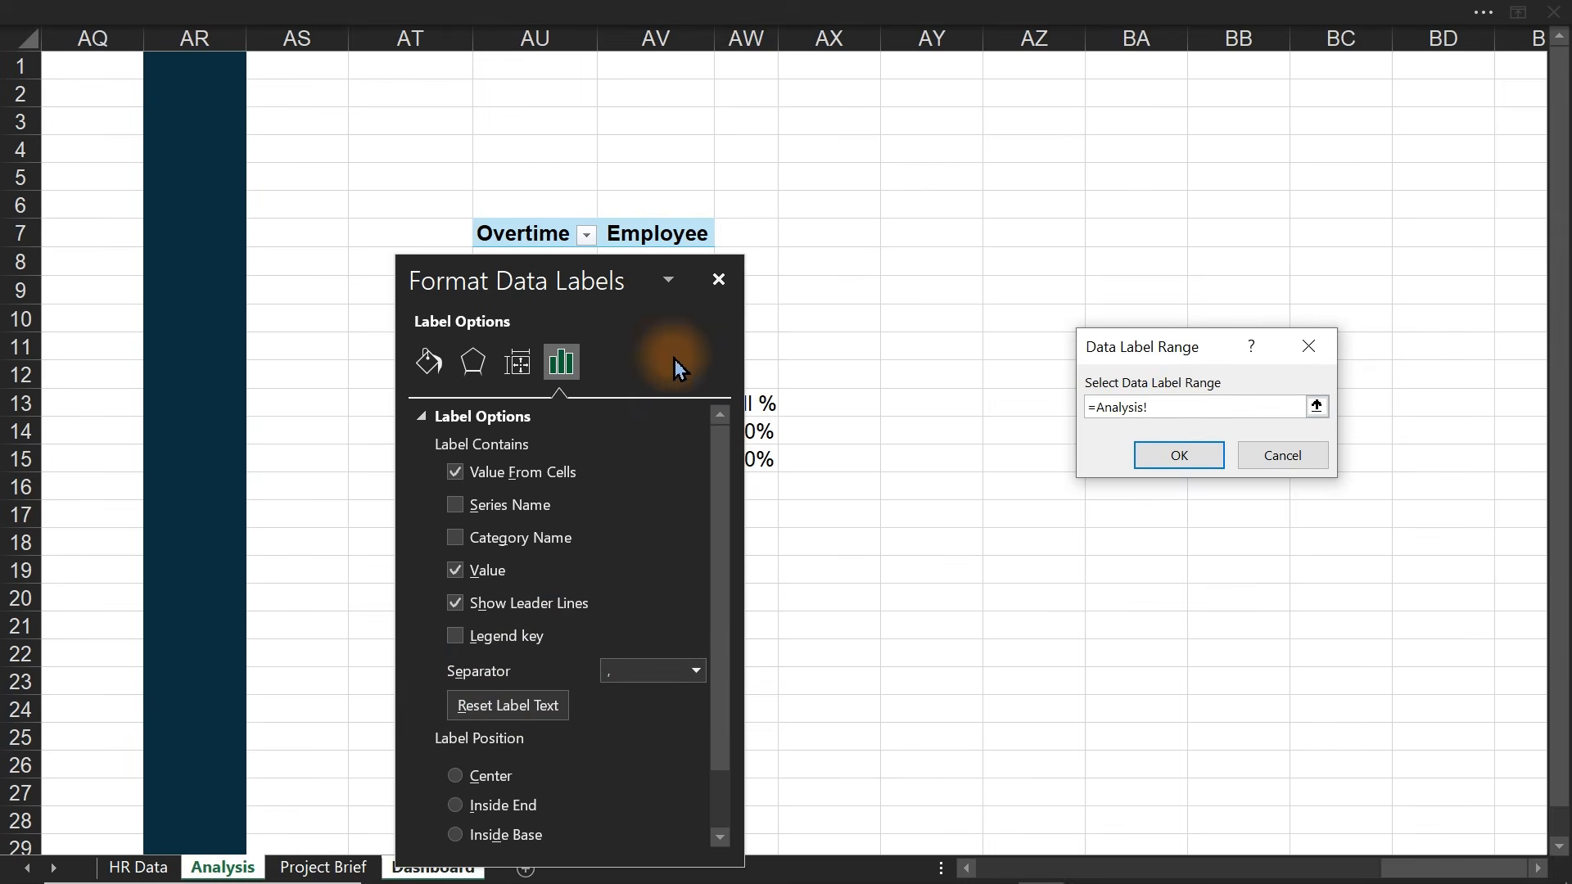
pyautogui.moveTo(631, 285); pyautogui.dragTo(298, 332)
pyautogui.click(681, 460)
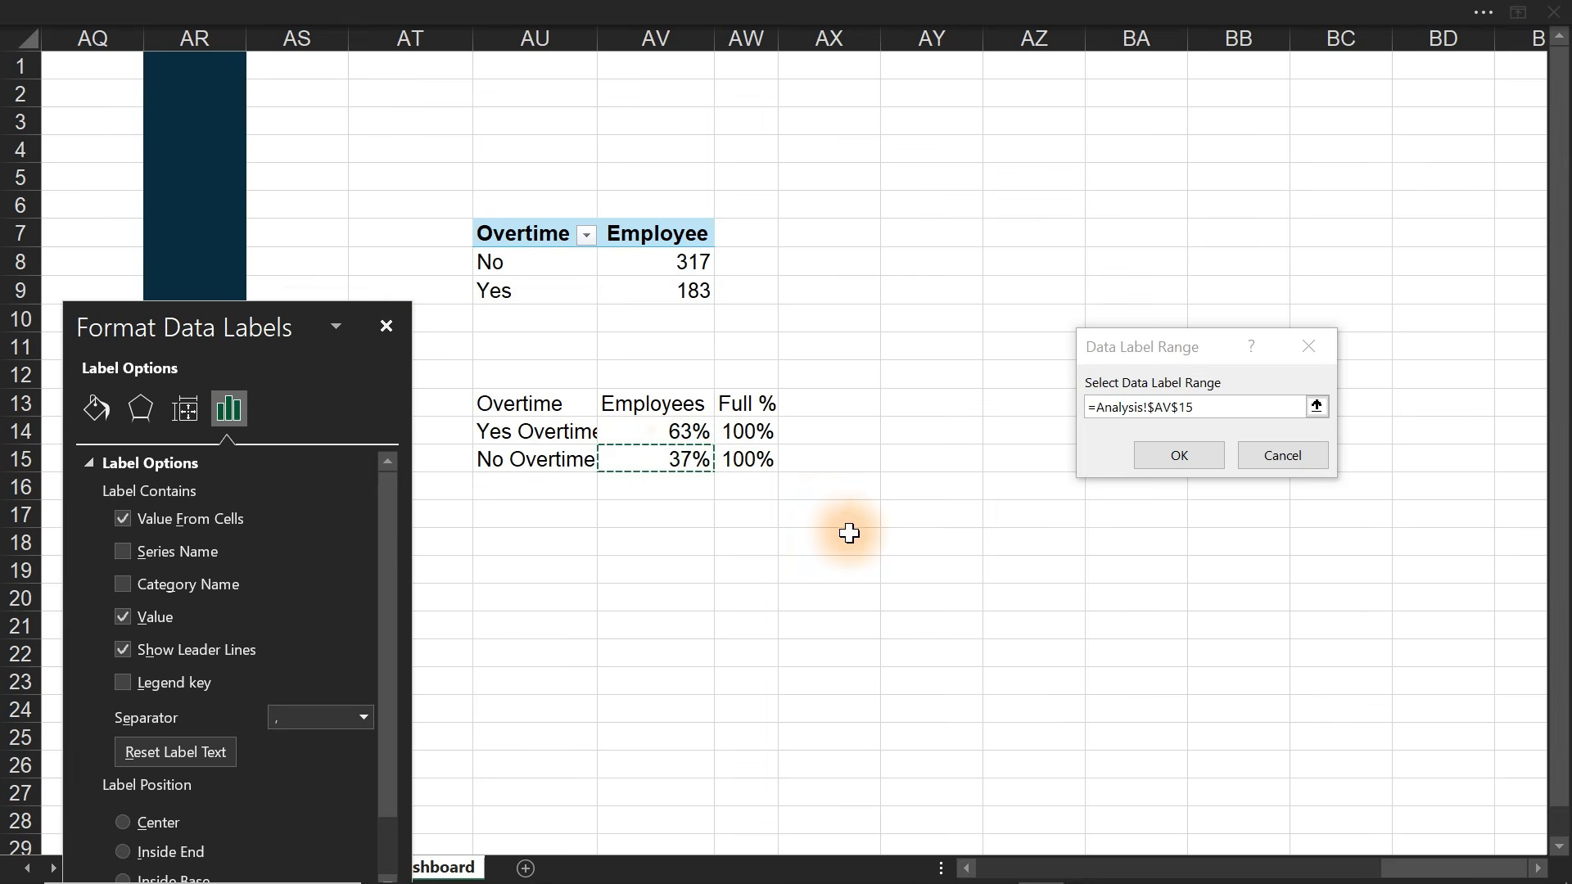
pyautogui.click(1199, 458)
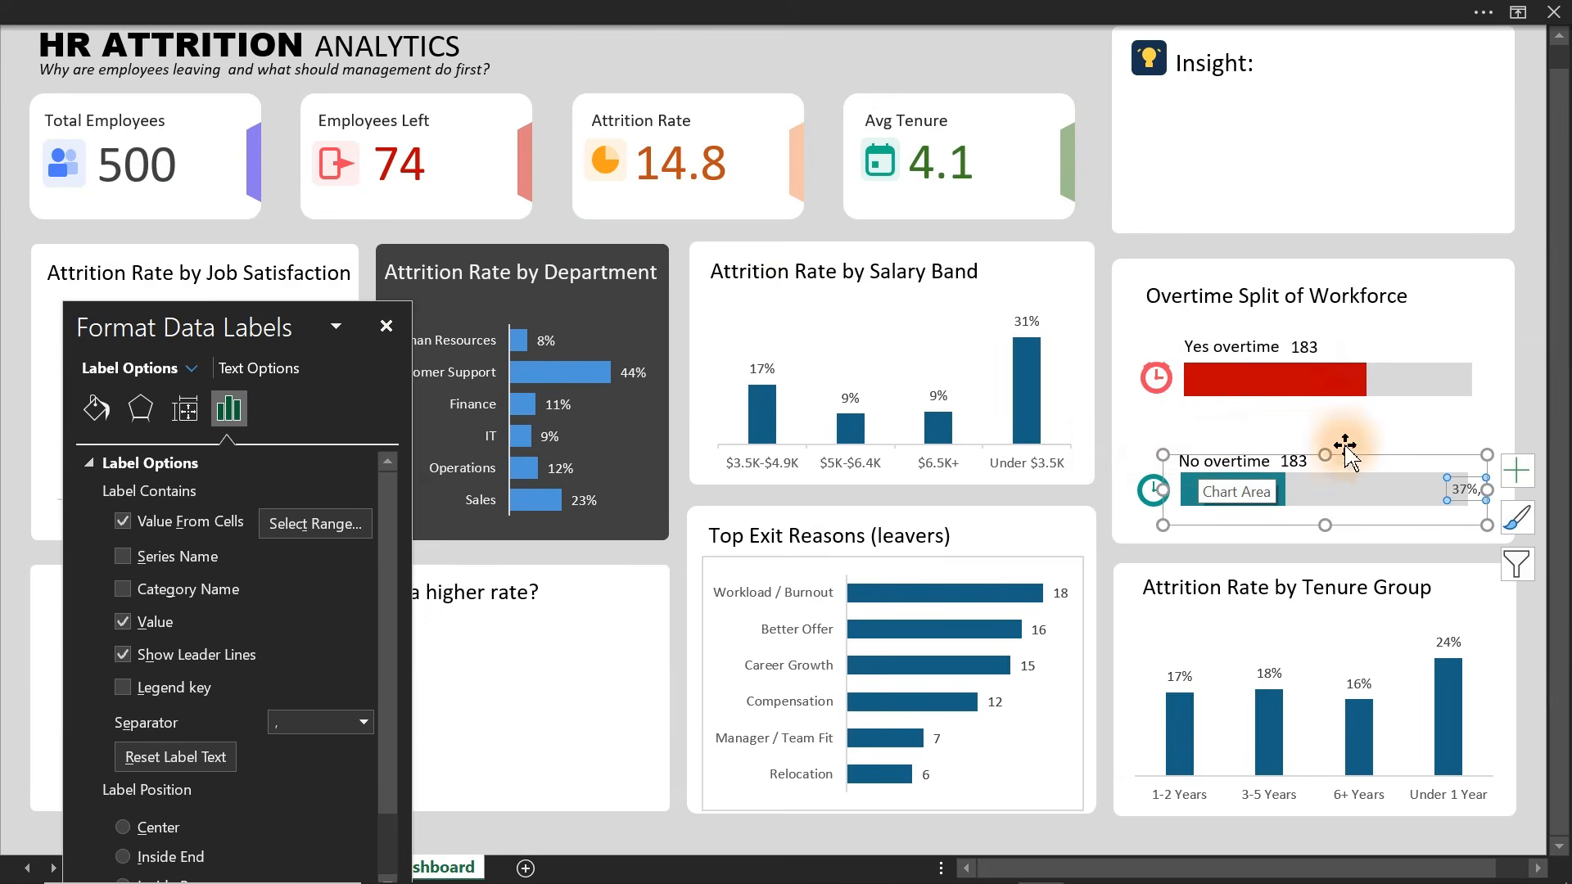
# - Add data labels to the grey full-length series of the Yes Overtime chart
pyautogui.click(1436, 381)
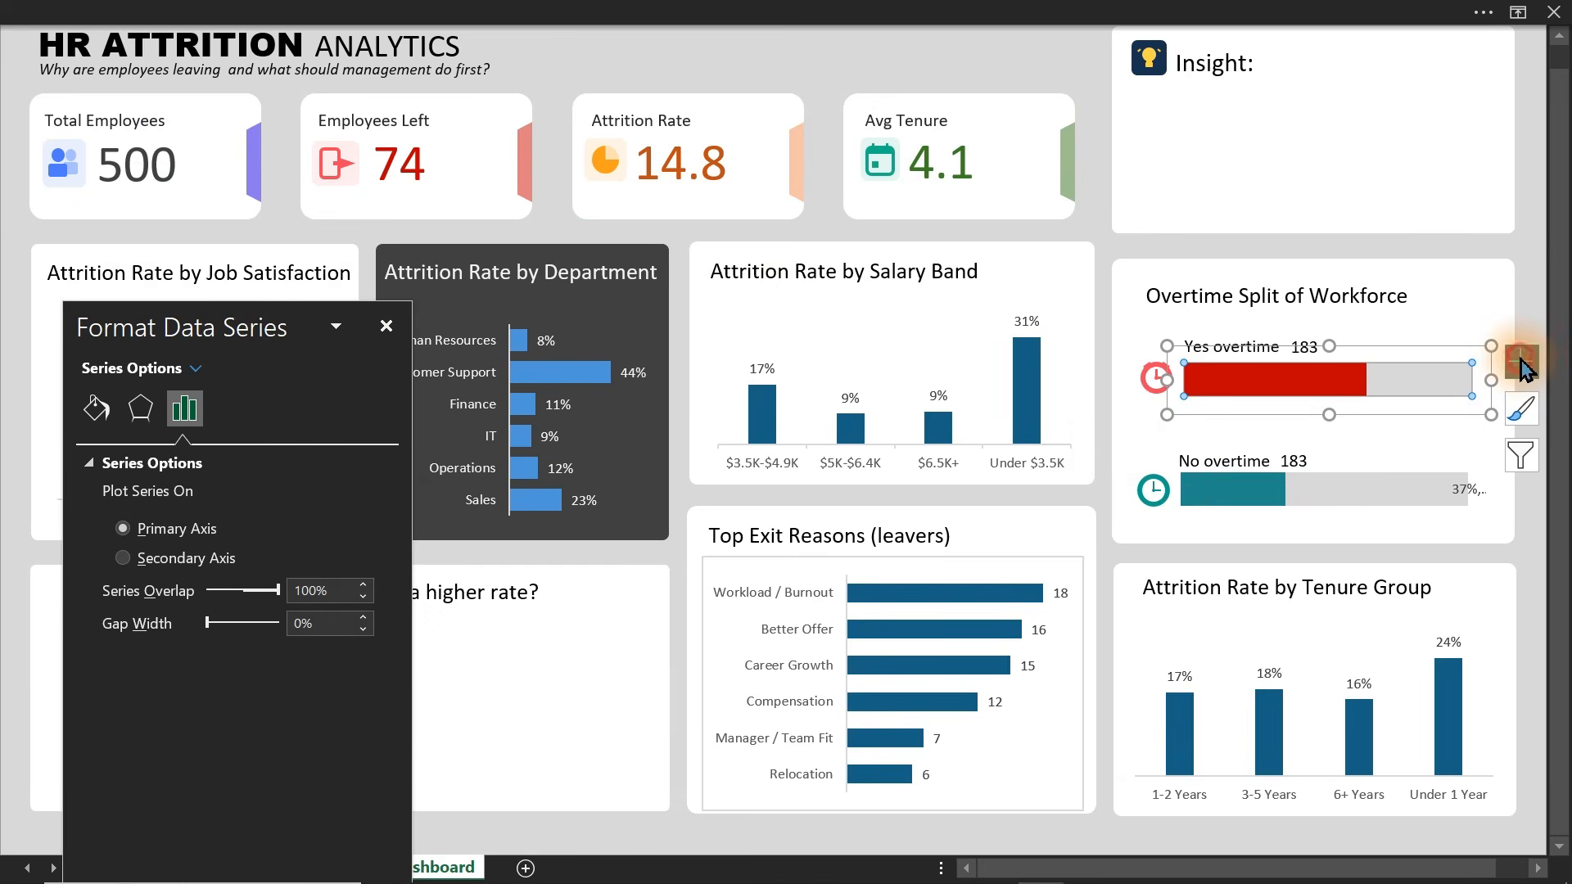
pyautogui.click(1523, 364)
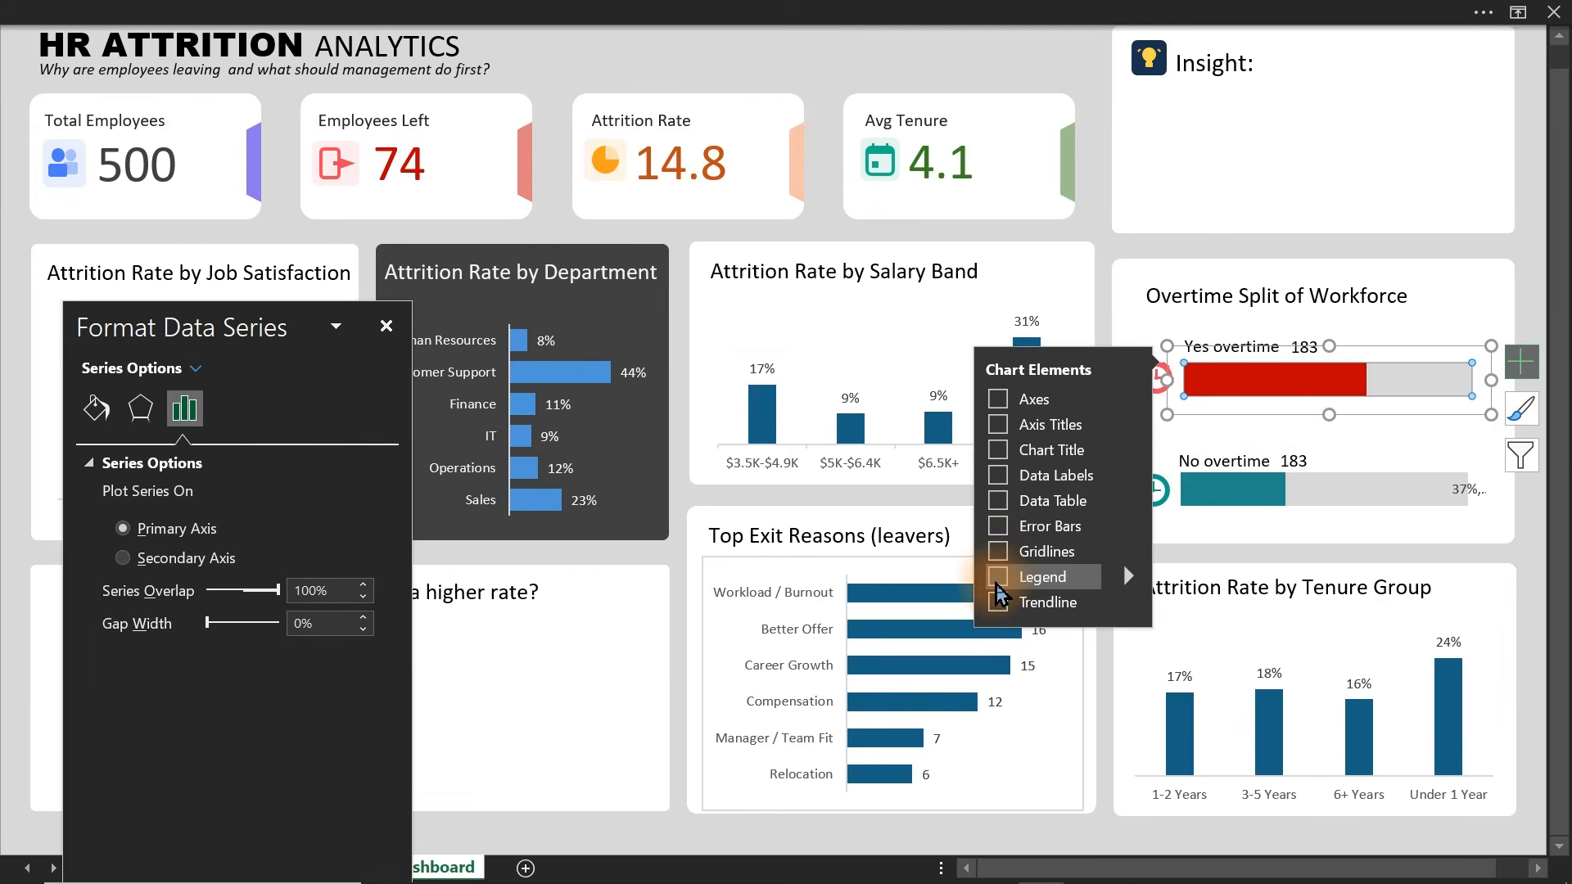
pyautogui.click(995, 476)
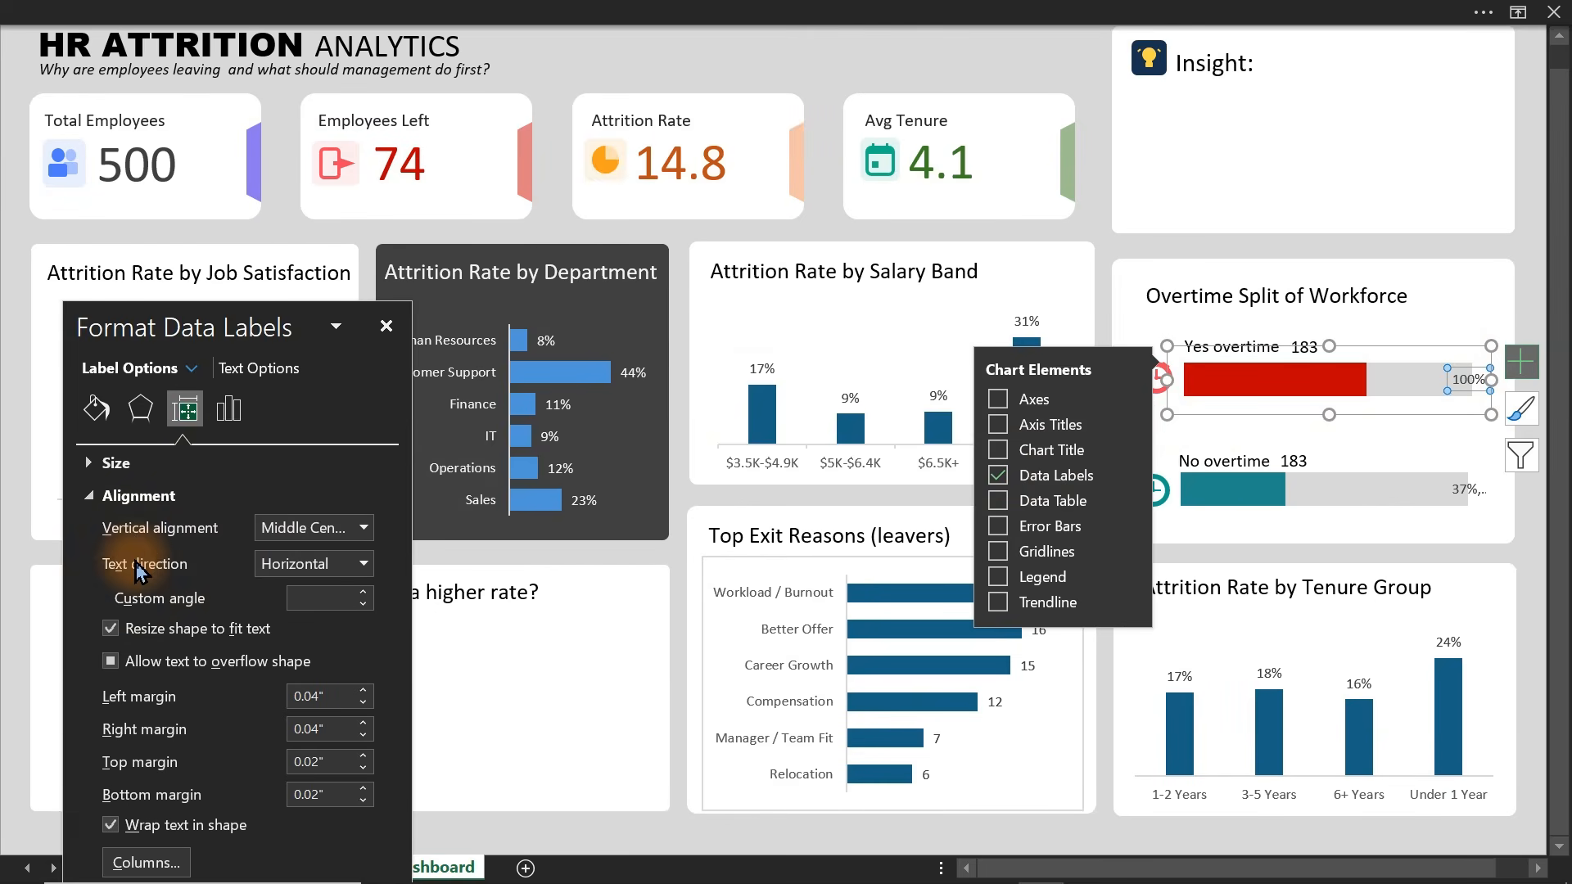
# - Make the Yes Overtime chart's data labels take their value from cell Analysis!AV14
pyautogui.click(228, 410)
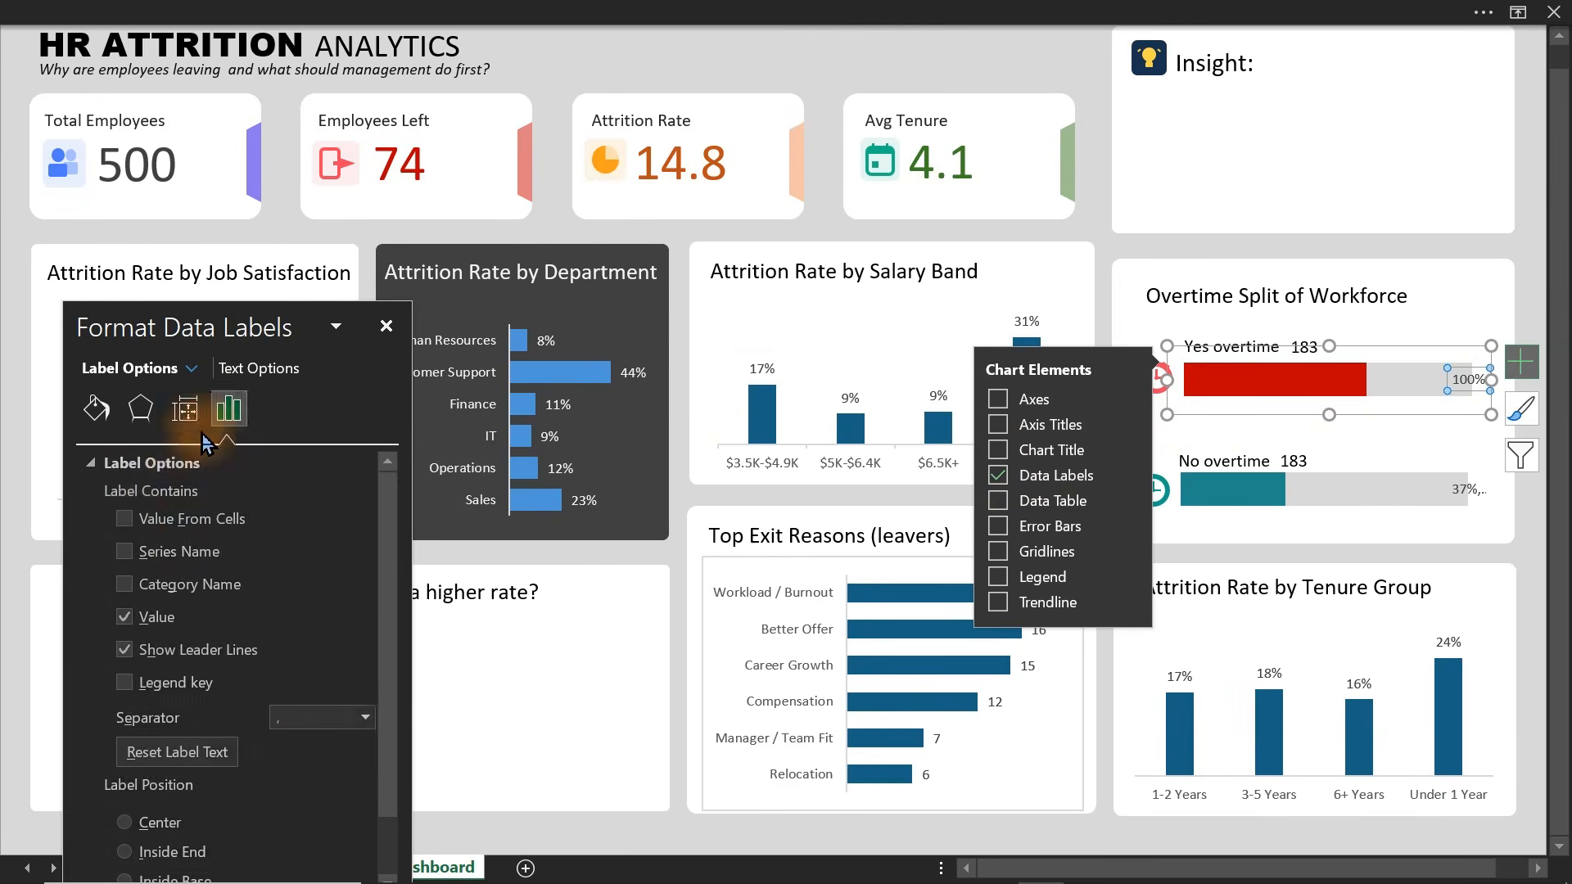
pyautogui.click(122, 518)
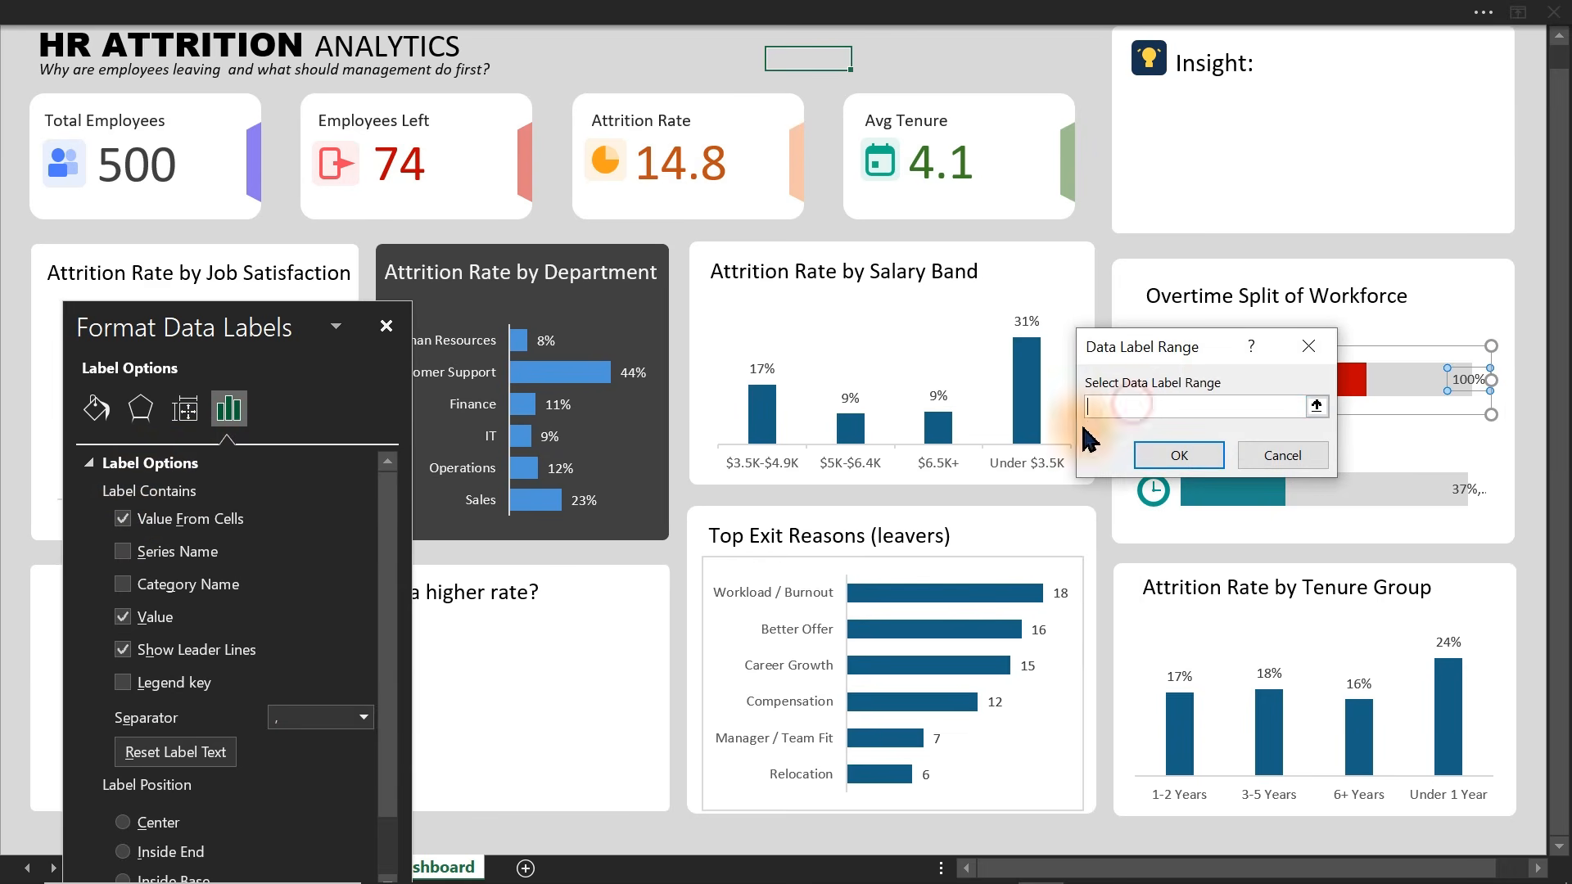
pyautogui.click(386, 326)
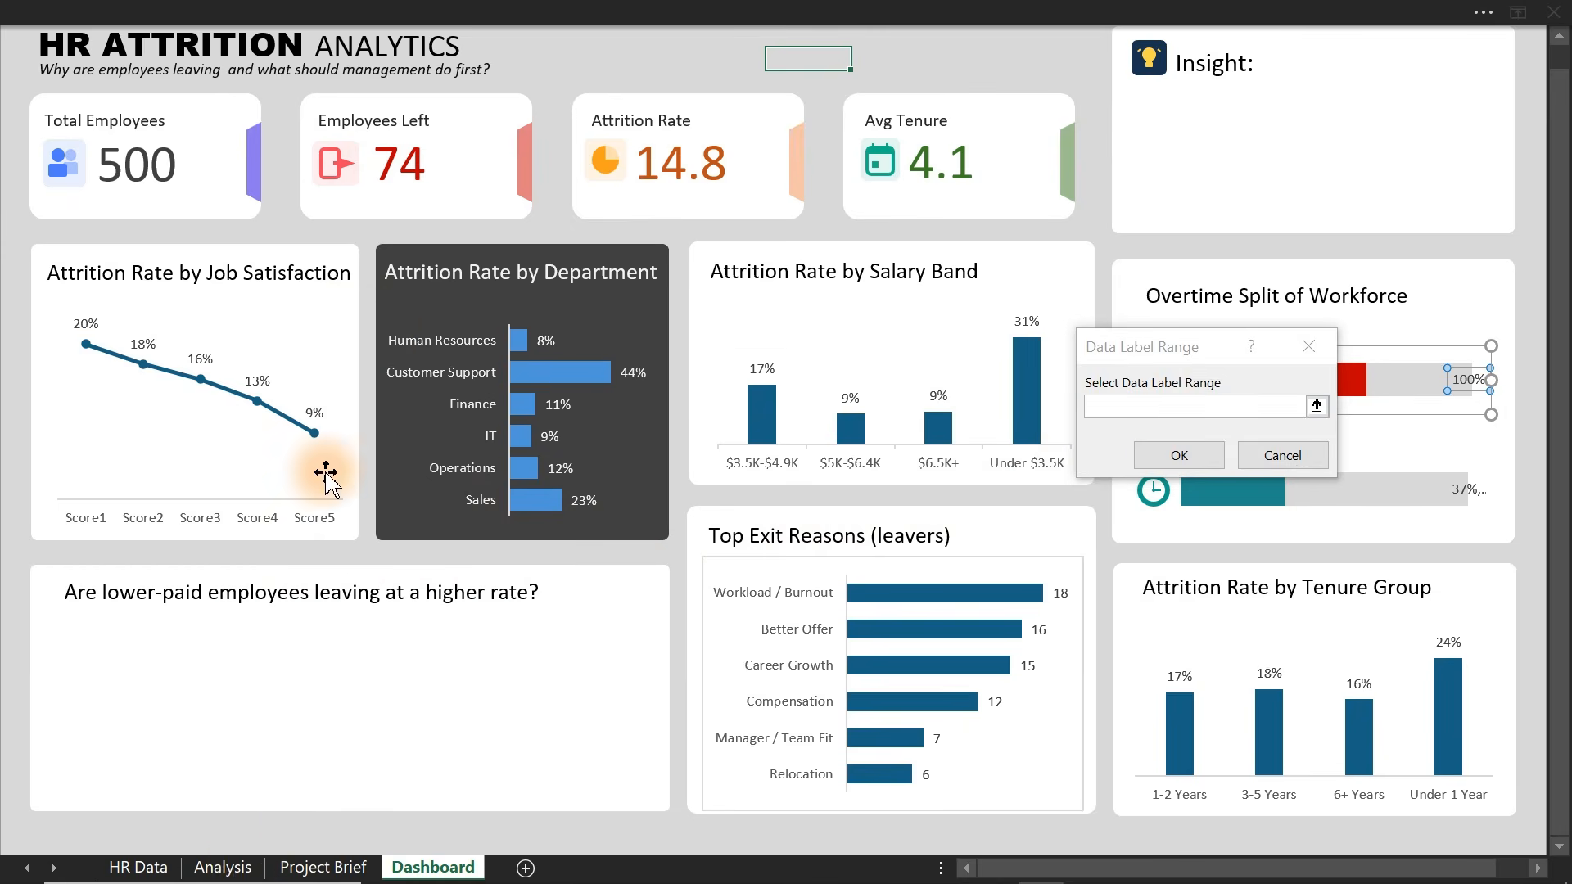
pyautogui.click(223, 867)
pyautogui.click(680, 430)
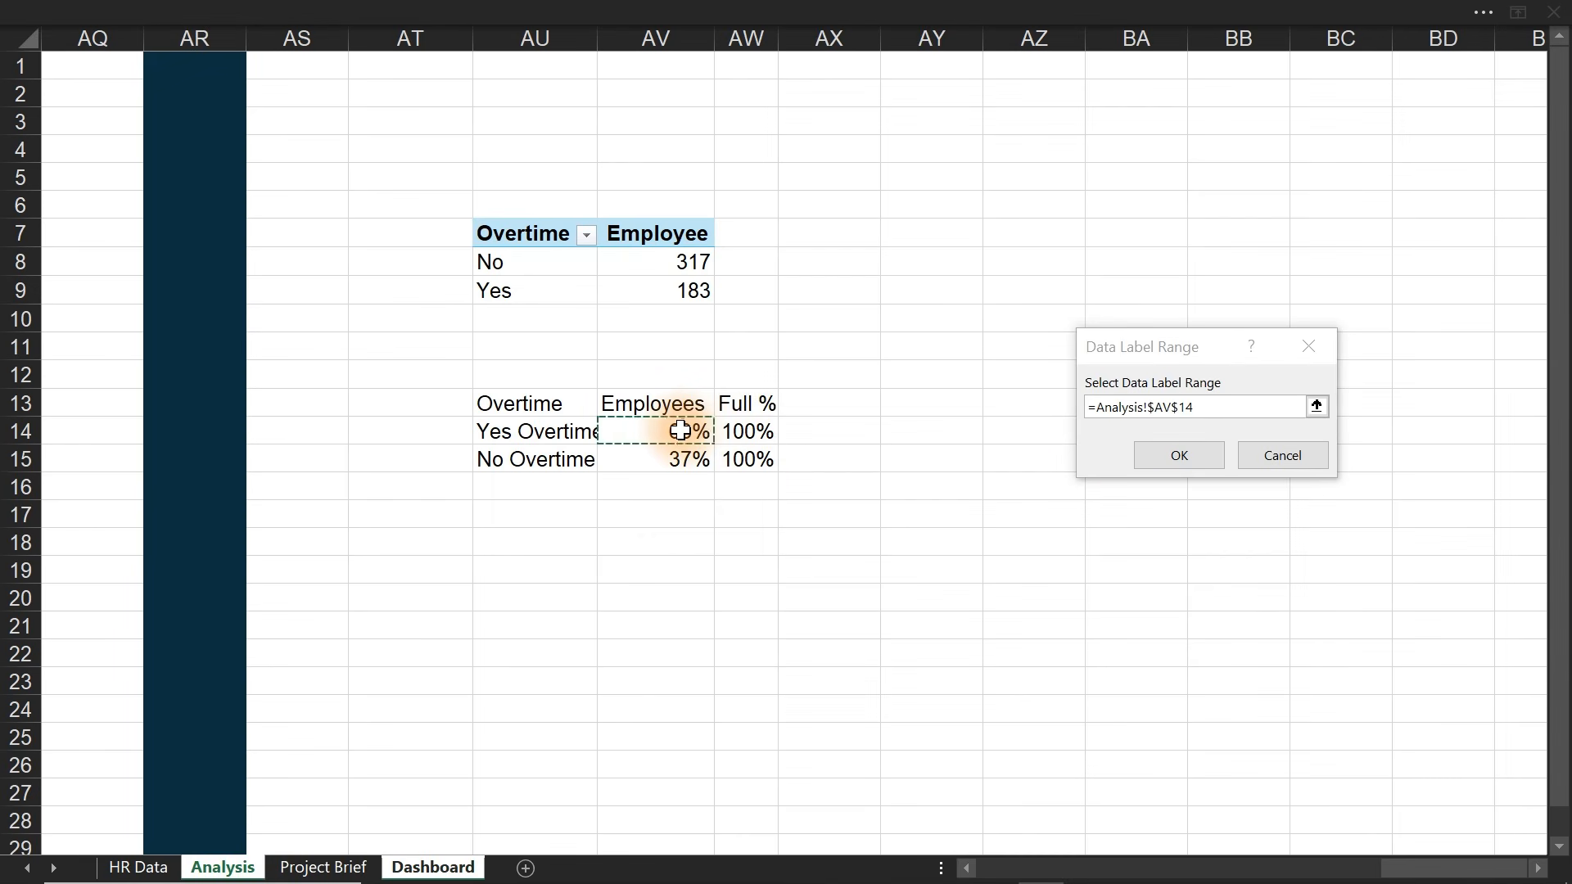
pyautogui.click(1187, 455)
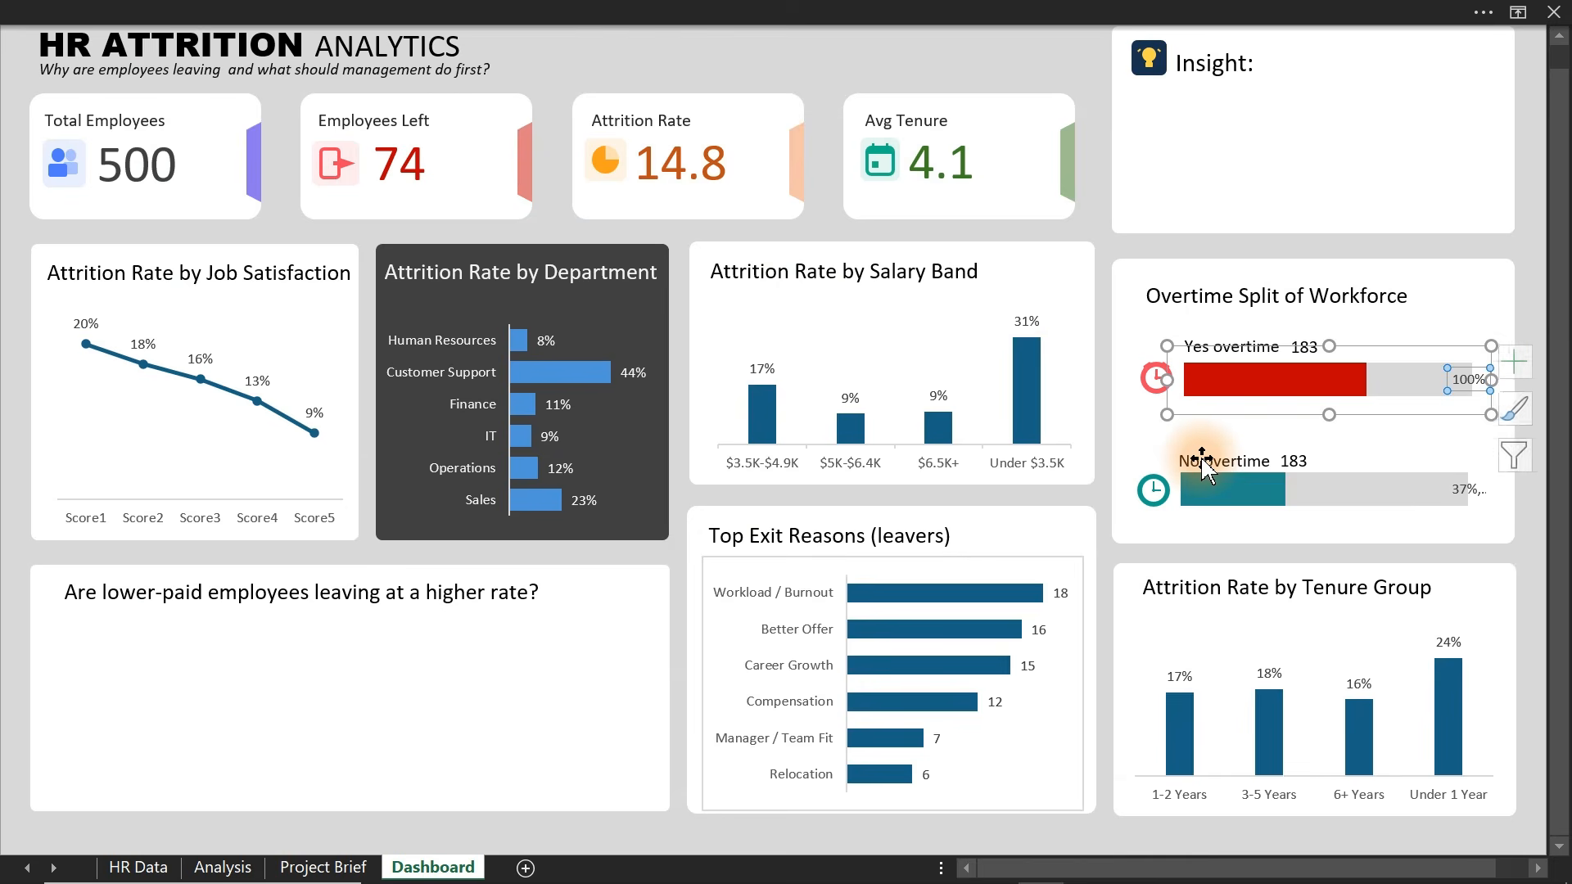
# - Set the data label position to Inside End on both the Yes and No Overtime charts
pyautogui.doubleClick(1459, 382)
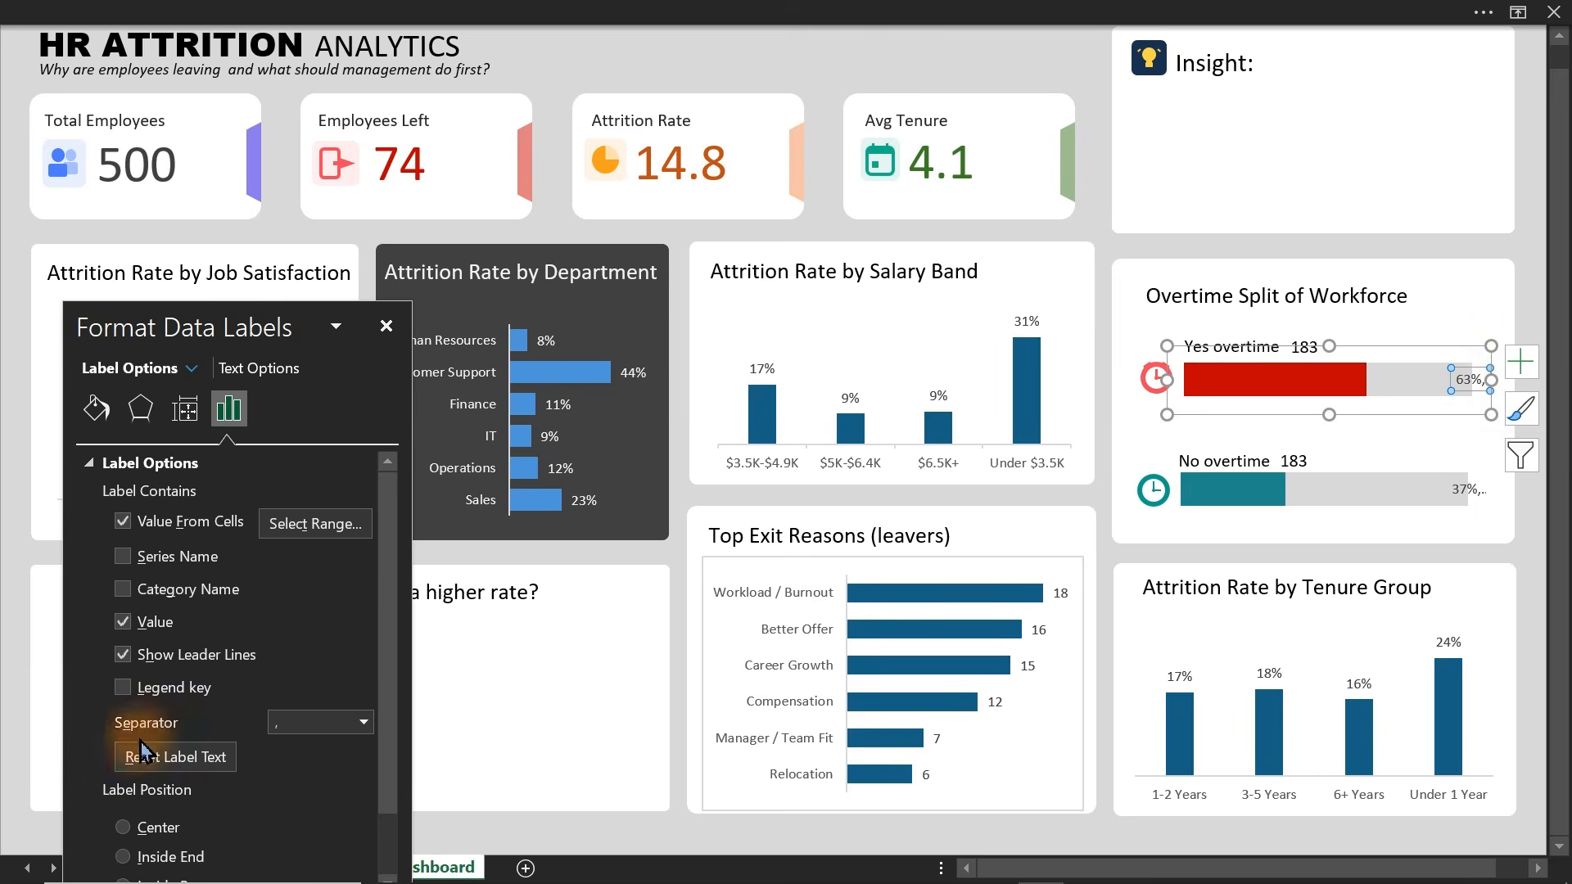
pyautogui.moveTo(193, 325); pyautogui.dragTo(284, 73)
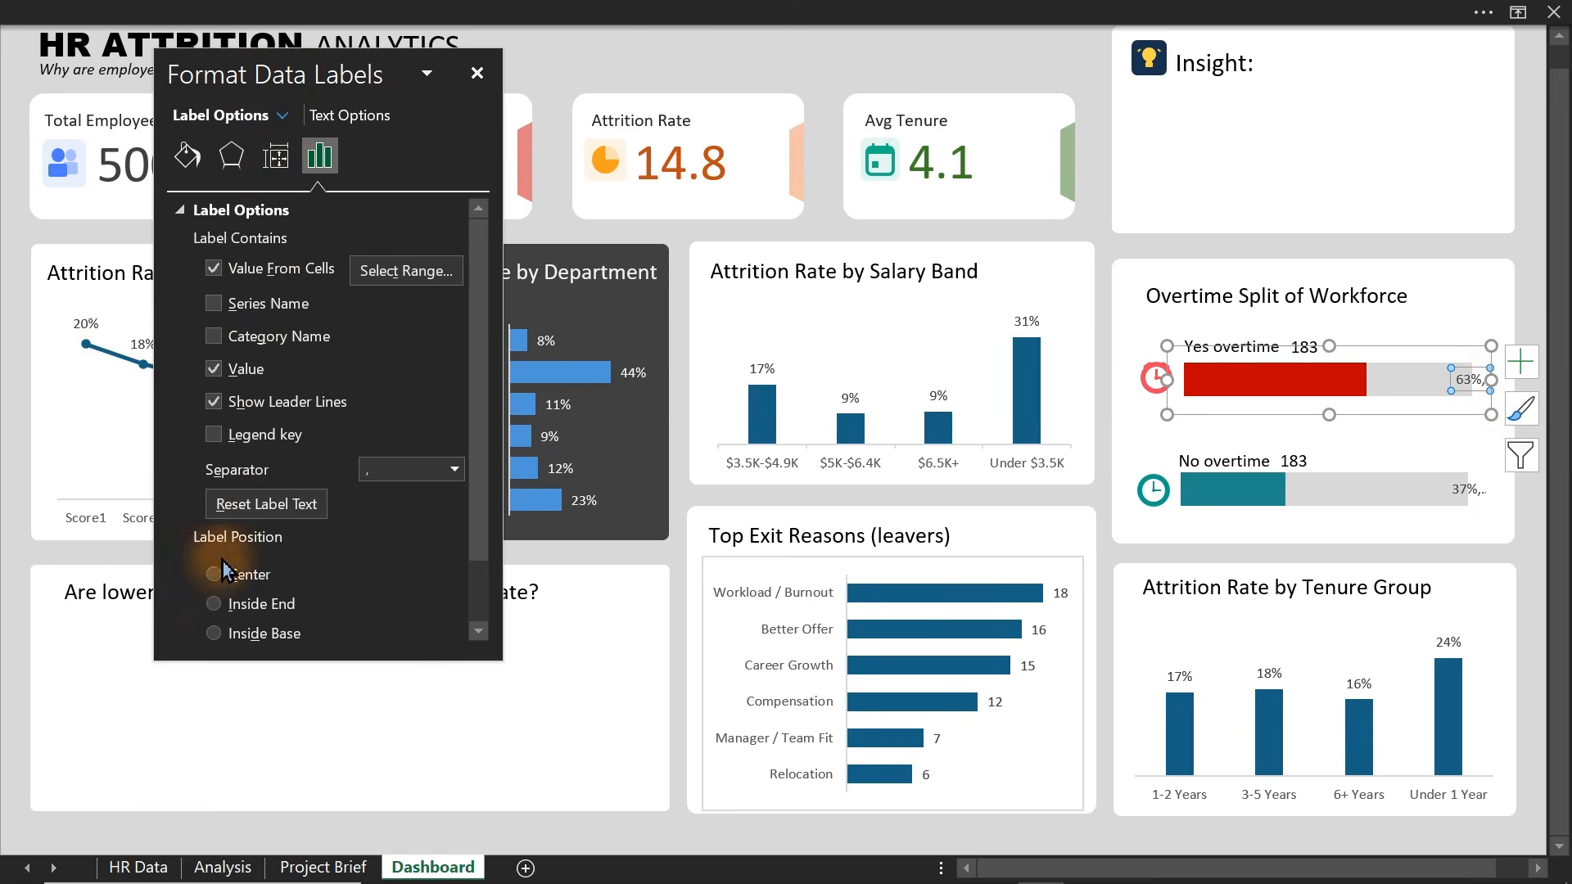
pyautogui.click(213, 603)
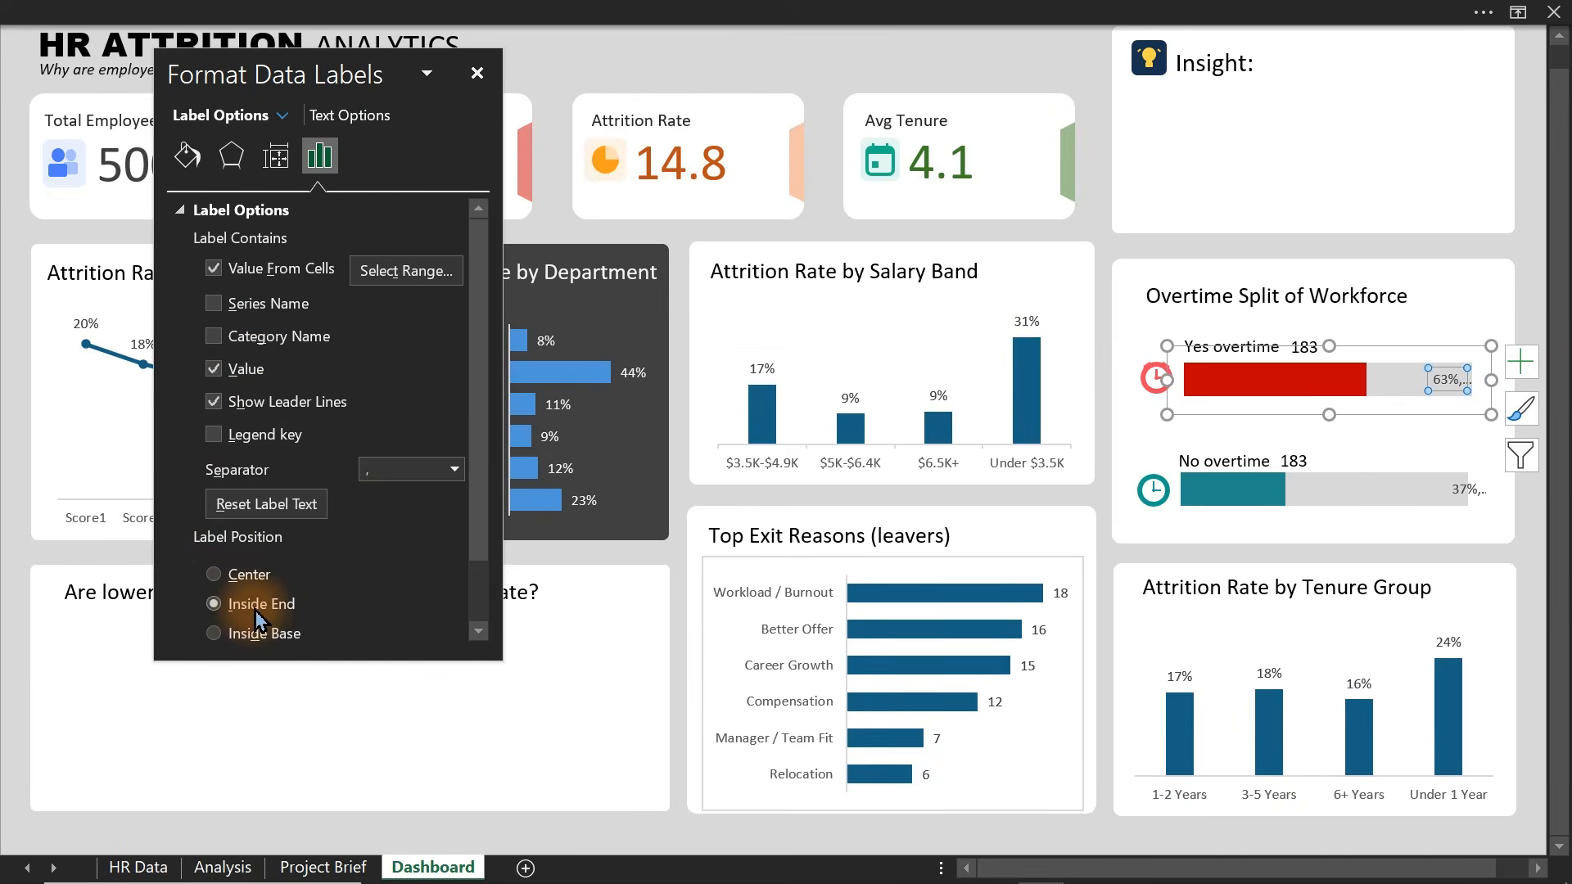
pyautogui.click(1486, 499)
pyautogui.click(1445, 495)
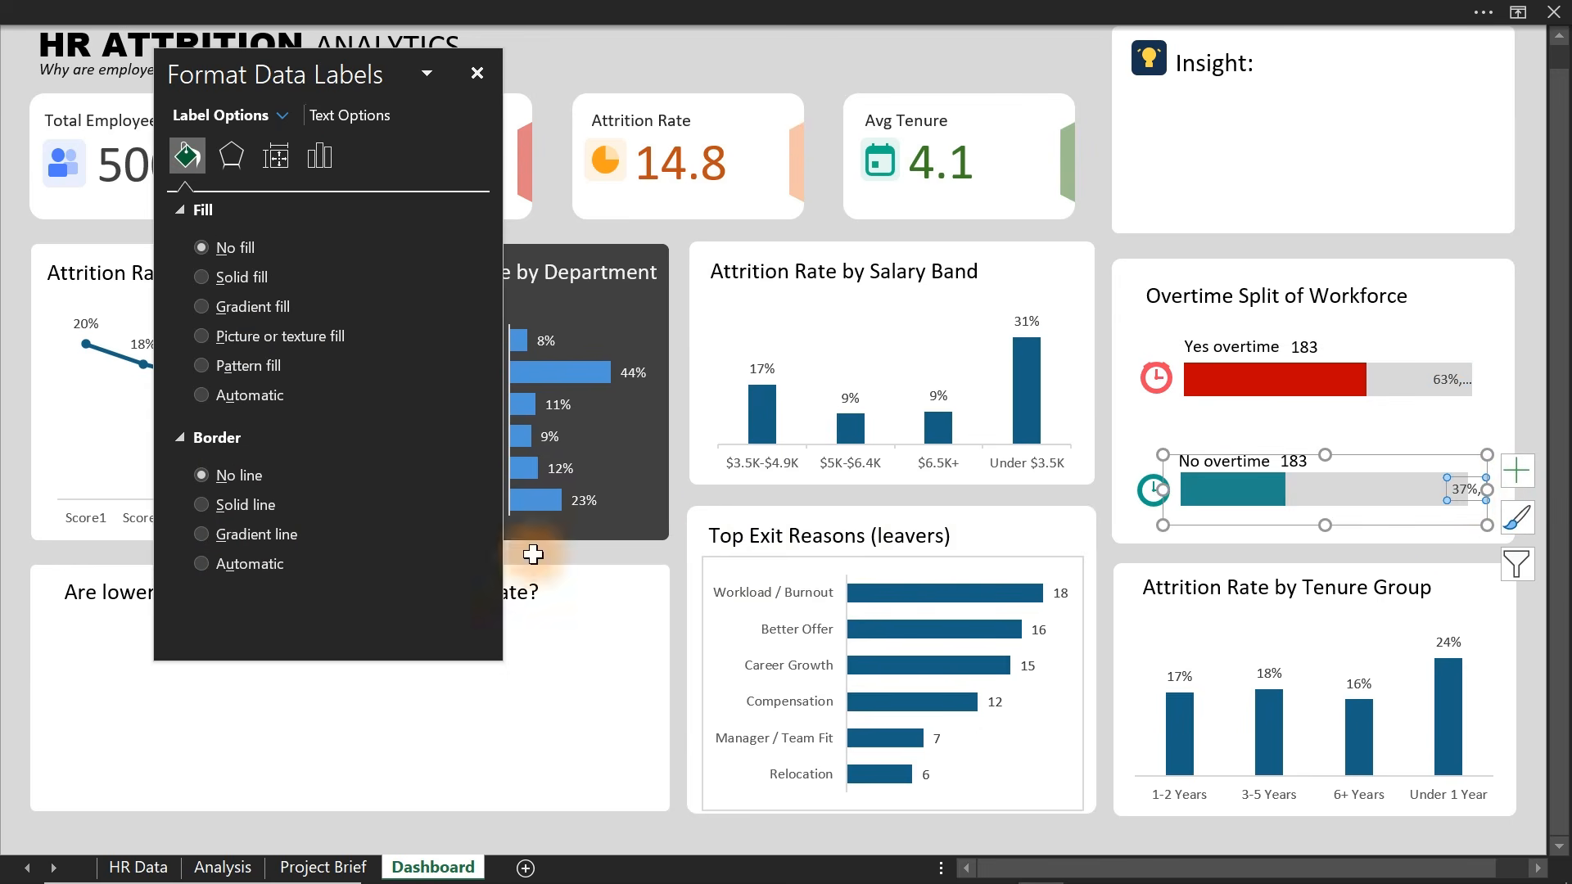
pyautogui.click(318, 156)
pyautogui.click(197, 210)
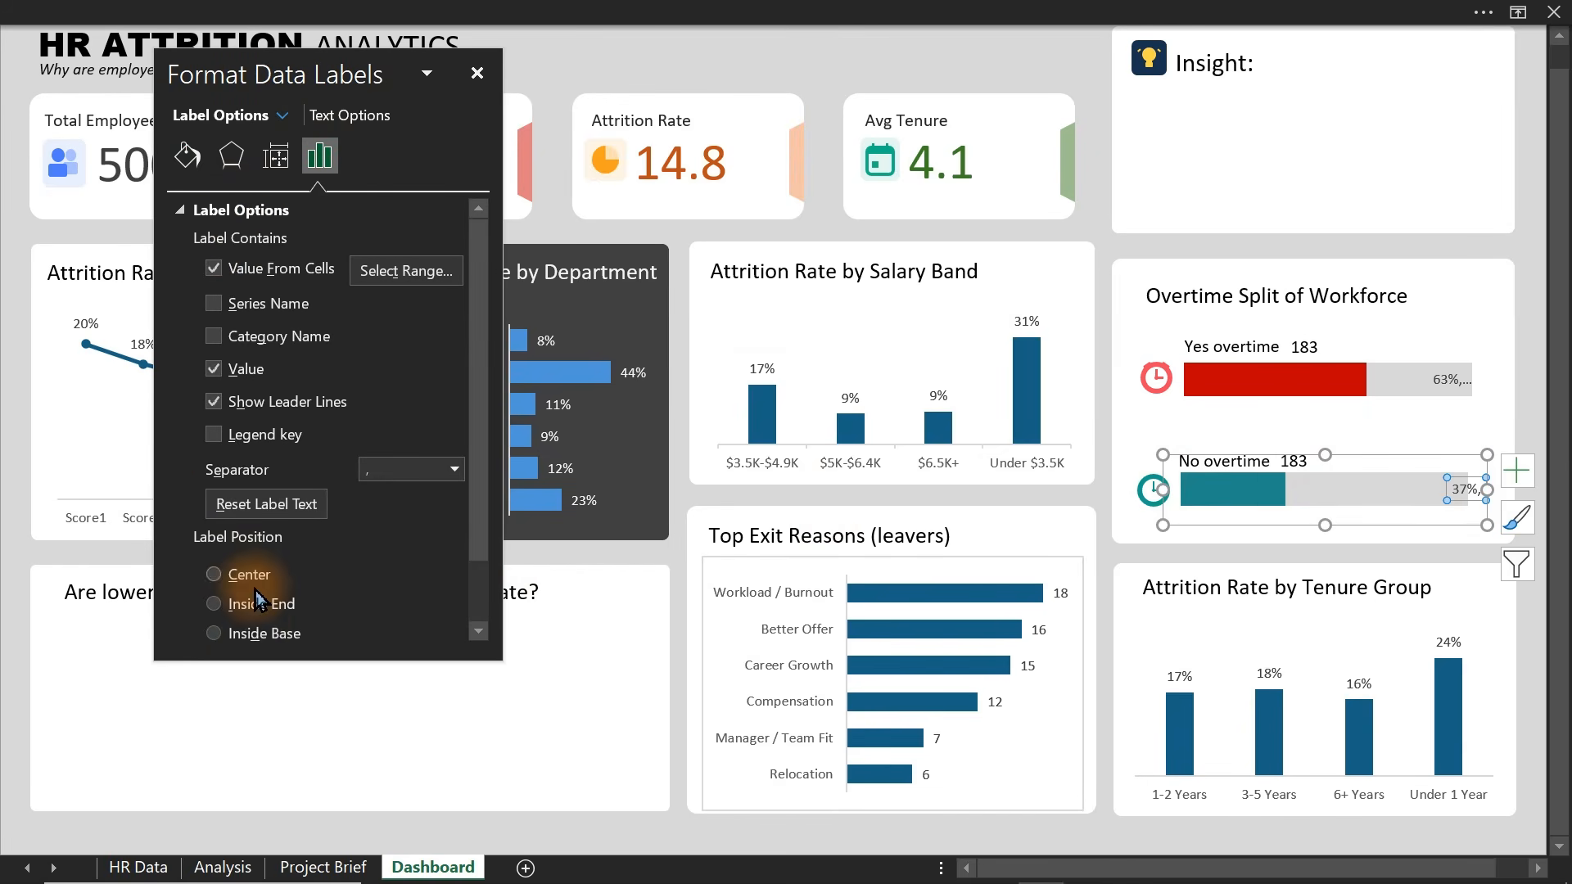
pyautogui.click(251, 634)
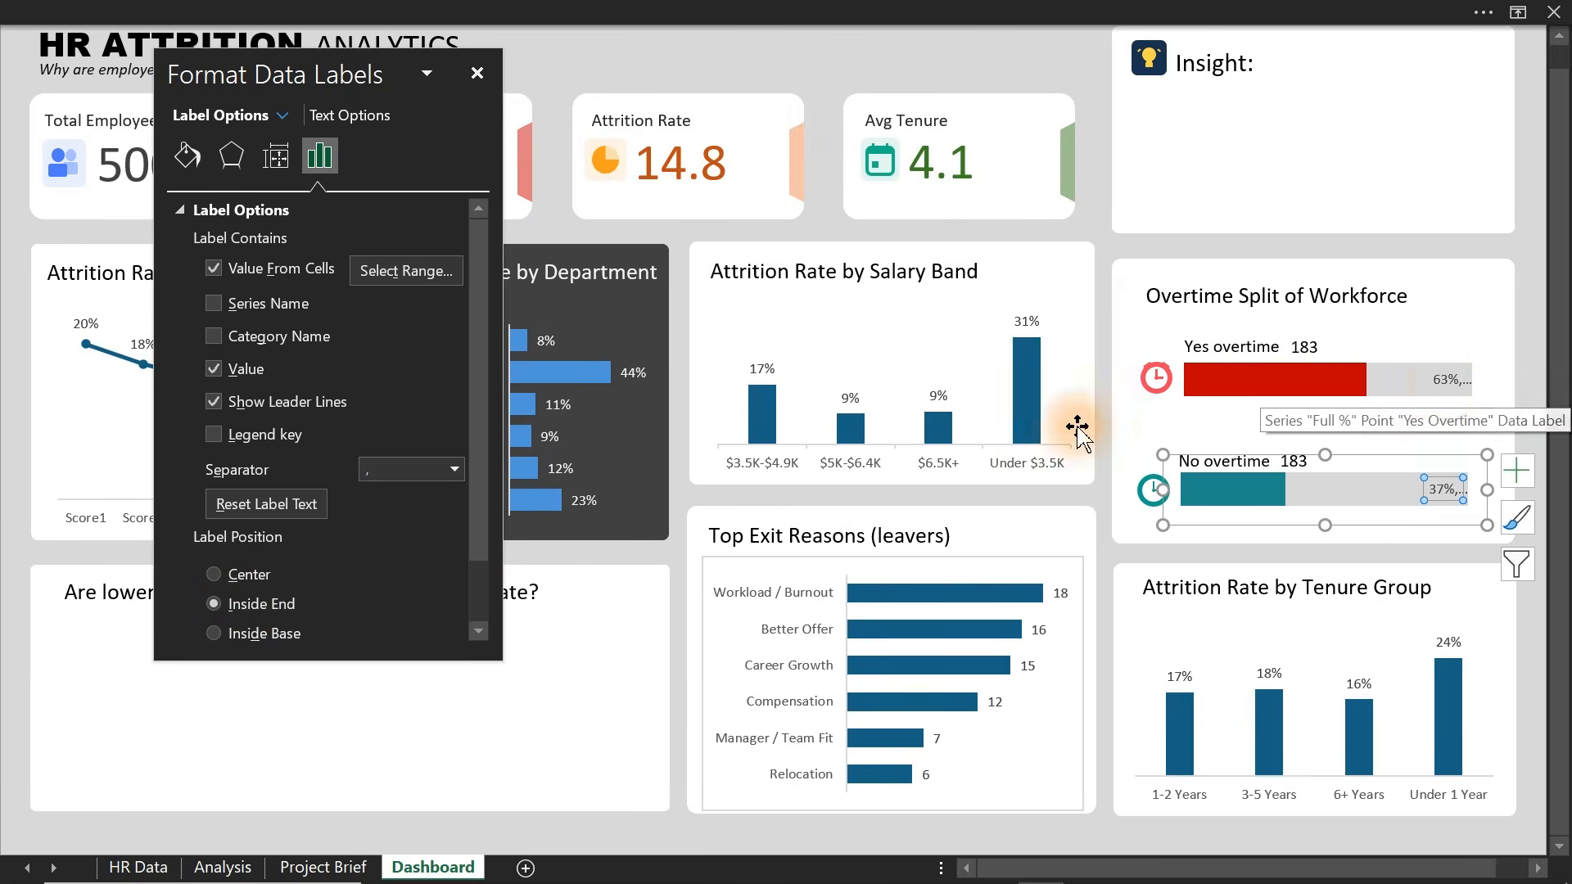
# - Try to widen the Yes Overtime chart slightly to make room for its data label
pyautogui.click(222, 868)
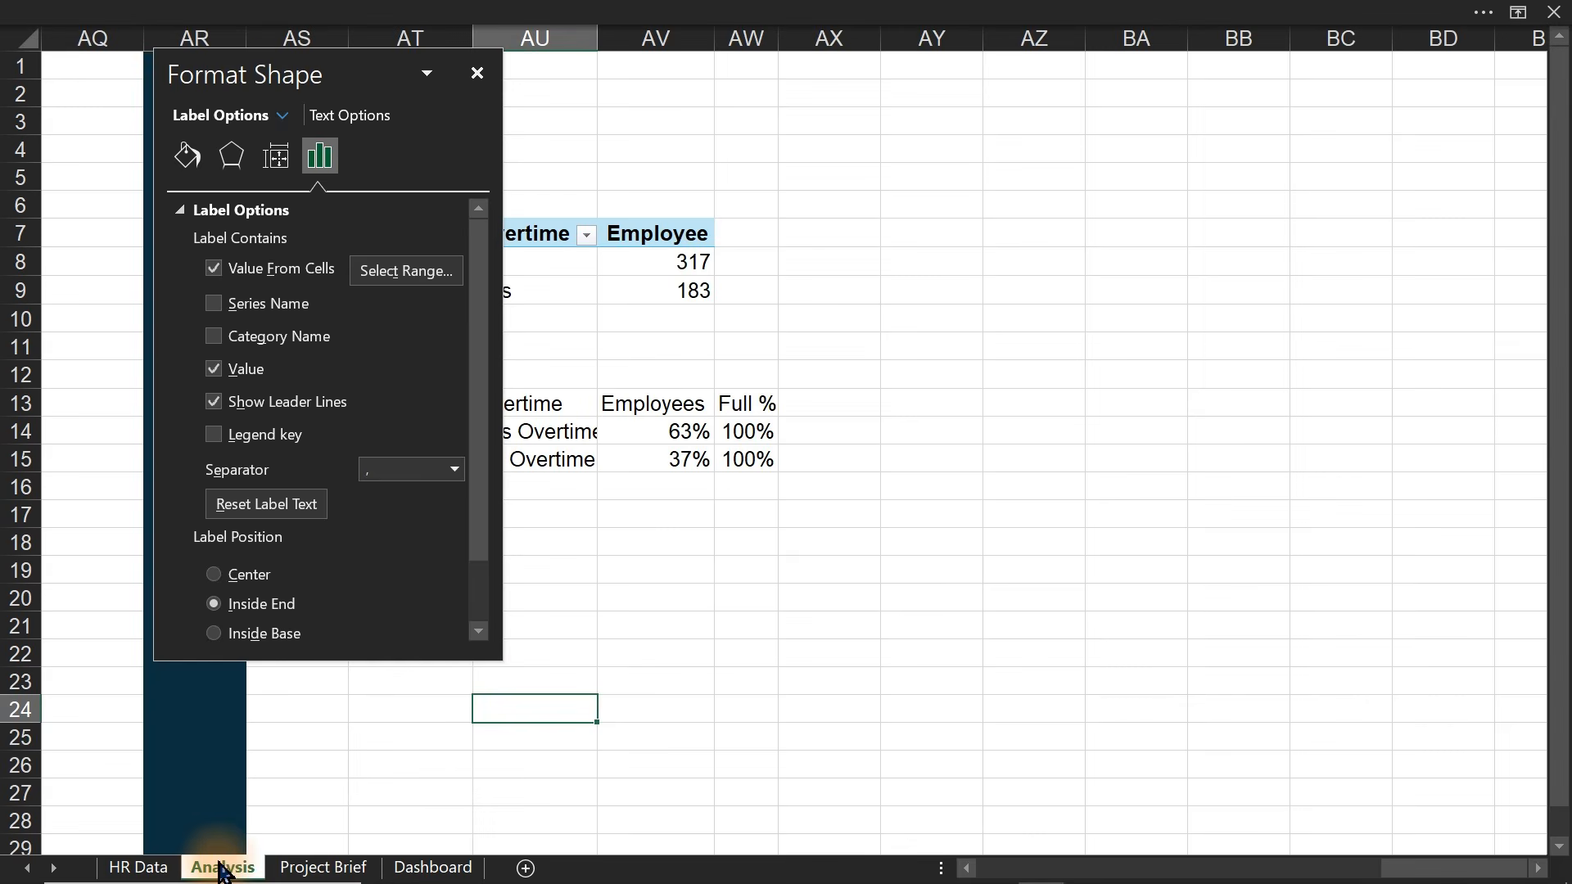
pyautogui.click(431, 868)
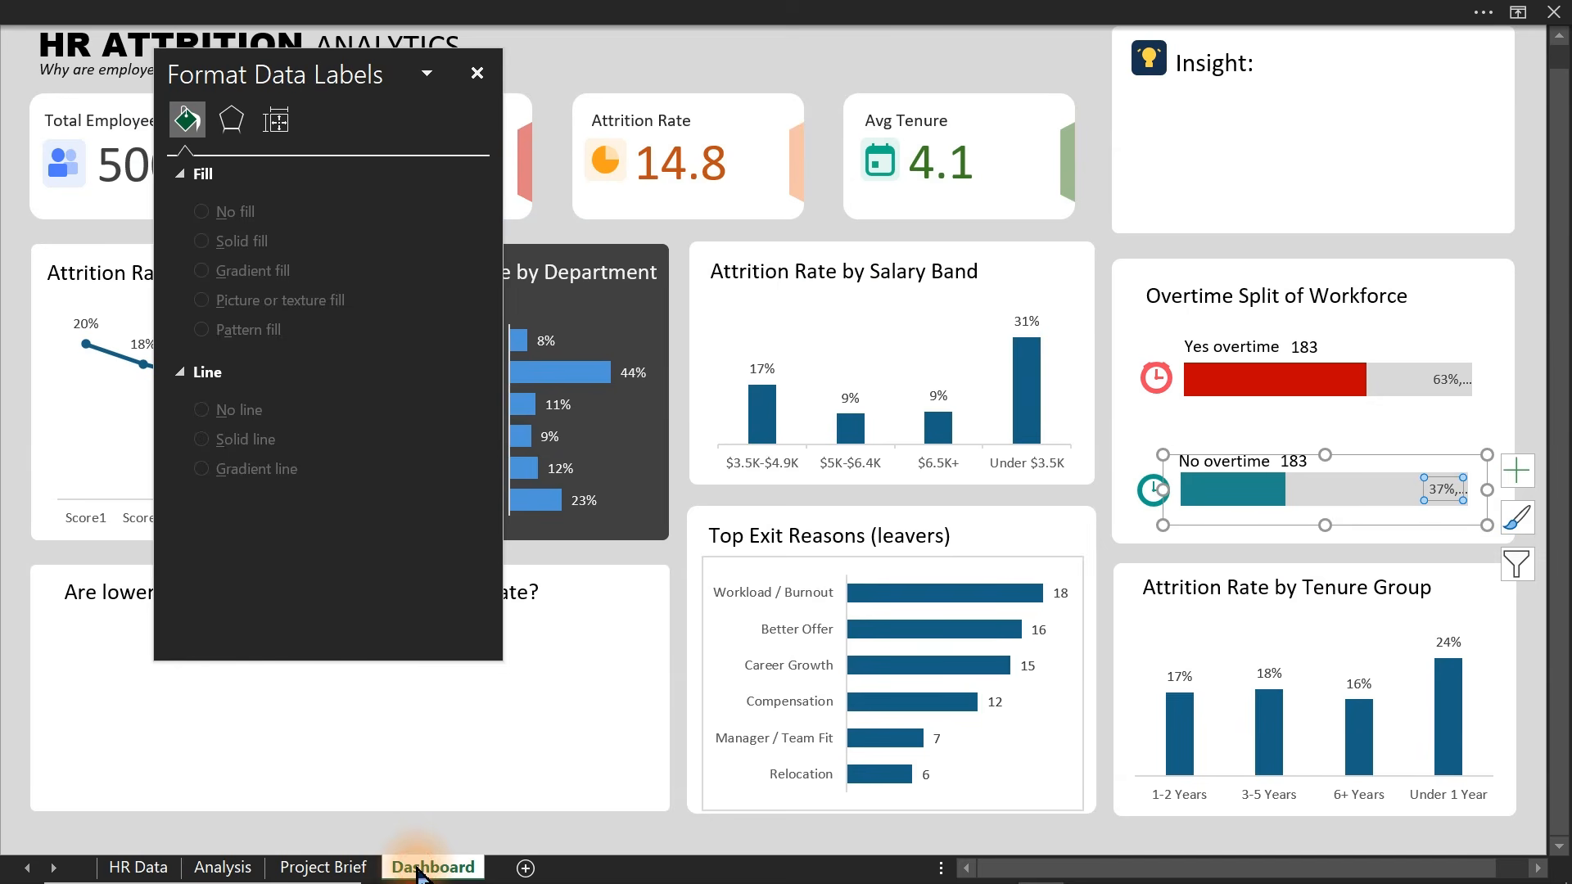
pyautogui.click(1437, 410)
pyautogui.hscroll(5, 1440, 573)
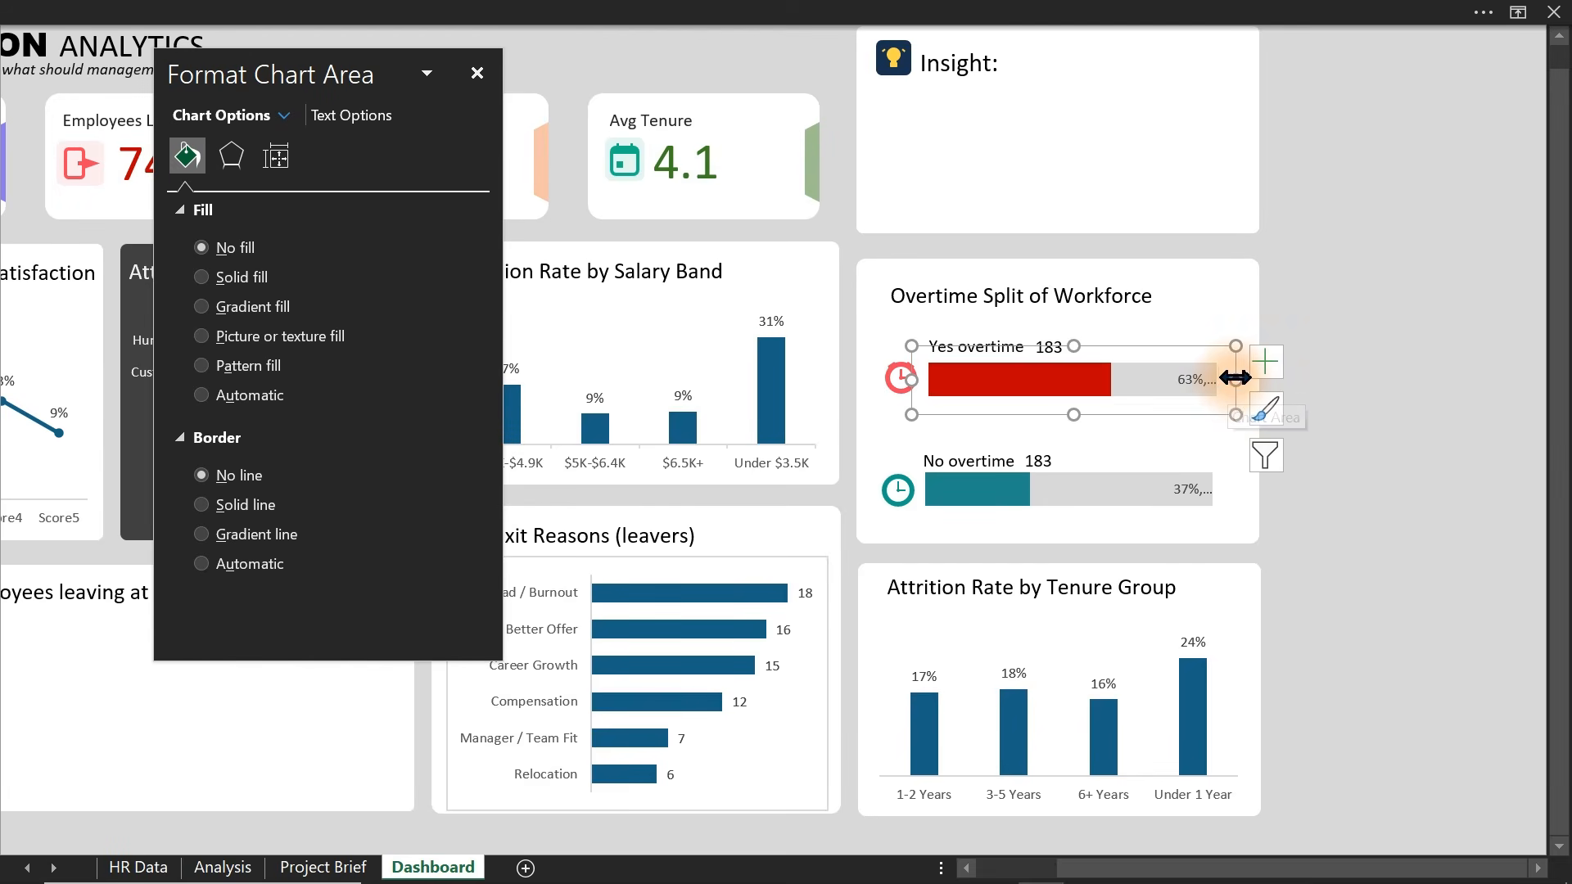
pyautogui.moveTo(1234, 377); pyautogui.dragTo(1250, 378)
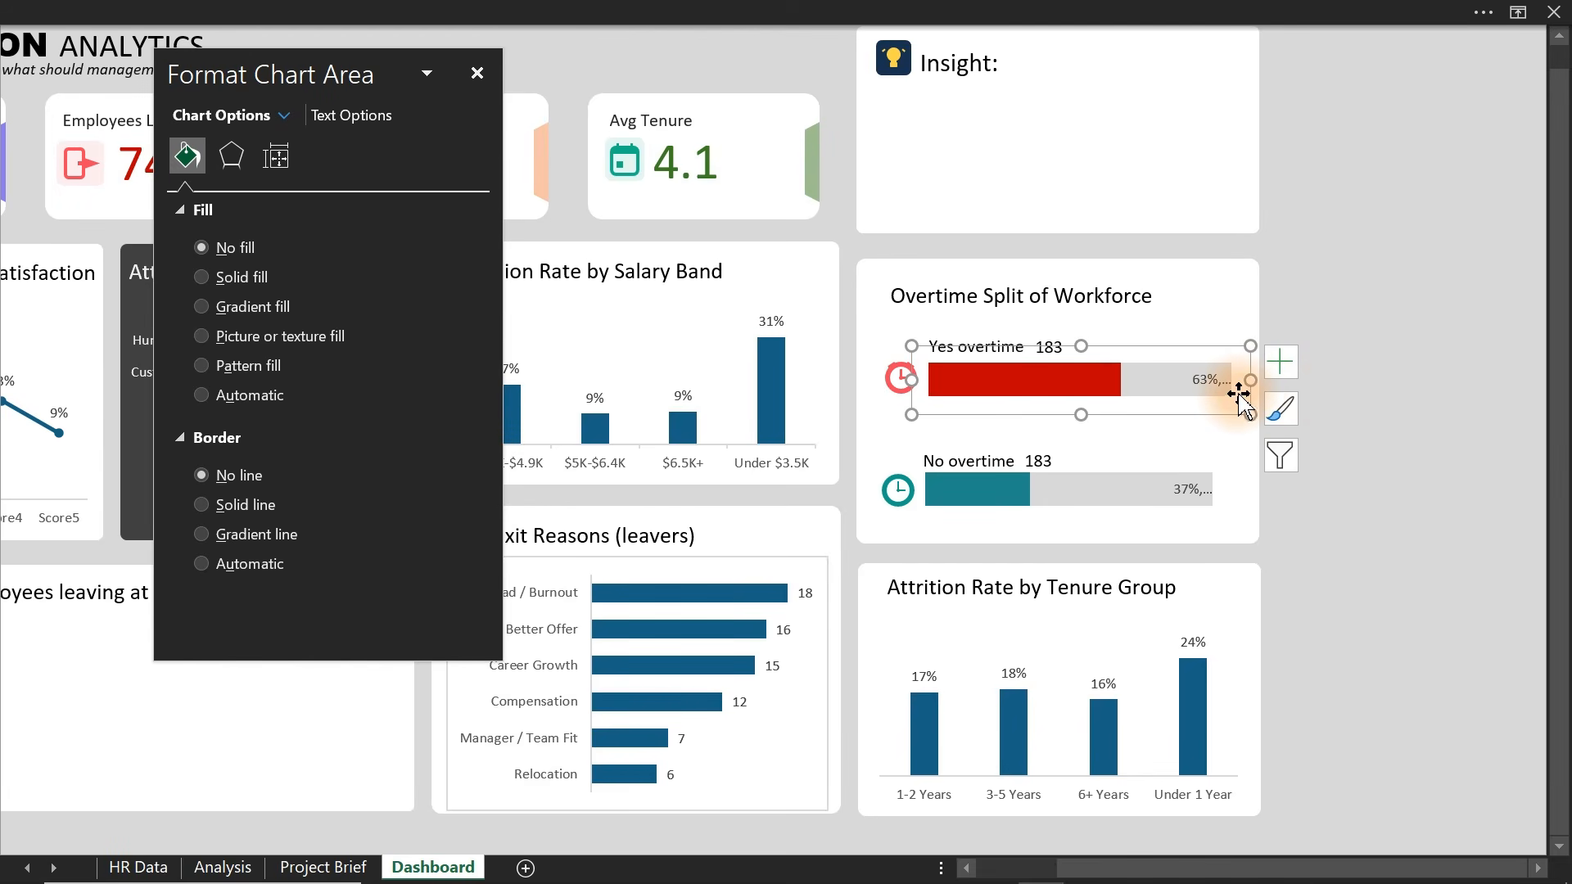
pyautogui.click(1277, 407)
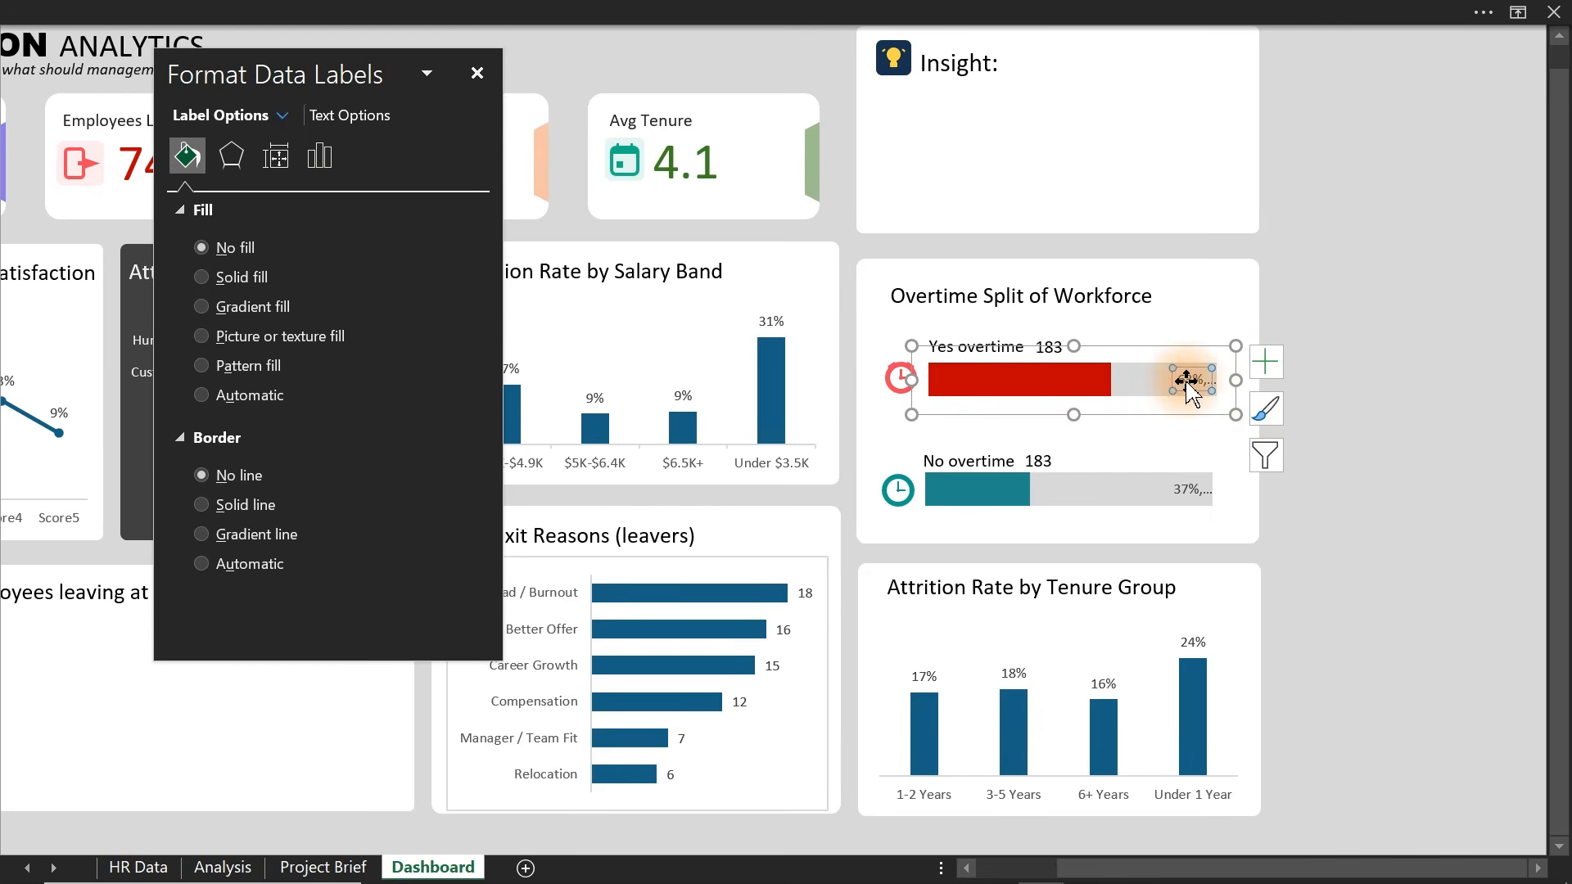
# - Turn off the series Value in both overtime charts' data labels, keeping only the value from cells
pyautogui.click(319, 156)
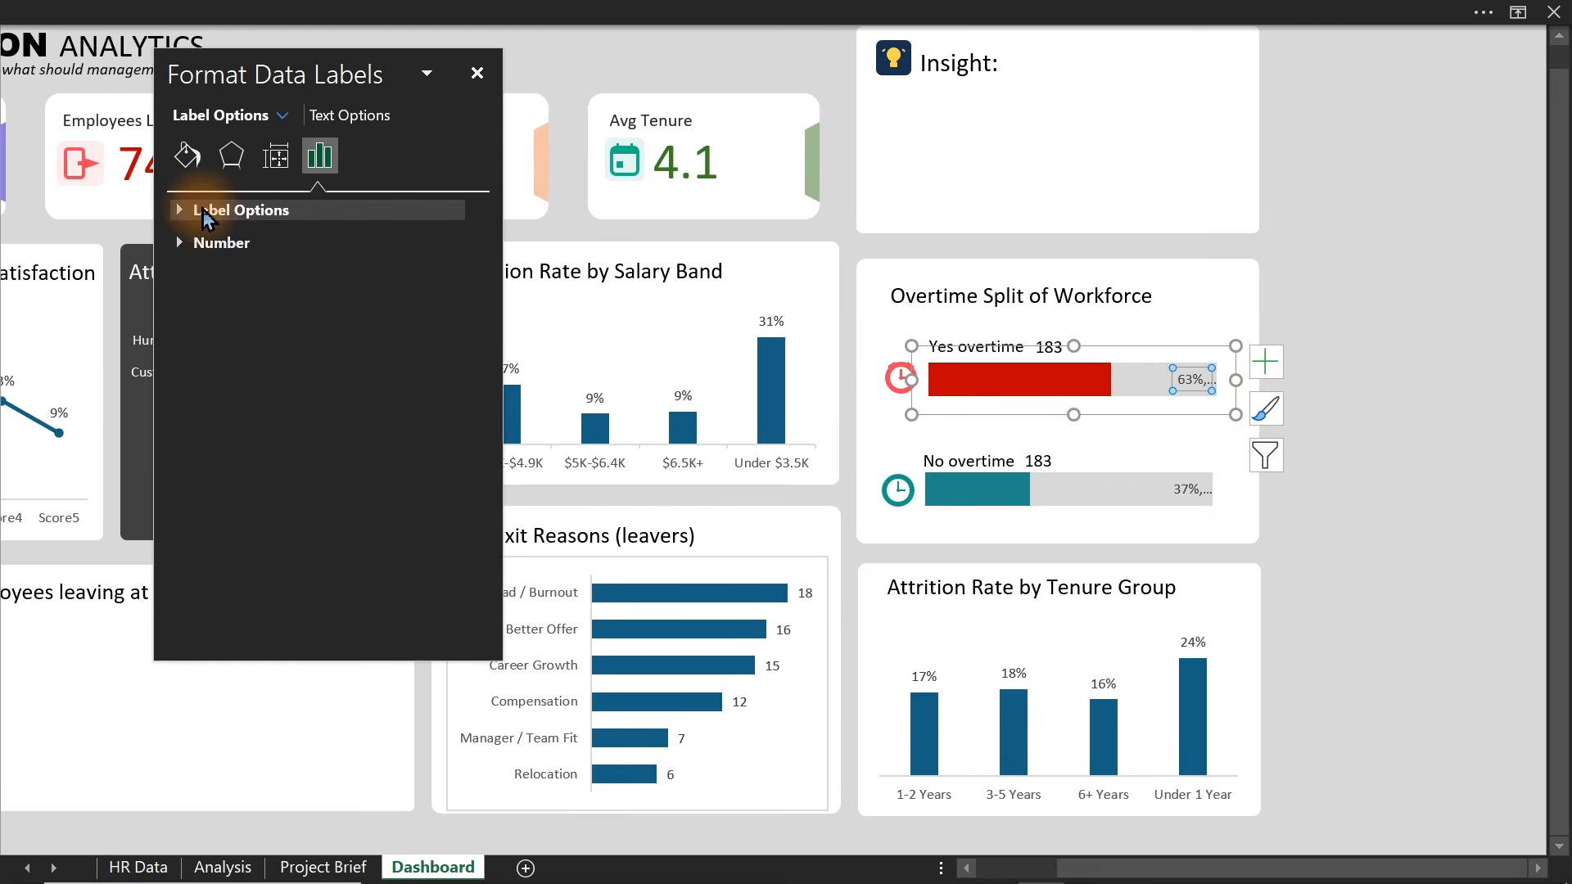
pyautogui.click(205, 211)
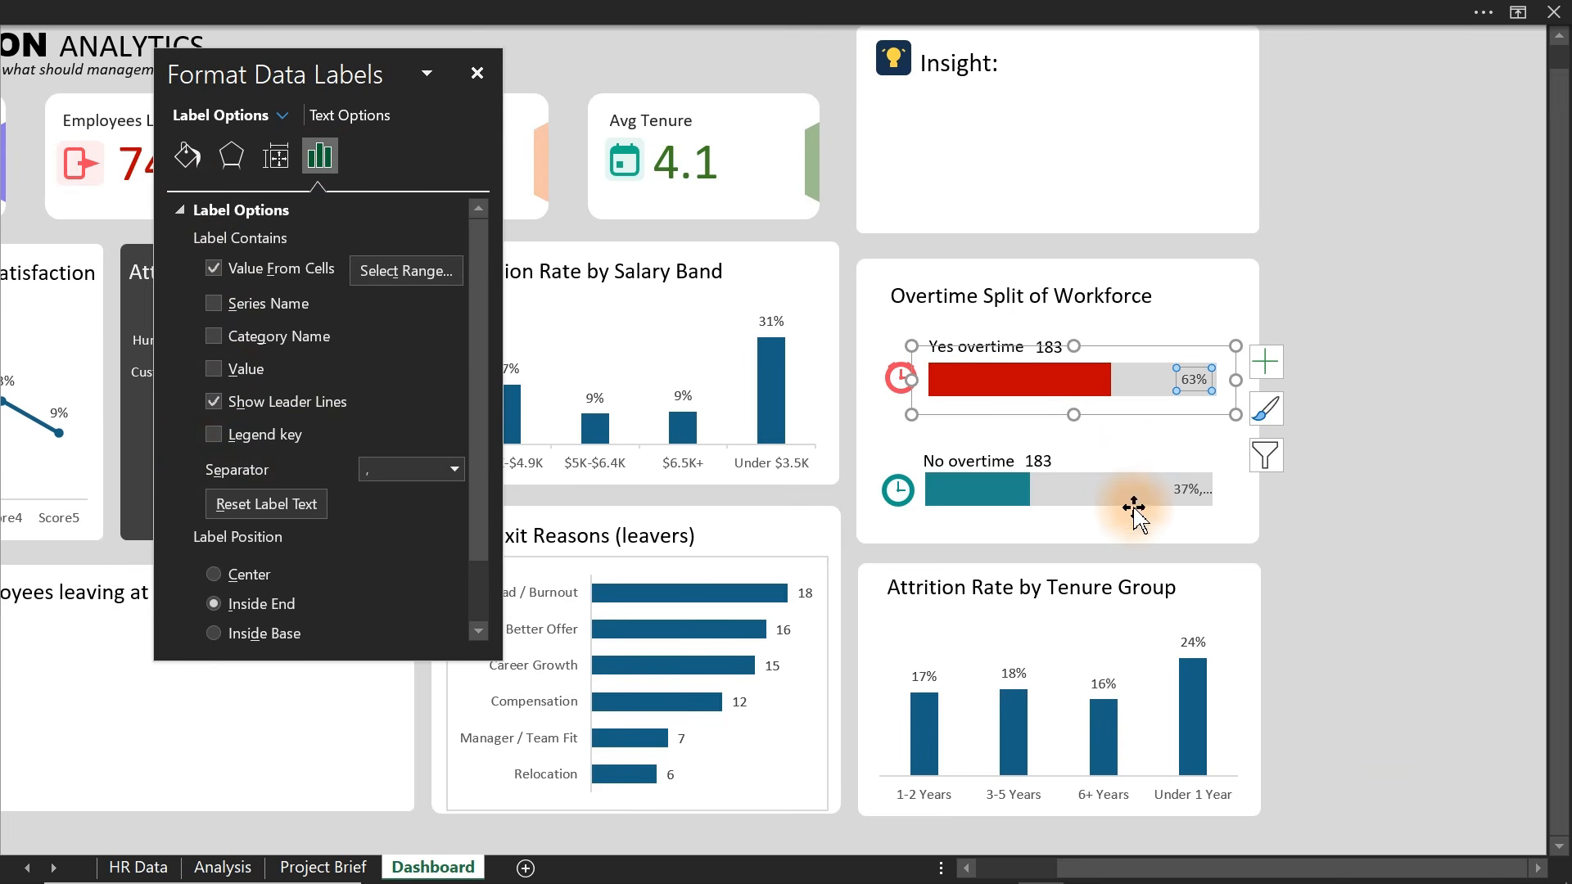
pyautogui.click(1179, 490)
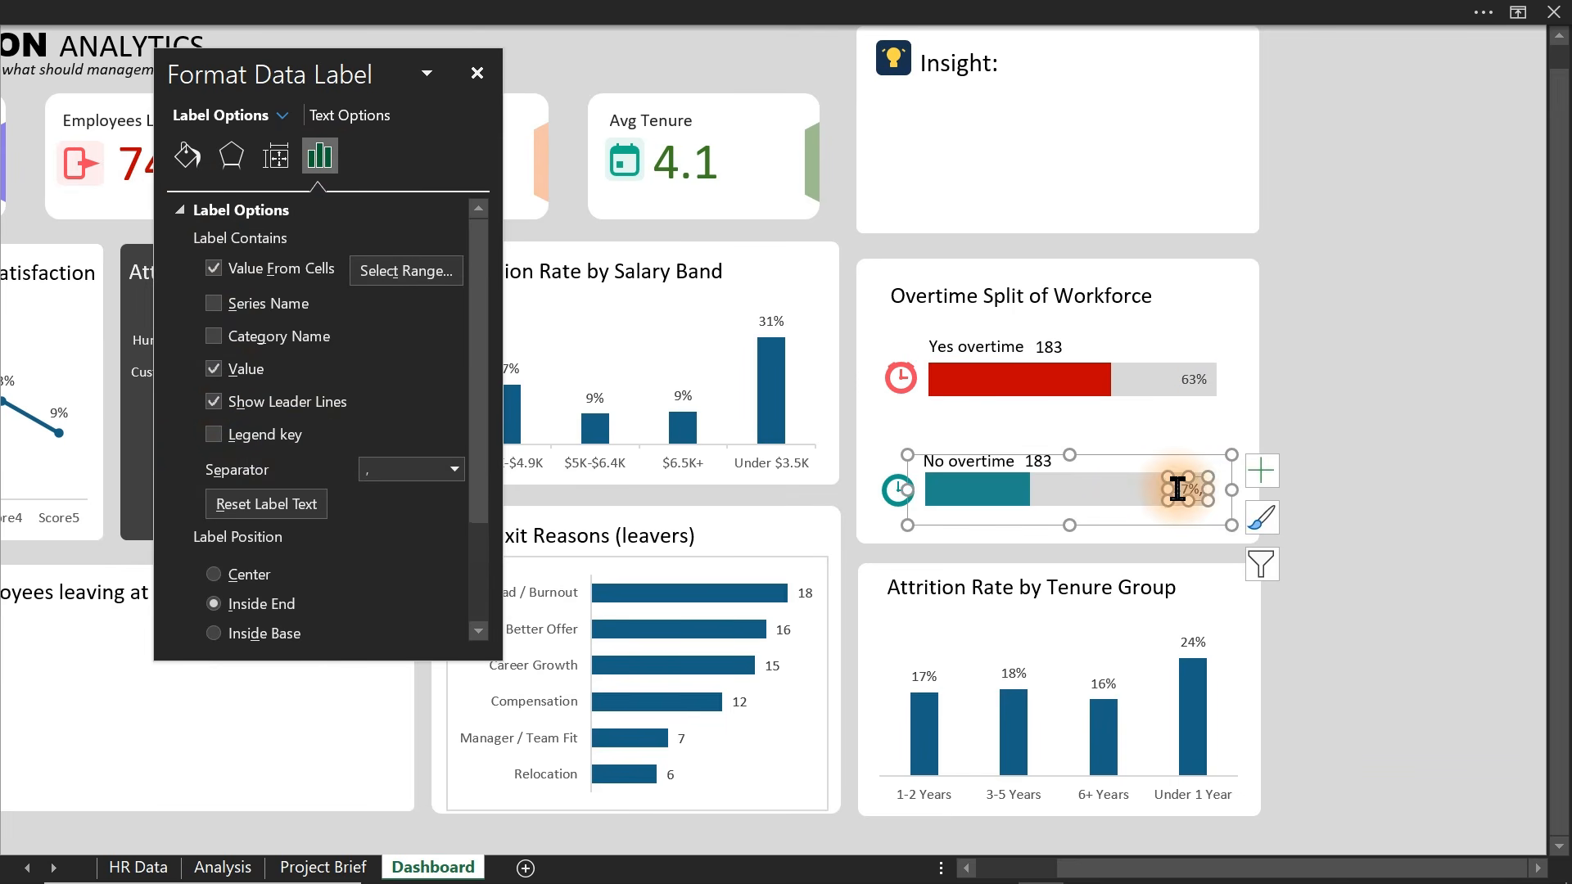
pyautogui.click(213, 368)
pyautogui.click(1443, 483)
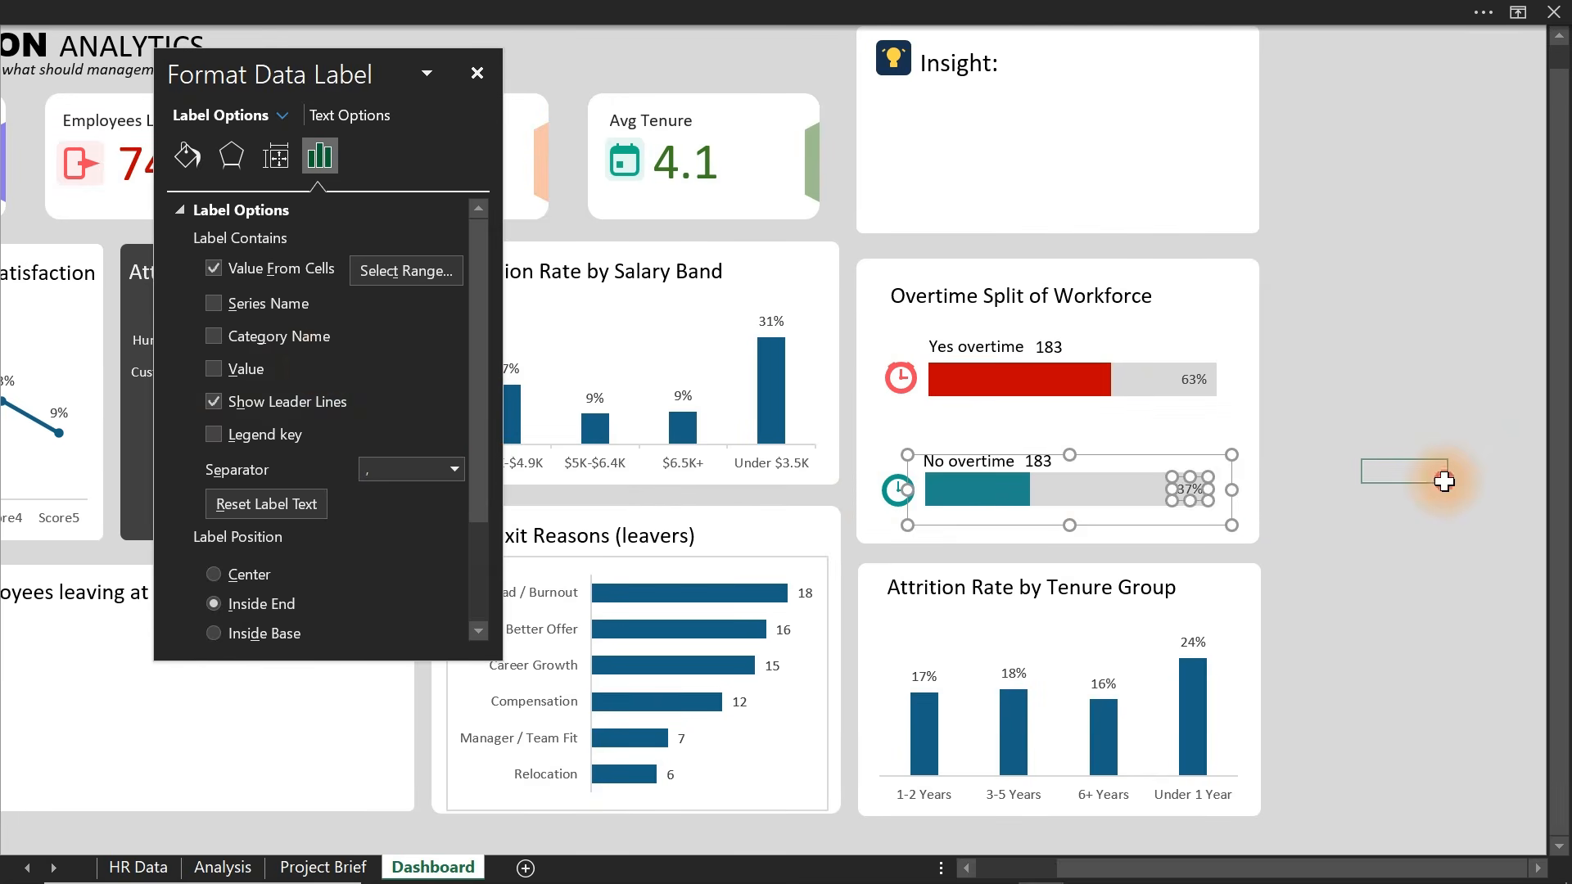
# - Make the percentage data labels of both the Yes and No overtime charts bold and close the formatting pane
pyautogui.click(1193, 382)
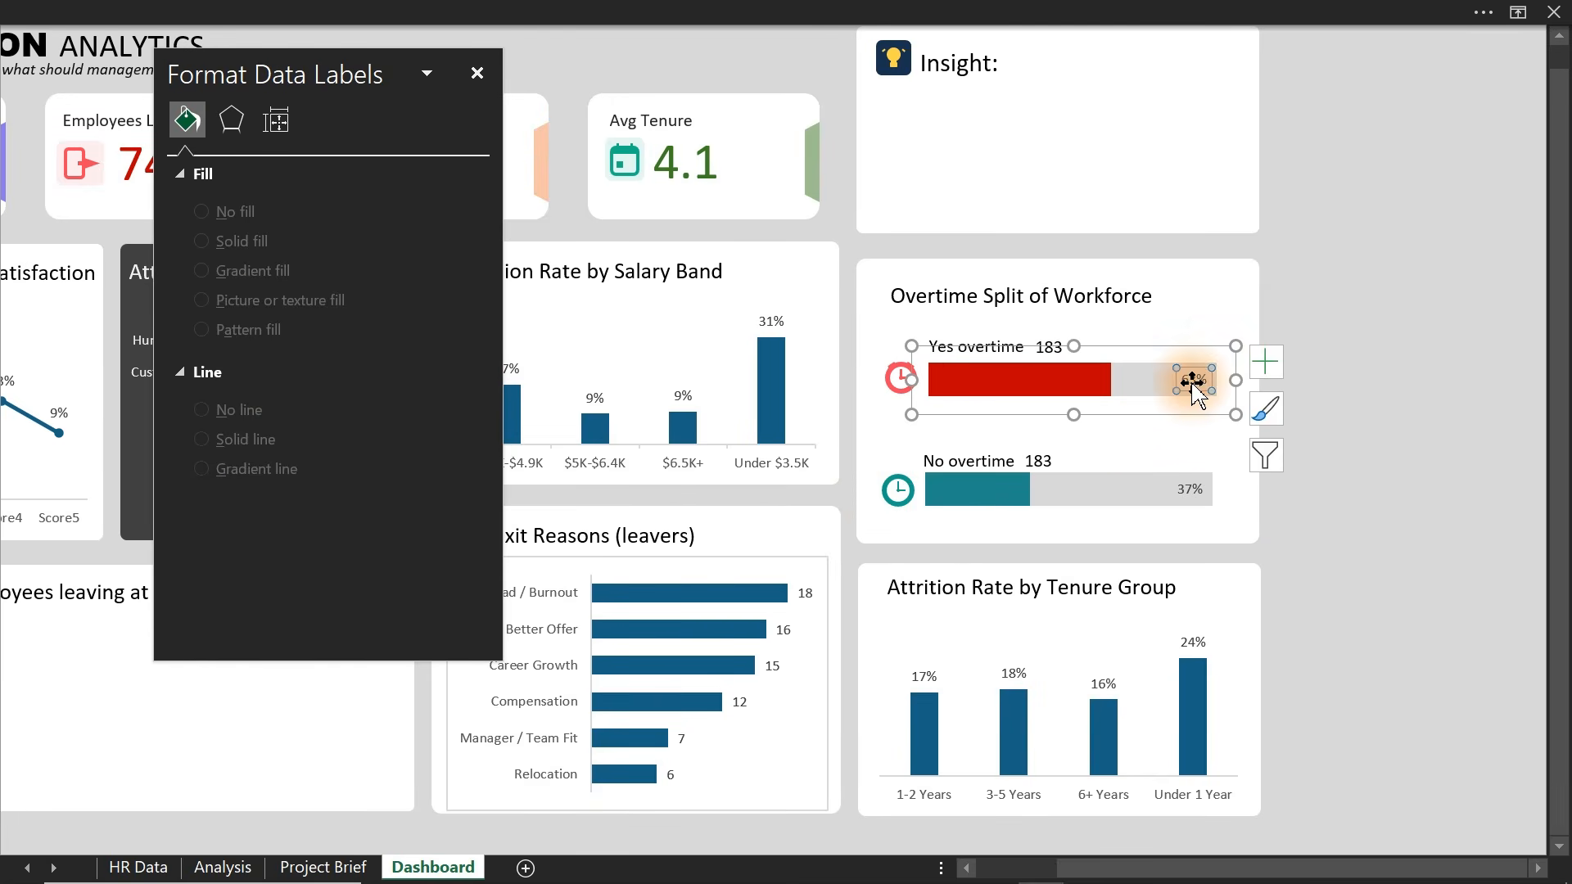
pyautogui.click(1189, 494)
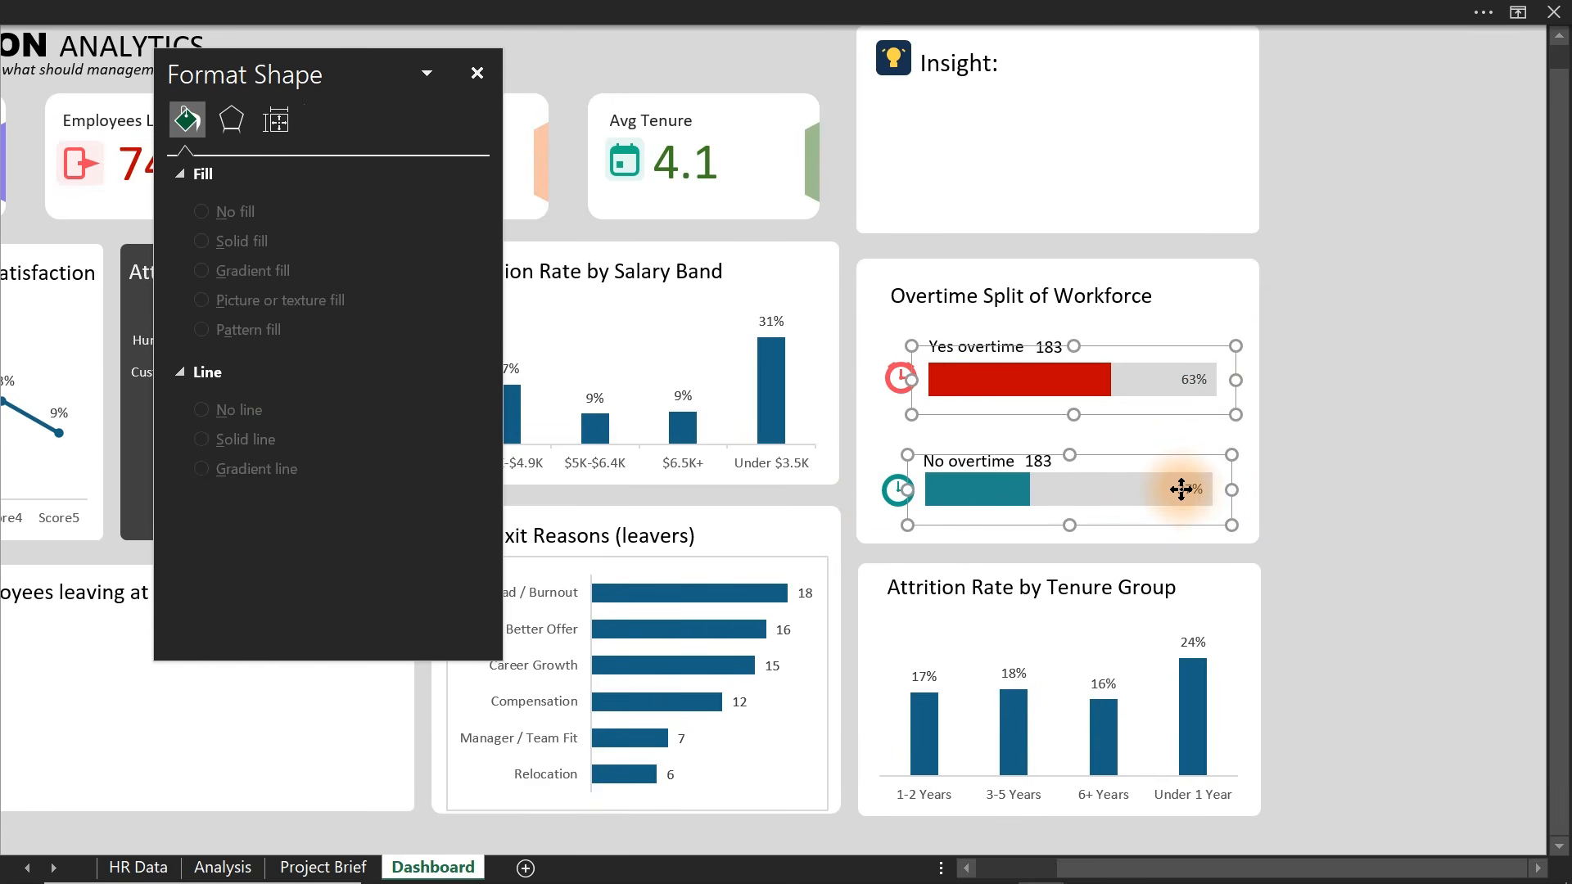
pyautogui.click(1336, 469)
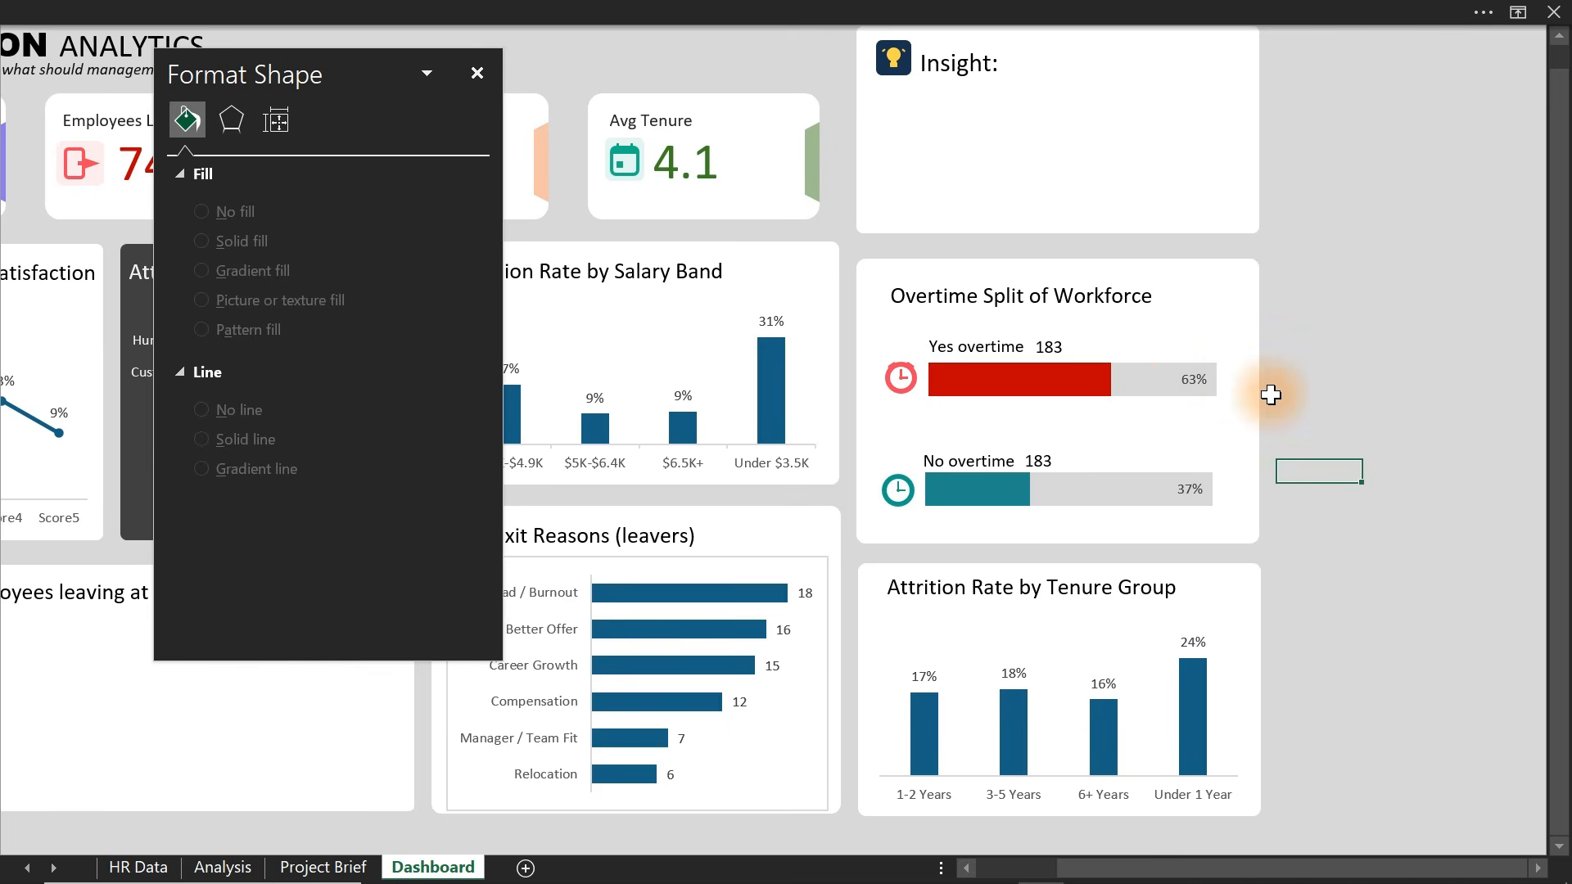
pyautogui.click(1200, 378)
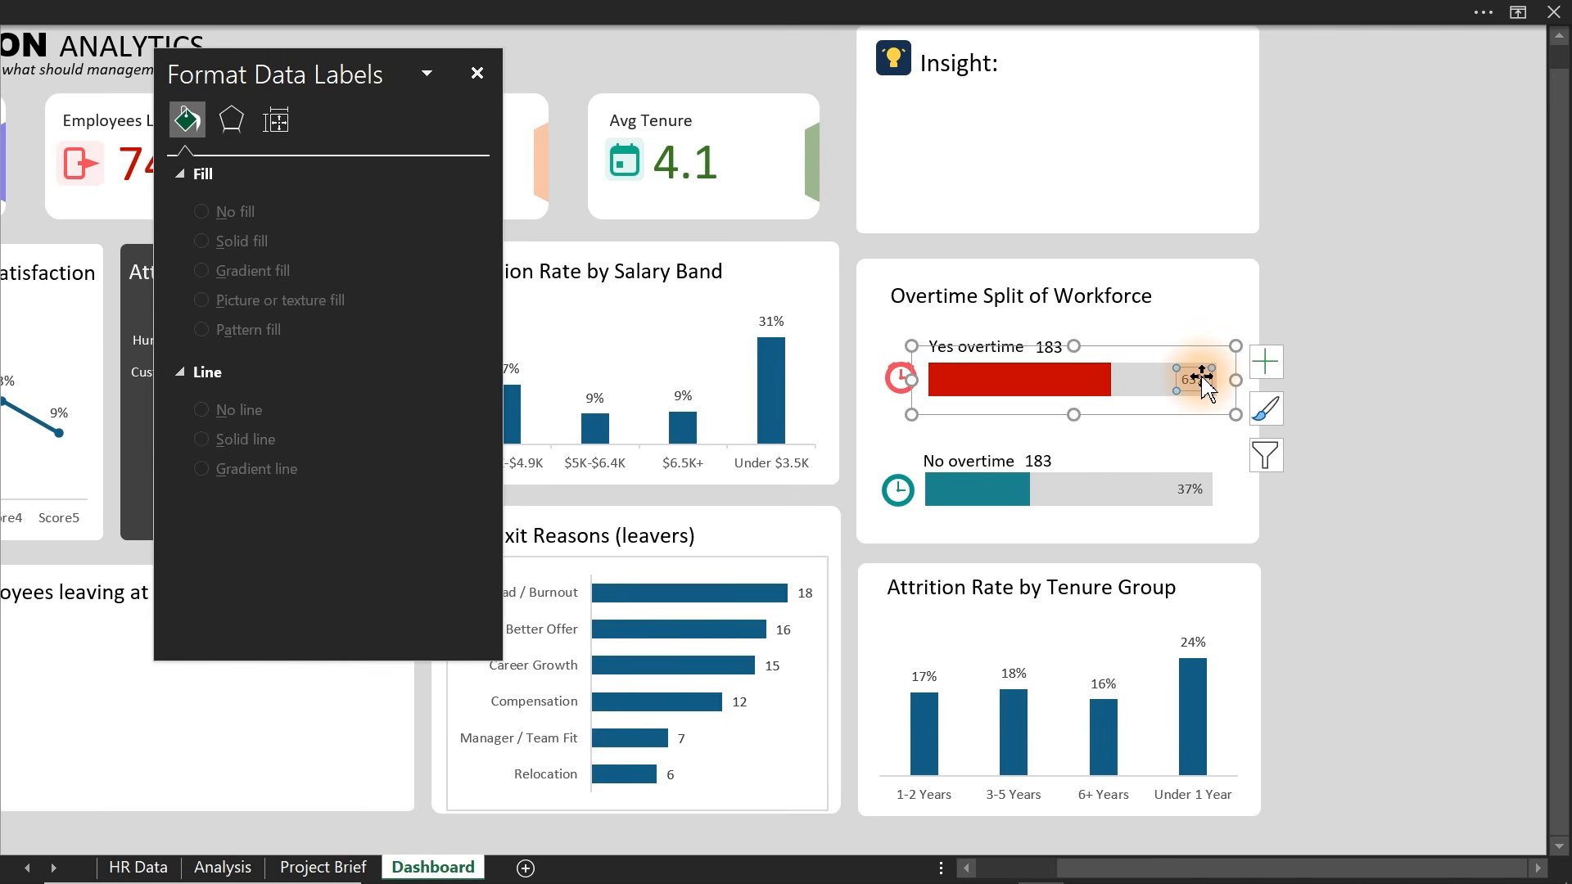
pyautogui.click(544, 7)
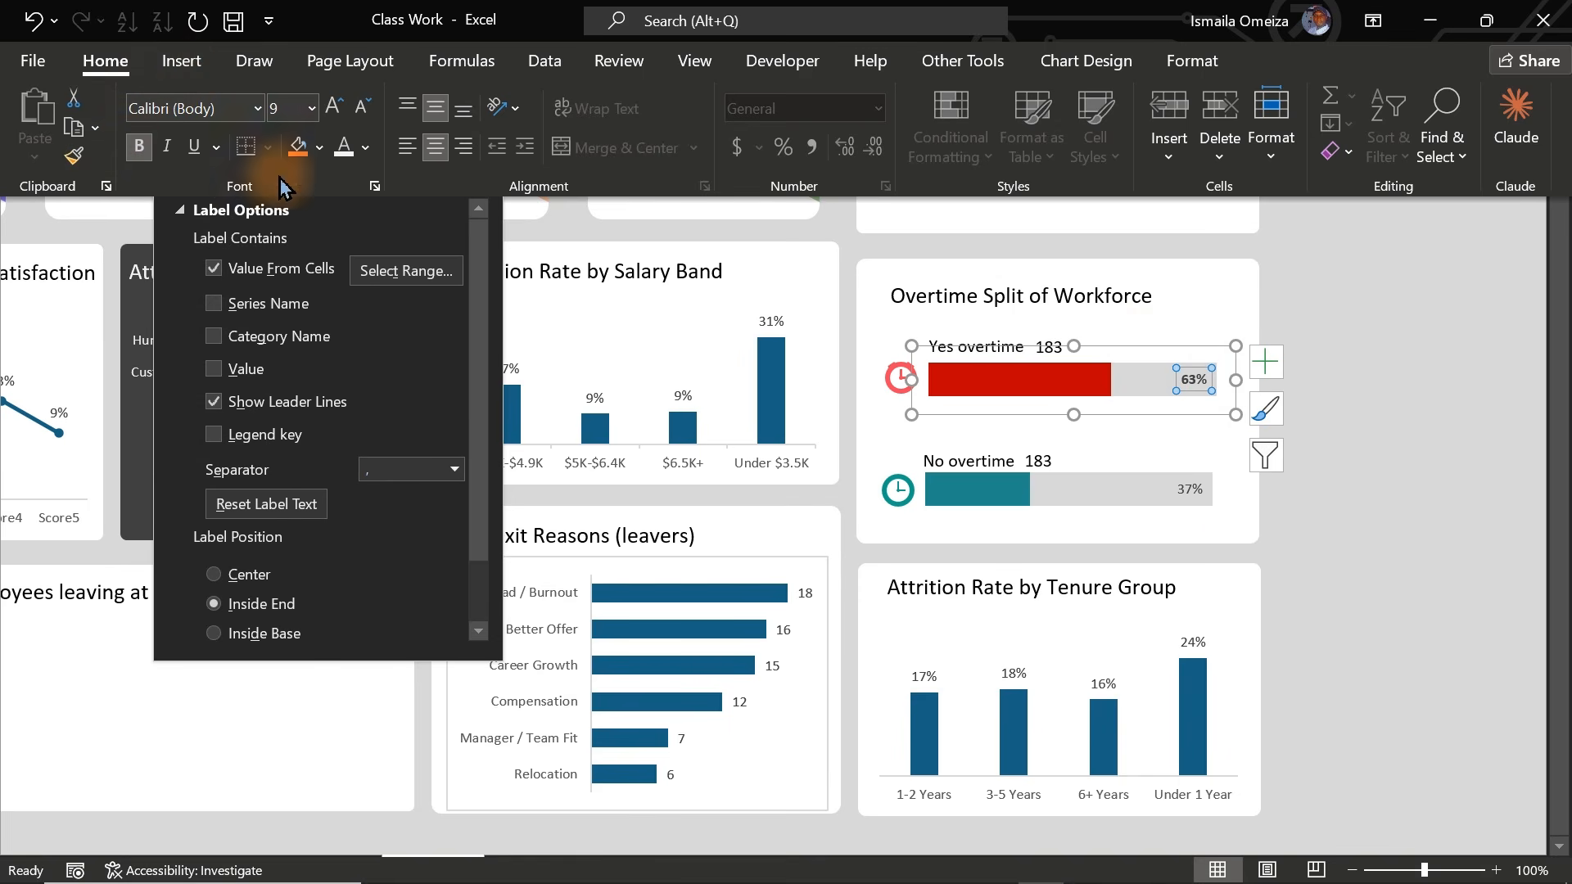
pyautogui.click(1190, 491)
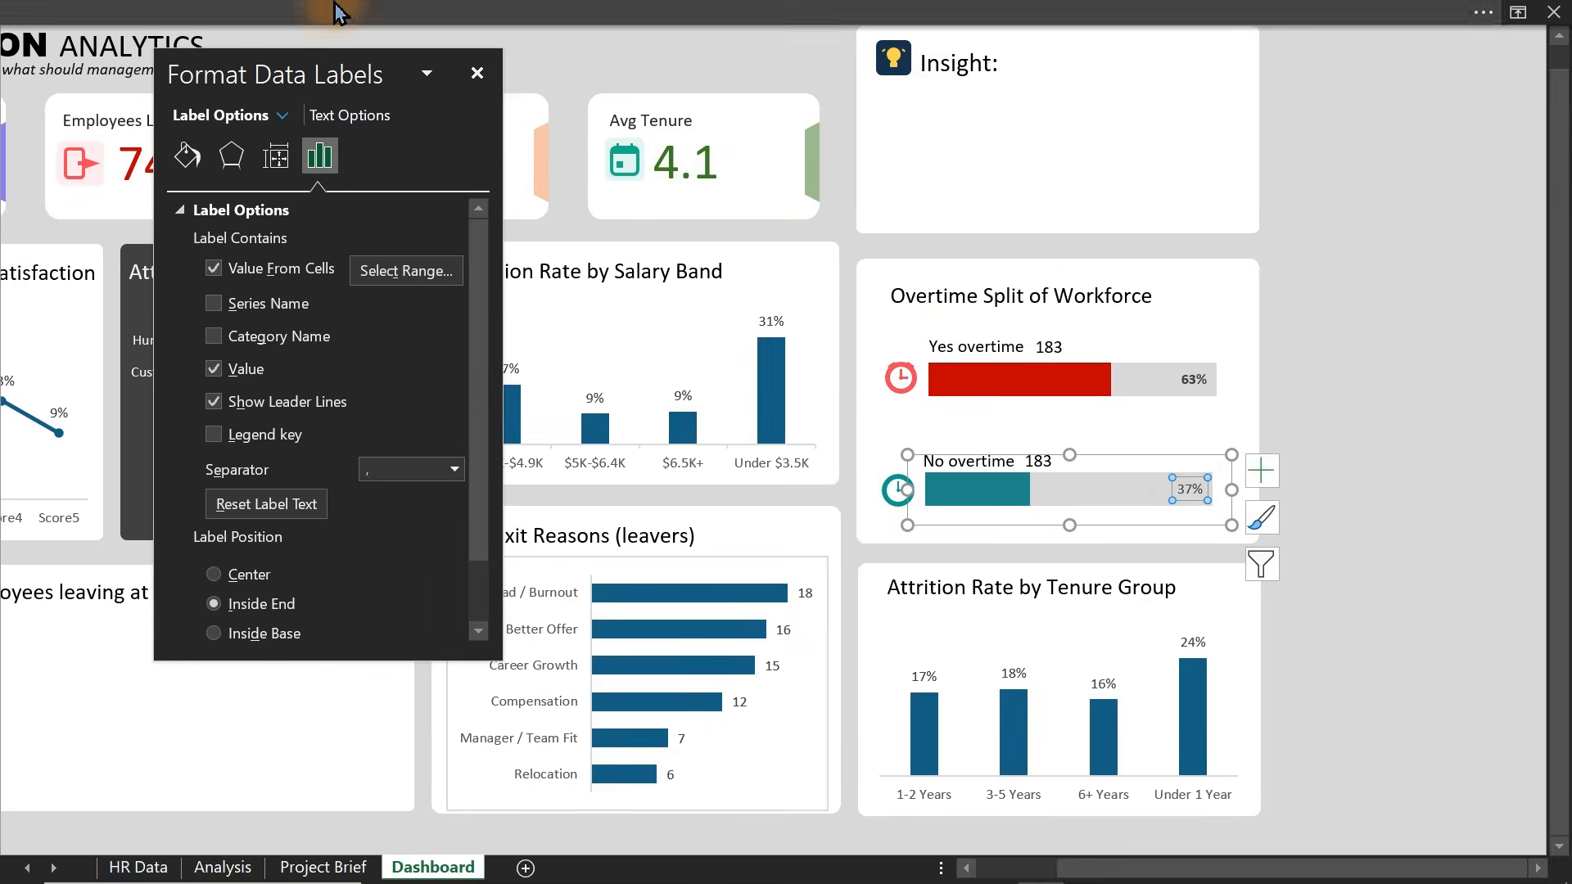
pyautogui.click(309, 17)
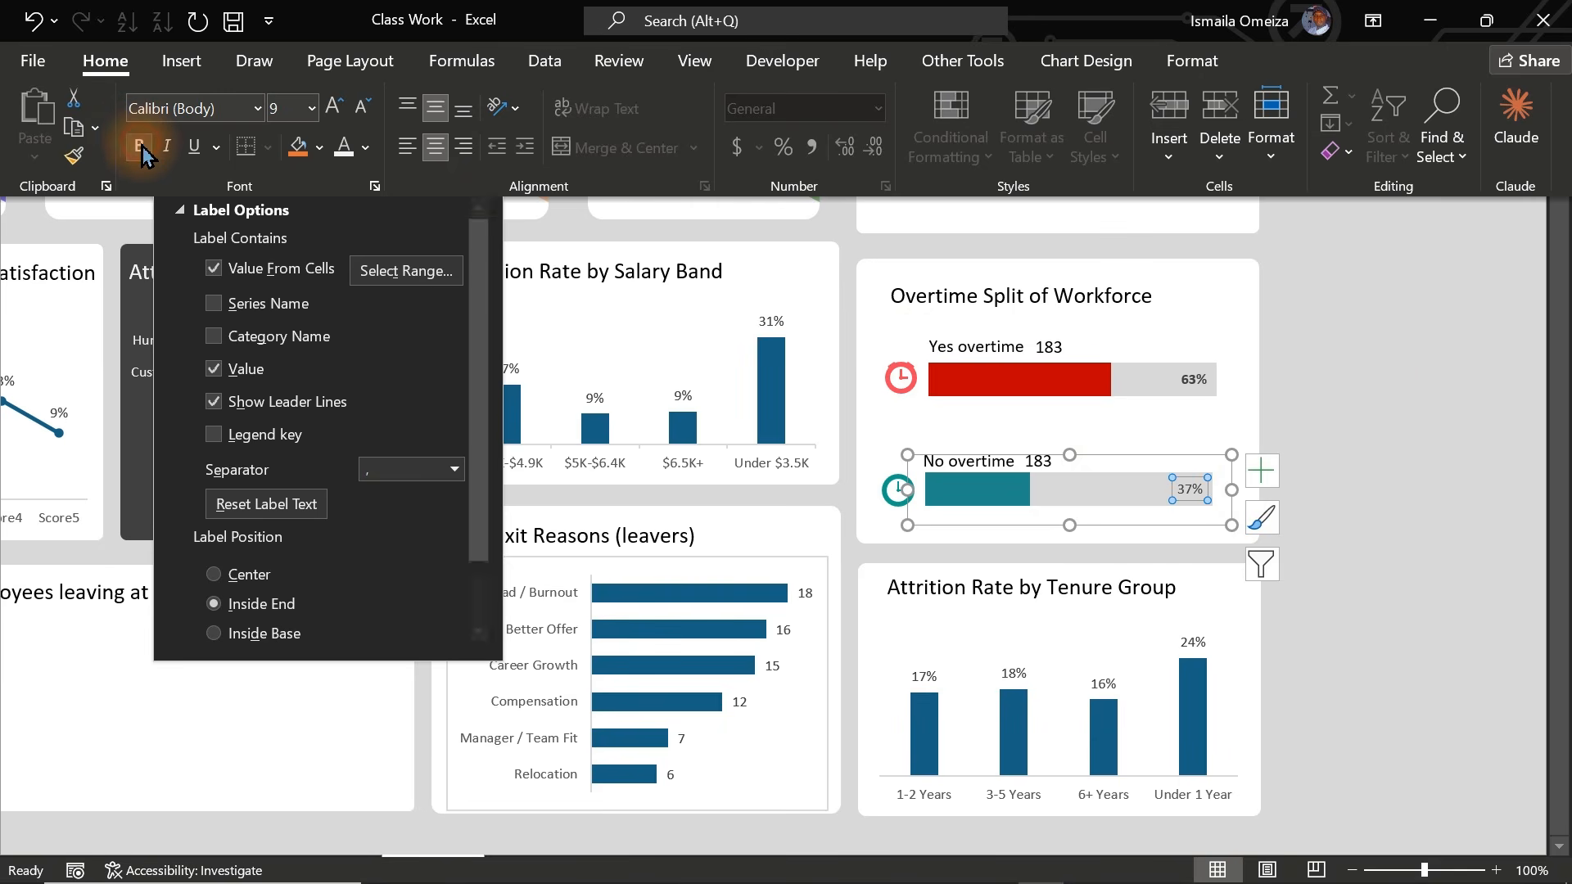
pyautogui.click(139, 147)
pyautogui.click(1444, 427)
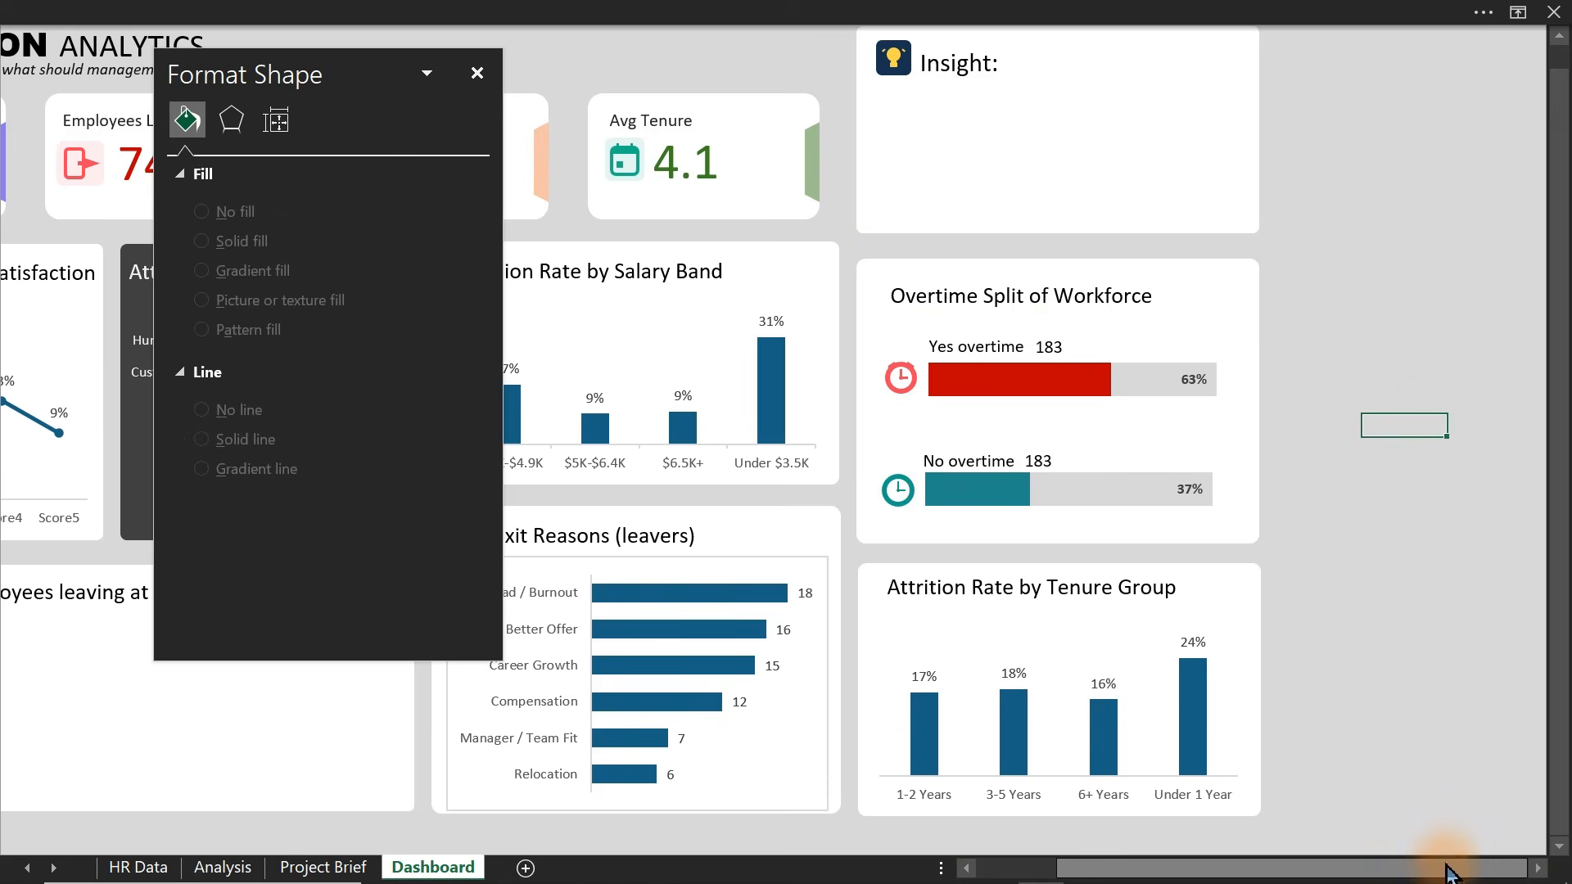
pyautogui.moveTo(1445, 873); pyautogui.dragTo(1193, 859)
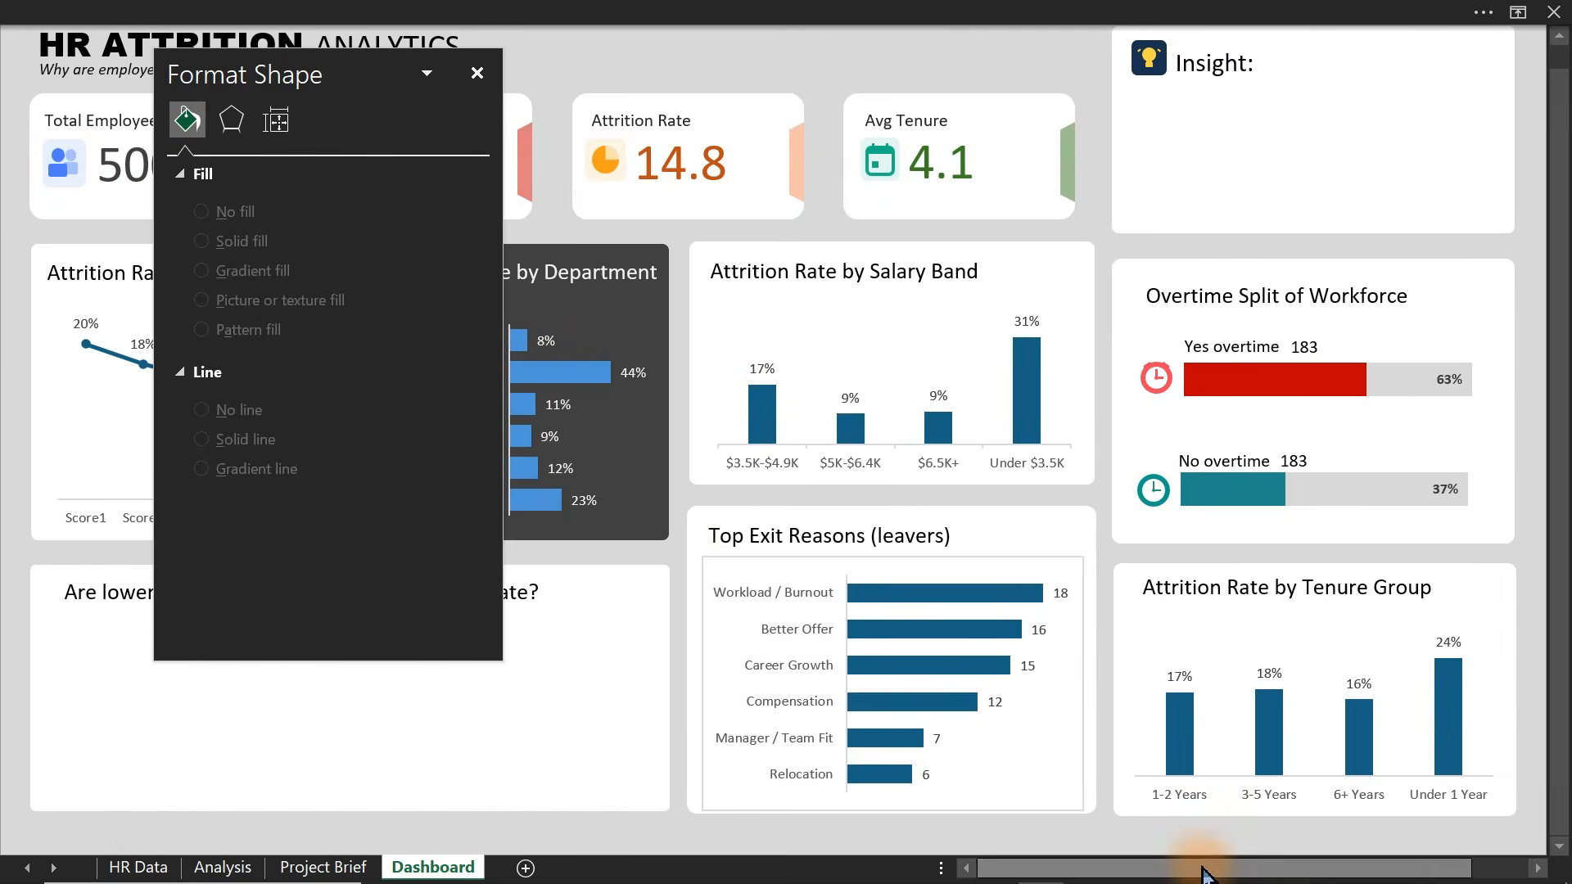
pyautogui.click(476, 73)
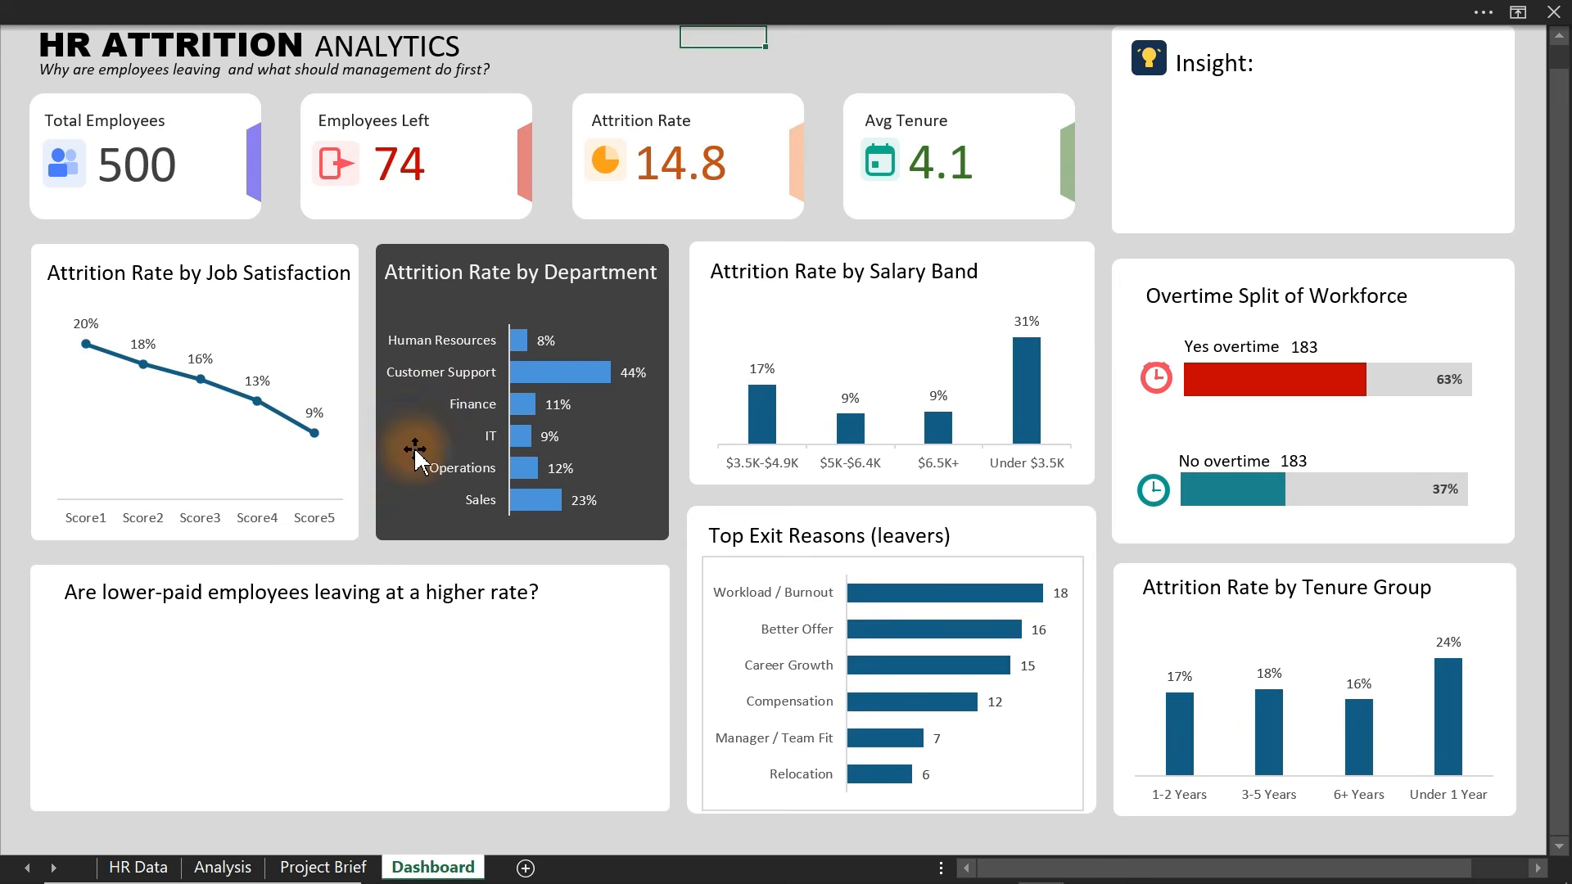
# - Review the Project Brief question on lower-paid employees, and copy the Analysis sheet's Overtime PivotTable to cell BA7
pyautogui.click(227, 868)
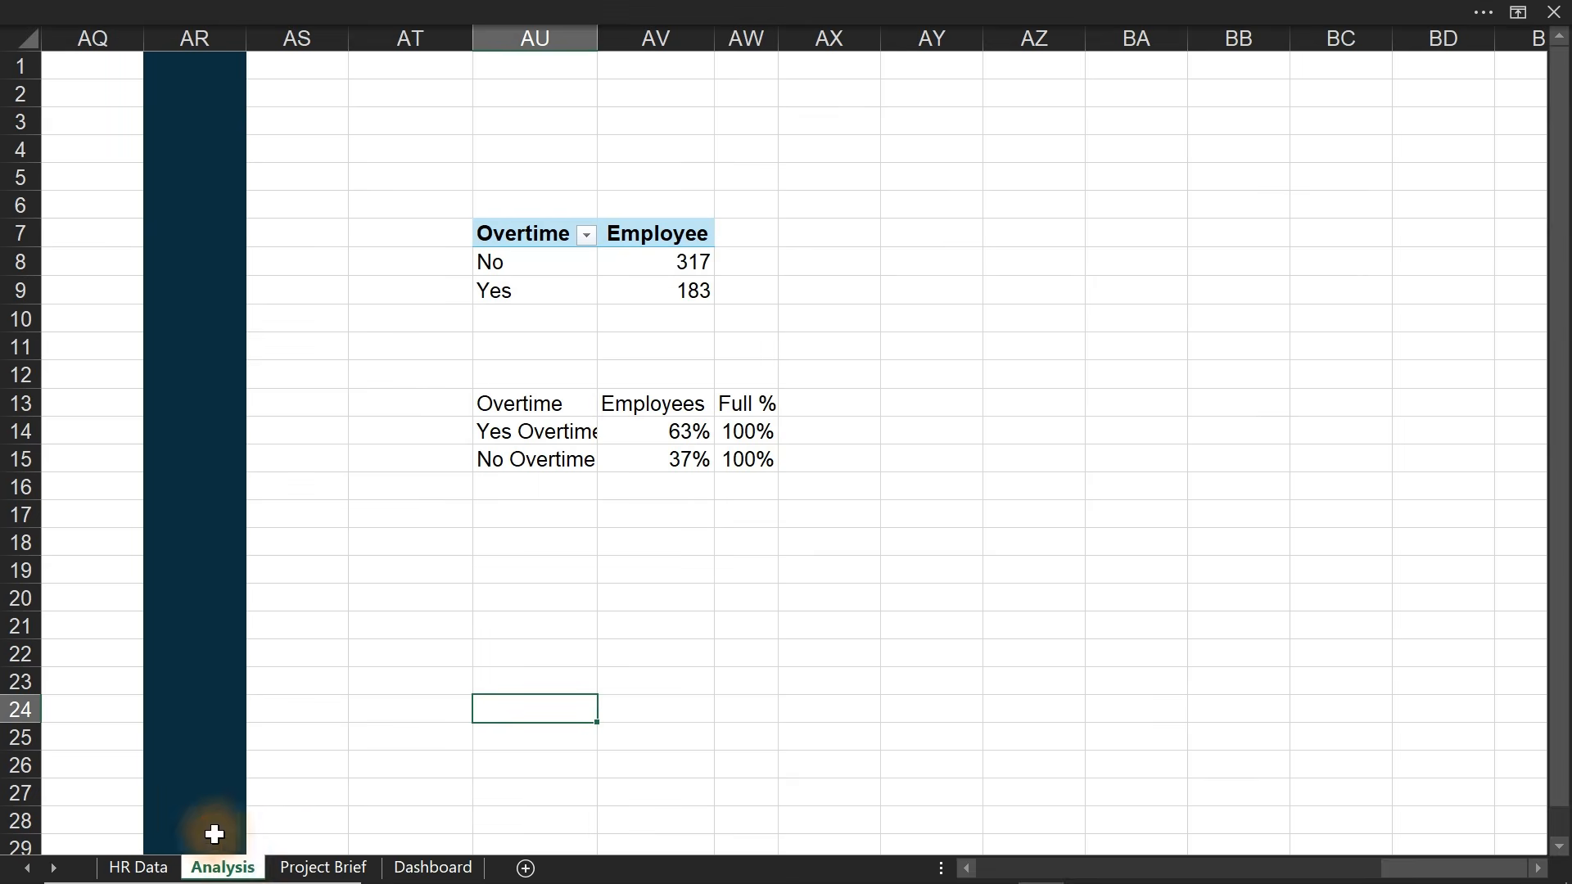
pyautogui.click(331, 868)
pyautogui.click(348, 482)
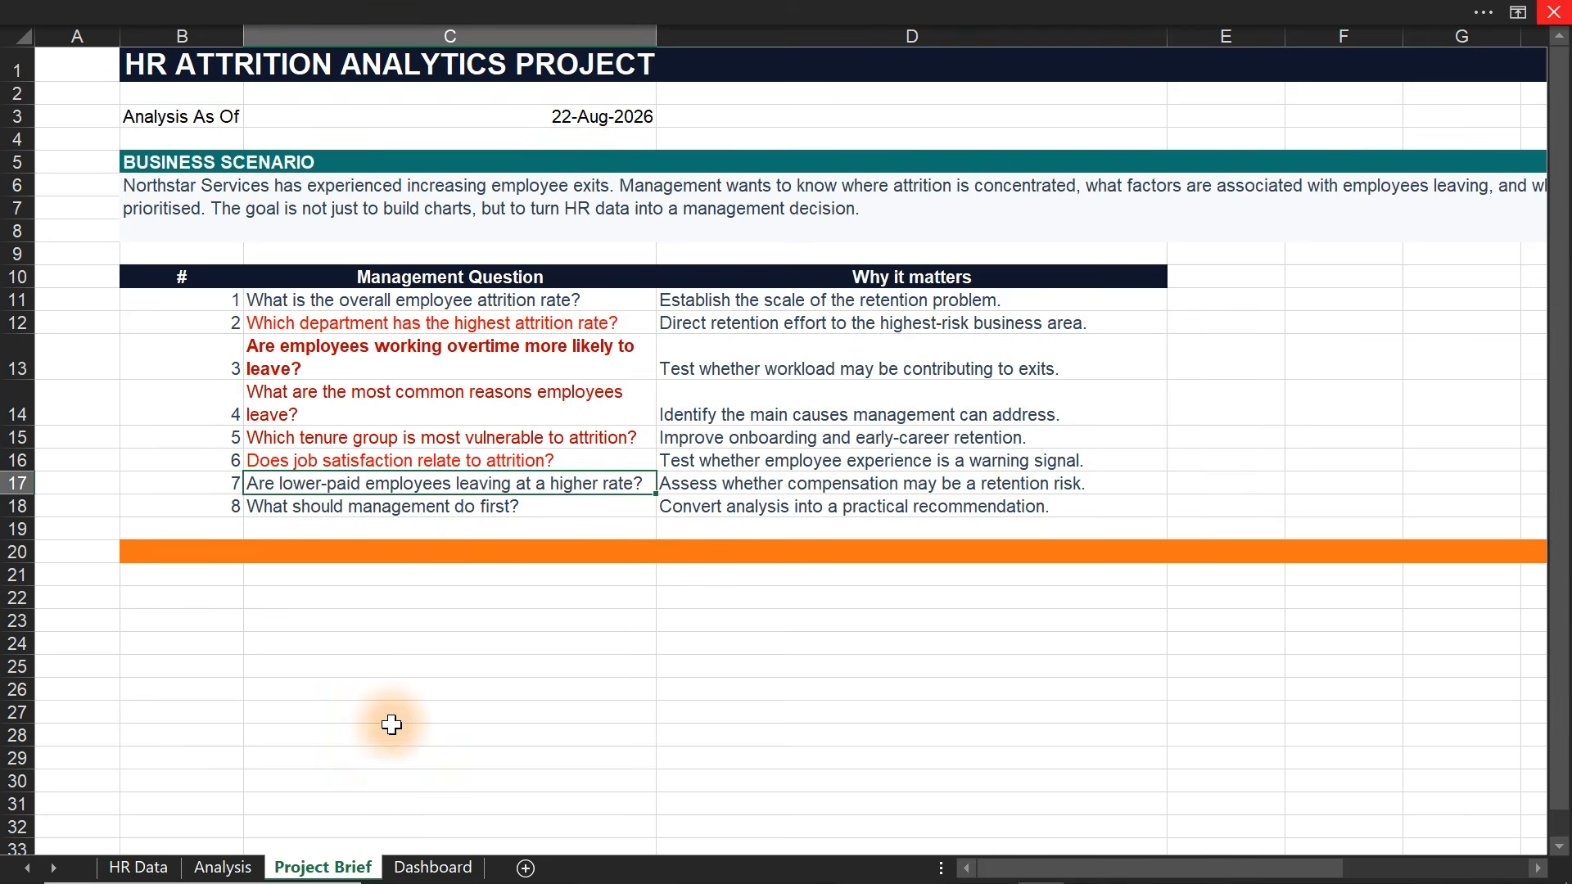
pyautogui.click(221, 867)
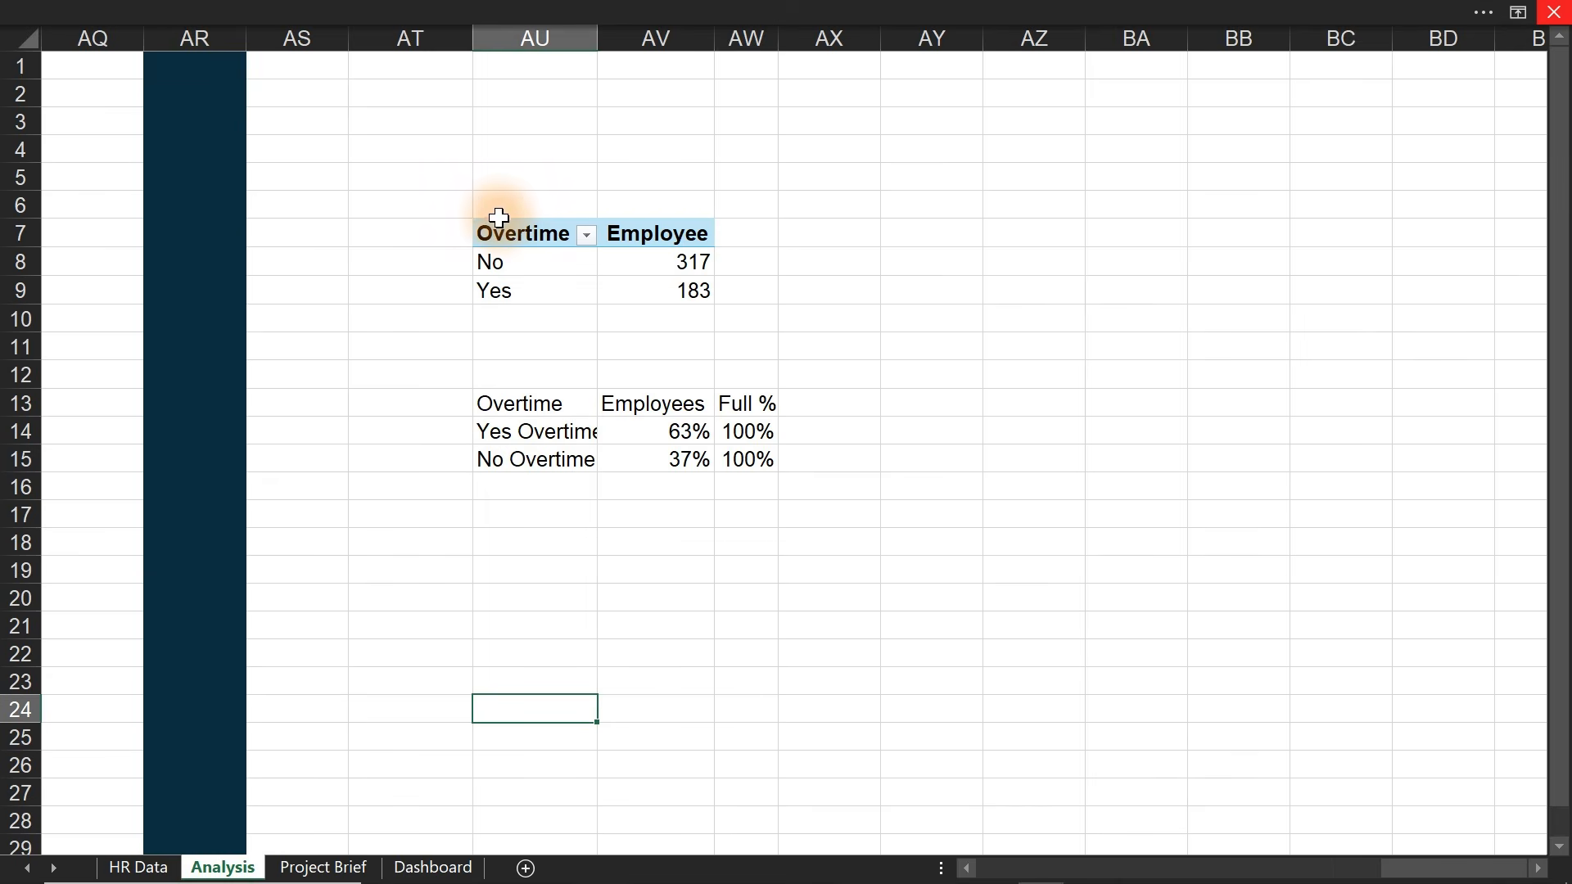
pyautogui.moveTo(498, 218); pyautogui.dragTo(669, 284)
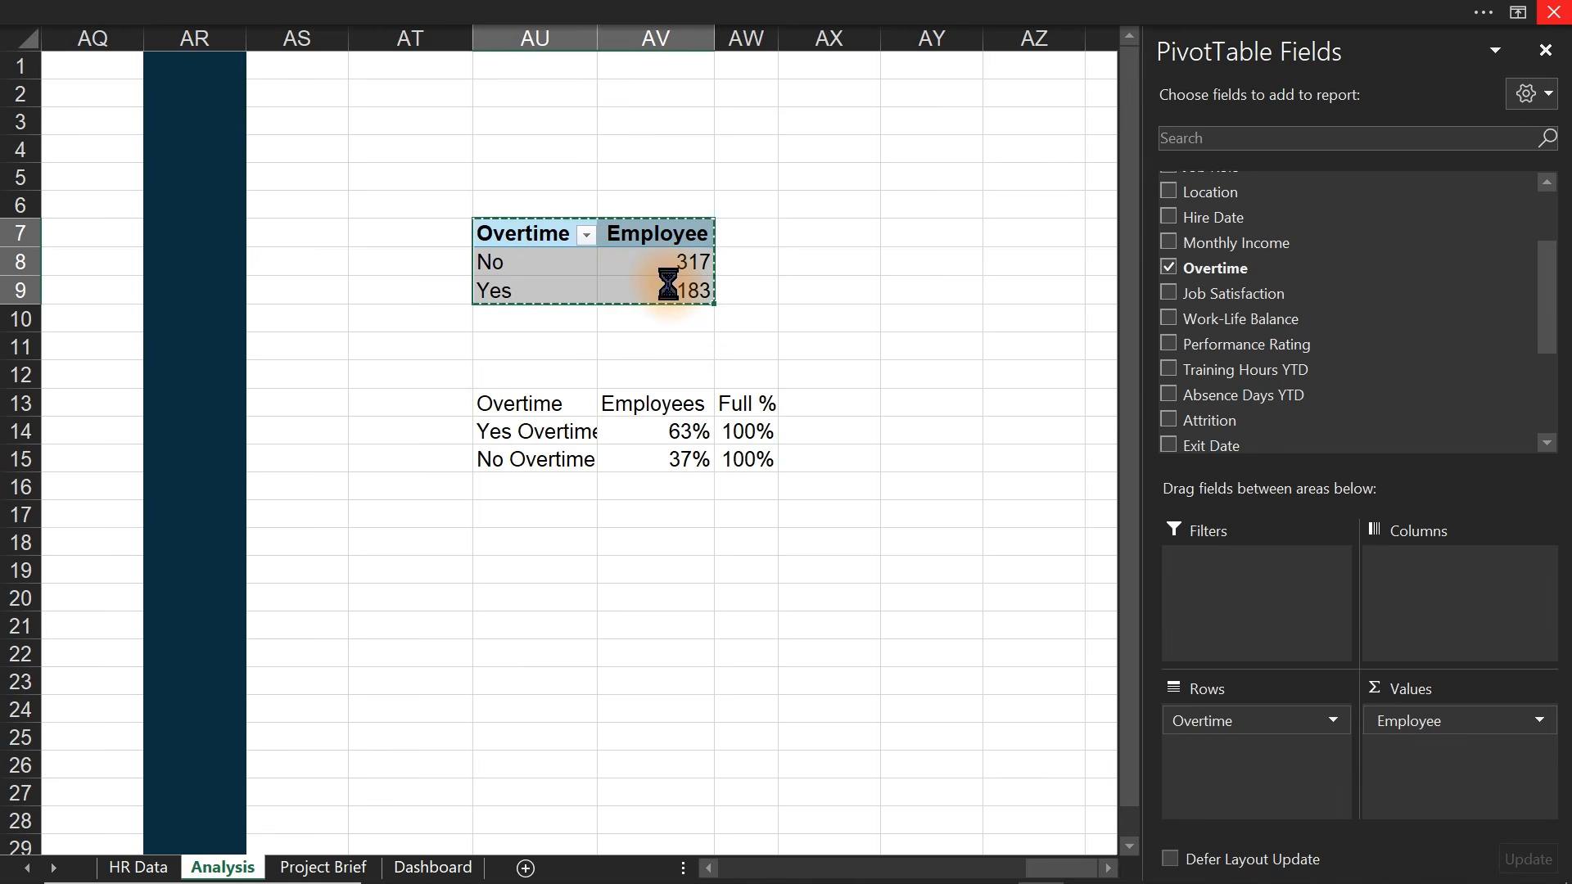
pyautogui.hotkey('ctrl', 'c')
pyautogui.click(1015, 224)
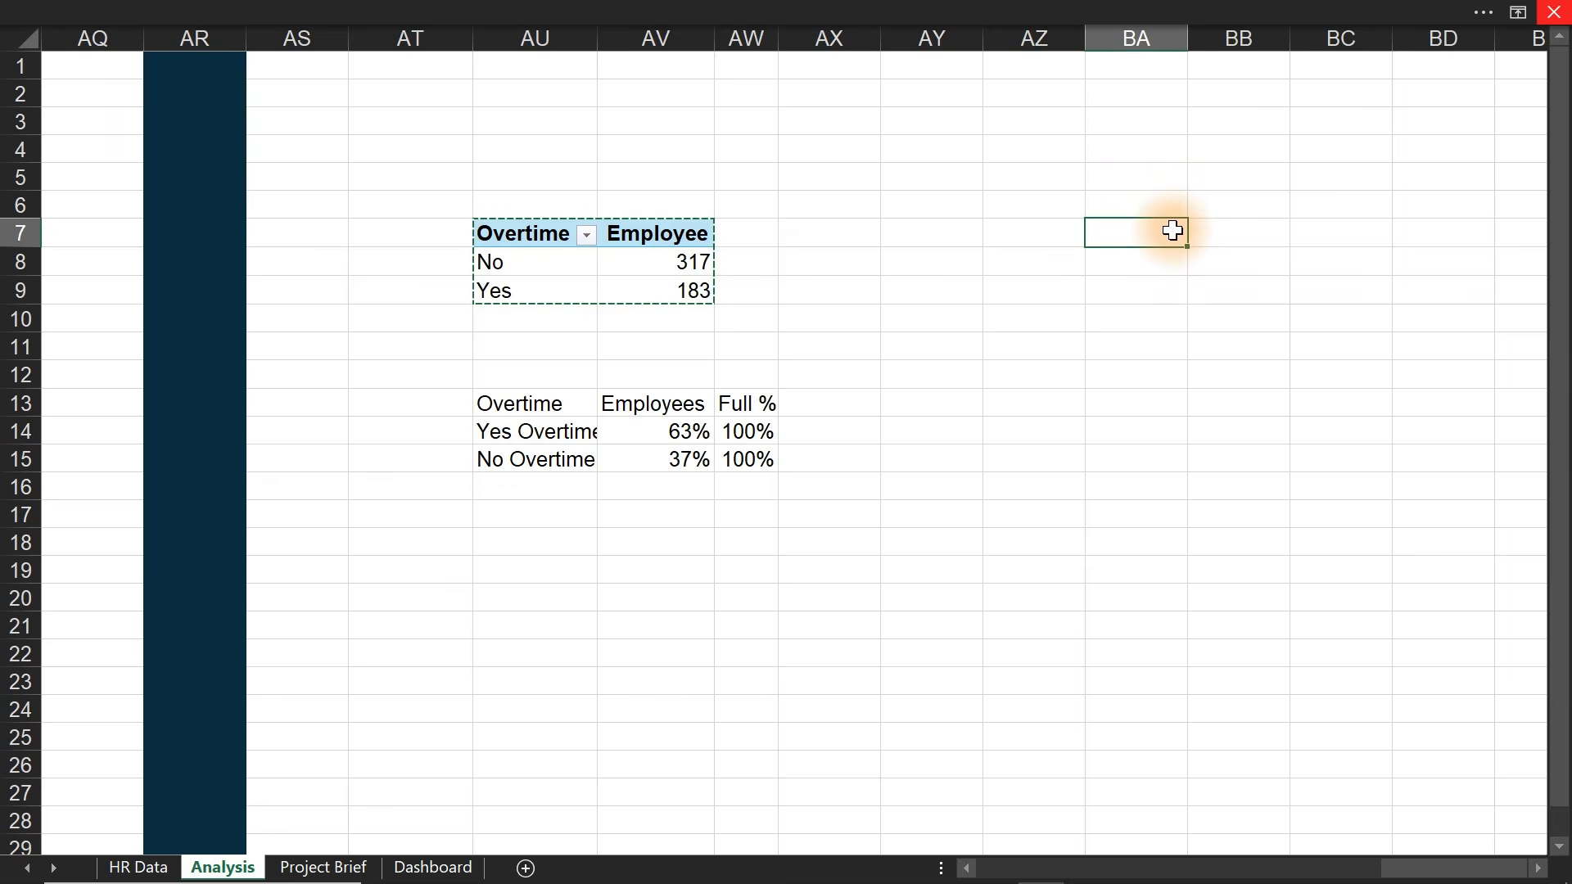
pyautogui.hotkey('ctrl', 'v')
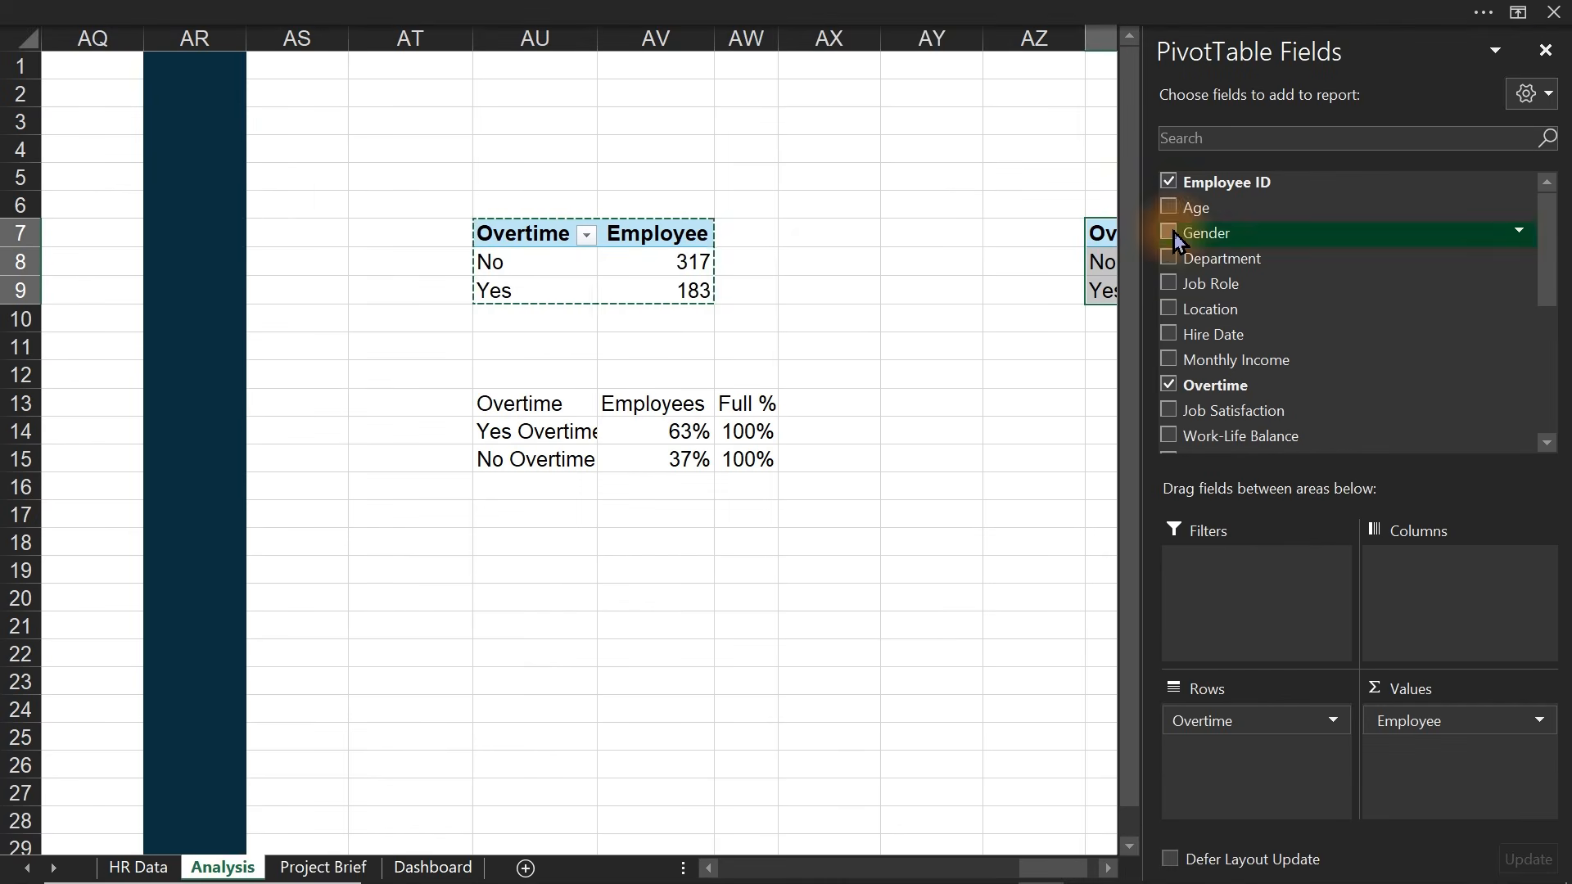
# - Fill column AY with the dark blue divider colour, separating the two Overtime PivotTables on the Analysis sheet
pyautogui.click(939, 33)
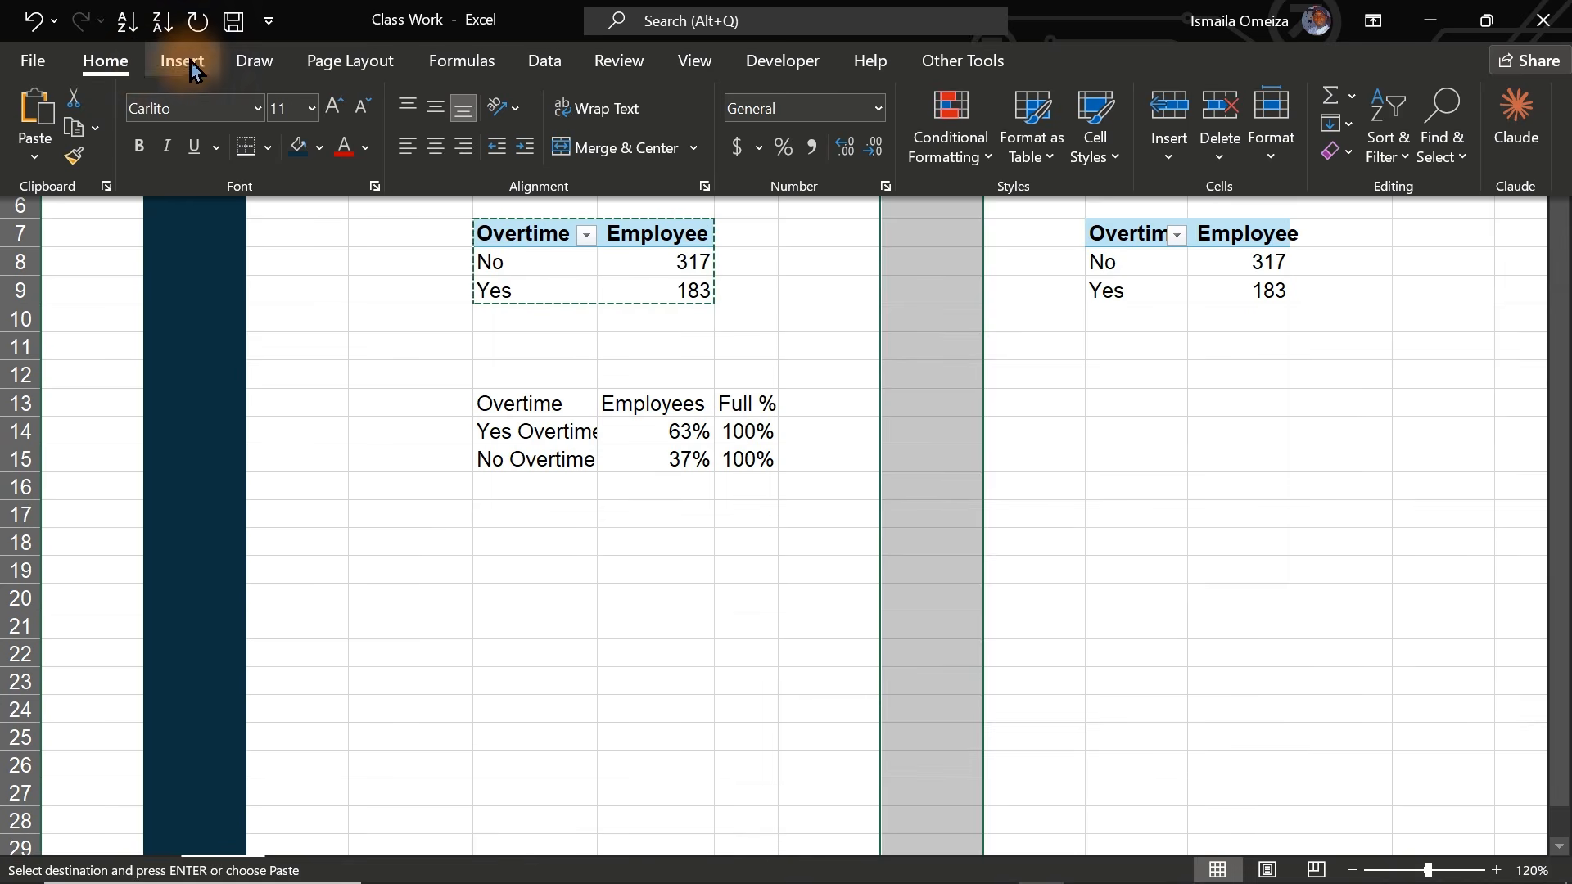
pyautogui.click(194, 62)
pyautogui.click(106, 60)
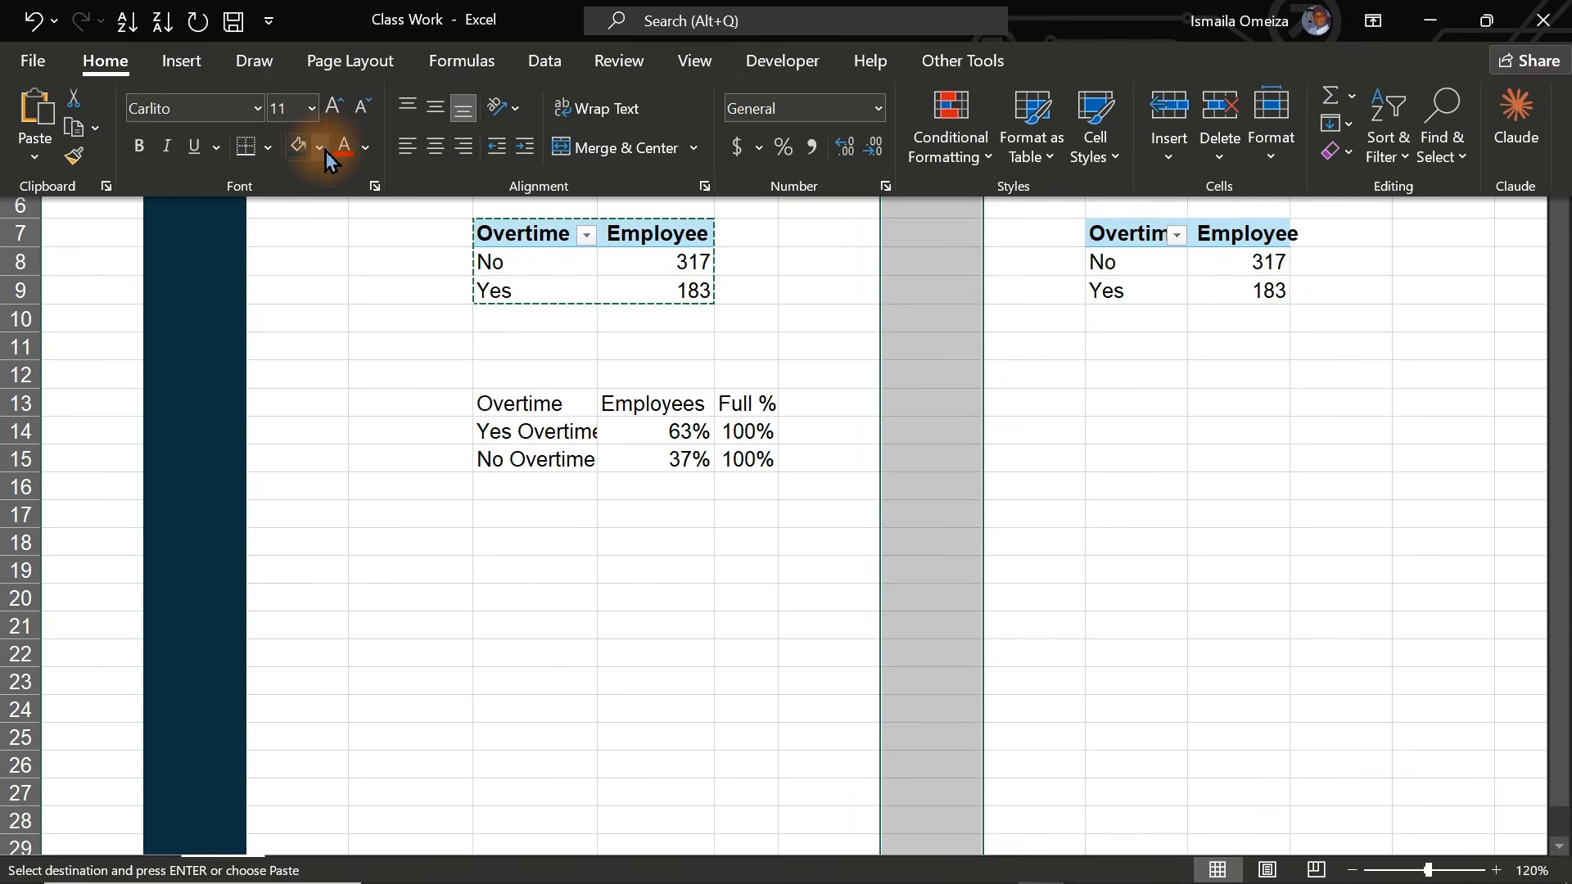
pyautogui.click(302, 148)
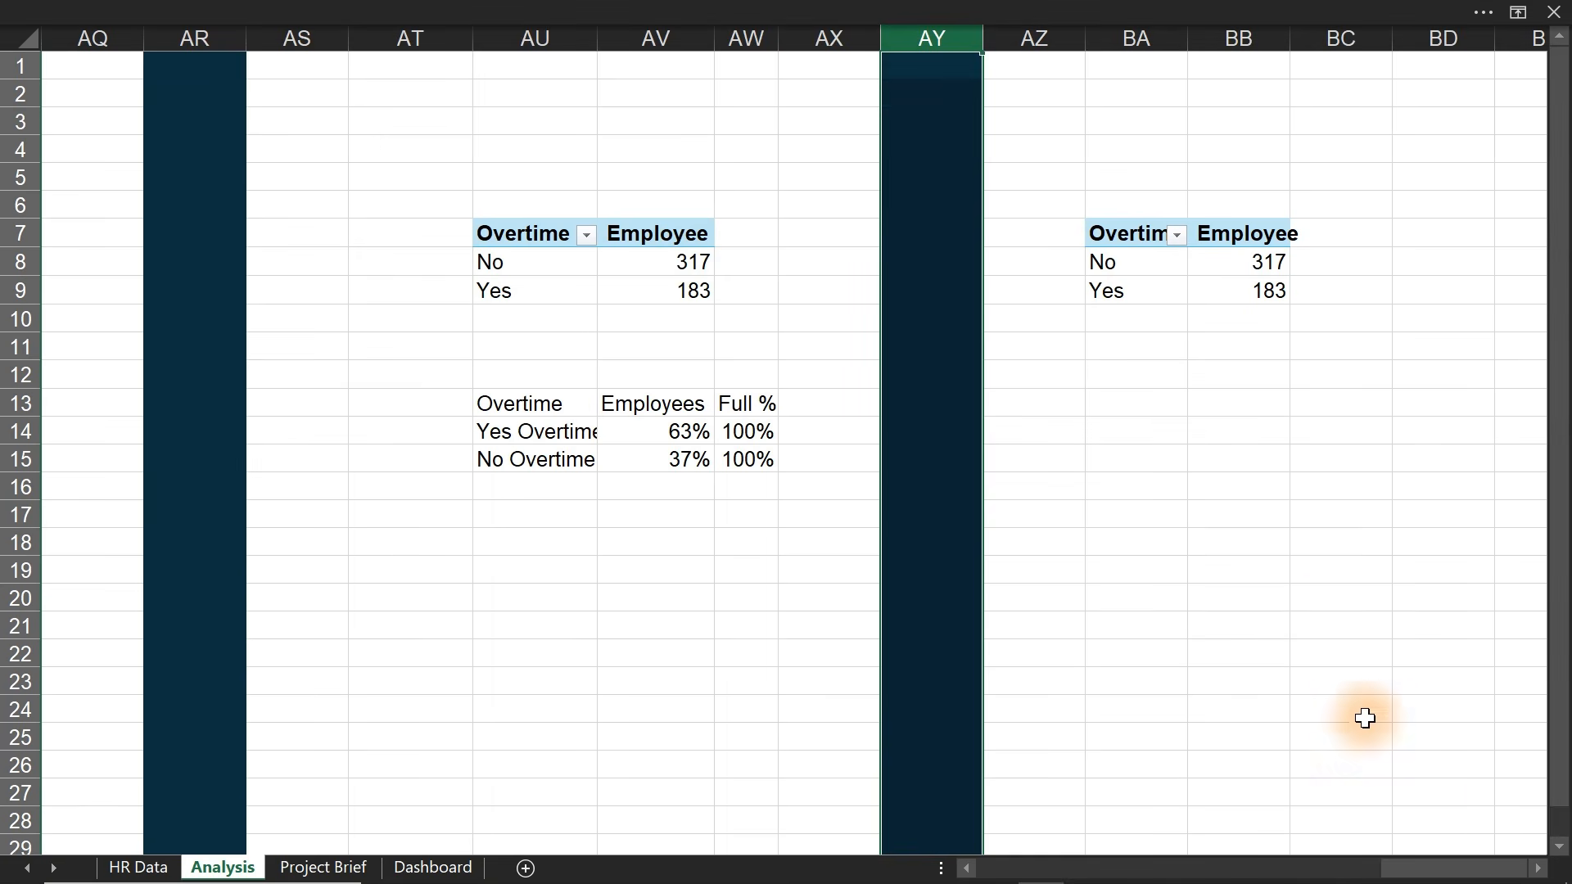
# - Replace Overtime with Salary Band in the copied PivotTable's rows and add Attrition to its columns
pyautogui.click(1538, 868)
pyautogui.click(1538, 868)
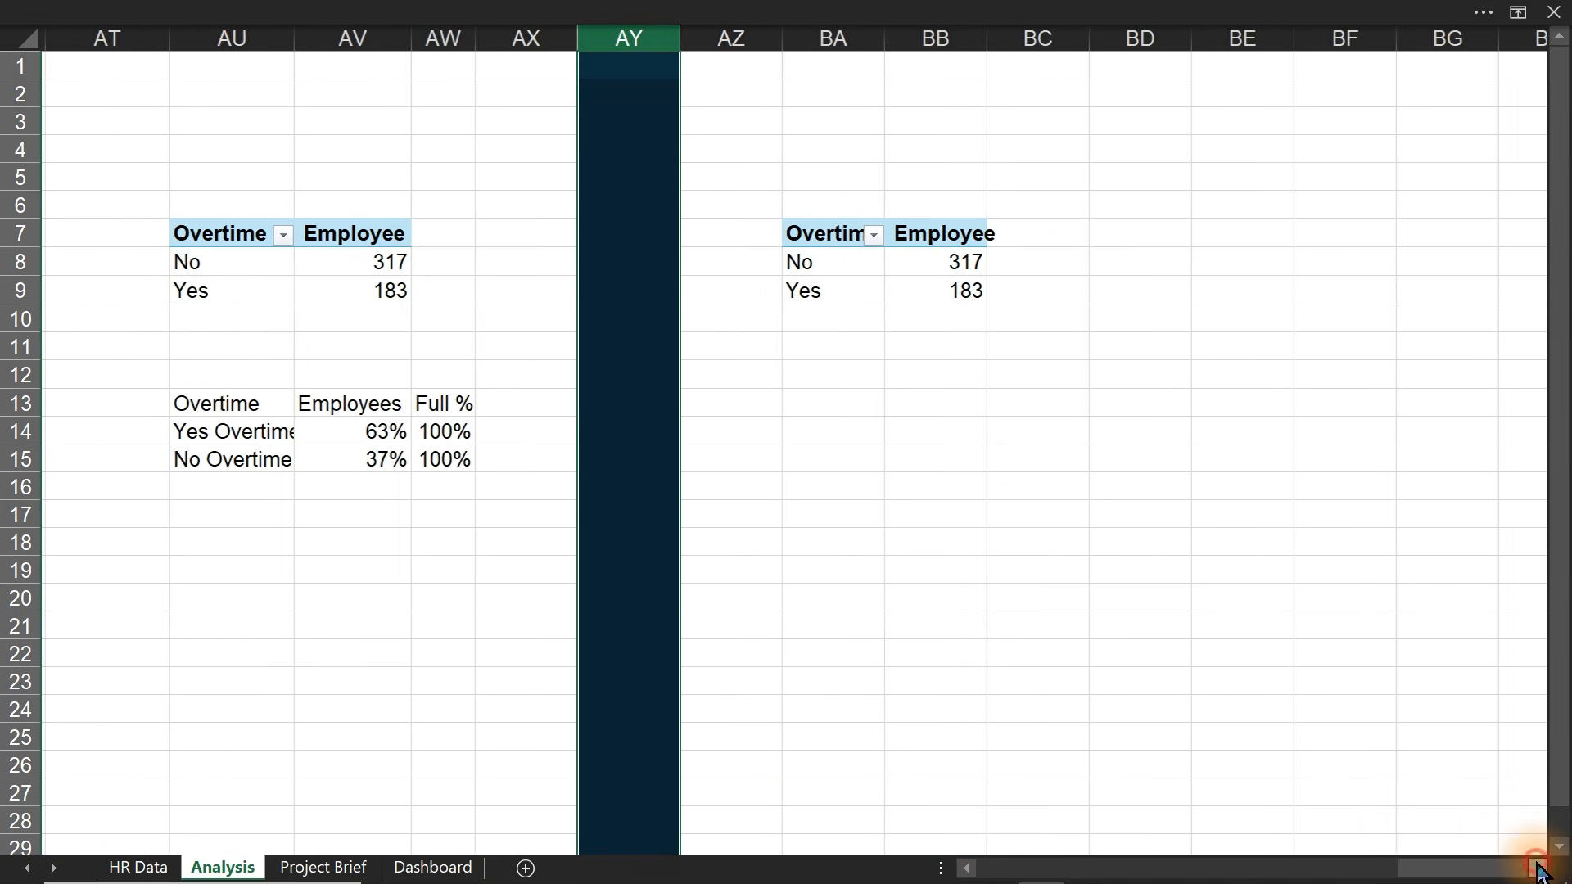
pyautogui.click(583, 288)
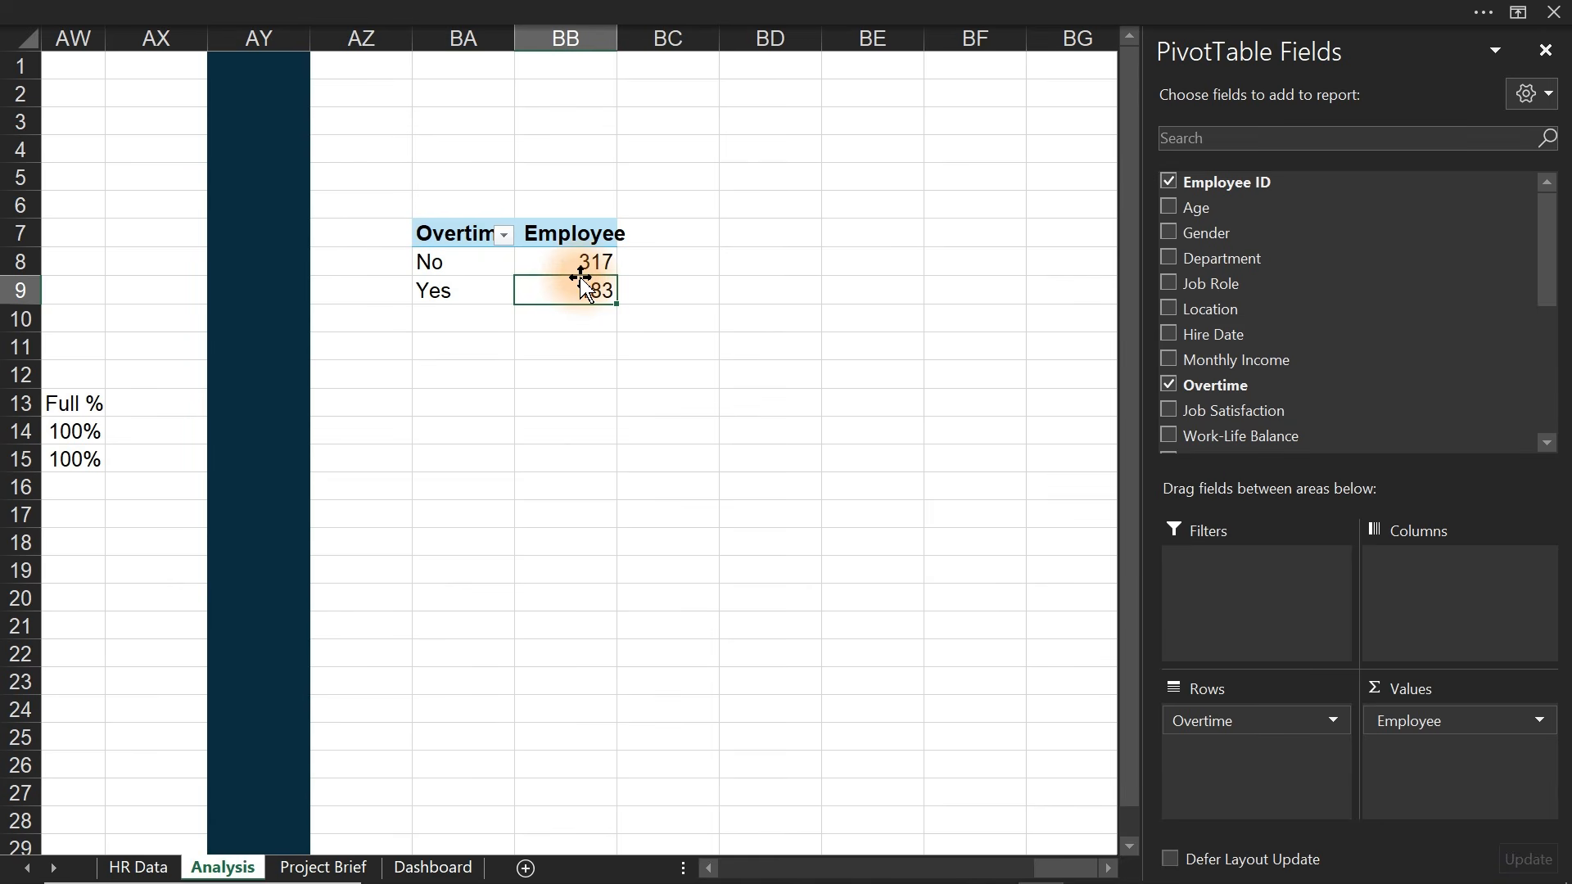
pyautogui.click(1169, 386)
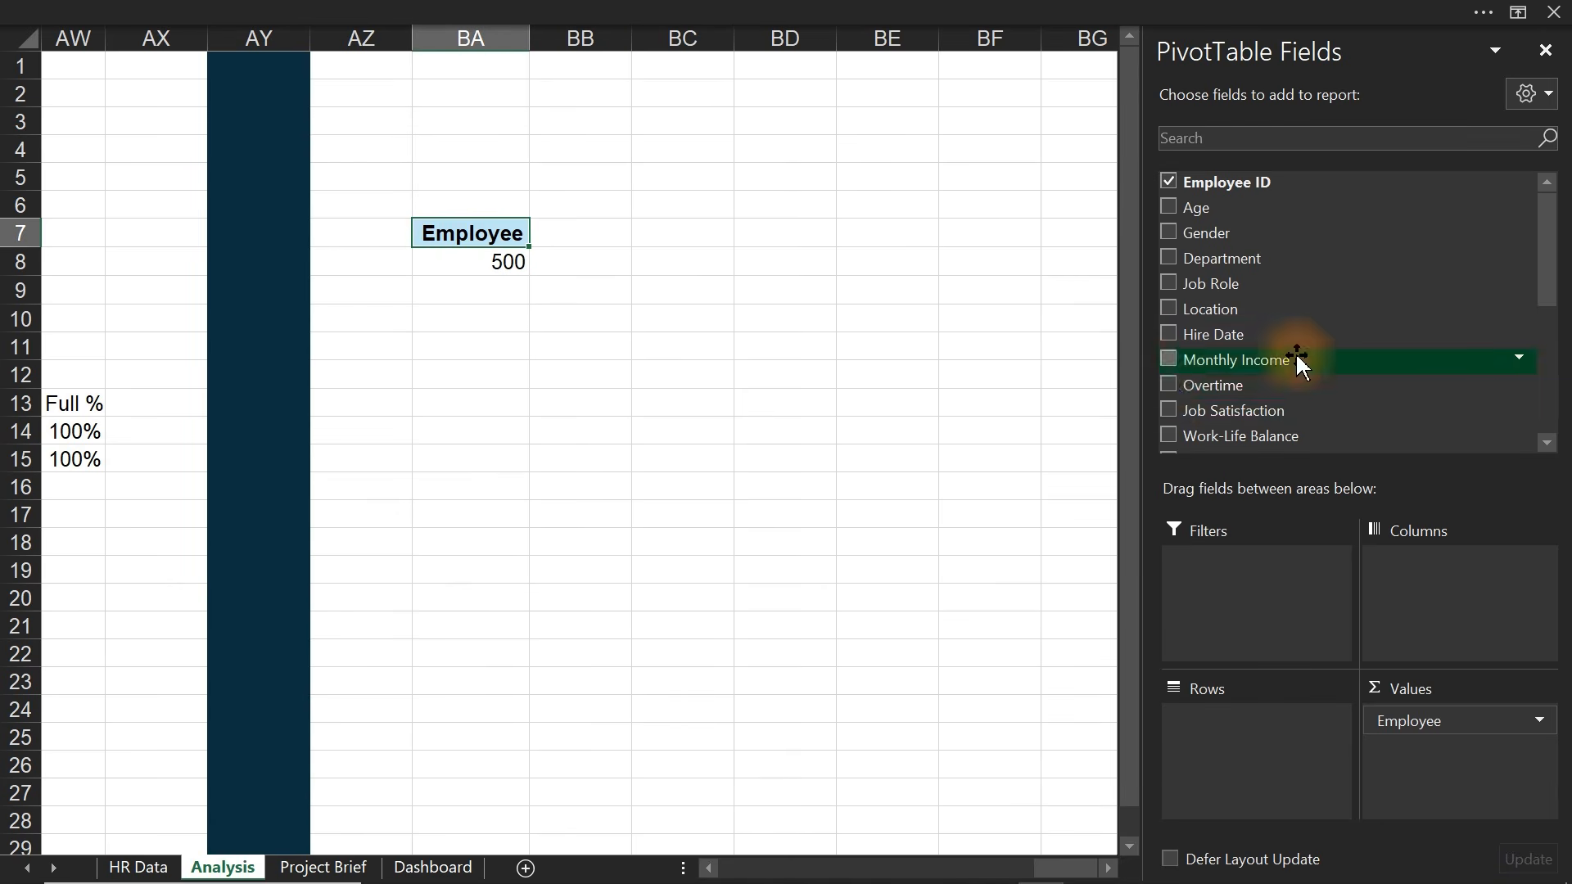
pyautogui.moveTo(1548, 237); pyautogui.dragTo(1542, 388)
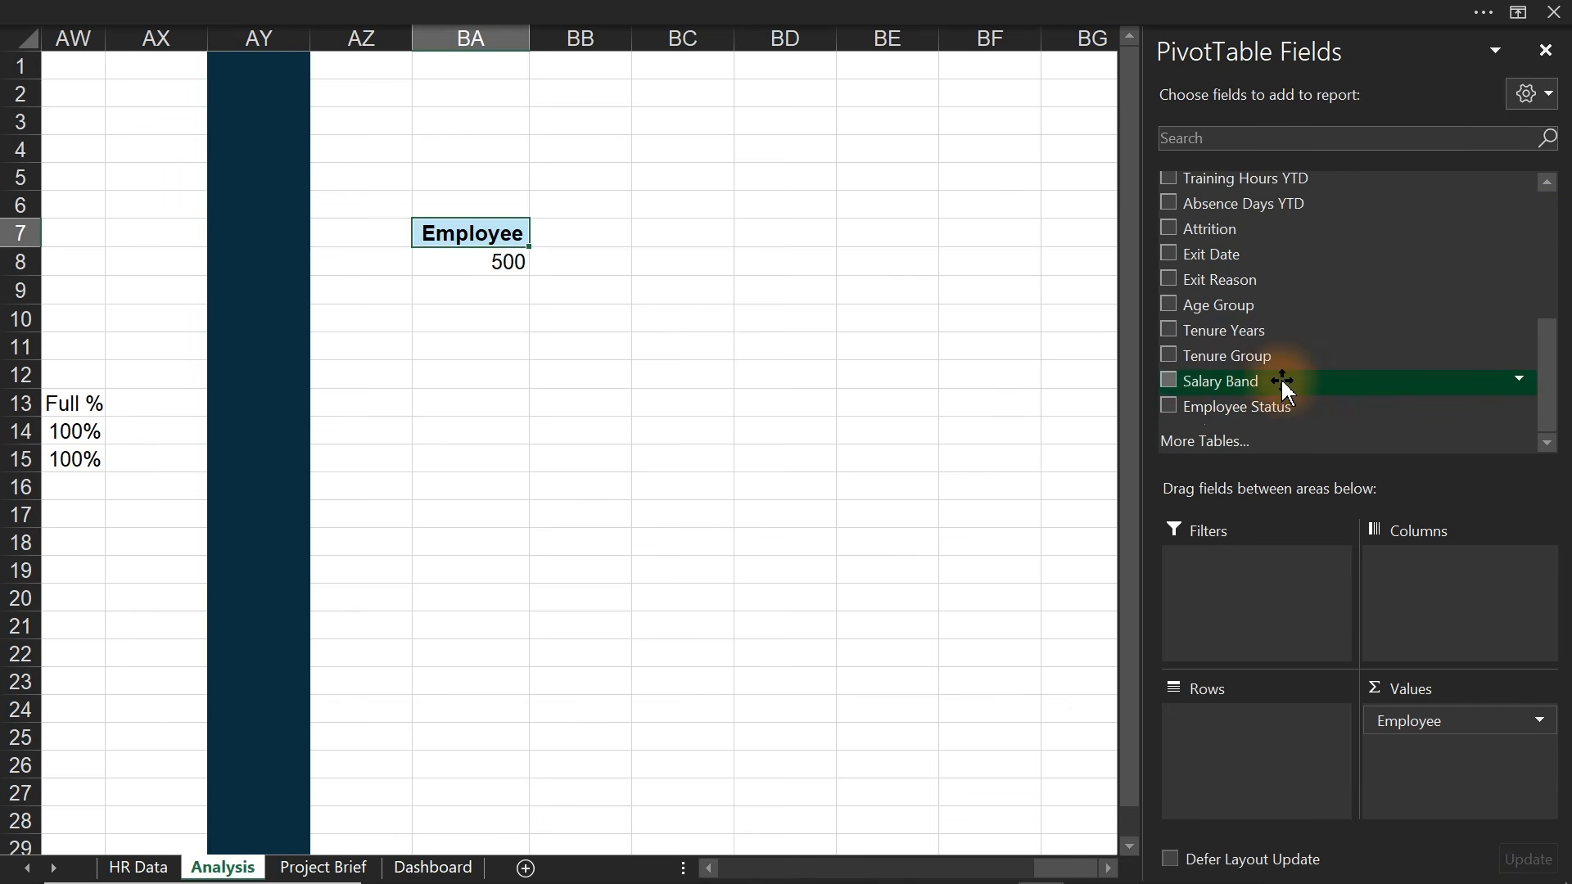
pyautogui.click(1168, 381)
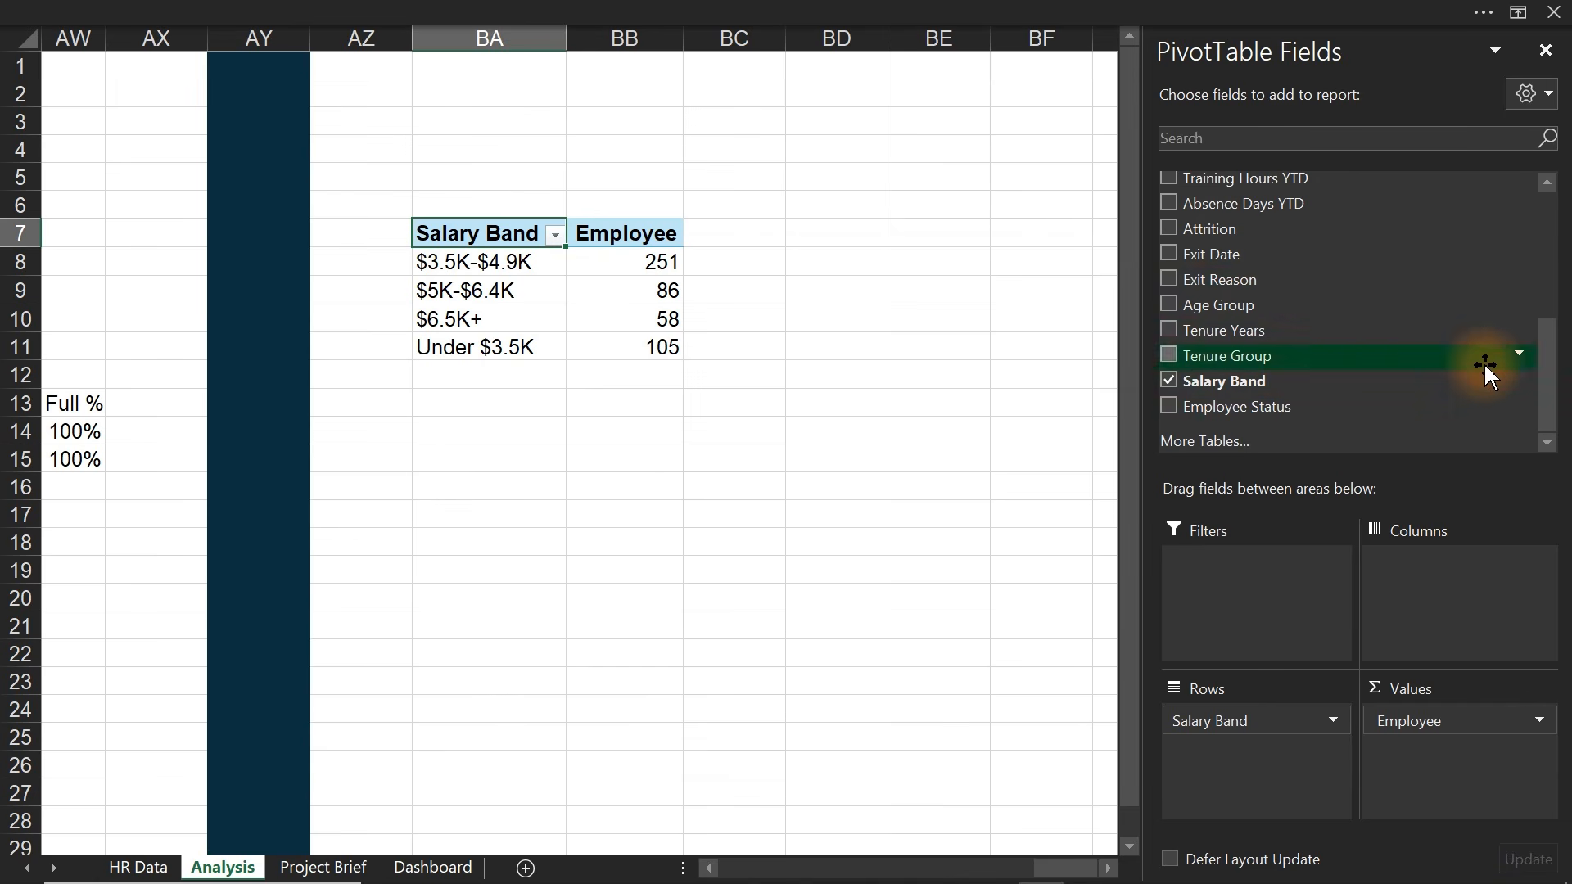
pyautogui.moveTo(1302, 226); pyautogui.dragTo(1454, 604)
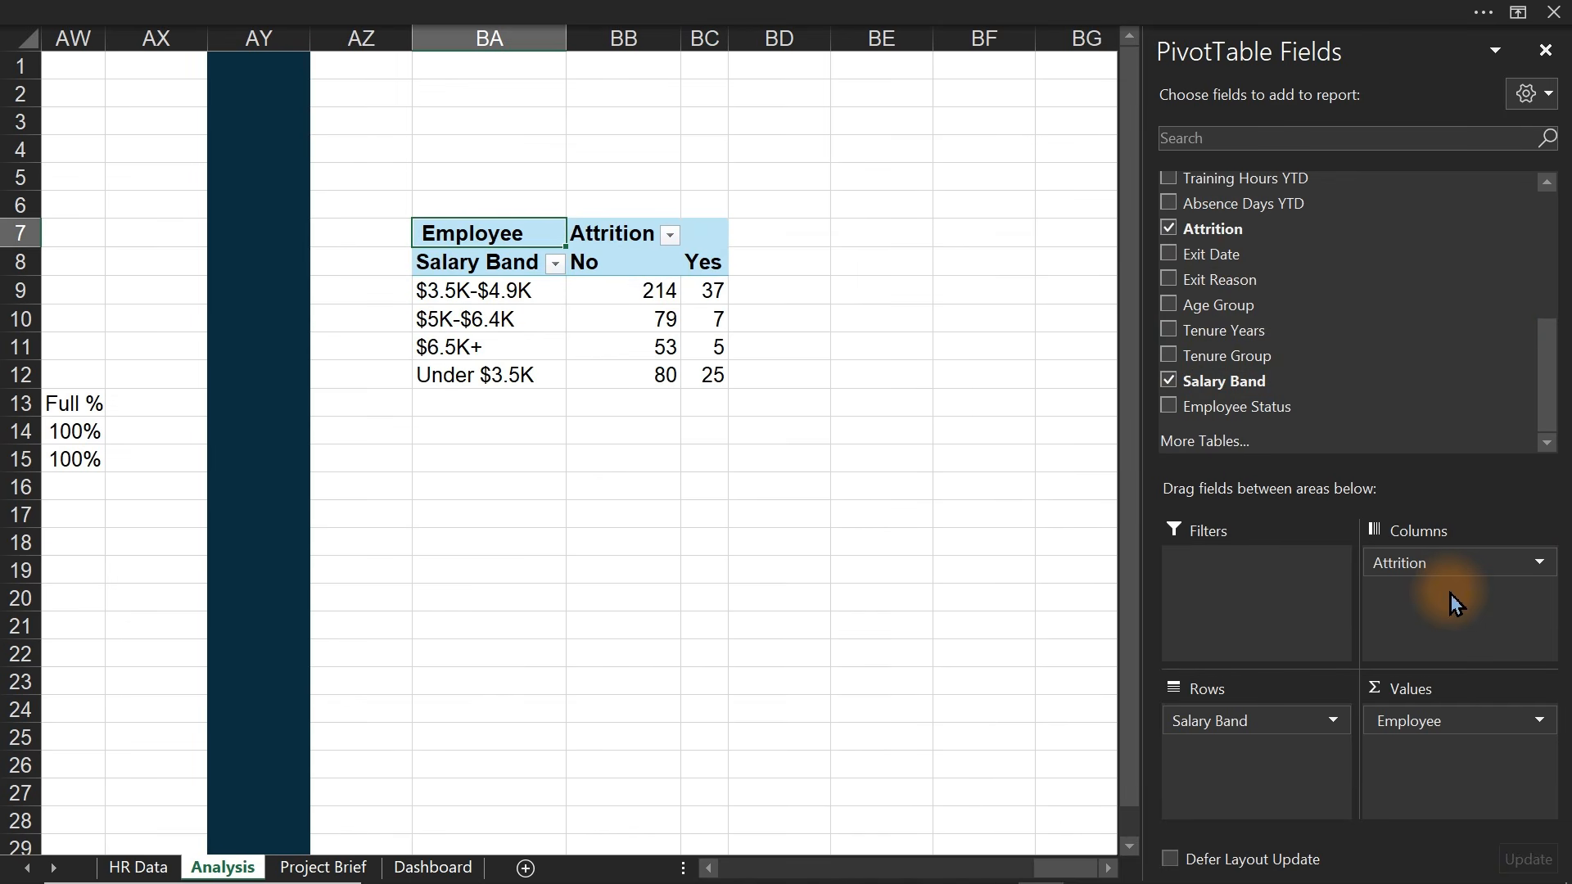
# - Turn on grand totals for rows only in the Salary Band PivotTable
pyautogui.click(636, 317)
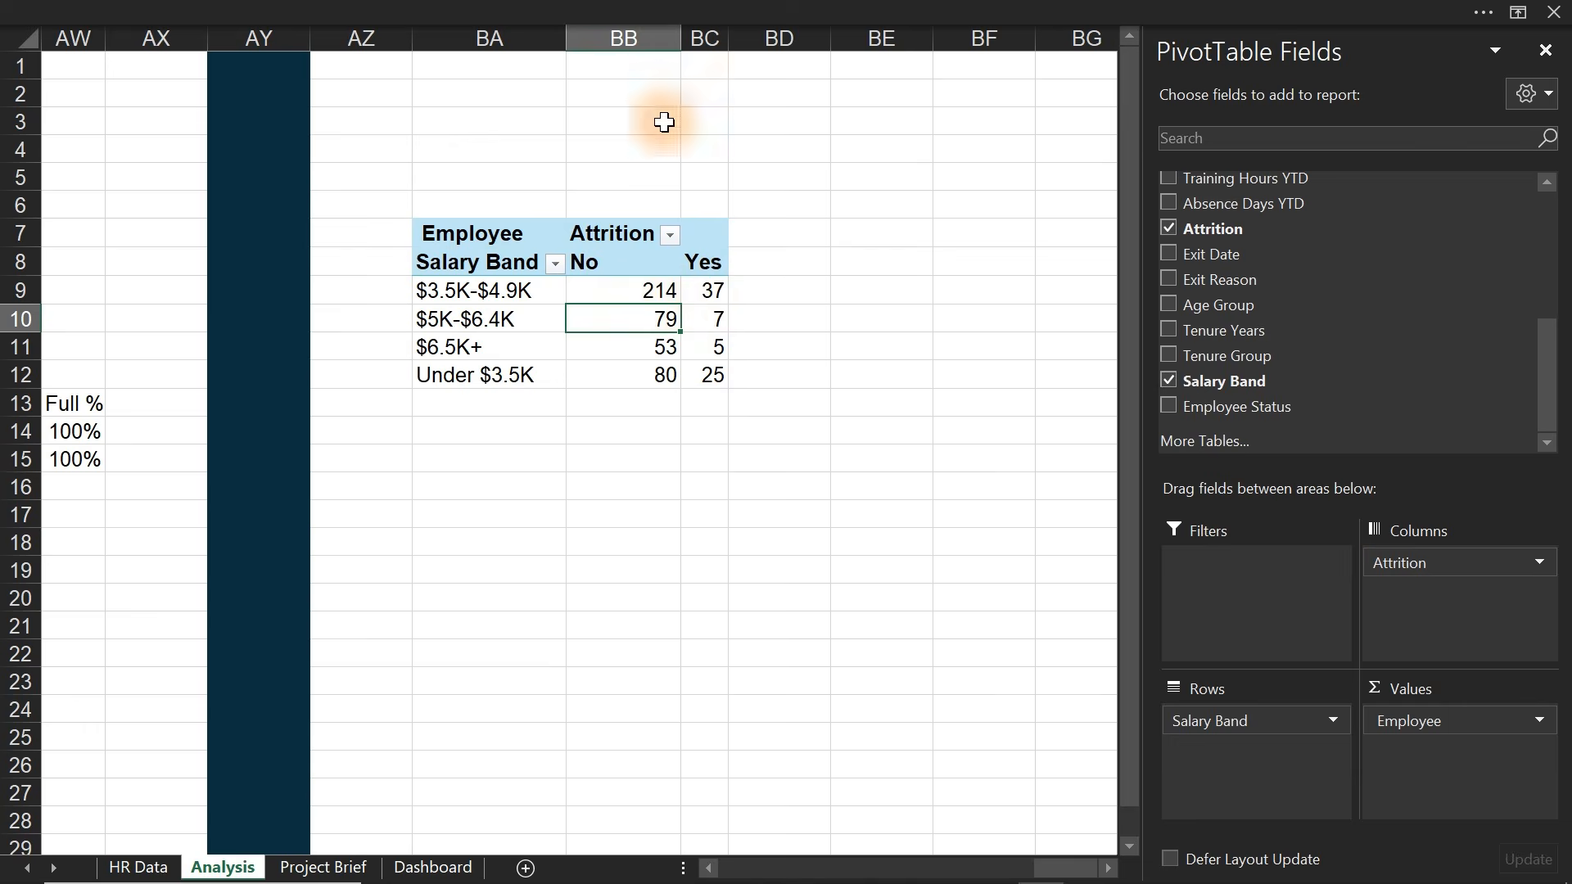
pyautogui.click(1149, 14)
pyautogui.click(1232, 60)
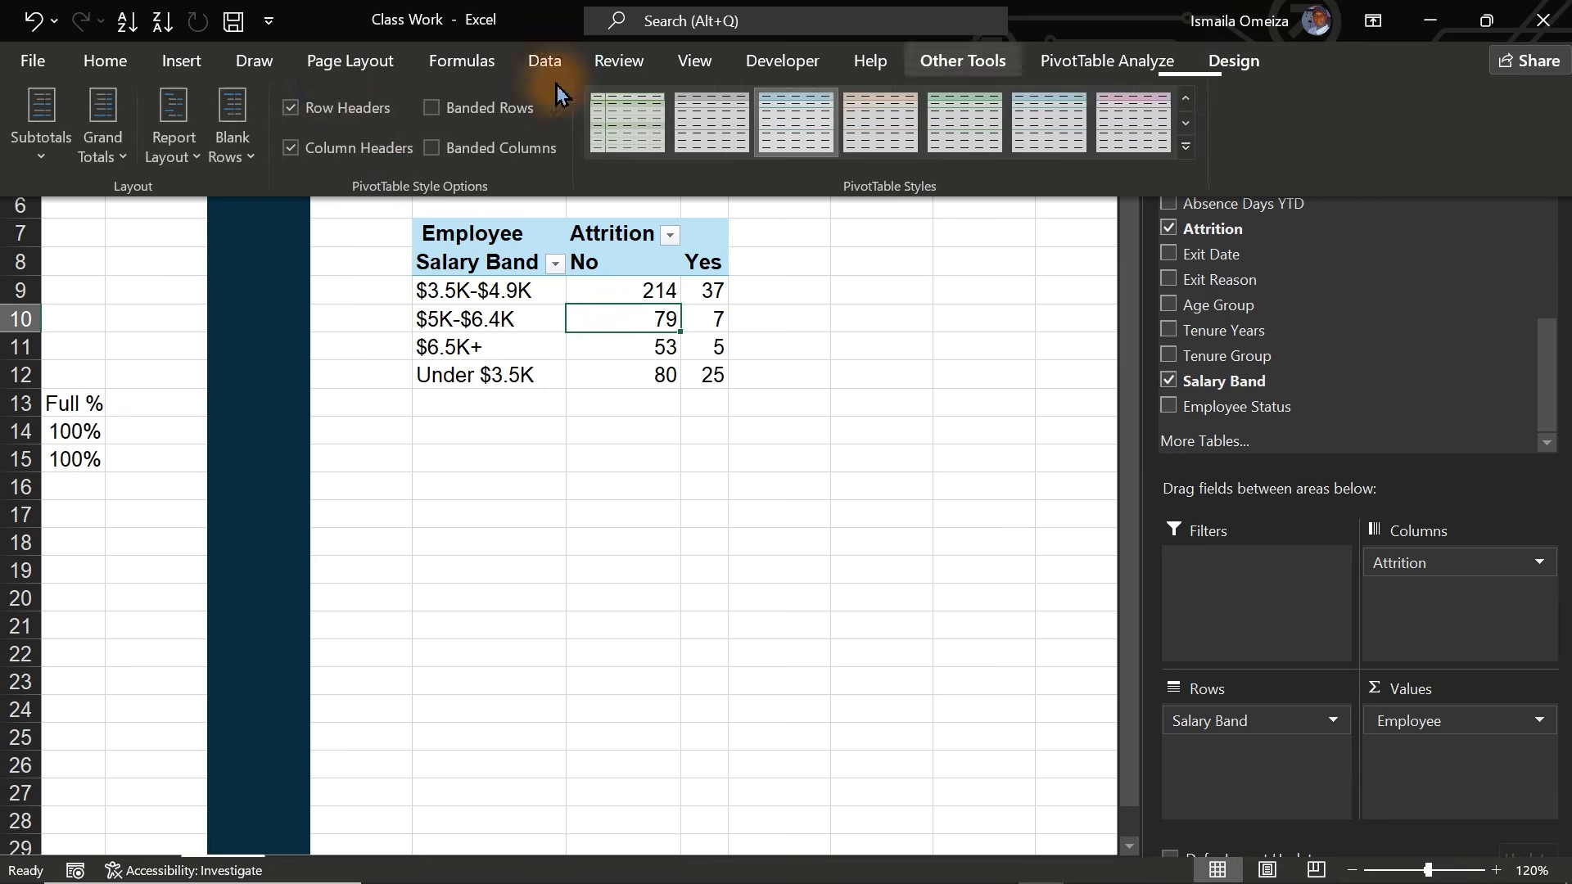
pyautogui.click(109, 146)
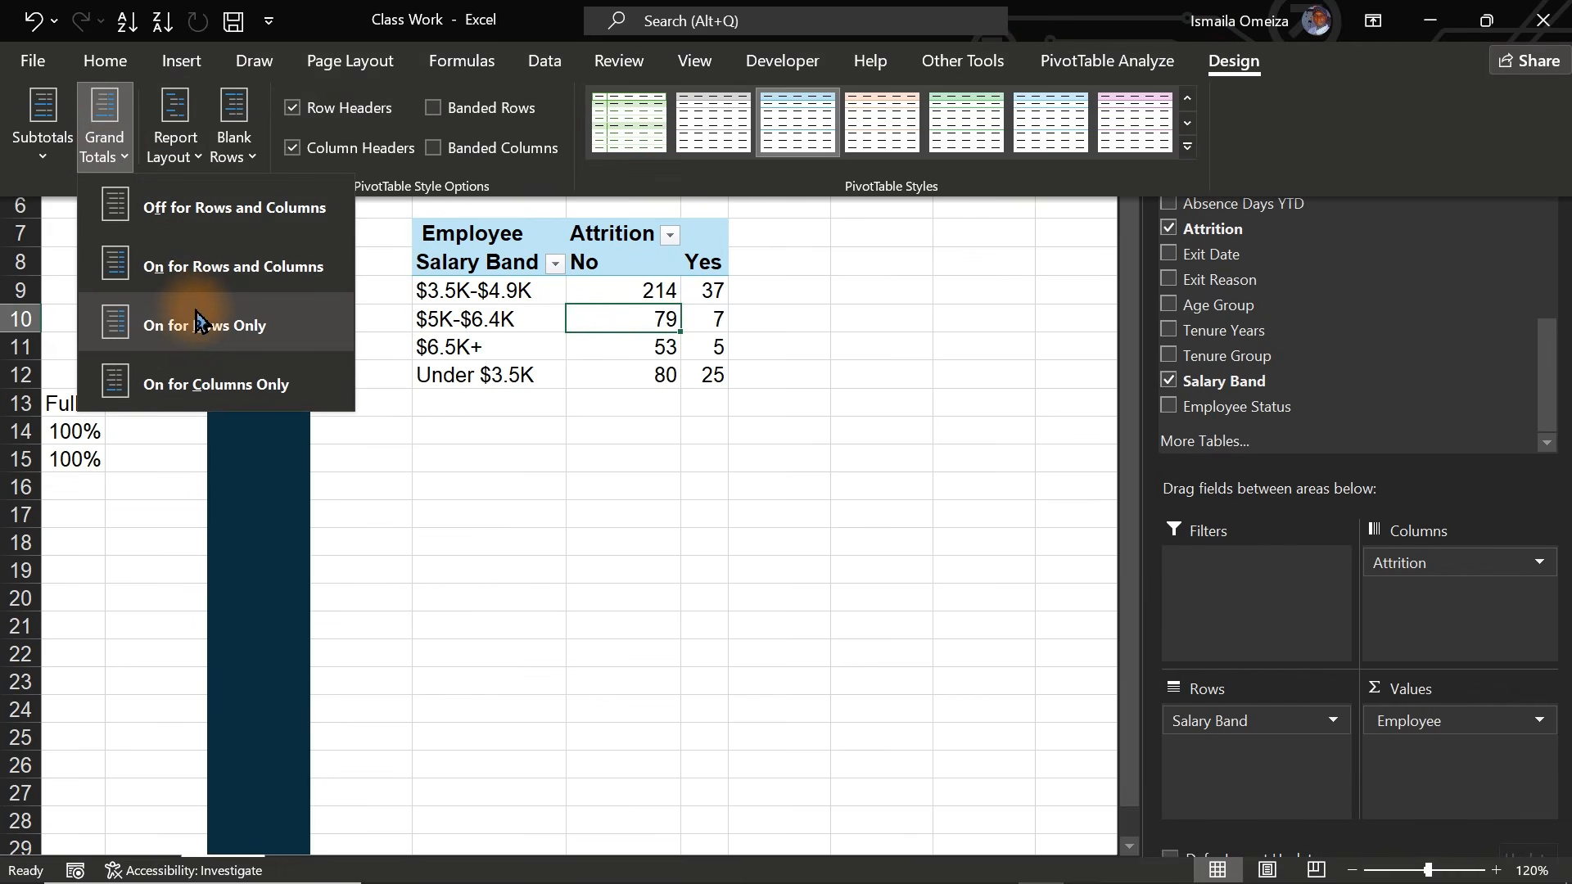
pyautogui.click(203, 337)
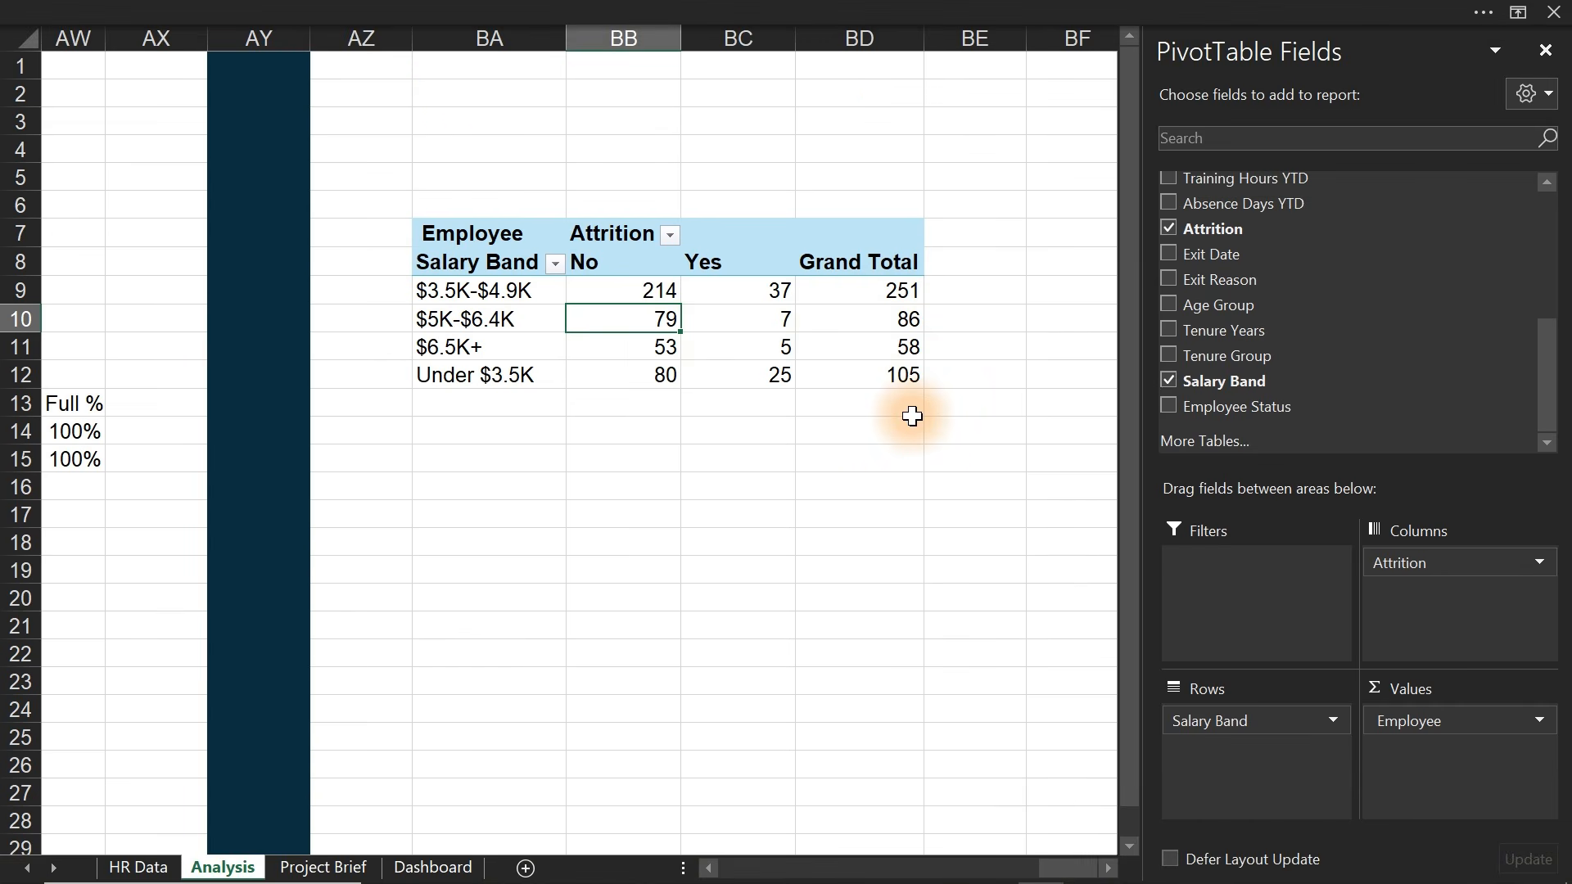
pyautogui.moveTo(759, 299)
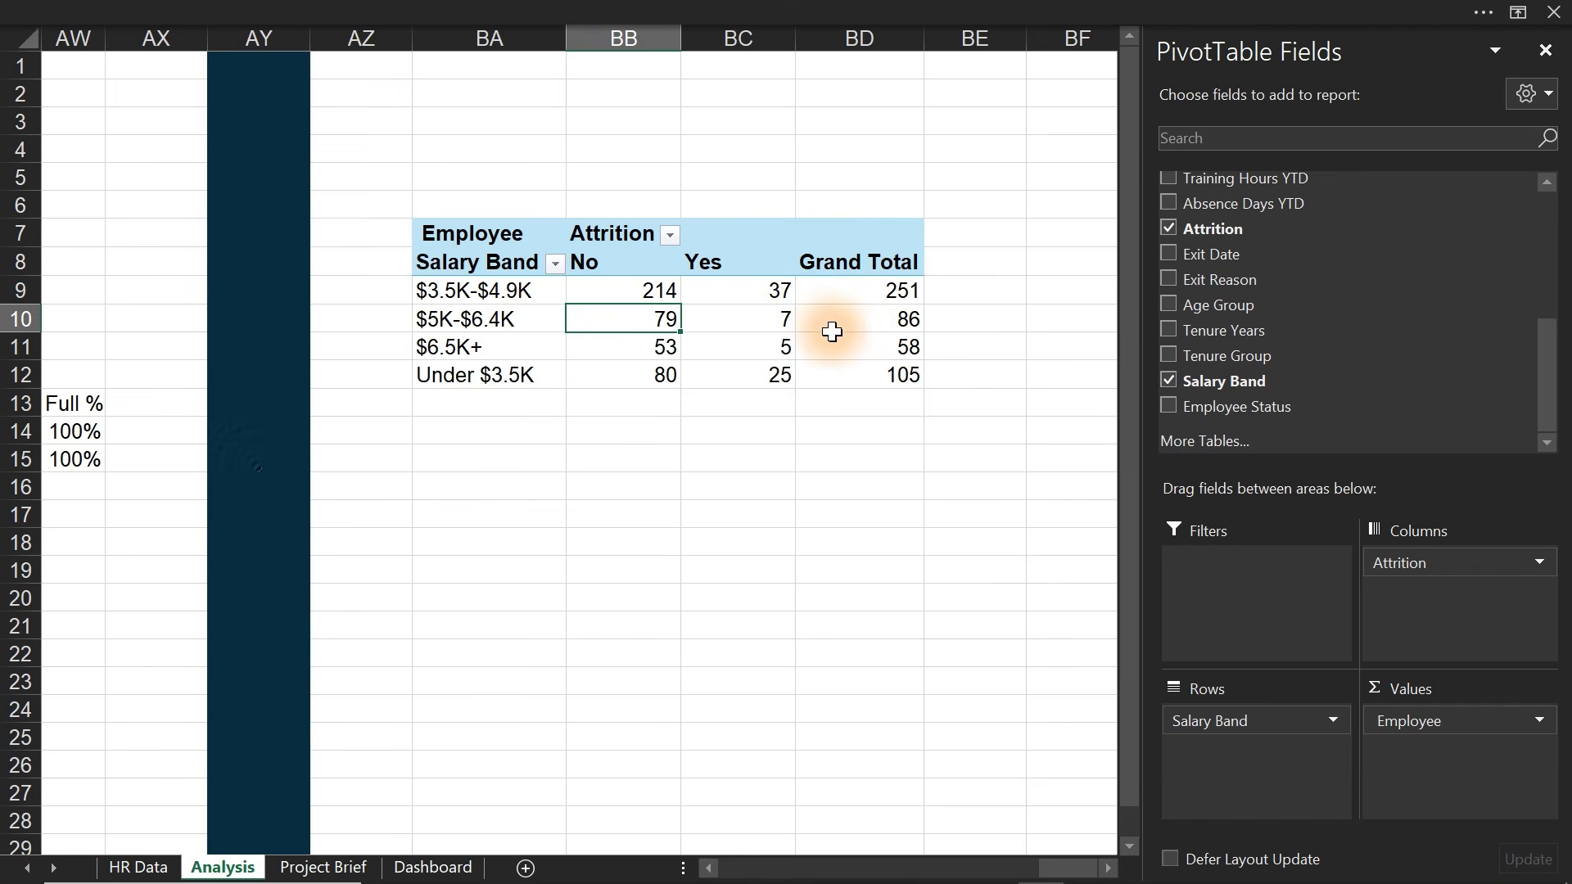
pyautogui.click(819, 489)
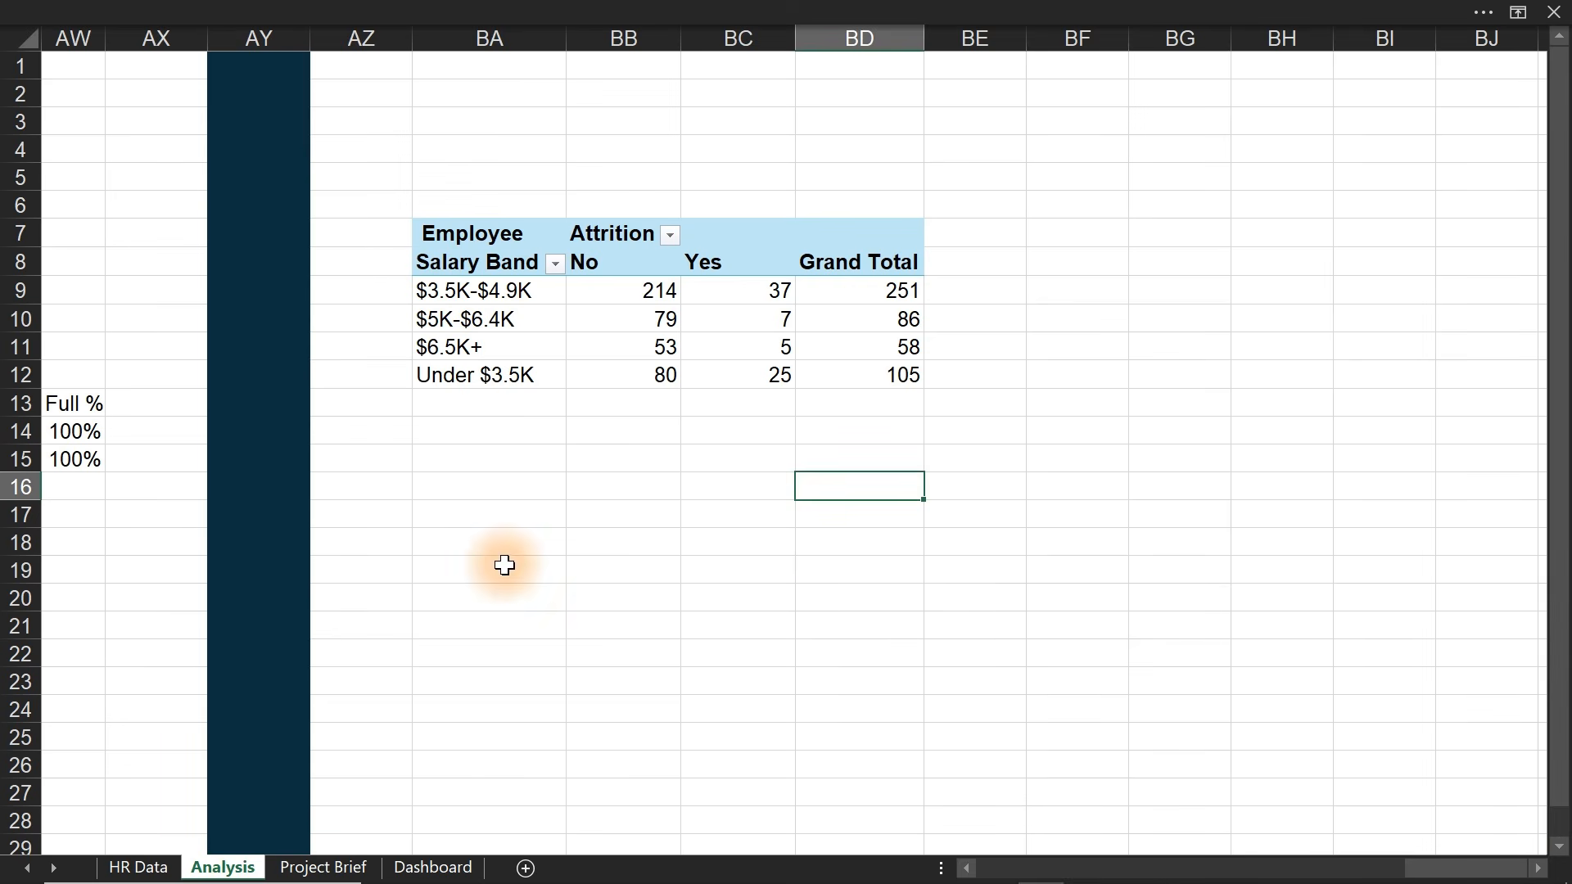
# - Enter a formula in BA18 that references the PivotTable's Salary Band header and bands, BA8:BA12
pyautogui.click(481, 545)
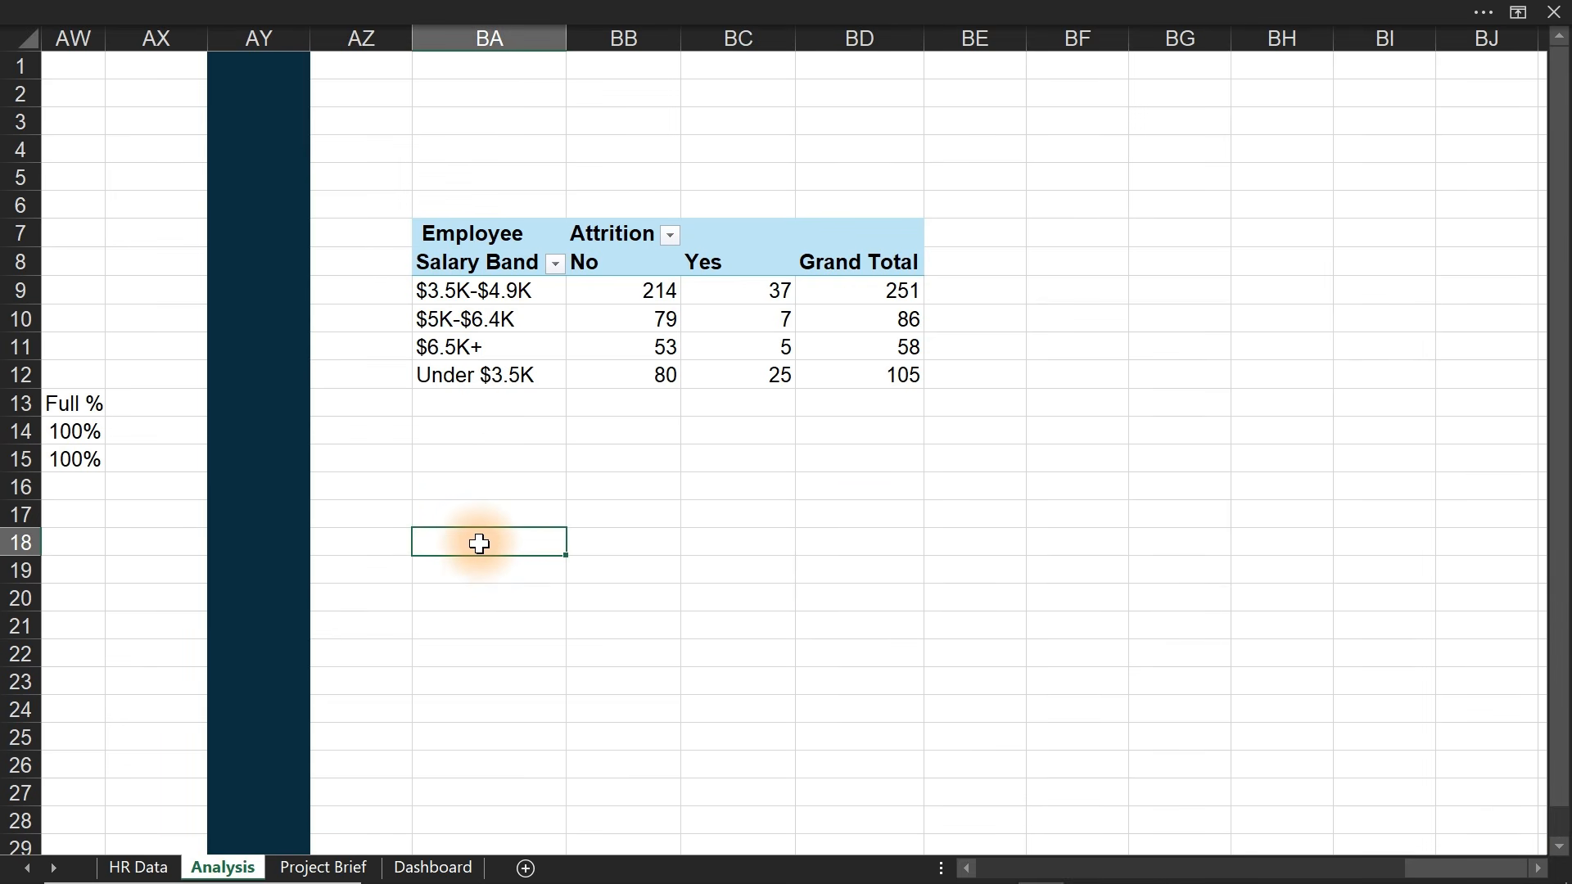
pyautogui.write('=')
pyautogui.moveTo(475, 260); pyautogui.dragTo(484, 379)
pyautogui.press('Return')
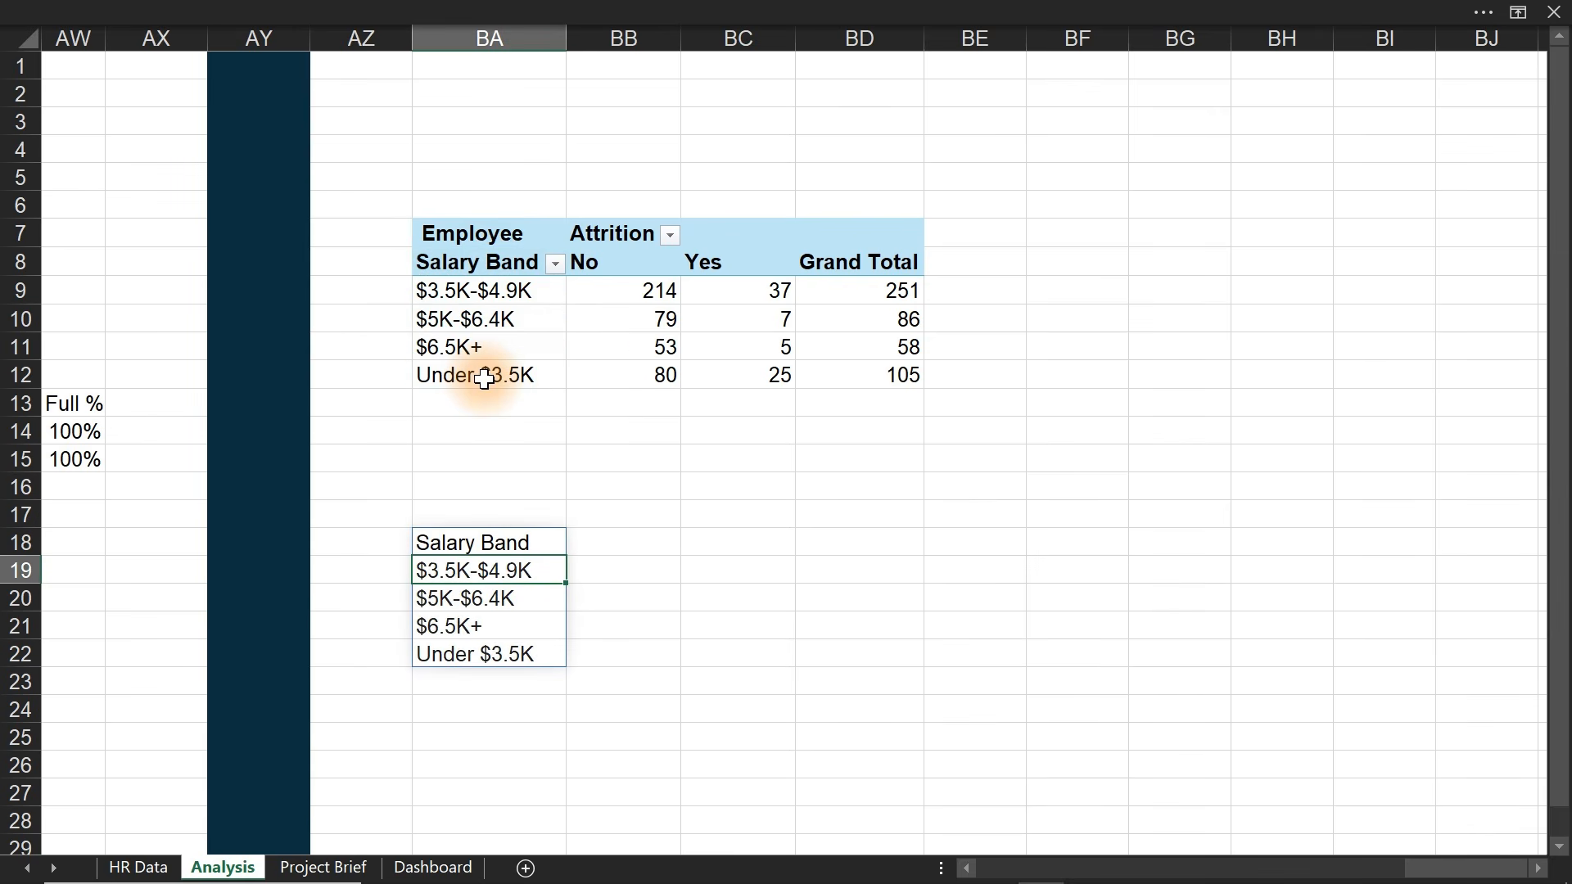
# - Enter a formula in BB19 that references the PivotTable's No and Yes counts, BB9:BC12
pyautogui.click(588, 541)
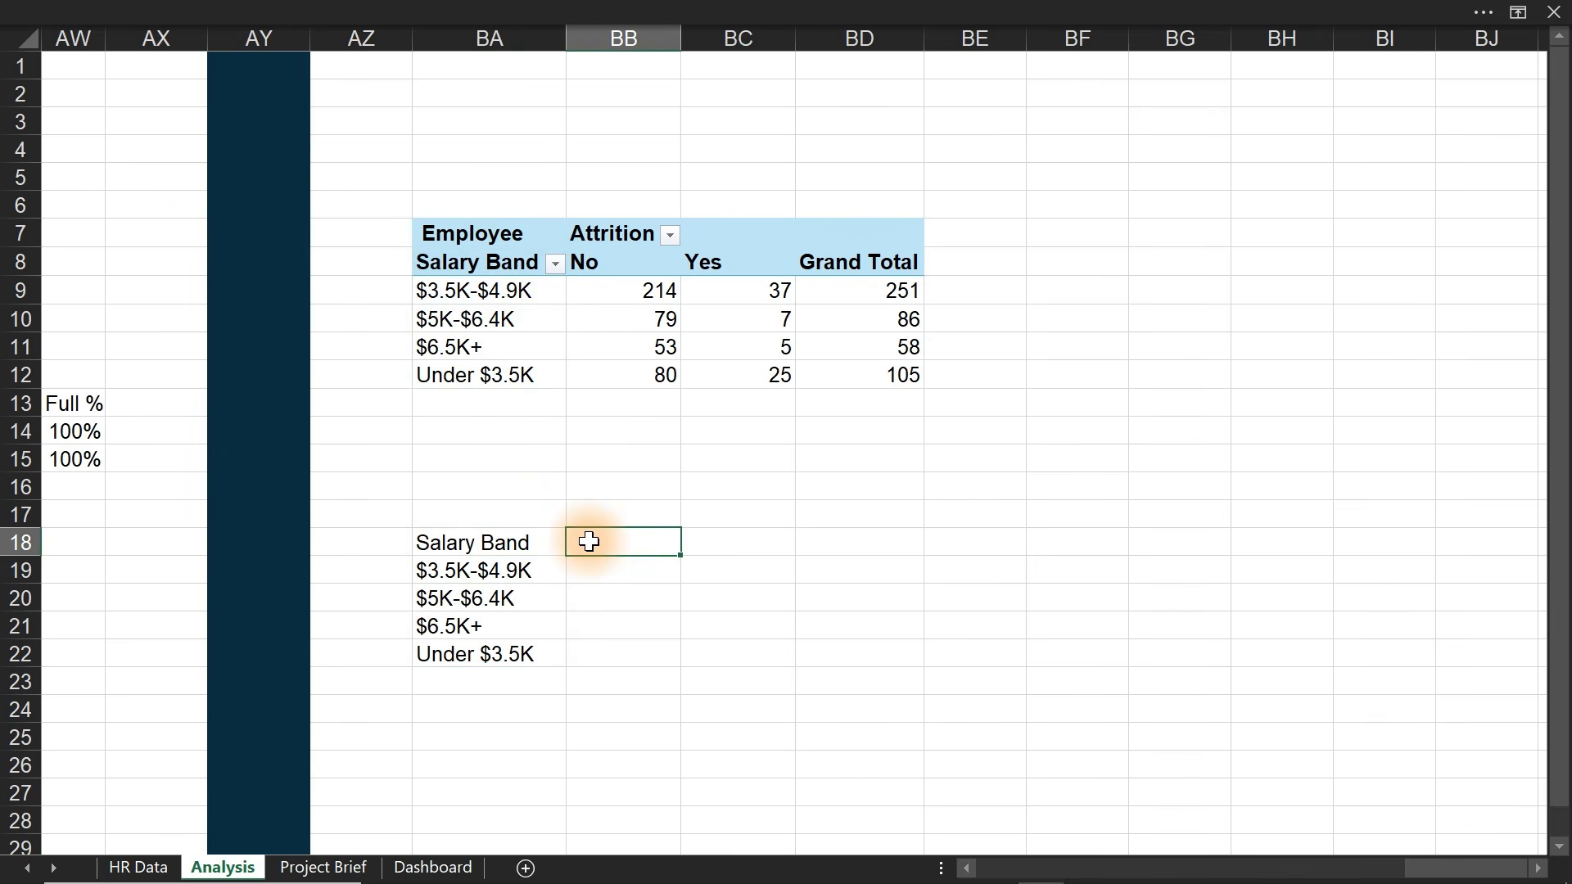
pyautogui.write('=')
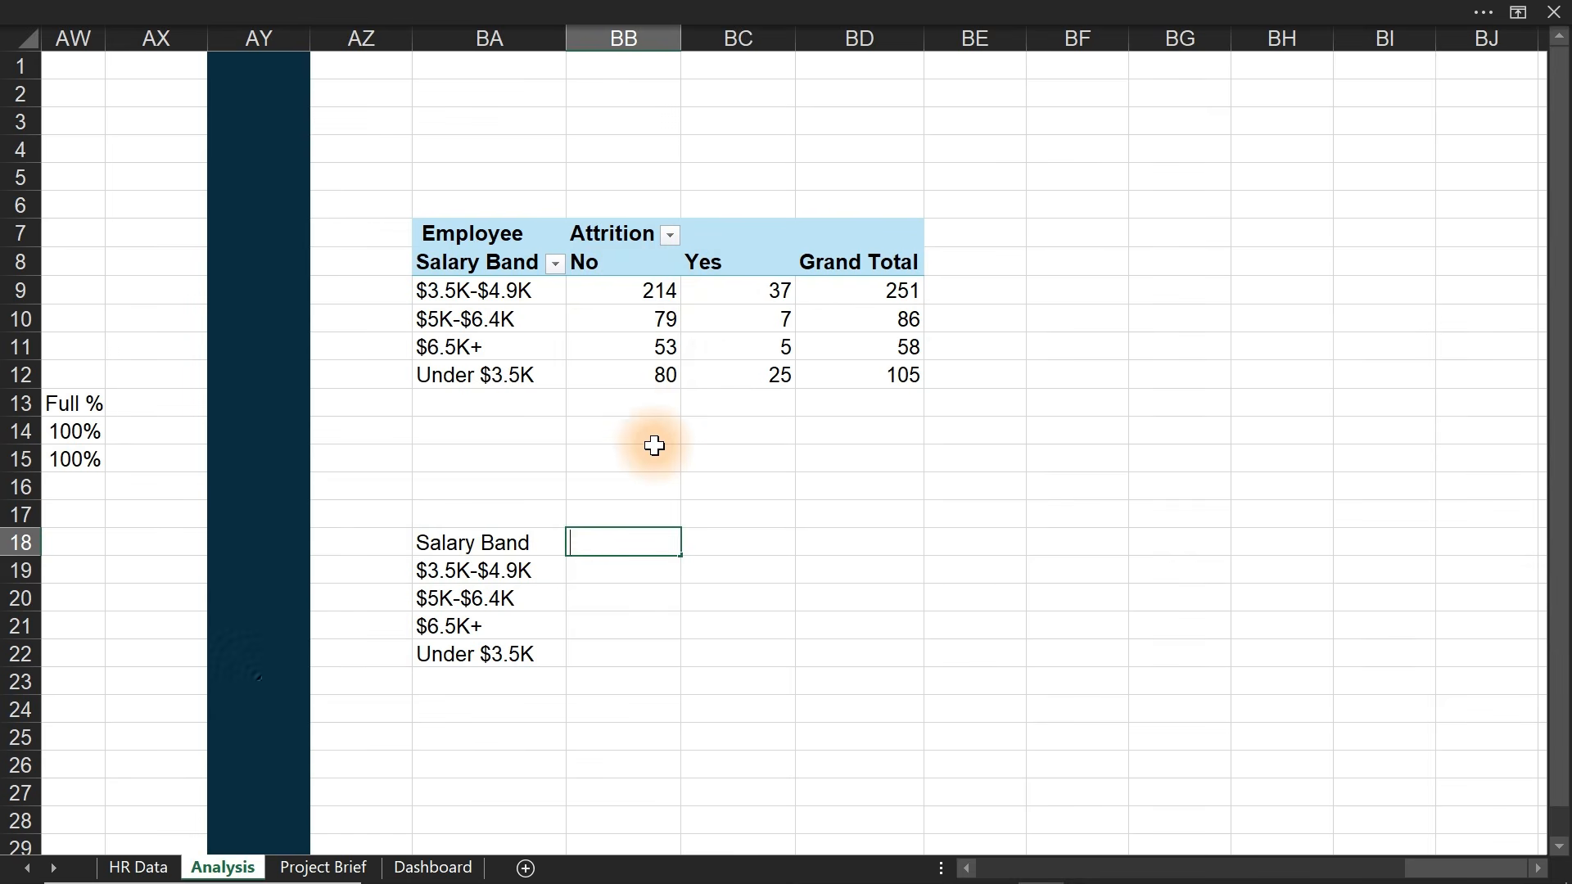
pyautogui.press('Return')
pyautogui.write('=')
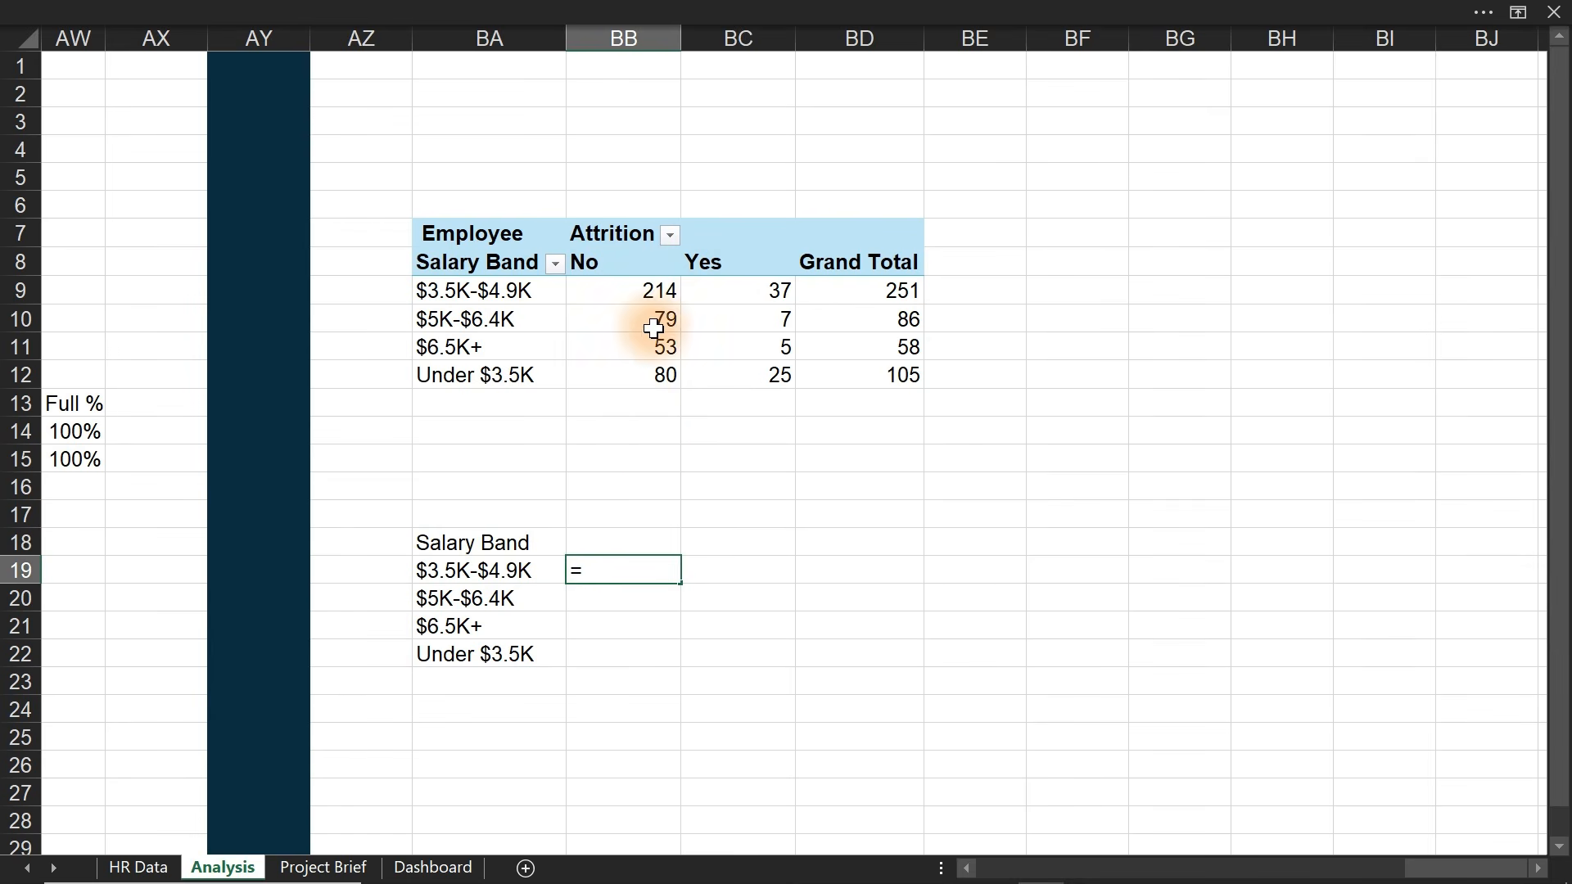
pyautogui.moveTo(623, 291); pyautogui.dragTo(764, 379)
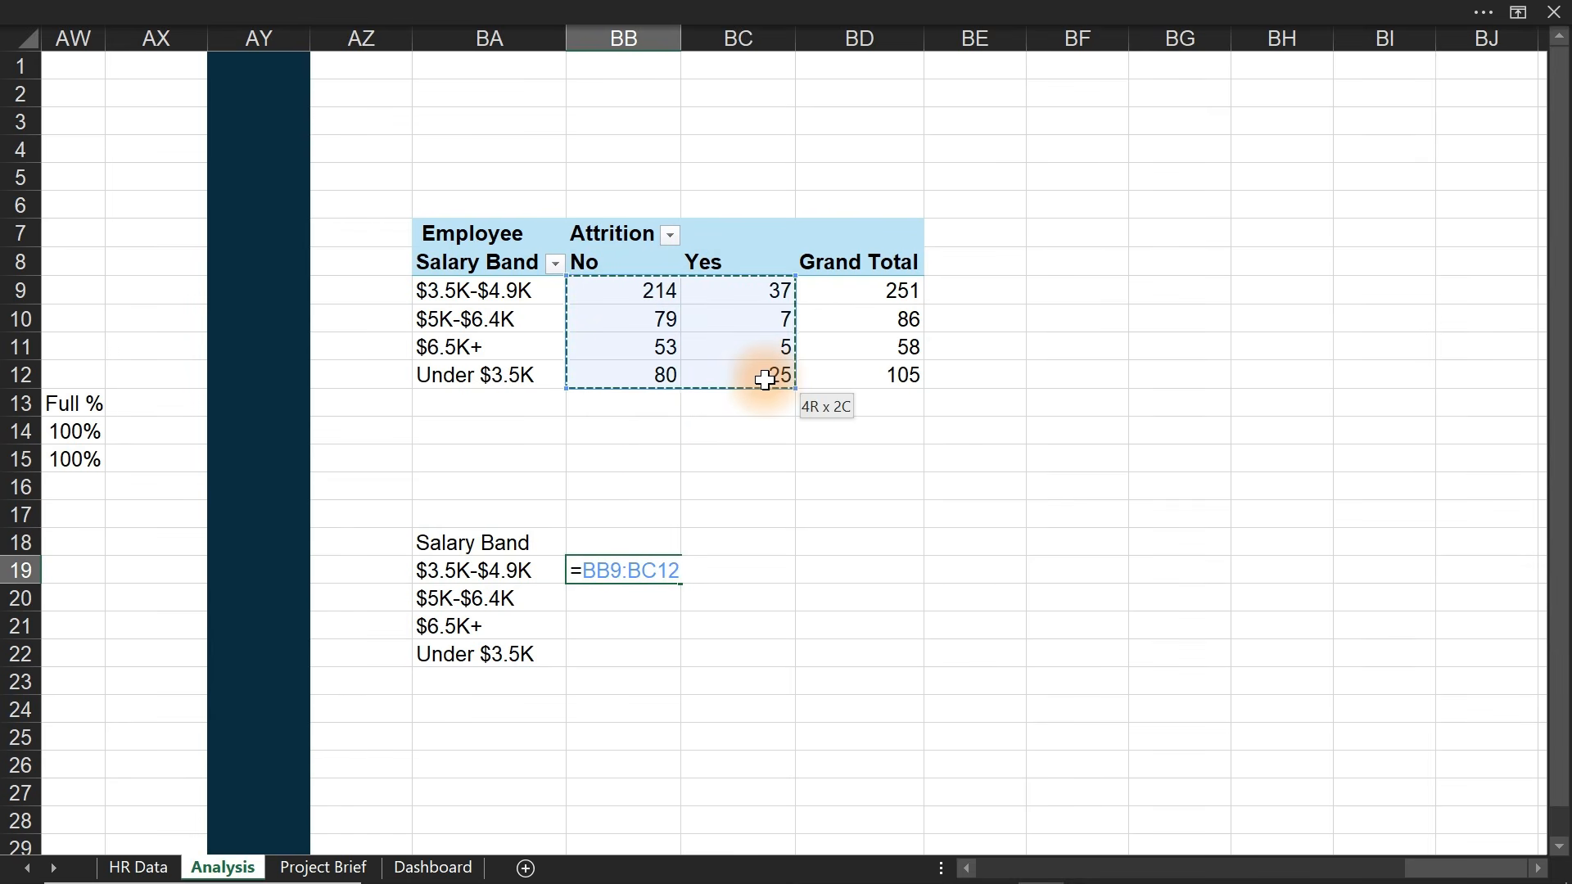
pyautogui.press('Return')
# - Add the headers Active Employees, Leavers and Attrition Rate in BB18:BD18
pyautogui.click(616, 547)
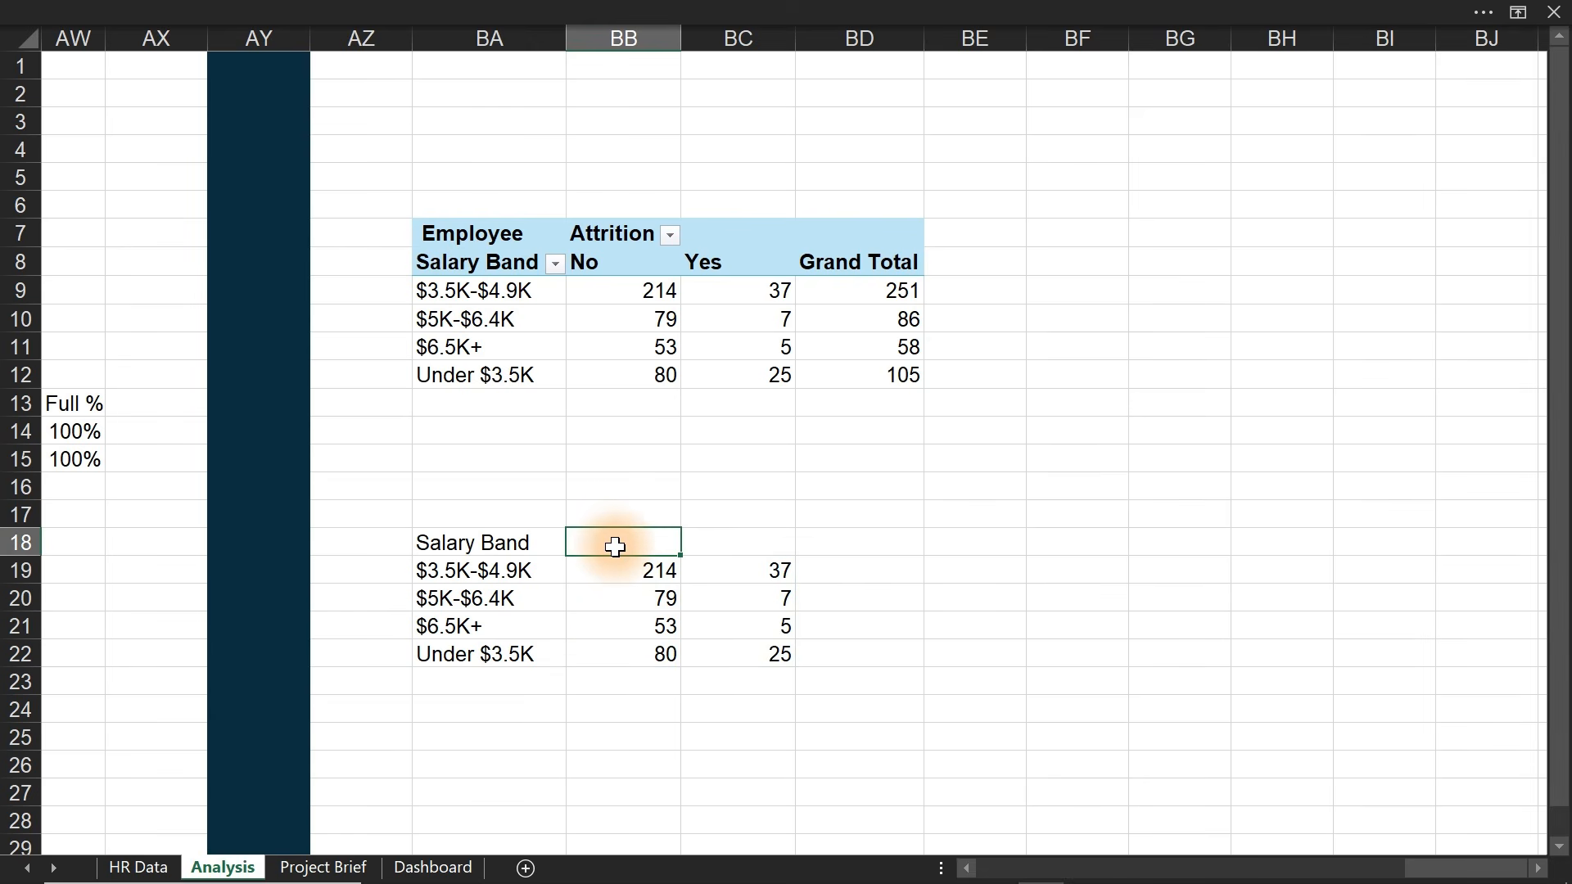
pyautogui.write('Active Employees')
pyautogui.press('Tab')
pyautogui.press('BackSpace')
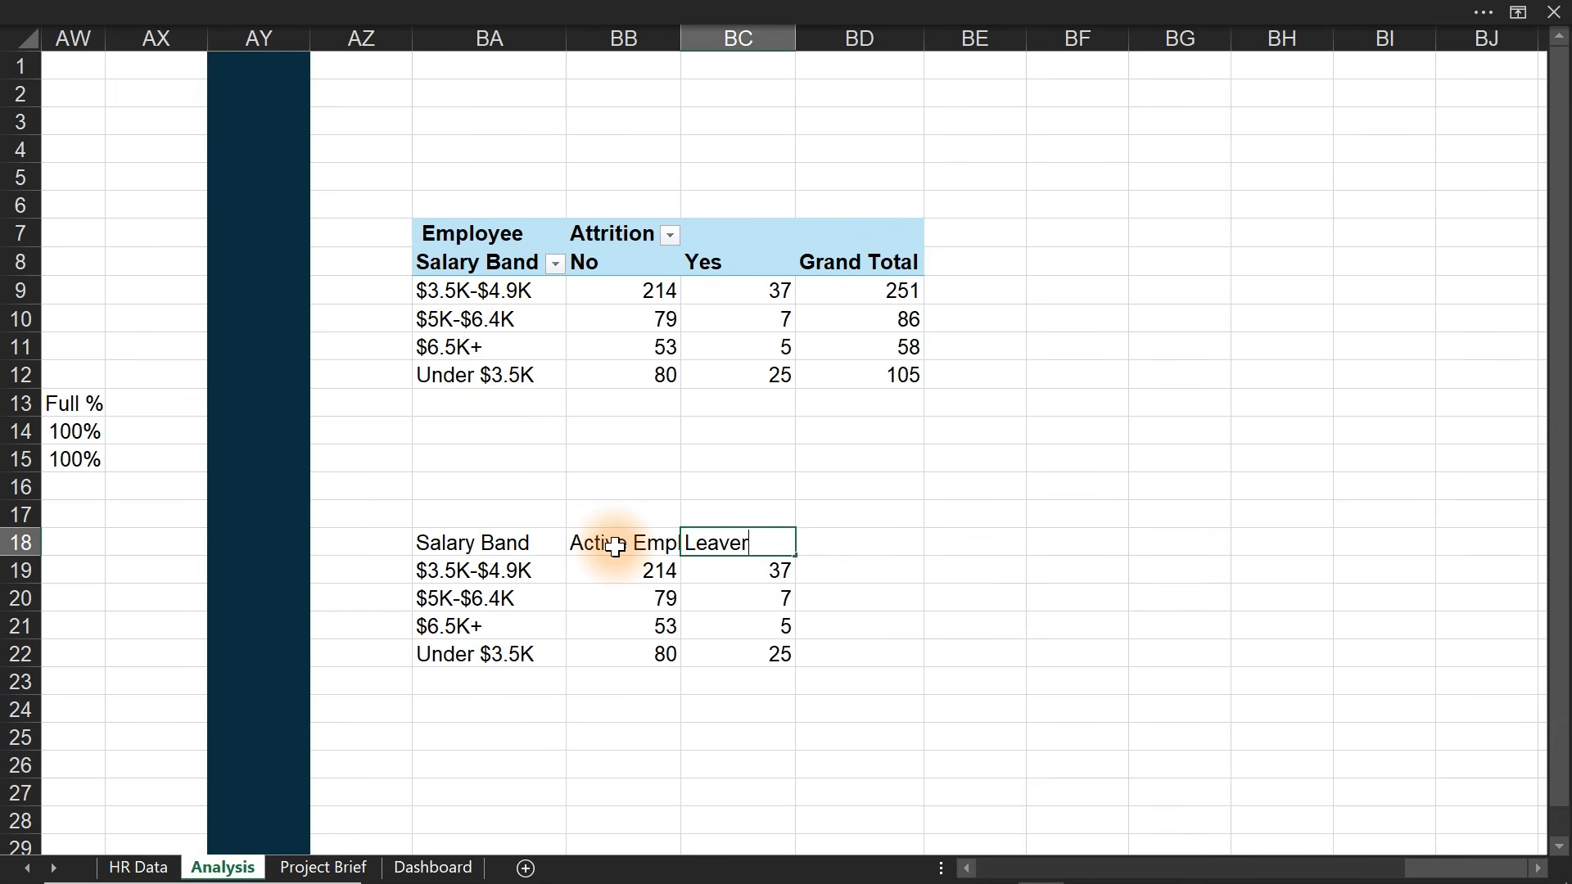
pyautogui.press('Tab')
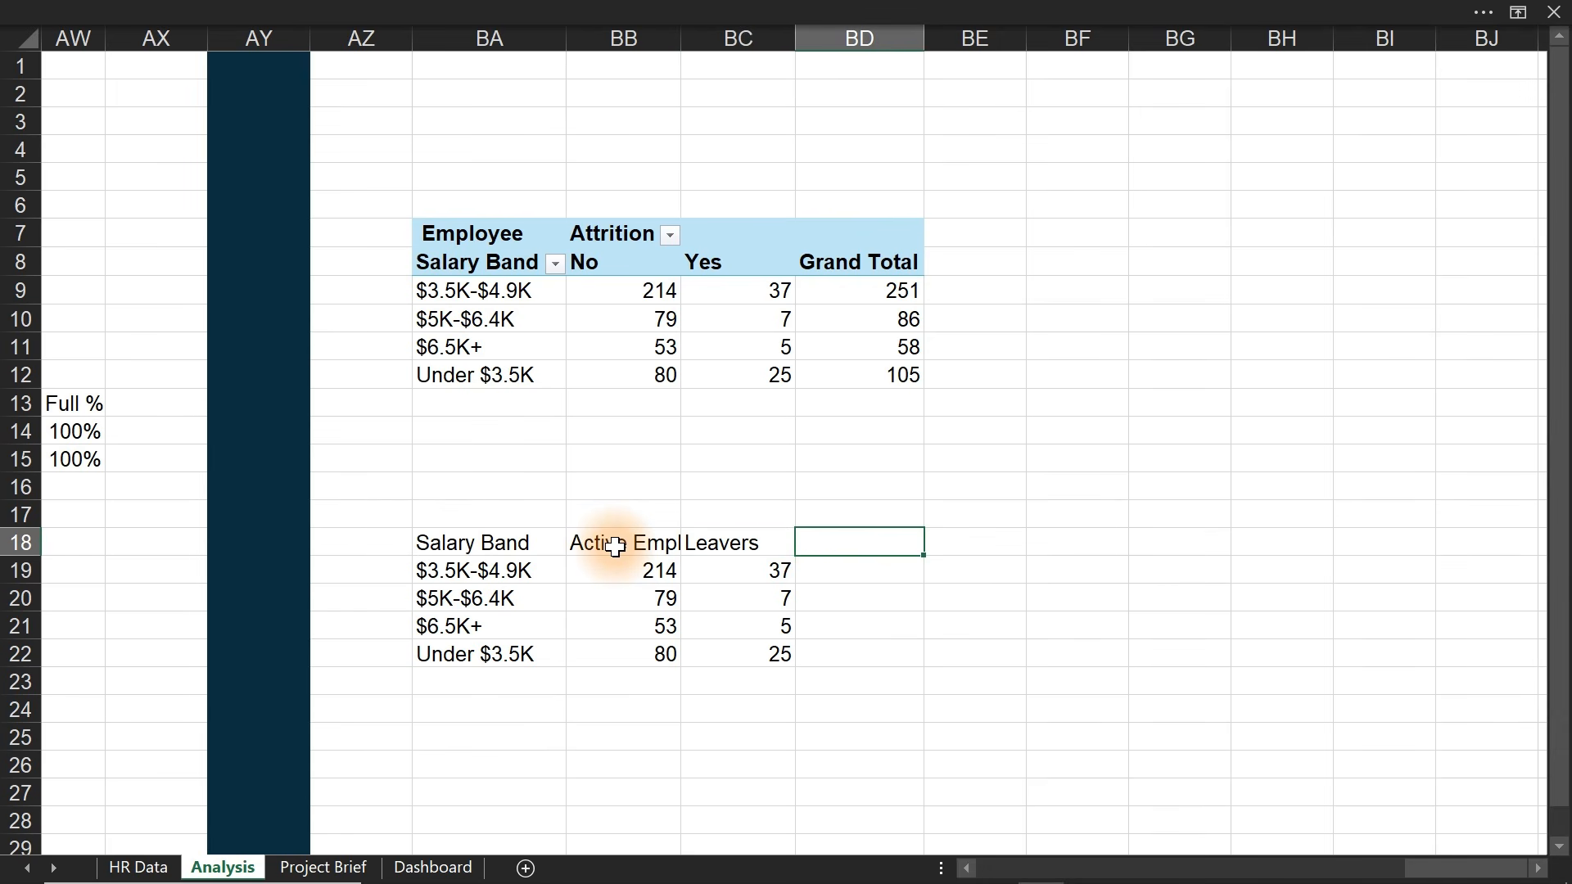
pyautogui.write('Attrition Rate')
pyautogui.press('Return')
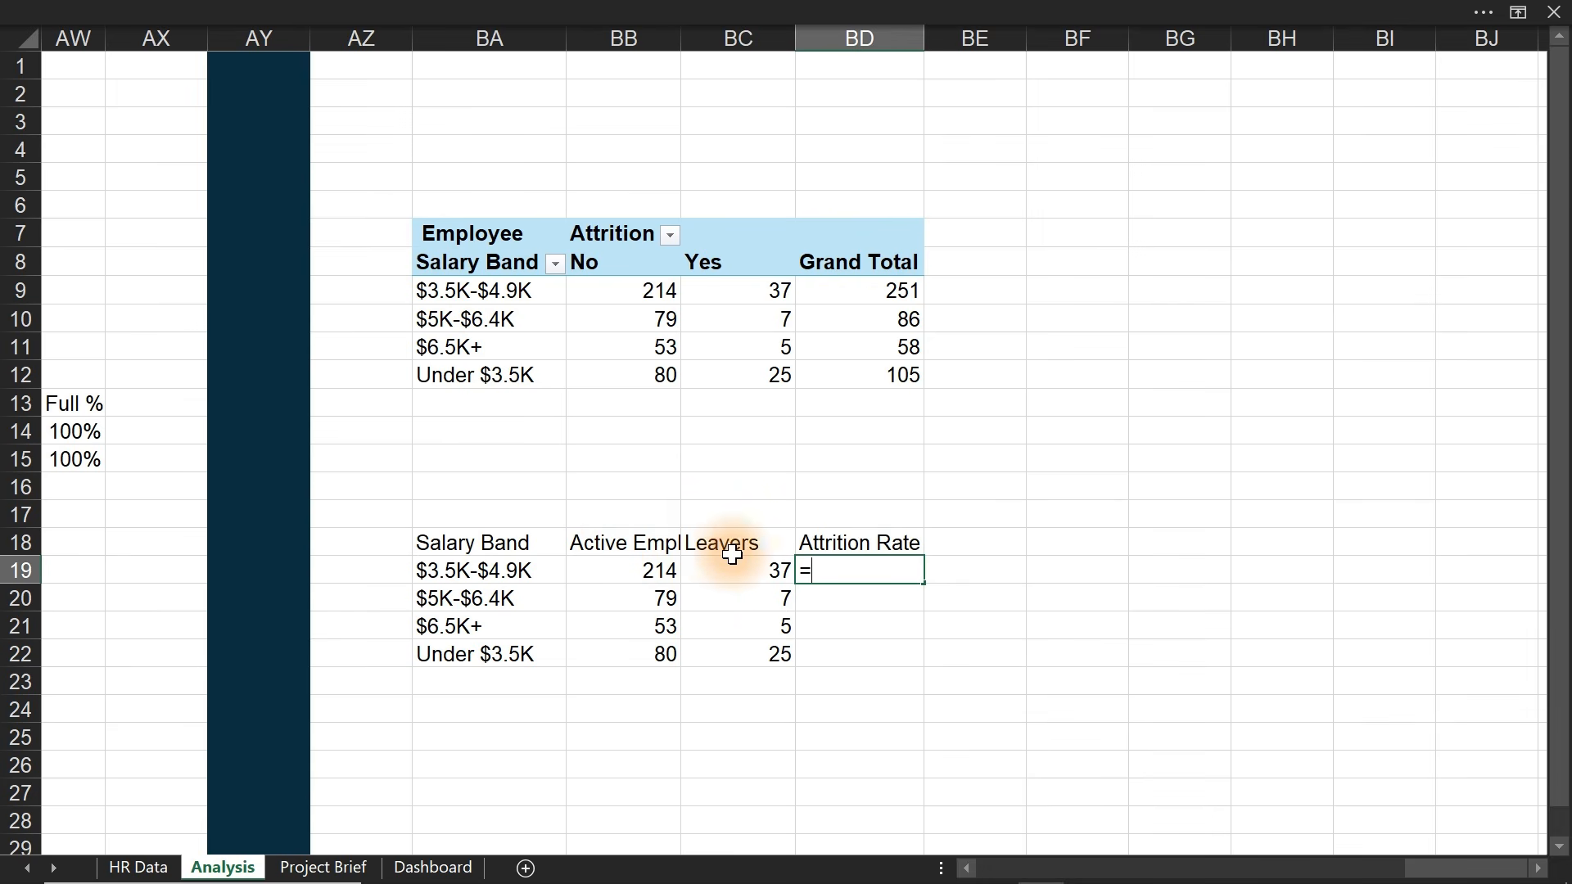
# - Calculate the attrition rate in BD19 with =BC19/BB19 and fill the formula down to BD22
pyautogui.click(774, 570)
pyautogui.write('/')
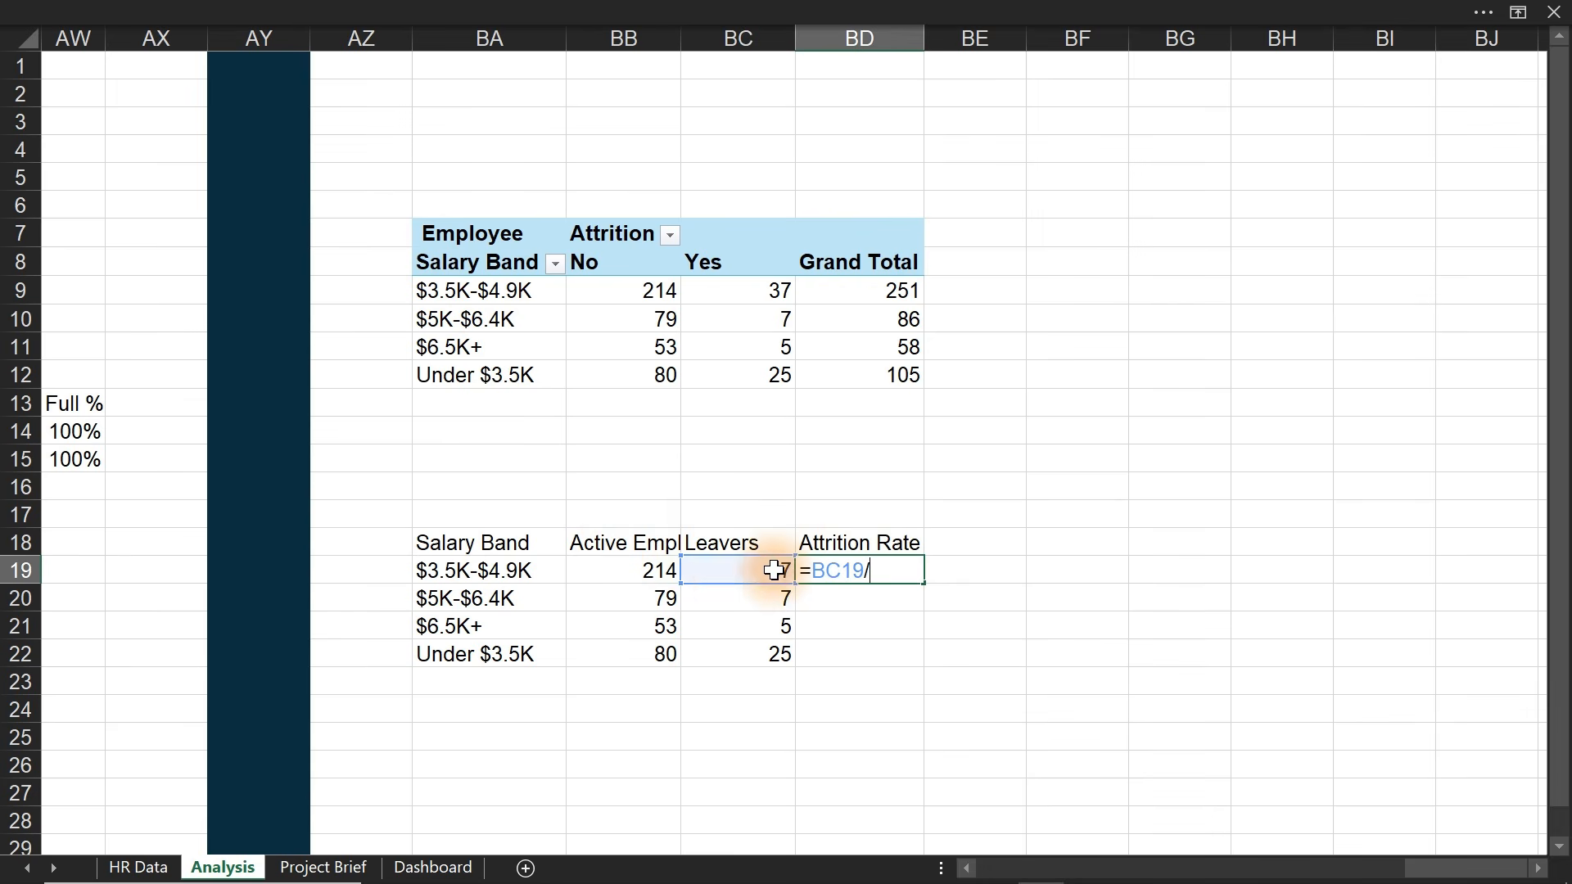
pyautogui.write('BB19')
pyautogui.press('Return')
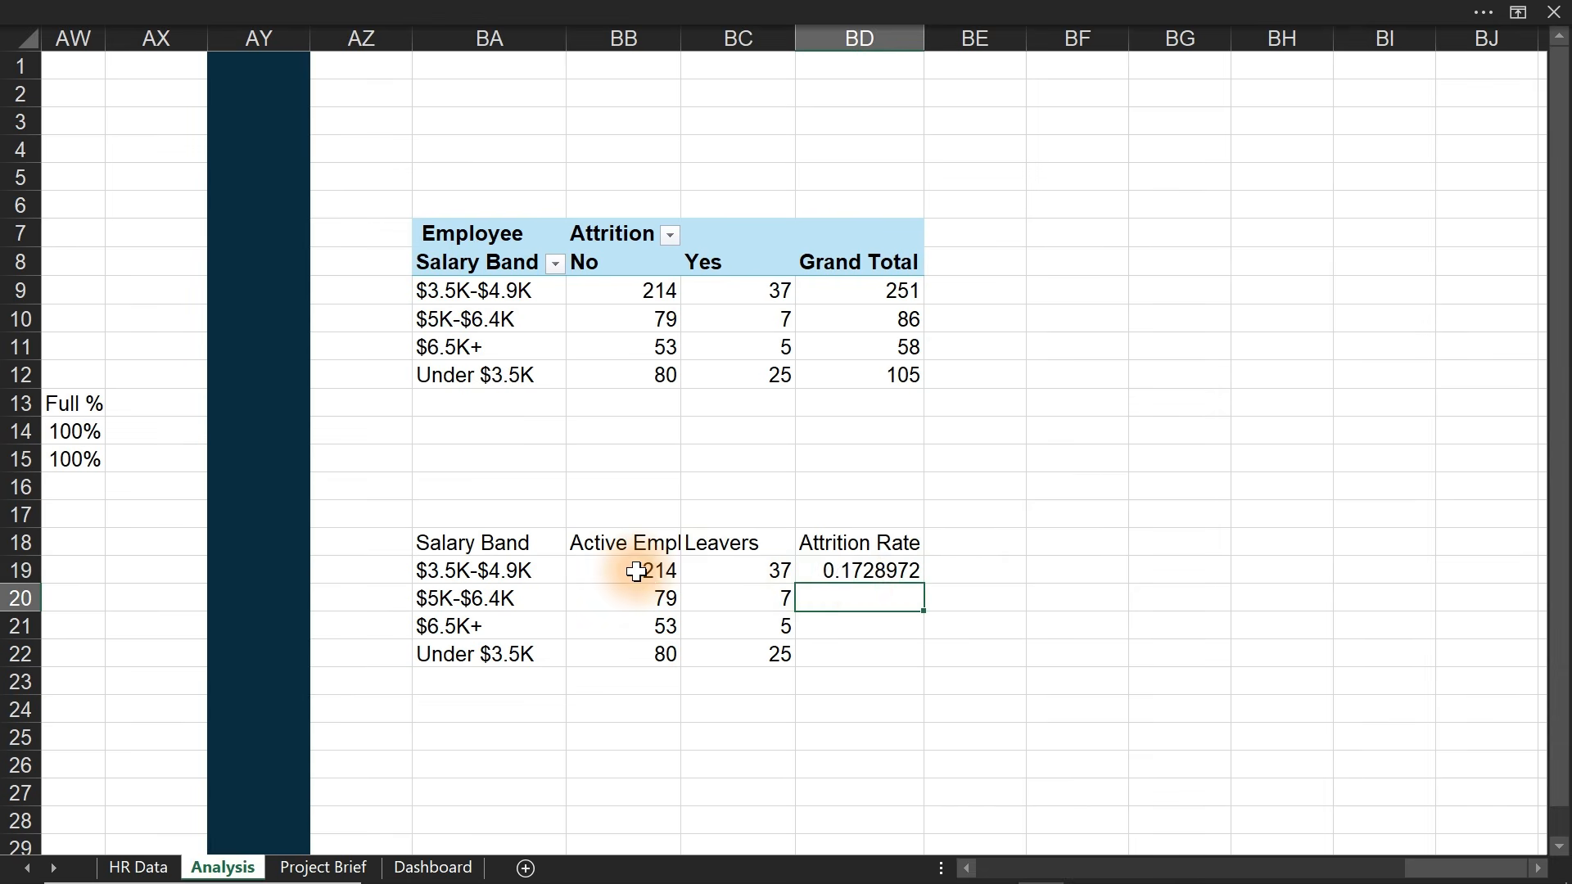
pyautogui.click(870, 570)
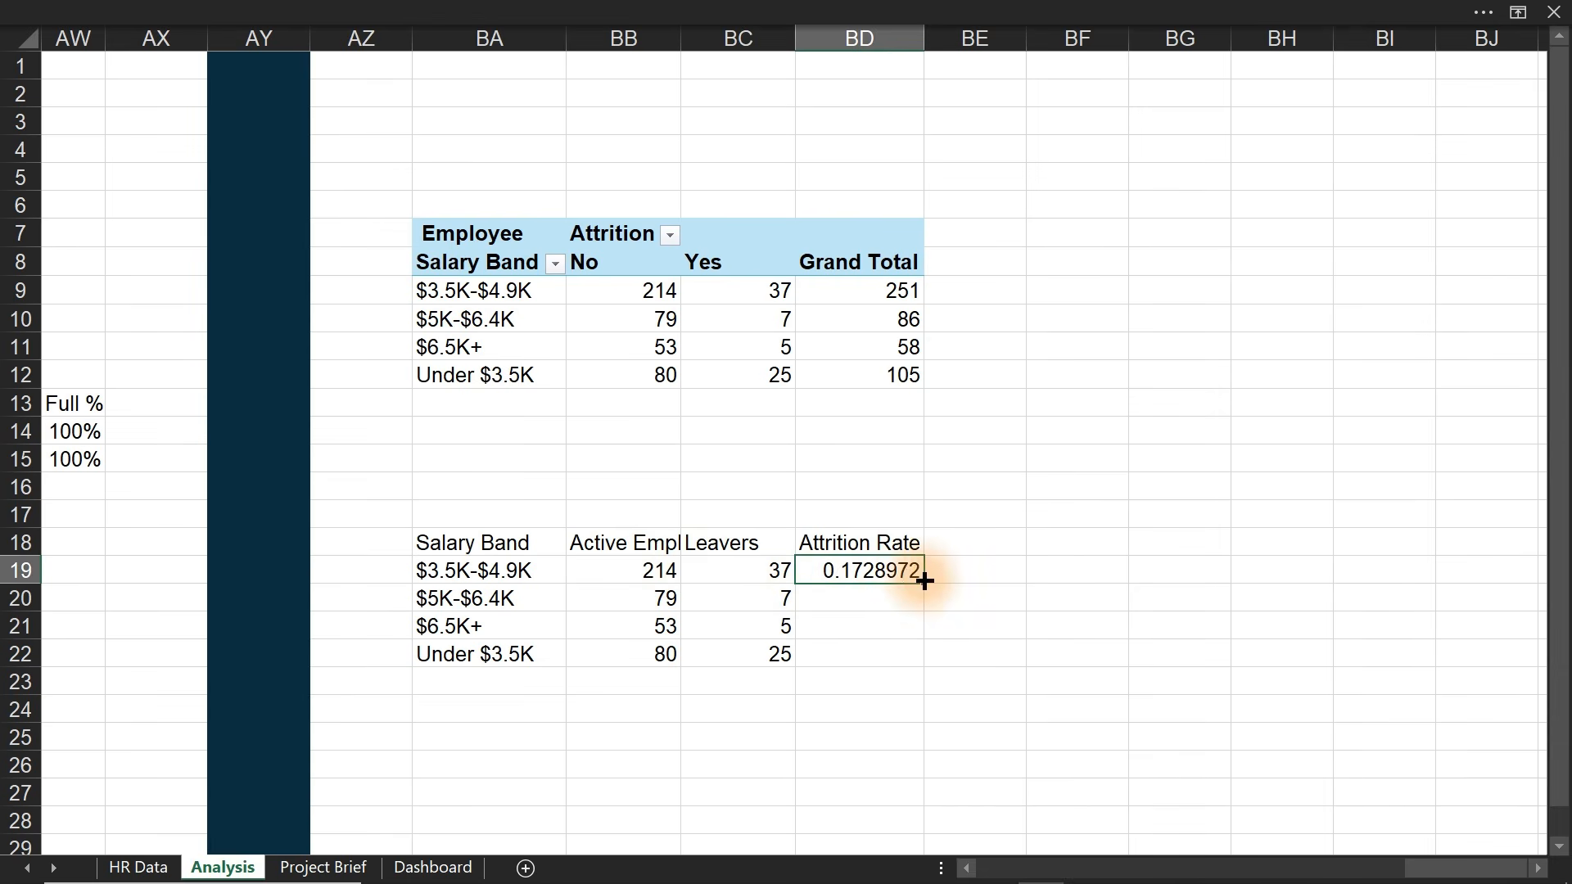
pyautogui.moveTo(922, 582); pyautogui.dragTo(912, 667)
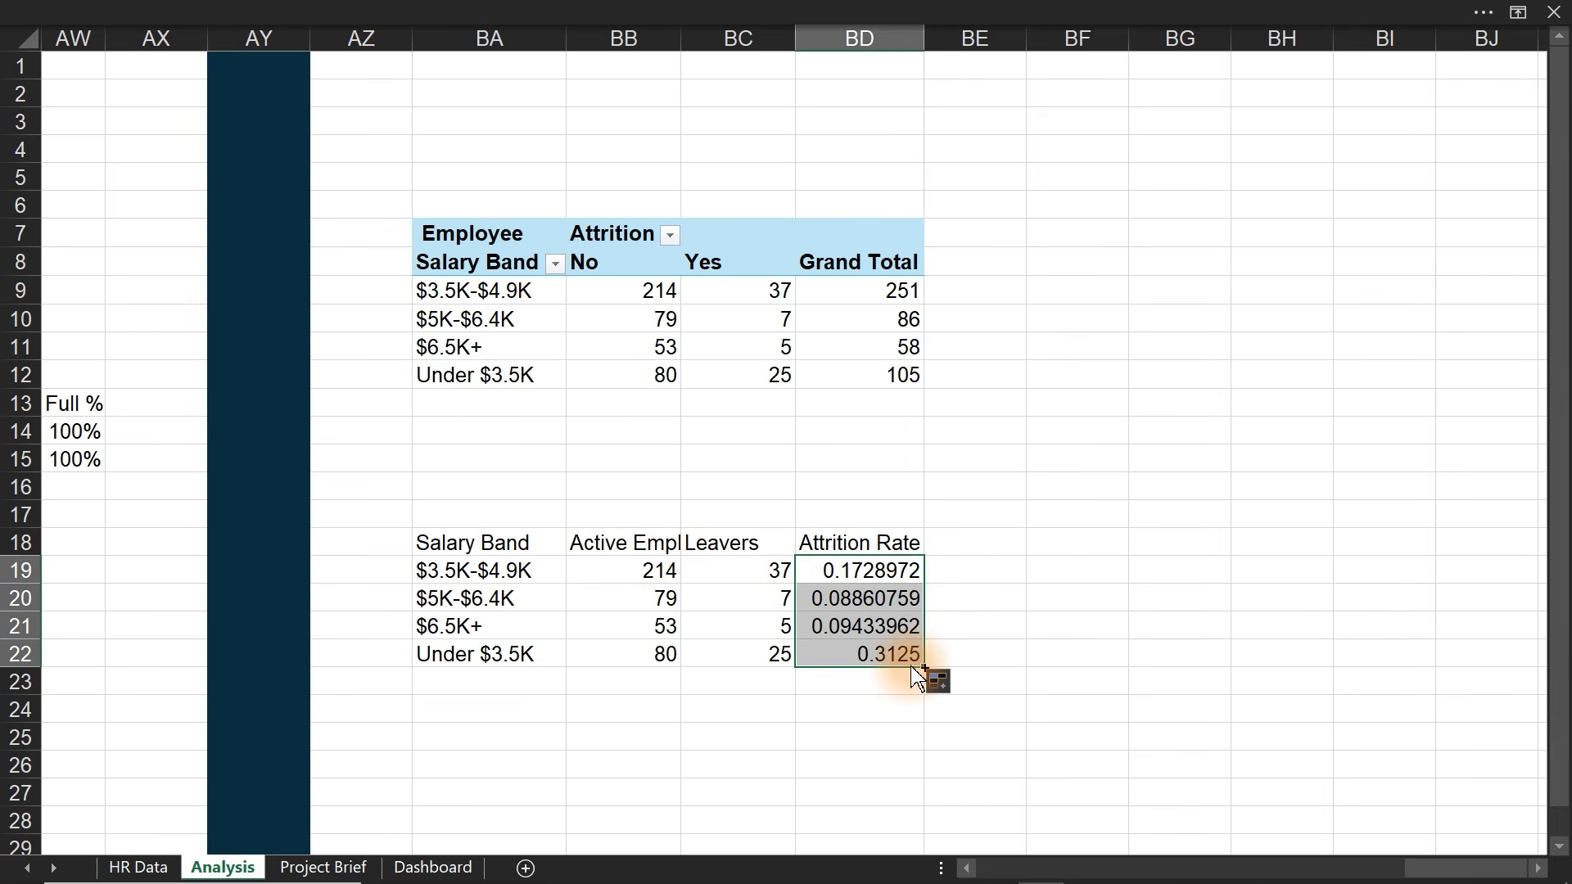
# - Format the attrition rates in BD19:BD22 as percentages with one decimal place
pyautogui.hotkey('ctrl', '1')
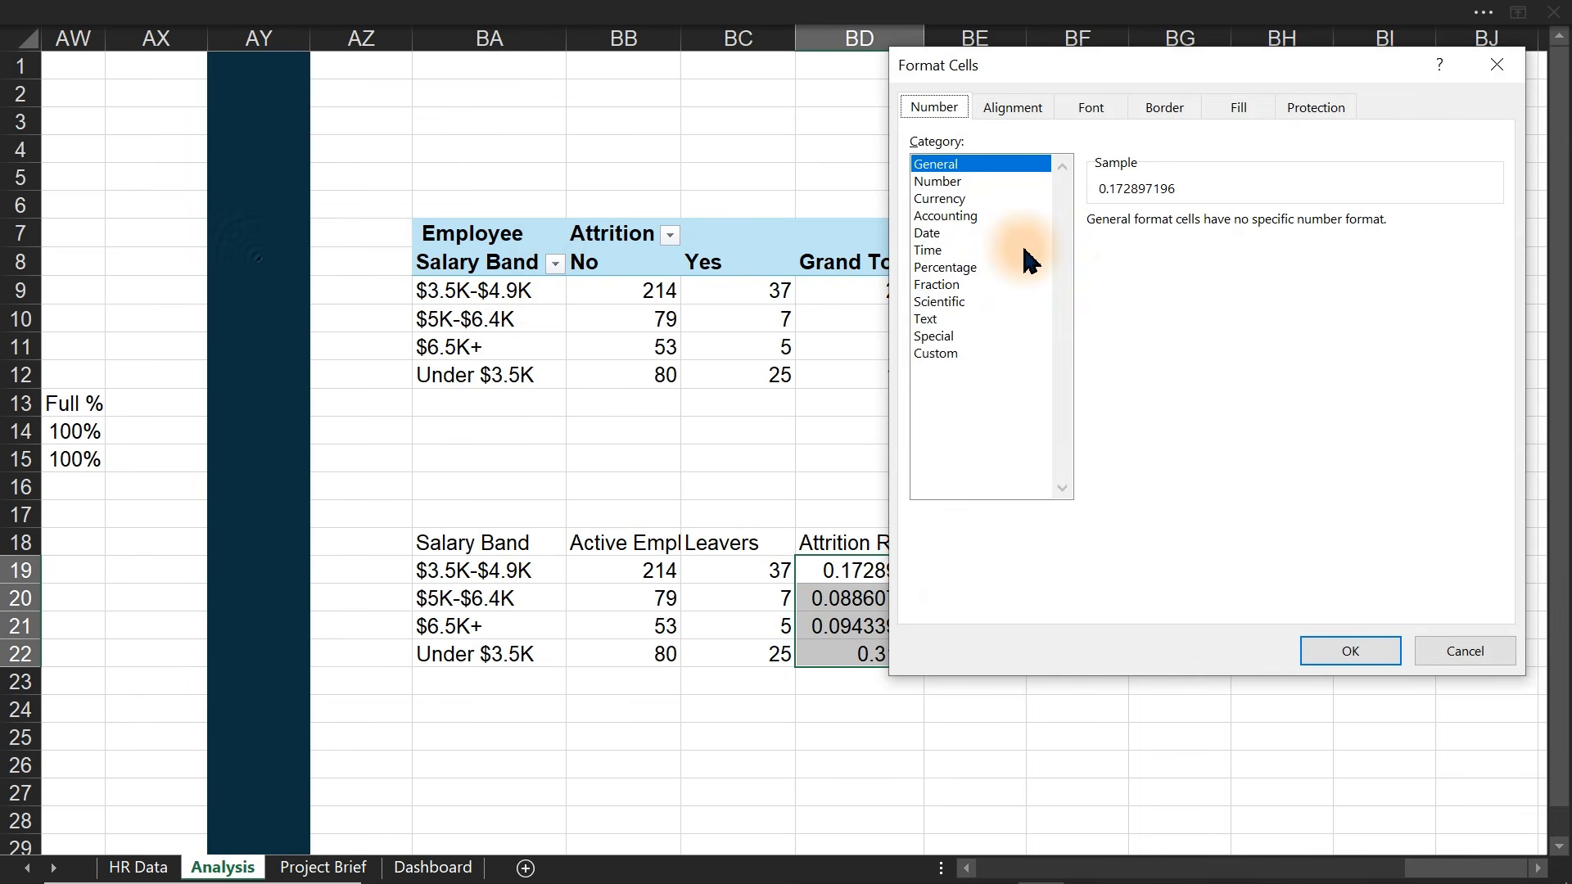
pyautogui.click(949, 268)
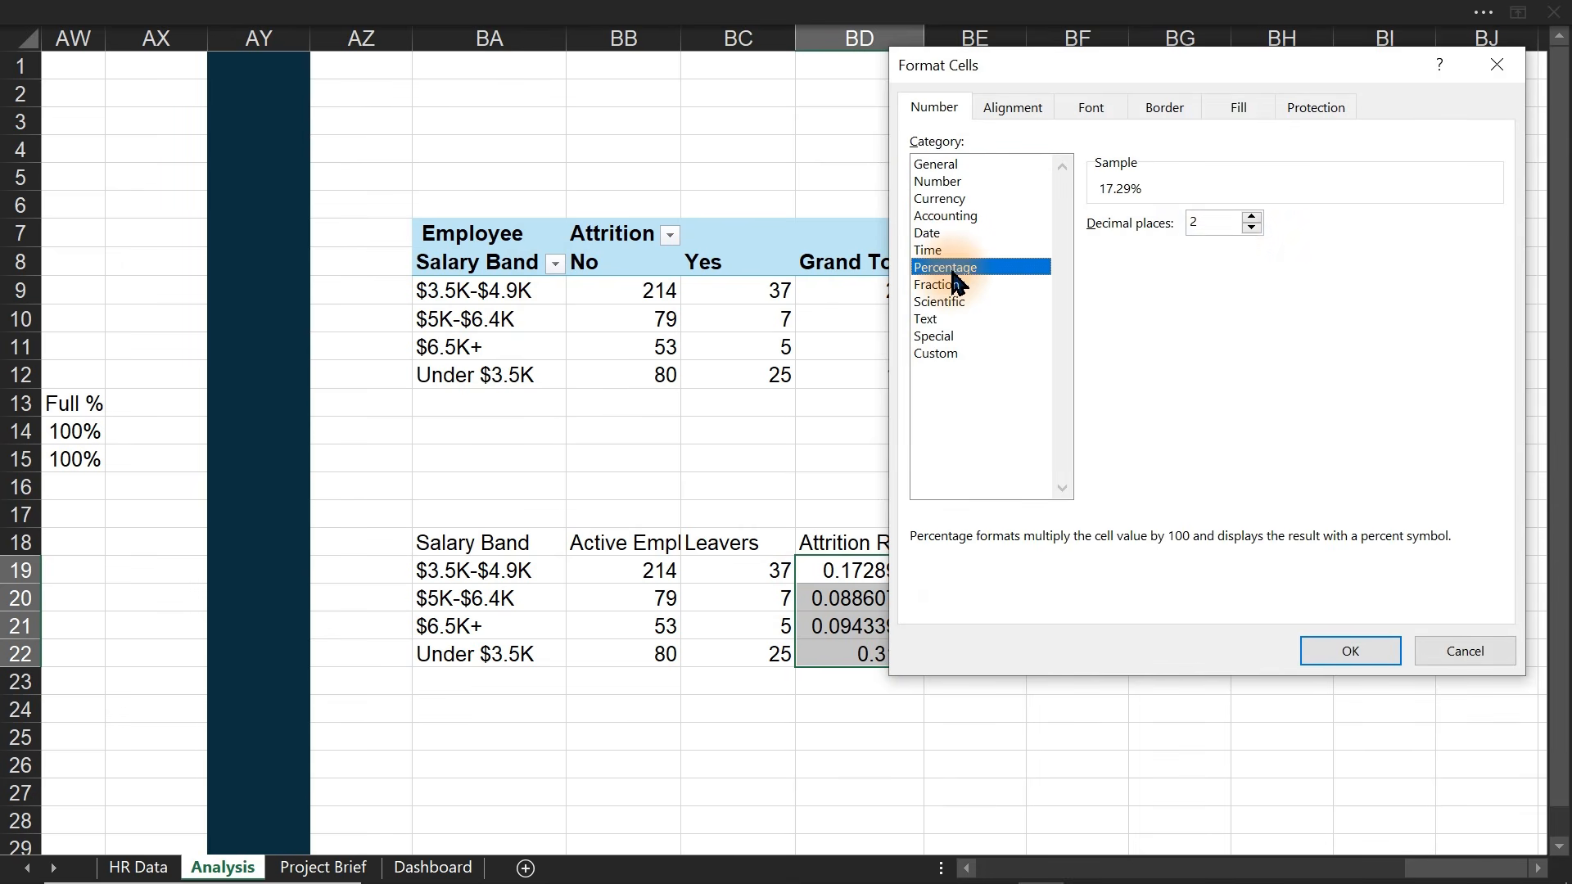
pyautogui.click(1252, 228)
pyautogui.click(1349, 651)
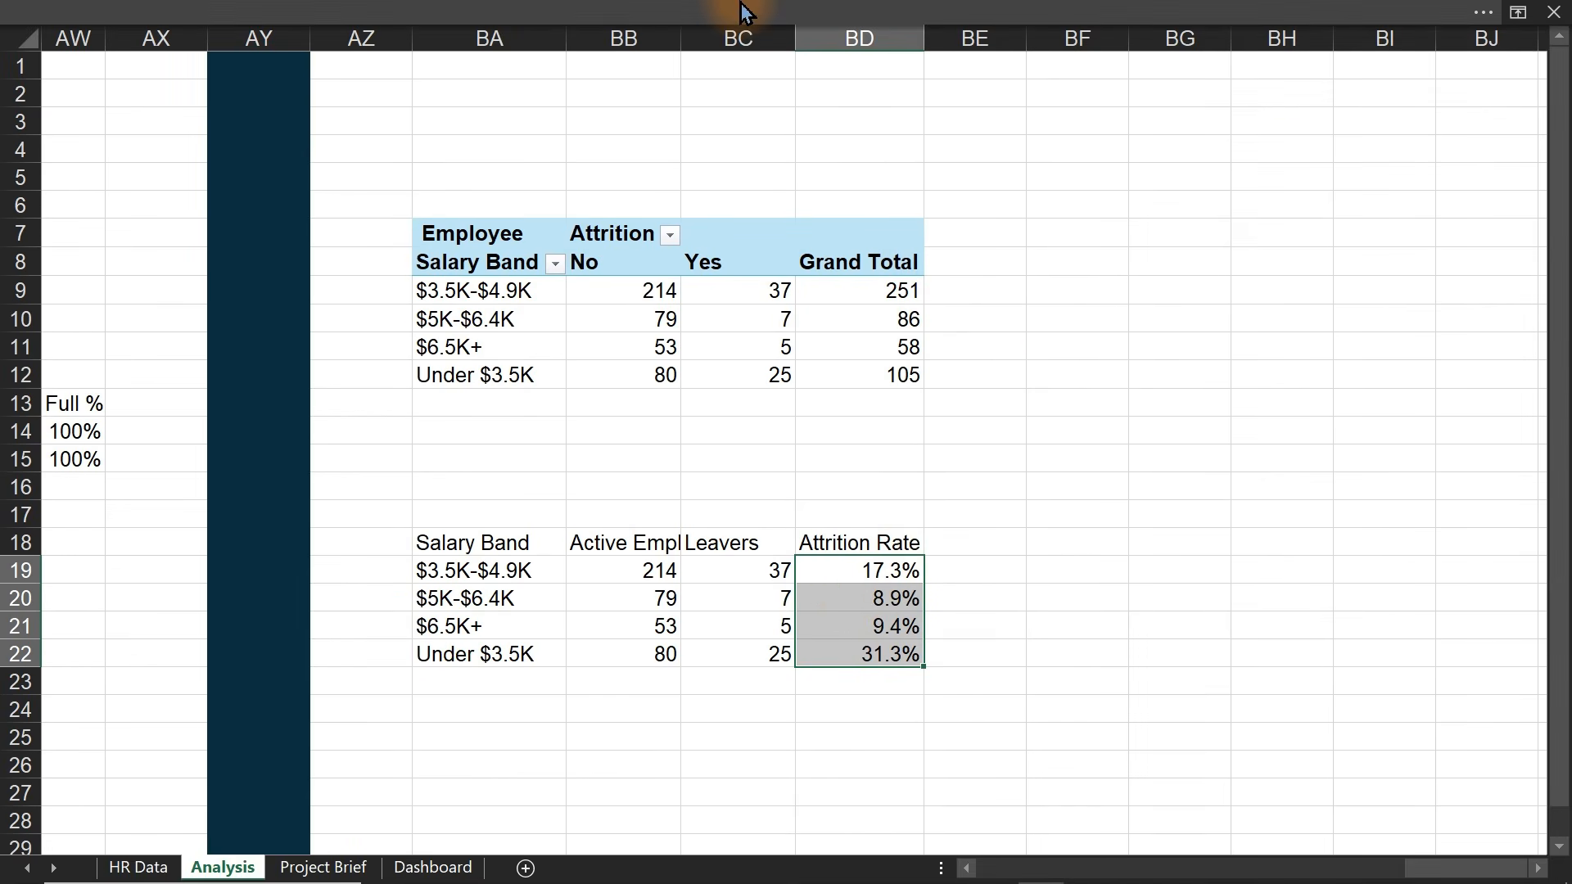
# - Apply a three-colour conditional formatting scale to BD19:BD22, with red for the highest attrition rates and green for the lowest
pyautogui.click(652, 12)
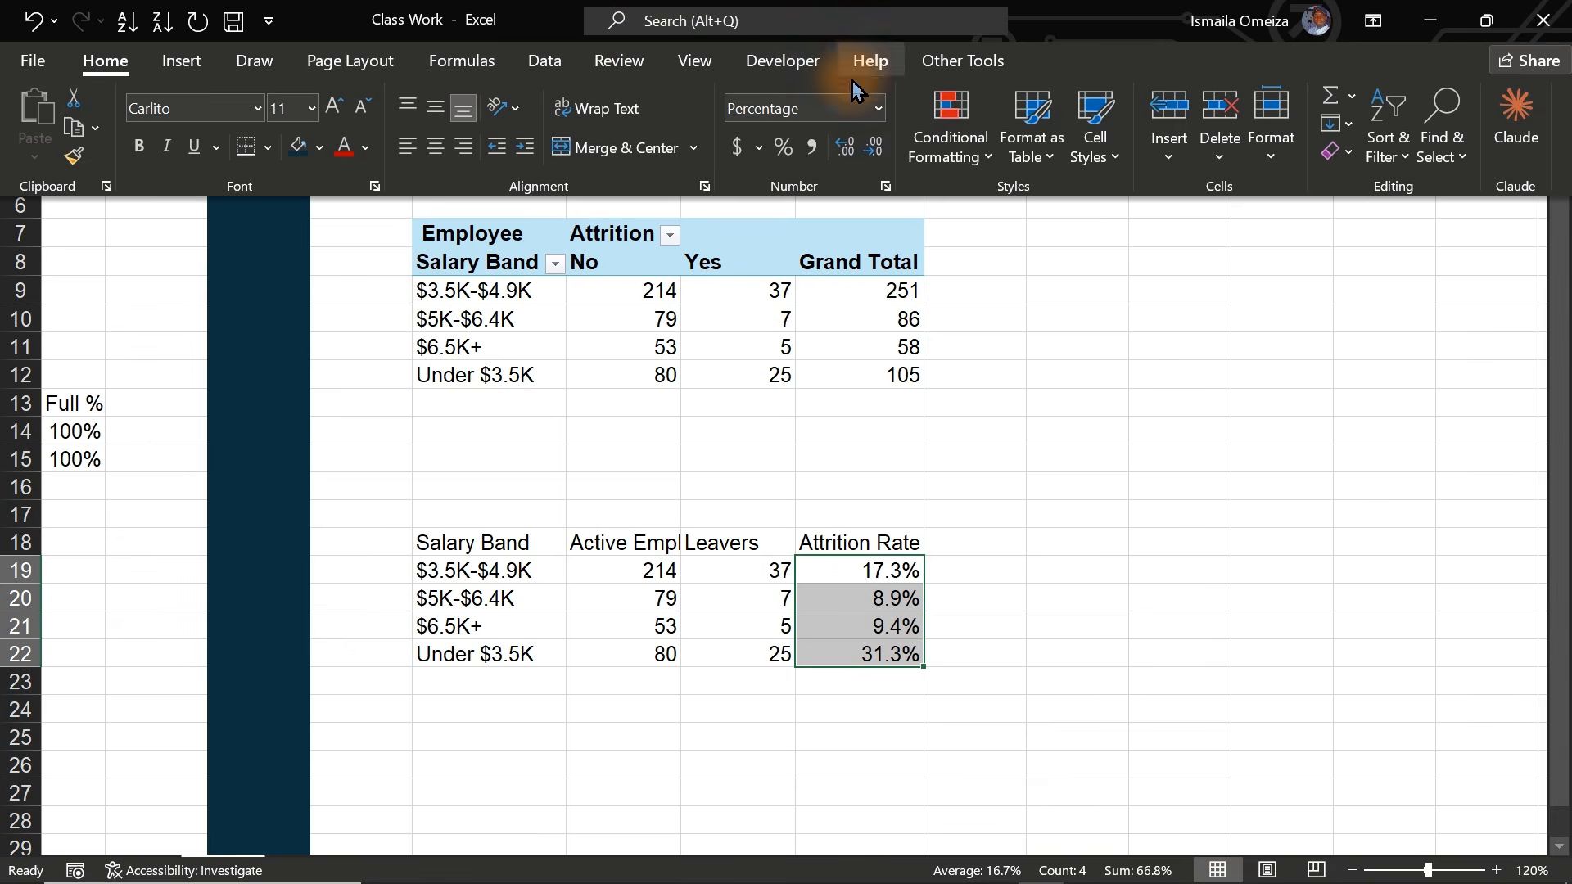
pyautogui.click(947, 135)
pyautogui.moveTo(1084, 391)
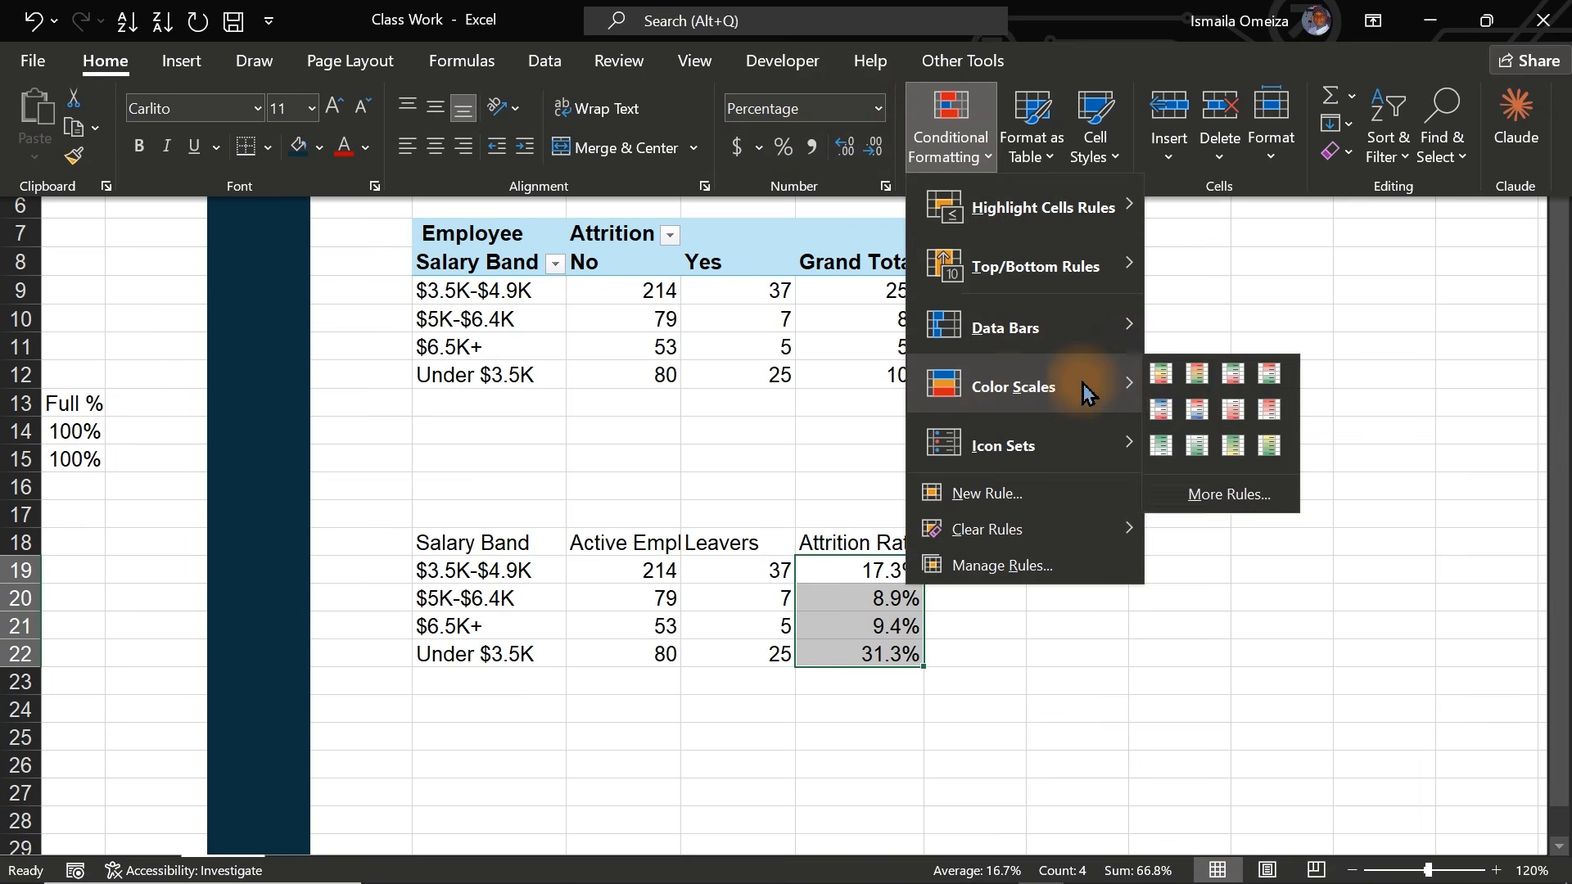
pyautogui.click(1203, 387)
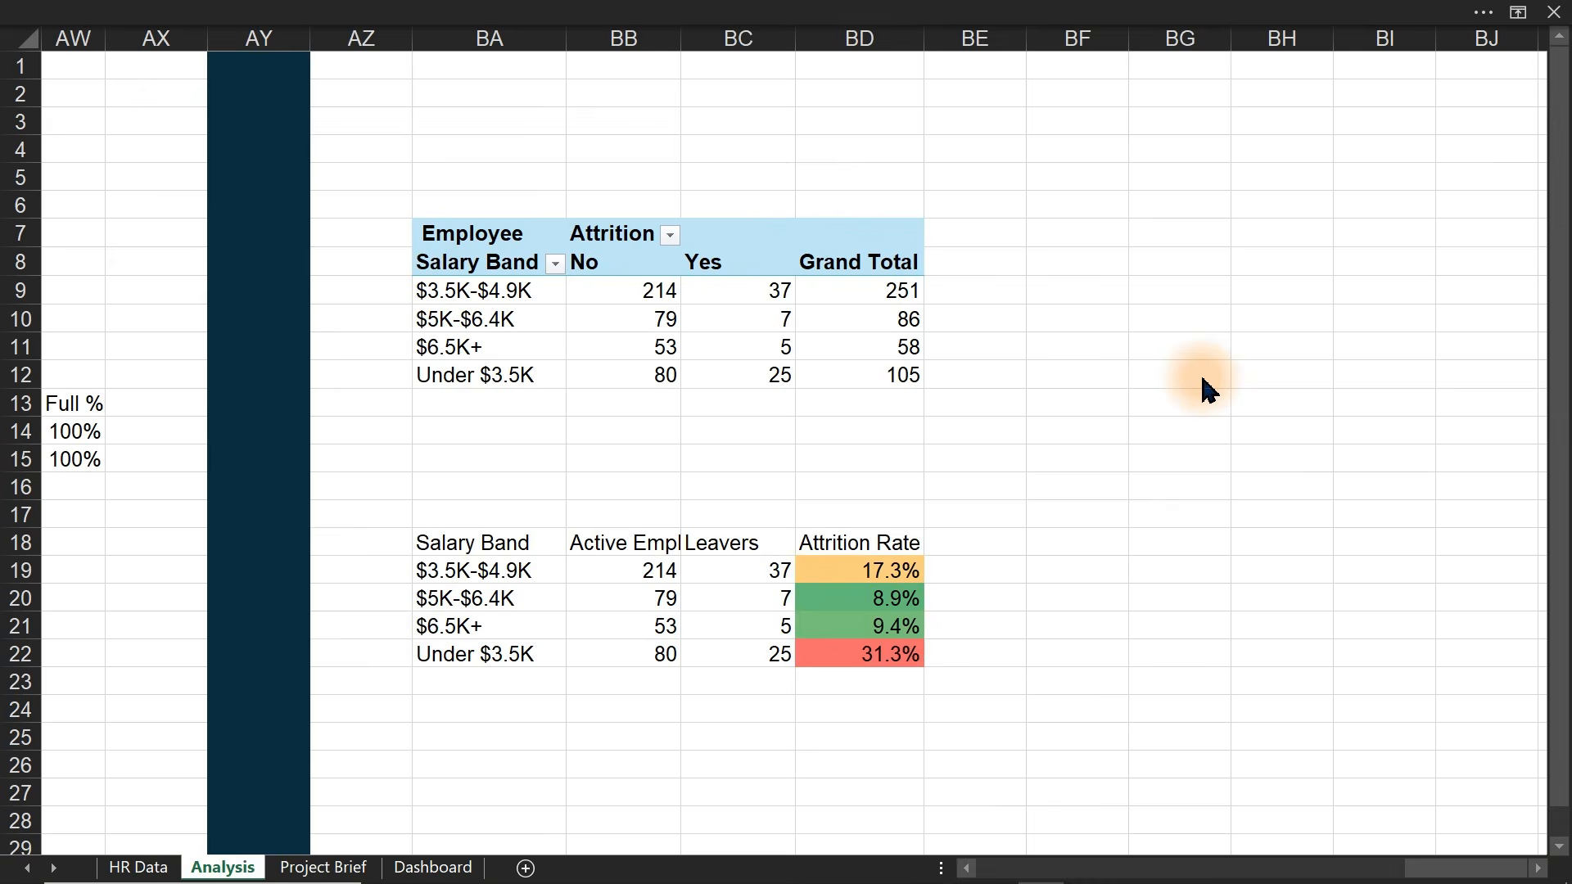
pyautogui.click(1203, 376)
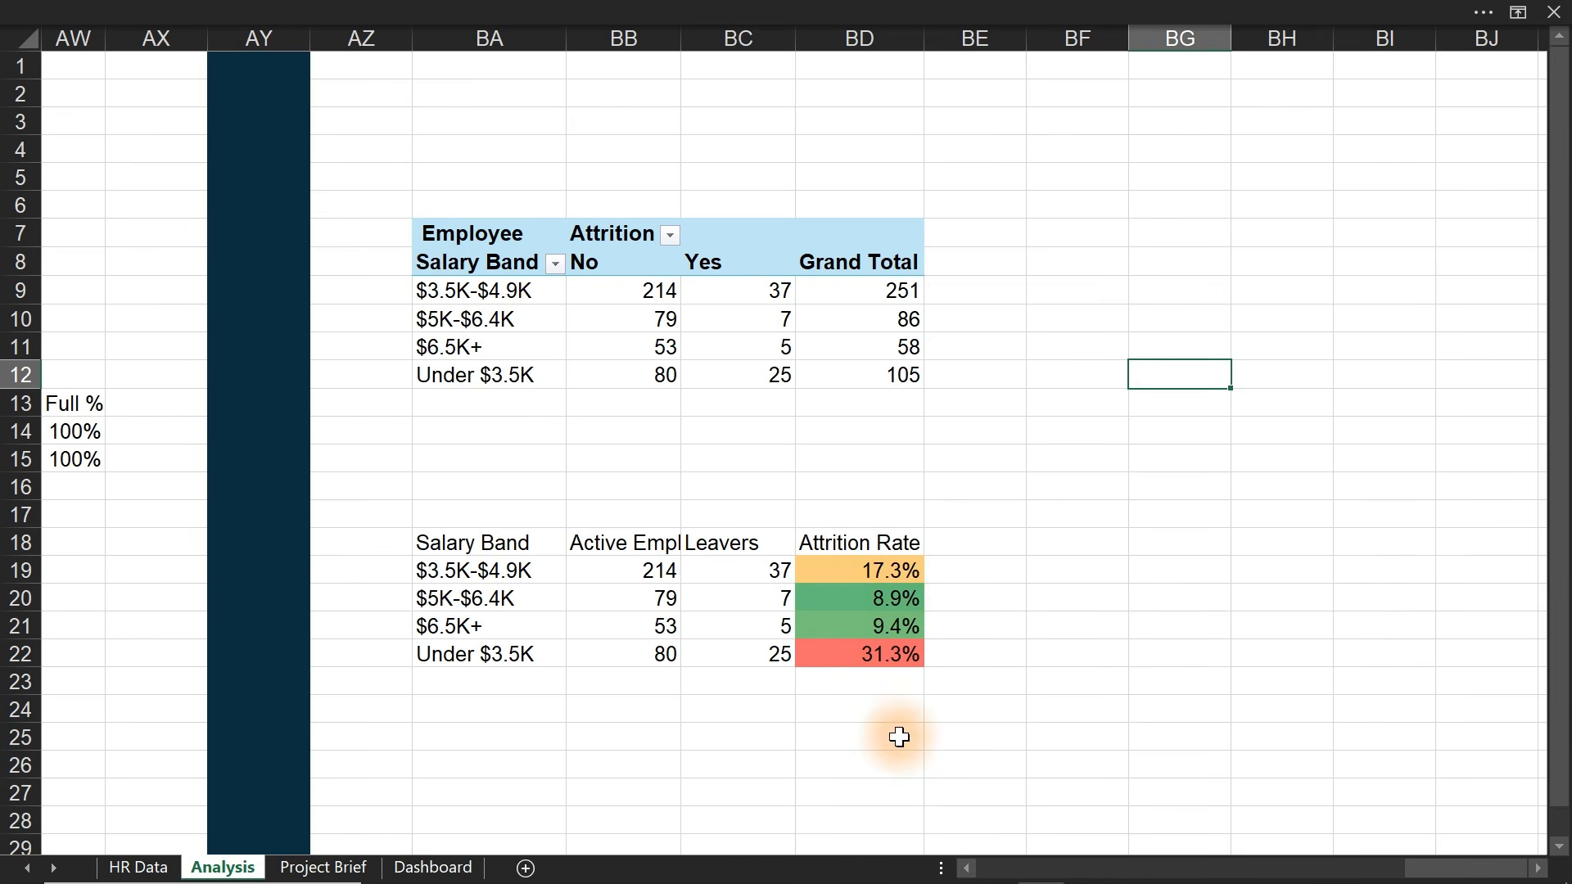
pyautogui.click(853, 624)
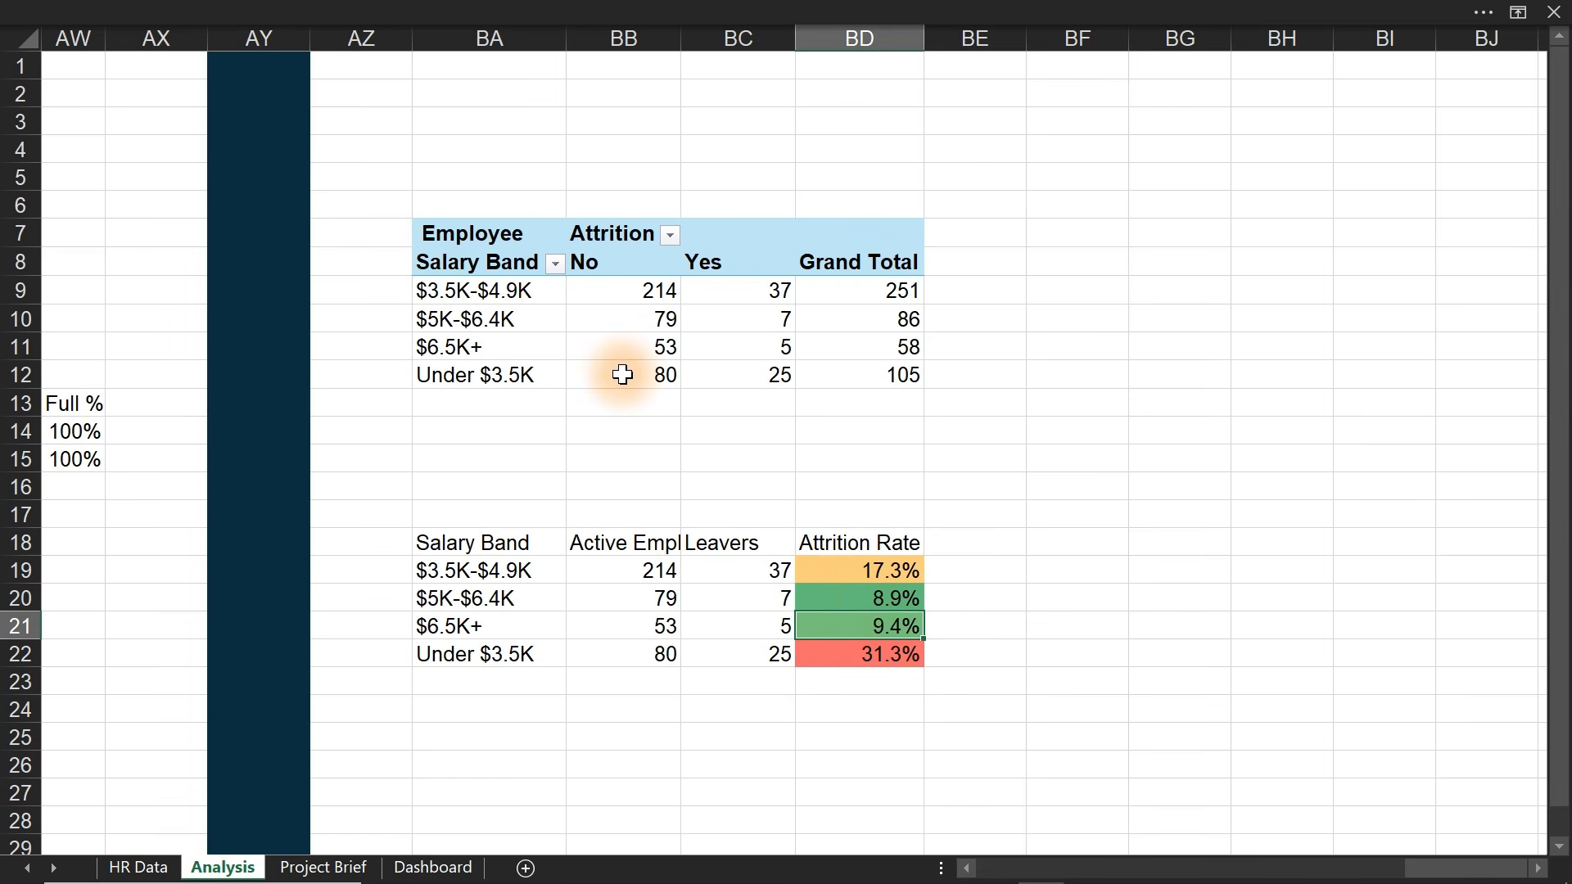
# - Increase the height of rows 18 to 22 equally so the salary band summary table is slightly taller
pyautogui.click(552, 304)
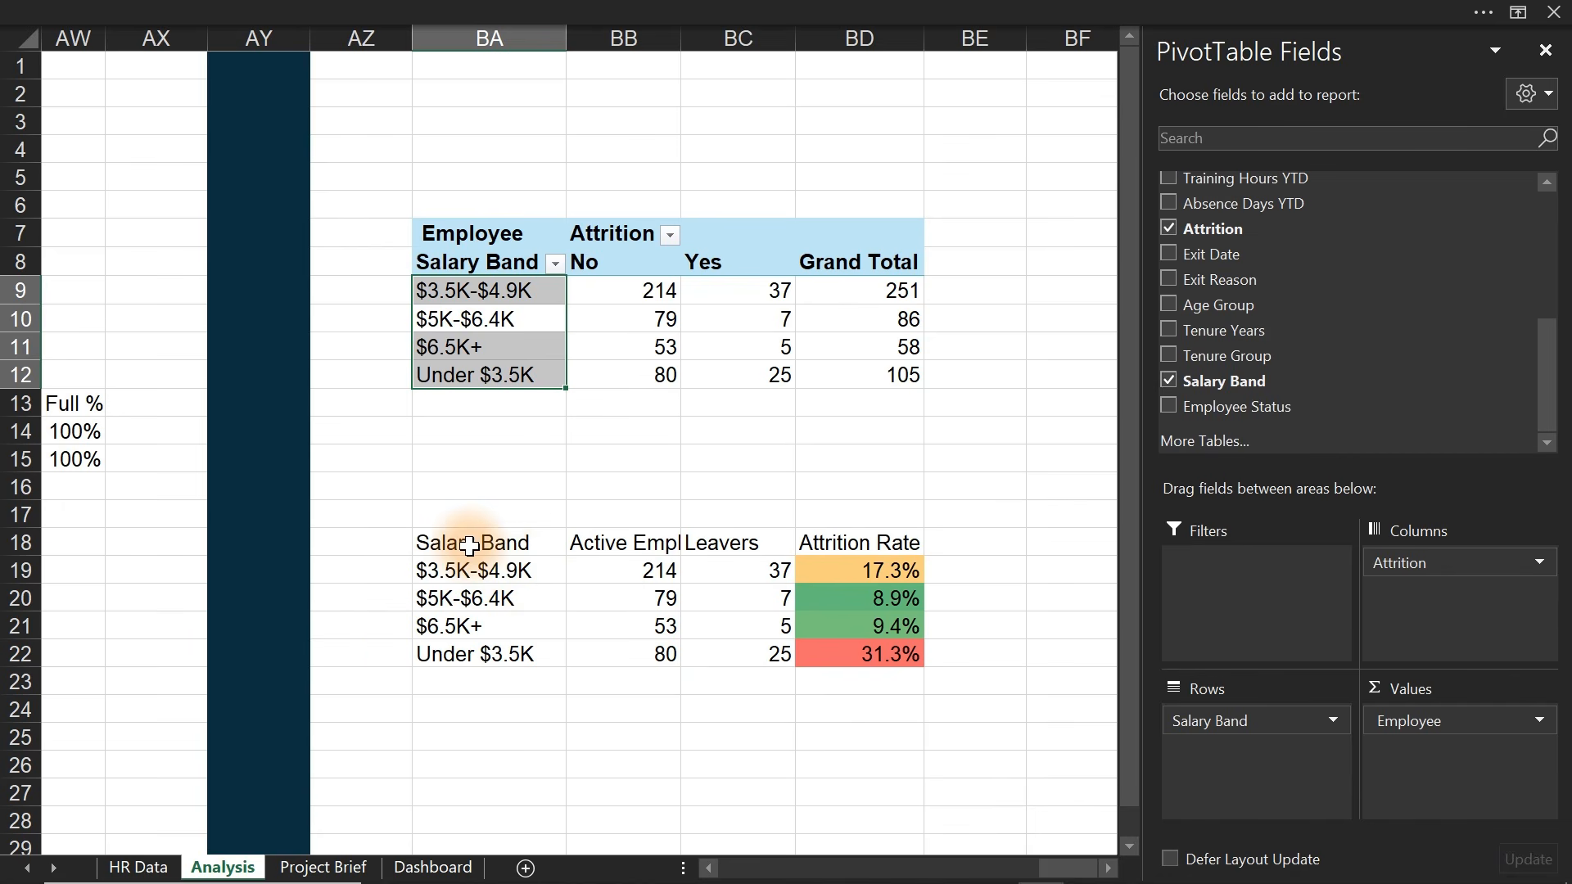
pyautogui.moveTo(461, 543); pyautogui.dragTo(859, 656)
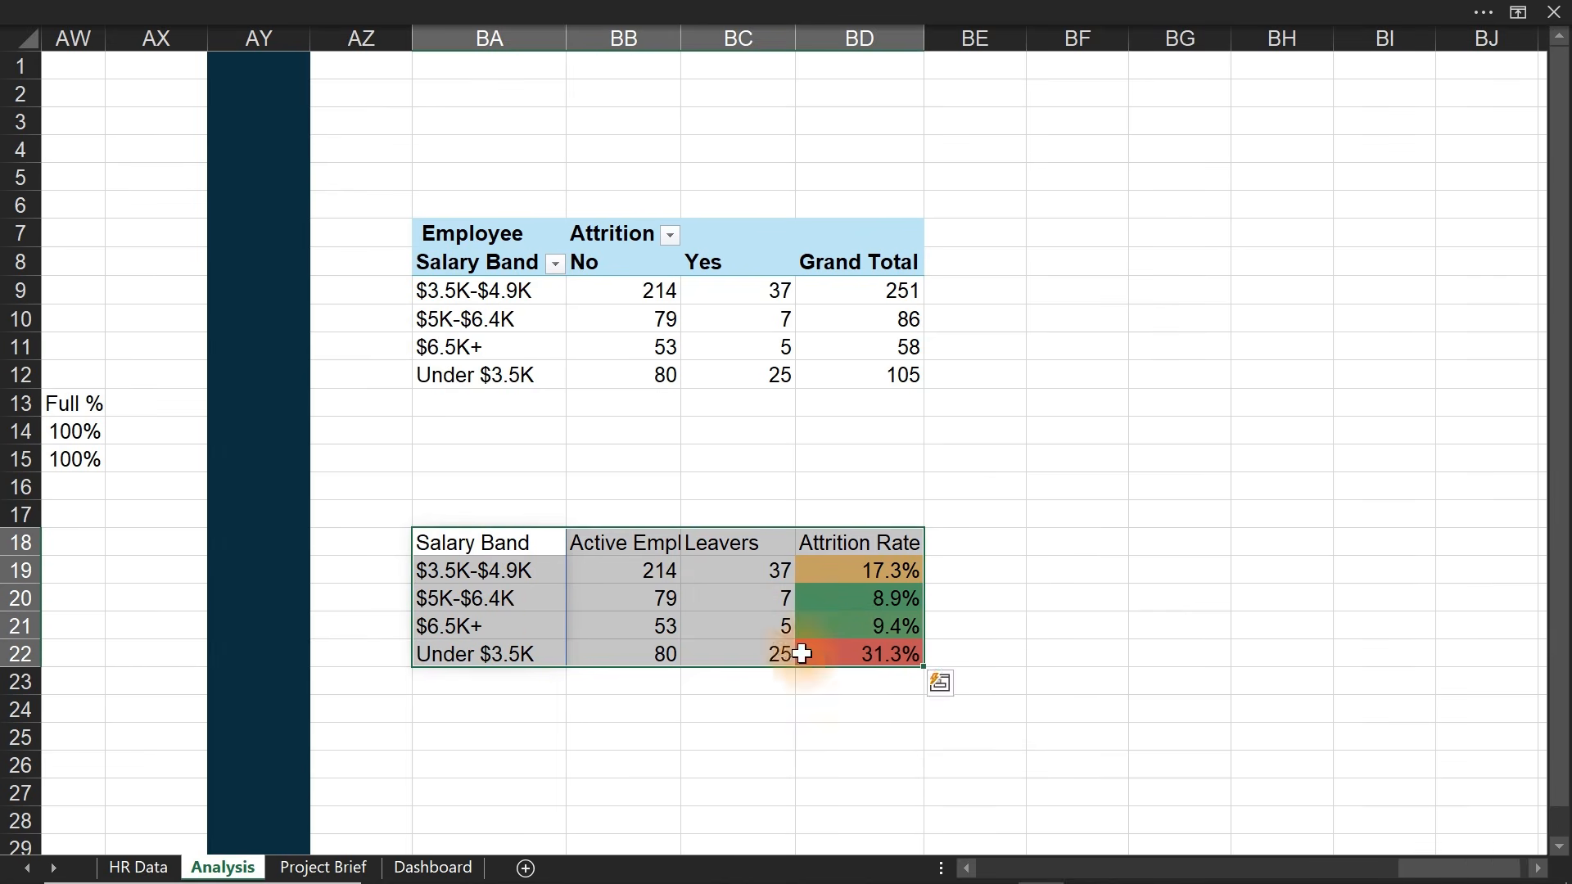
pyautogui.moveTo(25, 535); pyautogui.dragTo(18, 622)
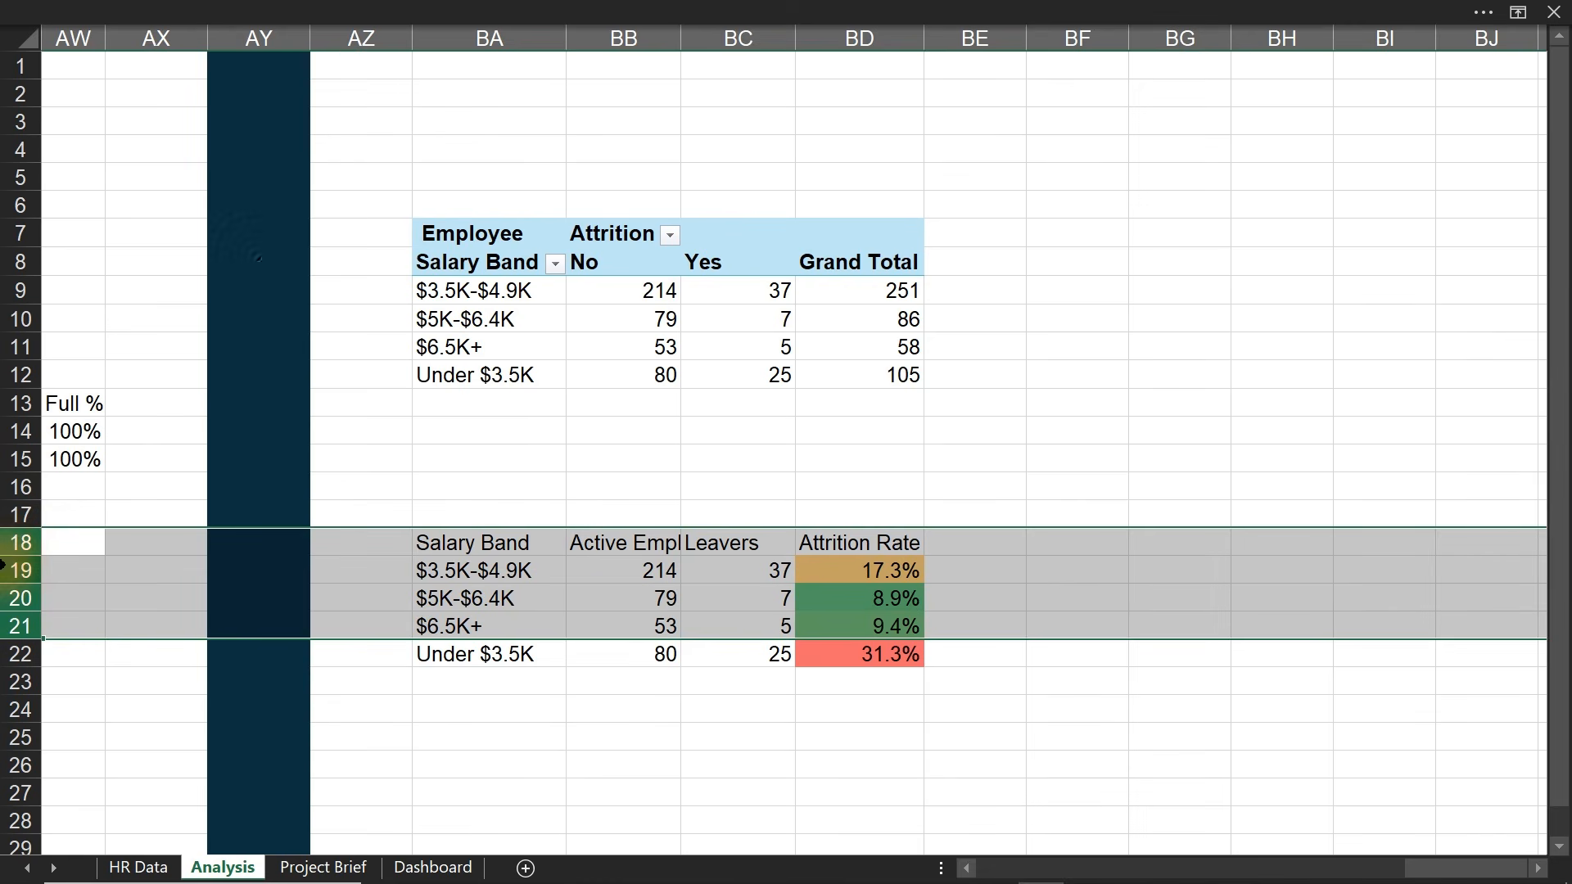
pyautogui.moveTo(10, 543); pyautogui.dragTo(17, 629)
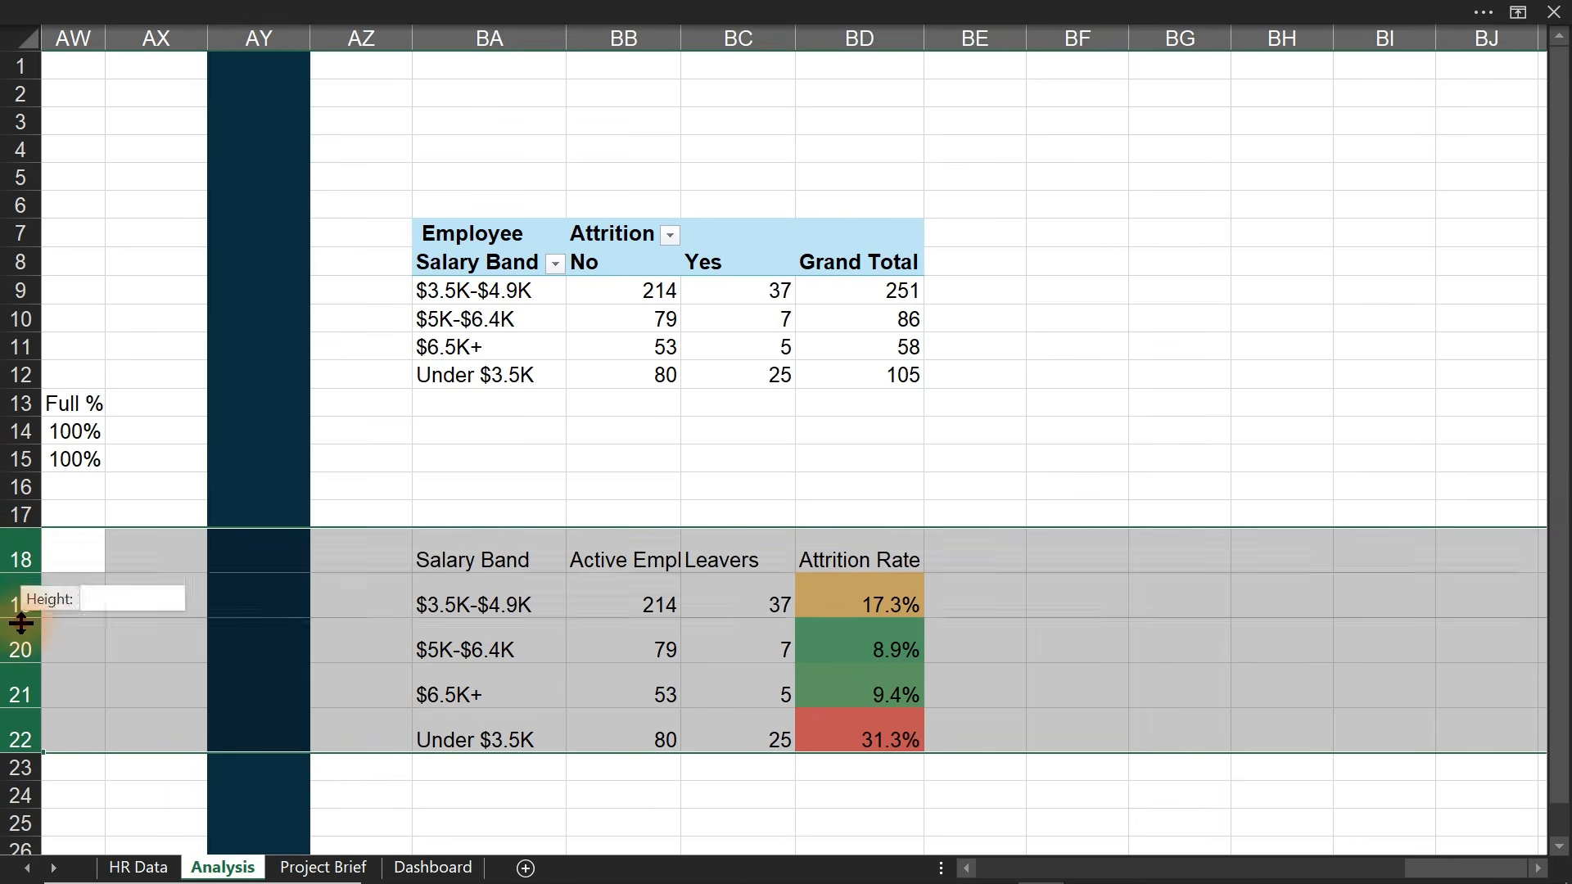
pyautogui.doubleClick(21, 621)
pyautogui.moveTo(25, 615); pyautogui.dragTo(20, 620)
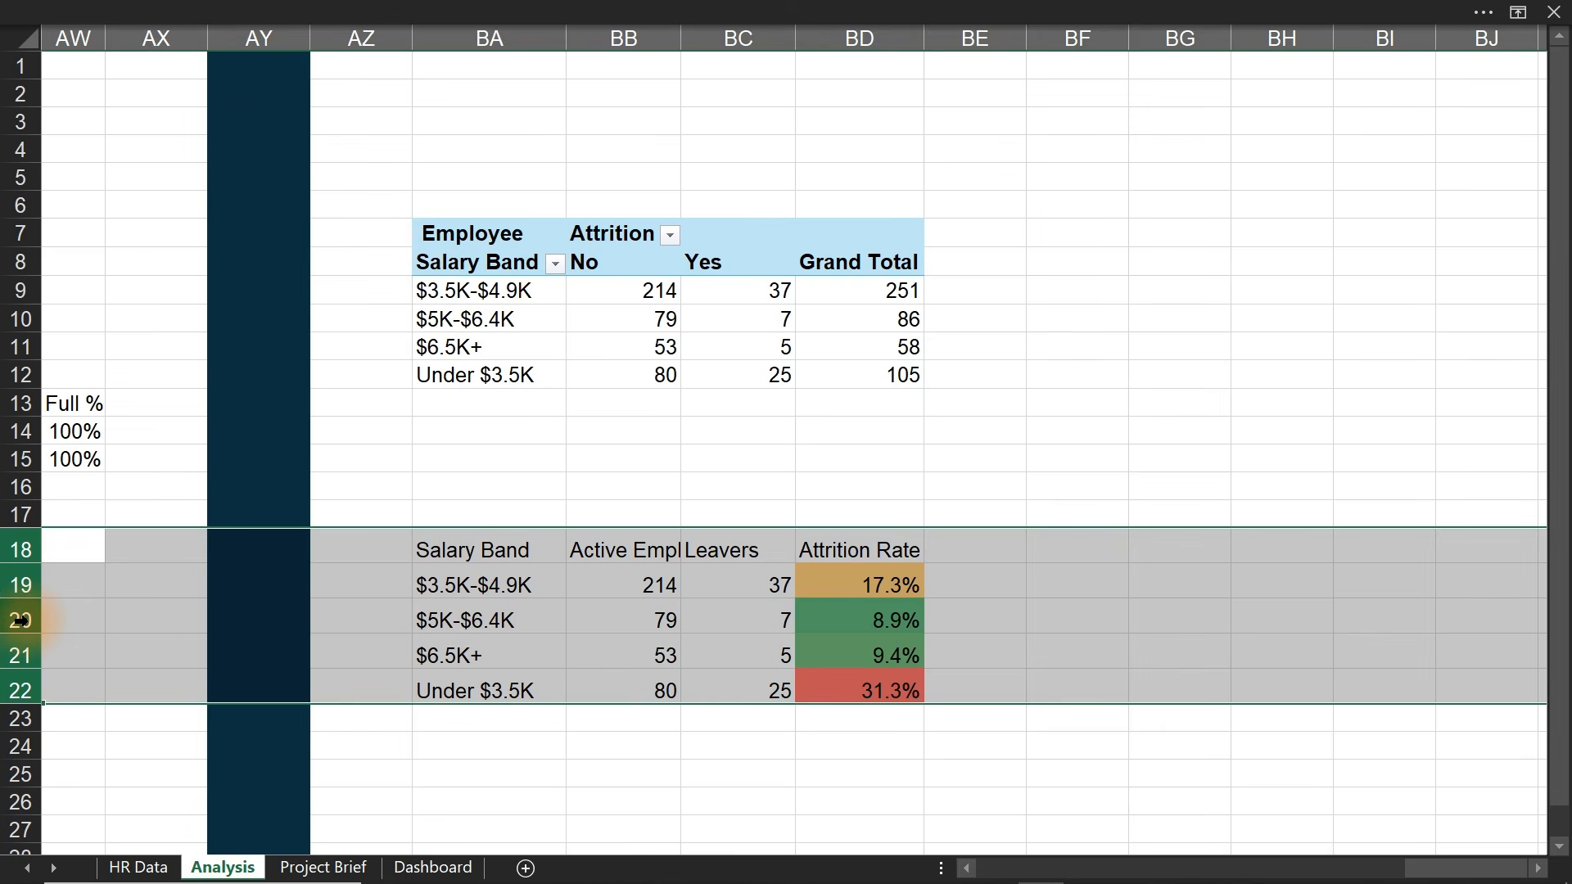
# - Widen columns BA to BD to the same width
pyautogui.click(517, 43)
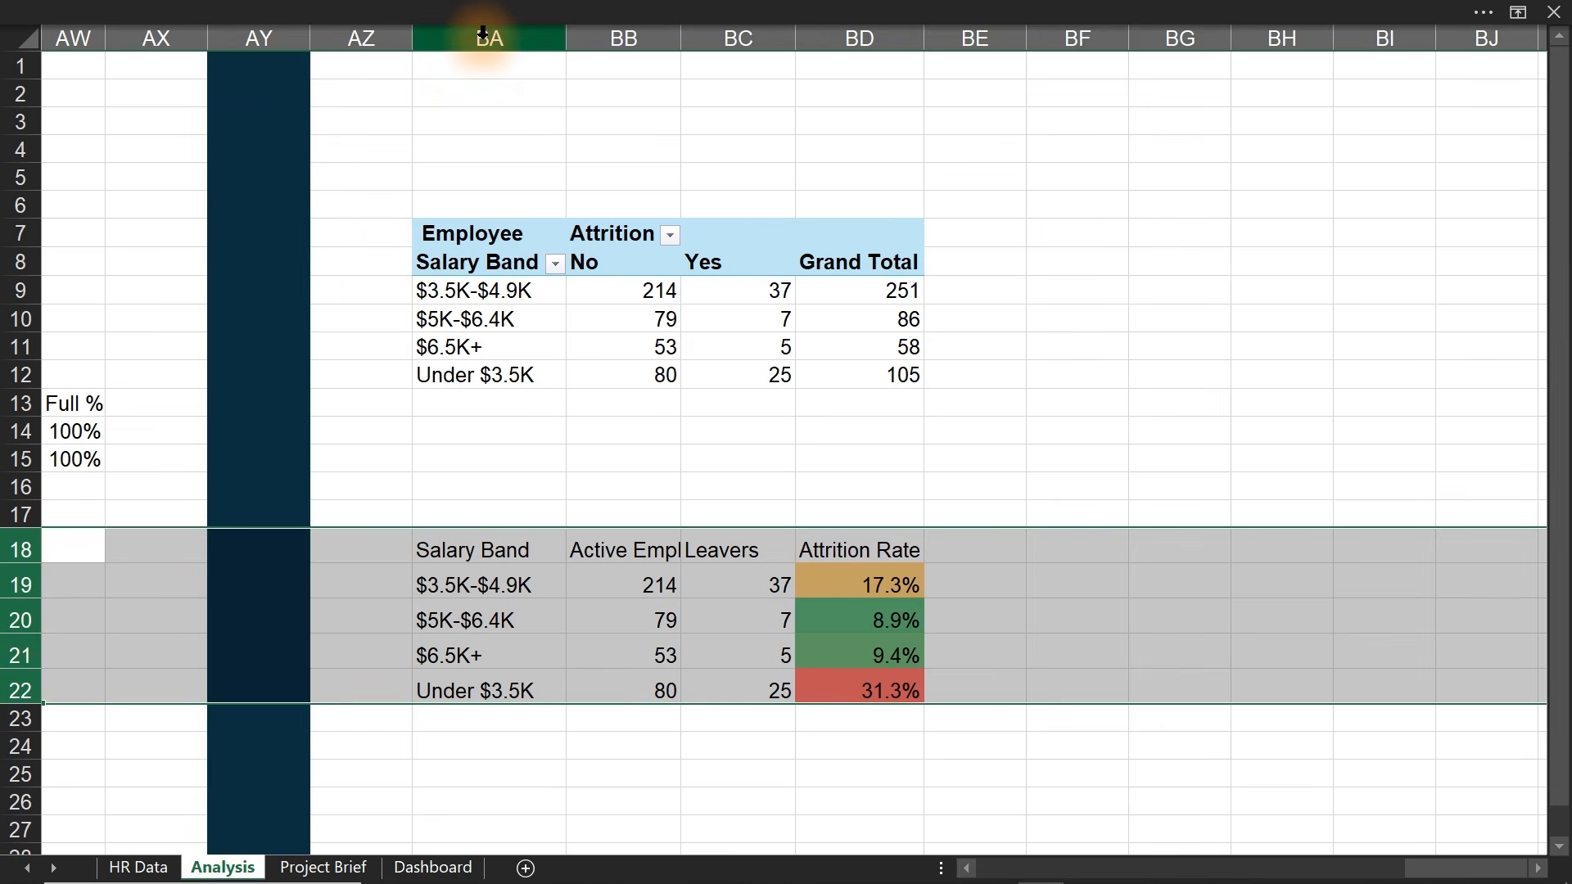
pyautogui.moveTo(516, 43); pyautogui.dragTo(851, 78)
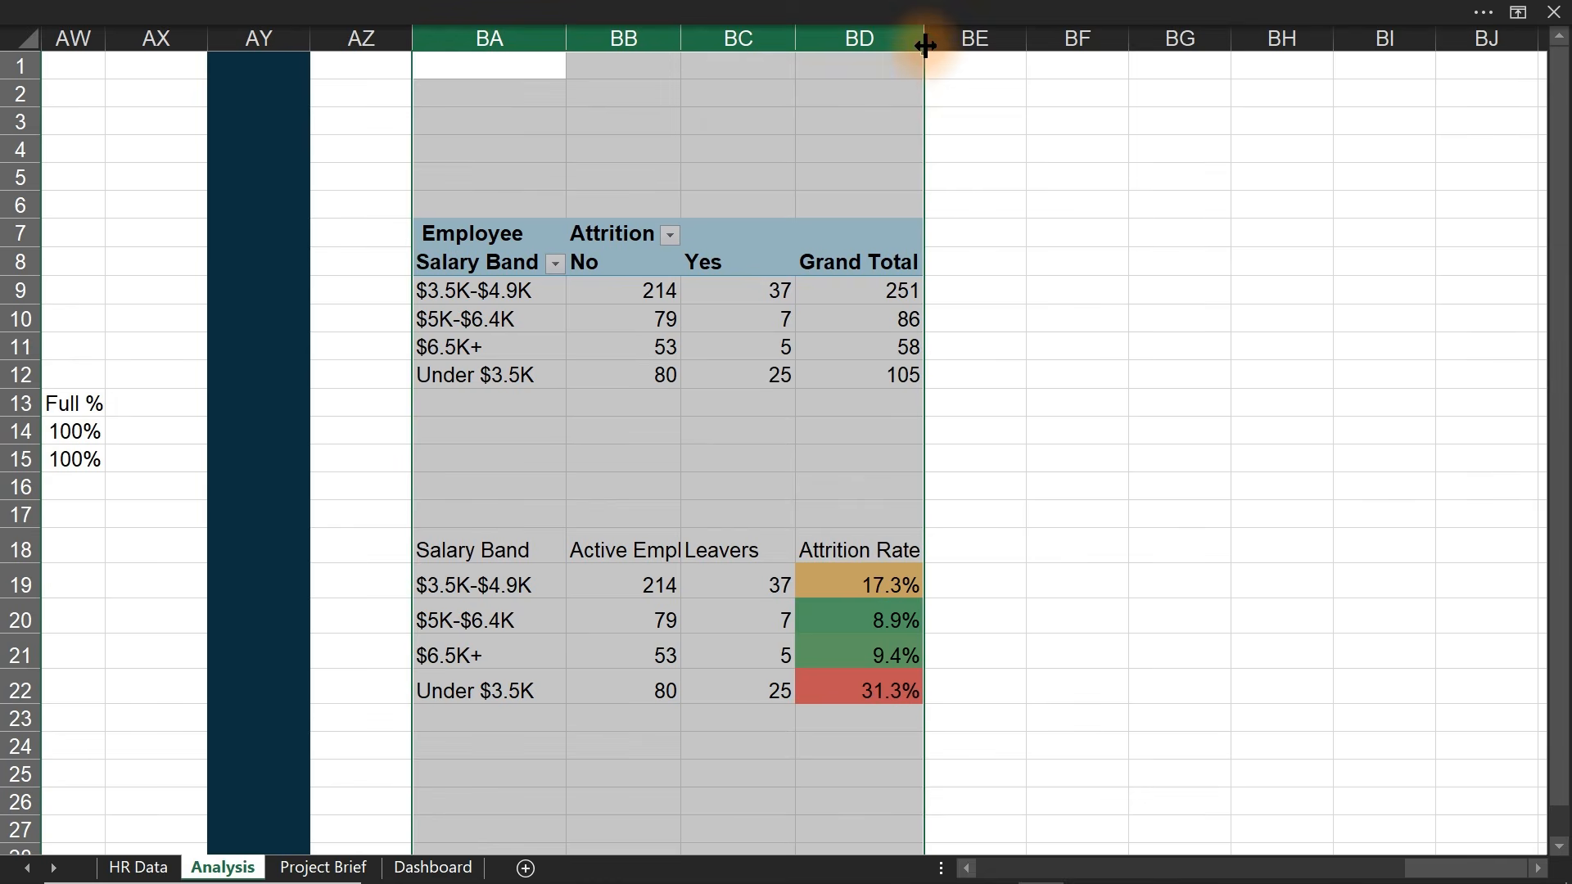
pyautogui.moveTo(925, 45); pyautogui.dragTo(1023, 50)
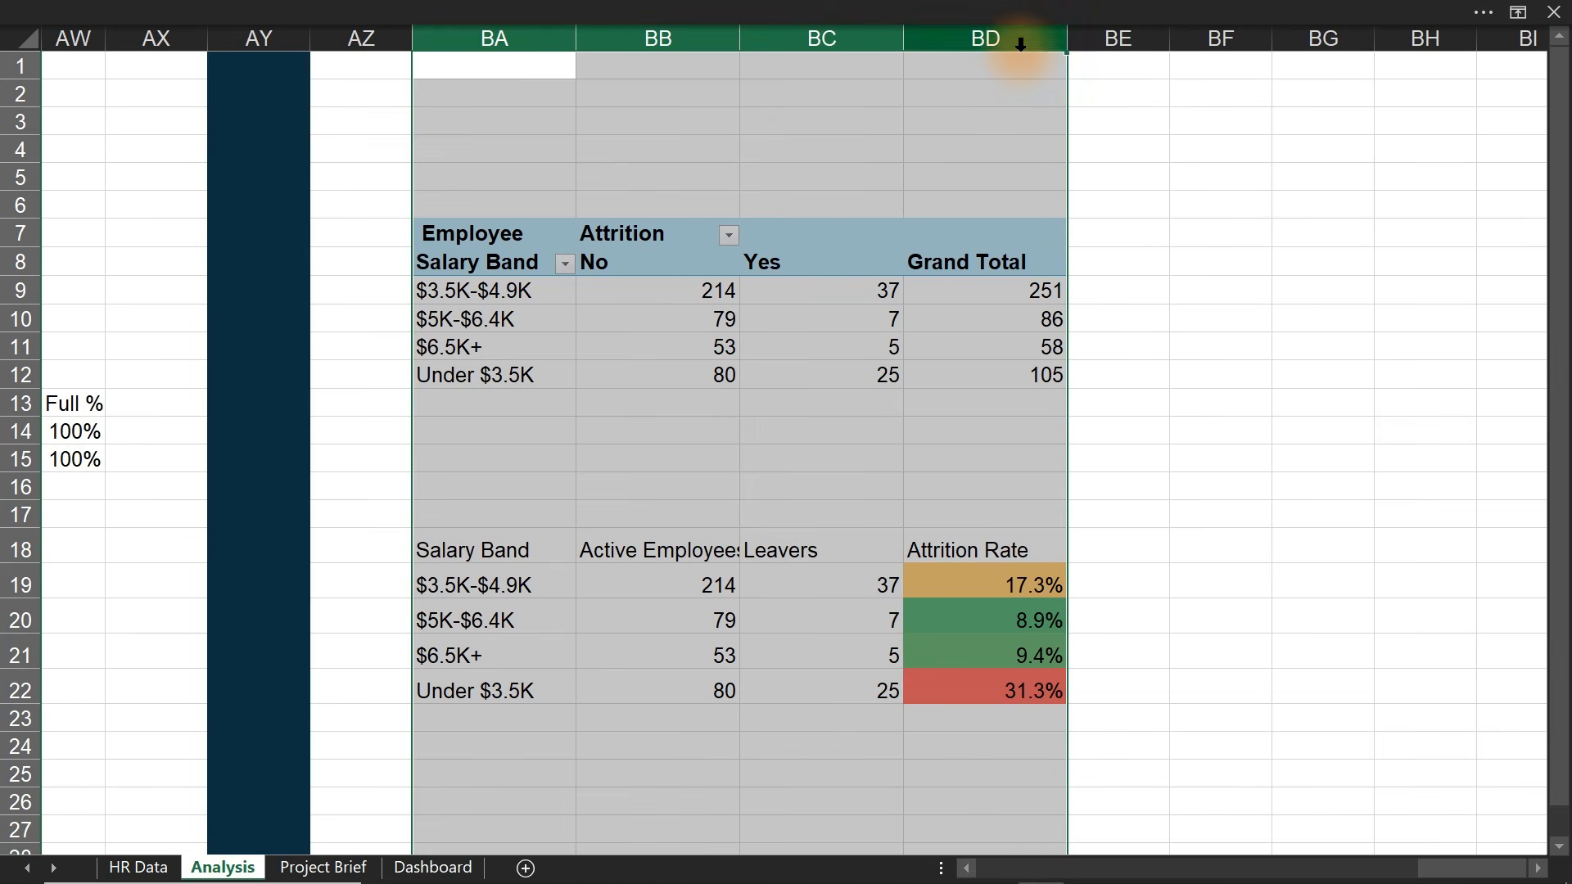
# - Fill the summary table's header row, BA18:BD18, with light gray
pyautogui.click(442, 556)
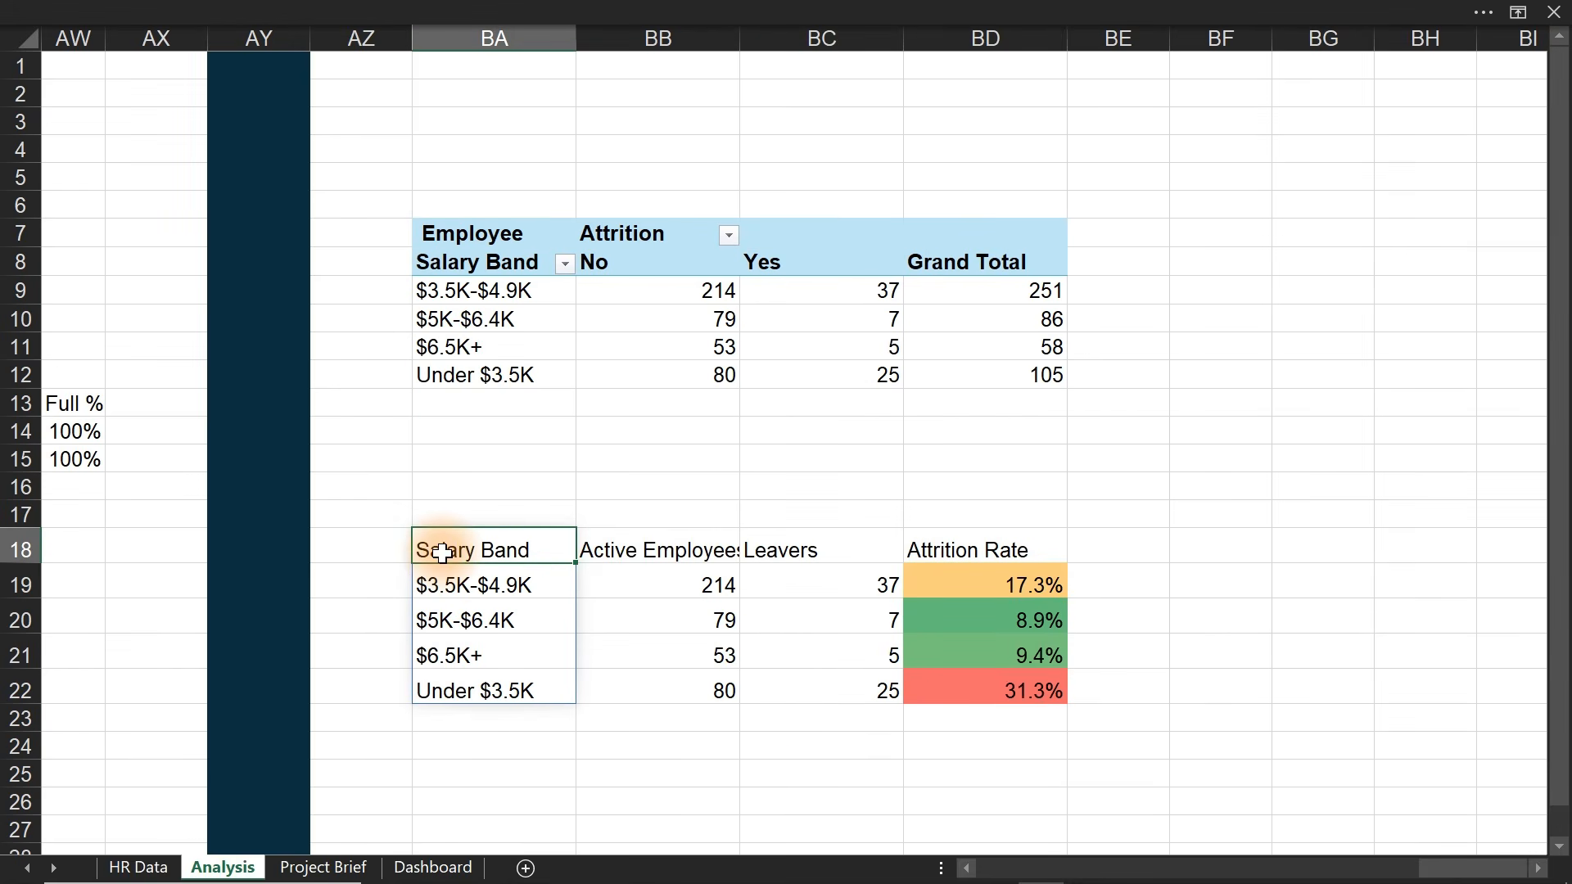
pyautogui.moveTo(442, 552); pyautogui.dragTo(974, 553)
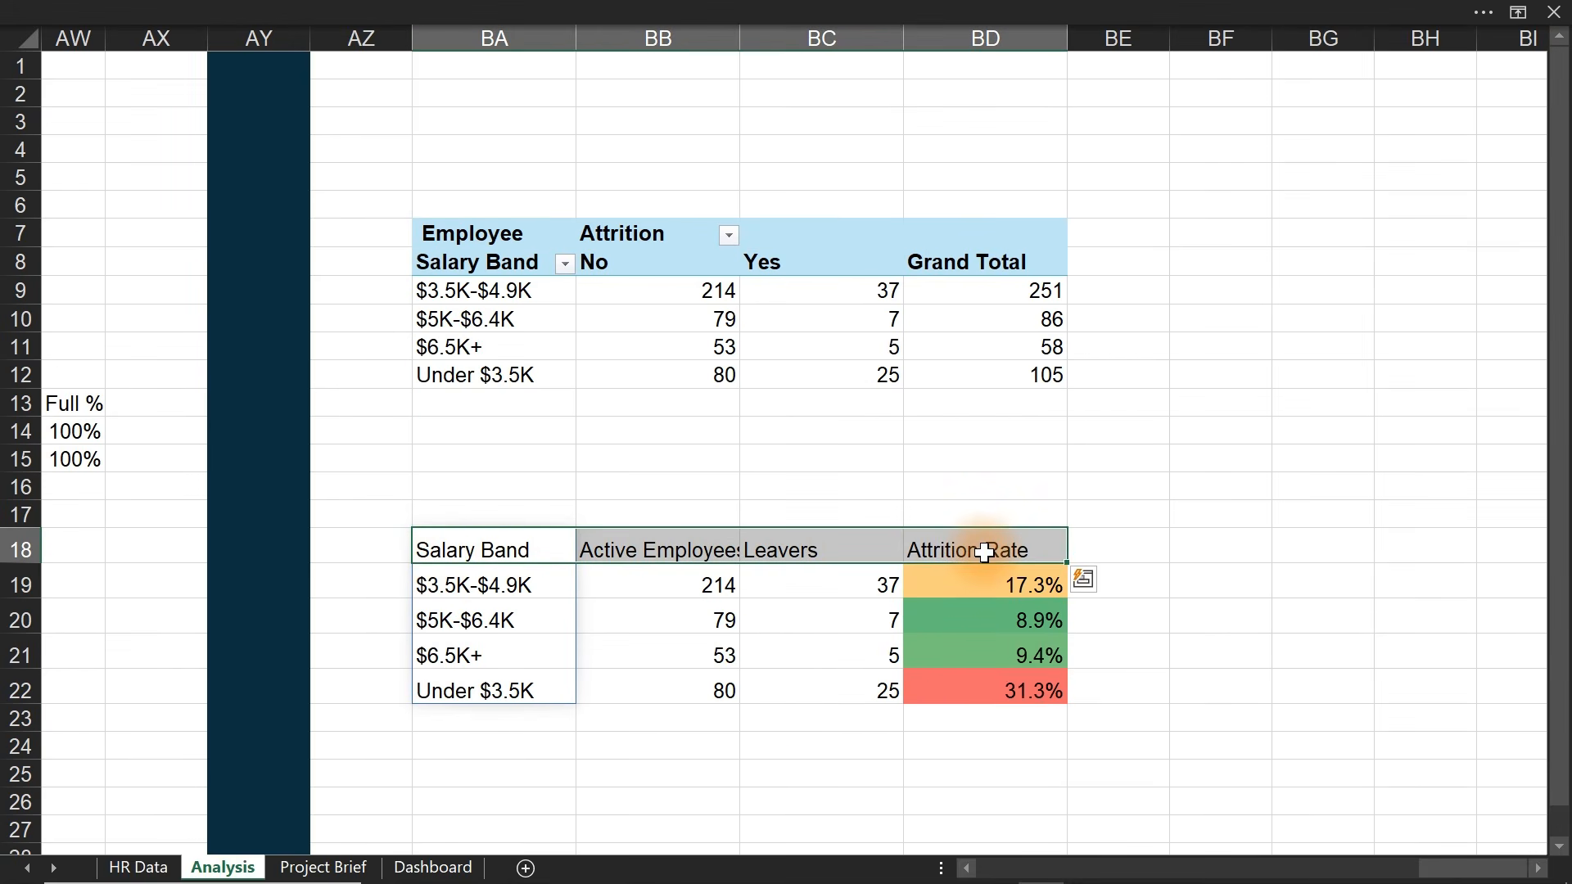
pyautogui.click(456, 10)
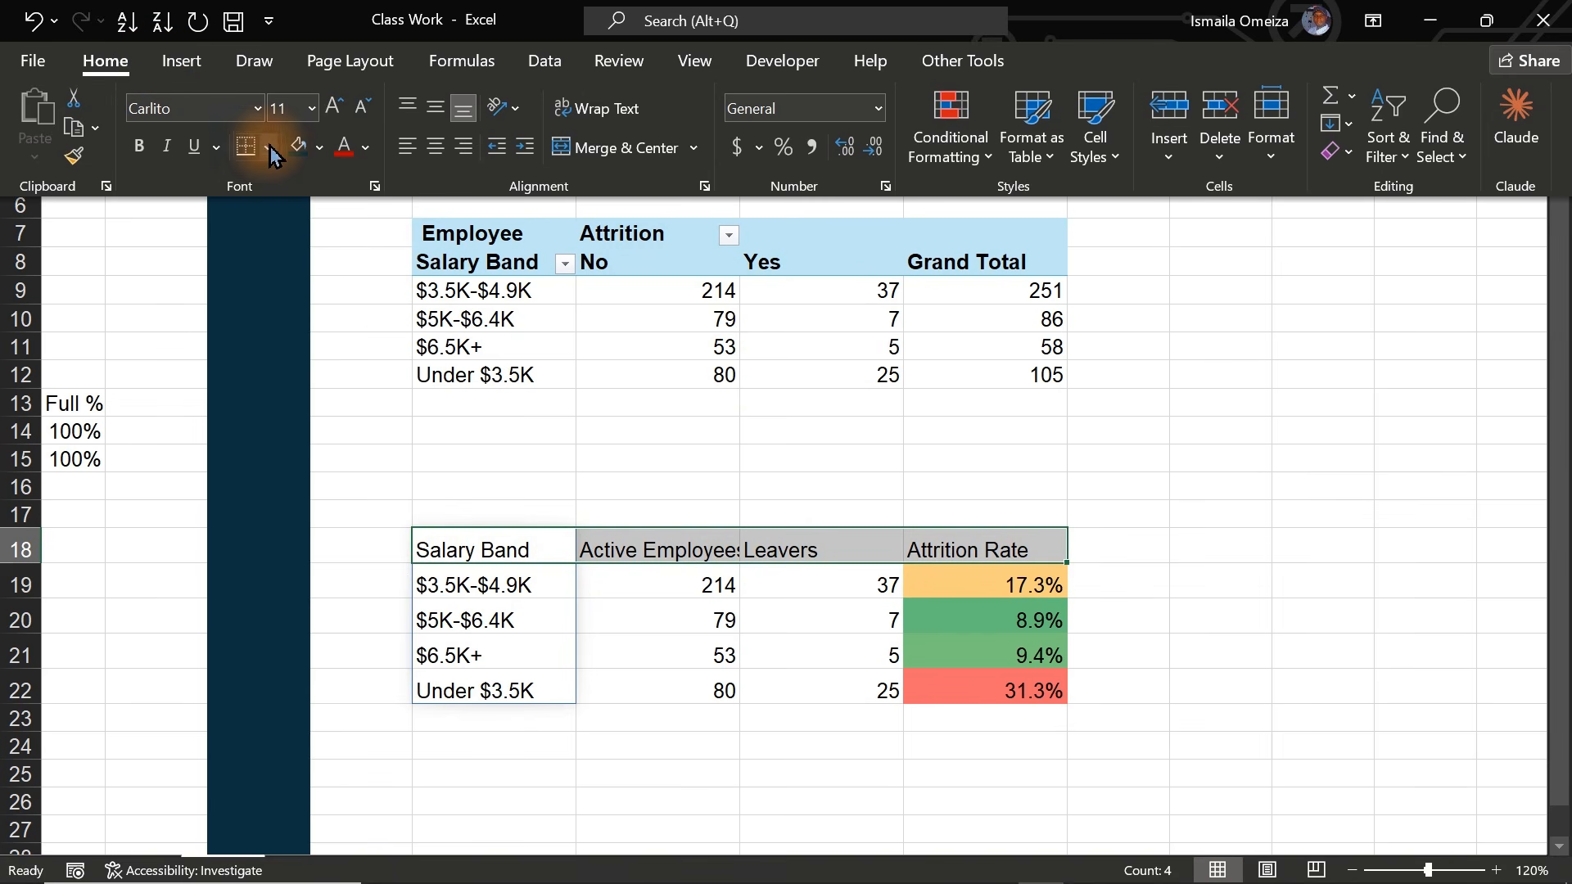
pyautogui.click(320, 148)
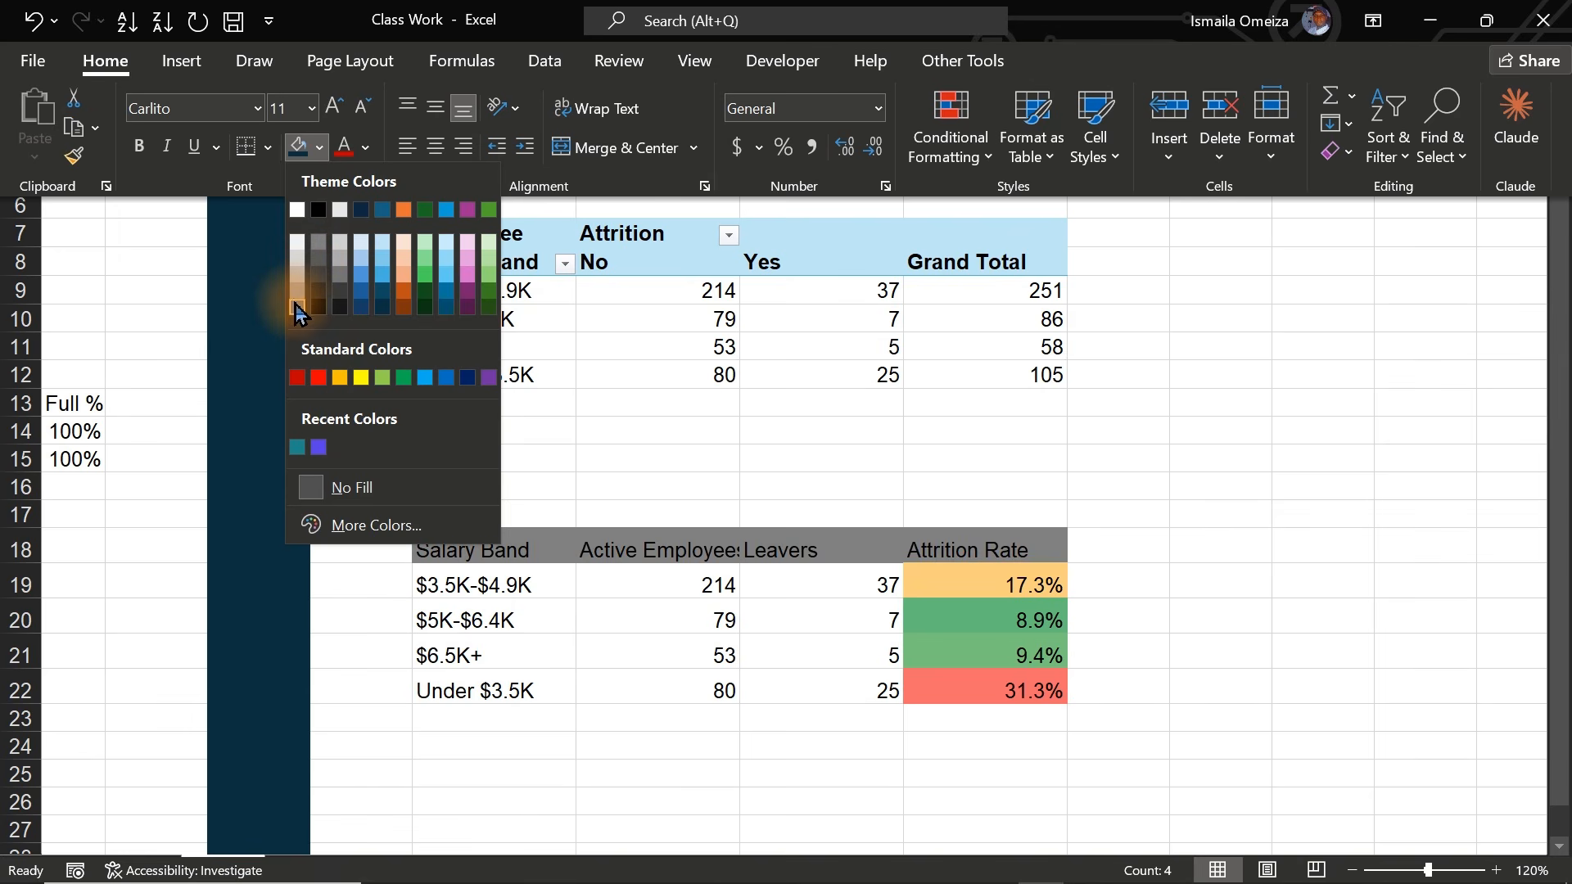
pyautogui.click(298, 278)
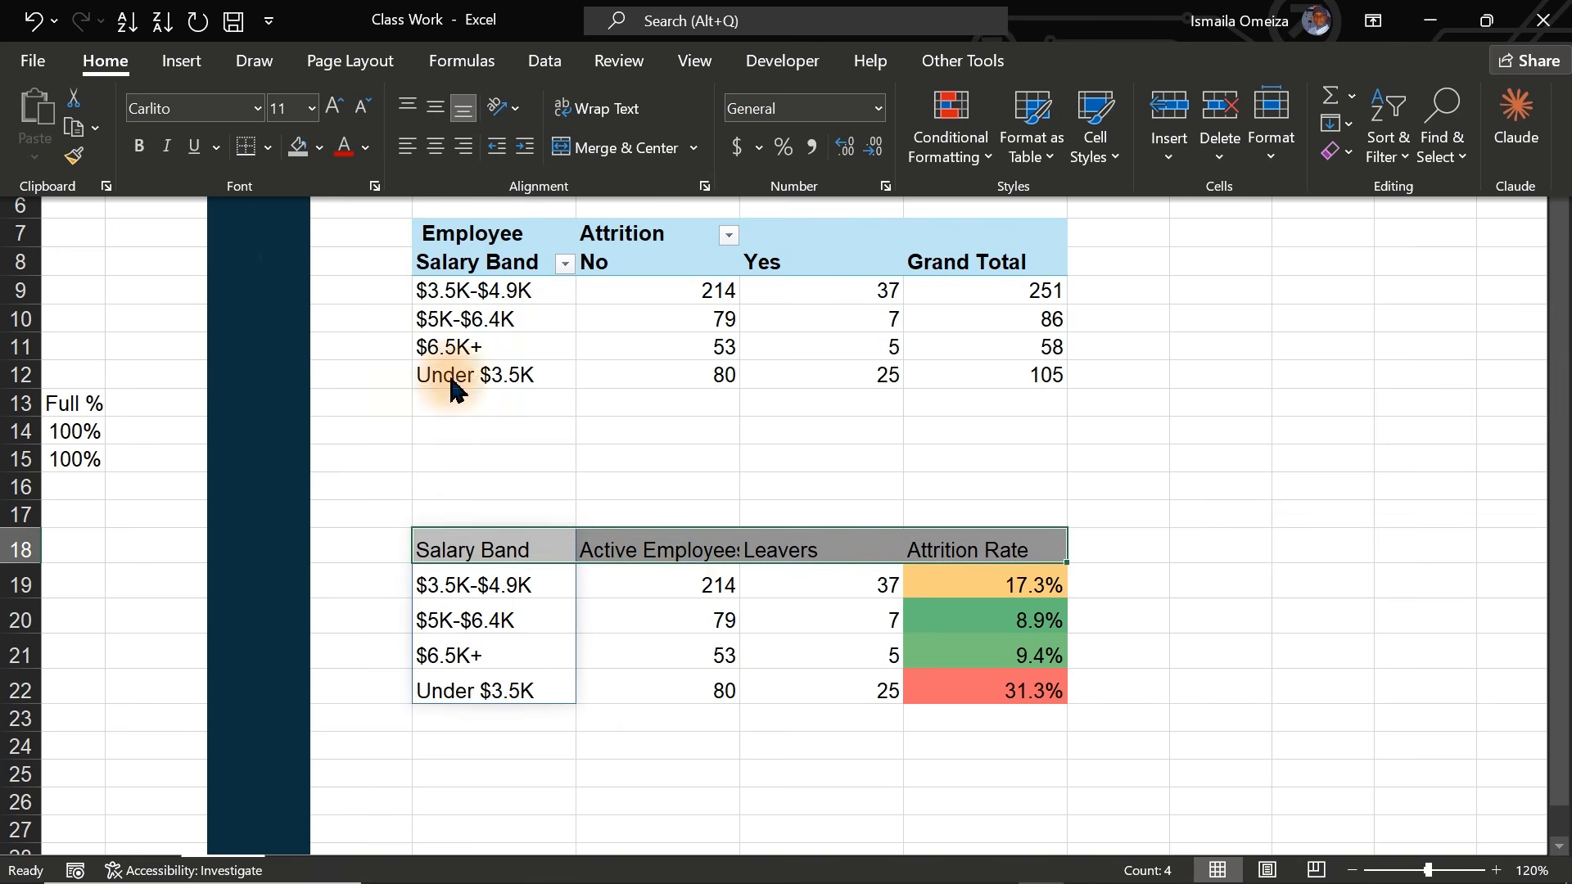
pyautogui.hotkey('ctrl', 'shift', 'F1')
# - Copy BA18:BD22 and paste it on the Dashboard sheet as a linked picture, placed under the heading about lower-paid employees
pyautogui.click(447, 546)
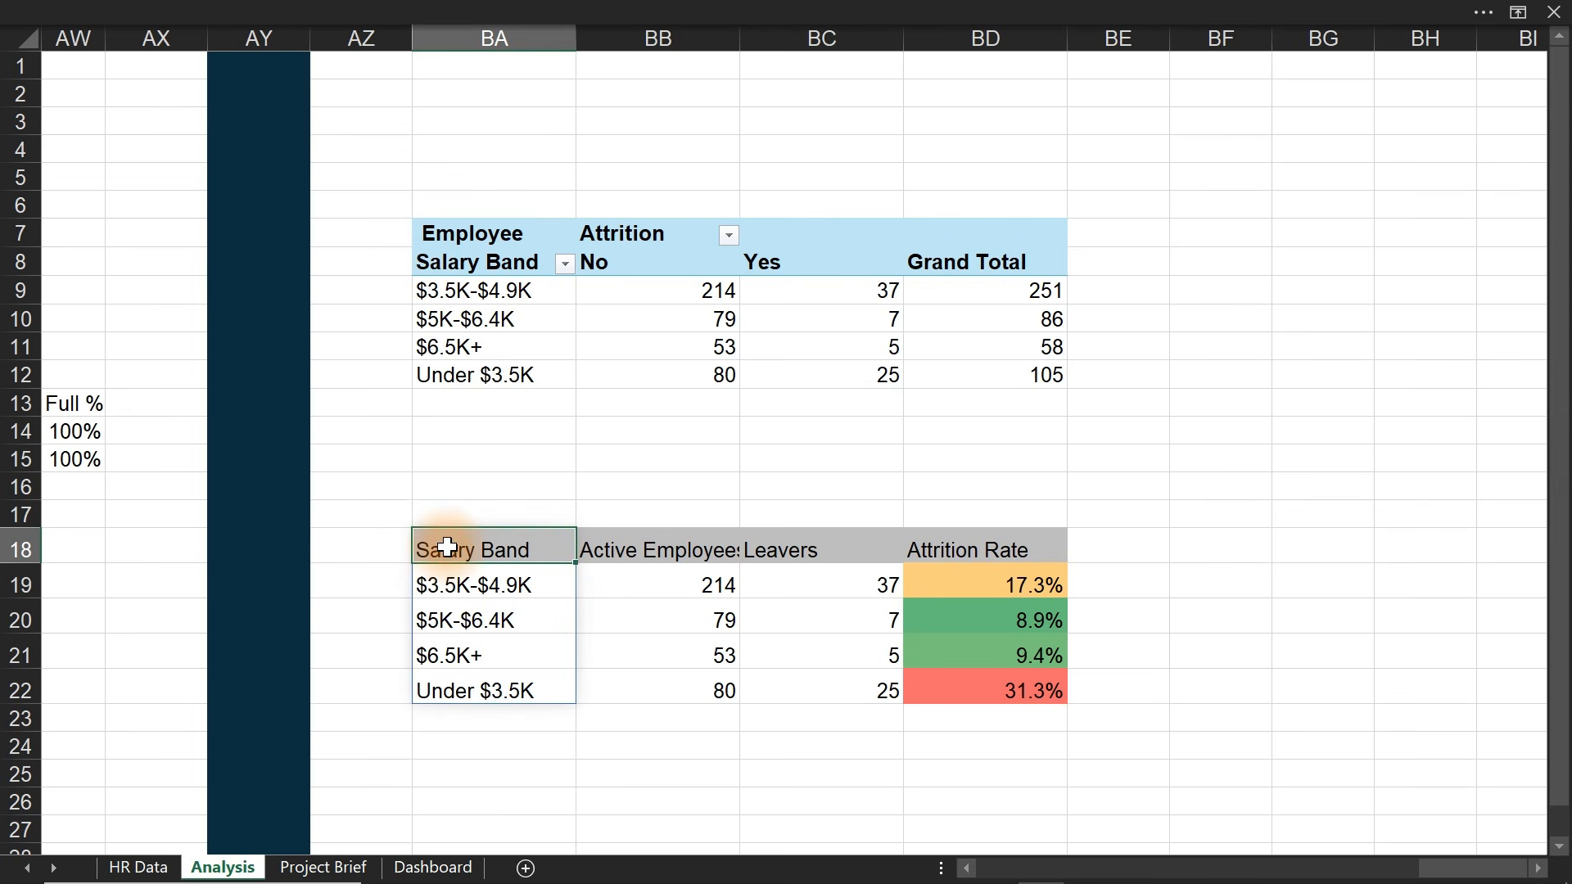
pyautogui.moveTo(439, 545); pyautogui.dragTo(977, 699)
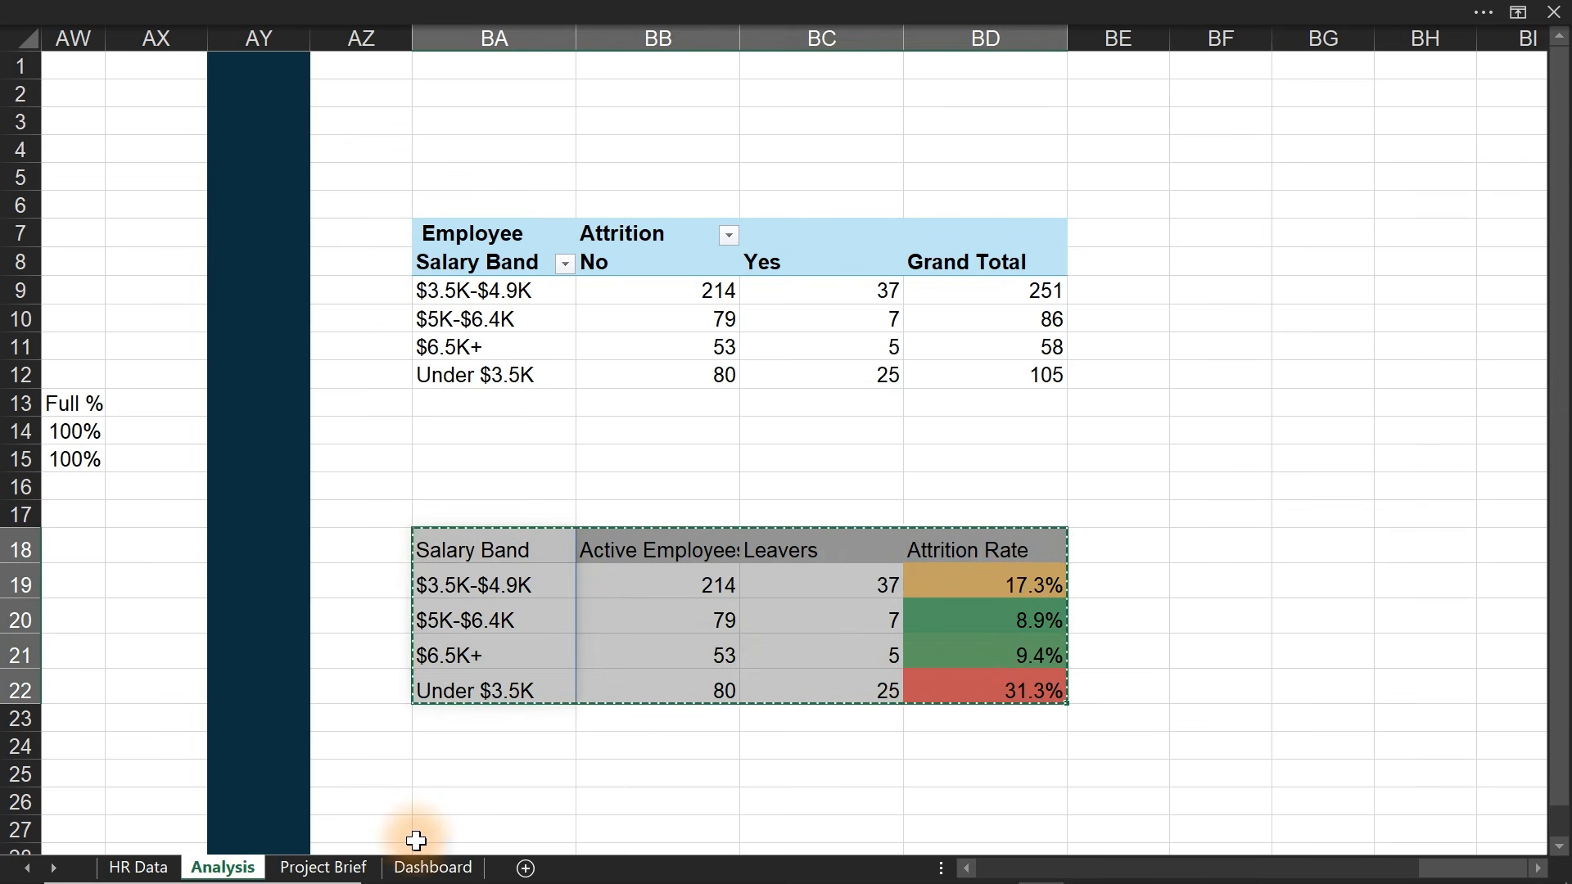
pyautogui.click(405, 868)
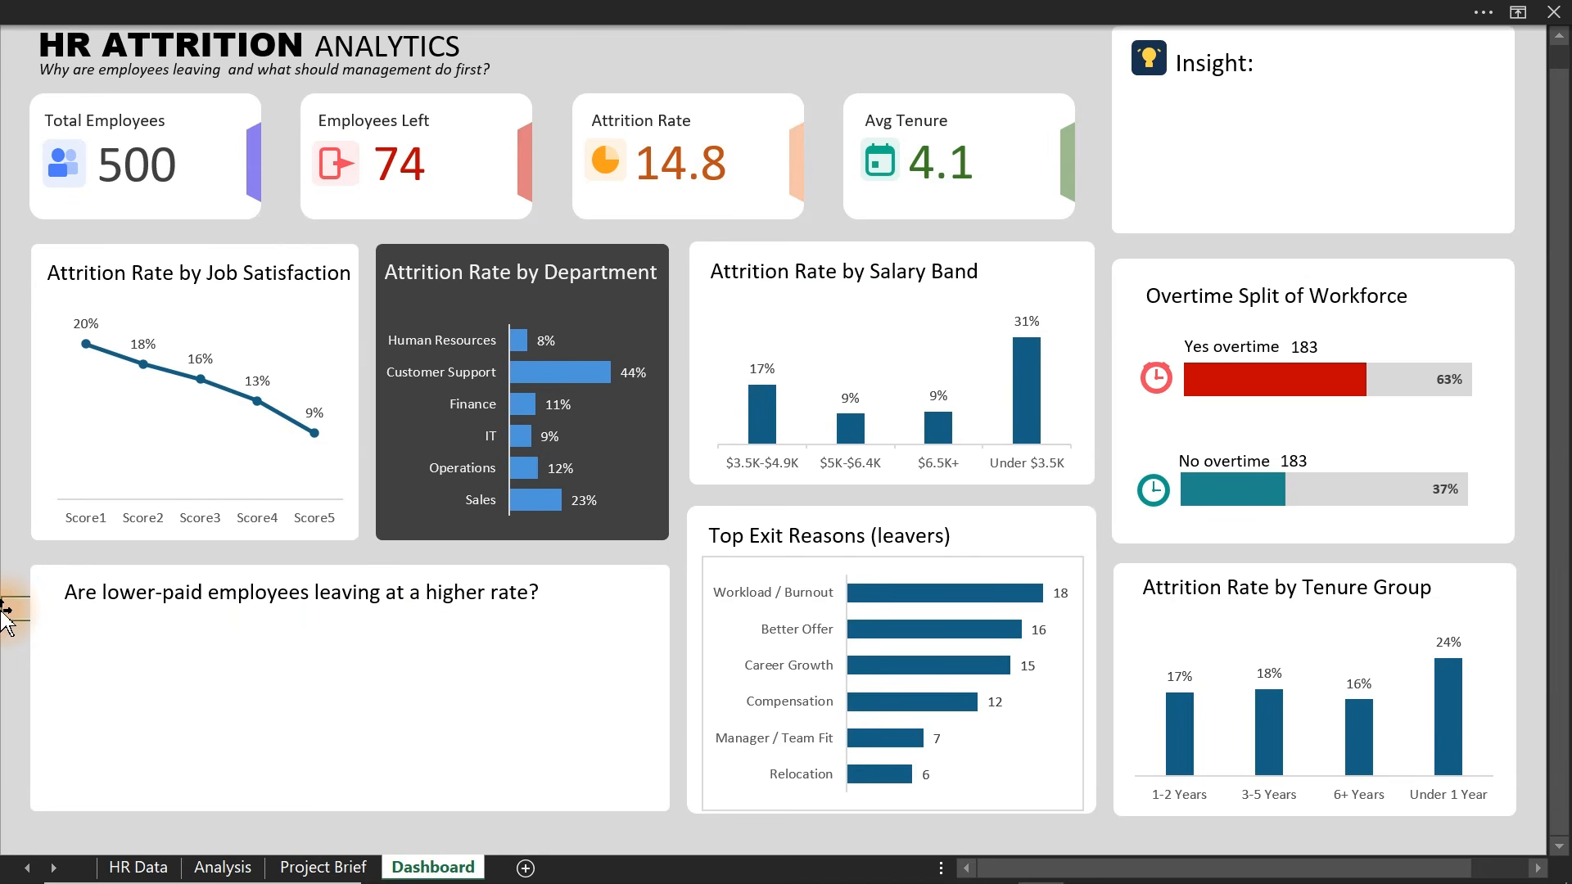
pyautogui.rightClick(12, 609)
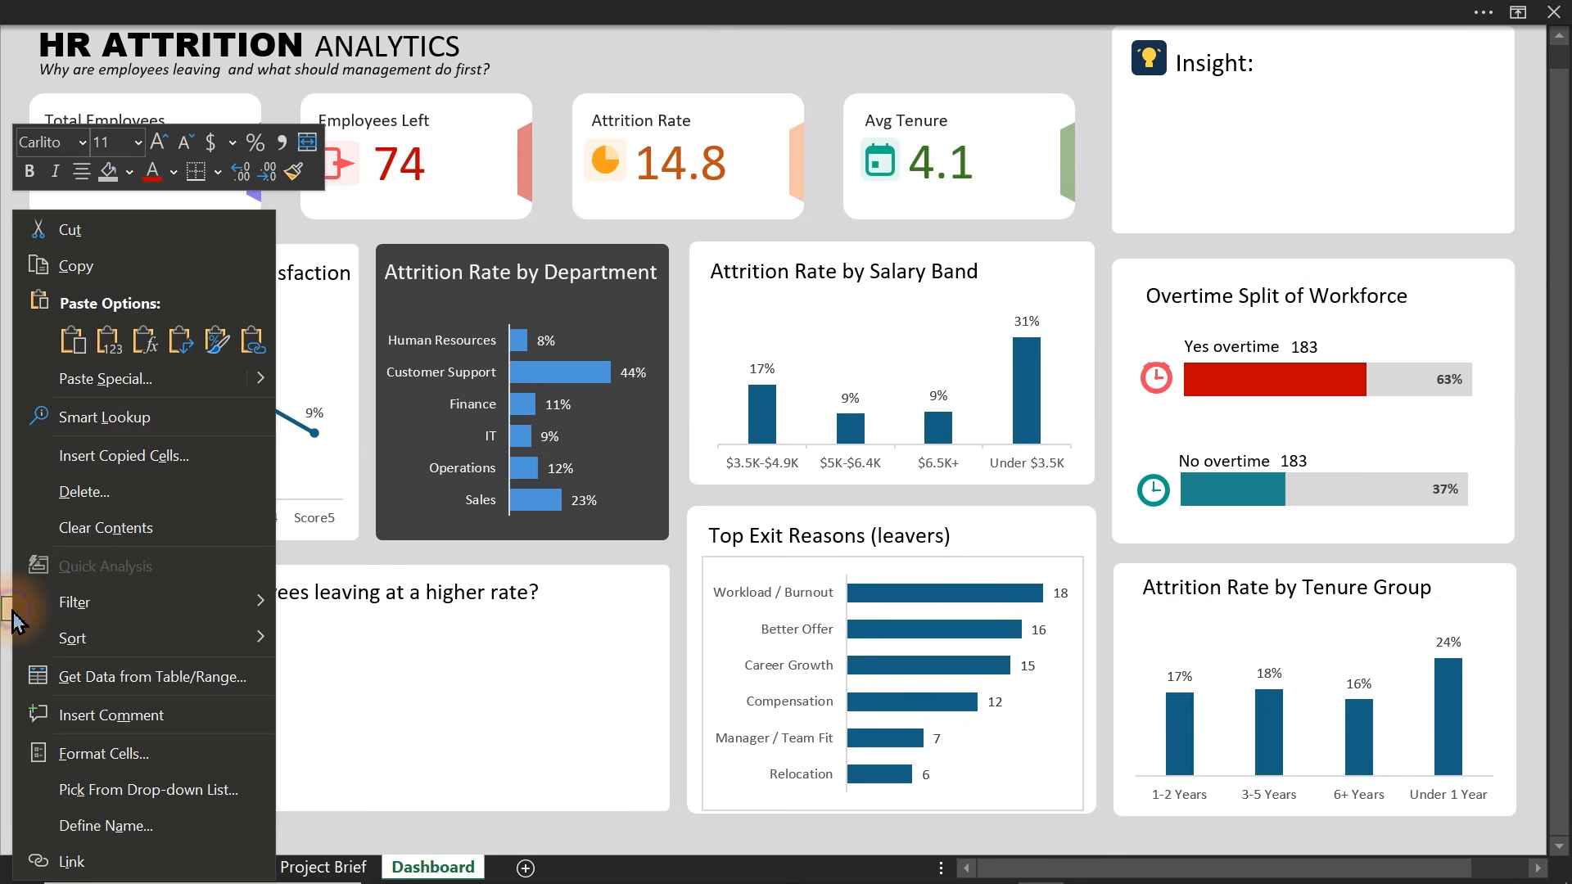
pyautogui.moveTo(263, 385)
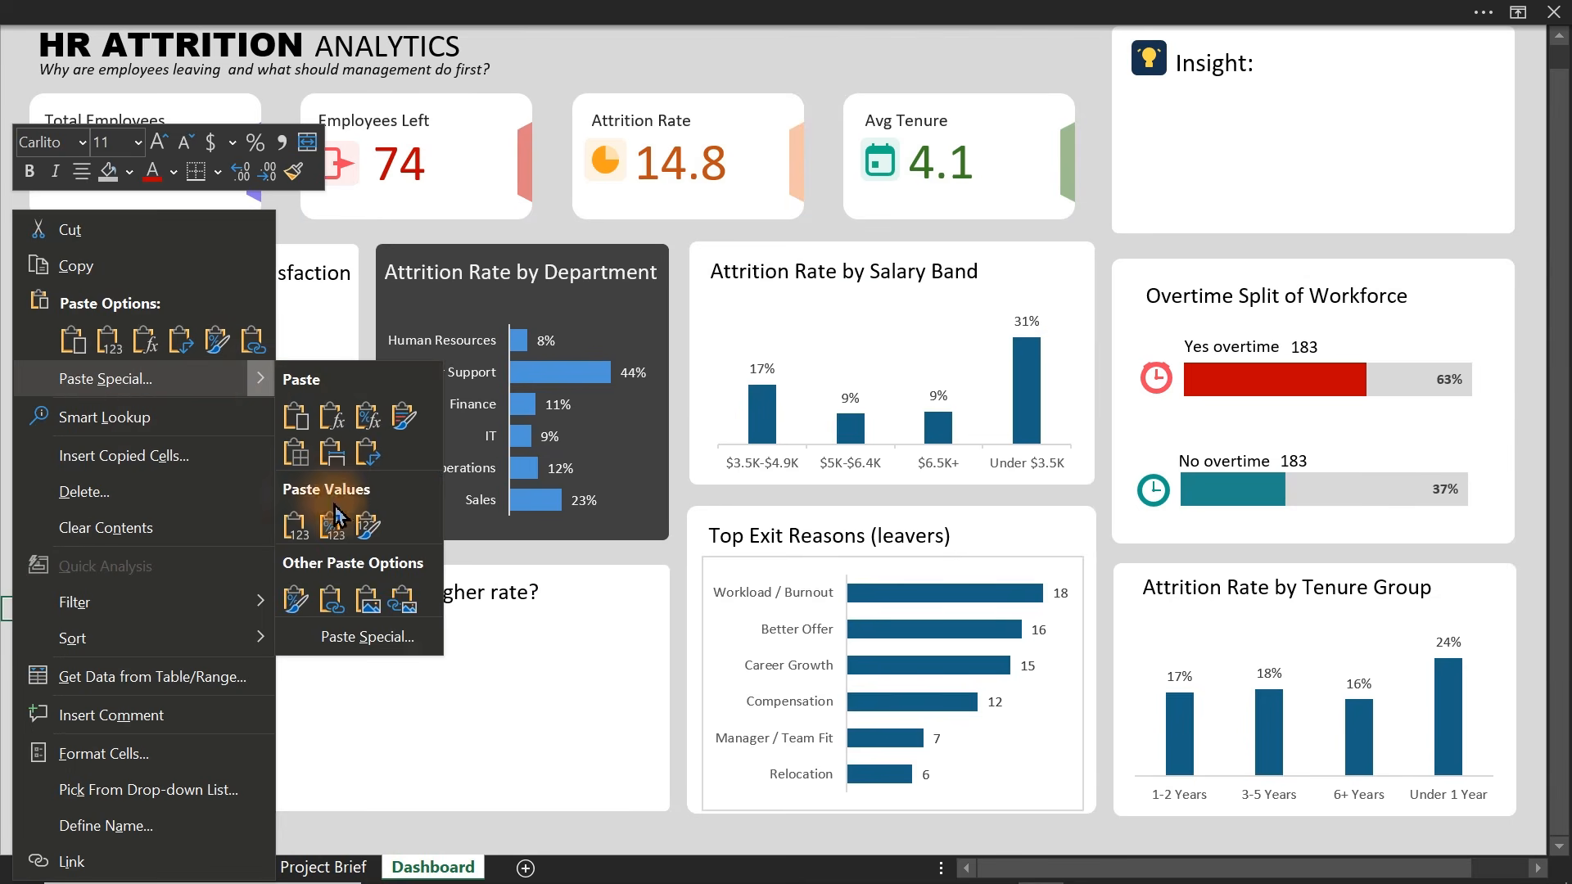
pyautogui.click(401, 601)
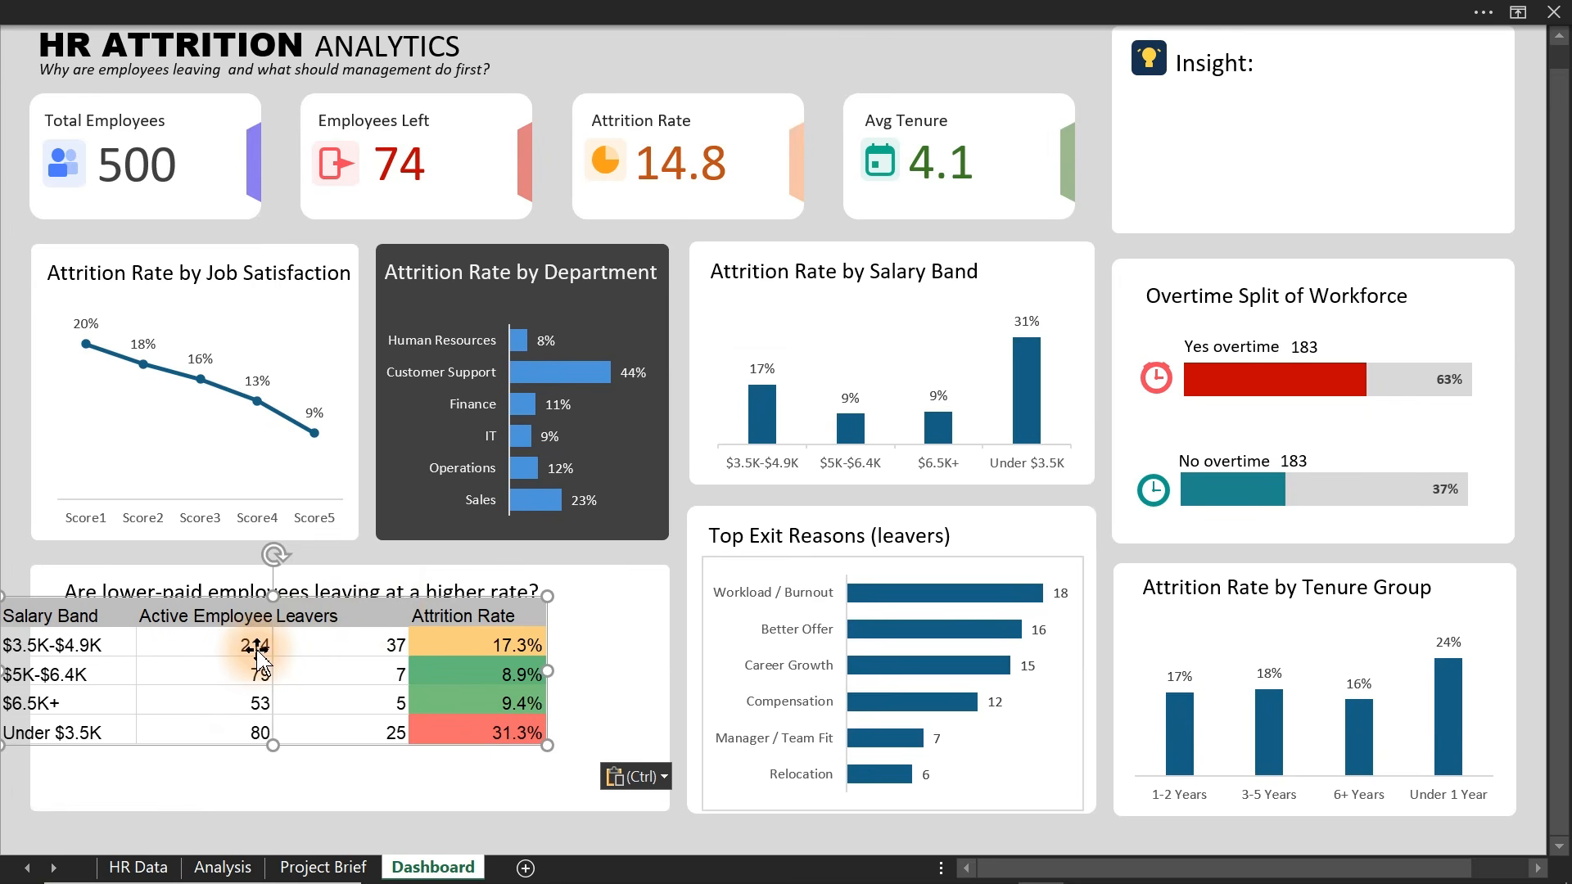
pyautogui.moveTo(259, 651); pyautogui.dragTo(316, 680)
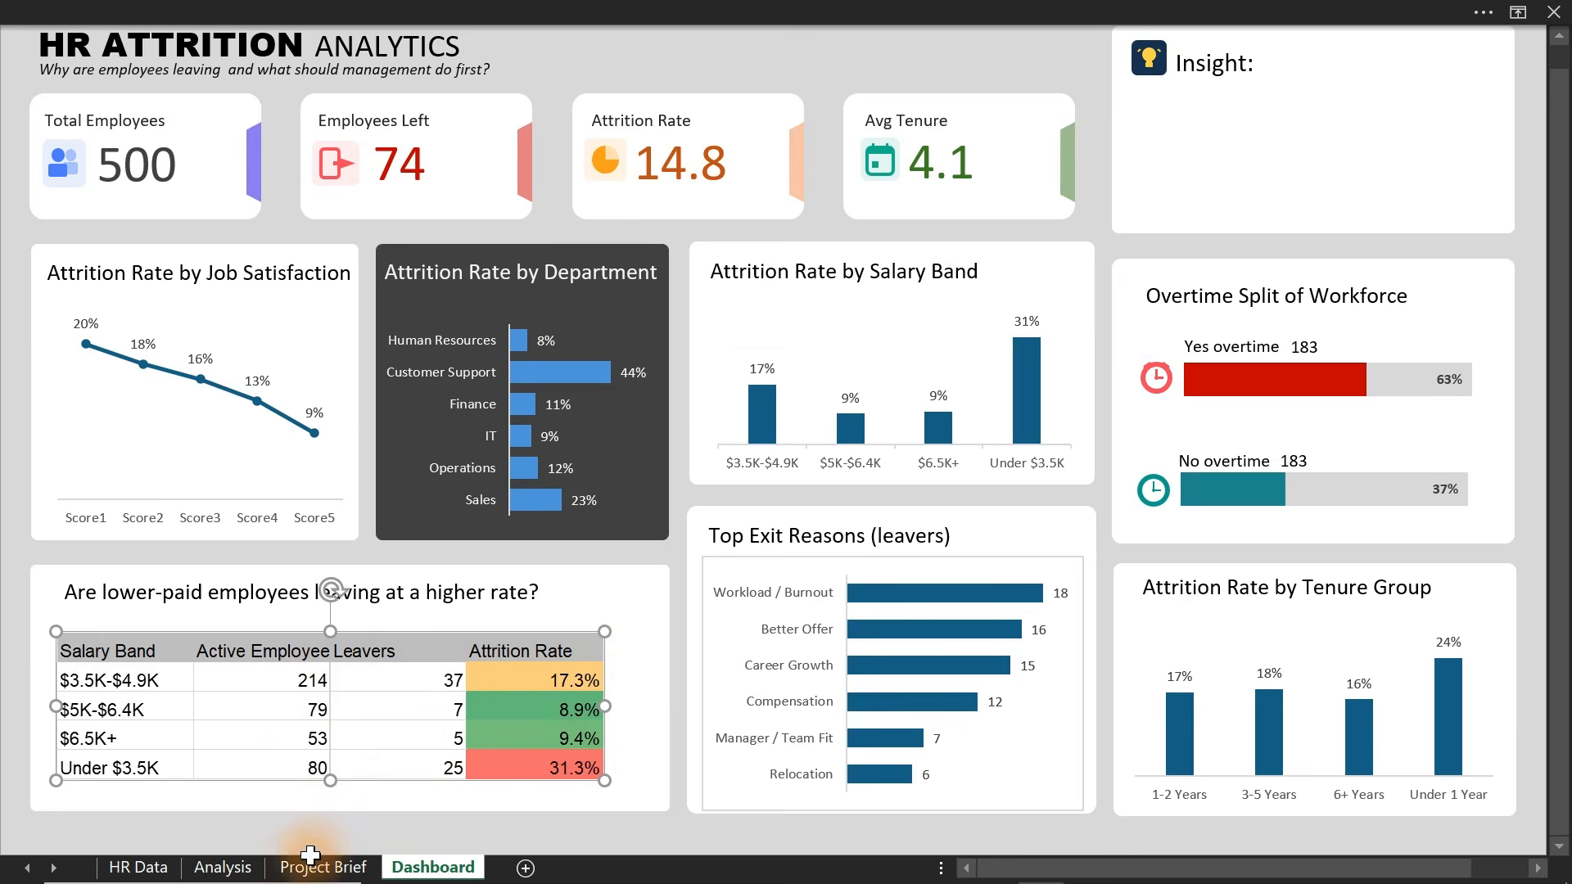
# - On the Analysis sheet, further increase the height of rows 18 to 22 equally
pyautogui.click(225, 867)
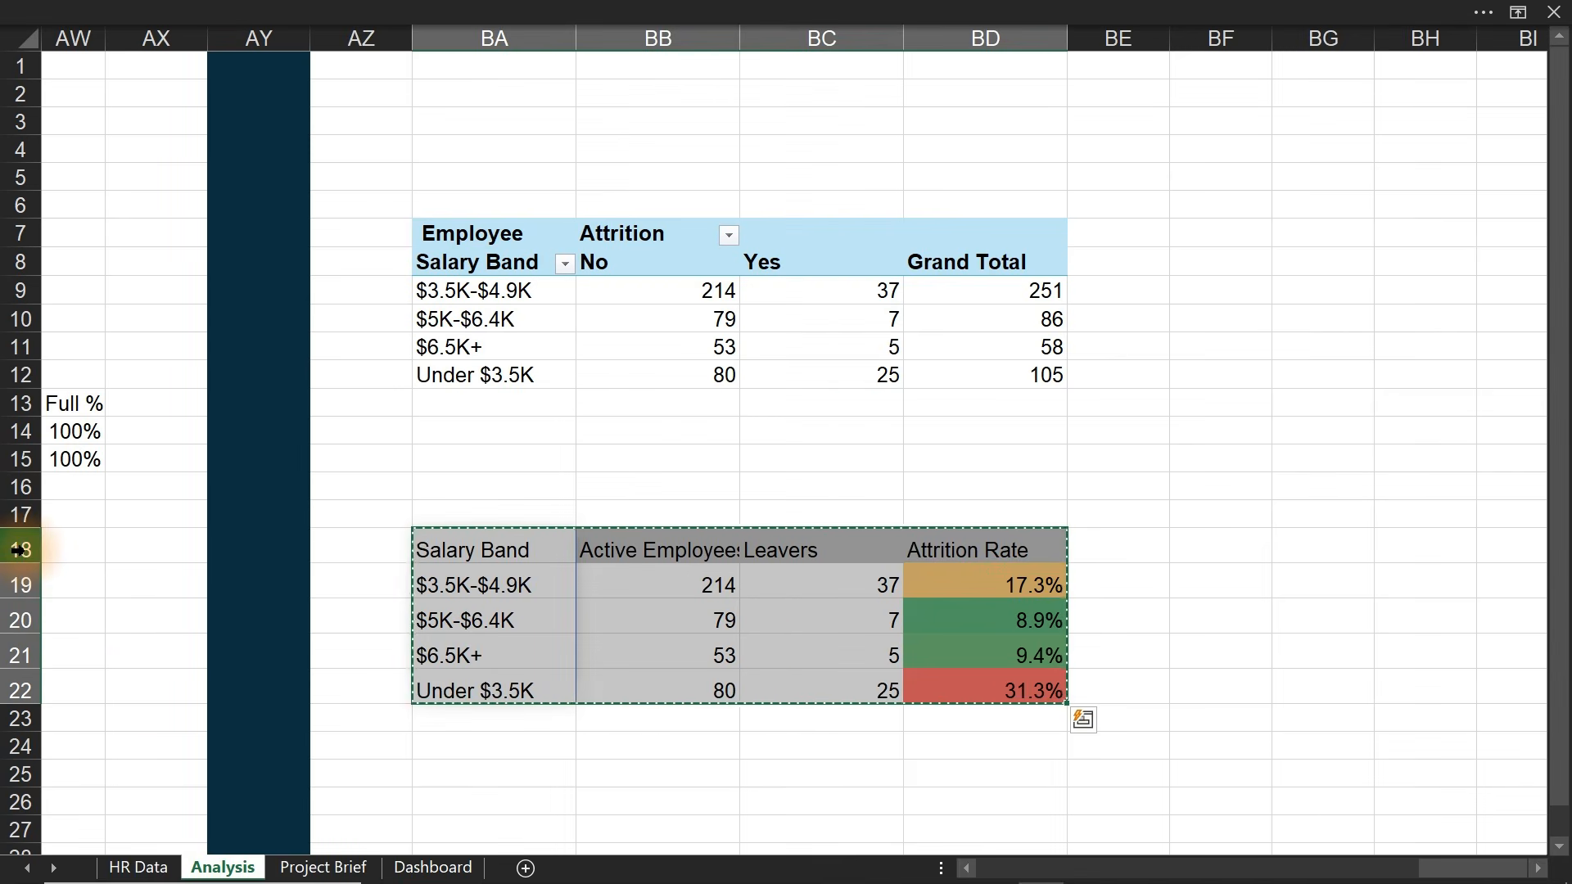
pyautogui.moveTo(18, 550); pyautogui.dragTo(25, 690)
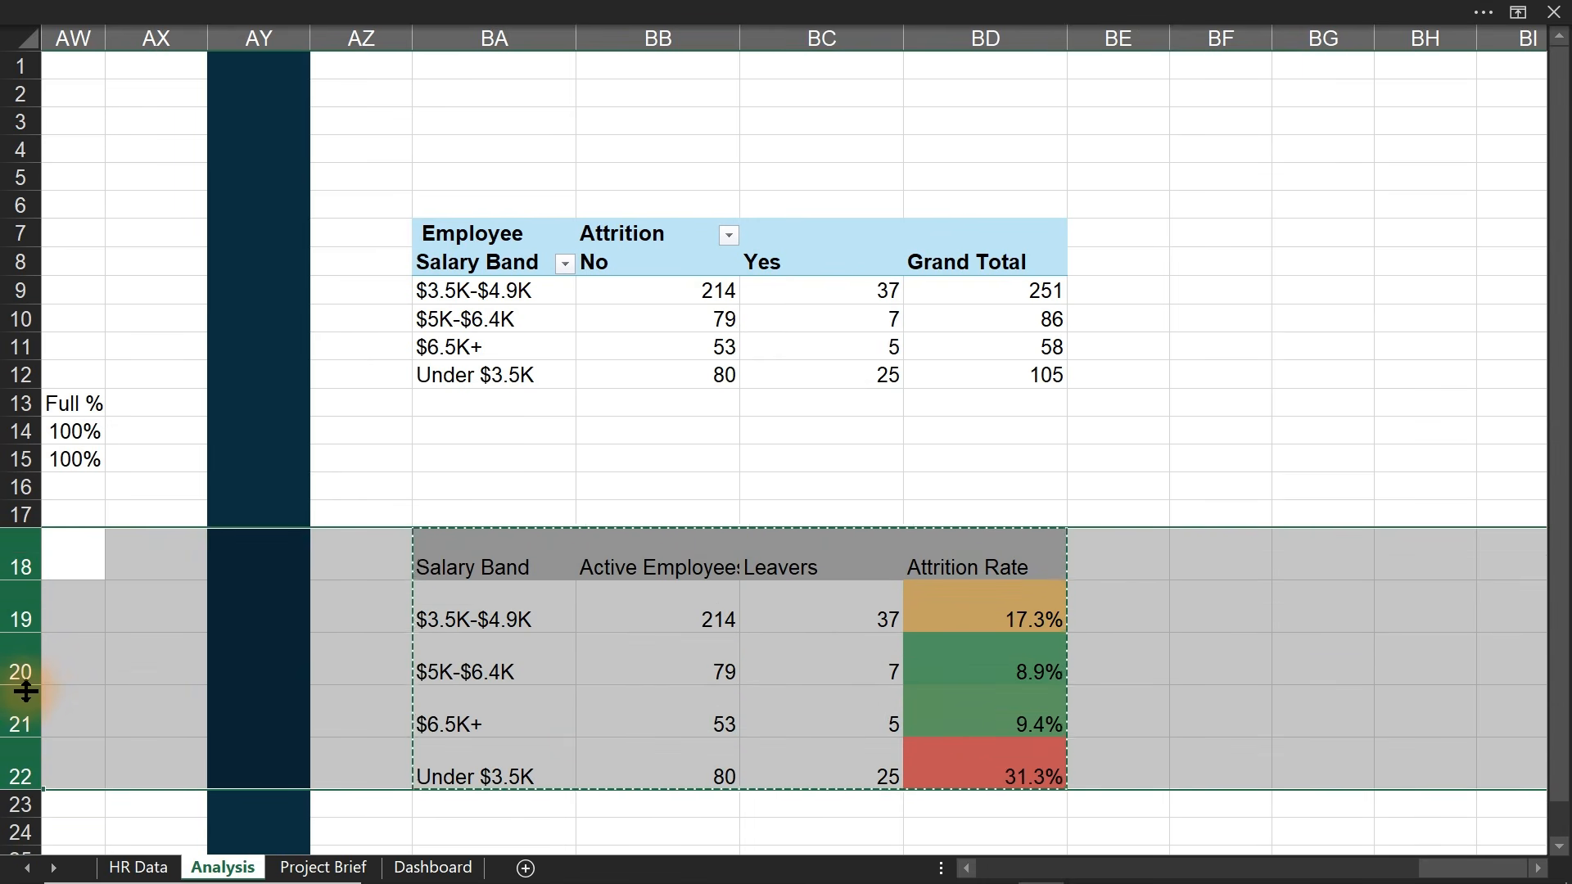
pyautogui.moveTo(34, 739)
pyautogui.mouseDown()
pyautogui.moveTo(33, 761)
pyautogui.moveTo(28, 734)
pyautogui.mouseUp()
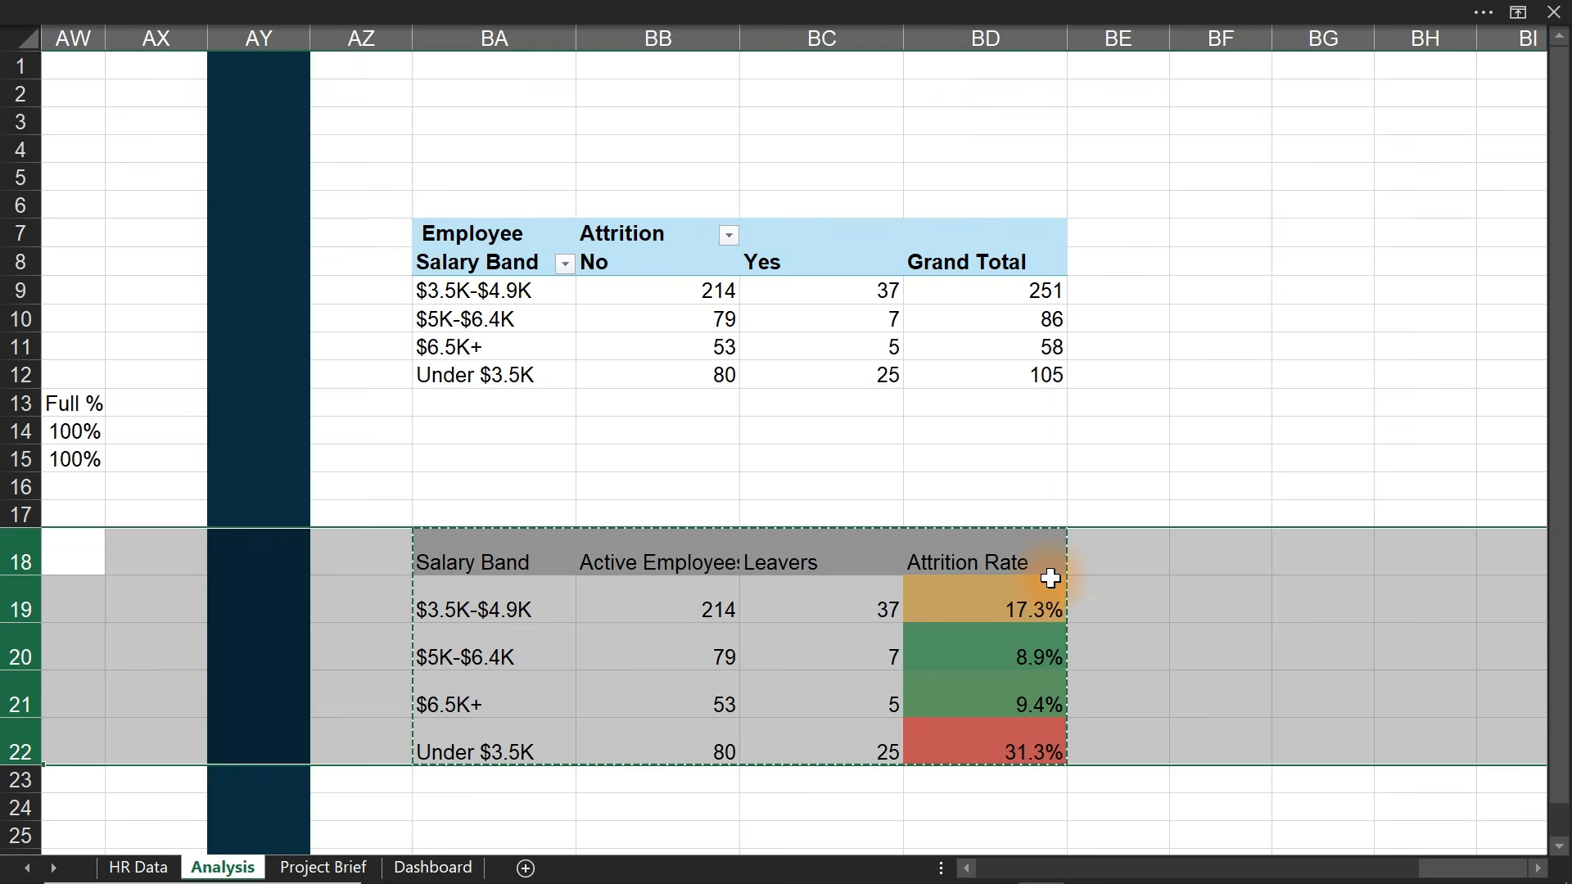
# - Center the attrition rate percentages in BD19:BD22 horizontally
pyautogui.moveTo(1050, 579); pyautogui.dragTo(1019, 734)
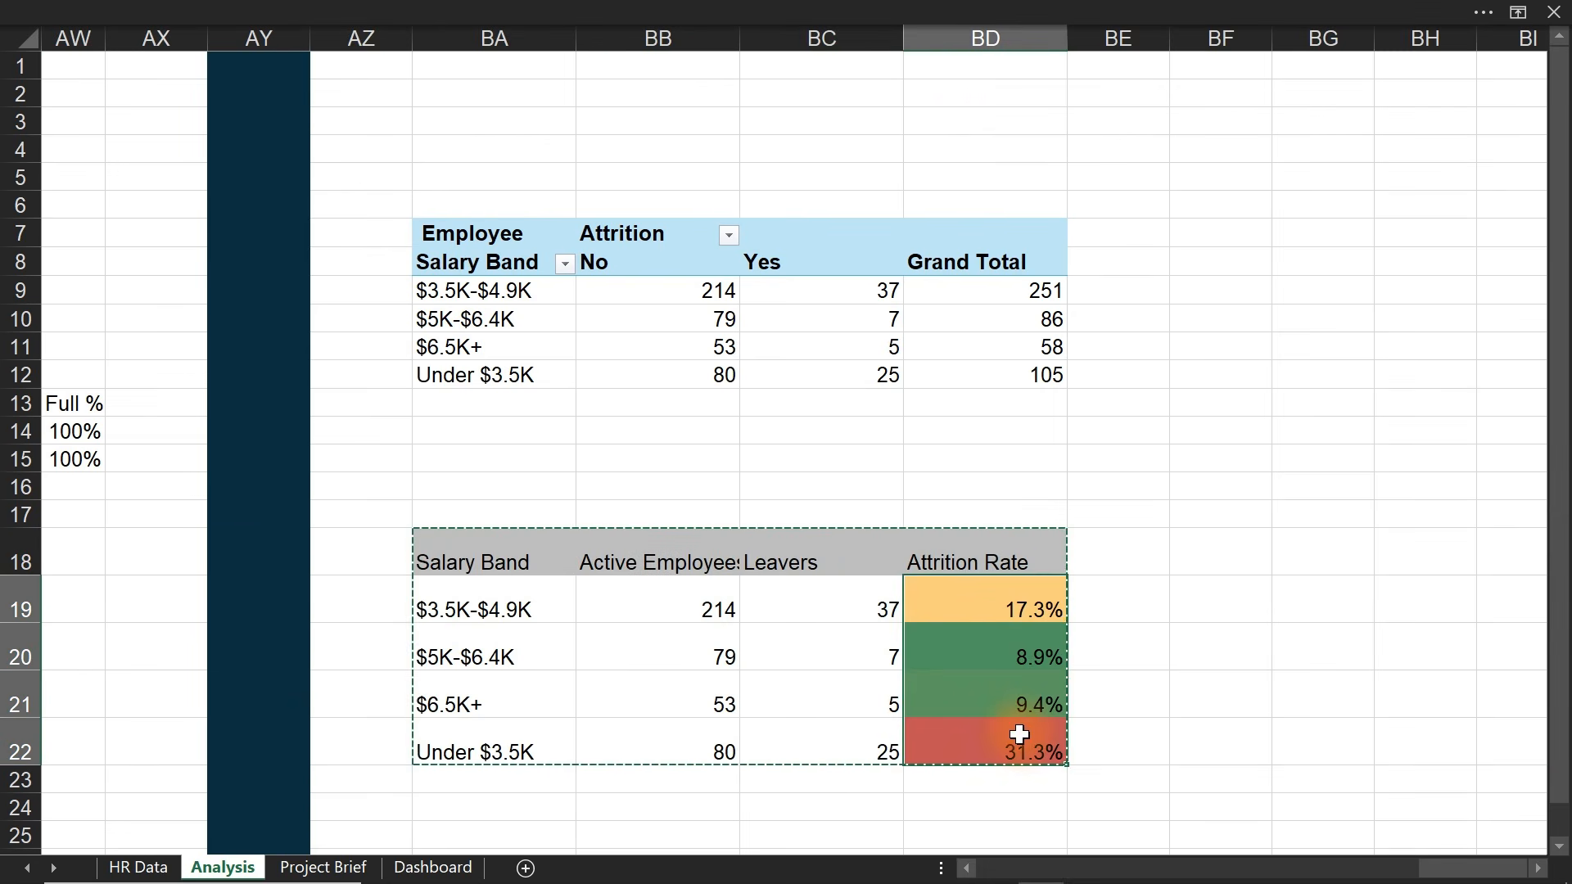
pyautogui.click(449, 11)
pyautogui.click(106, 69)
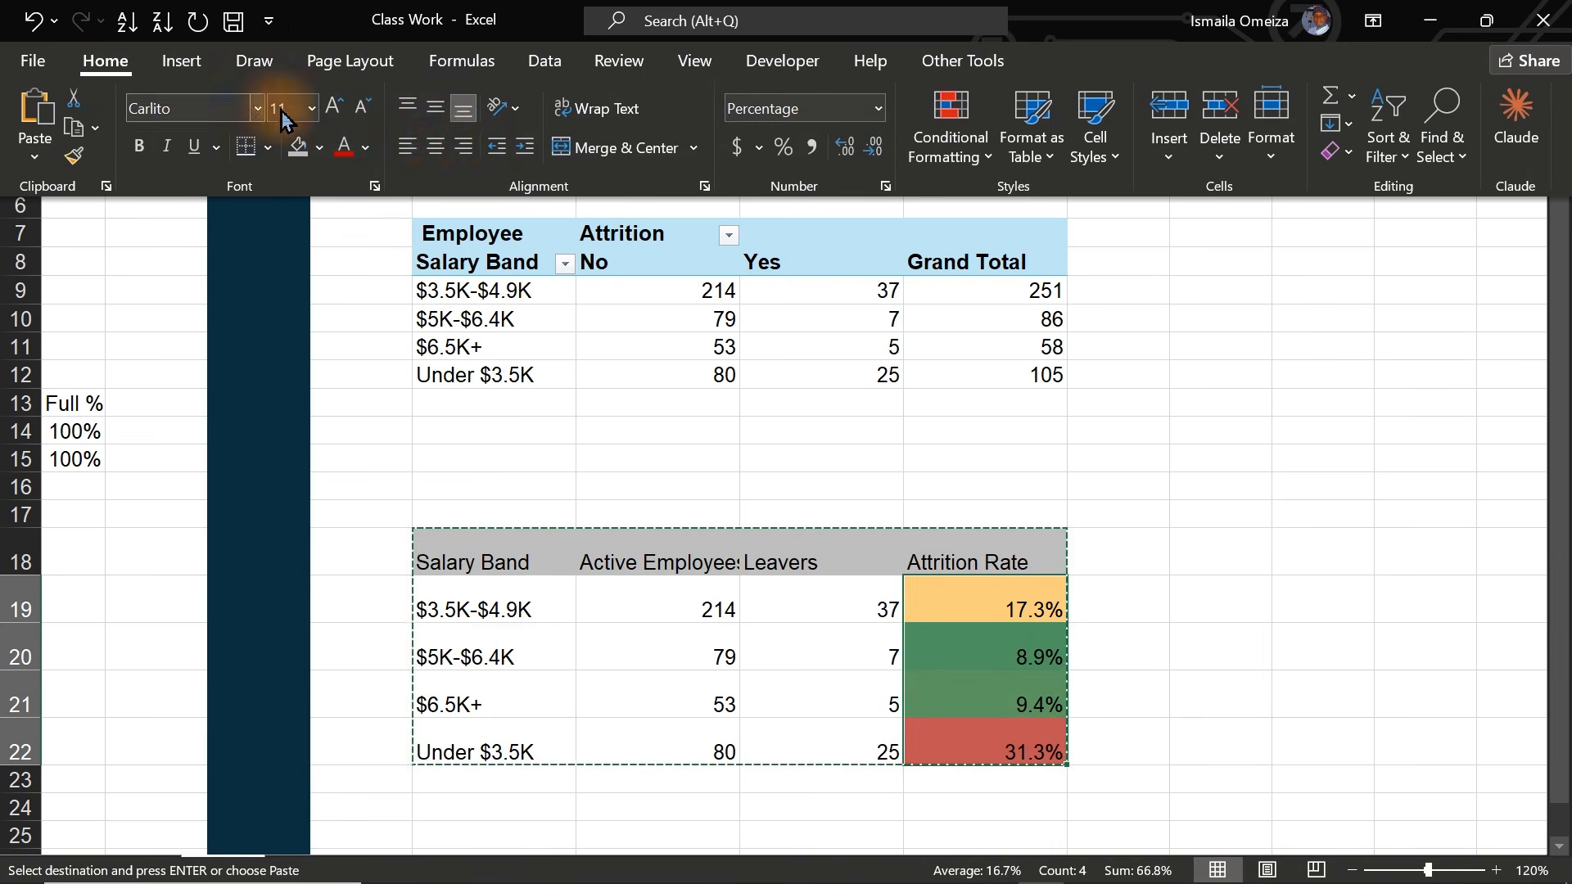
pyautogui.click(438, 147)
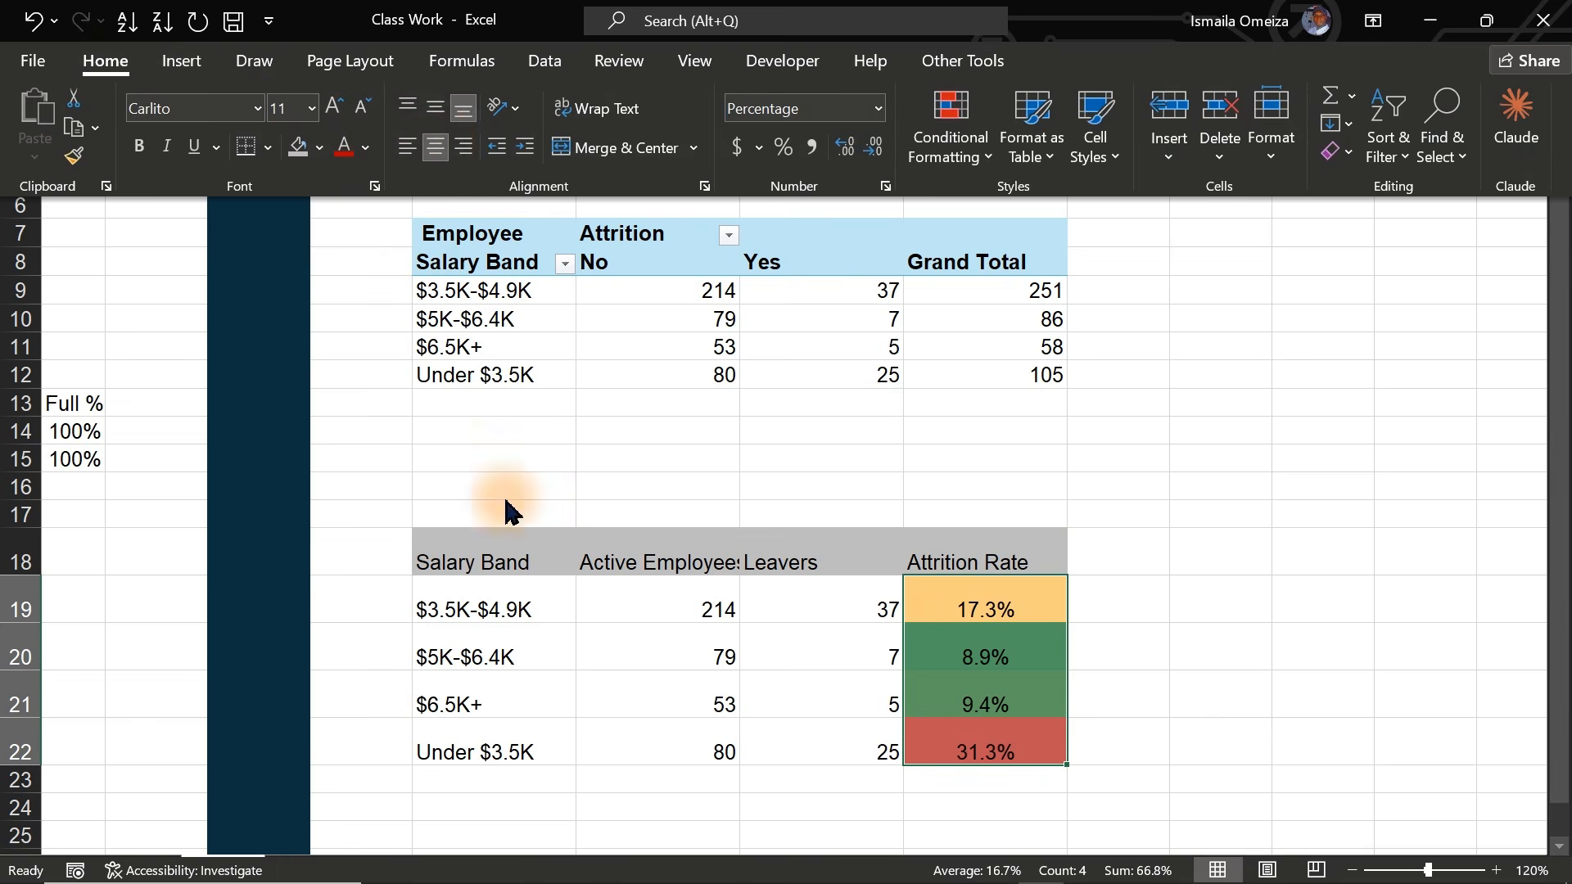
# - Middle-align the header row BA18:BD18 vertically and widen column BA slightly
pyautogui.moveTo(483, 536); pyautogui.dragTo(920, 550)
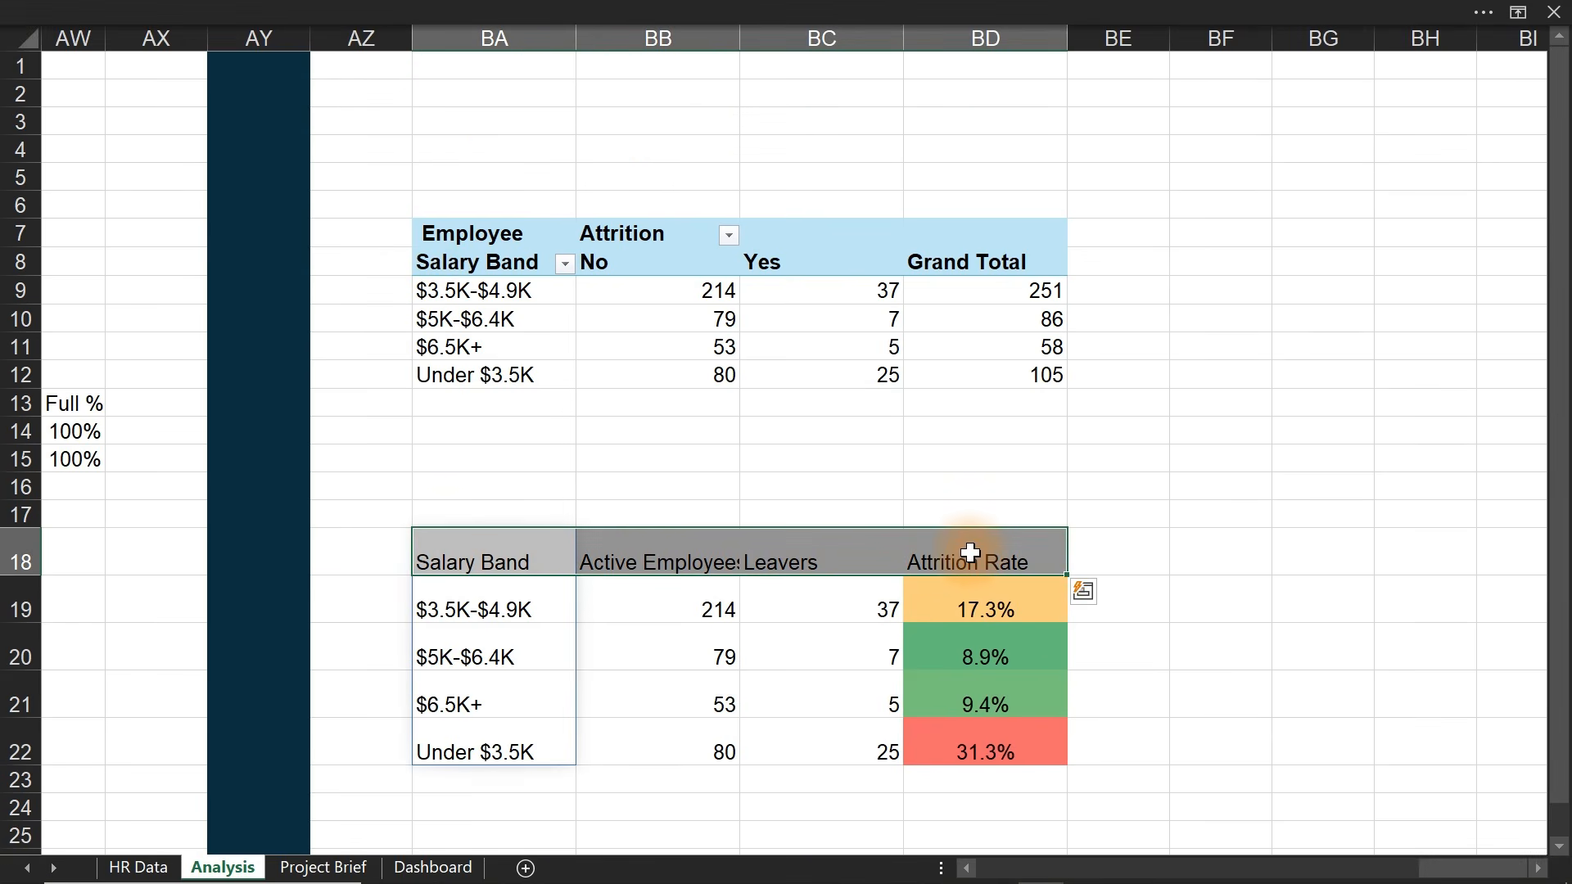
pyautogui.click(456, 4)
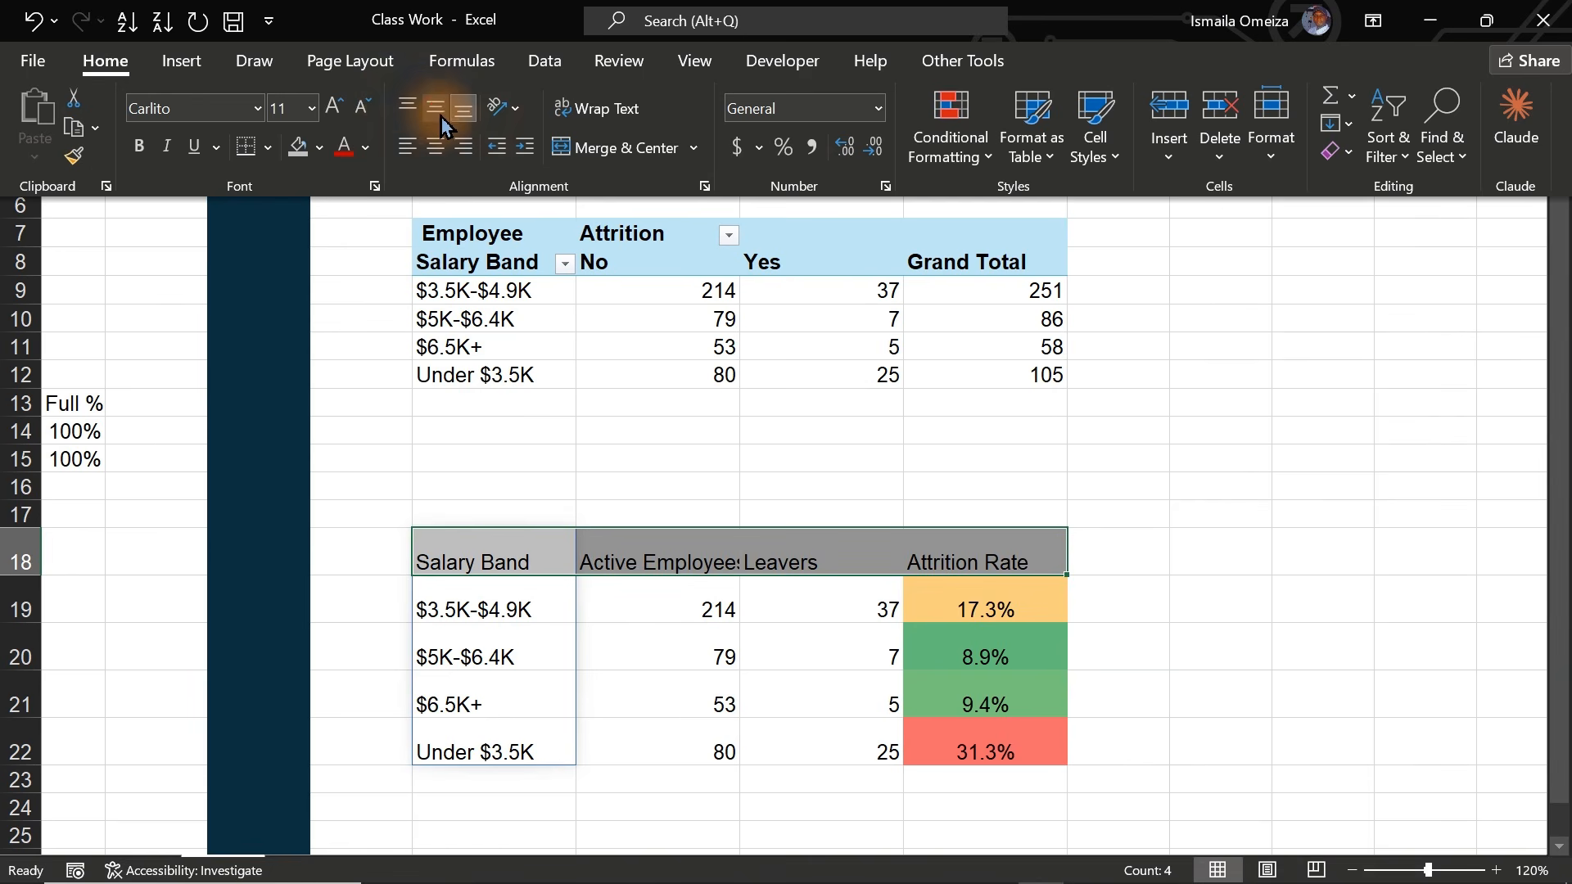
pyautogui.click(438, 119)
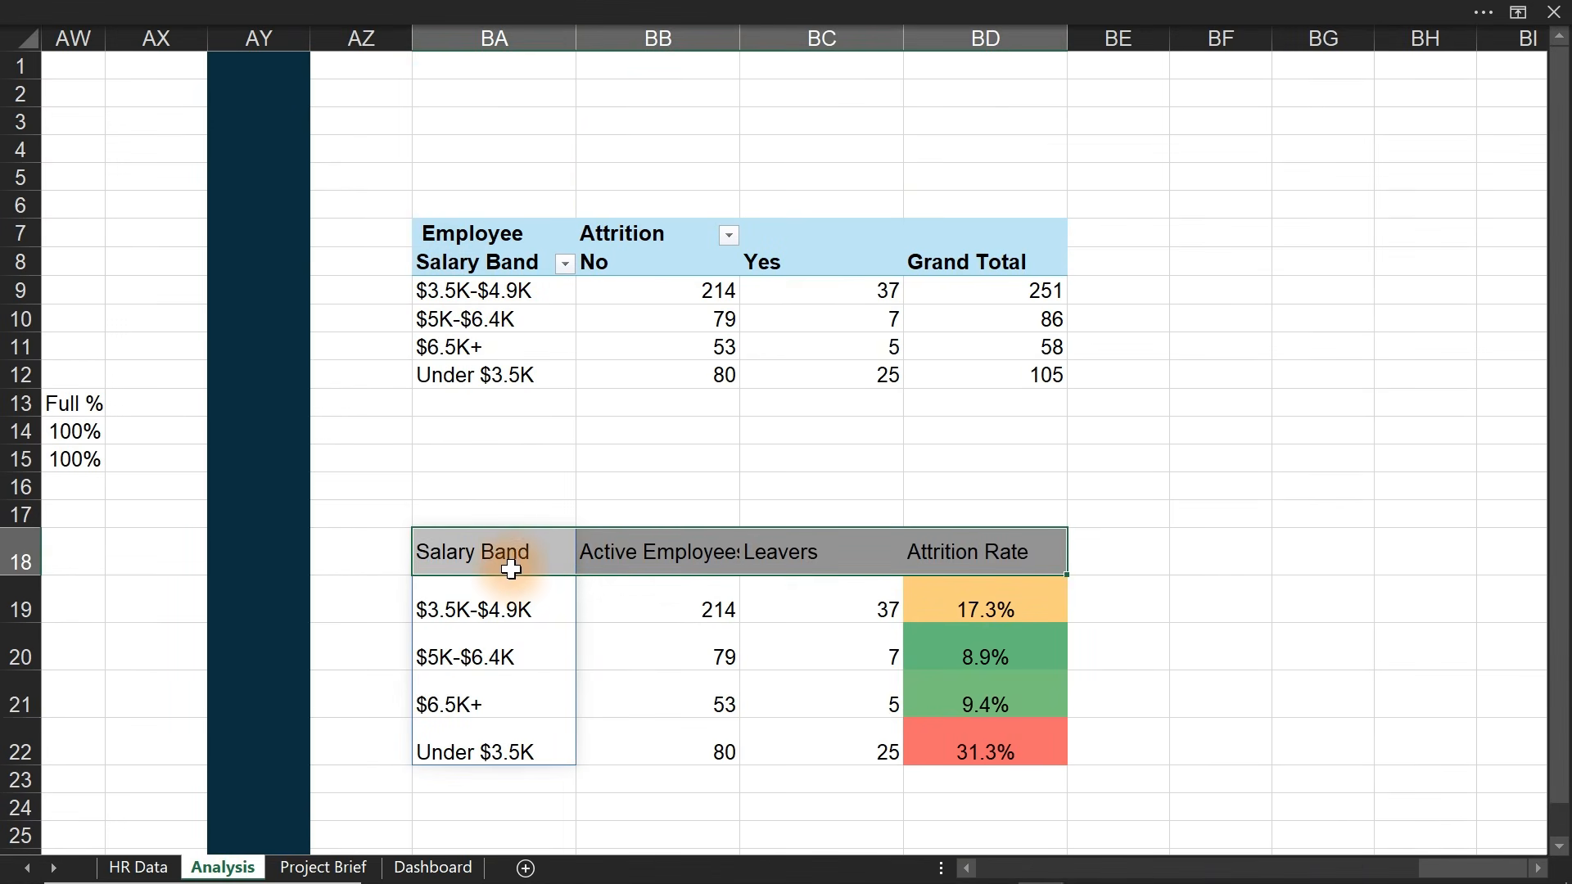
pyautogui.moveTo(576, 38); pyautogui.dragTo(599, 51)
# - Replace the Dashboard's salary band table picture with a linked picture of the reformatted BA18:BD22, placed under the lower-paid employees heading
pyautogui.moveTo(435, 586); pyautogui.dragTo(996, 746)
pyautogui.hotkey('ctrl', 'c')
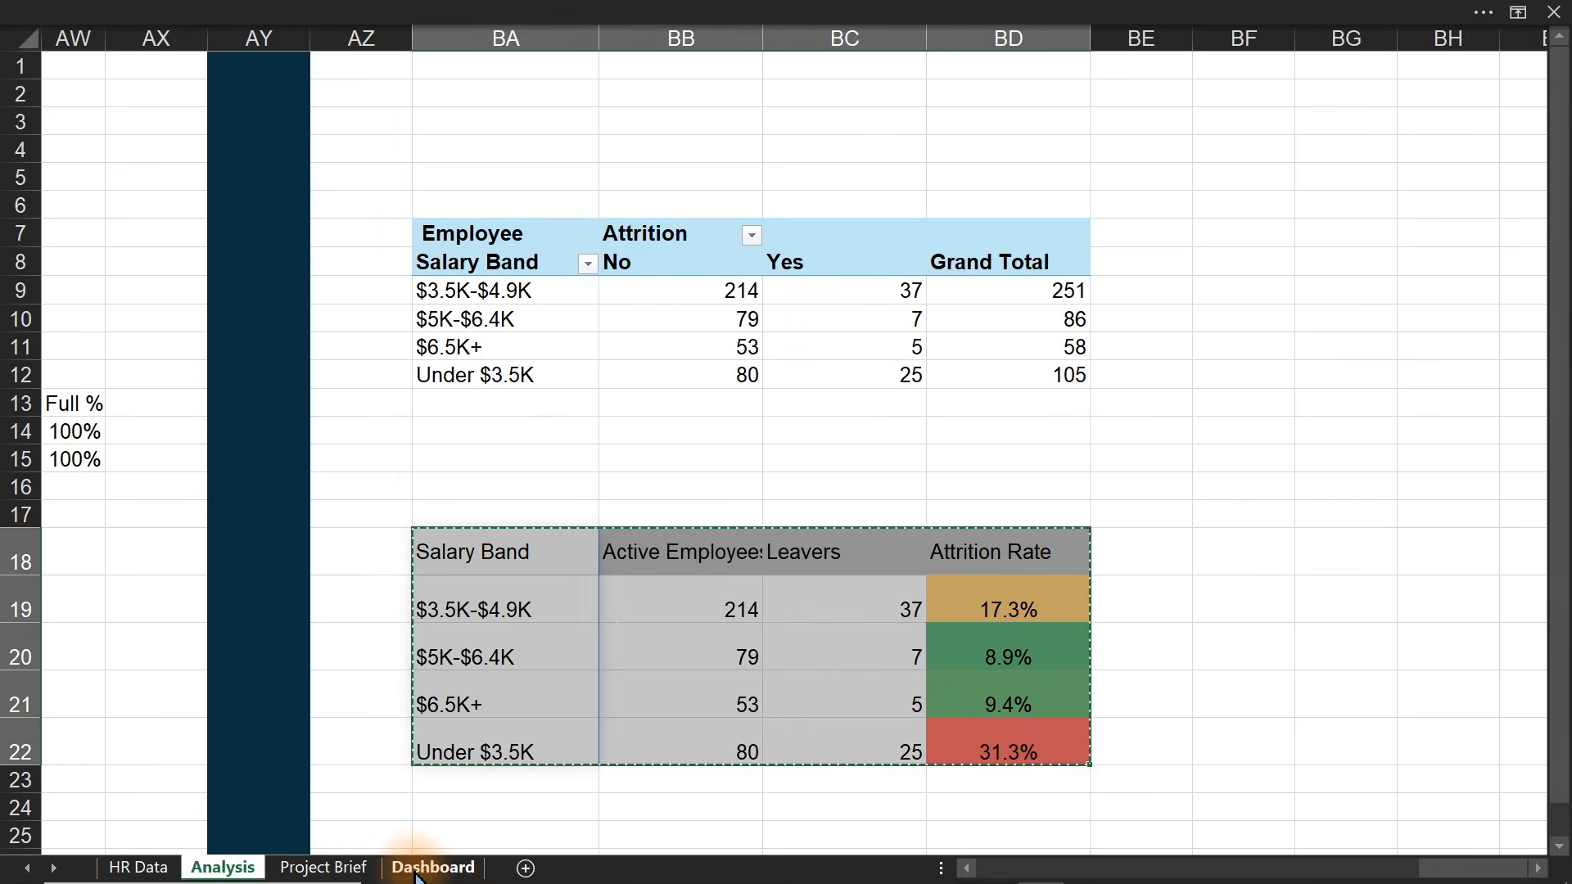
pyautogui.click(432, 867)
pyautogui.click(435, 692)
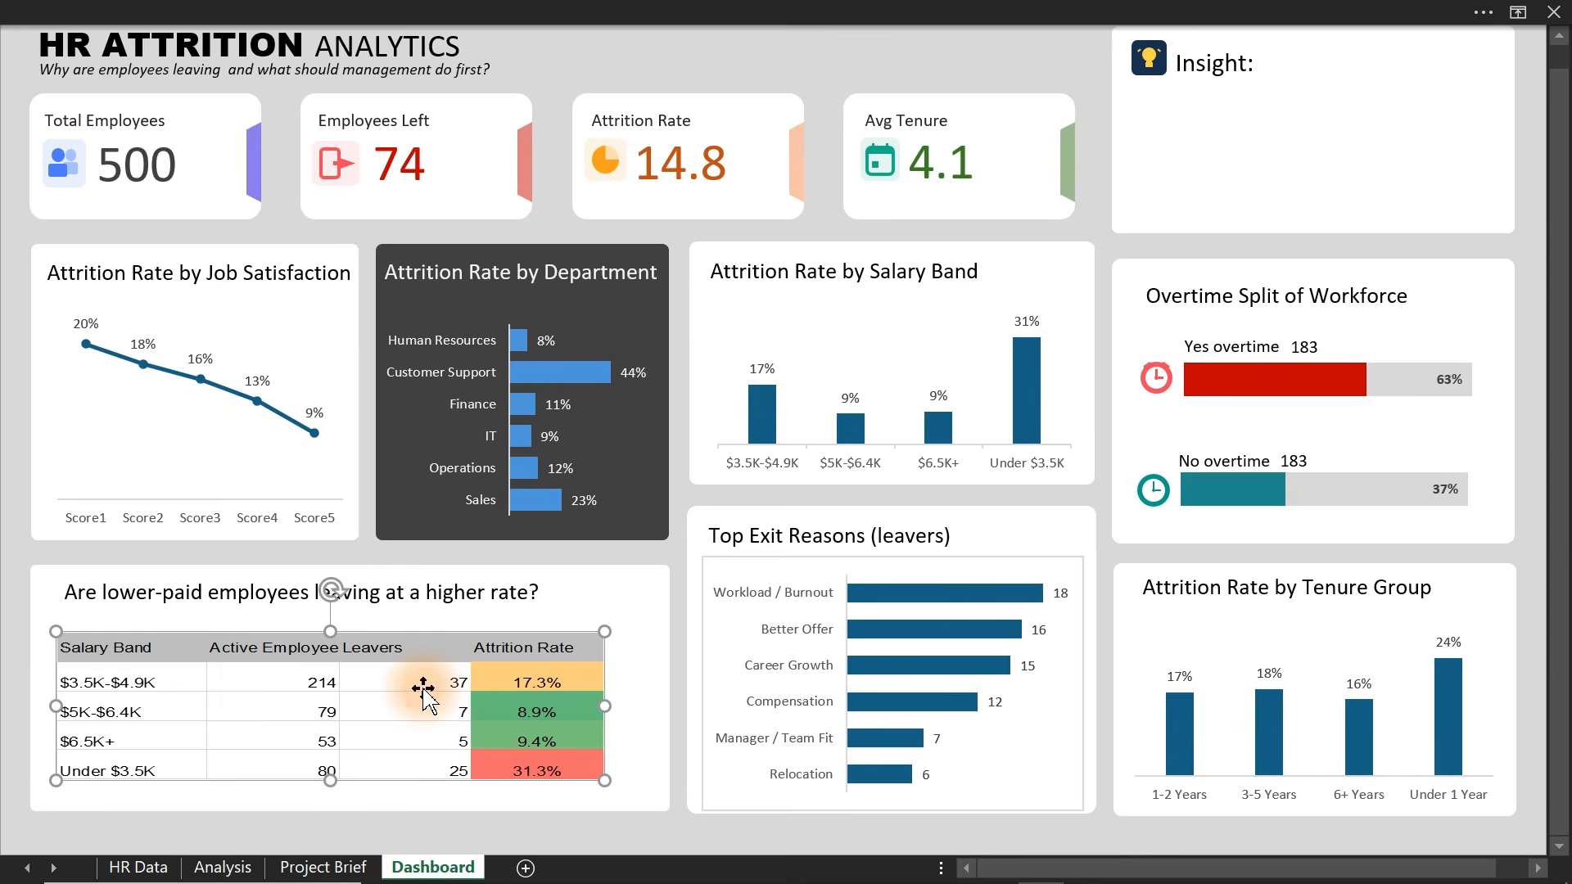
pyautogui.press('Delete')
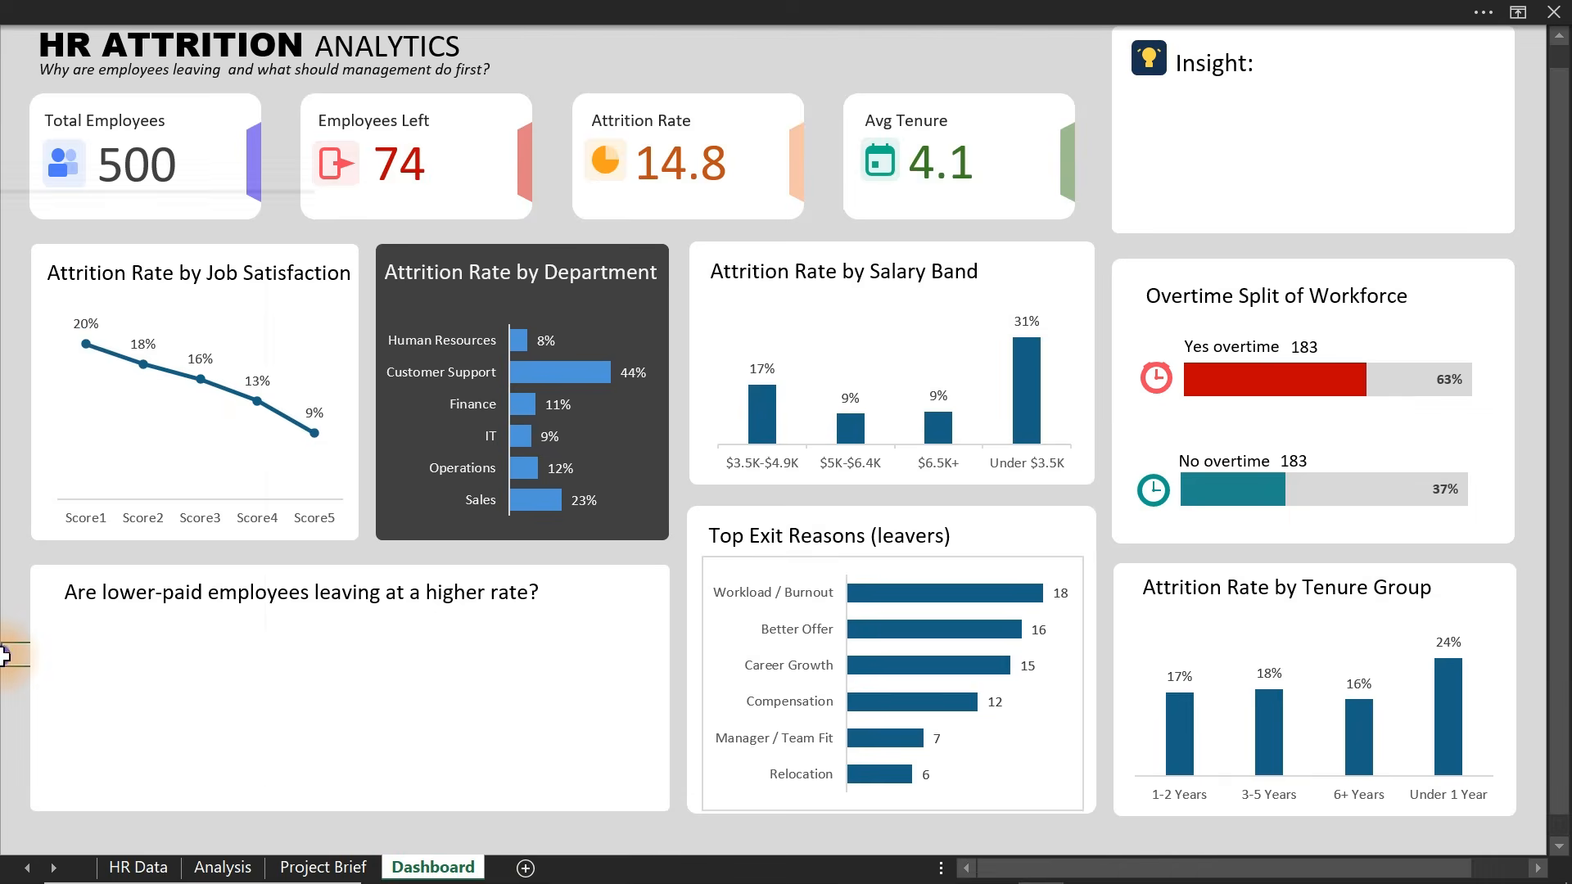
pyautogui.rightClick(4, 655)
pyautogui.moveTo(231, 378)
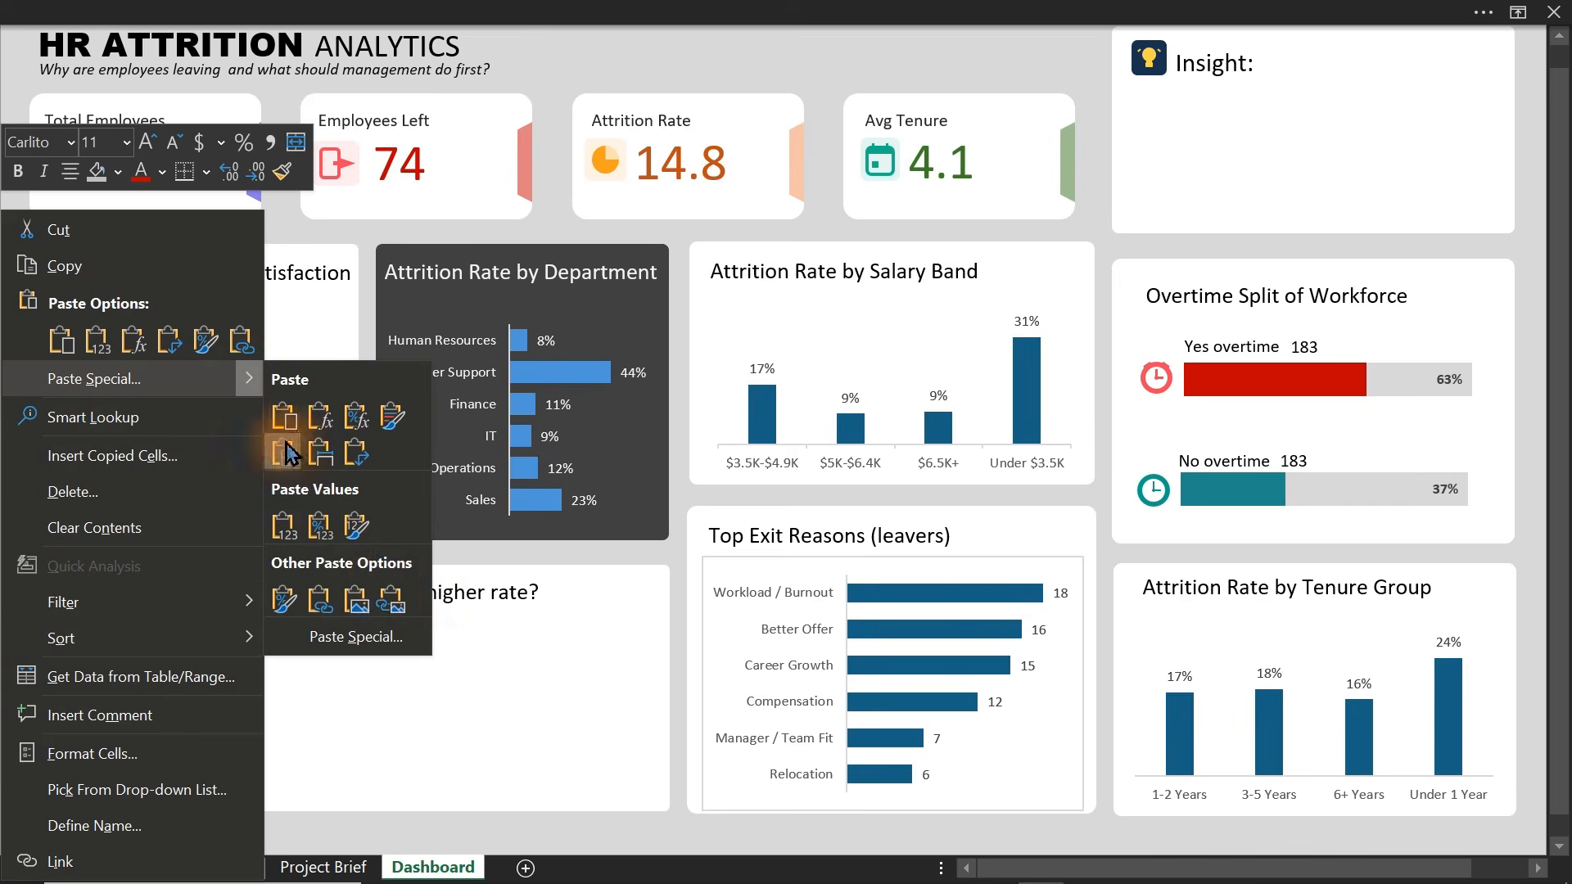
pyautogui.click(391, 599)
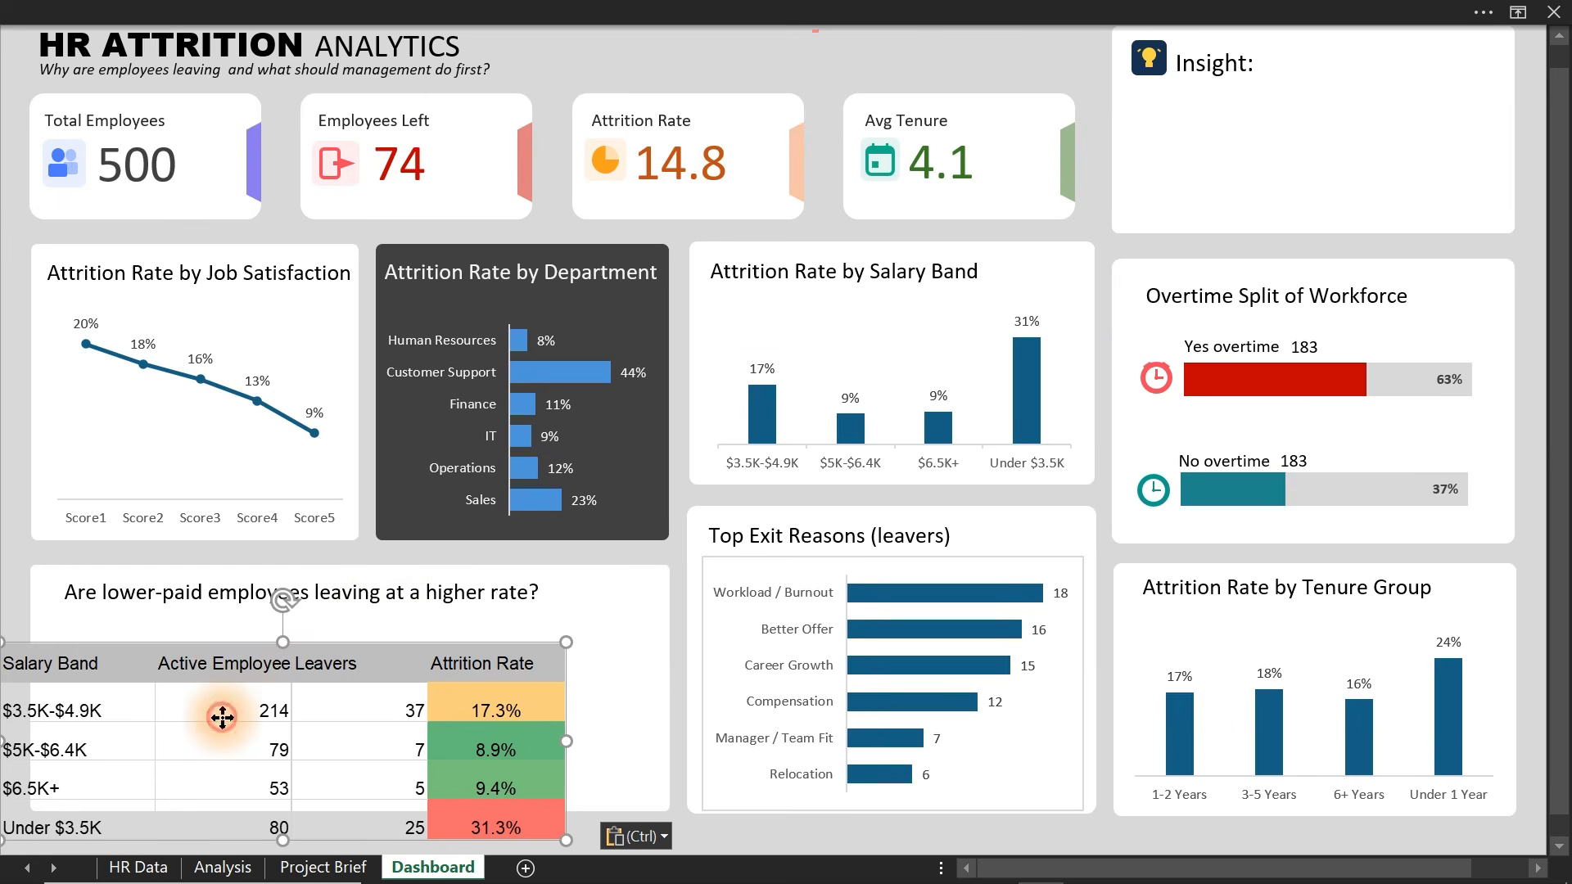
pyautogui.moveTo(222, 717); pyautogui.dragTo(274, 684)
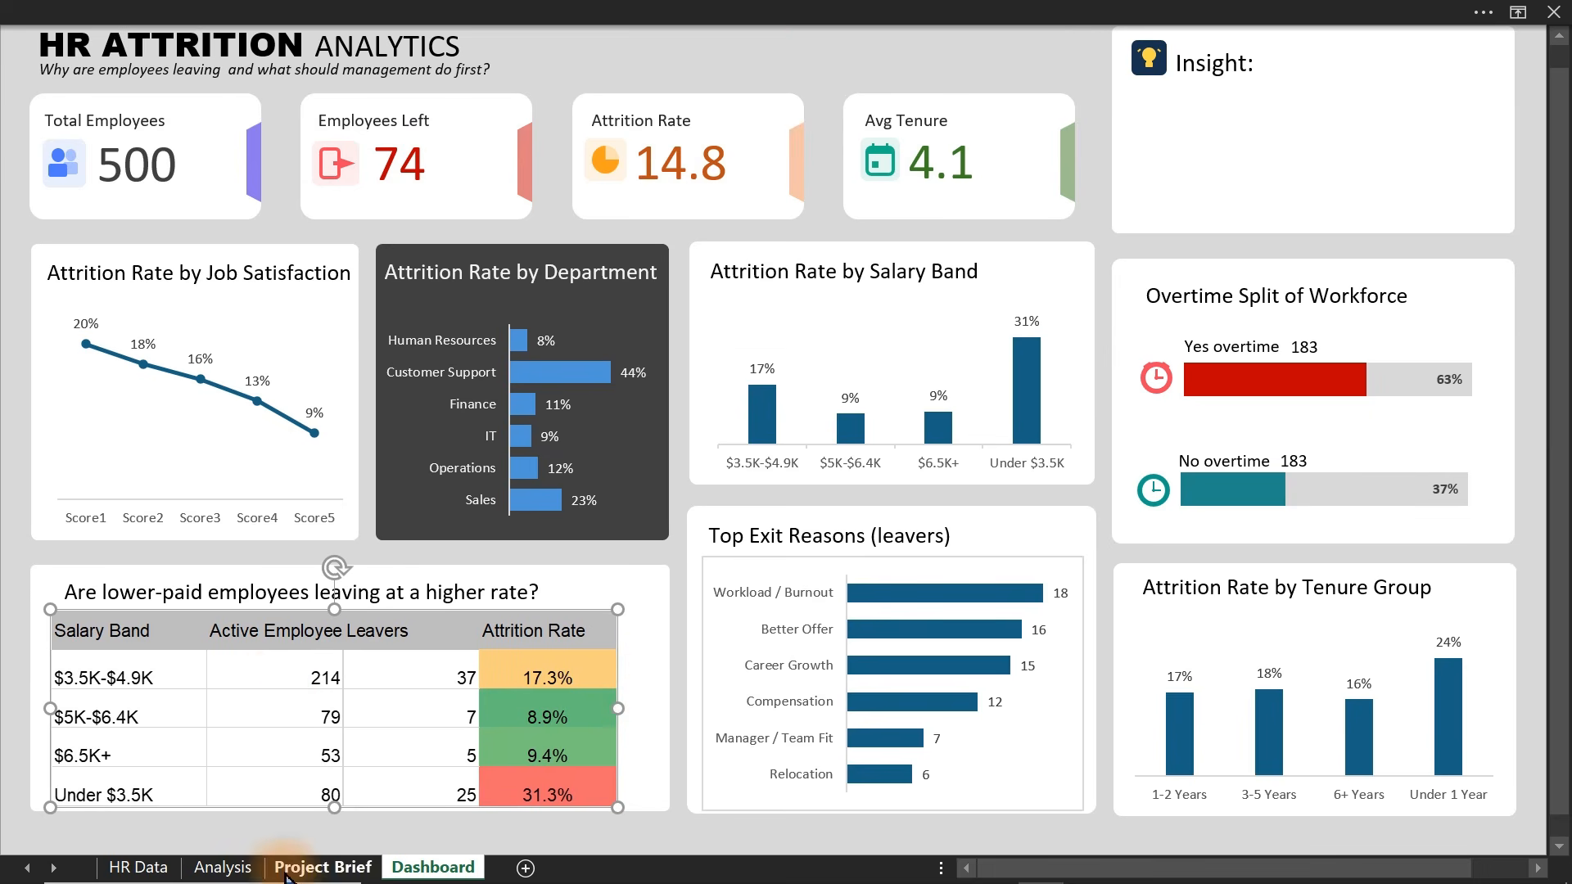
# - Widen column BA on the Analysis sheet a little more to broaden the salary band table
pyautogui.click(223, 870)
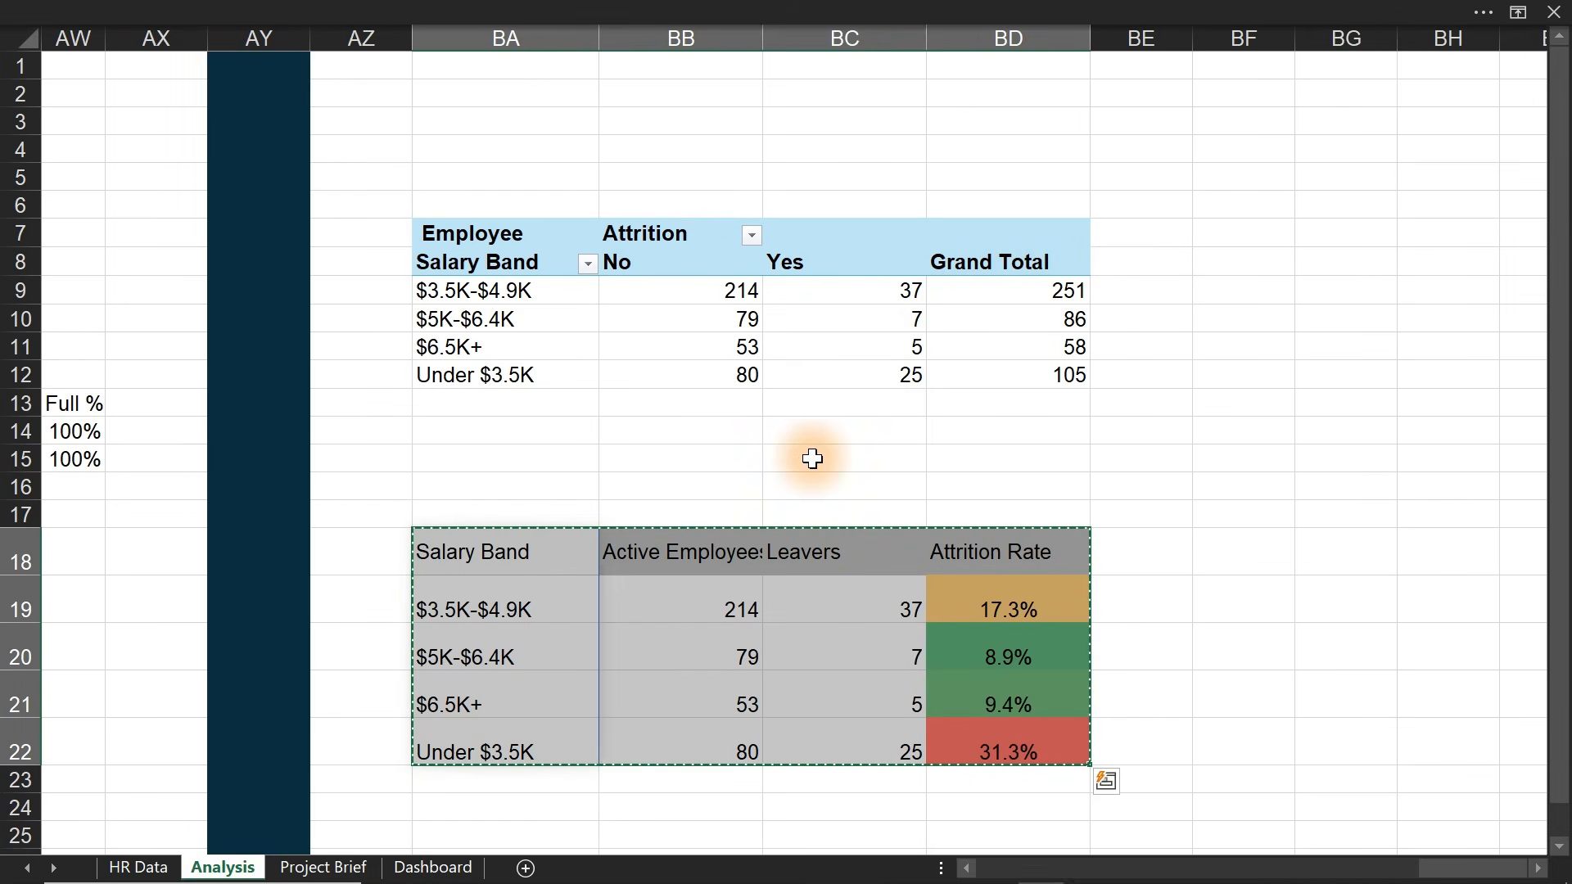
pyautogui.click(553, 563)
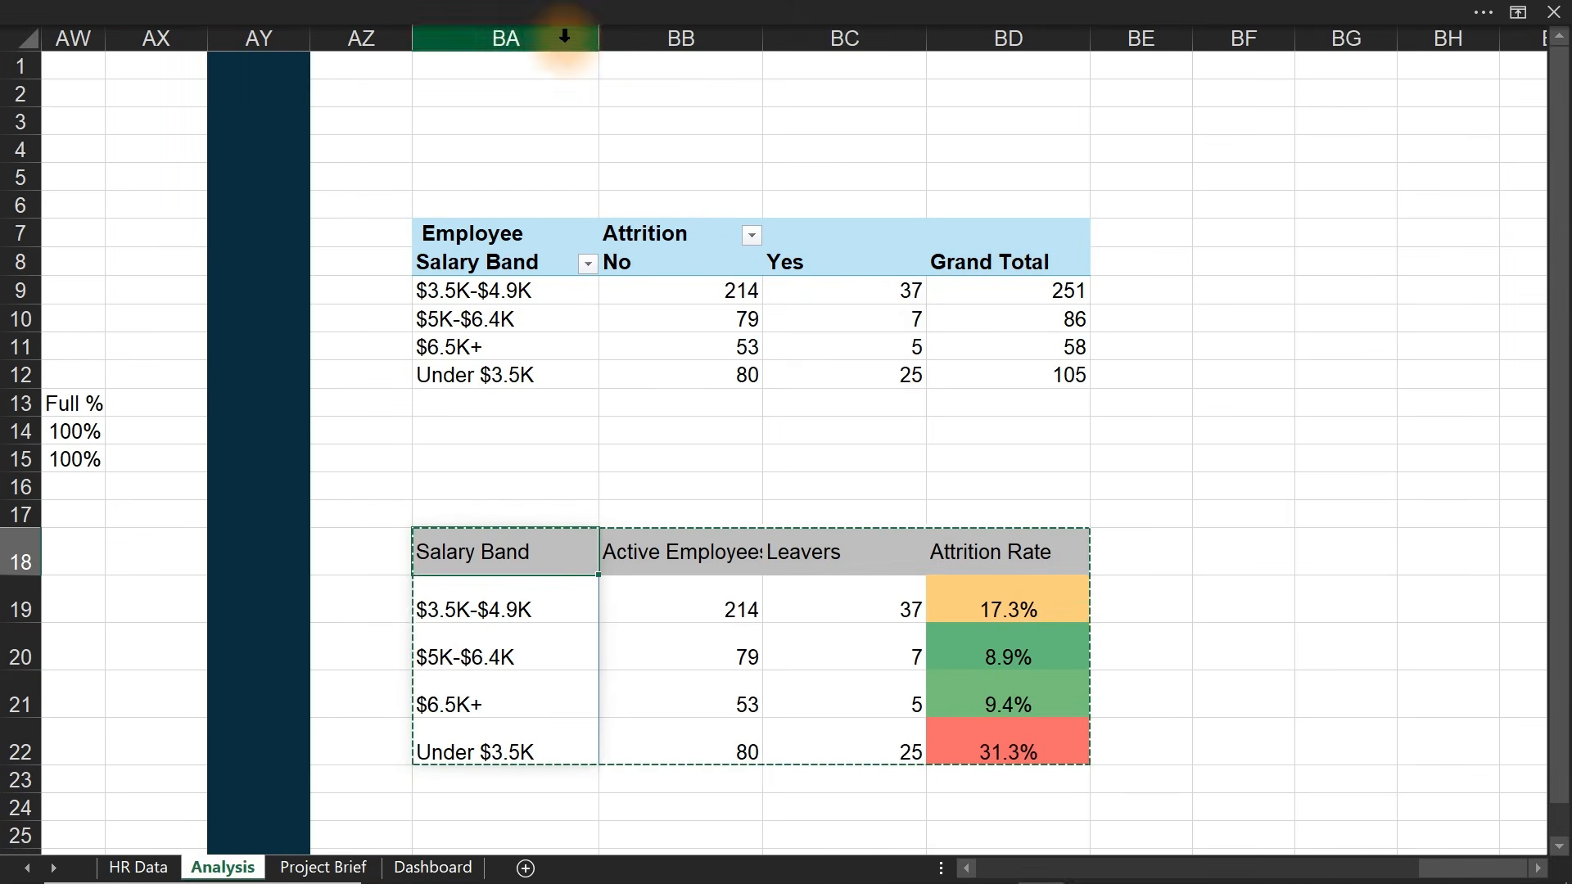
pyautogui.moveTo(599, 33); pyautogui.dragTo(619, 31)
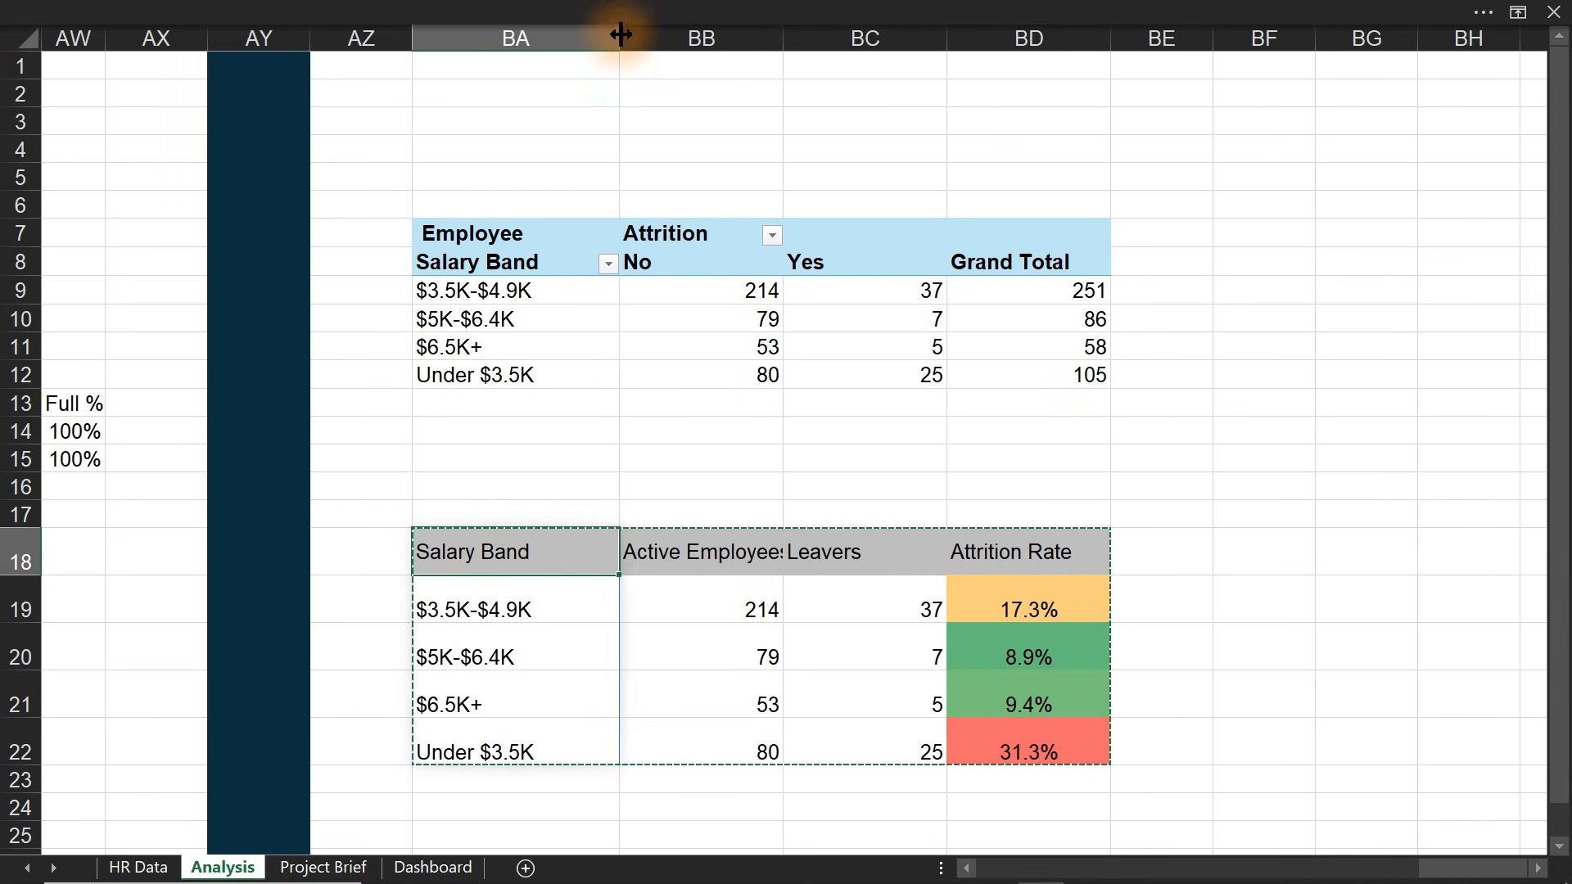
pyautogui.click(515, 555)
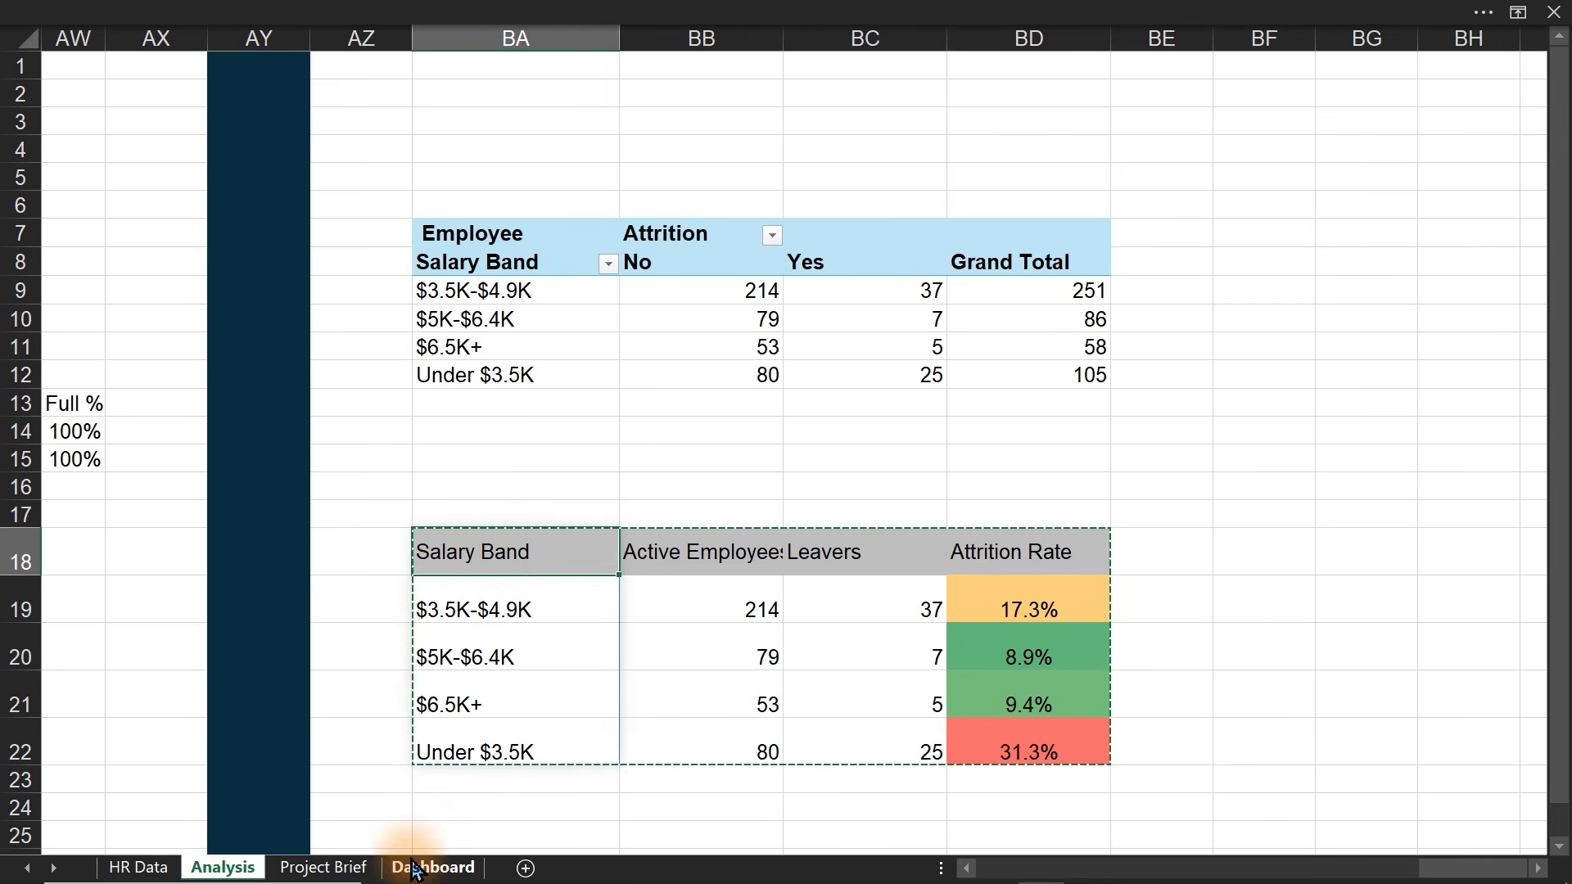
# - Delete the Dashboard's table picture, paste the widened BA18:BD22 as a new linked picture and fit it inside the lower-paid employees card
pyautogui.moveTo(471, 542); pyautogui.dragTo(1053, 746)
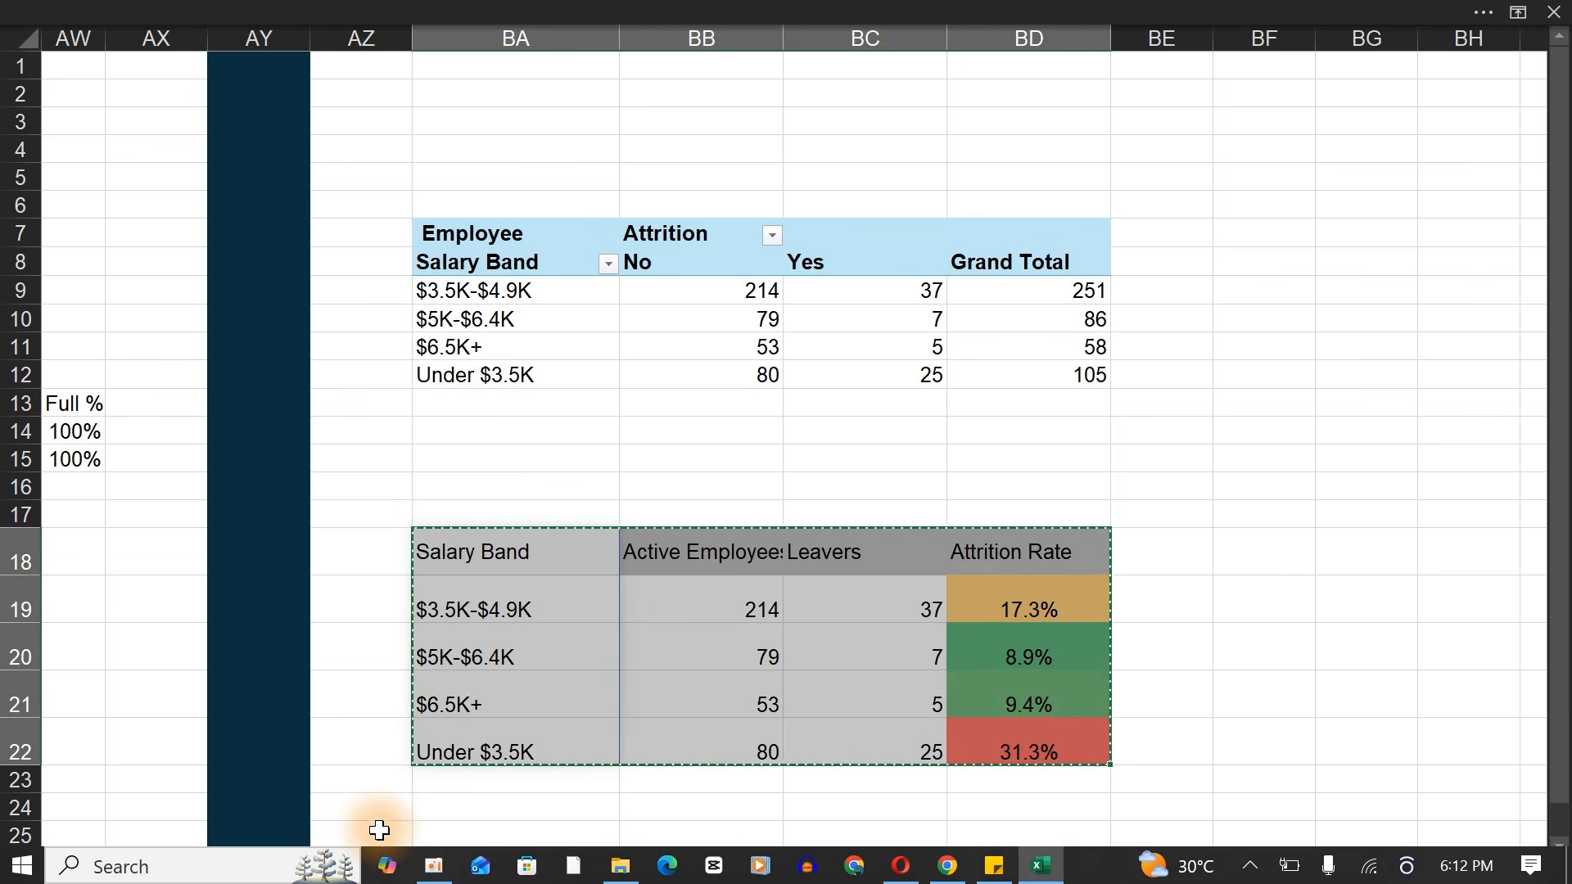
pyautogui.click(429, 867)
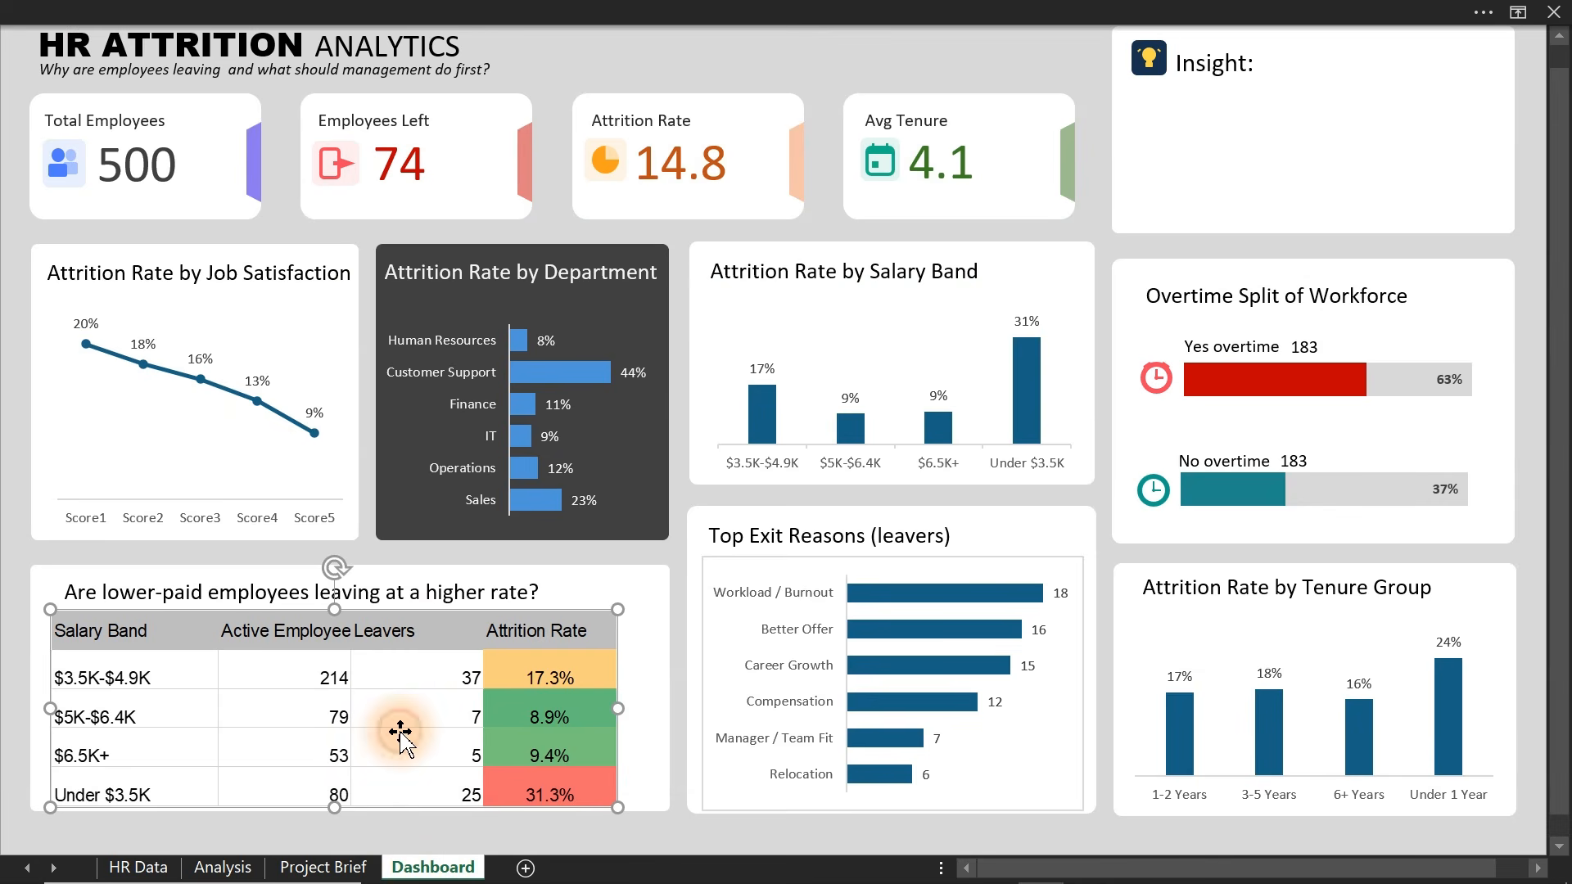
pyautogui.press('Delete')
pyautogui.click(4, 661)
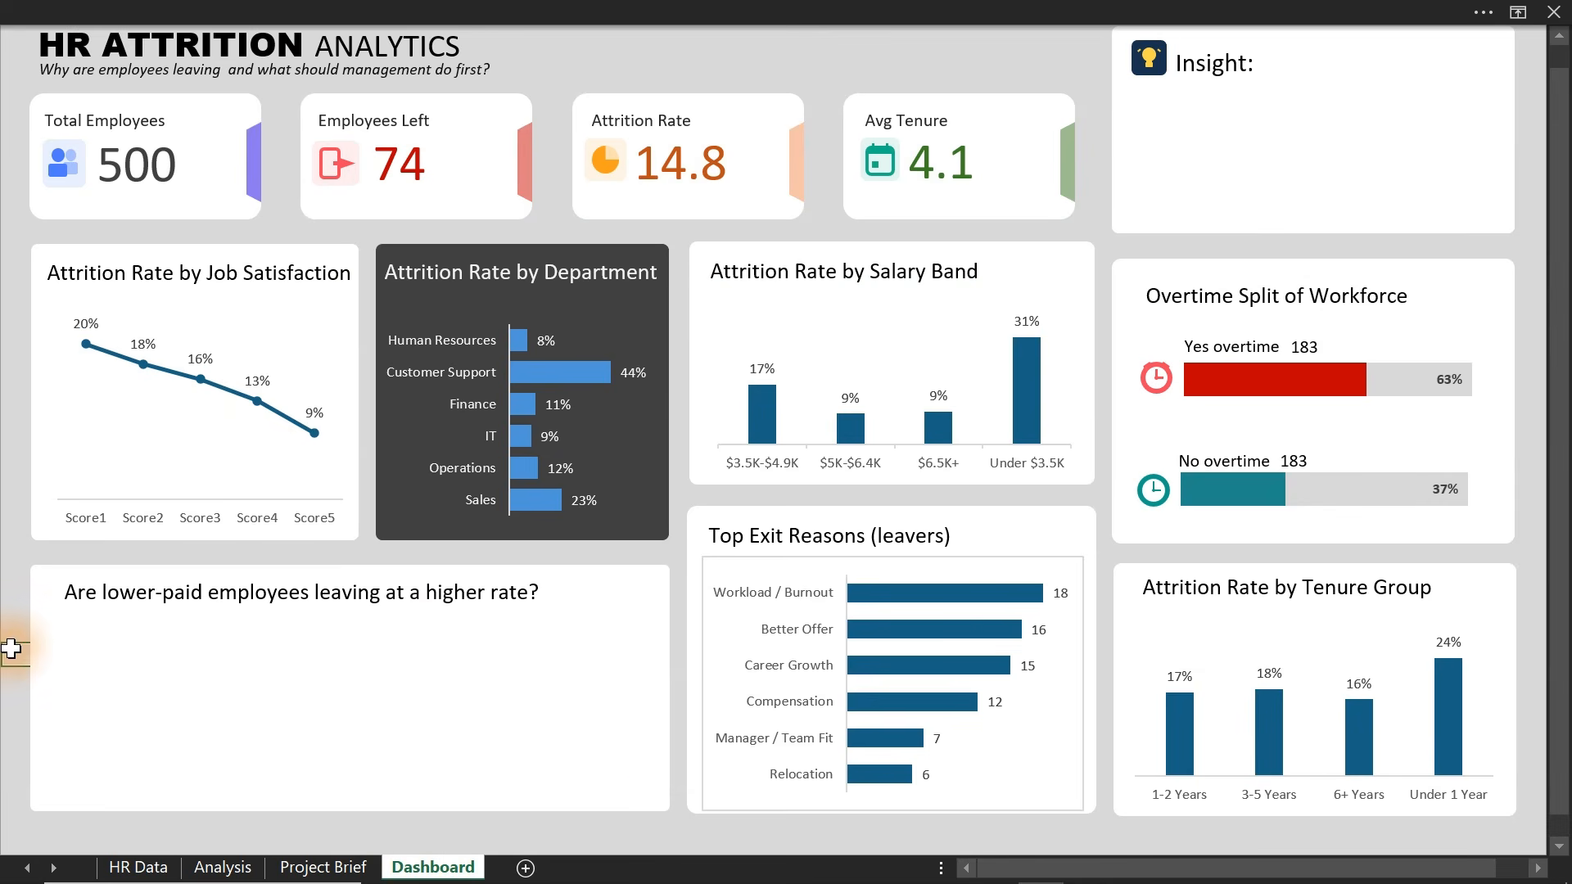
pyautogui.rightClick(14, 648)
pyautogui.moveTo(258, 378)
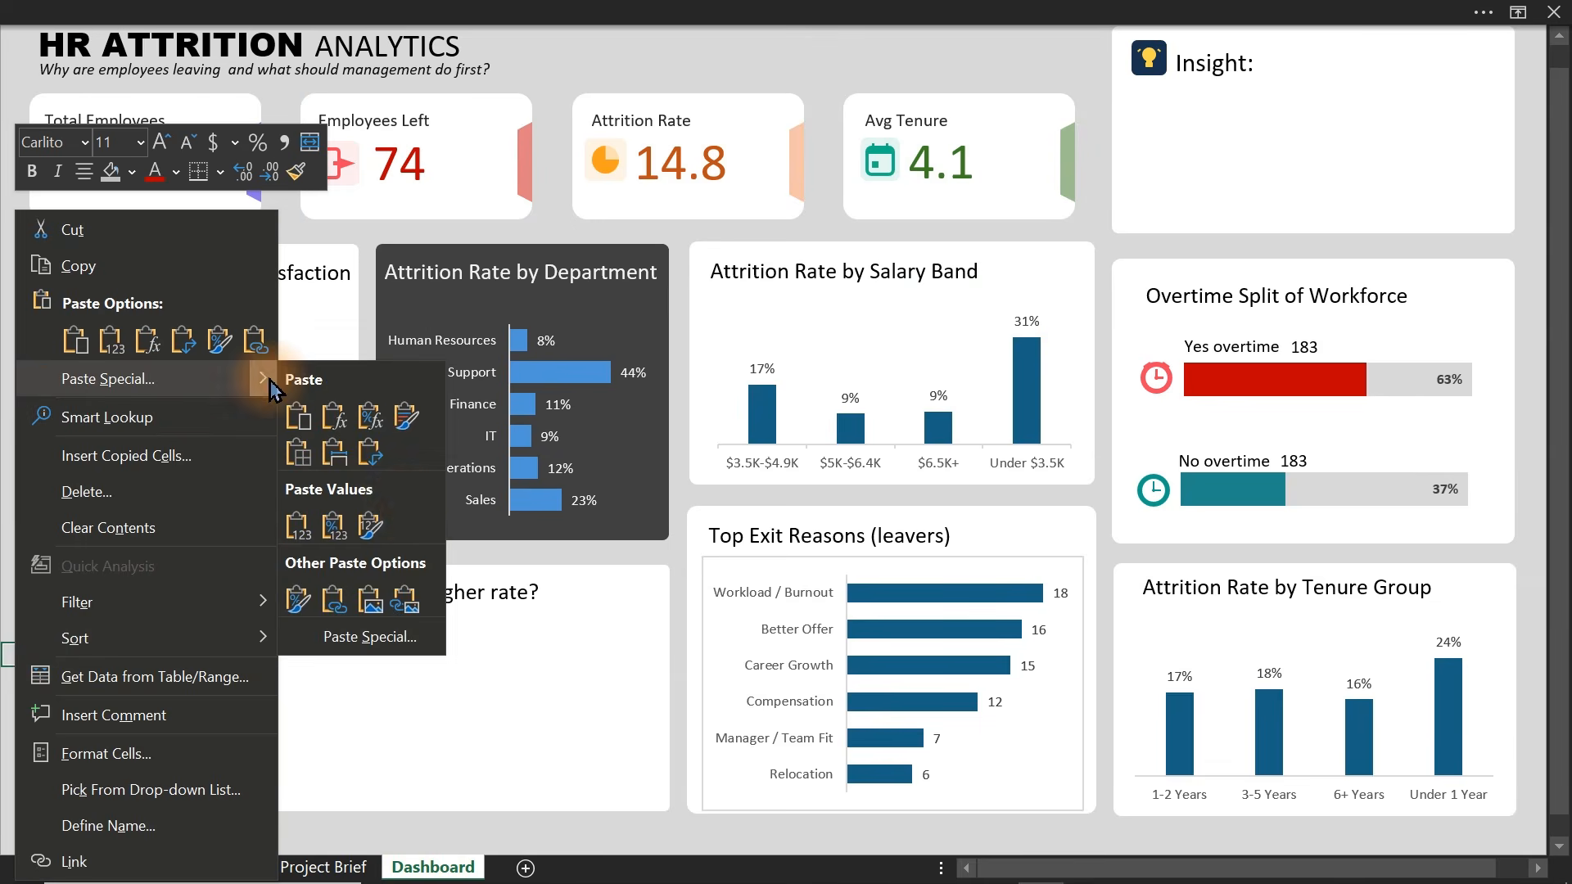
pyautogui.click(406, 599)
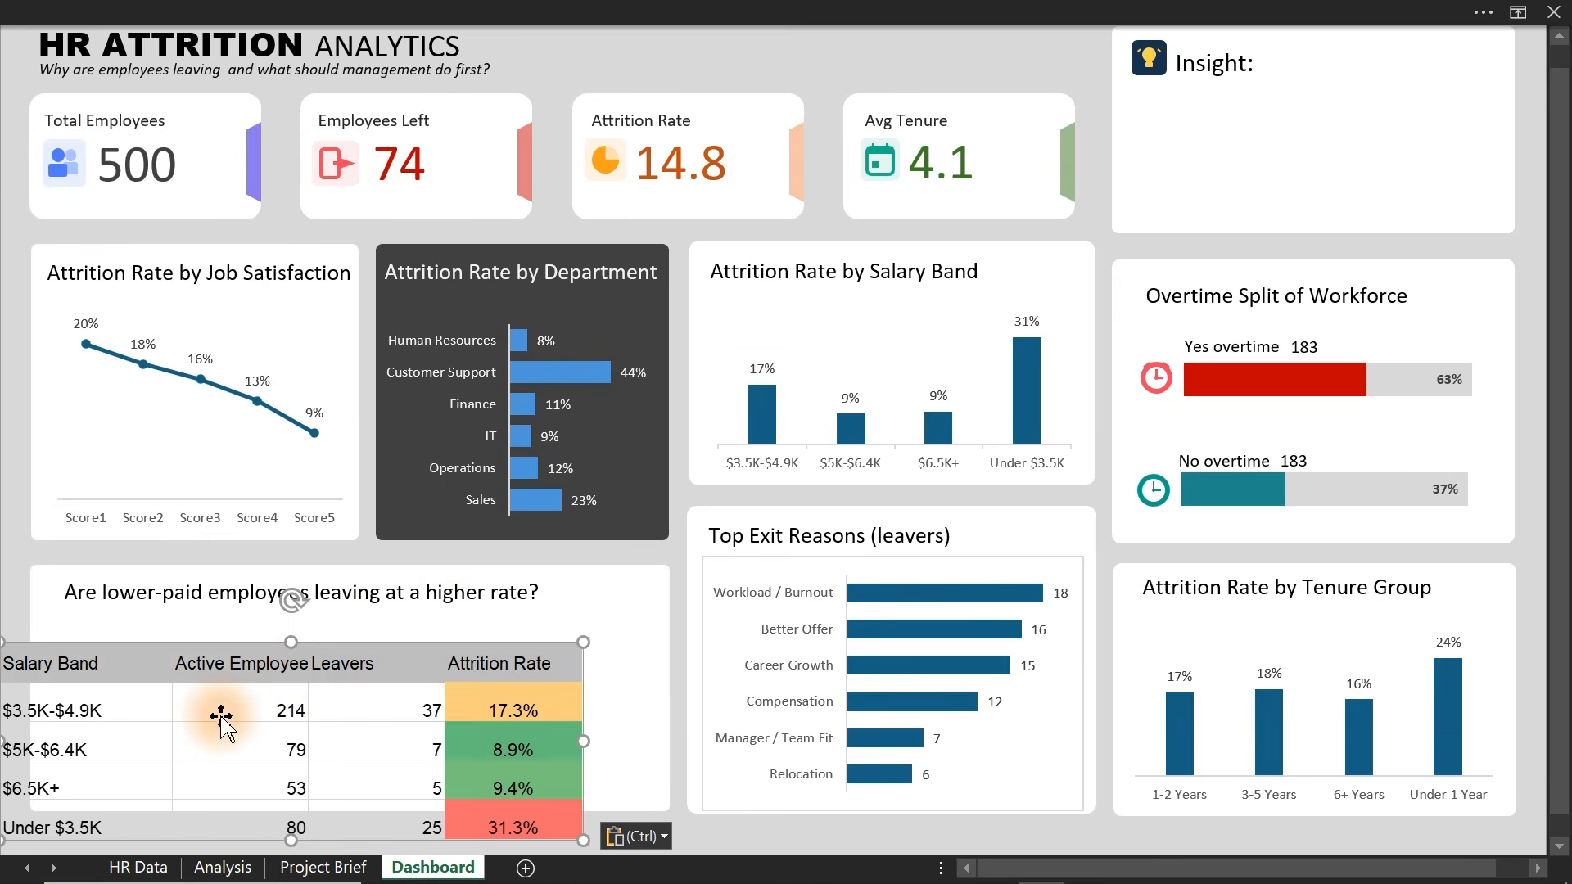
pyautogui.moveTo(220, 716)
pyautogui.mouseDown()
pyautogui.moveTo(291, 692)
pyautogui.moveTo(237, 699)
pyautogui.mouseUp()
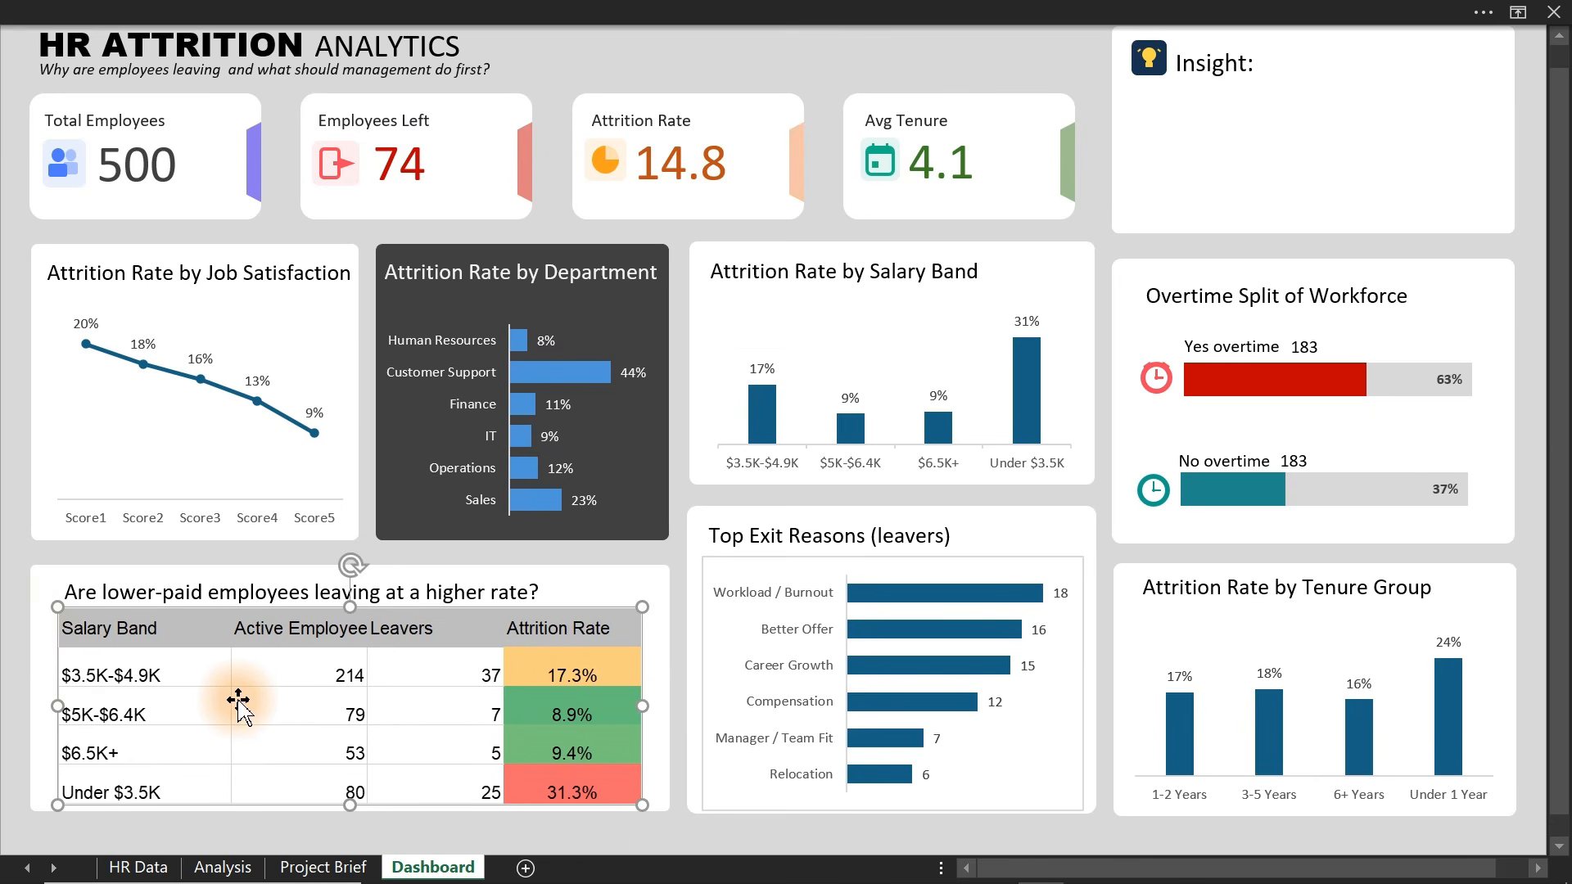
pyautogui.click(7, 534)
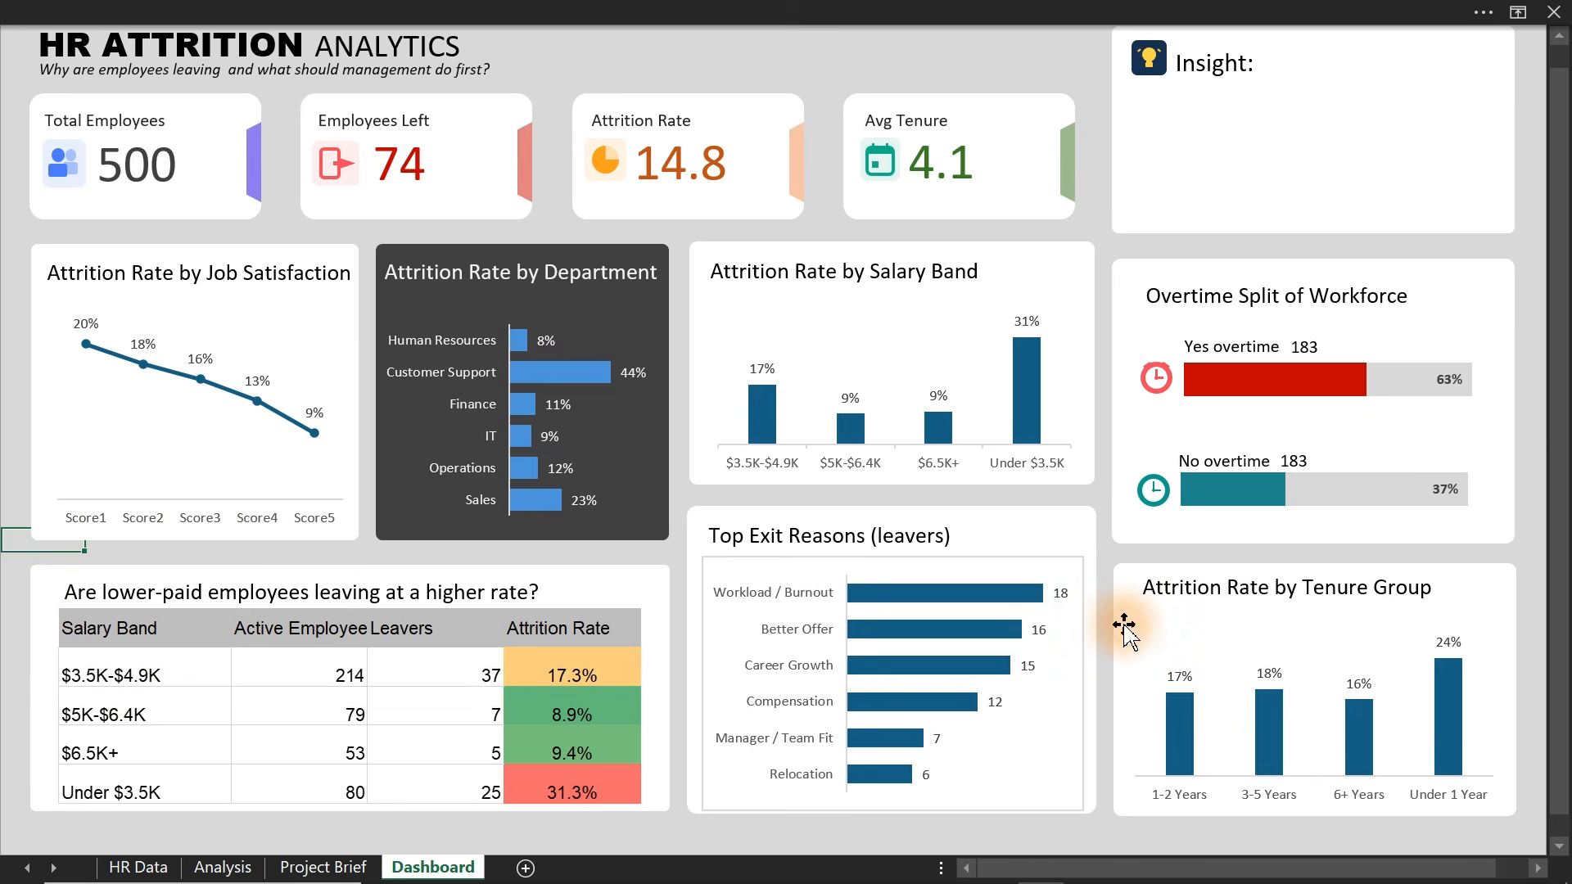
pyautogui.doubleClick(1009, 559)
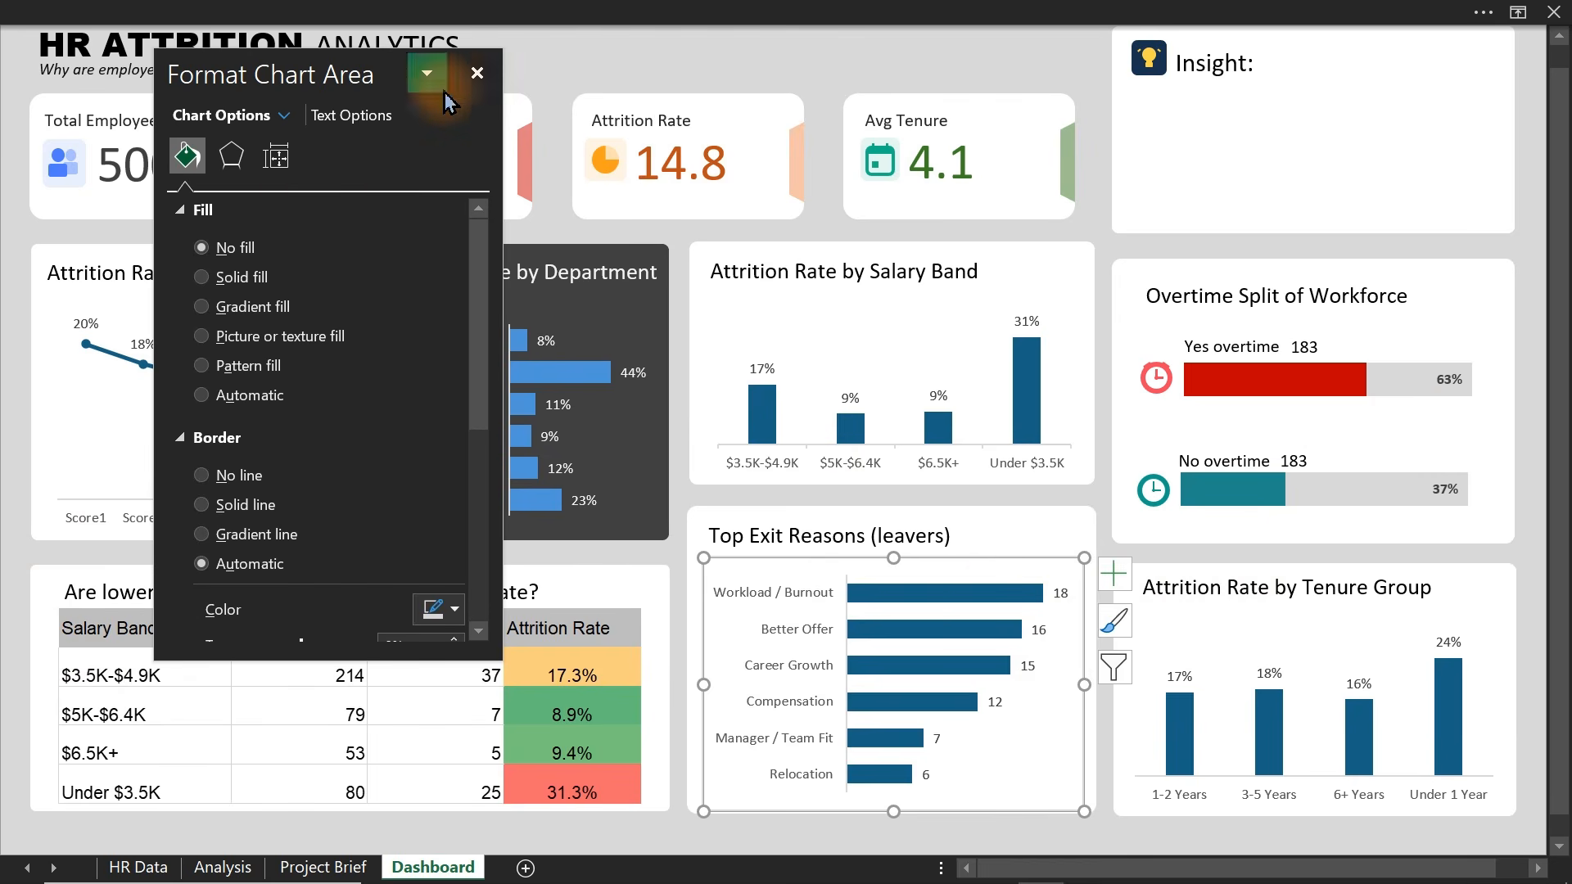
pyautogui.click(477, 73)
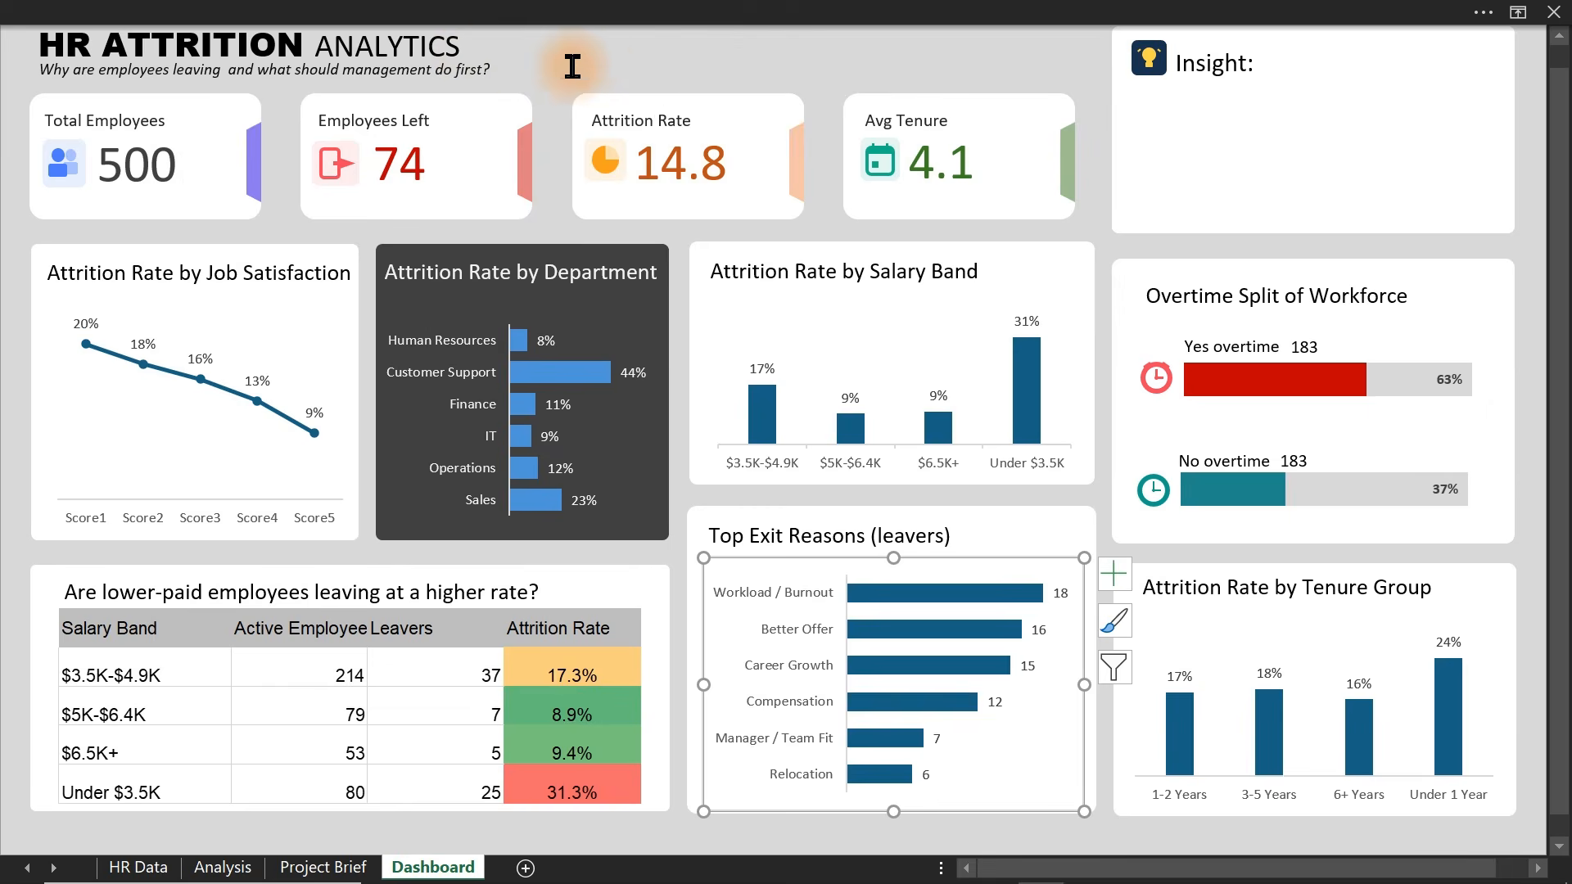
pyautogui.click(10, 311)
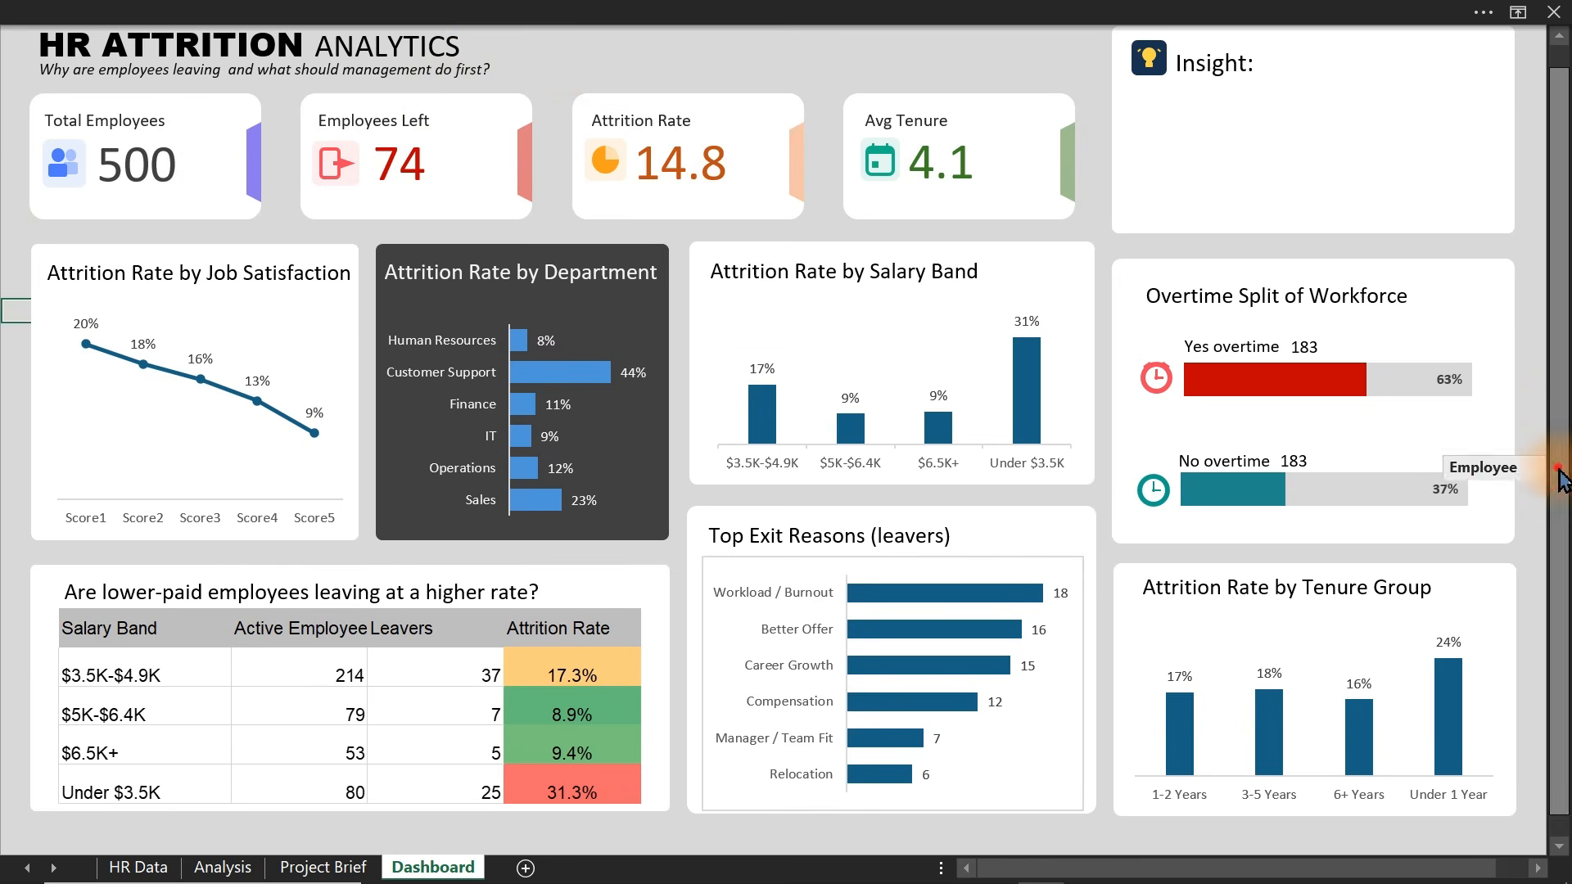
pyautogui.moveTo(1560, 467); pyautogui.dragTo(1561, 328)
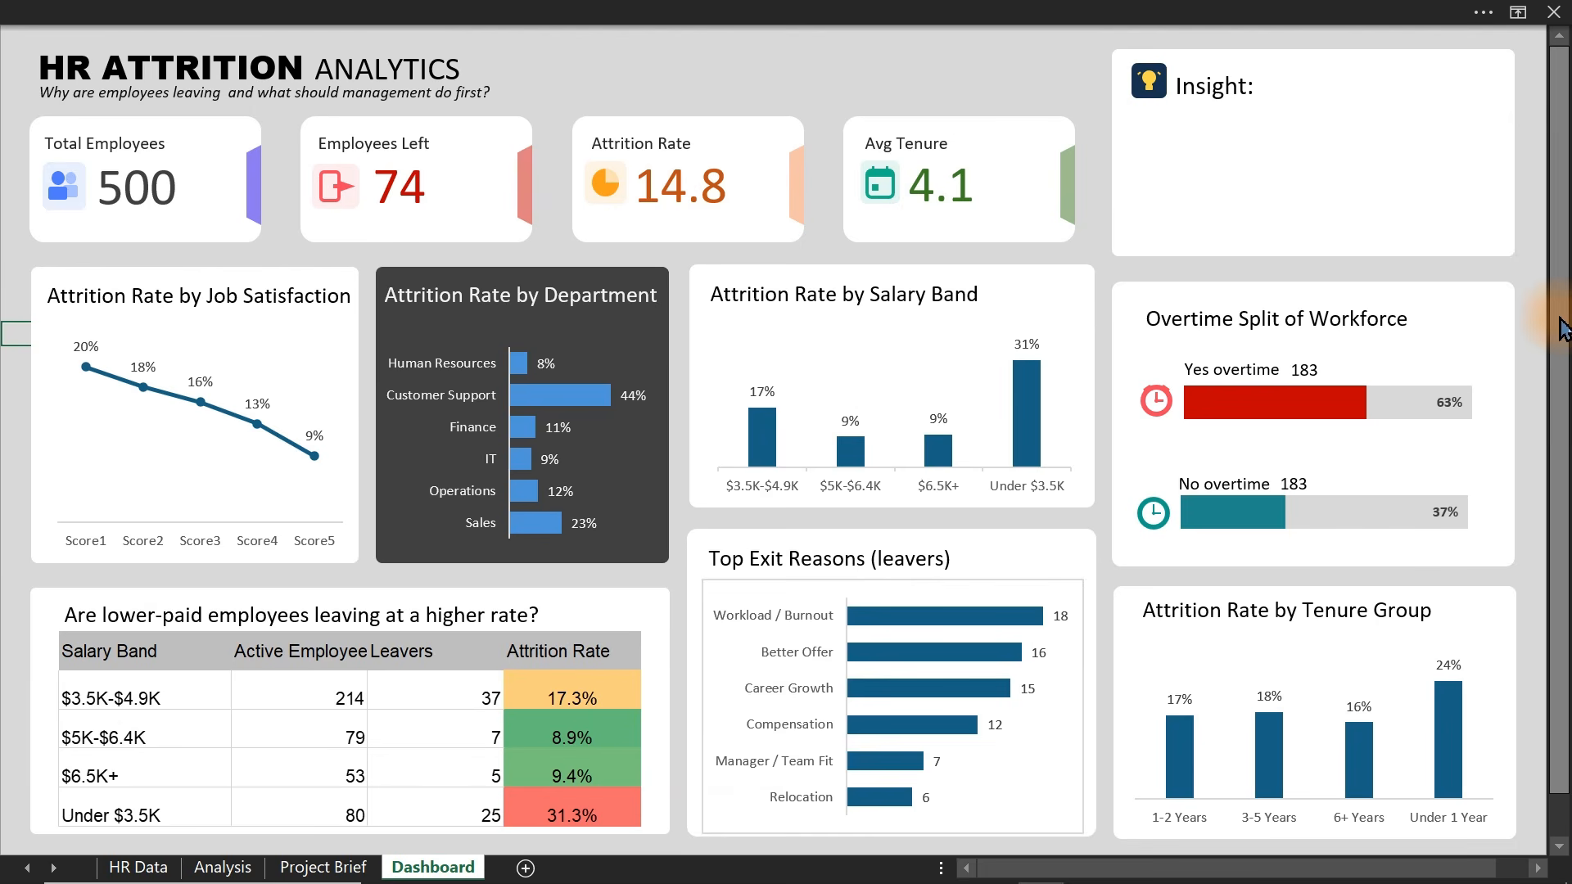
# - Look up the hex code of the No overtime bar's teal fill in the custom colour settings
pyautogui.click(1043, 414)
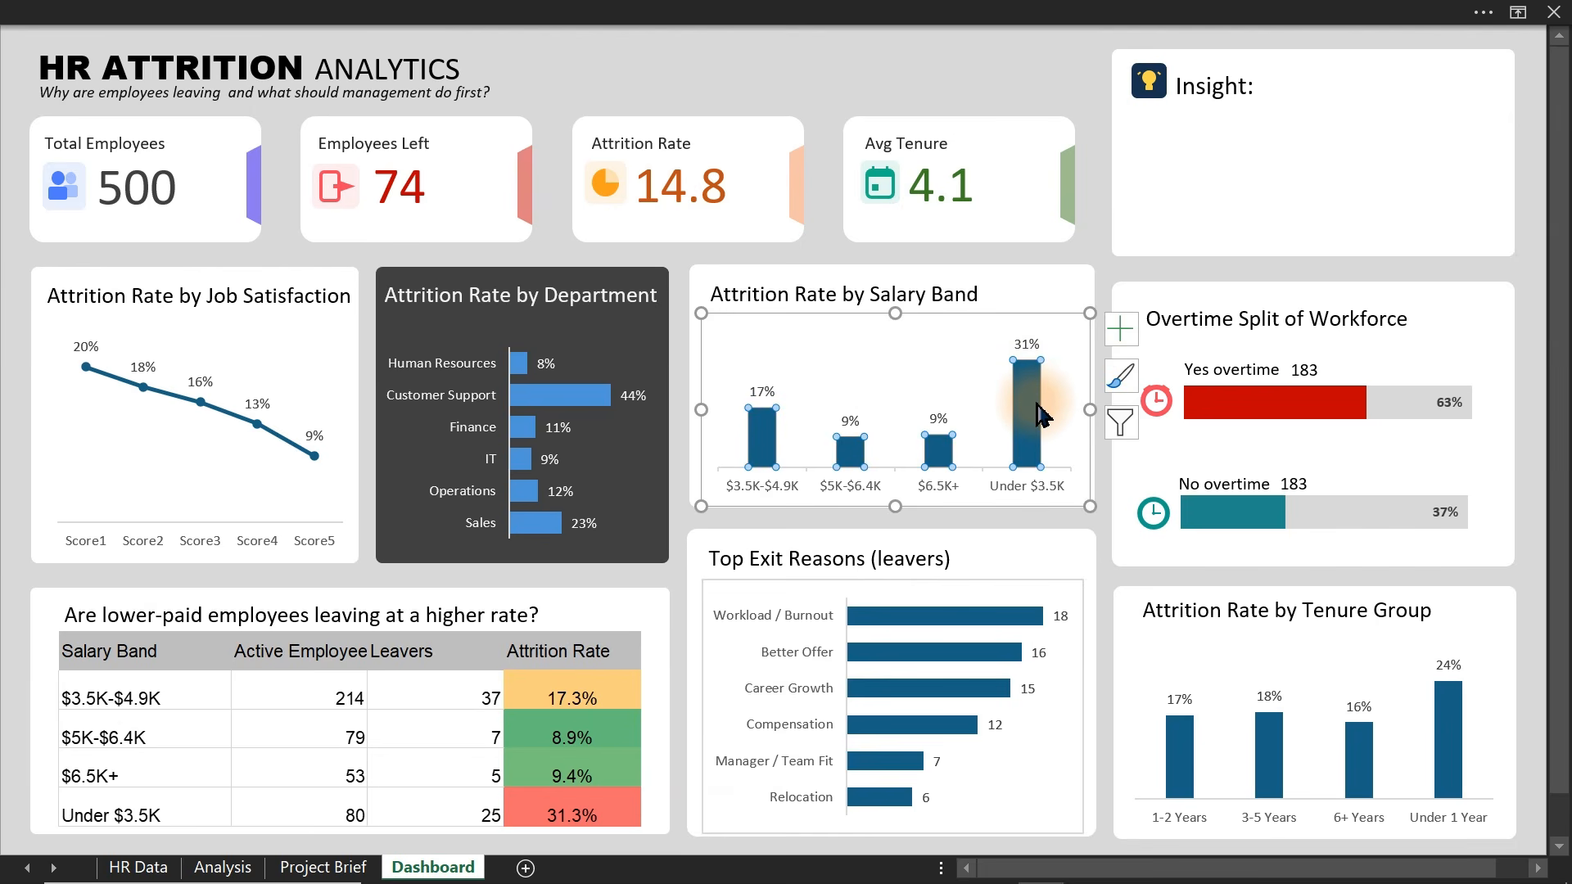
pyautogui.doubleClick(1207, 519)
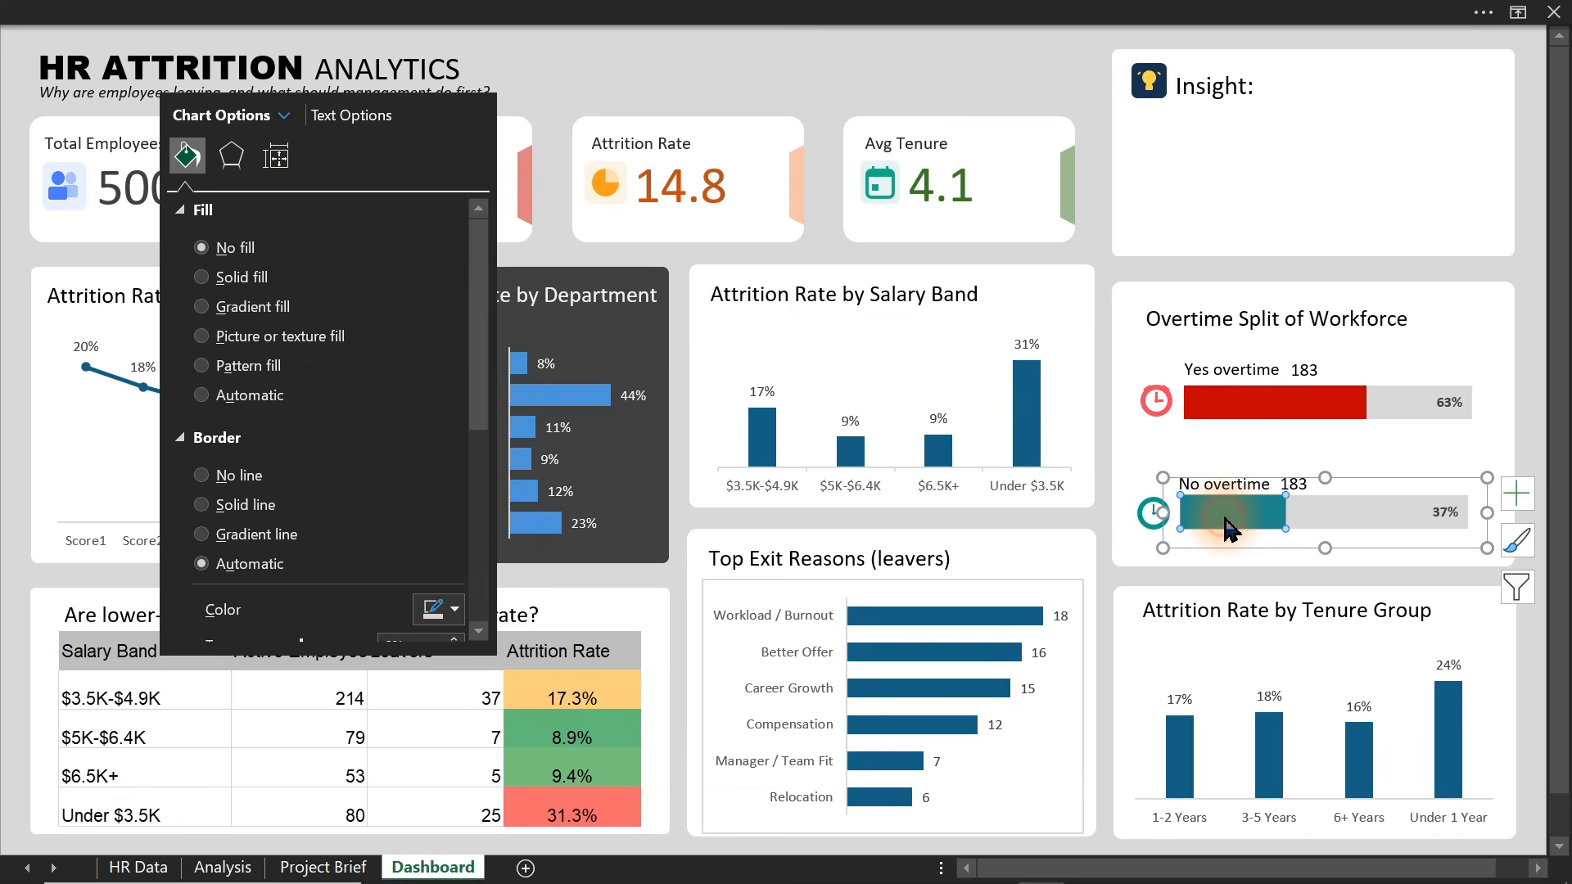
pyautogui.click(1228, 528)
pyautogui.click(186, 155)
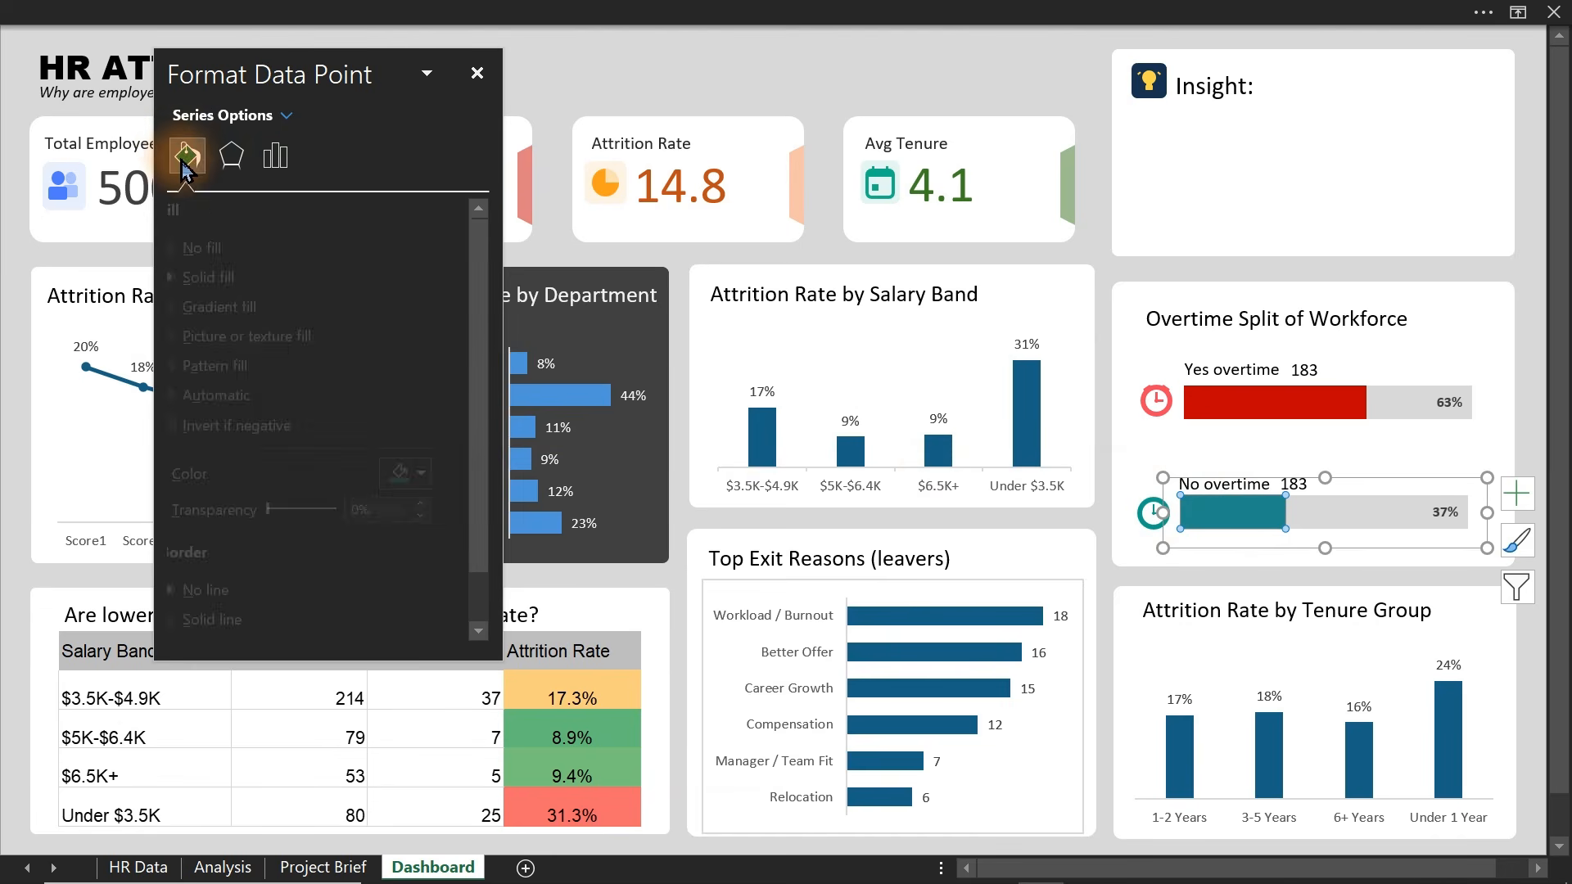
pyautogui.click(438, 473)
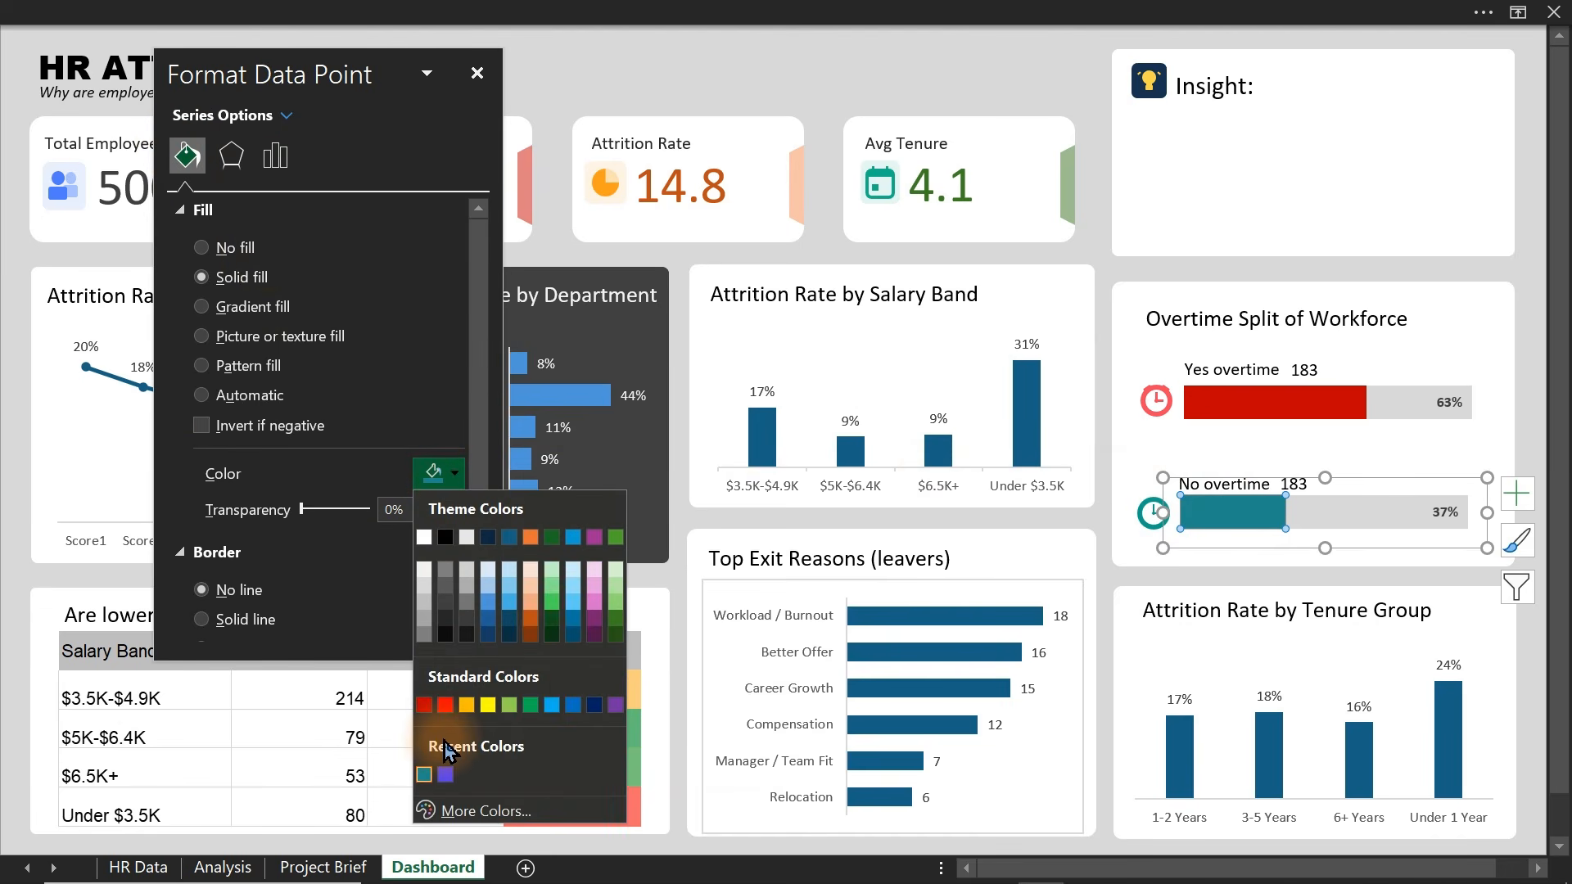
pyautogui.click(458, 811)
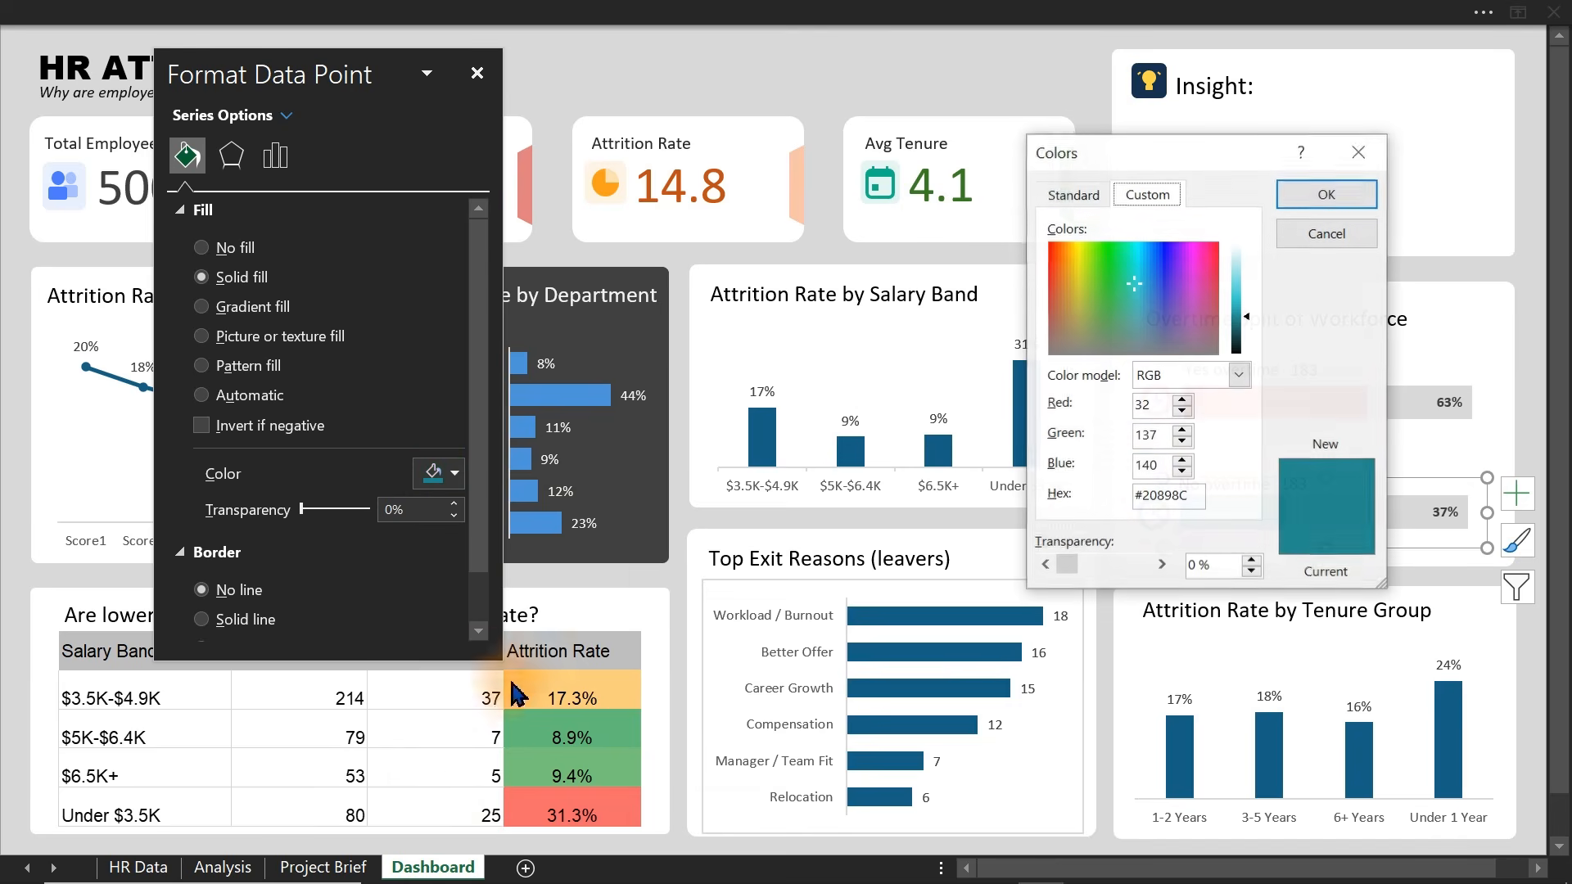
pyautogui.moveTo(1203, 500); pyautogui.dragTo(1047, 494)
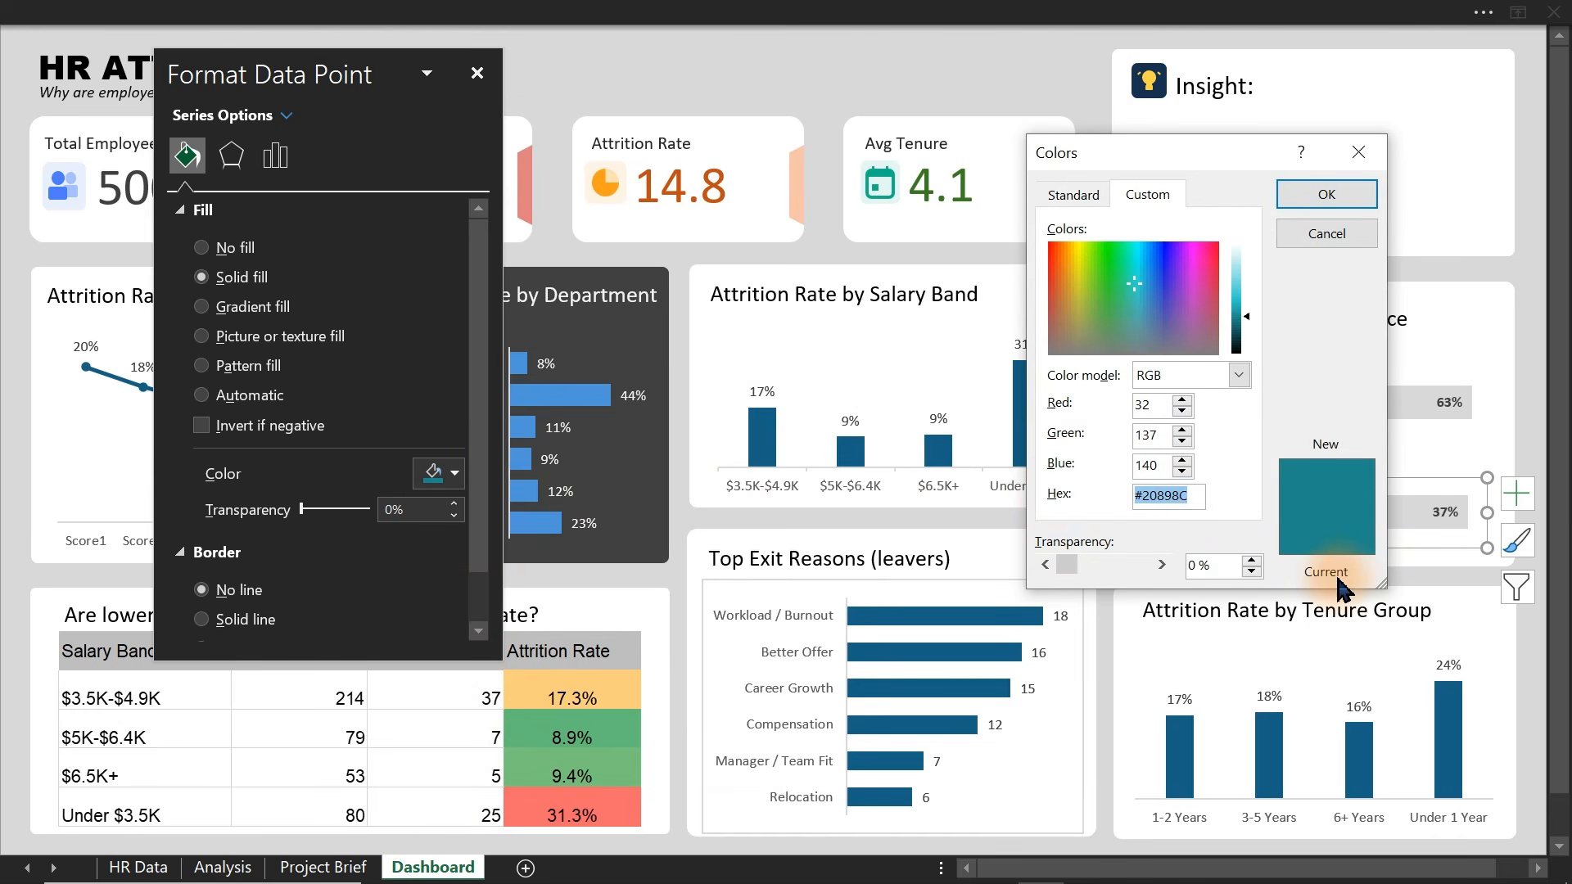
pyautogui.click(1326, 196)
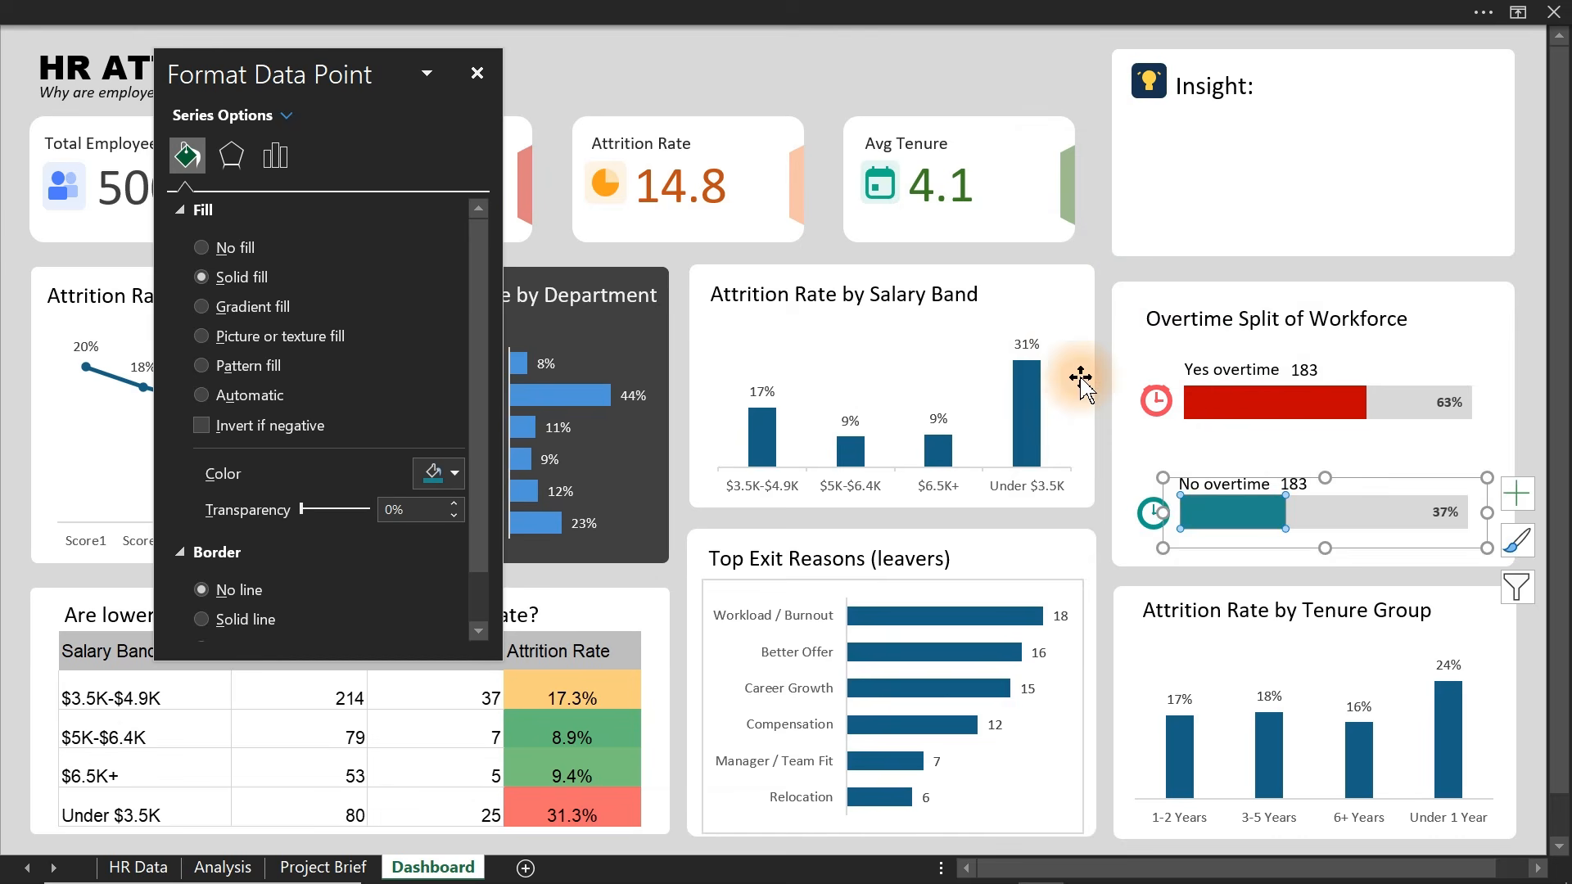
# - Fill the Attrition Rate by Salary Band columns with the recently used teal of the No overtime bar
pyautogui.click(1025, 442)
pyautogui.click(187, 156)
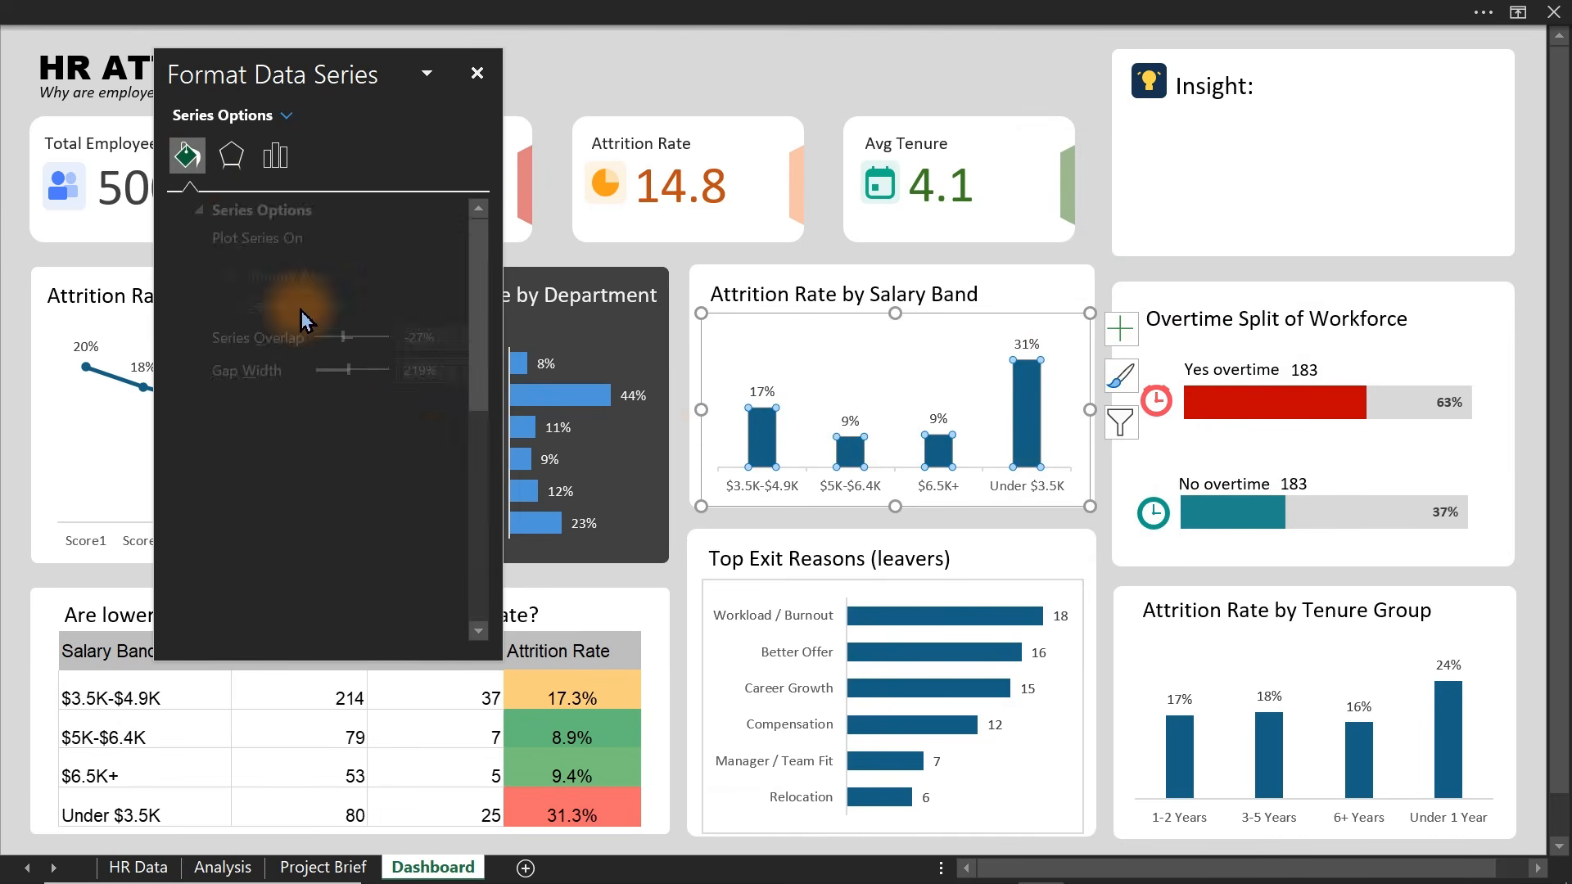
pyautogui.click(437, 505)
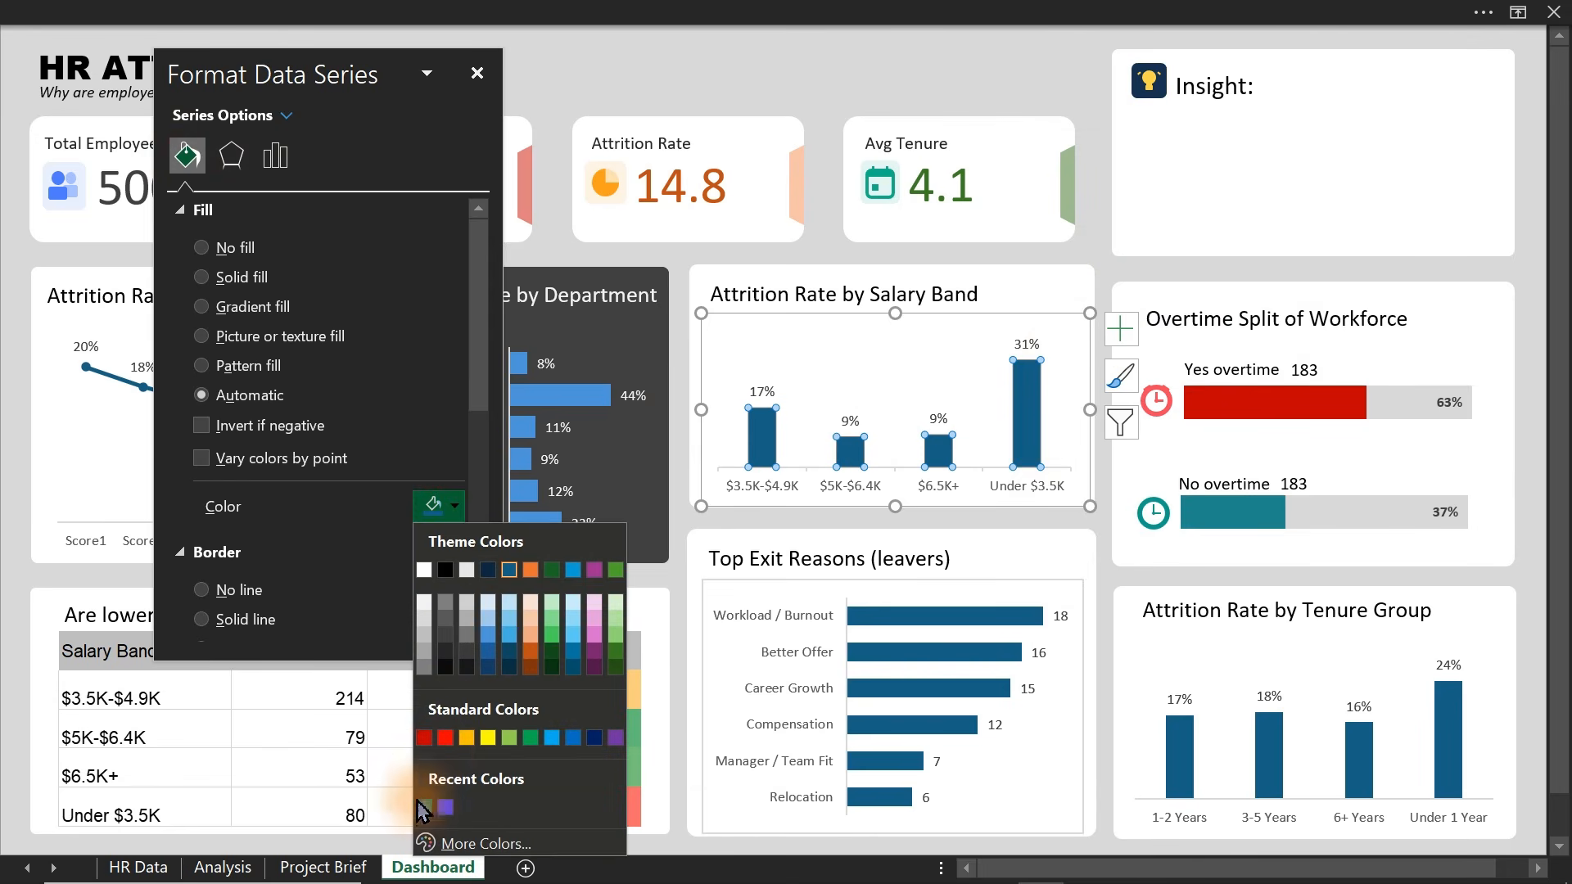
pyautogui.click(423, 808)
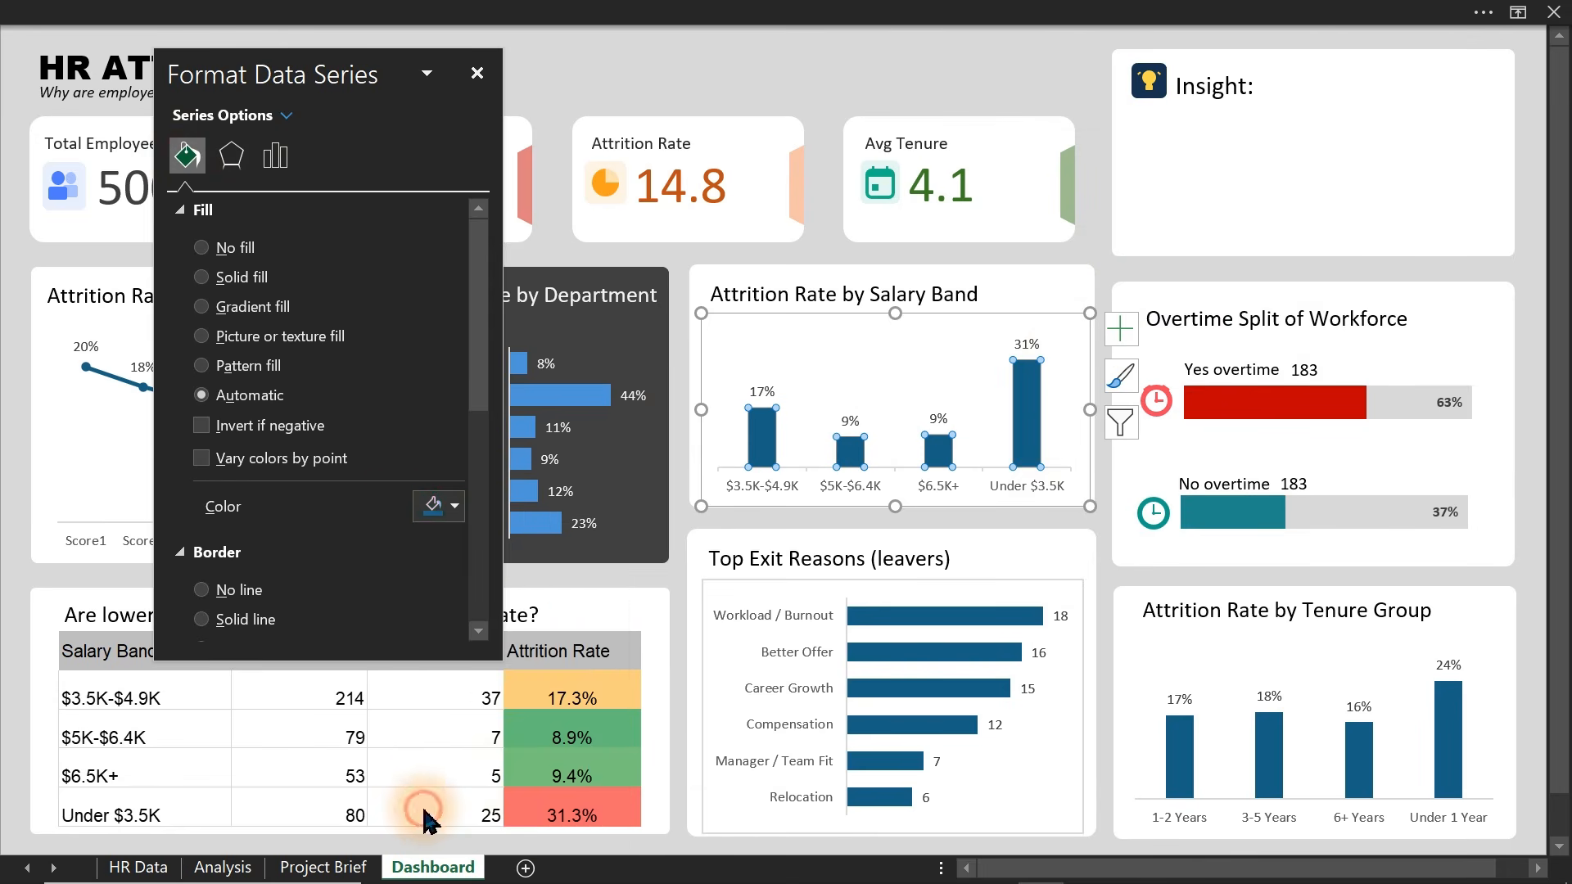
# - Recolour the Top Exit Reasons bars with the same recently used teal
pyautogui.click(920, 620)
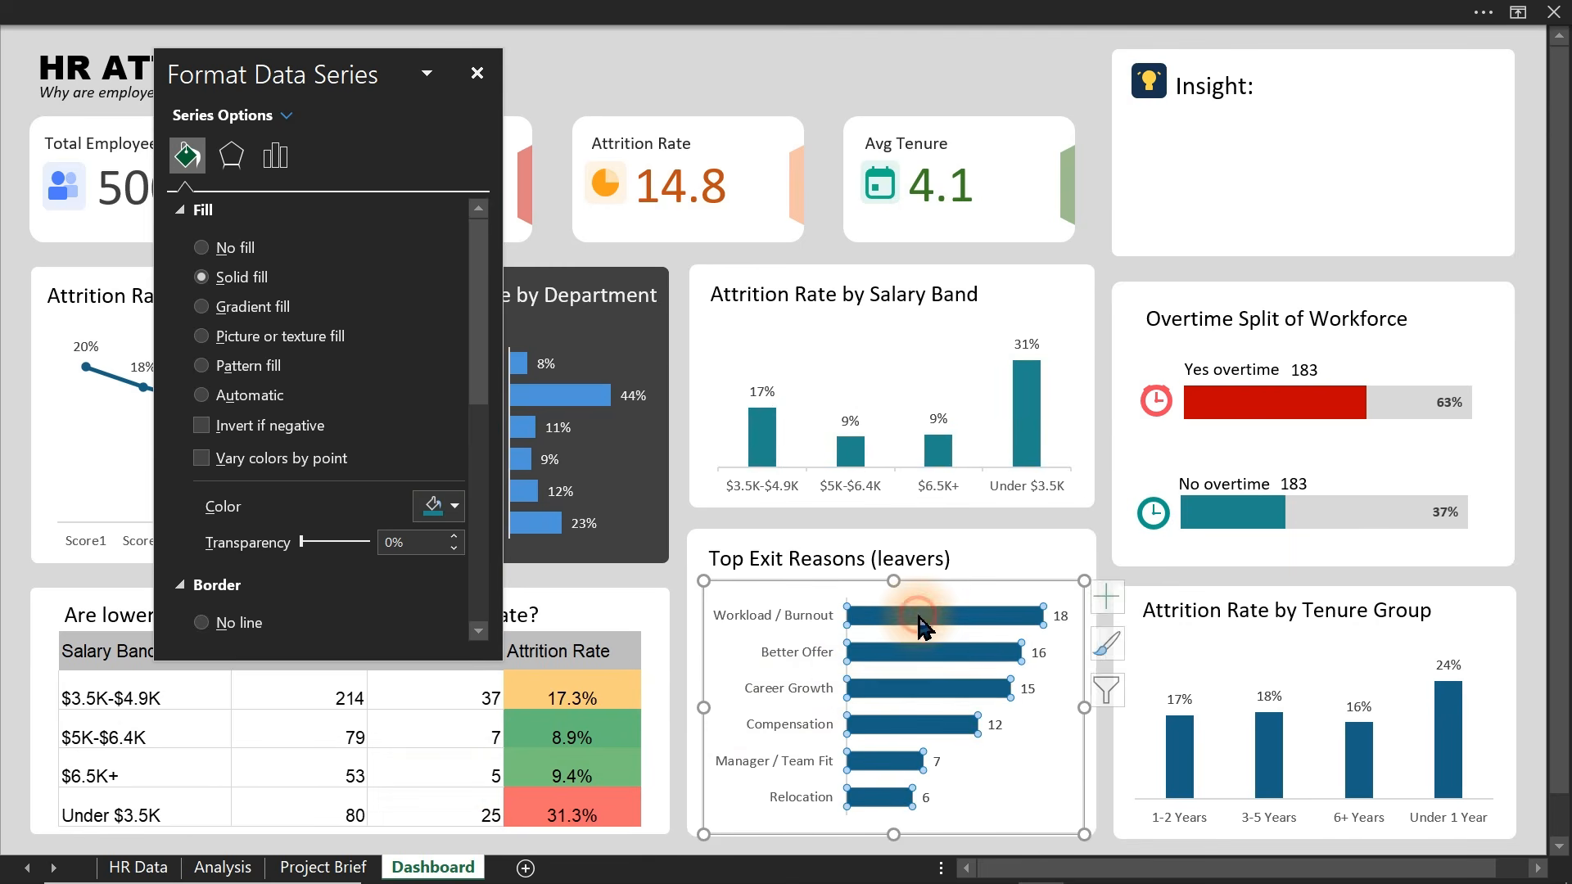
pyautogui.click(188, 157)
pyautogui.click(448, 517)
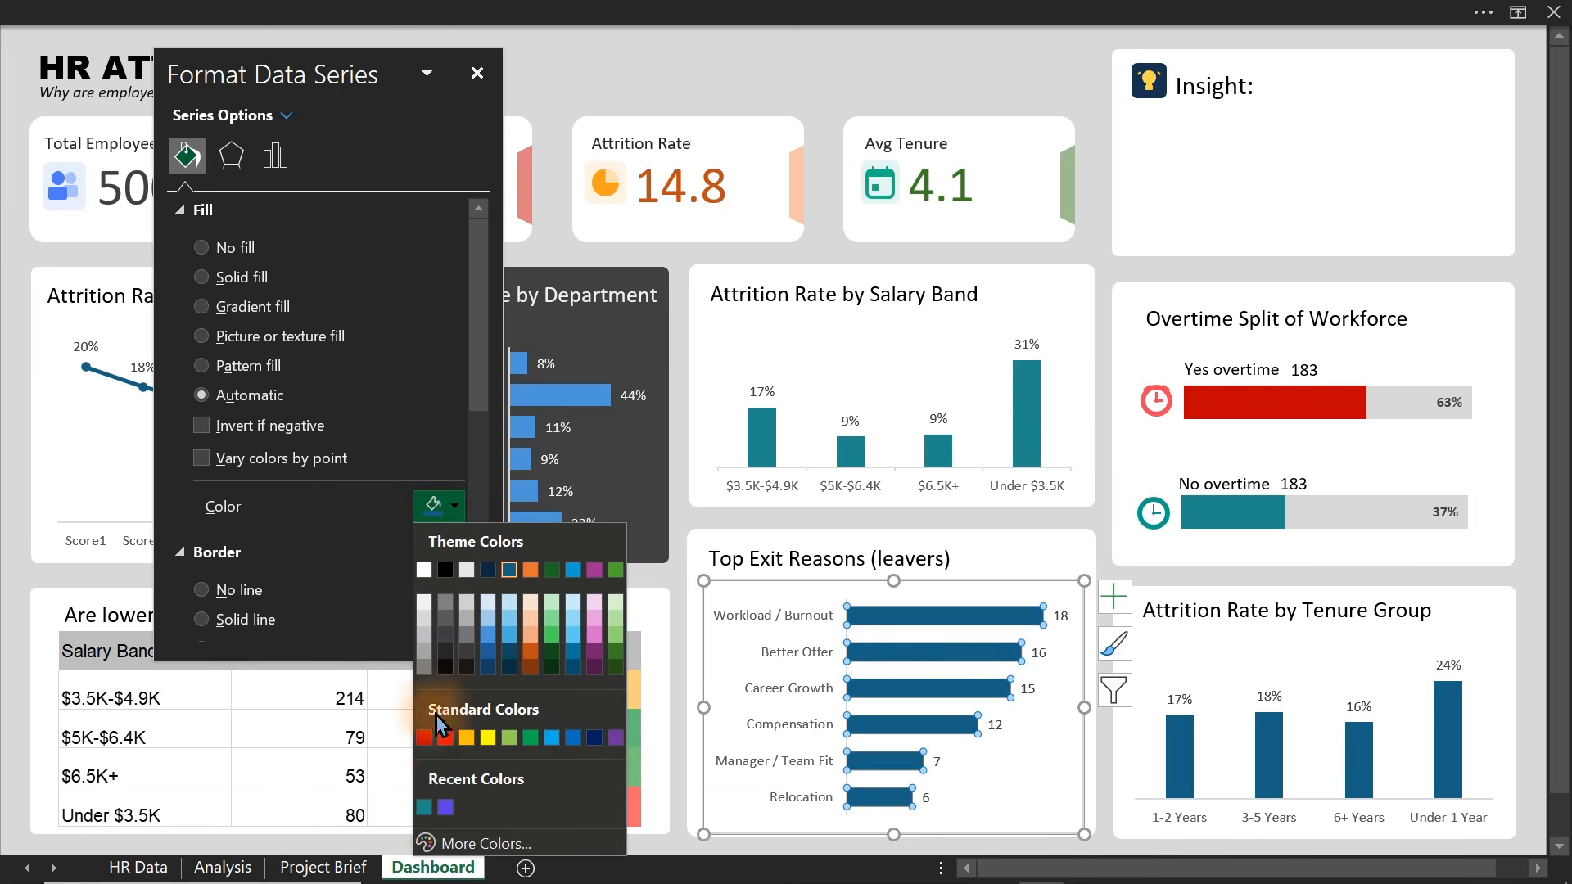
pyautogui.click(421, 790)
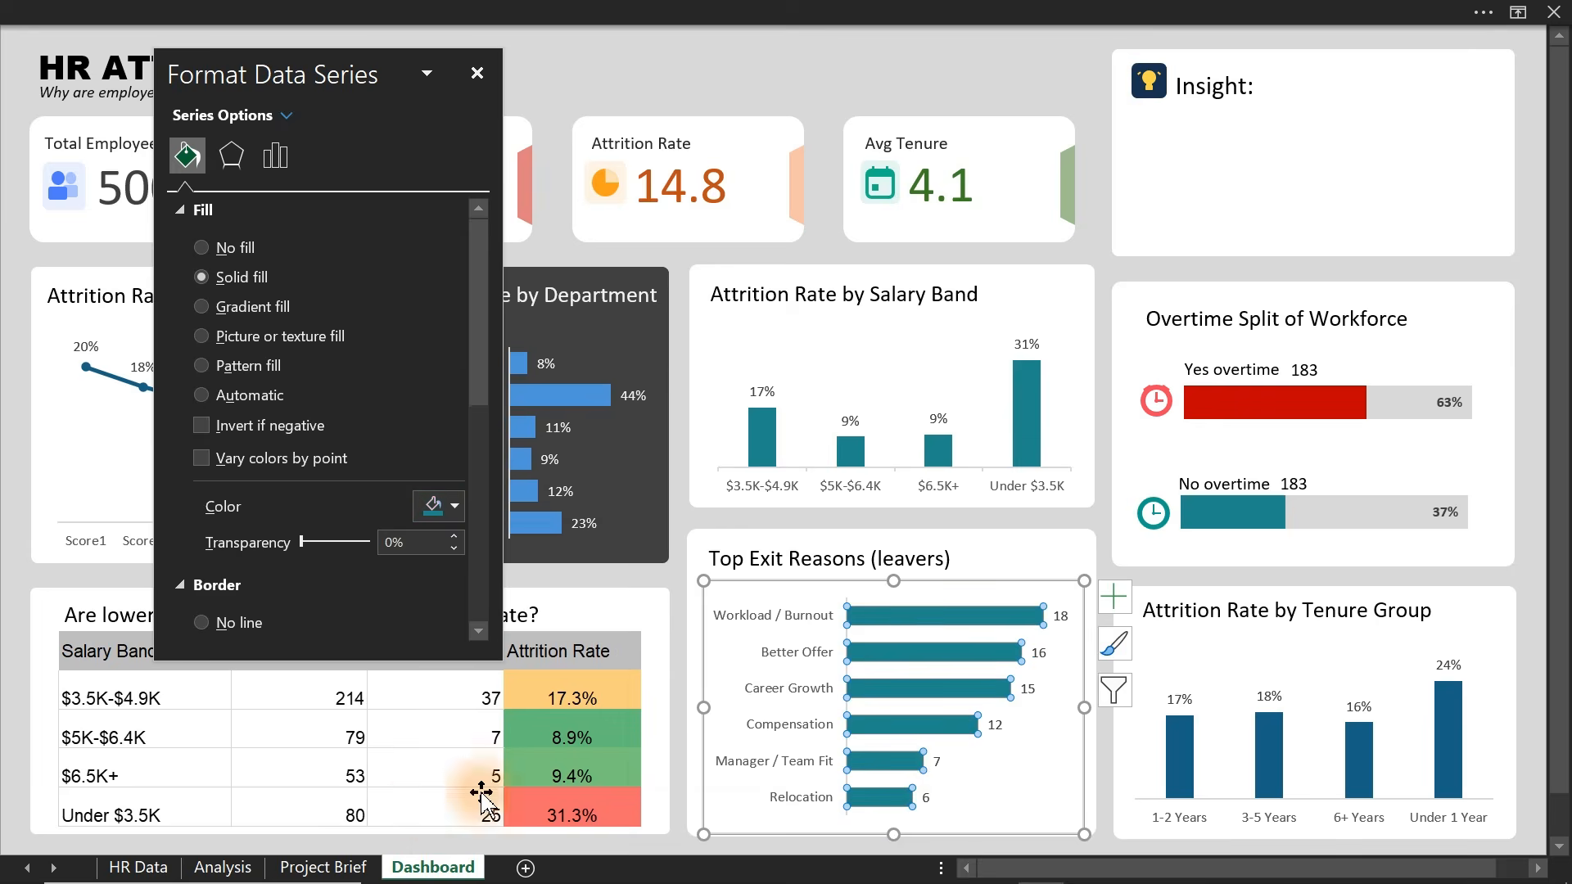
# - Fill the Attrition Rate by Tenure Group columns with the same recently used teal
pyautogui.click(1179, 753)
pyautogui.click(179, 166)
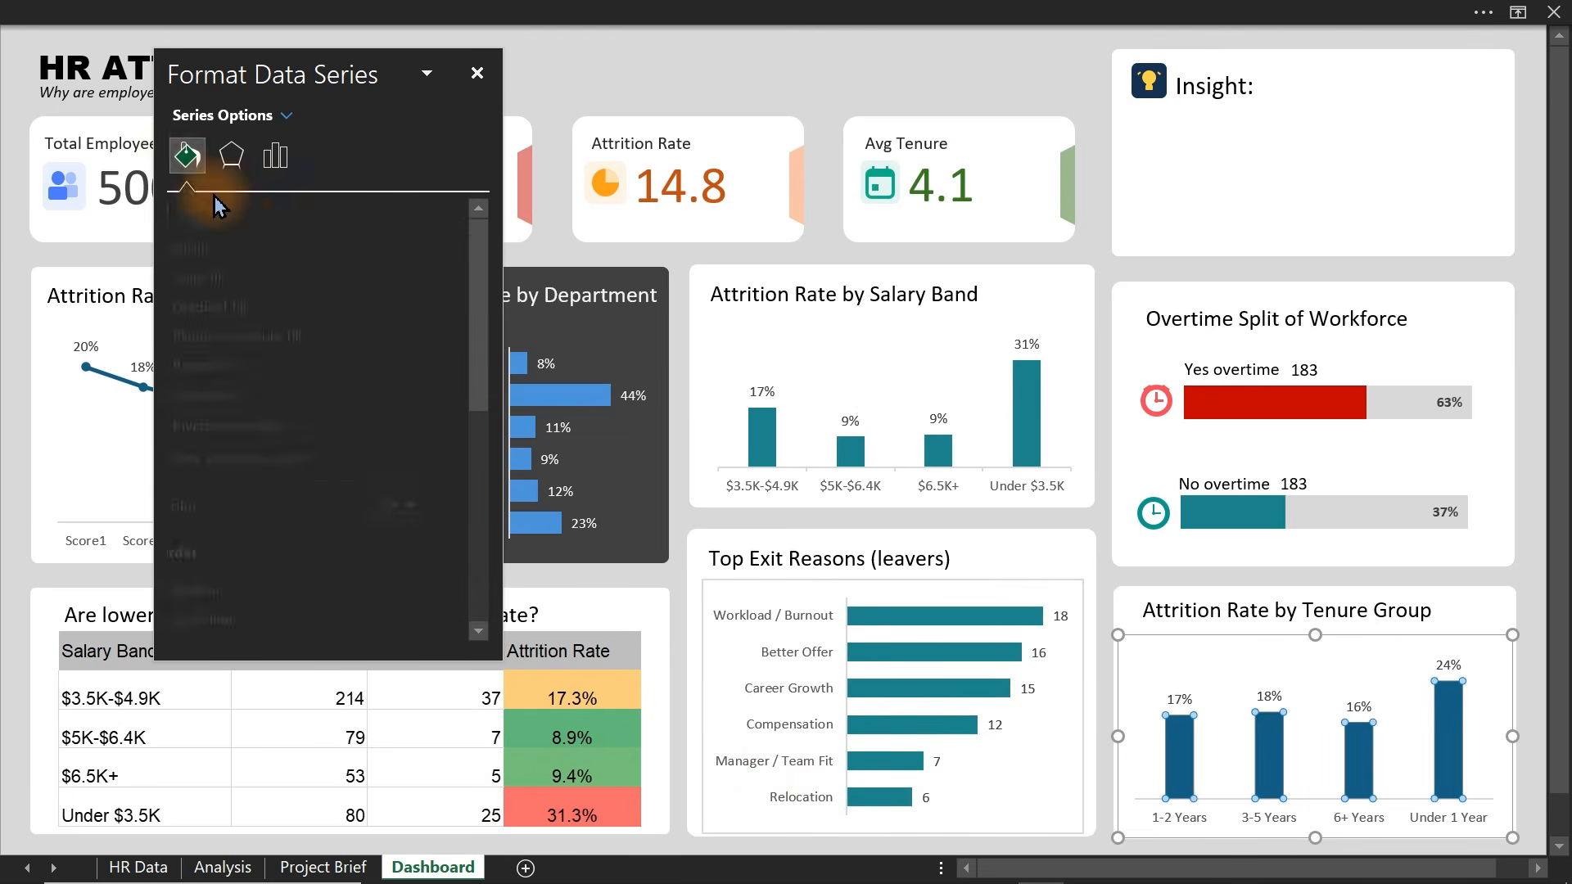
pyautogui.click(446, 506)
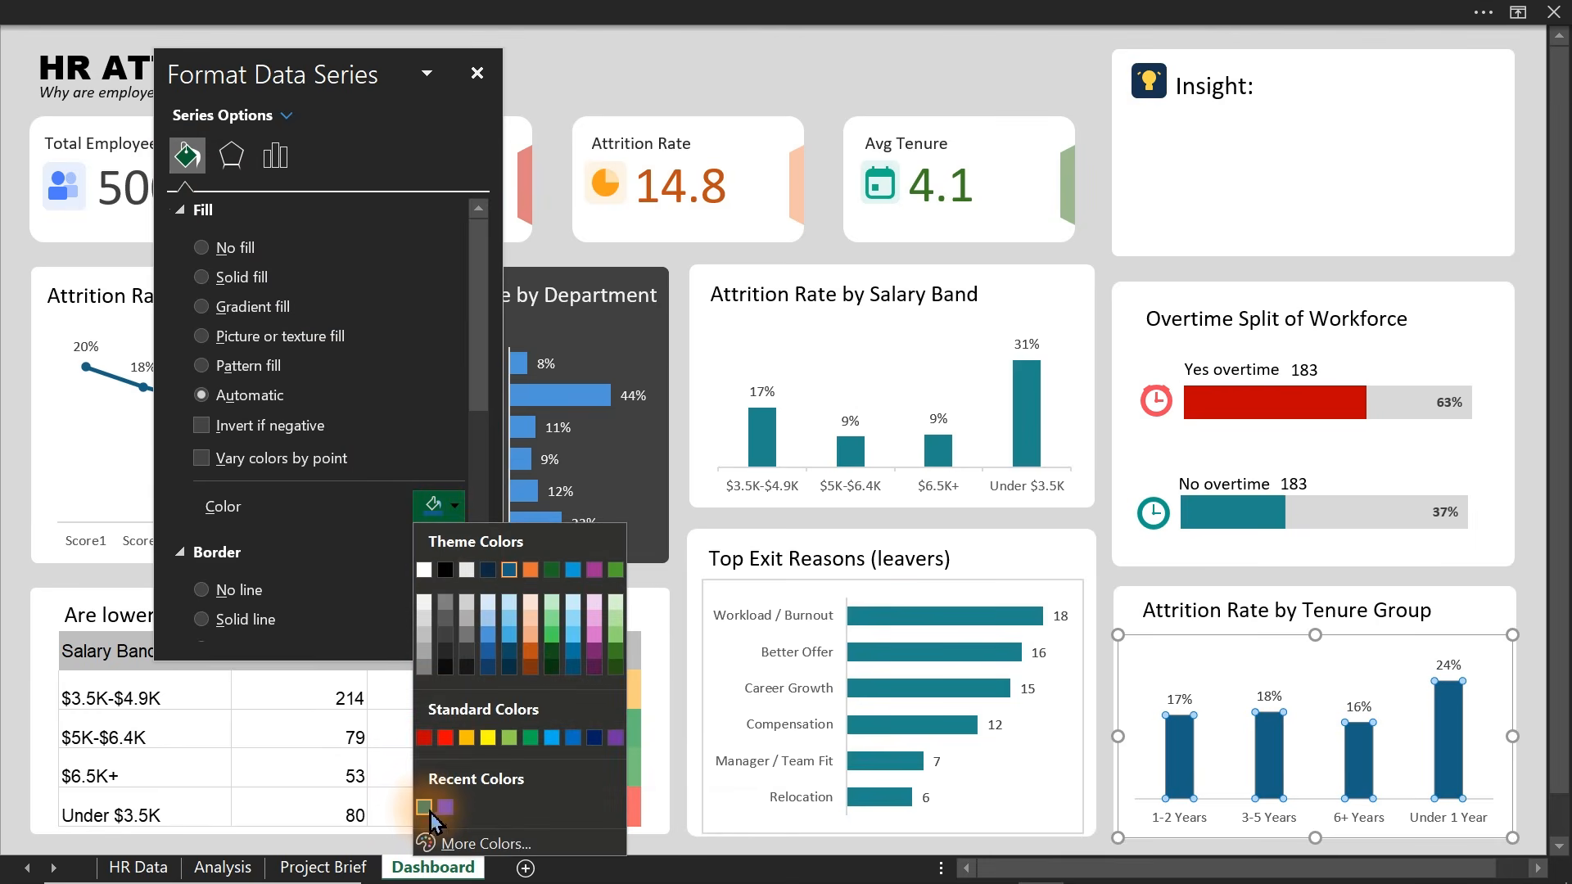
pyautogui.click(424, 807)
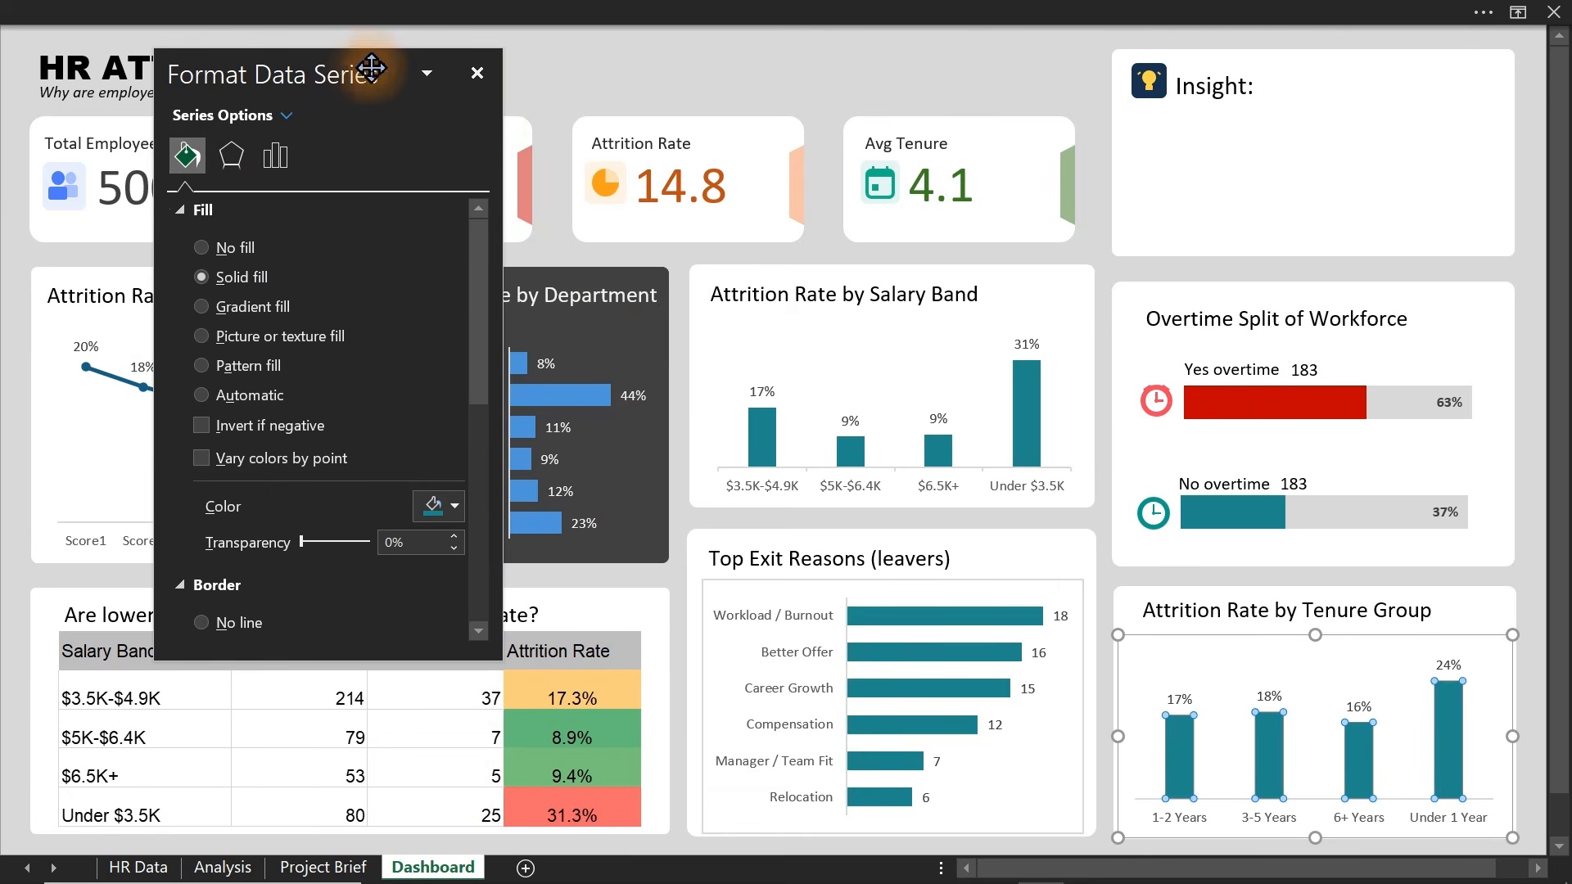
# - Change the Attrition Rate by Department bars from blue to the recently used teal
pyautogui.moveTo(345, 83); pyautogui.dragTo(1044, 96)
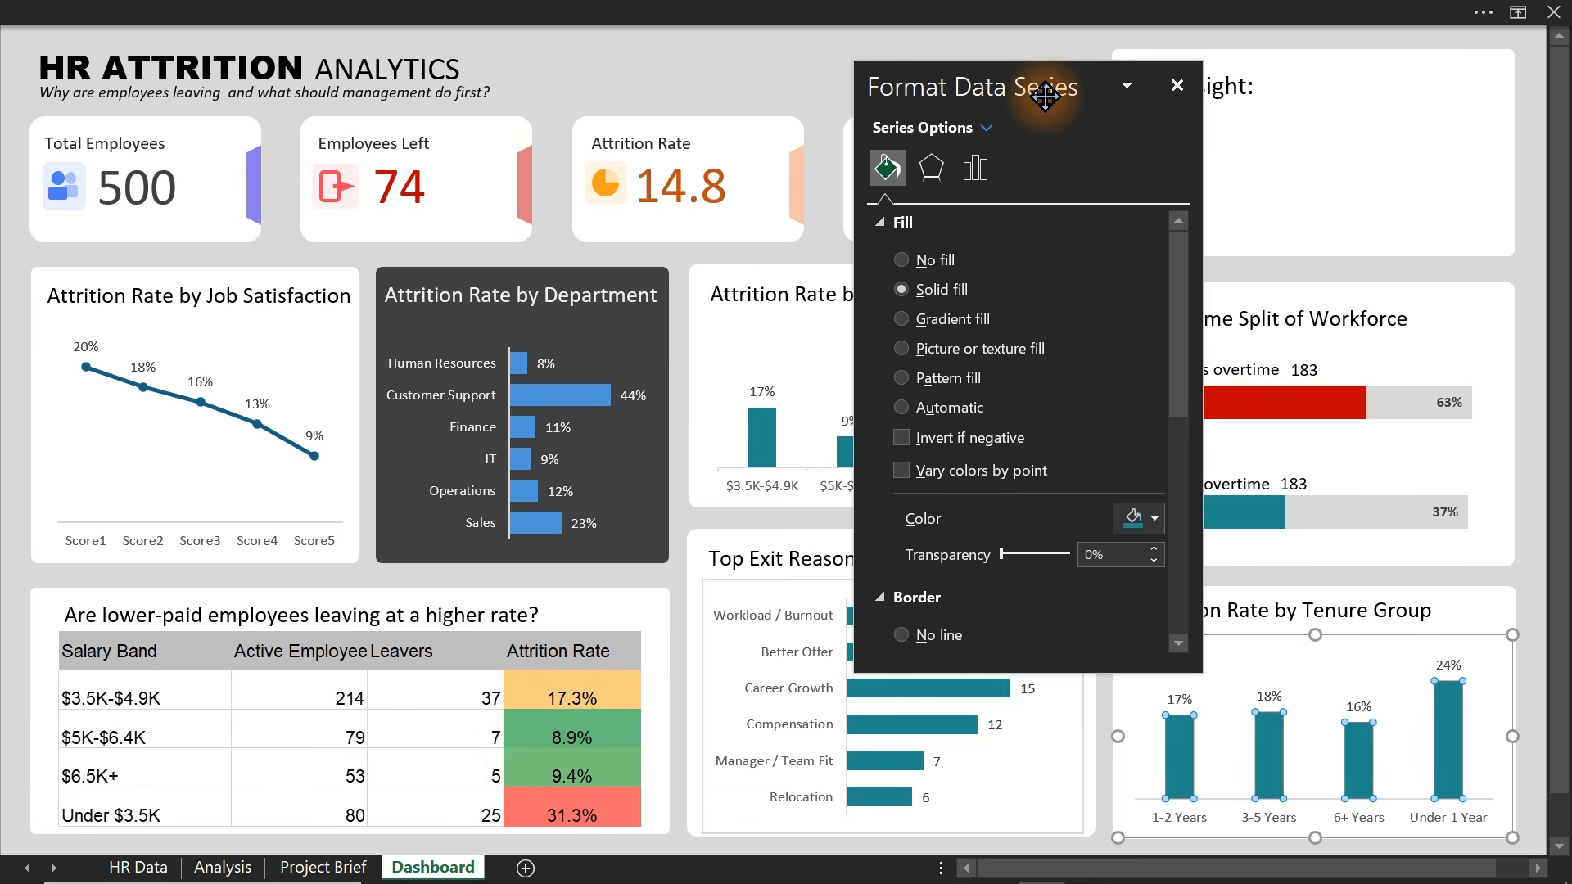
pyautogui.moveTo(1044, 95); pyautogui.dragTo(1134, 129)
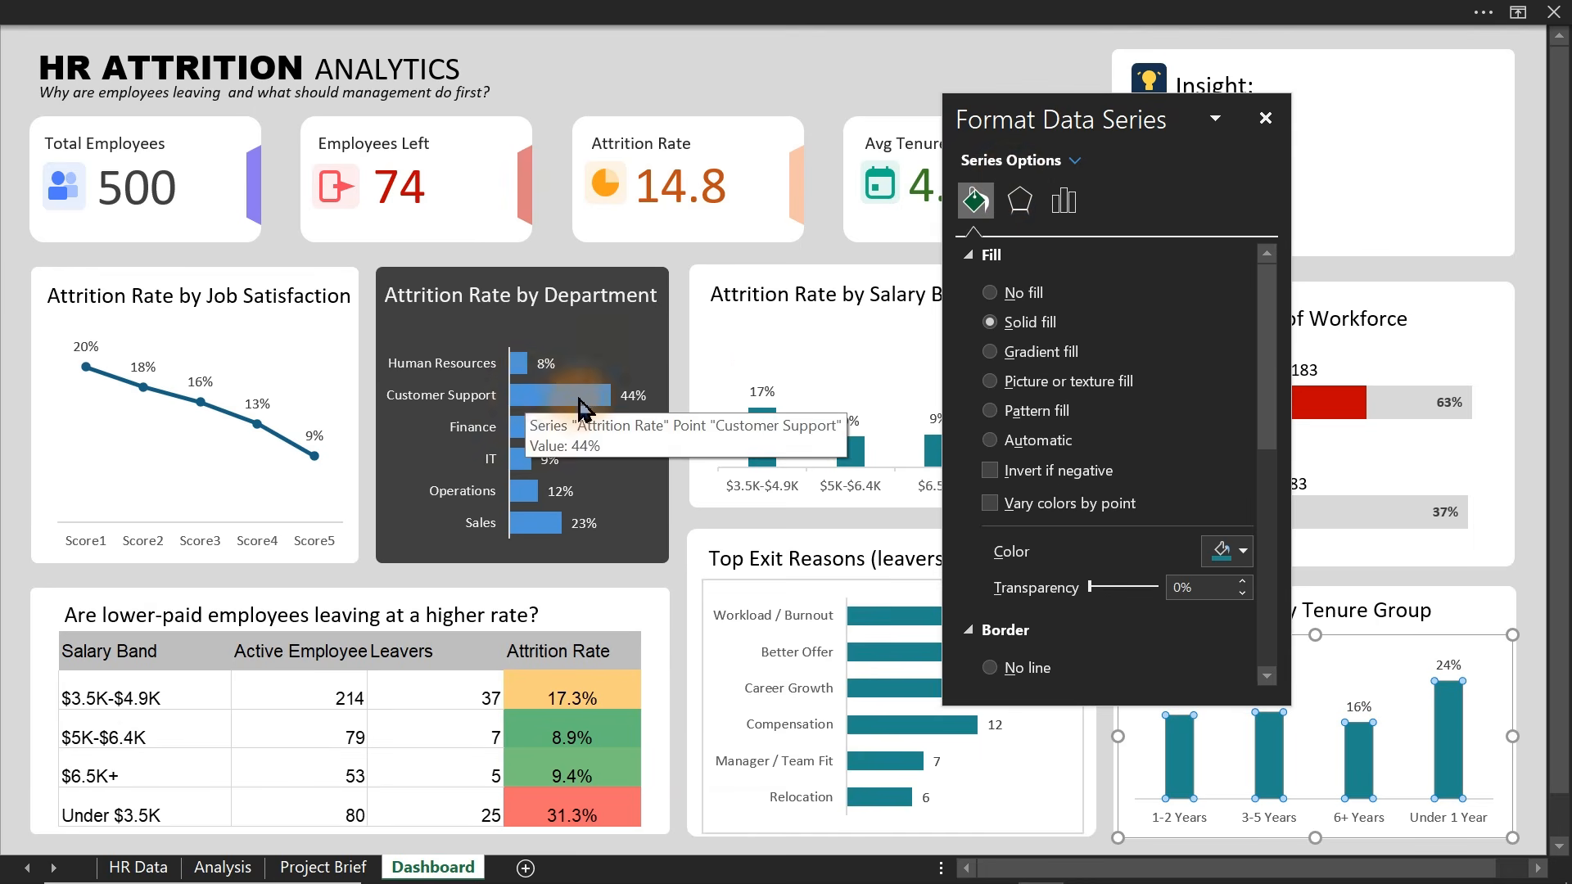
pyautogui.click(1237, 557)
pyautogui.click(586, 410)
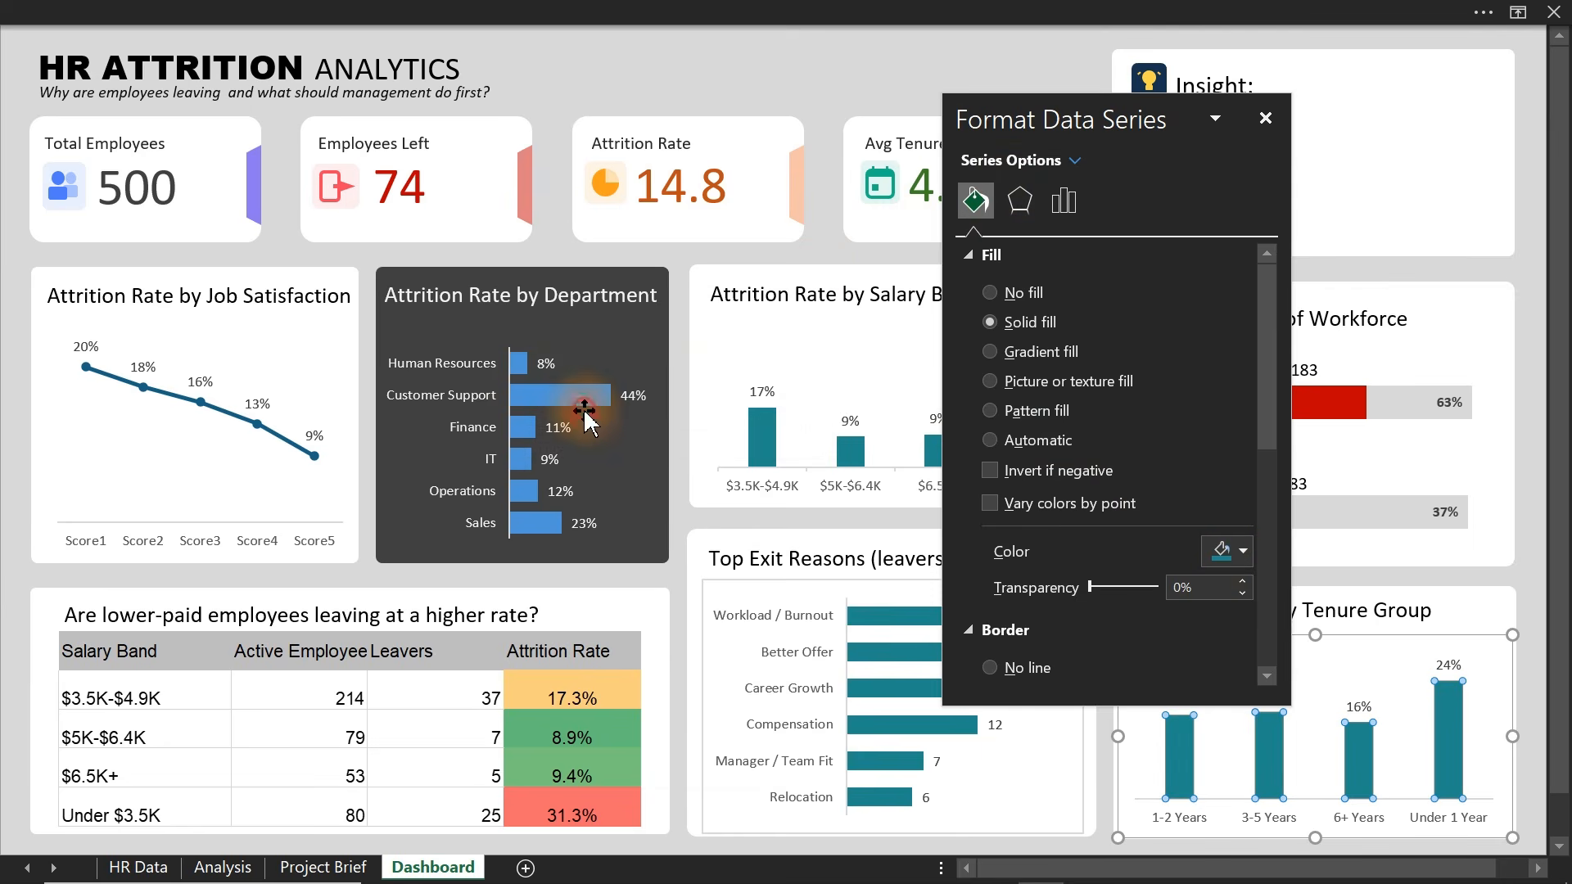
pyautogui.click(588, 416)
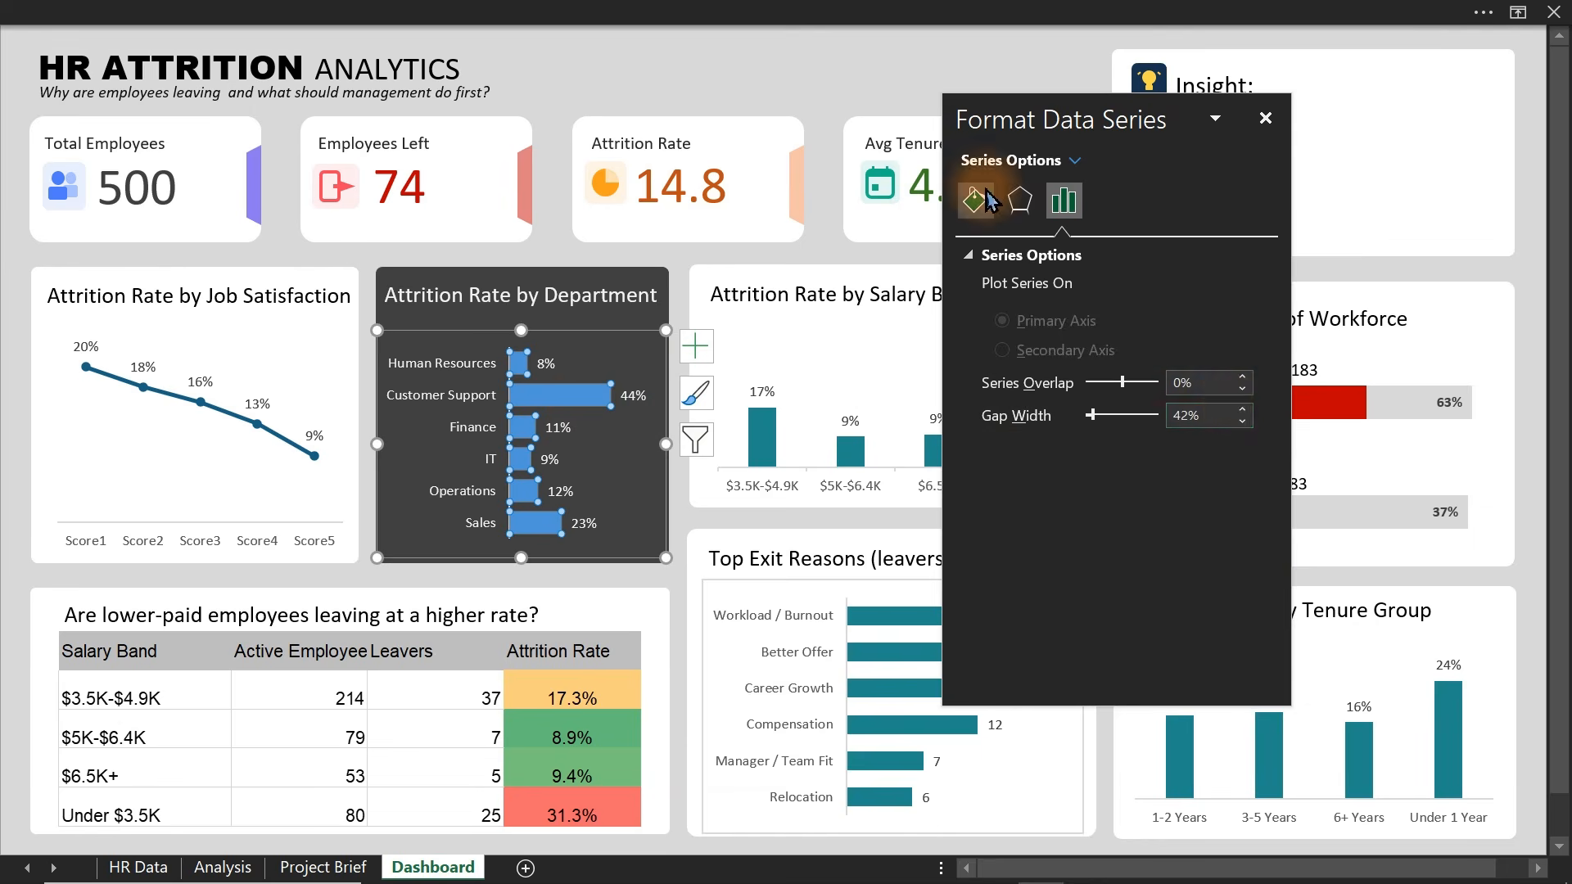
pyautogui.click(1238, 553)
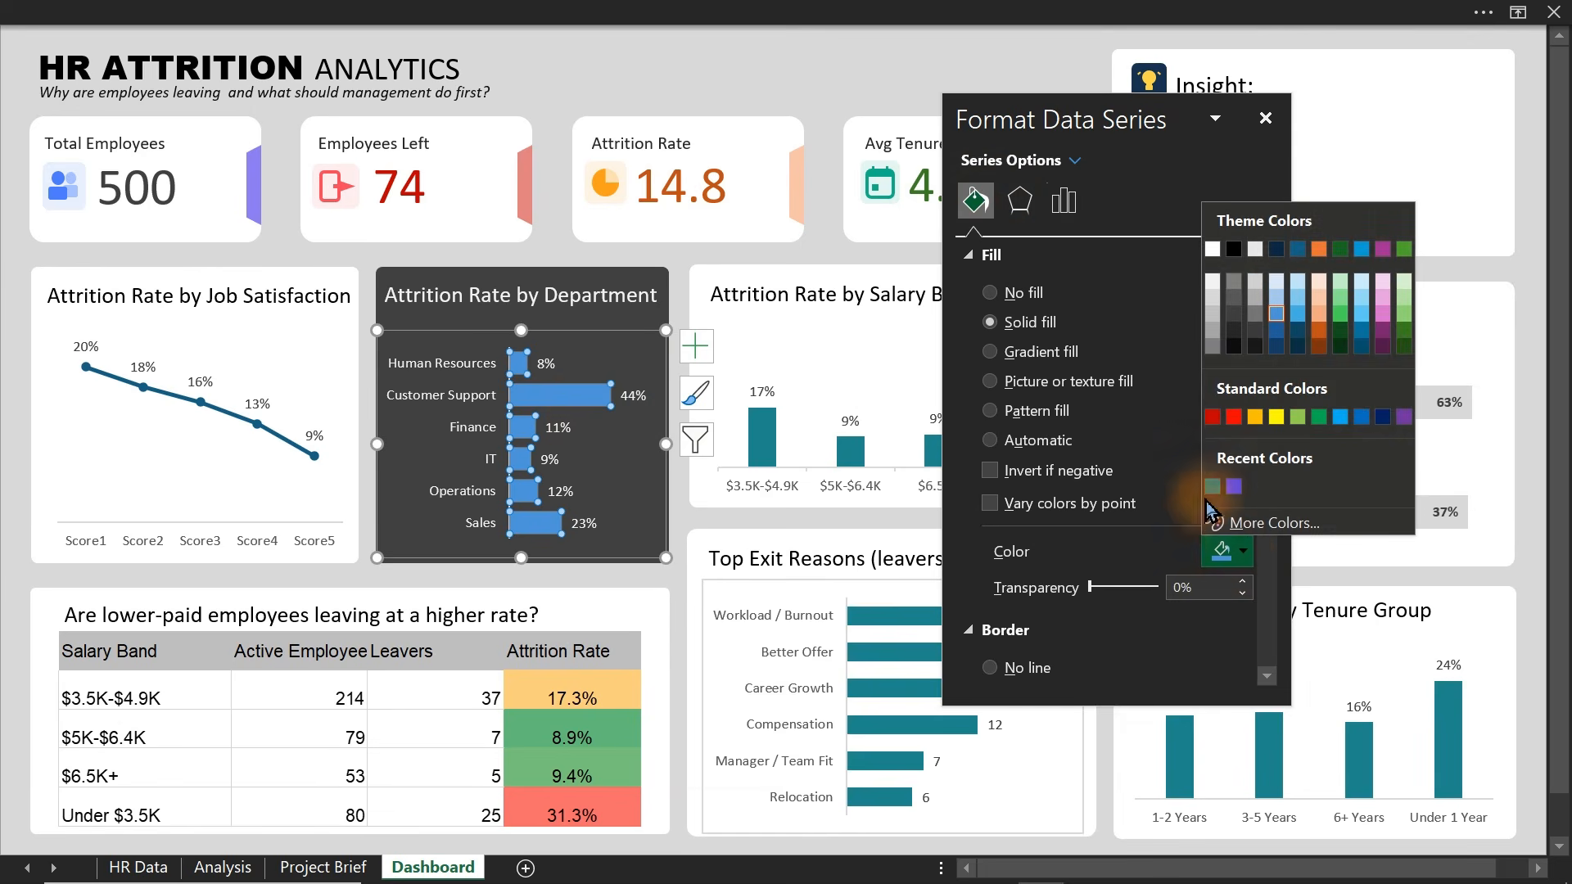
pyautogui.click(1213, 487)
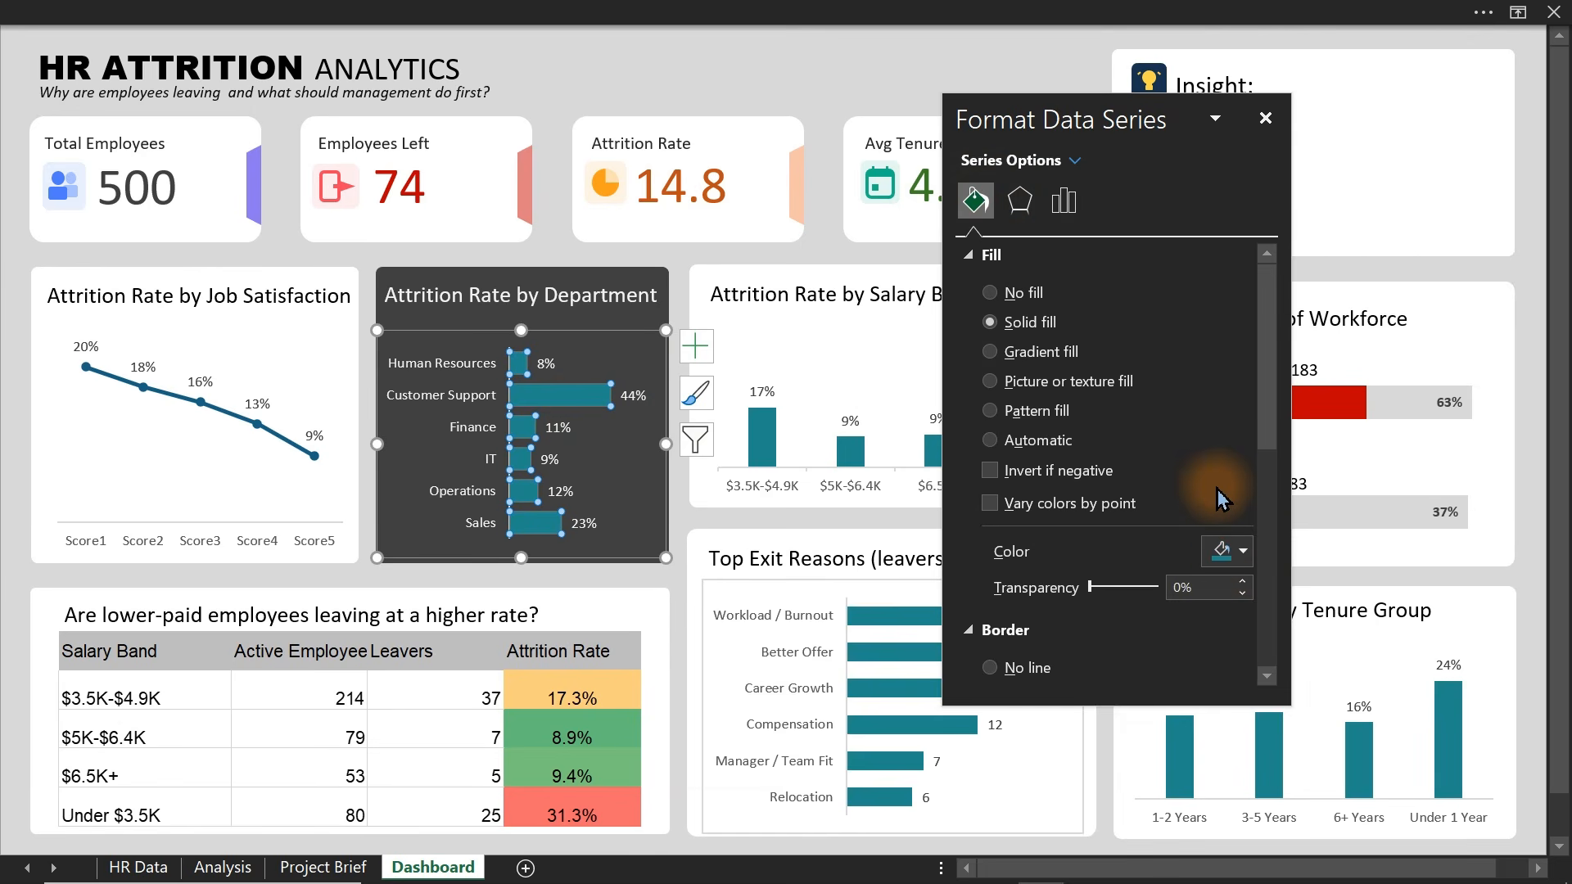
# - Lighten the Attrition Rate by Department bars to the custom teal #28ABAE and close the formatting settings
pyautogui.click(1237, 555)
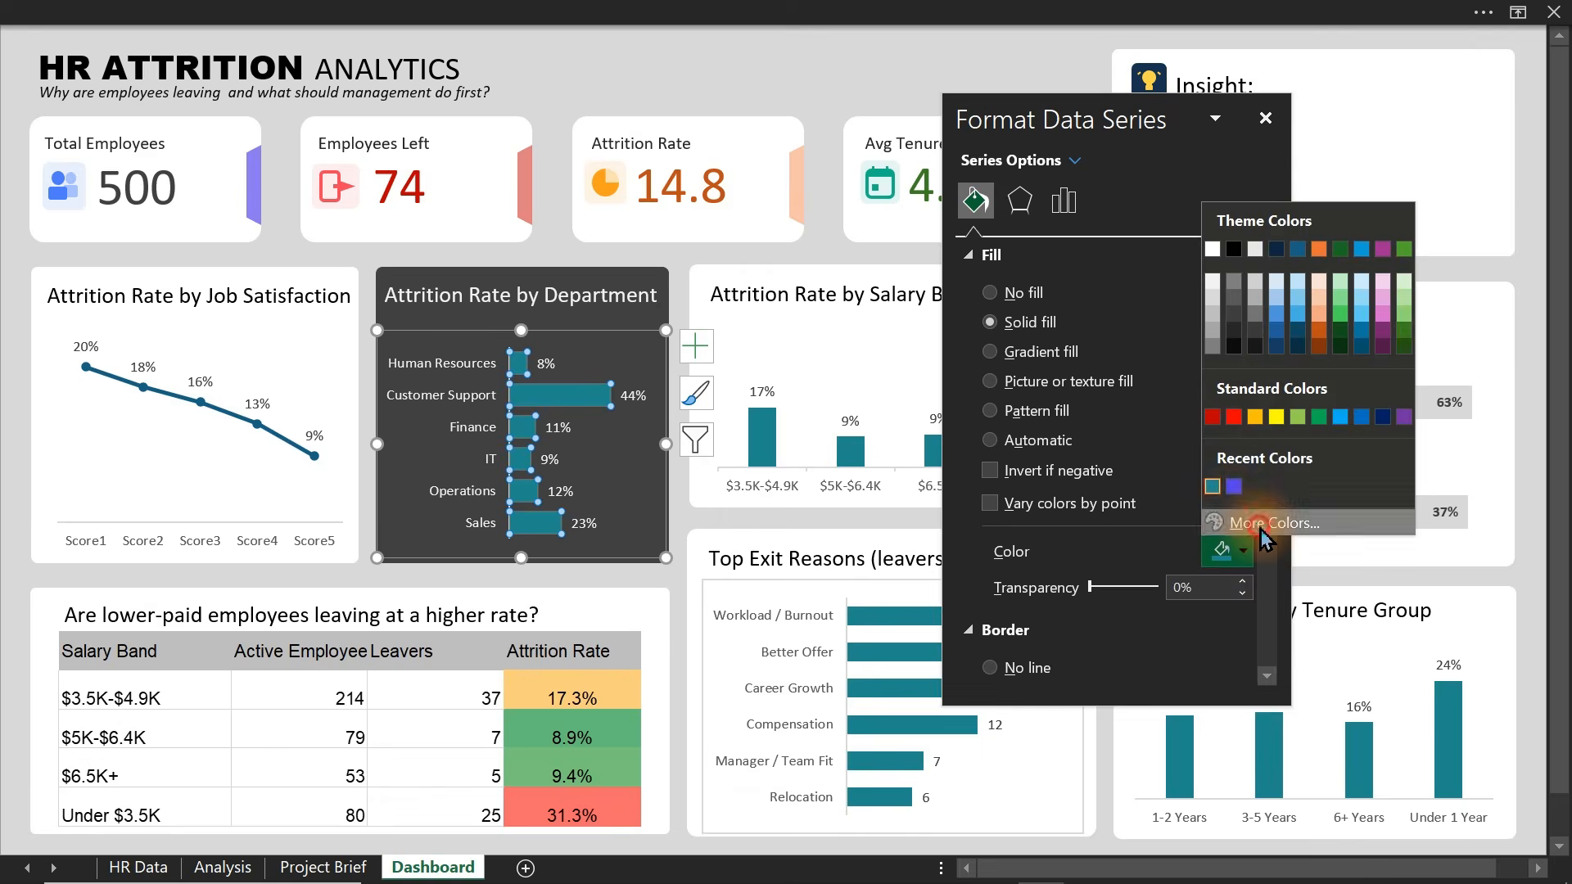
pyautogui.click(1231, 520)
pyautogui.moveTo(1246, 317); pyautogui.dragTo(1245, 311)
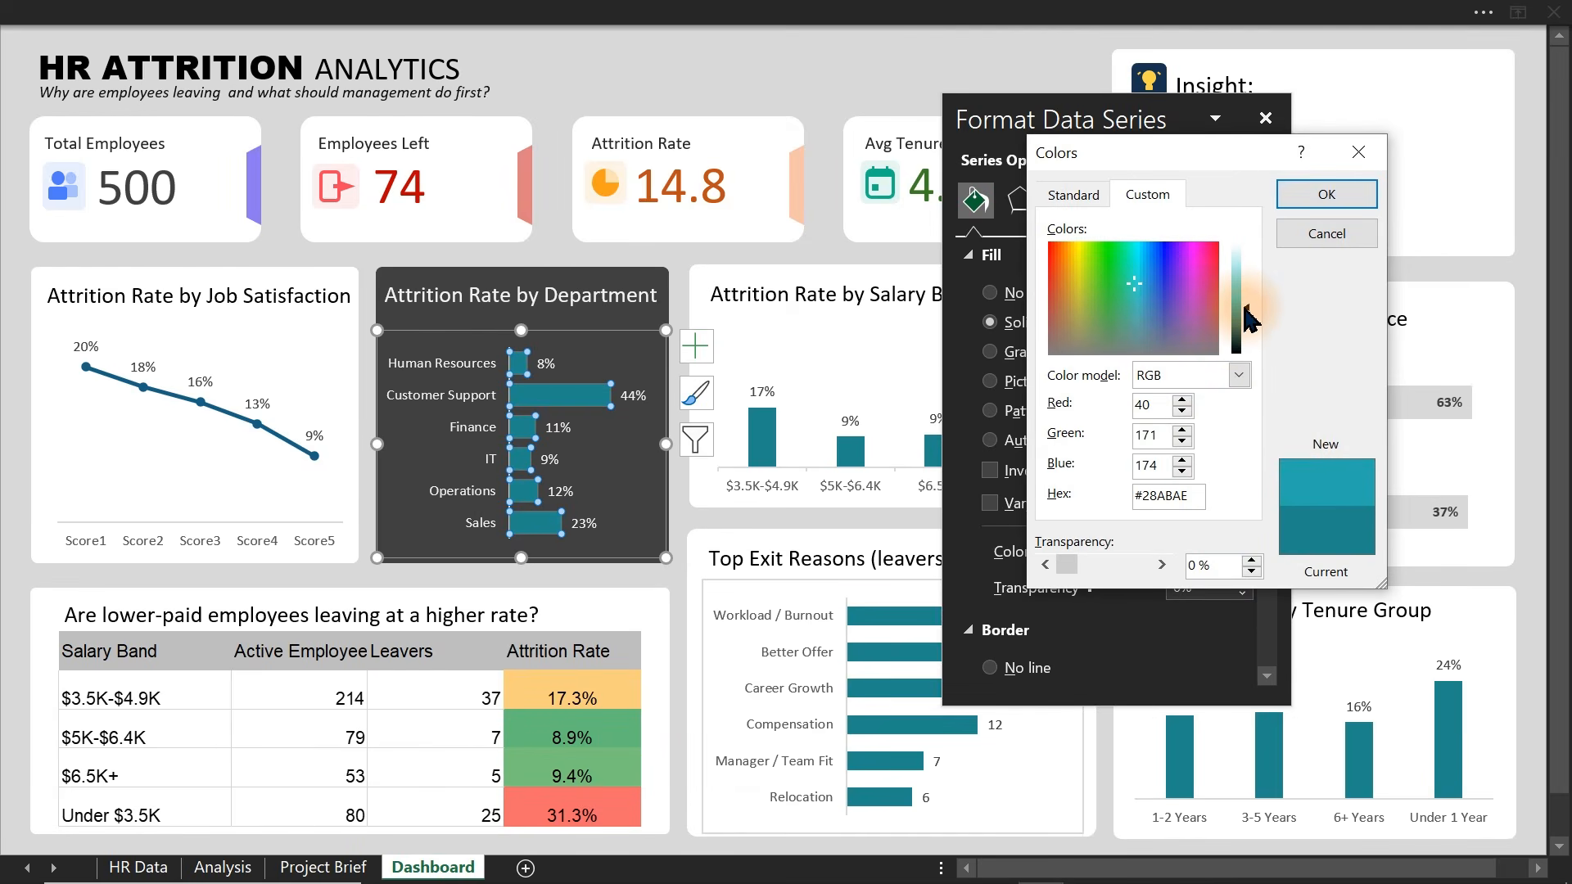
pyautogui.click(1318, 196)
pyautogui.click(829, 41)
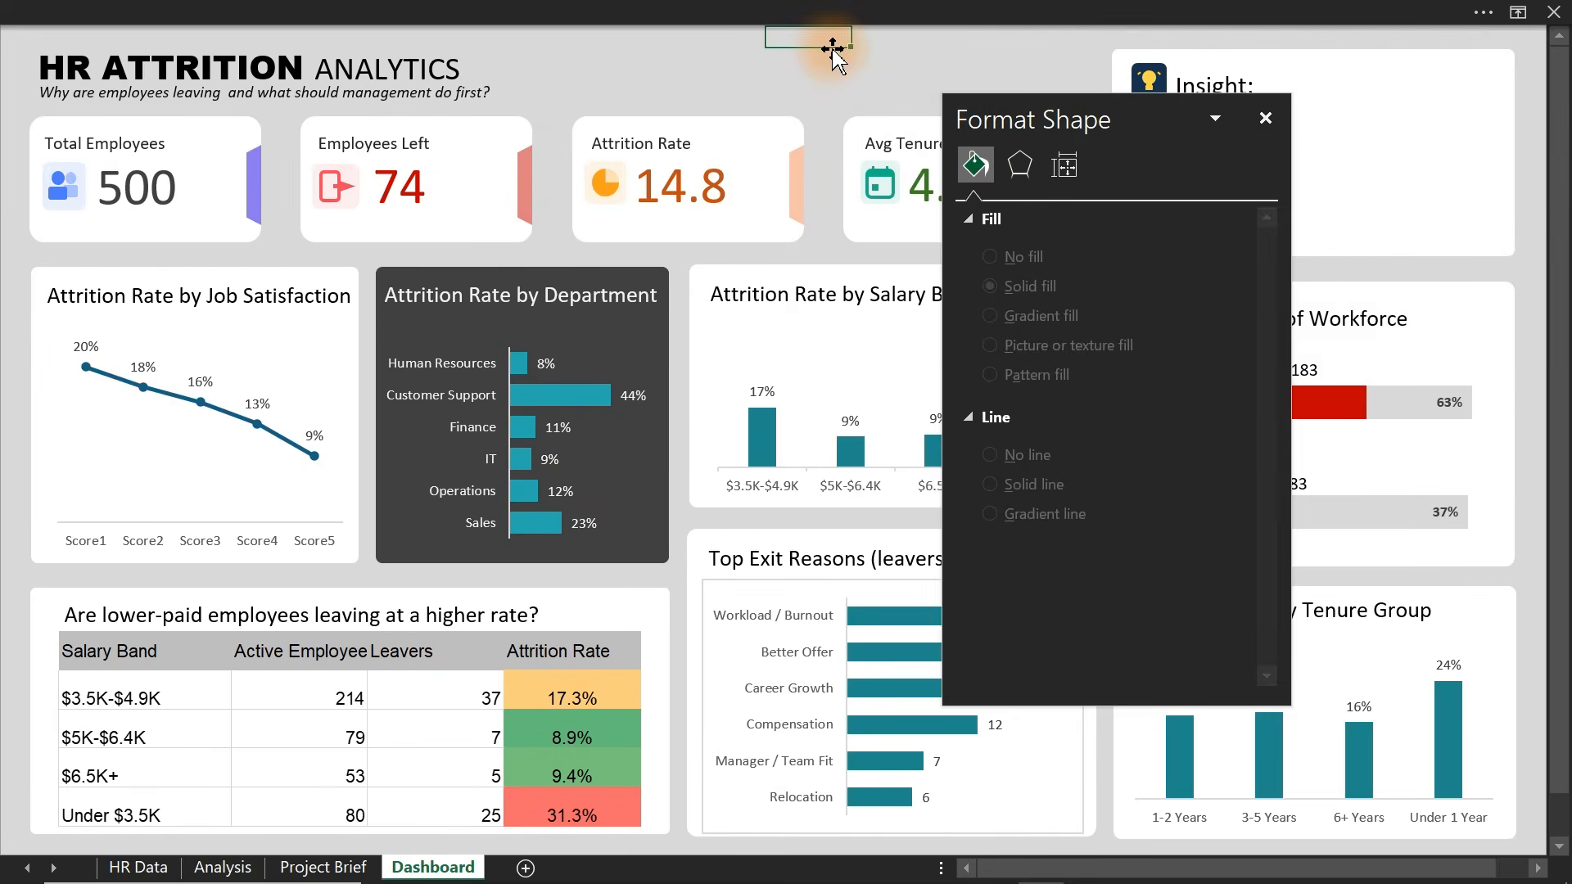
pyautogui.click(1264, 117)
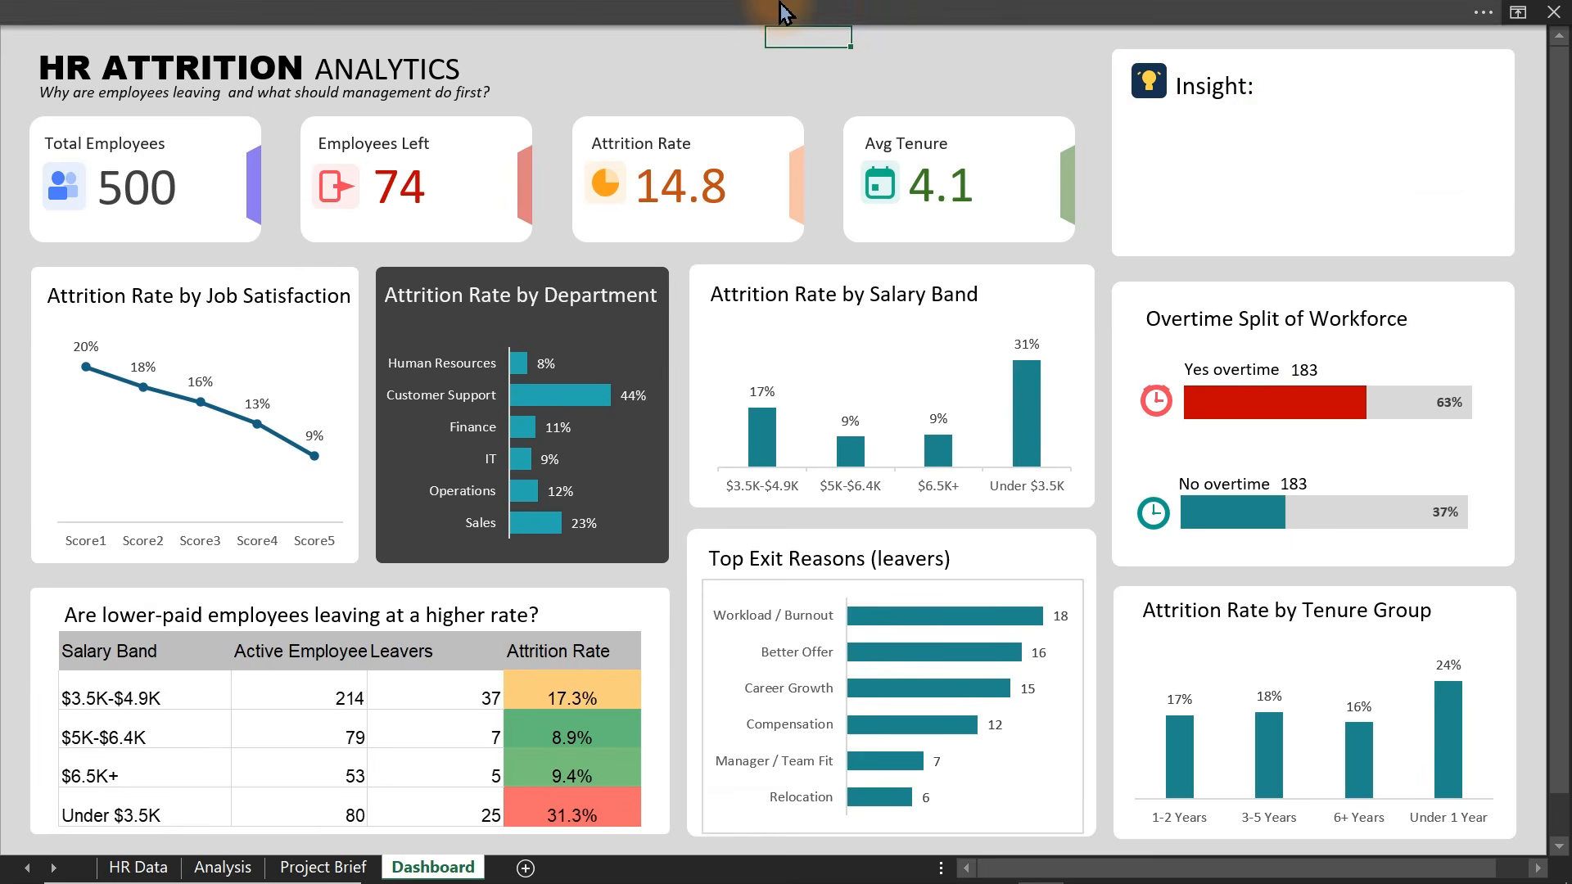
pyautogui.click(874, 12)
pyautogui.click(106, 61)
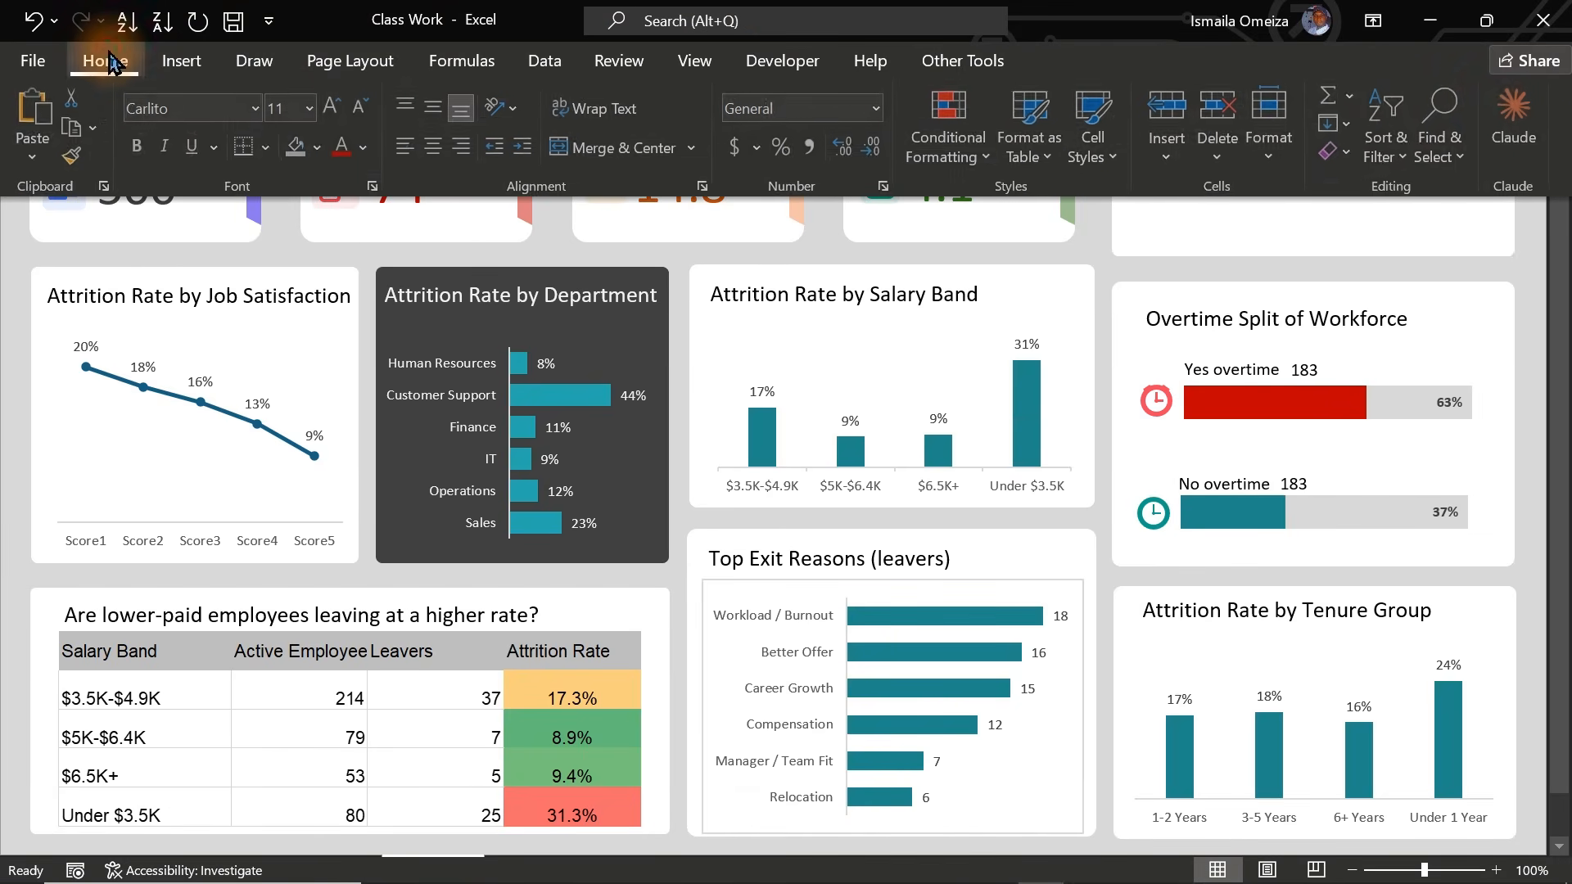
pyautogui.click(1507, 109)
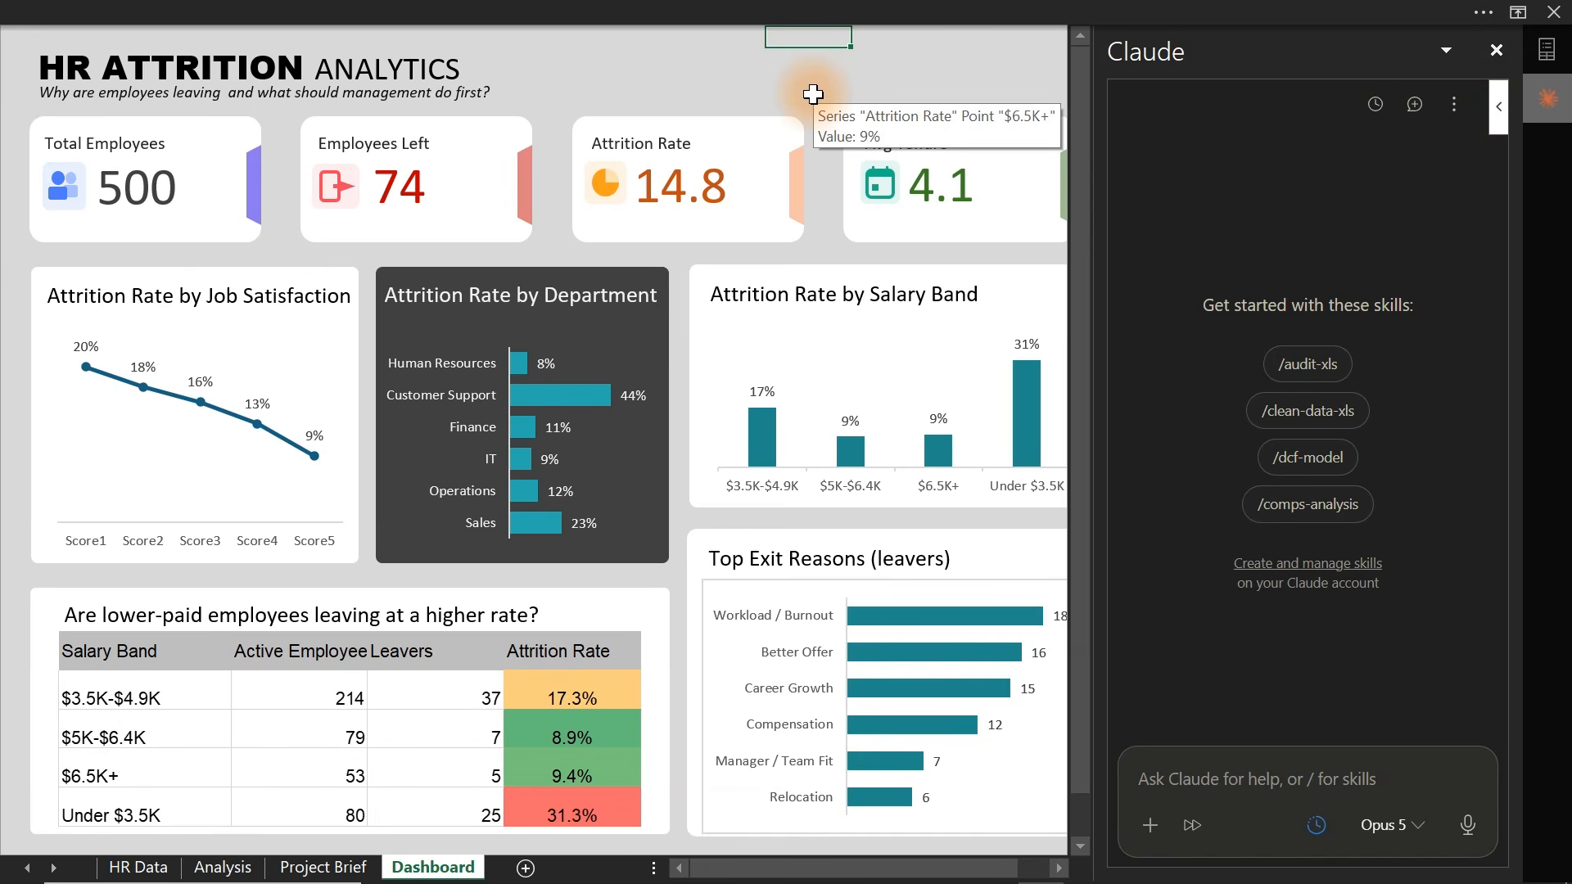
pyautogui.click(1496, 50)
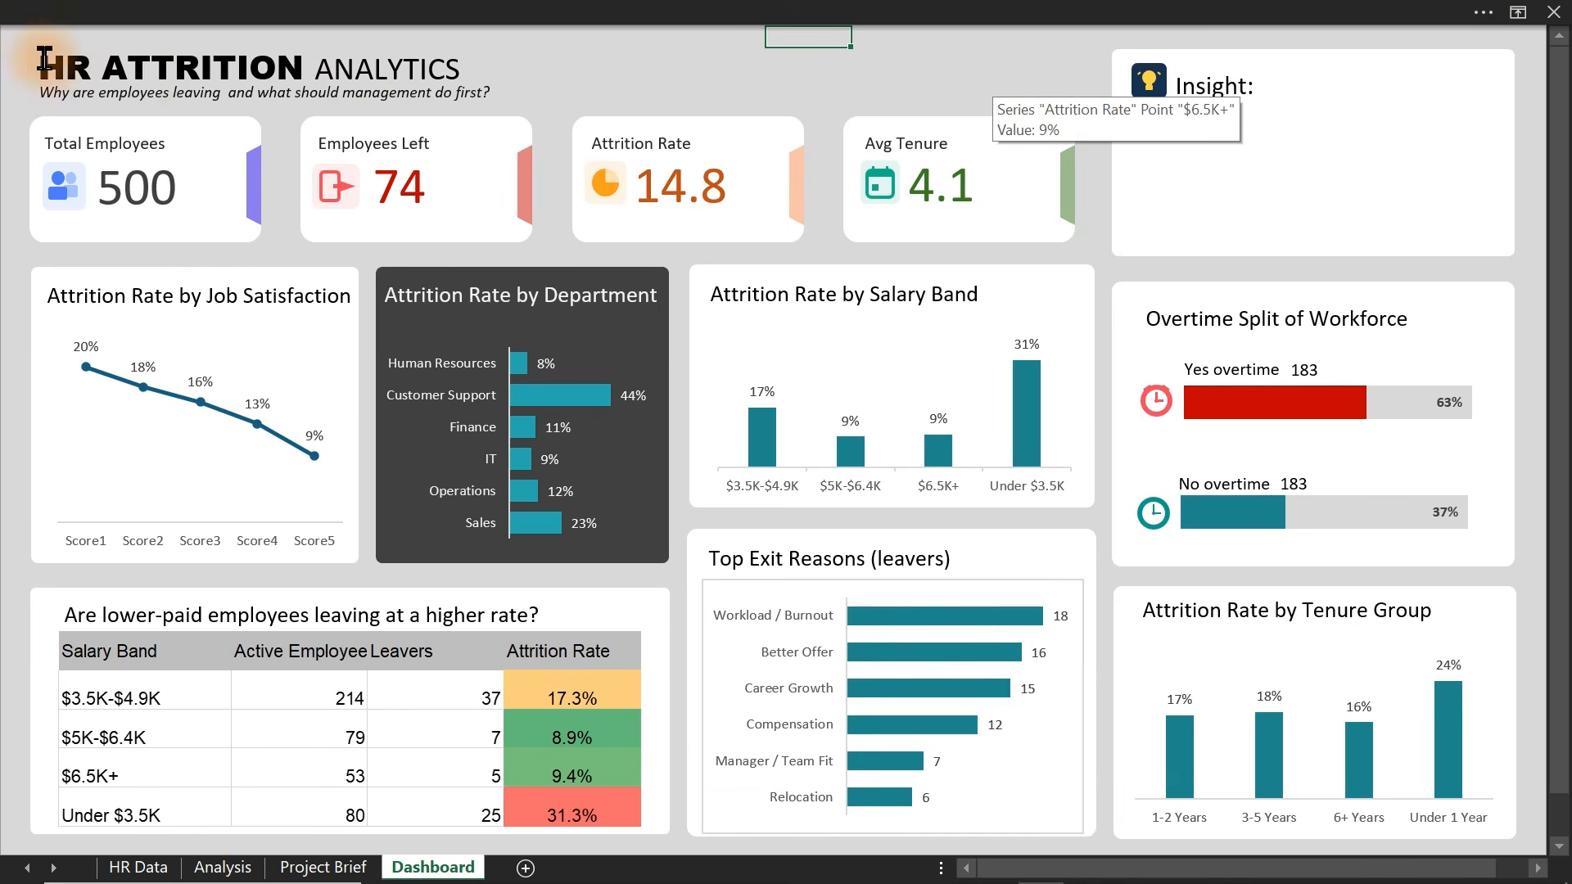
# - Capture a rectangular screen snip of the entire HR Attrition dashboard
pyautogui.press('super+shift+s')
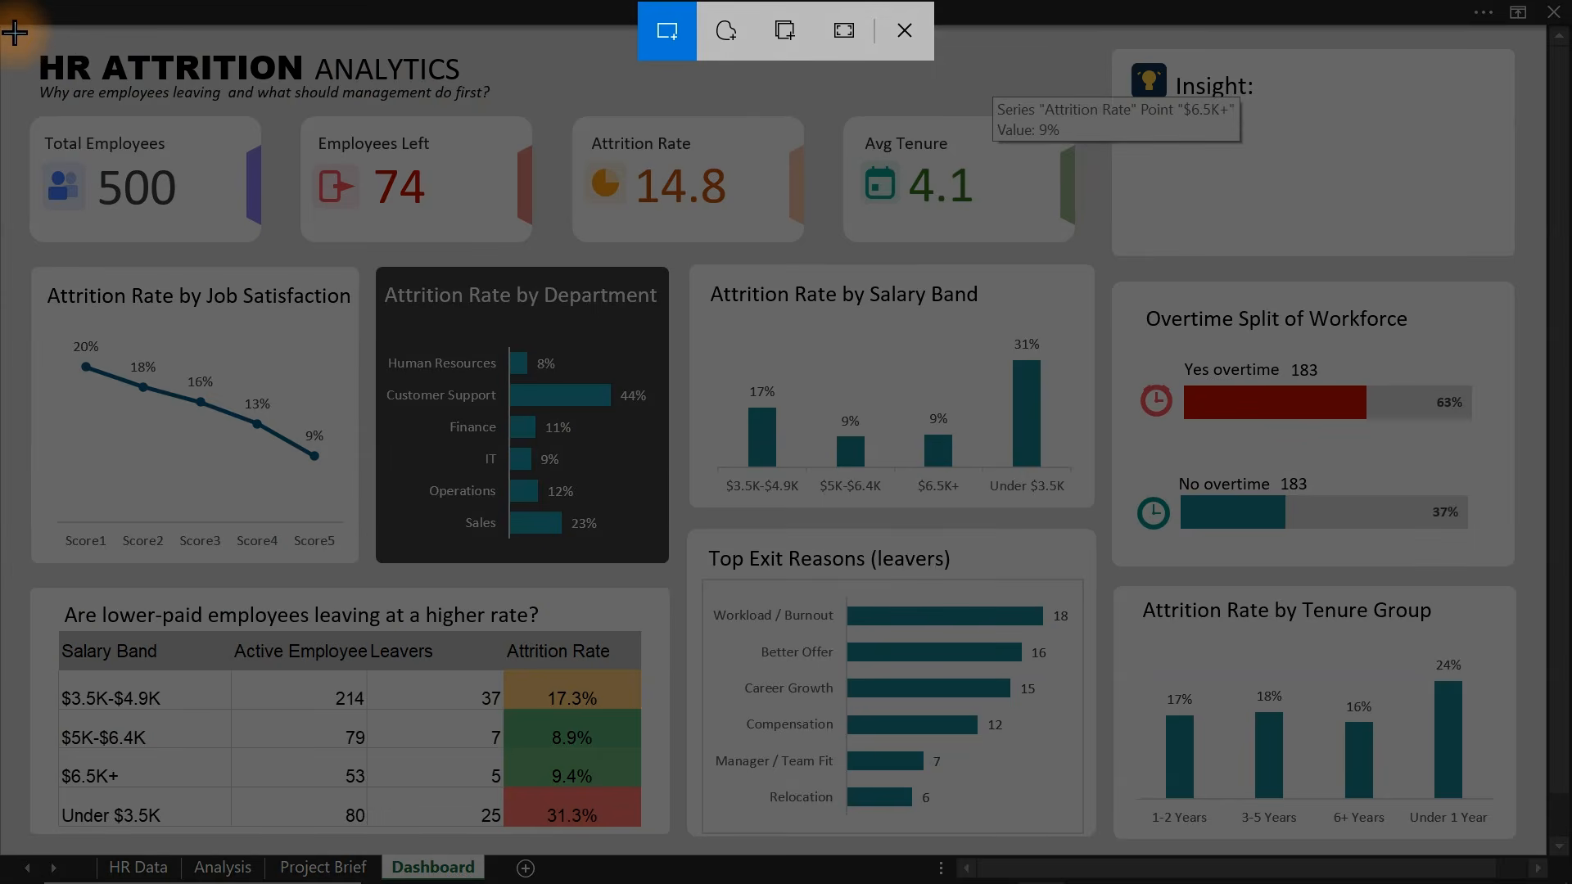
pyautogui.moveTo(15, 33); pyautogui.dragTo(1546, 868)
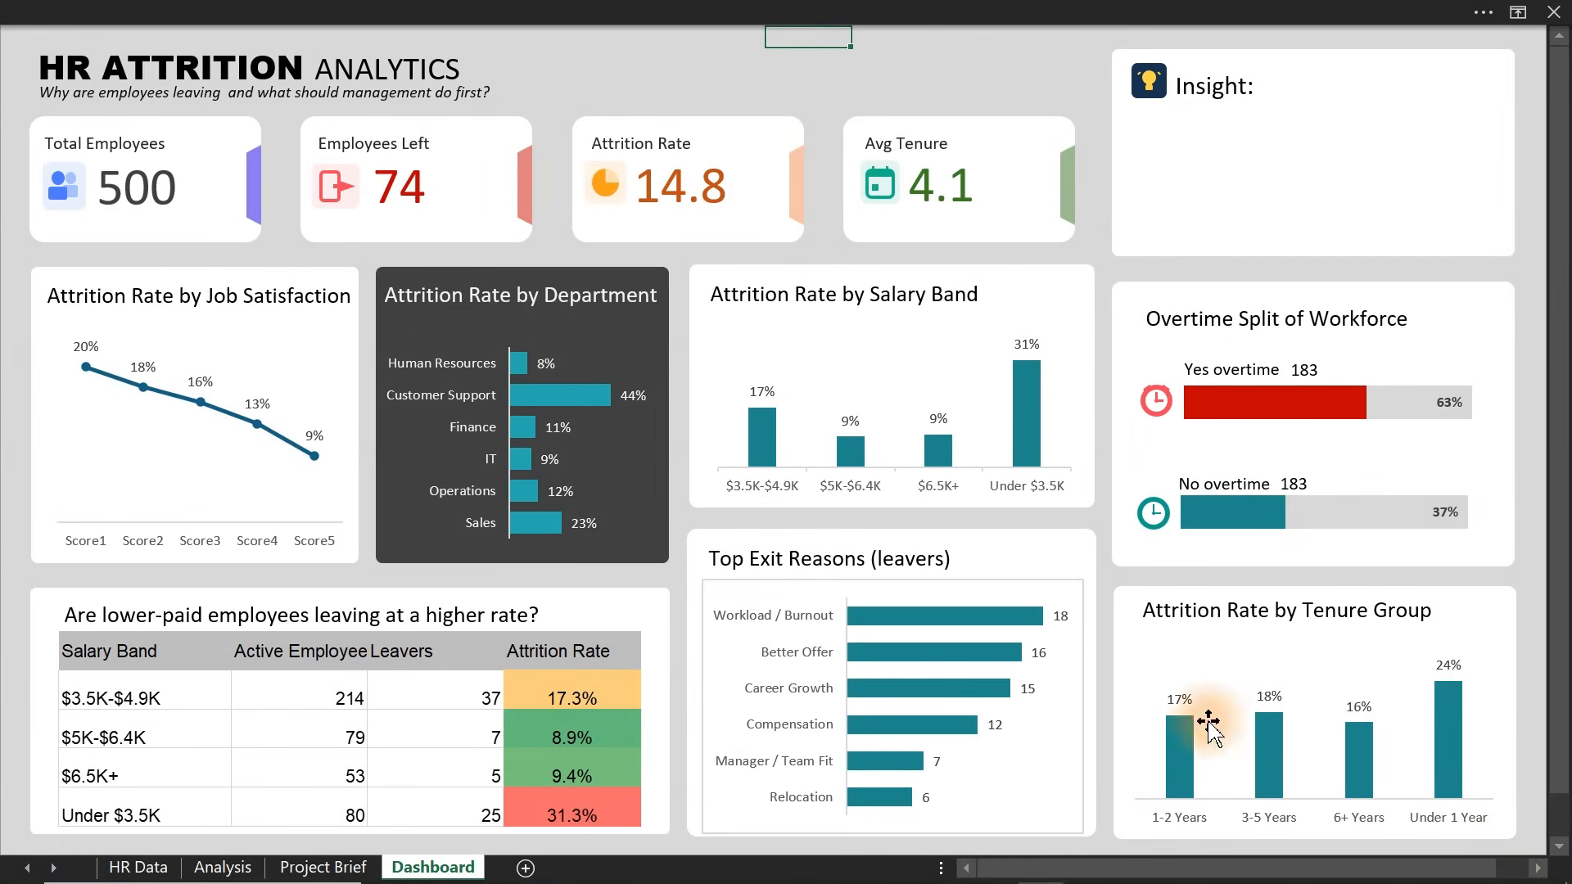
# - Open the Claude assistant alongside the Dashboard sheet
pyautogui.click(1115, 12)
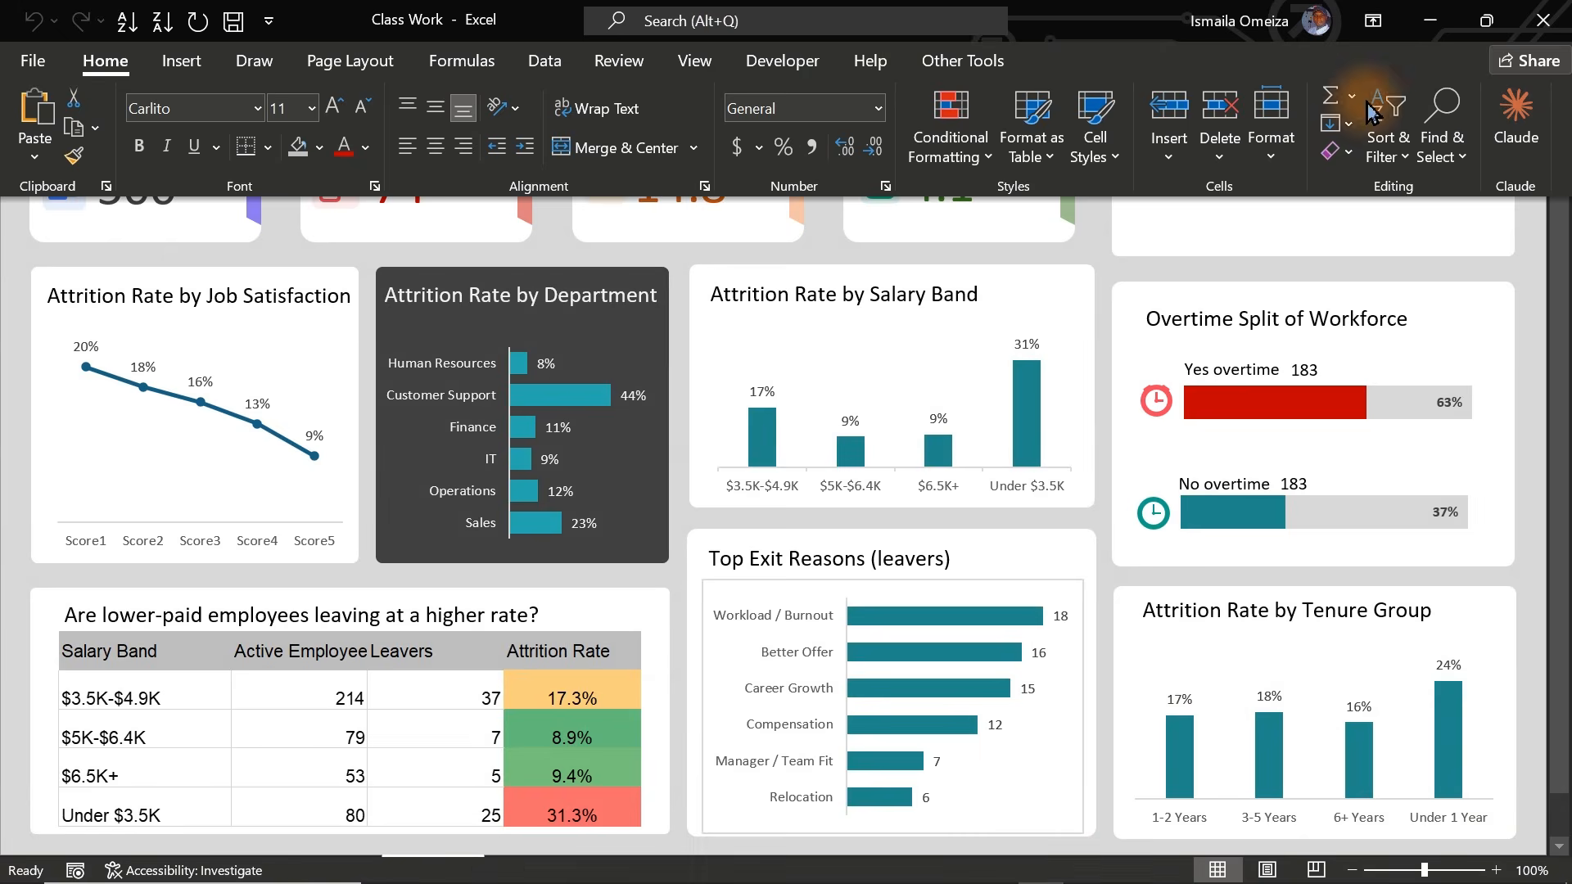
pyautogui.click(1511, 123)
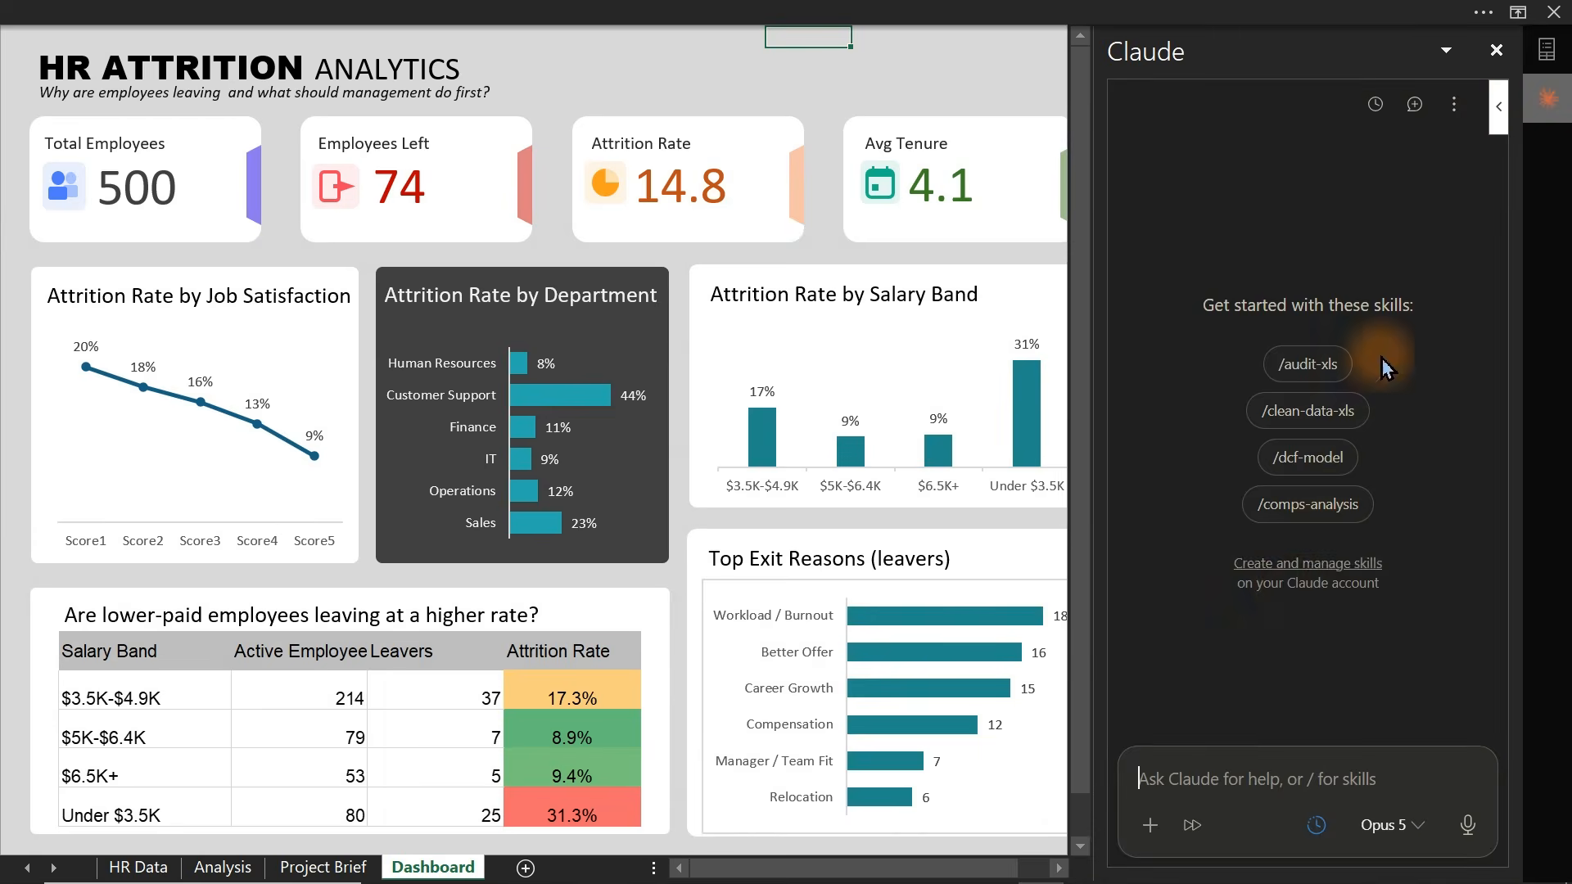
pyautogui.click(1467, 829)
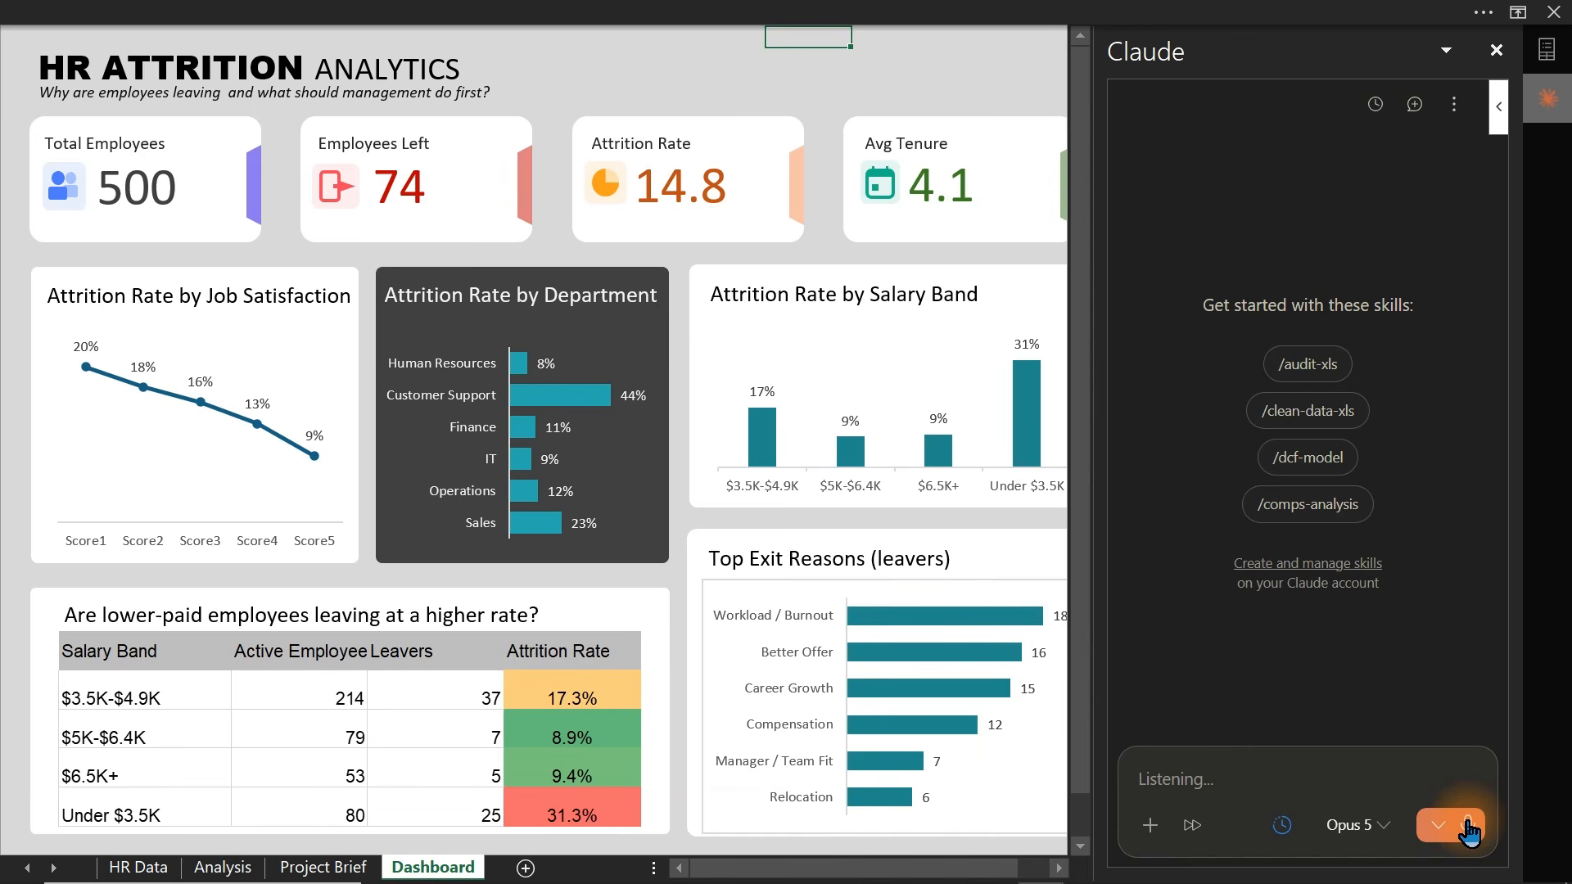
pyautogui.click(1467, 826)
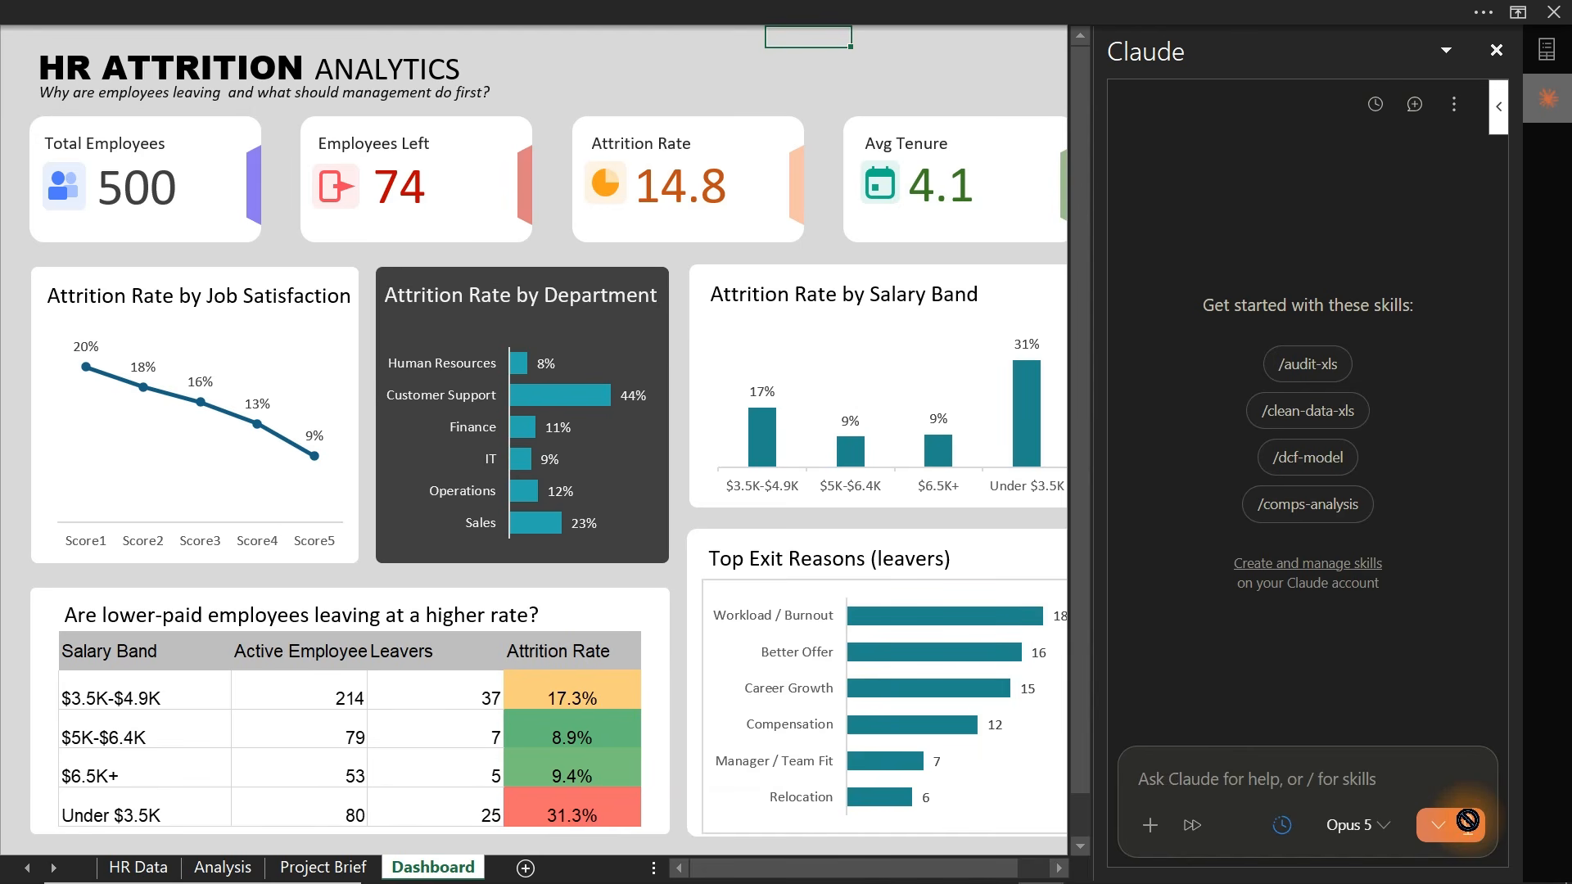
pyautogui.click(1334, 785)
pyautogui.hotkey('ctrl', 'a')
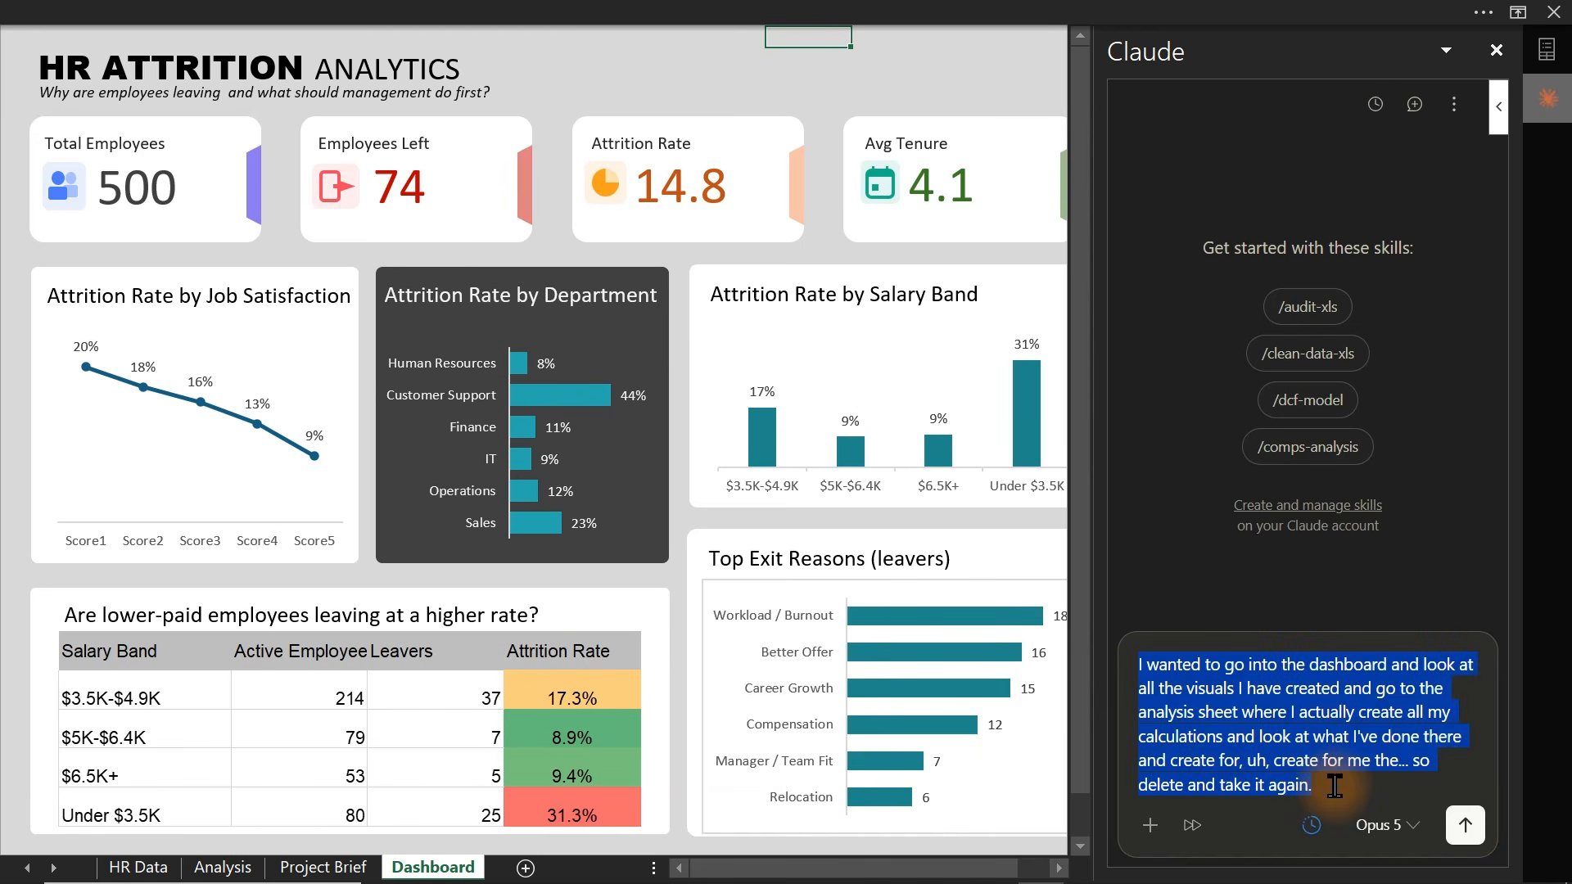
pyautogui.press('BackSpace')
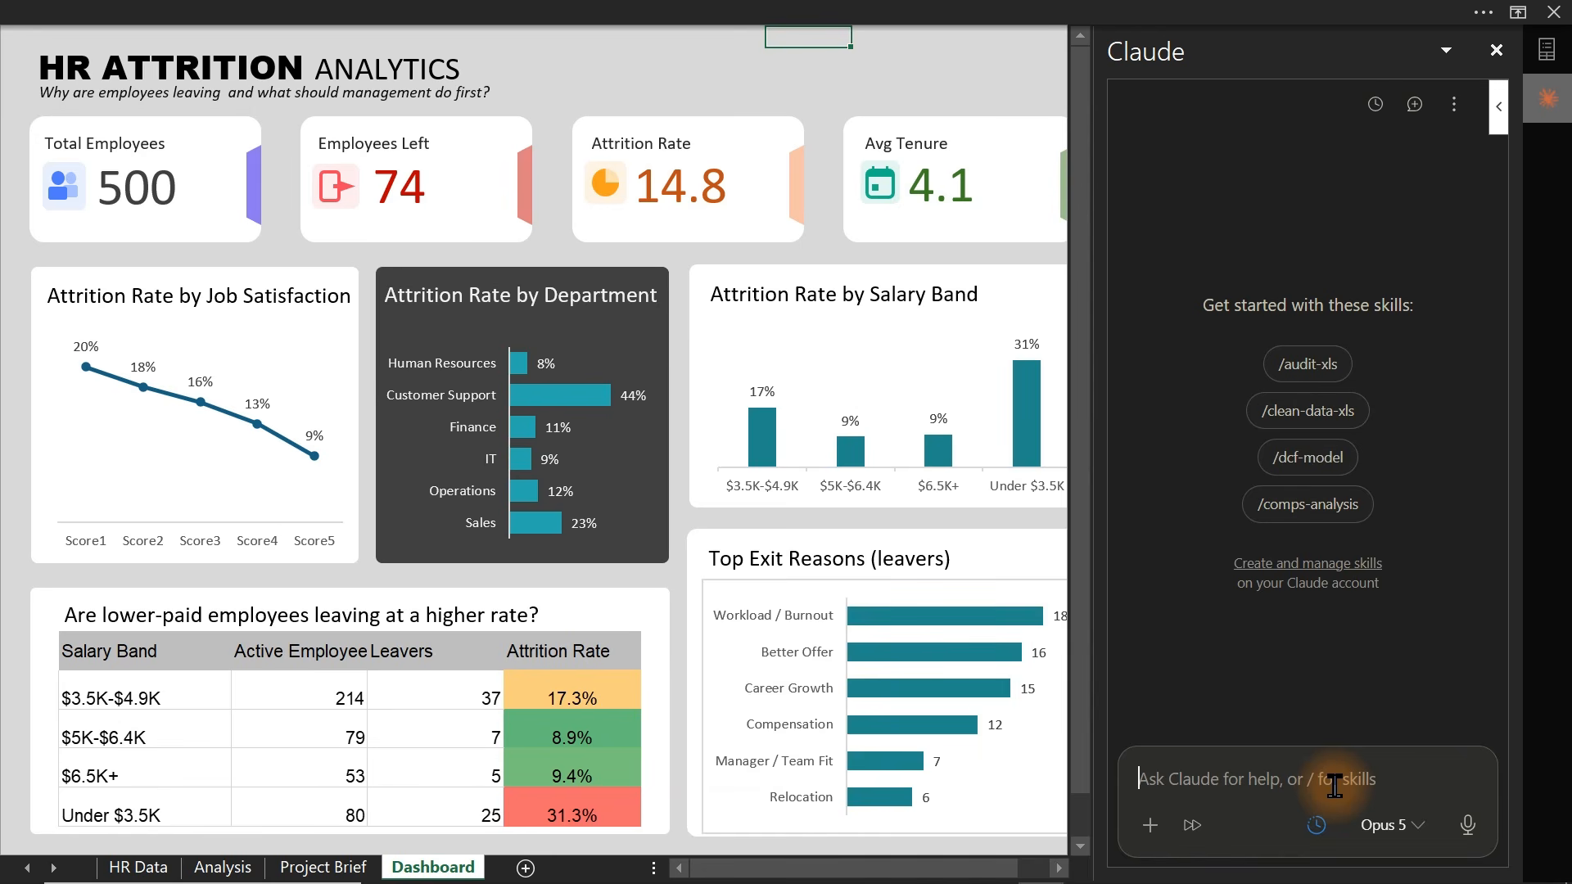
# - Dictate and send Claude a request to review the dashboard, analysis and attached dashboard screenshot and give management a very brief insight and recommendation
pyautogui.click(1467, 827)
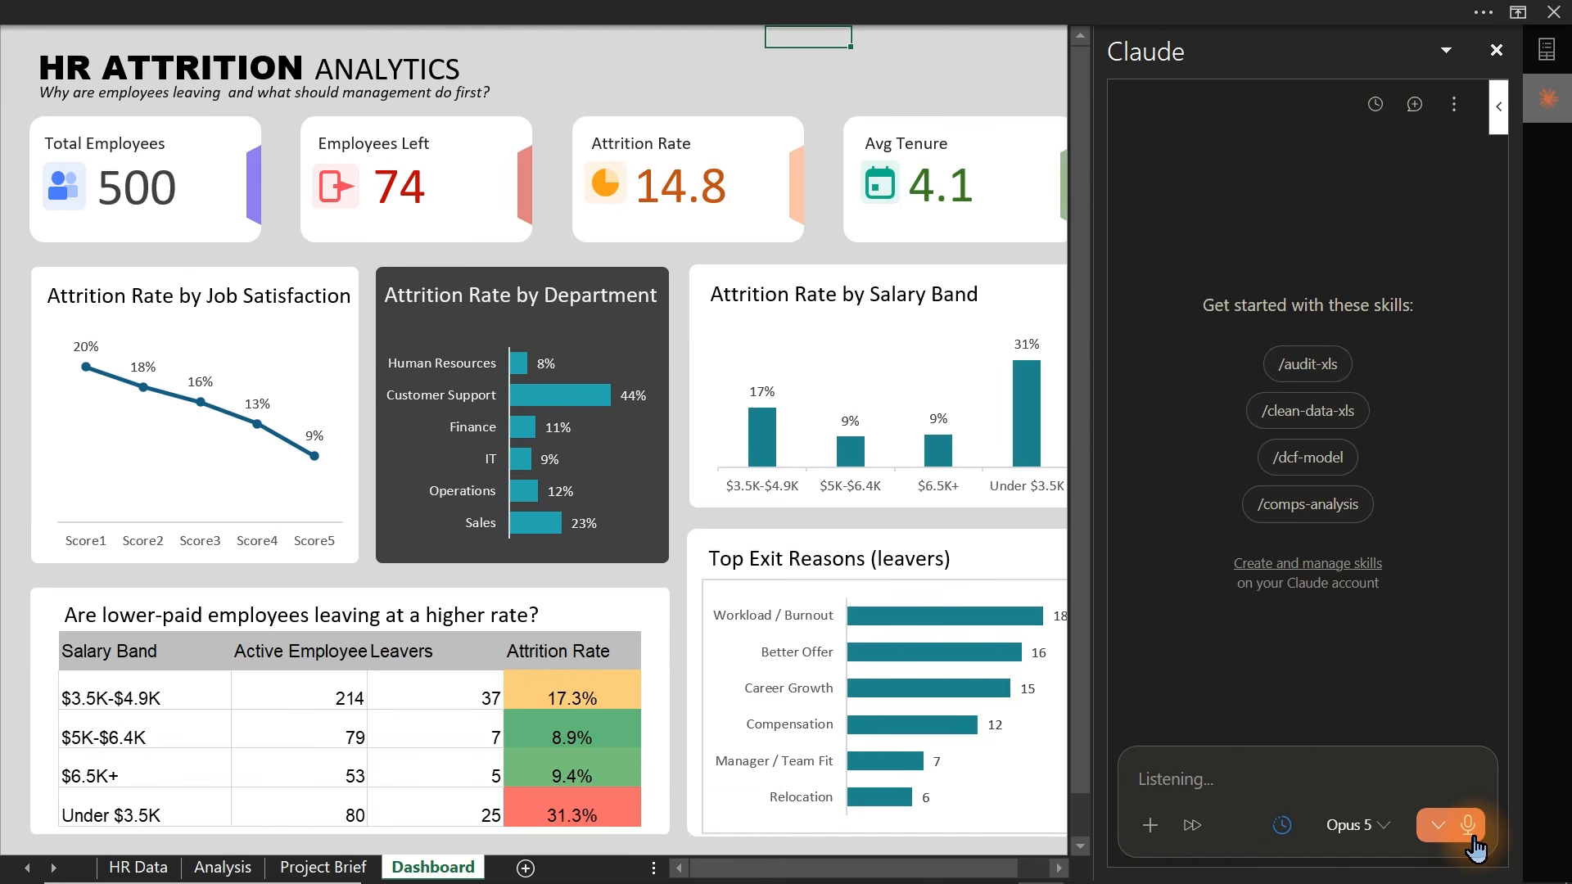
pyautogui.click(1469, 828)
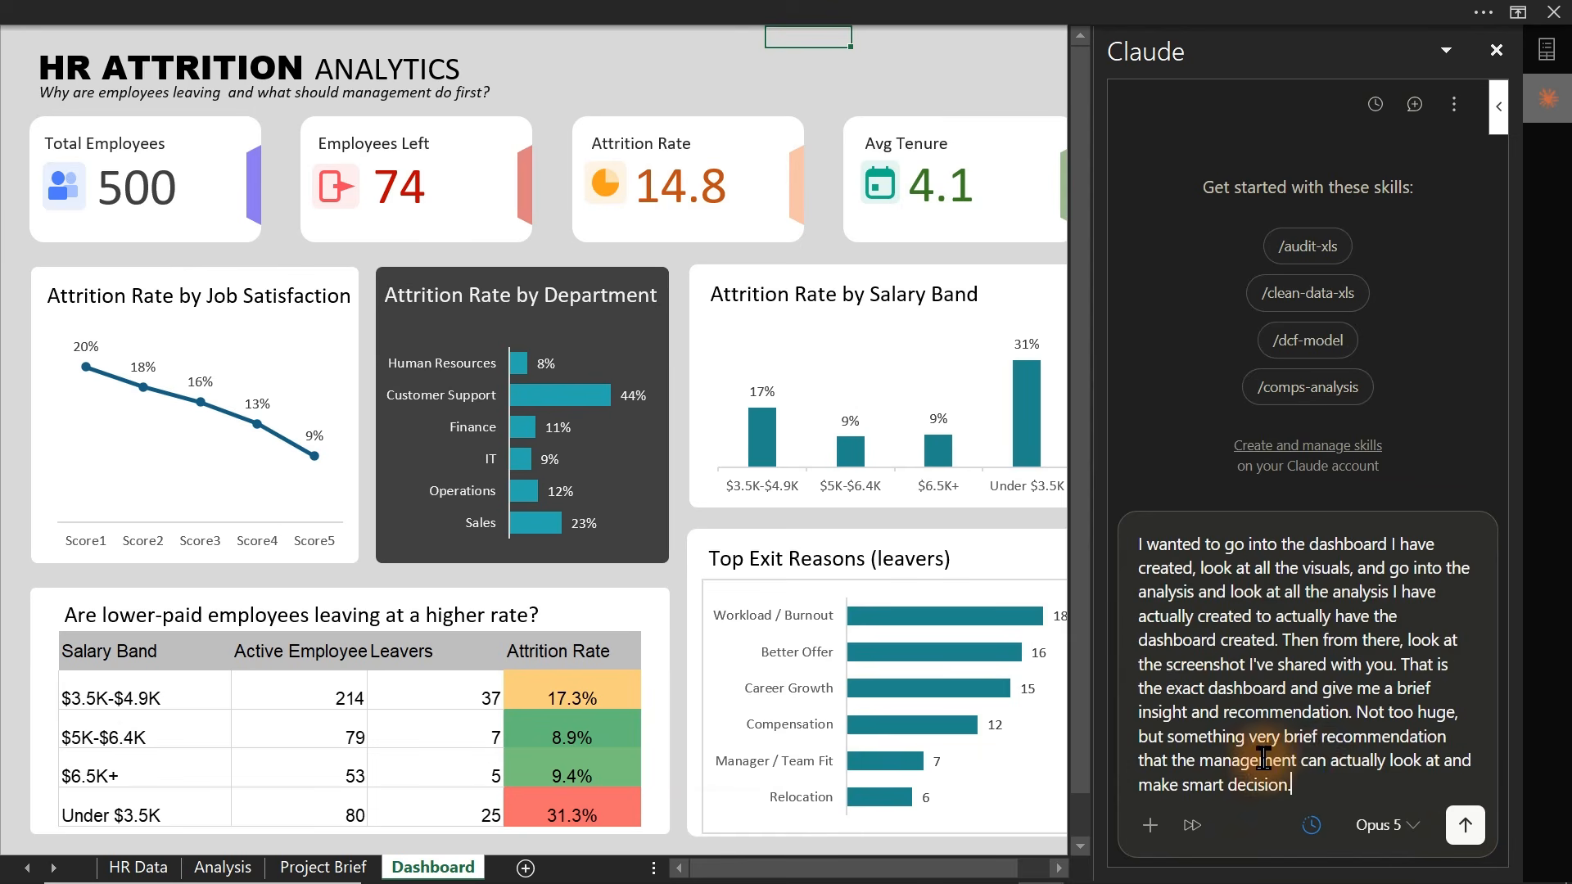
pyautogui.hotkey('ctrl', 'v')
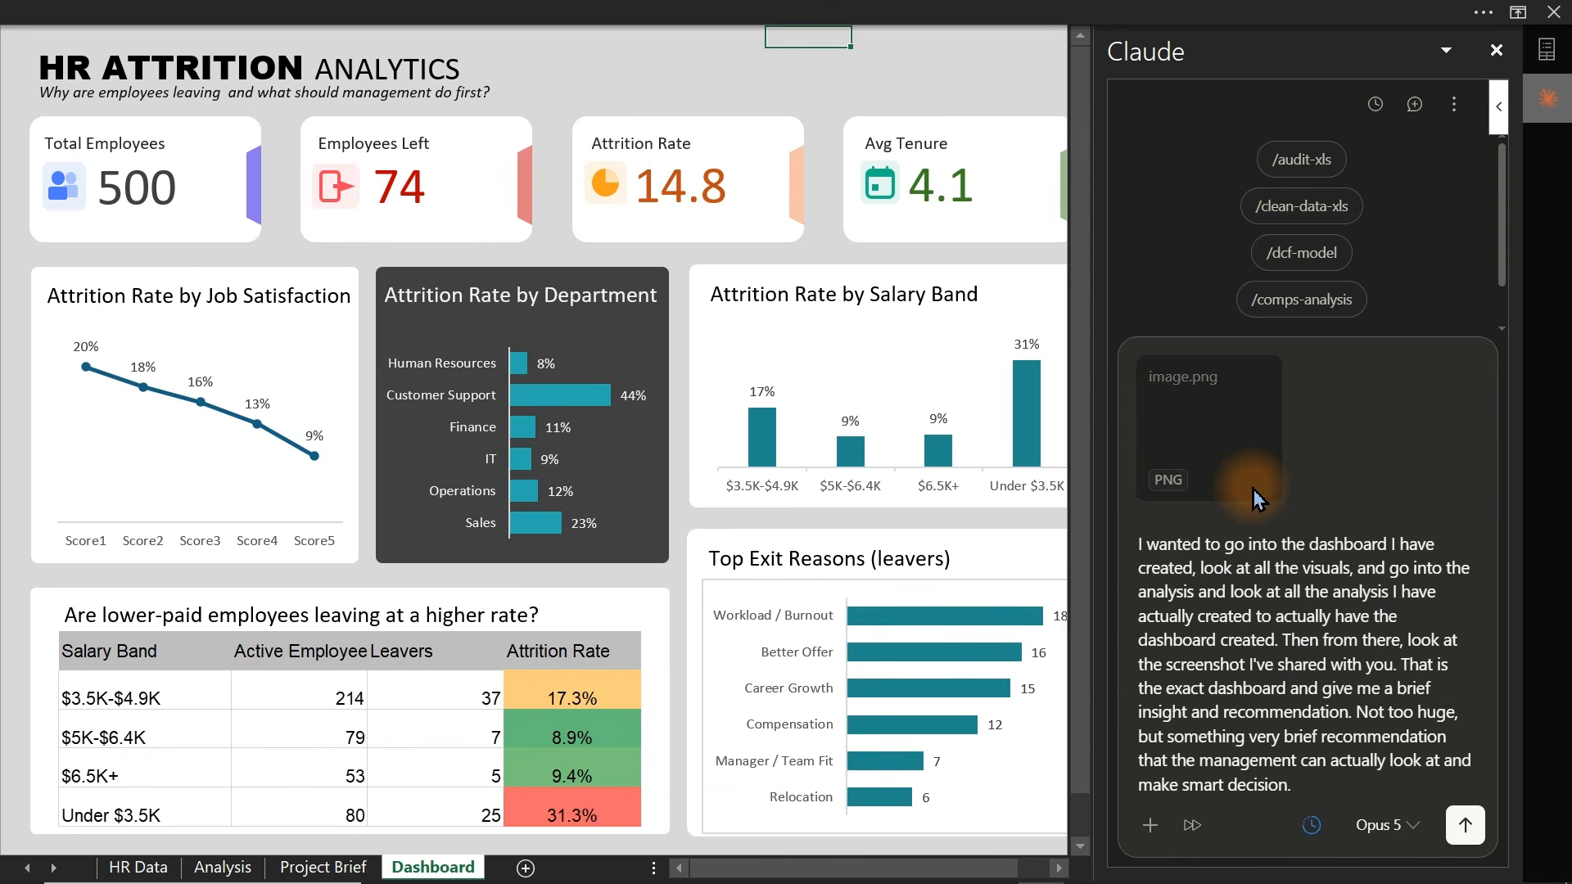
pyautogui.moveTo(1257, 498)
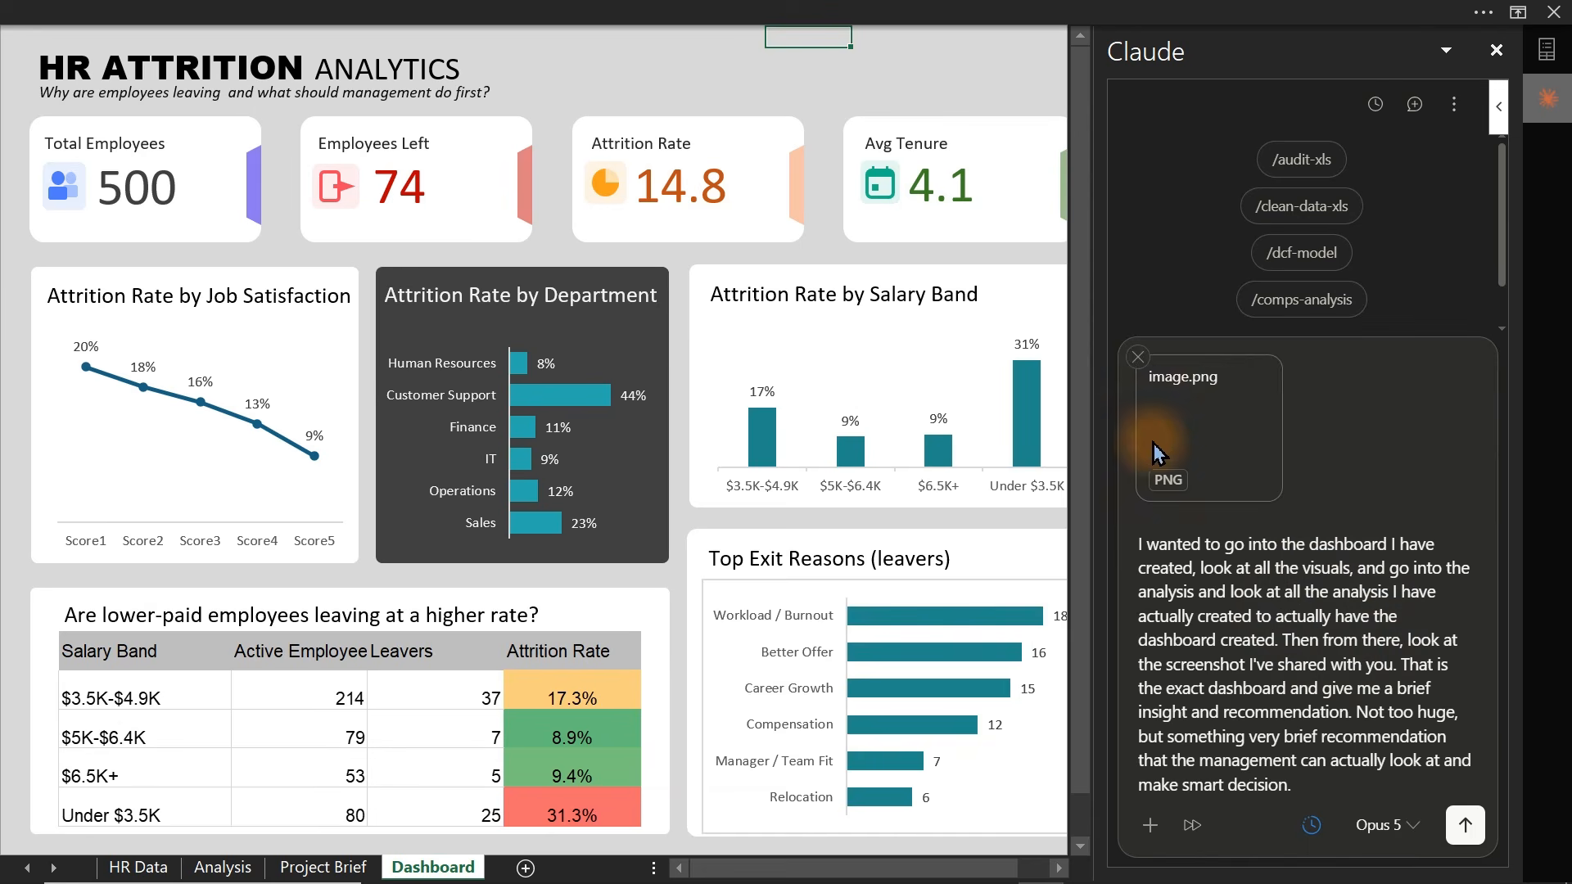
pyautogui.click(1464, 825)
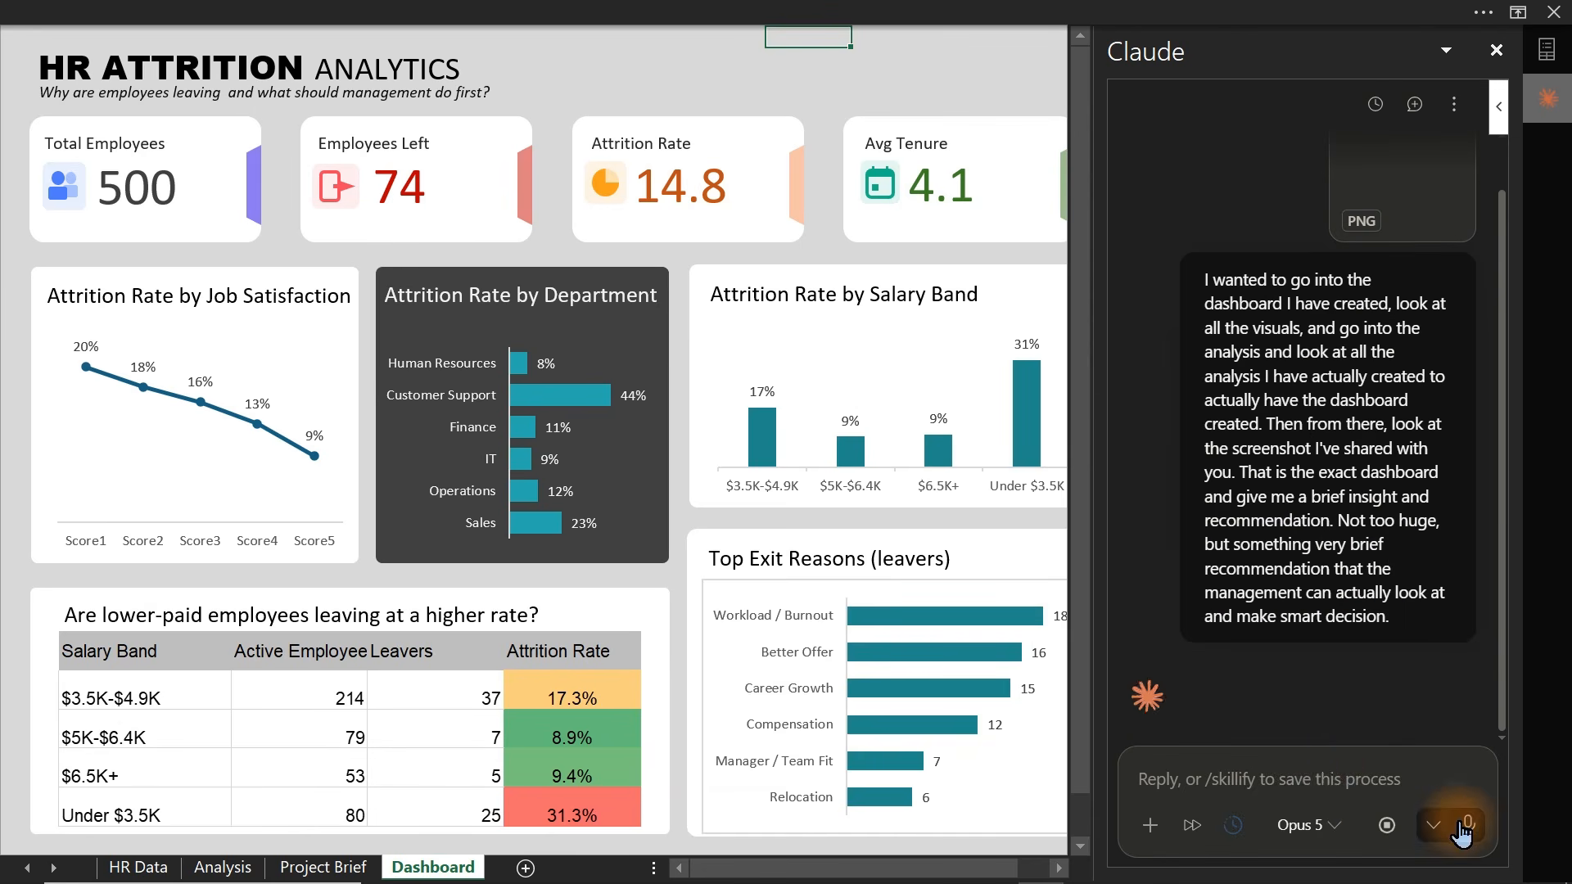
# - On the Project Brief sheet, colour the overall attrition rate and lower-paid employees questions red, and bold "What should management do first?"
pyautogui.click(305, 869)
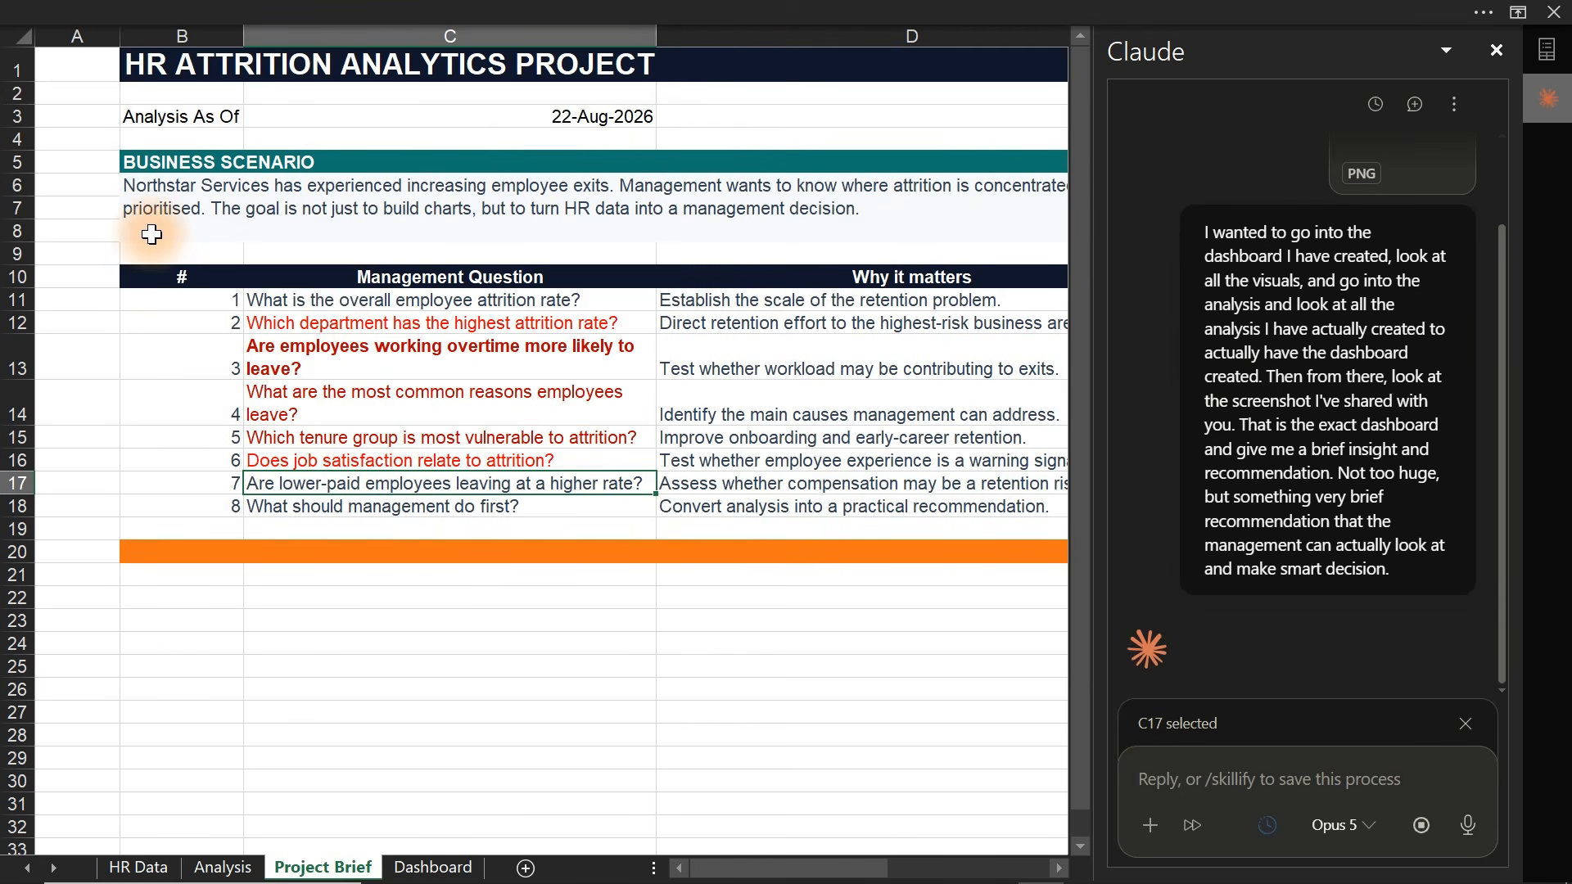
pyautogui.keyDown('ctrl'); pyautogui.click(321, 300); pyautogui.keyUp('ctrl')
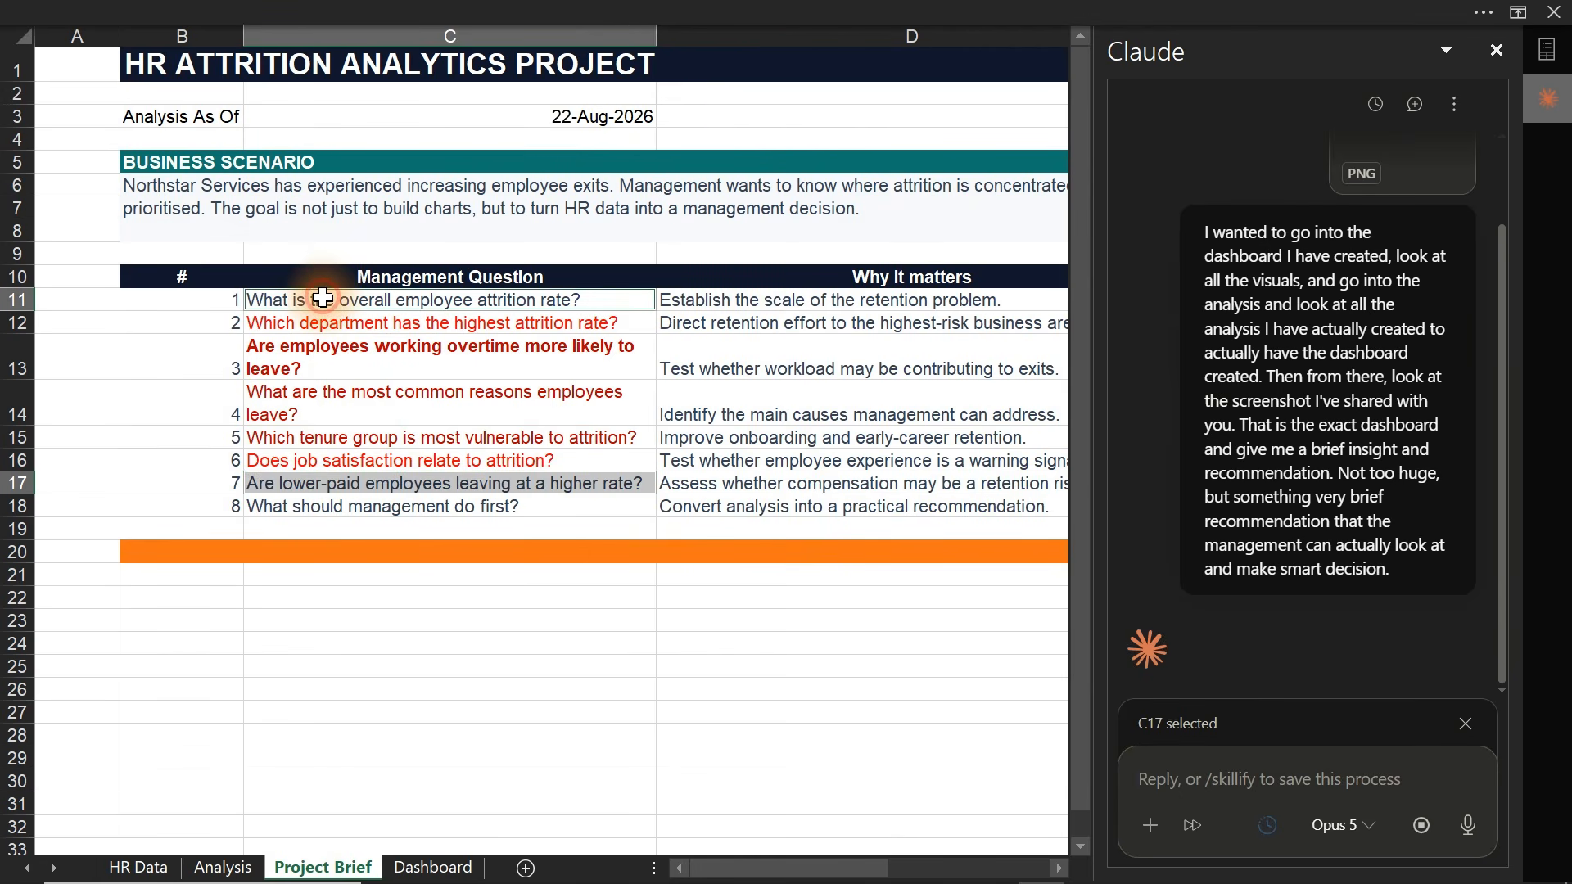
pyautogui.click(352, 11)
pyautogui.click(343, 148)
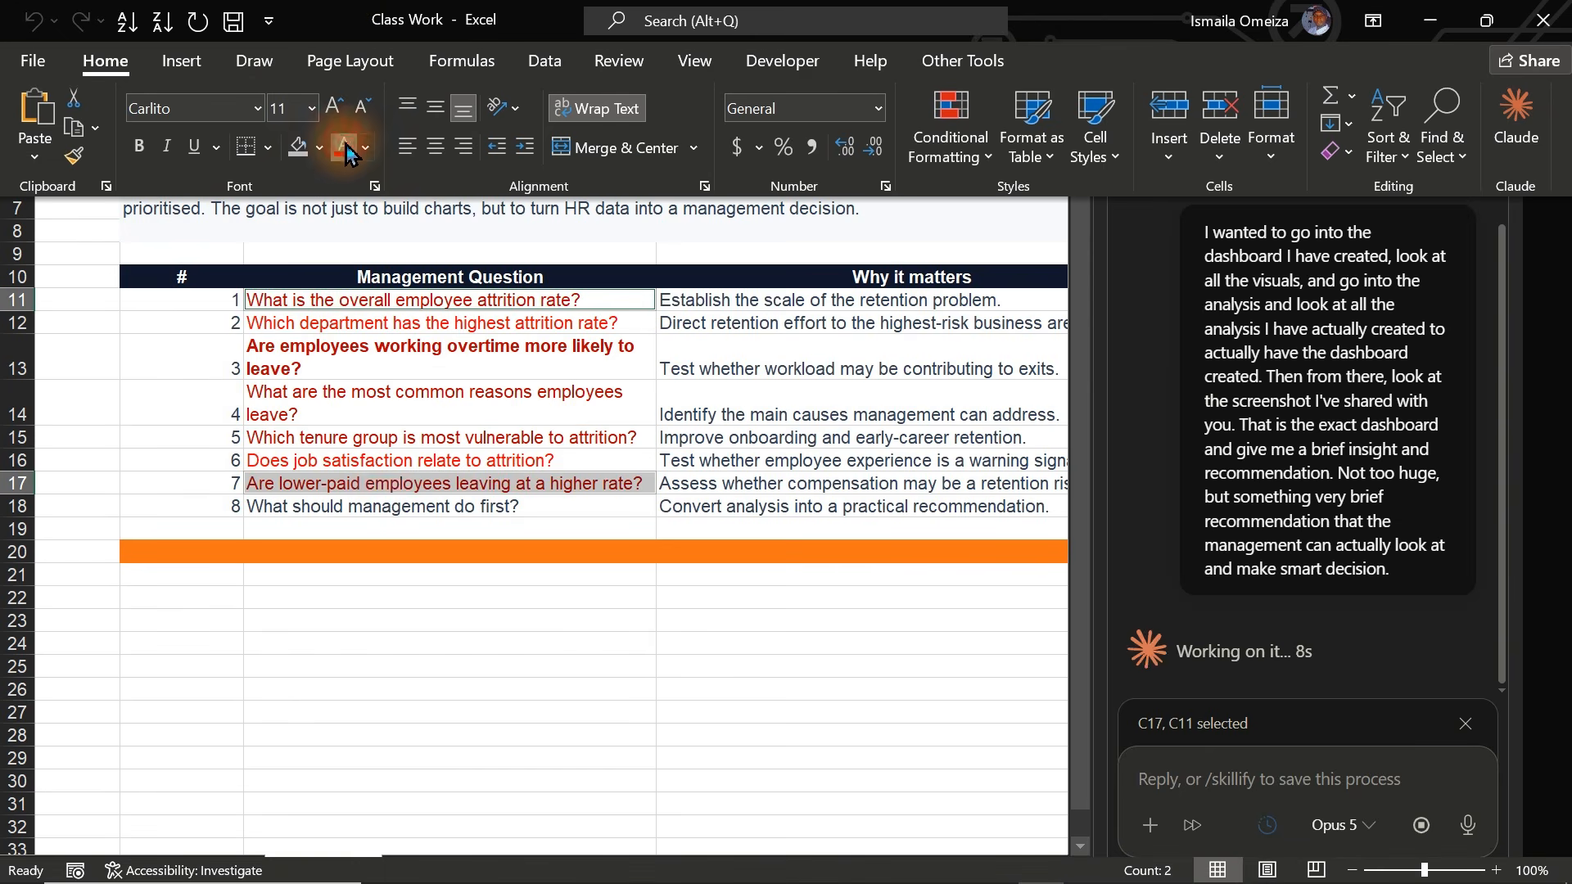
pyautogui.click(381, 507)
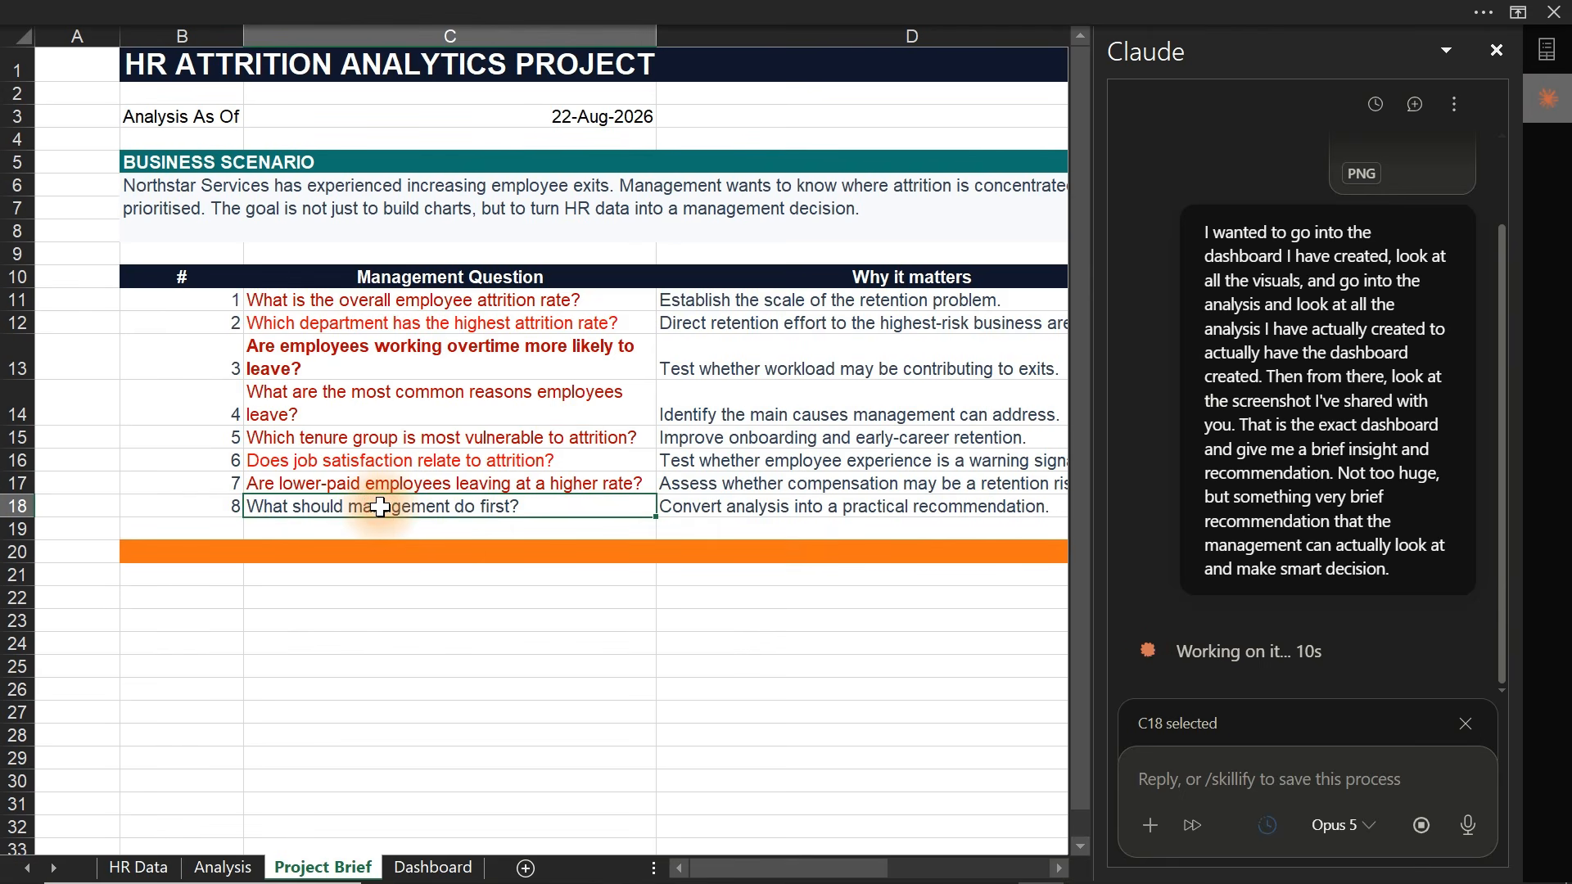
pyautogui.hotkey('ctrl', 'b')
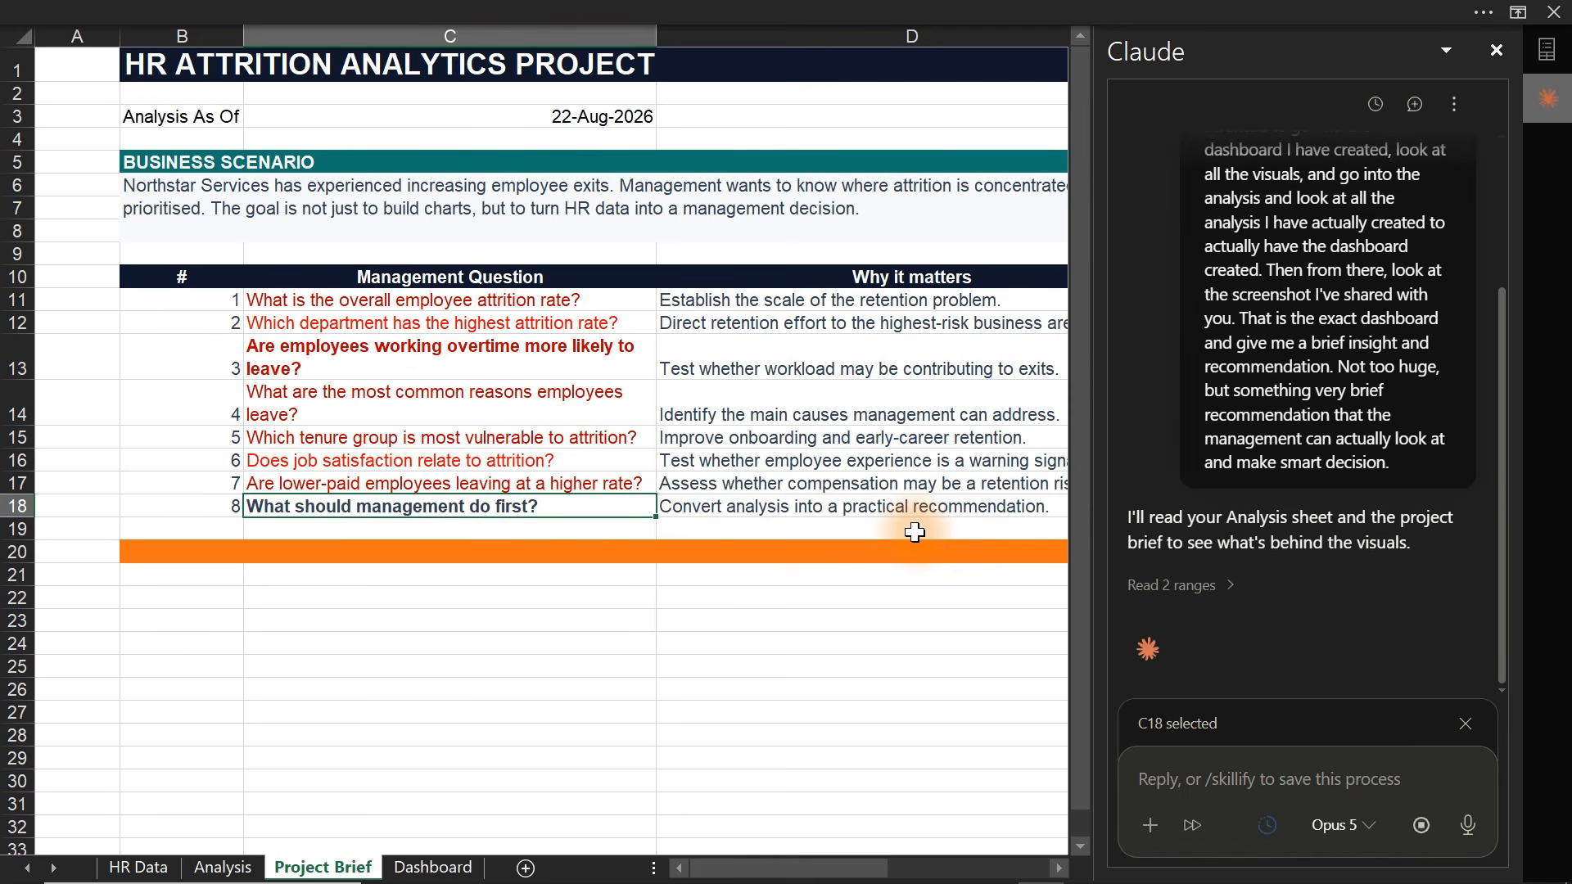
# - Go to the KPIs on the Analysis sheet and allow Claude once to check the attrition rate by overtime
pyautogui.click(434, 870)
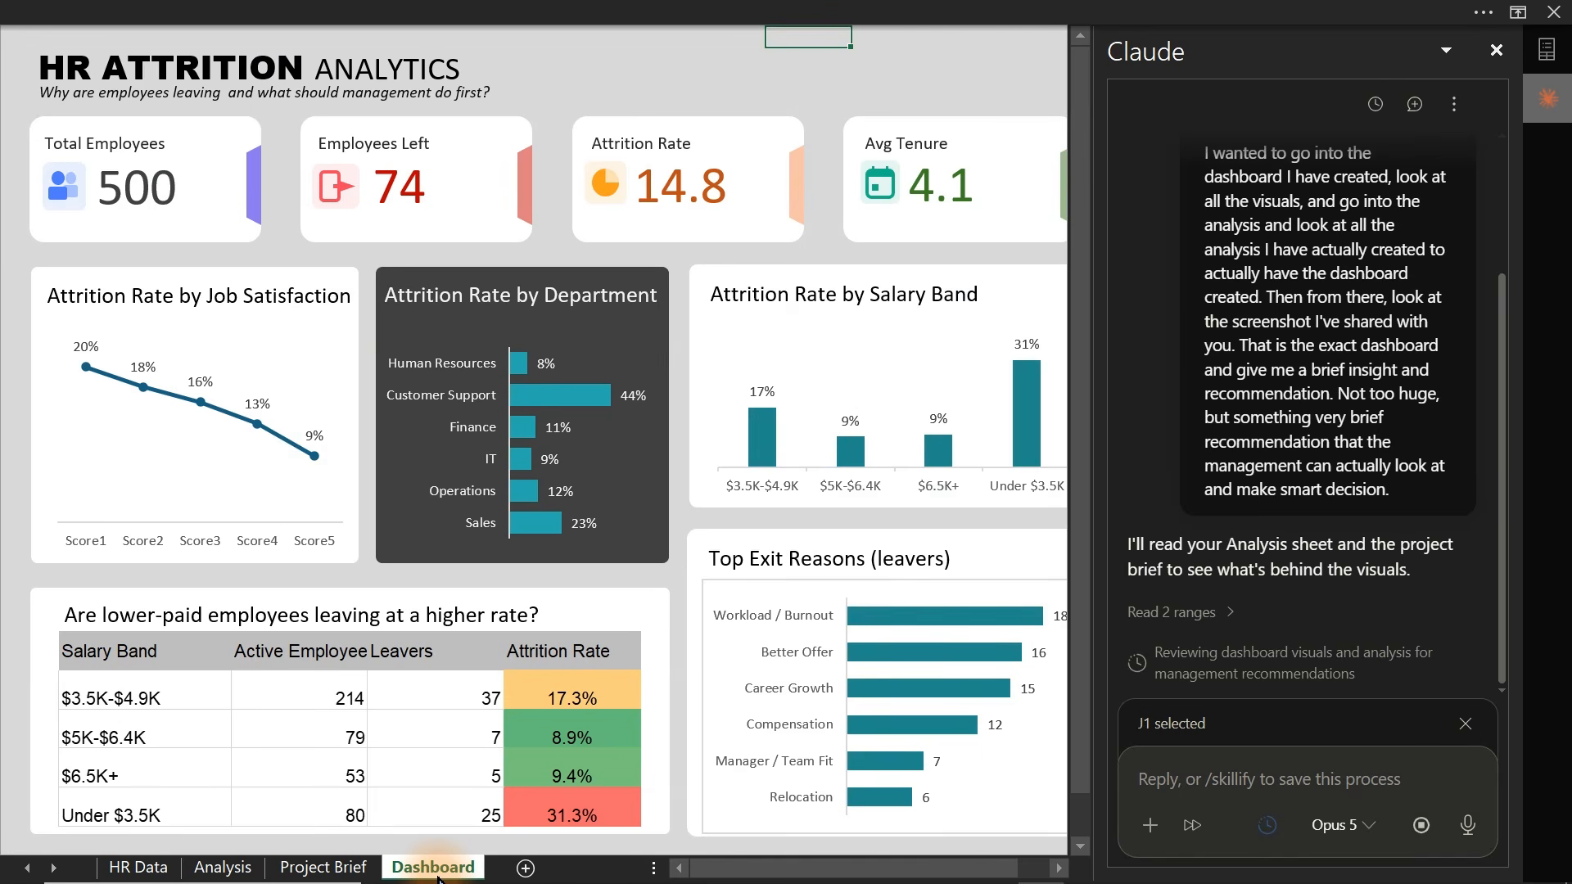
pyautogui.click(223, 868)
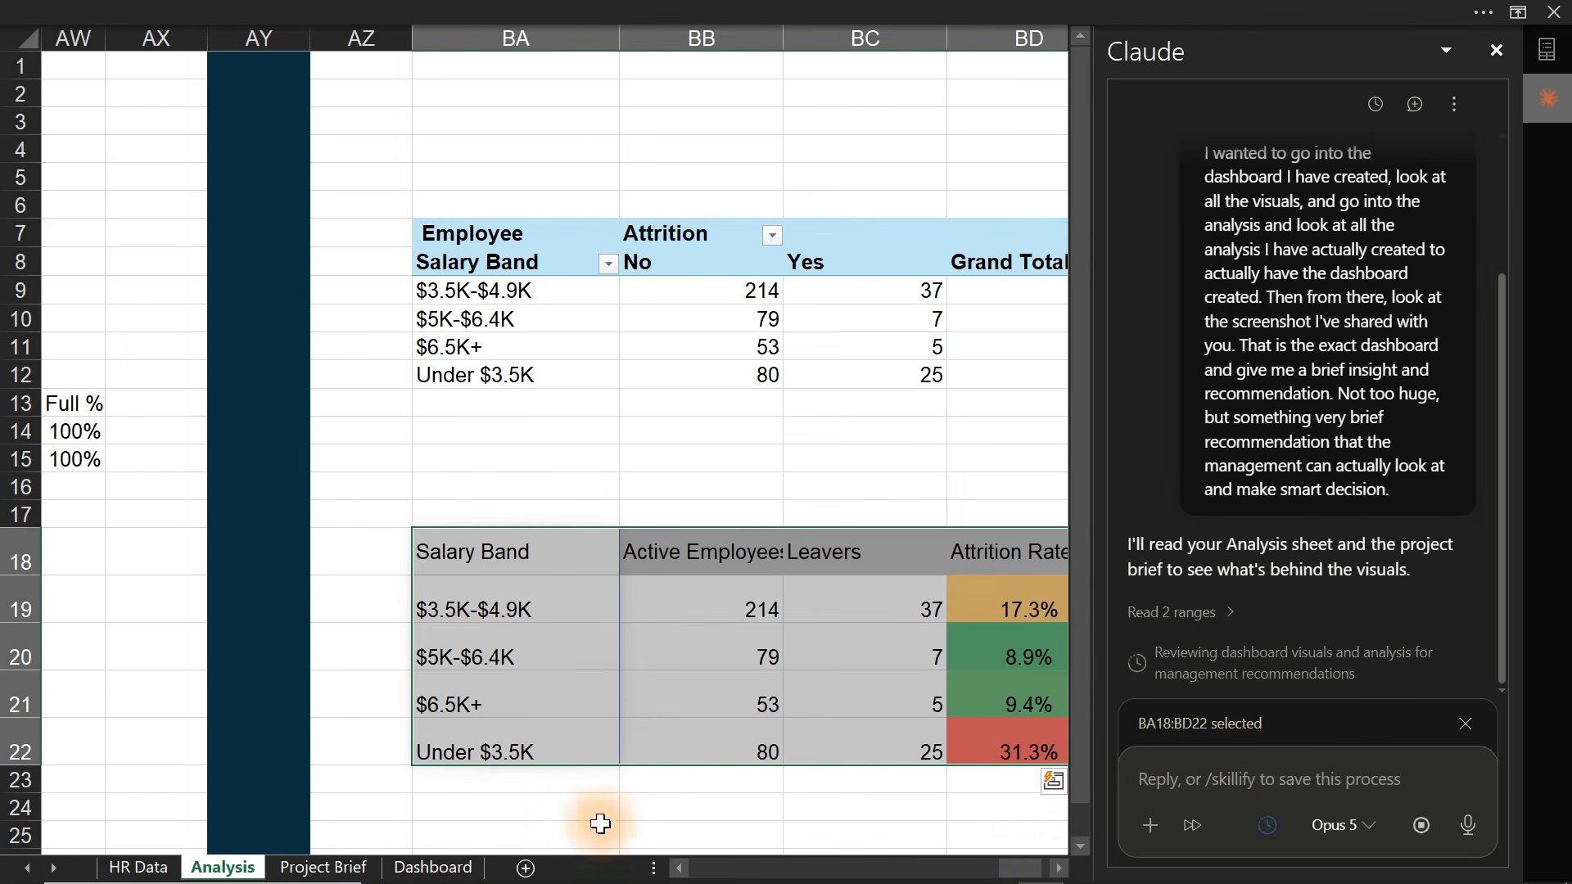
pyautogui.moveTo(1043, 874); pyautogui.dragTo(637, 874)
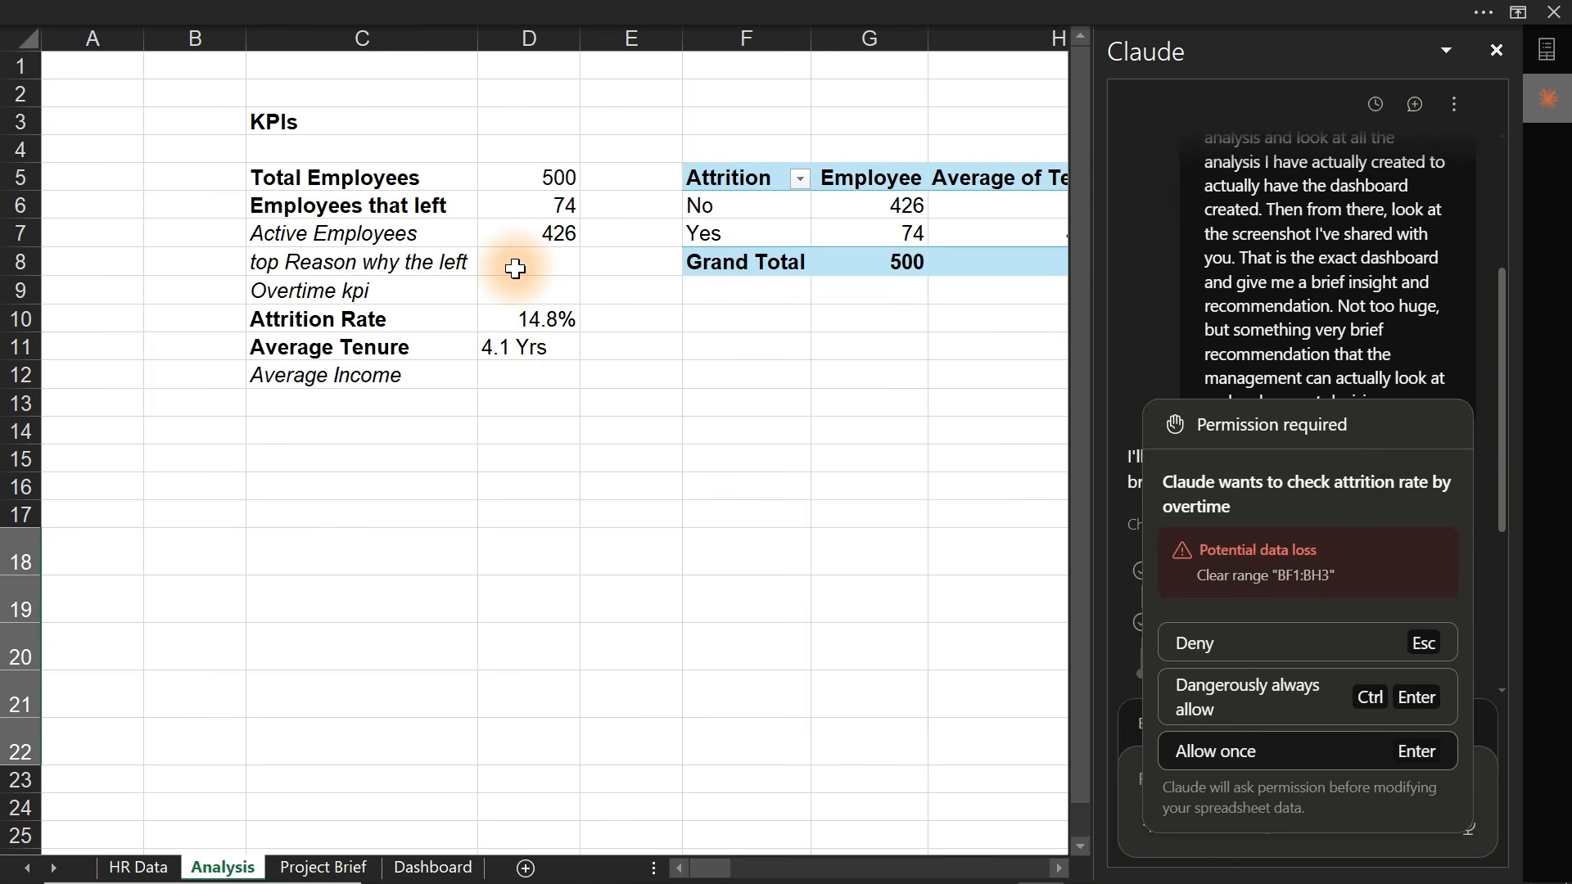
pyautogui.click(1246, 761)
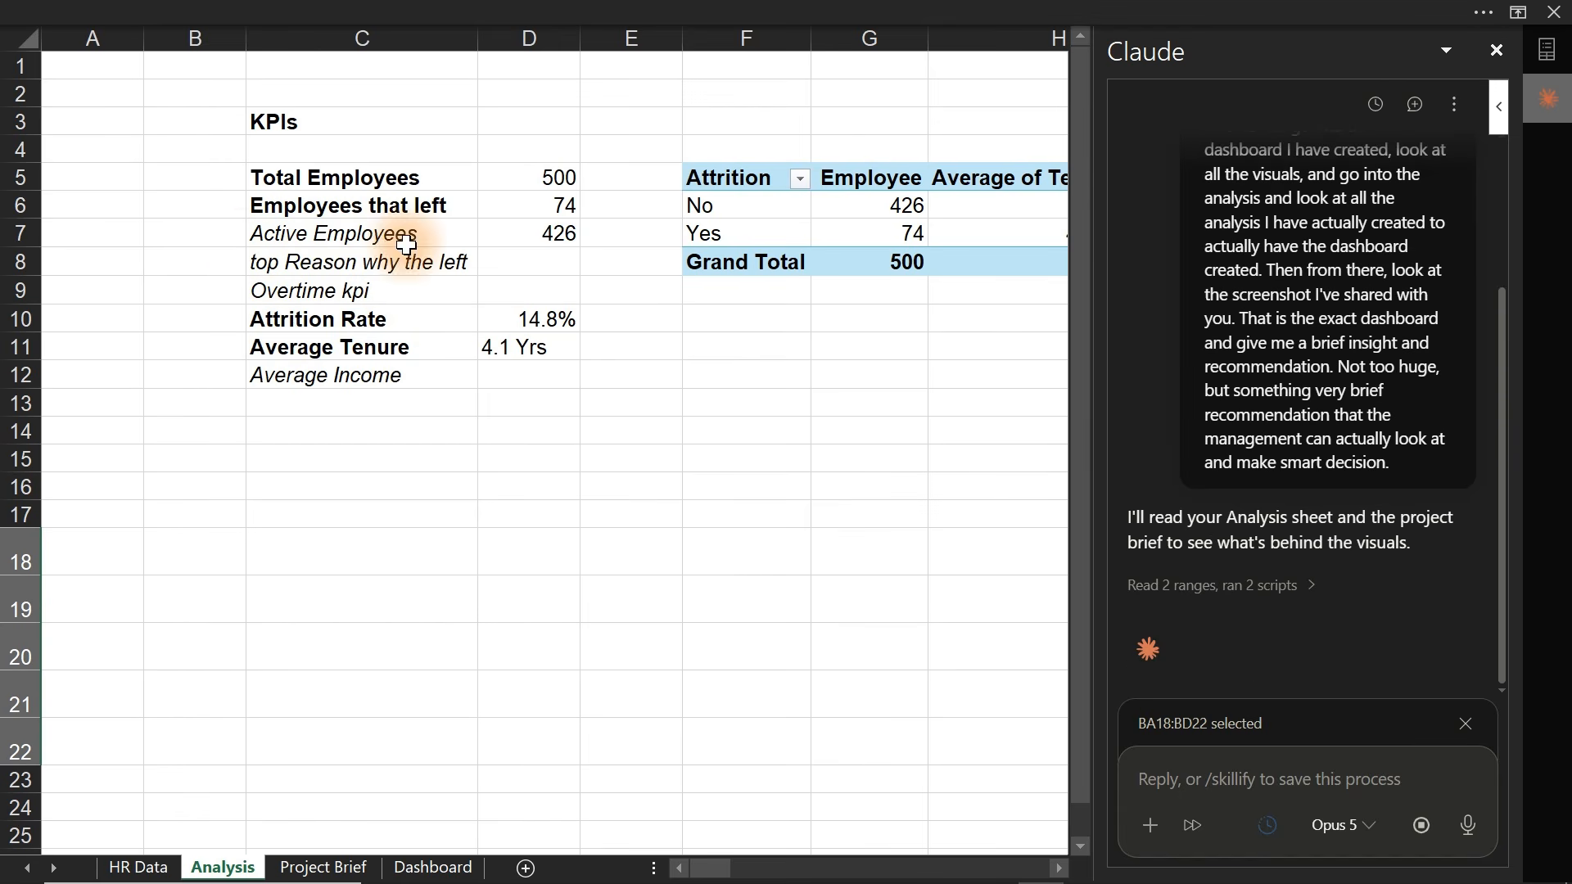
# - Examine the insight and recommendation text that Claude placed in the Insight card on the Dashboard sheet
pyautogui.click(451, 867)
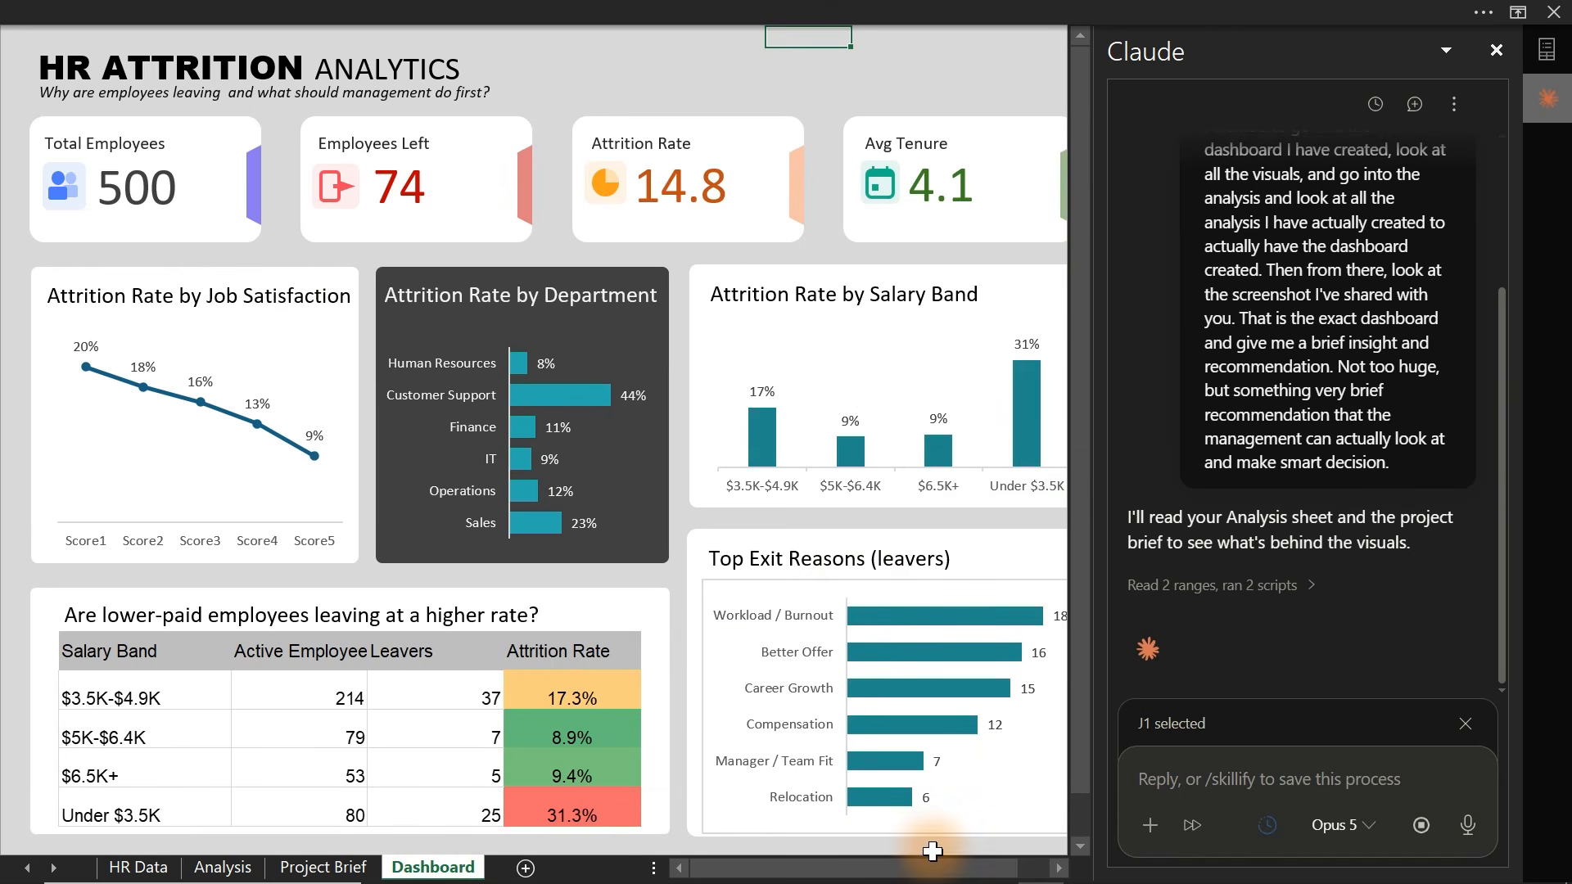
pyautogui.moveTo(933, 868); pyautogui.dragTo(943, 874)
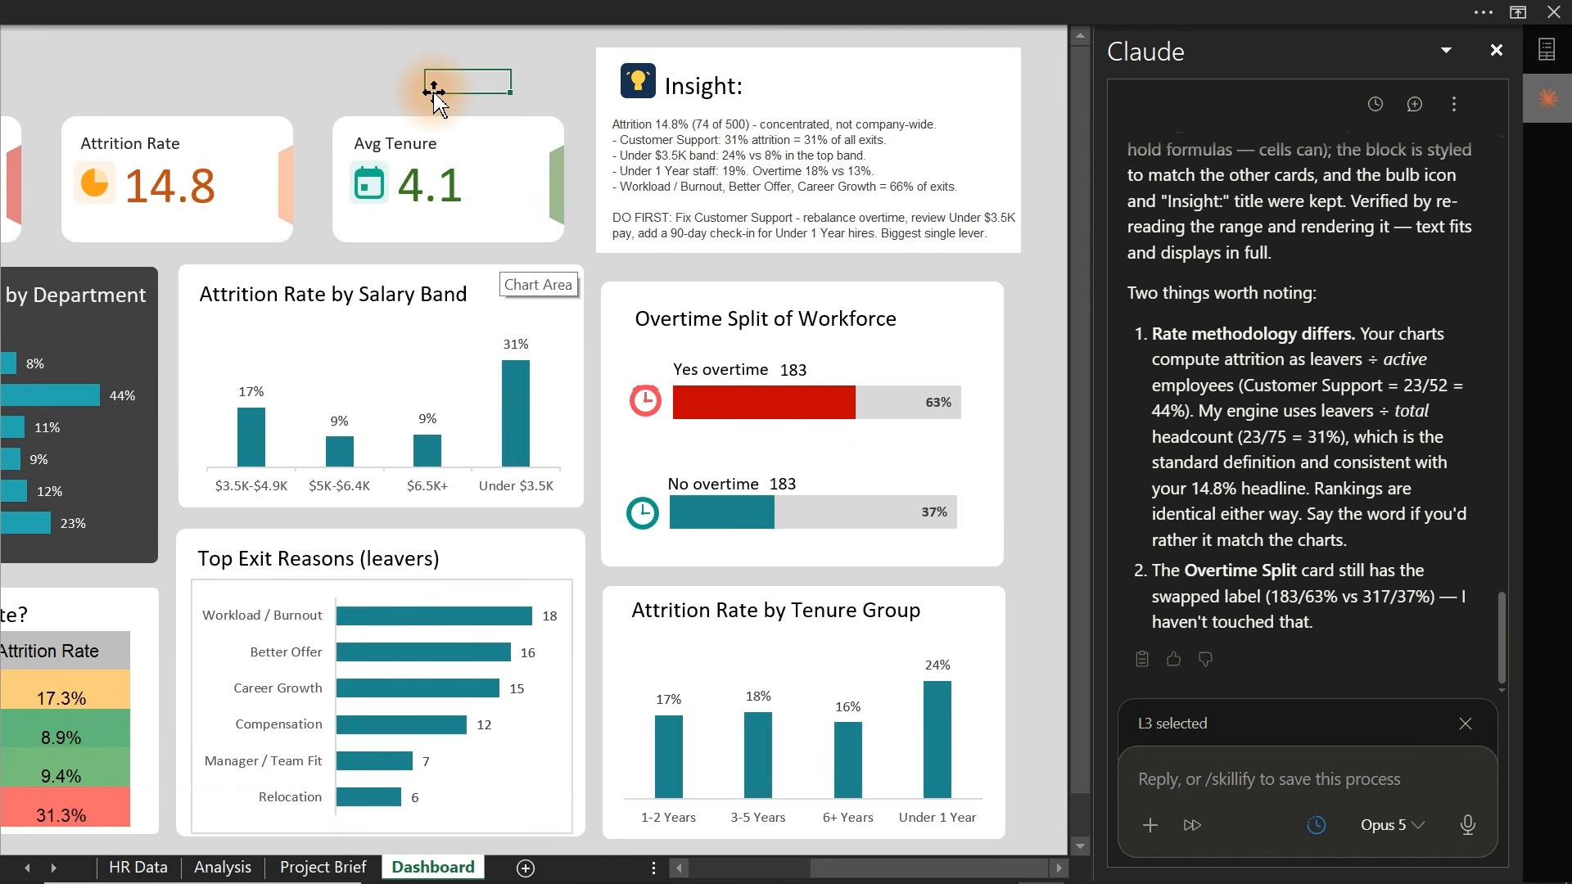
pyautogui.click(903, 175)
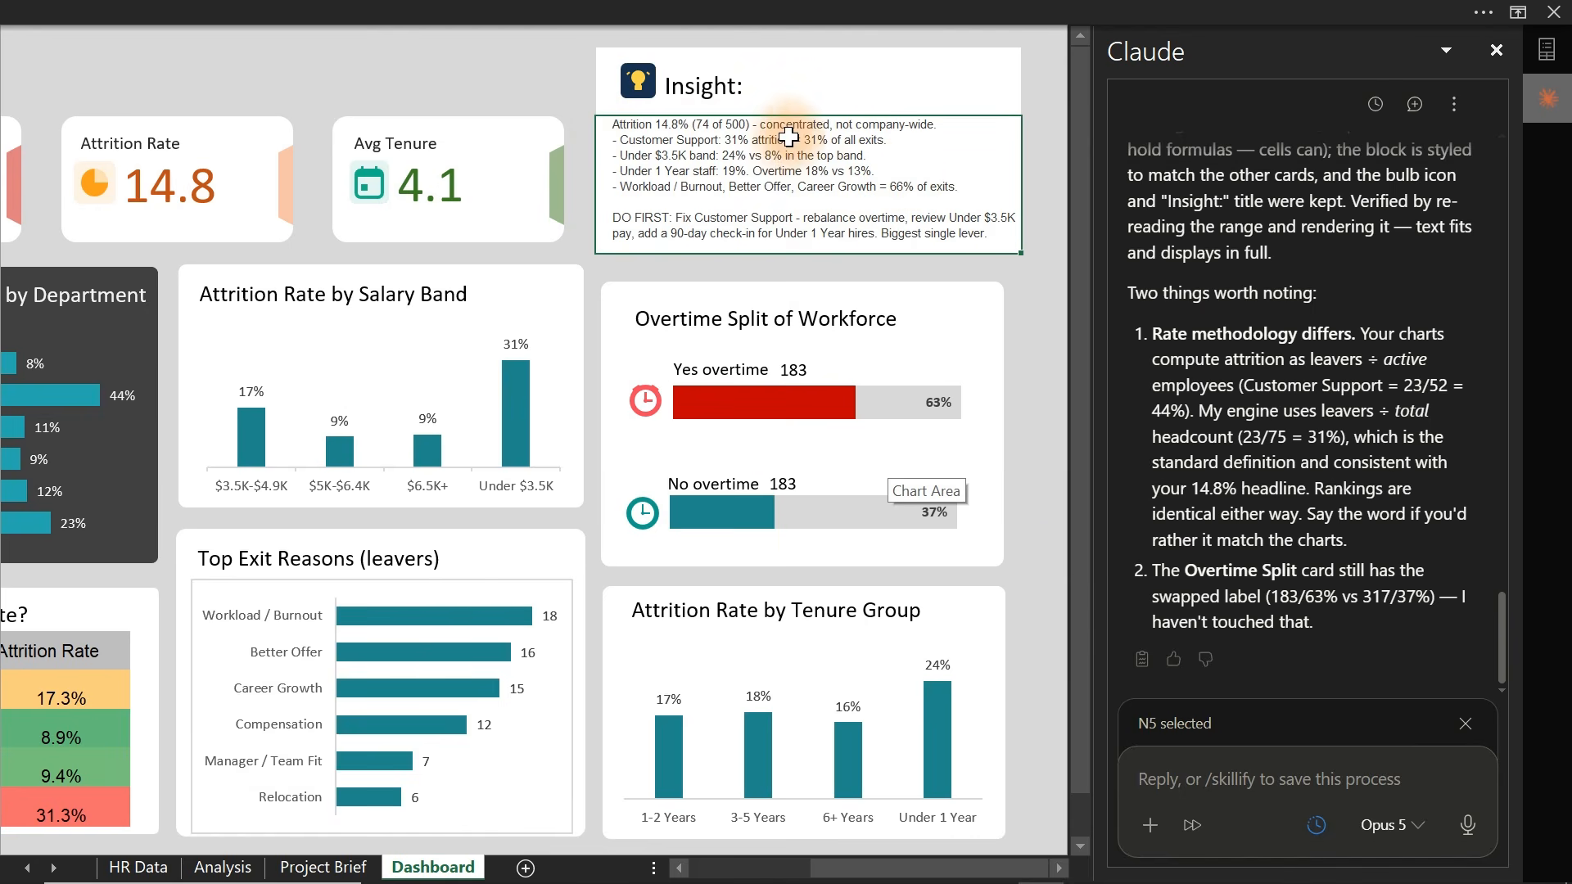
pyautogui.click(974, 78)
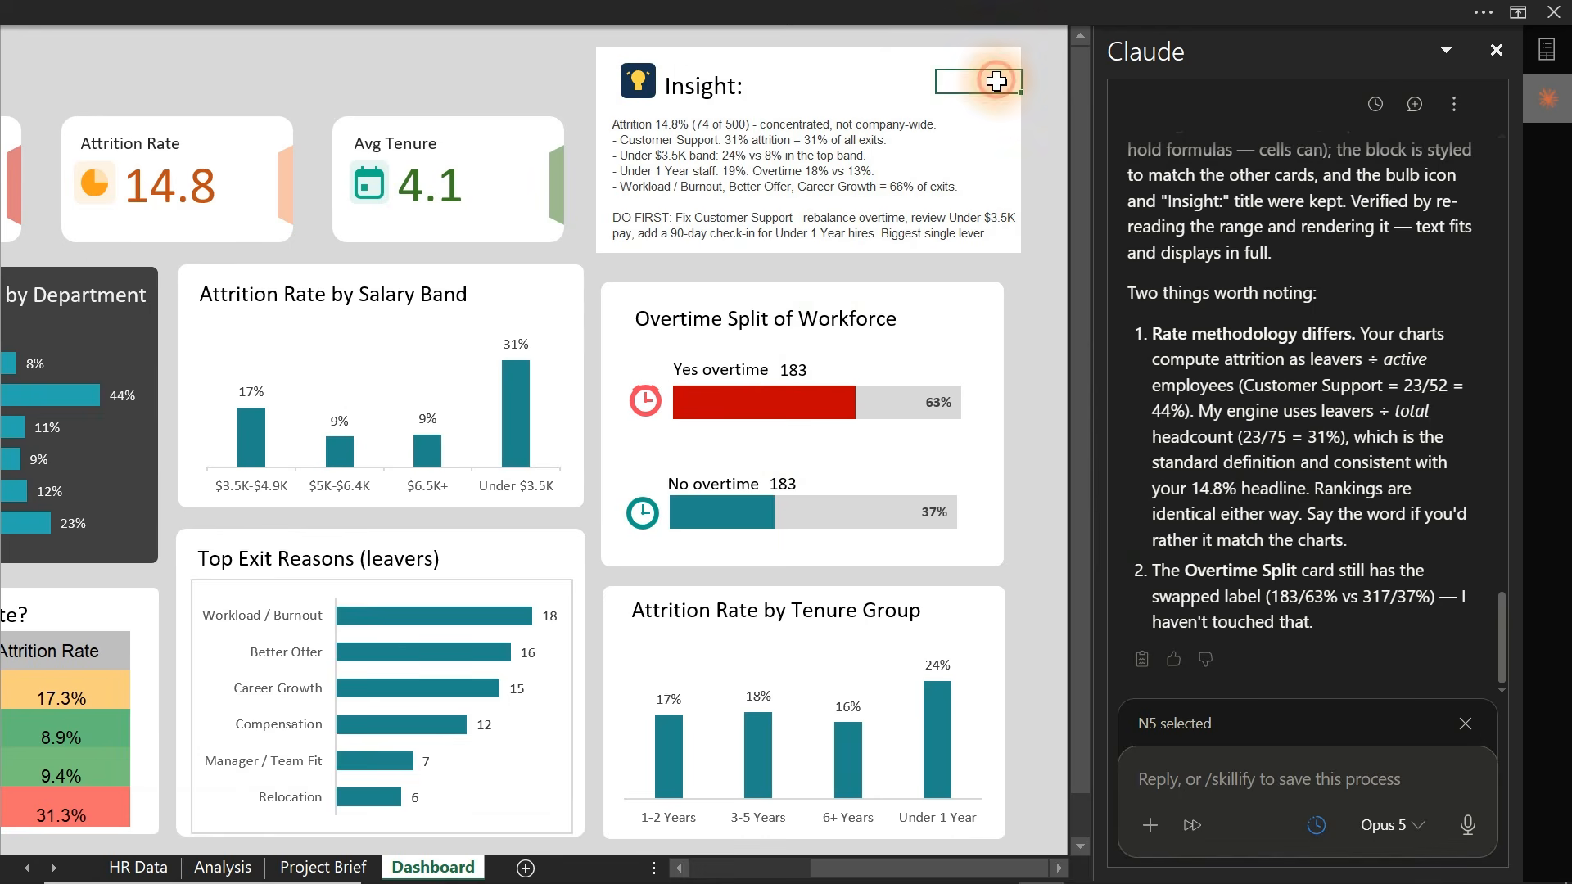
pyautogui.click(995, 304)
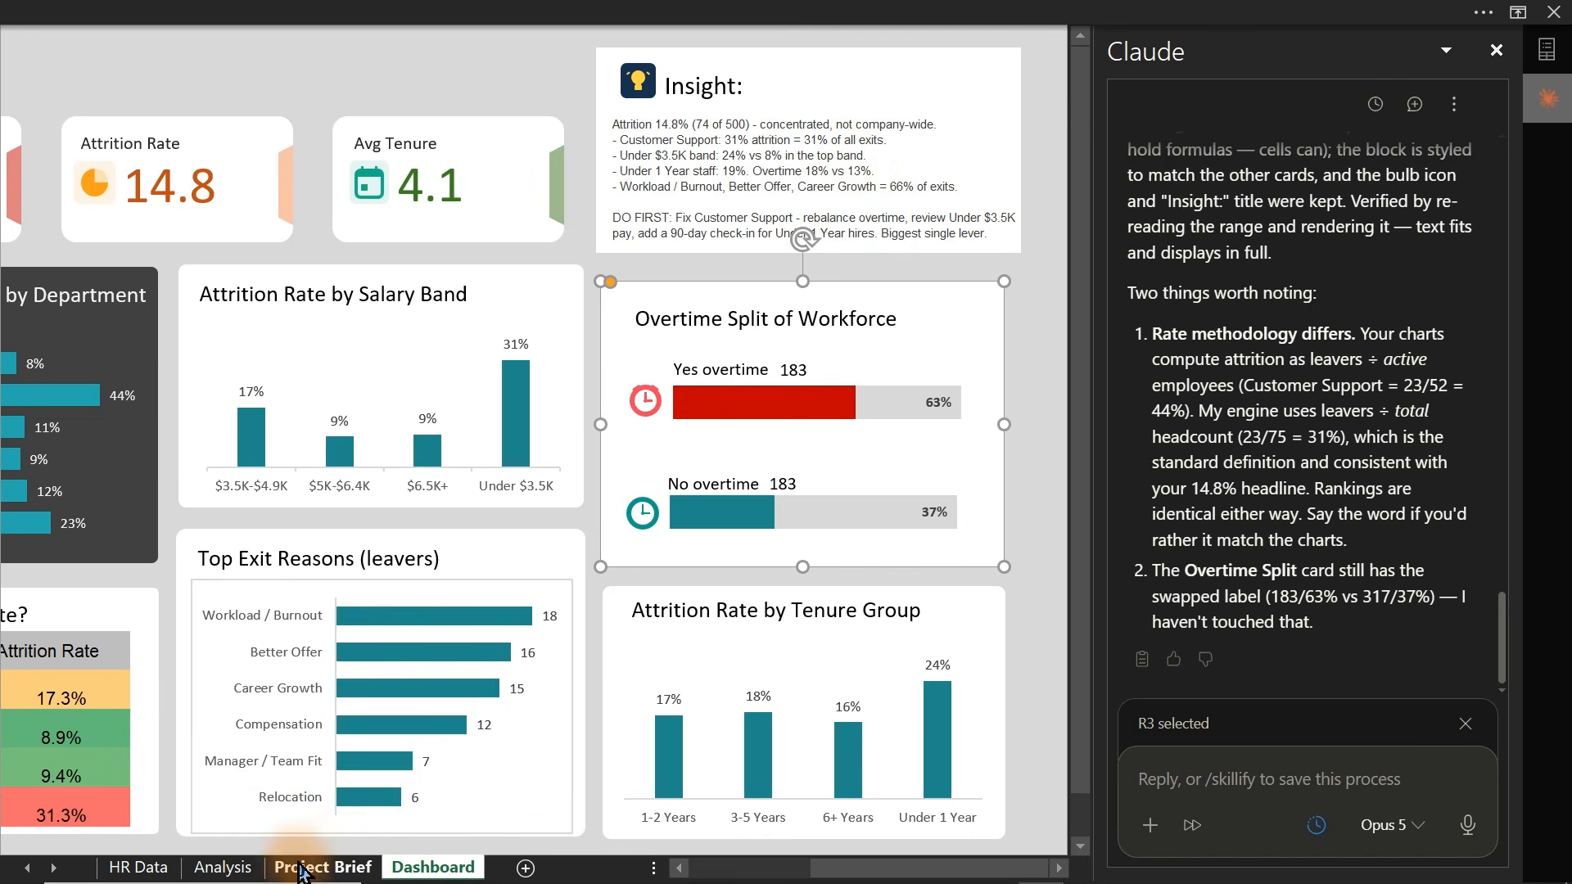
# - Review Claude's Dynamic Insight Engine tables, key drivers and dynamic recommendation text on the Analysis sheet
pyautogui.click(223, 867)
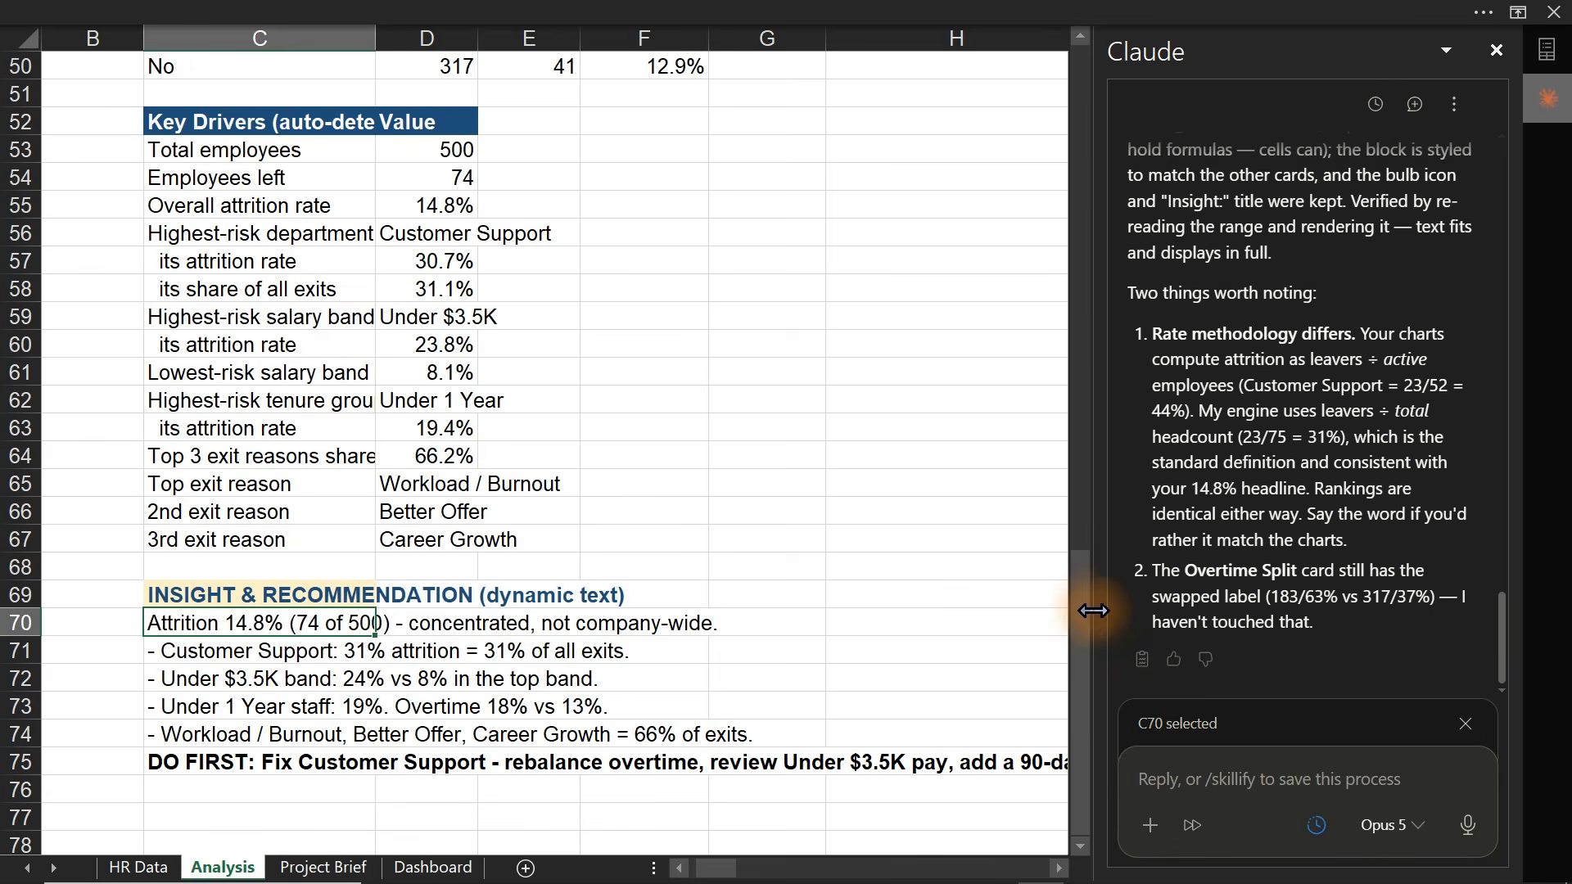
pyautogui.moveTo(1081, 628); pyautogui.dragTo(1062, 256)
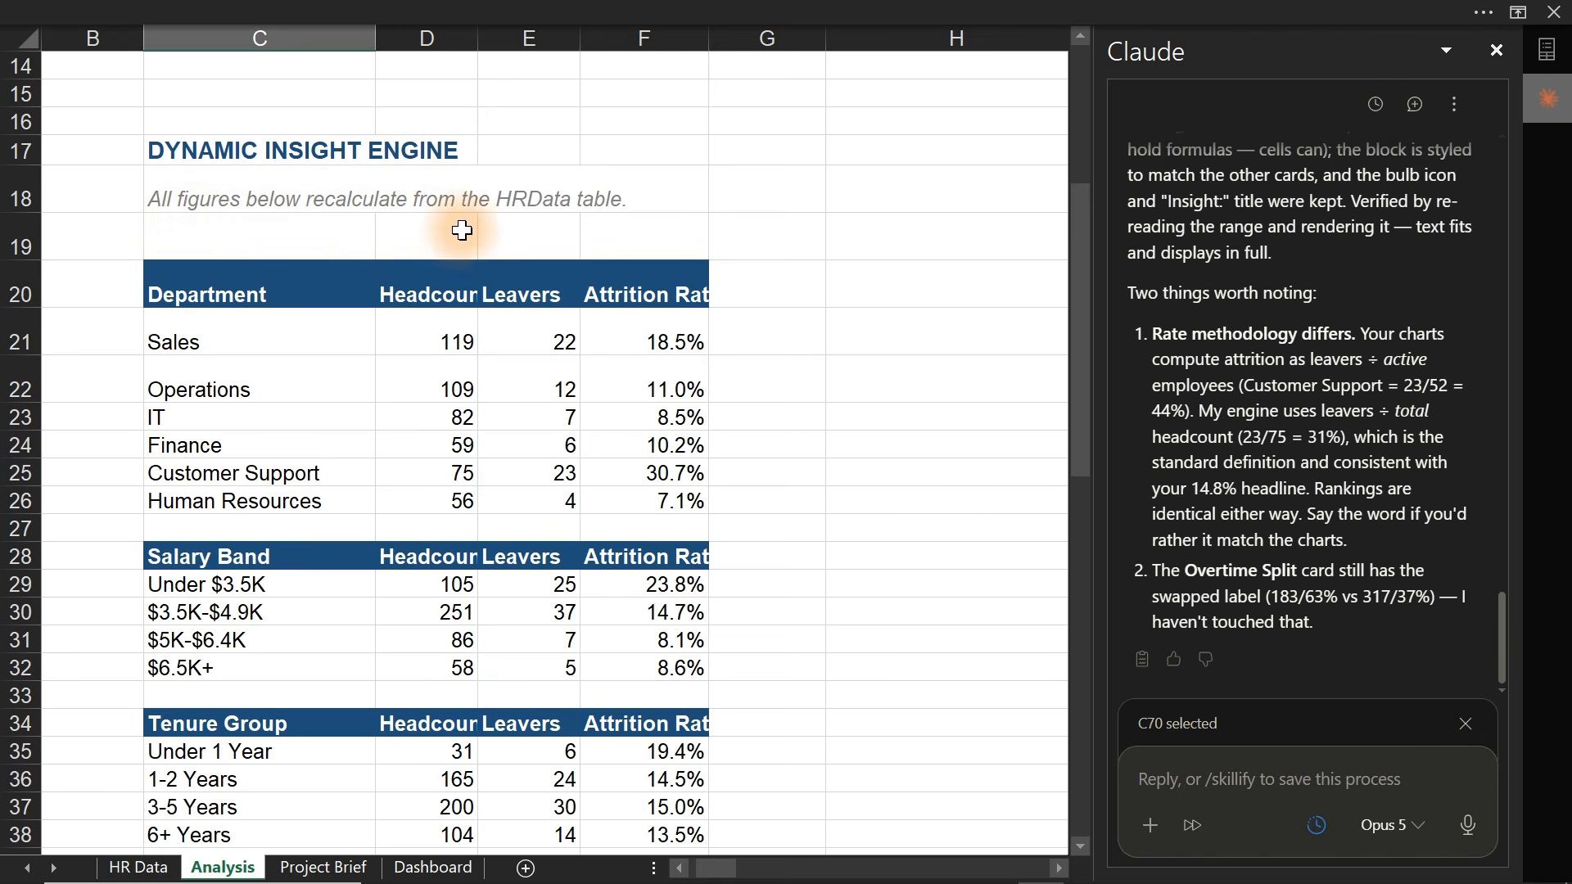
pyautogui.click(491, 379)
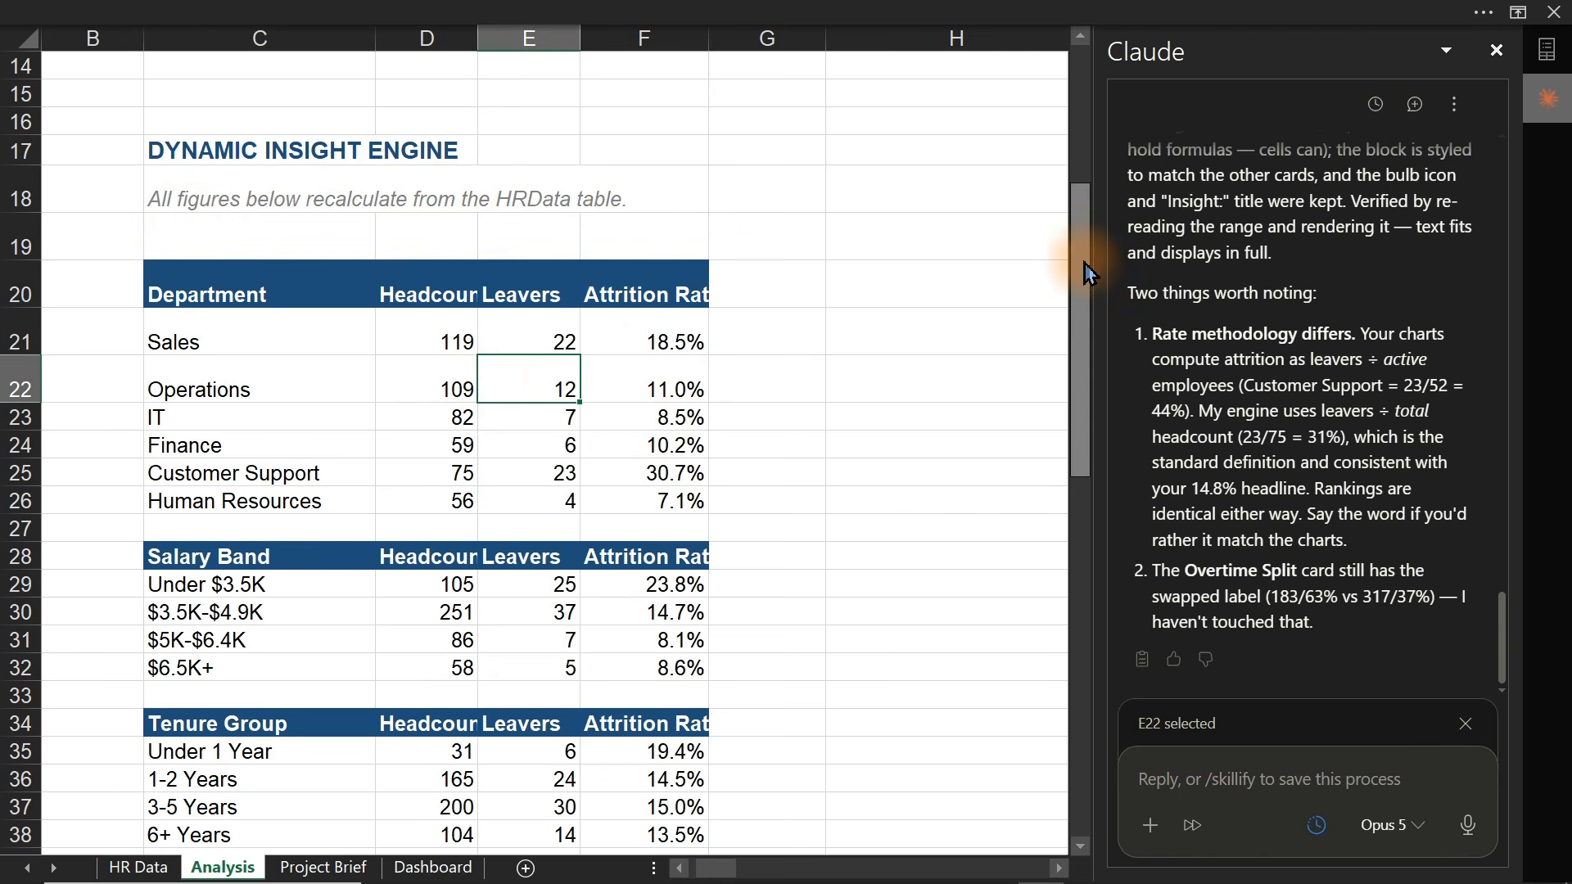
pyautogui.moveTo(1081, 237); pyautogui.dragTo(1083, 696)
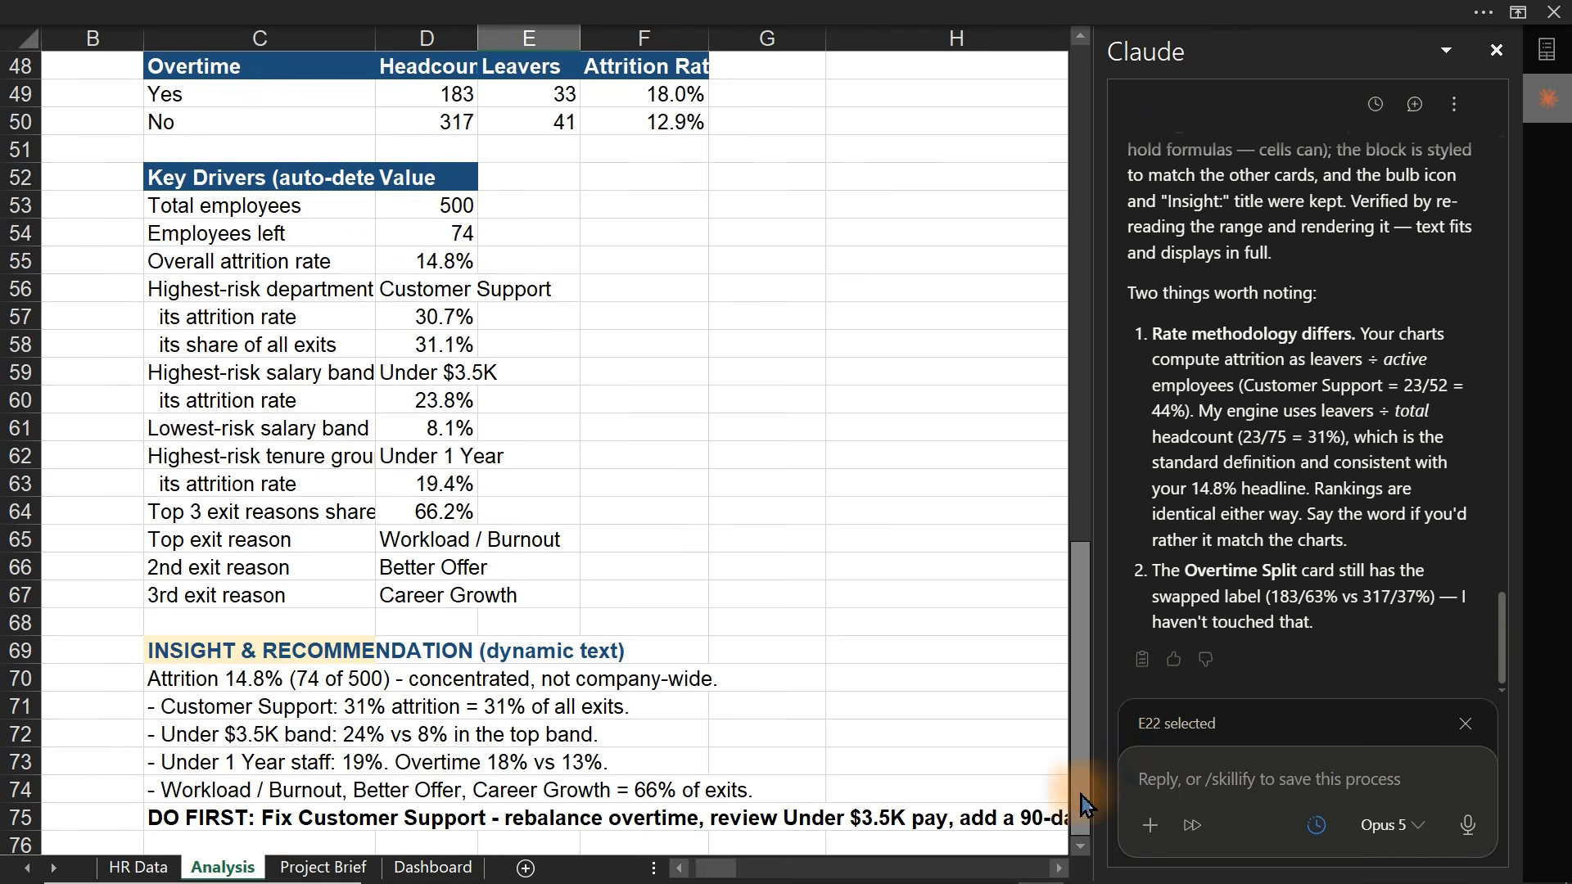
pyautogui.click(1080, 848)
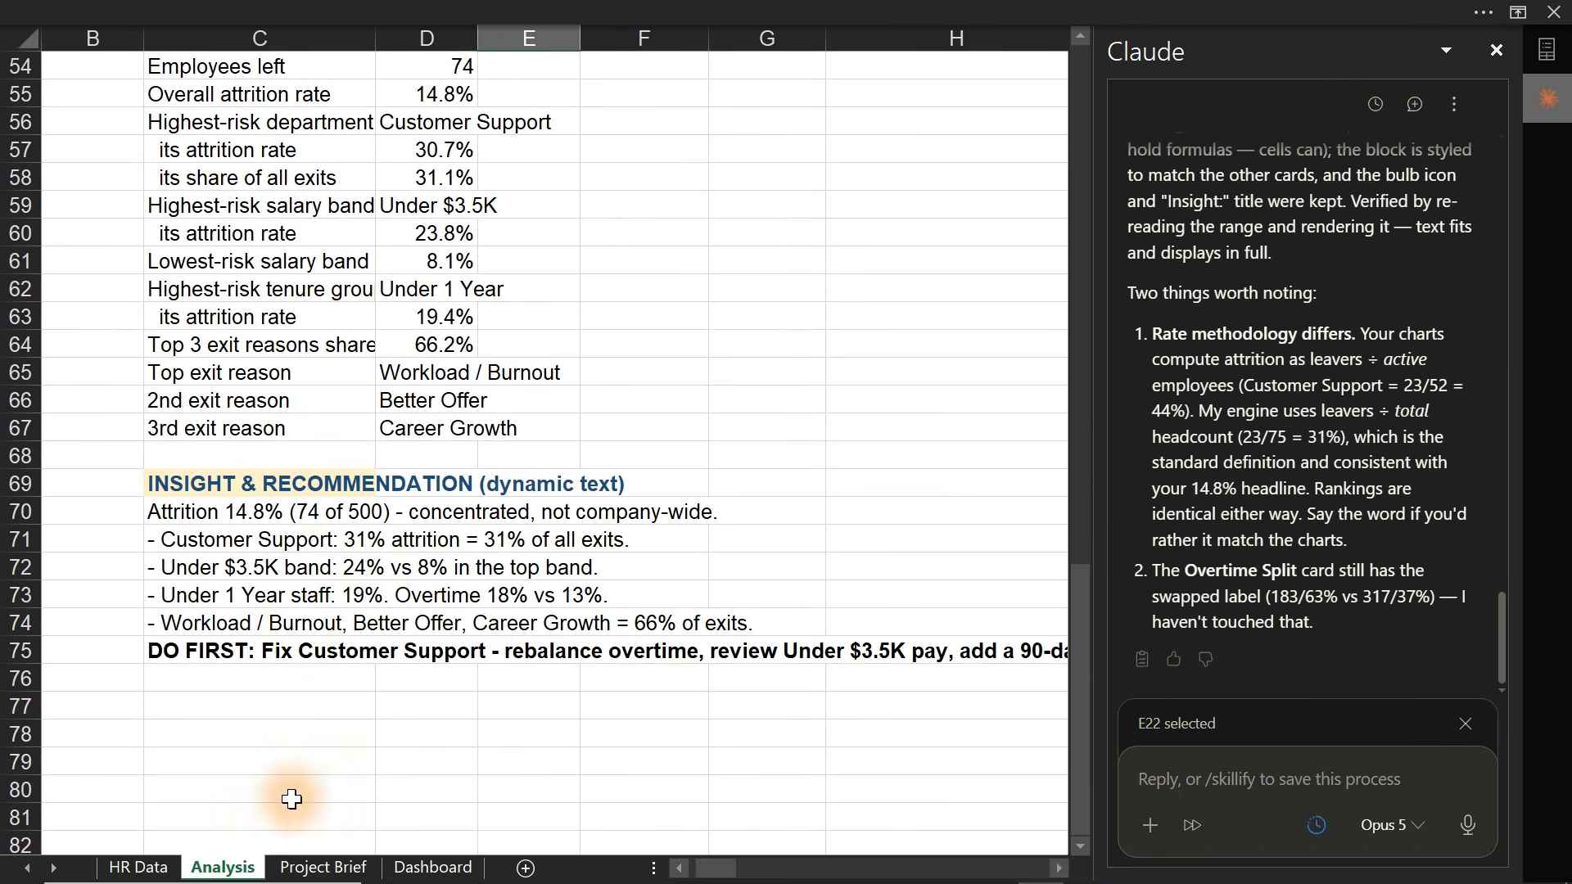
# - Return to the Insight card on the Dashboard sheet, close the Claude pane and deselect the card's text cell
pyautogui.click(432, 867)
pyautogui.click(793, 182)
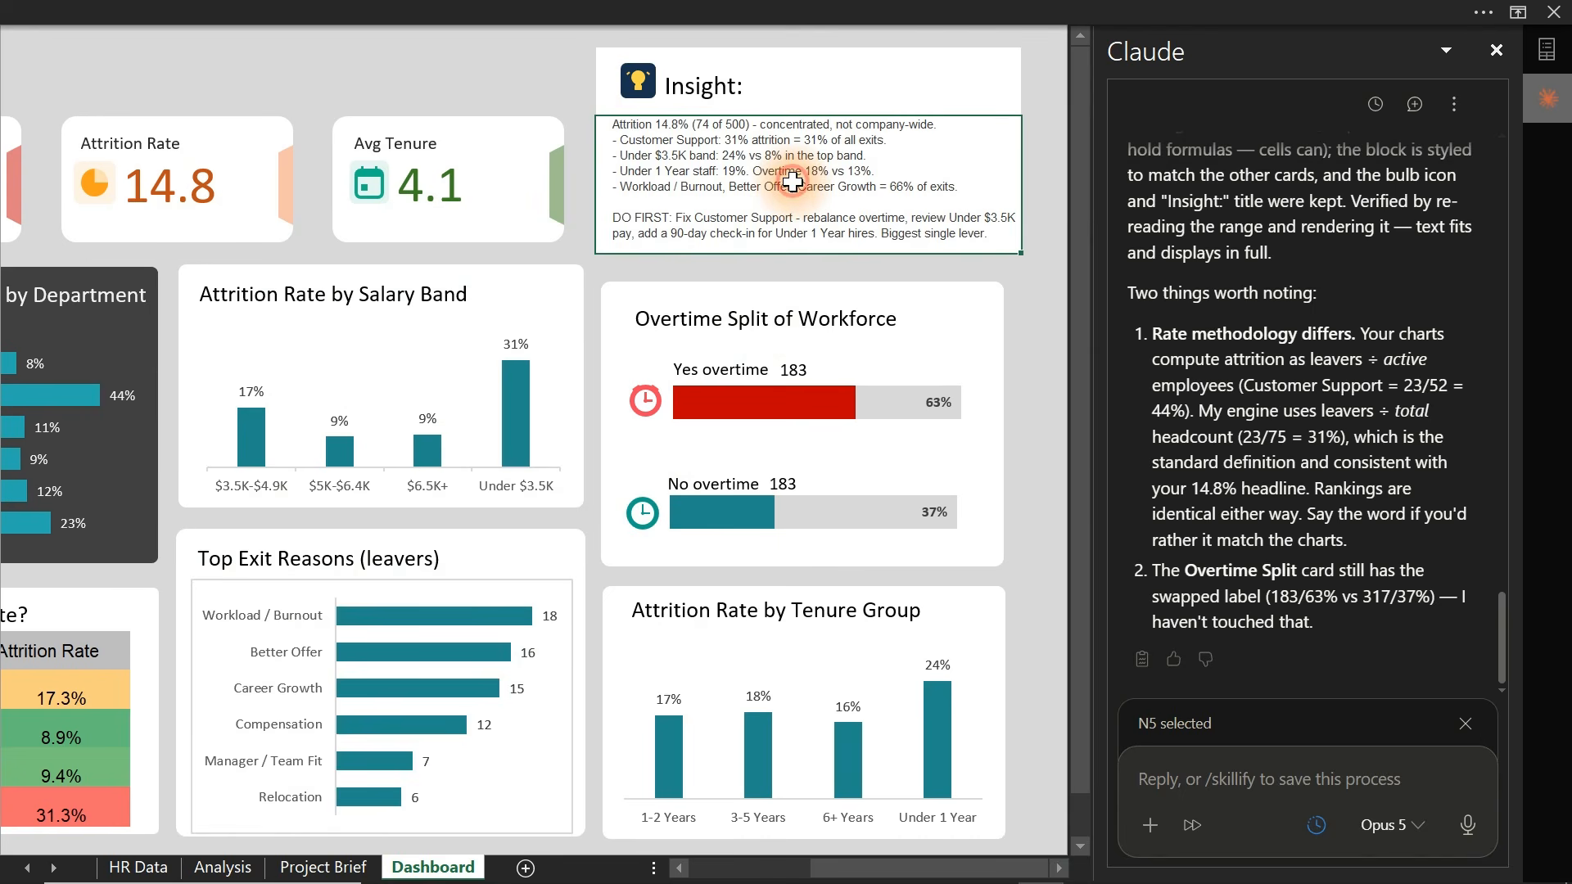
pyautogui.click(1495, 50)
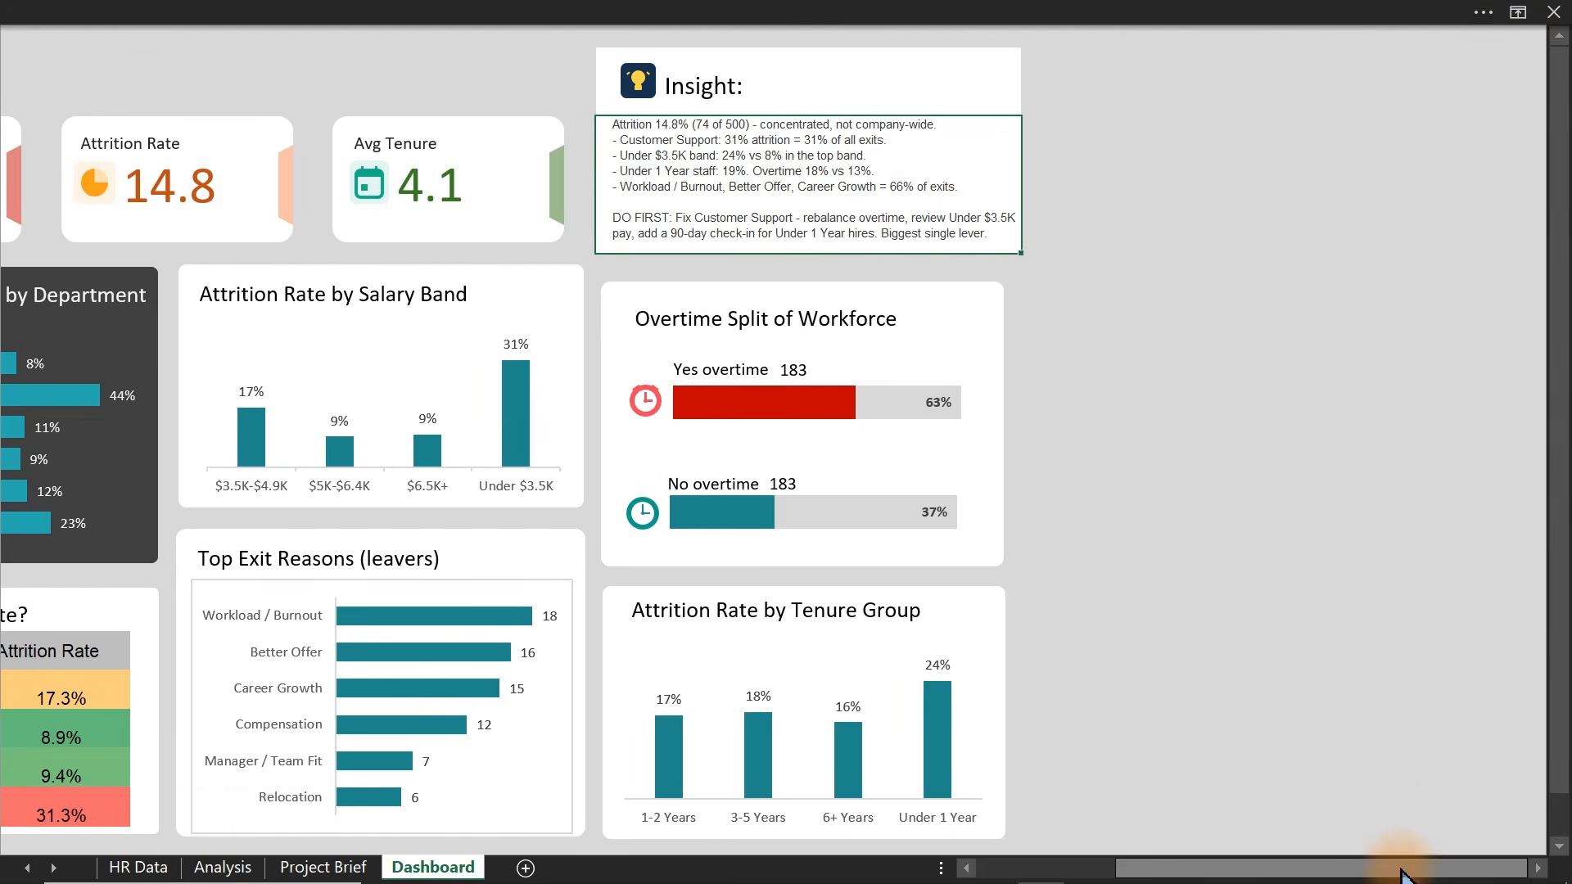
pyautogui.moveTo(1396, 866); pyautogui.dragTo(1068, 870)
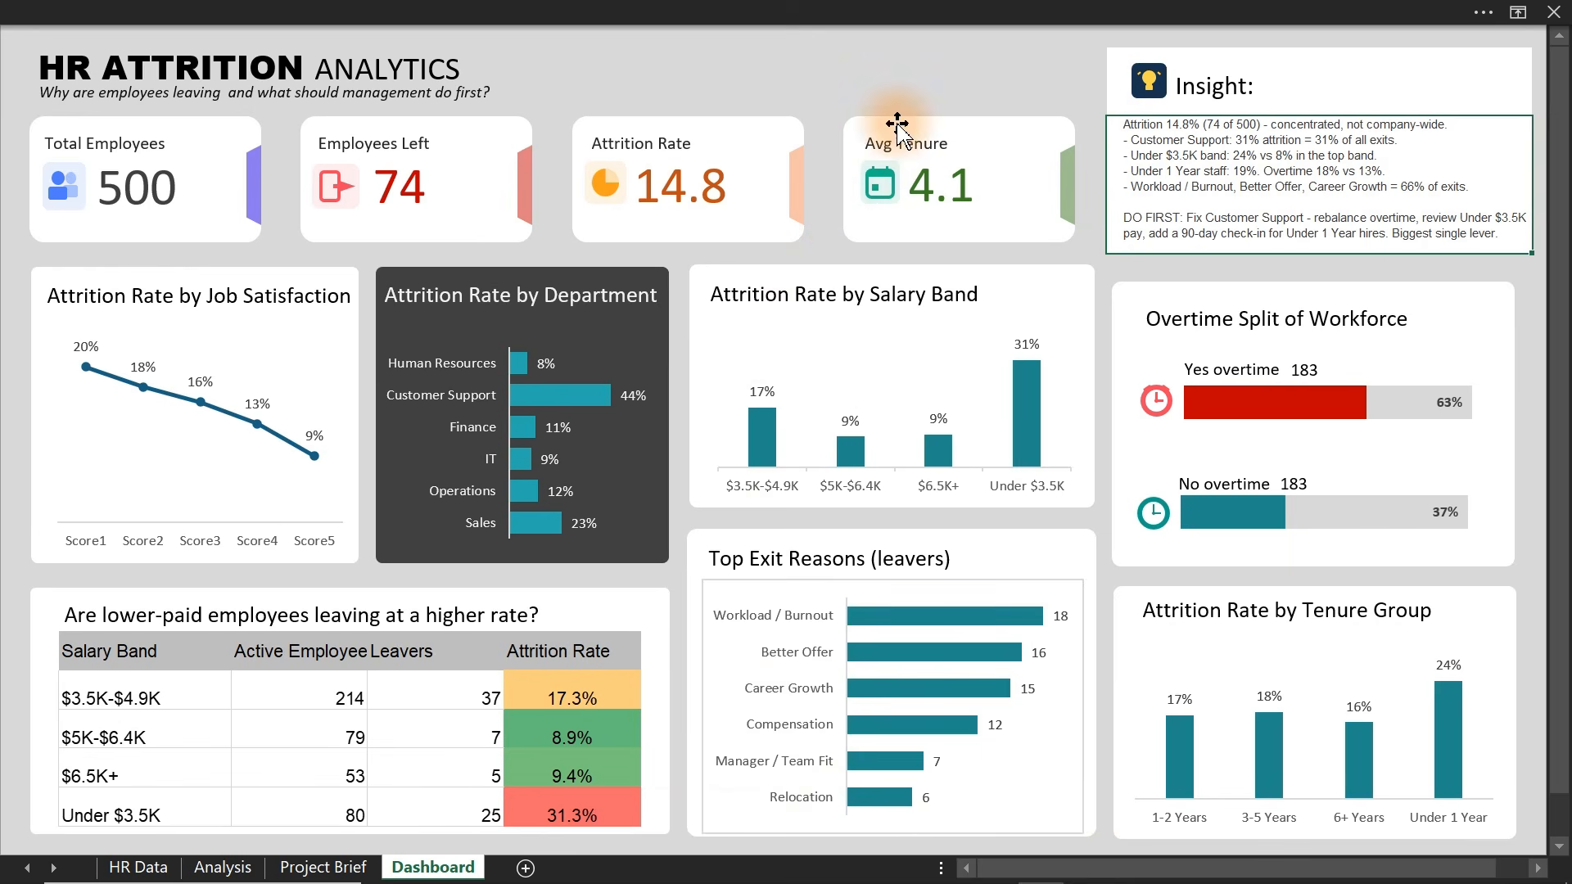
pyautogui.click(851, 68)
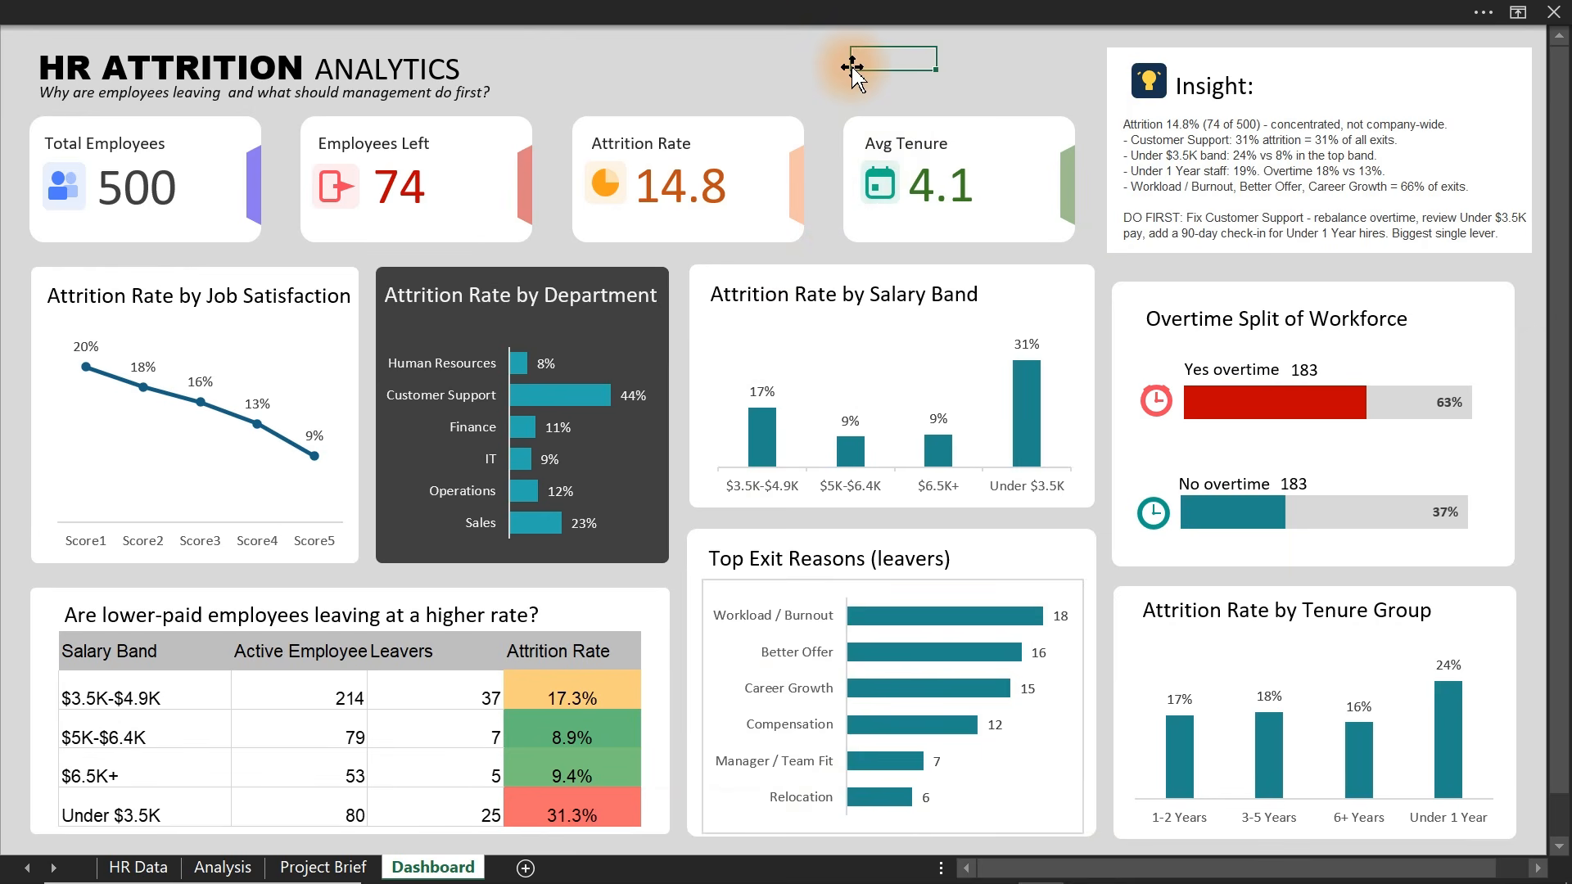